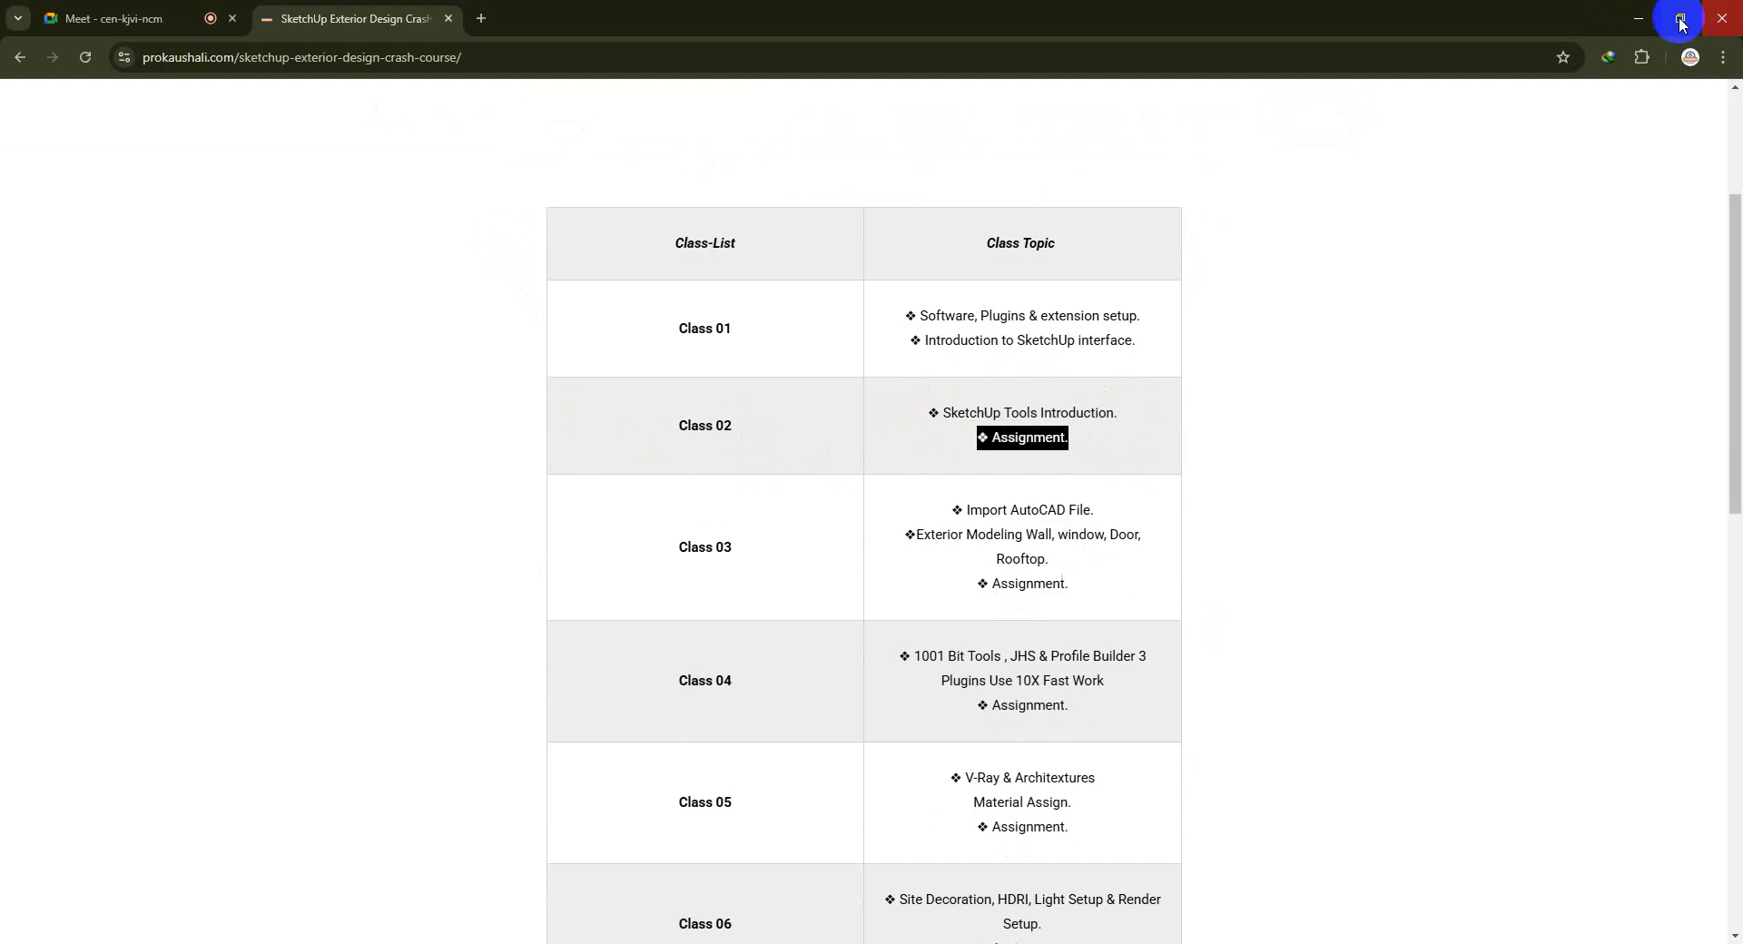
# - Minimize the browser, move the SketchUp 2023 desktop shortcut away from the other icons, and launch SketchUp from it
pyautogui.click(1629, 20)
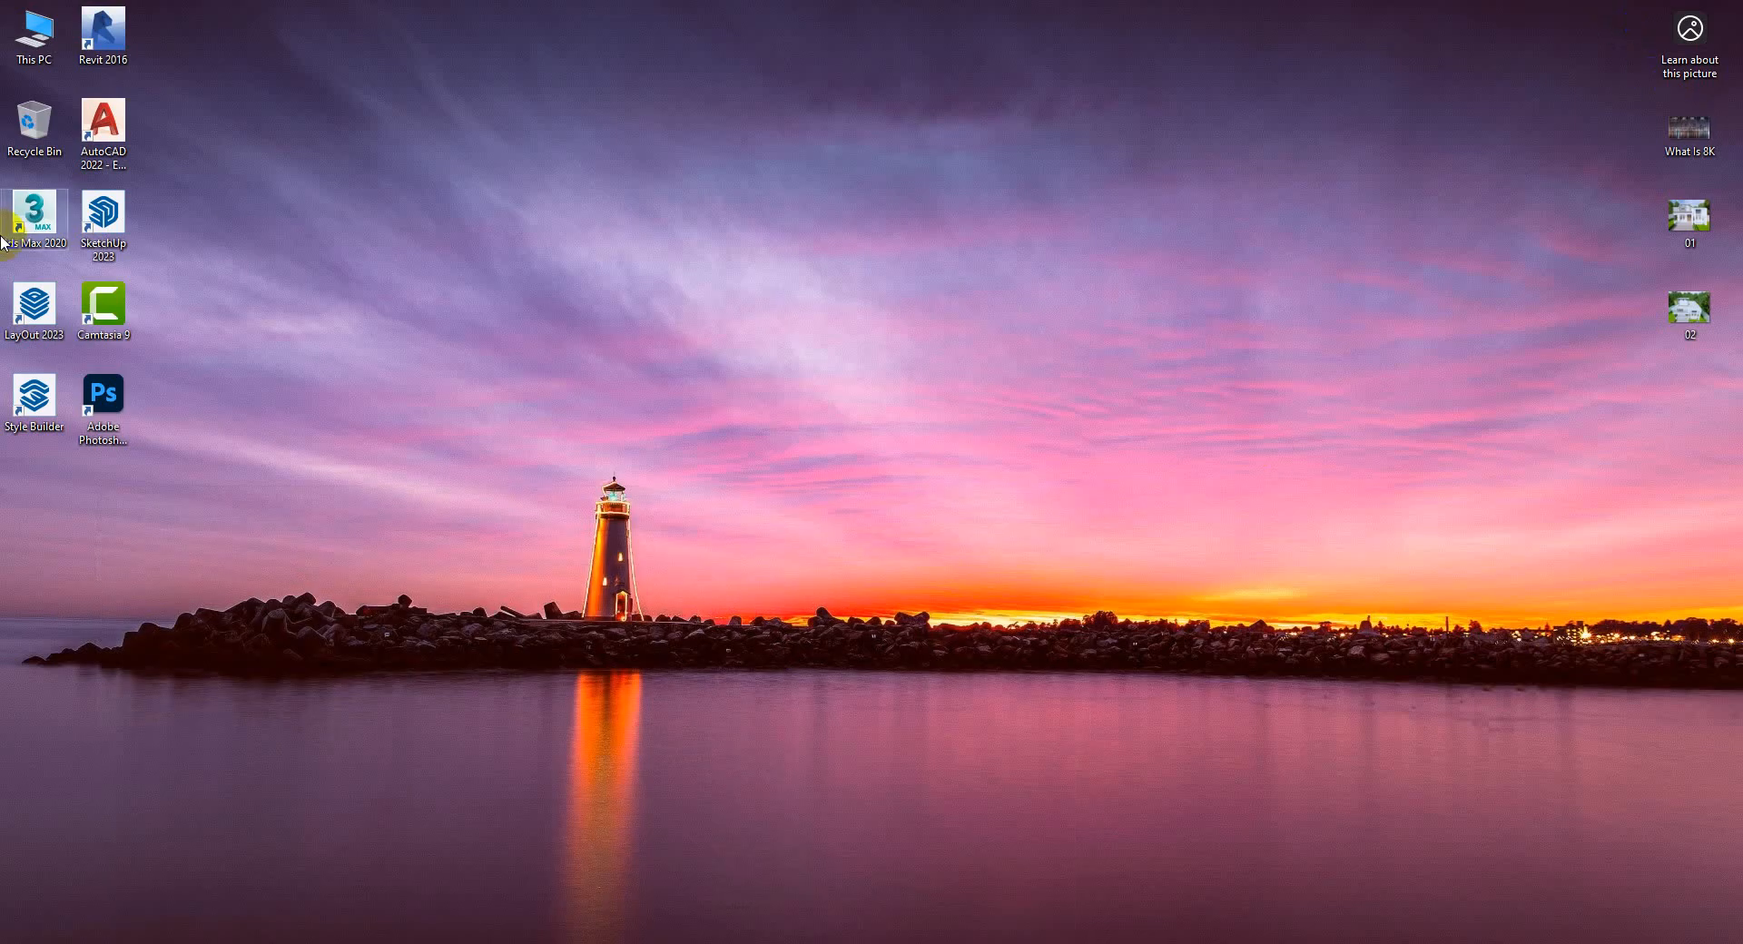
pyautogui.moveTo(117, 229)
pyautogui.mouseDown()
pyautogui.moveTo(344, 210)
pyautogui.moveTo(323, 230)
pyautogui.mouseUp()
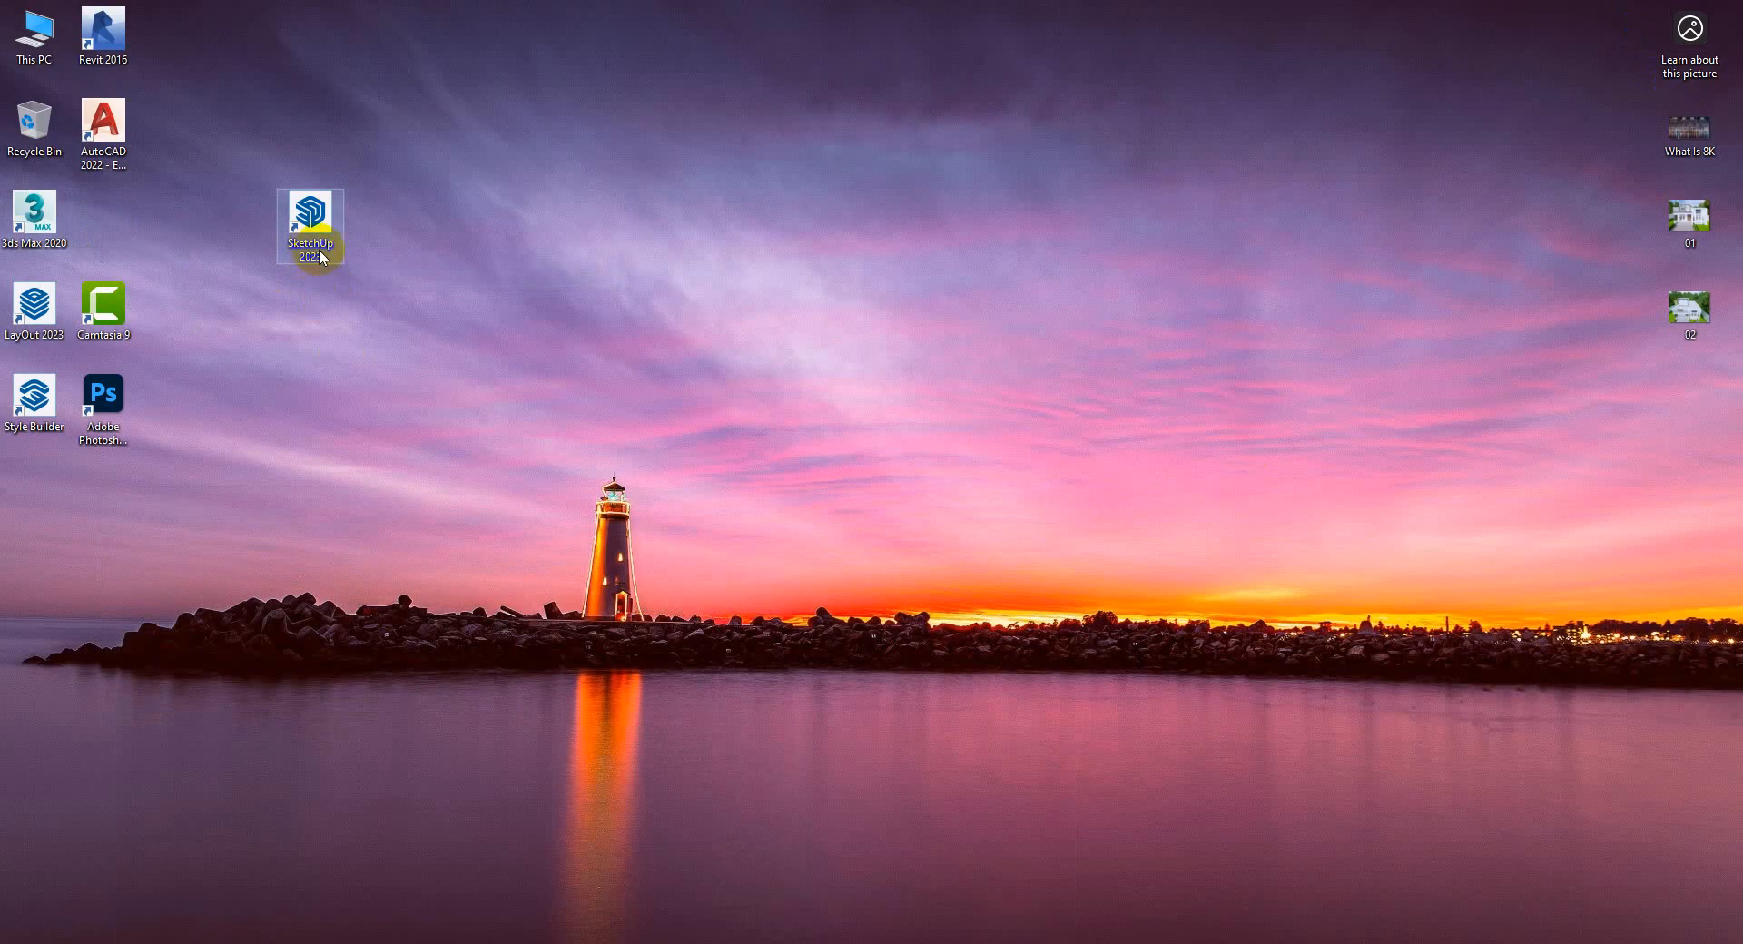
pyautogui.doubleClick(313, 233)
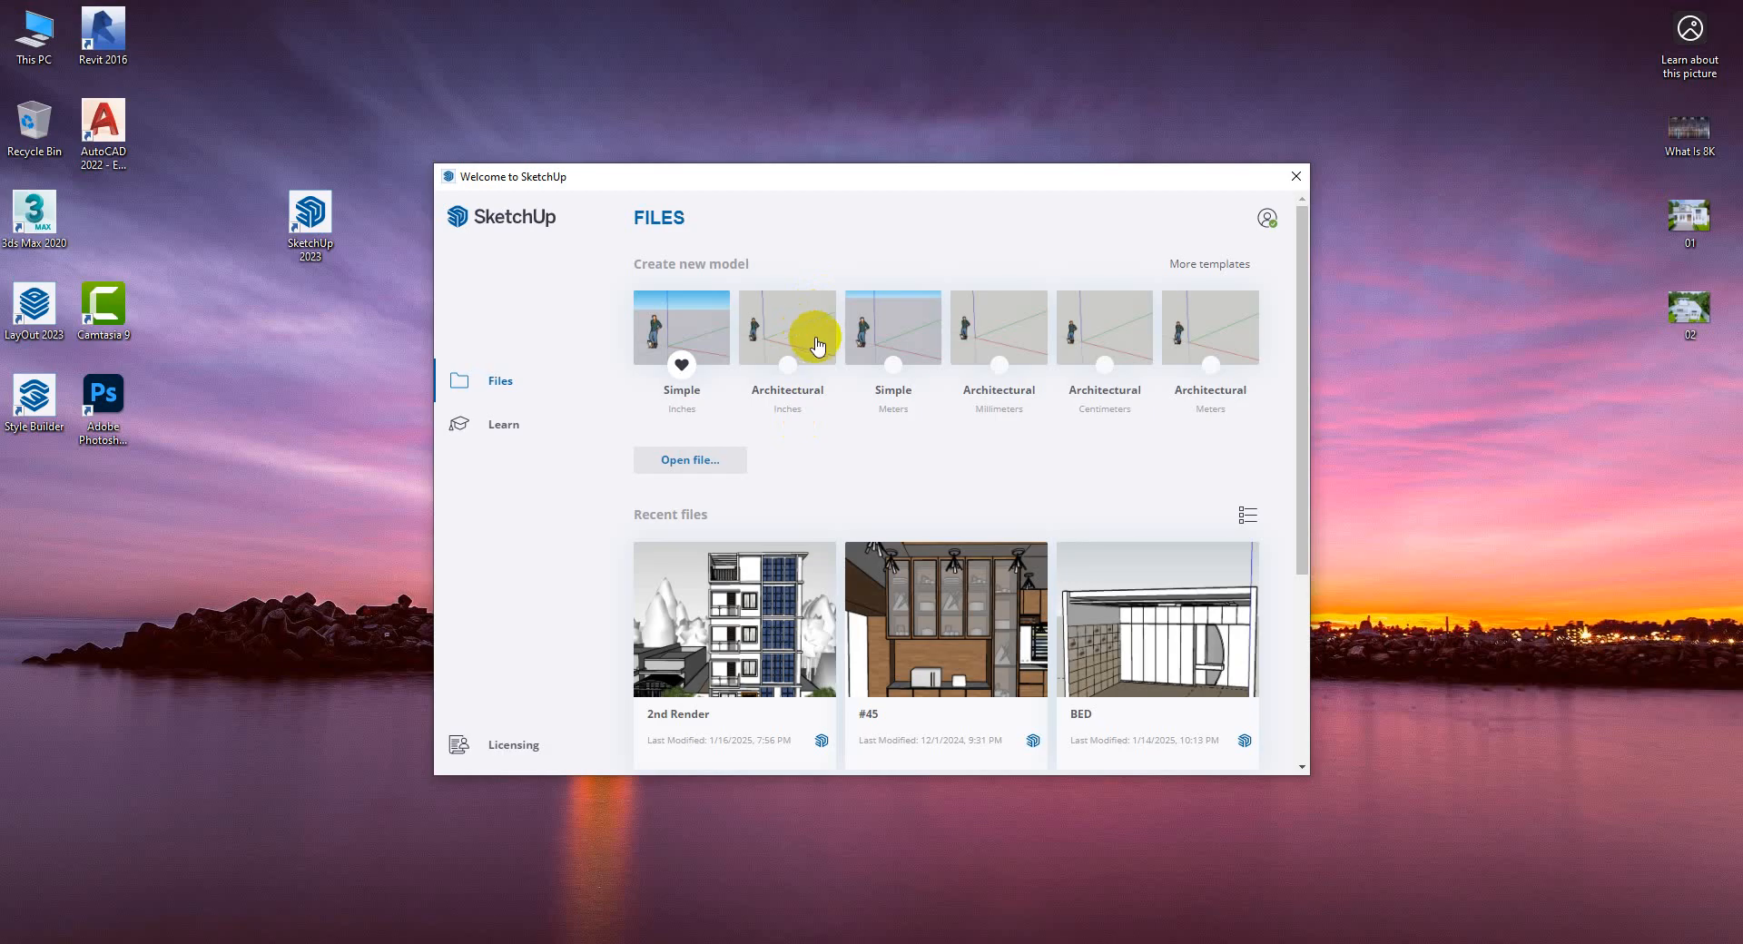
# - Close and reopen the SketchUp welcome window, and create a new model from the Architectural template in inches
pyautogui.click(1307, 180)
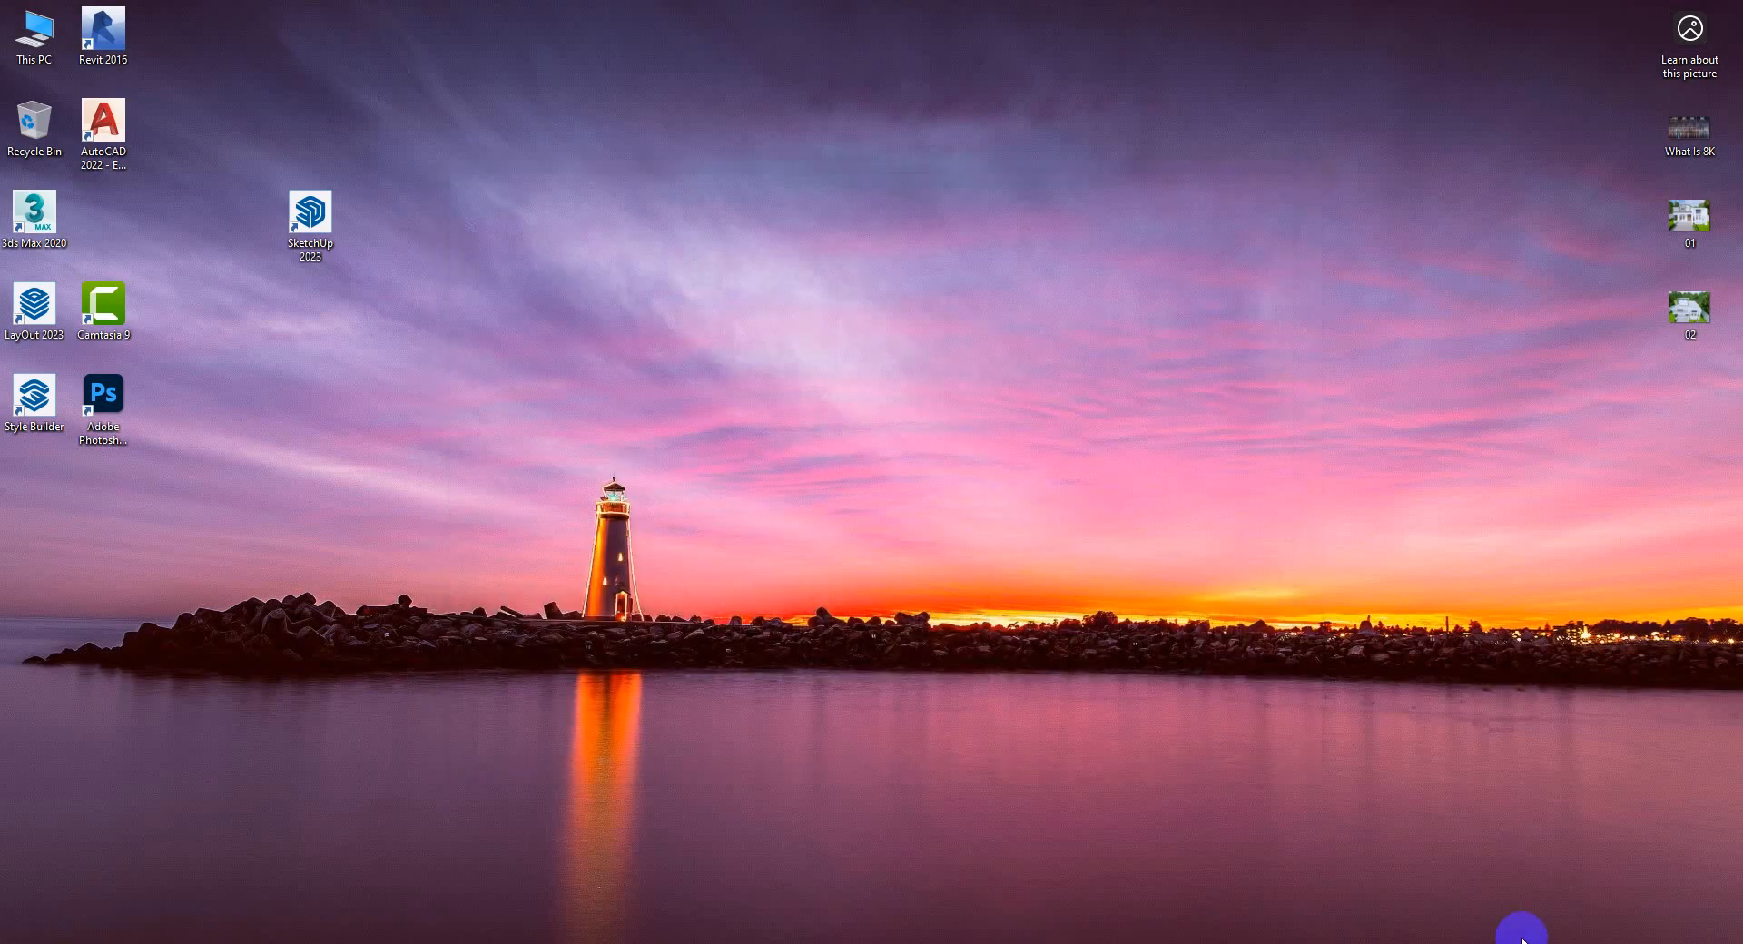
pyautogui.click(310, 233)
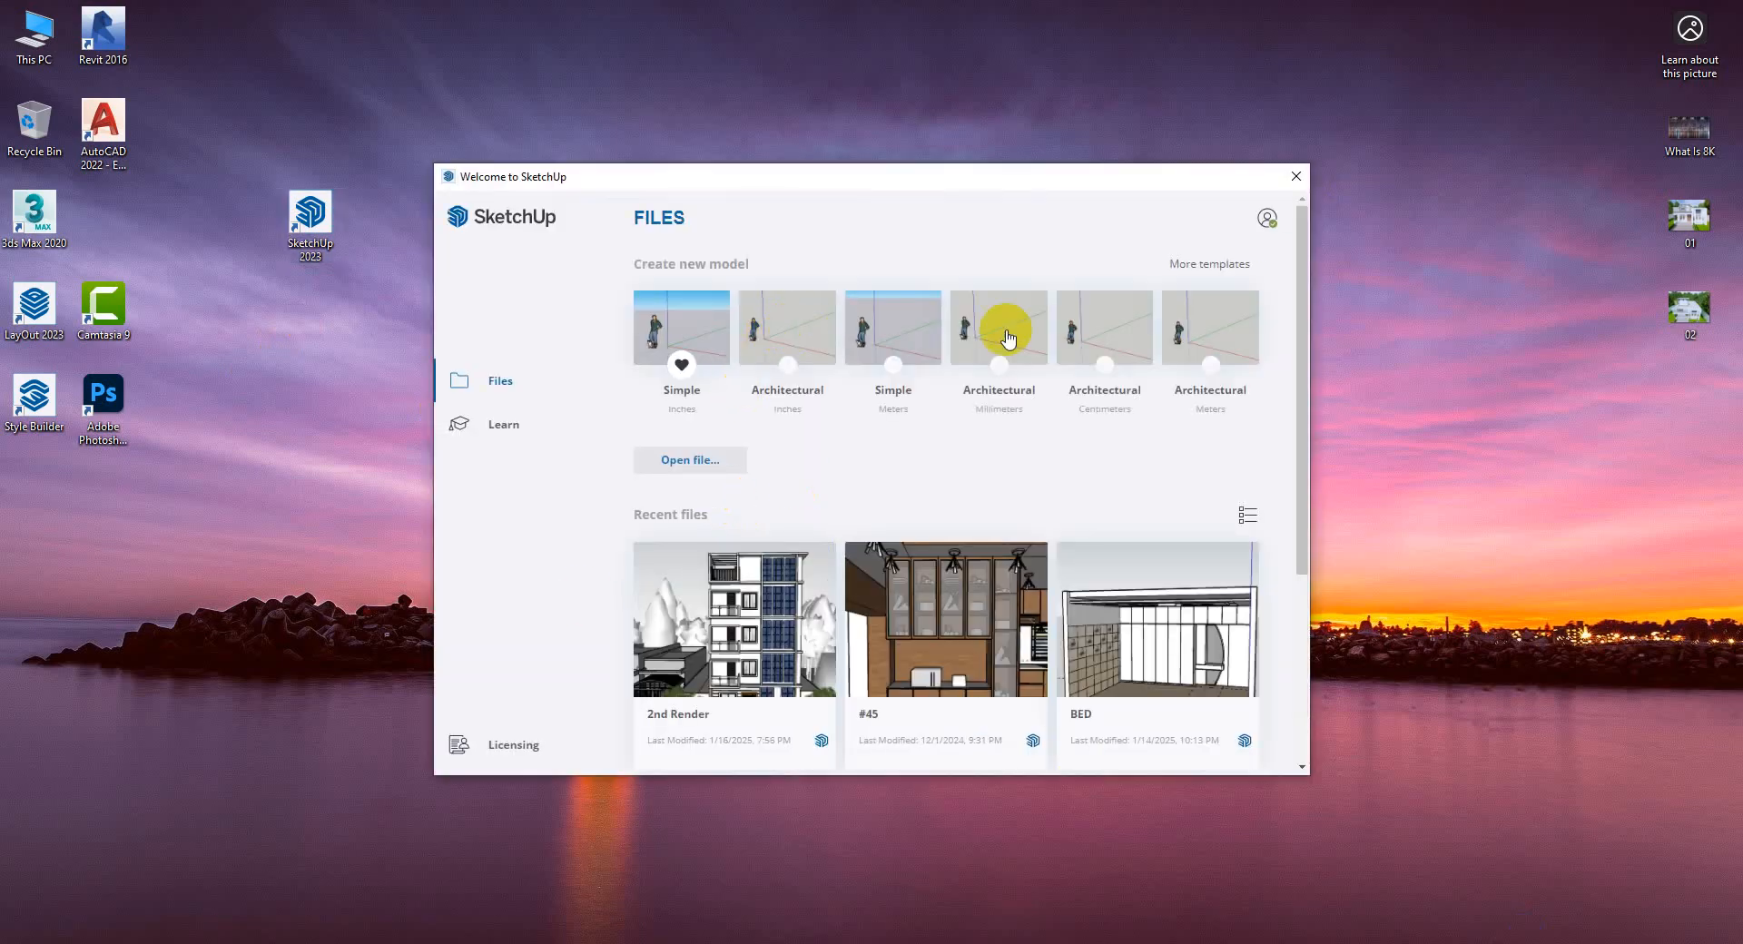
pyautogui.click(788, 330)
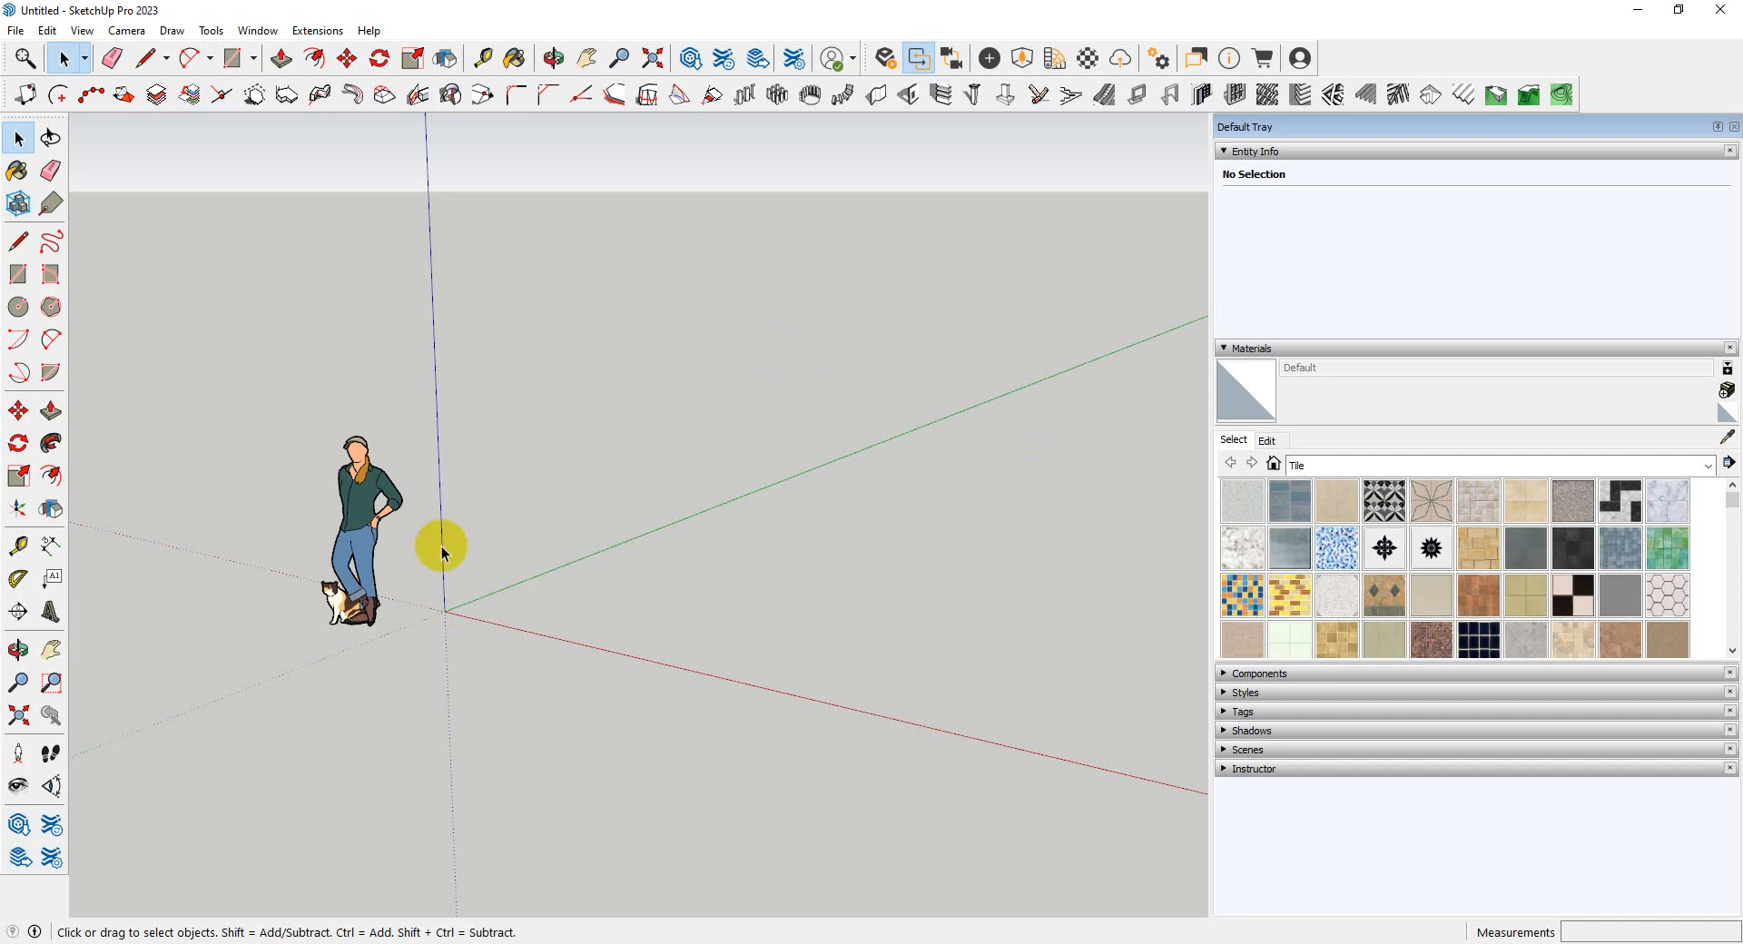
# - Narrow the Default Tray to enlarge the drawing area
pyautogui.scroll(-2, 446, 669)
pyautogui.moveTo(446, 662); pyautogui.dragTo(581, 664, button='middle')
pyautogui.scroll(4, 378, 665)
pyautogui.moveTo(378, 666); pyautogui.dragTo(820, 641, button='middle')
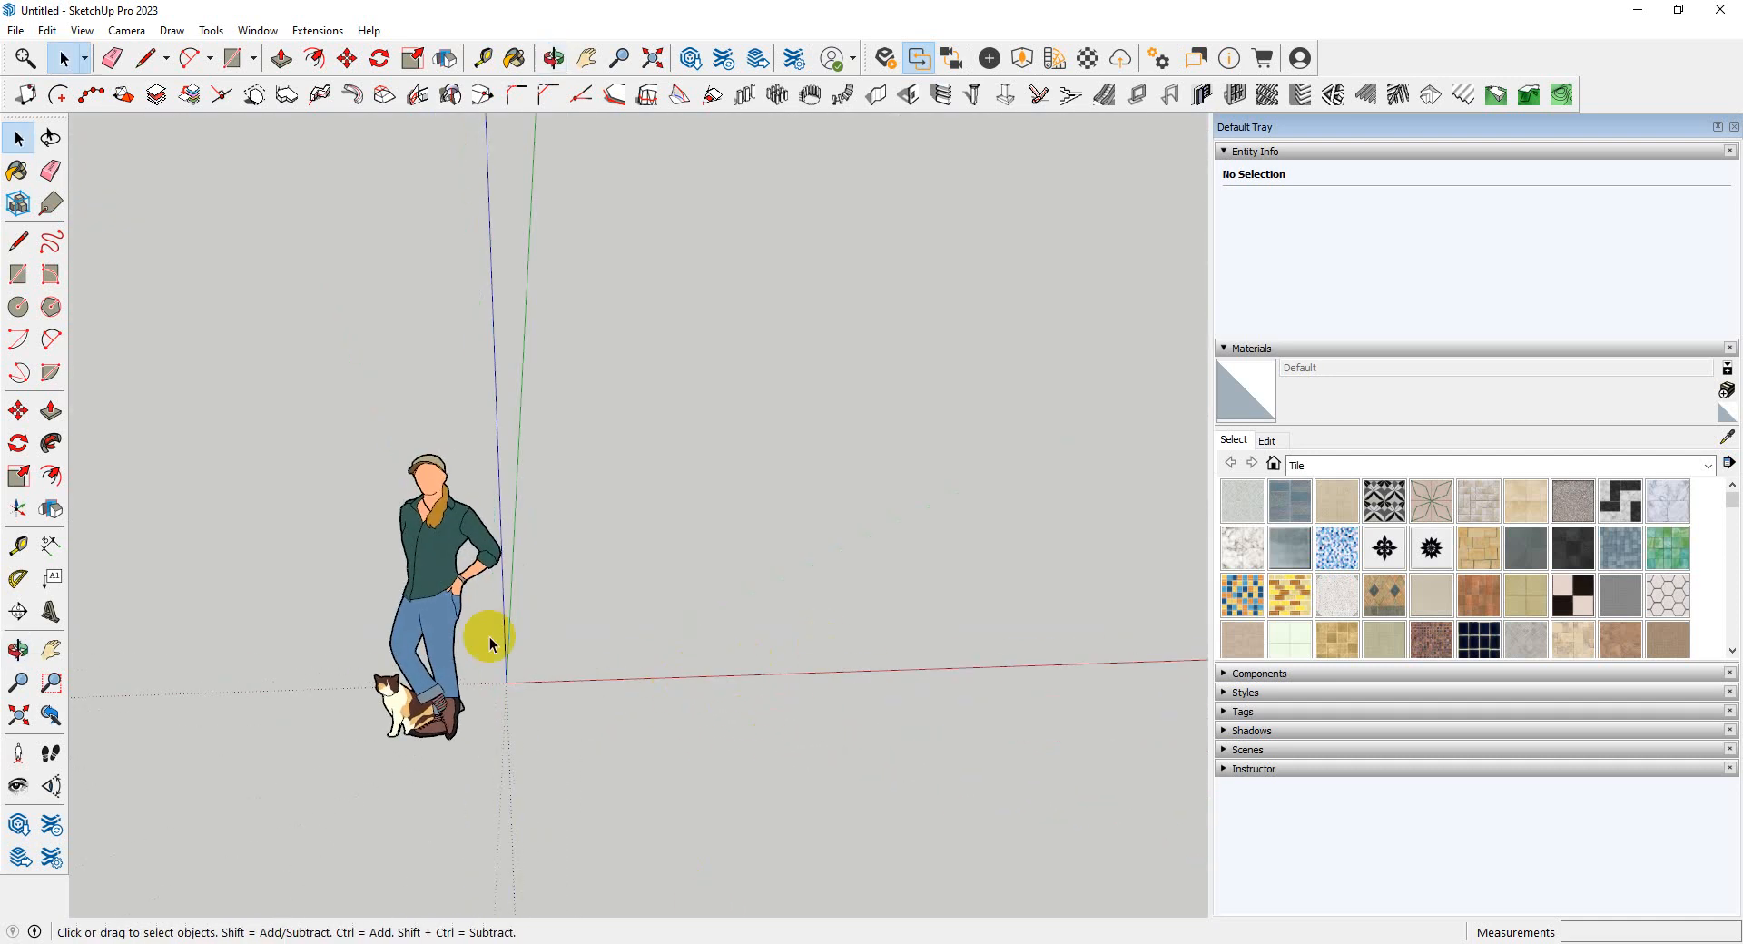
pyautogui.scroll(3, 490, 641)
pyautogui.moveTo(491, 642); pyautogui.dragTo(723, 642, button='middle')
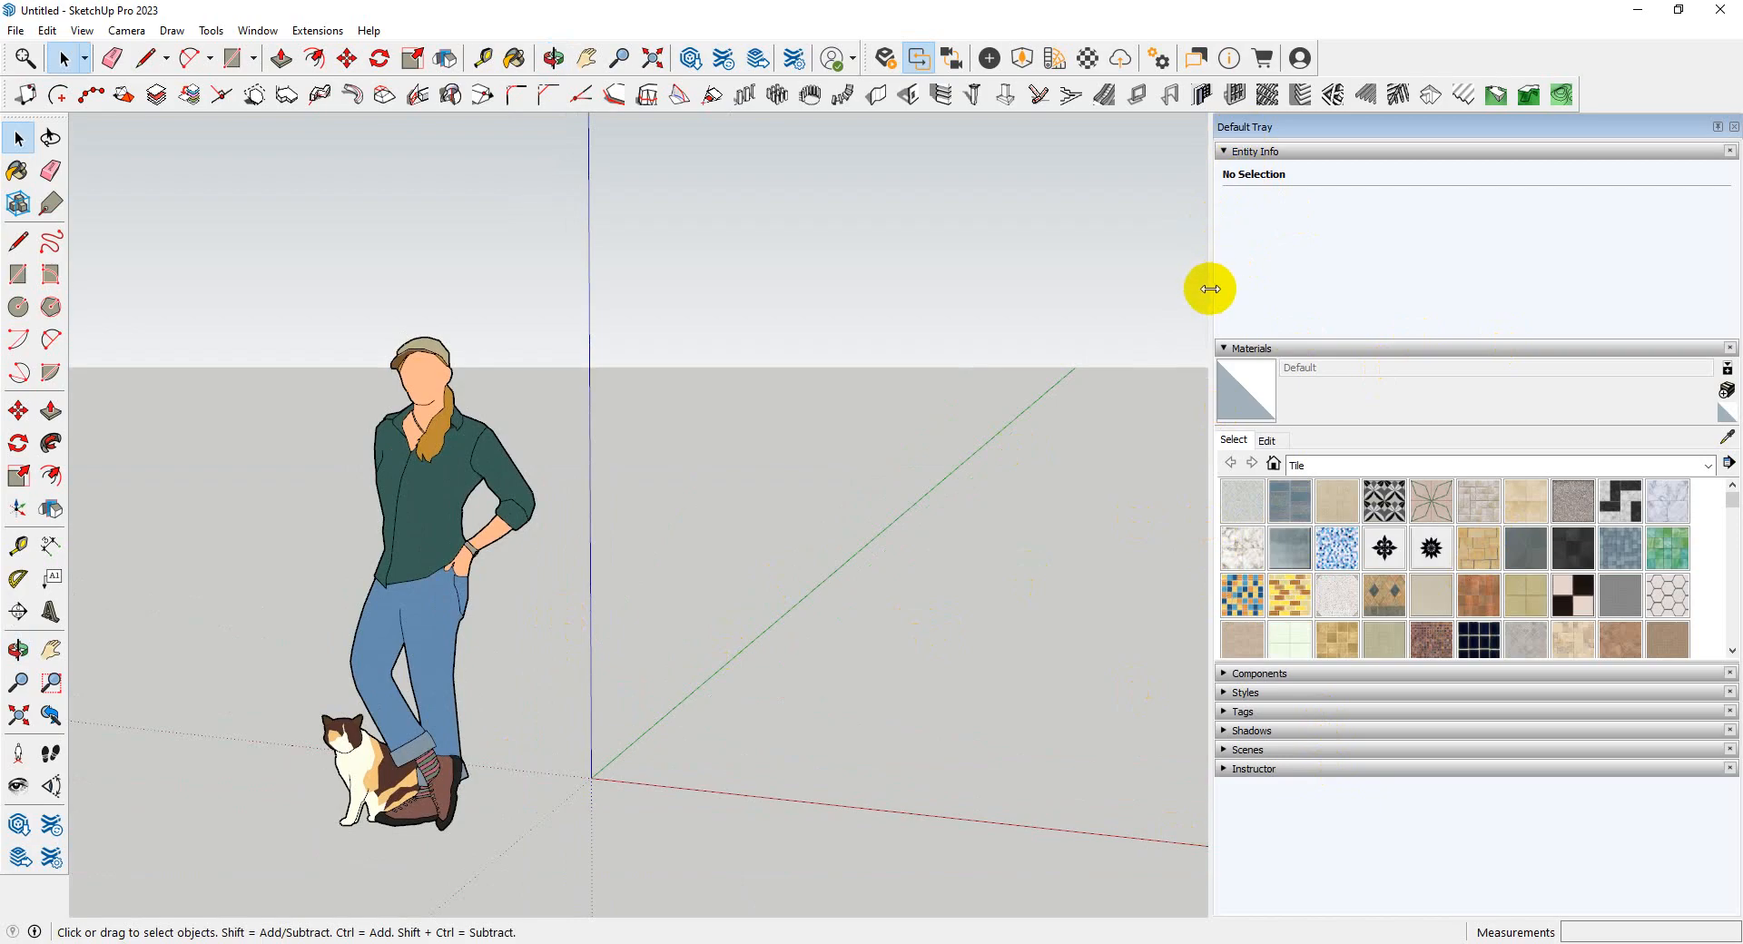
pyautogui.moveTo(1212, 290); pyautogui.dragTo(1572, 289)
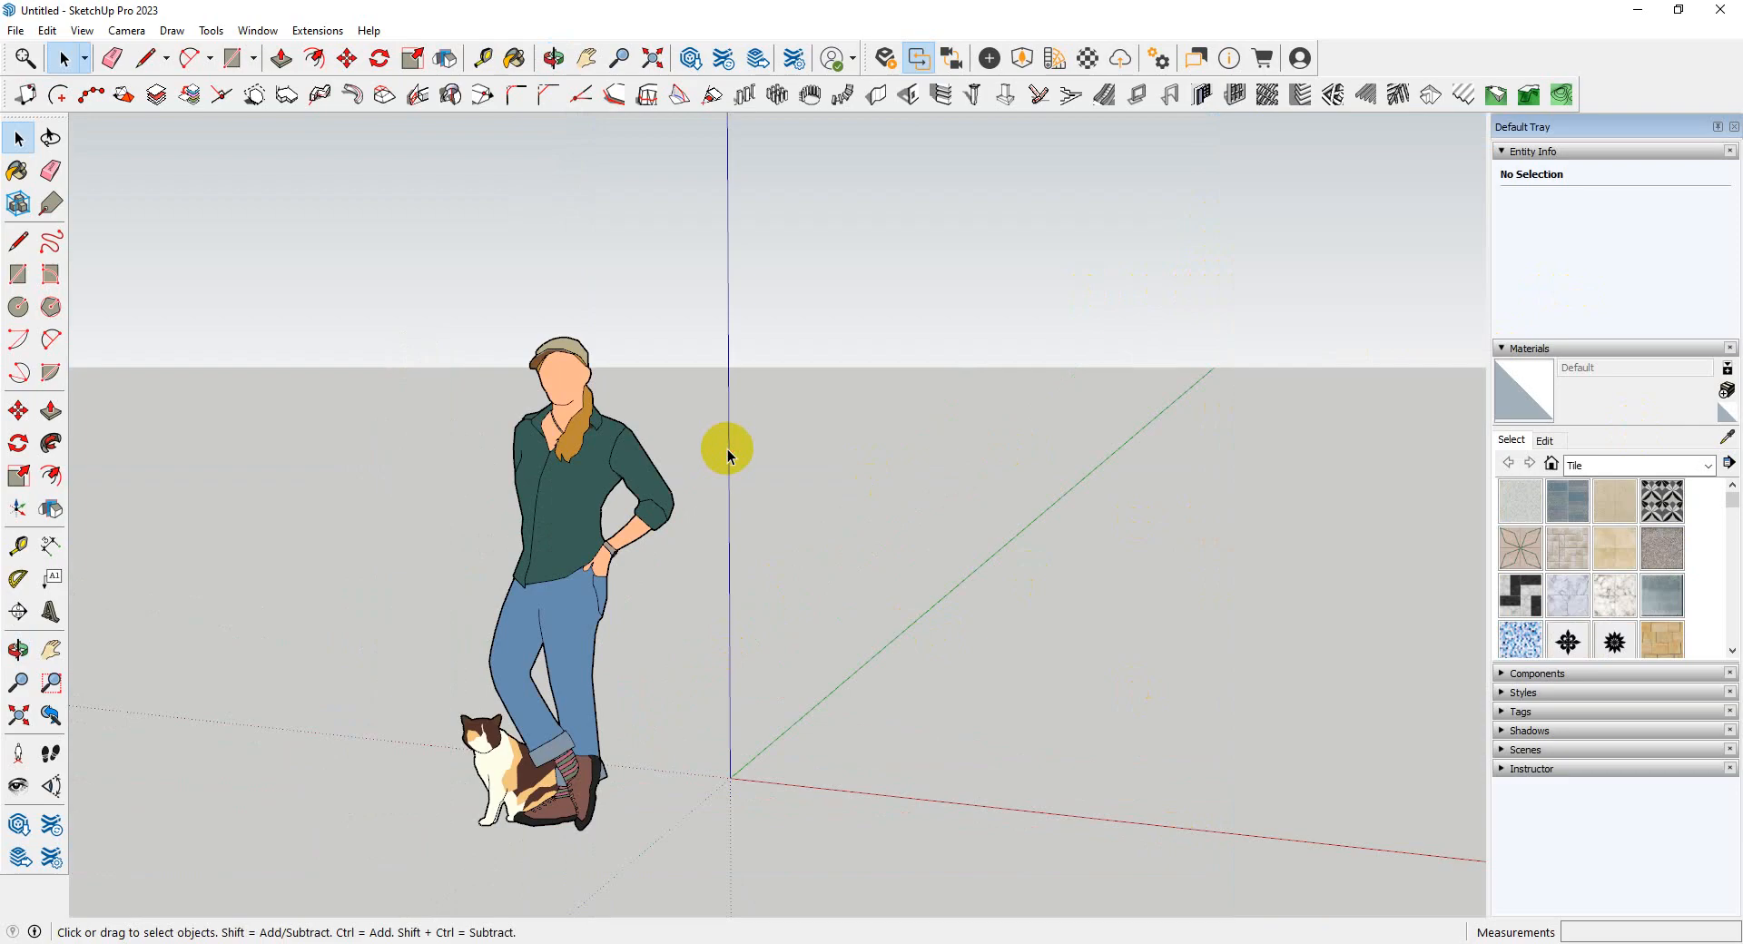
# - Try a window selection and a reverse crossing selection on the human figure, and clear the selection
pyautogui.moveTo(723, 451); pyautogui.dragTo(502, 369, button='middle')
pyautogui.moveTo(451, 315); pyautogui.dragTo(1101, 815)
pyautogui.scroll(-2, 678, 555)
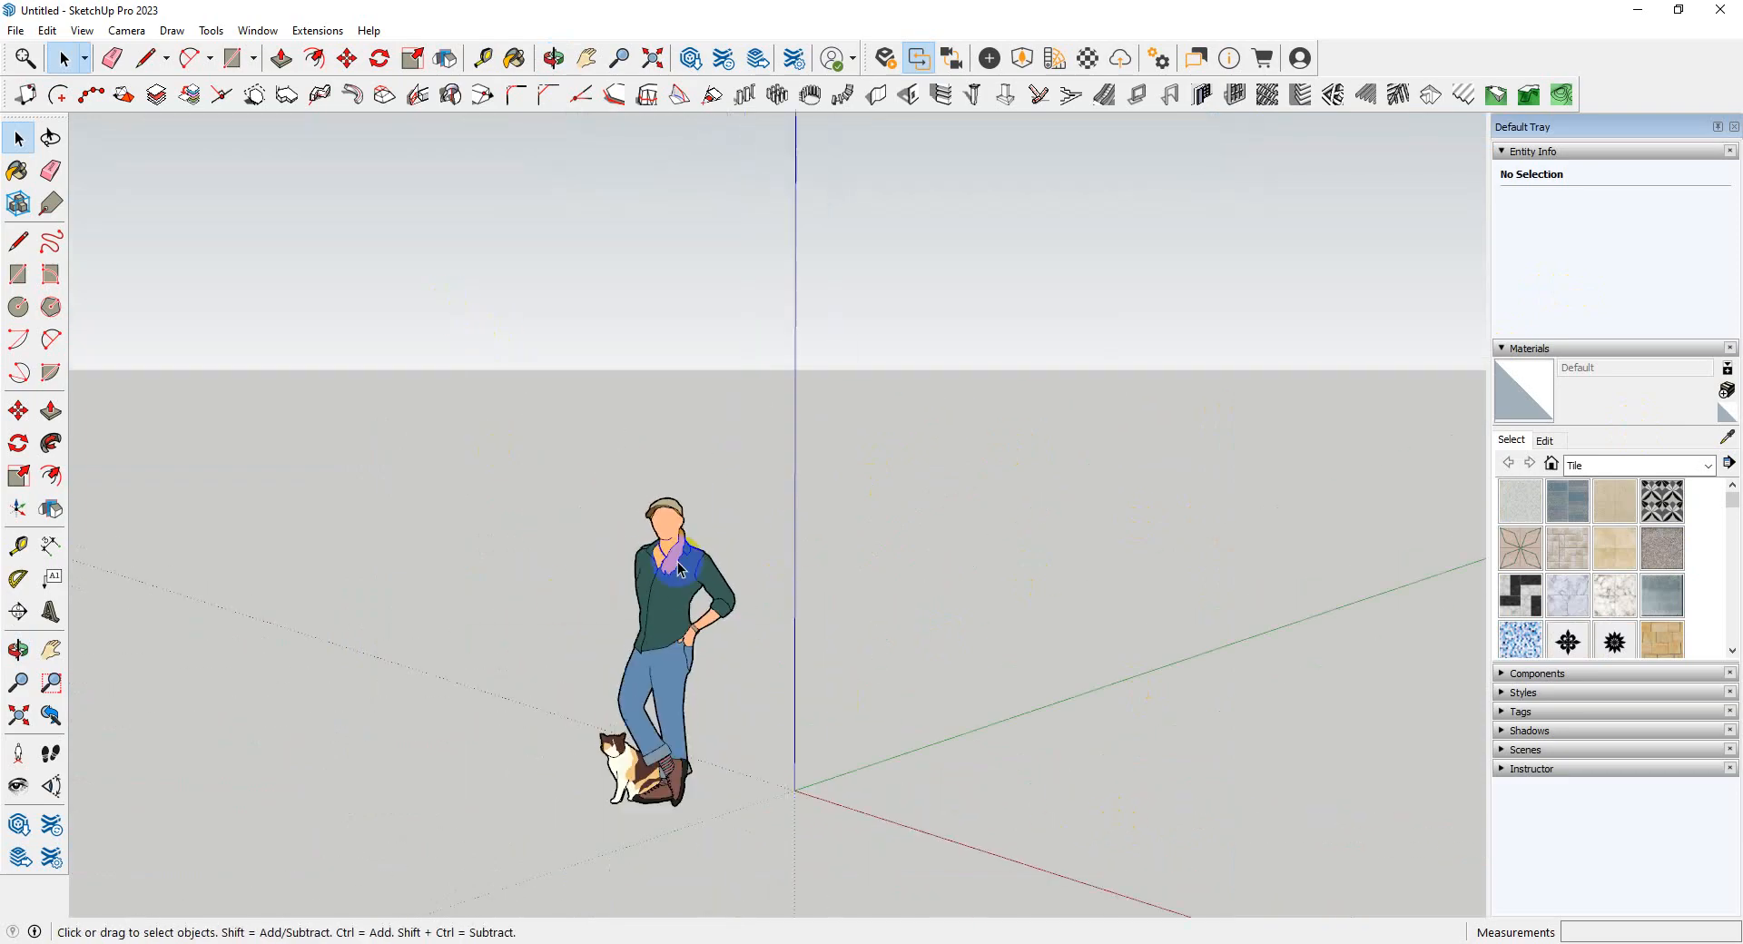
pyautogui.moveTo(676, 556); pyautogui.dragTo(873, 767, button='middle')
pyautogui.moveTo(878, 767); pyautogui.dragTo(537, 364)
pyautogui.scroll(-3, 681, 527)
pyautogui.moveTo(681, 527); pyautogui.dragTo(907, 626, button='middle')
pyautogui.click(907, 626)
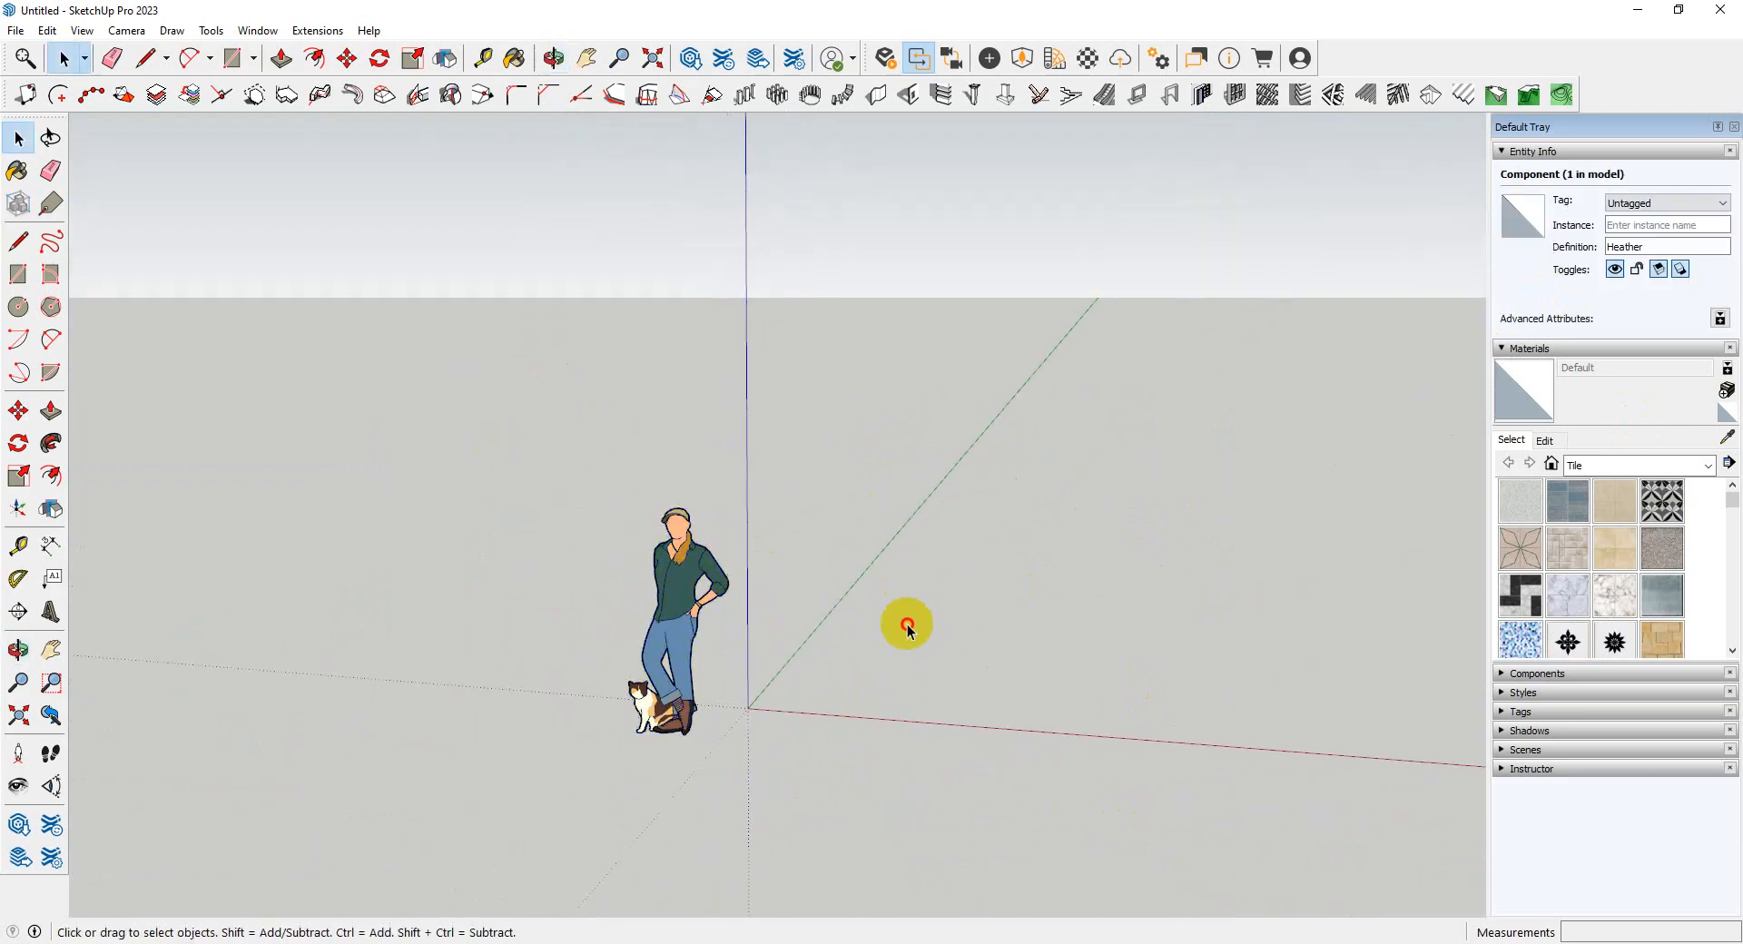
# - Select the human figure component directly with the Select tool
pyautogui.scroll(-2, 565, 567)
pyautogui.moveTo(565, 567); pyautogui.dragTo(709, 562, button='middle')
pyautogui.scroll(3, 716, 560)
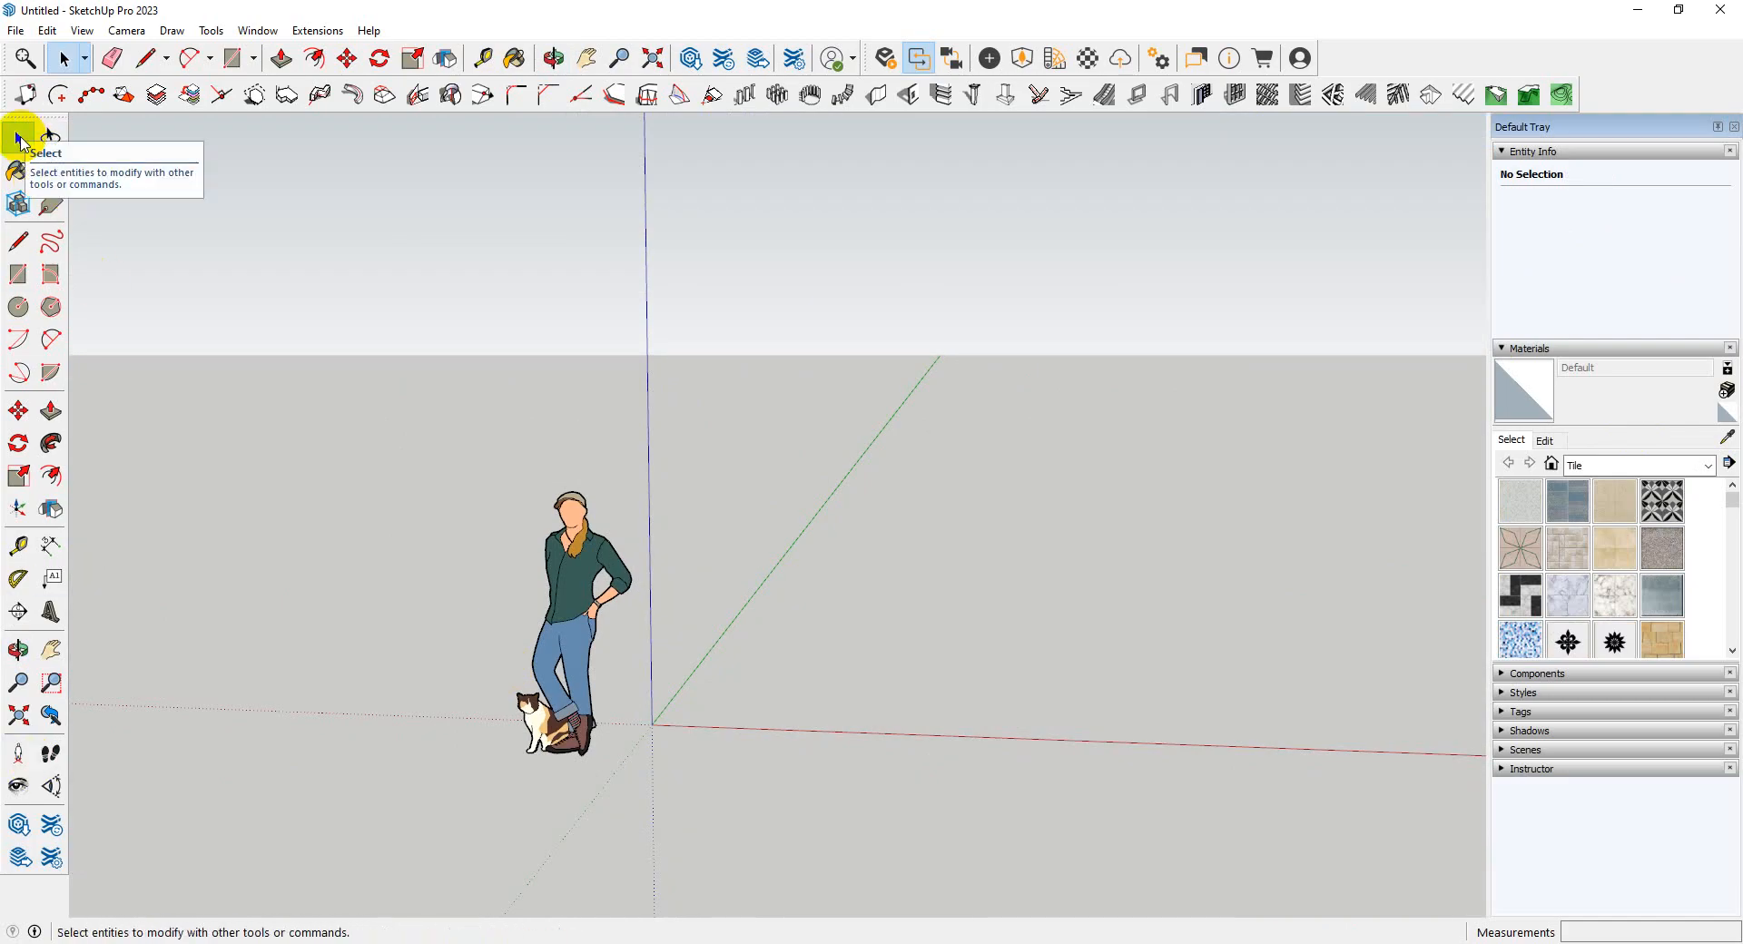
pyautogui.click(578, 596)
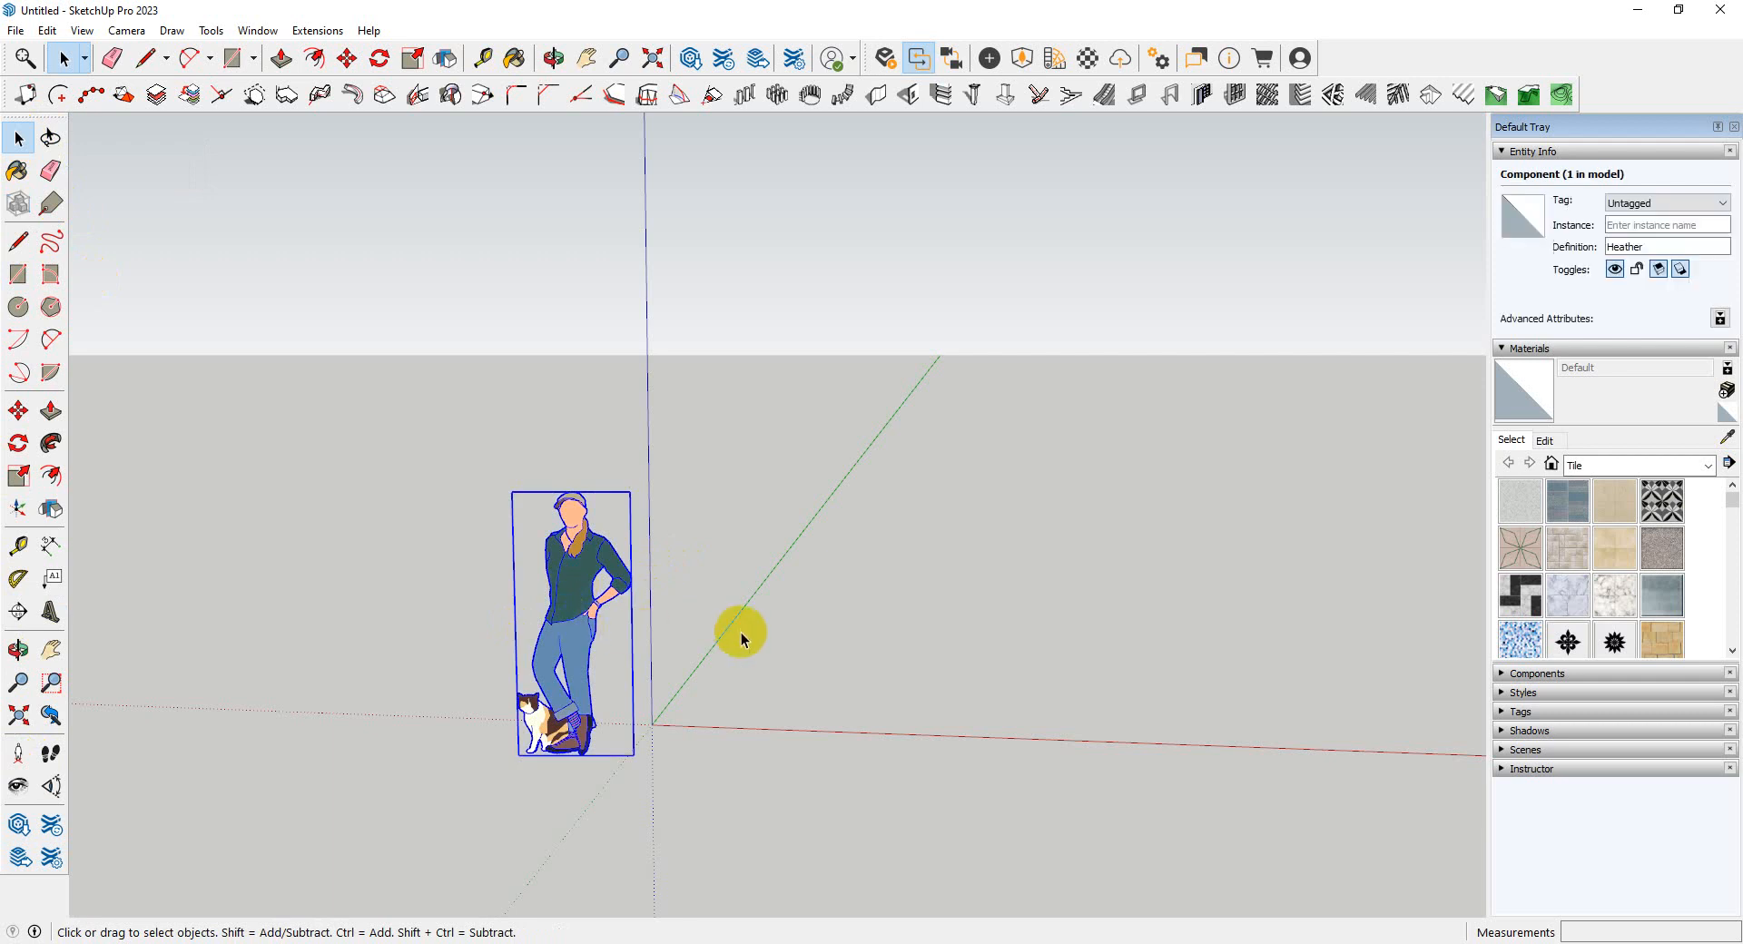
# - Switch to the Google Meet call in the browser to check it, and return to SketchUp
pyautogui.moveTo(200, 943)
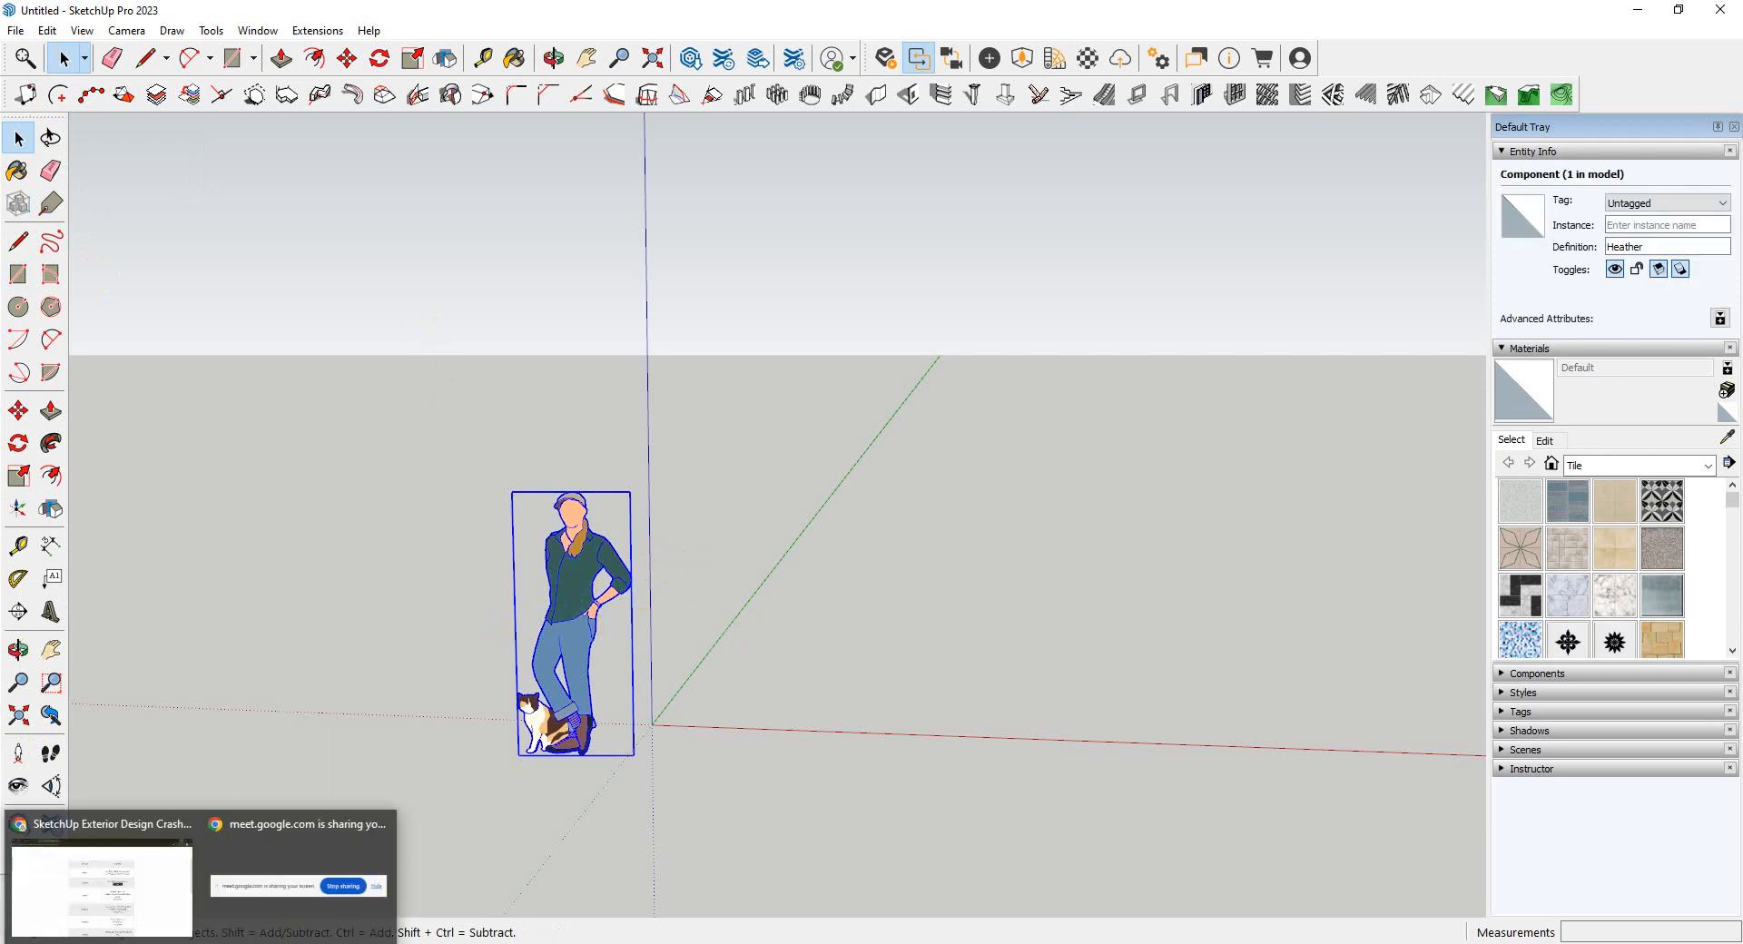
pyautogui.click(148, 917)
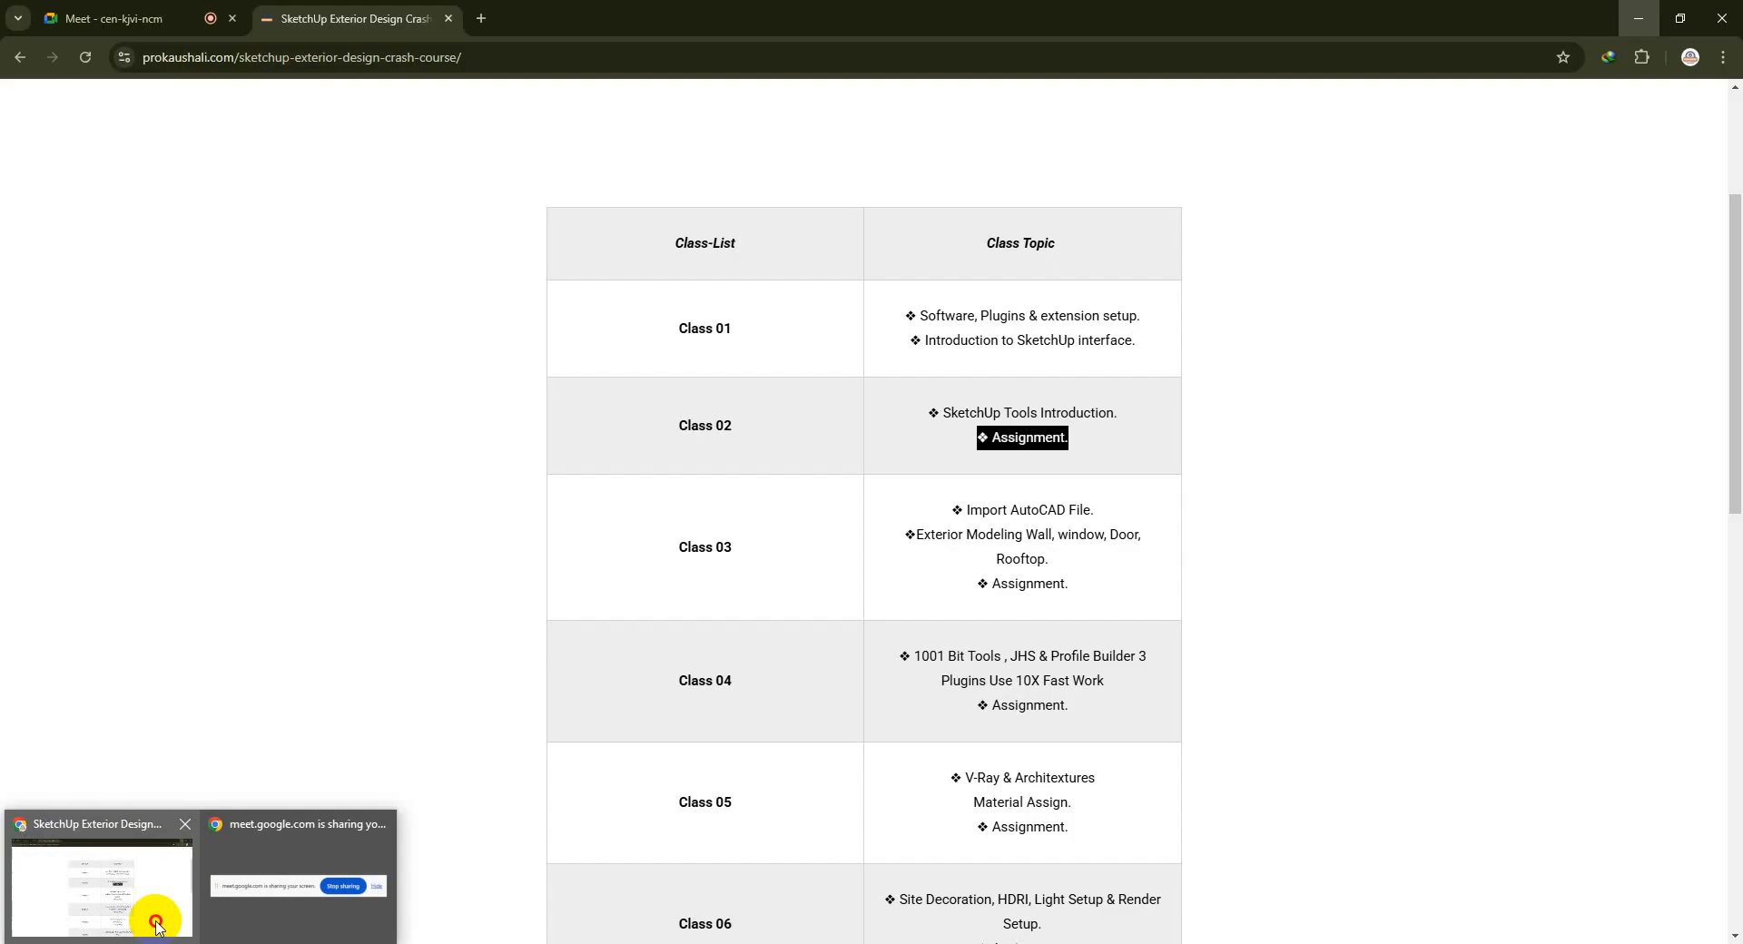
pyautogui.click(171, 17)
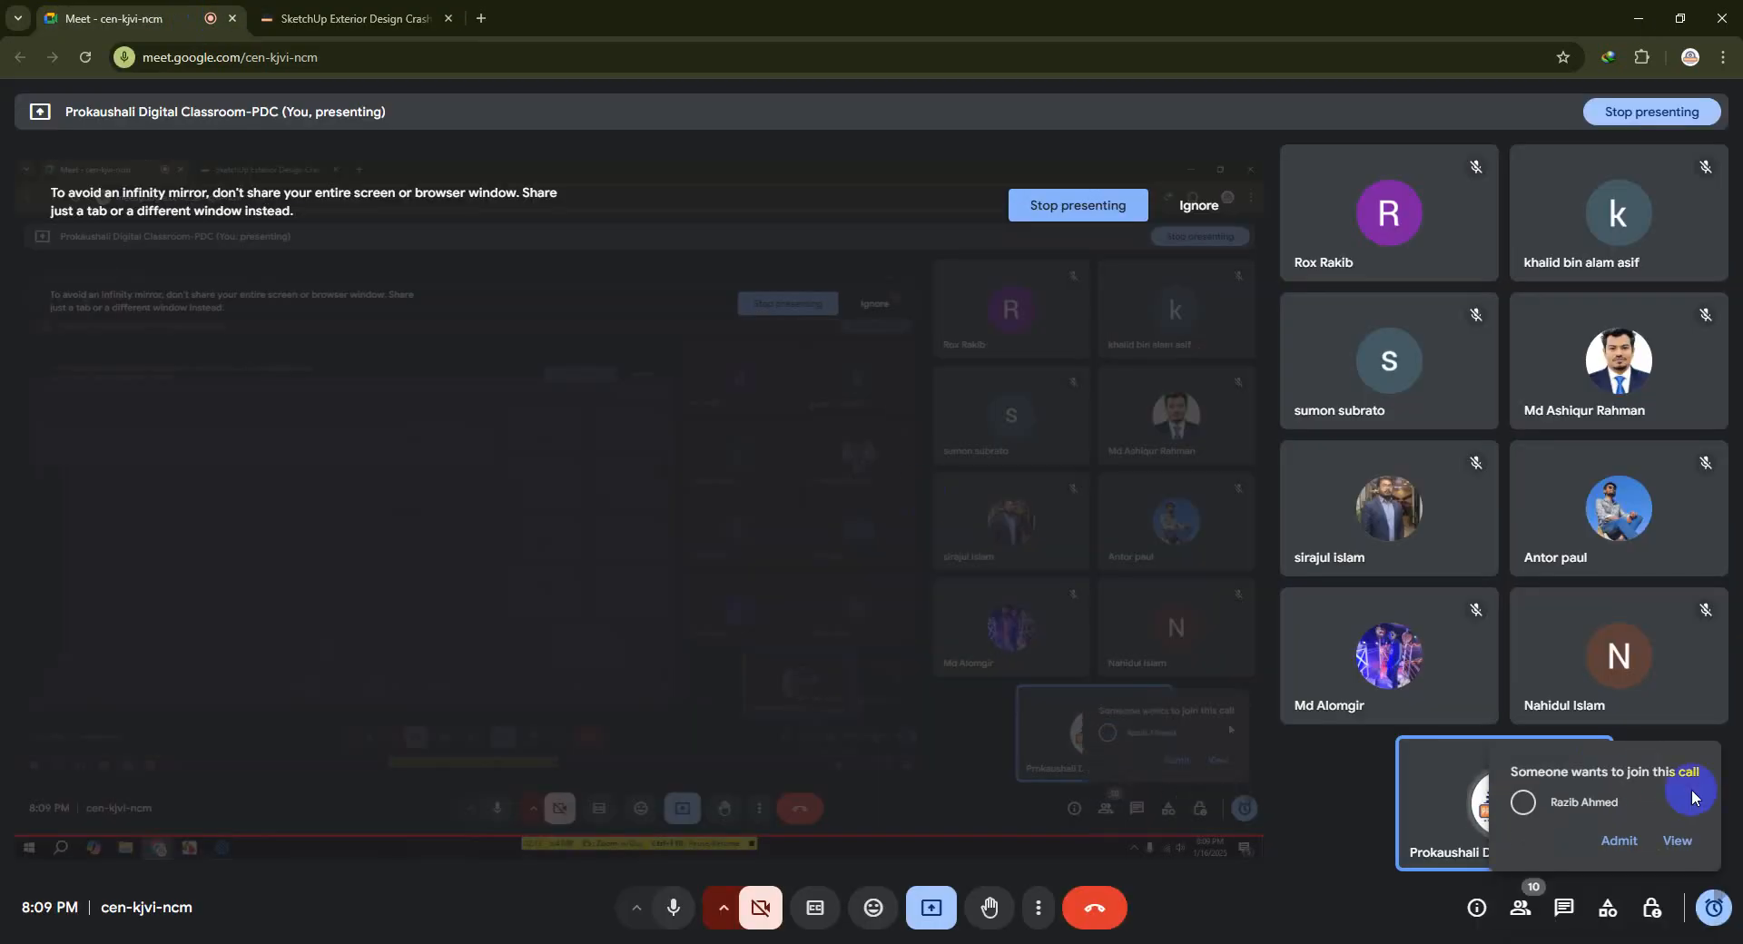
pyautogui.click(1638, 18)
# - Clear the current selection and select the human figure again
pyautogui.click(758, 765)
pyautogui.scroll(4, 586, 583)
pyautogui.click(581, 581)
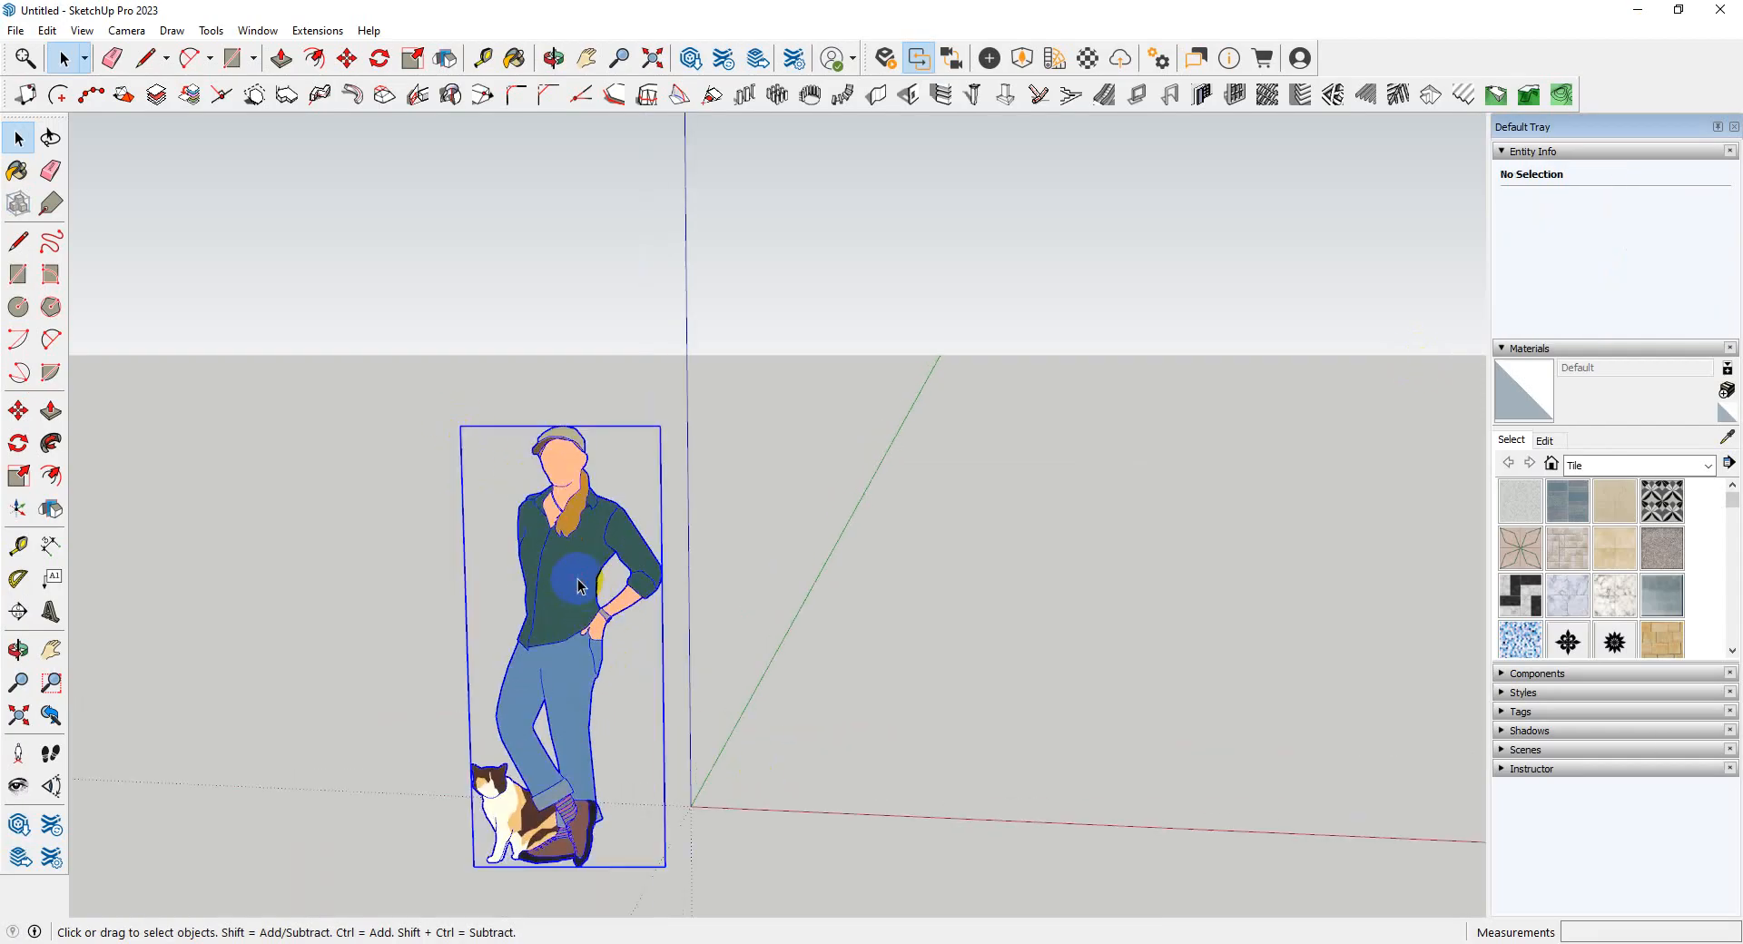
# - Enclose the human figure and cat completely in a selection window several times, clearing the selection in between
pyautogui.scroll(-2, 686, 558)
pyautogui.moveTo(710, 556); pyautogui.dragTo(731, 798, button='middle')
pyautogui.moveTo(225, 287); pyautogui.dragTo(880, 855)
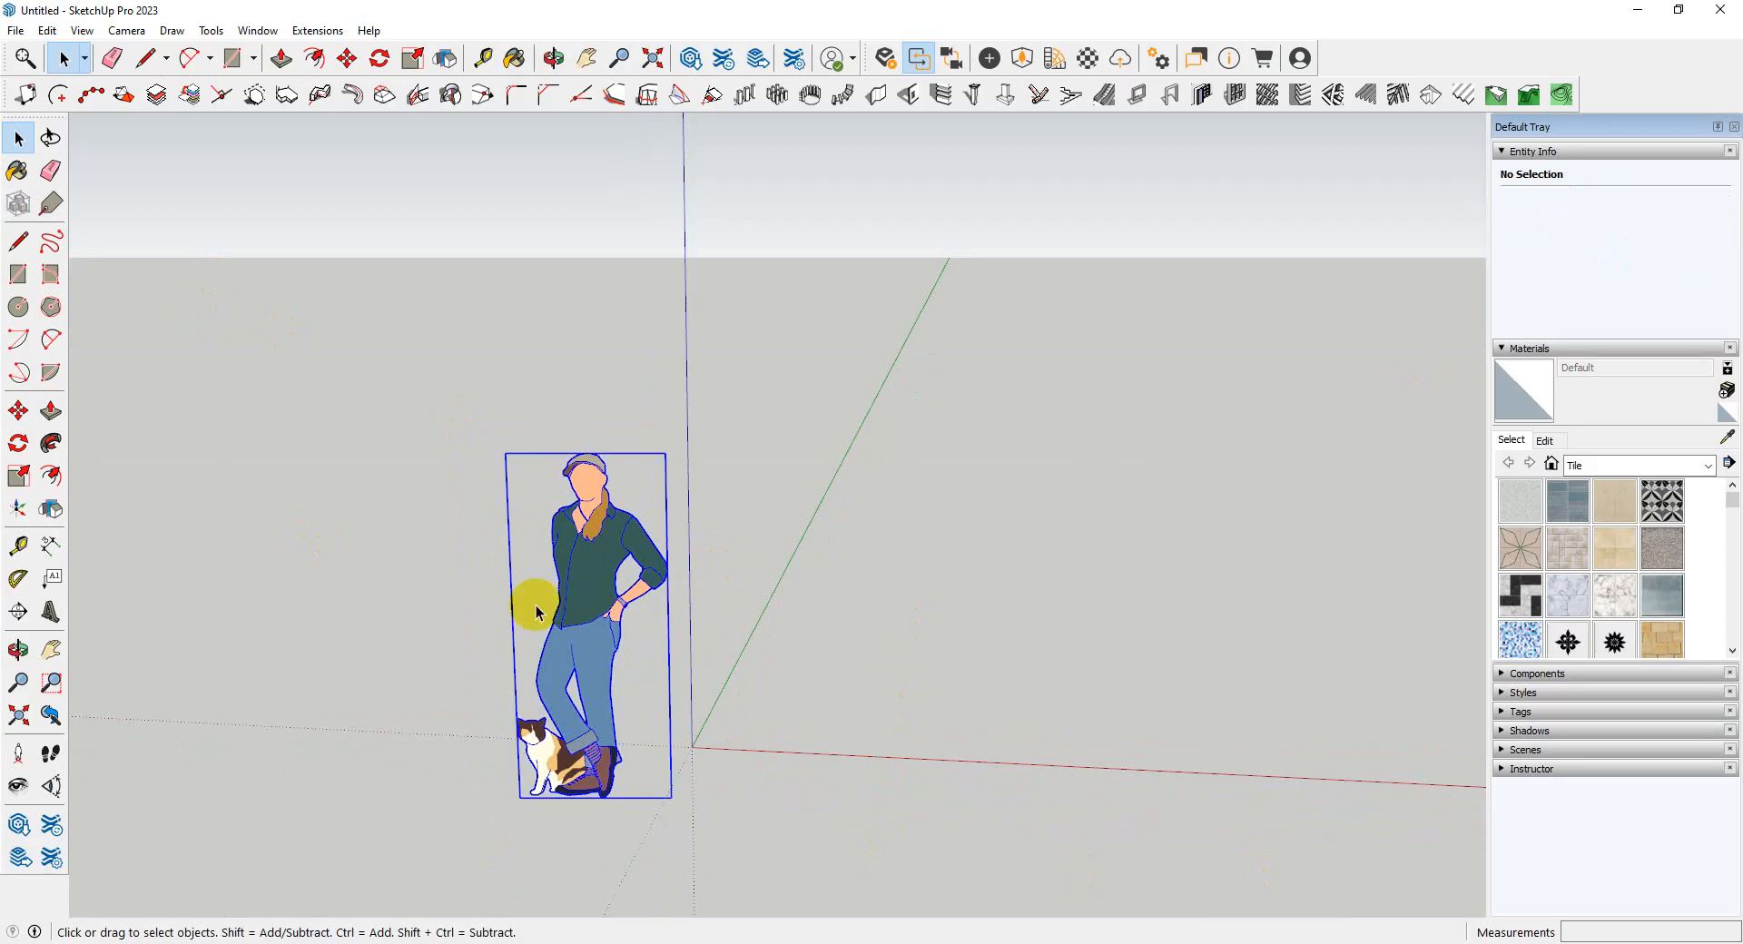
pyautogui.moveTo(237, 296); pyautogui.dragTo(927, 849)
pyautogui.click(215, 288)
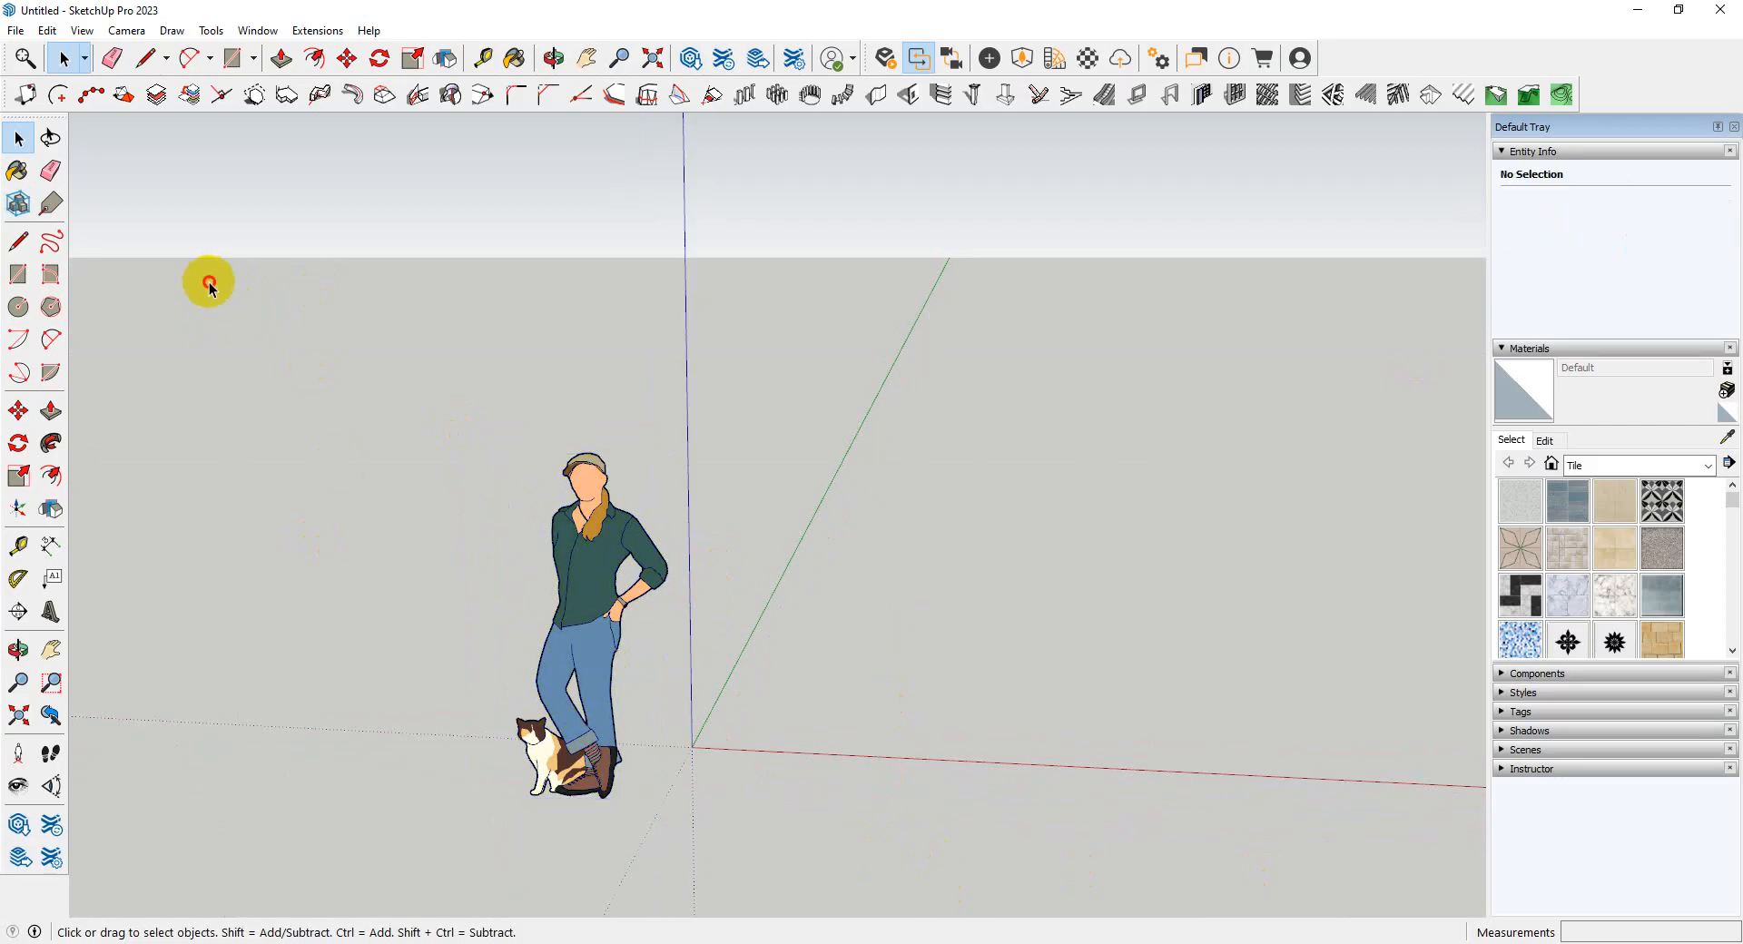
pyautogui.moveTo(209, 282); pyautogui.dragTo(889, 724)
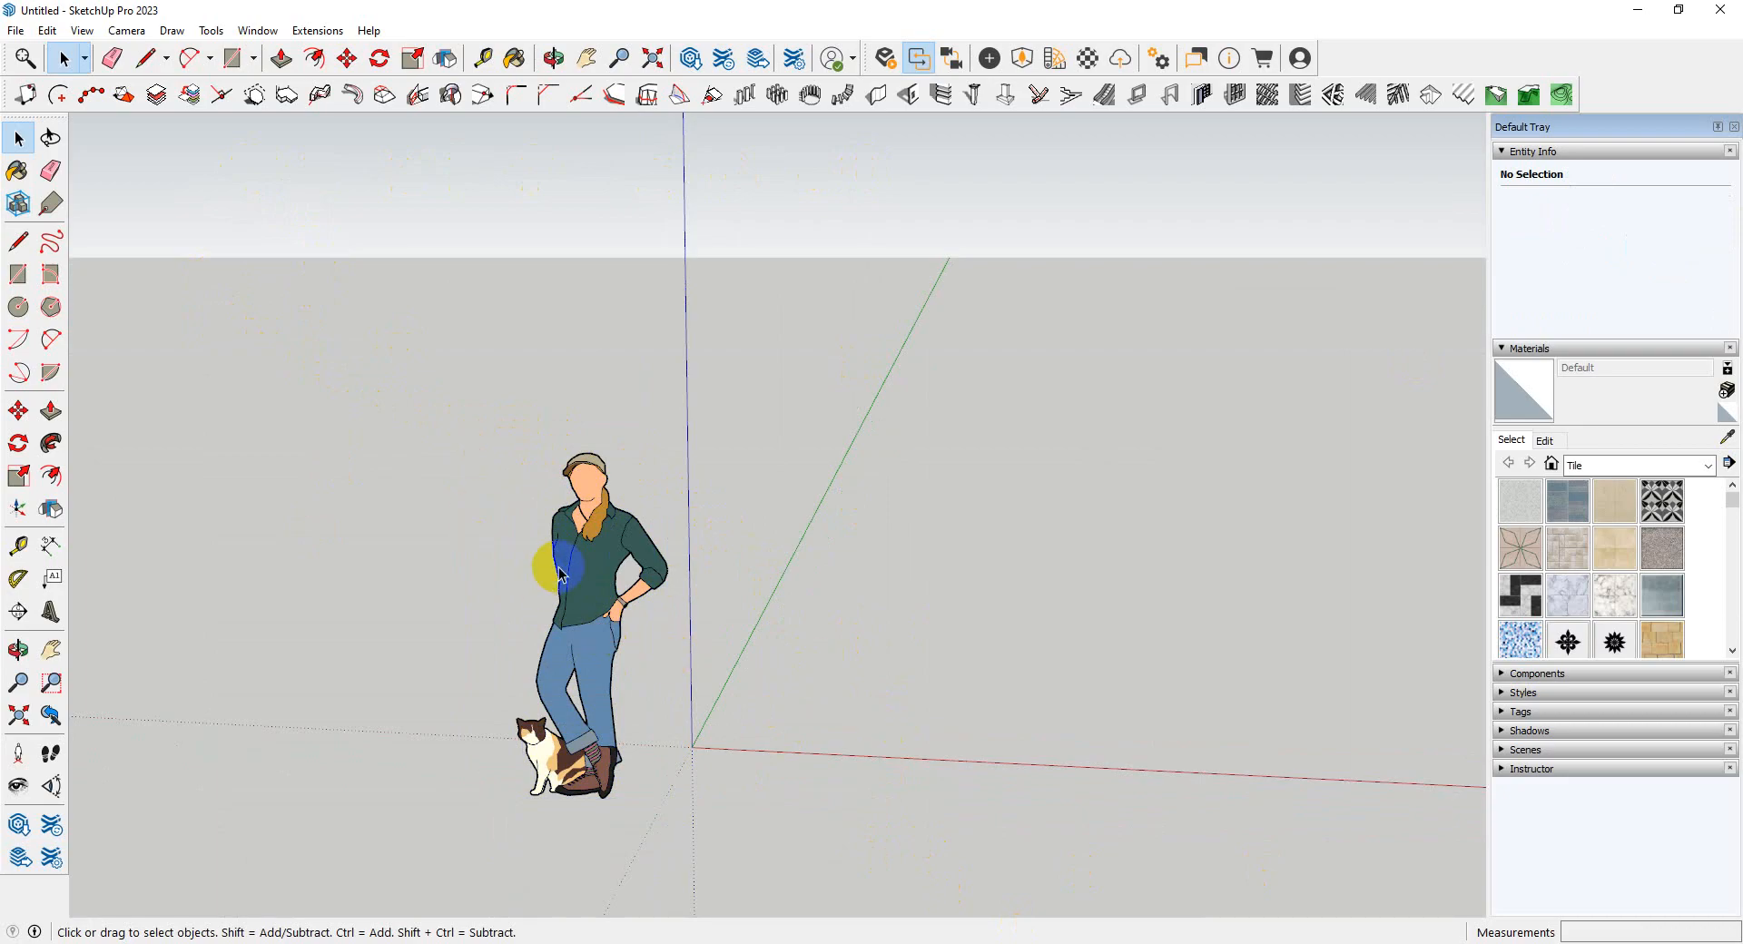
# - Demonstrate window selection from the figure's upper left to its lower right twice, and deselect everything
pyautogui.scroll(2, 541, 669)
pyautogui.scroll(-2, 667, 564)
pyautogui.moveTo(695, 553); pyautogui.dragTo(644, 668, button='middle')
pyautogui.scroll(3, 639, 655)
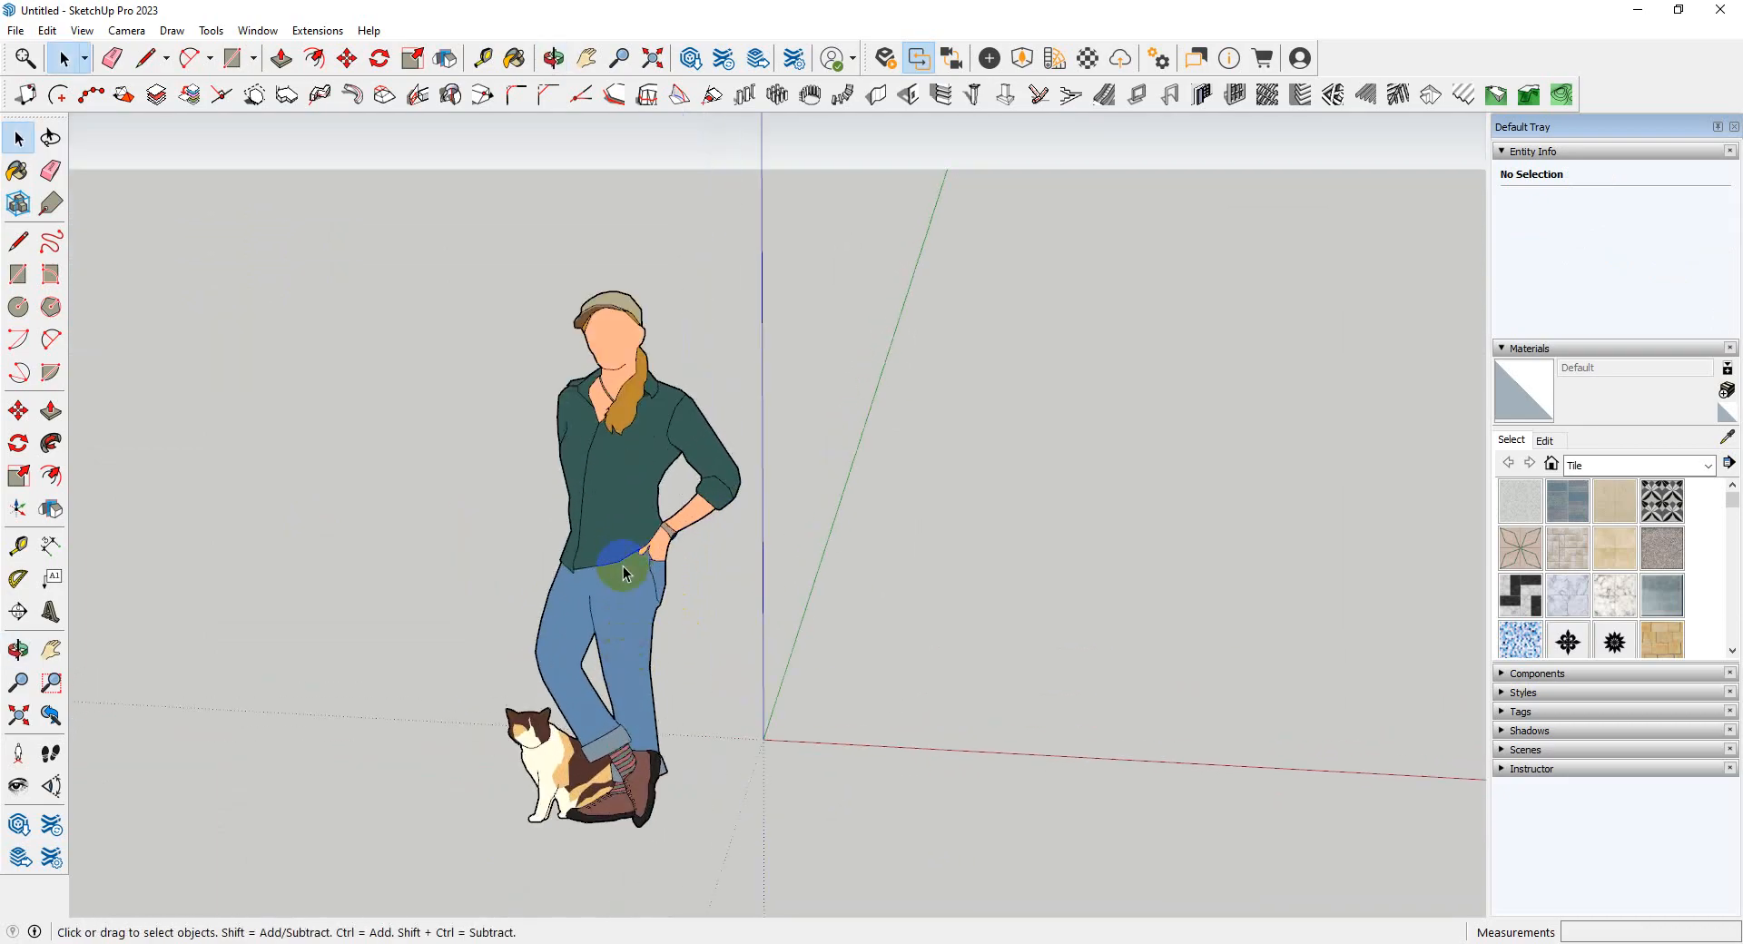
pyautogui.scroll(-1, 671, 541)
pyautogui.moveTo(720, 505); pyautogui.dragTo(708, 475, button='middle')
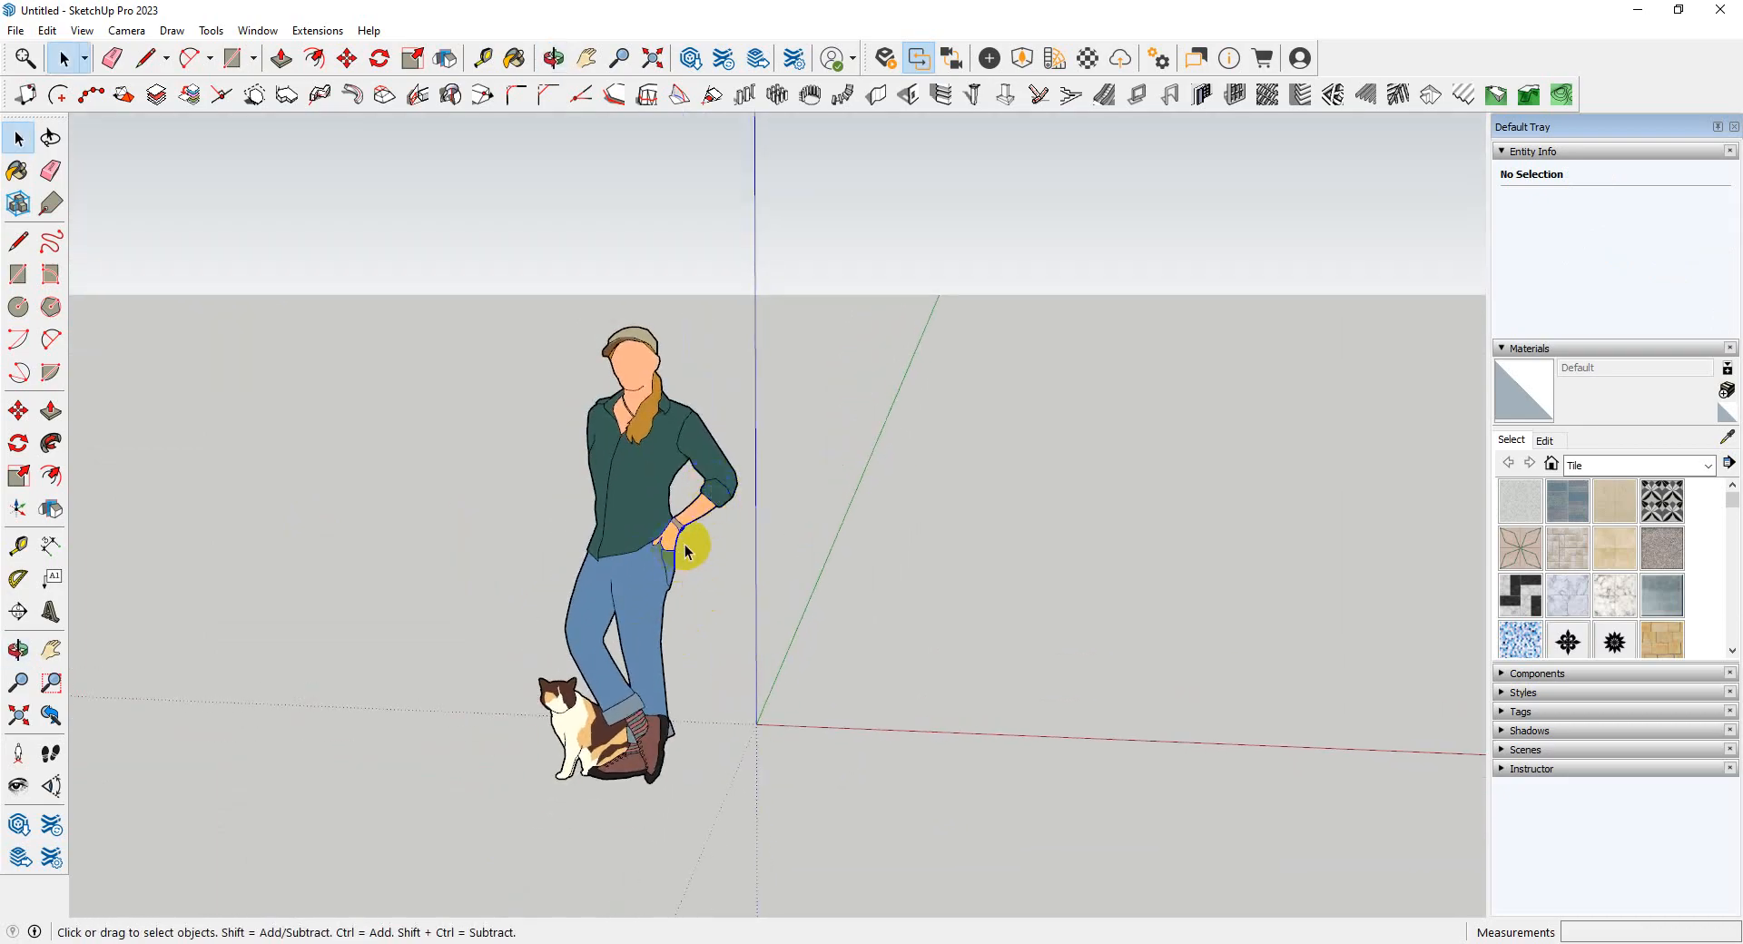
pyautogui.moveTo(407, 285); pyautogui.dragTo(789, 822)
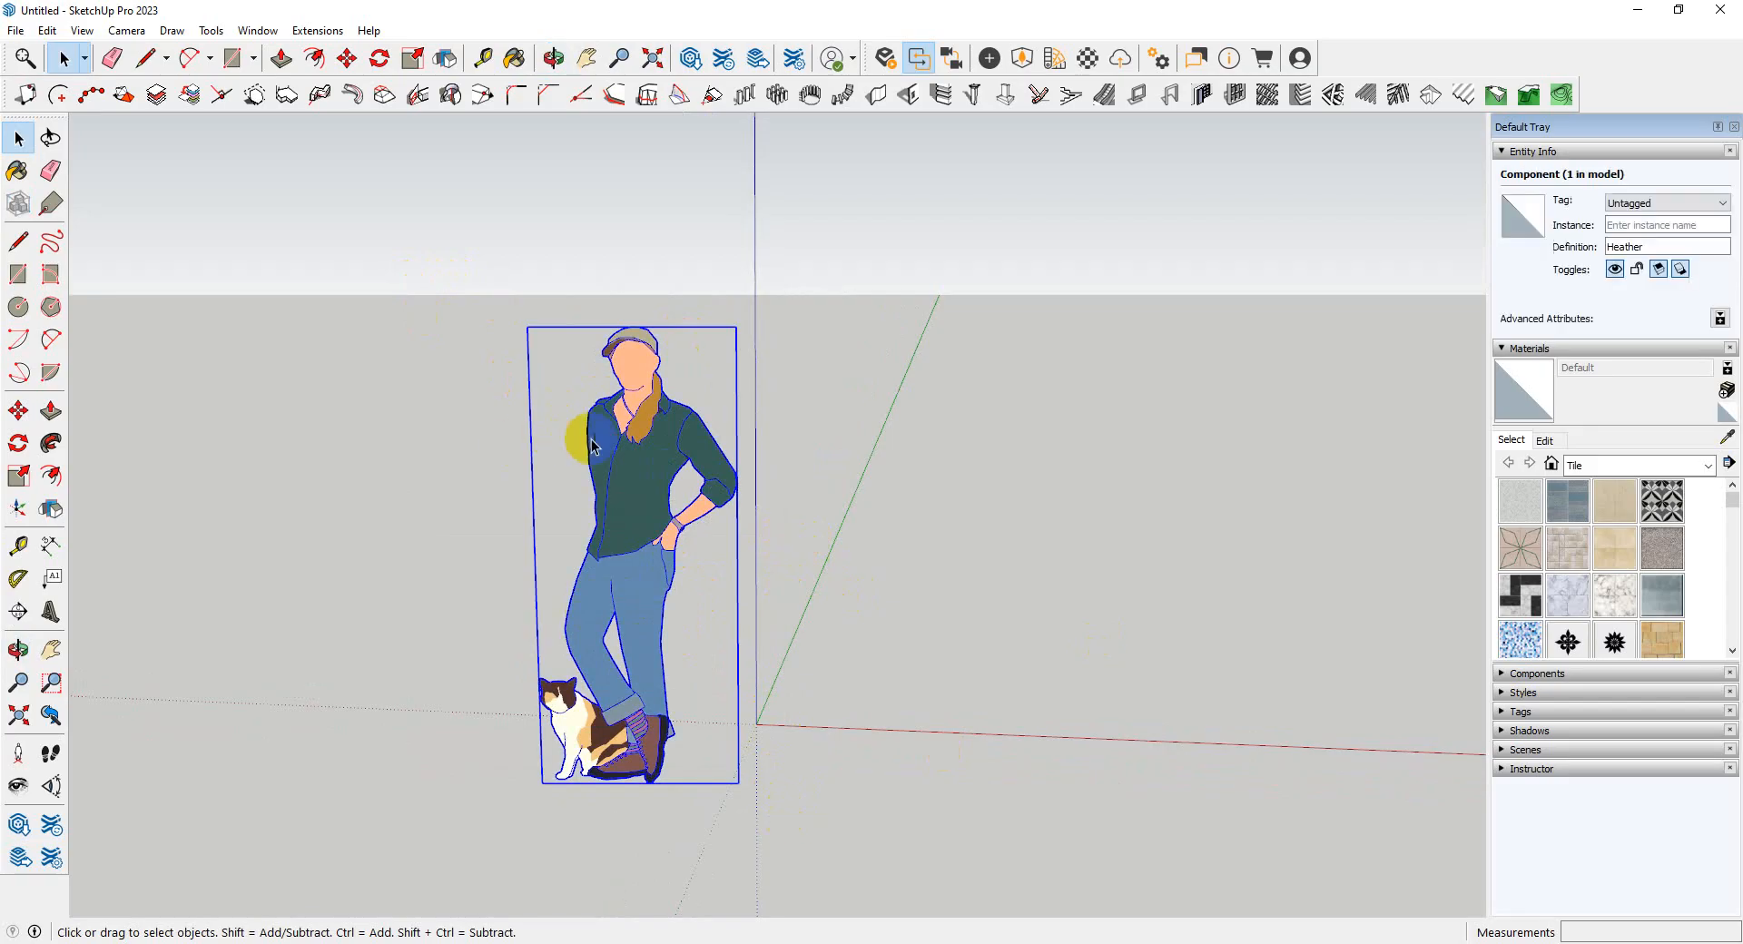
pyautogui.click(894, 667)
pyautogui.moveTo(314, 266); pyautogui.dragTo(927, 802)
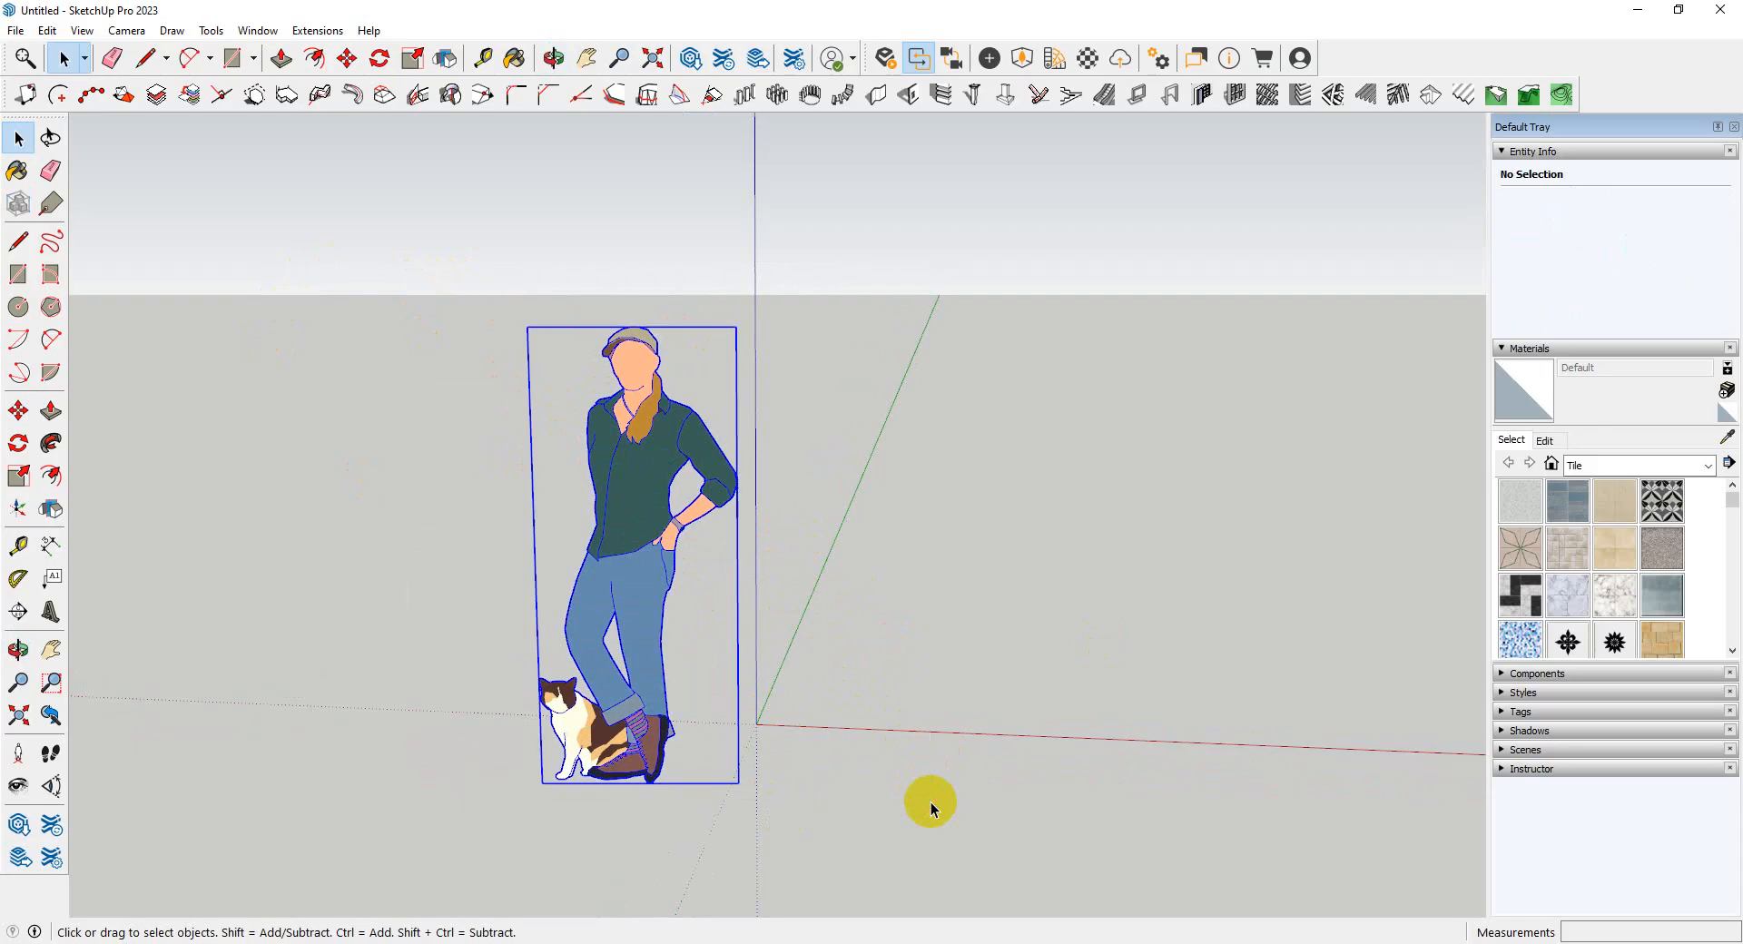
pyautogui.click(342, 291)
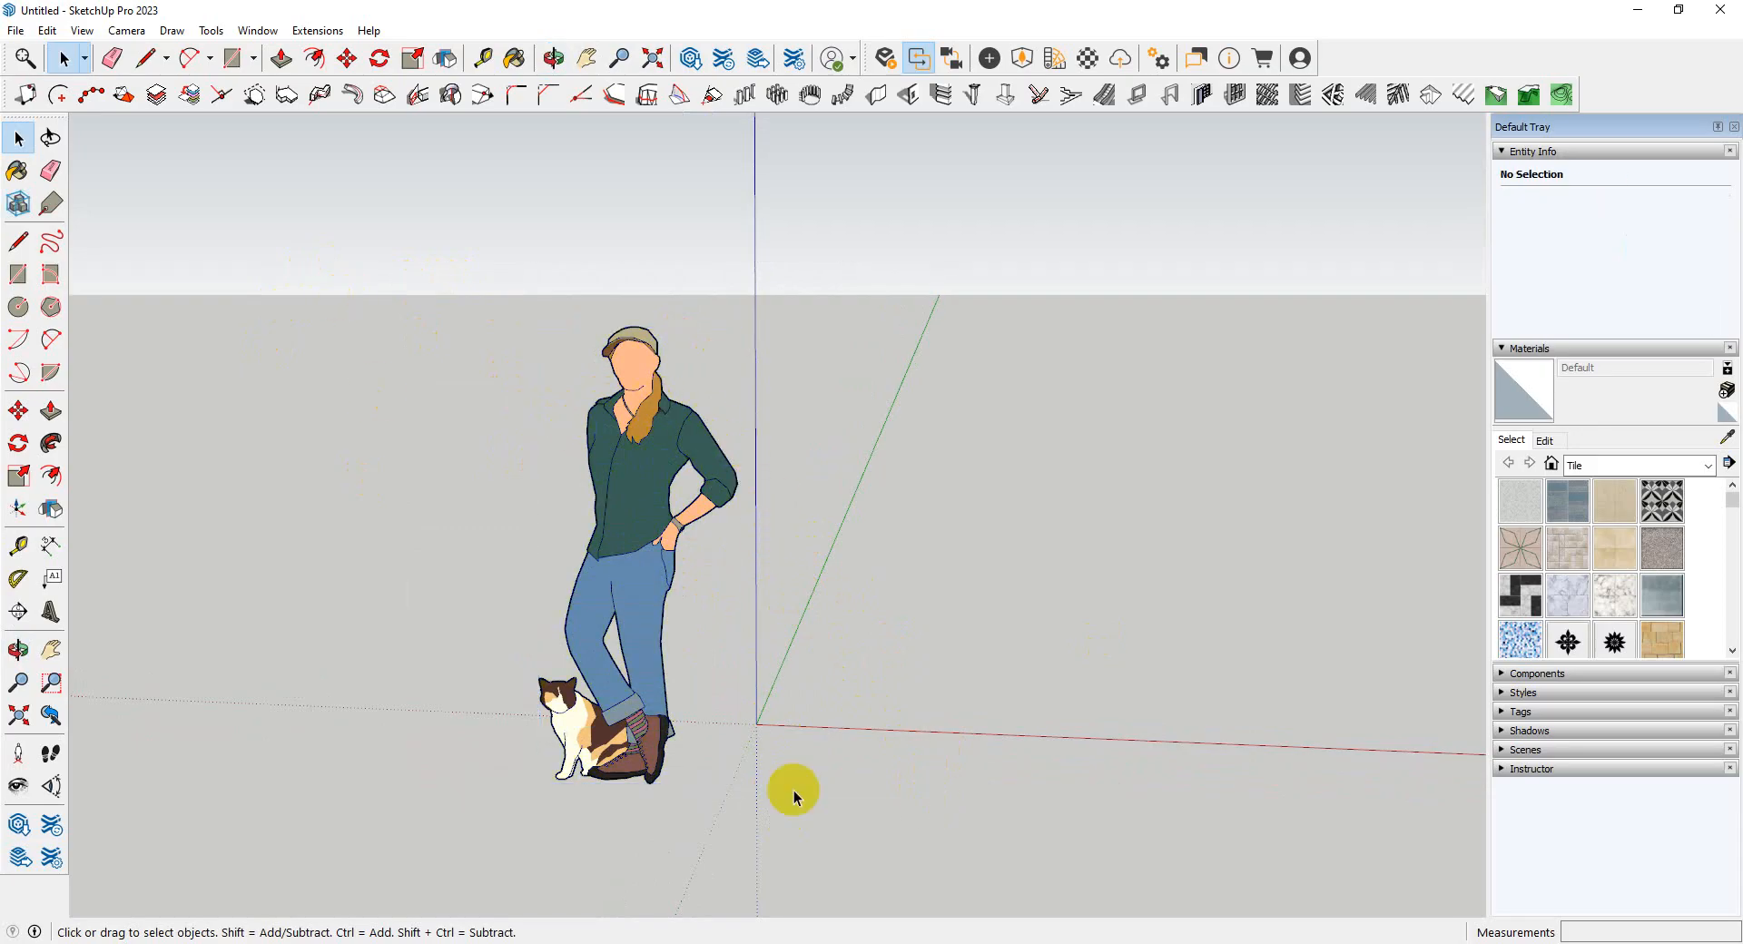
# - Select the human figure with a right-to-left crossing selection that only touches its feet and the cat
pyautogui.moveTo(877, 843); pyautogui.dragTo(456, 731)
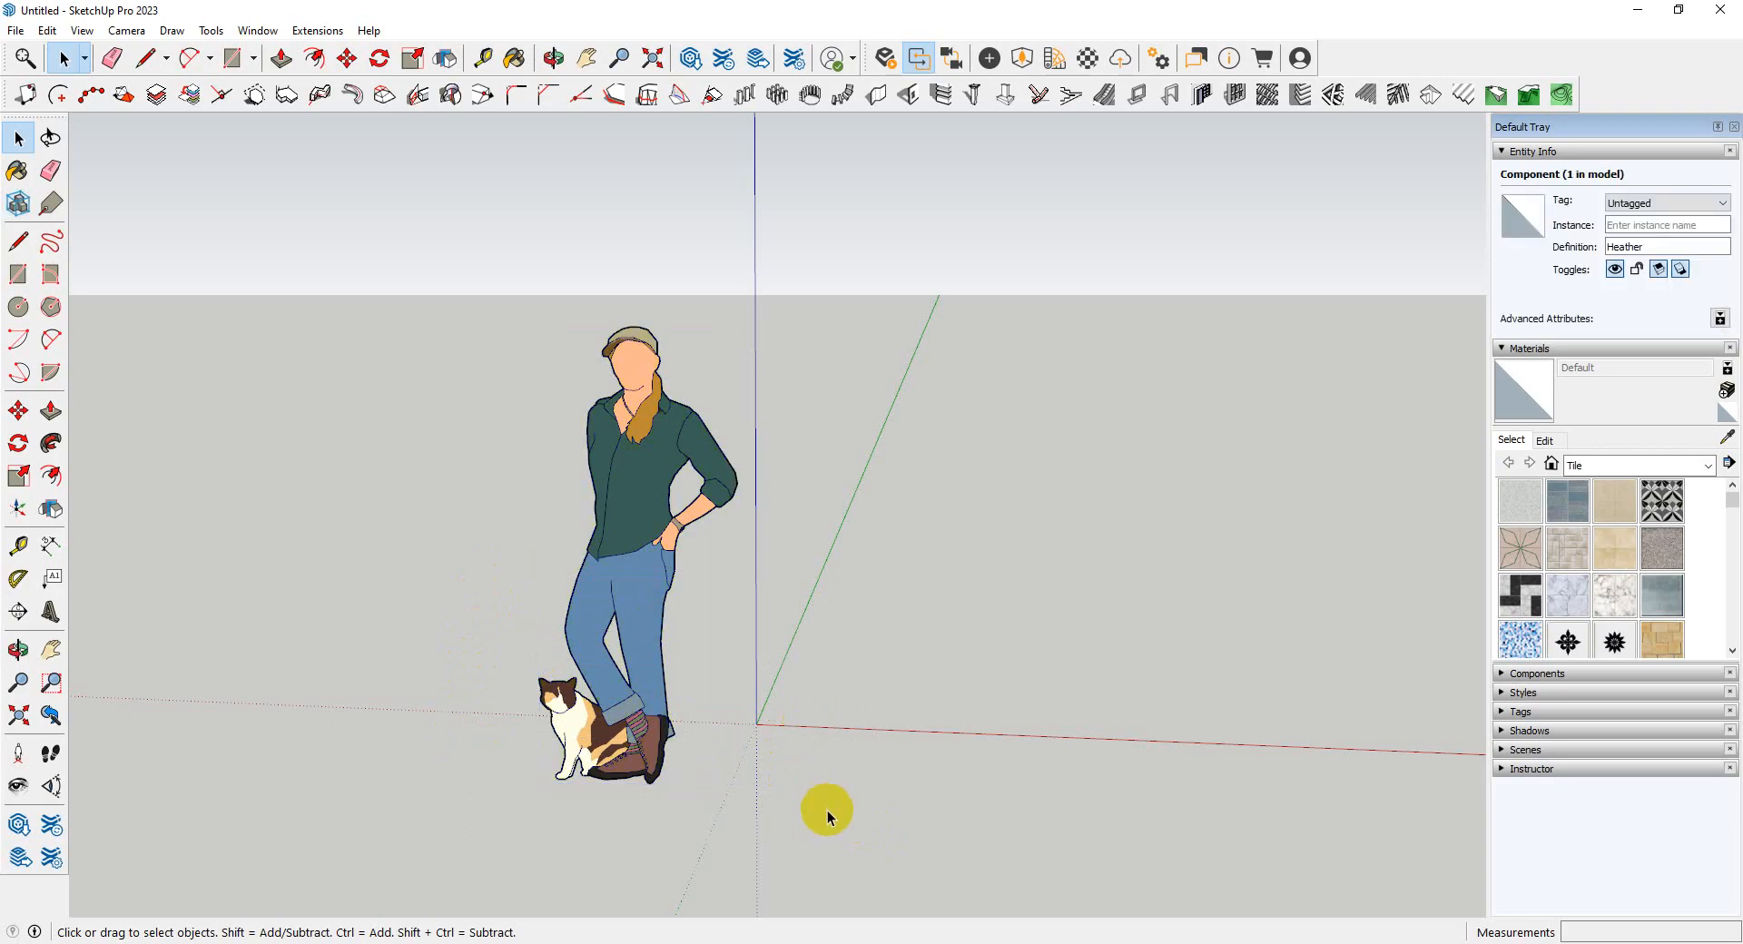
pyautogui.moveTo(825, 809); pyautogui.dragTo(542, 740)
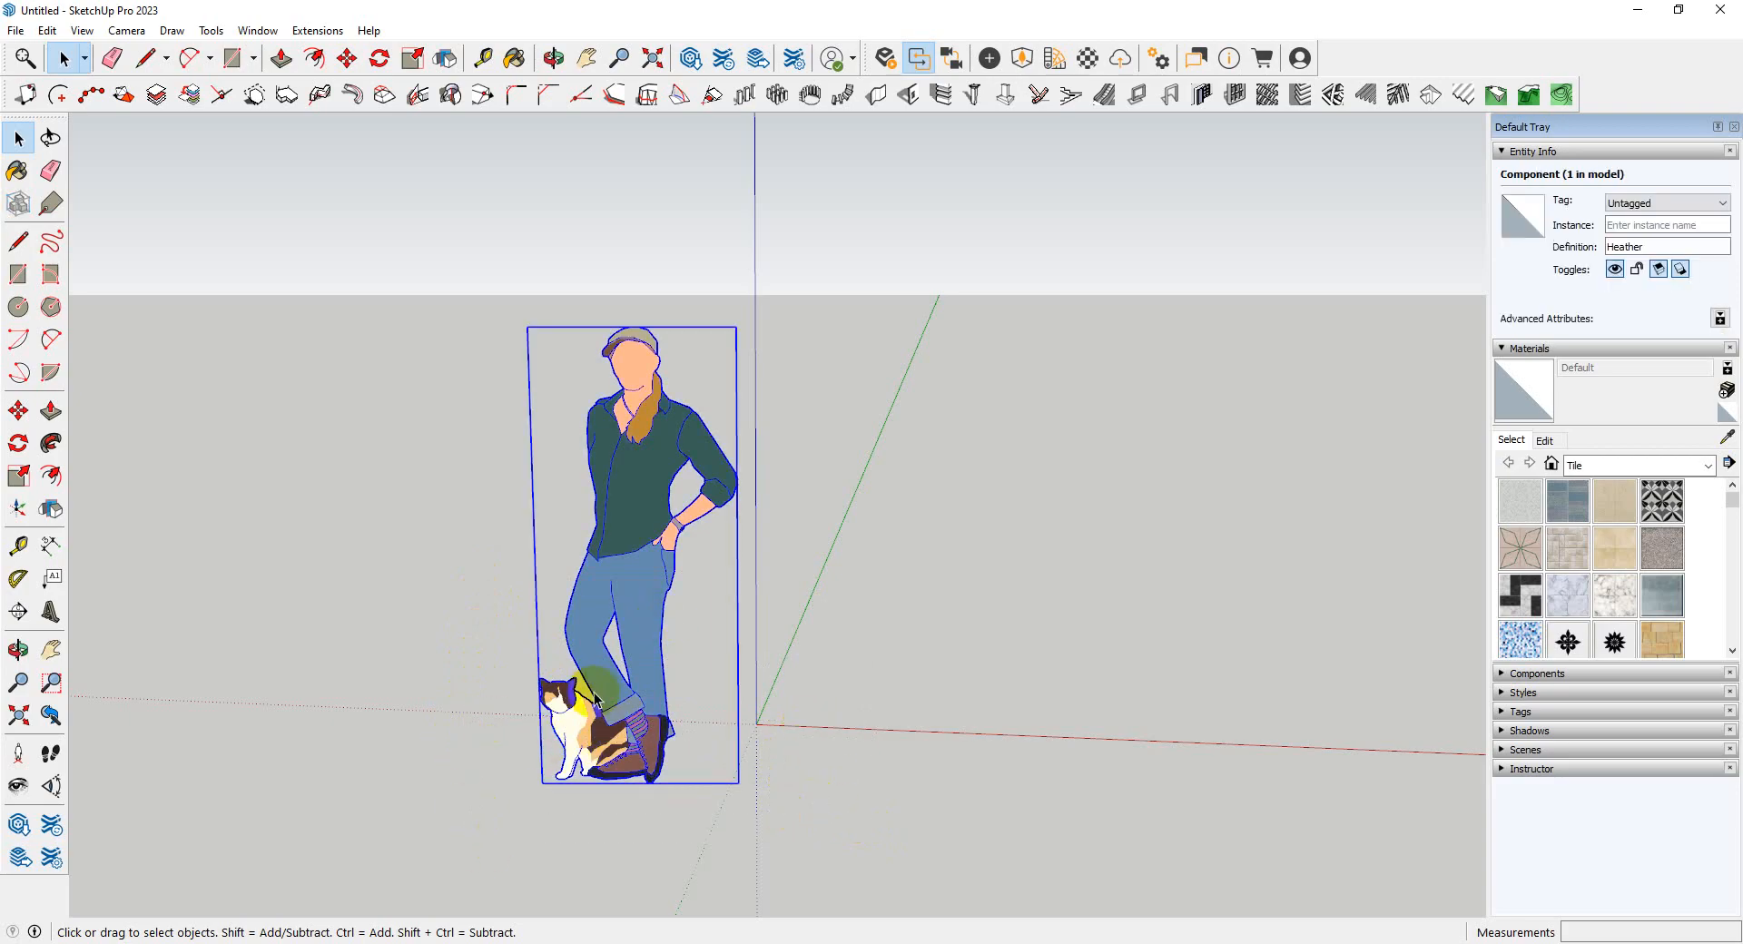
pyautogui.moveTo(366, 568); pyautogui.dragTo(635, 534, button='middle')
pyautogui.scroll(4, 650, 510)
pyautogui.scroll(-3, 645, 523)
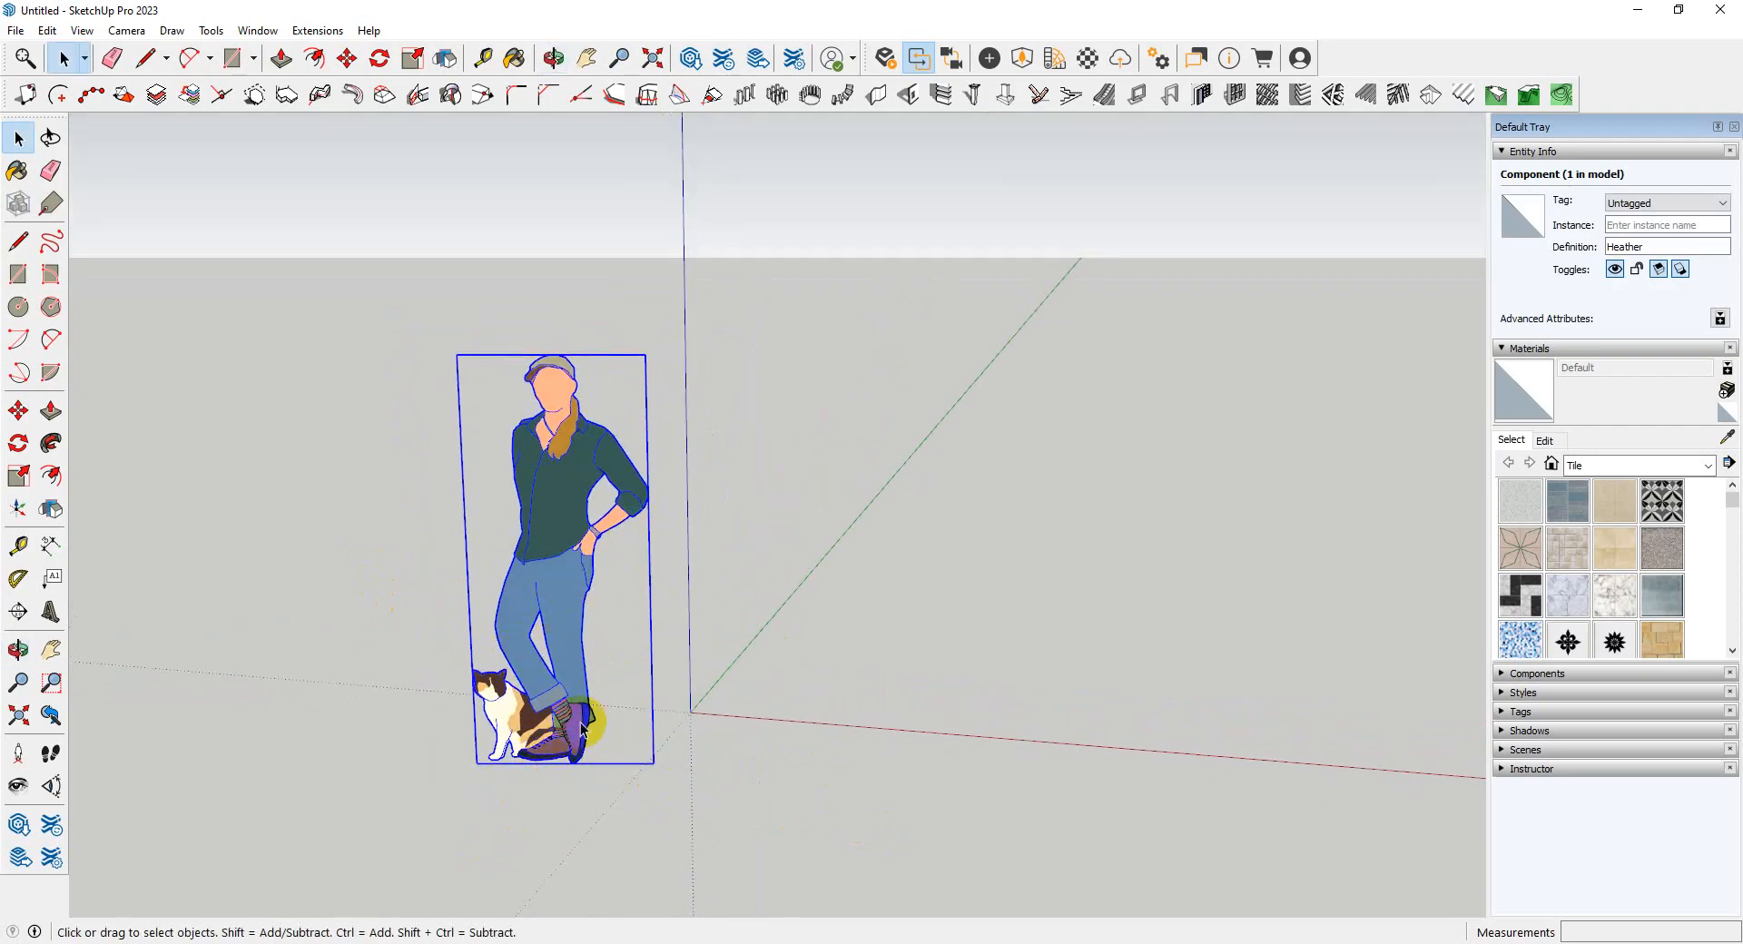
# - Switch to the browser, open a new tab, and search Google for "keyboard"
pyautogui.moveTo(202, 942)
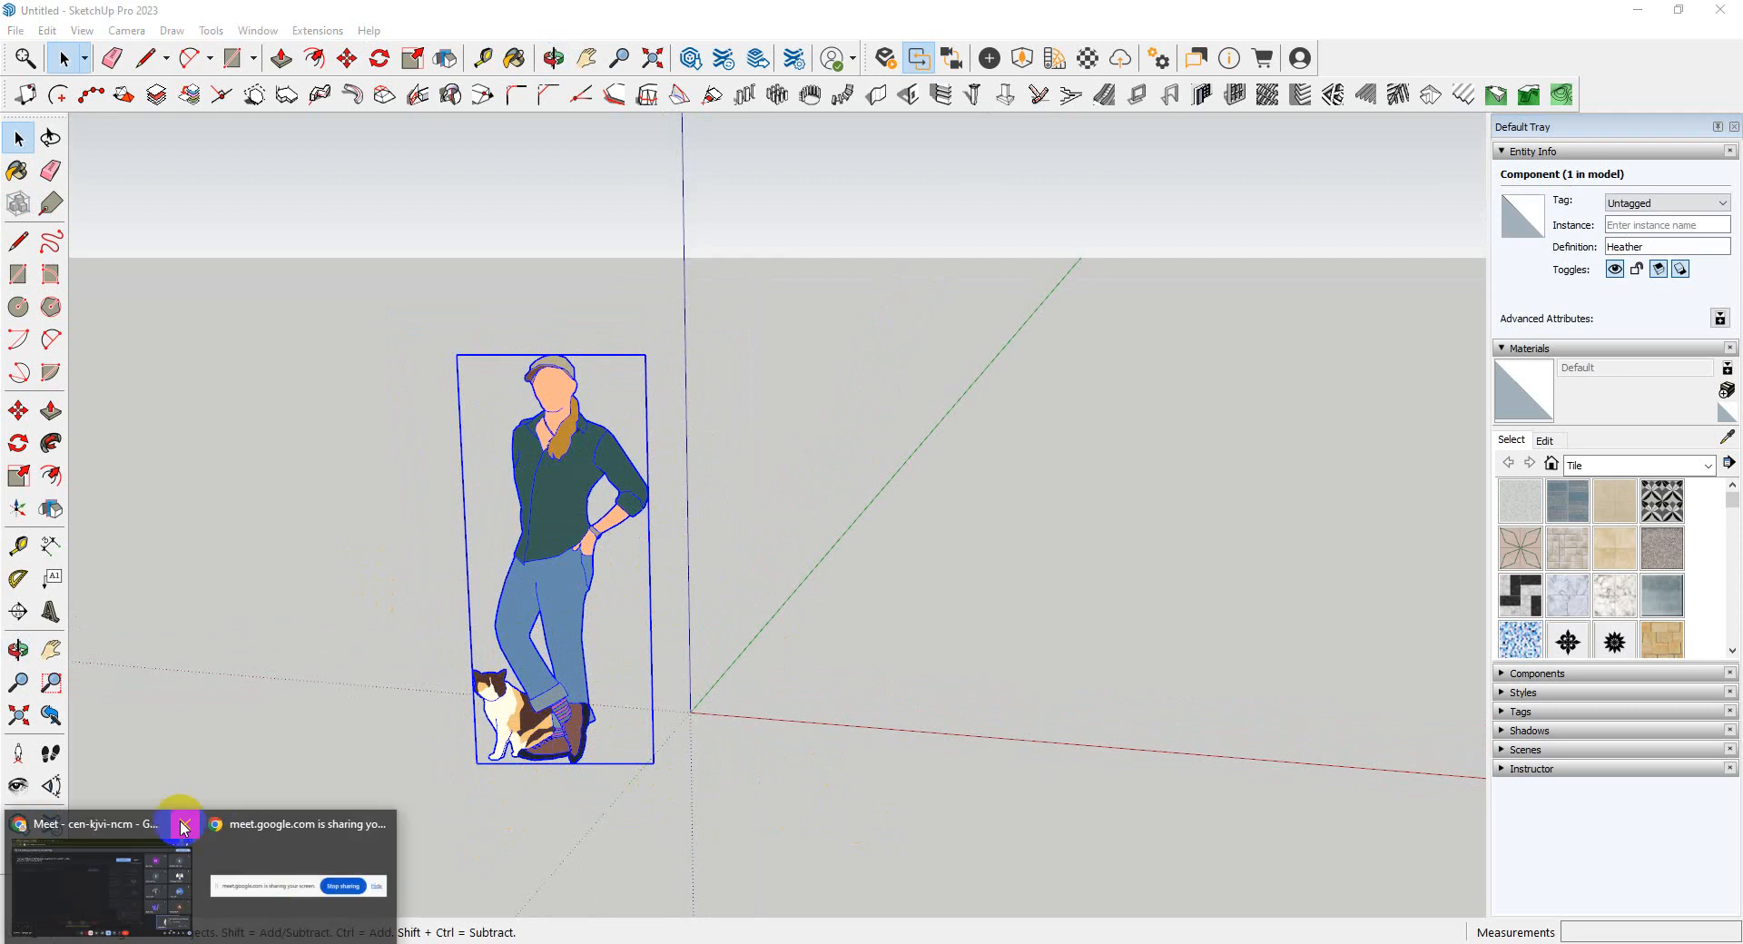
pyautogui.click(131, 881)
pyautogui.click(474, 17)
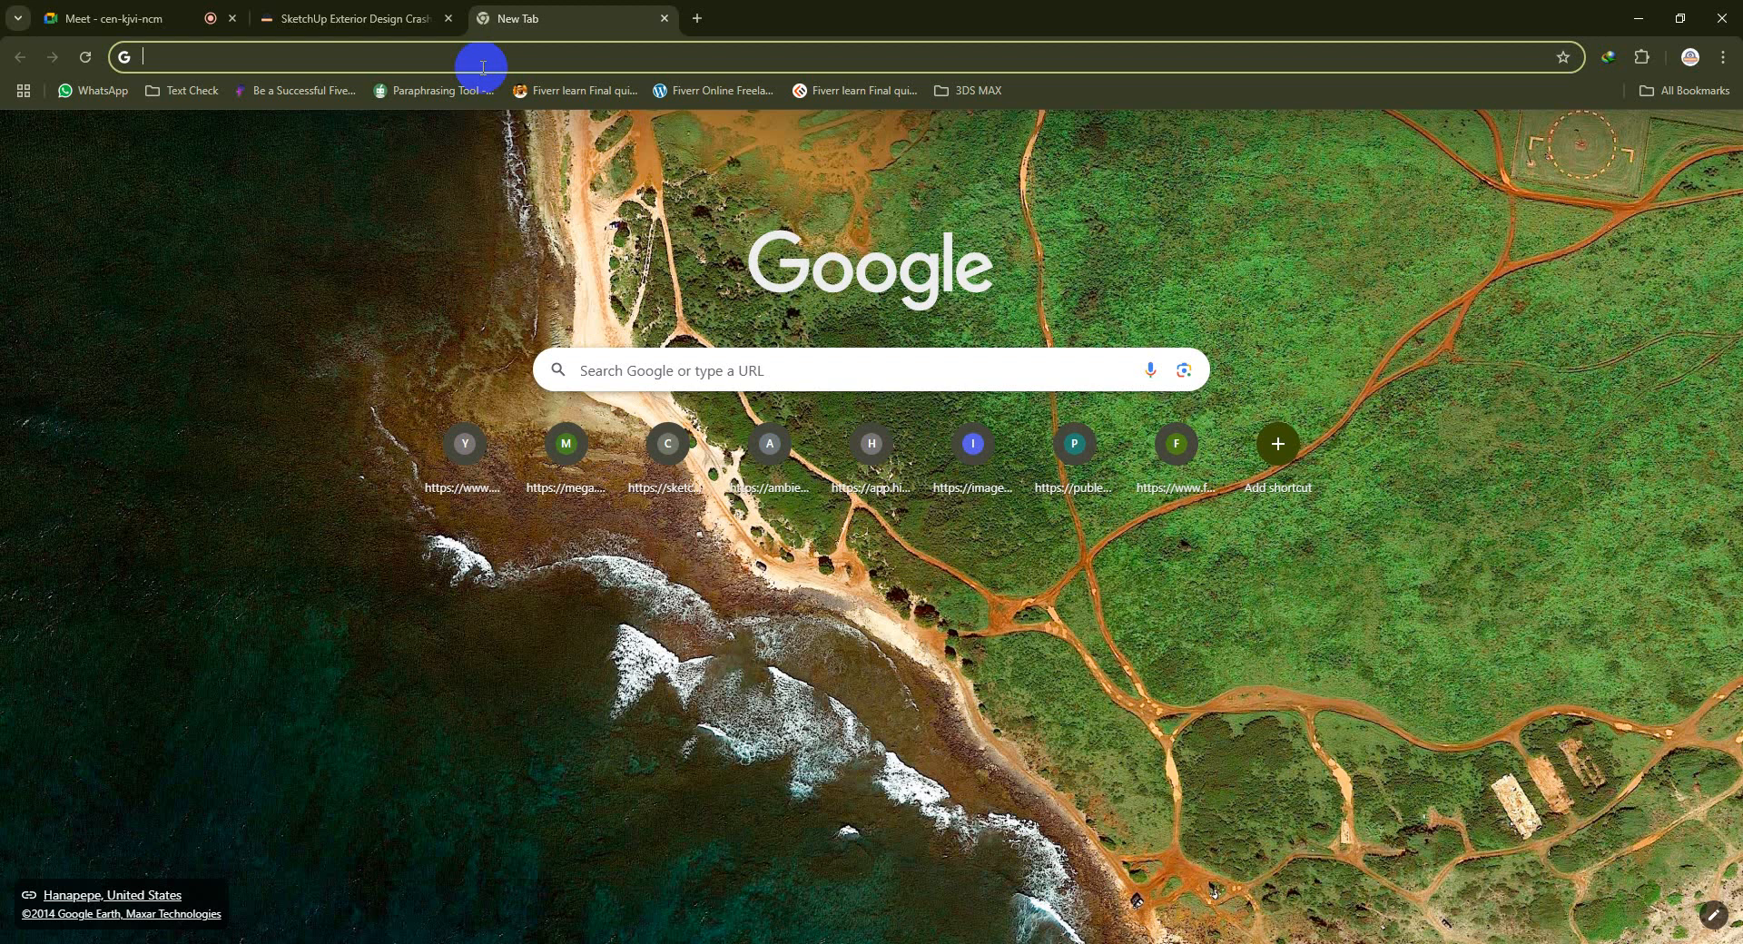
pyautogui.click(482, 58)
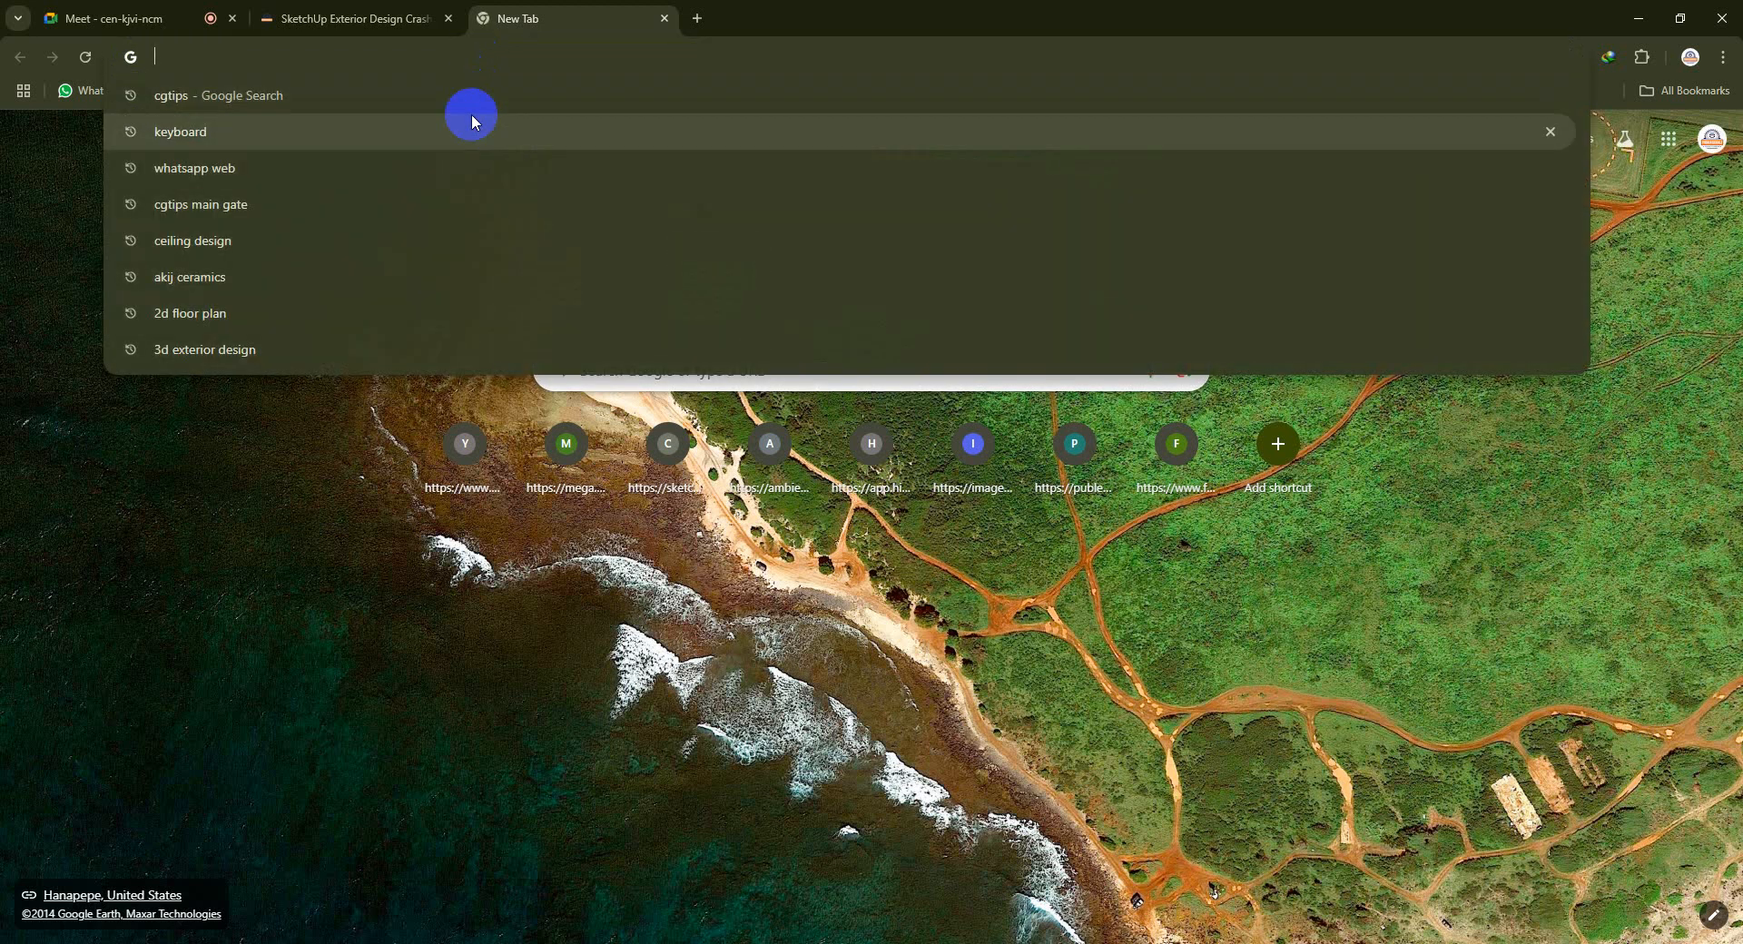
pyautogui.click(470, 122)
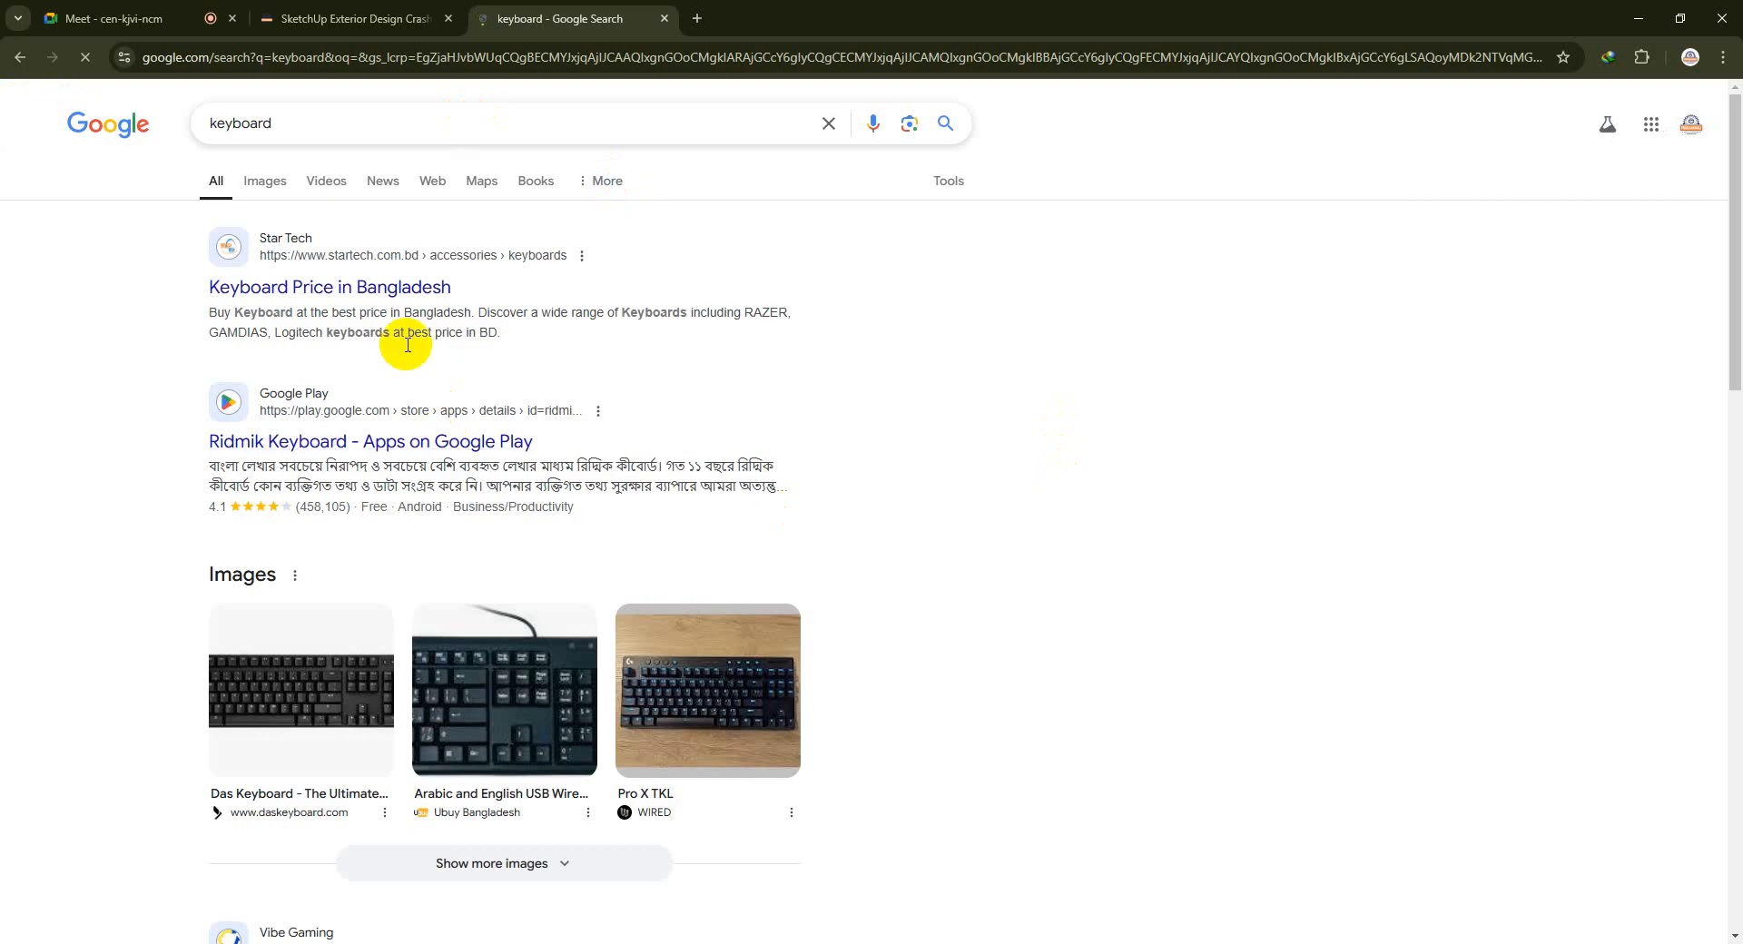
# - Show the image results for the keyboard search and open the Computer Hope "Computer Keyboard Key Explanations" picture
pyautogui.click(273, 181)
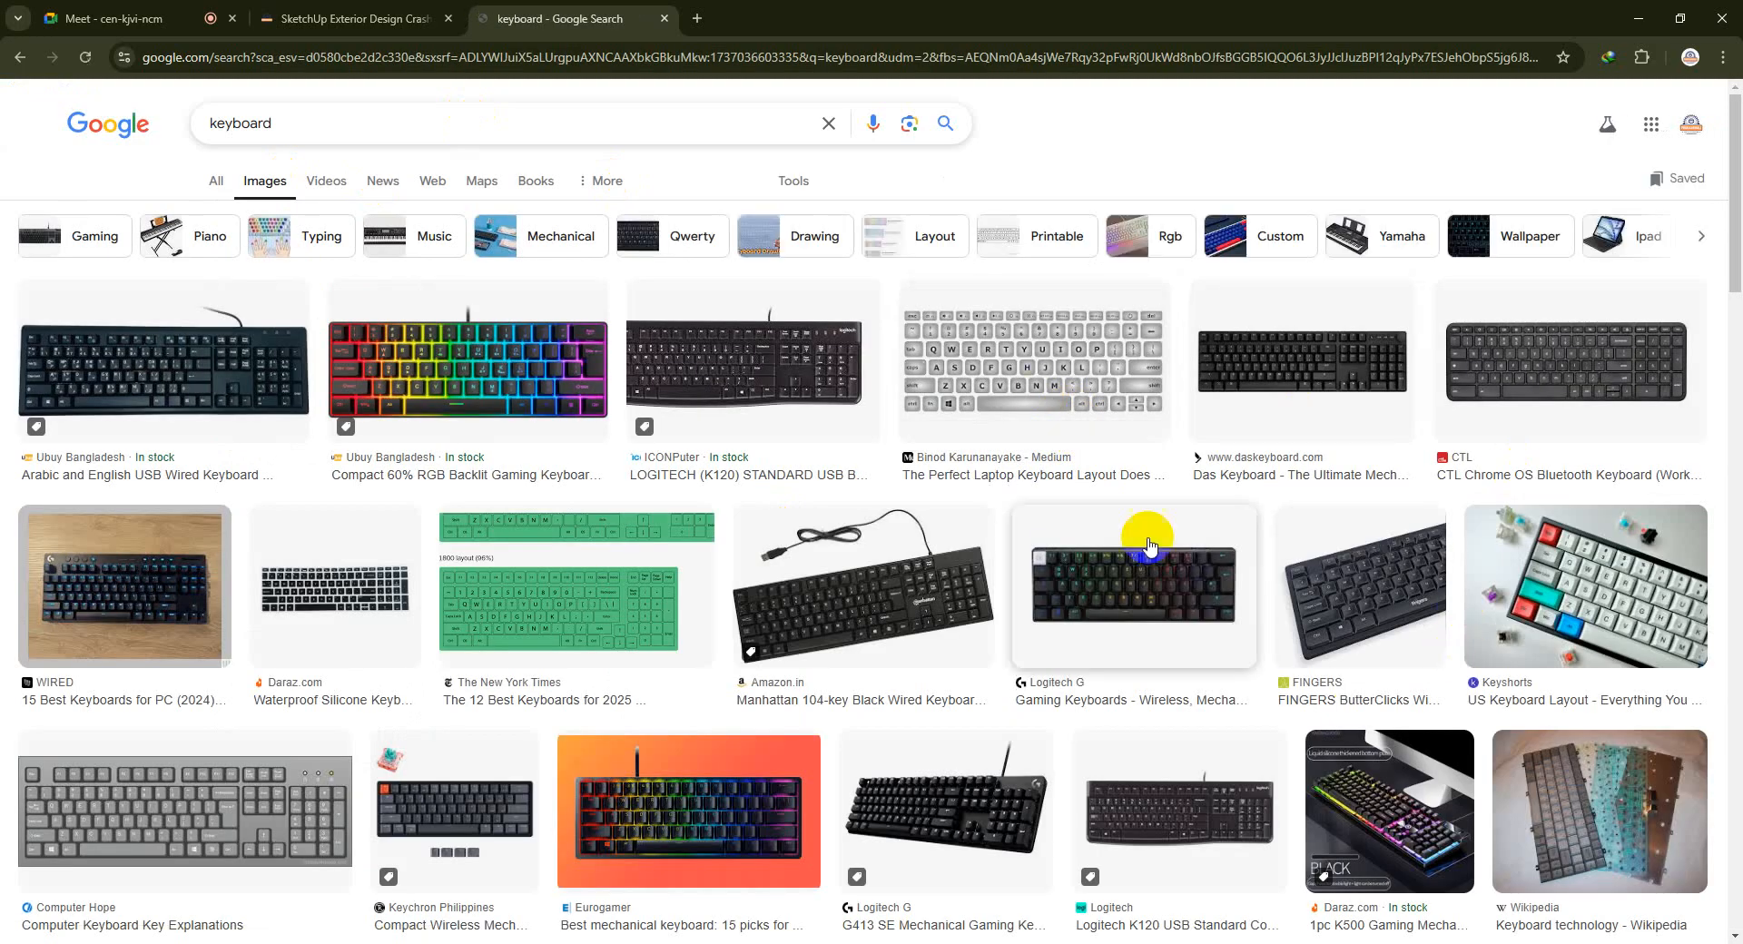
pyautogui.scroll(-5, 1140, 536)
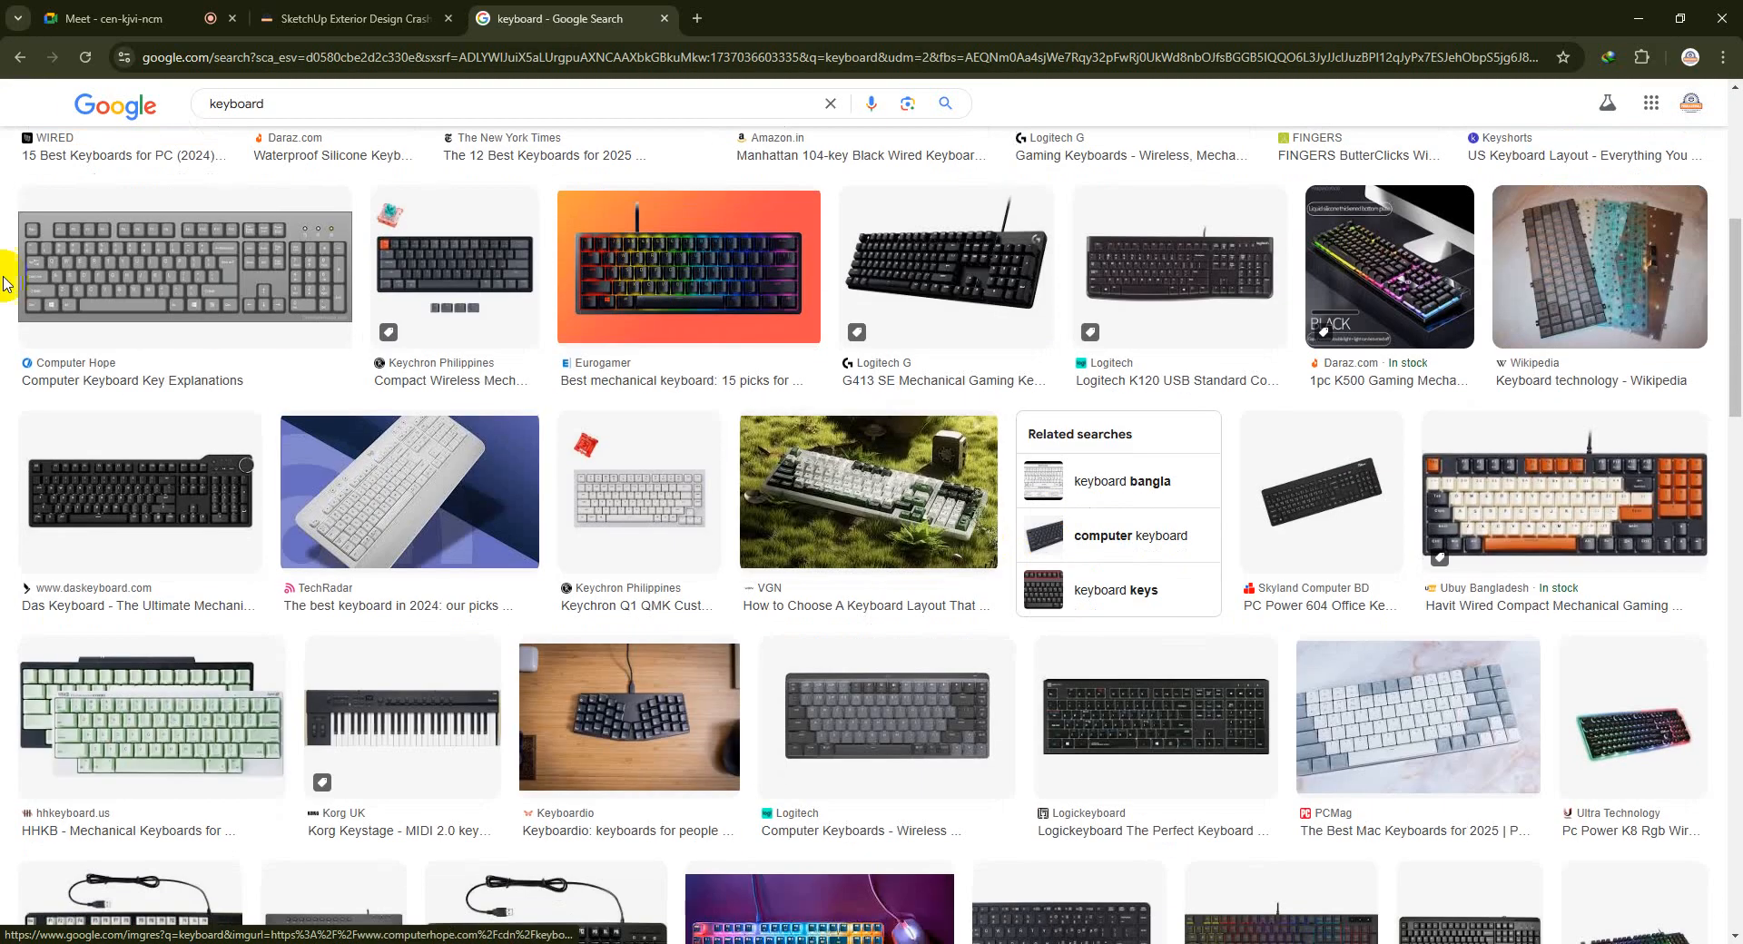
pyautogui.click(116, 276)
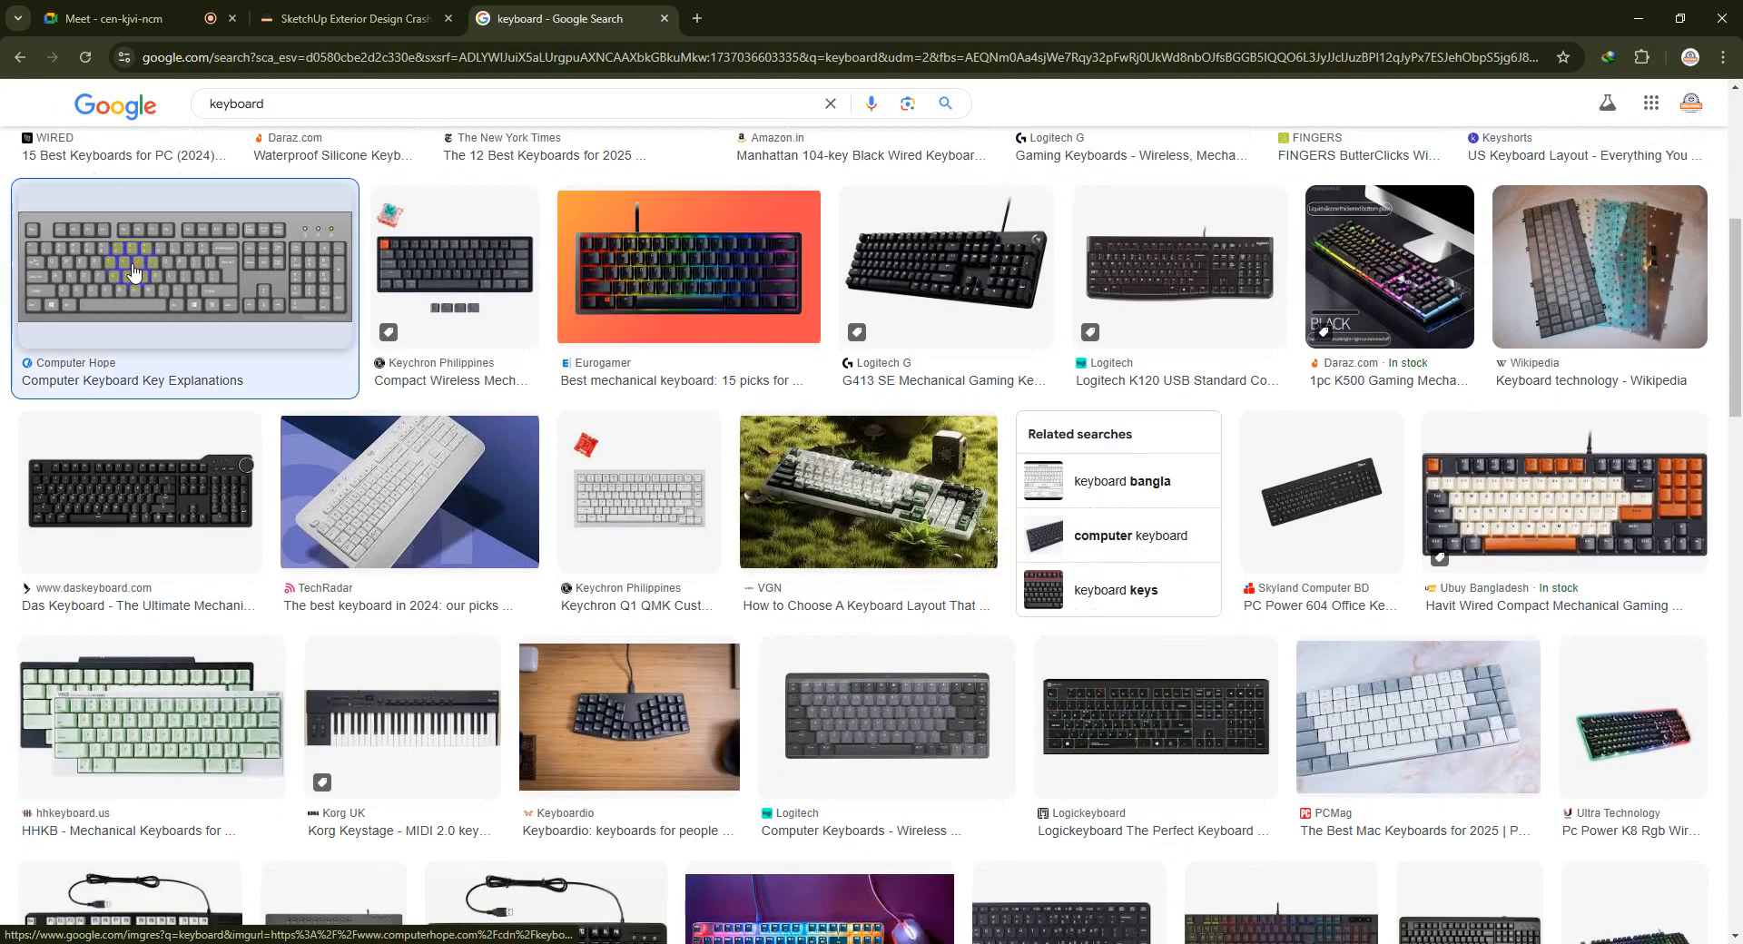
# - Save the Computer Hope keyboard picture to the Desktop as a JPEG image named keyboard
pyautogui.rightClick(1354, 307)
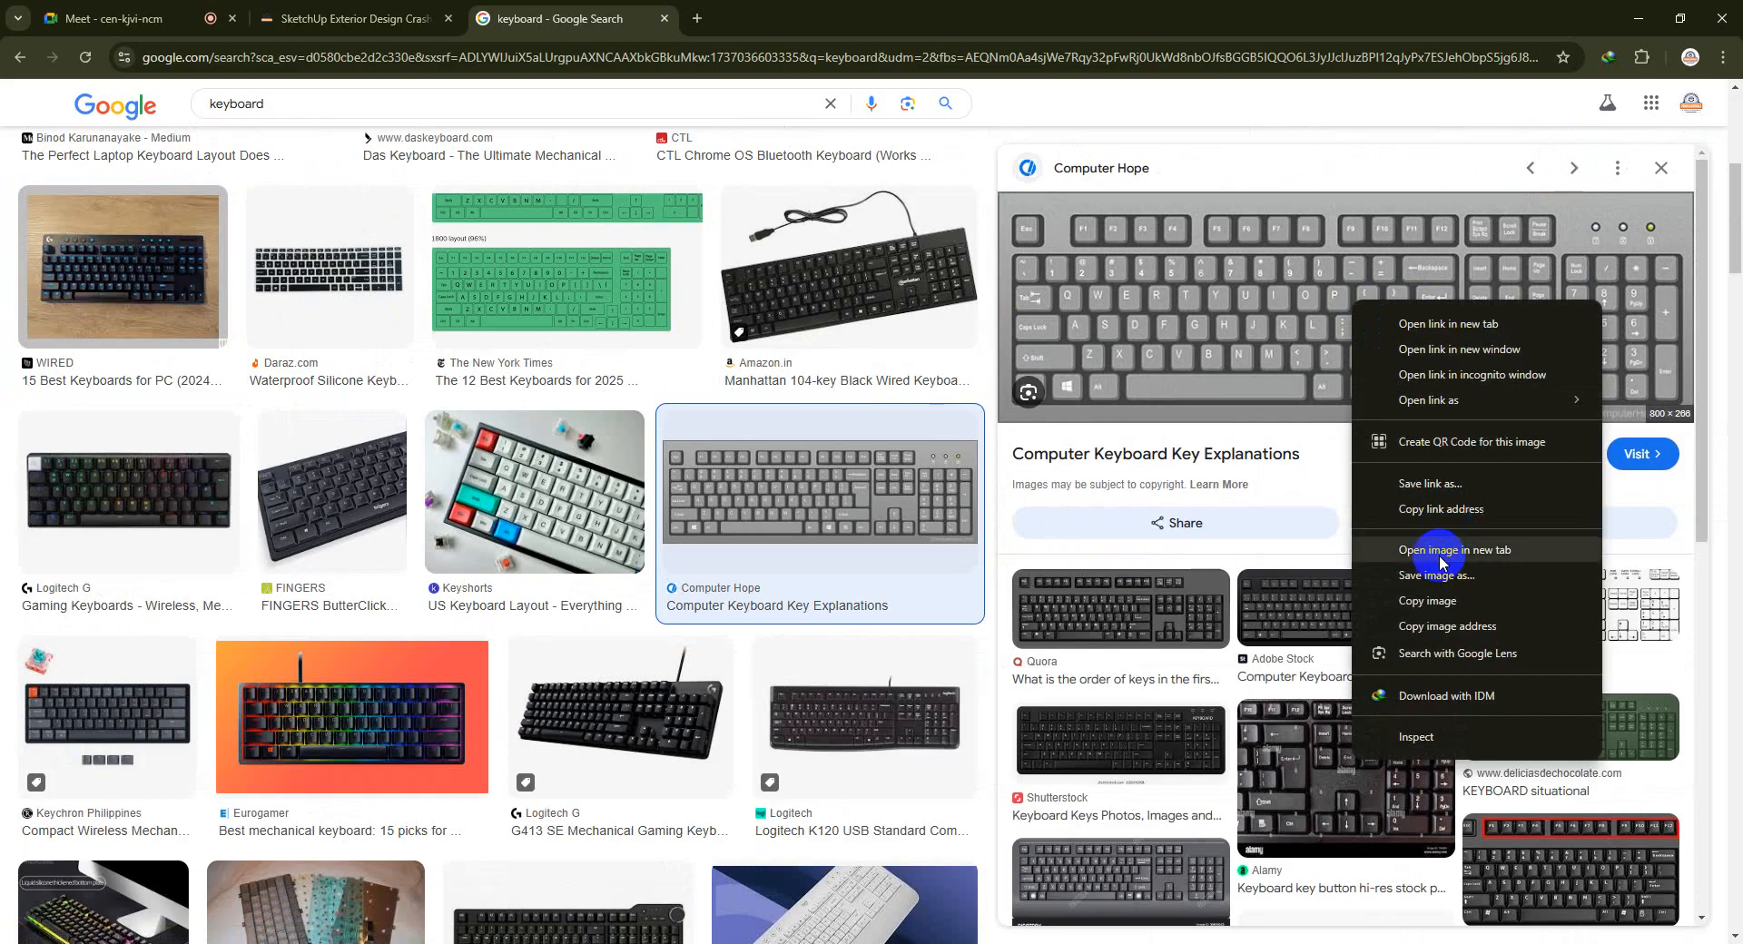
pyautogui.click(1439, 576)
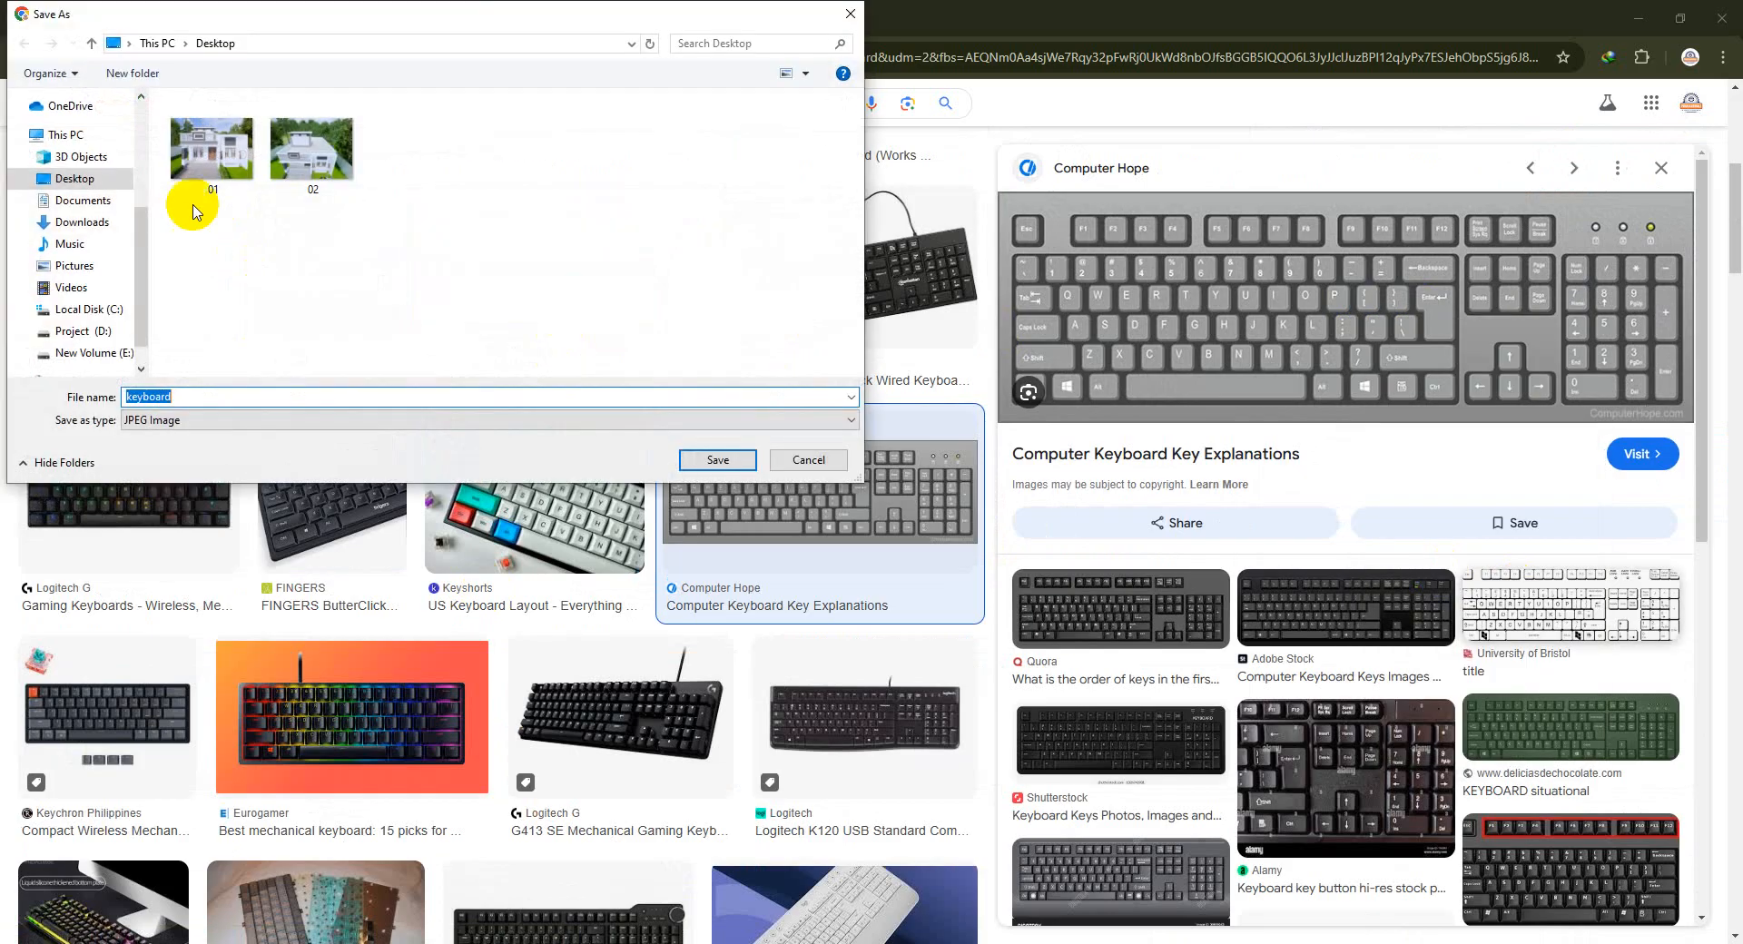
pyautogui.click(97, 172)
pyautogui.click(716, 460)
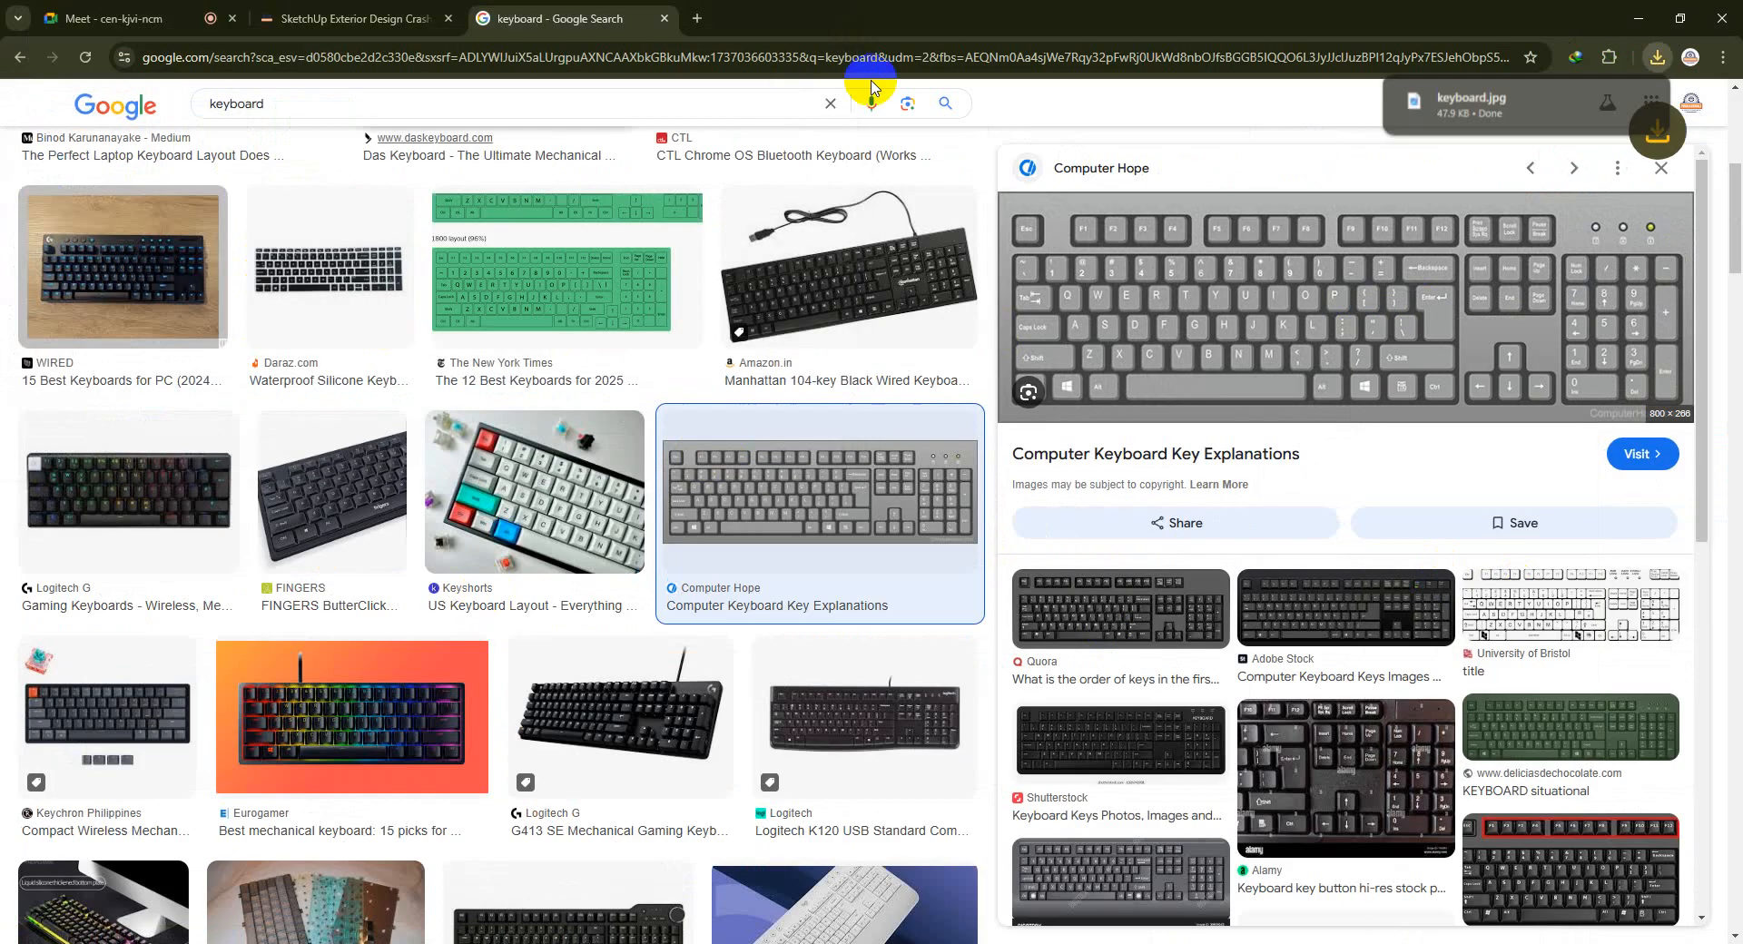
# - Minimise the open windows and view the saved keyboard picture from the desktop at a larger size
pyautogui.hotkey('alt', 'Tab')
pyautogui.click(1637, 10)
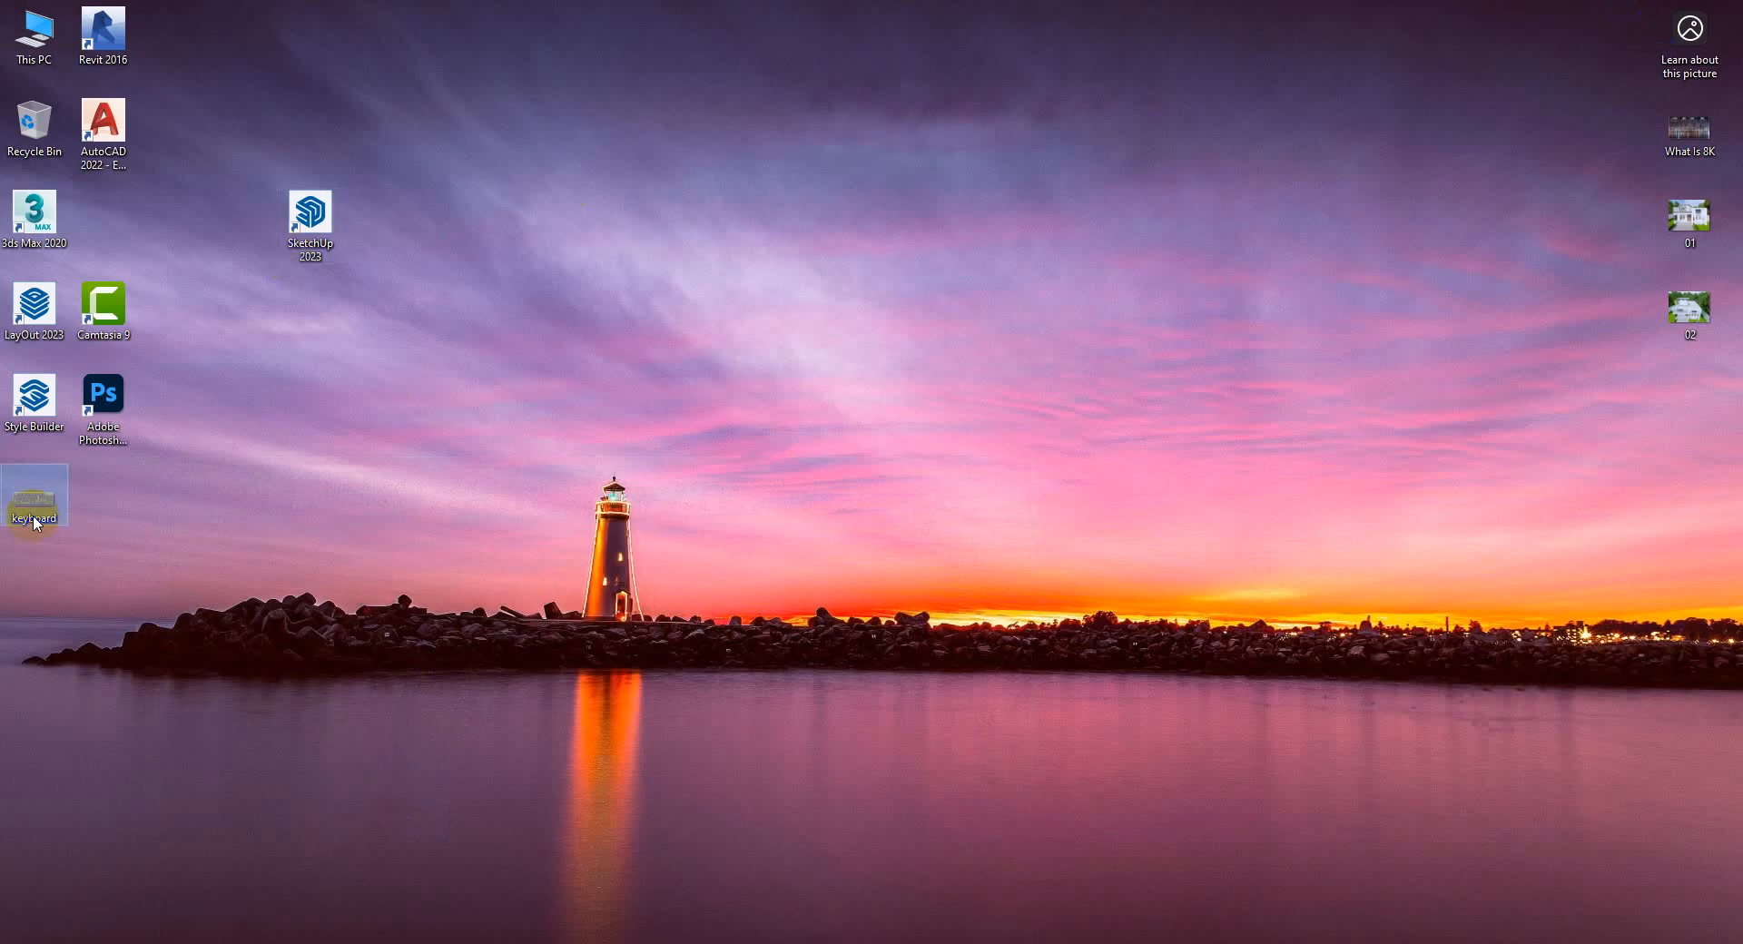
pyautogui.doubleClick(39, 522)
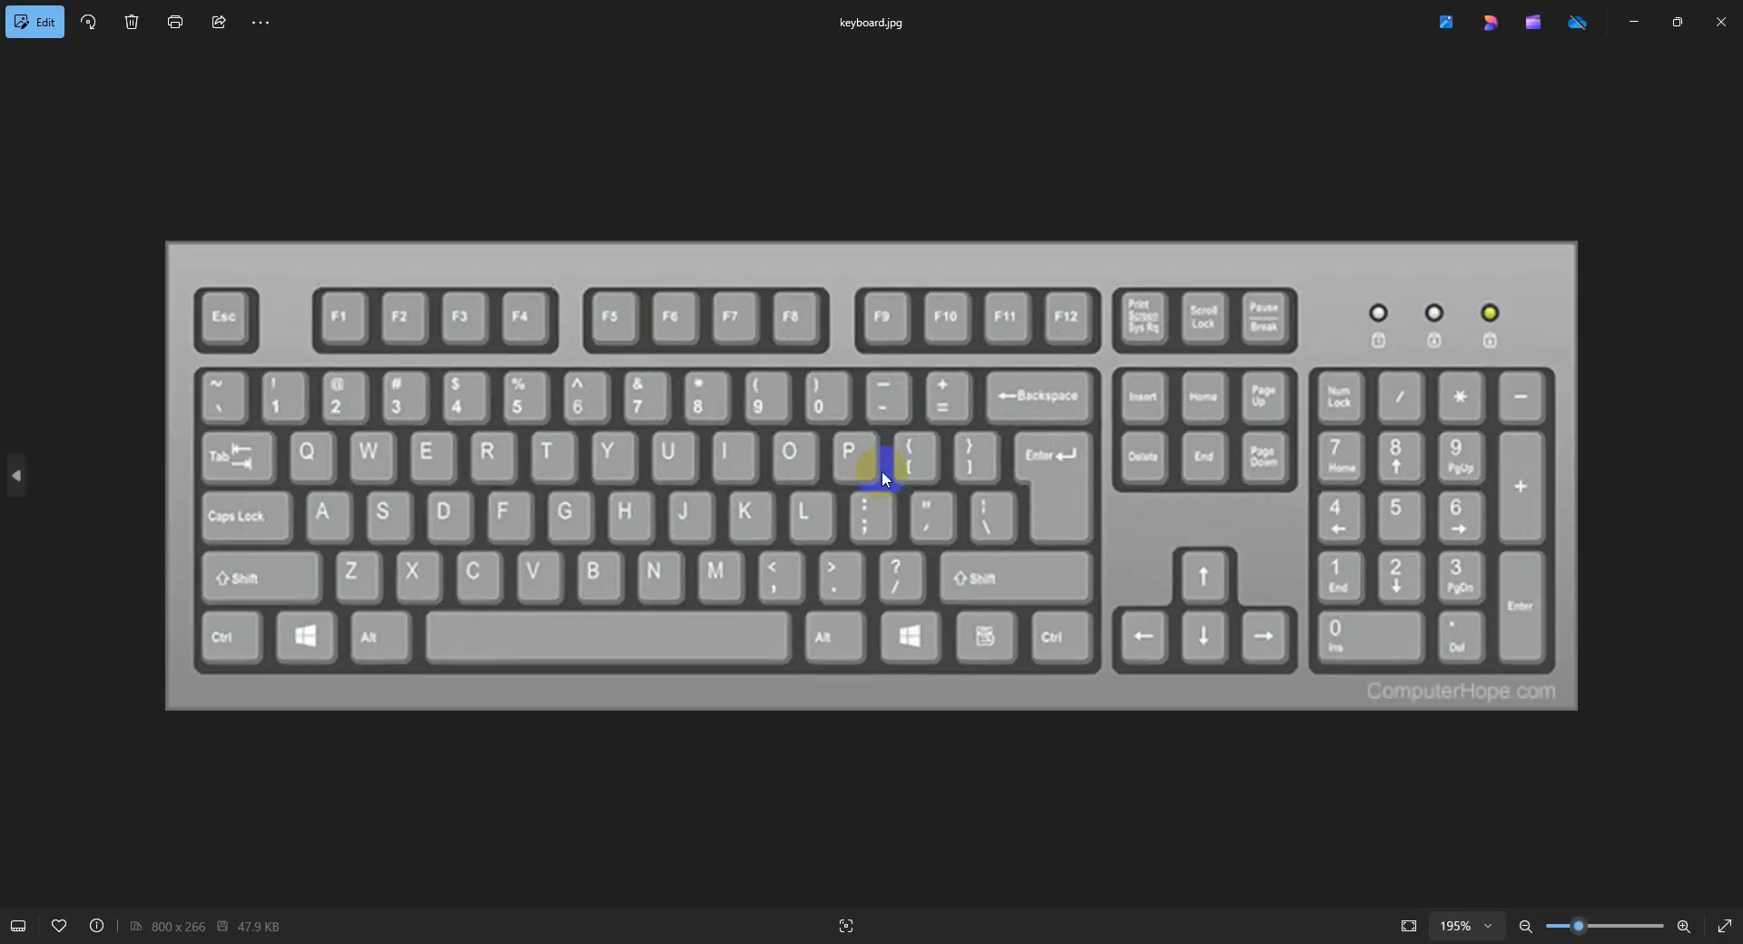
pyautogui.scroll(3, 611, 689)
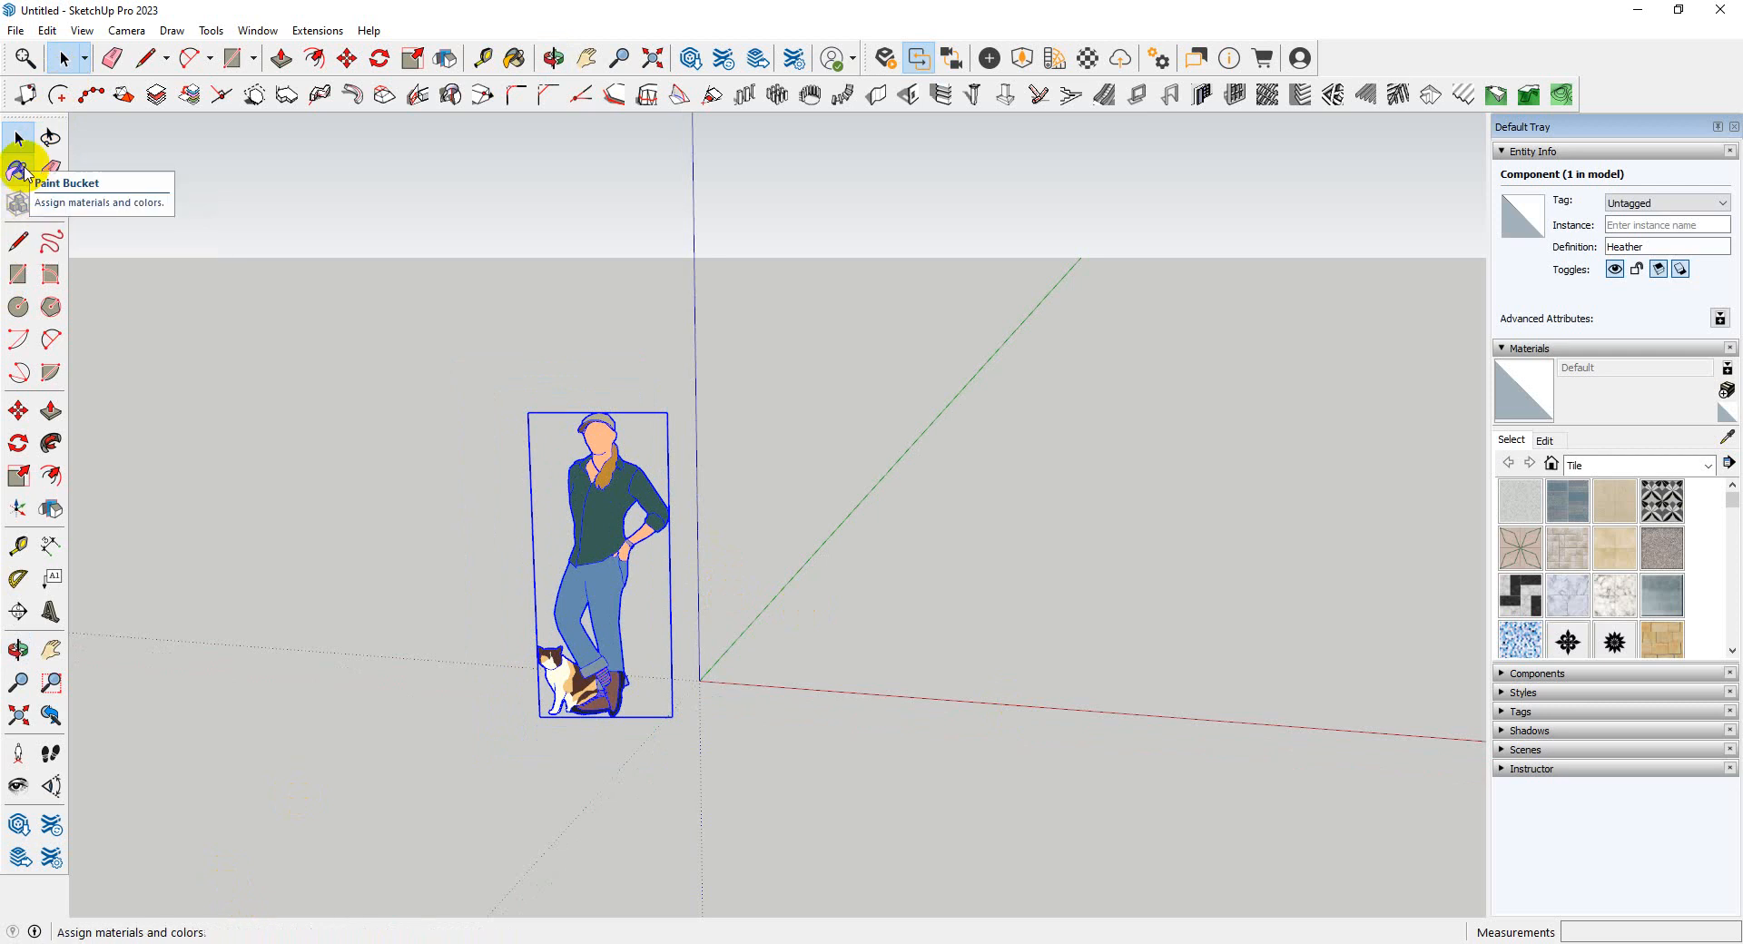
# - Return to SketchUp and draw a rectangle of about 81 ft² on the ground beside the origin, between the red and green axes
pyautogui.moveTo(208, 490); pyautogui.dragTo(393, 544, button='middle')
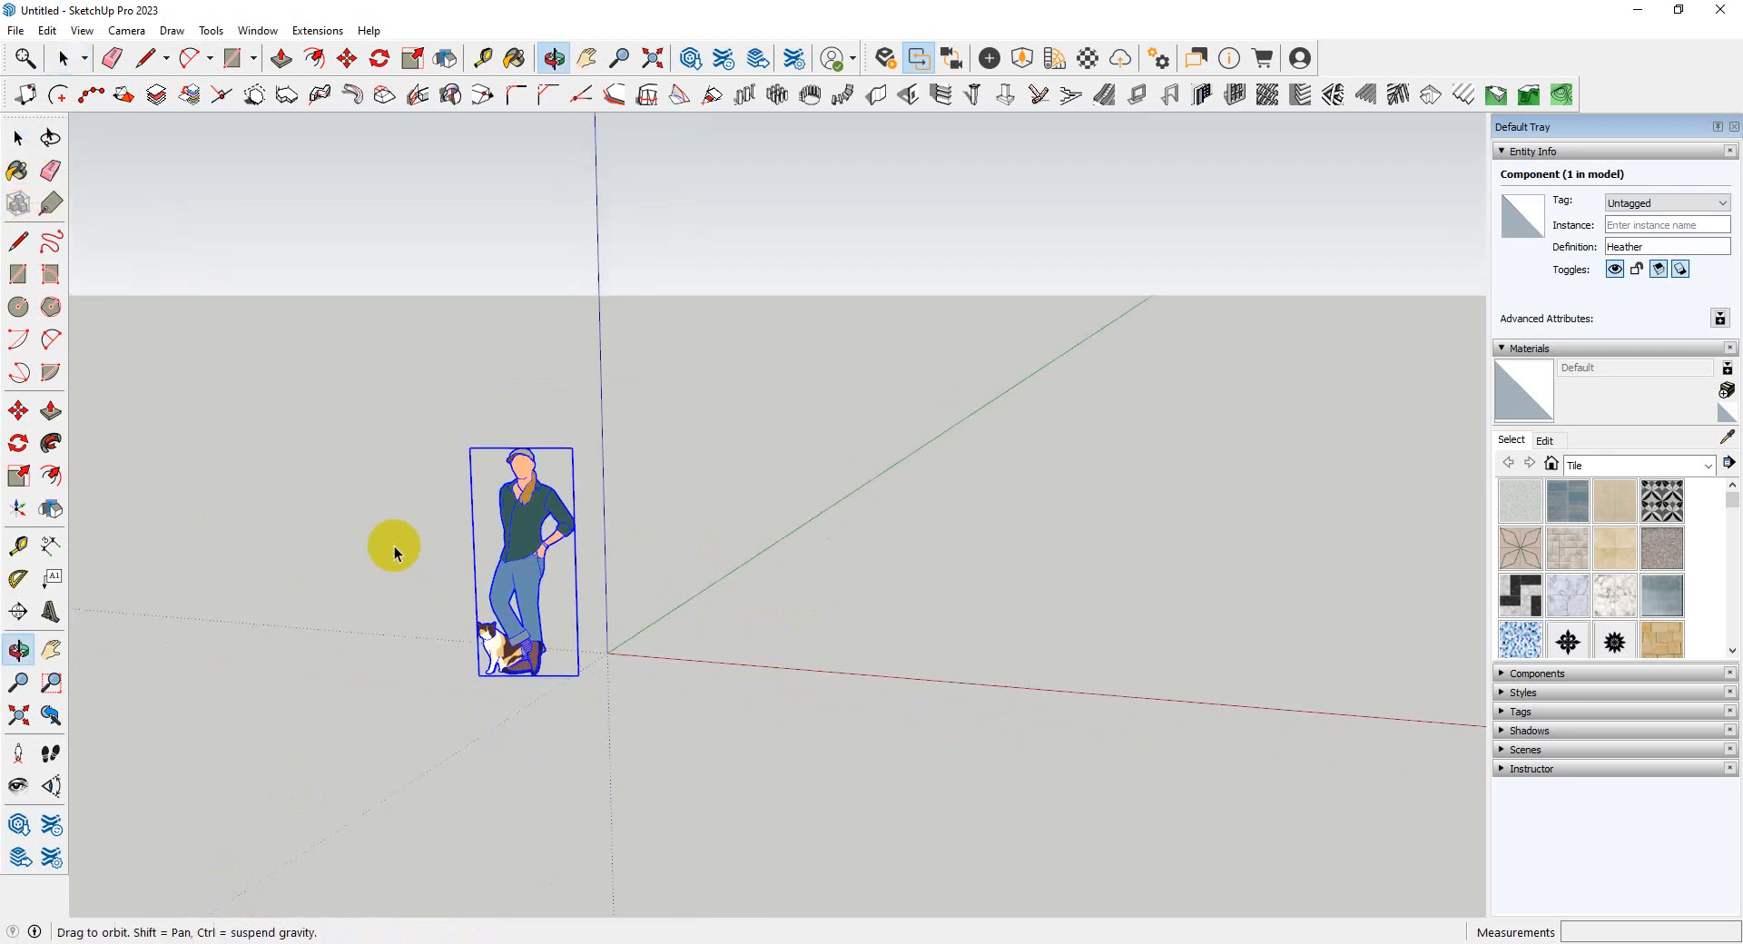
pyautogui.click(18, 276)
pyautogui.moveTo(916, 752)
pyautogui.mouseDown(button='middle')
pyautogui.moveTo(654, 611)
pyautogui.moveTo(705, 762)
pyautogui.moveTo(615, 622)
pyautogui.mouseUp(button='middle')
pyautogui.click(621, 619)
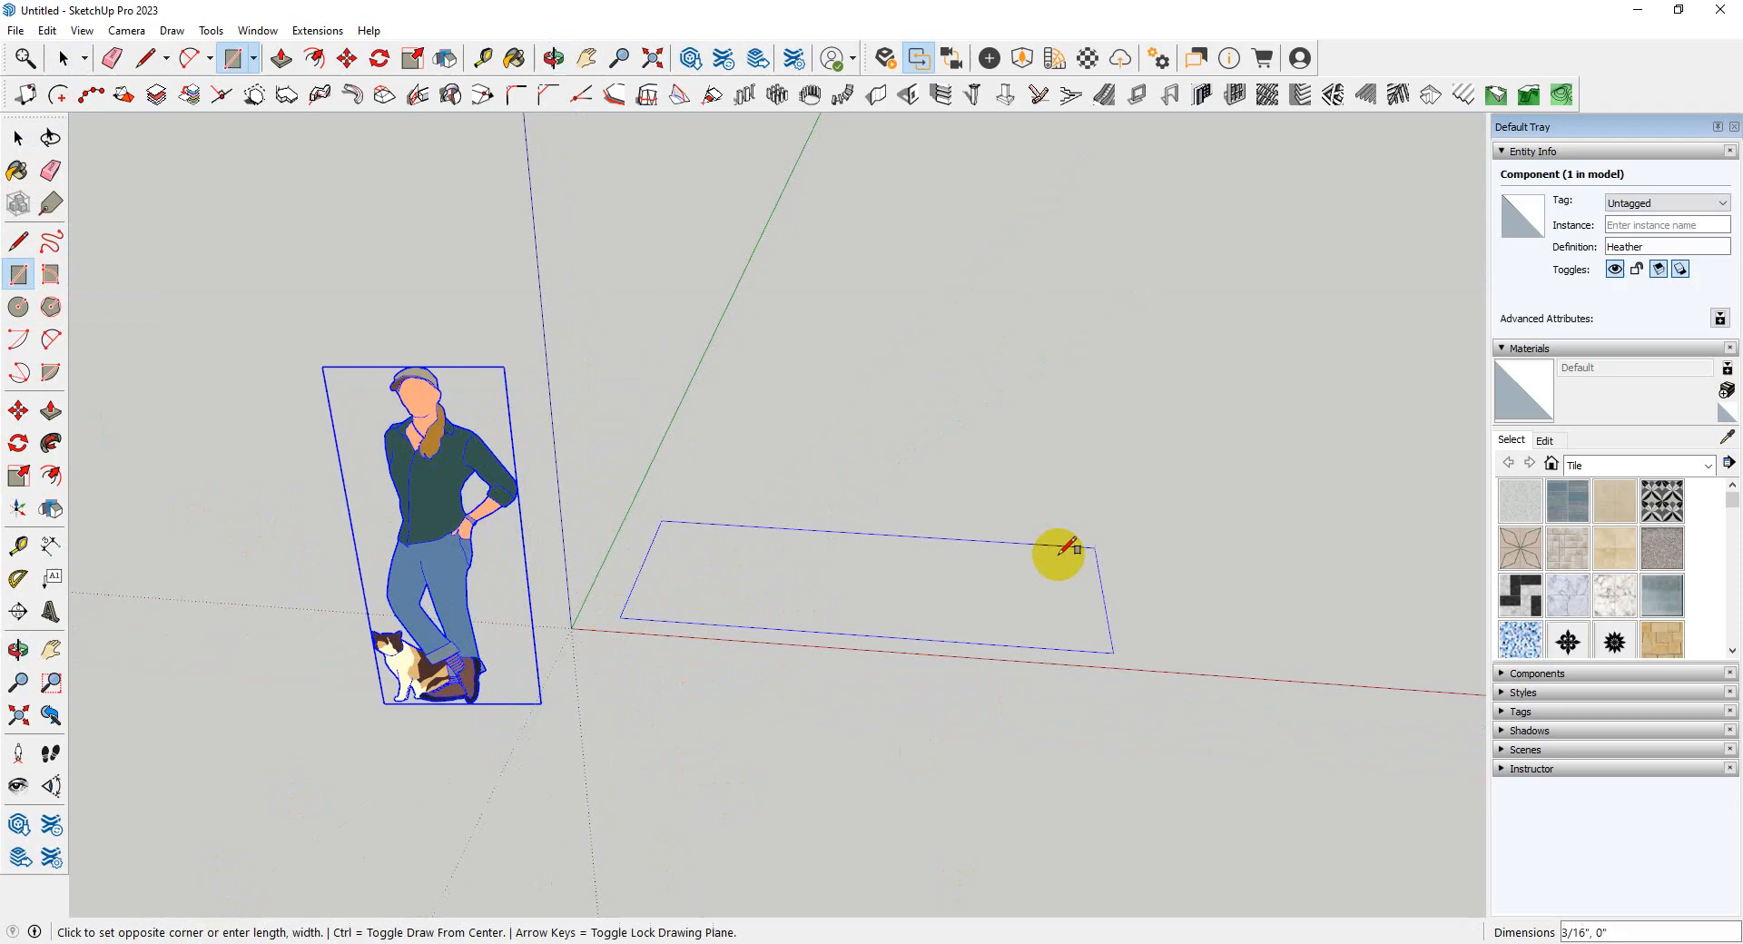
pyautogui.click(1180, 443)
pyautogui.scroll(-2, 390, 641)
pyautogui.moveTo(389, 642); pyautogui.dragTo(944, 772, button='middle')
pyautogui.scroll(3, 1055, 568)
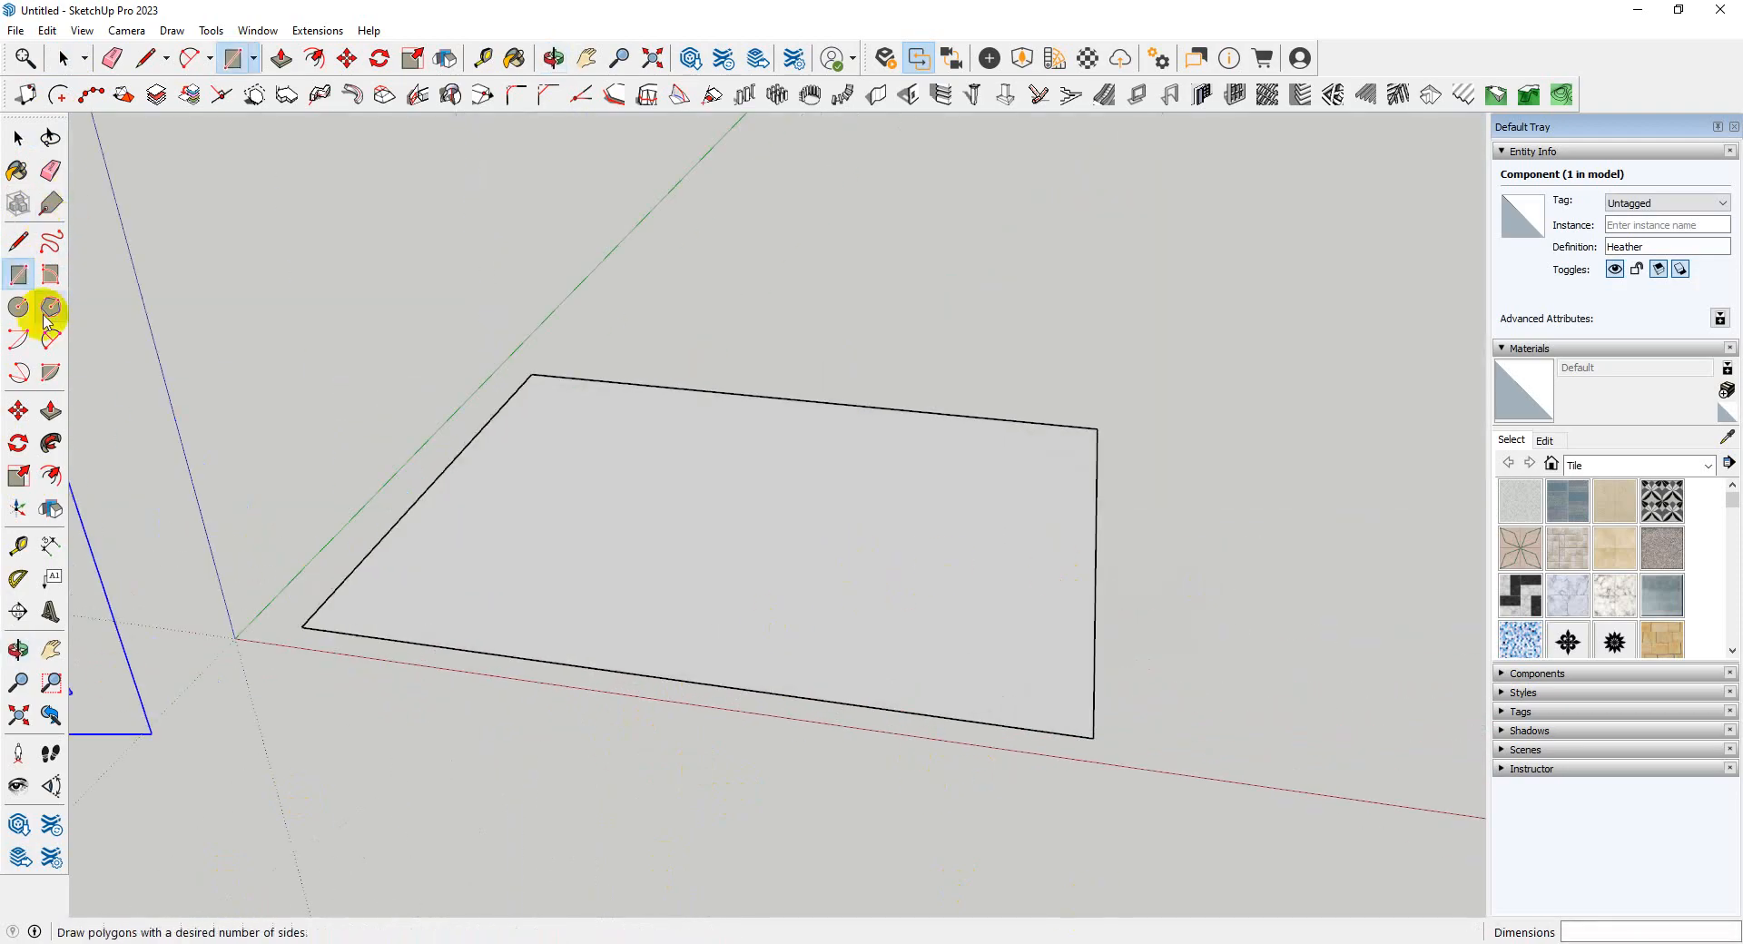
# - Push/Pull the ground rectangle upward by about 4' 7" to form a solid box
pyautogui.click(52, 410)
pyautogui.click(885, 668)
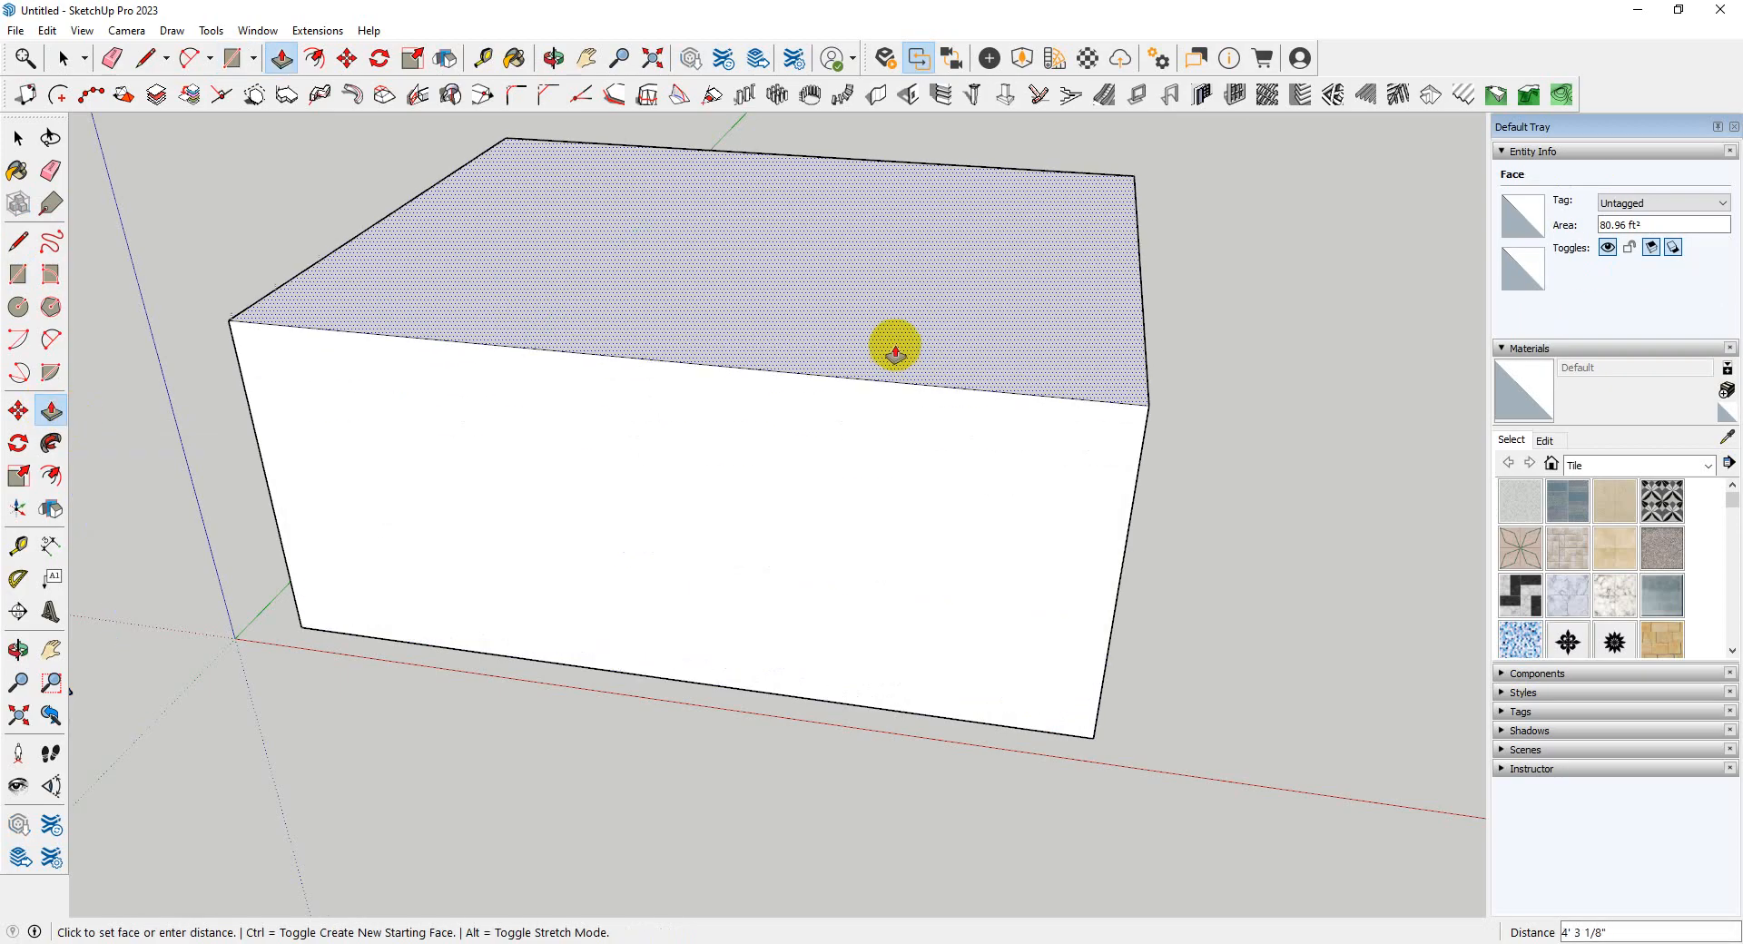
pyautogui.press('Escape')
pyautogui.moveTo(890, 354); pyautogui.dragTo(856, 729, button='middle')
pyautogui.scroll(2, 798, 674)
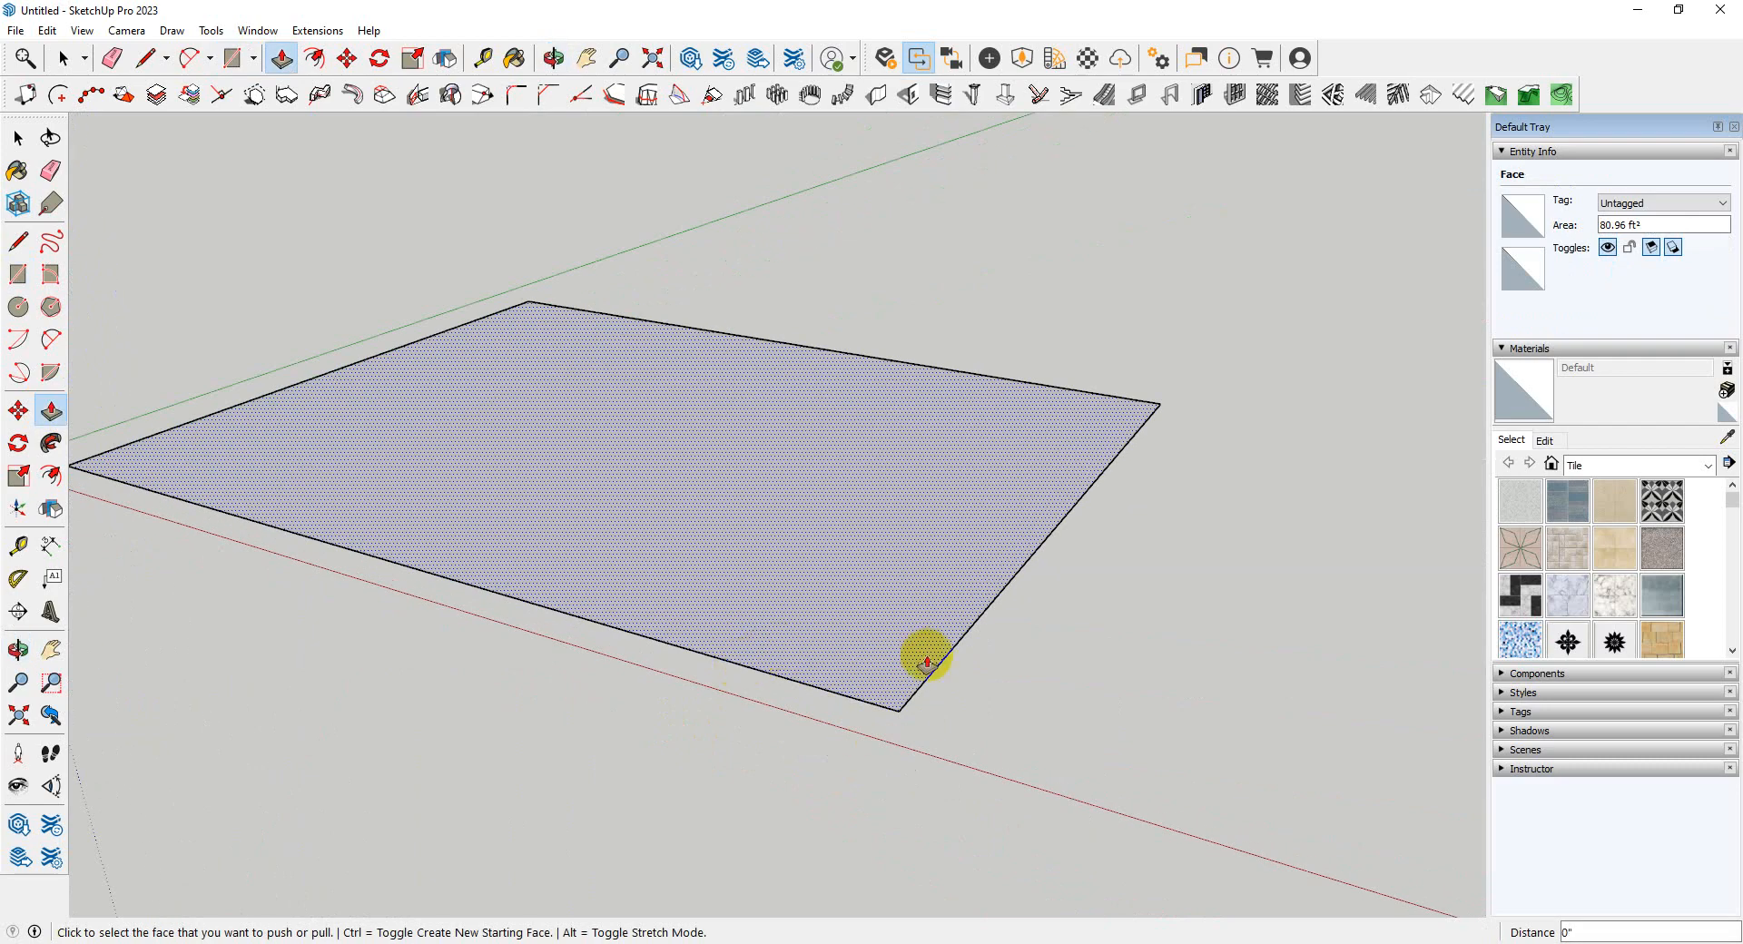
pyautogui.moveTo(925, 662); pyautogui.dragTo(877, 712, button='middle')
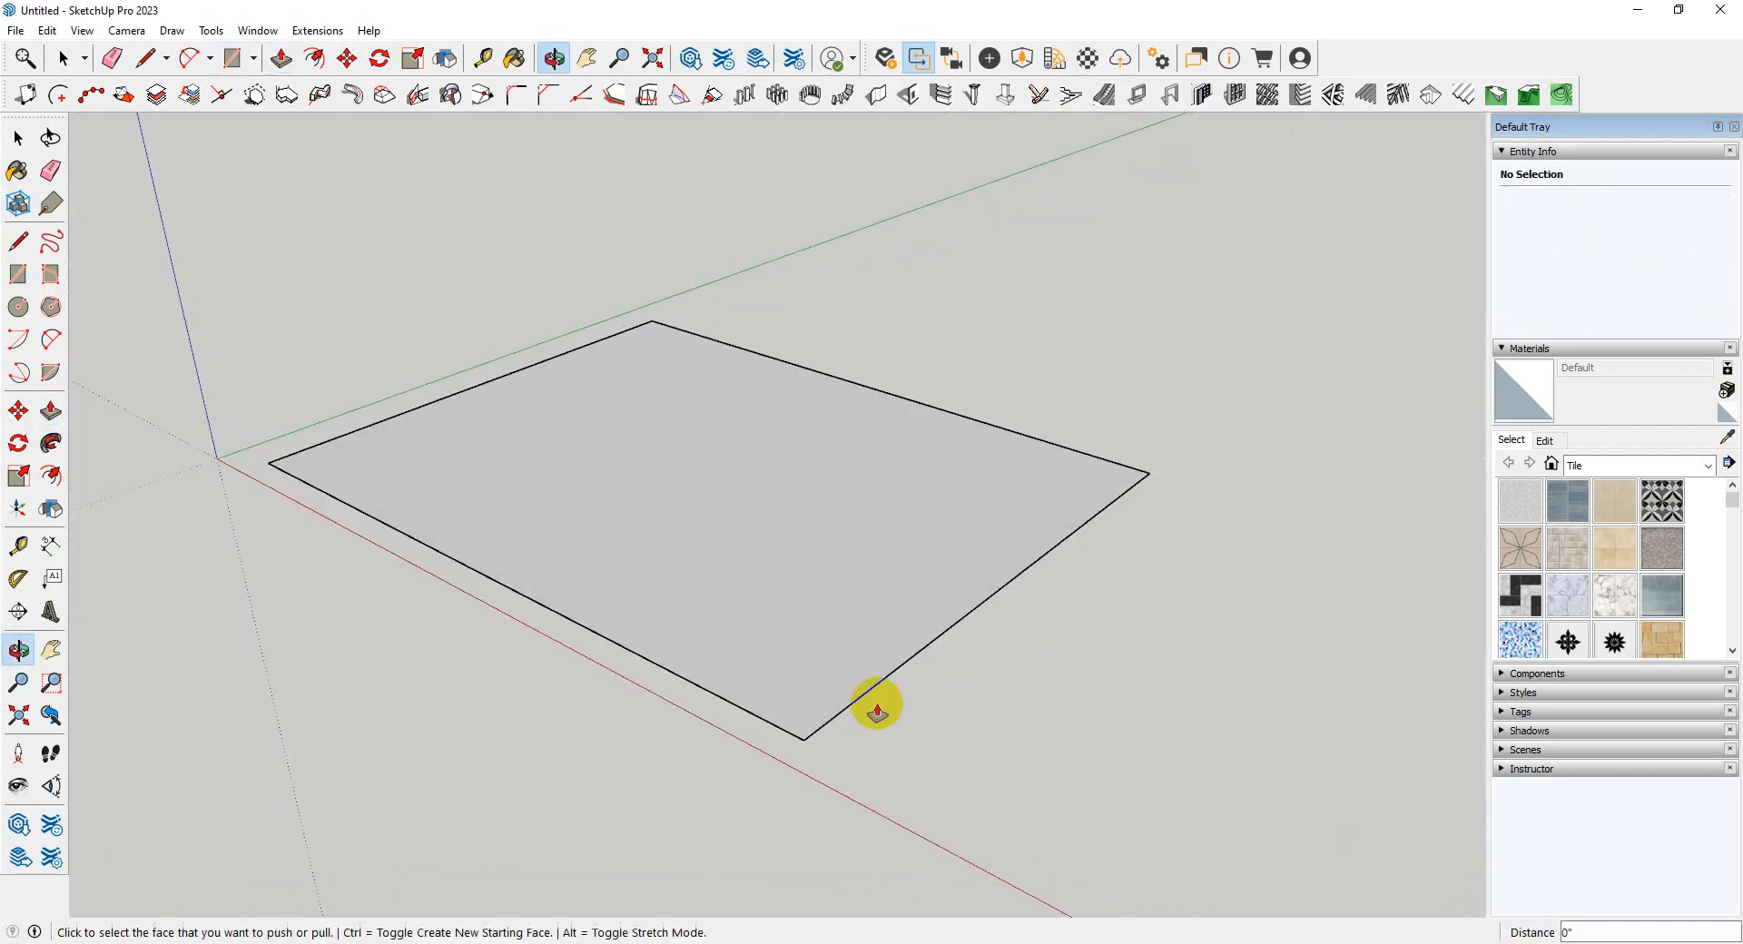
pyautogui.moveTo(731, 640)
pyautogui.mouseDown(button='middle')
pyautogui.moveTo(809, 739)
pyautogui.moveTo(727, 731)
pyautogui.moveTo(899, 727)
pyautogui.moveTo(731, 639)
pyautogui.moveTo(714, 658)
pyautogui.mouseUp(button='middle')
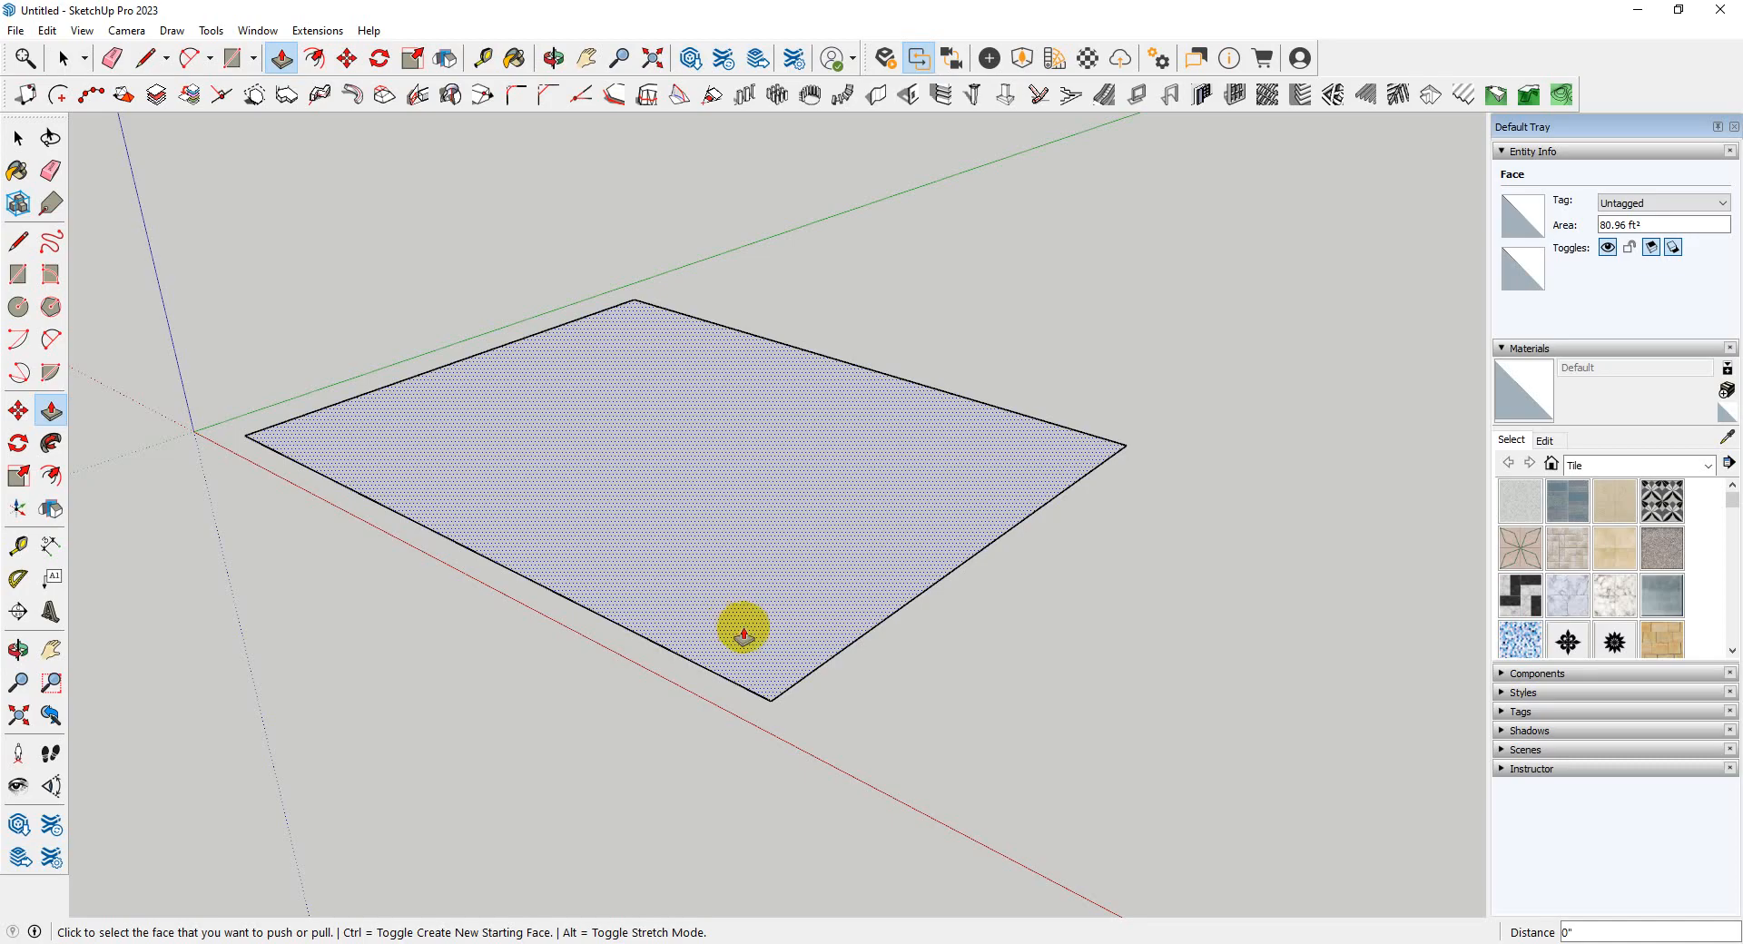
pyautogui.click(743, 633)
pyautogui.click(720, 218)
pyautogui.moveTo(828, 451); pyautogui.dragTo(1020, 486, button='middle')
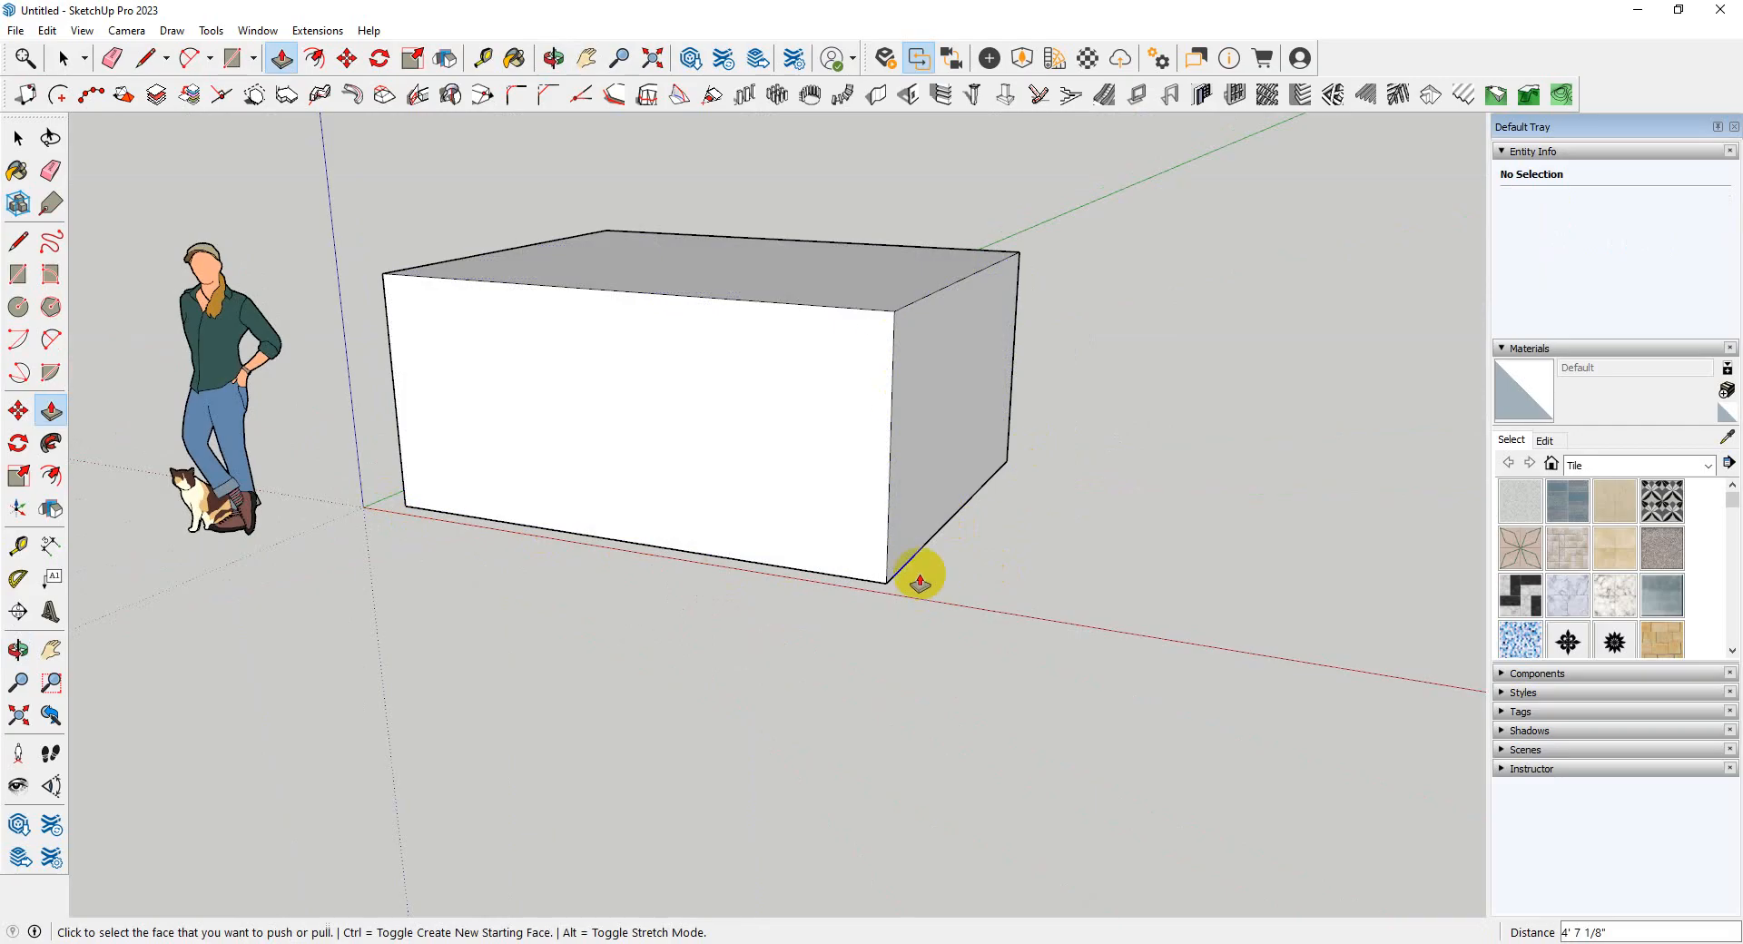
pyautogui.scroll(-2, 923, 579)
pyautogui.moveTo(757, 457); pyautogui.dragTo(765, 763, button='middle')
pyautogui.scroll(-1, 545, 570)
pyautogui.moveTo(726, 517); pyautogui.dragTo(650, 563, button='middle')
pyautogui.scroll(3, 651, 562)
pyautogui.moveTo(562, 636); pyautogui.dragTo(686, 561, button='middle')
# - Activate the Paint Bucket tool and show the materials used in the model
pyautogui.click(18, 171)
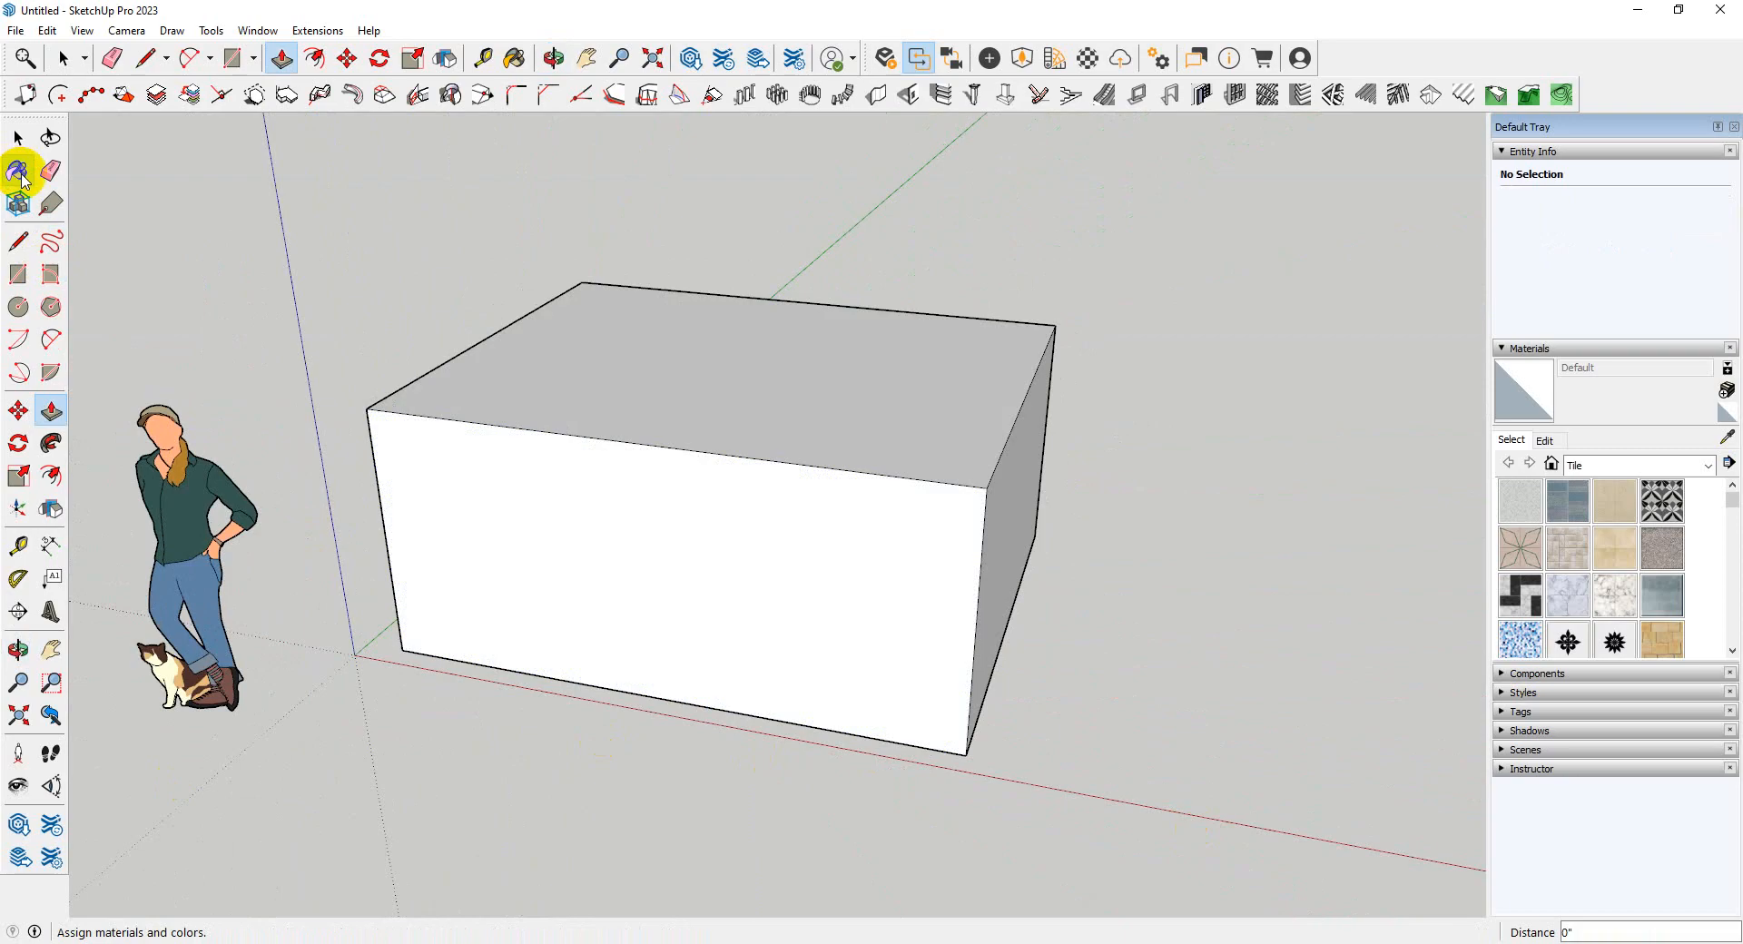
pyautogui.click(18, 171)
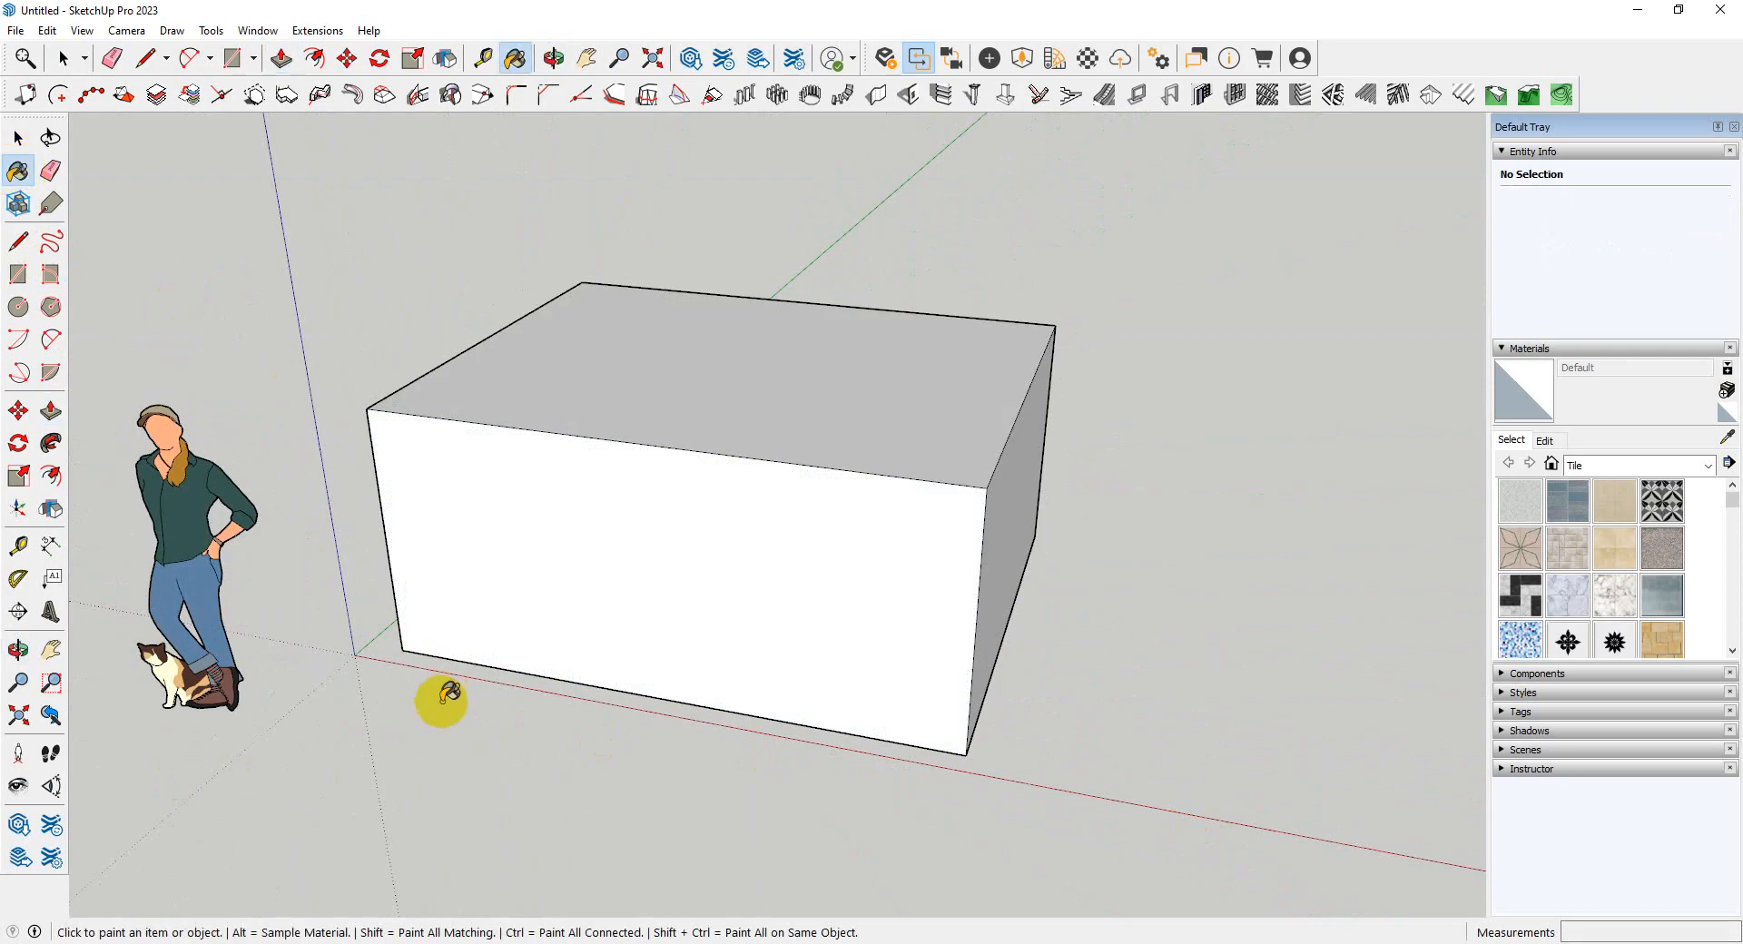
pyautogui.scroll(-1, 701, 621)
pyautogui.moveTo(702, 622); pyautogui.dragTo(772, 585, button='middle')
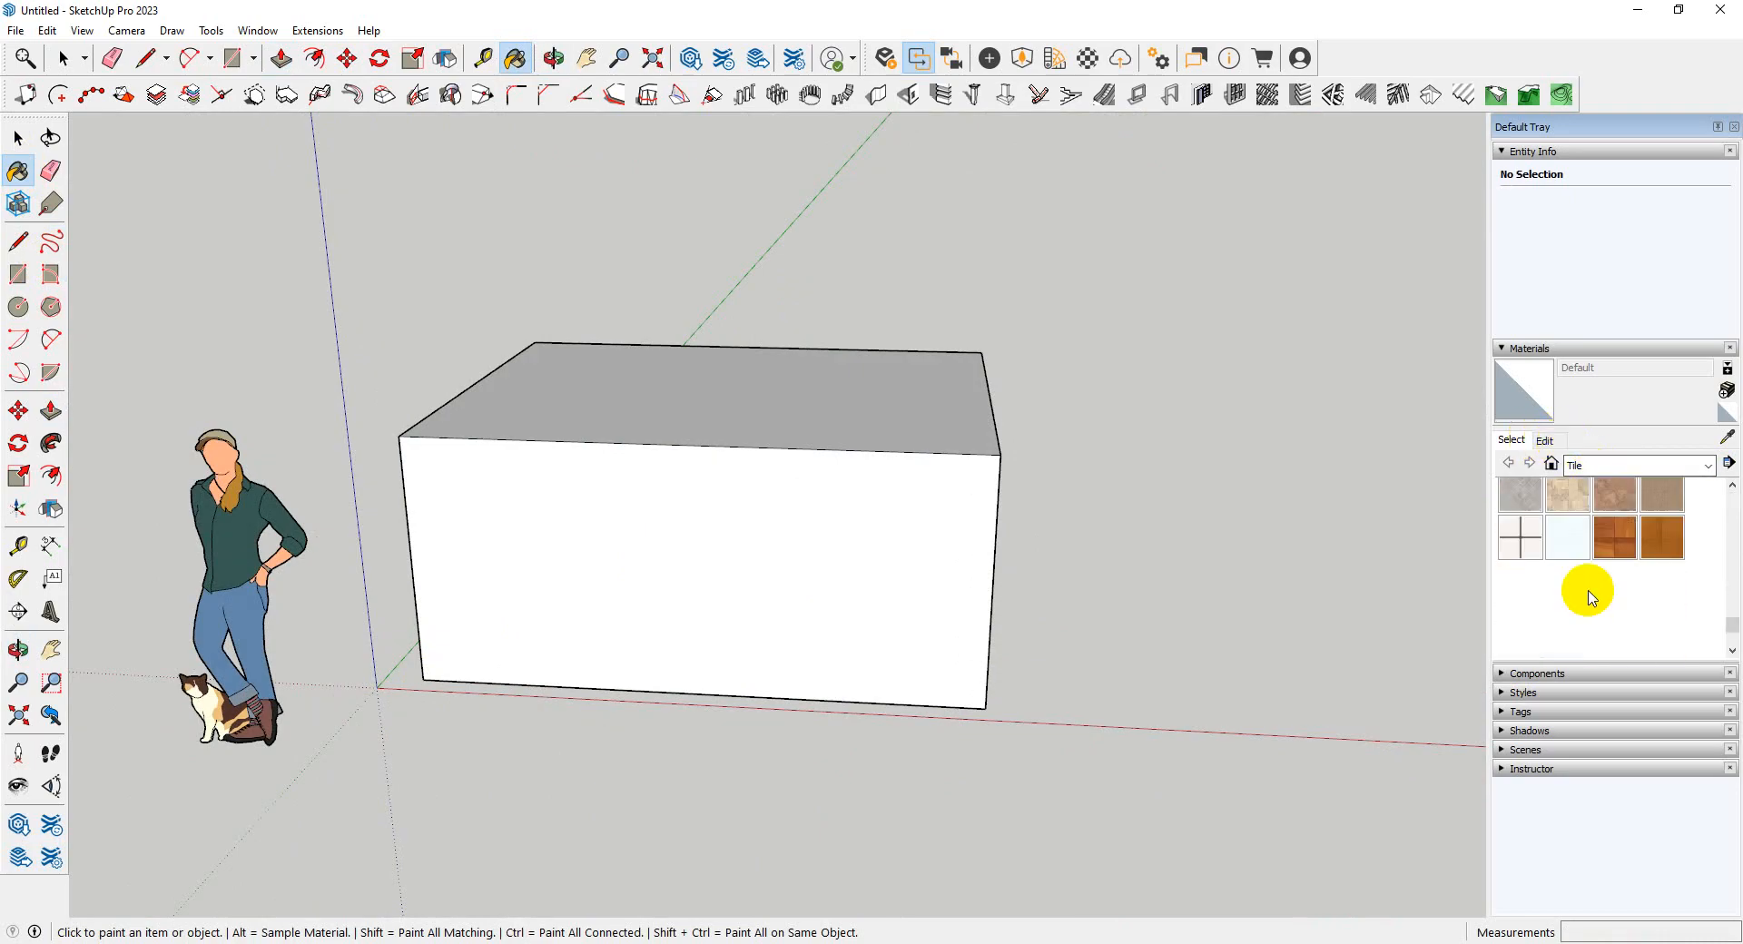
pyautogui.click(1595, 464)
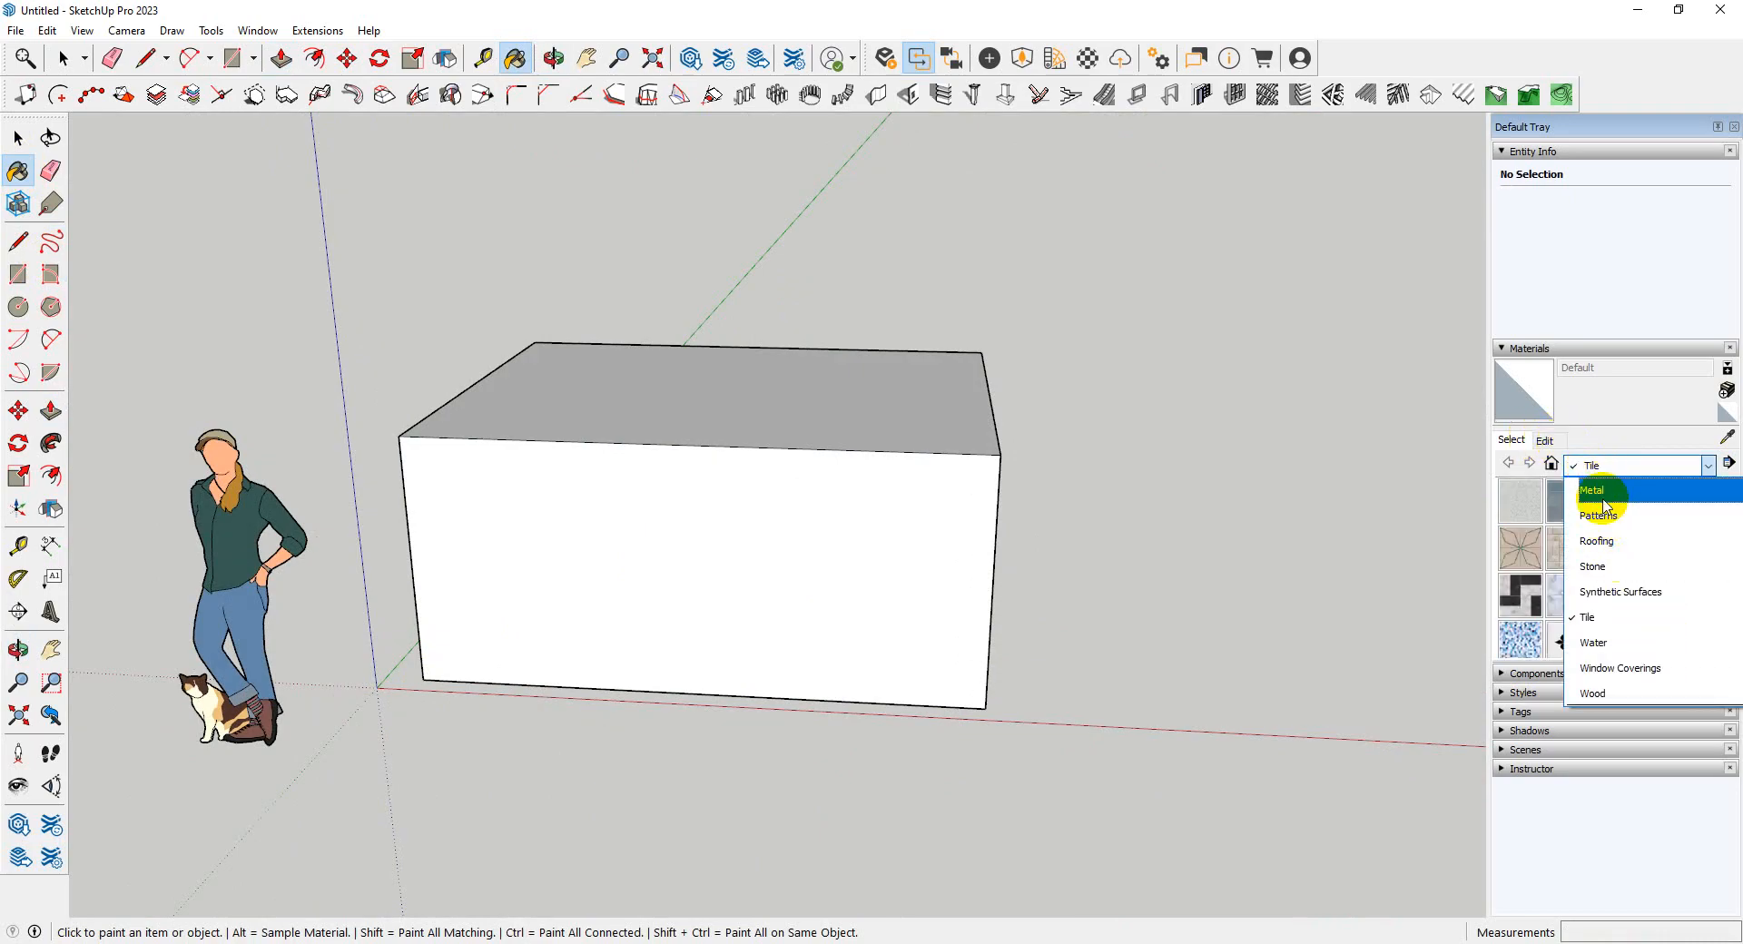
pyautogui.scroll(4, 1614, 522)
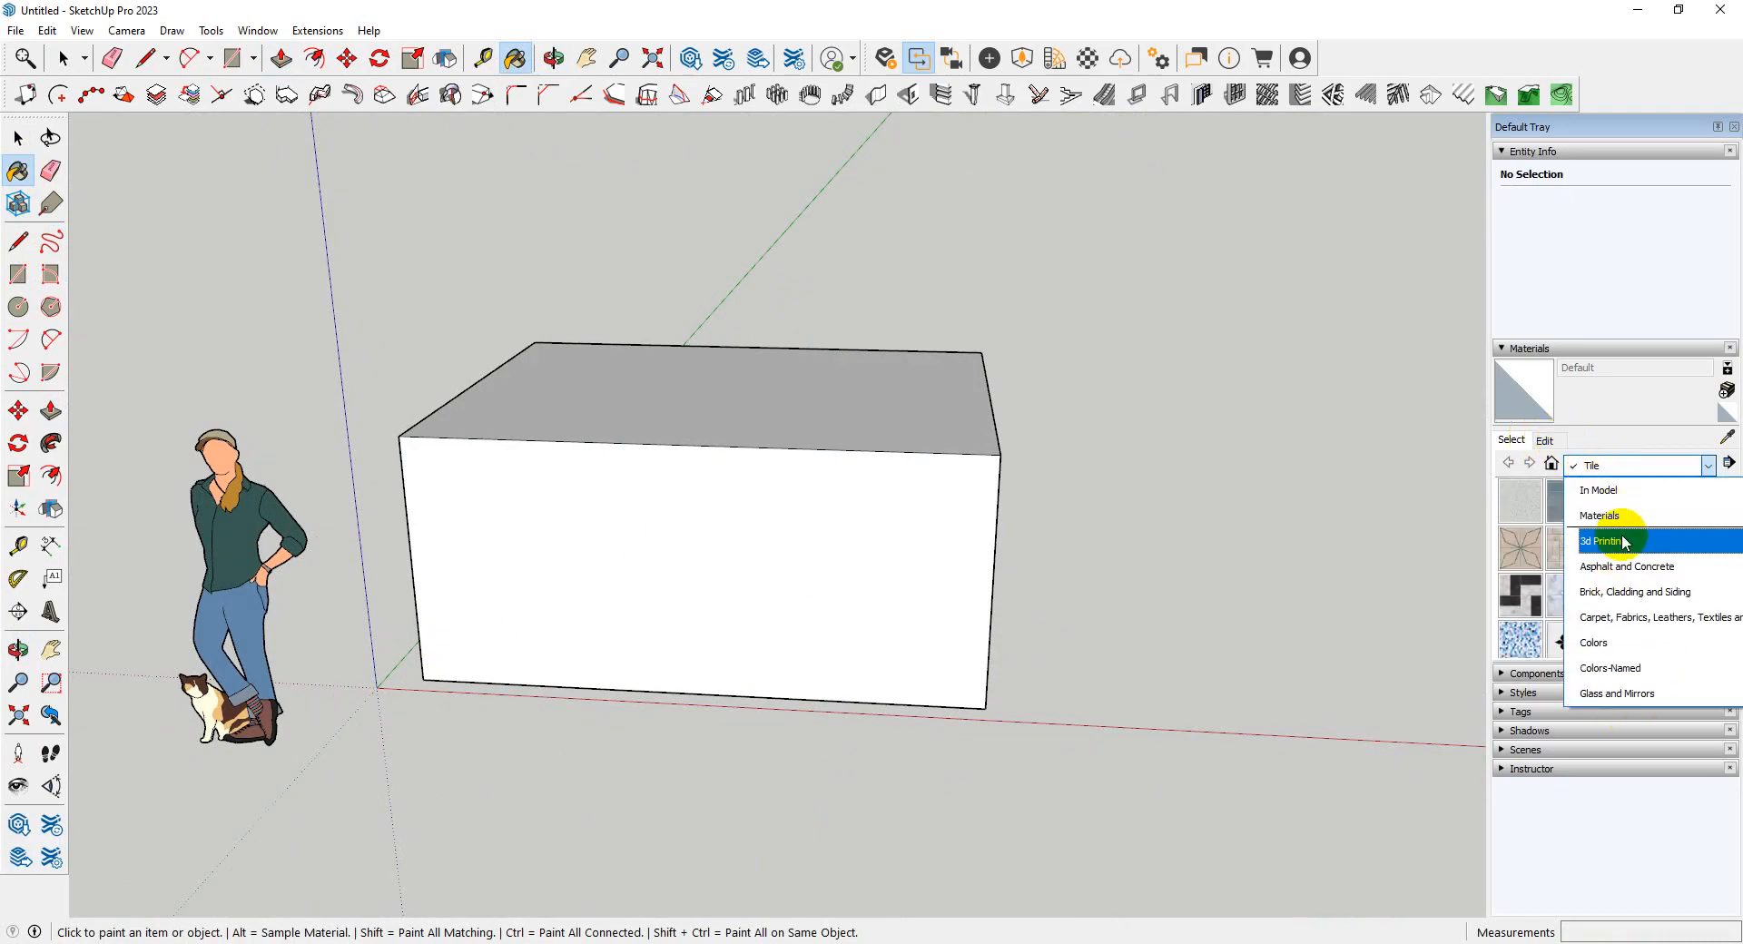
pyautogui.click(1602, 490)
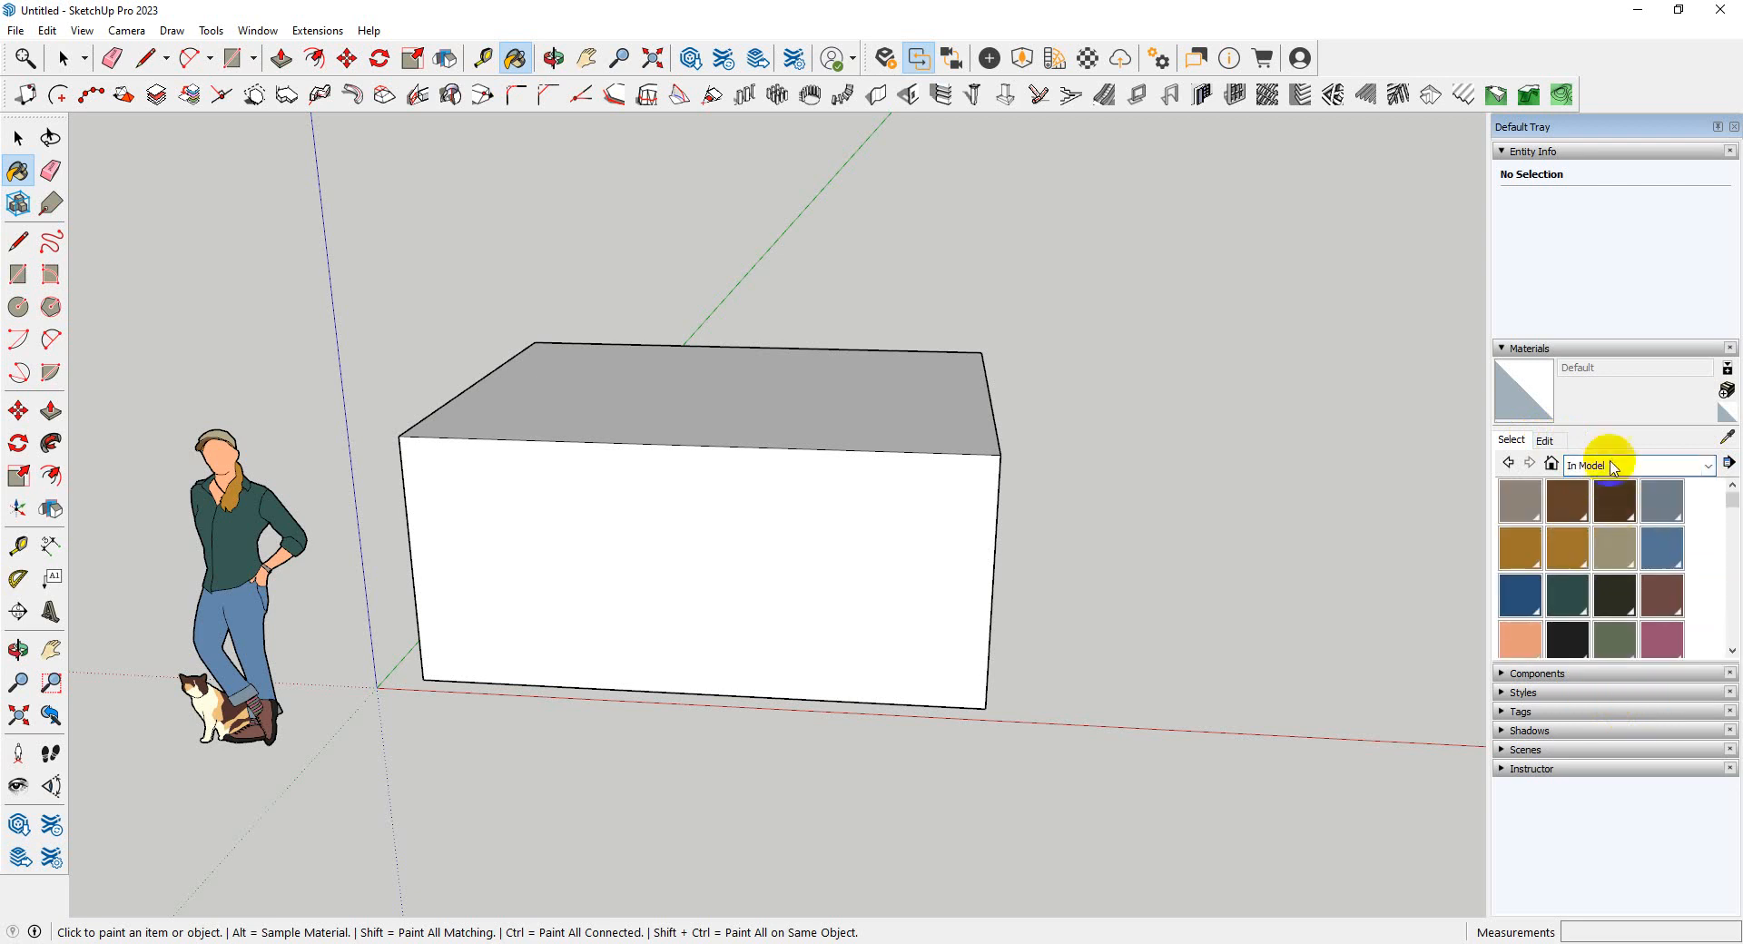
# - Browse the Materials library folders and show the 3d Printing collection
pyautogui.click(1597, 473)
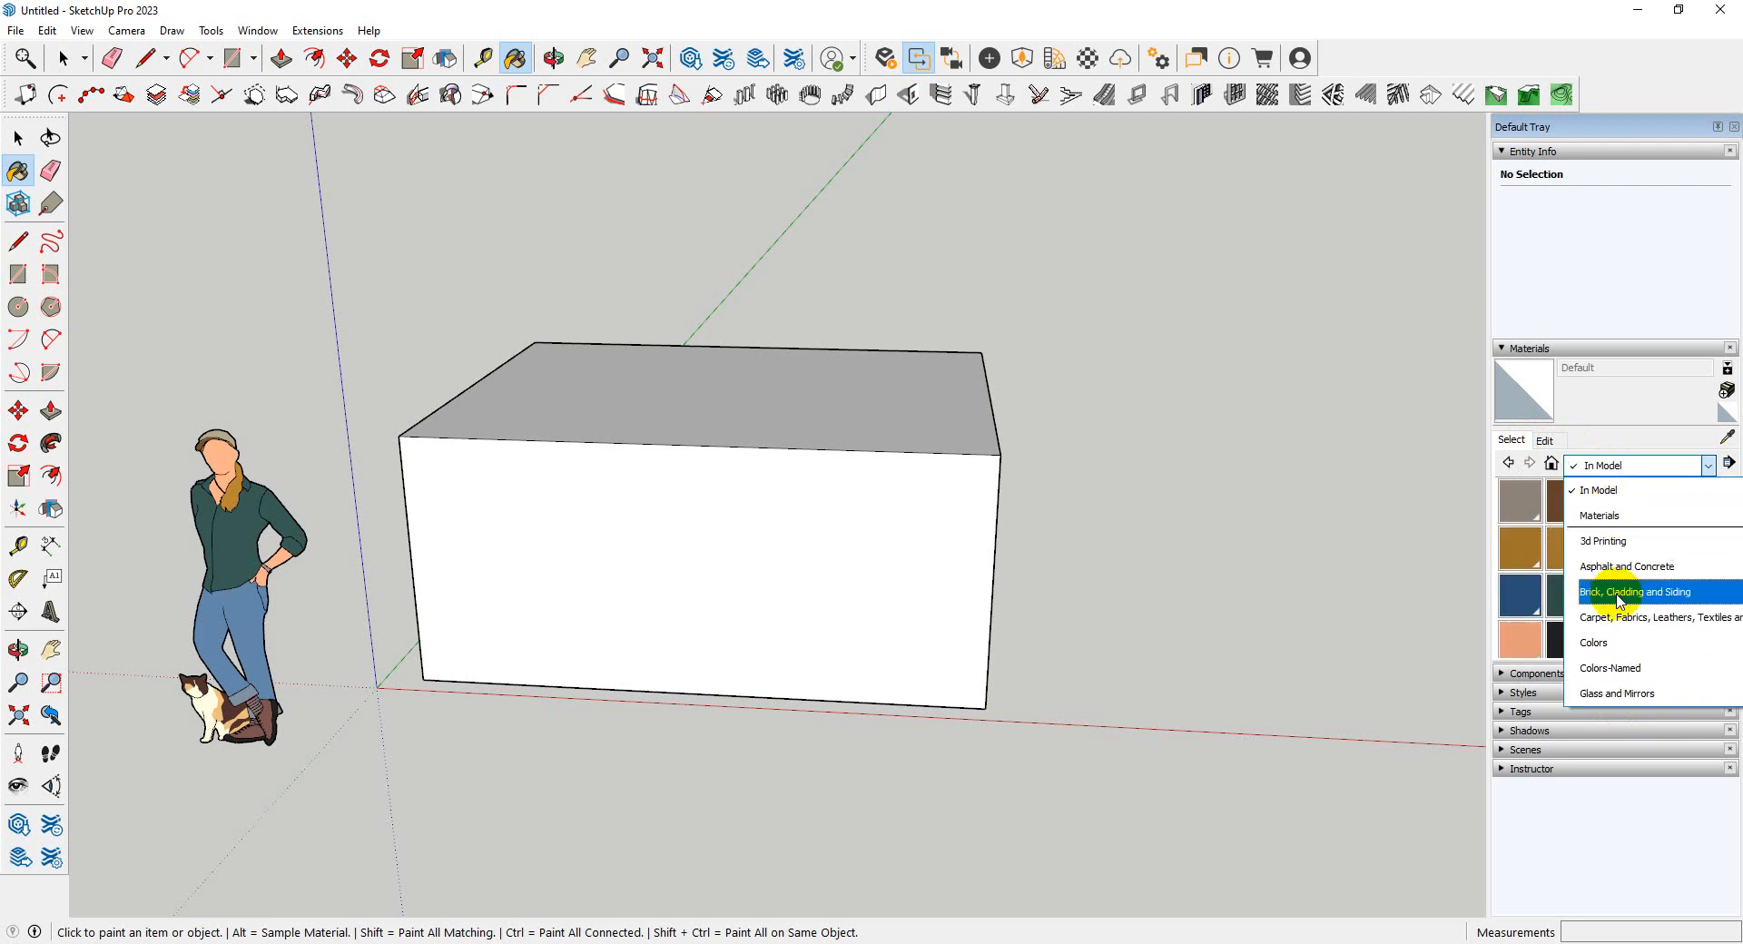
pyautogui.click(1611, 508)
pyautogui.scroll(-3, 1588, 545)
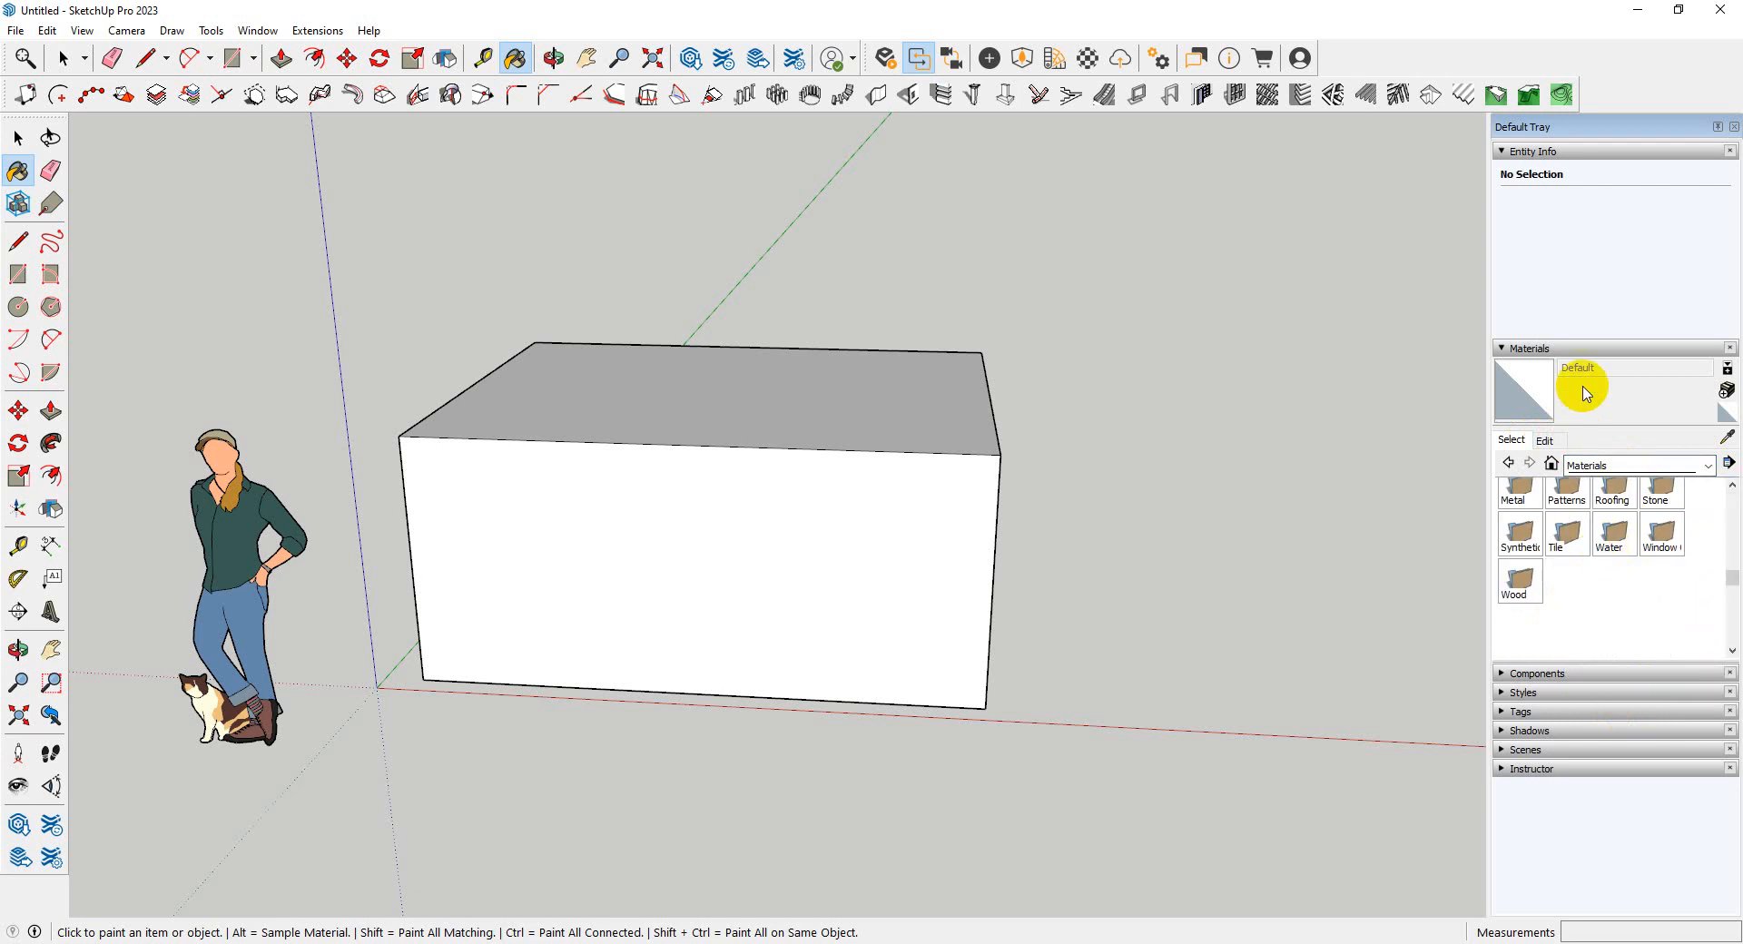
pyautogui.click(1692, 470)
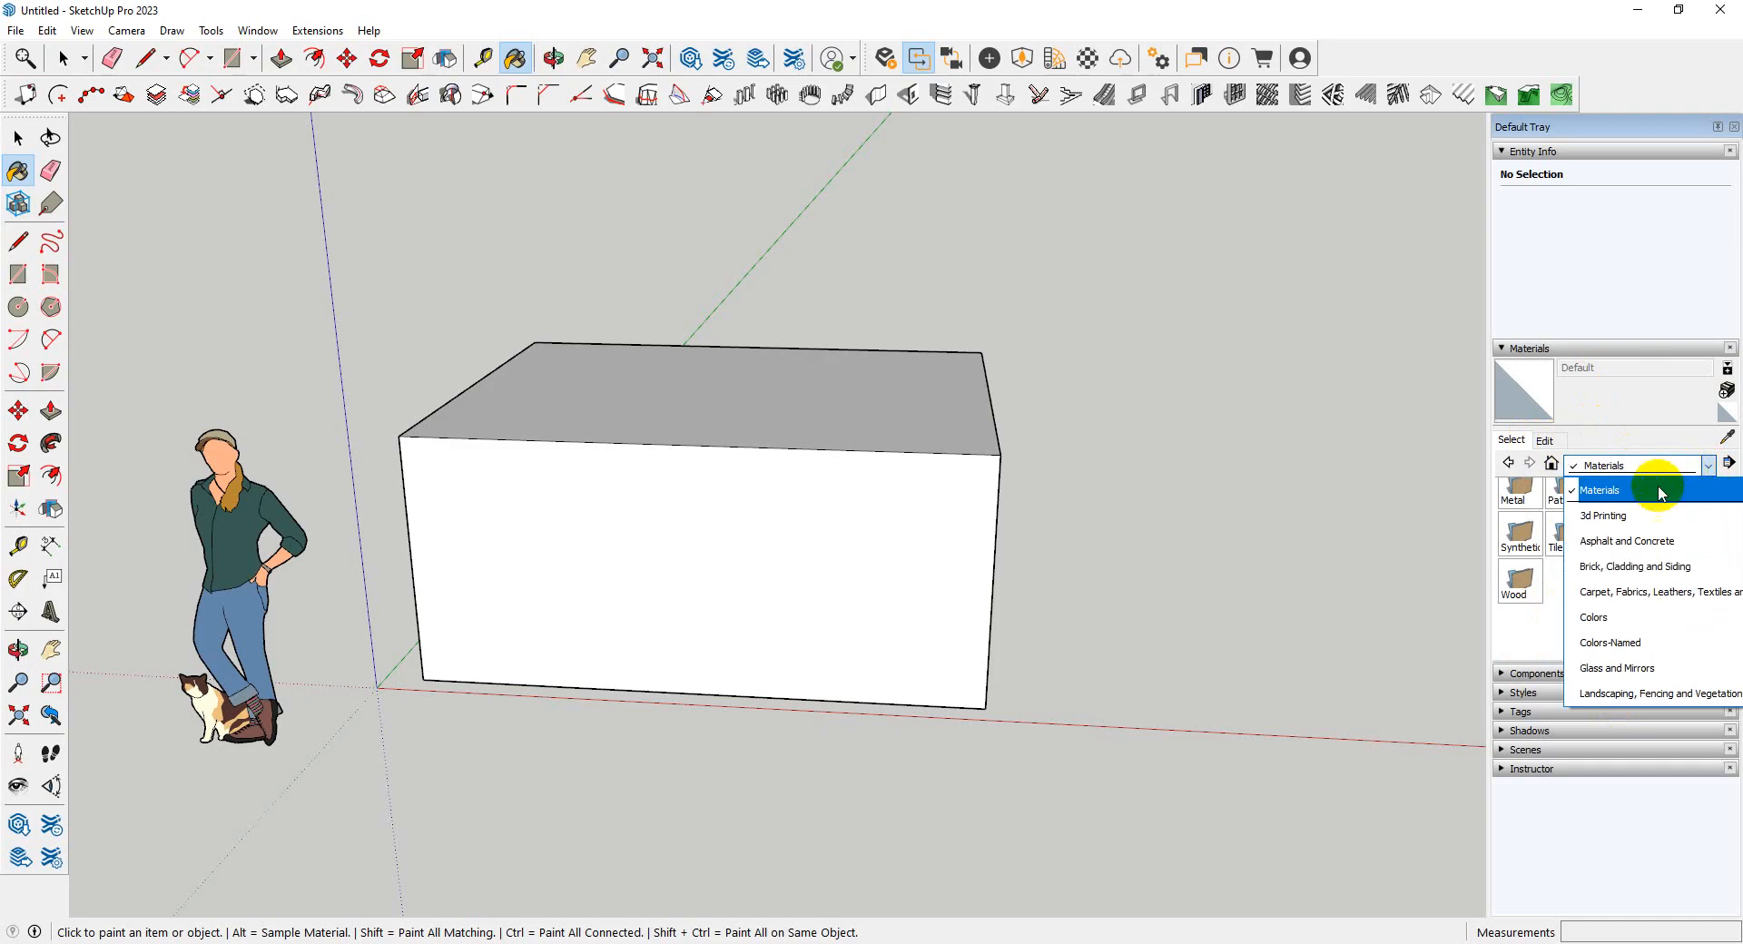
pyautogui.scroll(-3, 1620, 636)
pyautogui.scroll(4, 1632, 572)
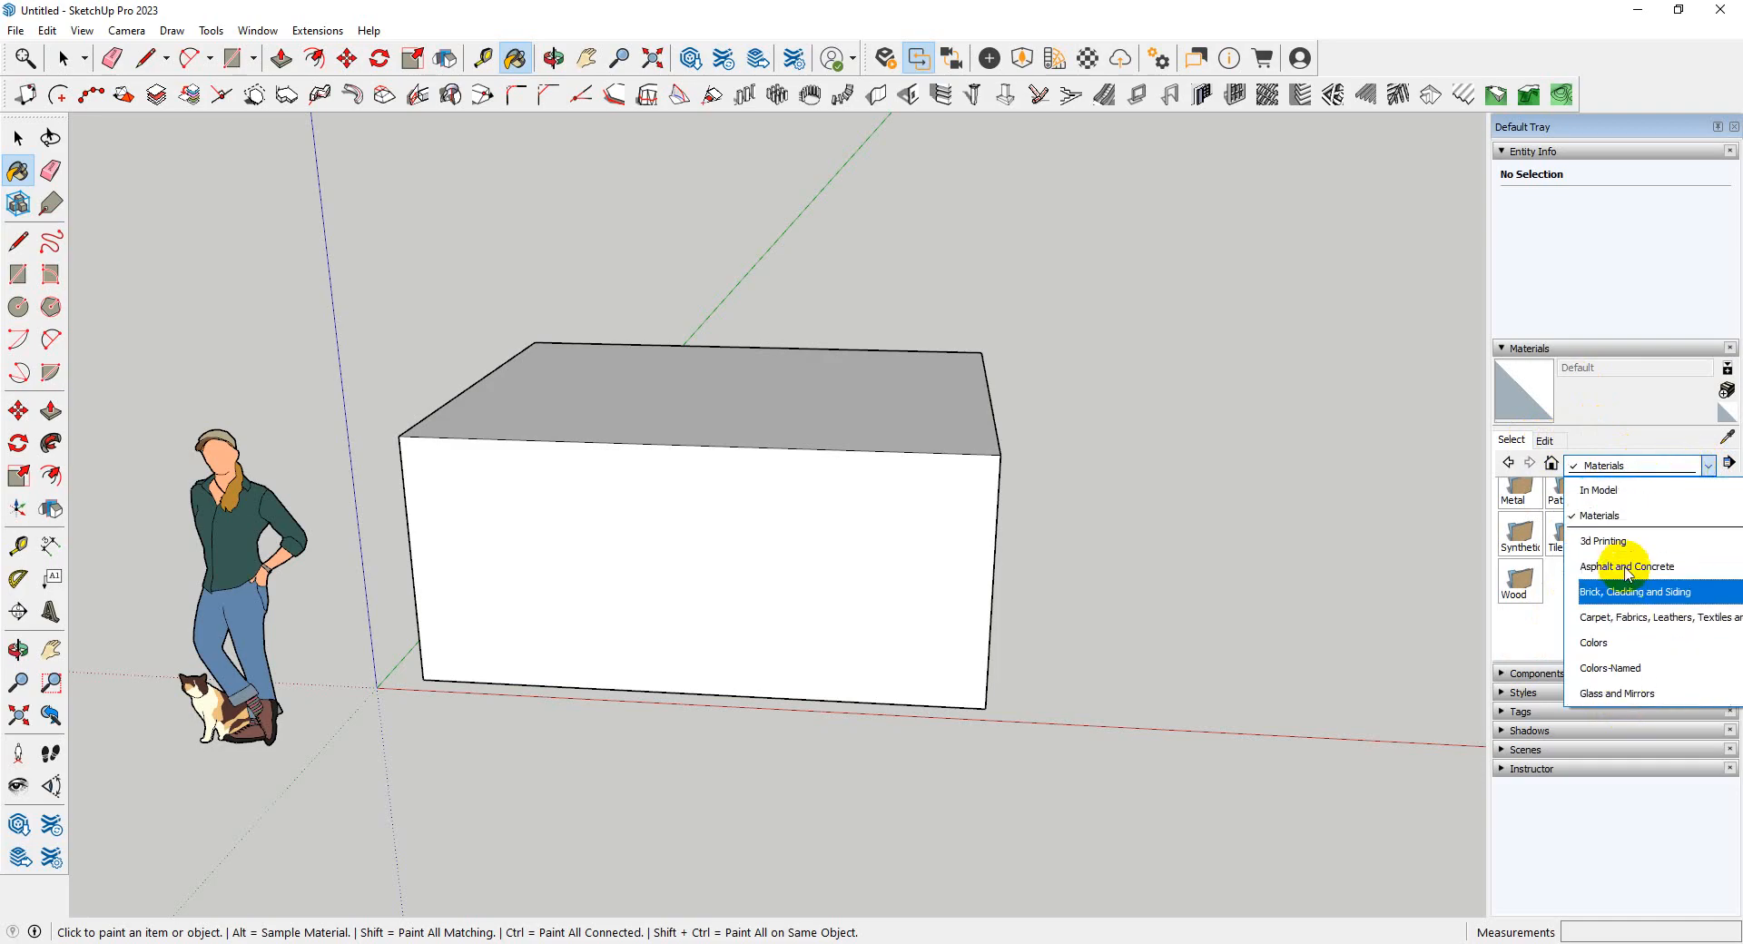
pyautogui.click(1620, 545)
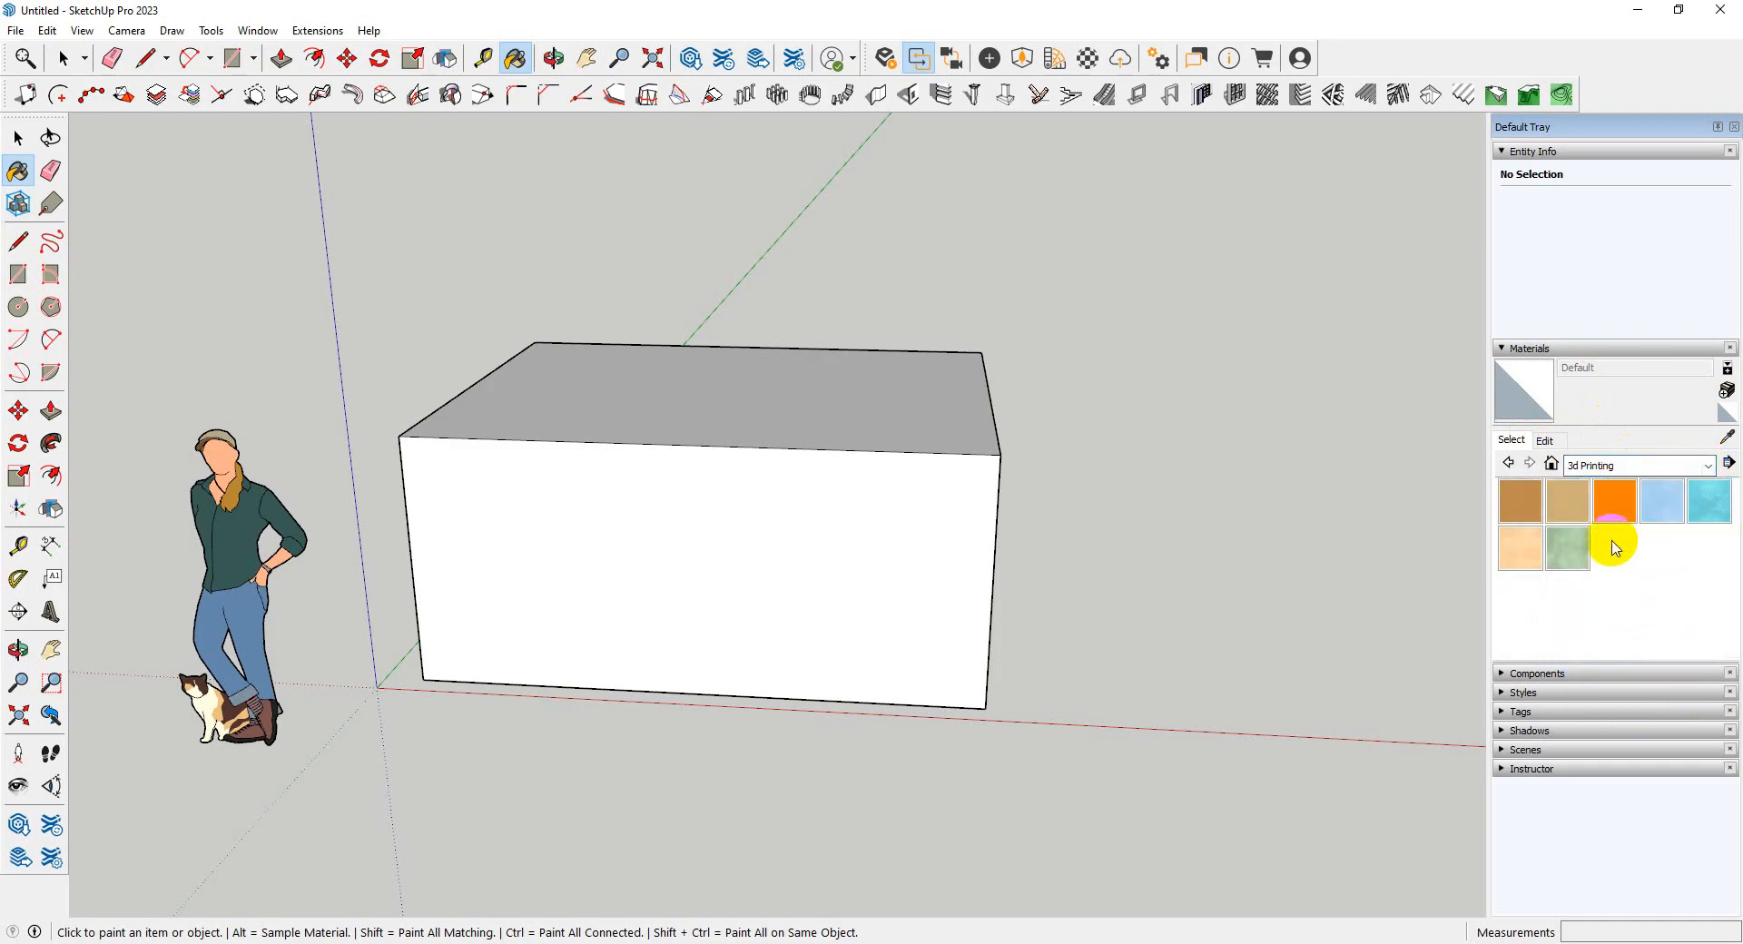
# - Paint the box's front and top faces with Color A05 from the Colors collection
pyautogui.click(1584, 468)
pyautogui.click(1593, 608)
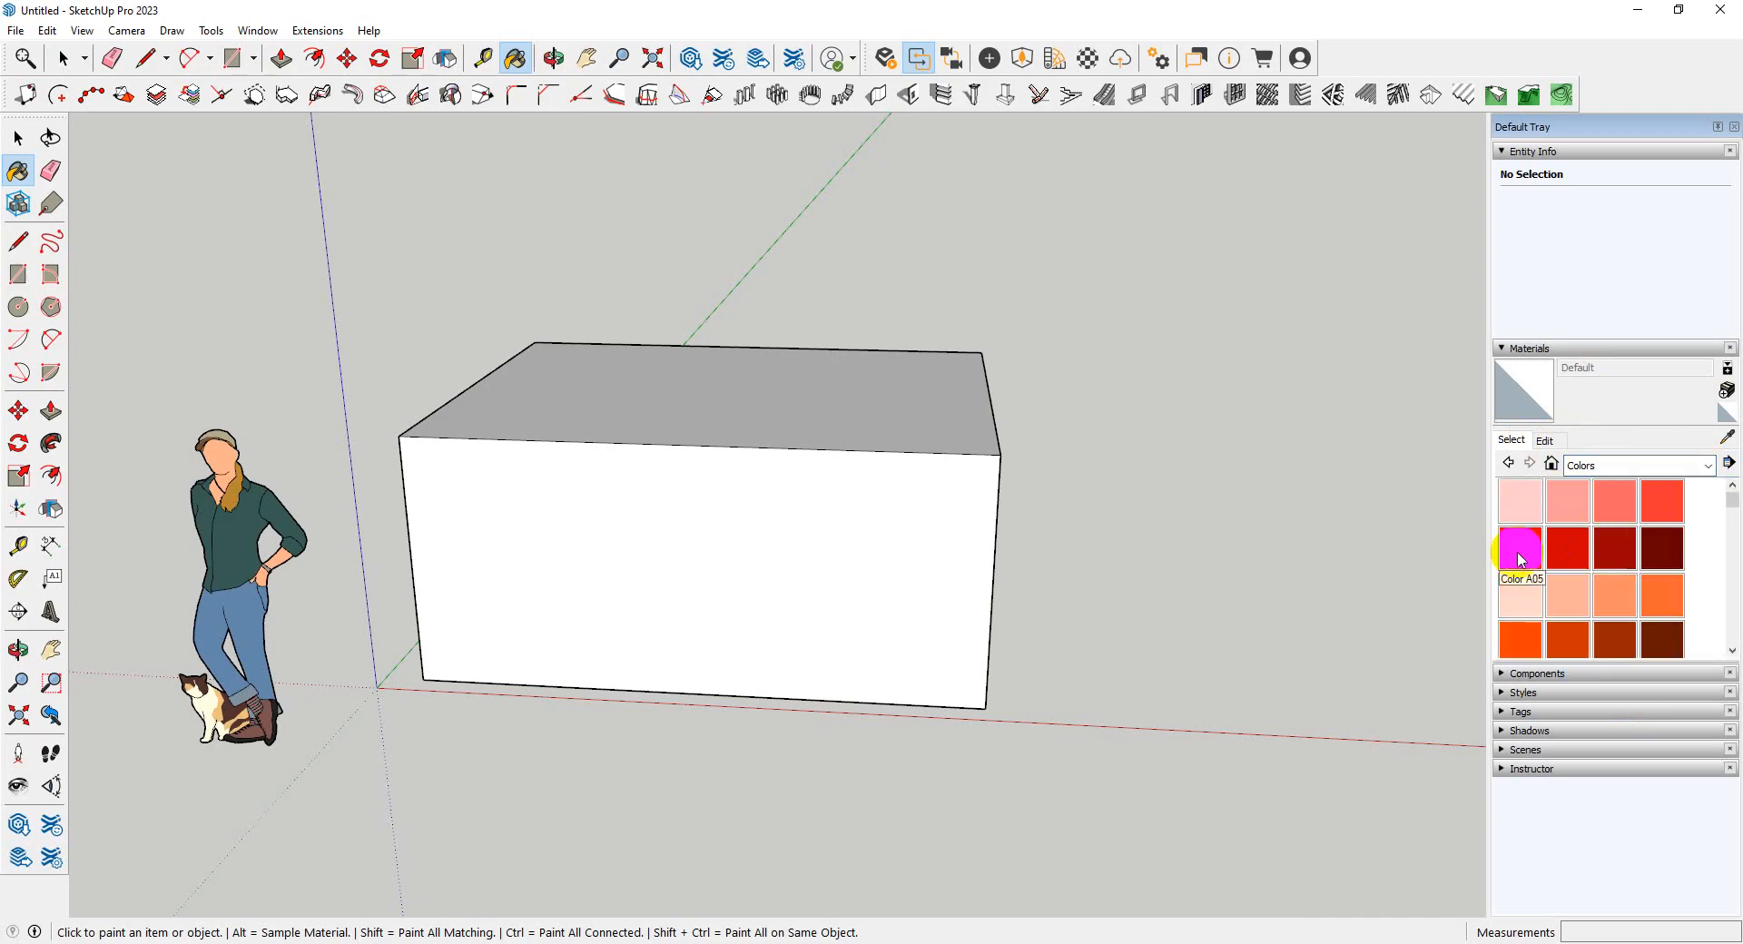
pyautogui.click(1520, 548)
pyautogui.click(774, 526)
pyautogui.moveTo(775, 525); pyautogui.dragTo(635, 544, button='middle')
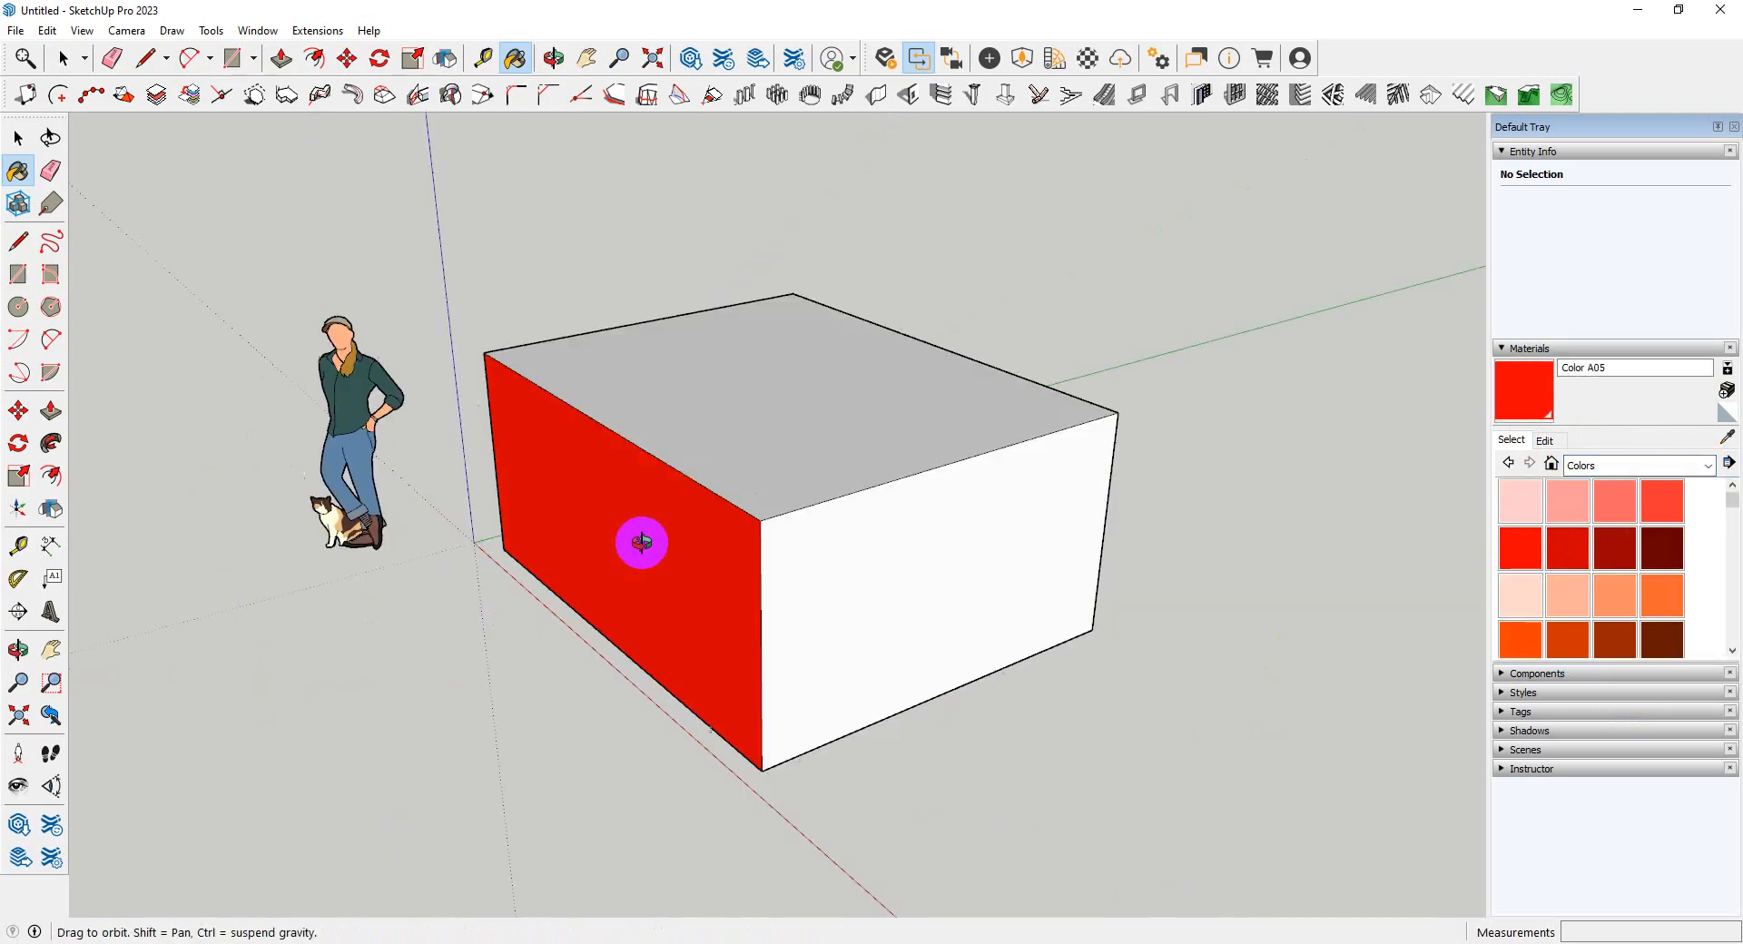
pyautogui.click(755, 422)
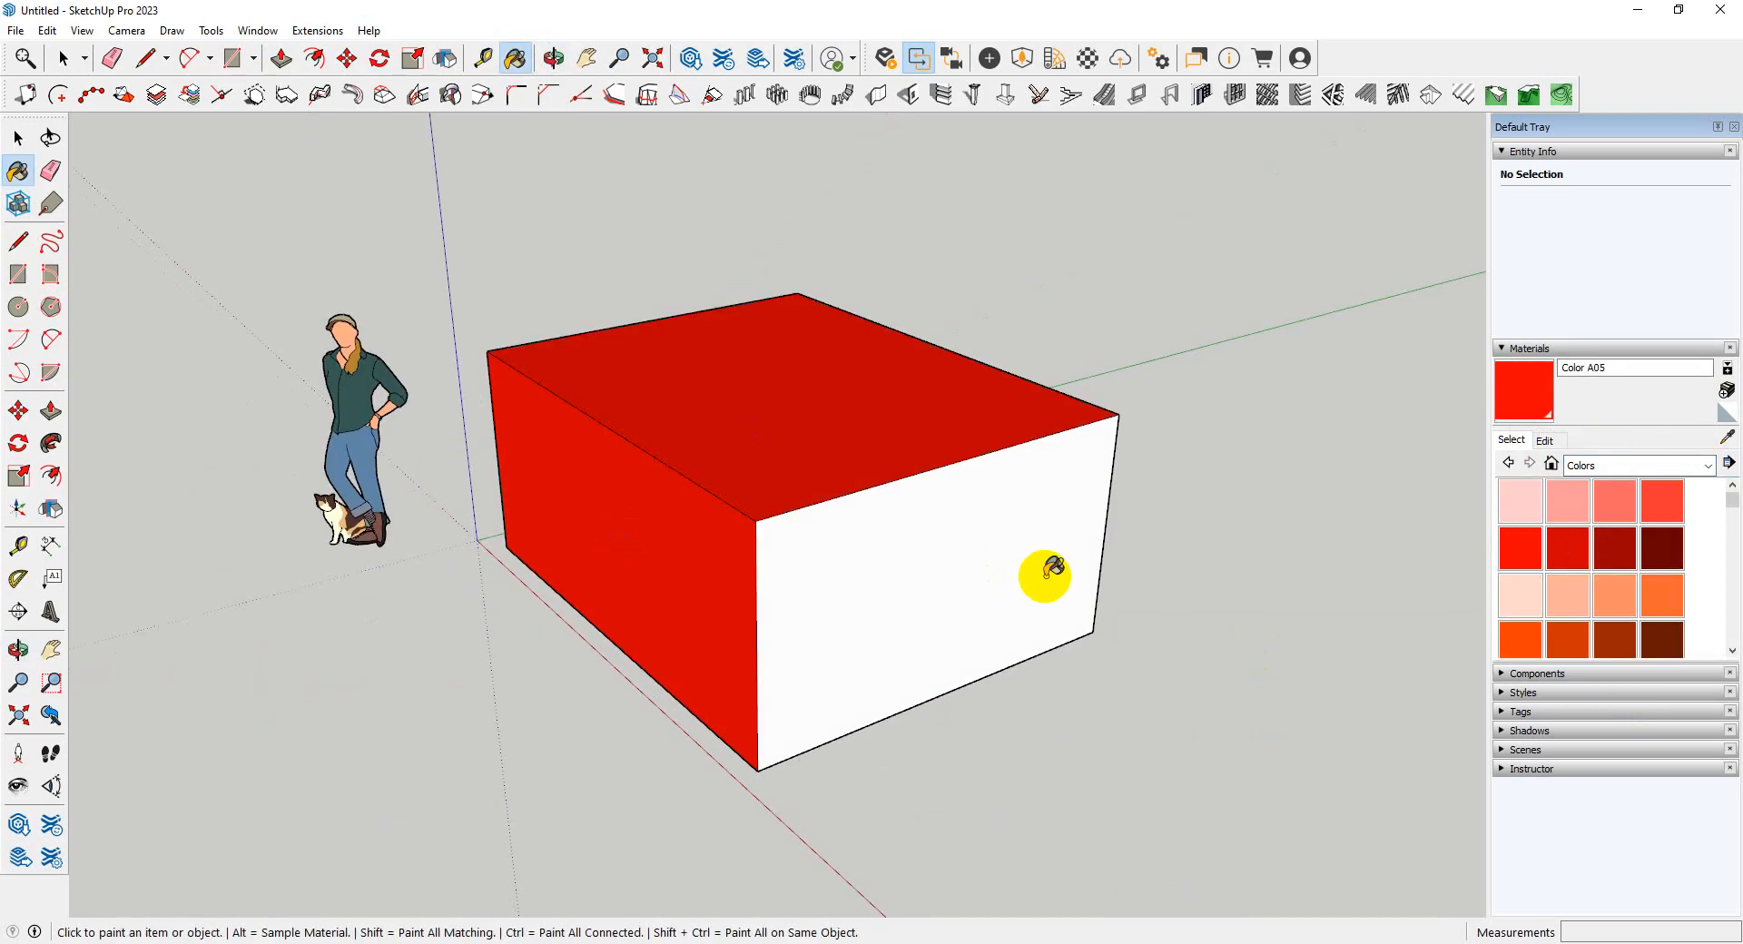
# - Paint the box's right side and back faces with Color A08
pyautogui.click(1656, 562)
pyautogui.click(905, 555)
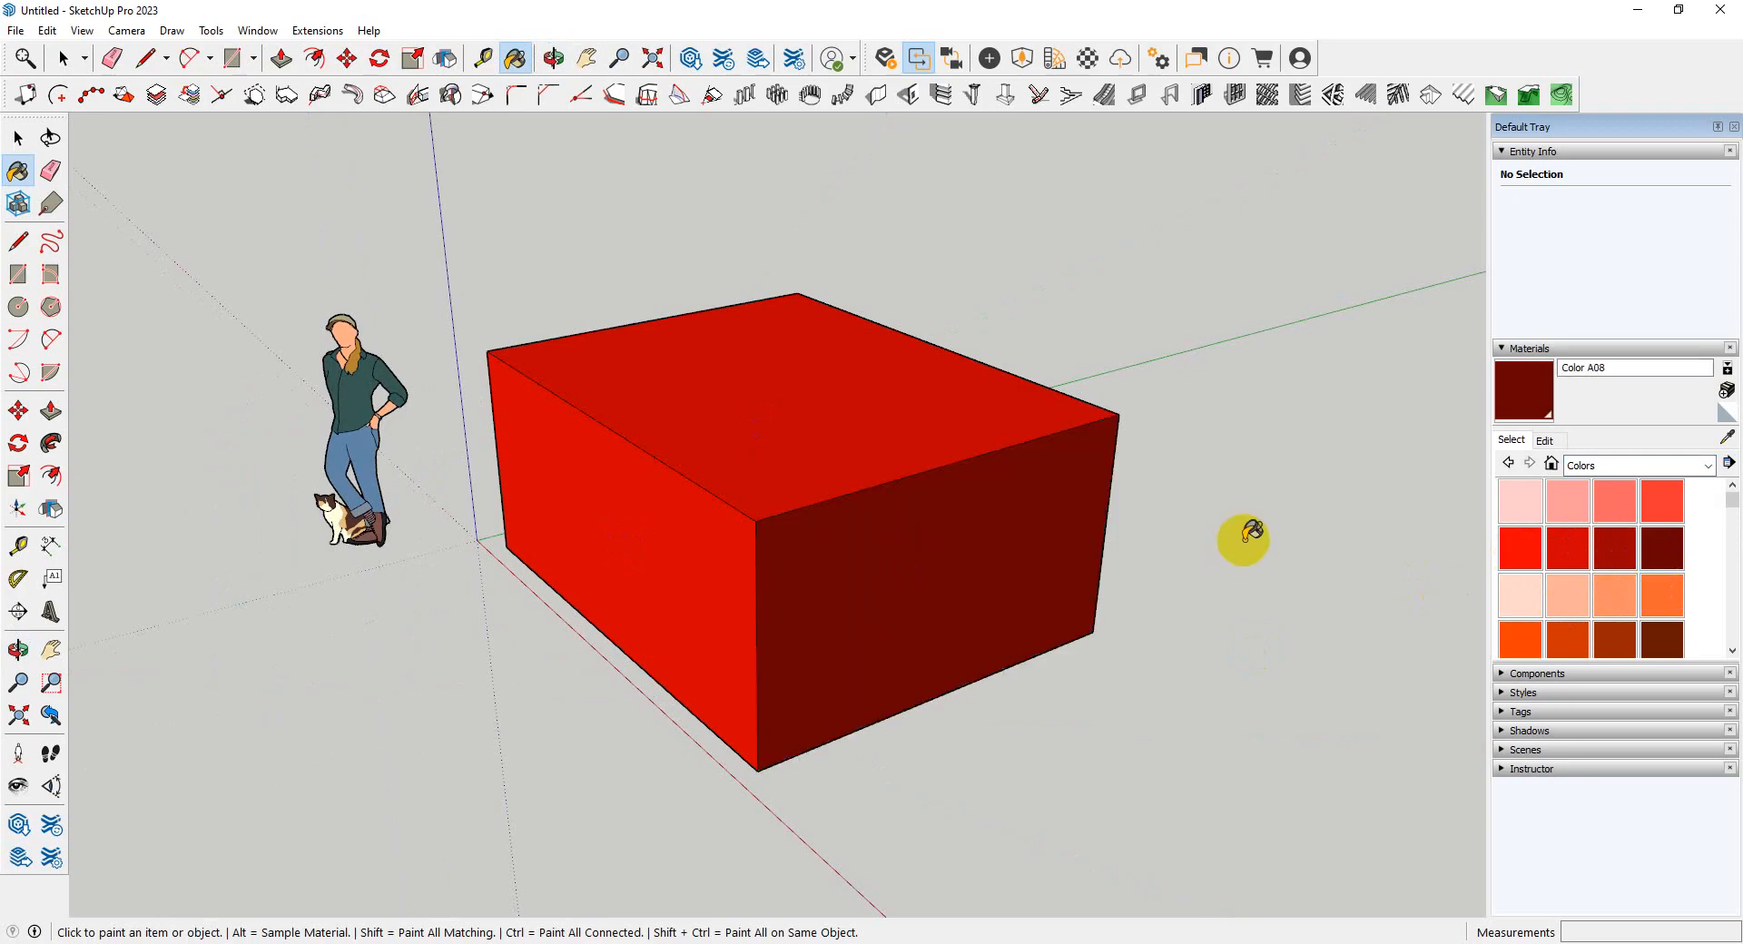
pyautogui.moveTo(1238, 536); pyautogui.dragTo(389, 486, button='middle')
pyautogui.click(817, 557)
pyautogui.moveTo(812, 565); pyautogui.dragTo(572, 544, button='middle')
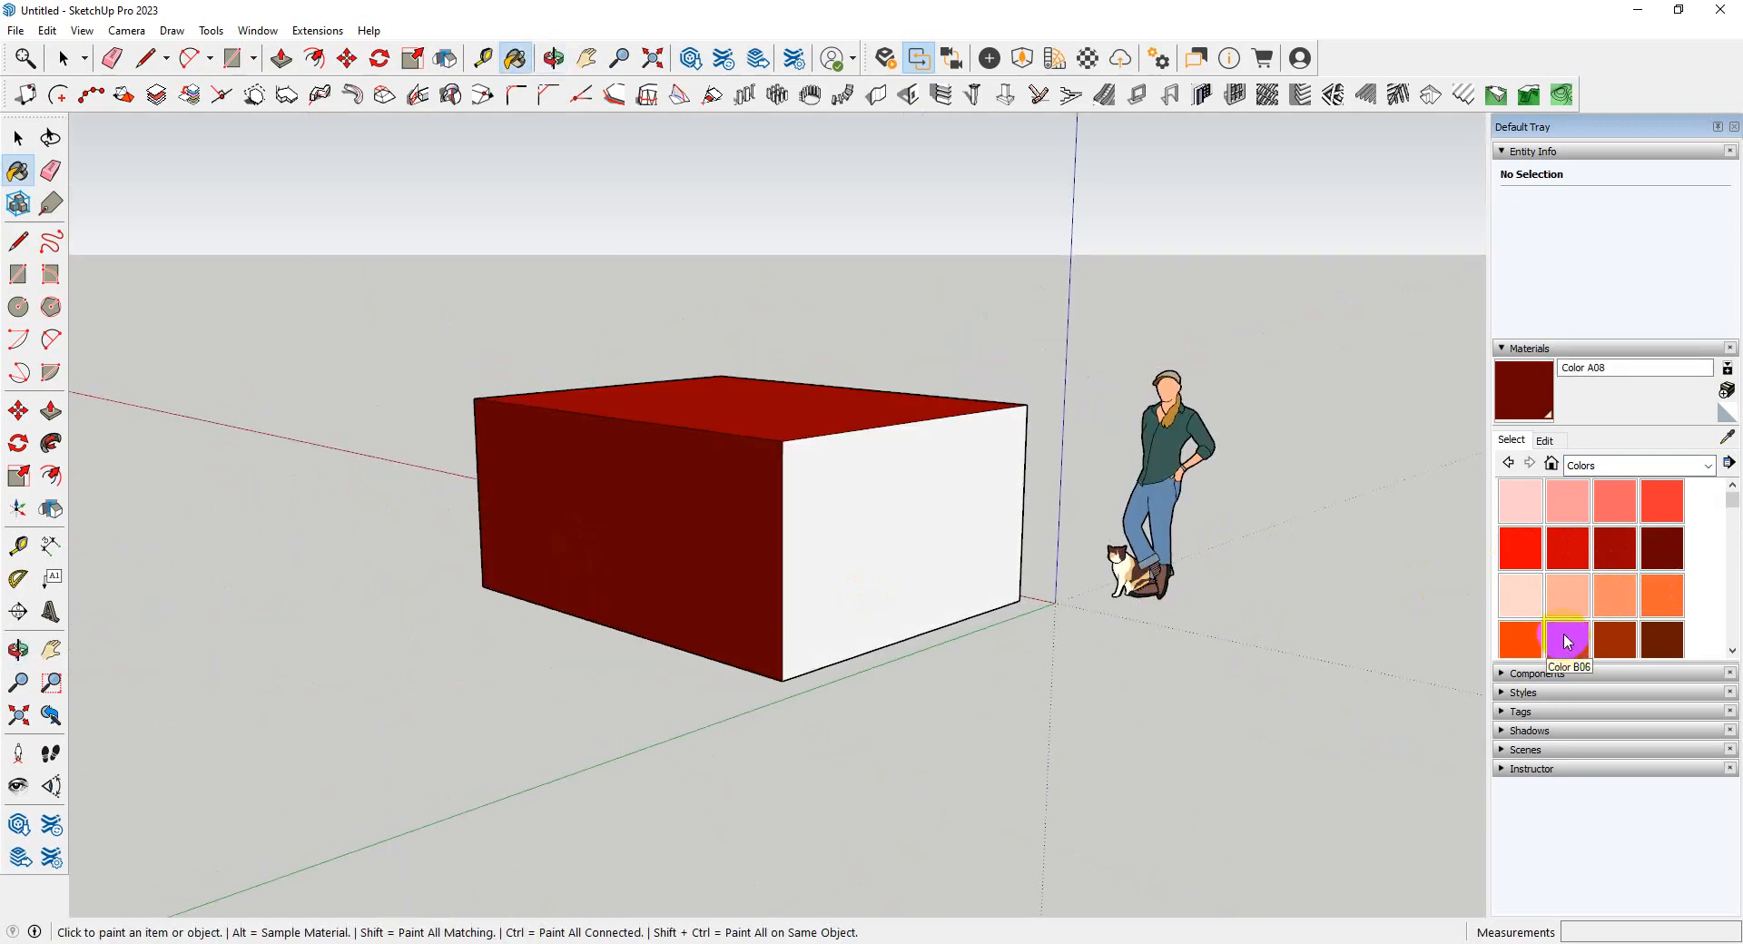
# - Paint the box's top and front faces with Color B01
pyautogui.click(1520, 596)
pyautogui.click(779, 413)
pyautogui.moveTo(934, 489)
pyautogui.mouseDown(button='middle')
pyautogui.moveTo(820, 658)
pyautogui.moveTo(822, 566)
pyautogui.moveTo(778, 615)
pyautogui.moveTo(1077, 606)
pyautogui.moveTo(747, 595)
pyautogui.moveTo(416, 679)
pyautogui.moveTo(863, 576)
pyautogui.moveTo(739, 657)
pyautogui.moveTo(759, 611)
pyautogui.moveTo(718, 693)
pyautogui.moveTo(622, 640)
pyautogui.mouseUp(button='middle')
pyautogui.click(827, 647)
pyautogui.click(778, 614)
pyautogui.click(747, 596)
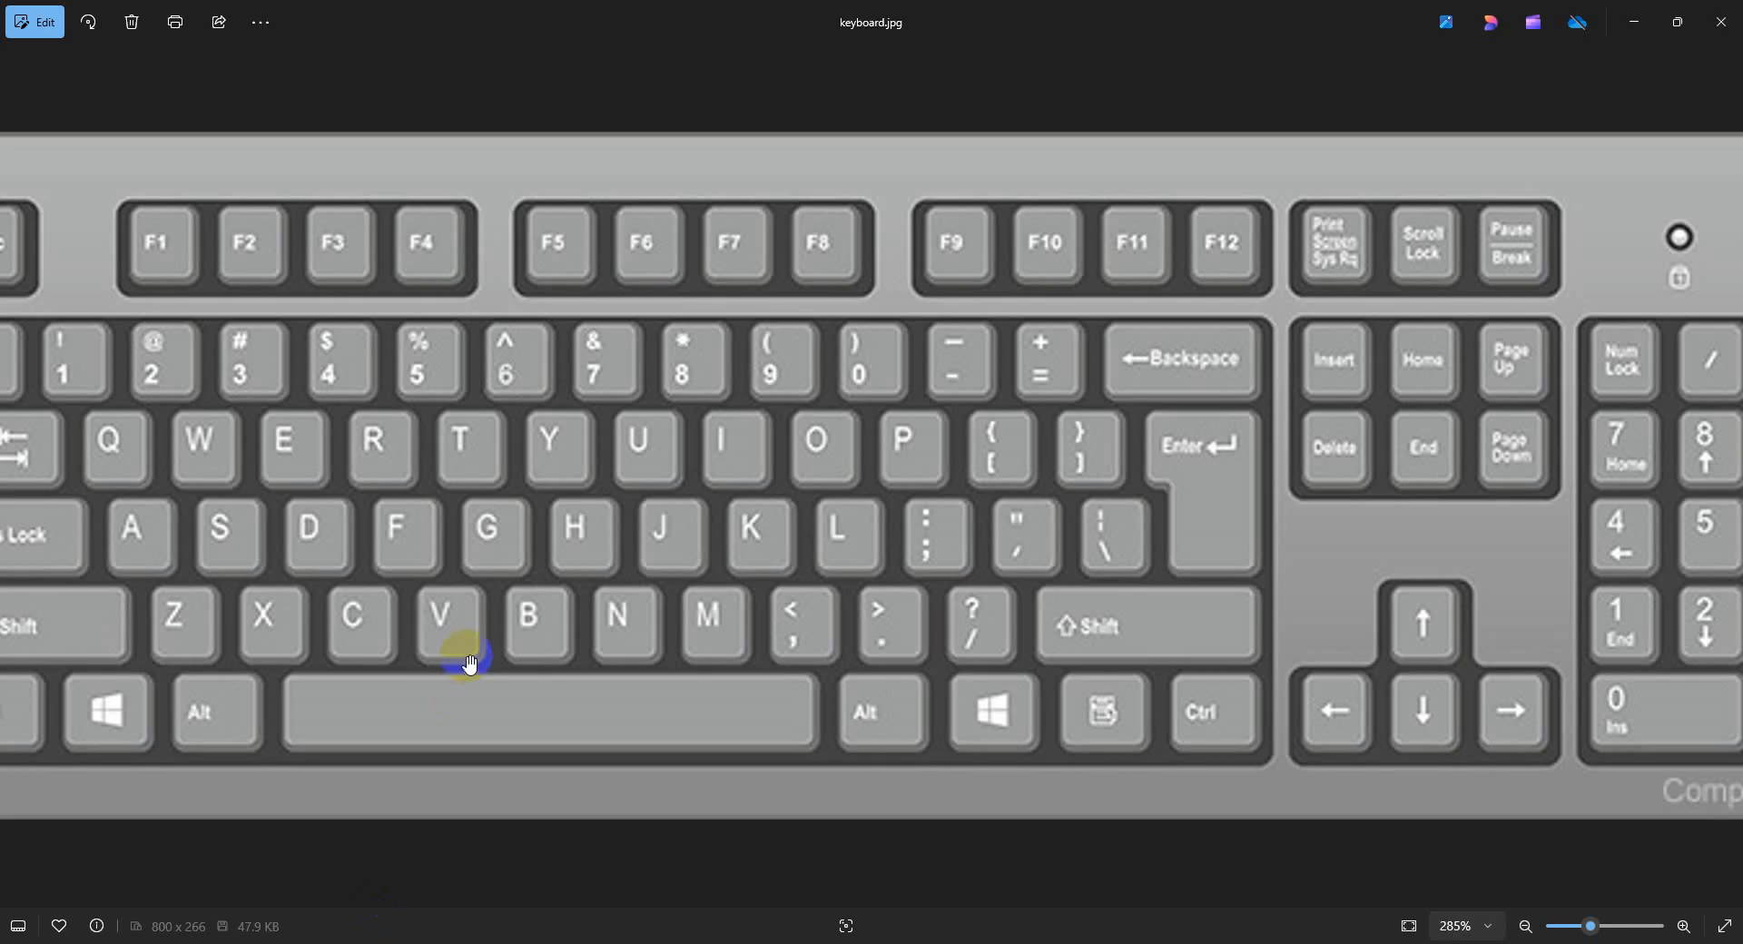
# - Examine the letter keys around B in the keyboard picture, and return to the SketchUp model with the Select tool active
pyautogui.scroll(-2, 470, 664)
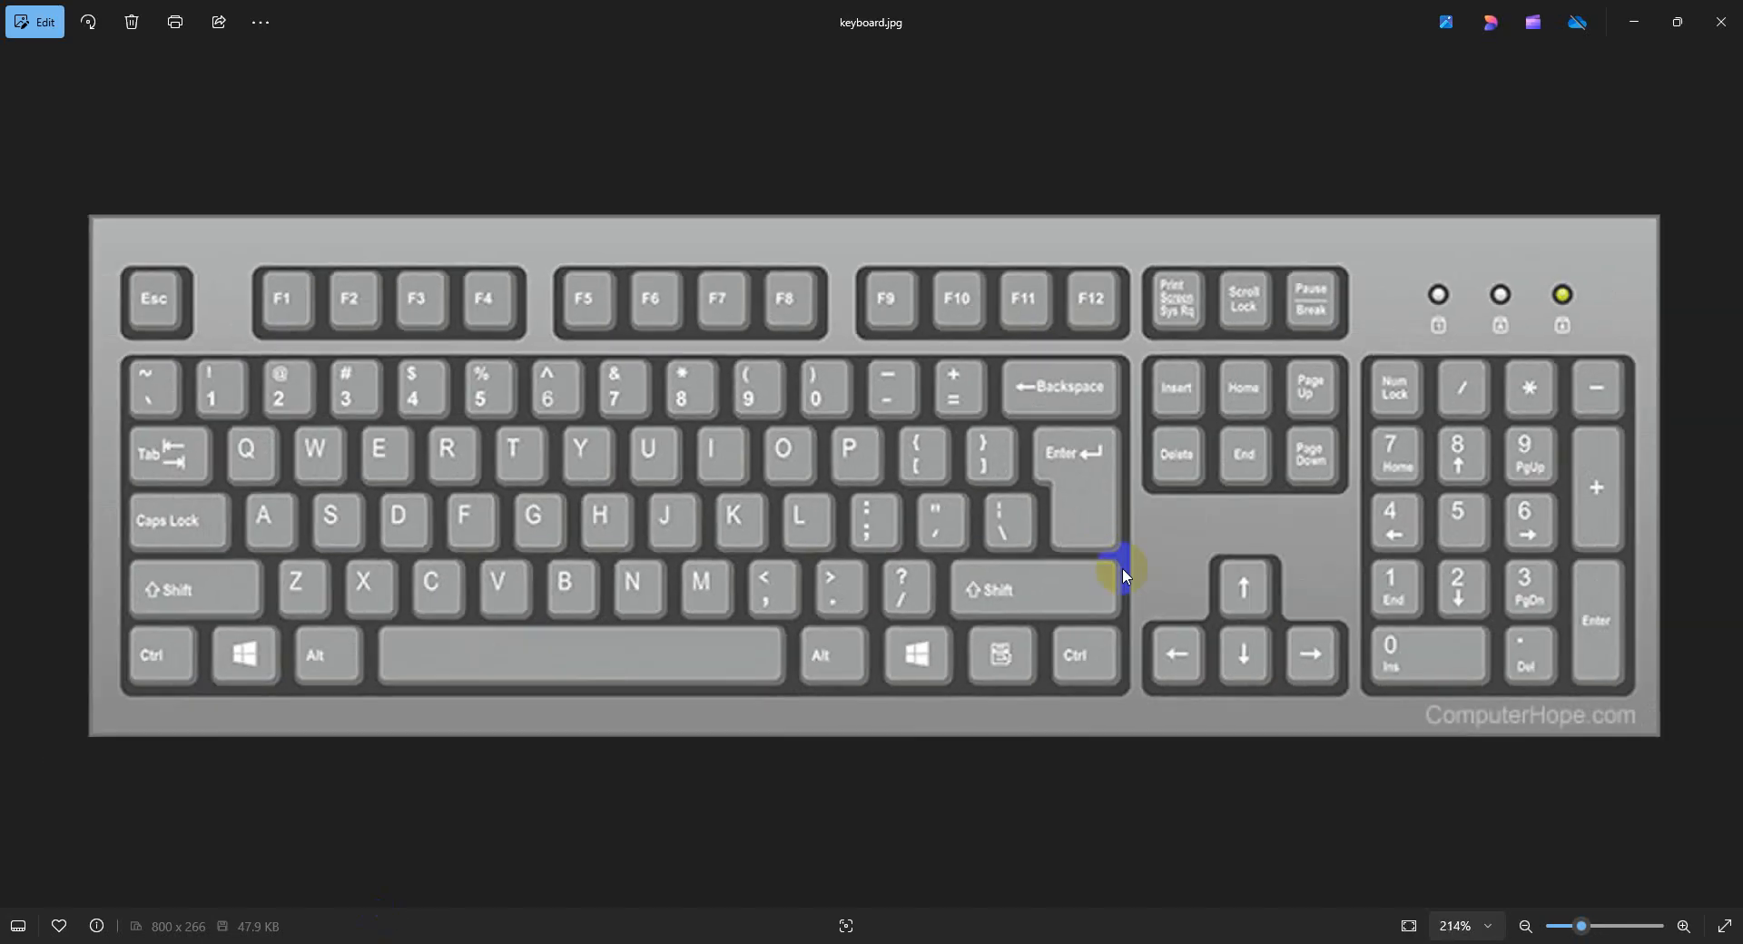
pyautogui.scroll(6, 603, 622)
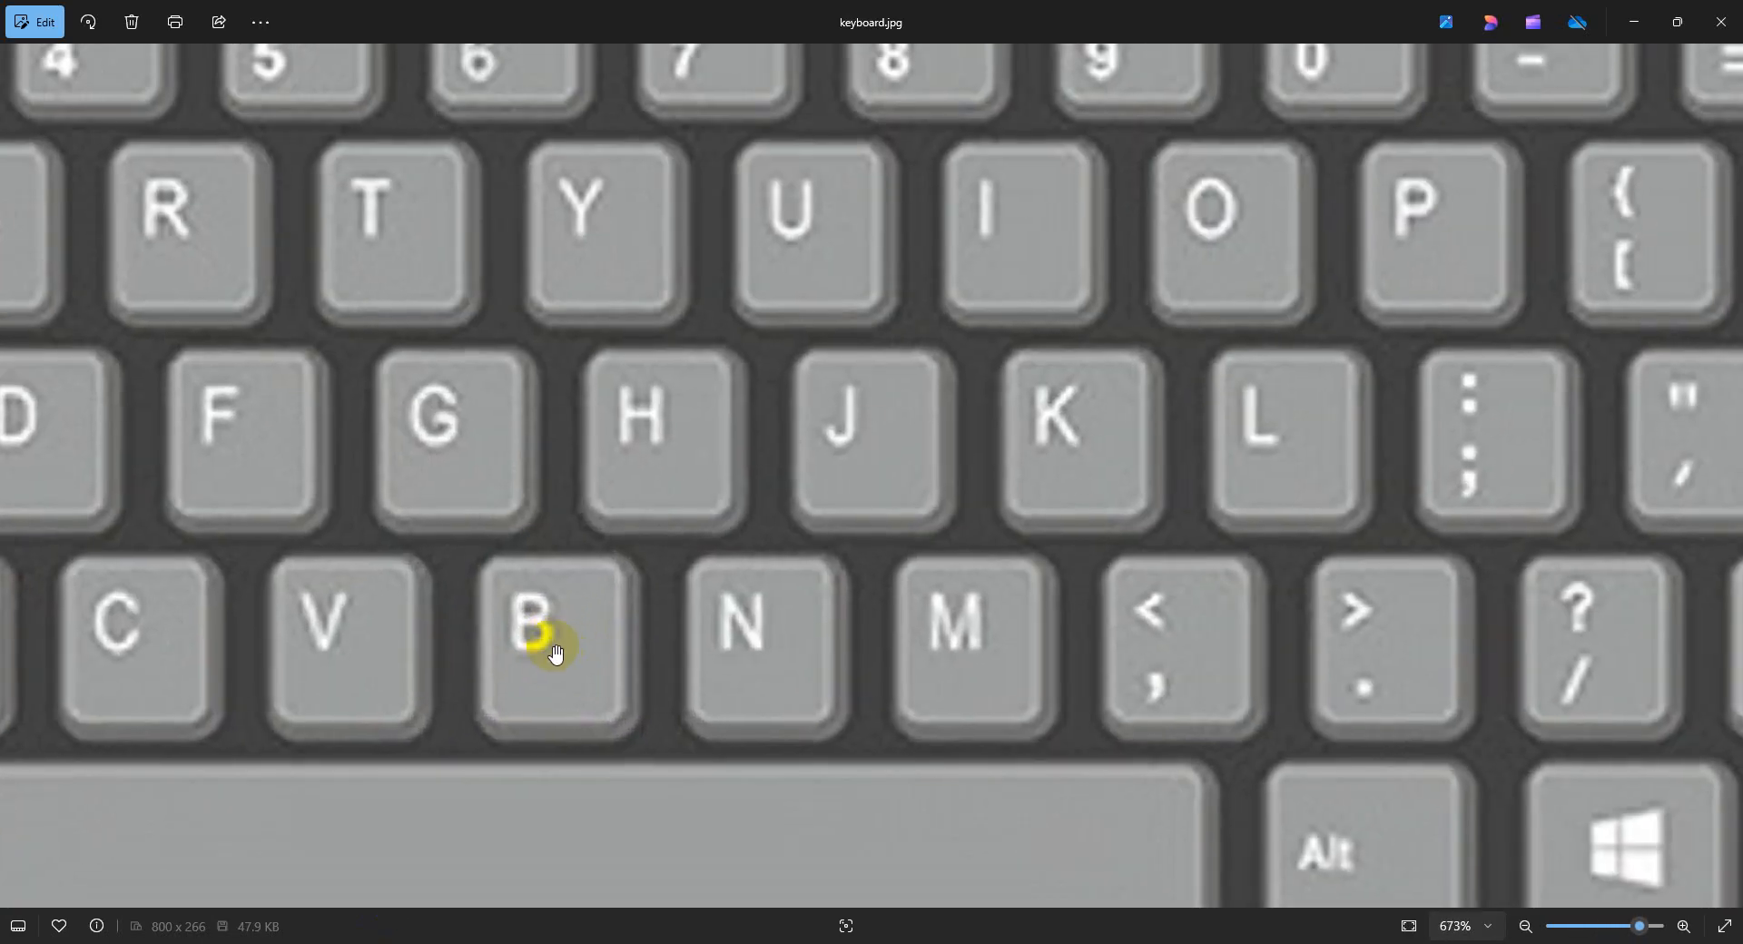
pyautogui.scroll(-3, 599, 636)
pyautogui.scroll(2, 577, 642)
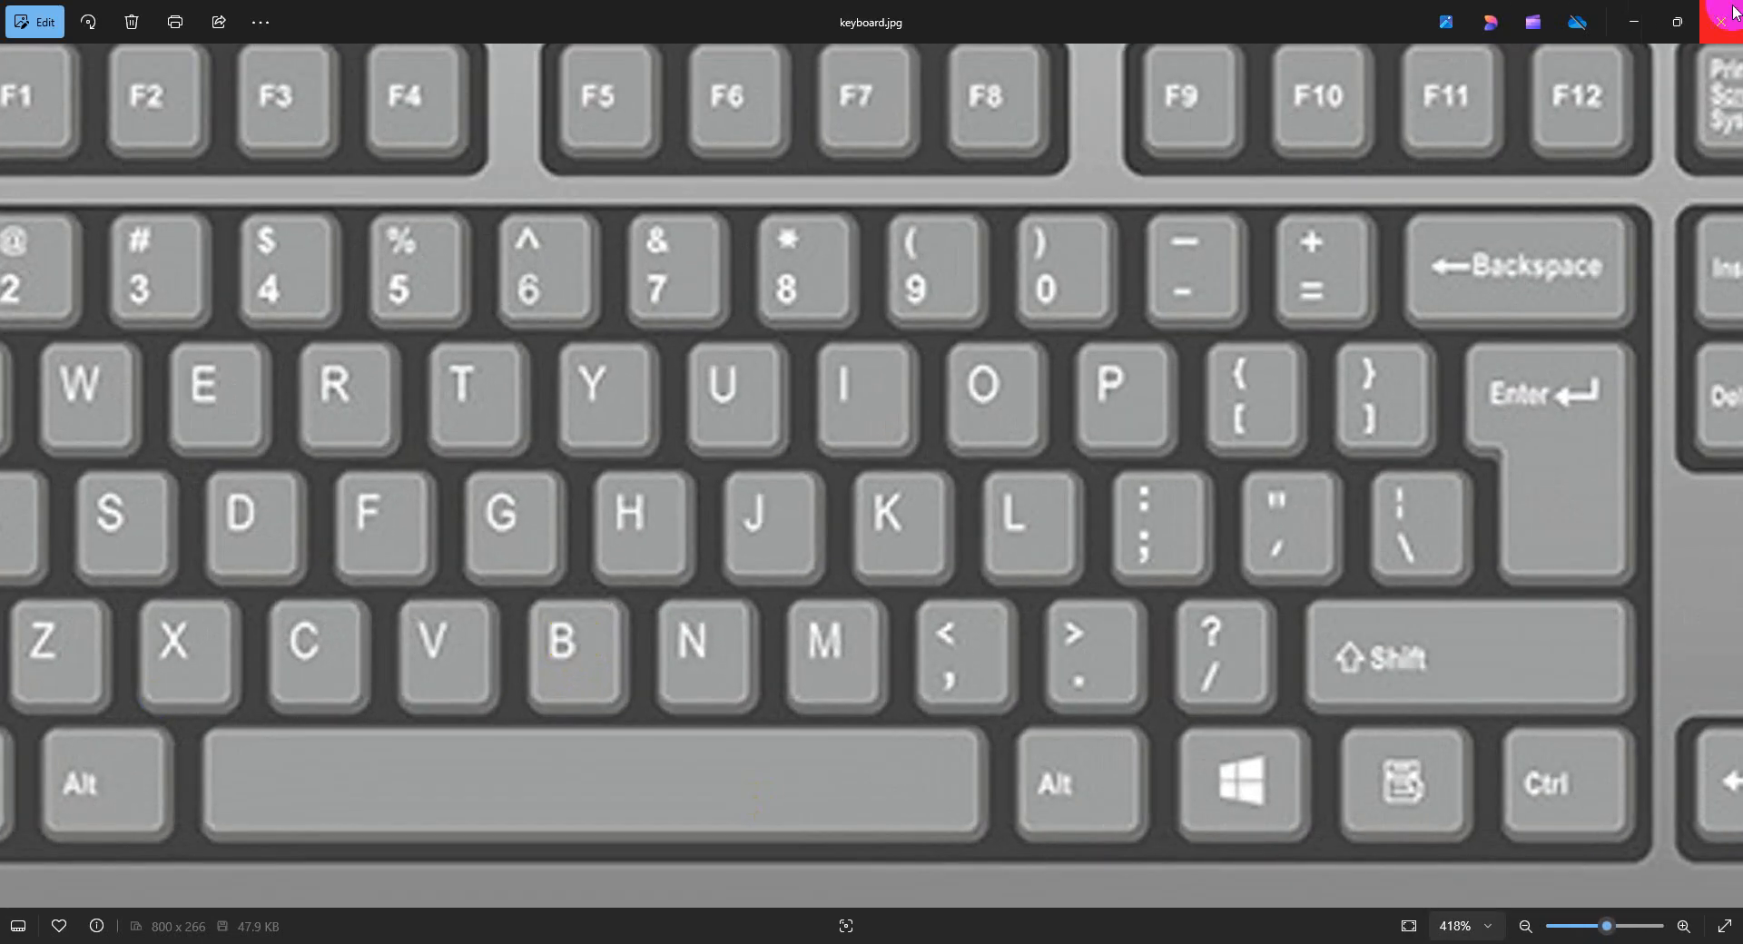
pyautogui.click(1631, 22)
pyautogui.click(18, 139)
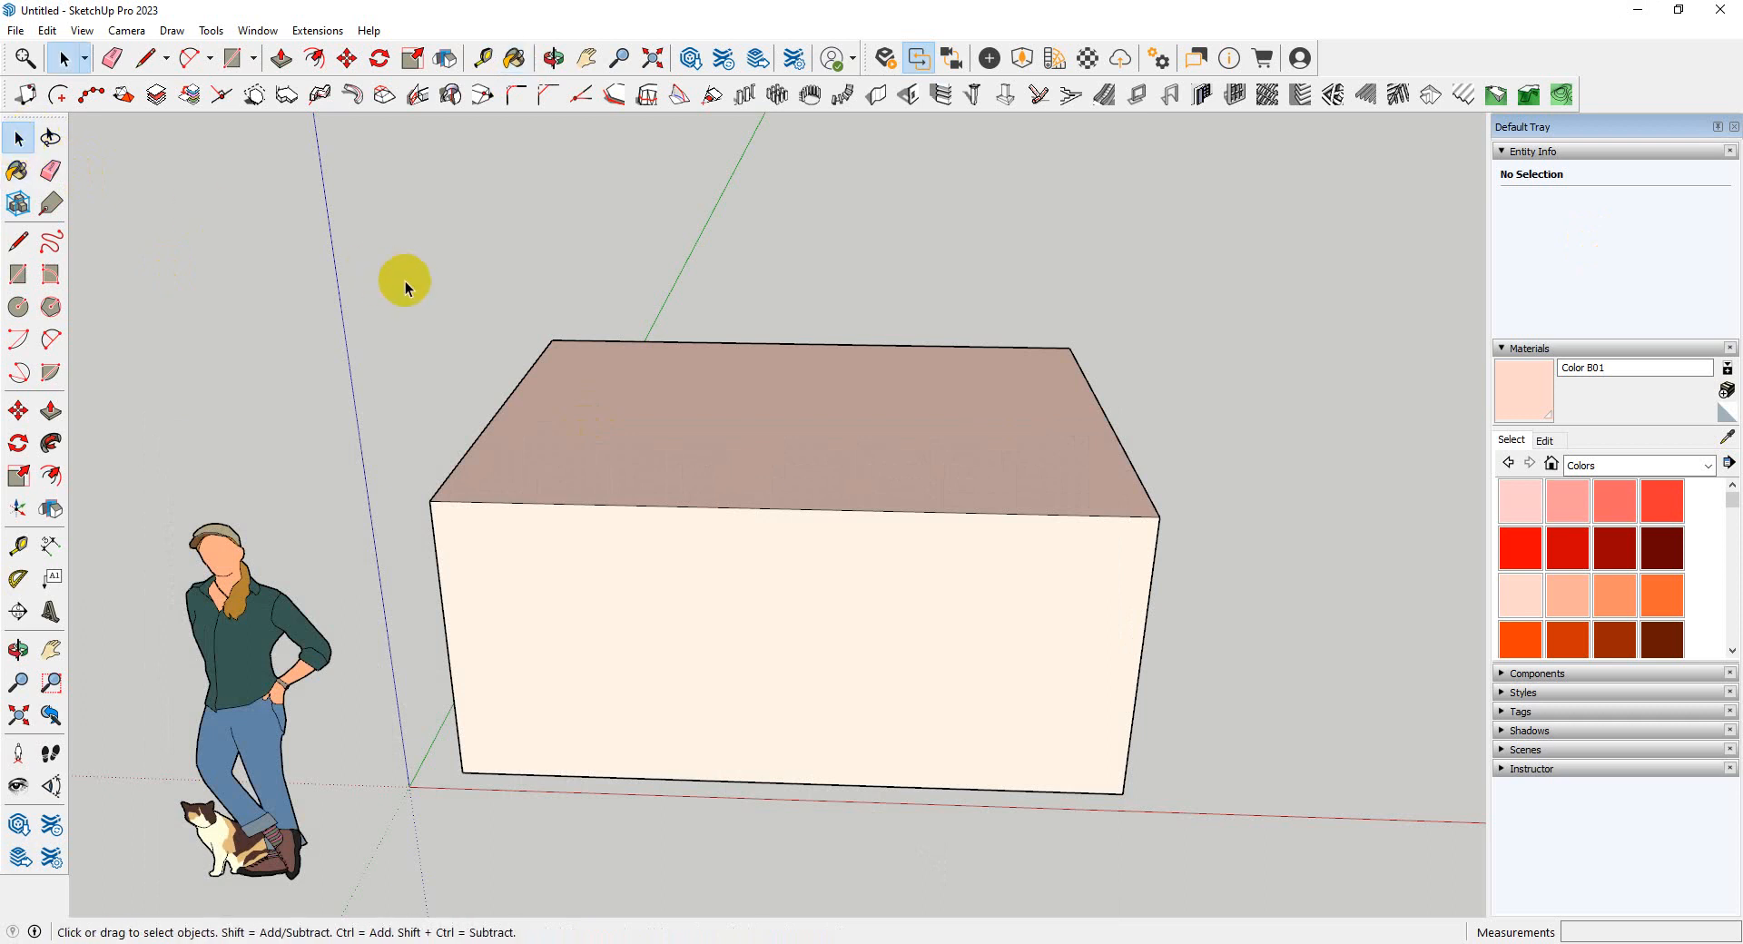
# - Switch the materials library from the Colors collection to the Tile collection
pyautogui.press('b')
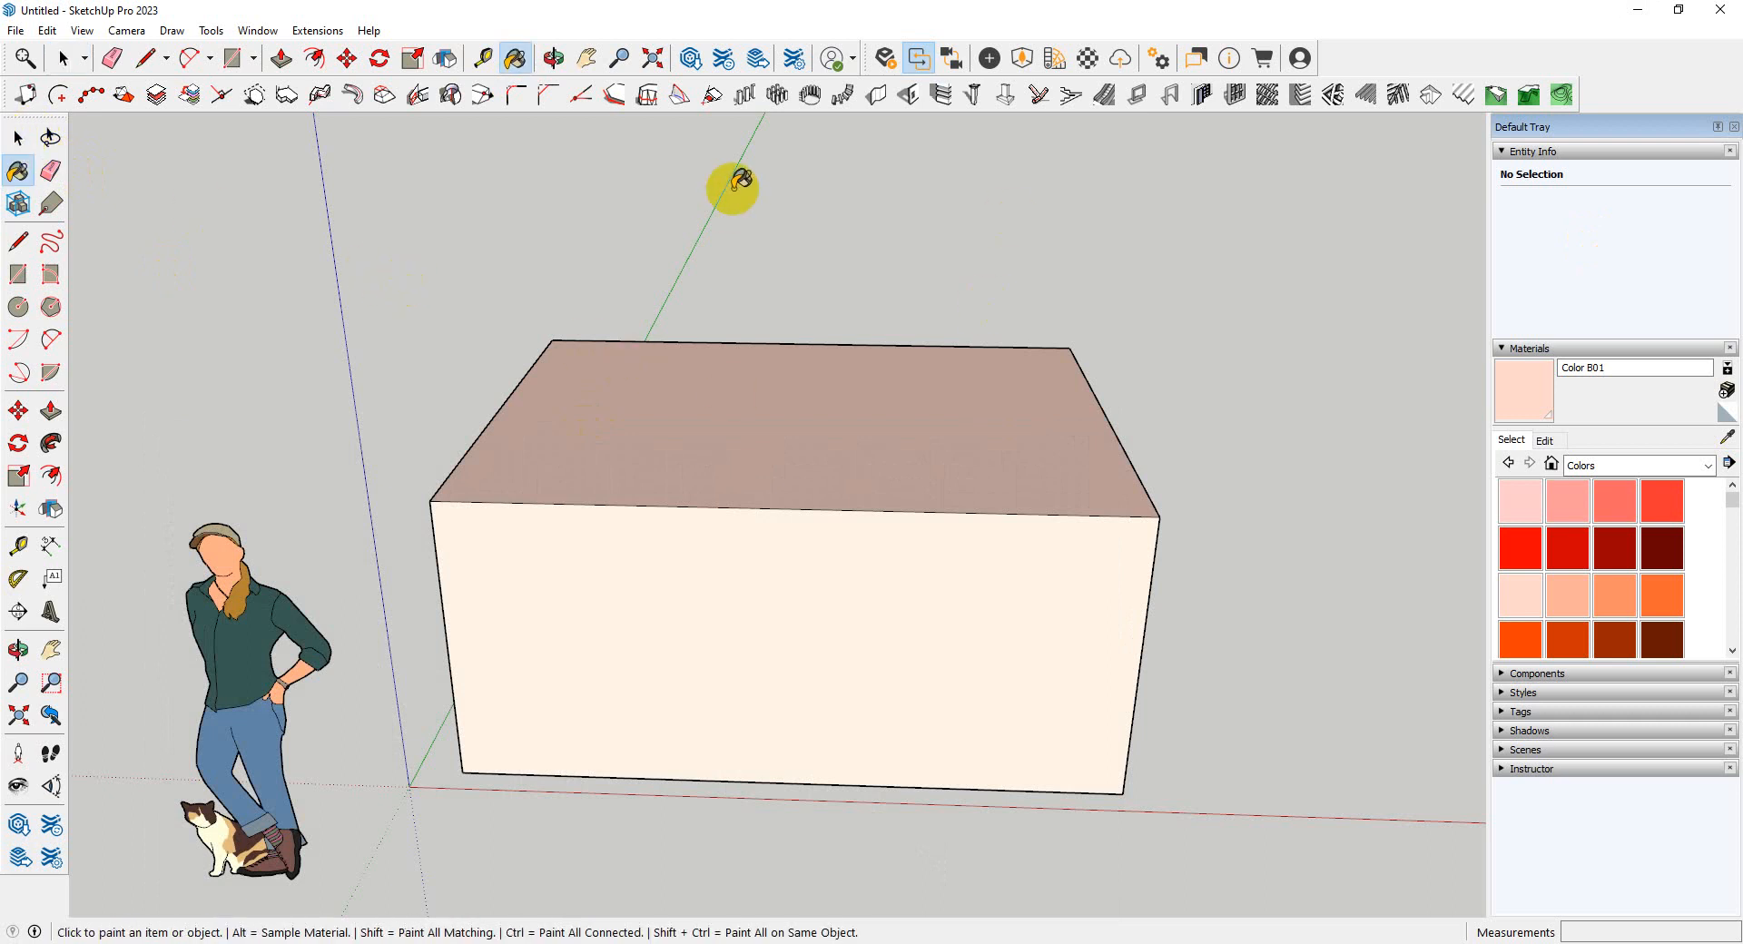
pyautogui.press('space')
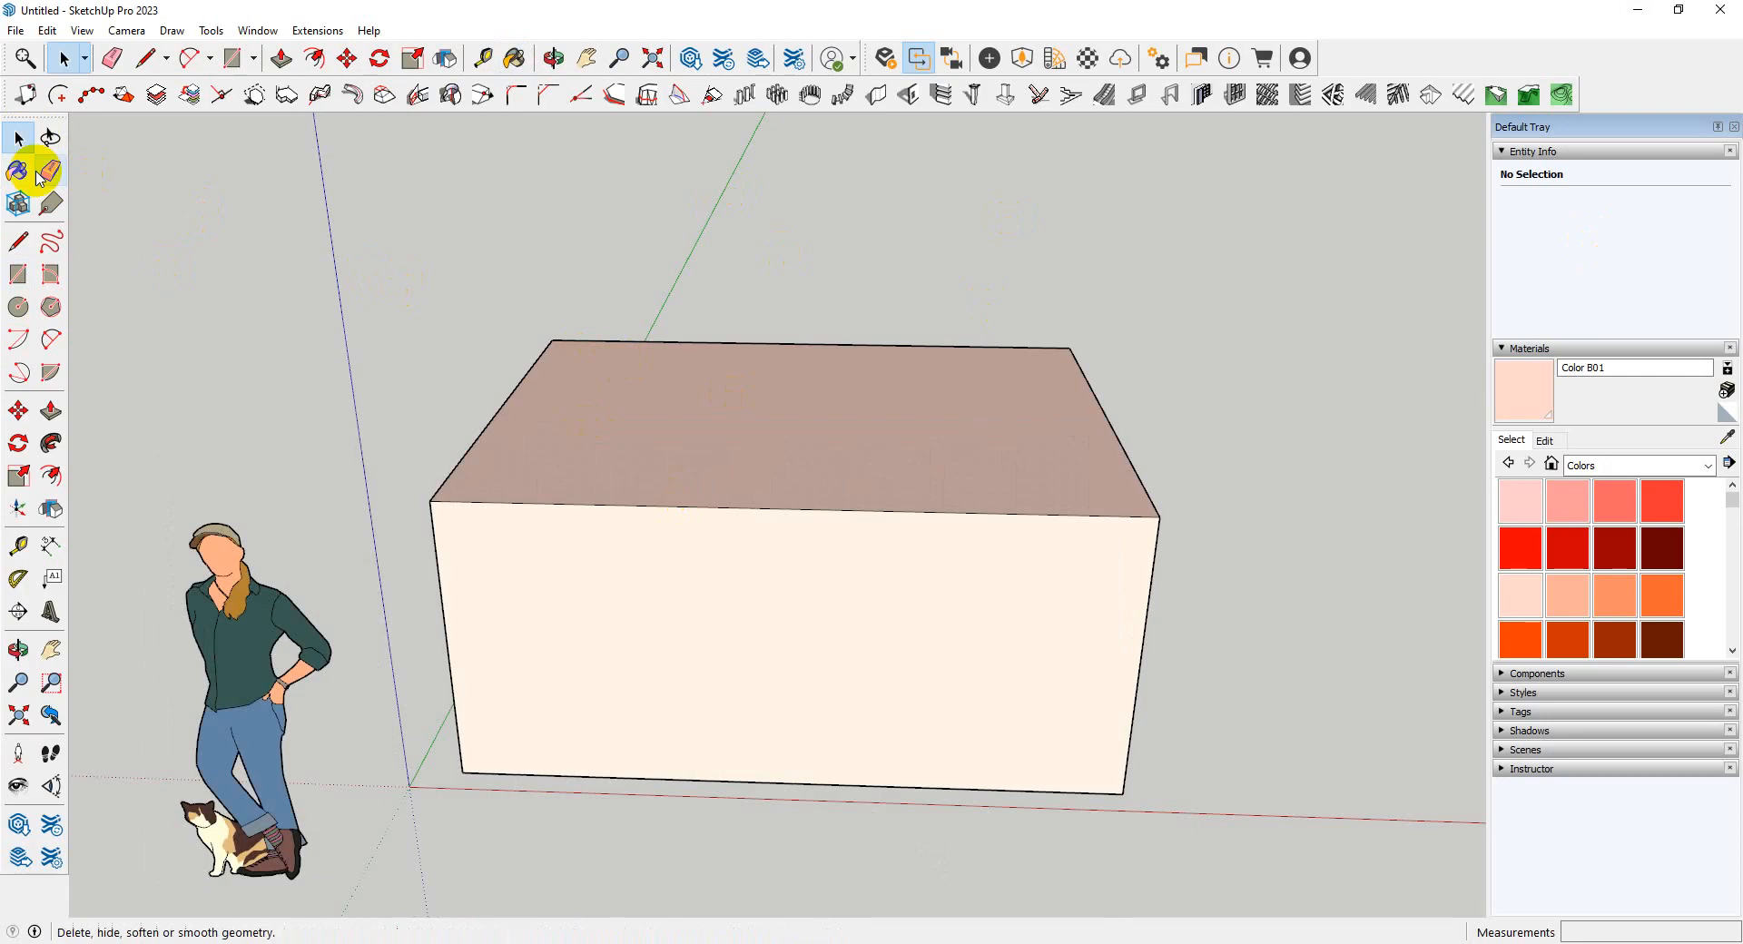
pyautogui.moveTo(575, 623); pyautogui.dragTo(1169, 592, button='middle')
pyautogui.click(1637, 465)
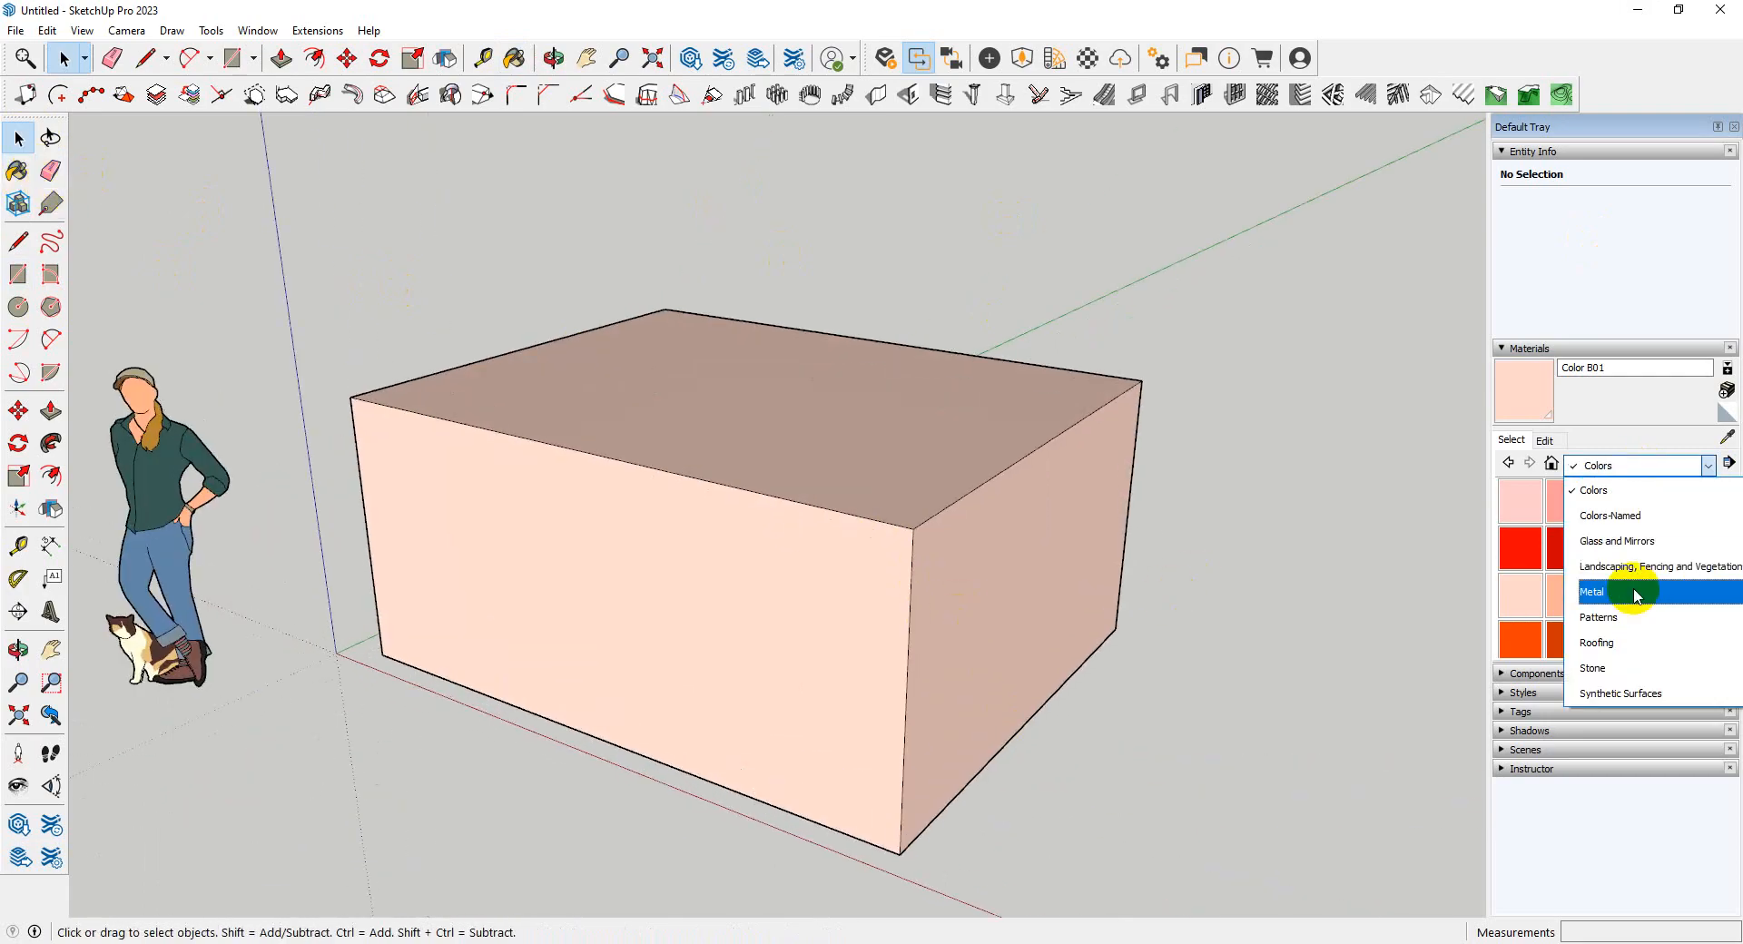
pyautogui.scroll(-2, 1637, 617)
pyautogui.click(1624, 623)
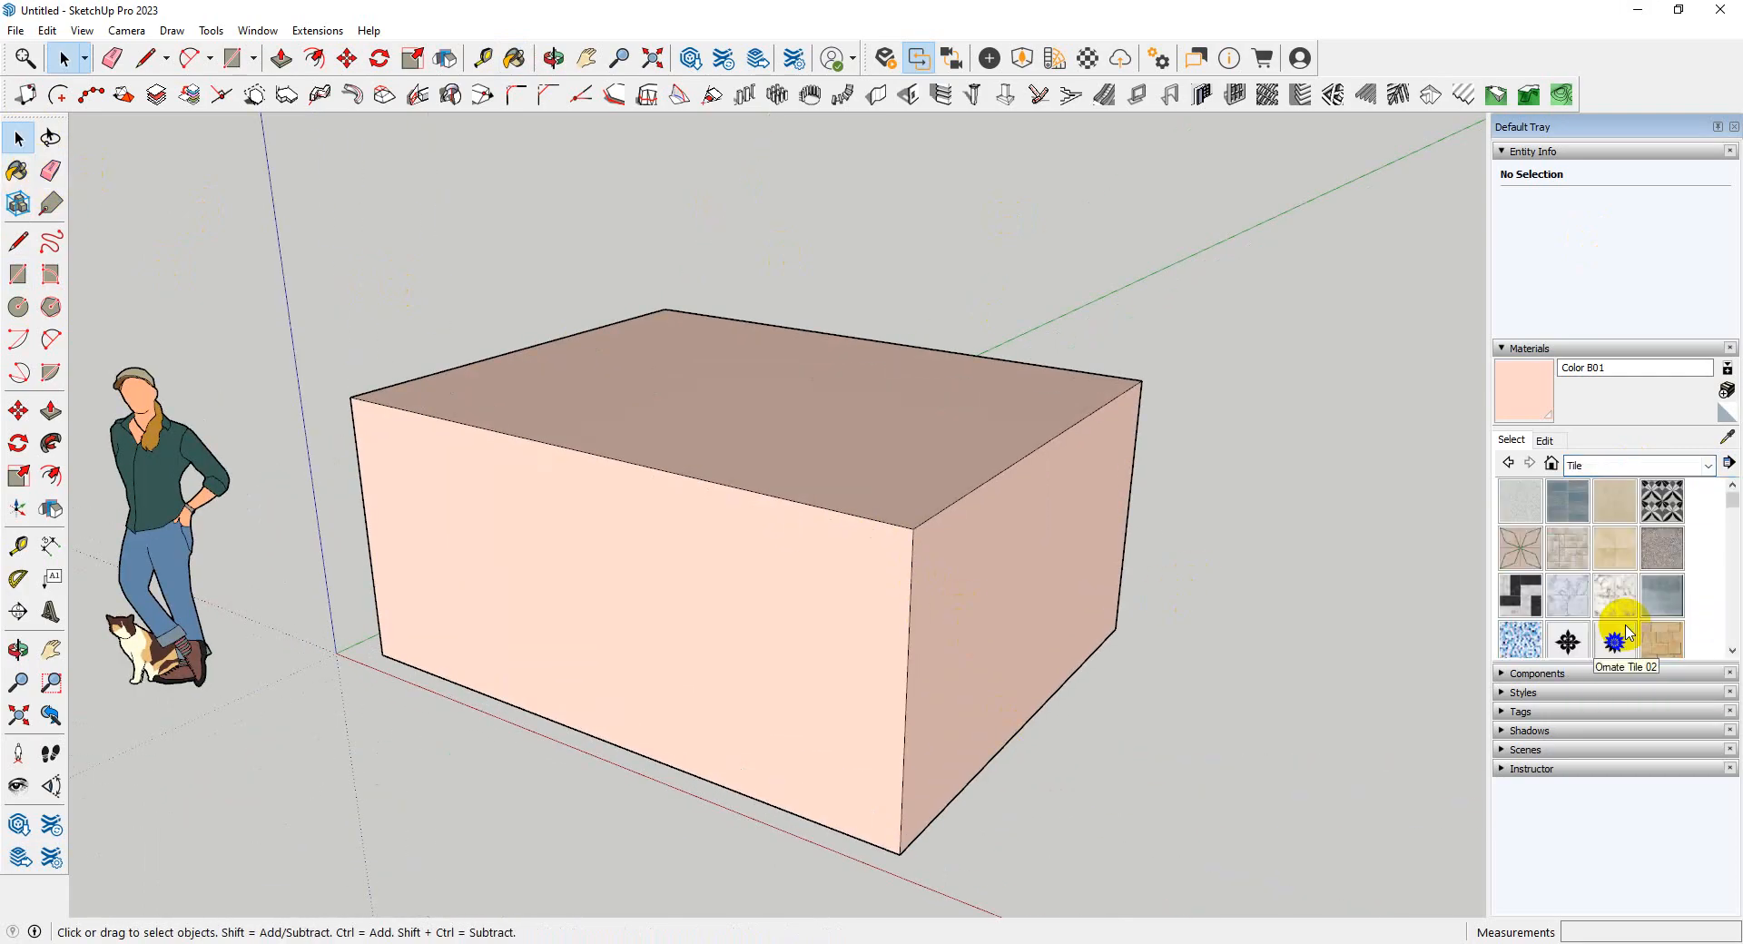
# - Paint the box's front face with the Field Rectangle Tile material
pyautogui.click(1568, 549)
pyautogui.click(746, 613)
pyautogui.moveTo(863, 603)
pyautogui.mouseDown(button='middle')
pyautogui.moveTo(1020, 563)
pyautogui.moveTo(763, 548)
pyautogui.mouseUp(button='middle')
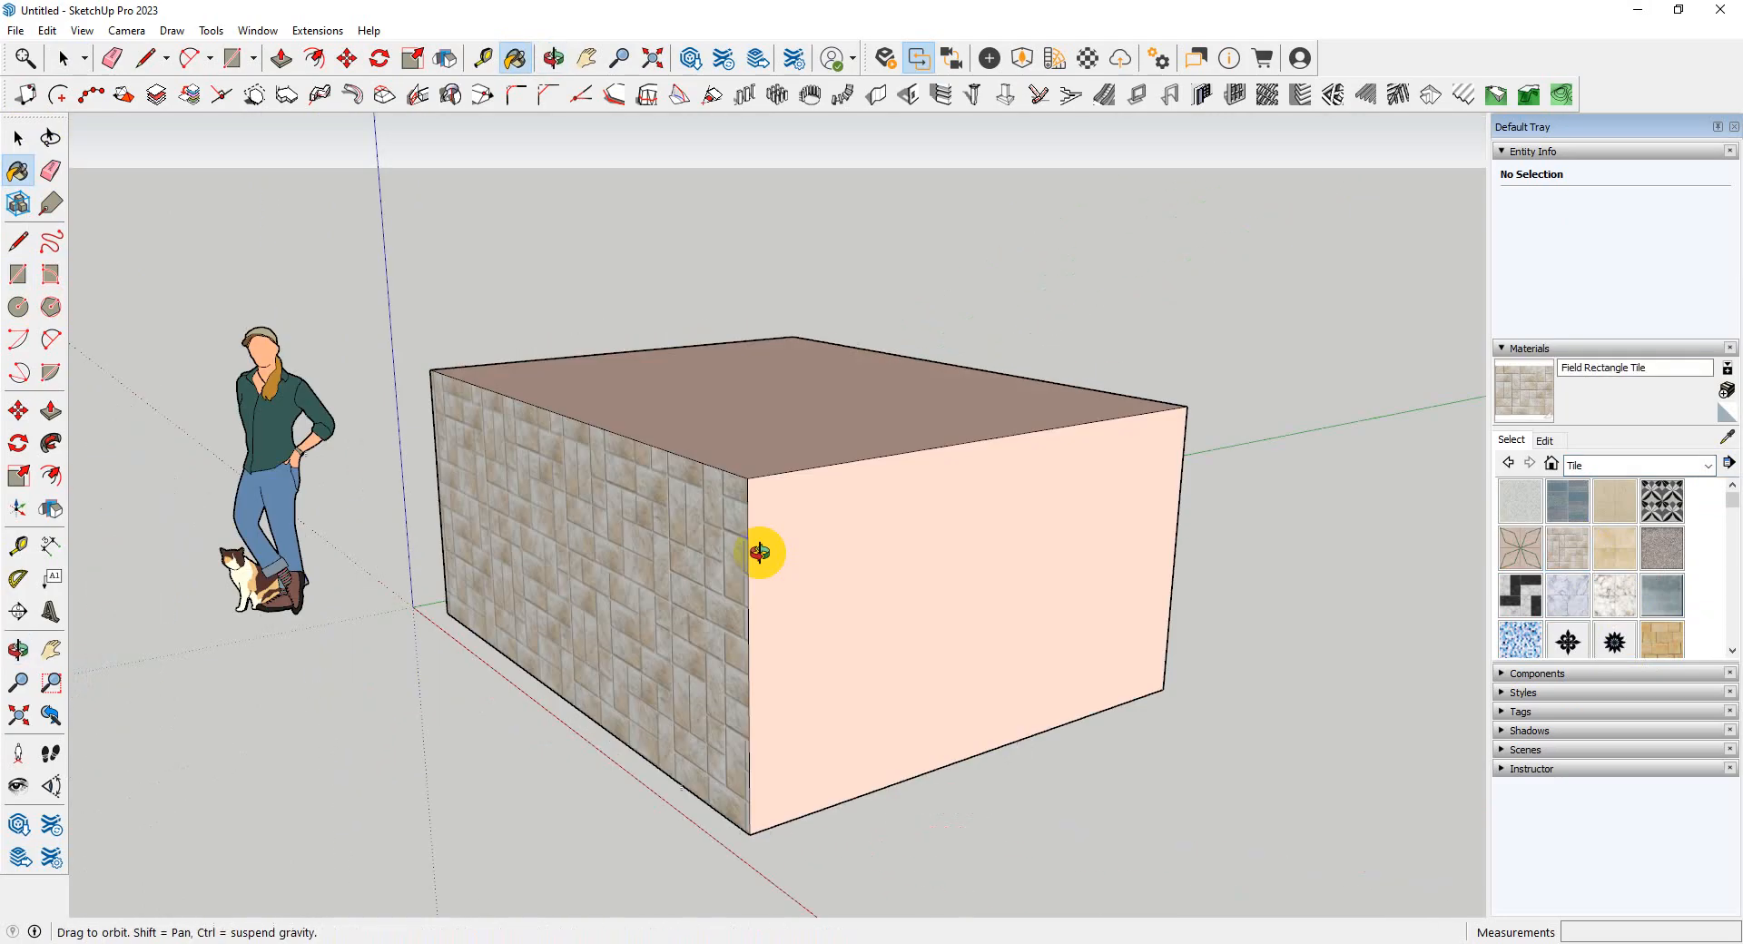
pyautogui.scroll(5, 655, 581)
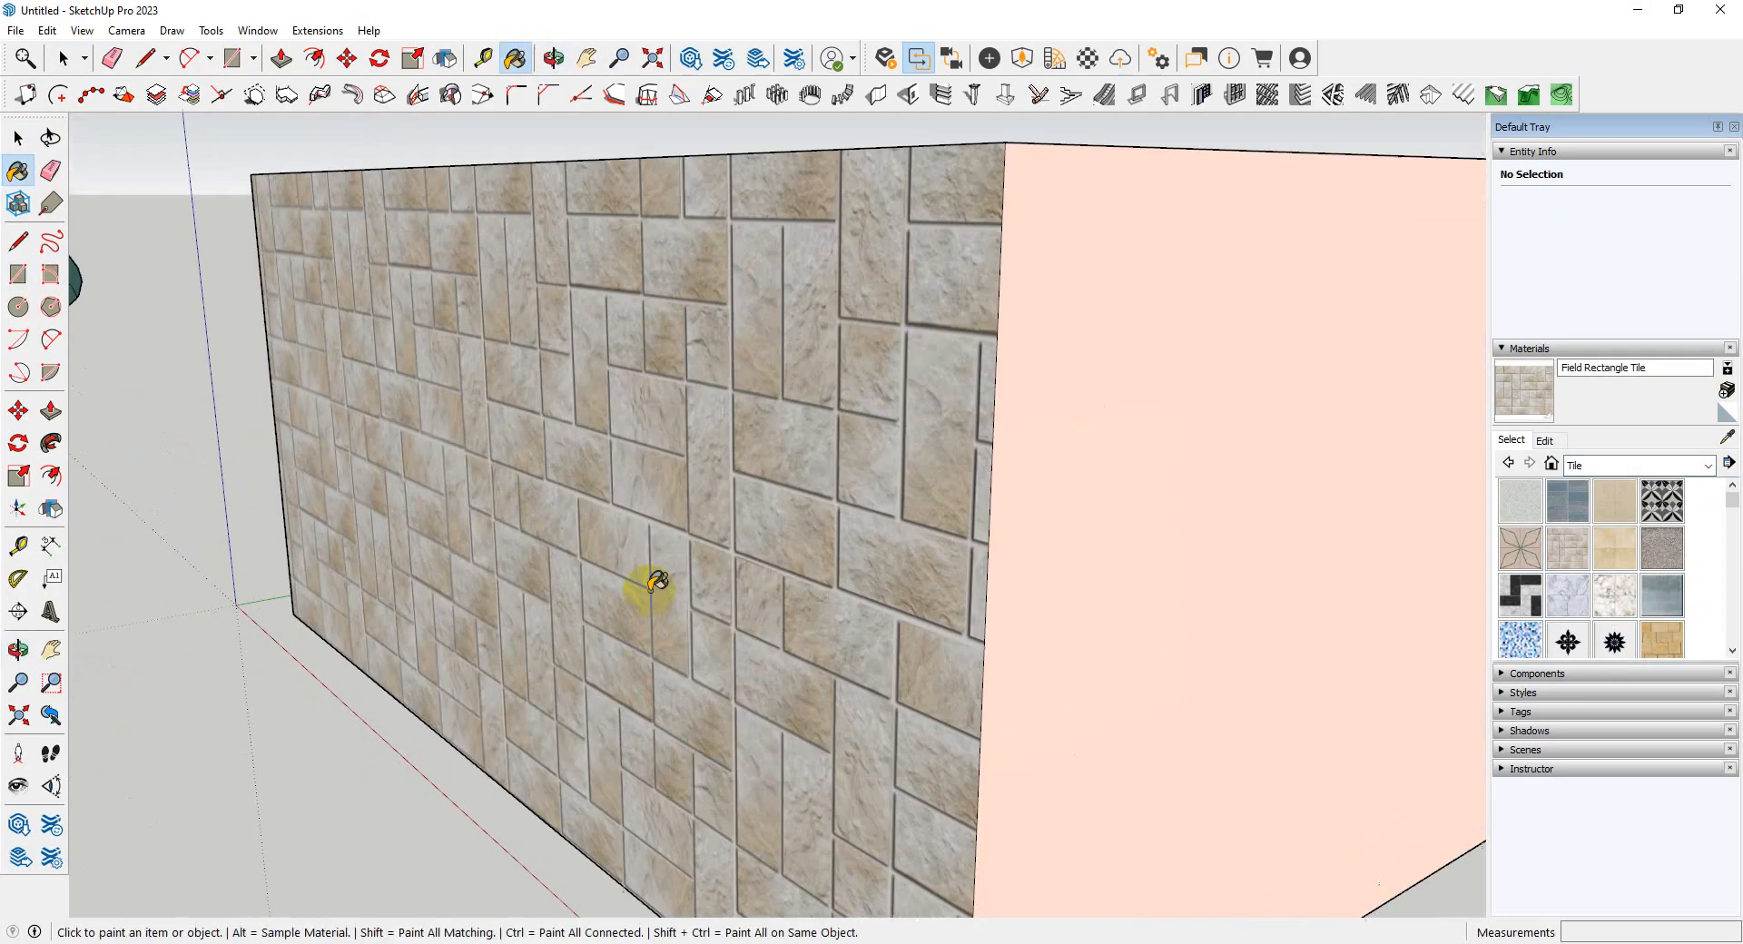
# - Paint the box's right side face with the Marble Carrara Floor Tile material
pyautogui.click(1561, 595)
pyautogui.click(1098, 572)
pyautogui.scroll(-5, 517, 614)
pyautogui.moveTo(517, 615)
pyautogui.mouseDown(button='middle')
pyautogui.moveTo(820, 568)
pyautogui.moveTo(581, 550)
pyautogui.mouseUp(button='middle')
pyautogui.scroll(4, 1081, 495)
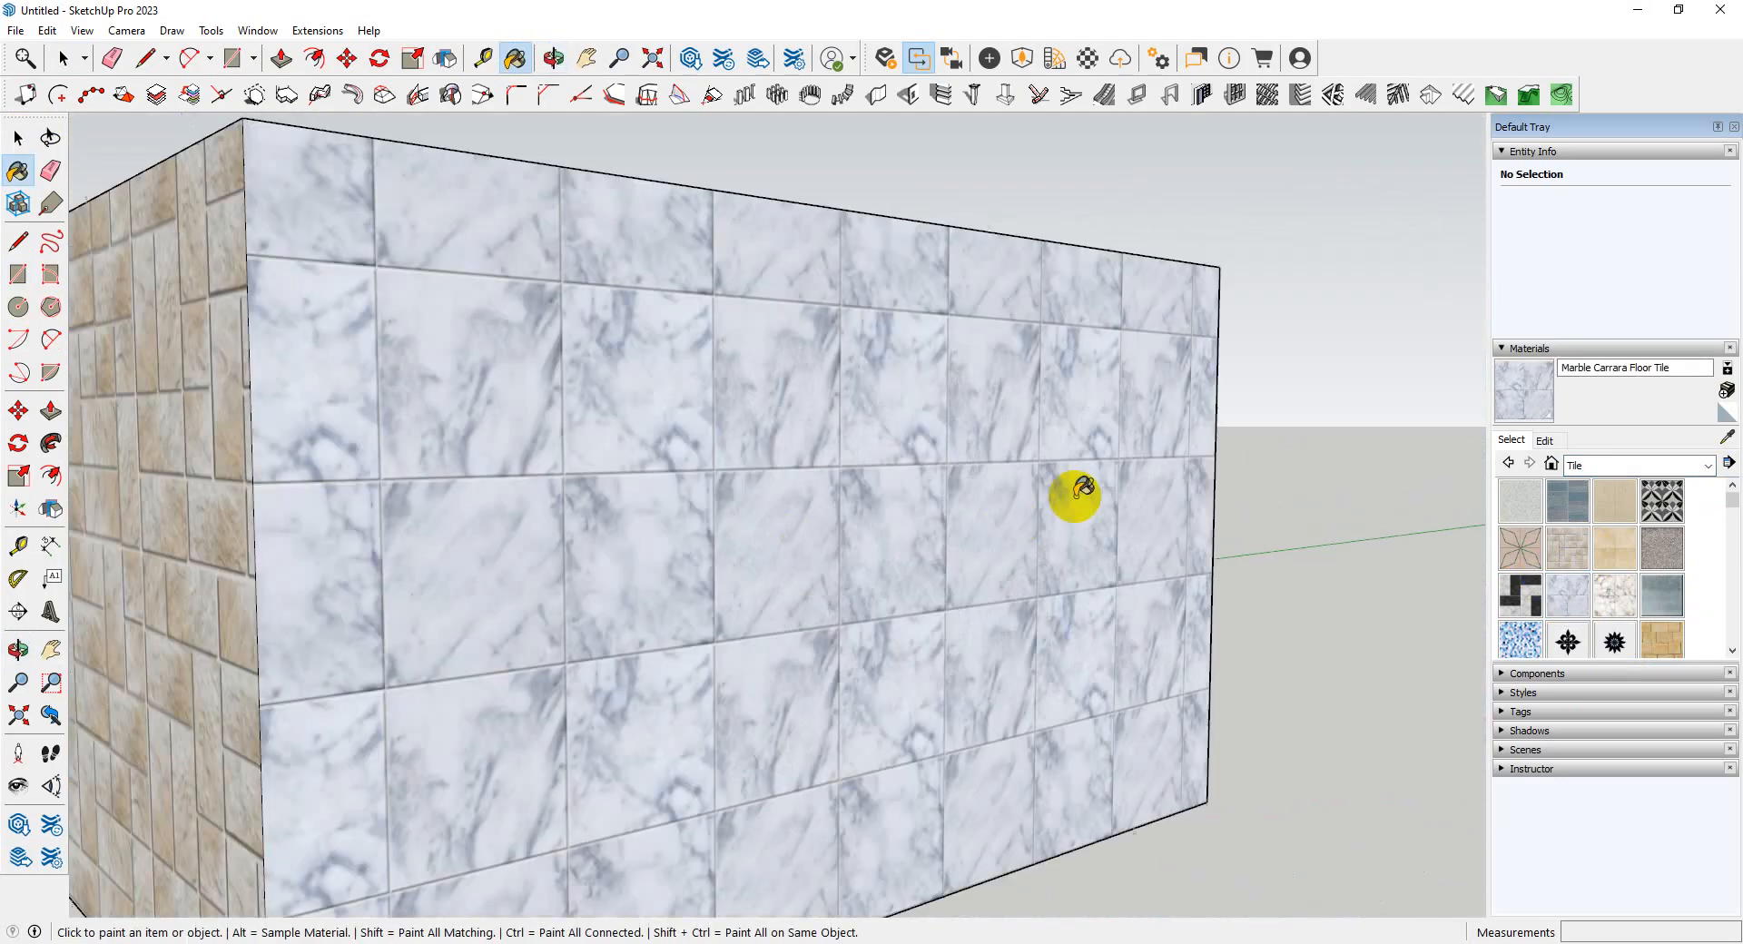
# - Paint the box's top face with the Encaustic Tile Circular 02 material
pyautogui.moveTo(1081, 496); pyautogui.dragTo(907, 625, button='middle')
pyautogui.click(1522, 552)
pyautogui.scroll(-4, 1330, 680)
pyautogui.scroll(4, 742, 809)
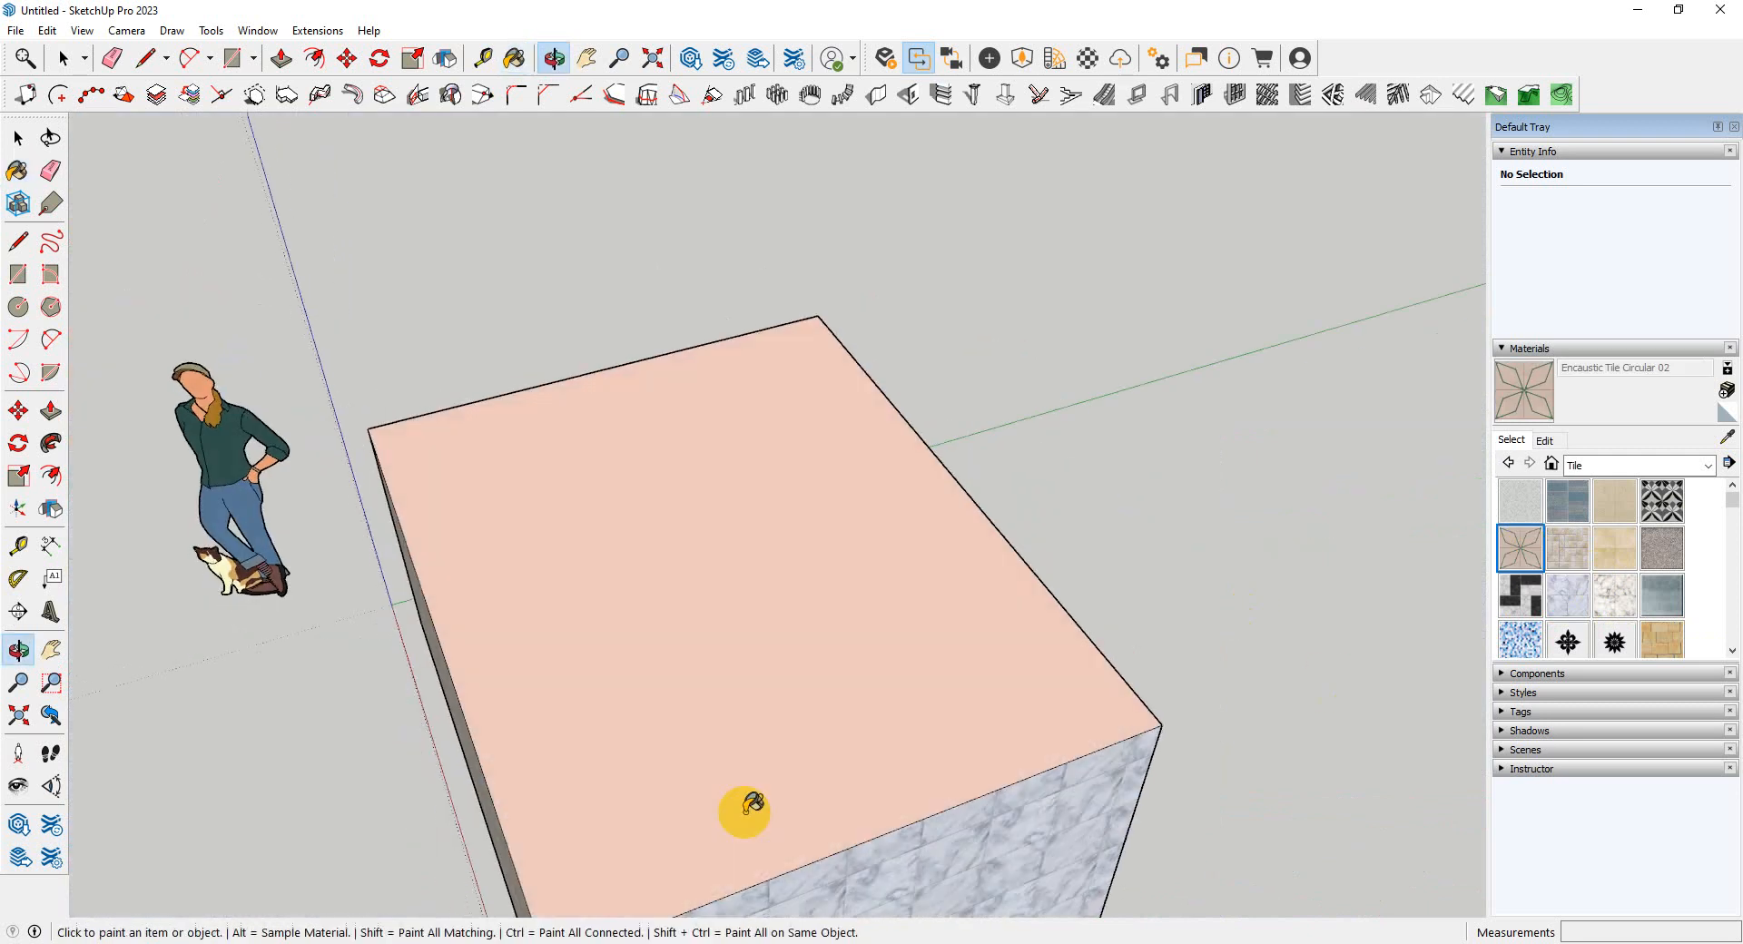
pyautogui.click(774, 607)
pyautogui.moveTo(774, 607); pyautogui.dragTo(1086, 634, button='middle')
pyautogui.scroll(5, 717, 429)
pyautogui.scroll(-8, 719, 428)
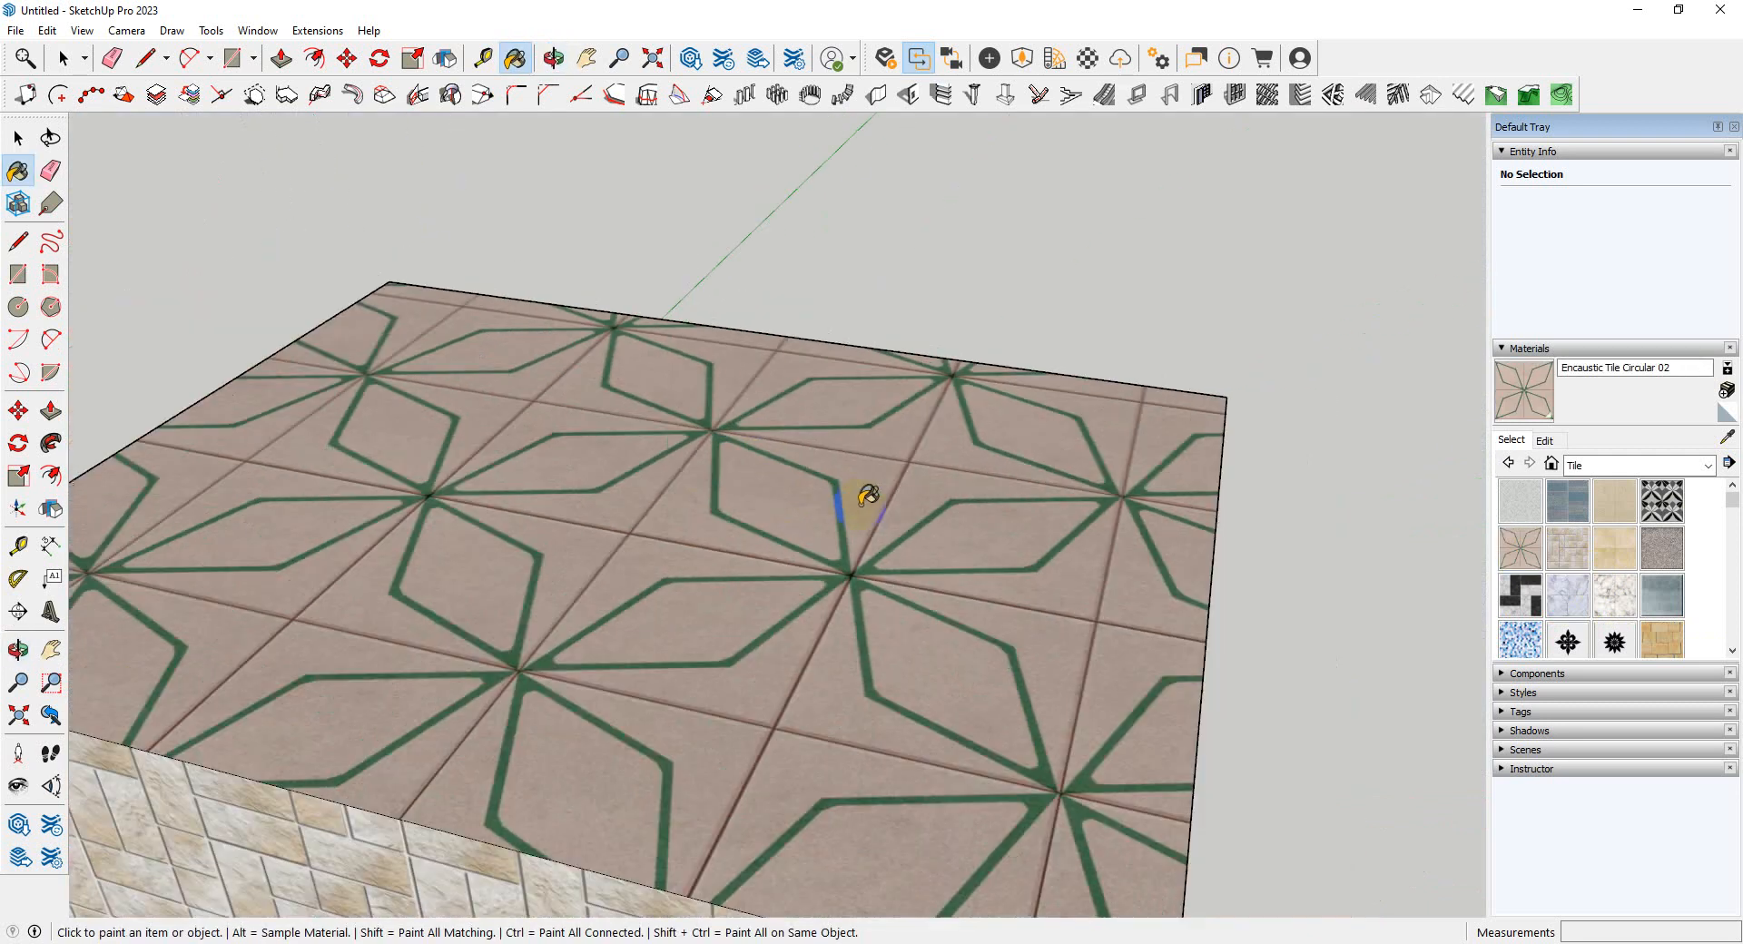
# - Examine the tile textures on the box's front, side and top faces from several angles and distances
pyautogui.moveTo(798, 611); pyautogui.dragTo(808, 380, button='middle')
pyautogui.scroll(3, 858, 604)
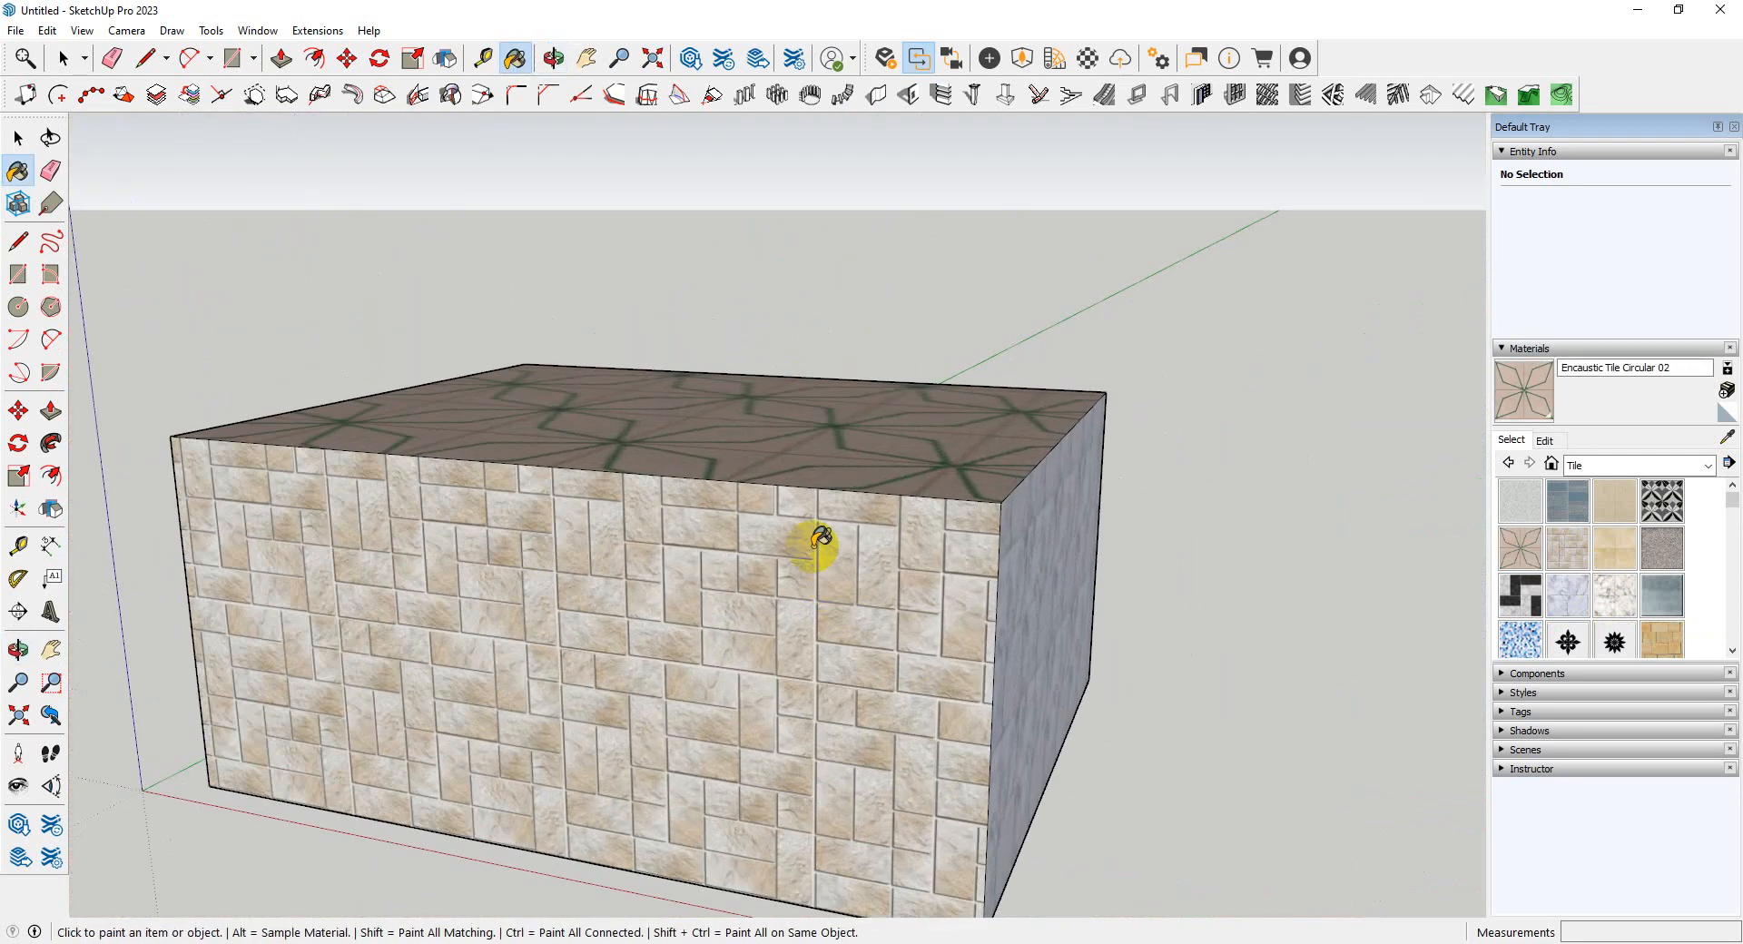
pyautogui.moveTo(820, 545); pyautogui.dragTo(858, 606, button='middle')
pyautogui.scroll(-4, 902, 537)
pyautogui.scroll(4, 1082, 724)
pyautogui.scroll(-3, 1348, 685)
pyautogui.moveTo(990, 758)
pyautogui.mouseDown(button='middle')
pyautogui.moveTo(829, 716)
pyautogui.moveTo(827, 676)
pyautogui.mouseUp(button='middle')
pyautogui.scroll(4, 838, 574)
pyautogui.scroll(-4, 849, 585)
pyautogui.moveTo(966, 690); pyautogui.dragTo(892, 650, button='middle')
pyautogui.scroll(1, 898, 645)
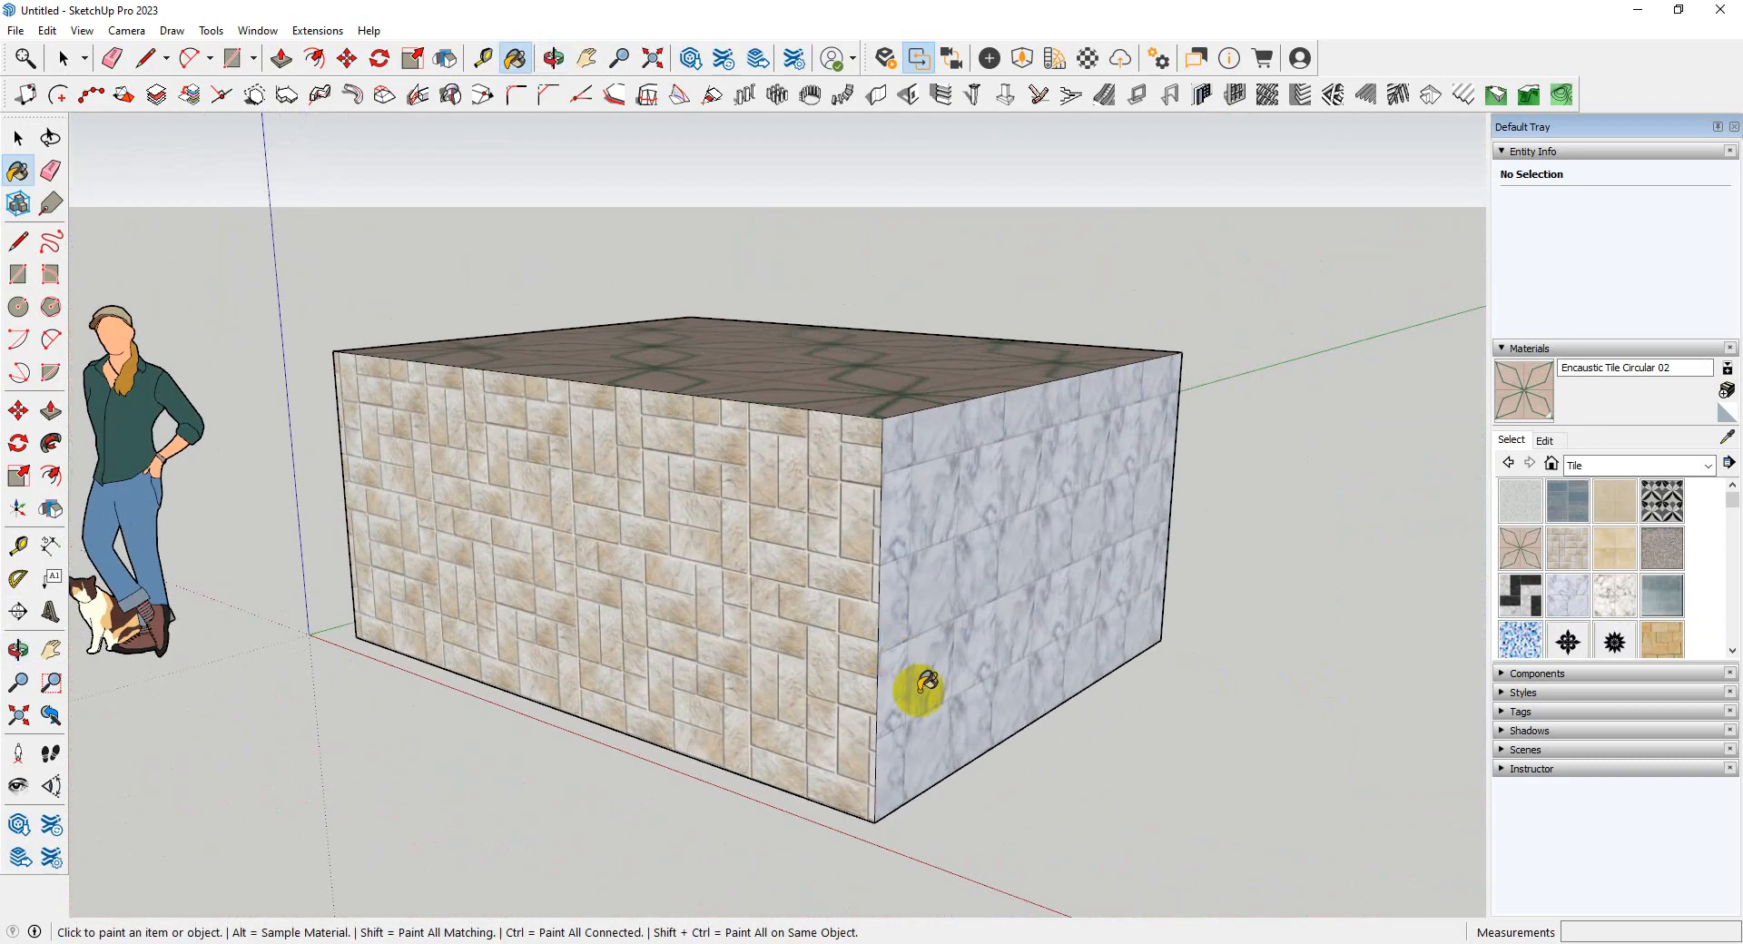
# - Switch to the browser to view the keyboard image results, and return to the SketchUp model
pyautogui.click(221, 943)
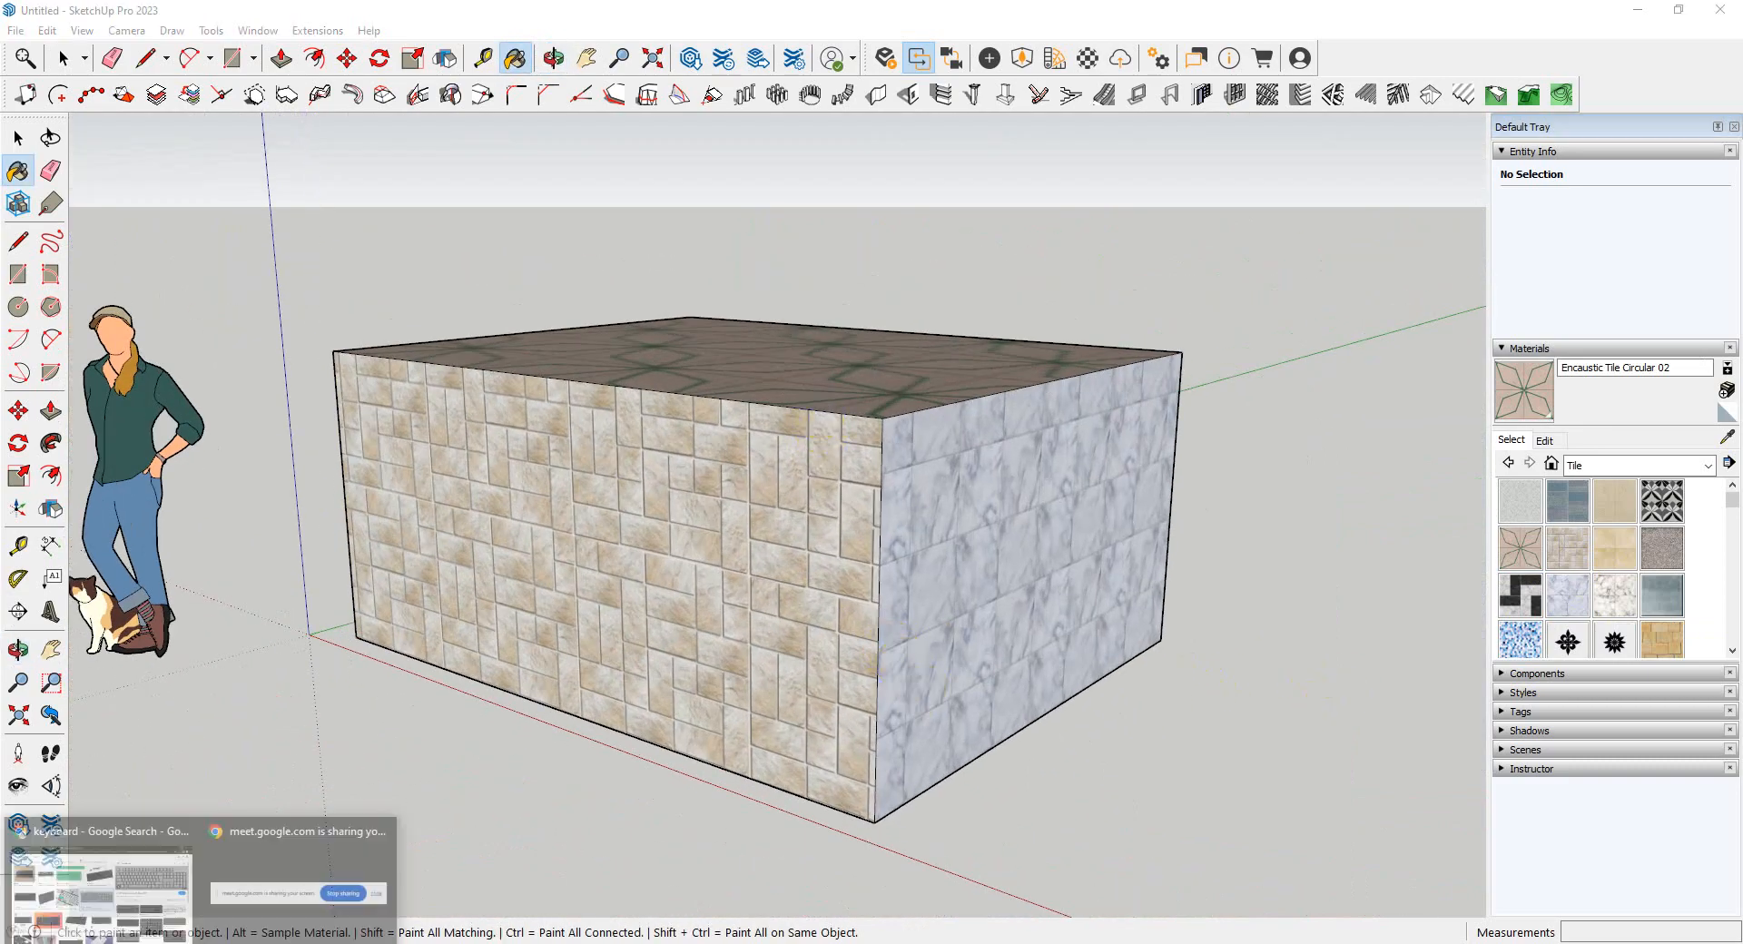
pyautogui.click(123, 885)
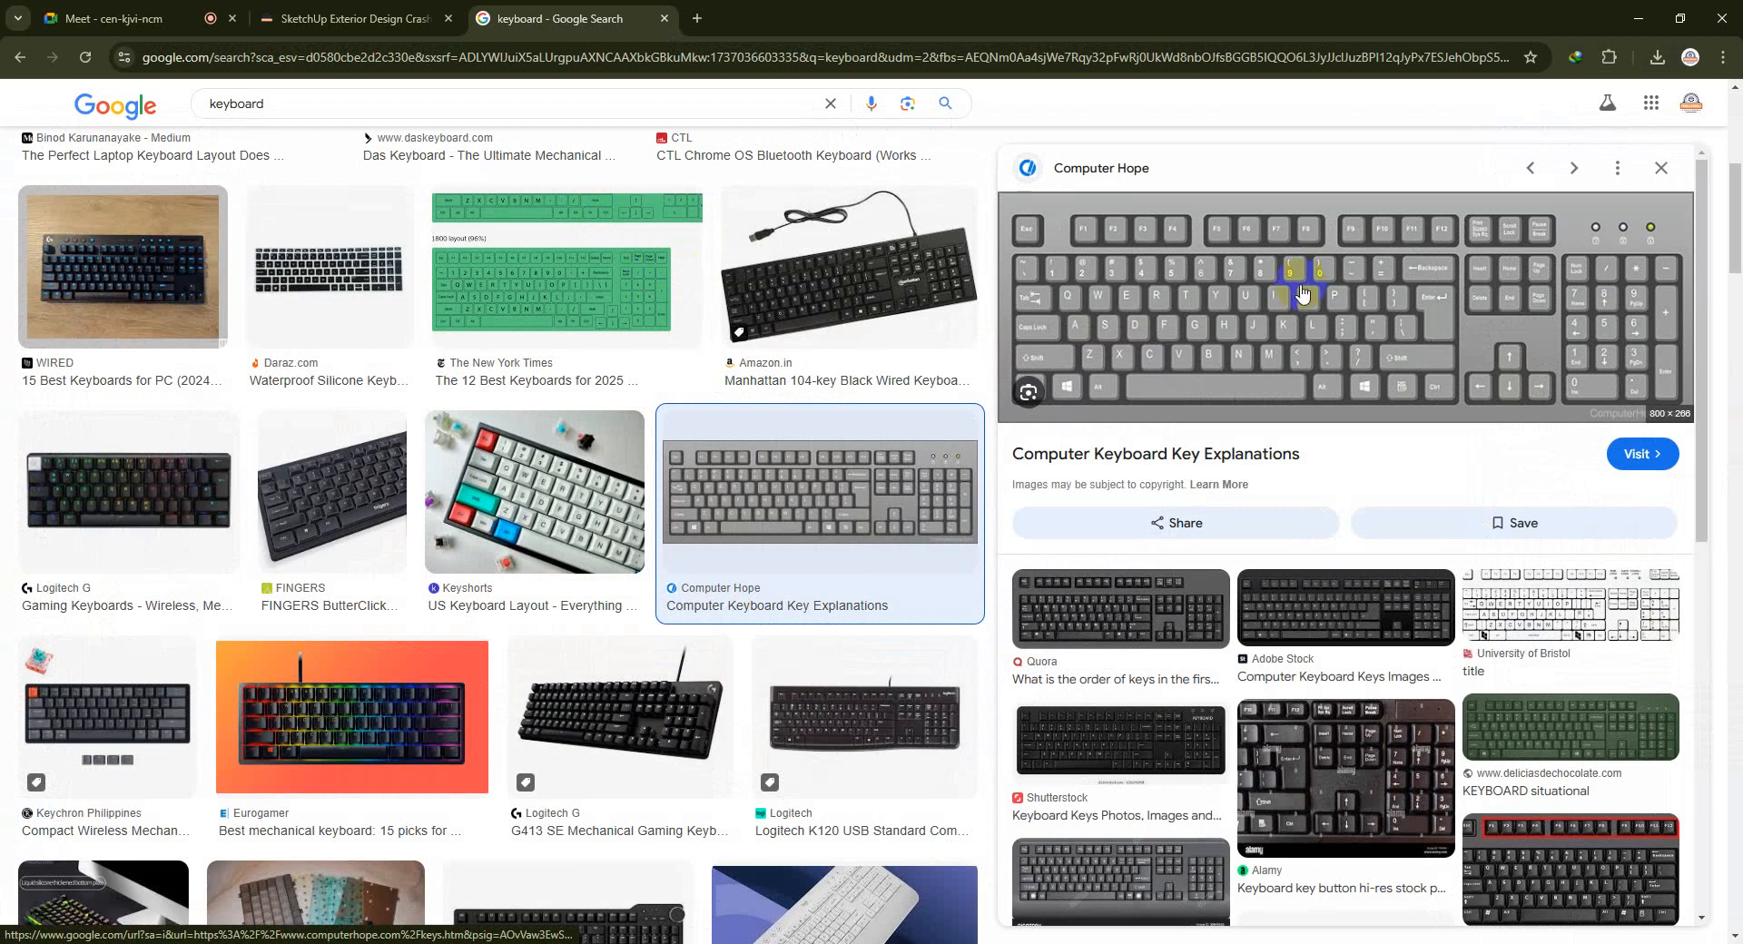
pyautogui.click(308, 943)
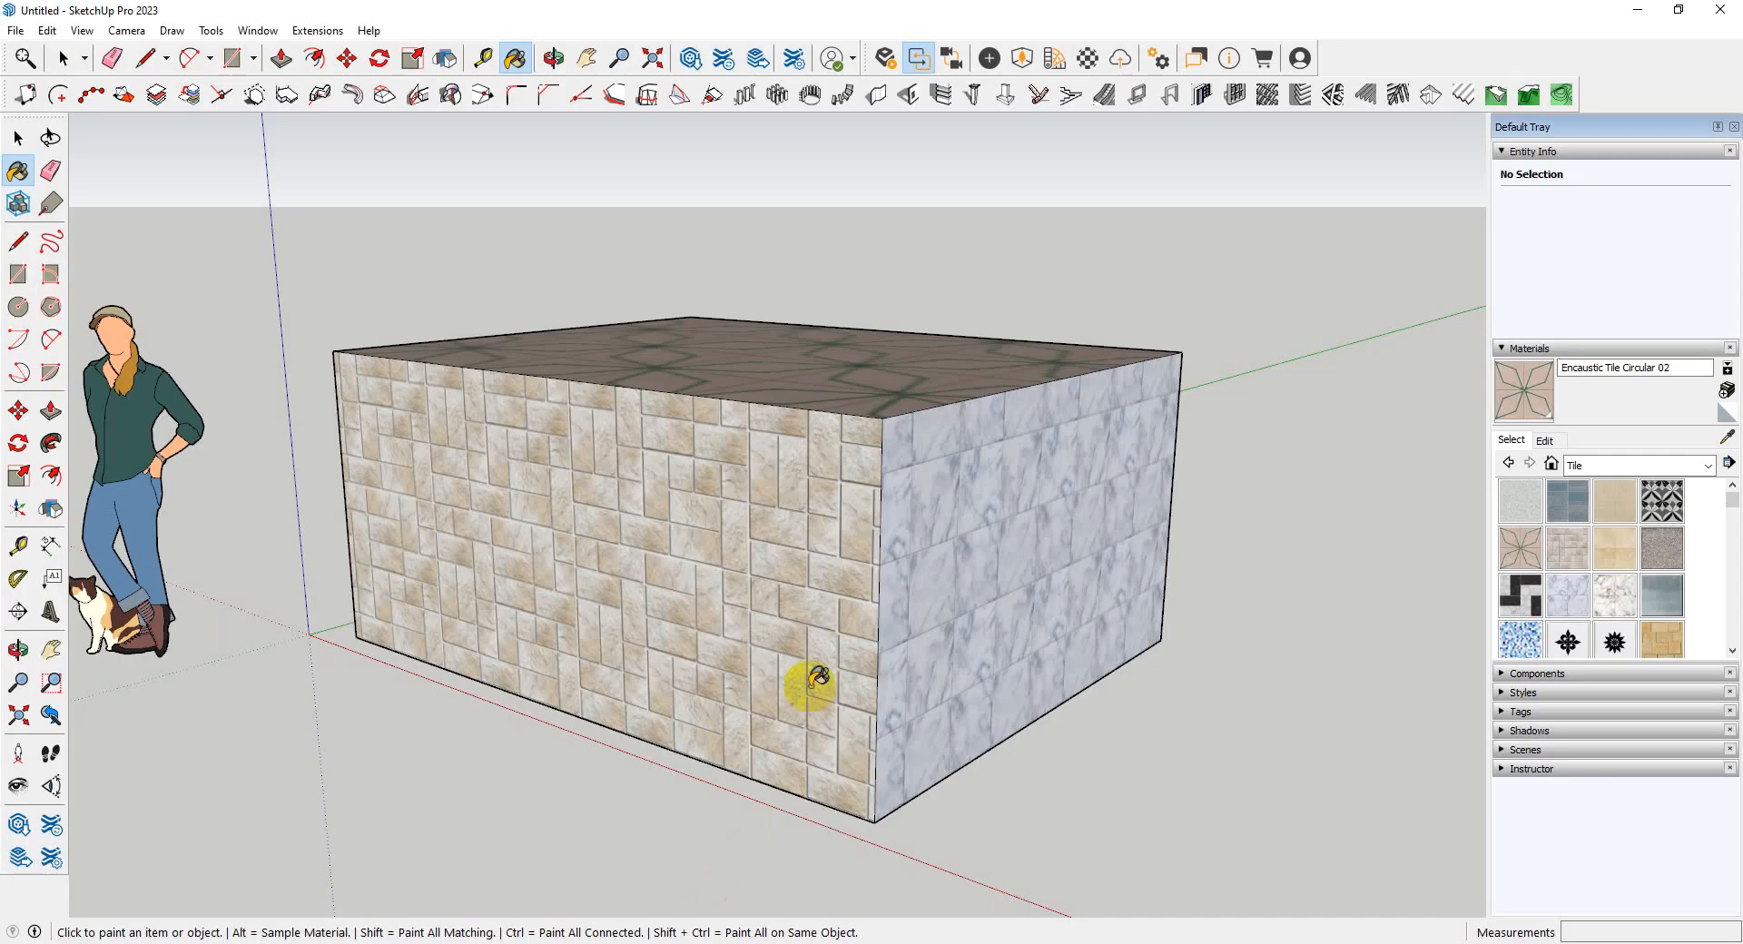
# - Repaint the box's front face with the Concrete Tile material
pyautogui.moveTo(810, 688); pyautogui.dragTo(778, 828, button='middle')
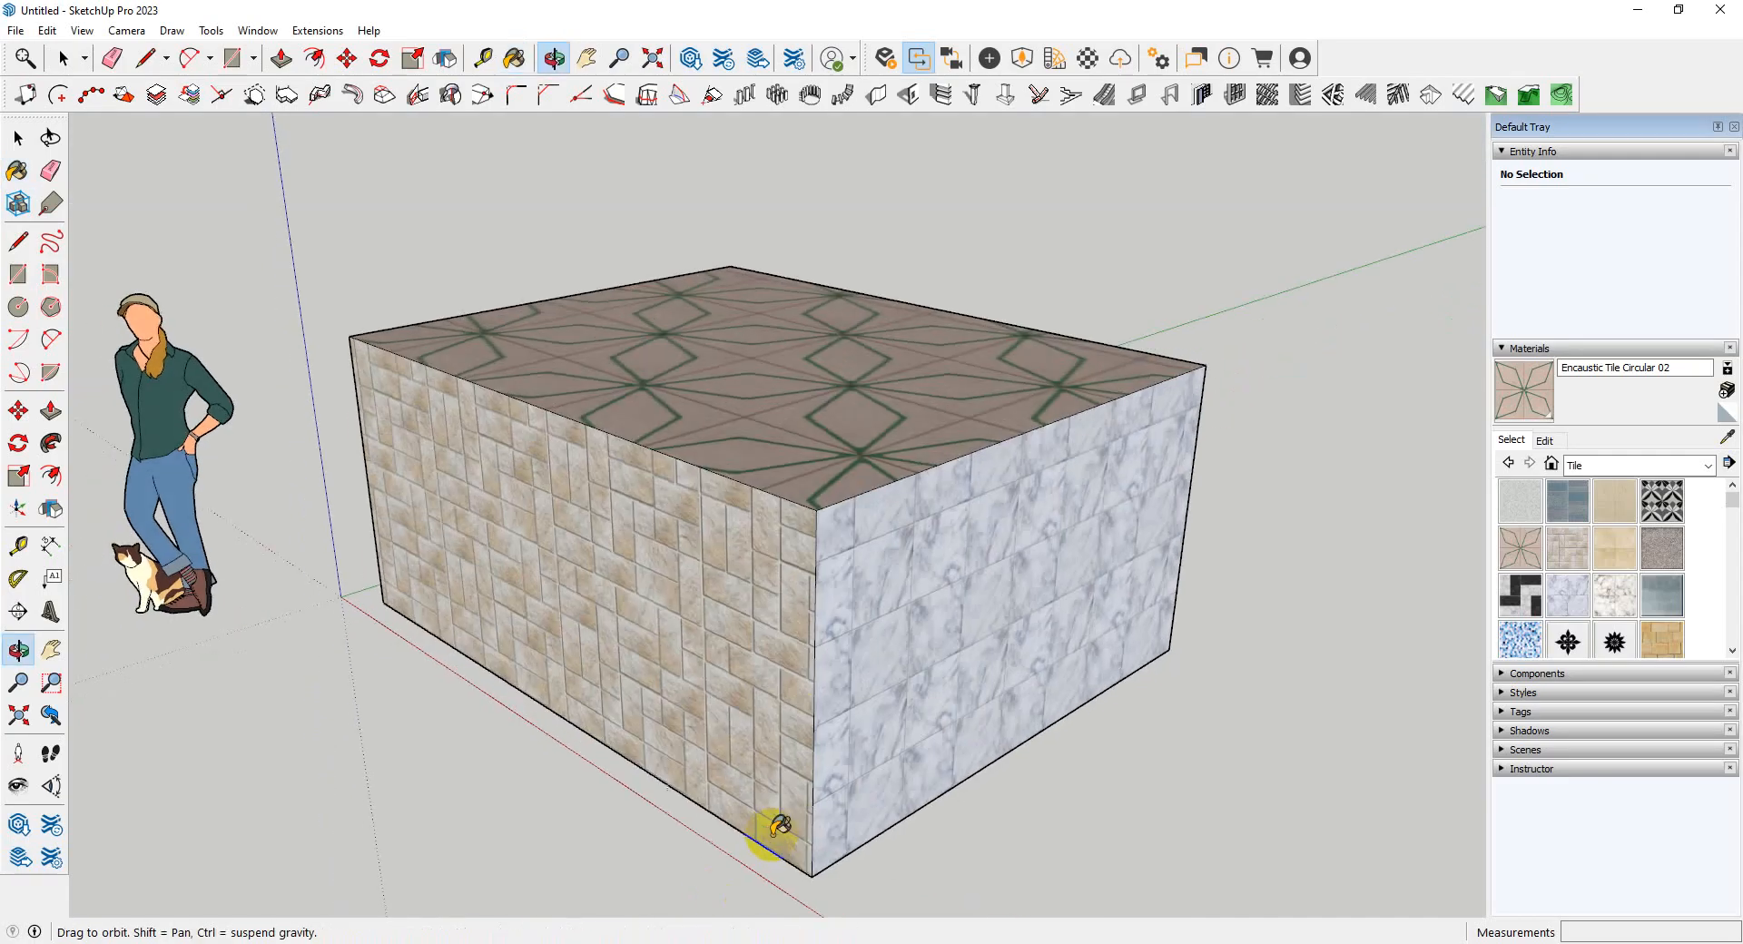
pyautogui.scroll(3, 815, 534)
pyautogui.scroll(-3, 815, 533)
pyautogui.moveTo(723, 573)
pyautogui.mouseDown(button='middle')
pyautogui.moveTo(747, 620)
pyautogui.moveTo(702, 560)
pyautogui.mouseUp(button='middle')
pyautogui.scroll(-2, 701, 560)
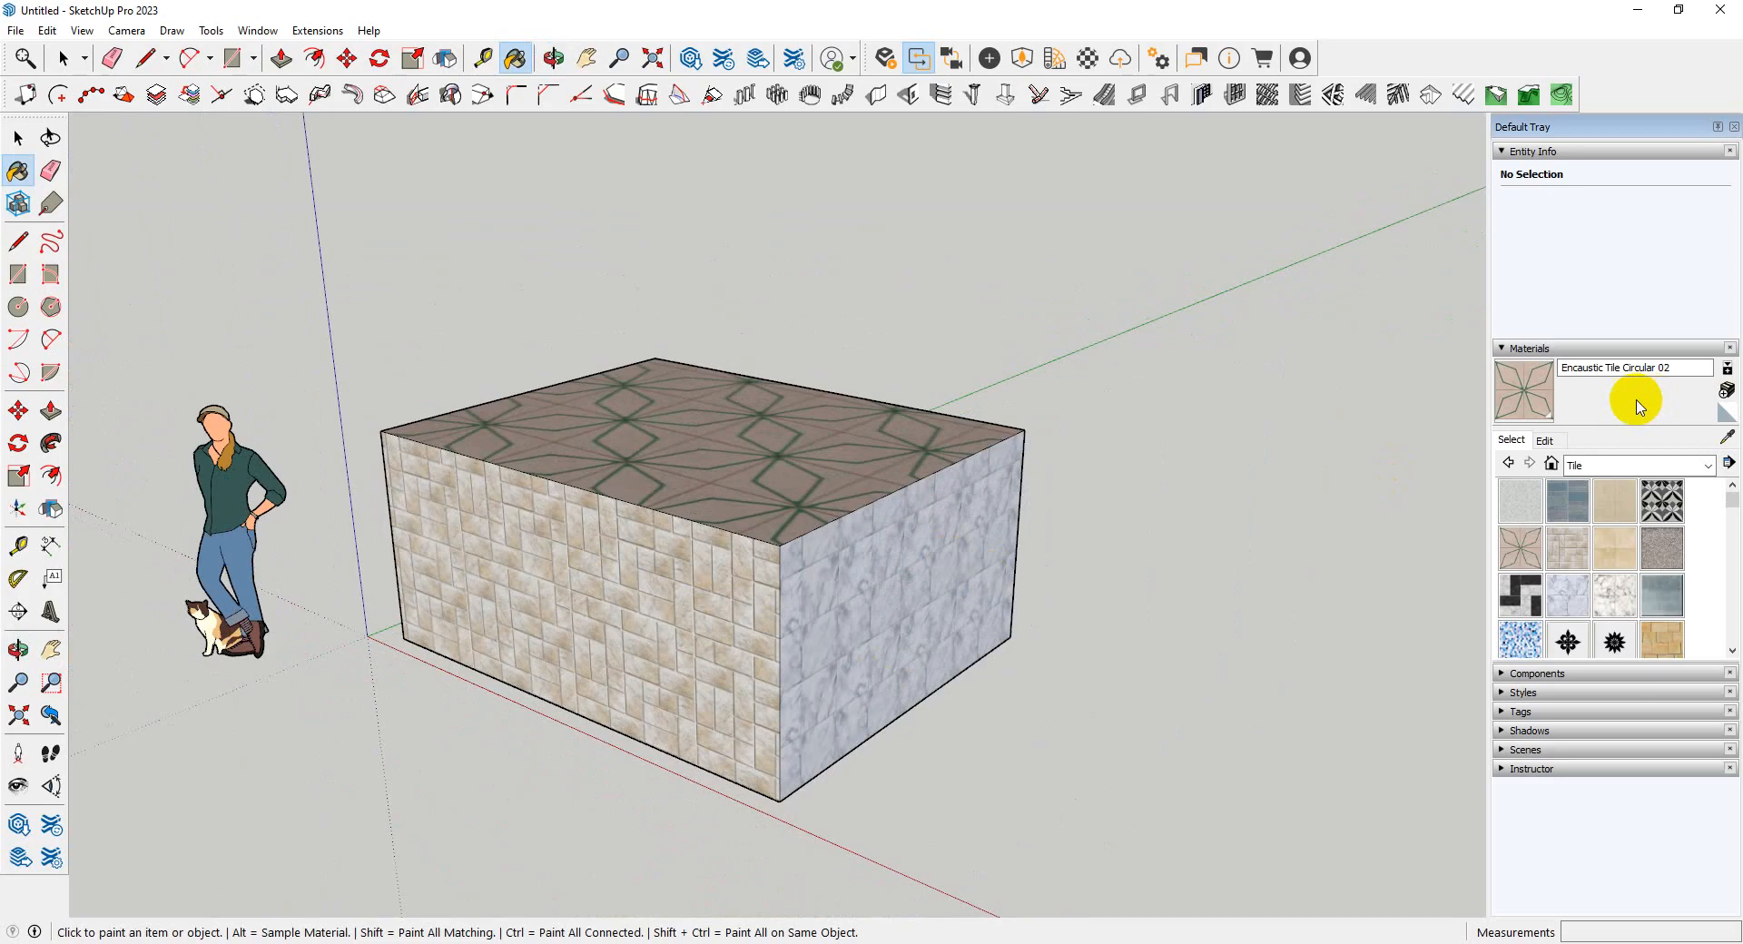
pyautogui.click(1615, 514)
pyautogui.click(636, 604)
pyautogui.moveTo(750, 654); pyautogui.dragTo(832, 564, button='middle')
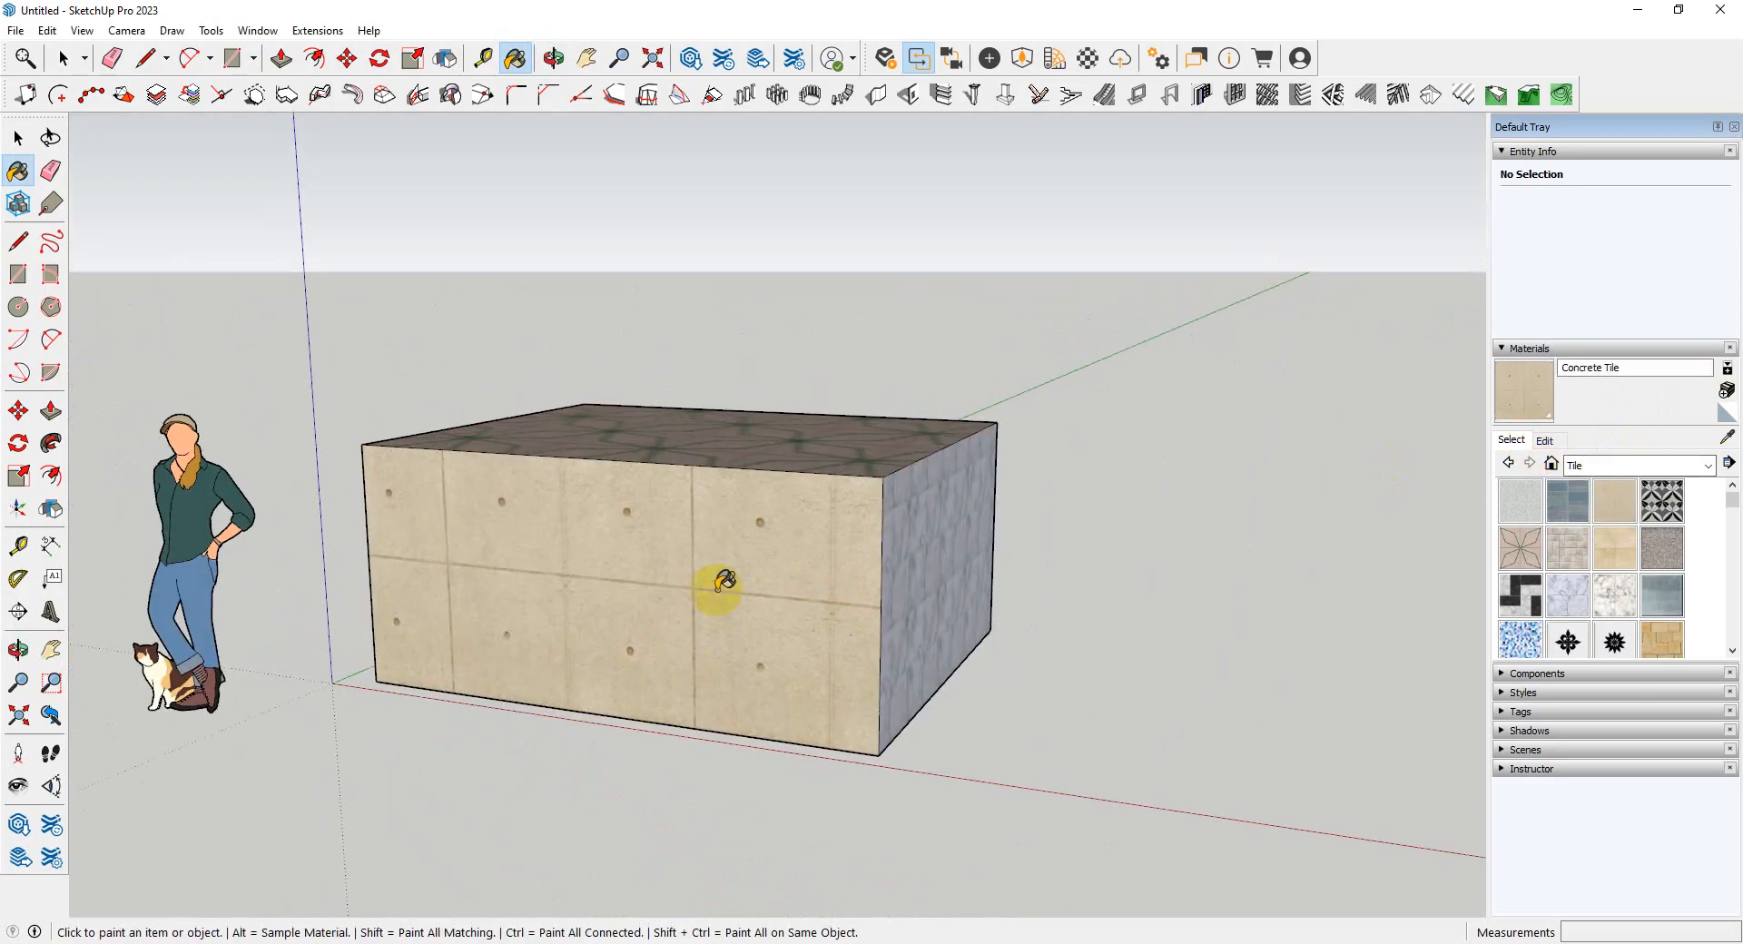
# - Replace the Concrete Tile material's texture image with the keyboard picture from the Desktop folder
pyautogui.click(1544, 441)
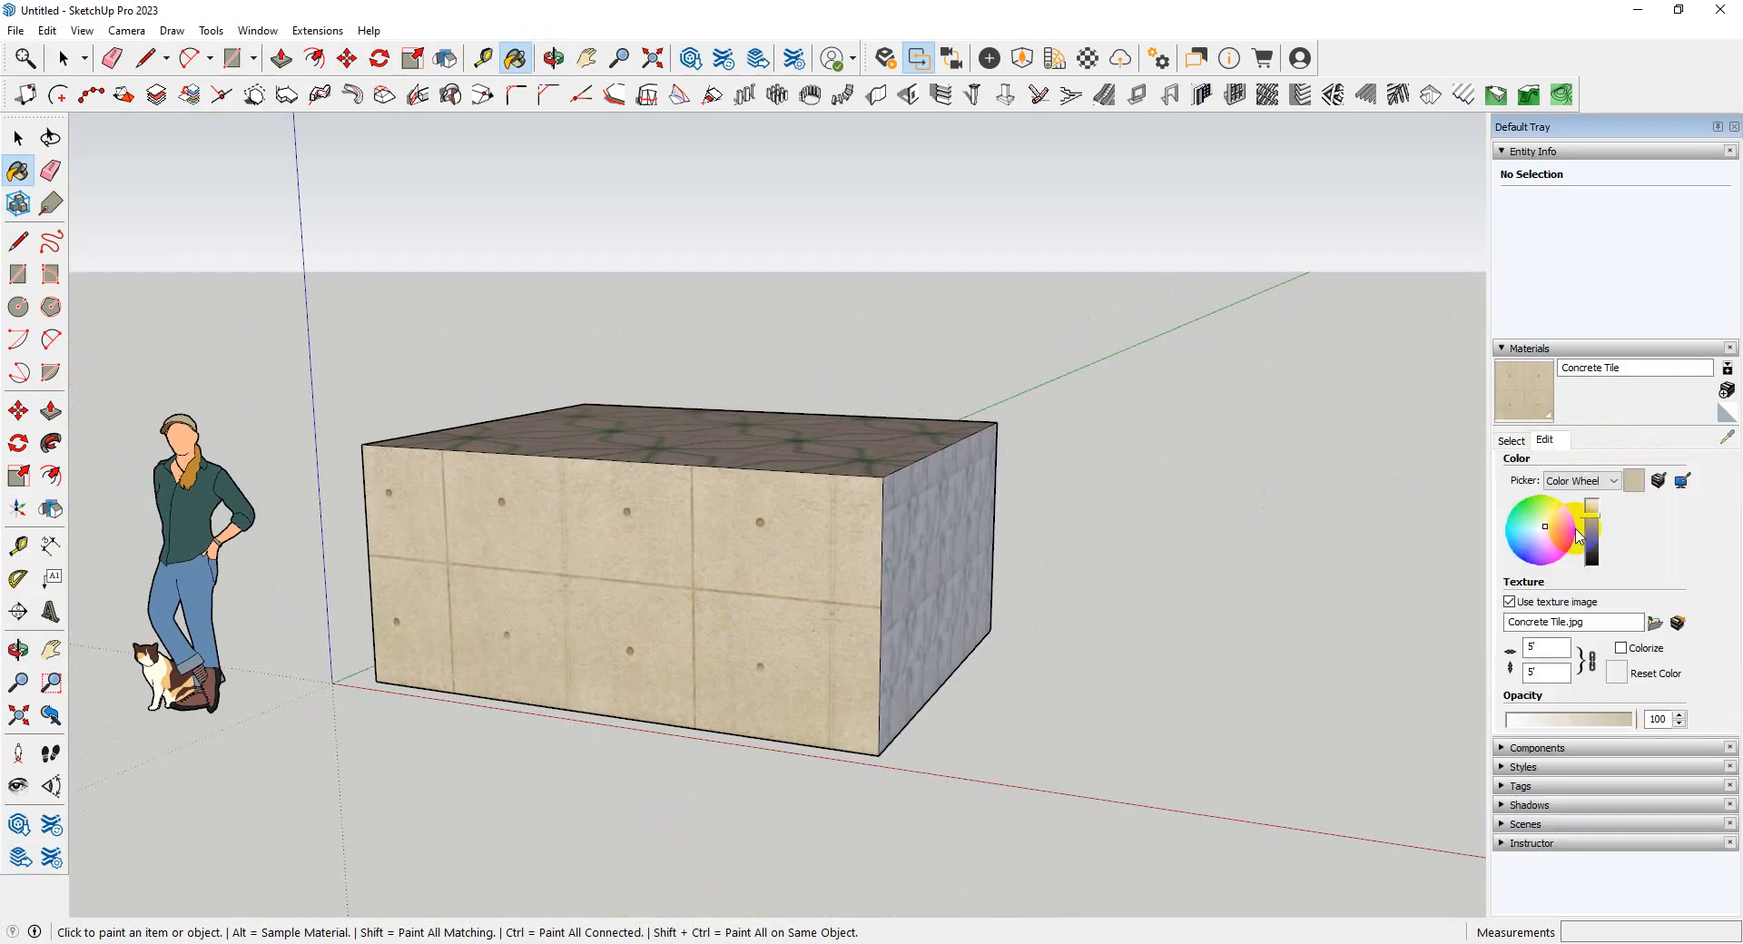
pyautogui.click(1654, 626)
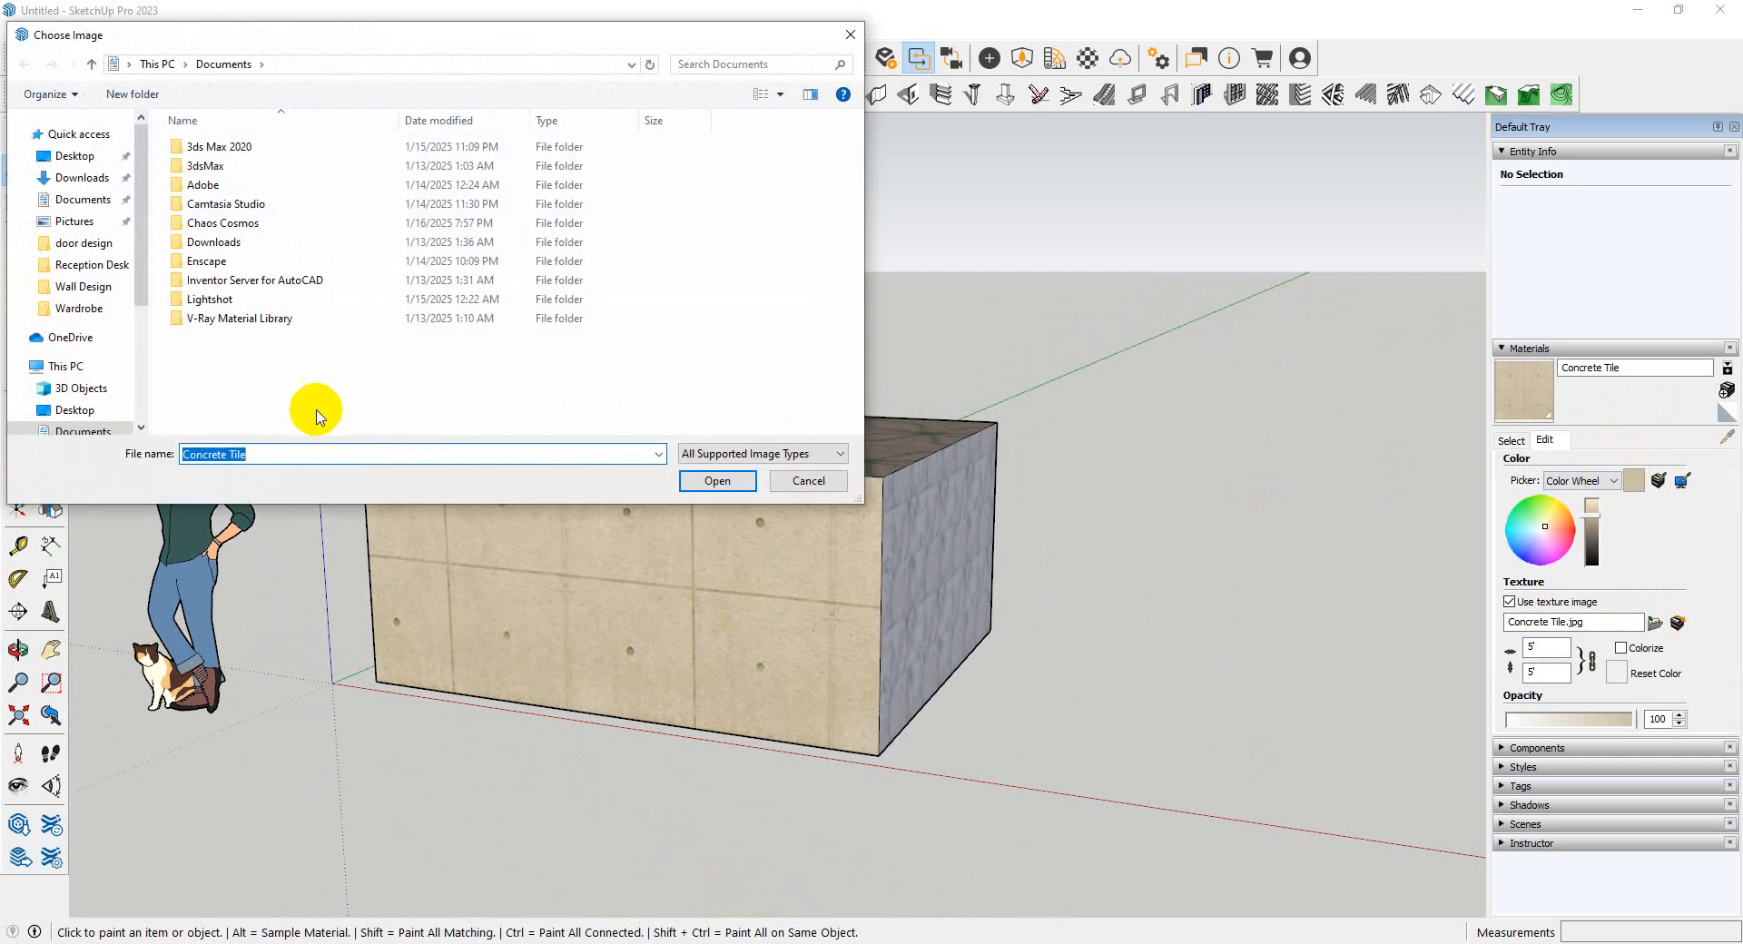
pyautogui.click(54, 181)
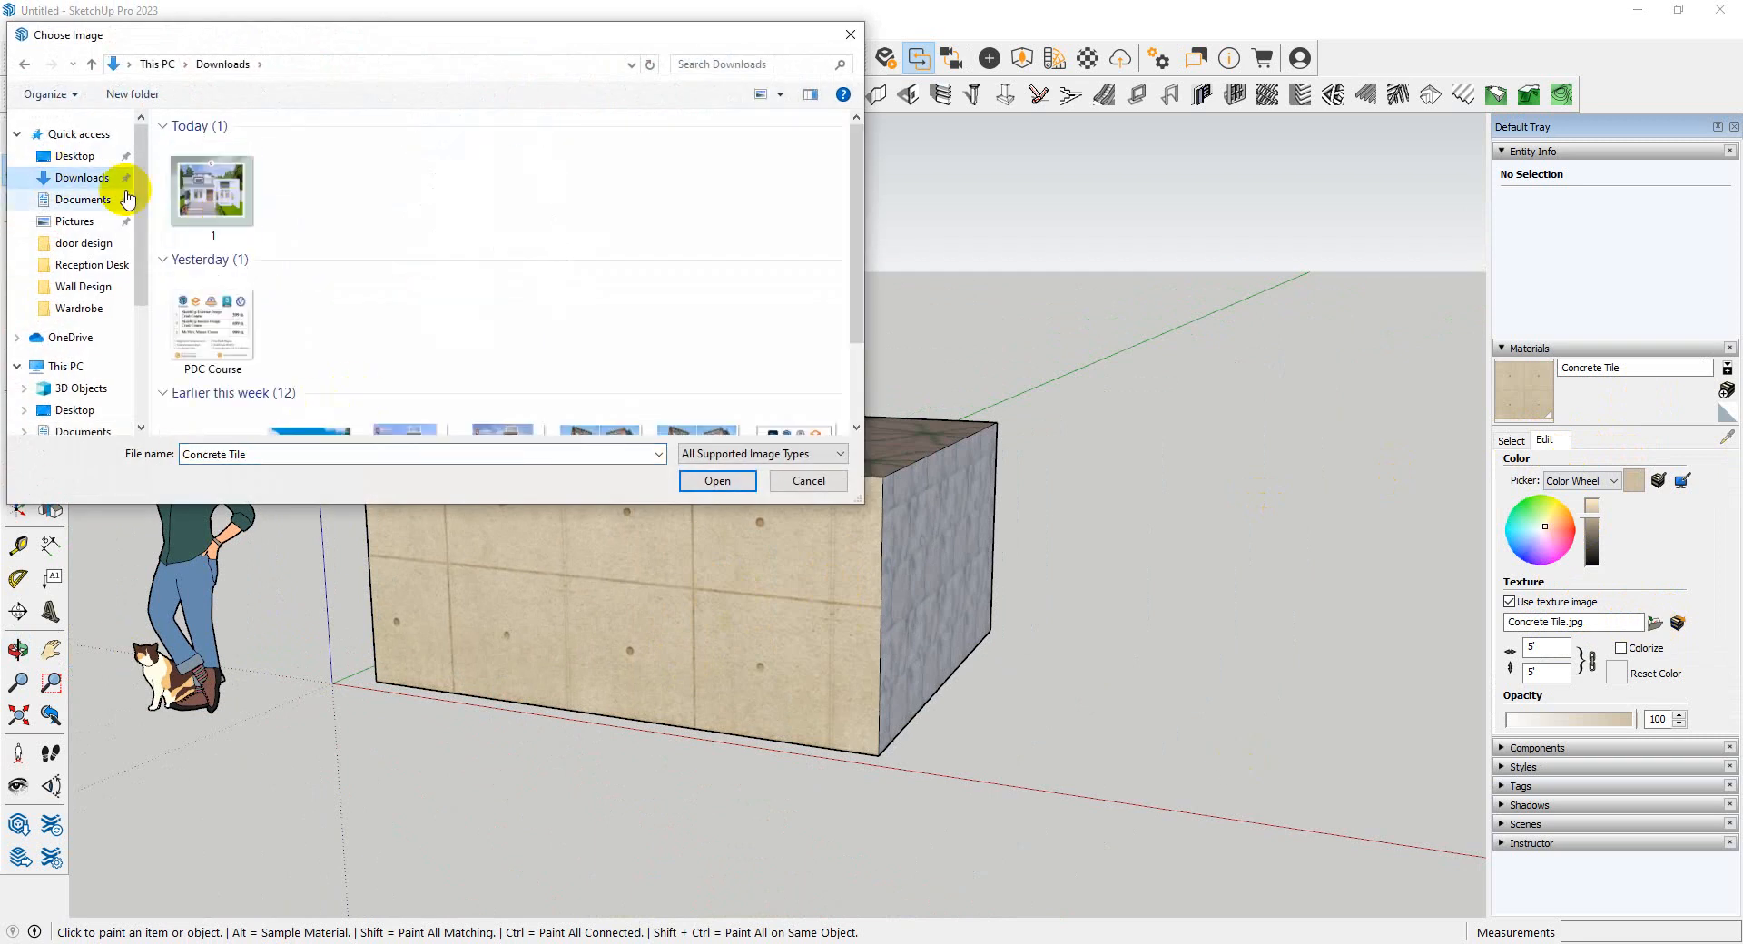
pyautogui.click(80, 156)
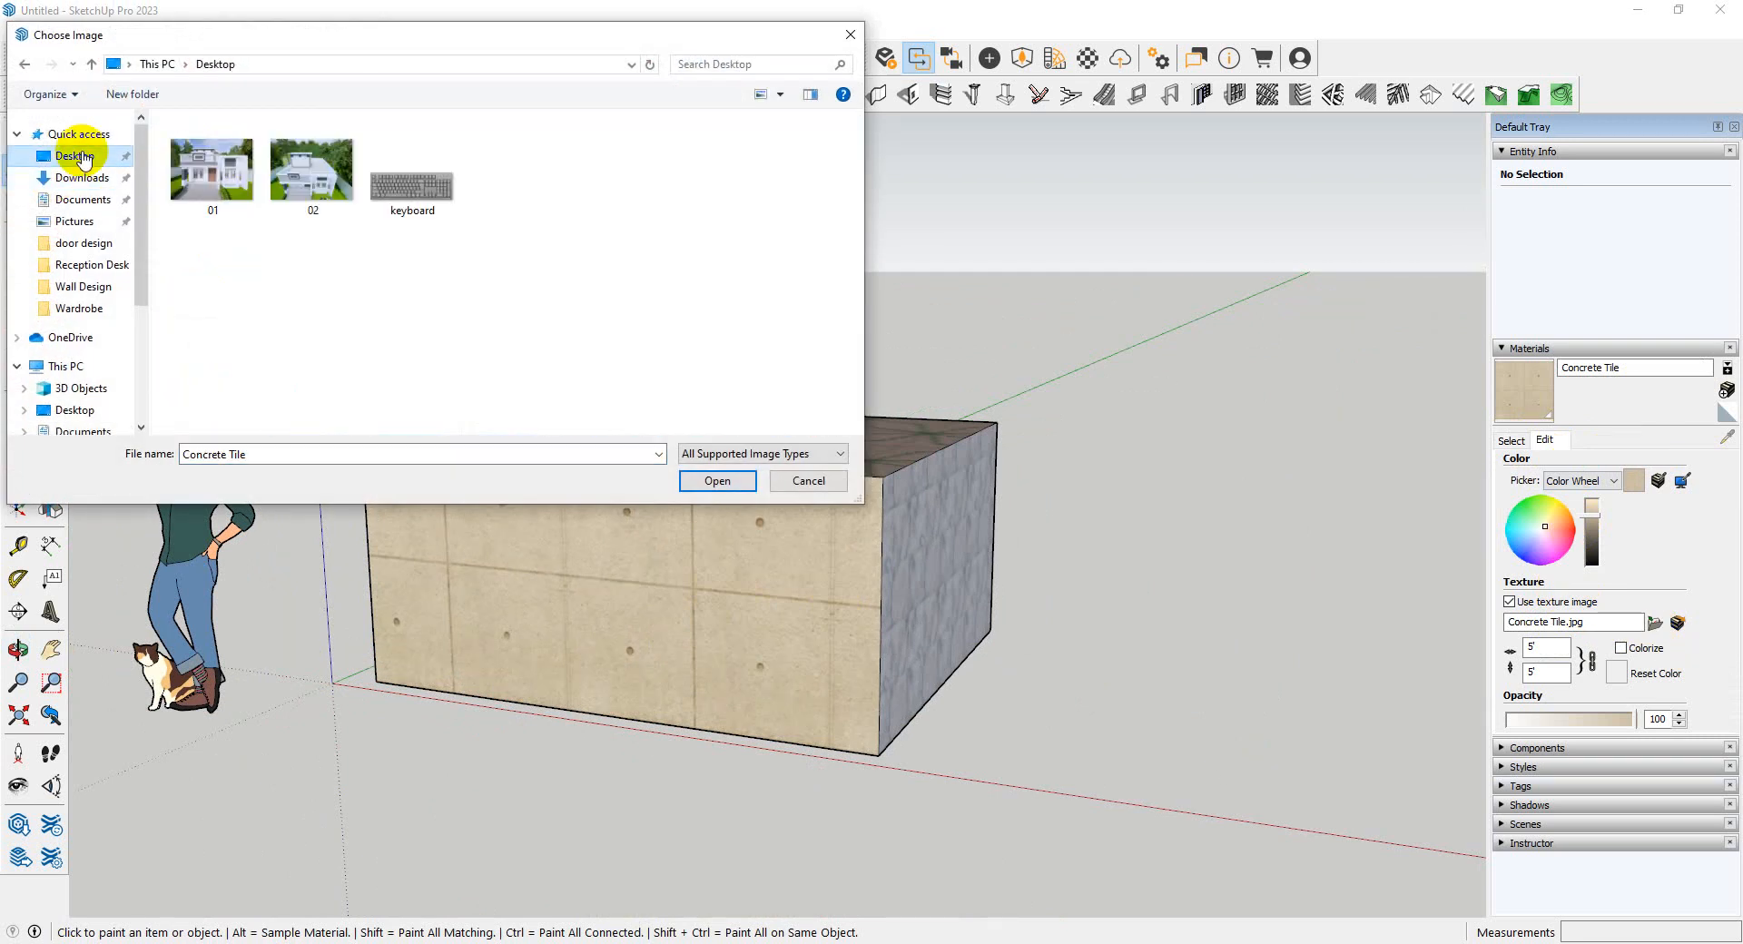
pyautogui.click(447, 184)
pyautogui.click(743, 488)
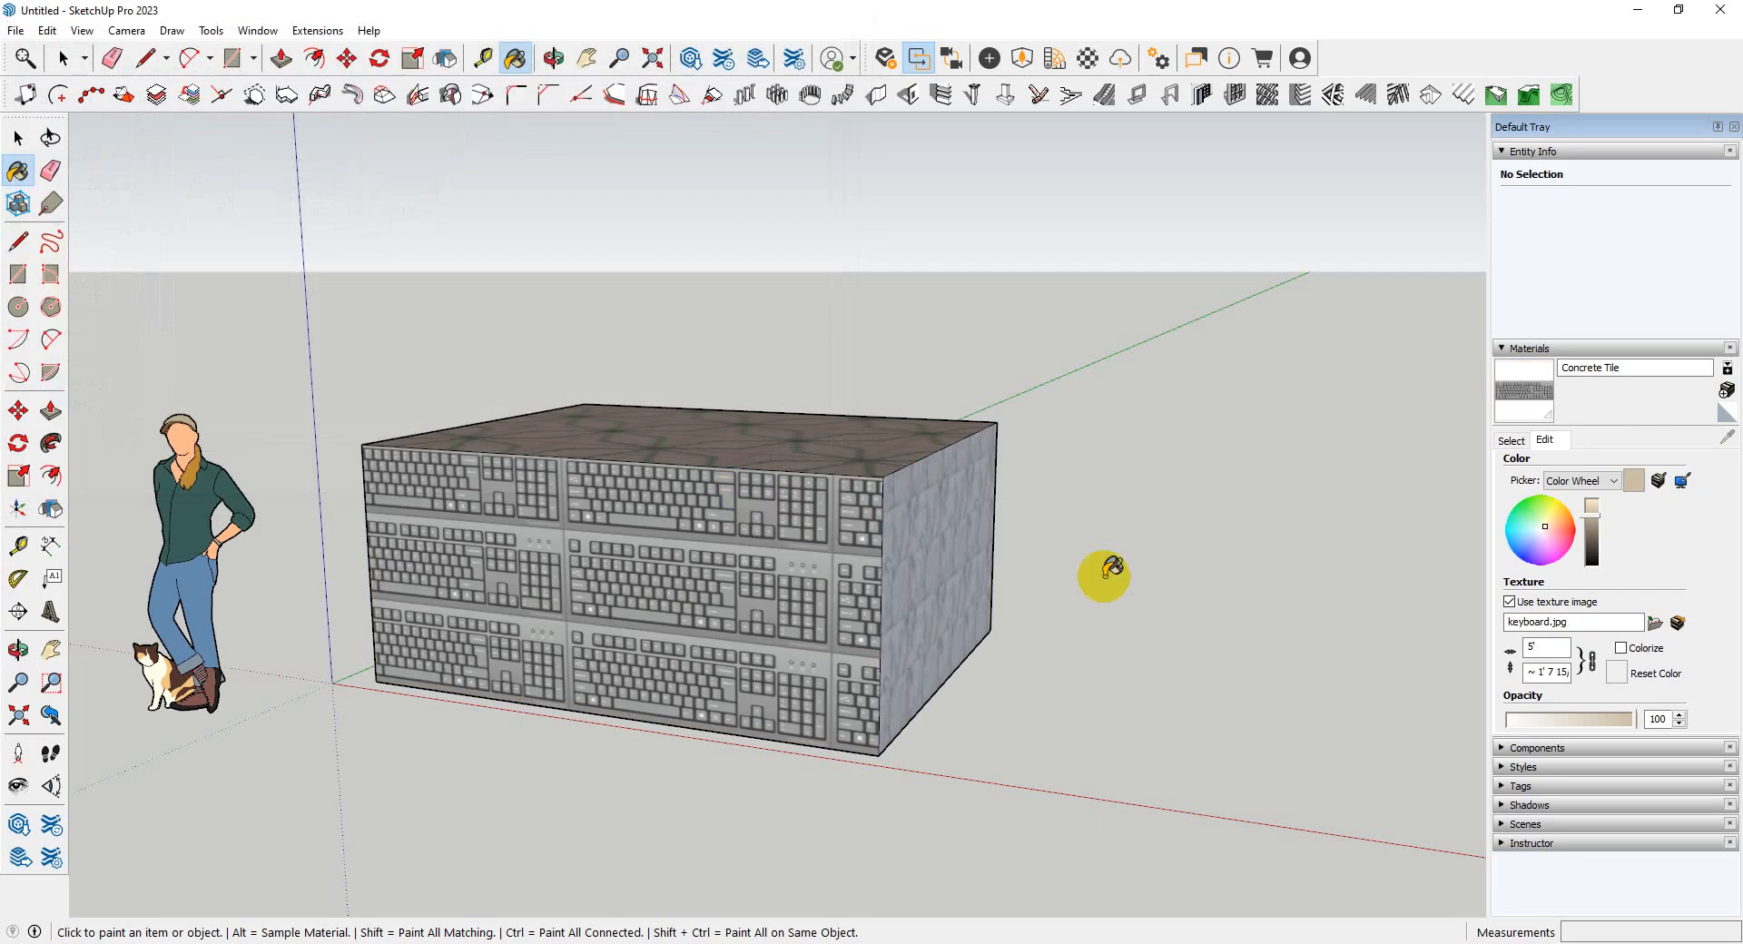
# - Examine how the keyboard image repeats across the box's front face
pyautogui.scroll(6, 629, 610)
pyautogui.moveTo(908, 584); pyautogui.dragTo(1136, 618, button='middle')
pyautogui.scroll(-6, 1133, 617)
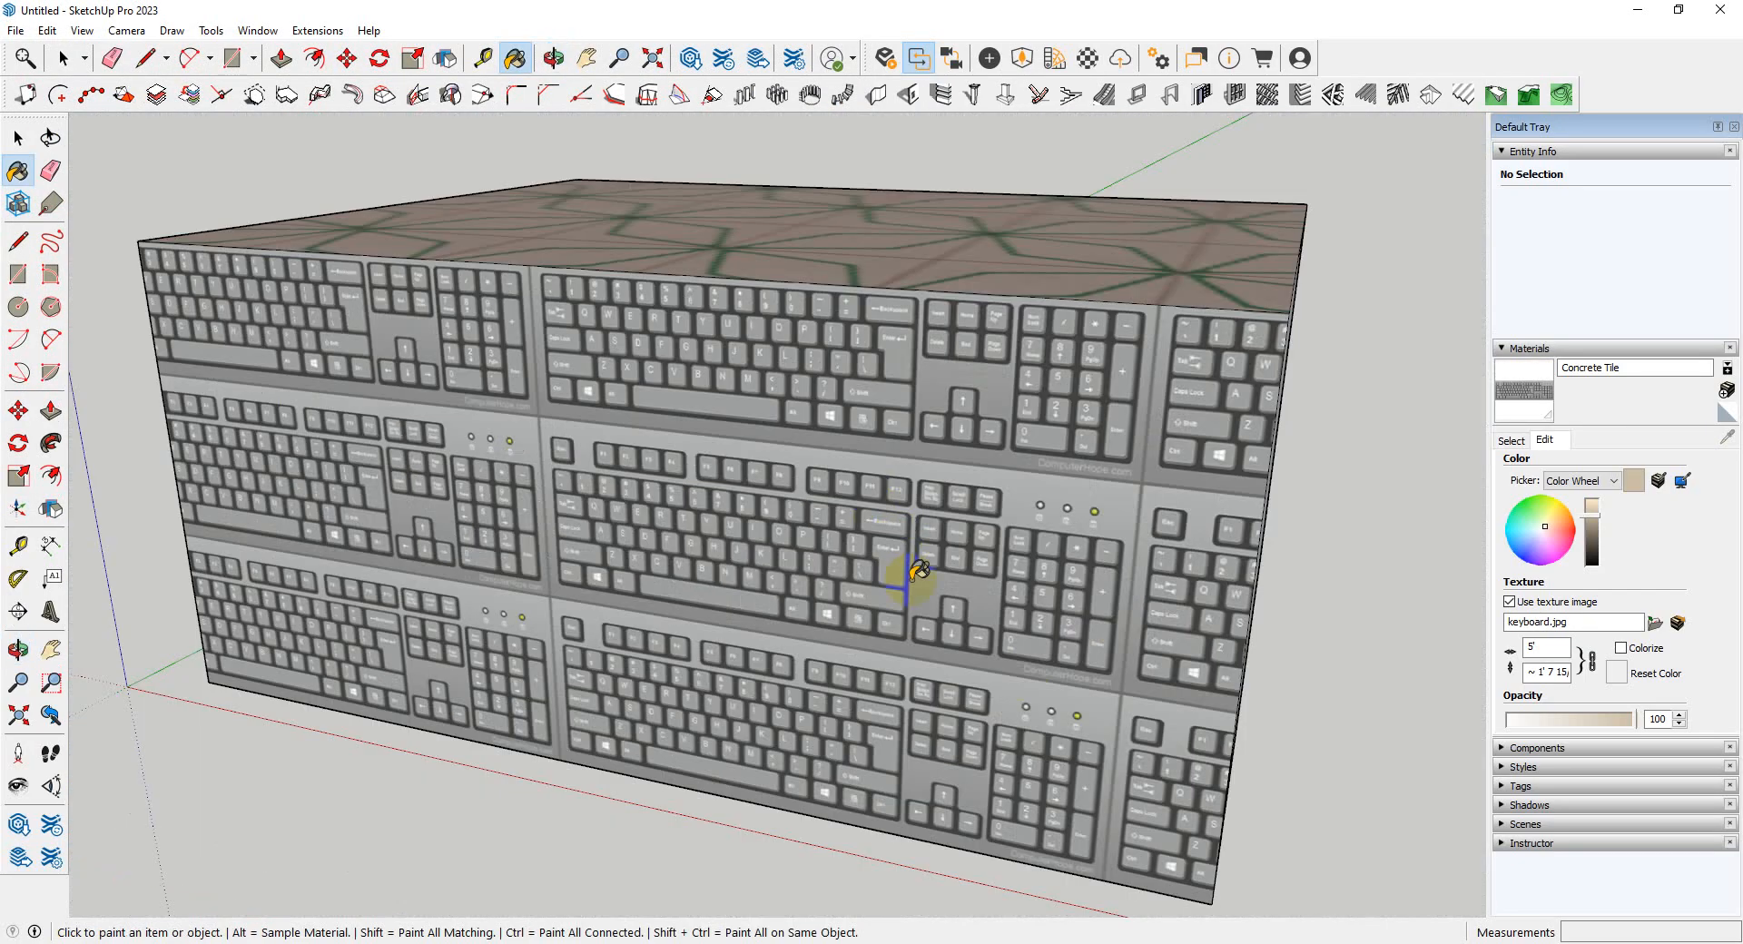
pyautogui.moveTo(907, 575)
pyautogui.mouseDown(button='middle')
pyautogui.moveTo(575, 427)
pyautogui.moveTo(875, 506)
pyautogui.moveTo(848, 575)
pyautogui.moveTo(879, 547)
pyautogui.mouseUp(button='middle')
pyautogui.scroll(-3, 875, 506)
pyautogui.scroll(4, 763, 545)
pyautogui.moveTo(762, 544); pyautogui.dragTo(681, 572, button='middle')
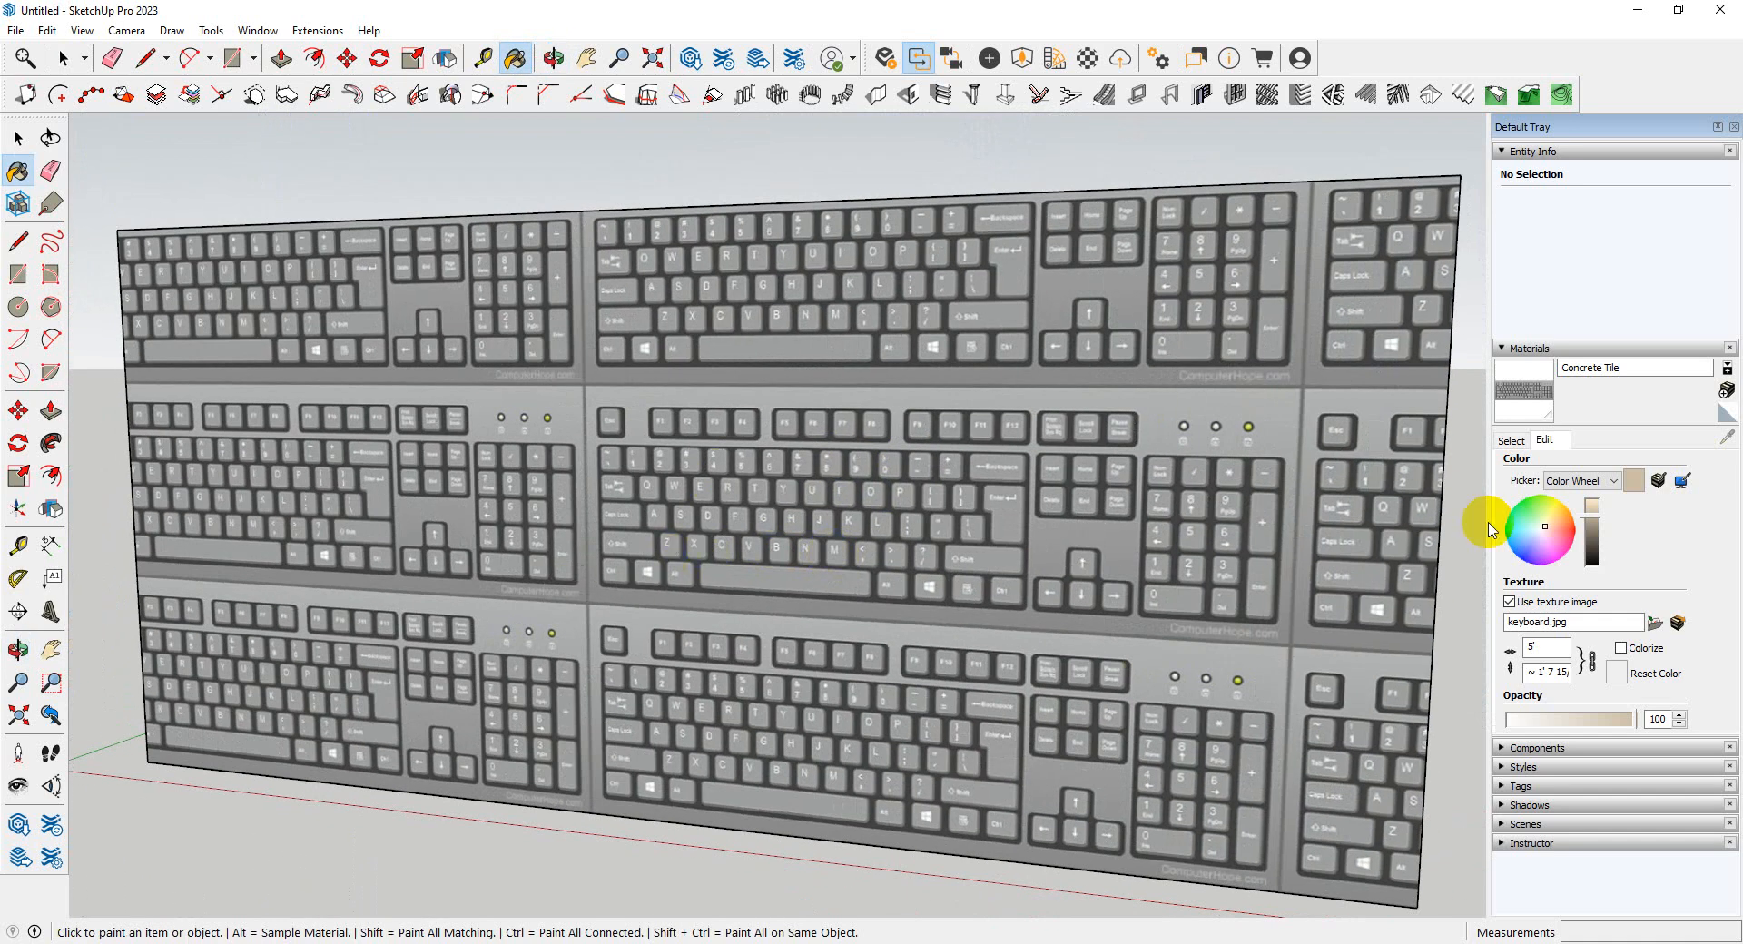
pyautogui.scroll(-5, 478, 446)
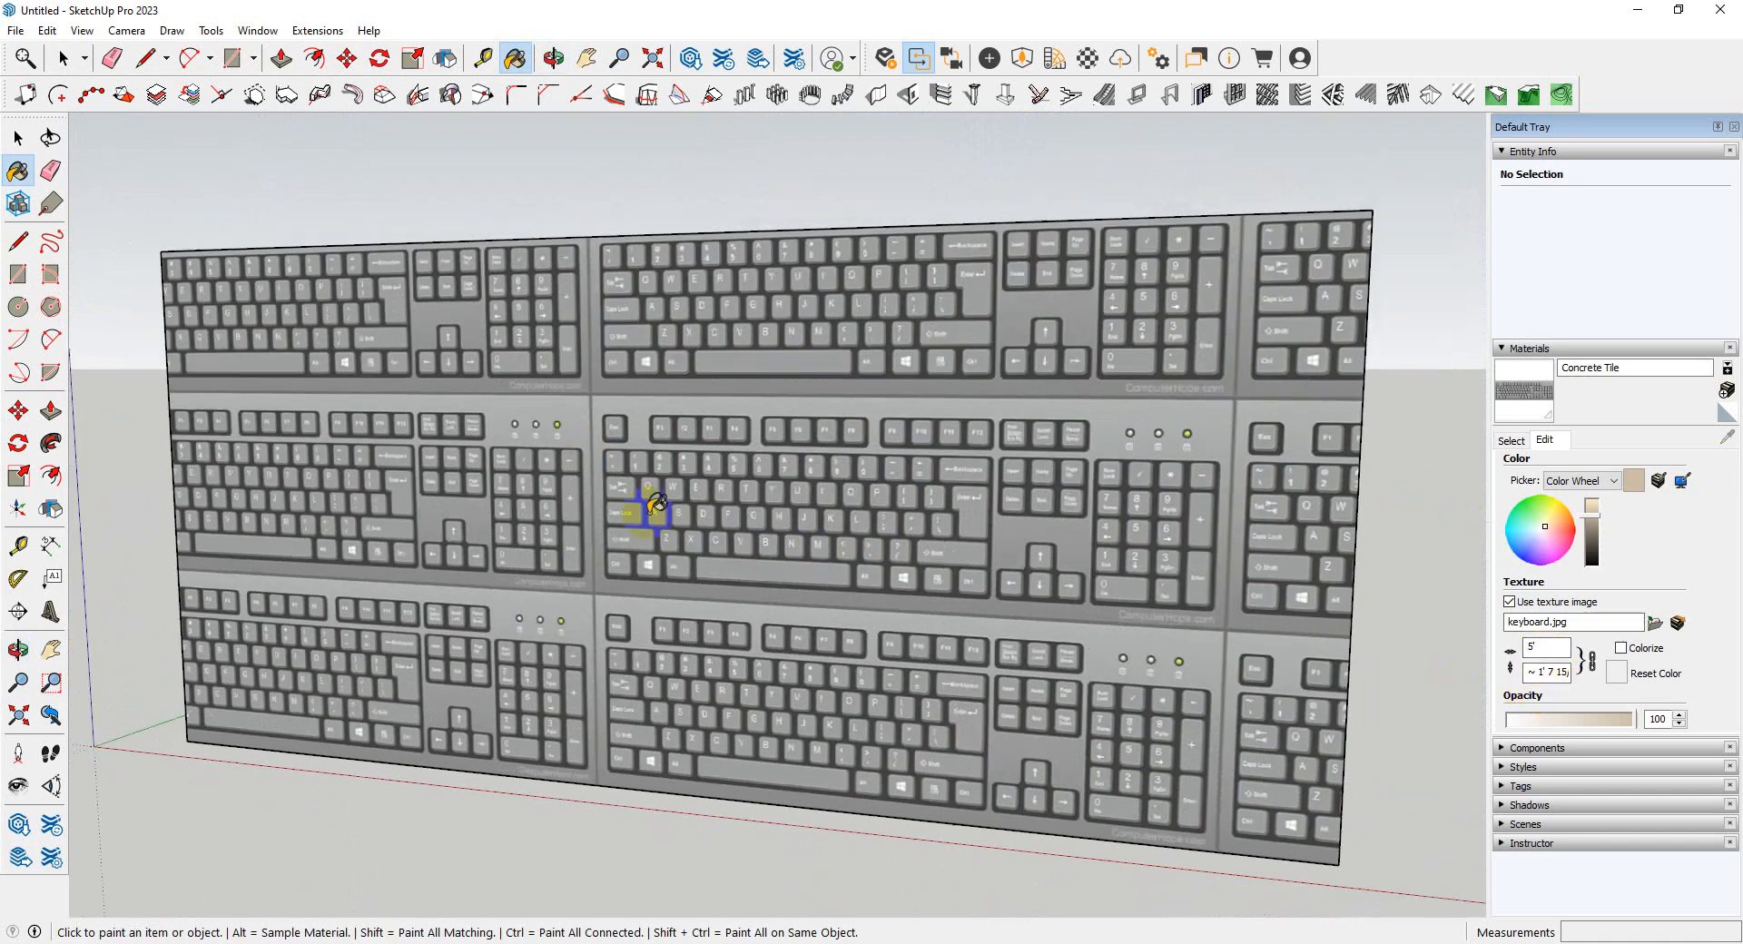
# - Set the keyboard texture's size to 10' wide and 5' high with the aspect ratio unlocked
pyautogui.doubleClick(1540, 648)
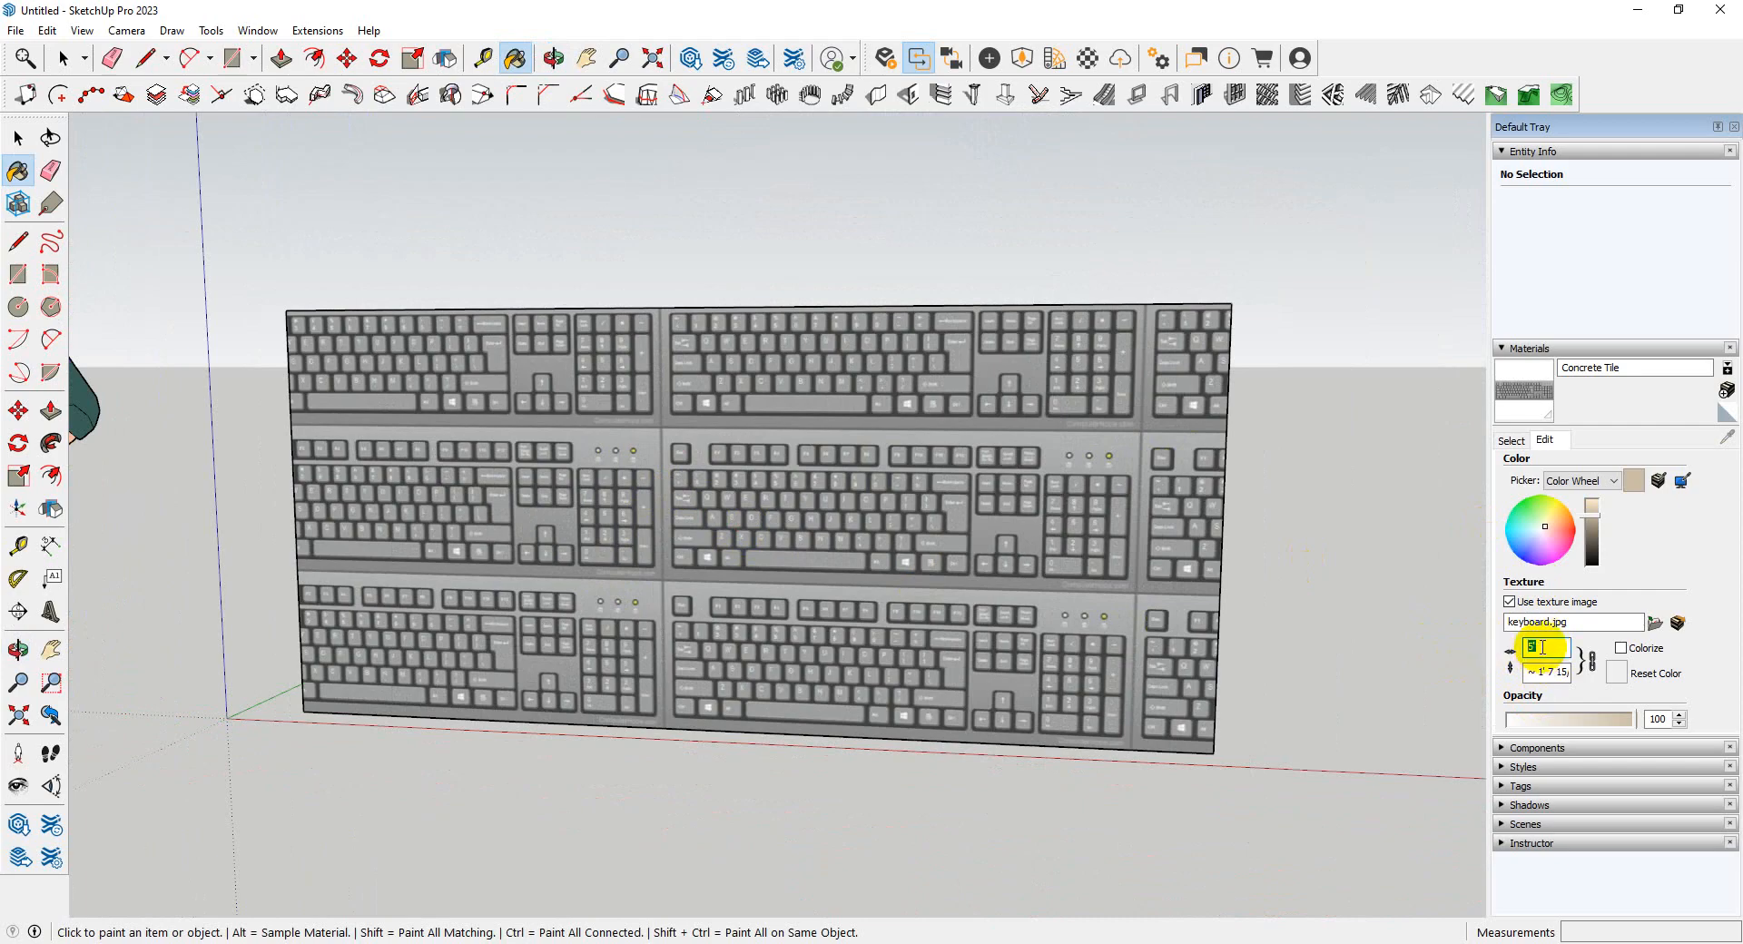
pyautogui.write('100')
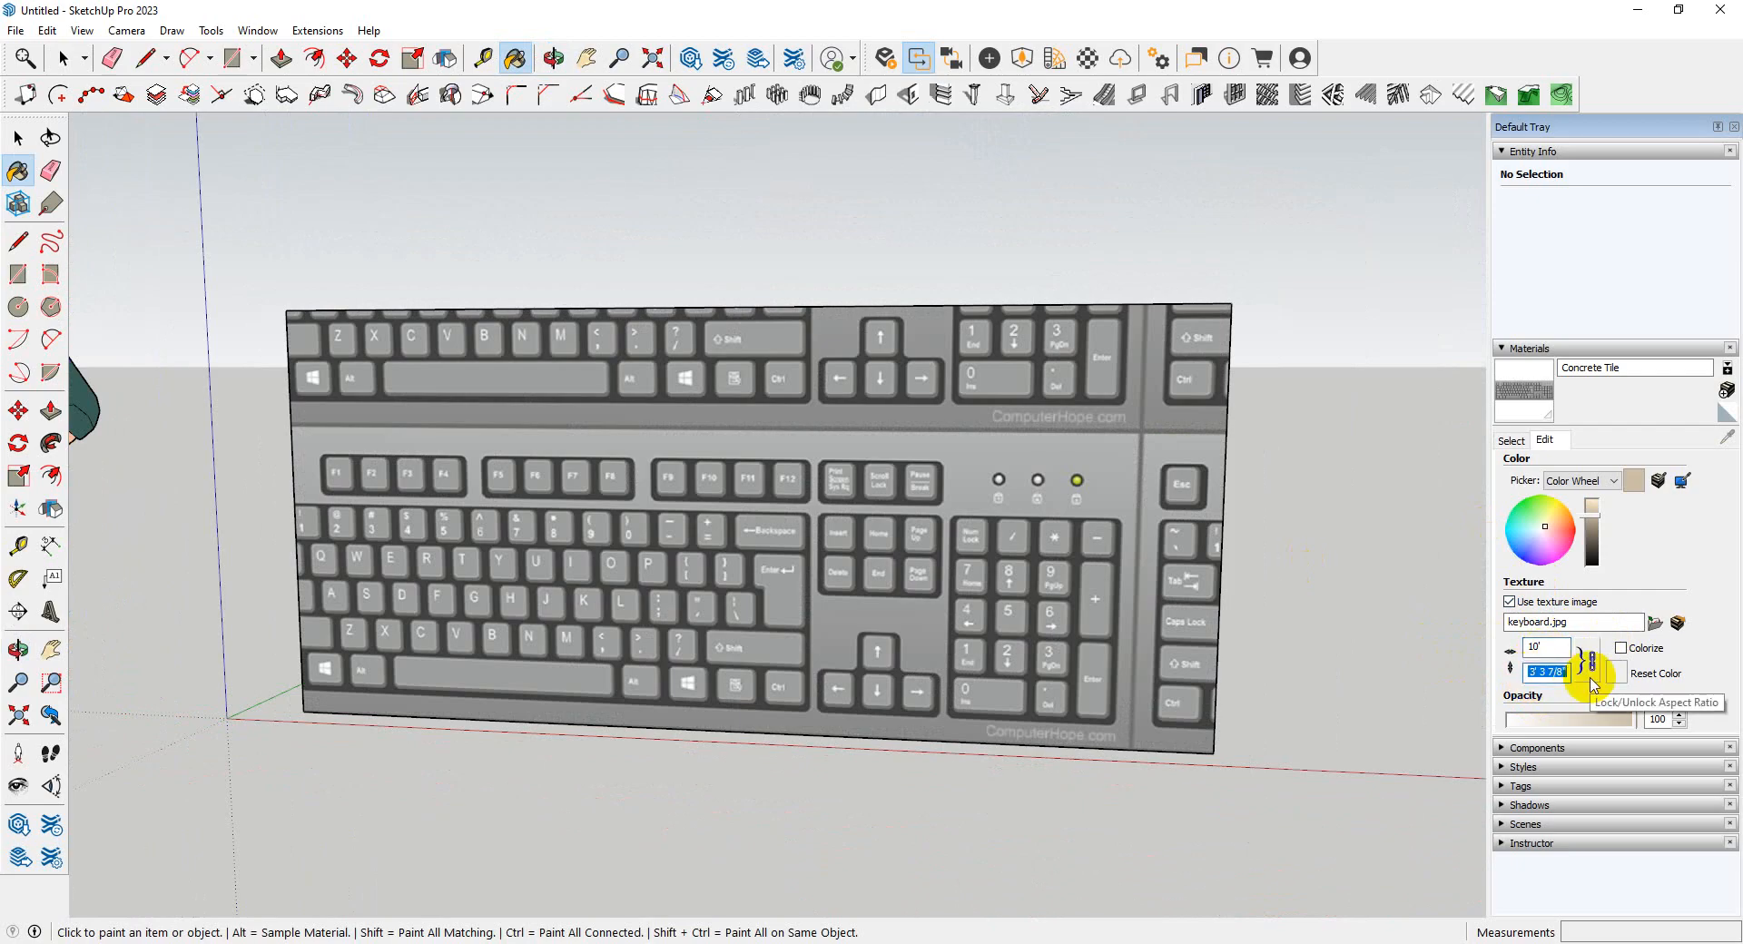
pyautogui.write('5')
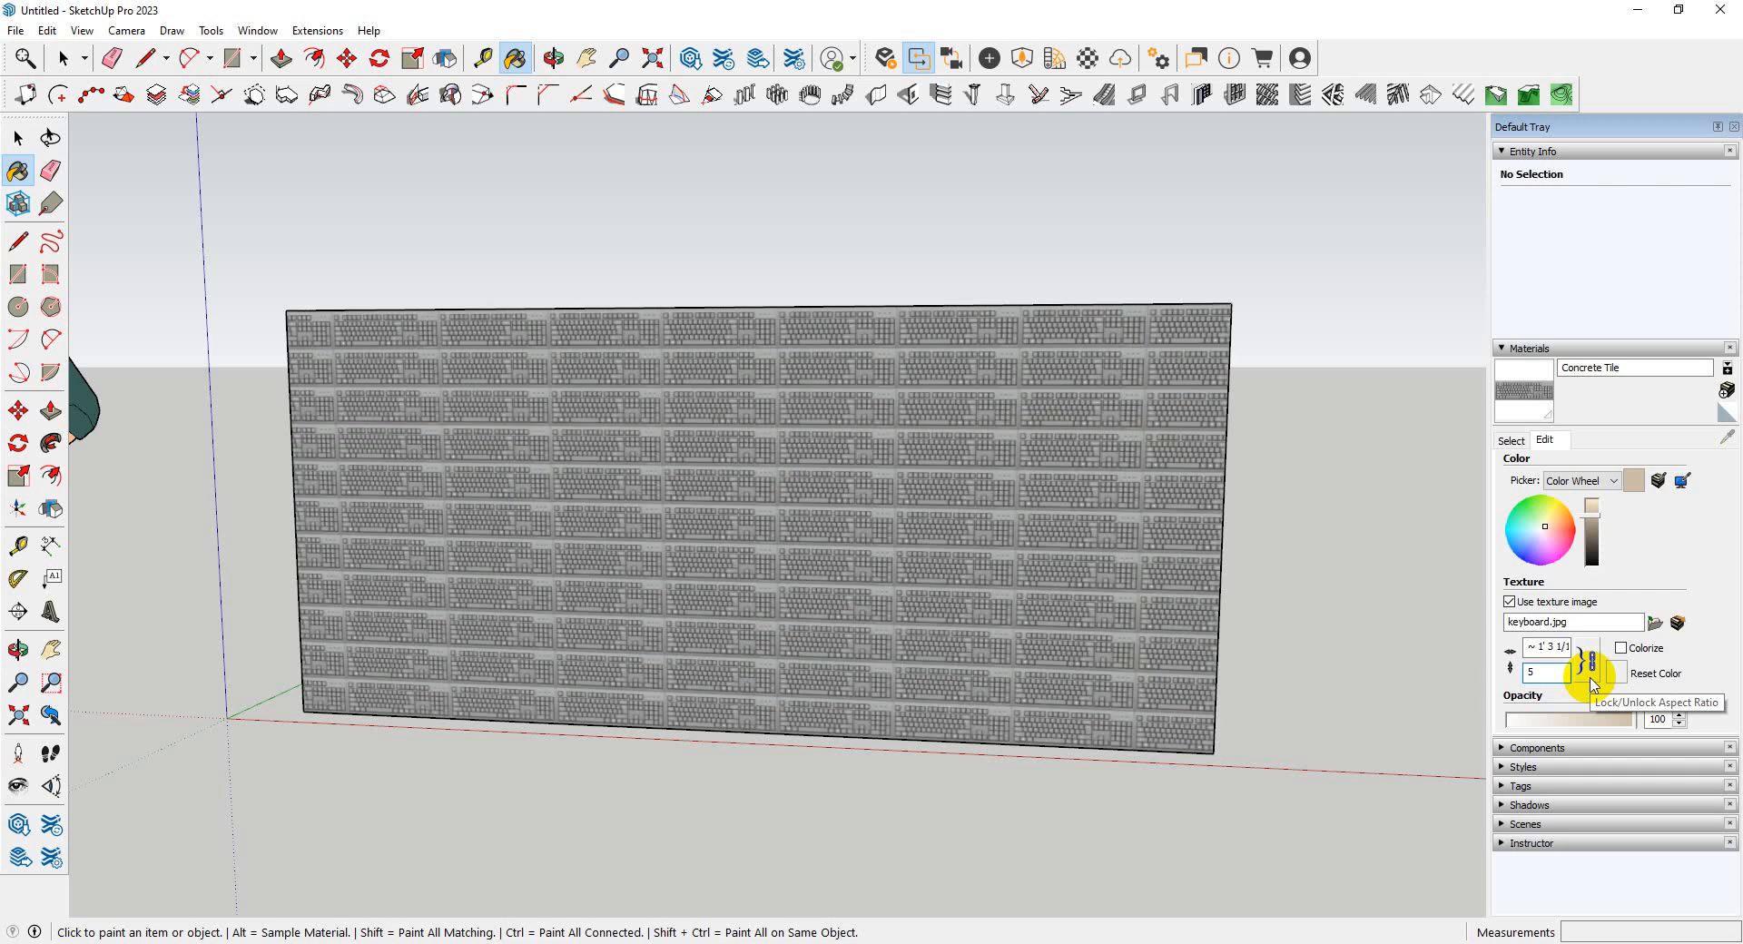
pyautogui.write("'")
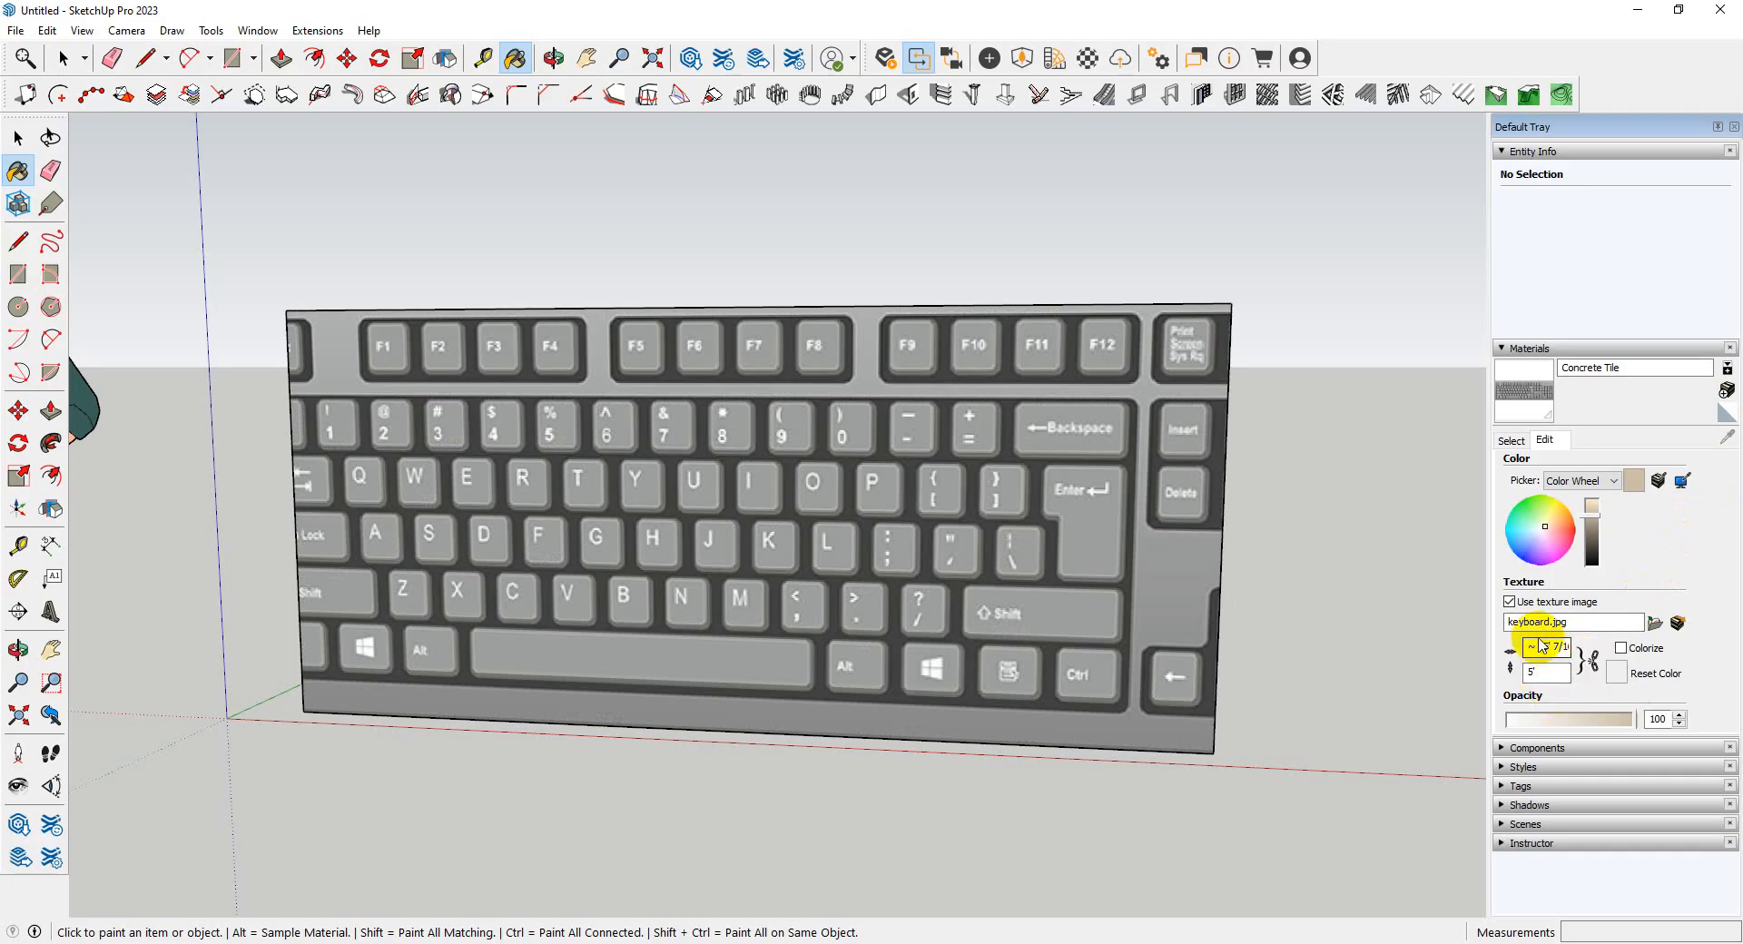
pyautogui.moveTo(1528, 647); pyautogui.dragTo(1576, 653)
pyautogui.write("10'")
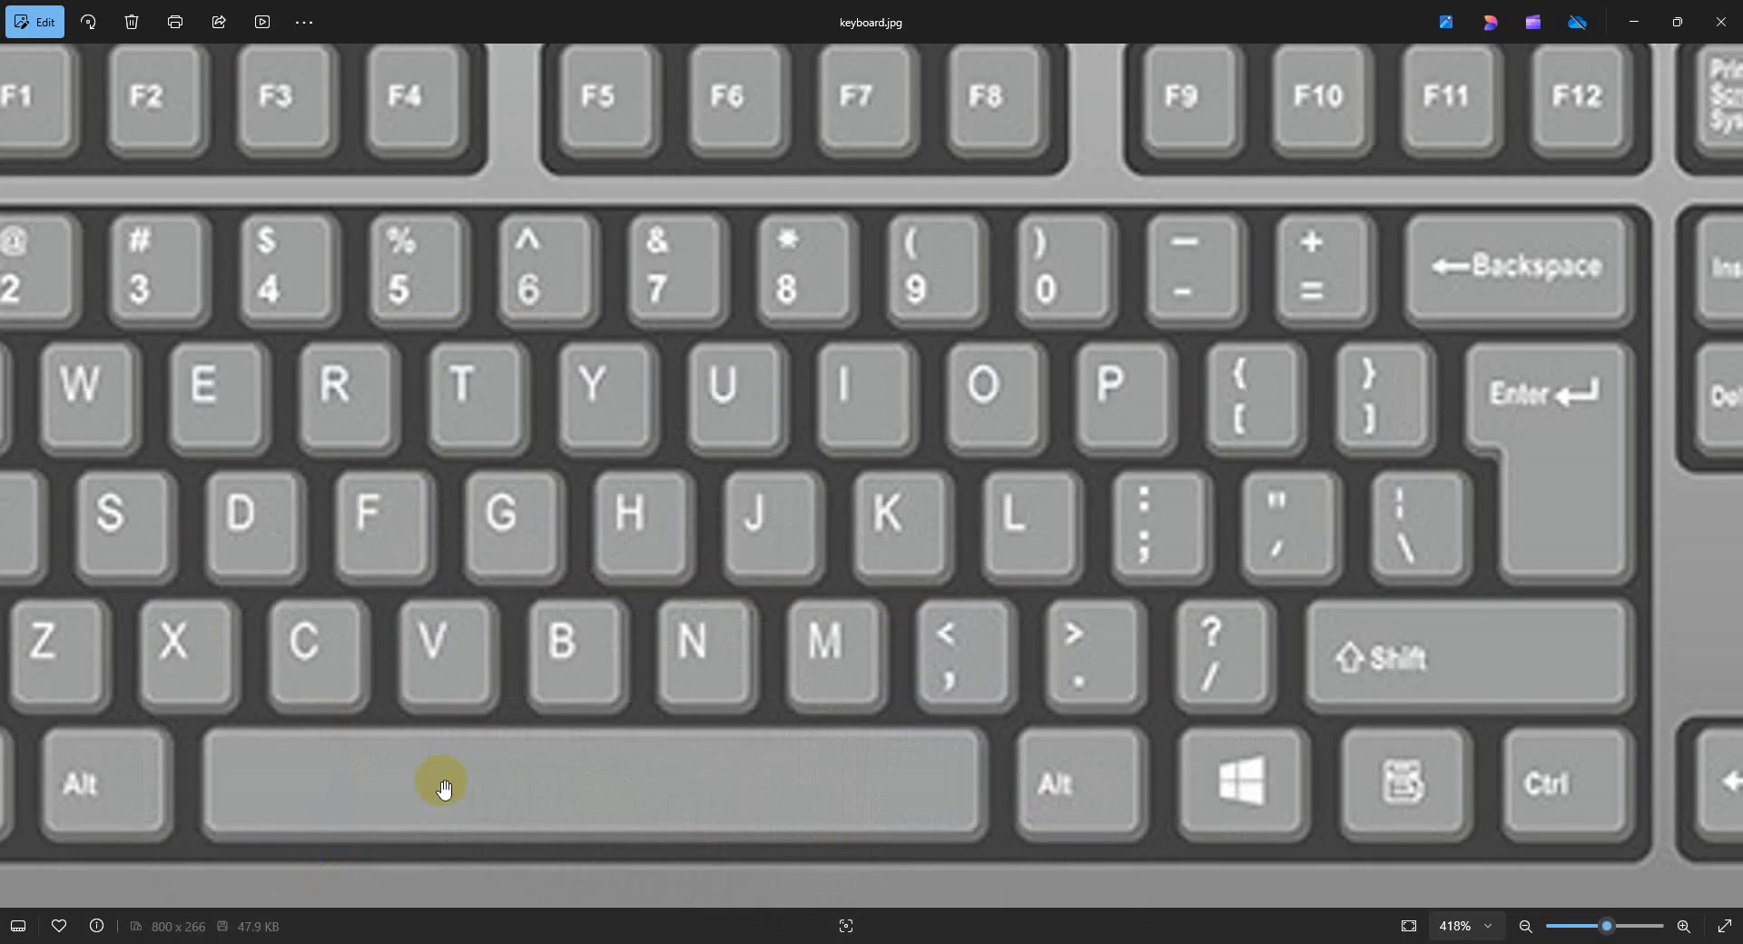
# - Examine the keys around the apostrophe and quotation-mark key in the keyboard picture, and return to the SketchUp model
pyautogui.scroll(-2, 532, 741)
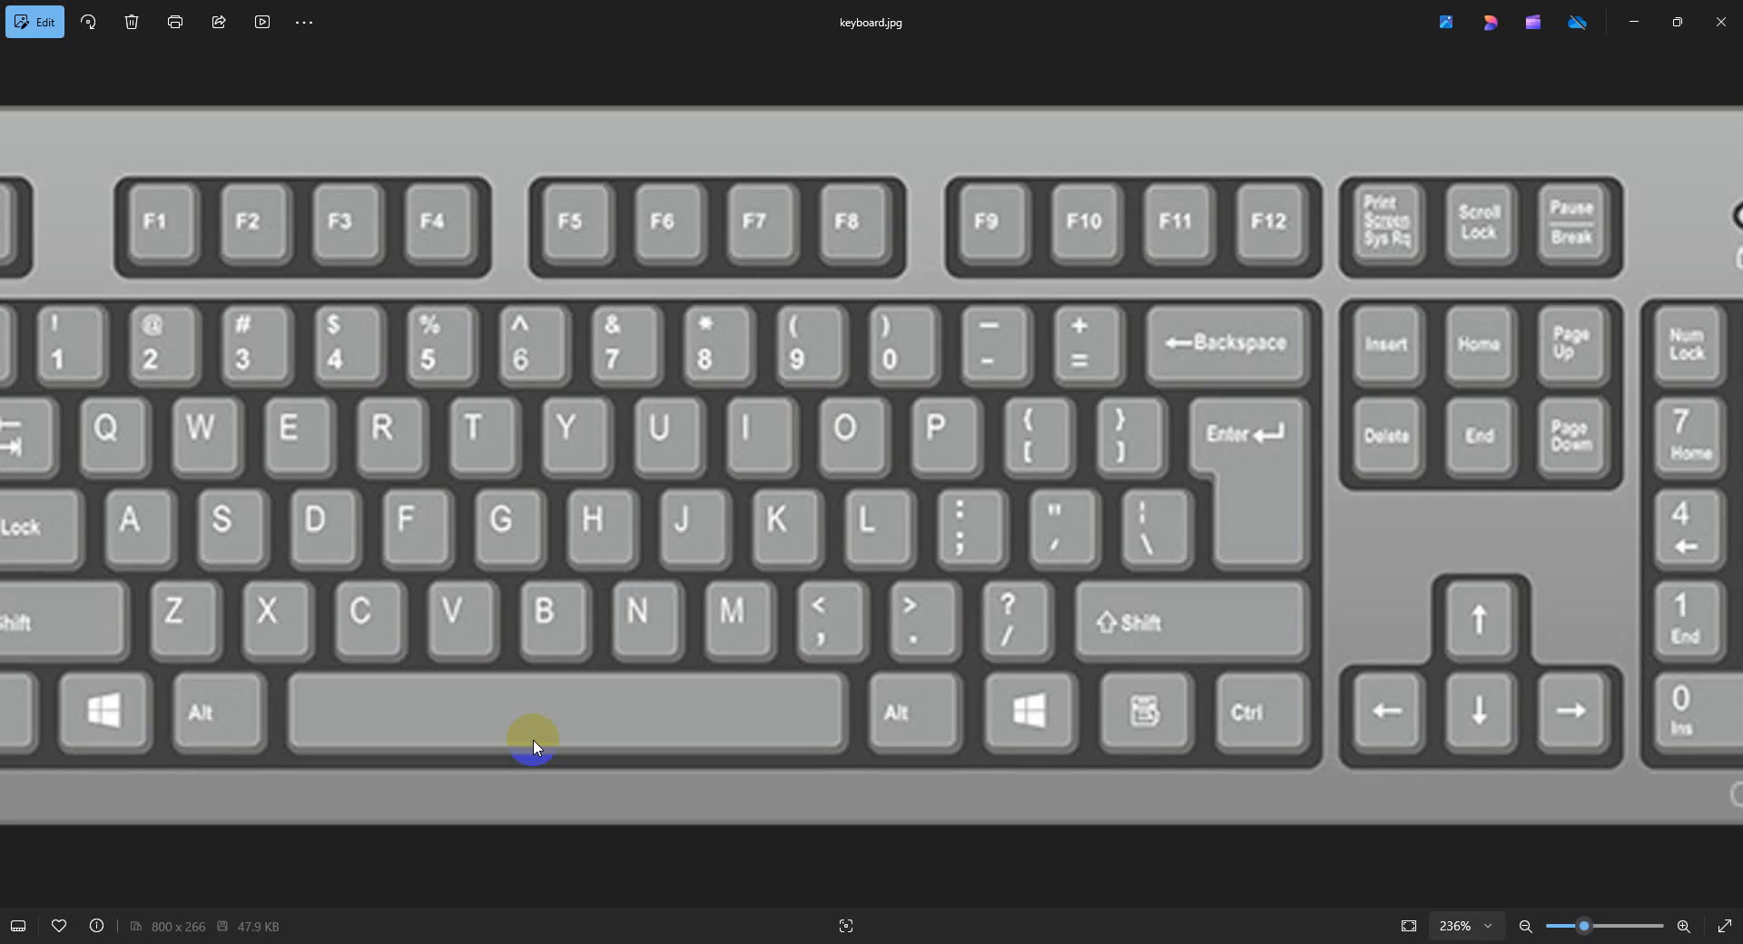
pyautogui.scroll(4, 998, 548)
pyautogui.scroll(3, 810, 533)
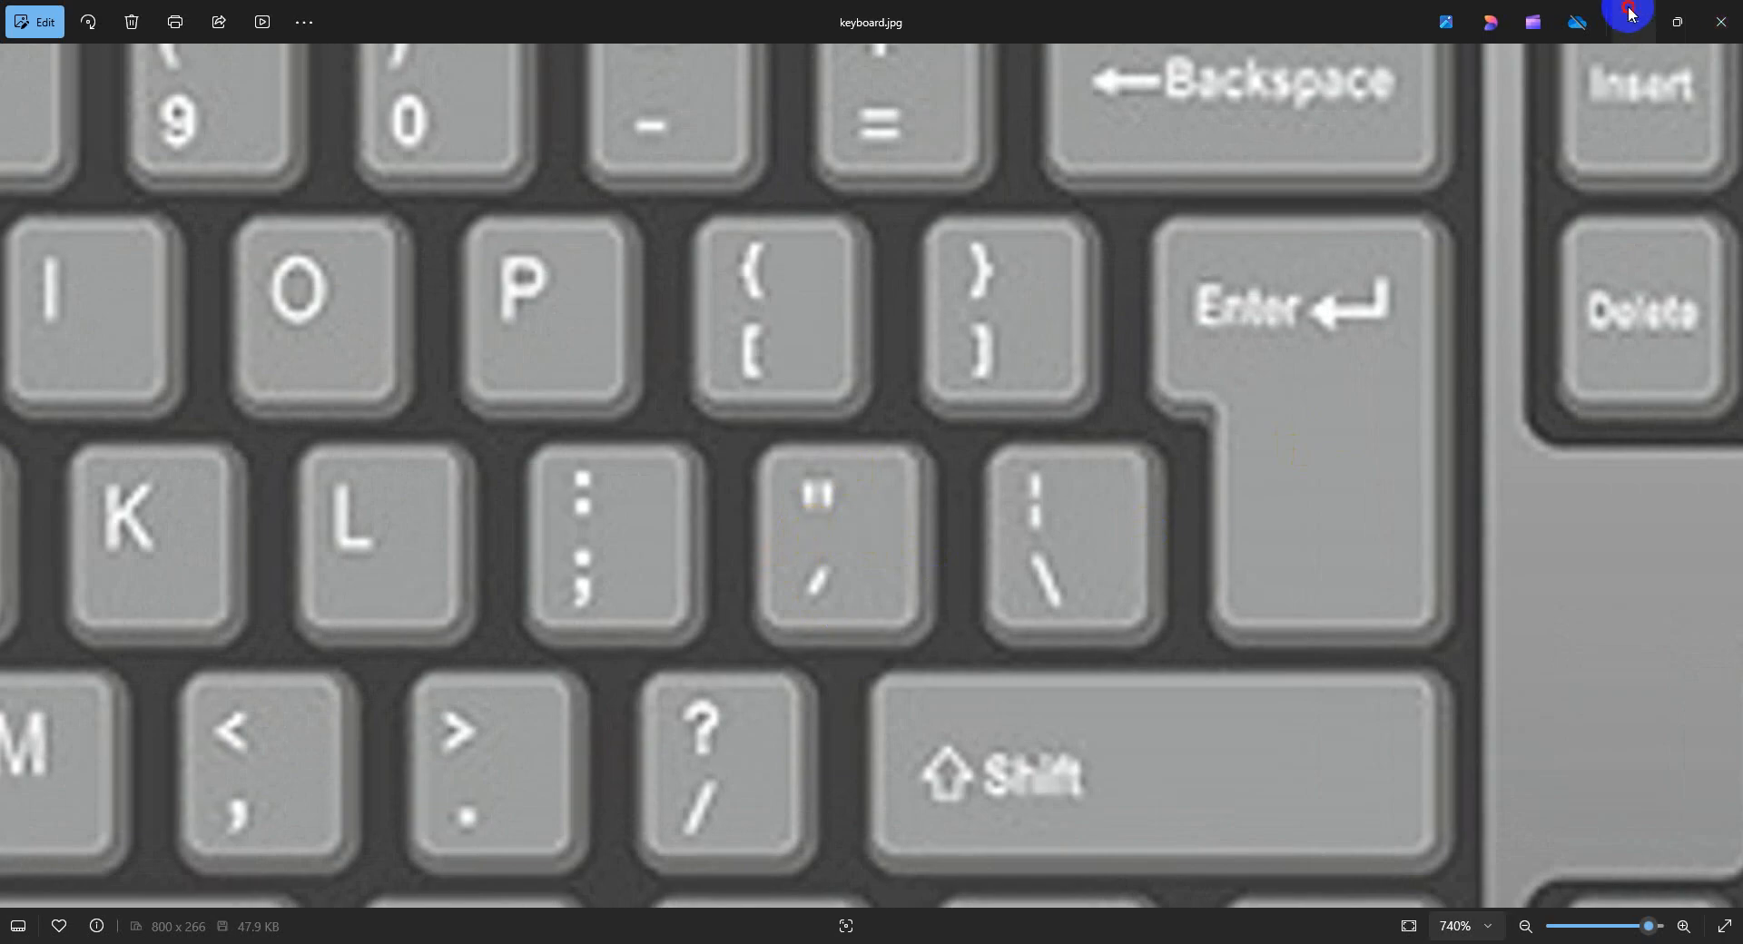
pyautogui.click(1720, 13)
# - Paint the box's top face with the Marble Carrara Gold Floor Tile material
pyautogui.scroll(-2, 853, 466)
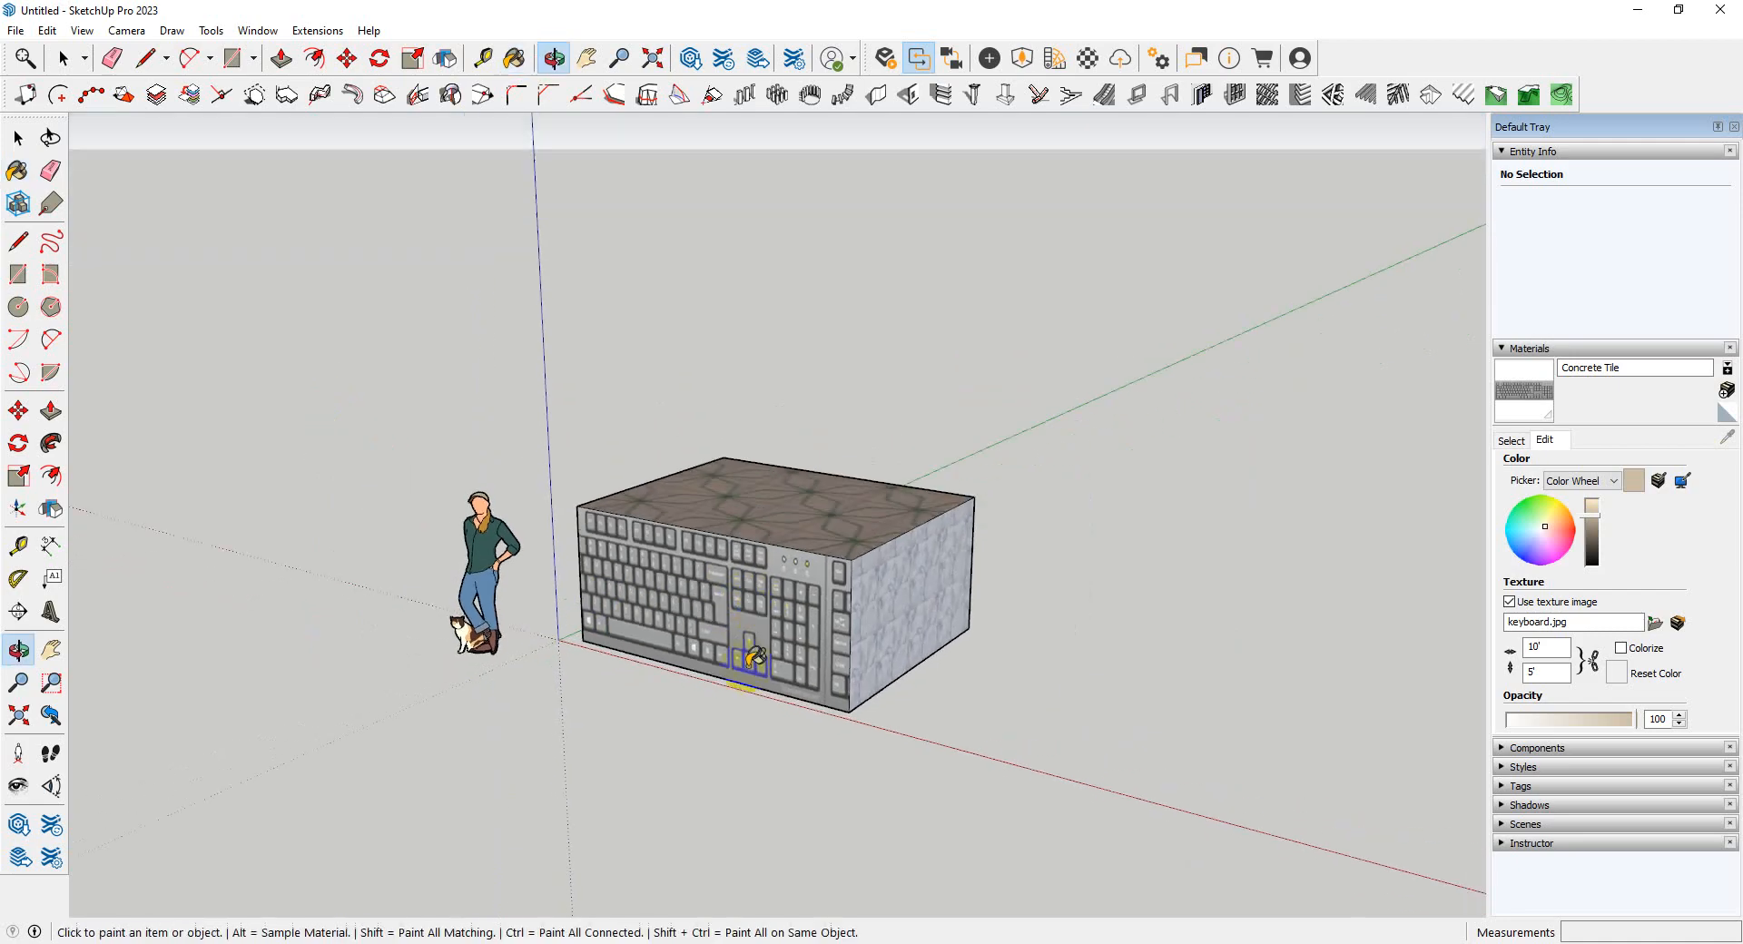
pyautogui.scroll(5, 739, 641)
pyautogui.moveTo(738, 641); pyautogui.dragTo(862, 636, button='middle')
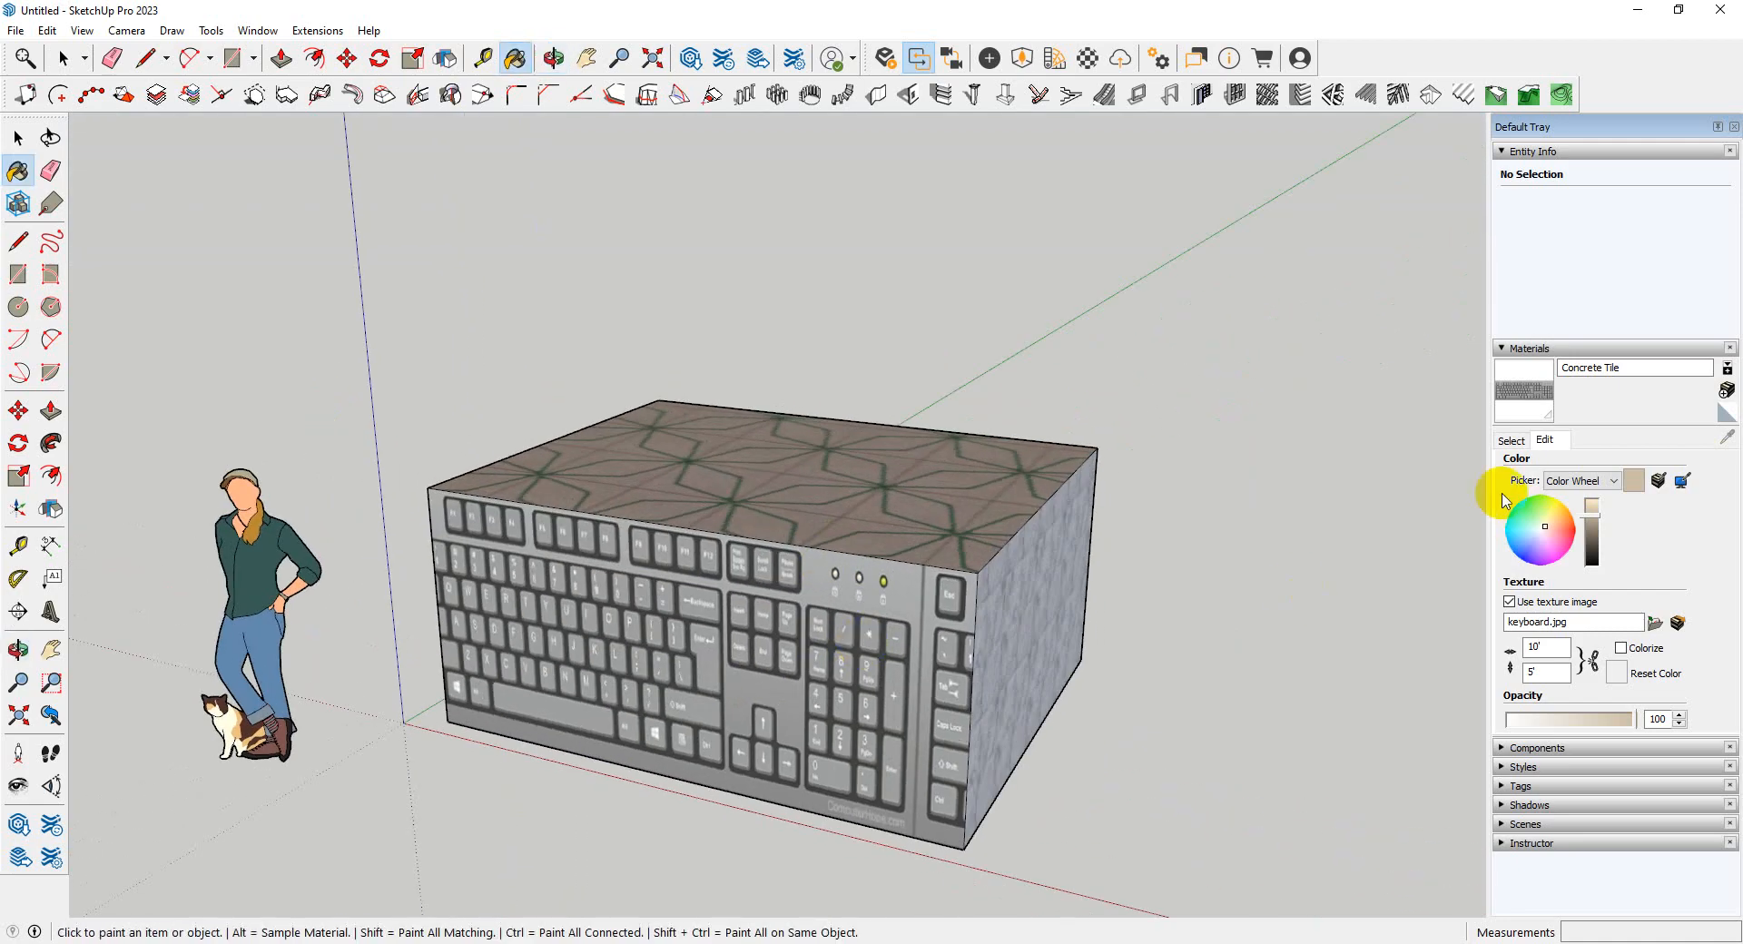
pyautogui.click(1511, 439)
pyautogui.click(1609, 591)
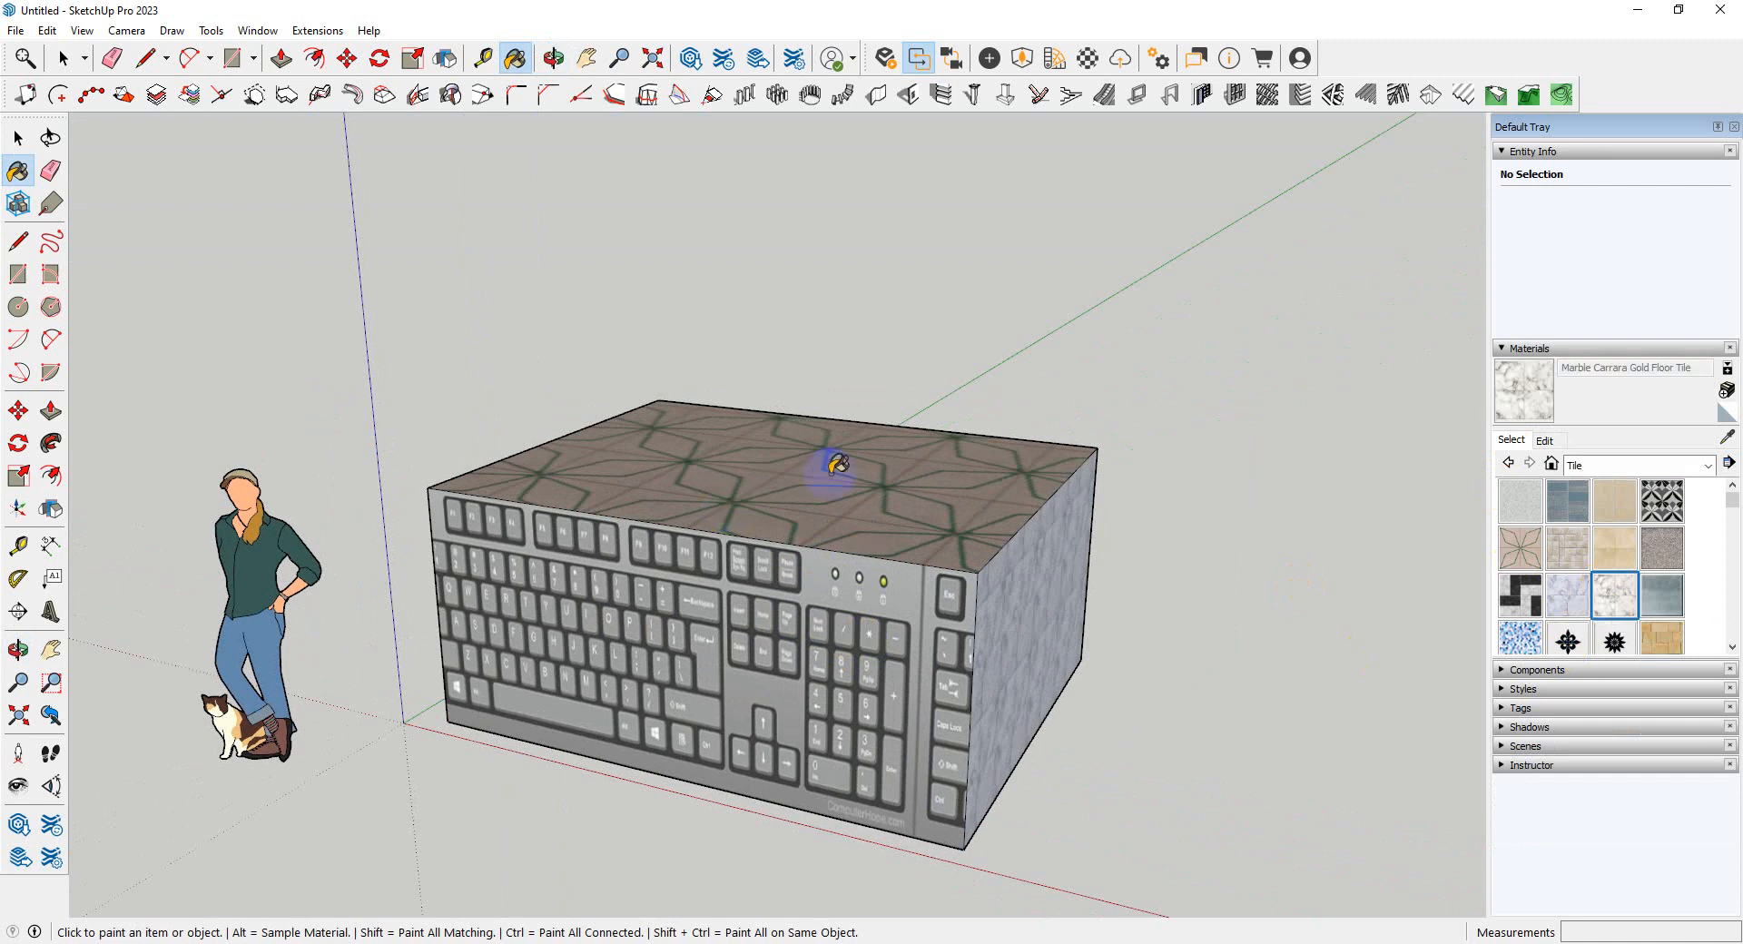
pyautogui.moveTo(824, 474); pyautogui.dragTo(806, 629, button='middle')
pyautogui.click(805, 629)
pyautogui.moveTo(1008, 610); pyautogui.dragTo(962, 627, button='middle')
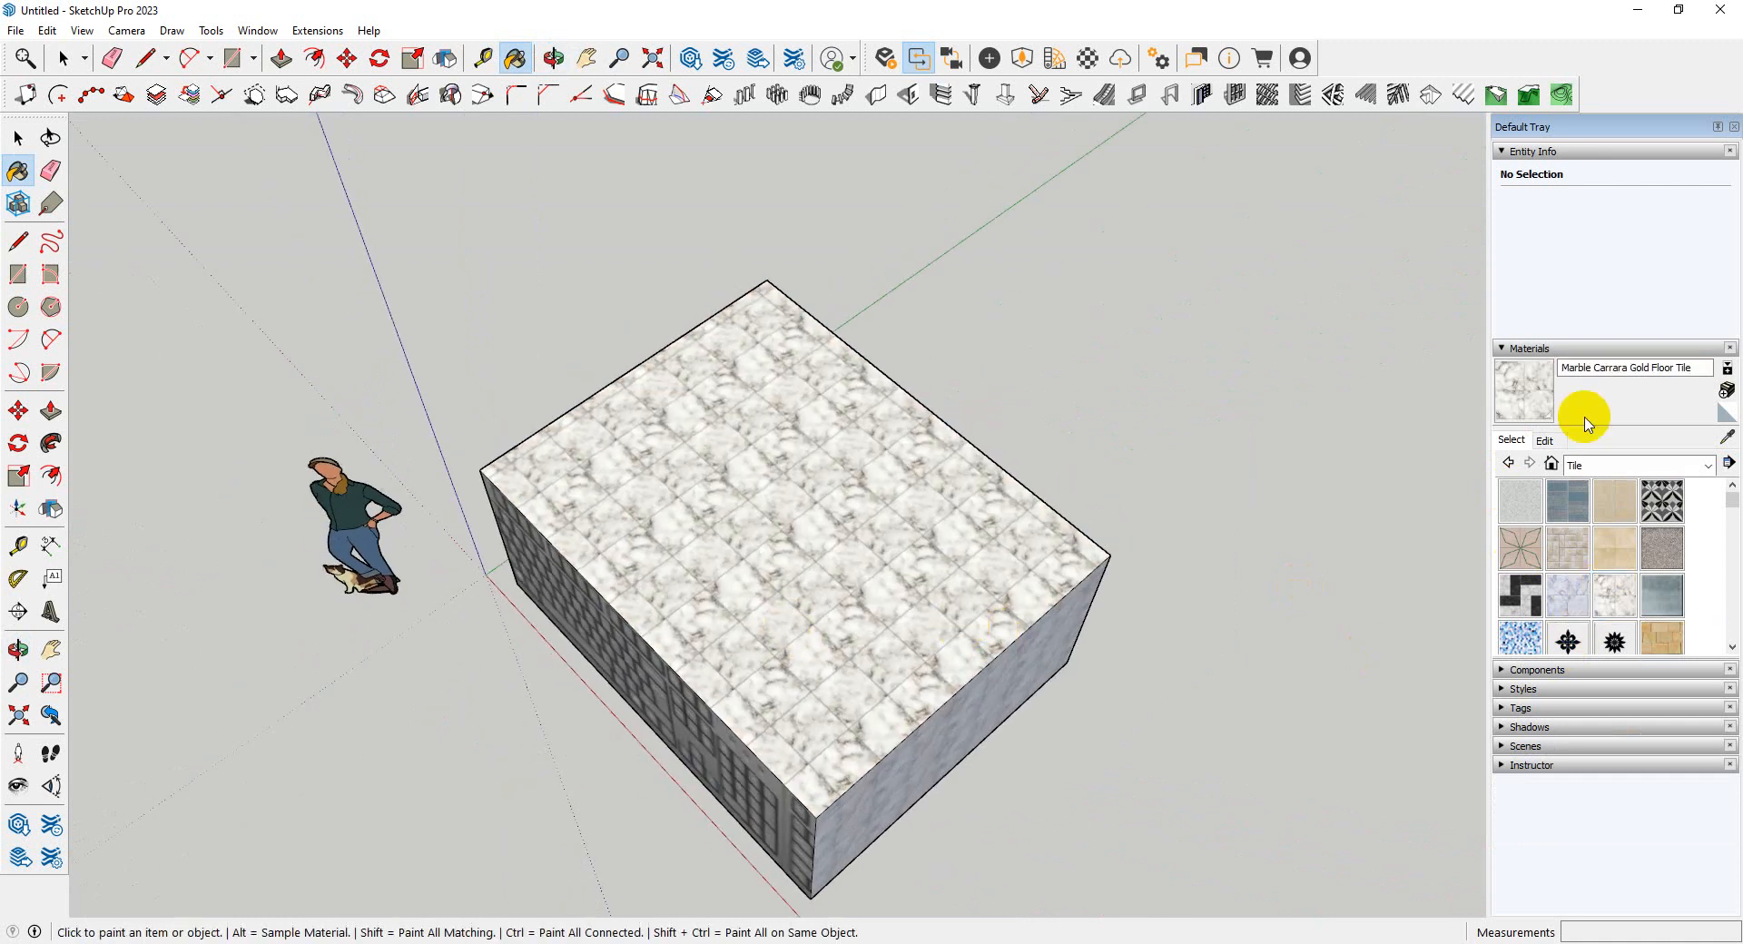
# - Replace the Marble Carrara Gold Floor Tile material's texture image with 1.png from the Downloads folder
pyautogui.click(1544, 440)
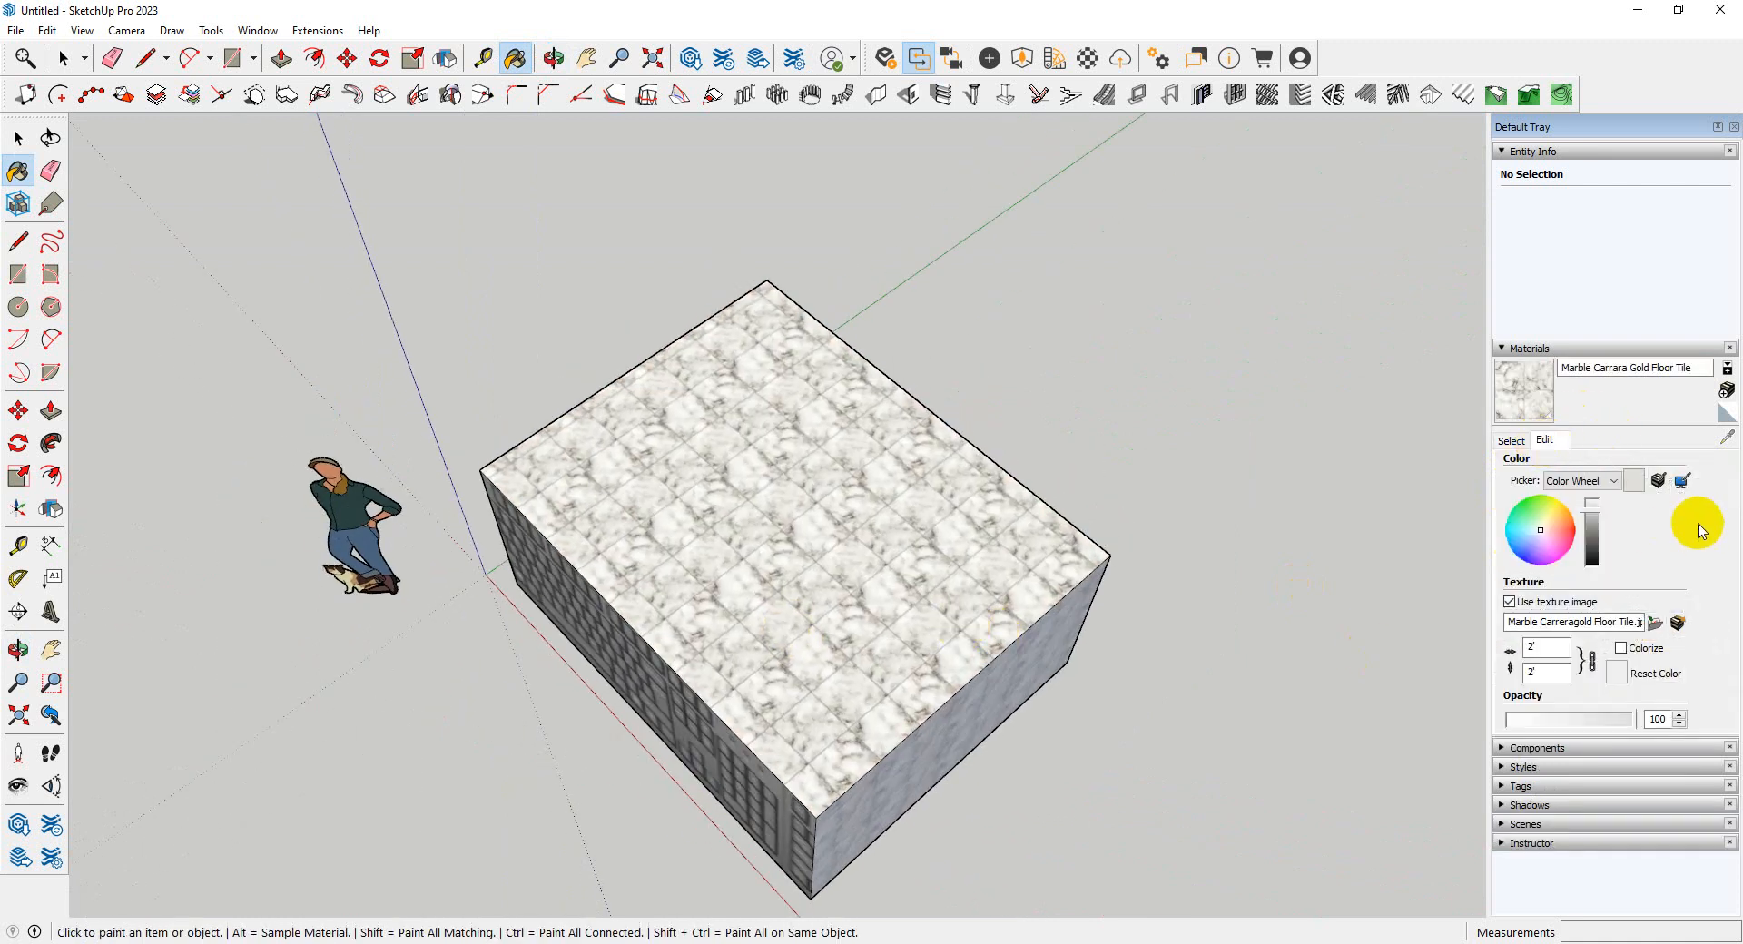
pyautogui.click(1654, 623)
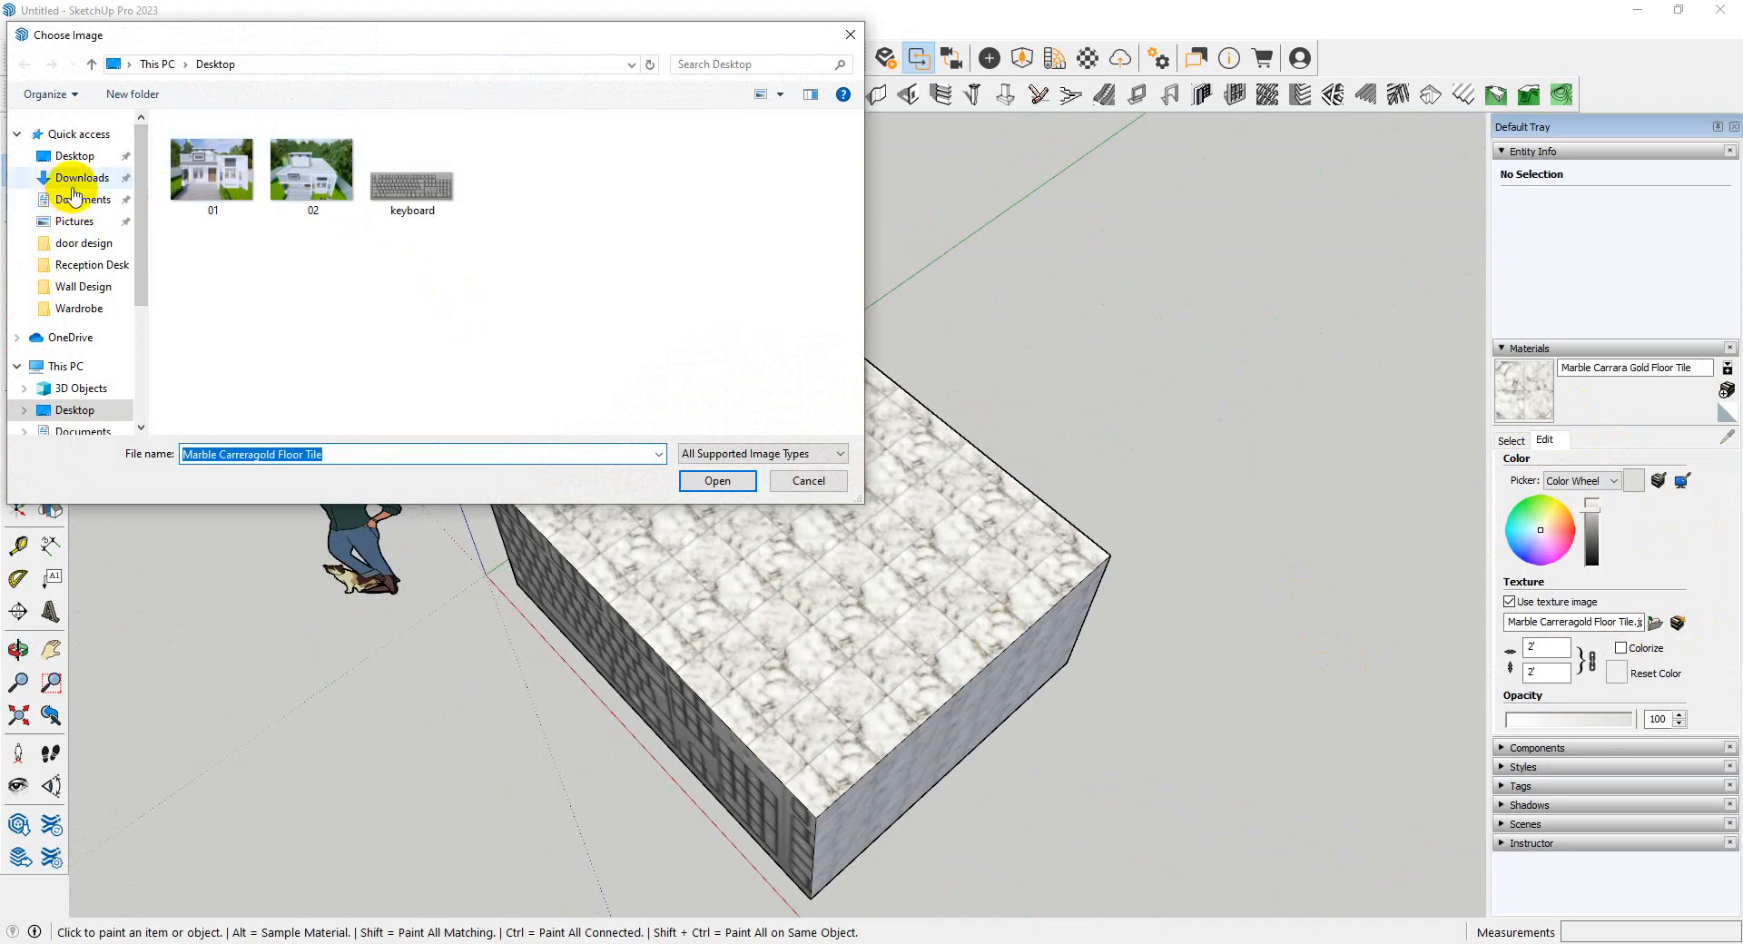
pyautogui.click(78, 178)
pyautogui.click(213, 189)
pyautogui.click(715, 487)
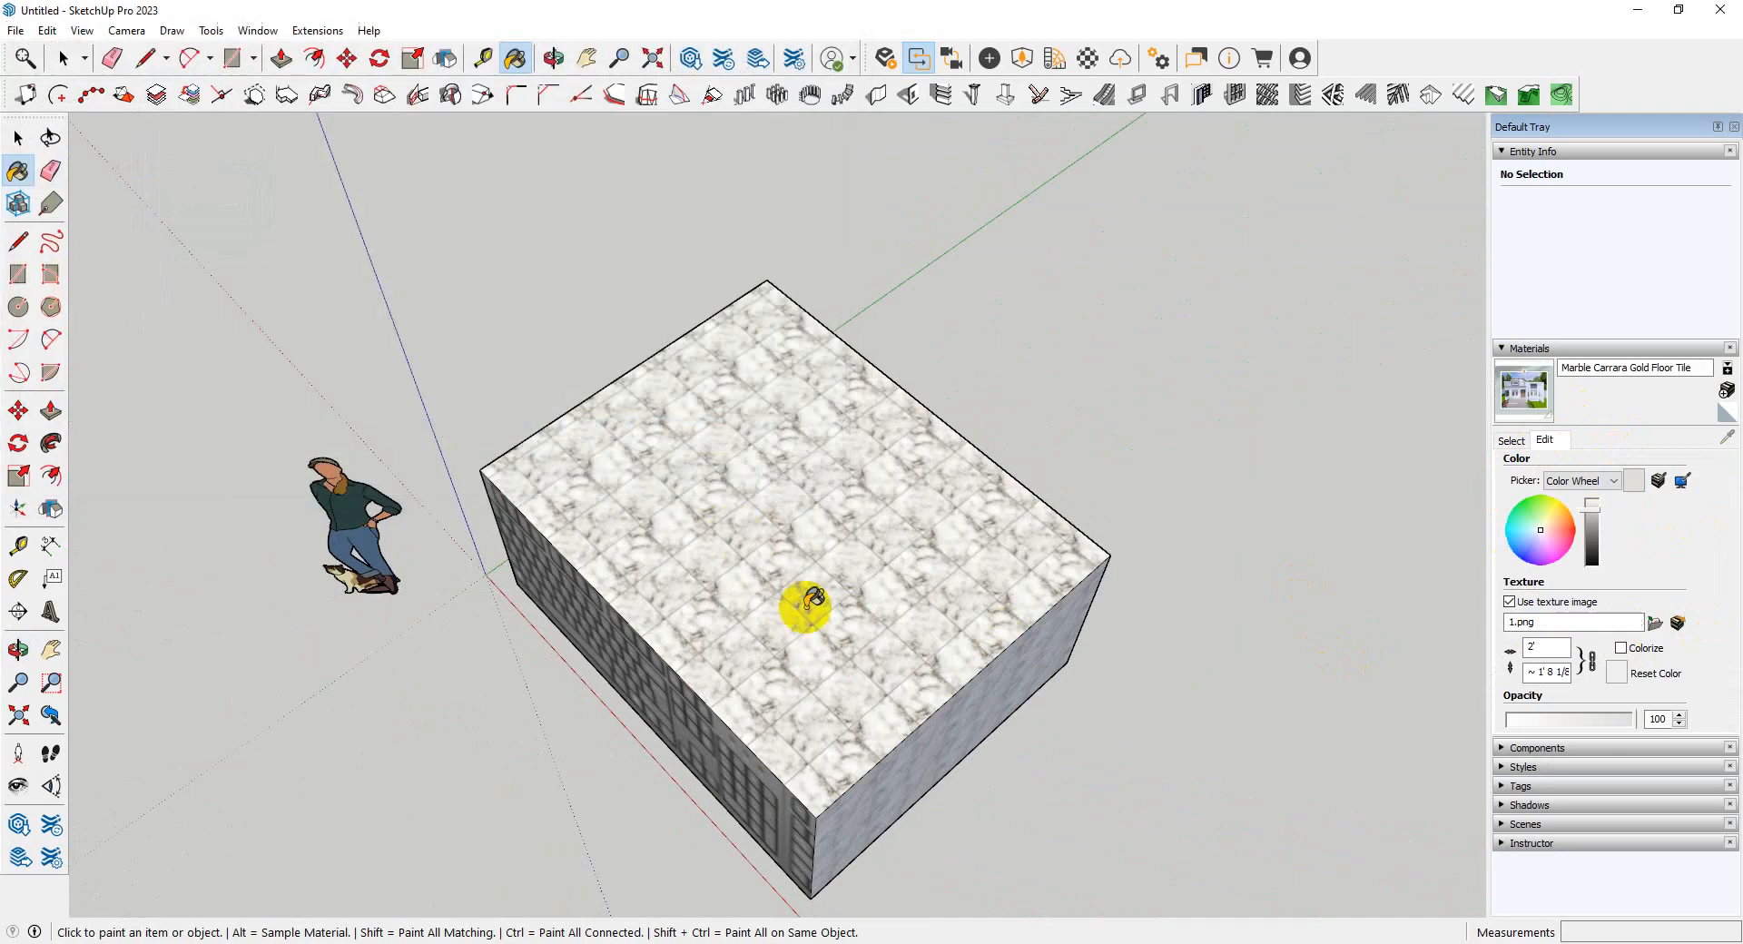
pyautogui.scroll(3, 862, 619)
pyautogui.moveTo(650, 646); pyautogui.dragTo(874, 652, button='middle')
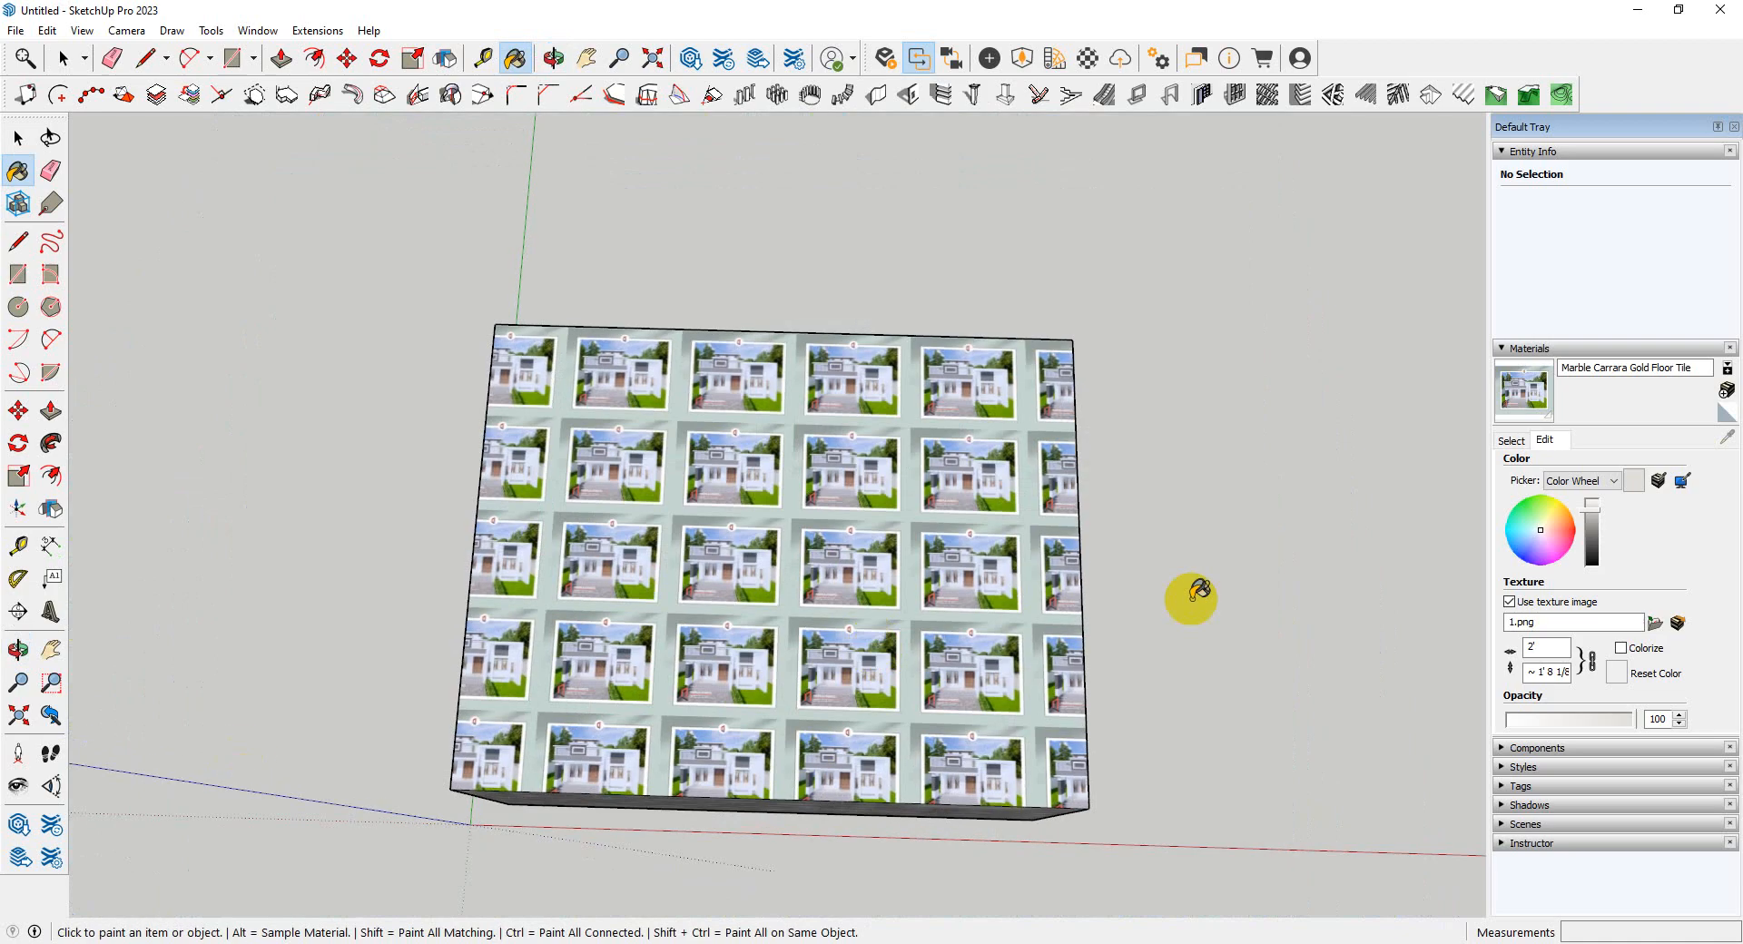
# - Set the width of the house-picture texture on the box's top face to 5'
pyautogui.moveTo(1552, 648); pyautogui.dragTo(1404, 672)
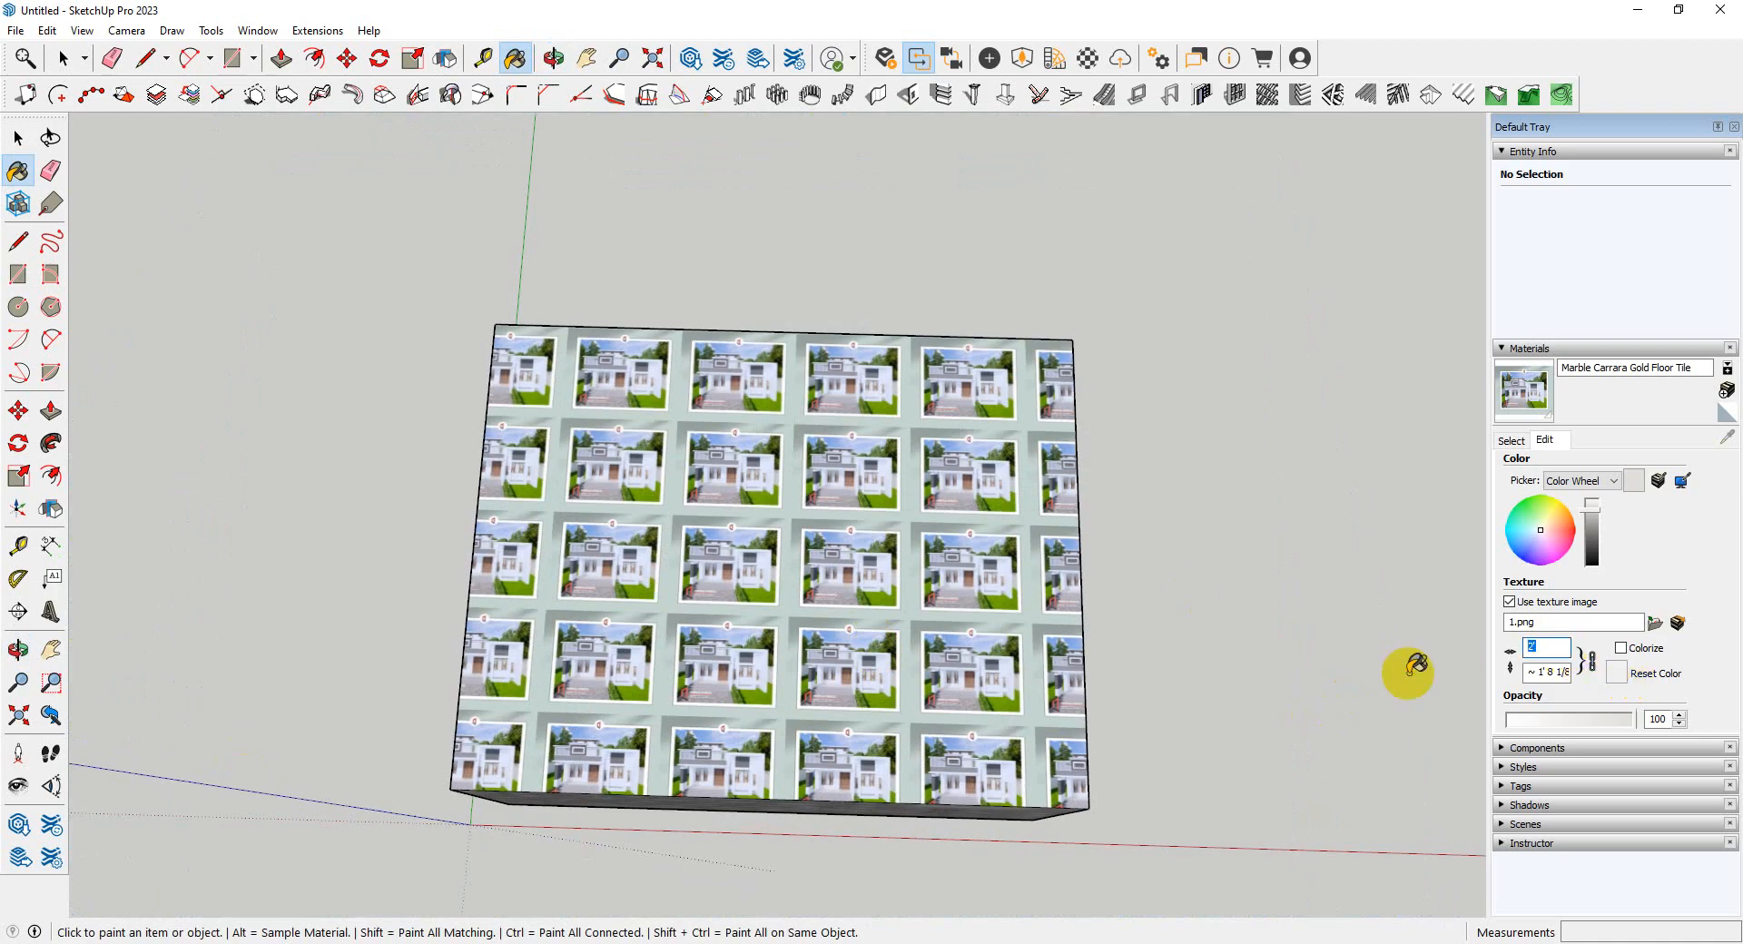
pyautogui.write('5')
pyautogui.press('Return')
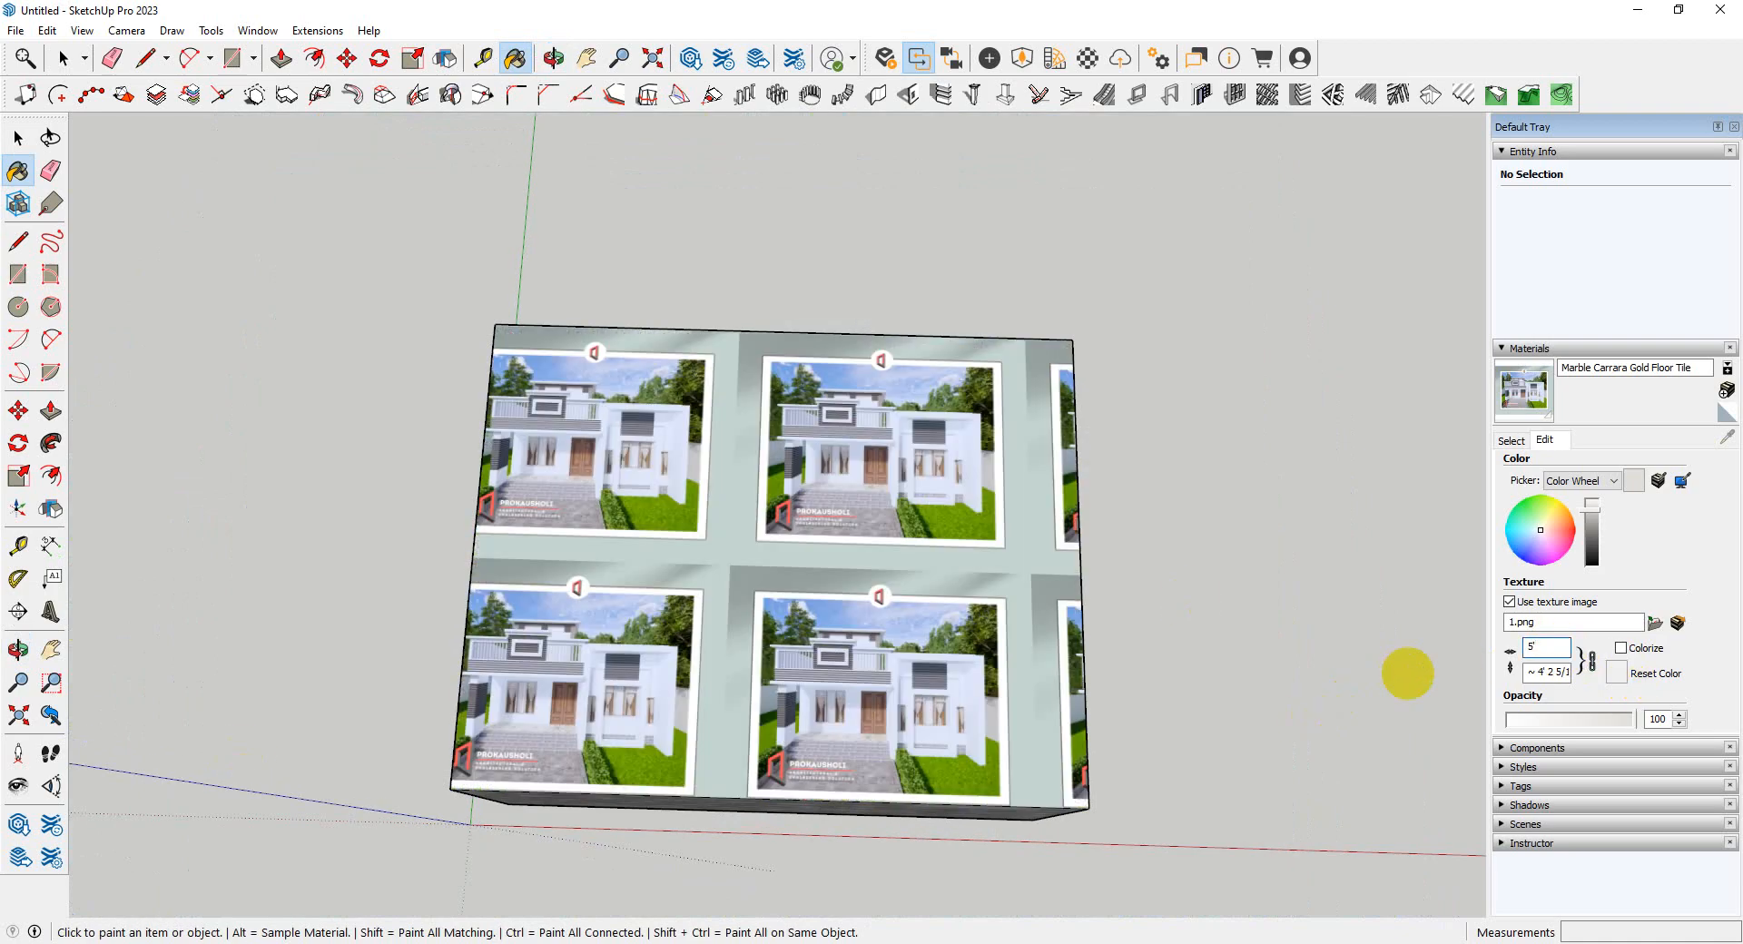
# - Examine how the house picture repeats across the box's top face and return to the Tile material collection
pyautogui.scroll(1, 916, 731)
pyautogui.moveTo(1062, 678); pyautogui.dragTo(908, 367, button='middle')
pyautogui.scroll(-2, 841, 657)
pyautogui.moveTo(841, 657); pyautogui.dragTo(1102, 633, button='middle')
pyautogui.scroll(2, 655, 564)
pyautogui.scroll(-3, 805, 655)
pyautogui.scroll(2, 1102, 633)
pyautogui.click(1509, 442)
pyautogui.scroll(-2, 644, 572)
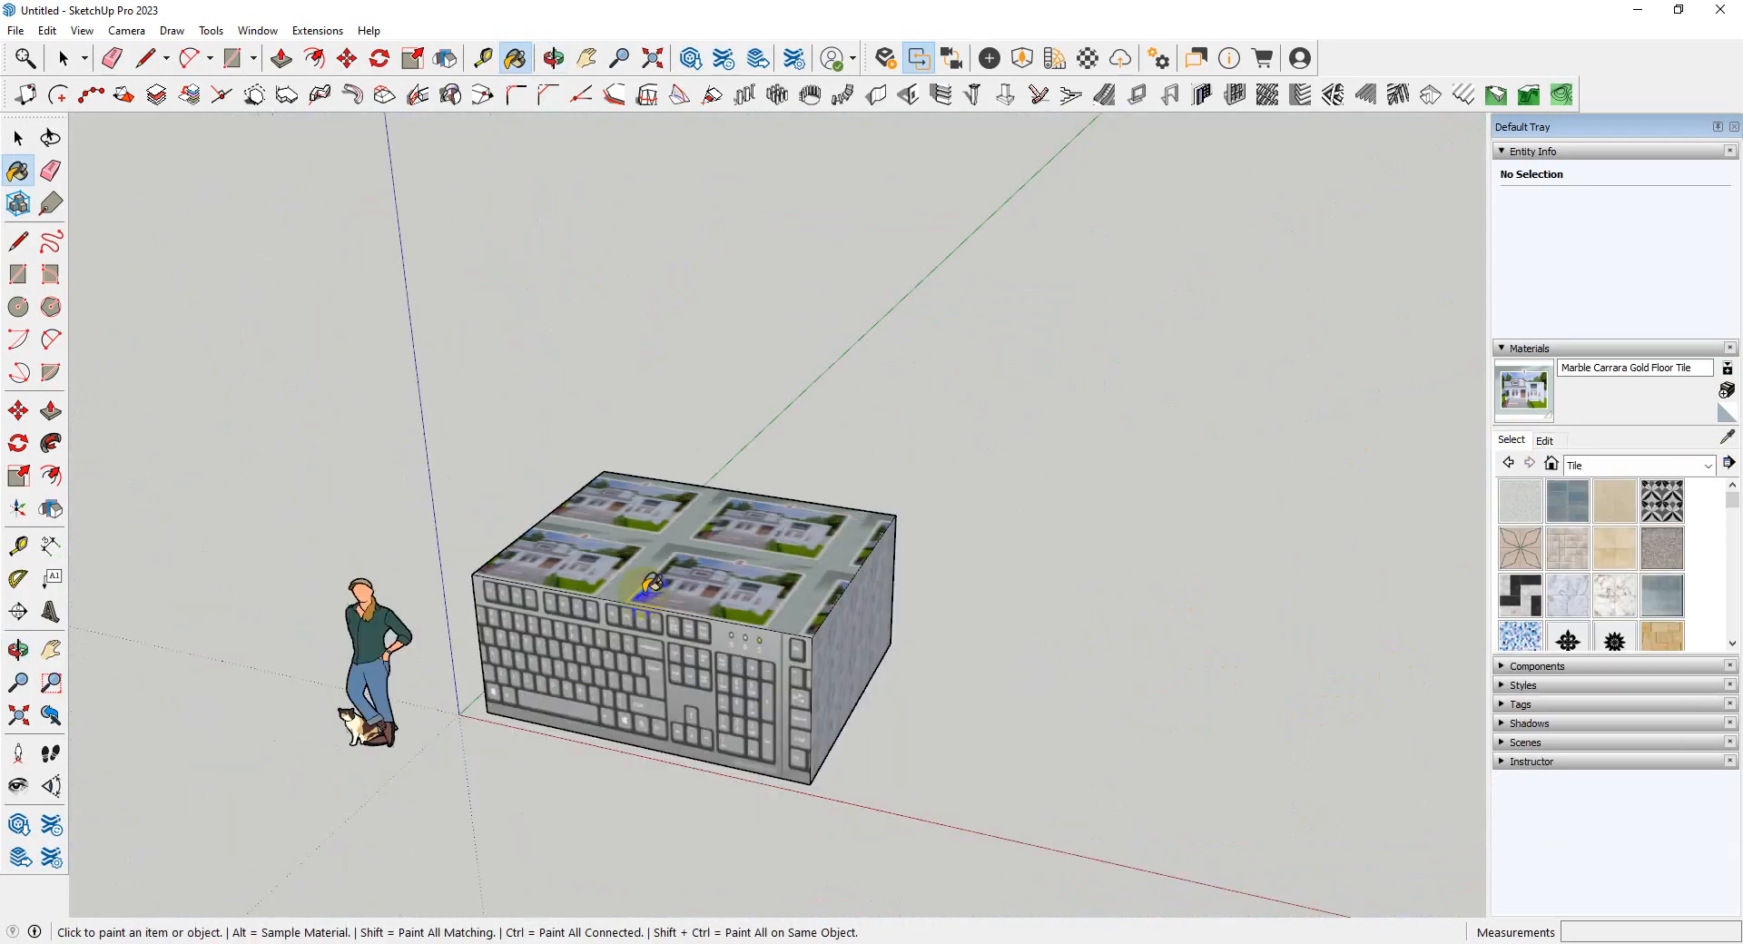
pyautogui.moveTo(652, 586); pyautogui.dragTo(670, 562, button='middle')
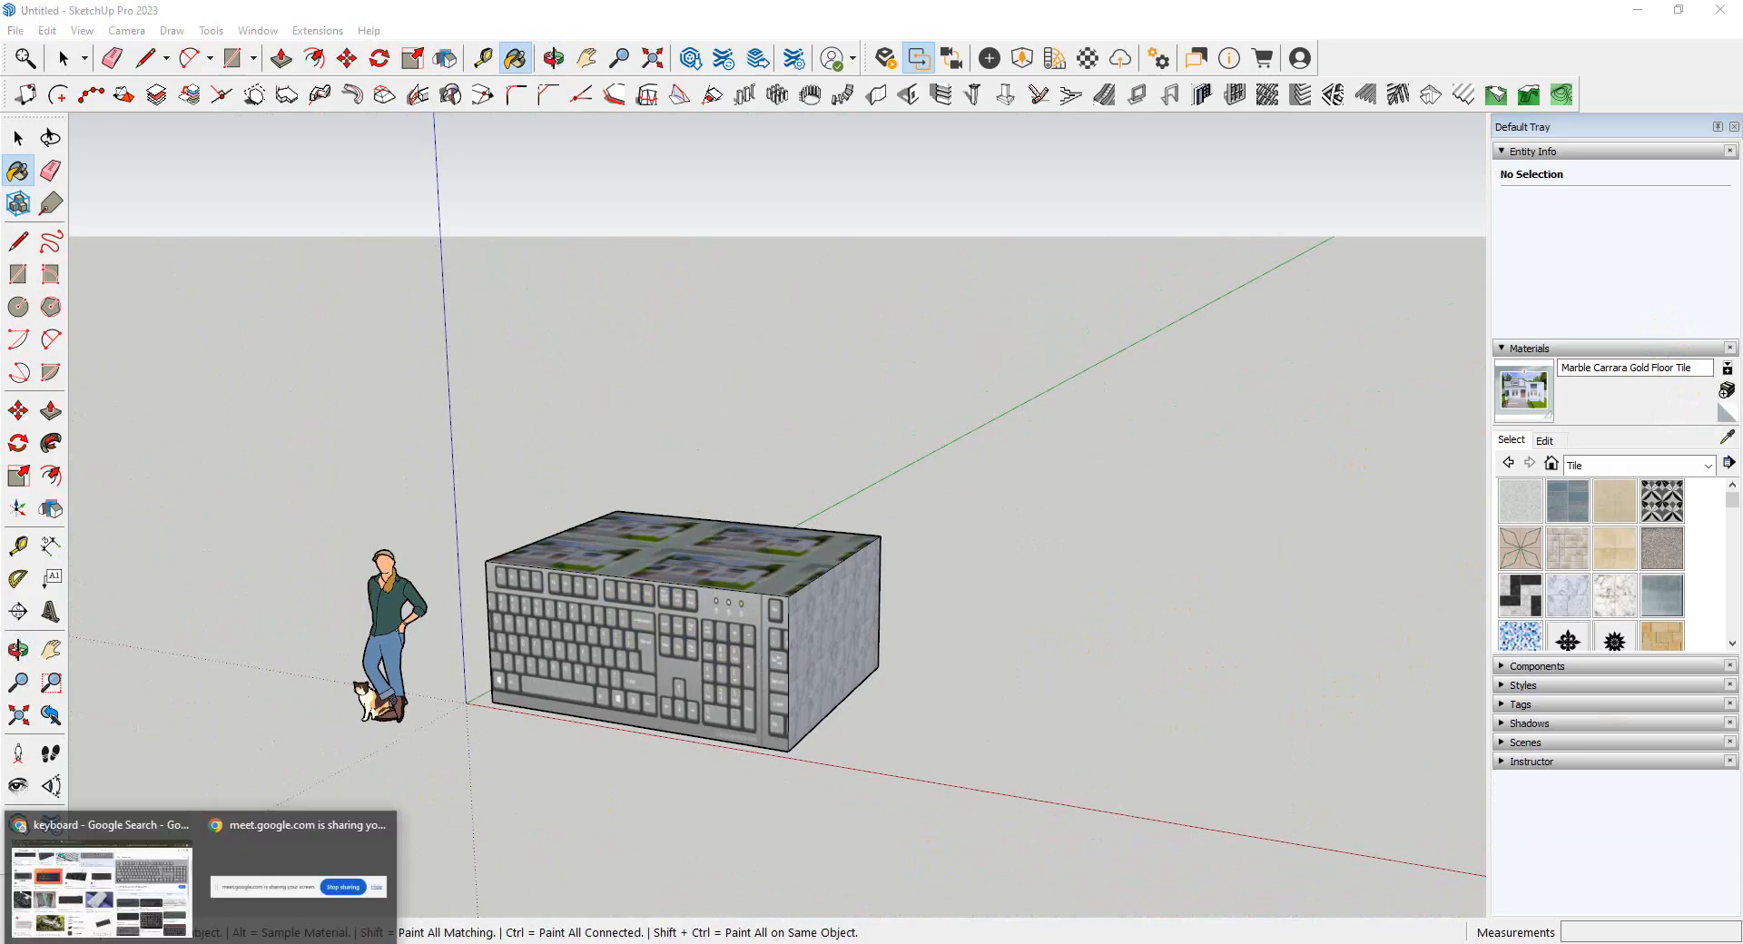
# - Switch to the Google Meet call, admit the waiting participant, and return to the SketchUp model
pyautogui.click(104, 862)
pyautogui.click(113, 18)
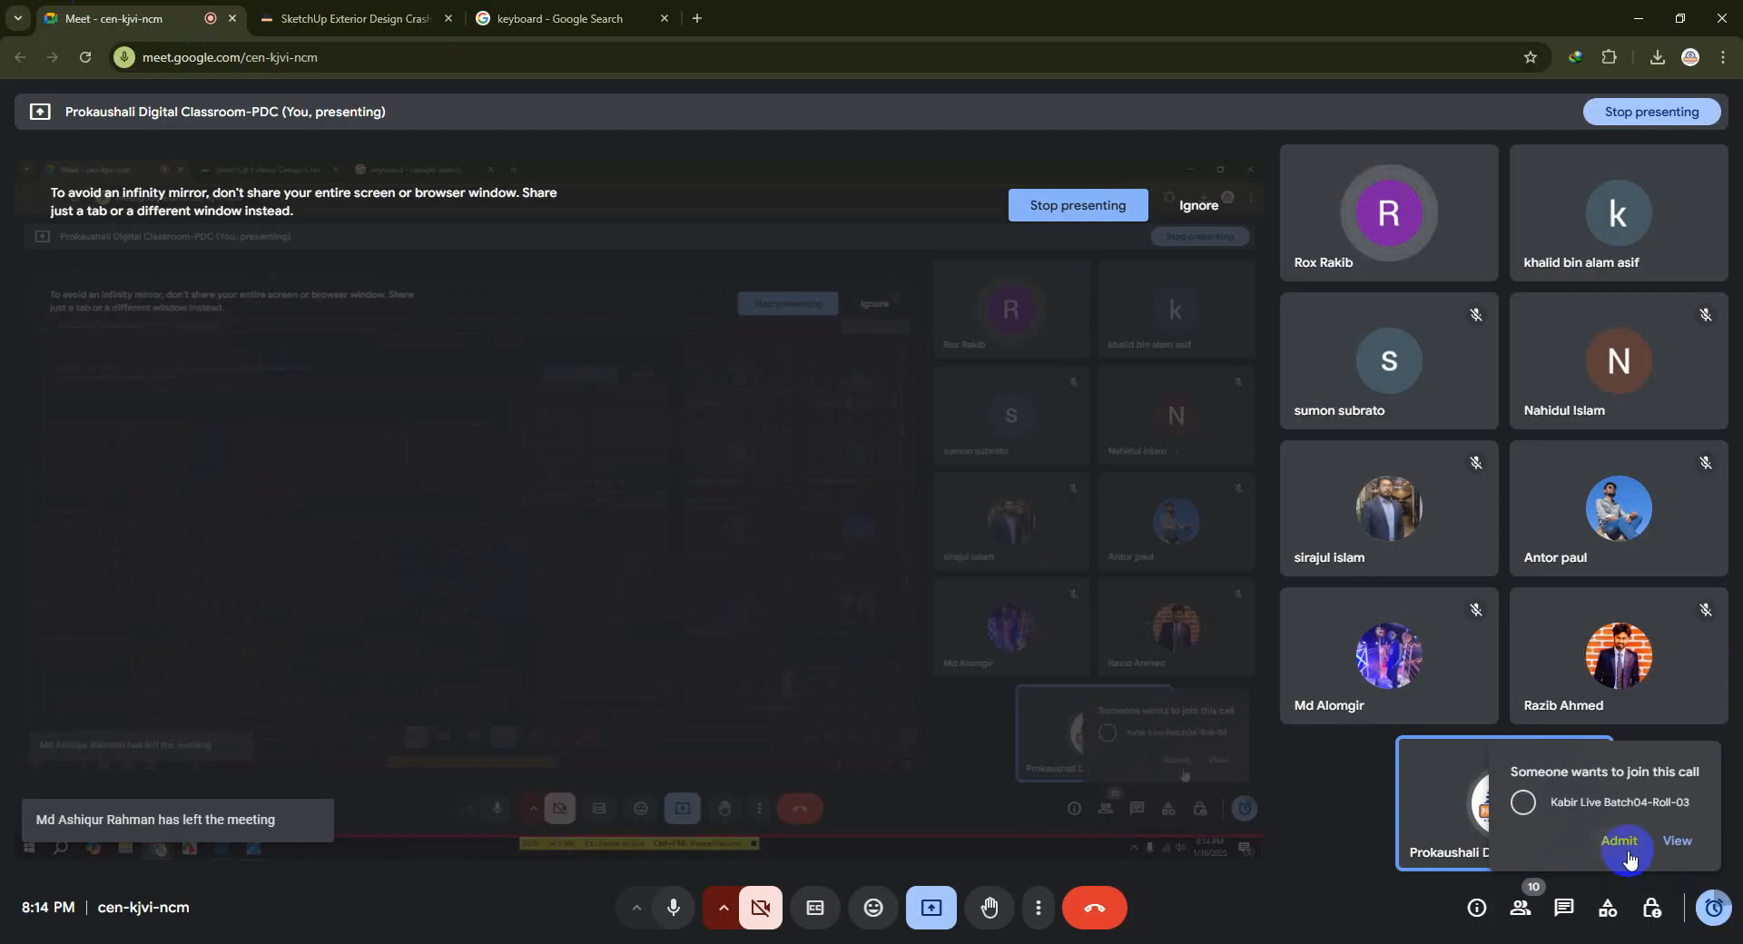
pyautogui.click(1629, 18)
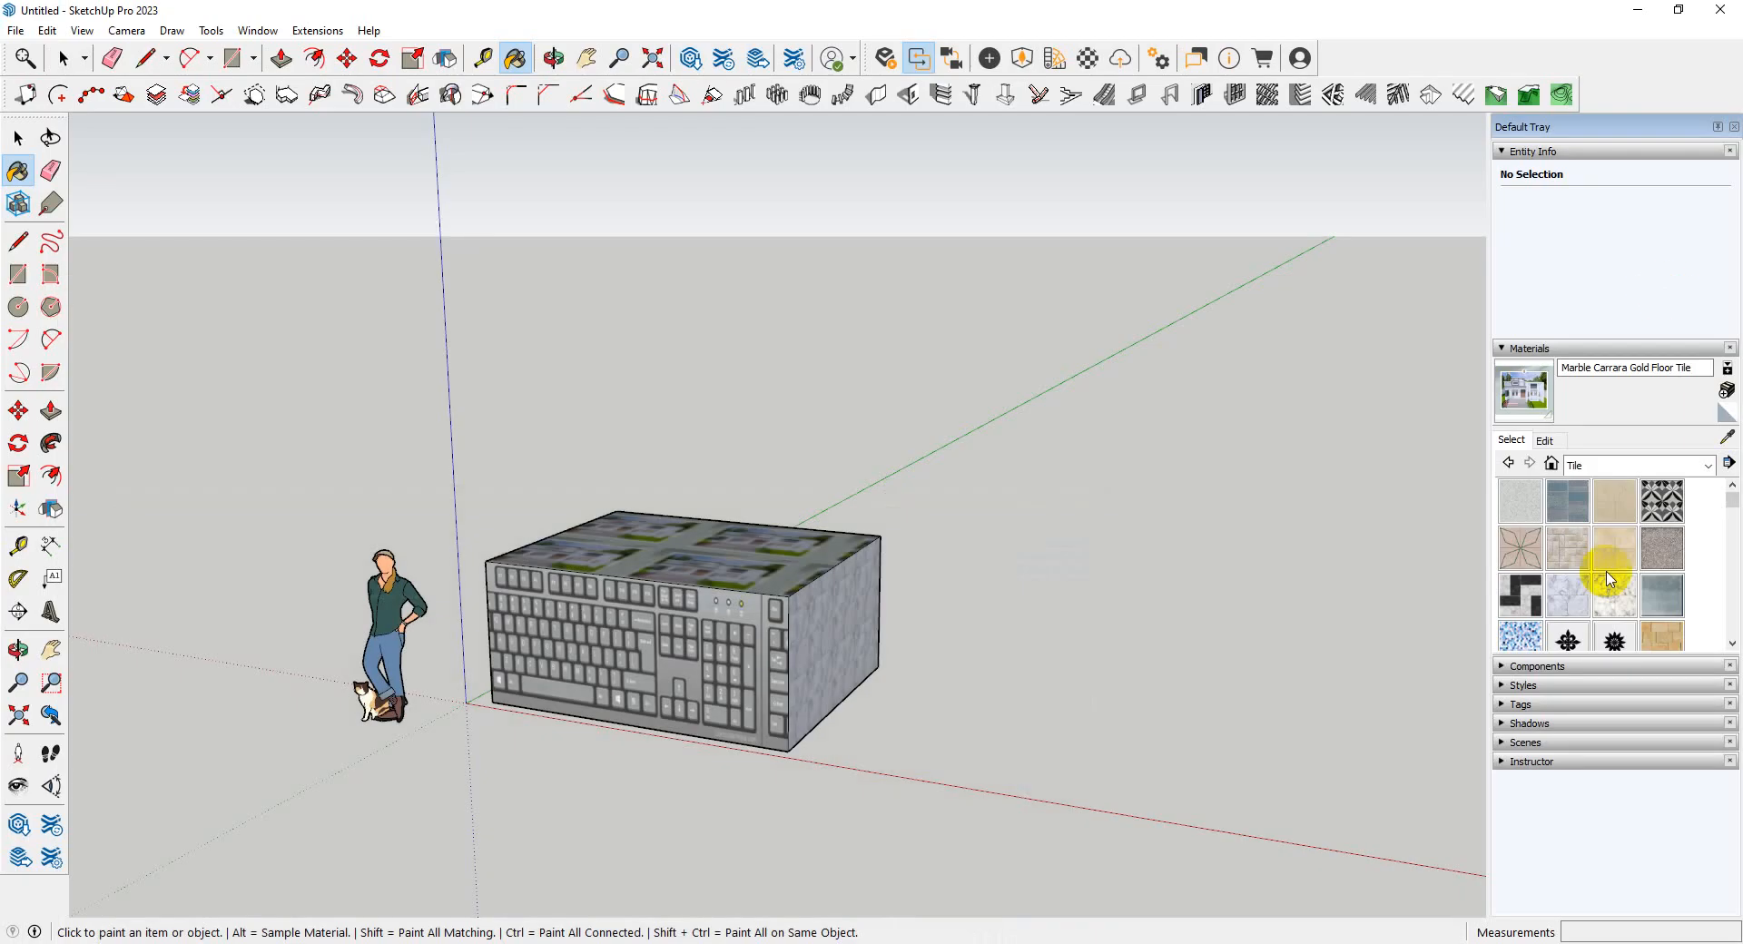
# - Create a new material named Material that uses 6.png from the Downloads folder as its texture image
pyautogui.click(1728, 392)
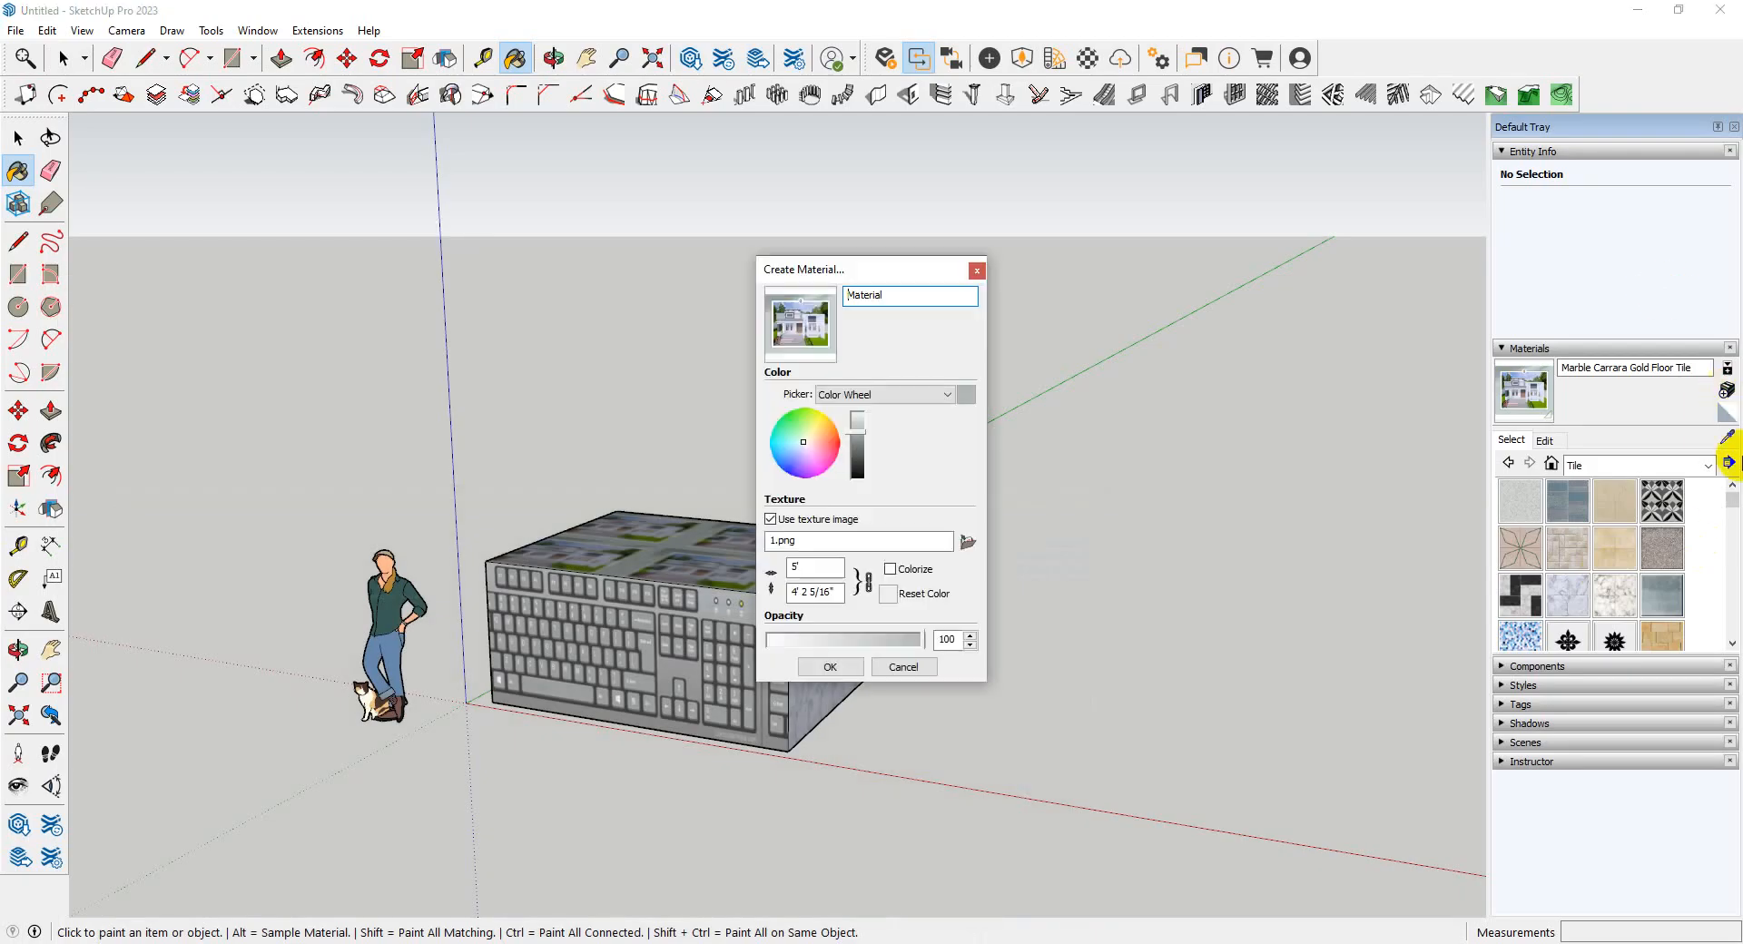
pyautogui.click(968, 543)
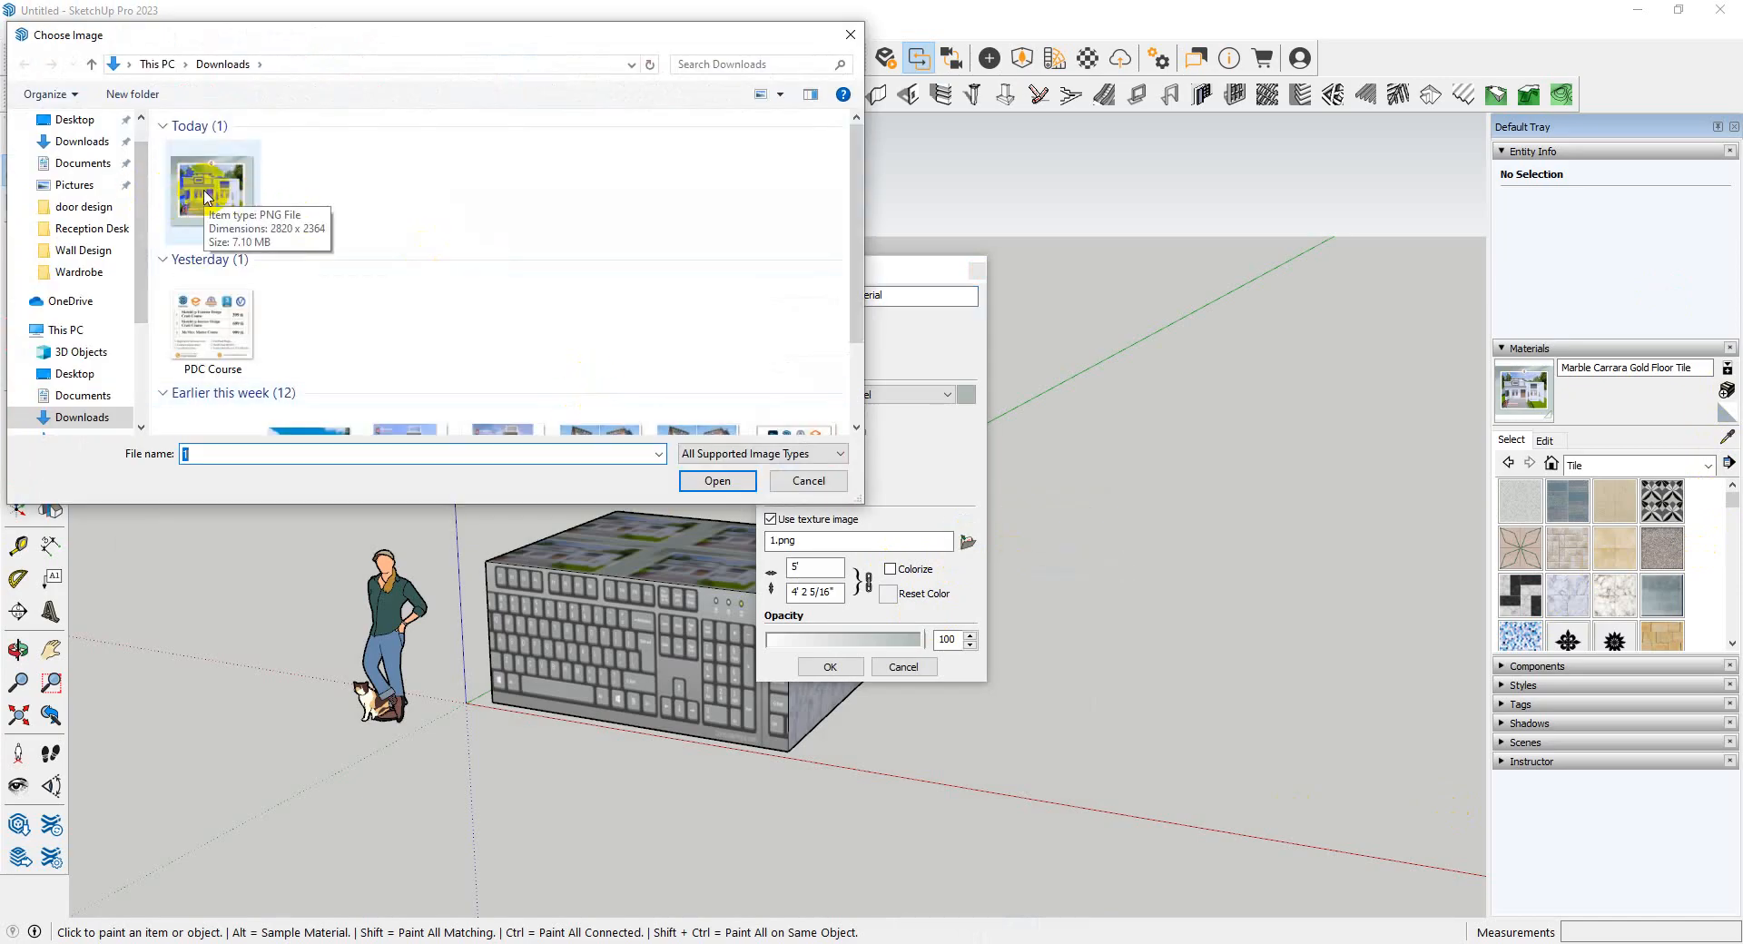
pyautogui.click(207, 196)
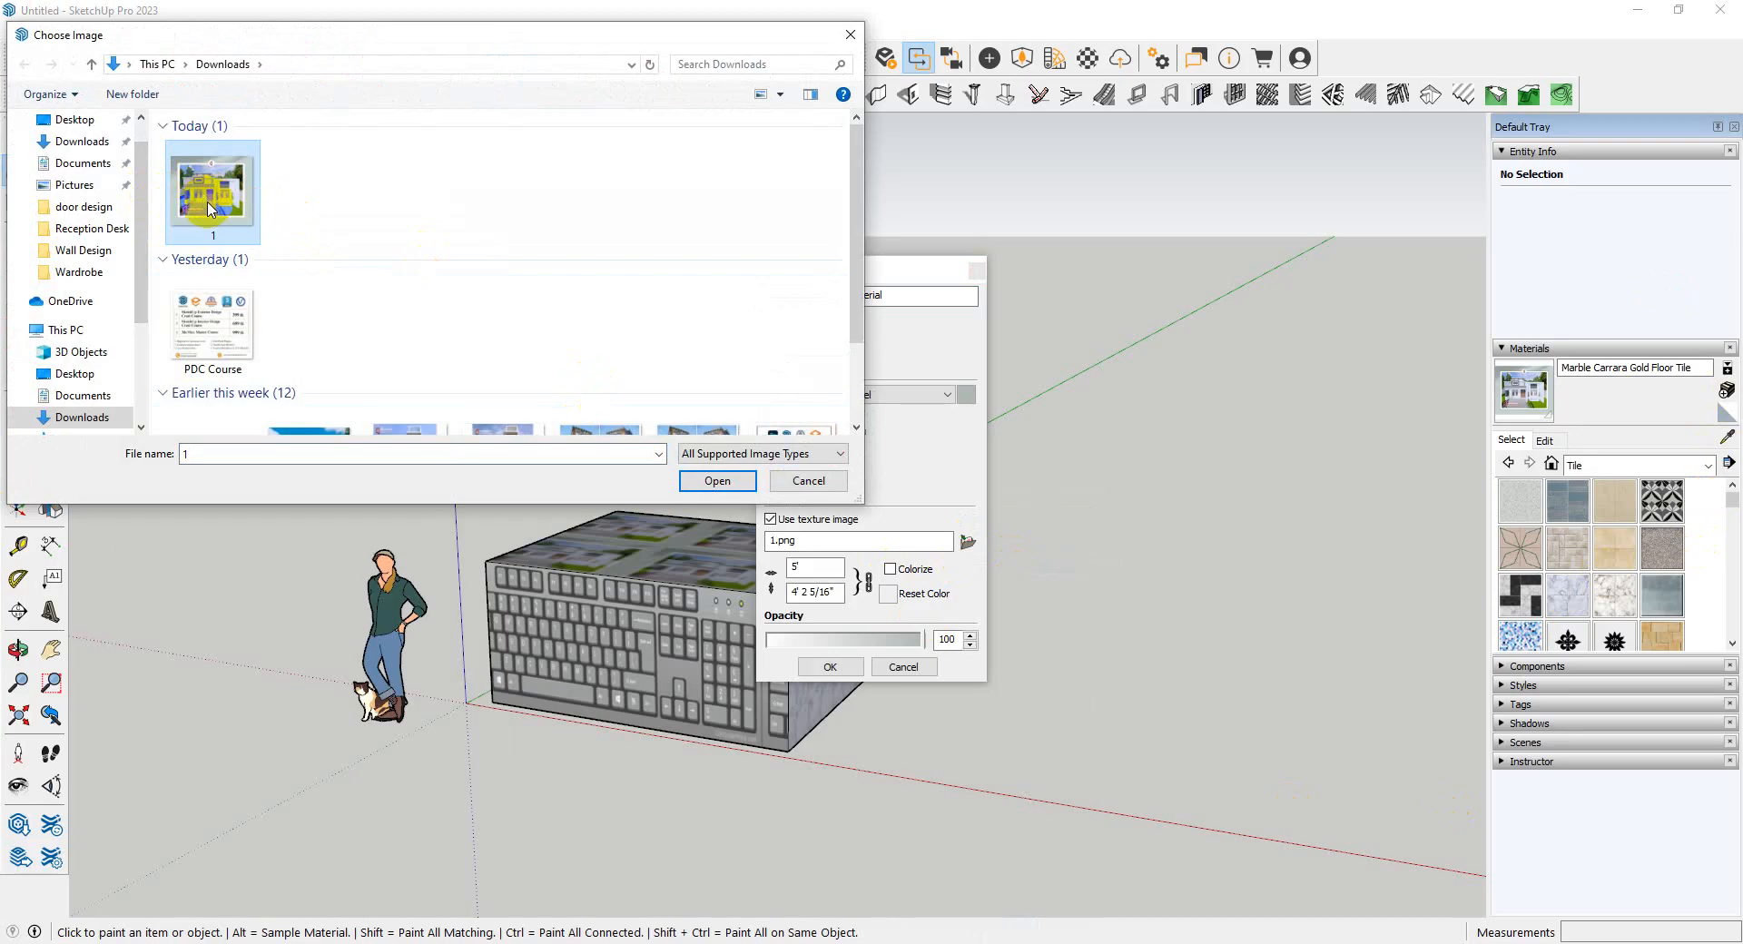
pyautogui.scroll(-3, 216, 215)
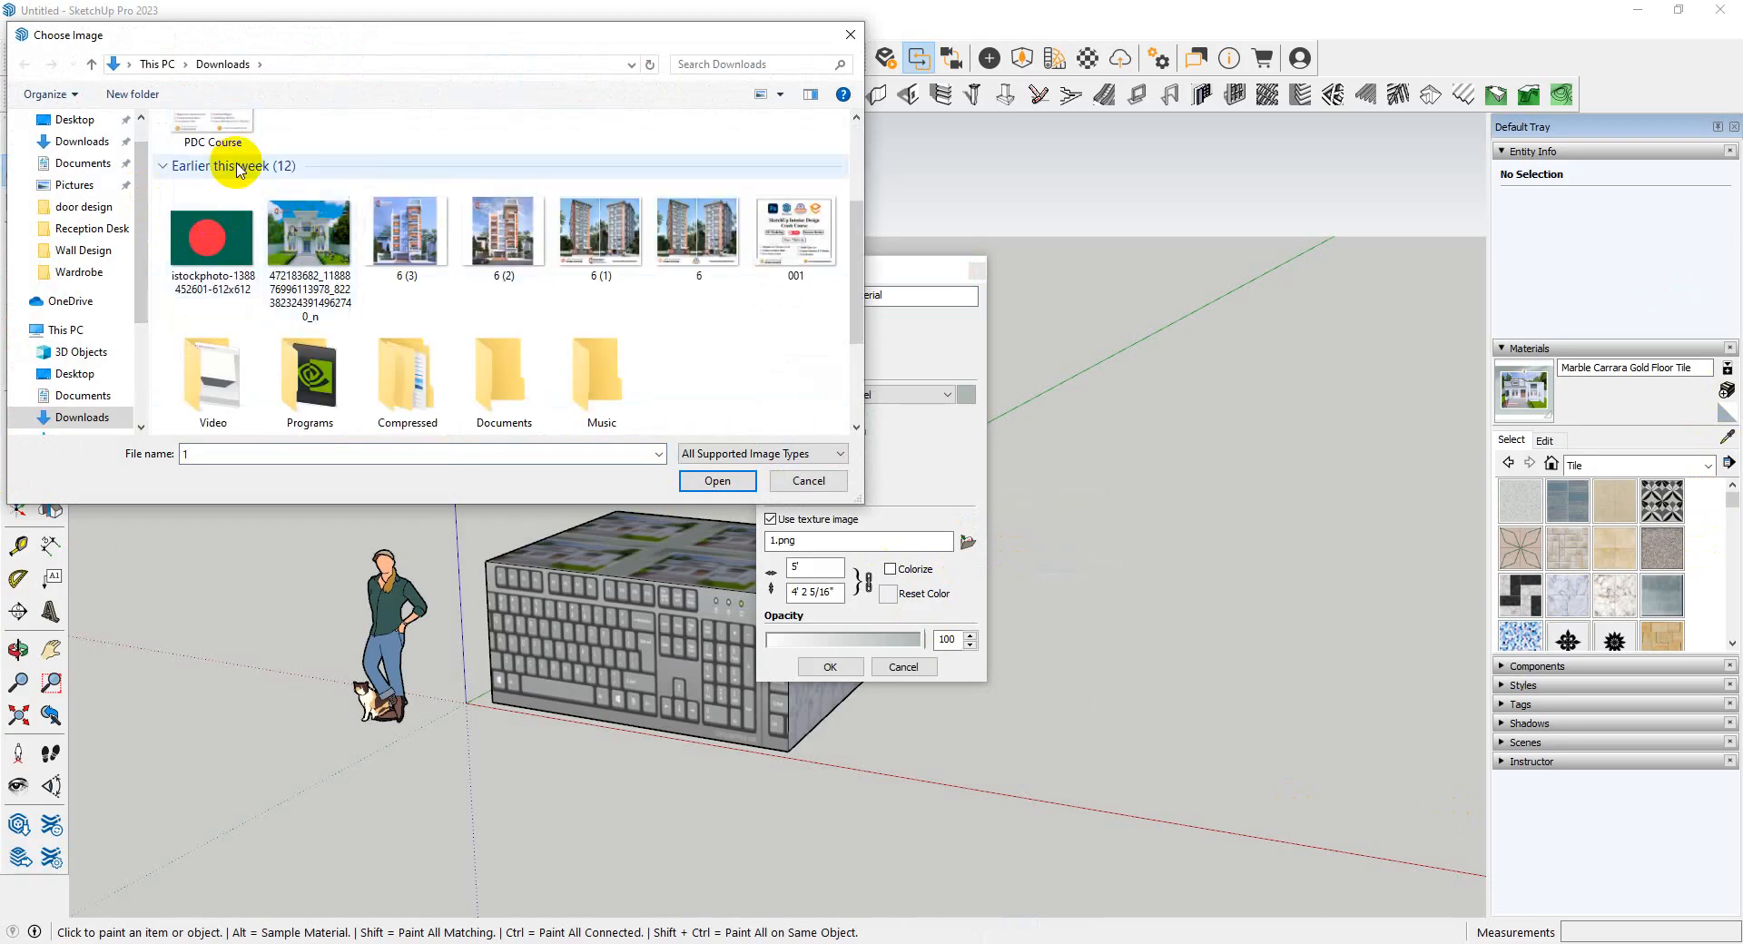
pyautogui.scroll(3, 240, 174)
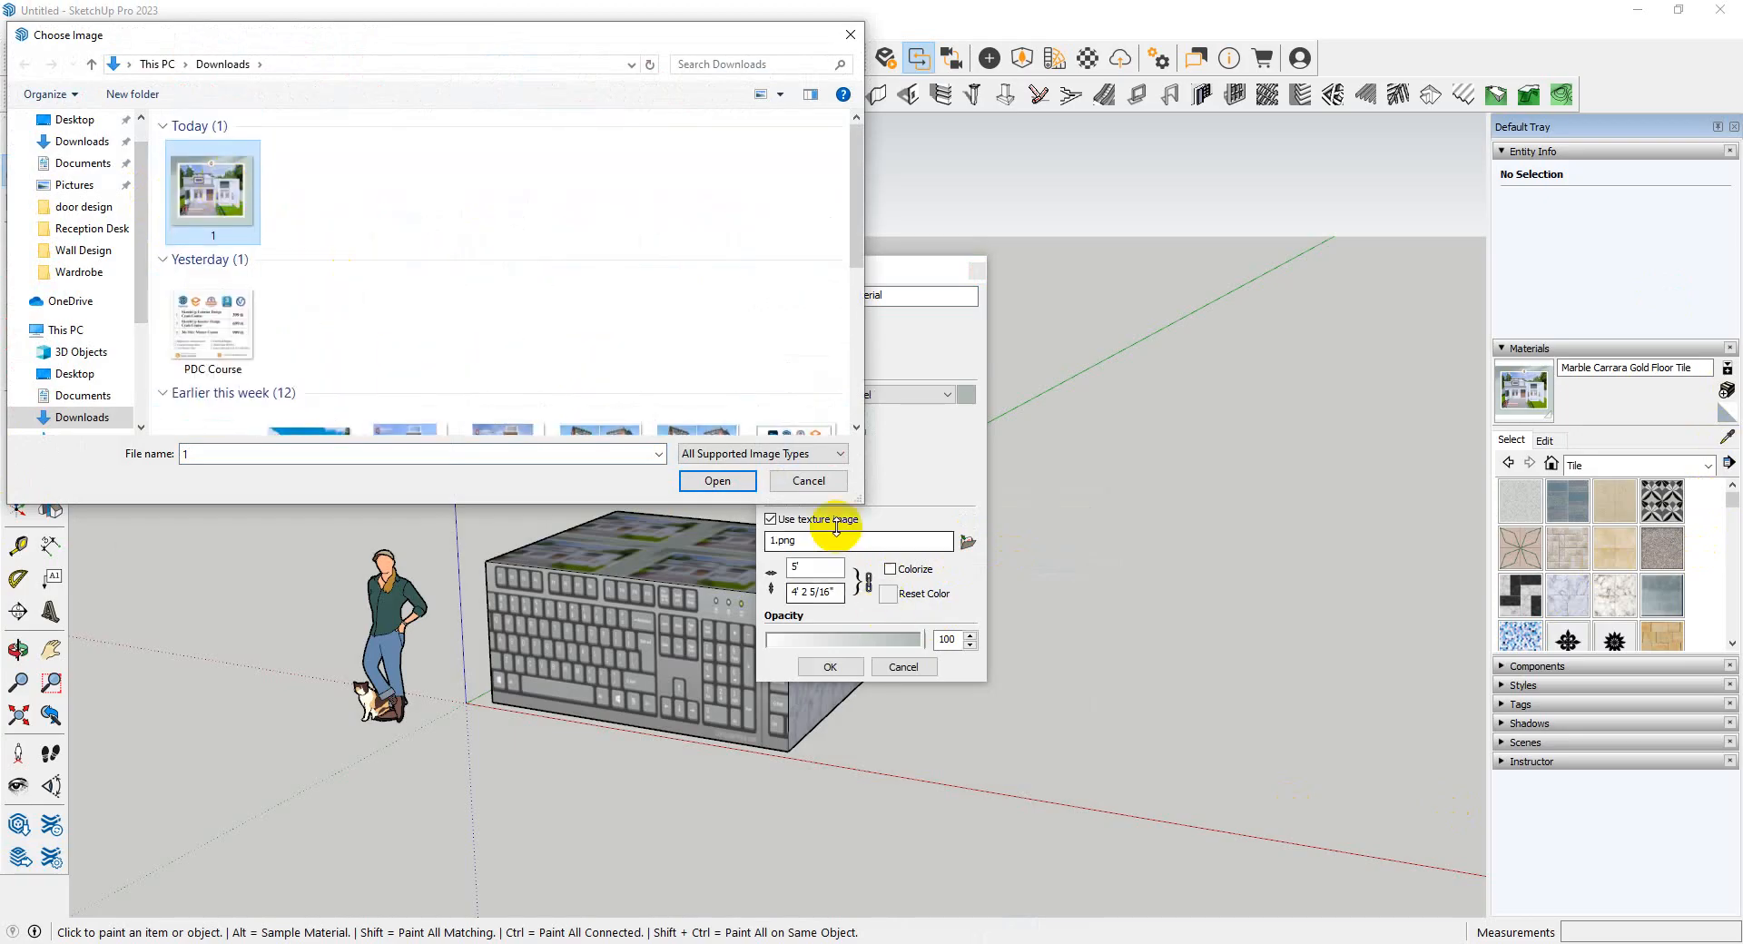
pyautogui.scroll(-3, 537, 292)
pyautogui.click(700, 272)
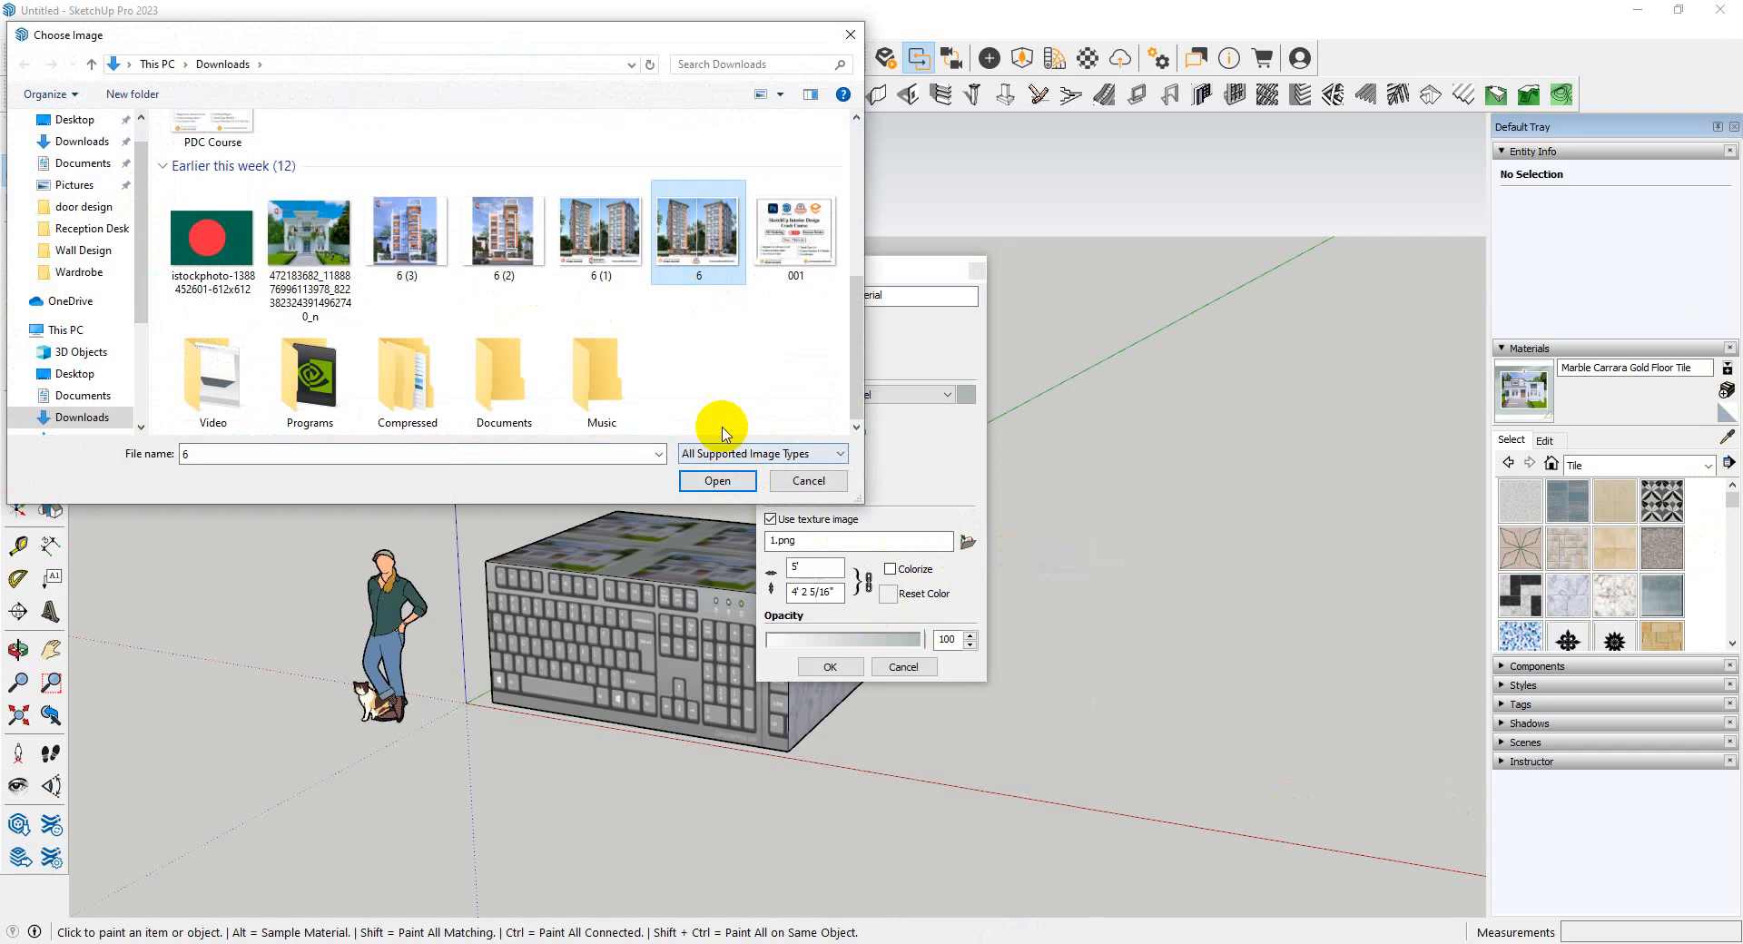
pyautogui.click(740, 487)
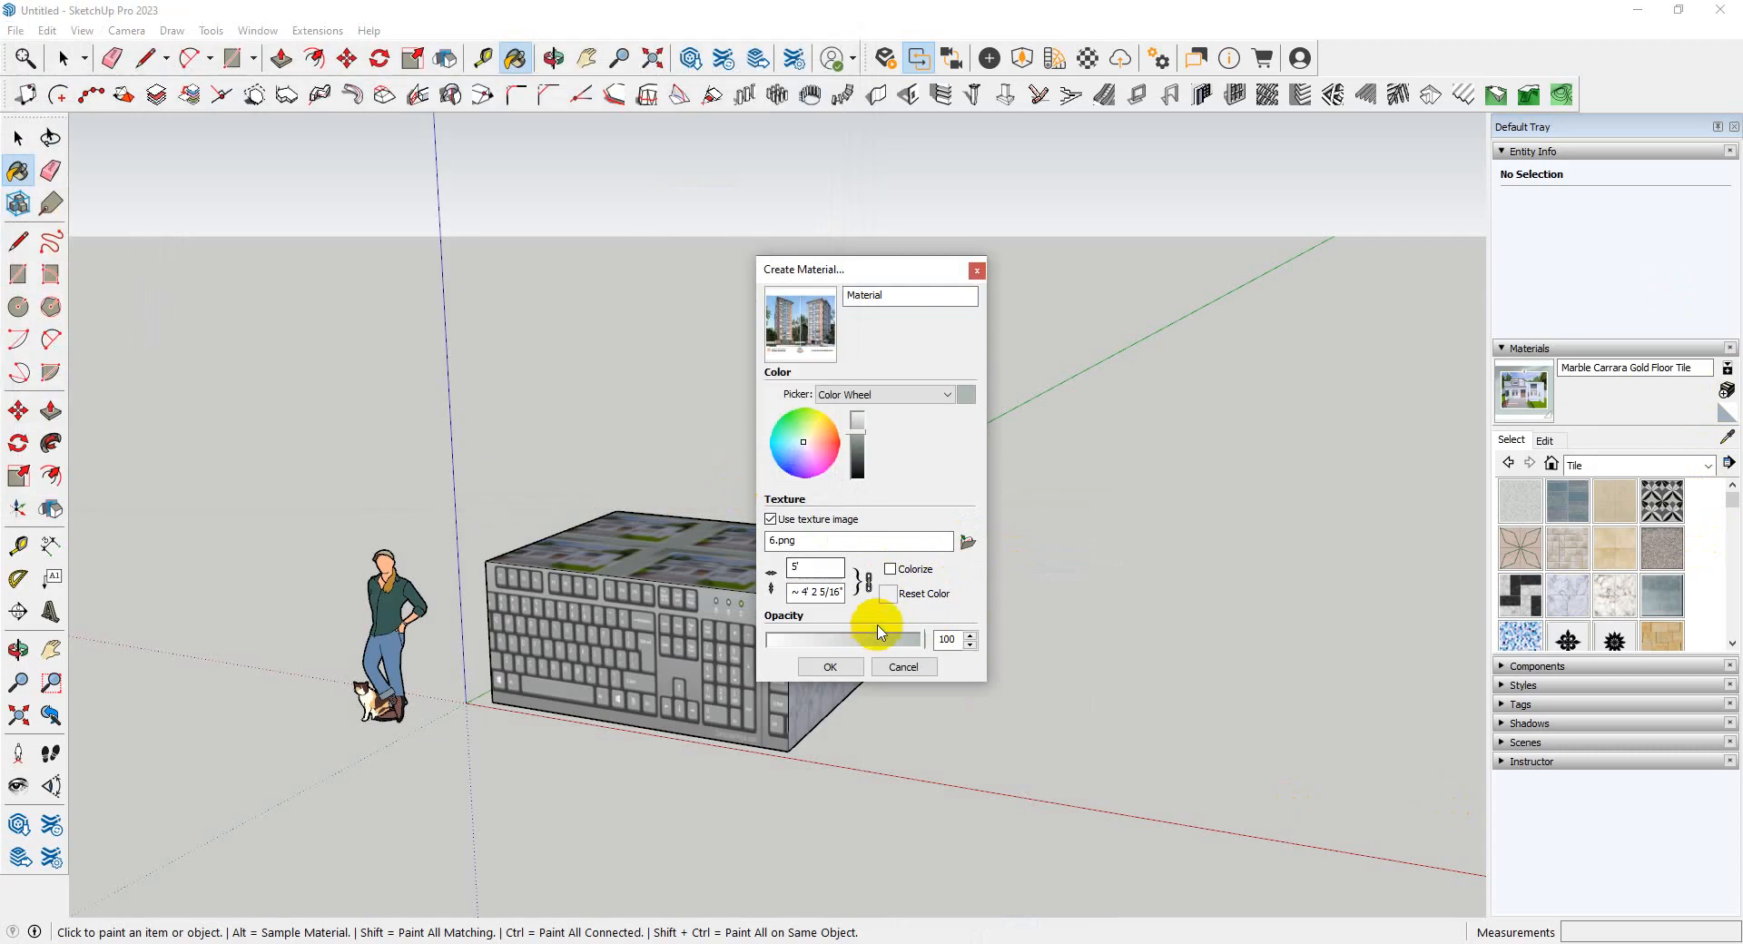
pyautogui.click(846, 674)
# - Paint the box's four side faces with the new apartment-building picture material
pyautogui.moveTo(977, 606); pyautogui.dragTo(626, 677, button='middle')
pyautogui.scroll(2, 1236, 619)
pyautogui.moveTo(1236, 619)
pyautogui.mouseDown(button='middle')
pyautogui.moveTo(1146, 645)
pyautogui.moveTo(698, 495)
pyautogui.mouseUp(button='middle')
pyautogui.click(734, 624)
pyautogui.scroll(2, 710, 510)
pyautogui.click(815, 510)
pyautogui.moveTo(821, 503); pyautogui.dragTo(401, 557, button='middle')
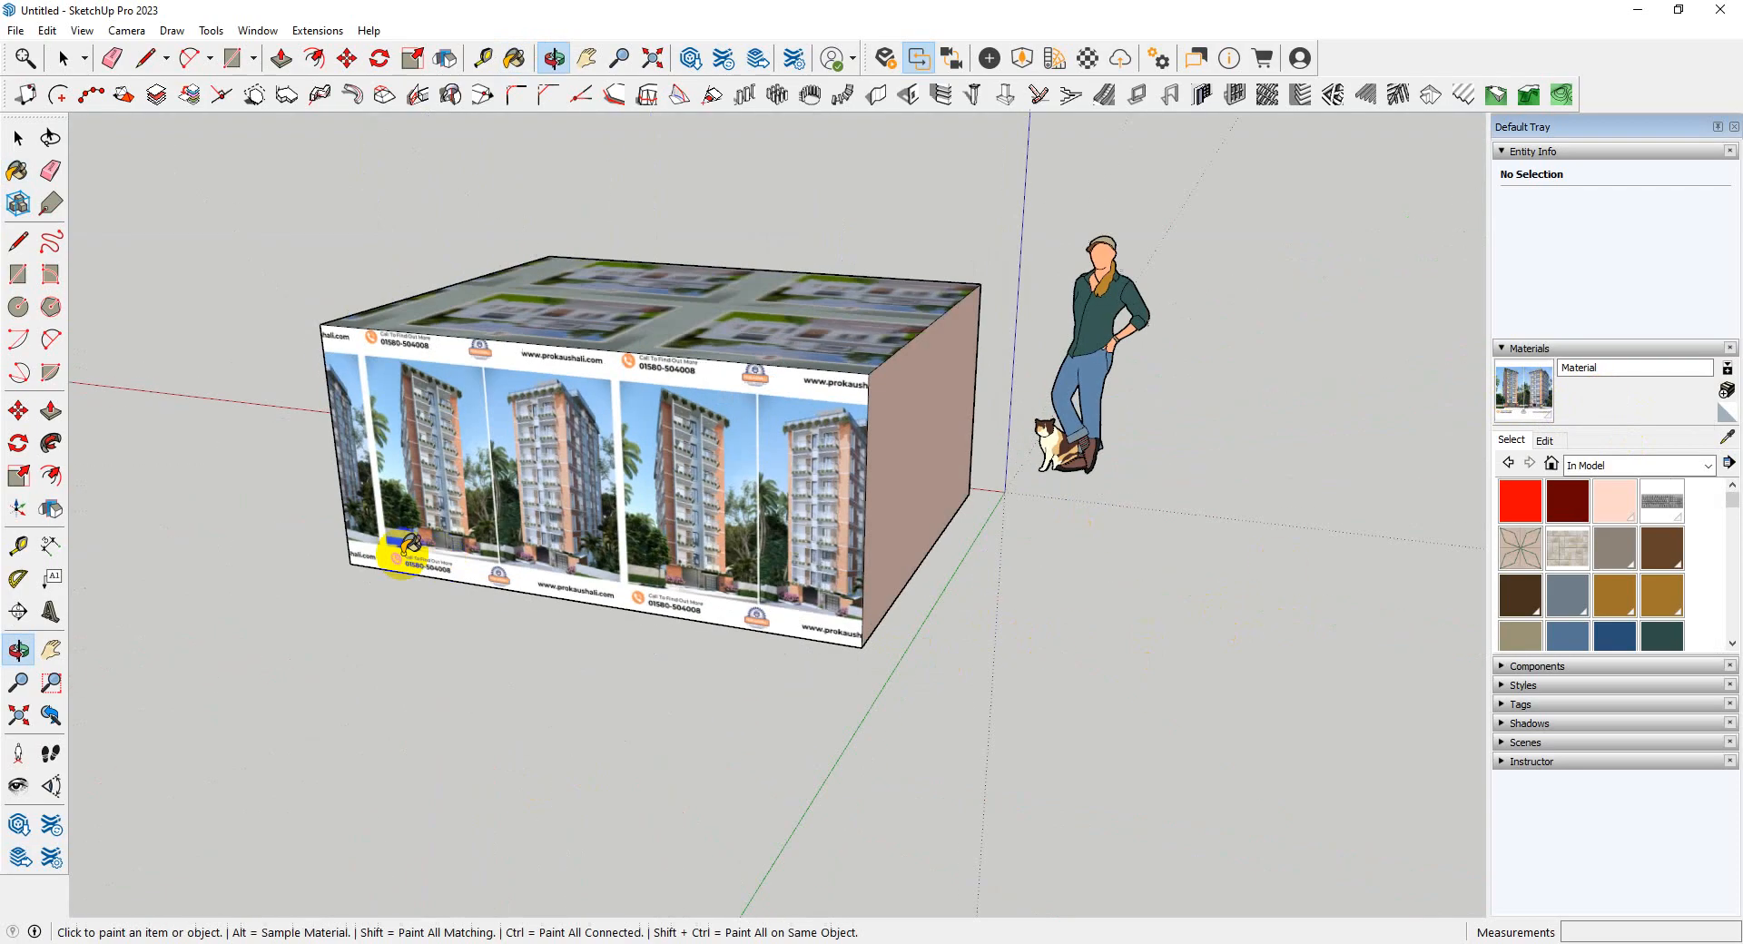
pyautogui.click(880, 478)
pyautogui.moveTo(1004, 467)
pyautogui.mouseDown(button='middle')
pyautogui.moveTo(849, 357)
pyautogui.moveTo(705, 452)
pyautogui.moveTo(476, 434)
pyautogui.mouseUp(button='middle')
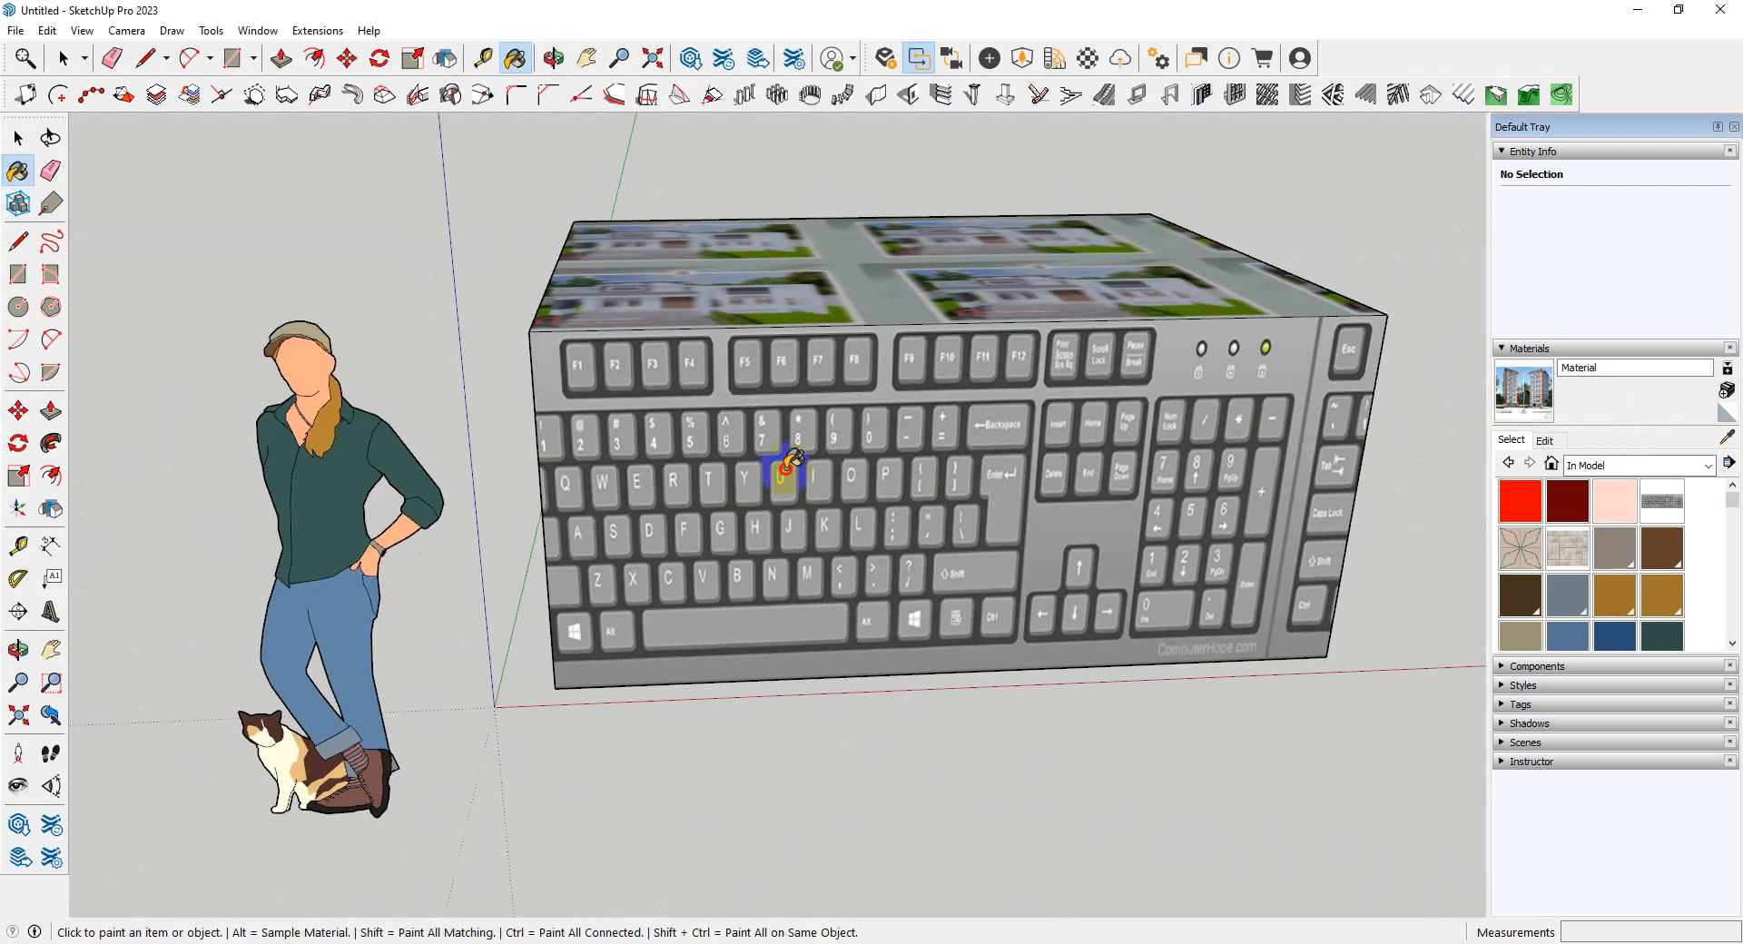
pyautogui.click(778, 469)
pyautogui.moveTo(1025, 595)
pyautogui.mouseDown(button='middle')
pyautogui.moveTo(914, 501)
pyautogui.moveTo(753, 452)
pyautogui.moveTo(988, 479)
pyautogui.mouseUp(button='middle')
pyautogui.scroll(3, 1027, 392)
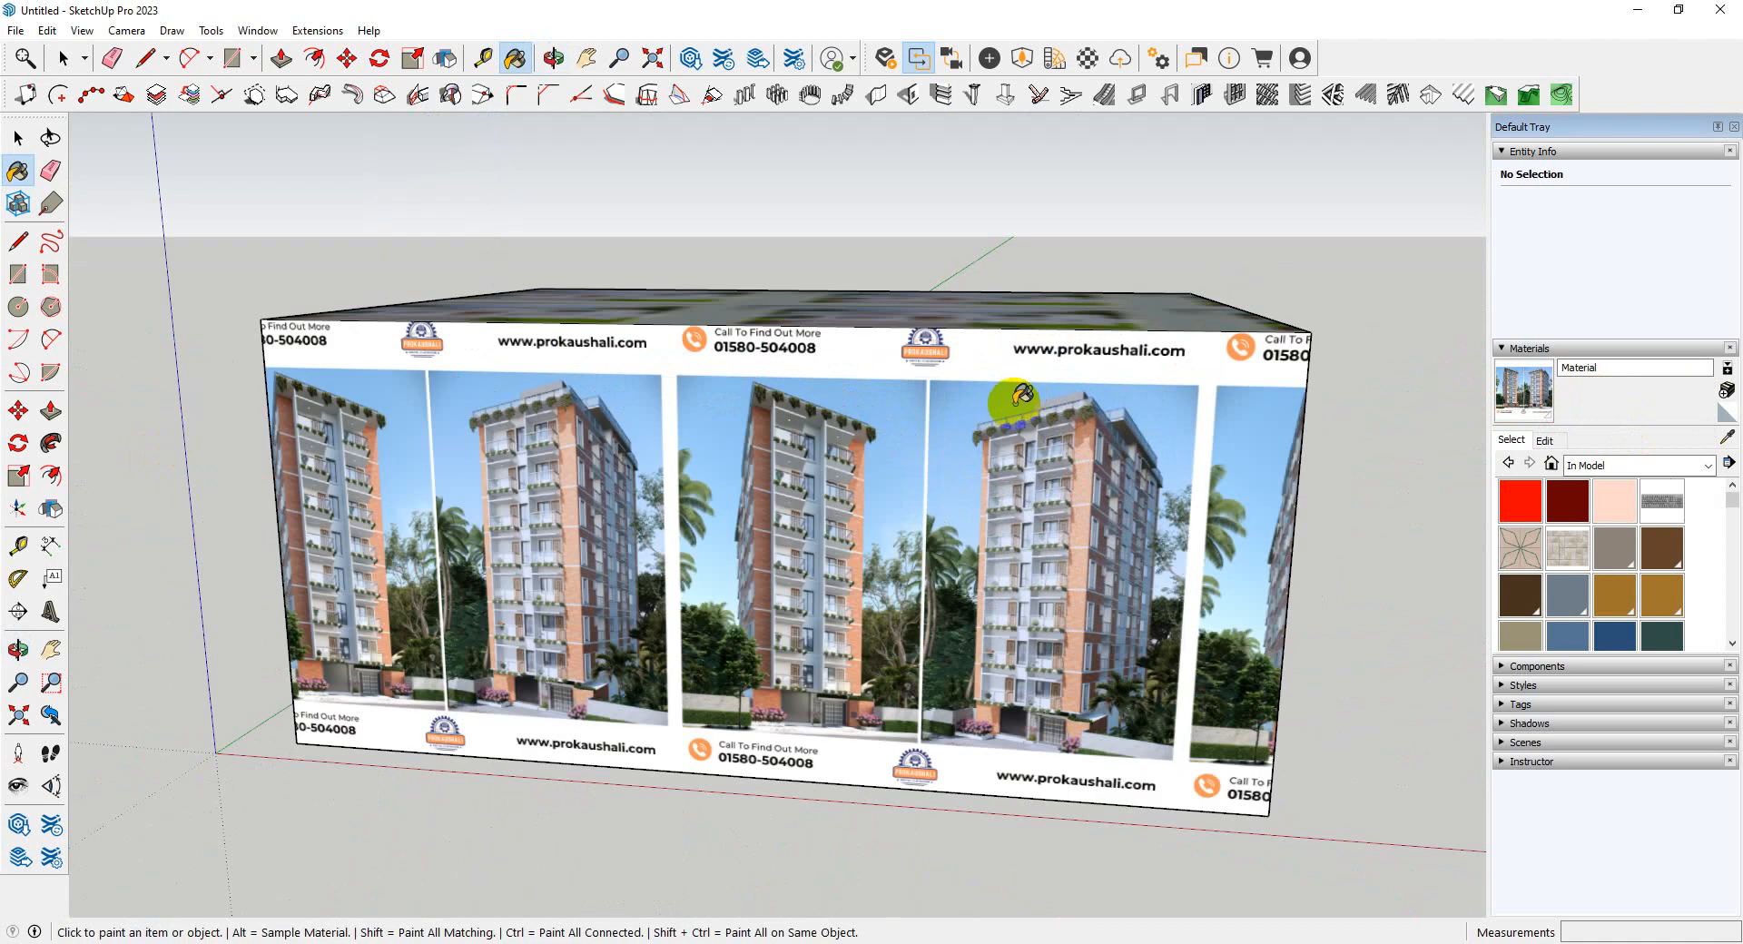
# - Set the apartment-building texture's width to 10' with the aspect ratio locked
pyautogui.scroll(-4, 661, 621)
pyautogui.moveTo(907, 549); pyautogui.dragTo(797, 608, button='middle')
pyautogui.scroll(4, 727, 572)
pyautogui.scroll(-2, 613, 565)
pyautogui.scroll(-2, 614, 564)
pyautogui.scroll(3, 621, 588)
pyautogui.click(1544, 440)
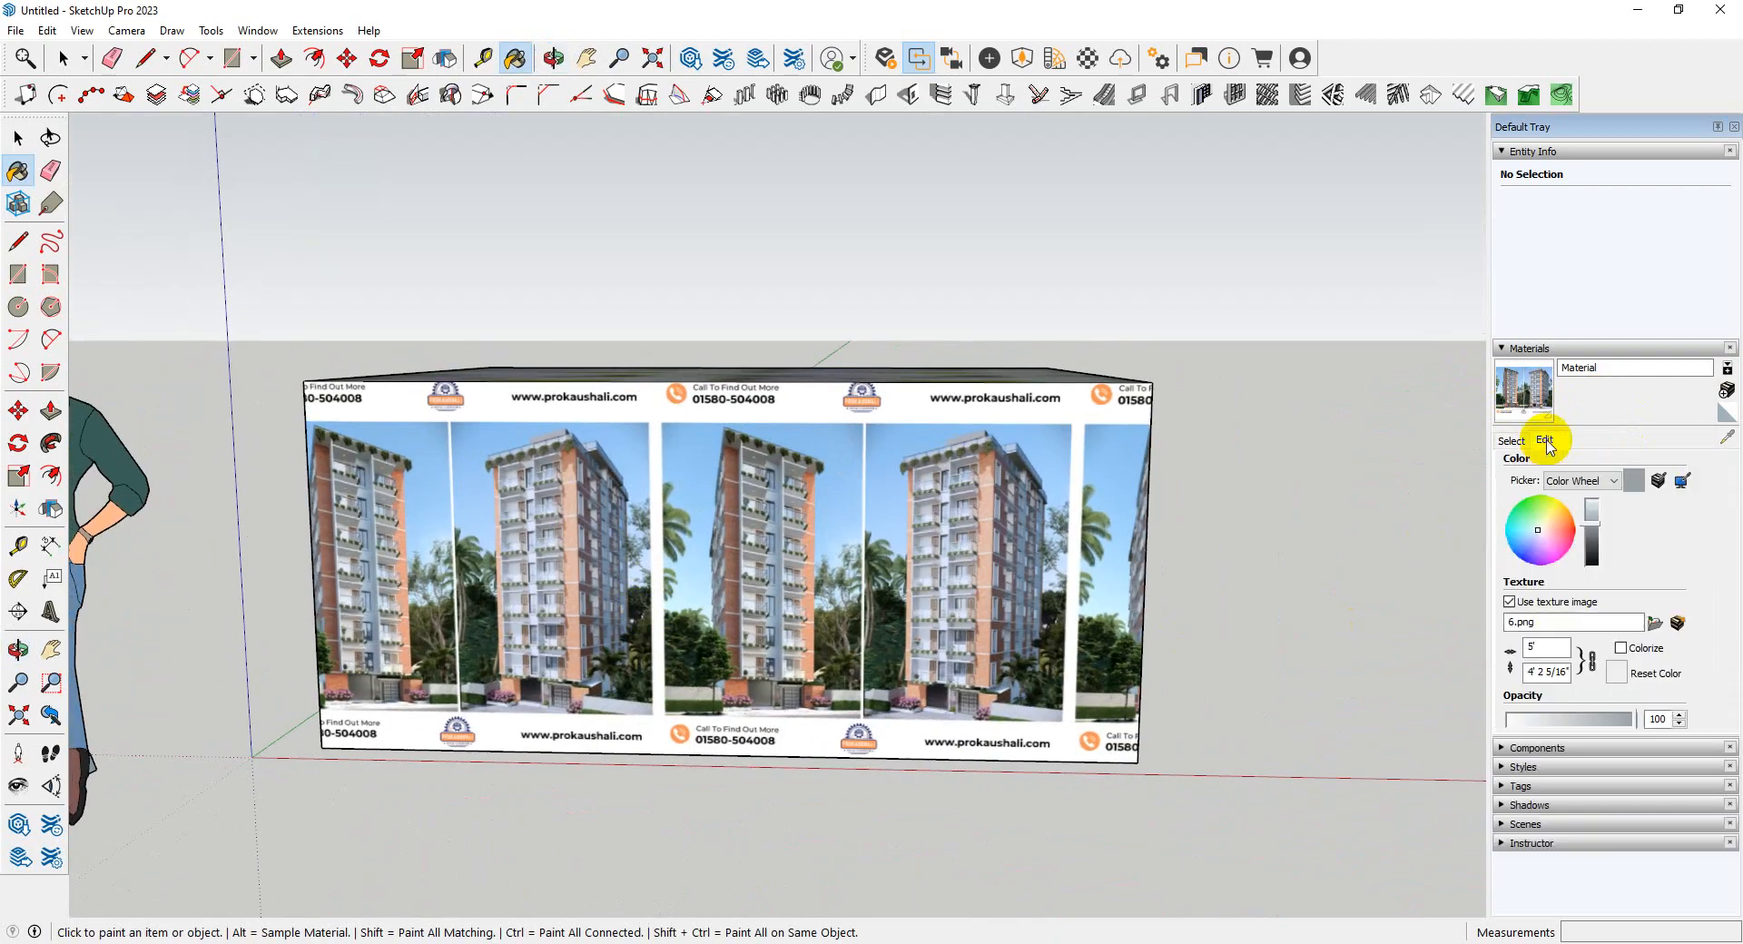
pyautogui.click(1544, 646)
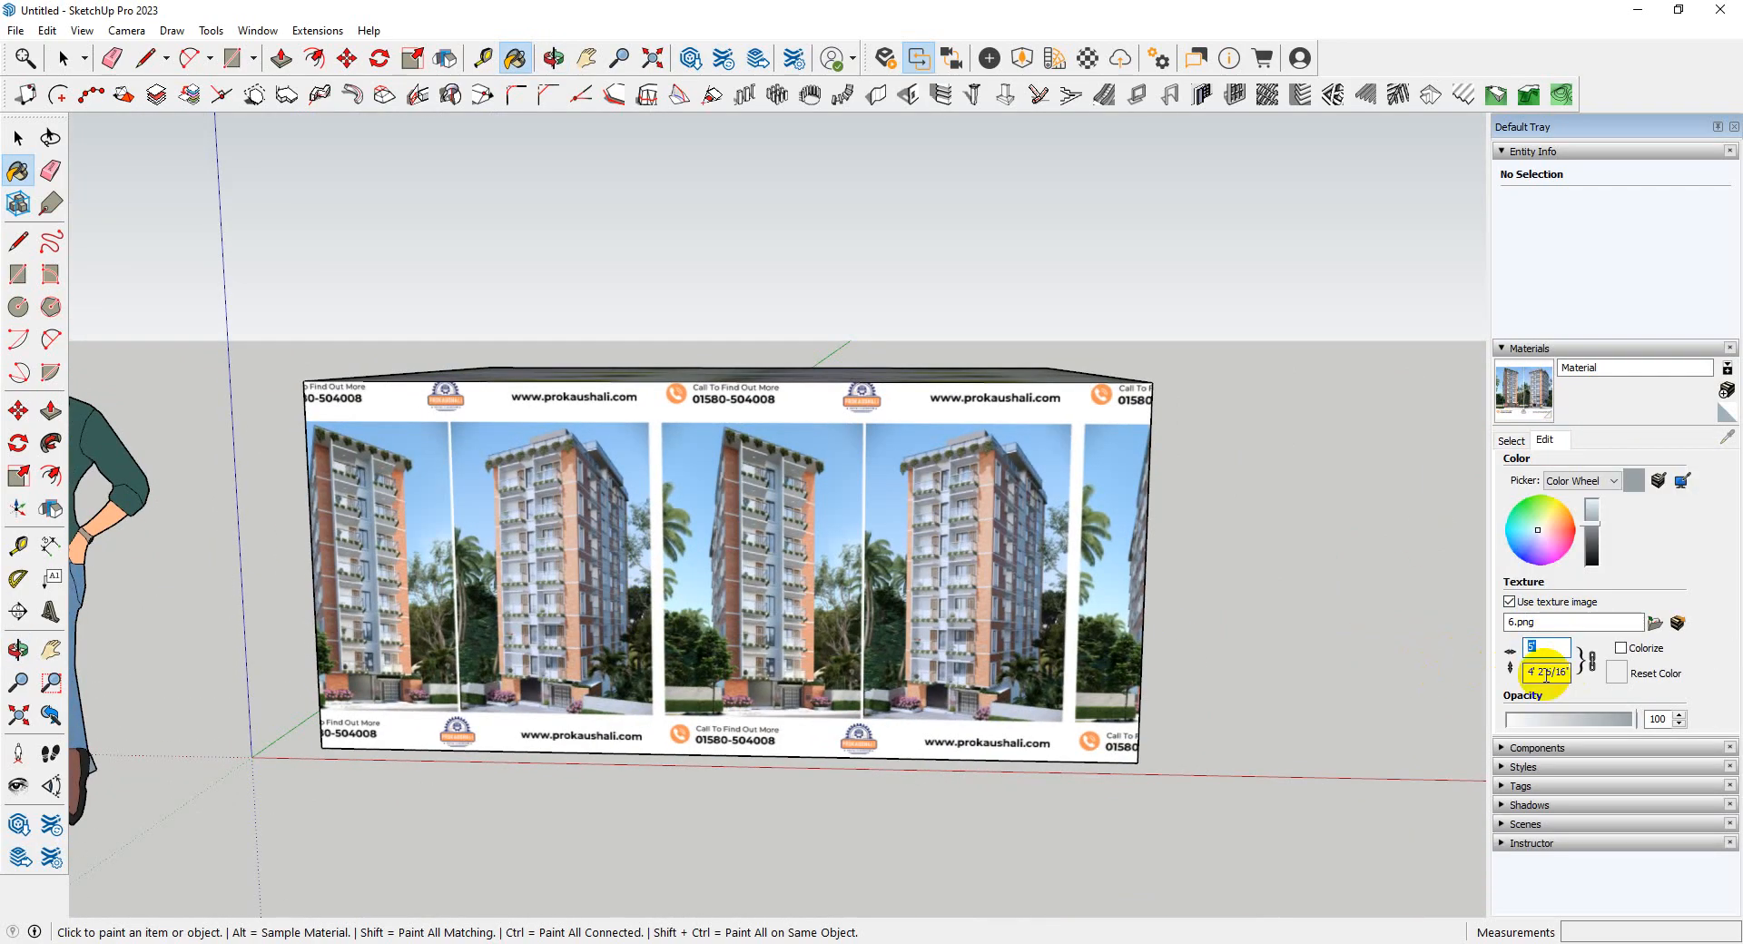
pyautogui.write('102')
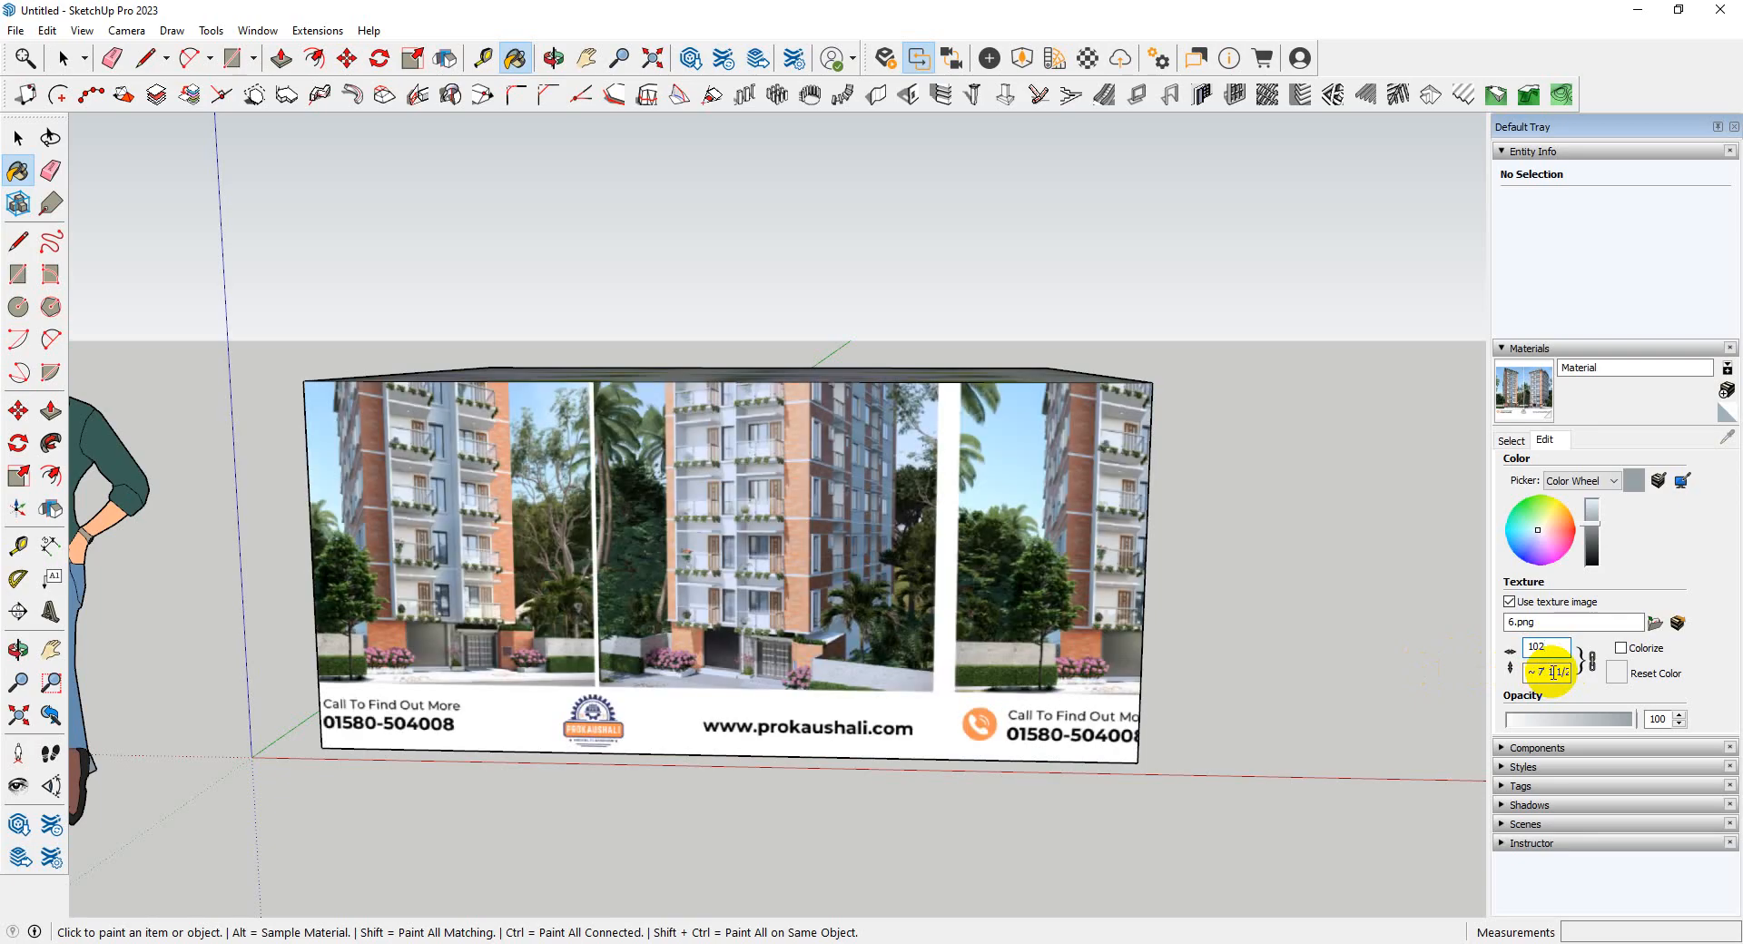
pyautogui.write("'")
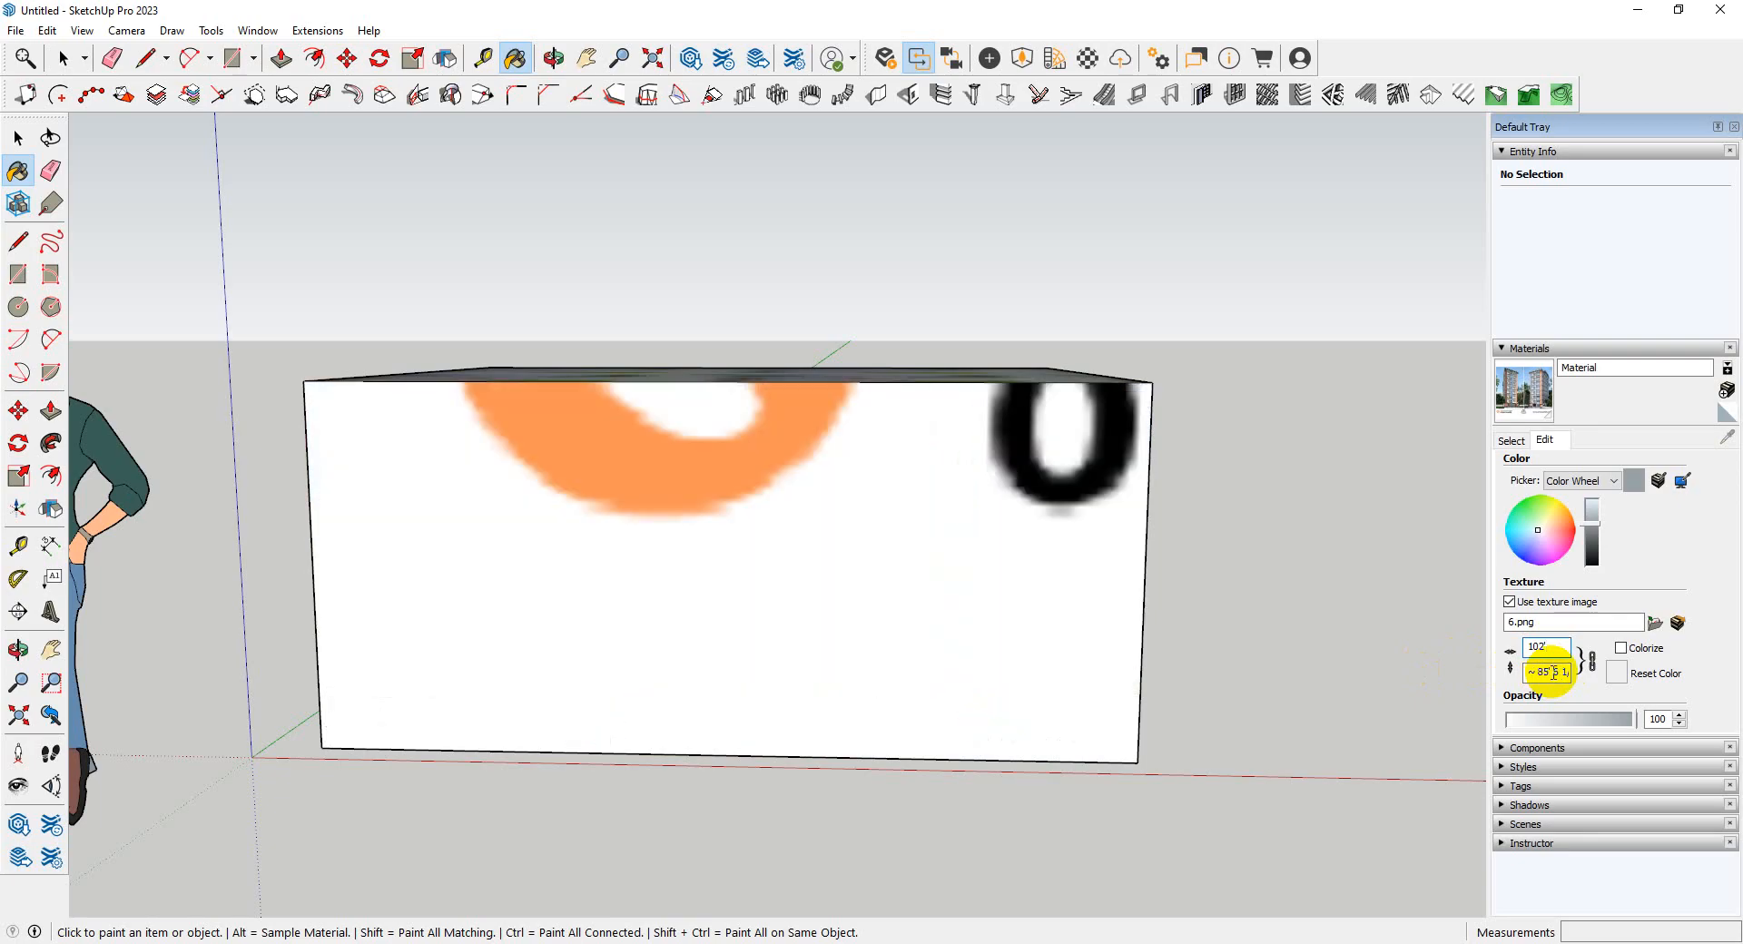
pyautogui.press('BackSpace')
pyautogui.press('BackSpace')
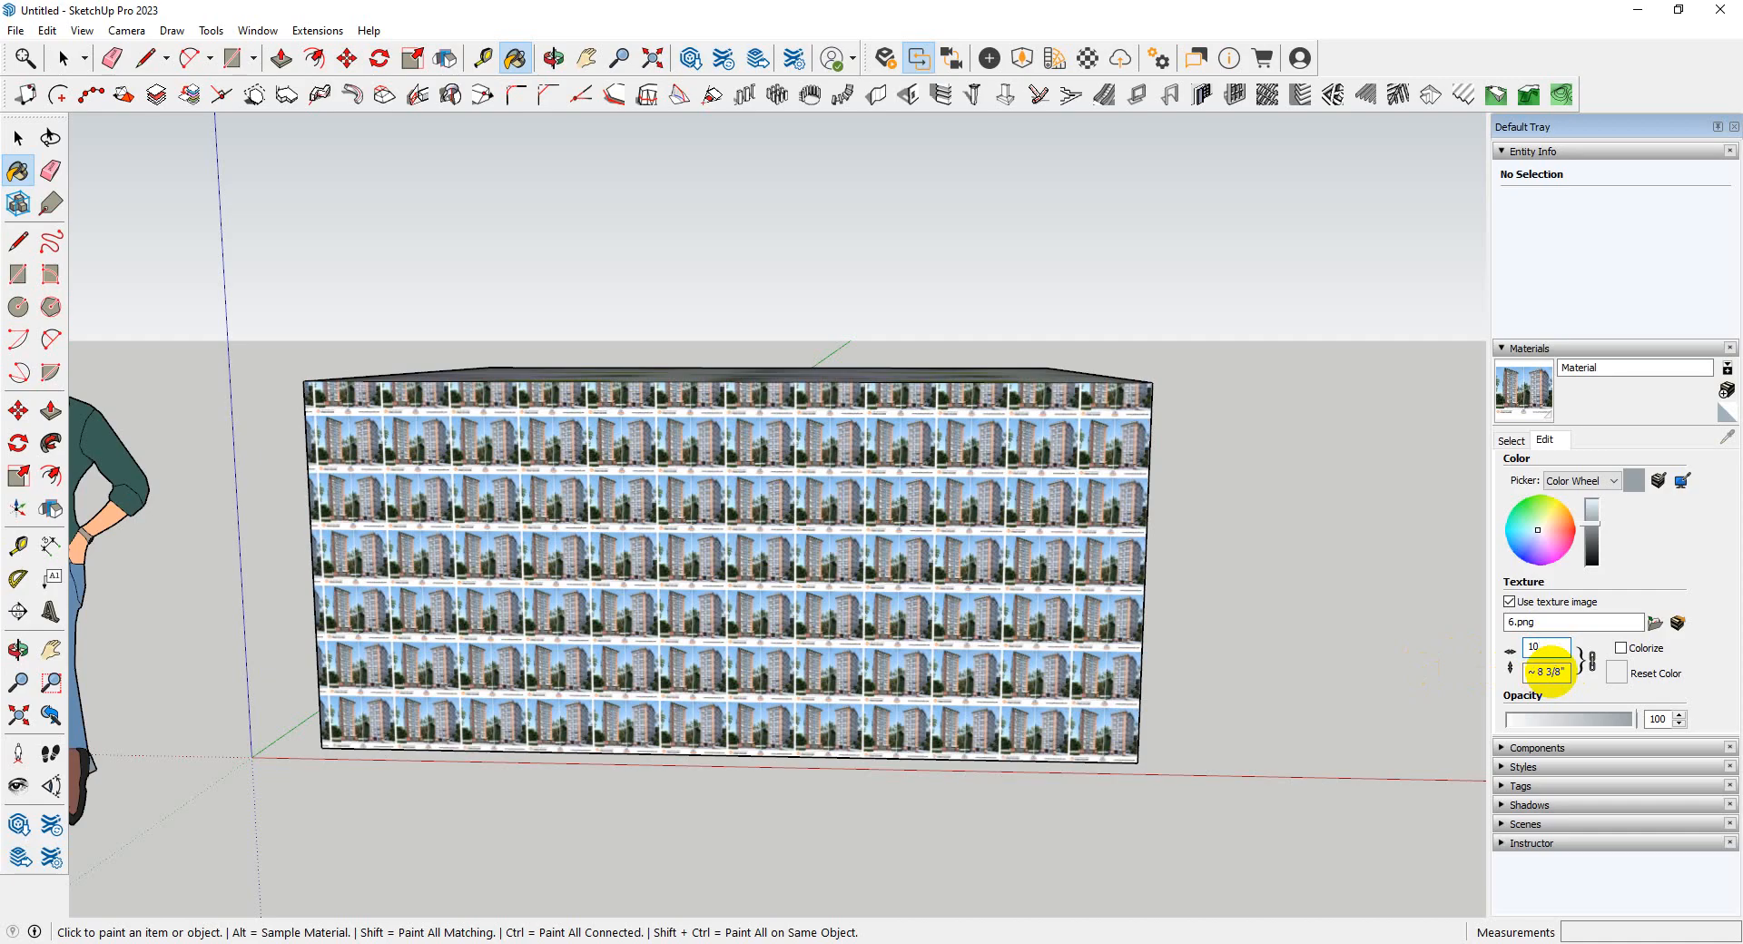
pyautogui.write("'")
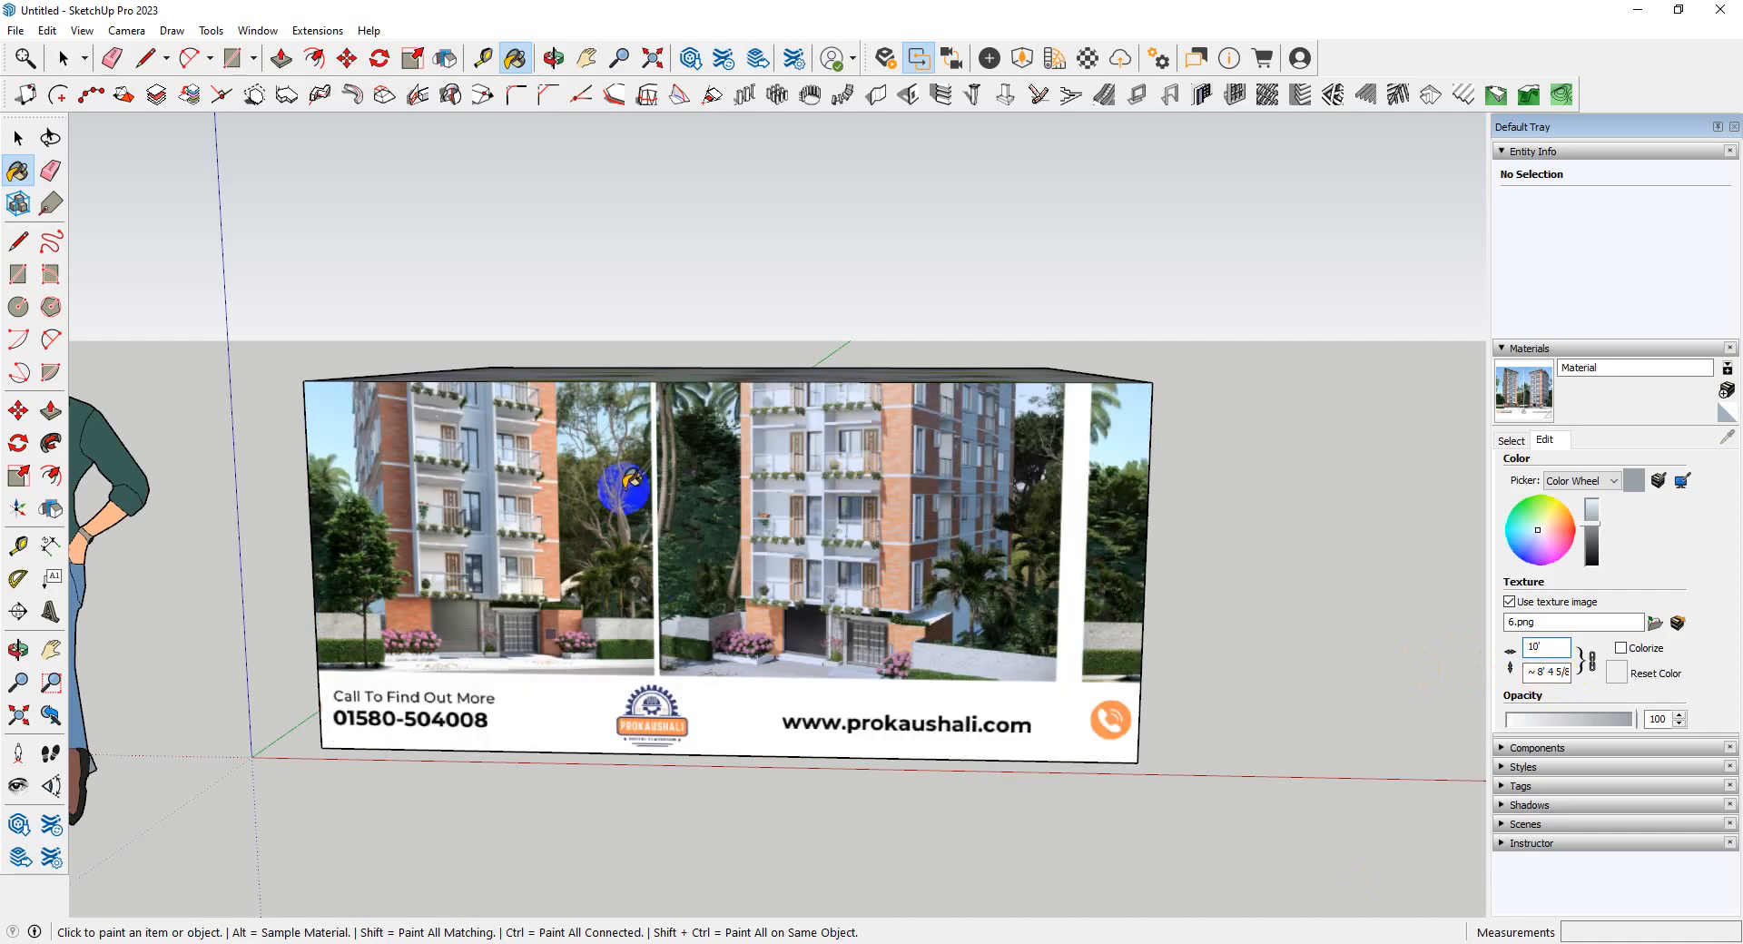
# - Pull the box's top face upward by about 4' with the Push/Pull tool
pyautogui.scroll(-3, 627, 485)
pyautogui.moveTo(944, 477)
pyautogui.mouseDown(button='middle')
pyautogui.moveTo(942, 499)
pyautogui.moveTo(844, 535)
pyautogui.mouseUp(button='middle')
pyautogui.scroll(3, 820, 444)
pyautogui.scroll(-1, 697, 613)
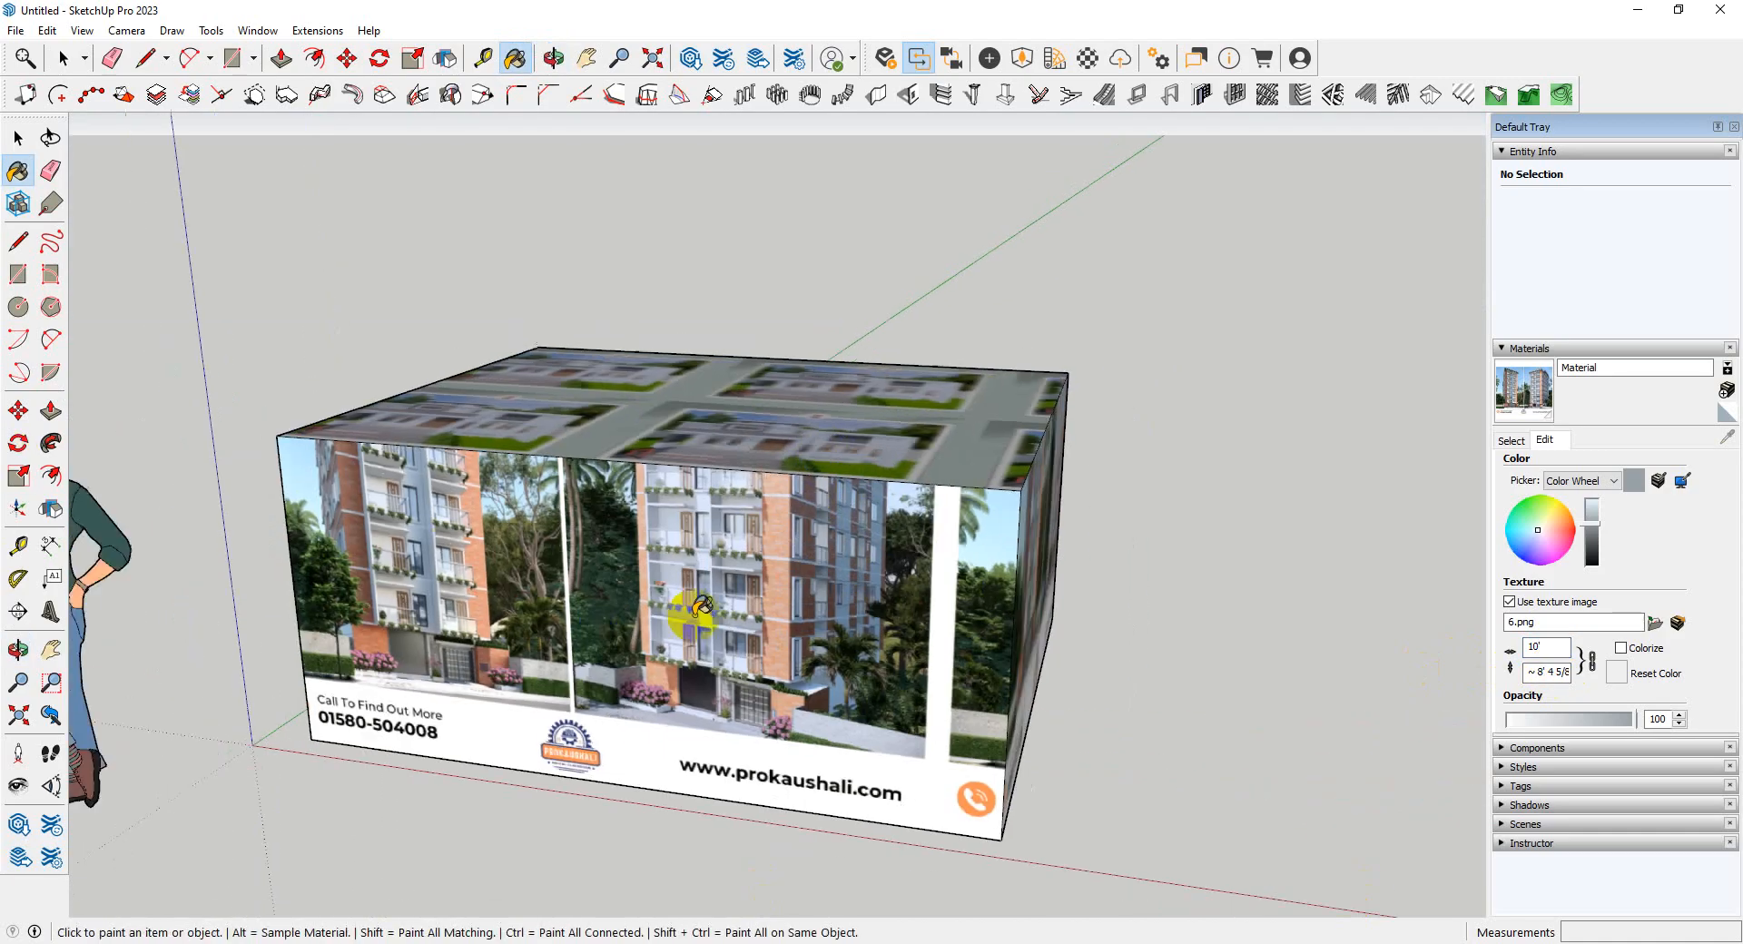
pyautogui.scroll(-1, 699, 606)
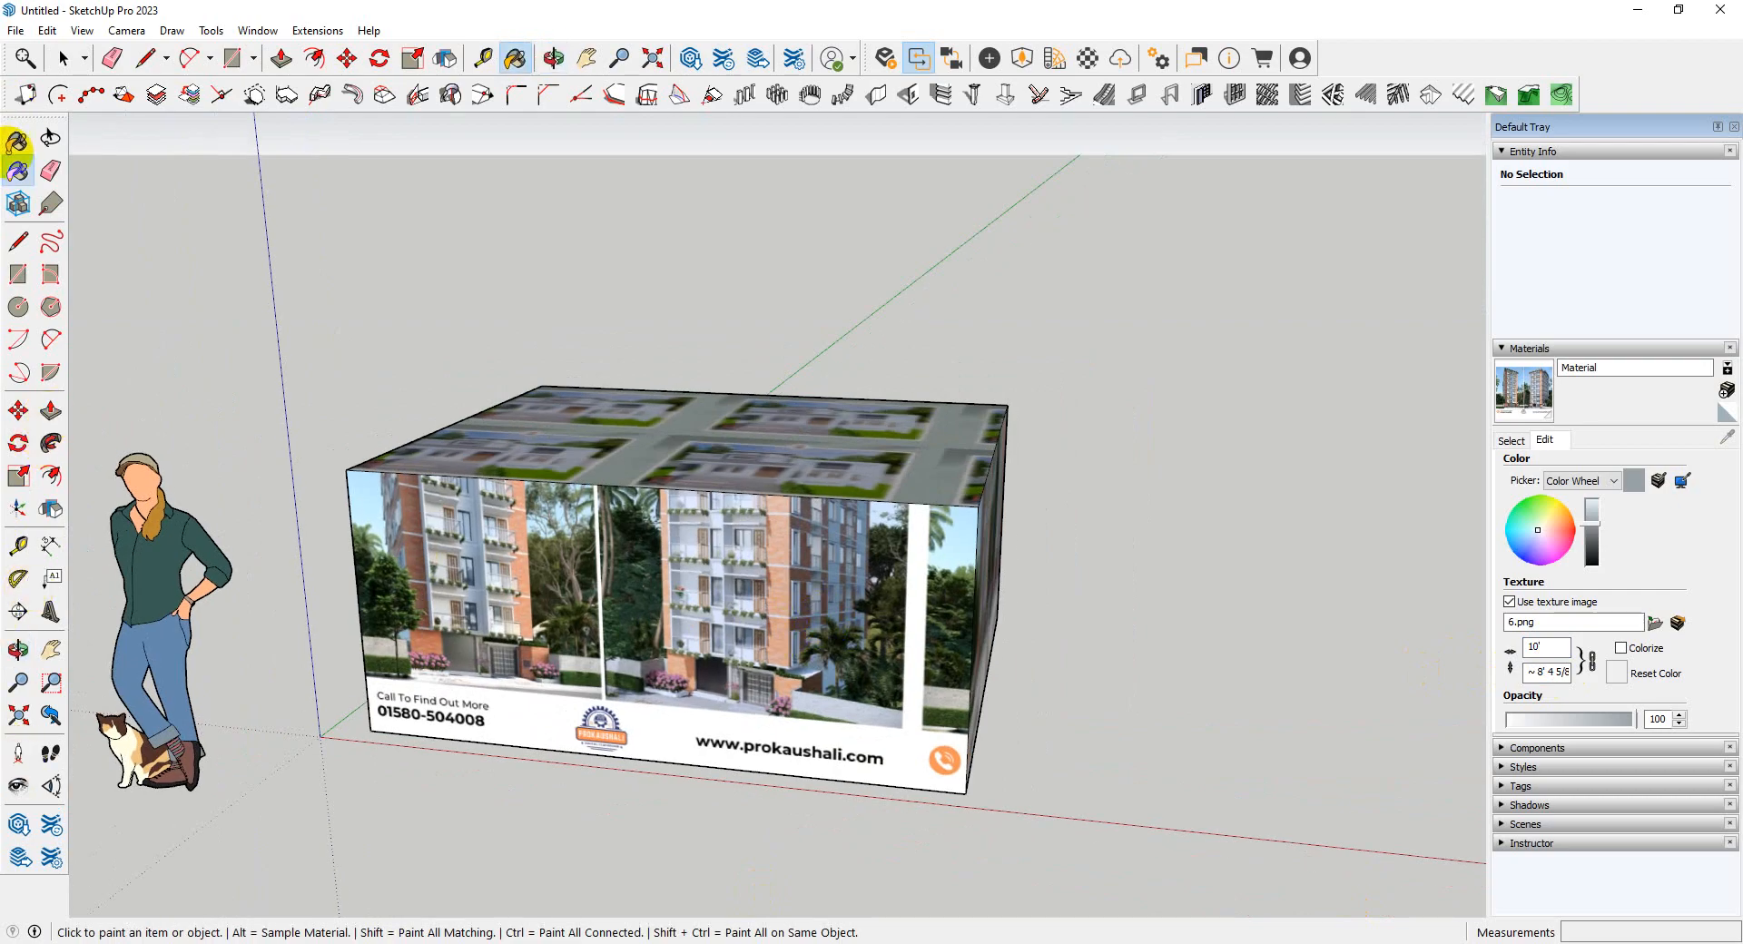
pyautogui.click(16, 137)
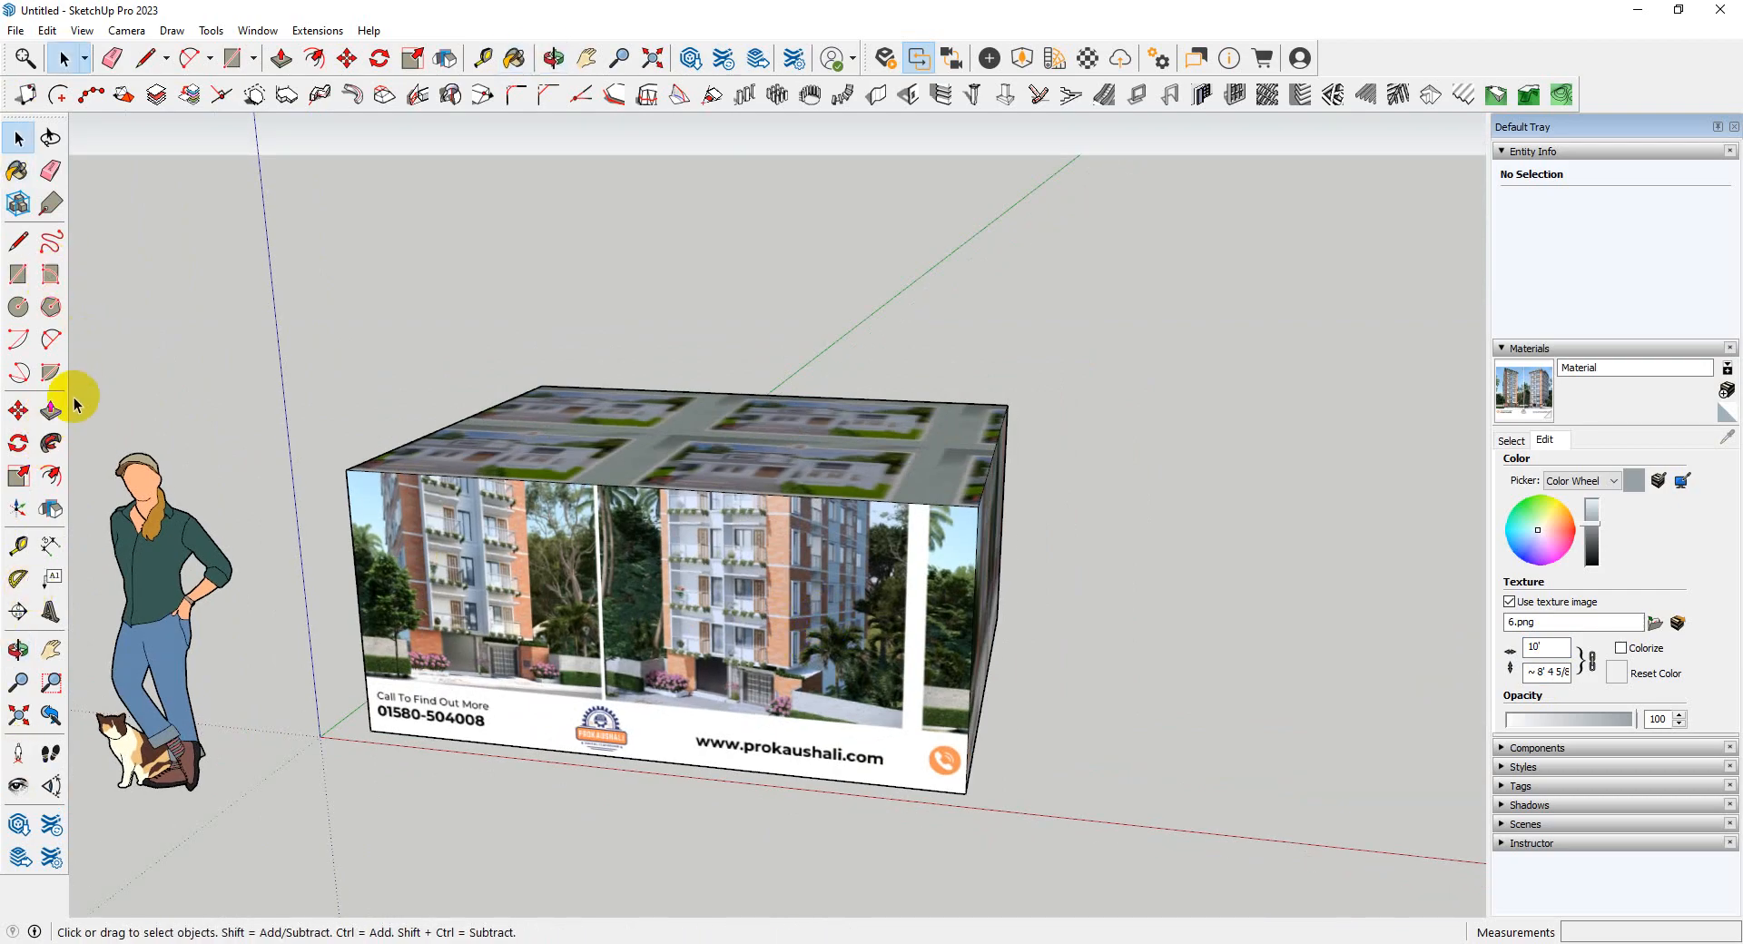
pyautogui.moveTo(1026, 454); pyautogui.dragTo(750, 497, button='middle')
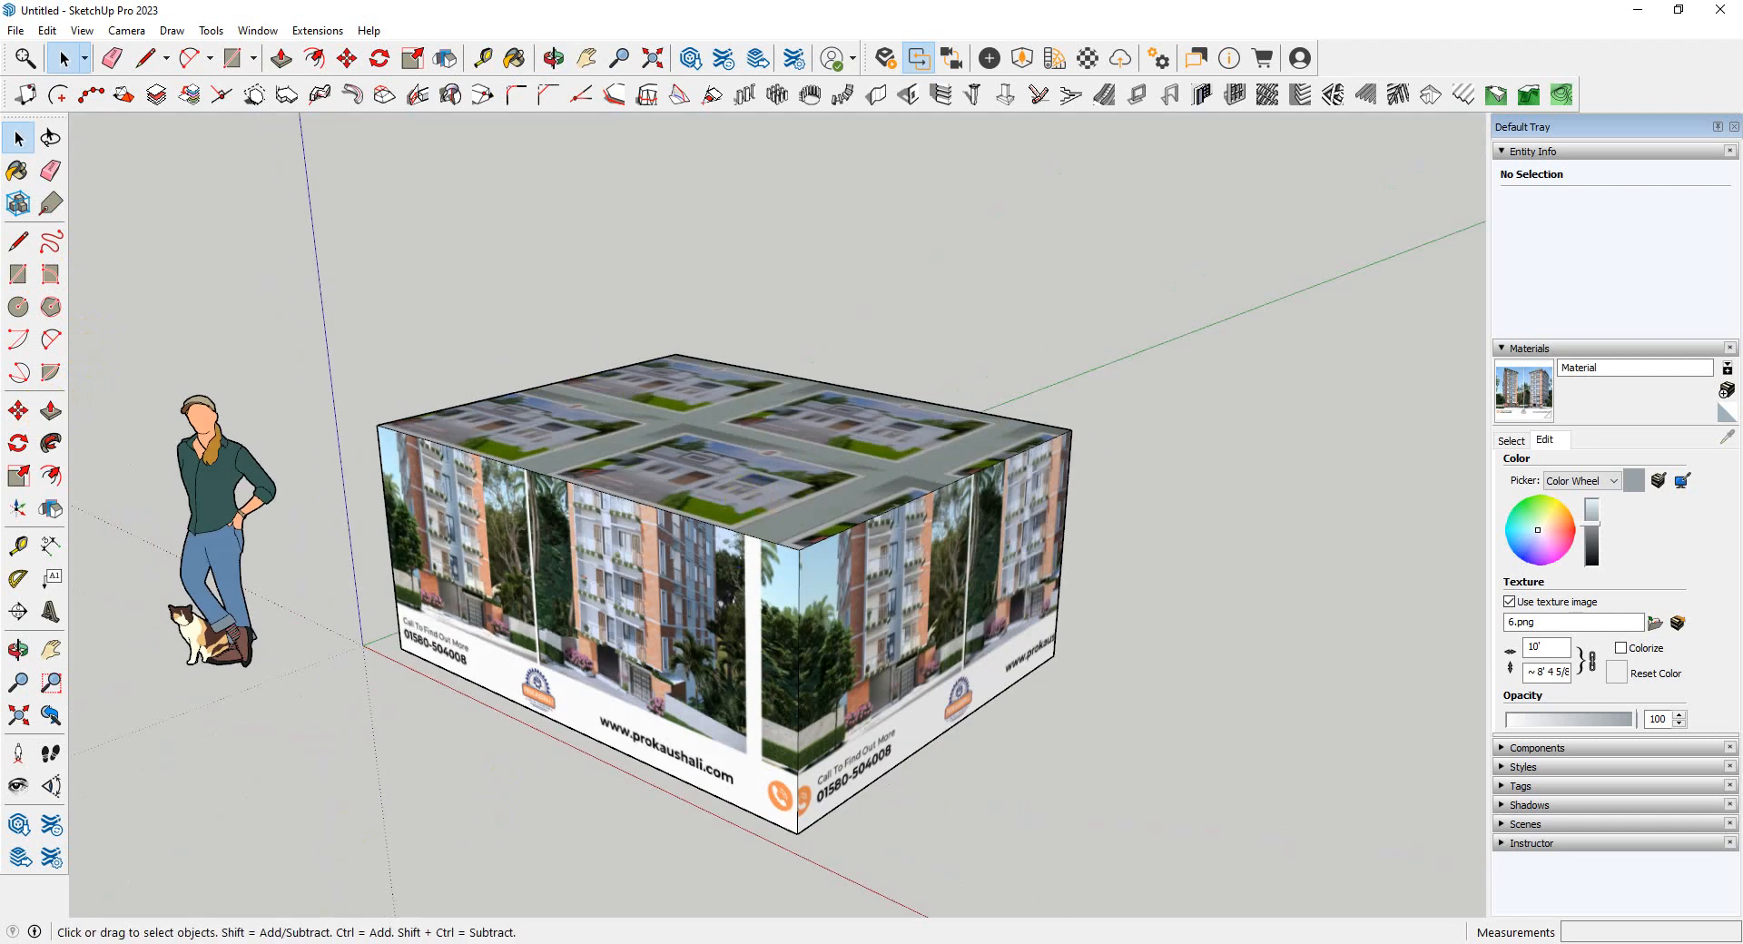
pyautogui.press('p')
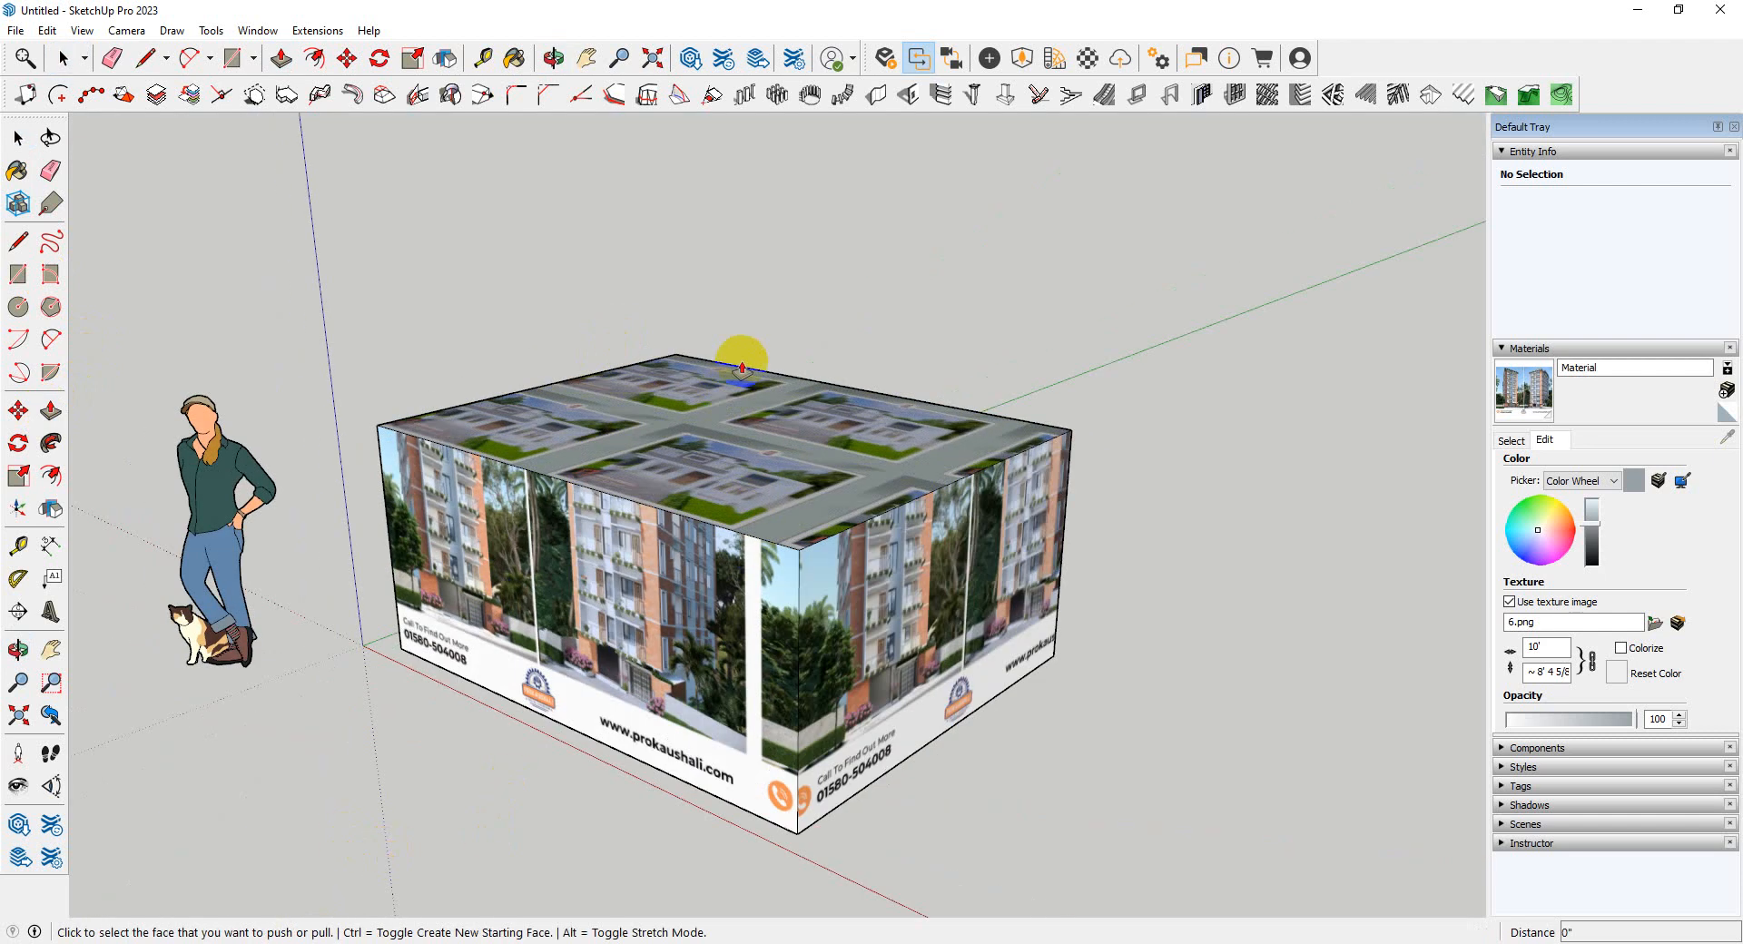
pyautogui.click(769, 456)
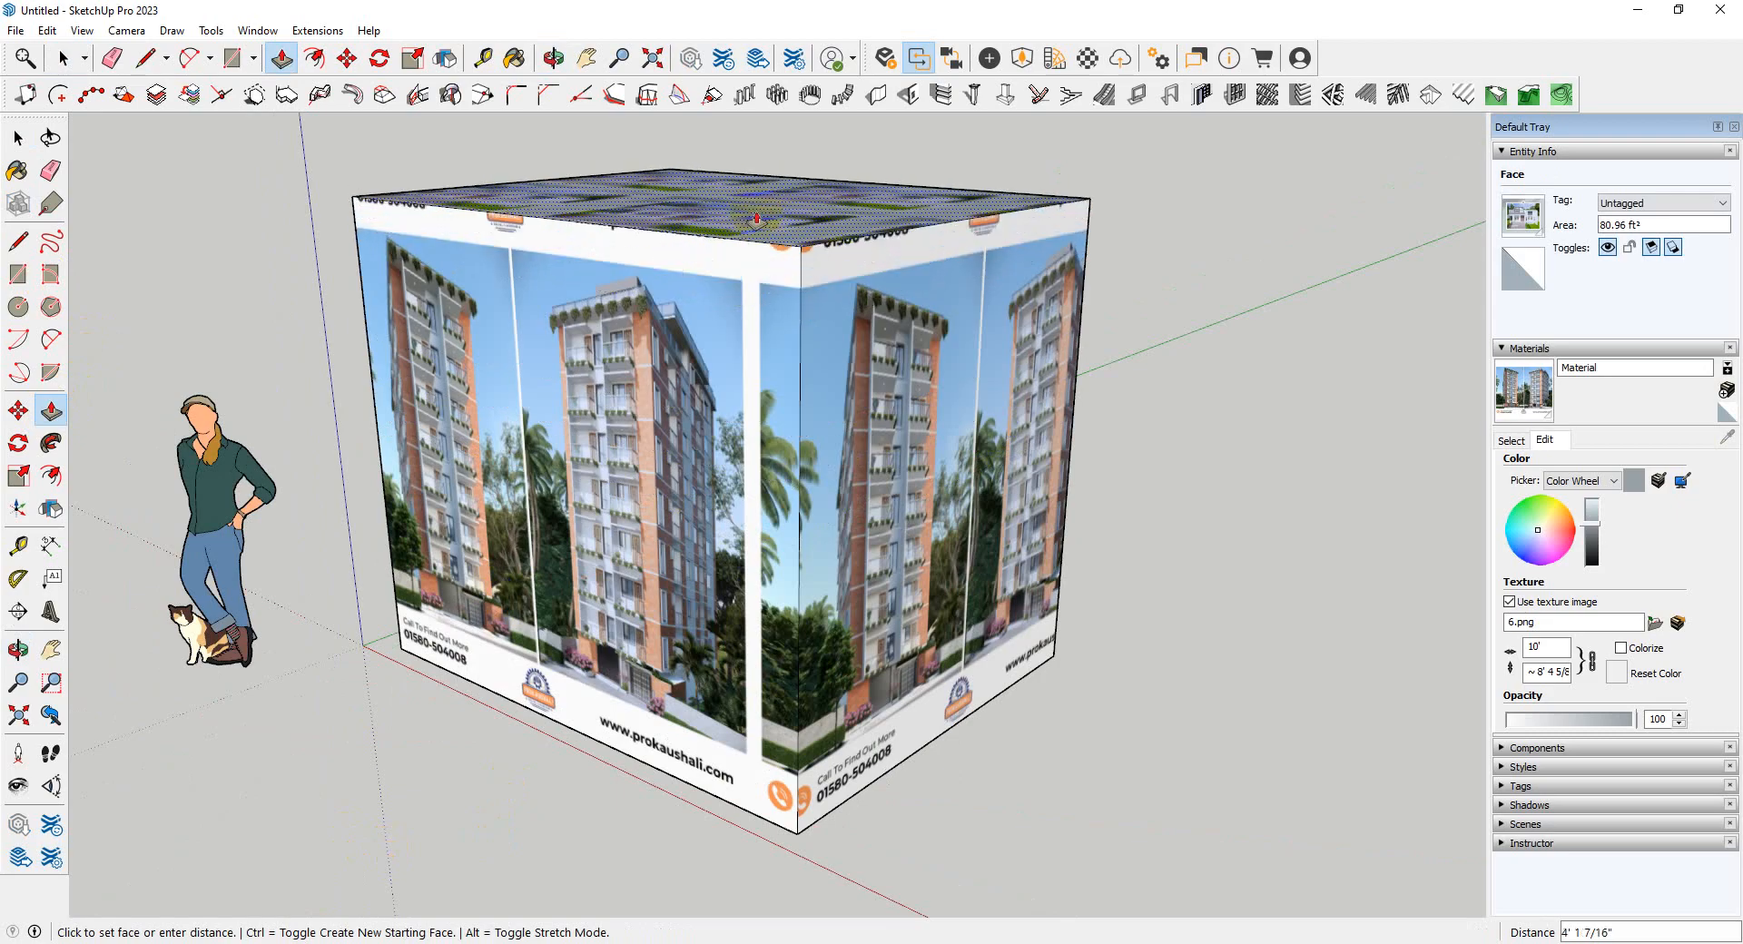
pyautogui.click(748, 255)
# - Fit the box's length to the building picture with Push/Pull on its end faces, ending with an offset of about 7 5/8"
pyautogui.moveTo(844, 425); pyautogui.dragTo(424, 529, button='middle')
pyautogui.press('p')
pyautogui.click(963, 354)
pyautogui.click(962, 352)
pyautogui.click(425, 528)
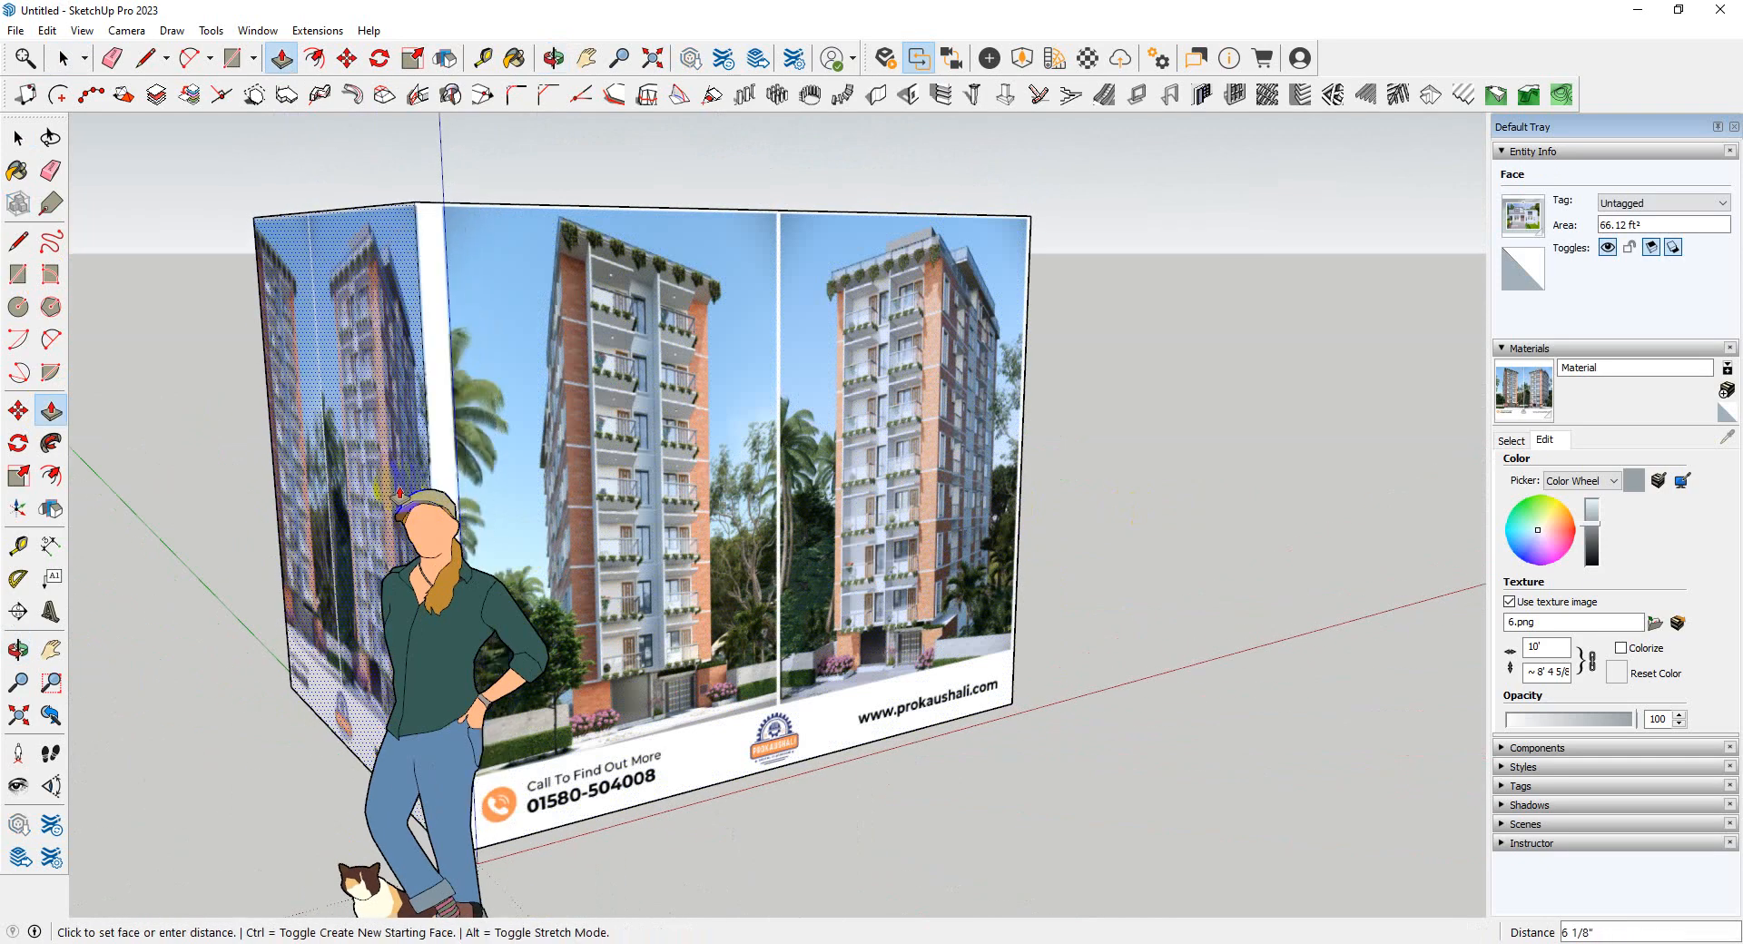
pyautogui.click(420, 488)
pyautogui.scroll(-2, 908, 504)
pyautogui.moveTo(935, 506); pyautogui.dragTo(631, 517, button='middle')
pyautogui.scroll(3, 830, 453)
pyautogui.moveTo(995, 505); pyautogui.dragTo(858, 497, button='middle')
pyautogui.scroll(-3, 726, 649)
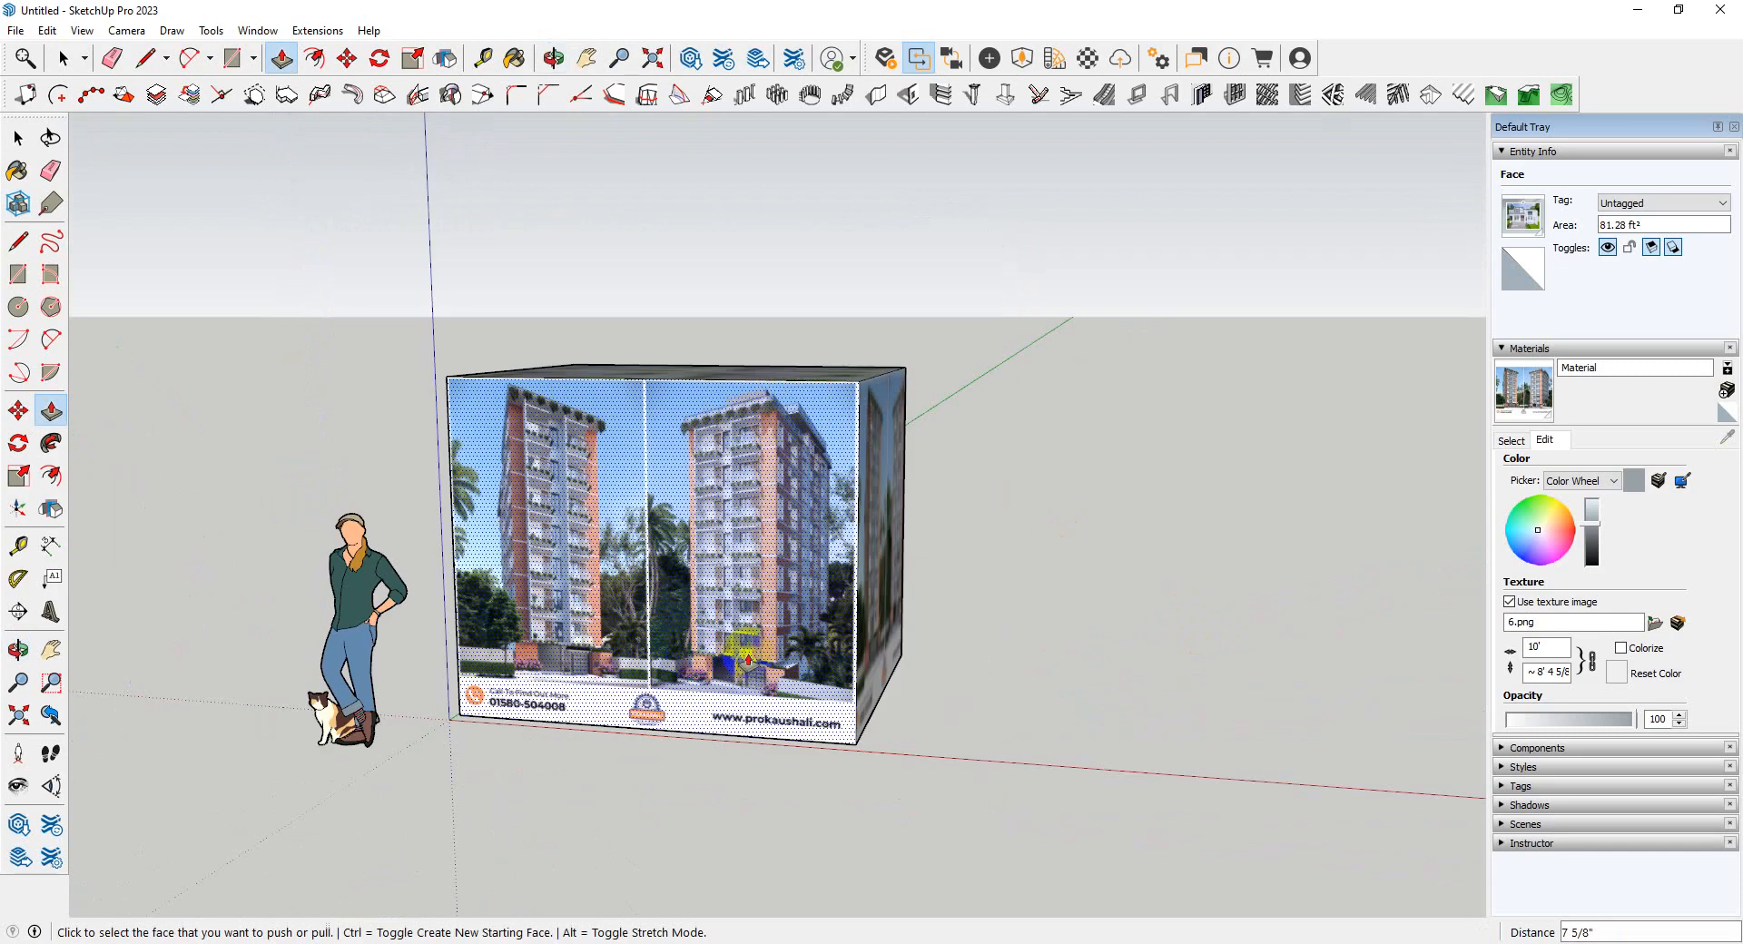
pyautogui.moveTo(732, 653); pyautogui.dragTo(752, 631, button='middle')
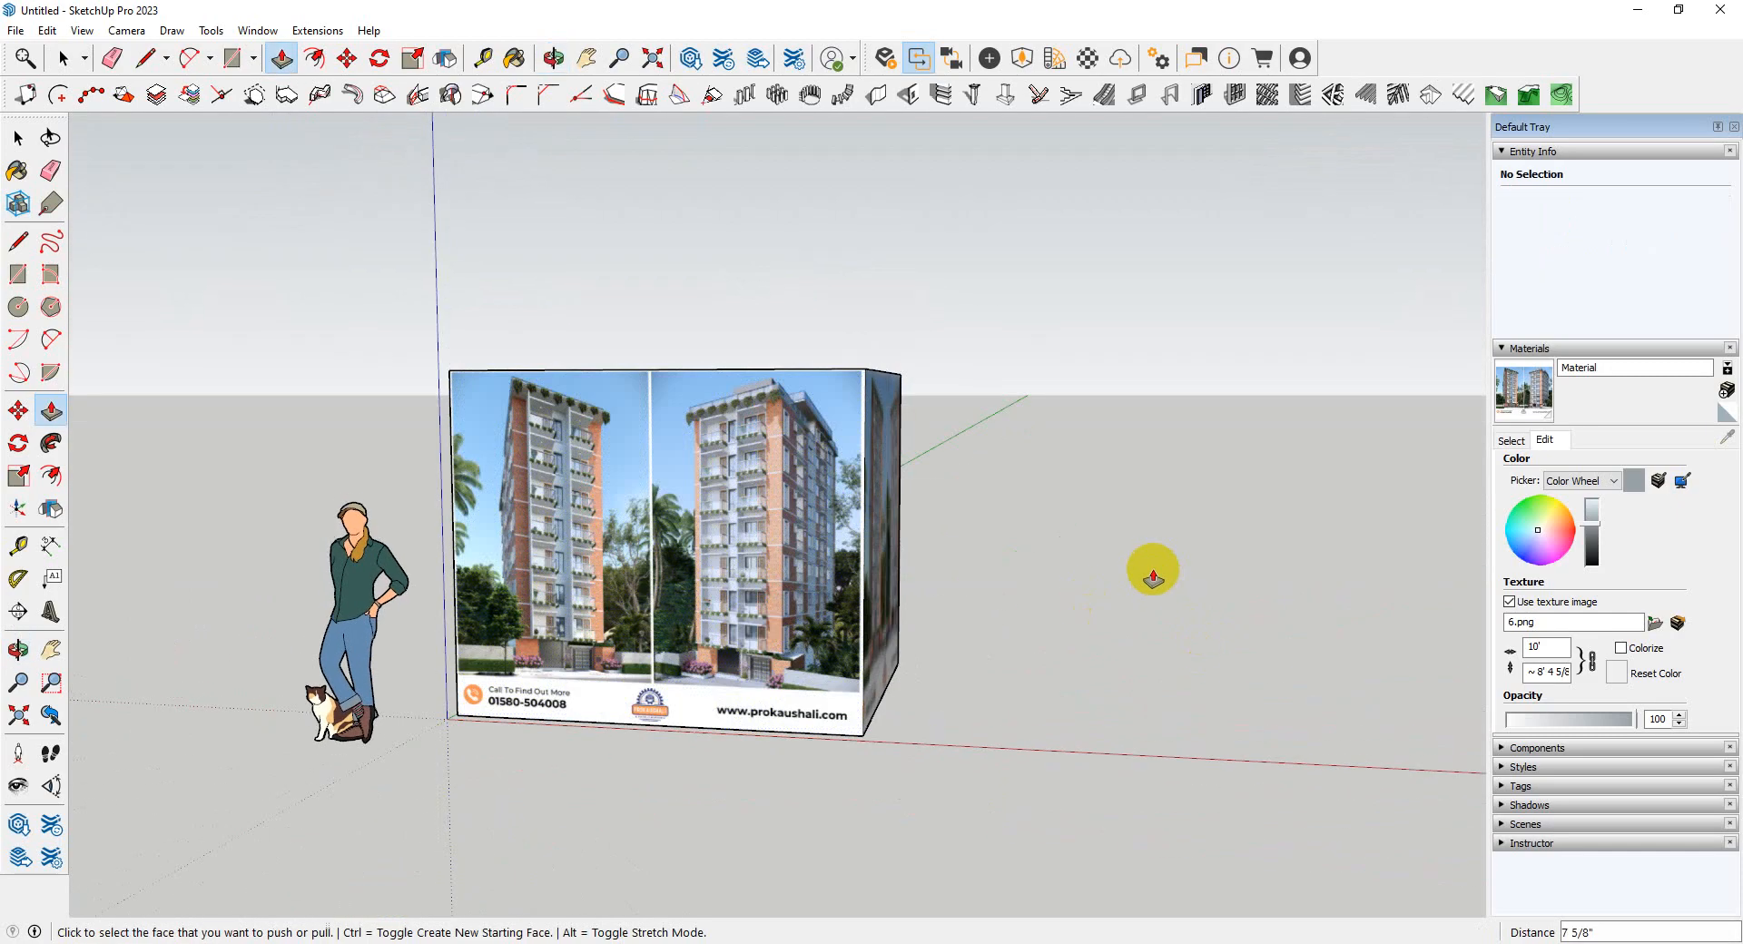
# - Select the box's front face and open its apartment-building texture for position editing
pyautogui.click(19, 139)
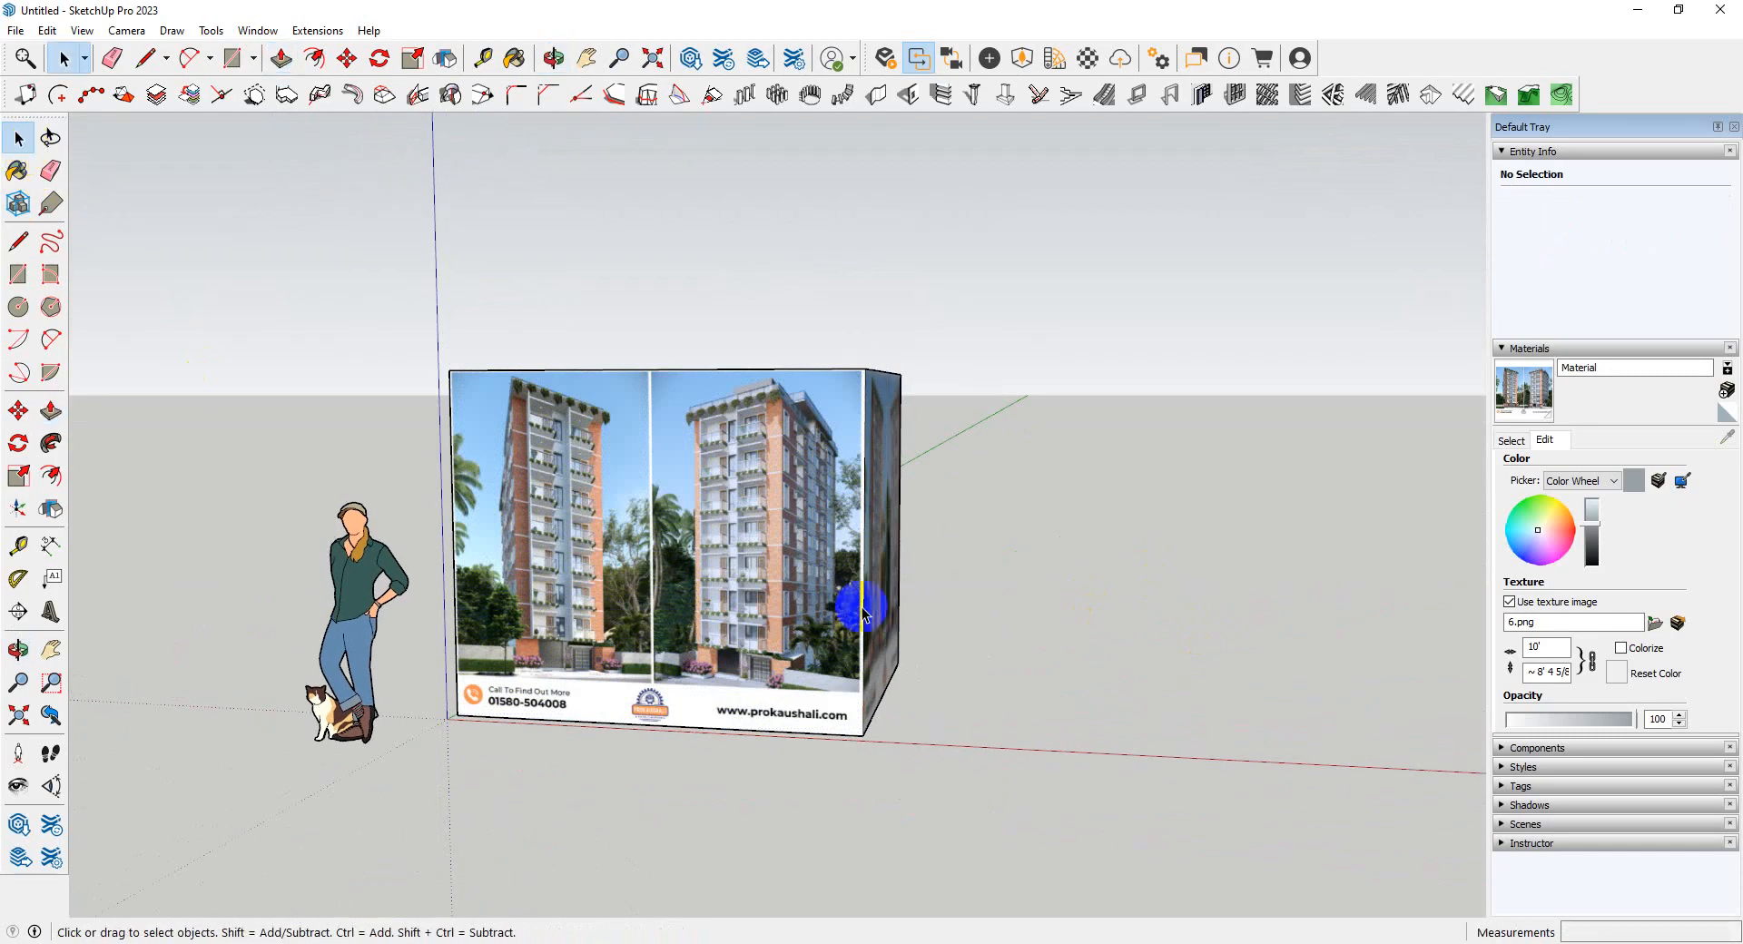
pyautogui.moveTo(862, 612); pyautogui.dragTo(771, 519, button='middle')
pyautogui.scroll(2, 779, 536)
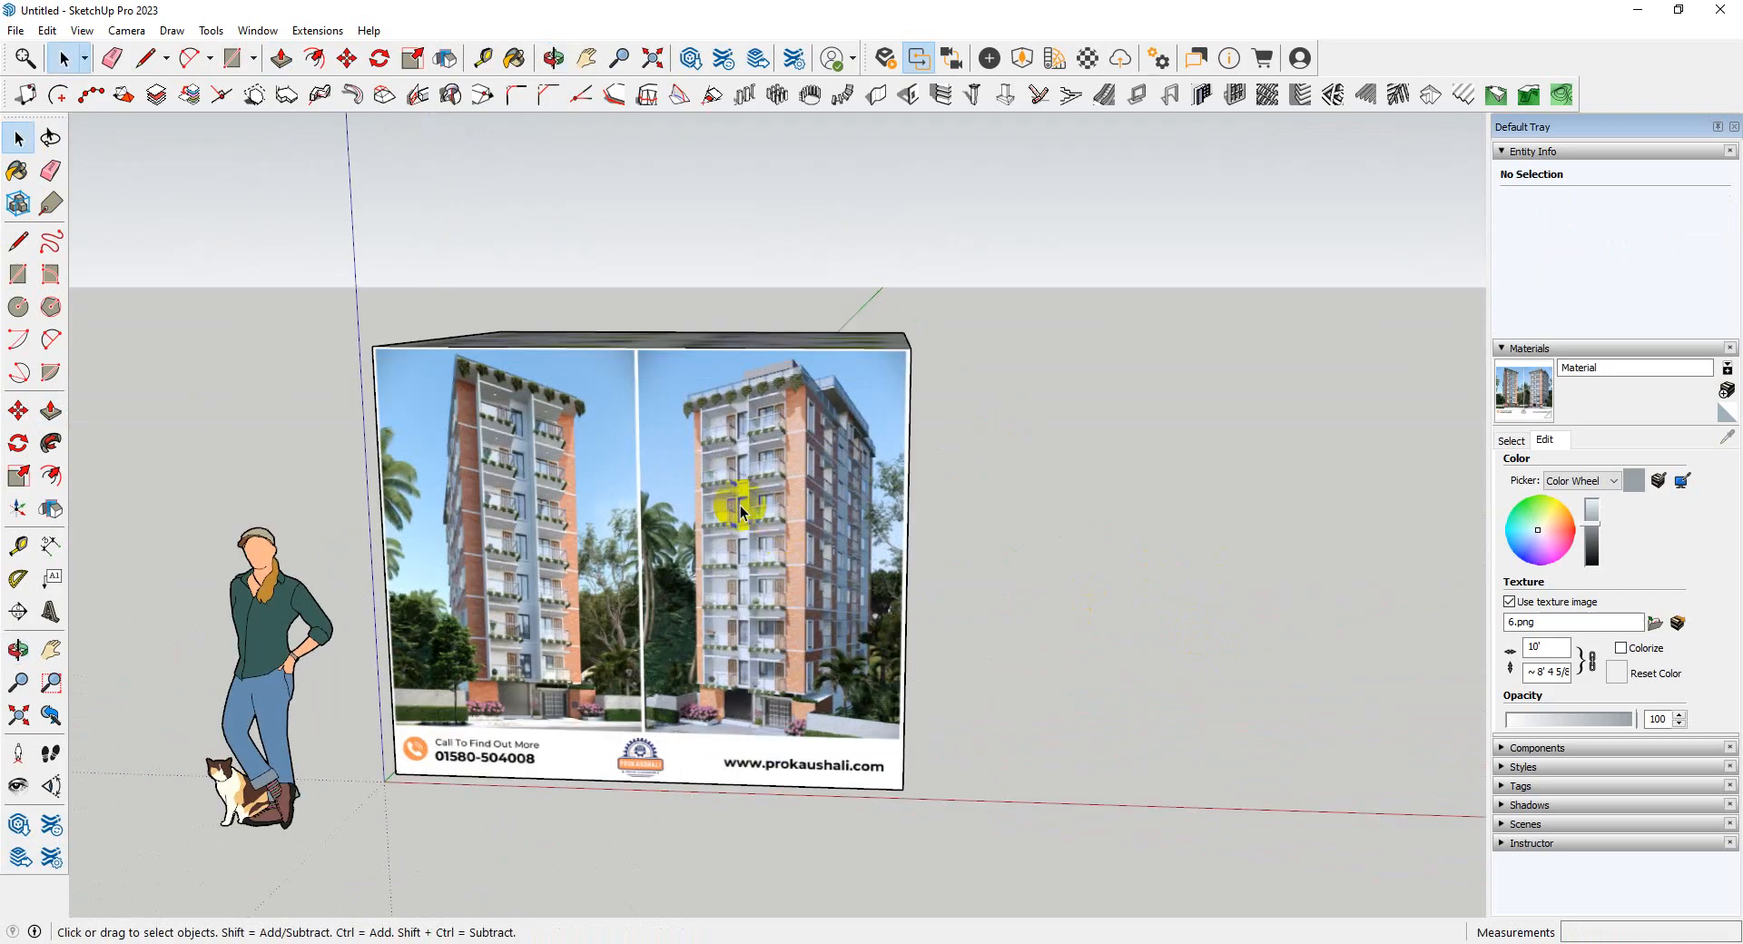
pyautogui.moveTo(634, 536); pyautogui.dragTo(672, 545, button='middle')
pyautogui.scroll(3, 693, 545)
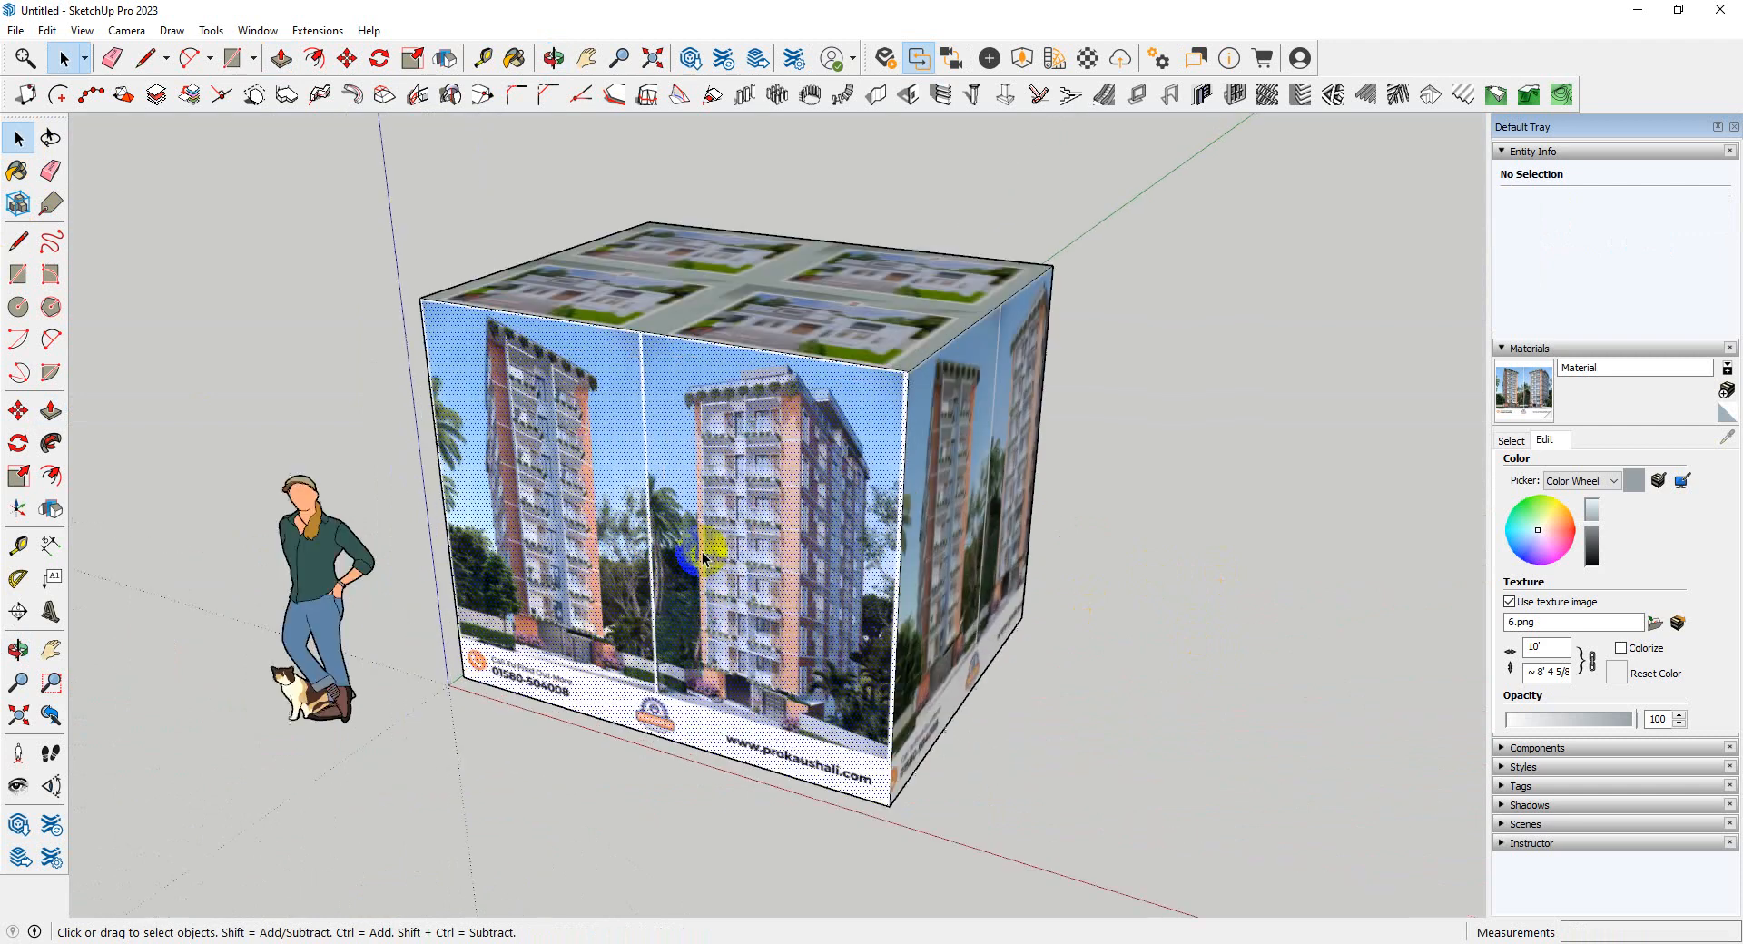
pyautogui.click(745, 525)
pyautogui.moveTo(708, 472); pyautogui.dragTo(673, 461, button='middle')
pyautogui.doubleClick(597, 470)
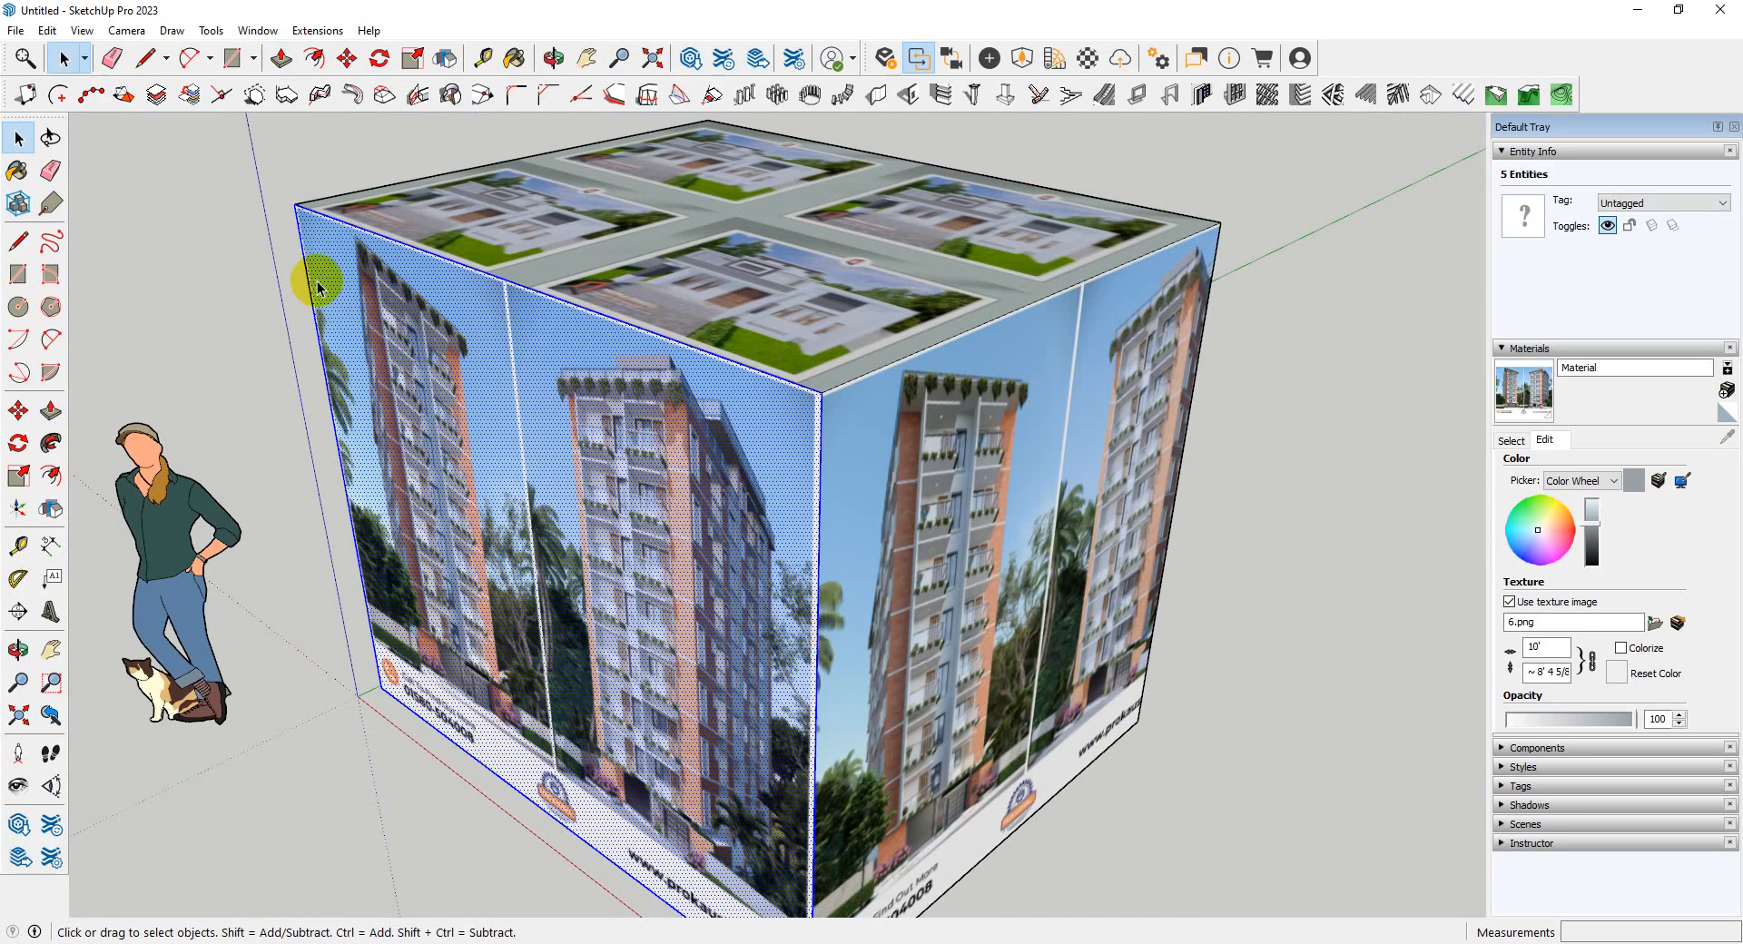
pyautogui.moveTo(661, 591); pyautogui.dragTo(692, 595, button='middle')
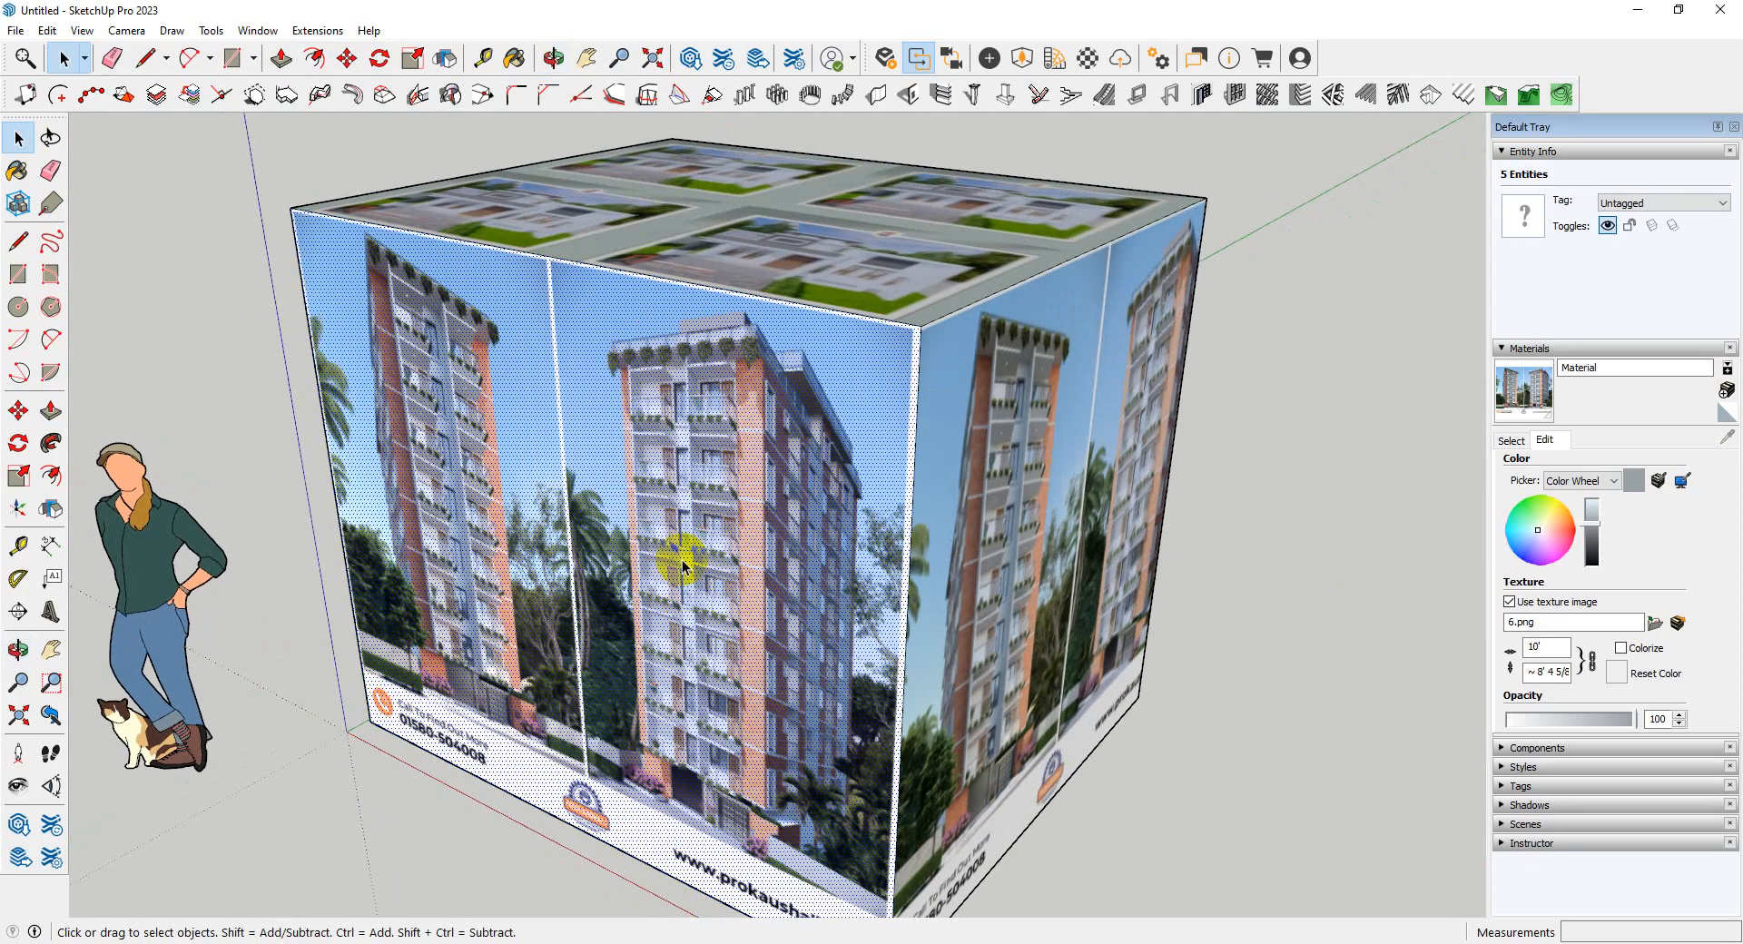
pyautogui.click(663, 537)
pyautogui.rightClick(683, 419)
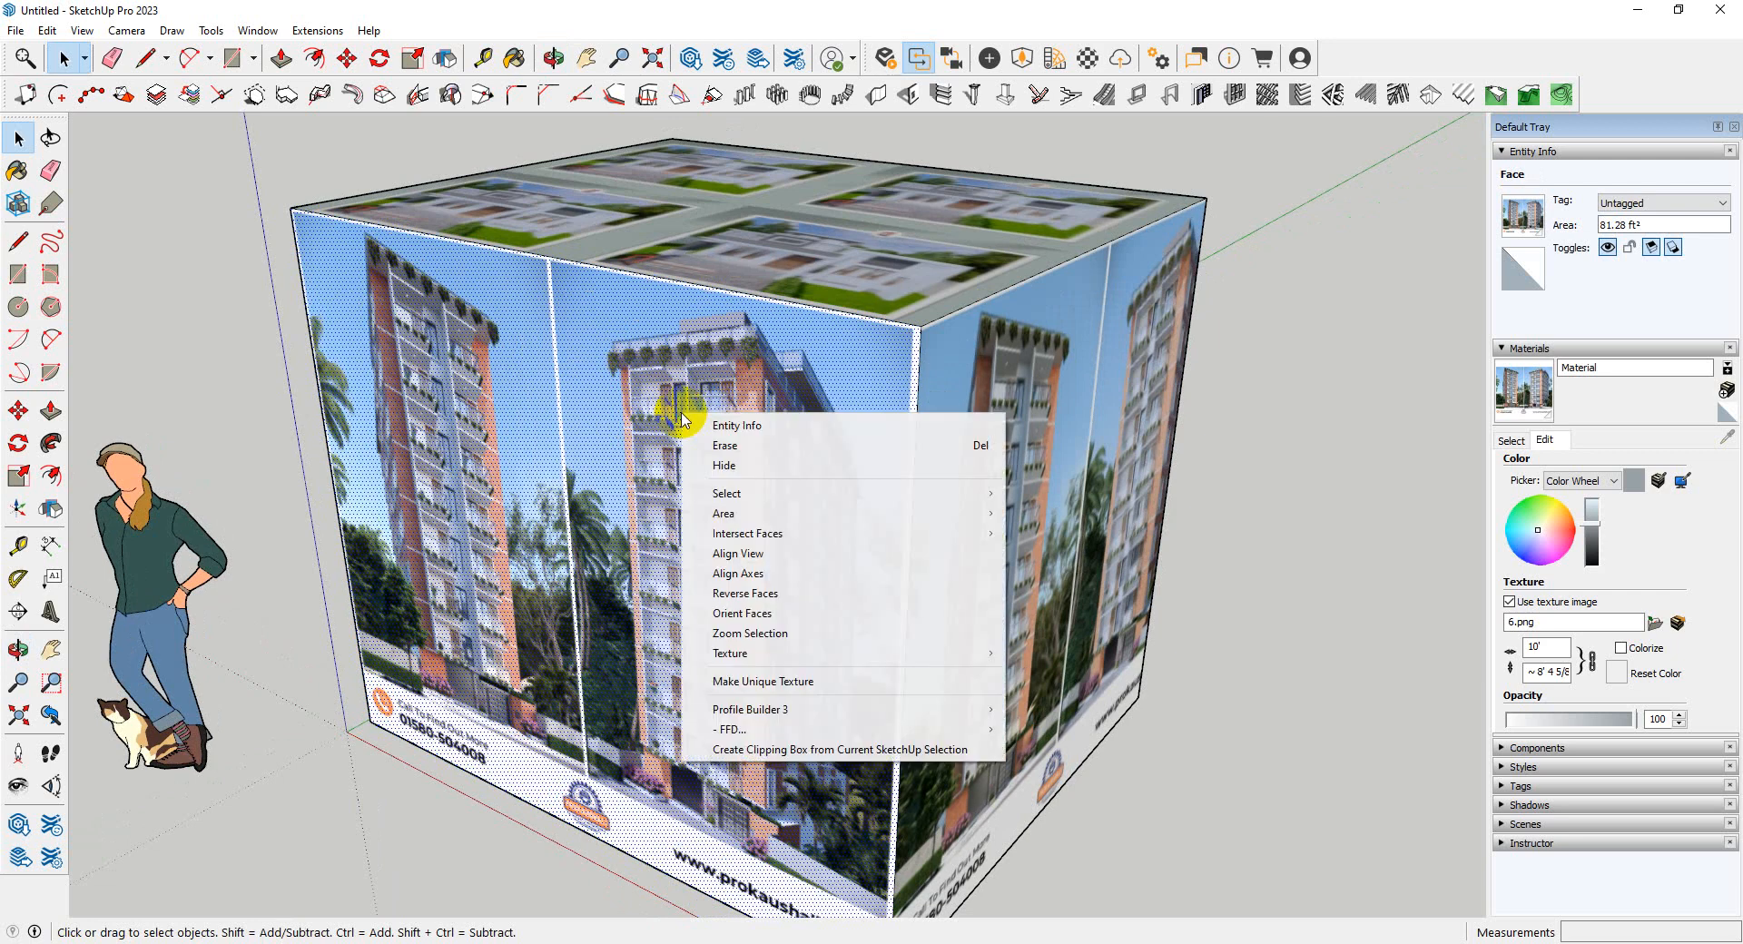
pyautogui.moveTo(897, 662)
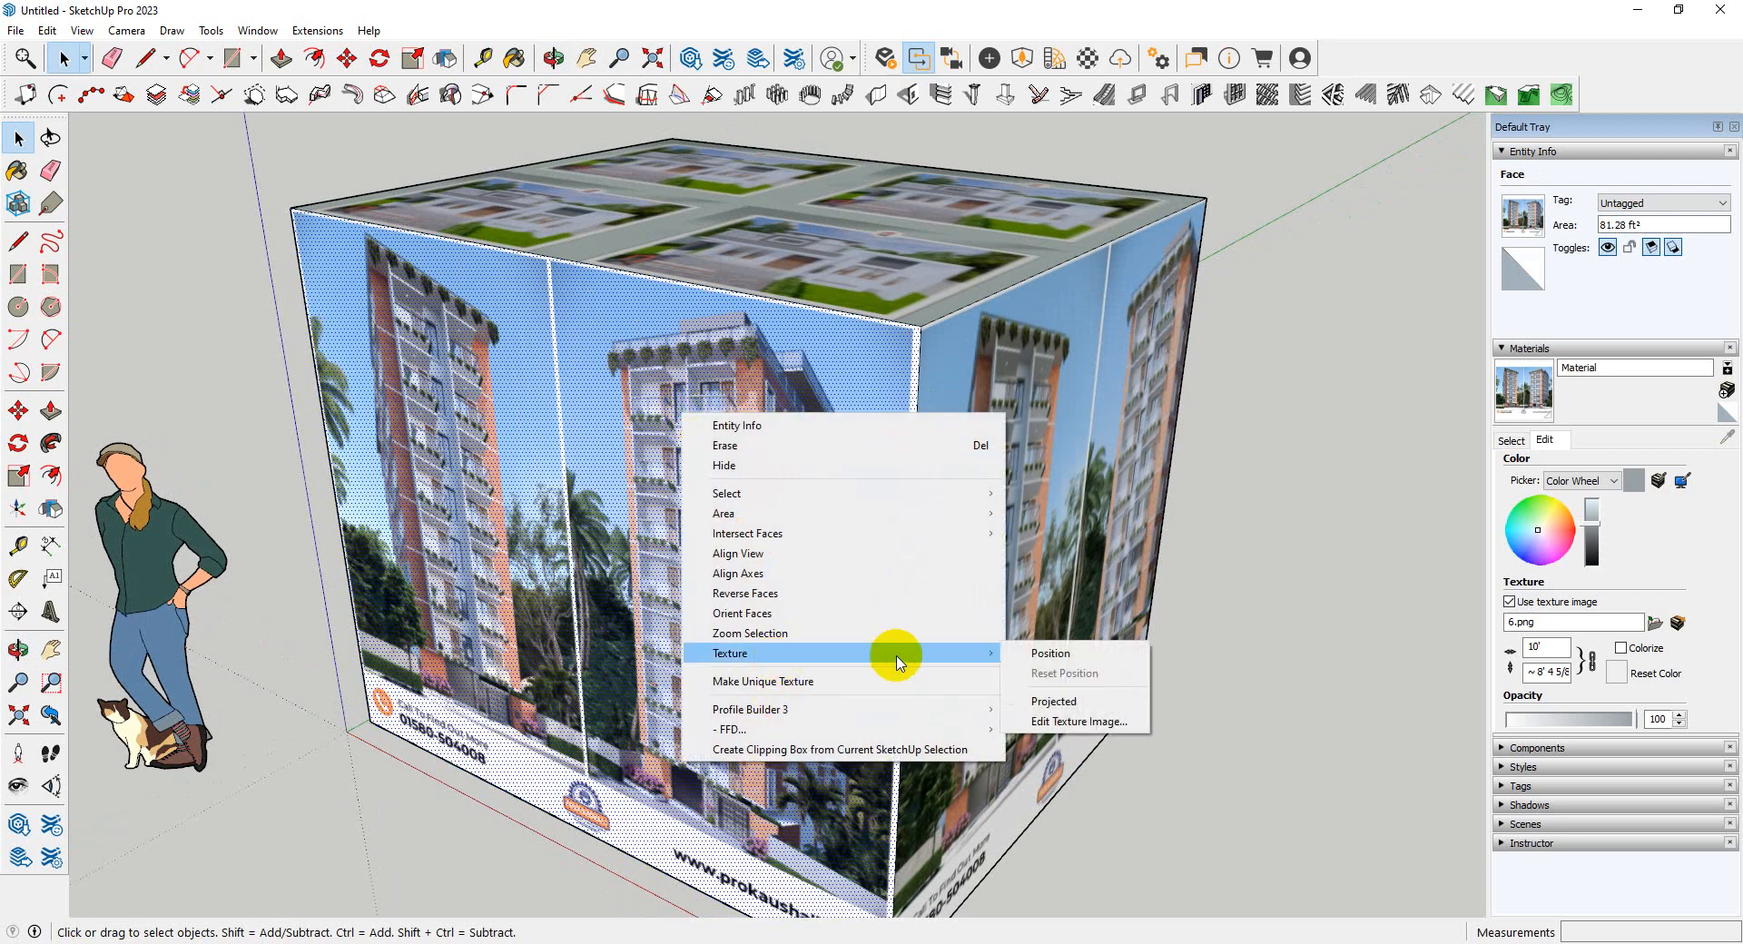
pyautogui.click(1022, 655)
pyautogui.scroll(-3, 661, 546)
pyautogui.moveTo(573, 621); pyautogui.dragTo(755, 550, button='middle')
pyautogui.scroll(-2, 750, 549)
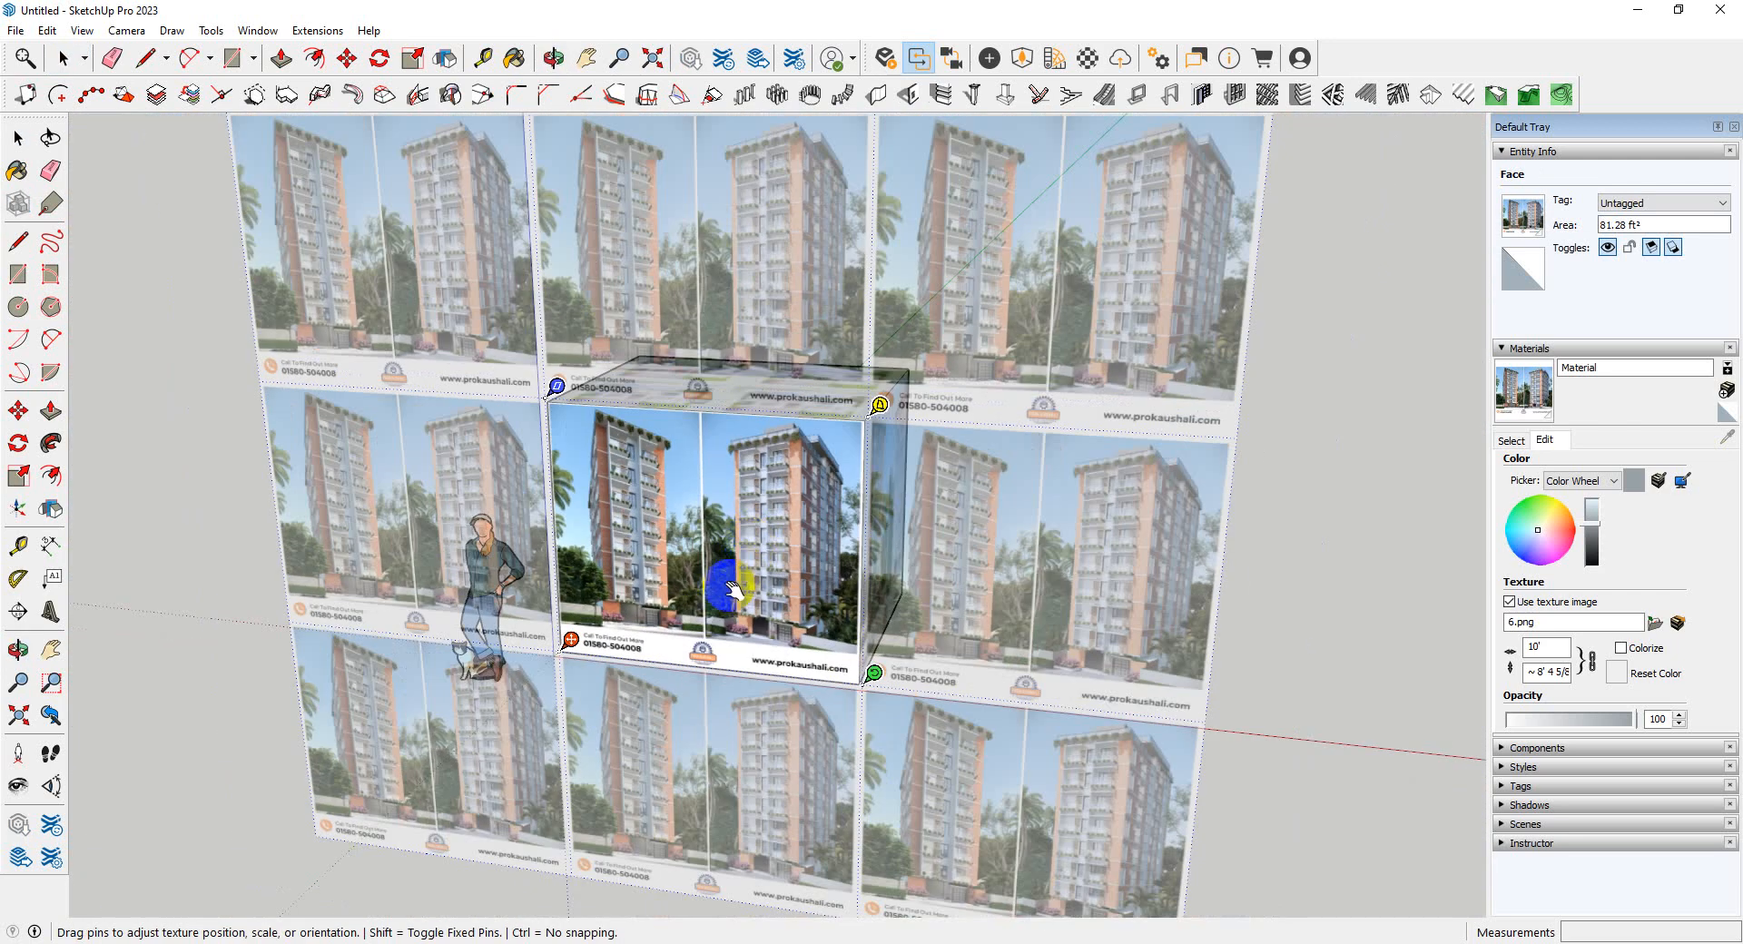
# - Shift the front-face texture with the red pin, enlarge it slightly with the green pin, and apply the new placement
pyautogui.click(571, 639)
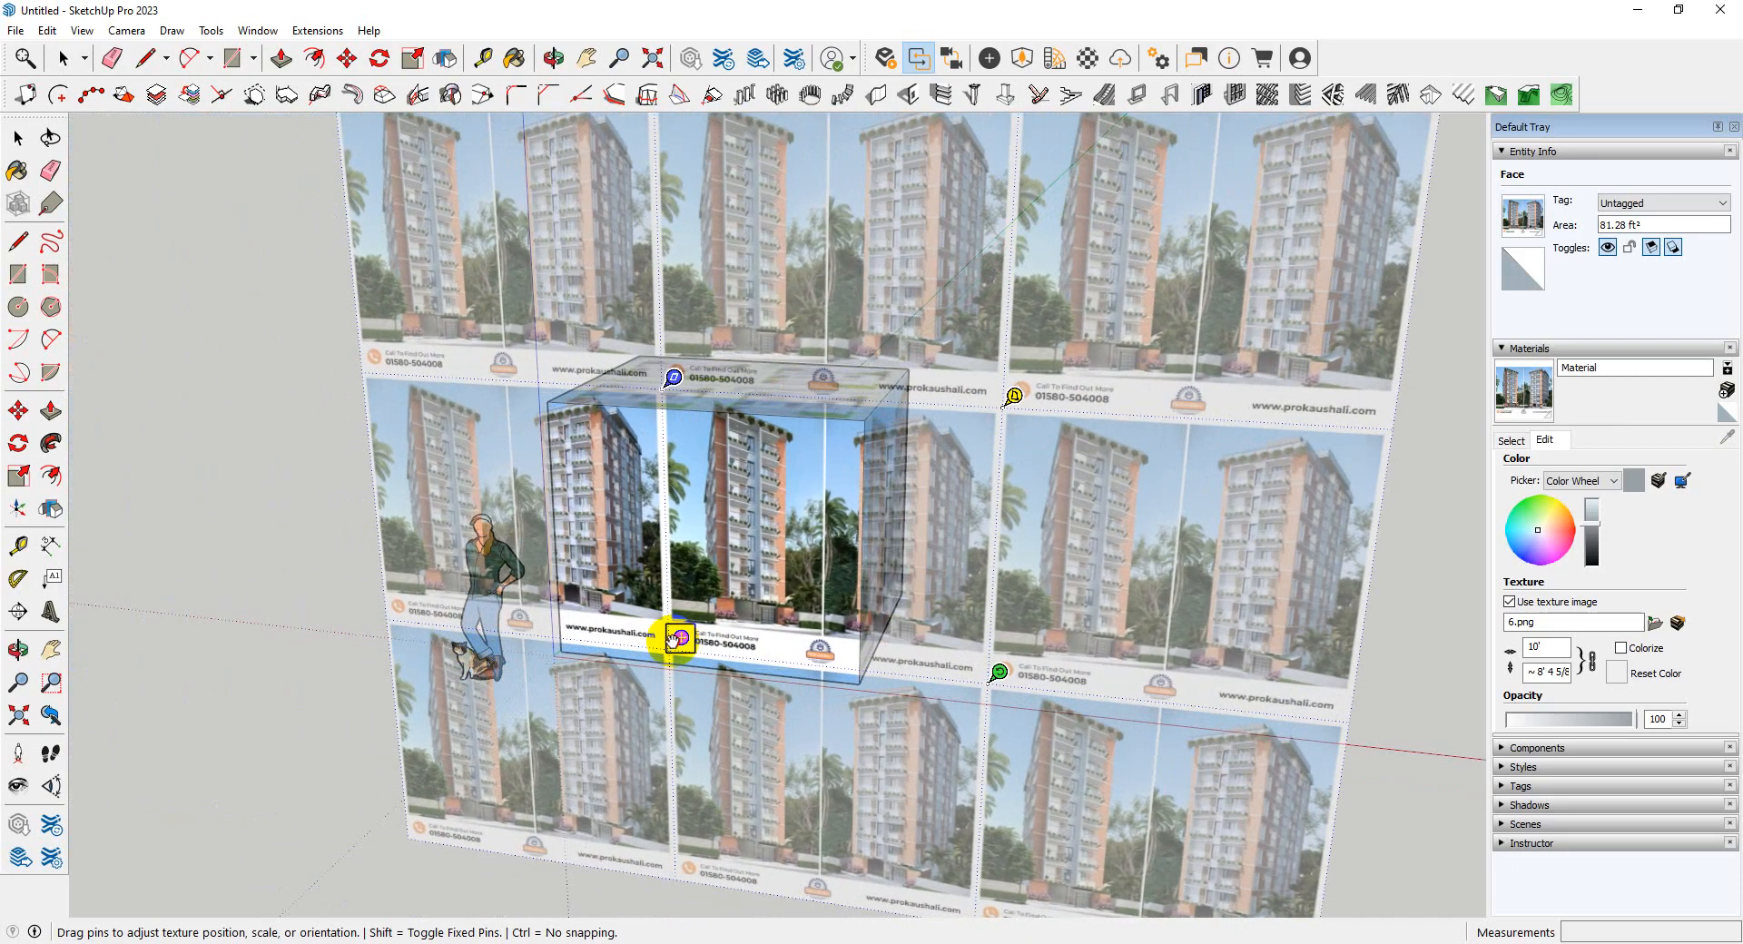
pyautogui.click(676, 643)
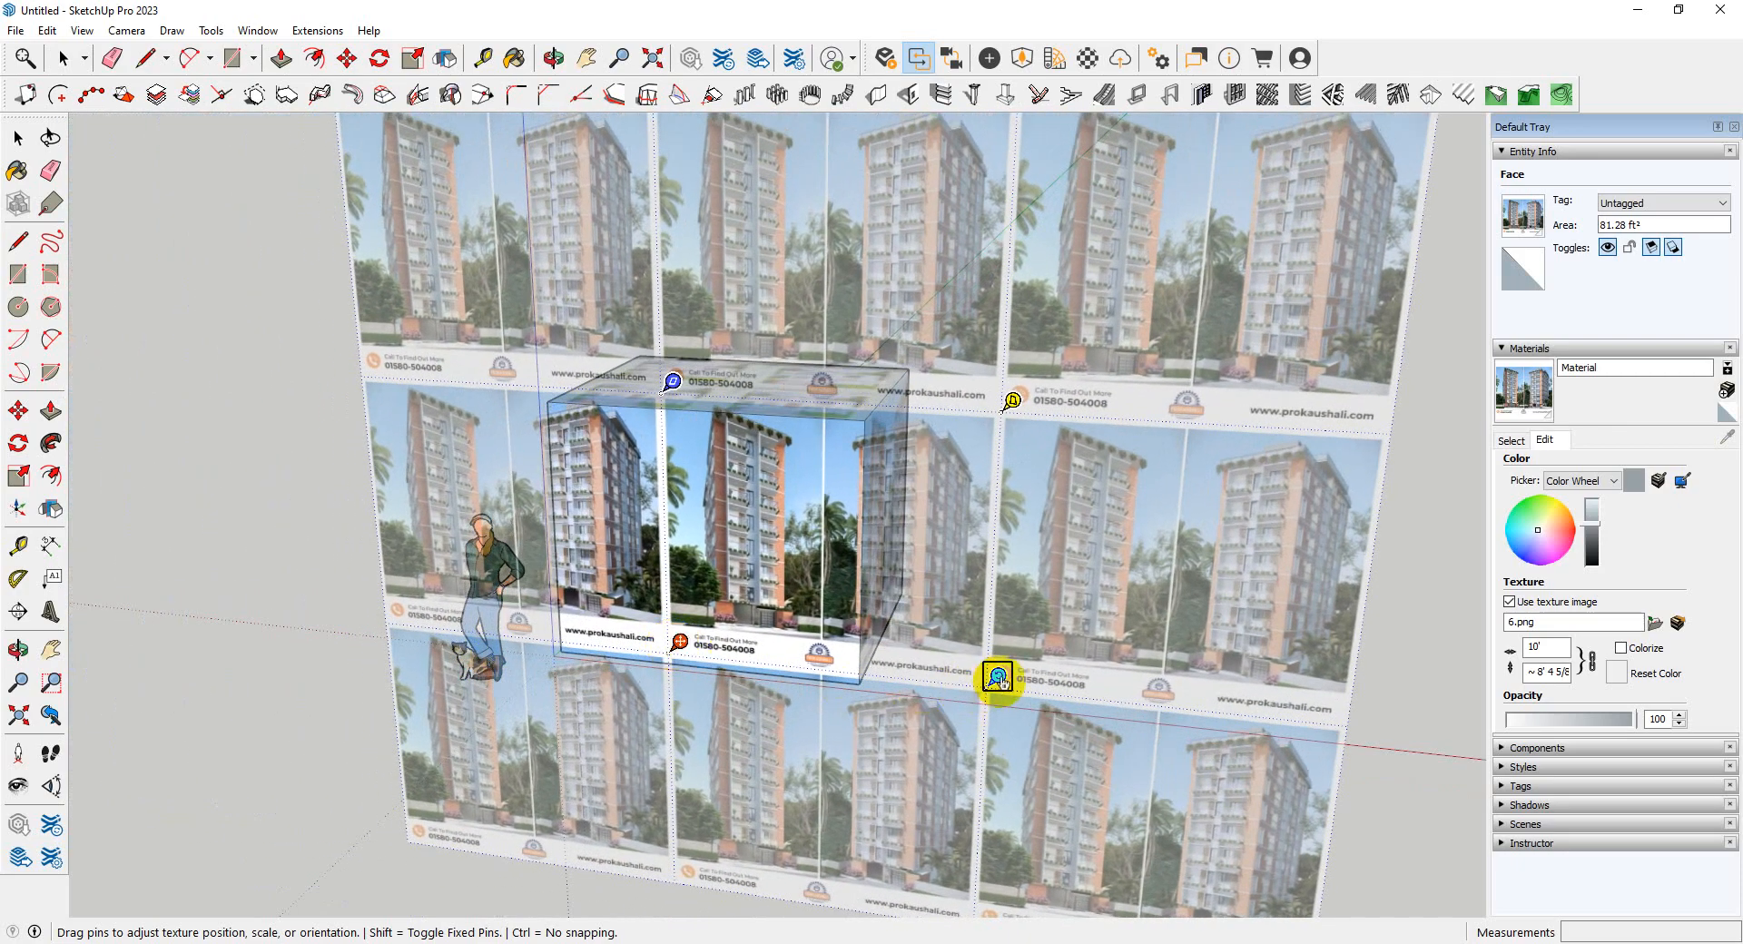
pyautogui.moveTo(998, 676); pyautogui.dragTo(1063, 683)
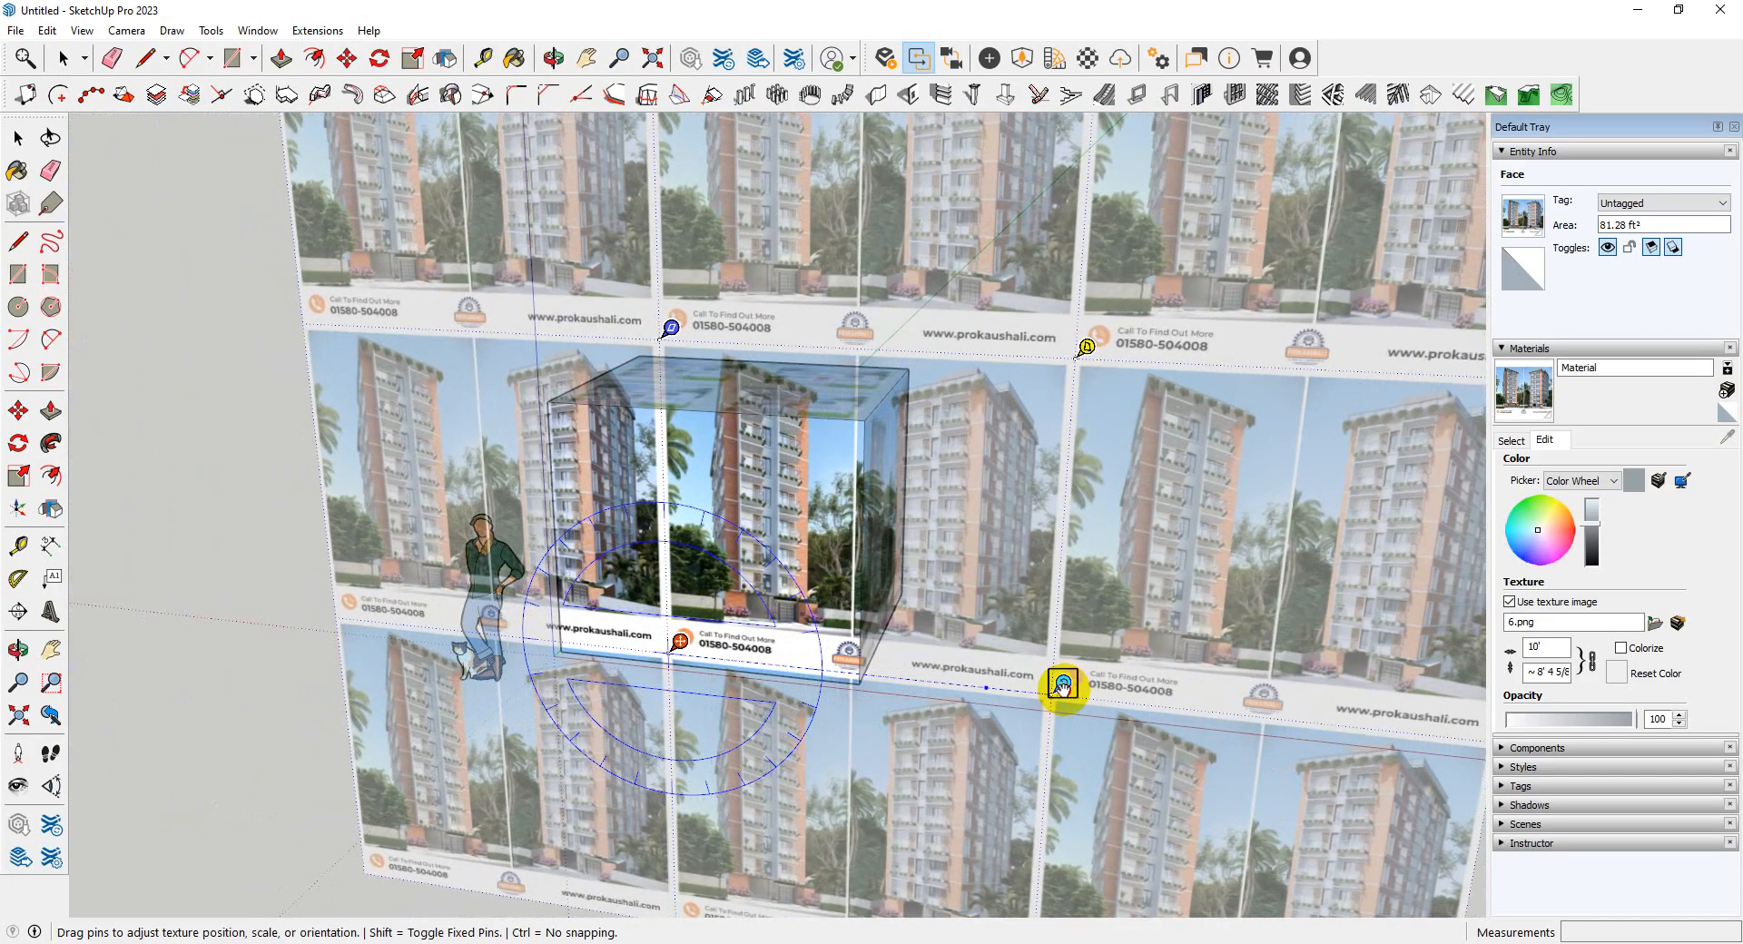
pyautogui.moveTo(817, 574); pyautogui.dragTo(769, 615)
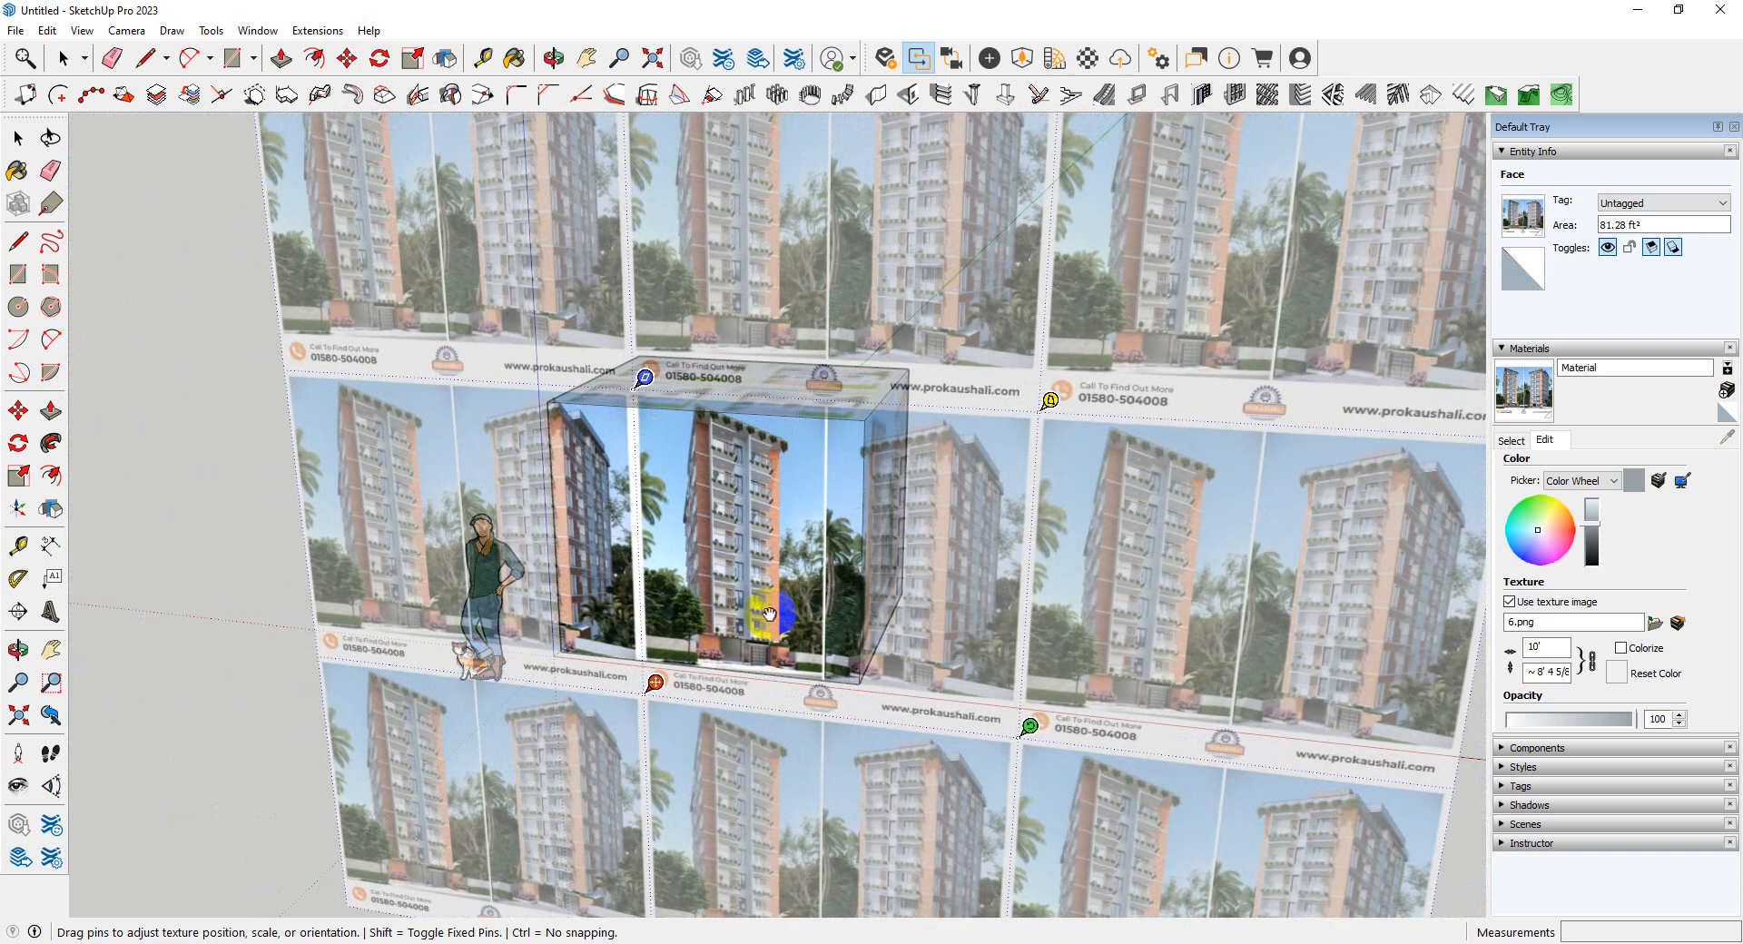
pyautogui.click(162, 451)
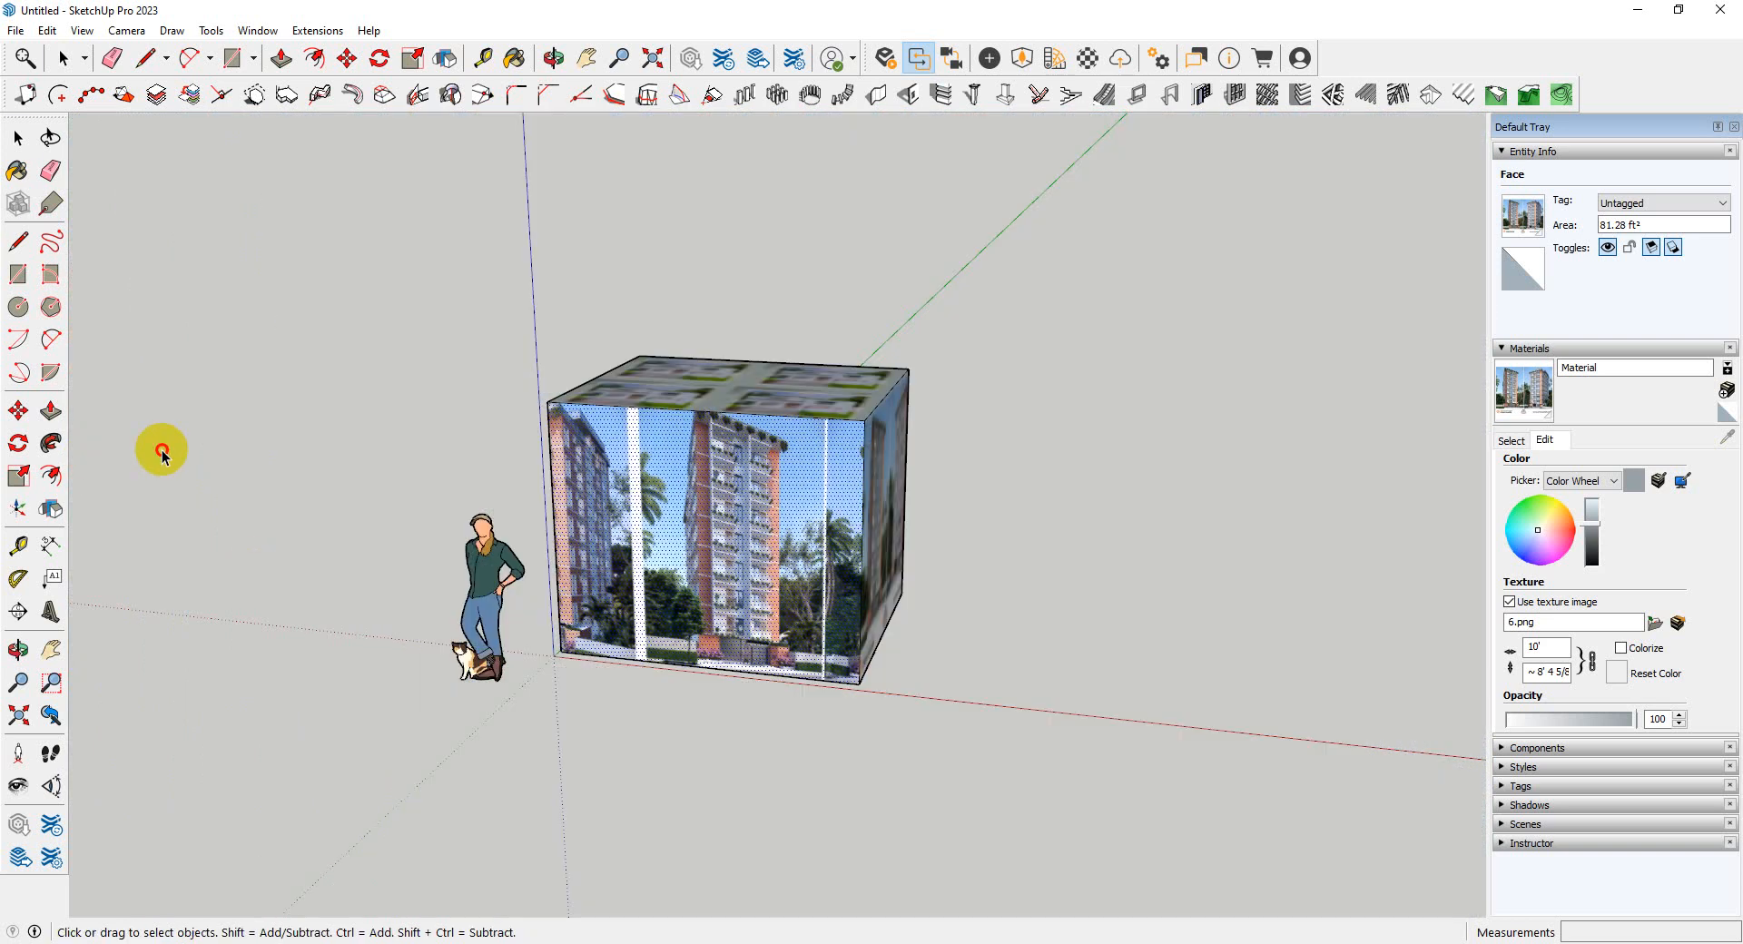
# - Examine the repositioned building texture on the box's front face from several angles
pyautogui.moveTo(962, 618); pyautogui.dragTo(681, 518, button='middle')
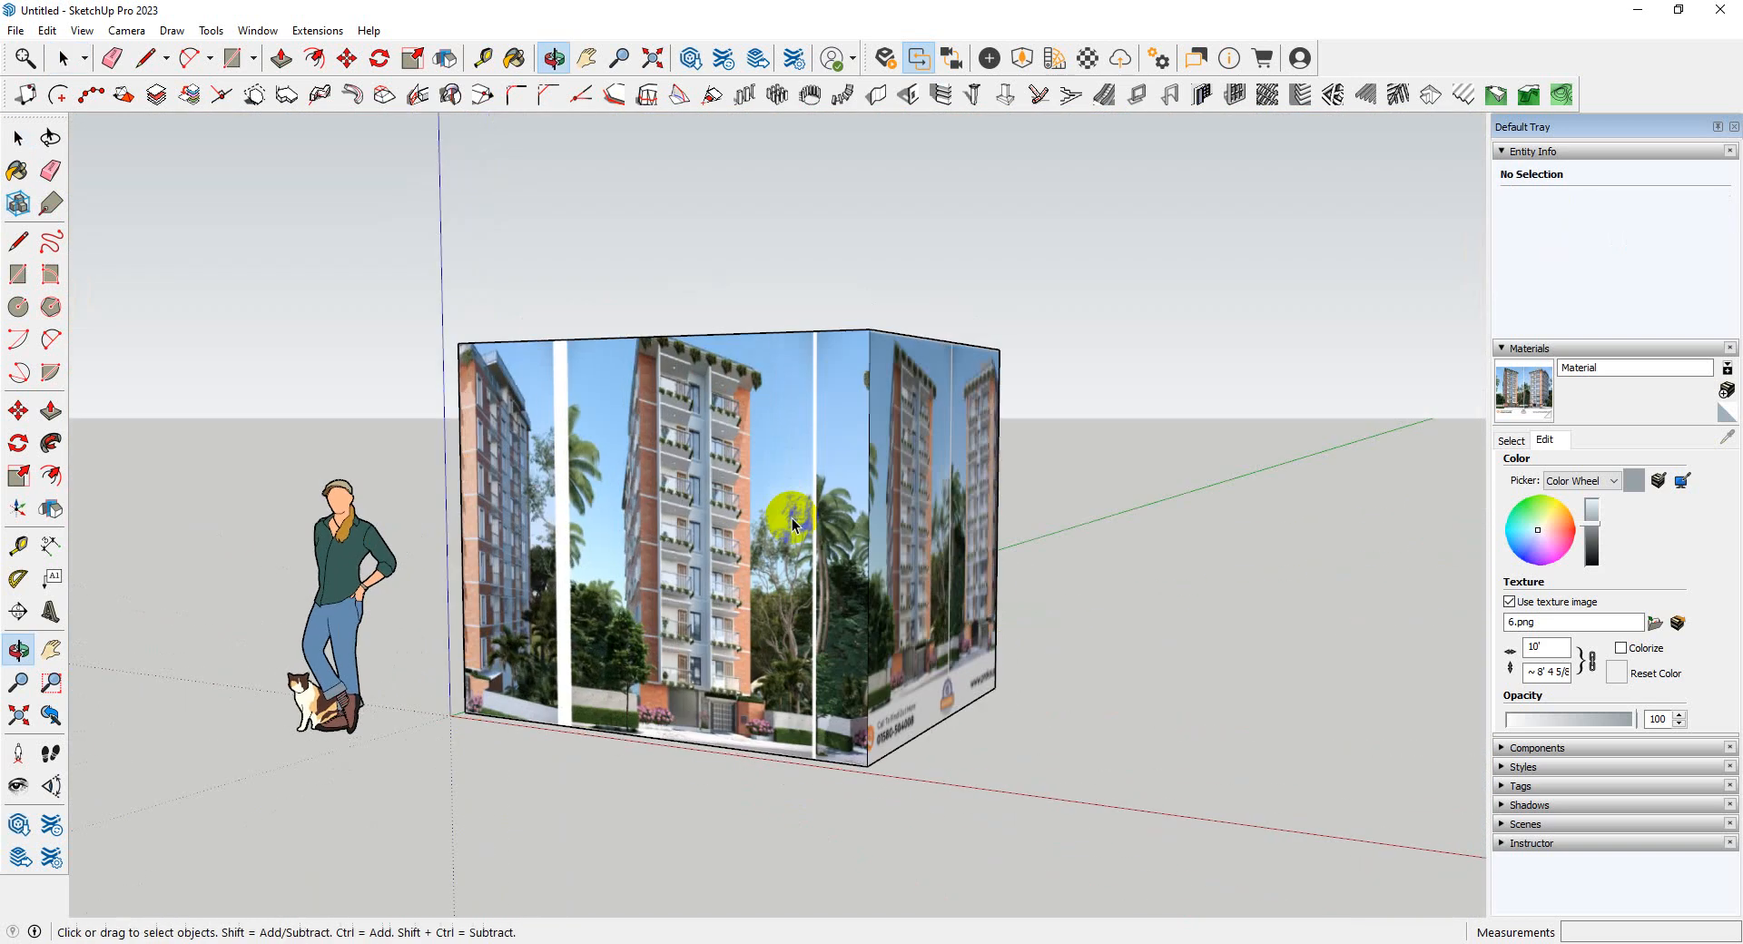
pyautogui.scroll(5, 688, 568)
pyautogui.scroll(-2, 806, 600)
pyautogui.moveTo(806, 601); pyautogui.dragTo(812, 610, button='middle')
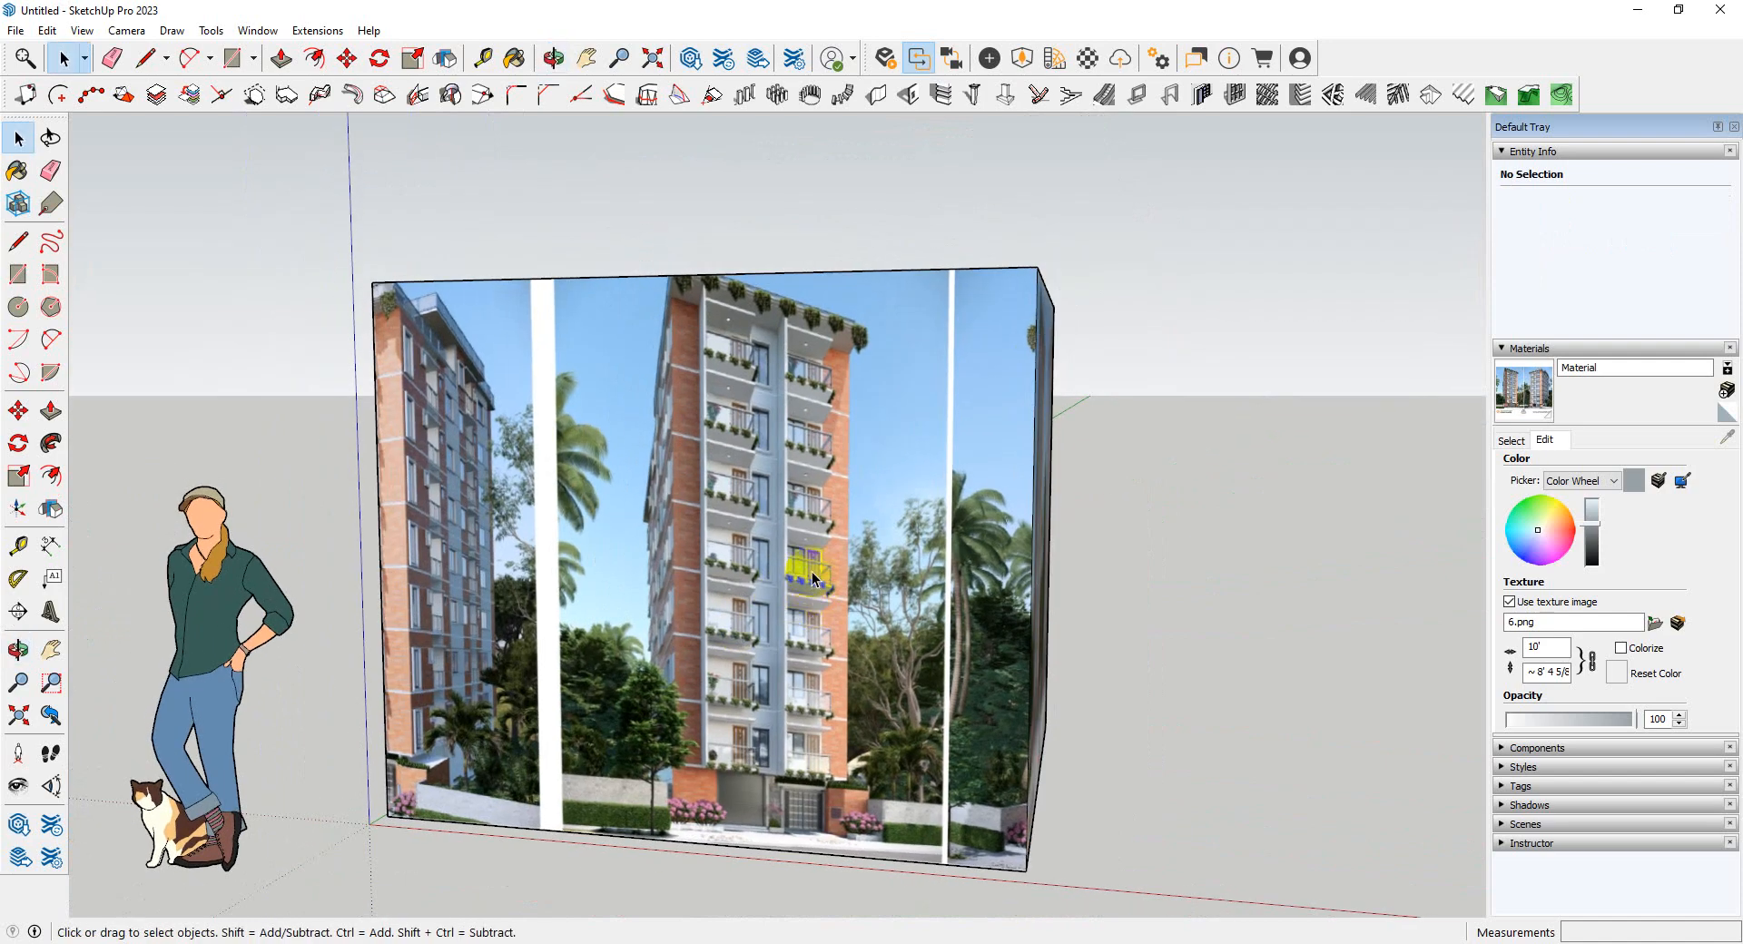
pyautogui.scroll(-3, 734, 527)
pyautogui.moveTo(817, 497); pyautogui.dragTo(672, 574, button='middle')
pyautogui.scroll(3, 693, 517)
pyautogui.scroll(-3, 773, 601)
# - Reposition the front-face texture and rotate it about 90° counterclockwise around the red pin
pyautogui.click(695, 574)
pyautogui.scroll(-3, 697, 574)
pyautogui.scroll(3, 669, 576)
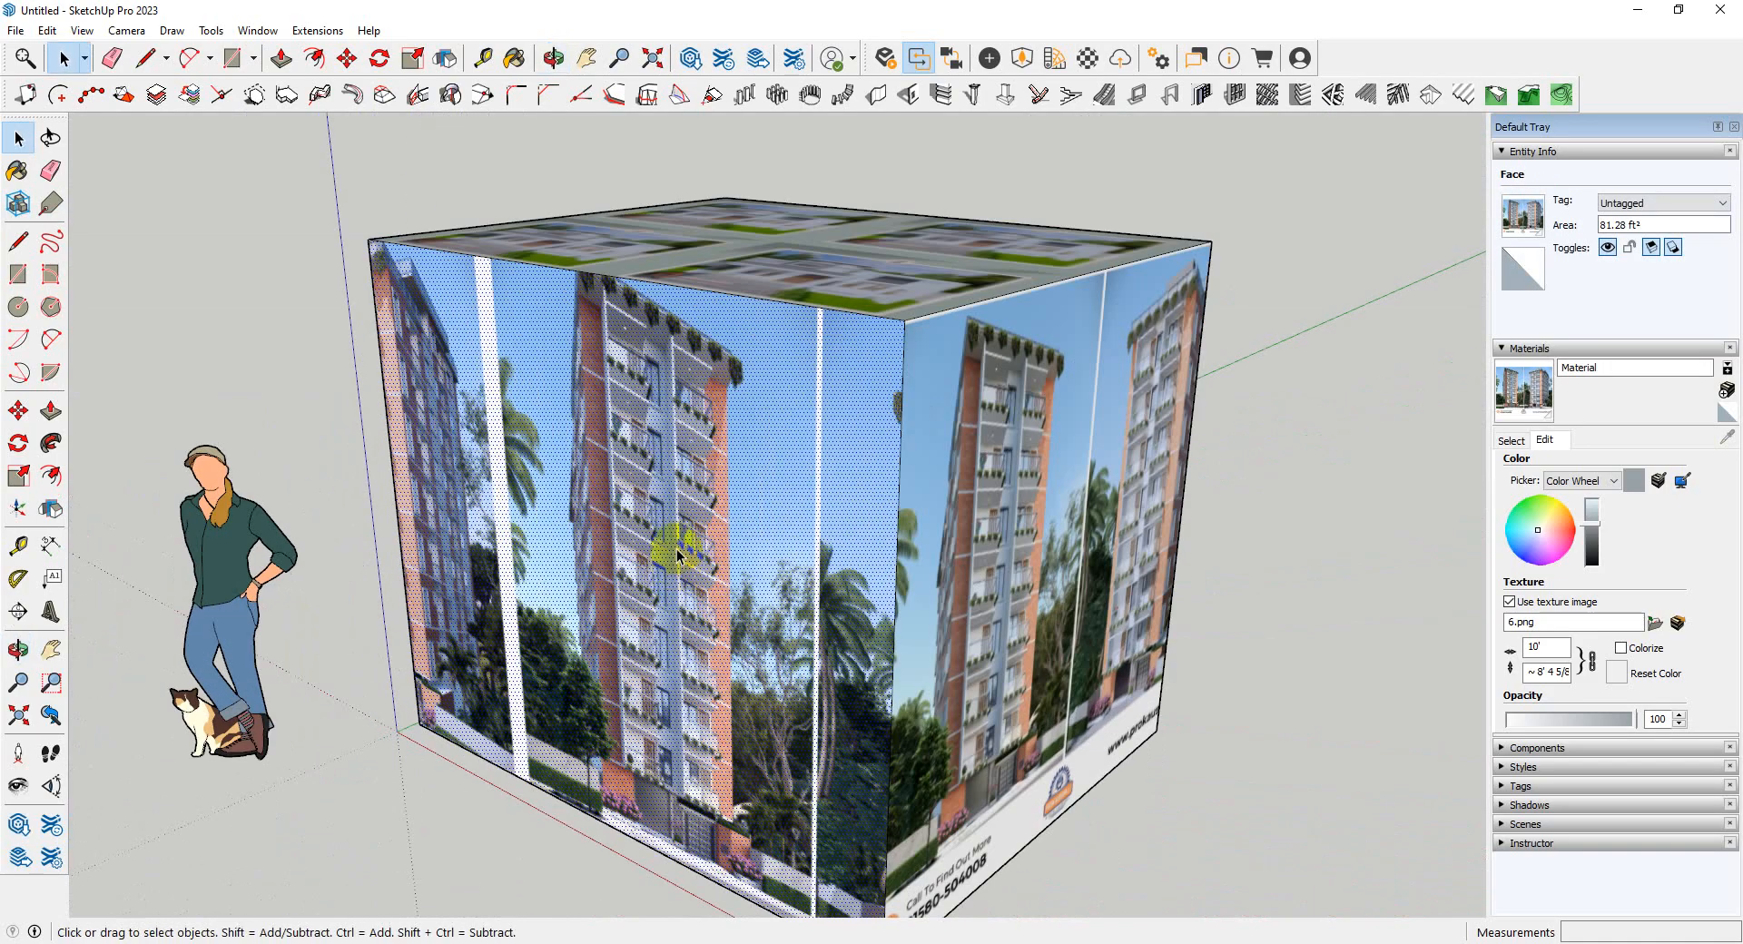
pyautogui.rightClick(677, 548)
pyautogui.moveTo(746, 791)
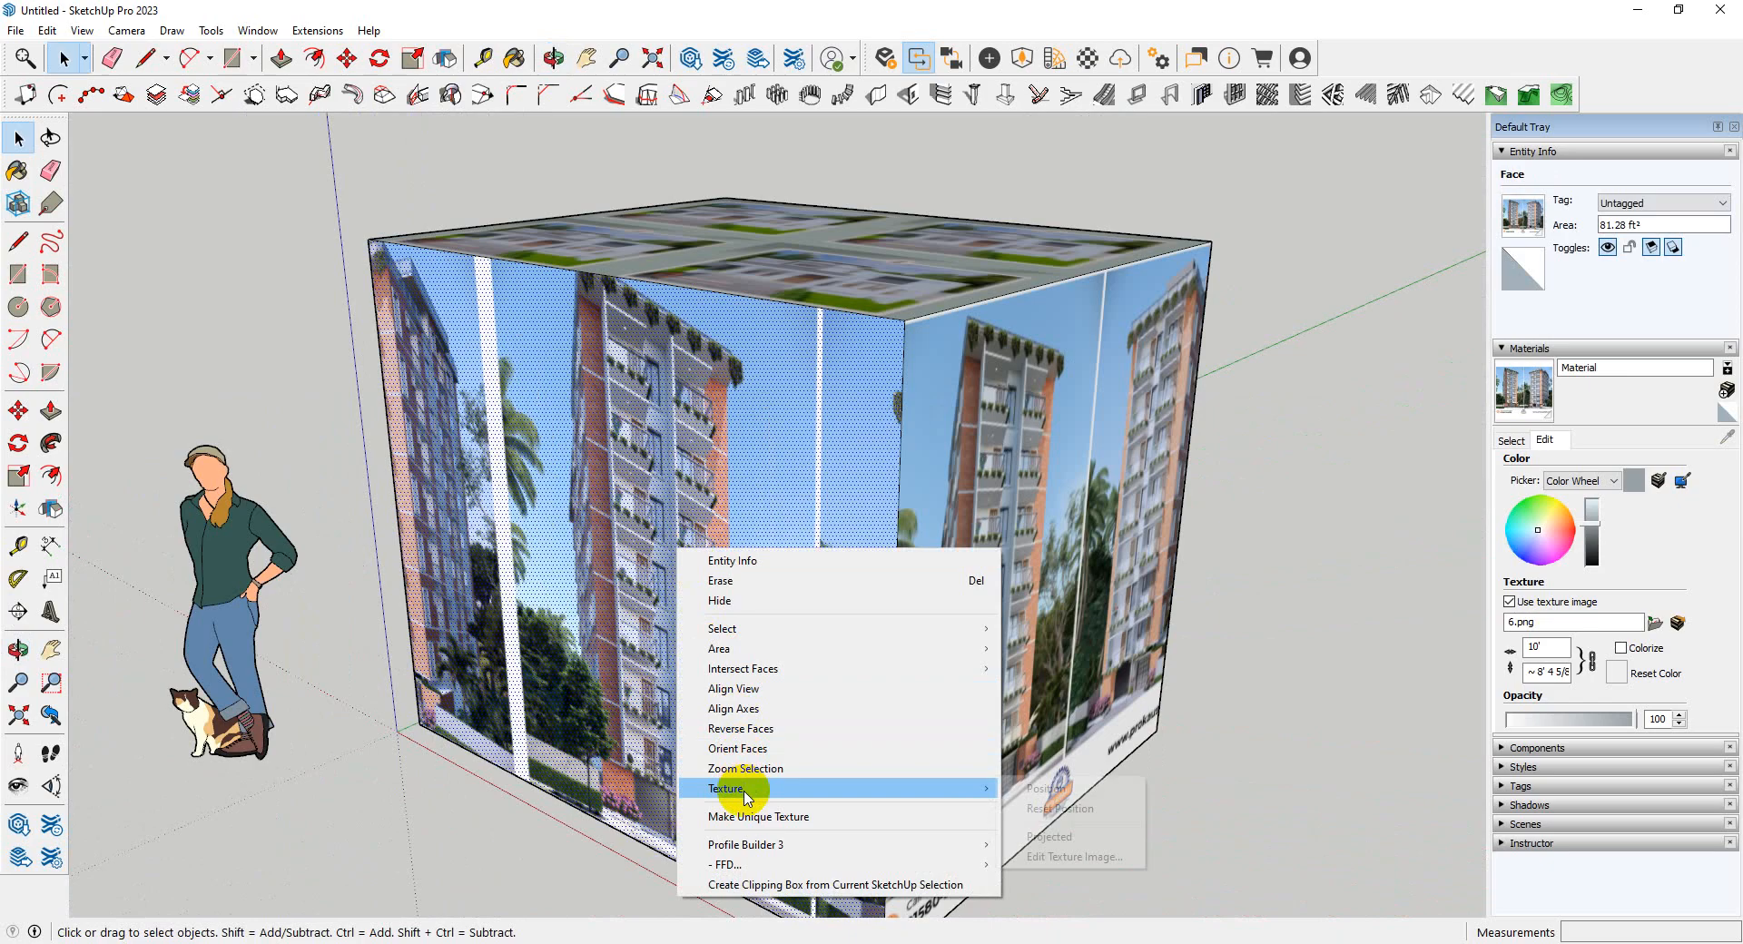
pyautogui.click(1108, 788)
pyautogui.moveTo(1108, 789); pyautogui.dragTo(581, 617, button='middle')
pyautogui.moveTo(575, 646); pyautogui.dragTo(458, 636)
pyautogui.moveTo(814, 674); pyautogui.dragTo(440, 284)
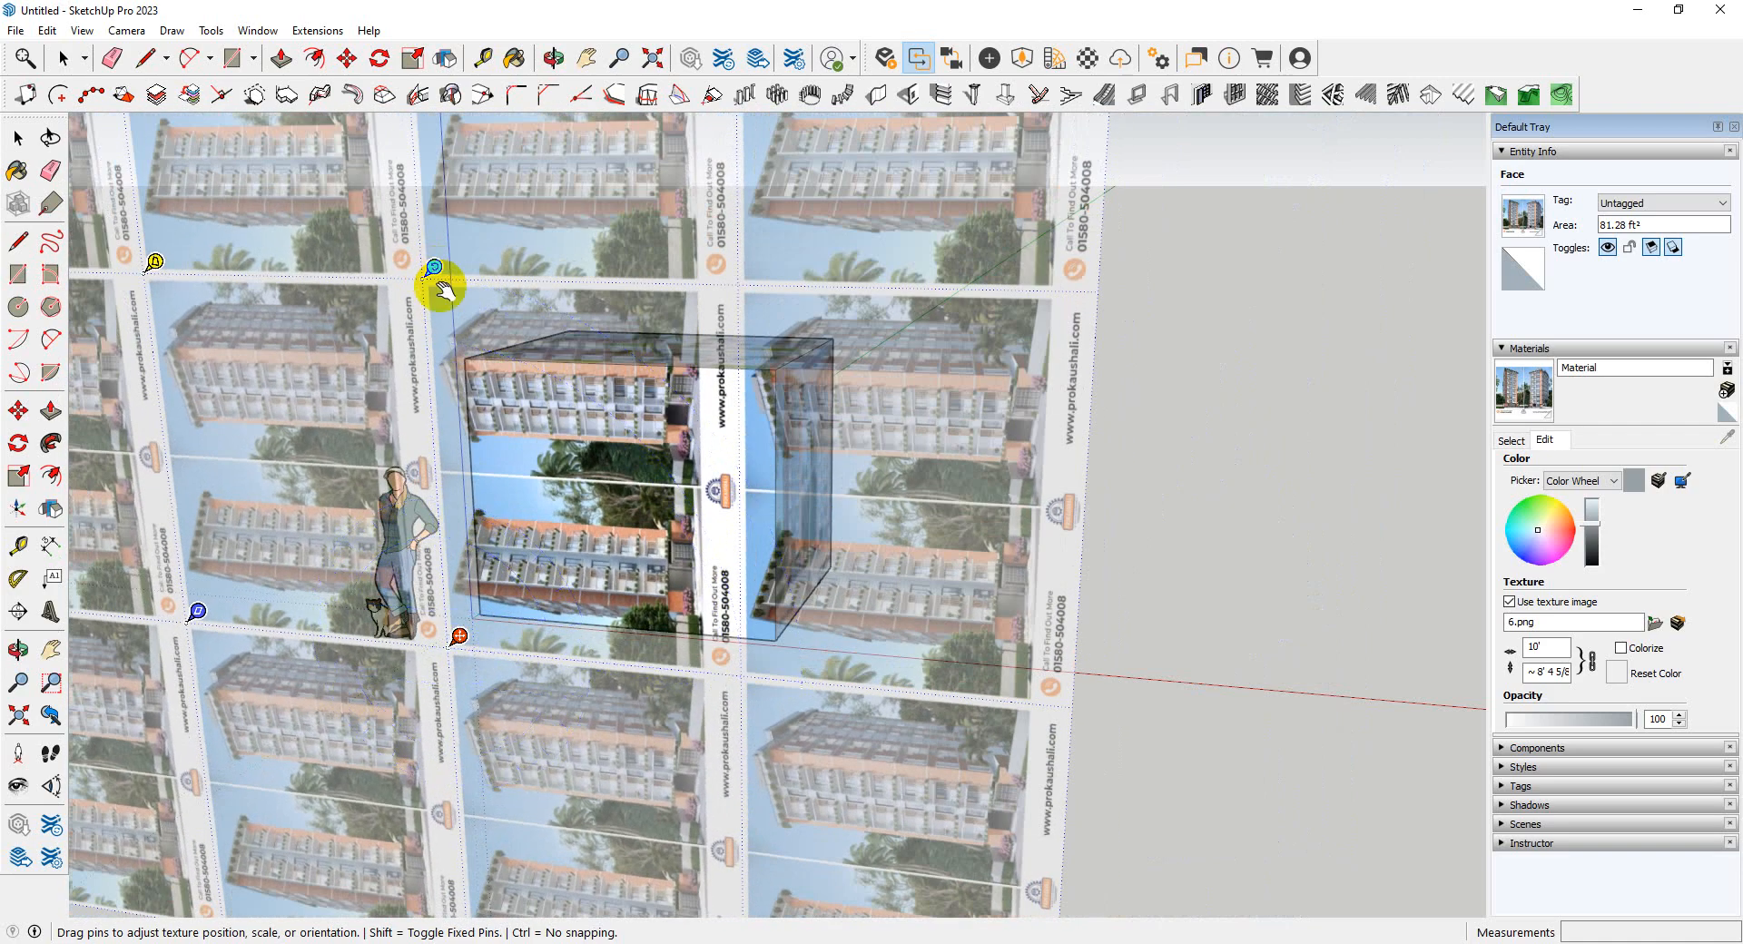
pyautogui.click(1284, 626)
# - Examine the rotated texture on the front face against the box's top and adjacent side
pyautogui.scroll(3, 640, 484)
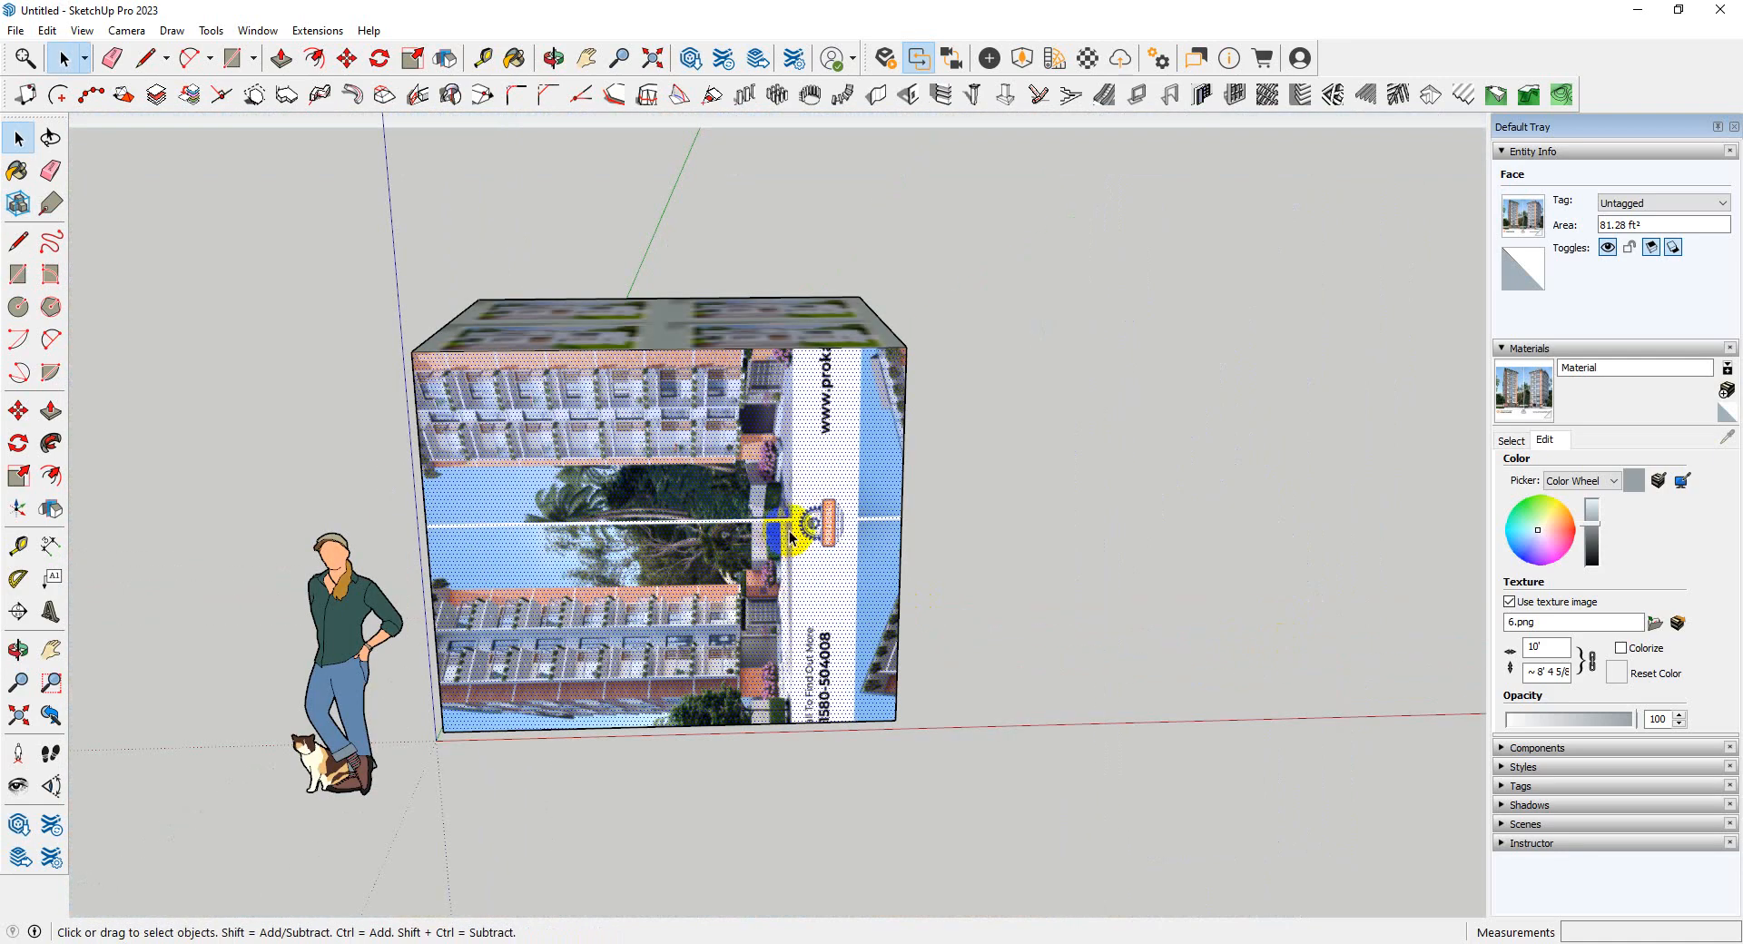
pyautogui.scroll(-2, 887, 518)
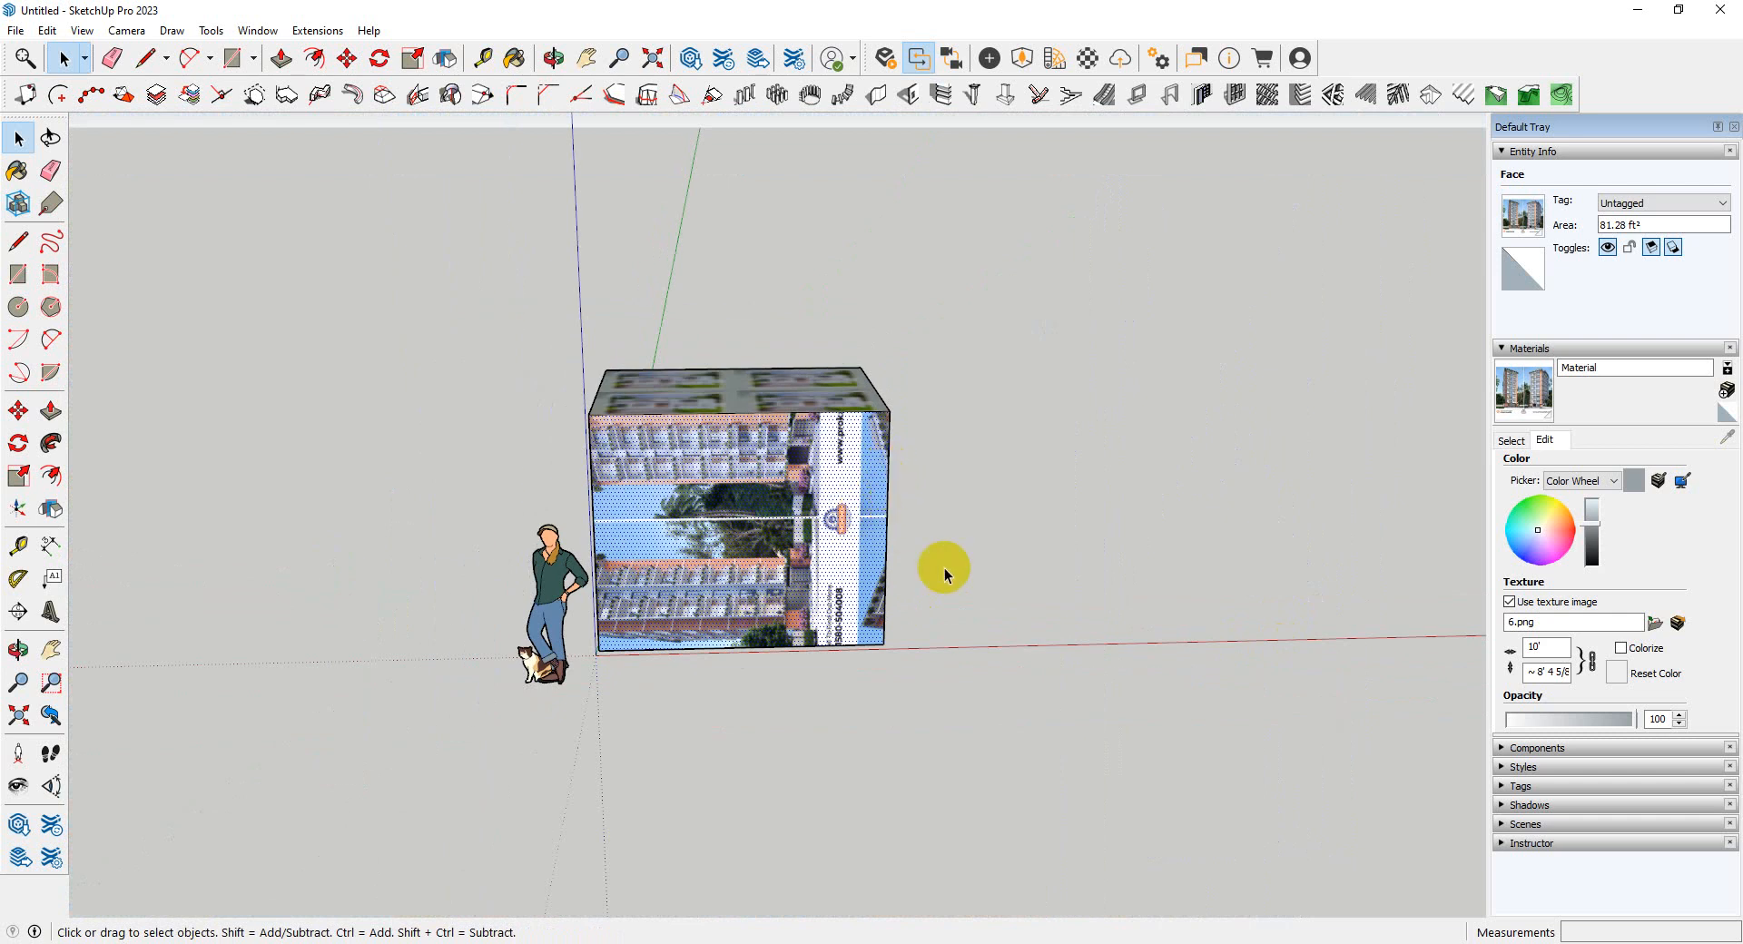
pyautogui.moveTo(944, 568); pyautogui.dragTo(746, 546, button='middle')
pyautogui.scroll(3, 738, 545)
pyautogui.scroll(-3, 746, 556)
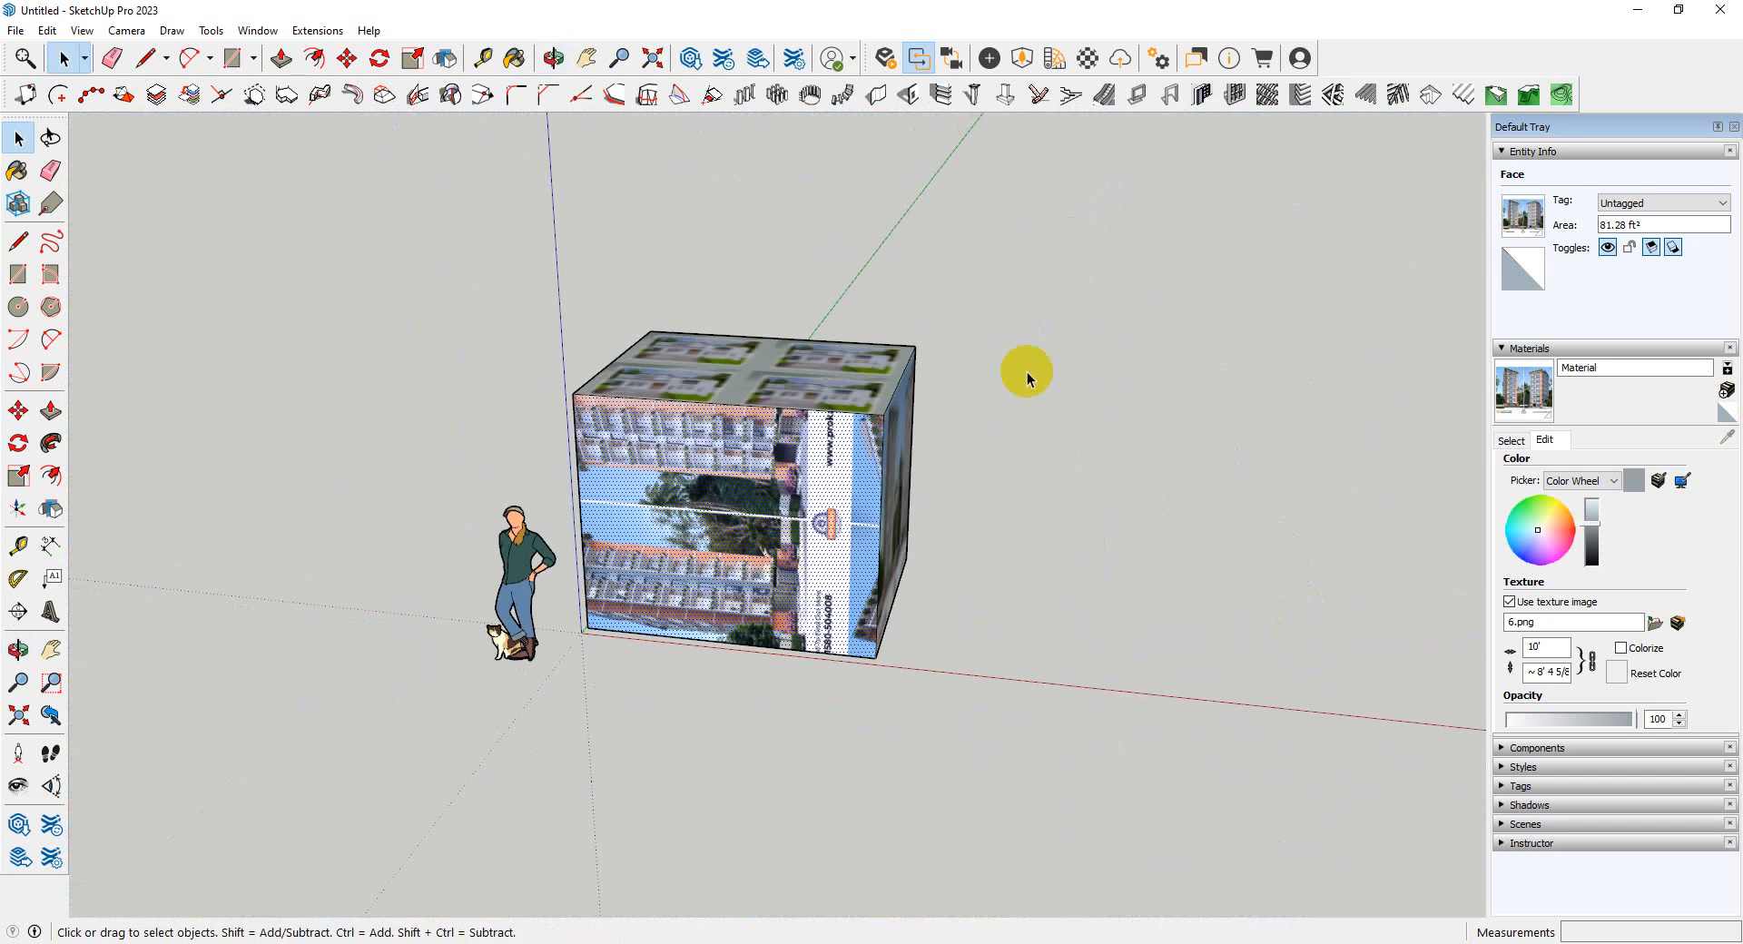
pyautogui.moveTo(1159, 315); pyautogui.dragTo(869, 458, button='middle')
pyautogui.scroll(5, 752, 483)
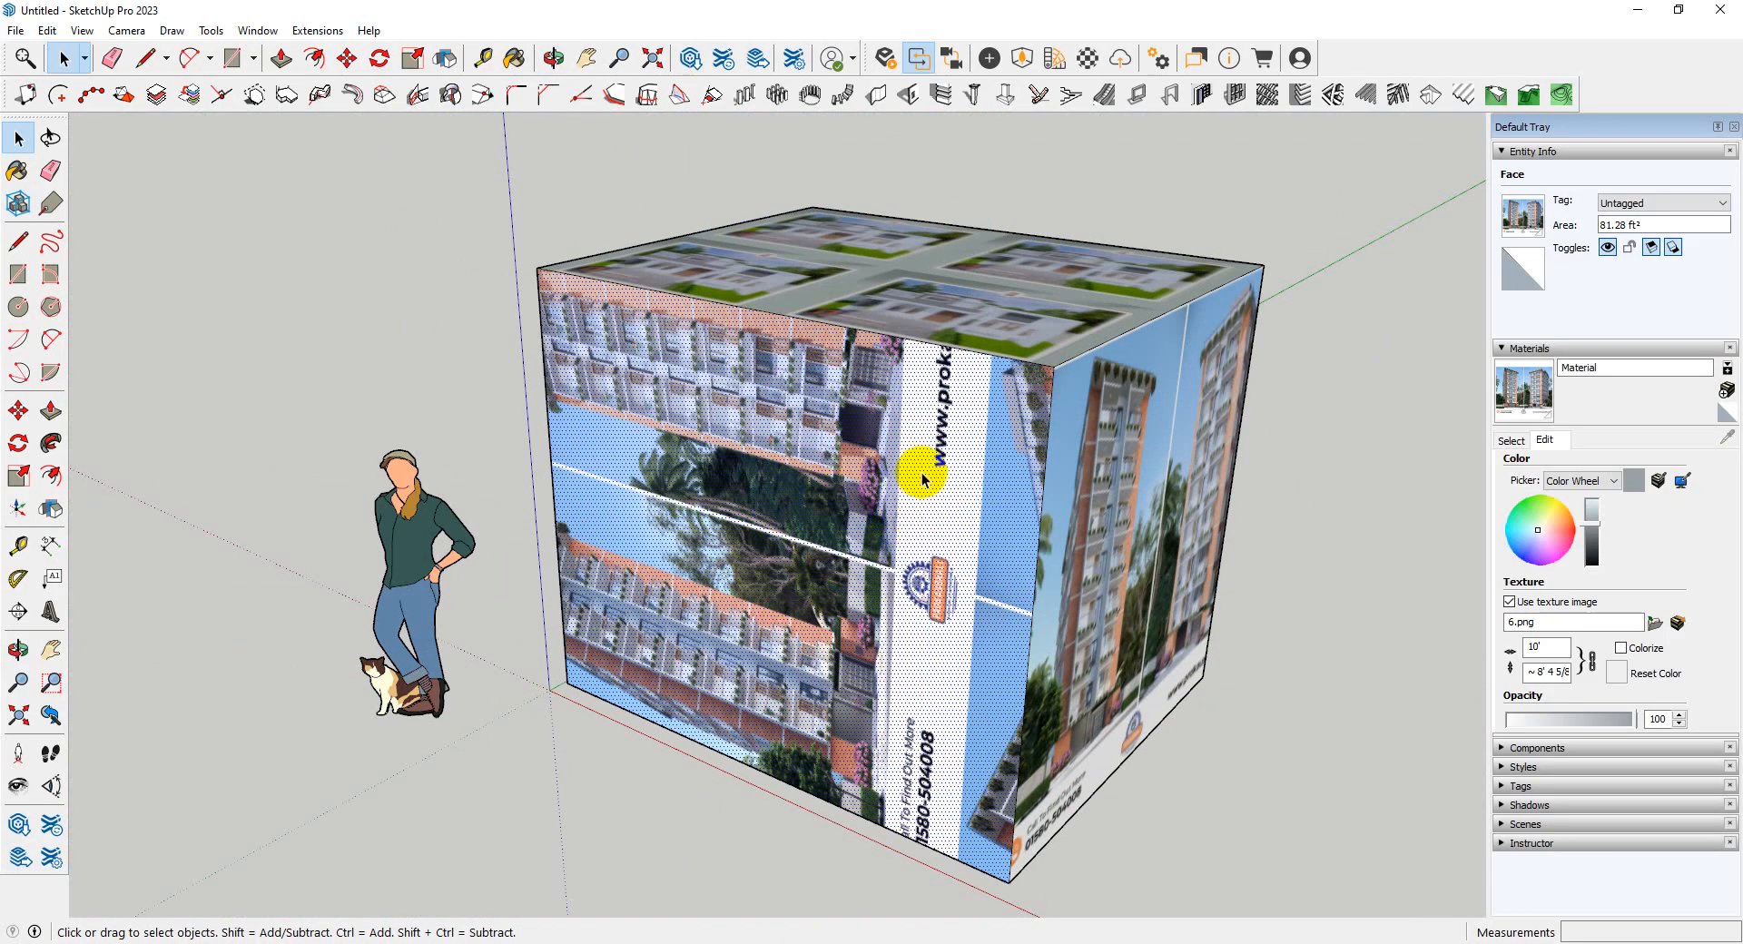
pyautogui.scroll(-2, 810, 474)
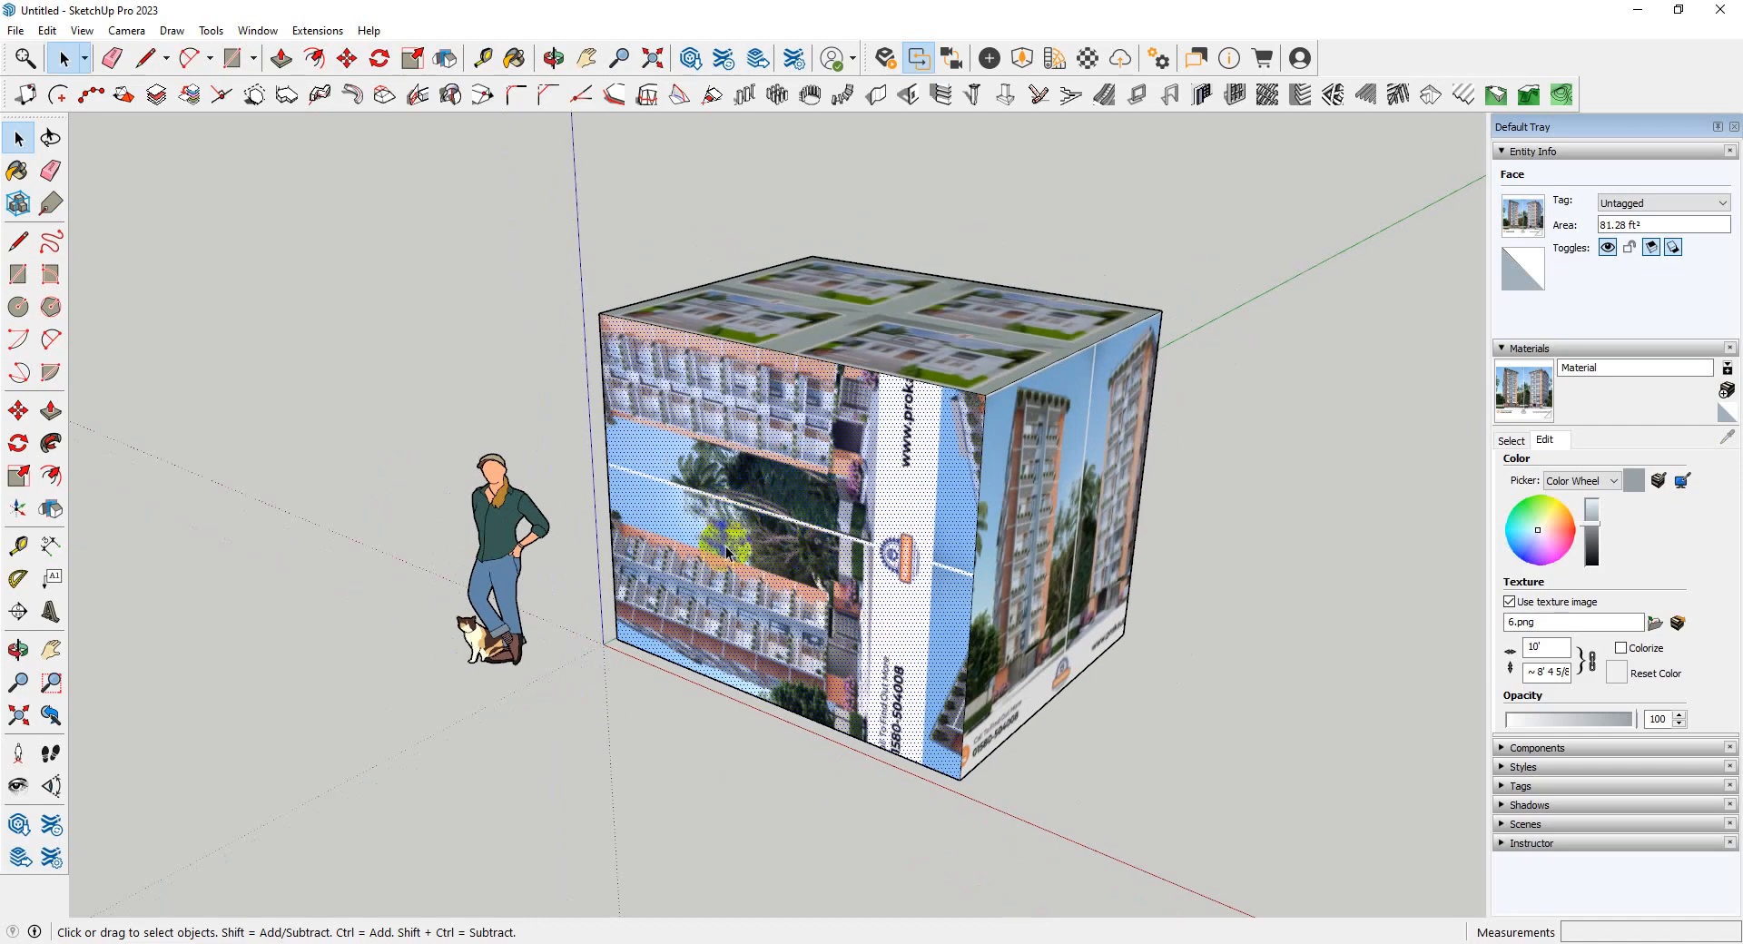
pyautogui.moveTo(726, 549); pyautogui.dragTo(752, 557, button='middle')
pyautogui.scroll(-3, 737, 557)
# - Clear the face selection and undo the last rotation of the front-face texture
pyautogui.click(932, 755)
pyautogui.scroll(2, 789, 500)
pyautogui.moveTo(839, 590); pyautogui.dragTo(861, 596, button='middle')
pyautogui.hotkey('ctrl', 'z')
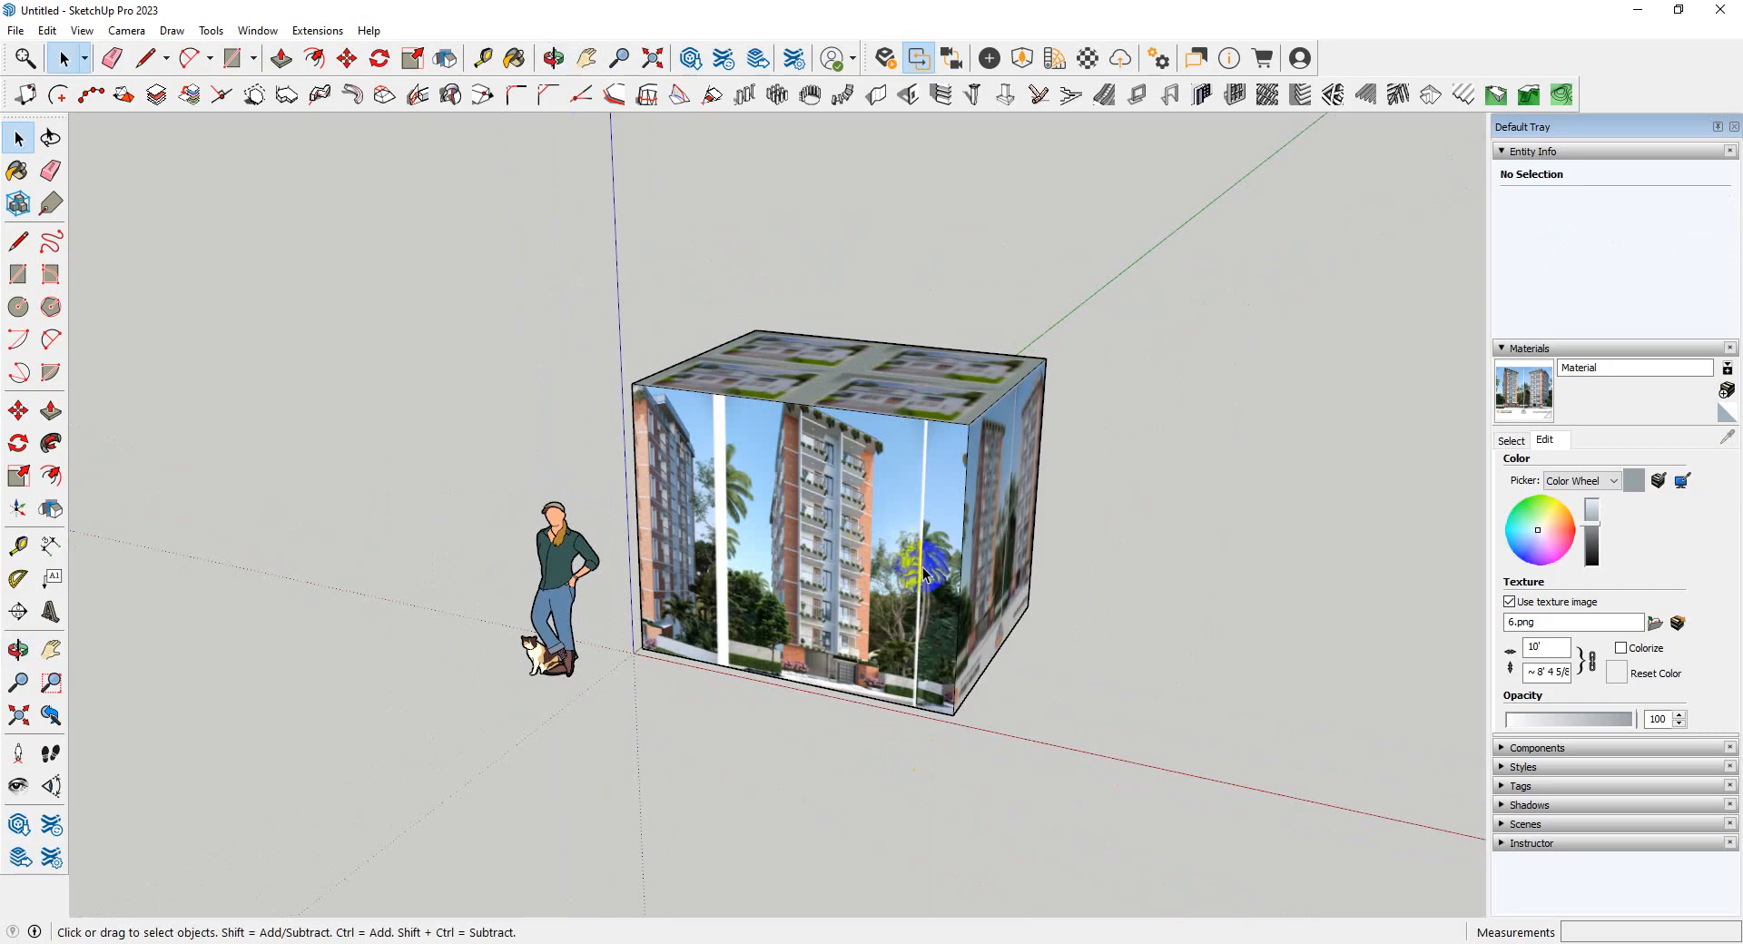
# - Erase the textured box's vertical edges with the Eraser, removing its side faces along with them
pyautogui.scroll(2, 924, 511)
pyautogui.moveTo(572, 588); pyautogui.dragTo(761, 510, button='middle')
pyautogui.moveTo(835, 610); pyautogui.dragTo(821, 567, button='middle')
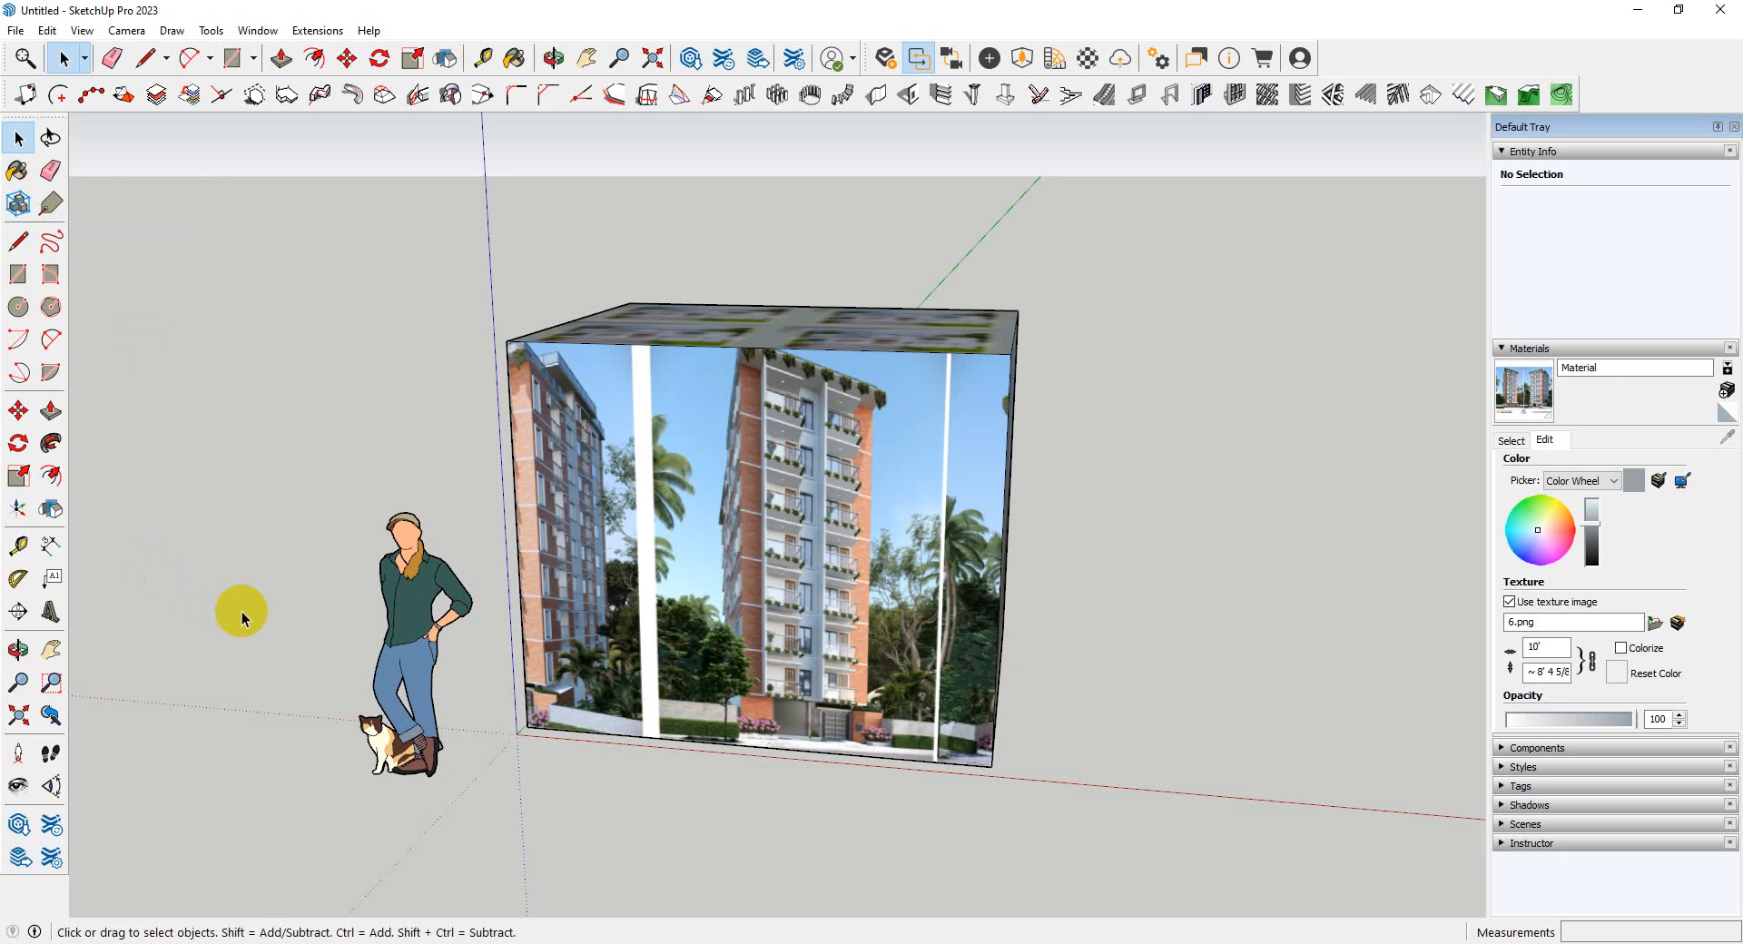
pyautogui.press('e')
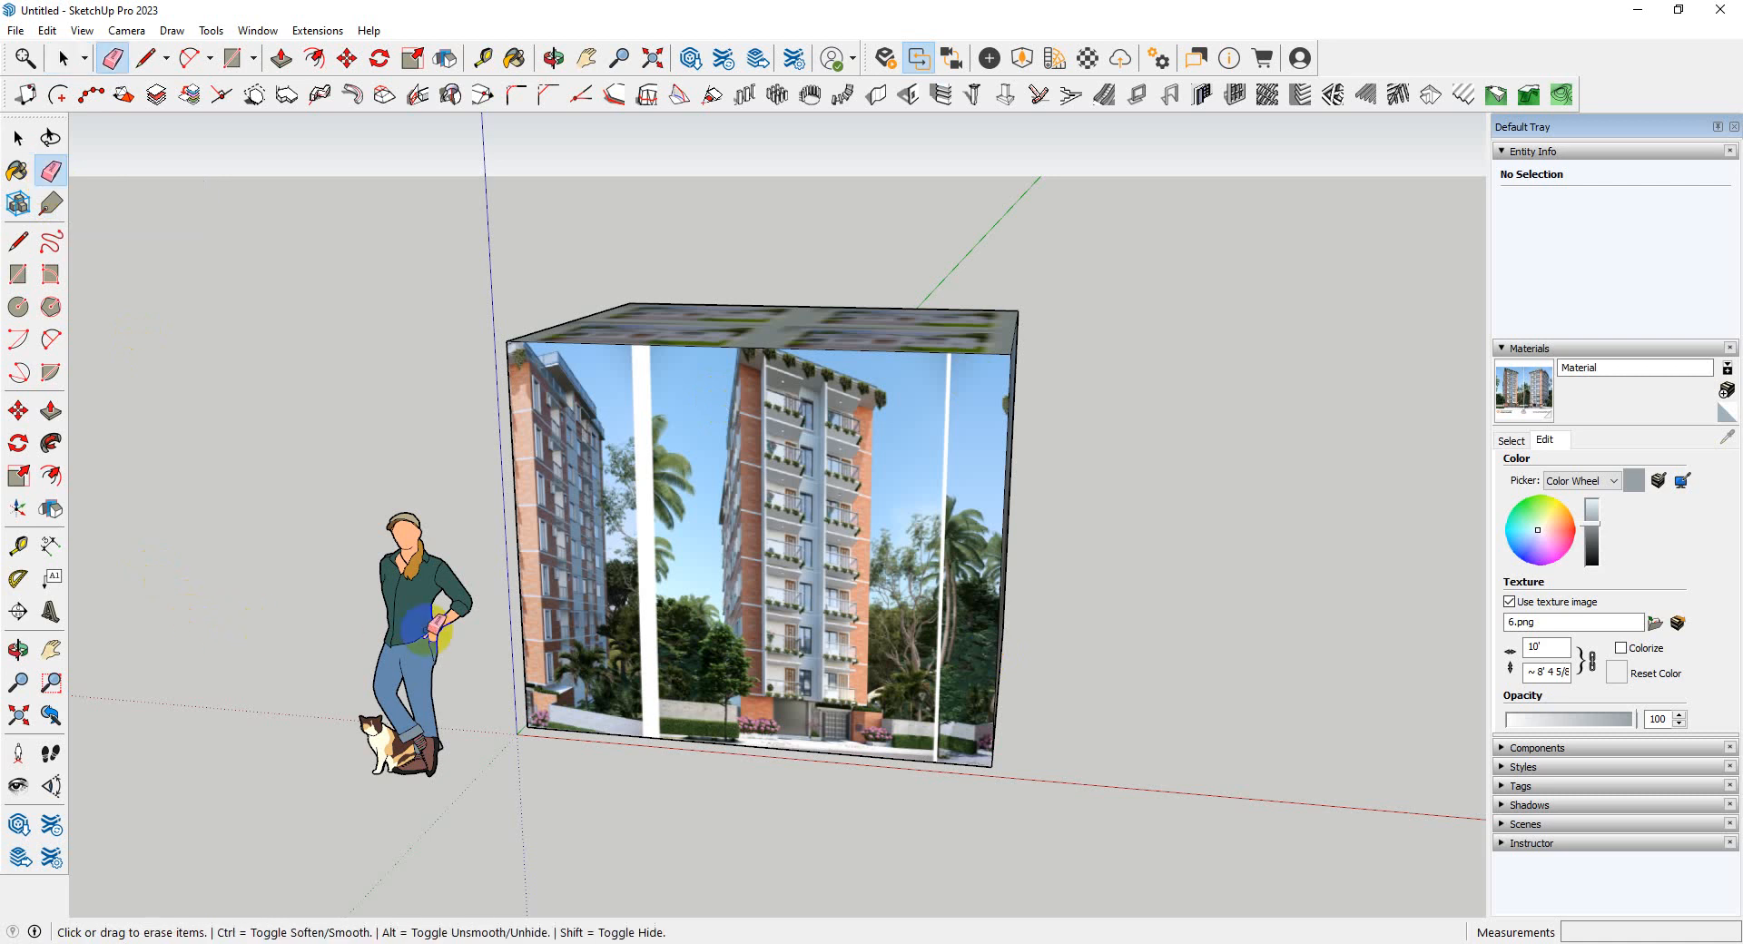
pyautogui.click(511, 439)
pyautogui.click(1002, 506)
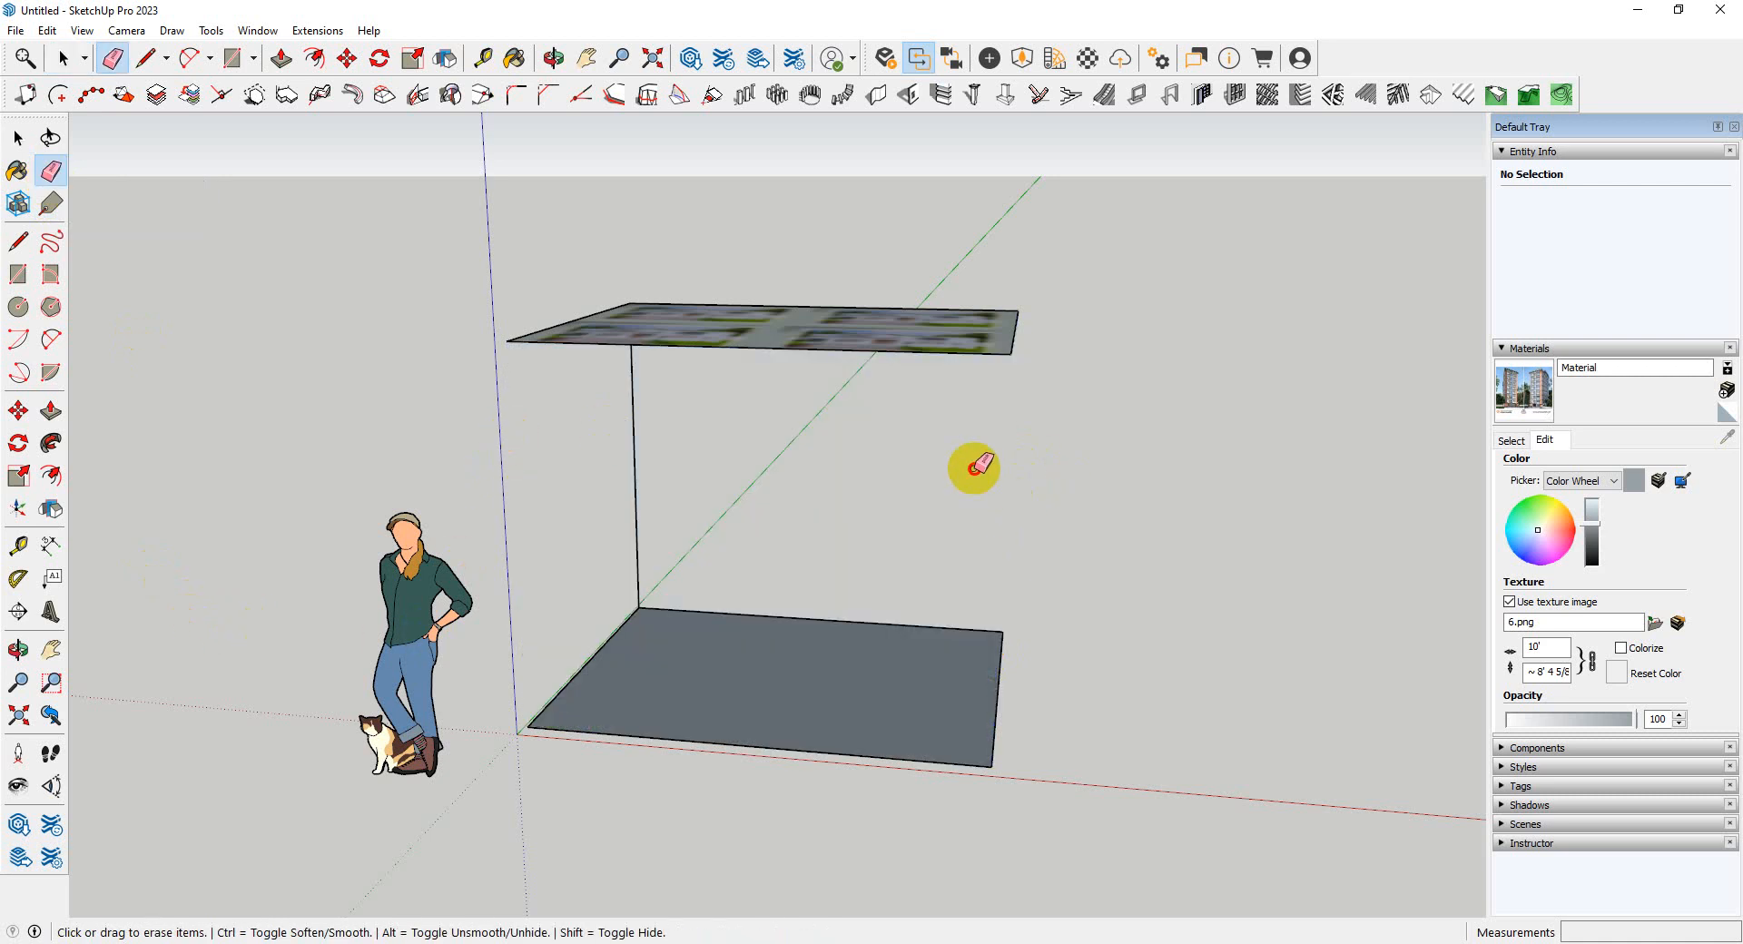
pyautogui.click(633, 449)
# - Erase all the edges of the box's remaining top face with the Eraser
pyautogui.moveTo(934, 436); pyautogui.dragTo(934, 805, button='middle')
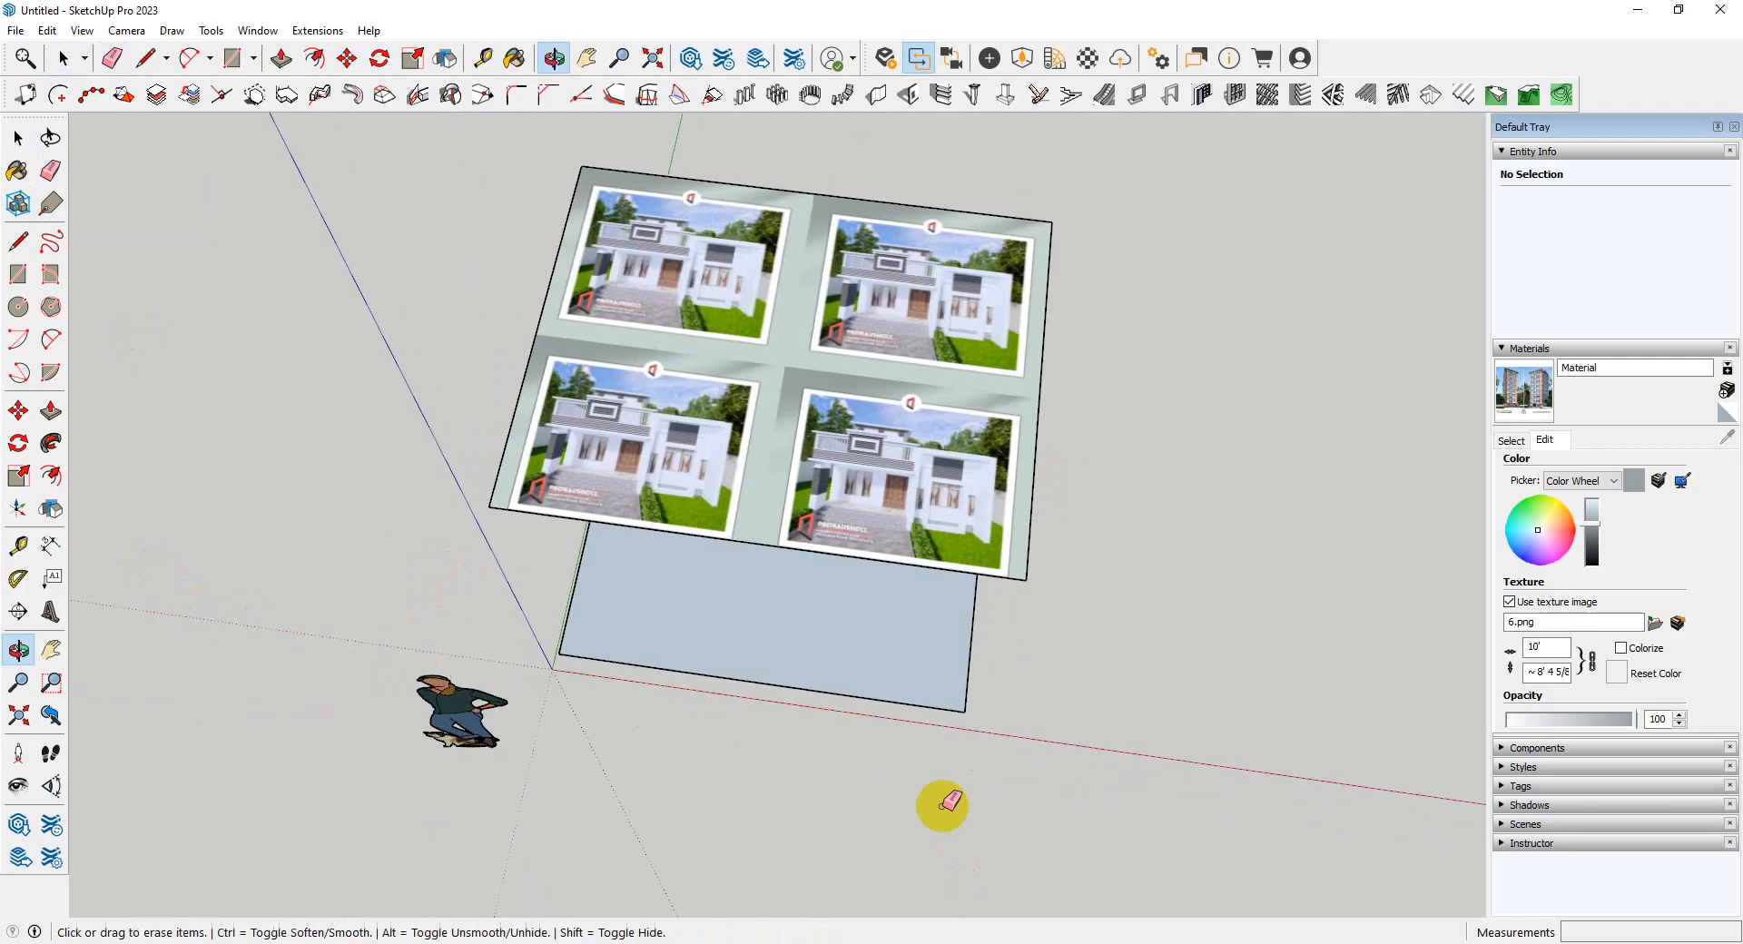
pyautogui.click(1035, 216)
pyautogui.click(1046, 273)
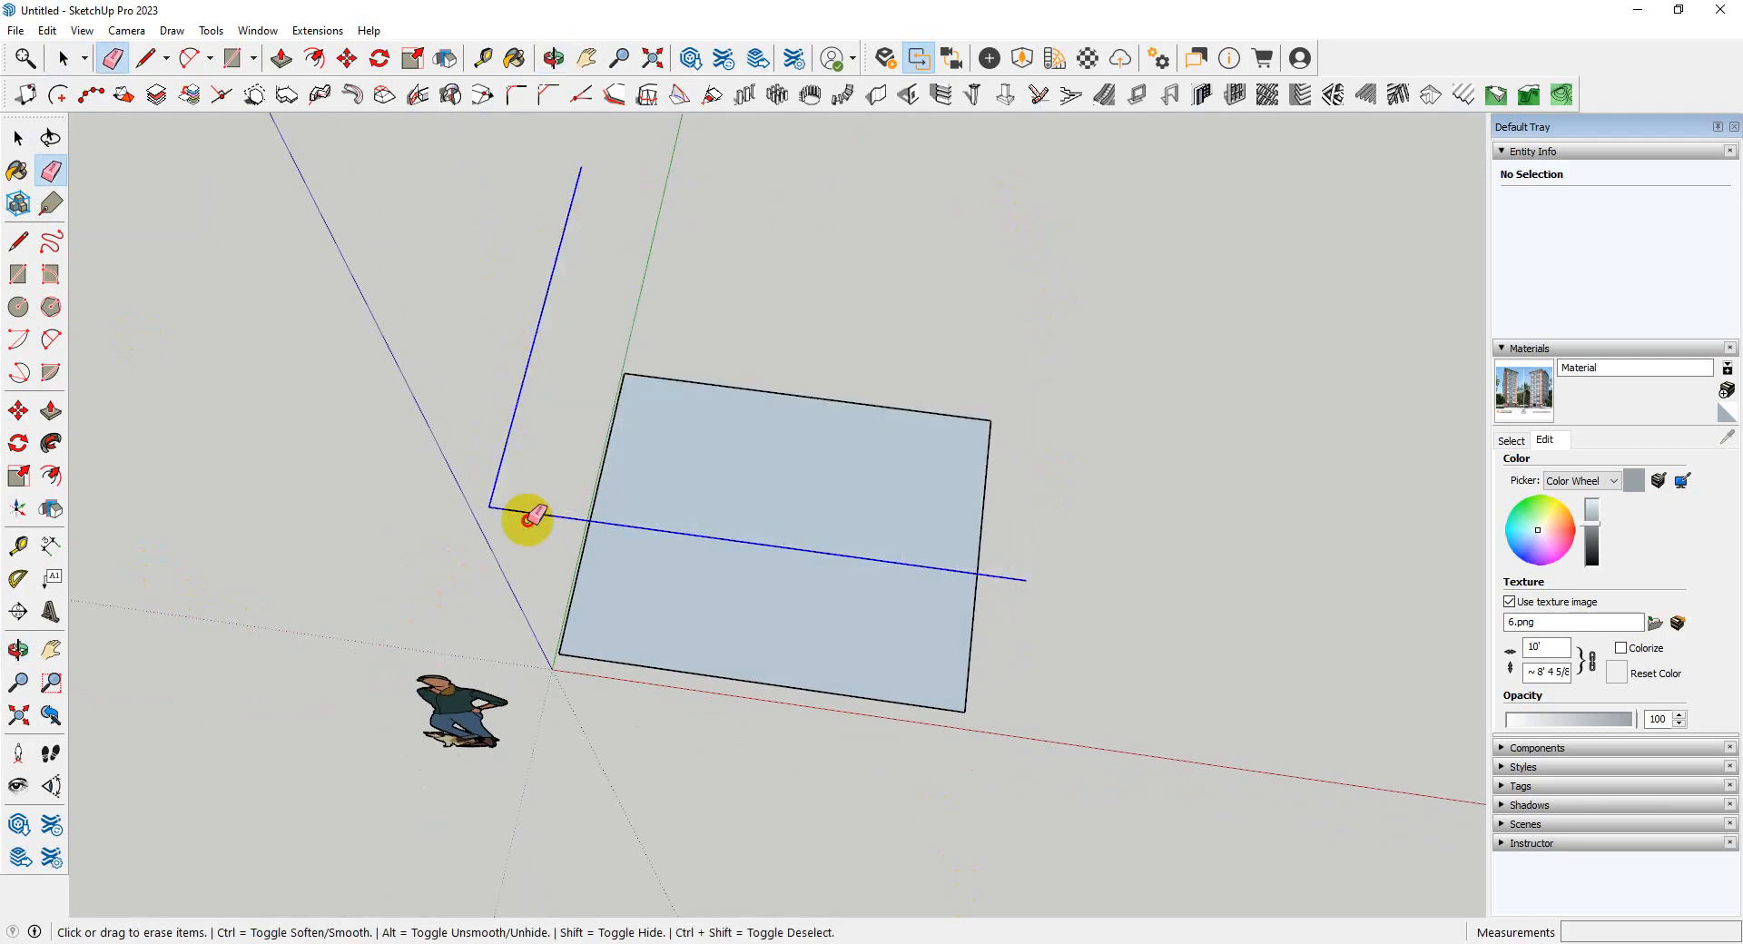
pyautogui.moveTo(527, 521); pyautogui.dragTo(534, 526)
# - Erase the four edges of the box's bottom face to clear the rest of the box
pyautogui.scroll(-2, 603, 454)
pyautogui.moveTo(739, 548); pyautogui.dragTo(844, 537, button='middle')
pyautogui.scroll(4, 868, 514)
pyautogui.moveTo(941, 481); pyautogui.dragTo(953, 445)
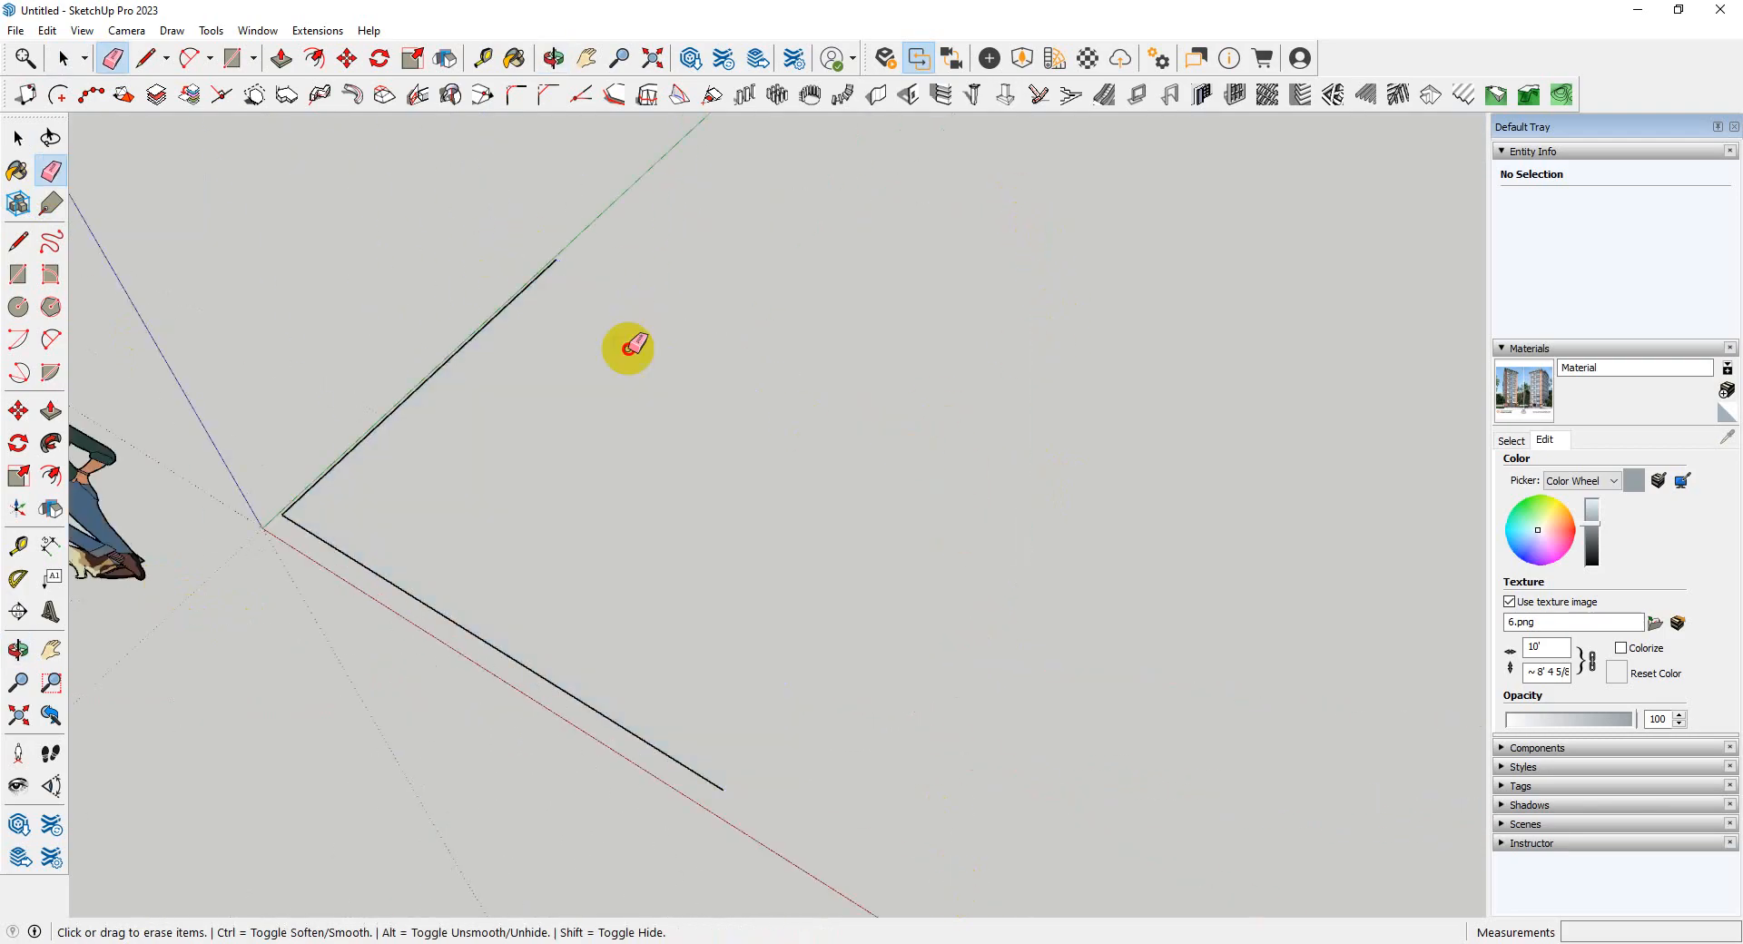
pyautogui.click(454, 356)
pyautogui.click(374, 571)
pyautogui.moveTo(545, 413); pyautogui.dragTo(754, 423, button='middle')
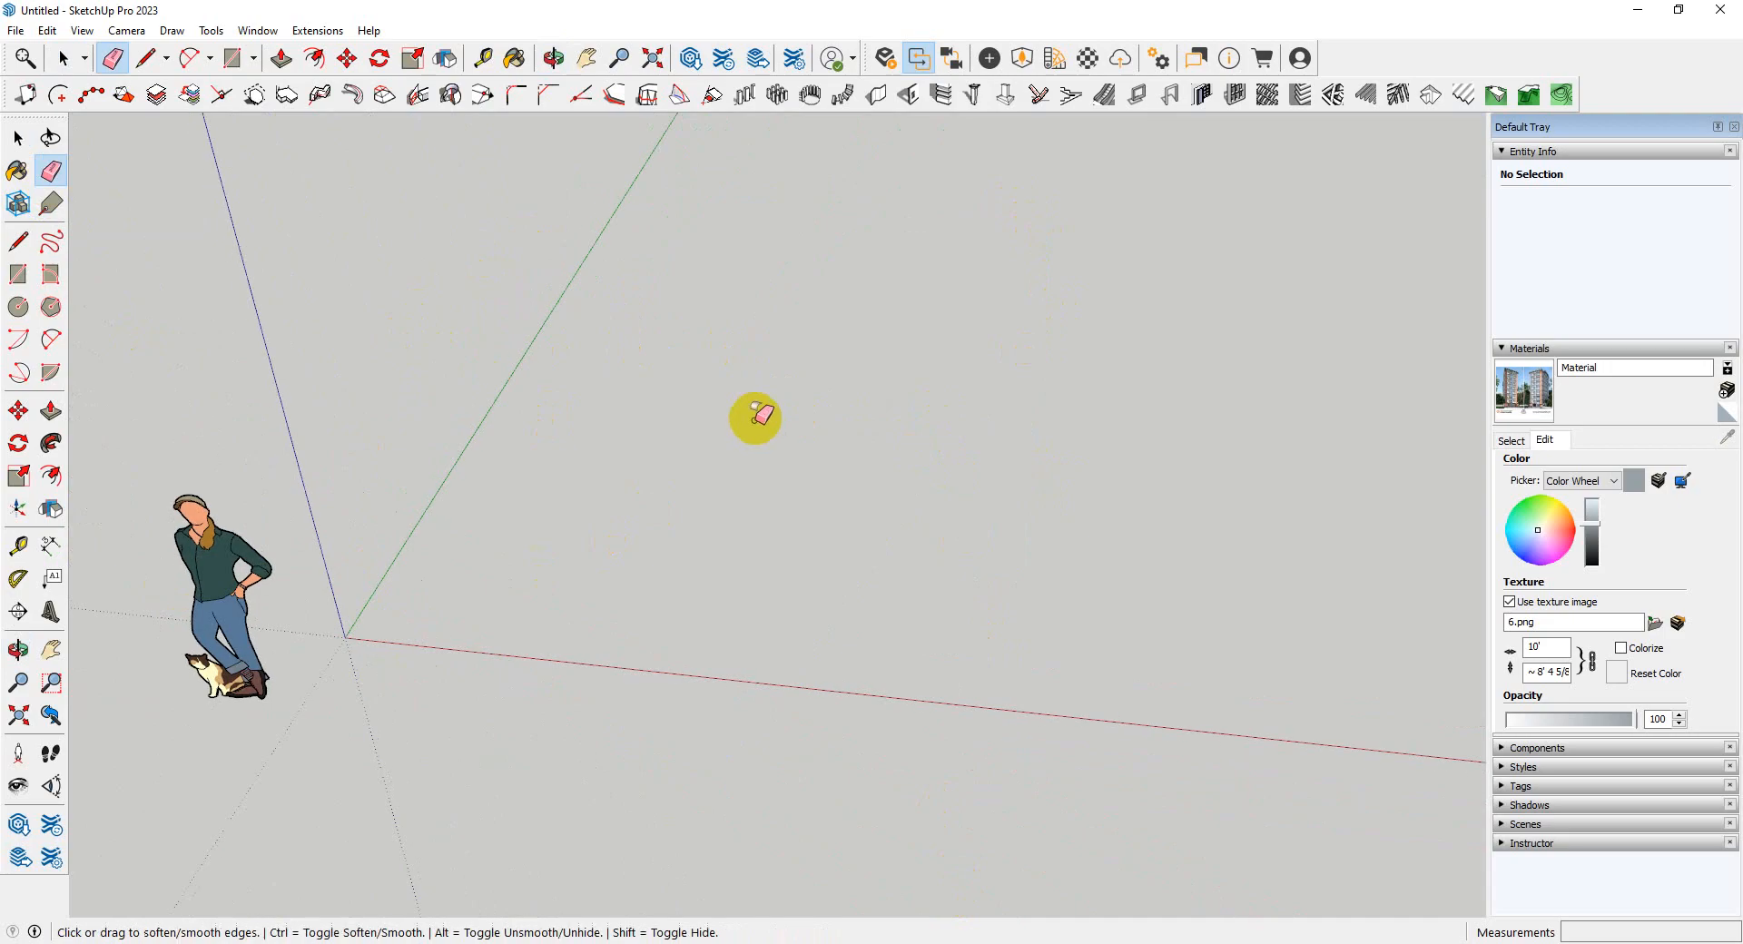
# - Undo all the edge erasures and the latest texture repositioning on the box's front face
pyautogui.hotkey('ctrl', 'z')
pyautogui.hotkey('ctrl', 'z')
pyautogui.hotkey('ctrl', 'z')
pyautogui.hotkey('ctrl', 'z')
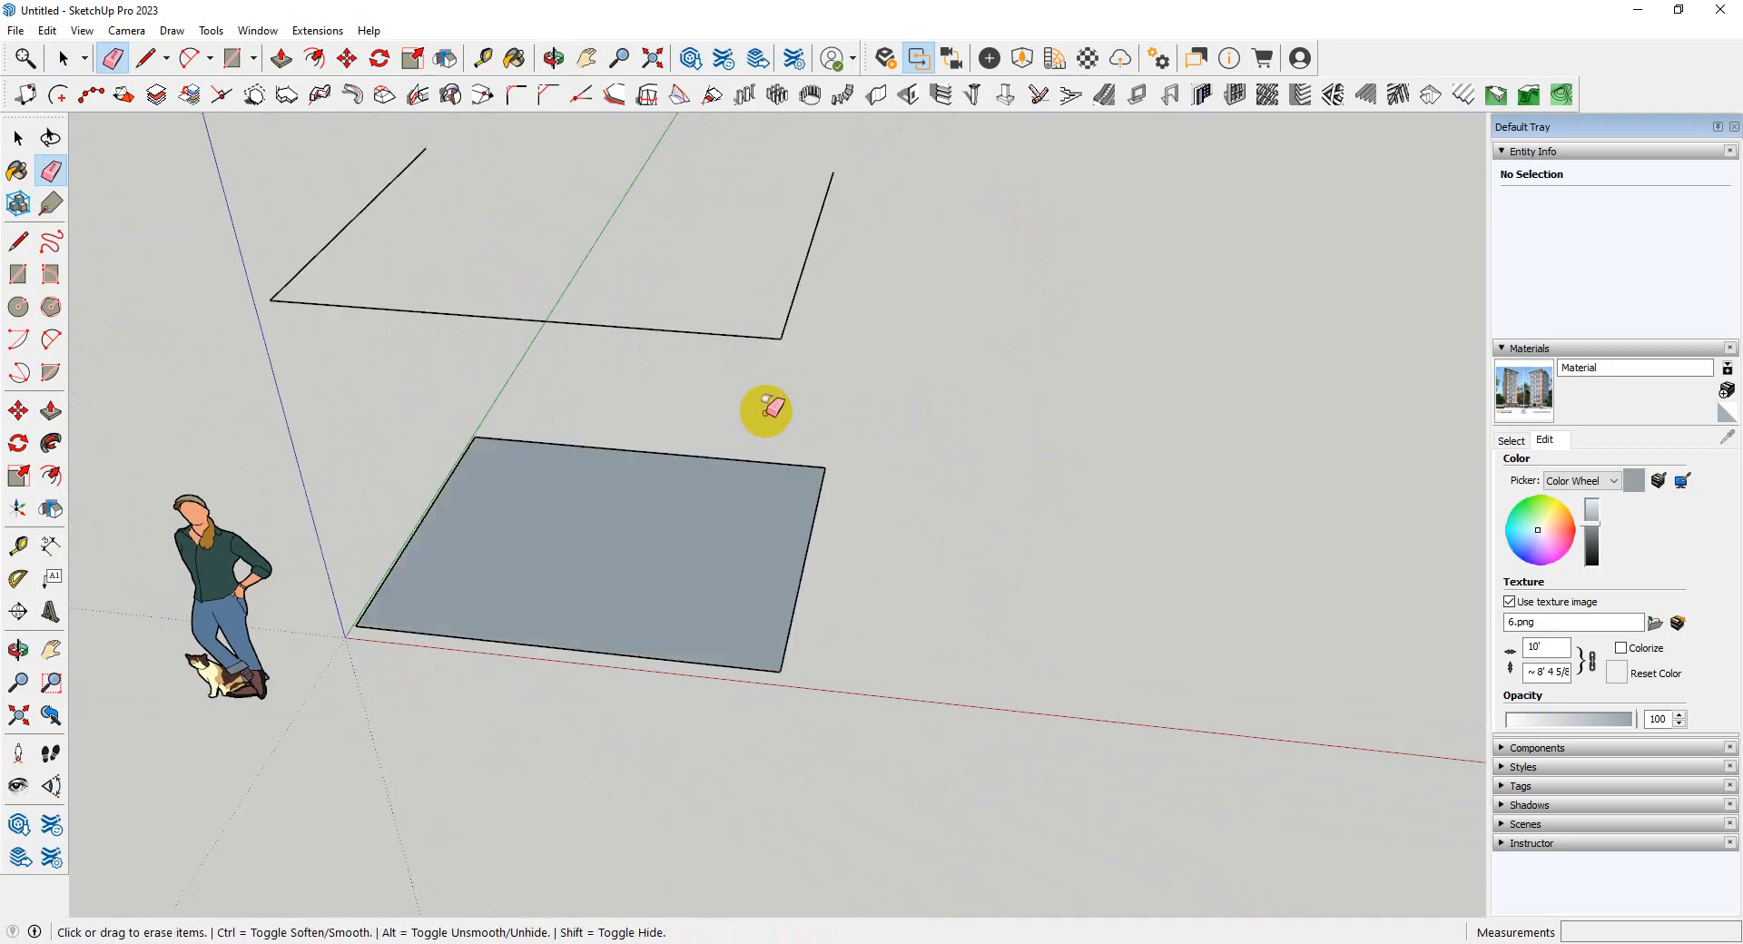
pyautogui.hotkey('ctrl', 'z')
pyautogui.hotkey('ctrl', 'z')
pyautogui.hotkey('ctrl', 'z')
pyautogui.hotkey('ctrl', 'z')
pyautogui.hotkey('ctrl', 'z')
pyautogui.hotkey('ctrl', 'z')
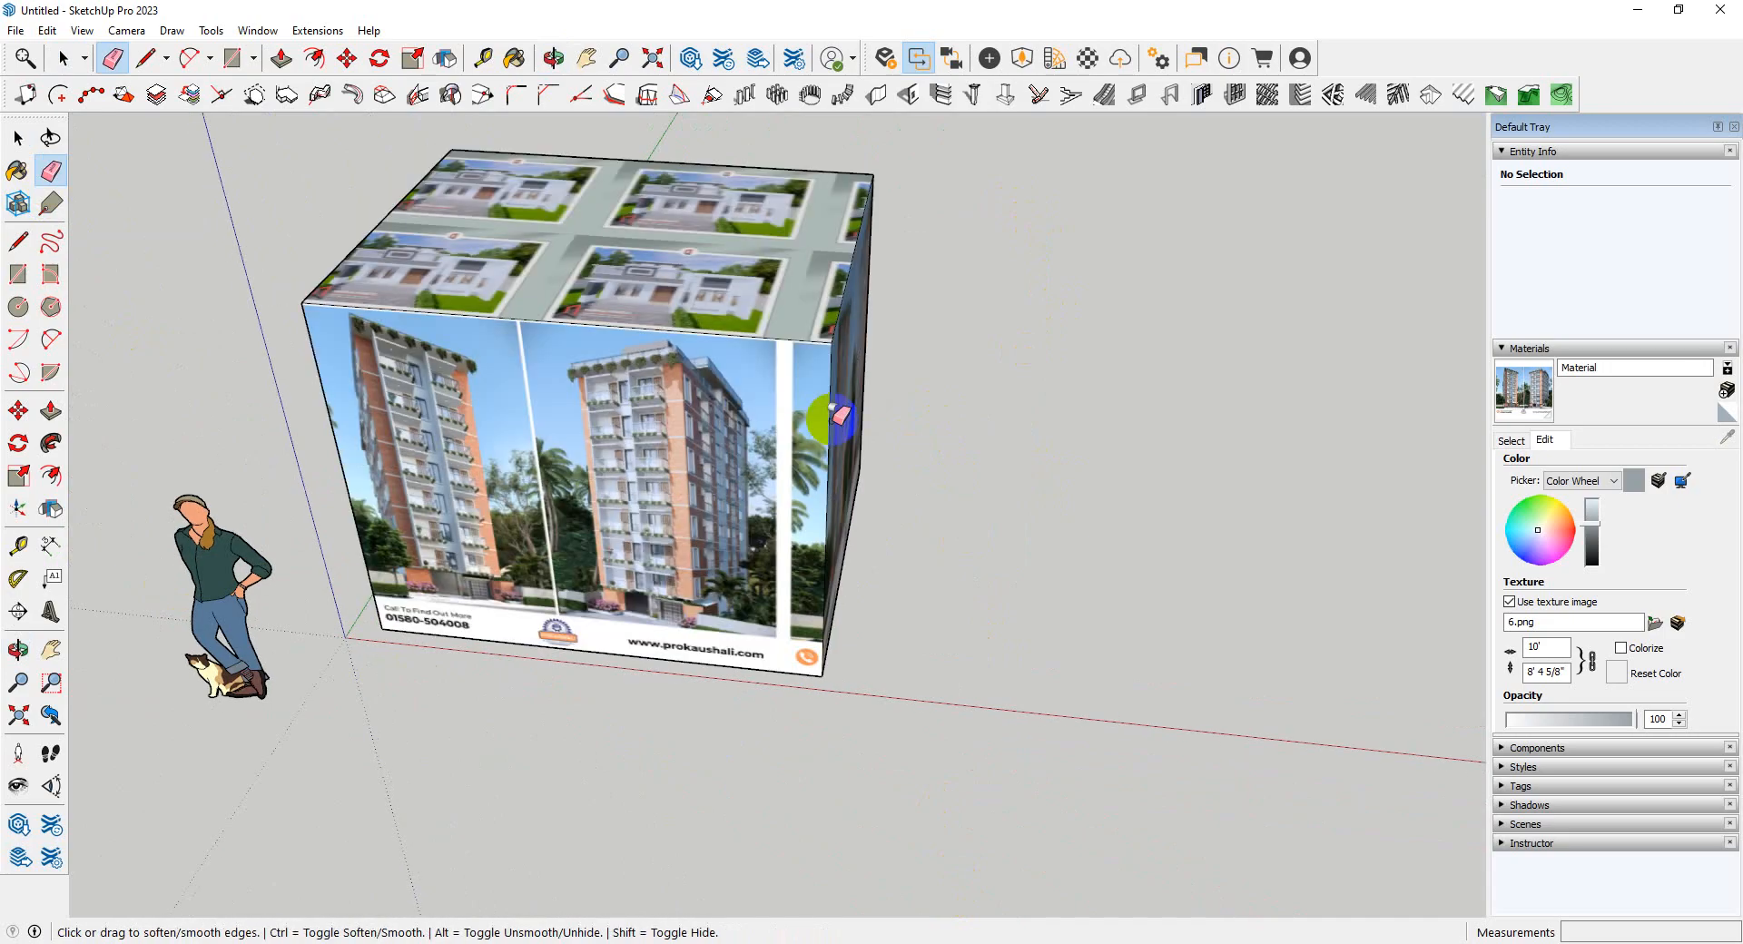
# - Undo the additional edge erasure and the earlier texture adjustments on the front face, and return to the Select tool
pyautogui.scroll(-2, 833, 421)
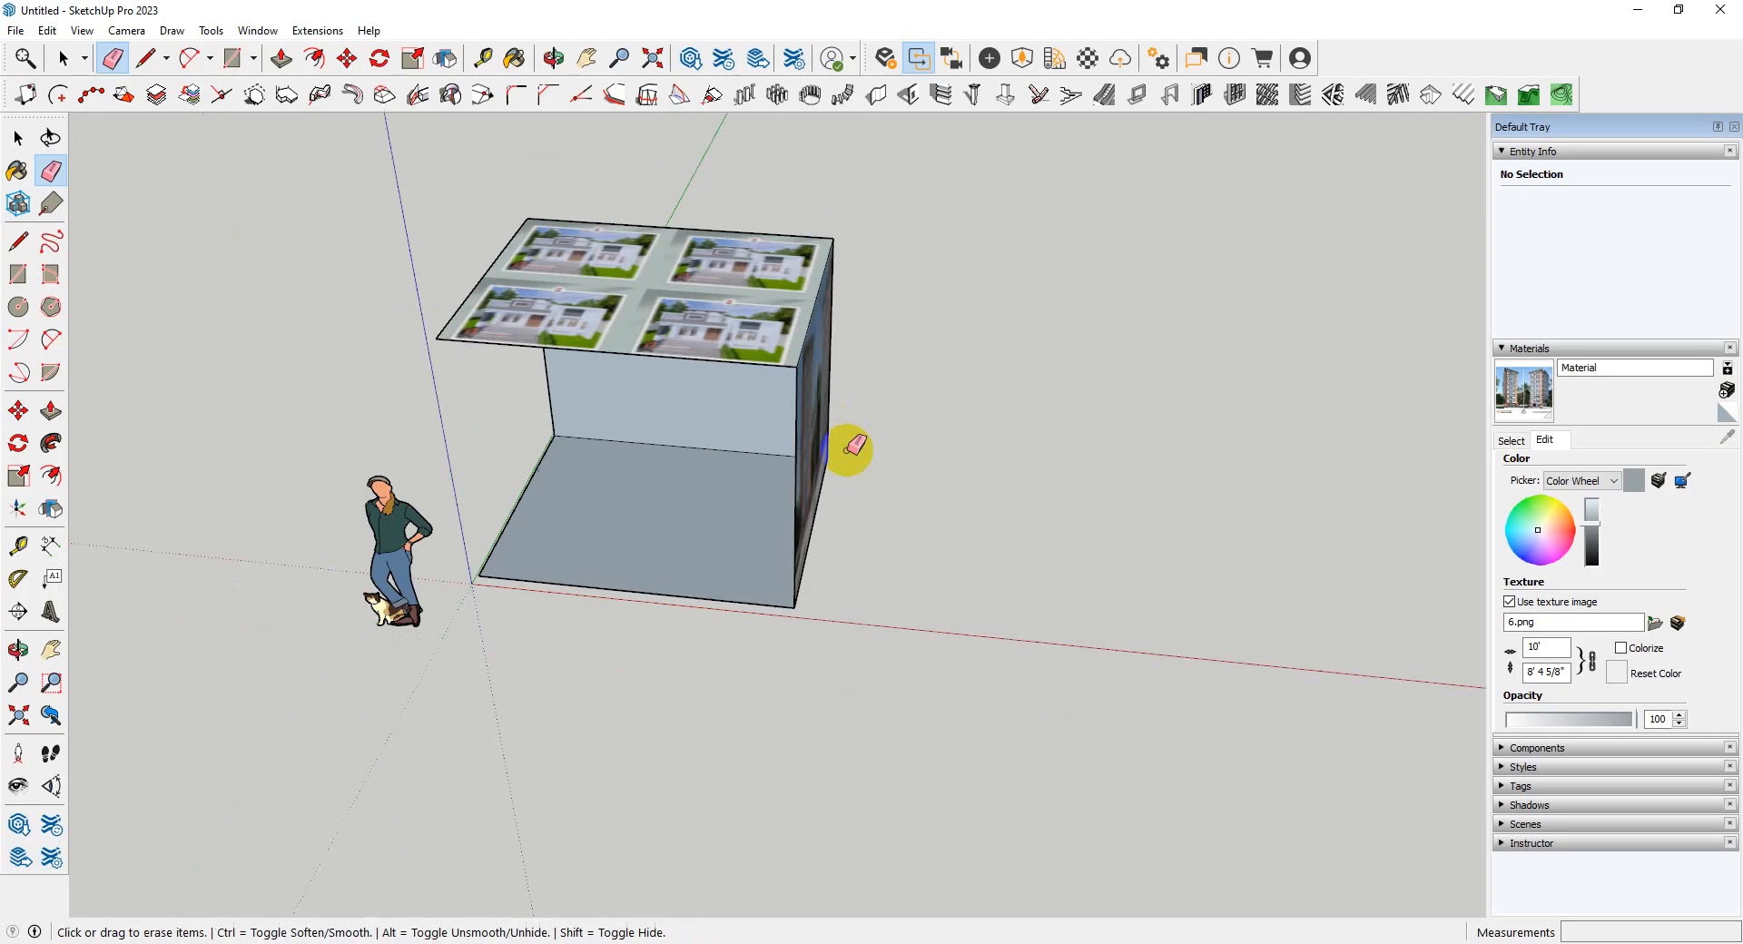
pyautogui.hotkey('ctrl', 'z')
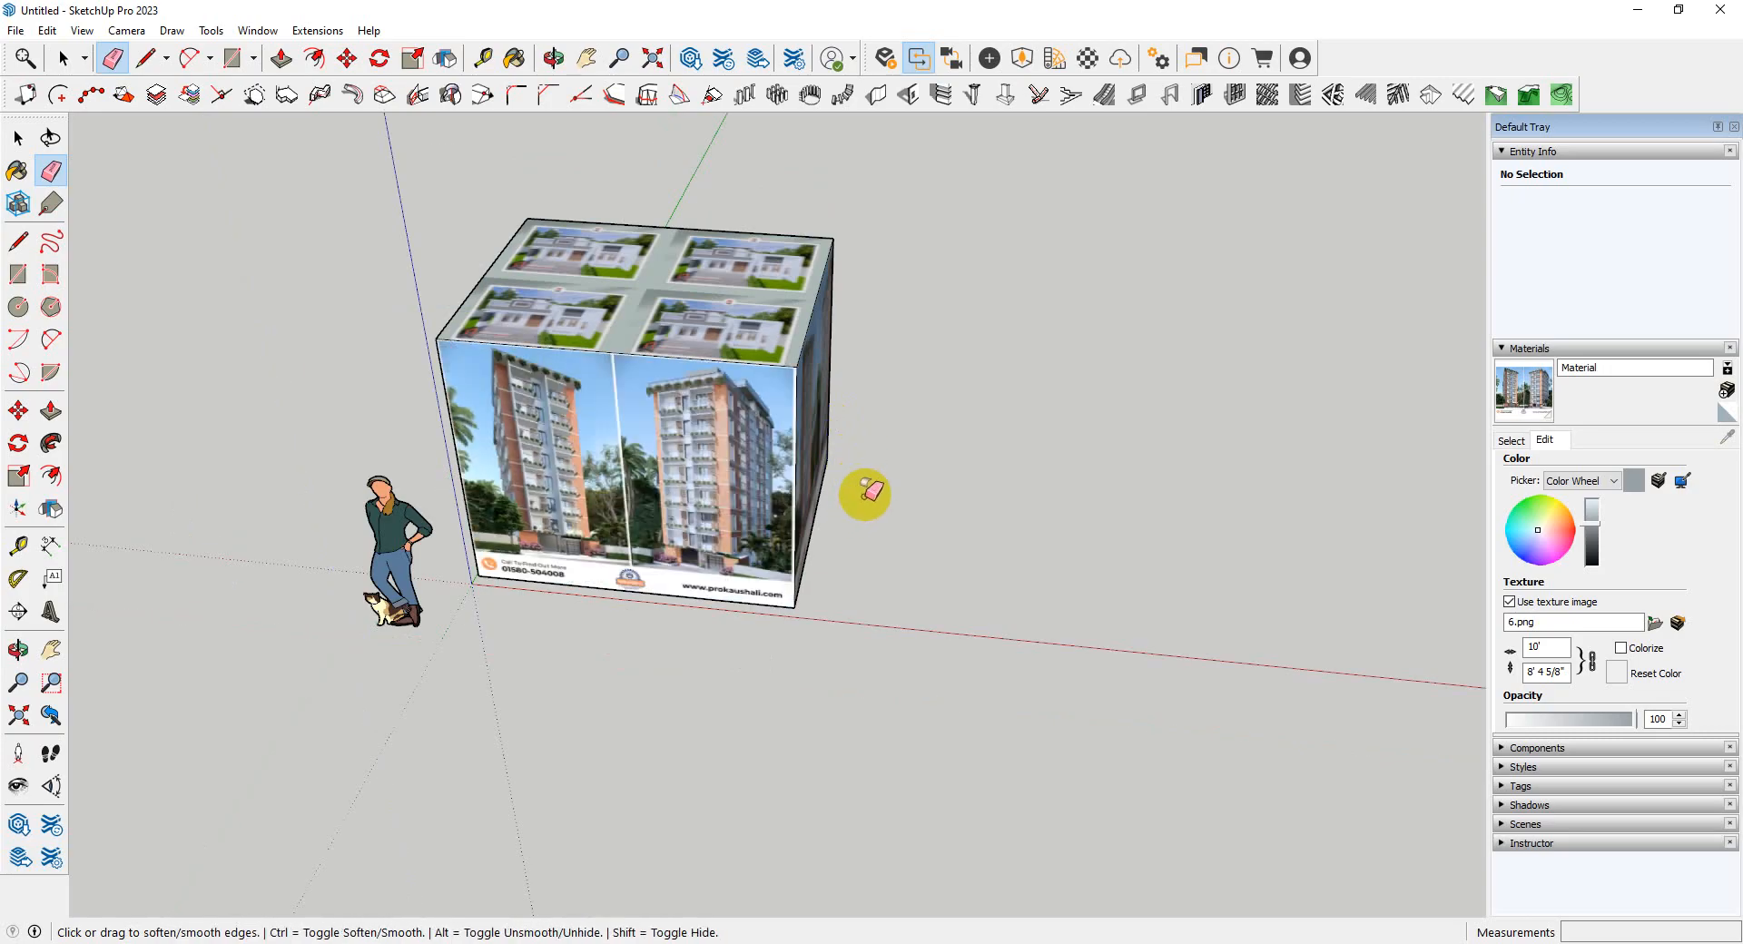
pyautogui.hotkey('ctrl', 'z')
pyautogui.hotkey('ctrl', 'z')
pyautogui.hotkey('ctrl', 'z')
pyautogui.hotkey('ctrl', 'z')
pyautogui.moveTo(767, 554); pyautogui.dragTo(823, 291, button='middle')
pyautogui.scroll(3, 886, 472)
pyautogui.press('space')
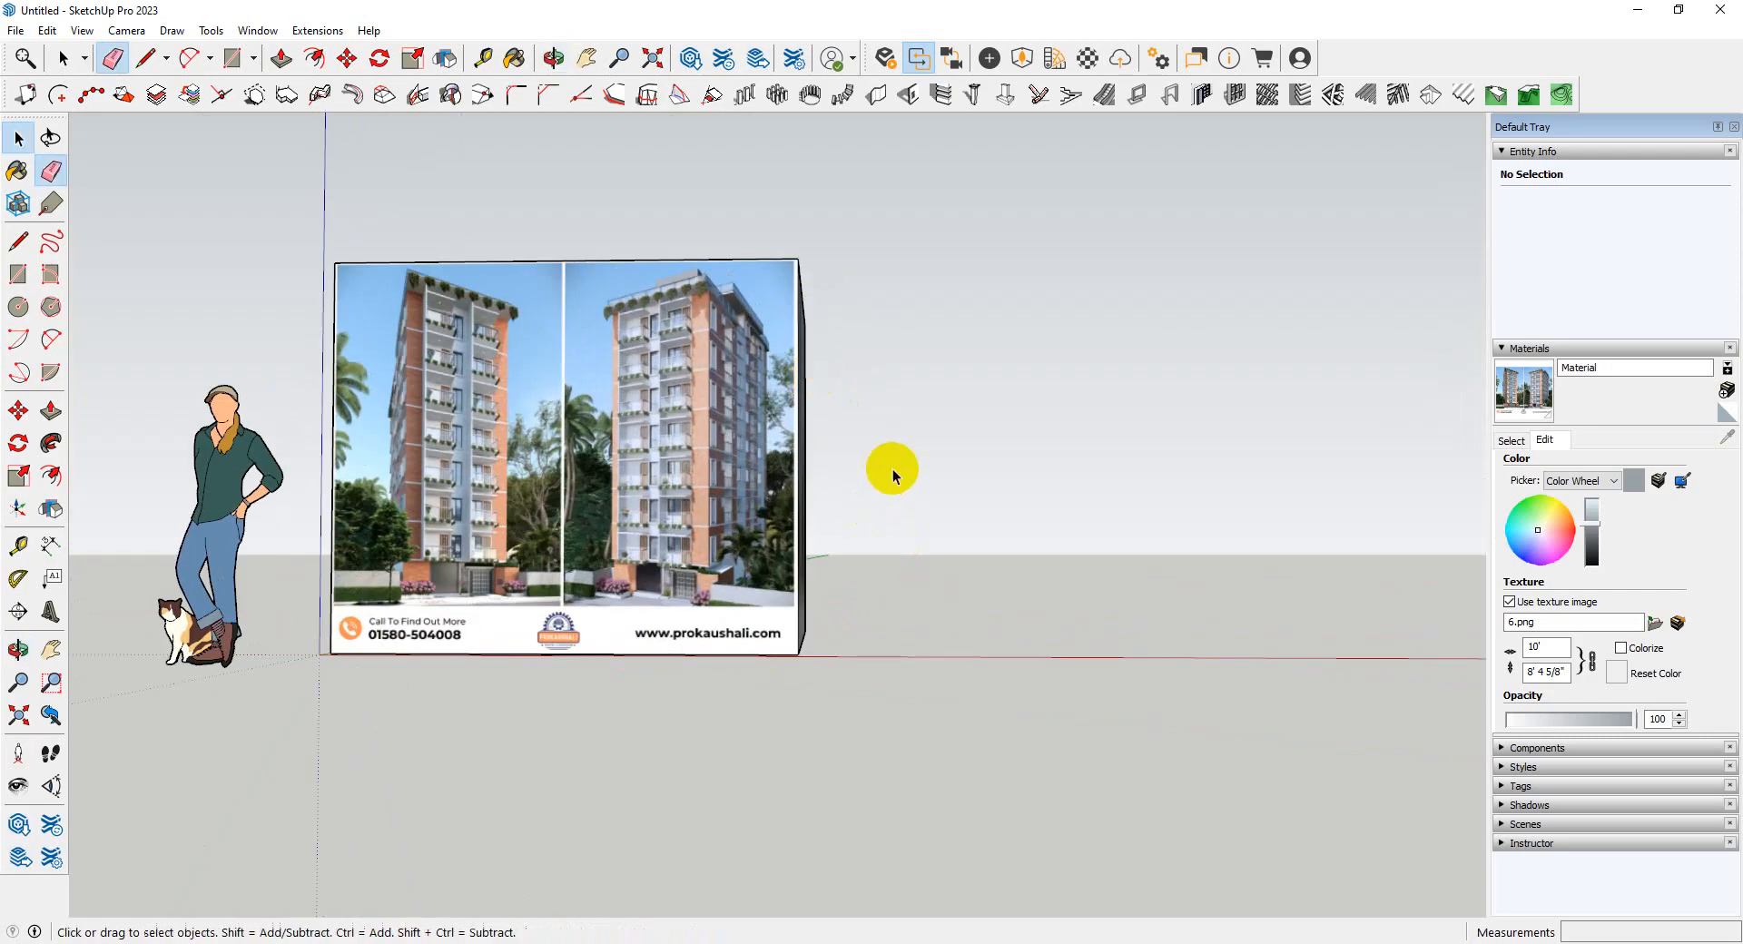
# - Draw a freely angled chain of connected, crossing lines on the ground beside the box with the Line tool
pyautogui.rightClick(893, 471)
pyautogui.moveTo(868, 362); pyautogui.dragTo(844, 502, button='middle')
pyautogui.scroll(2, 559, 282)
pyautogui.moveTo(447, 495); pyautogui.dragTo(439, 463, button='middle')
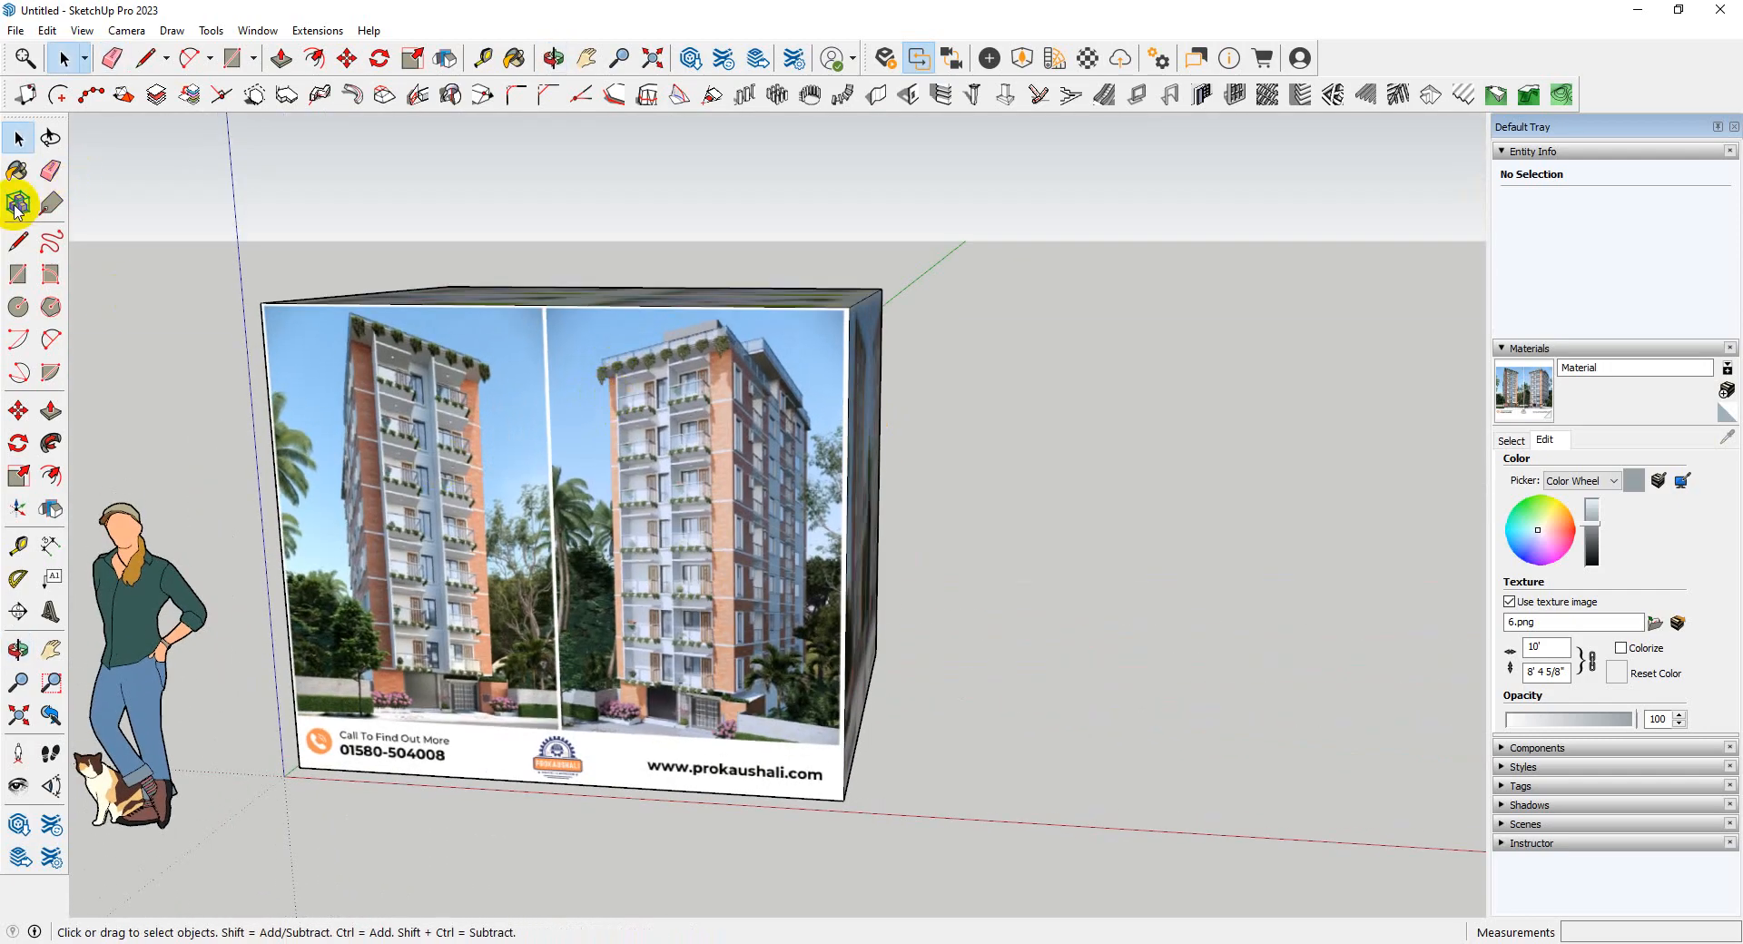
pyautogui.click(22, 253)
pyautogui.scroll(-3, 363, 435)
pyautogui.moveTo(603, 418); pyautogui.dragTo(650, 625, button='middle')
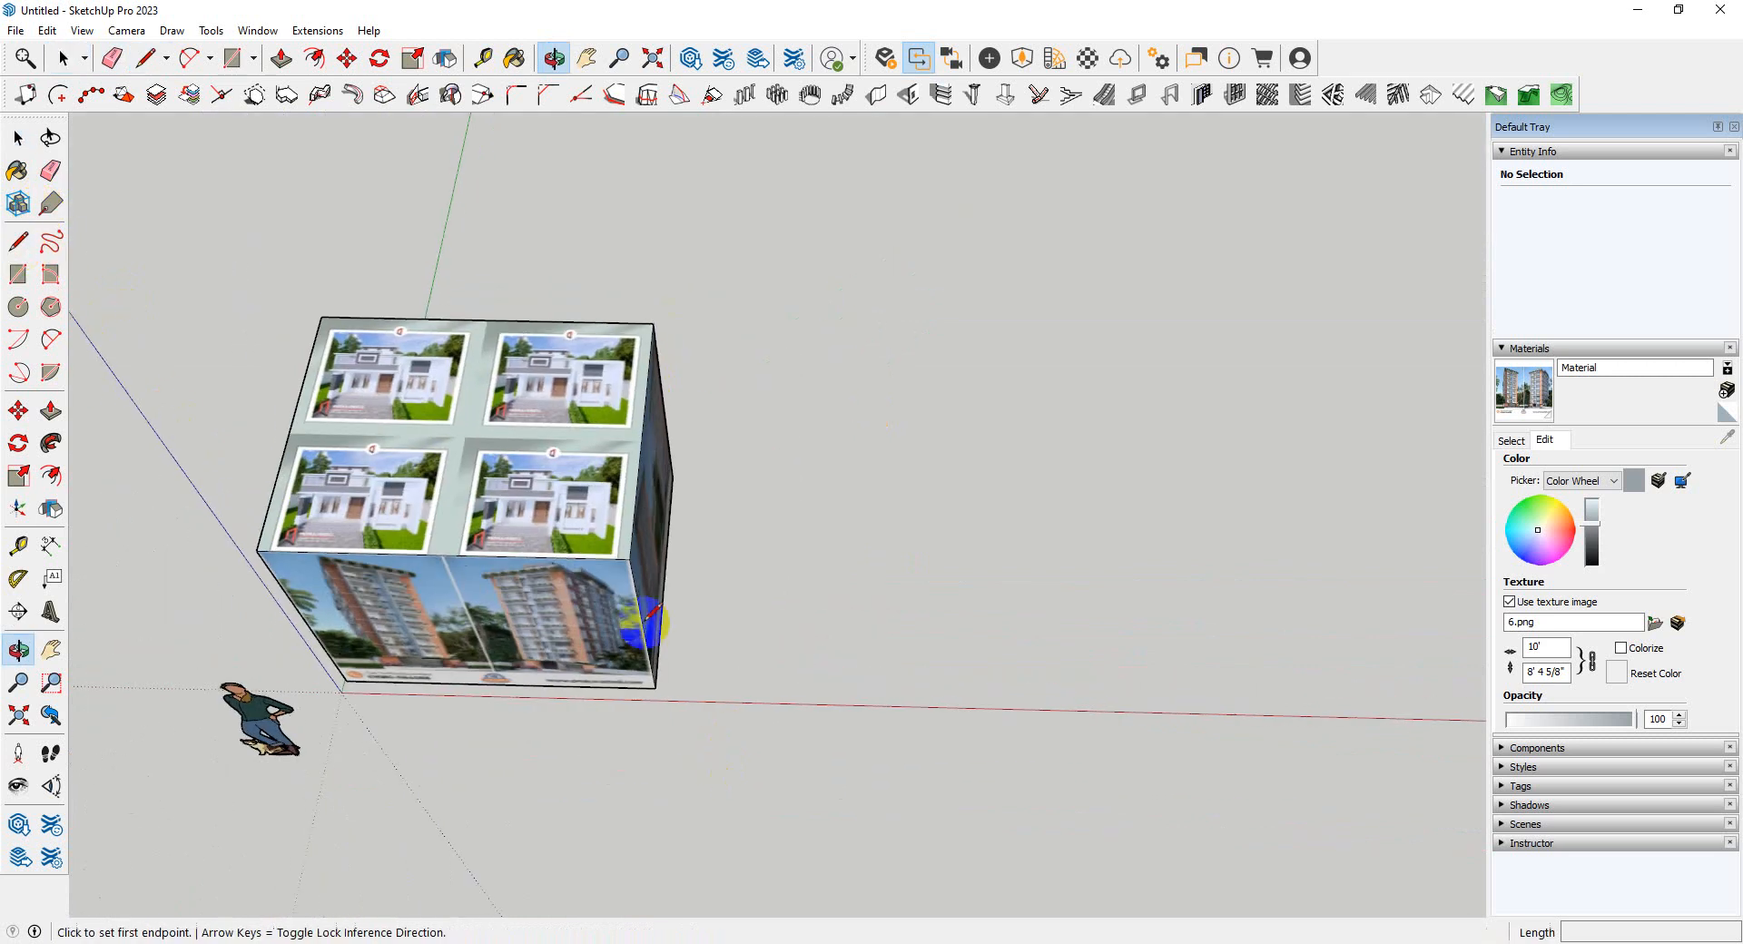
pyautogui.scroll(2, 827, 598)
pyautogui.scroll(1, 827, 598)
pyautogui.click(665, 652)
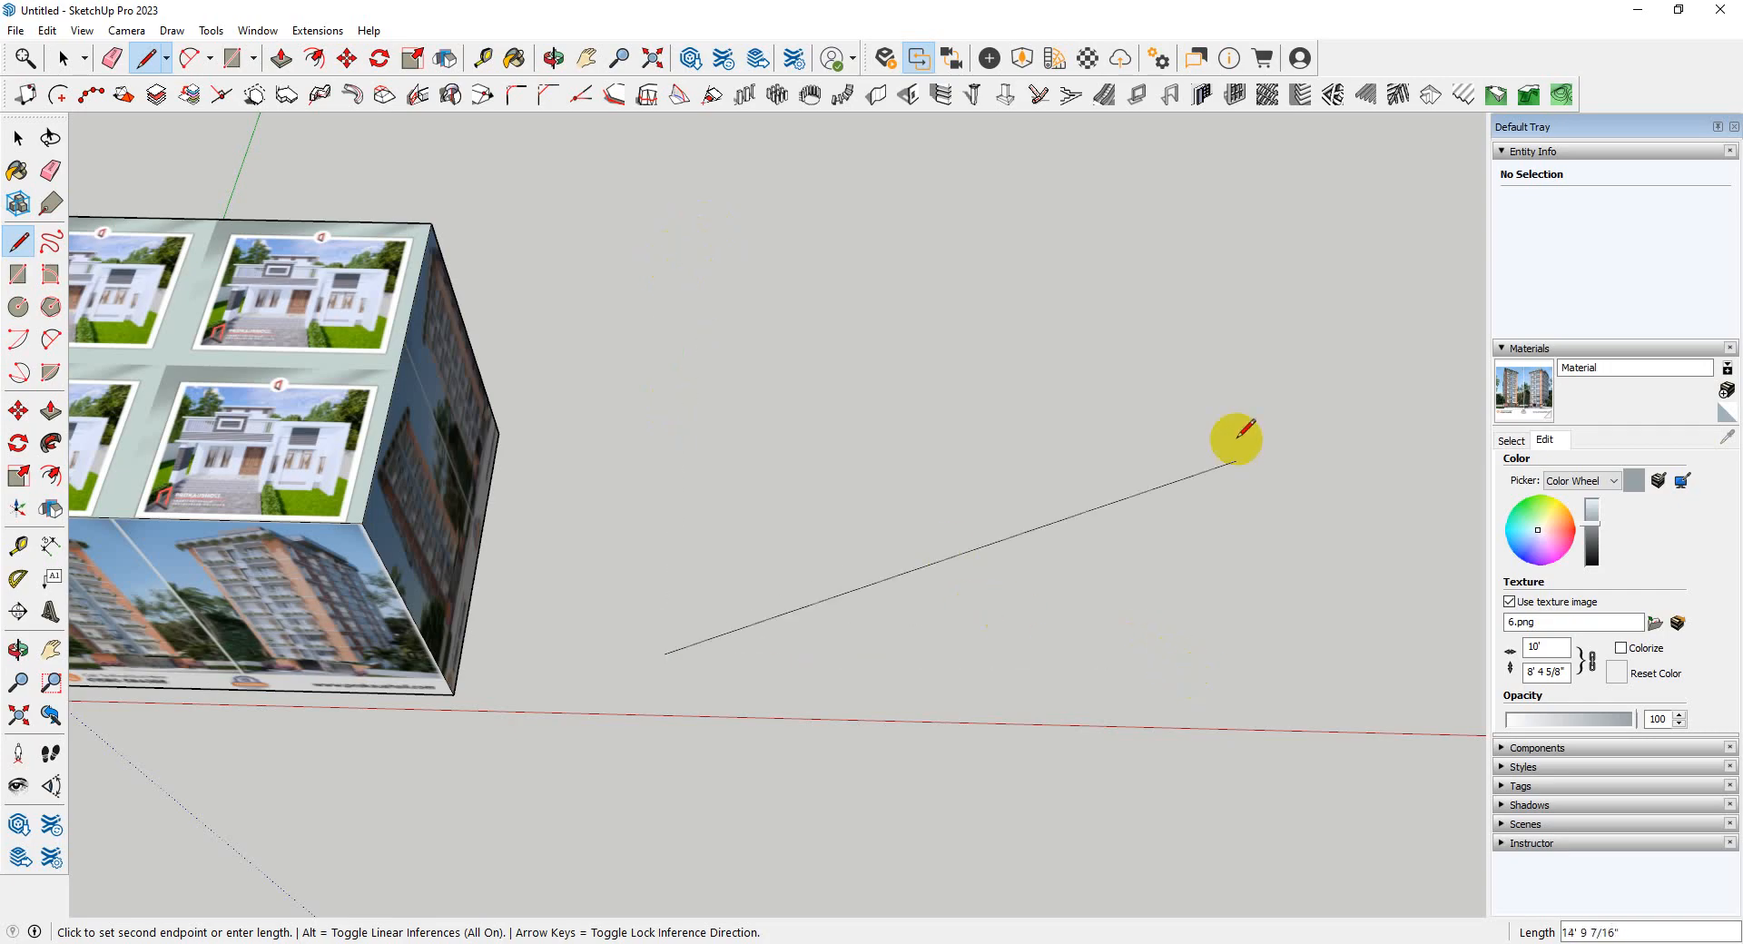
pyautogui.click(733, 300)
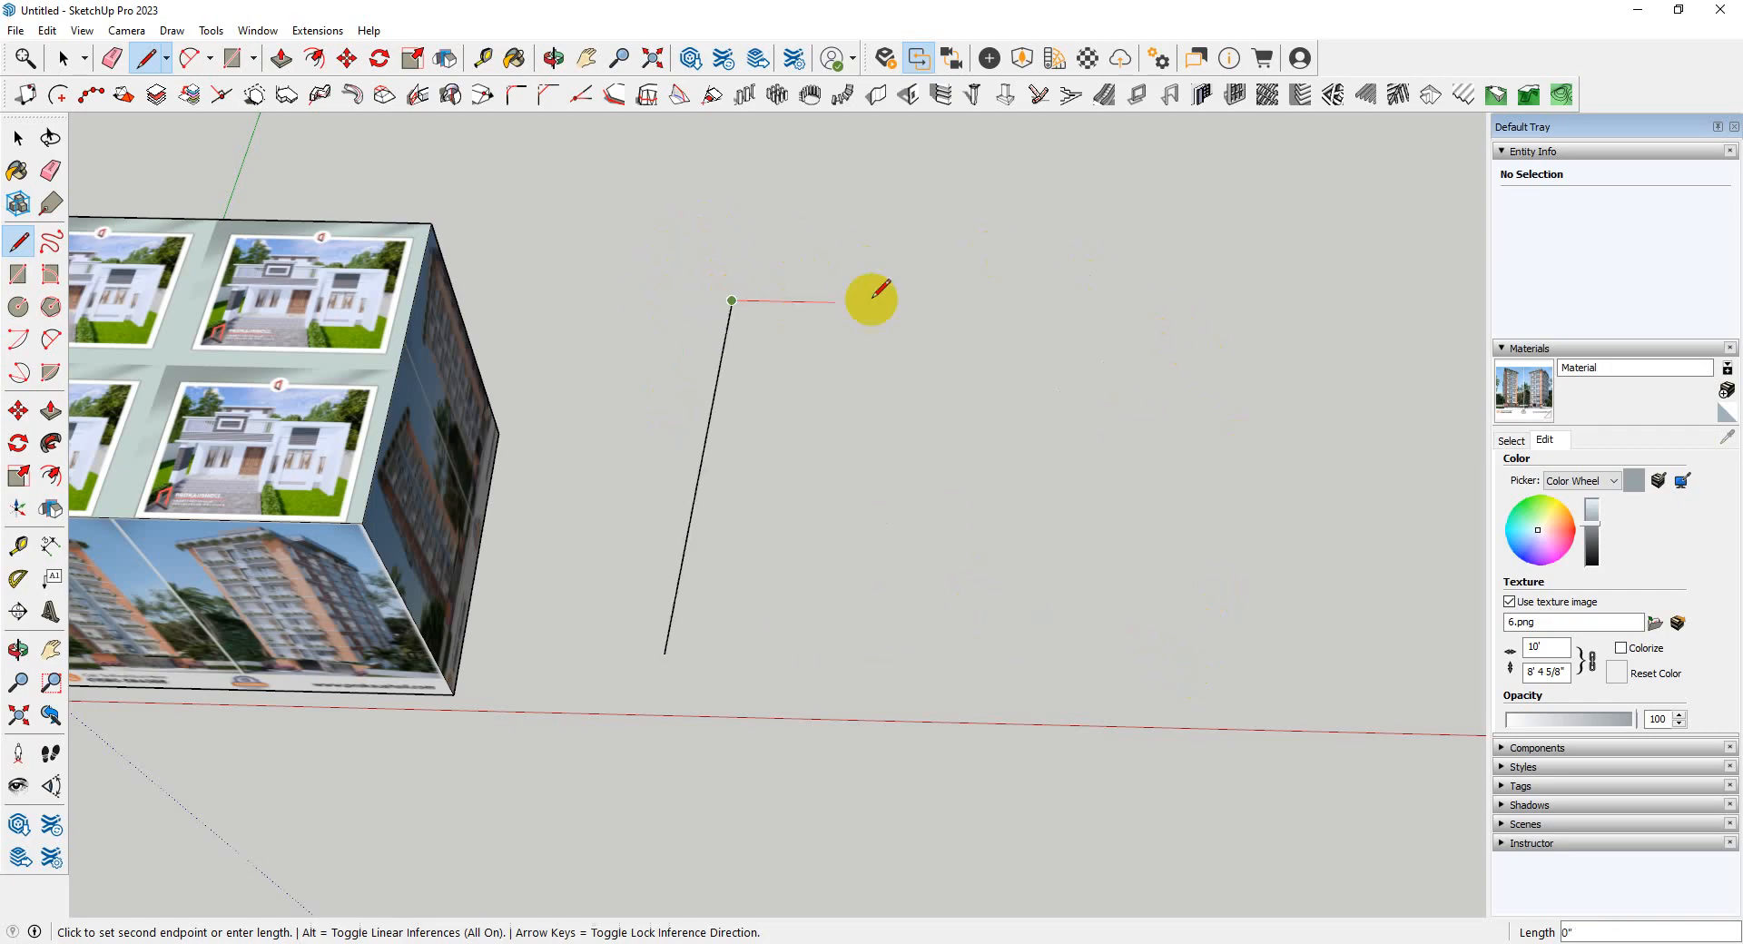
pyautogui.click(1088, 335)
pyautogui.click(1042, 615)
pyautogui.click(829, 446)
pyautogui.click(955, 322)
pyautogui.click(1009, 269)
pyautogui.click(1414, 523)
pyautogui.scroll(2, 996, 751)
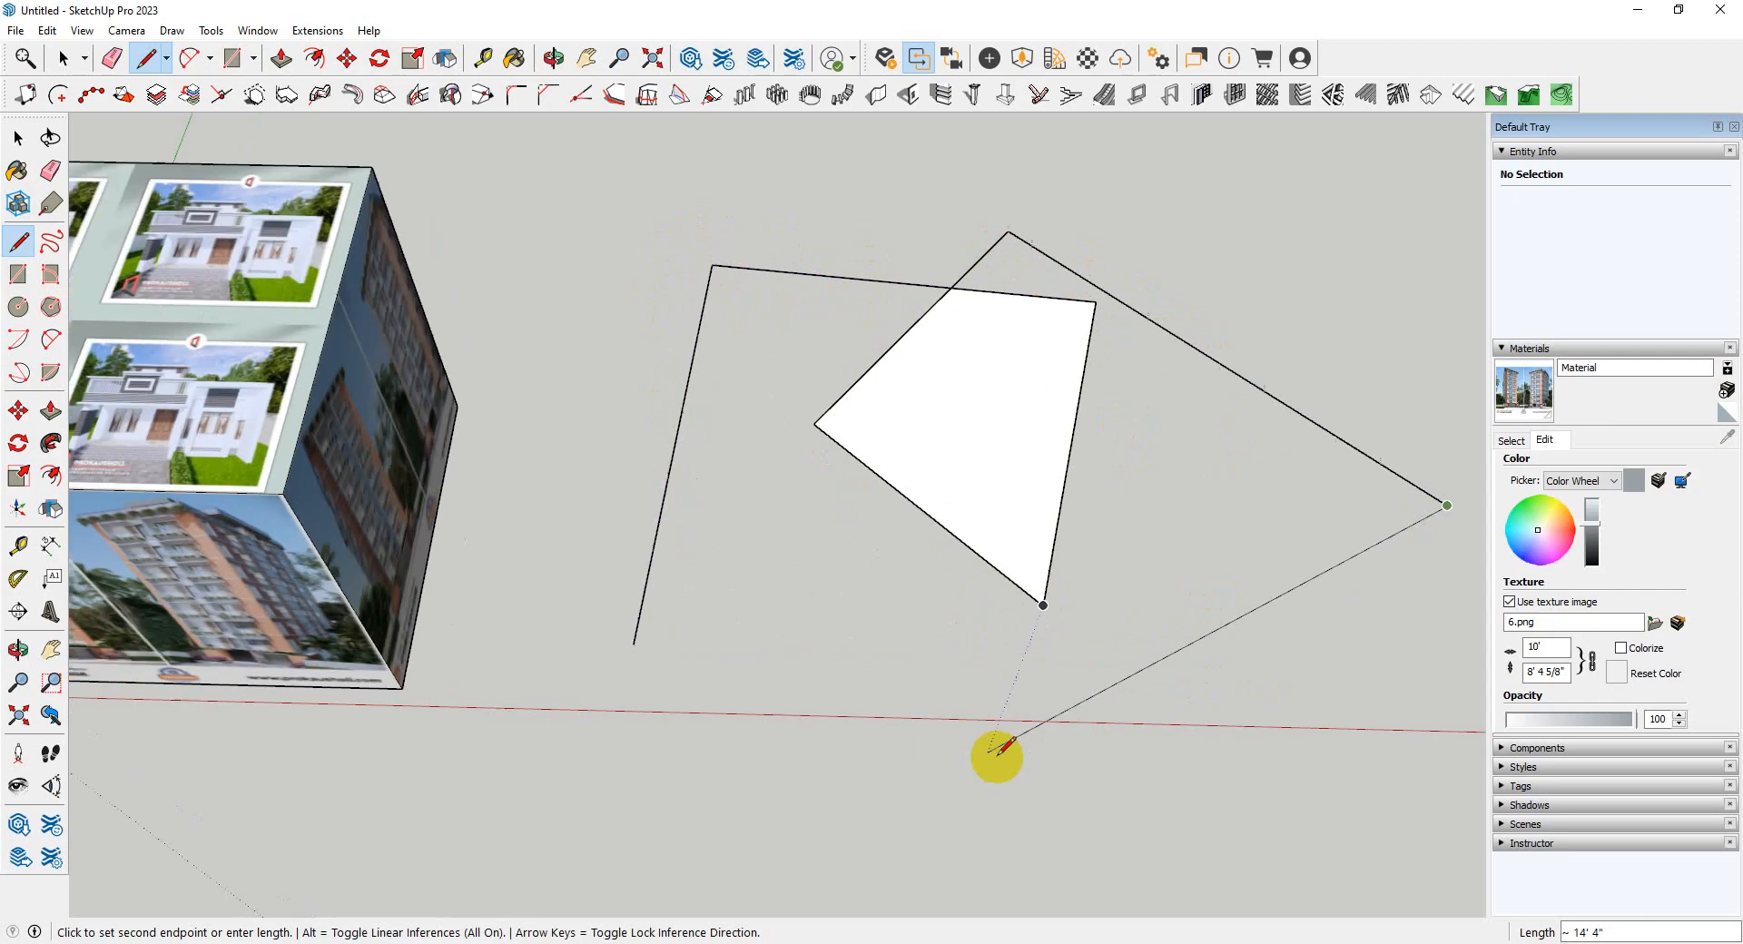
pyautogui.click(945, 694)
# - Undo the chain of connected lines and set the first point of a new line on the ground beside the box
pyautogui.scroll(-3, 860, 652)
pyautogui.moveTo(860, 652)
pyautogui.mouseDown(button='middle')
pyautogui.moveTo(884, 465)
pyautogui.moveTo(747, 629)
pyautogui.moveTo(793, 614)
pyautogui.mouseUp(button='middle')
pyautogui.hotkey('ctrl', 'z')
pyautogui.click(795, 621)
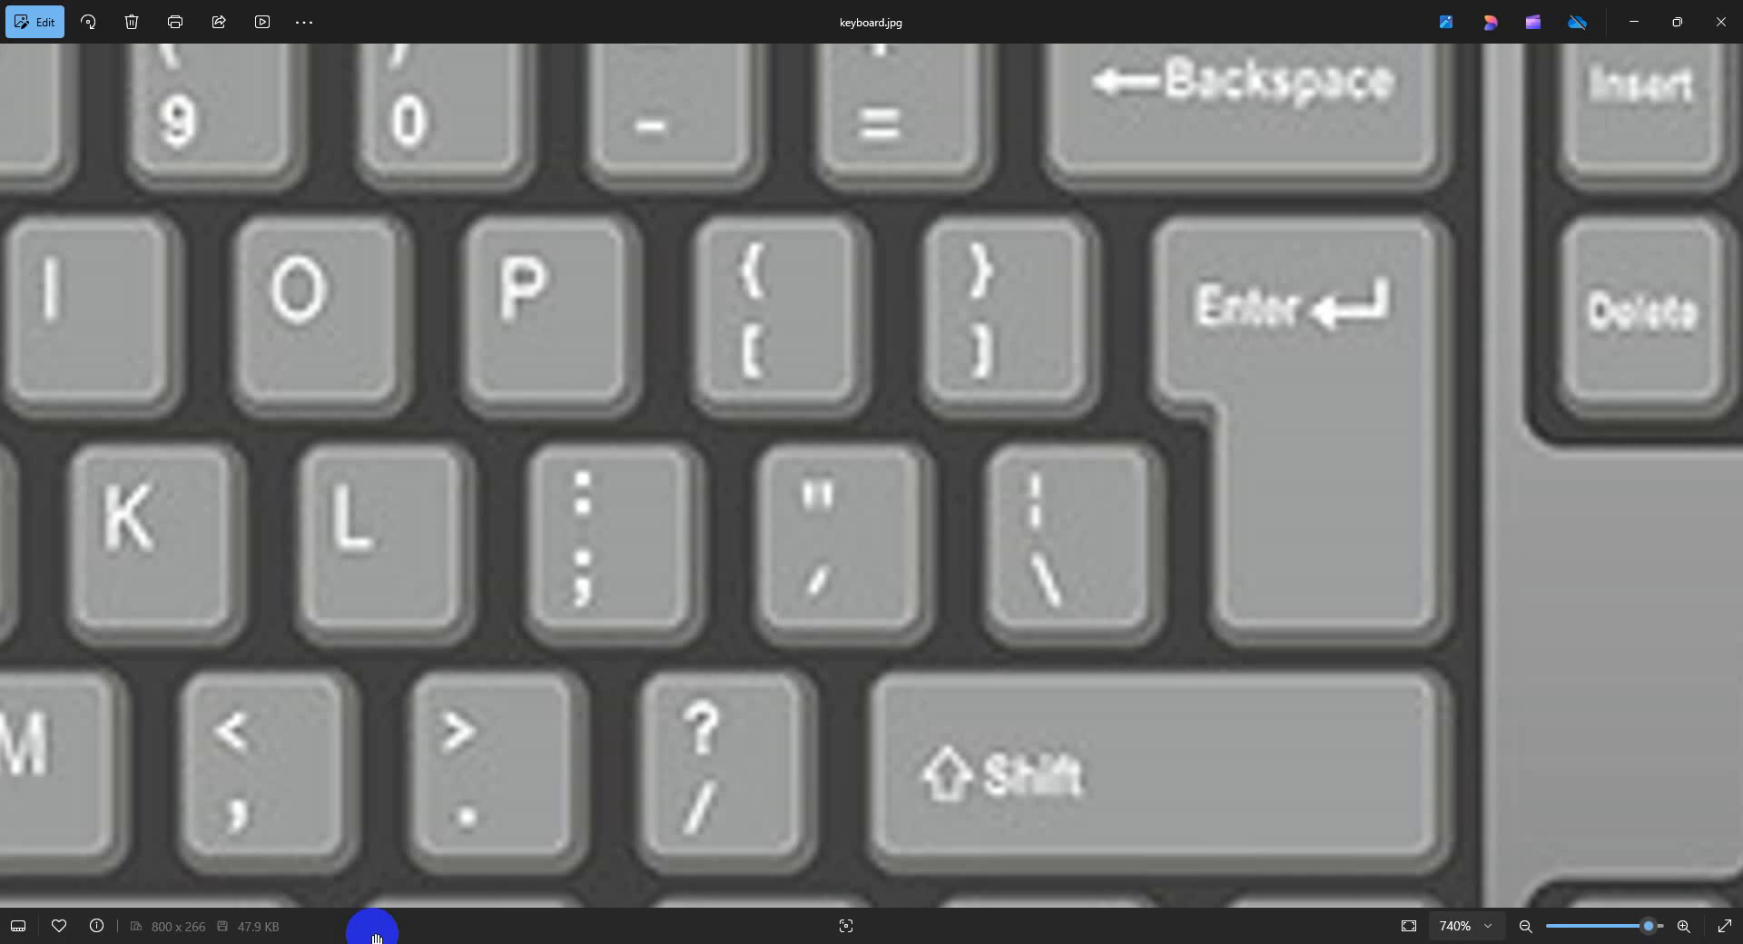
# - Switch to the photo viewer, examine the arrow keys in keyboard.jpg, and return to SketchUp
pyautogui.scroll(-5, 611, 649)
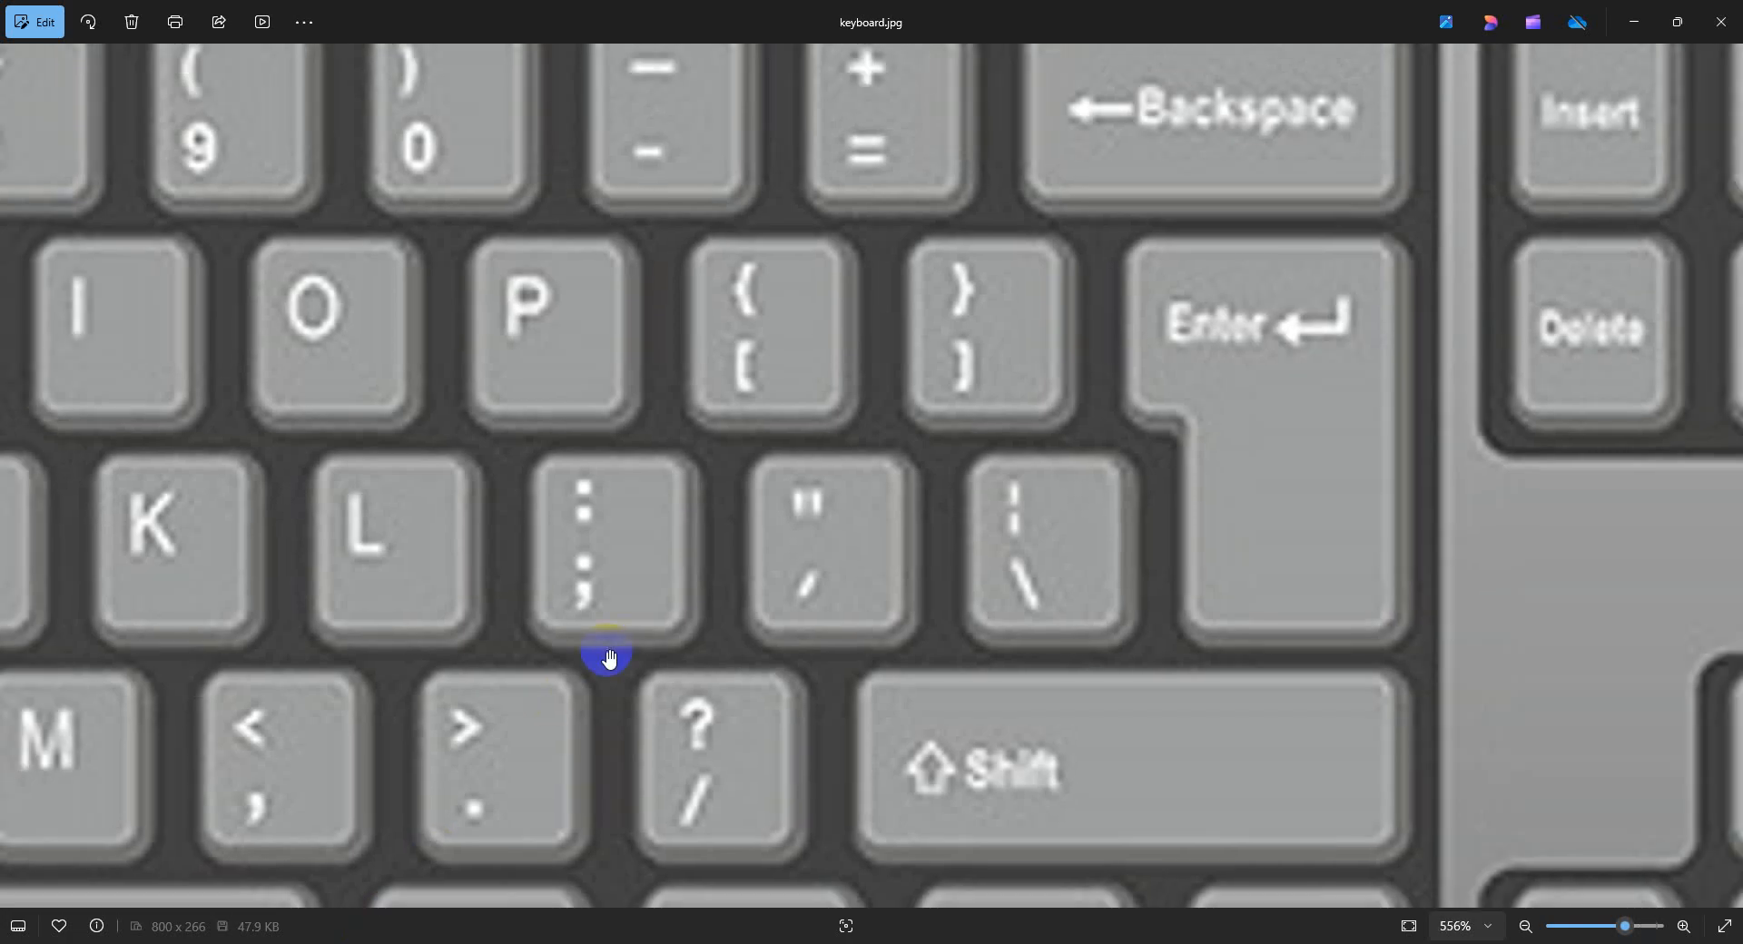
pyautogui.scroll(7, 1249, 759)
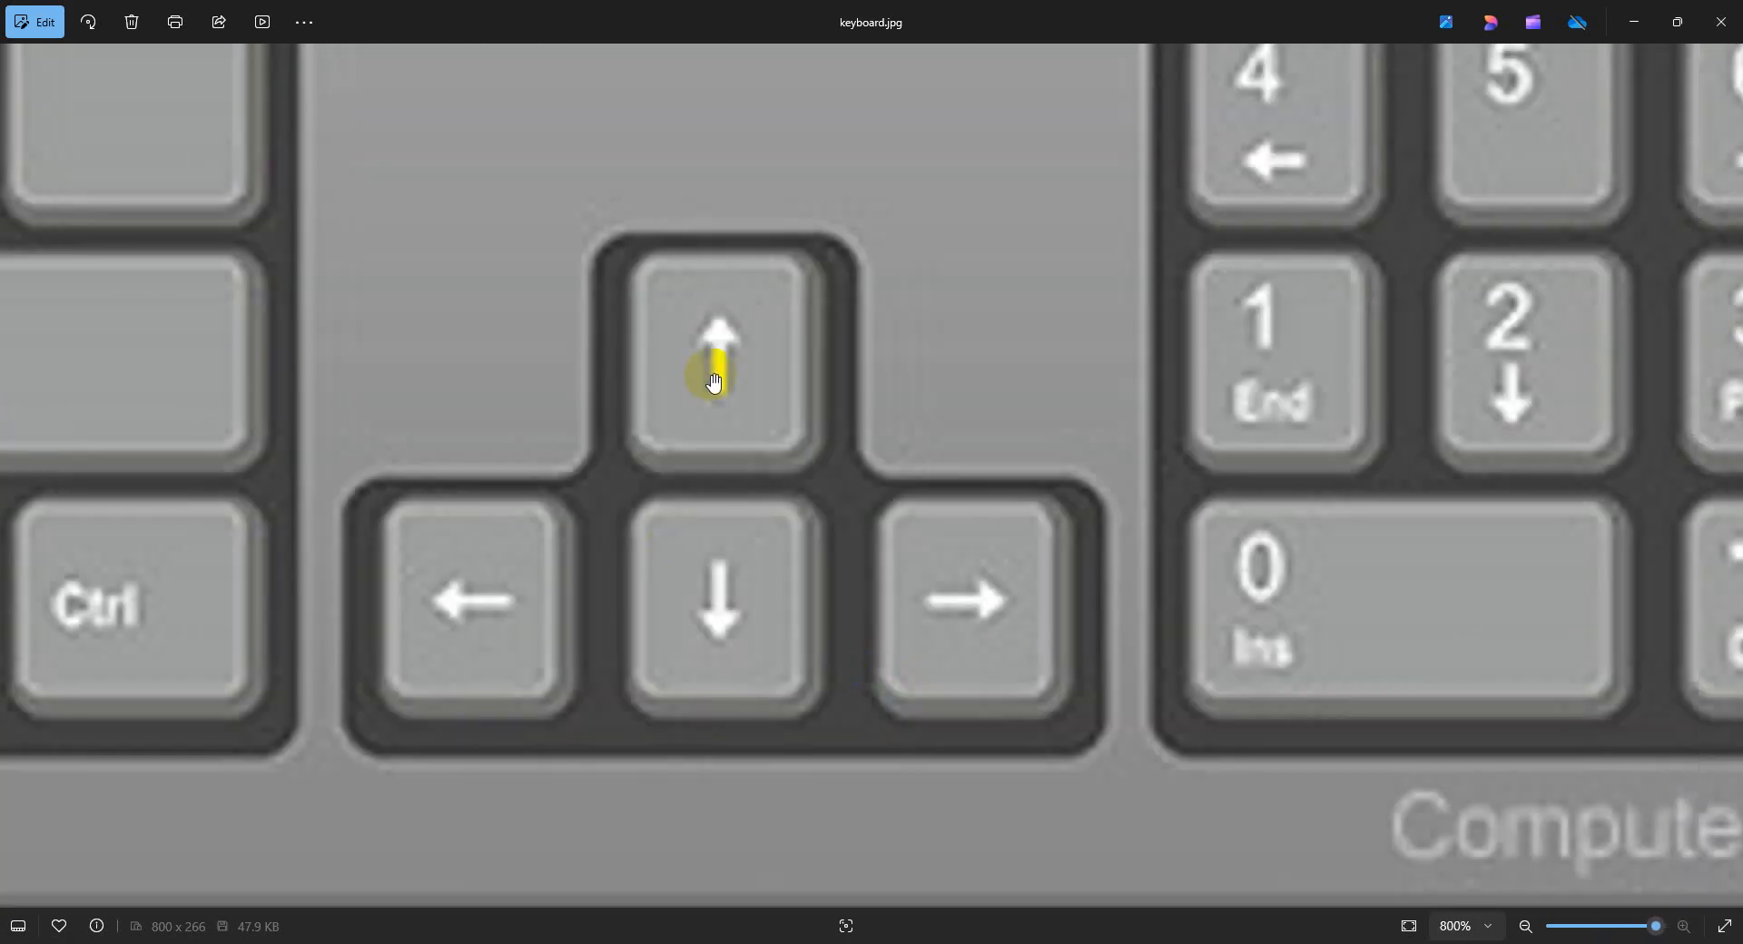
pyautogui.scroll(-4, 811, 554)
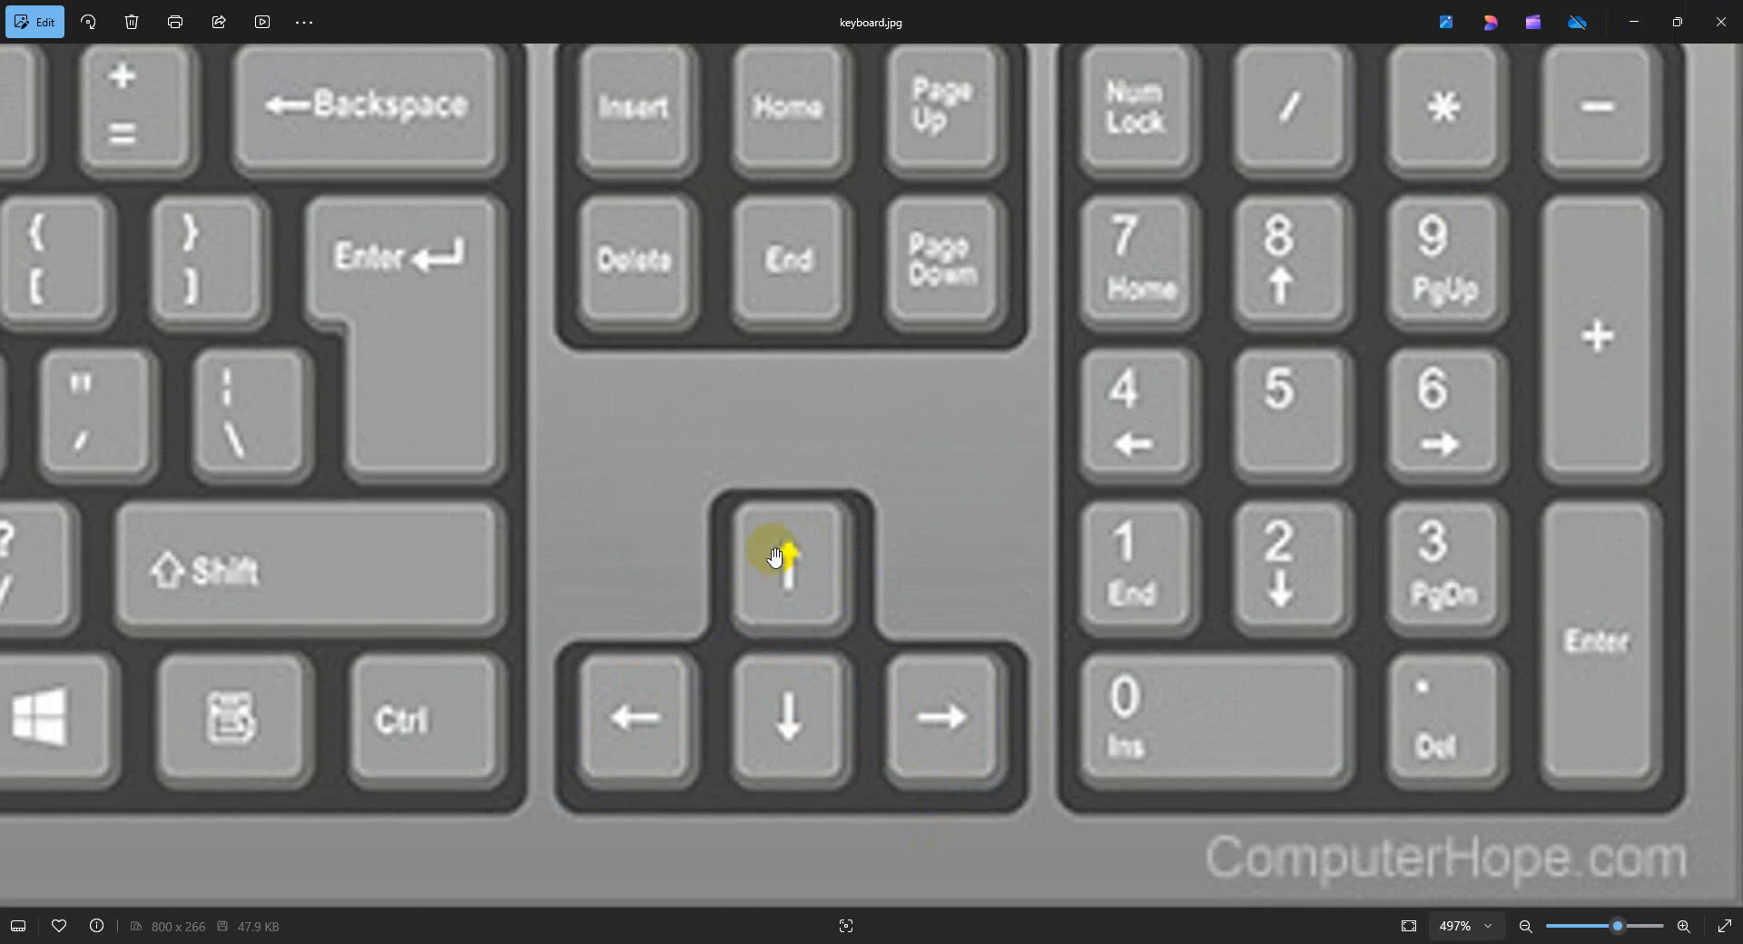
pyautogui.click(1633, 22)
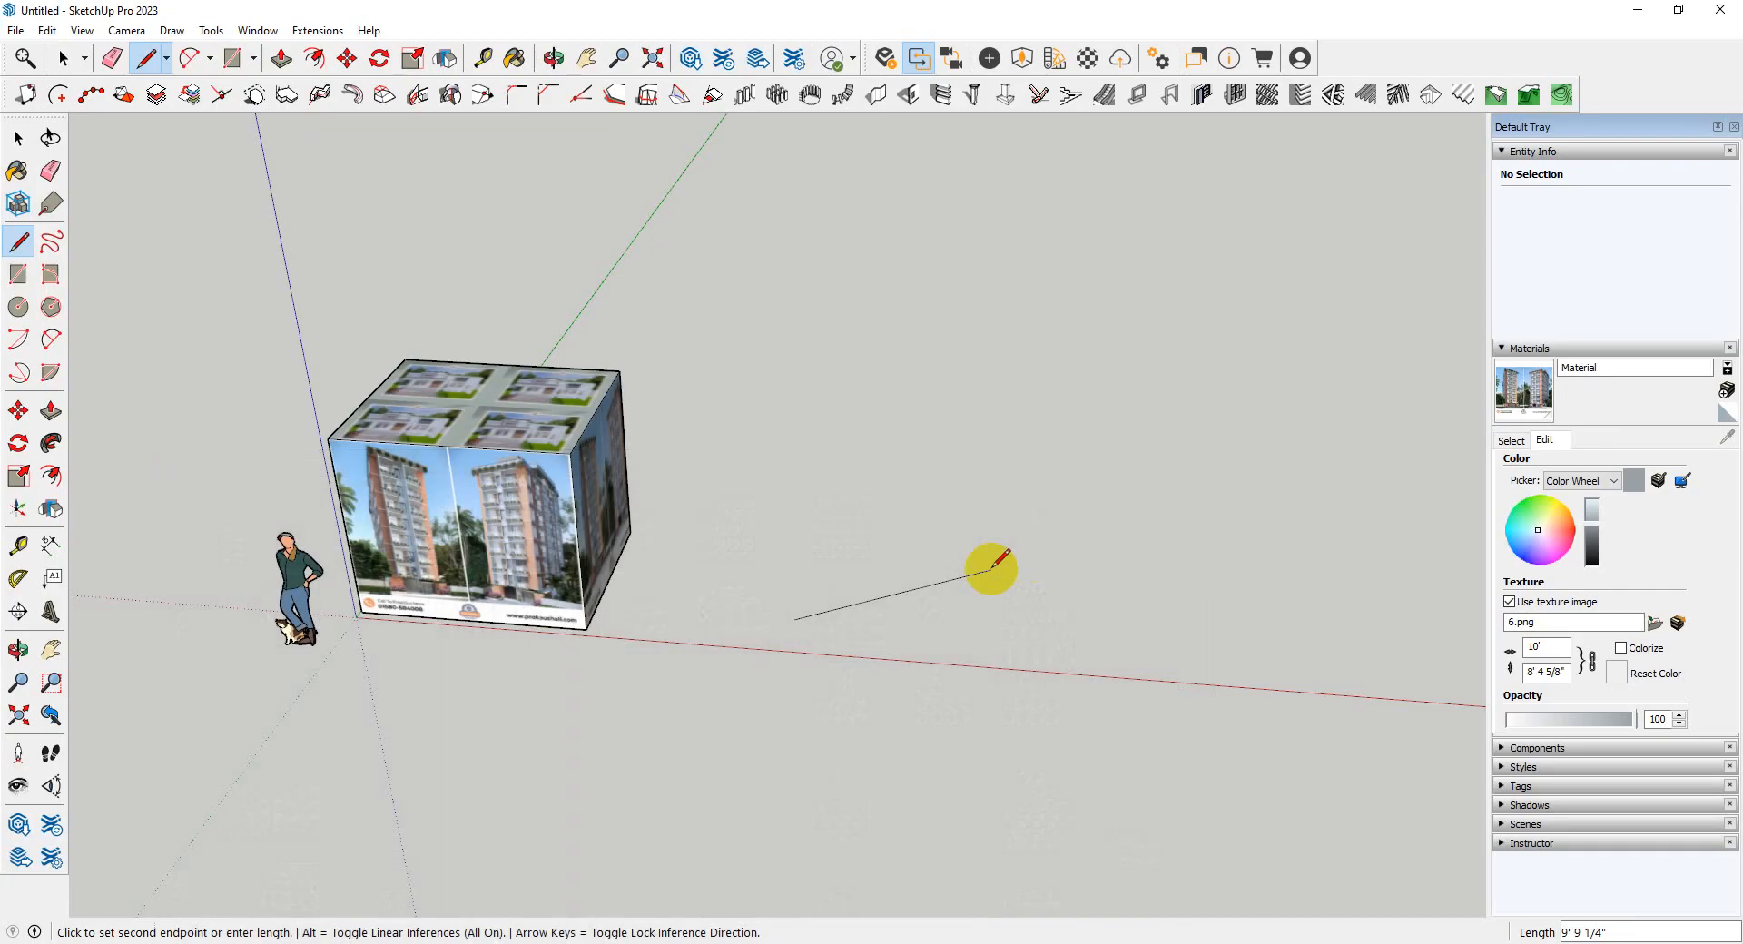
# - Draw a short first edge beside the box and continue from its end with a second edge locked to the red axis
pyautogui.scroll(5, 917, 567)
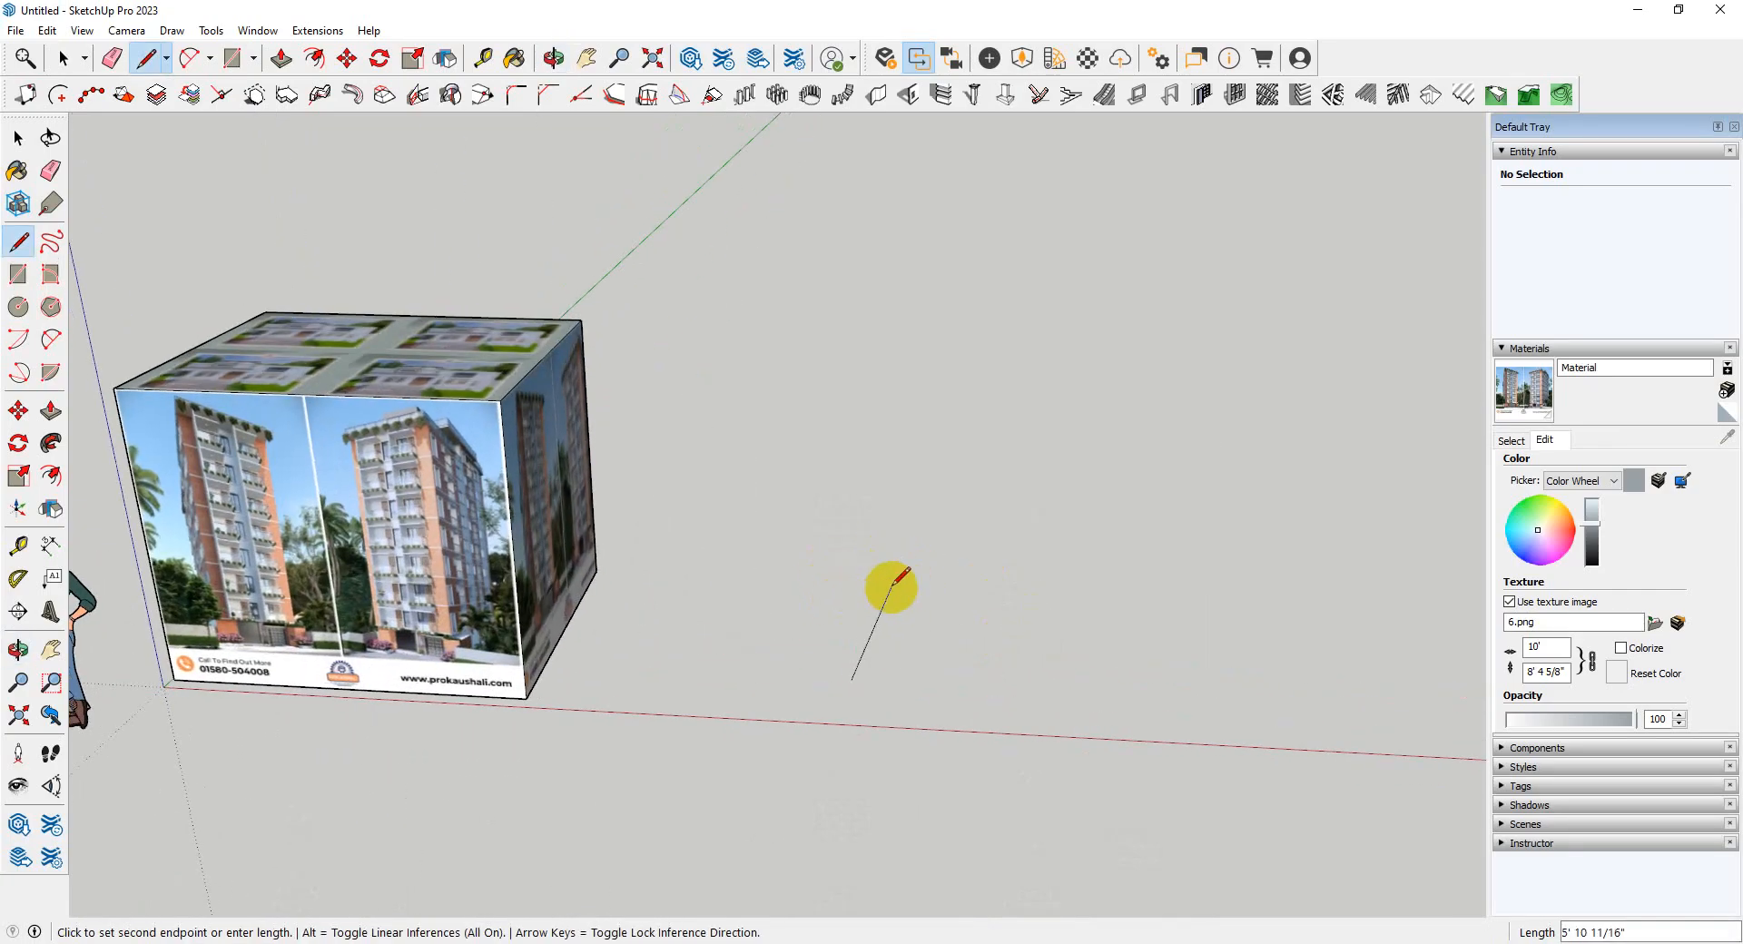
pyautogui.click(863, 472)
pyautogui.scroll(1, 918, 494)
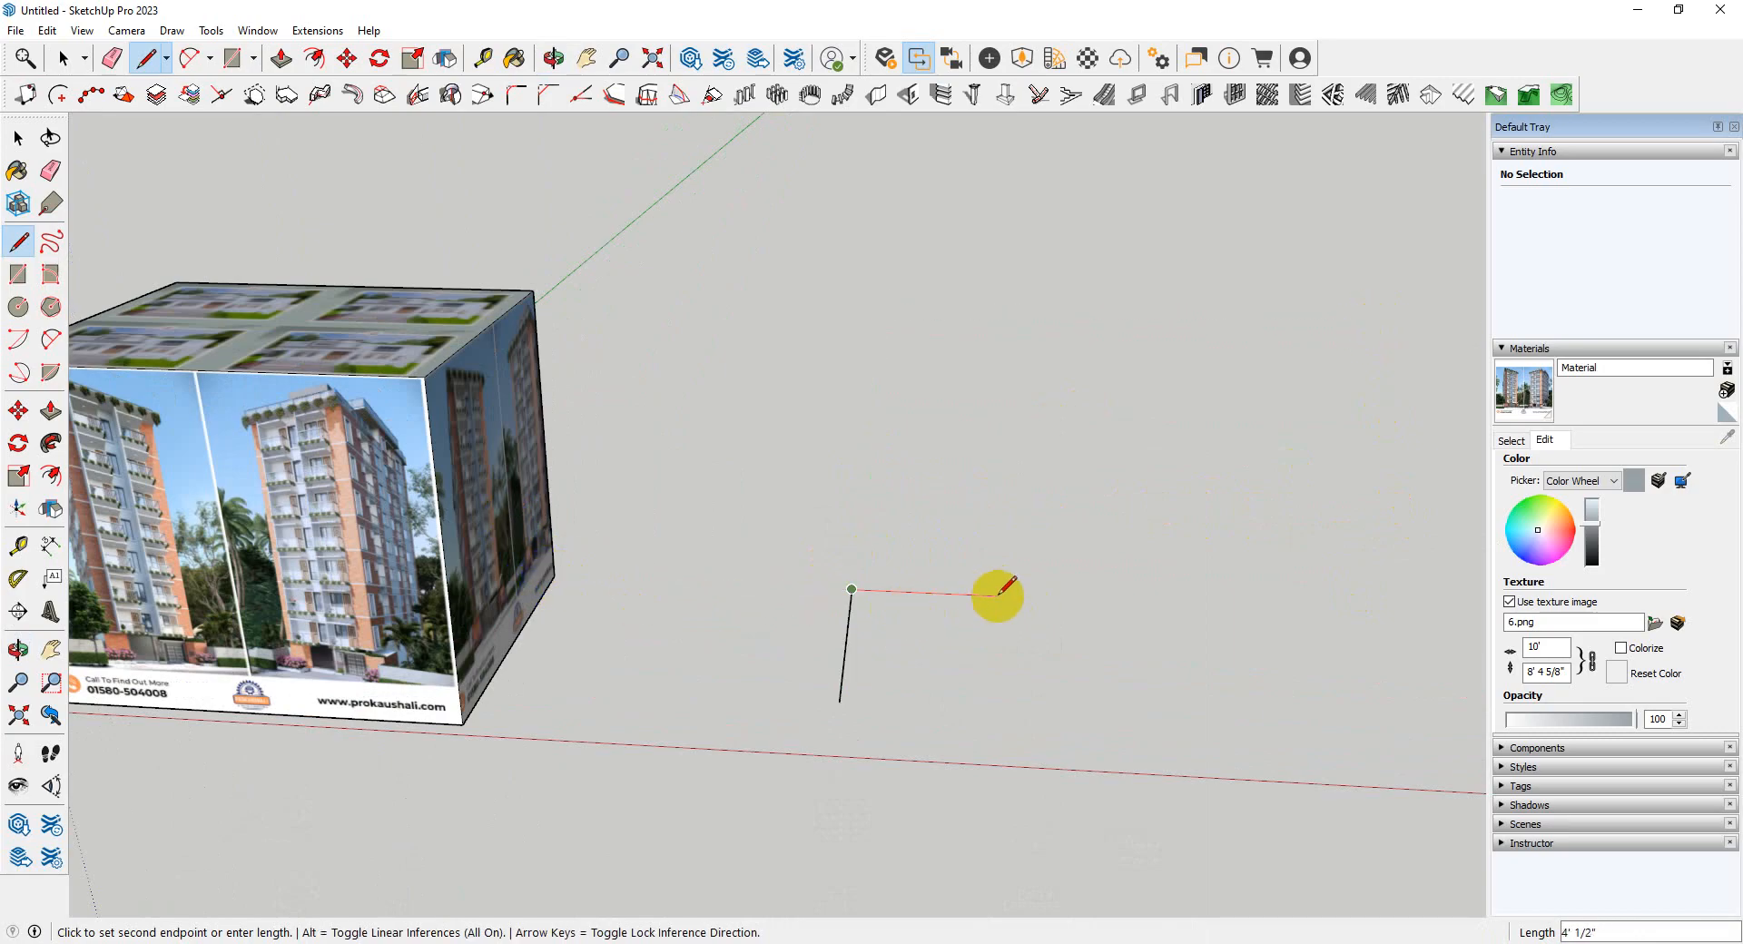
pyautogui.press('Right')
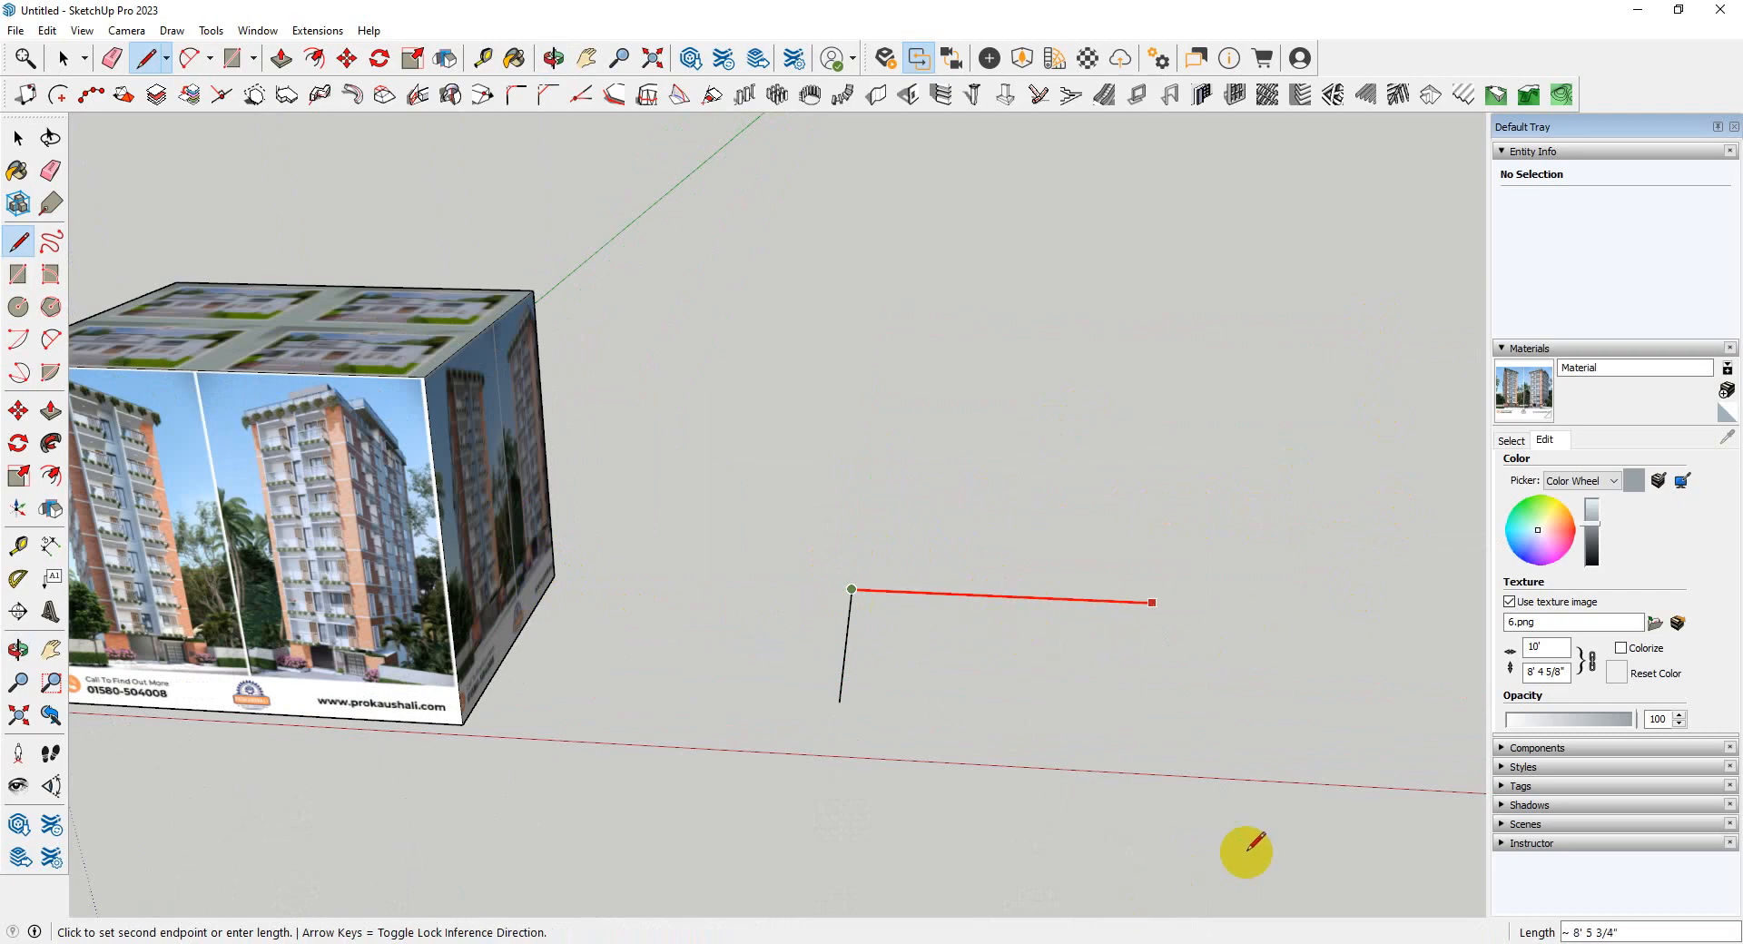
pyautogui.scroll(-1, 945, 650)
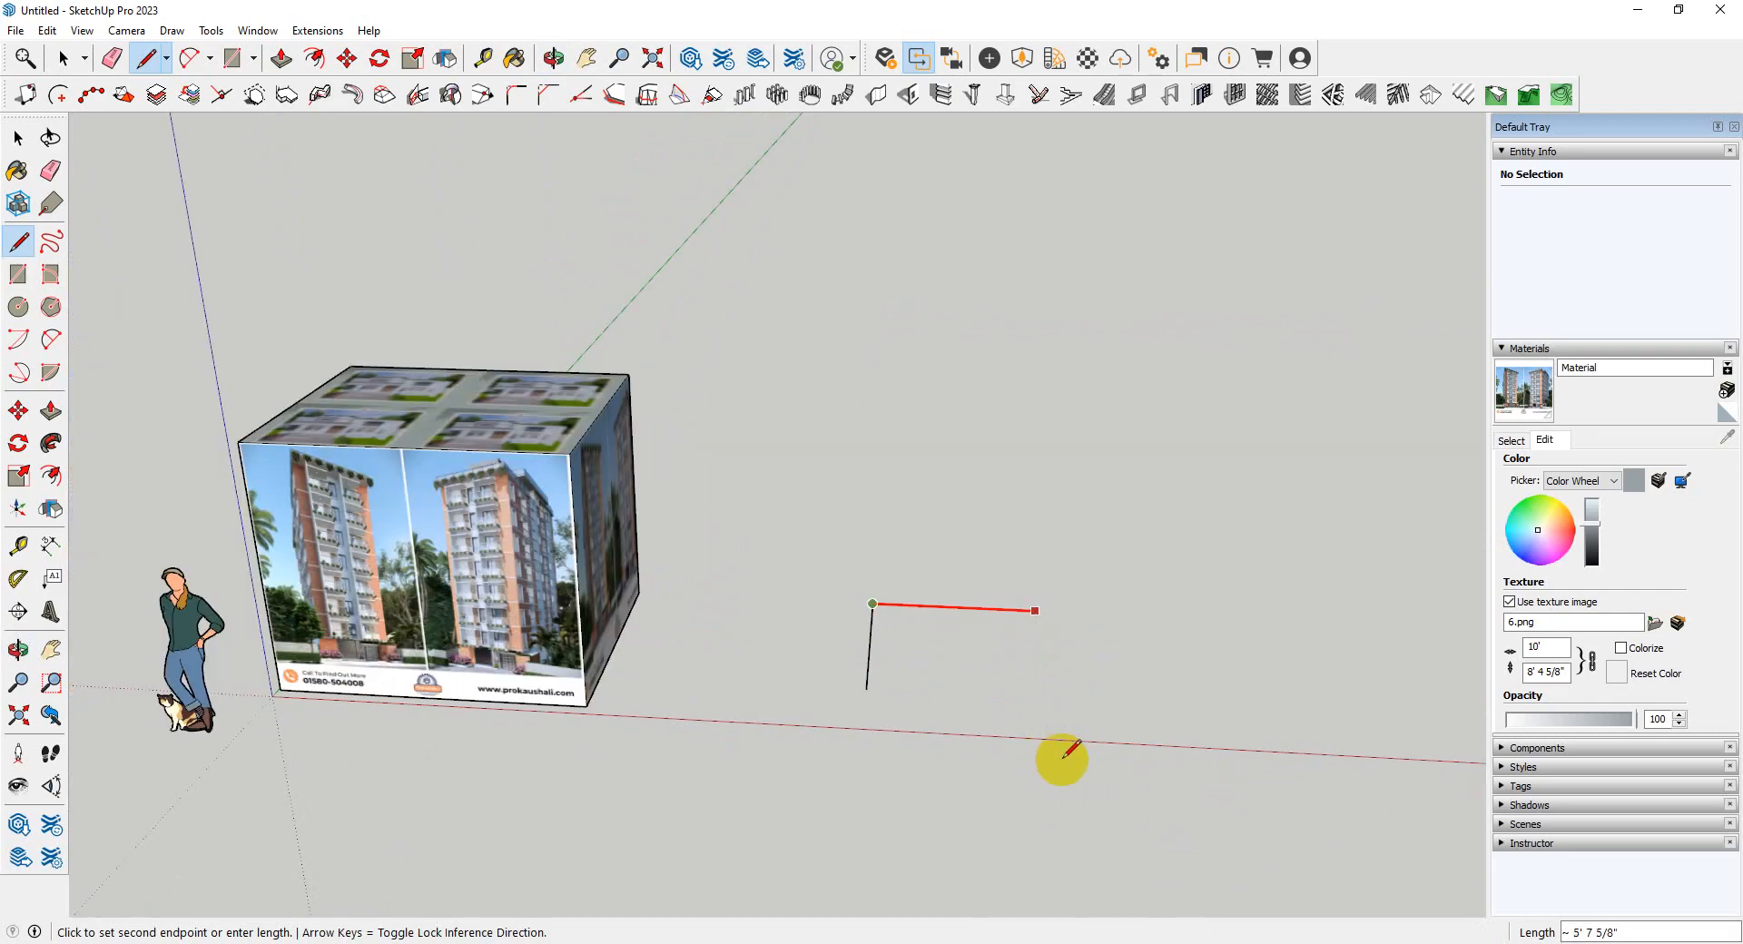
pyautogui.press('Right')
pyautogui.scroll(1, 1038, 778)
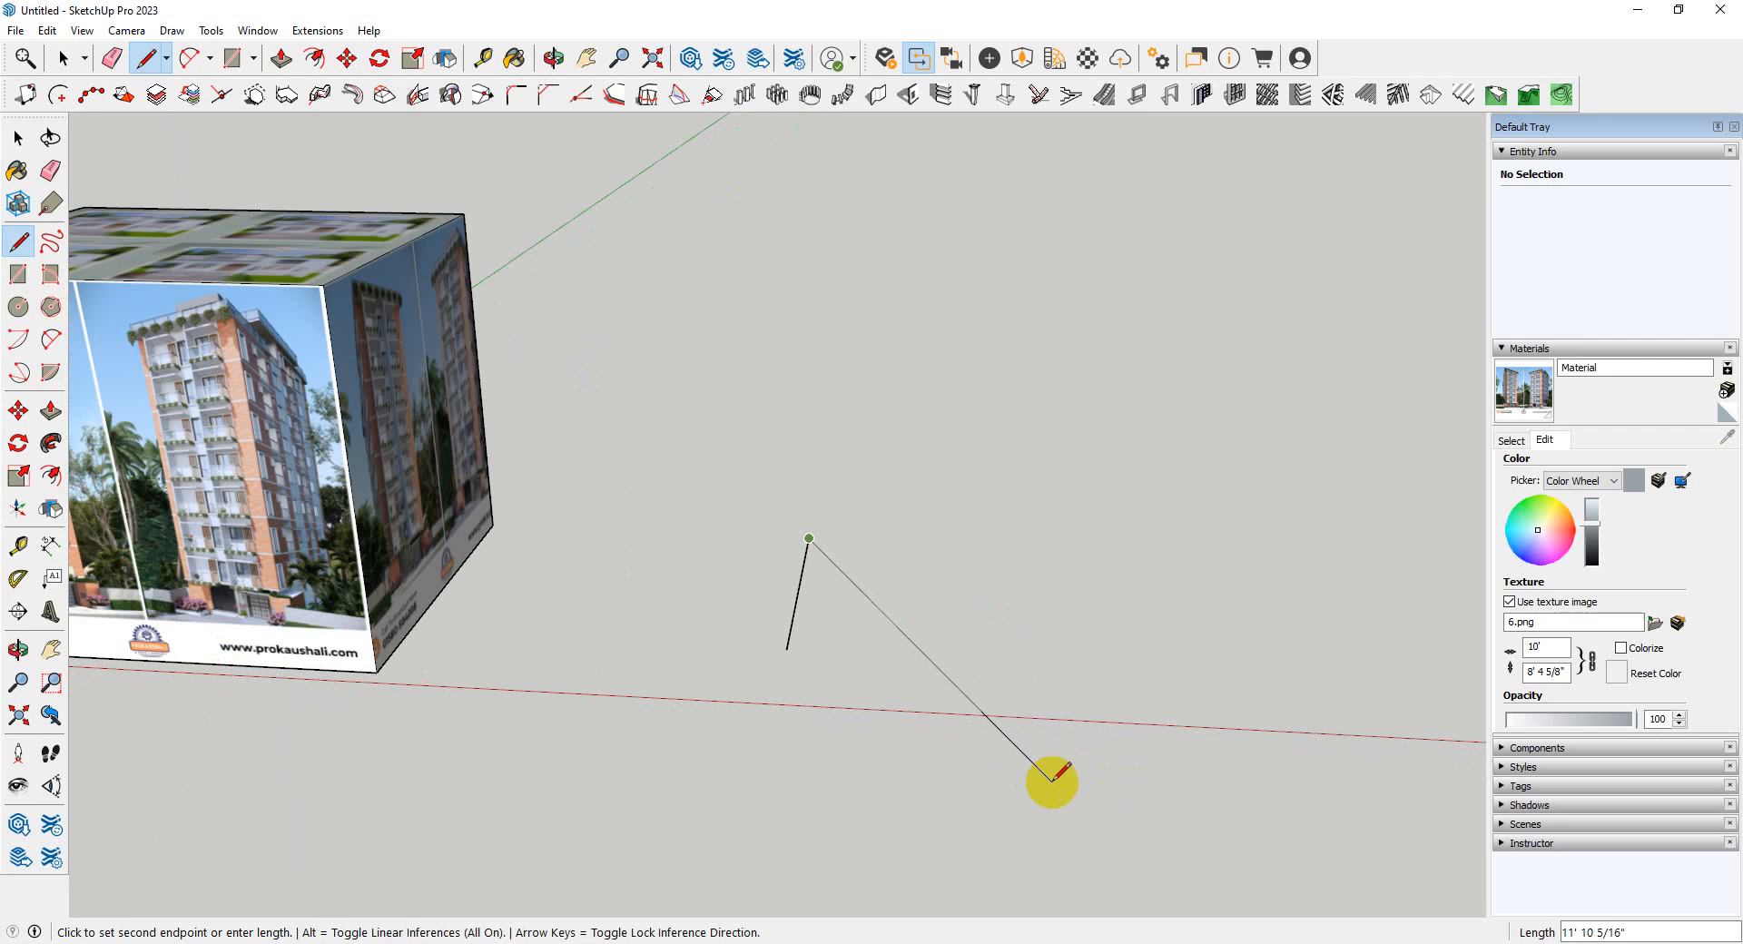
pyautogui.press('Right')
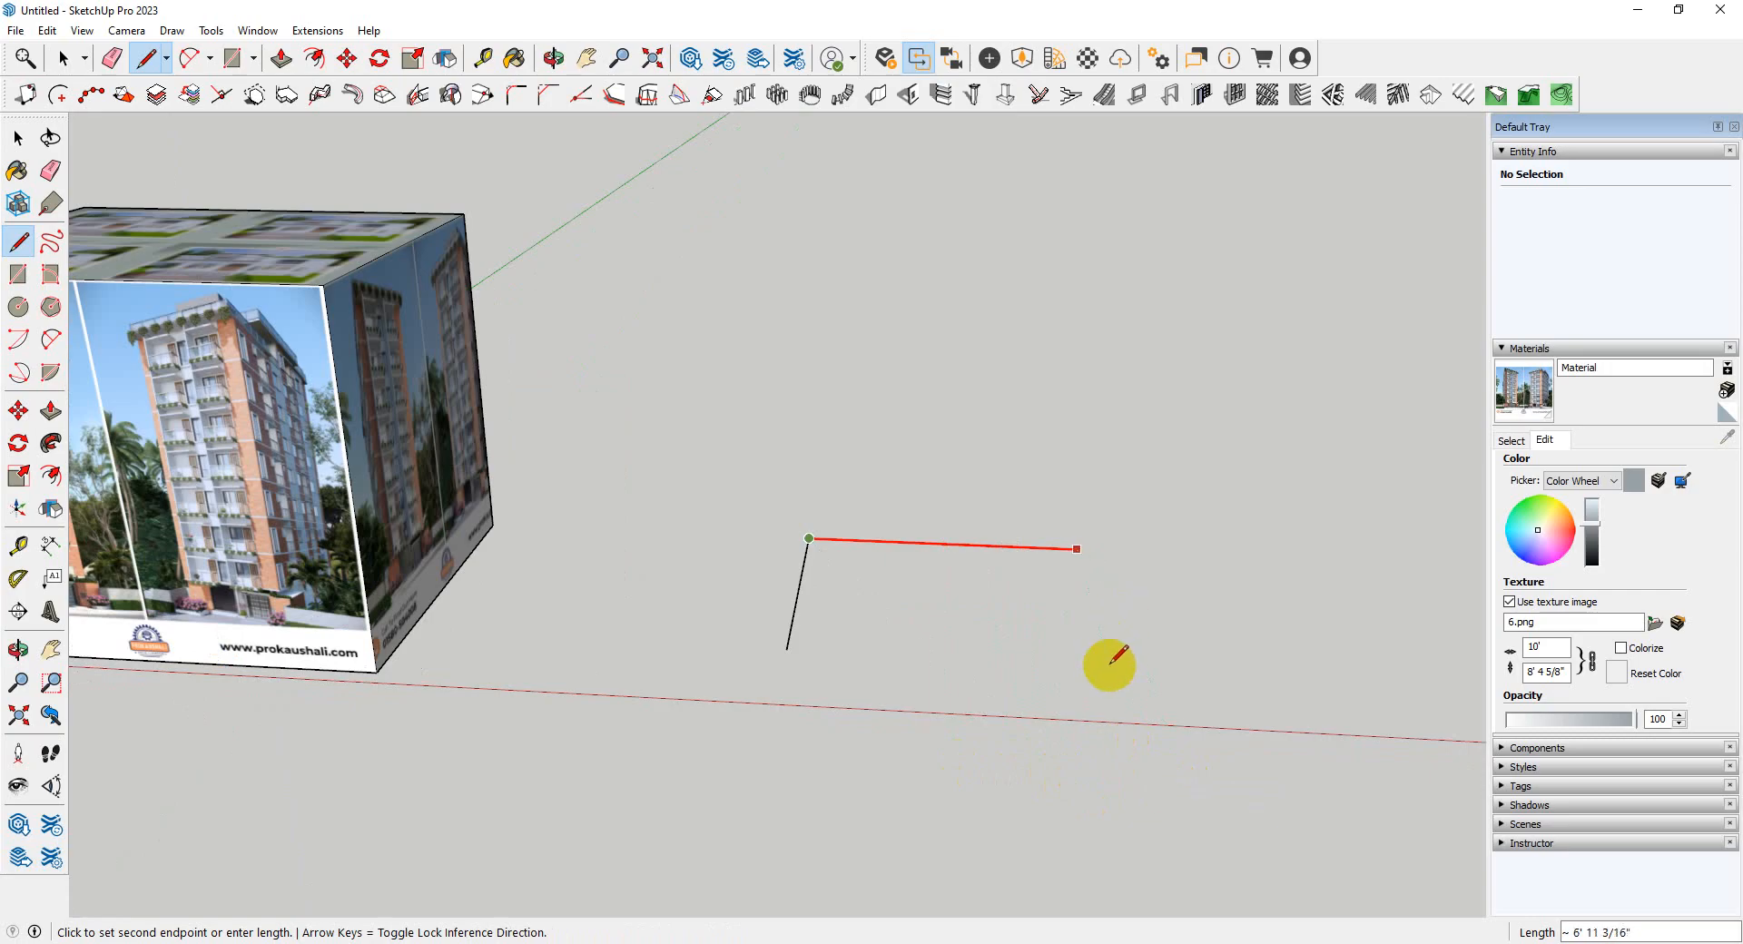
pyautogui.click(1073, 656)
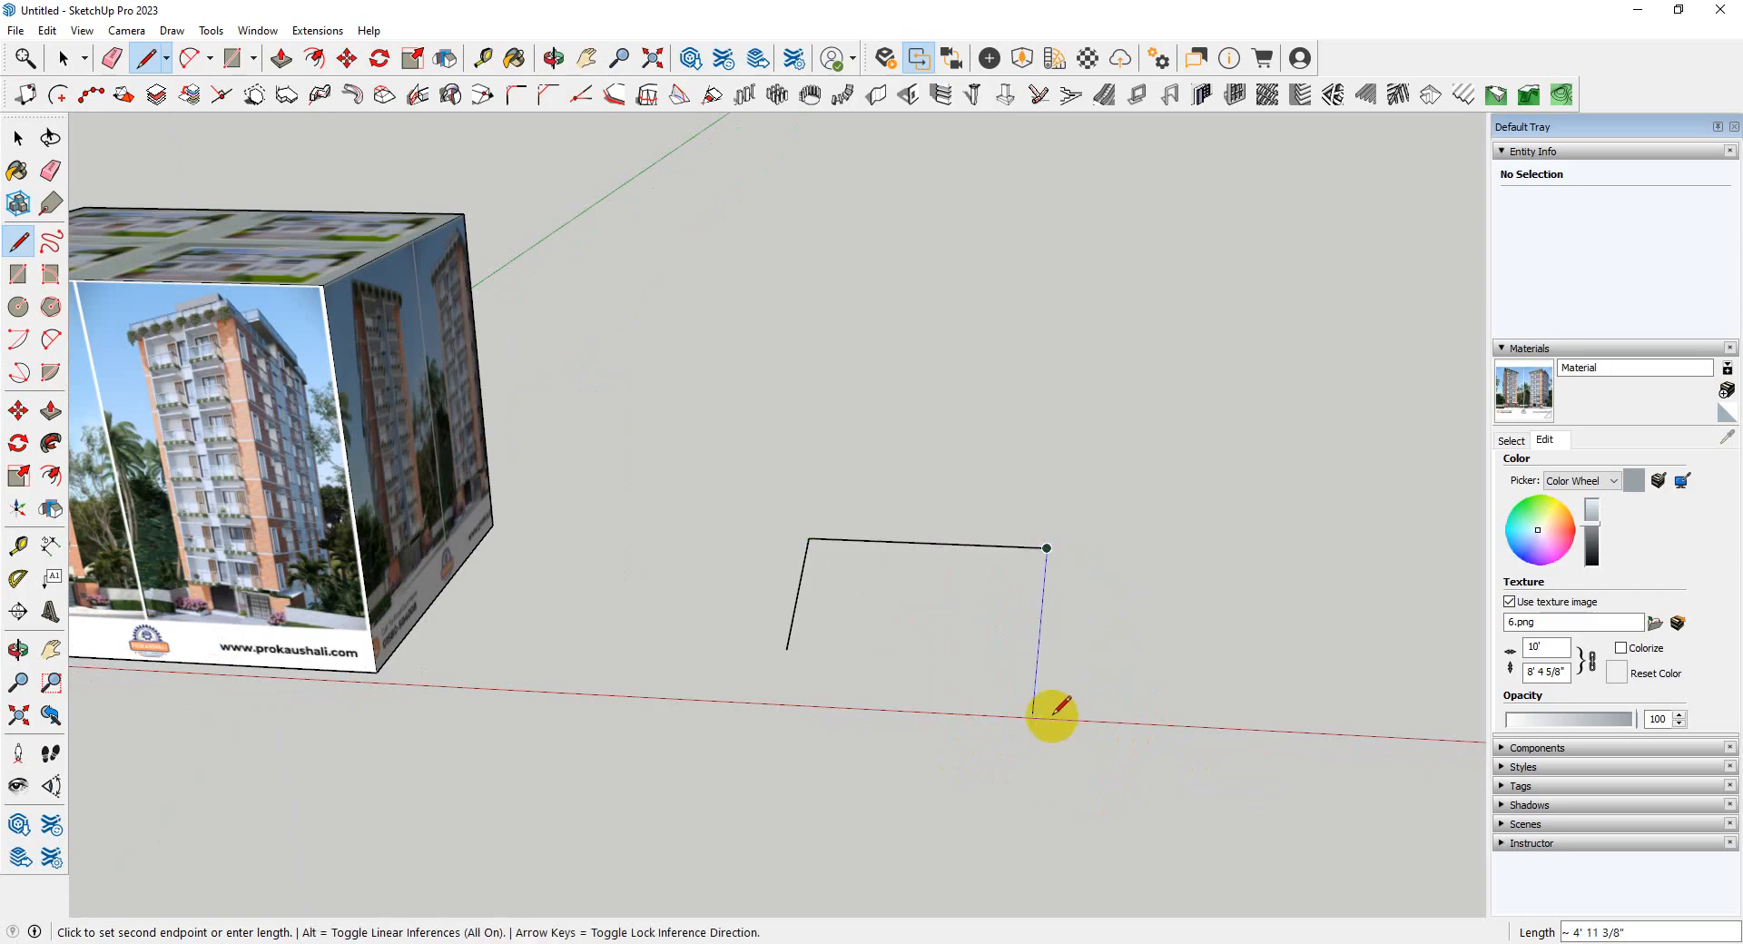
# - Add the third edge locked to the green axis and close the four-sided face with an edge about 6' 2" long
pyautogui.press('Left')
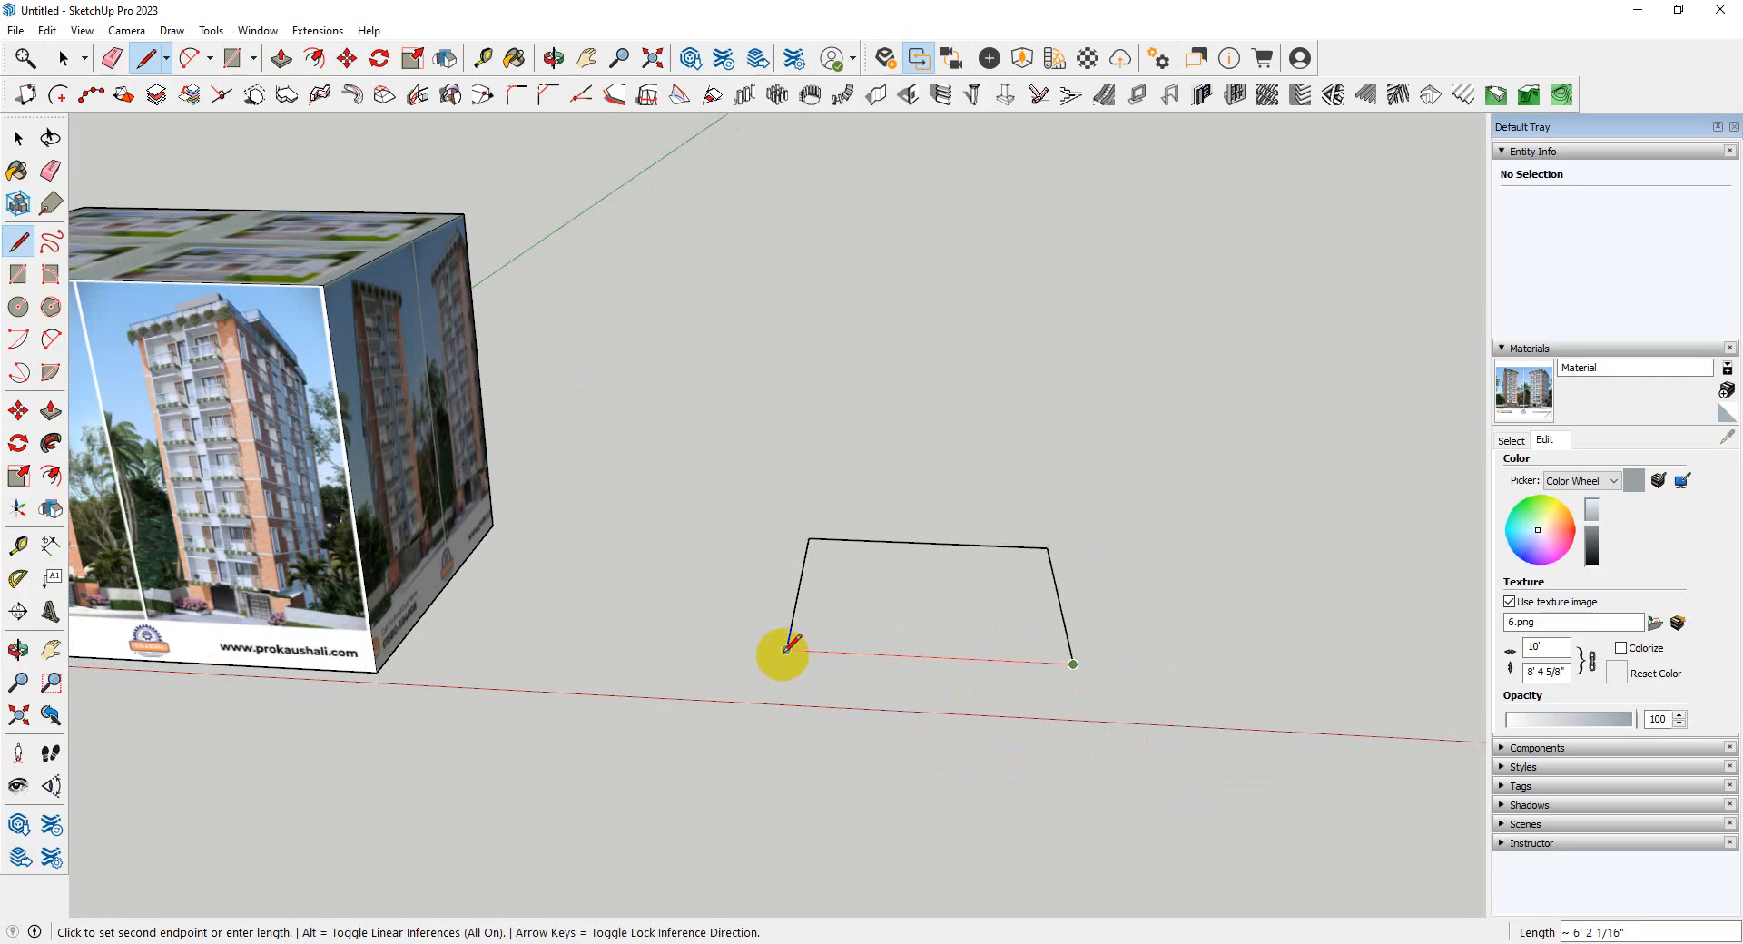
pyautogui.click(786, 649)
pyautogui.moveTo(934, 693); pyautogui.dragTo(984, 852, button='middle')
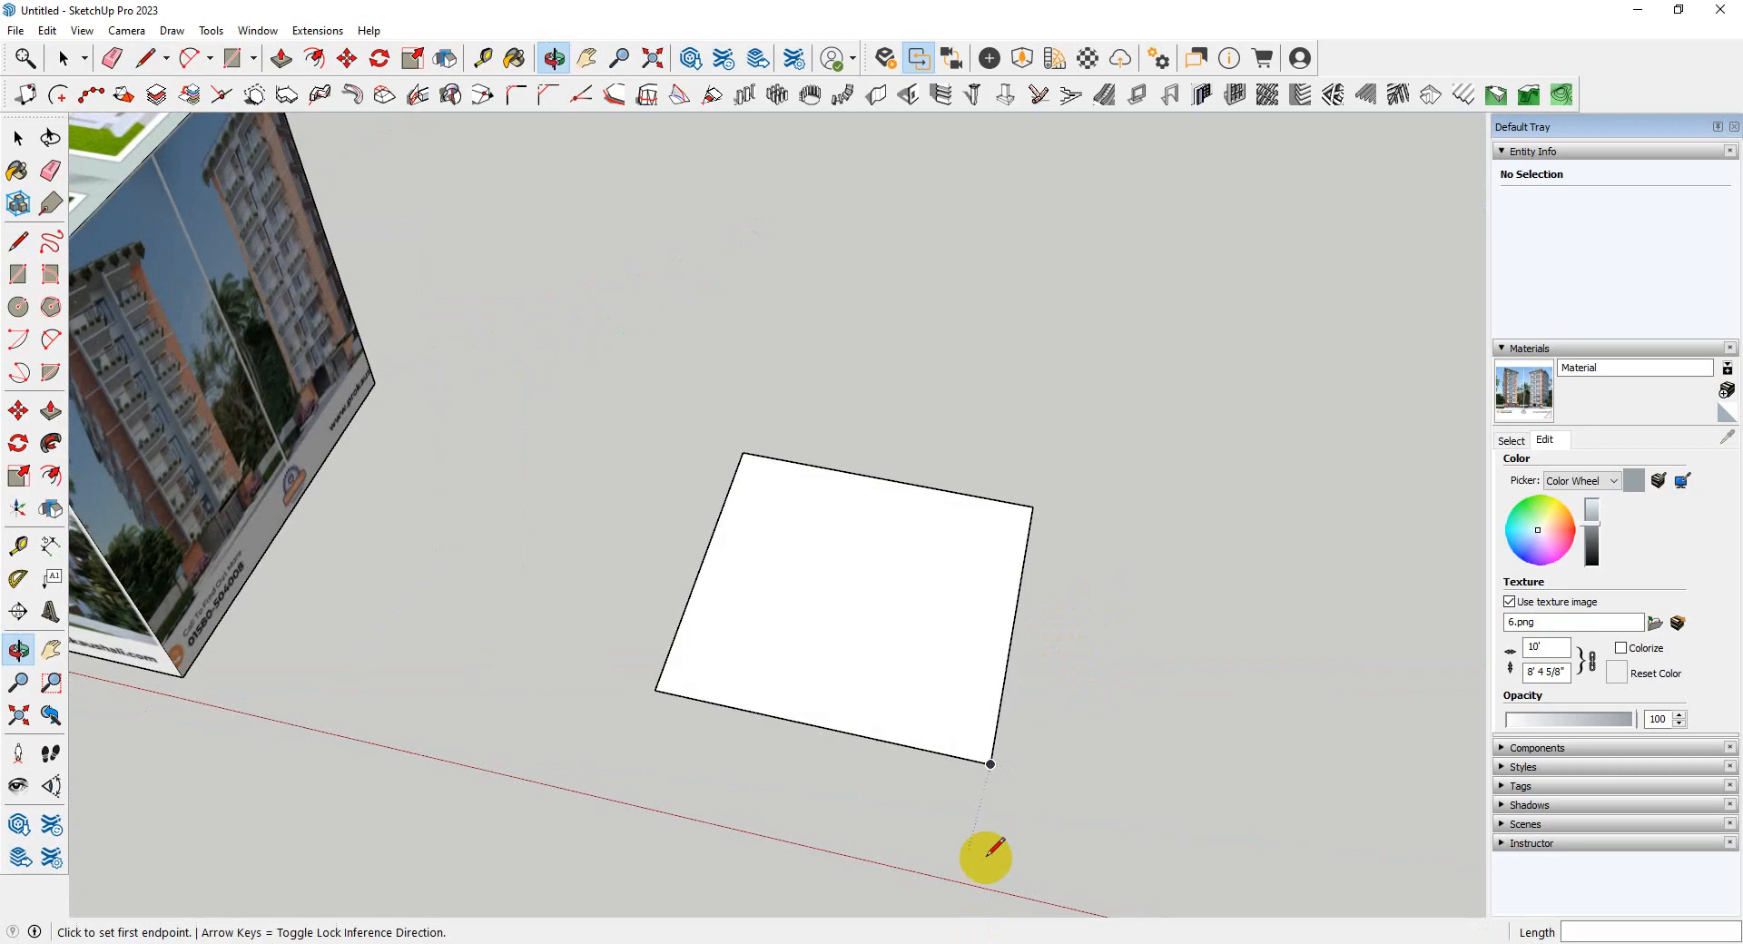
# - Draw a vertical line locked to the blue axis from the new face's front corner and leave the Line tool
pyautogui.click(990, 763)
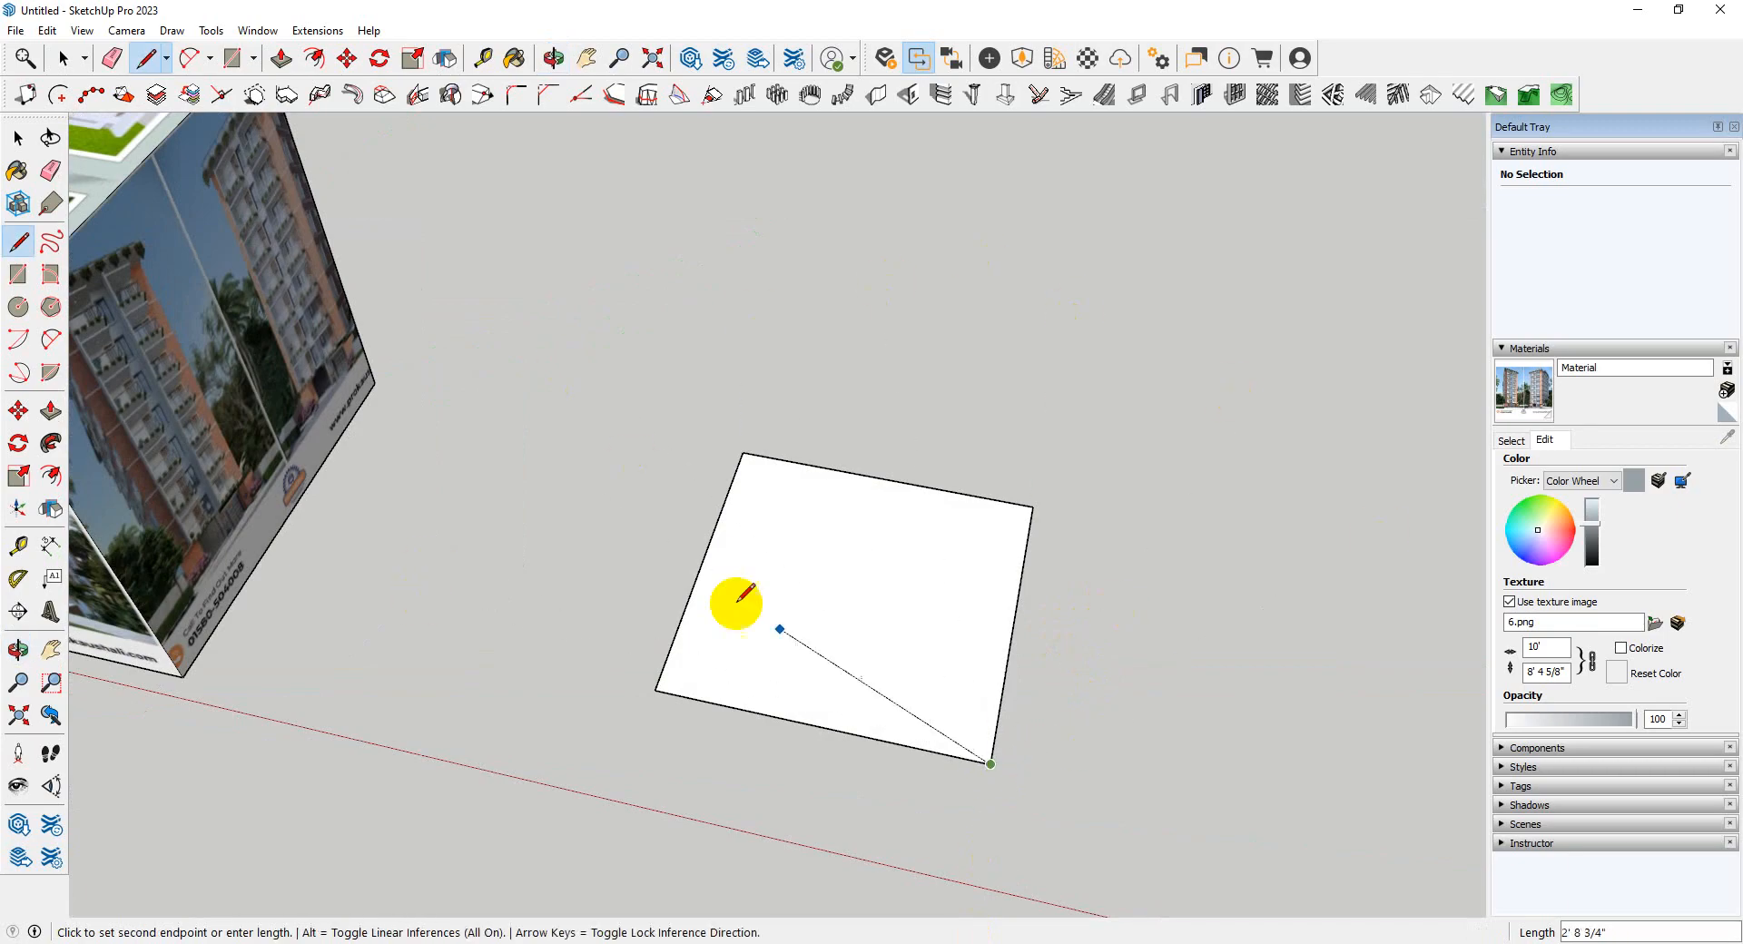
pyautogui.moveTo(803, 572); pyautogui.dragTo(926, 817, button='middle')
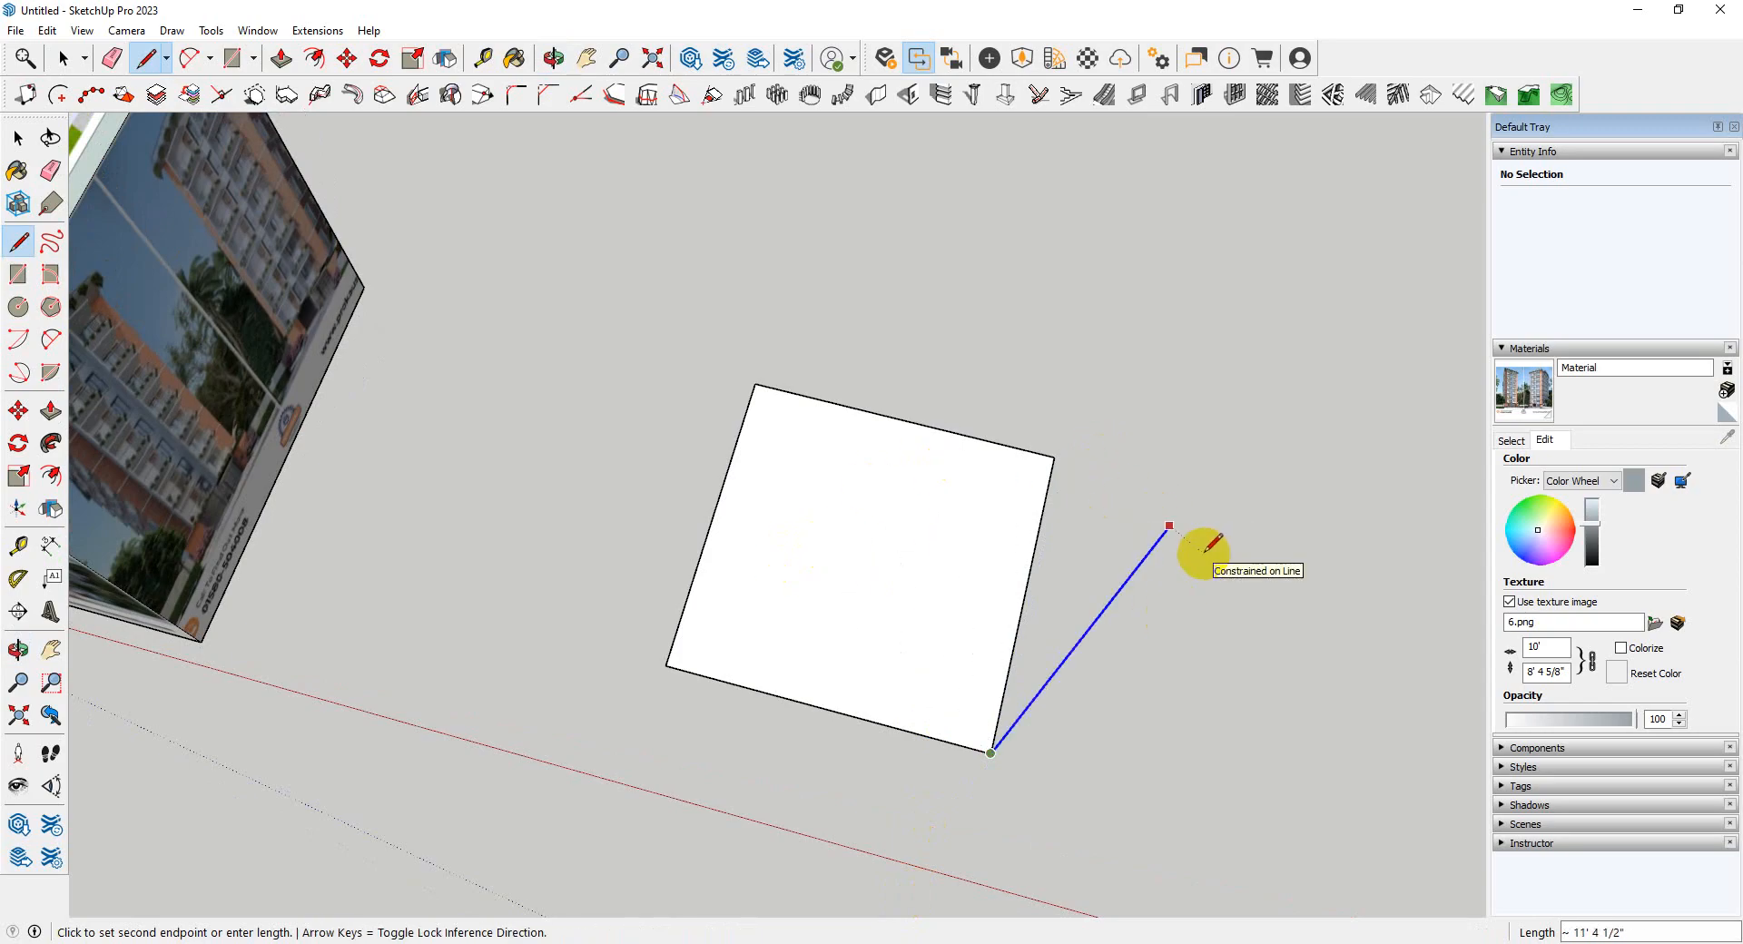
pyautogui.moveTo(1207, 548); pyautogui.dragTo(1101, 482, button='middle')
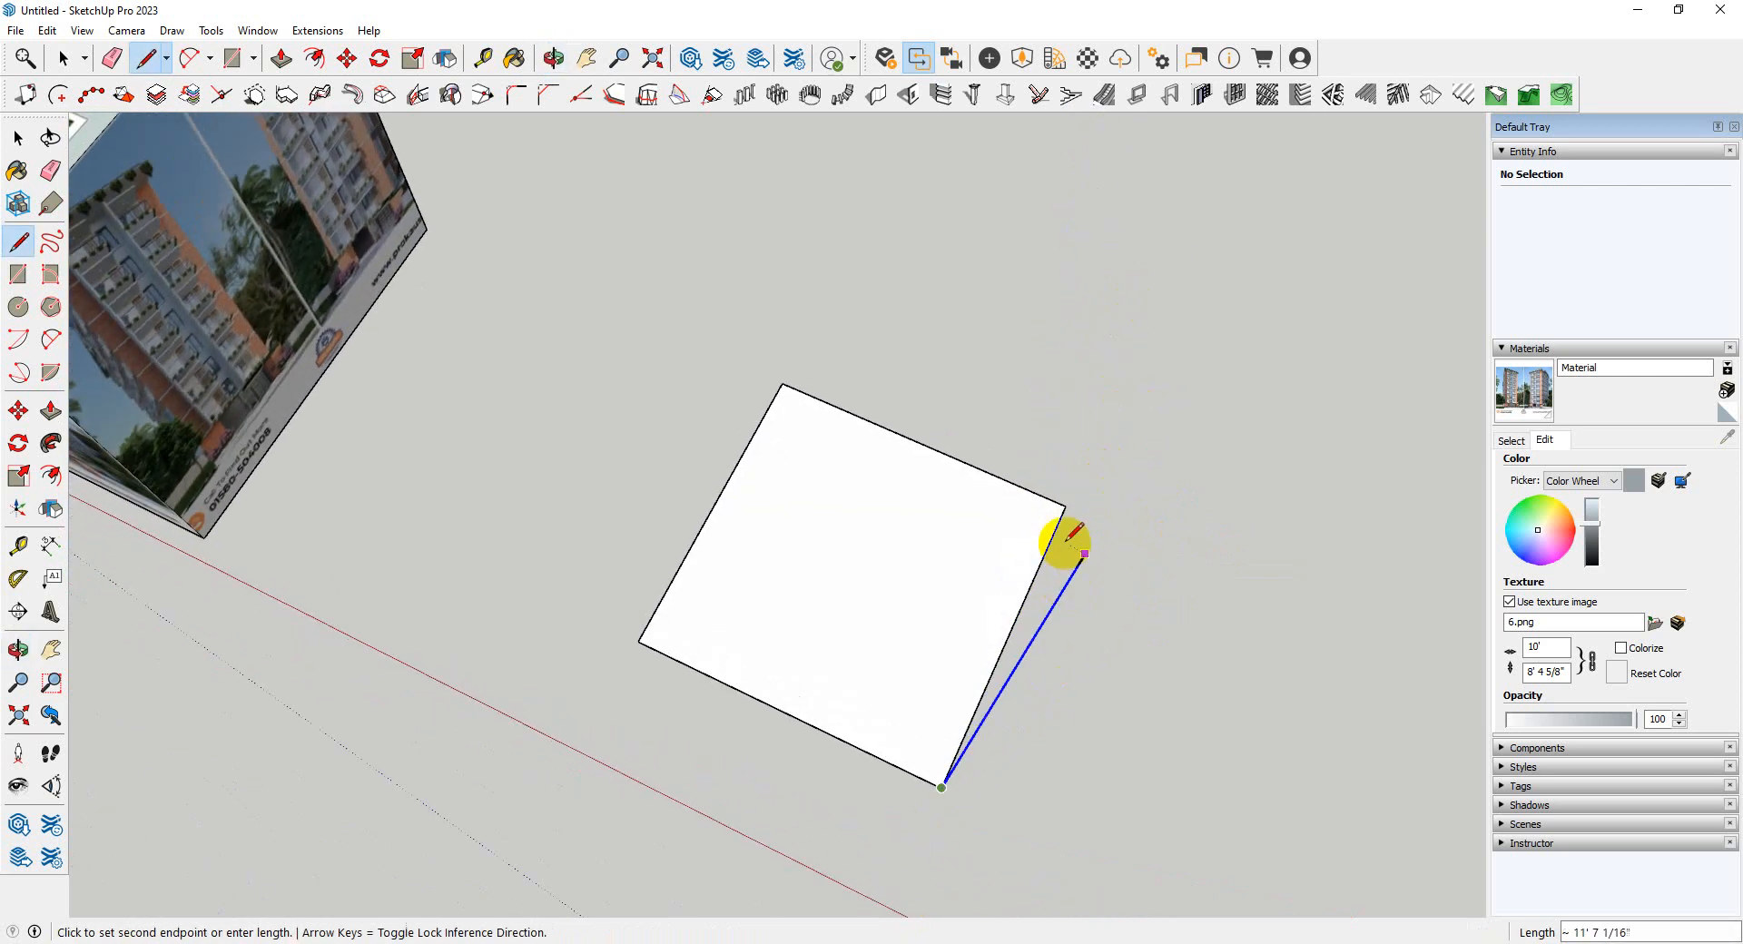
pyautogui.moveTo(1190, 709); pyautogui.dragTo(1033, 340, button='middle')
pyautogui.scroll(-2, 998, 597)
pyautogui.press('space')
# - Draw a 10' edge locked to the green axis on open ground beyond the small square face
pyautogui.scroll(-3, 988, 606)
pyautogui.moveTo(876, 690); pyautogui.dragTo(767, 687, button='middle')
pyautogui.scroll(3, 944, 494)
pyautogui.scroll(-2, 767, 688)
pyautogui.click(19, 240)
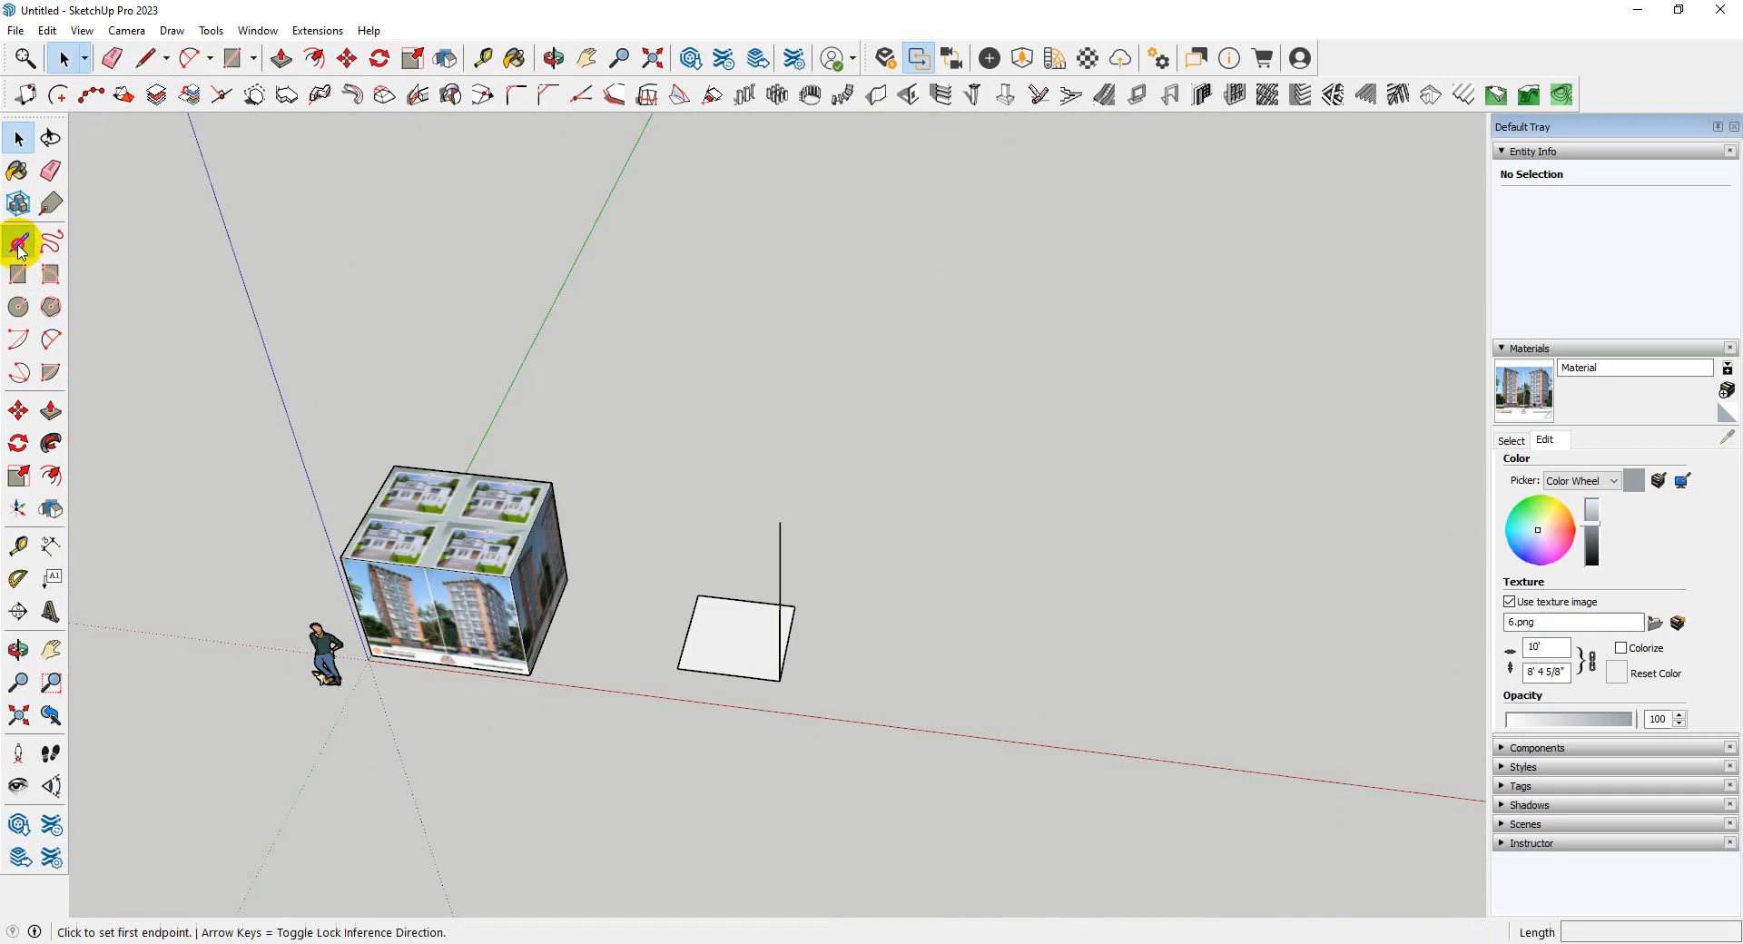
pyautogui.scroll(-3, 856, 806)
pyautogui.scroll(4, 779, 682)
pyautogui.click(779, 681)
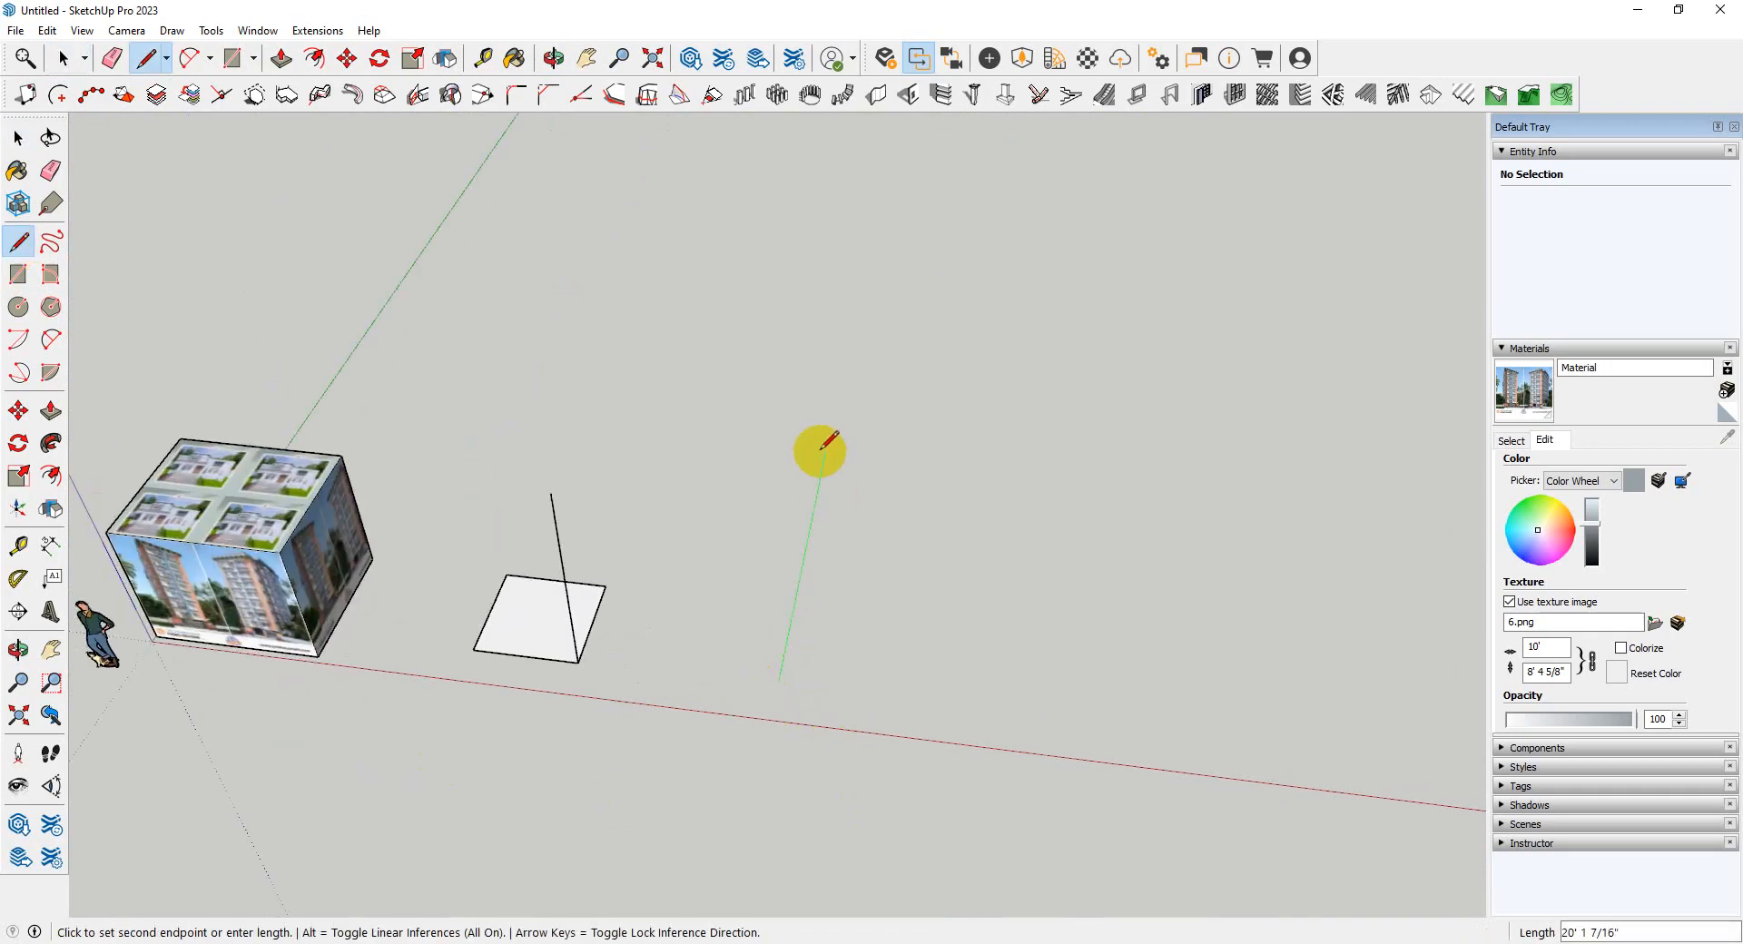
pyautogui.press('Left')
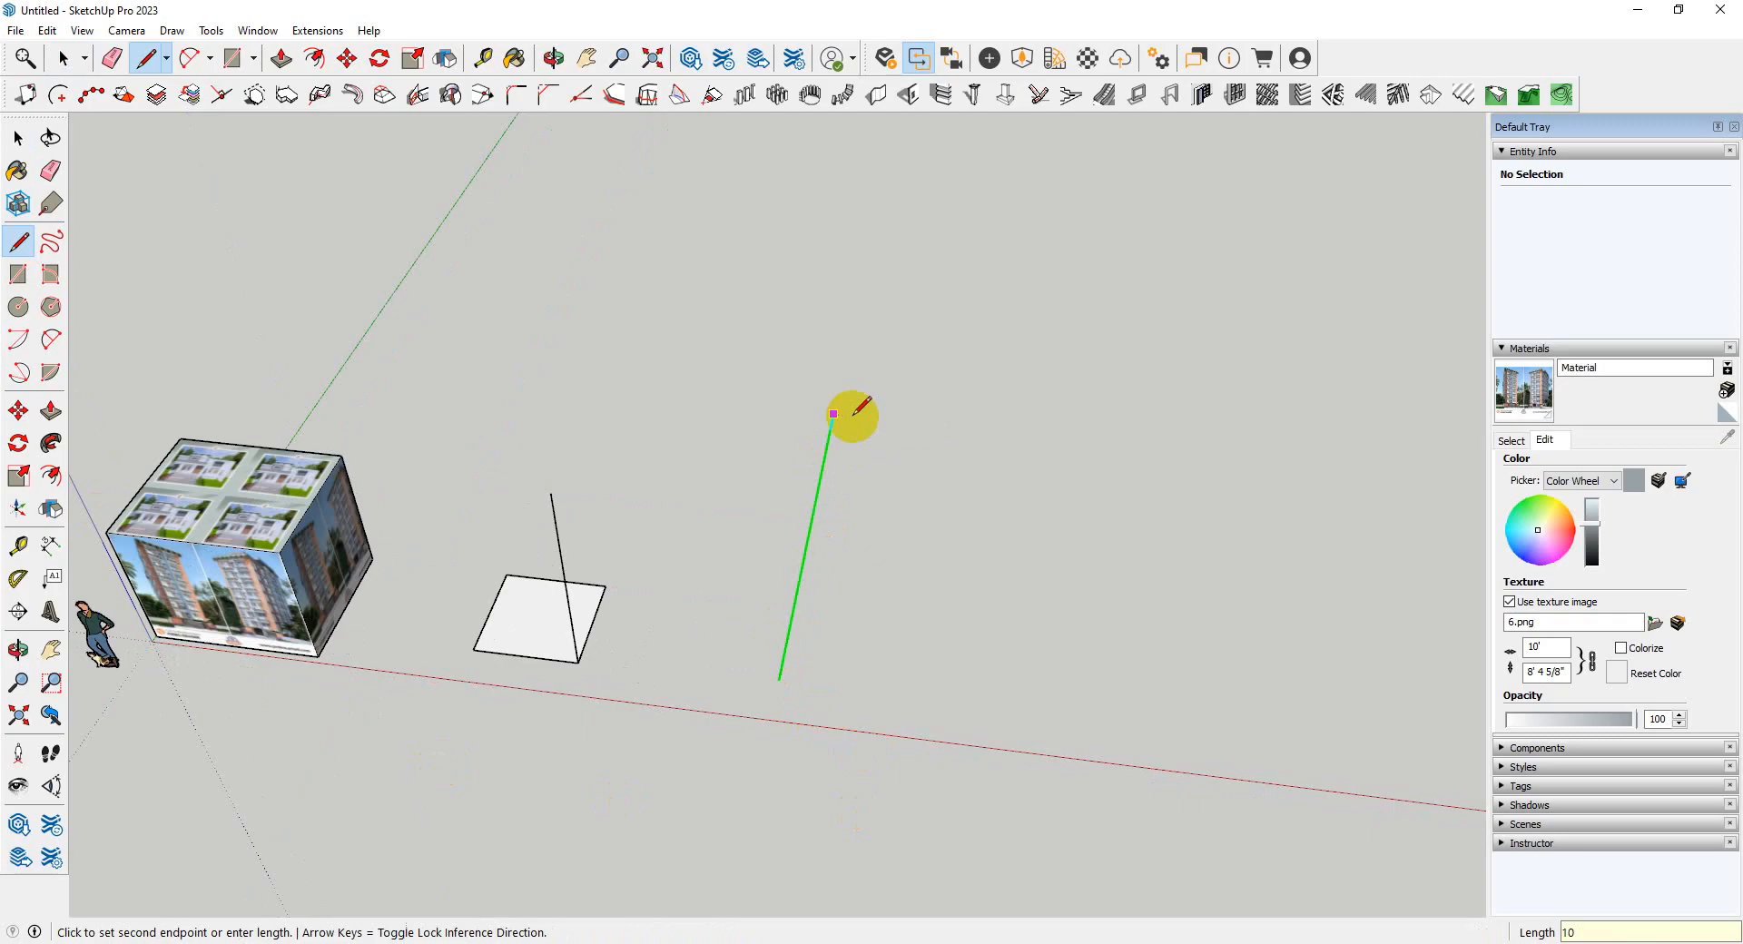
pyautogui.write('10')
pyautogui.press('Return')
# - Continue from the edge's end with a 5' edge along the red axis and an 8' edge back along the green axis
pyautogui.scroll(3, 828, 584)
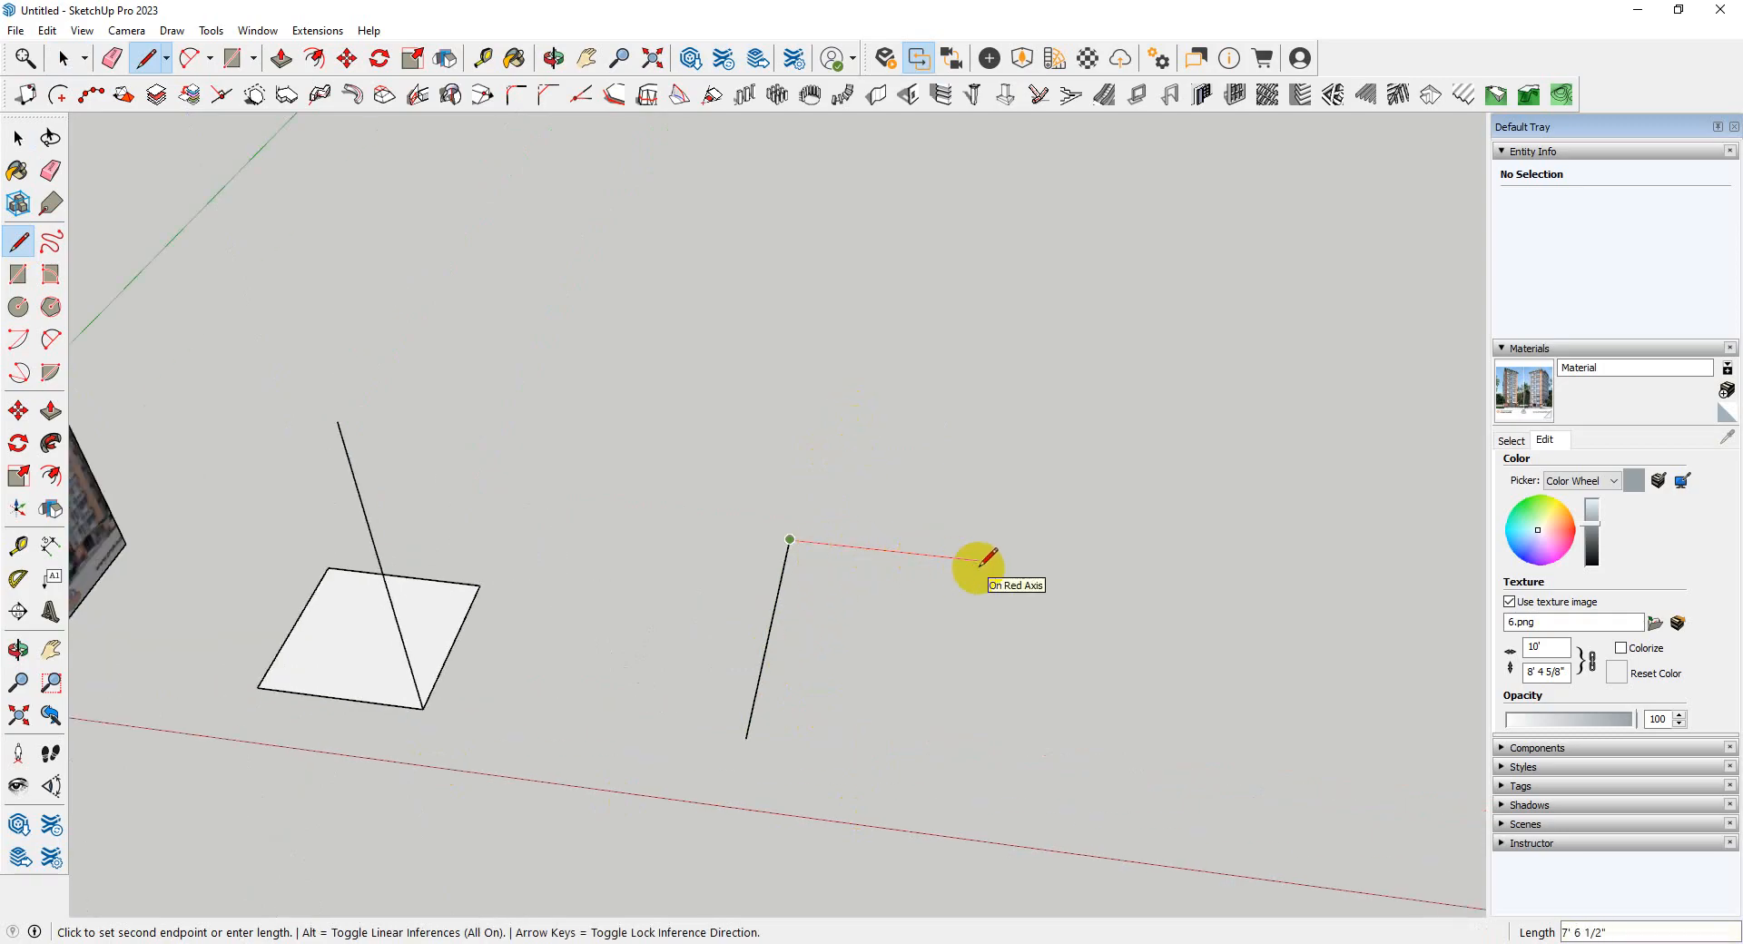
pyautogui.write('5')
pyautogui.press('Return')
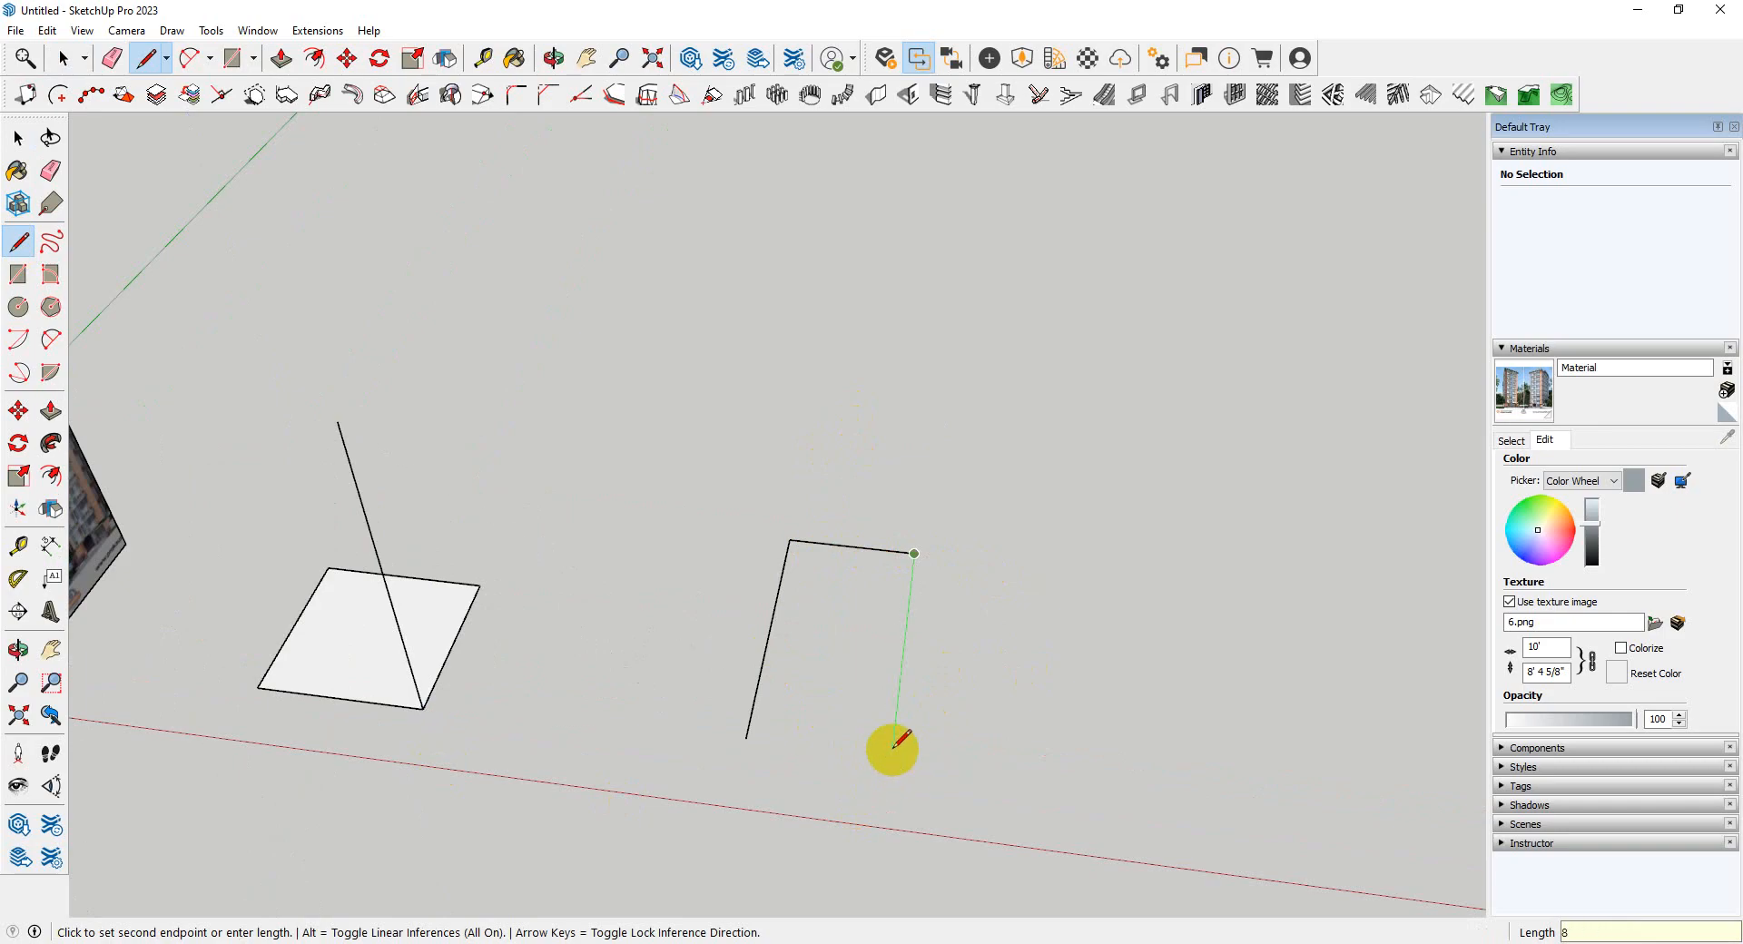
pyautogui.write("8'")
pyautogui.press('Return')
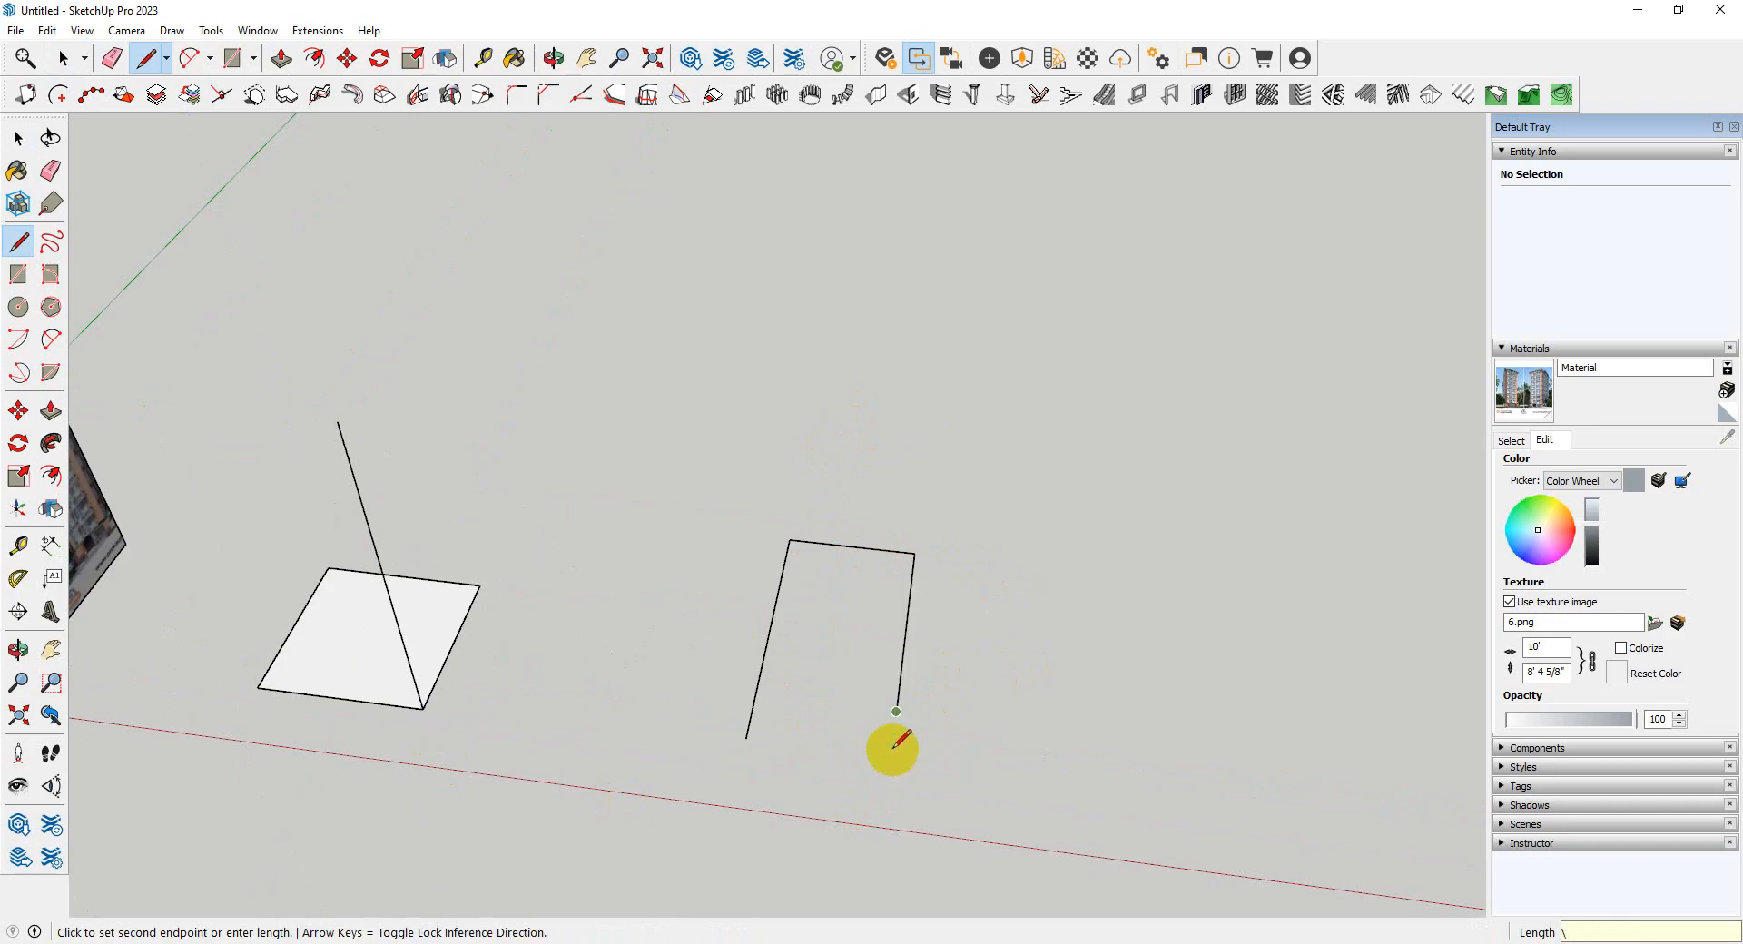
# - Close the stepped outline into a face with freehand edges back to the 10' edge's start, and leave the Line tool
pyautogui.click(791, 698)
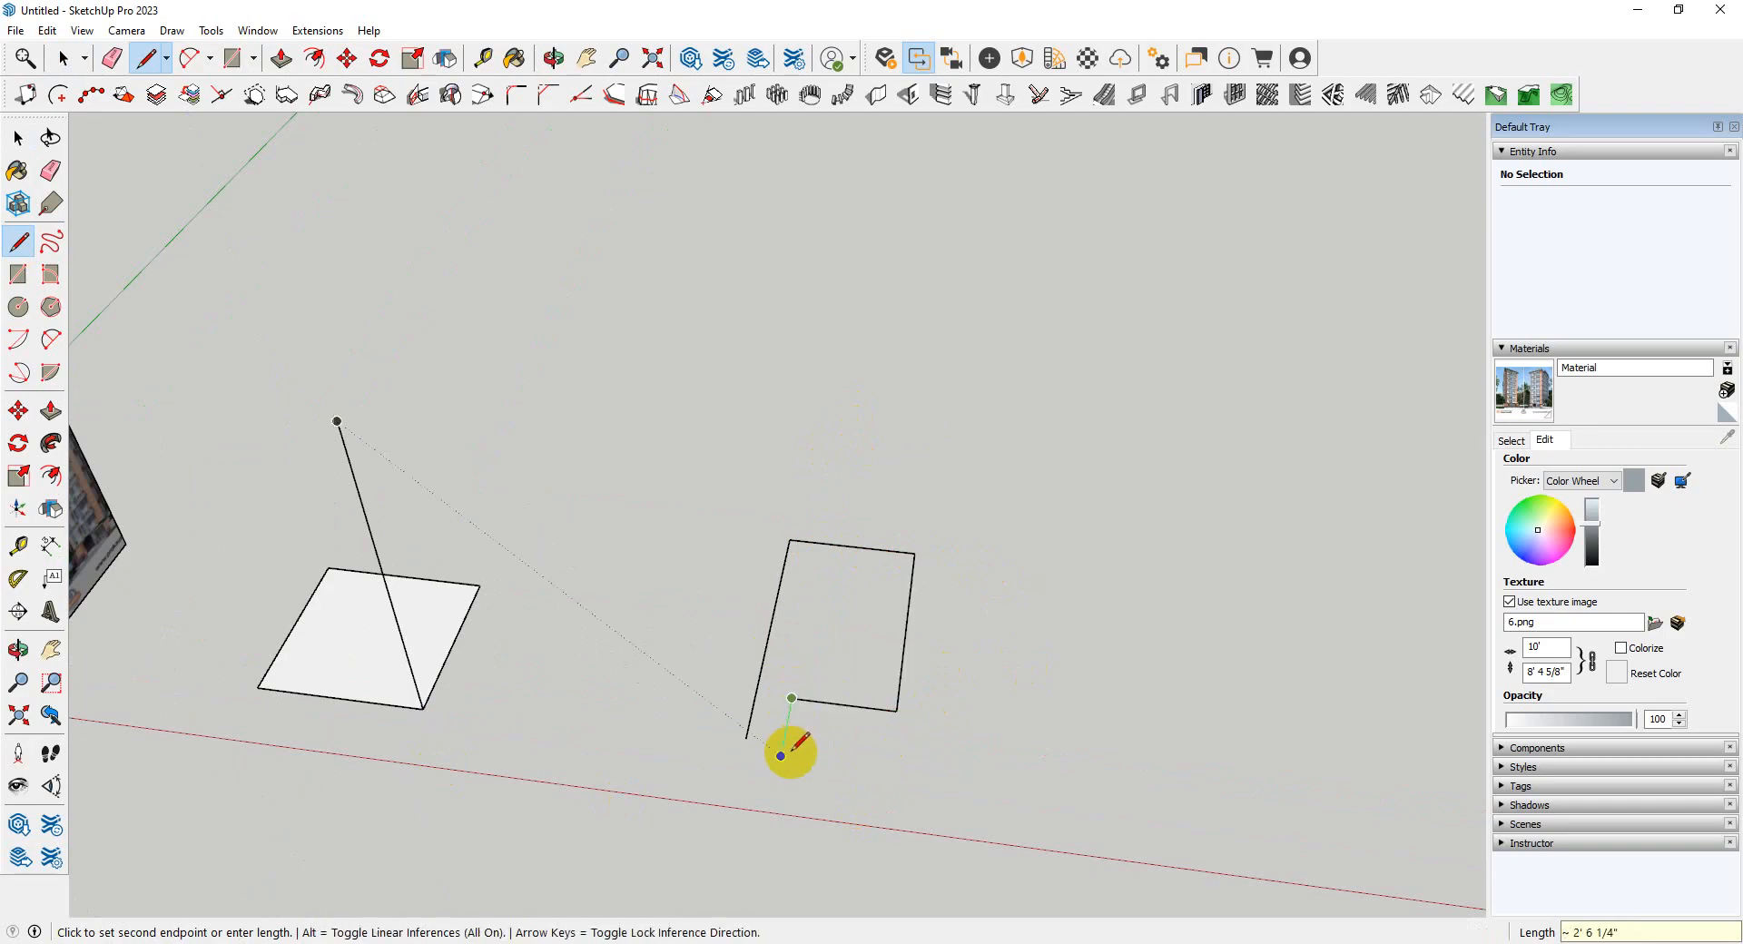
pyautogui.click(745, 737)
pyautogui.press('space')
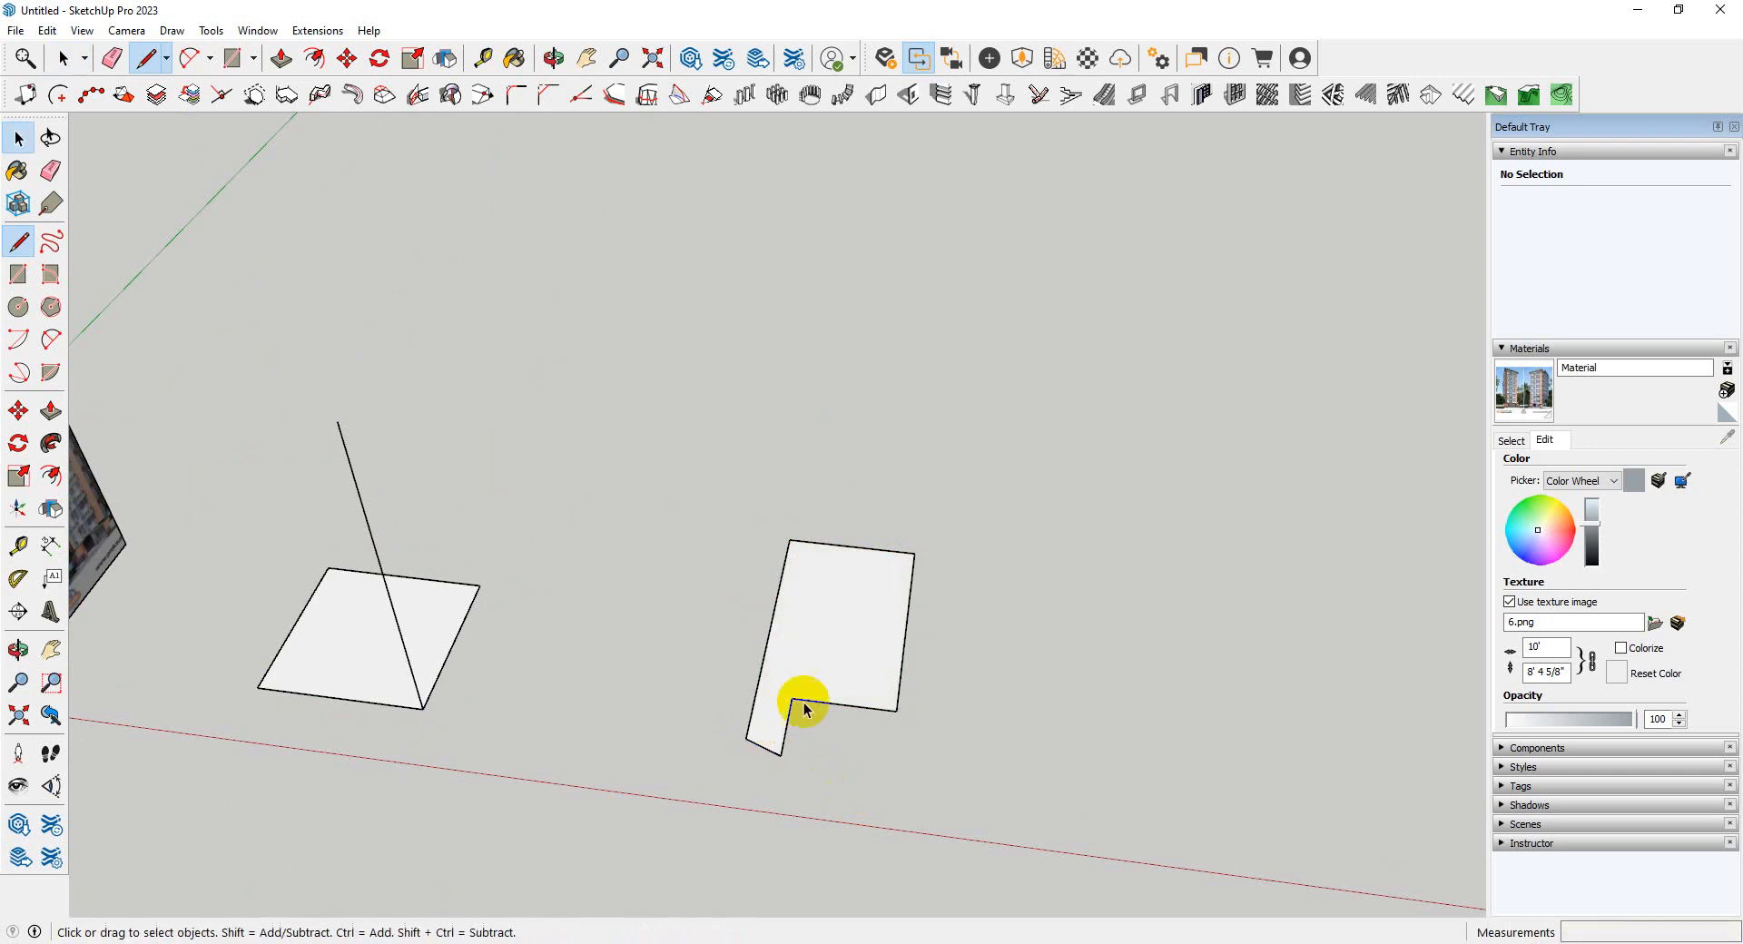
pyautogui.moveTo(798, 704)
pyautogui.mouseDown(button='middle')
pyautogui.moveTo(533, 545)
pyautogui.moveTo(662, 602)
pyautogui.moveTo(686, 744)
pyautogui.mouseUp(button='middle')
pyautogui.scroll(3, 599, 744)
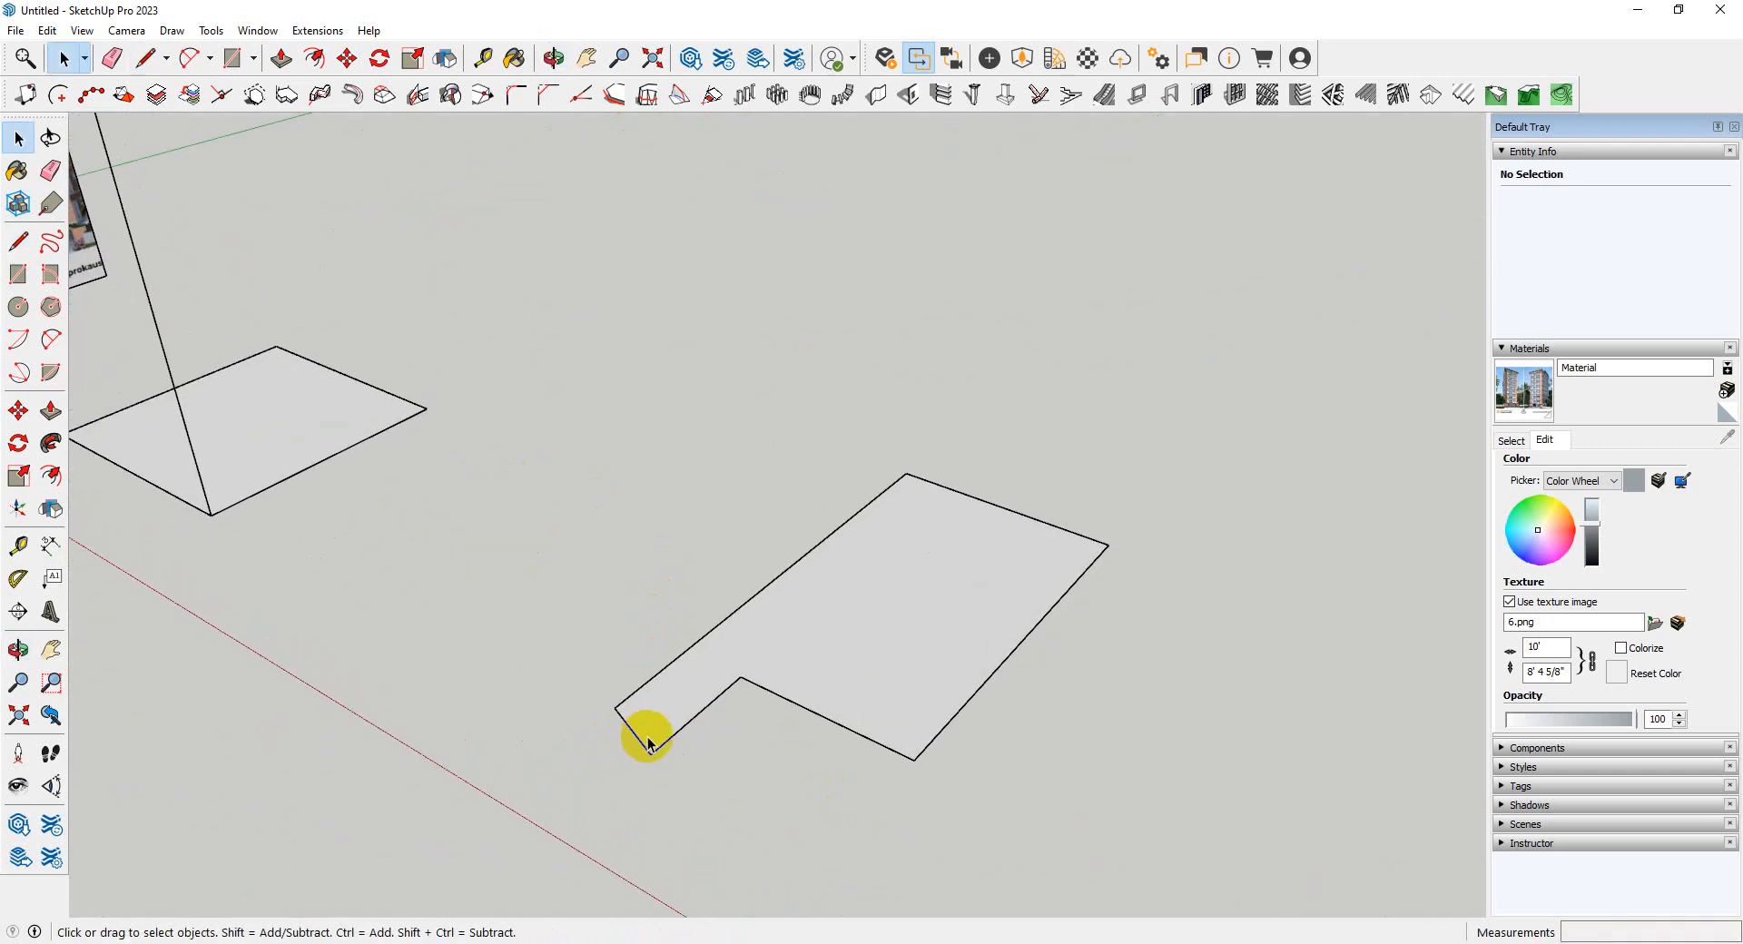
pyautogui.scroll(-4, 649, 740)
pyautogui.moveTo(650, 716)
pyautogui.mouseDown(button='middle')
pyautogui.moveTo(794, 700)
pyautogui.moveTo(853, 726)
pyautogui.moveTo(665, 711)
pyautogui.moveTo(692, 723)
pyautogui.moveTo(724, 682)
pyautogui.mouseUp(button='middle')
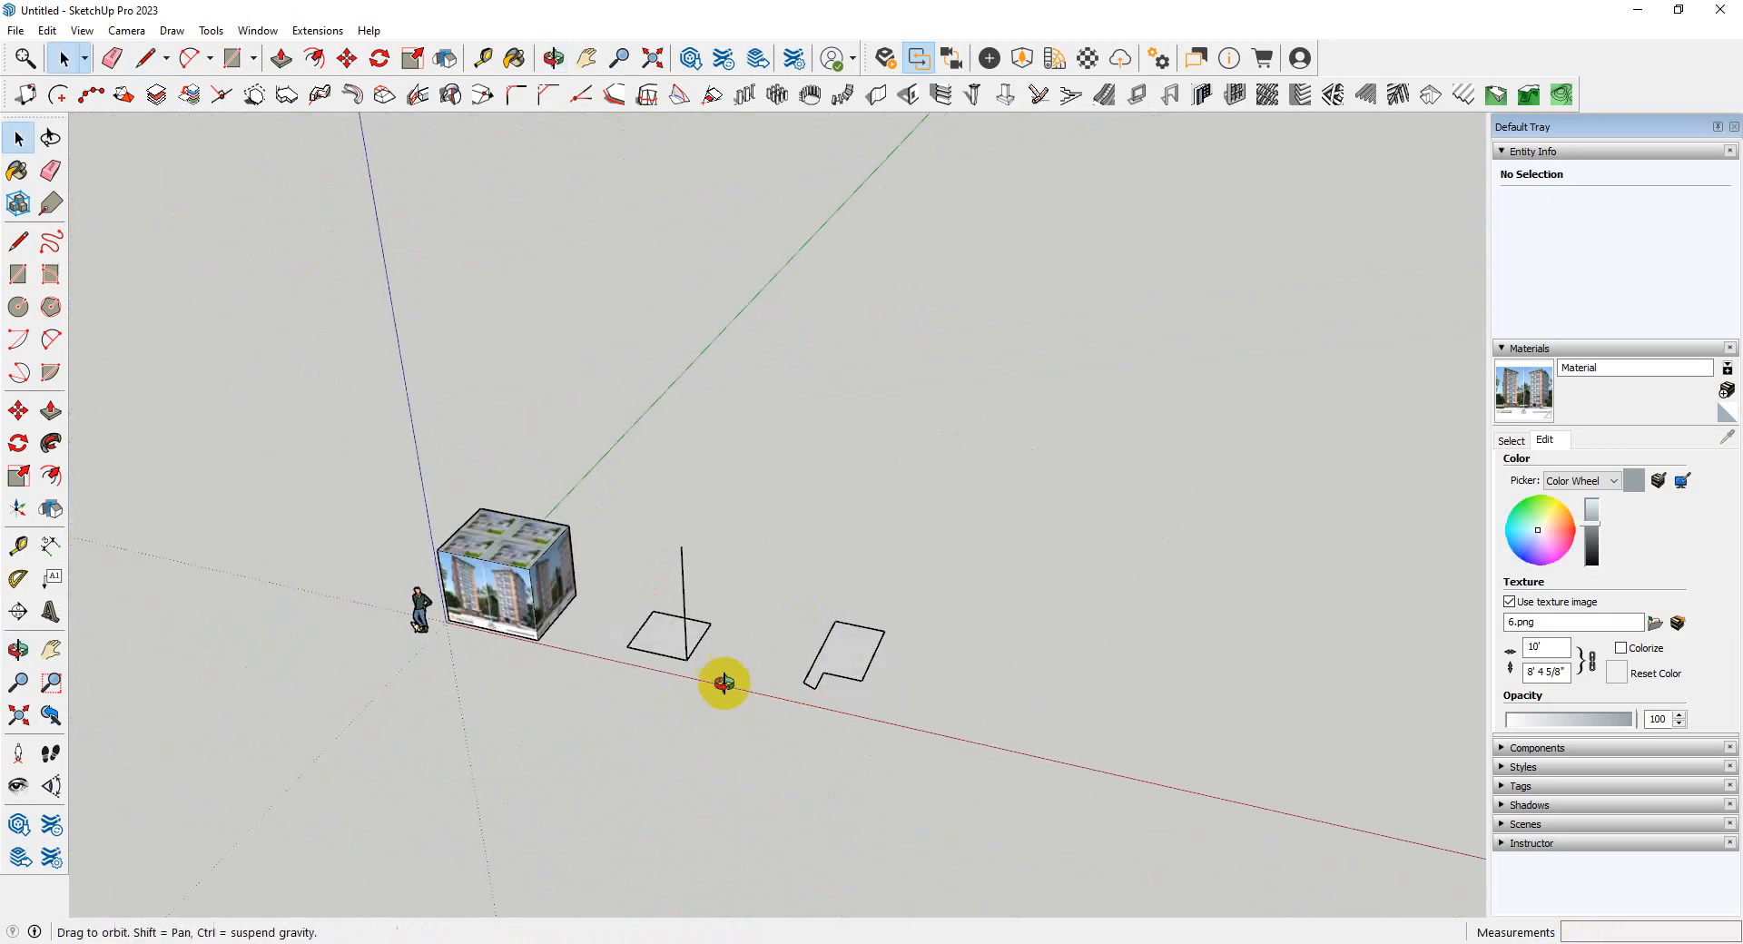
pyautogui.scroll(3, 717, 676)
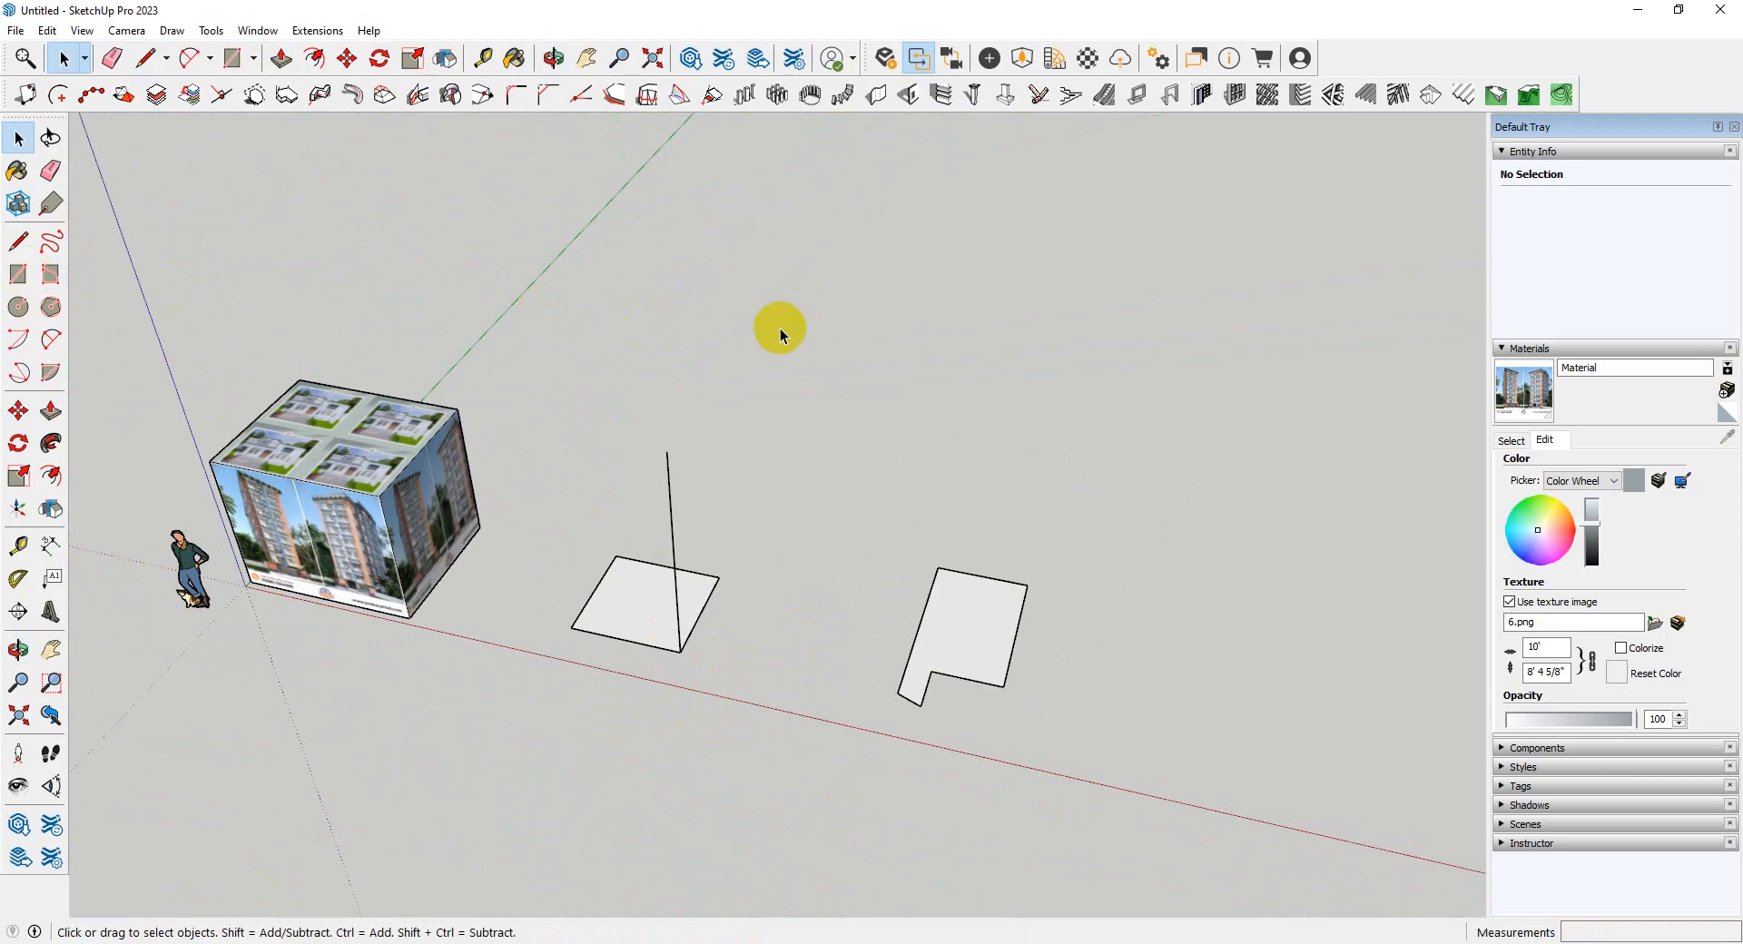
pyautogui.press('l')
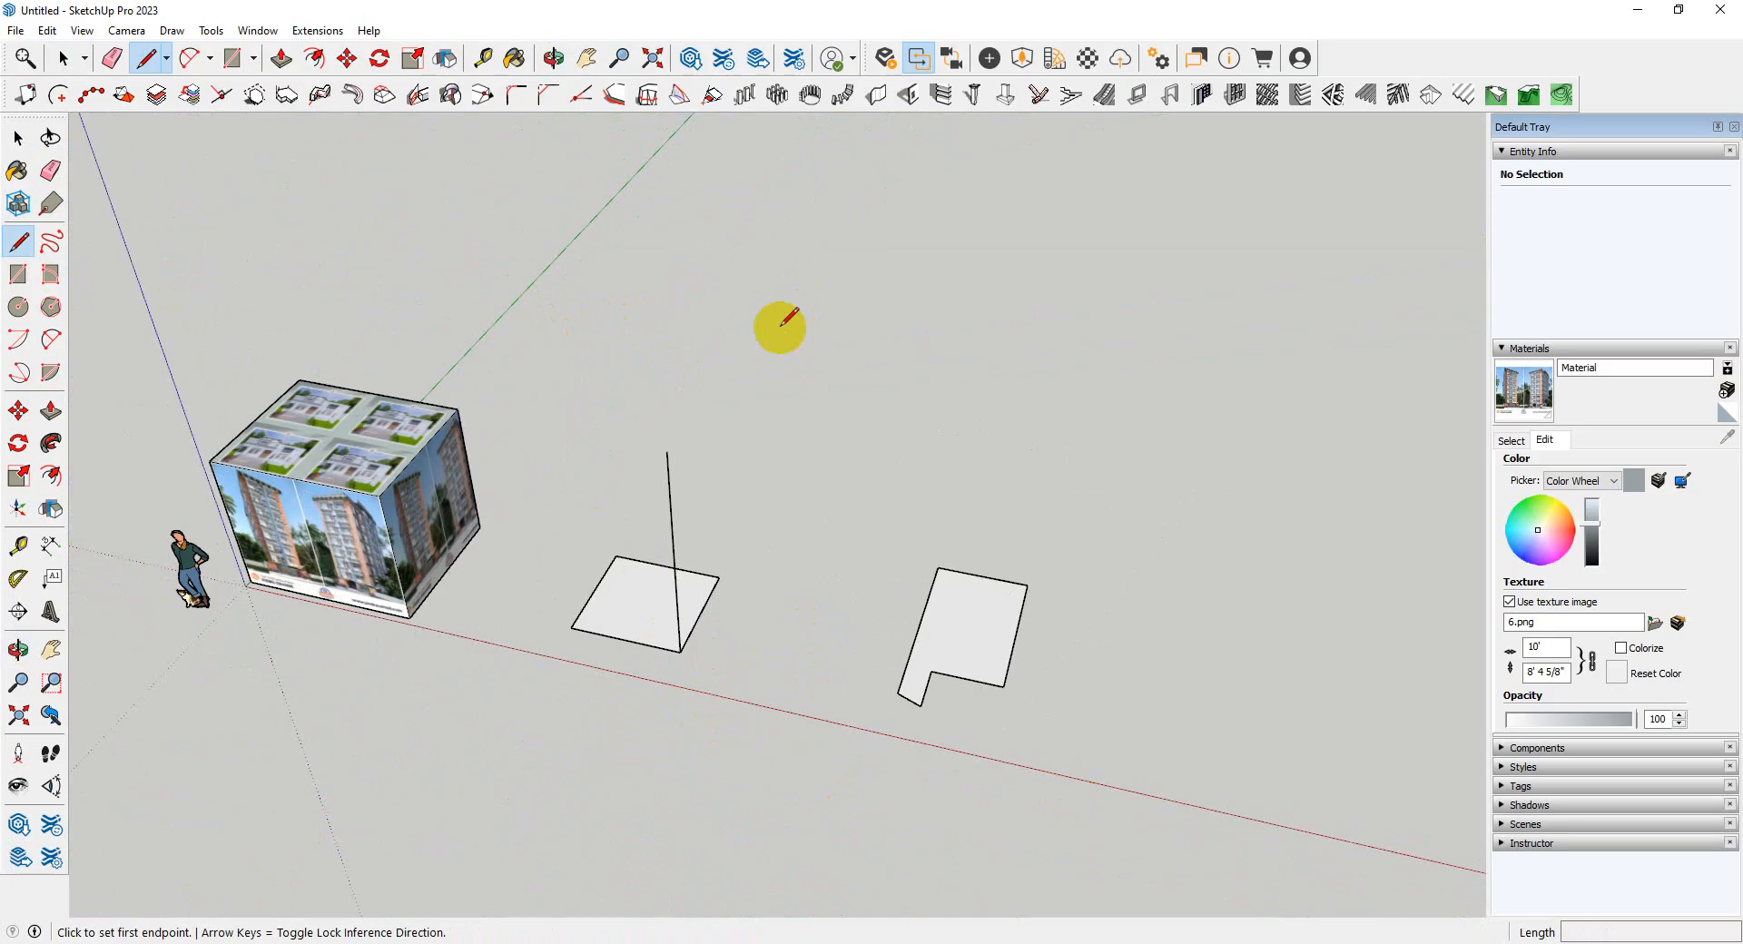
pyautogui.press('space')
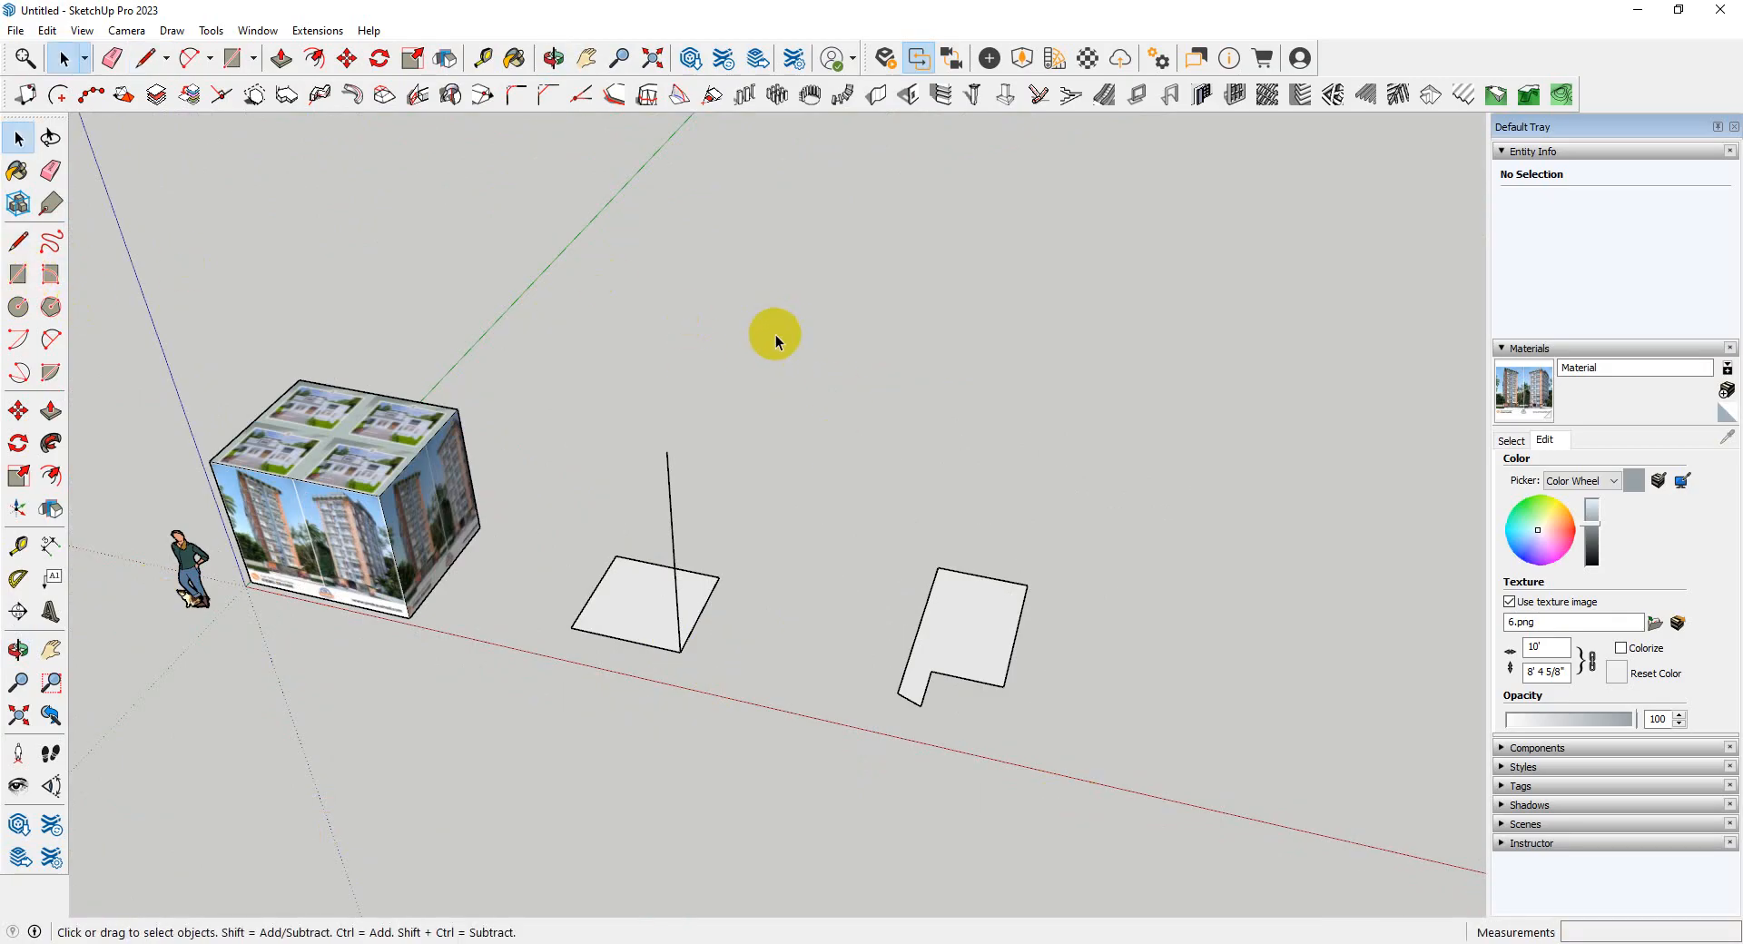
# - Draw a wide rectangle and a narrower one beside it on the ground behind the two line-drawn faces
pyautogui.press('r')
pyautogui.moveTo(771, 343); pyautogui.dragTo(584, 505, button='middle')
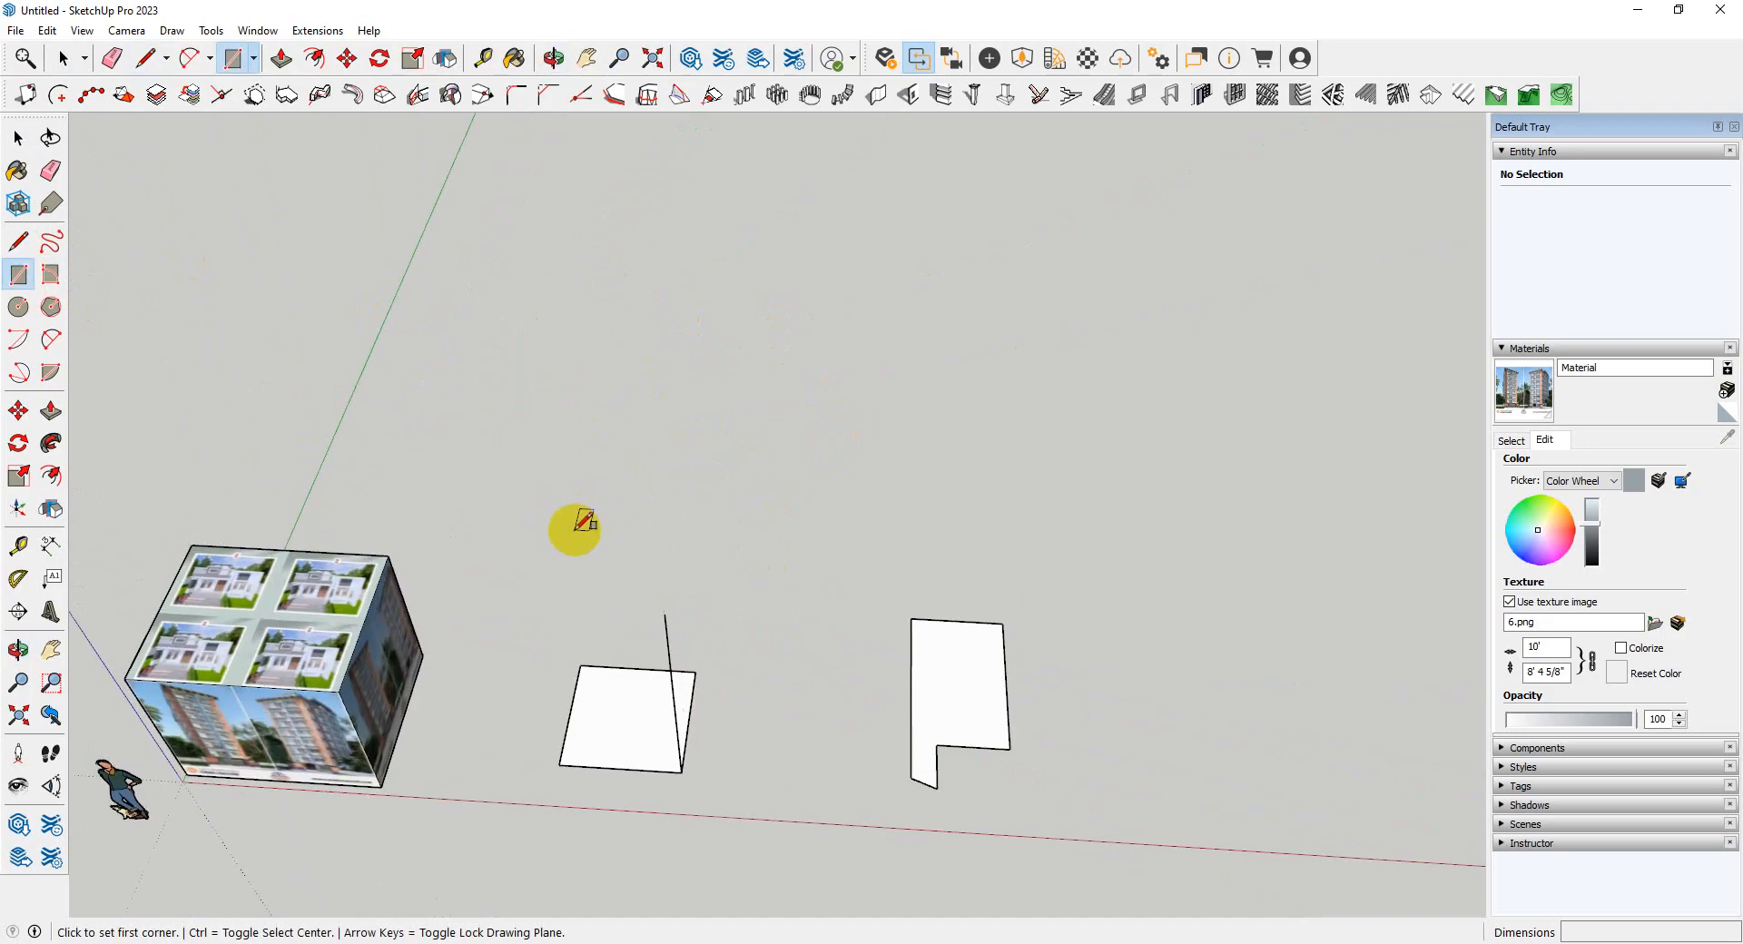
pyautogui.click(576, 529)
pyautogui.click(927, 282)
pyautogui.scroll(-2, 182, 416)
pyautogui.click(788, 476)
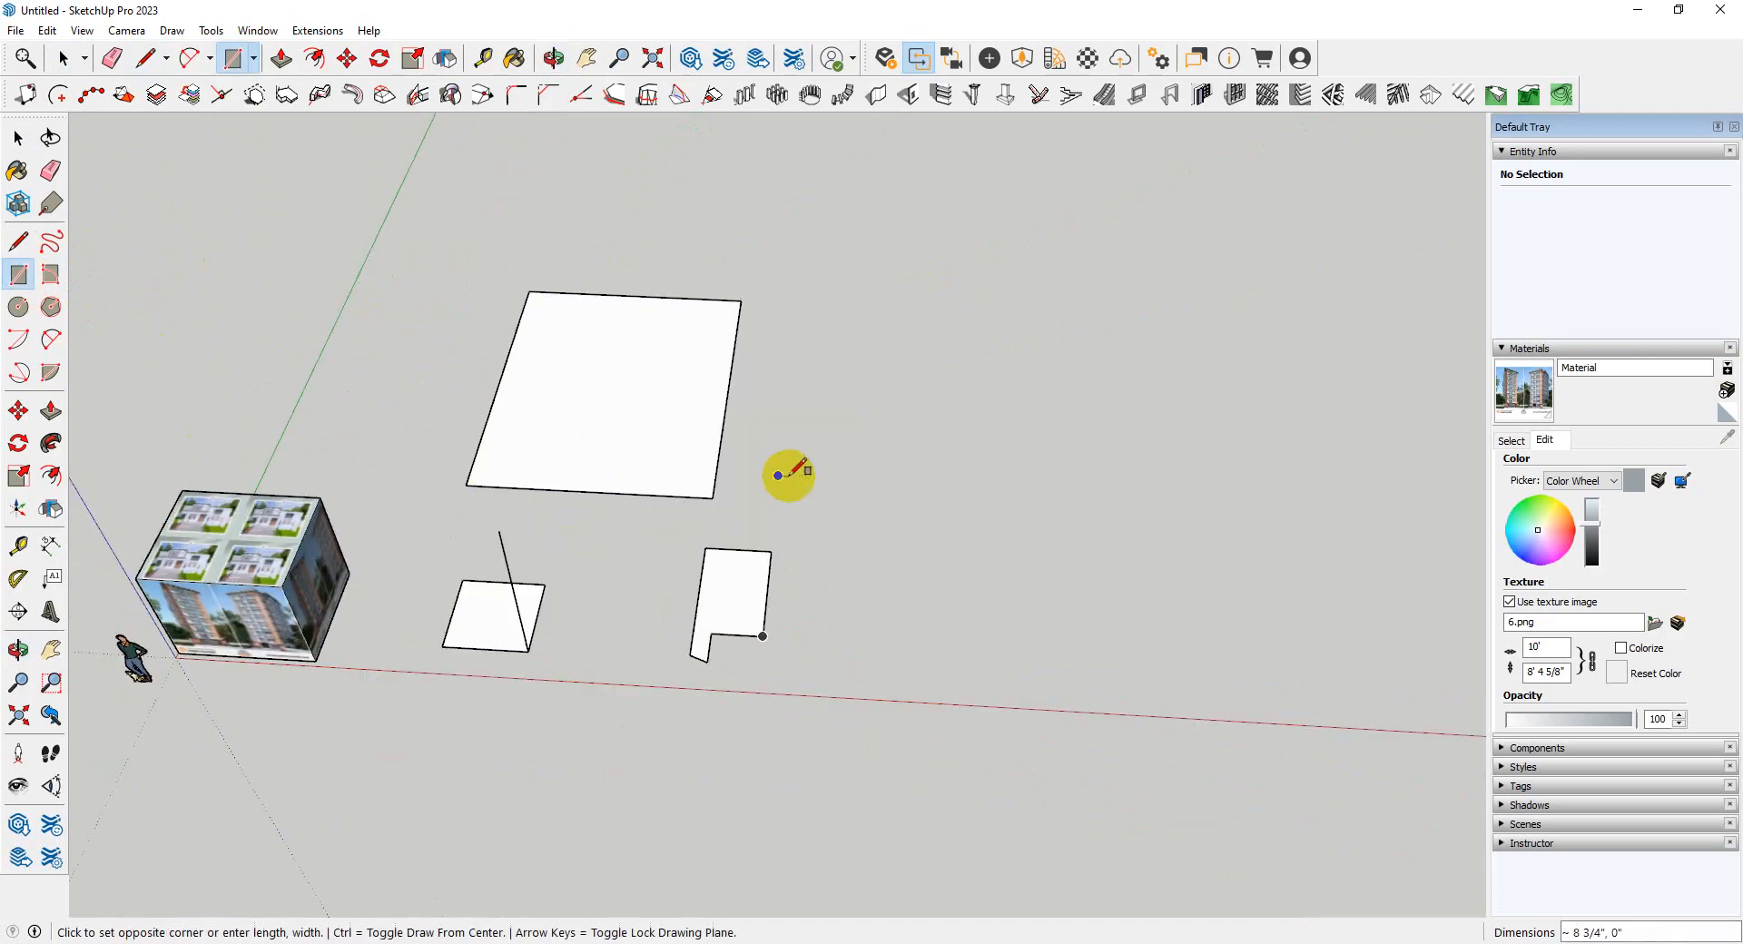
pyautogui.click(928, 263)
# - Draw a third ground rectangle about 14' 11" by 28' 10" on the far side of the narrow rectangle
pyautogui.scroll(-2, 472, 445)
pyautogui.scroll(1, 953, 504)
pyautogui.click(853, 553)
pyautogui.click(1012, 352)
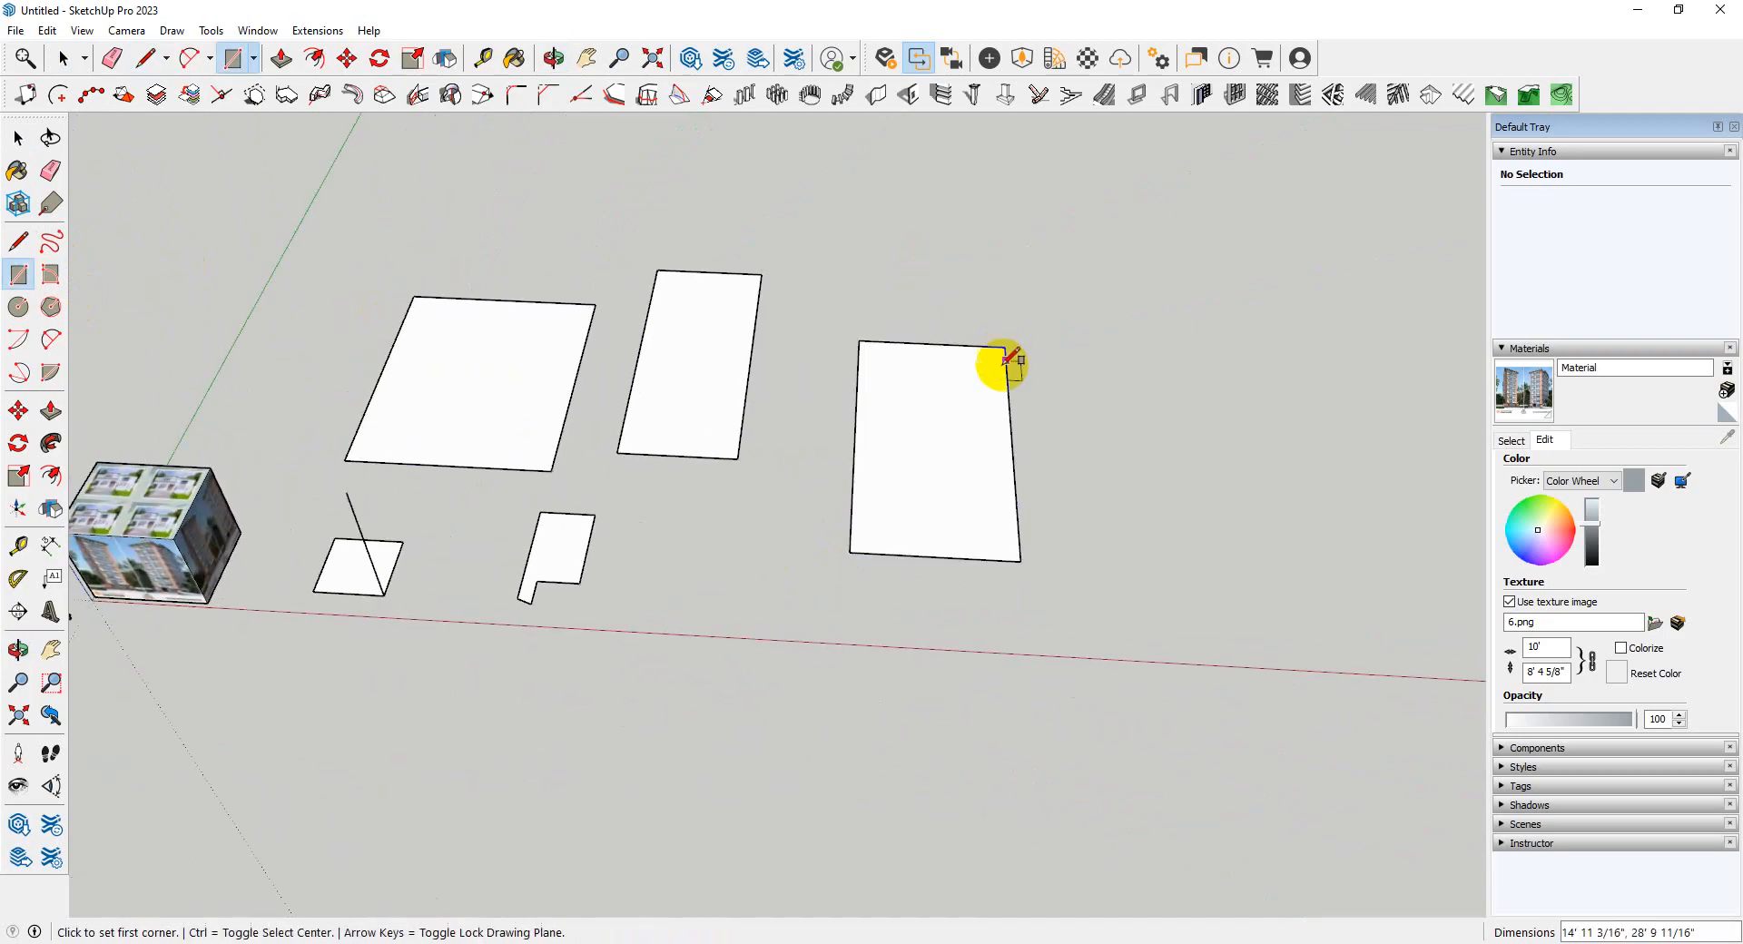
# - Try drawing a vertical rectangle in front of the faces and another rectangle far behind them, and leave the Rectangle tool
pyautogui.scroll(-2, 523, 576)
pyautogui.moveTo(980, 621)
pyautogui.mouseDown(button='middle')
pyautogui.moveTo(963, 644)
pyautogui.moveTo(760, 697)
pyautogui.moveTo(100, 269)
pyautogui.moveTo(763, 719)
pyautogui.mouseUp(button='middle')
pyautogui.click(561, 670)
pyautogui.click(242, 660)
pyautogui.scroll(-1, 752, 711)
pyautogui.scroll(-2, 894, 610)
pyautogui.moveTo(553, 606); pyautogui.dragTo(844, 663, button='middle')
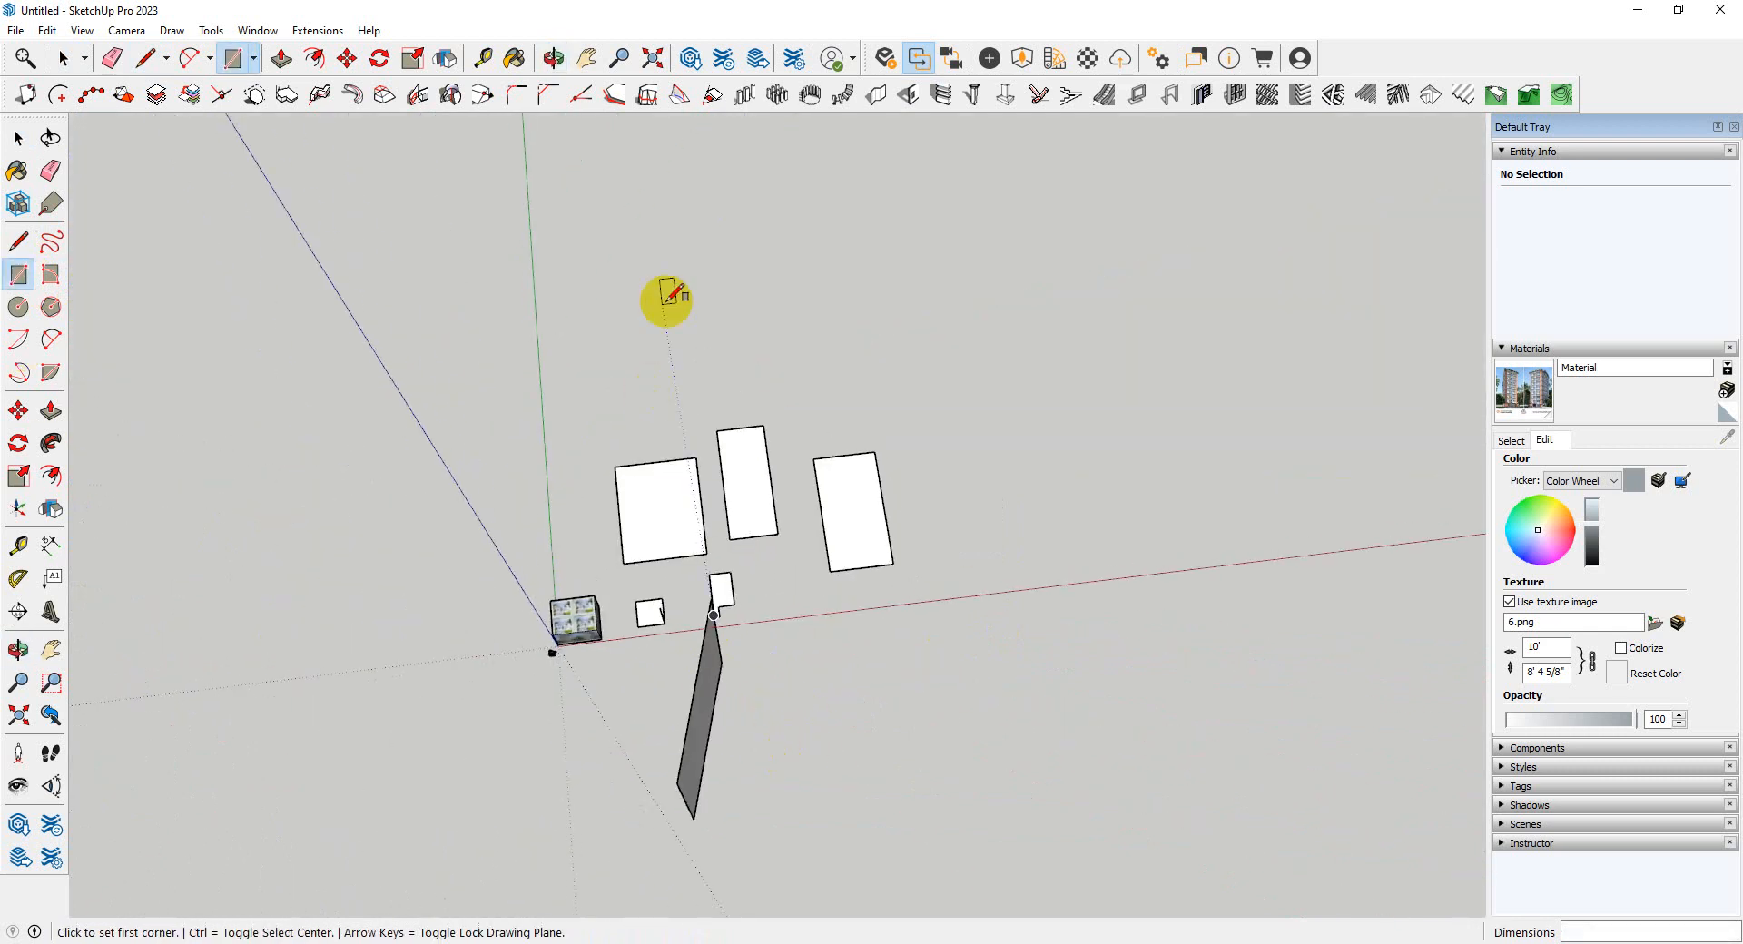
pyautogui.click(659, 288)
pyautogui.click(812, 242)
pyautogui.moveTo(856, 408); pyautogui.dragTo(1023, 155, button='middle')
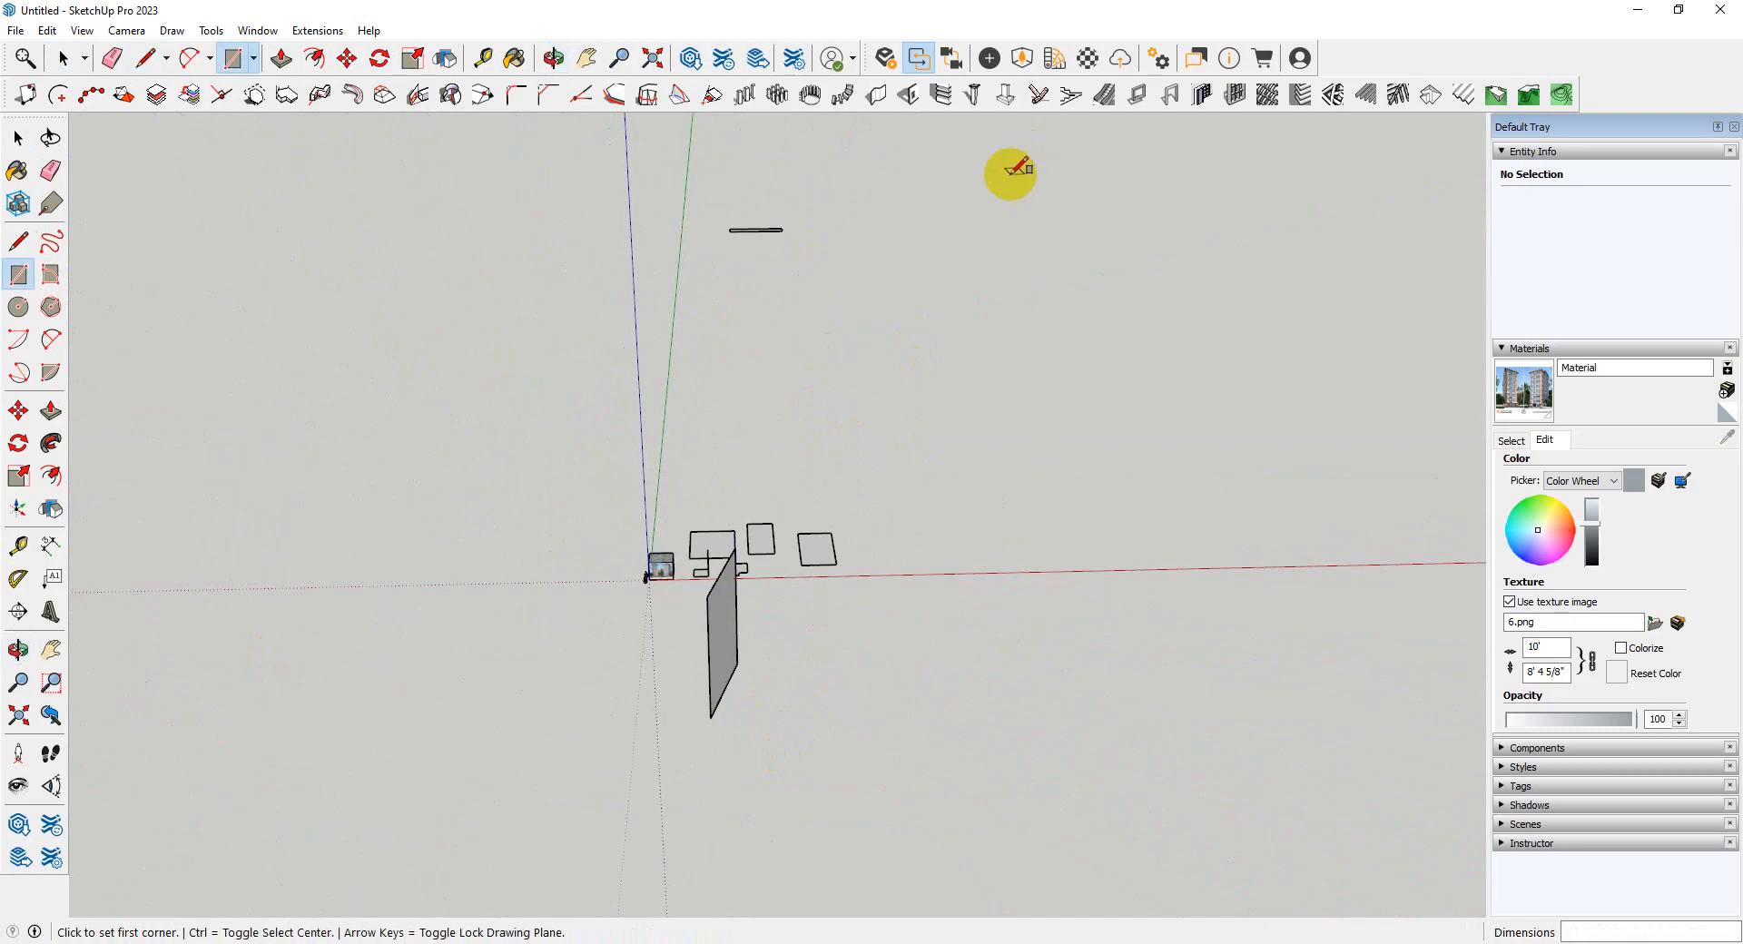
pyautogui.moveTo(972, 225); pyautogui.dragTo(808, 654, button='middle')
pyautogui.press('space')
pyautogui.scroll(3, 489, 444)
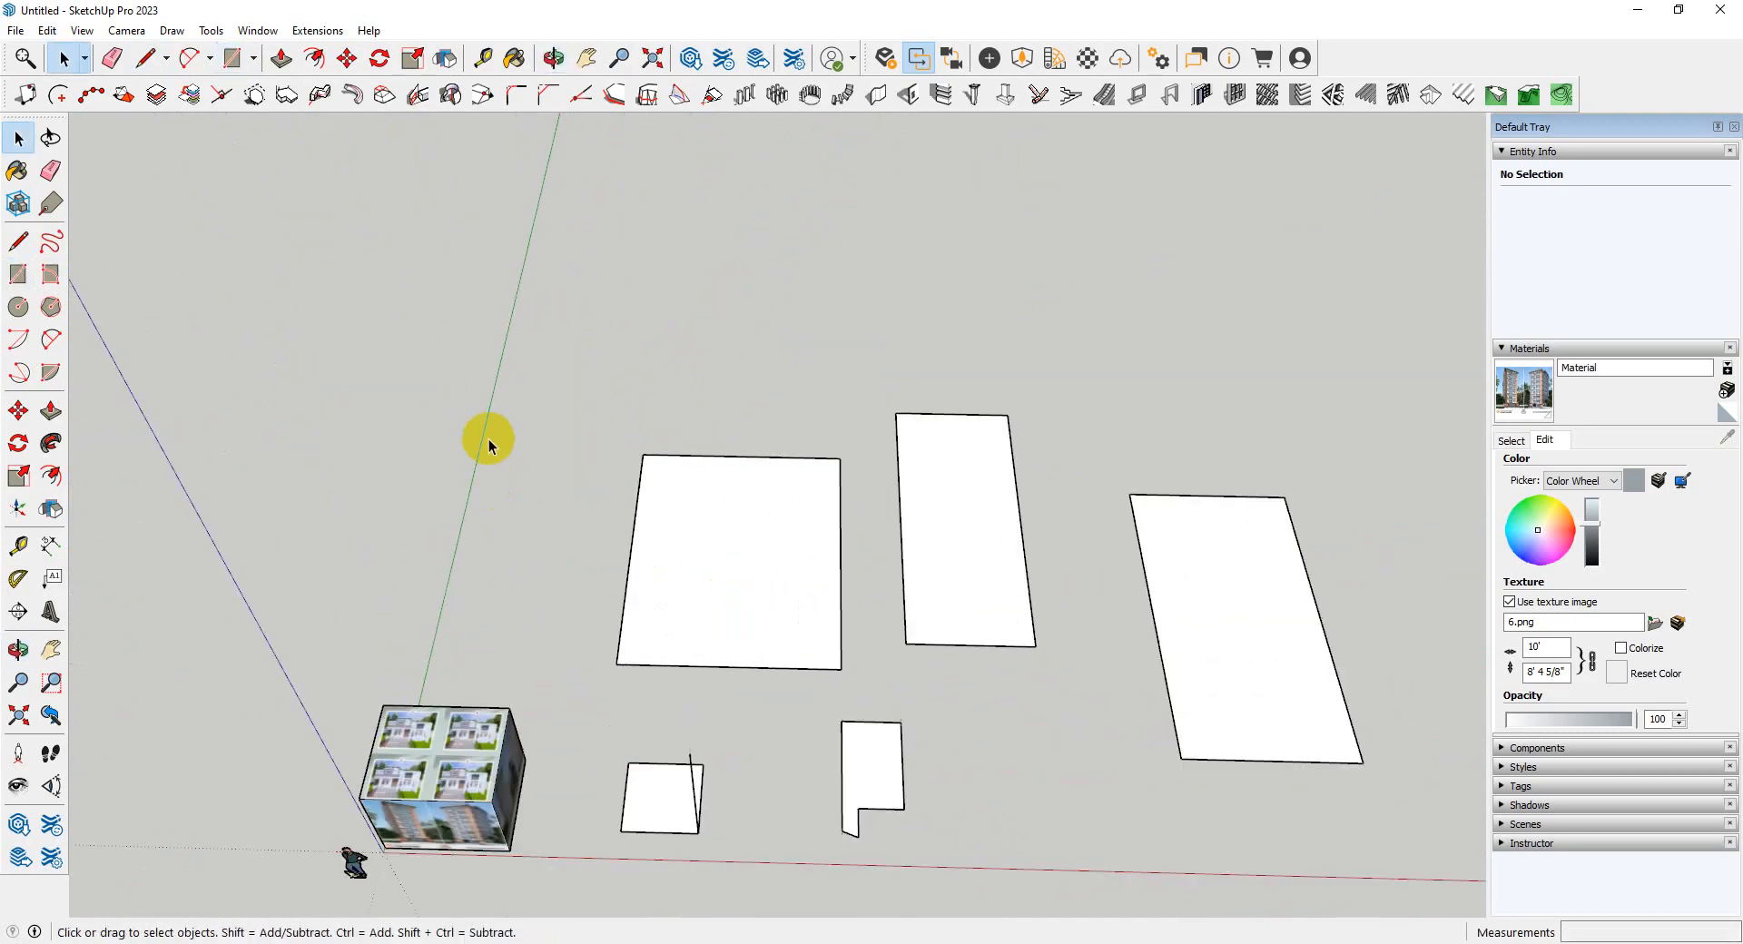
# - Activate the Rectangle tool, show the Measurements toolbar and float it over the drawing area
pyautogui.moveTo(489, 439); pyautogui.dragTo(365, 471, button='middle')
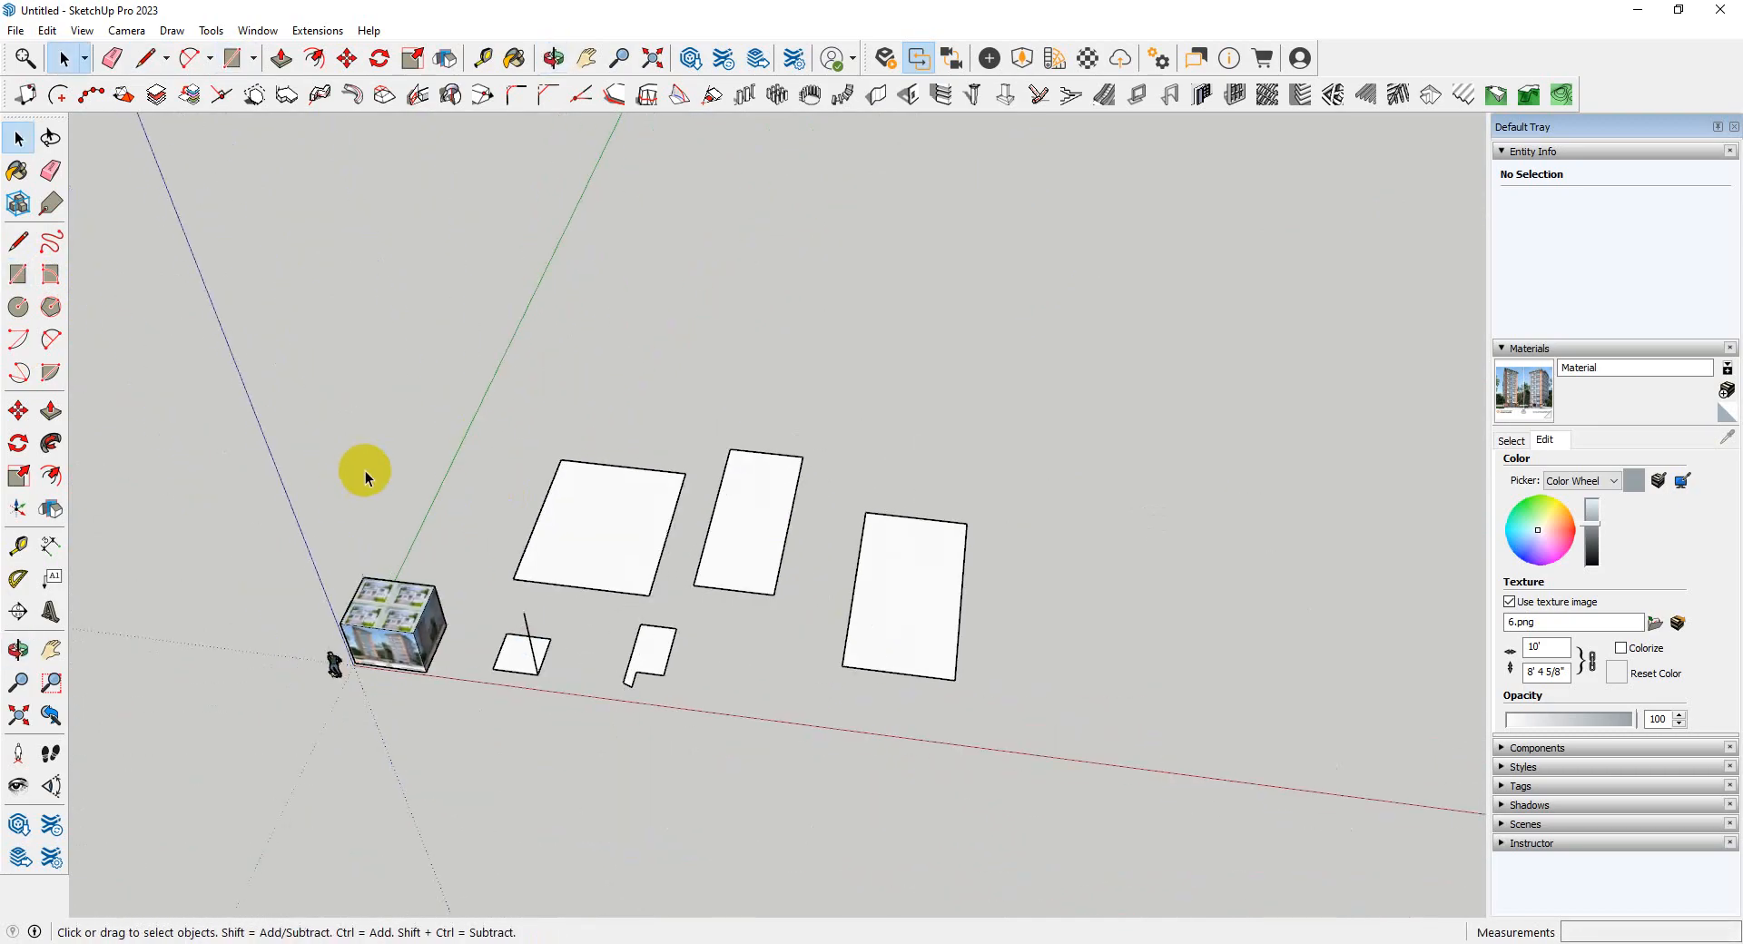
pyautogui.click(18, 273)
pyautogui.rightClick(1341, 68)
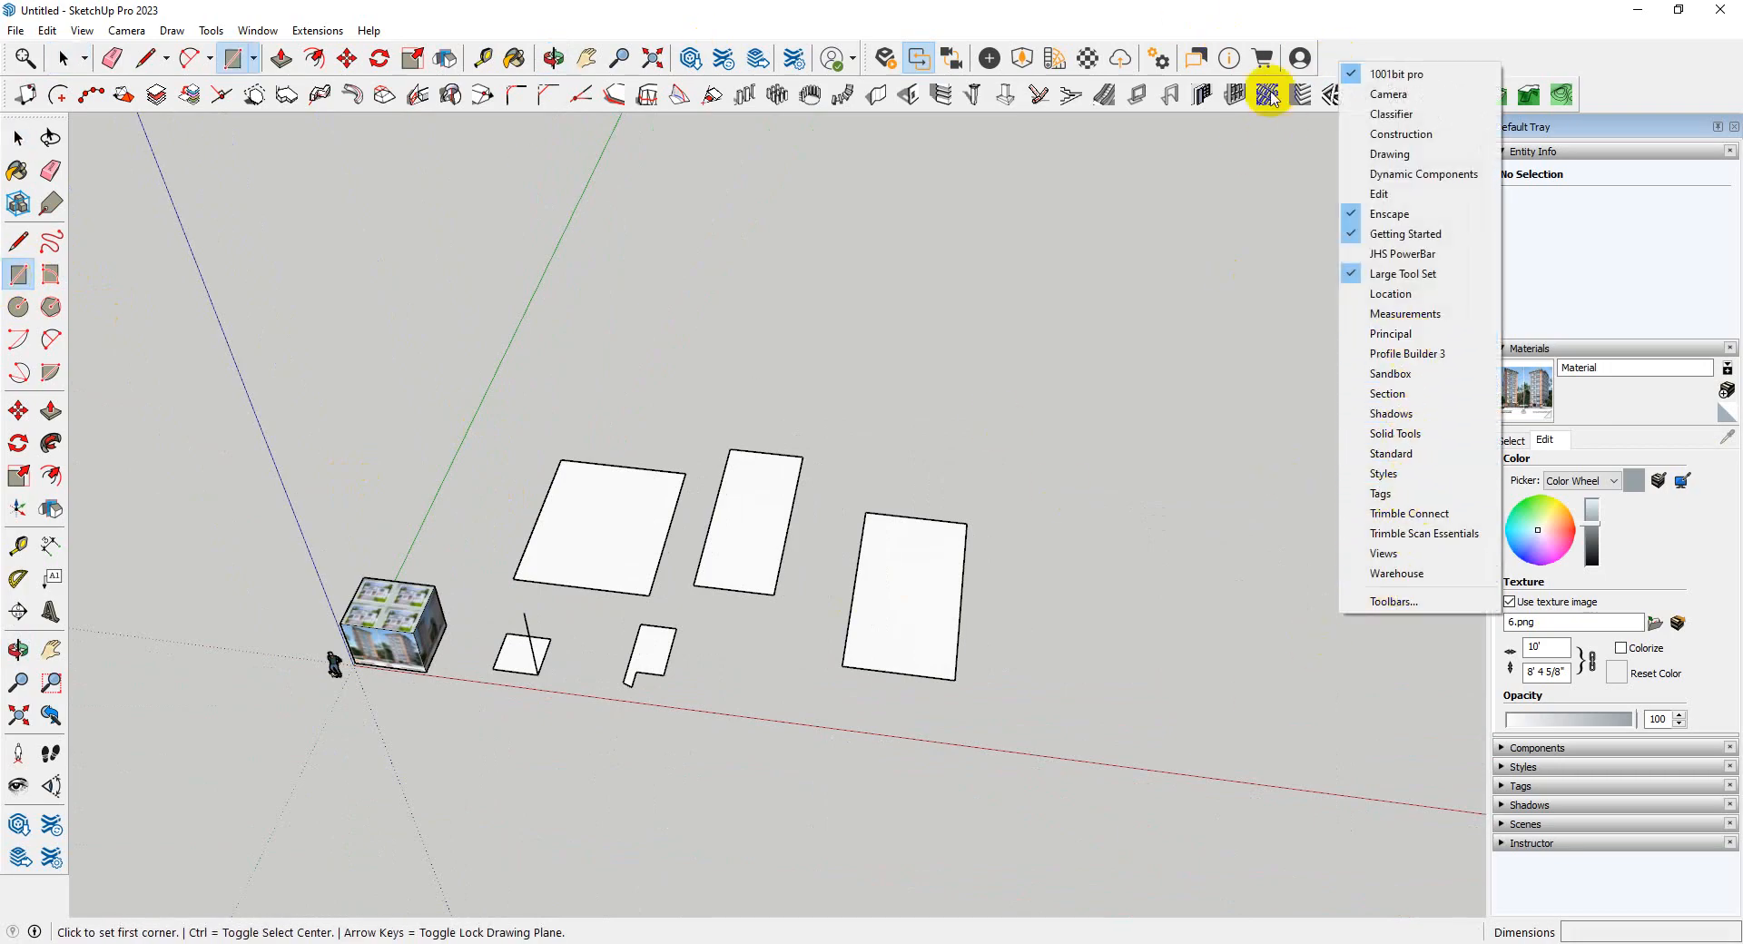
pyautogui.click(1543, 937)
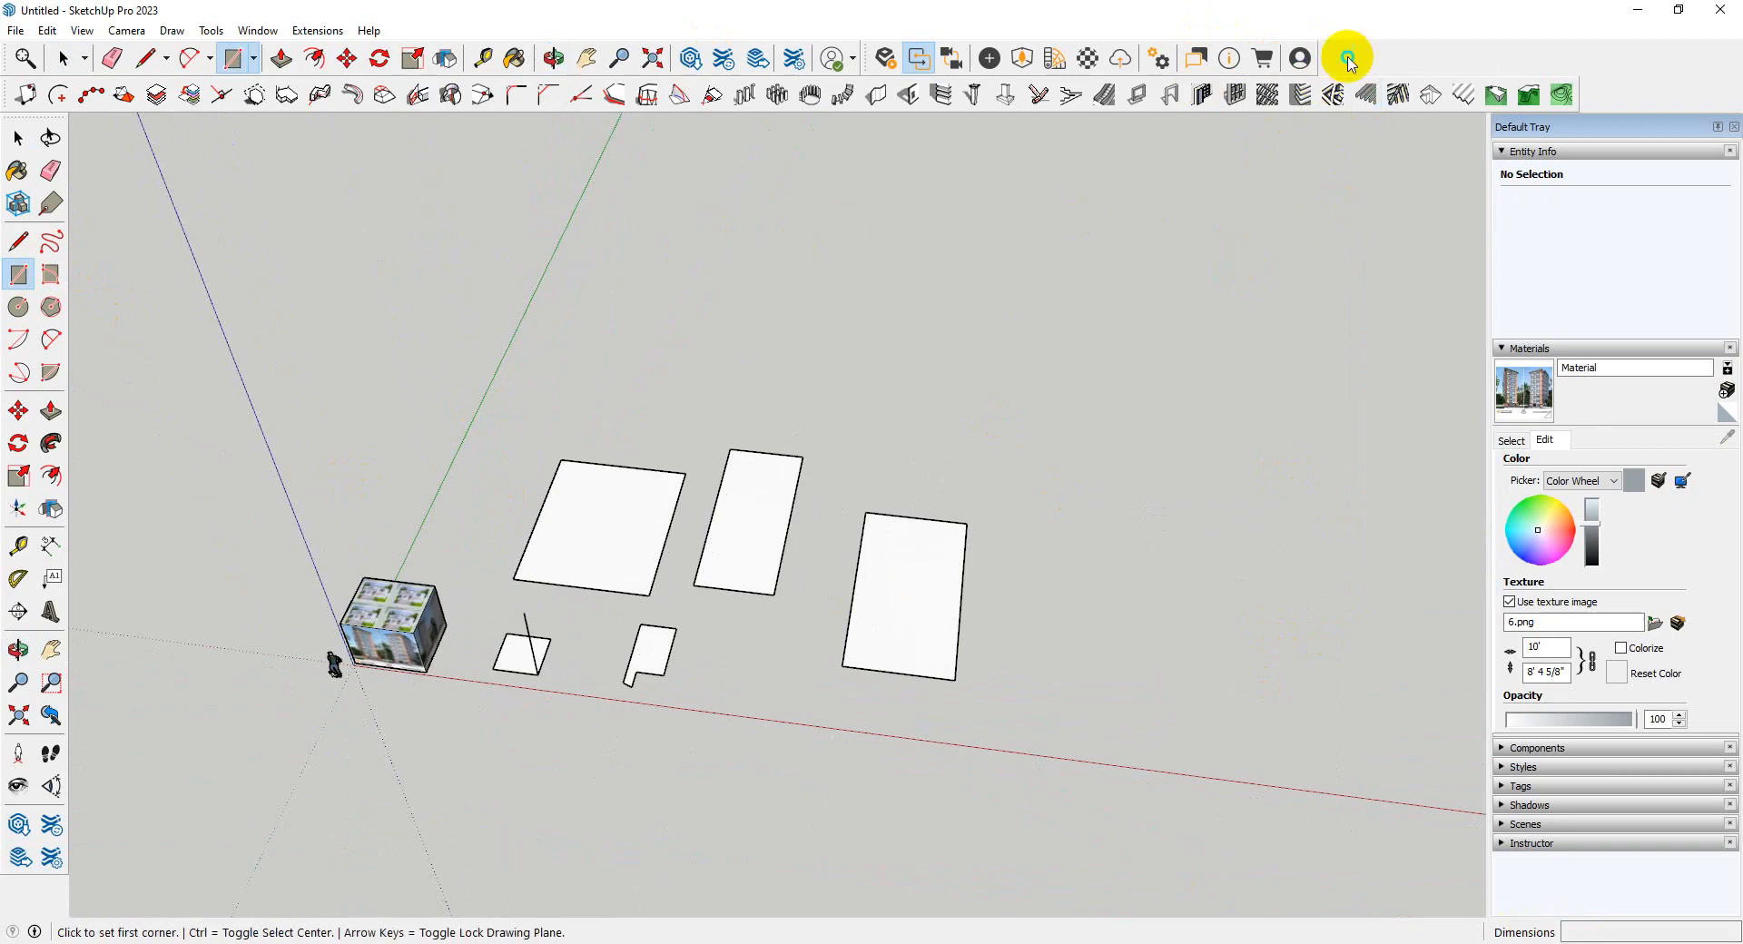
pyautogui.rightClick(1347, 59)
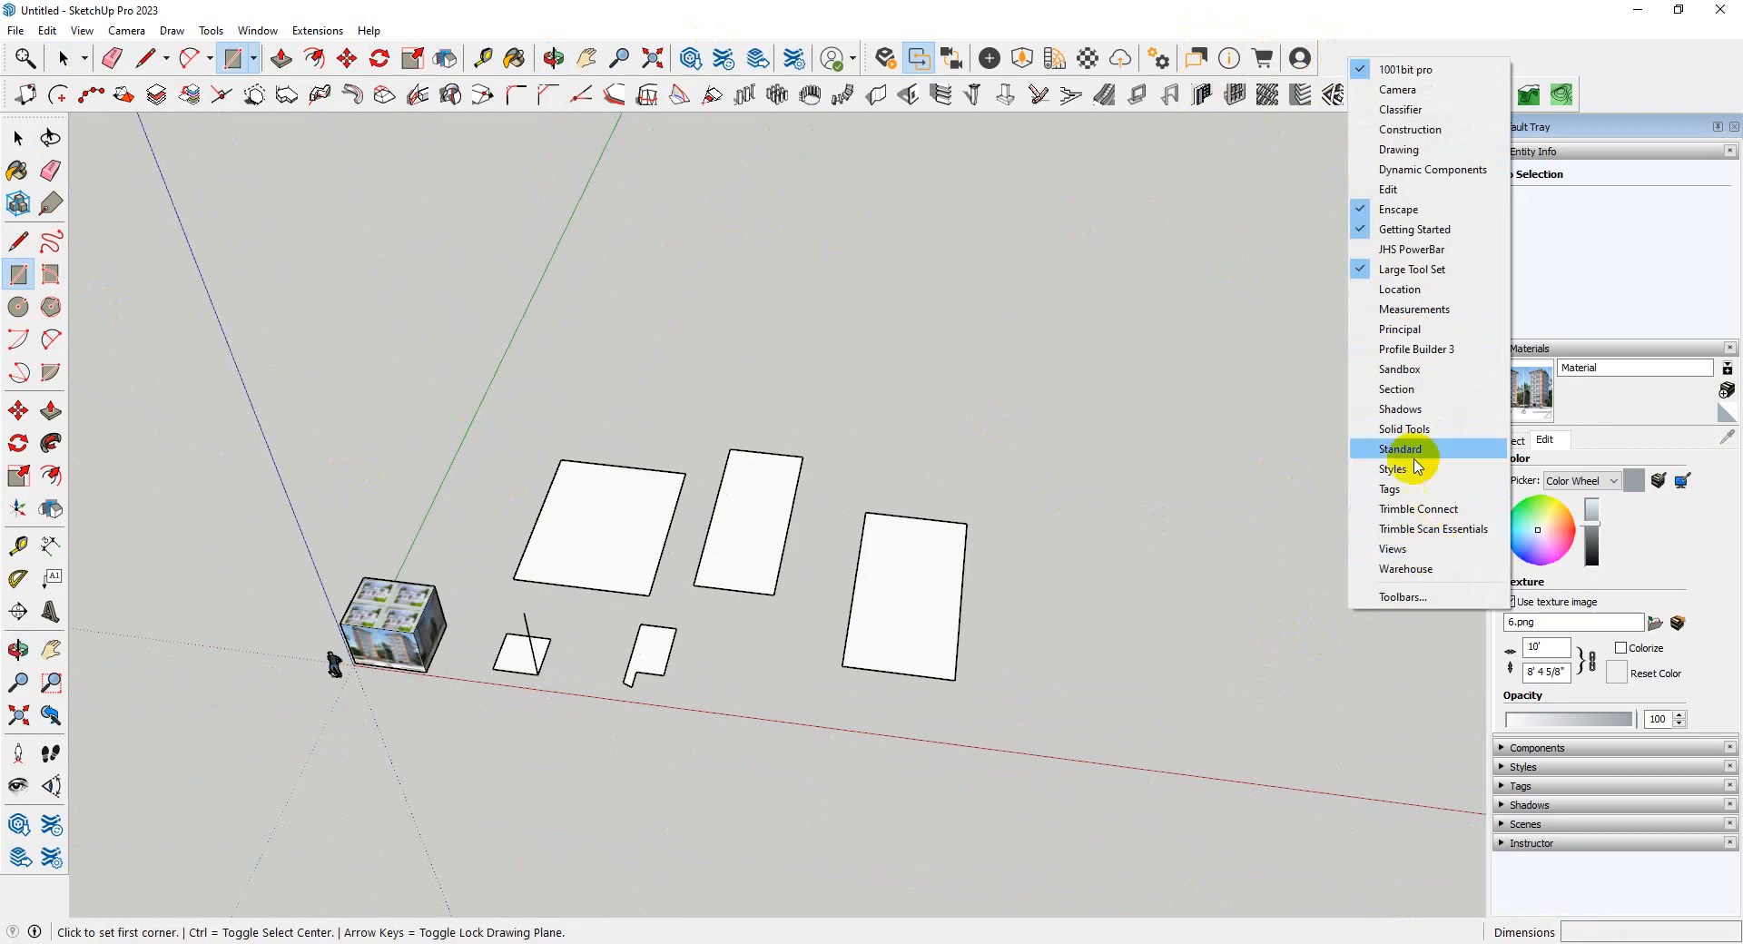
pyautogui.click(1416, 309)
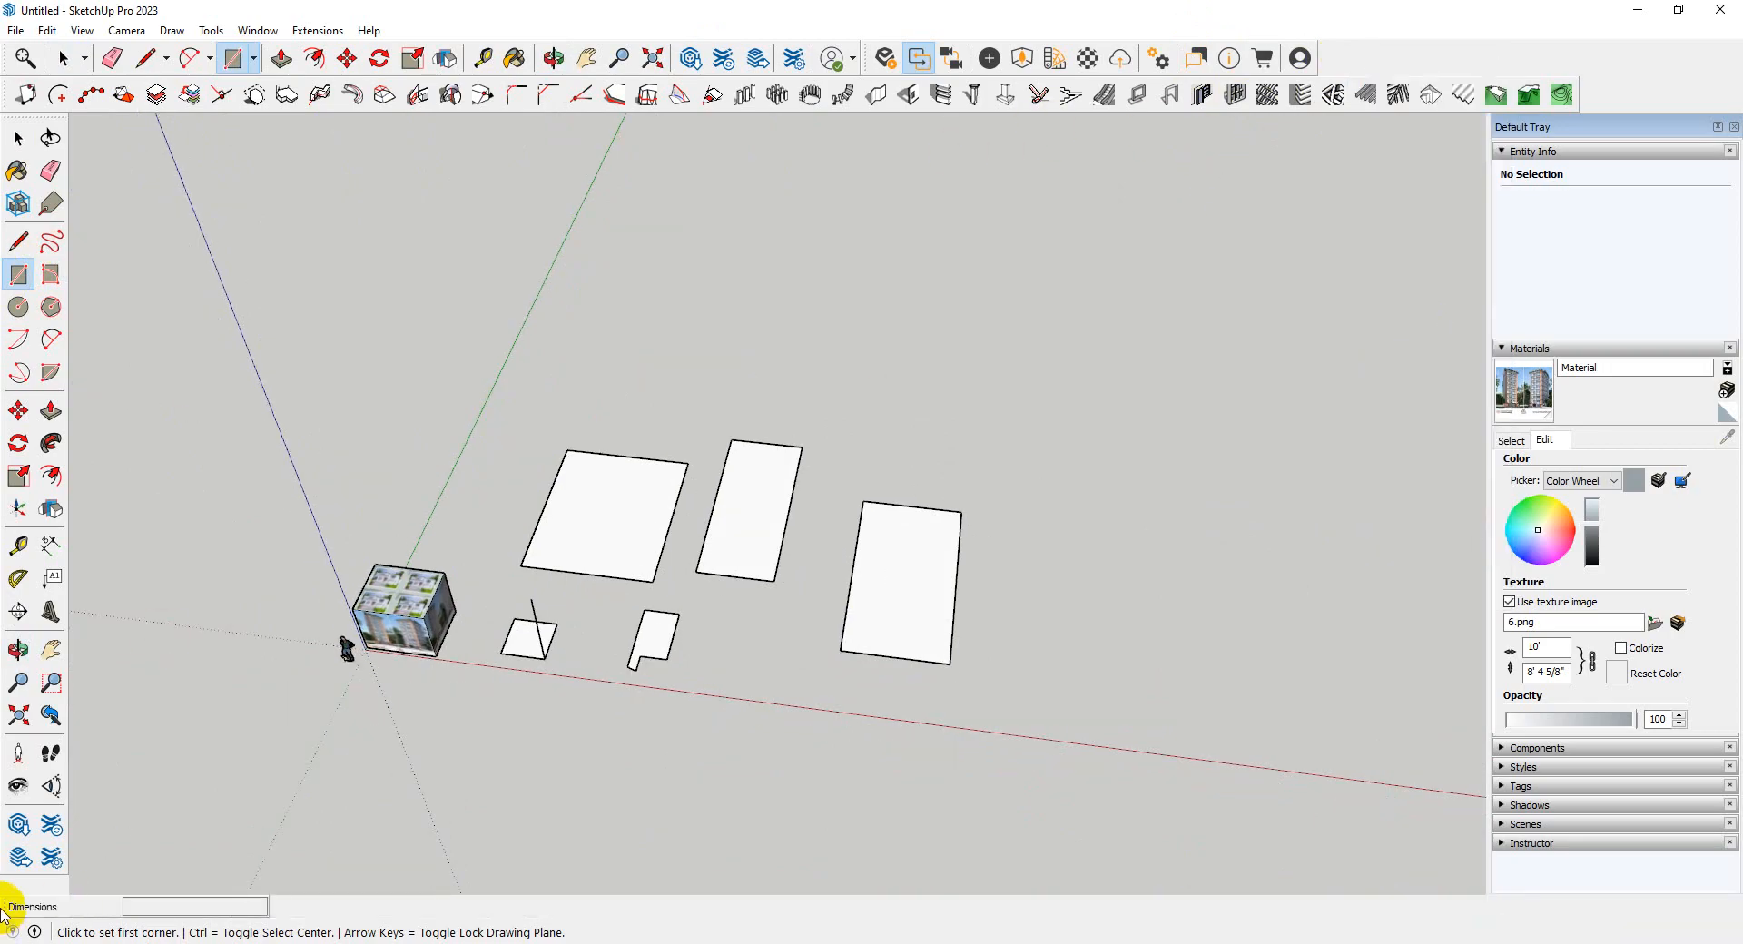
pyautogui.moveTo(8, 906); pyautogui.dragTo(342, 199)
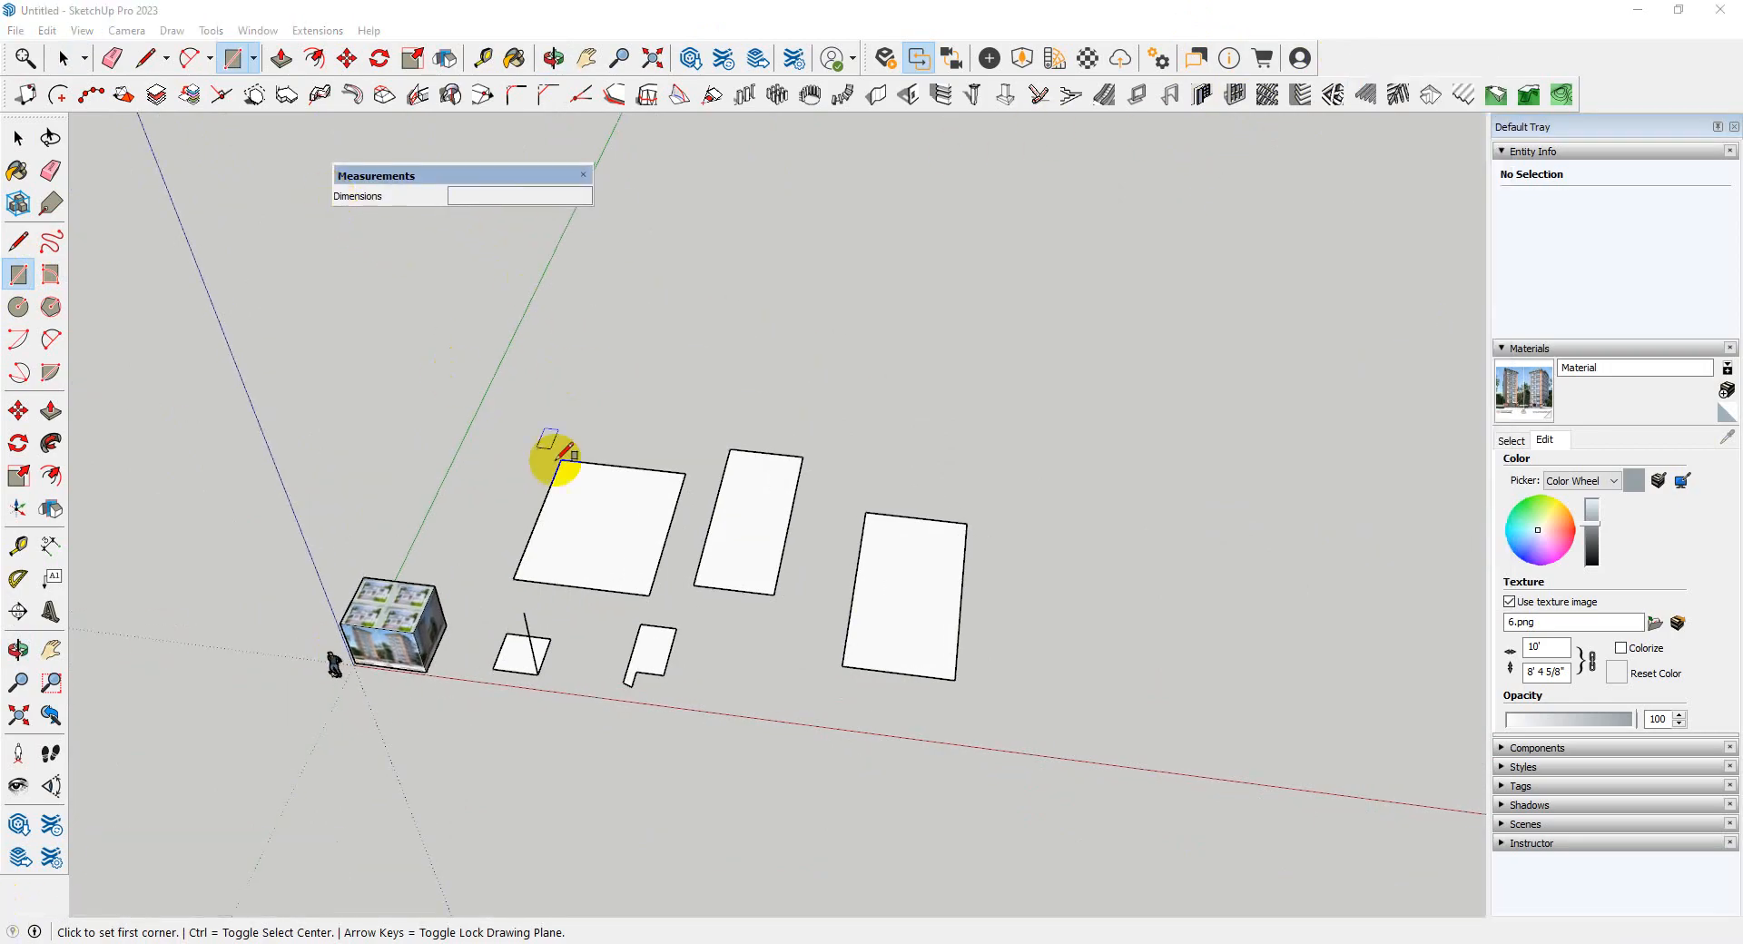
# - Draw a 10' by 5' rectangle on the ground behind the third large rectangle
pyautogui.scroll(3, 654, 472)
pyautogui.scroll(-1, 408, 472)
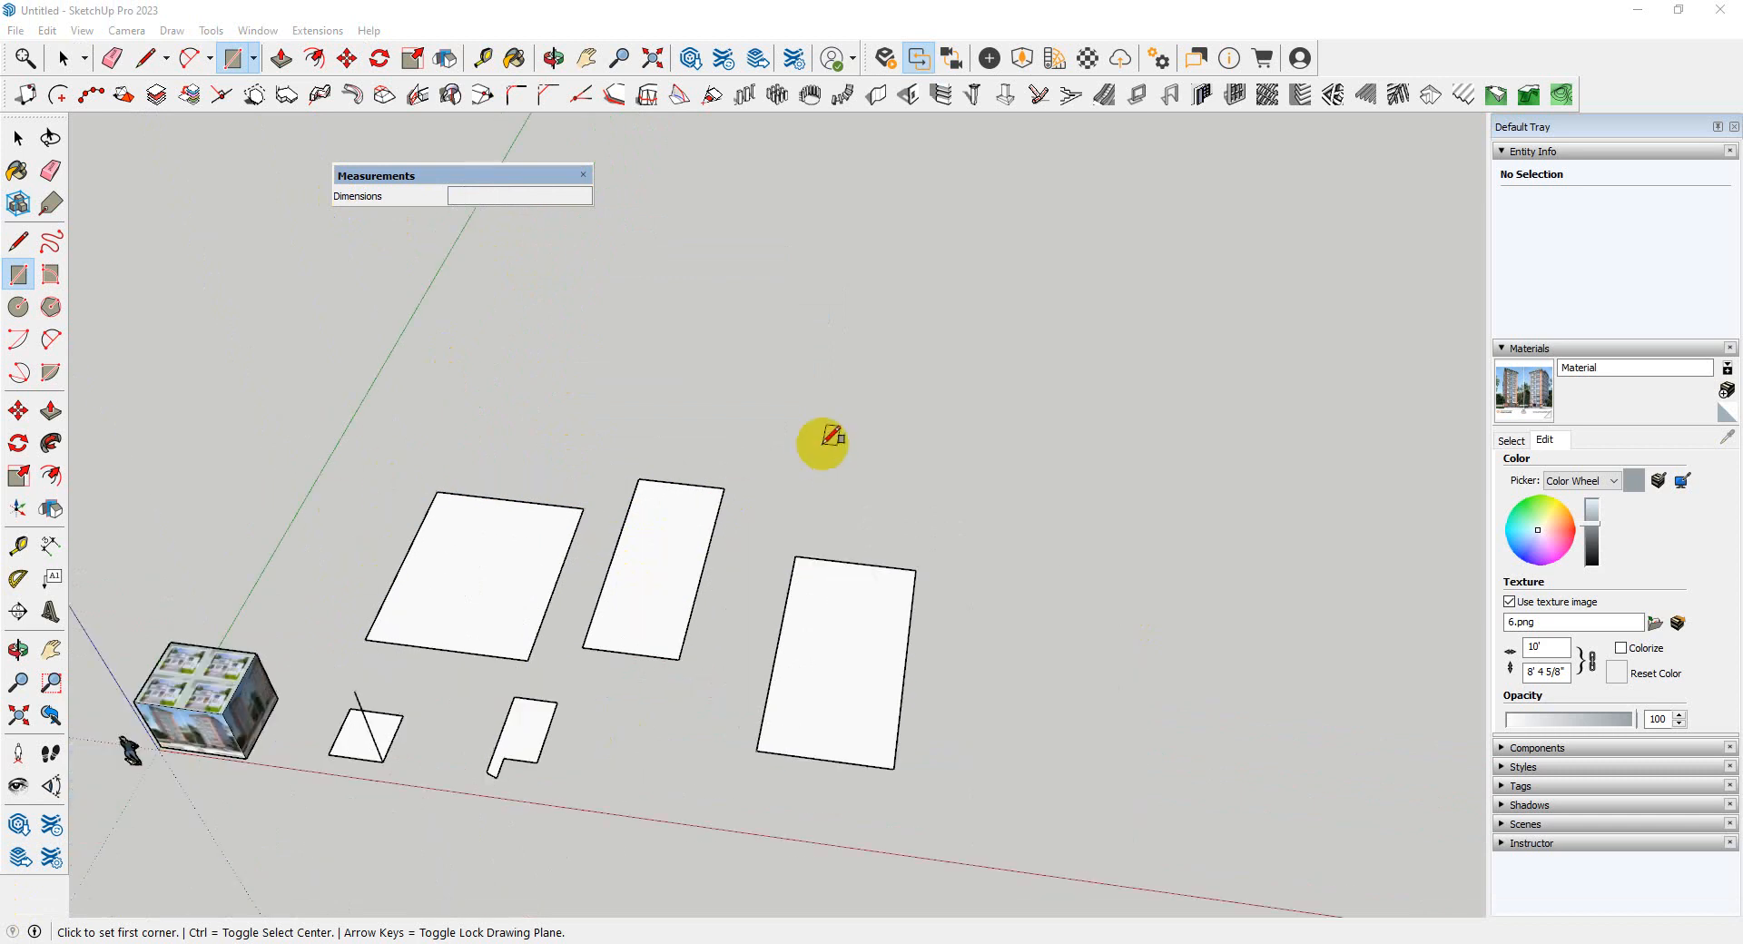
pyautogui.click(795, 460)
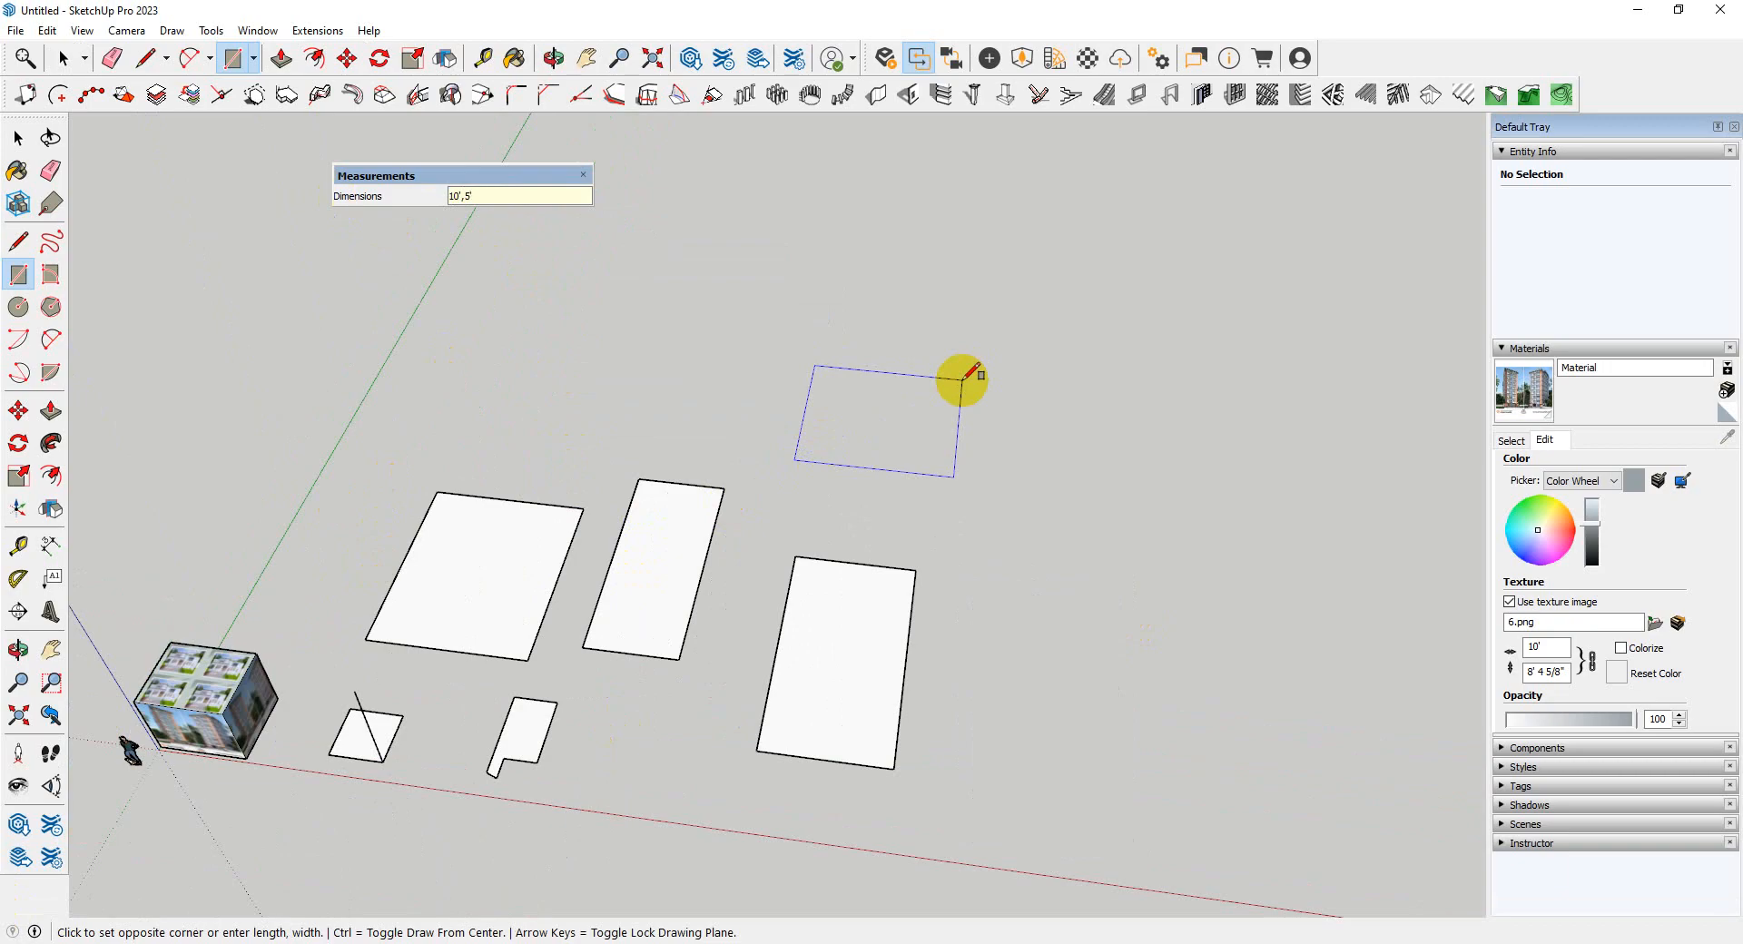
pyautogui.write("10',5'")
pyautogui.press('Return')
pyautogui.scroll(5, 778, 482)
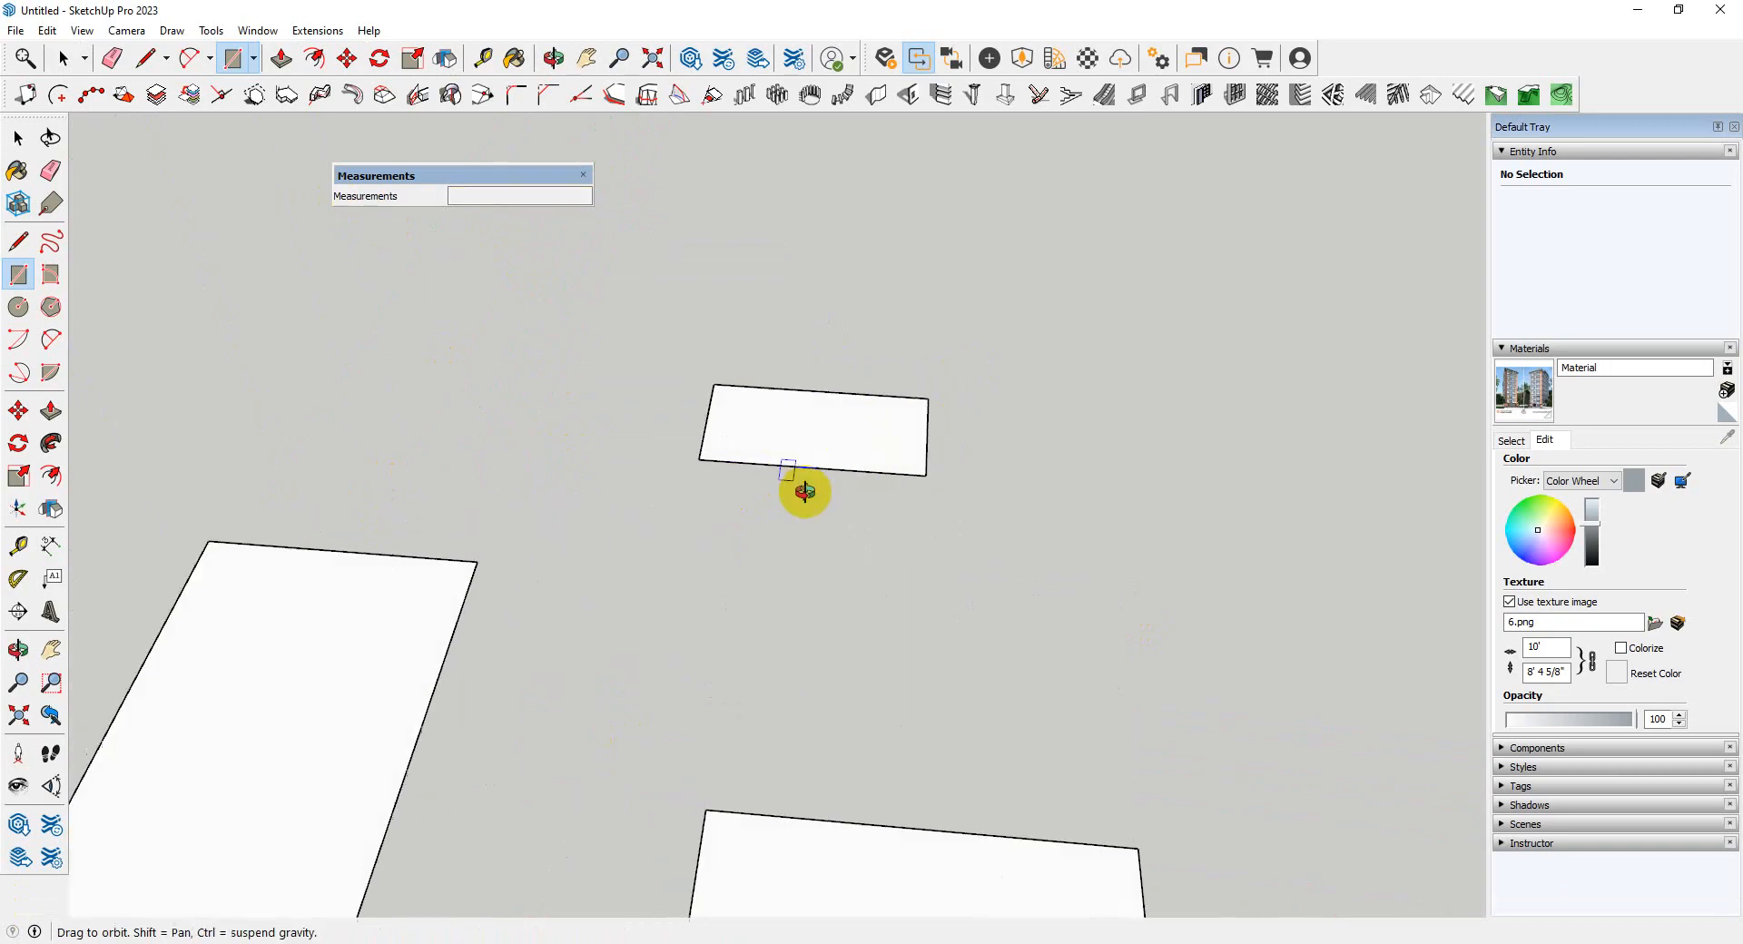
pyautogui.moveTo(805, 491)
pyautogui.mouseDown(button='middle')
pyautogui.moveTo(809, 357)
pyautogui.moveTo(844, 401)
pyautogui.moveTo(872, 493)
pyautogui.mouseUp(button='middle')
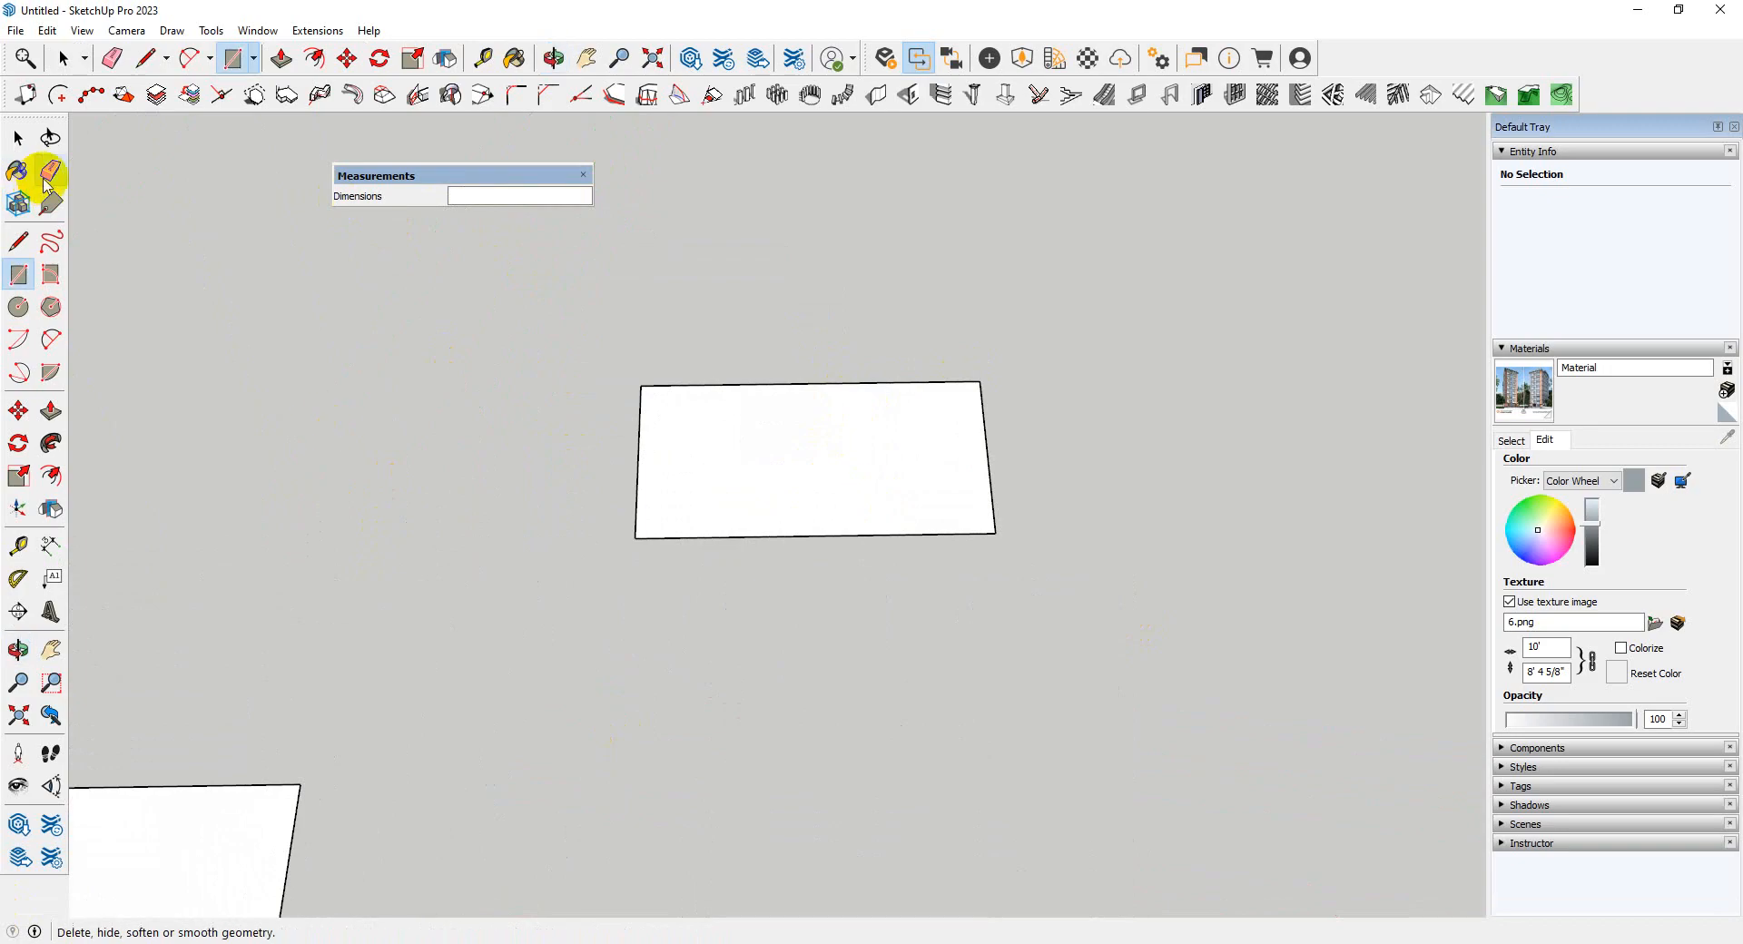
# - Measure the short side of the 10' by 5' rectangle from its near corner with the Tape Measure
pyautogui.click(20, 242)
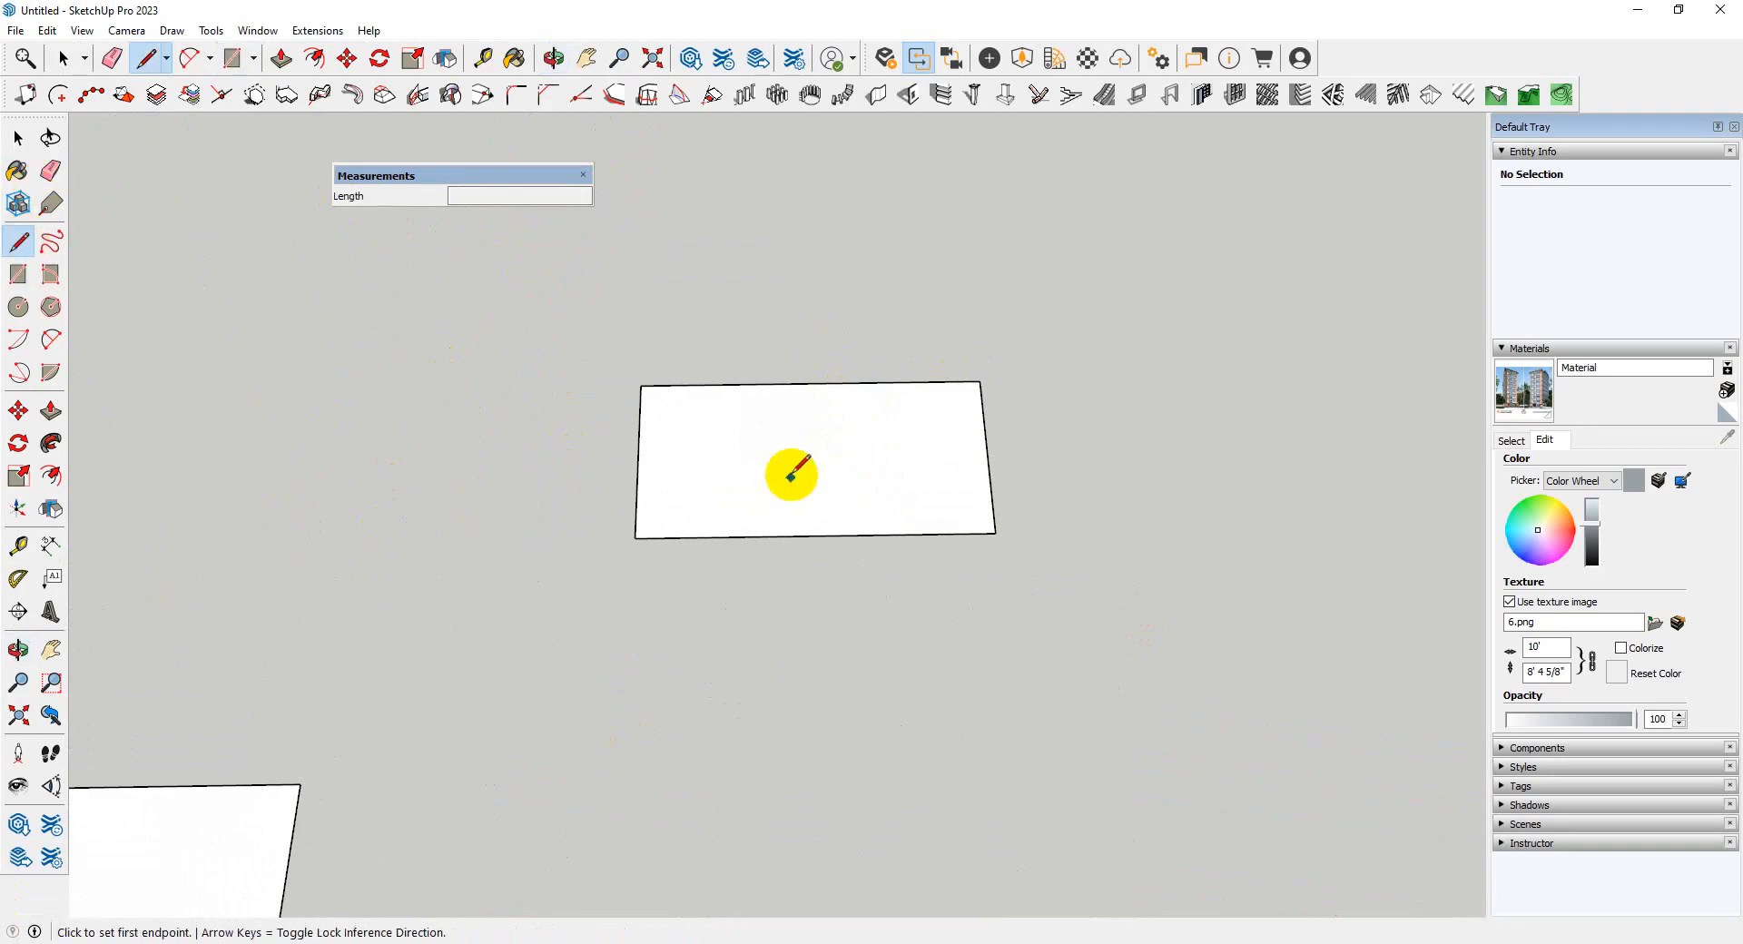
pyautogui.click(636, 538)
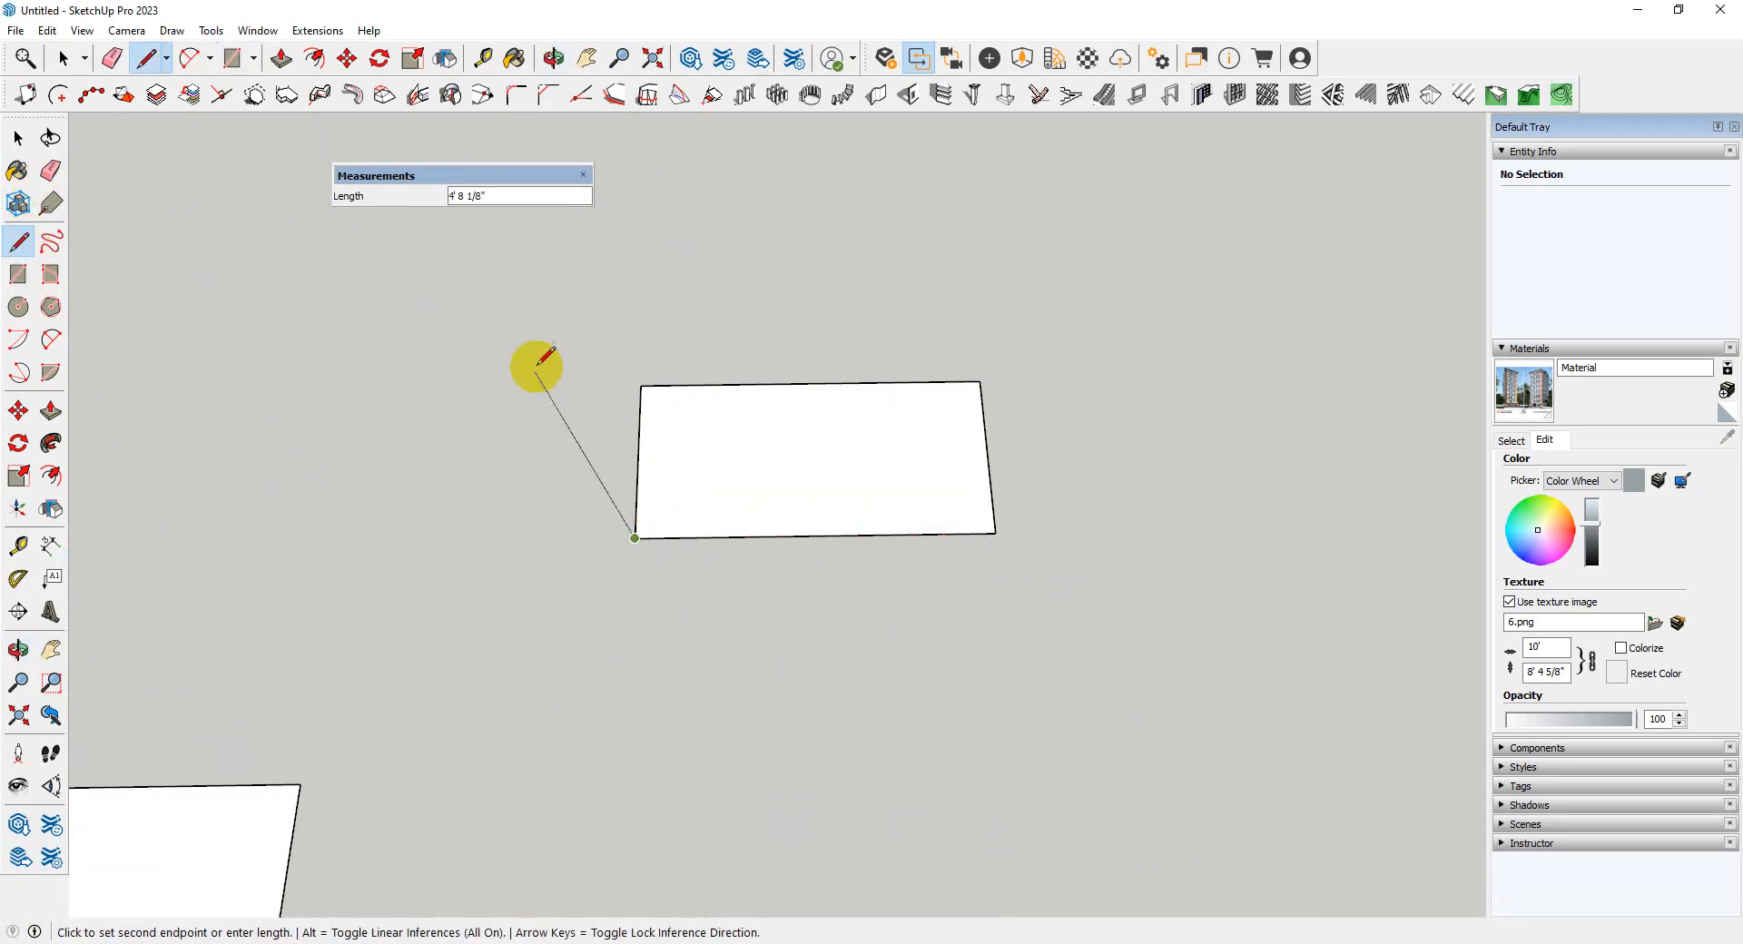
pyautogui.press('t')
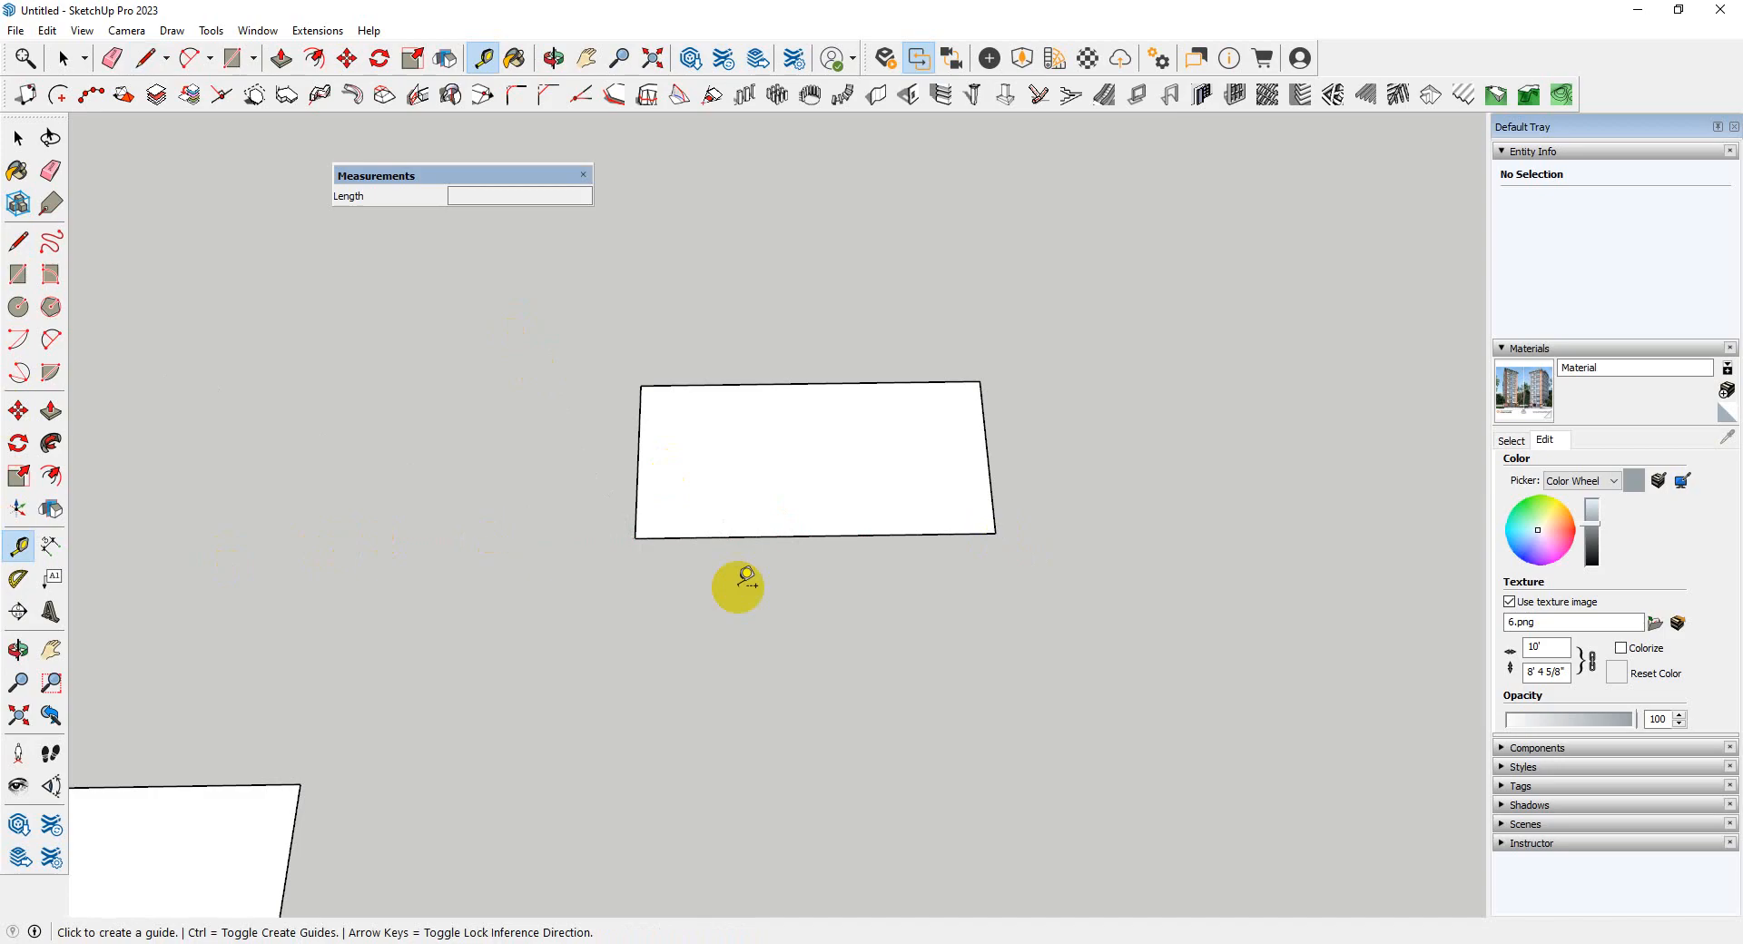
pyautogui.click(634, 537)
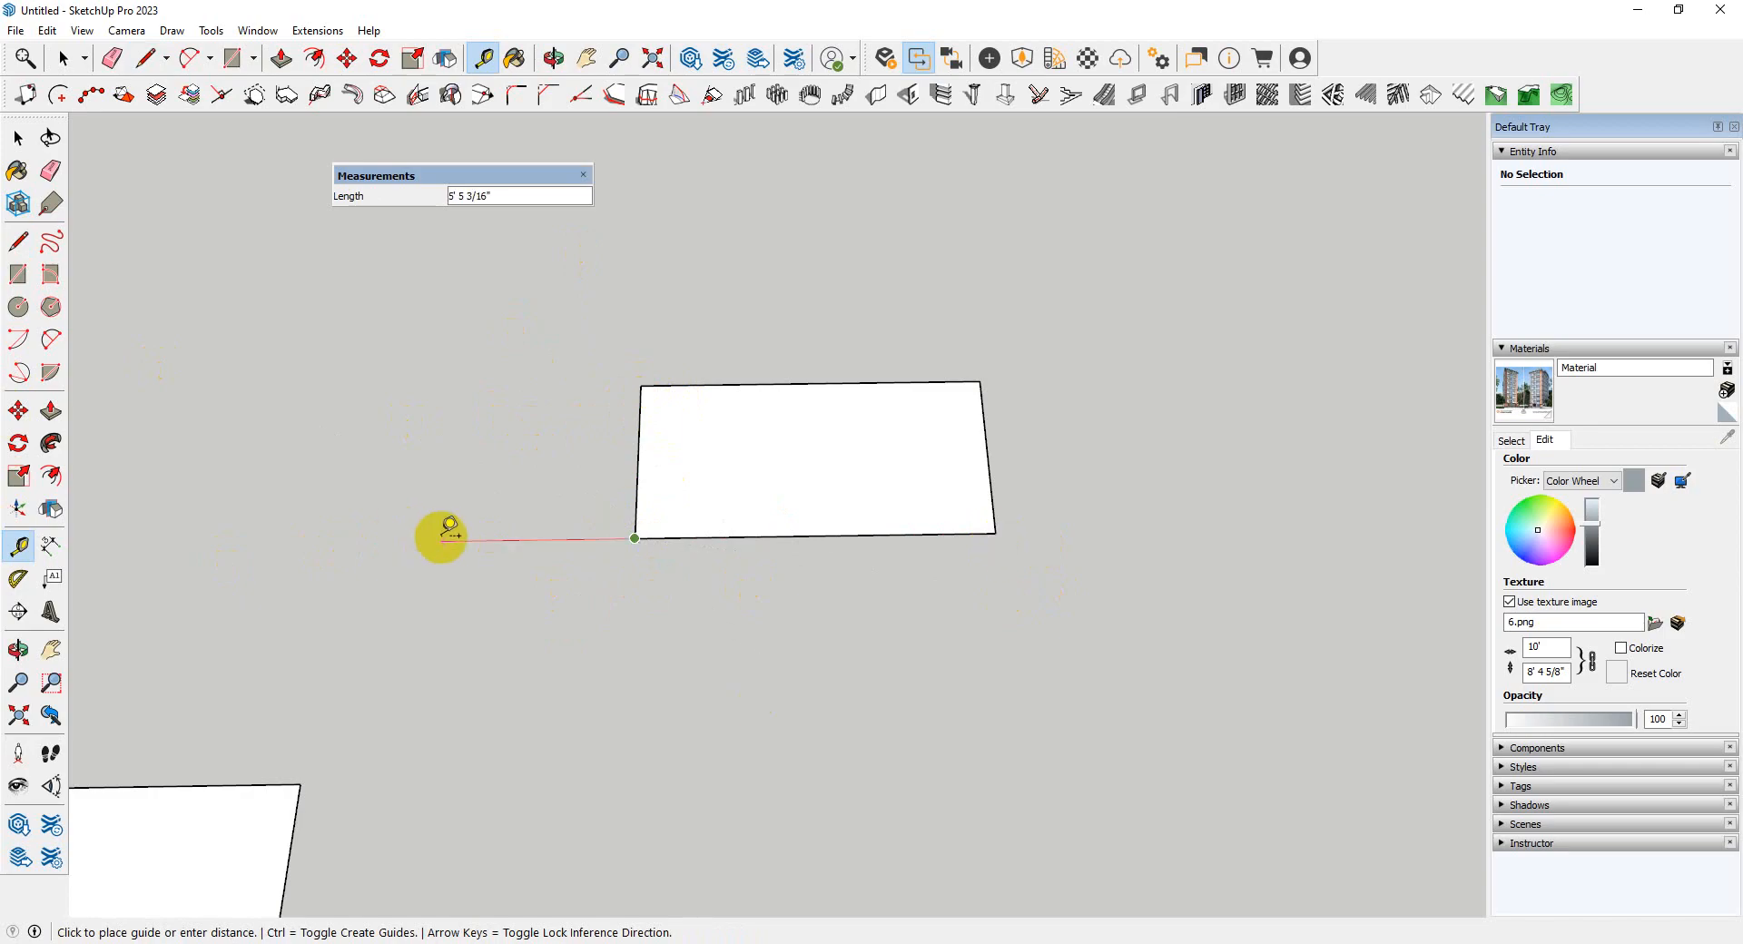
pyautogui.press('space')
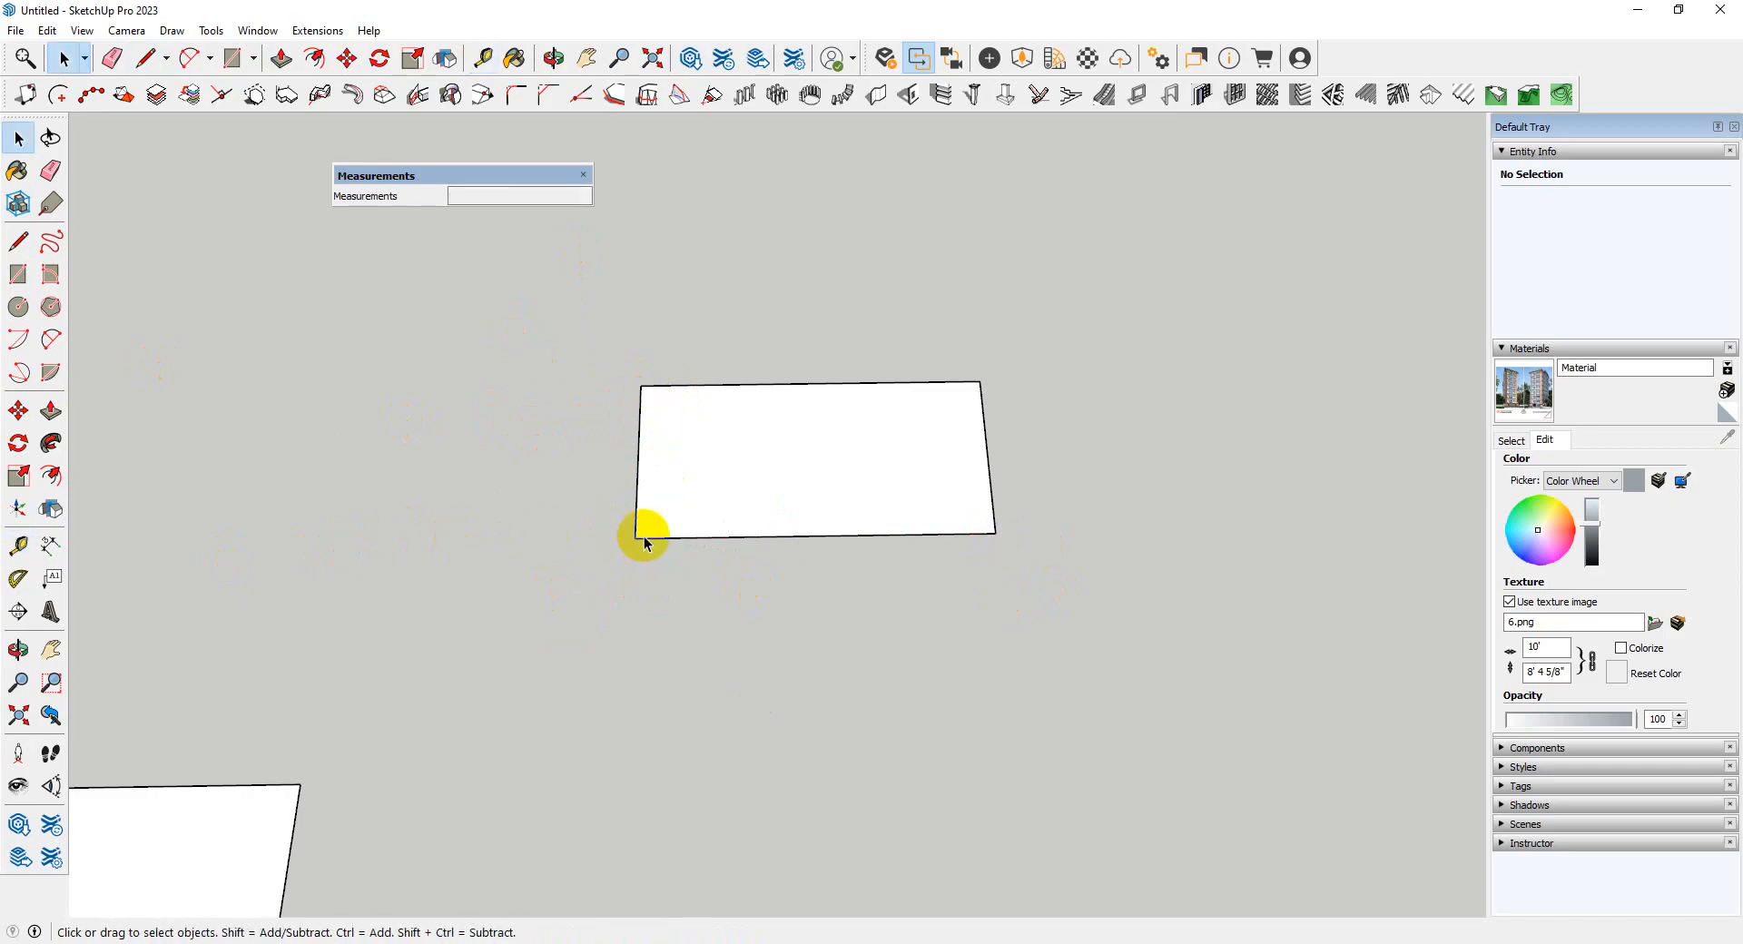
pyautogui.press('t')
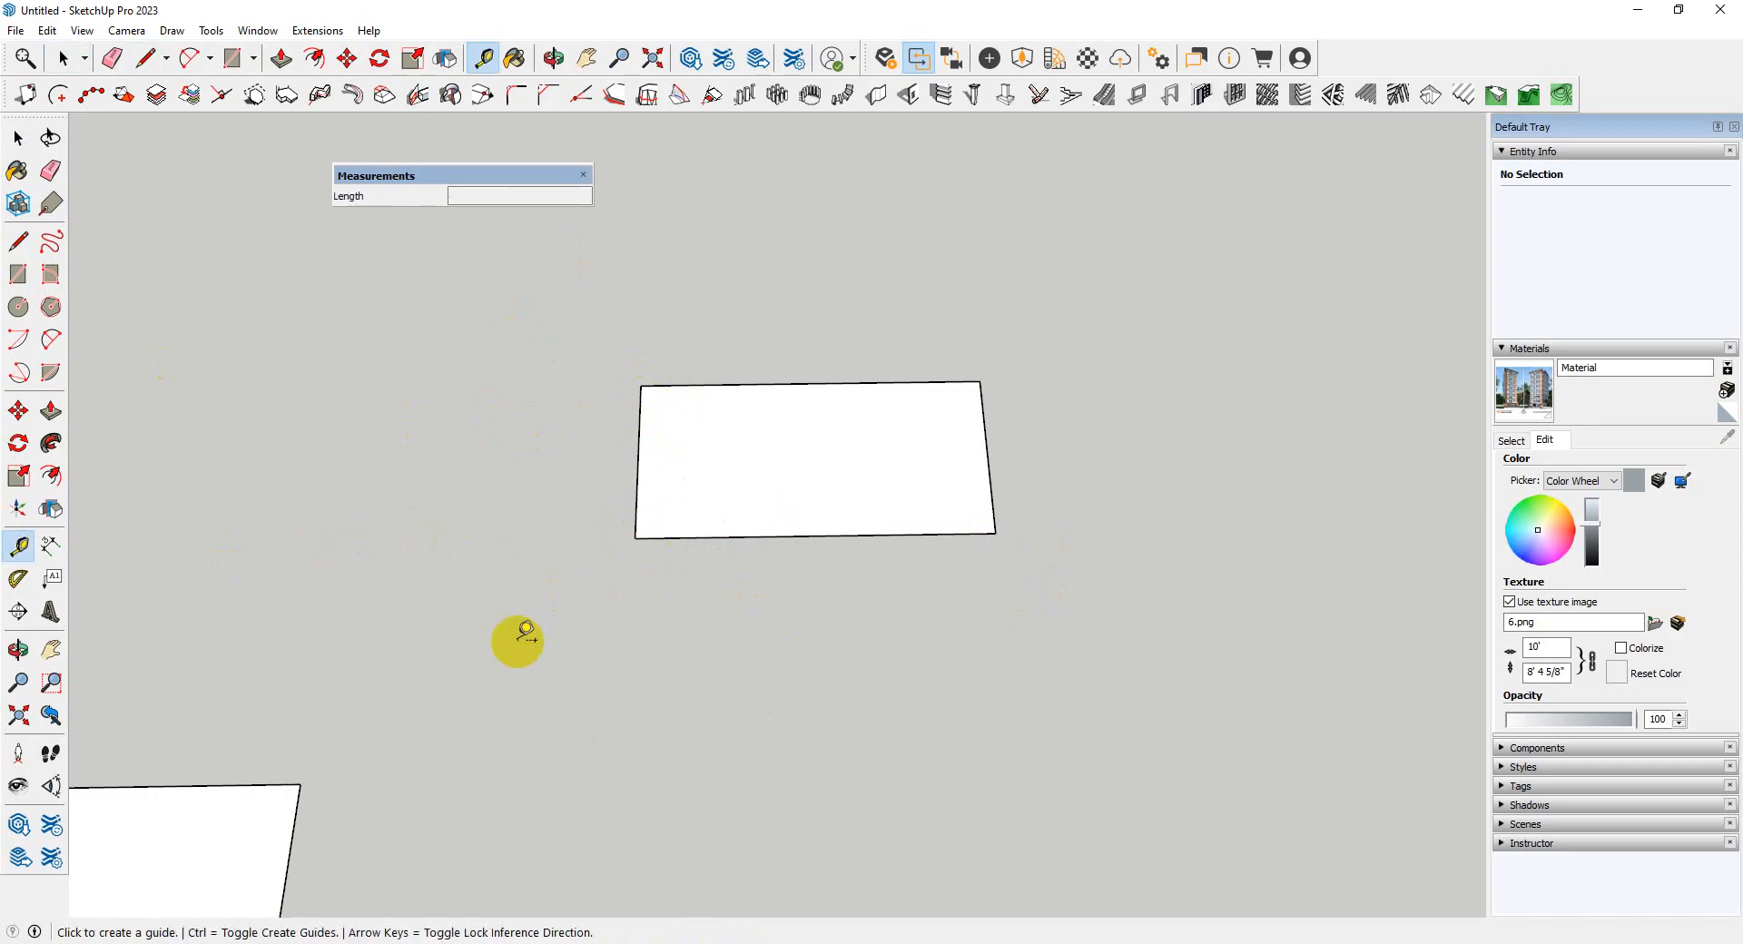
pyautogui.click(635, 537)
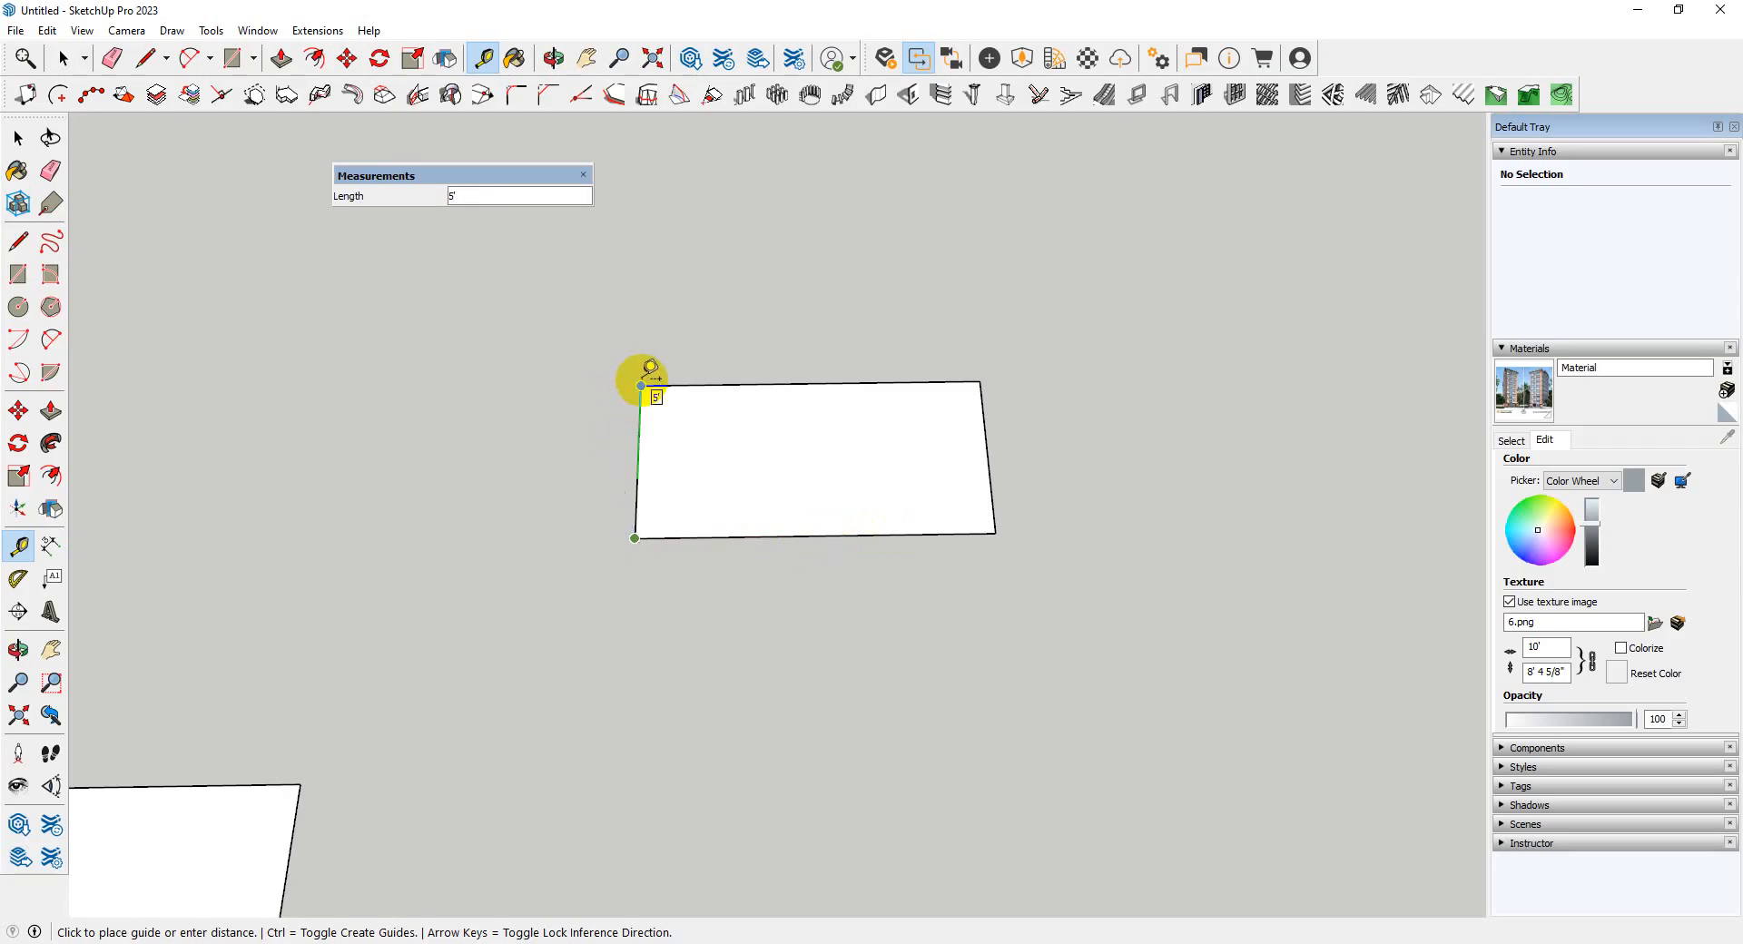
# - Take another Tape Measure reading from the rectangle's near corner across its face, and leave the tool
pyautogui.moveTo(622, 487); pyautogui.dragTo(704, 747, button='middle')
pyautogui.press('space')
pyautogui.press('t')
pyautogui.moveTo(735, 689); pyautogui.dragTo(498, 705, button='middle')
pyautogui.click(508, 709)
pyautogui.scroll(-4, 300, 670)
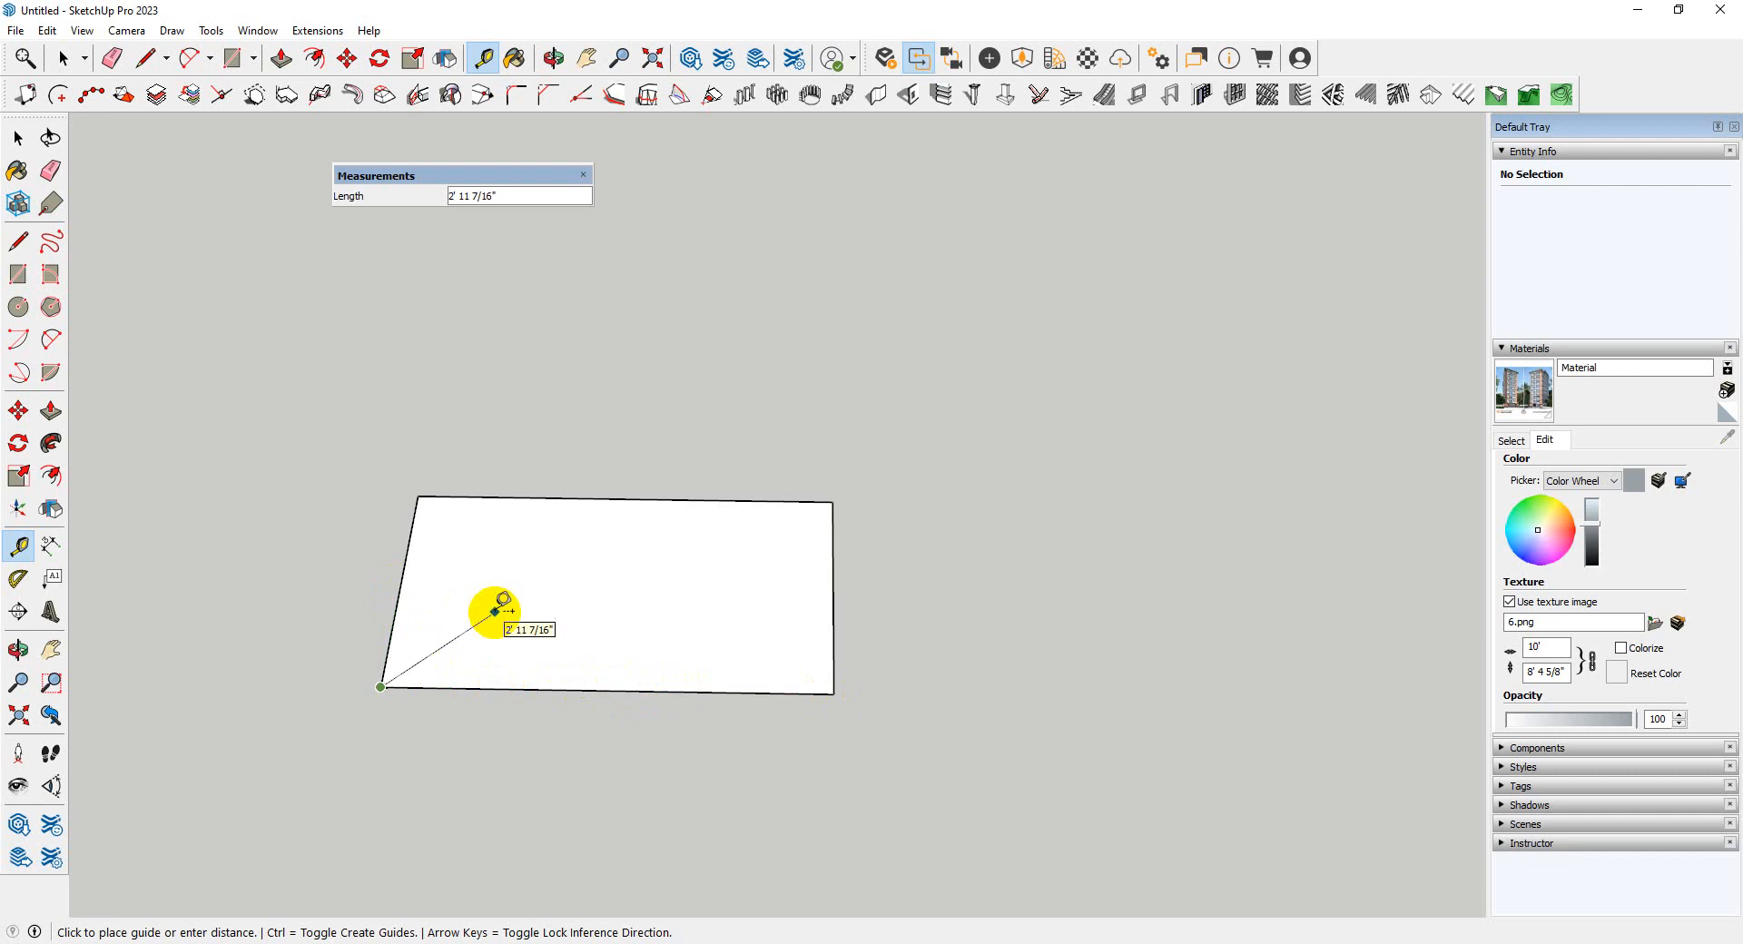
pyautogui.press('space')
# - Draw a circle with a 2' radius on the ground beside the 10' by 5' rectangle
pyautogui.moveTo(519, 617); pyautogui.dragTo(565, 575, button='middle')
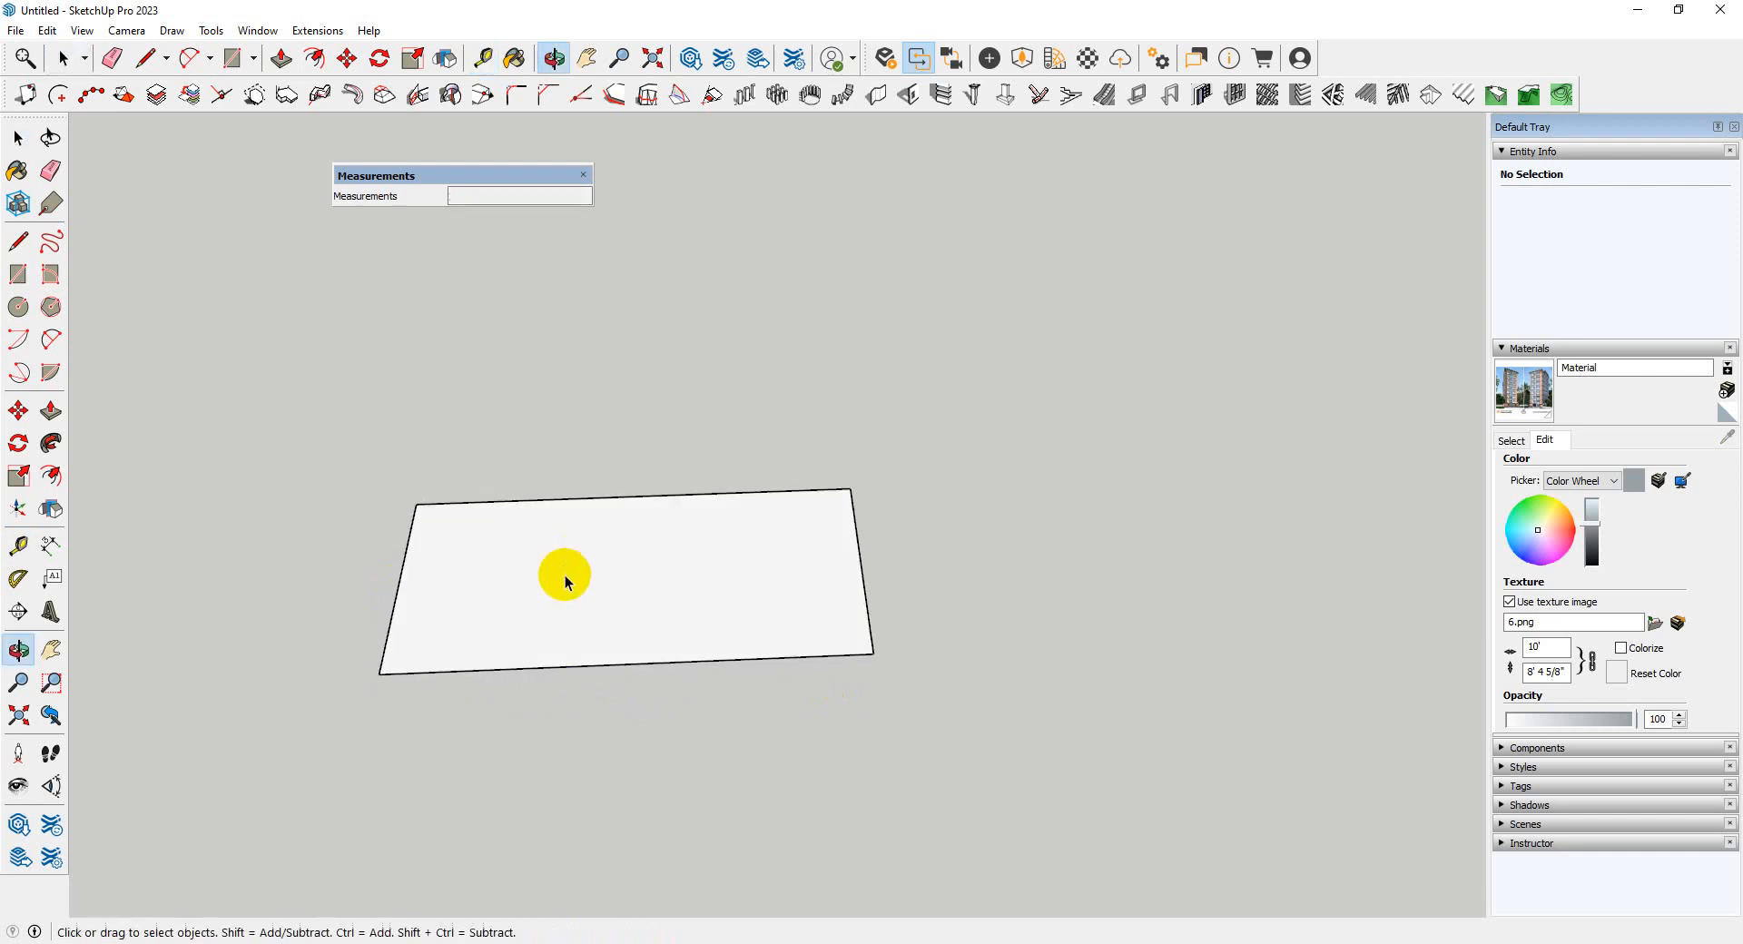
pyautogui.moveTo(512, 732); pyautogui.dragTo(614, 760, button='middle')
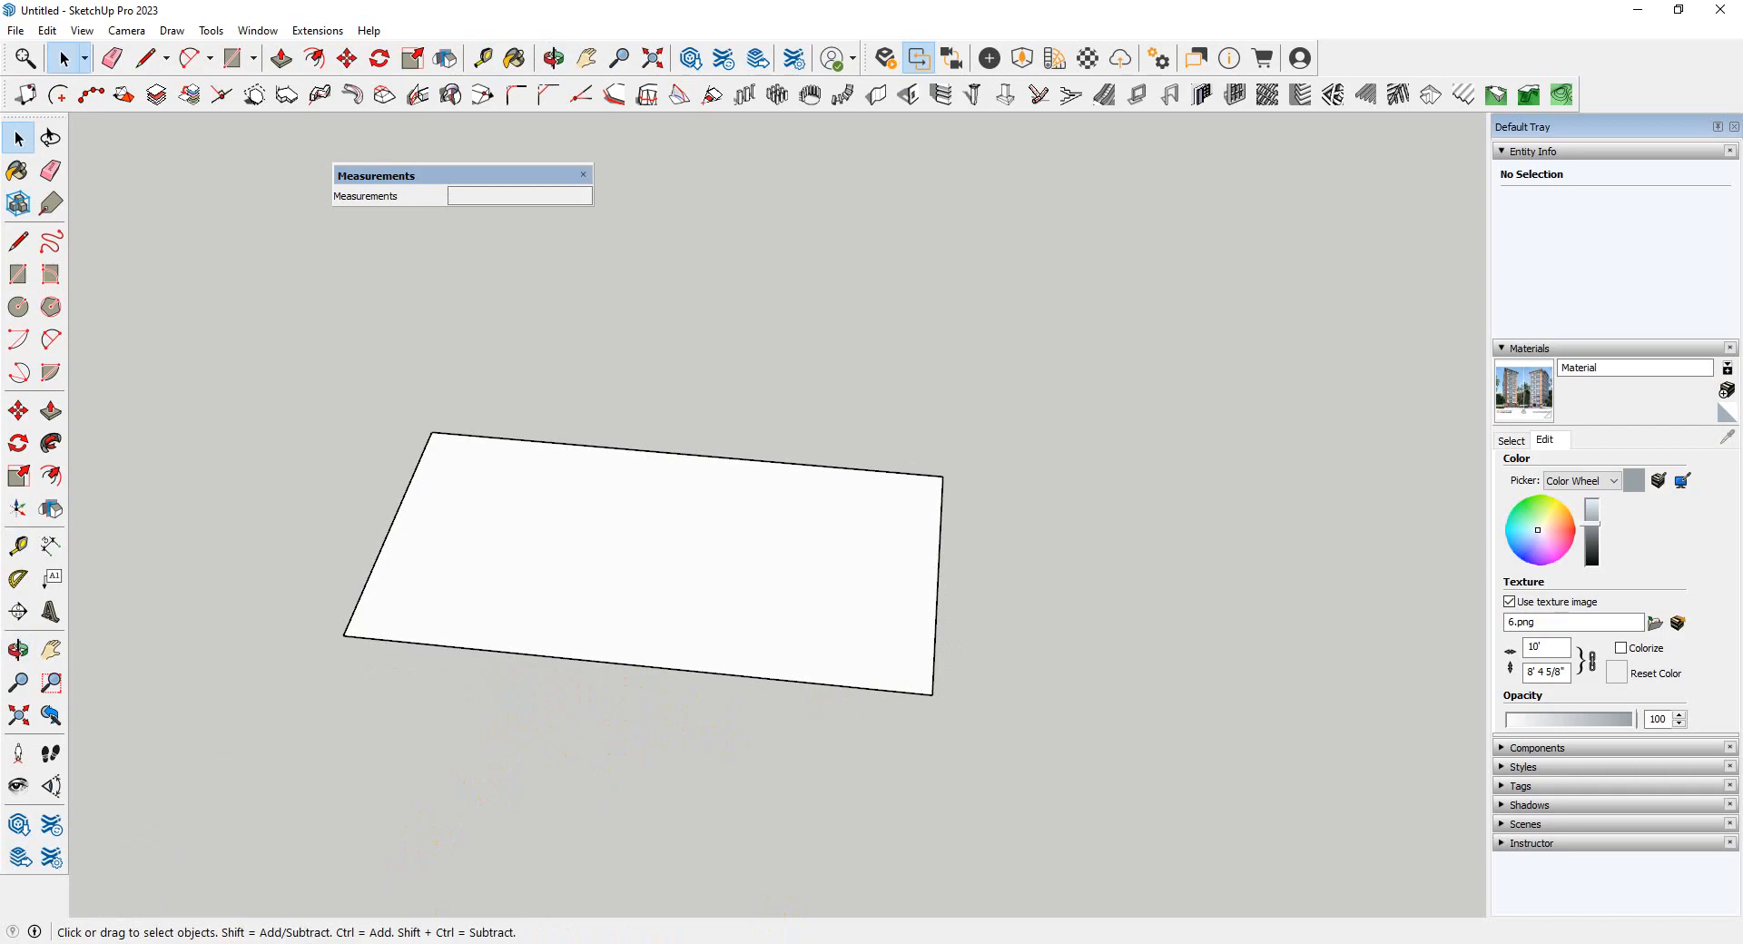
pyautogui.scroll(-4, 631, 659)
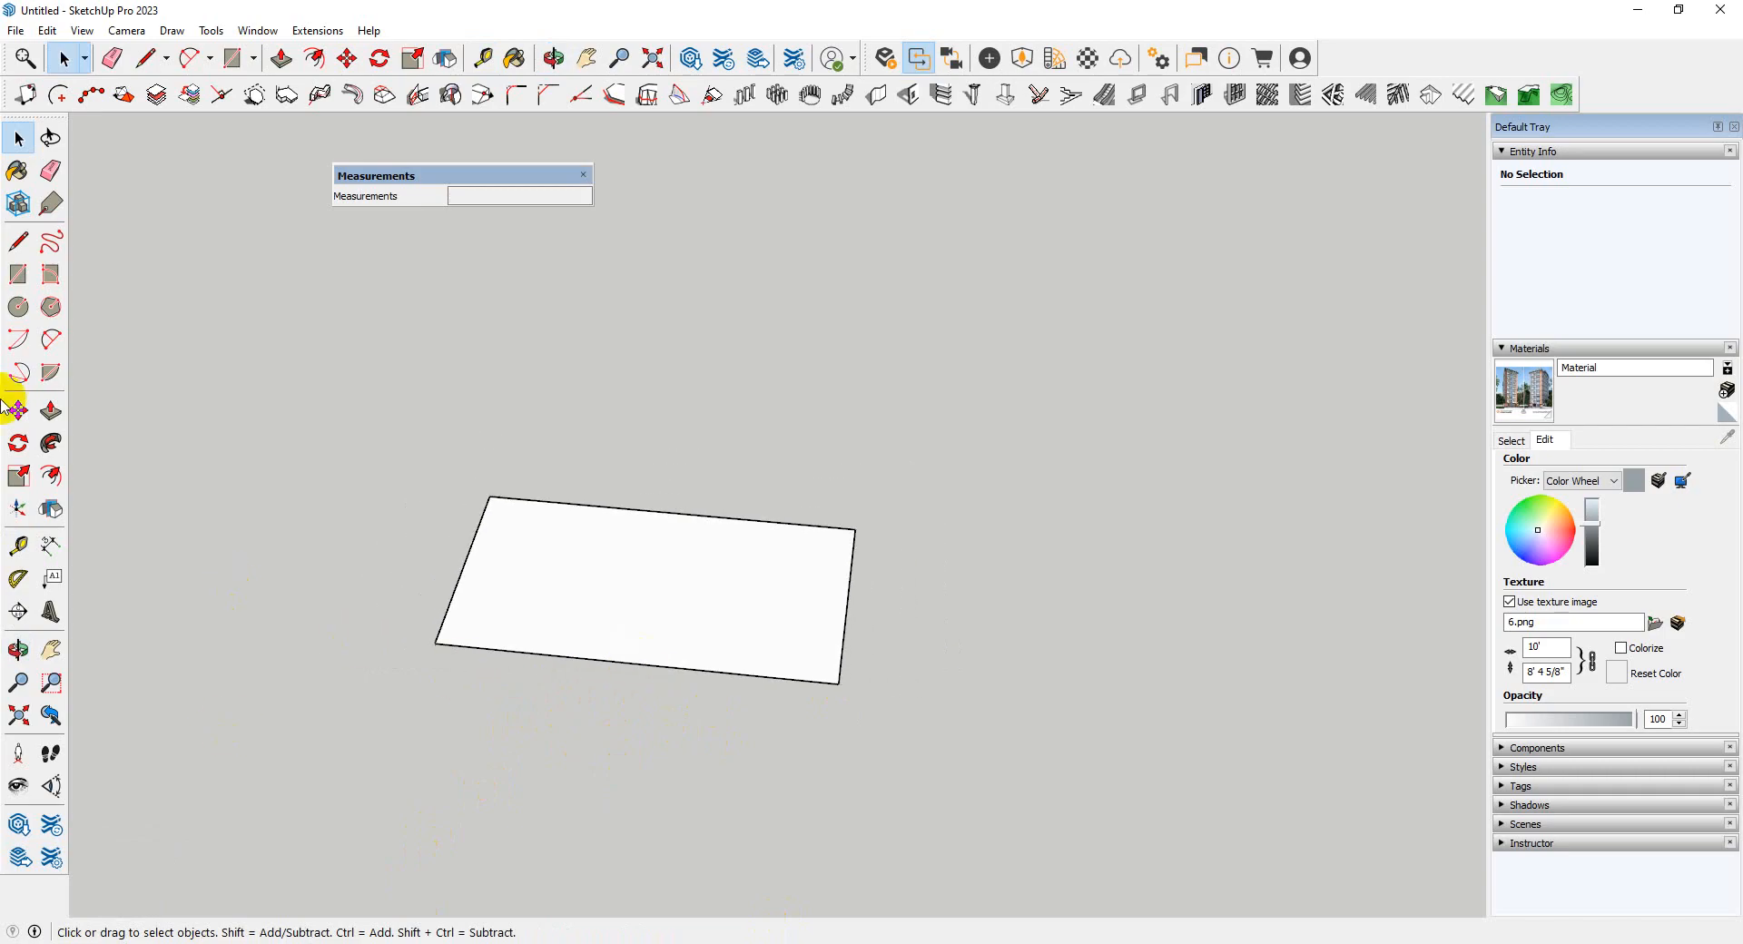
pyautogui.click(16, 308)
pyautogui.scroll(-3, 587, 576)
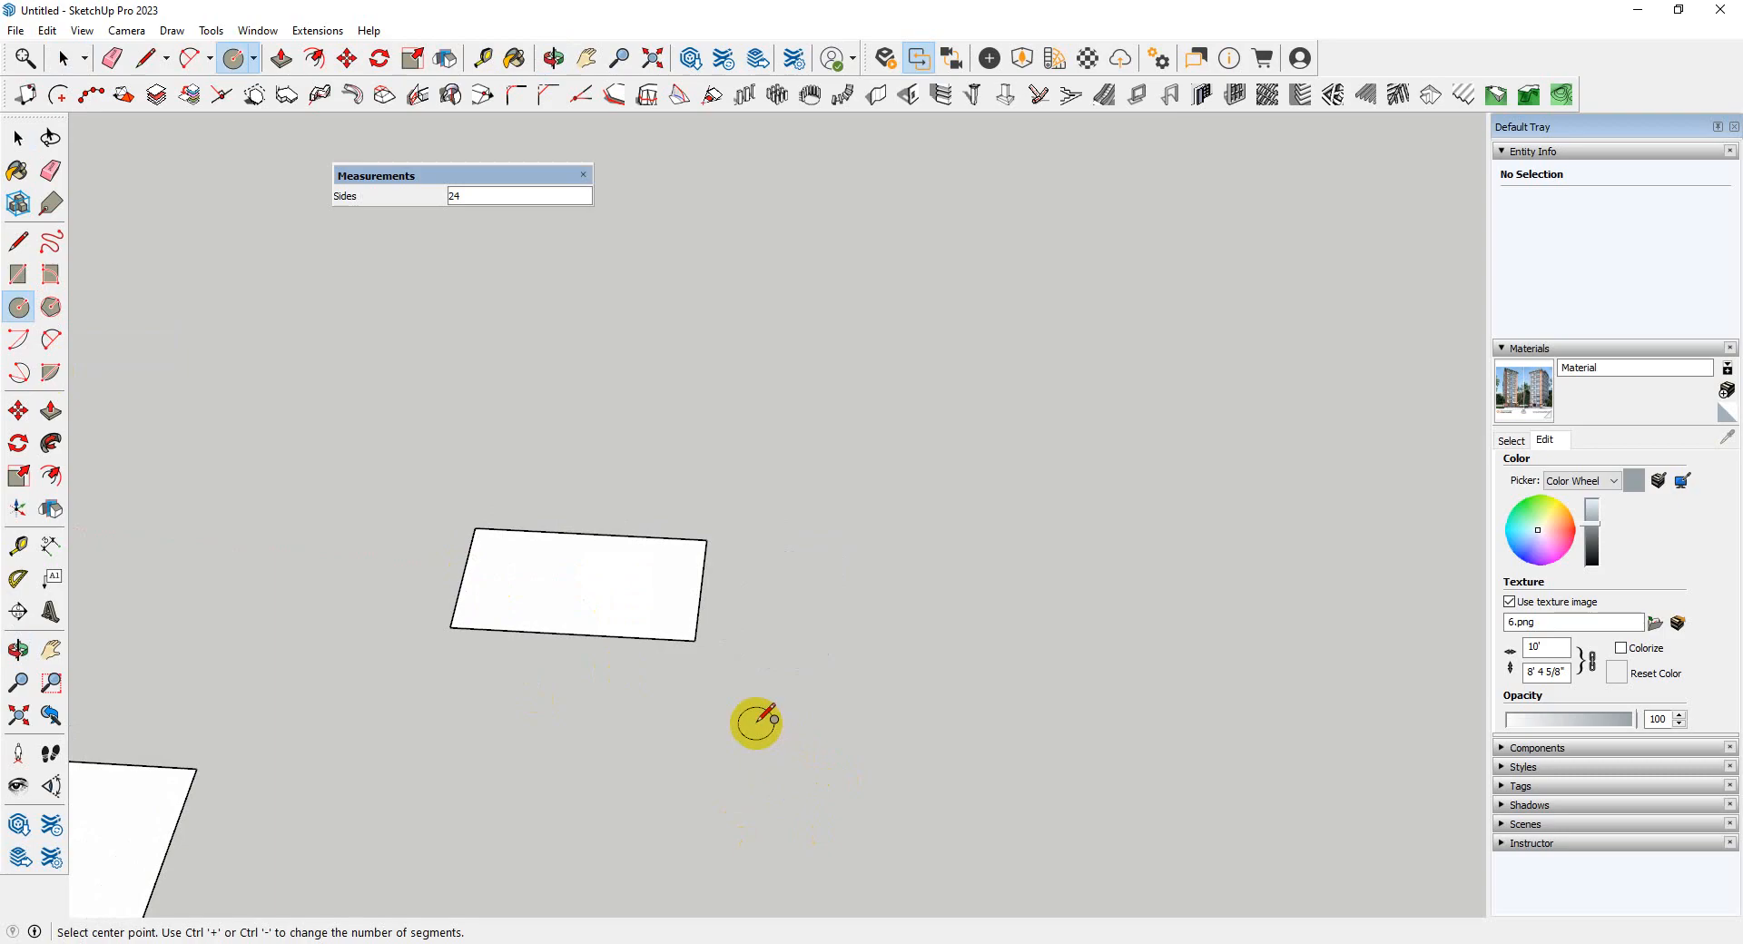
pyautogui.press('r')
pyautogui.press('c')
pyautogui.scroll(-1, 309, 625)
pyautogui.scroll(1, 596, 669)
pyautogui.click(782, 644)
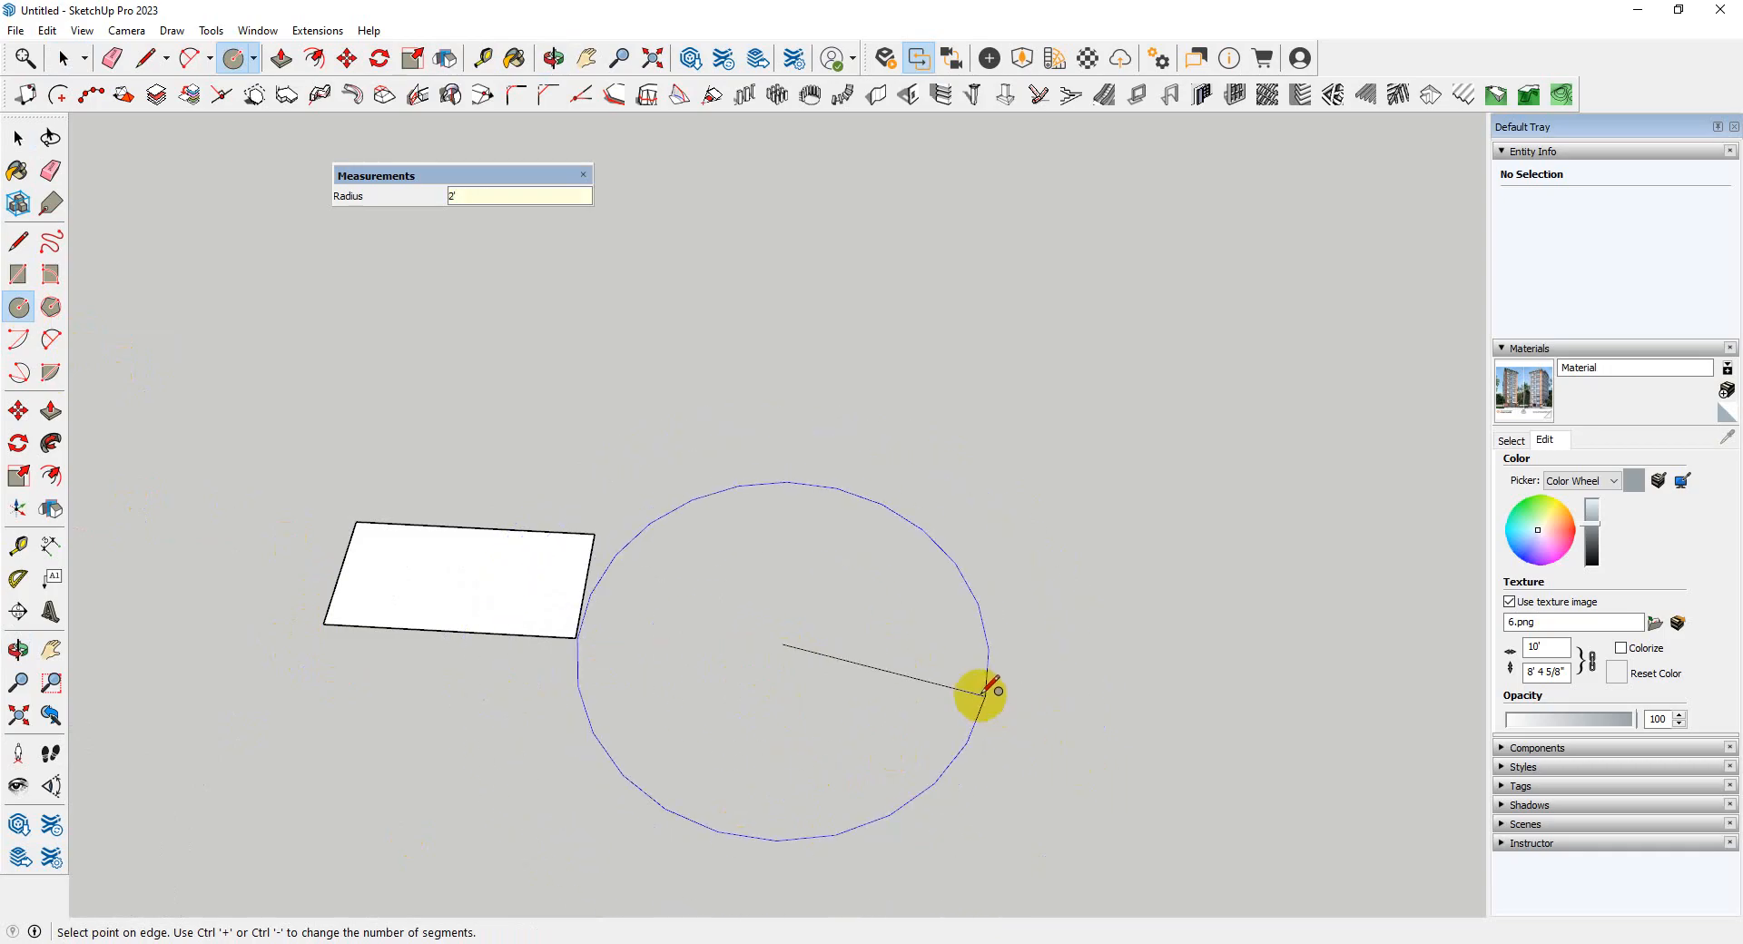
pyautogui.press('Return')
# - Select the circle's edge and examine its faceted outline and segment count in the entity information
pyautogui.scroll(5, 832, 684)
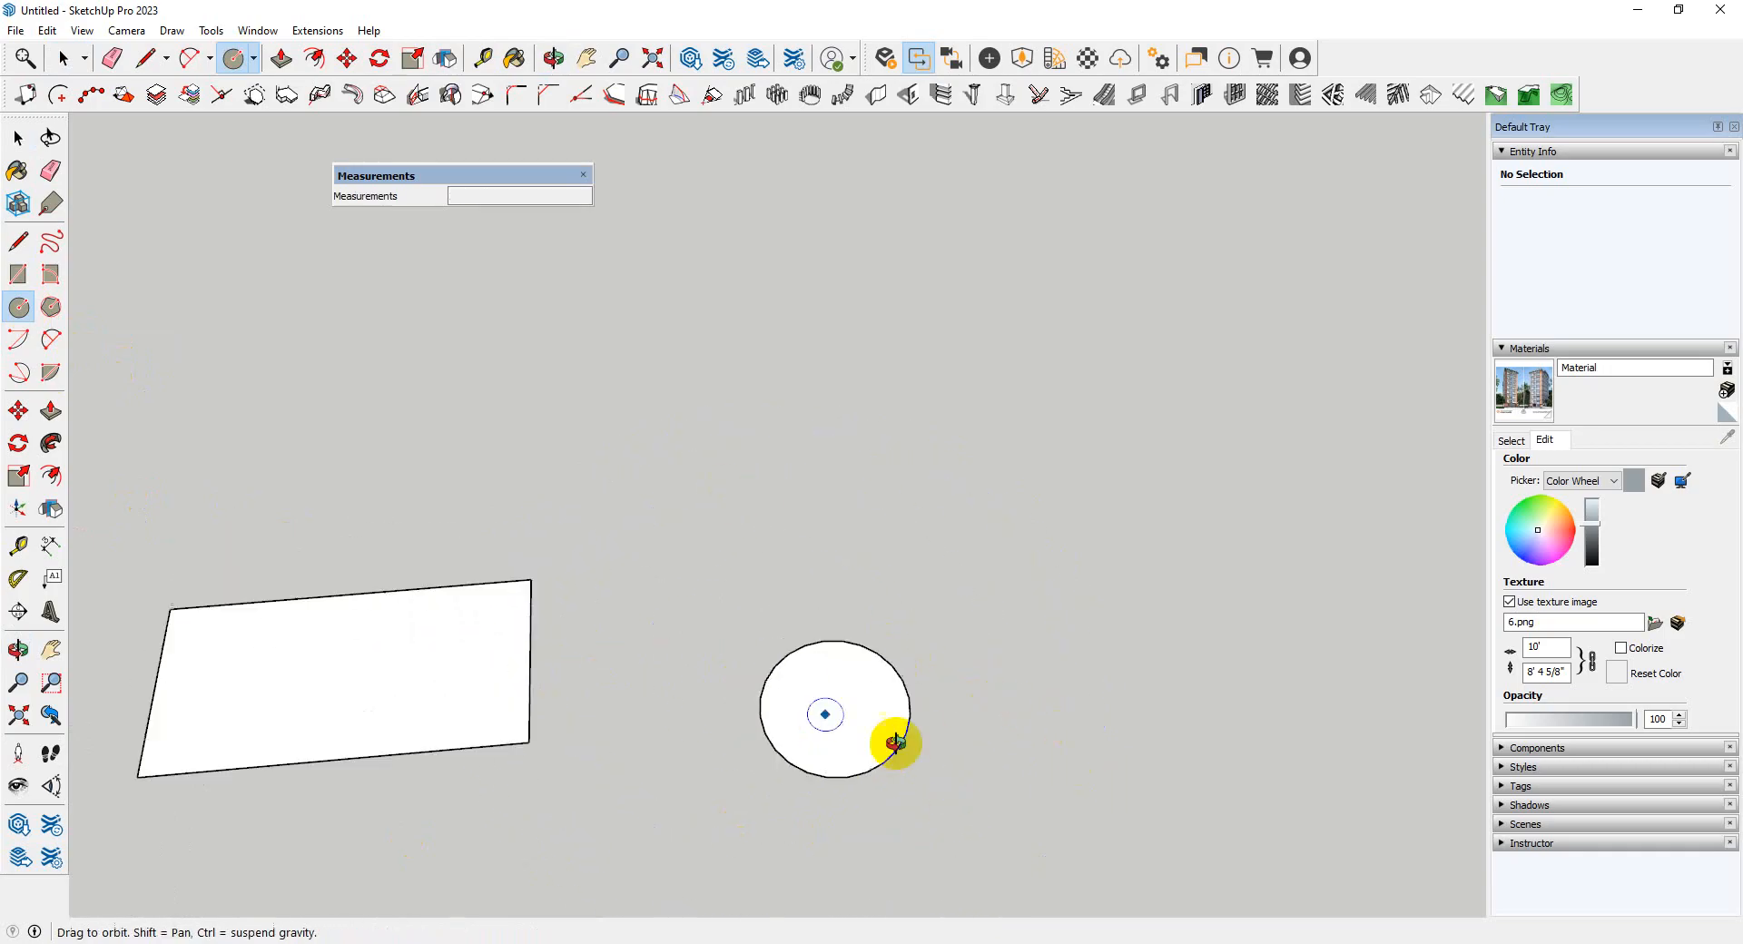
pyautogui.moveTo(950, 704); pyautogui.dragTo(872, 716, button='middle')
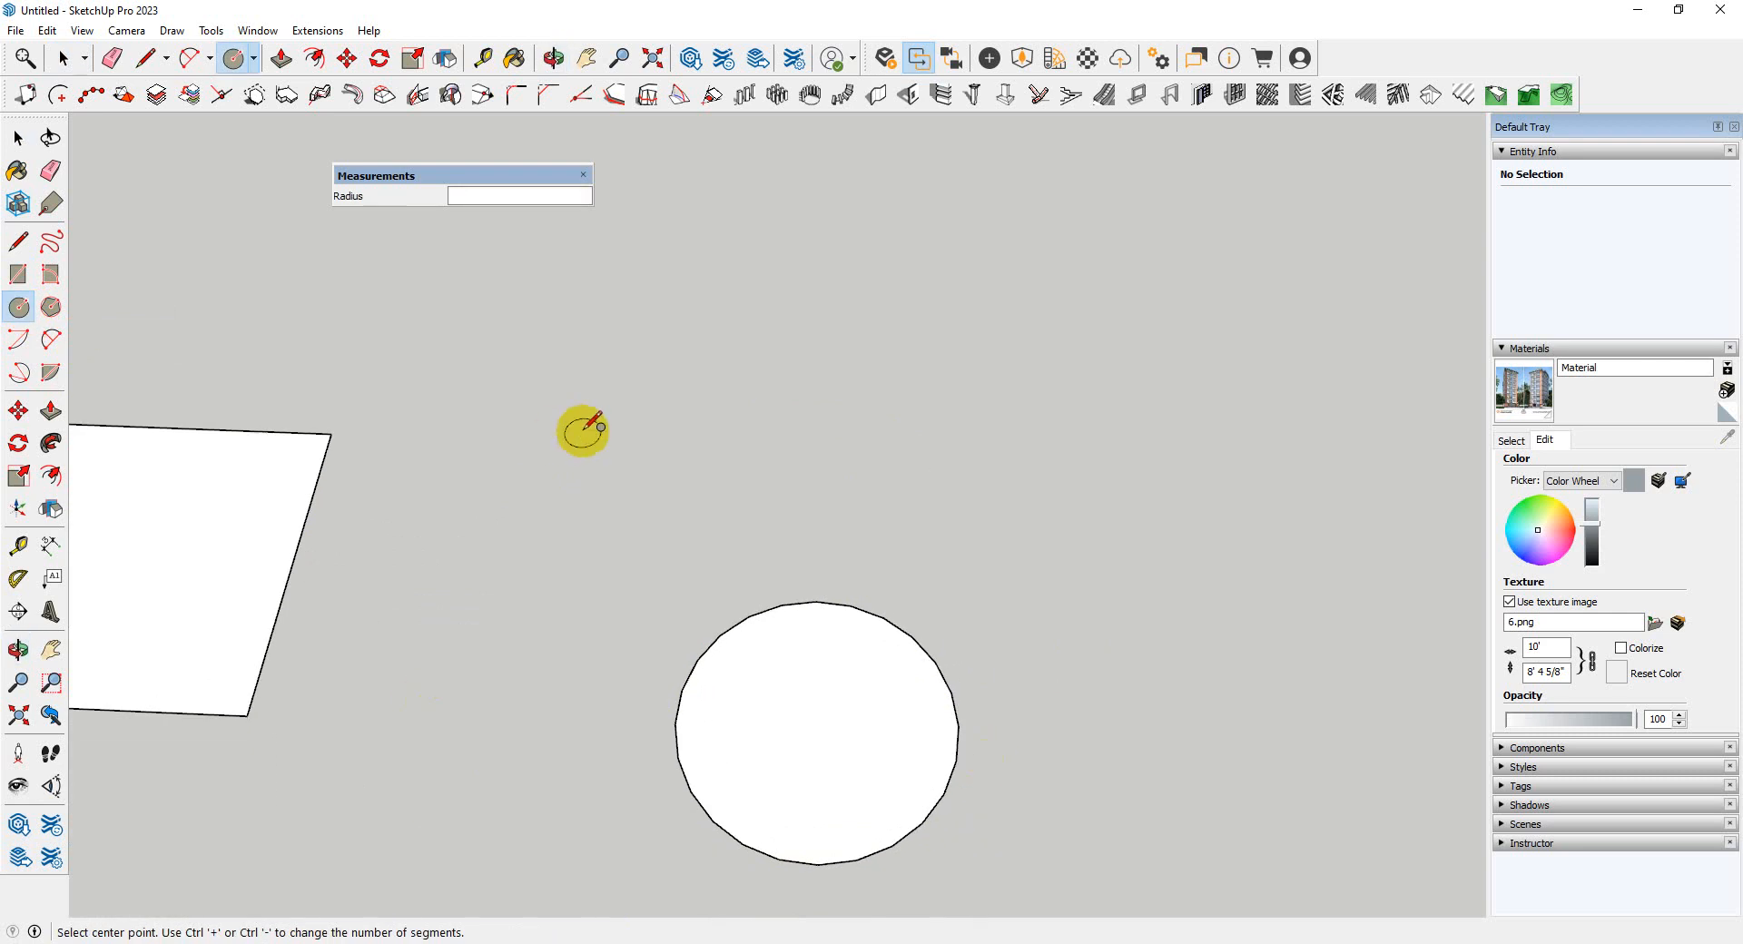
pyautogui.scroll(5, 884, 669)
pyautogui.scroll(-4, 885, 581)
pyautogui.scroll(4, 883, 599)
pyautogui.scroll(-3, 1016, 544)
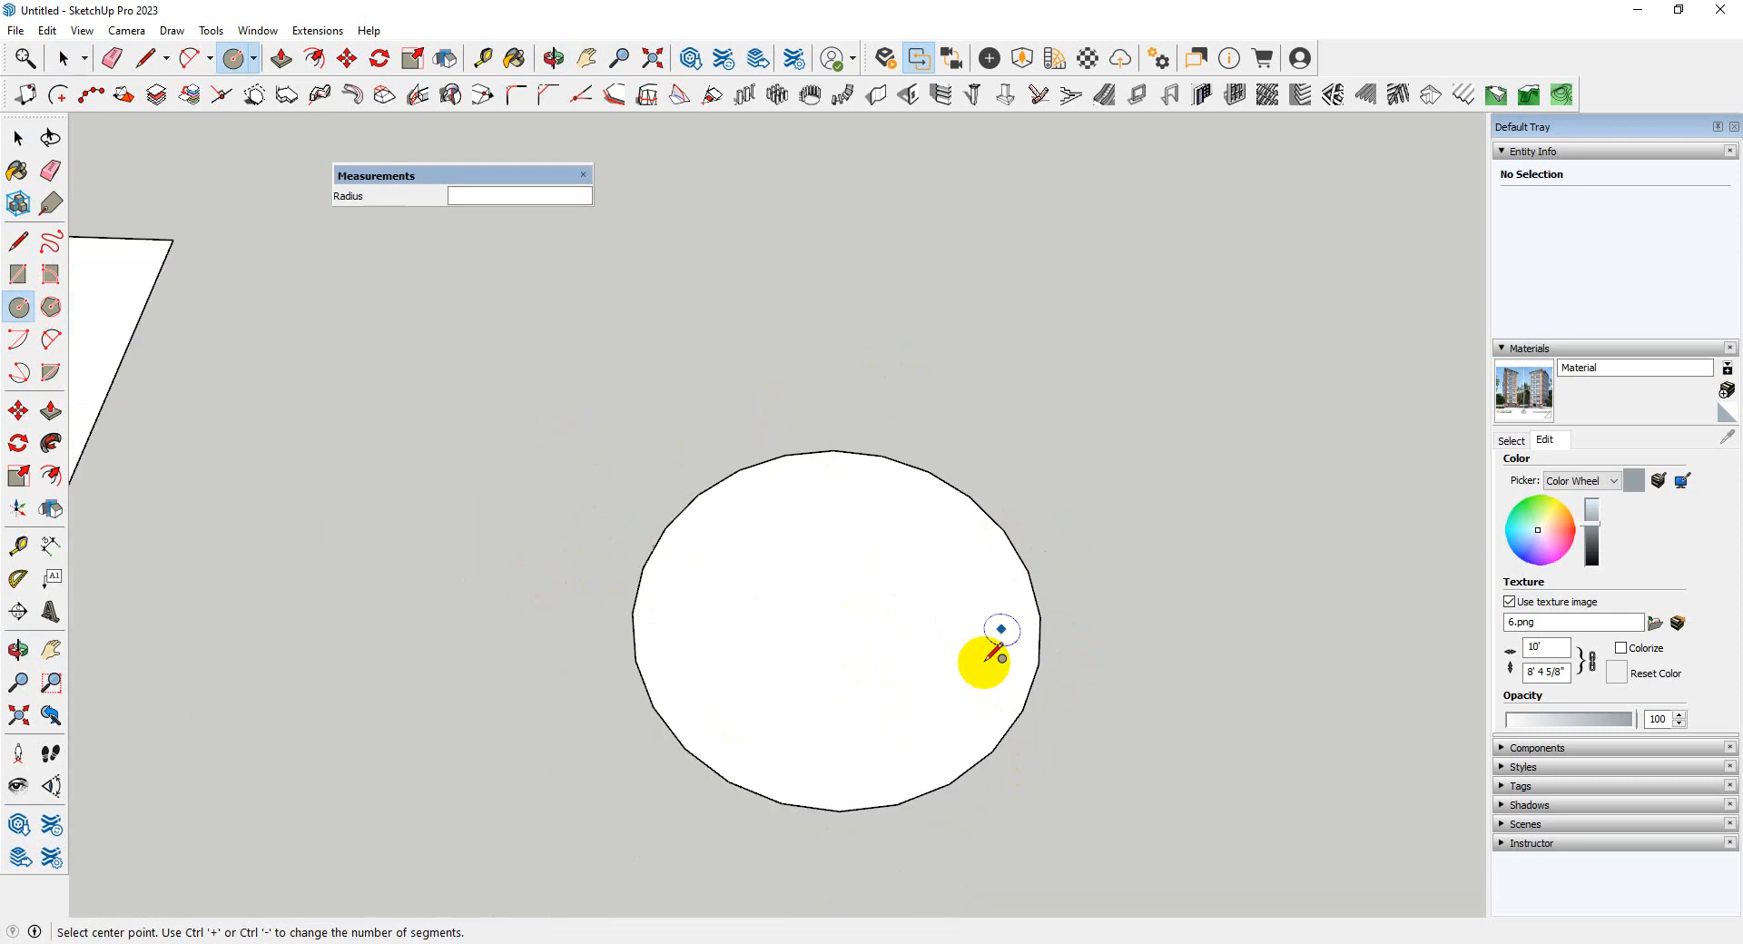
pyautogui.click(27, 135)
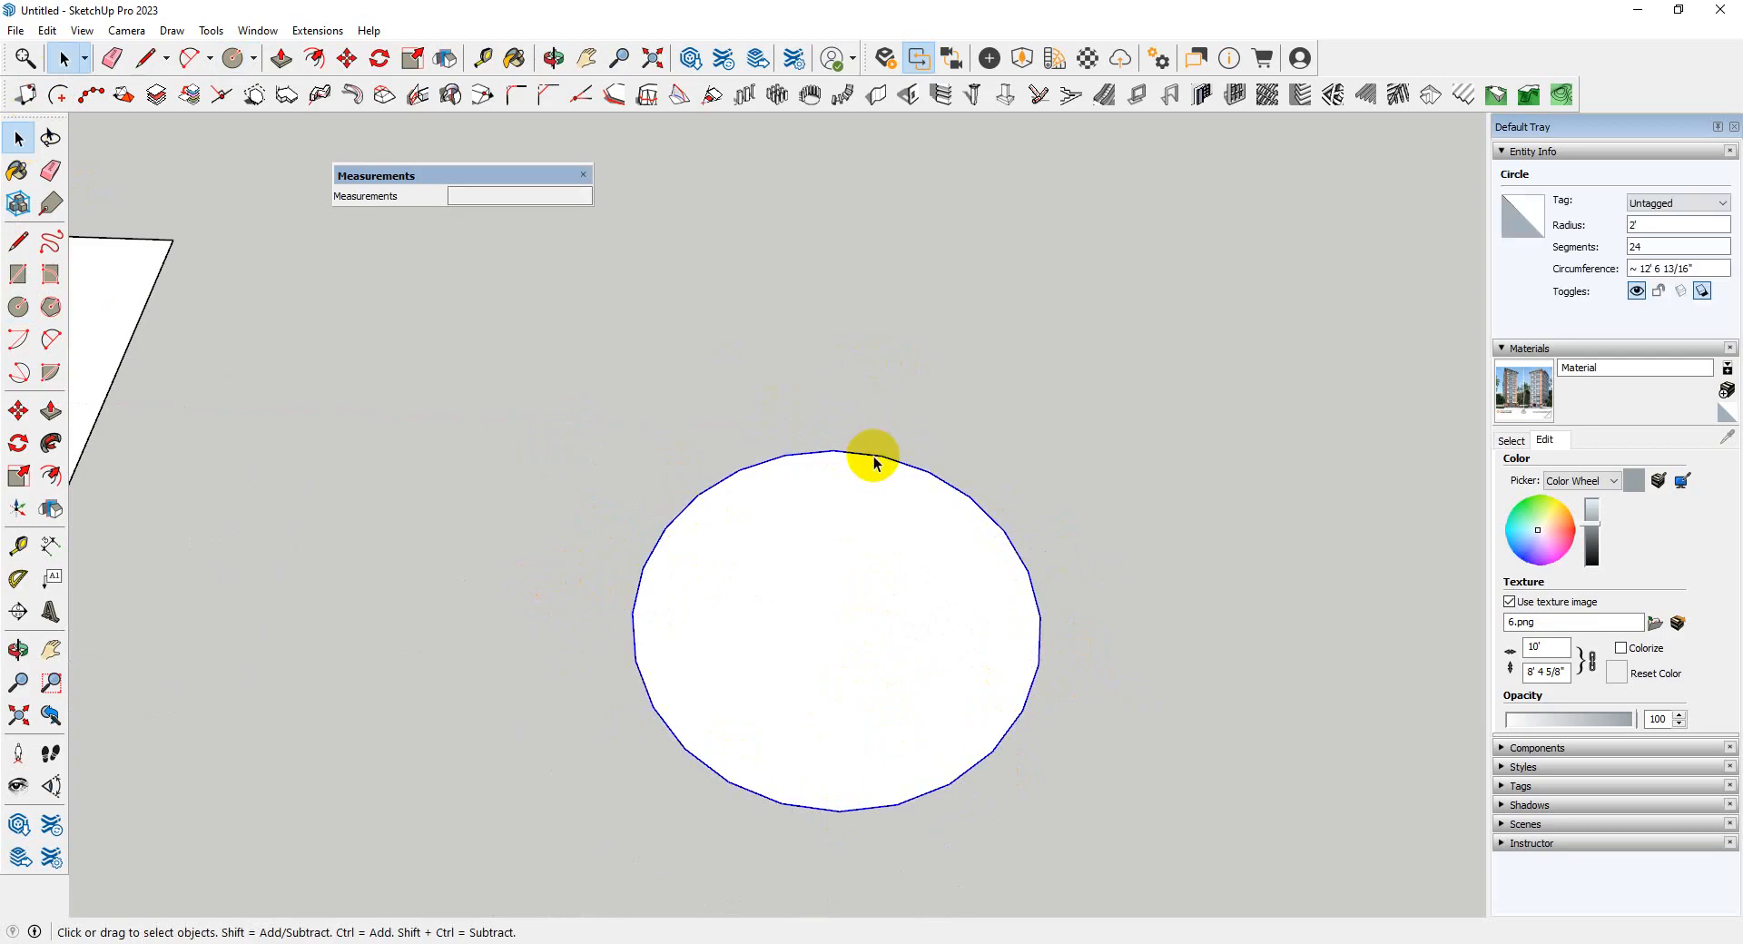
pyautogui.scroll(2, 844, 468)
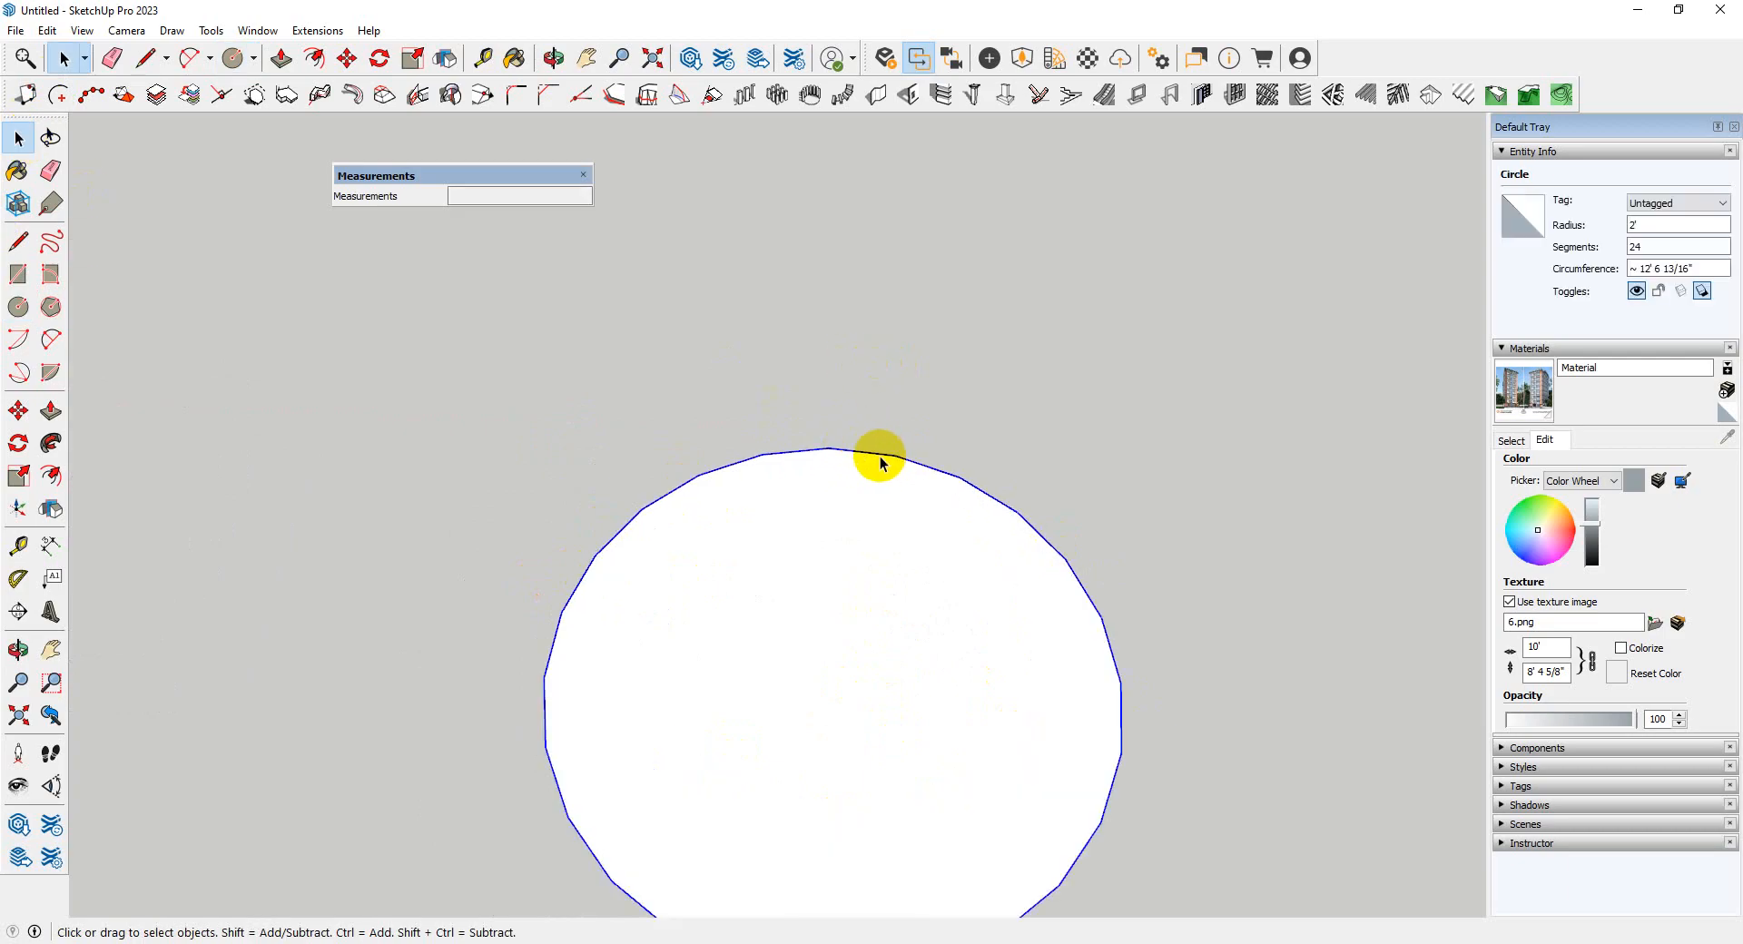
pyautogui.scroll(-2, 880, 459)
pyautogui.click(1144, 471)
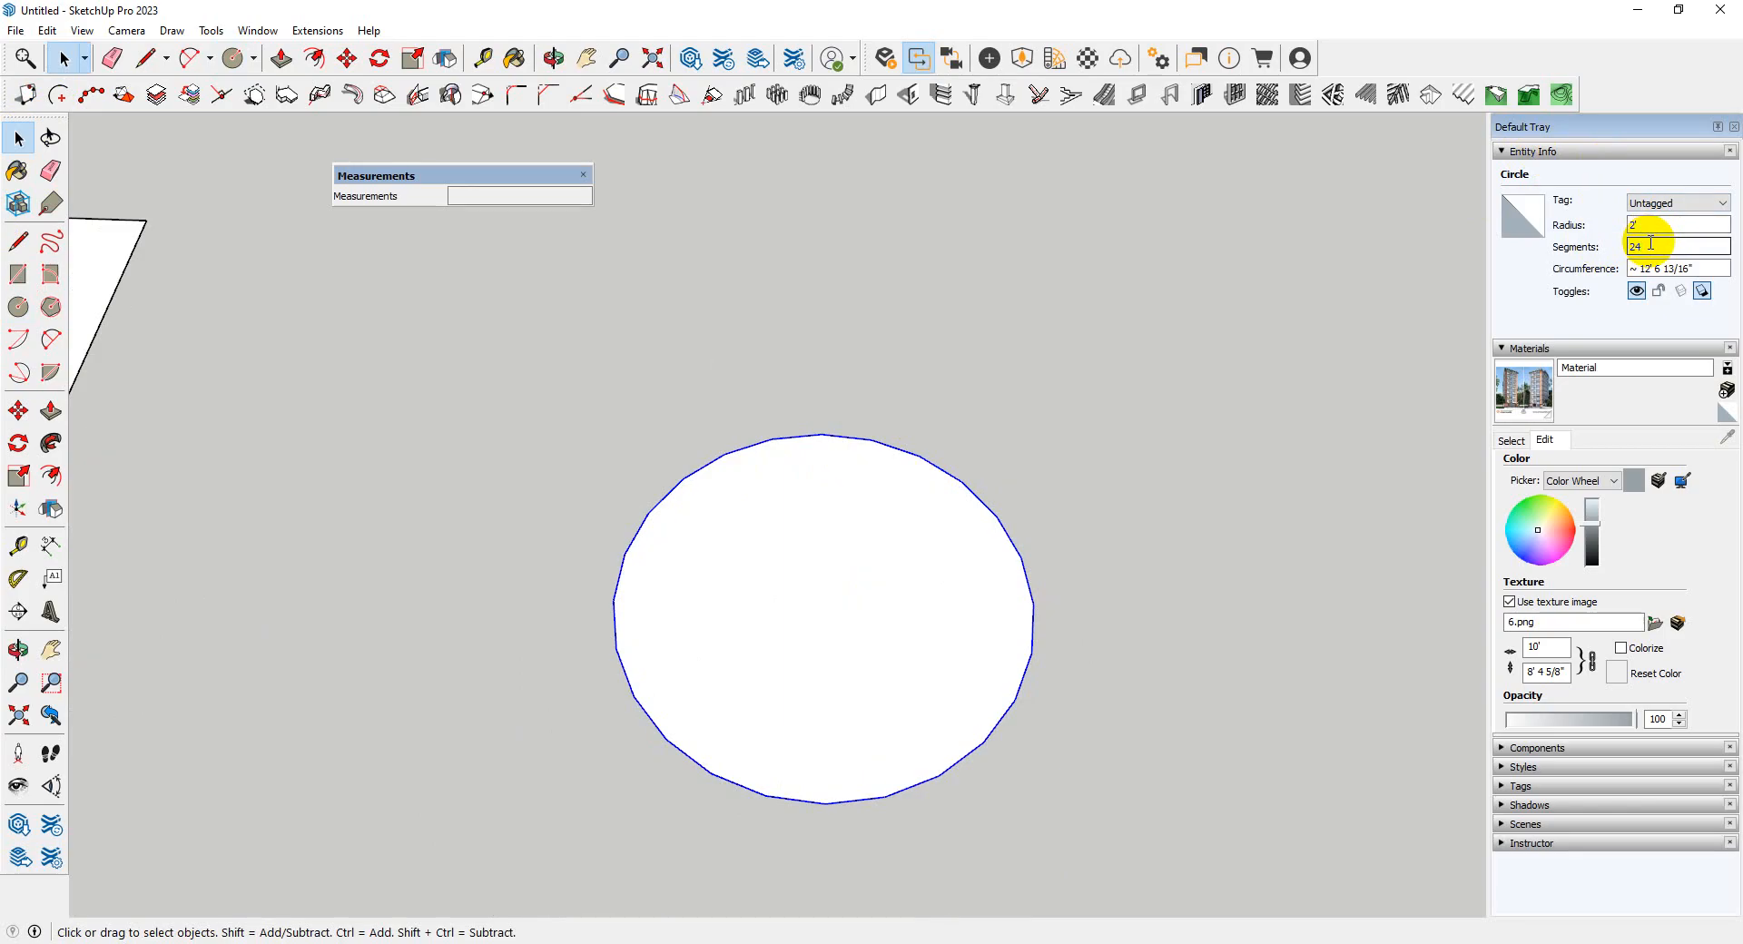
pyautogui.click(1292, 310)
pyautogui.moveTo(1292, 311); pyautogui.dragTo(1197, 355, button='middle')
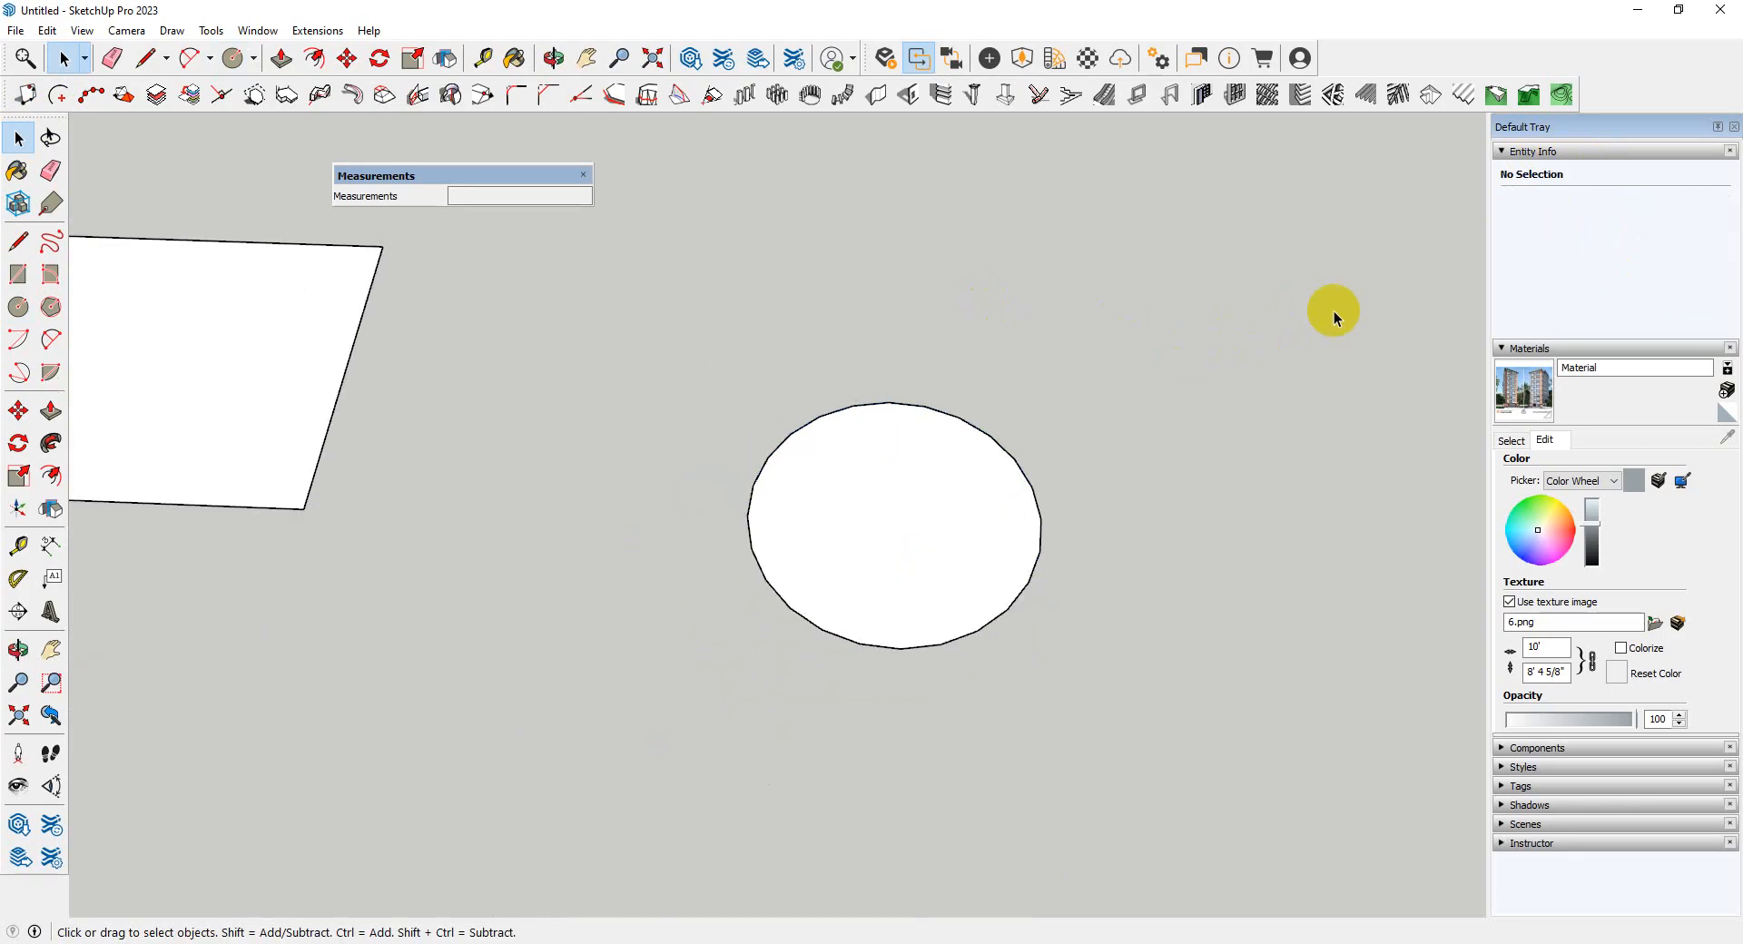
# - Select the circle's edge and set its number of segments to 50
pyautogui.click(957, 417)
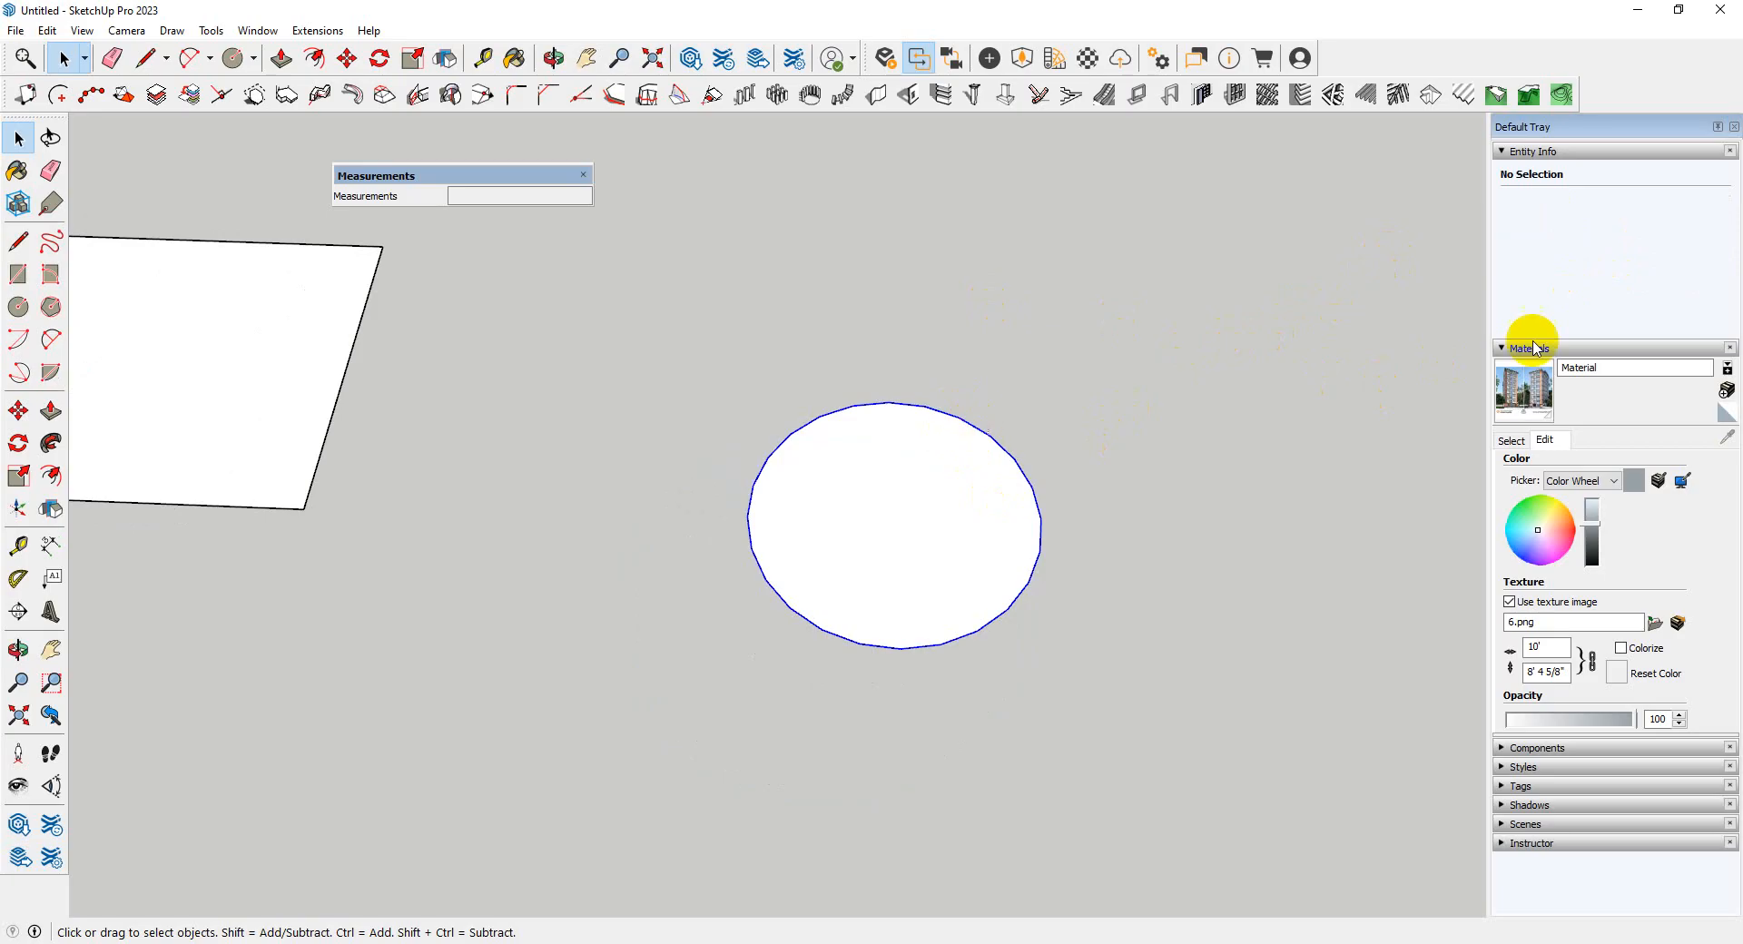
pyautogui.click(1089, 463)
pyautogui.scroll(3, 998, 445)
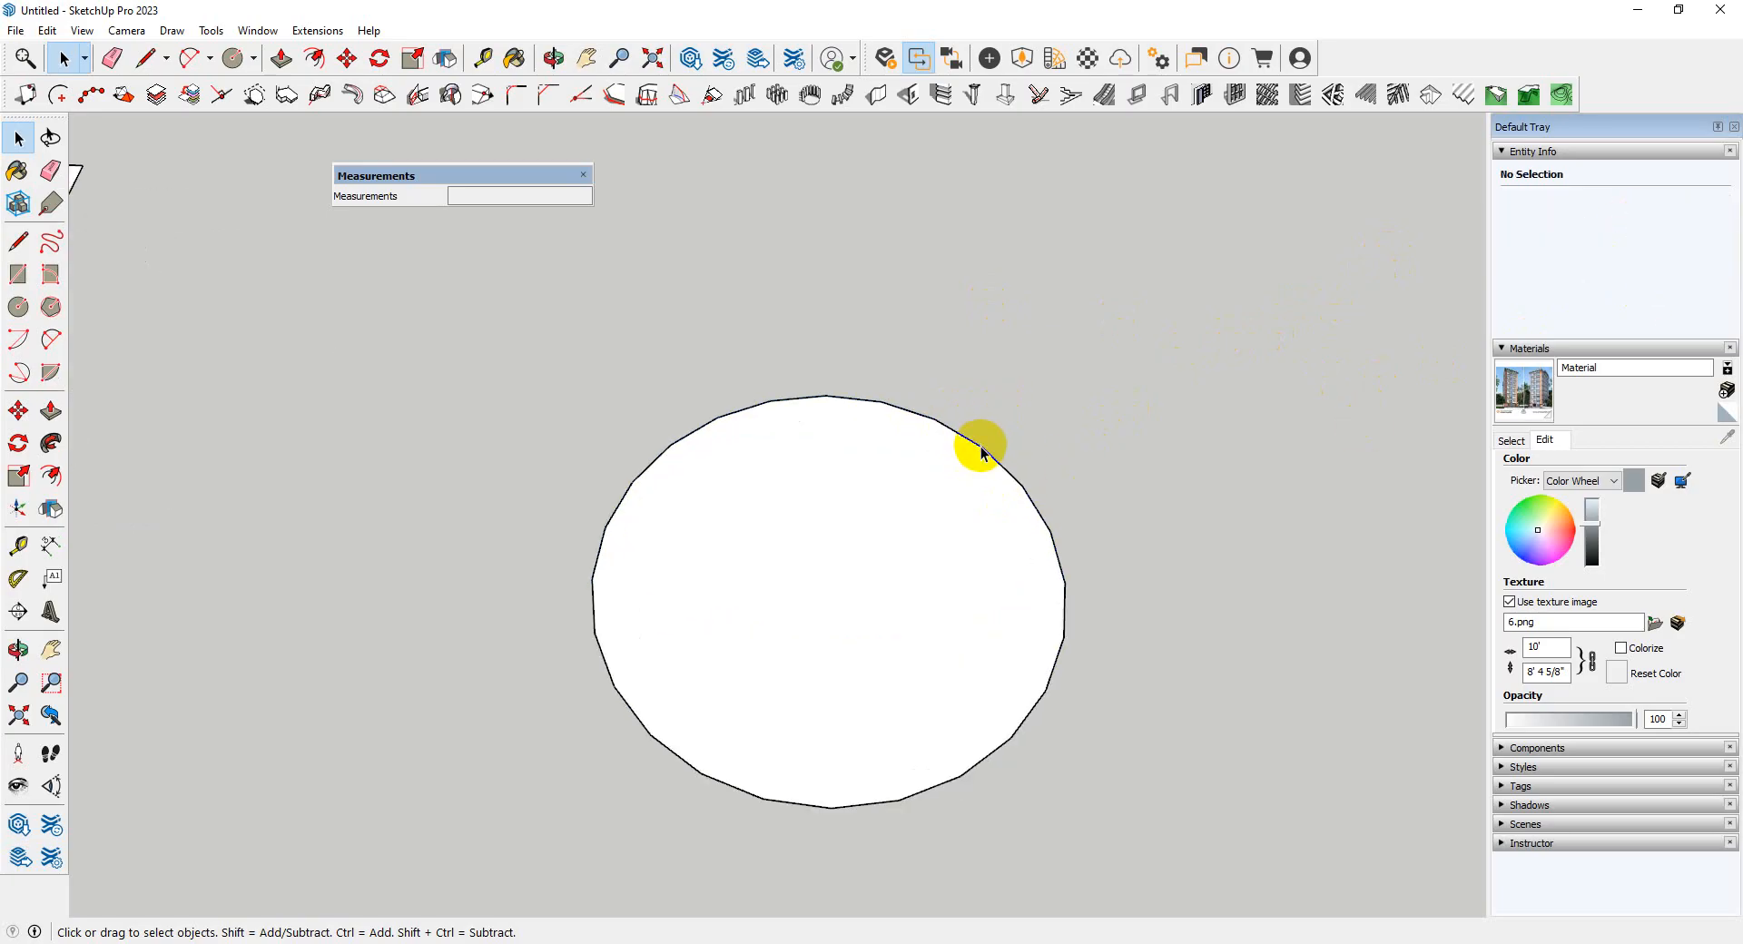
pyautogui.click(981, 451)
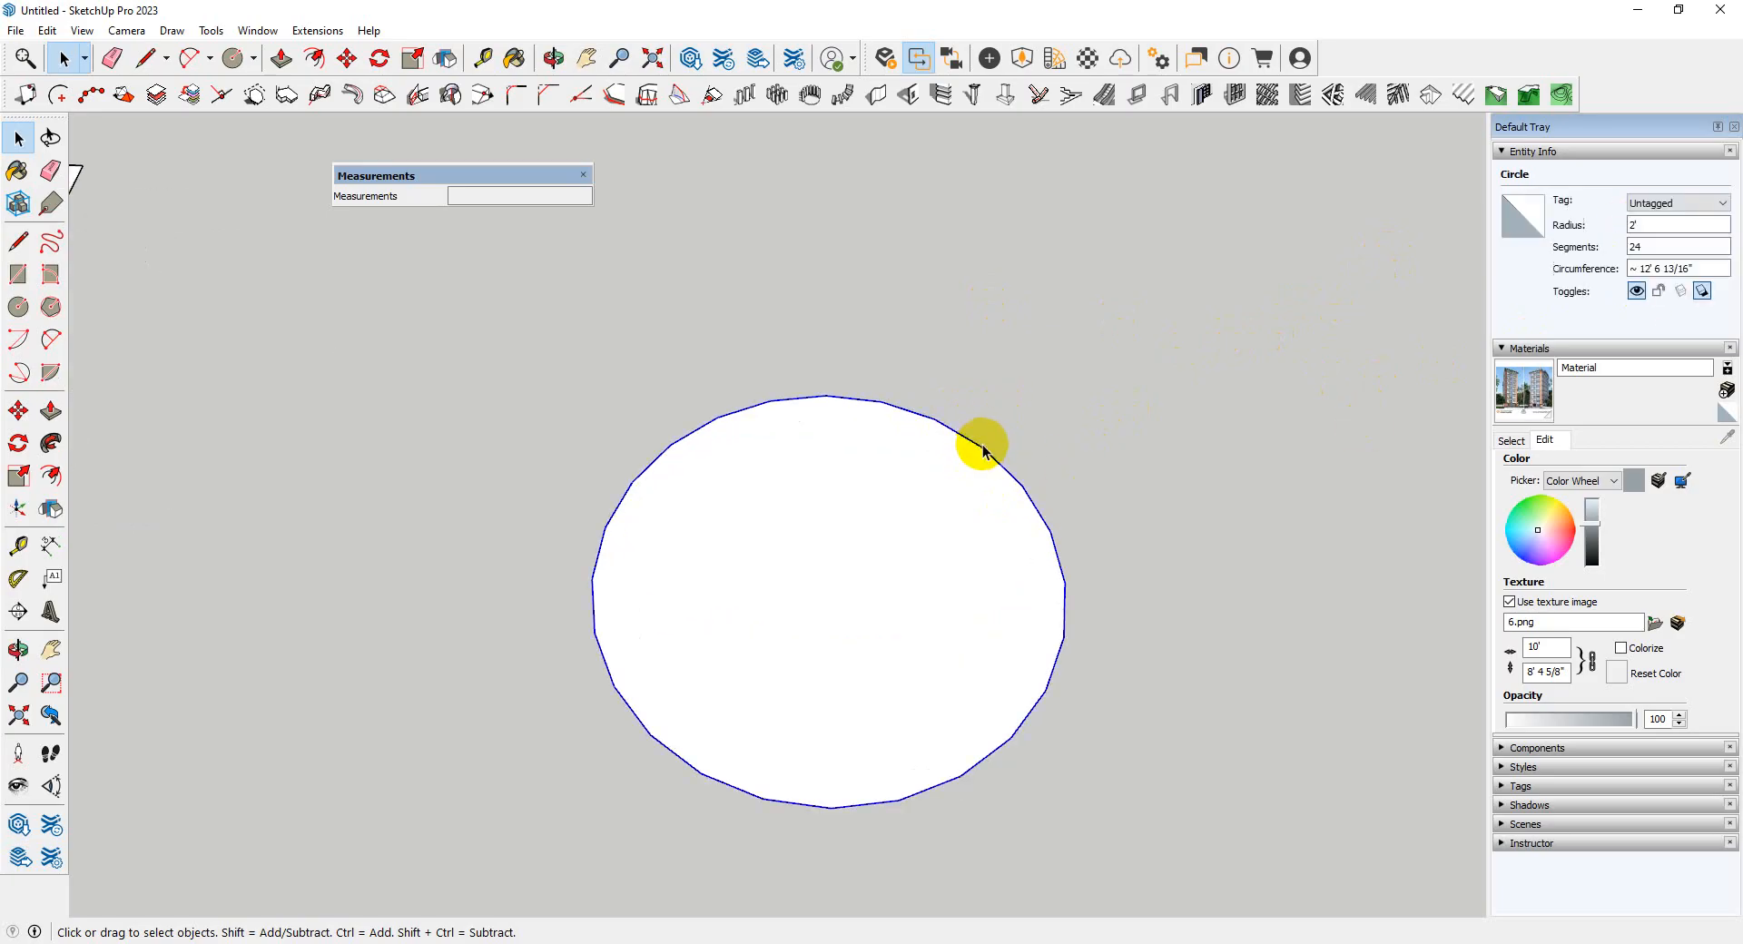
pyautogui.click(1663, 246)
pyautogui.doubleClick(1632, 247)
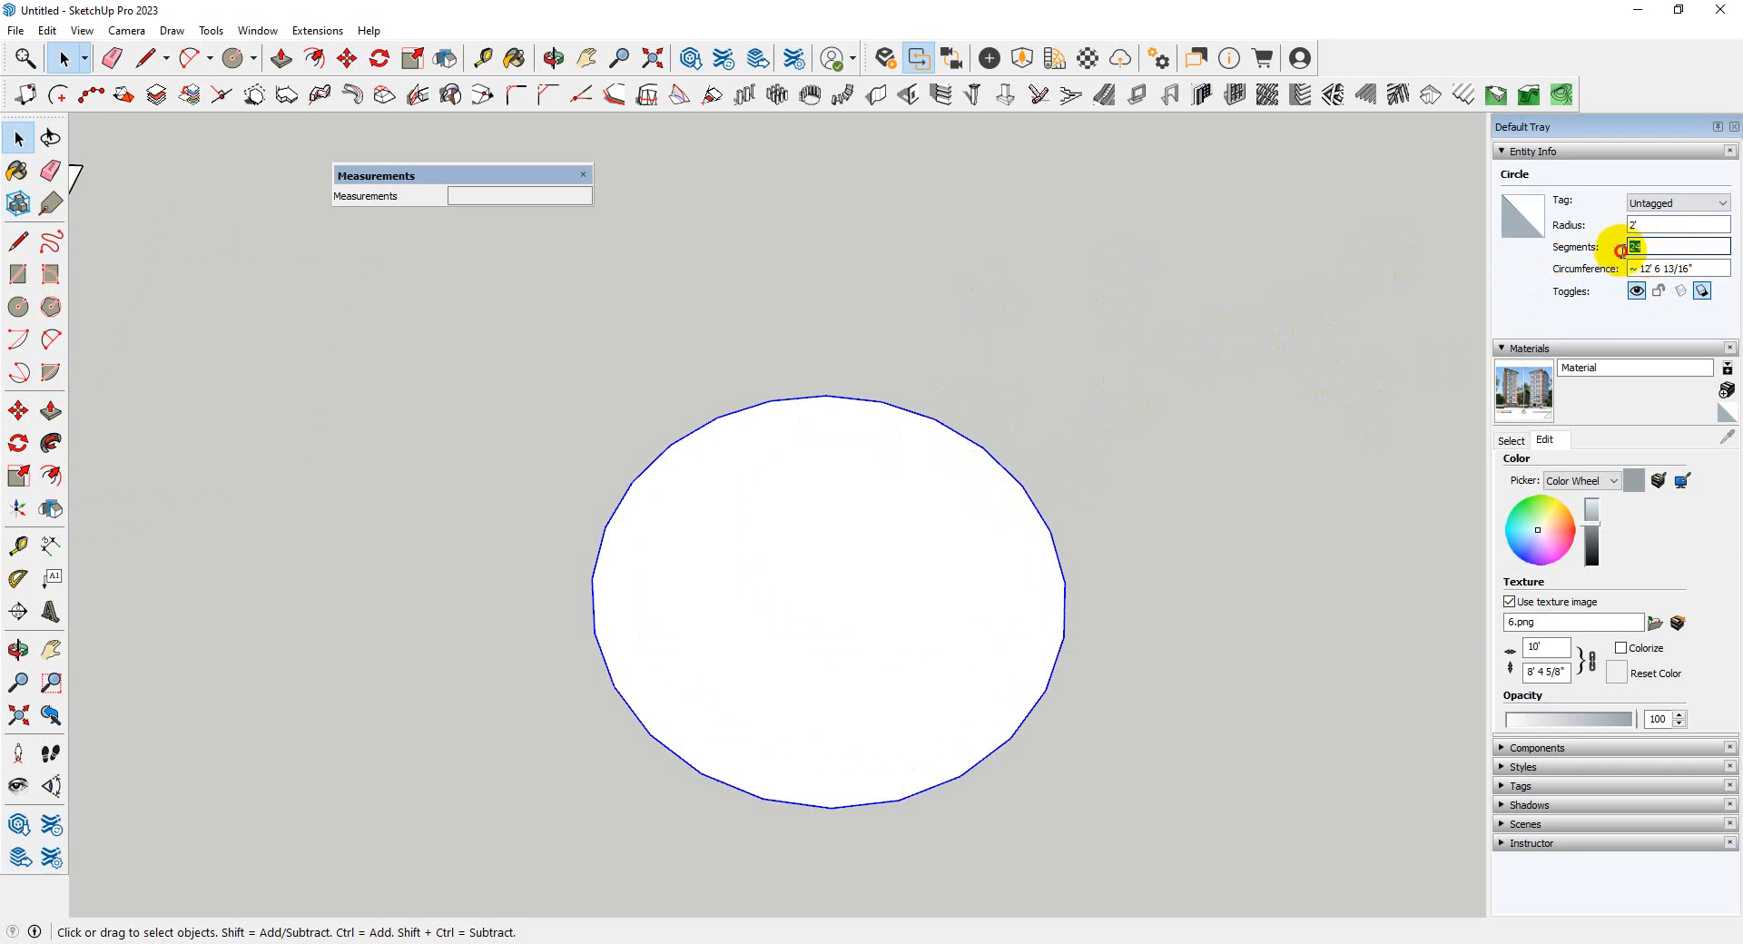
pyautogui.press('Return')
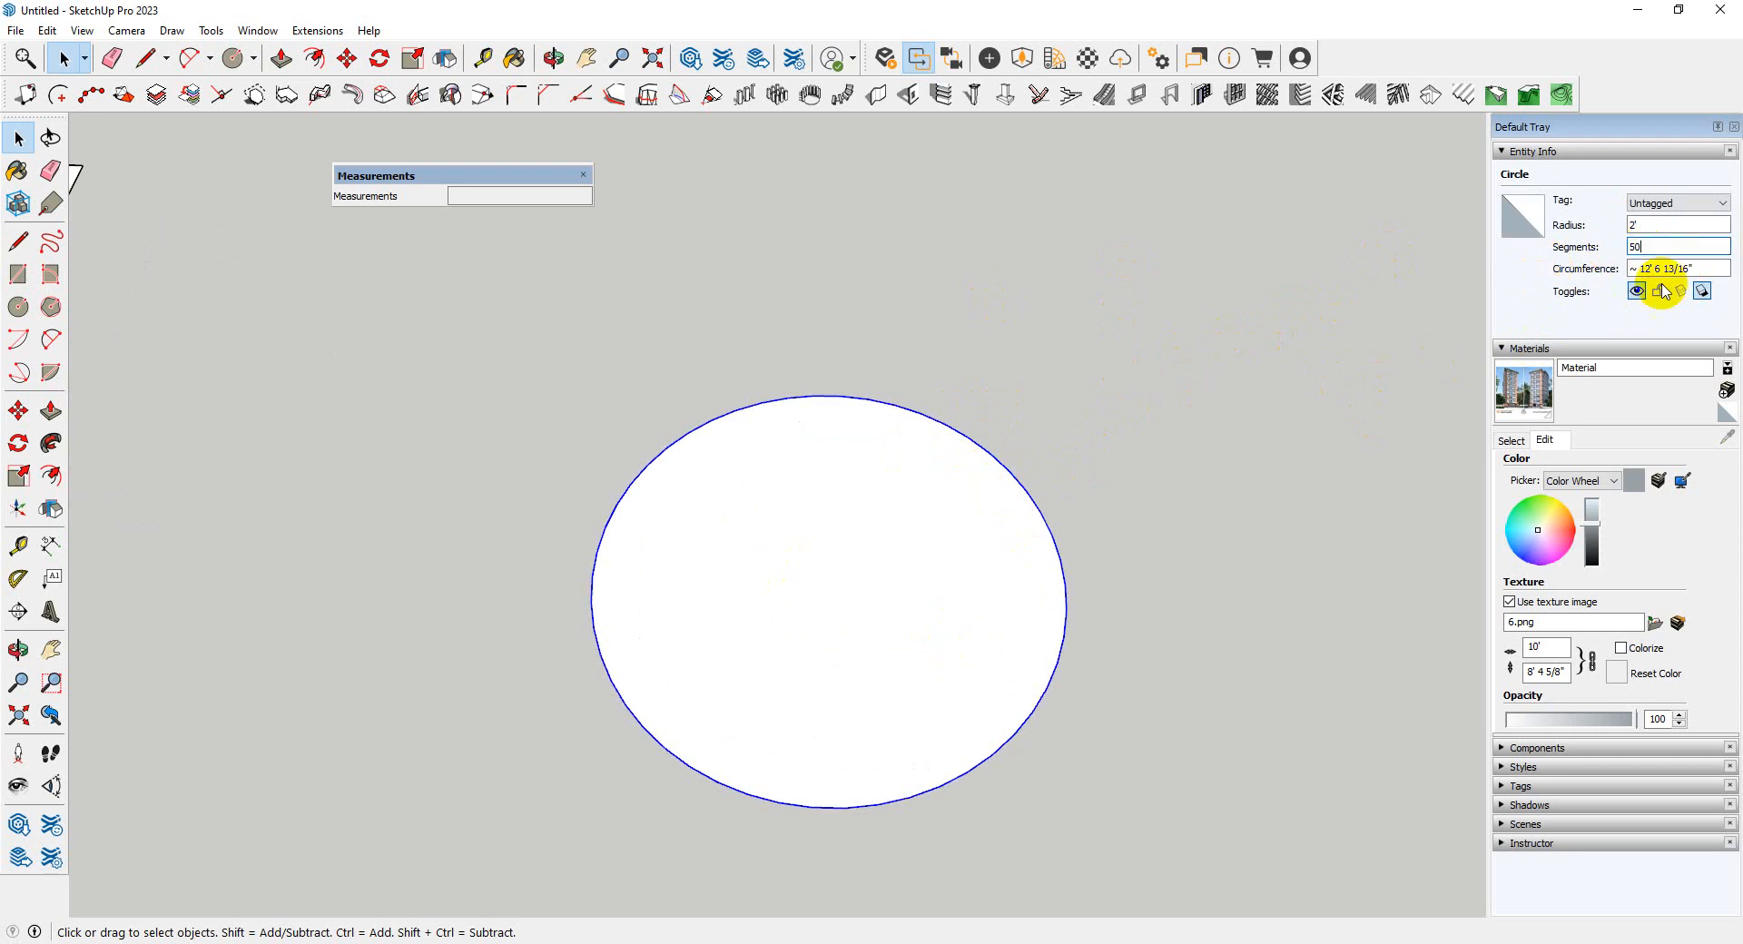
# - Try the circle with 5 segments and with 15 segments
pyautogui.doubleClick(1631, 247)
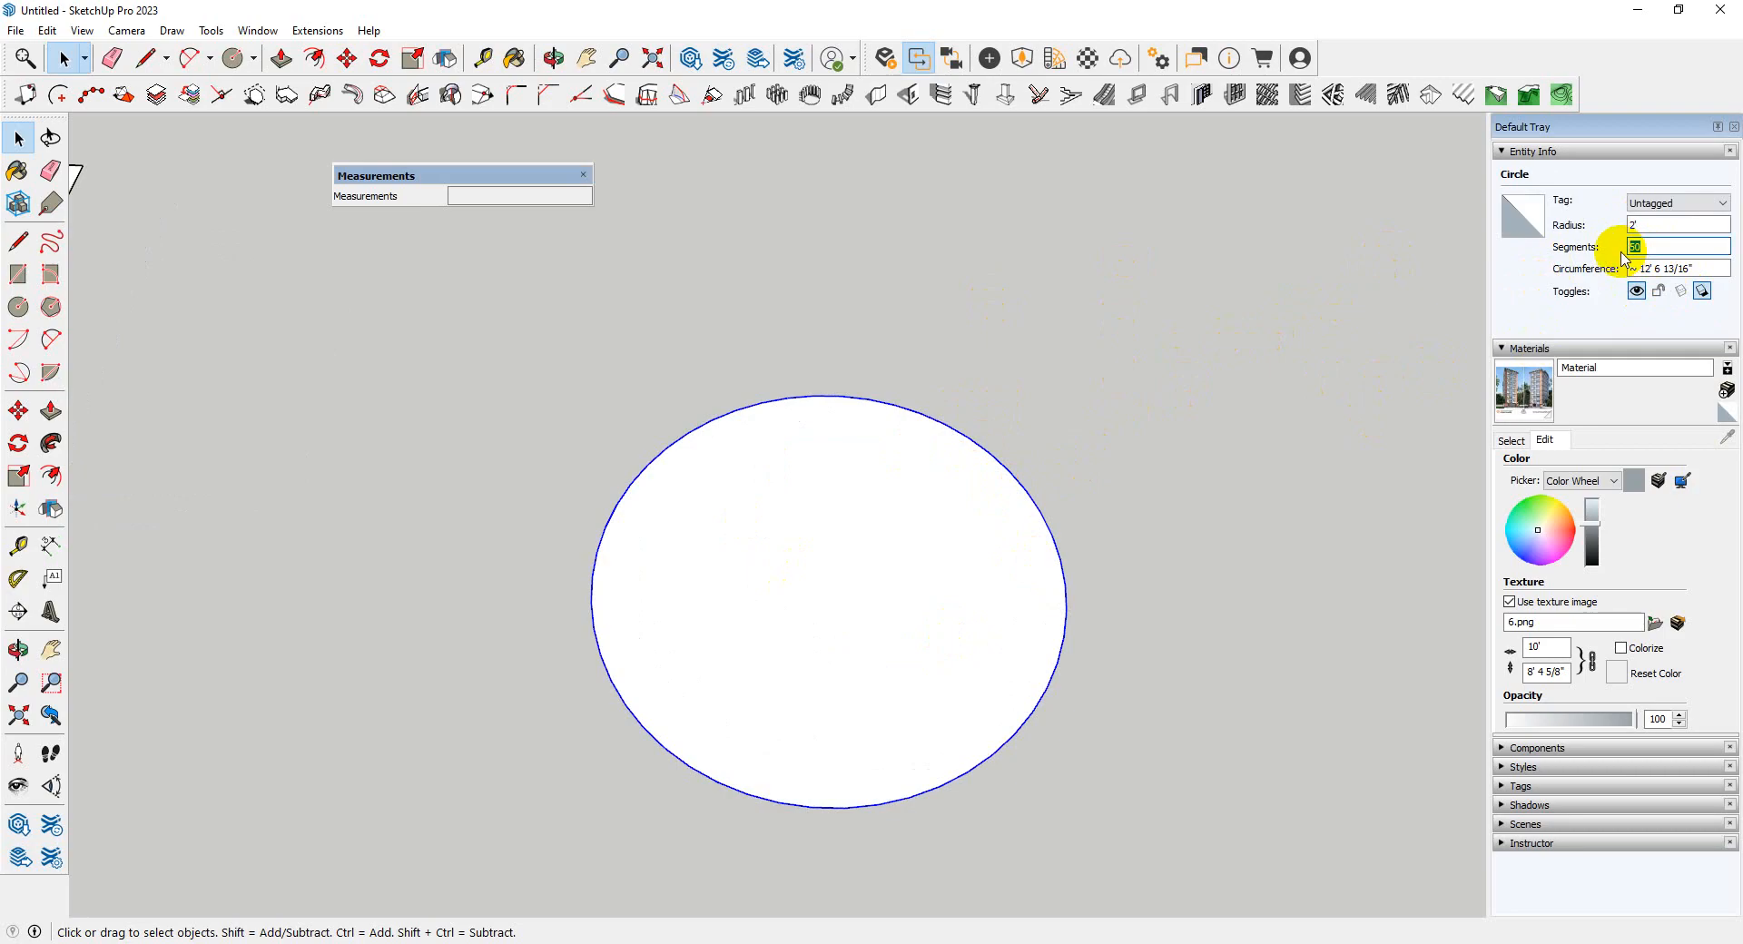
pyautogui.write('5')
pyautogui.press('Return')
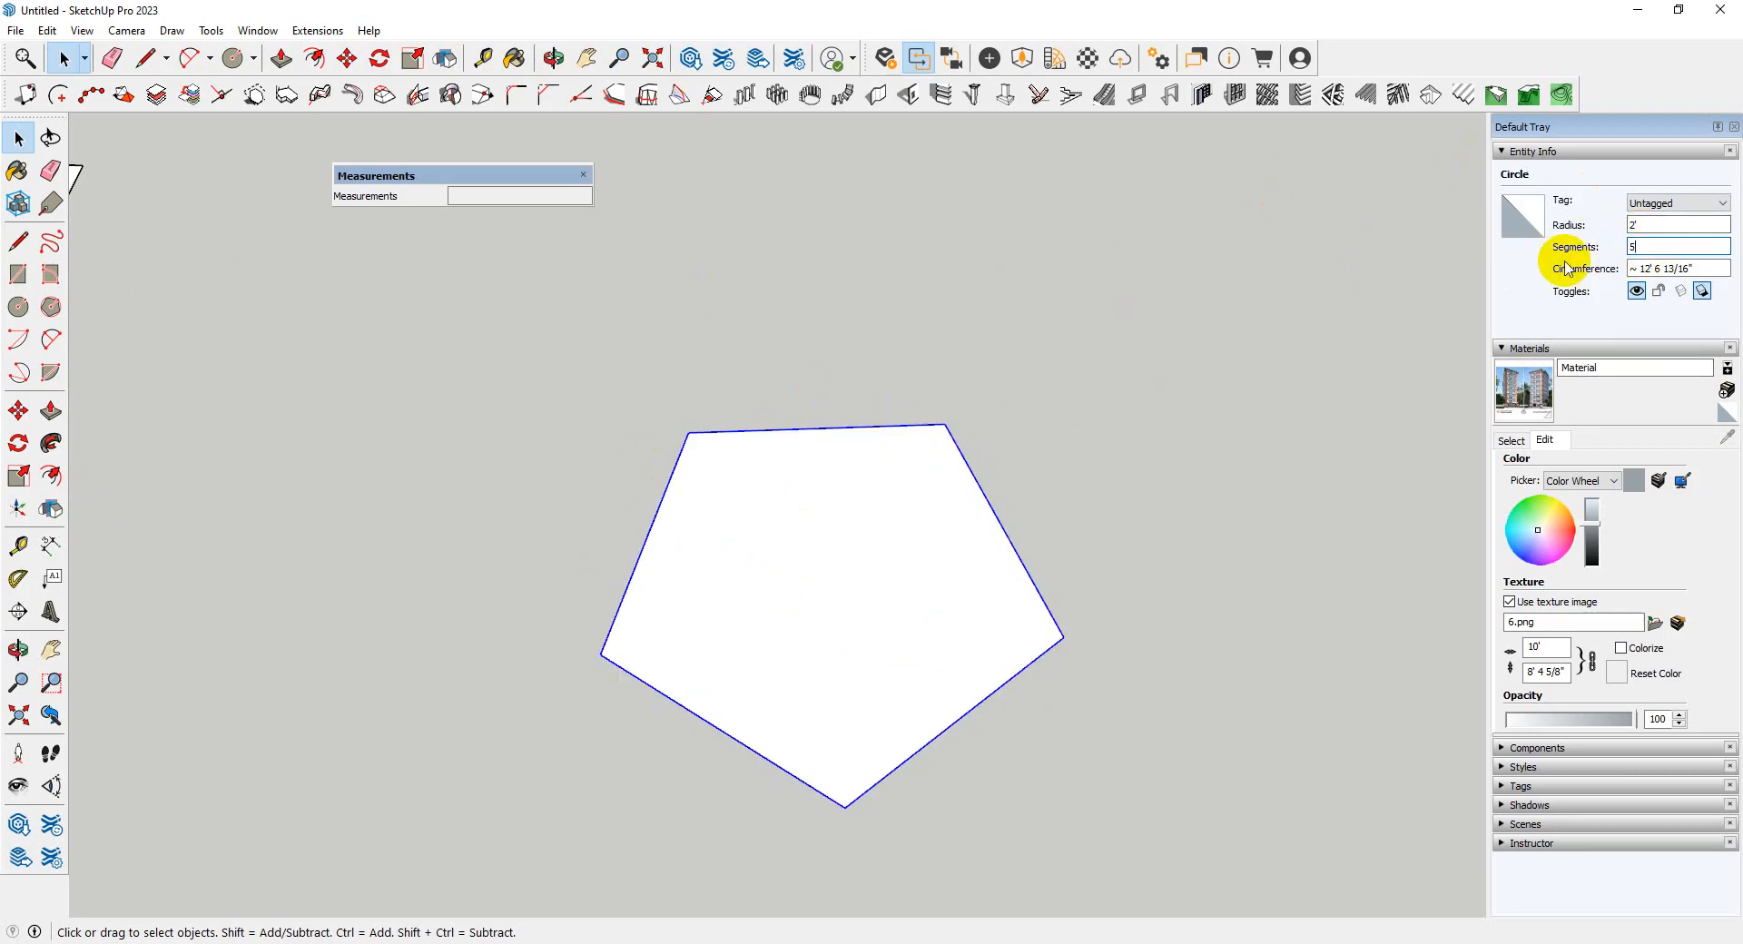
pyautogui.click(1633, 249)
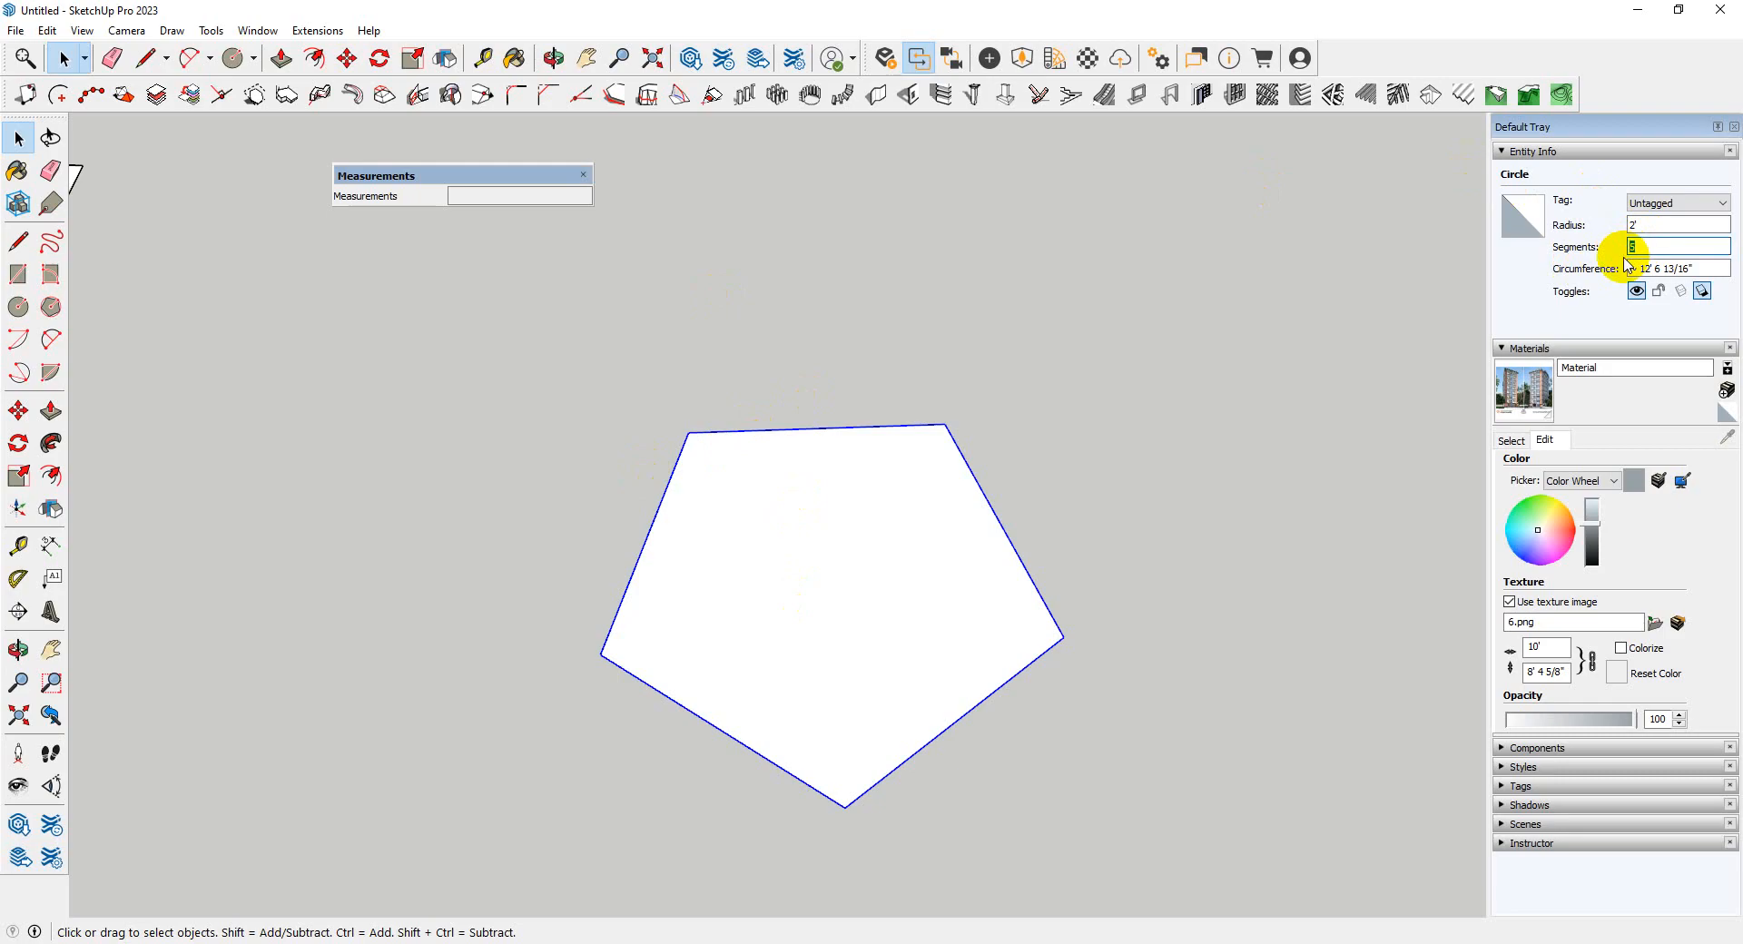
pyautogui.write('15')
pyautogui.press('Return')
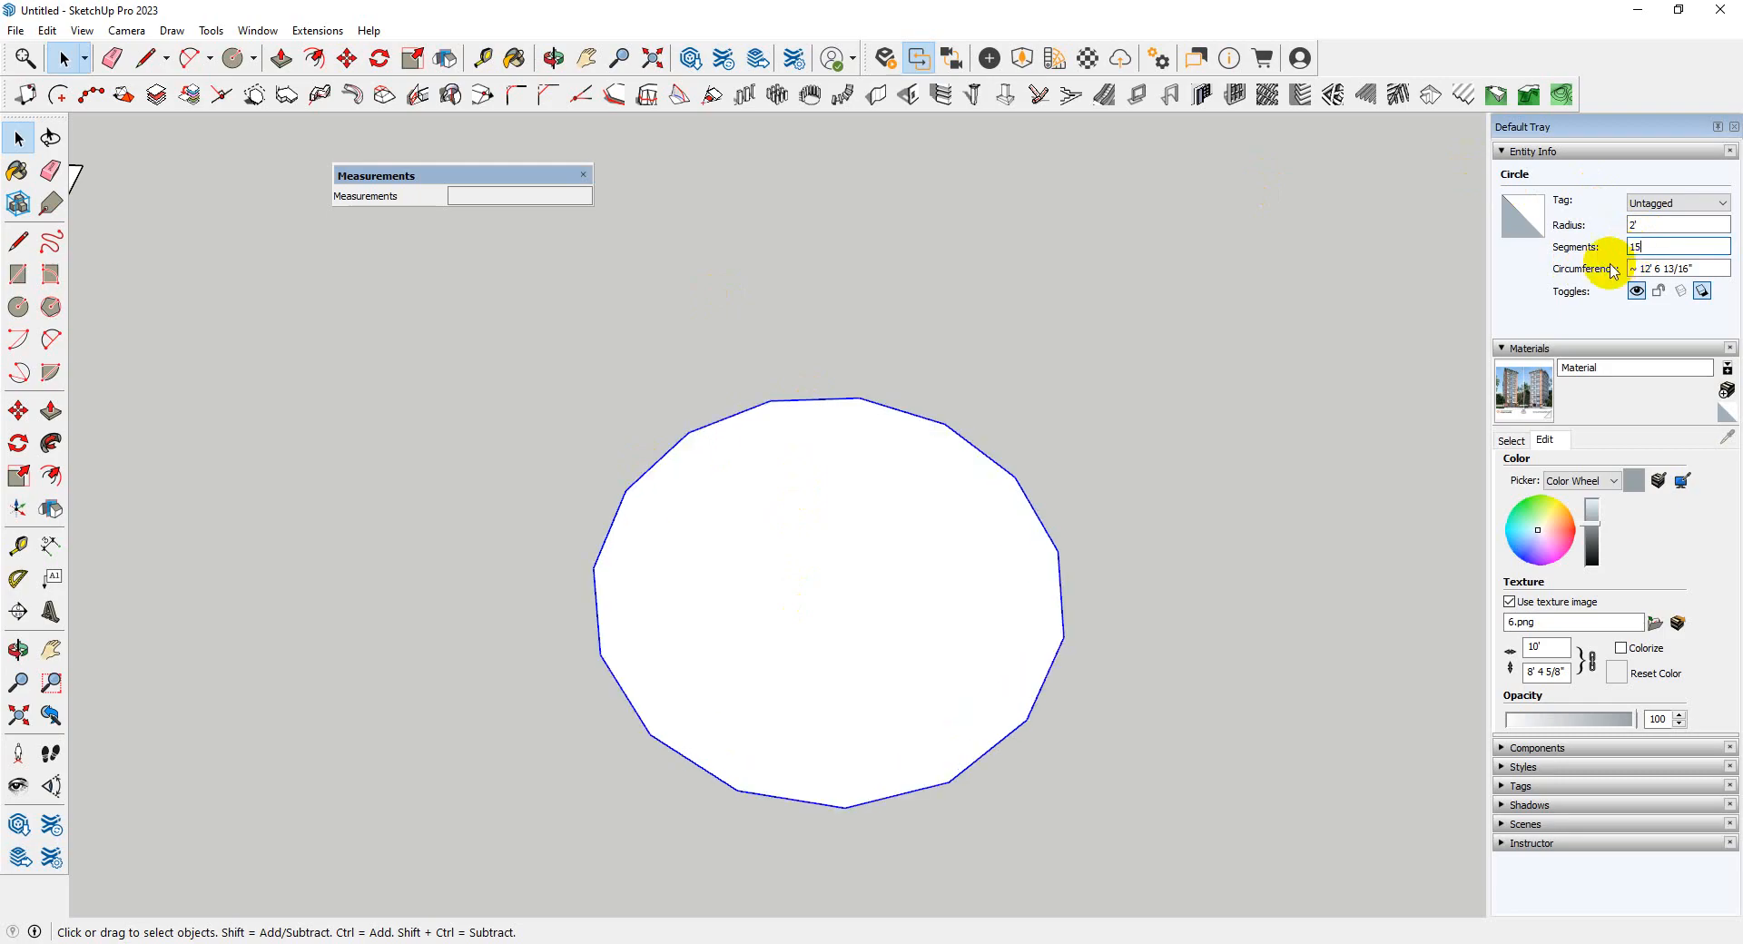
# - Set the selected circle's radius to 4'
pyautogui.click(1634, 227)
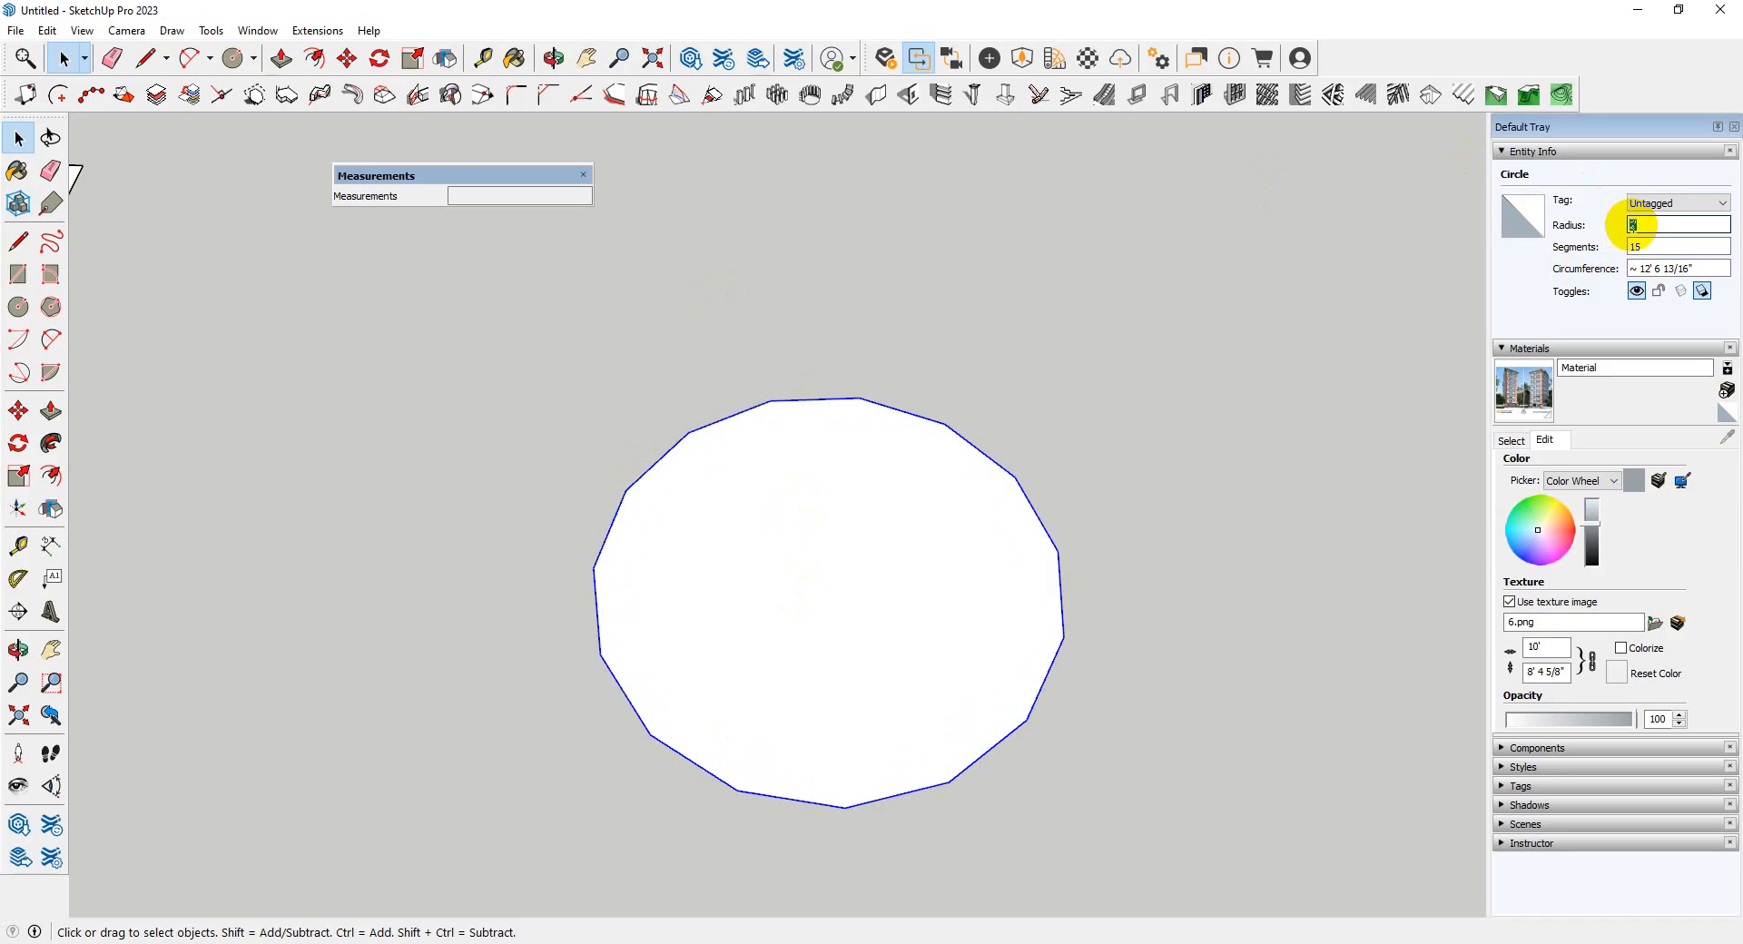
pyautogui.write('4')
pyautogui.press('Return')
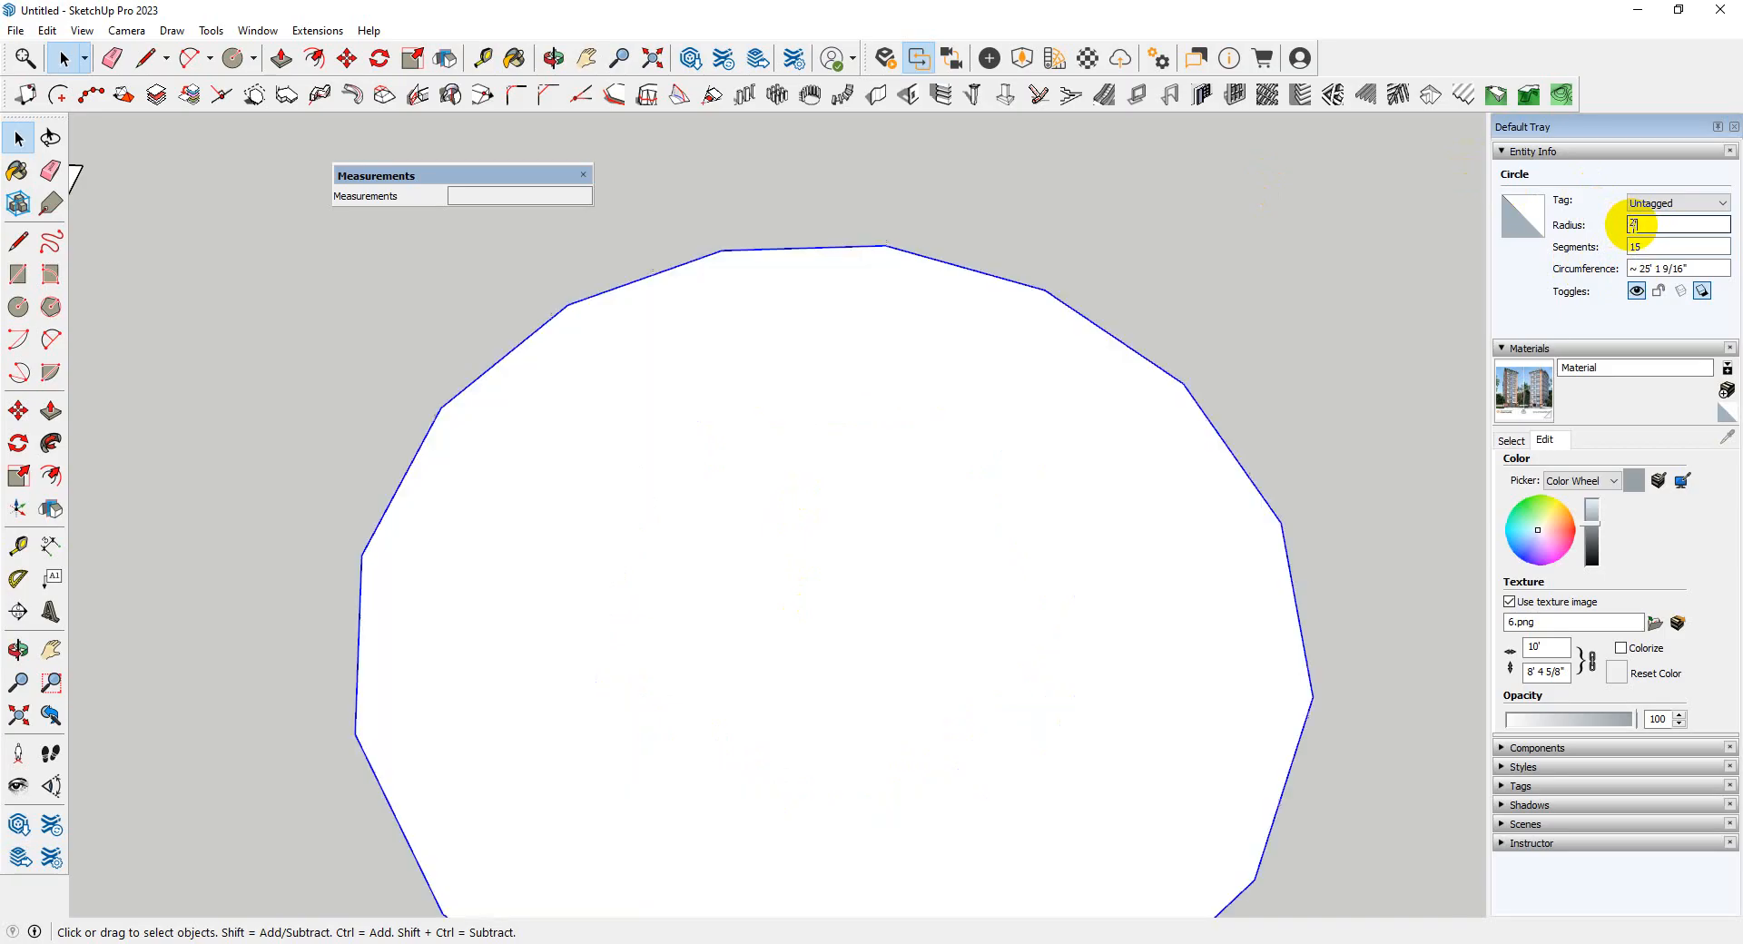
pyautogui.scroll(-2, 1044, 299)
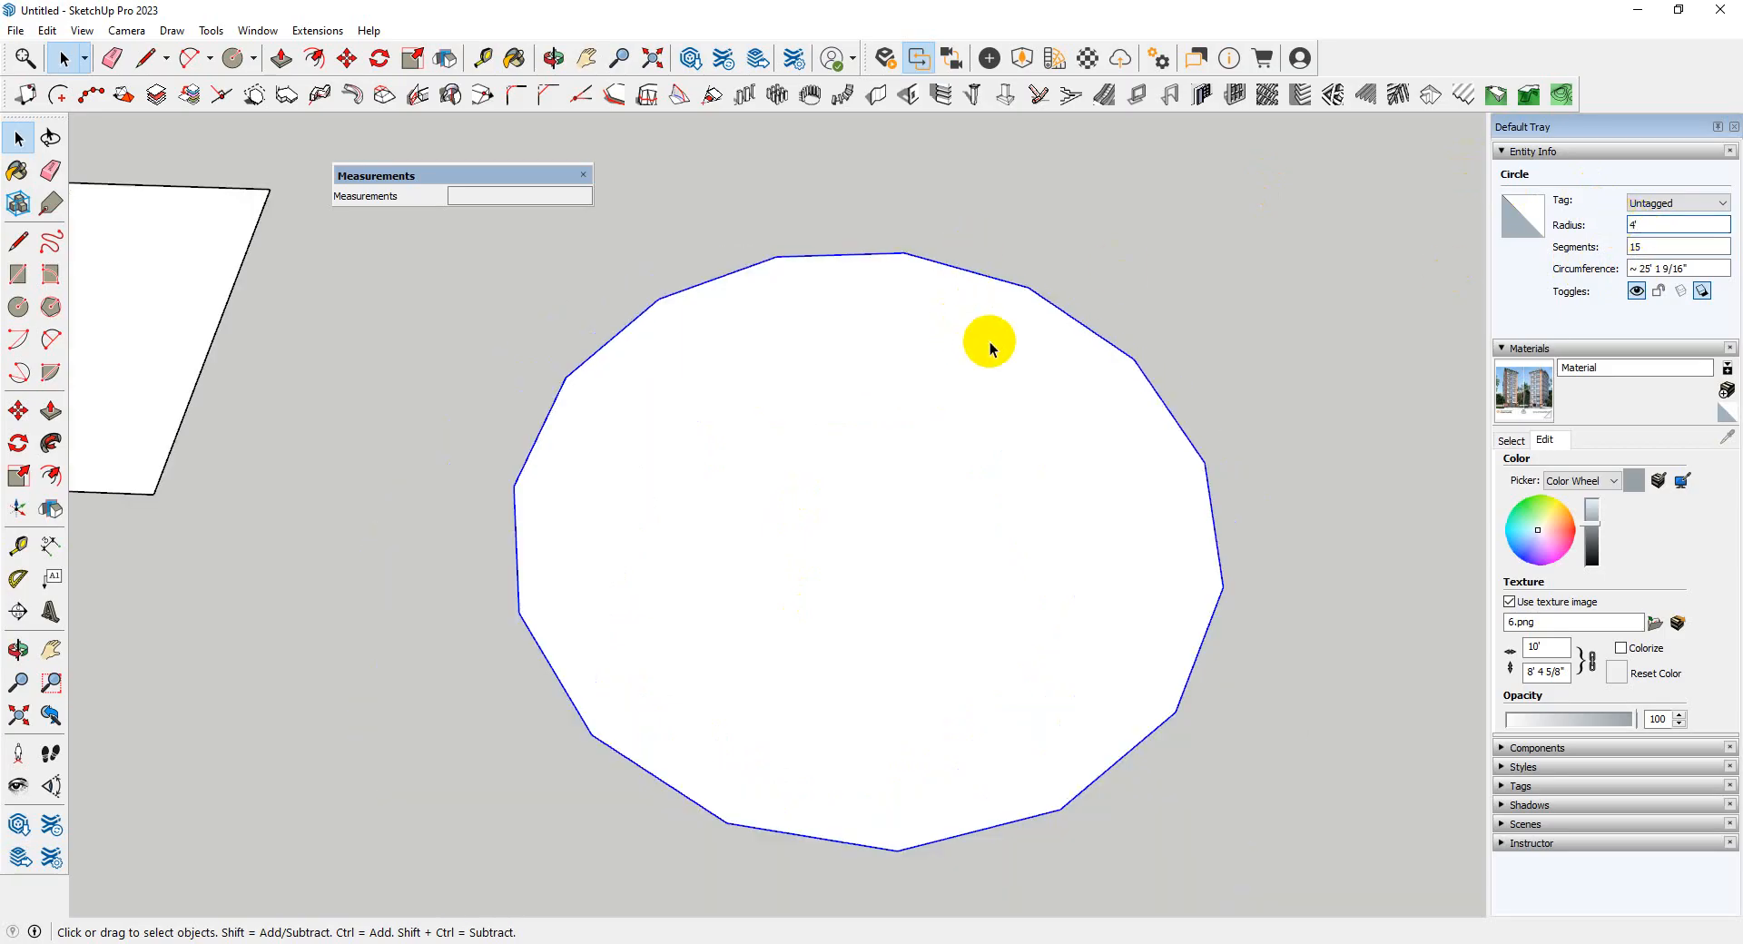
# - Set the enlarged circle's number of segments to 50
pyautogui.click(1639, 246)
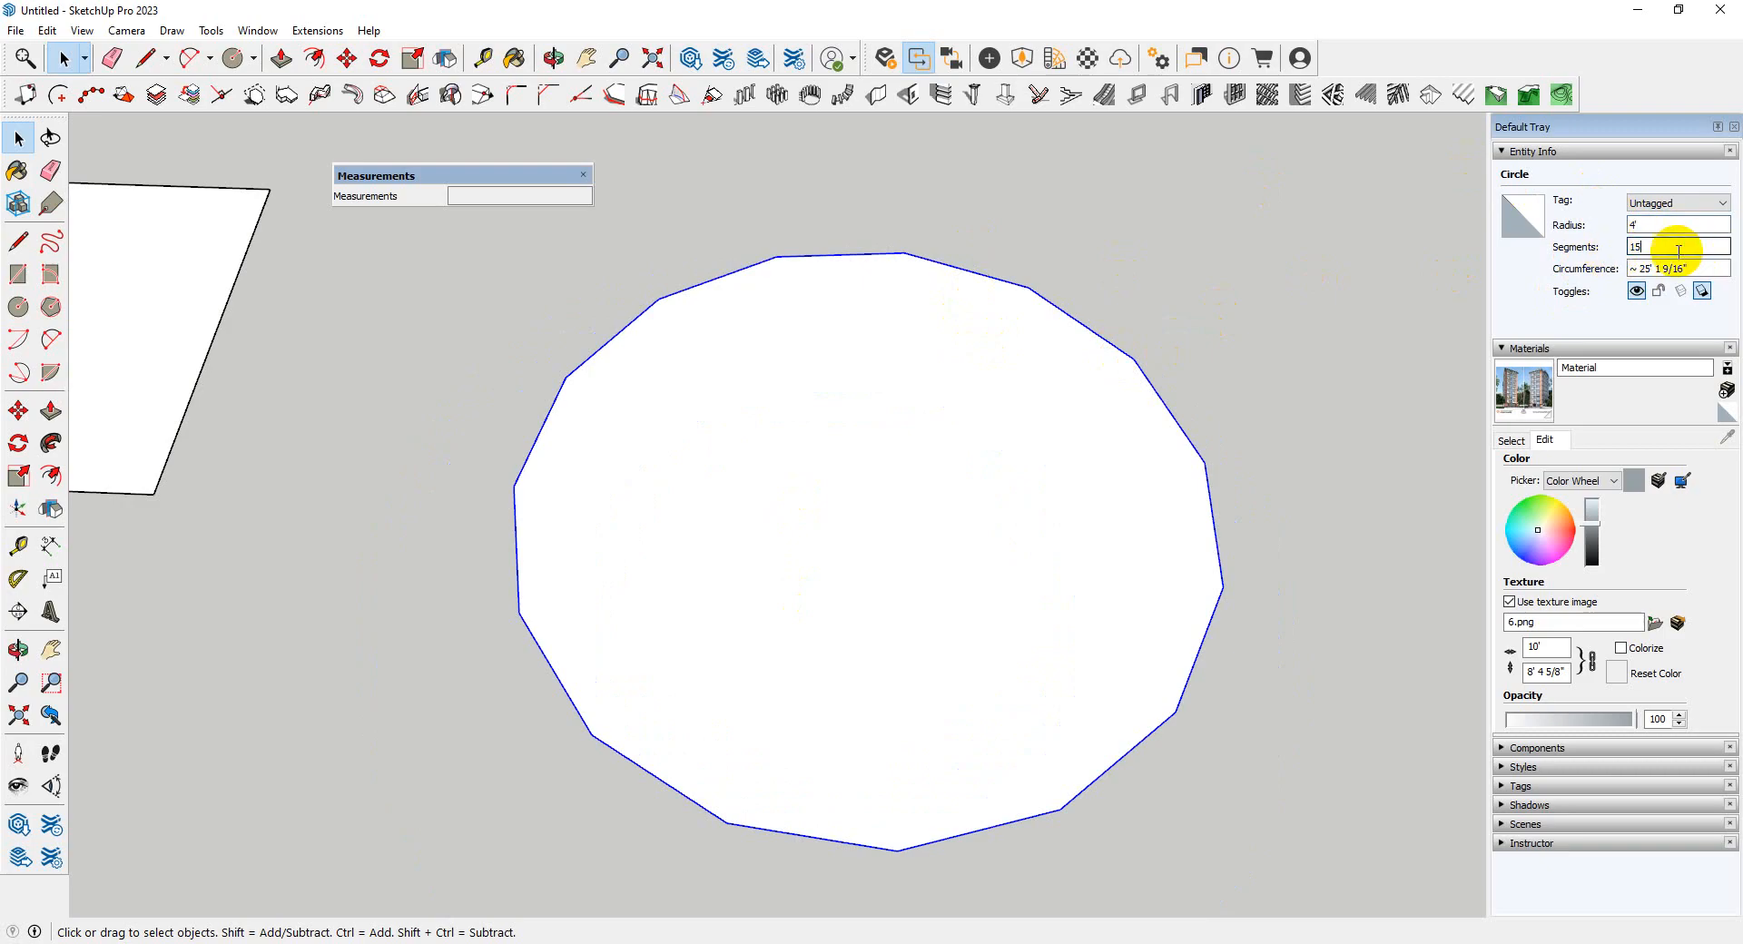
pyautogui.moveTo(1665, 248); pyautogui.dragTo(1617, 251)
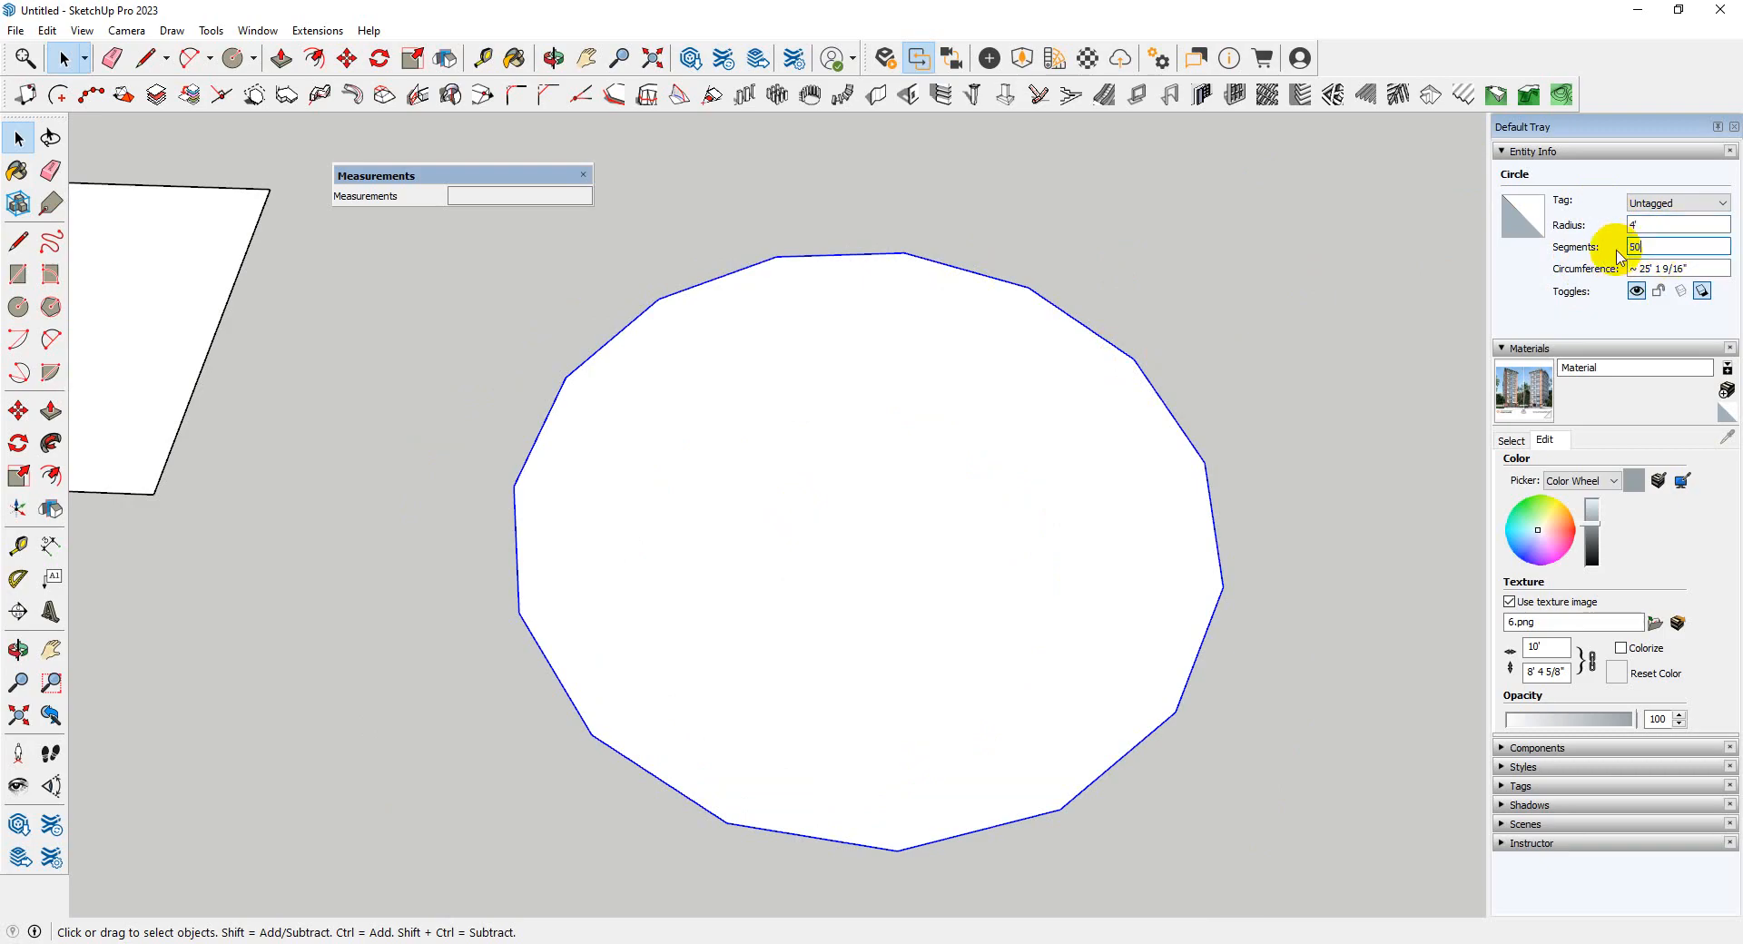
pyautogui.press('Return')
pyautogui.scroll(-2, 1015, 396)
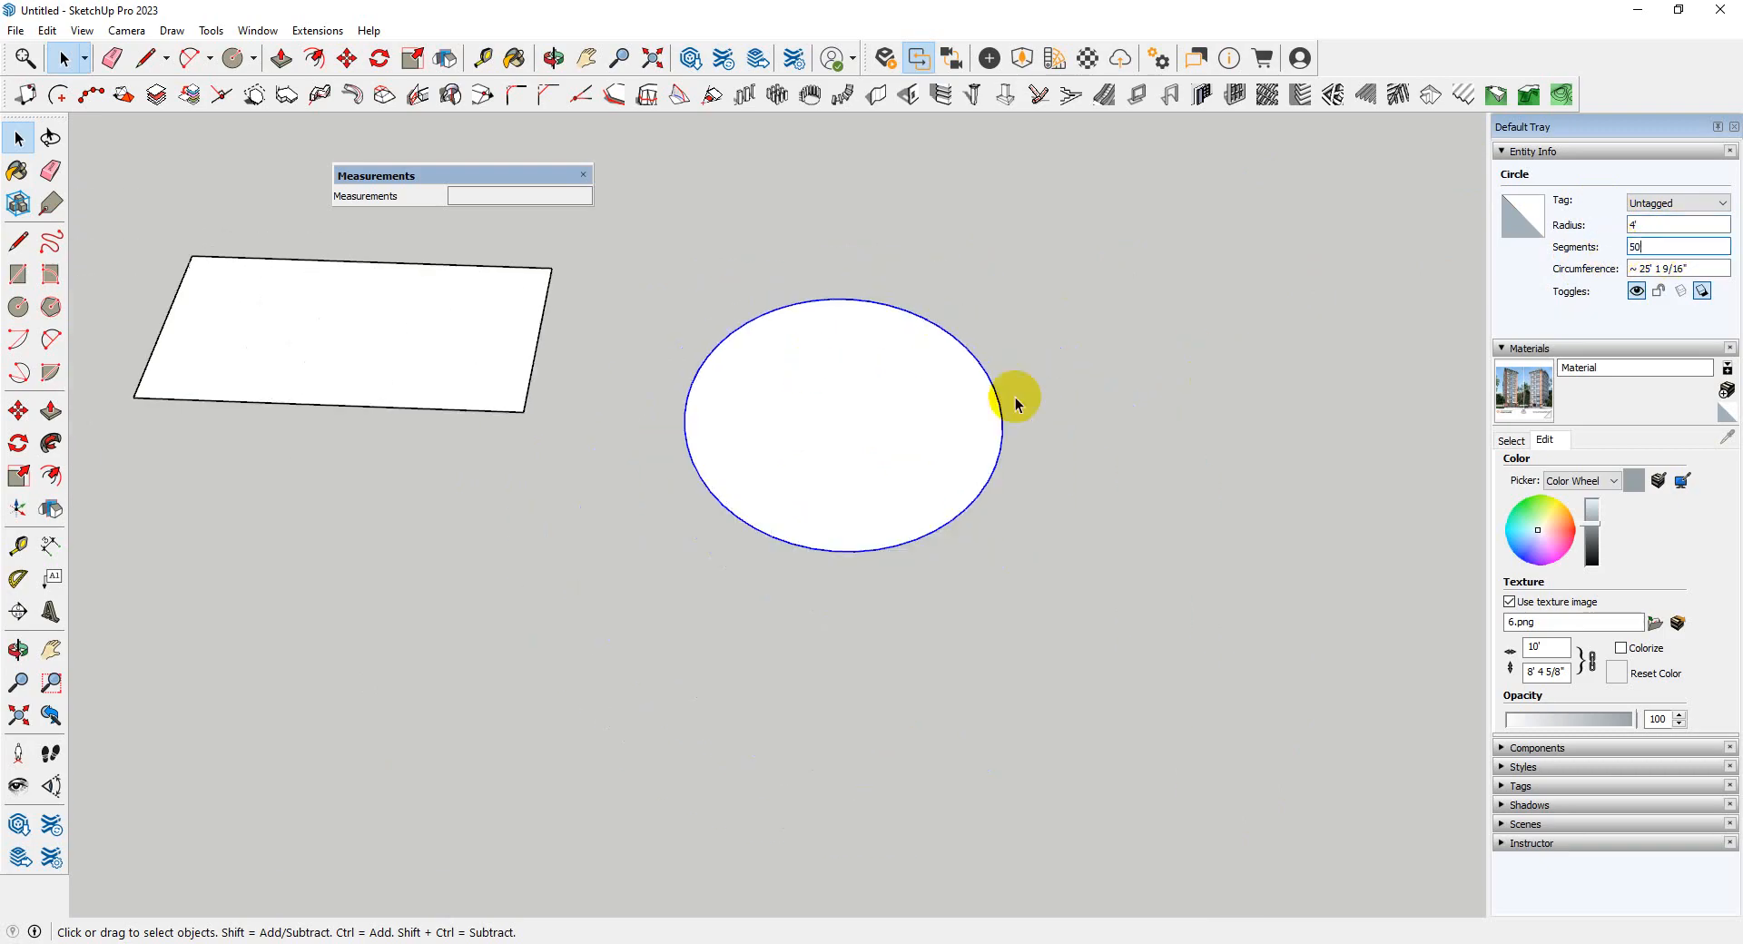
# - Deselect the circle, reselect its edge to review its entity properties, and clear the selection again
pyautogui.click(755, 668)
pyautogui.scroll(1, 755, 636)
pyautogui.scroll(-2, 830, 501)
pyautogui.click(853, 524)
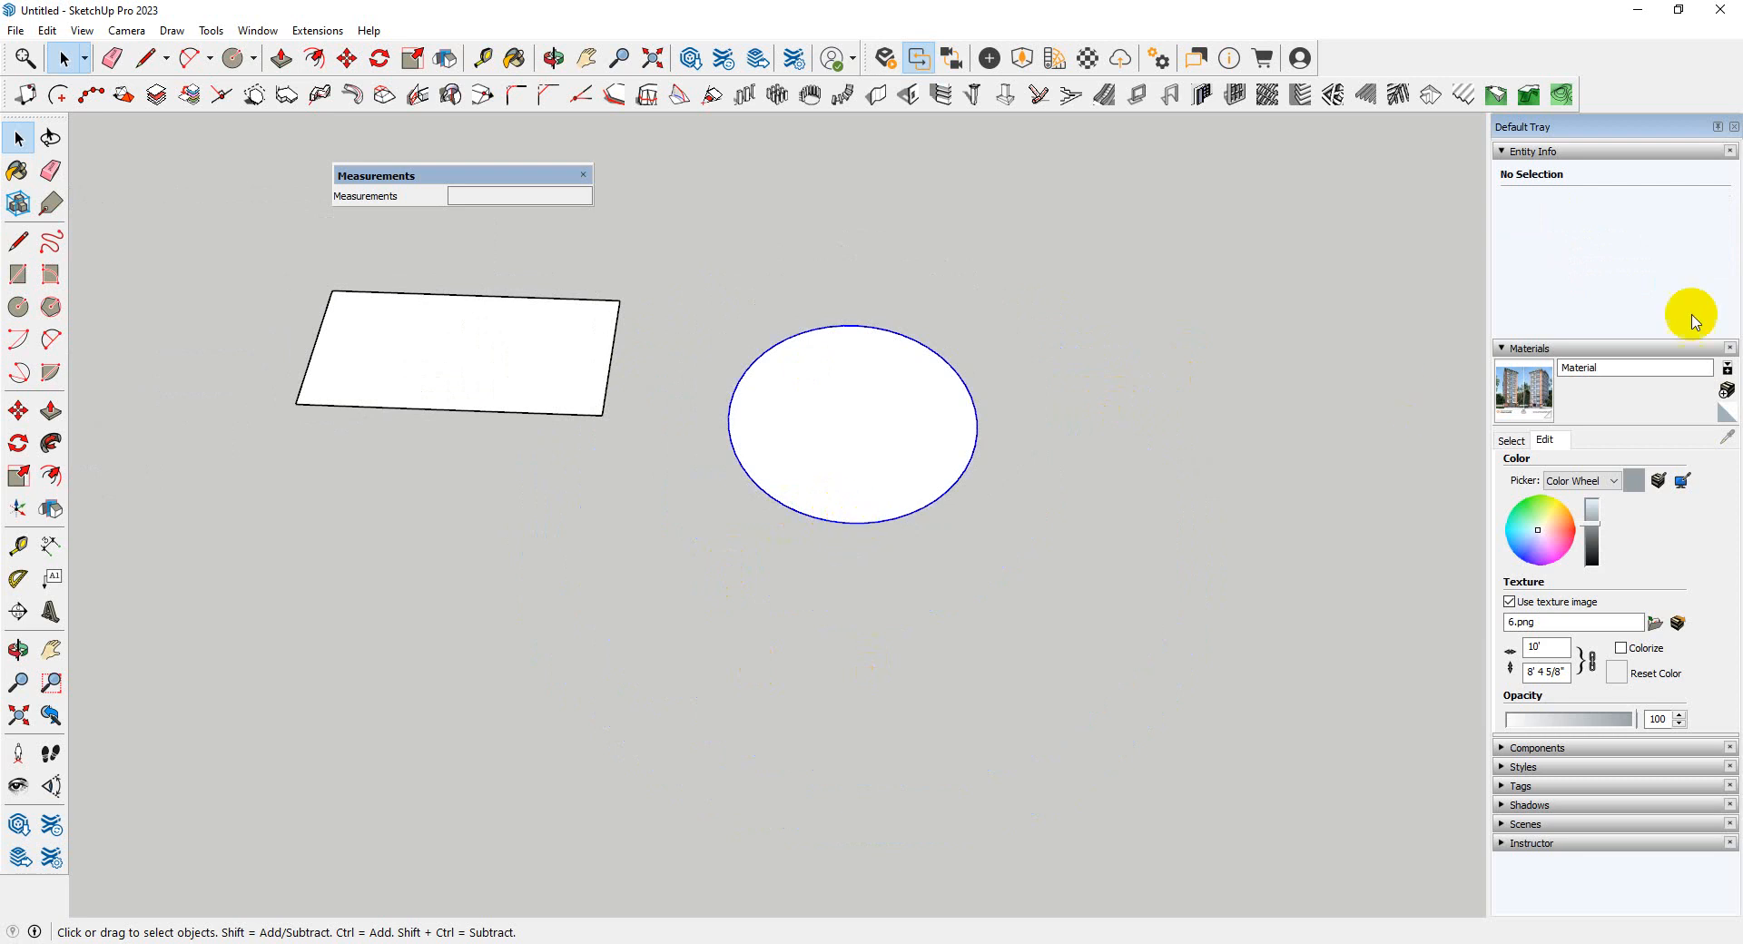
pyautogui.scroll(-3, 899, 448)
pyautogui.moveTo(898, 447); pyautogui.dragTo(917, 438, button='middle')
pyautogui.scroll(3, 917, 438)
pyautogui.click(1006, 681)
pyautogui.scroll(-2, 992, 578)
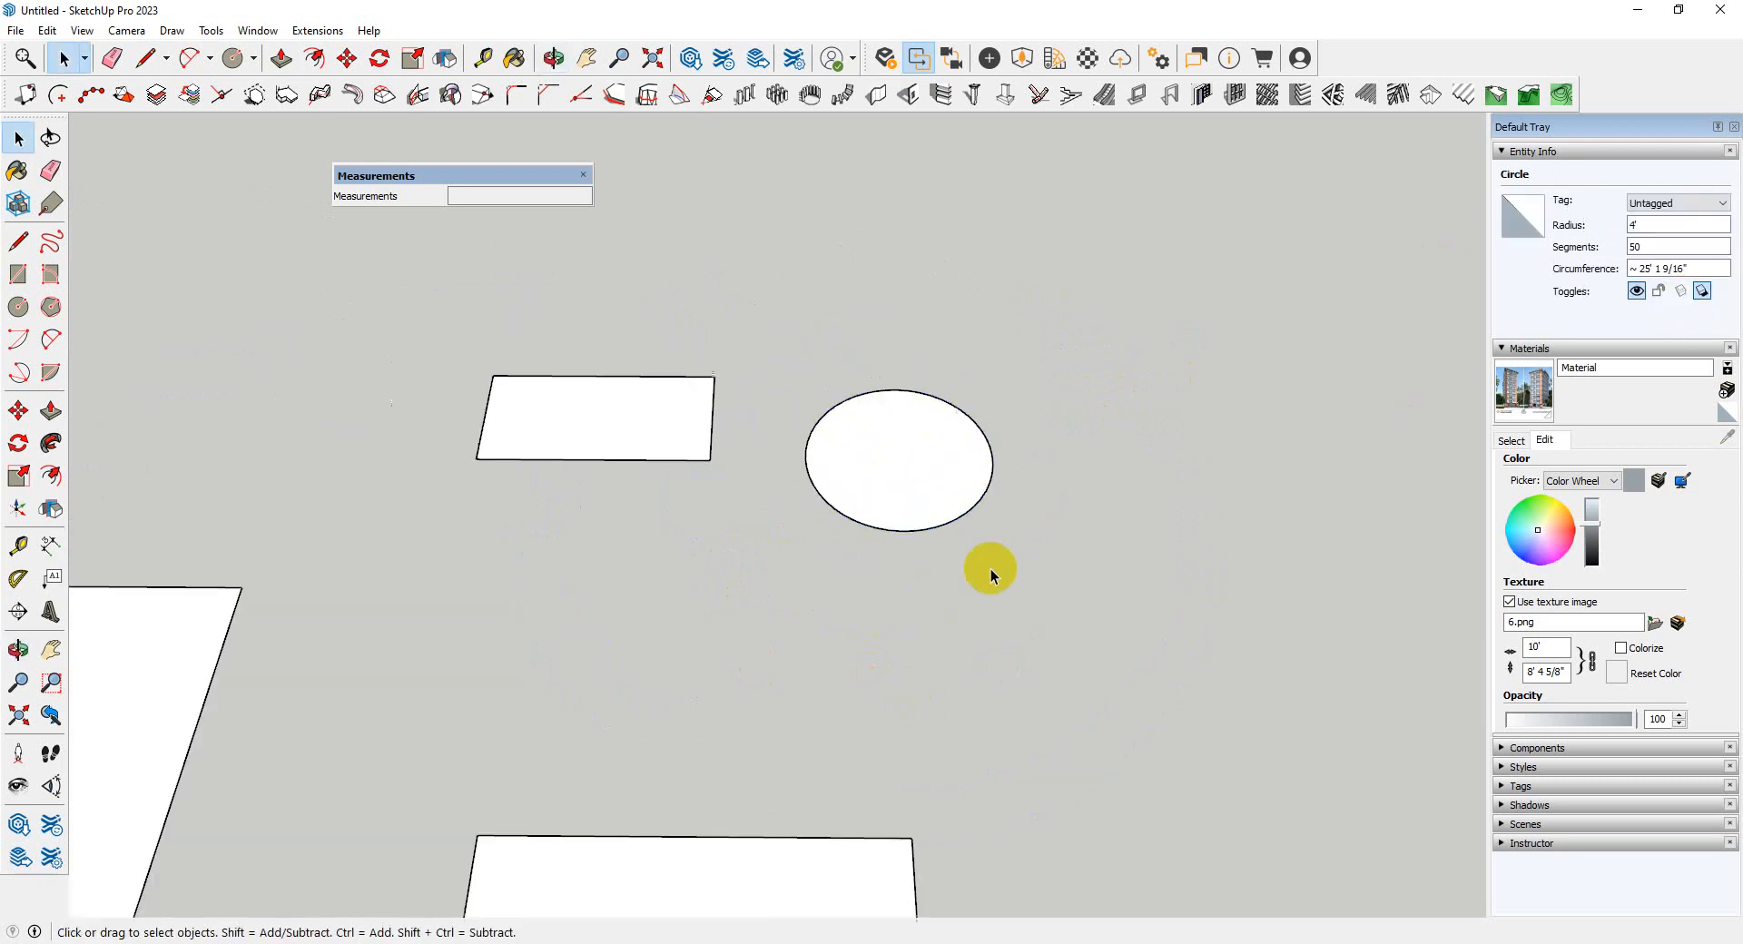
# - Draw a second circle with a radius of about 1' 3" in the empty area just beside the small rectangle
pyautogui.moveTo(990, 570); pyautogui.dragTo(968, 652, button='middle')
pyautogui.press('c')
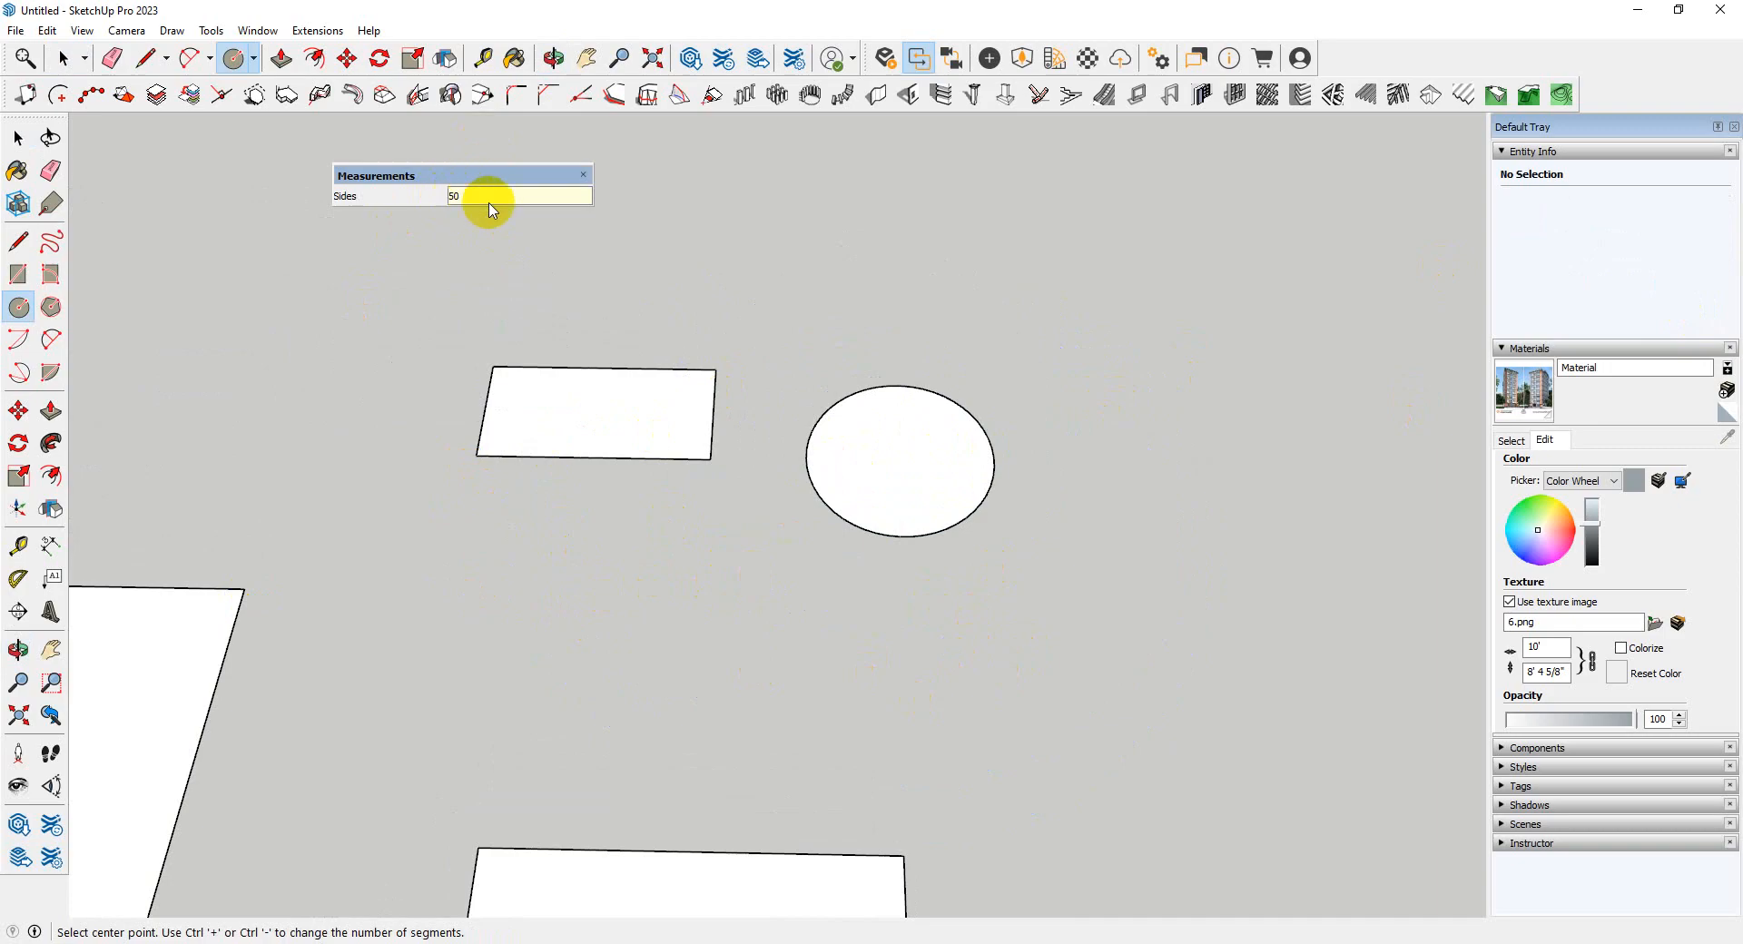
pyautogui.click(631, 533)
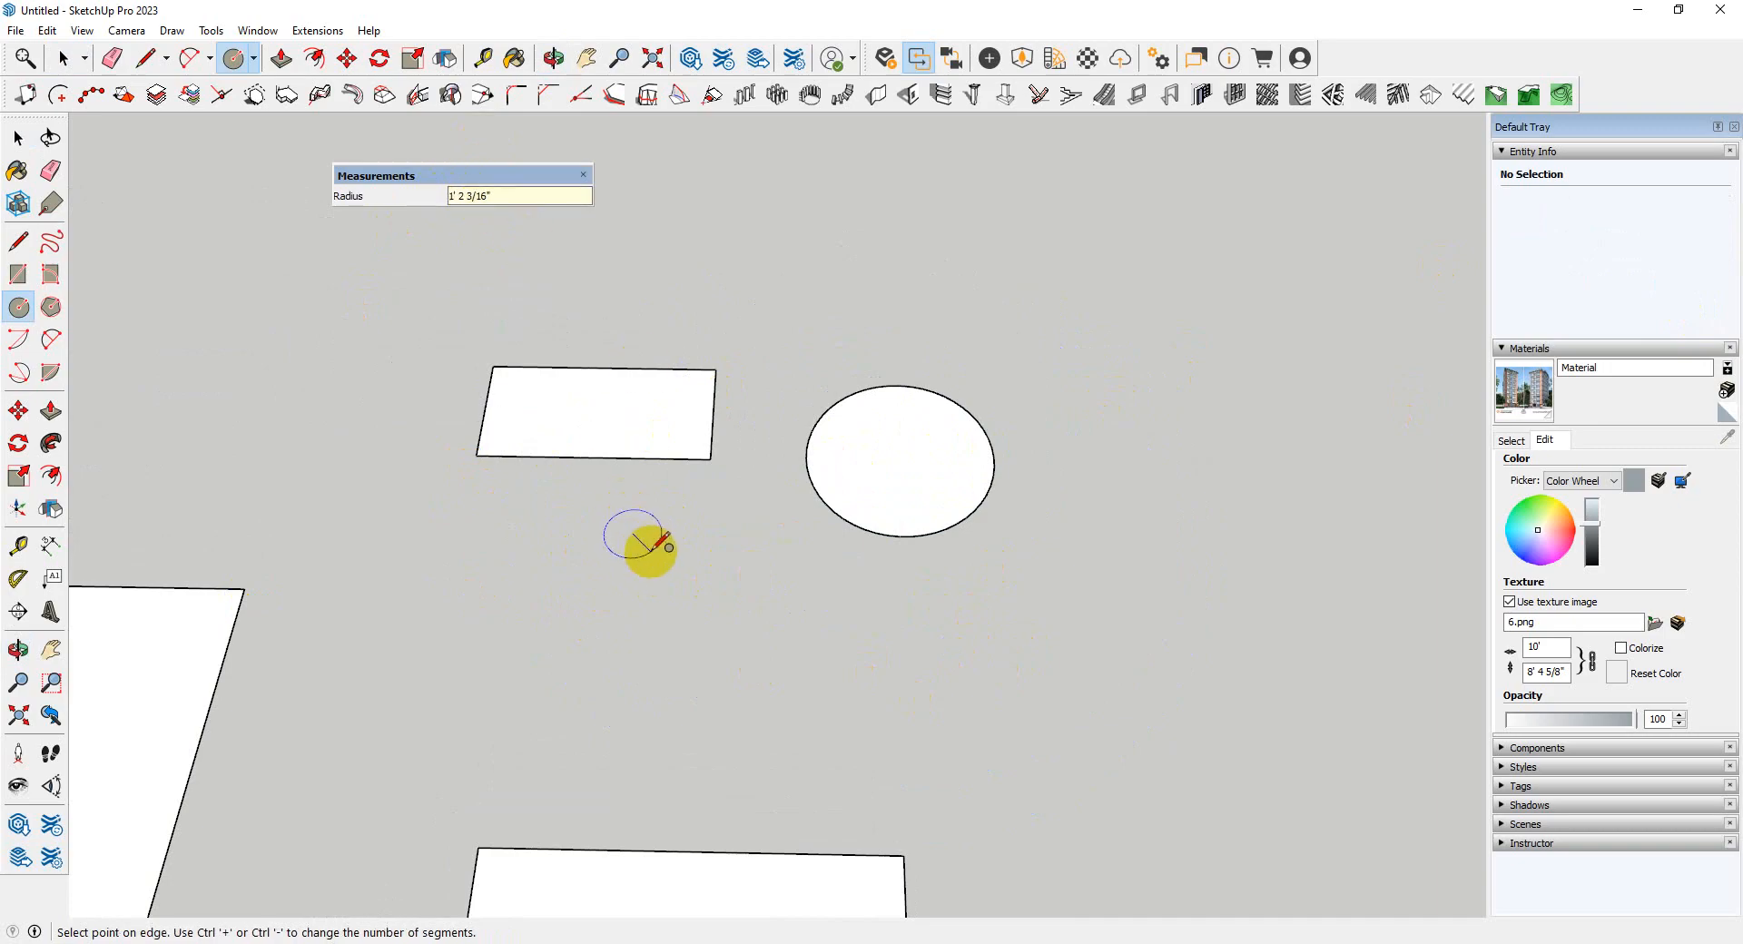
pyautogui.click(661, 545)
pyautogui.scroll(8, 630, 545)
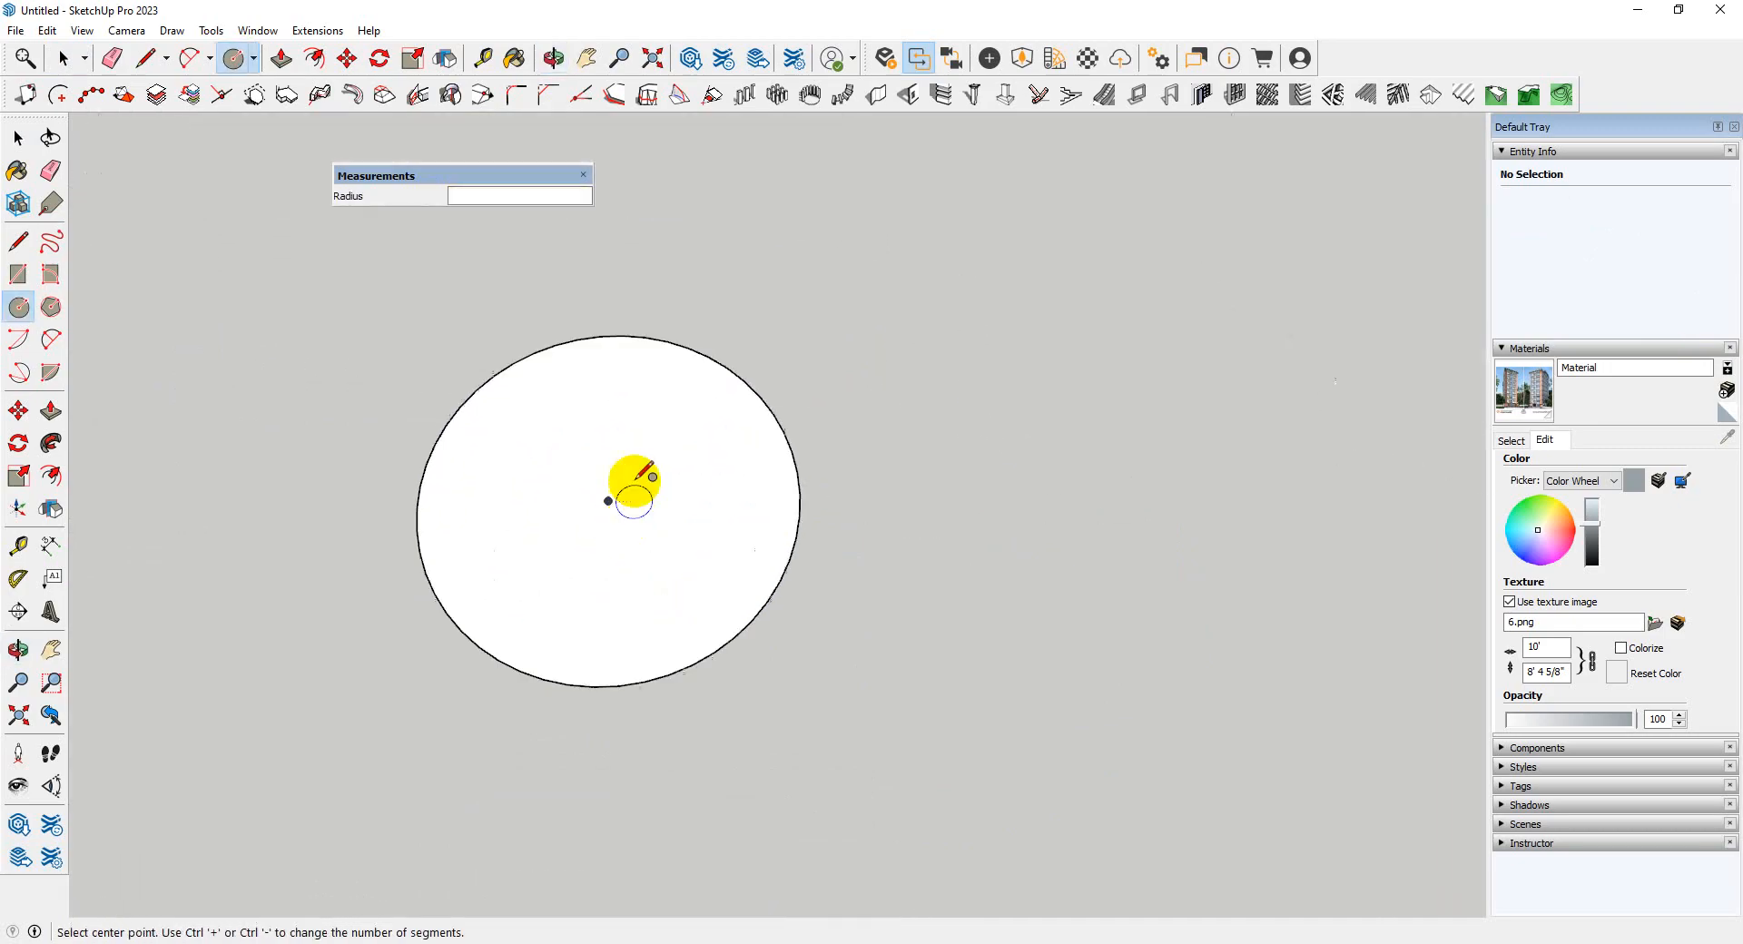
pyautogui.scroll(1, 633, 479)
# - Select the new small circle's edge and set its radius to 3'
pyautogui.click(18, 138)
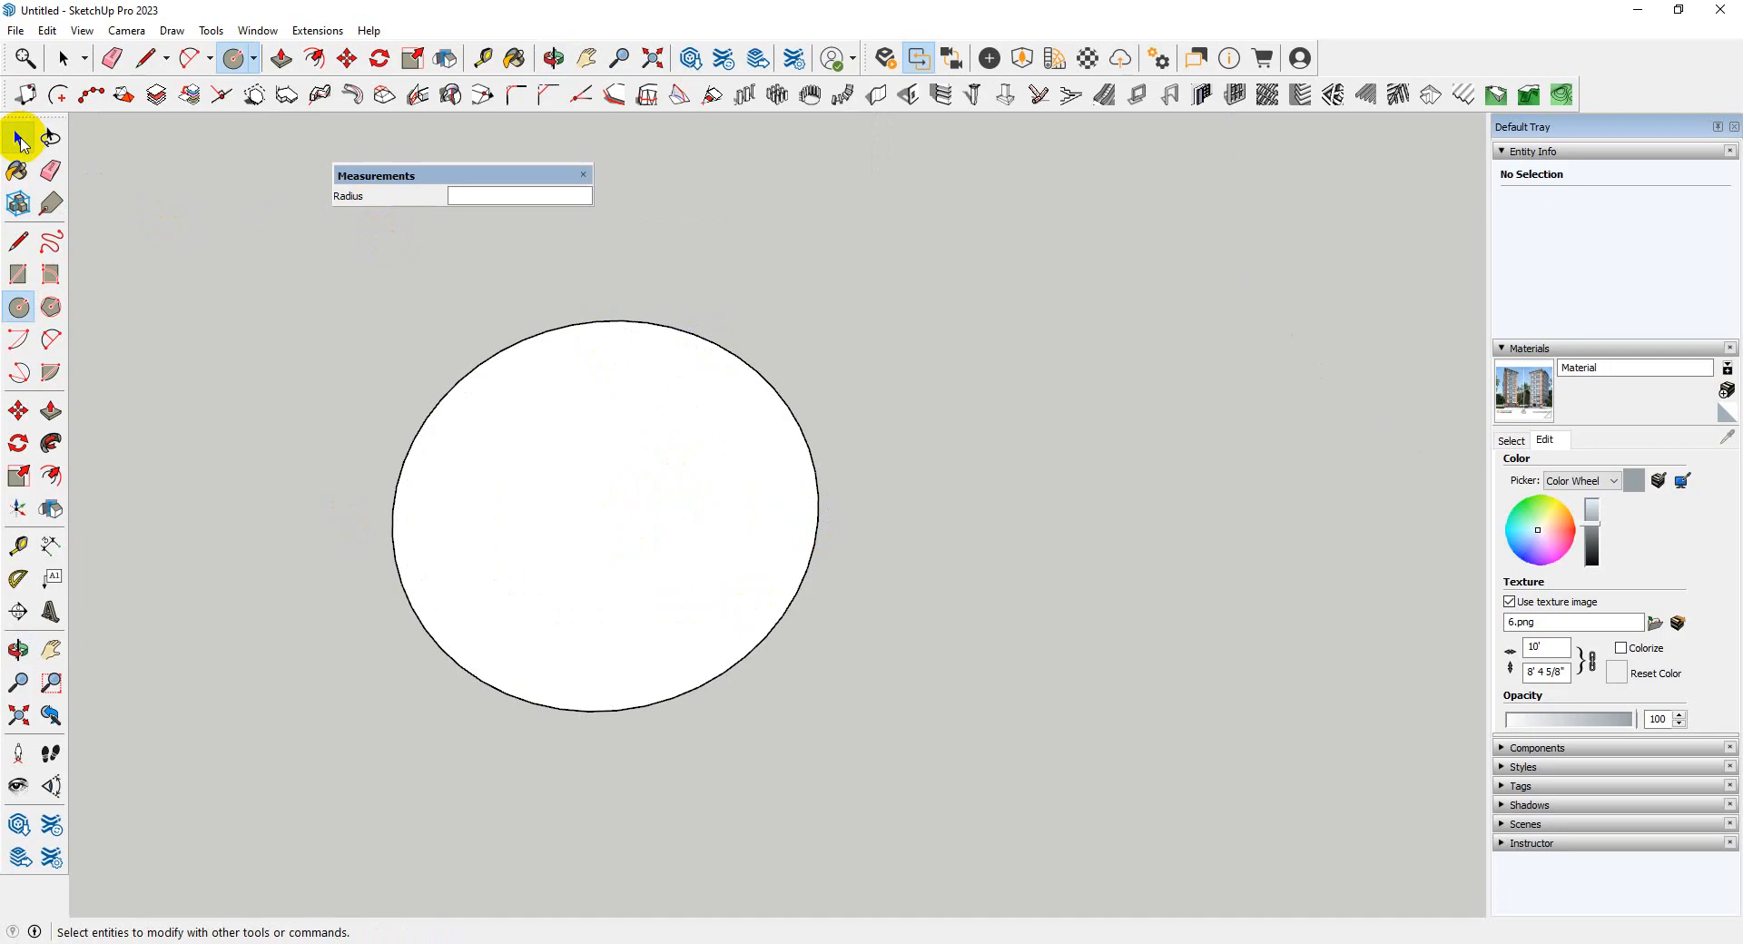
pyautogui.click(773, 393)
pyautogui.click(1631, 247)
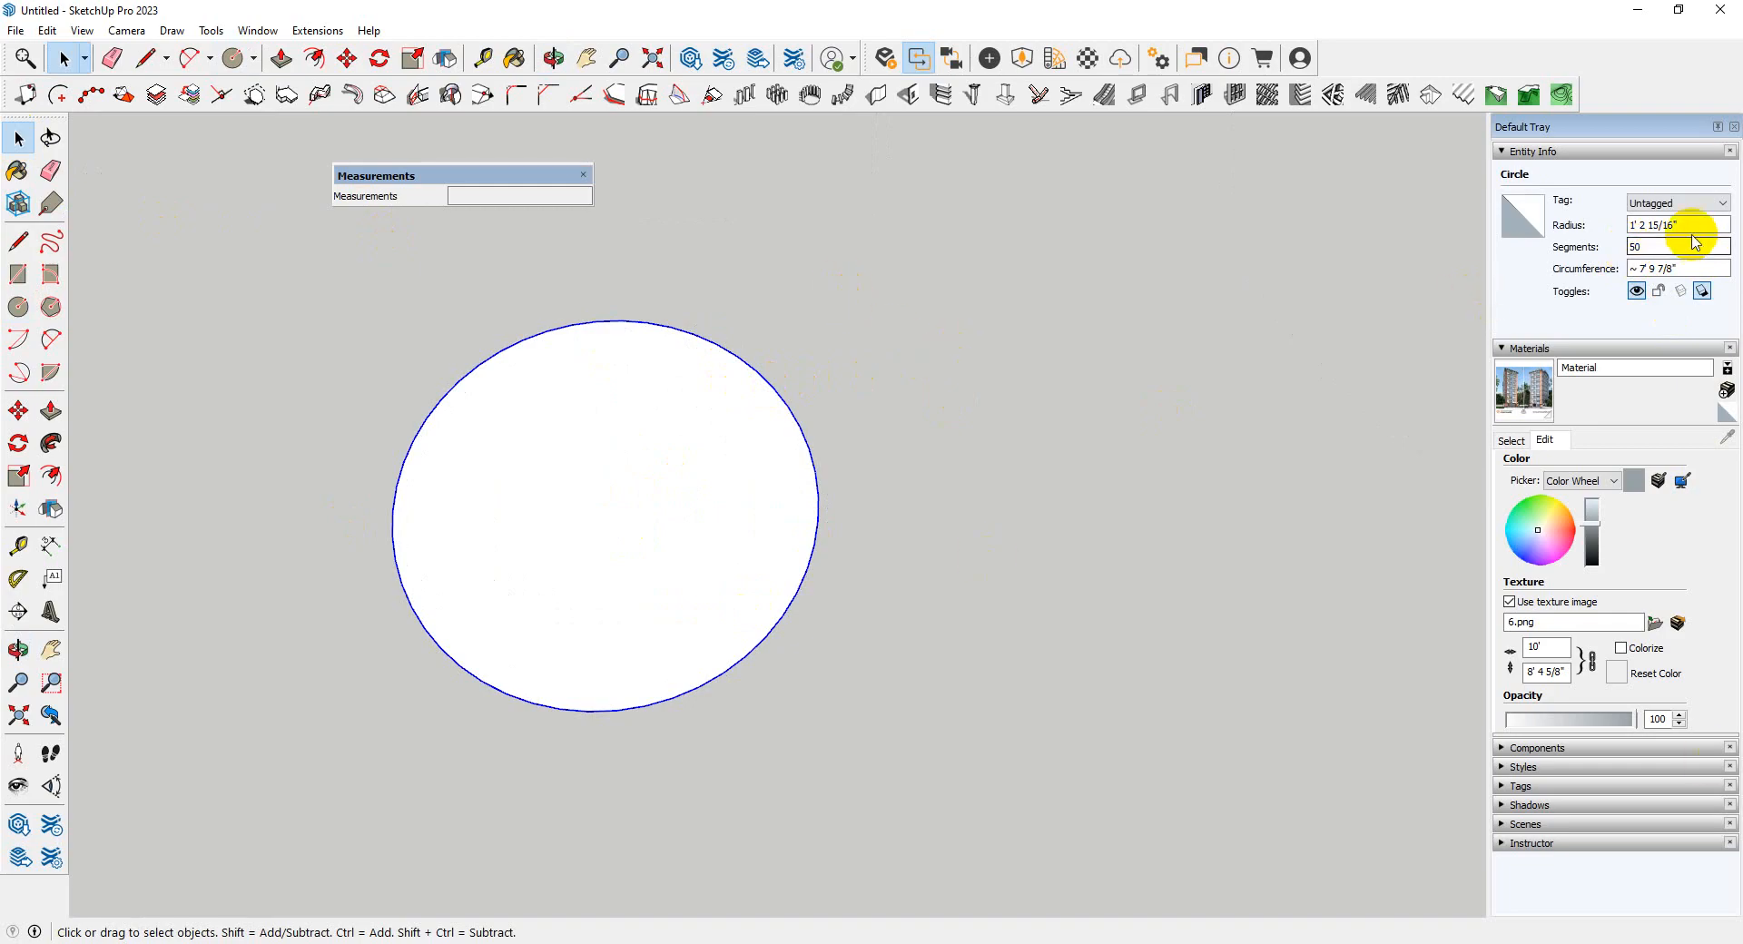
pyautogui.moveTo(1697, 225); pyautogui.dragTo(1496, 226)
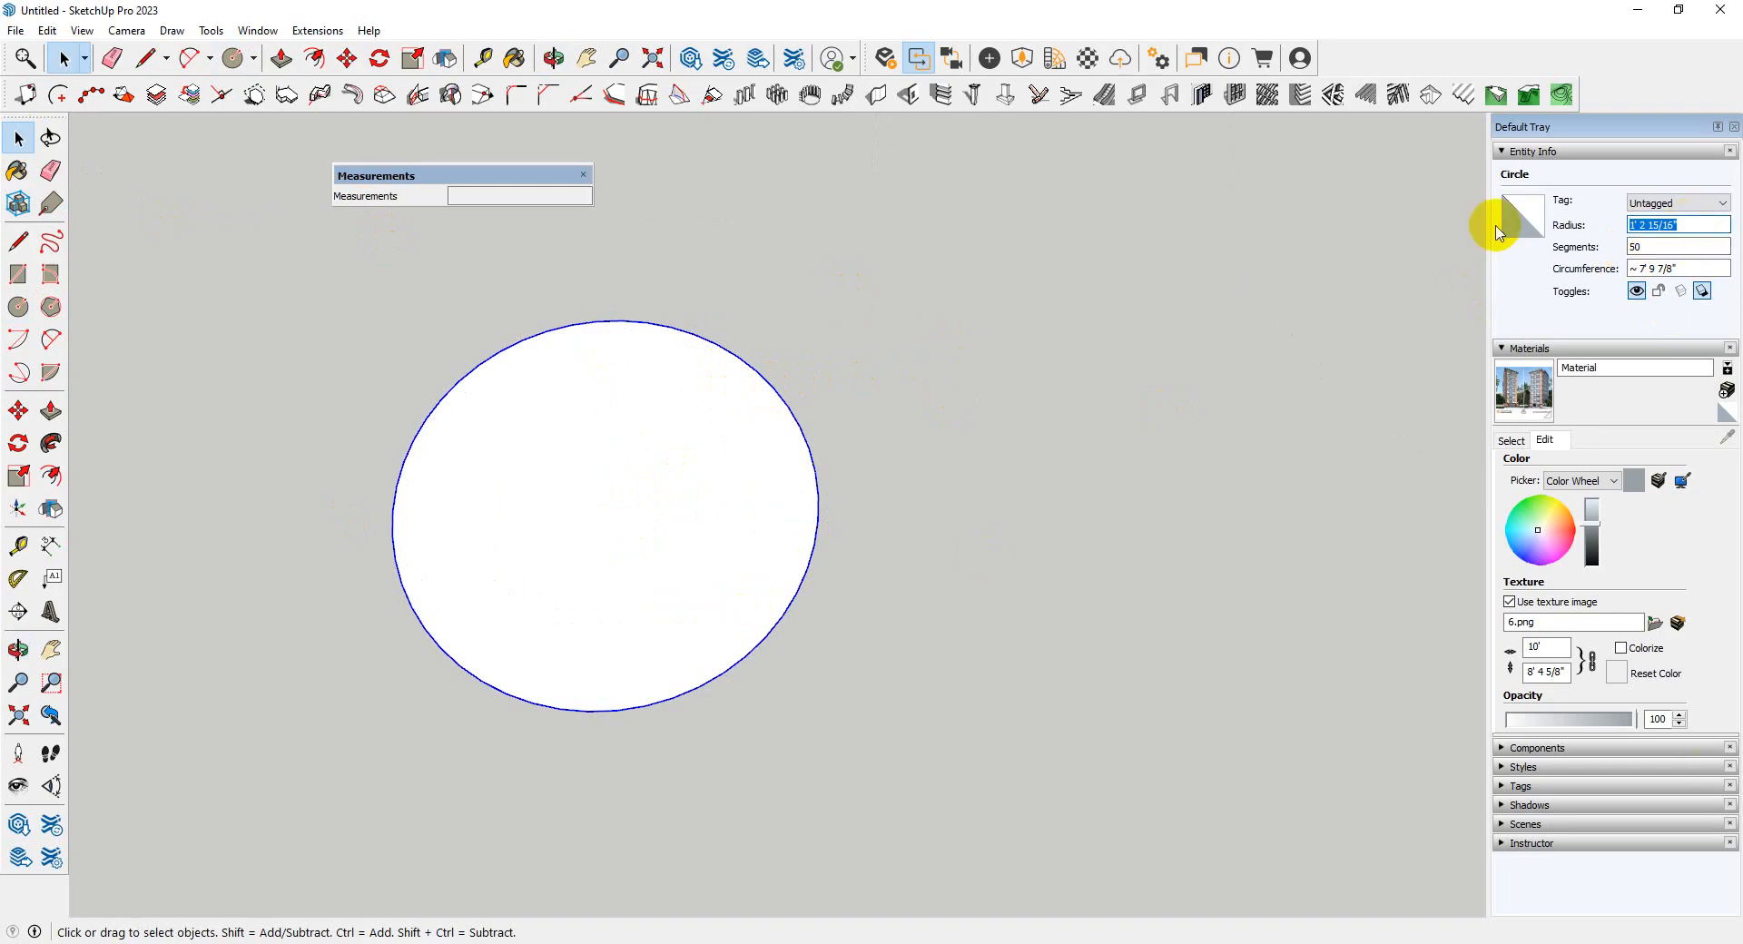
pyautogui.write('3')
pyautogui.press('Return')
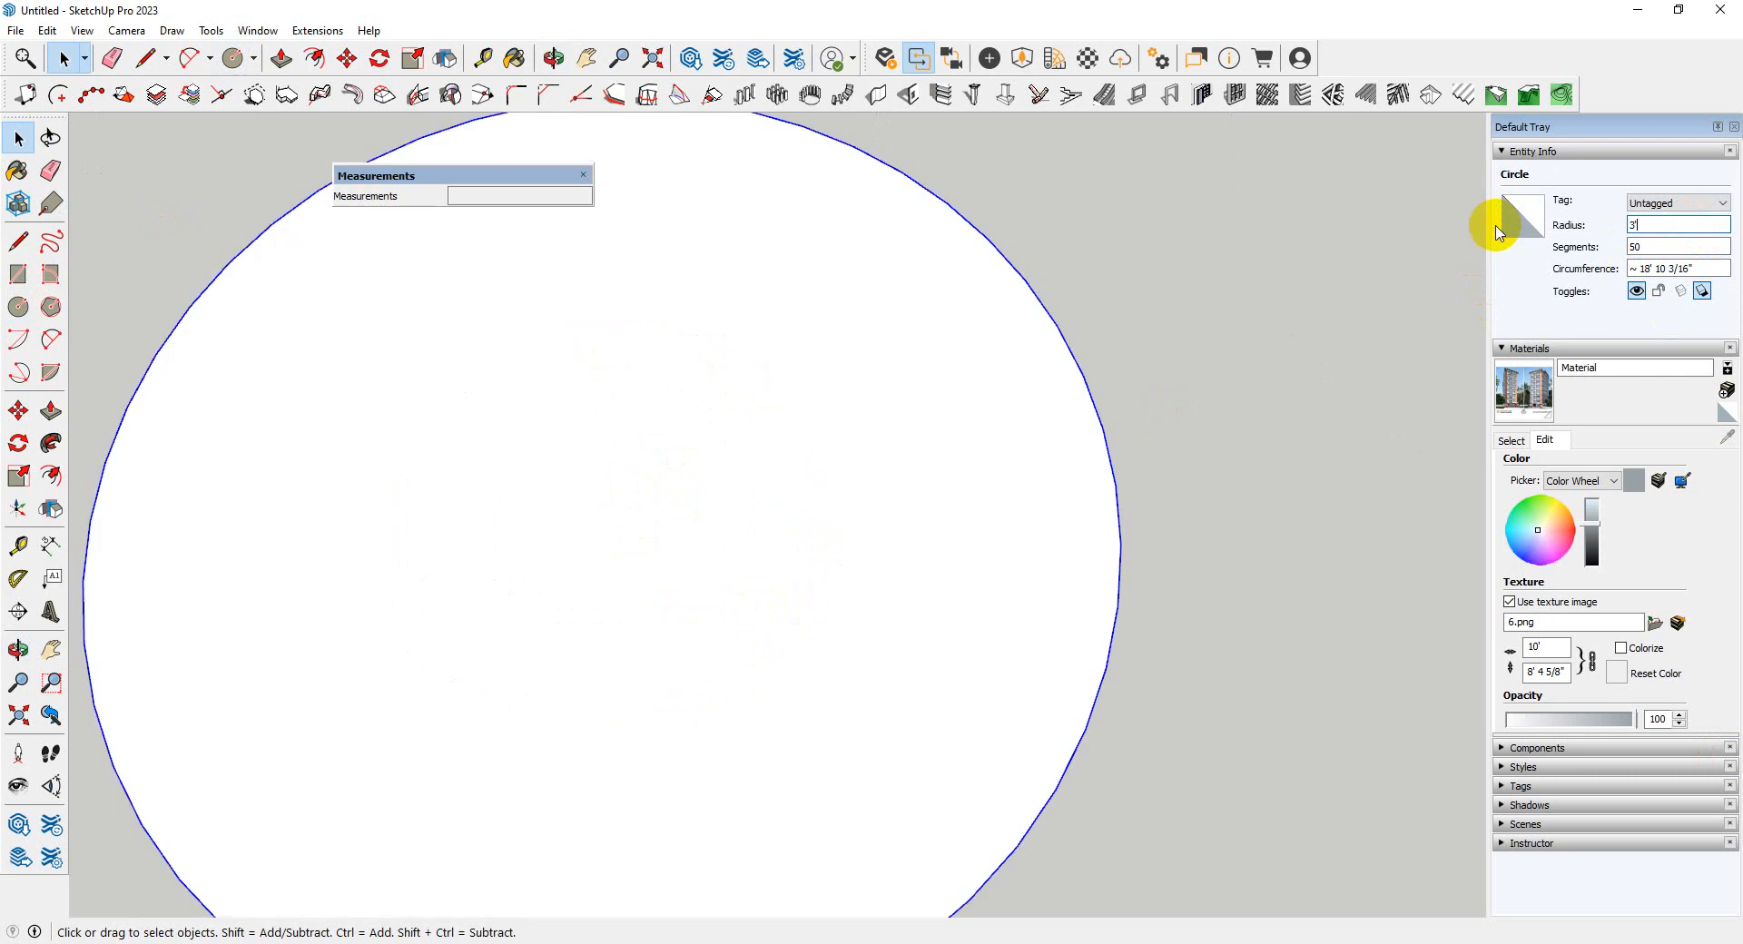
# - Measure the selected circle's radius from centre to edge, and its full diameter from edge to edge
pyautogui.scroll(-3, 870, 322)
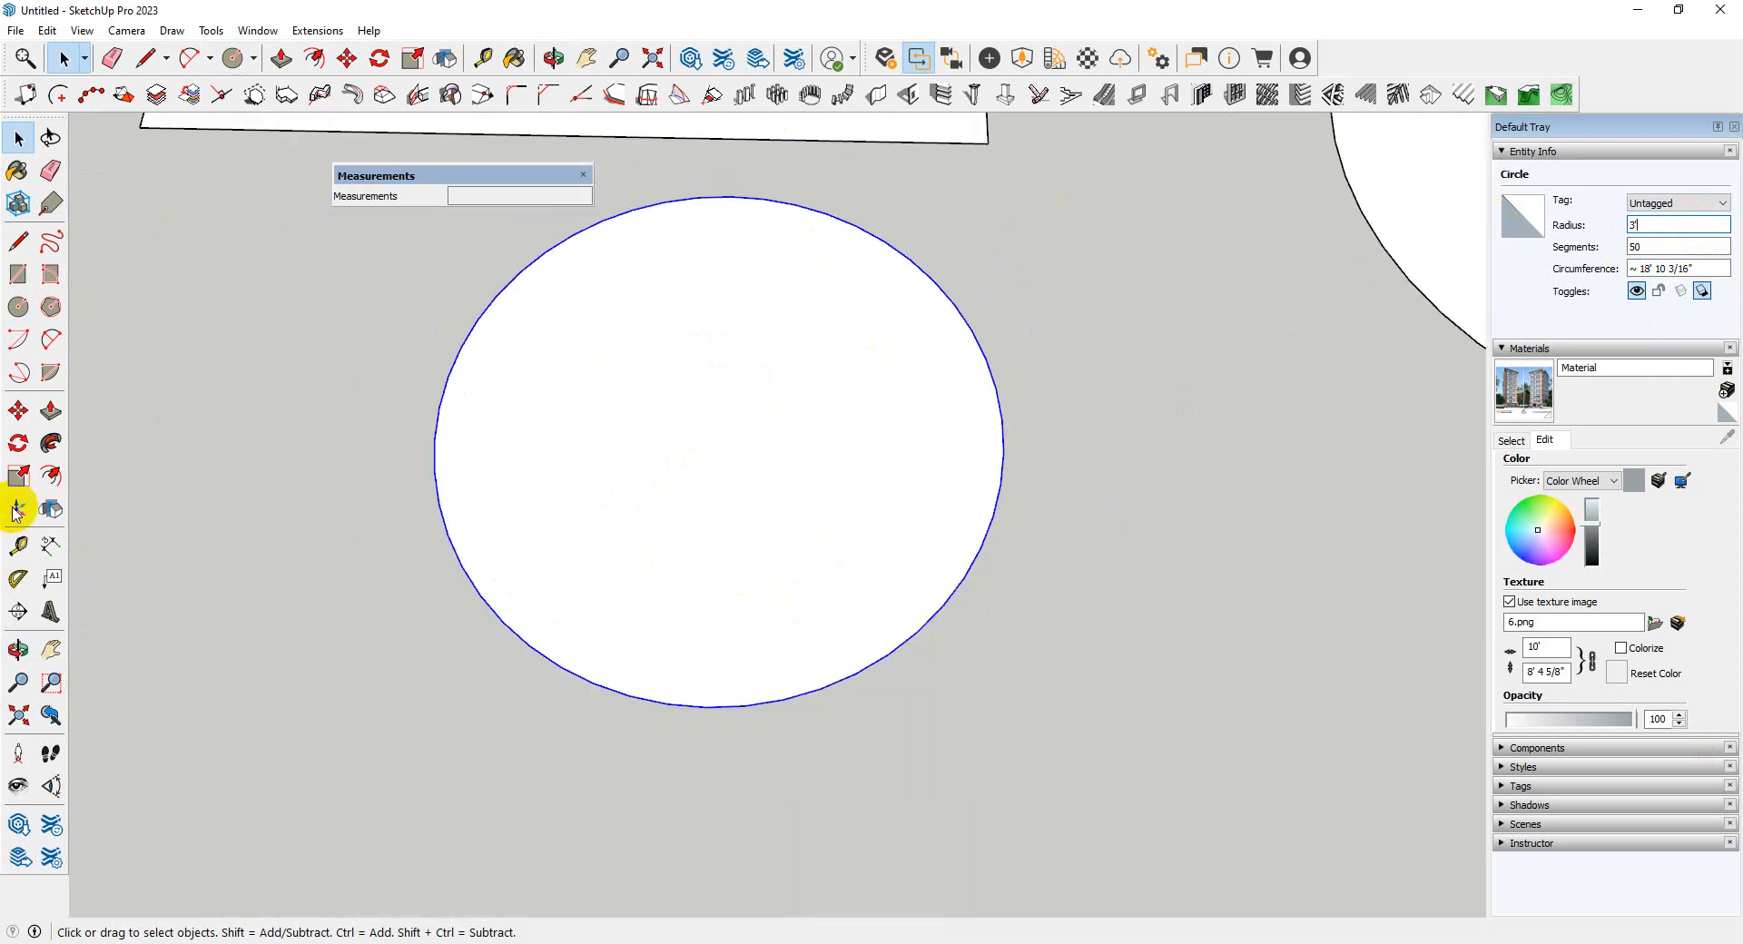
pyautogui.click(18, 545)
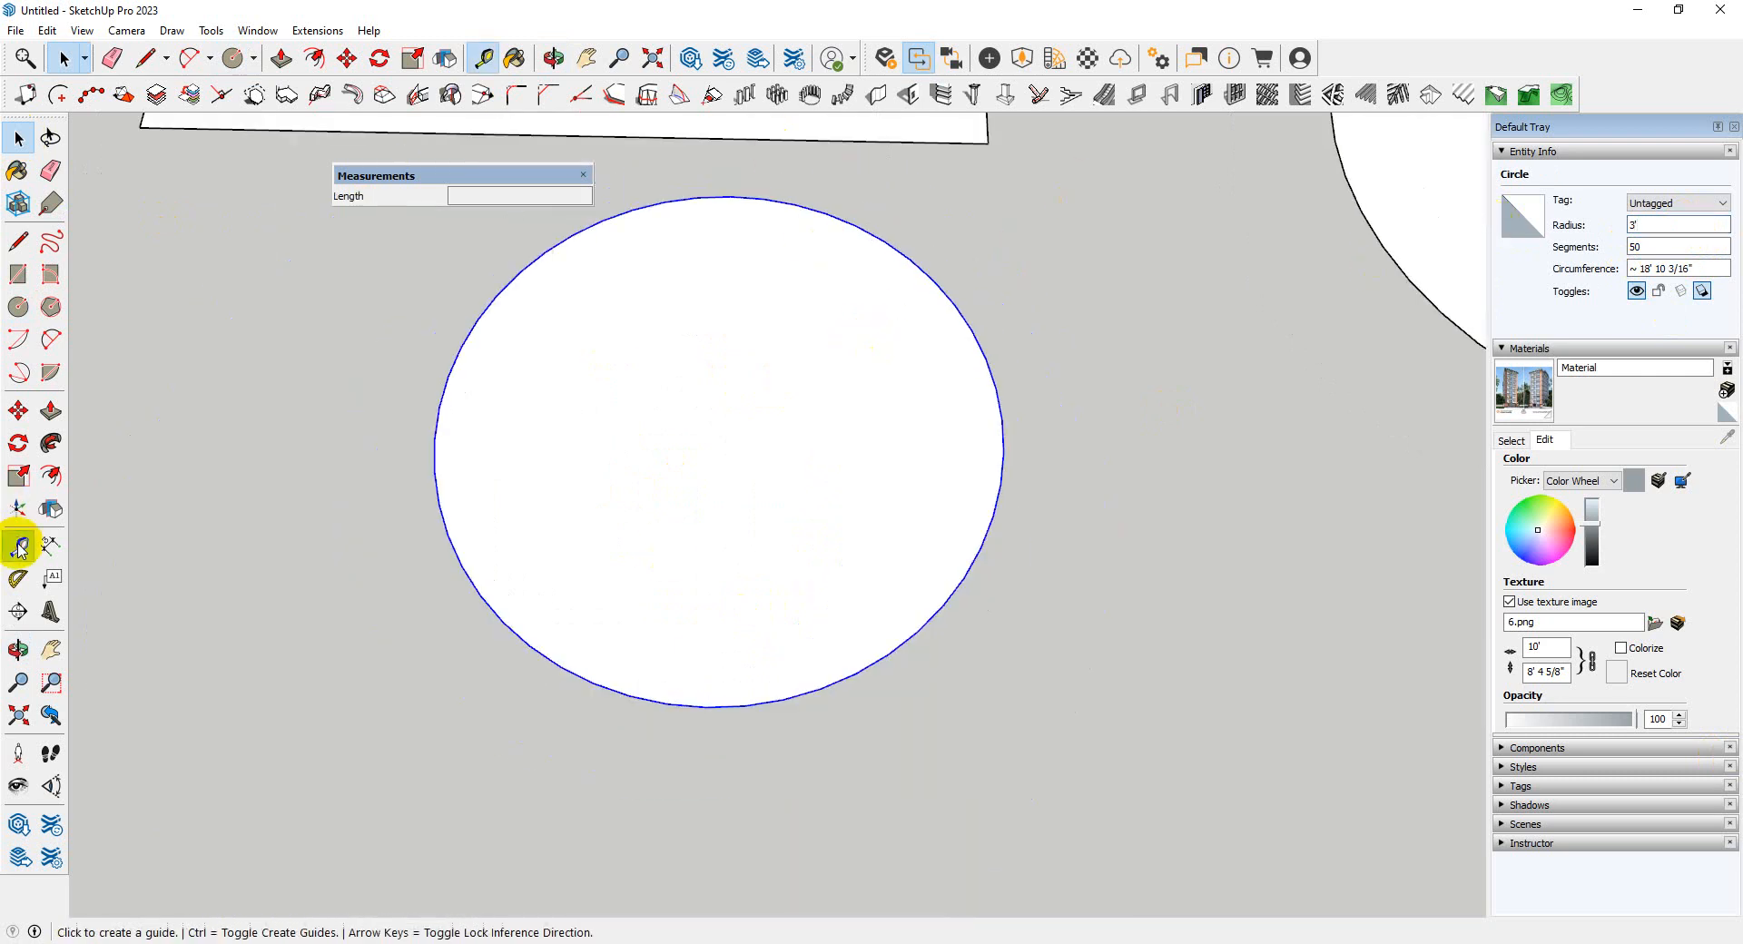
pyautogui.click(719, 429)
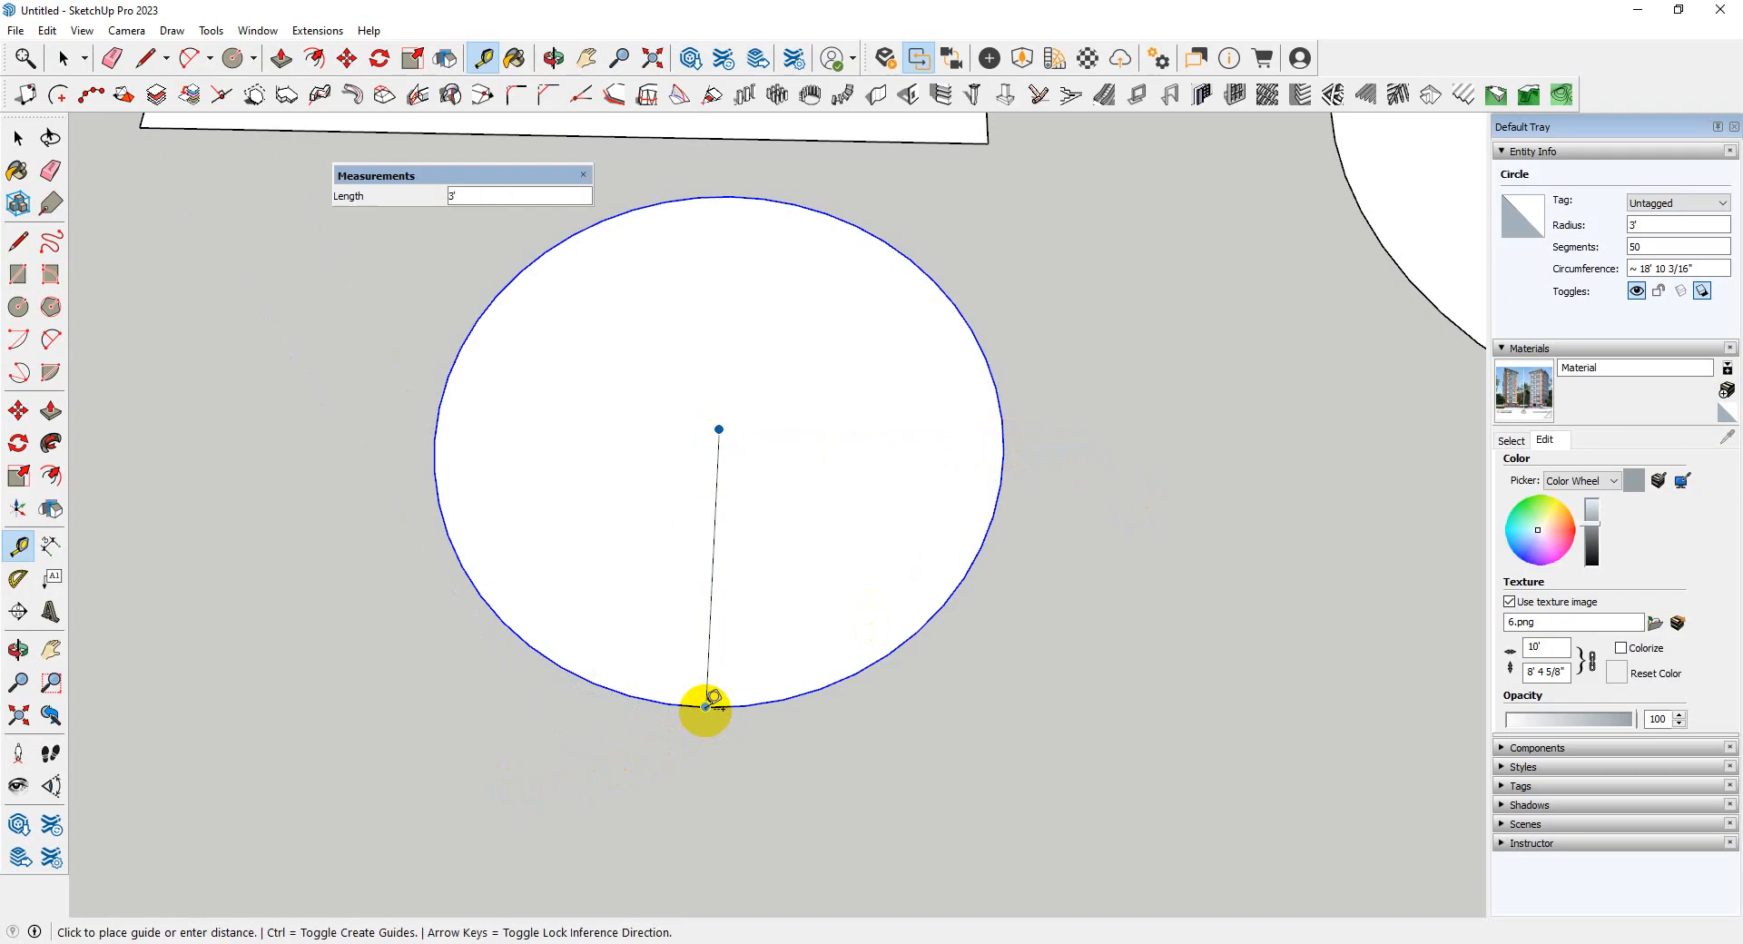
pyautogui.press('space')
pyautogui.press('t')
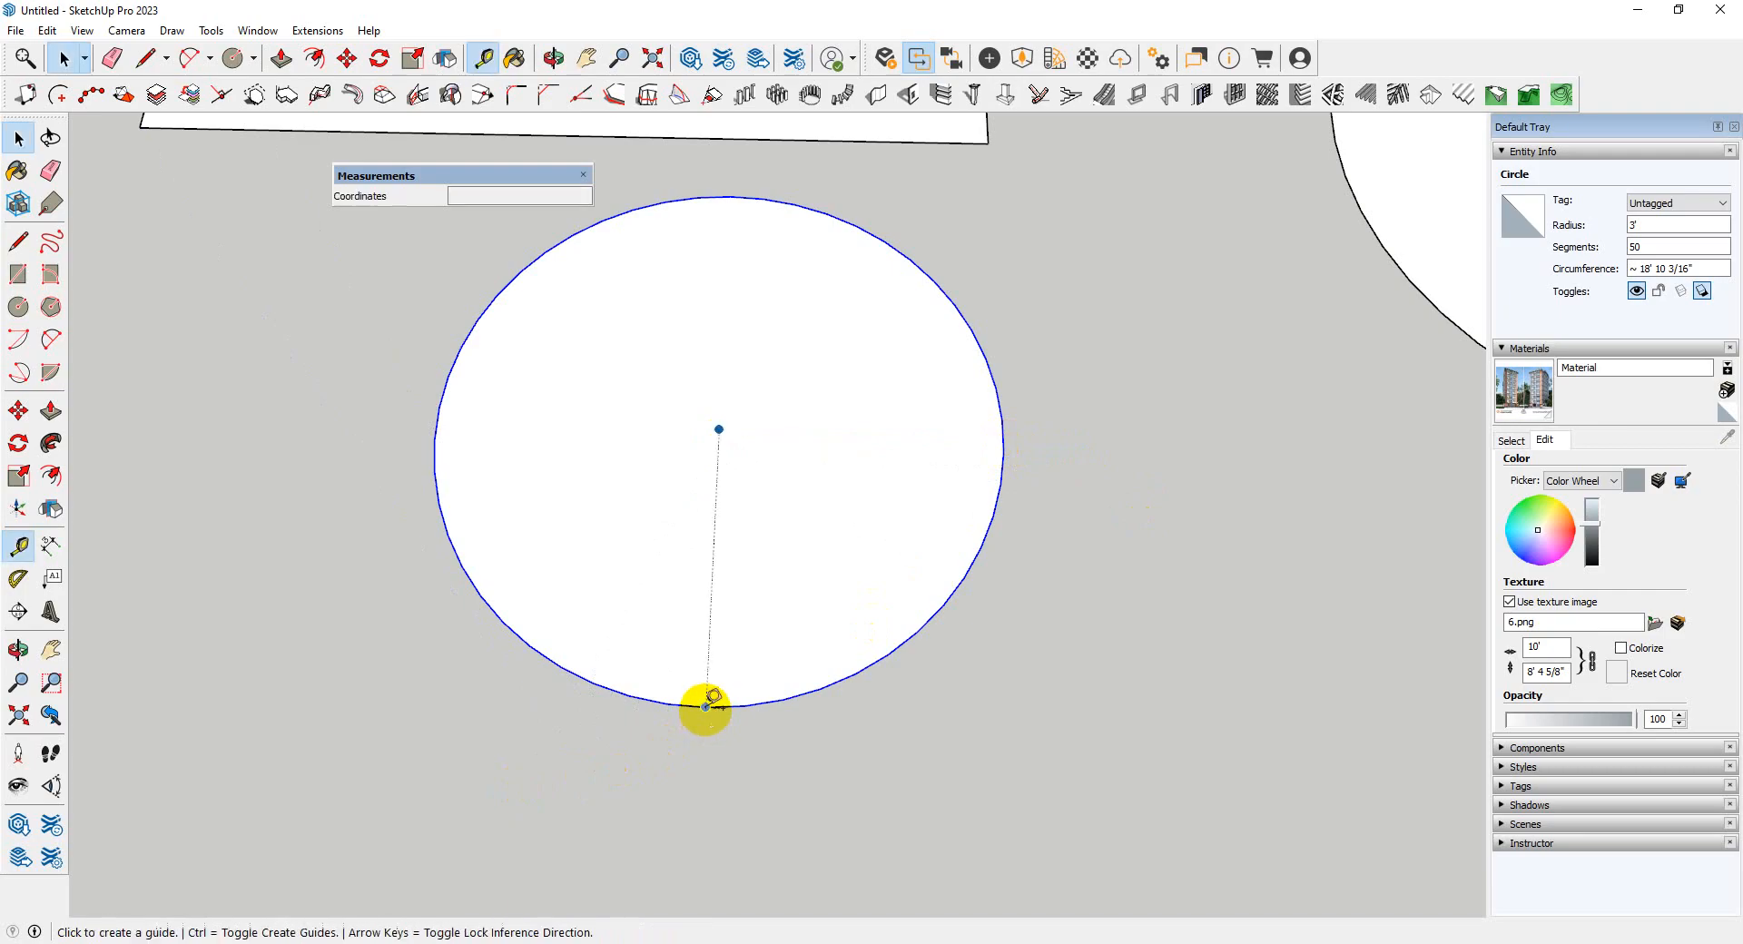
pyautogui.click(706, 707)
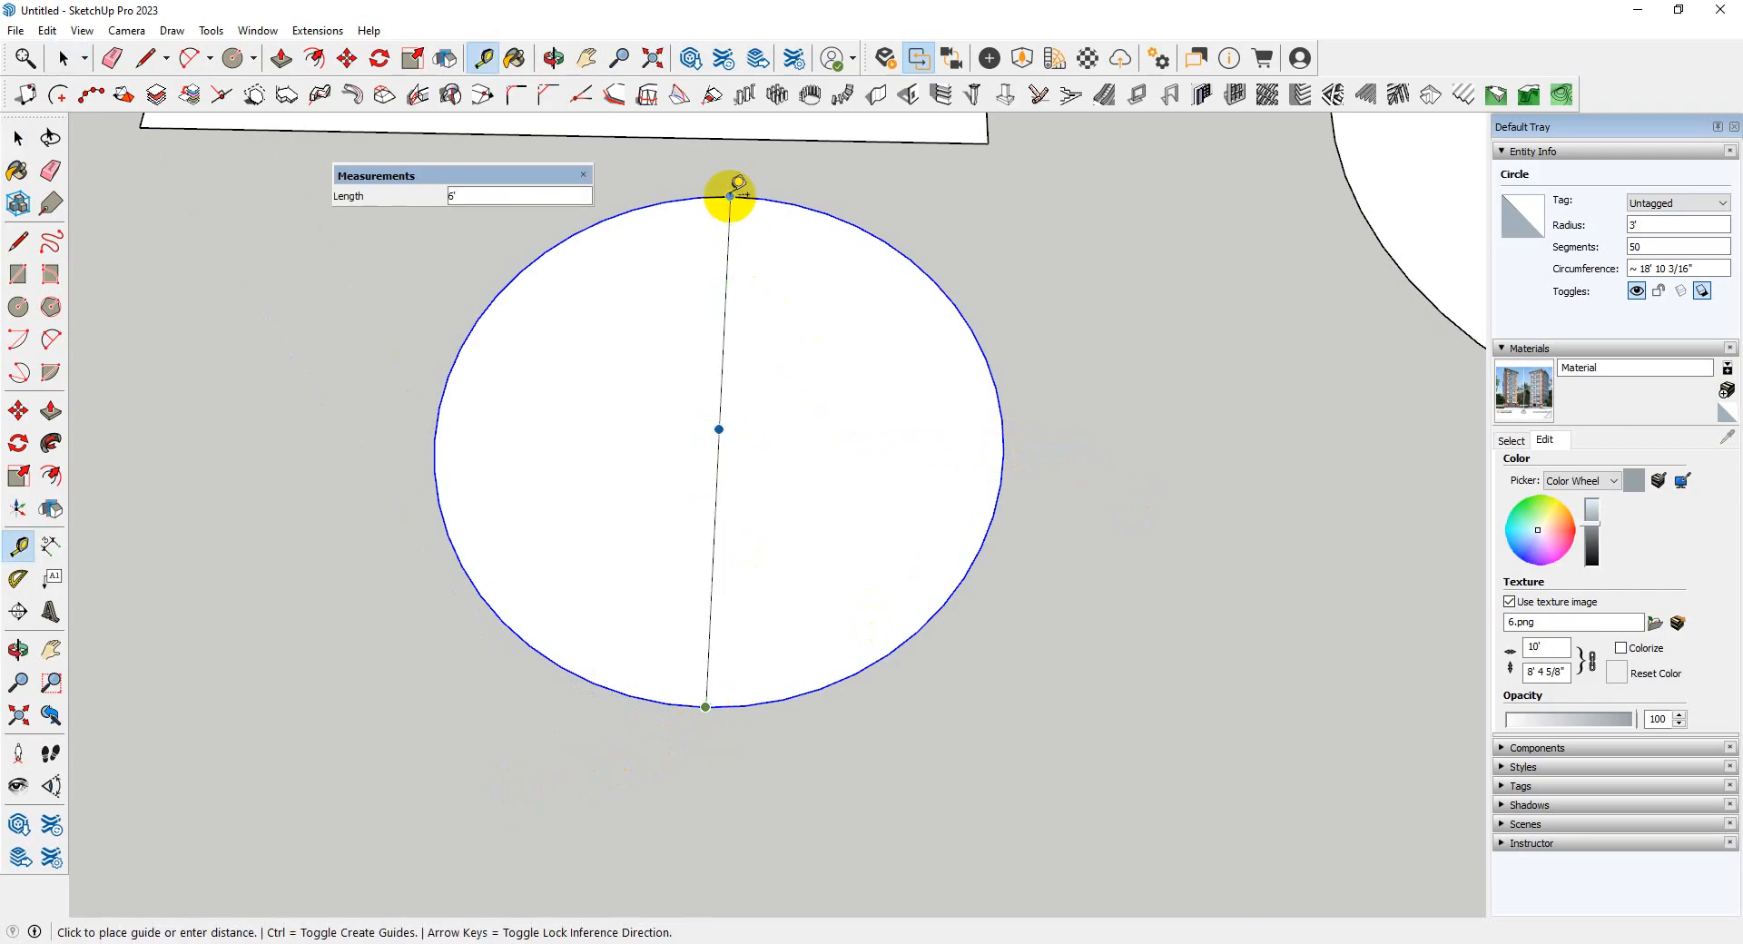
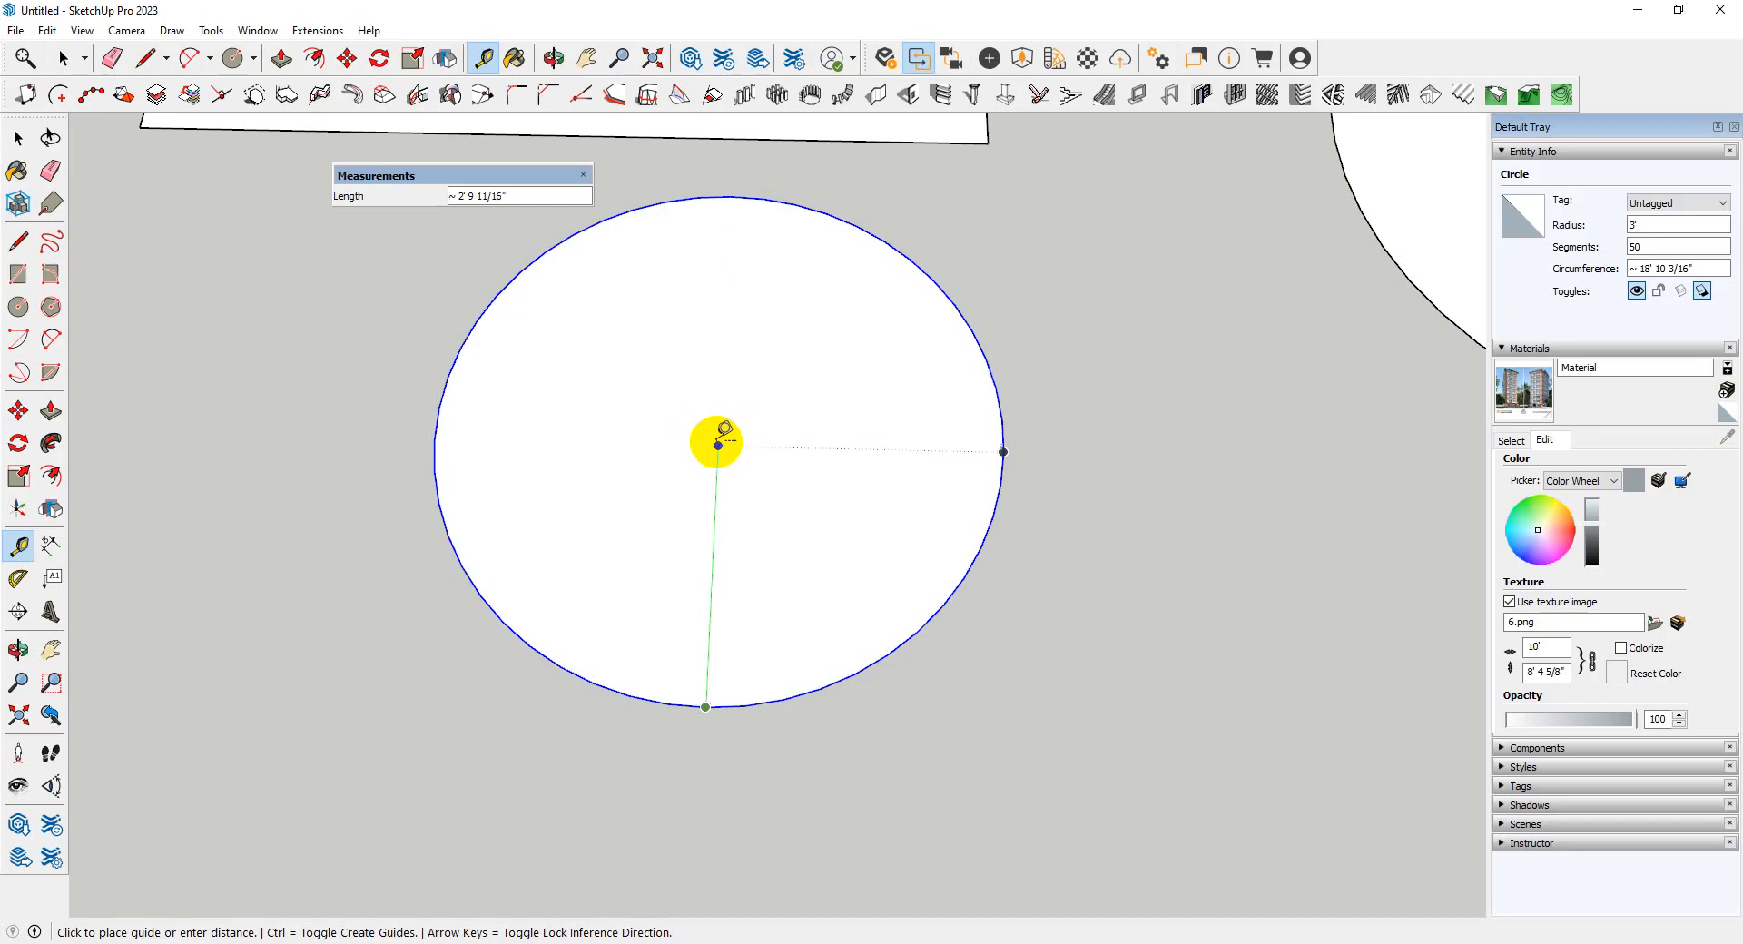
pyautogui.click(19, 138)
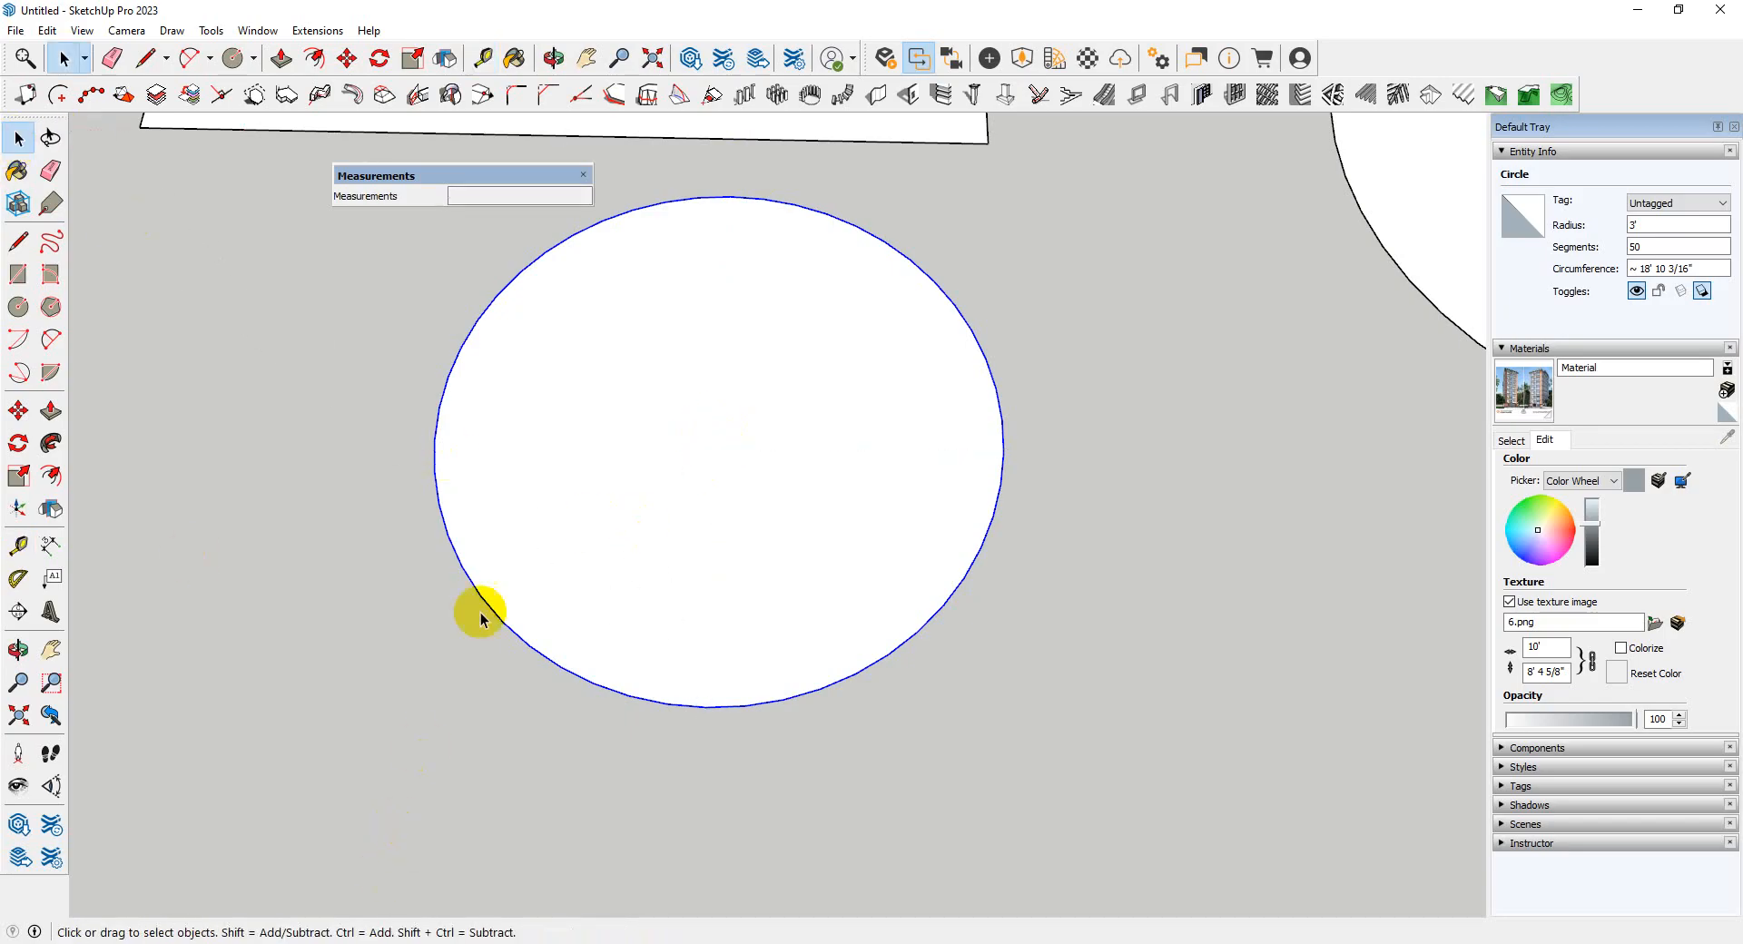
# - Draw a six-sided polygon with a radius of about 3' 1 1/2" beside the small rectangle, on the side away from the large circle
pyautogui.scroll(-3, 563, 654)
pyautogui.moveTo(591, 669); pyautogui.dragTo(823, 612, button='middle')
pyautogui.scroll(-2, 992, 646)
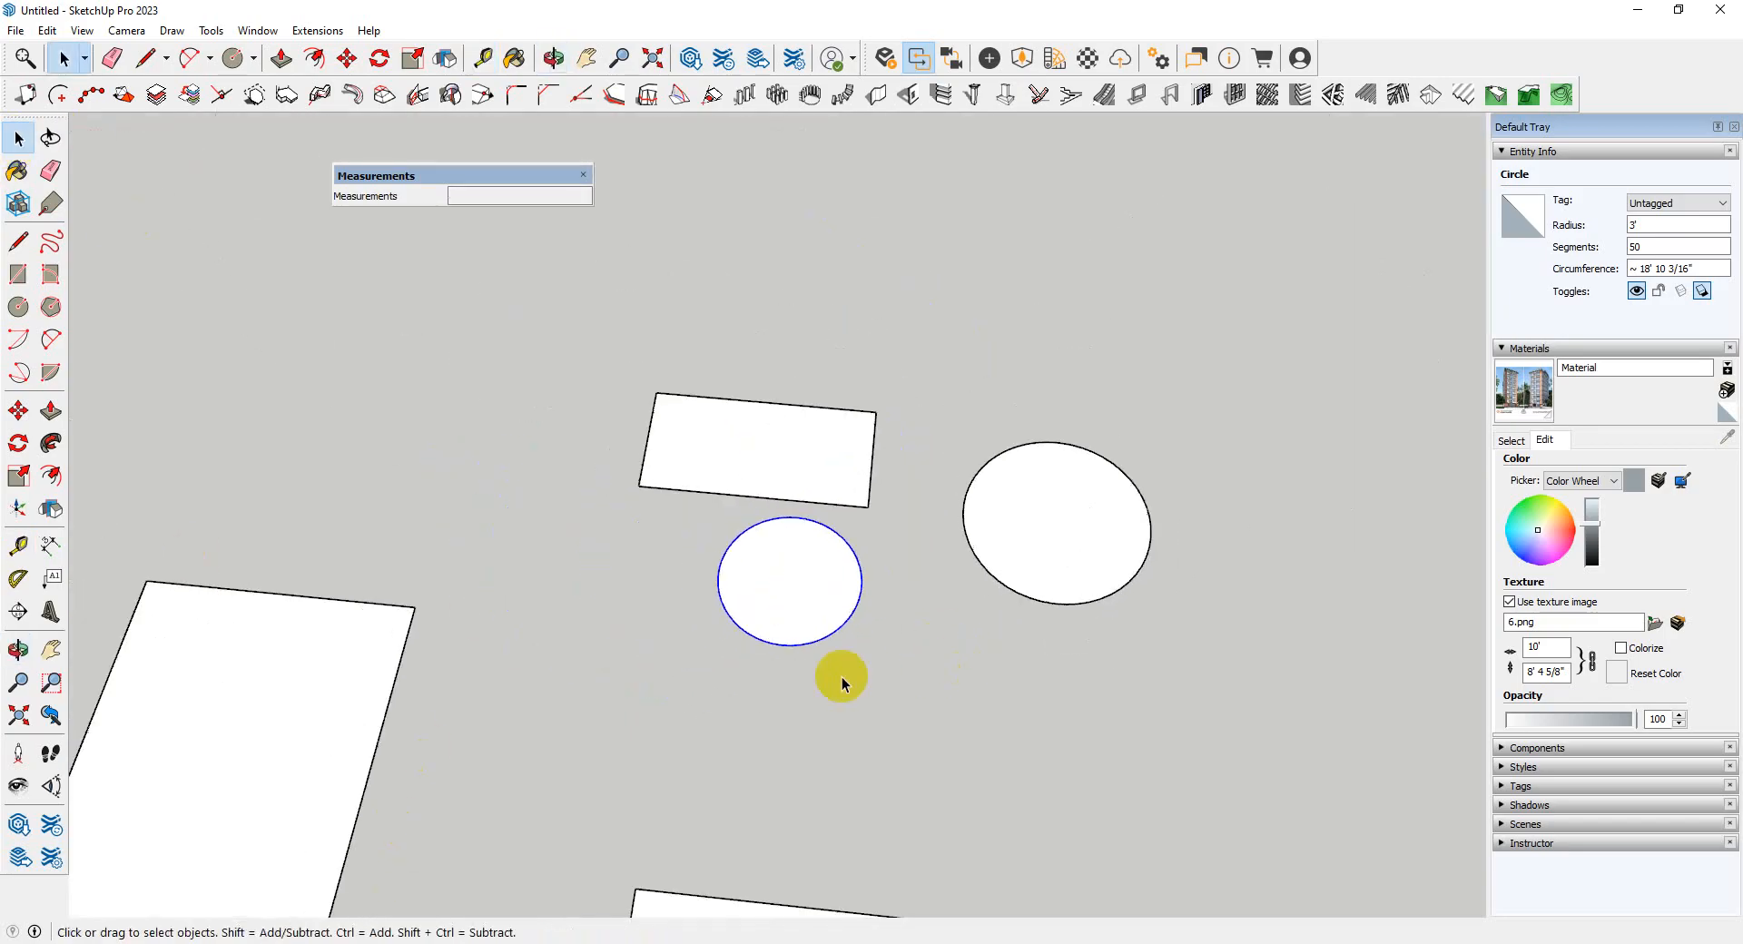
pyautogui.scroll(2, 695, 623)
pyautogui.moveTo(965, 679); pyautogui.dragTo(957, 628, button='middle')
pyautogui.scroll(-2, 717, 626)
pyautogui.moveTo(803, 609); pyautogui.dragTo(739, 678, button='middle')
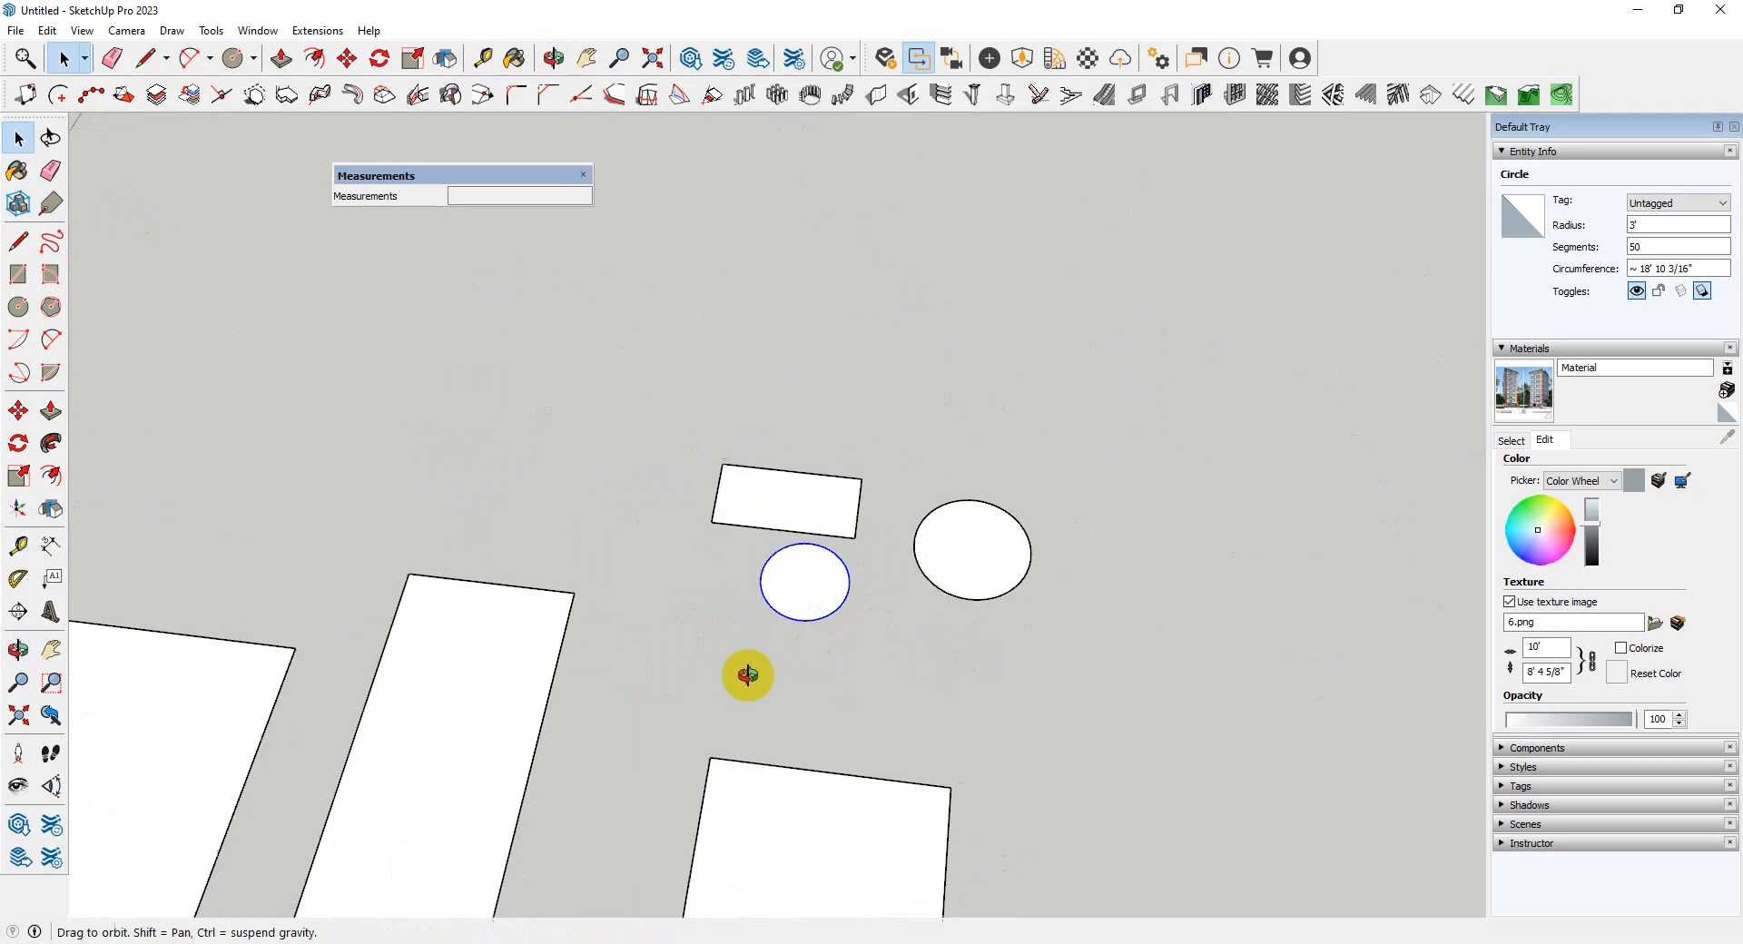
pyautogui.click(18, 307)
pyautogui.click(50, 308)
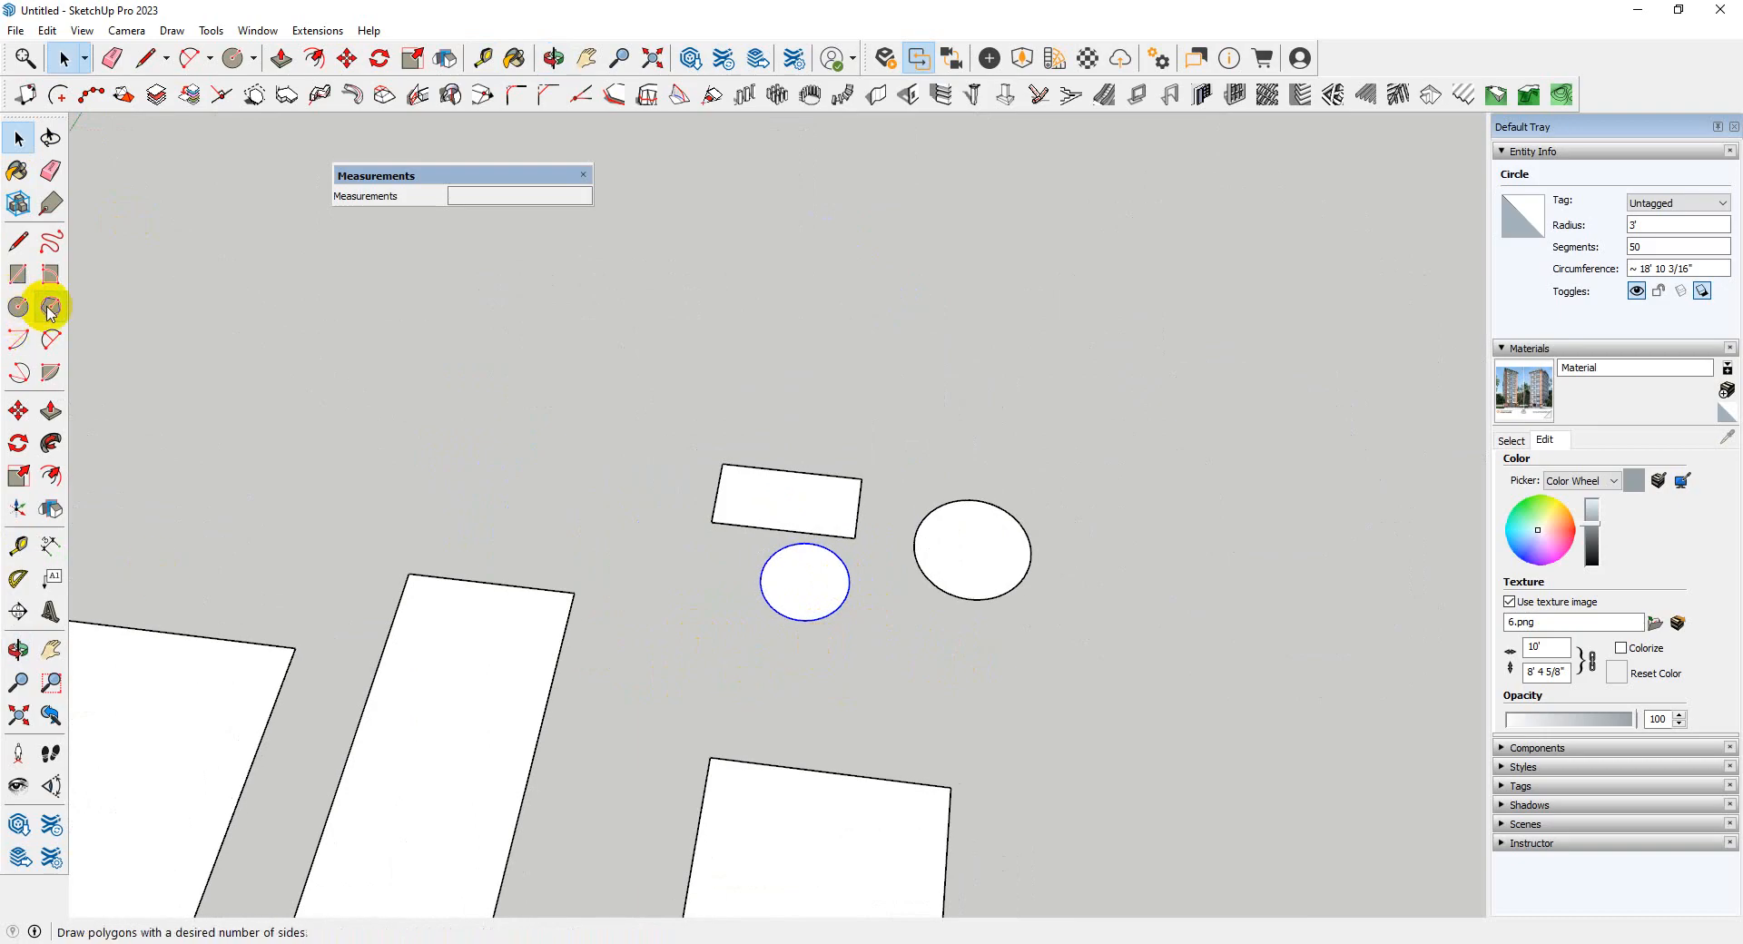
pyautogui.click(50, 309)
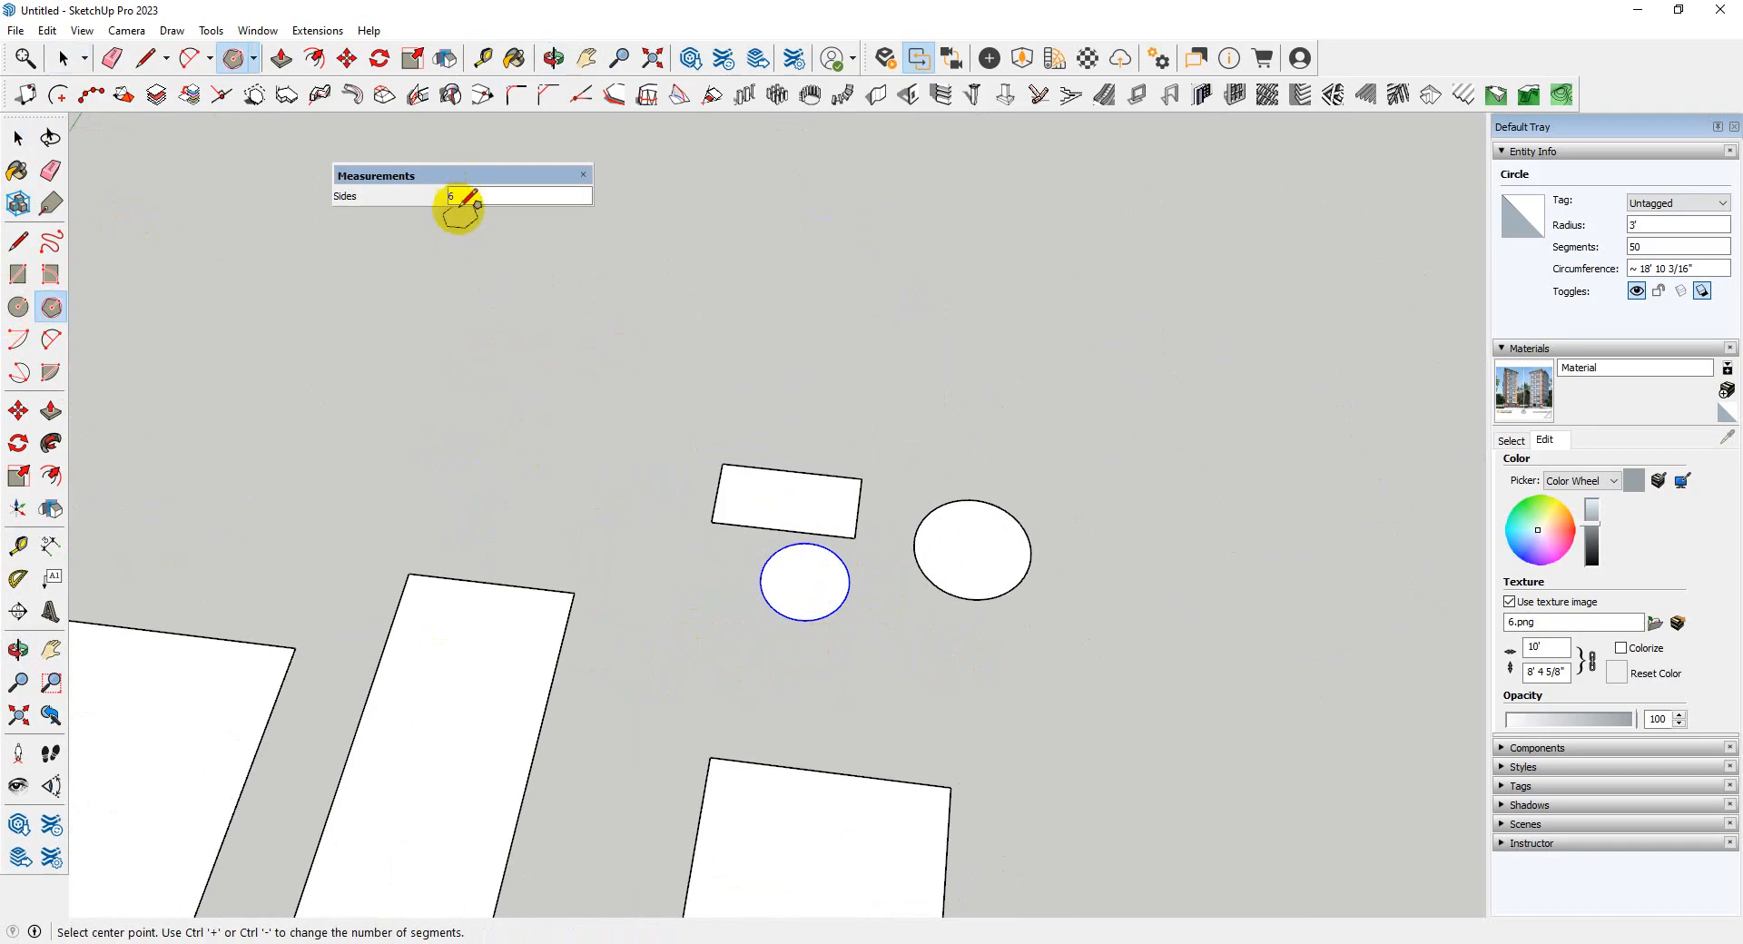
pyautogui.click(549, 449)
pyautogui.click(585, 486)
pyautogui.scroll(5, 547, 458)
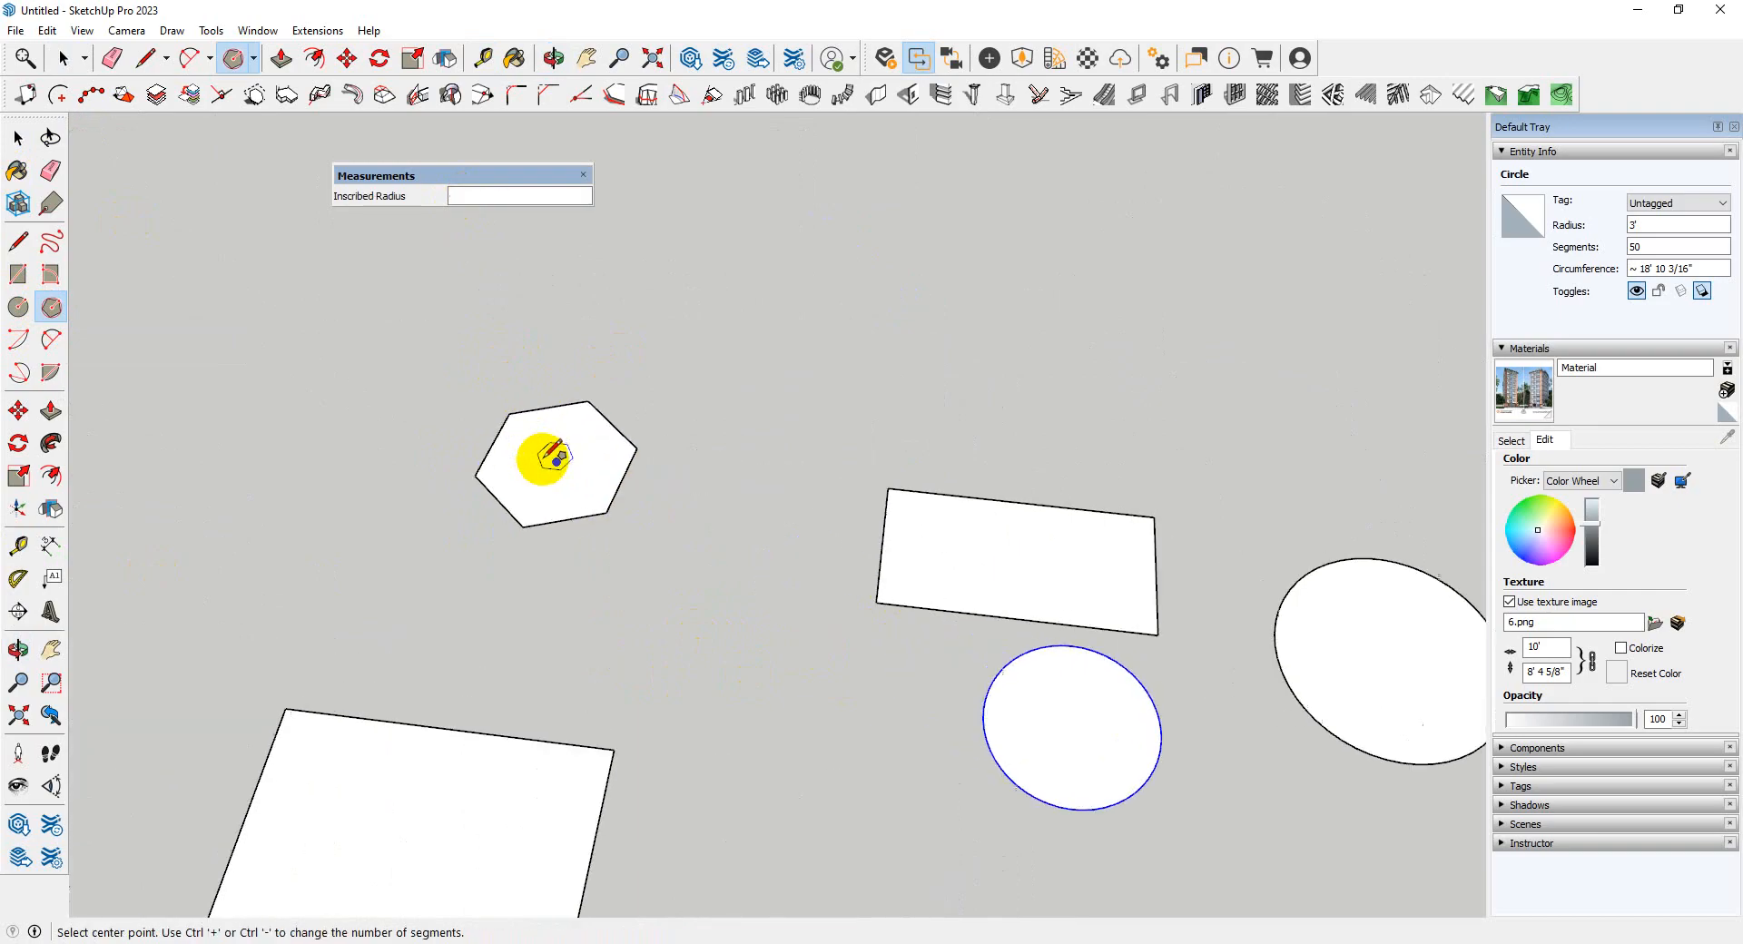
pyautogui.press('space')
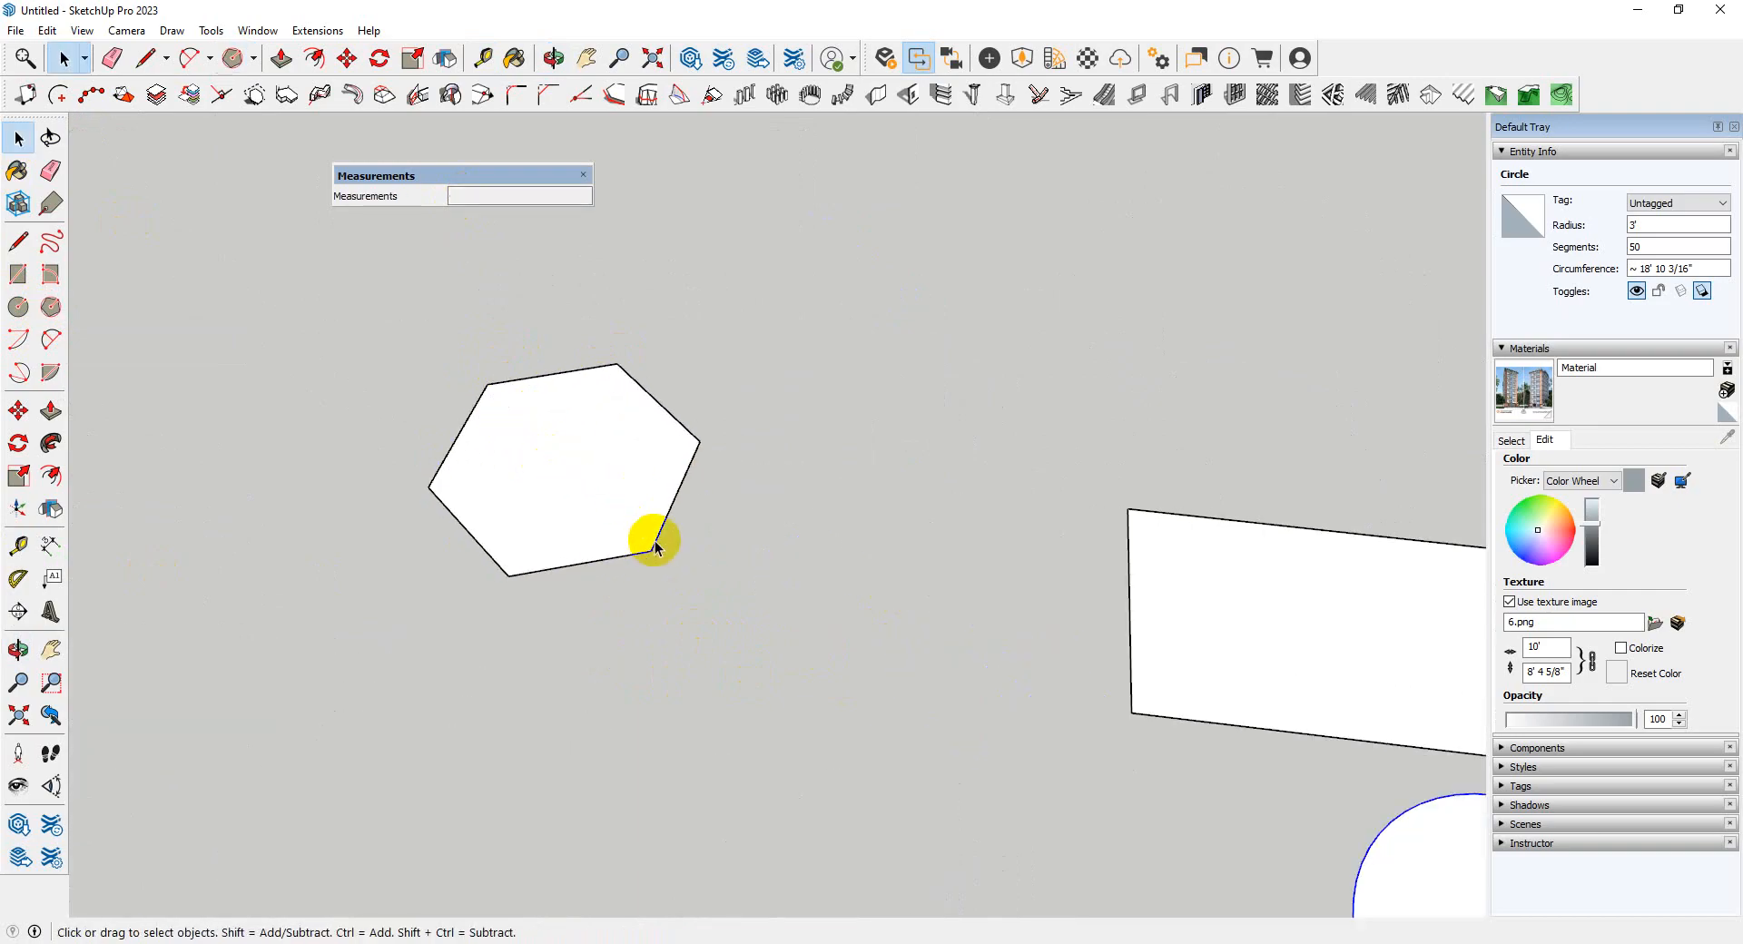
# - Select the hexagon's outline and set its segment count to 10
pyautogui.click(655, 548)
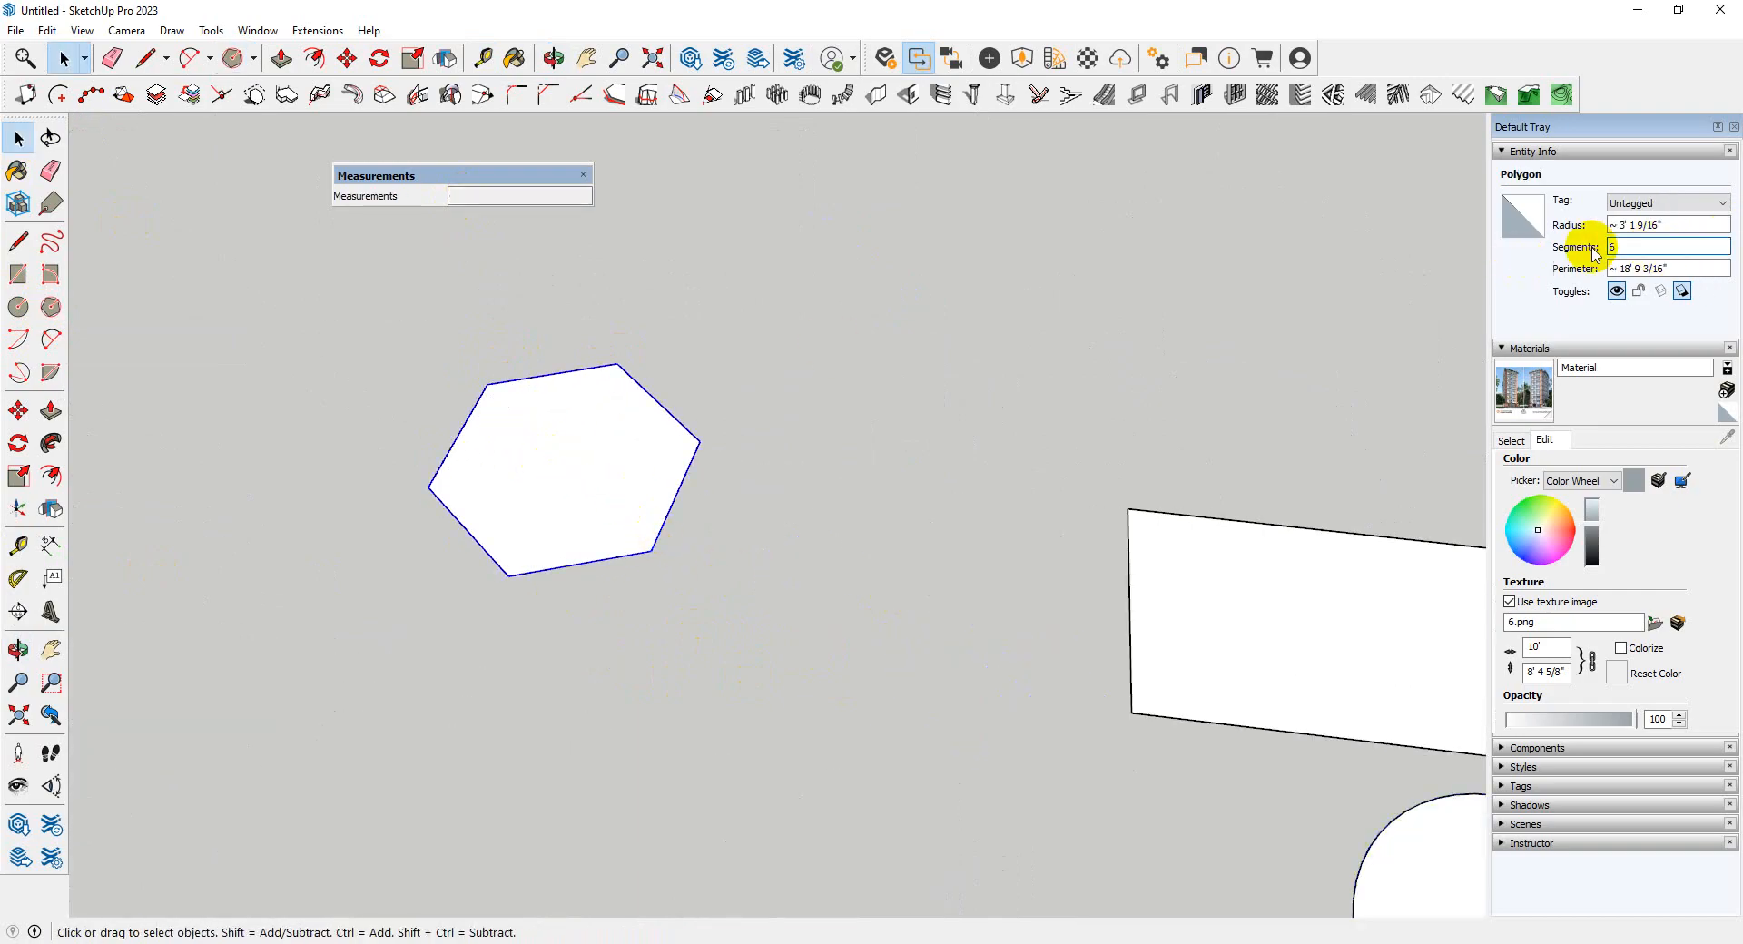
pyautogui.moveTo(1623, 248); pyautogui.dragTo(1595, 247)
pyautogui.write('10')
pyautogui.press('Return')
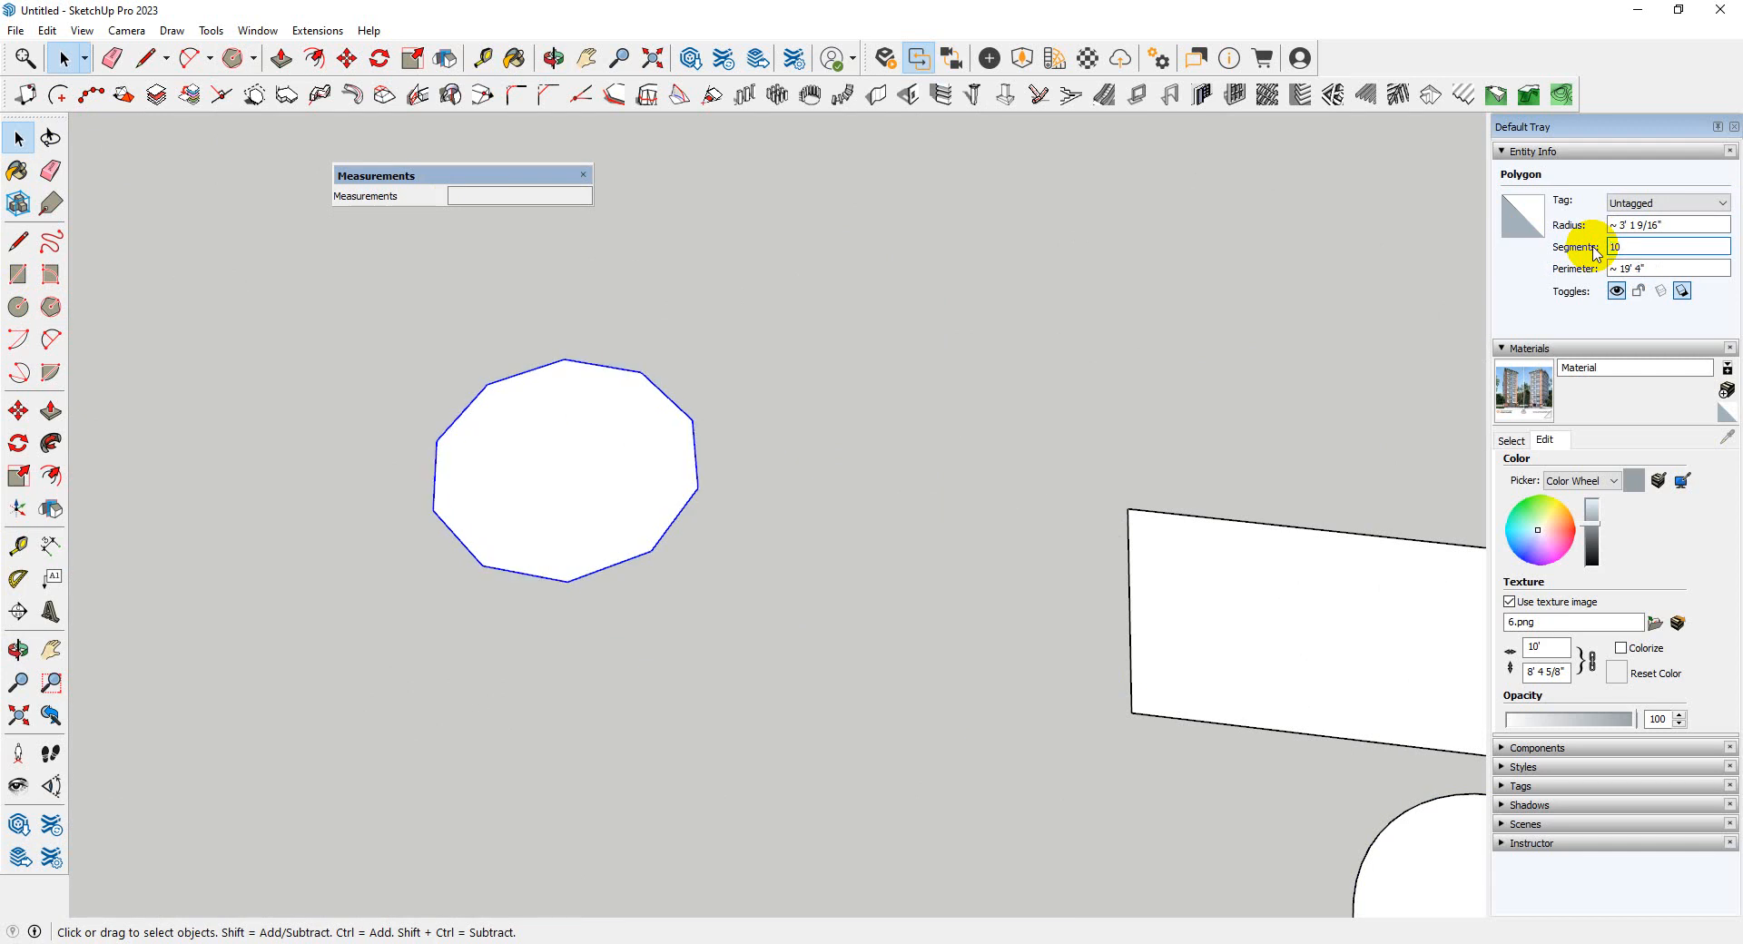
pyautogui.write('50')
pyautogui.press('Return')
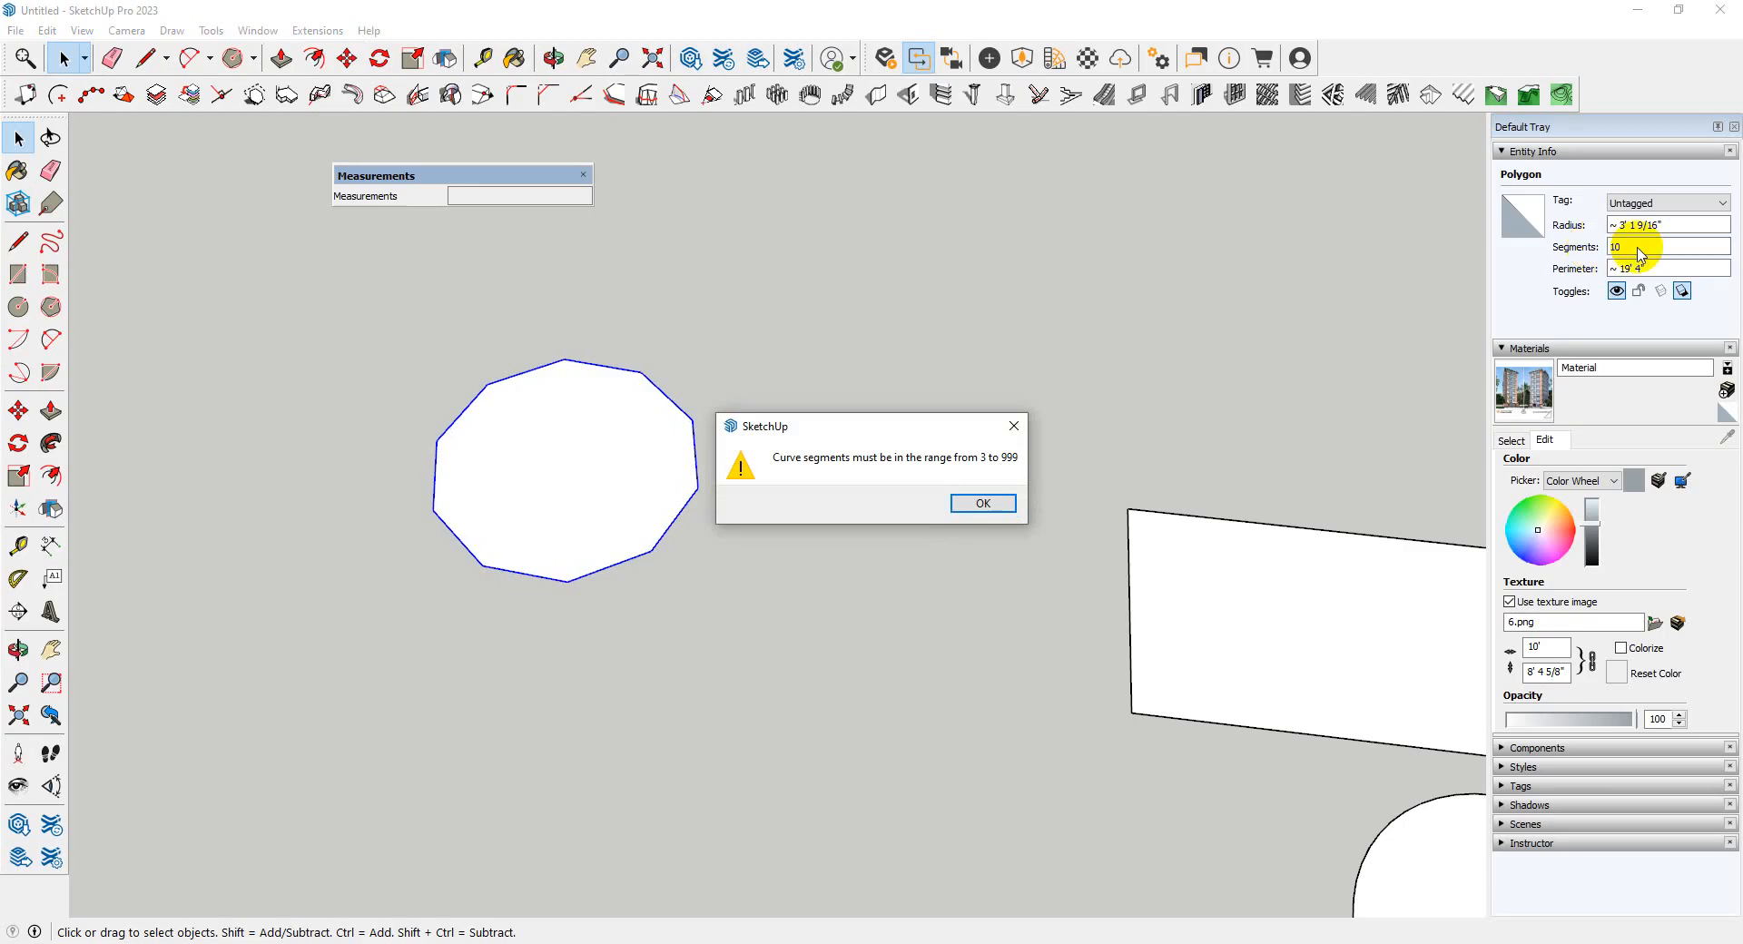
pyautogui.click(1015, 428)
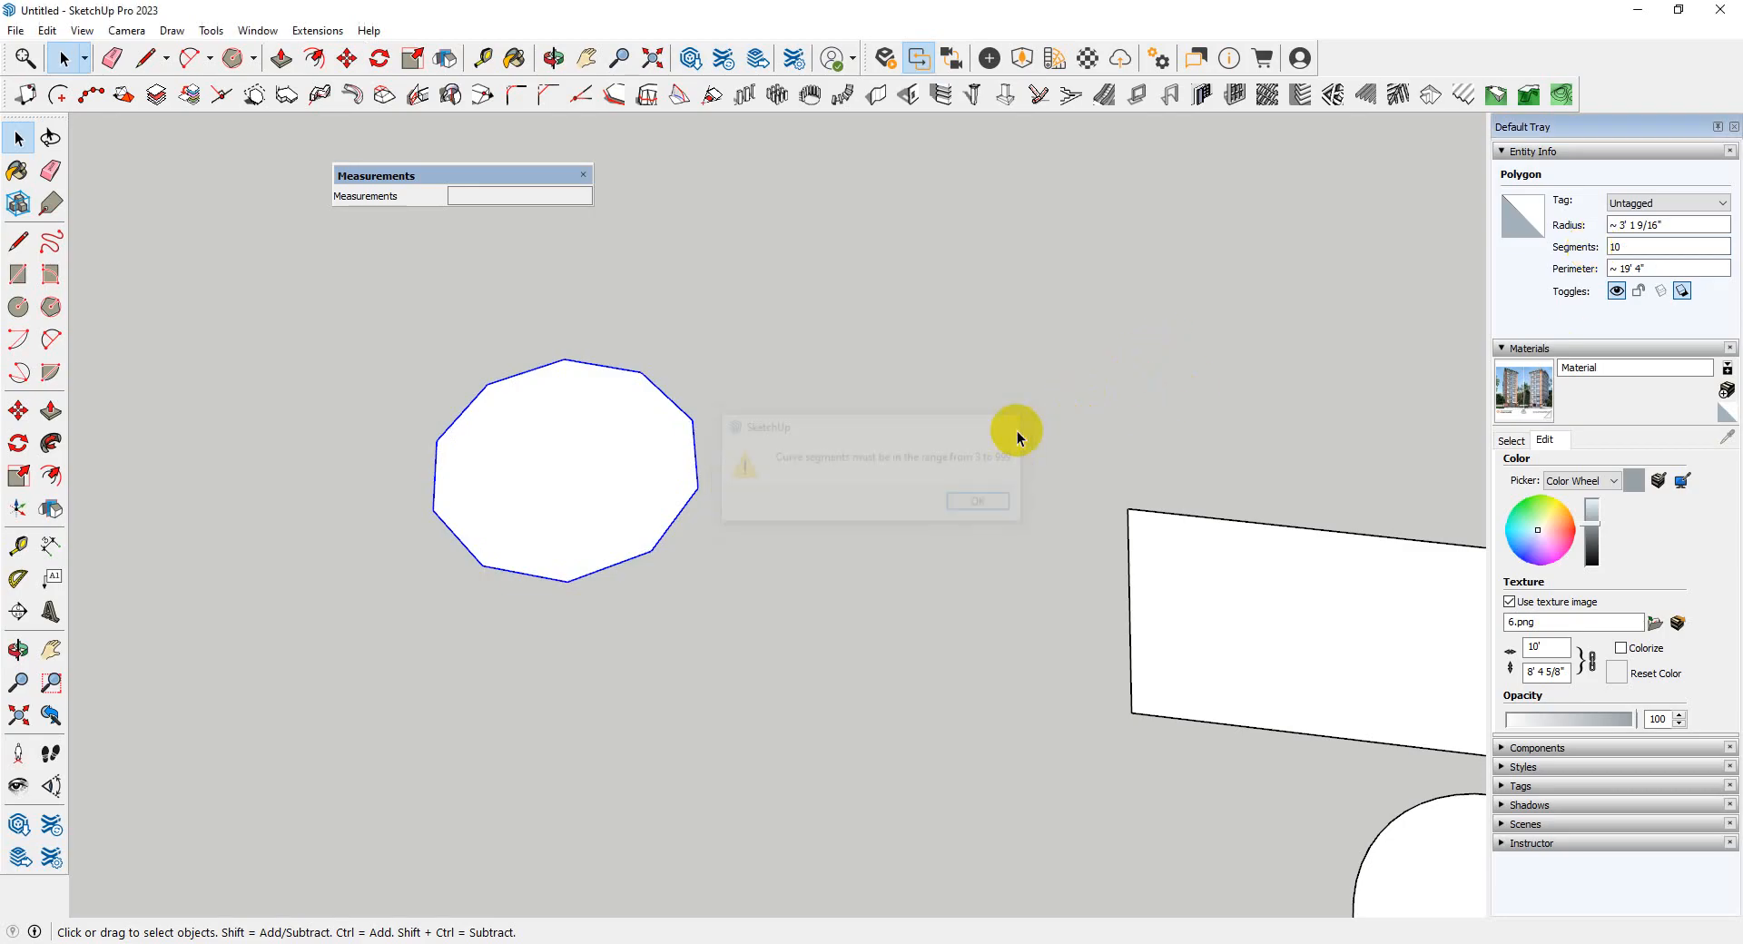
# - Set the polygon's segment count to 20
pyautogui.doubleClick(1617, 247)
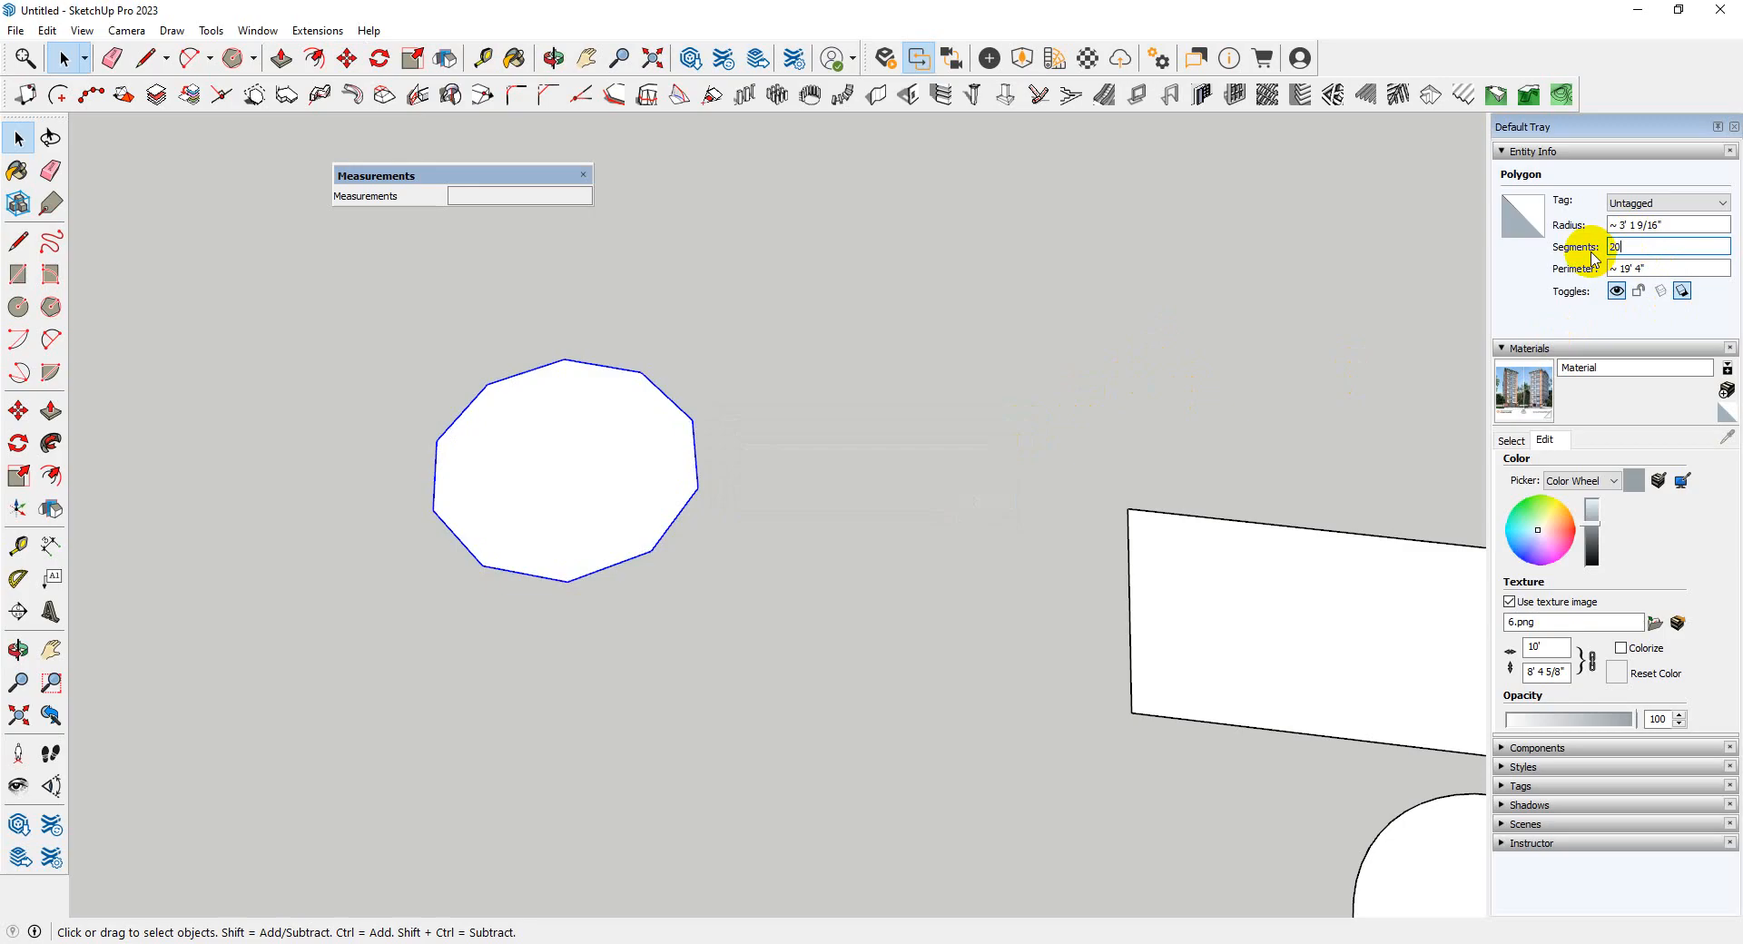
pyautogui.press('Return')
pyautogui.scroll(-5, 454, 494)
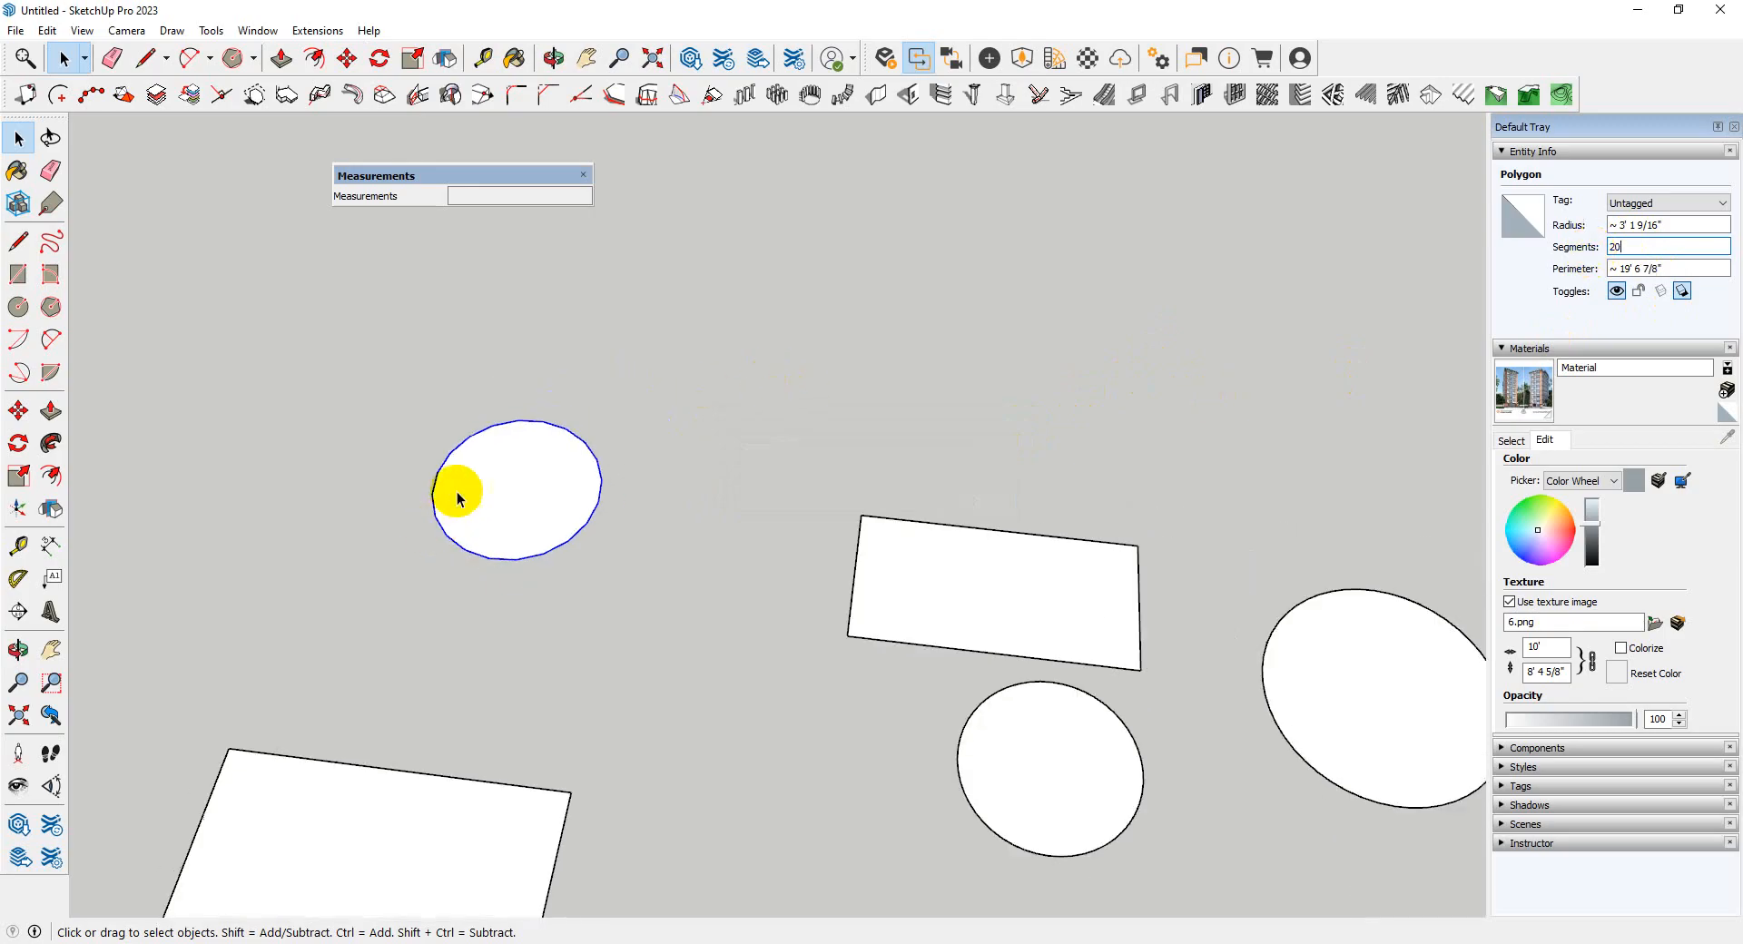
# - Turn the larger circle, radius 4', into a pentagon by setting its segment count to 5
pyautogui.scroll(2, 1019, 627)
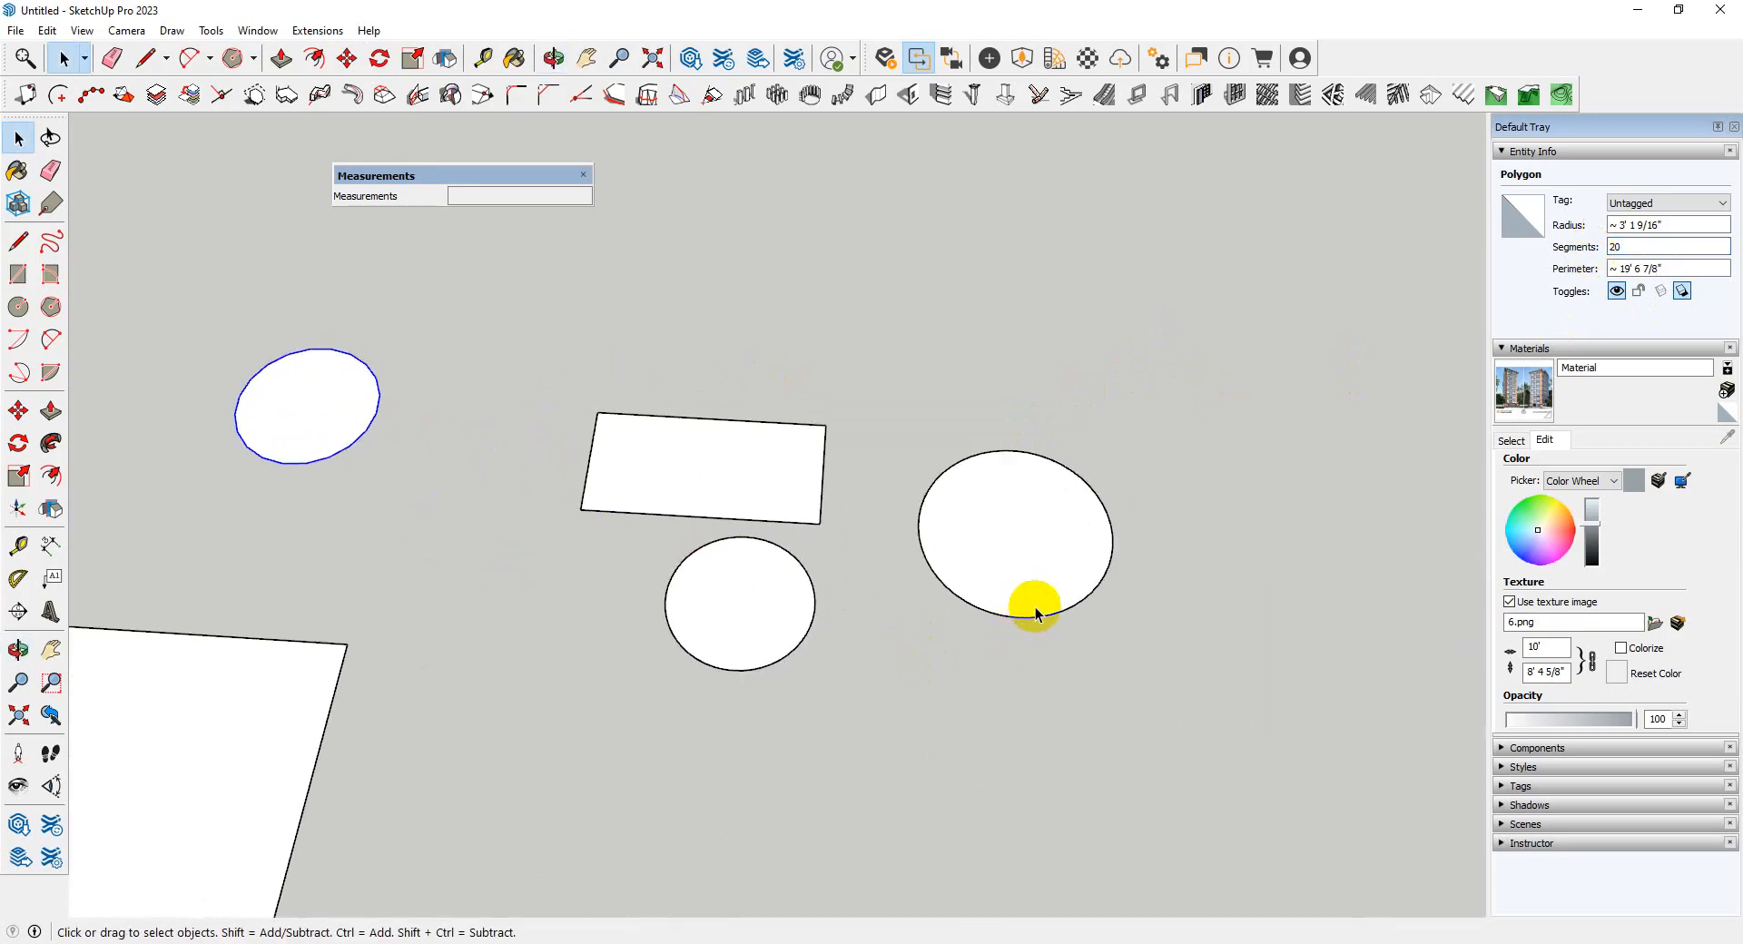
pyautogui.click(1039, 613)
pyautogui.scroll(2, 1089, 617)
pyautogui.click(1053, 609)
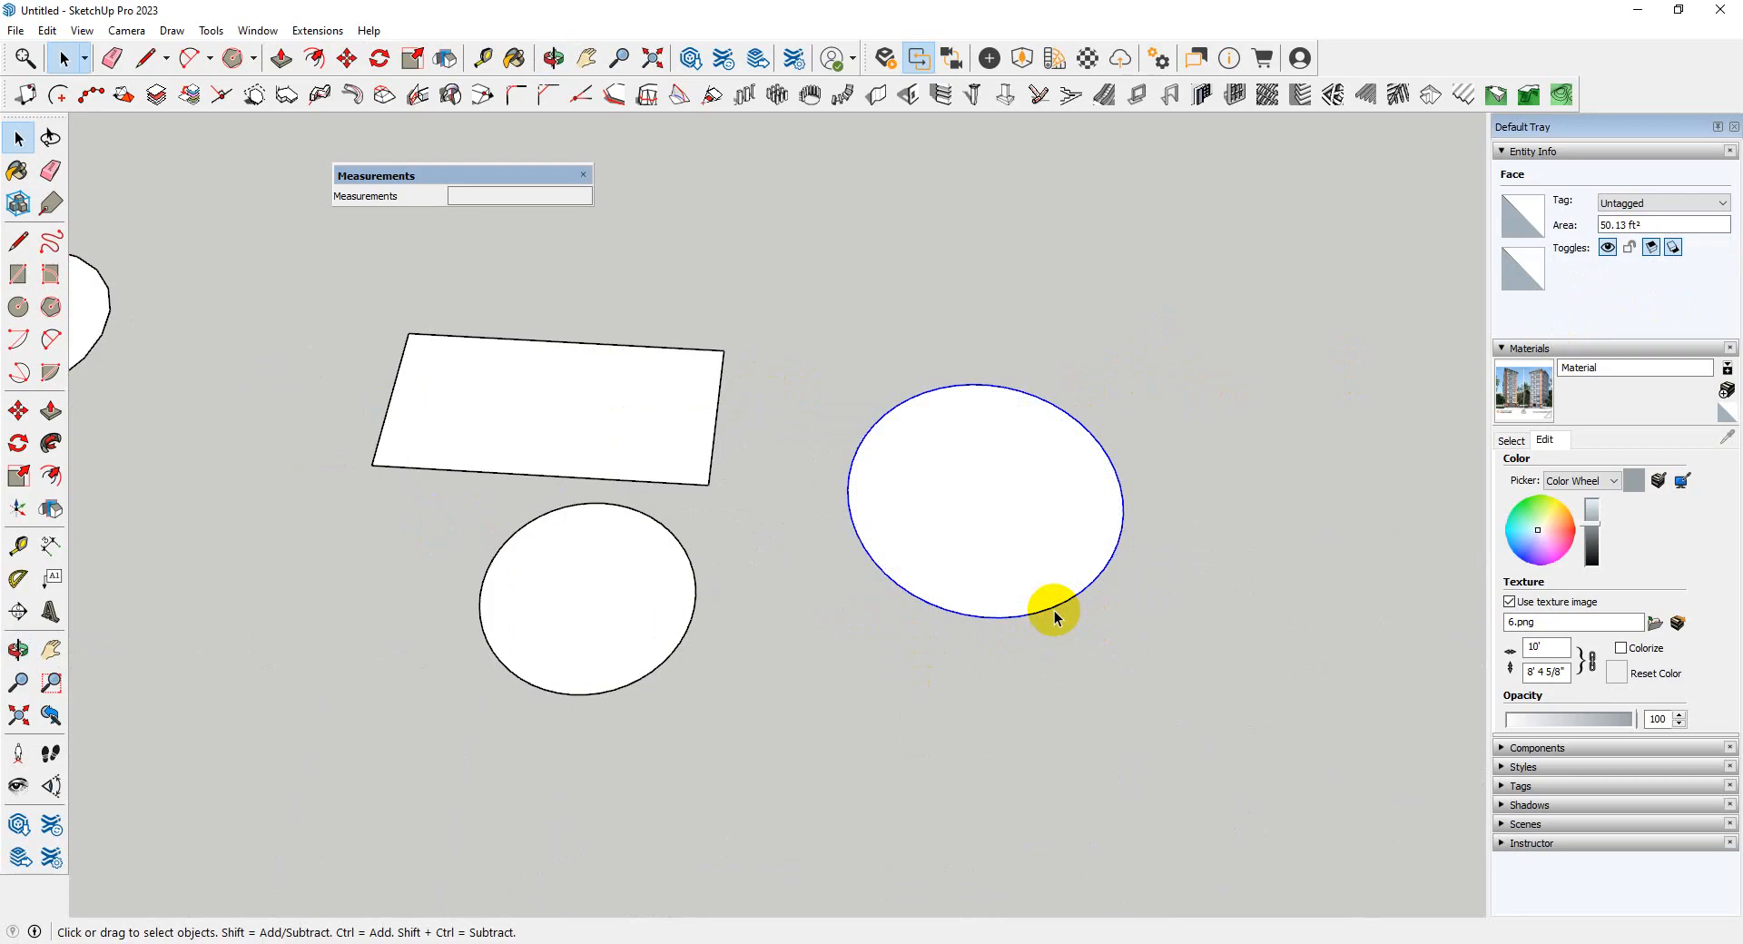
pyautogui.click(1636, 246)
pyautogui.write('50')
pyautogui.press('Return')
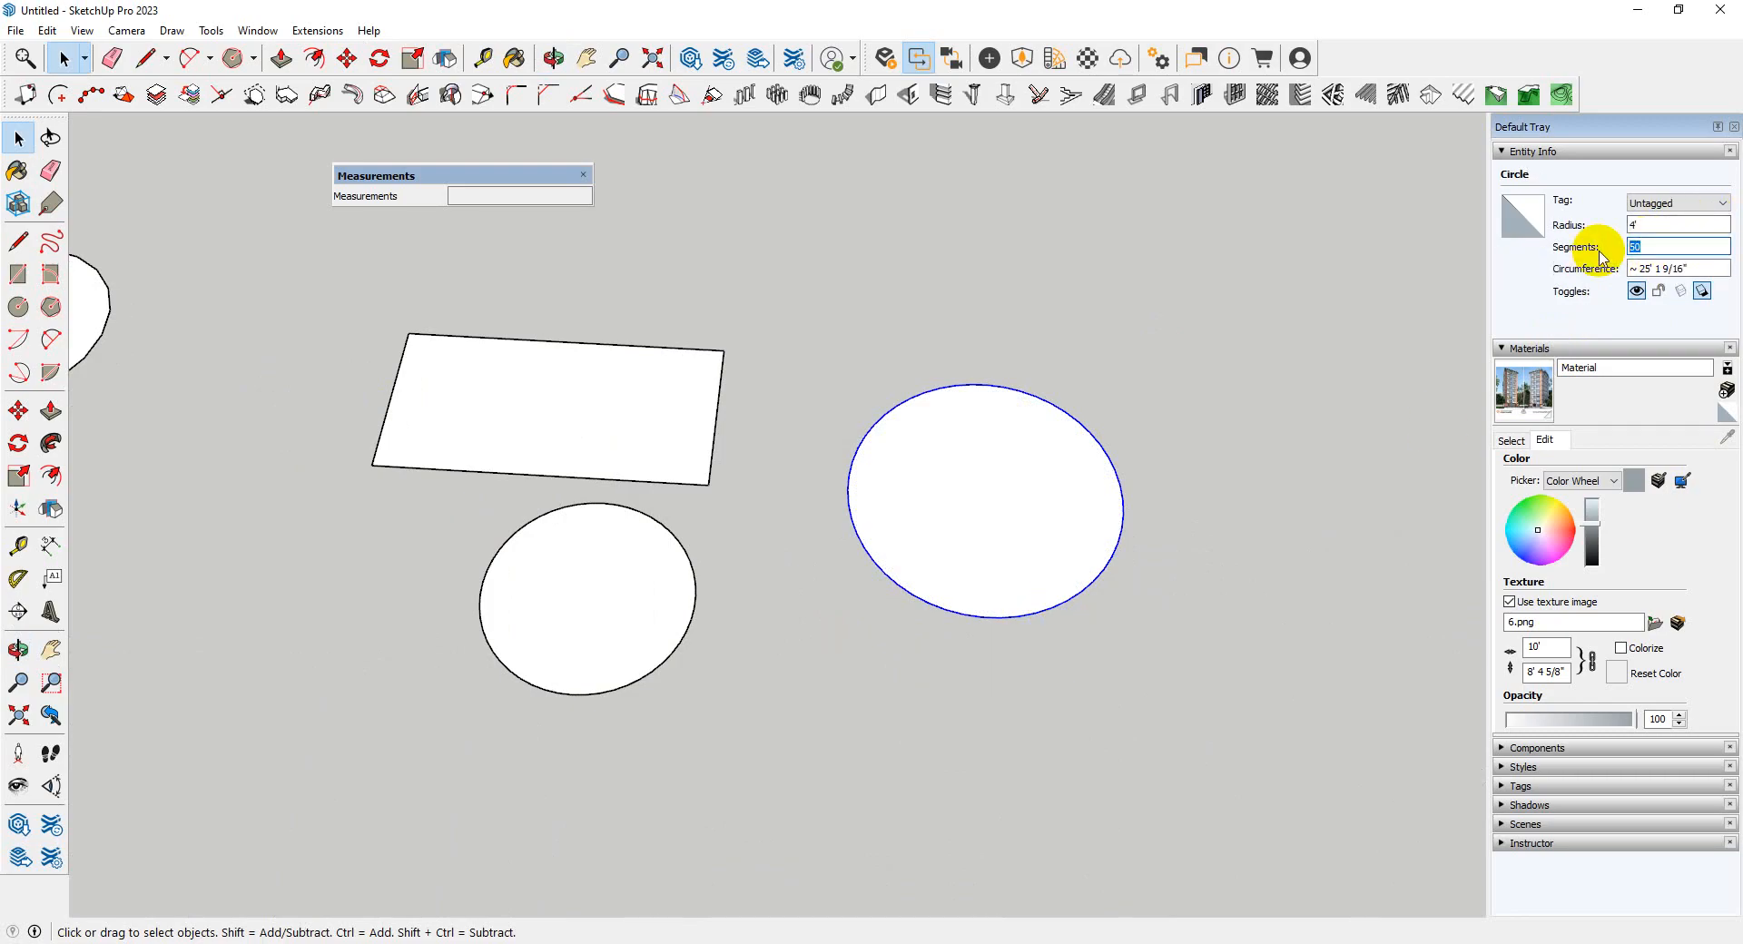
pyautogui.press('Return')
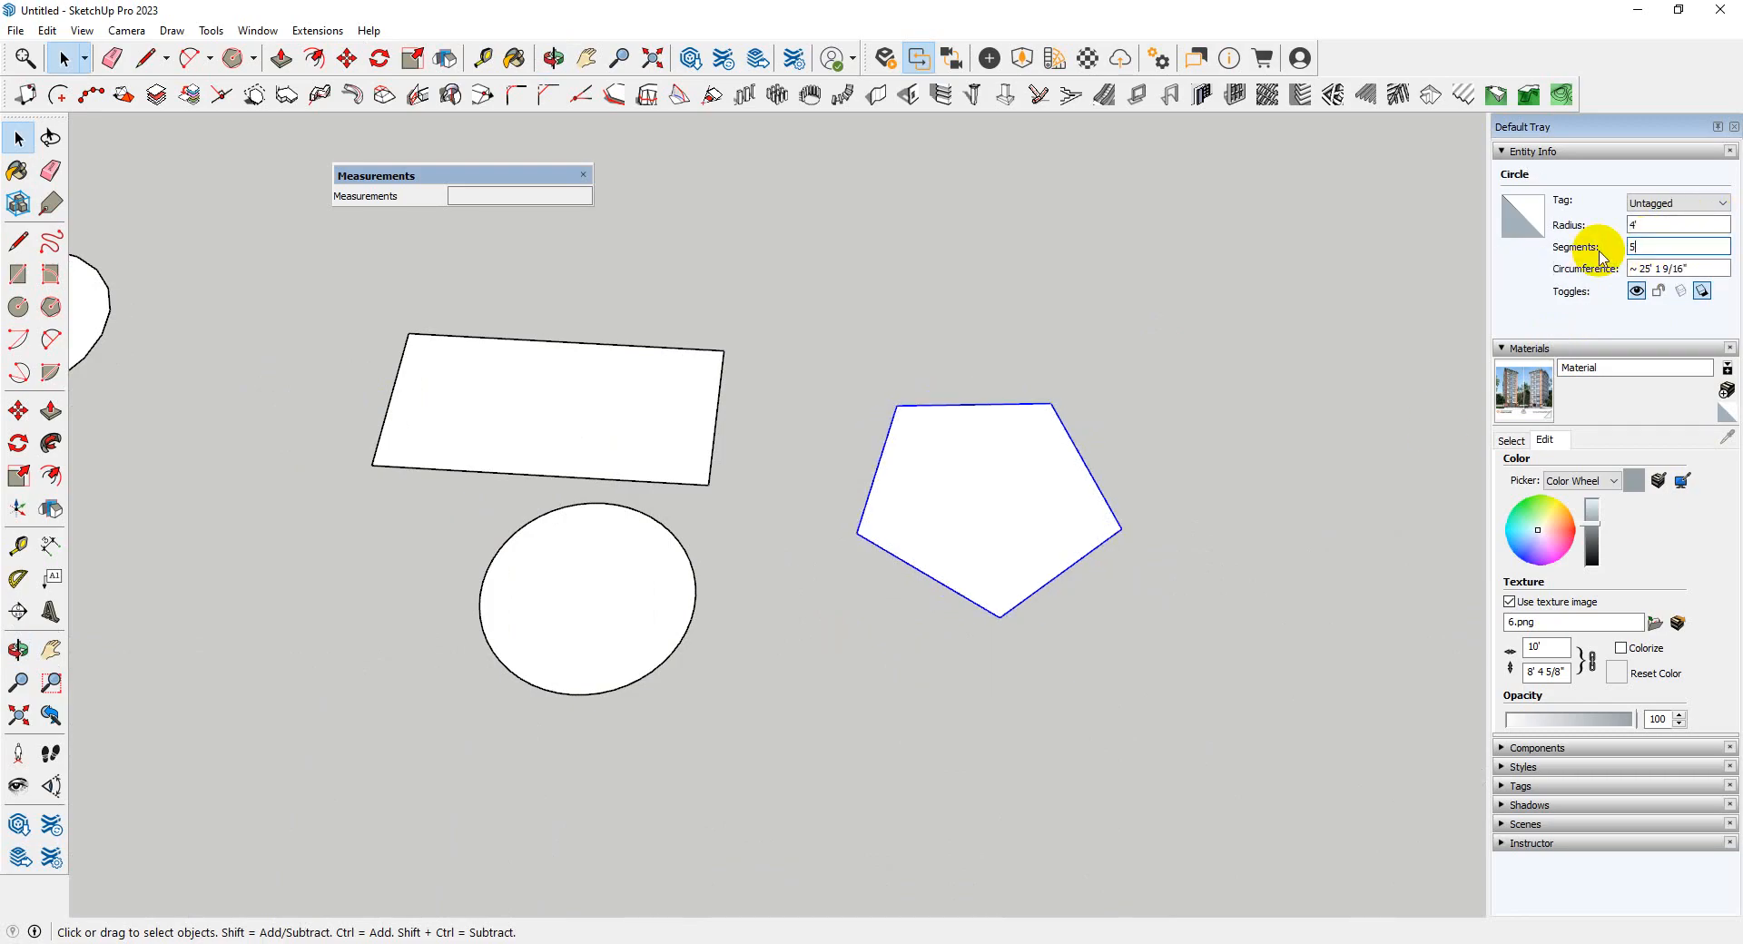
# - Draw a 90-degree arc from a centre point in the empty area near the pentagon with the Arc tool
pyautogui.scroll(-1, 924, 334)
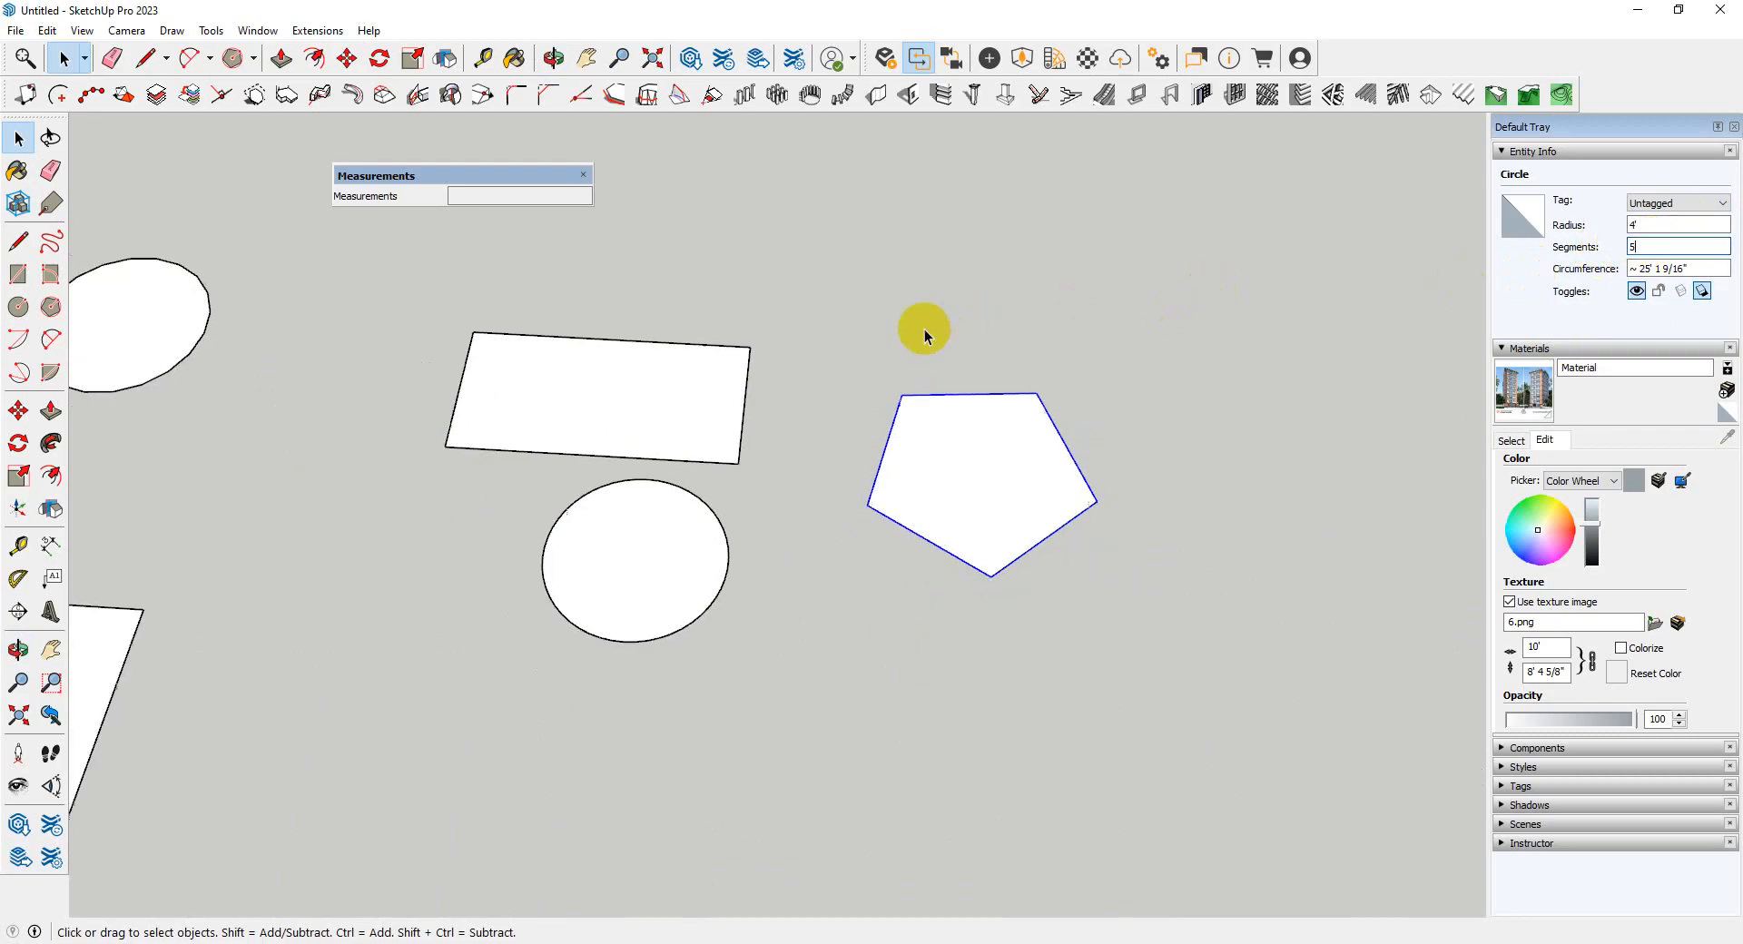
pyautogui.scroll(-2, 908, 399)
pyautogui.scroll(-1, 700, 421)
pyautogui.scroll(1, 714, 416)
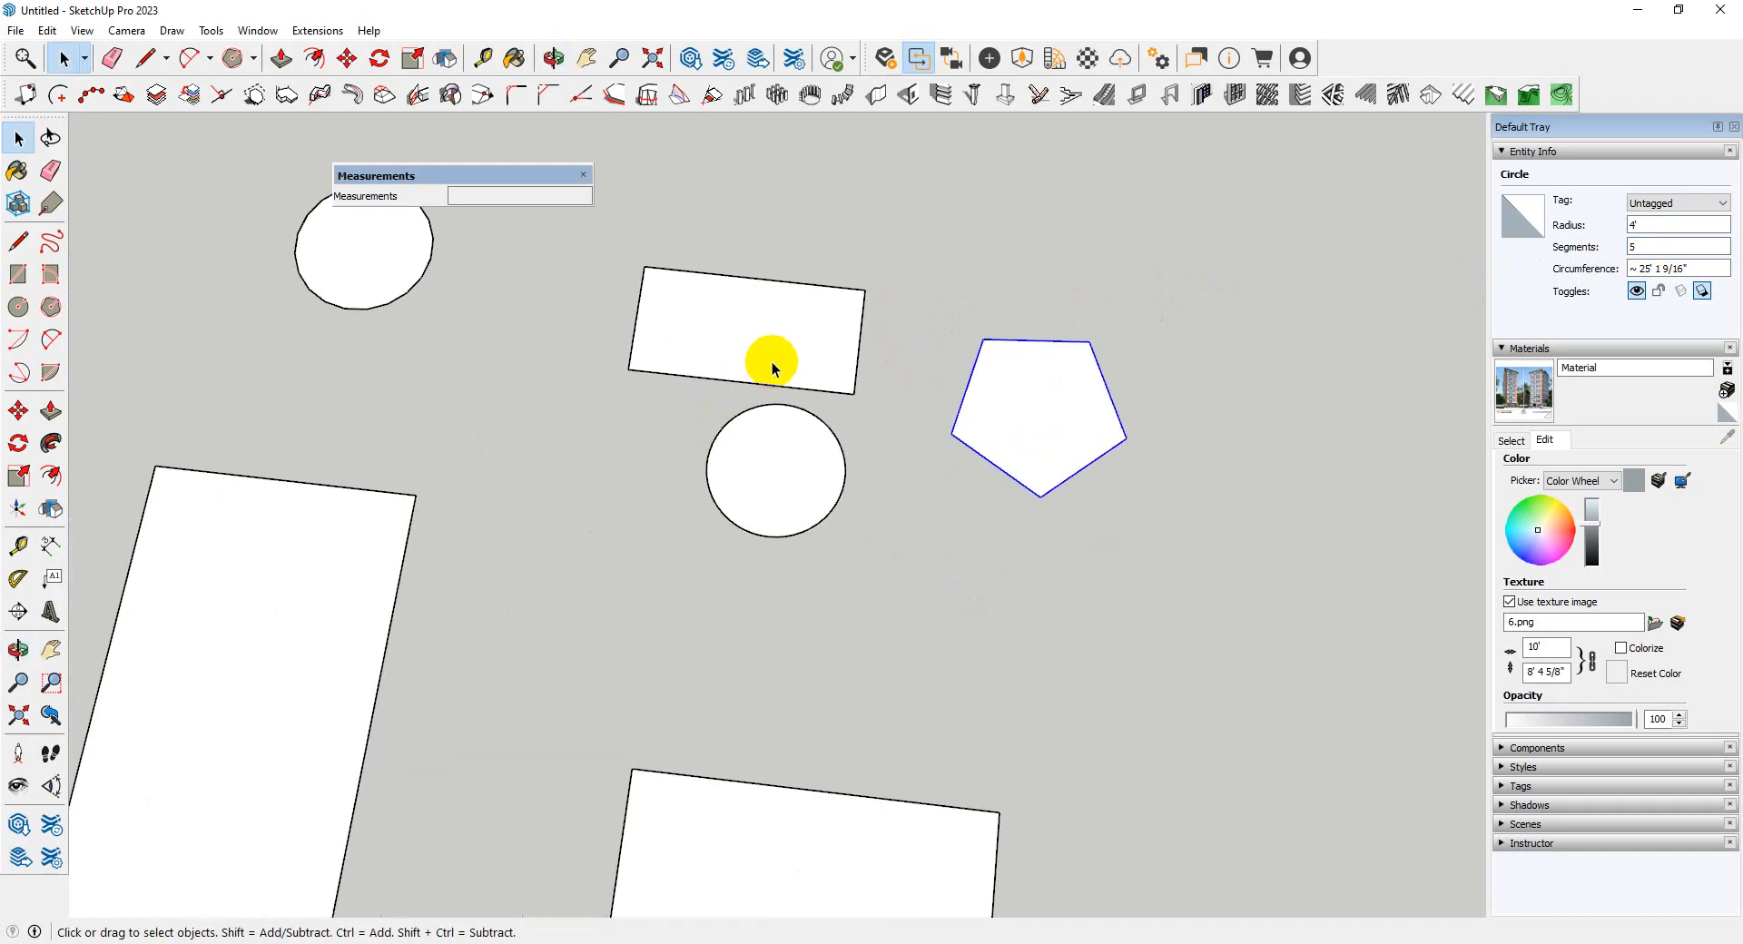
pyautogui.moveTo(774, 368); pyautogui.dragTo(72, 331, button='middle')
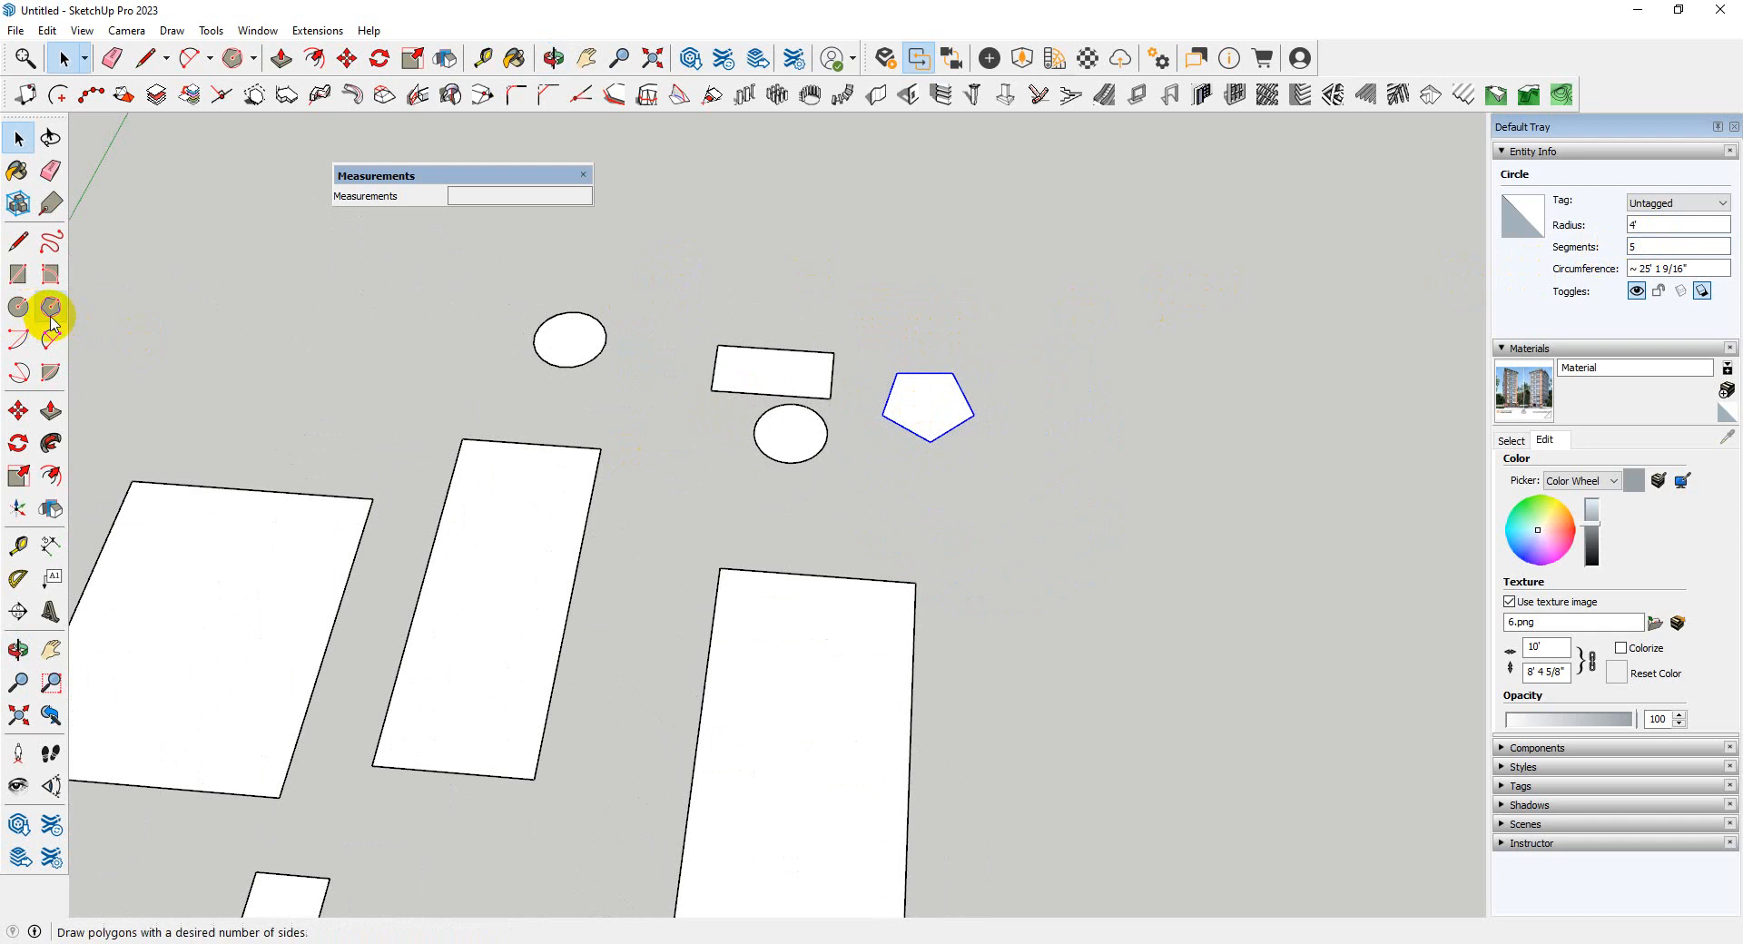
pyautogui.click(16, 346)
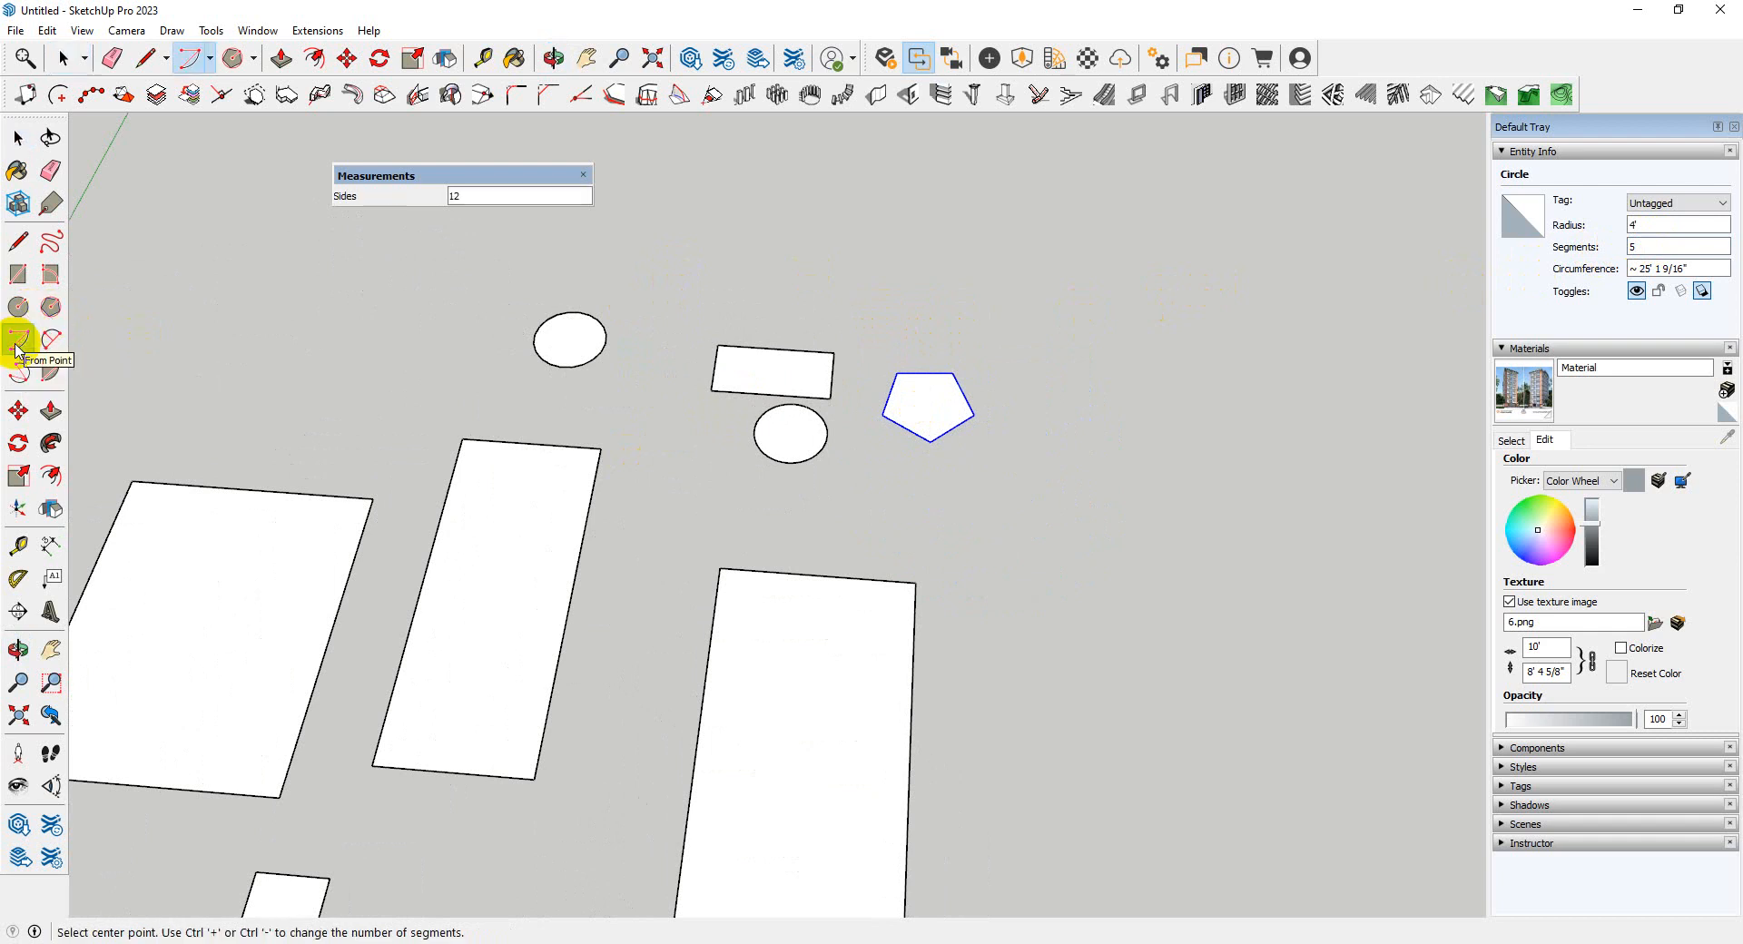
pyautogui.click(1006, 633)
pyautogui.click(1168, 645)
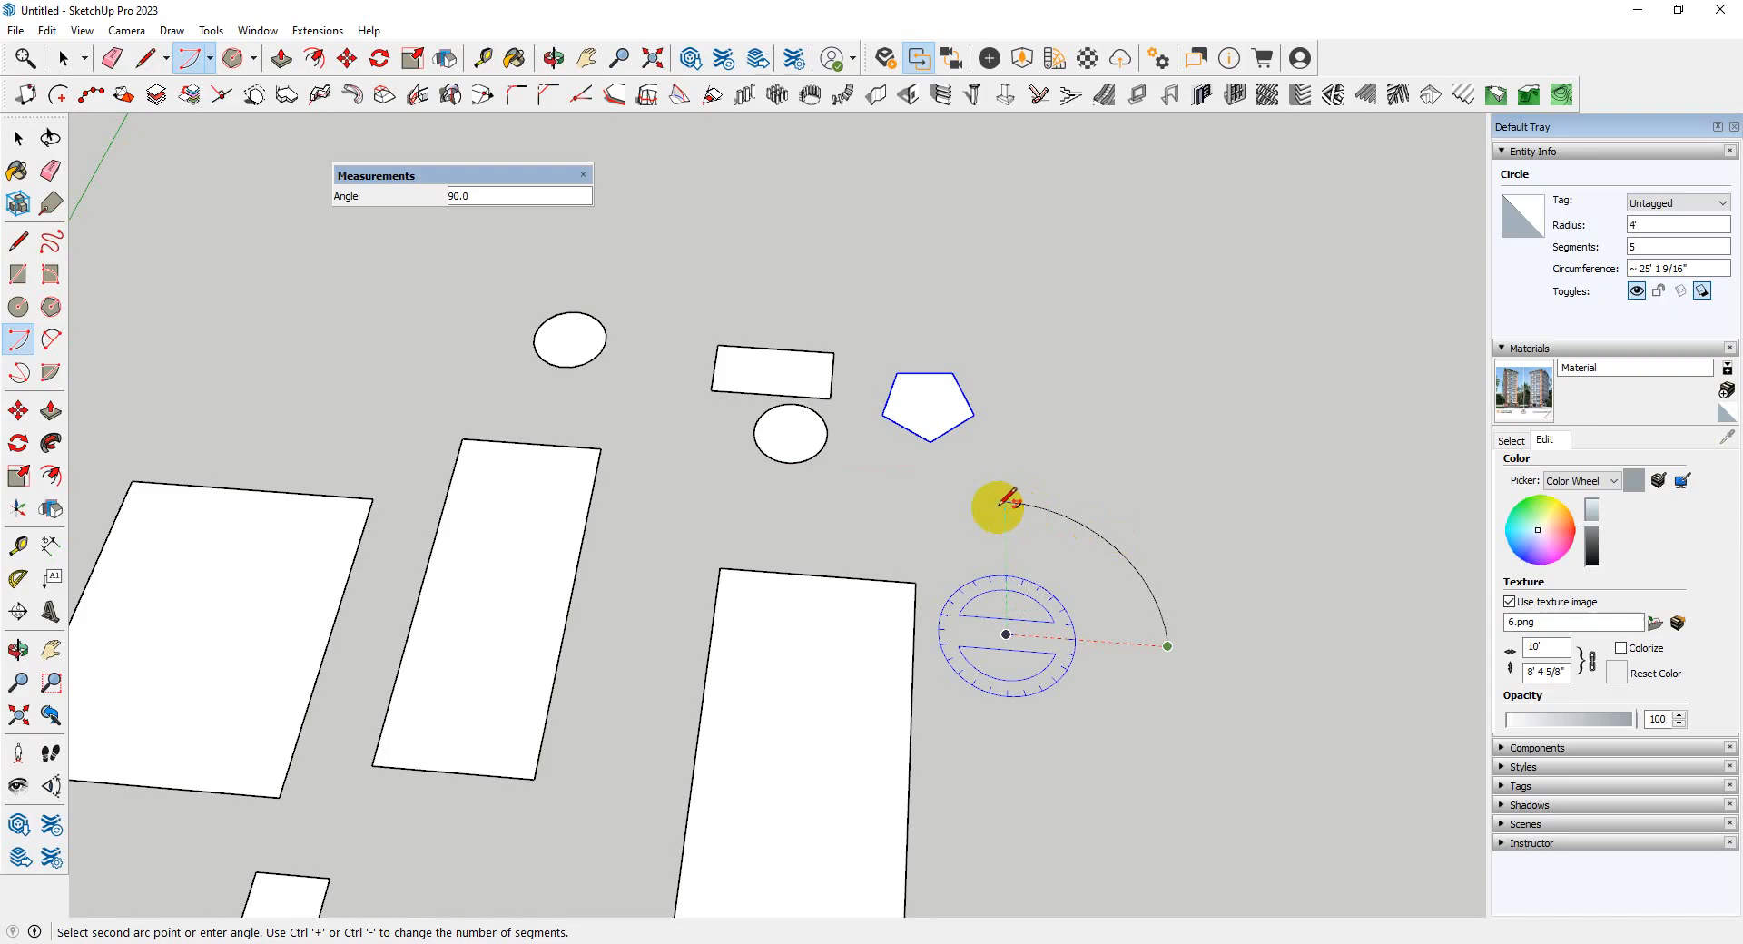
pyautogui.click(1004, 502)
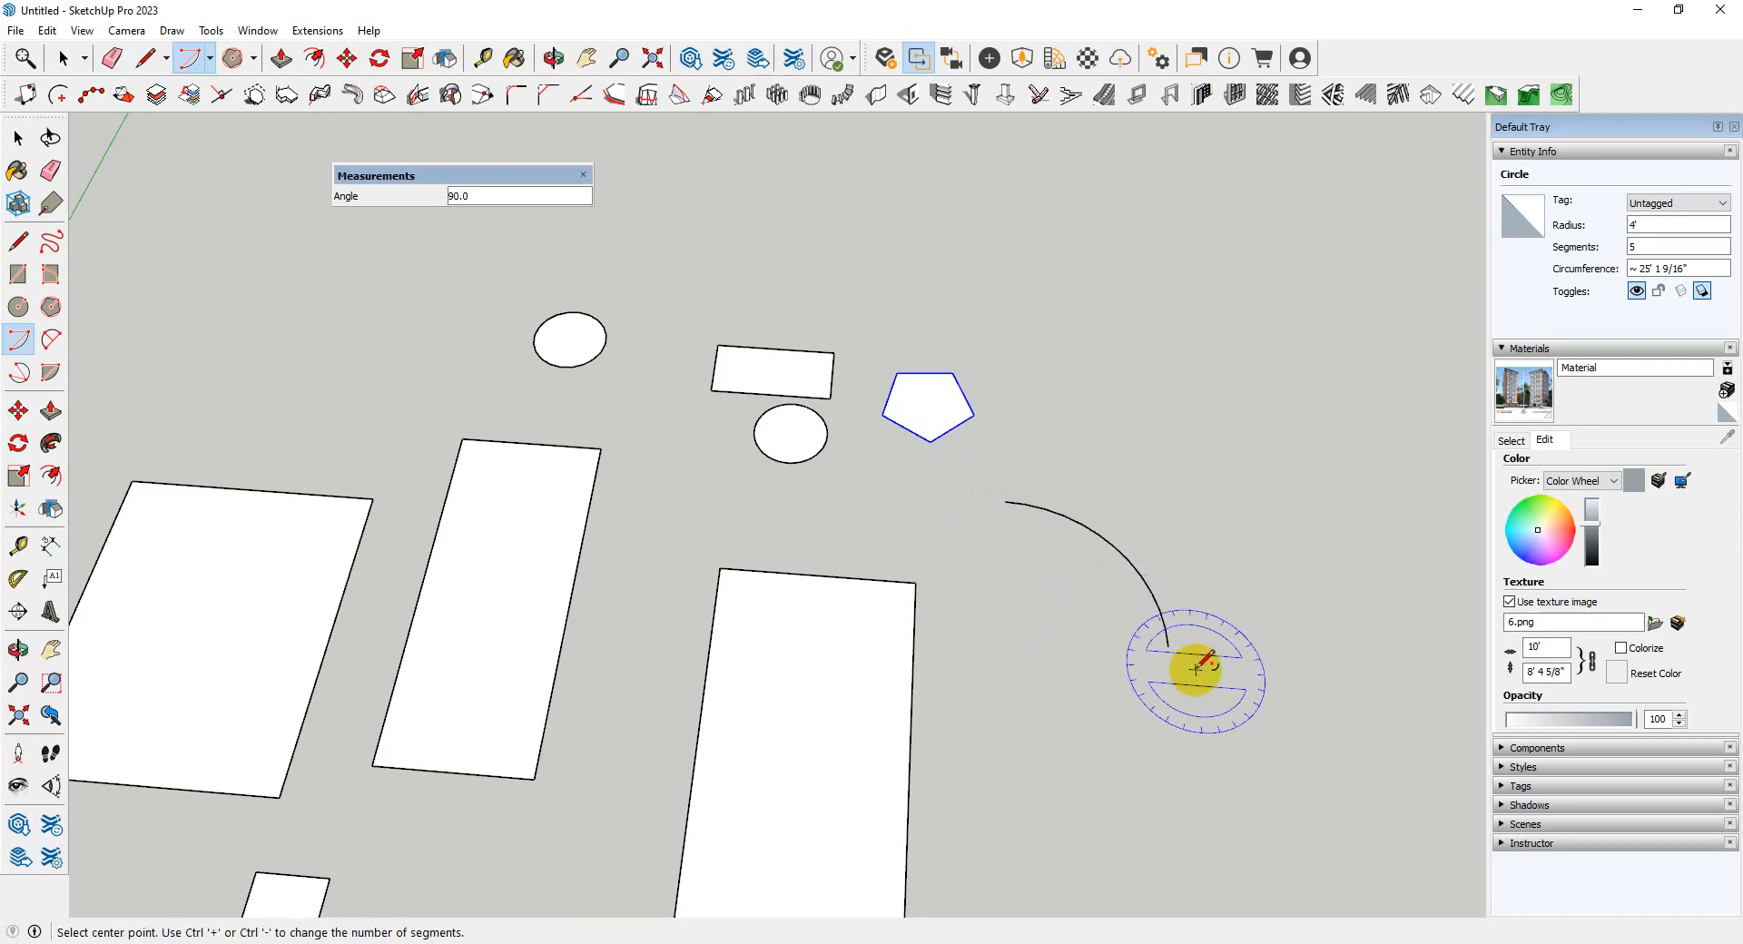
# - Draw a 90-degree arc centred on the large rectangle's corner nearest the red axis, radius about 13' 8", ending on its adjacent edge
pyautogui.scroll(-3, 866, 541)
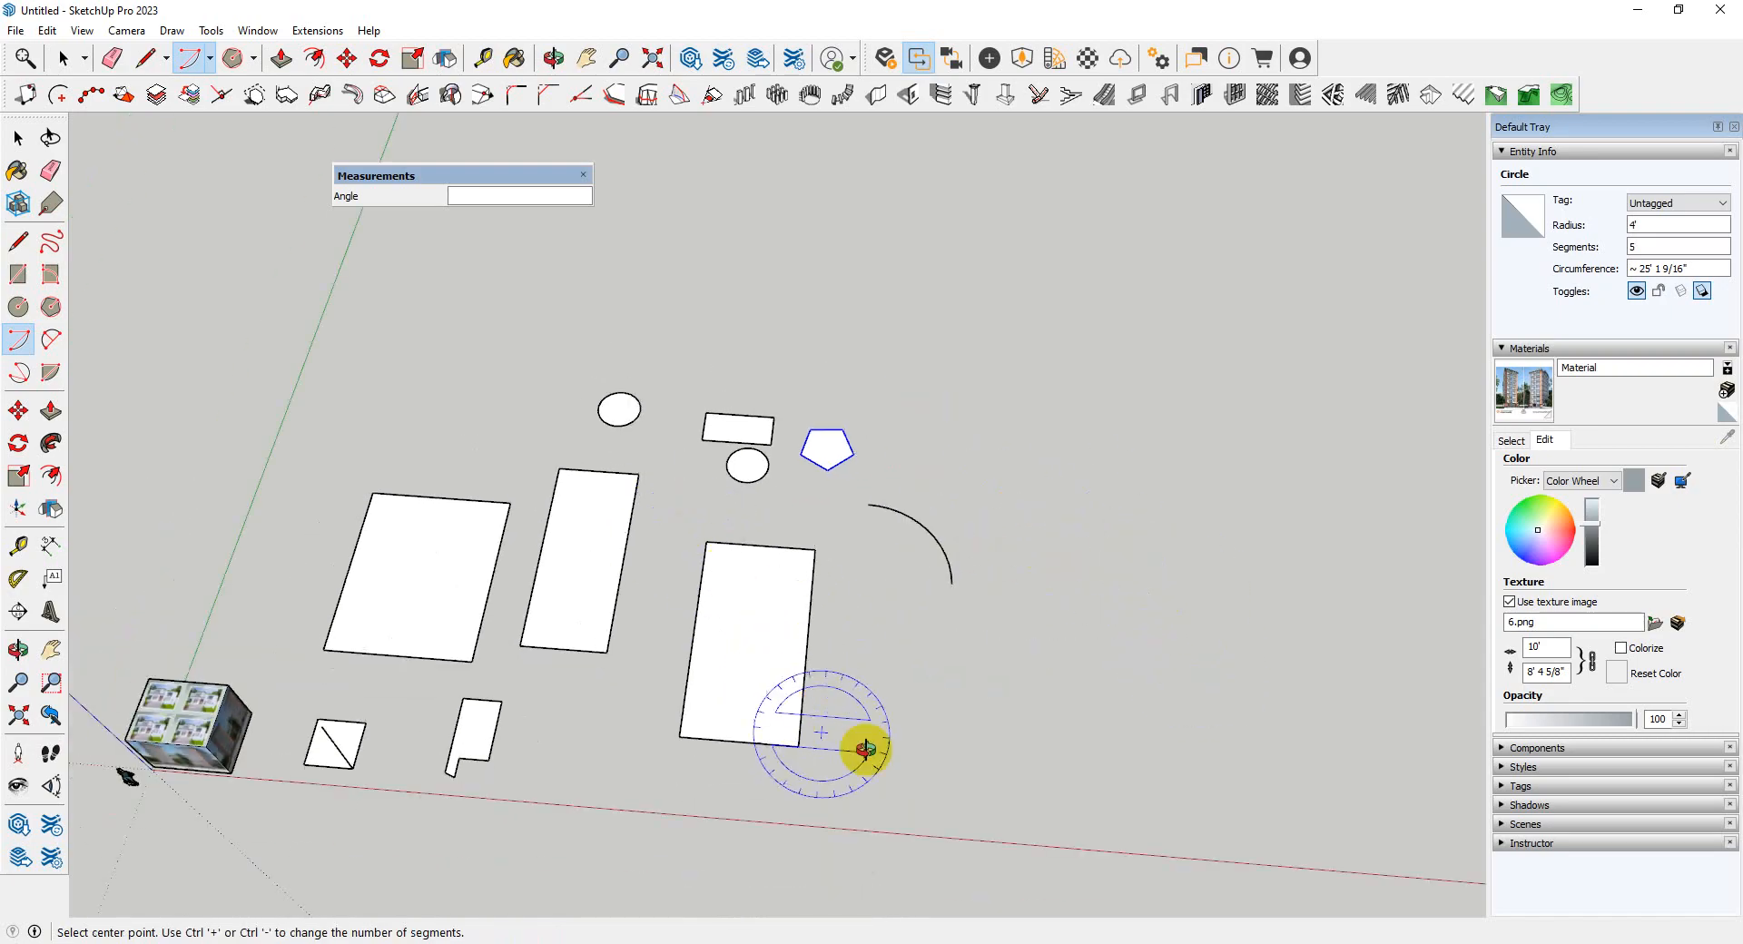
pyautogui.scroll(4, 836, 738)
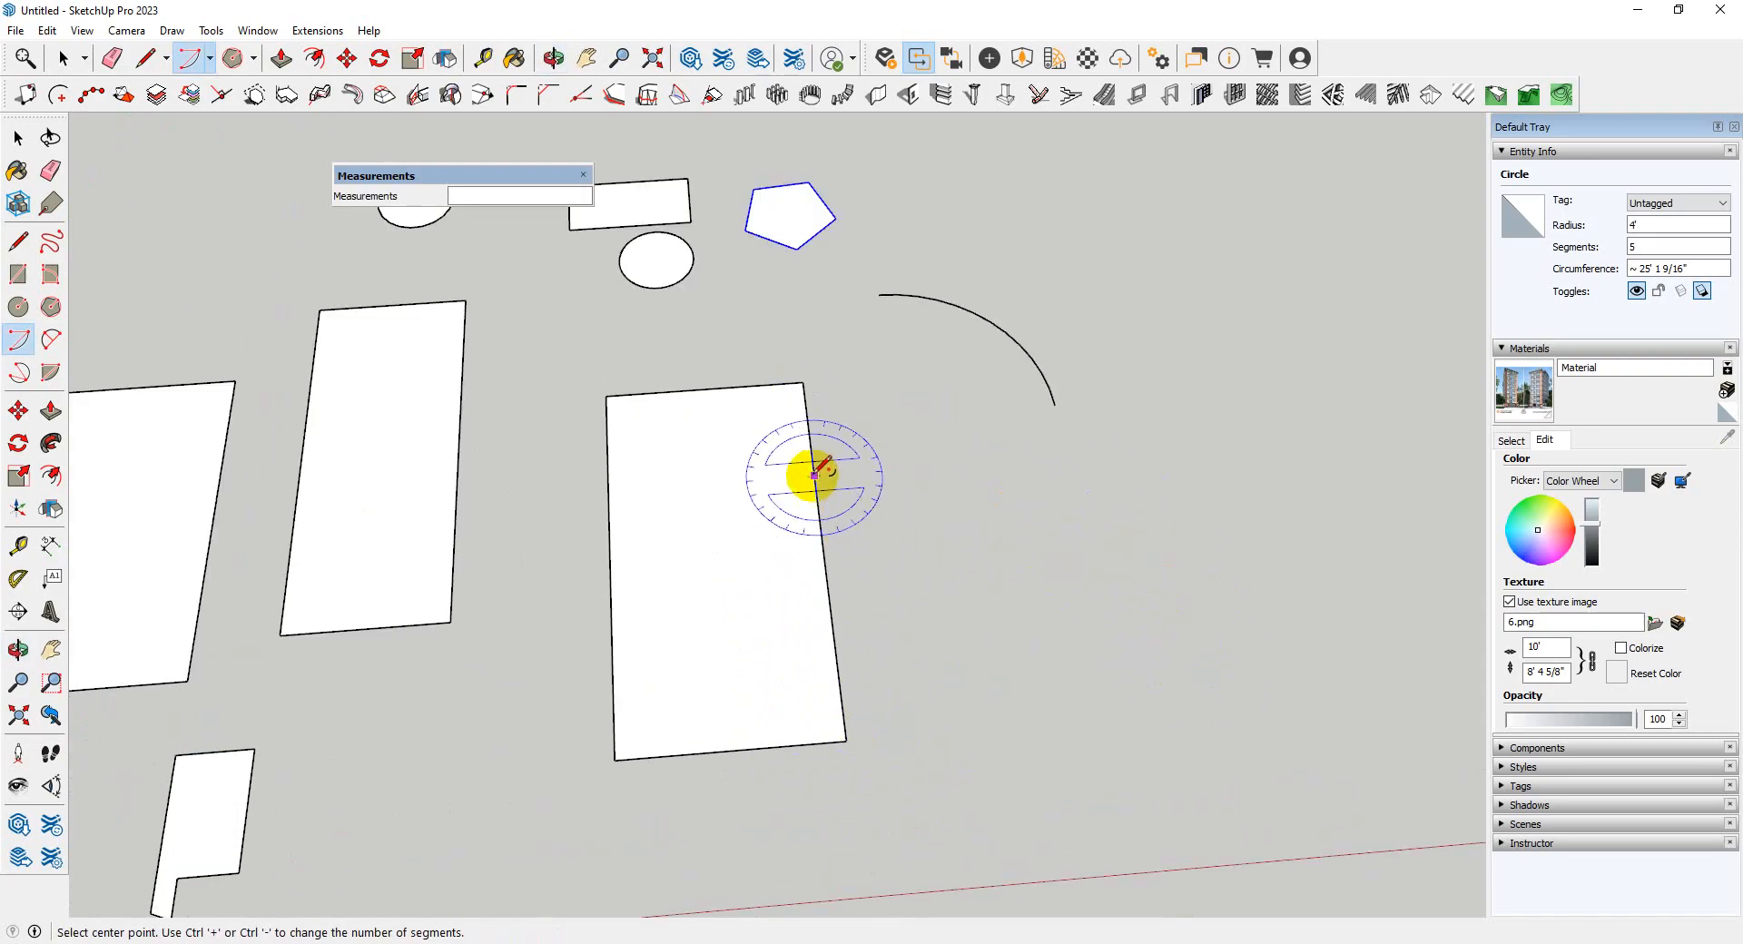
pyautogui.click(846, 741)
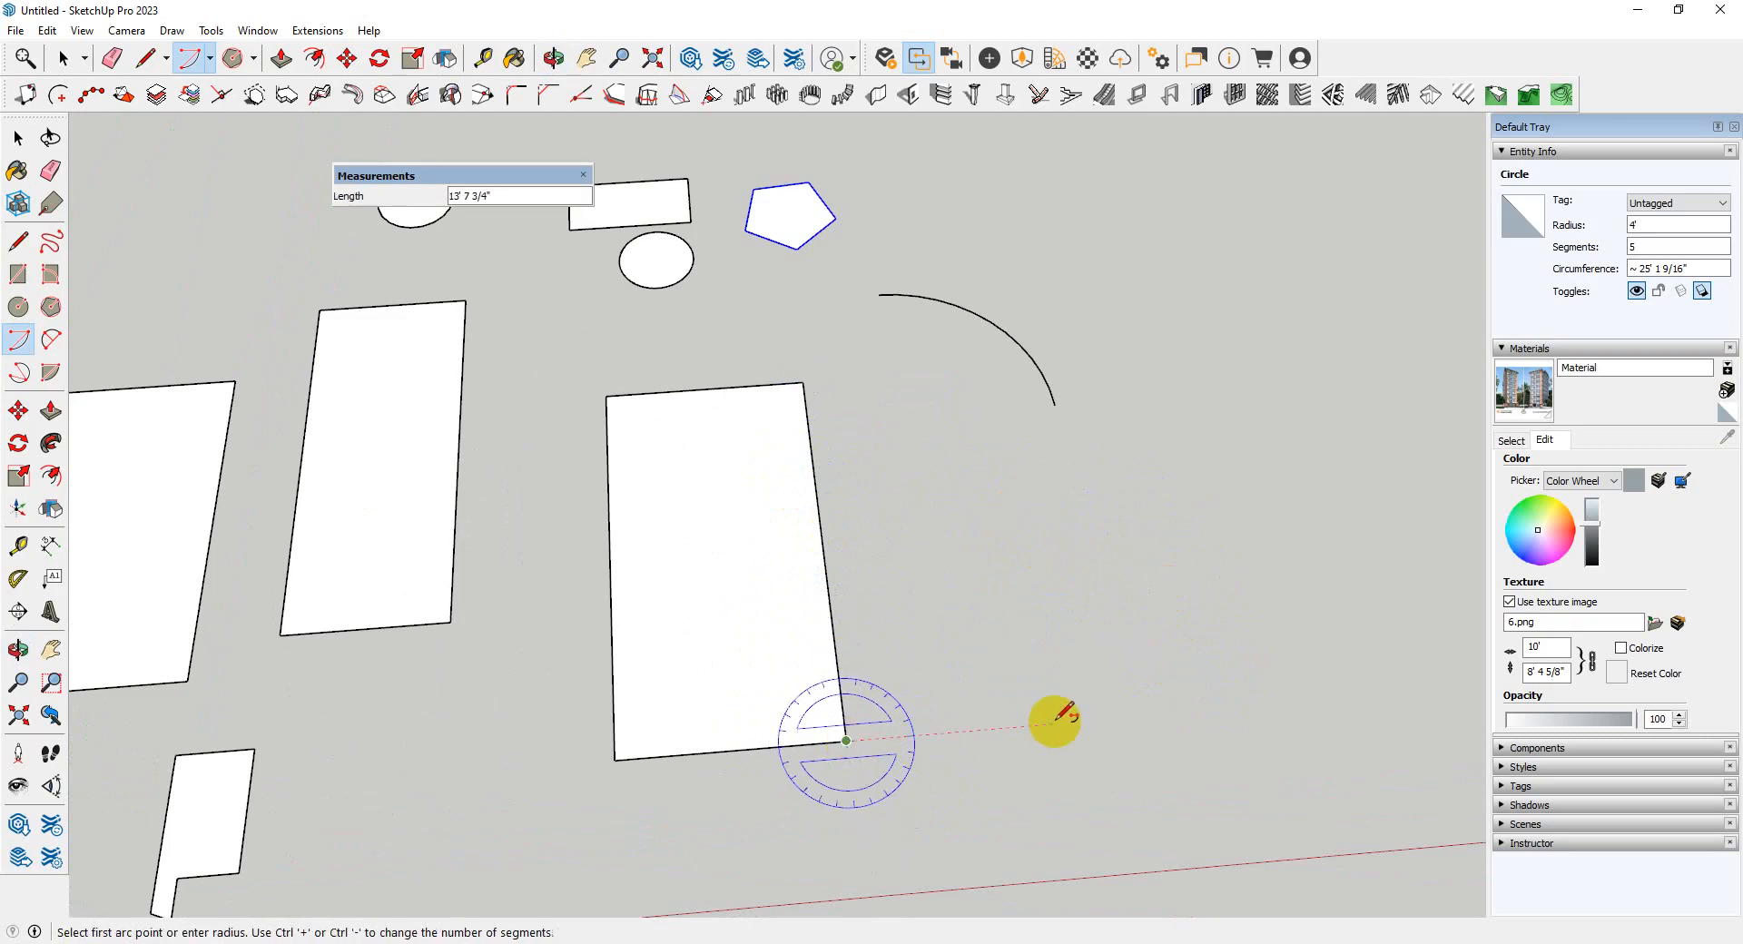
pyautogui.click(826, 547)
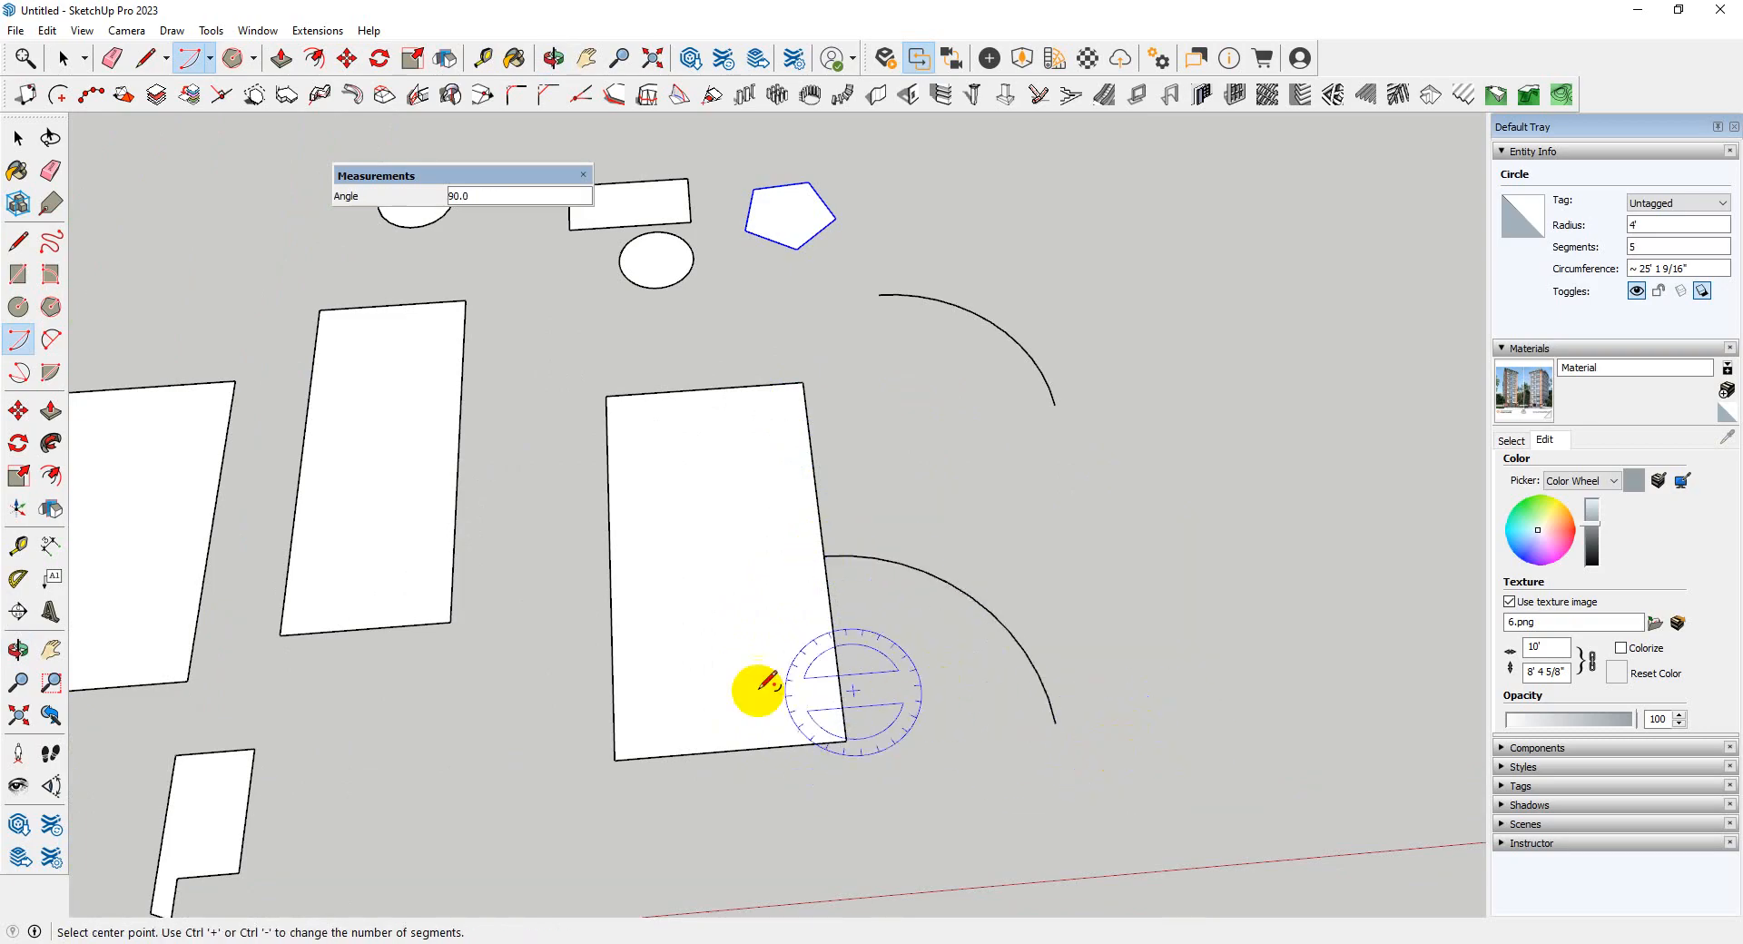
# - Draw a line from the rectangle's corner to the arc's free end to close the quarter circle into a face
pyautogui.click(18, 241)
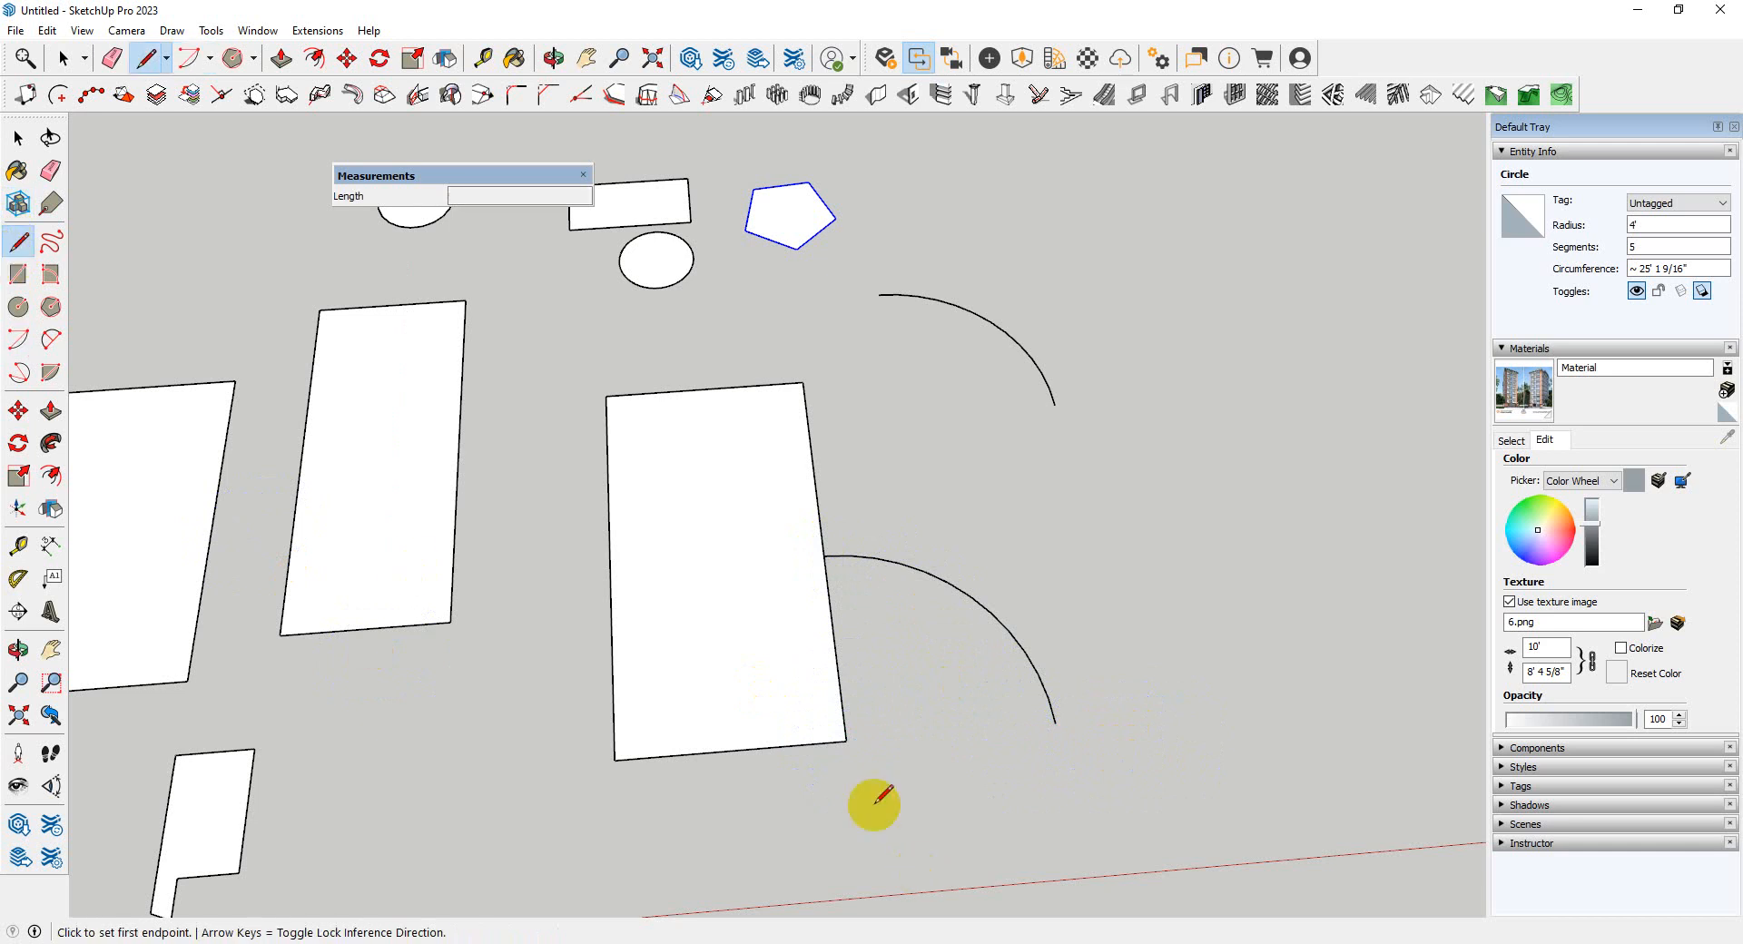
pyautogui.click(845, 740)
pyautogui.click(1055, 723)
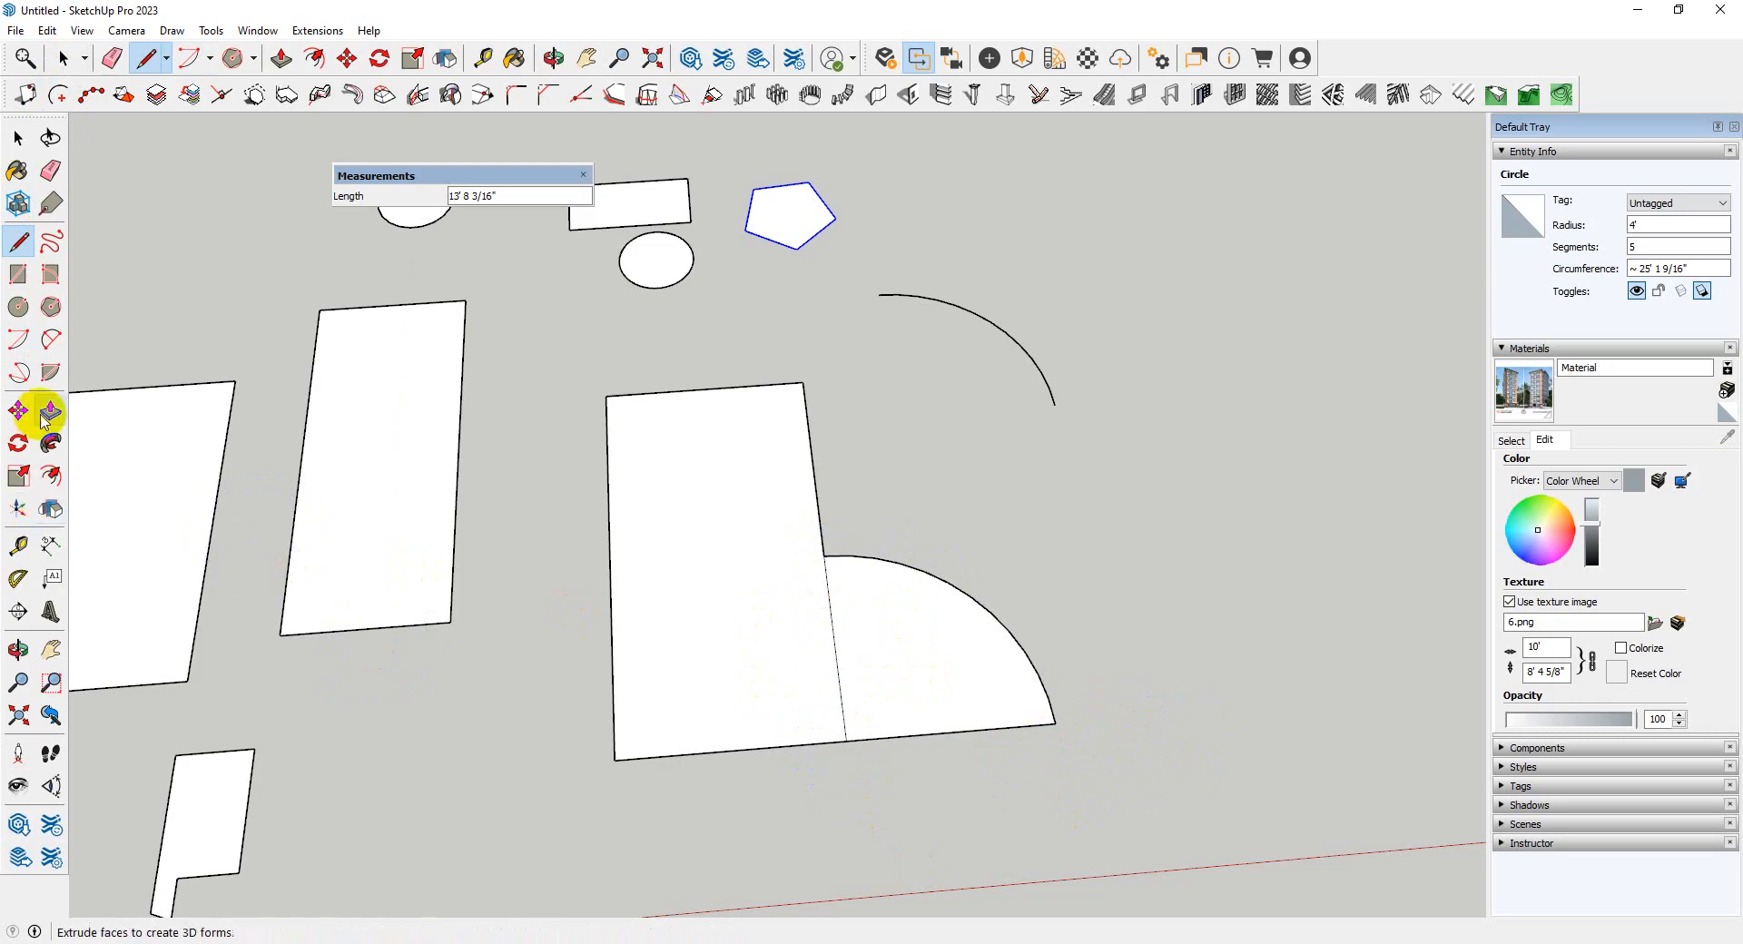
# - Draw a two-point arc with a bulge of about 4' 4" on the empty ground beyond the quarter-circle face
pyautogui.click(47, 343)
pyautogui.scroll(2, 1217, 544)
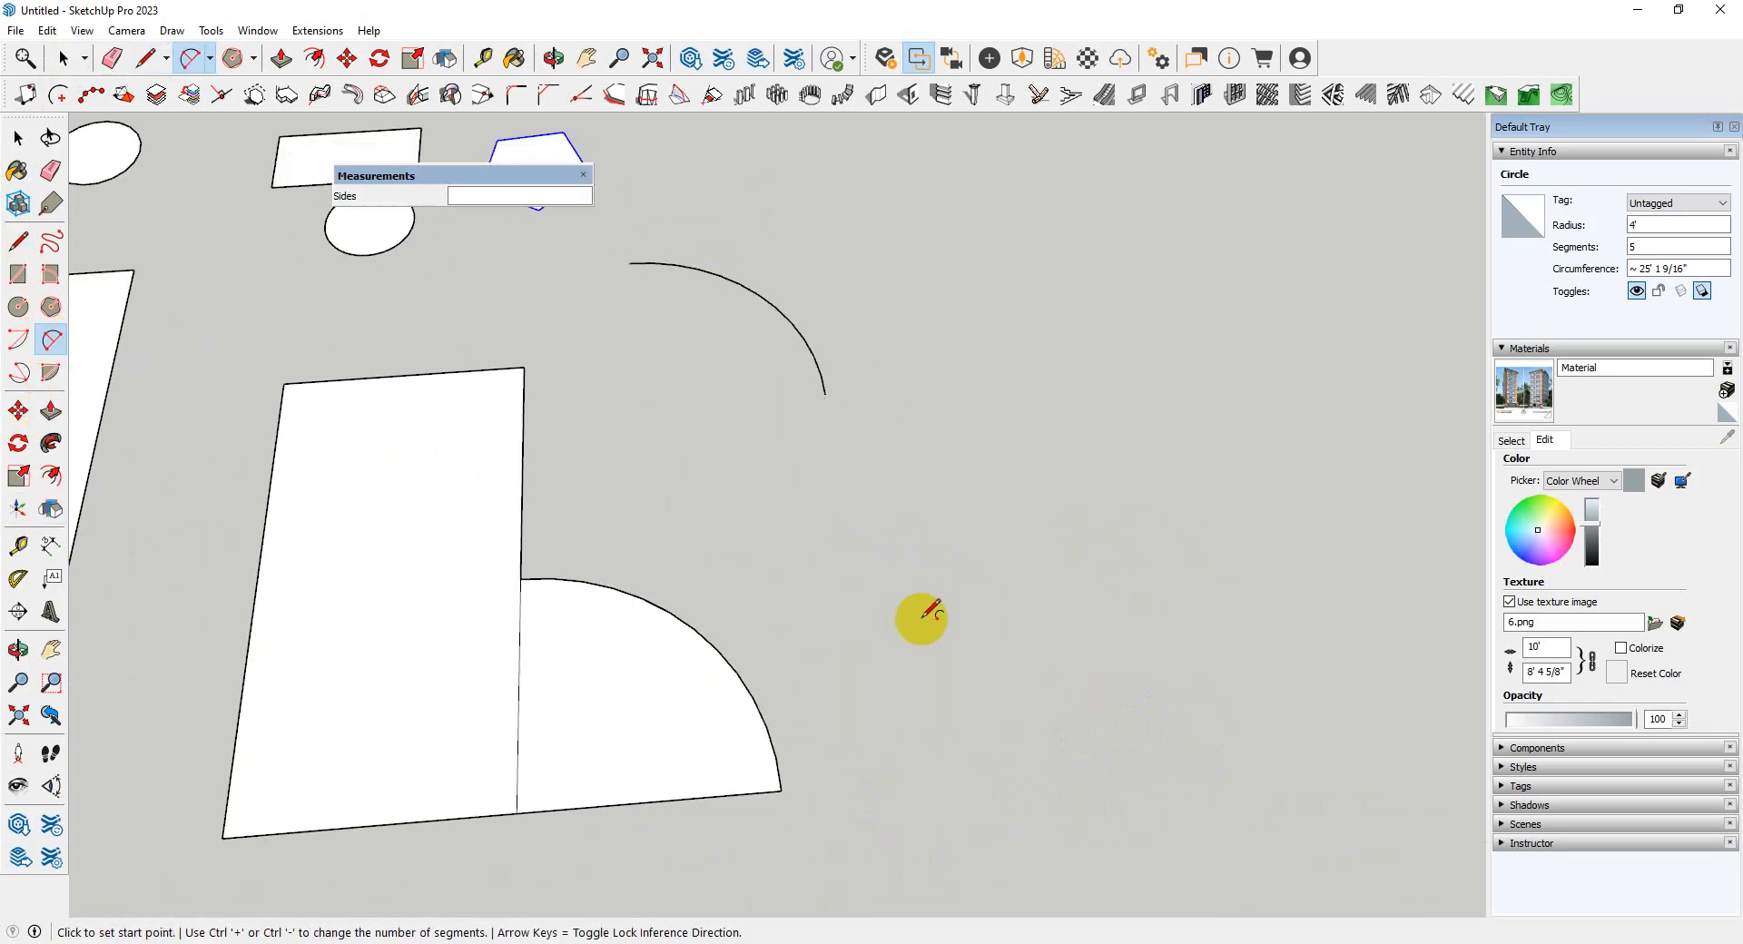
pyautogui.click(920, 620)
pyautogui.click(1309, 604)
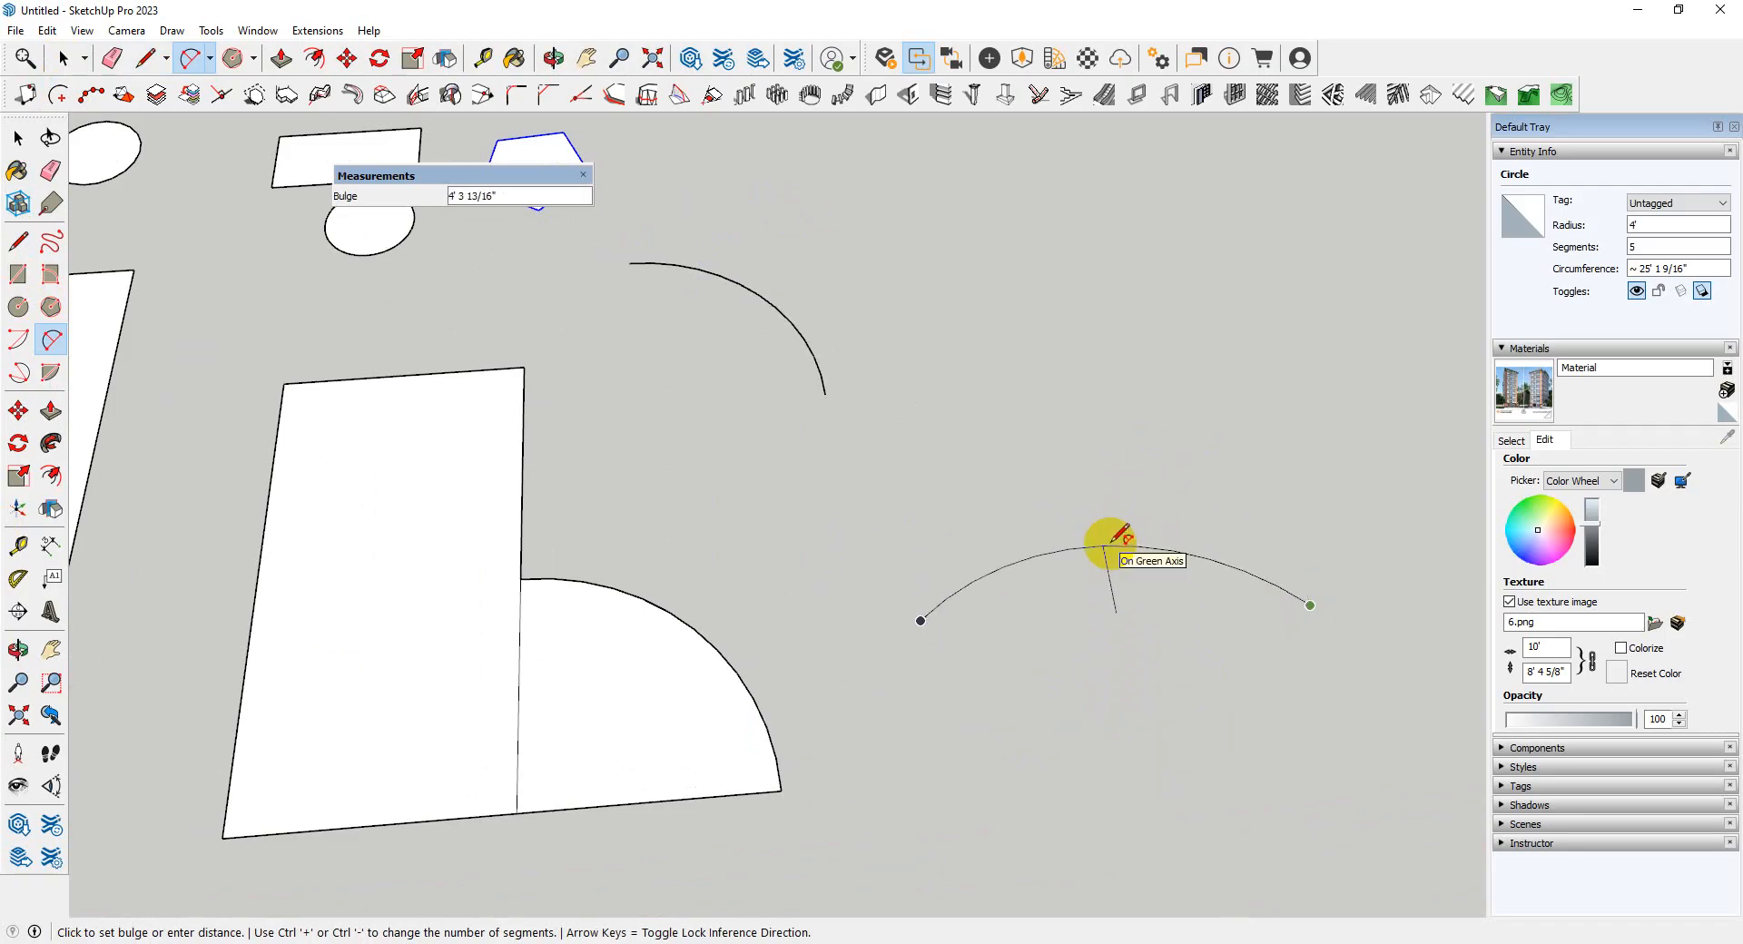
pyautogui.click(1107, 542)
pyautogui.moveTo(1108, 532); pyautogui.dragTo(1116, 648, button='middle')
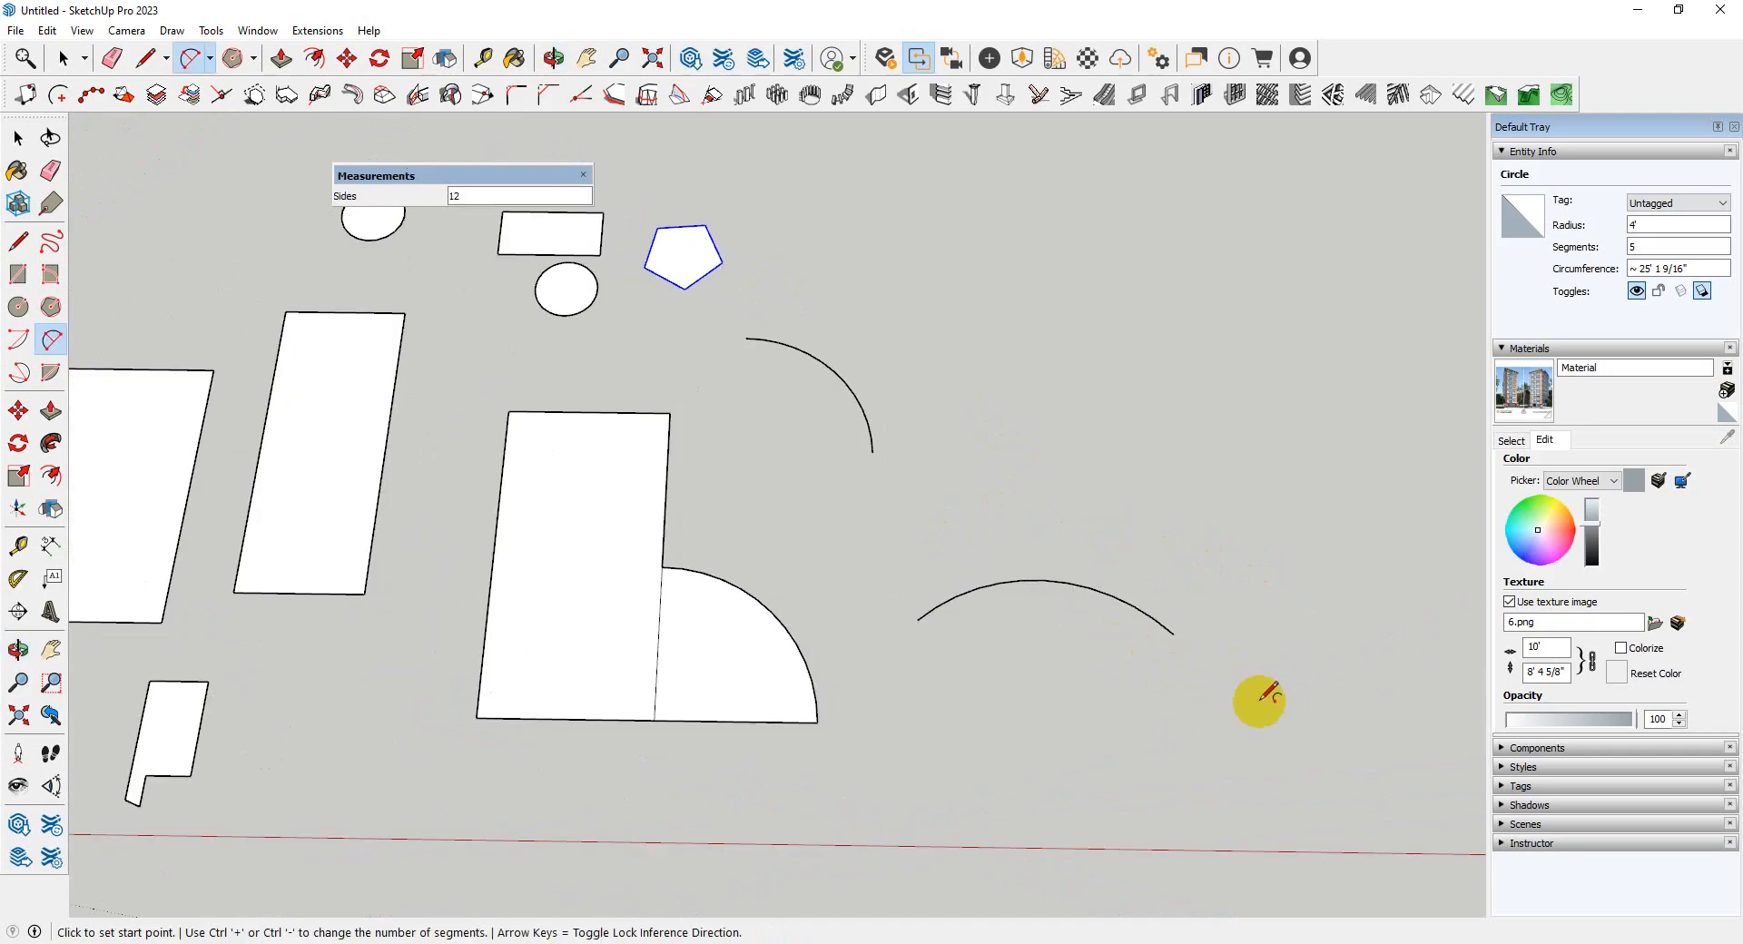
# - Draw a three-point arc spanning about 229° on the empty ground behind the two-point arc
pyautogui.click(21, 372)
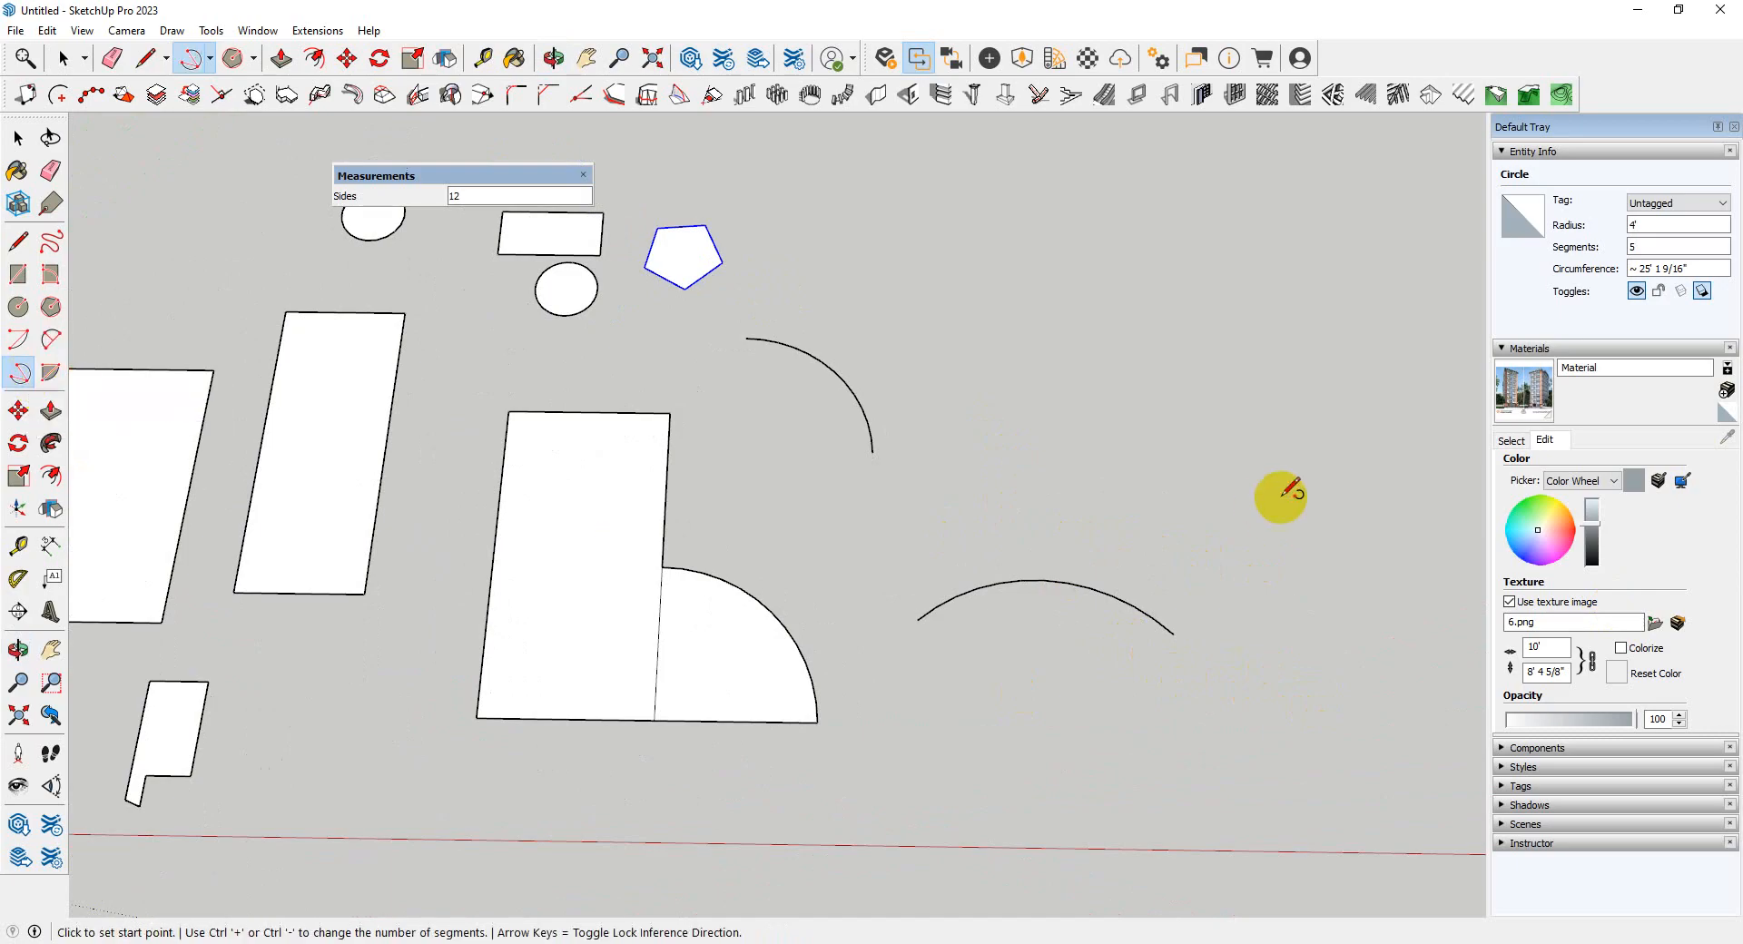
pyautogui.click(1009, 504)
pyautogui.click(1183, 506)
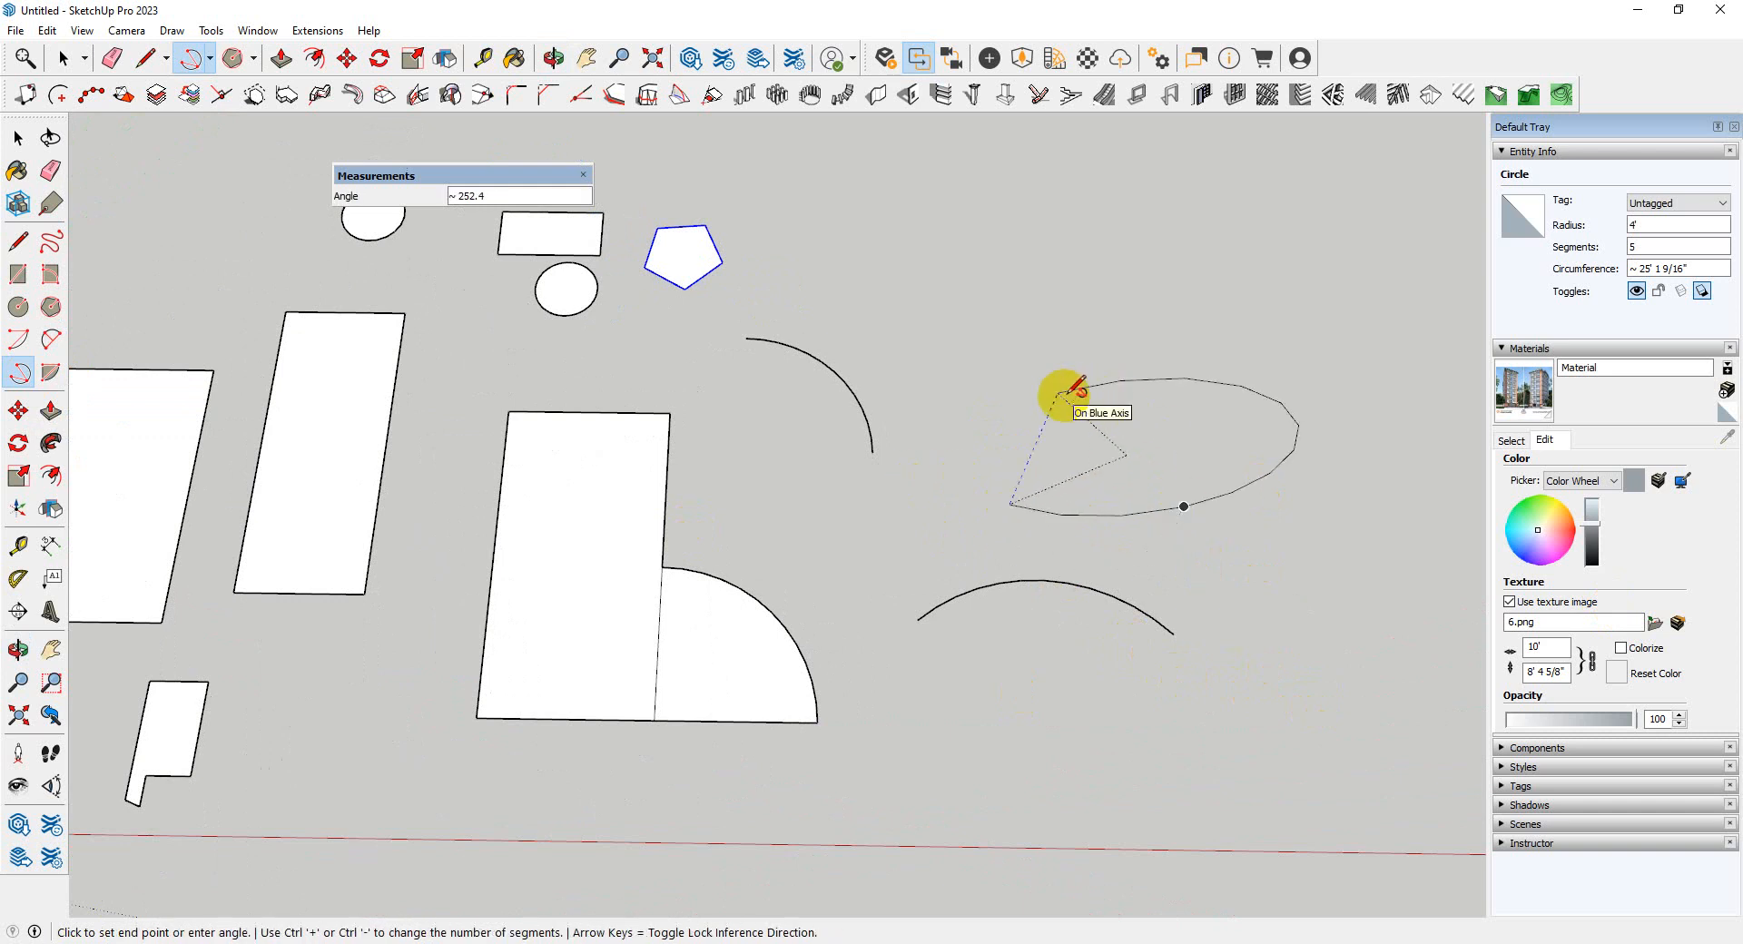
pyautogui.click(1122, 401)
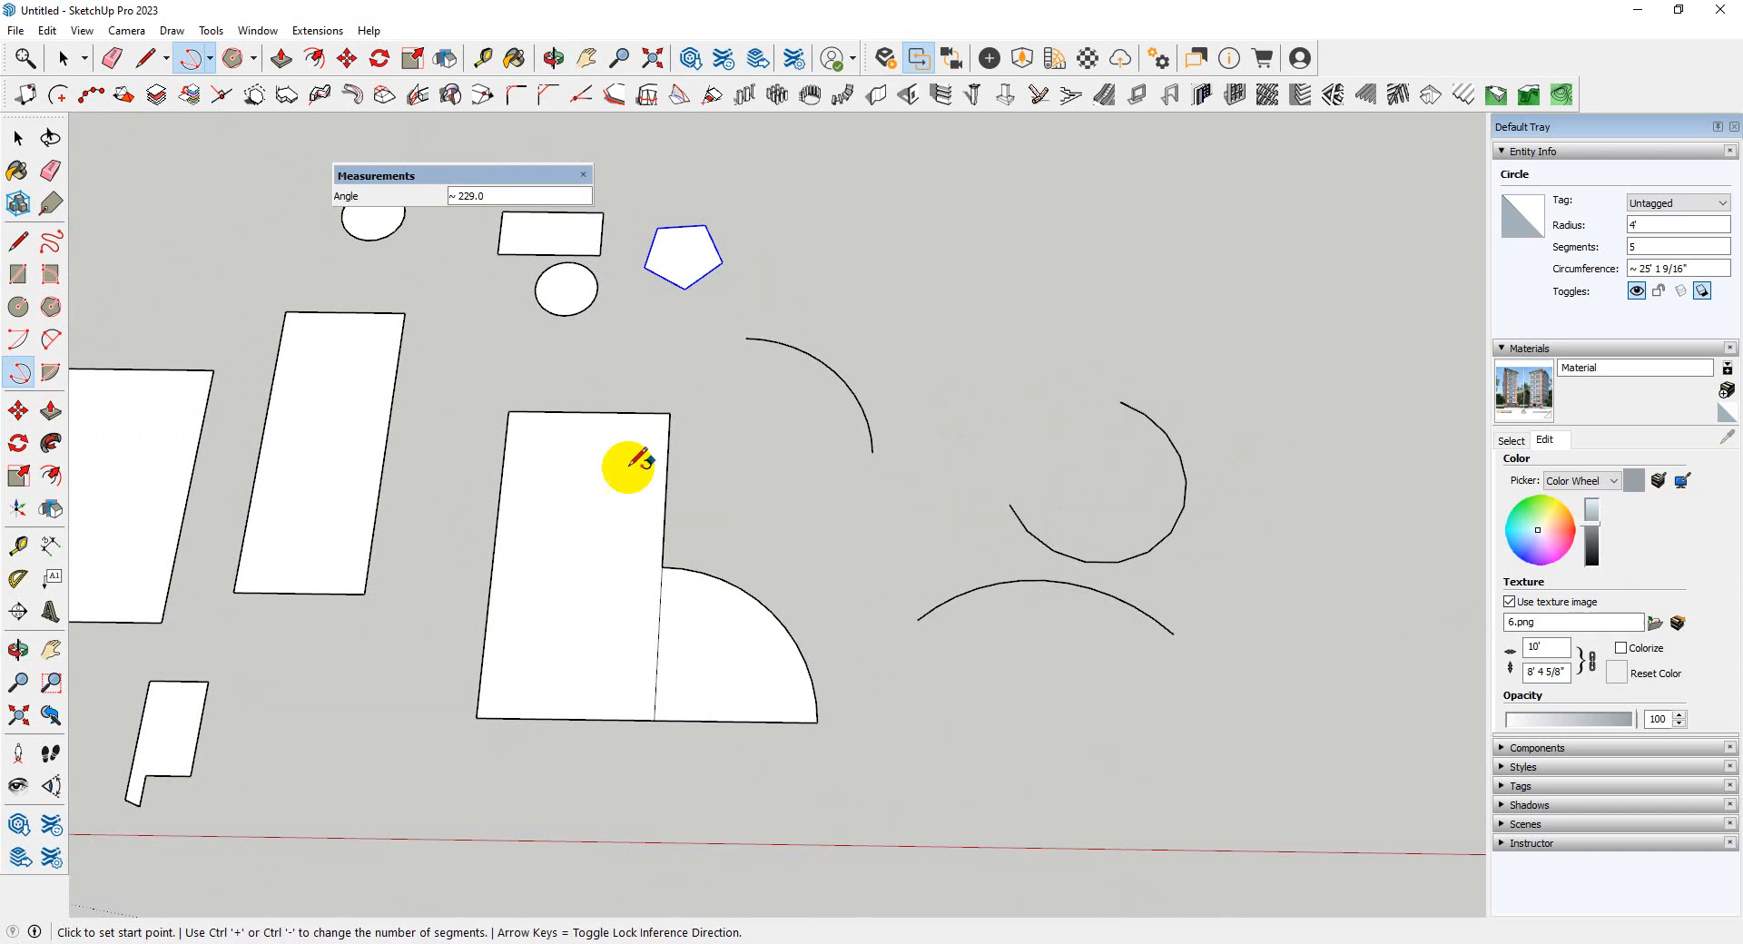
# - Draw a closed pie sector of about 65° with the Pie tool, between the two-point arc and the red axis
pyautogui.click(50, 374)
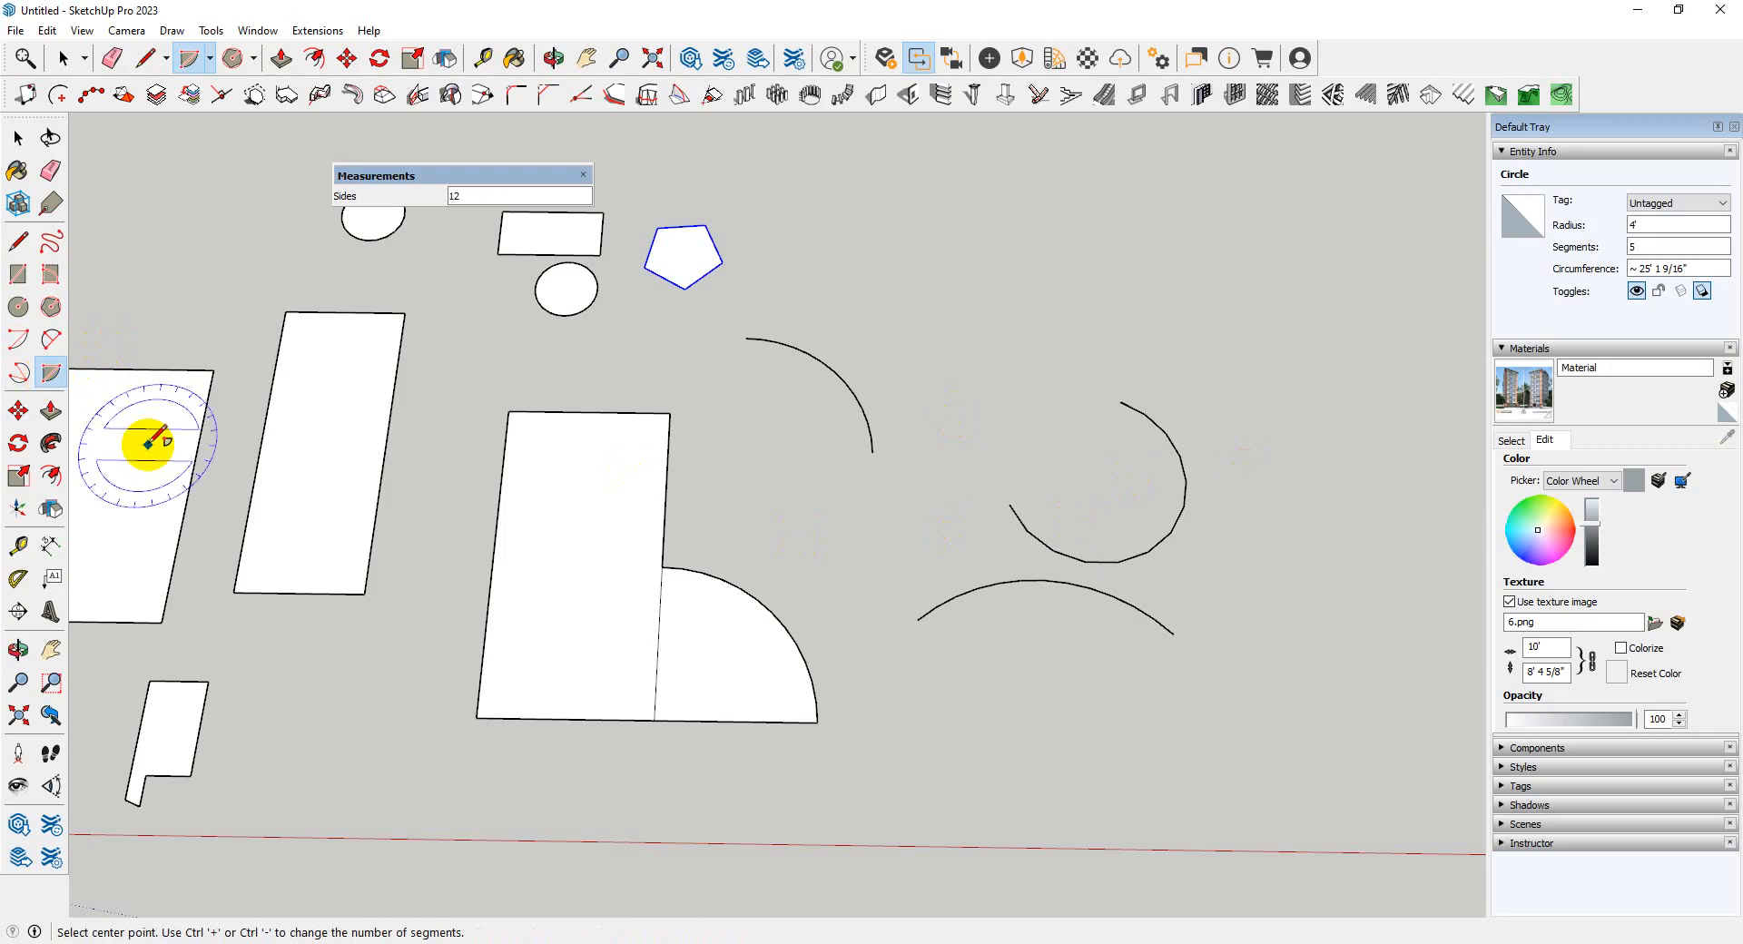
pyautogui.click(921, 826)
pyautogui.click(1098, 826)
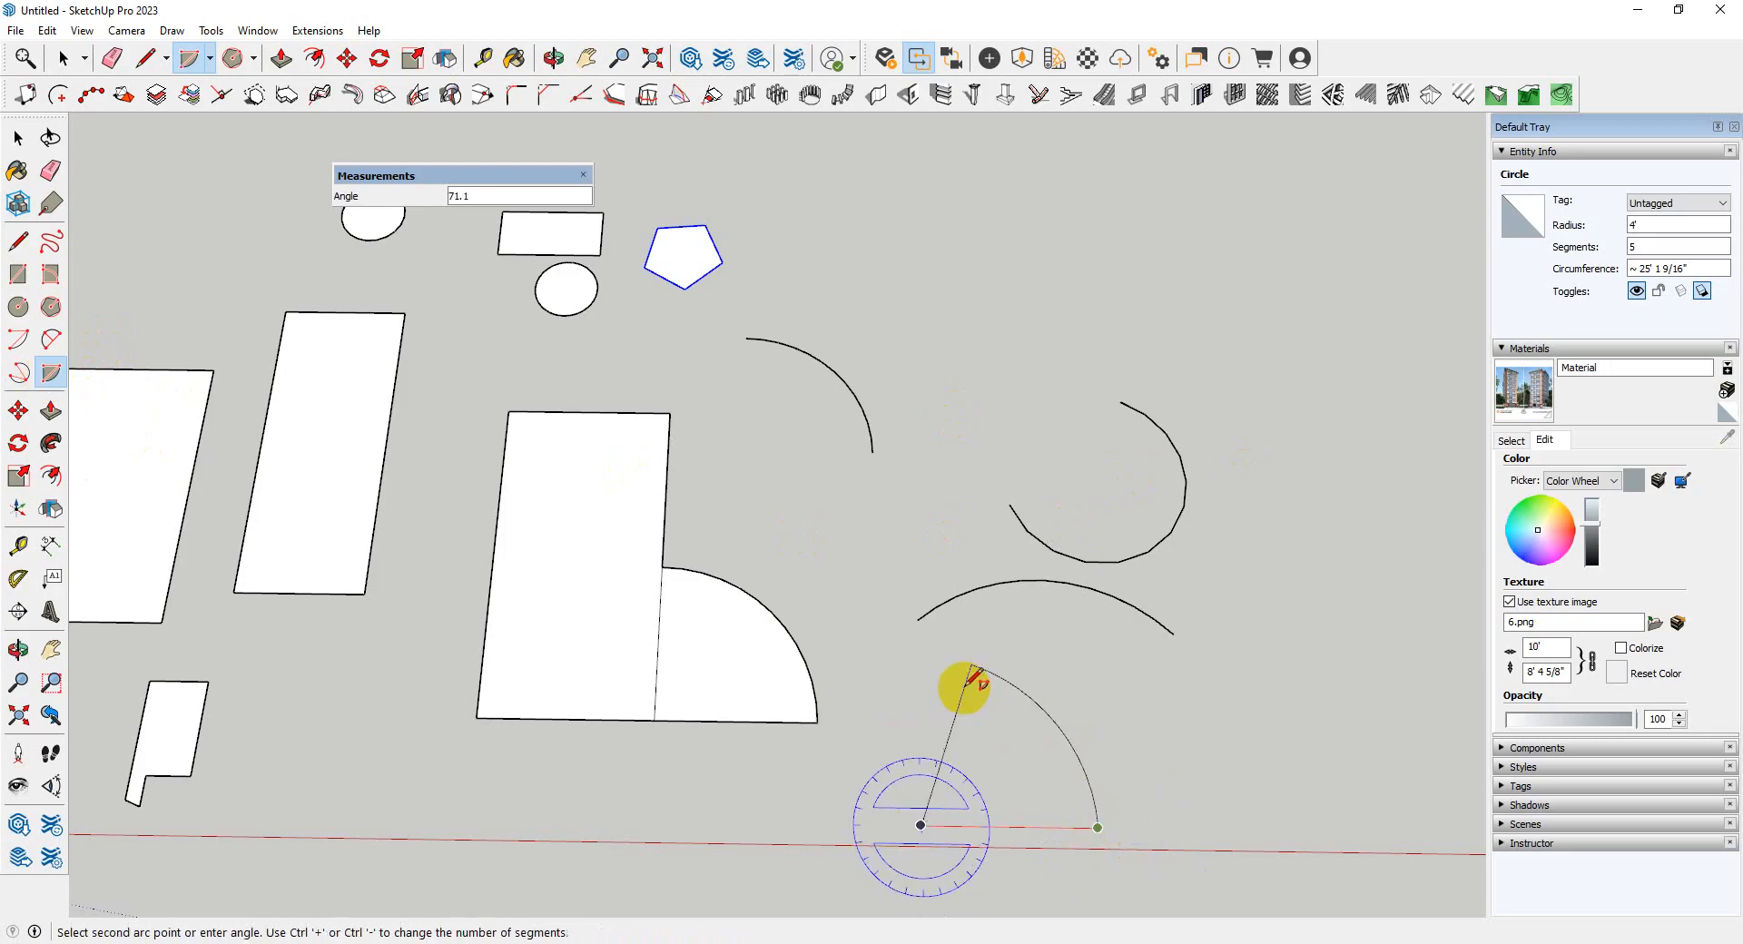
pyautogui.click(989, 680)
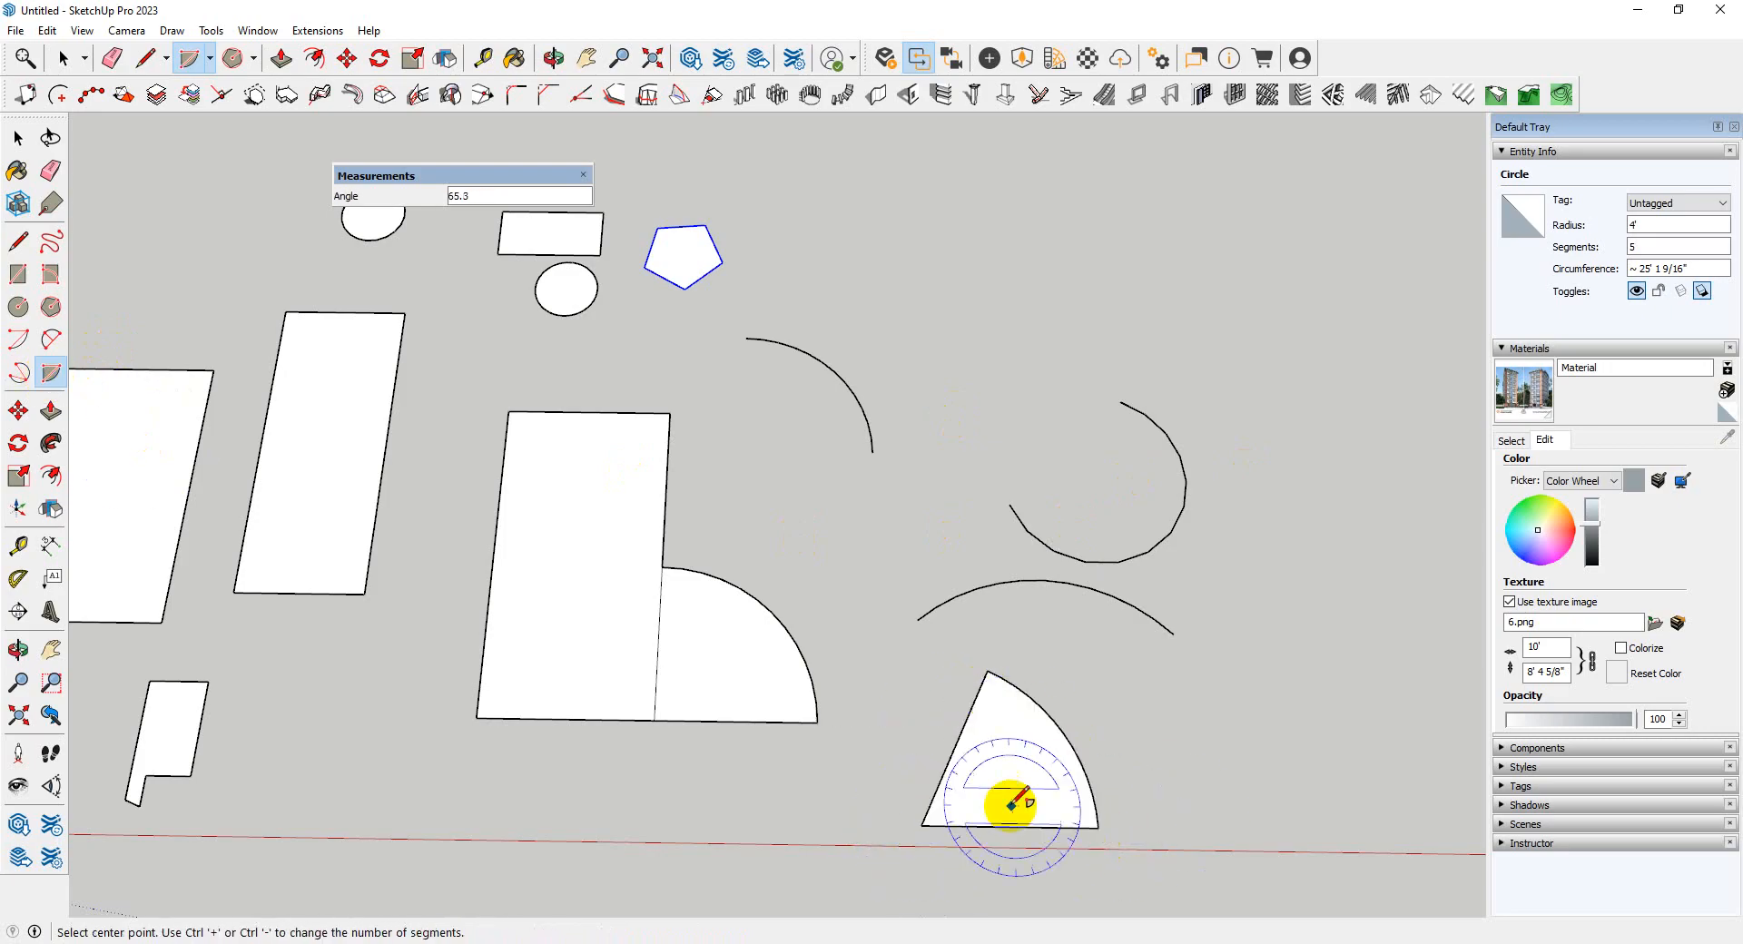
pyautogui.moveTo(1059, 766)
pyautogui.mouseDown(button='middle')
pyautogui.moveTo(945, 790)
pyautogui.moveTo(629, 406)
pyautogui.moveTo(999, 626)
pyautogui.moveTo(965, 638)
pyautogui.moveTo(1074, 661)
pyautogui.moveTo(1031, 693)
pyautogui.mouseUp(button='middle')
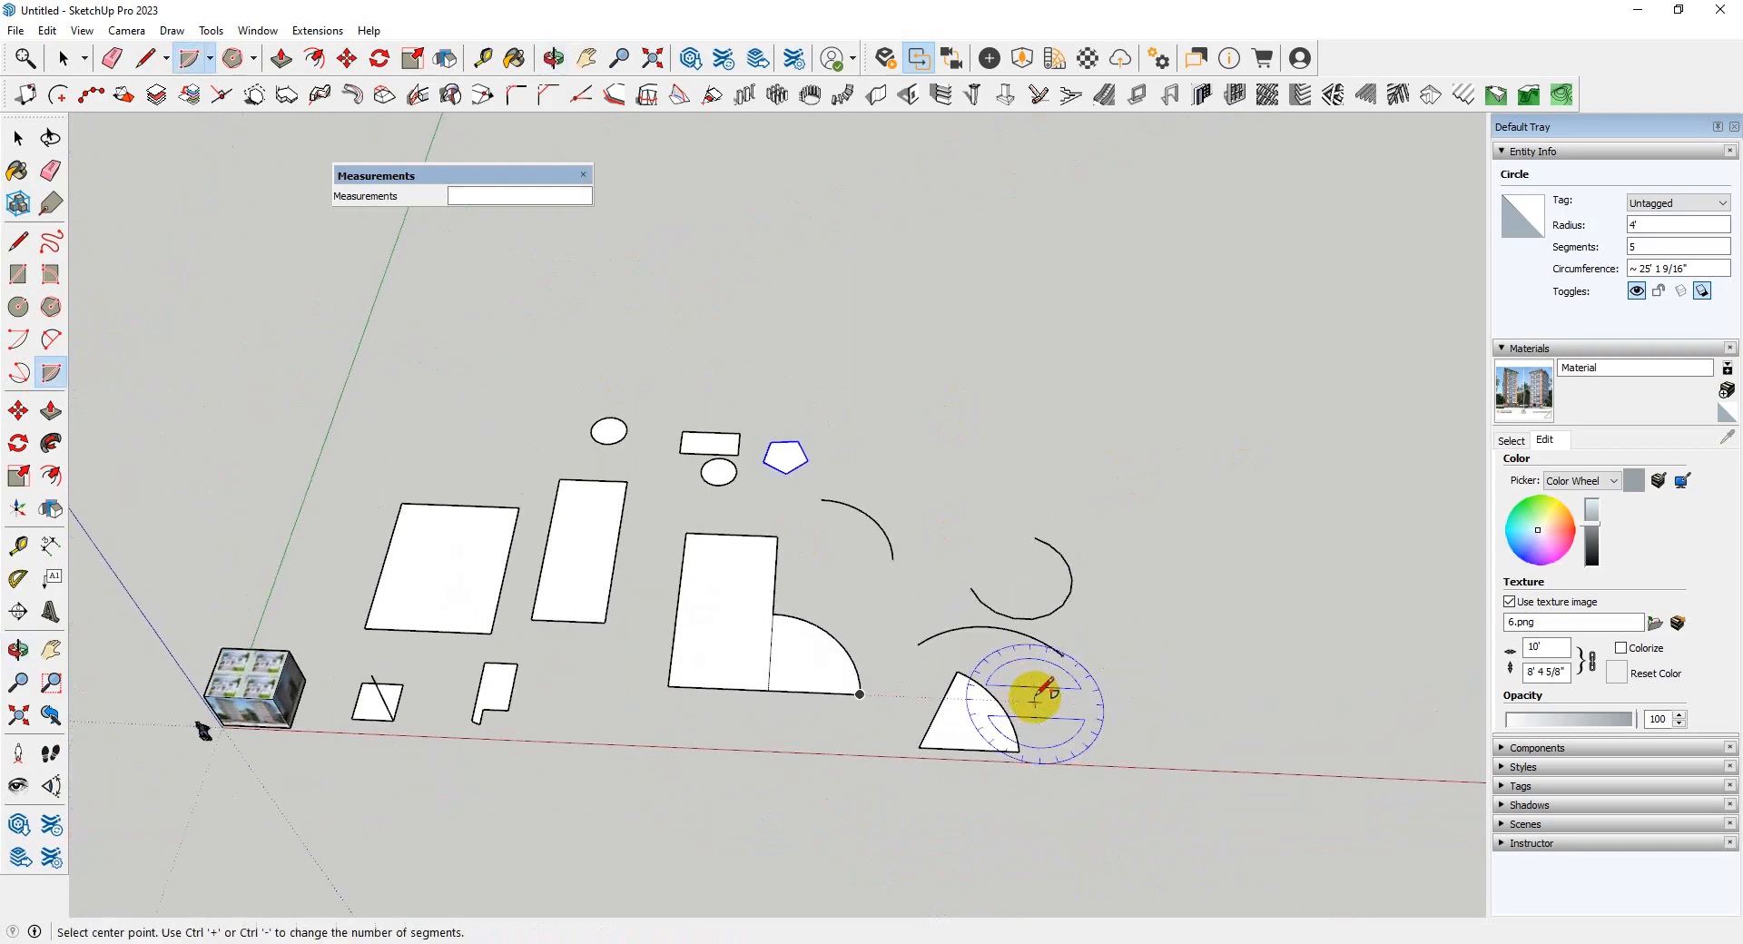
pyautogui.scroll(-1, 1236, 672)
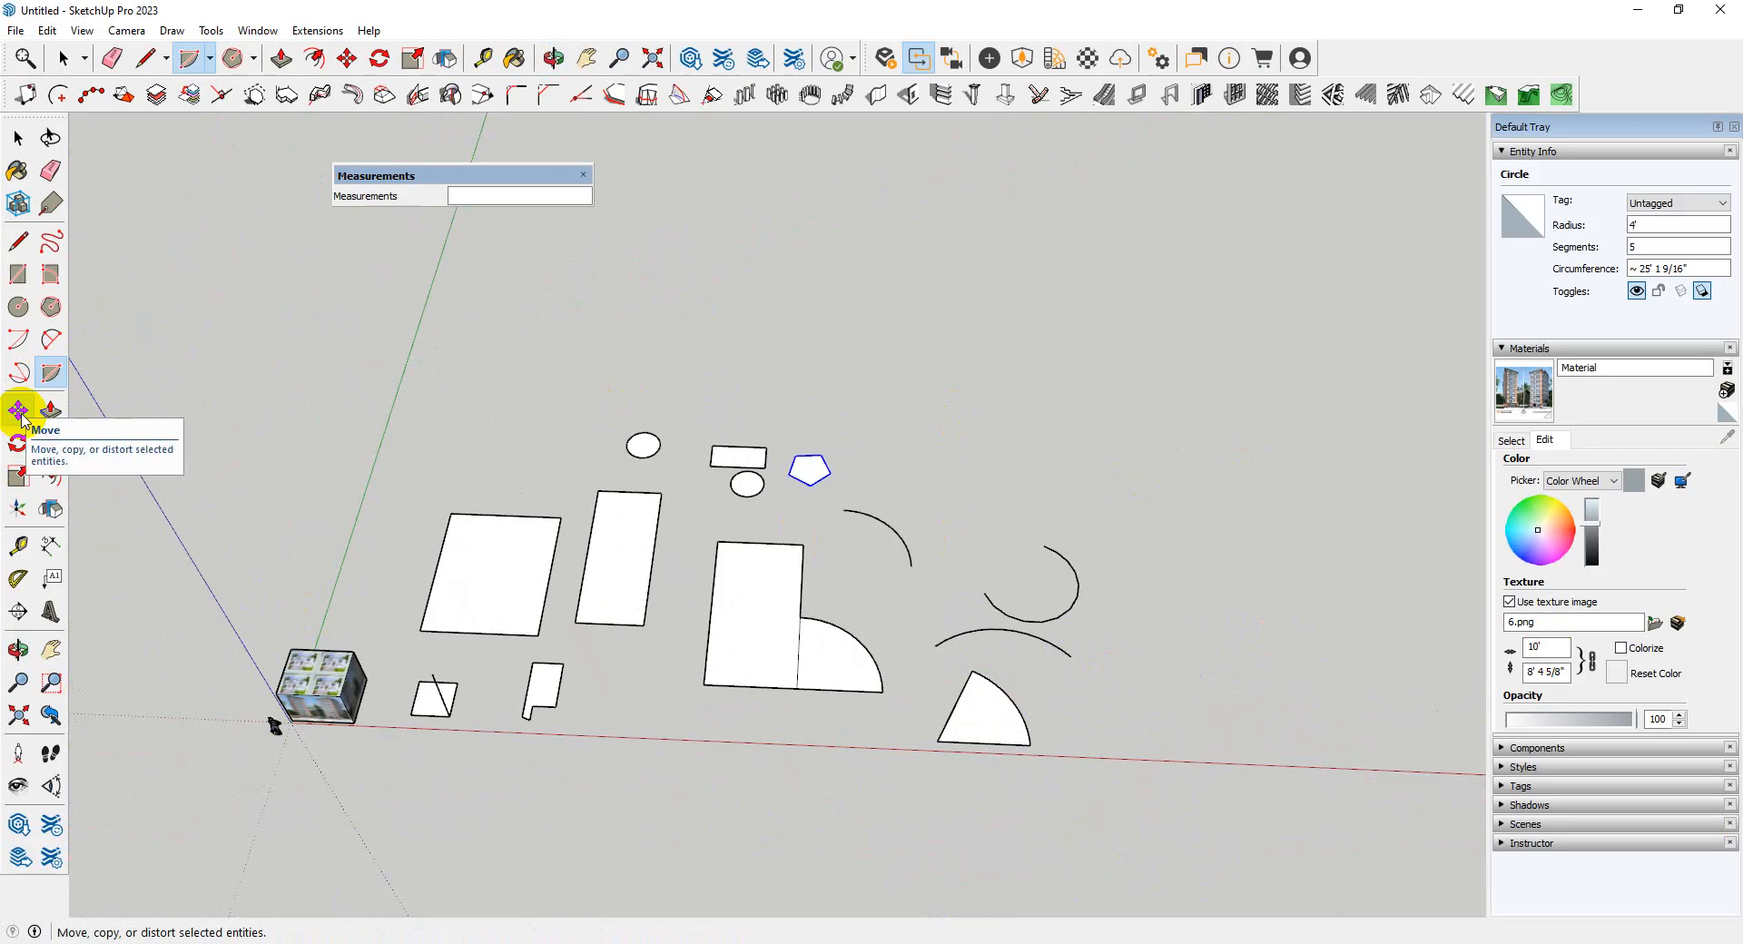
# - Select the pie's face with its bounding edges and move it by its centre corner about 33' 11" away from the quarter circle
pyautogui.press('space')
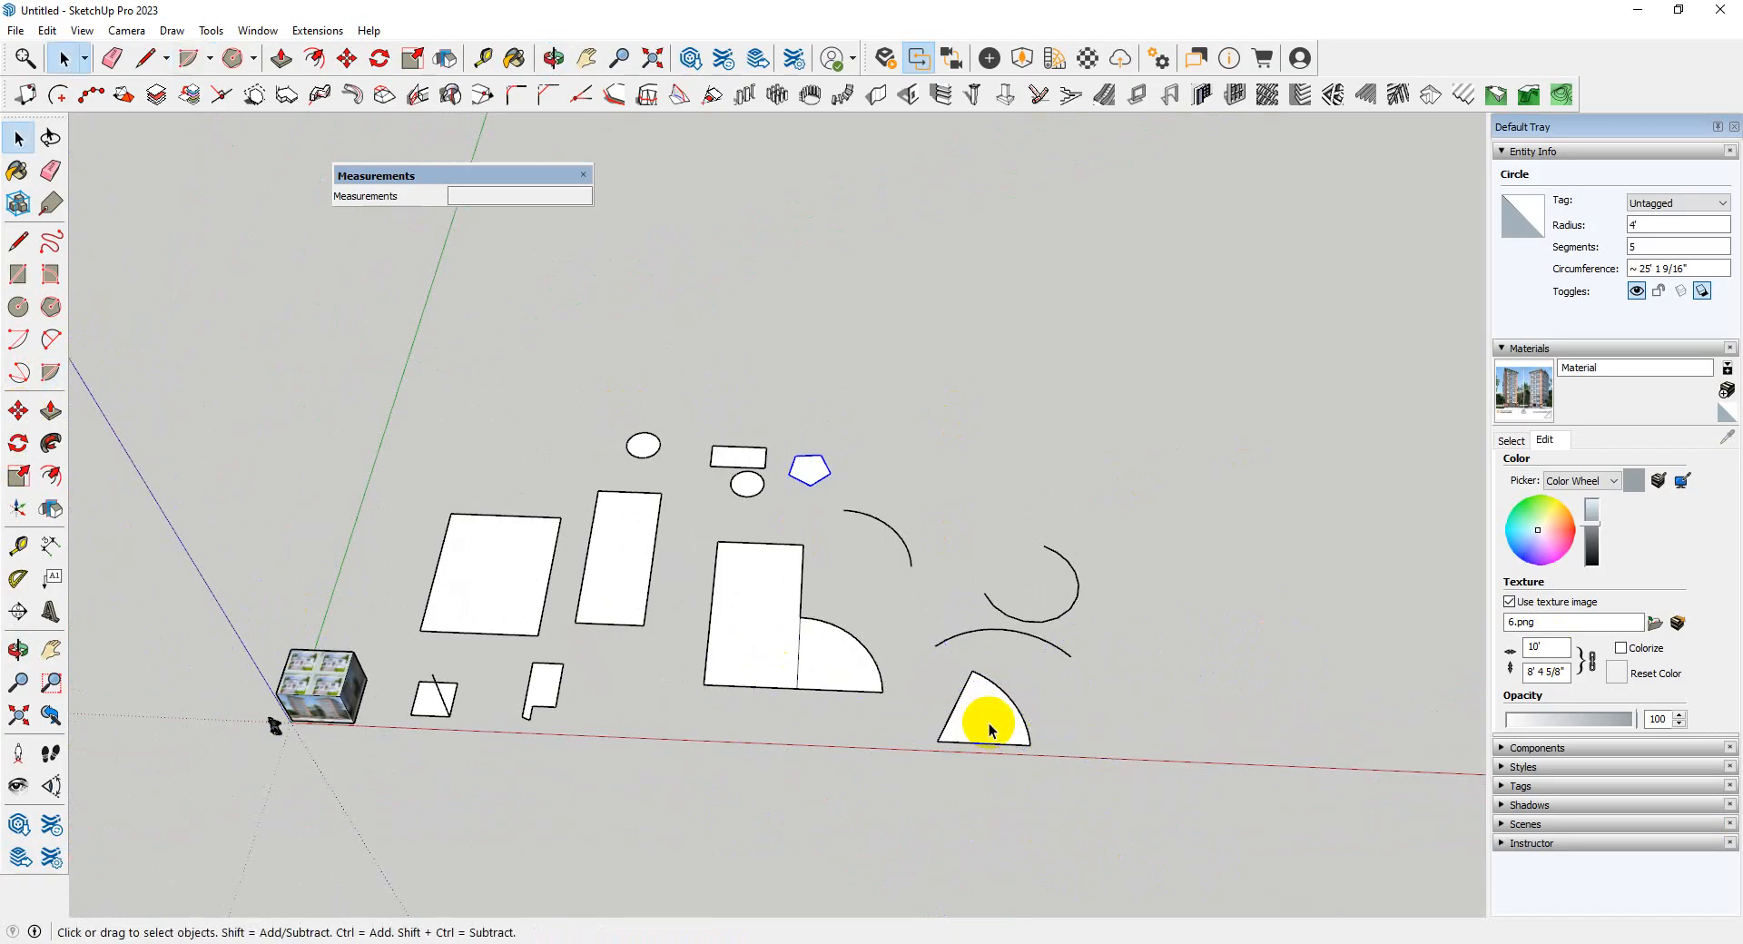
pyautogui.scroll(3, 989, 727)
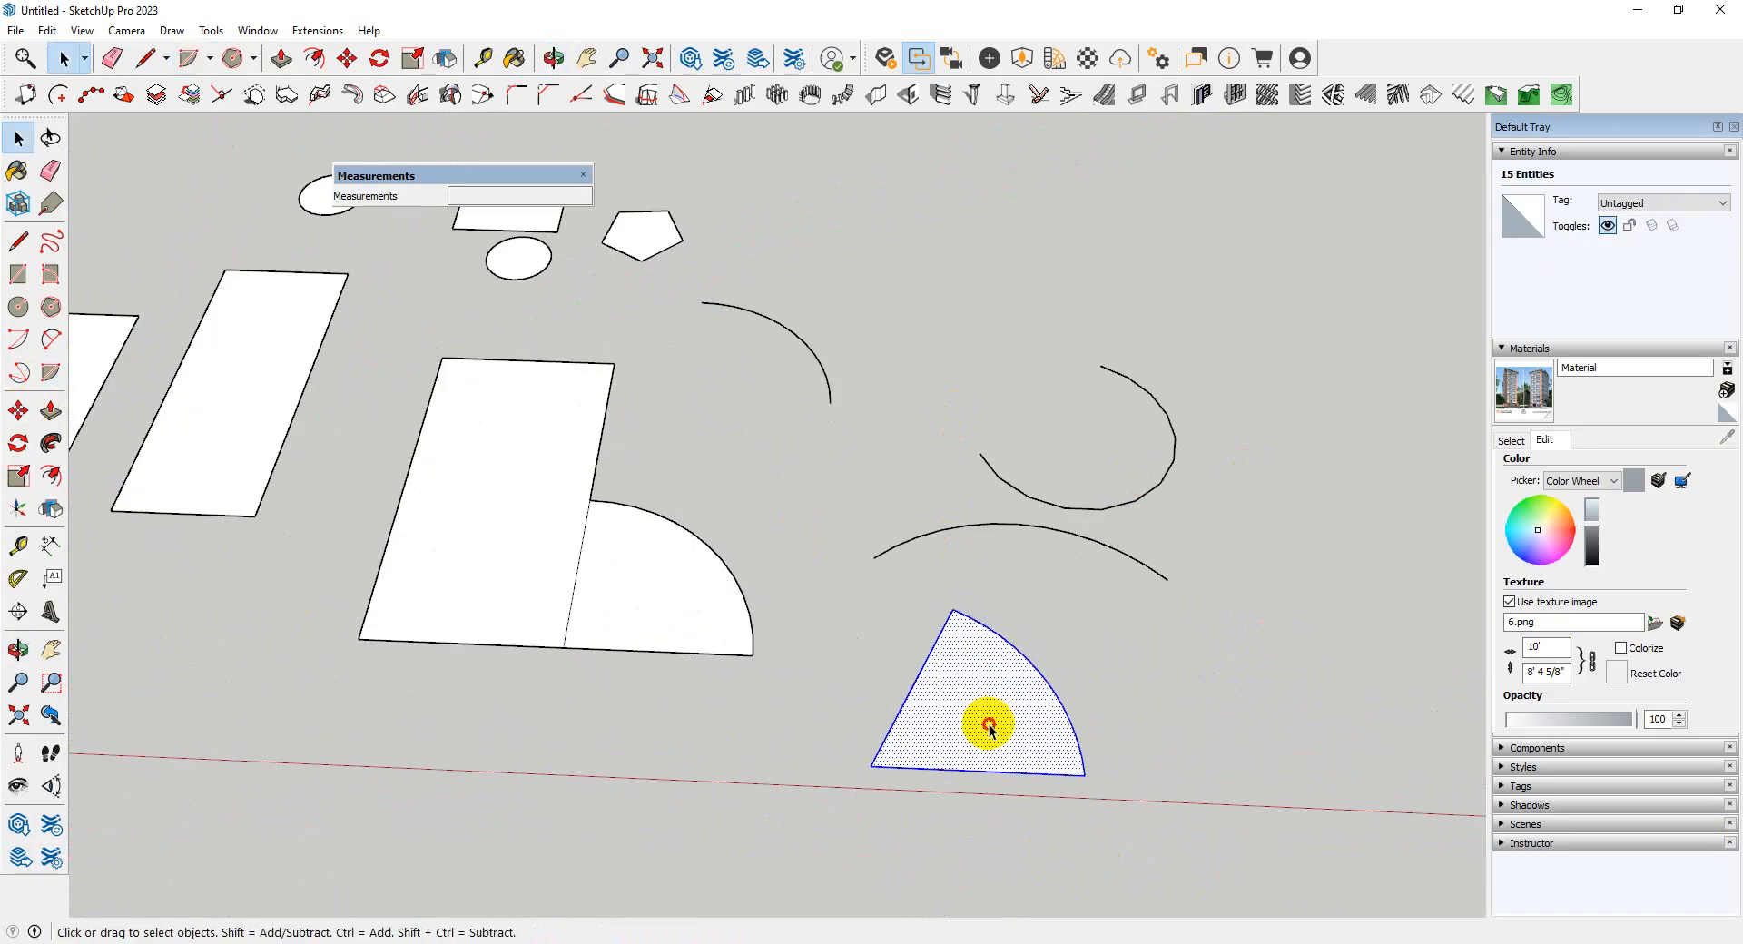
pyautogui.click(953, 815)
pyautogui.doubleClick(993, 721)
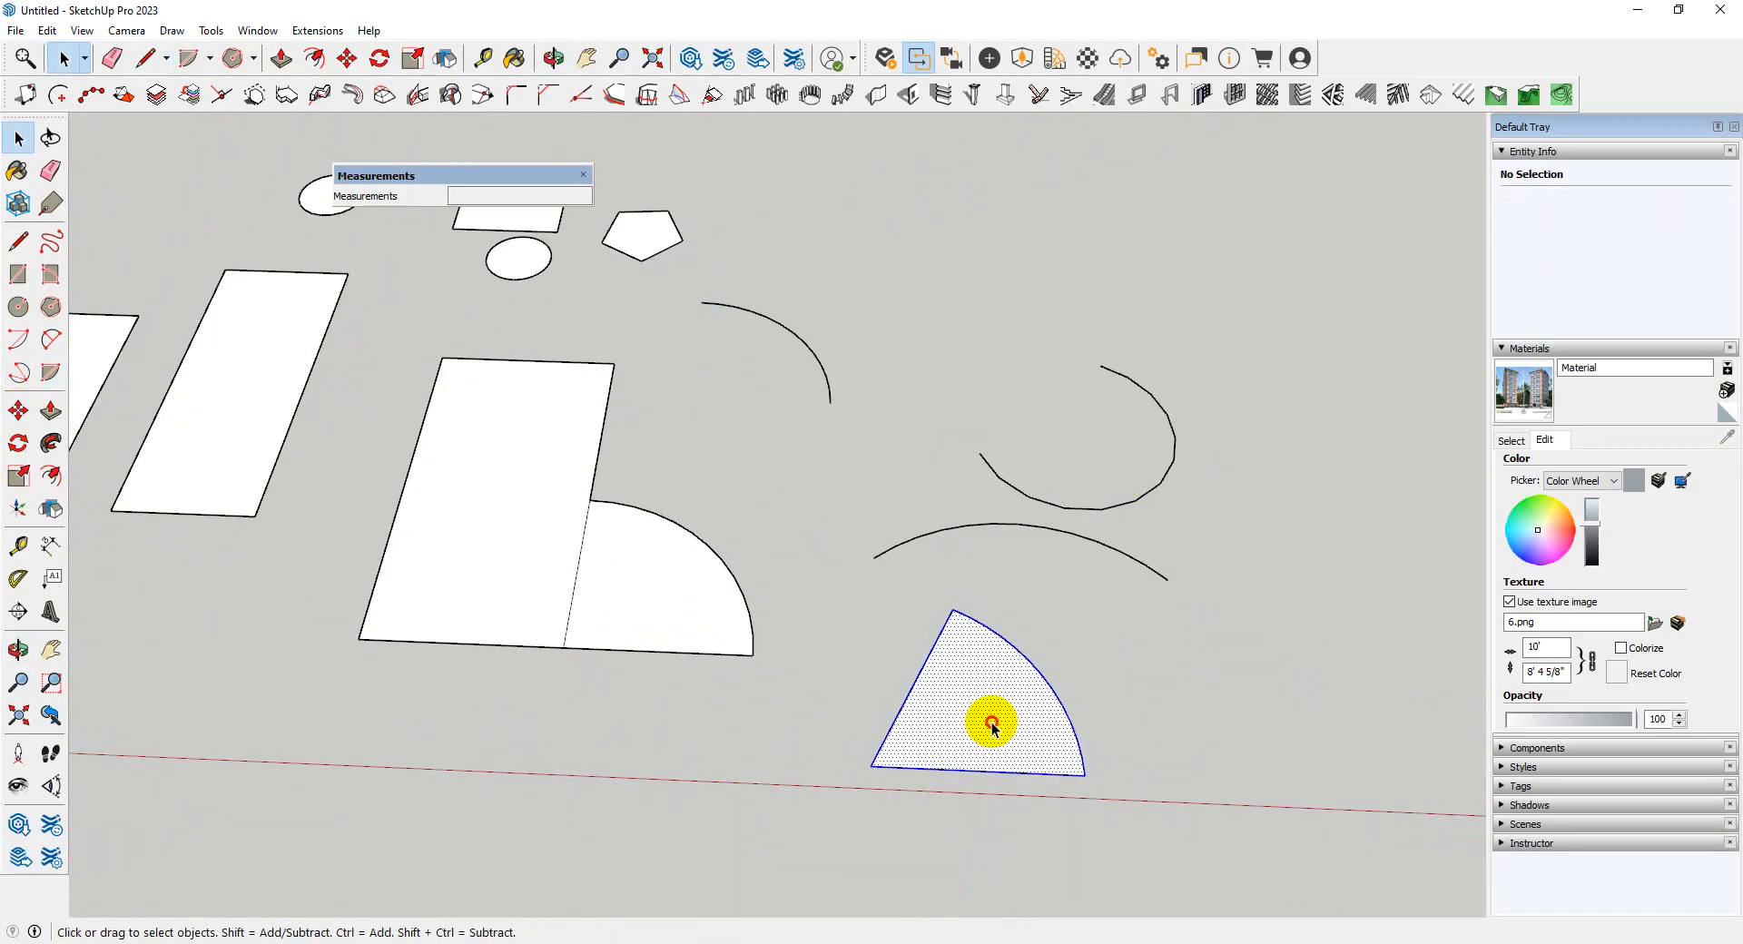
pyautogui.click(915, 835)
pyautogui.doubleClick(954, 693)
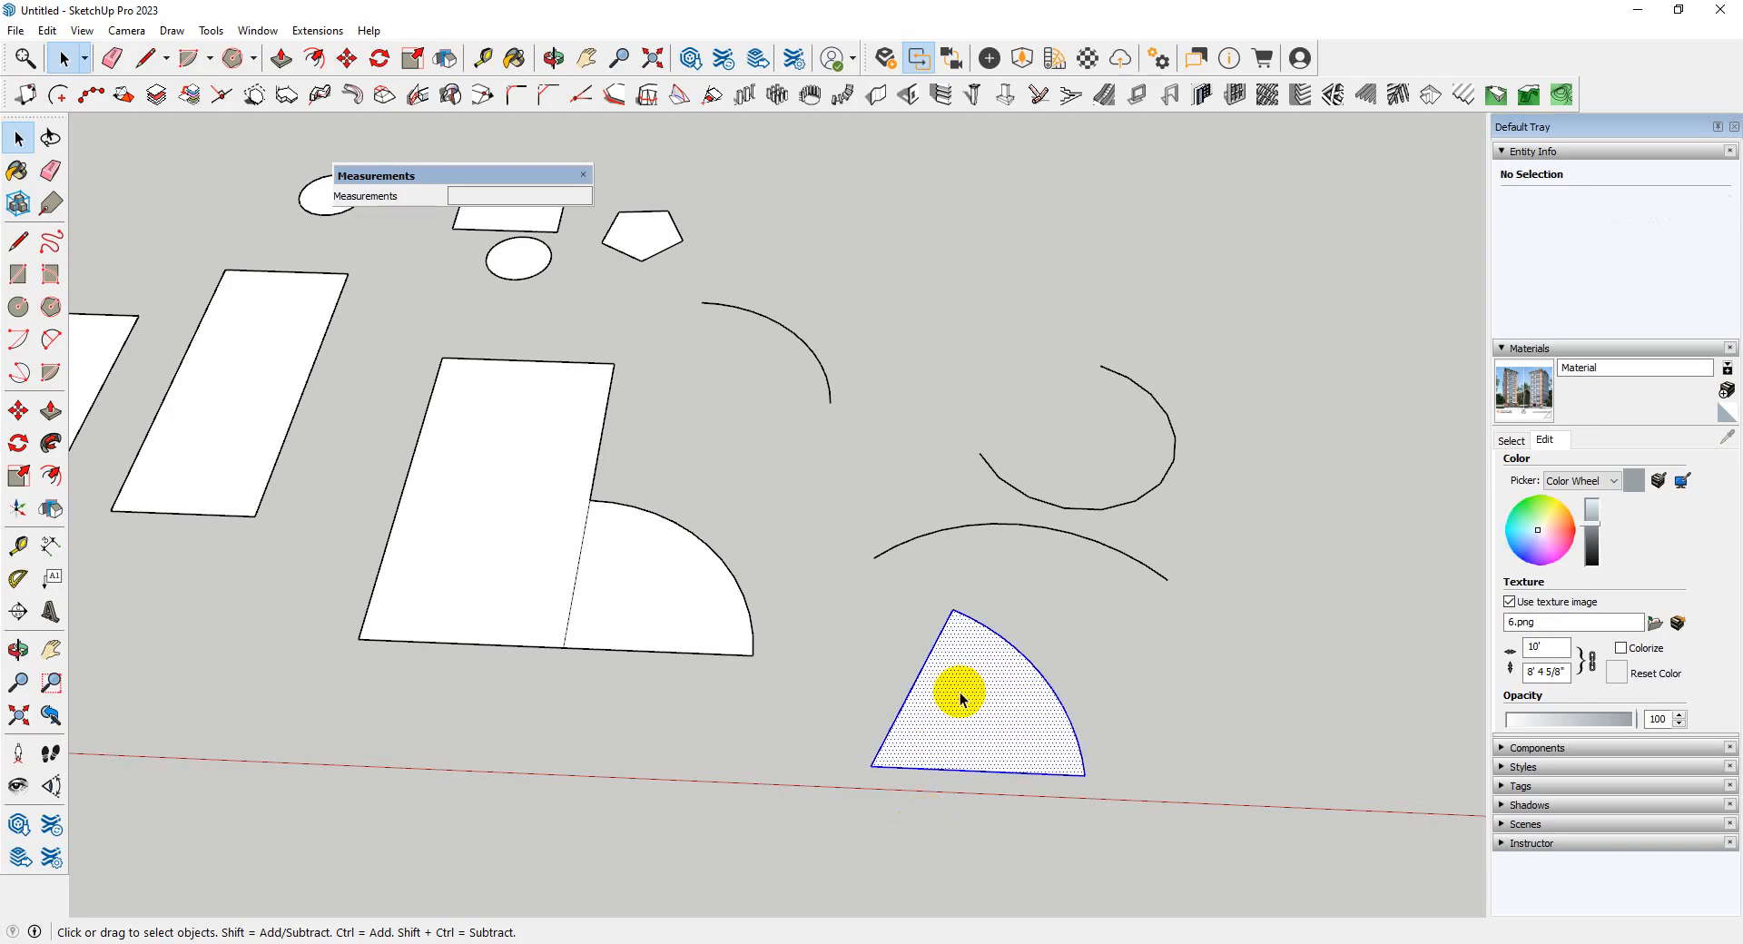
pyautogui.moveTo(953, 692); pyautogui.dragTo(958, 708, button='middle')
pyautogui.scroll(2, 960, 722)
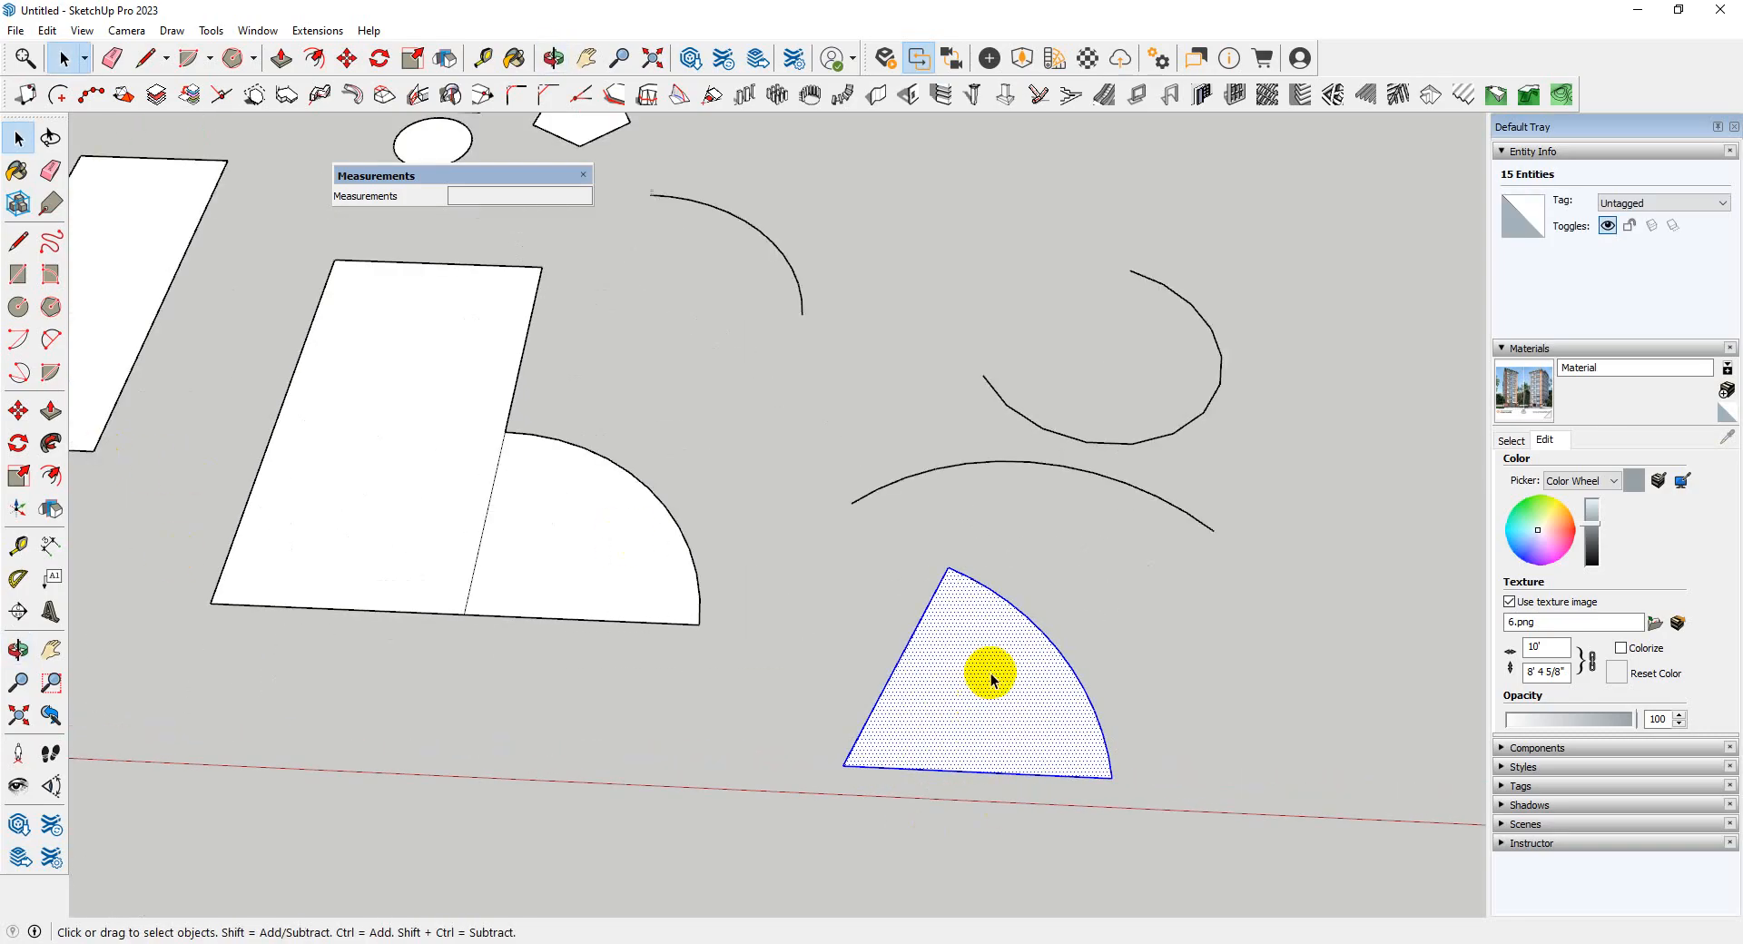
pyautogui.click(18, 411)
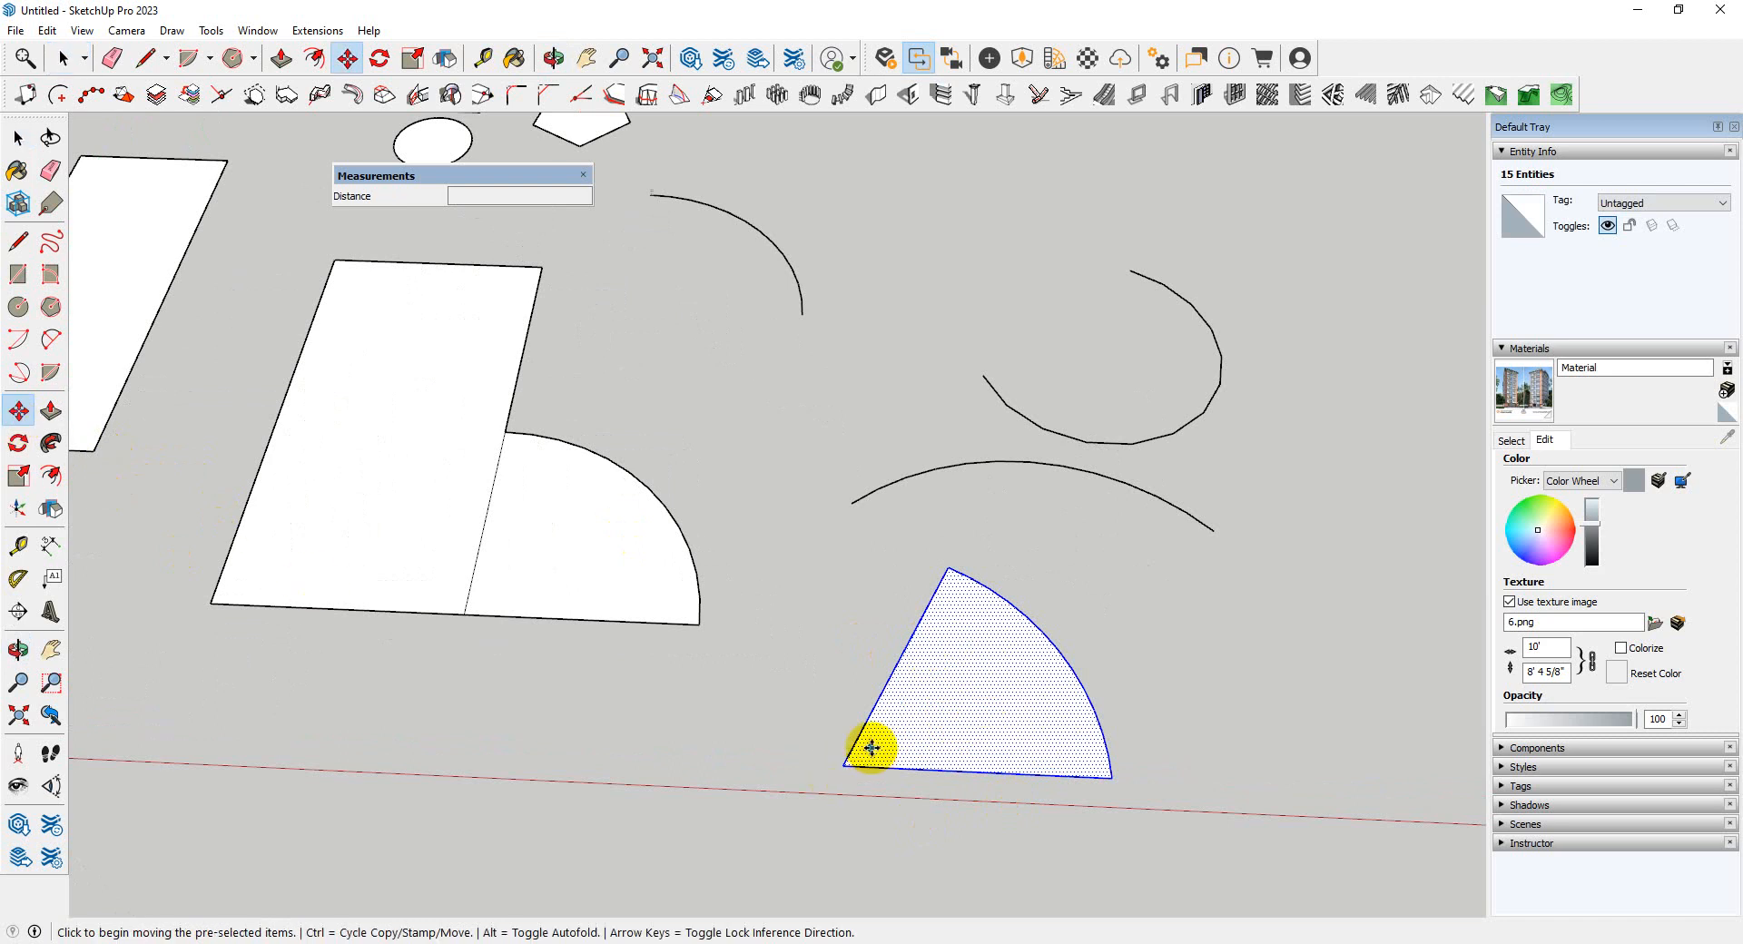
pyautogui.click(844, 768)
pyautogui.scroll(-2, 448, 740)
pyautogui.click(1037, 744)
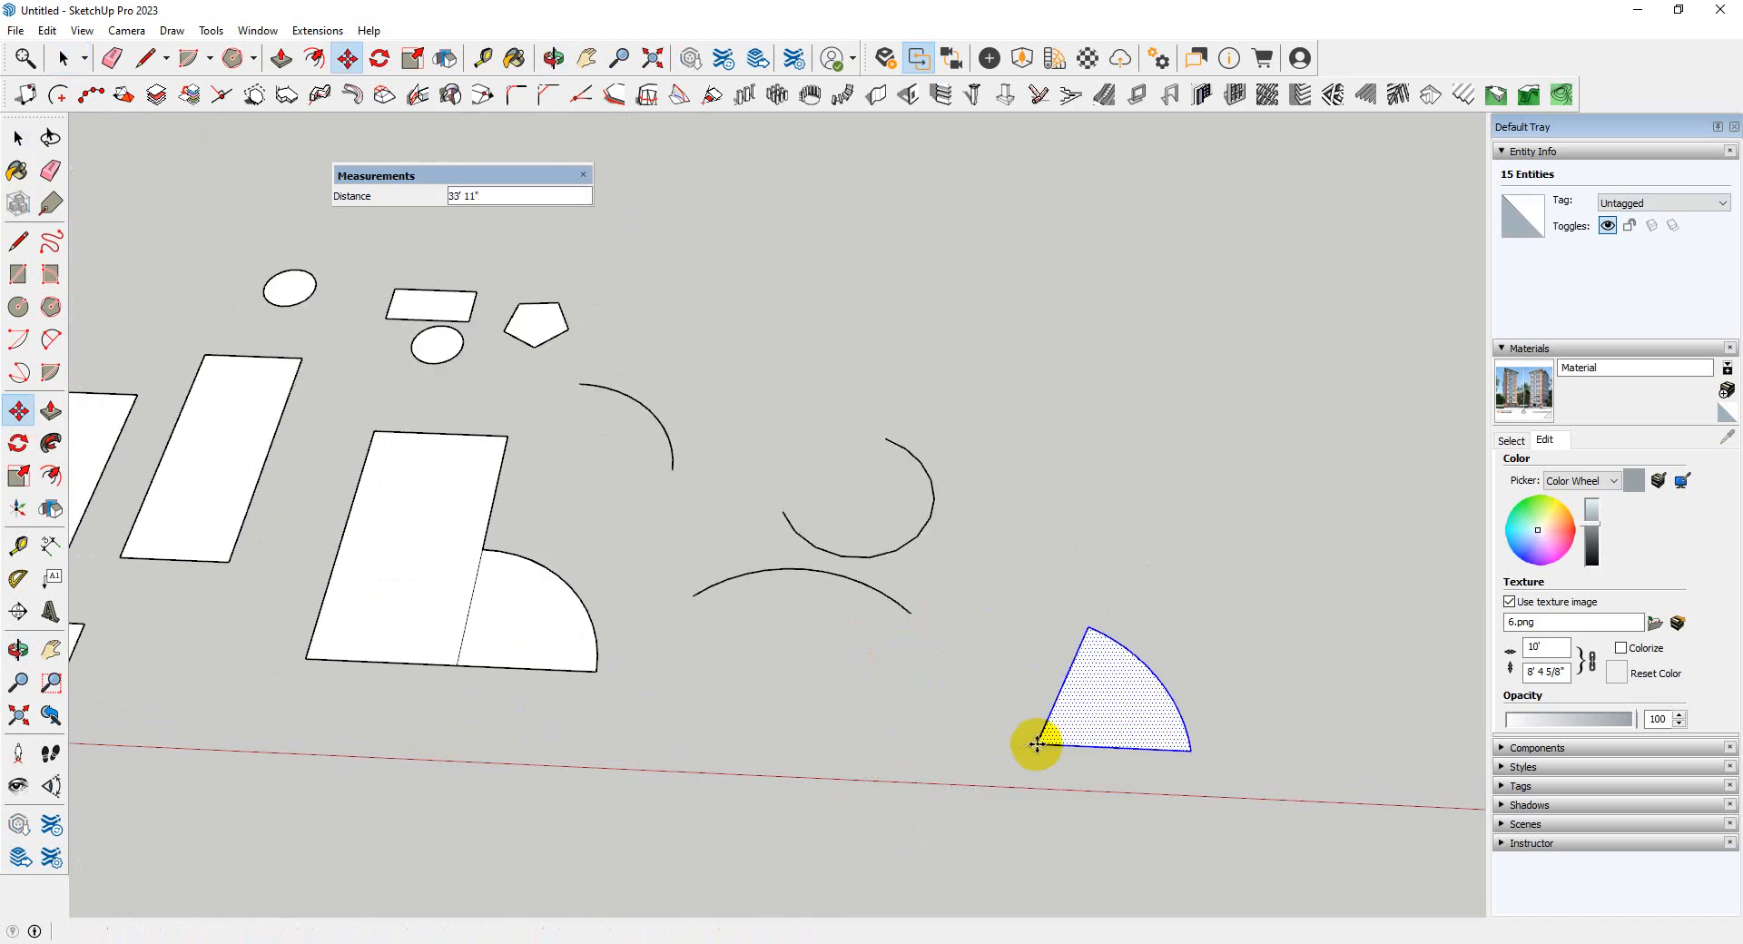
# - Move the pie about 38' 11" farther from the red axis, and shift it exactly 5' toward the other shapes
pyautogui.click(1039, 745)
pyautogui.click(1088, 433)
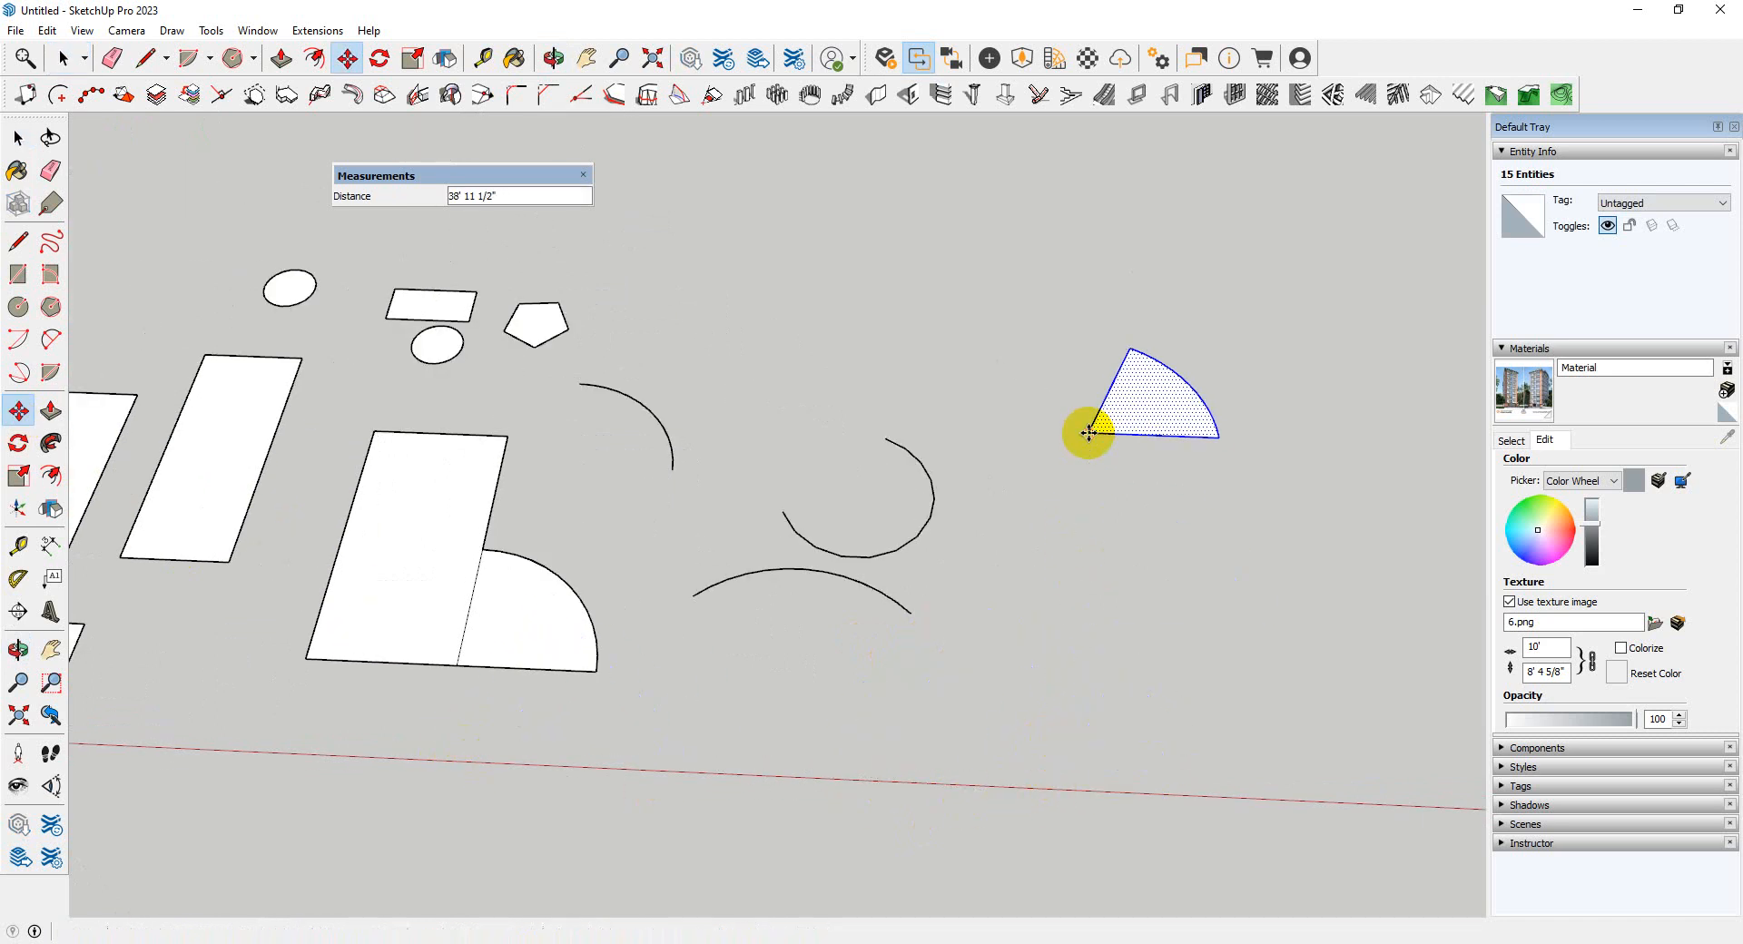
pyautogui.click(1088, 434)
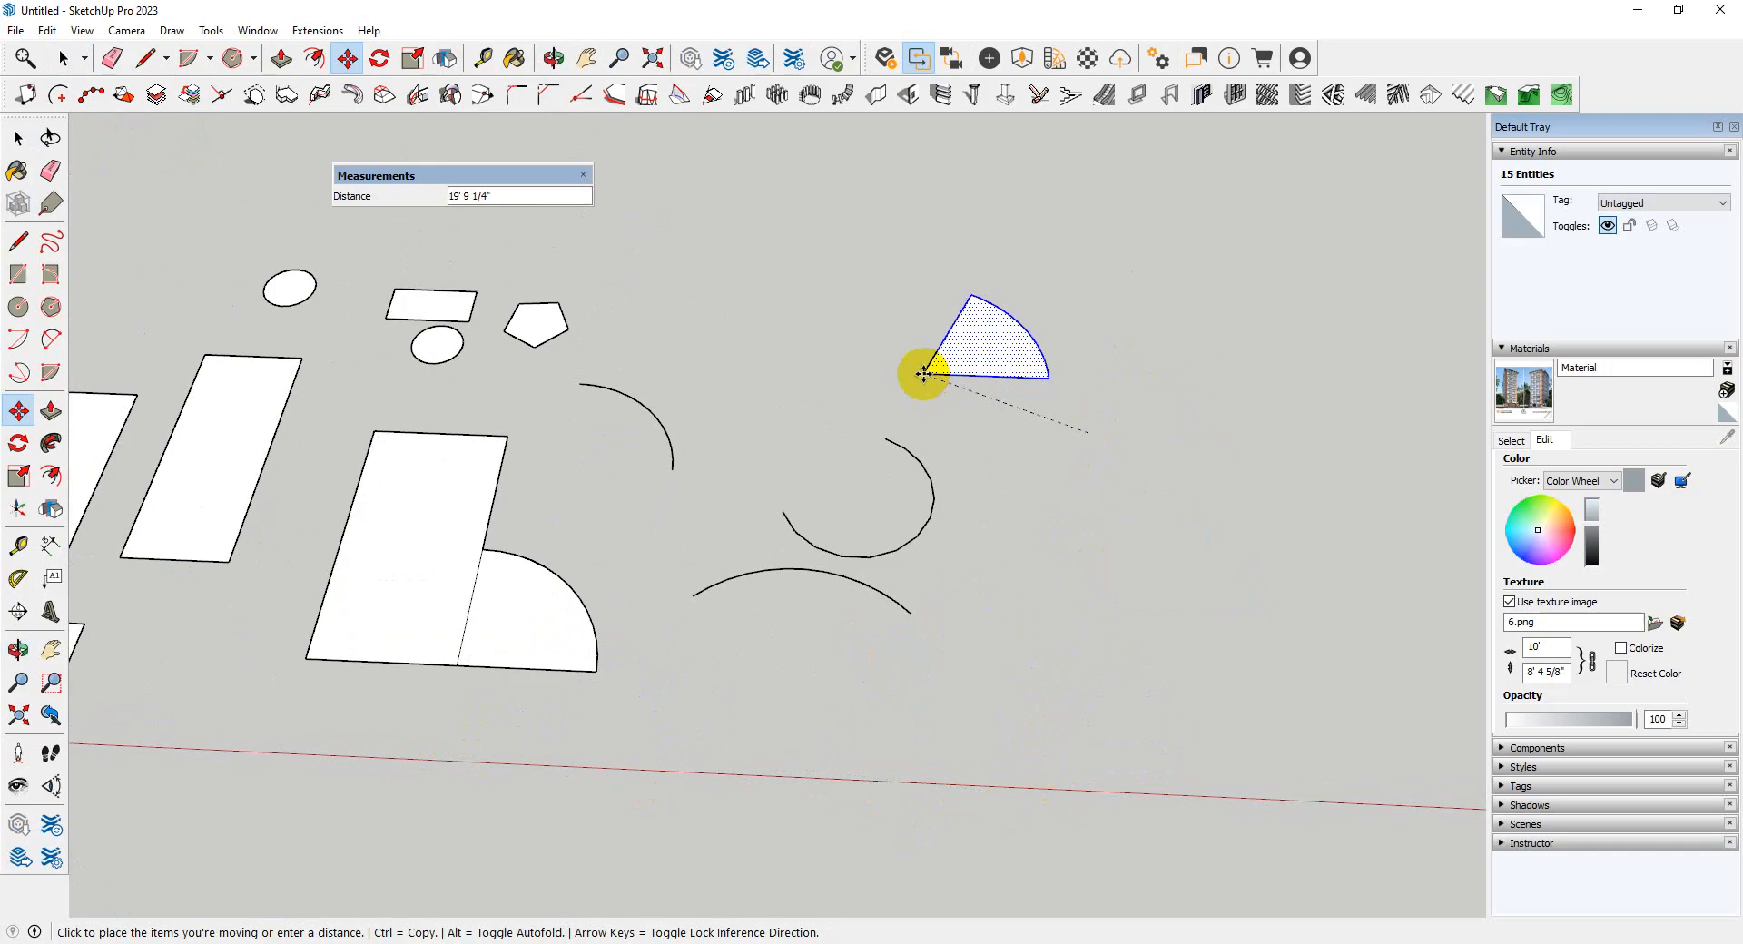
pyautogui.write("5'")
pyautogui.press('Return')
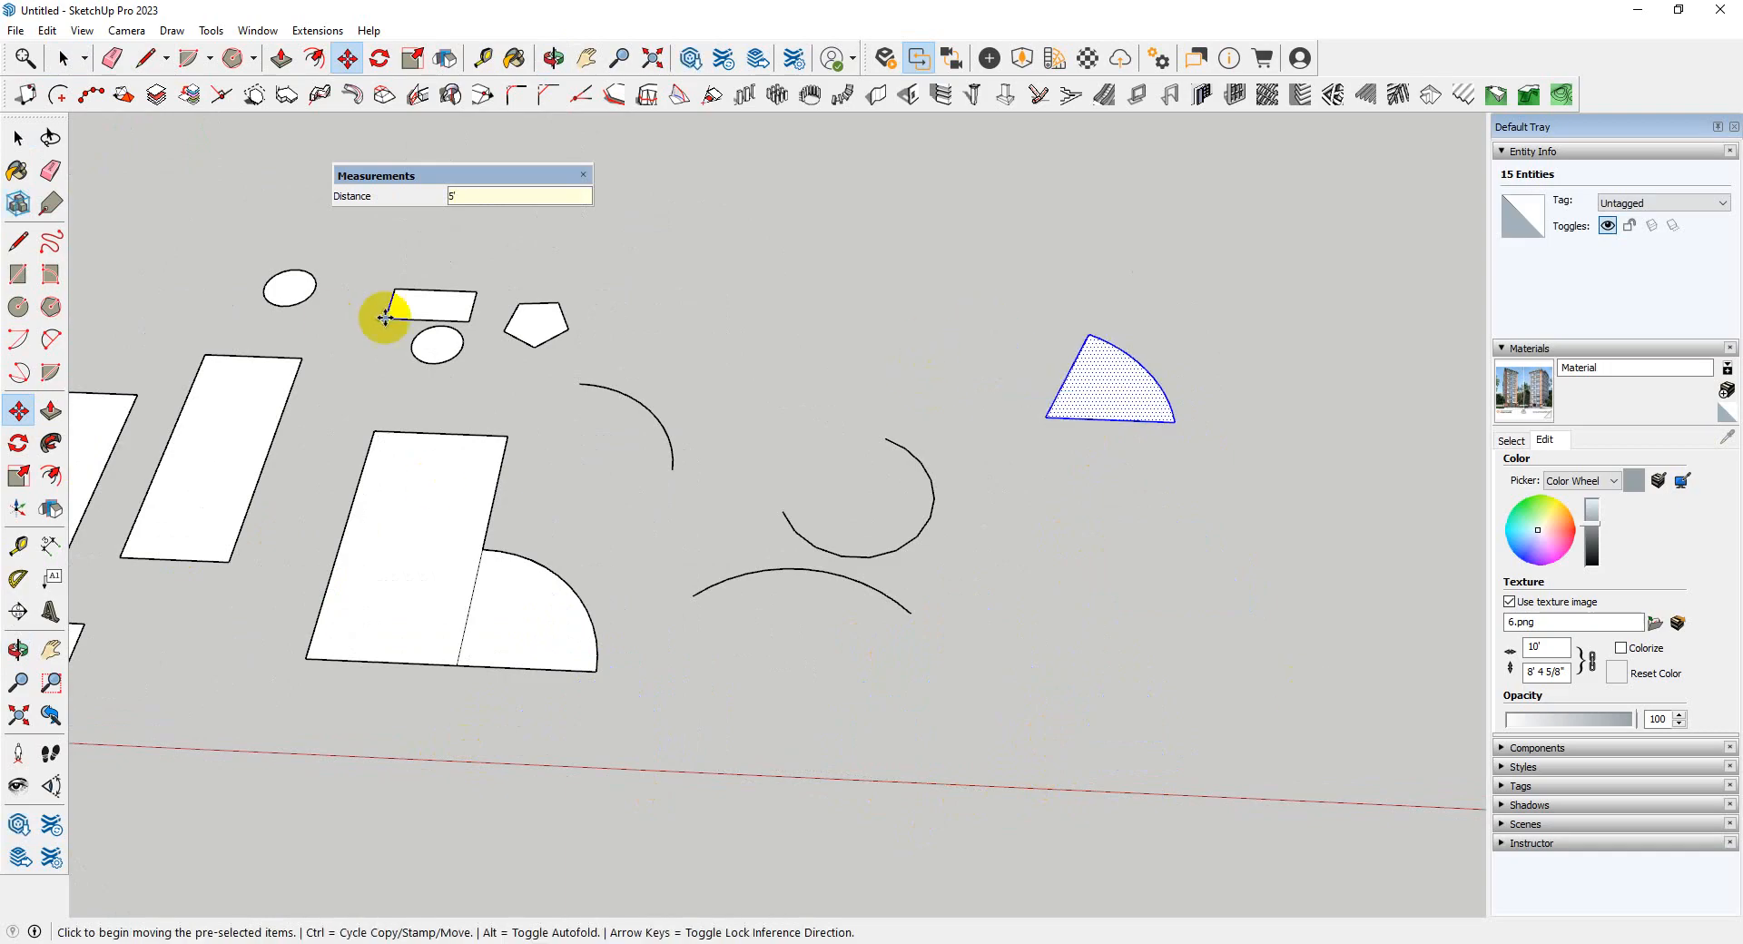
pyautogui.scroll(-3, 451, 399)
pyautogui.moveTo(448, 445); pyautogui.dragTo(372, 499, button='middle')
pyautogui.scroll(3, 124, 354)
pyautogui.moveTo(107, 476); pyautogui.dragTo(390, 475, button='middle')
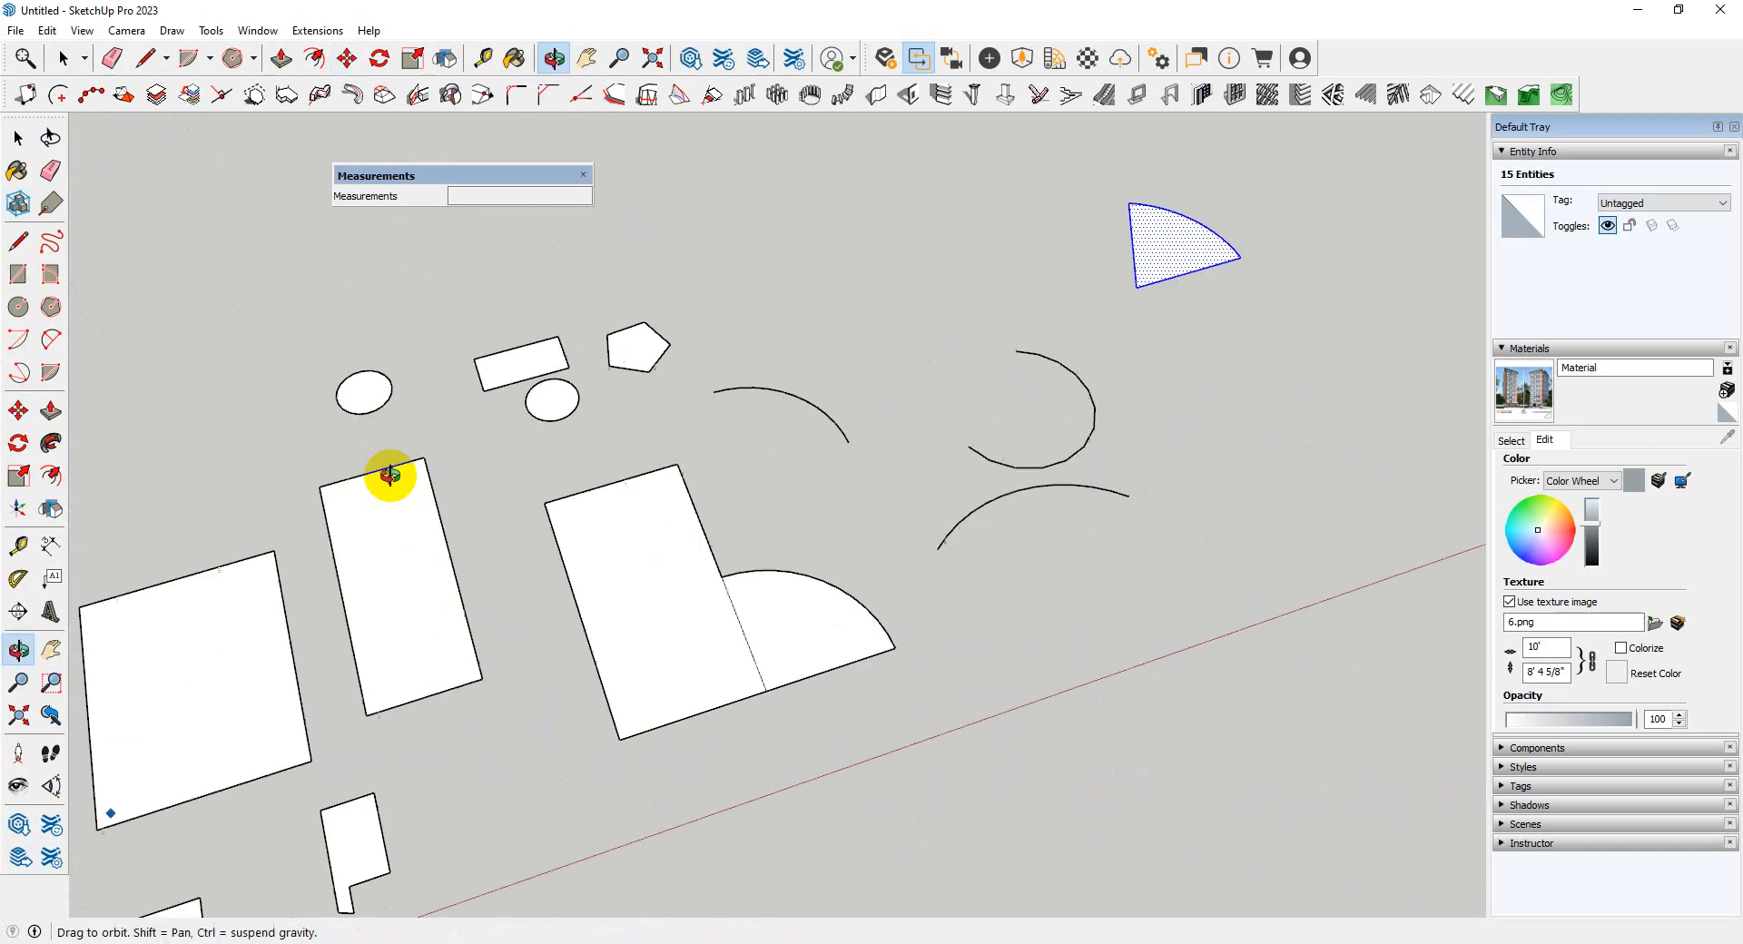
pyautogui.scroll(-3, 386, 477)
pyautogui.moveTo(766, 496); pyautogui.dragTo(482, 441, button='middle')
pyautogui.scroll(-2, 821, 542)
pyautogui.scroll(2, 264, 322)
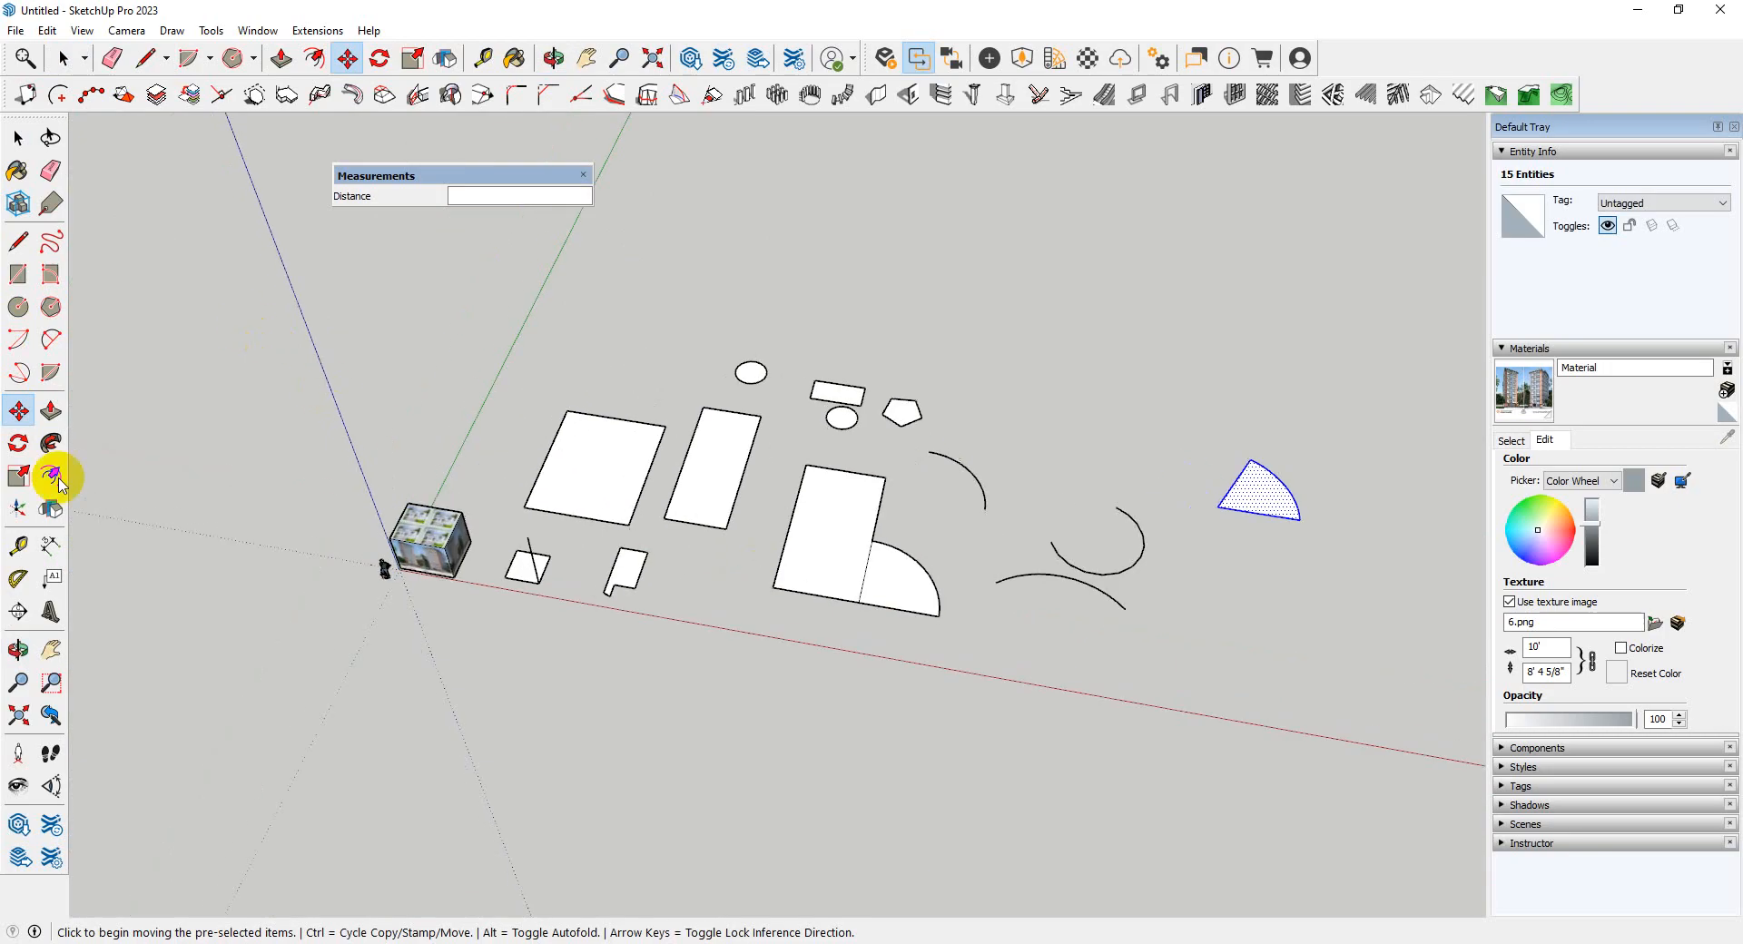
pyautogui.moveTo(1144, 551); pyautogui.dragTo(1266, 553, button='middle')
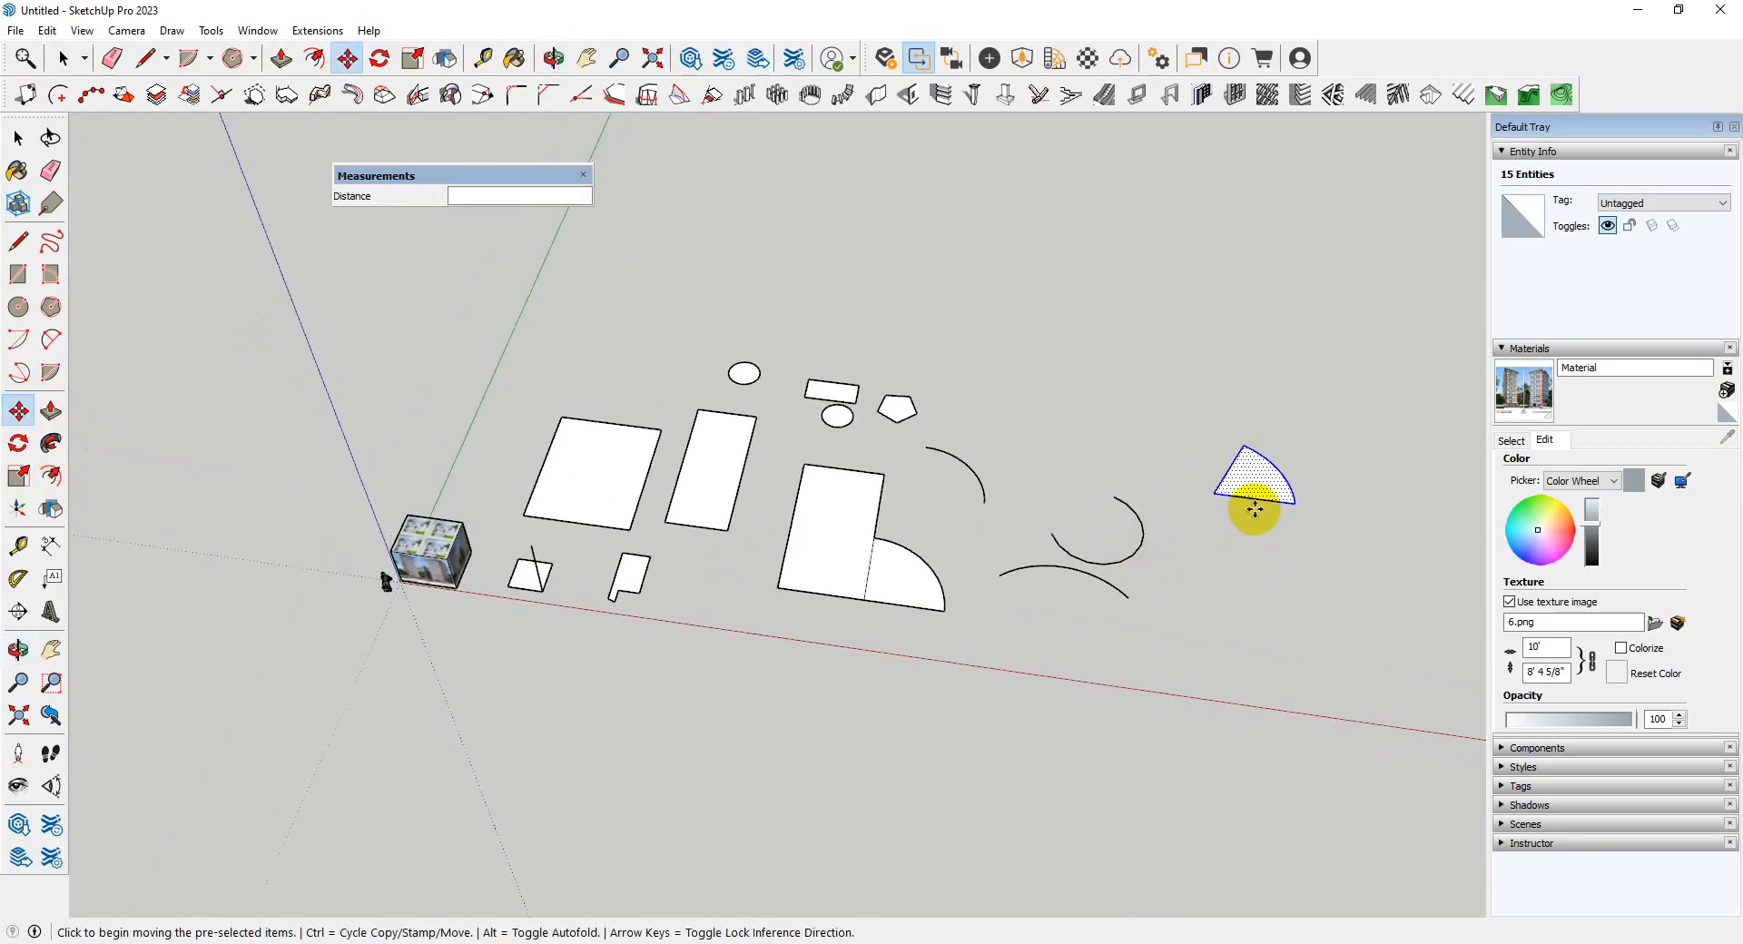
# - Select the entire textured box near the origin, including all its faces and edges
pyautogui.scroll(3, 426, 554)
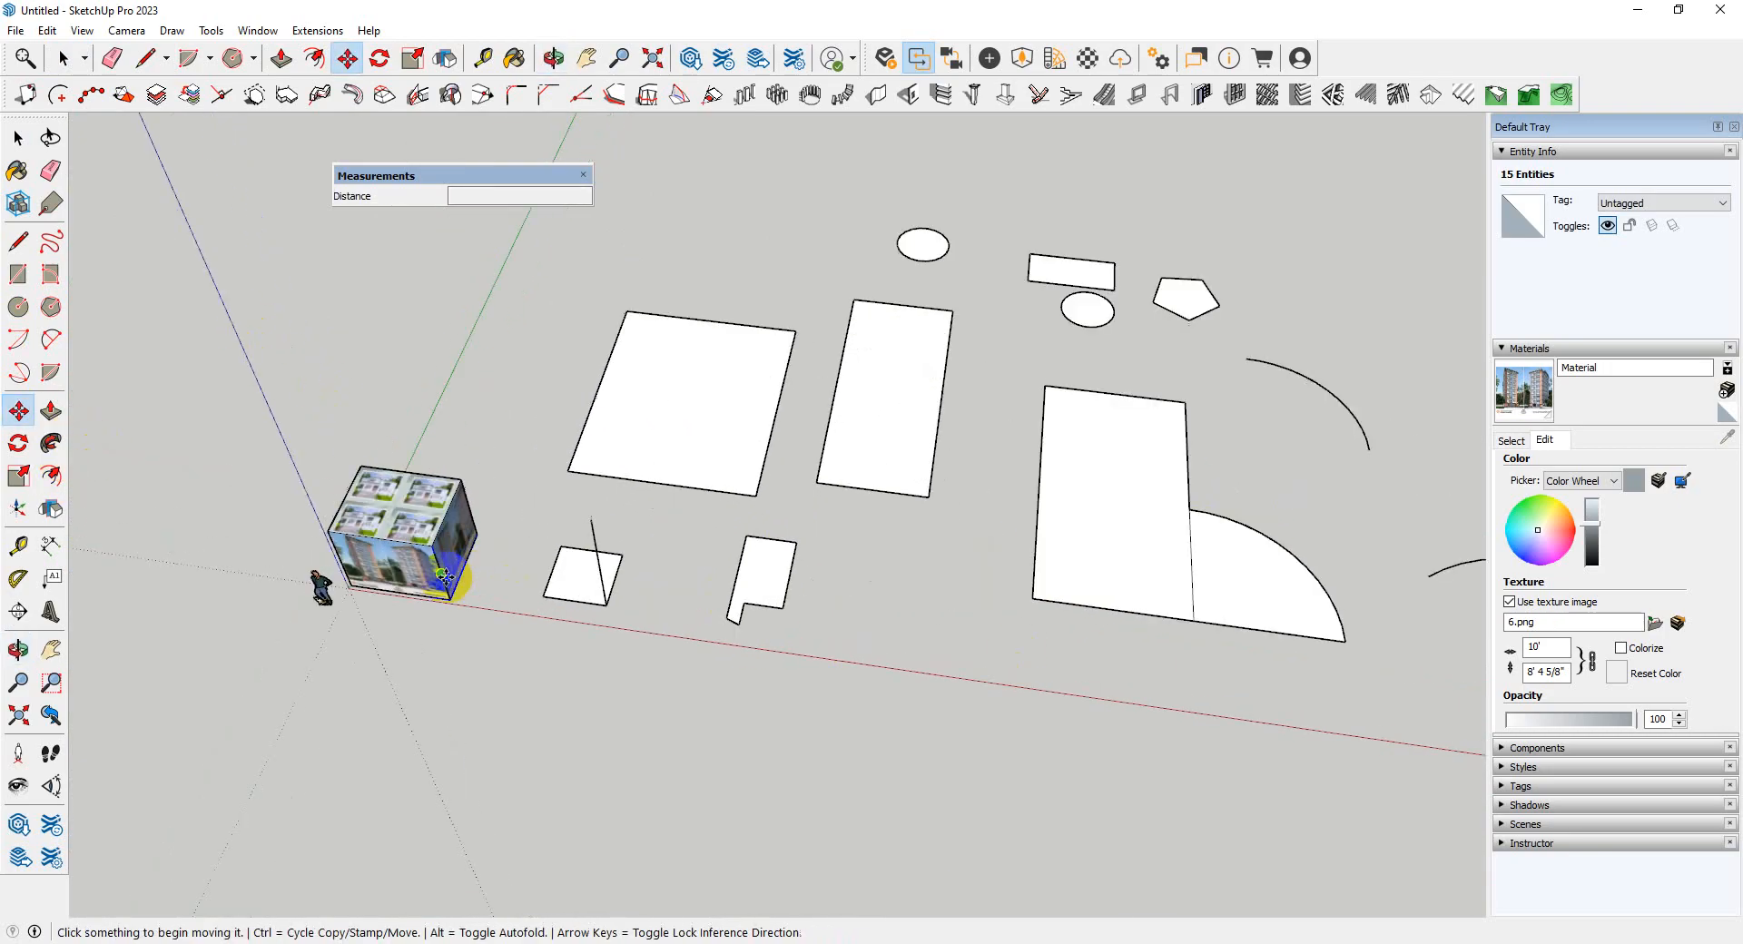
pyautogui.press('space')
pyautogui.click(392, 545)
pyautogui.scroll(3, 392, 545)
pyautogui.click(388, 537)
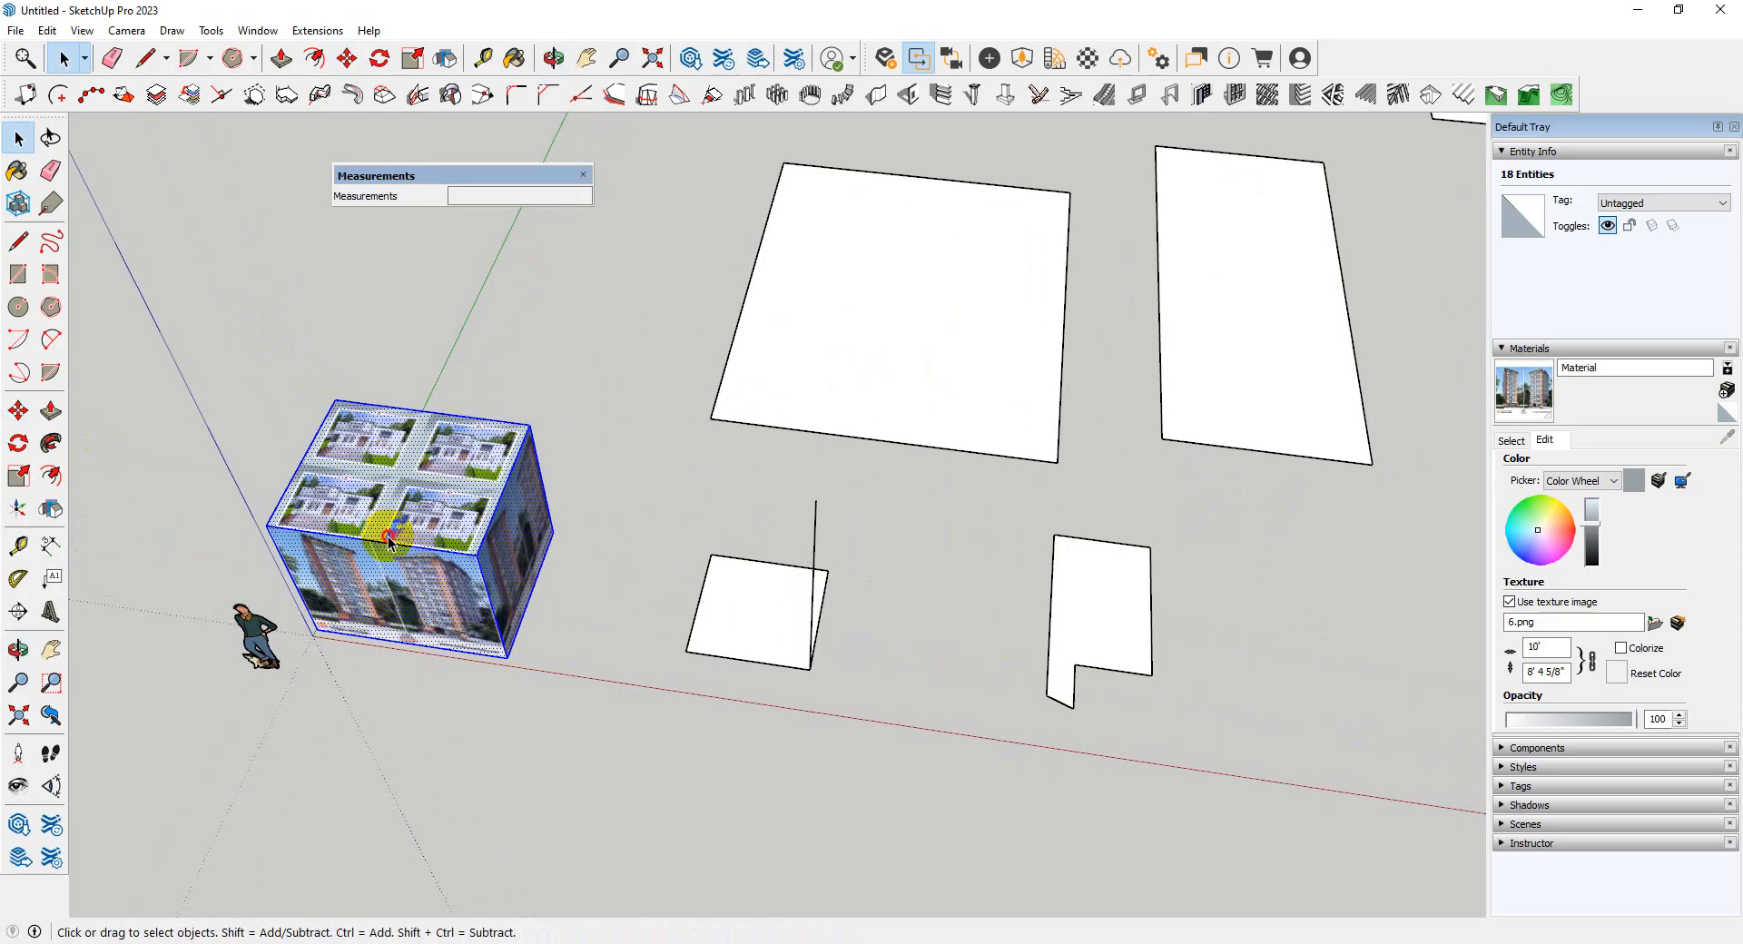
pyautogui.tripleClick(389, 539)
pyautogui.scroll(-3, 576, 603)
pyautogui.scroll(4, 611, 568)
pyautogui.press('m')
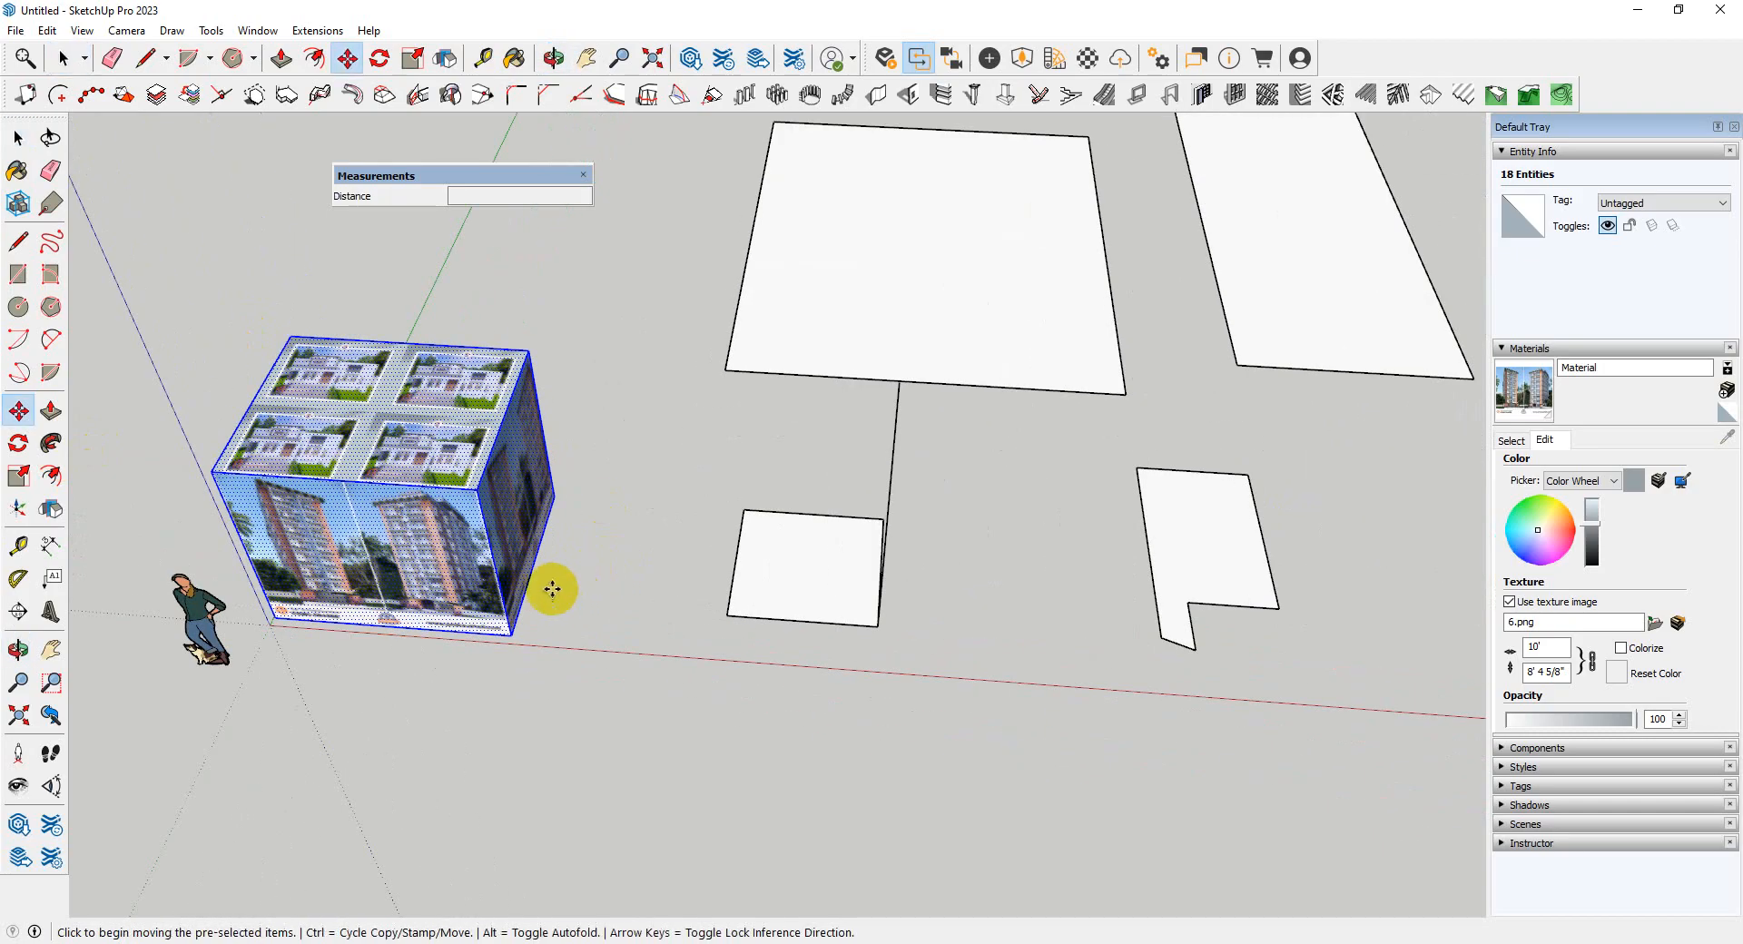
pyautogui.click(513, 628)
pyautogui.scroll(-5, 389, 351)
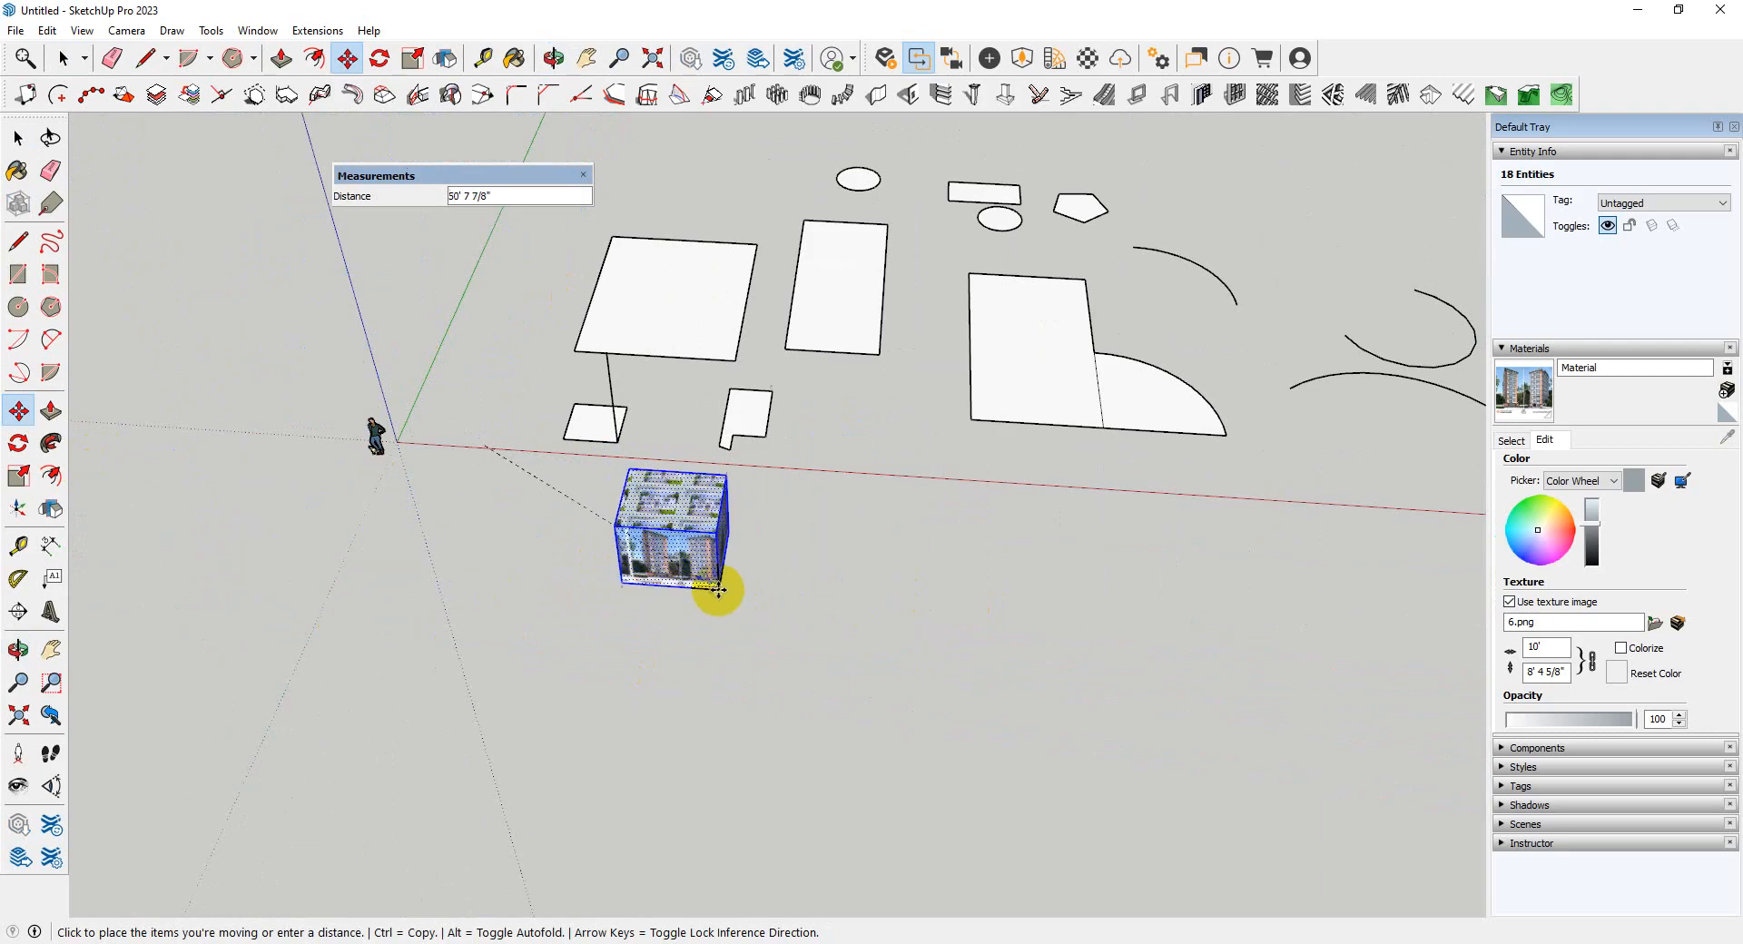
pyautogui.scroll(1, 685, 575)
pyautogui.press('Escape')
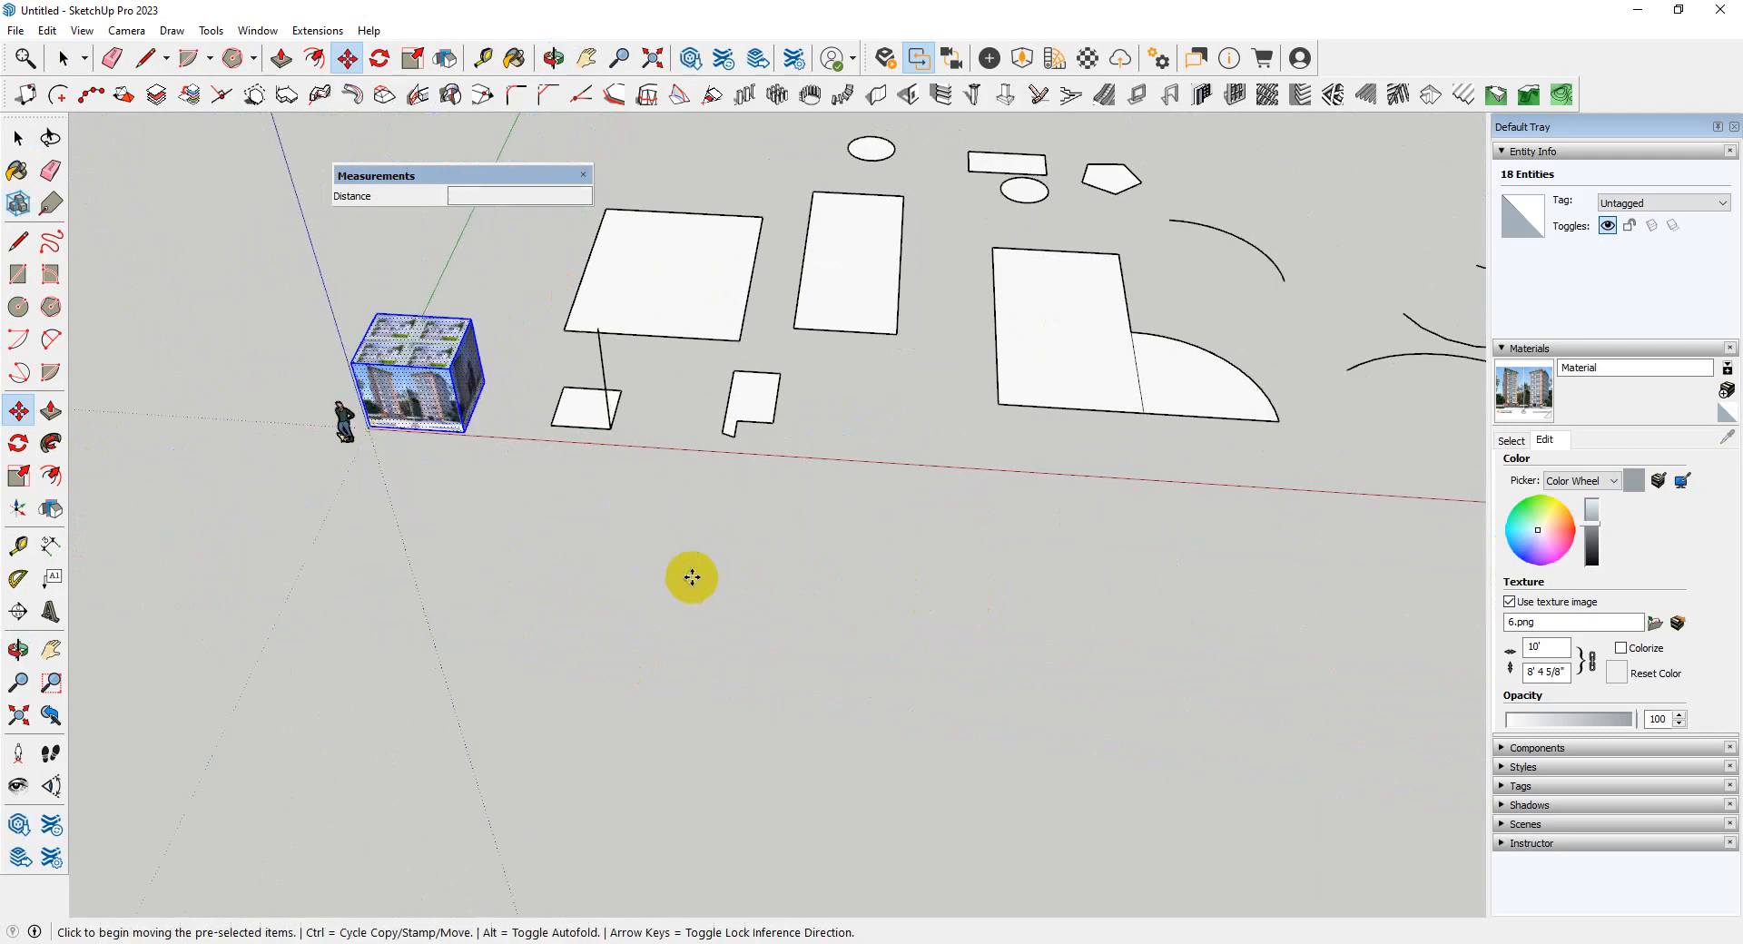
# - Copy the selected textured box by its lower front corner to a spot about 28' away, across the red axis from the flat shapes
pyautogui.click(18, 649)
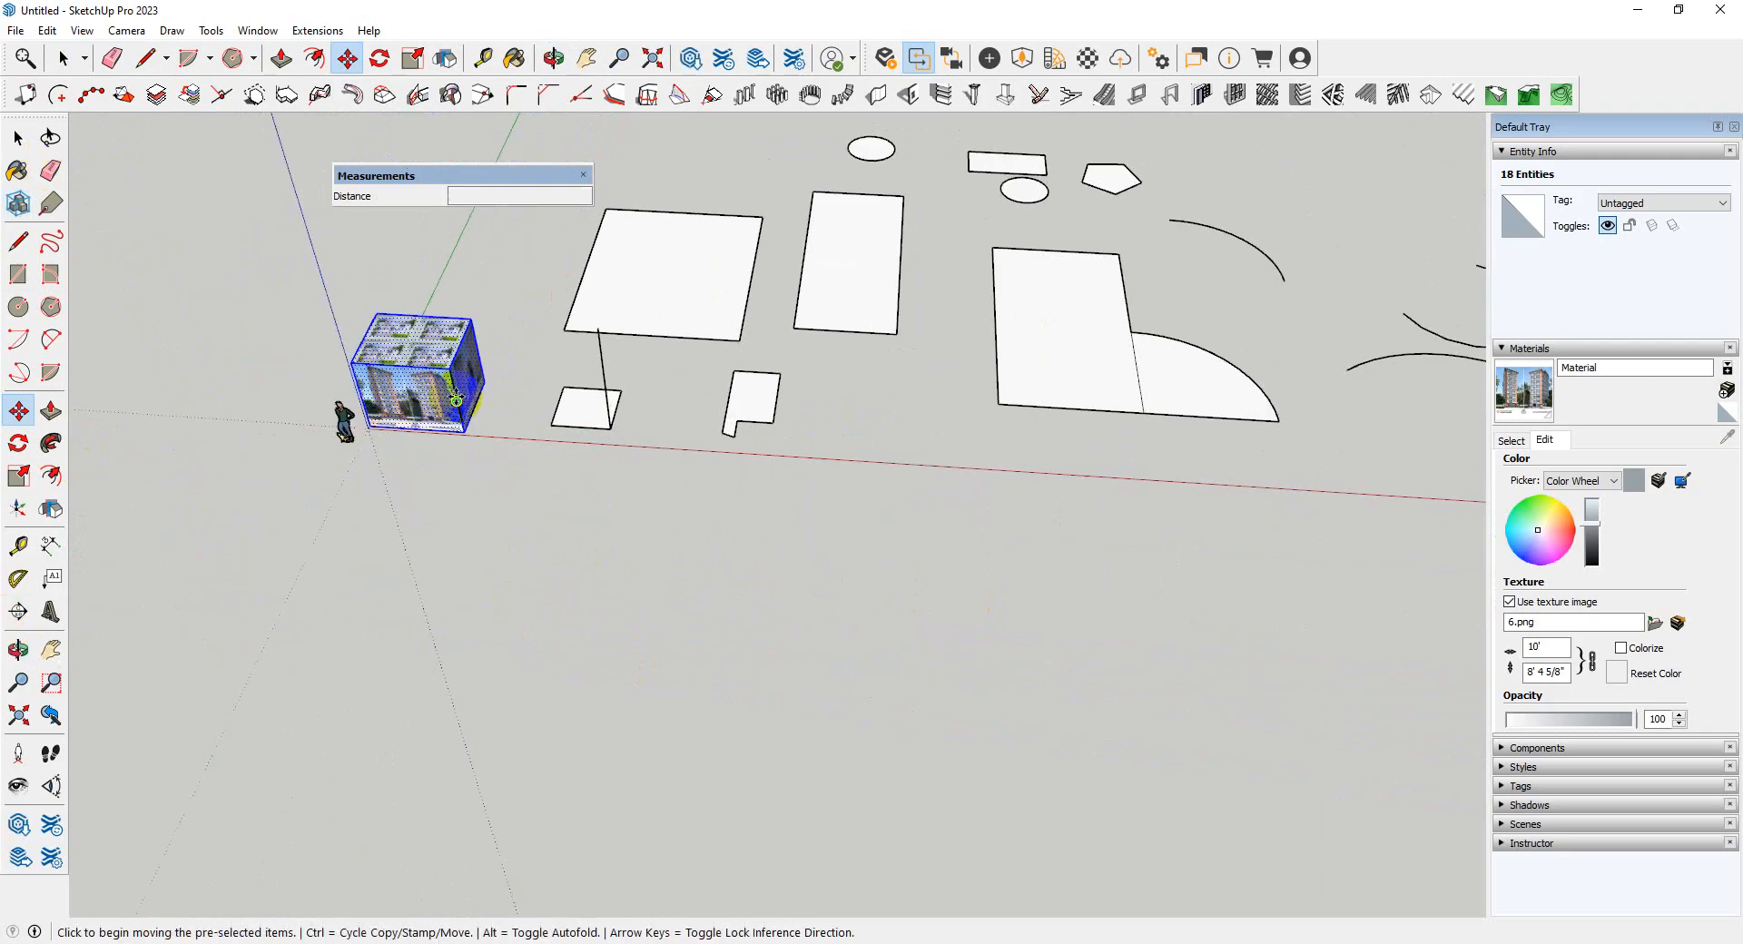
pyautogui.moveTo(461, 397); pyautogui.dragTo(448, 425)
pyautogui.press('m')
pyautogui.scroll(2, 327, 333)
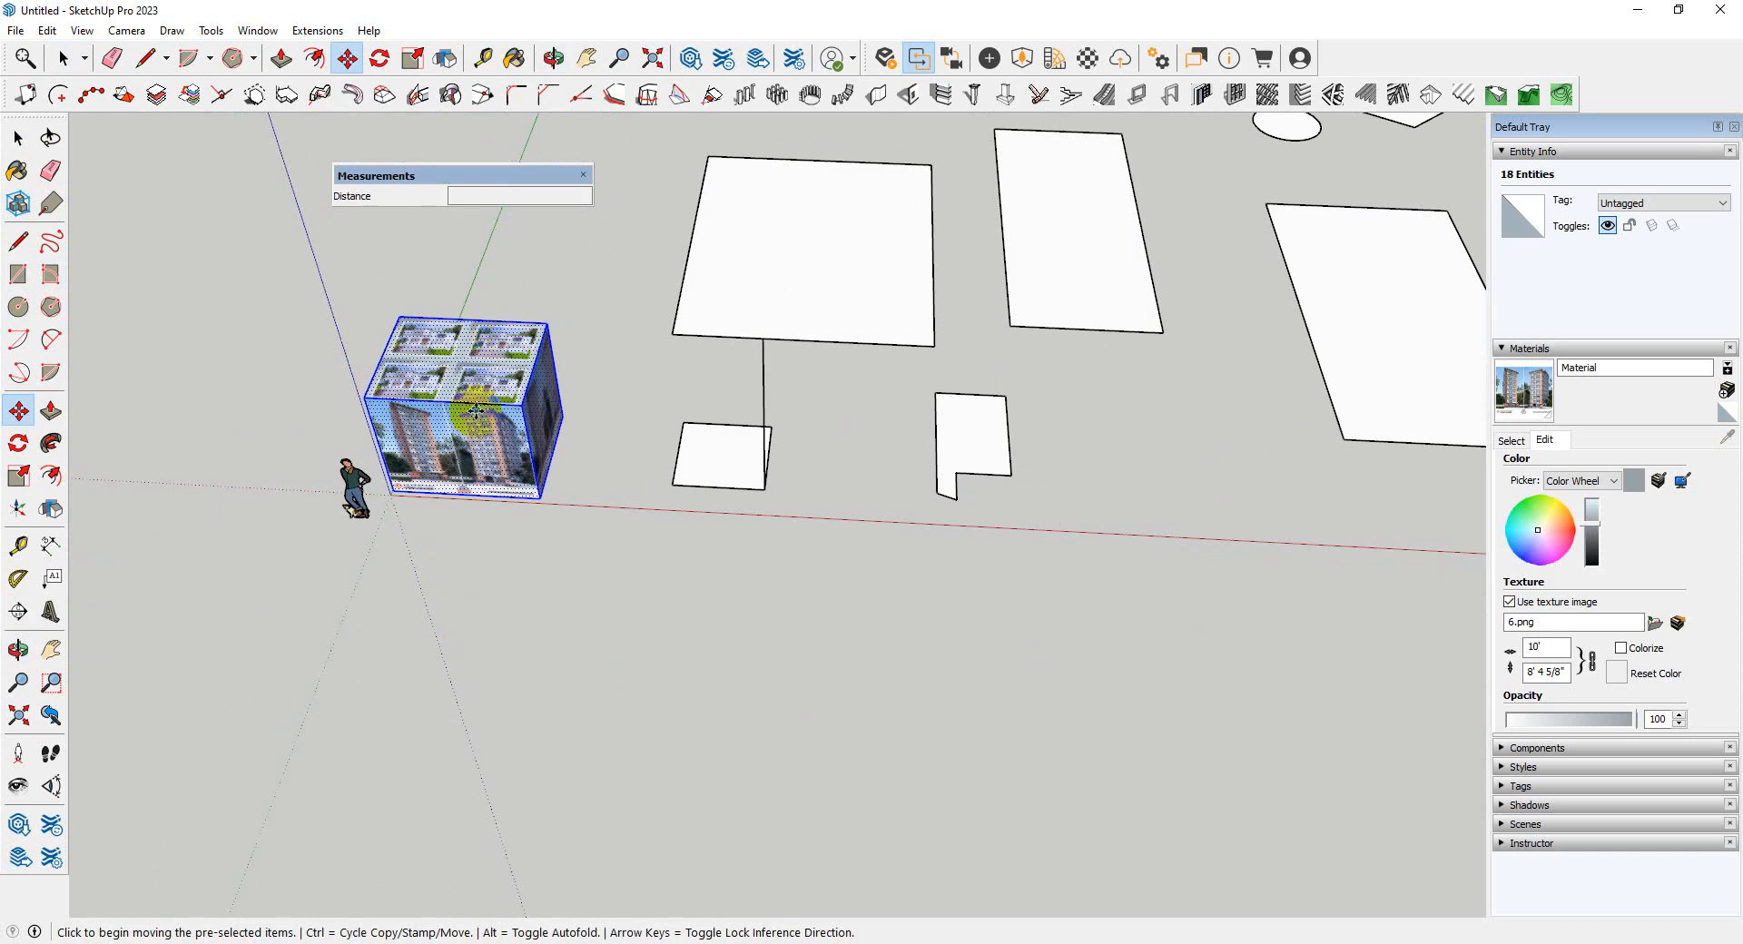
pyautogui.press('space')
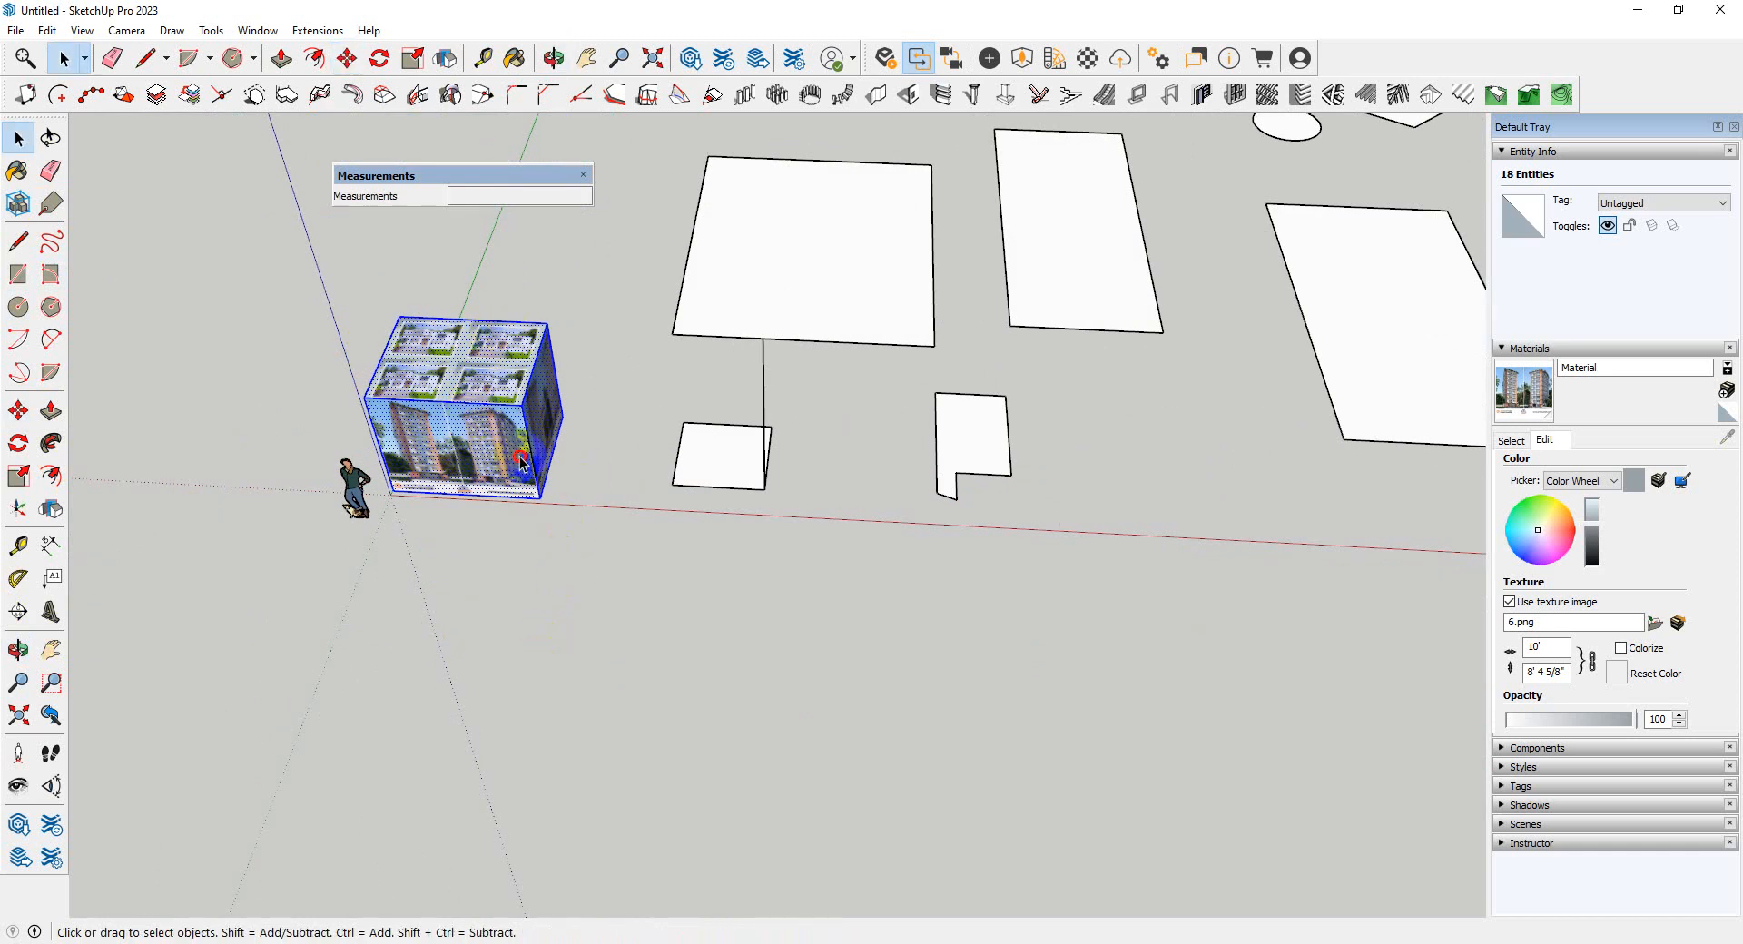
pyautogui.press('m')
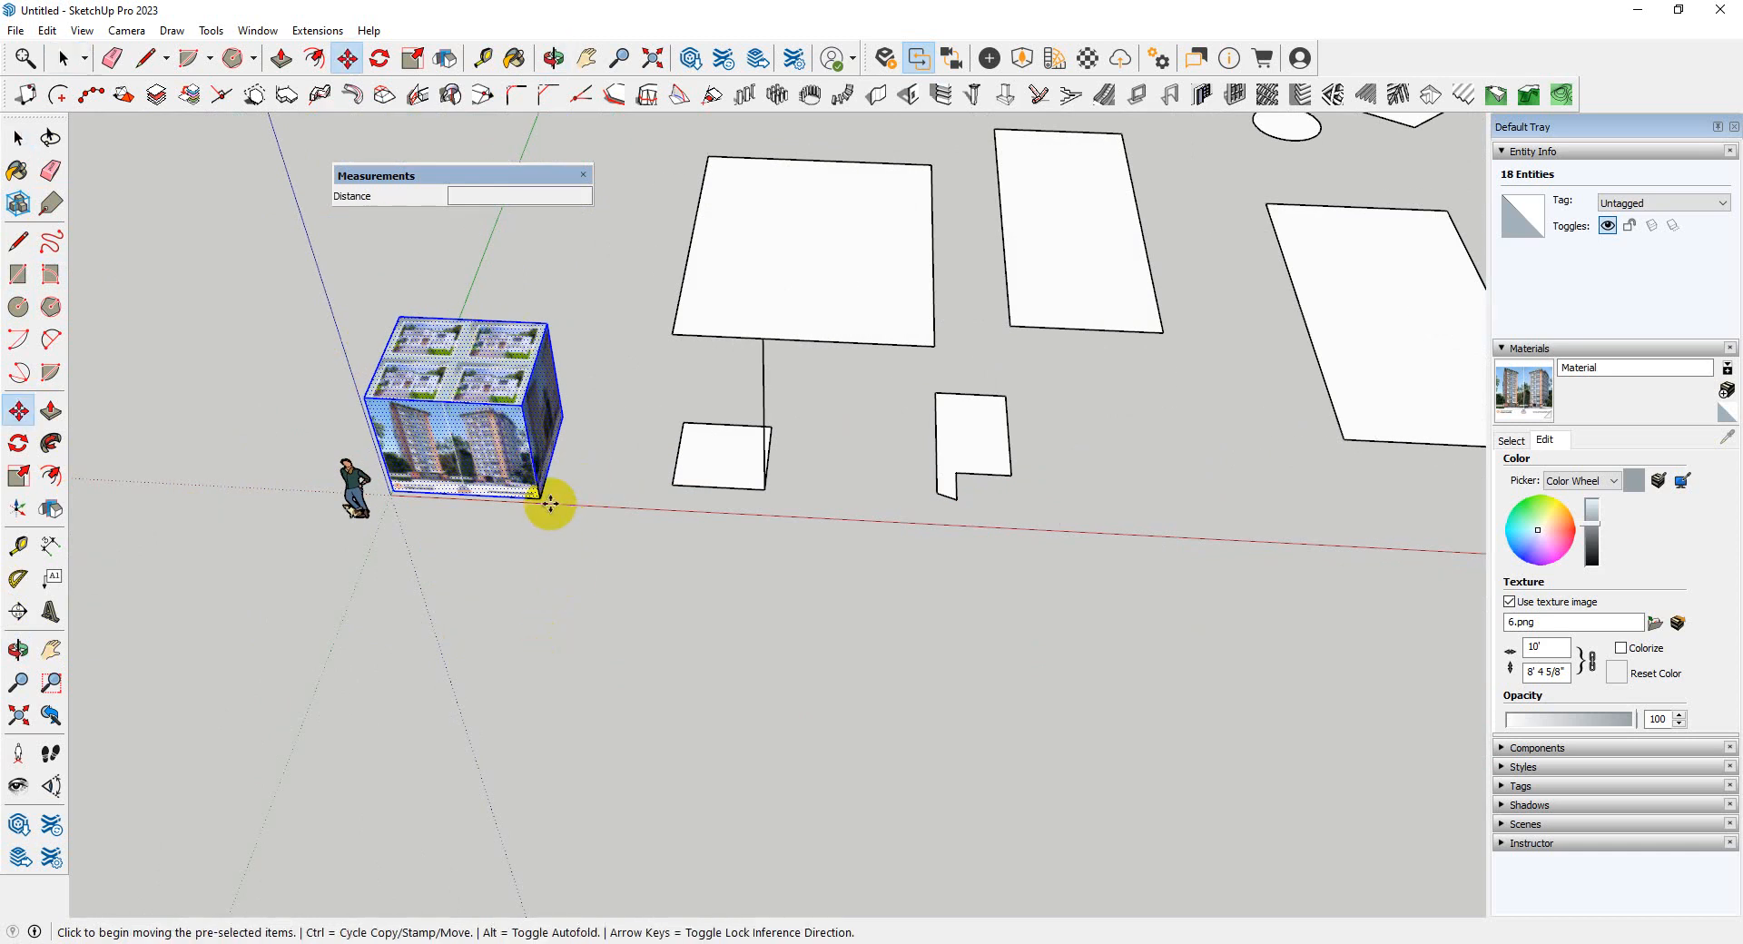
pyautogui.click(543, 500)
pyautogui.scroll(-3, 636, 676)
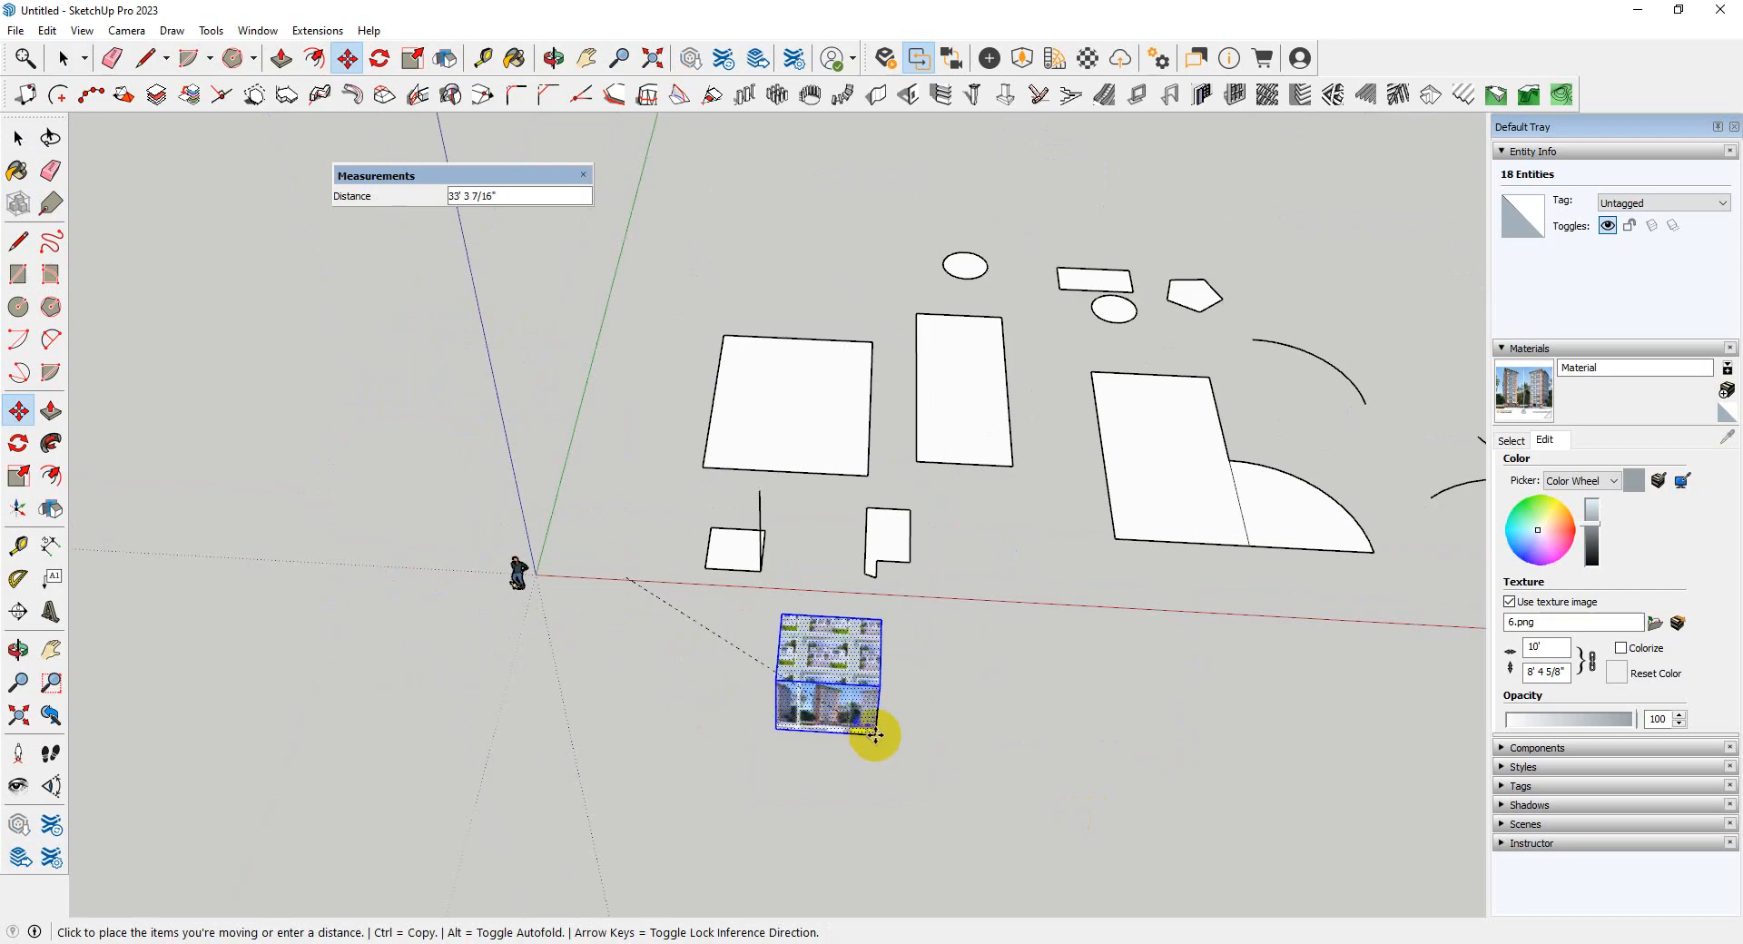
pyautogui.press('ctrl')
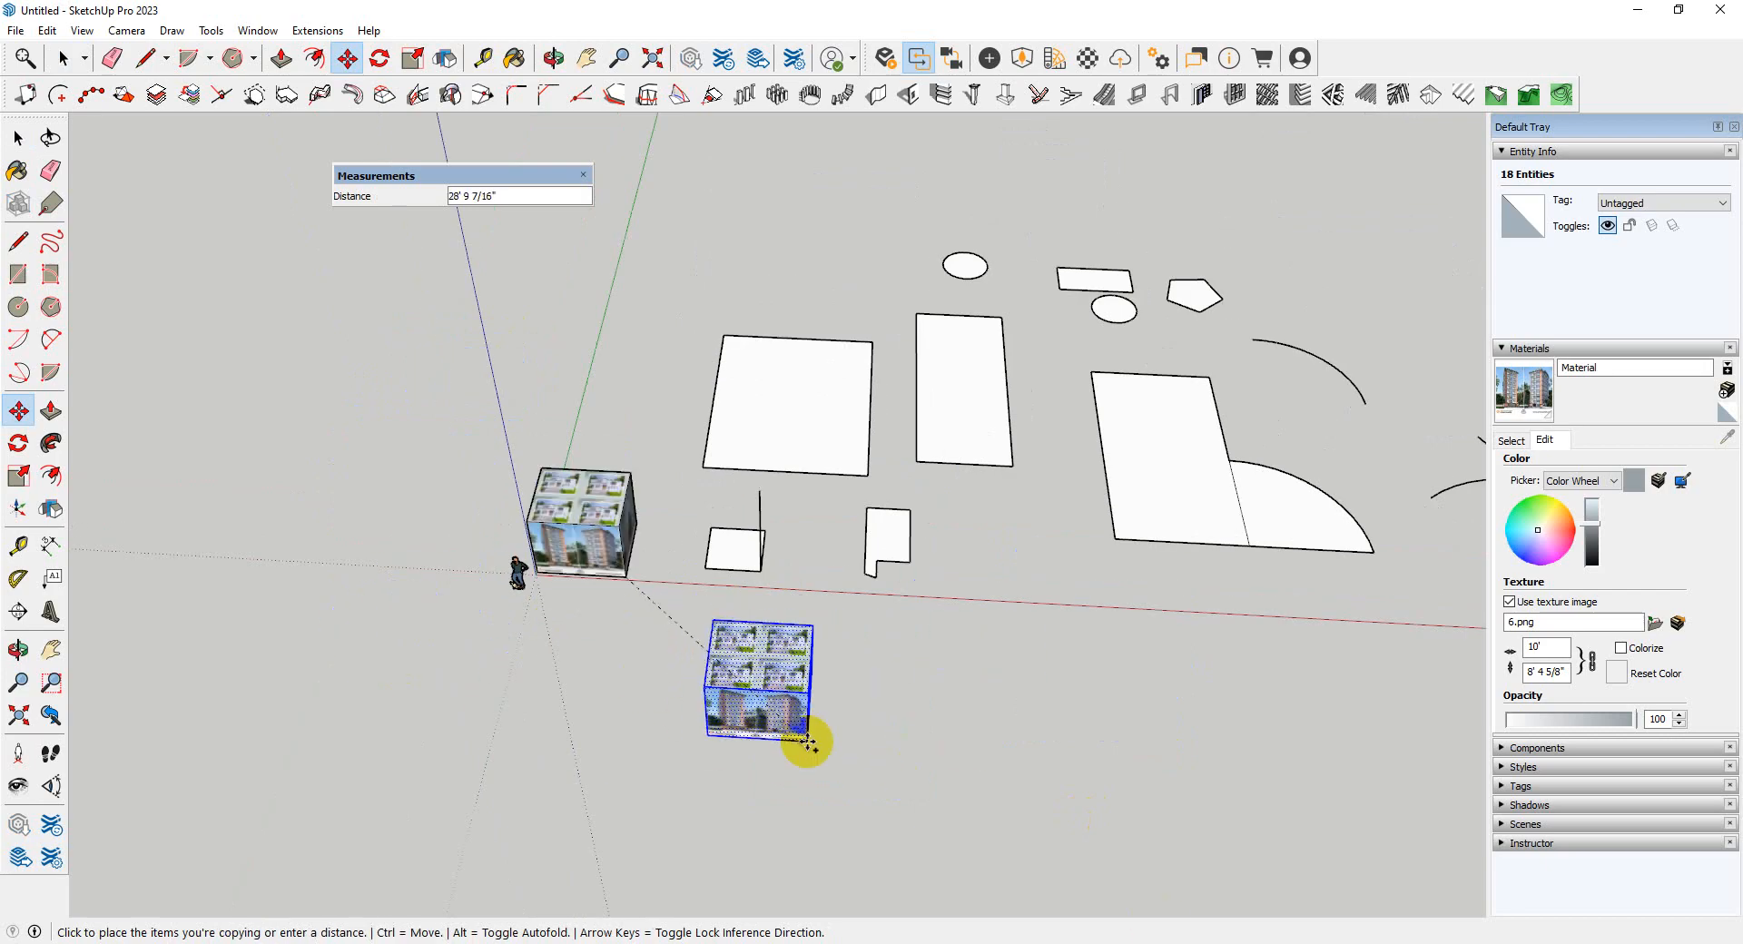
pyautogui.click(812, 726)
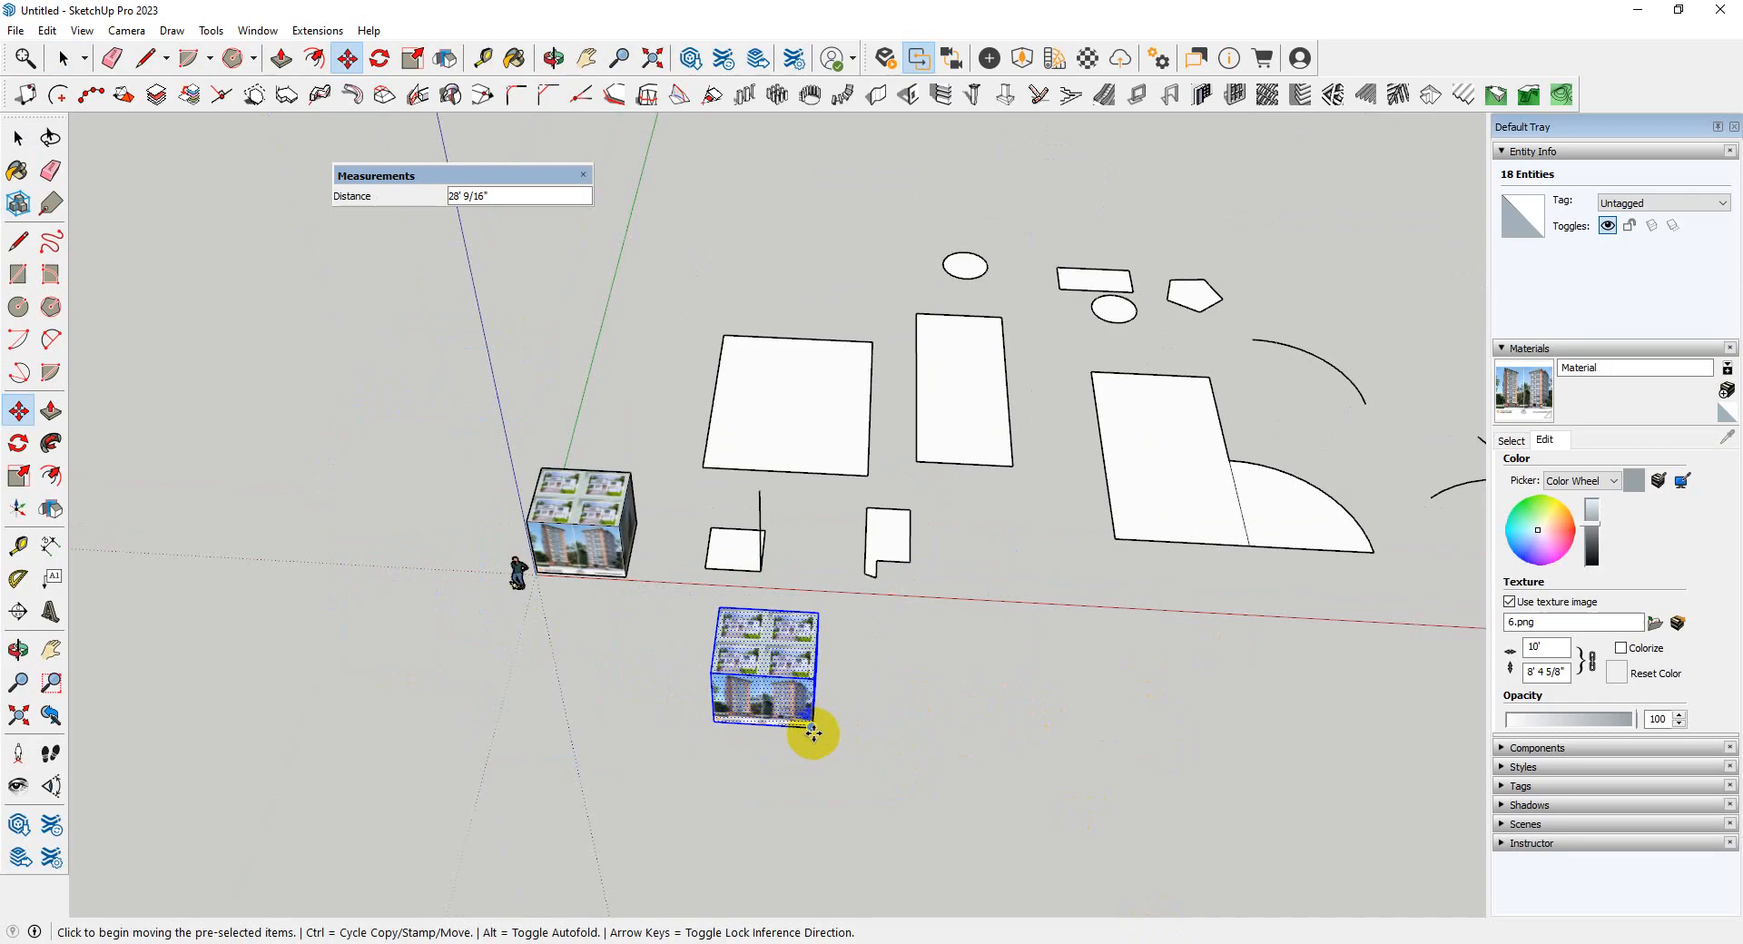
# - Make another copy of the box from its lower front corner, about 35' farther along the red axis direction
pyautogui.click(812, 731)
pyautogui.press('ctrl')
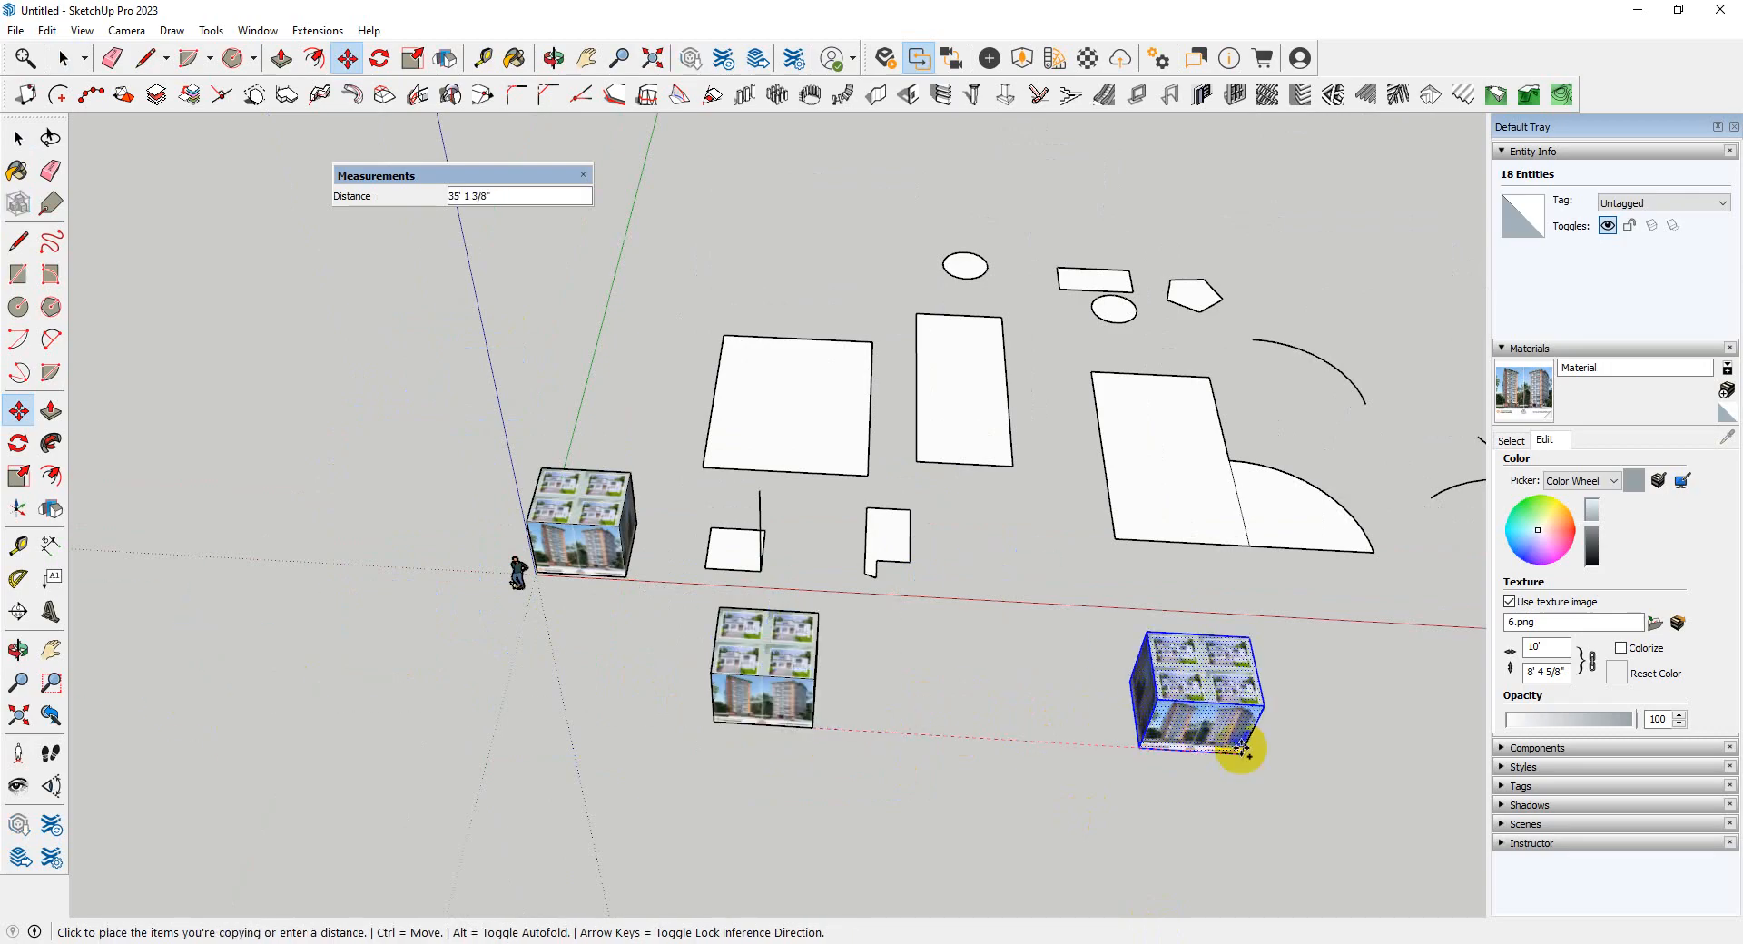
pyautogui.click(1269, 740)
pyautogui.scroll(-3, 1038, 685)
pyautogui.scroll(3, 1246, 680)
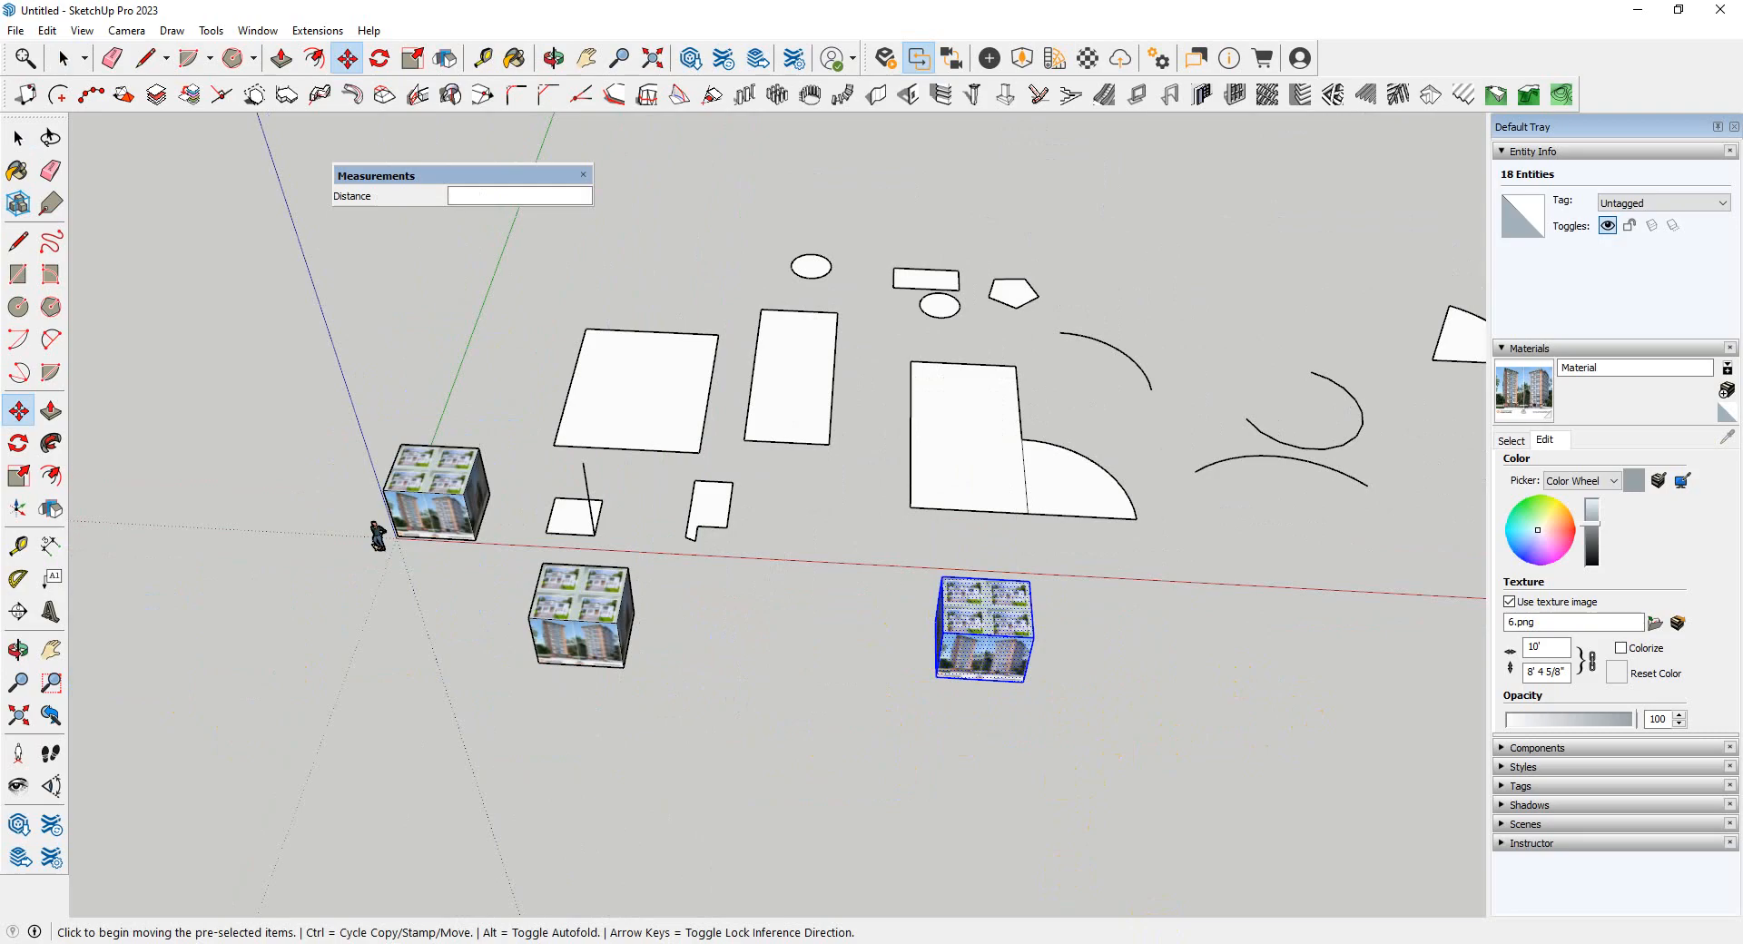
# - Push/Pull the first copied box's top face up about 6' 5", and lower it again by about 5' 1"
pyautogui.scroll(3, 292, 705)
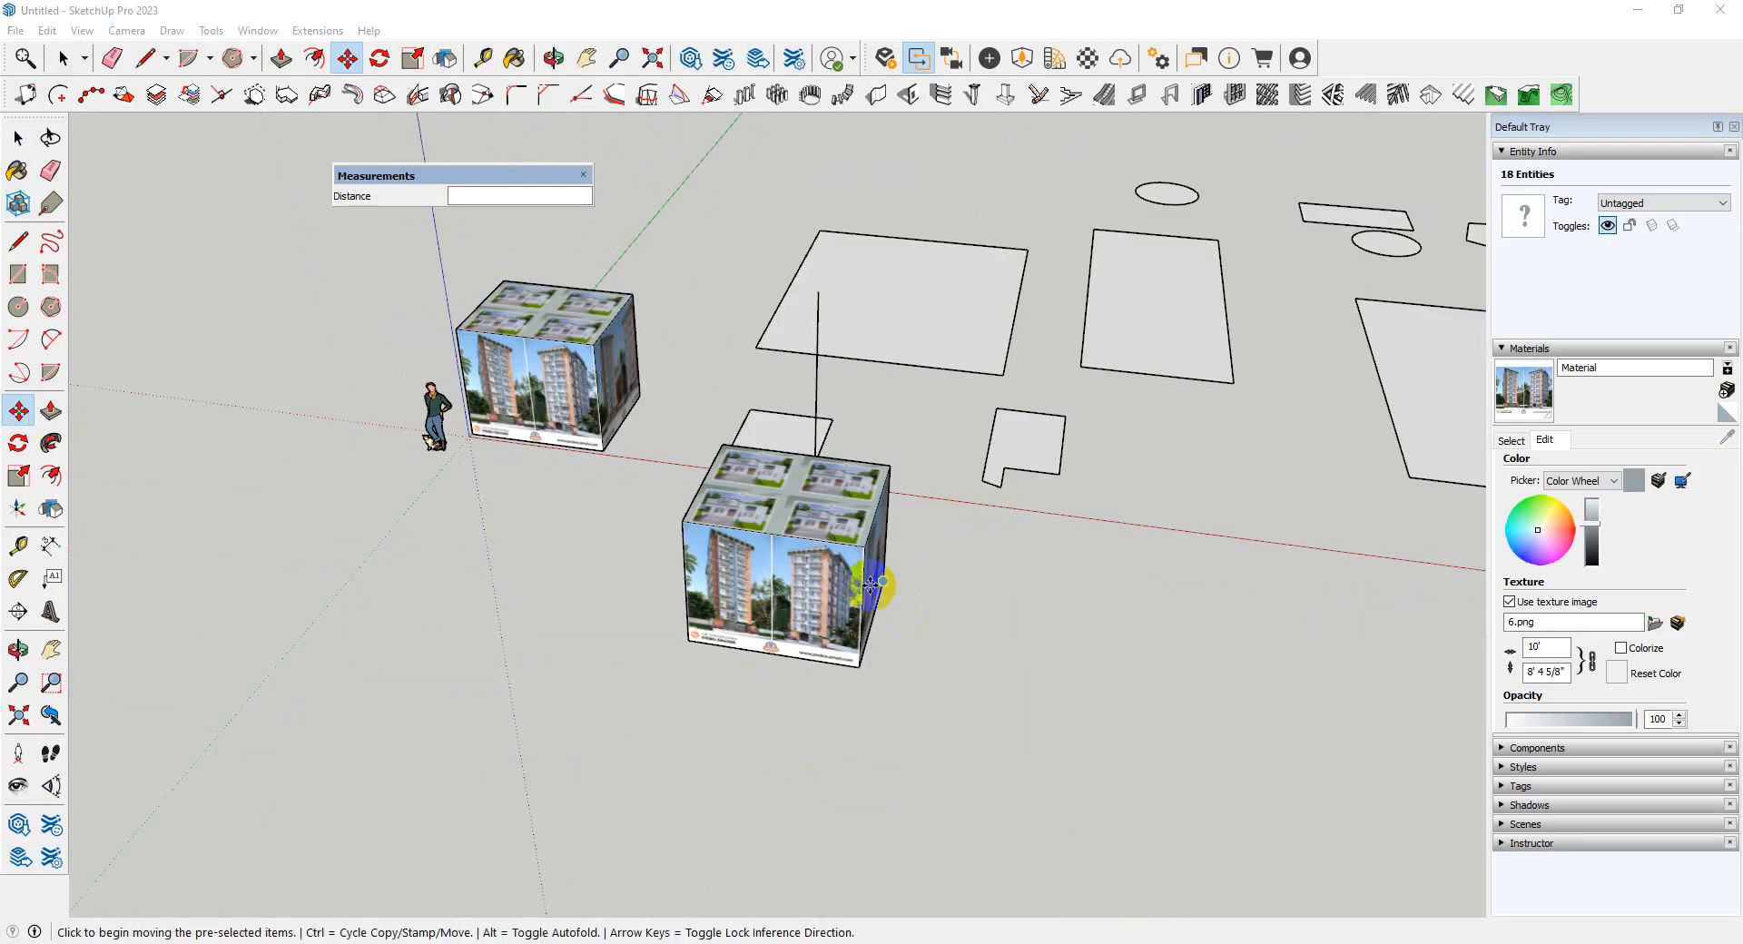
pyautogui.scroll(5, 934, 571)
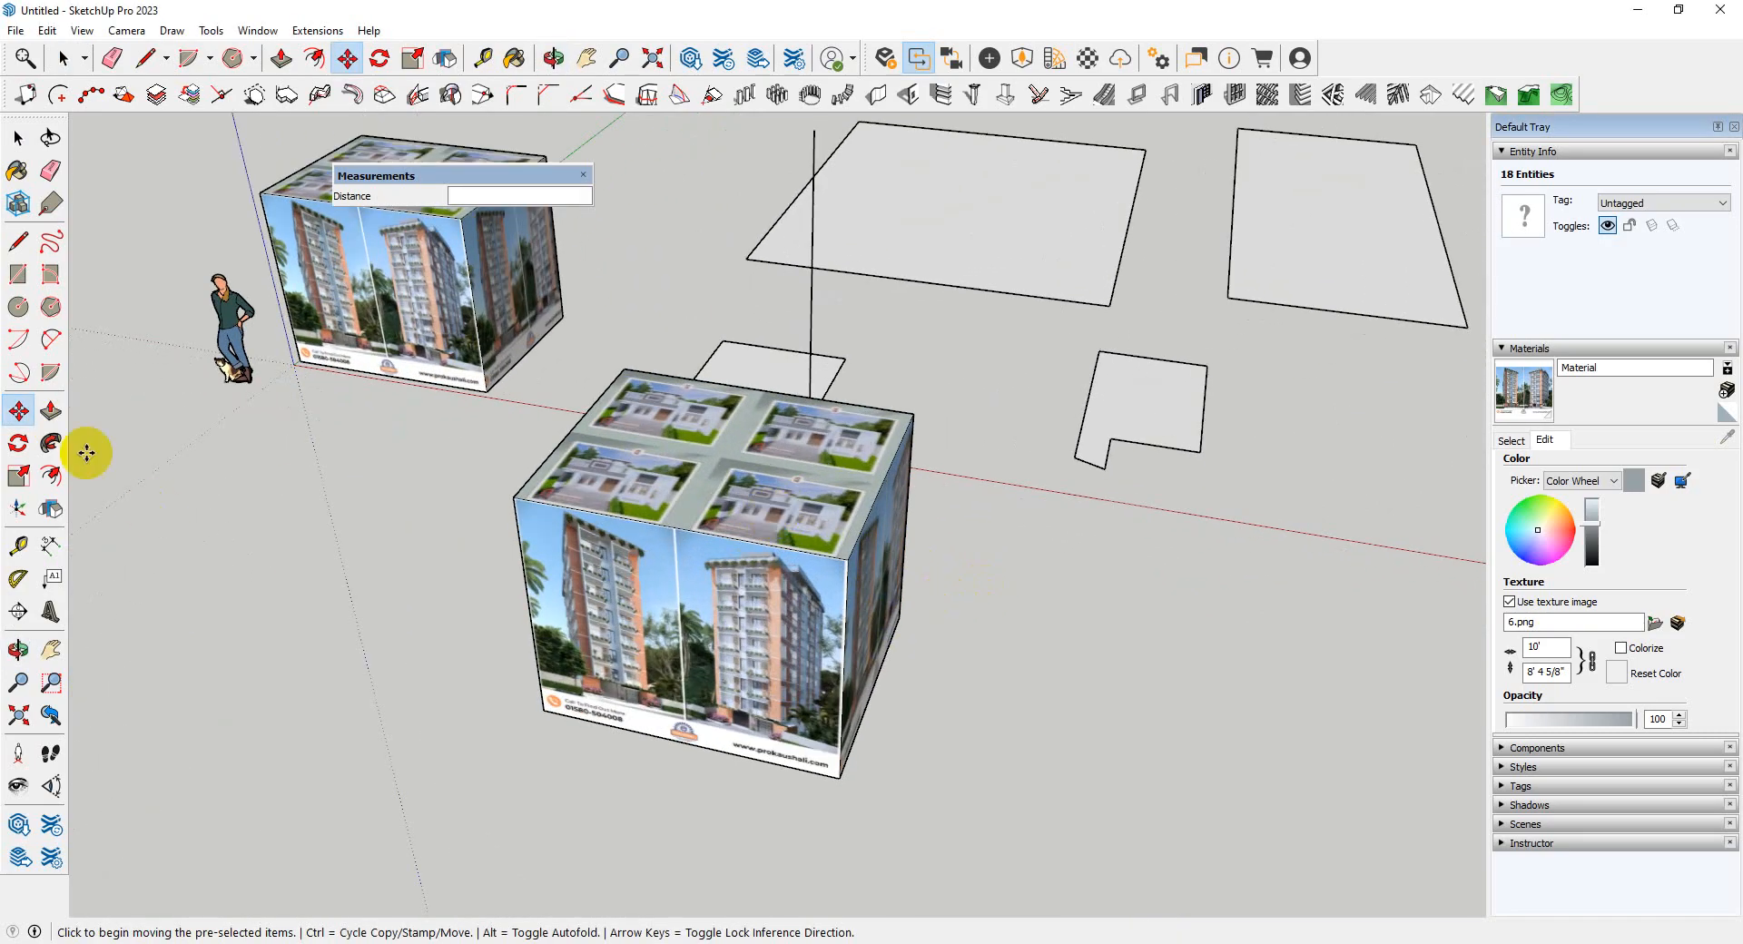
pyautogui.click(51, 411)
pyautogui.click(721, 518)
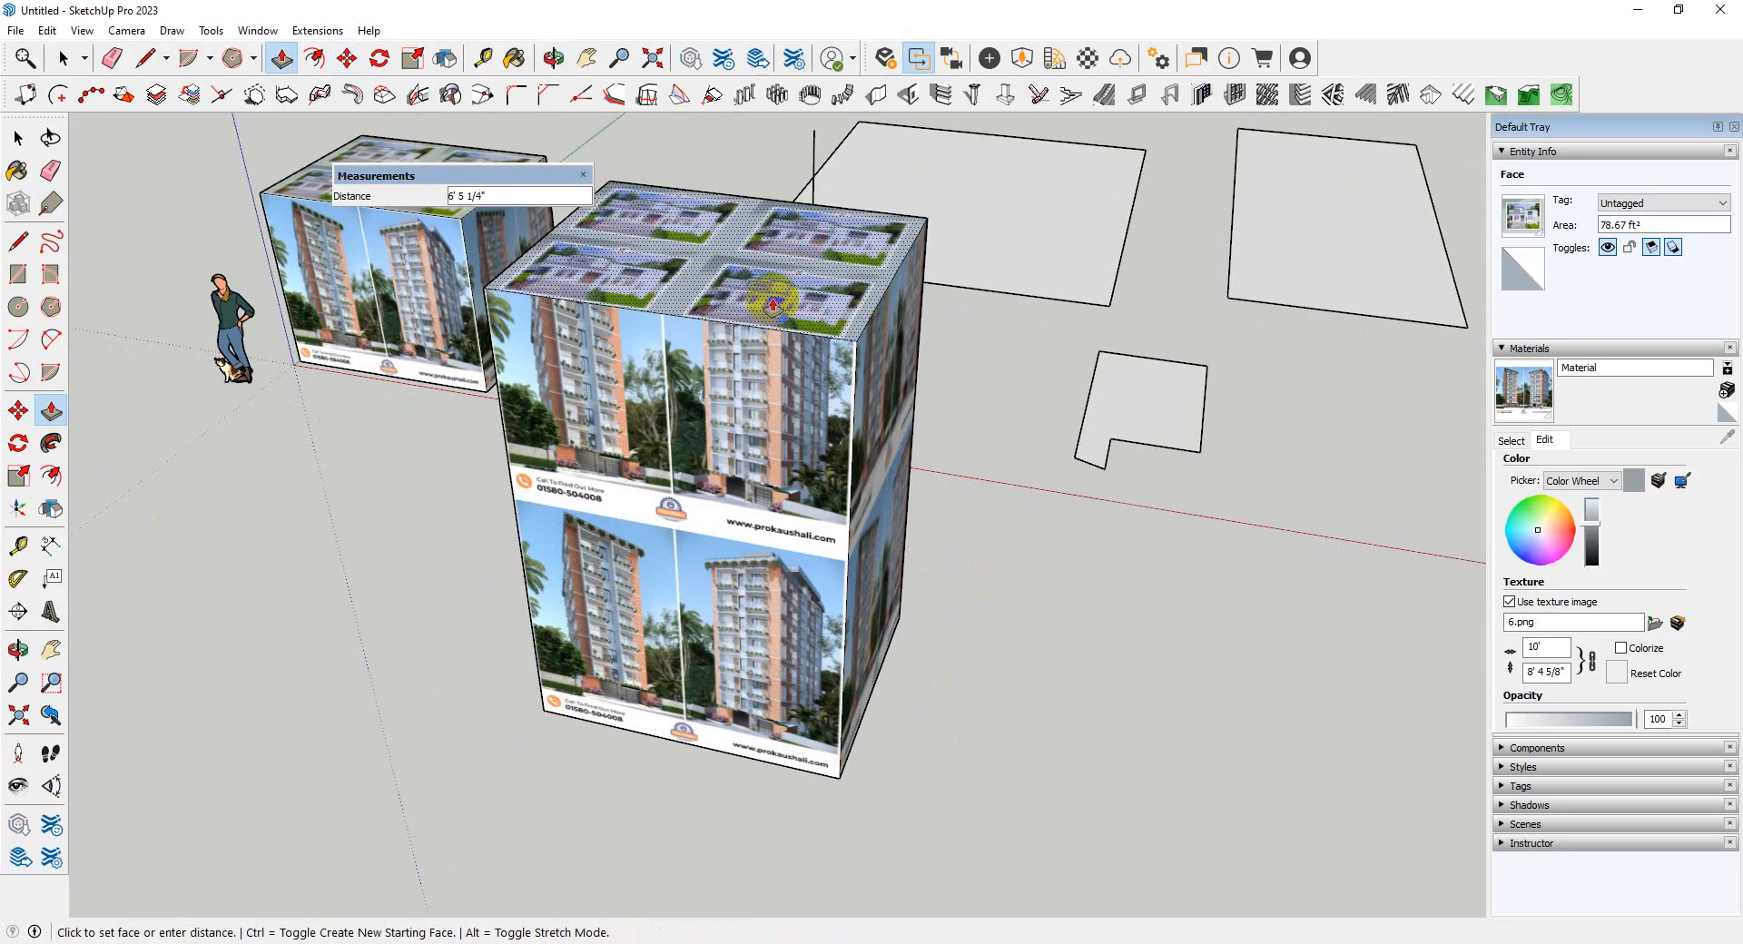
pyautogui.click(772, 305)
pyautogui.moveTo(798, 305); pyautogui.dragTo(777, 477)
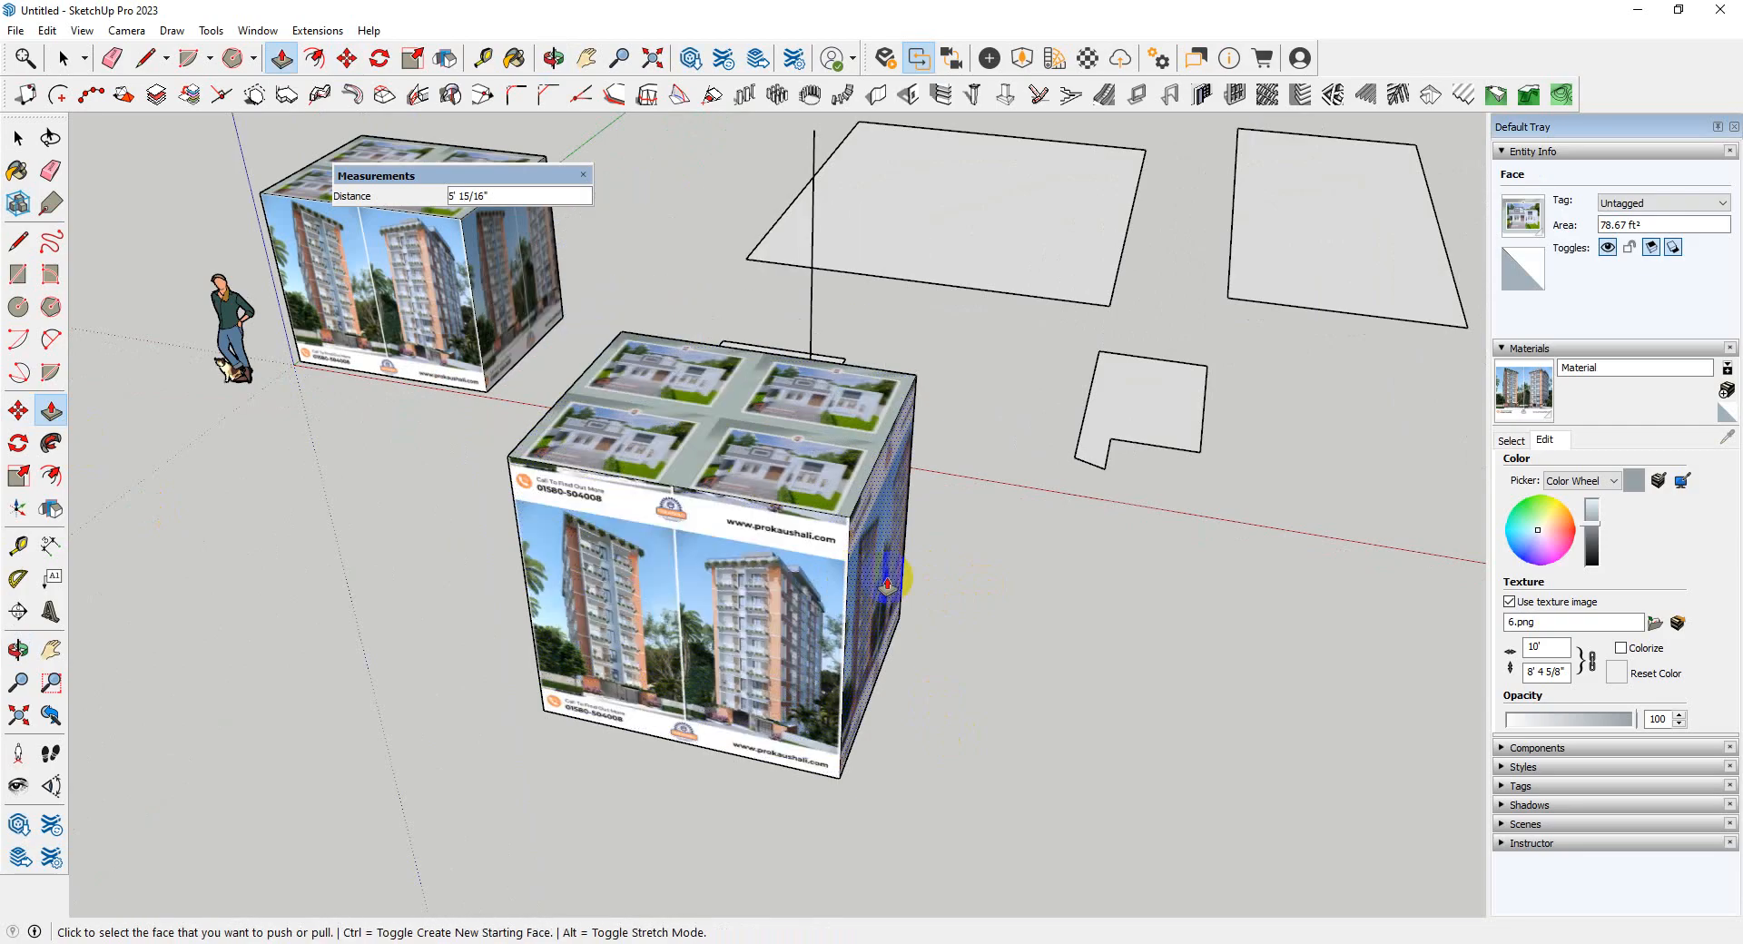
# - Widen the first copied box by pulling its side face along the red axis, and pull its front face slightly outward
pyautogui.moveTo(887, 591); pyautogui.dragTo(1050, 664)
pyautogui.moveTo(737, 650); pyautogui.dragTo(713, 699)
pyautogui.moveTo(725, 546); pyautogui.dragTo(826, 681, button='middle')
pyautogui.moveTo(919, 676); pyautogui.dragTo(662, 669)
pyautogui.scroll(-3, 553, 617)
pyautogui.moveTo(555, 616); pyautogui.dragTo(418, 667, button='middle')
pyautogui.scroll(3, 648, 676)
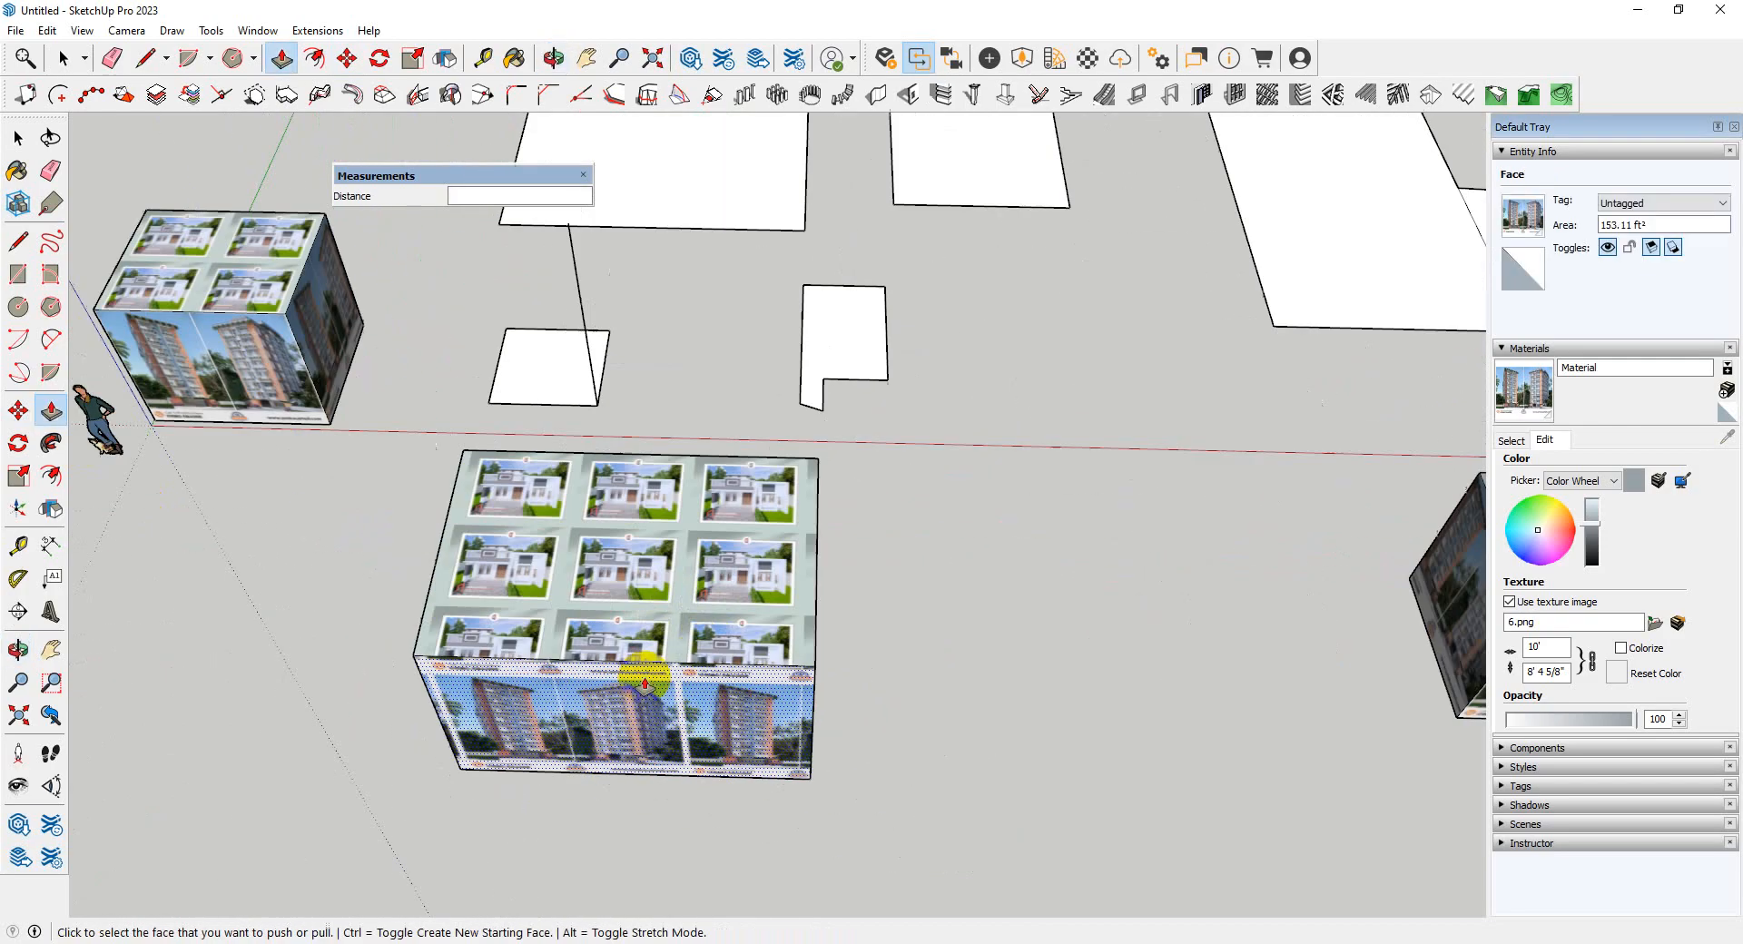
pyautogui.scroll(2, 635, 603)
pyautogui.press('space')
pyautogui.scroll(-2, 862, 692)
pyautogui.click(944, 703)
# - Draw three upright rectangles side by side on the widened box's front face, the first about 3' 5" by 1' 11"
pyautogui.moveTo(940, 699); pyautogui.dragTo(915, 541, button='middle')
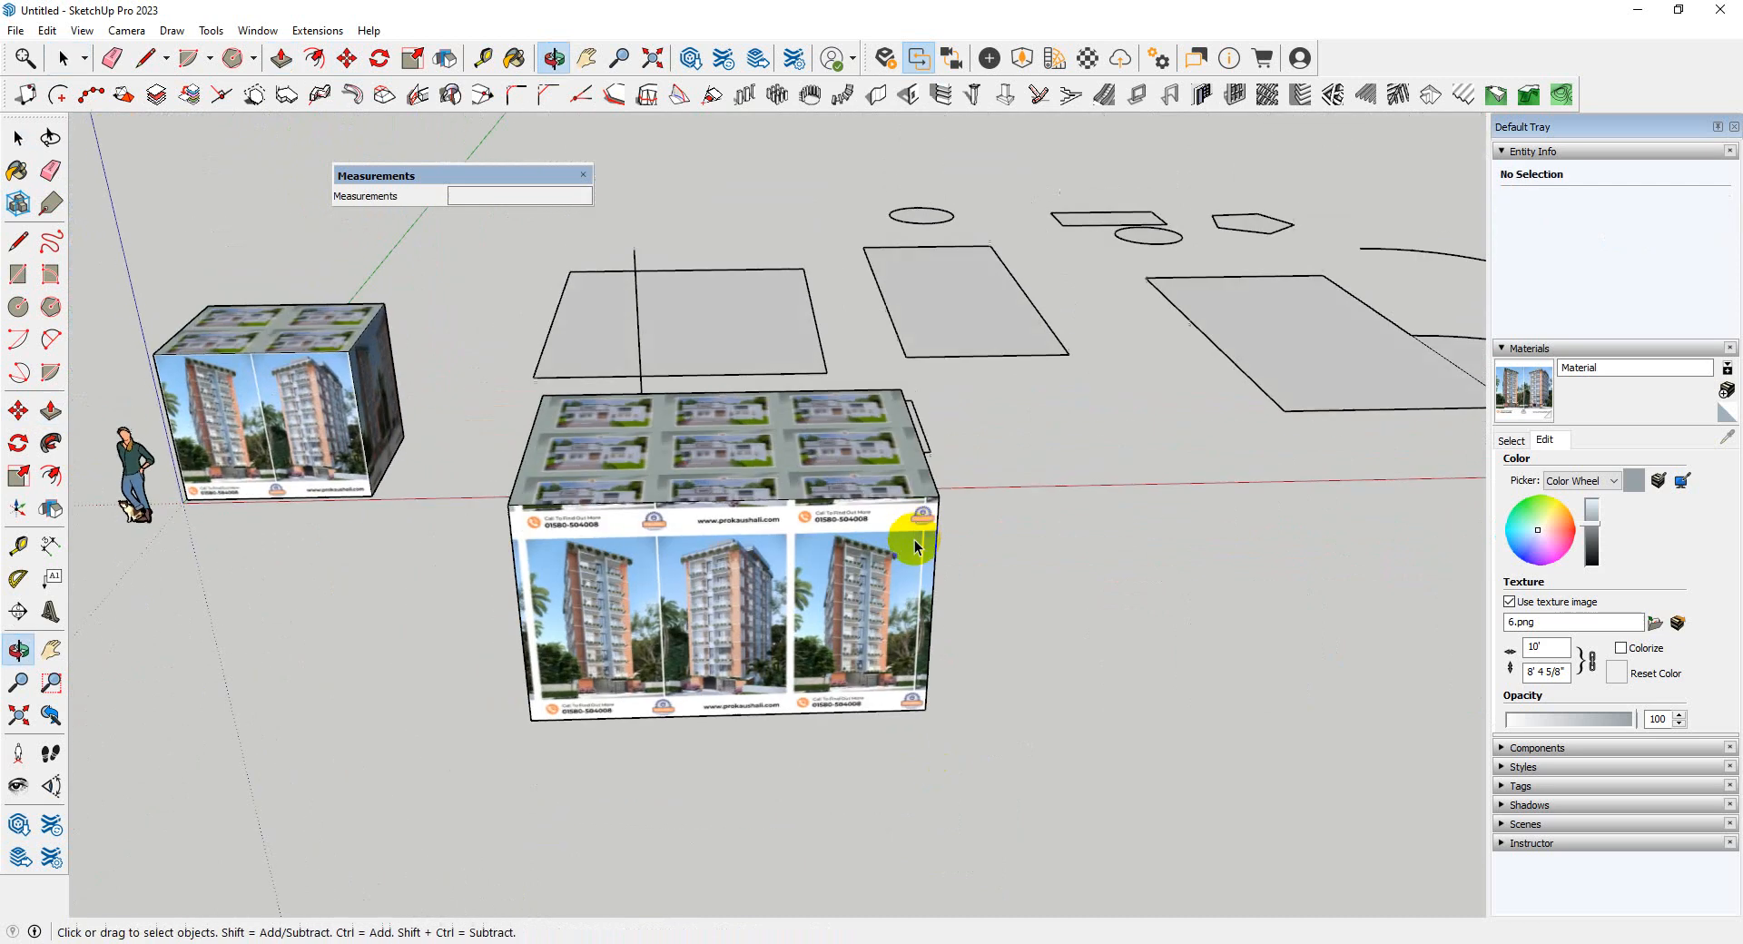
pyautogui.scroll(4, 772, 636)
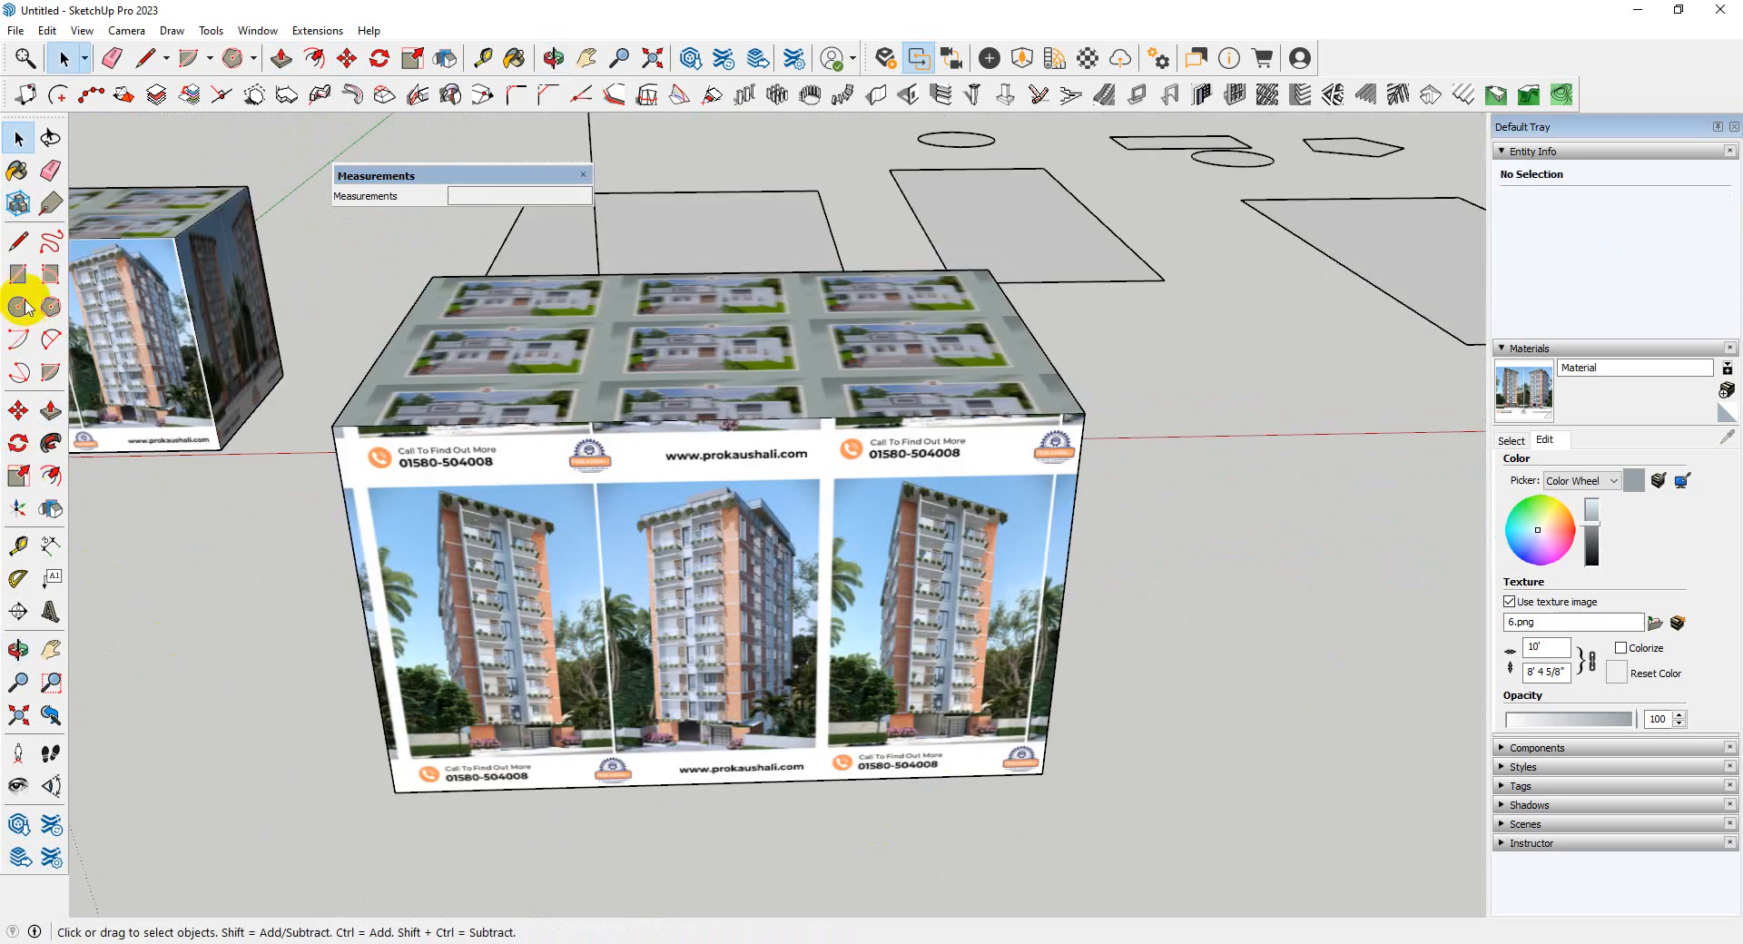
pyautogui.click(18, 273)
pyautogui.click(468, 542)
pyautogui.click(581, 686)
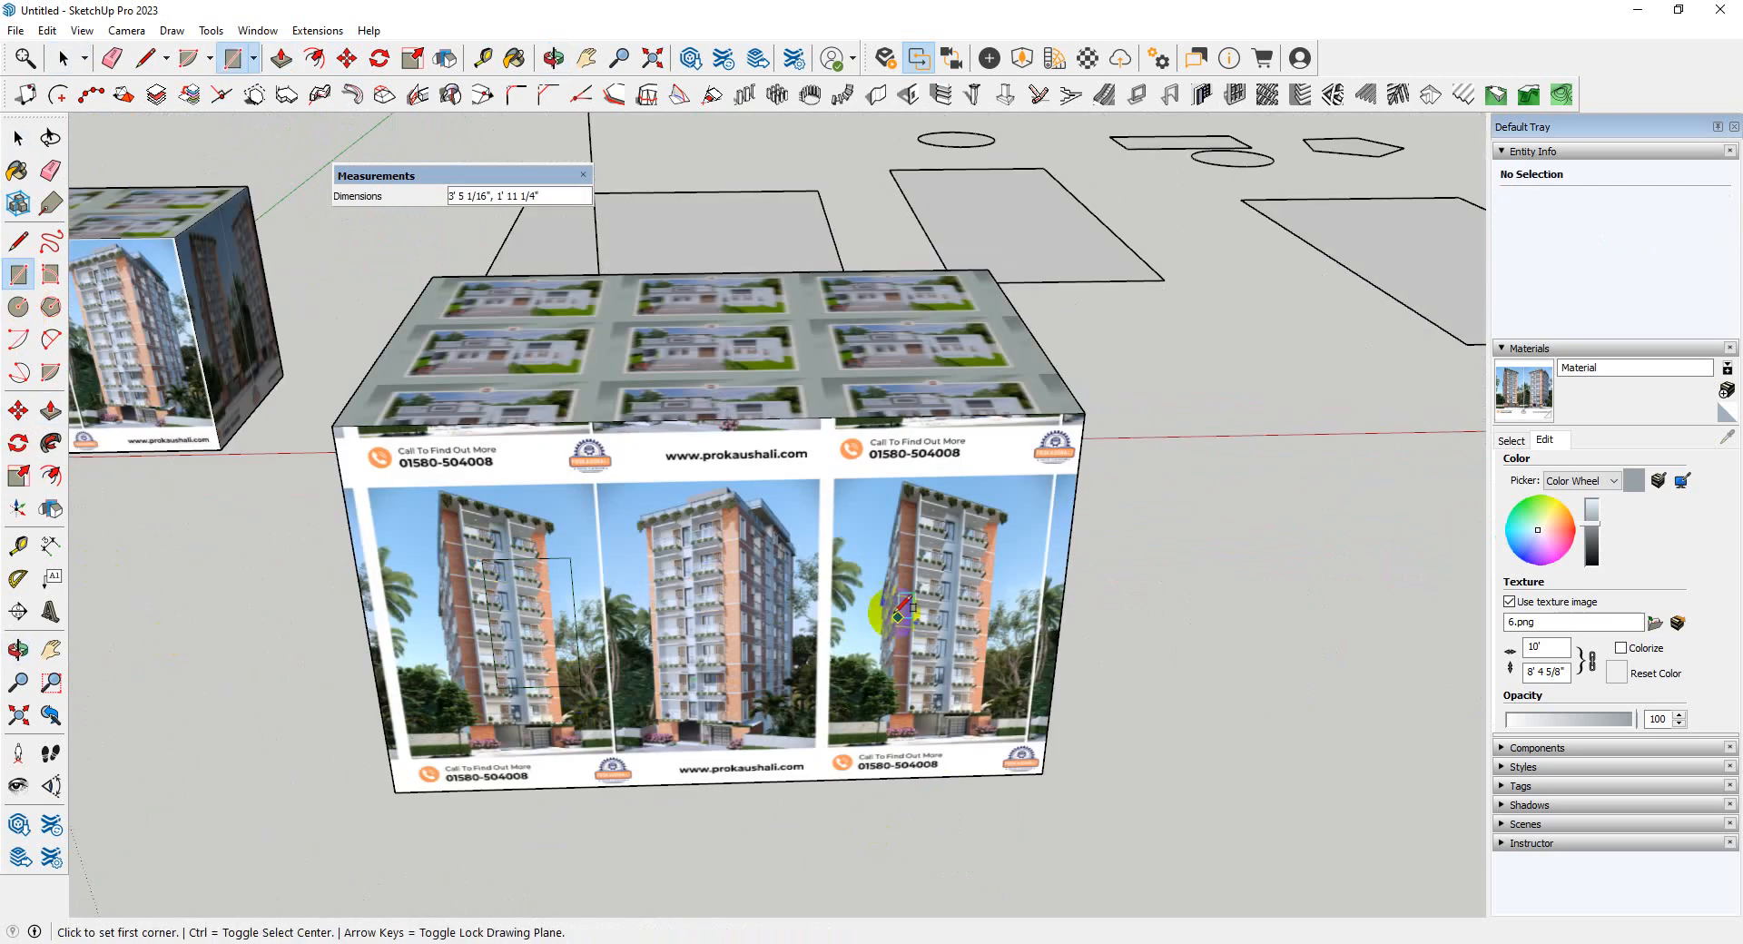
pyautogui.click(865, 557)
pyautogui.click(969, 681)
pyautogui.click(671, 560)
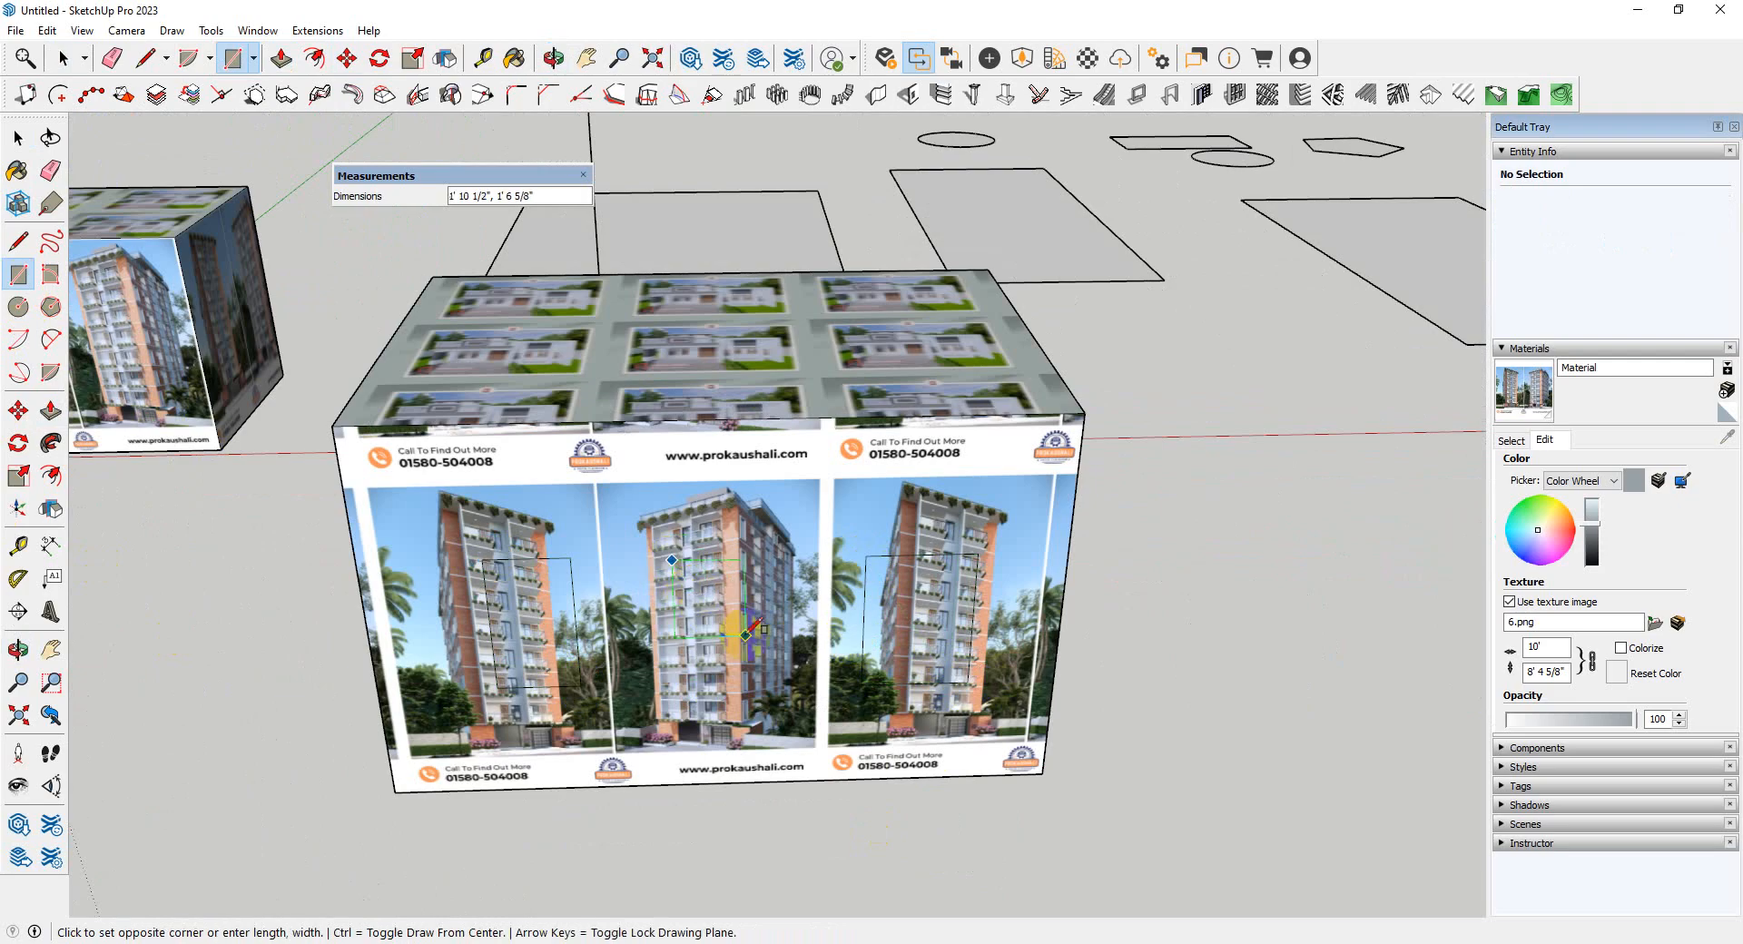
pyautogui.click(781, 710)
# - Extrude the left rectangle on the box's front face outward by 10'
pyautogui.moveTo(781, 710); pyautogui.dragTo(506, 623, button='middle')
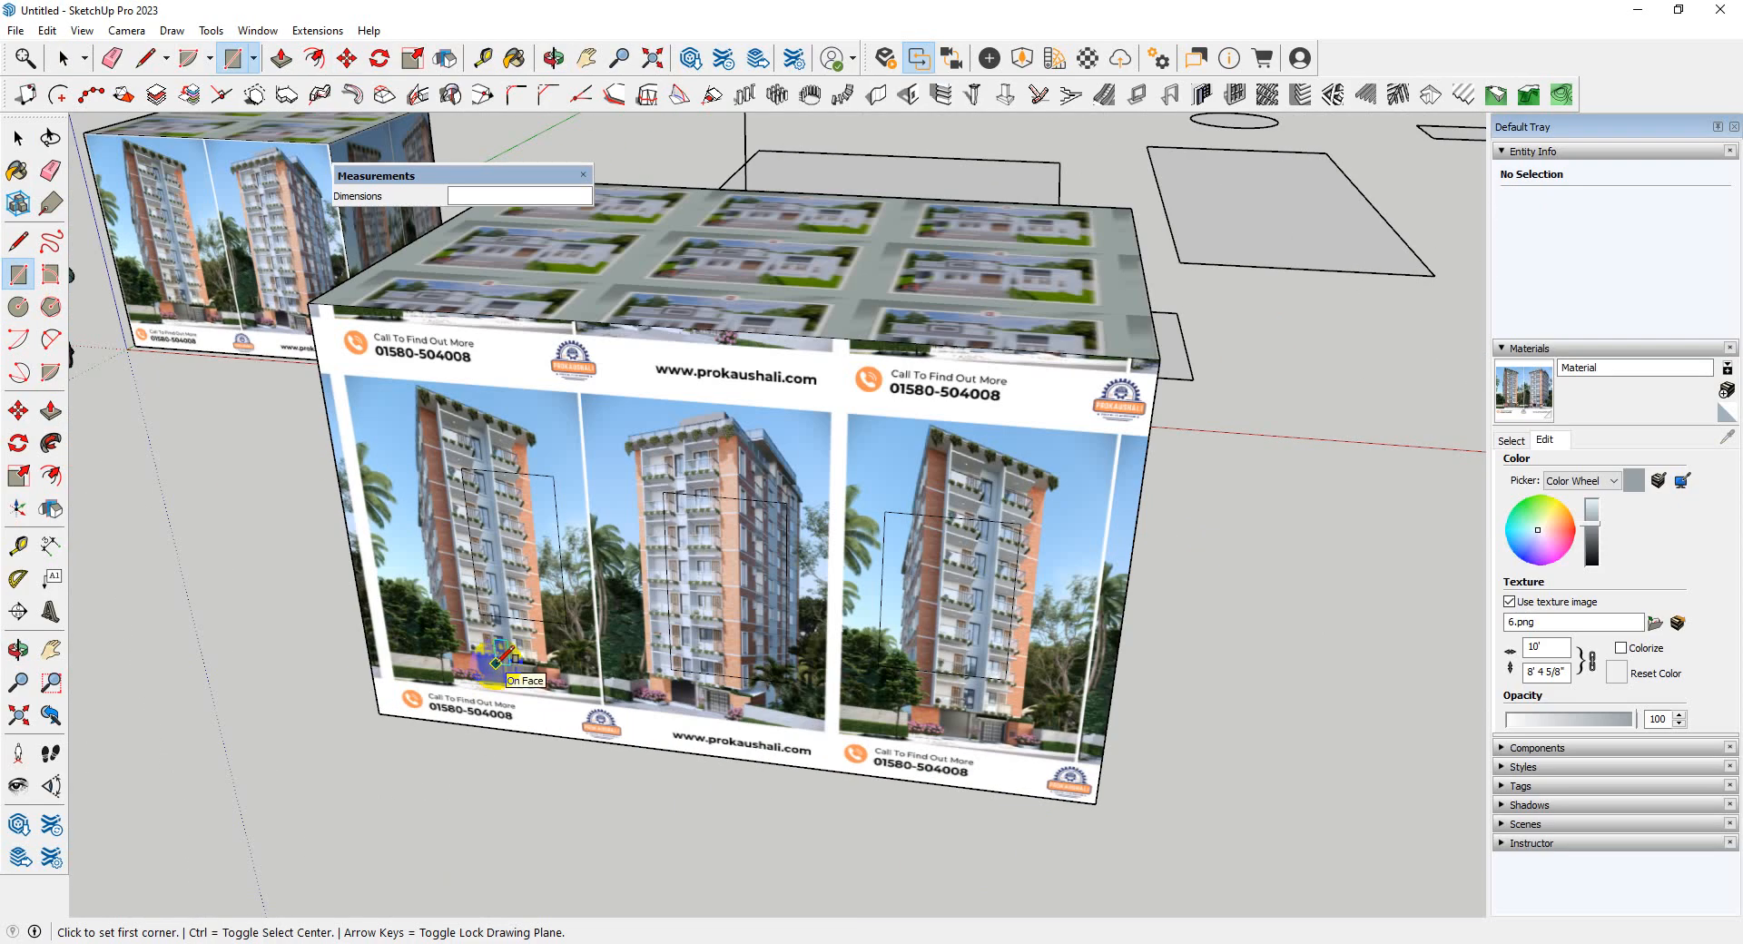
pyautogui.press('p')
pyautogui.click(509, 619)
pyautogui.scroll(-3, 346, 566)
pyautogui.moveTo(343, 570); pyautogui.dragTo(172, 664, button='middle')
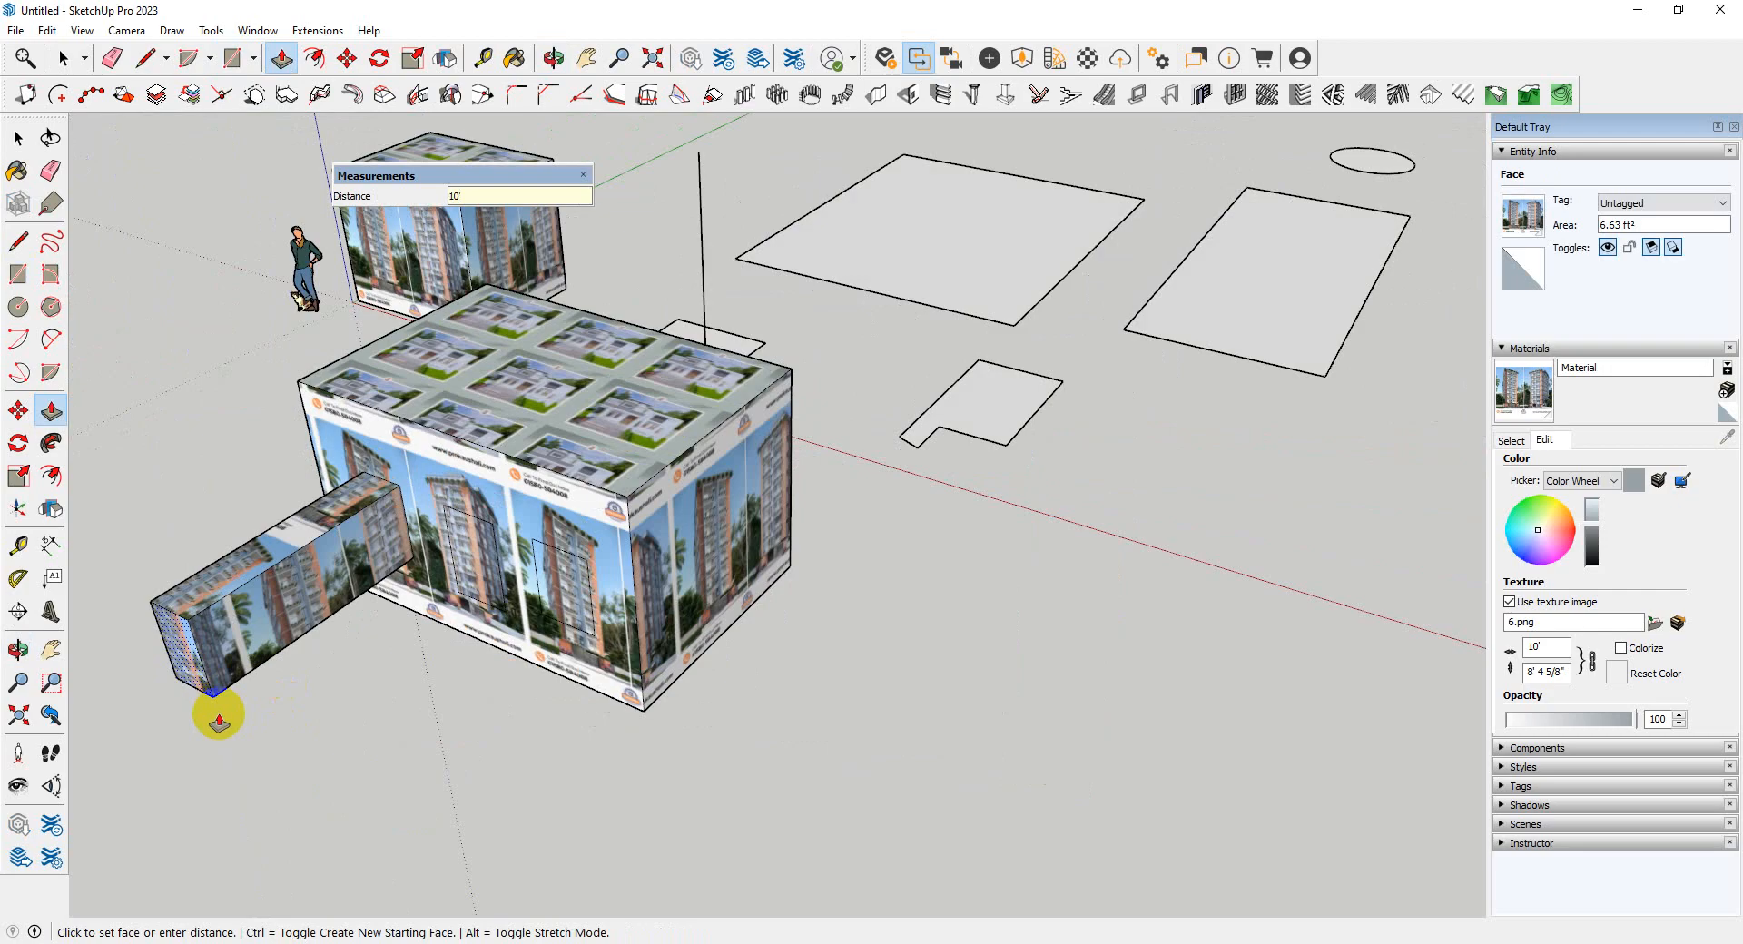
pyautogui.press('Return')
# - Extrude the middle rectangle on the box's front face outward by 10'
pyautogui.scroll(-2, 388, 652)
pyautogui.scroll(3, 387, 660)
pyautogui.click(478, 574)
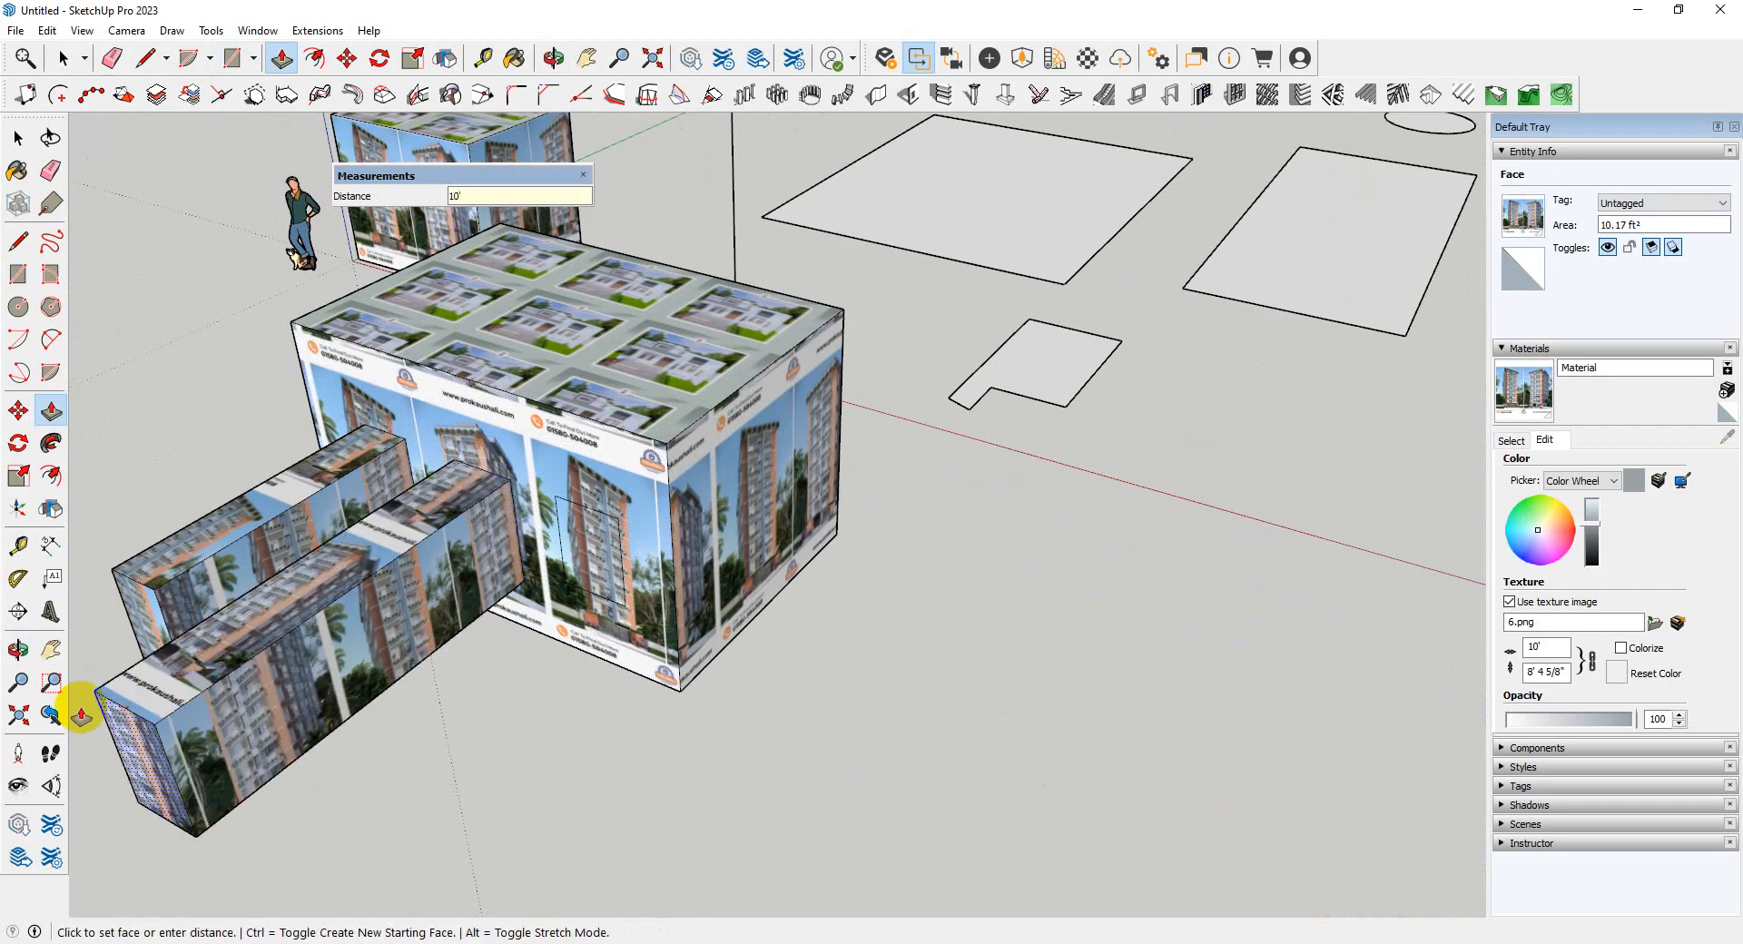
pyautogui.press('Return')
pyautogui.scroll(-1, 134, 694)
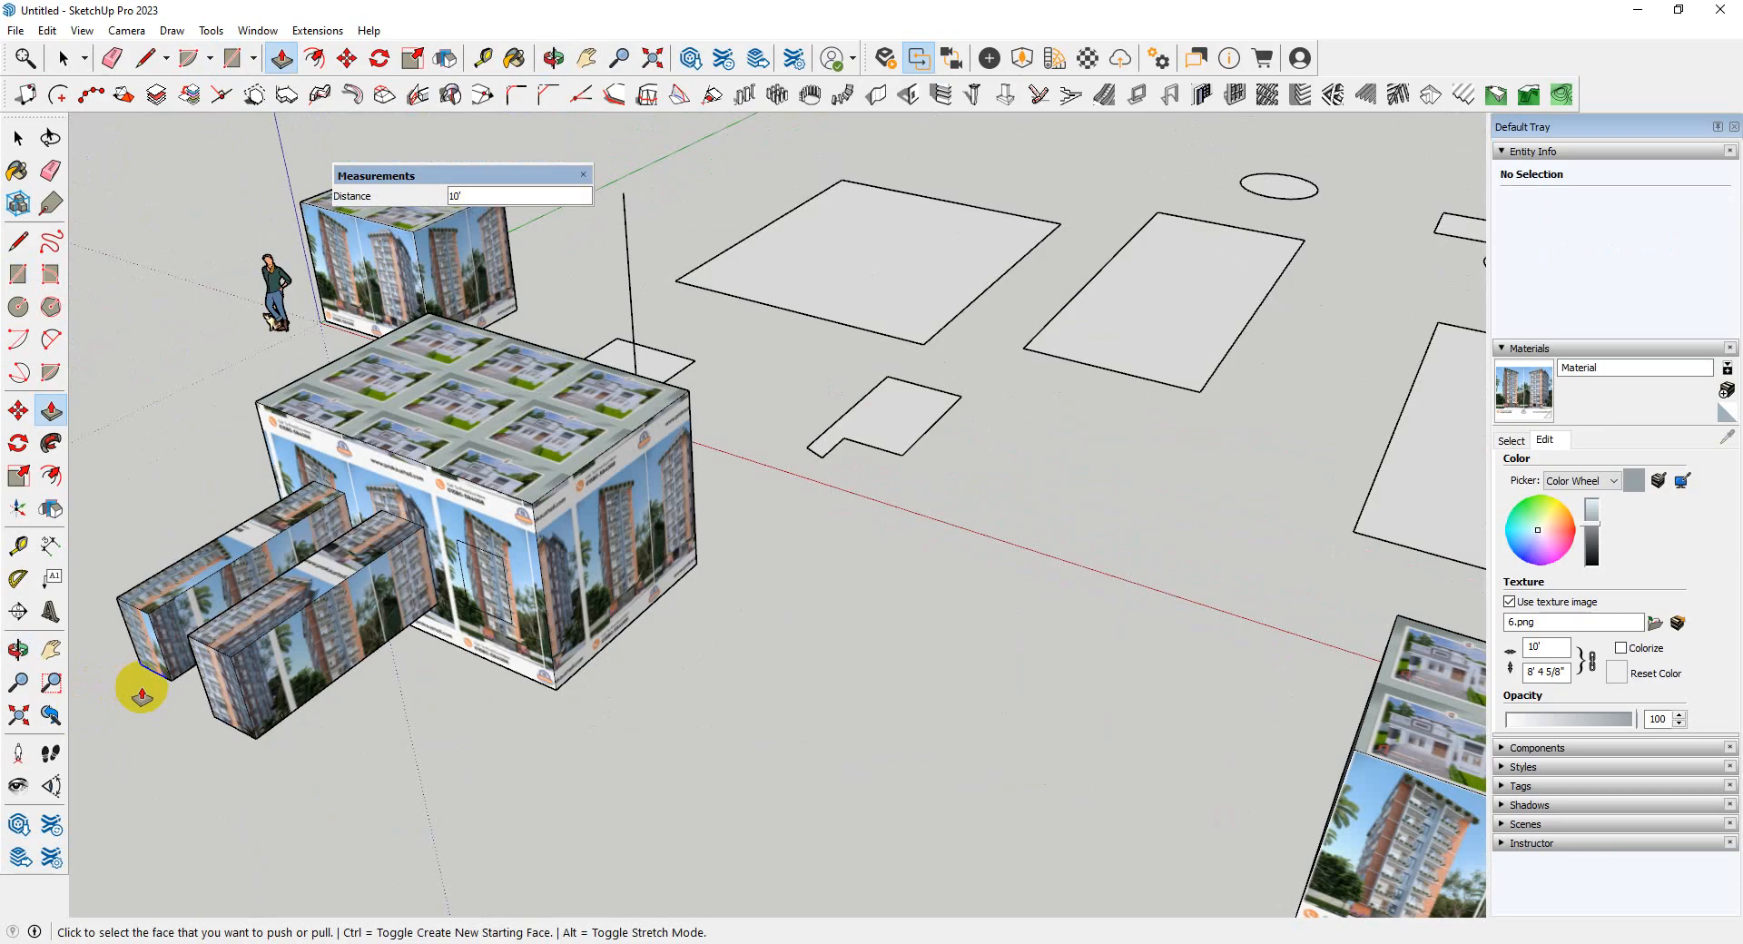
# - Extrude the middle and right rectangles on the front face by repeating the previous 10' Push/Pull distance
pyautogui.scroll(2, 283, 529)
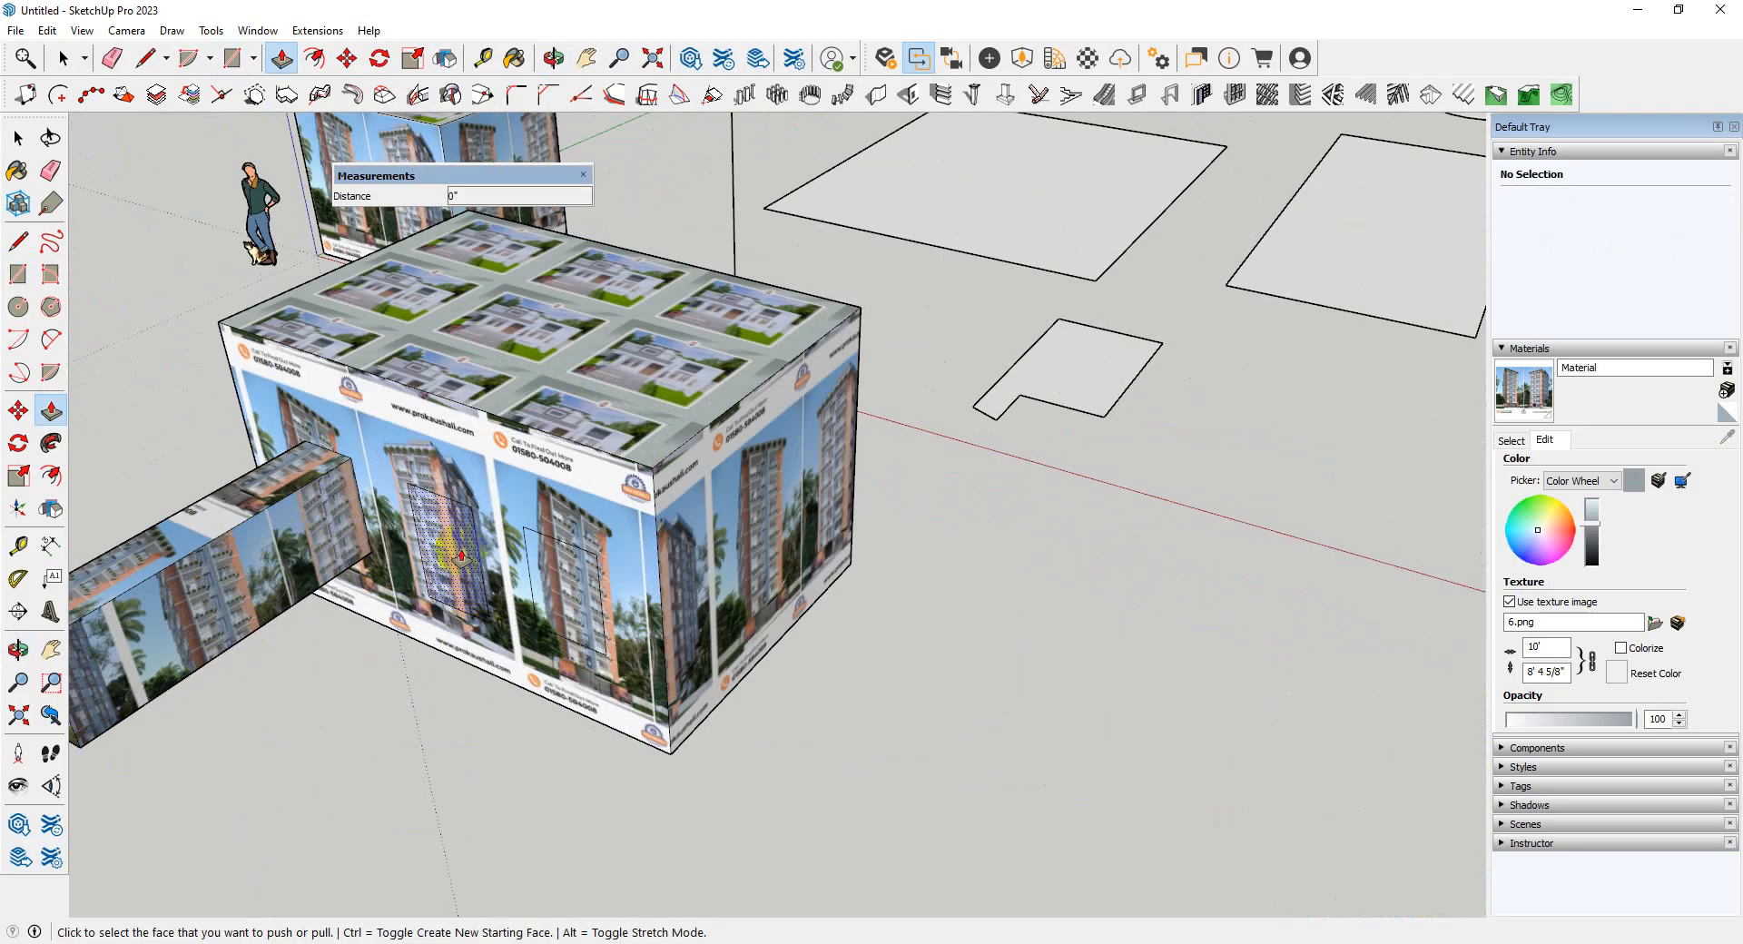
pyautogui.click(577, 519)
pyautogui.scroll(-2, 577, 522)
pyautogui.scroll(3, 575, 549)
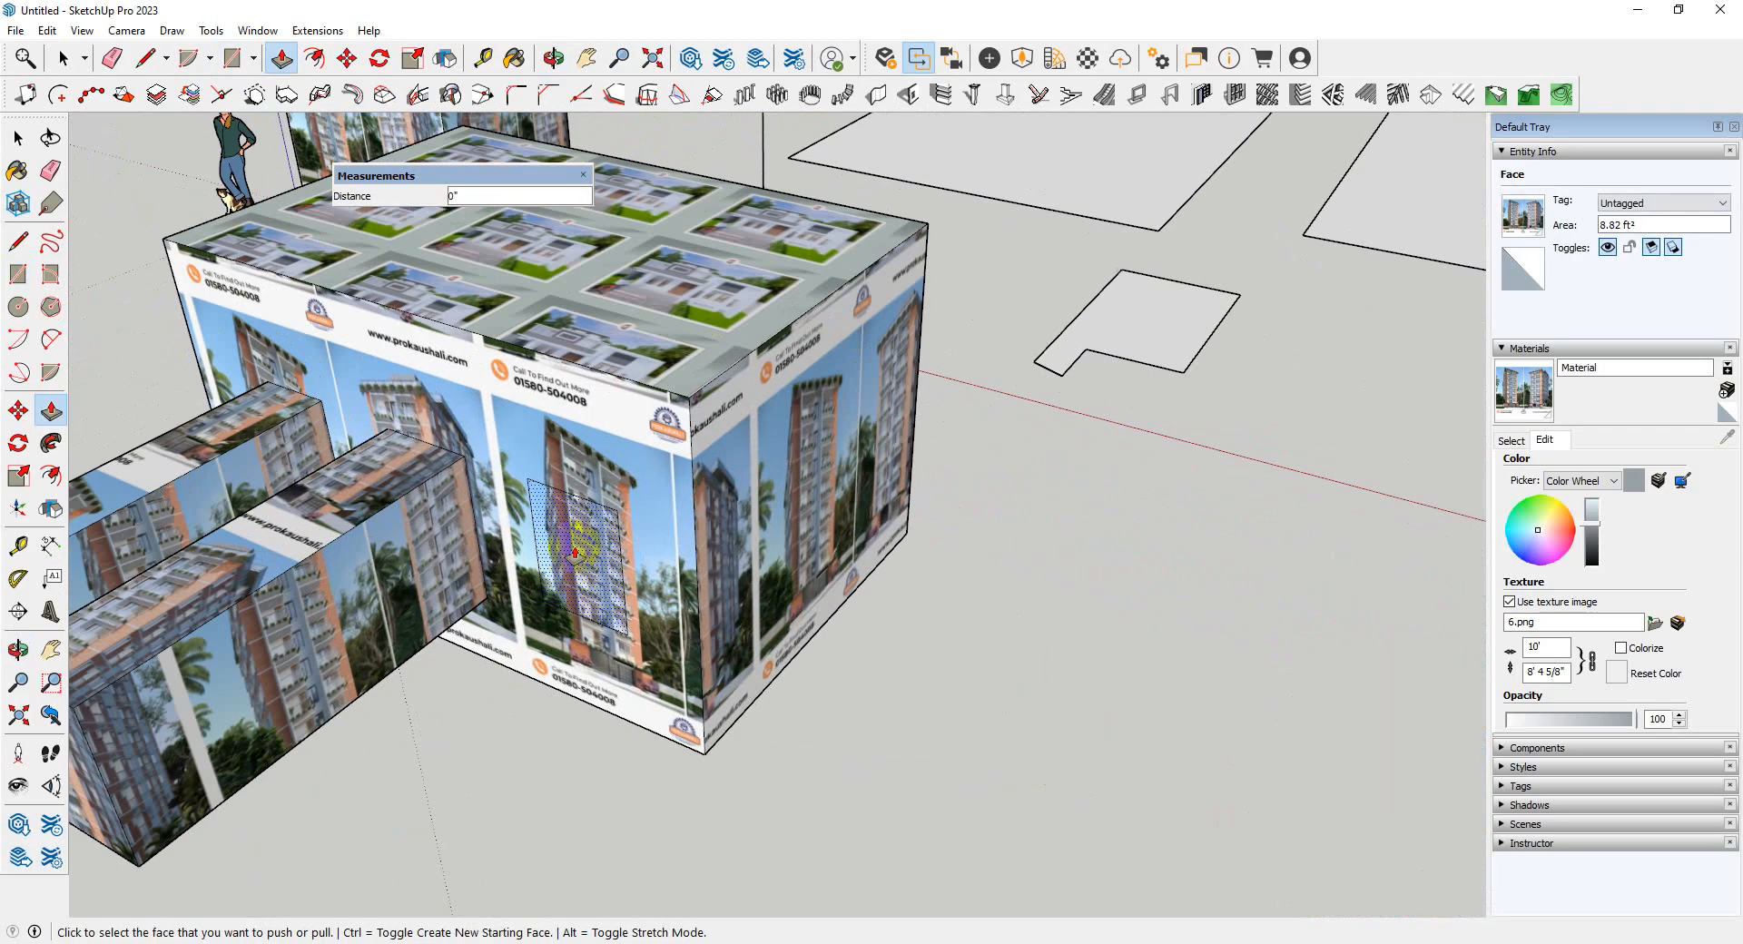
pyautogui.doubleClick(571, 554)
pyautogui.scroll(-3, 880, 481)
pyautogui.moveTo(471, 550)
pyautogui.mouseDown(button='middle')
pyautogui.moveTo(424, 580)
pyautogui.moveTo(441, 576)
pyautogui.mouseUp(button='middle')
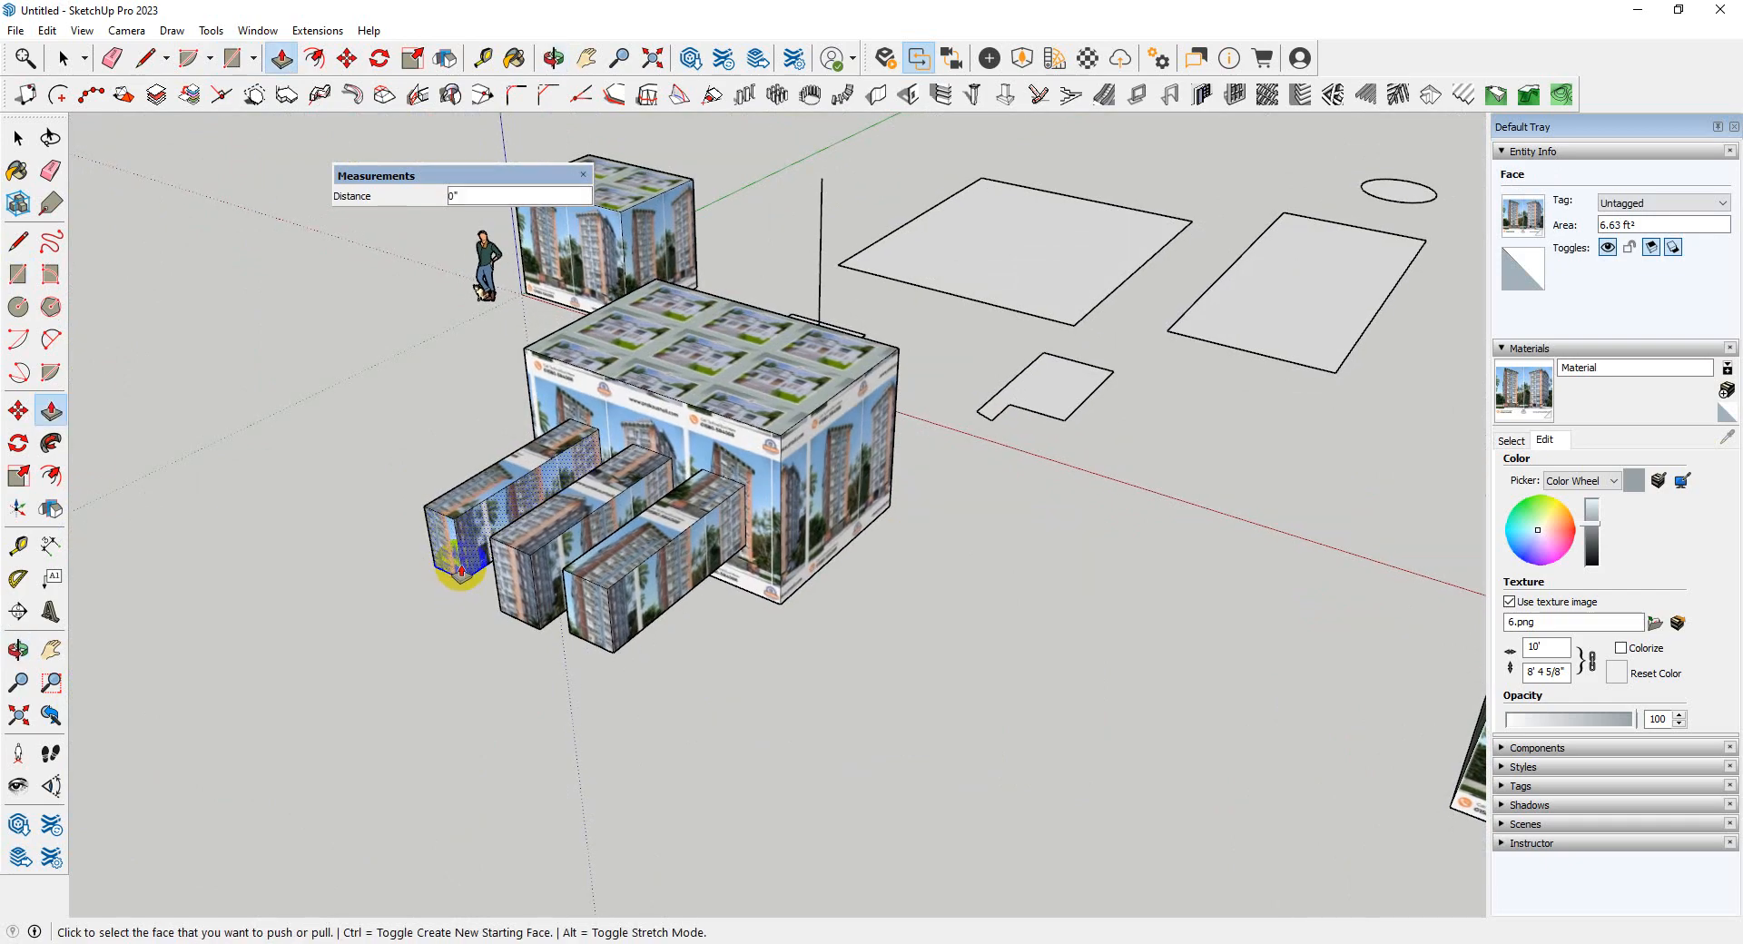
# - Lengthen all three projecting bars by repeating the last 10' Push/Pull on their end faces
pyautogui.doubleClick(603, 623)
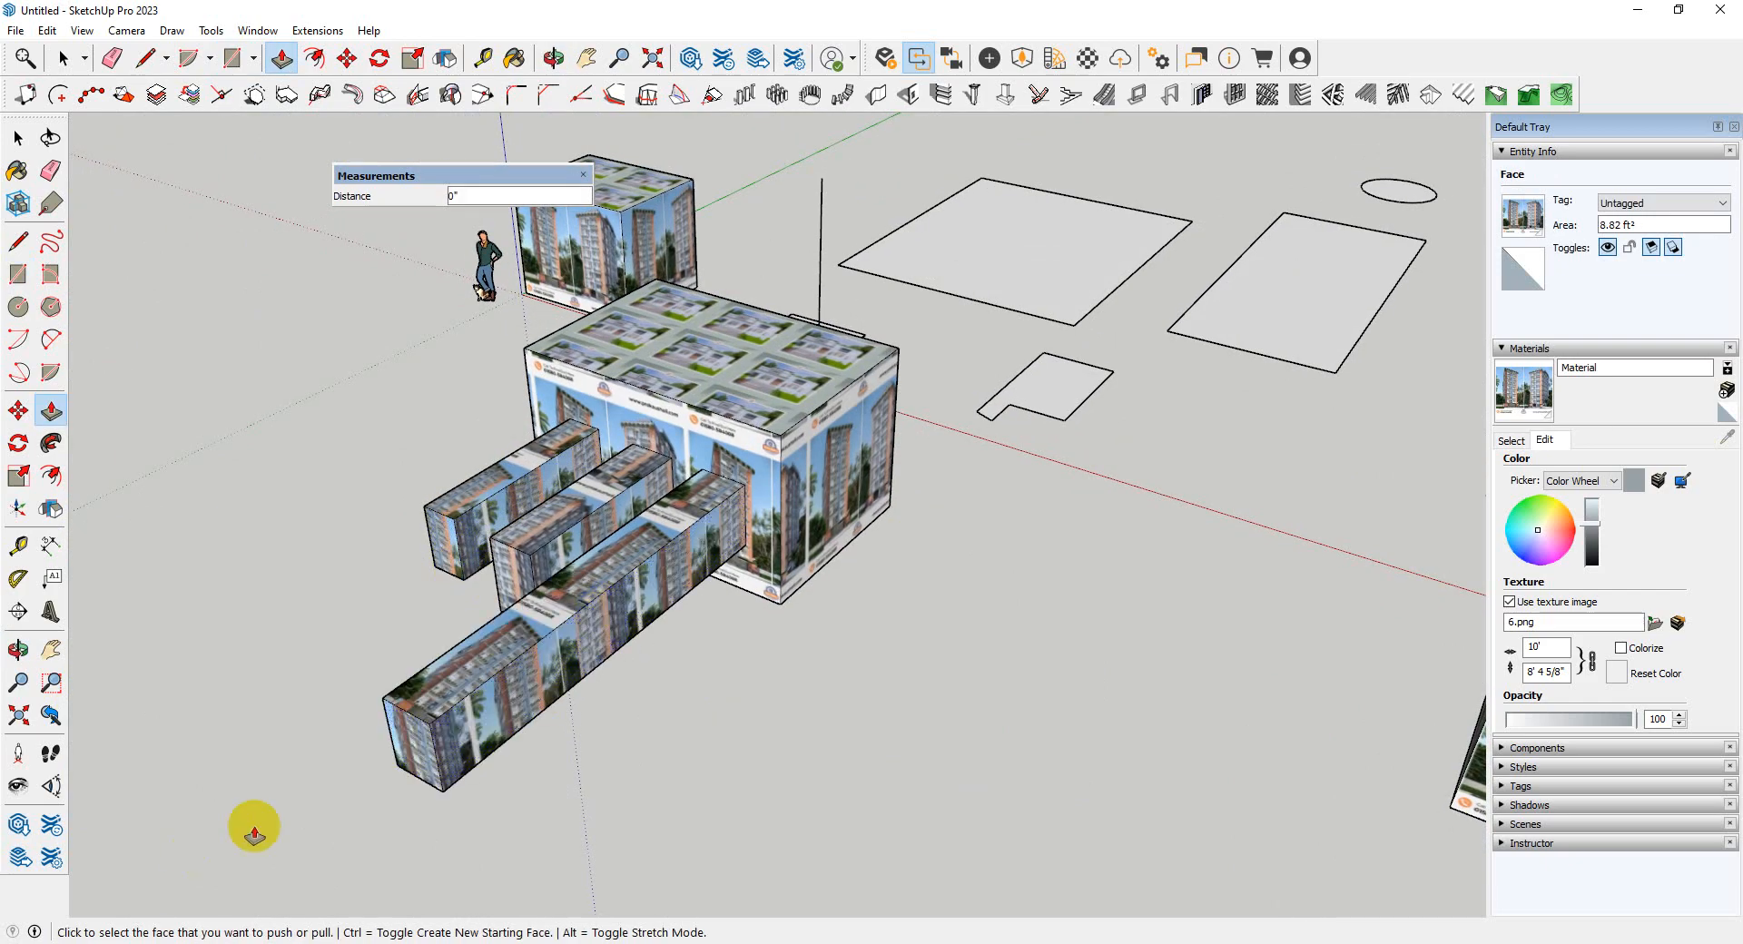
pyautogui.doubleClick(513, 576)
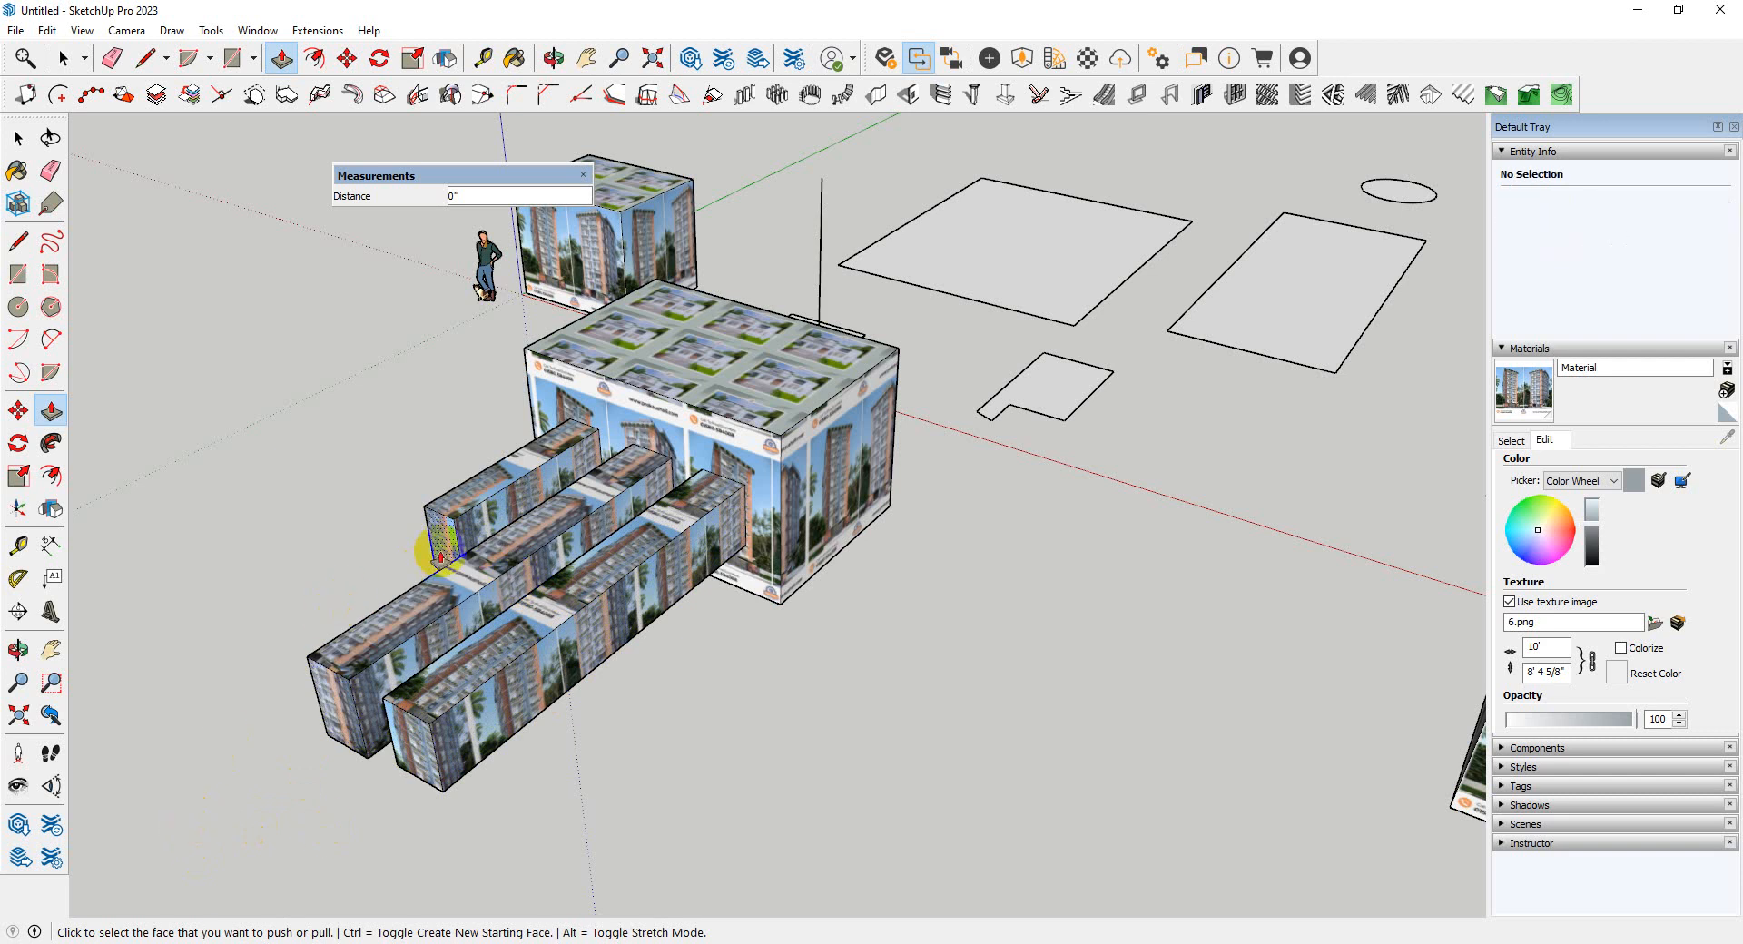
pyautogui.moveTo(441, 556); pyautogui.dragTo(555, 646, button='middle')
pyautogui.press('p')
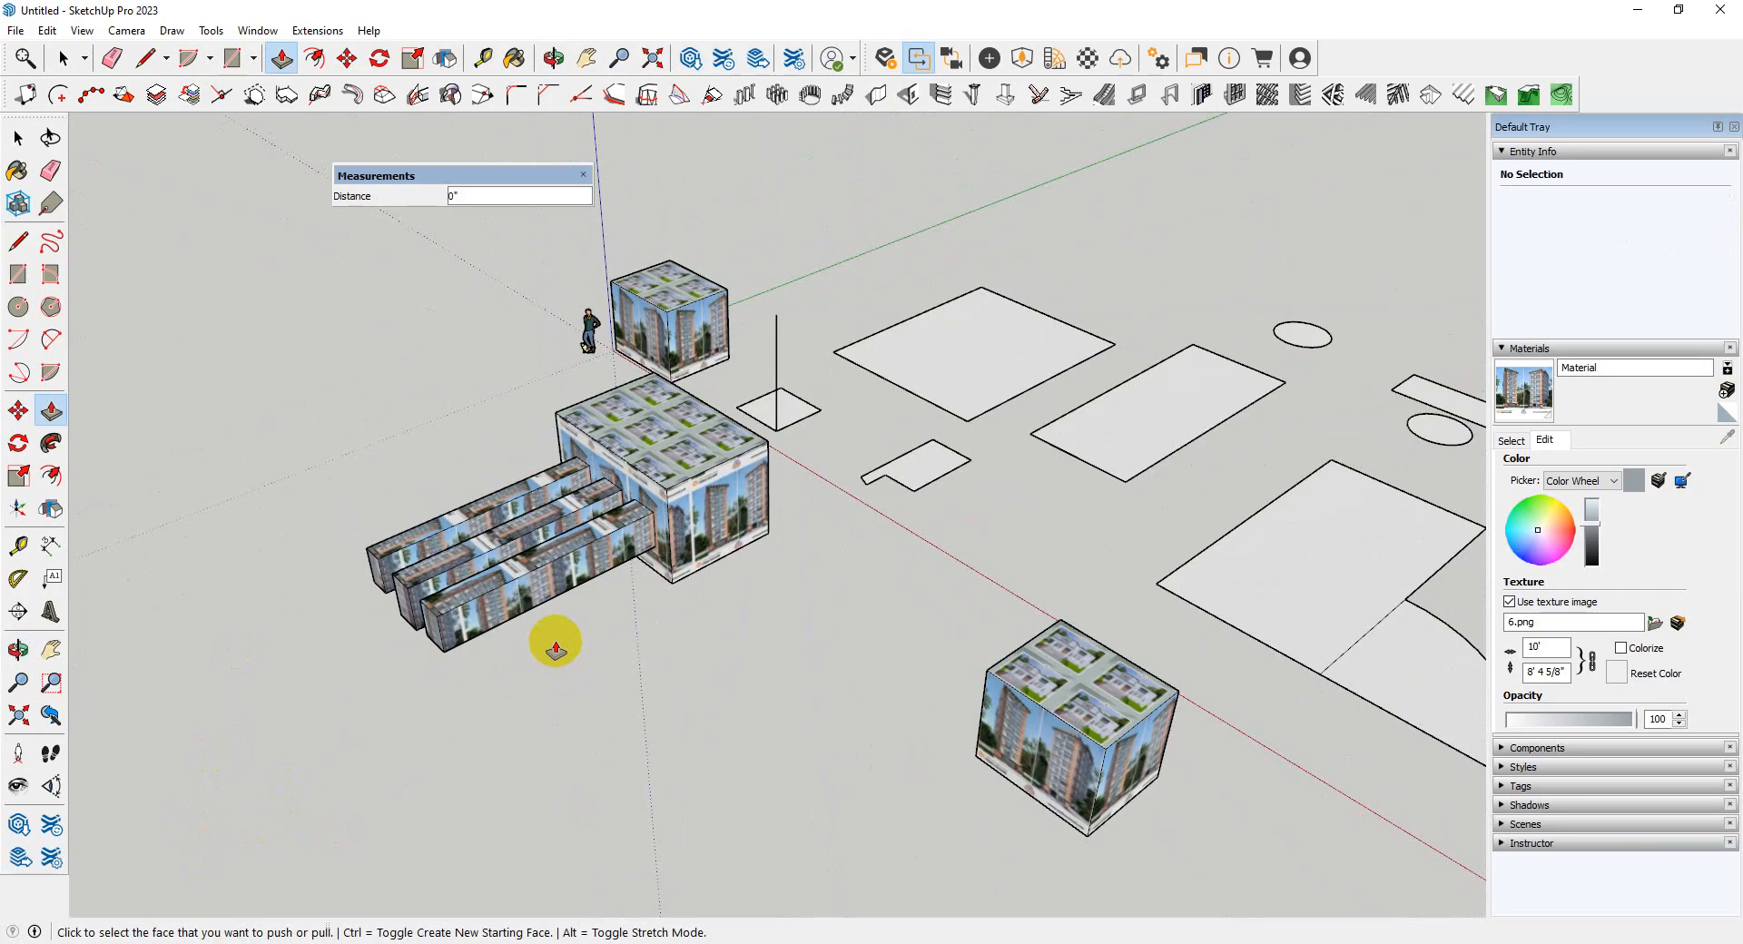
# - Push the right bar's end face back to the box's front face, and repeat that distance on the left bar
pyautogui.click(439, 637)
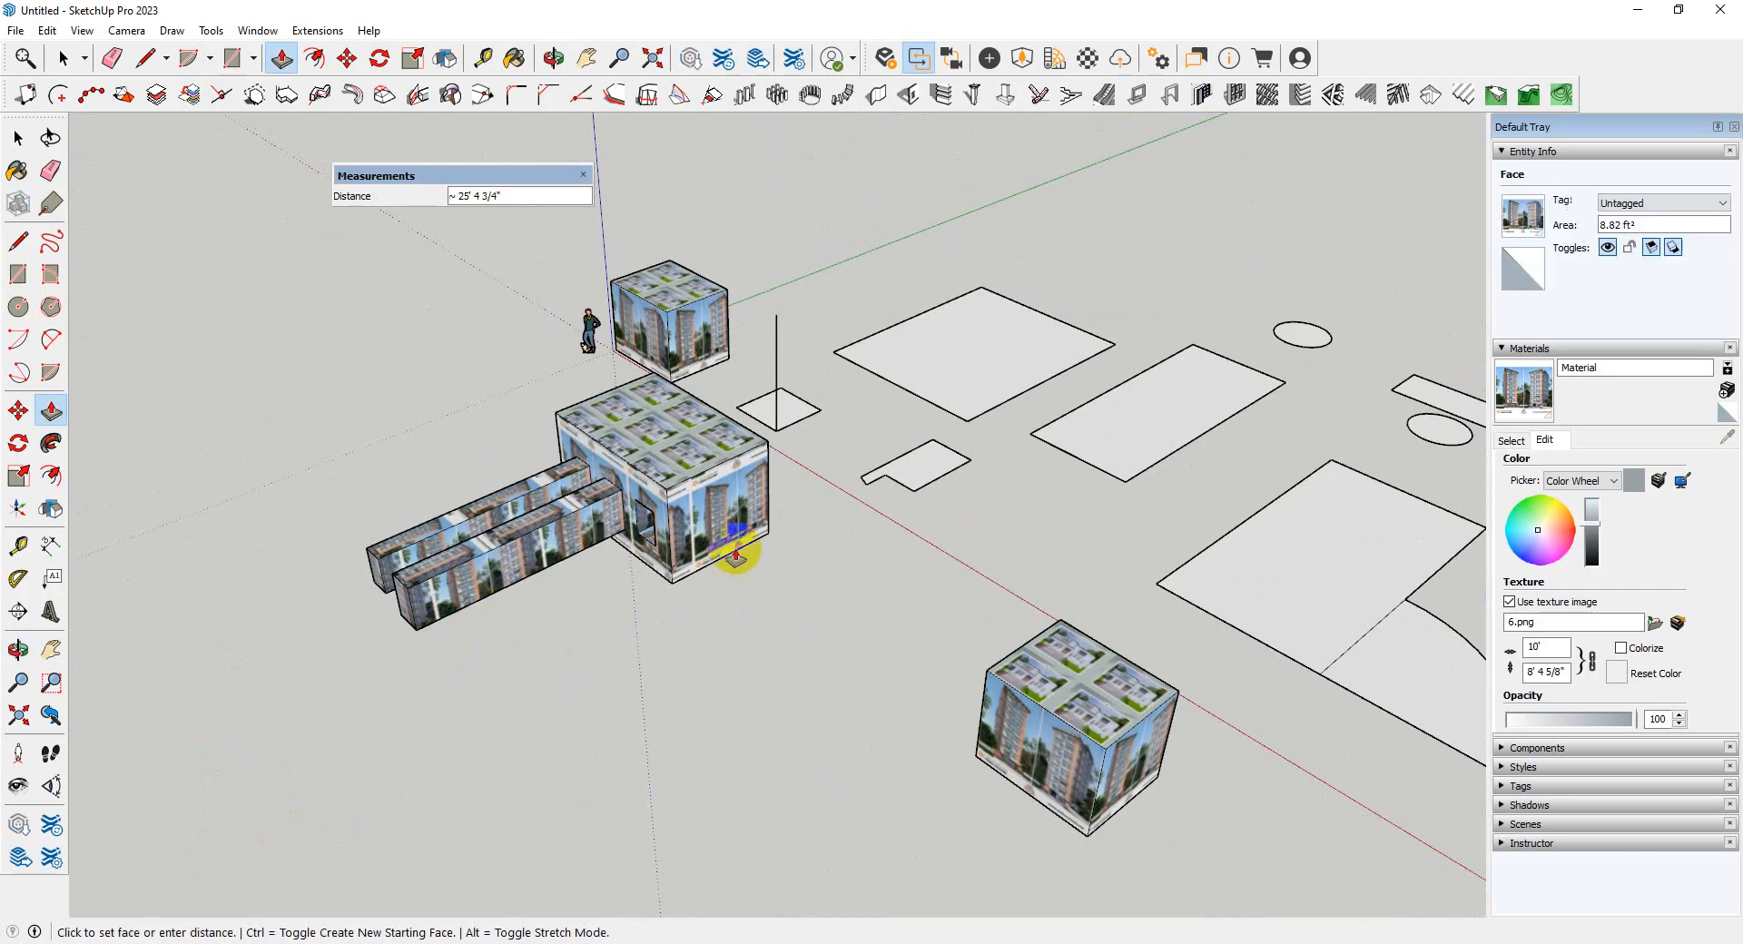
pyautogui.click(676, 585)
pyautogui.doubleClick(378, 577)
# - Inspect the widened box with its remaining middle bar and the surrounding shapes from several angles
pyautogui.scroll(-3, 727, 599)
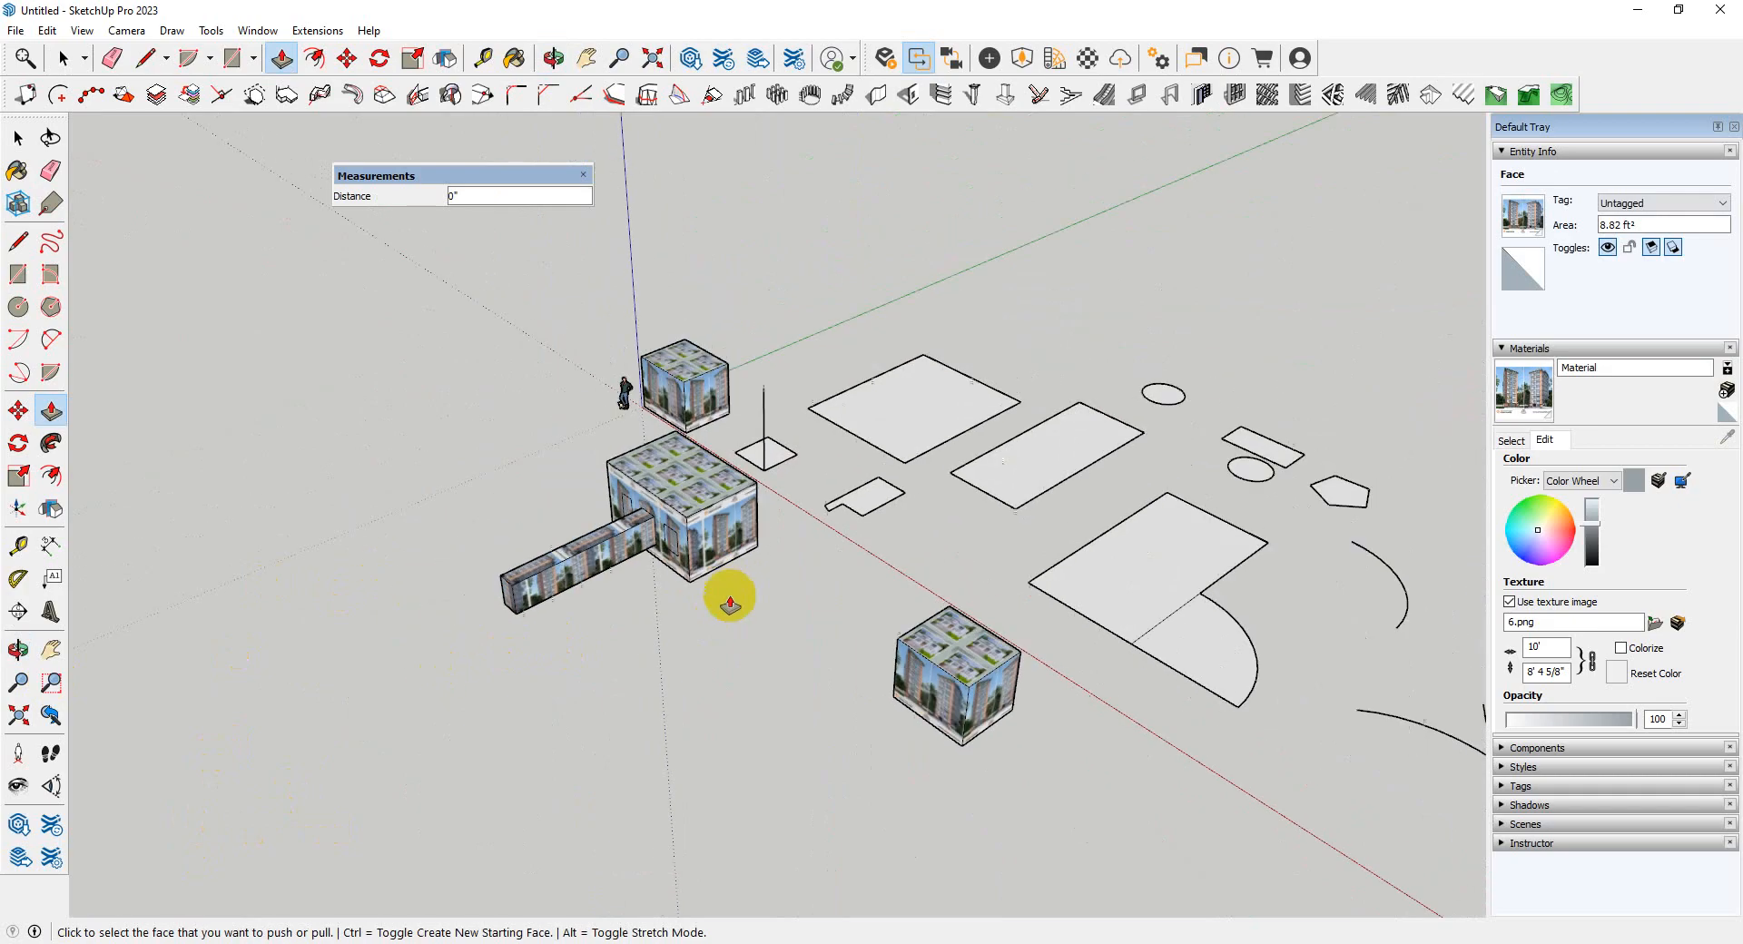
pyautogui.moveTo(728, 602); pyautogui.dragTo(740, 554, button='middle')
pyautogui.scroll(4, 702, 581)
pyautogui.scroll(-3, 805, 409)
pyautogui.scroll(3, 681, 455)
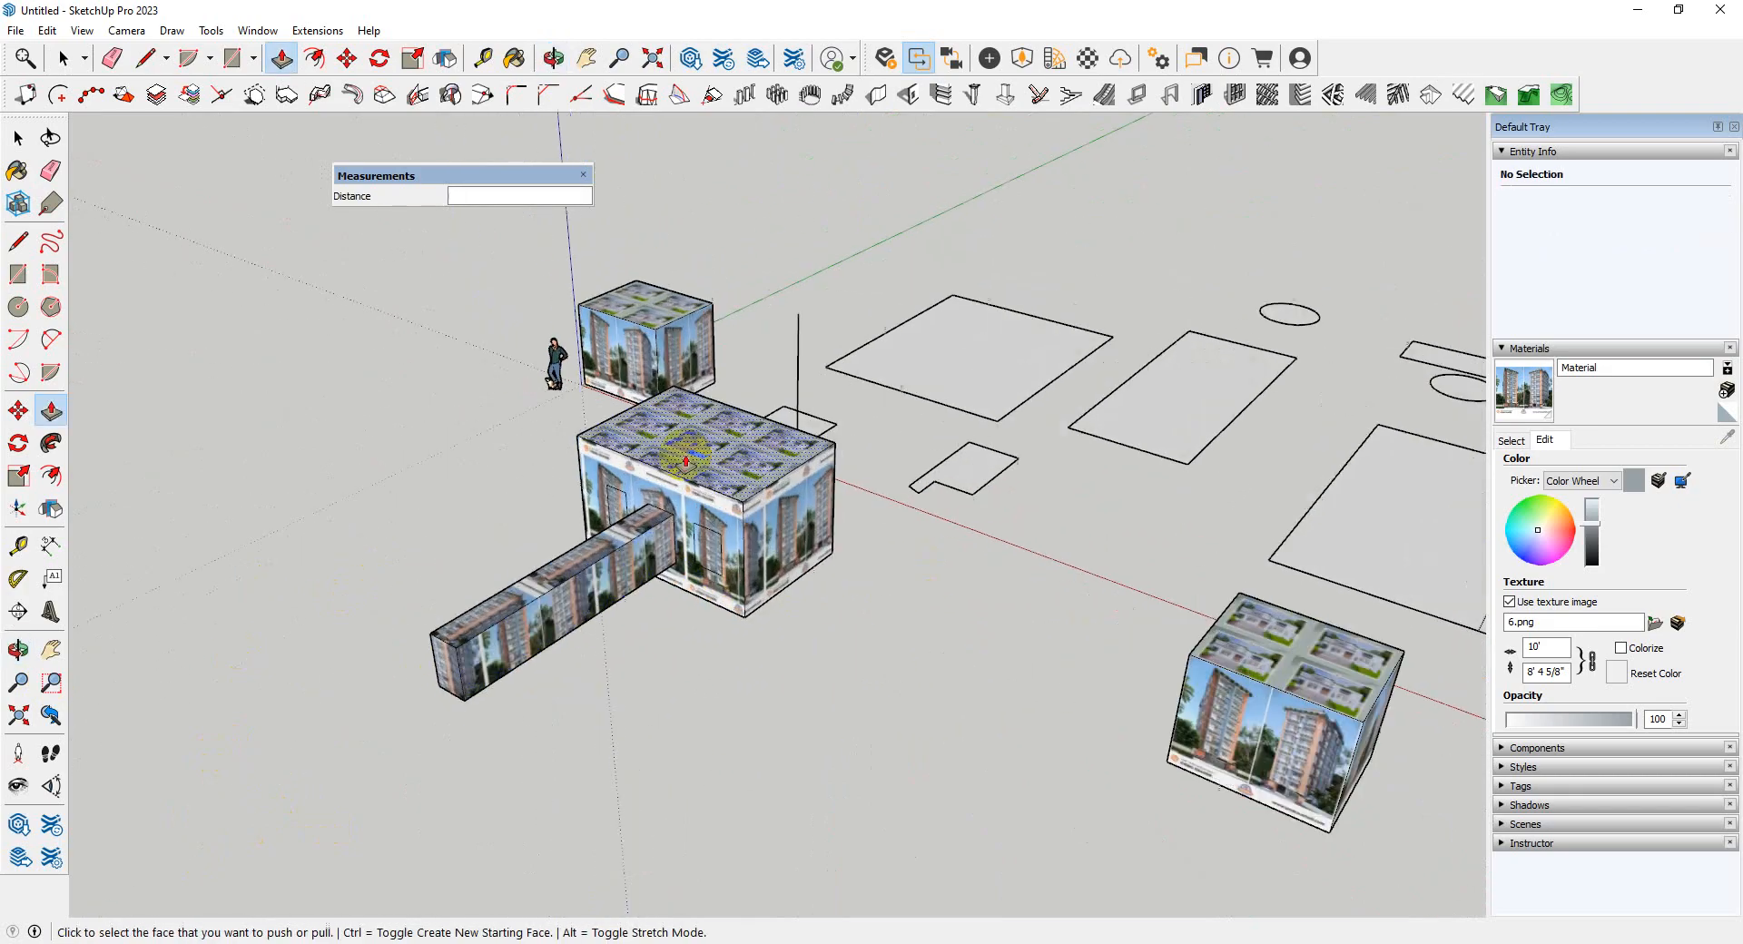
pyautogui.moveTo(681, 457); pyautogui.dragTo(381, 587, button='middle')
pyautogui.click(522, 582)
pyautogui.moveTo(522, 583); pyautogui.dragTo(602, 463, button='middle')
pyautogui.scroll(-3, 400, 541)
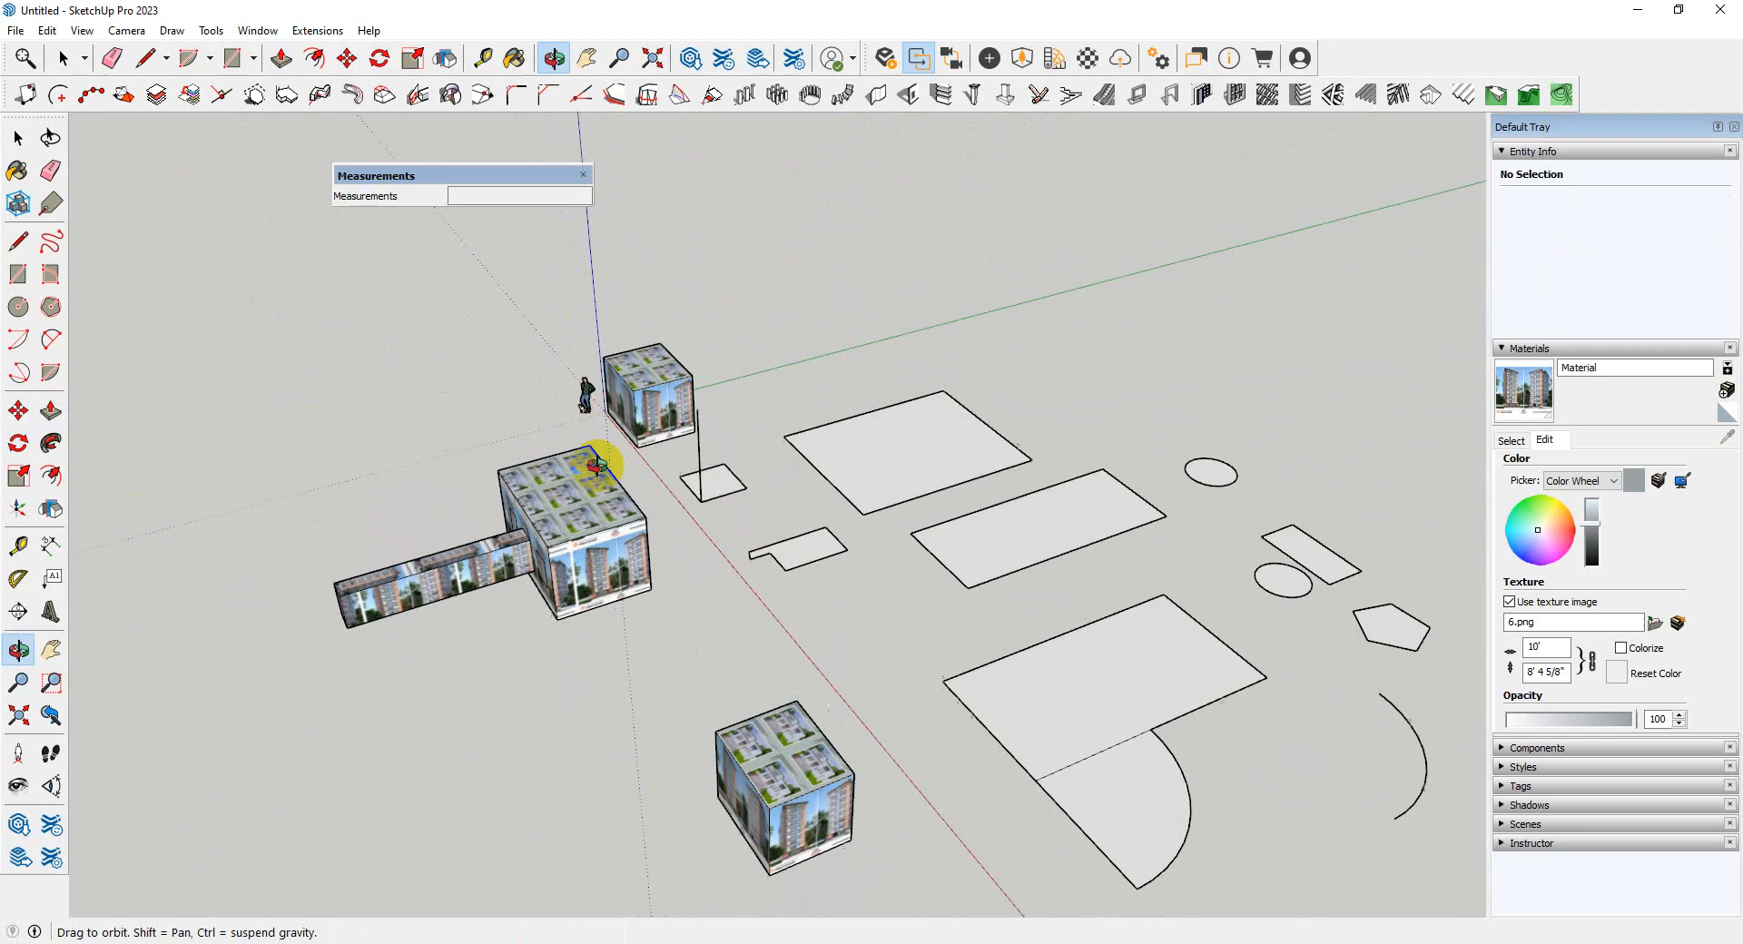
pyautogui.scroll(3, 423, 623)
pyautogui.moveTo(424, 623); pyautogui.dragTo(556, 566, button='middle')
pyautogui.scroll(2, 611, 557)
pyautogui.scroll(-2, 676, 543)
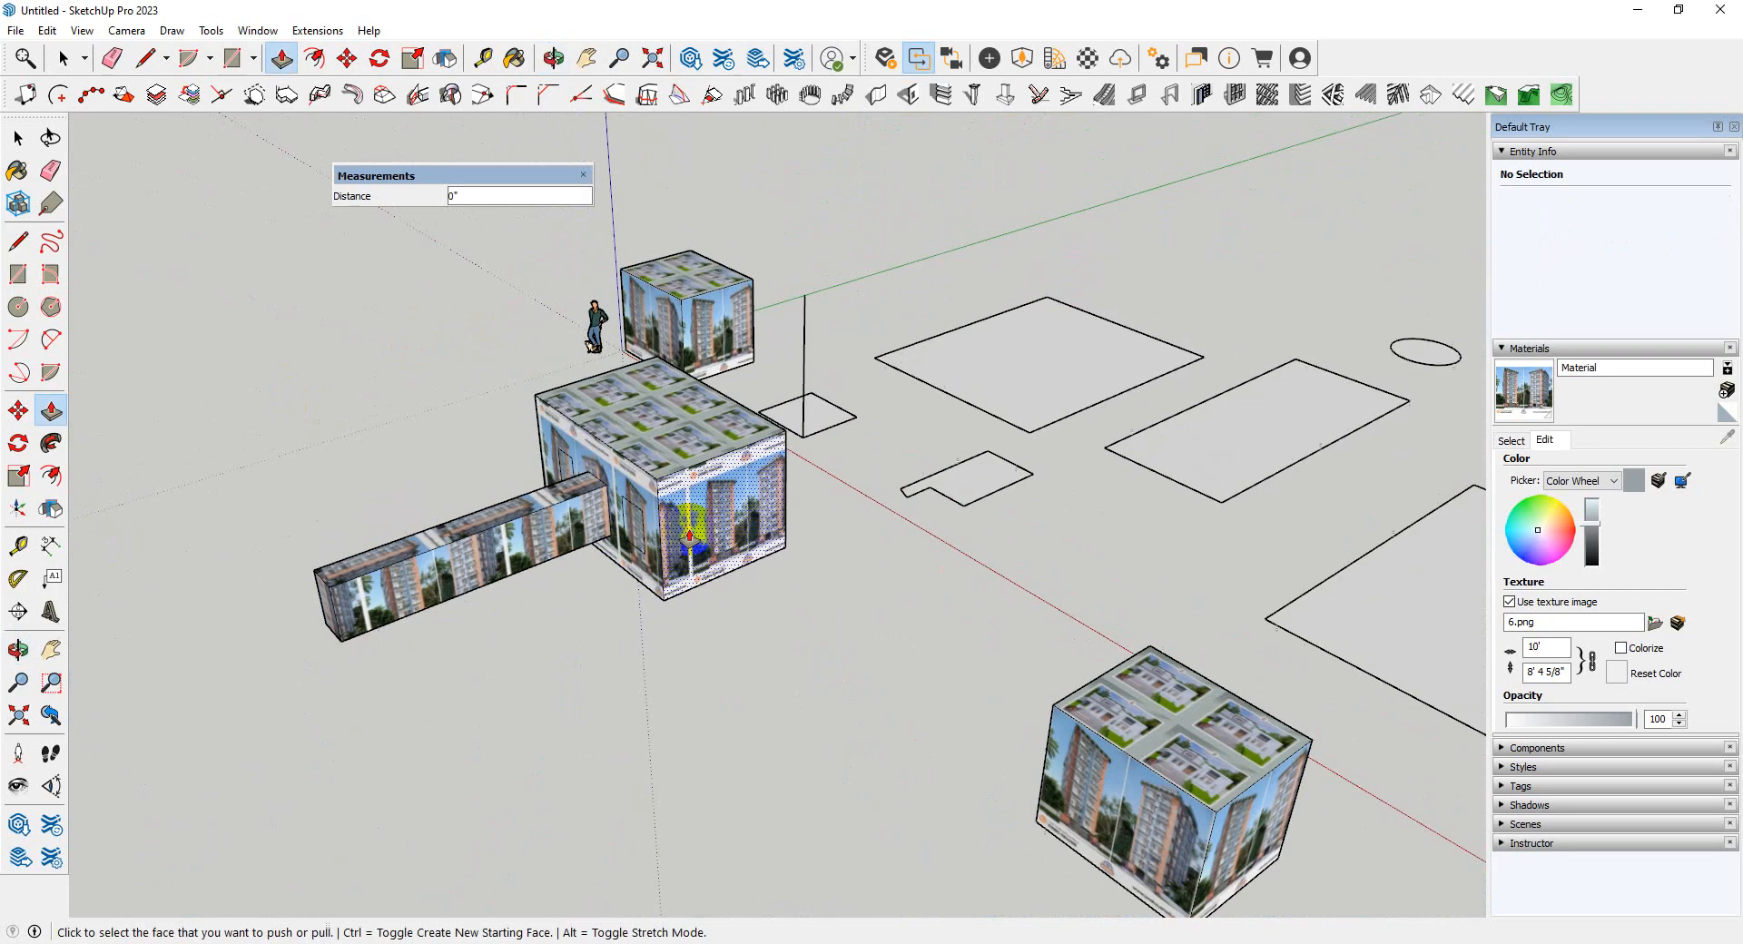
pyautogui.moveTo(693, 536); pyautogui.dragTo(685, 626, button='middle')
pyautogui.scroll(-2, 532, 560)
pyautogui.moveTo(531, 560); pyautogui.dragTo(836, 533, button='middle')
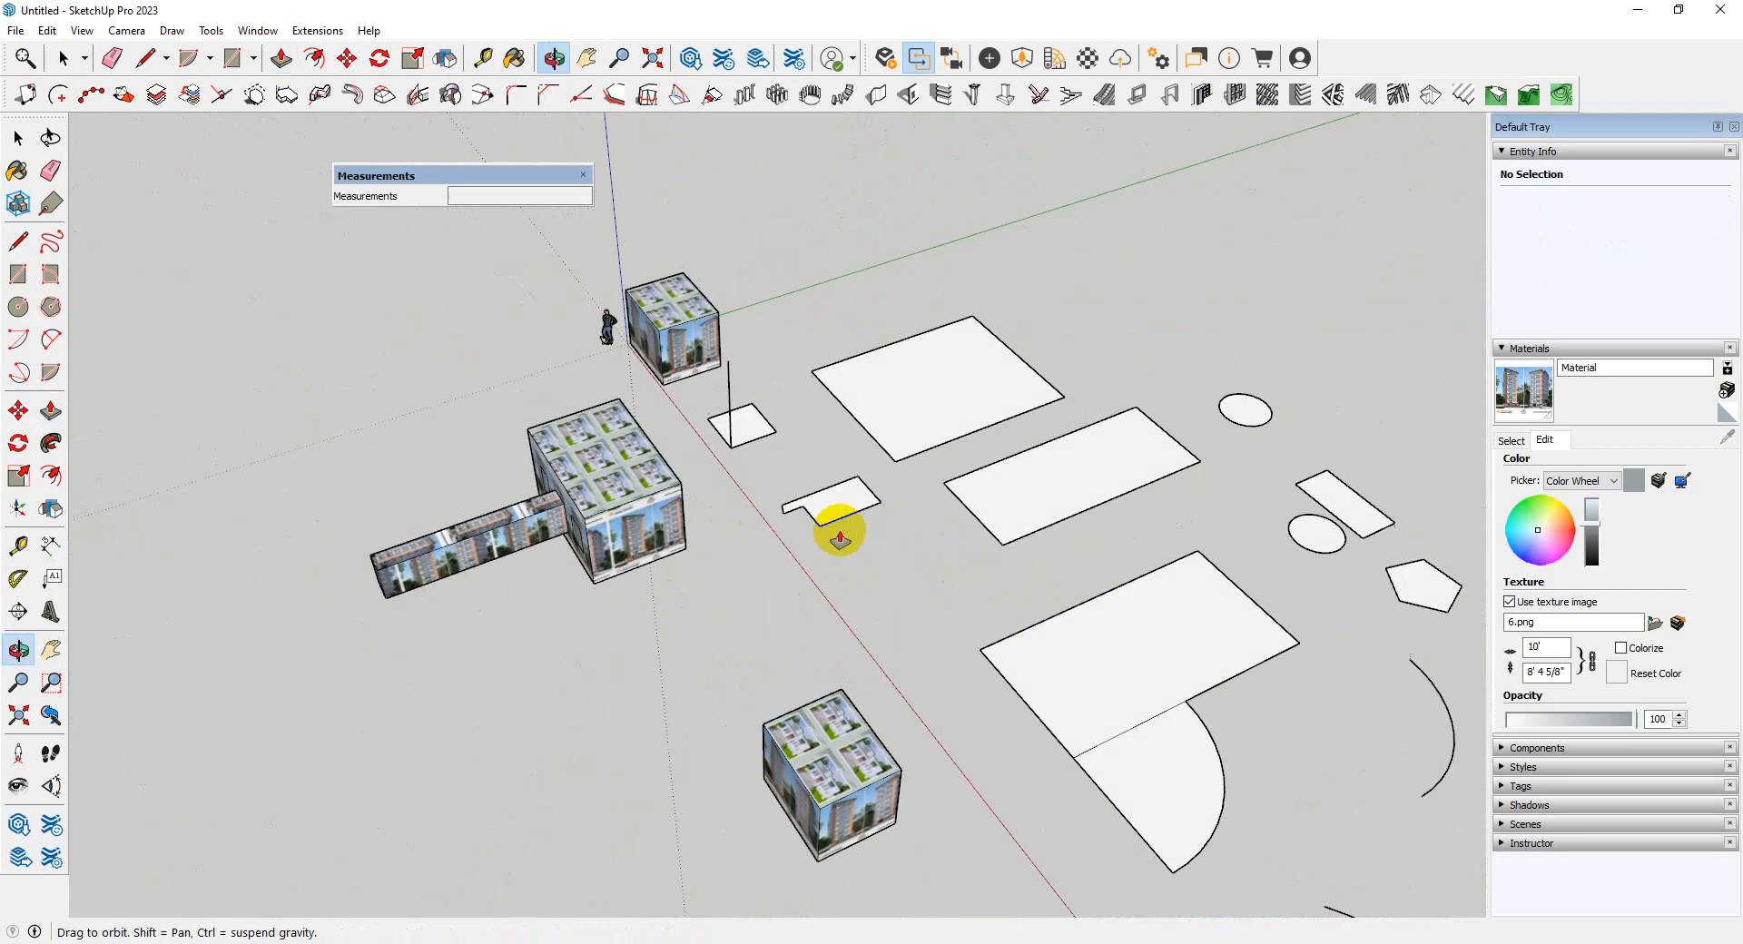
pyautogui.scroll(2, 600, 515)
pyautogui.click(600, 516)
pyautogui.scroll(-3, 600, 515)
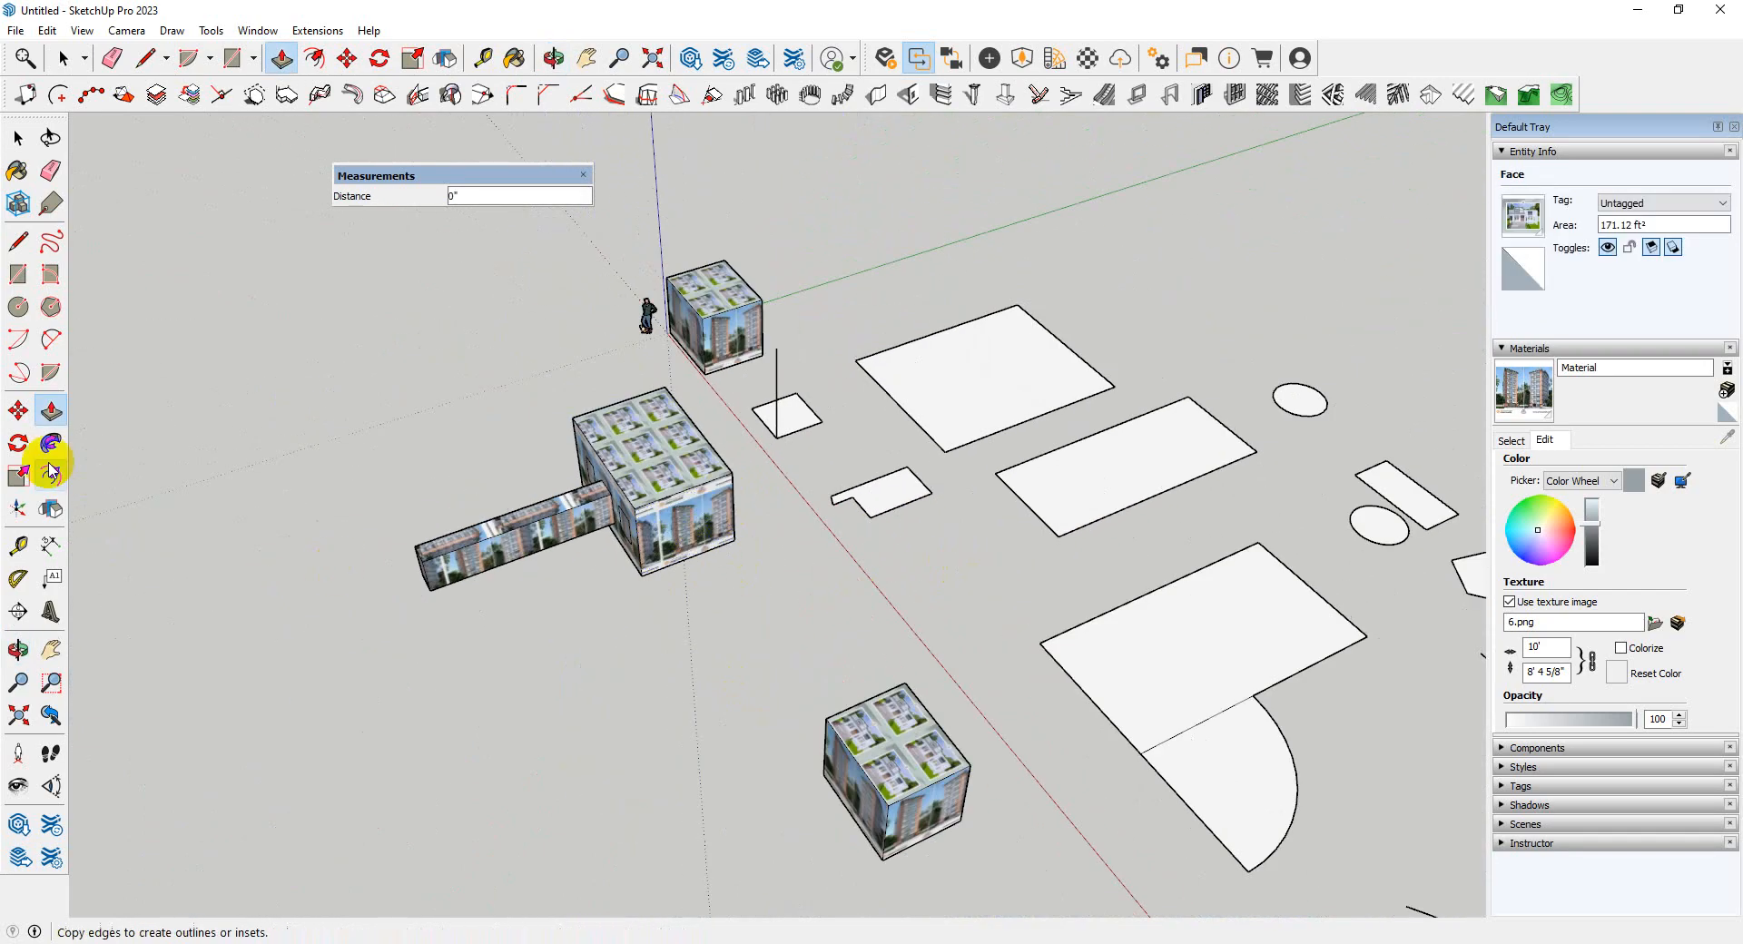
# - Rotate the whole box with its projecting bar 90° on the ground plane about the box's nearest bottom corner
pyautogui.click(19, 443)
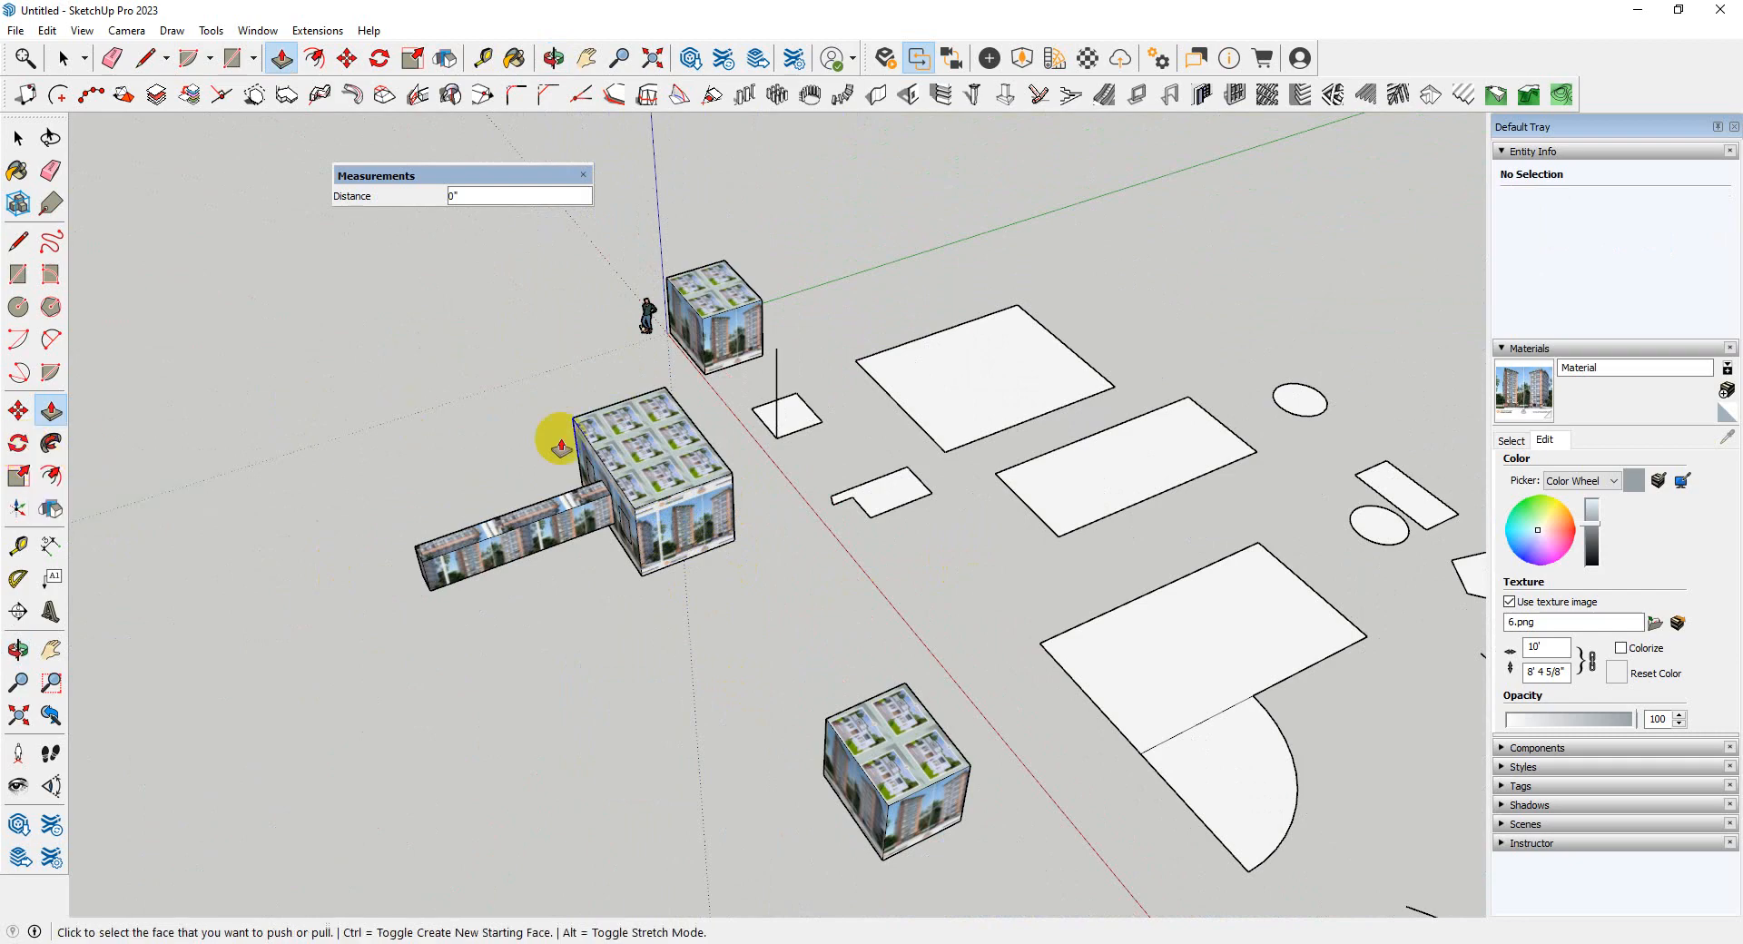
pyautogui.press('space')
pyautogui.tripleClick(672, 486)
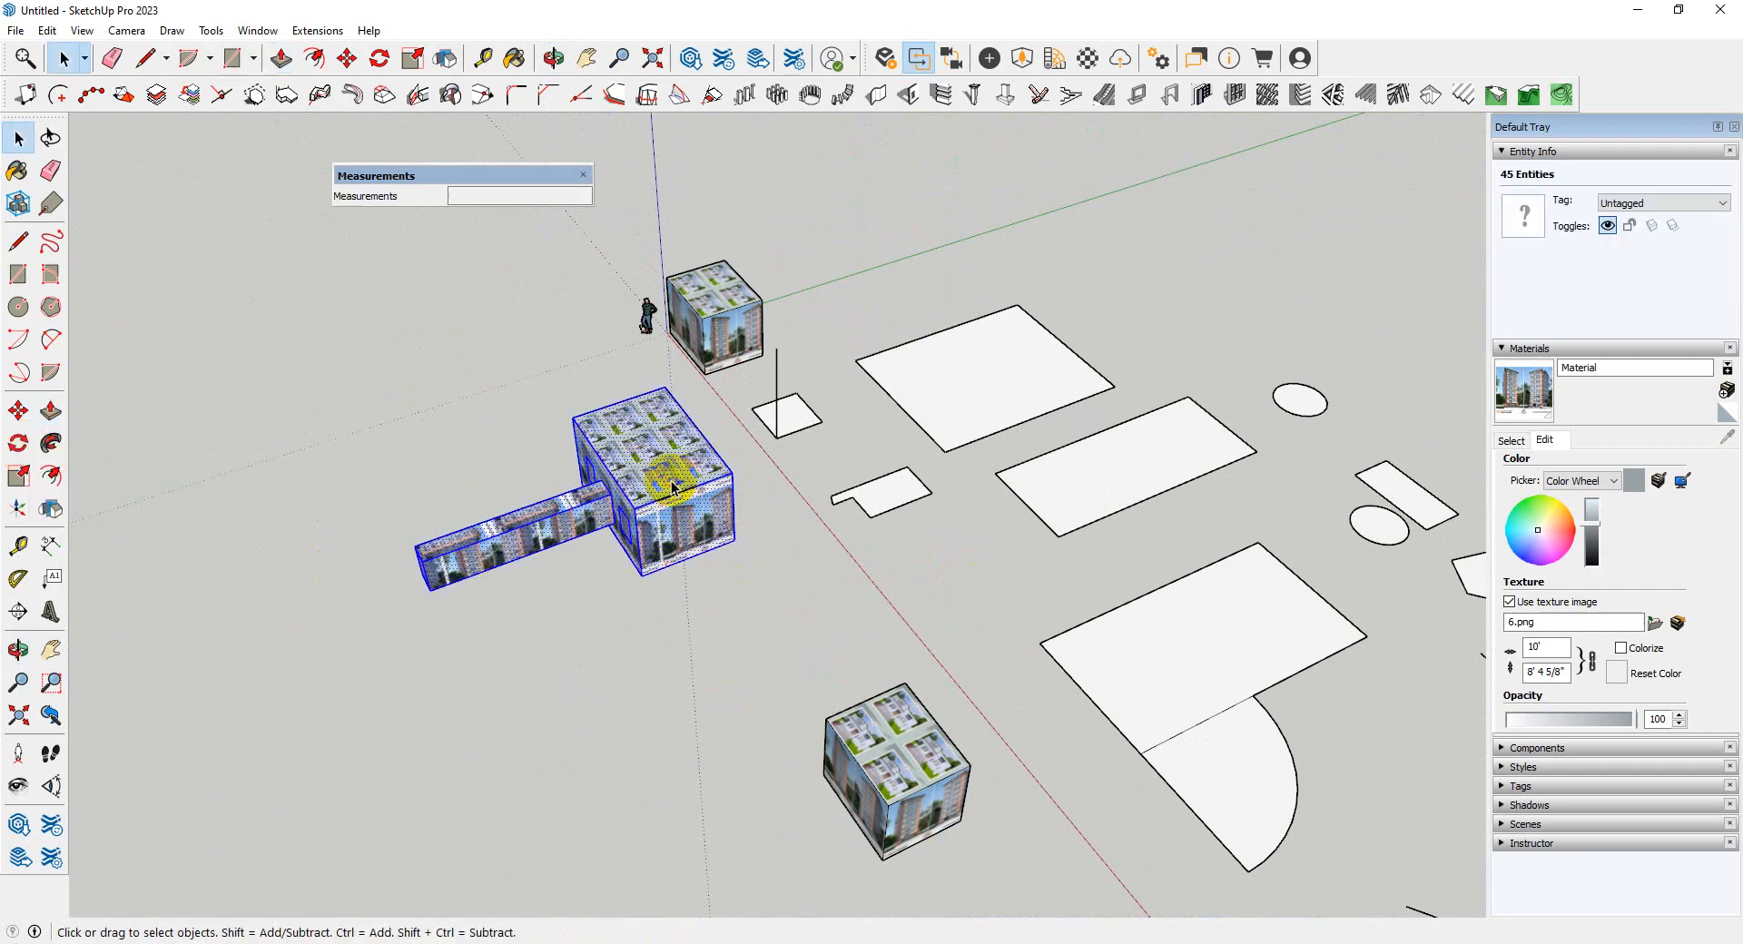
pyautogui.scroll(2, 629, 543)
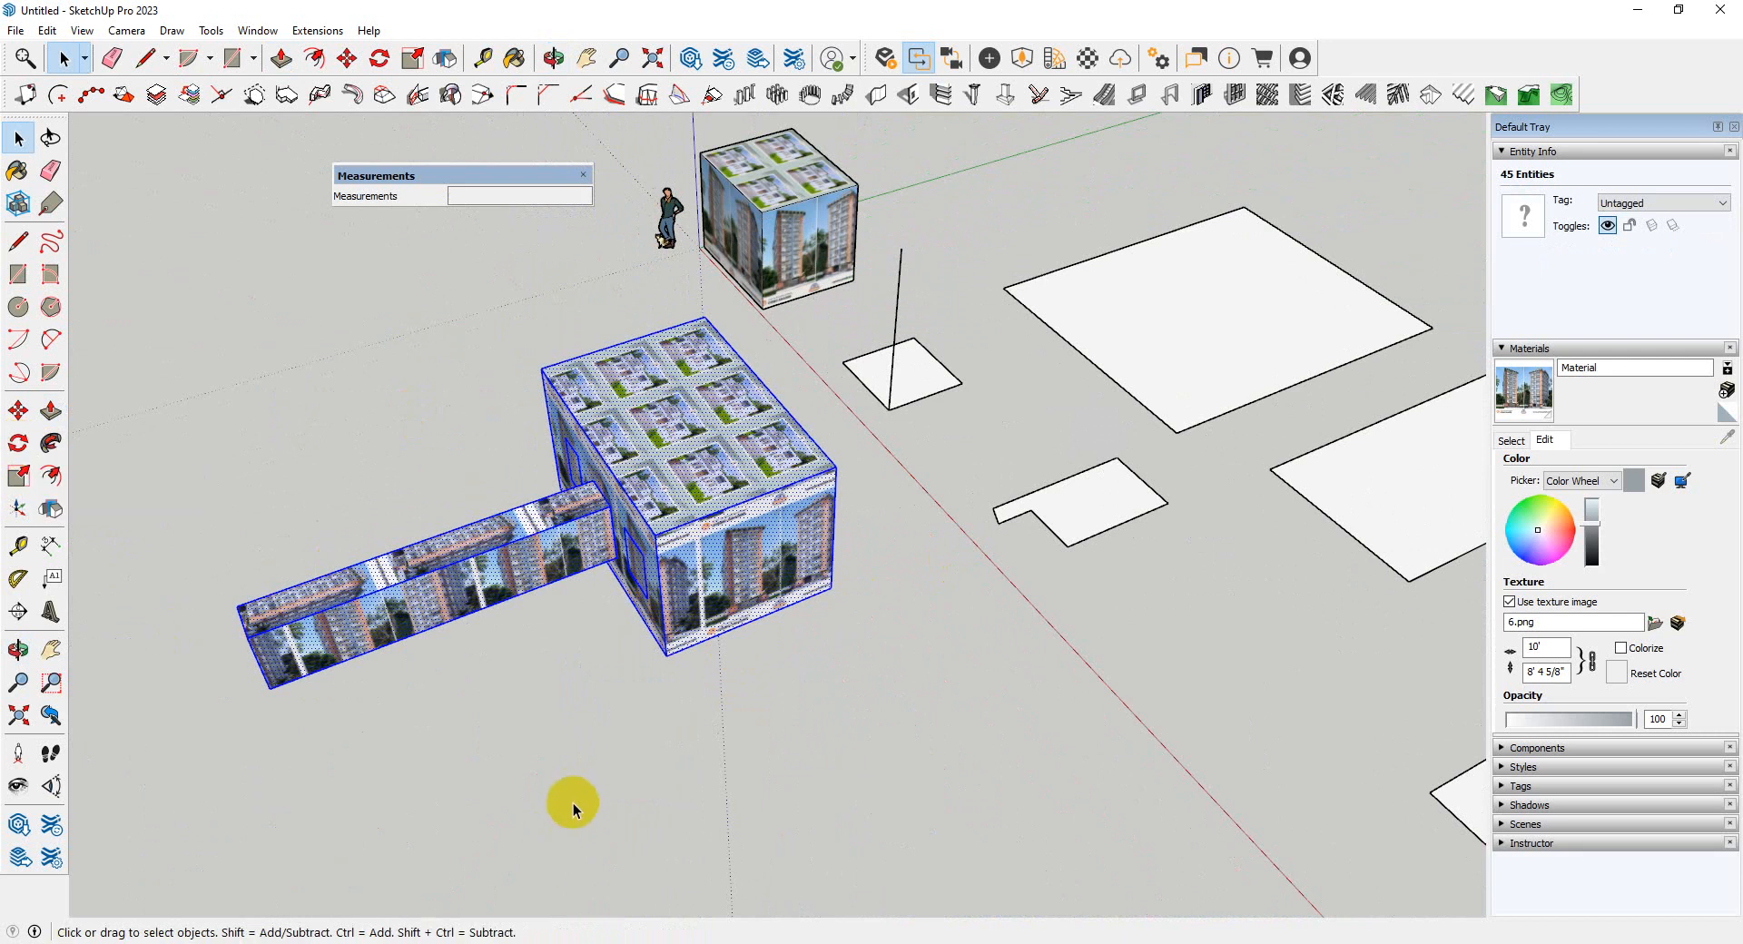
pyautogui.press('r')
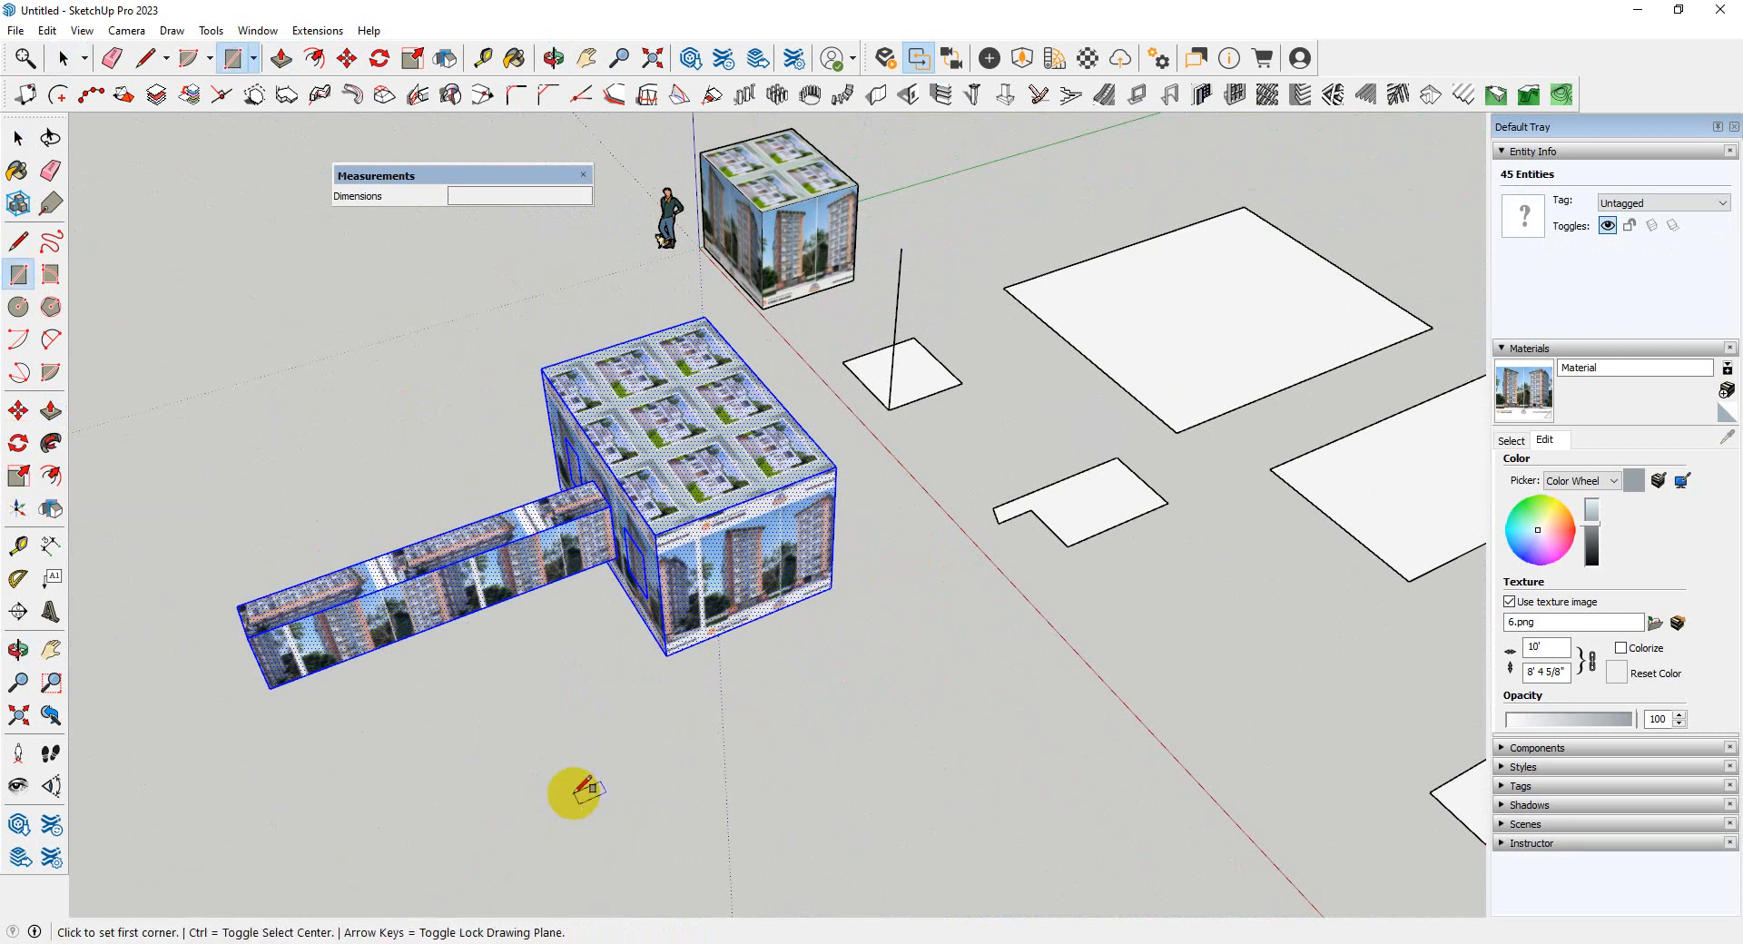
pyautogui.press('q')
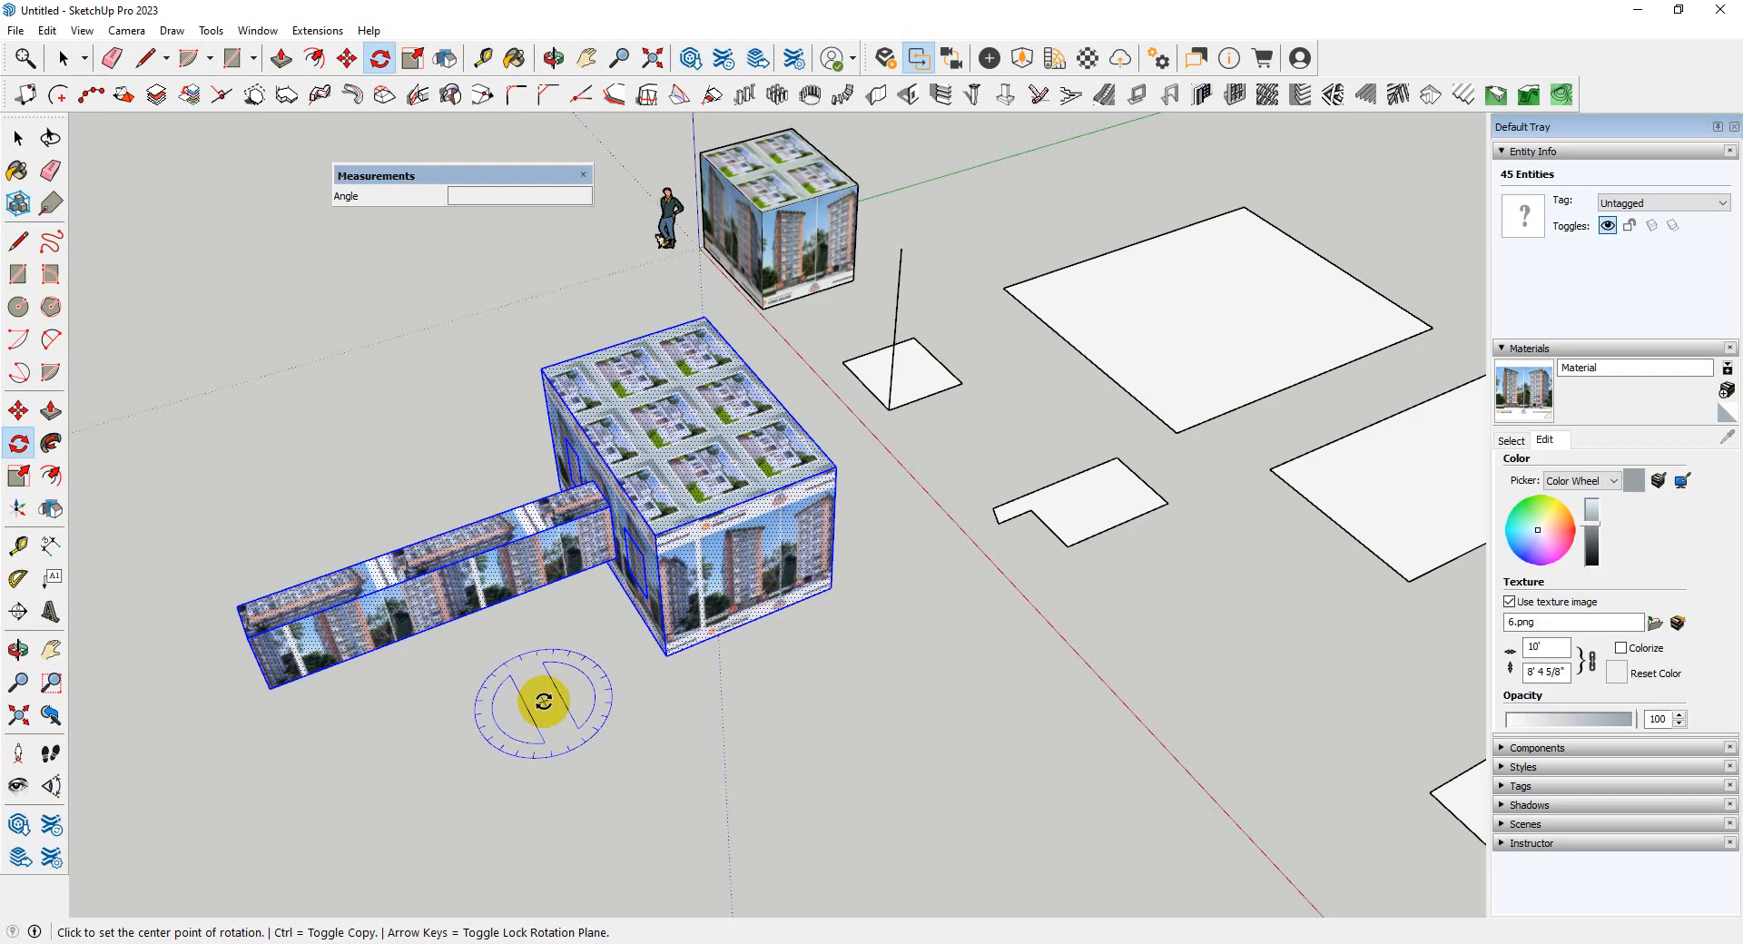
pyautogui.click(668, 654)
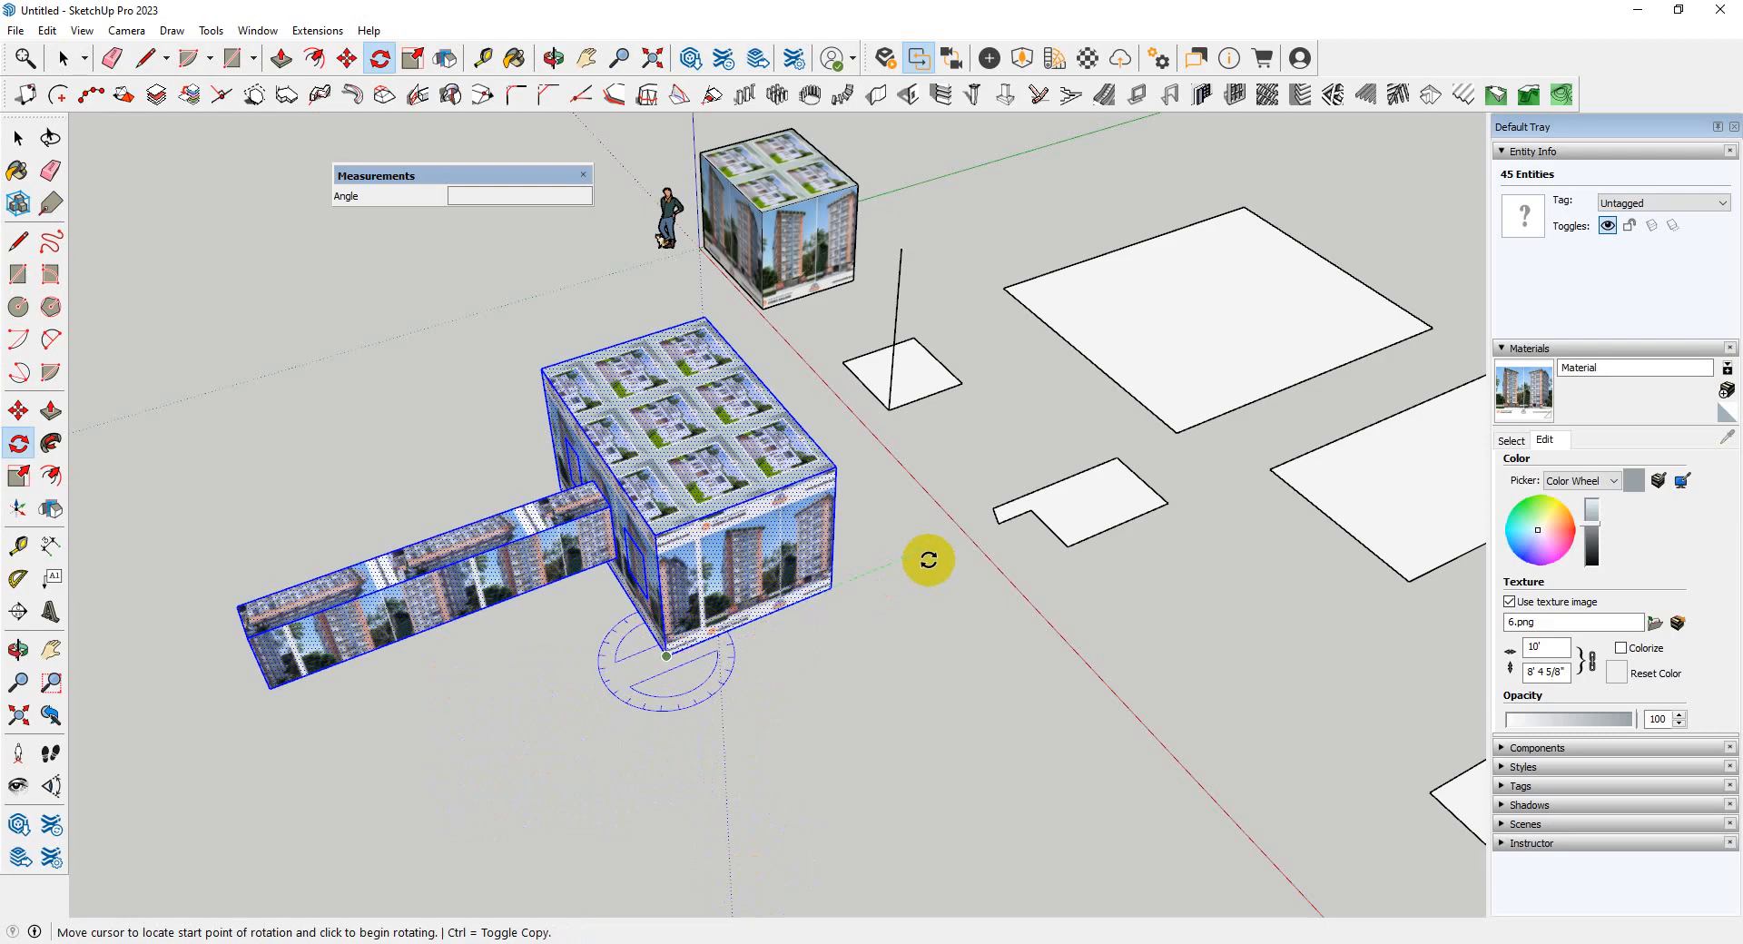
pyautogui.click(881, 554)
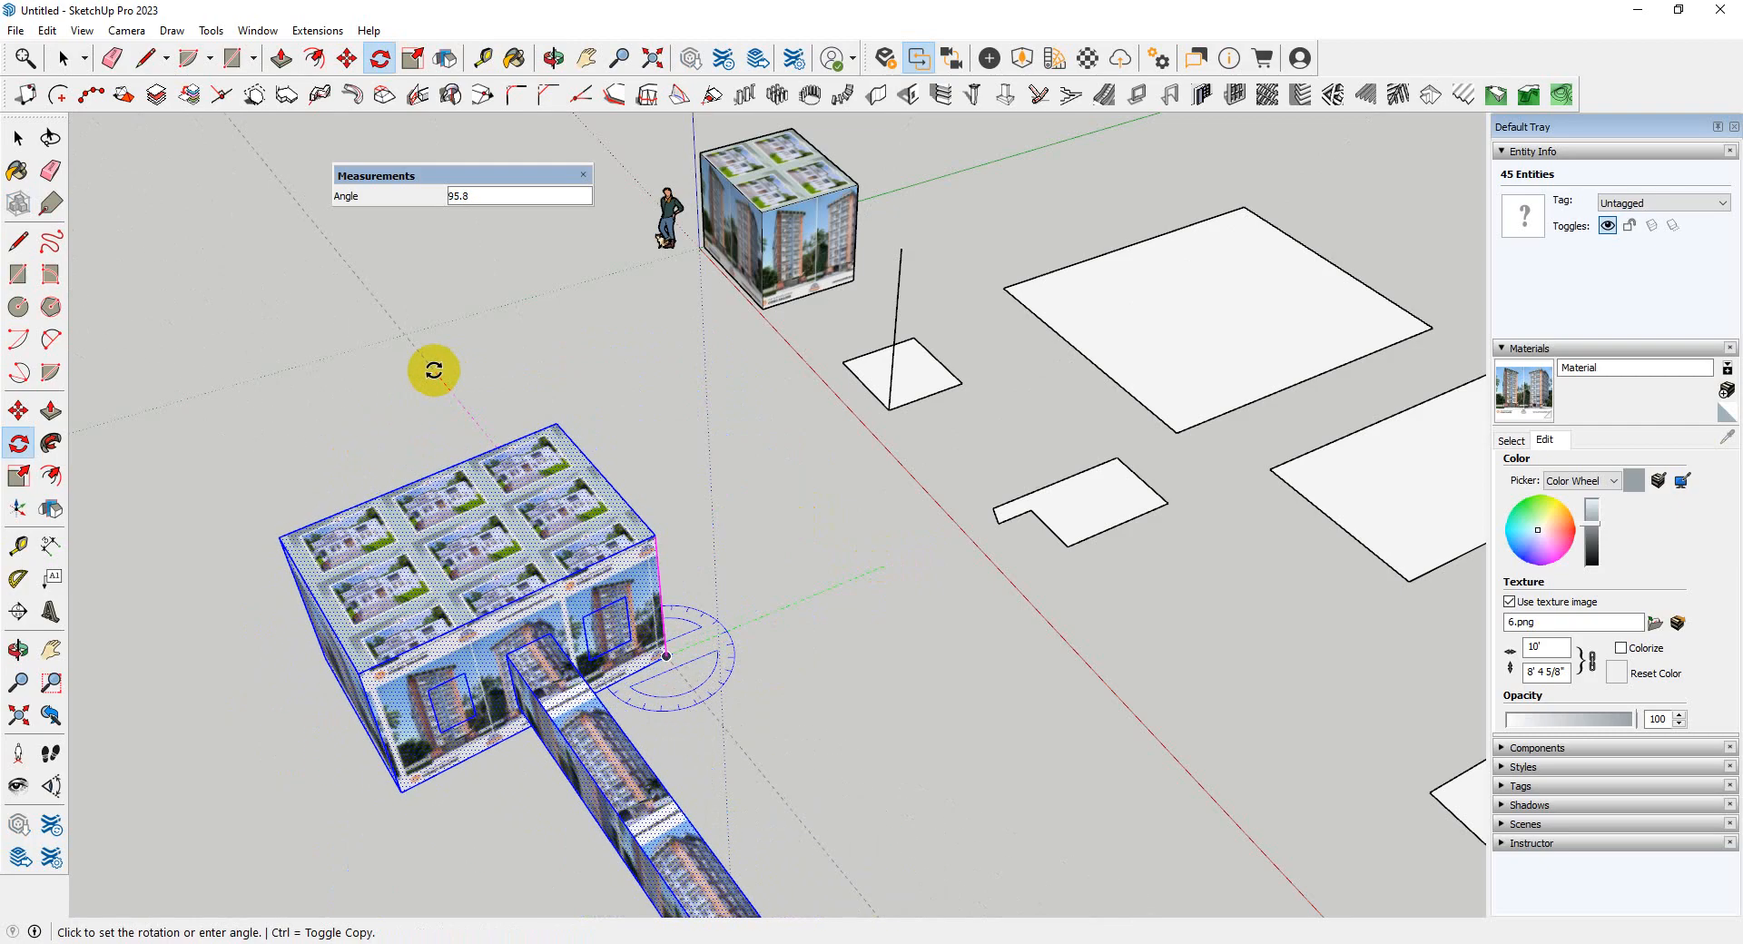
pyautogui.click(463, 334)
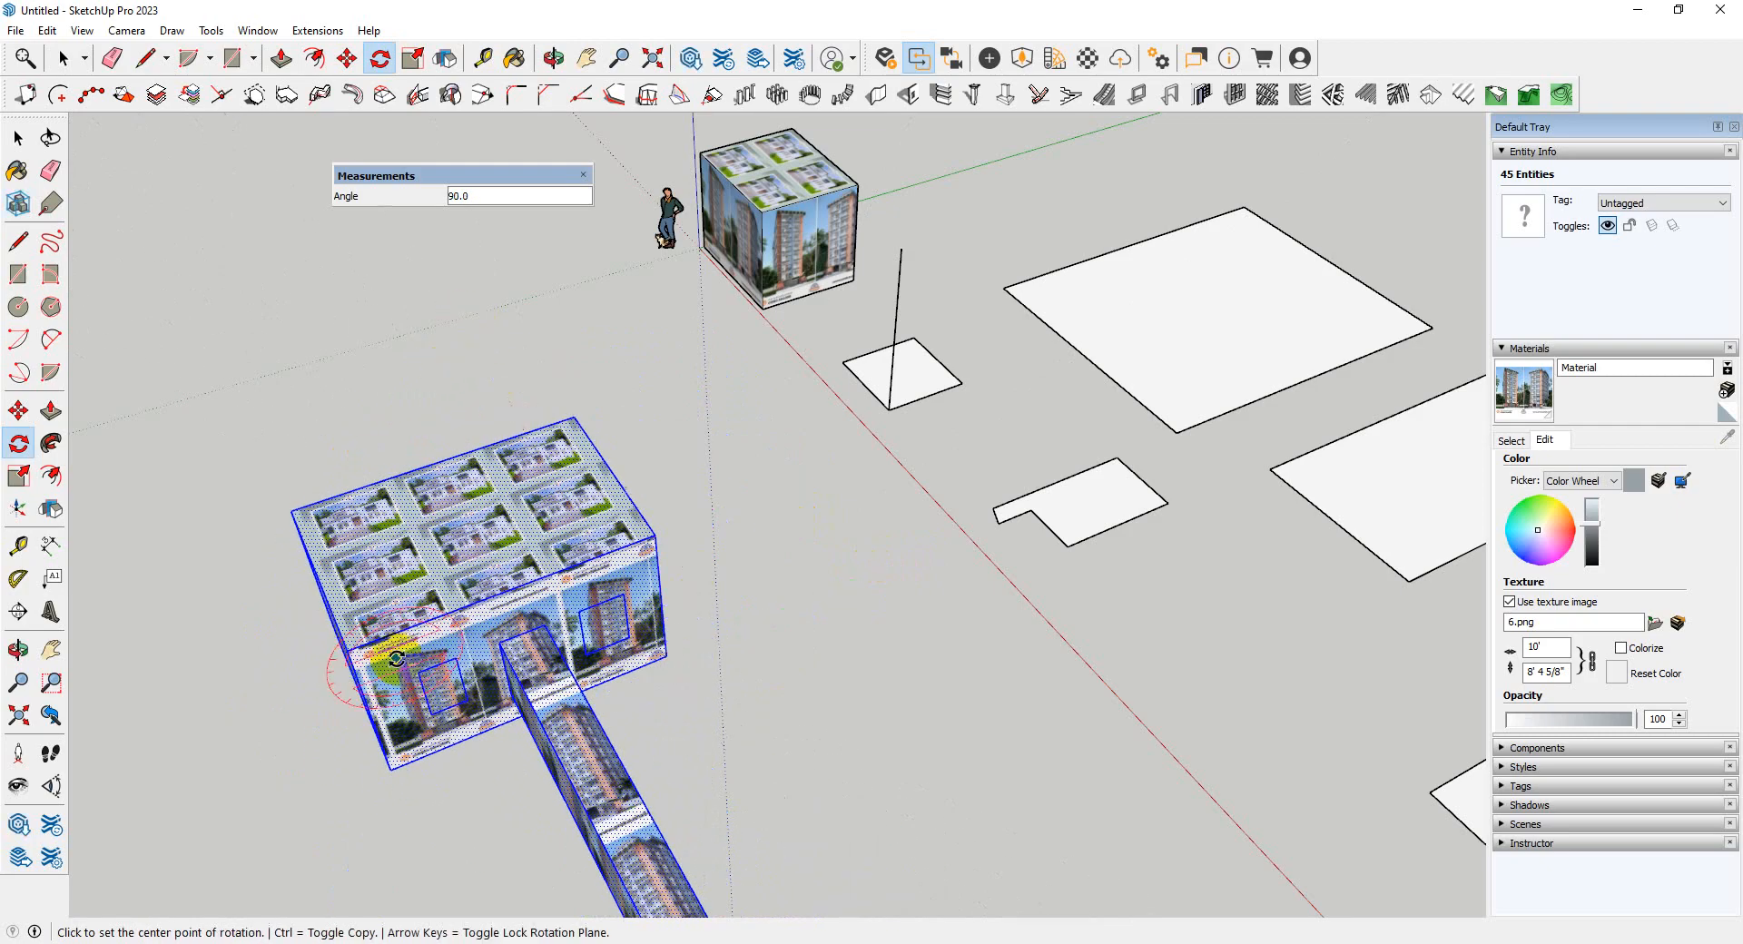
# - Rotate the box and bar 90° back about the same bottom corner, from the green axis to the red axis
pyautogui.click(667, 655)
pyautogui.click(804, 579)
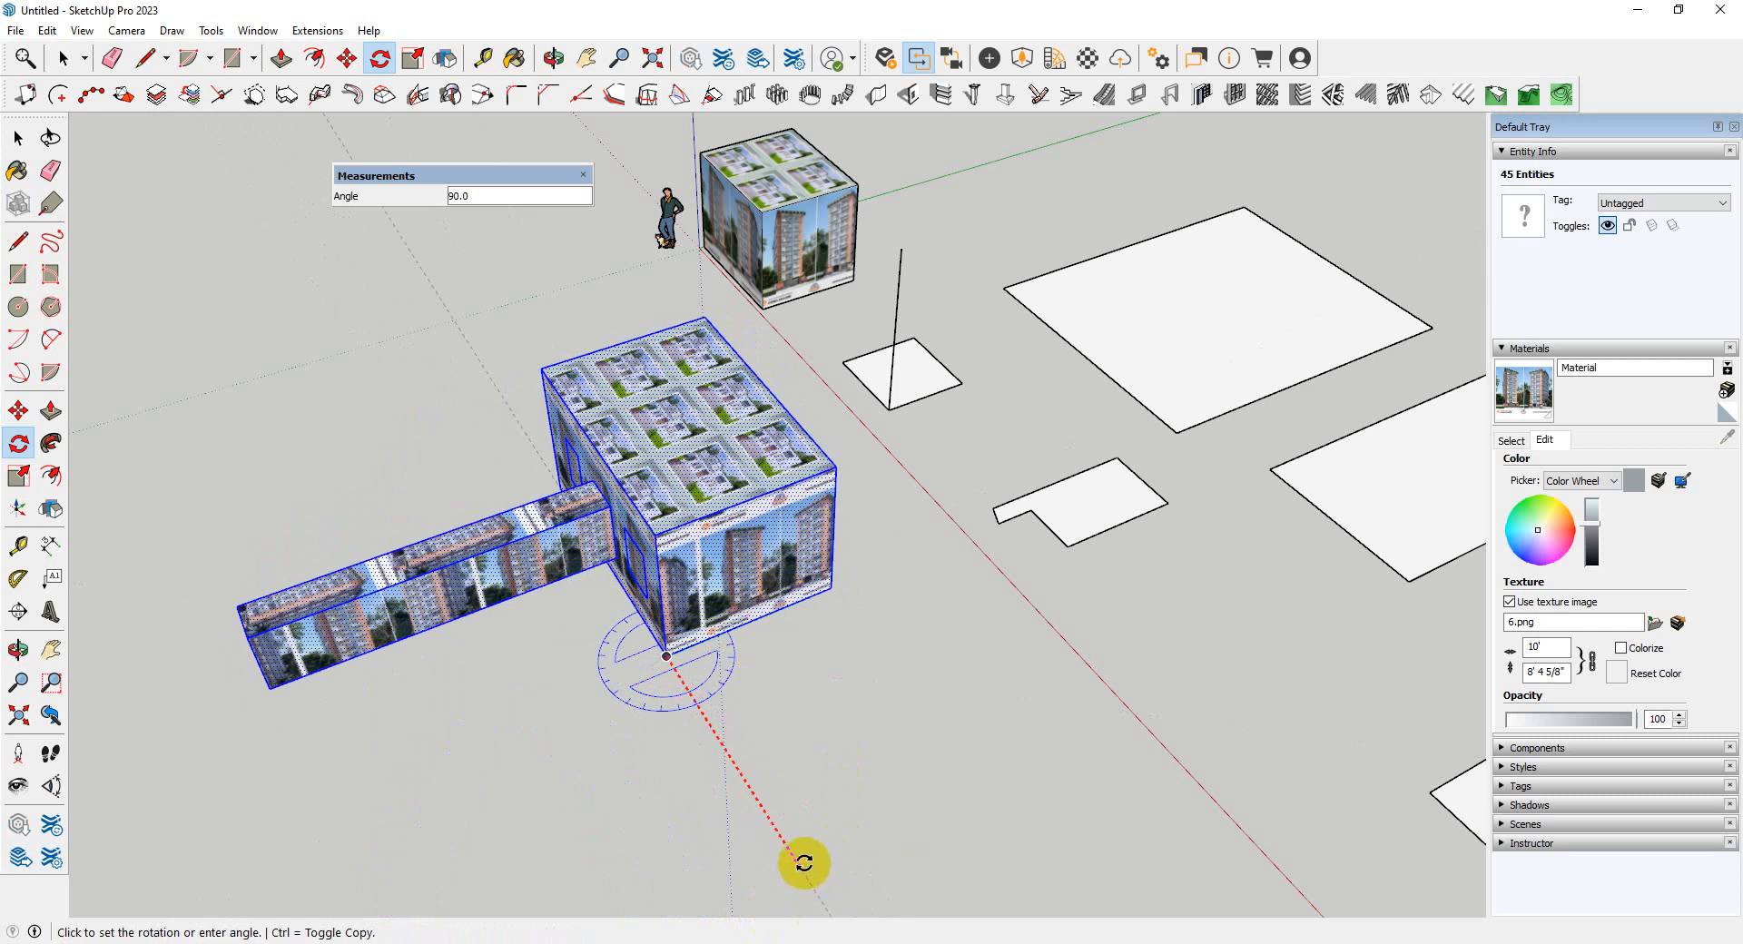
pyautogui.click(805, 864)
# - Rotate the box and bar 15° on the ground plane about the bottom corner on the bar's side
pyautogui.moveTo(583, 669); pyautogui.dragTo(445, 635, button='middle')
pyautogui.scroll(2, 606, 572)
pyautogui.scroll(1, 606, 572)
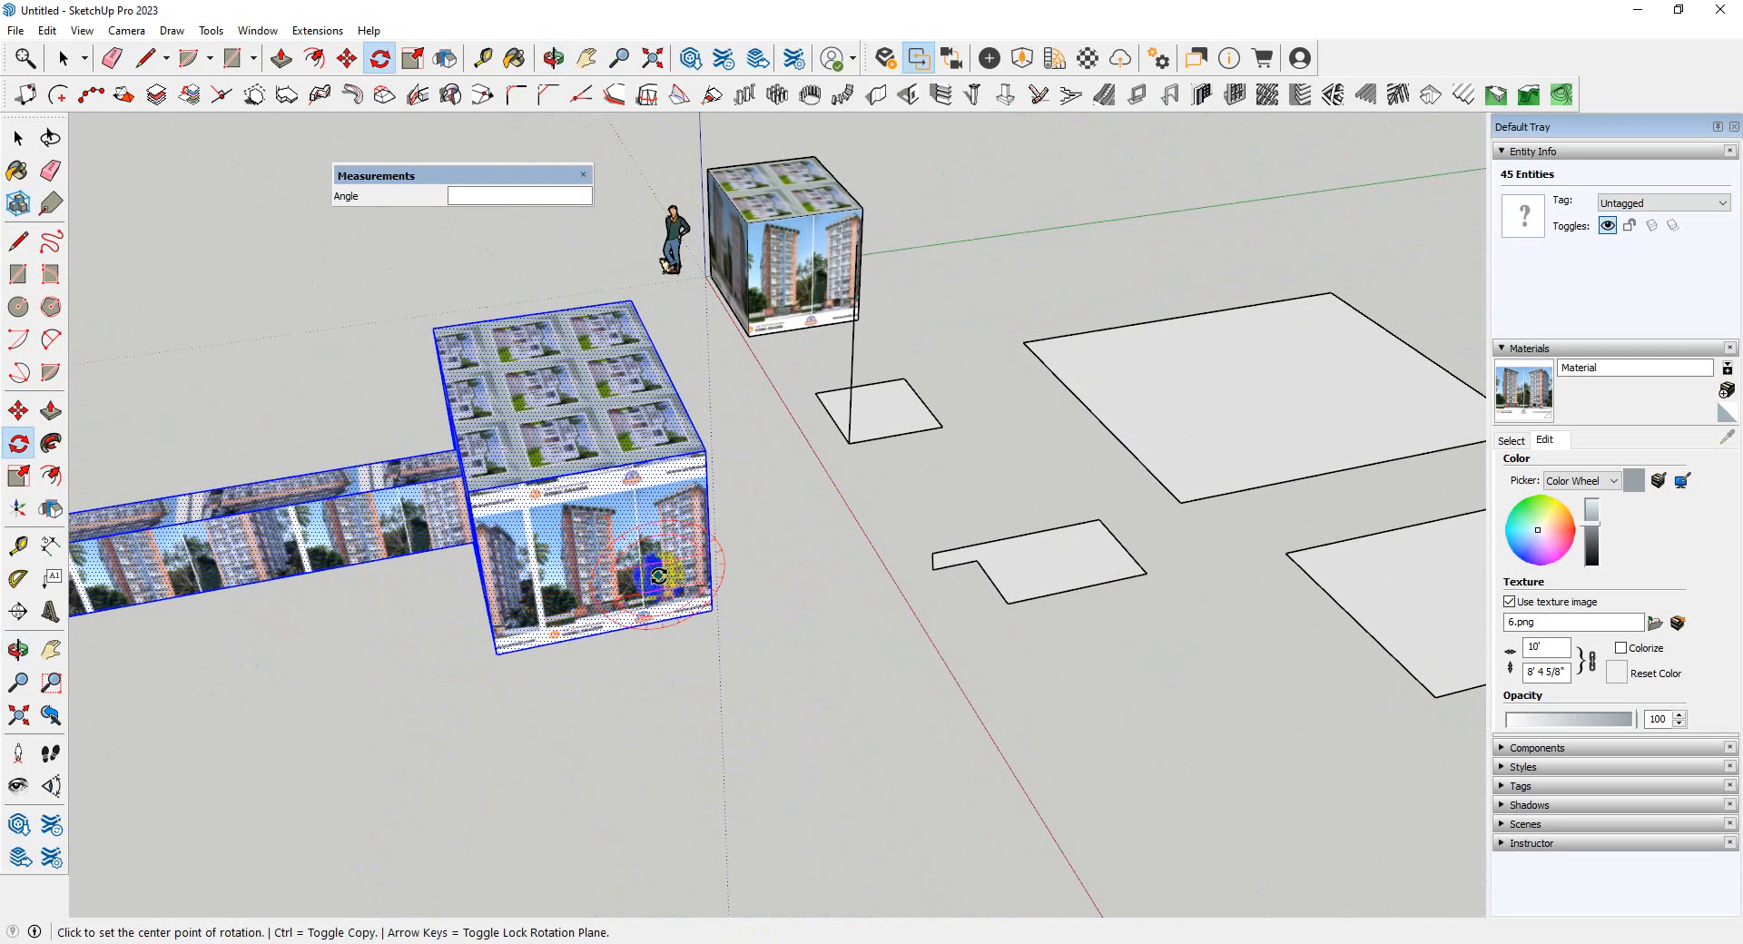
pyautogui.scroll(-4, 548, 591)
pyautogui.scroll(5, 581, 608)
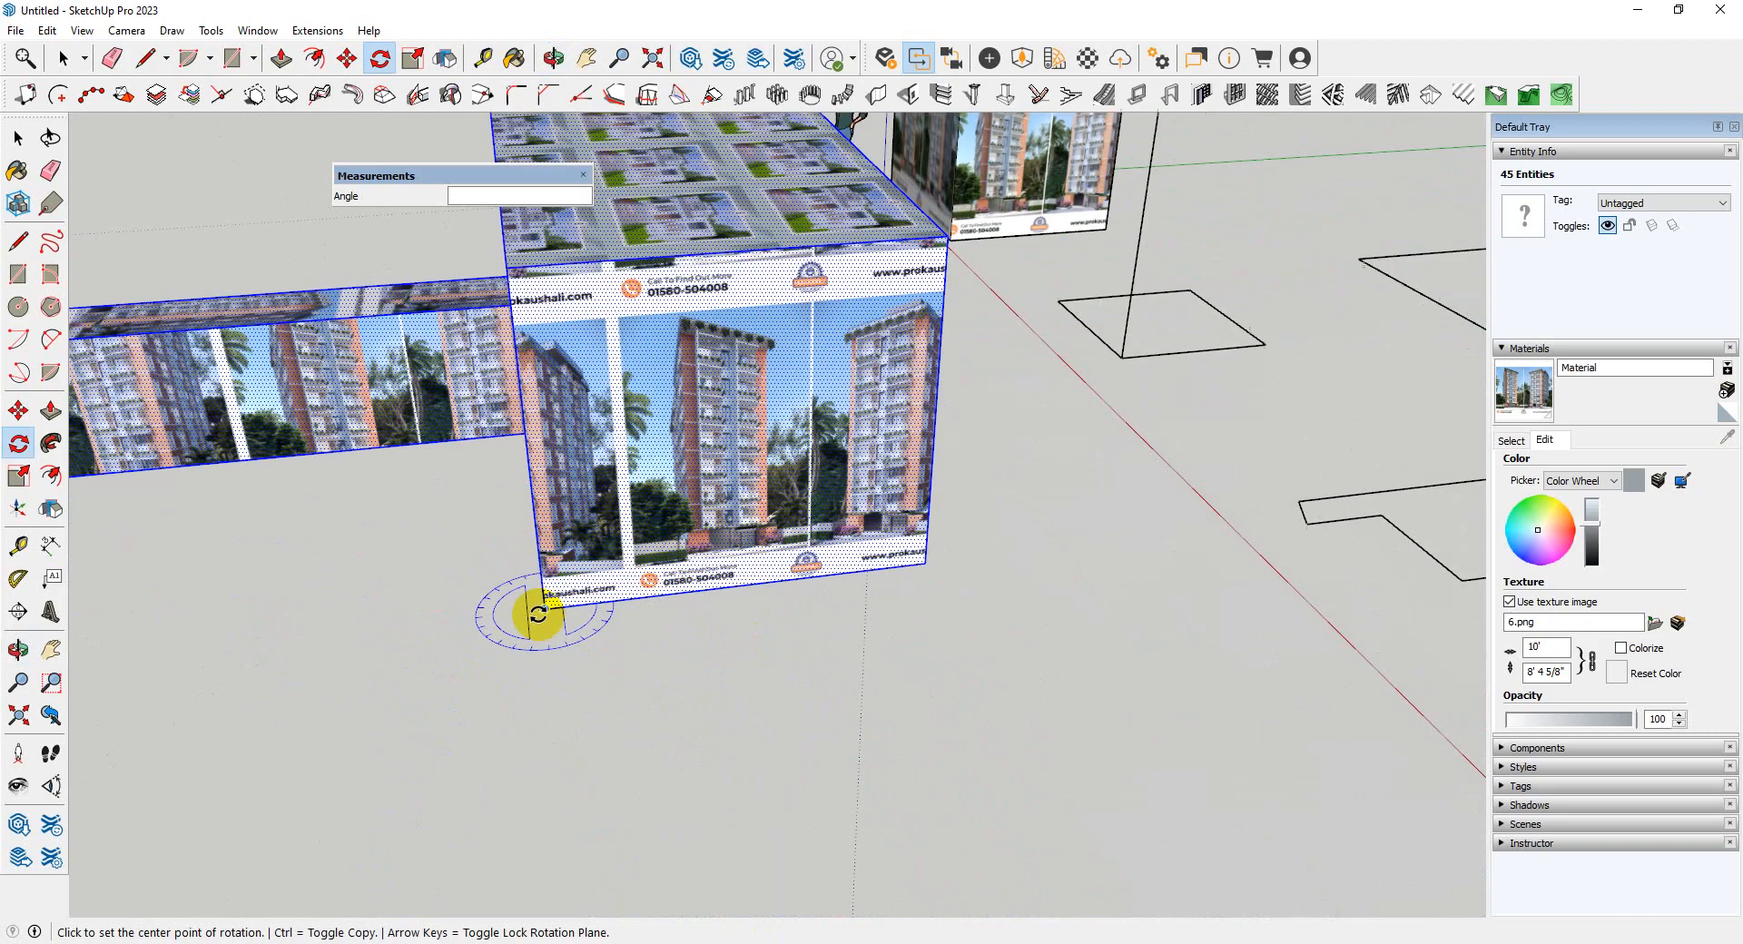
pyautogui.scroll(-3, 614, 727)
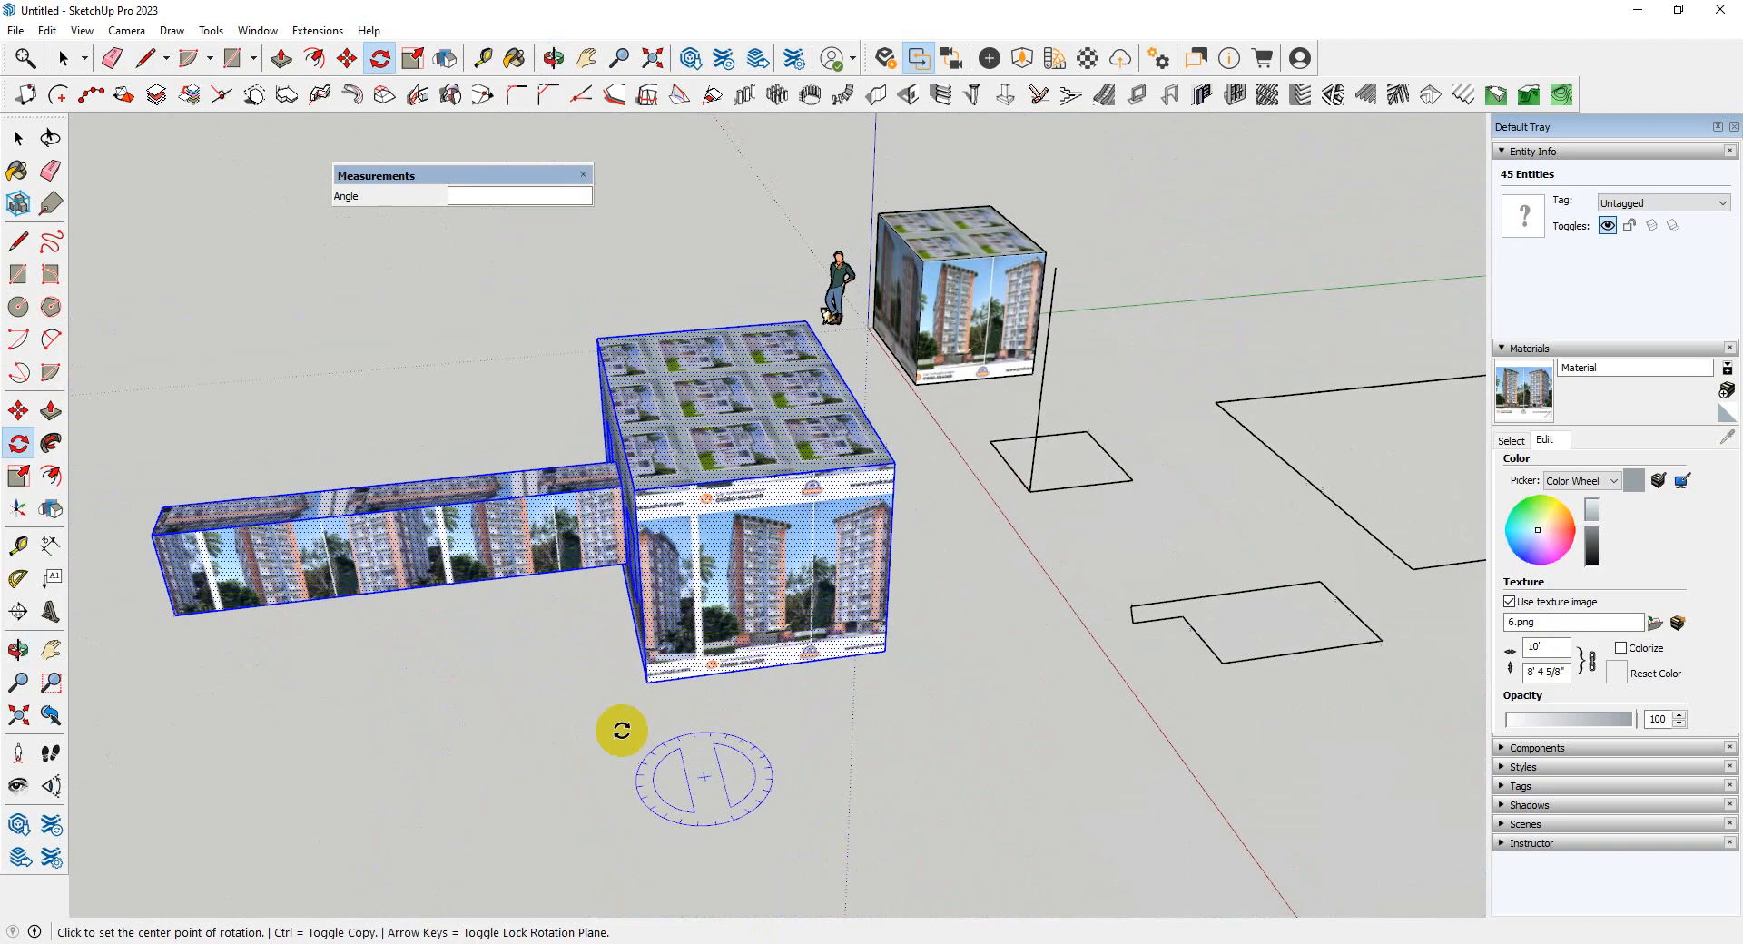
pyautogui.scroll(2, 286, 552)
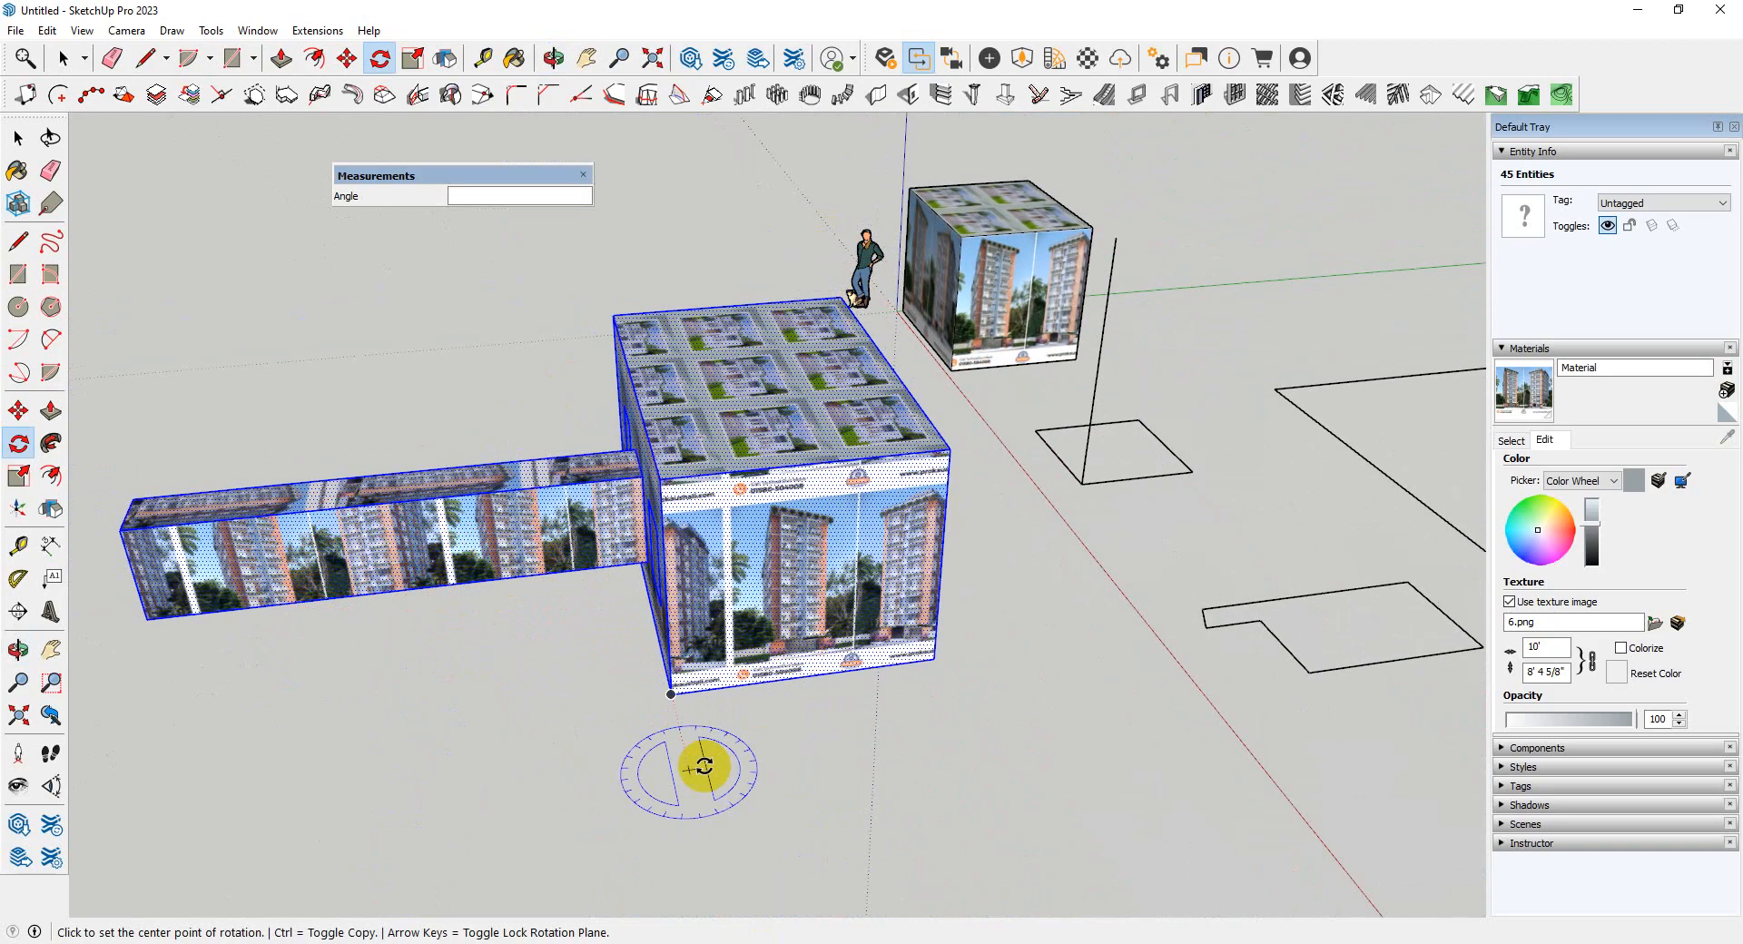
pyautogui.scroll(2, 662, 709)
pyautogui.click(687, 683)
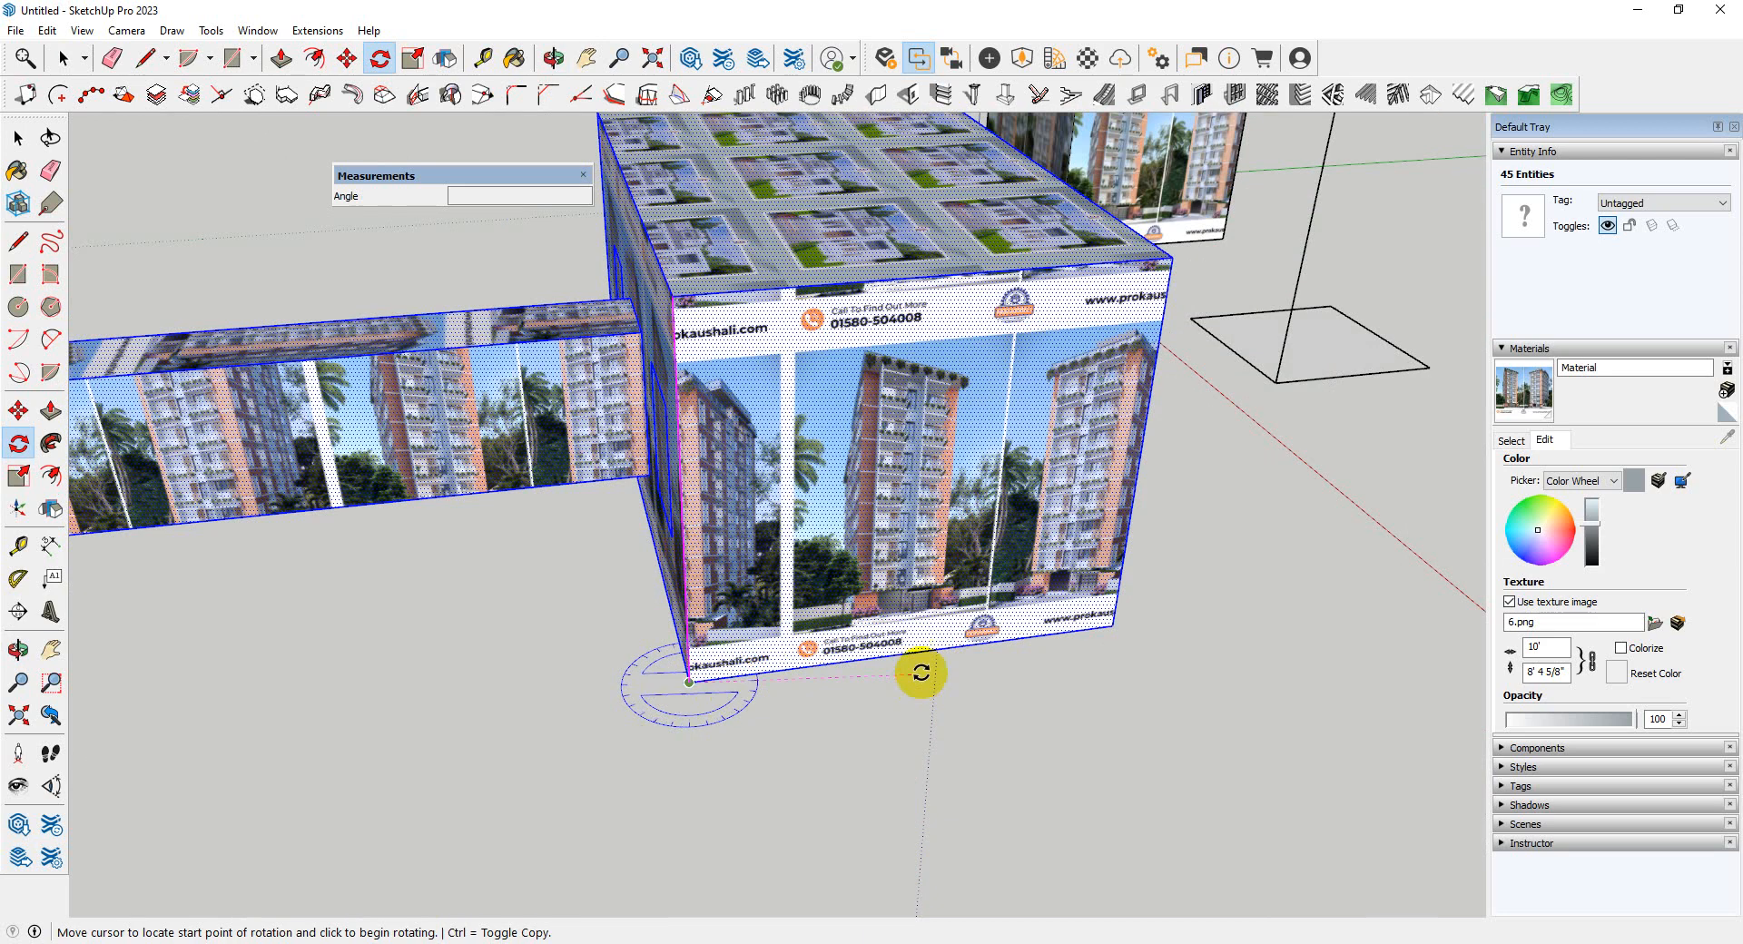
pyautogui.click(921, 673)
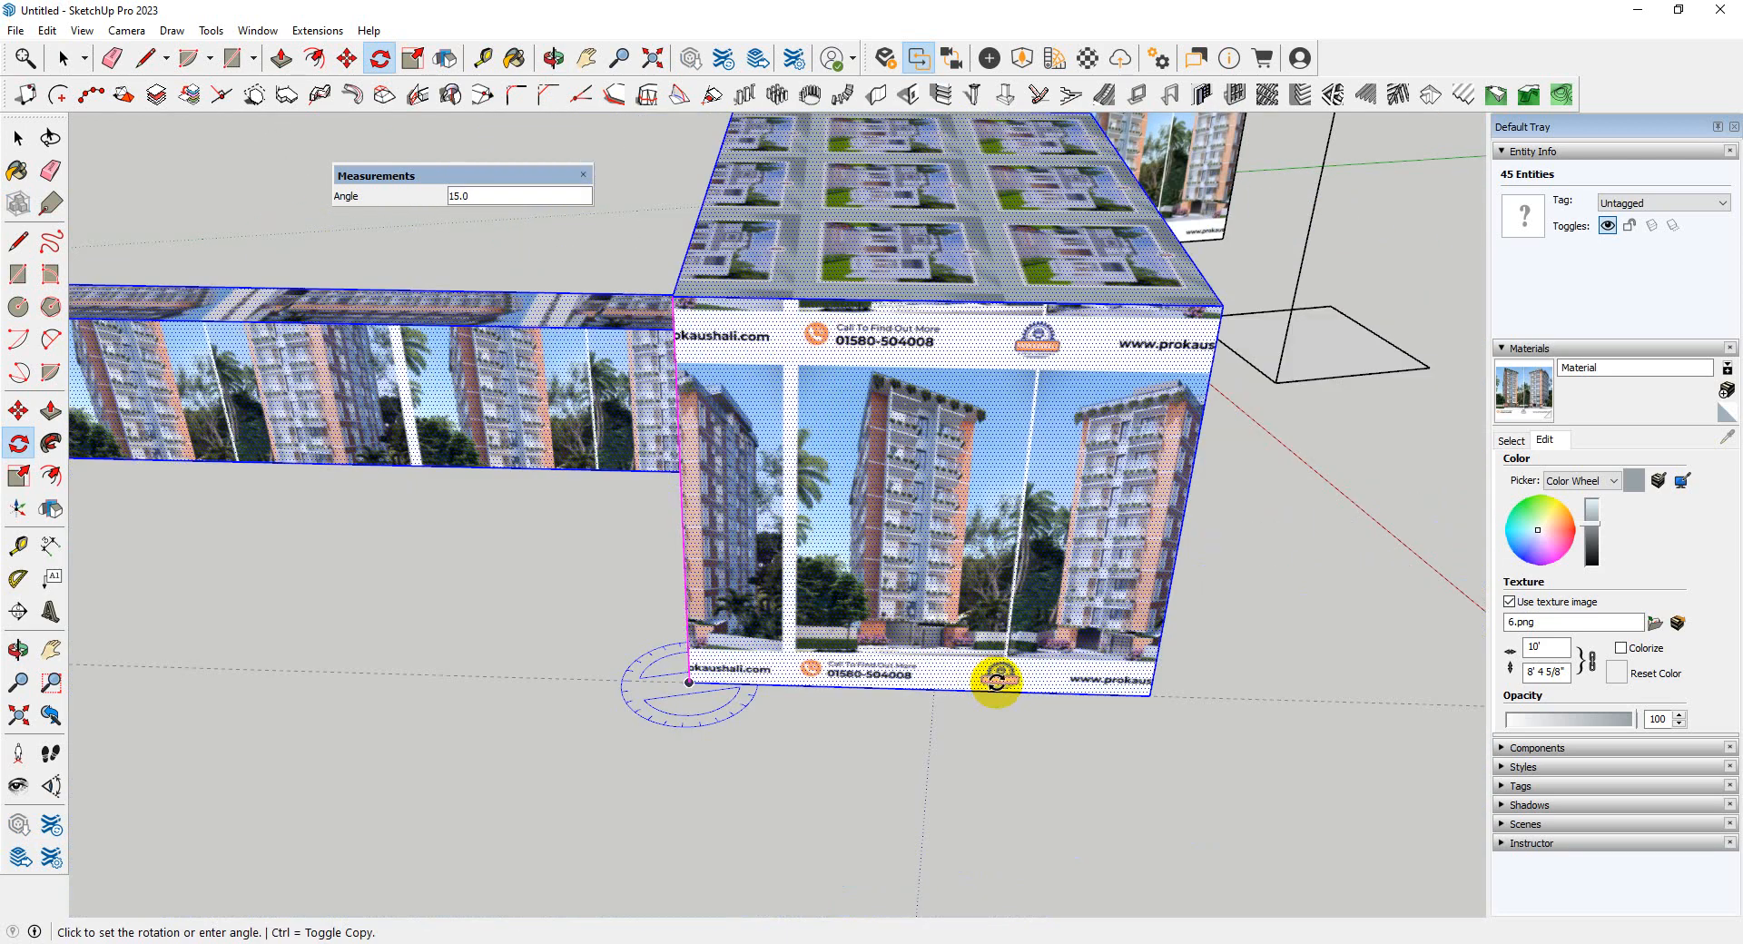
pyautogui.click(997, 681)
pyautogui.scroll(-3, 817, 635)
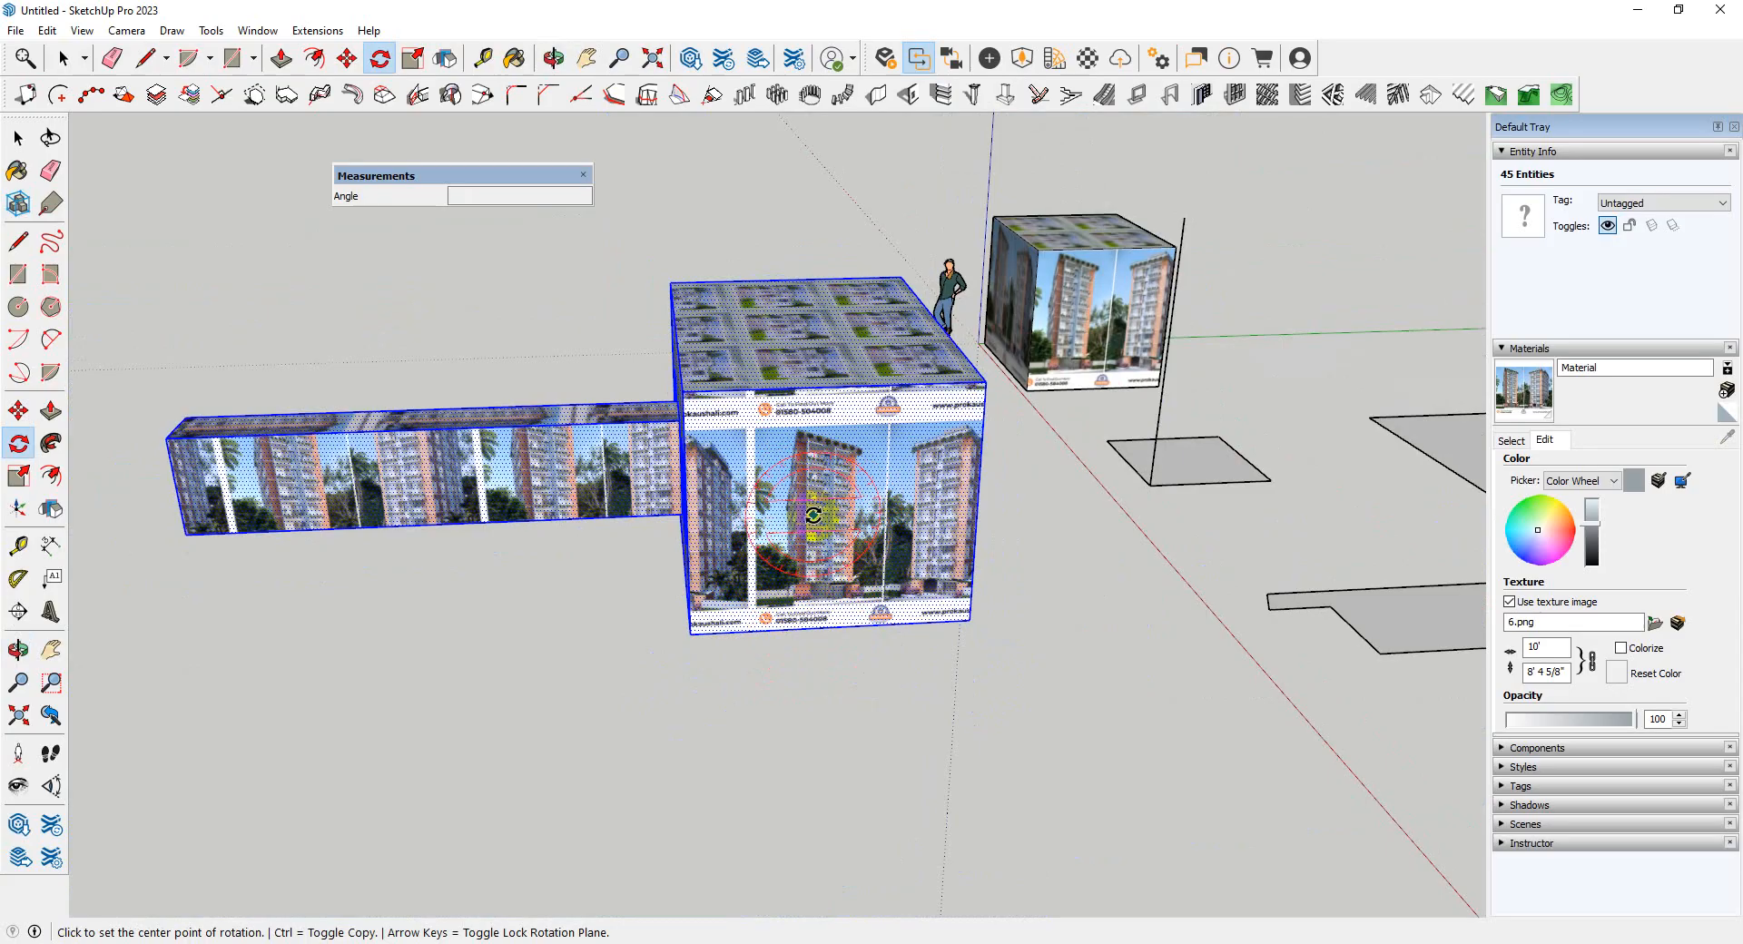
# - Rotate the box and bar 90° vertically about the side edge of the front face, from the green to the blue axis
pyautogui.click(977, 505)
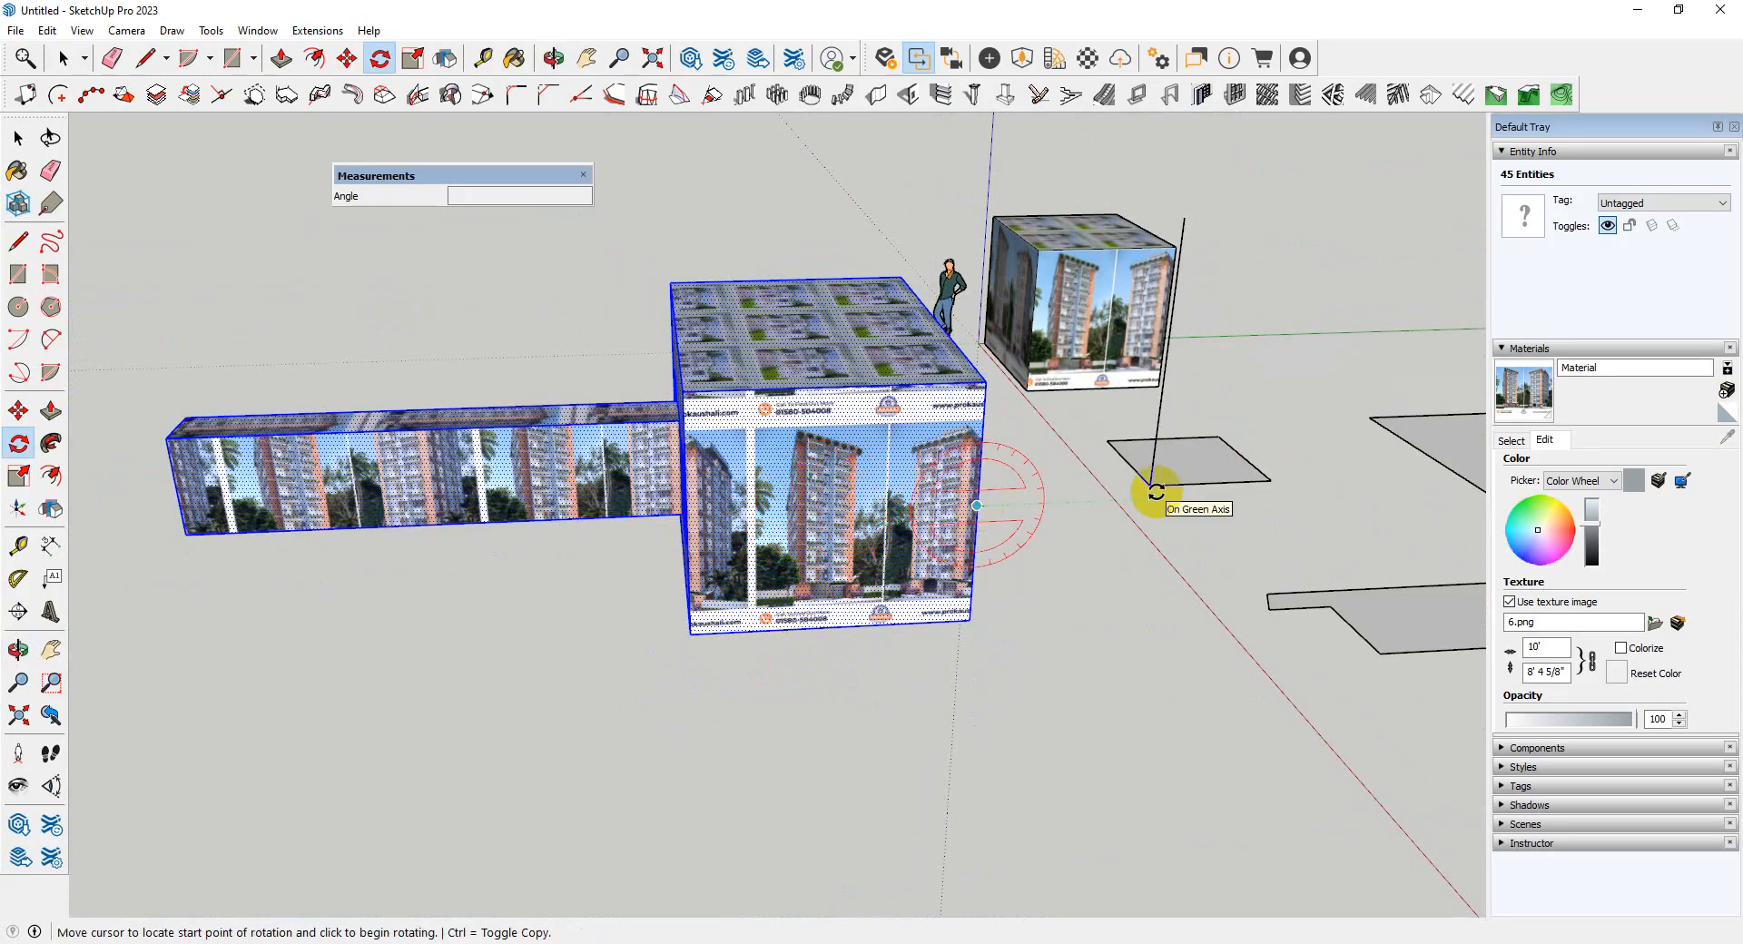
pyautogui.click(1157, 491)
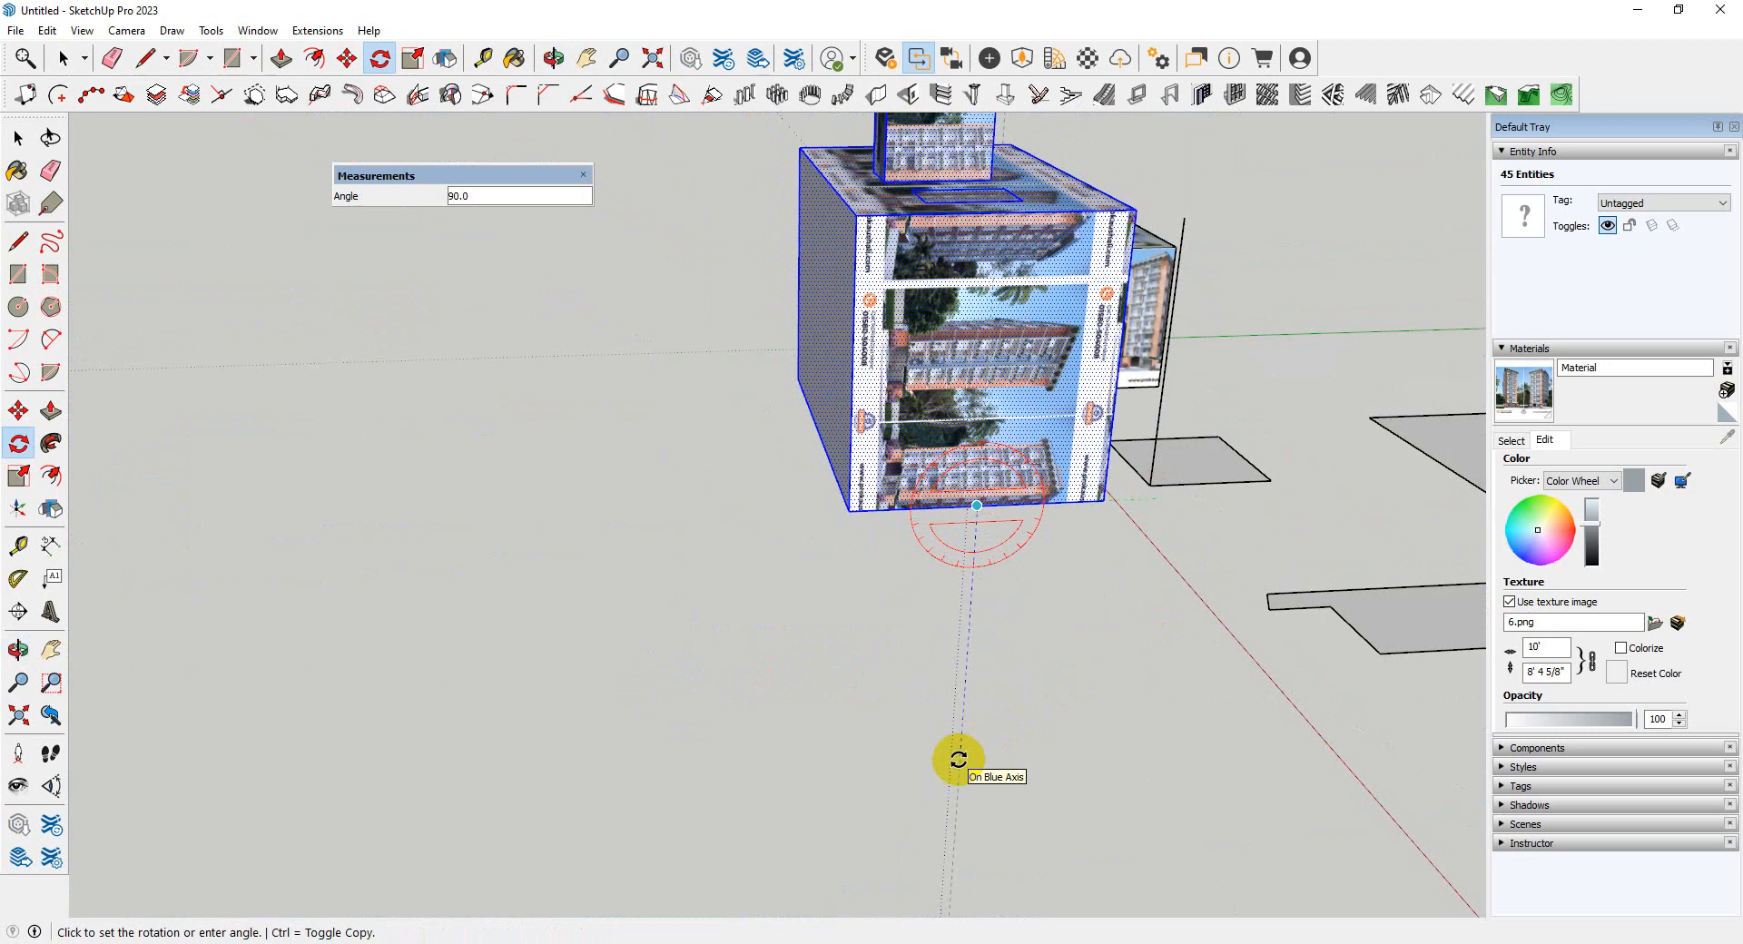
pyautogui.click(957, 759)
pyautogui.moveTo(685, 824); pyautogui.dragTo(669, 759, button='middle')
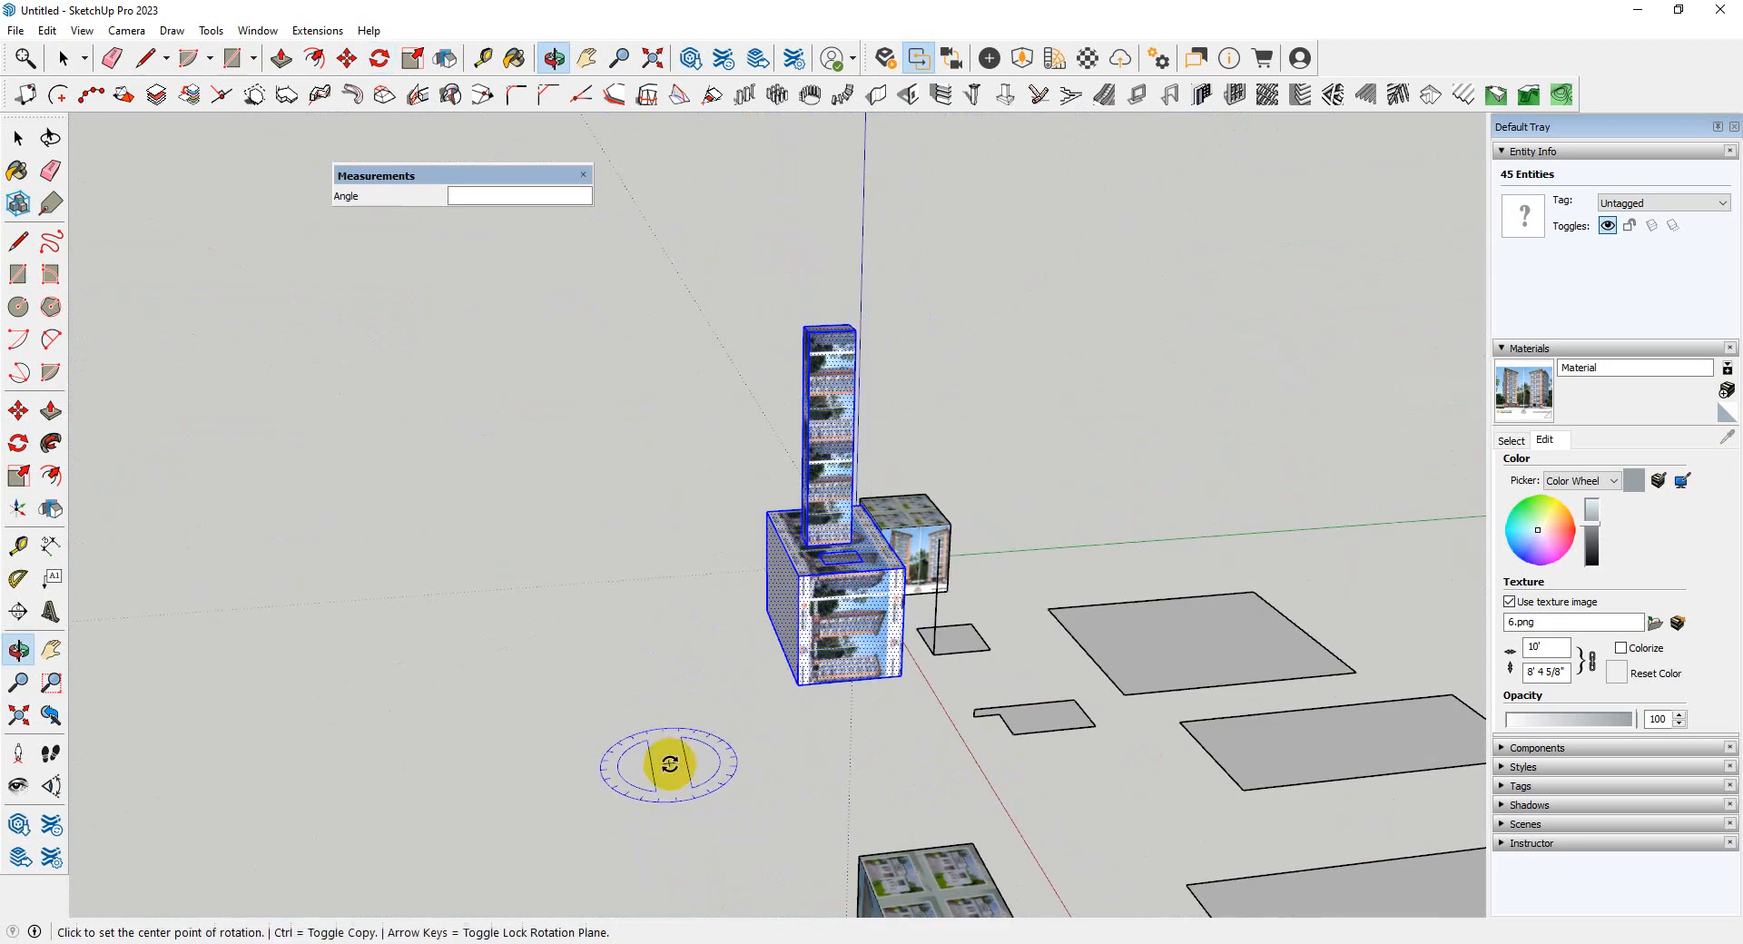
# - Rotate the box 90° about the middle of its front face to stand the bar upright, and inspect it
pyautogui.scroll(3, 792, 687)
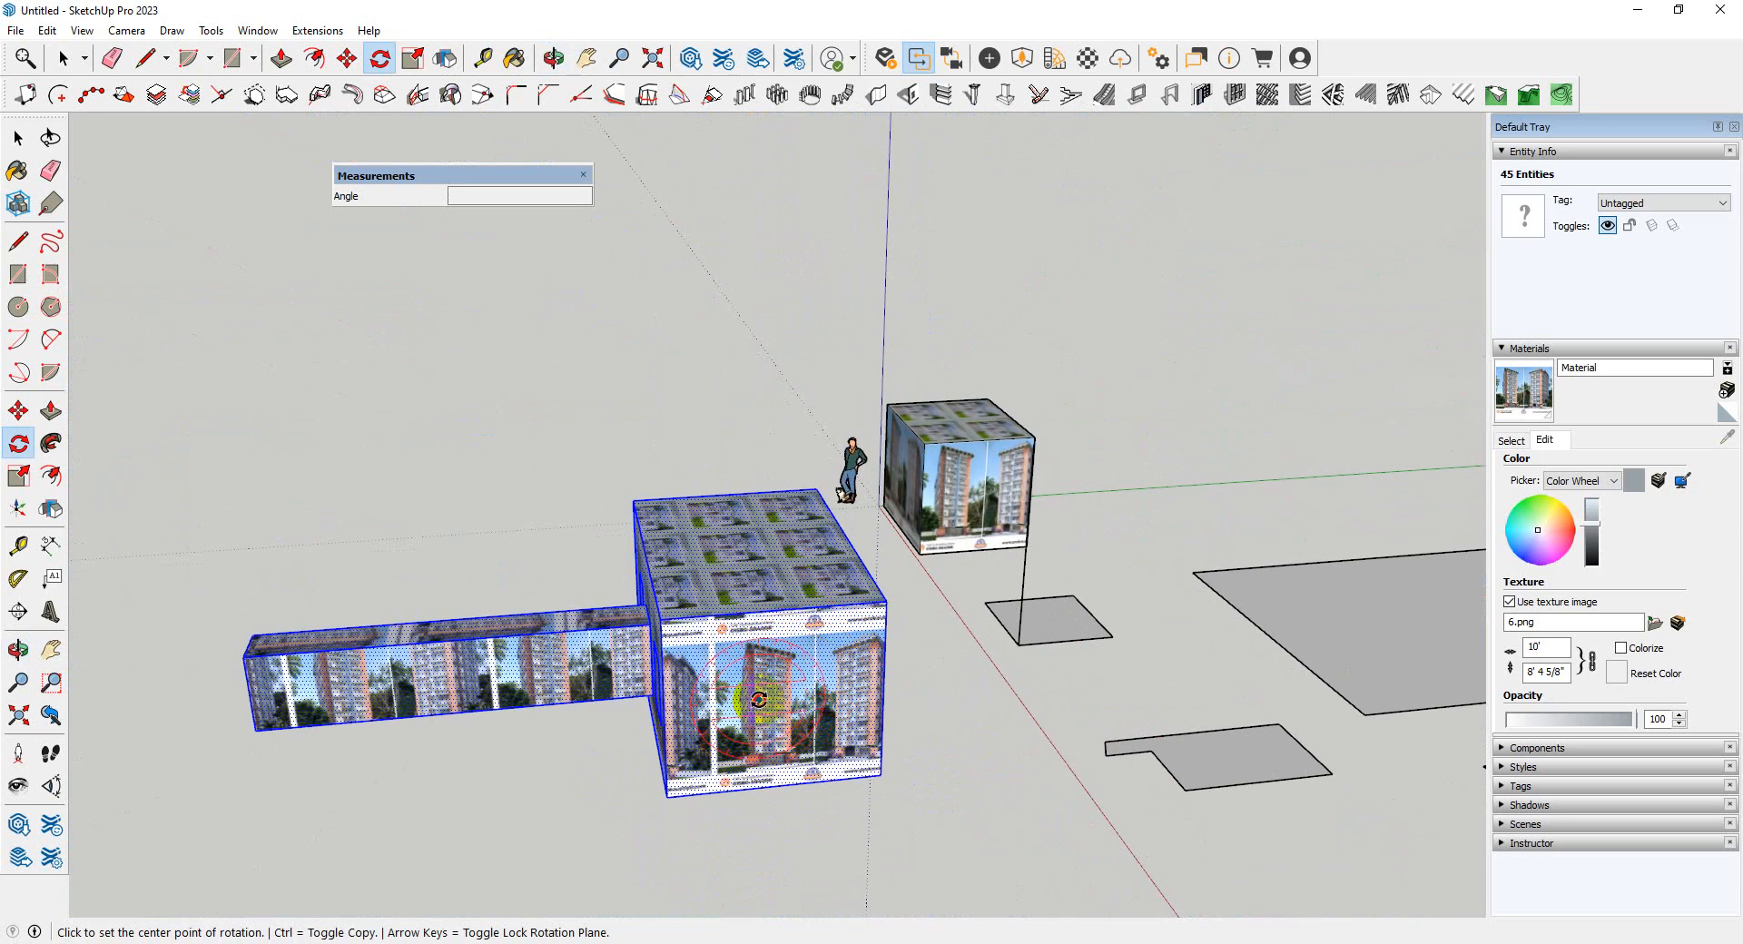
pyautogui.click(759, 699)
pyautogui.click(945, 685)
pyautogui.click(760, 881)
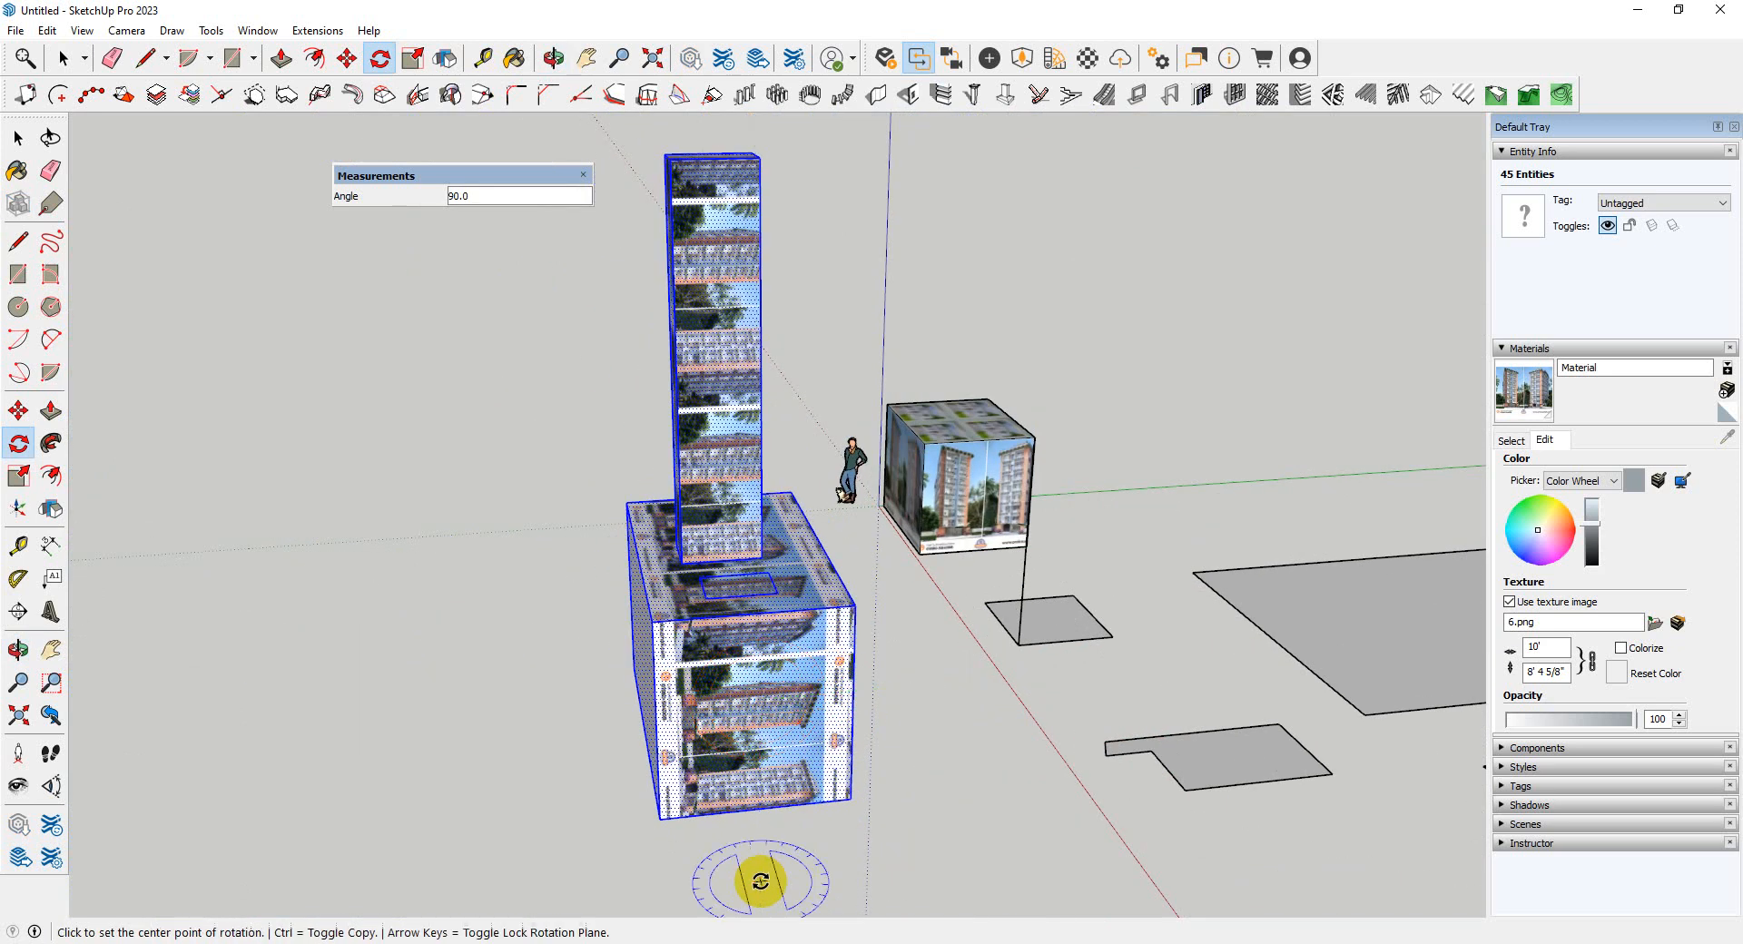
pyautogui.moveTo(761, 880); pyautogui.dragTo(911, 734, button='middle')
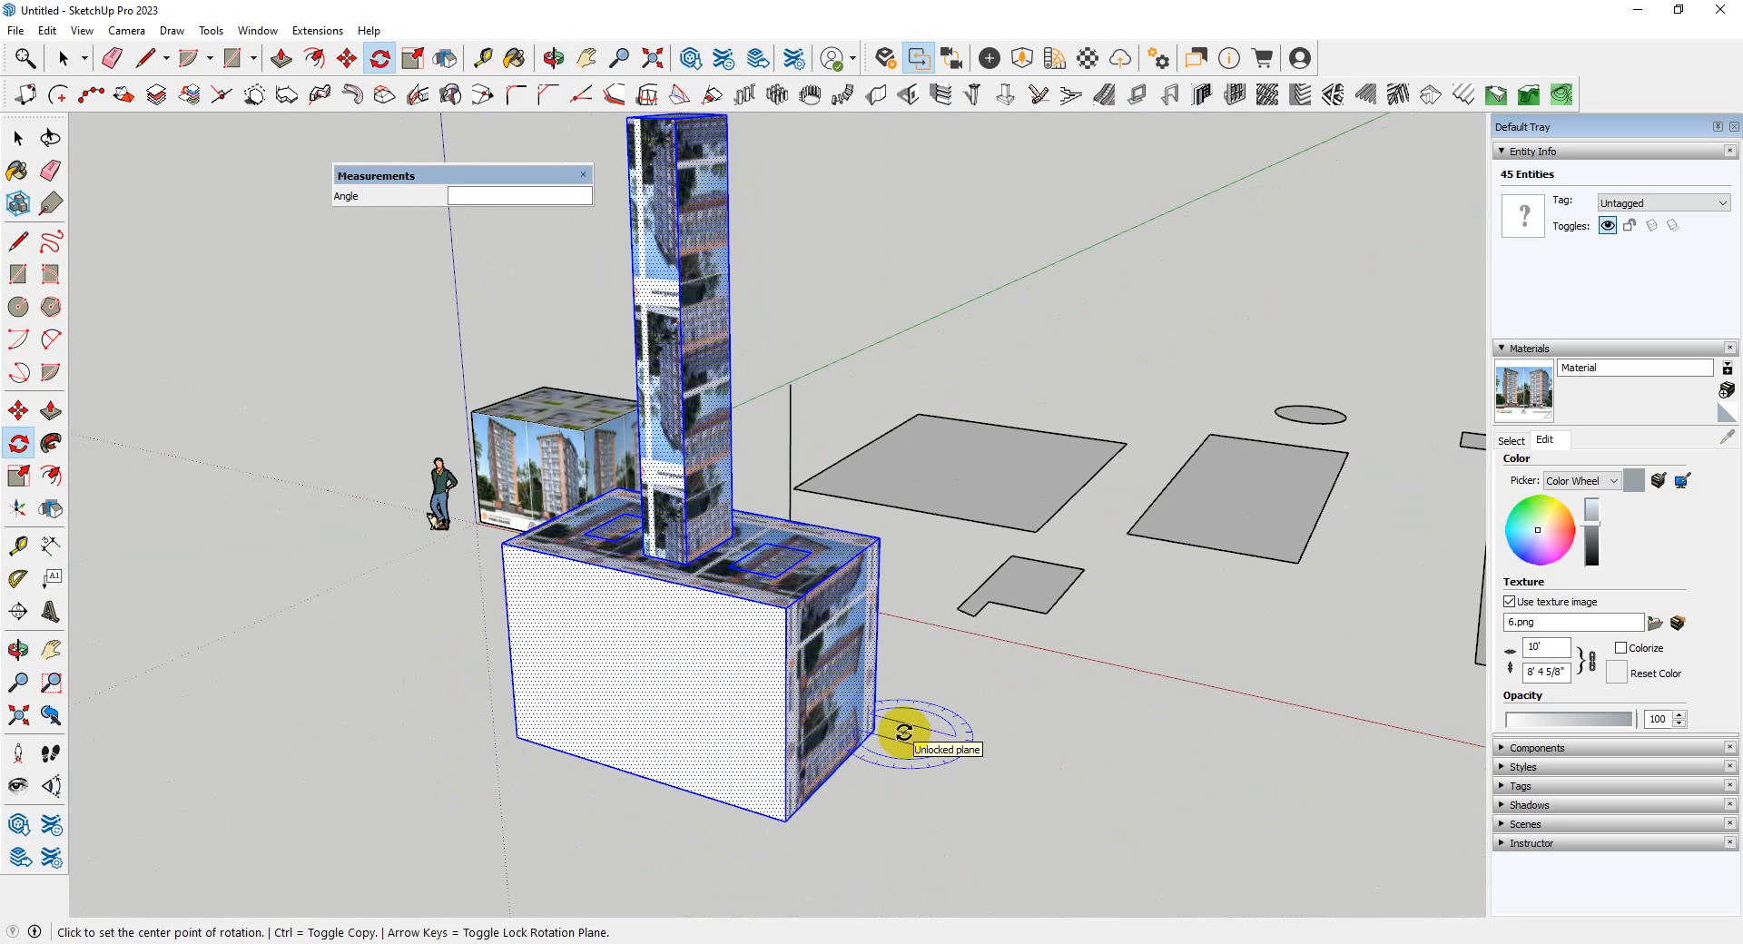
pyautogui.moveTo(602, 719); pyautogui.dragTo(660, 799, button='middle')
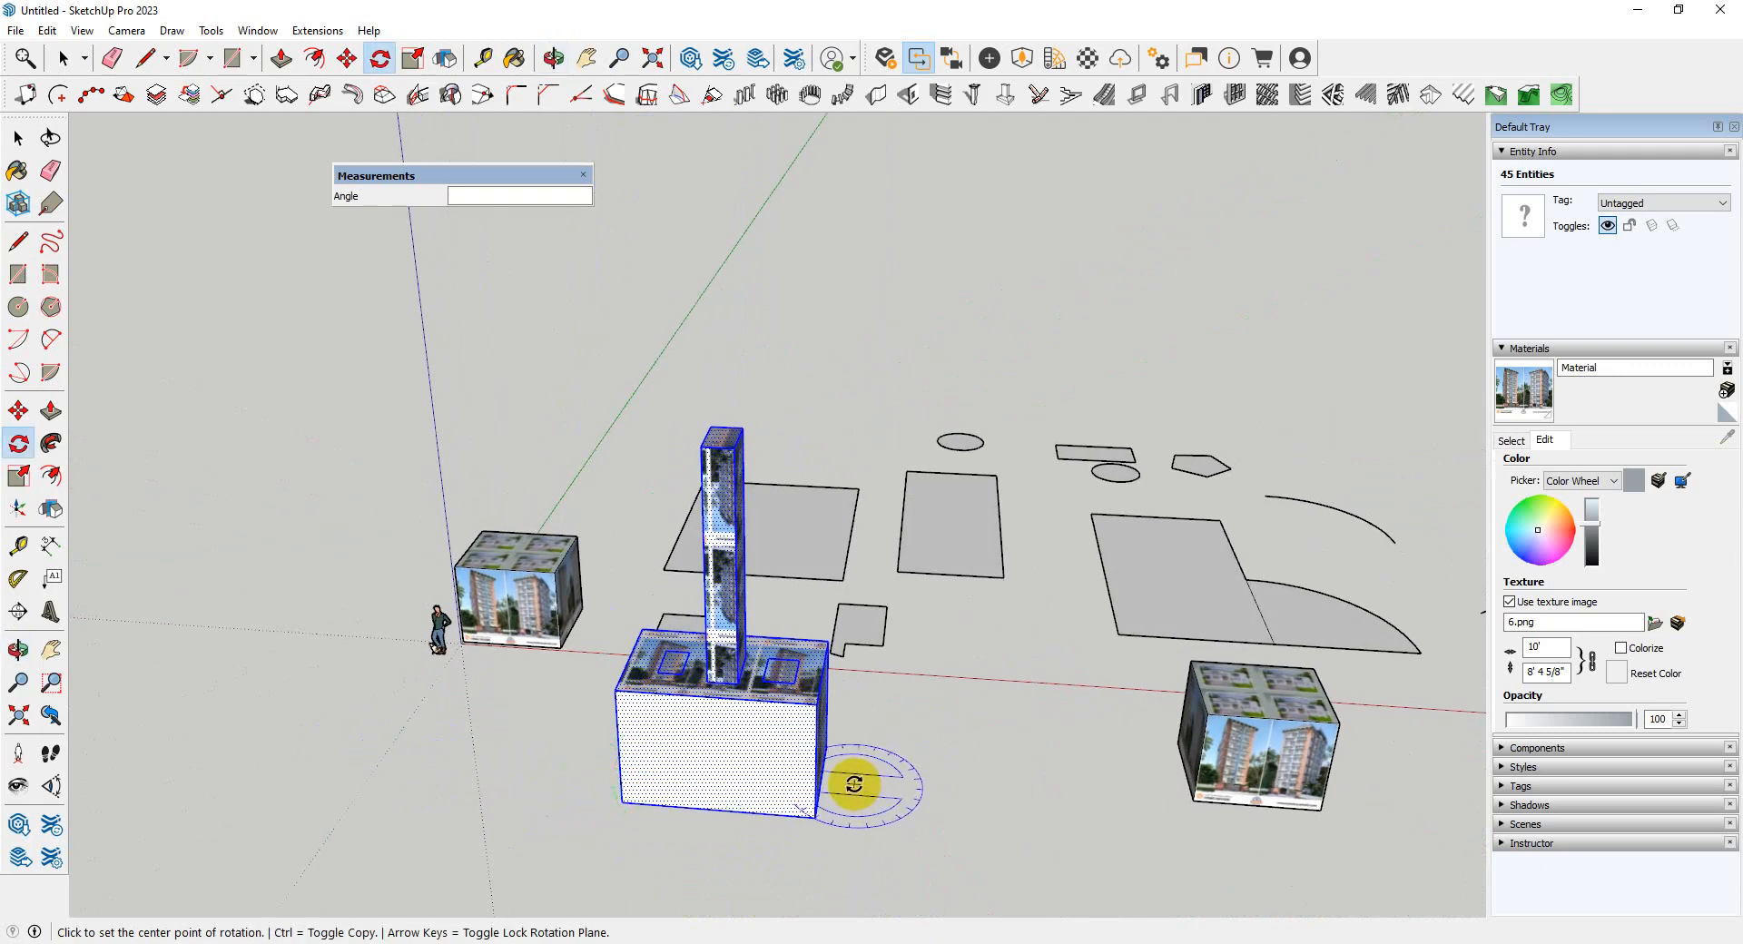
# - Undo the upright rotation and the horizontal rotation made before it
pyautogui.hotkey('ctrl', 'z')
pyautogui.hotkey('ctrl', 'z')
pyautogui.scroll(-3, 830, 774)
pyautogui.moveTo(1071, 758); pyautogui.dragTo(412, 649, button='middle')
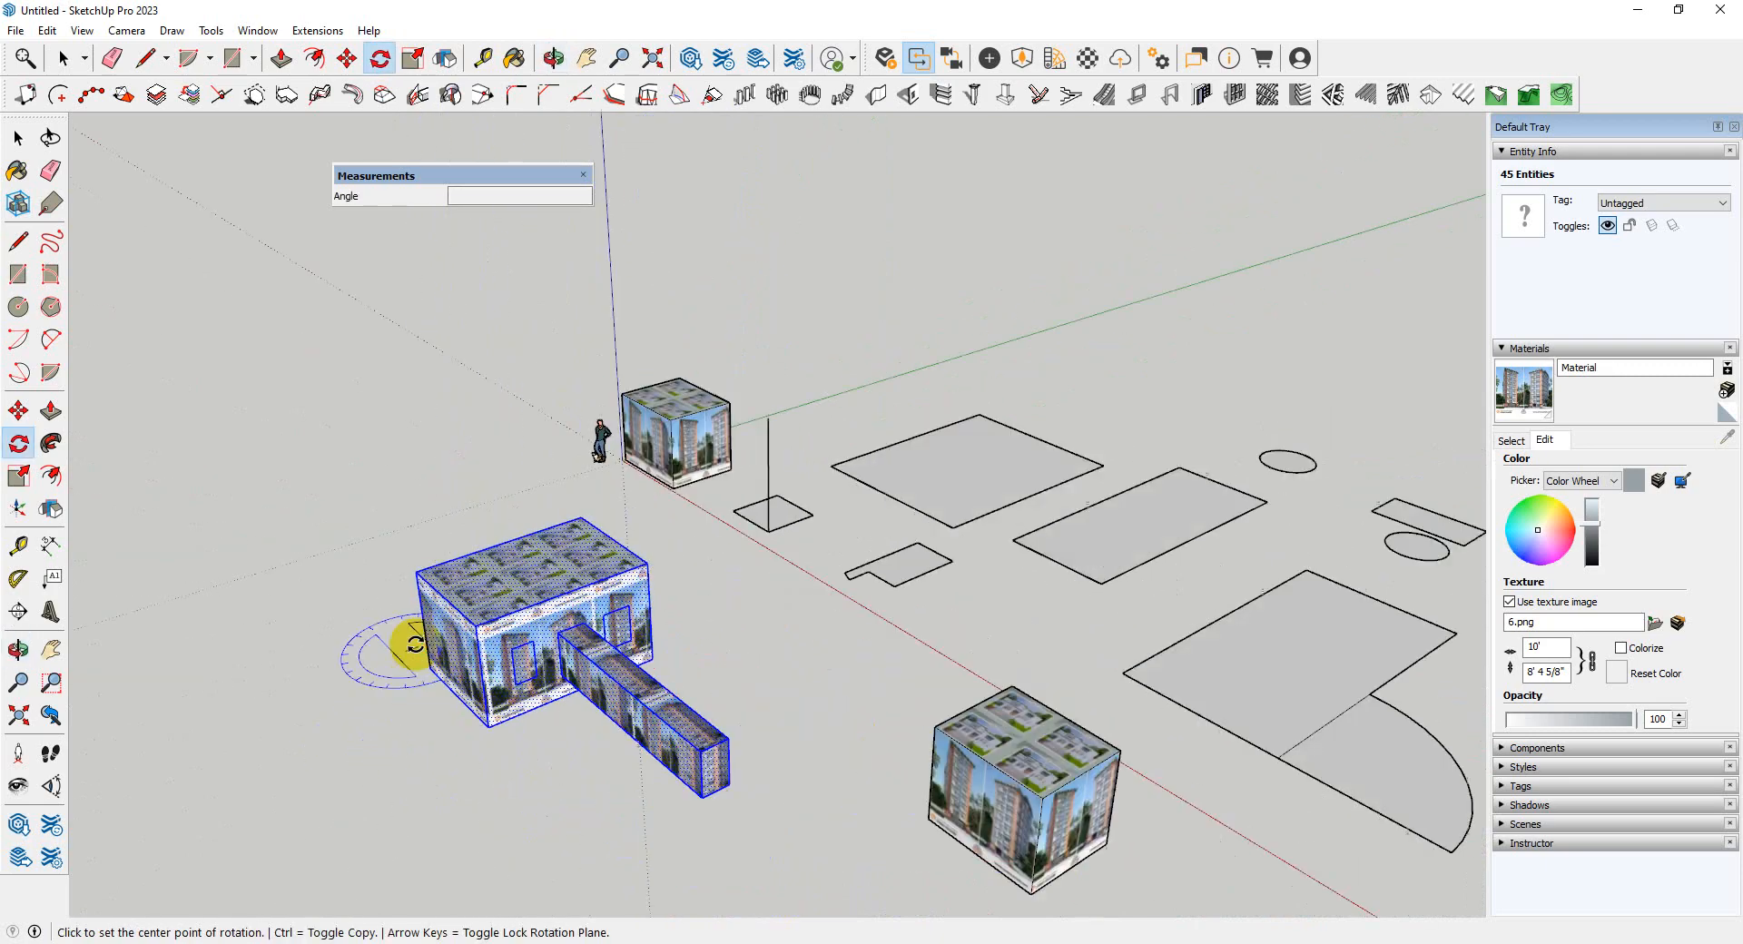
# - Try rotating the box and bar about 74° around a ground point away from the box, and undo that rotation
pyautogui.scroll(5, 502, 746)
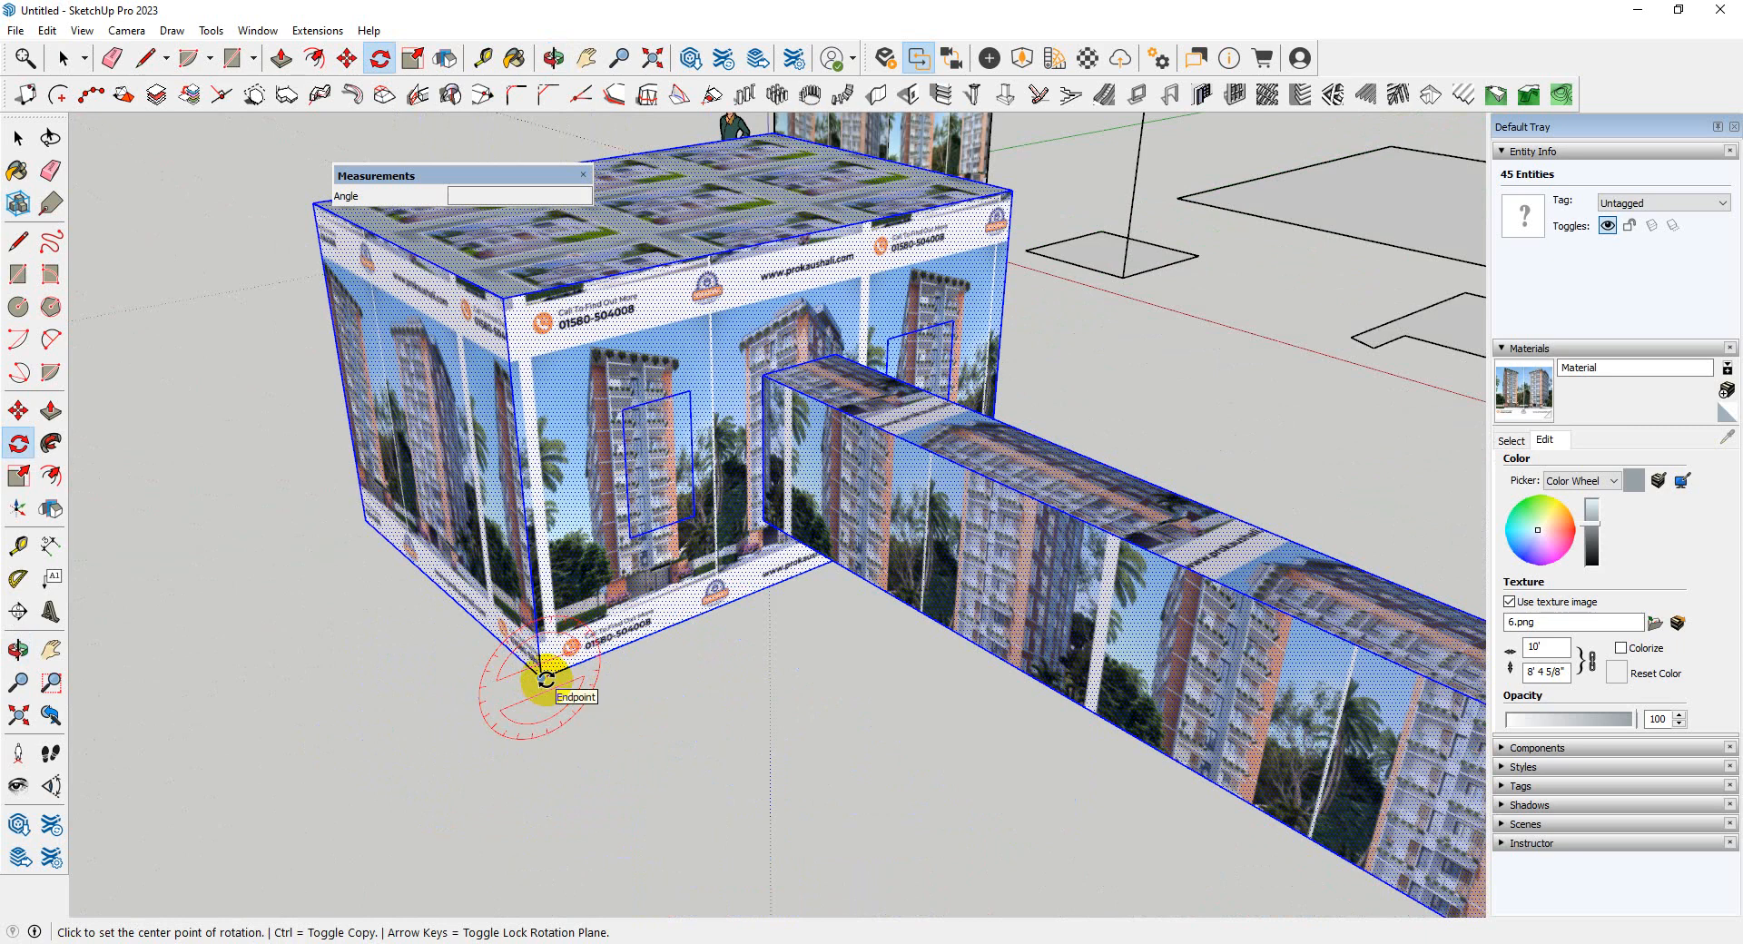
pyautogui.scroll(-5, 515, 634)
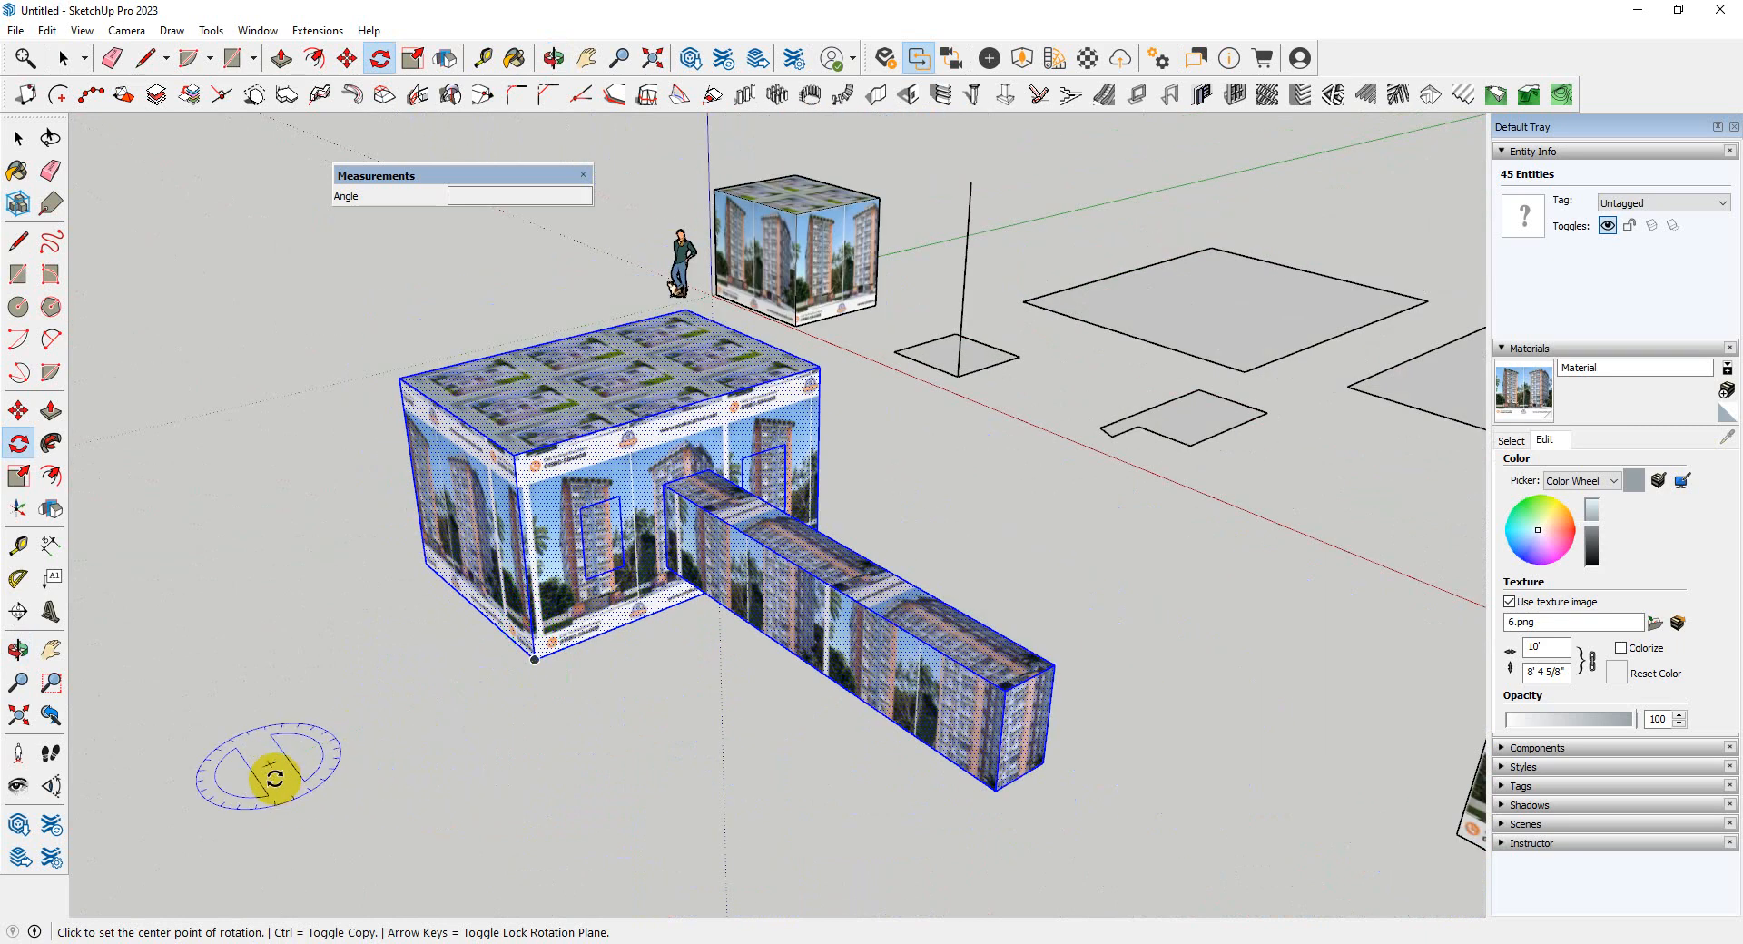
pyautogui.click(269, 763)
pyautogui.click(393, 691)
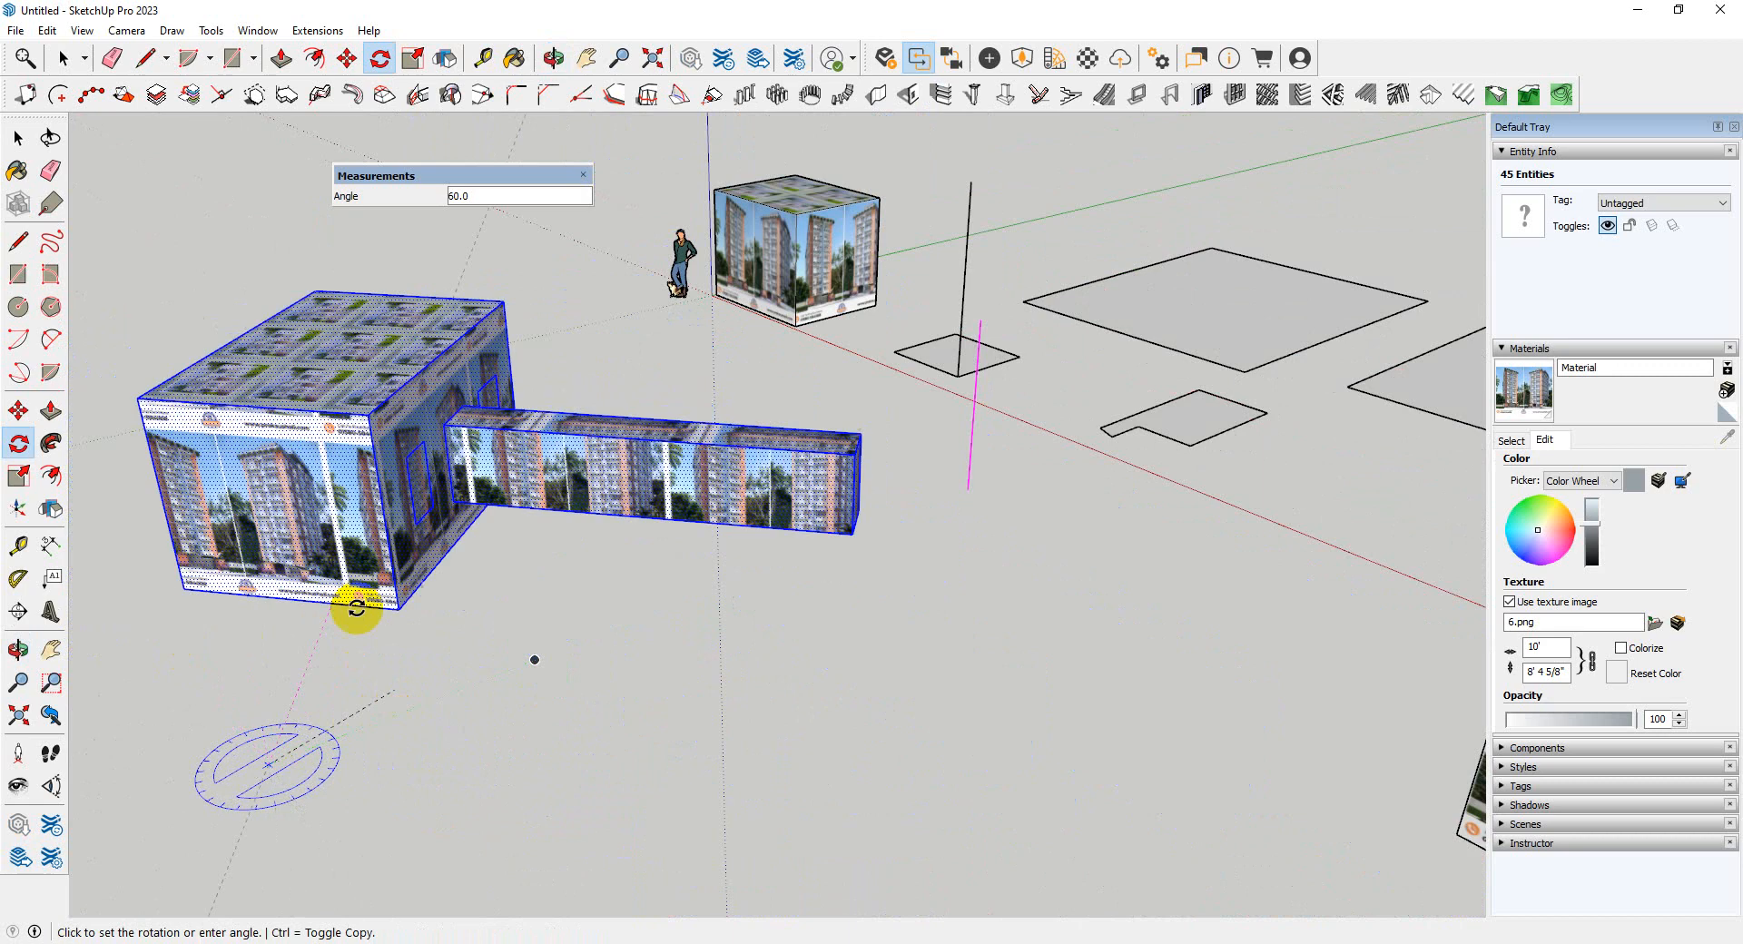
pyautogui.scroll(-3, 358, 603)
pyautogui.click(197, 609)
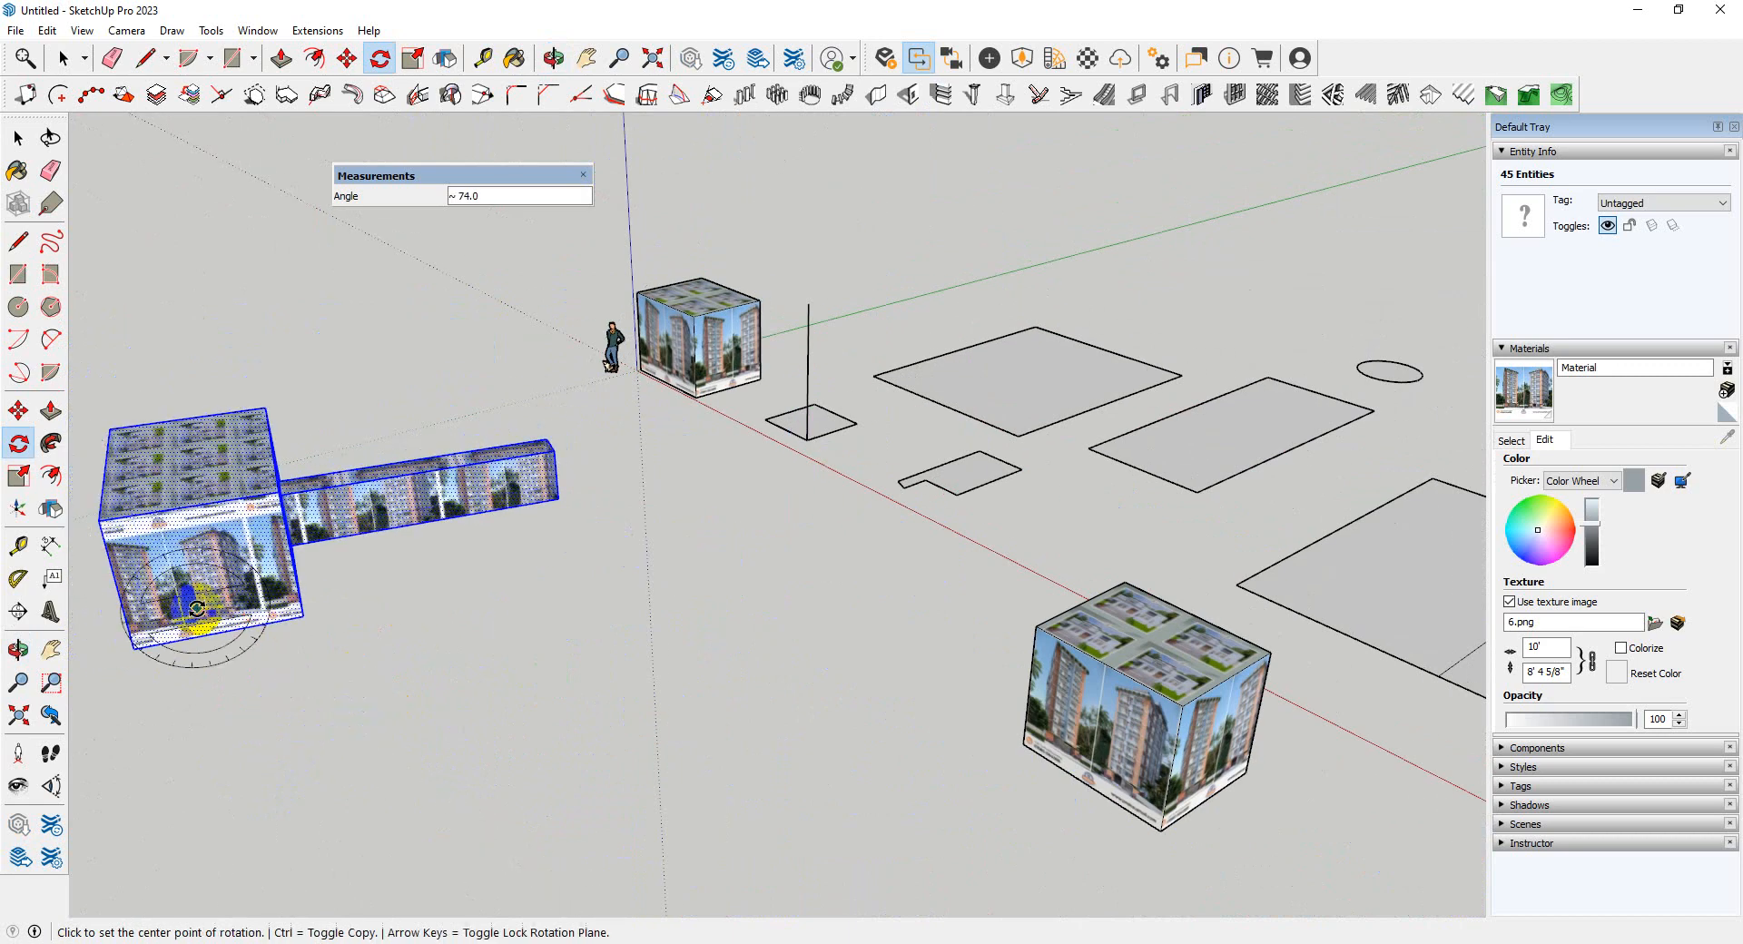
pyautogui.scroll(-2, 572, 649)
pyautogui.moveTo(694, 649); pyautogui.dragTo(253, 698, button='middle')
pyautogui.hotkey('ctrl', 'z')
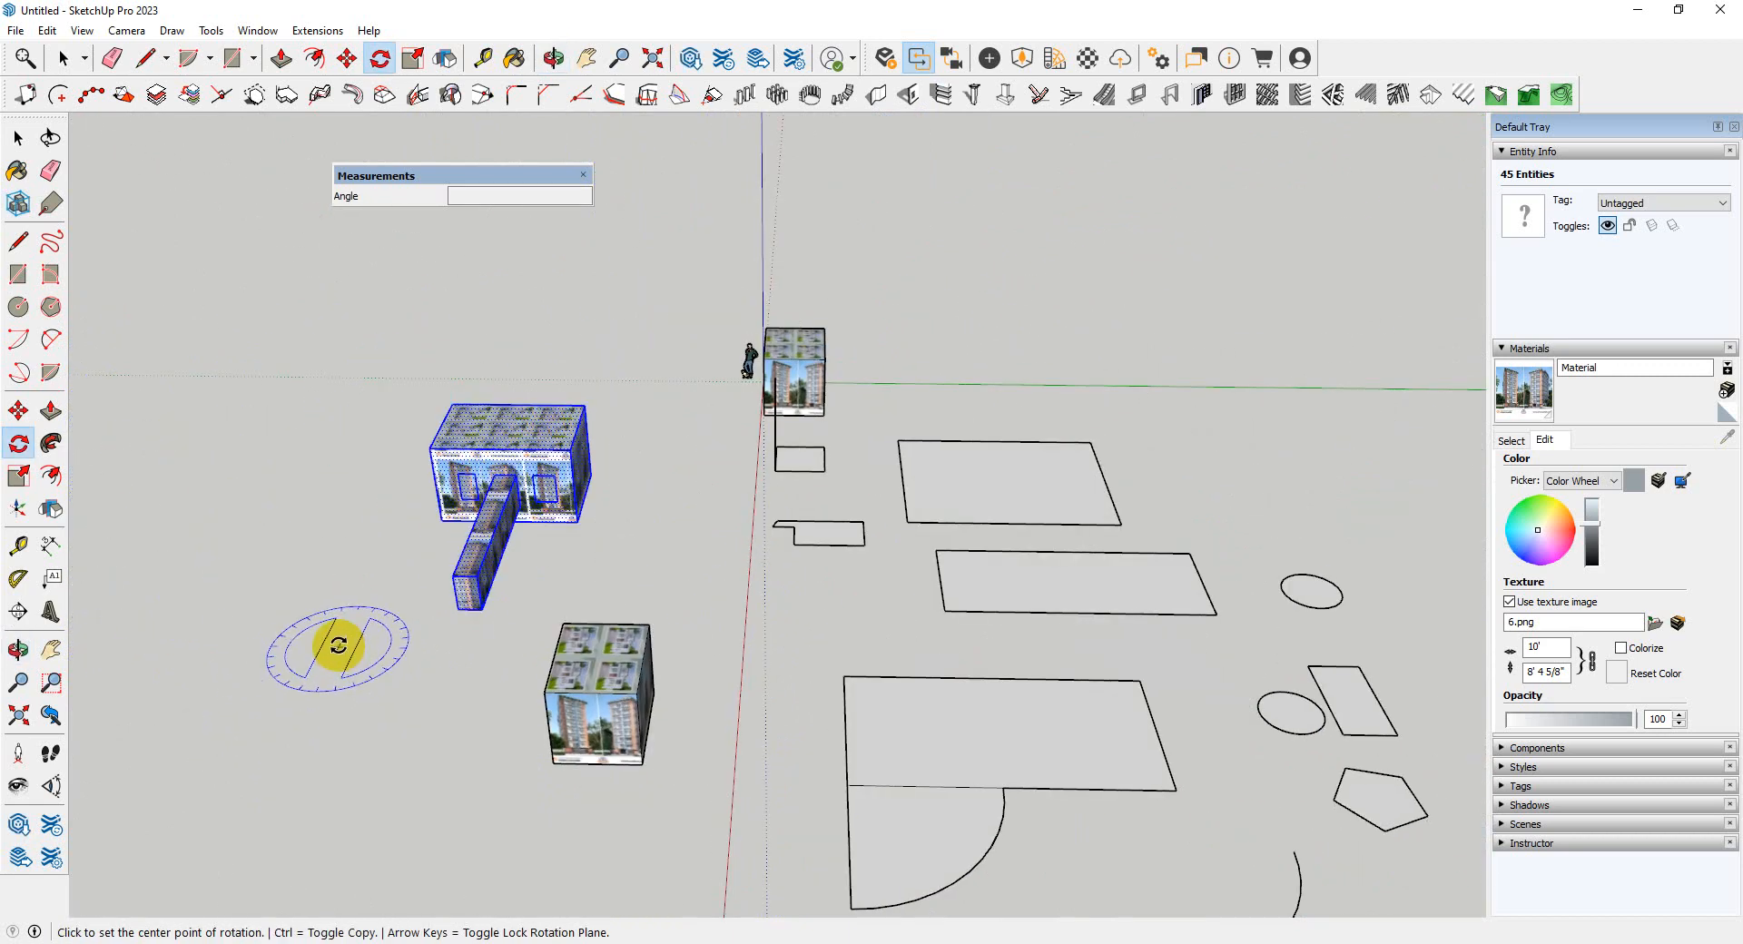
# - Rotate the box and bar about a quarter turn around a point on the ground outside the box, starting from the green axis
pyautogui.click(340, 650)
pyautogui.click(445, 648)
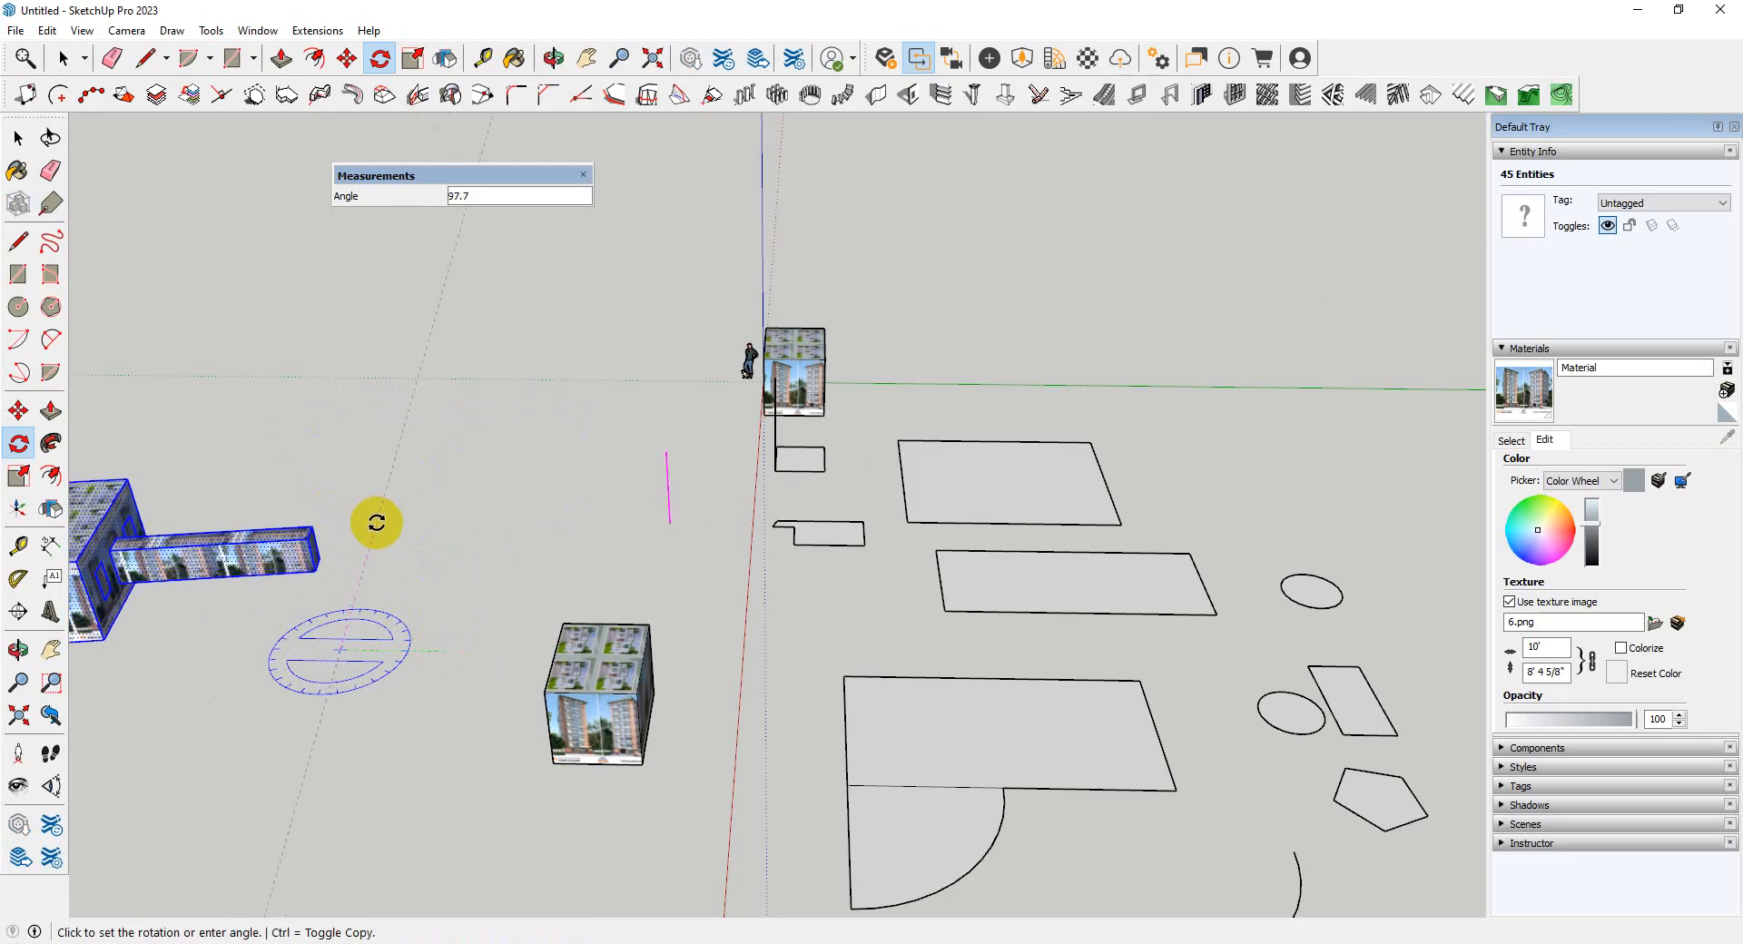
pyautogui.click(415, 514)
# - Inspect the rotated box and bar and their new position relative to the other shapes from several angles
pyautogui.moveTo(408, 509); pyautogui.dragTo(519, 583, button='middle')
pyautogui.scroll(4, 313, 499)
pyautogui.moveTo(961, 662); pyautogui.dragTo(1006, 697, button='middle')
pyautogui.scroll(-3, 968, 651)
pyautogui.scroll(-2, 856, 693)
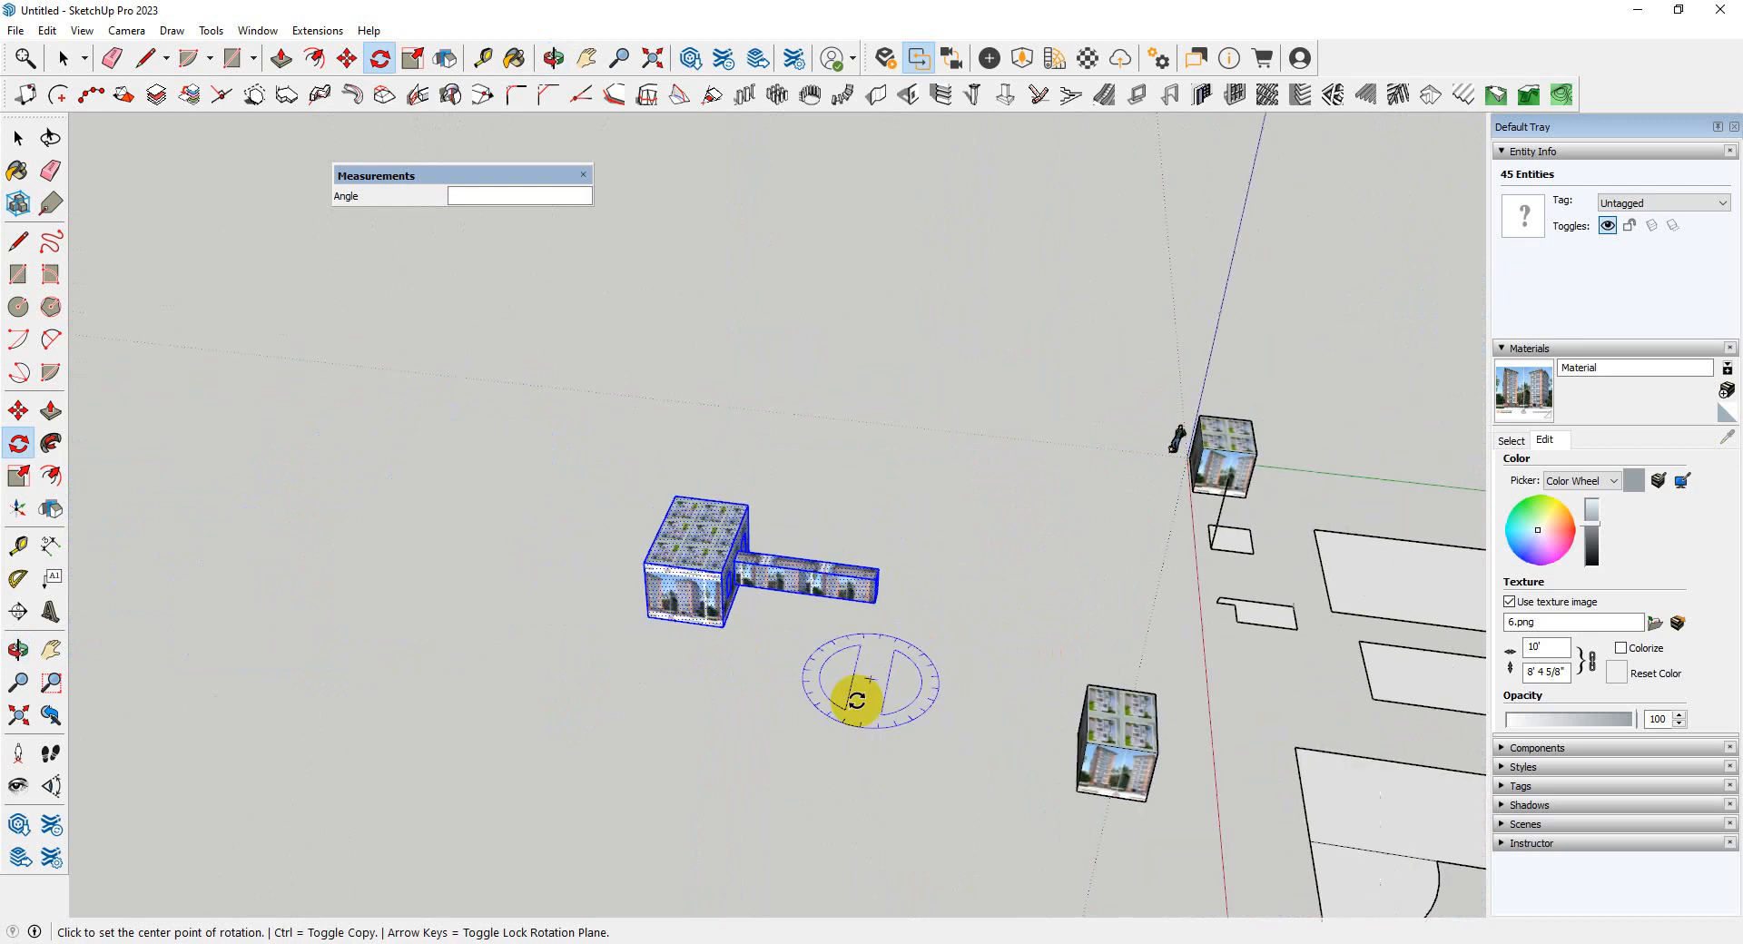
pyautogui.scroll(3, 703, 536)
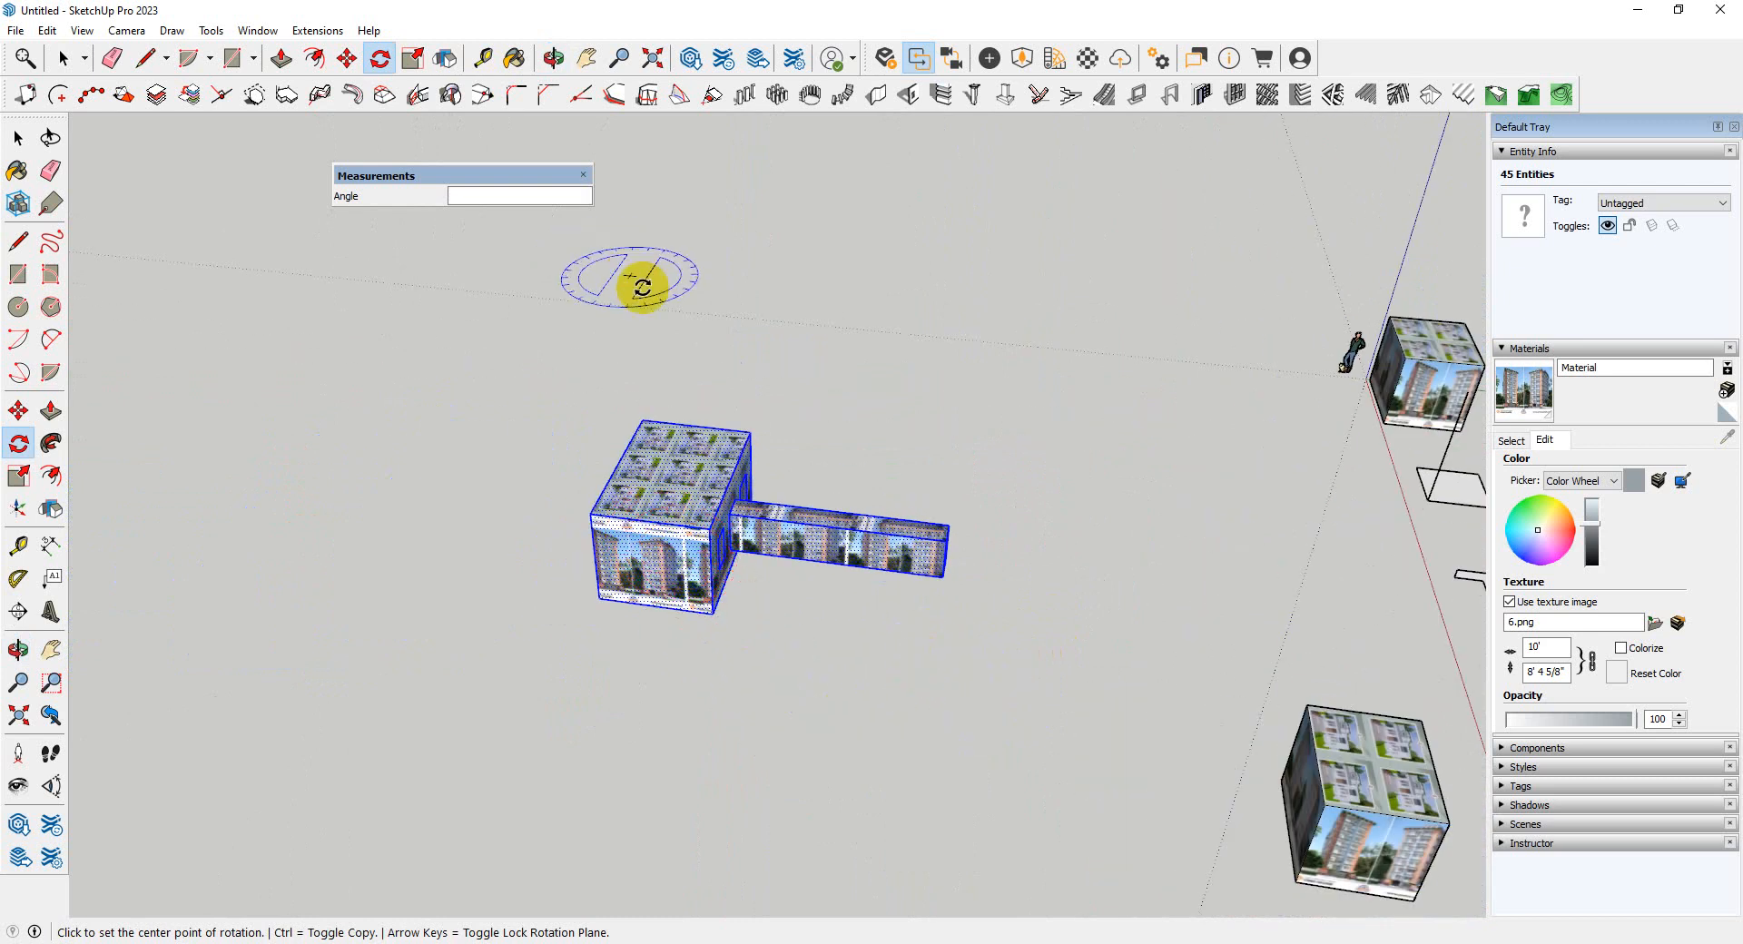
pyautogui.scroll(2, 672, 592)
pyautogui.moveTo(672, 591); pyautogui.dragTo(661, 642, button='middle')
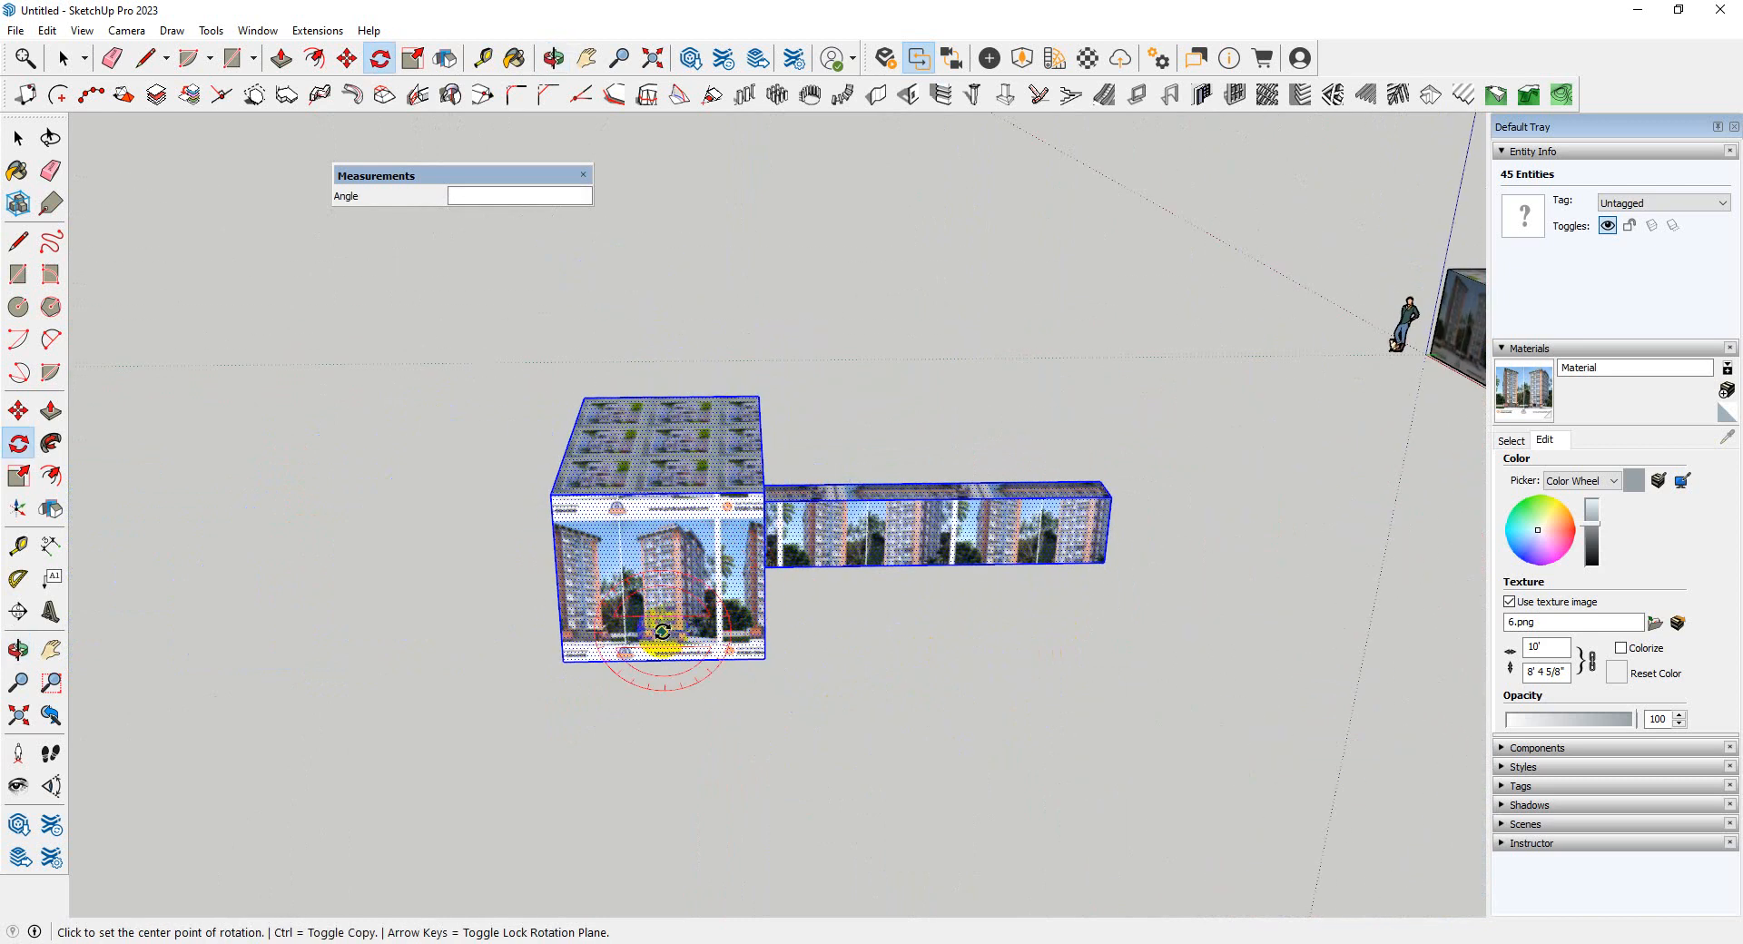
pyautogui.scroll(2, 649, 561)
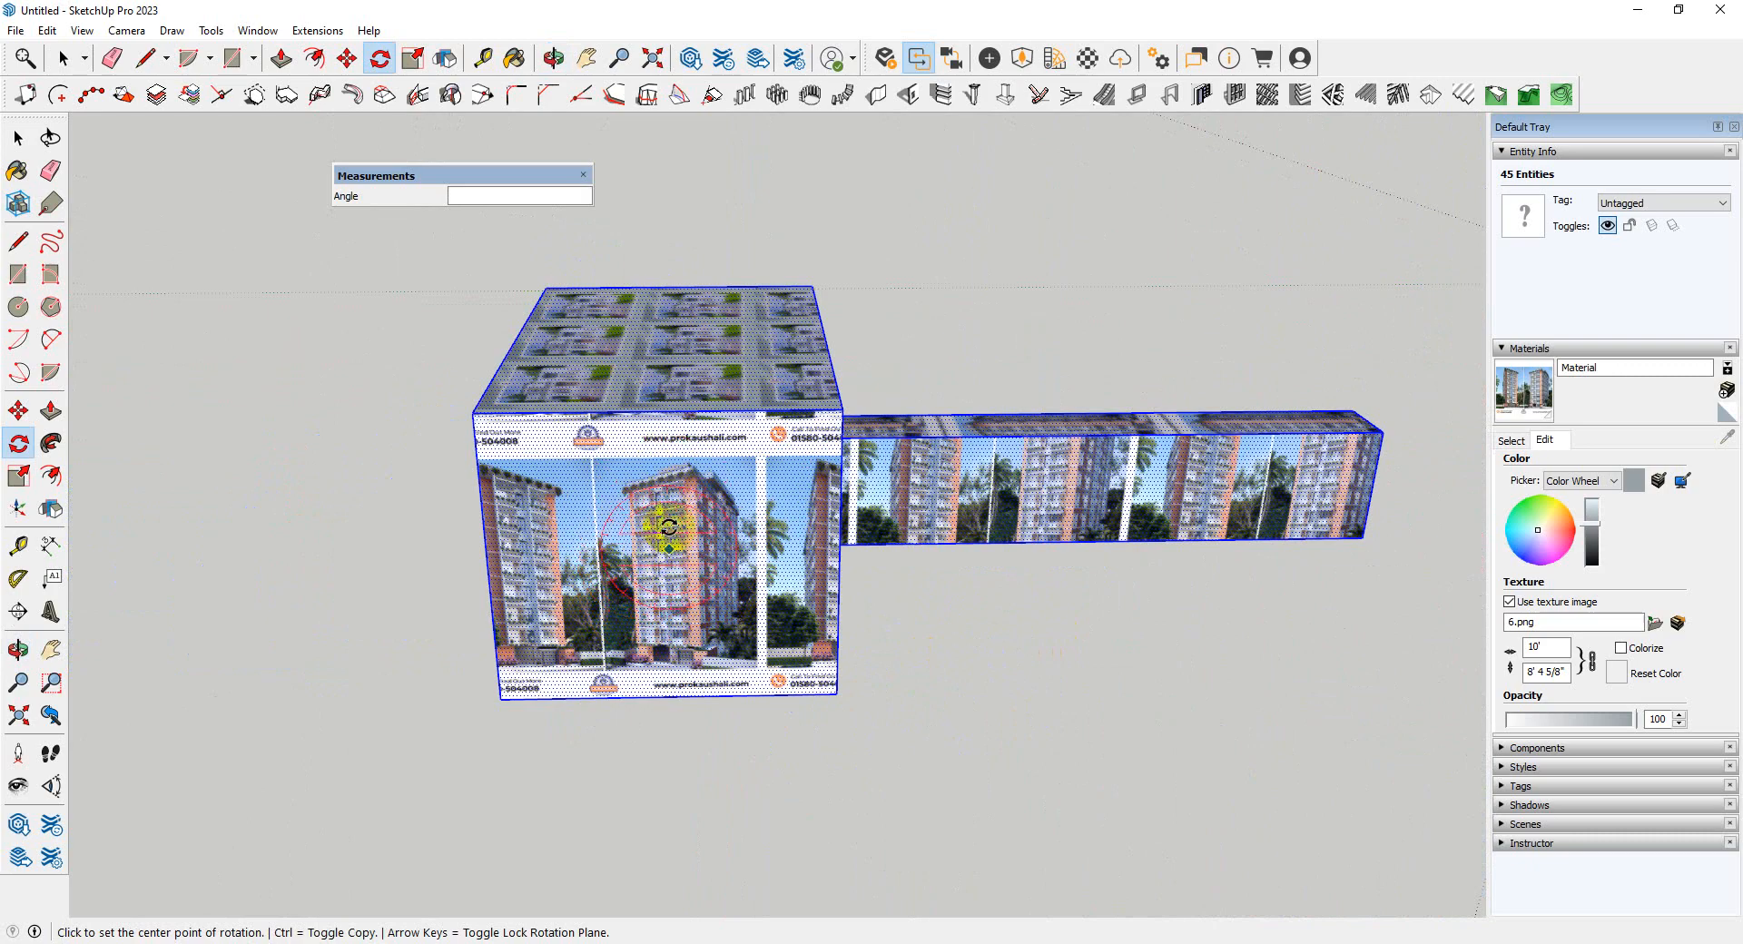
pyautogui.scroll(-1, 390, 620)
pyautogui.moveTo(377, 622); pyautogui.dragTo(934, 581, button='middle')
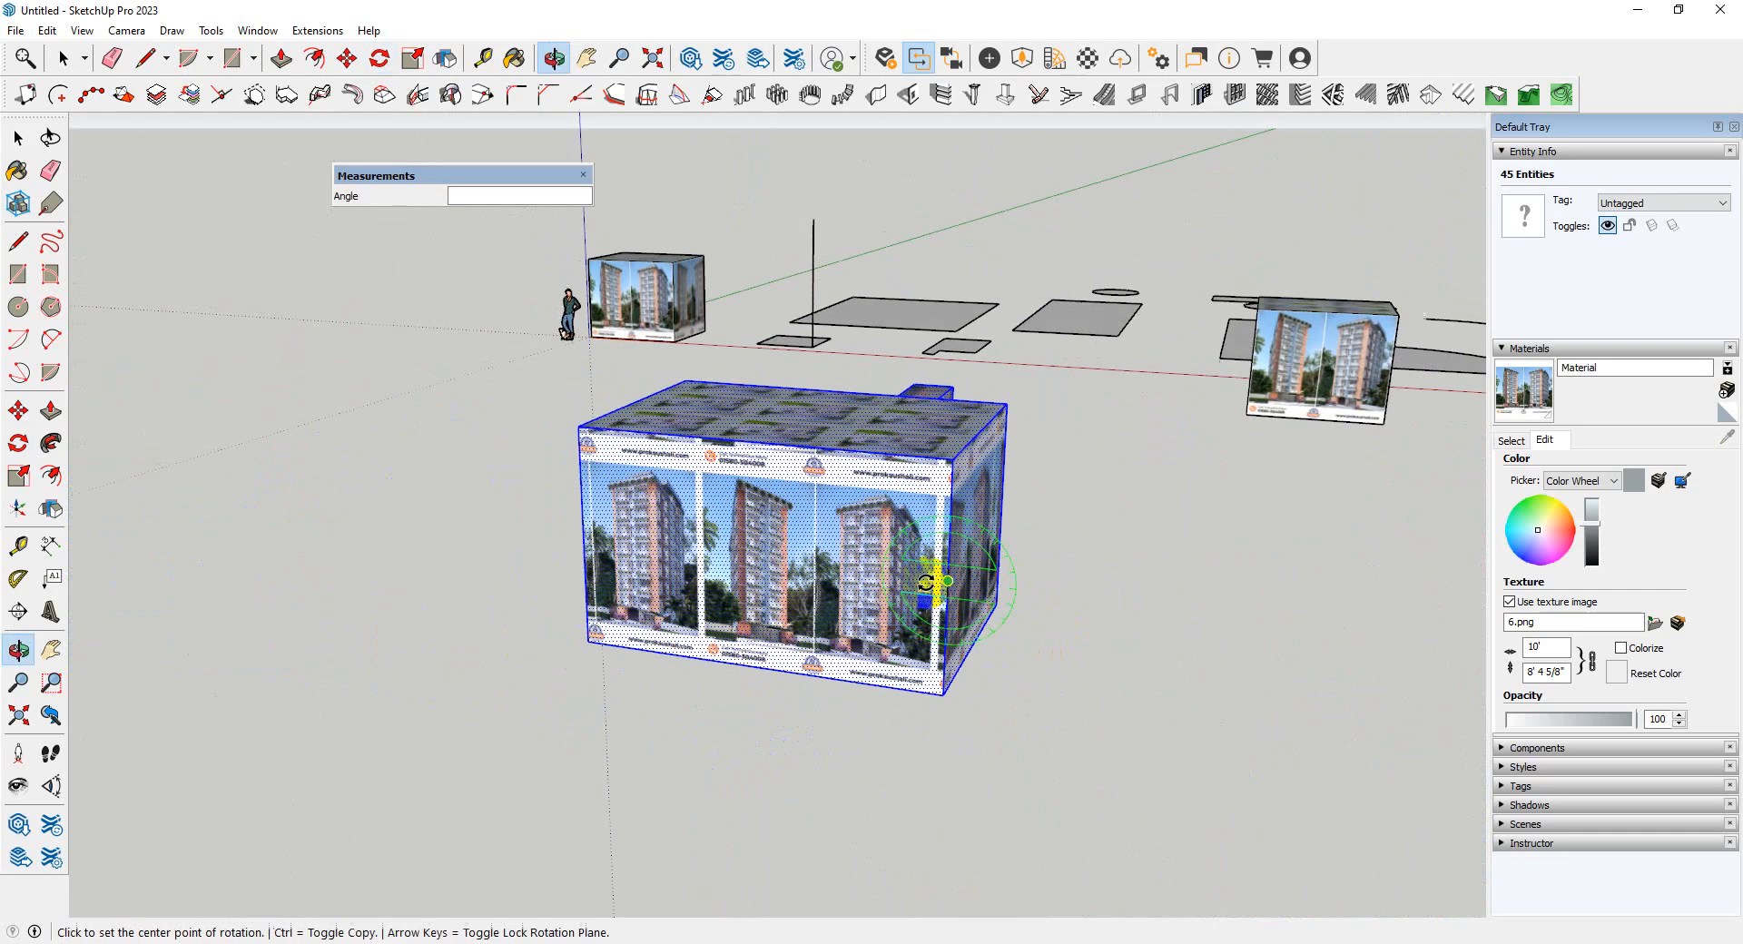
# - Try rotating the box and bar 90° upright around the midpoint of the bar's free end
pyautogui.scroll(-1, 690, 603)
pyautogui.moveTo(555, 562); pyautogui.dragTo(283, 463, button='middle')
pyautogui.scroll(2, 611, 331)
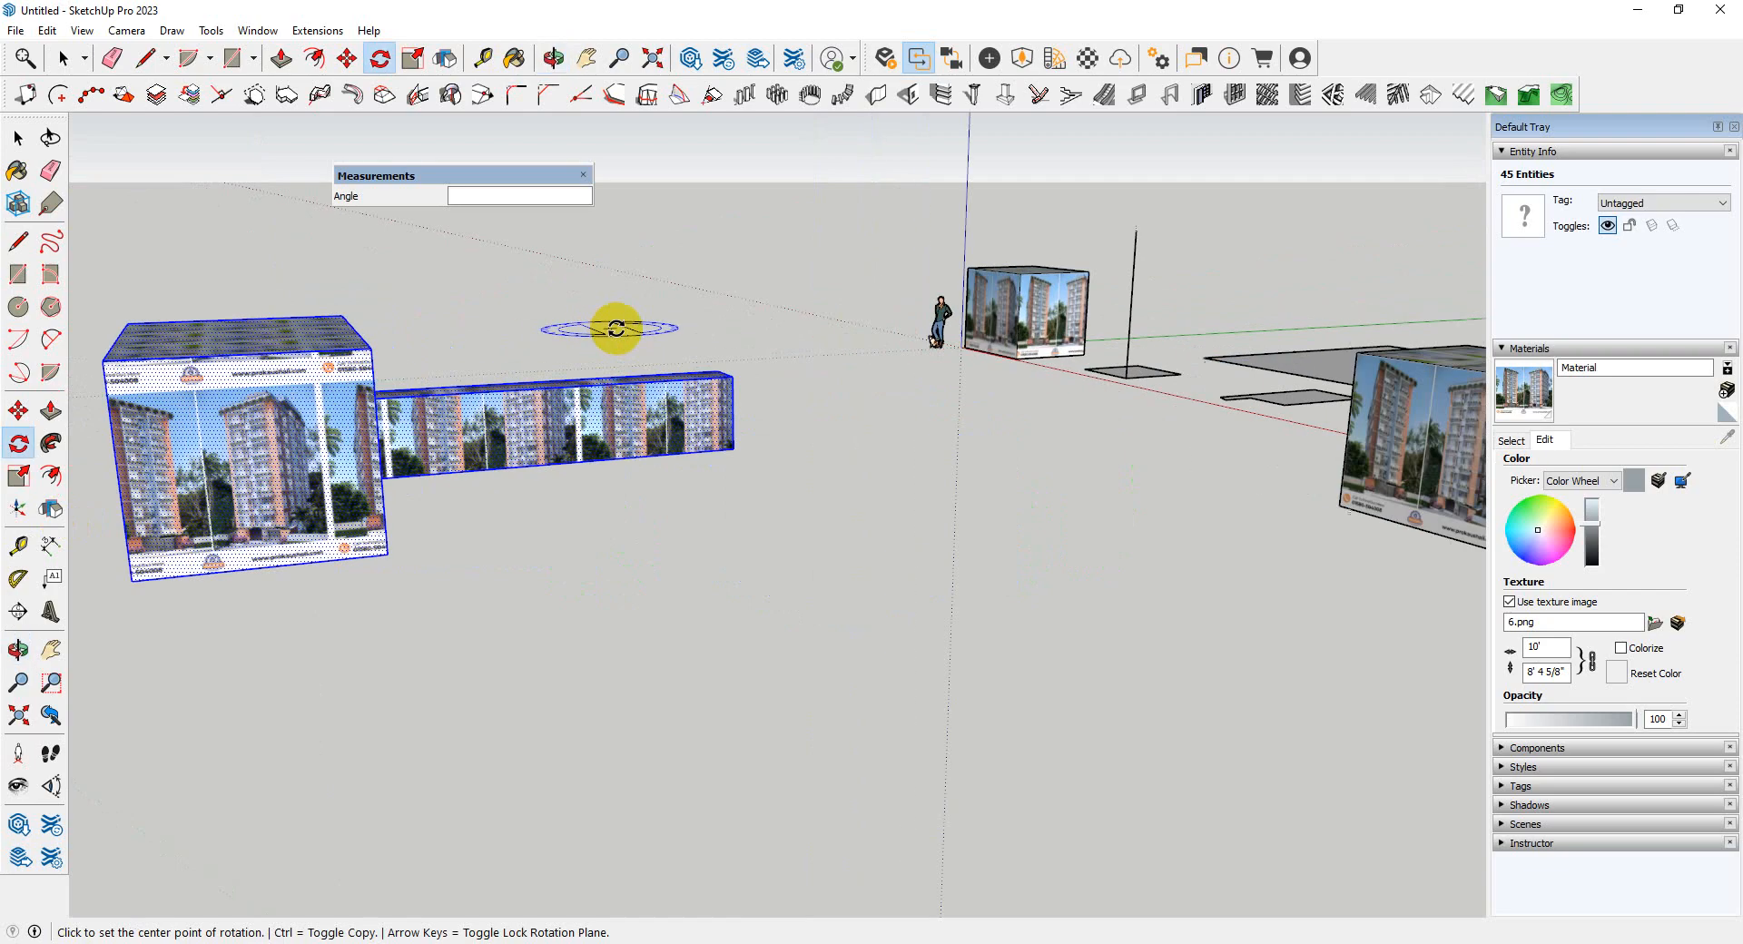
pyautogui.scroll(3, 676, 343)
pyautogui.moveTo(804, 386); pyautogui.dragTo(574, 528, button='middle')
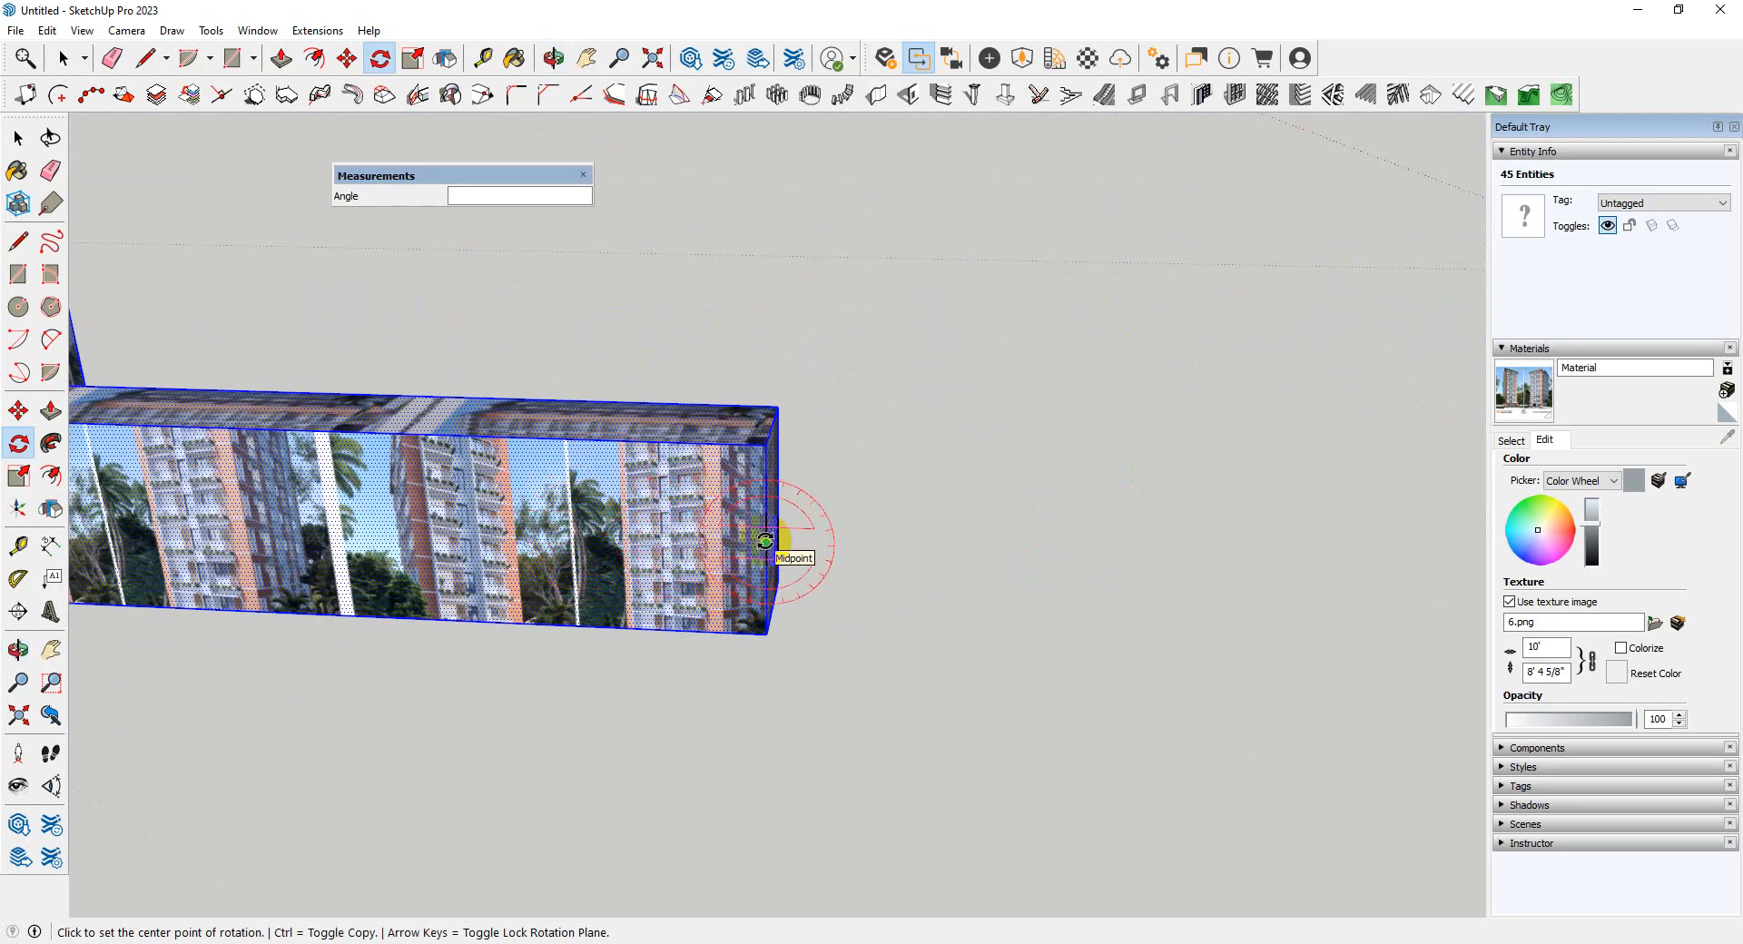
pyautogui.click(673, 535)
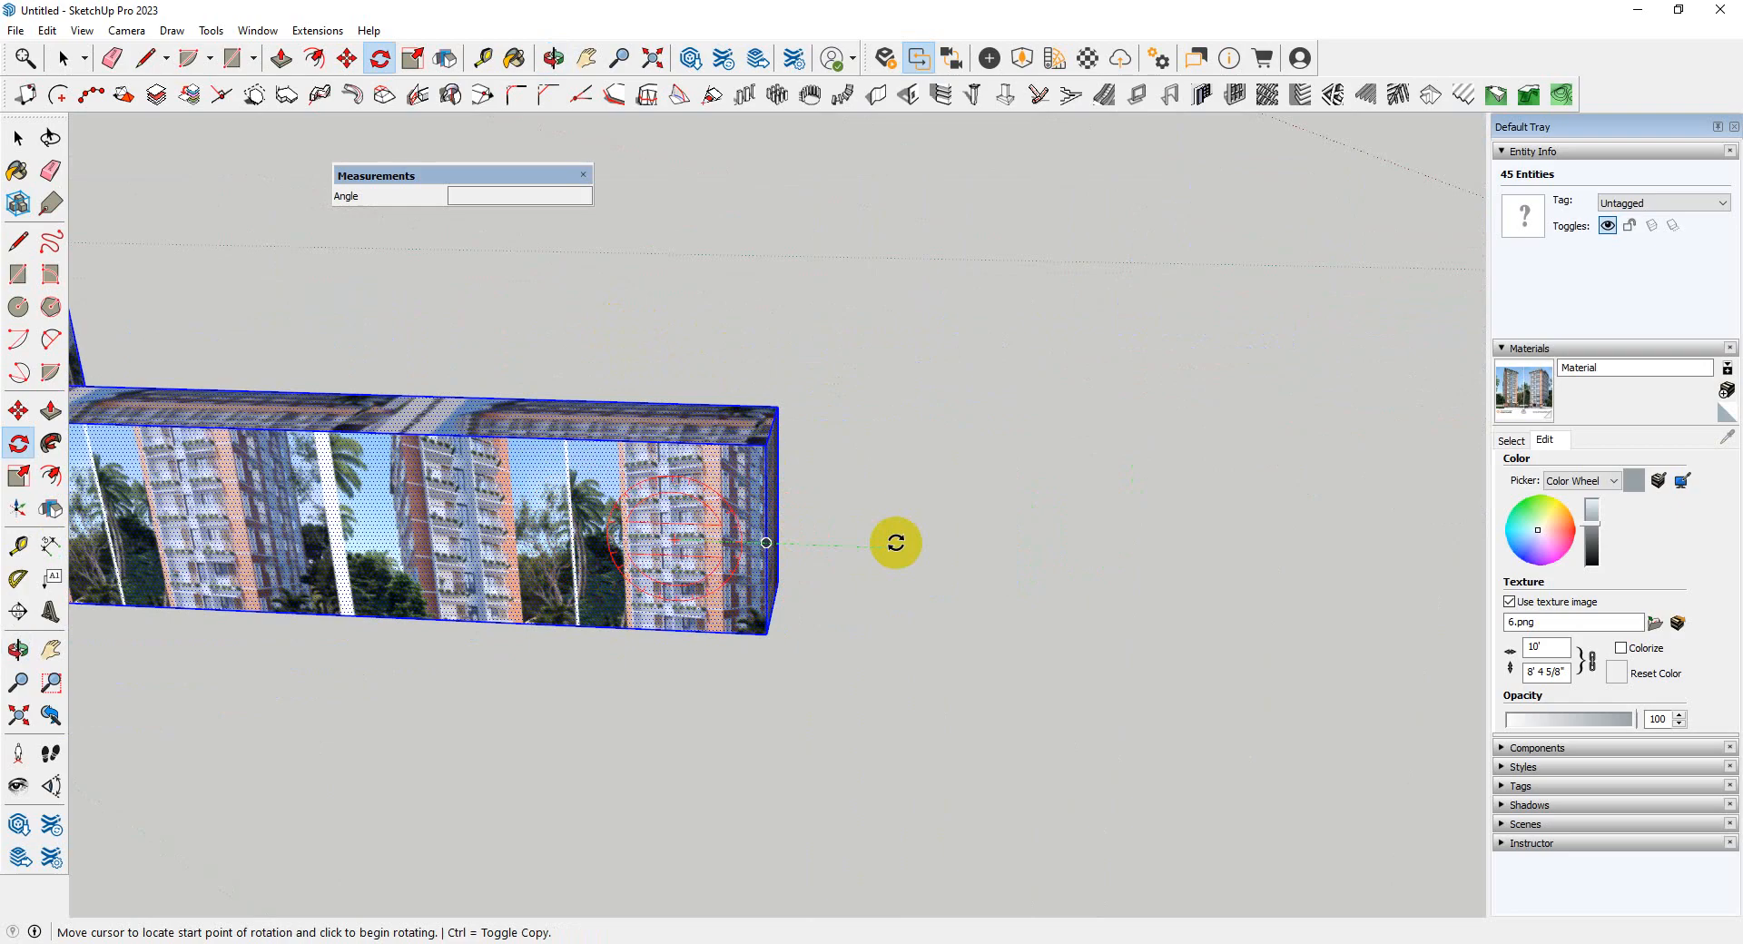
pyautogui.click(899, 543)
pyautogui.click(690, 783)
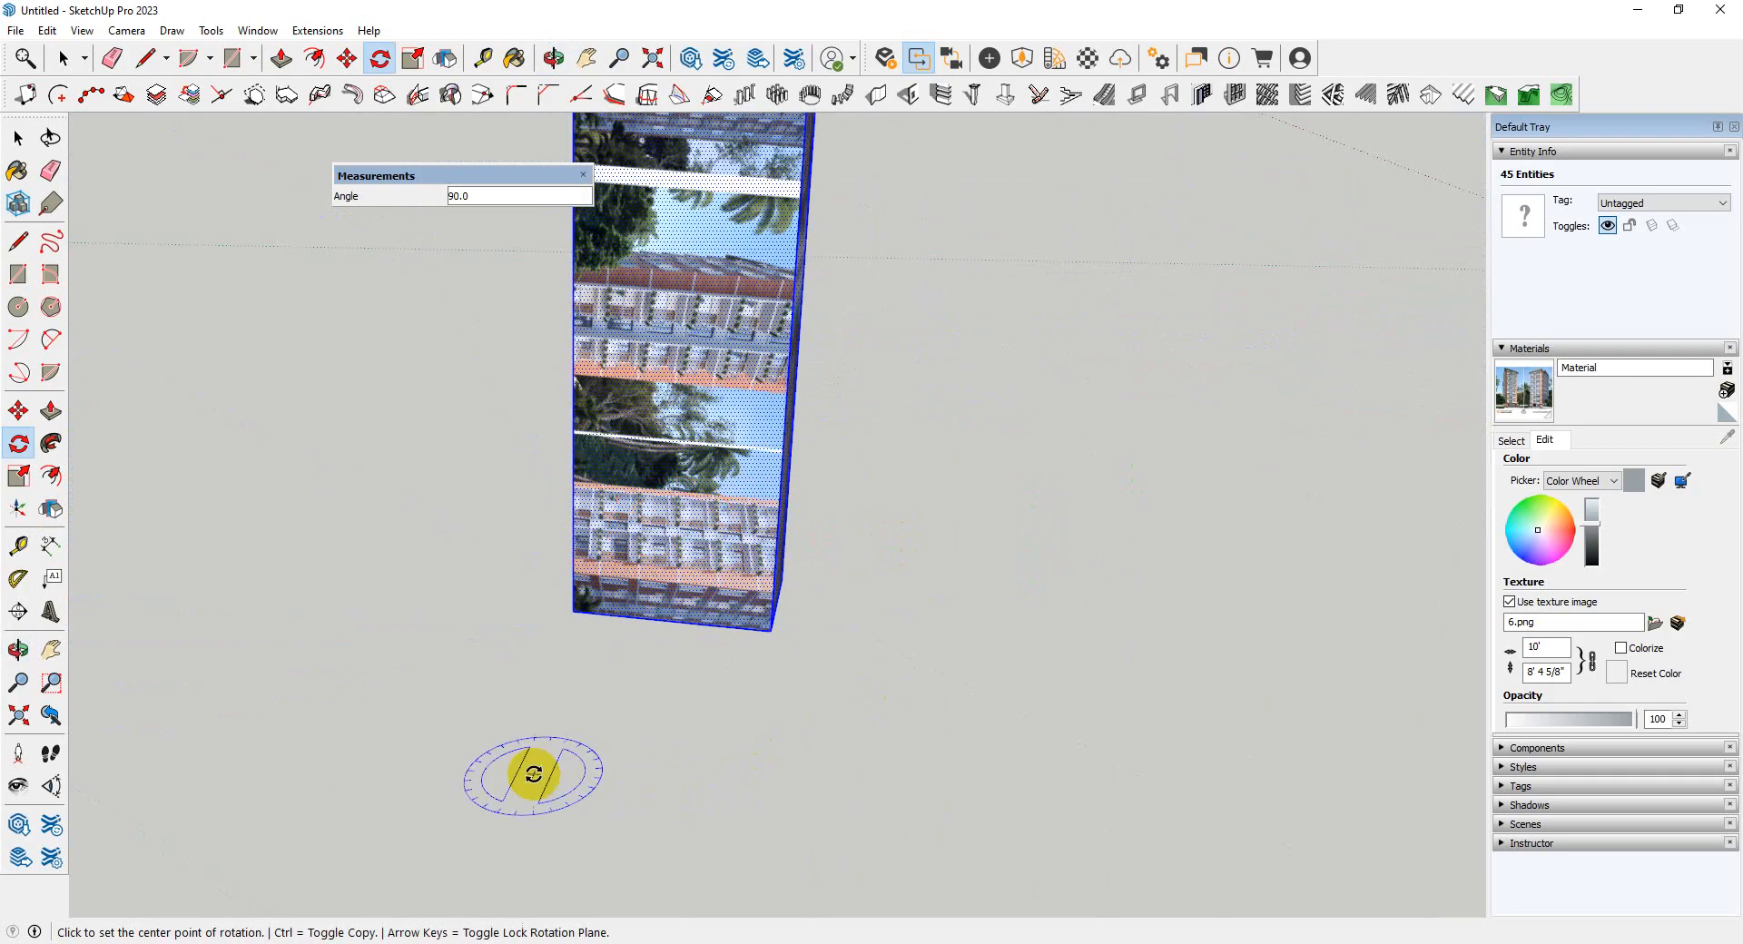
# - Look over the upright box and bar from several angles, and undo the upright rotation
pyautogui.scroll(-6, 751, 708)
pyautogui.moveTo(719, 724); pyautogui.dragTo(1041, 581, button='middle')
pyautogui.scroll(5, 1041, 580)
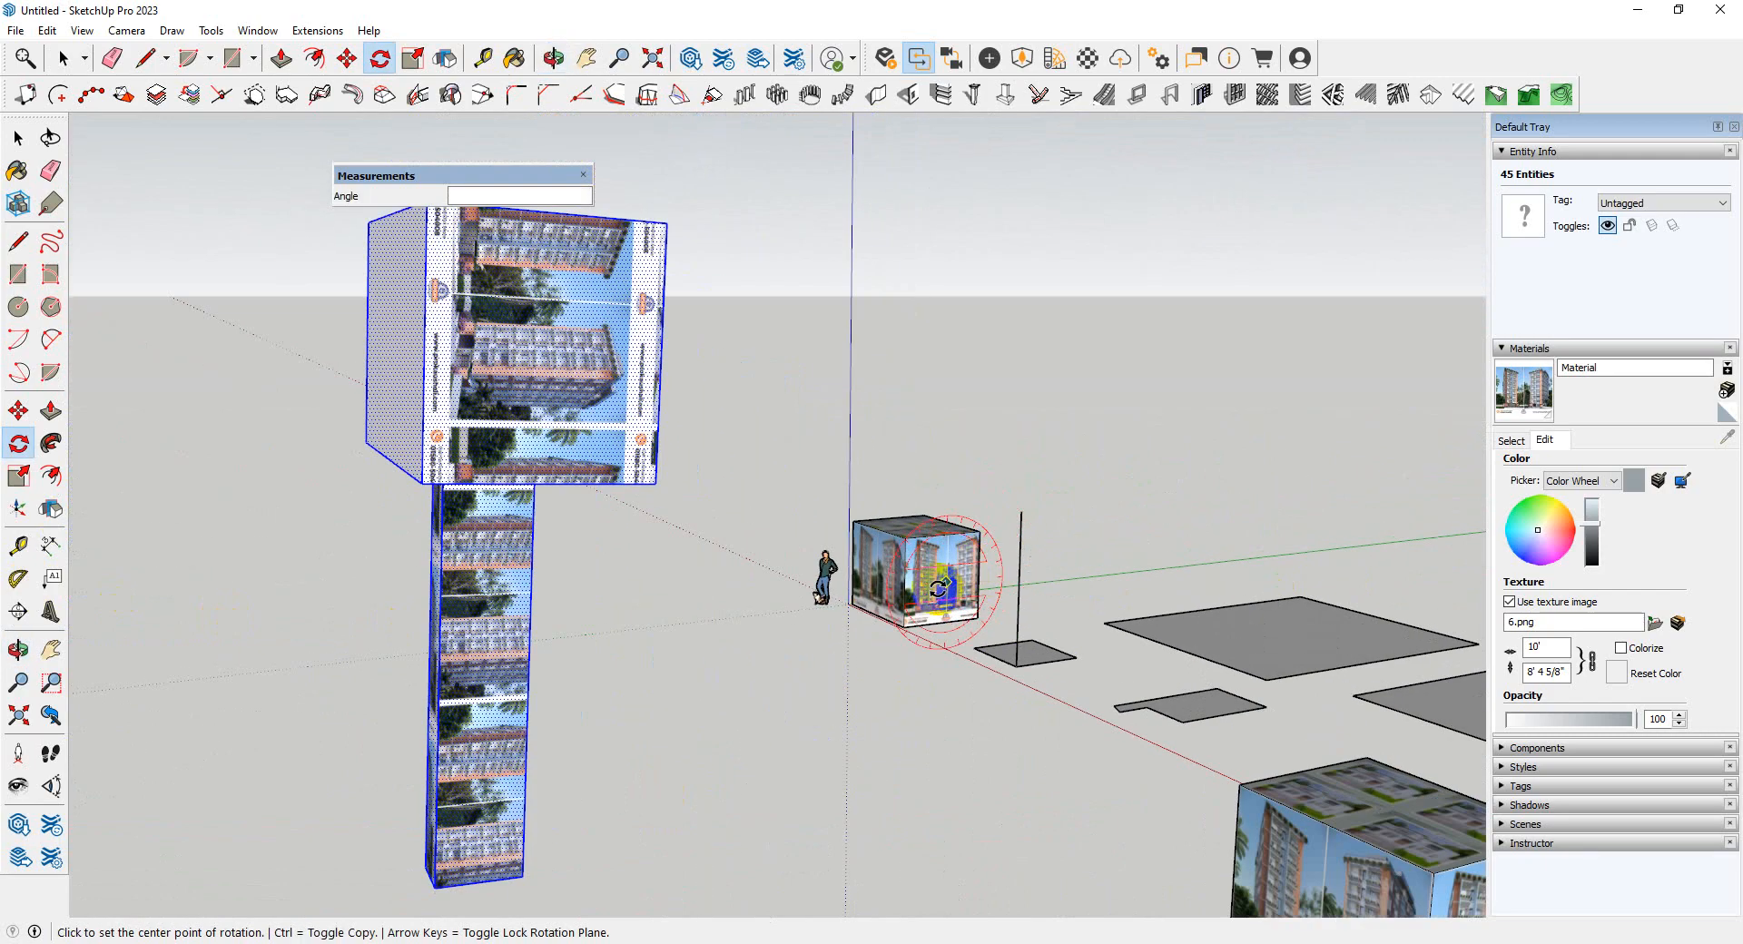
pyautogui.scroll(-4, 863, 623)
pyautogui.scroll(1, 890, 644)
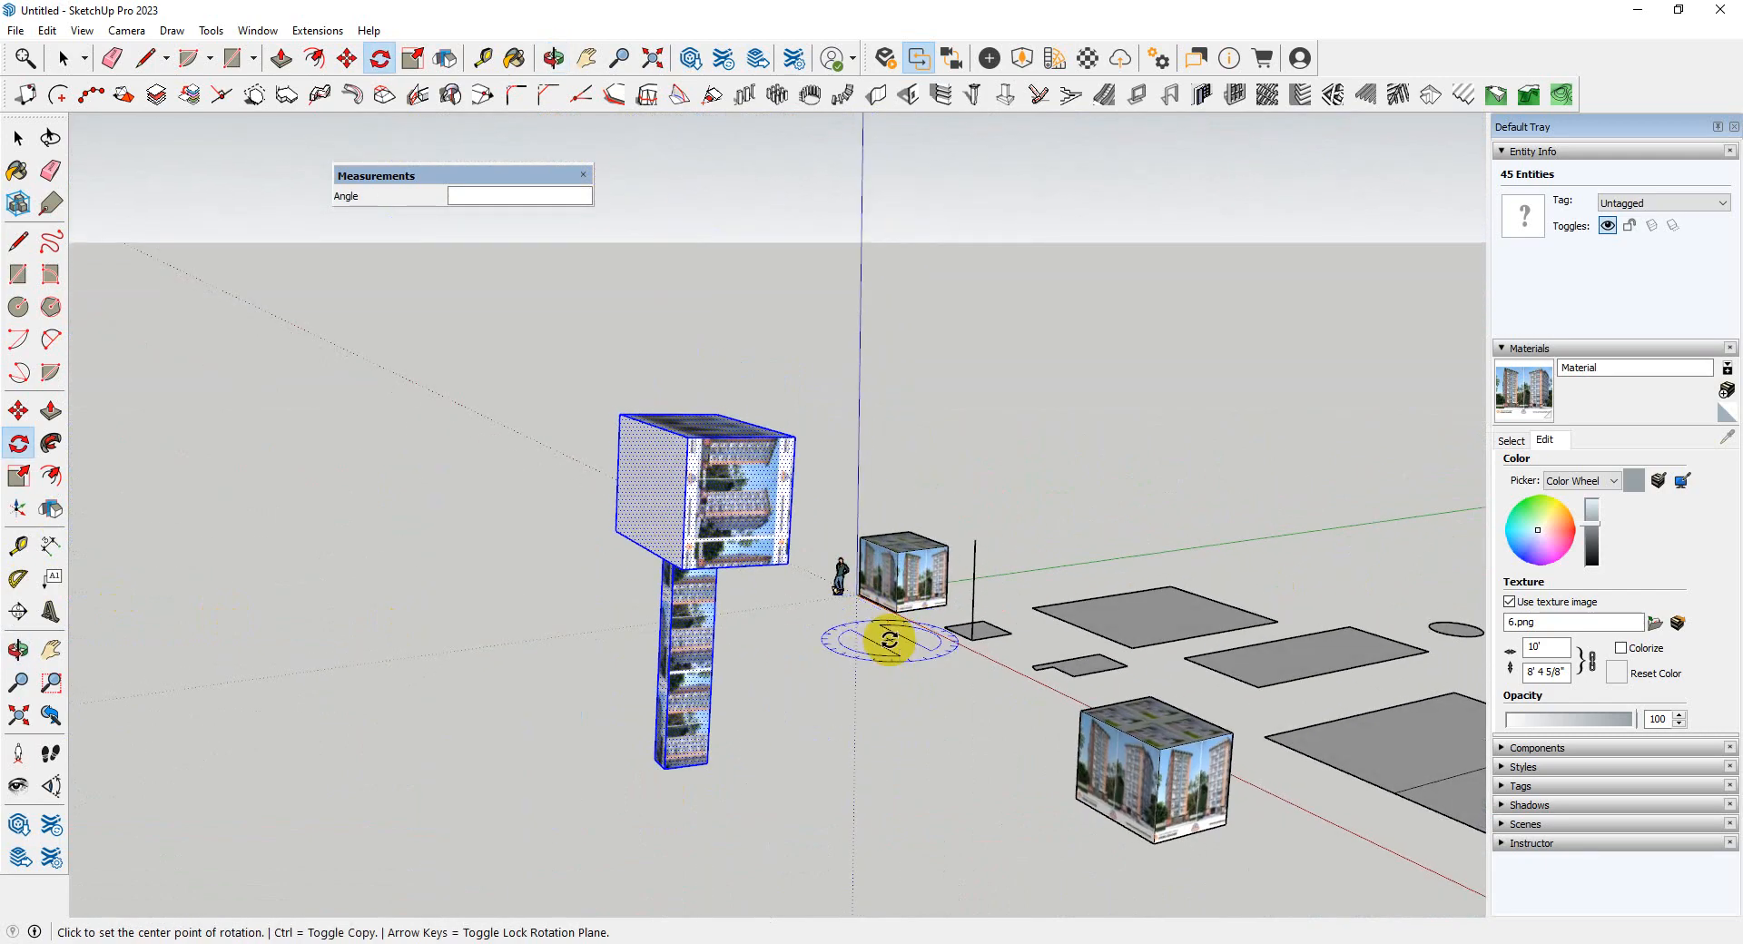
pyautogui.moveTo(890, 640); pyautogui.dragTo(817, 646, button='middle')
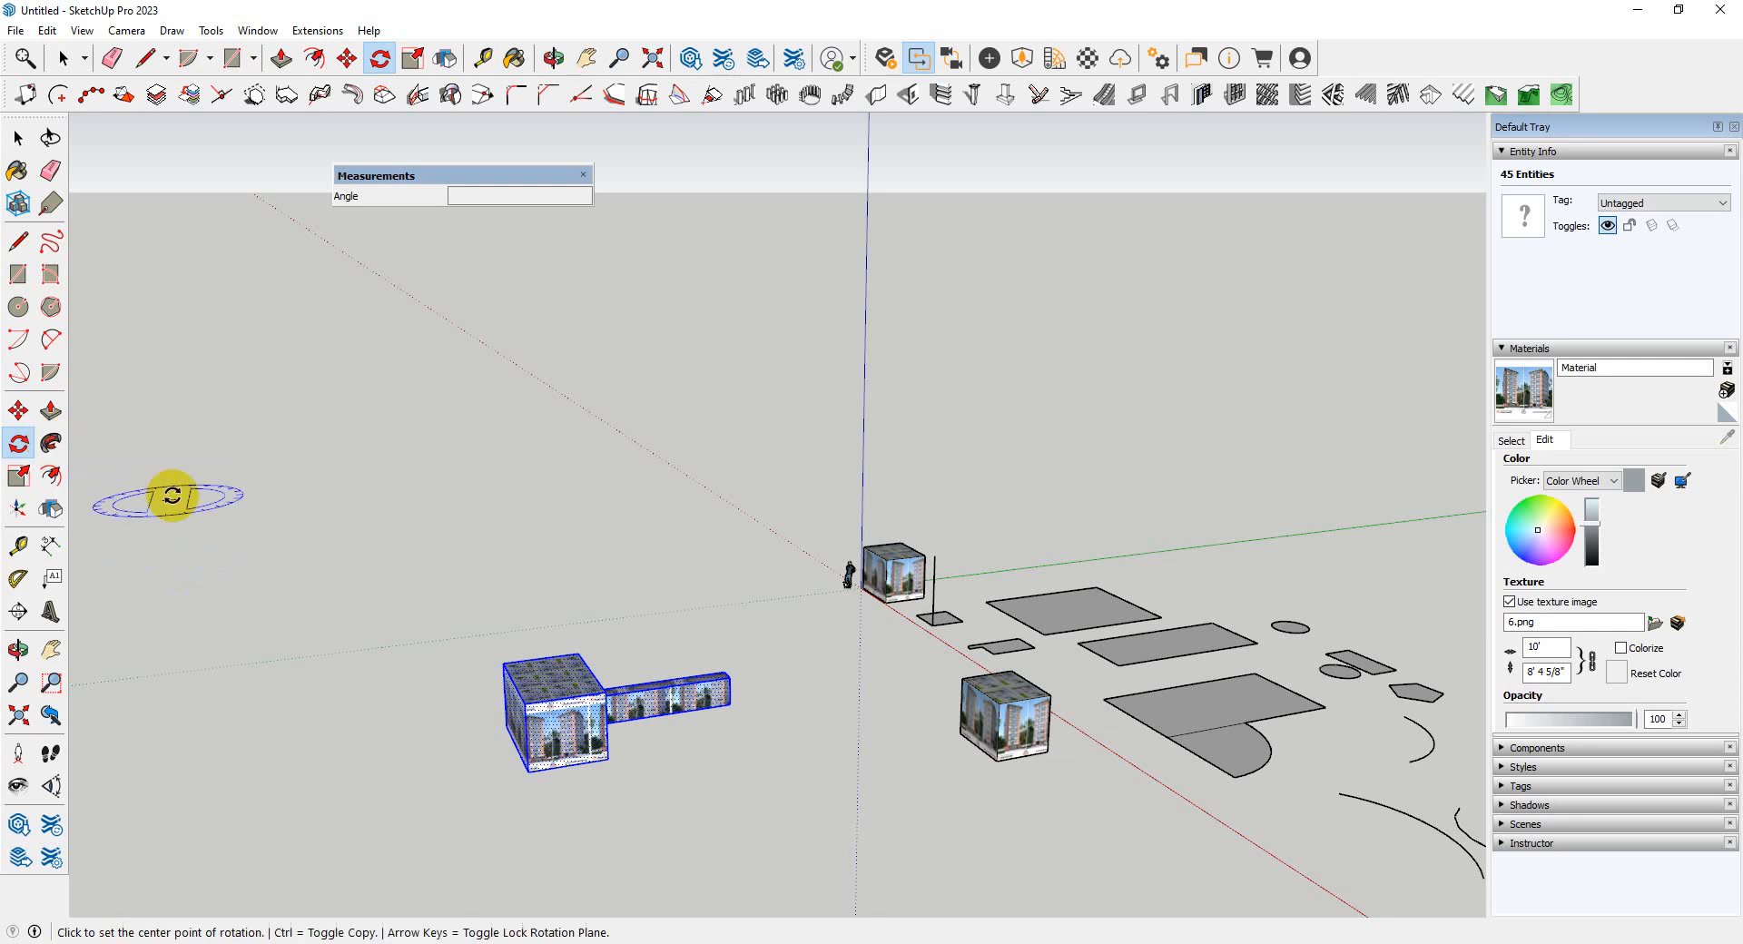
# - Clear the selection of the horizontal box and bar after viewing them among the other shapes
pyautogui.scroll(-3, 661, 669)
pyautogui.moveTo(662, 669); pyautogui.dragTo(1074, 700, button='middle')
pyautogui.scroll(3, 907, 660)
pyautogui.moveTo(906, 660); pyautogui.dragTo(905, 721, button='middle')
pyautogui.scroll(3, 813, 708)
pyautogui.press('space')
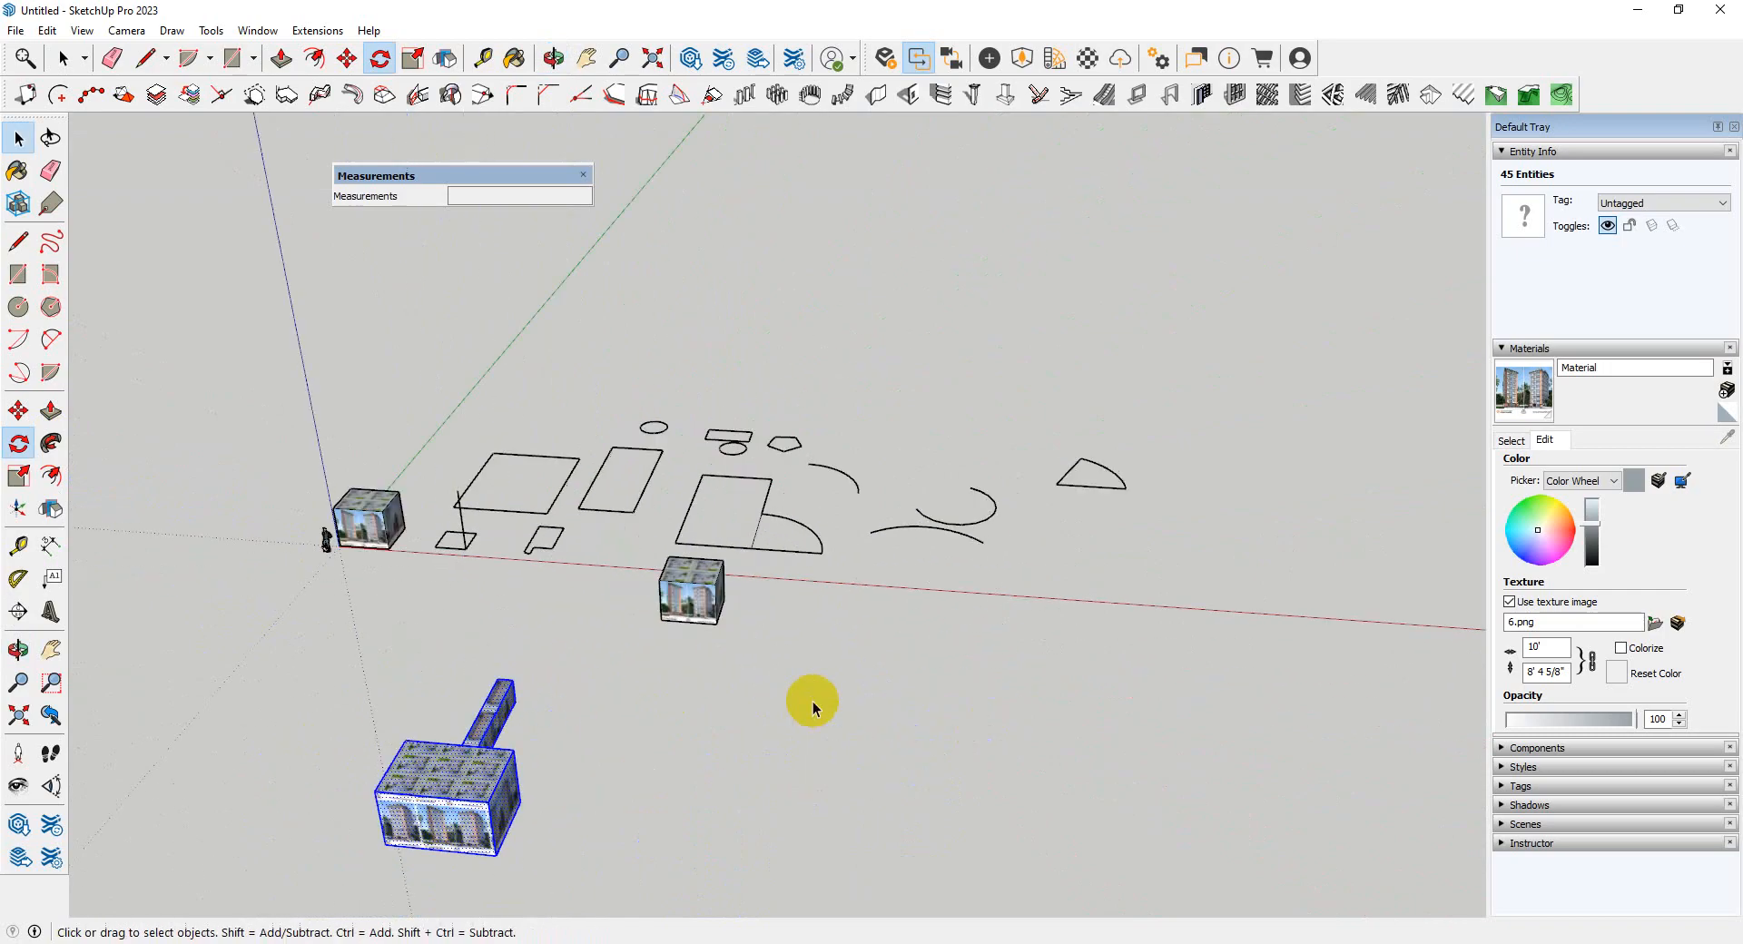
pyautogui.click(693, 745)
pyautogui.moveTo(847, 646); pyautogui.dragTo(660, 652, button='middle')
pyautogui.scroll(3, 243, 551)
pyautogui.scroll(-3, 602, 575)
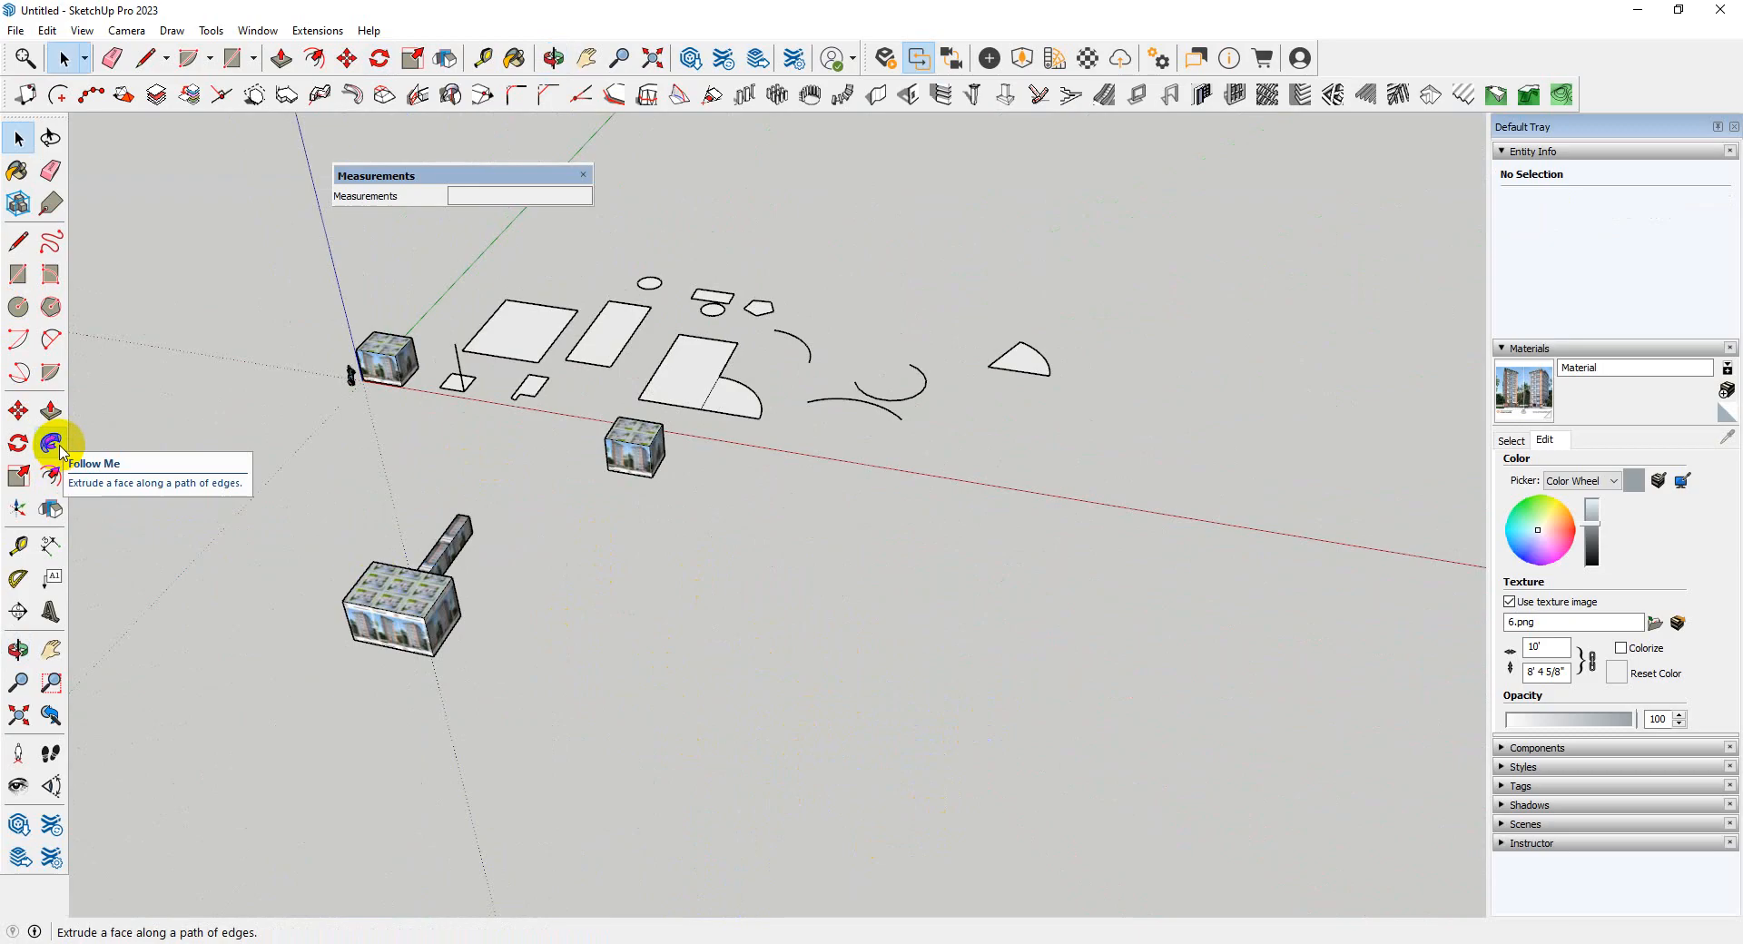
# - Draw a Z-shaped path of three connected edges on the ground, the first about 39' and the last about 17' long
pyautogui.click(19, 241)
pyautogui.click(743, 640)
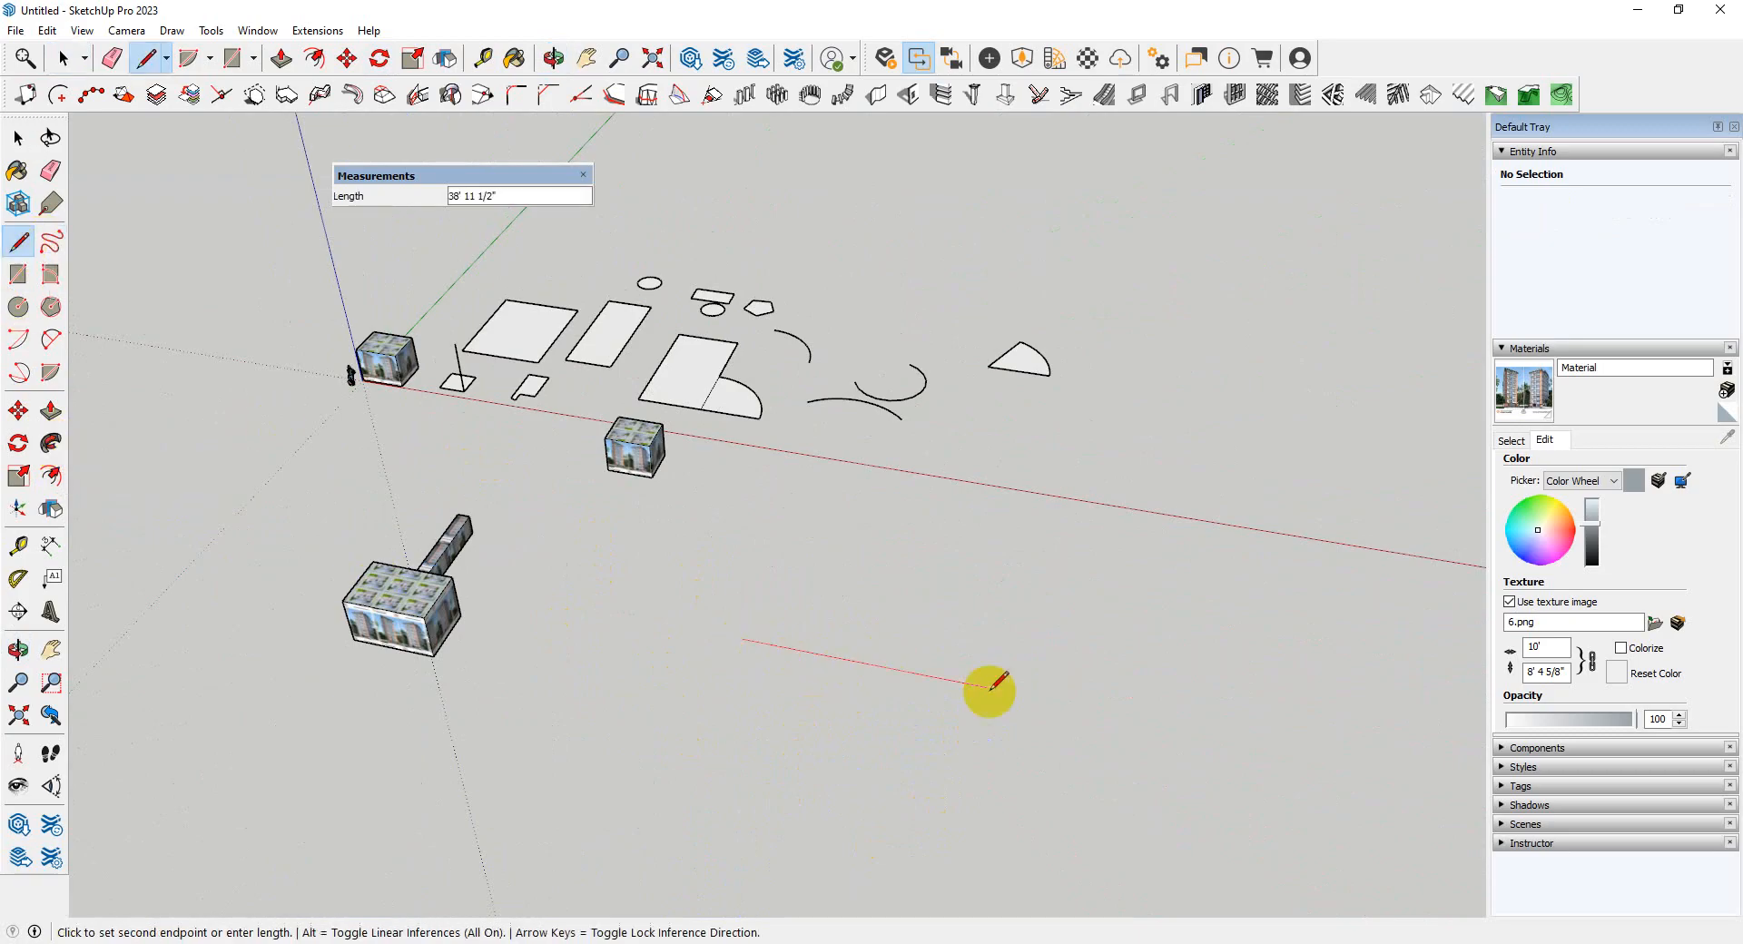
pyautogui.click(991, 688)
pyautogui.click(1007, 577)
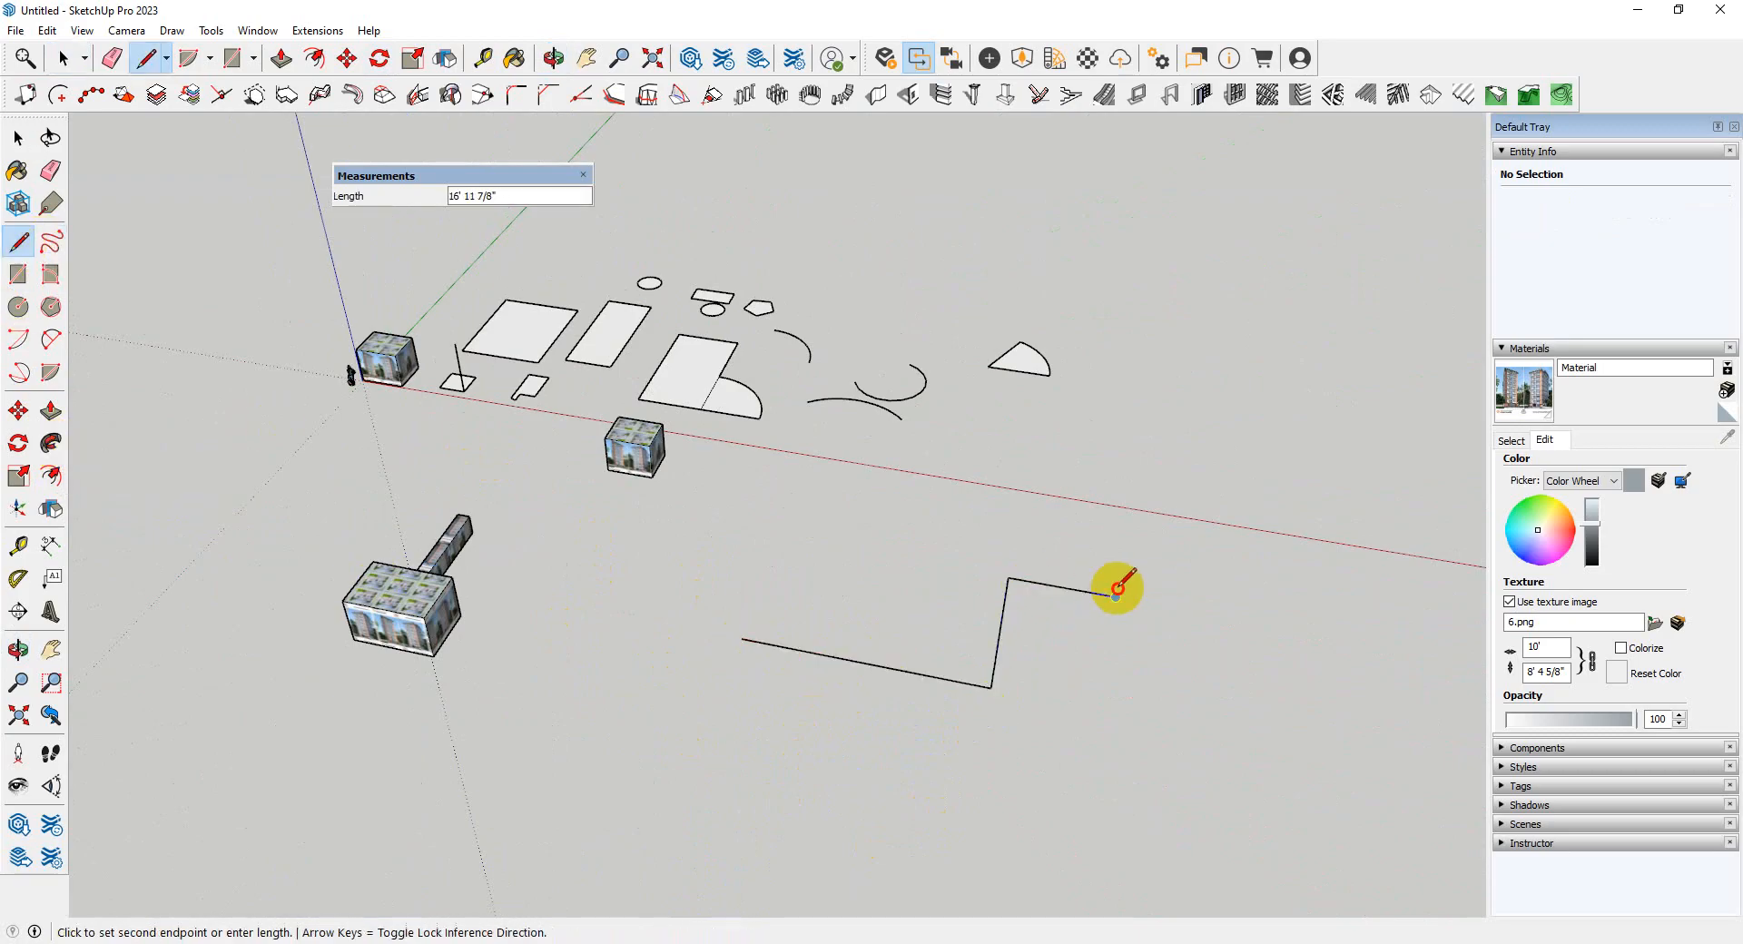
pyautogui.click(1117, 590)
pyautogui.press('space')
pyautogui.moveTo(1117, 590); pyautogui.dragTo(874, 577, button='middle')
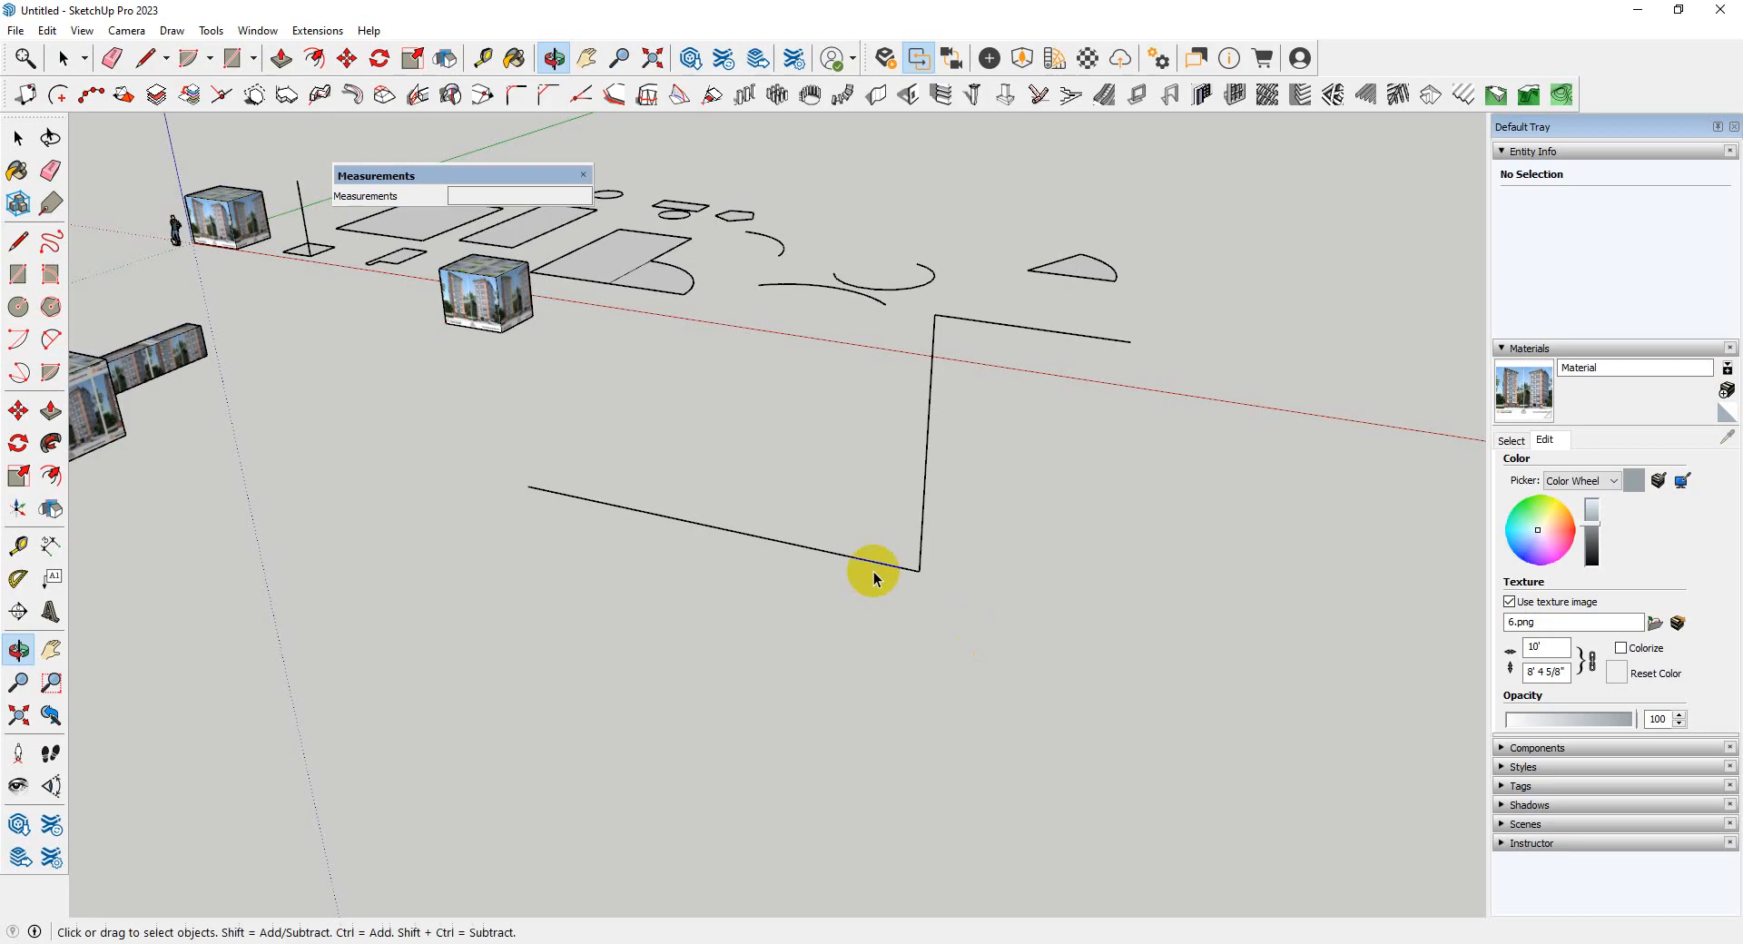
pyautogui.moveTo(908, 388); pyautogui.dragTo(465, 446, button='middle')
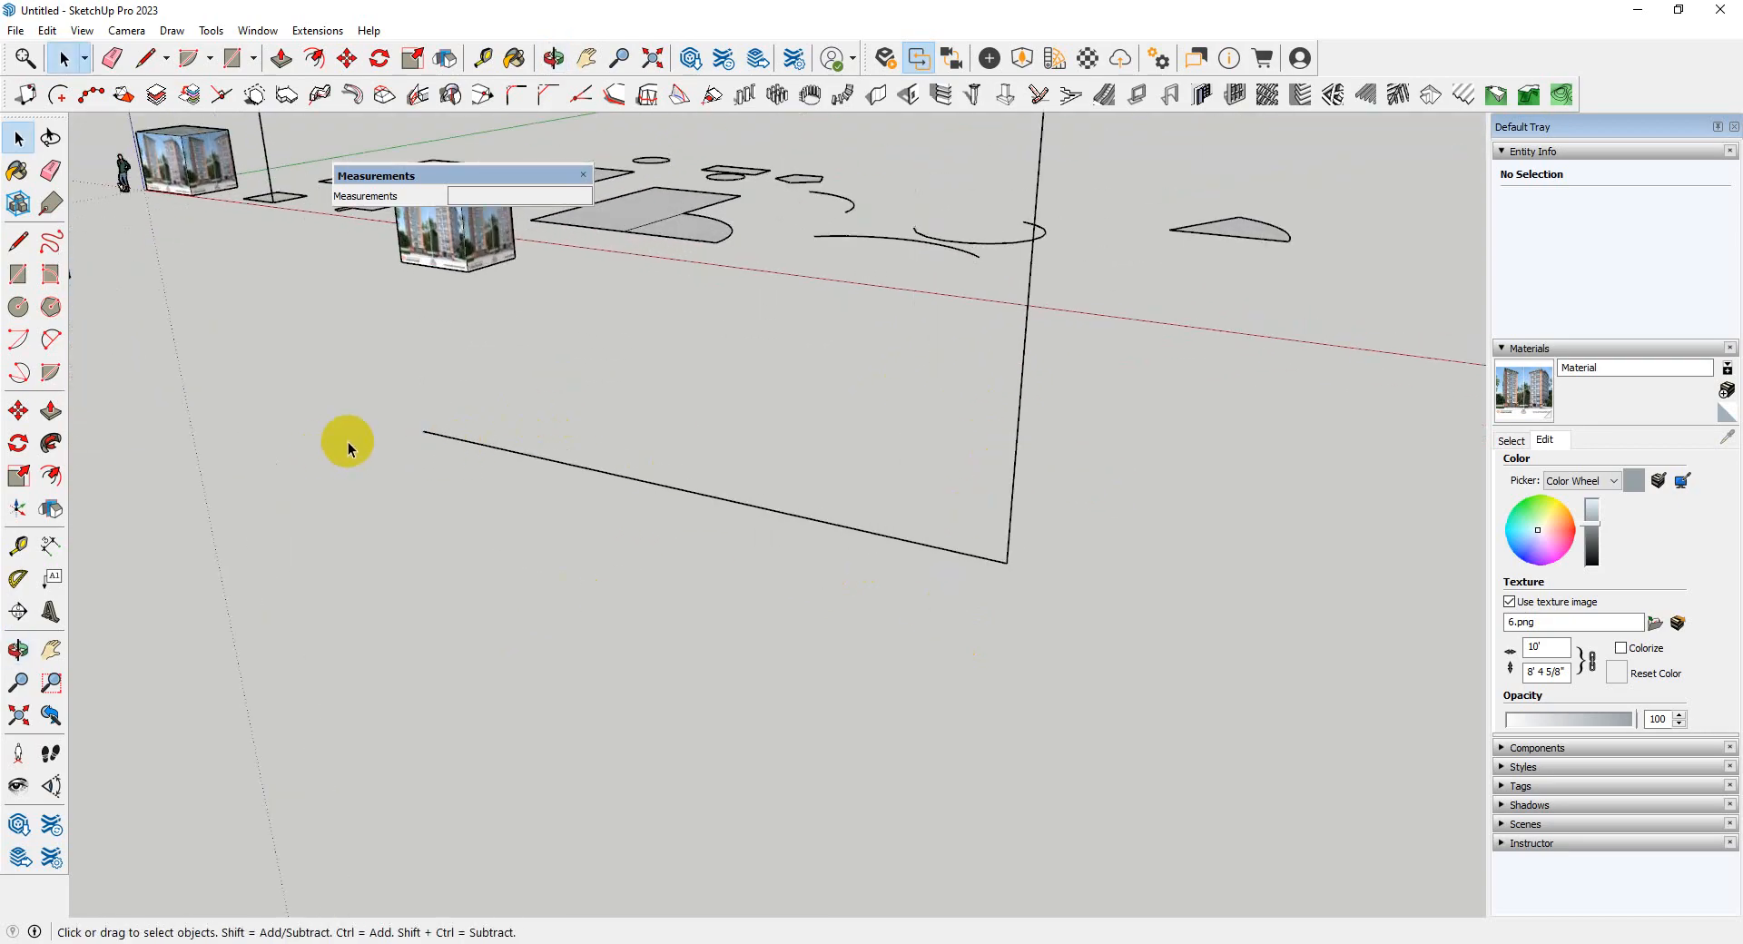
# - Draw a short vertical edge upward from the starting endpoint of the Z-shaped path
pyautogui.click(19, 310)
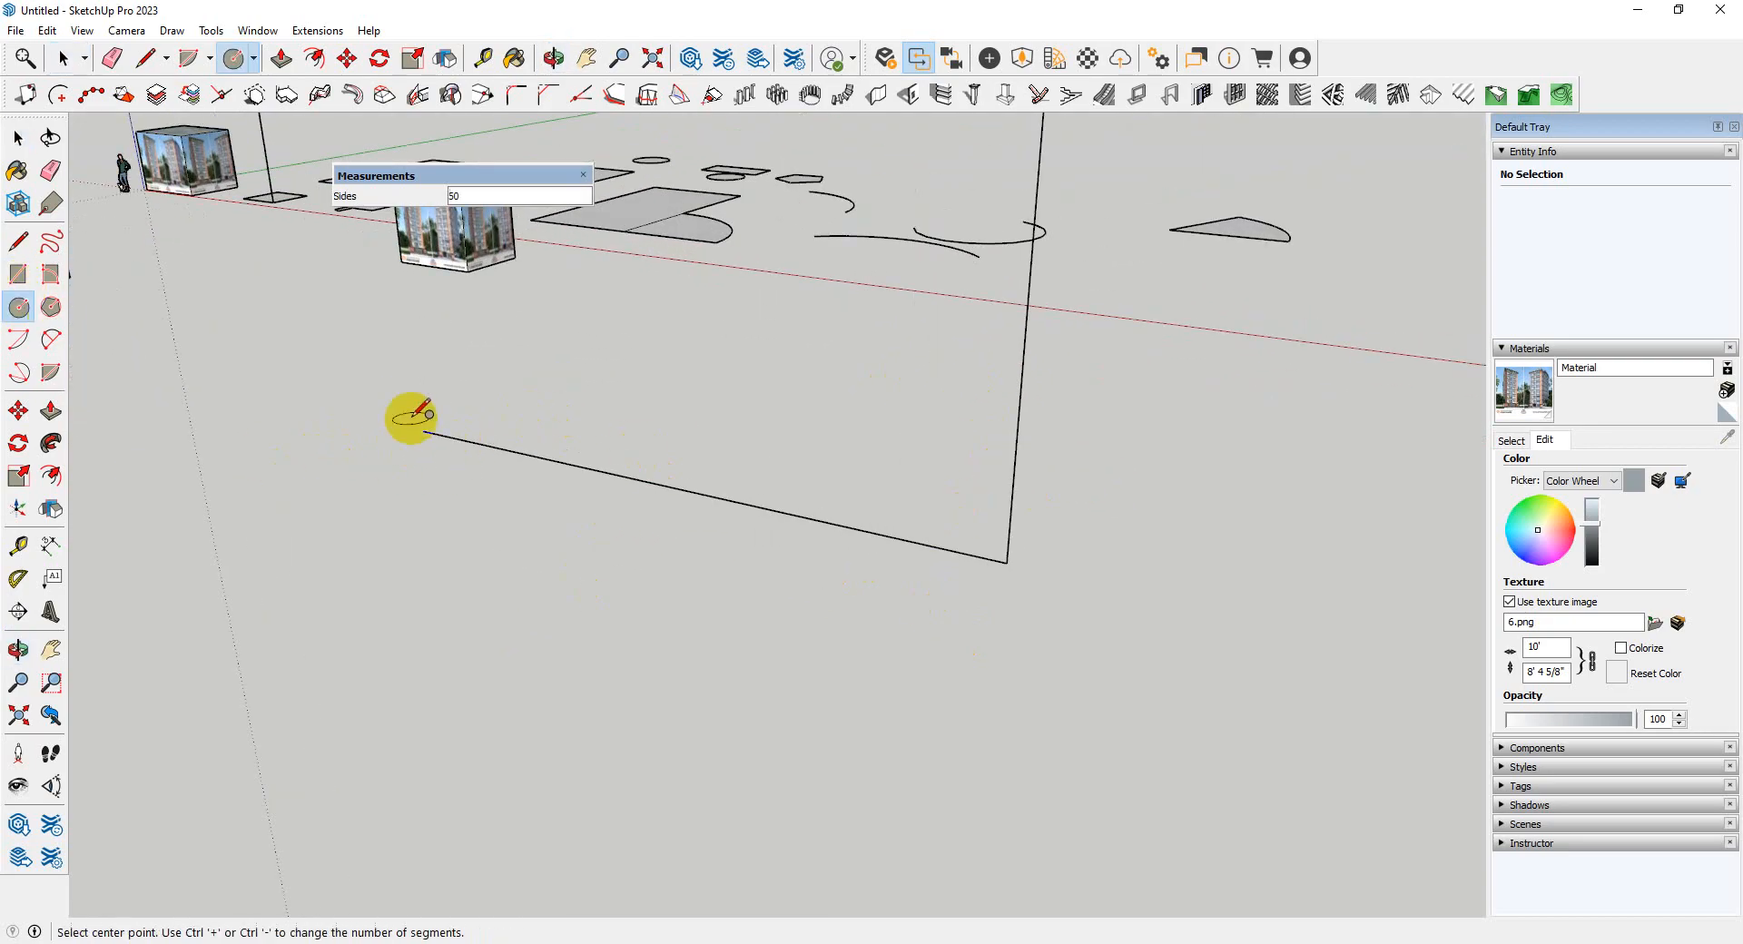
pyautogui.press('l')
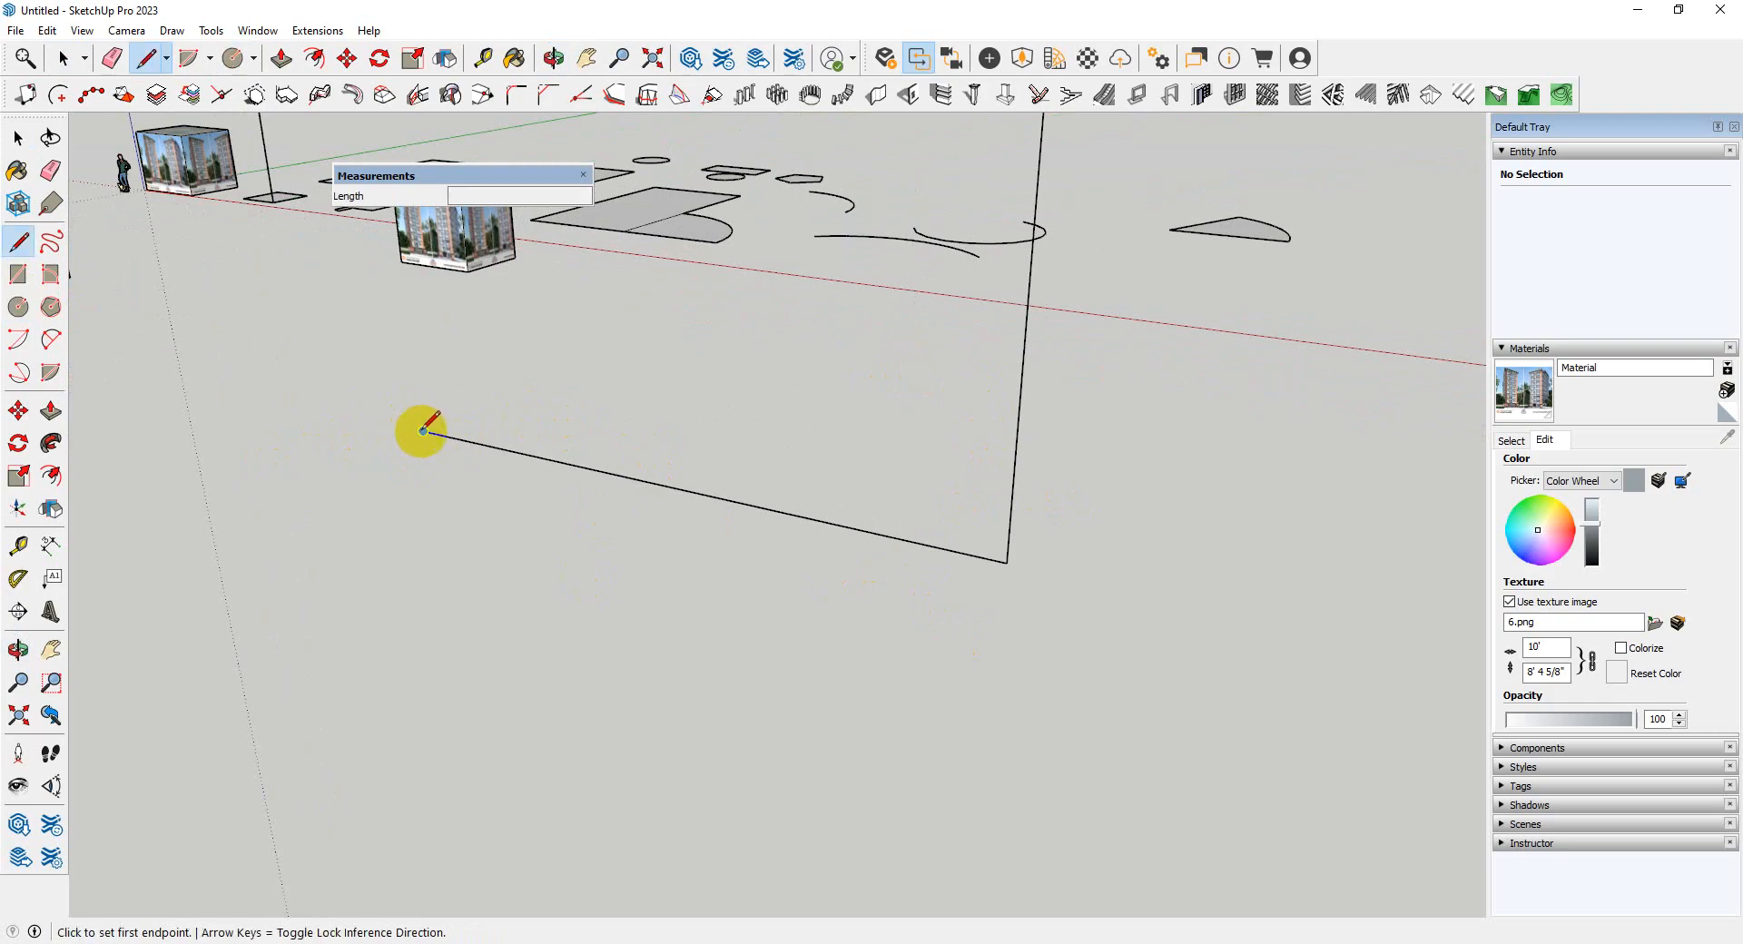
pyautogui.click(423, 430)
pyautogui.moveTo(489, 450); pyautogui.dragTo(565, 298, button='middle')
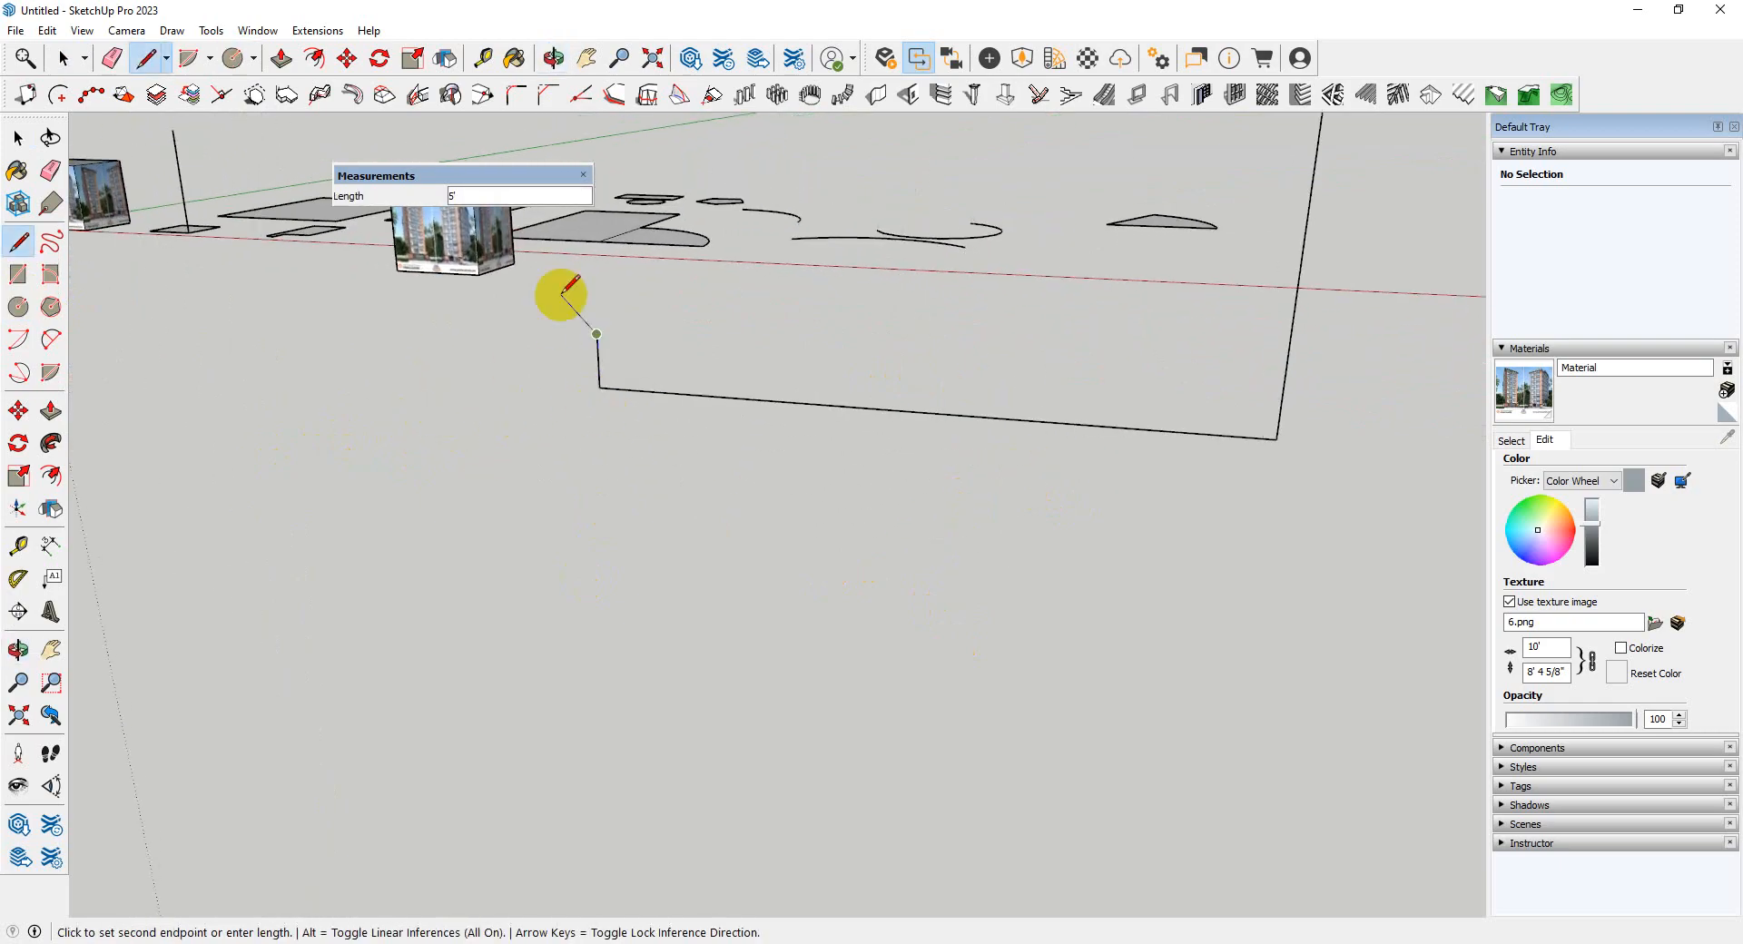
pyautogui.scroll(4, 581, 288)
pyautogui.press('space')
# - Draw an upright circle facing along the red axis, with a radius of about 1', centred on the top of the short vertical edge
pyautogui.click(19, 309)
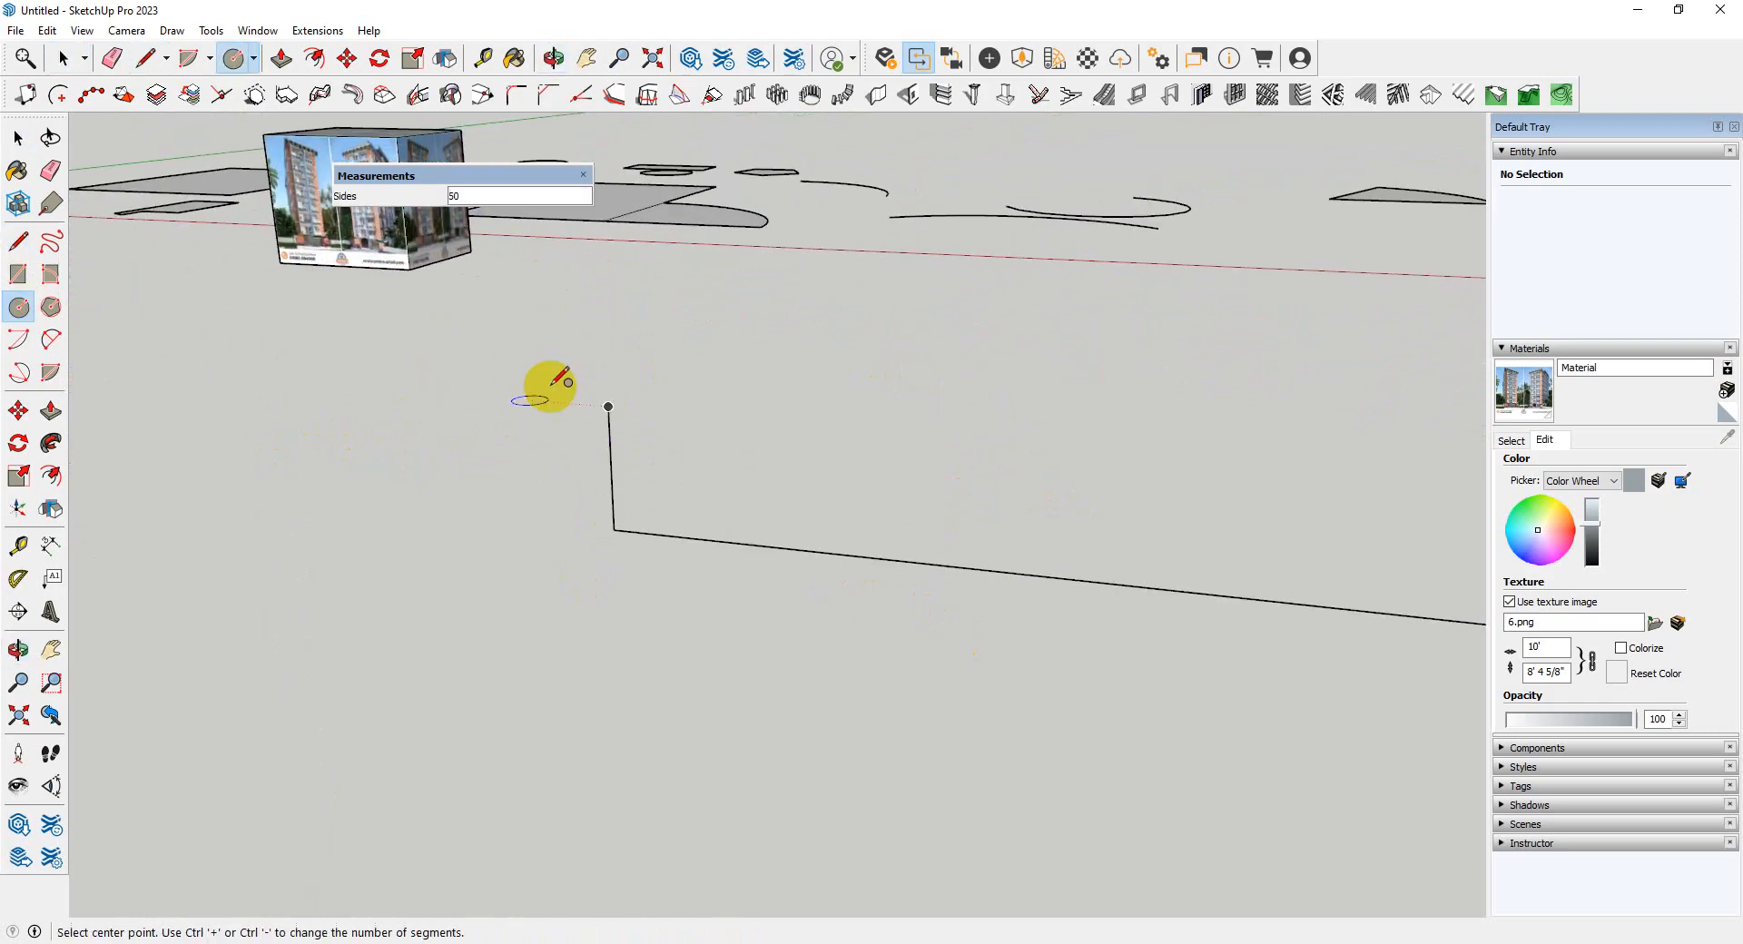
pyautogui.click(608, 406)
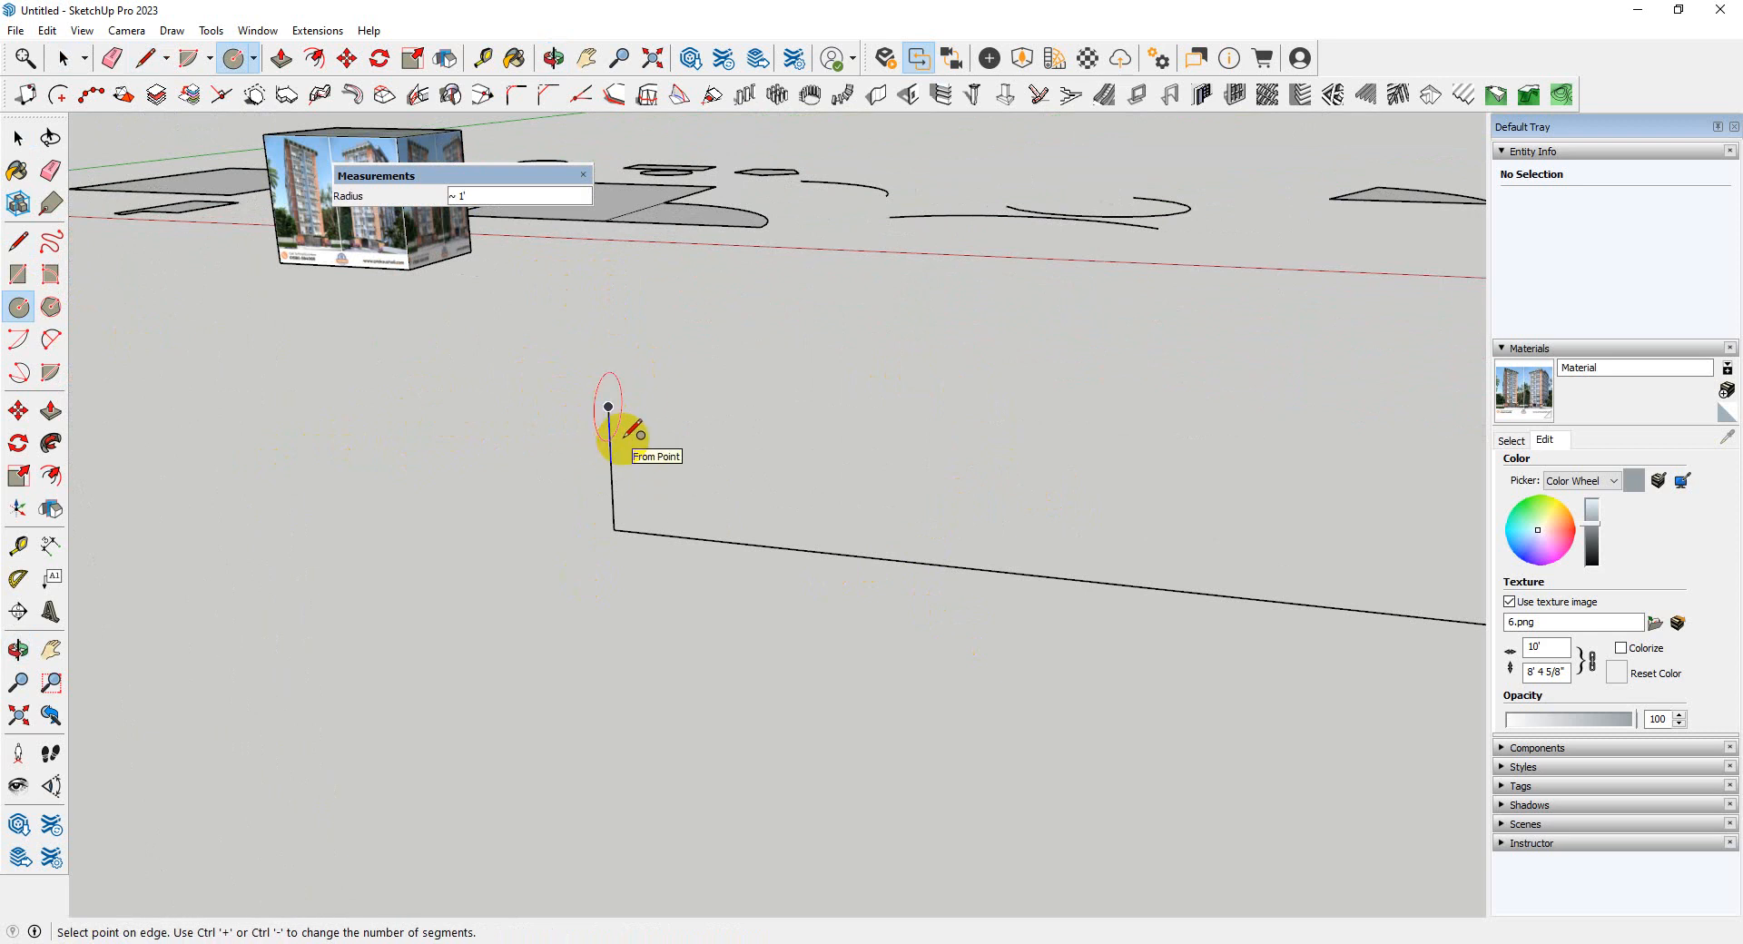
pyautogui.click(622, 439)
pyautogui.moveTo(816, 458); pyautogui.dragTo(767, 459, button='middle')
pyautogui.scroll(1, 798, 466)
pyautogui.press('space')
pyautogui.scroll(-4, 703, 581)
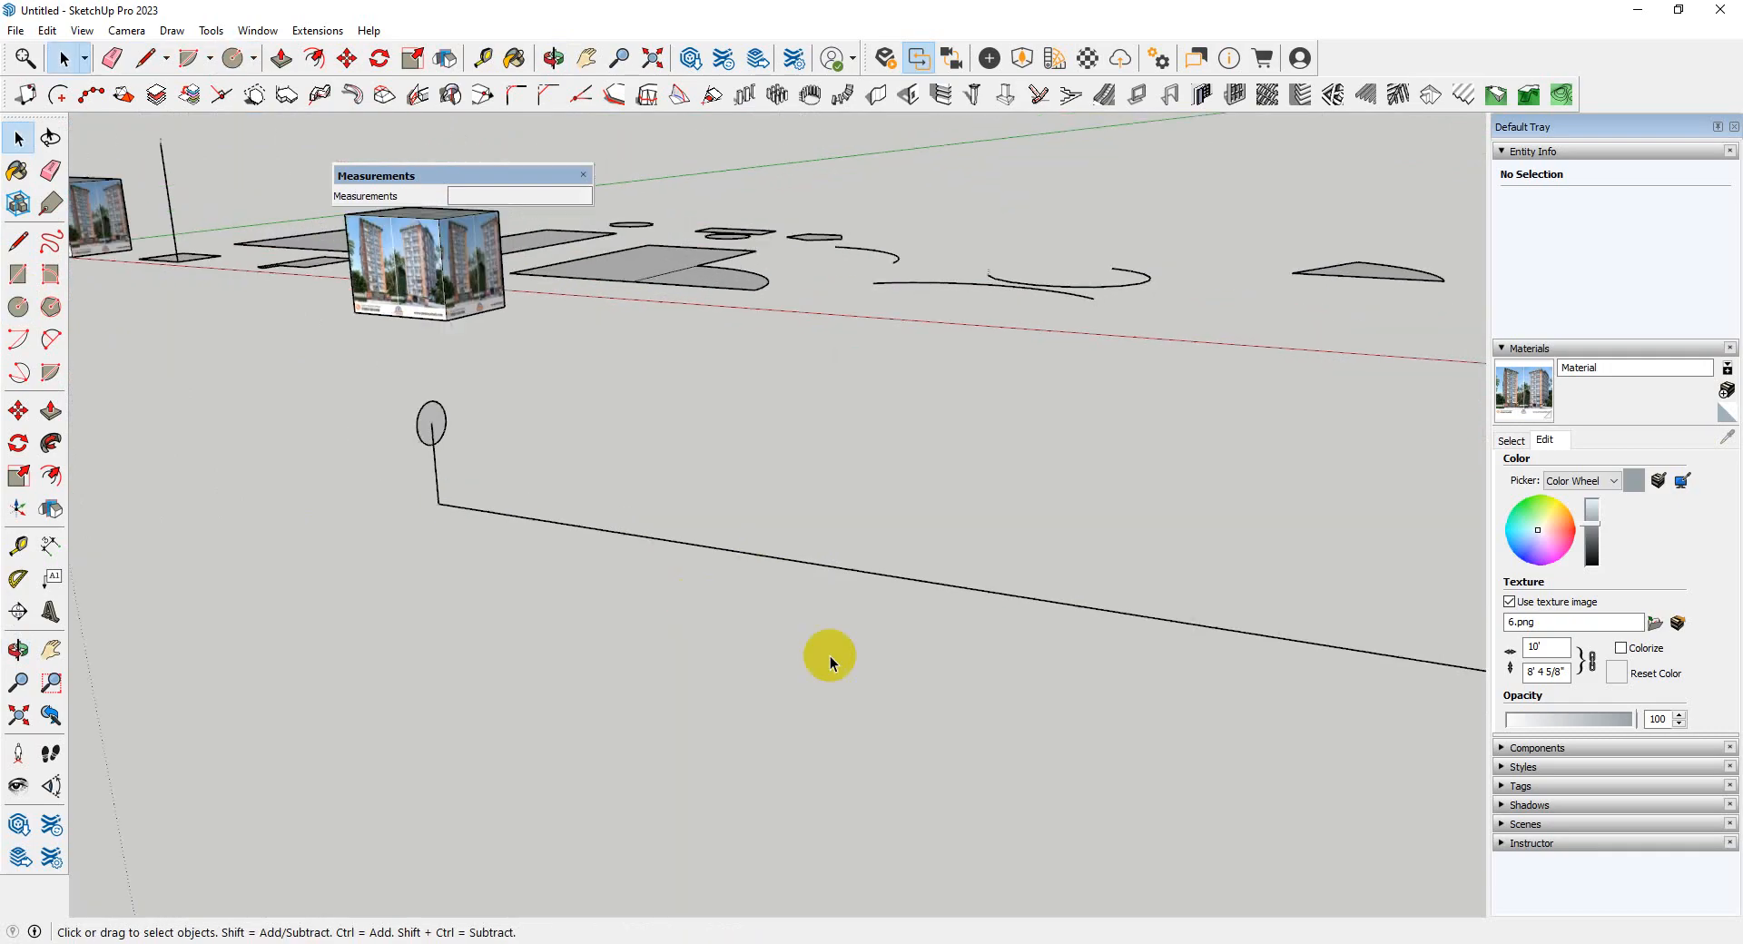
# - Select the whole connected path, and remove the circle and the edge inside it from the selection
pyautogui.scroll(-4, 799, 635)
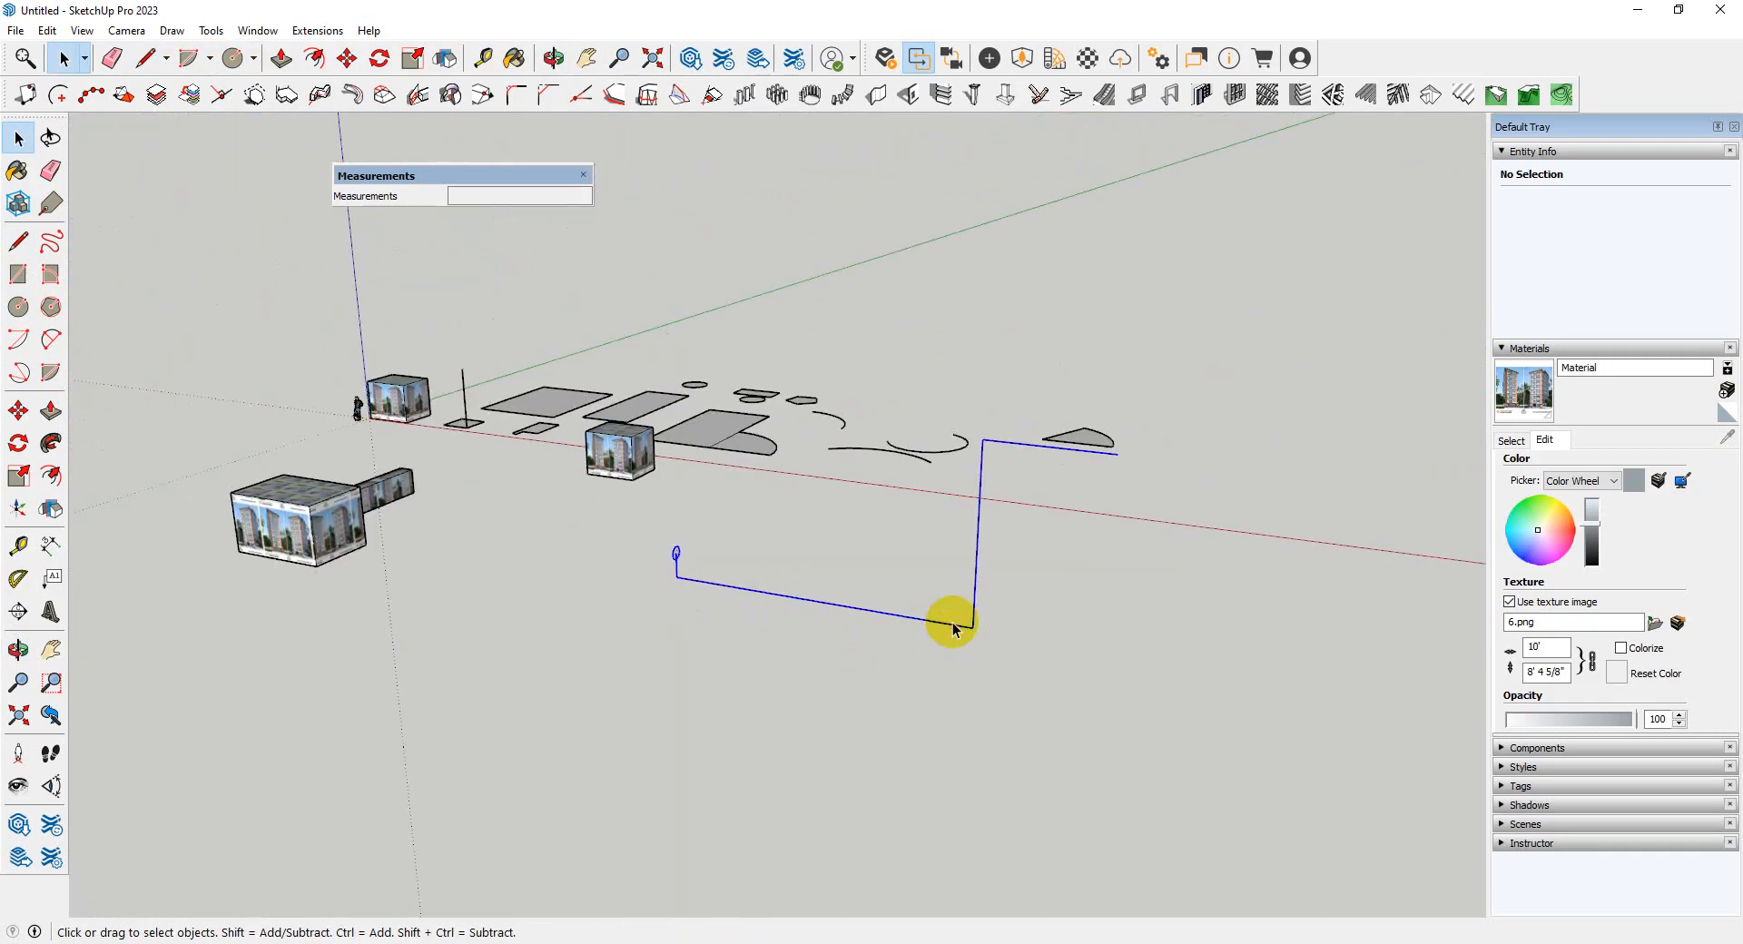
pyautogui.scroll(2, 822, 578)
pyautogui.click(871, 640)
pyautogui.scroll(3, 577, 572)
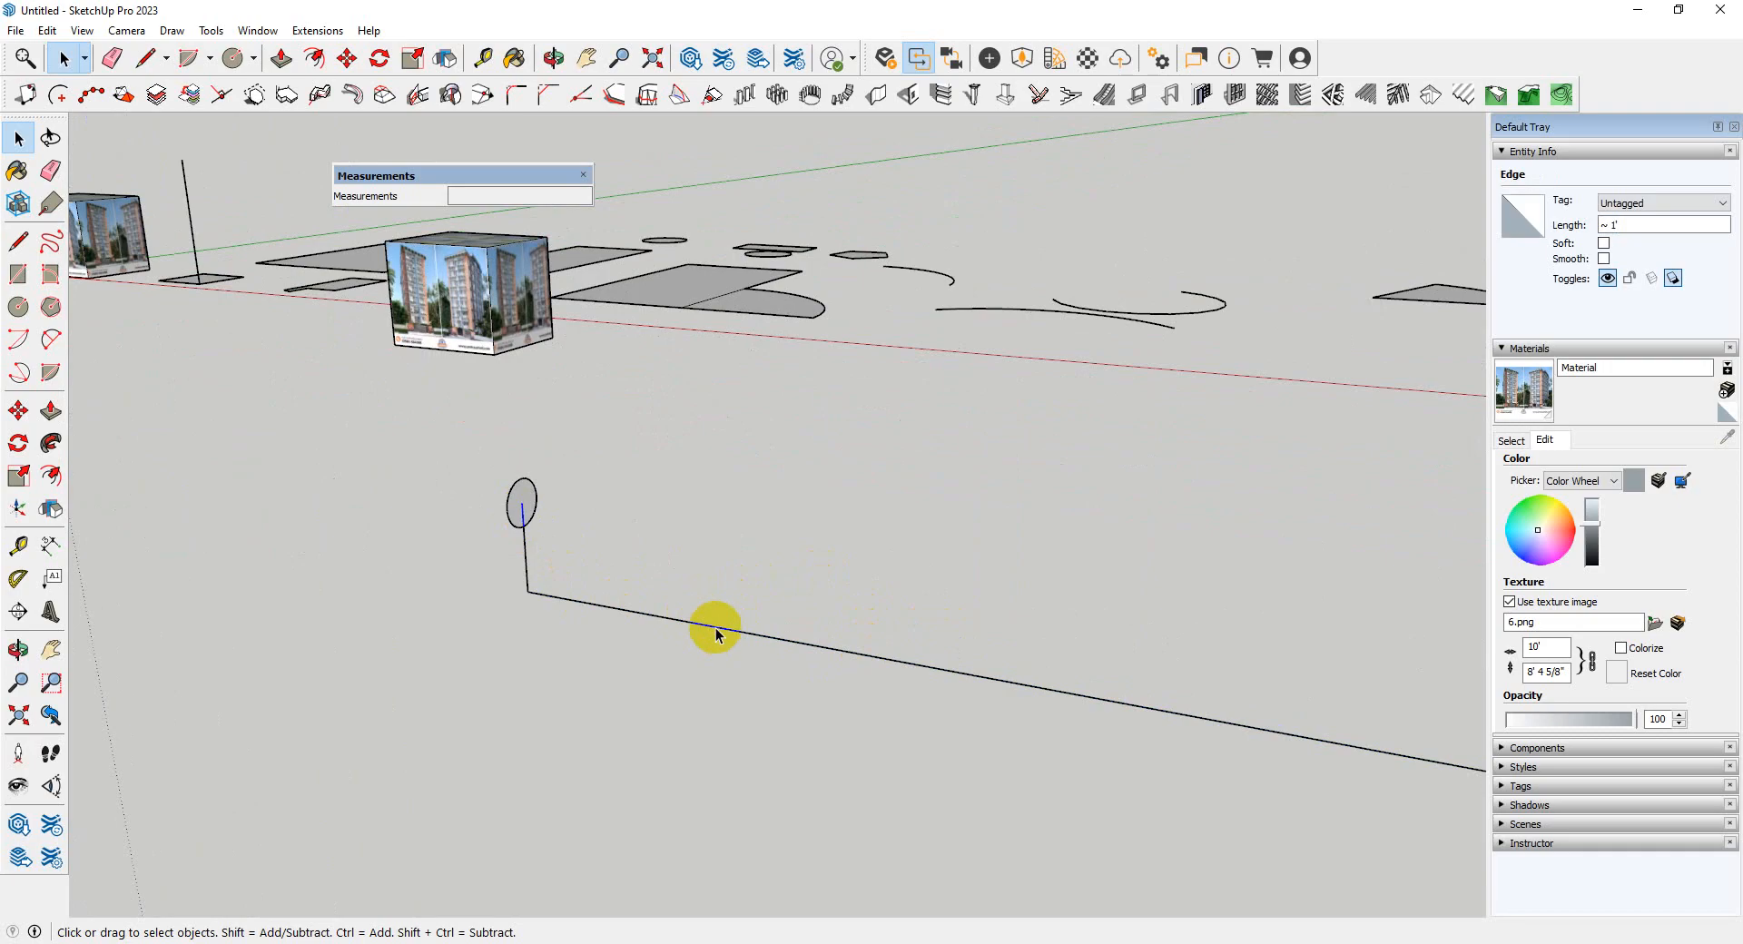
pyautogui.scroll(-3, 350, 543)
pyautogui.scroll(4, 474, 525)
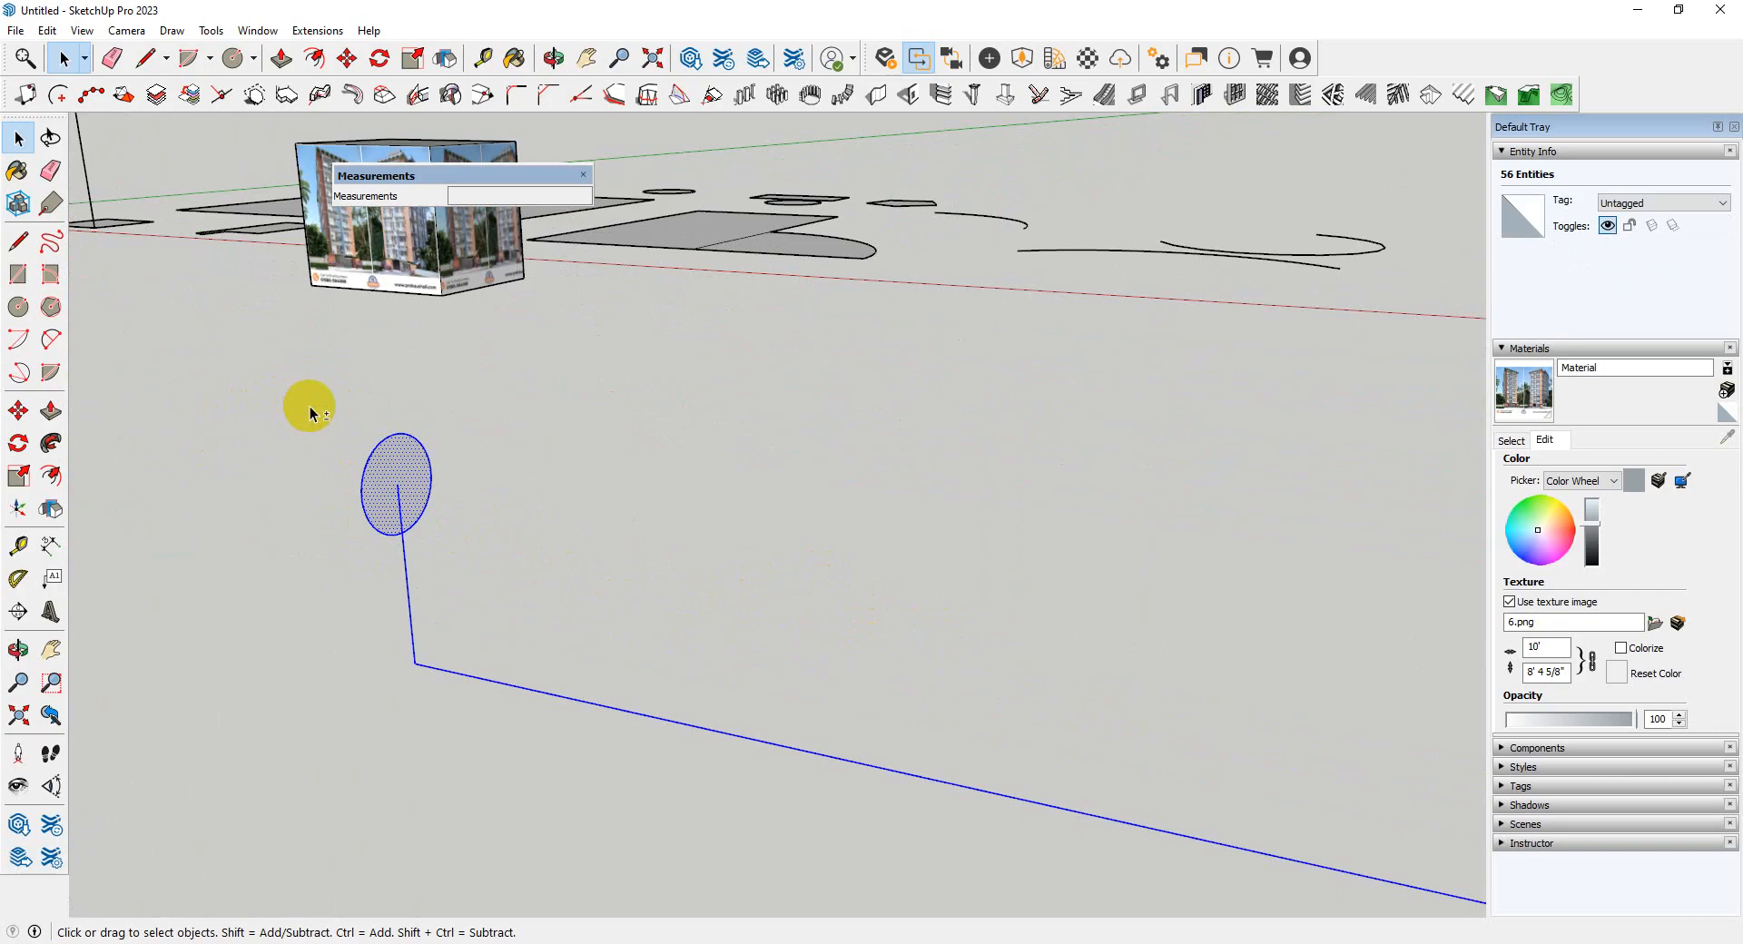
pyautogui.keyDown('shift'); pyautogui.moveTo(307, 396); pyautogui.dragTo(505, 556); pyautogui.keyUp('shift')
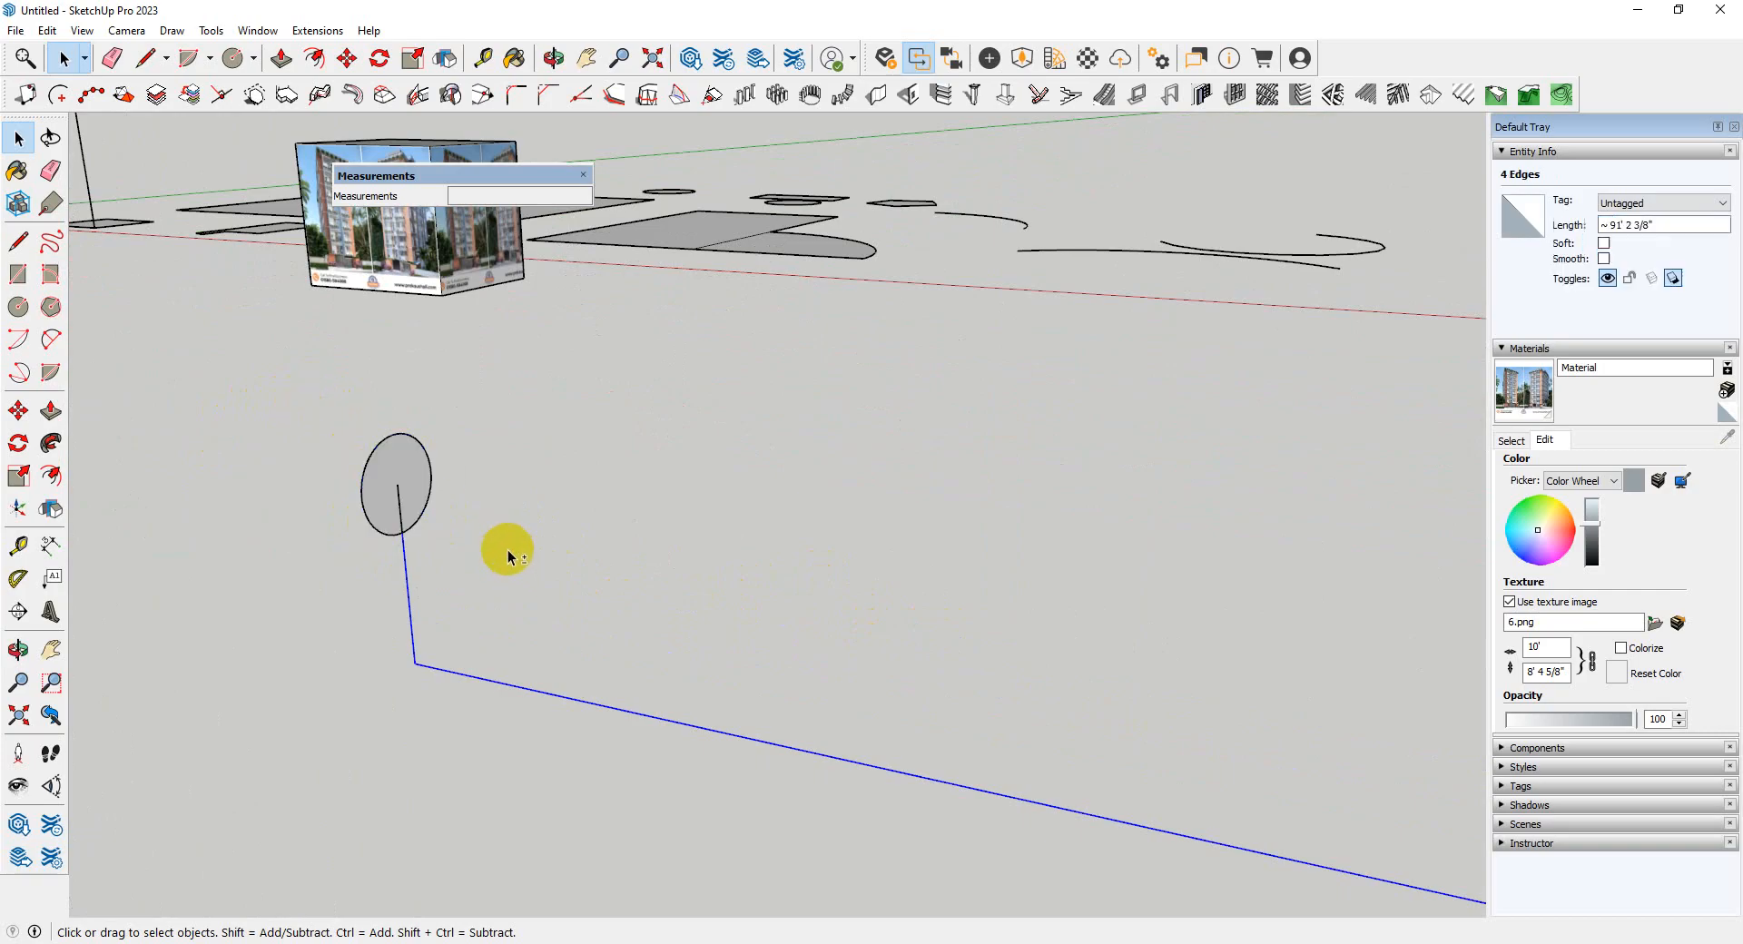
# - Try extruding the circle with Follow Me along the path including the short vertical edge, and undo the attempt
pyautogui.click(51, 444)
pyautogui.click(389, 504)
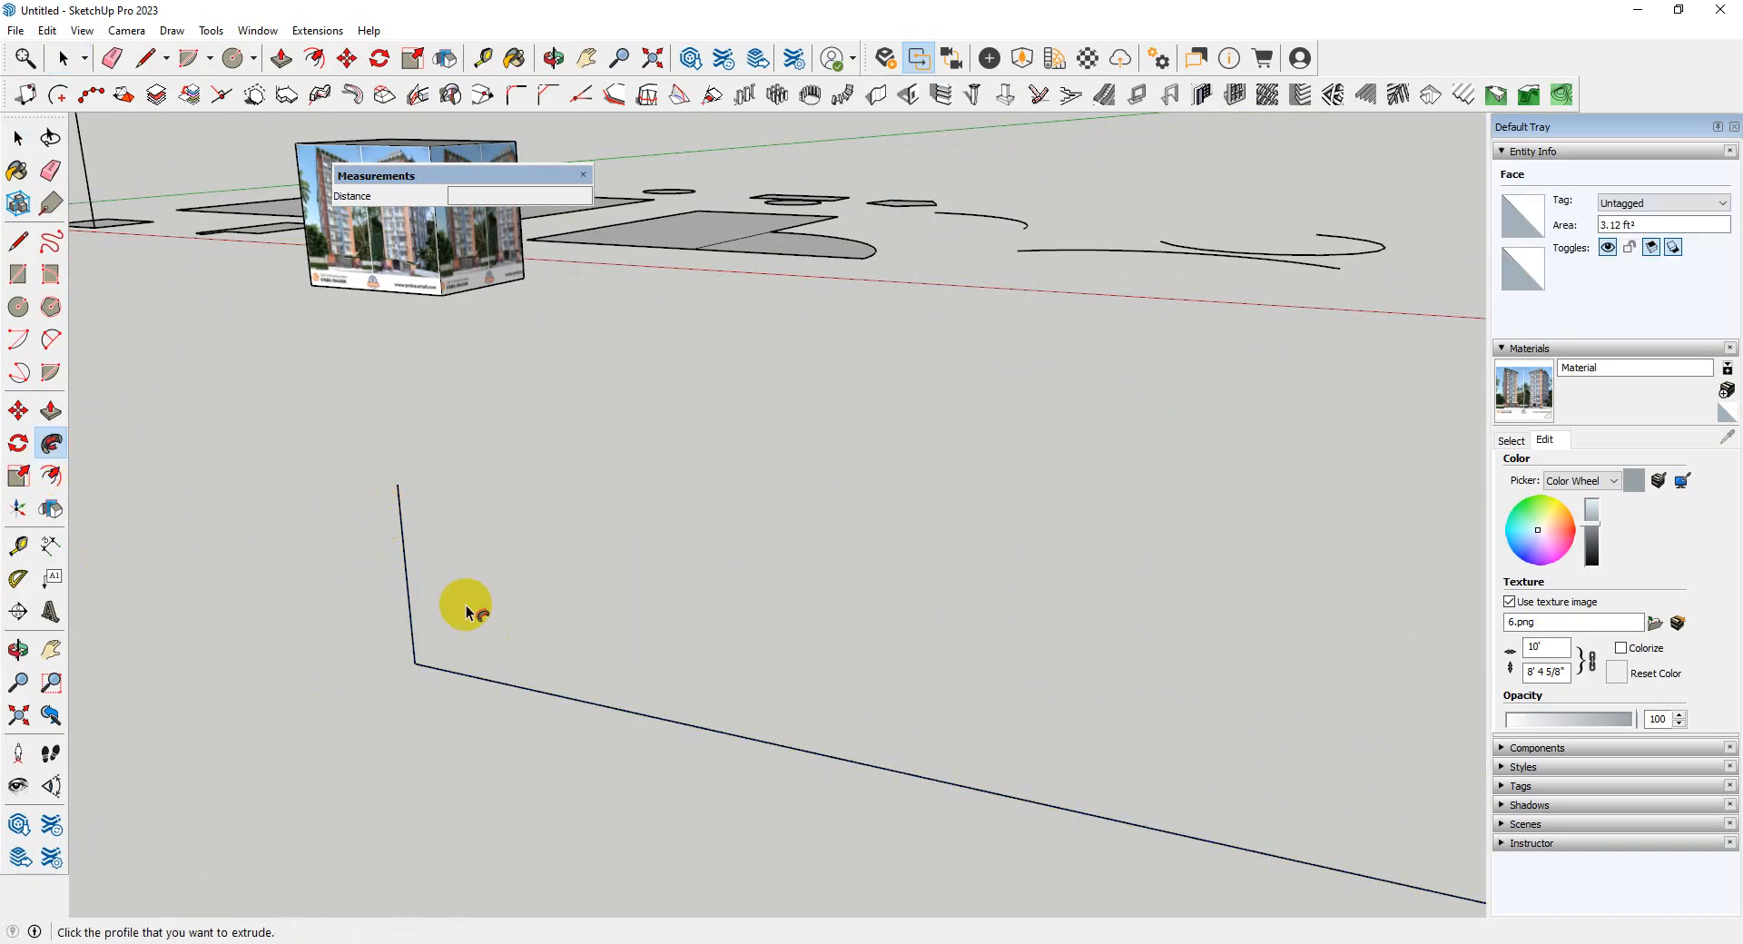
pyautogui.scroll(-1, 289, 491)
pyautogui.moveTo(289, 490); pyautogui.dragTo(744, 665, button='middle')
pyautogui.scroll(-2, 744, 666)
pyautogui.hotkey('ctrl', 'z')
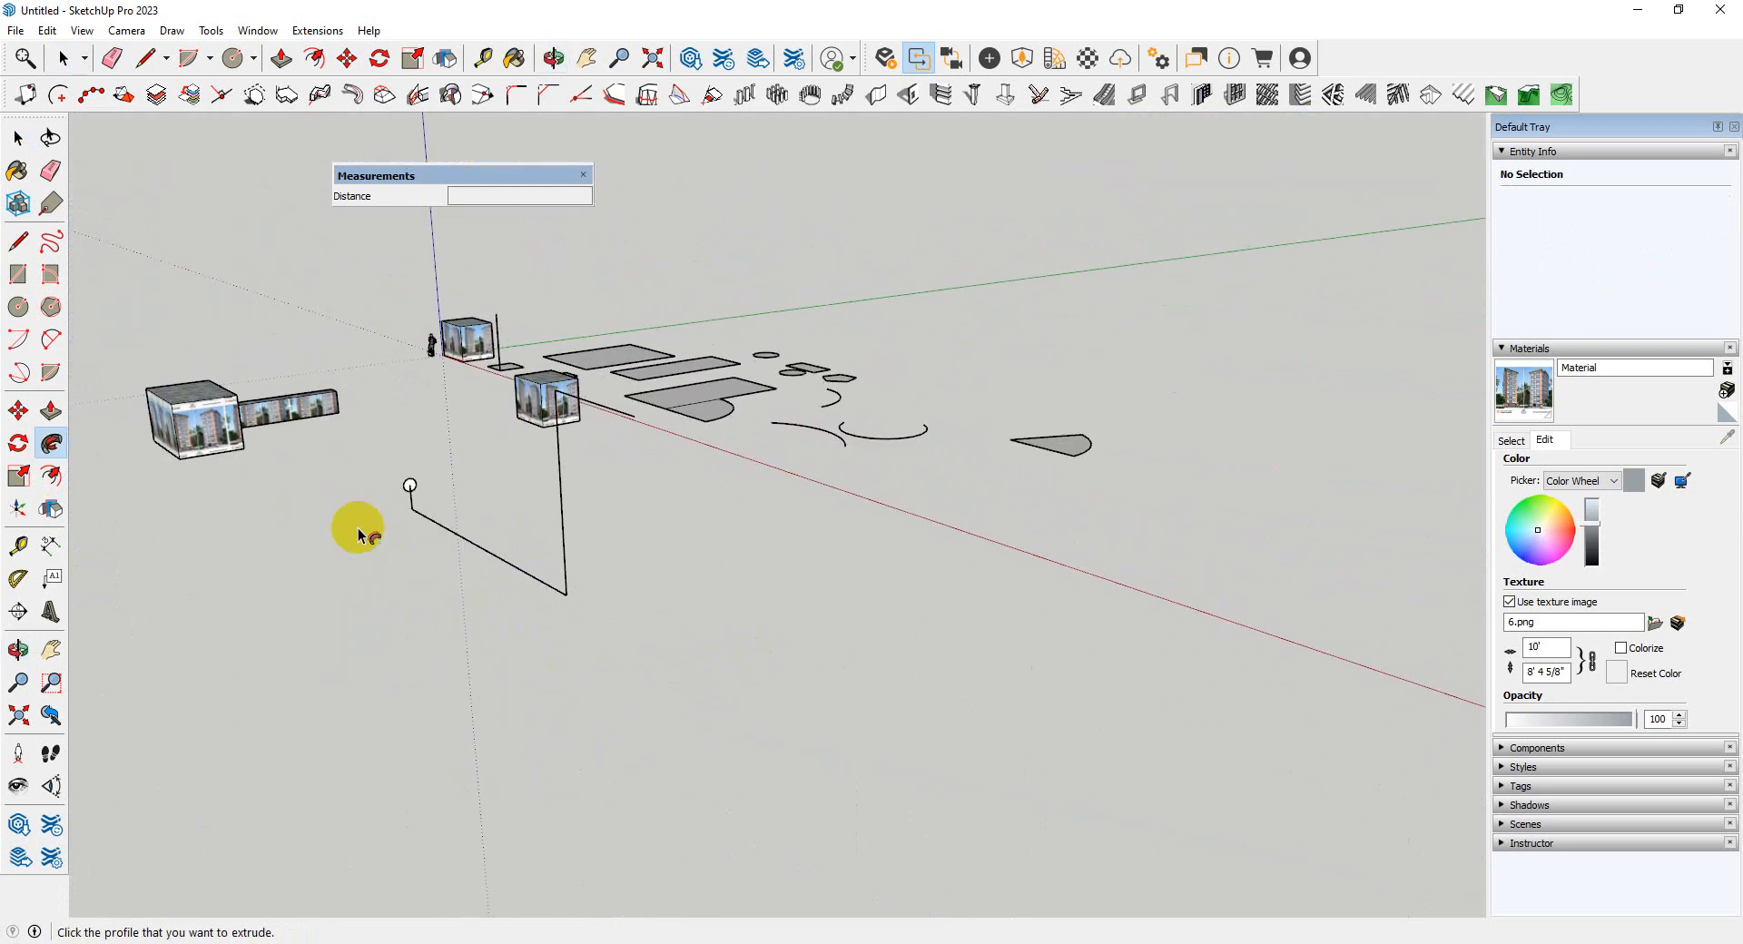
# - Erase the part of the short vertical edge that lies inside the circle
pyautogui.scroll(5, 428, 486)
pyautogui.press('e')
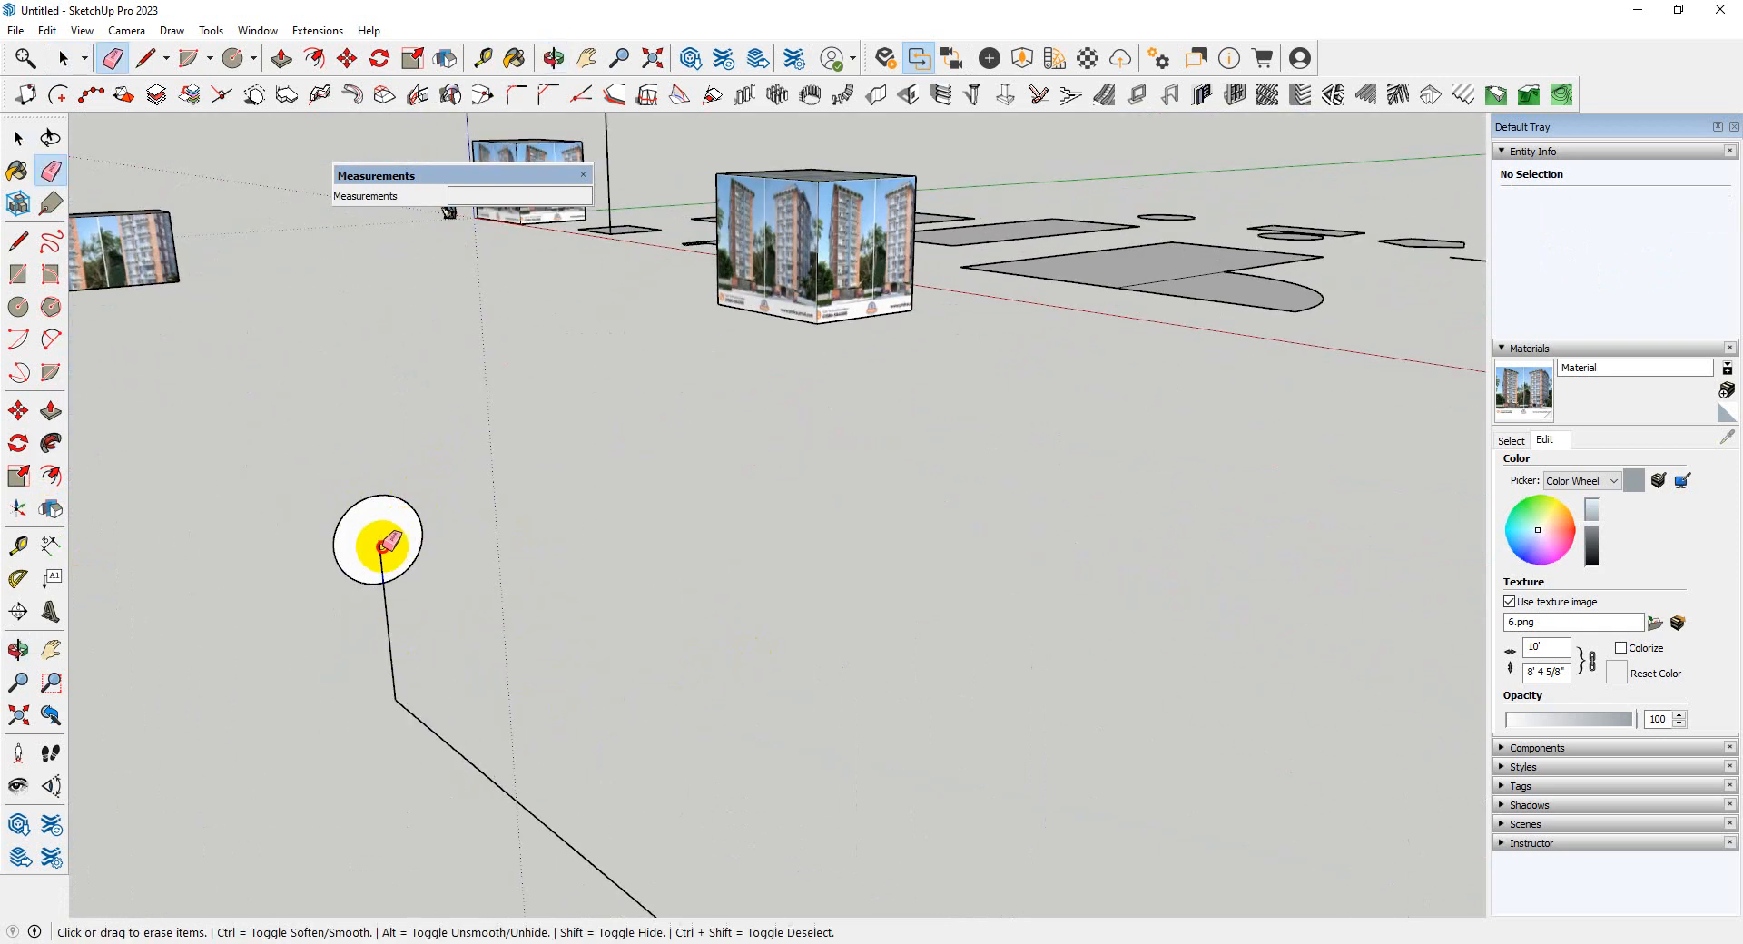
pyautogui.scroll(-6, 381, 545)
pyautogui.press('space')
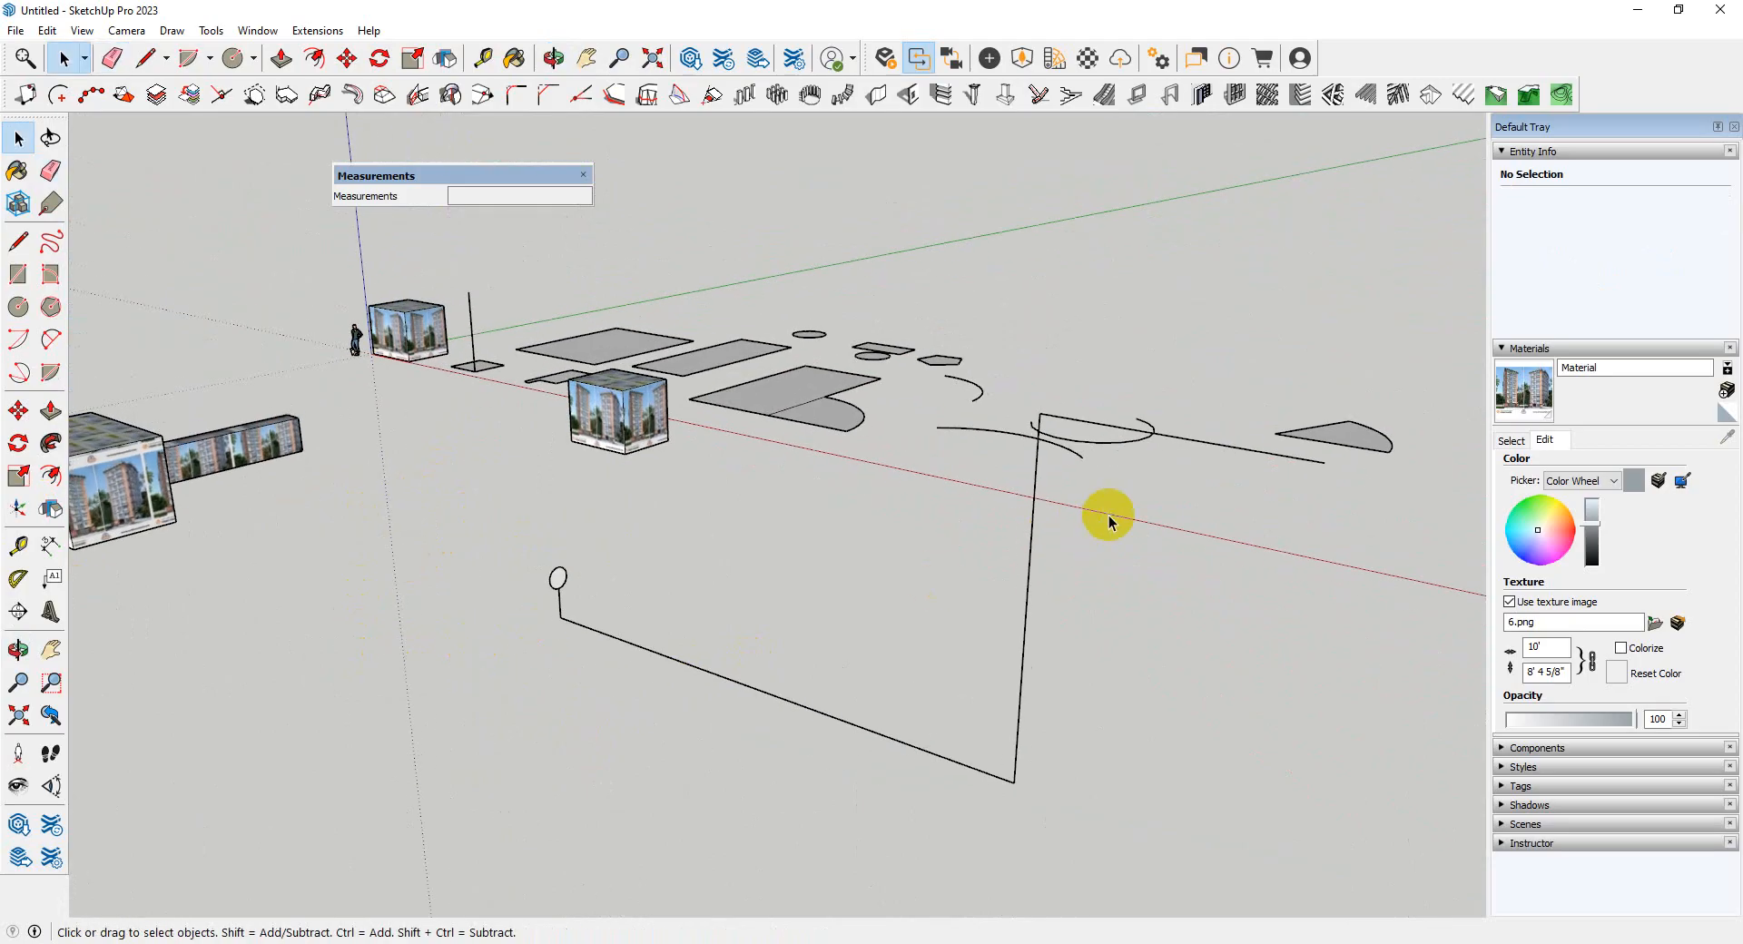
# - Select only the three ground edges of the path and extrude the circle along them with Follow Me to form a pipe
pyautogui.moveTo(1108, 522); pyautogui.dragTo(1159, 738, button='middle')
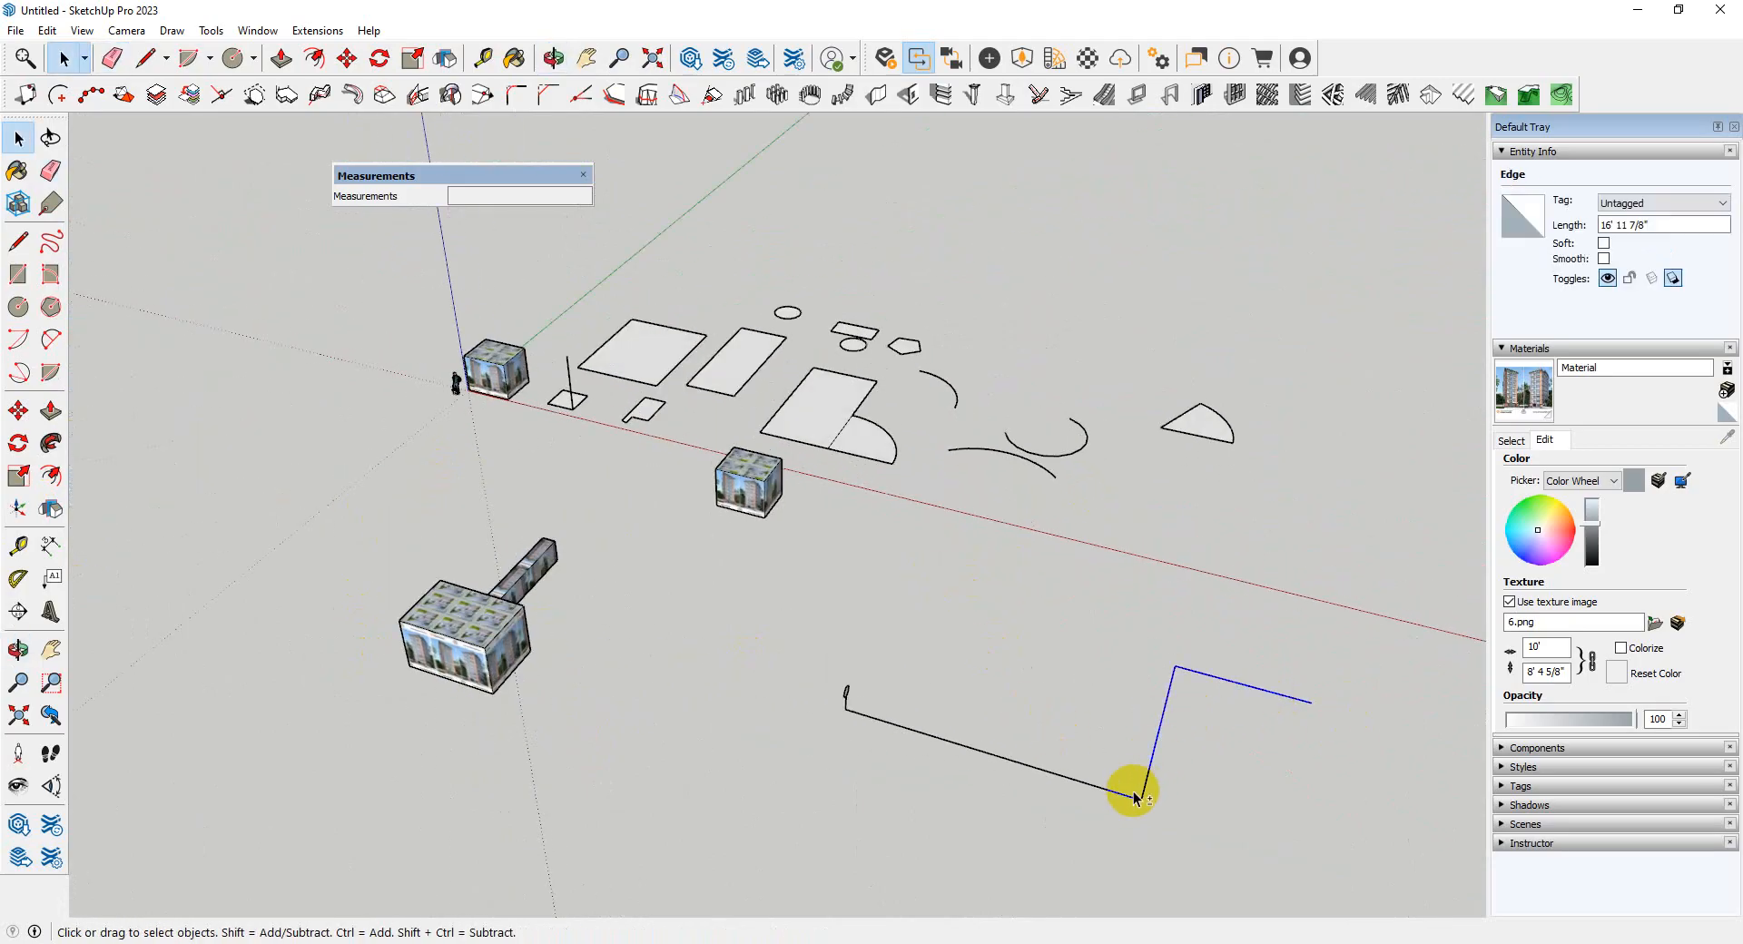
pyautogui.scroll(4, 829, 740)
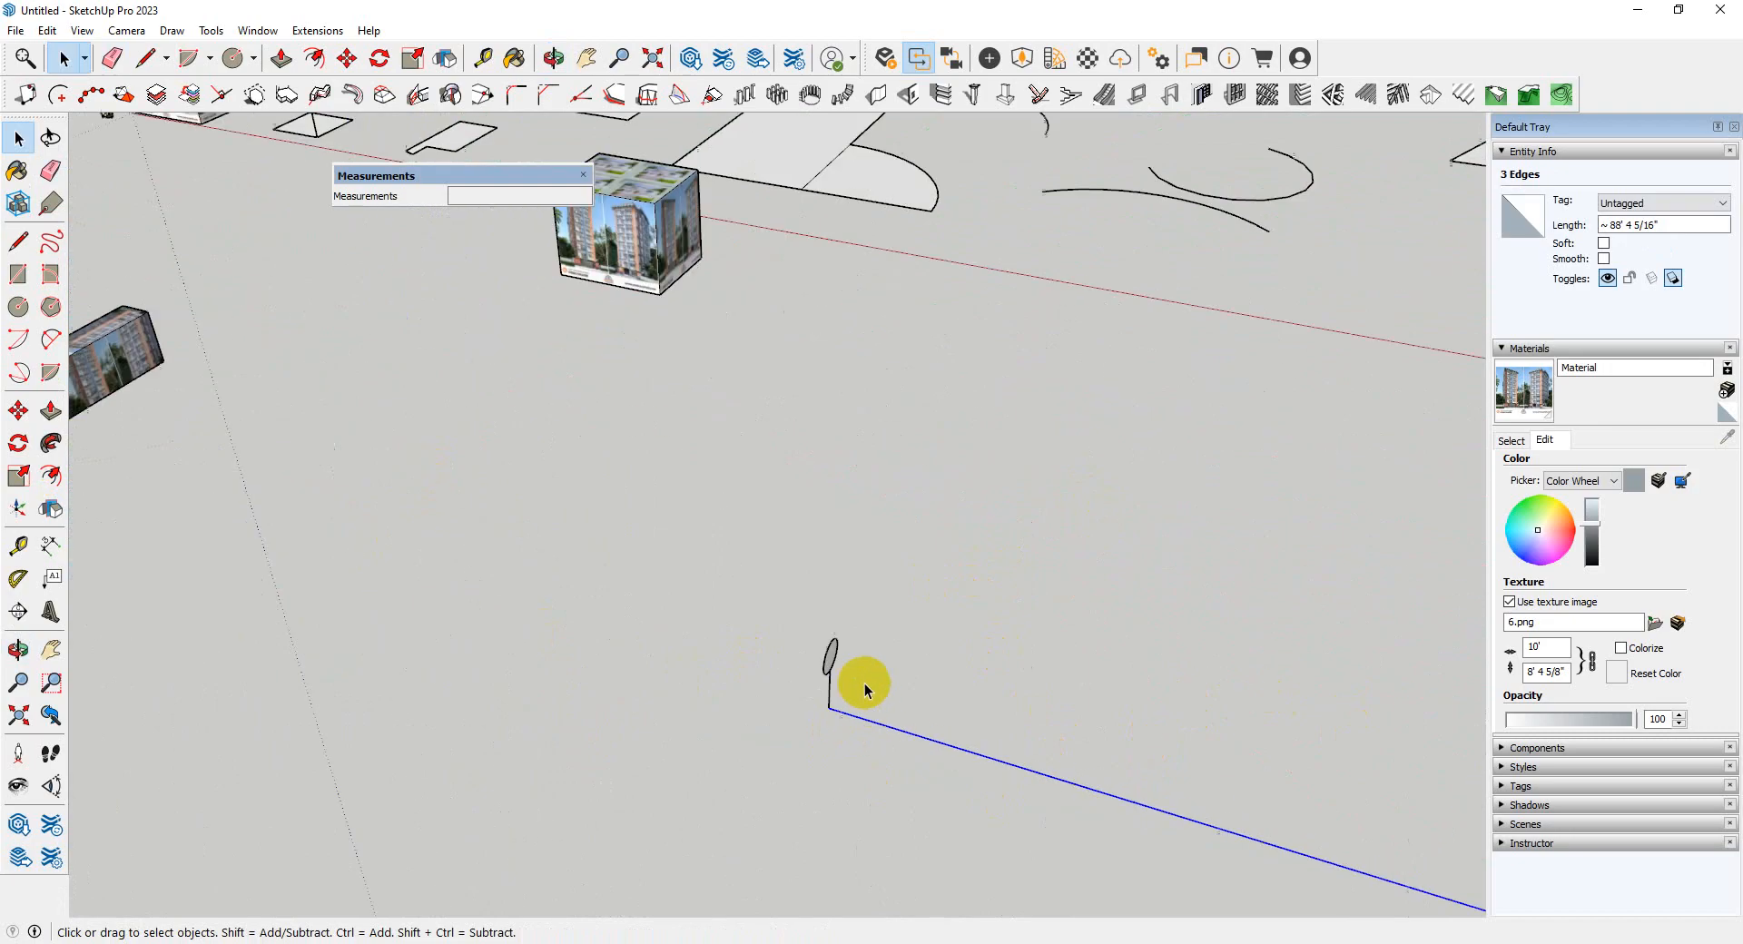
pyautogui.click(52, 443)
pyautogui.scroll(2, 788, 646)
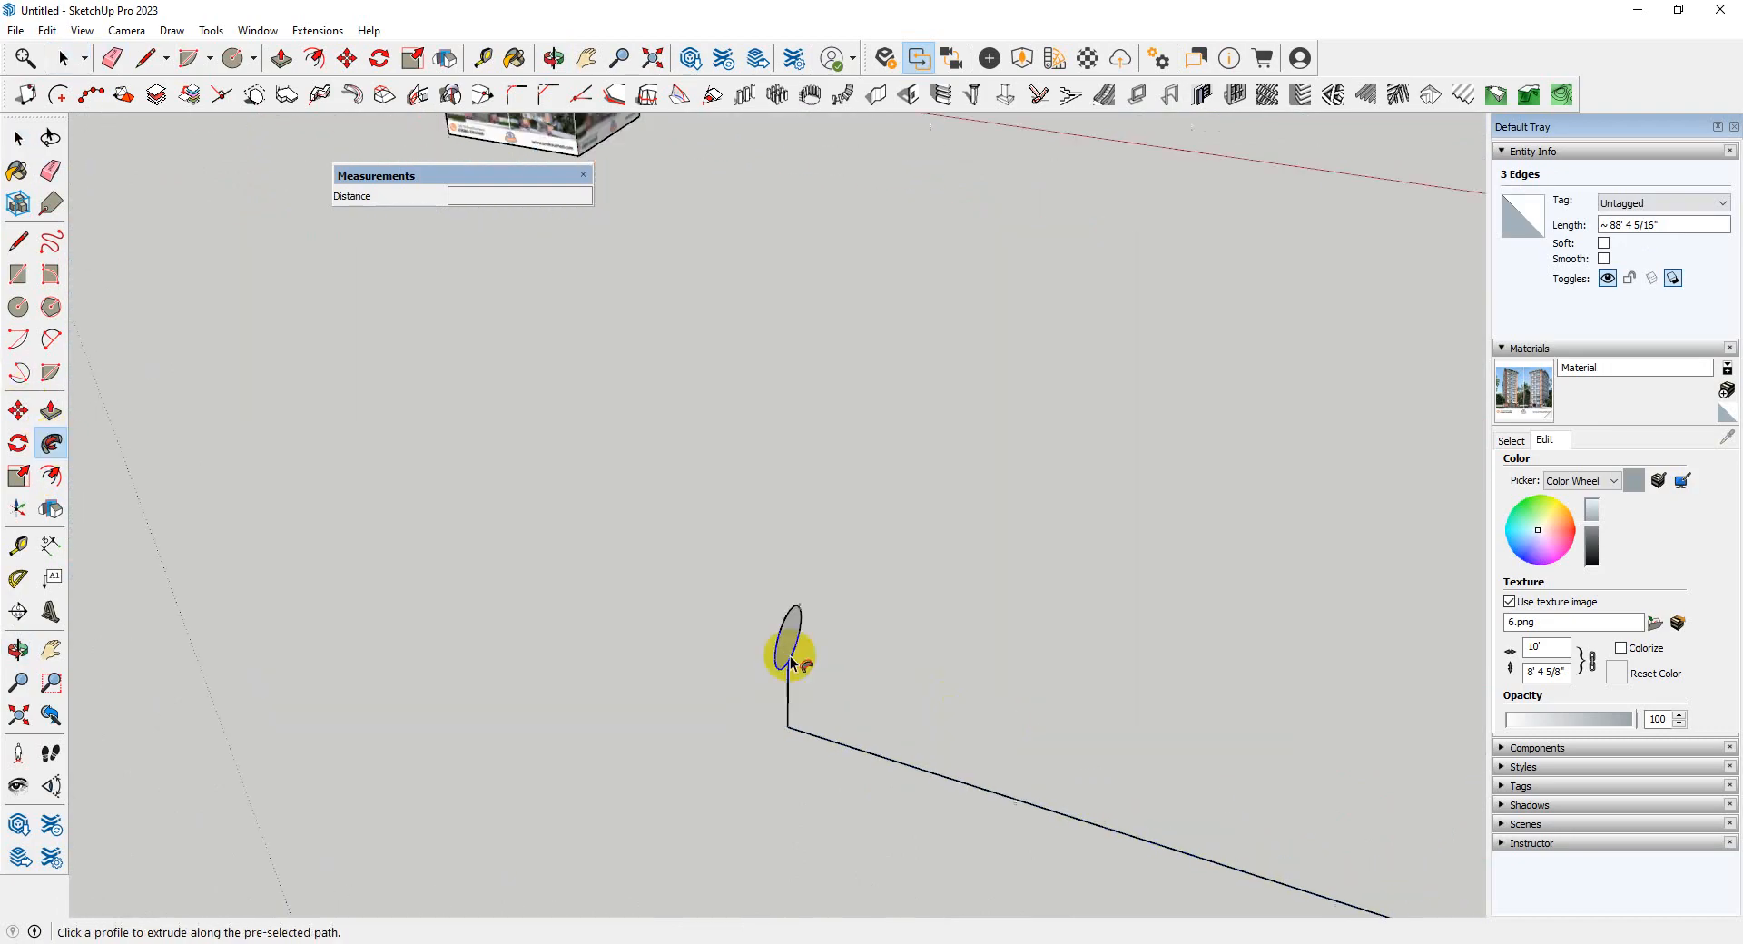
pyautogui.click(792, 637)
pyautogui.scroll(-2, 390, 558)
pyautogui.scroll(-3, 391, 561)
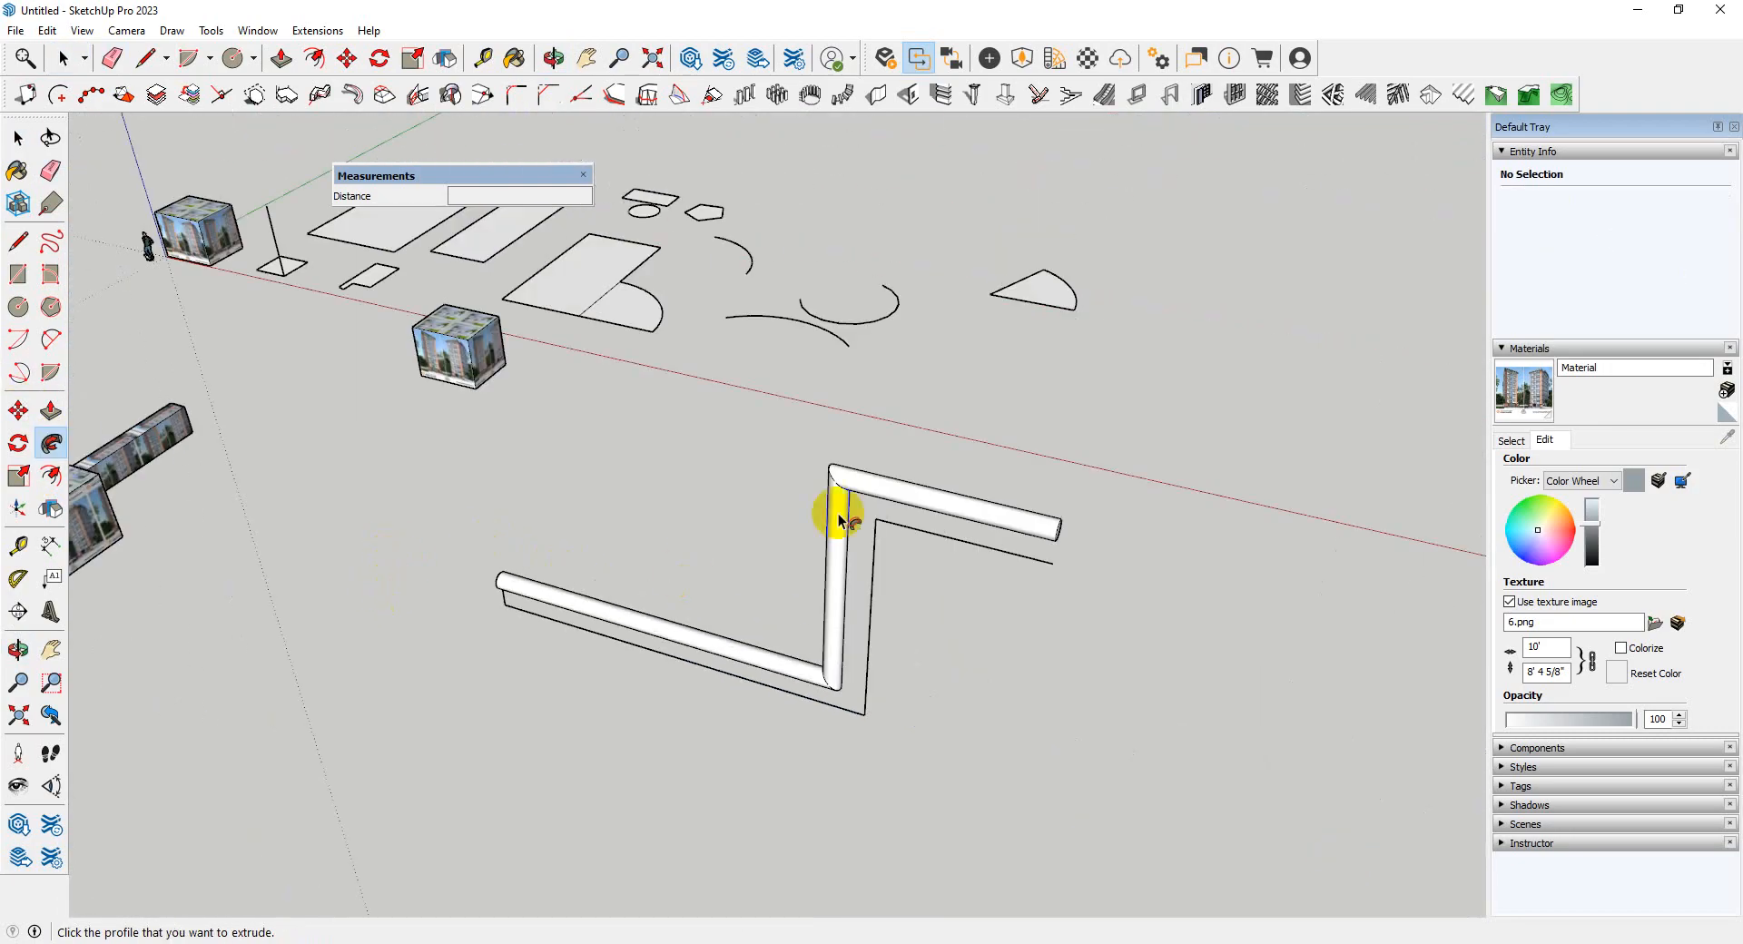
# - Examine the pipe's corner joints and surface up close
pyautogui.scroll(3, 908, 508)
pyautogui.moveTo(922, 575)
pyautogui.mouseDown(button='middle')
pyautogui.moveTo(525, 505)
pyautogui.moveTo(1249, 533)
pyautogui.moveTo(798, 548)
pyautogui.moveTo(627, 533)
pyautogui.moveTo(1137, 516)
pyautogui.mouseUp(button='middle')
pyautogui.press('f')
pyautogui.scroll(8, 954, 358)
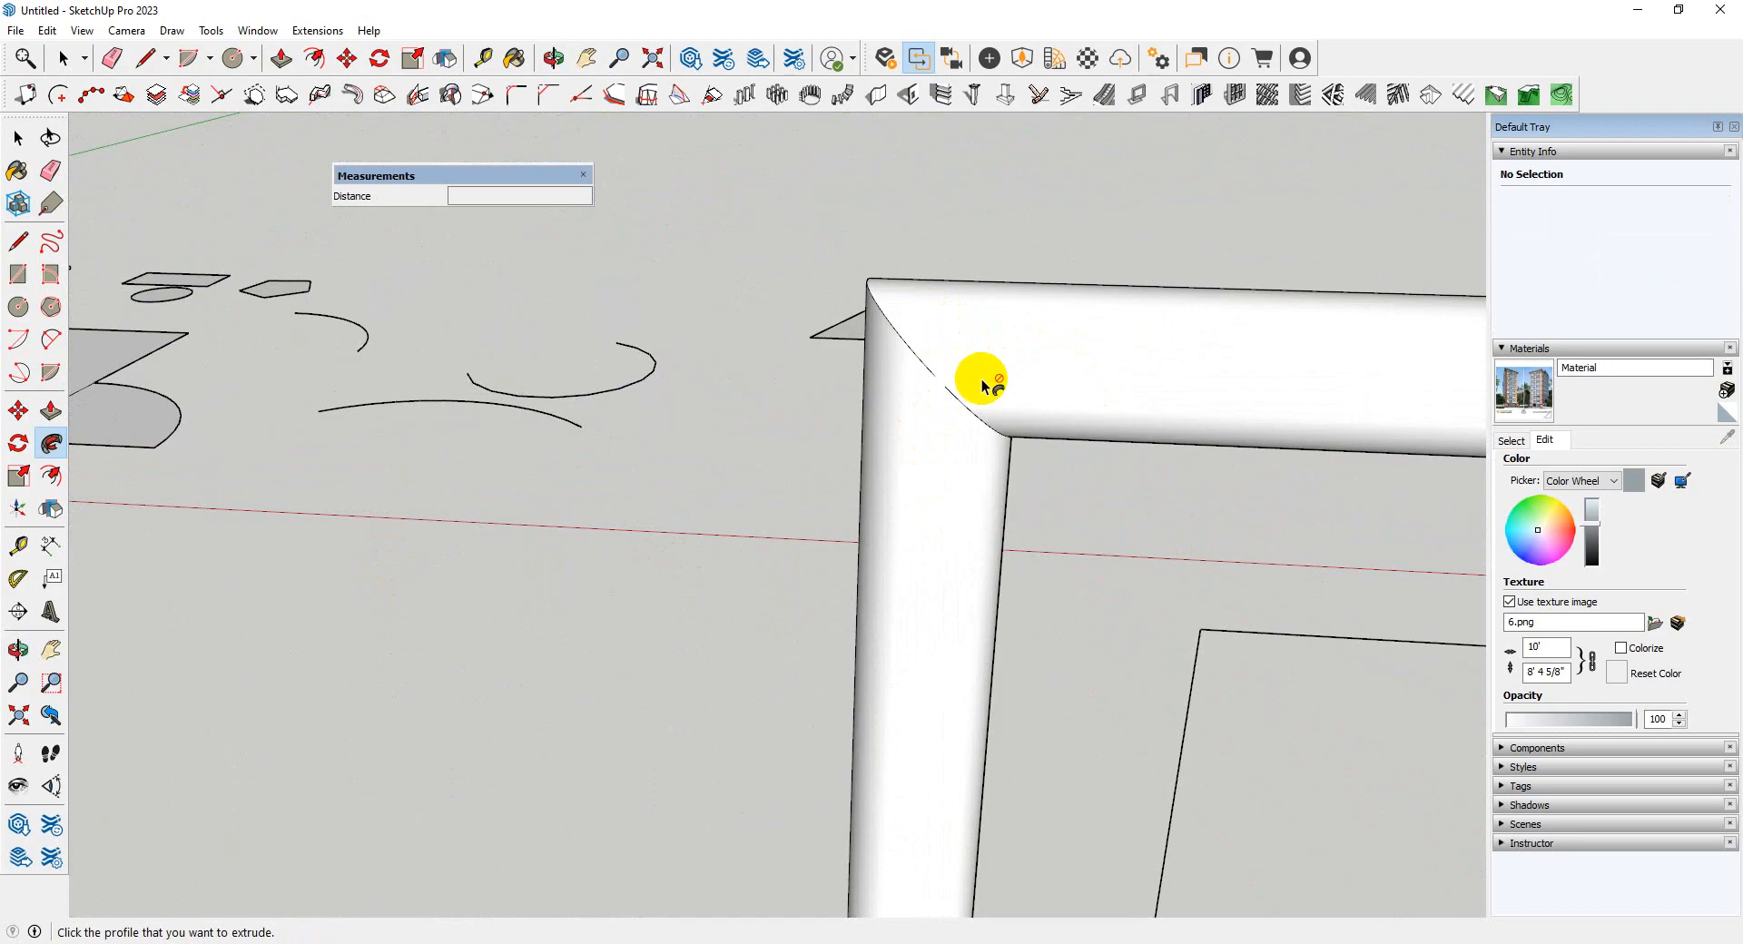
pyautogui.moveTo(982, 378)
pyautogui.mouseDown(button='middle')
pyautogui.moveTo(892, 308)
pyautogui.moveTo(1471, 369)
pyautogui.moveTo(1732, 354)
pyautogui.moveTo(517, 343)
pyautogui.moveTo(751, 392)
pyautogui.moveTo(806, 443)
pyautogui.mouseUp(button='middle')
pyautogui.scroll(-3, 788, 485)
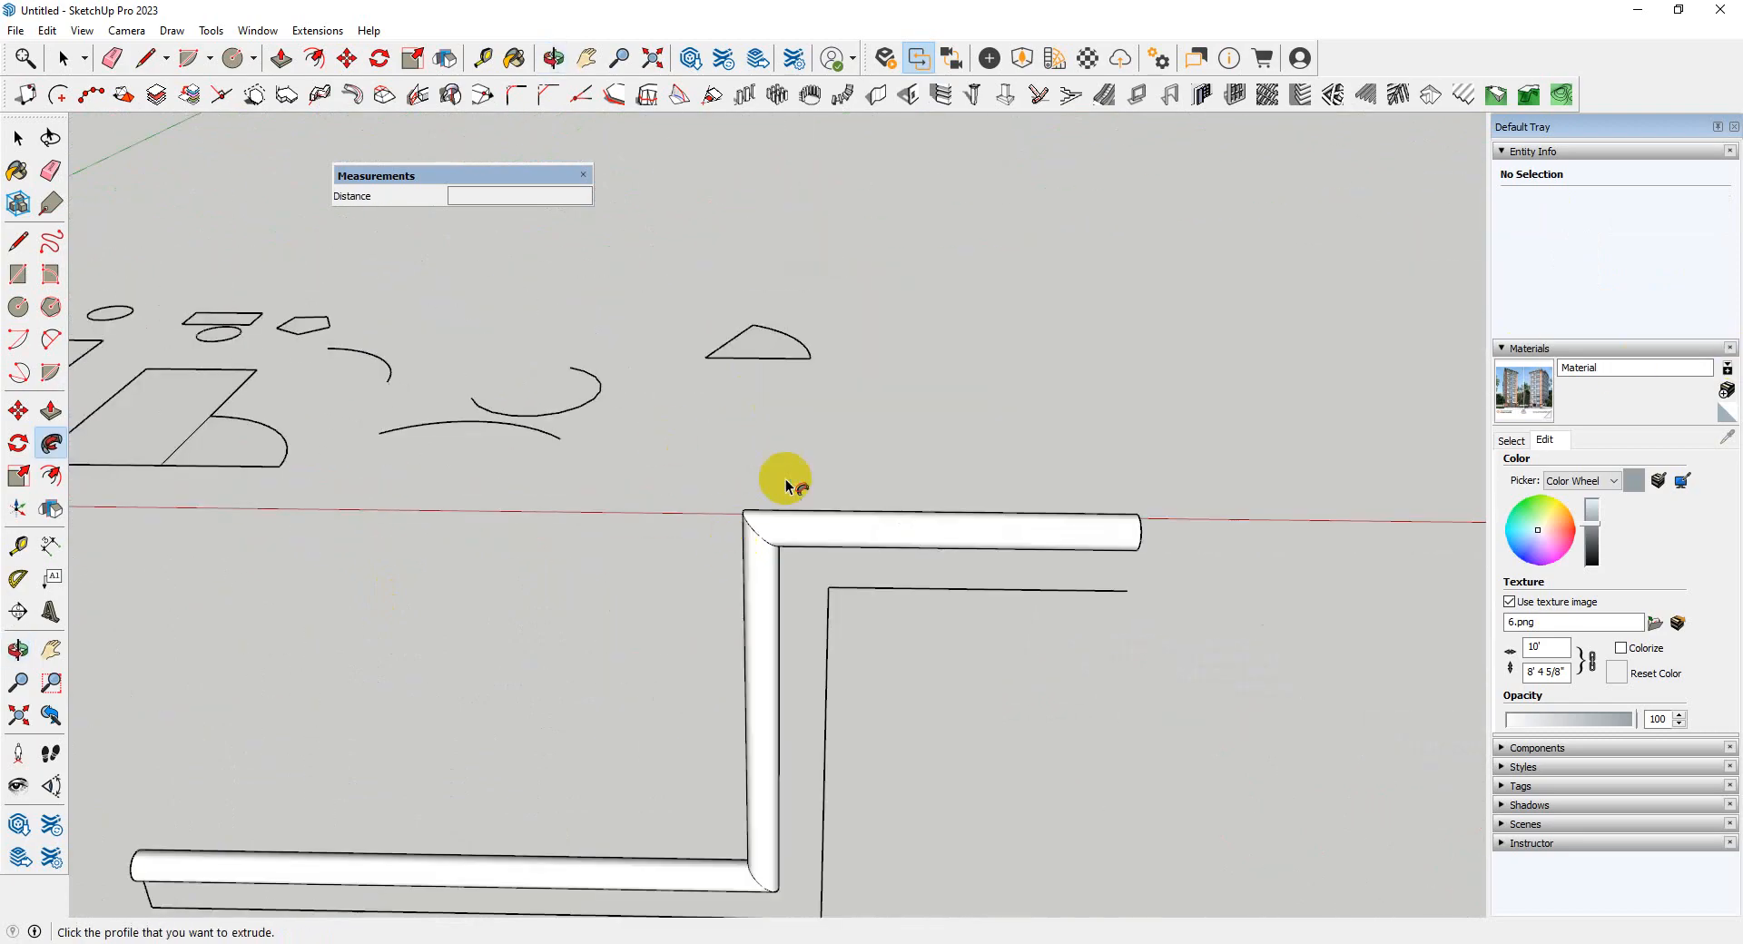
# - Look over the whole pipe beside its path from several angles, and leave the Follow Me tool
pyautogui.scroll(-5, 786, 488)
pyautogui.moveTo(786, 508); pyautogui.dragTo(953, 607, button='middle')
pyautogui.scroll(4, 690, 663)
pyautogui.scroll(-4, 781, 608)
pyautogui.scroll(2, 436, 519)
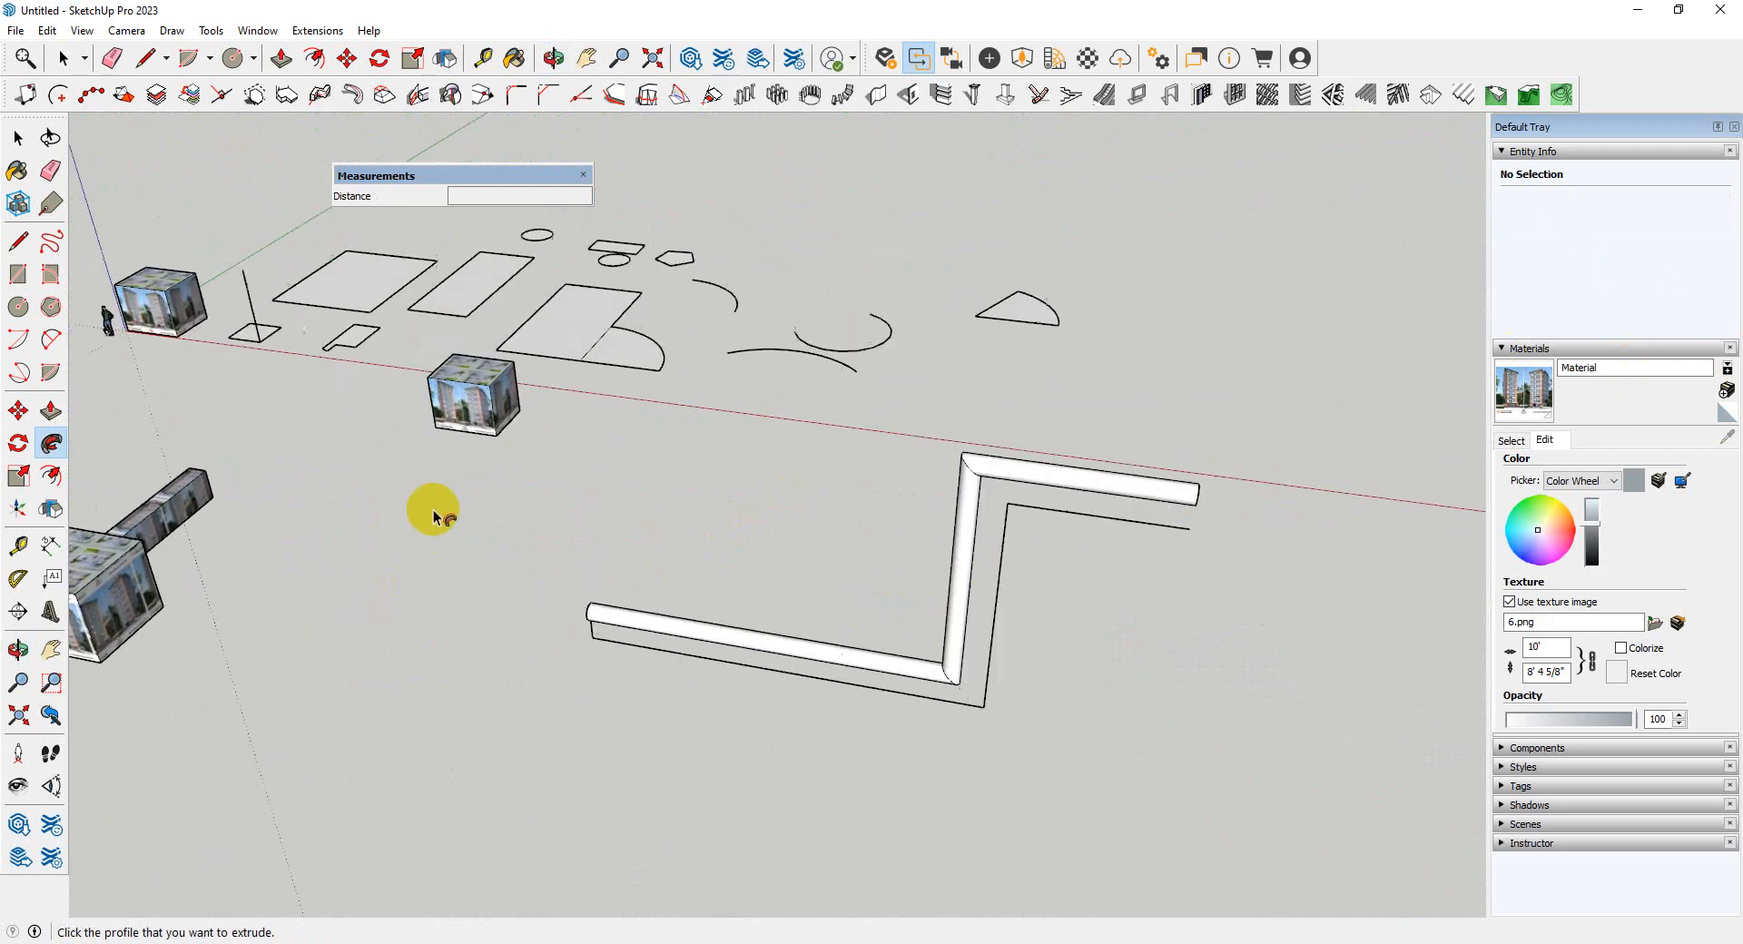
pyautogui.scroll(2, 436, 520)
pyautogui.scroll(-3, 531, 464)
pyautogui.press('space')
pyautogui.scroll(4, 617, 591)
pyautogui.scroll(-5, 618, 583)
pyautogui.moveTo(635, 581); pyautogui.dragTo(768, 669, button='middle')
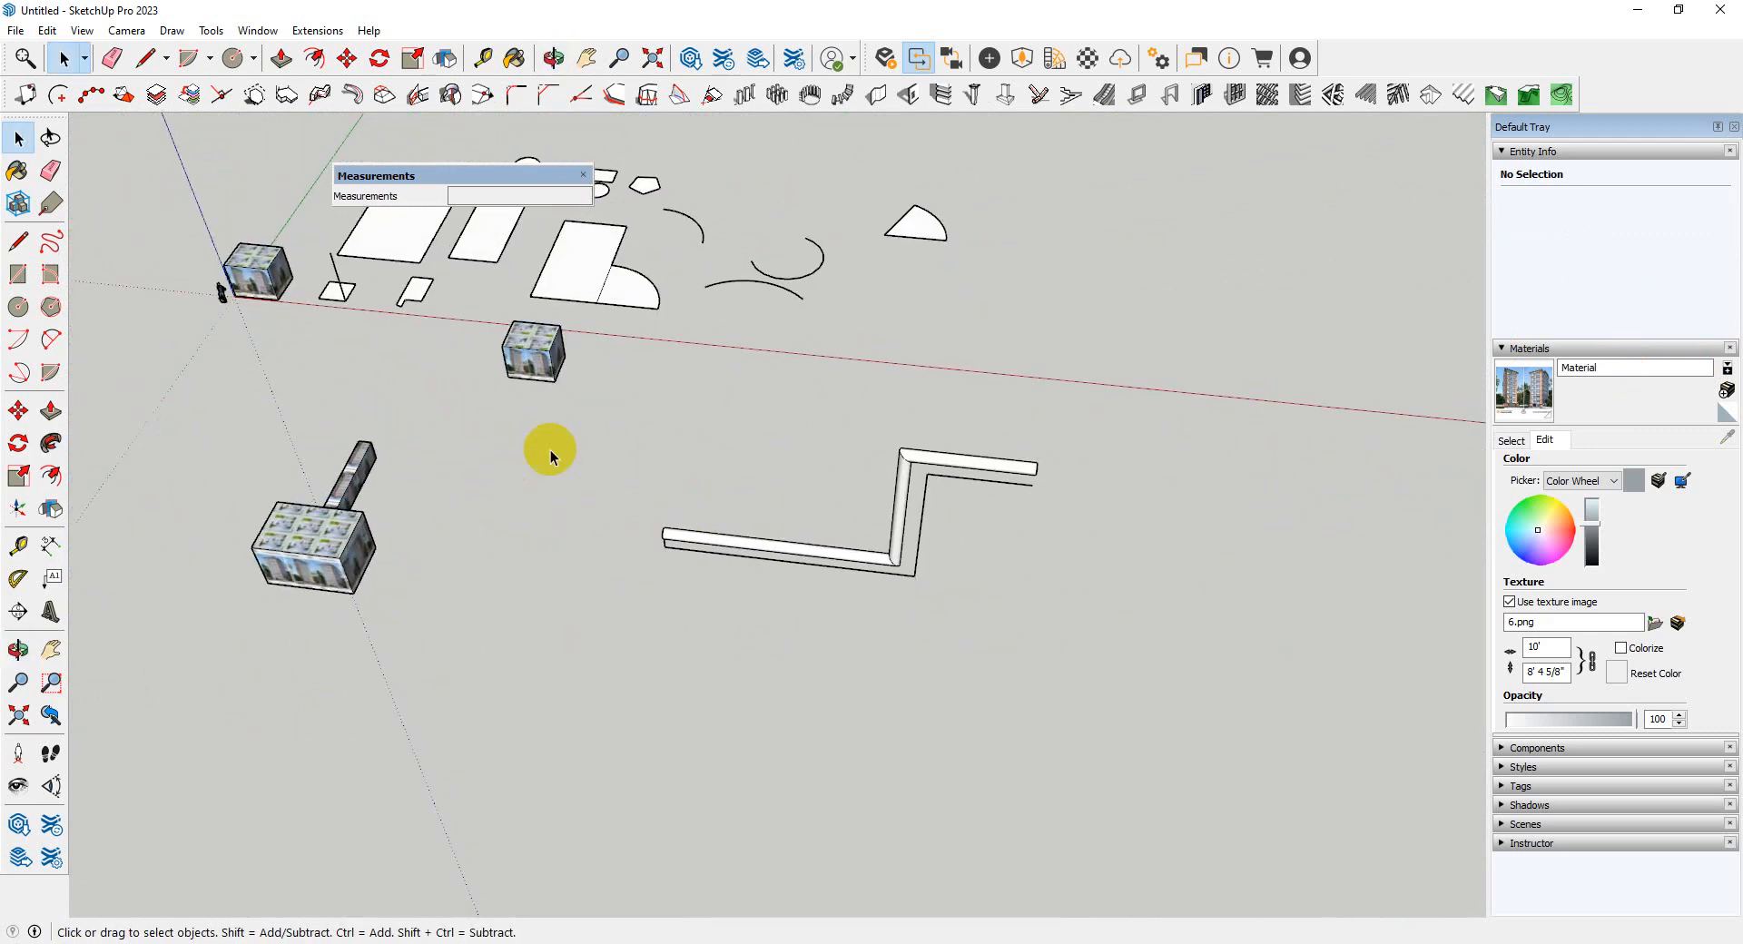
# - Draw a circle with a radius of about 5' on the open ground between the hammer-shaped block and the pipe
pyautogui.scroll(3, 545, 440)
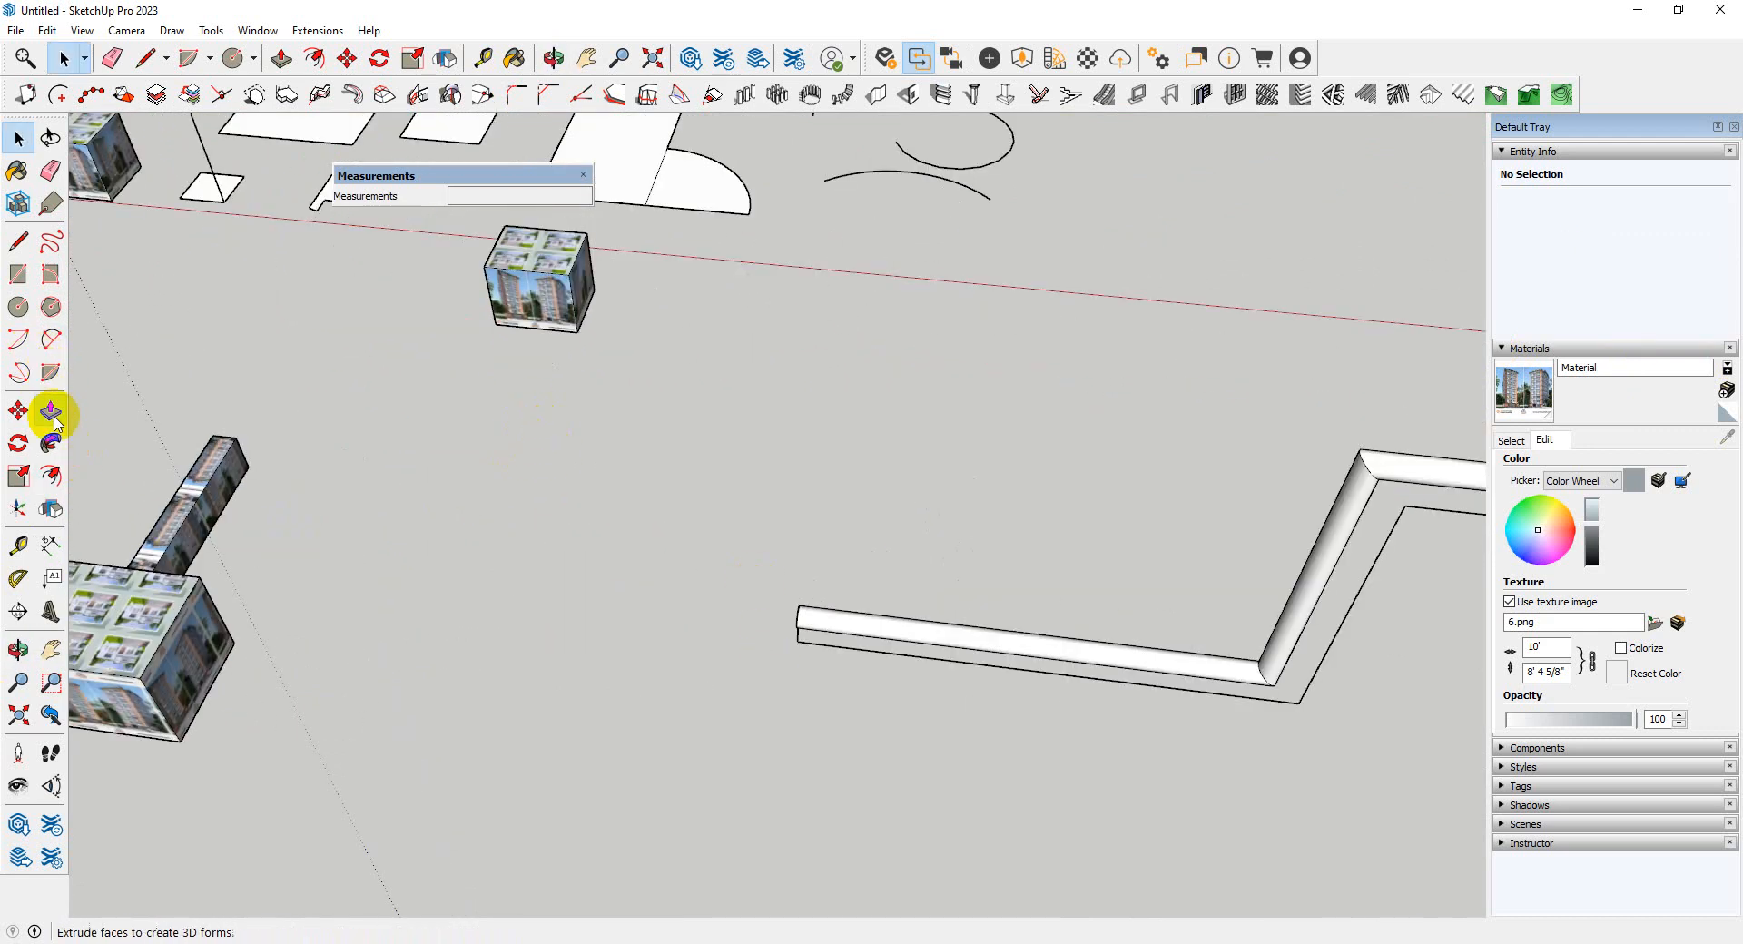
pyautogui.moveTo(692, 481); pyautogui.dragTo(585, 477, button='middle')
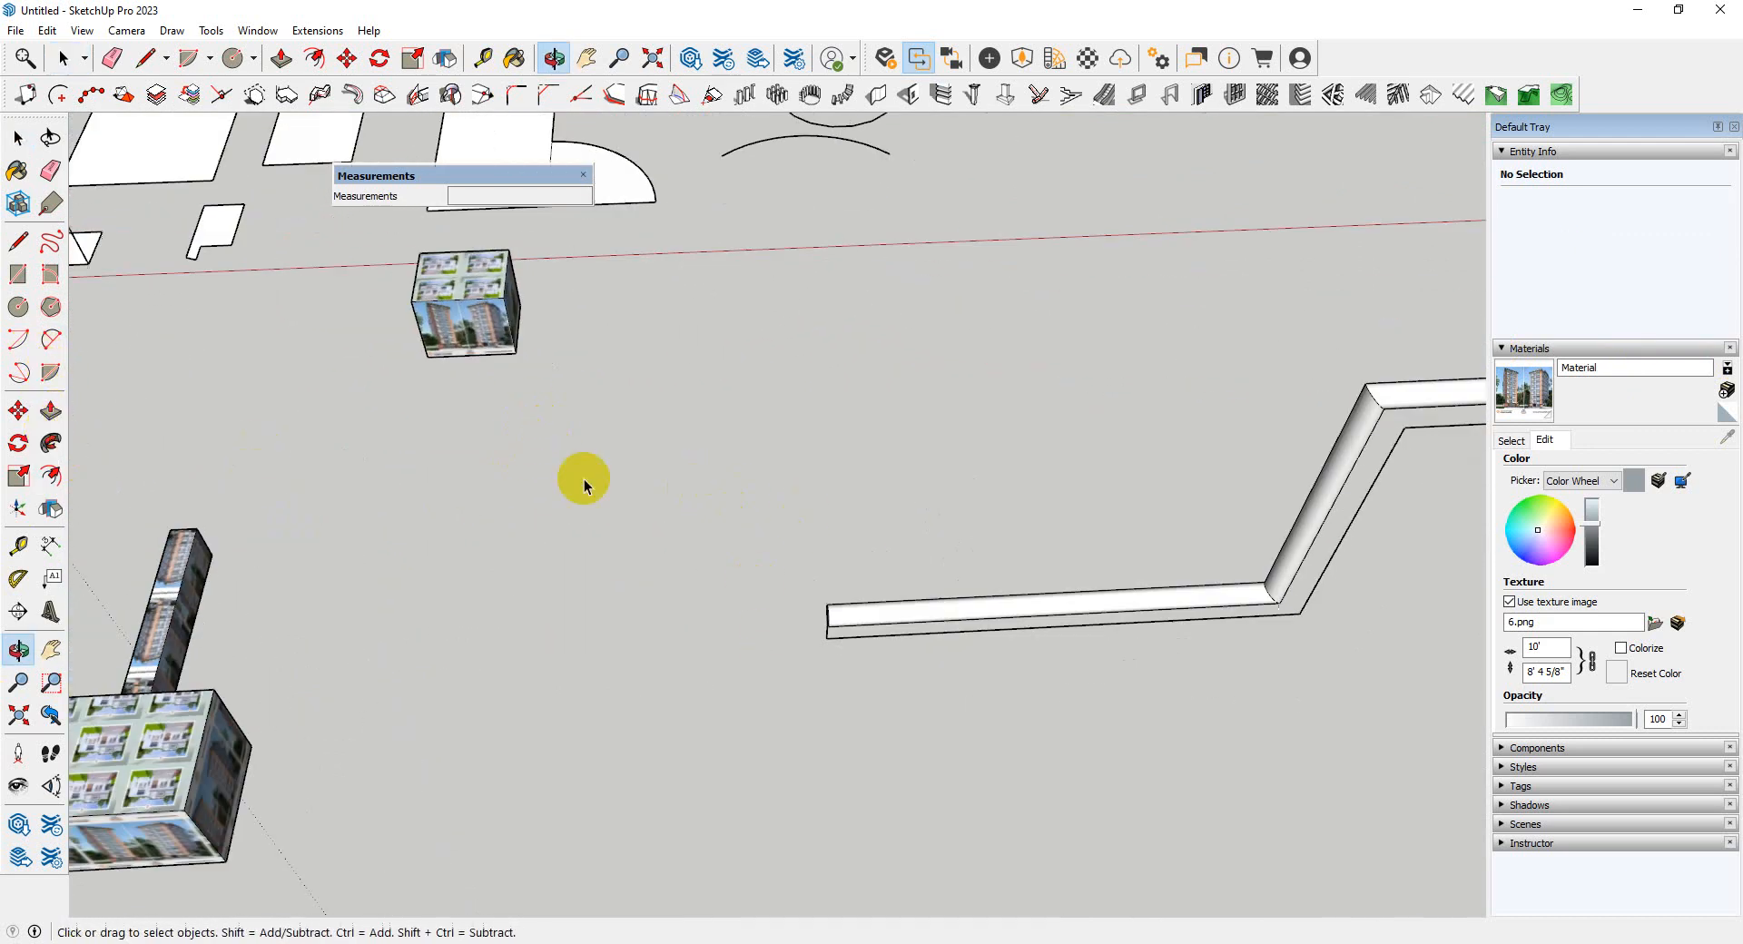
pyautogui.click(20, 309)
pyautogui.click(497, 588)
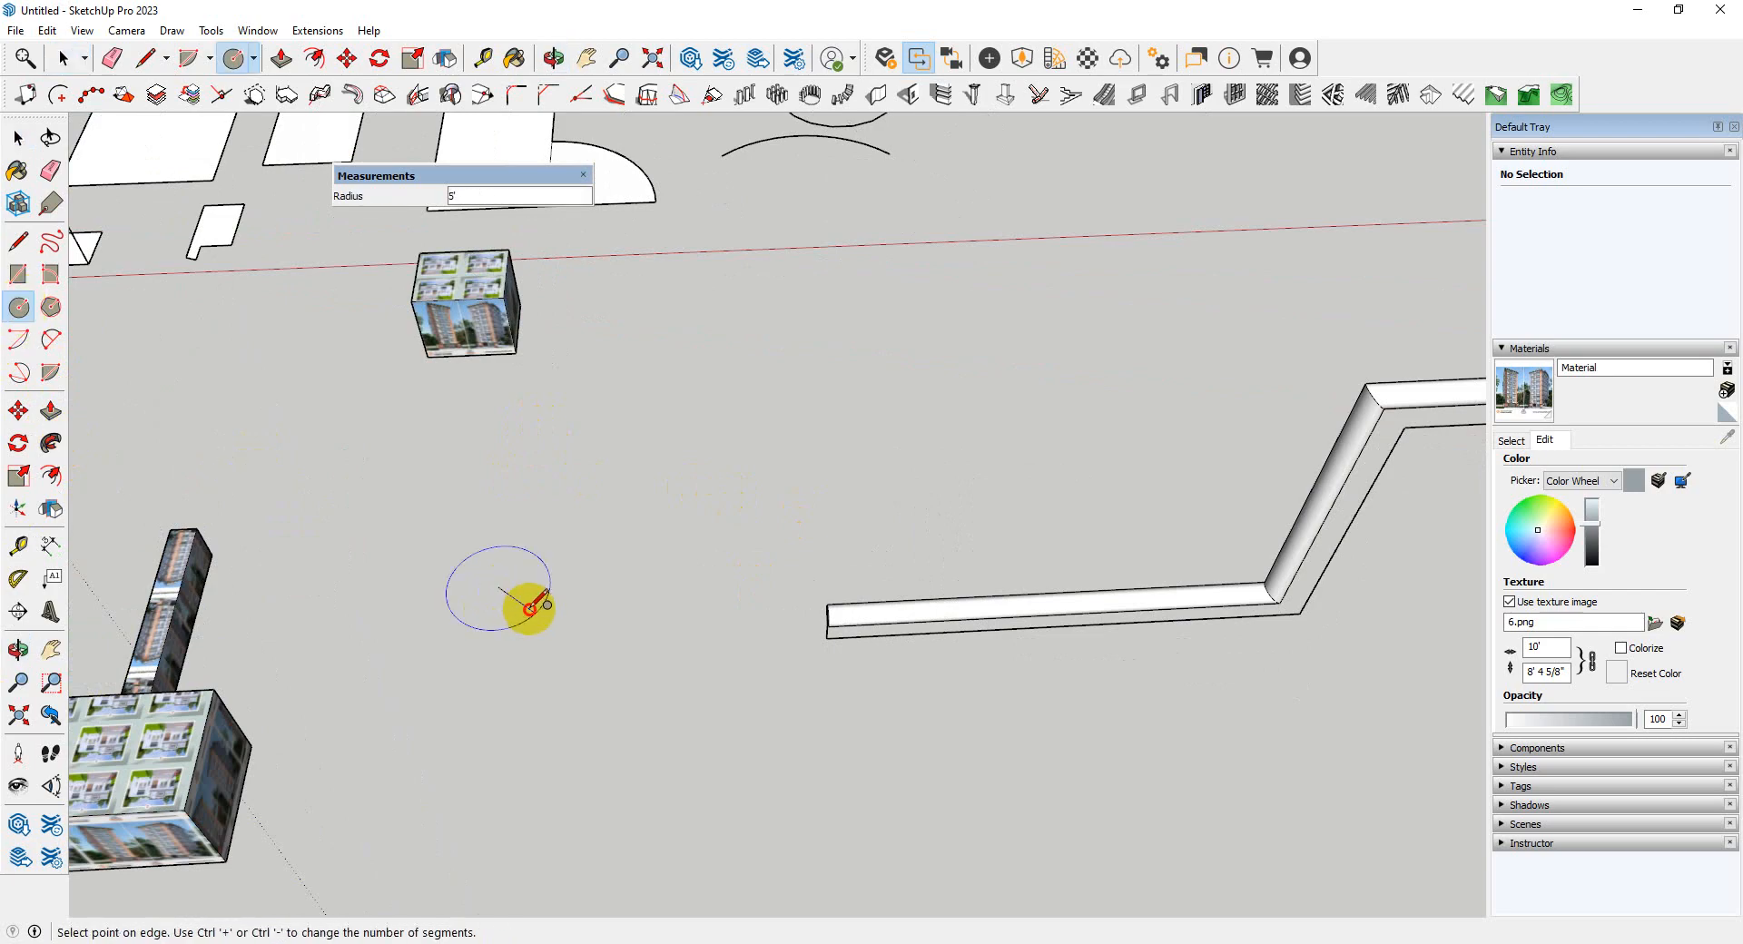
pyautogui.click(532, 605)
# - Draw a vertical line upward from the circle's centre, and leave the Line tool
pyautogui.scroll(3, 506, 591)
pyautogui.press('l')
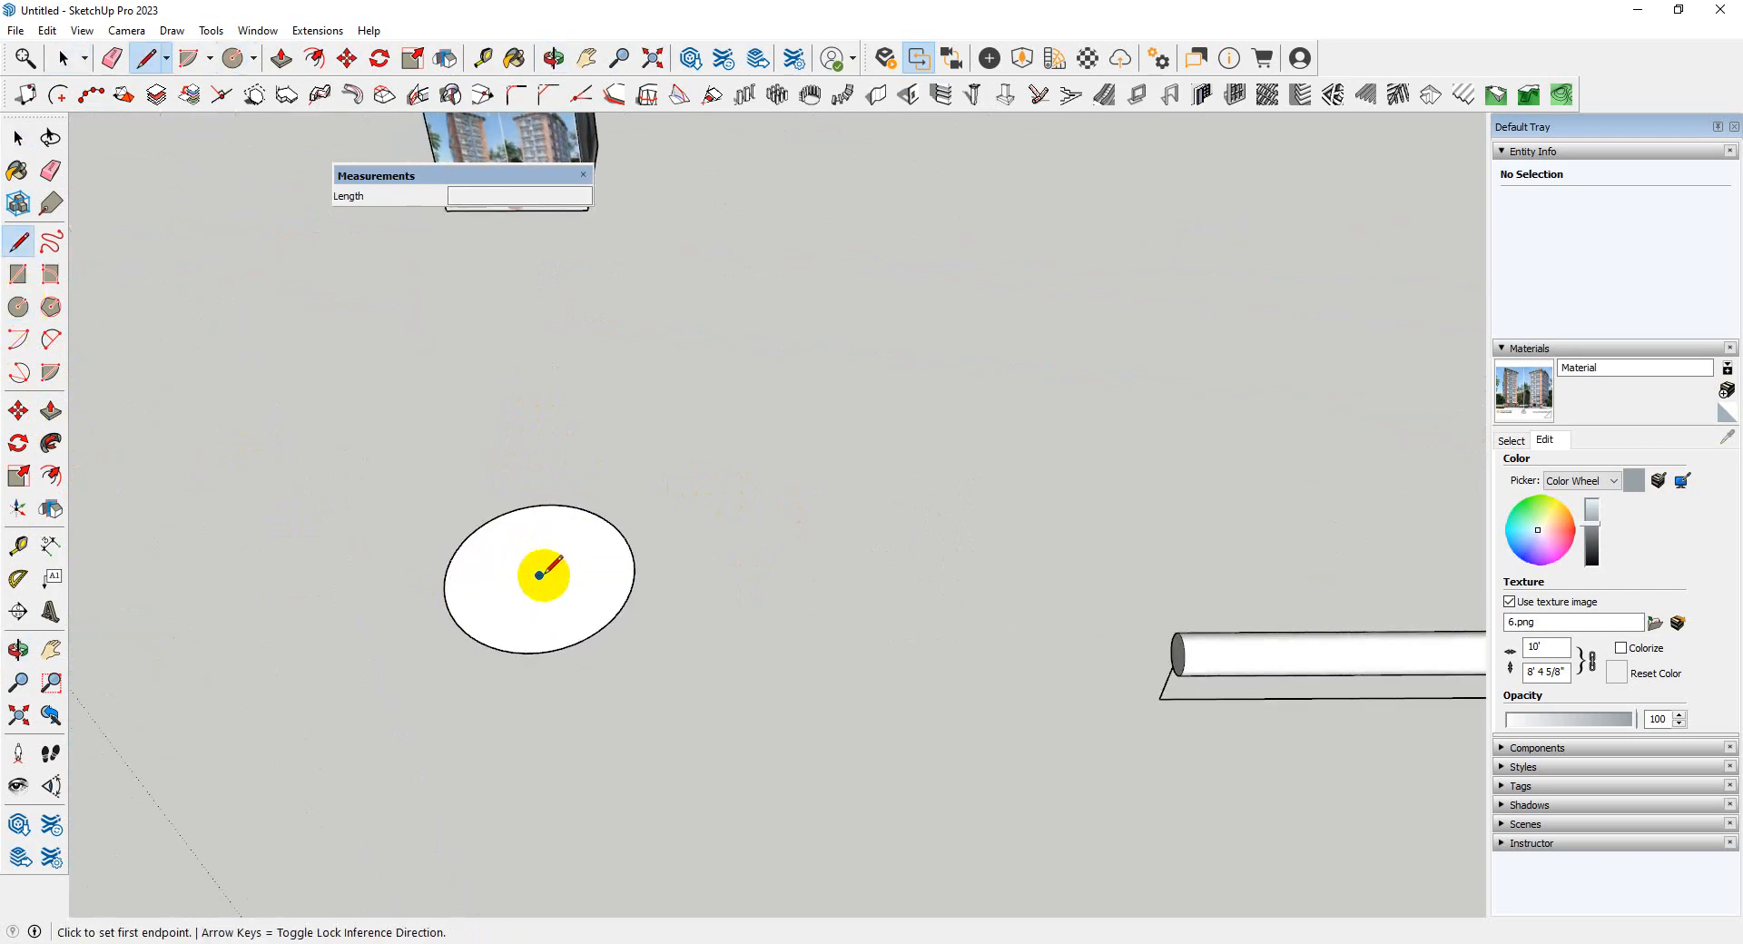
pyautogui.click(542, 575)
pyautogui.moveTo(510, 346); pyautogui.dragTo(607, 561, button='middle')
pyautogui.click(511, 263)
pyautogui.press('space')
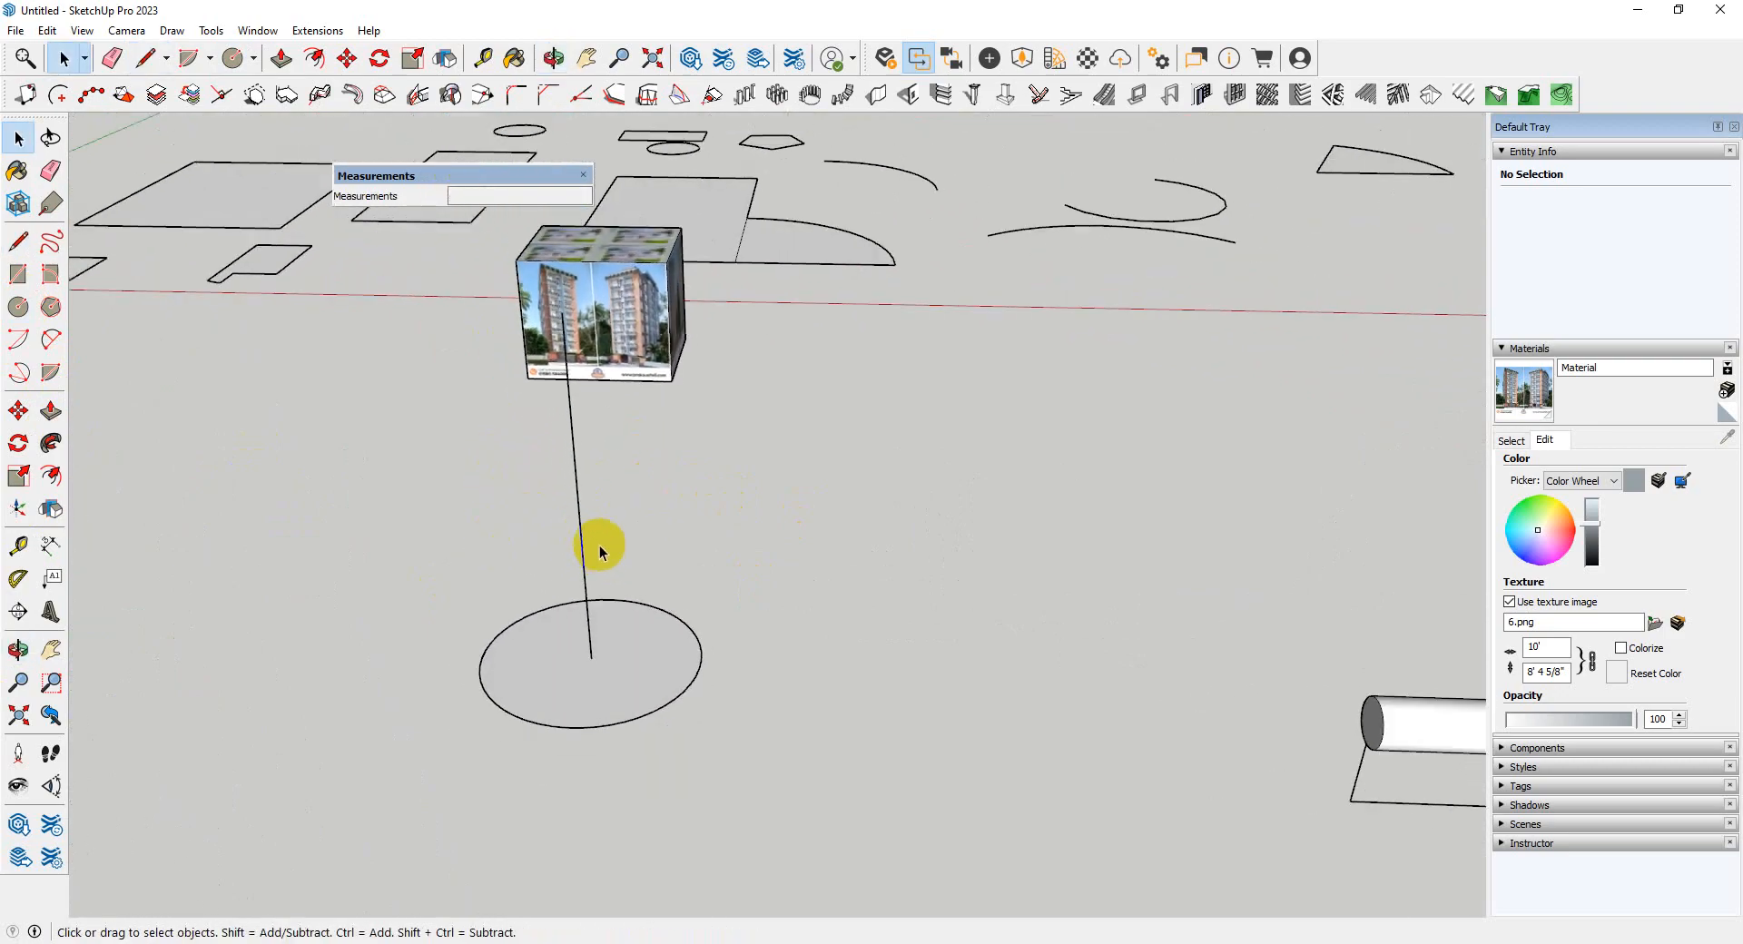
# - Draw a two-point arc with a 5' bulge from the circle's centre to a point up the vertical line
pyautogui.press('a')
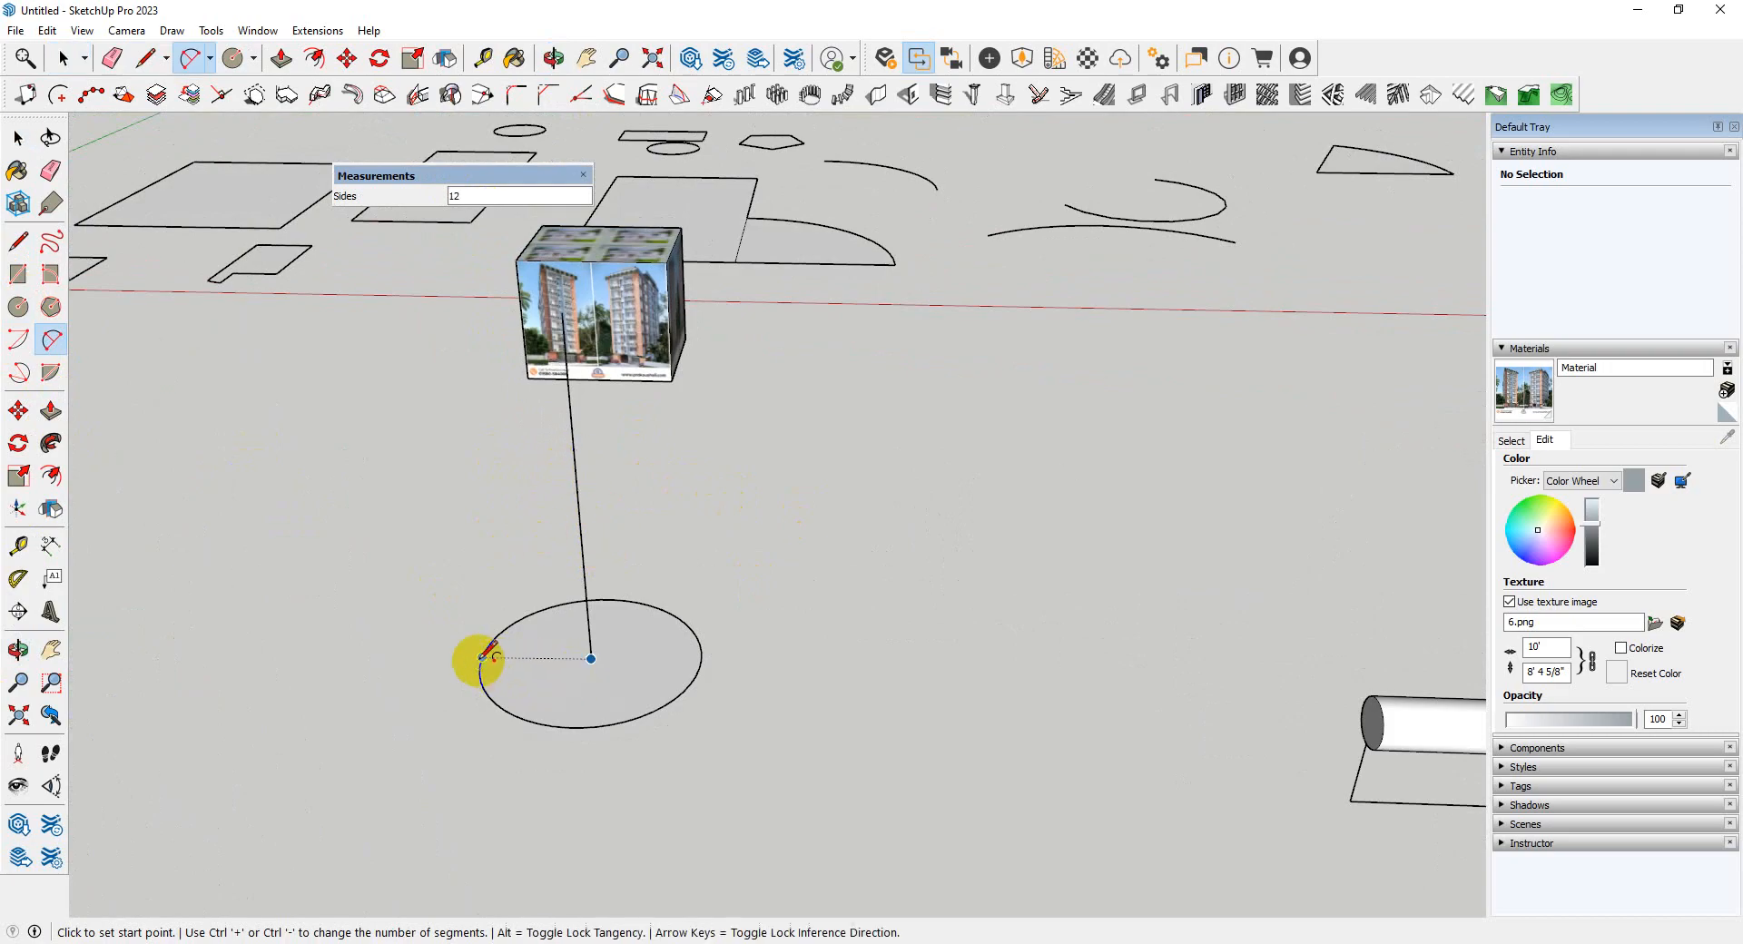
pyautogui.click(591, 658)
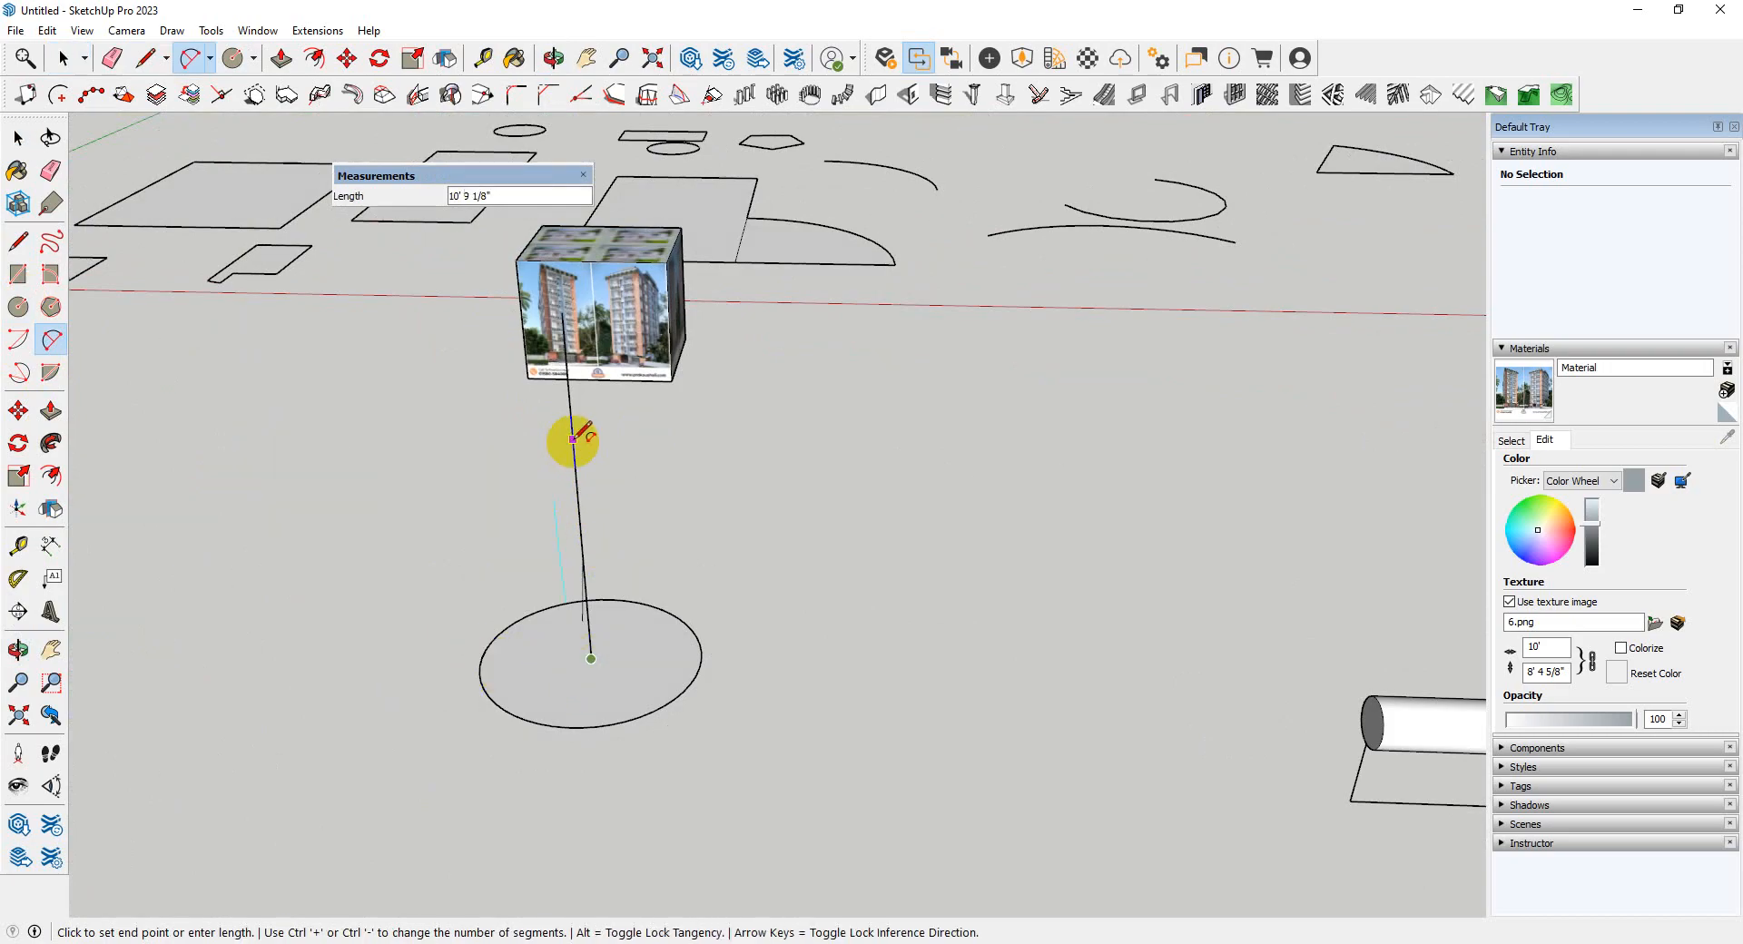
pyautogui.click(570, 397)
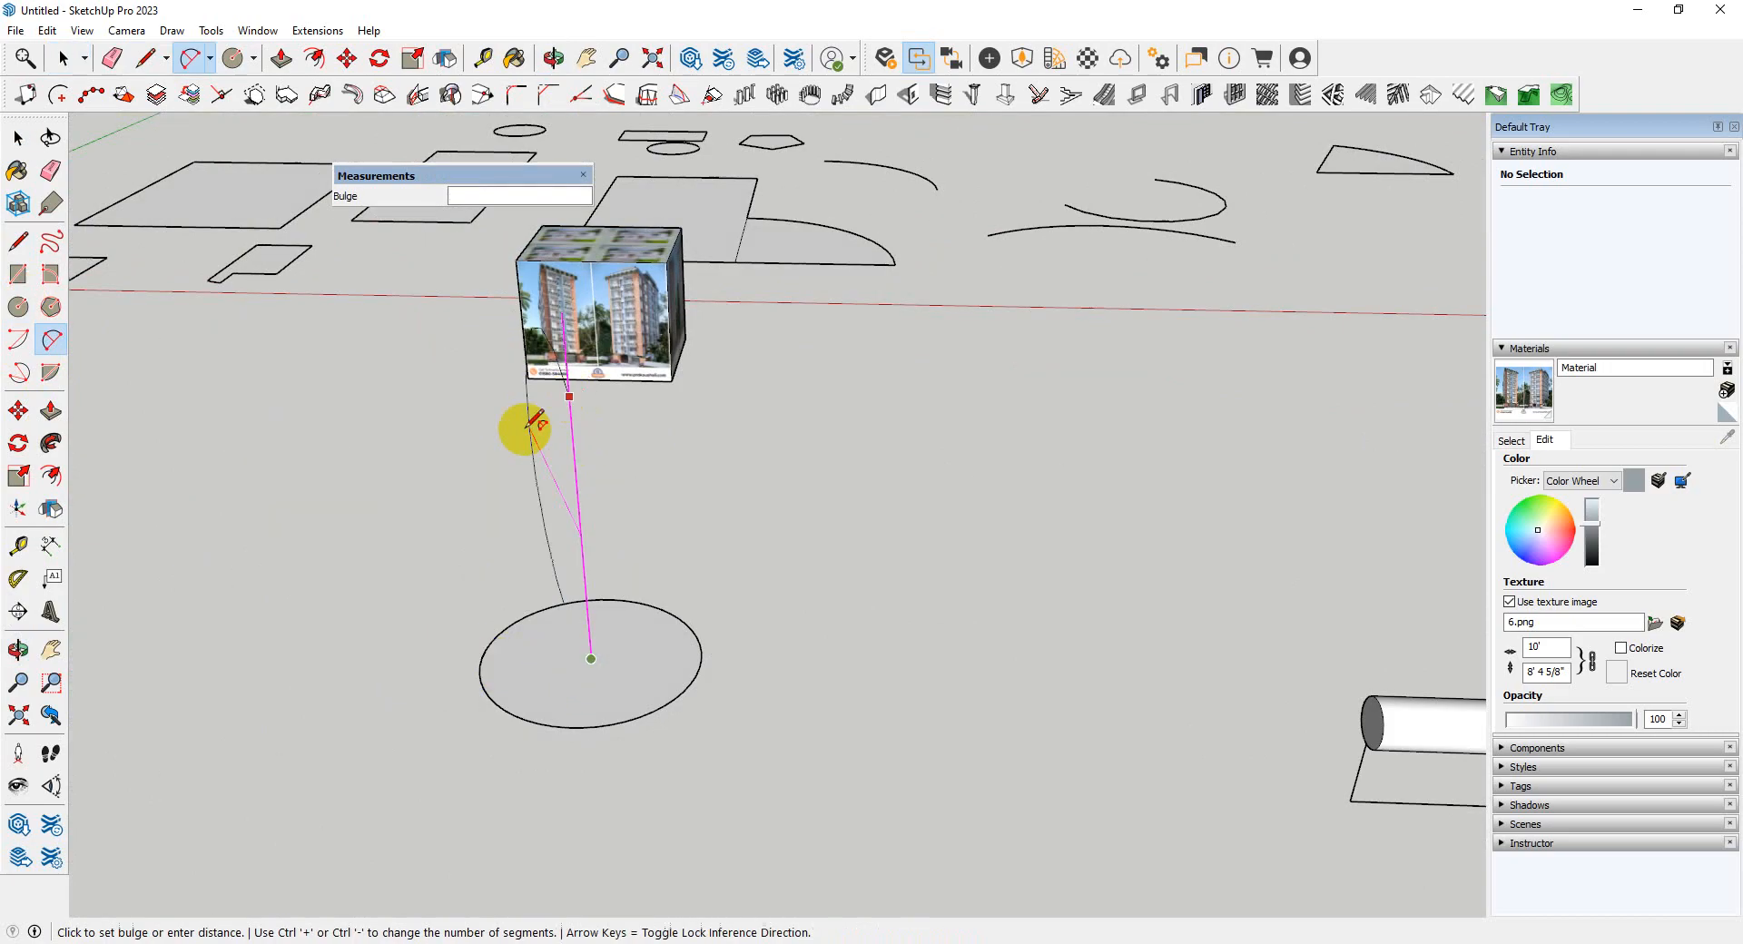
pyautogui.click(487, 648)
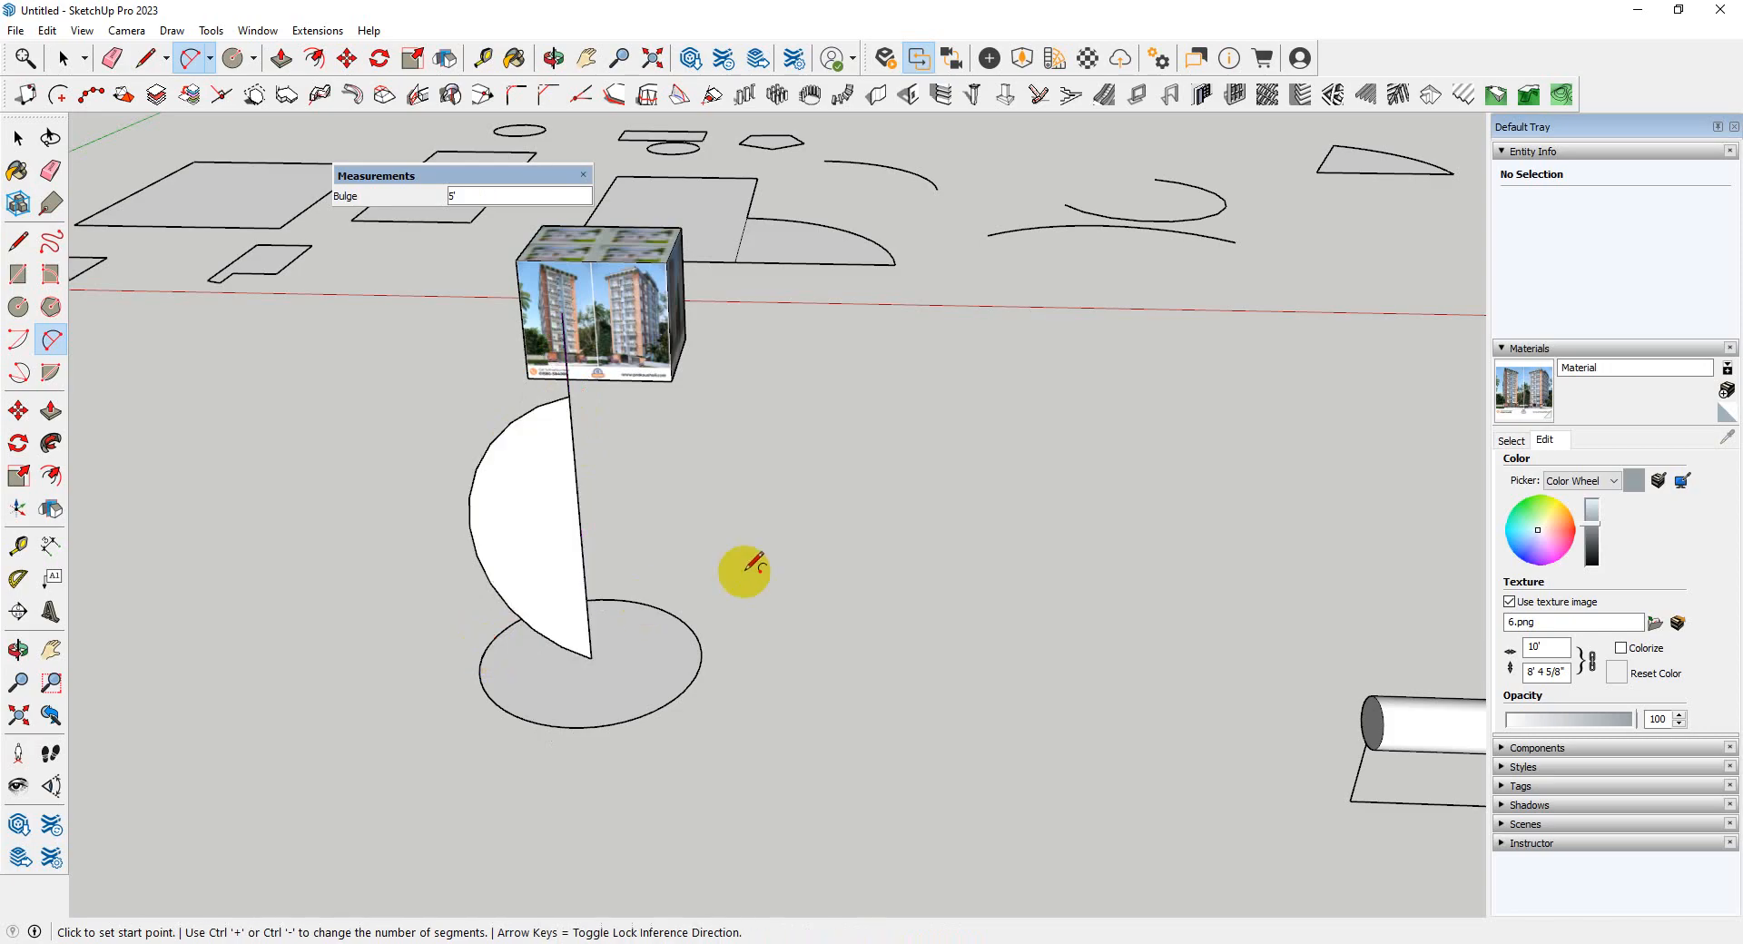
pyautogui.moveTo(745, 570); pyautogui.dragTo(871, 603, button='middle')
pyautogui.scroll(3, 736, 690)
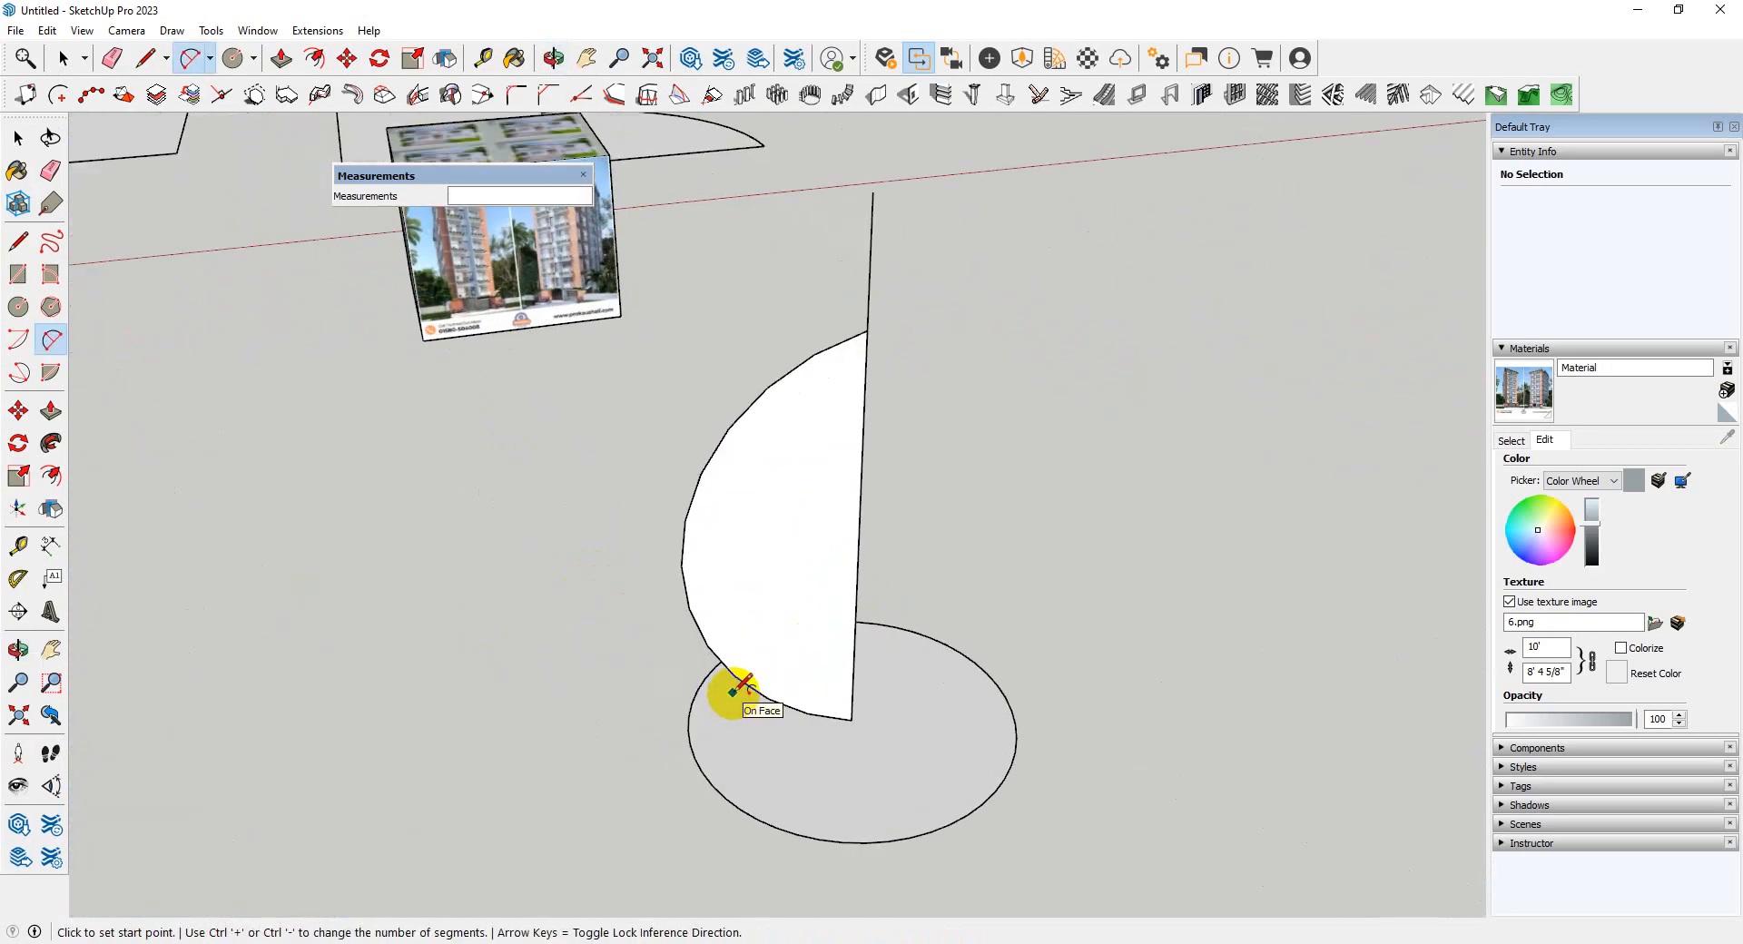
# - Draw a small arc from the circle's edge to the lower part of the large arc, bulging inward about 11"
pyautogui.click(688, 727)
pyautogui.click(708, 645)
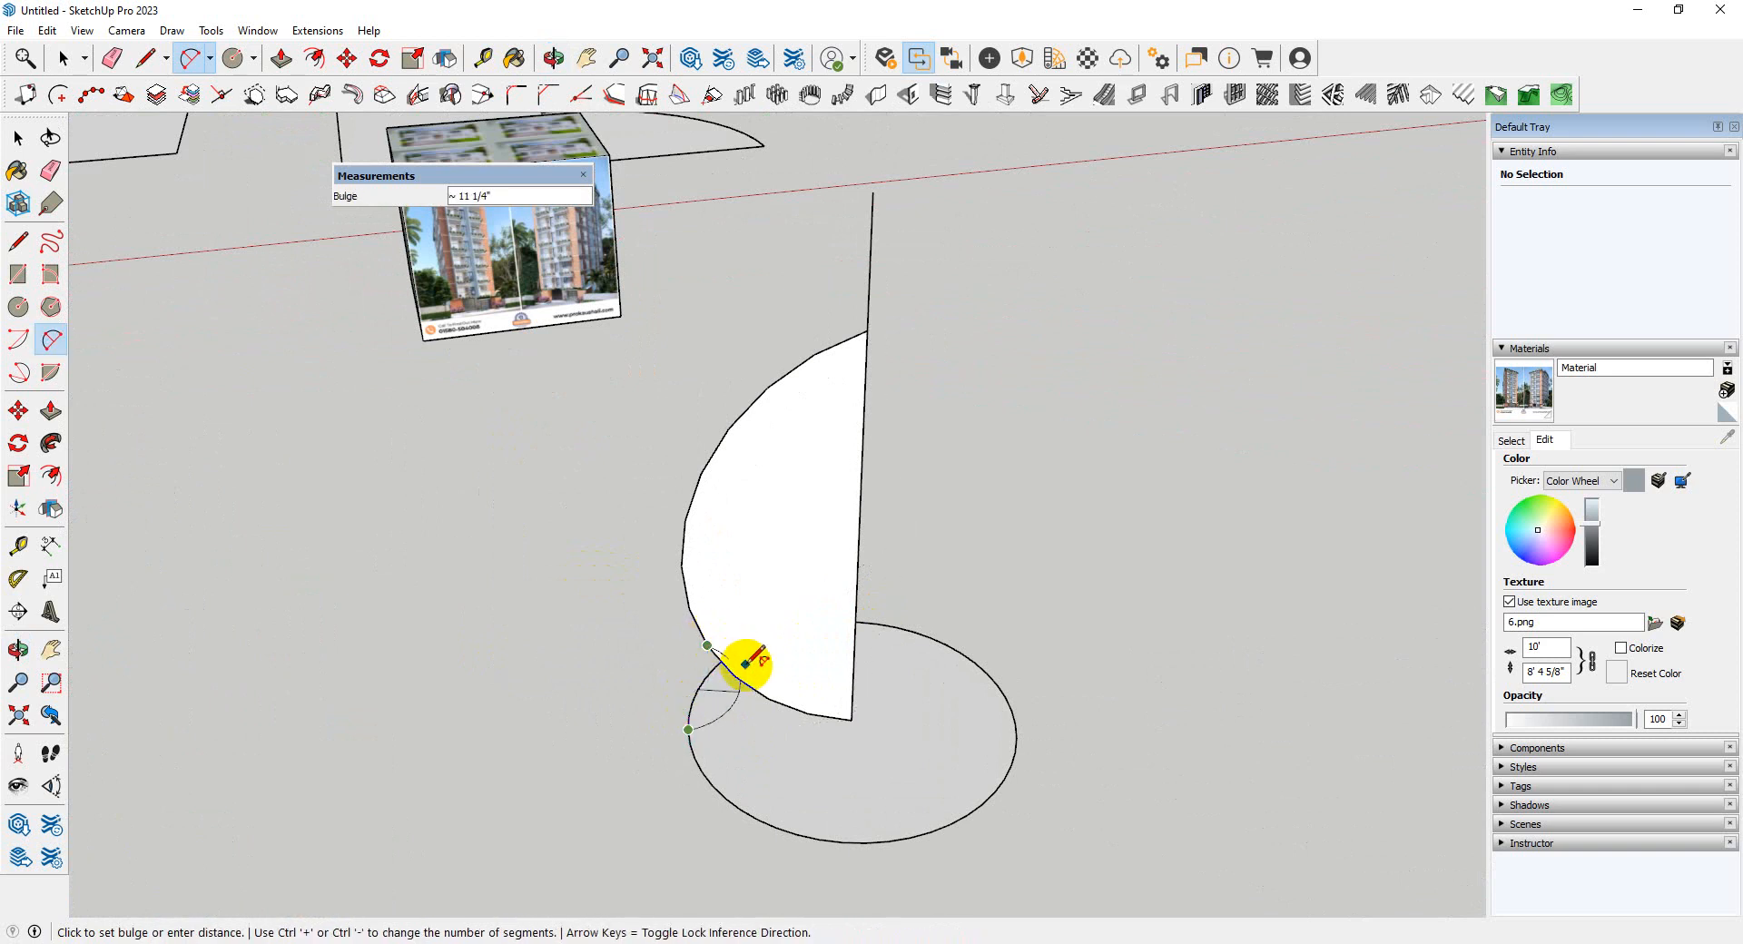
pyautogui.click(739, 675)
pyautogui.moveTo(739, 680); pyautogui.dragTo(681, 747, button='middle')
pyautogui.scroll(3, 735, 703)
# - Draw a line from the small arc's lower end on the circle's edge to the circle's centre
pyautogui.press('l')
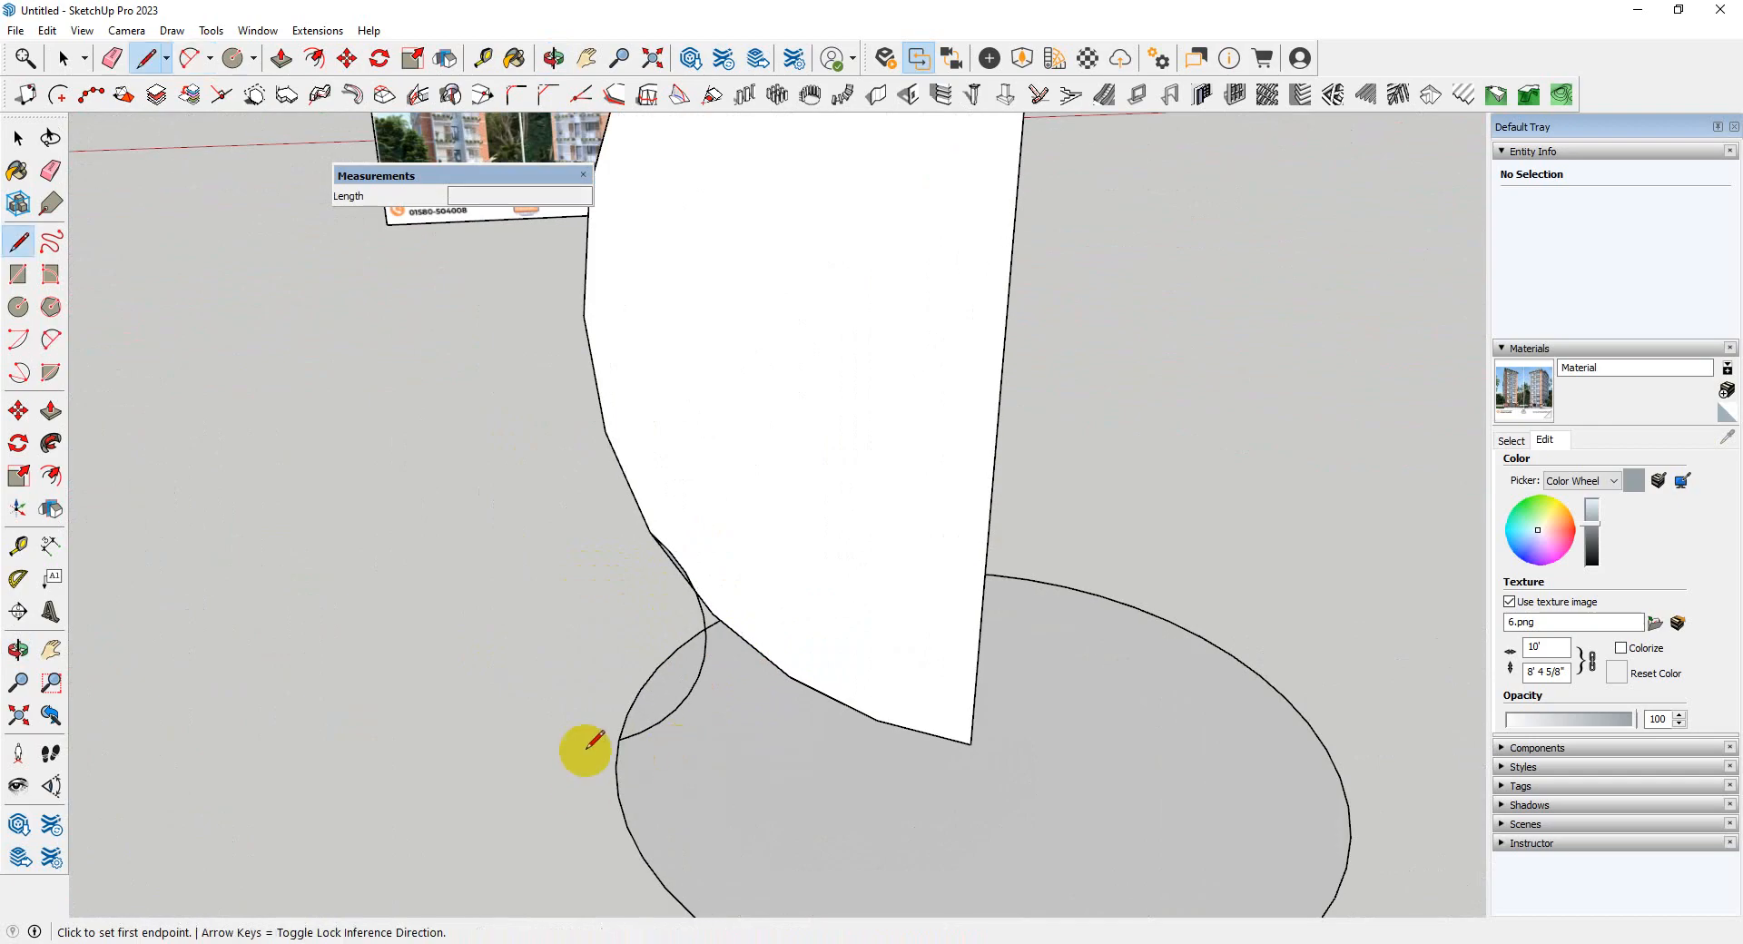
pyautogui.click(618, 740)
pyautogui.click(970, 743)
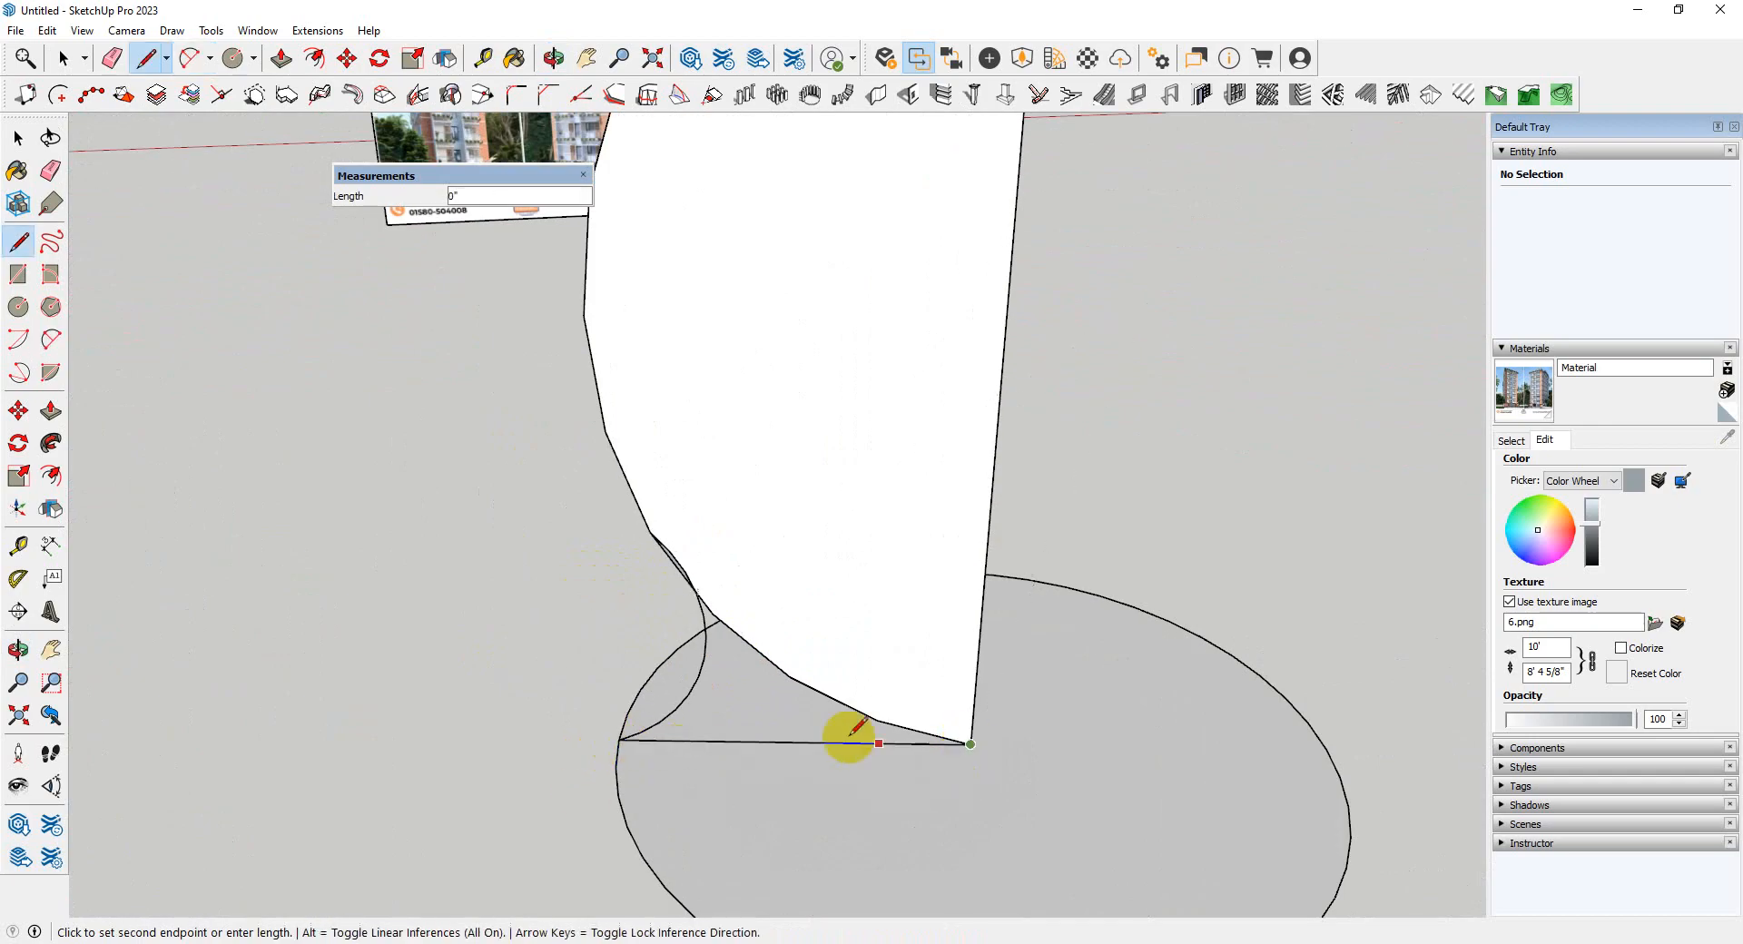
# - Erase the large arc's lower part and its leftover segment beside the small arc
pyautogui.press('e')
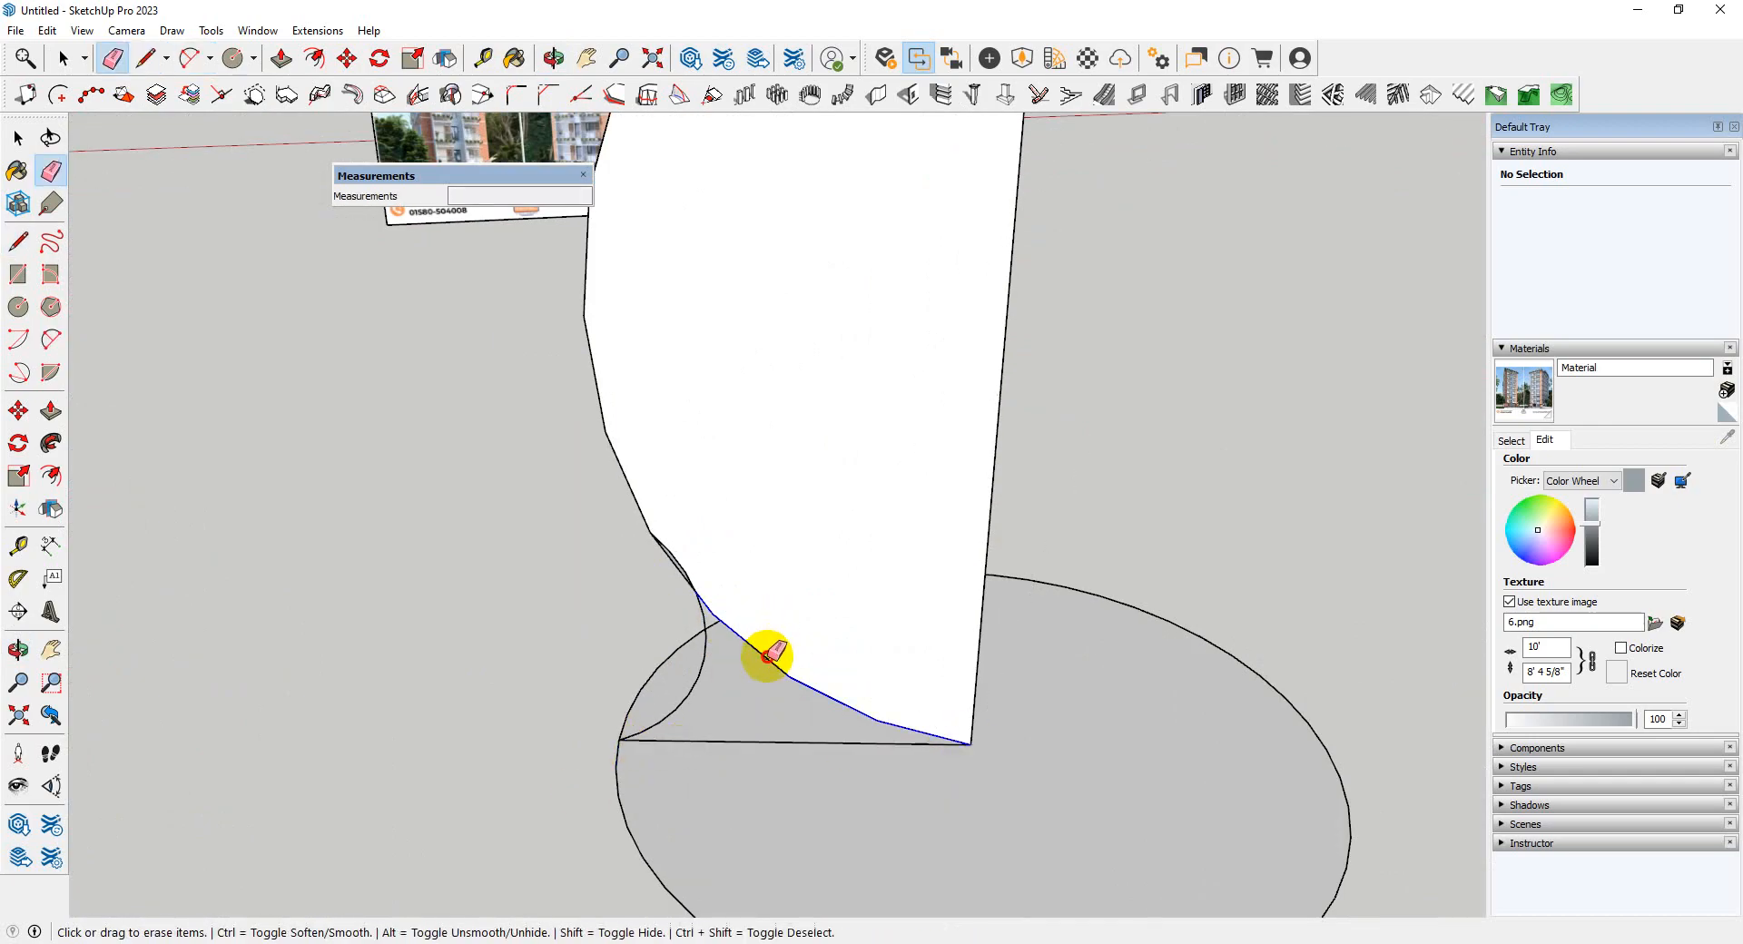
pyautogui.click(767, 656)
pyautogui.scroll(6, 726, 617)
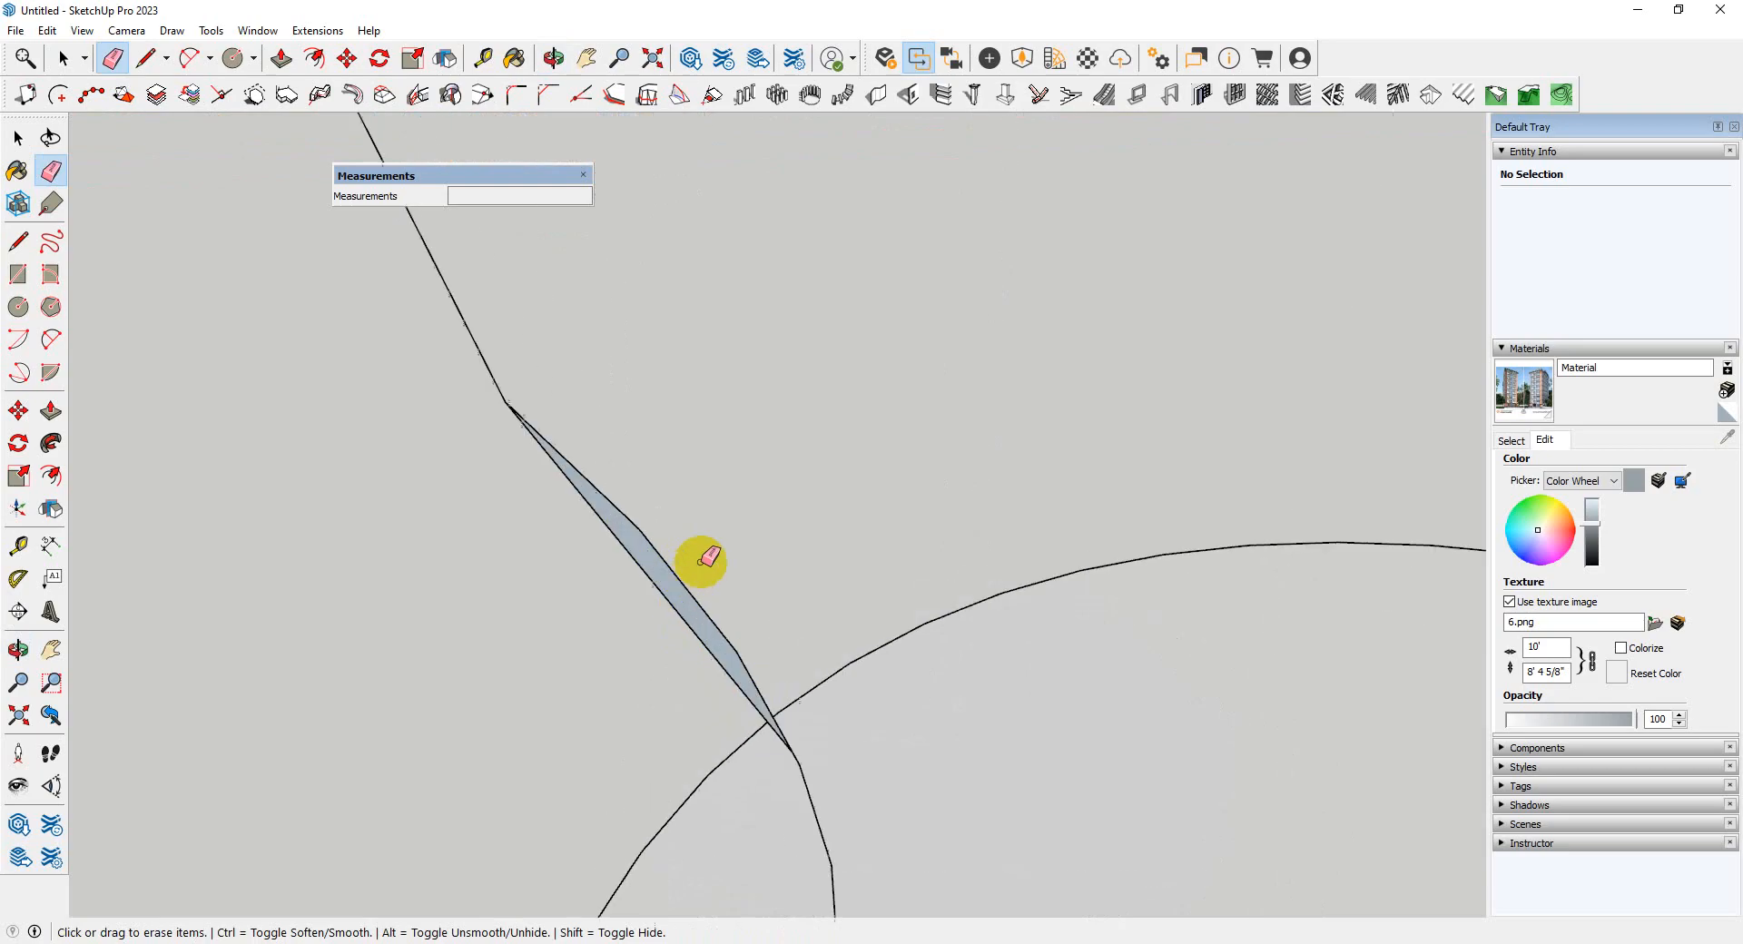
pyautogui.click(699, 595)
pyautogui.scroll(-4, 717, 581)
pyautogui.moveTo(724, 576)
pyautogui.mouseDown(button='middle')
pyautogui.moveTo(856, 545)
pyautogui.moveTo(758, 584)
pyautogui.mouseUp(button='middle')
pyautogui.scroll(-8, 799, 595)
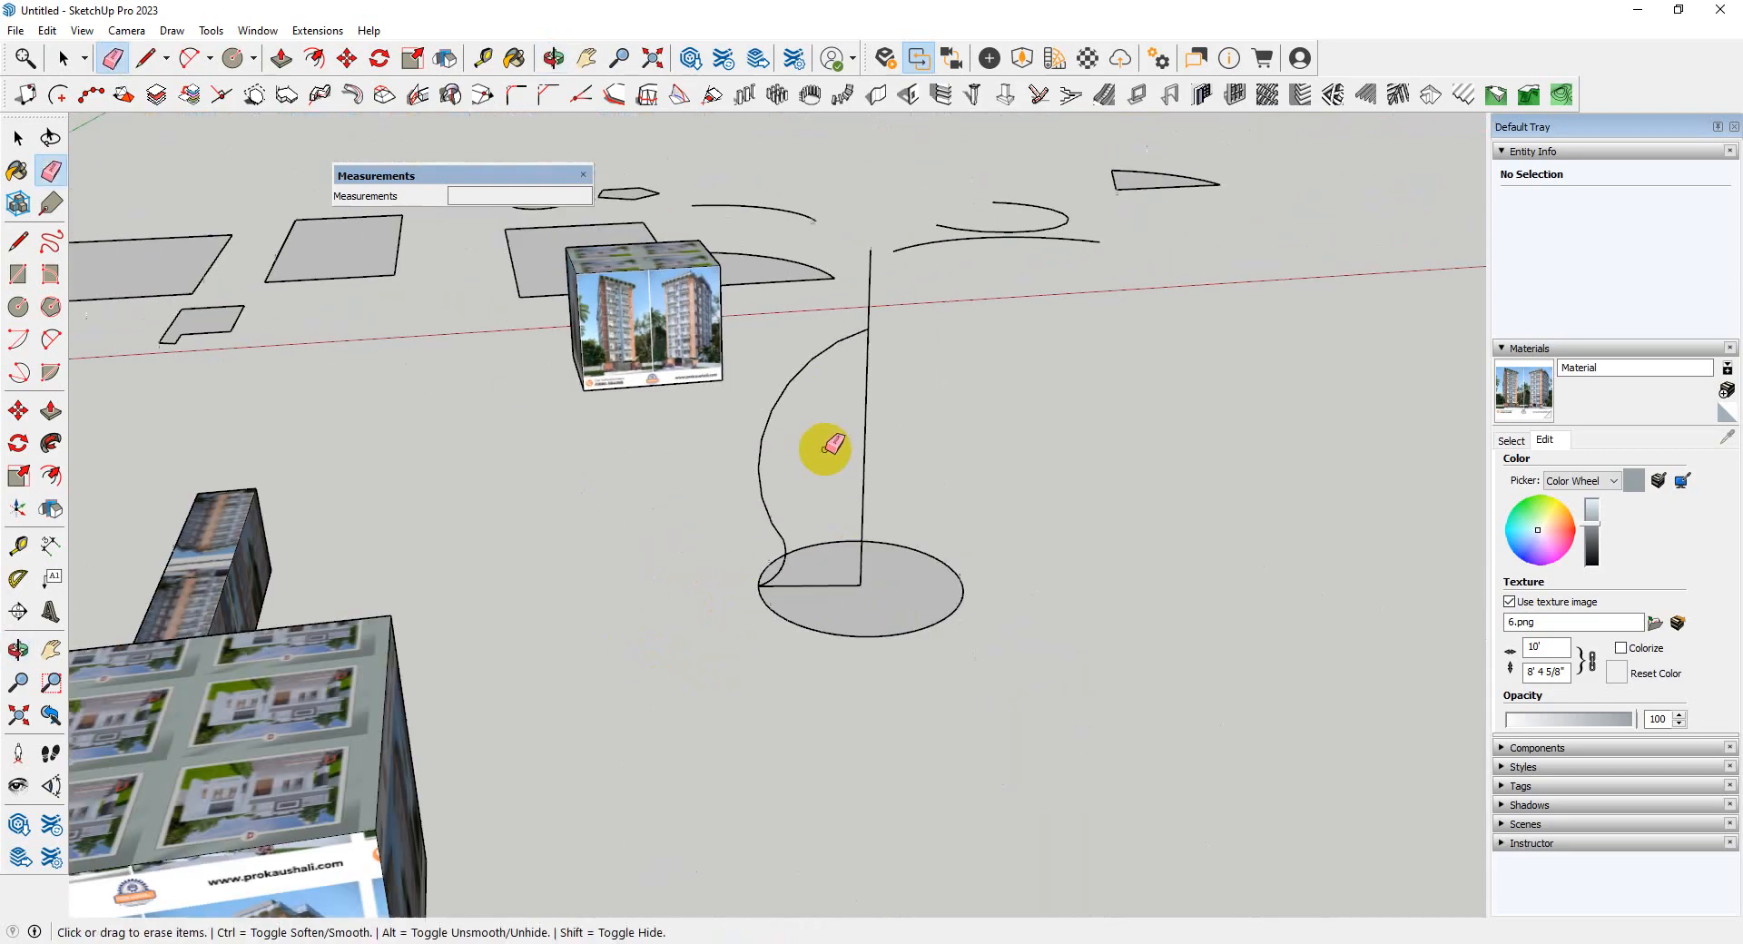
# - Undo the profile edits back to the plain circle with its vertical line
pyautogui.press('ctrl')
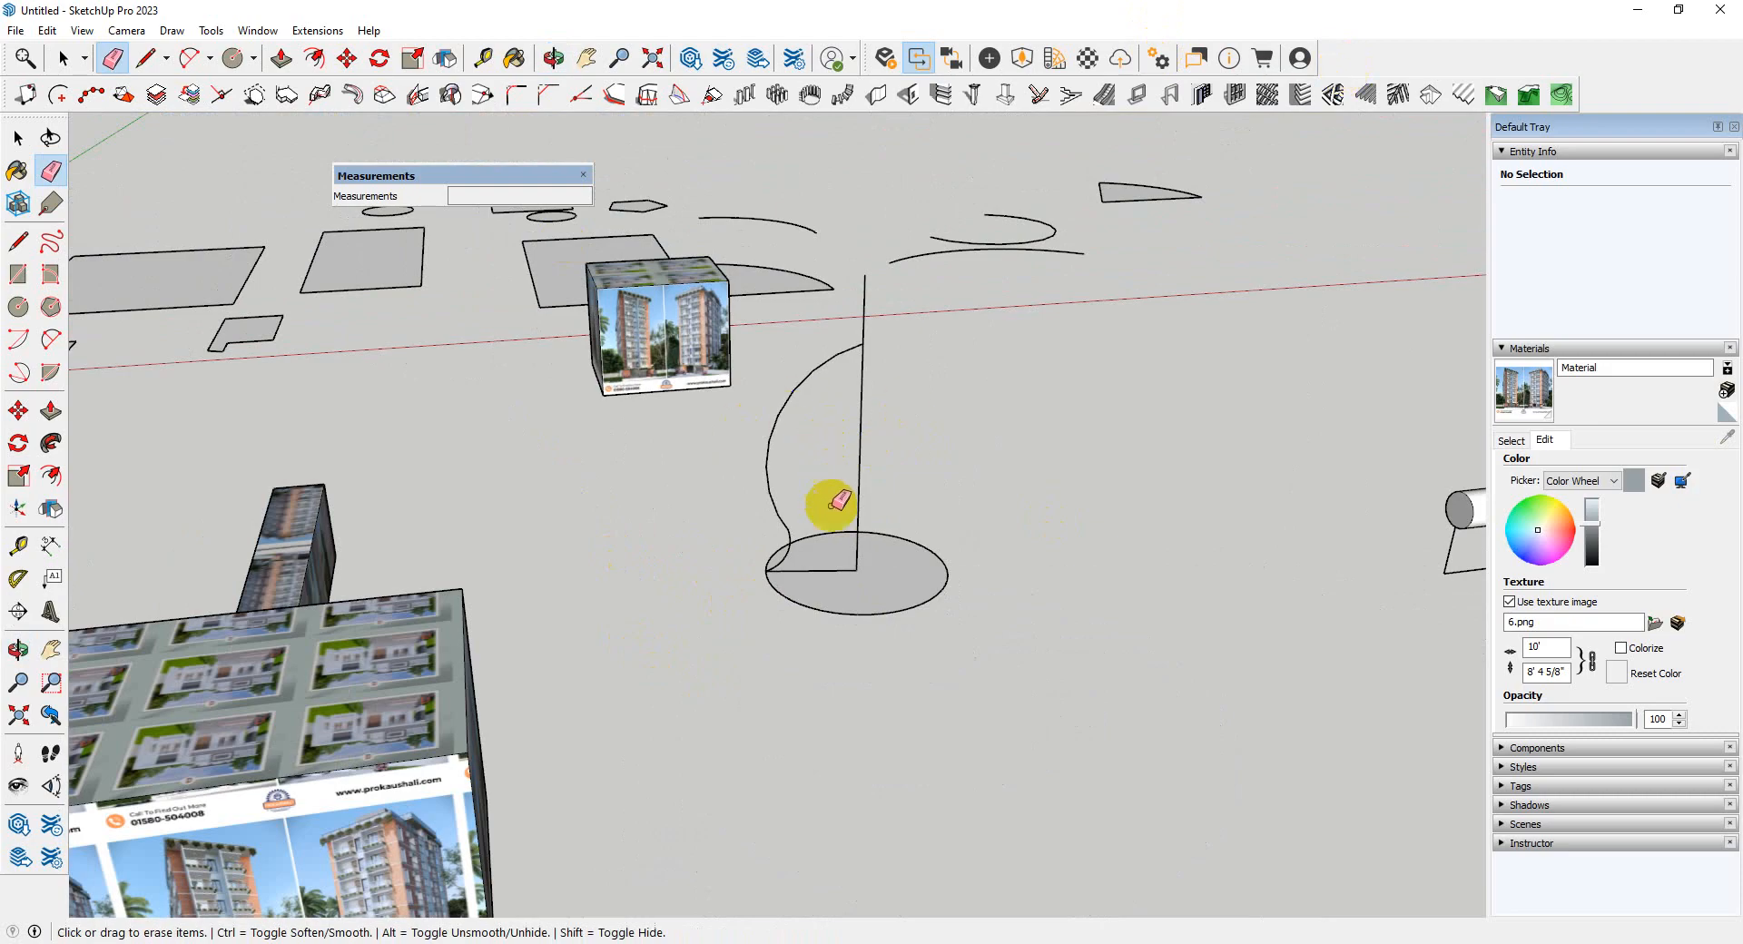
pyautogui.scroll(1, 871, 365)
pyautogui.press('space')
pyautogui.hotkey('ctrl', 'z')
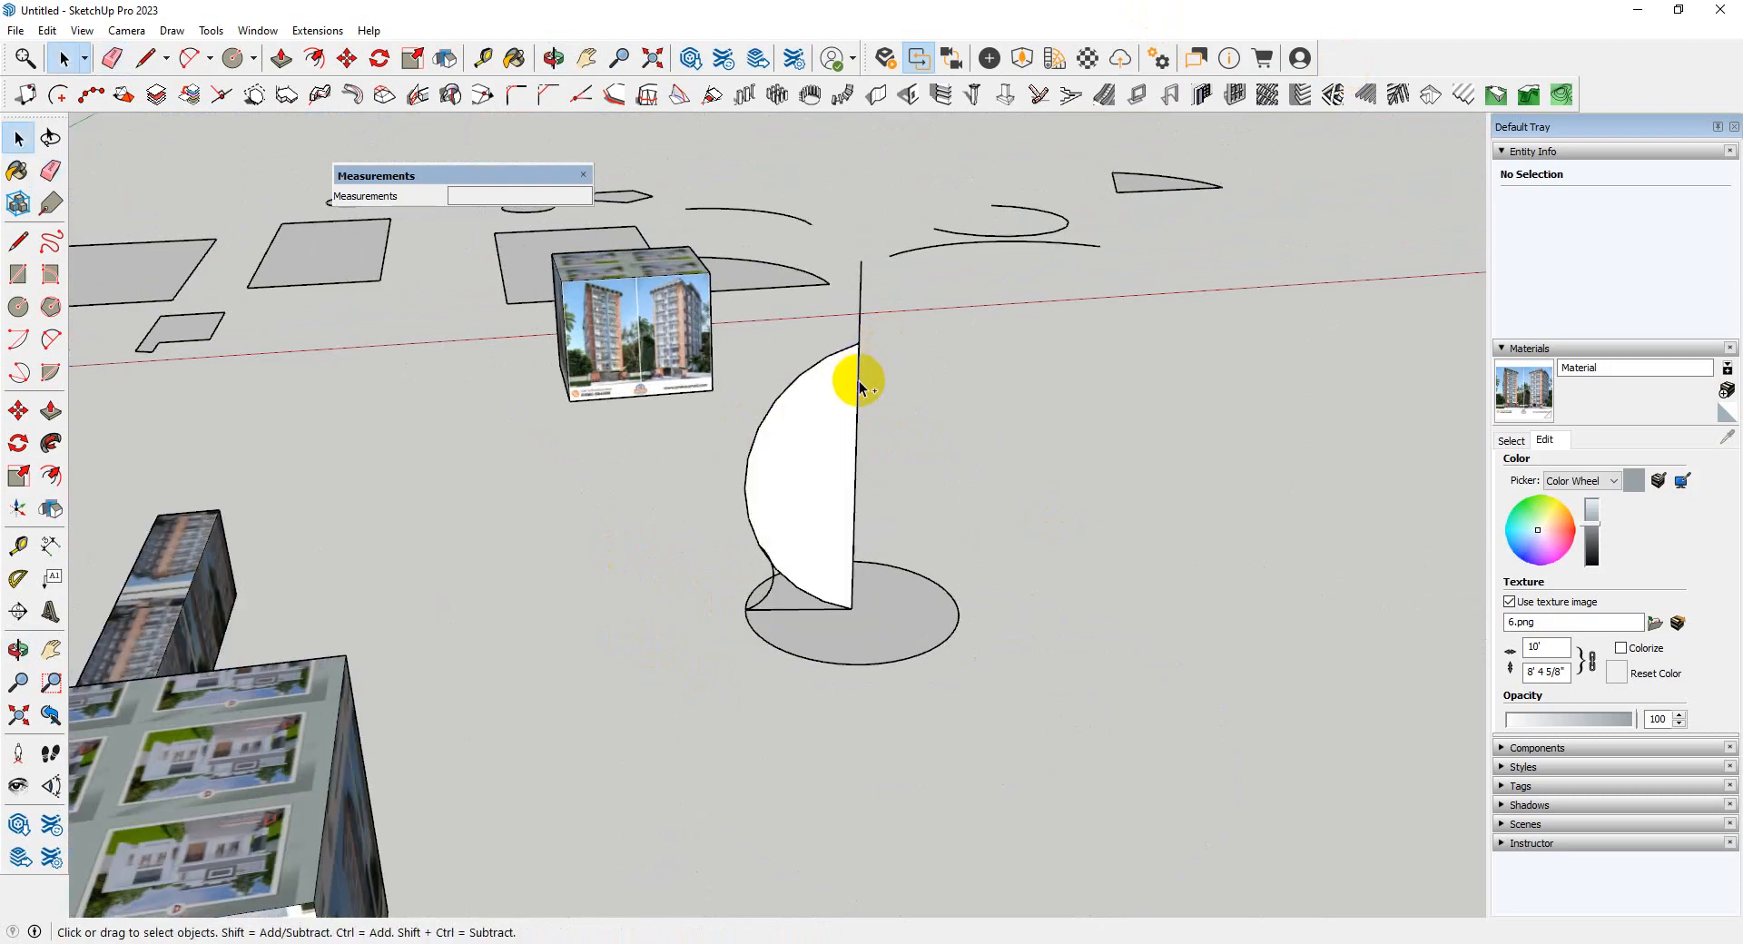
pyautogui.hotkey('ctrl', 'z')
pyautogui.moveTo(868, 405); pyautogui.dragTo(820, 568, button='middle')
# - Draw a large two-point arc again from the circle's centre to a point up the vertical line, bulging toward the circle's edge
pyautogui.scroll(3, 642, 672)
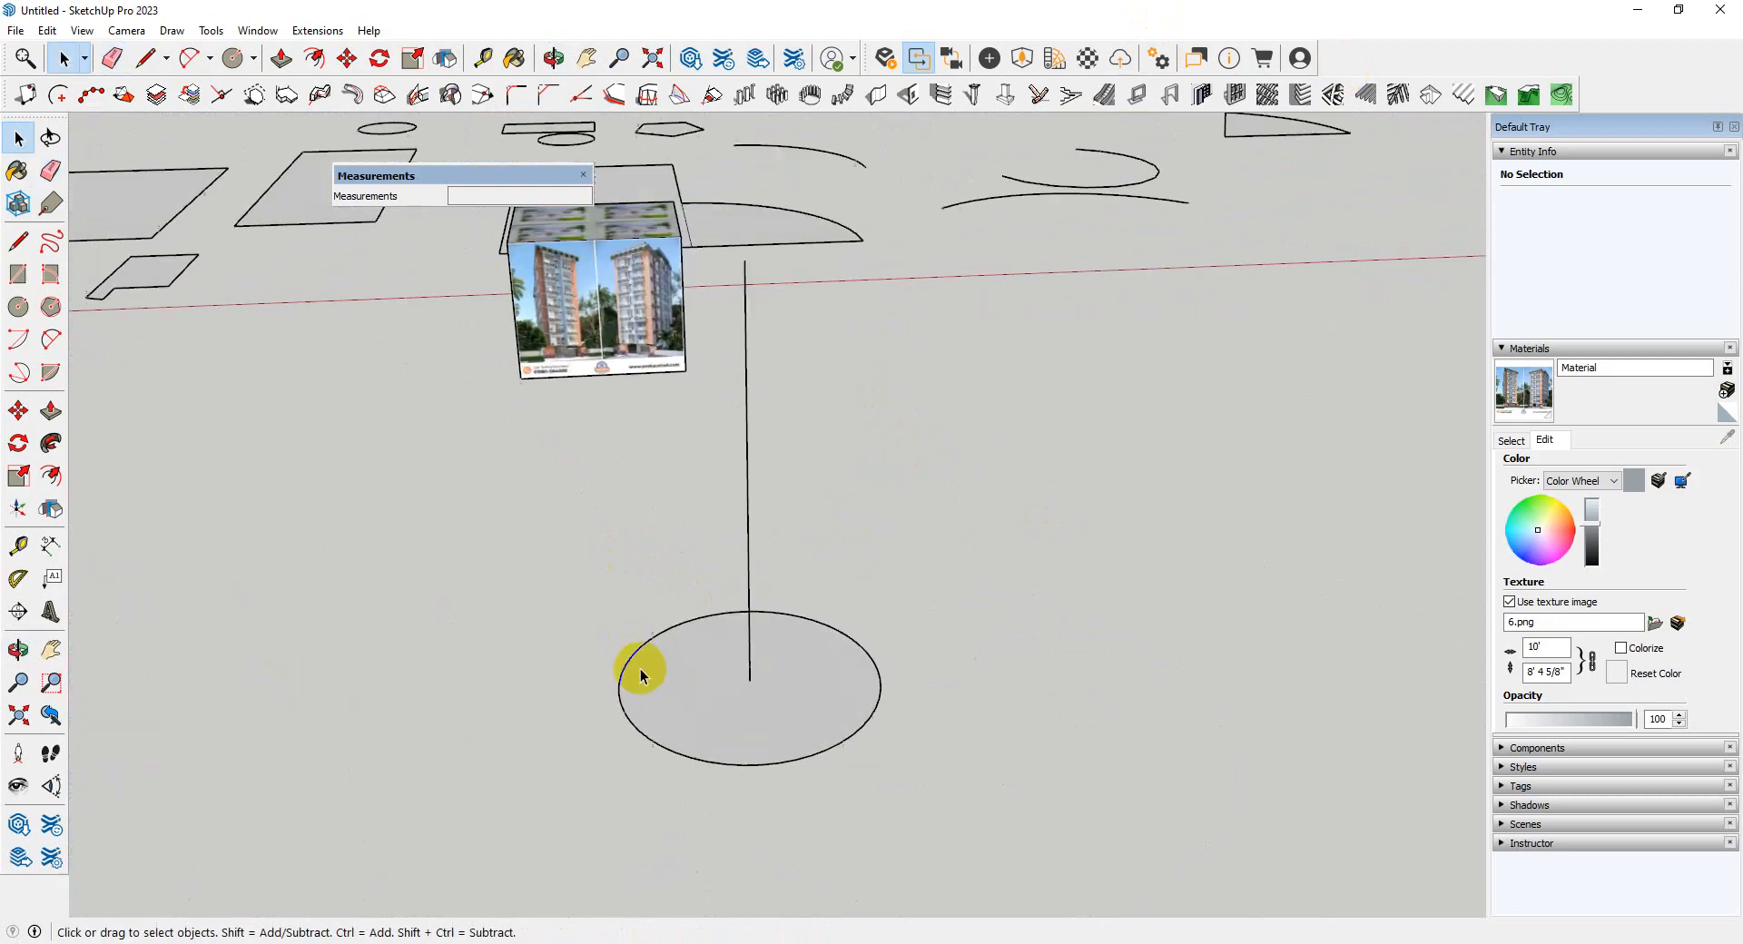
pyautogui.press('a')
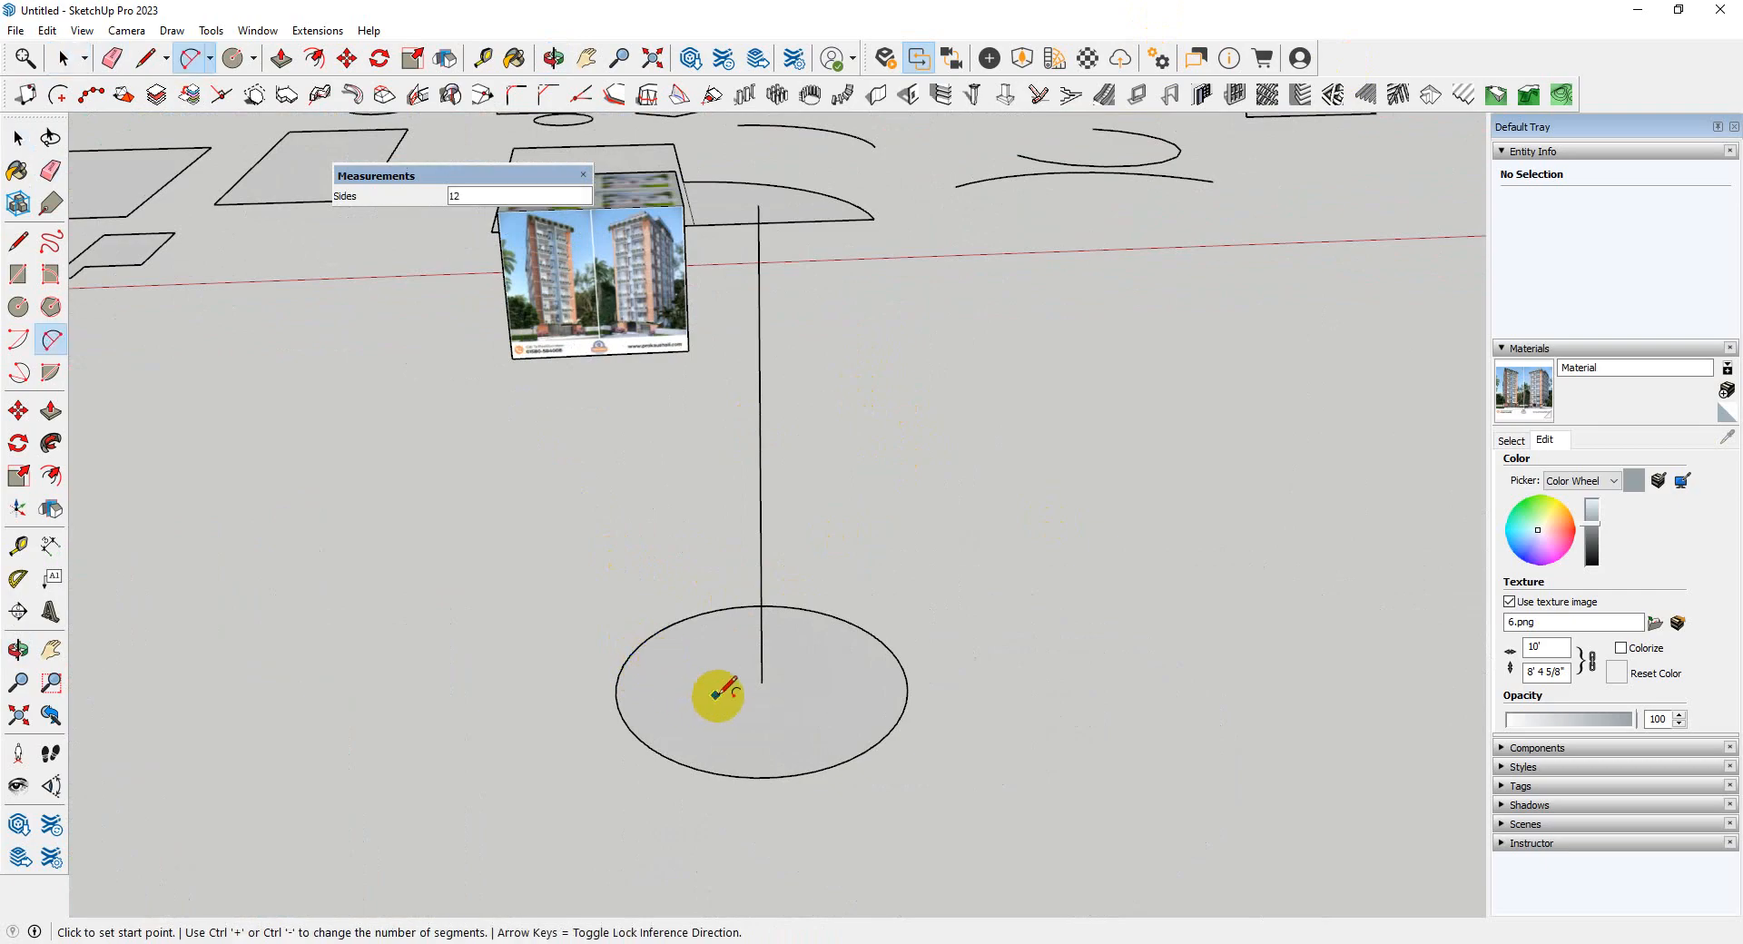
pyautogui.click(761, 682)
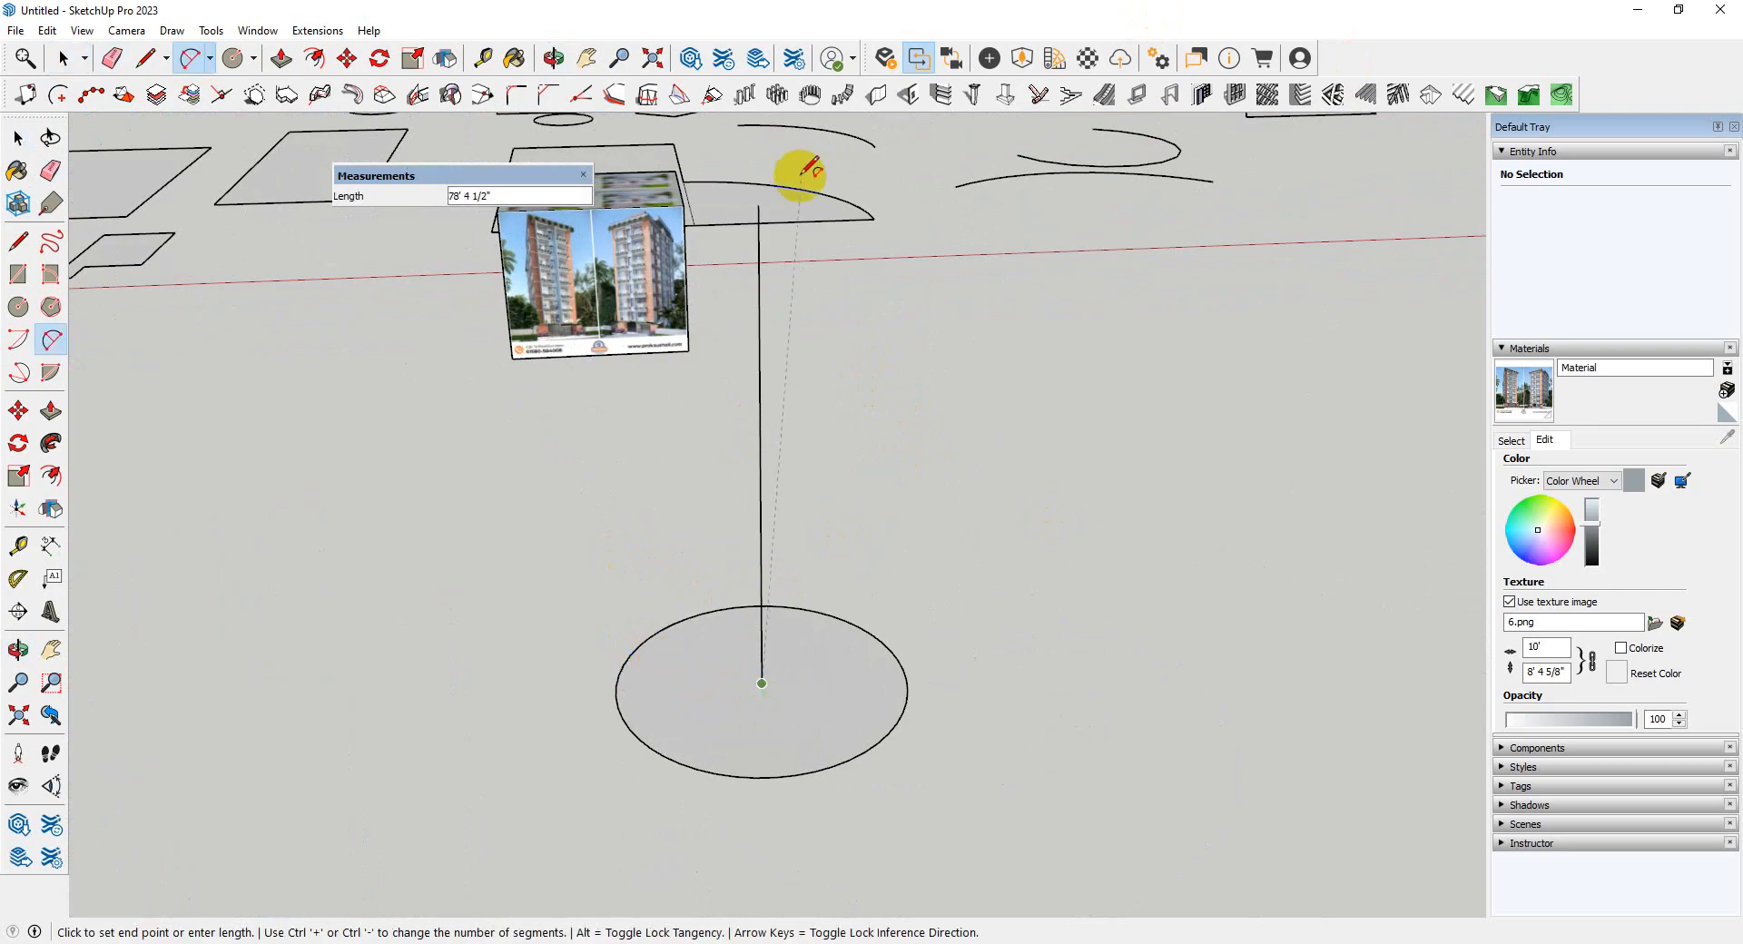
pyautogui.click(760, 388)
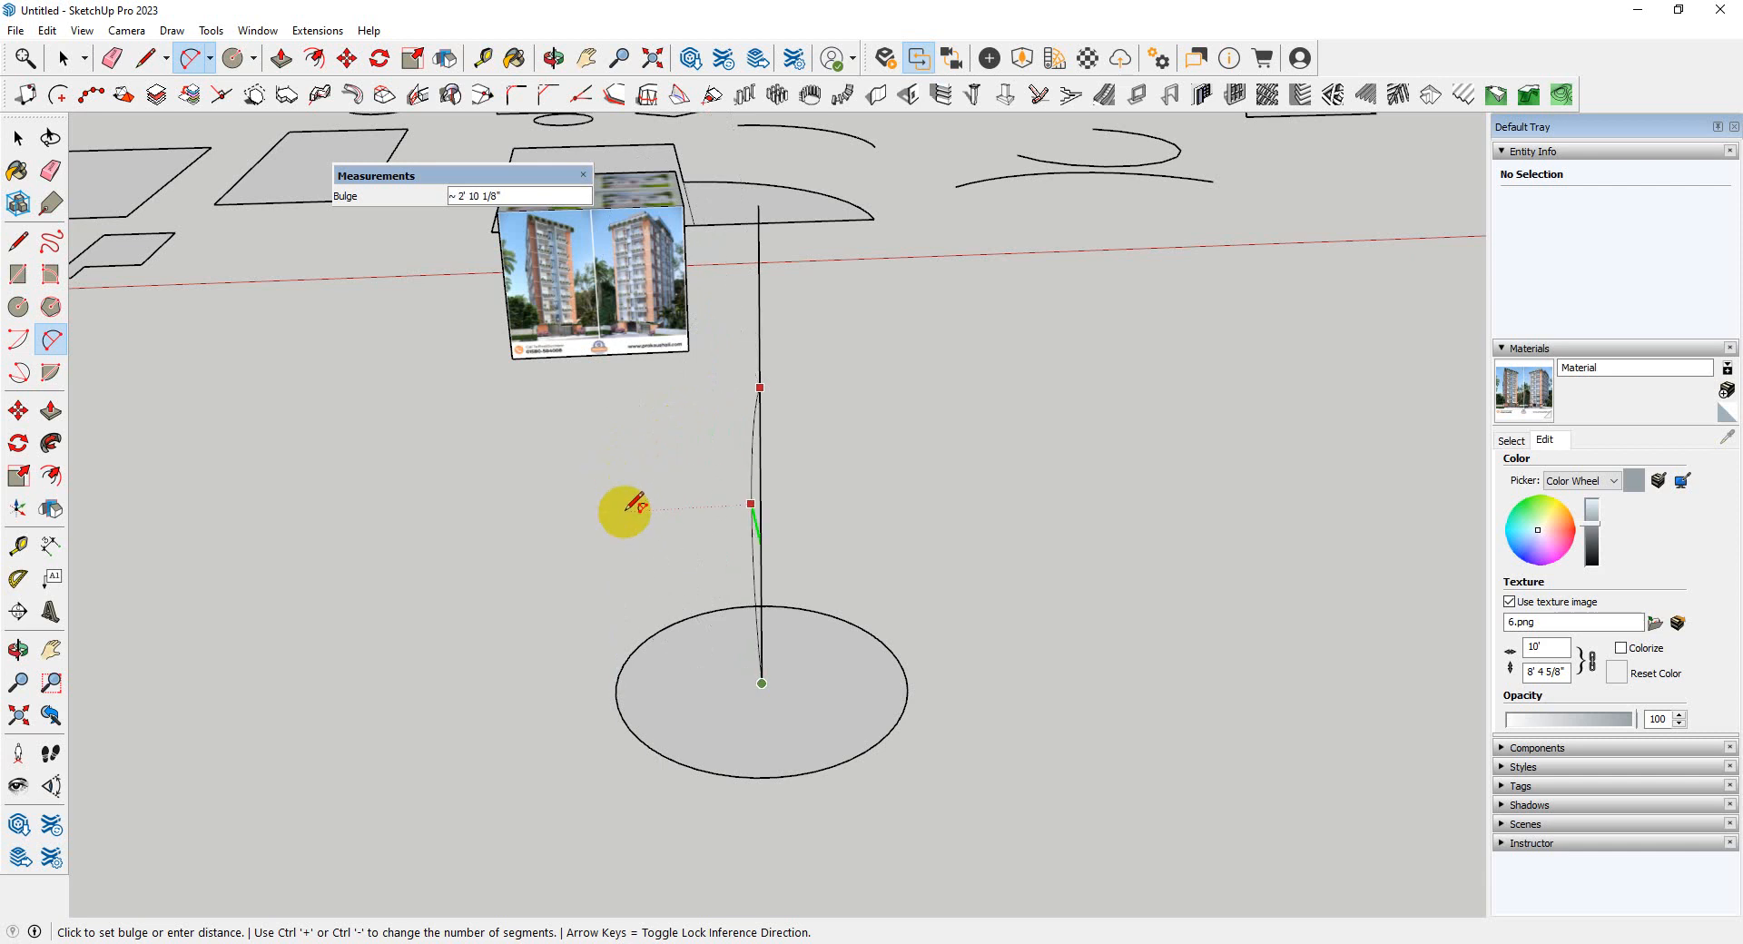
pyautogui.click(621, 667)
# - Draw a small inward-bulging arc from the large arc's lower part down to the circle's edge
pyautogui.scroll(-1, 622, 664)
pyautogui.moveTo(616, 666); pyautogui.dragTo(736, 634, button='middle')
pyautogui.scroll(3, 857, 608)
pyautogui.scroll(3, 874, 581)
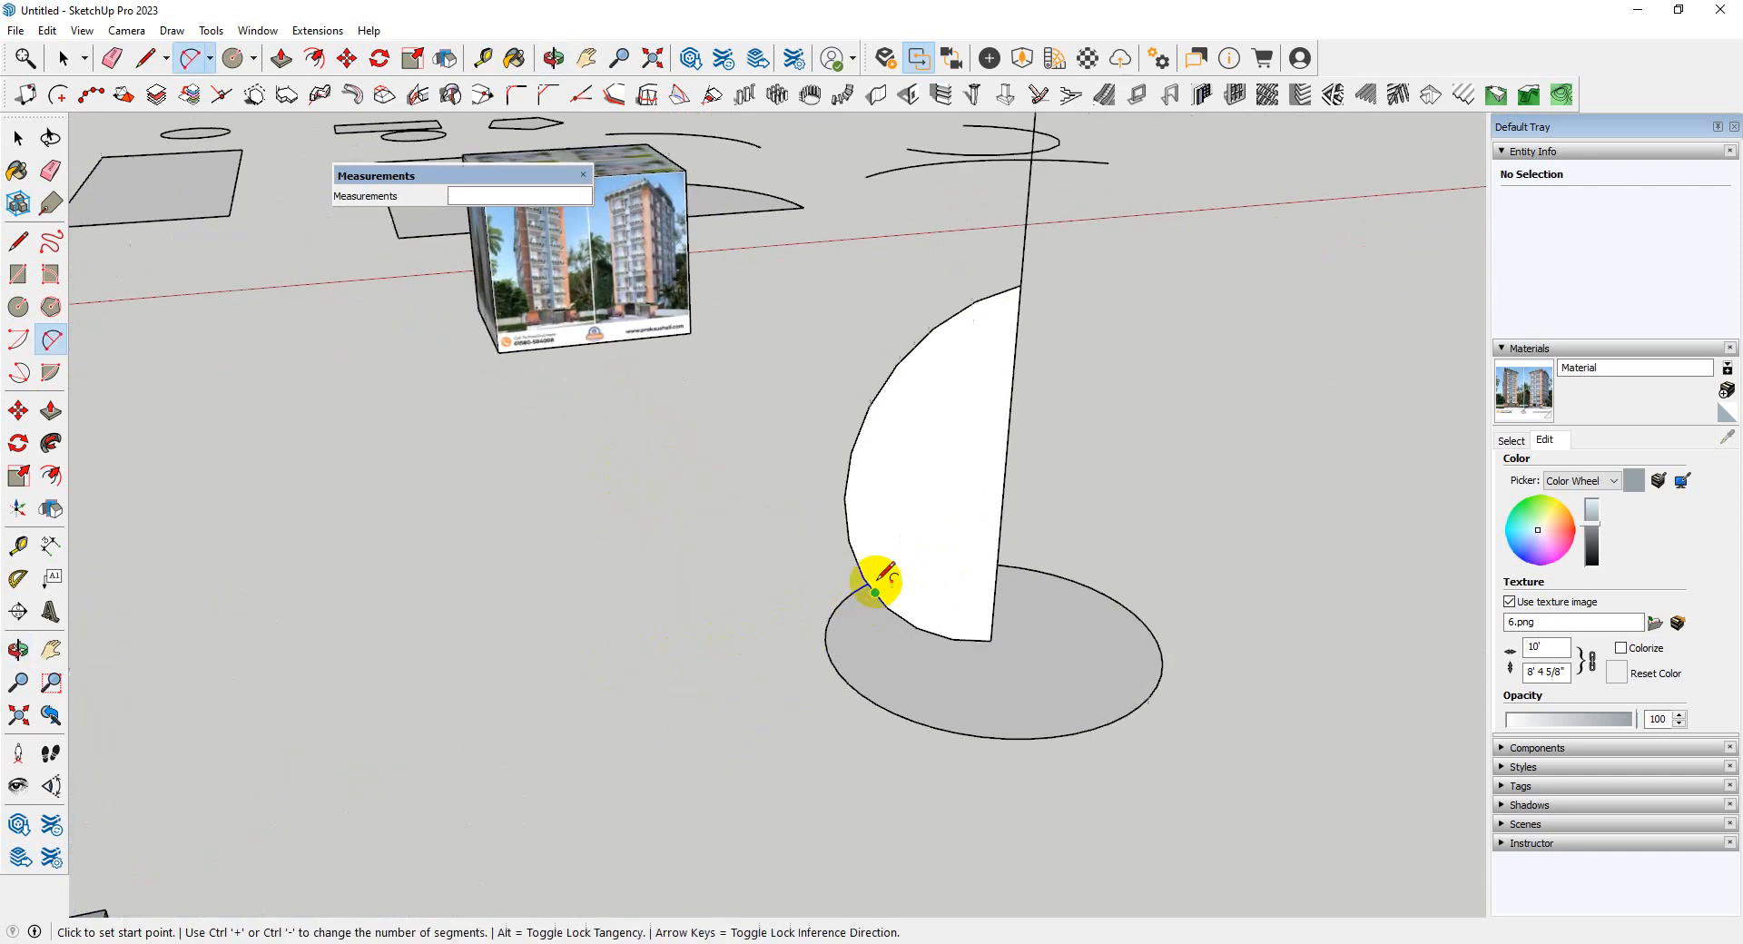
pyautogui.click(861, 577)
pyautogui.click(823, 679)
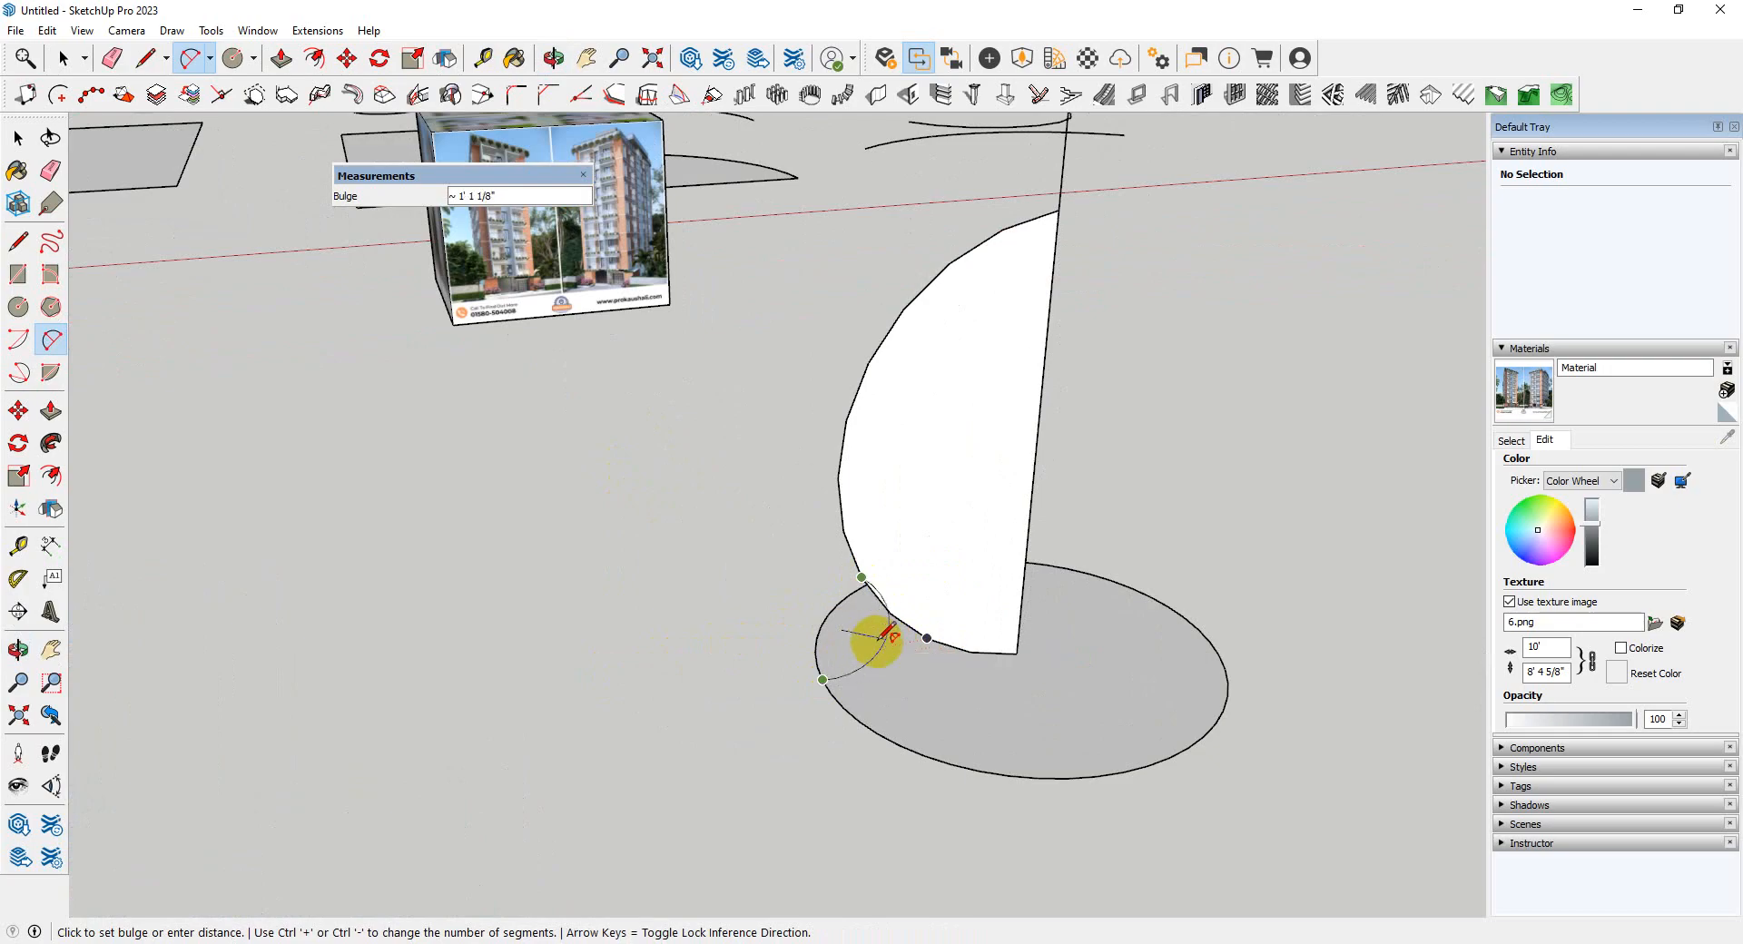
pyautogui.click(877, 641)
# - Undo both arcs and the vertical line, back to the plain circle, and leave the Arc tool
pyautogui.scroll(-1, 790, 638)
pyautogui.moveTo(932, 638); pyautogui.dragTo(944, 635, button='middle')
pyautogui.hotkey('ctrl', 'z')
pyautogui.hotkey('ctrl', 'z')
pyautogui.hotkey('ctrl', 'z')
pyautogui.scroll(-3, 877, 593)
pyautogui.press('space')
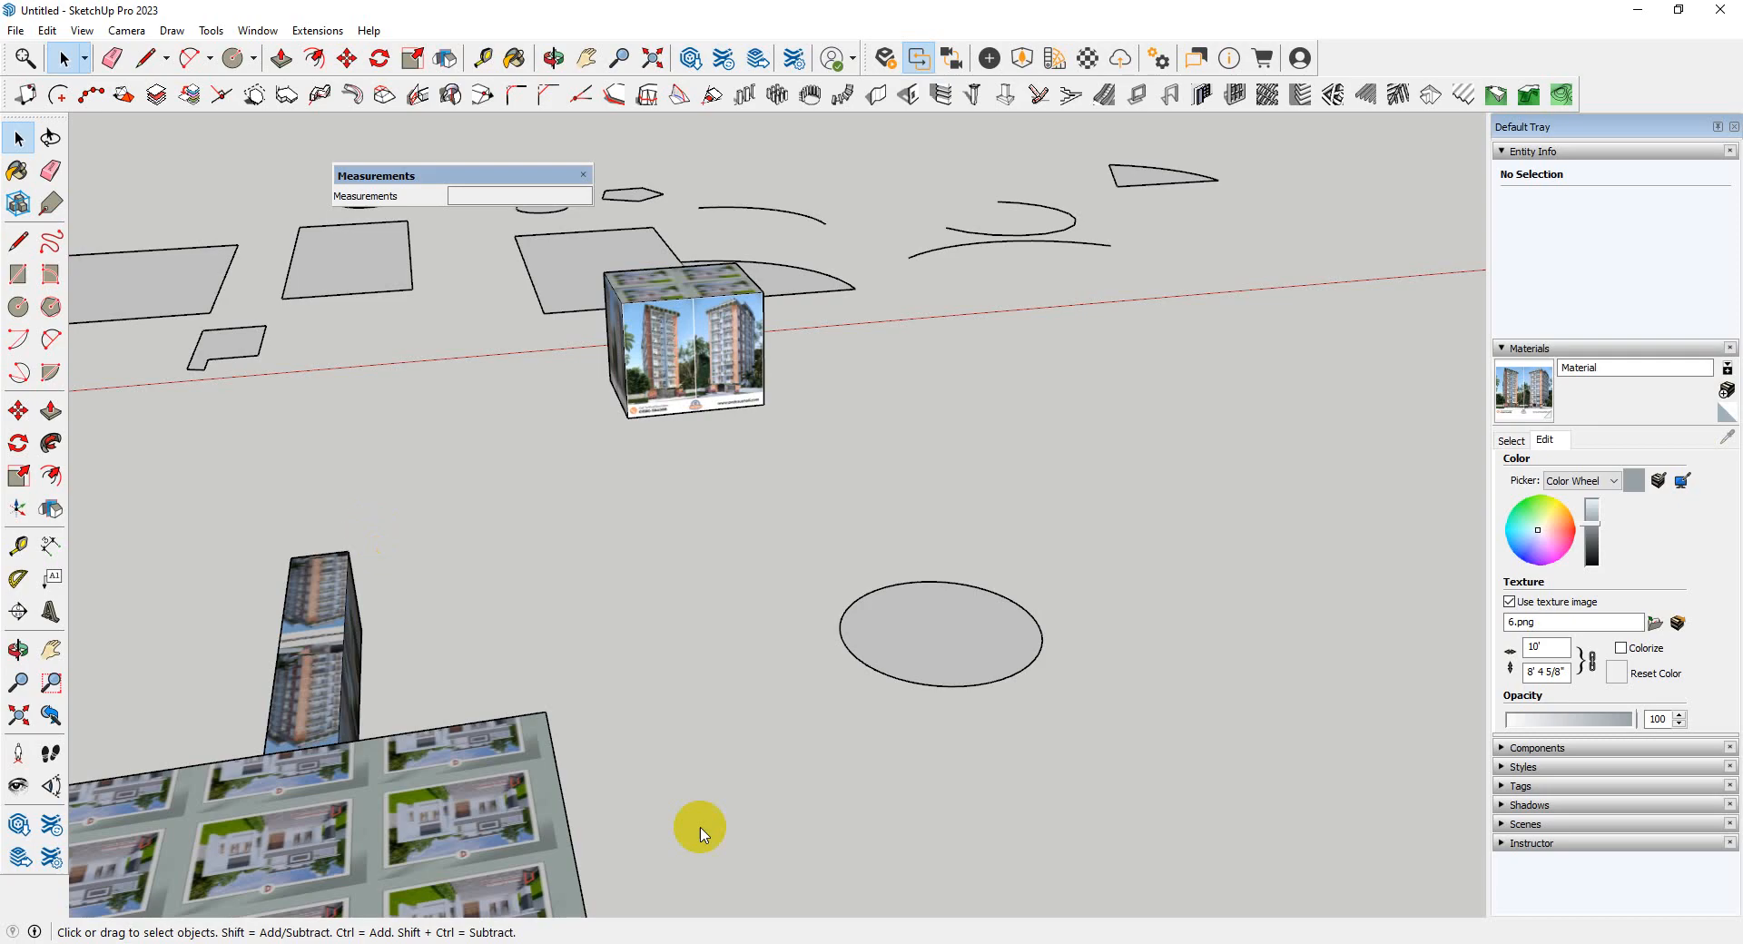
# - Switch to the Chrome browser and open a new tab ready for a web search
pyautogui.click(164, 943)
pyautogui.click(156, 894)
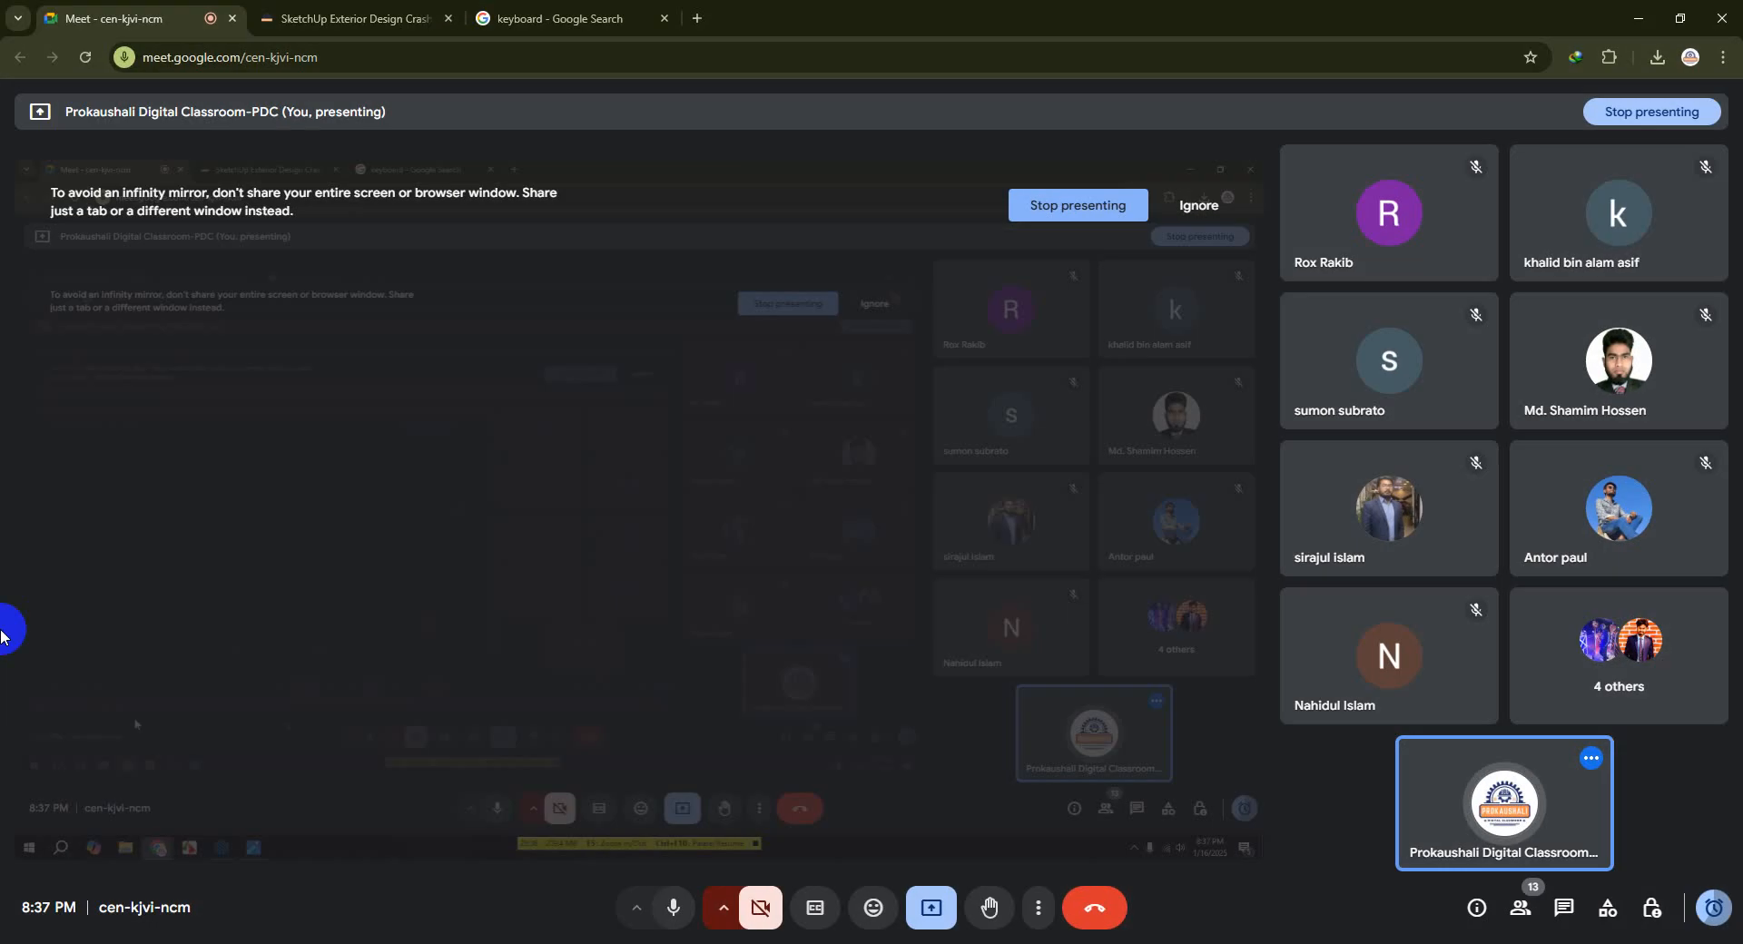
pyautogui.click(591, 16)
pyautogui.scroll(5, 635, 295)
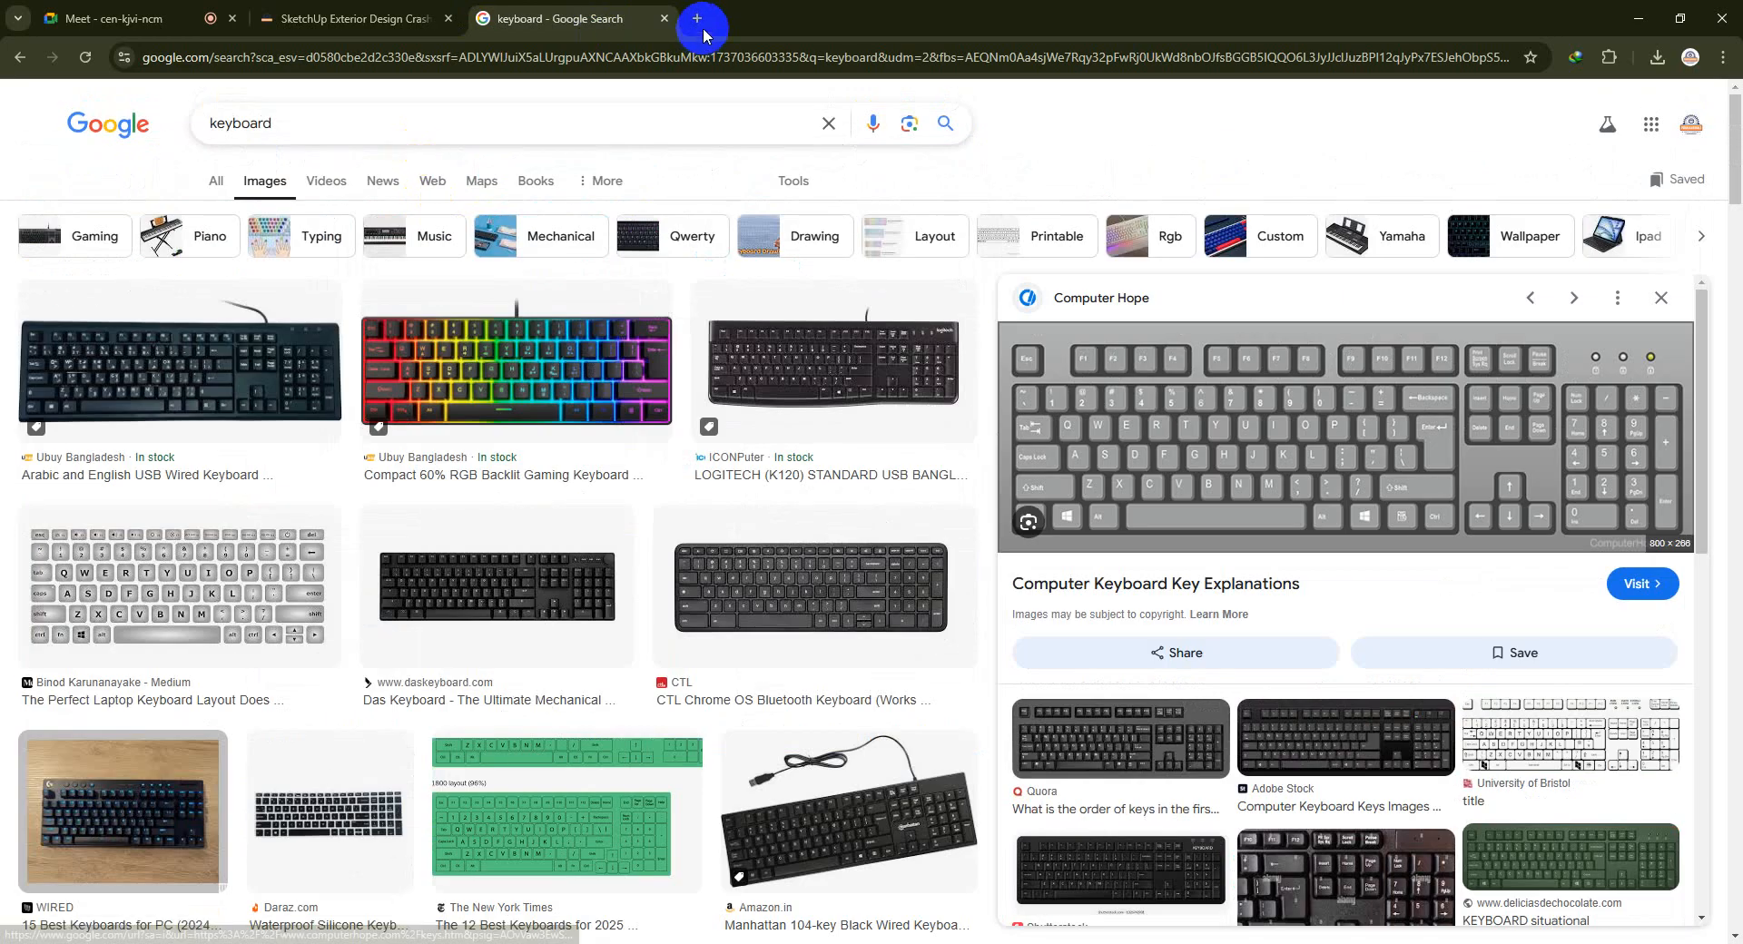
pyautogui.click(697, 18)
pyautogui.click(636, 59)
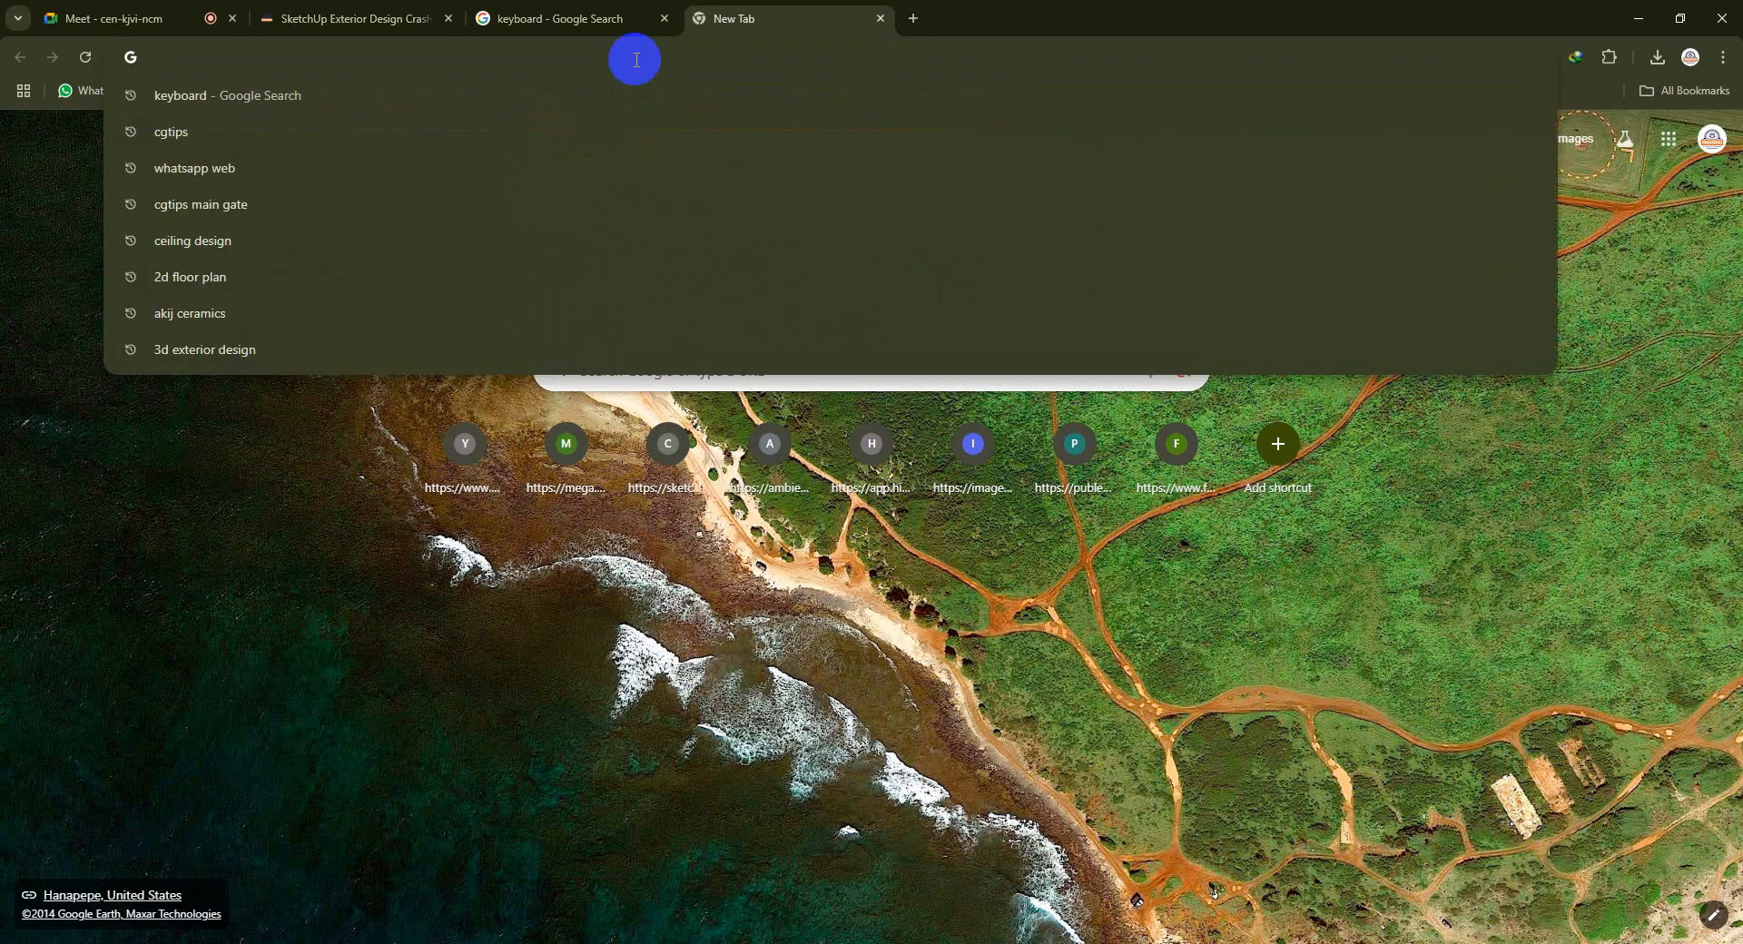
# - Search Google for "classic"
pyautogui.write('calas')
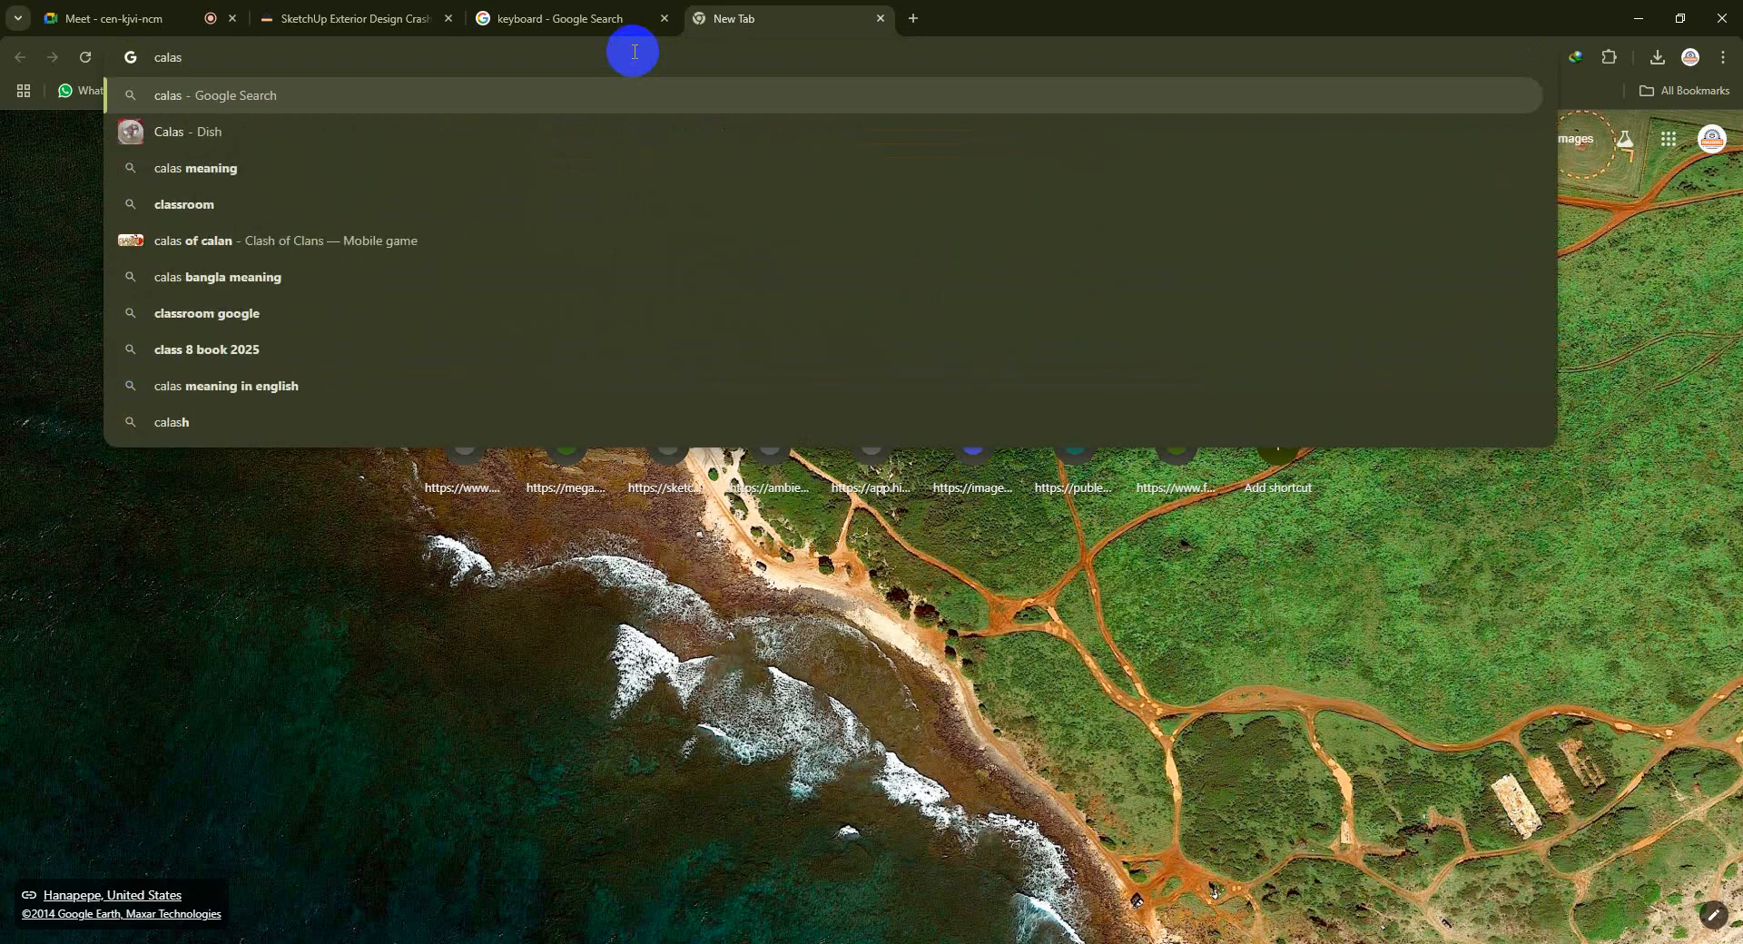
pyautogui.write('ic')
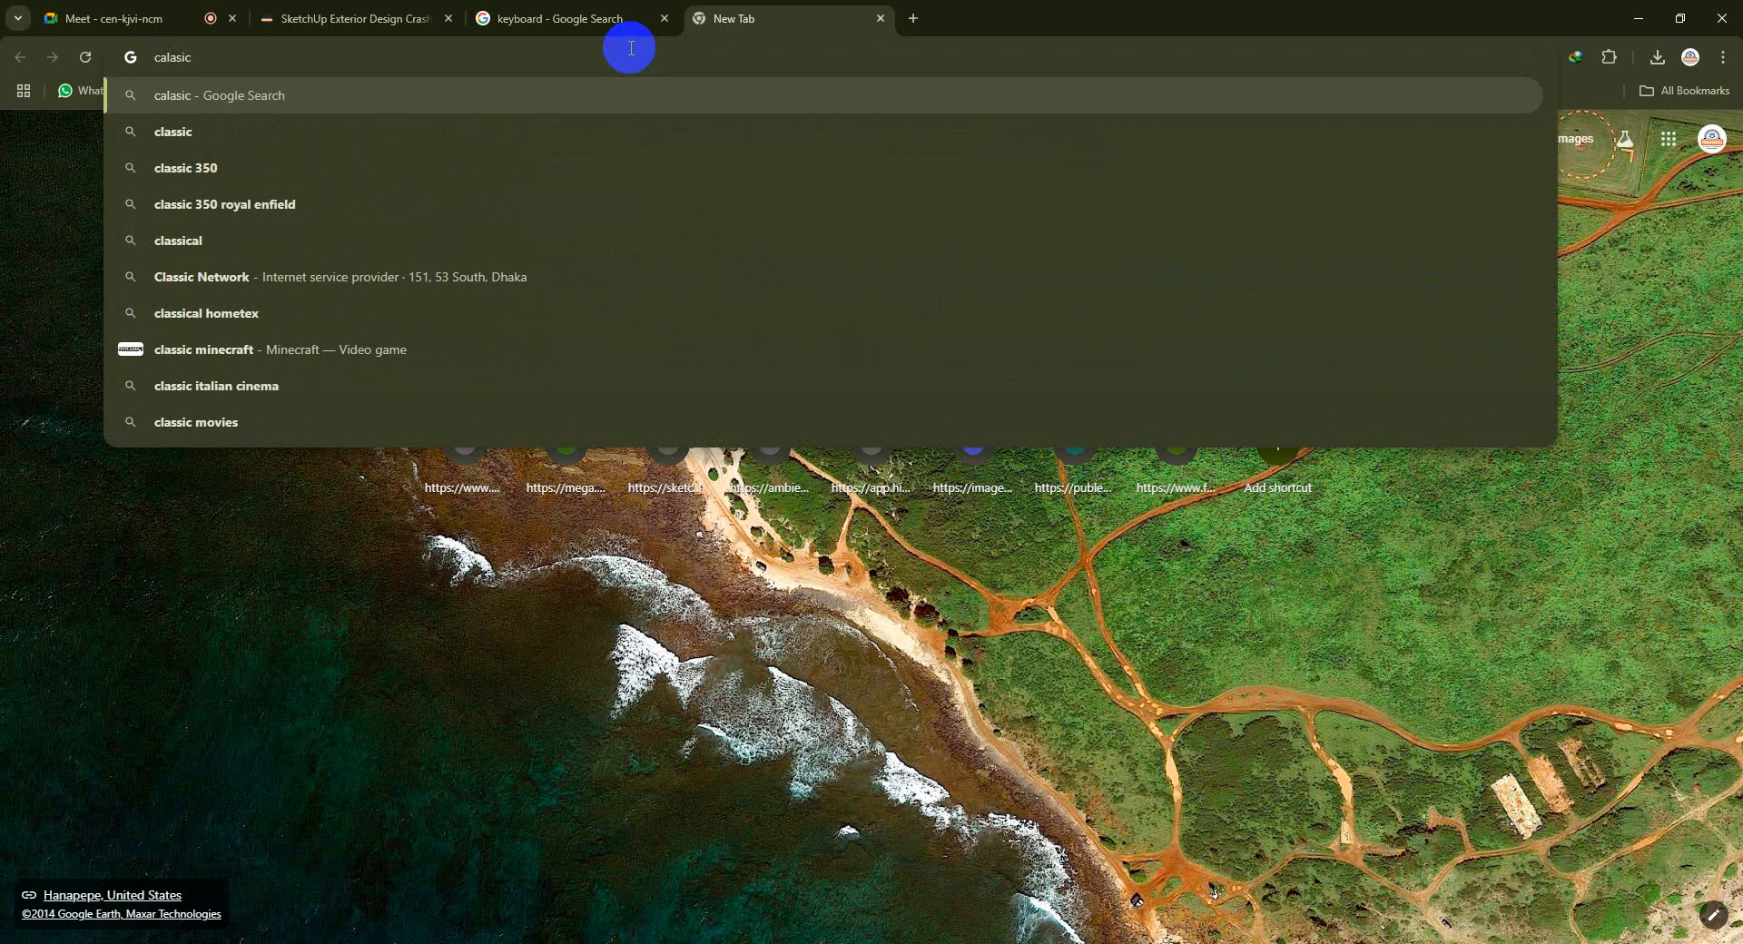
pyautogui.press('BackSpace')
pyautogui.press('BackSpace')
pyautogui.press('BackSpace')
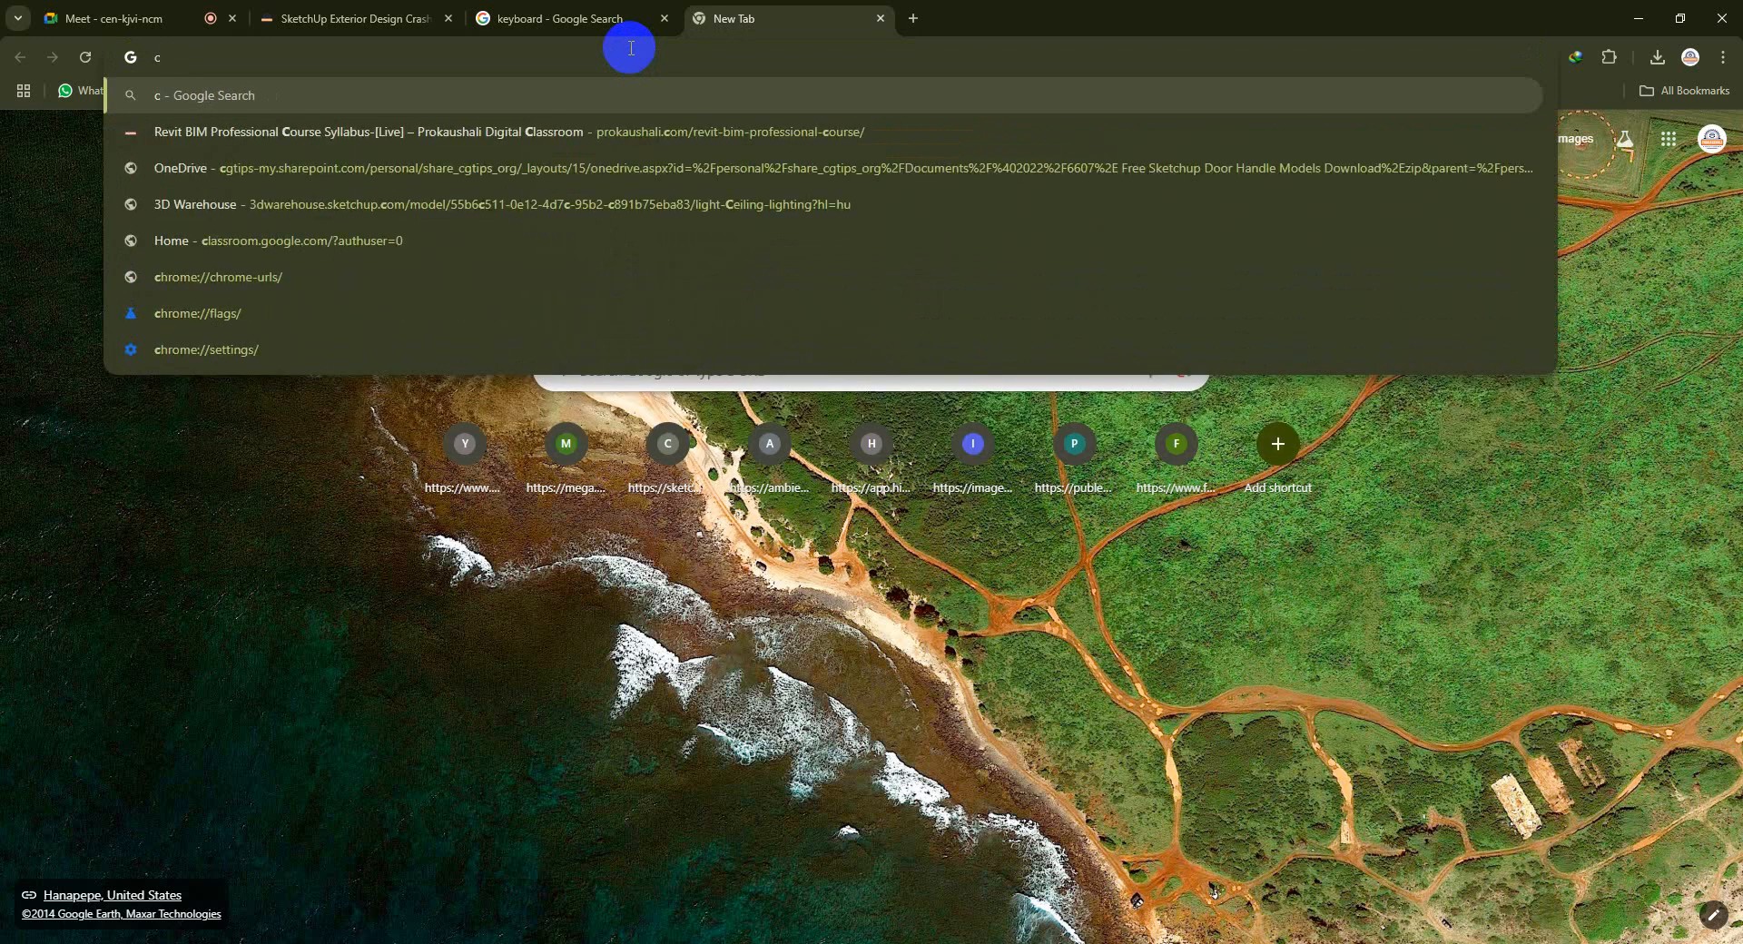
pyautogui.write('ls')
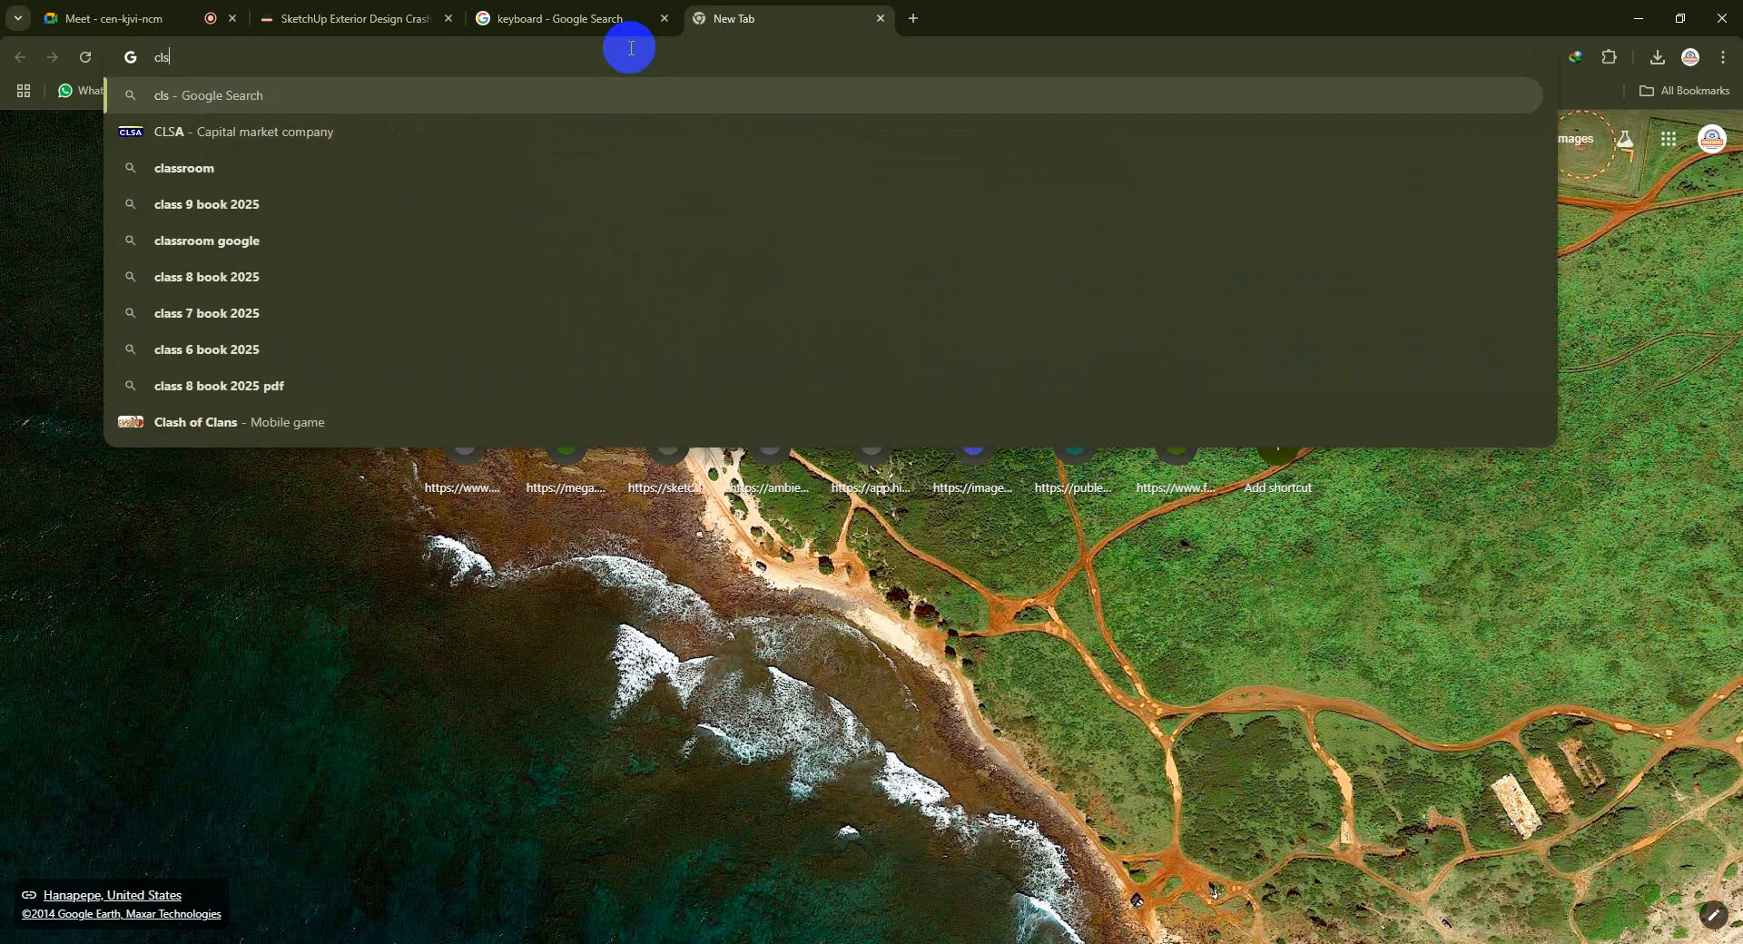
pyautogui.write('ass')
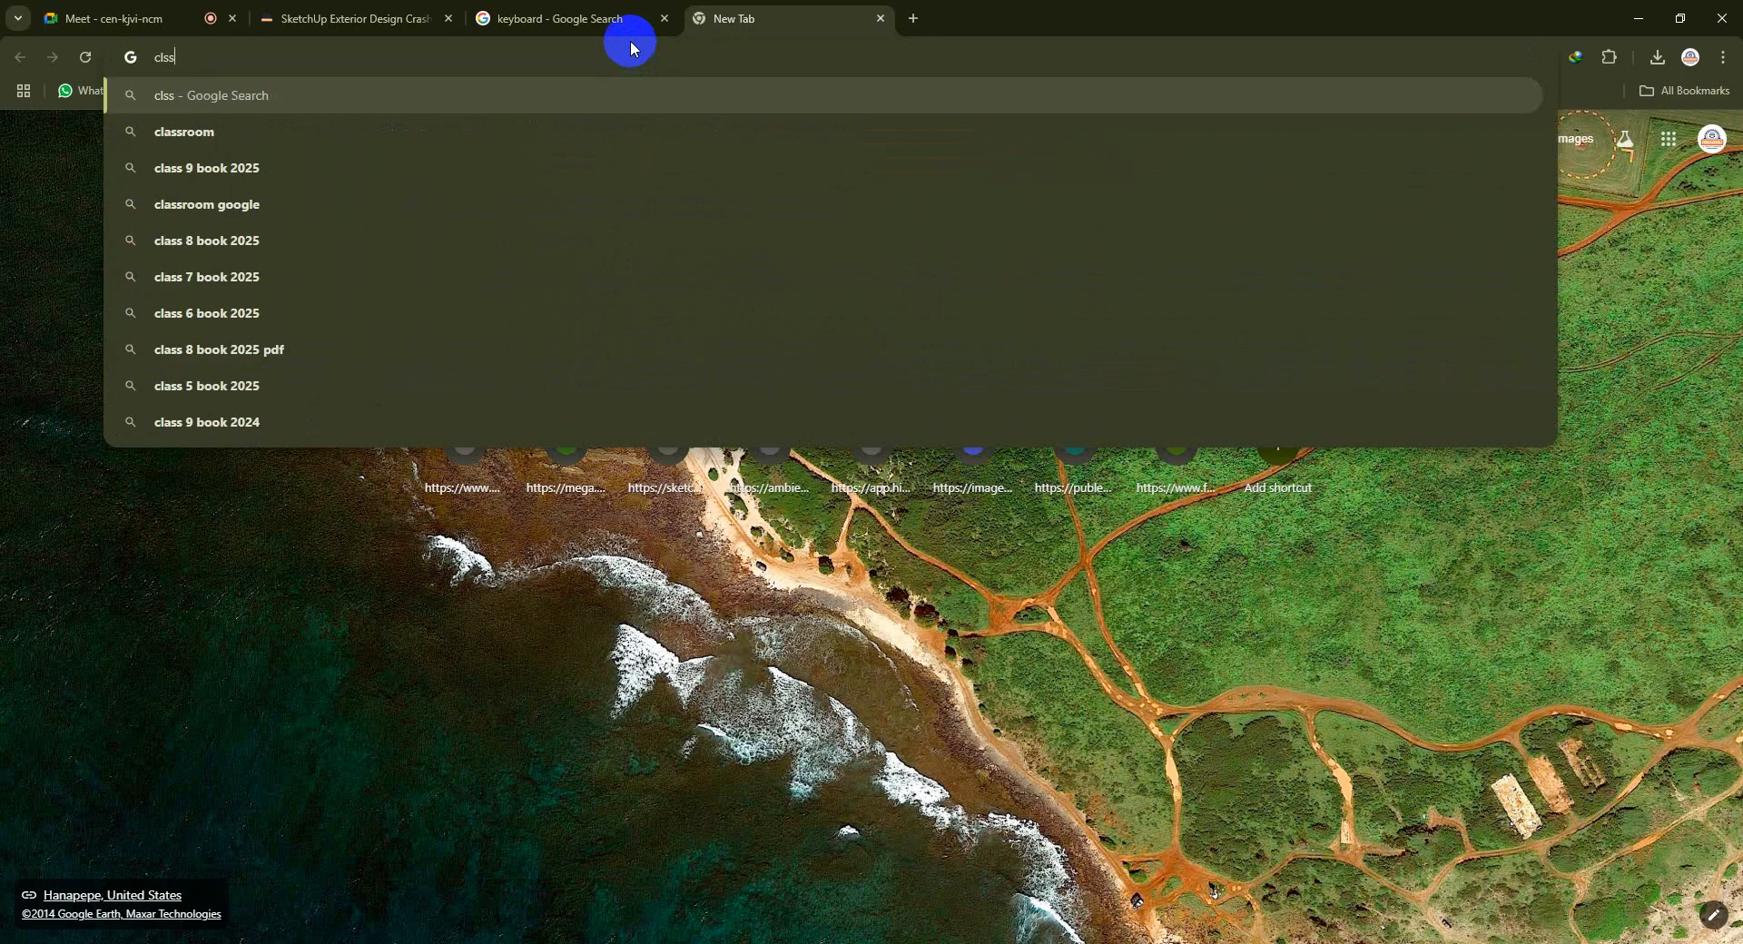
pyautogui.write('i')
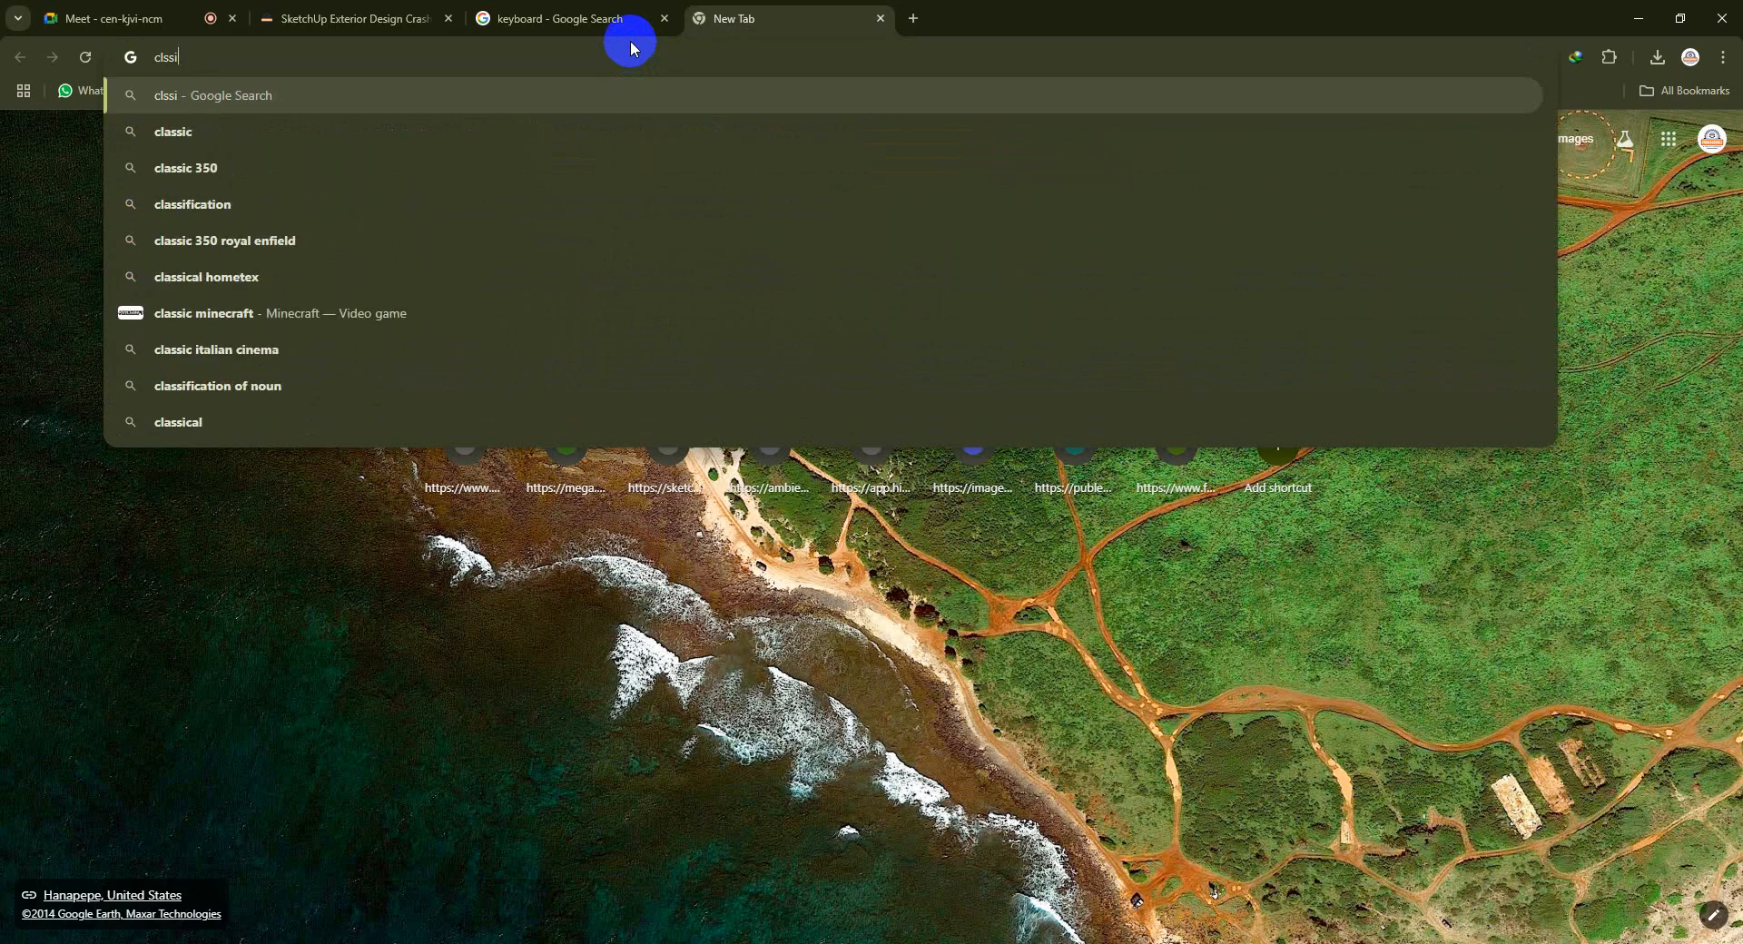
pyautogui.click(437, 138)
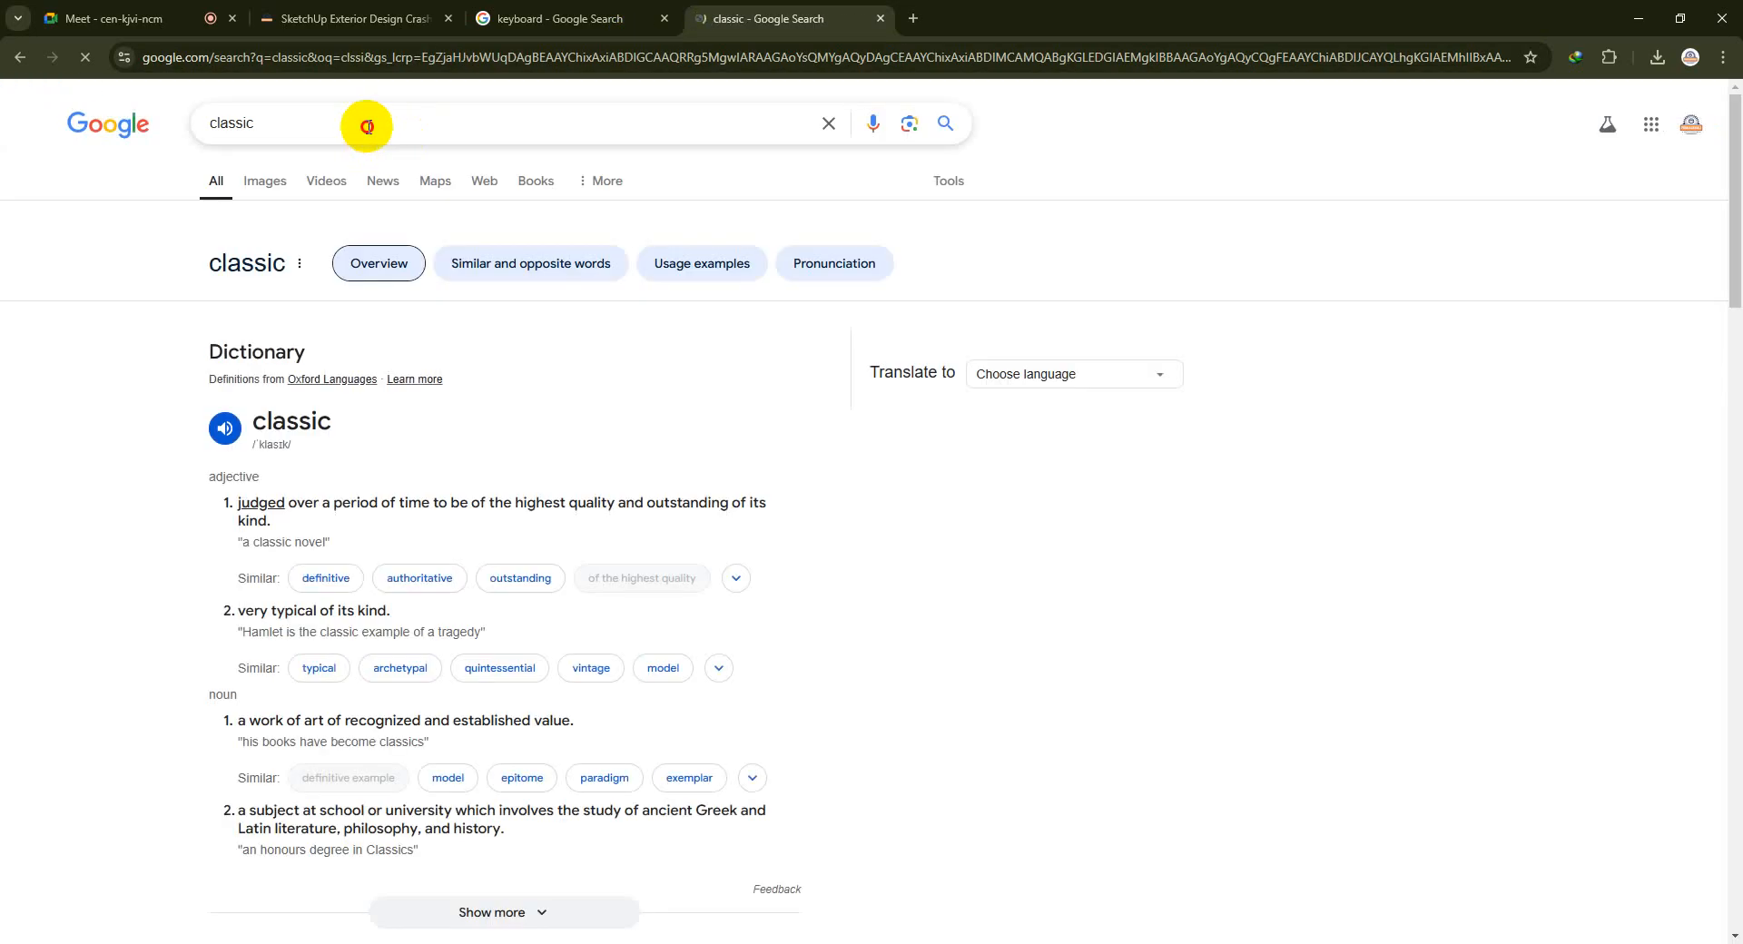
# - Search Google for "classic table" and preview the Archiproducts round pedestal table among the image results
pyautogui.click(367, 126)
pyautogui.write('ta')
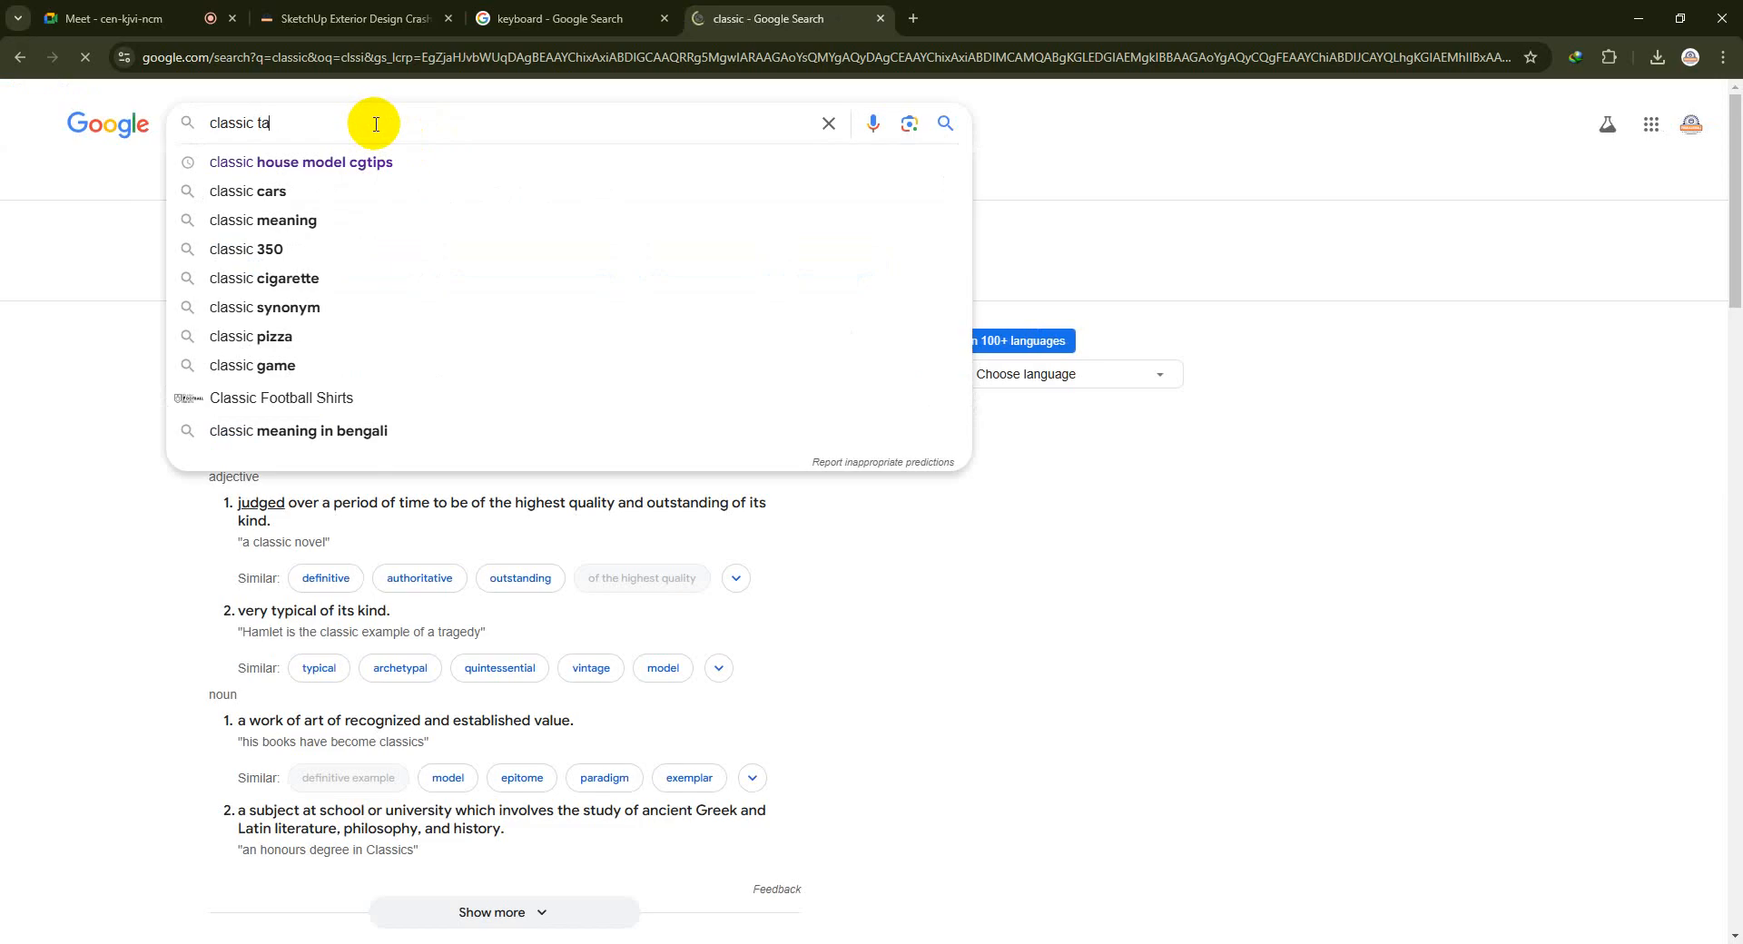
pyautogui.write('ble')
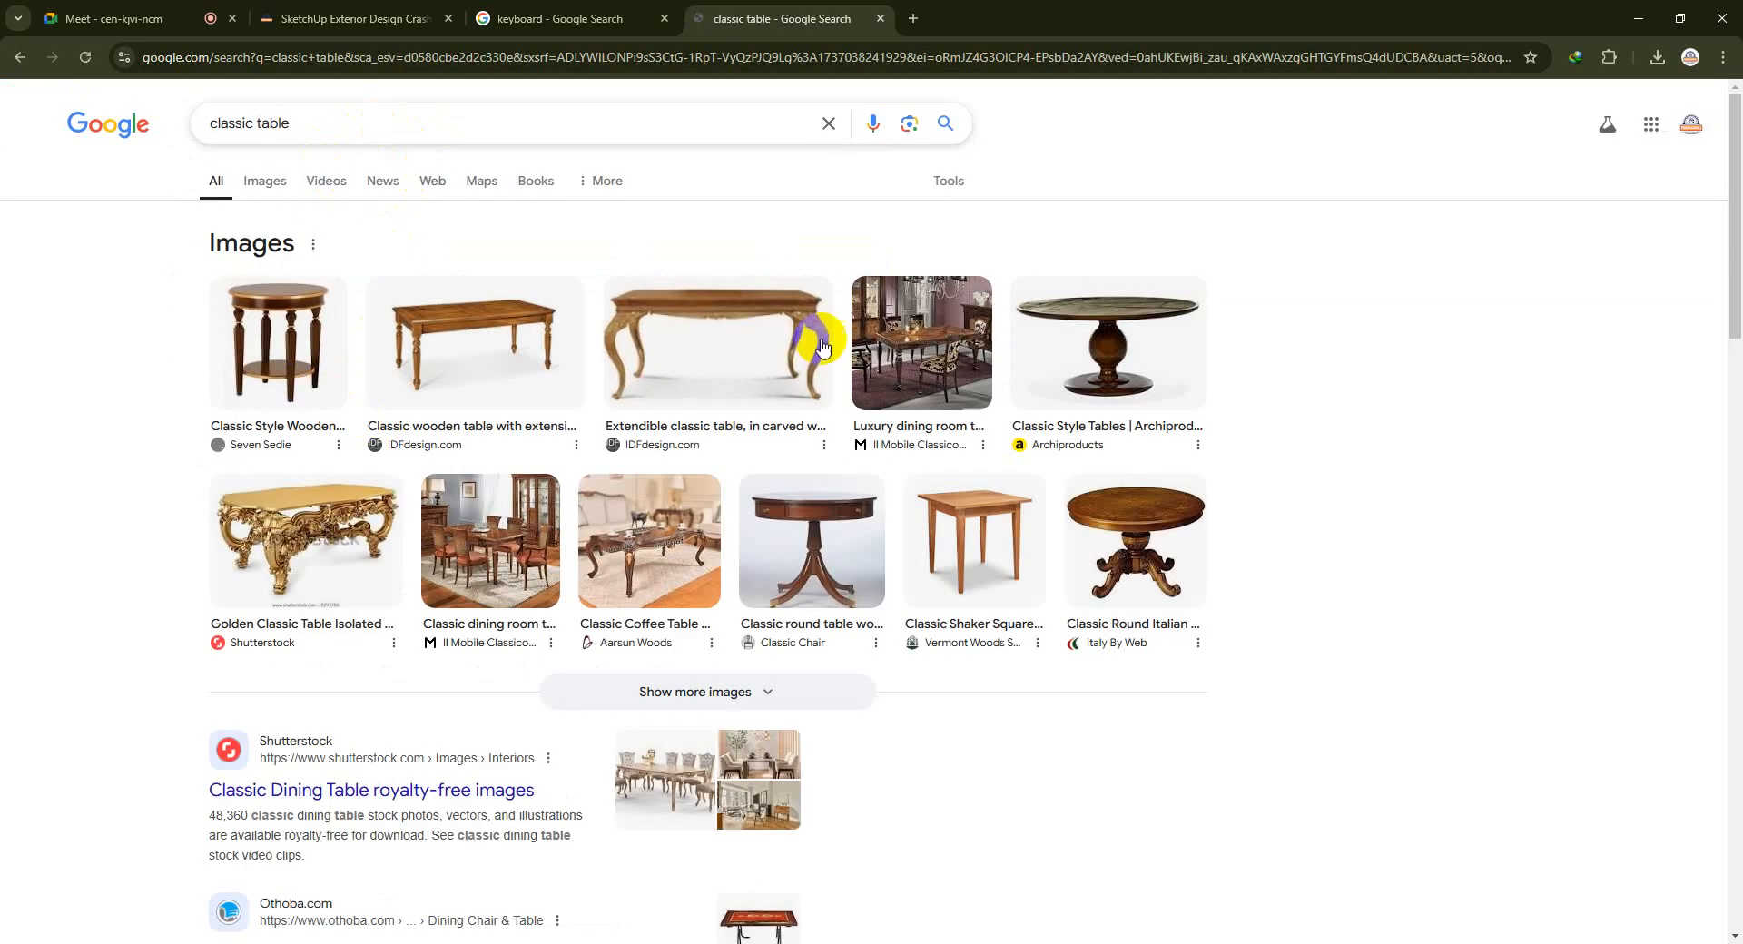
pyautogui.click(1132, 370)
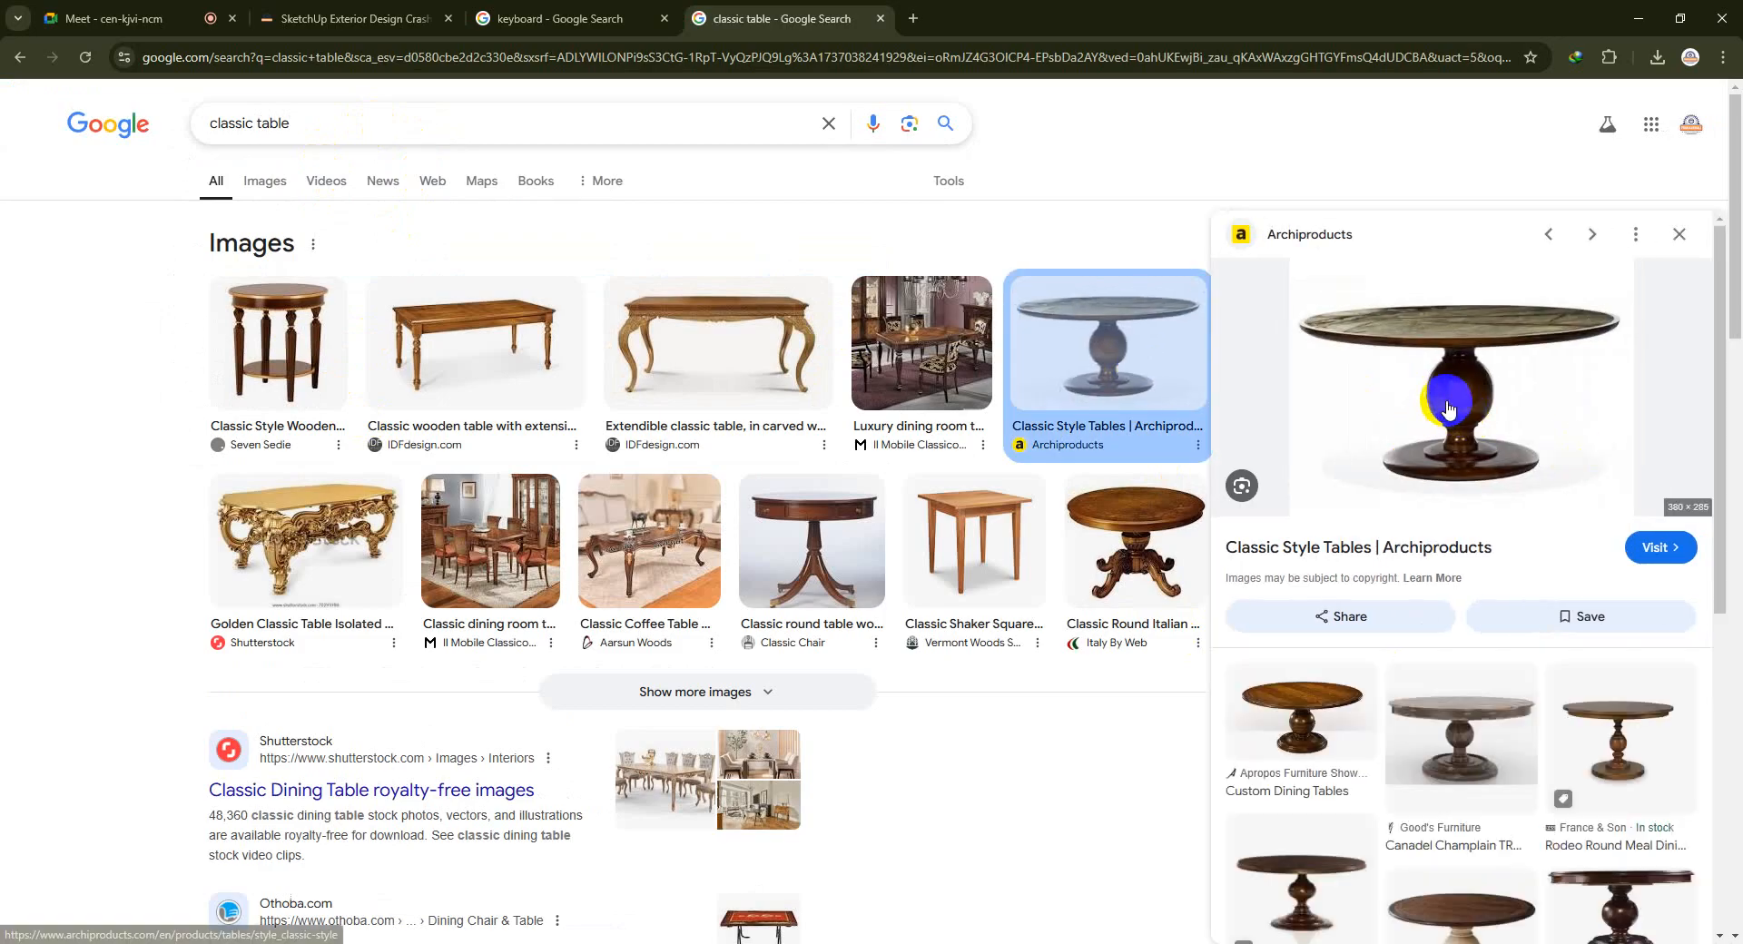
pyautogui.scroll(-3, 1462, 363)
pyautogui.scroll(3, 1461, 363)
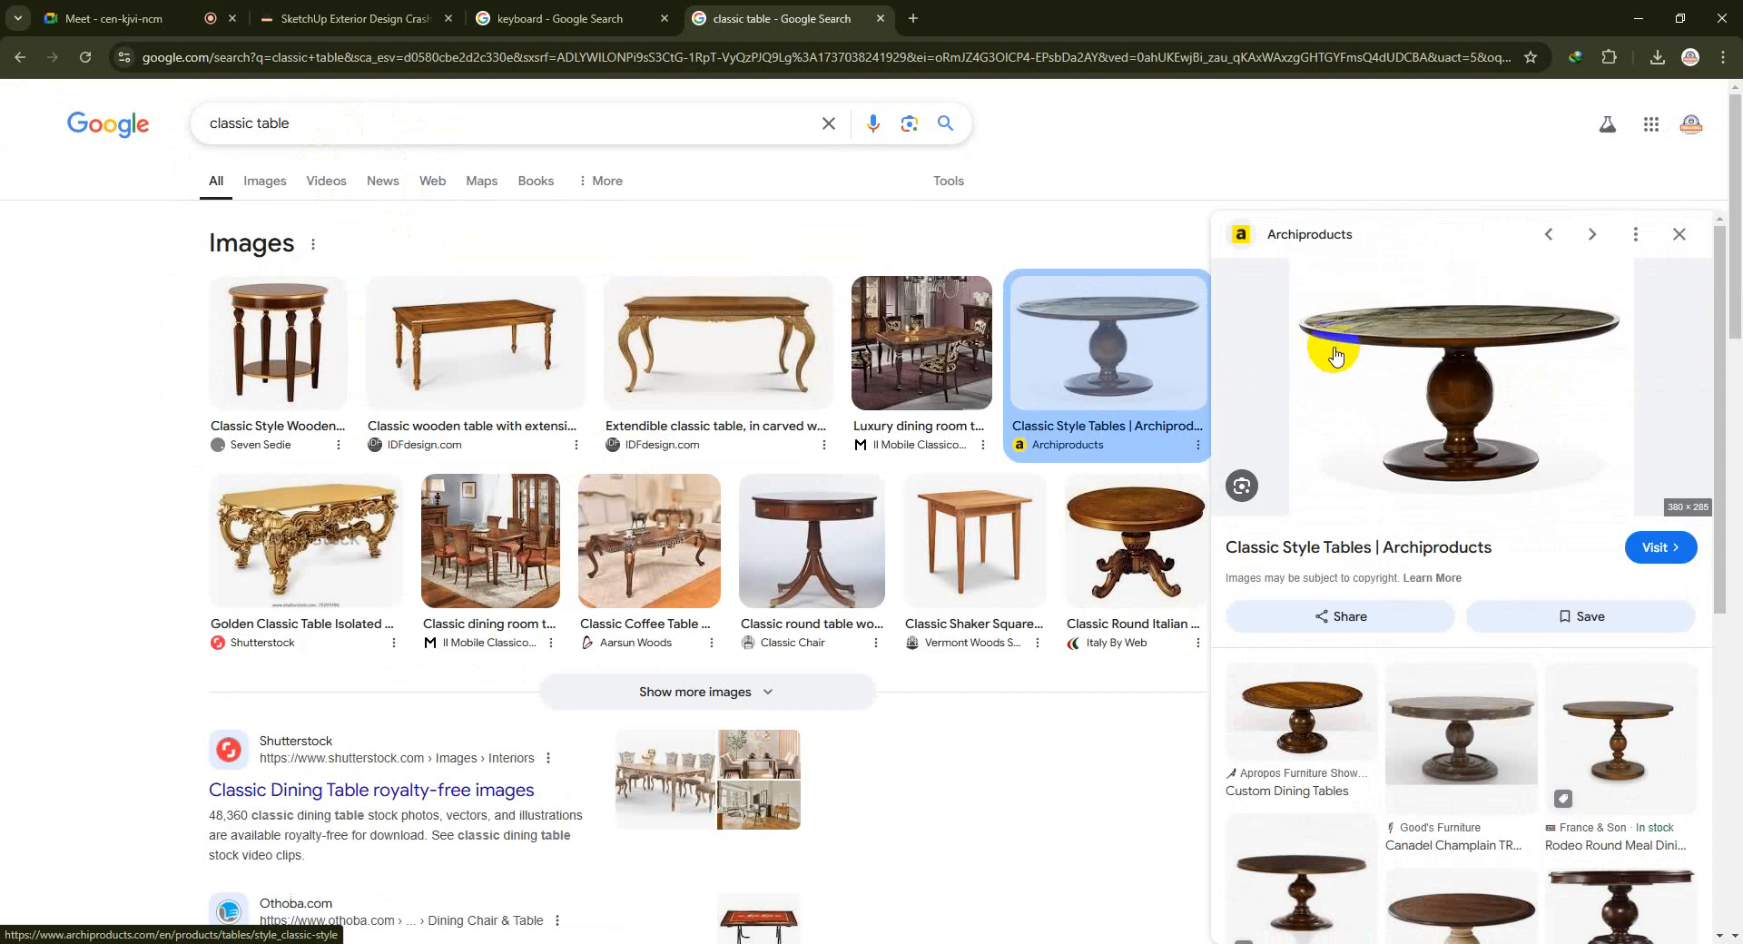
pyautogui.scroll(-2, 1335, 357)
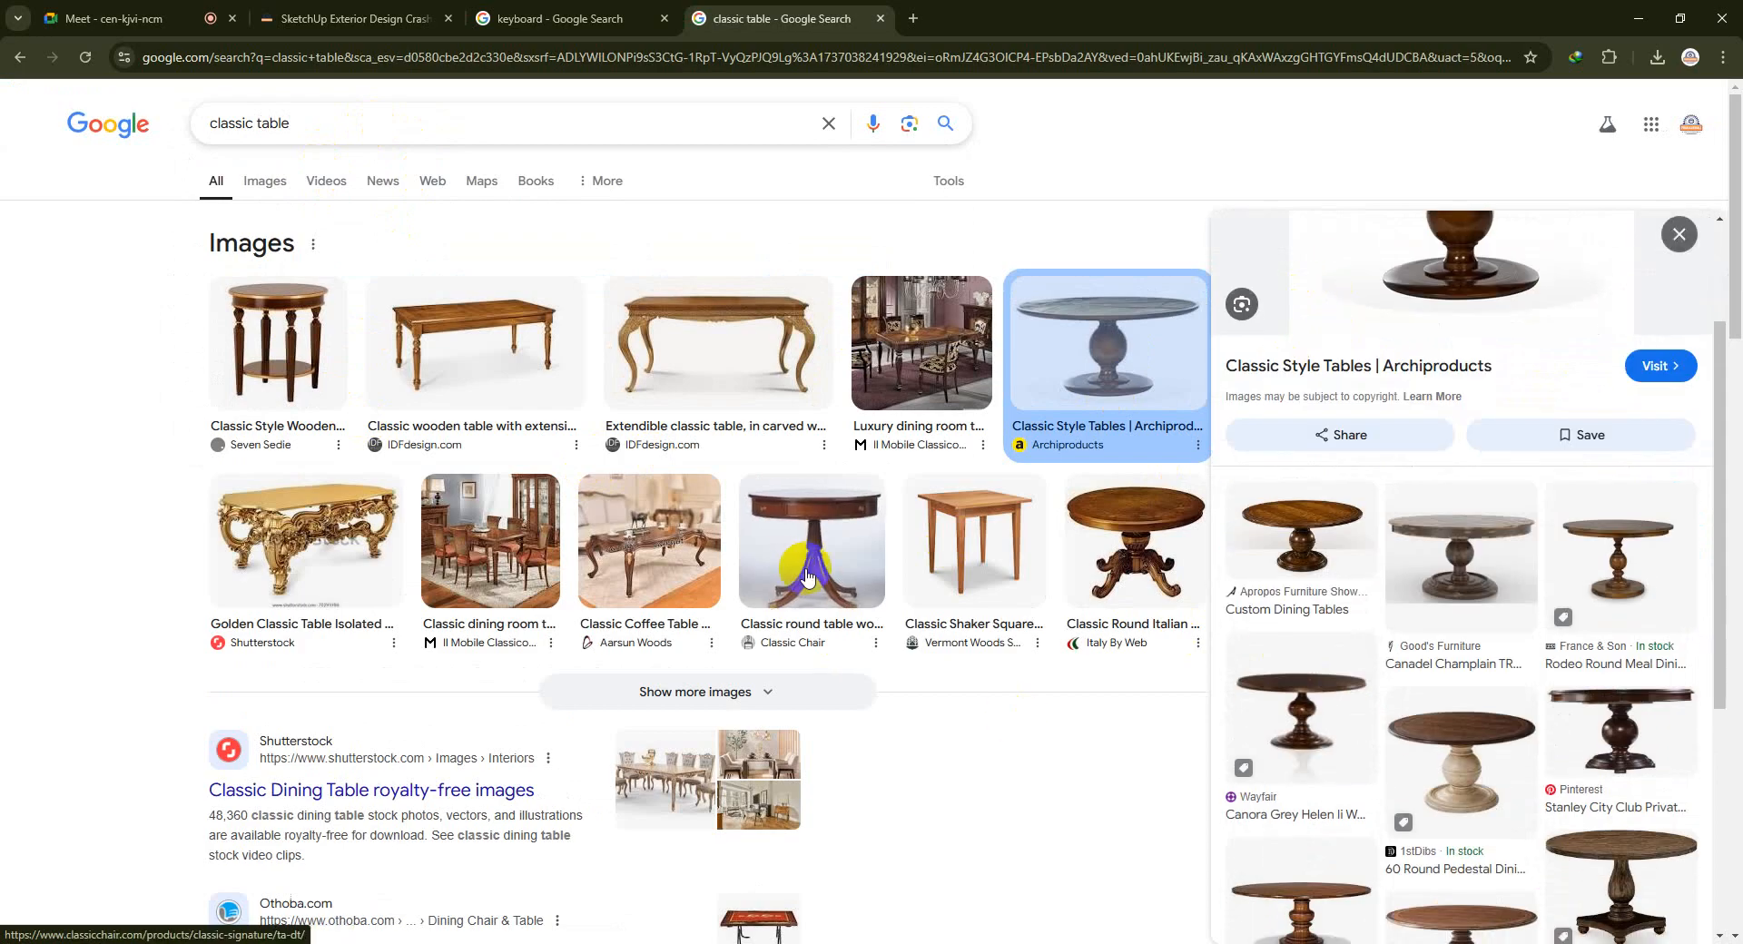
# - Open the "Classic round table wood top" image and save it as a JPEG in the Downloads folder
pyautogui.click(811, 540)
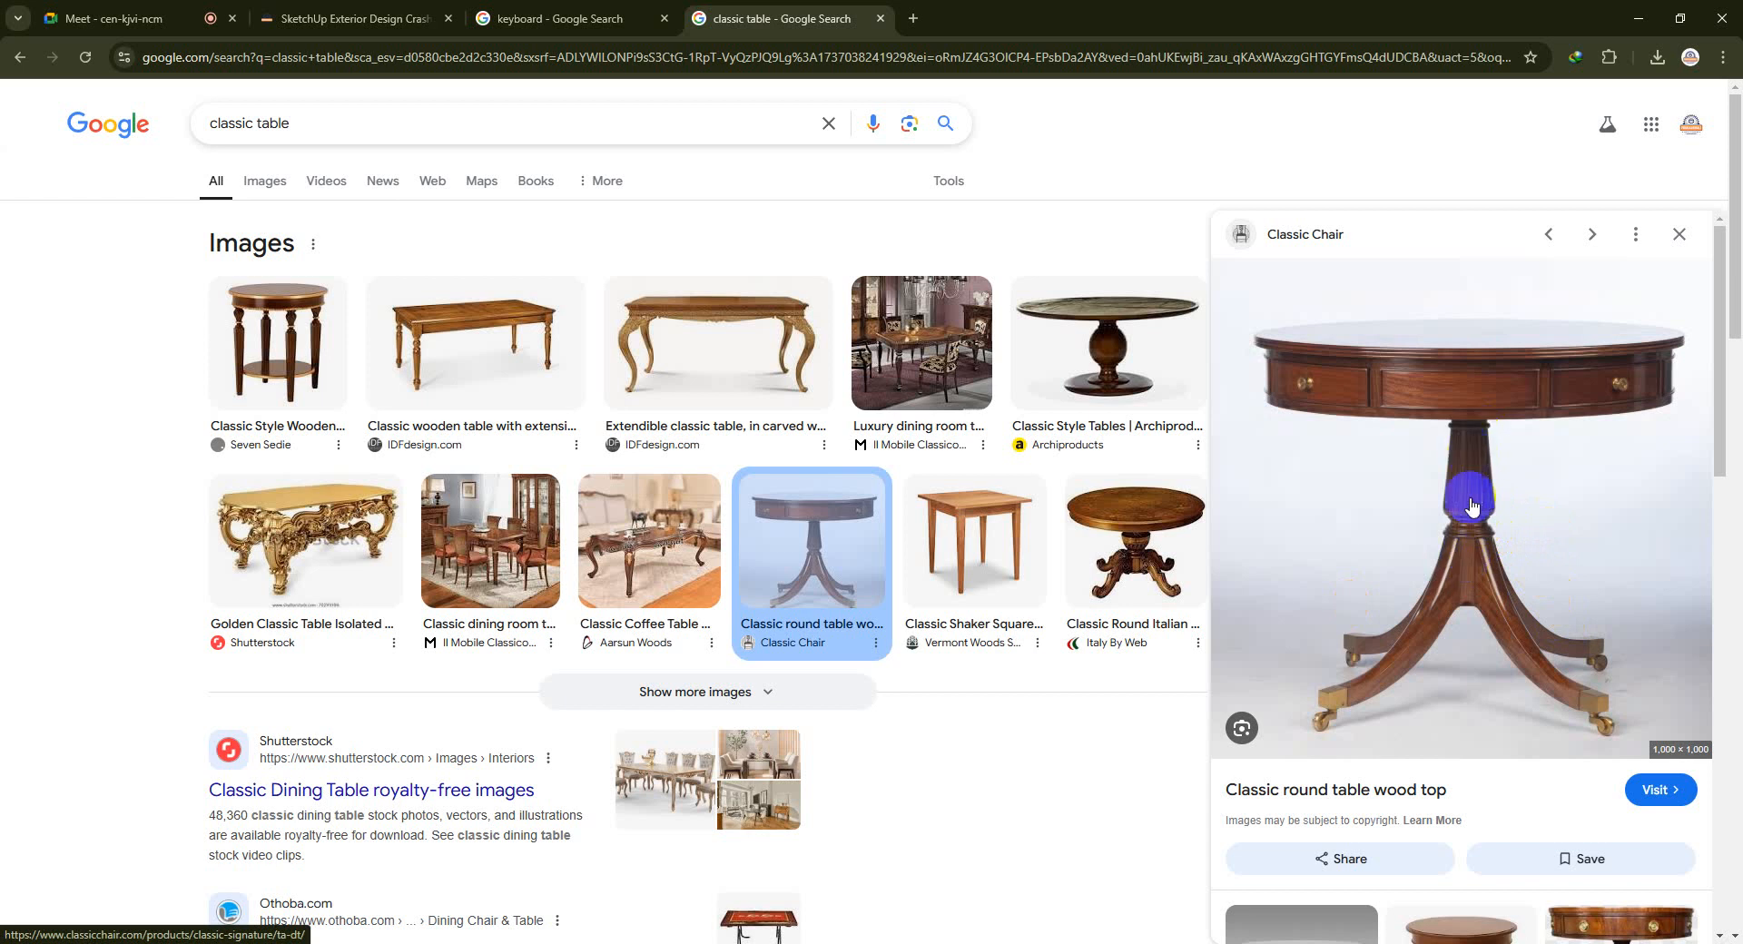
pyautogui.rightClick(1418, 527)
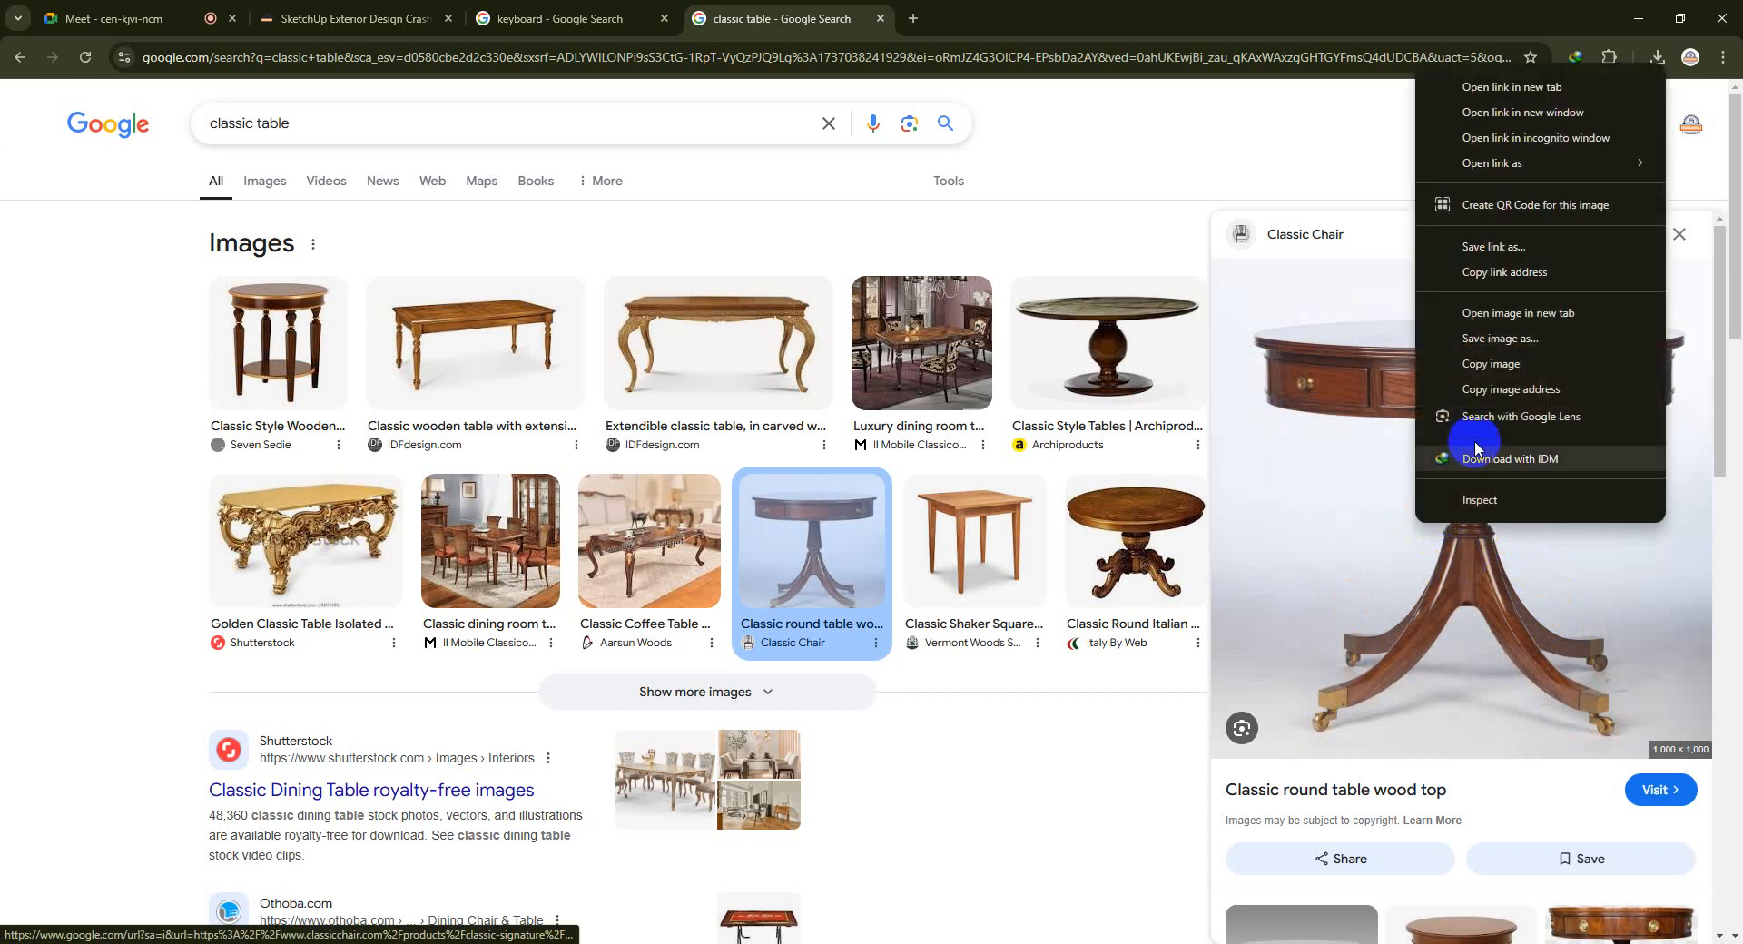
pyautogui.click(1490, 341)
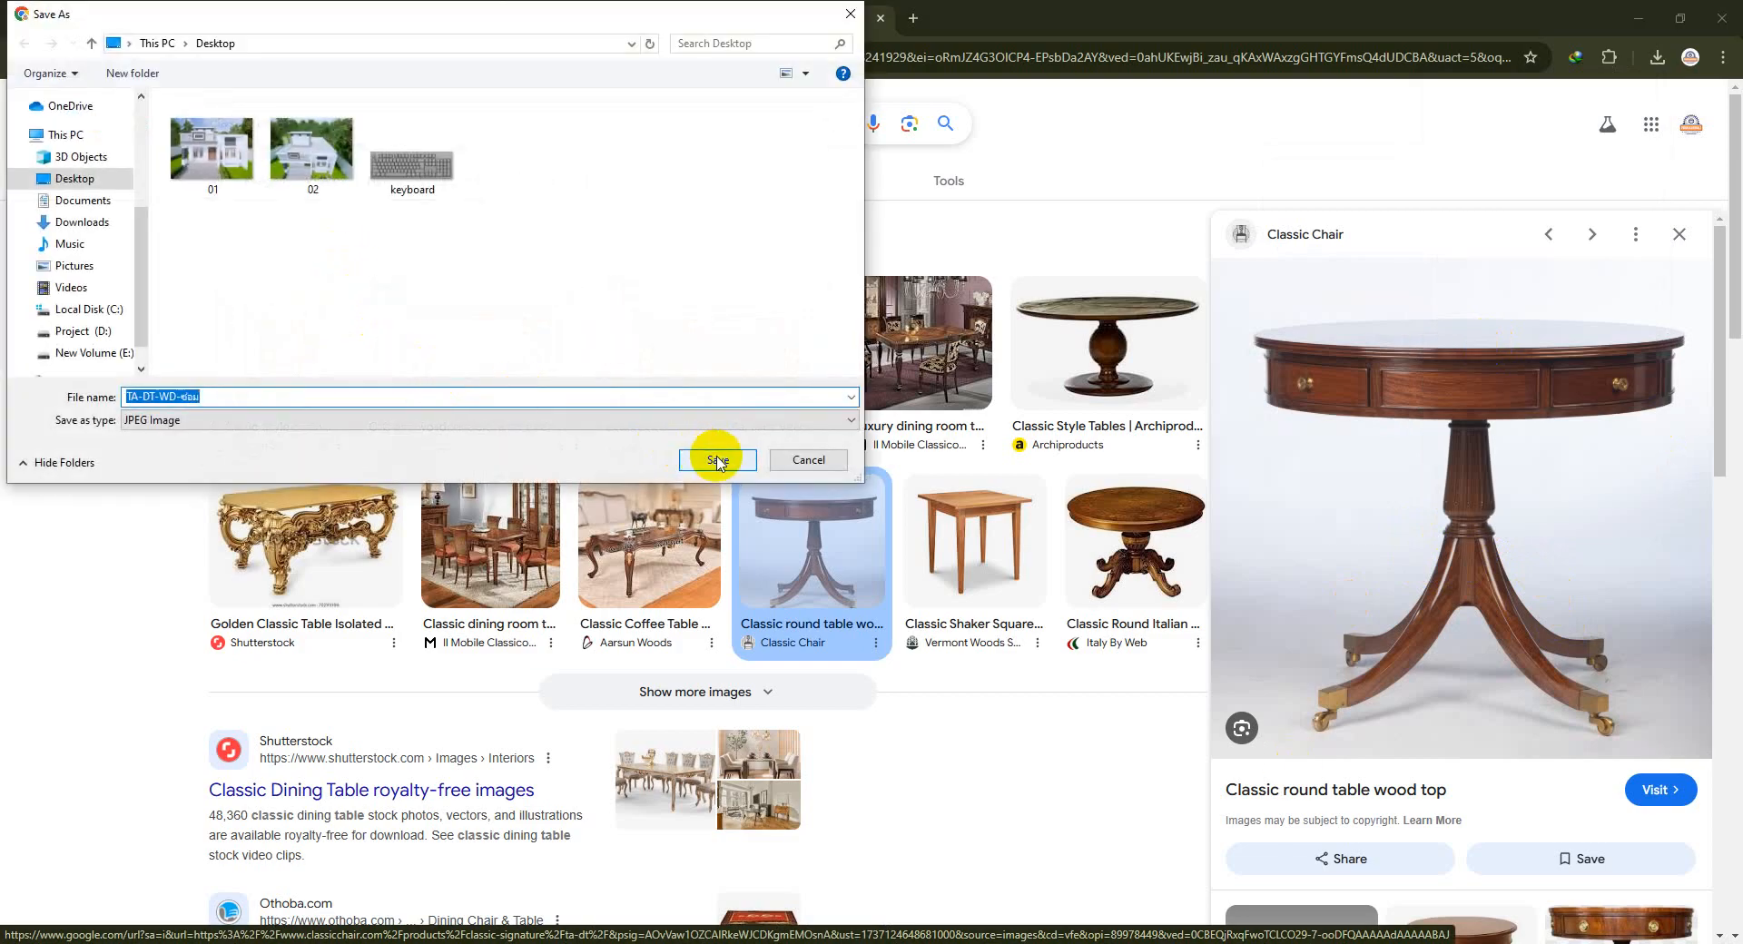
pyautogui.click(90, 222)
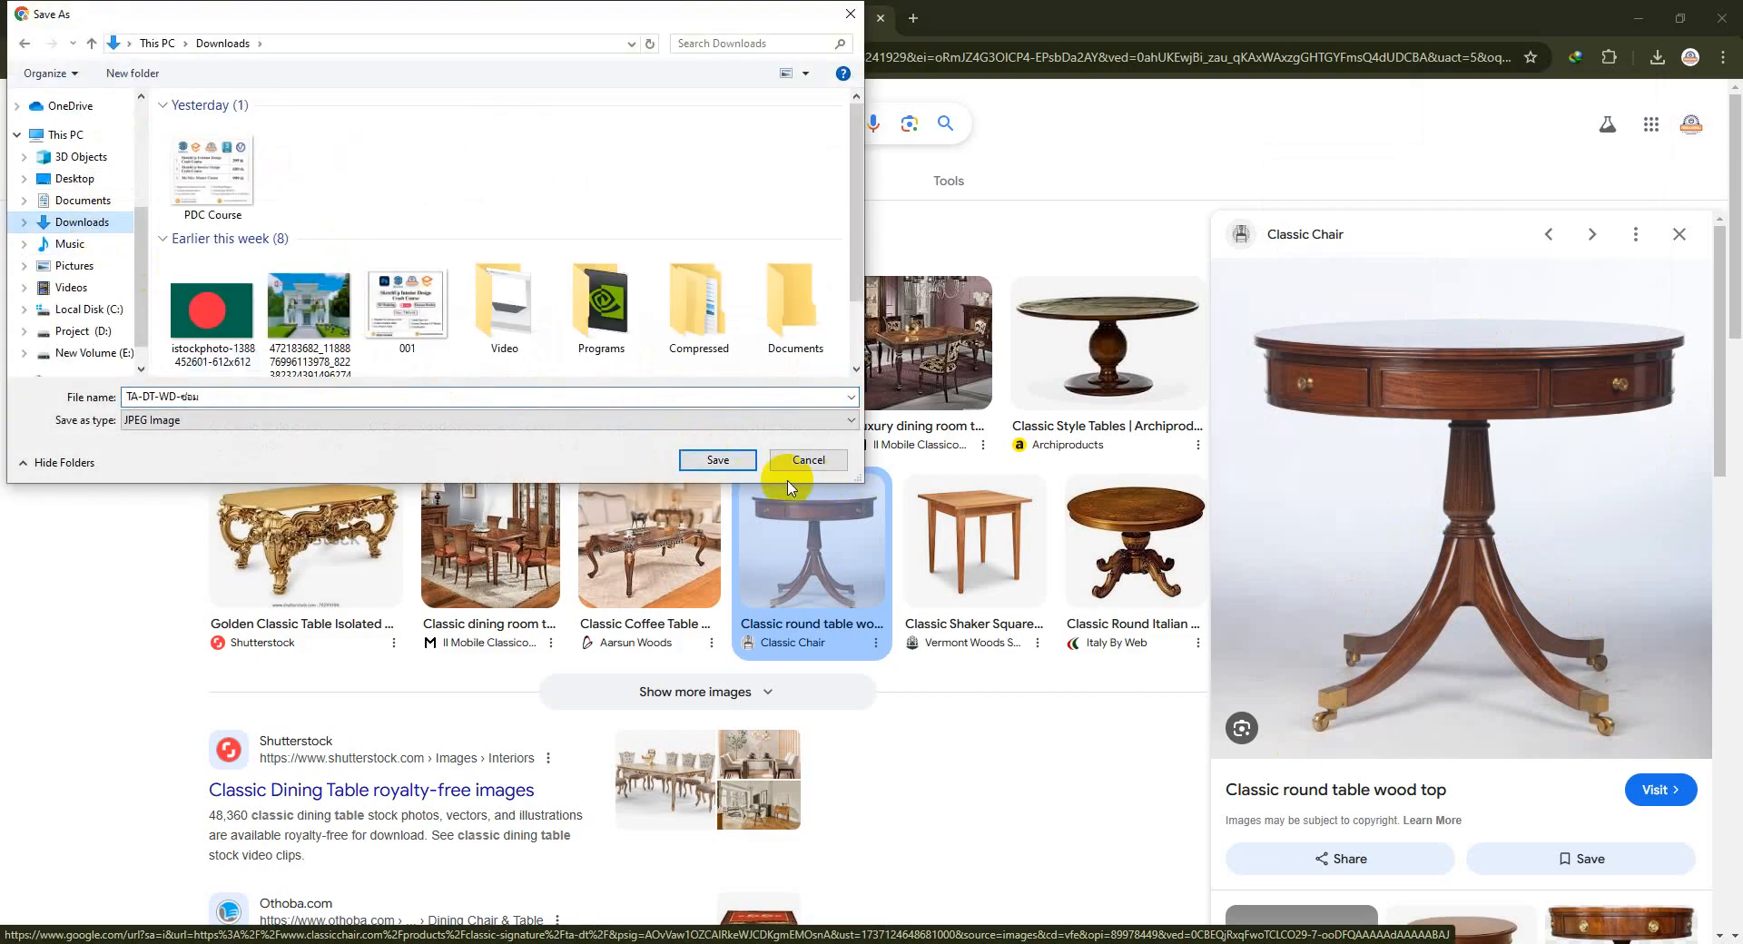
pyautogui.click(716, 461)
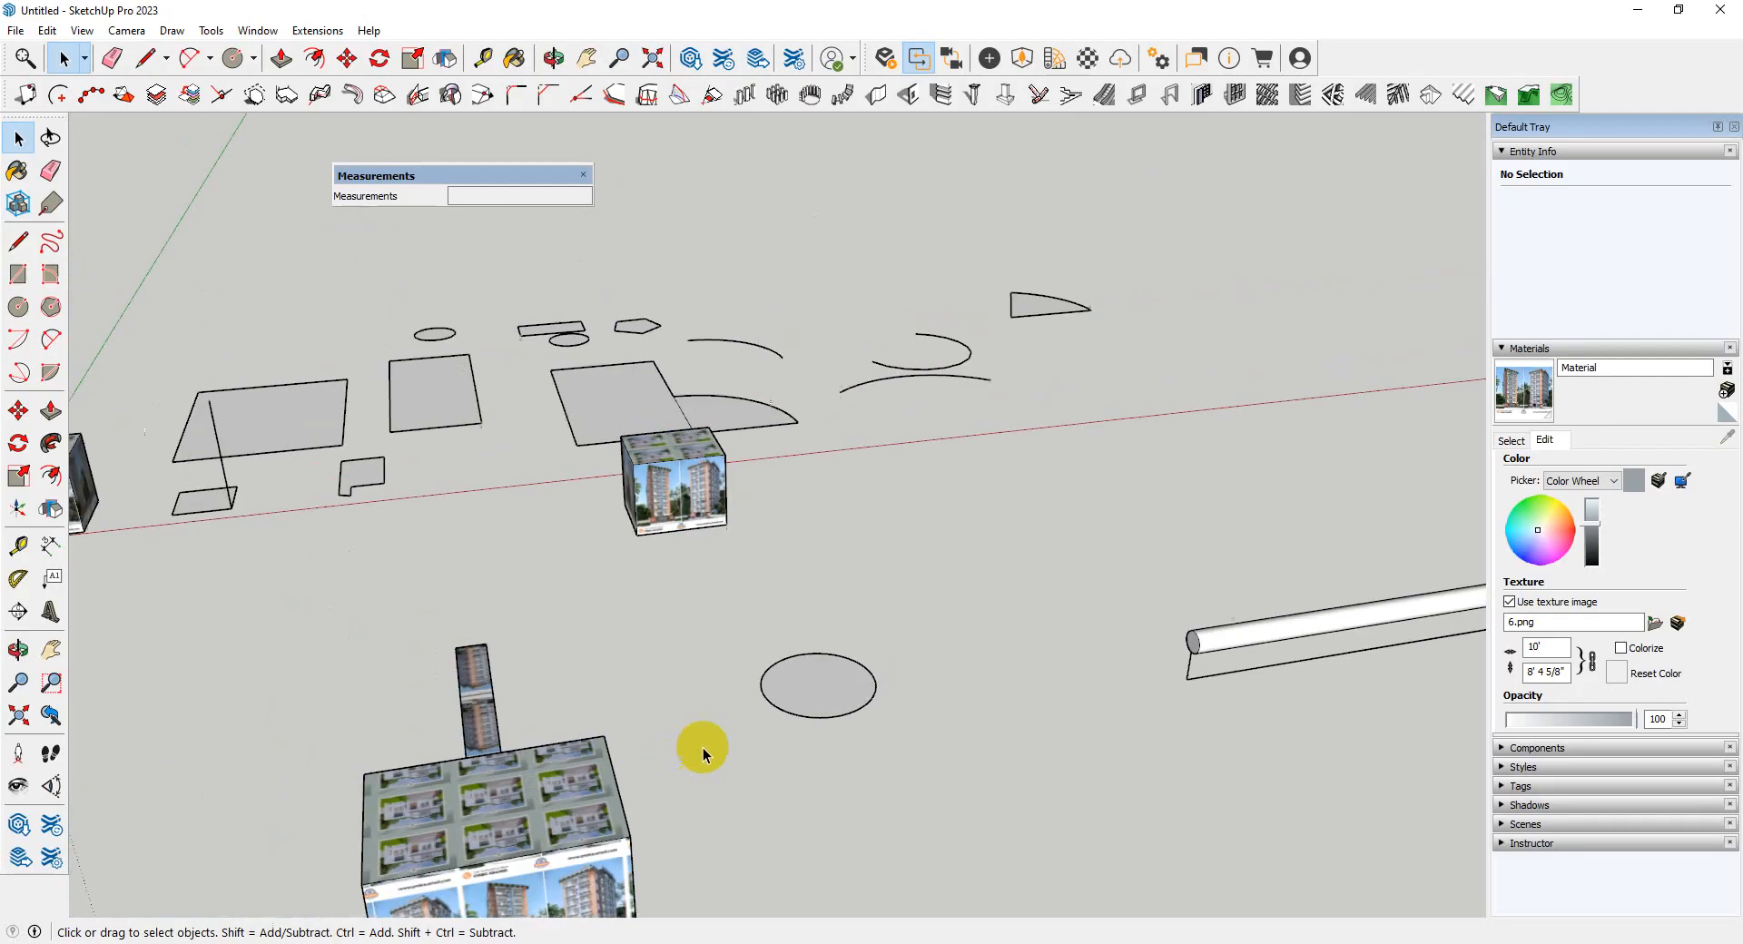
# - Switch to SketchUp and import the downloaded round table JPEG from Downloads as an image
pyautogui.scroll(-6, 703, 753)
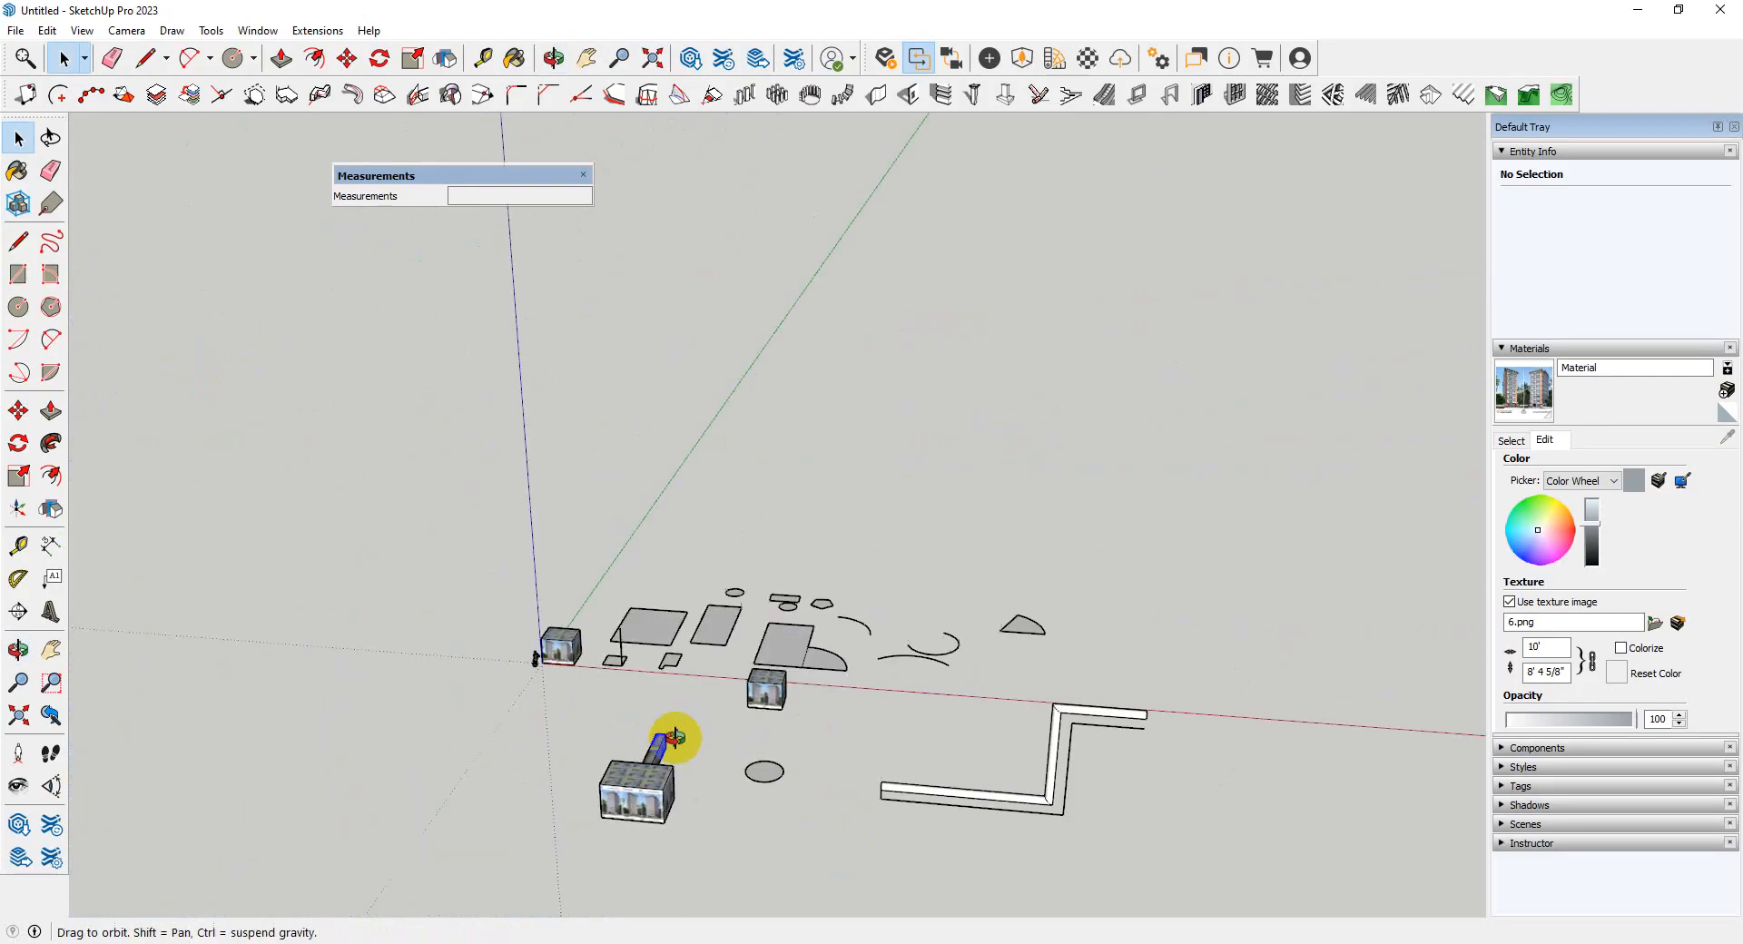
pyautogui.click(15, 30)
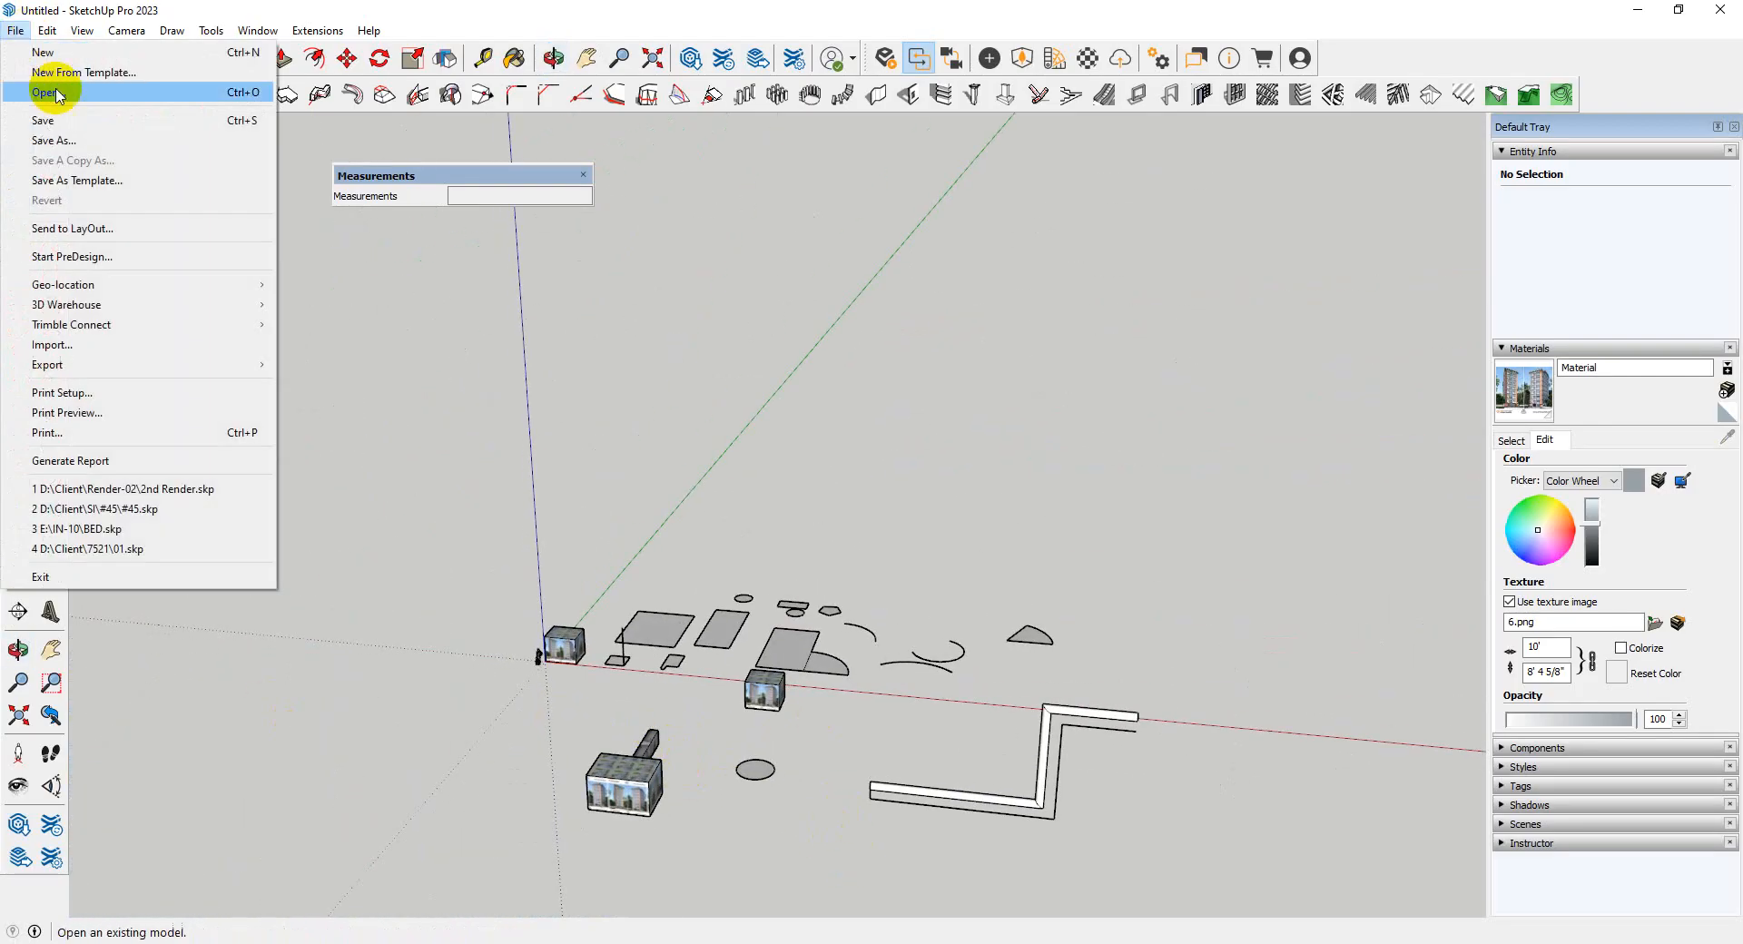
pyautogui.click(107, 345)
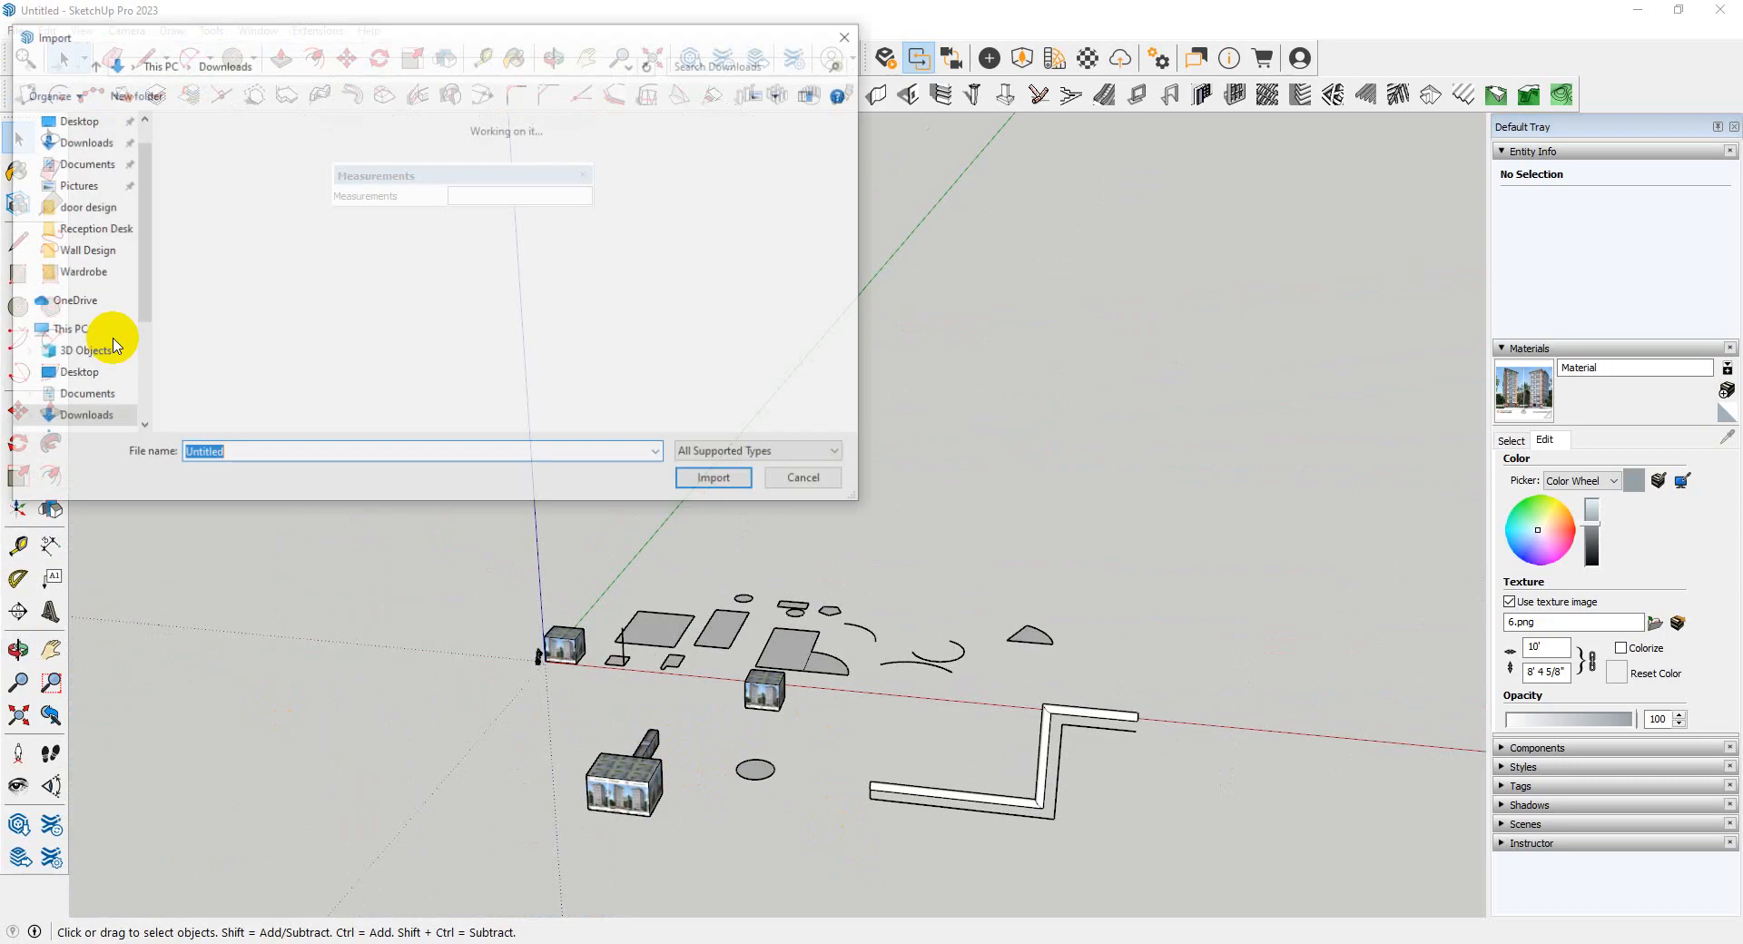
pyautogui.click(212, 193)
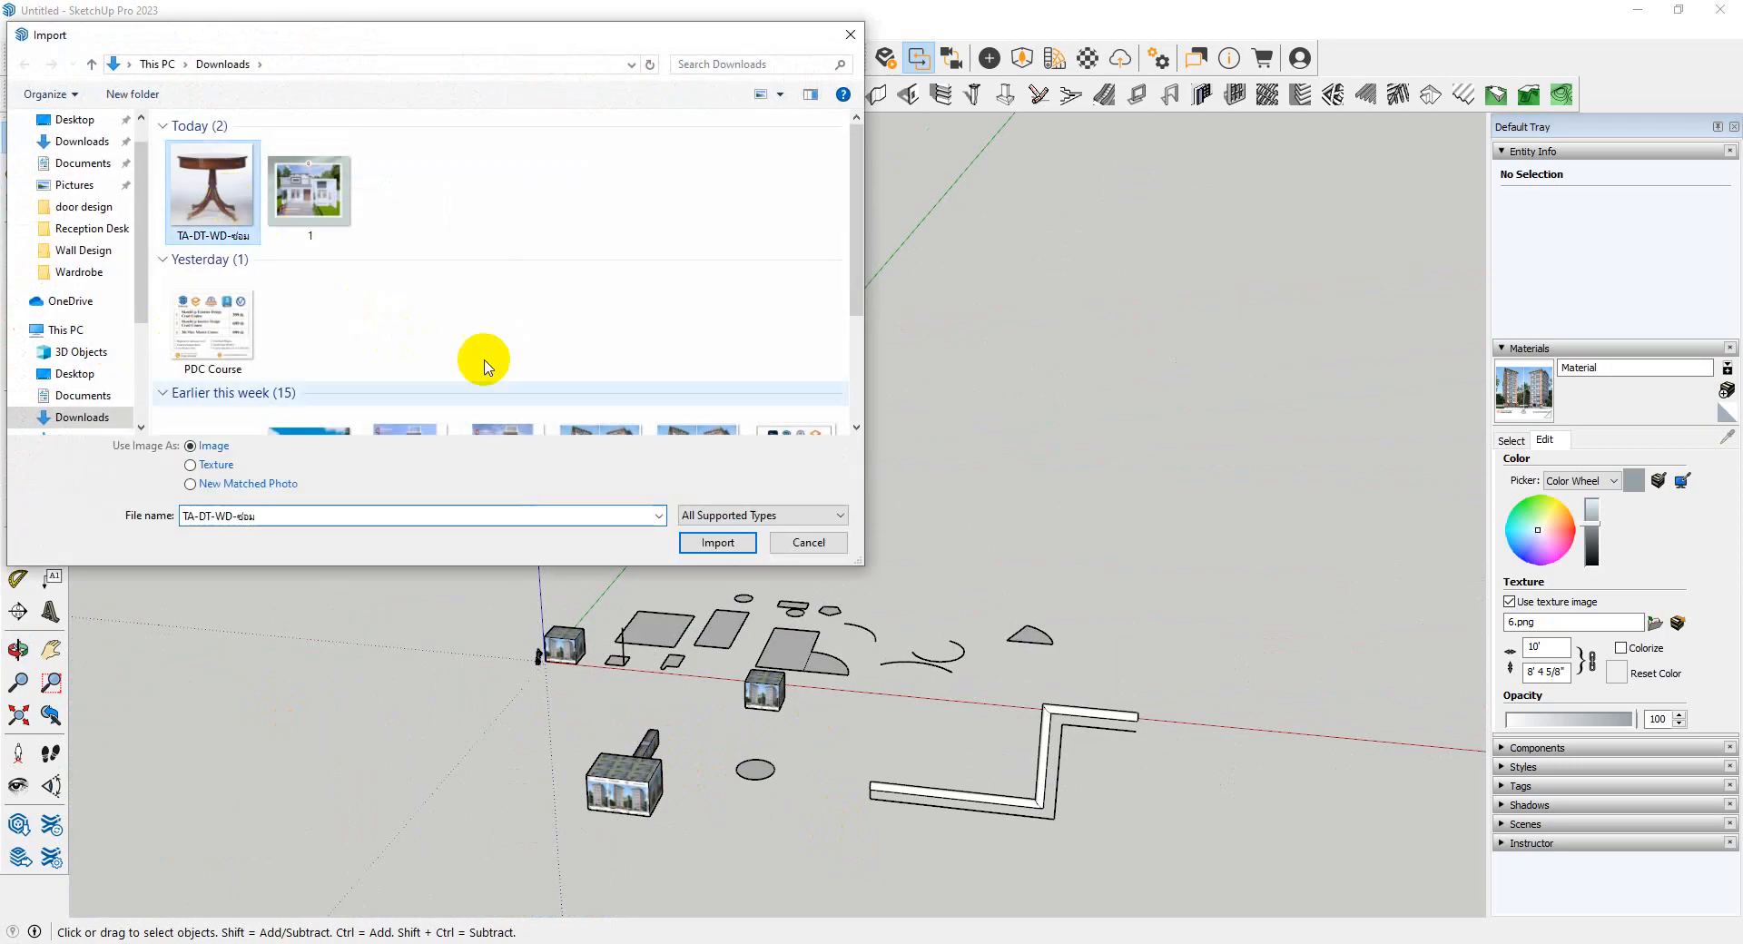
pyautogui.click(717, 543)
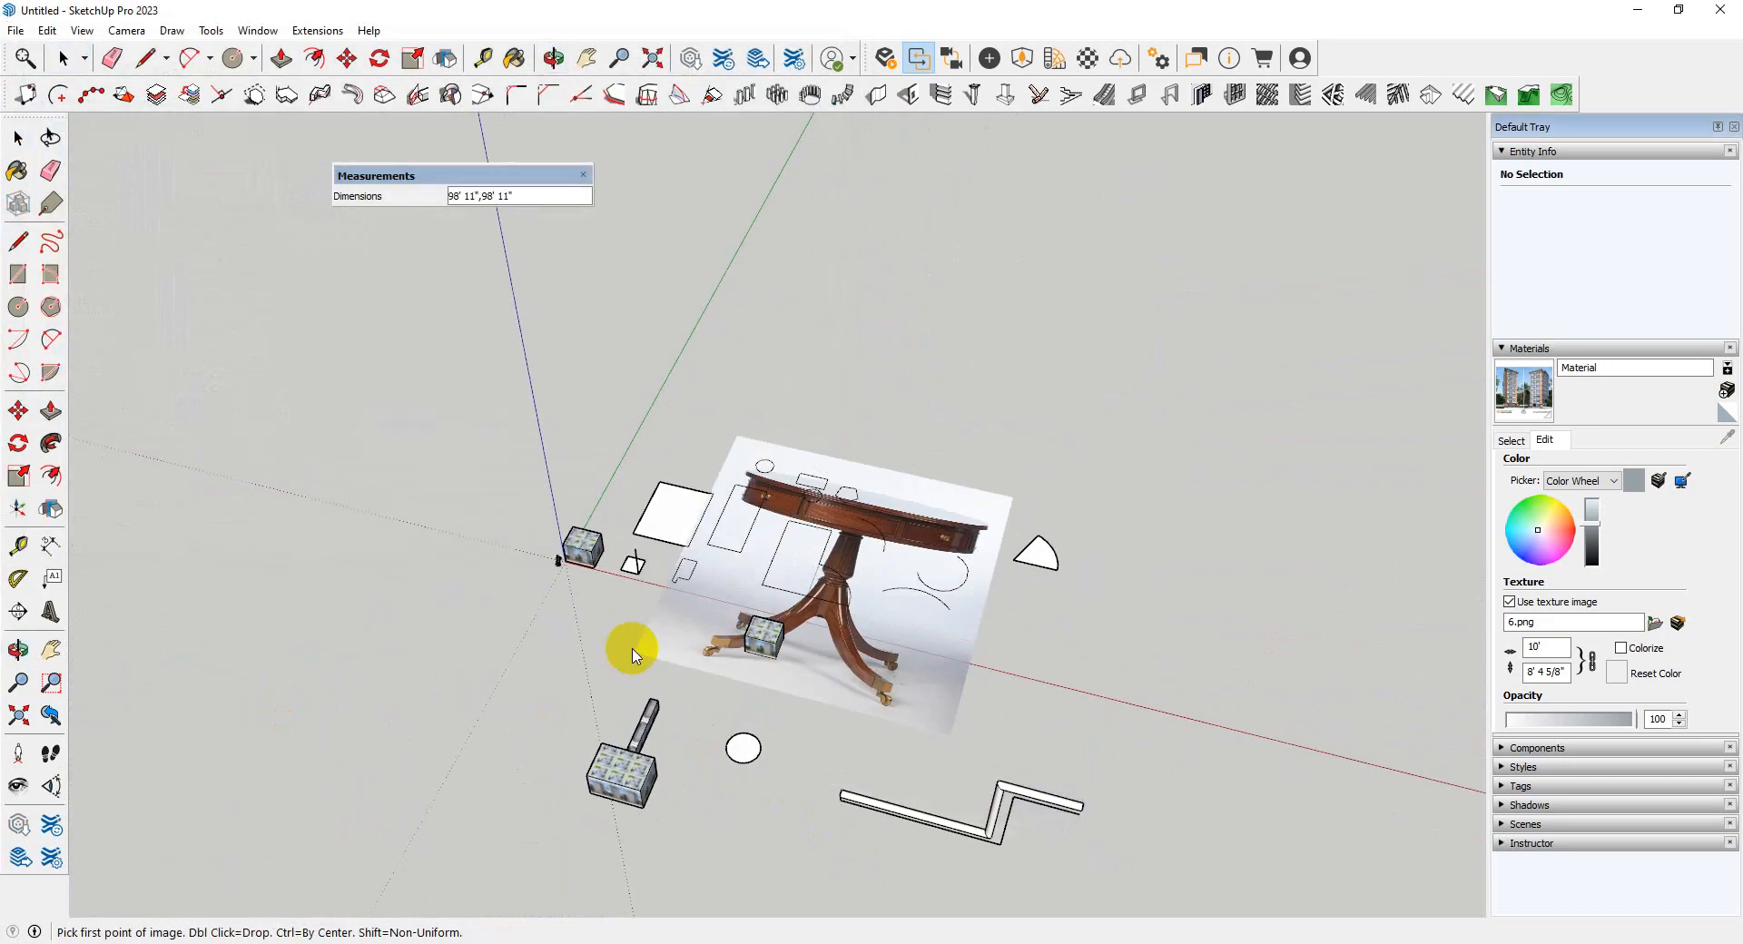
# - Place the table image flat on the ground beyond the practice shapes, about 49' 3" wide
pyautogui.scroll(2, 633, 655)
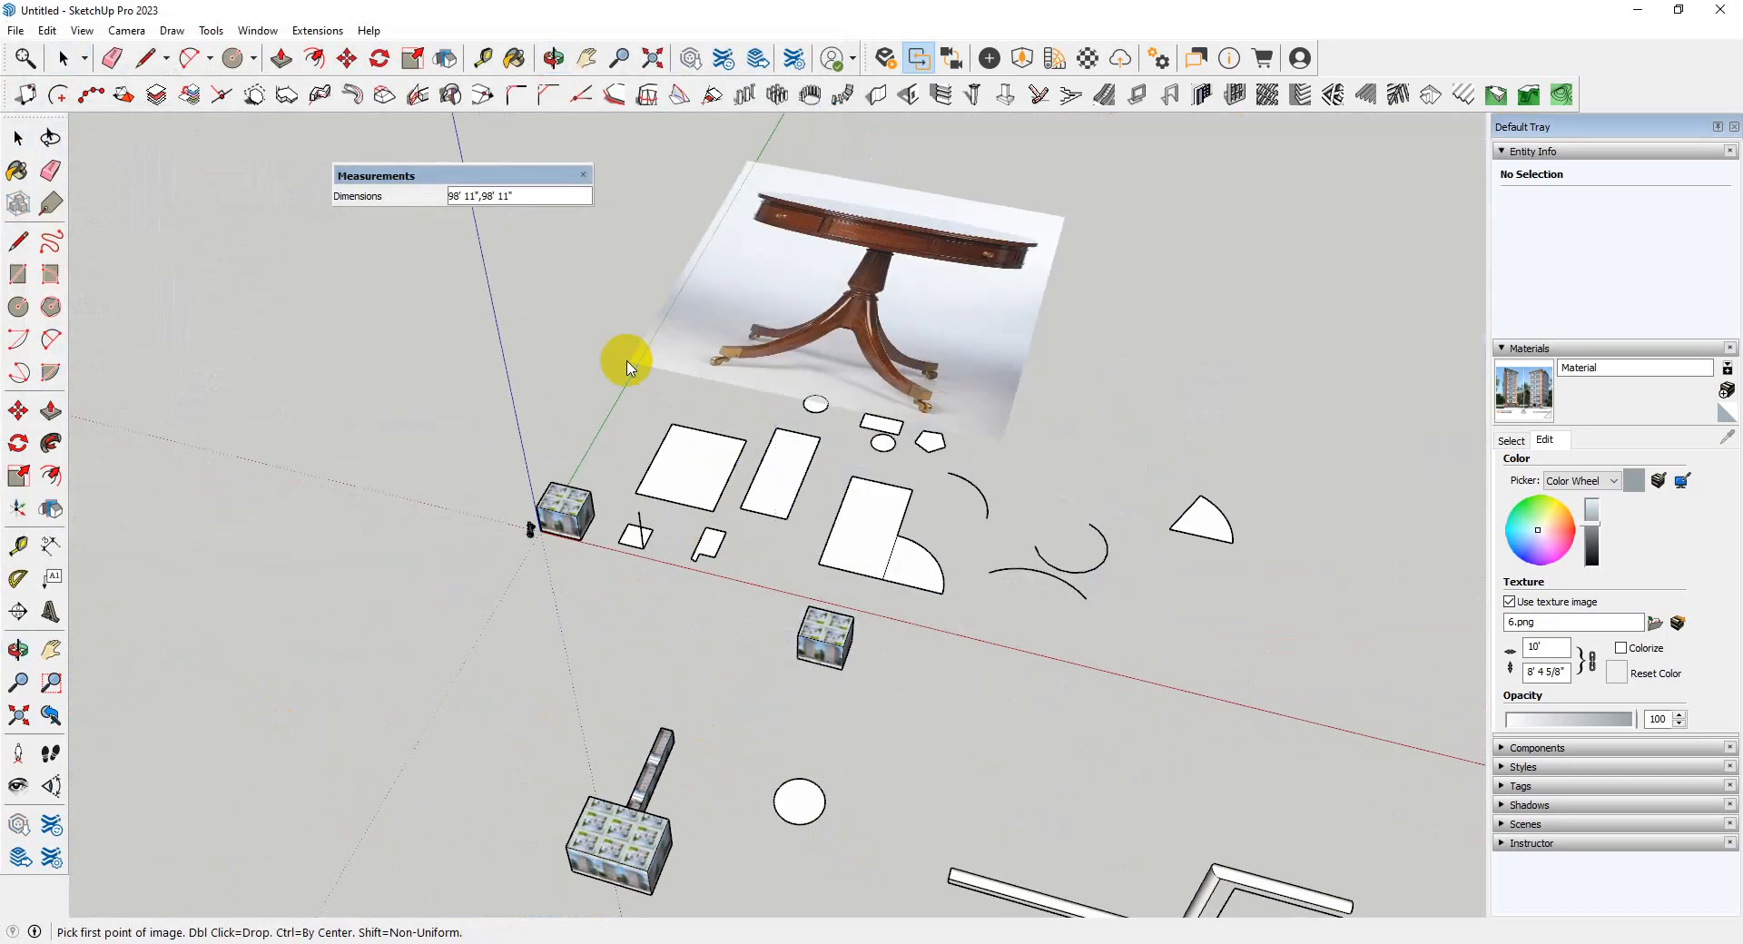
pyautogui.scroll(-3, 389, 432)
pyautogui.click(874, 705)
pyautogui.click(1090, 756)
pyautogui.press('o')
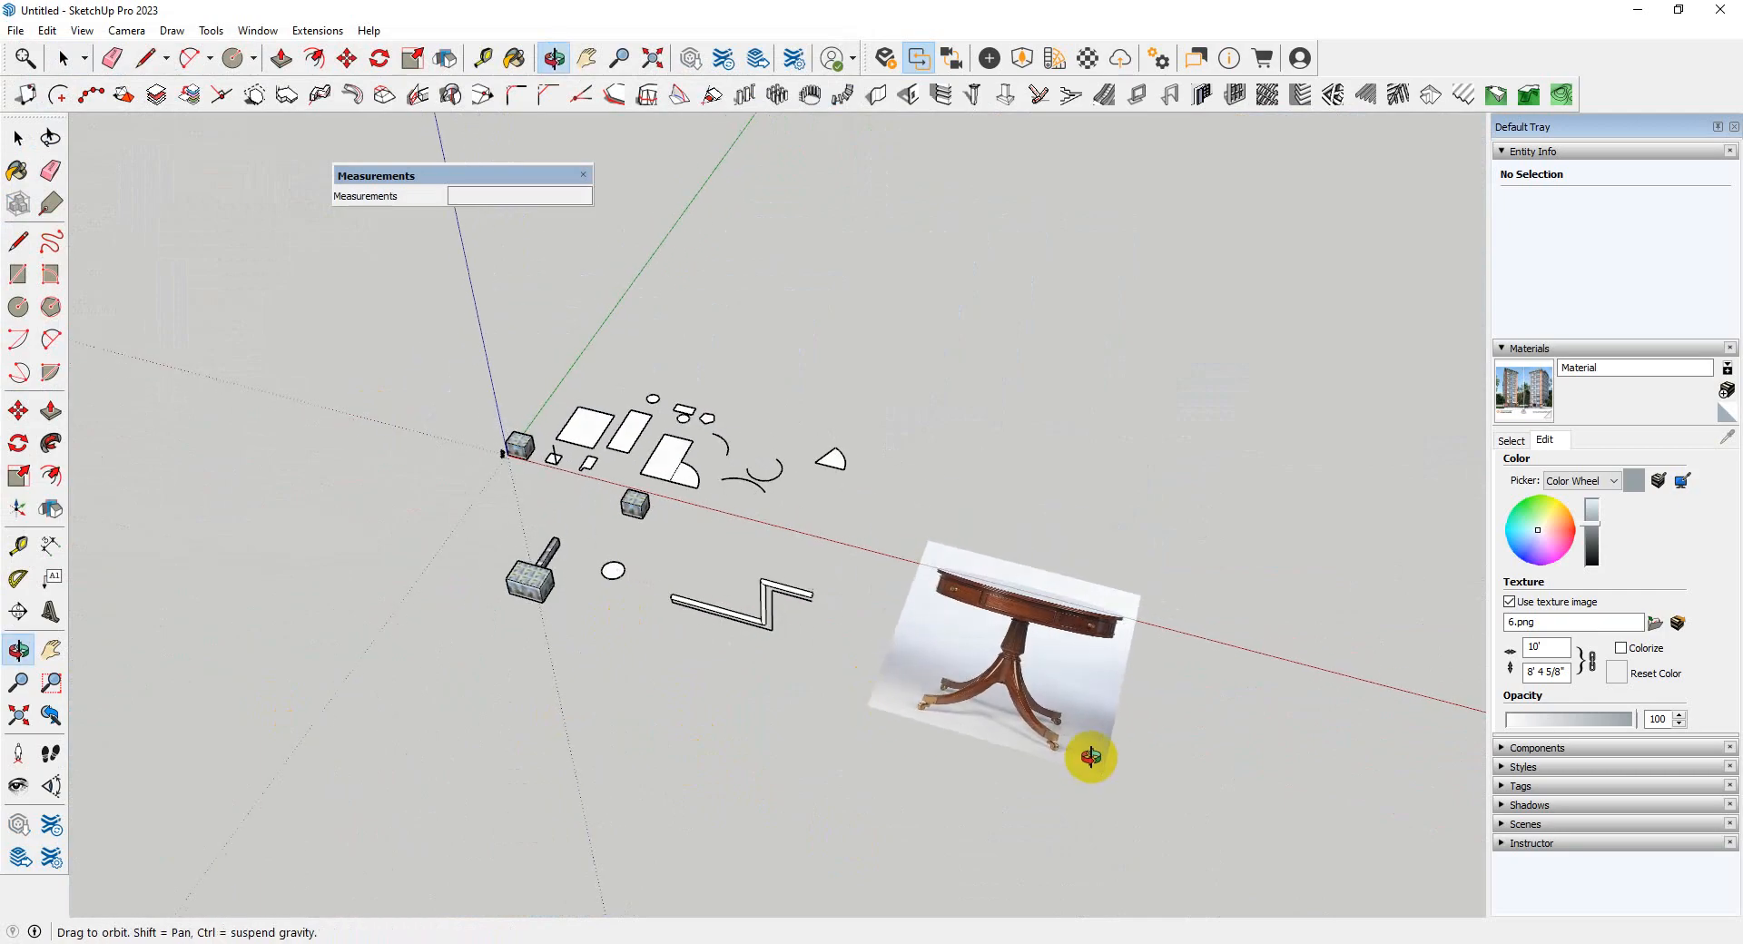
pyautogui.moveTo(1090, 757); pyautogui.dragTo(1089, 747, button='middle')
pyautogui.click(997, 714)
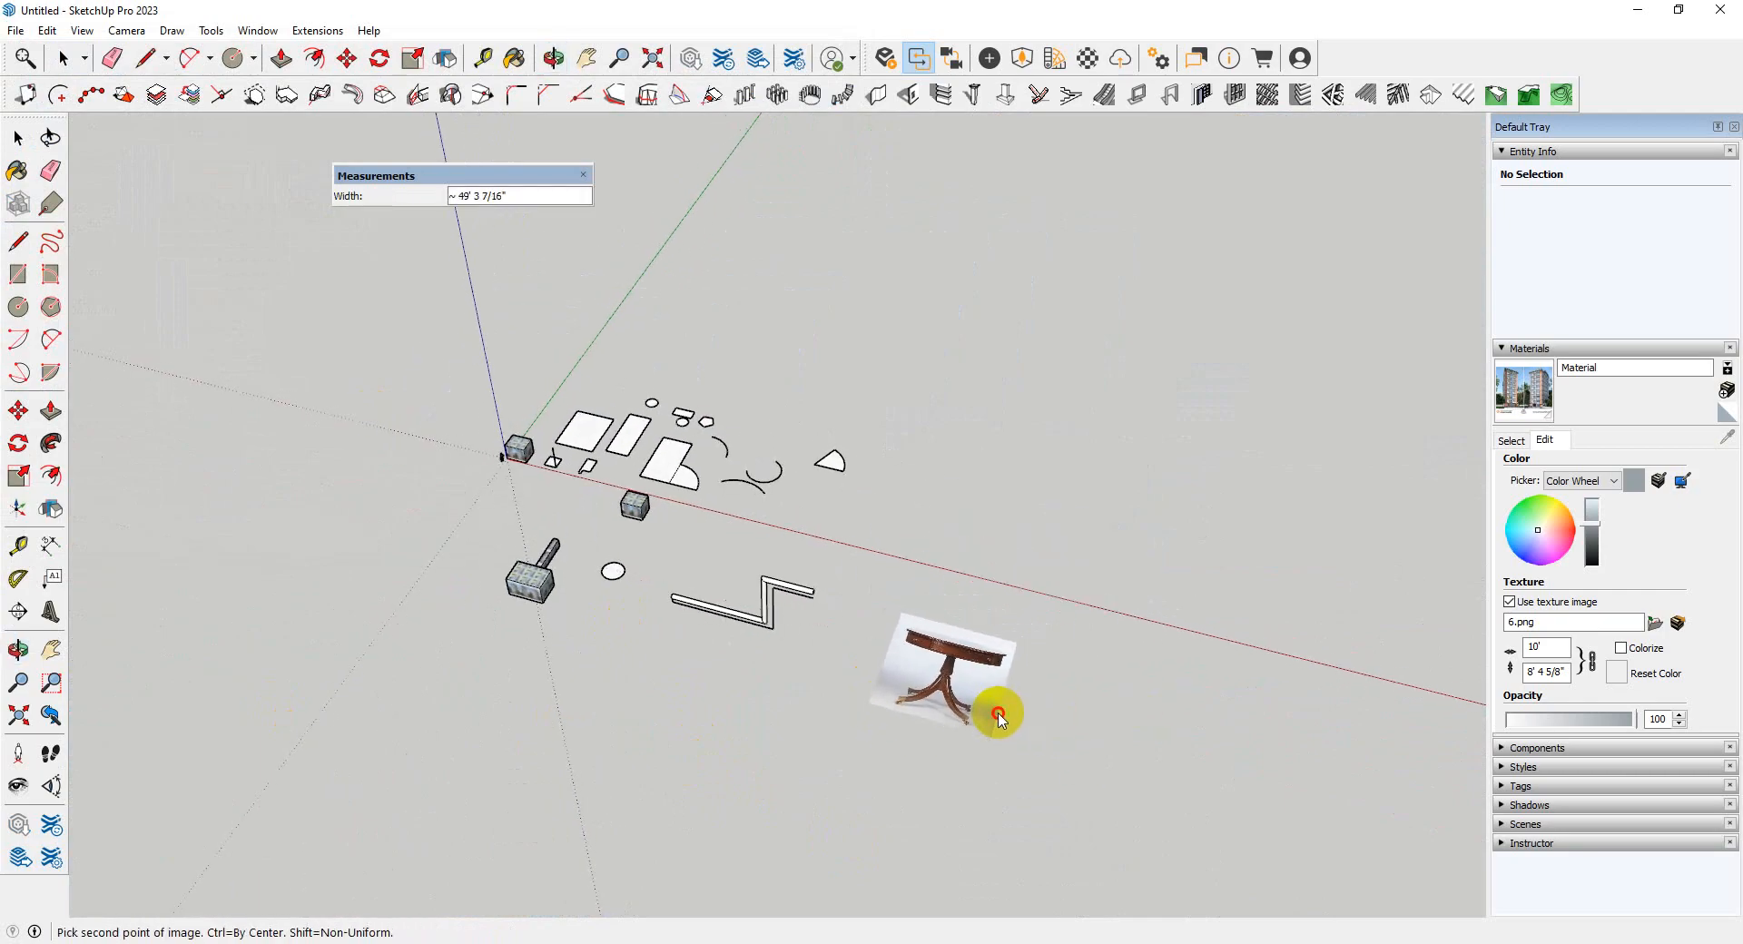
# - Rotate the table image about the red axis from its side edge so that it stands upright
pyautogui.moveTo(997, 714); pyautogui.dragTo(631, 692, button='middle')
pyautogui.scroll(5, 743, 777)
pyautogui.click(848, 778)
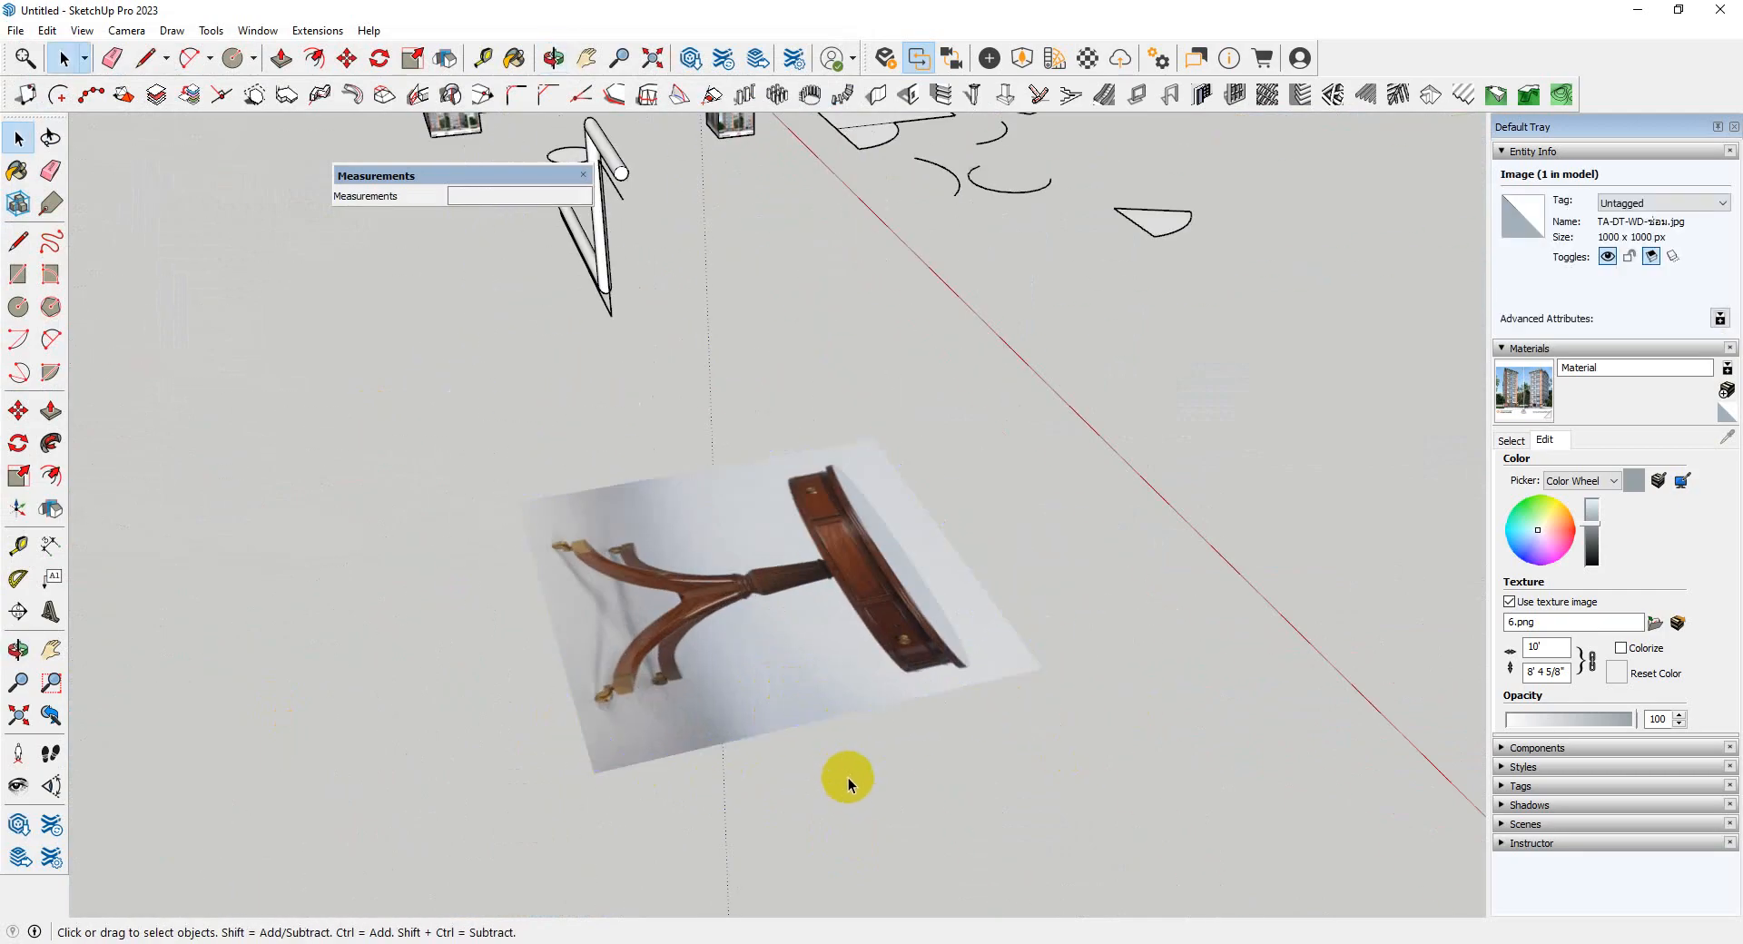
pyautogui.moveTo(847, 778); pyautogui.dragTo(580, 526, button='middle')
pyautogui.click(550, 411)
pyautogui.scroll(4, 405, 388)
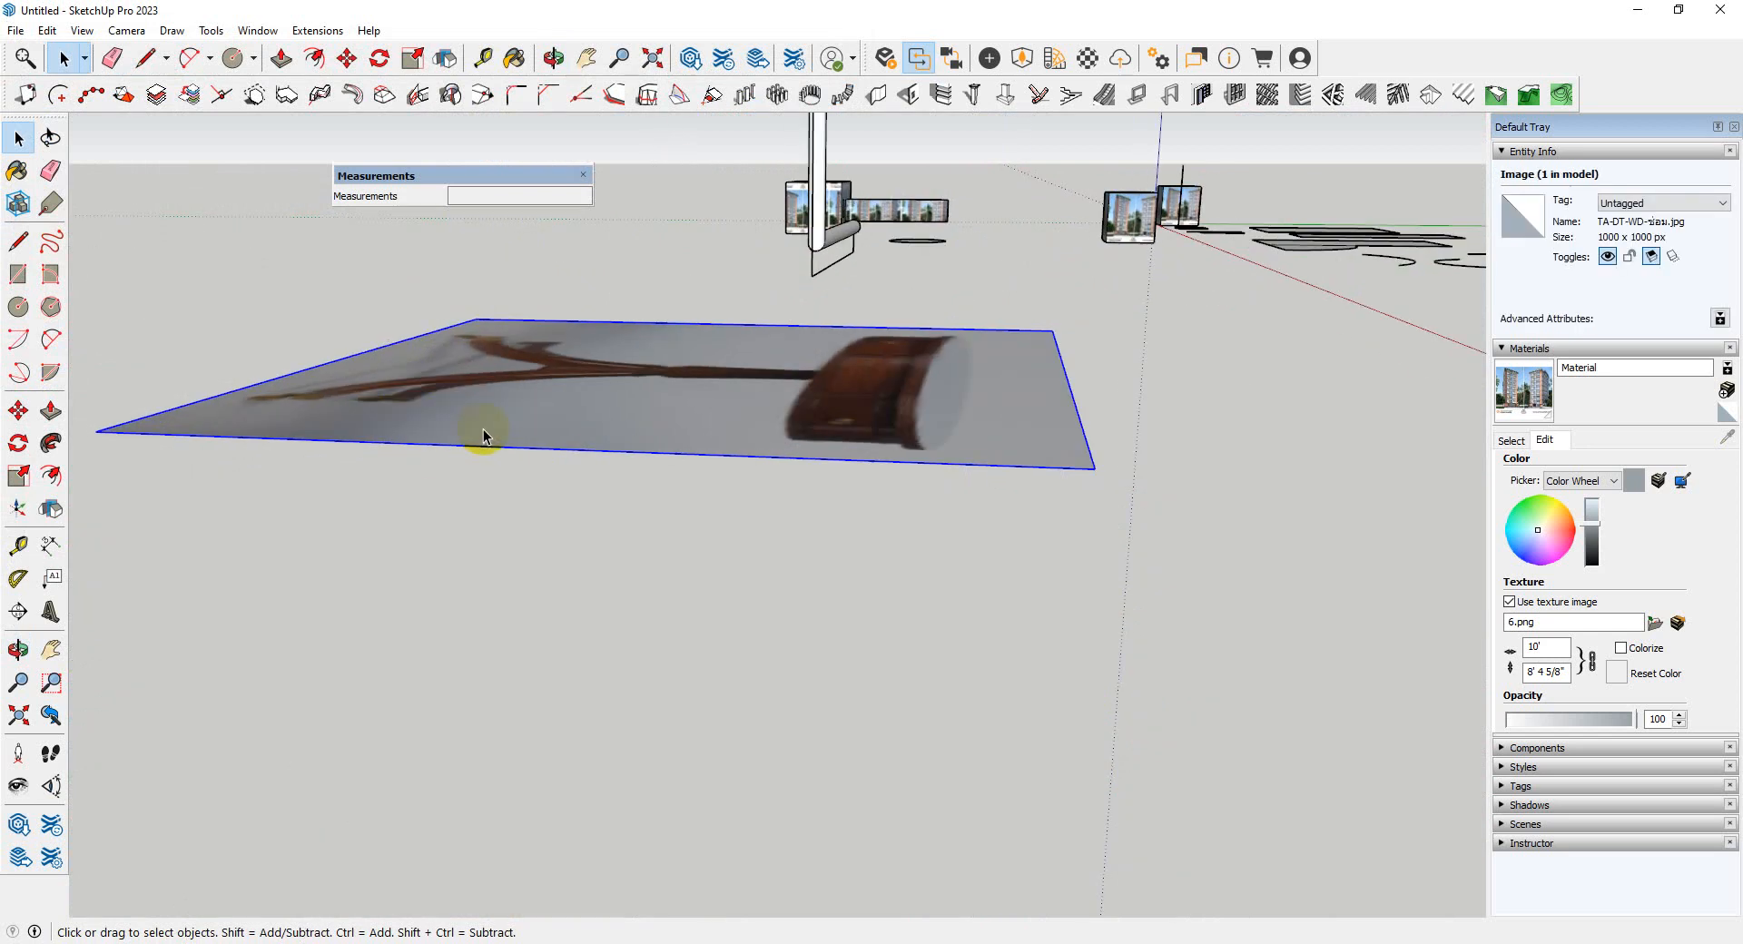
pyautogui.press('q')
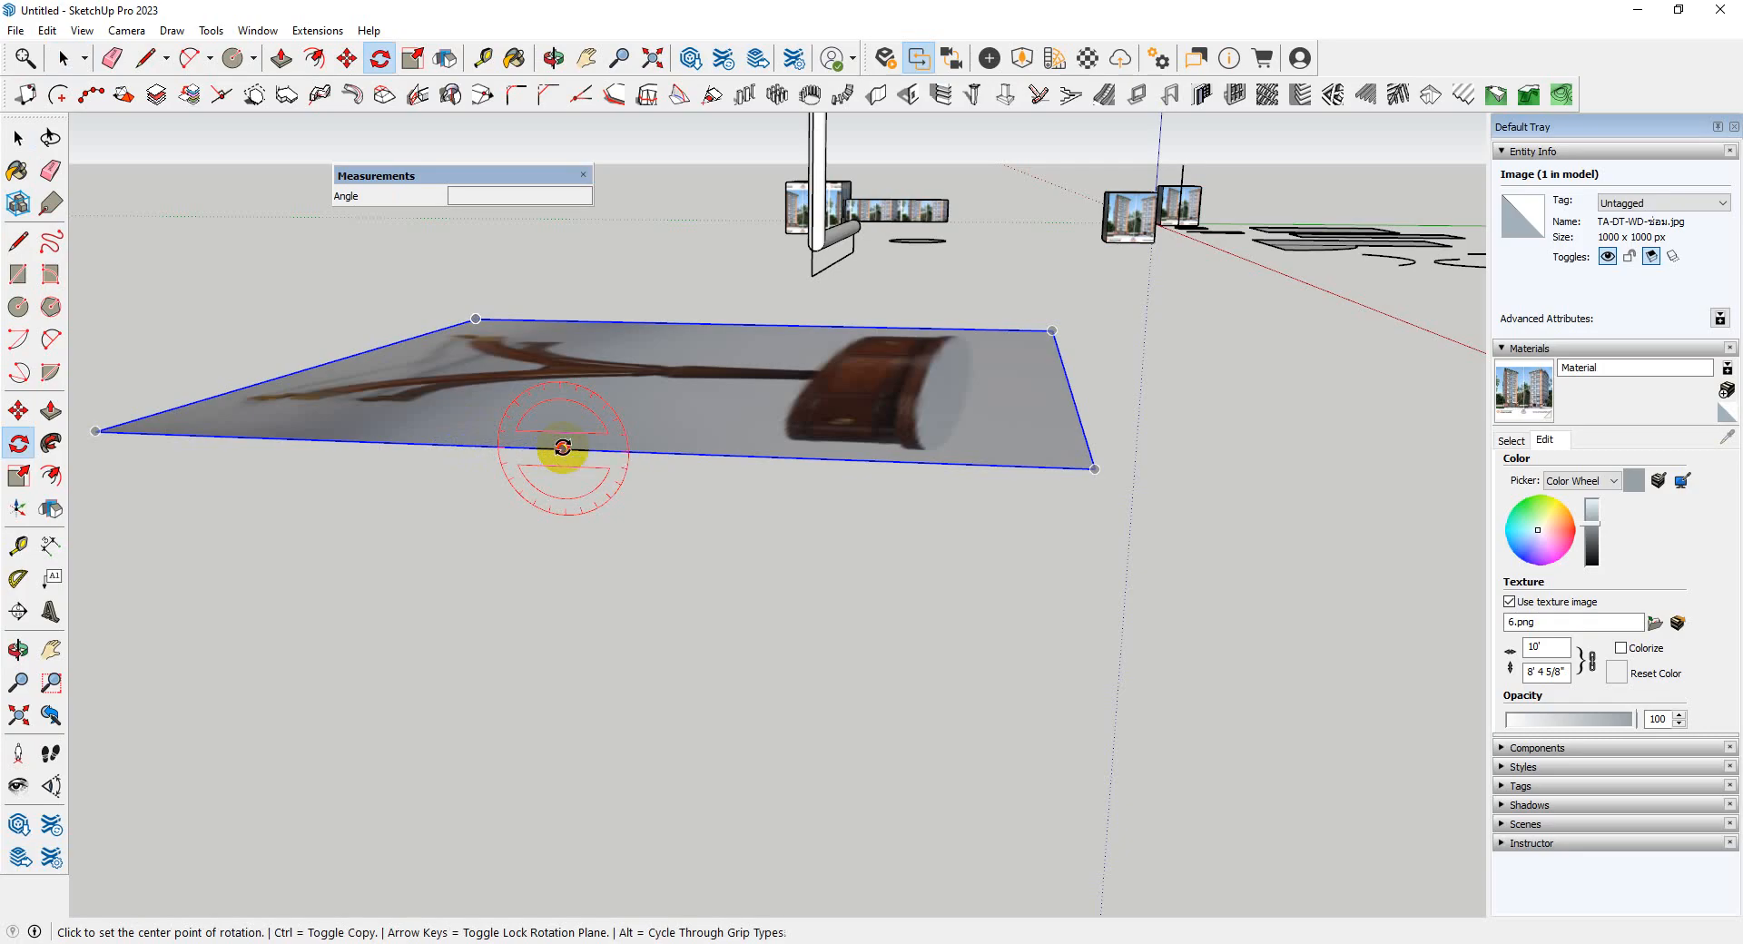
pyautogui.click(562, 447)
pyautogui.click(695, 453)
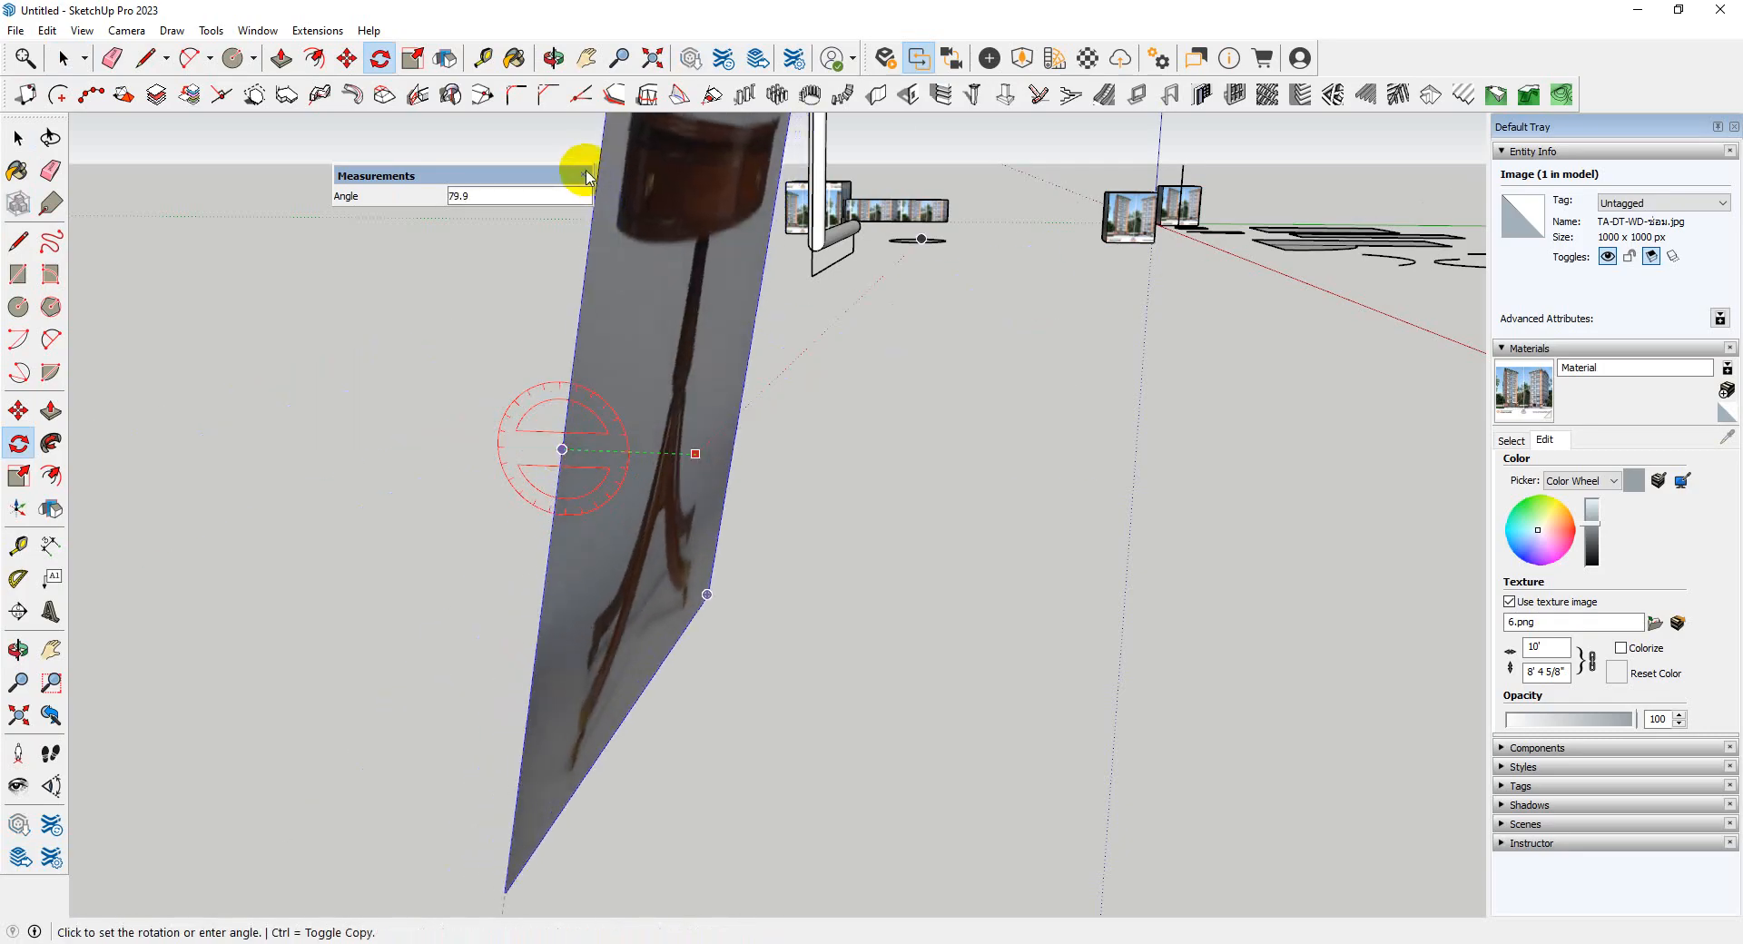
pyautogui.moveTo(623, 416); pyautogui.dragTo(548, 242, button='middle')
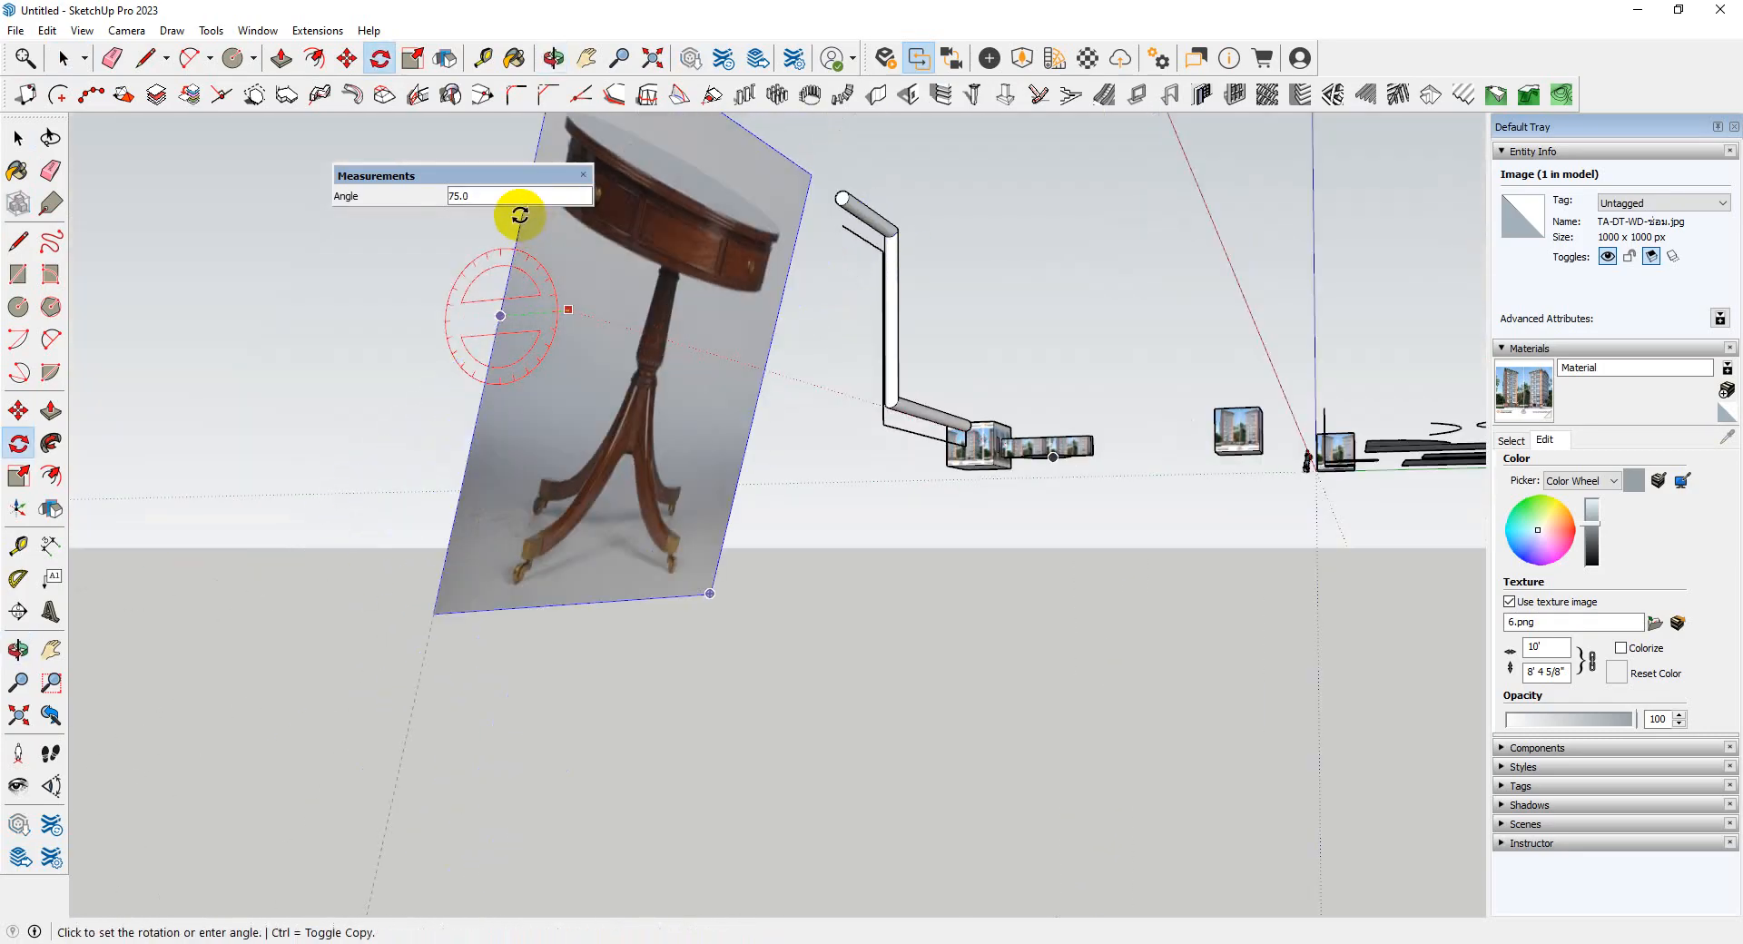
pyautogui.click(510, 233)
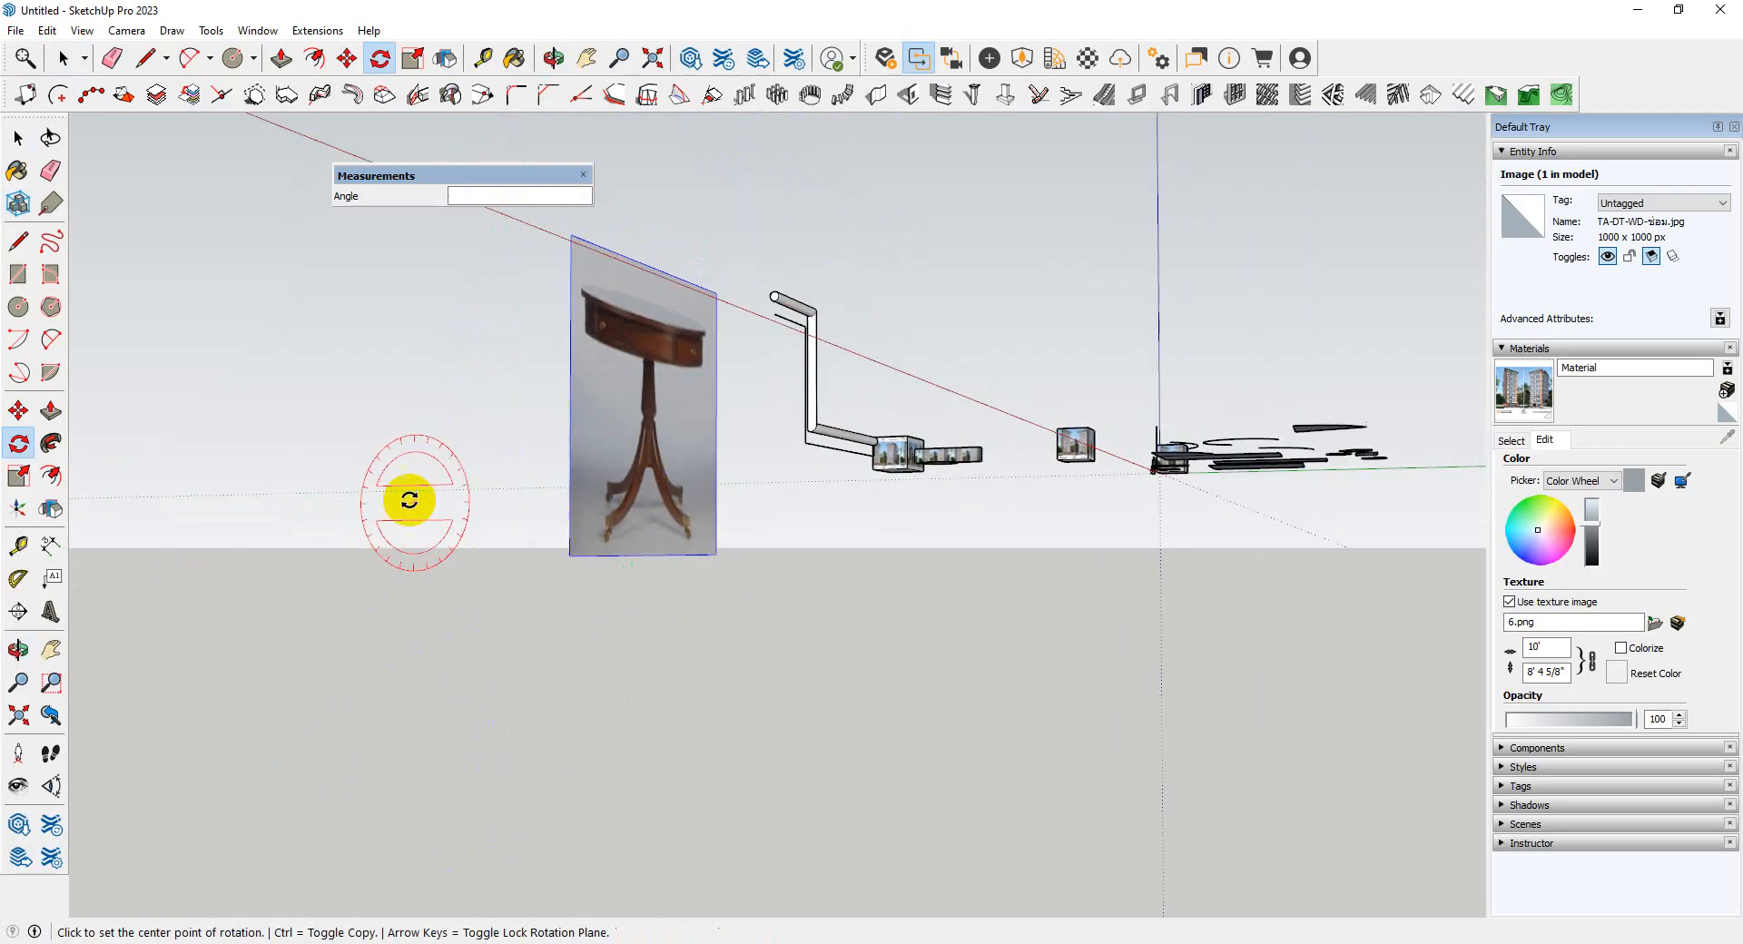
# - Examine the tabletop, turned pedestal and curved legs in the upright table image
pyautogui.moveTo(408, 498); pyautogui.dragTo(604, 562, button='middle')
pyautogui.scroll(3, 962, 474)
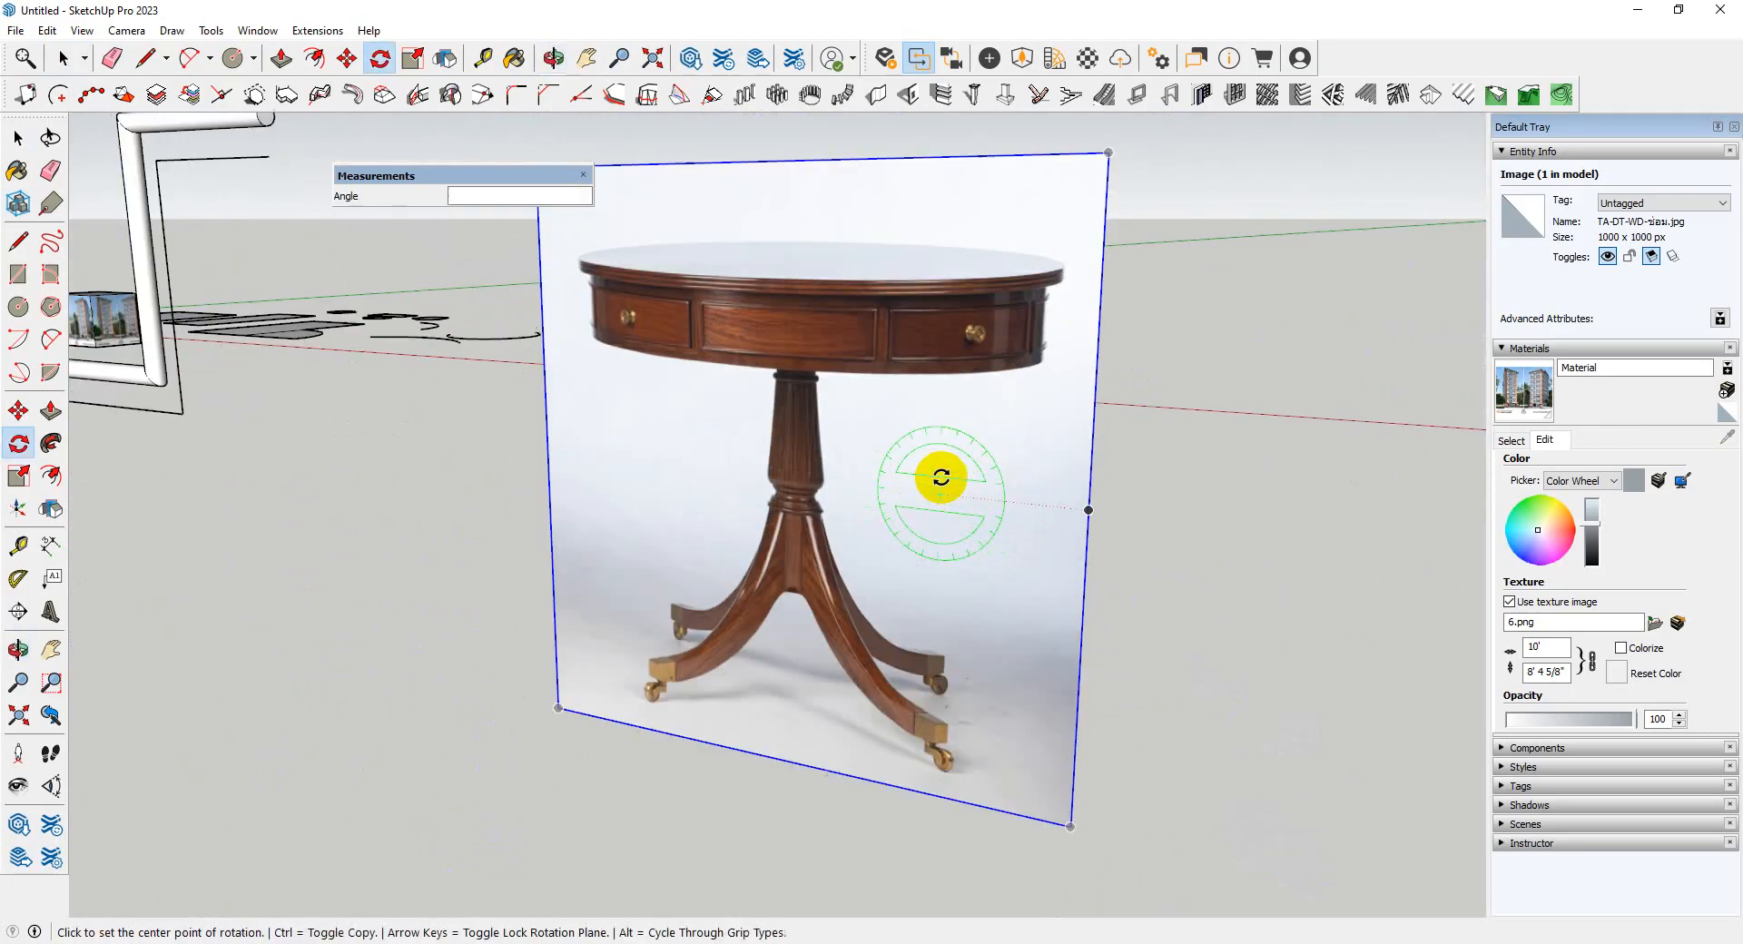
pyautogui.moveTo(942, 479); pyautogui.dragTo(1071, 481, button='middle')
pyautogui.scroll(3, 985, 408)
pyautogui.moveTo(980, 408); pyautogui.dragTo(737, 431, button='middle')
pyautogui.scroll(-1, 737, 431)
pyautogui.moveTo(798, 491); pyautogui.dragTo(906, 491, button='middle')
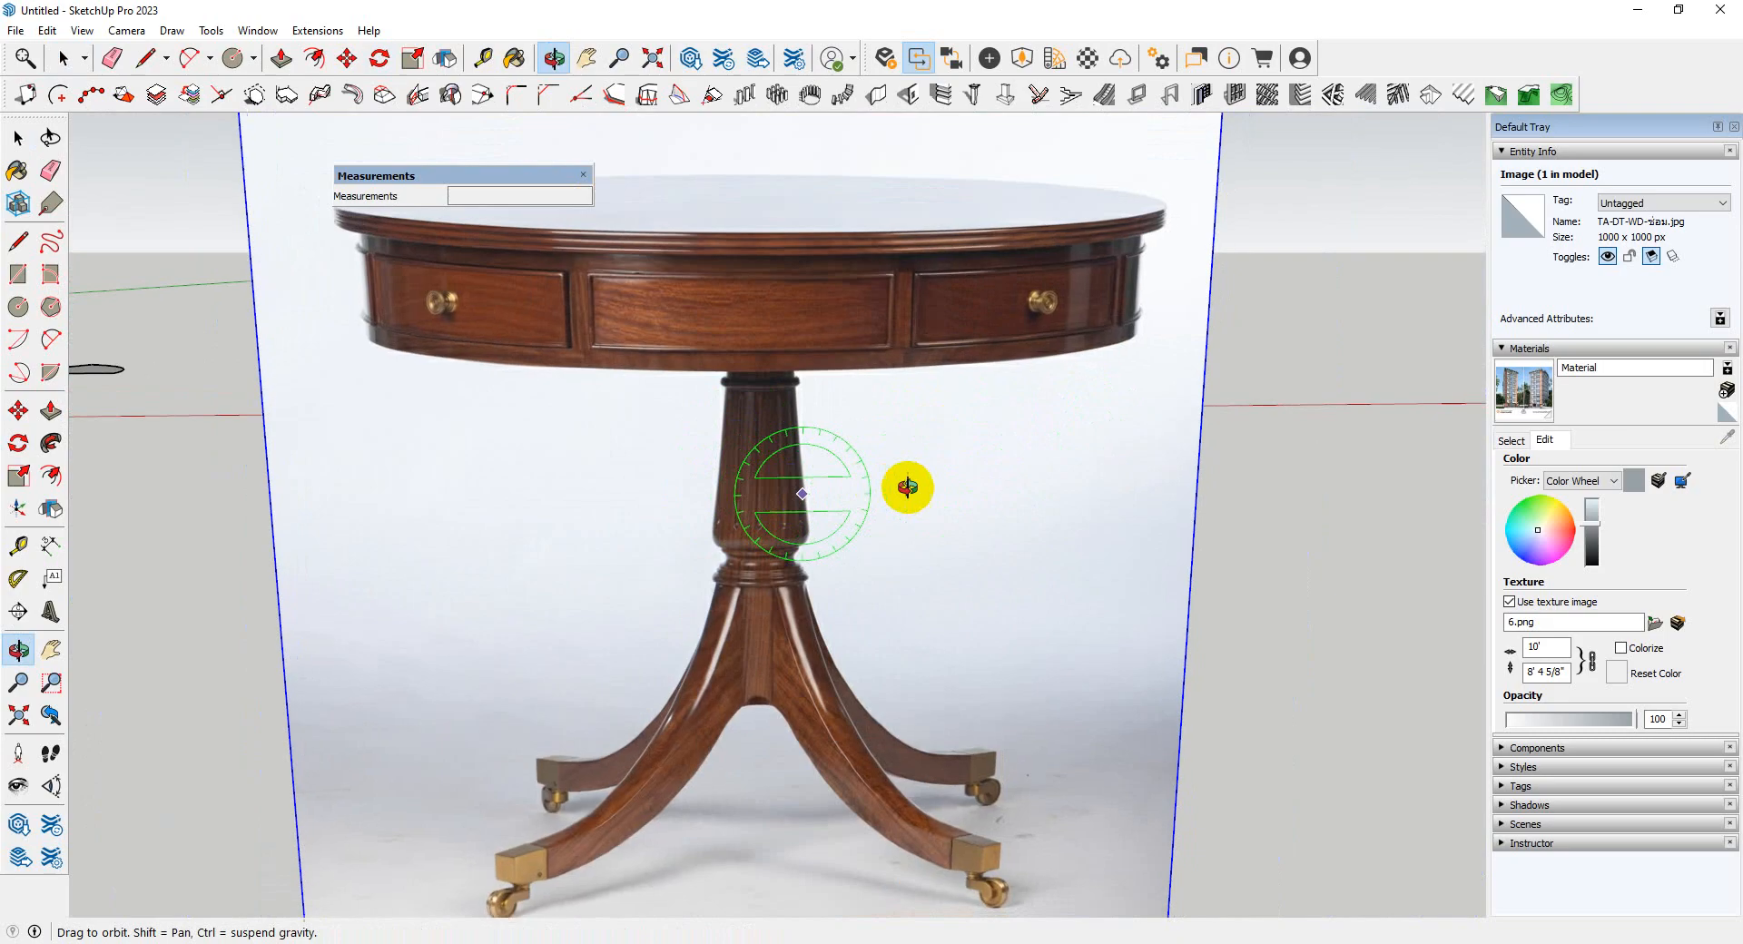
pyautogui.scroll(3, 805, 551)
pyautogui.scroll(-1, 795, 558)
pyautogui.scroll(-5, 809, 576)
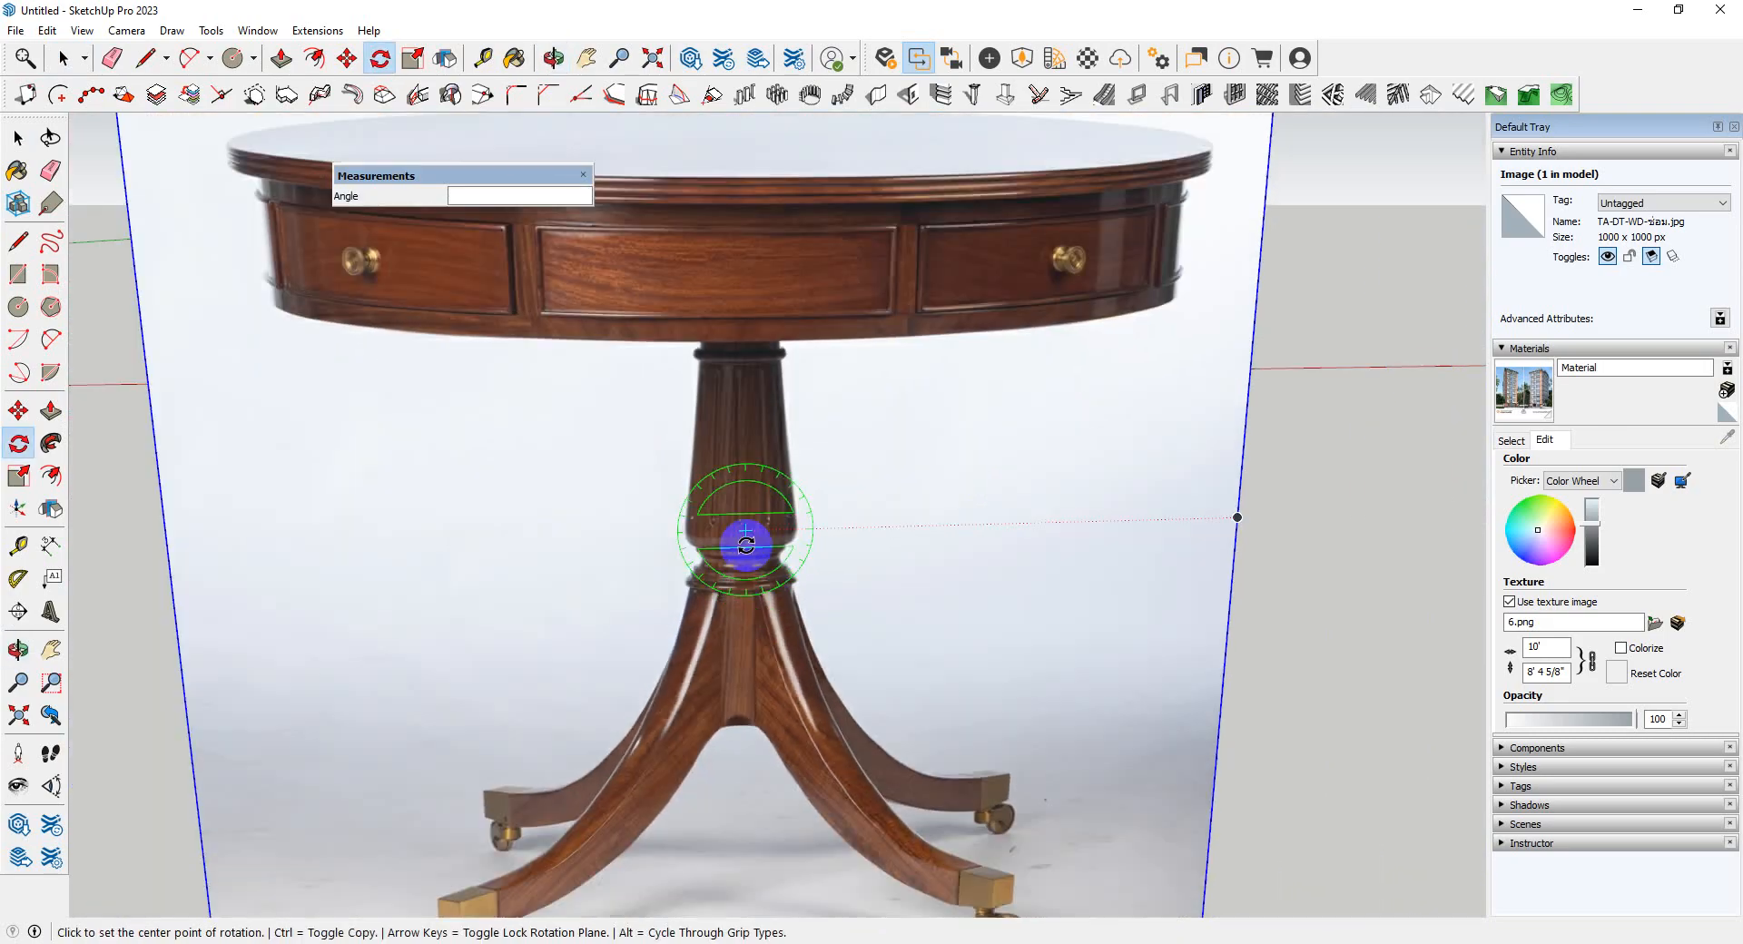
pyautogui.moveTo(872, 615); pyautogui.dragTo(848, 602, button='middle')
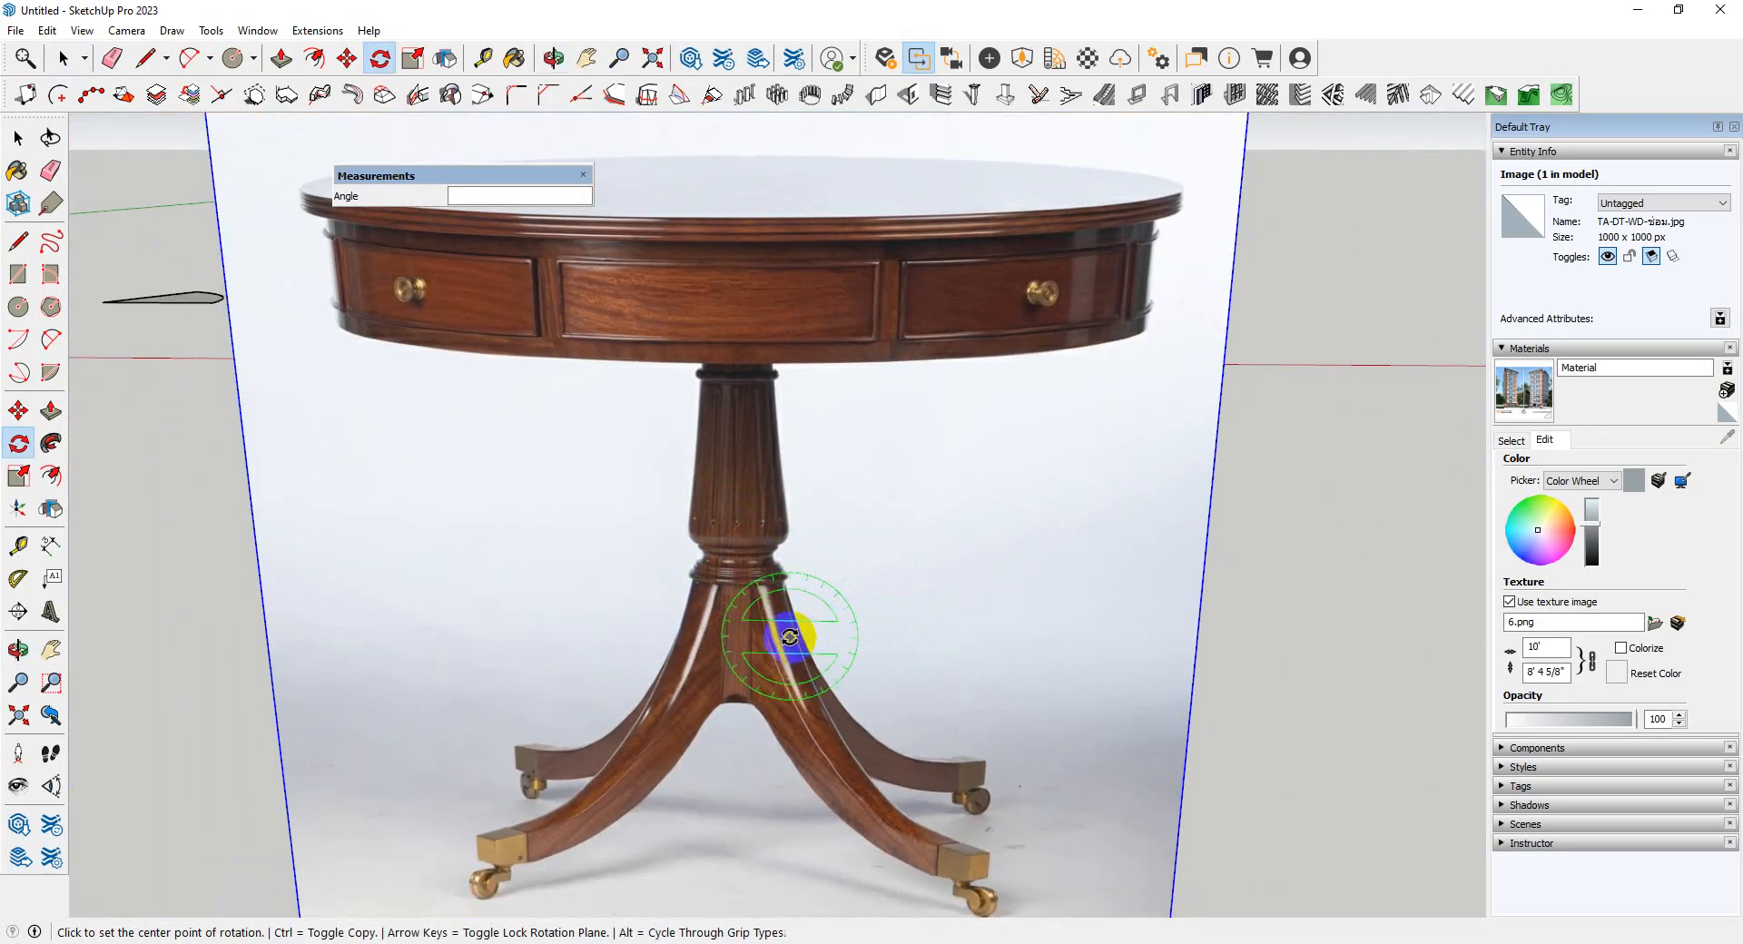
pyautogui.scroll(-3, 798, 600)
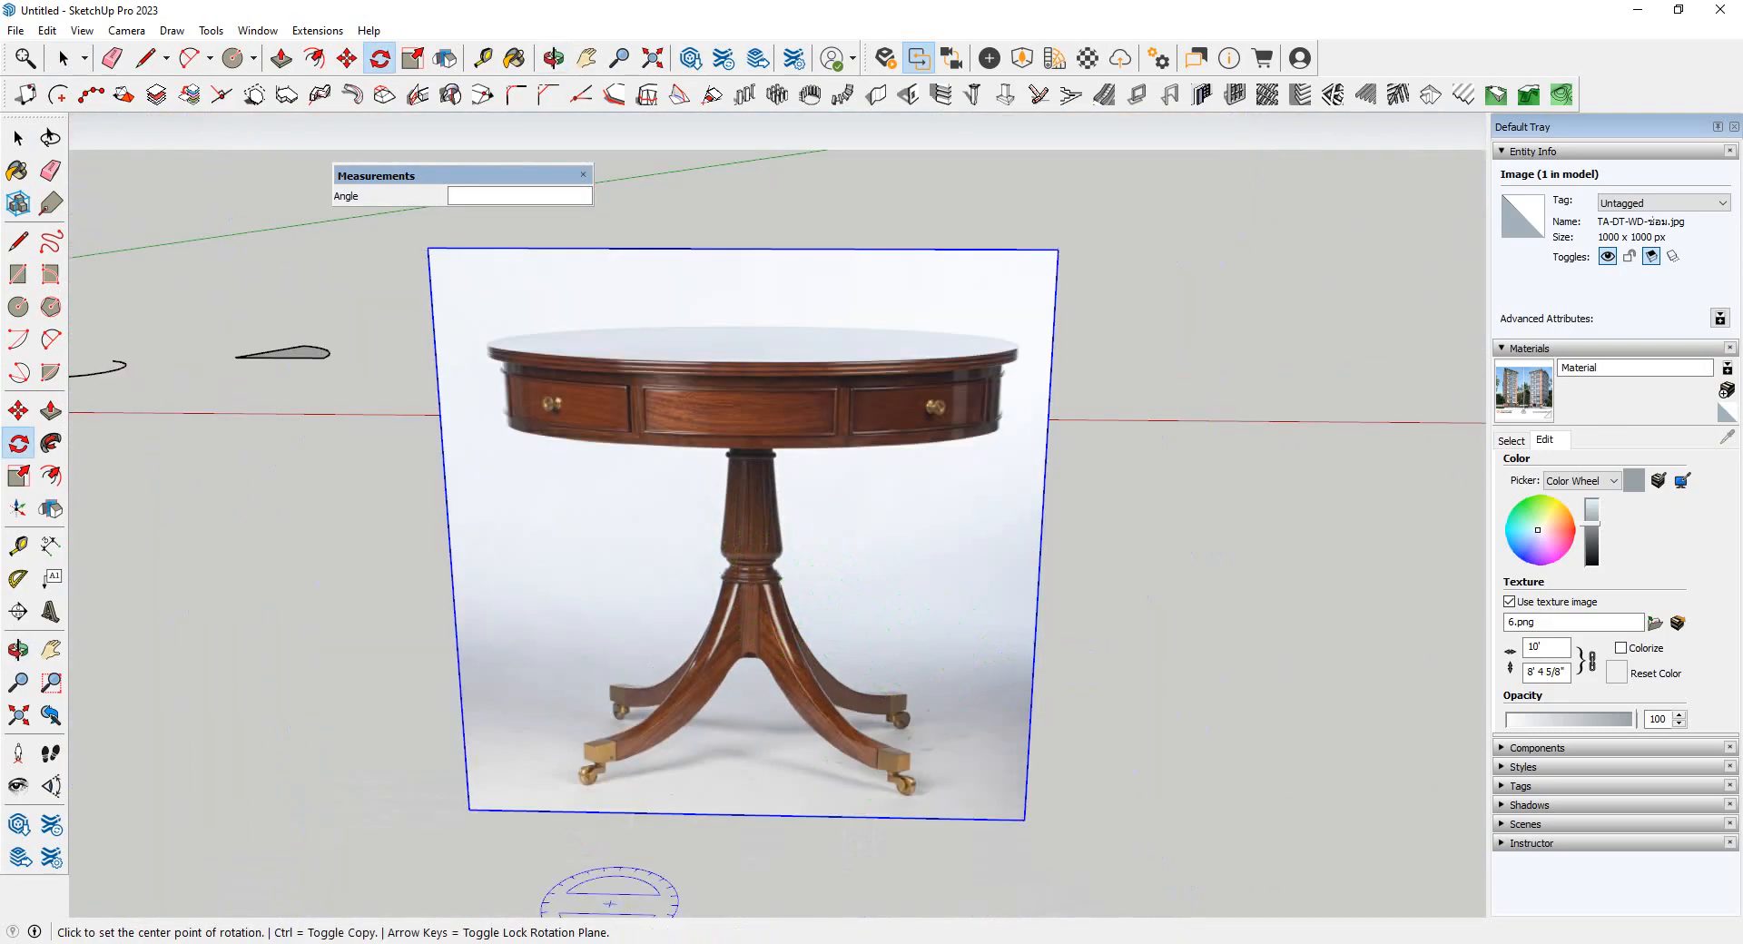
# - Switch to keyboard.jpg in the image viewer to examine the arrow keys and number pad, and return to SketchUp
pyautogui.click(333, 943)
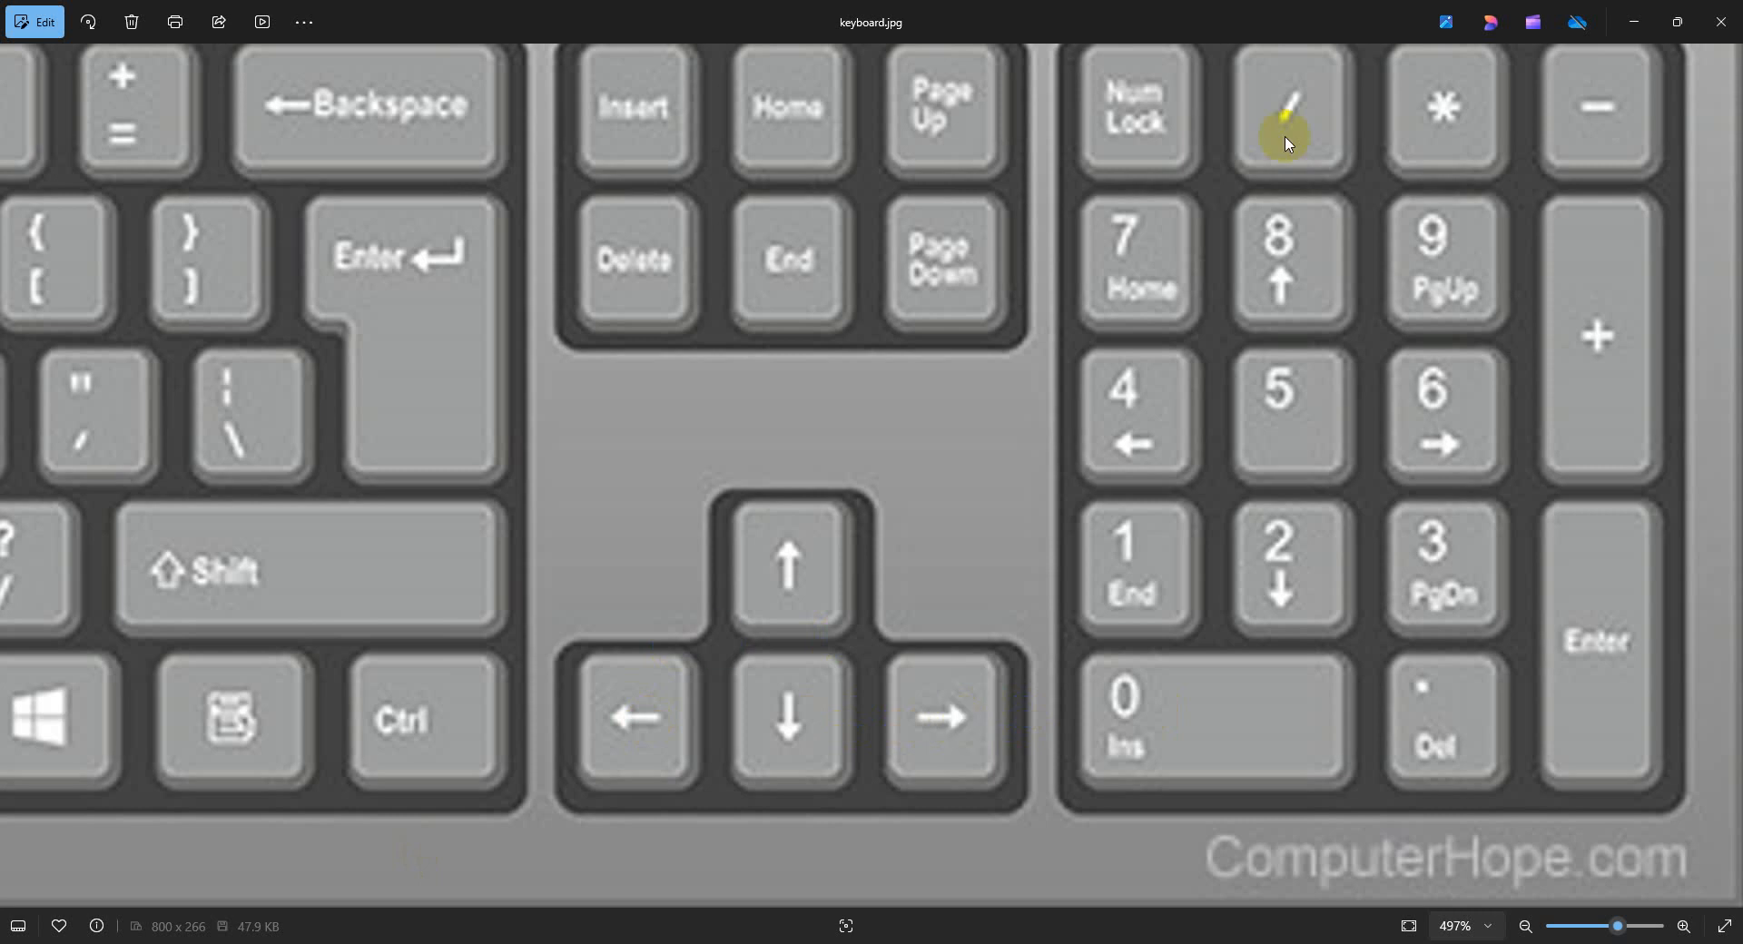
pyautogui.click(1620, 15)
# - Start a line on the ground beside the table image, direct it vertically along the blue axis, and cancel it
pyautogui.scroll(-4, 828, 596)
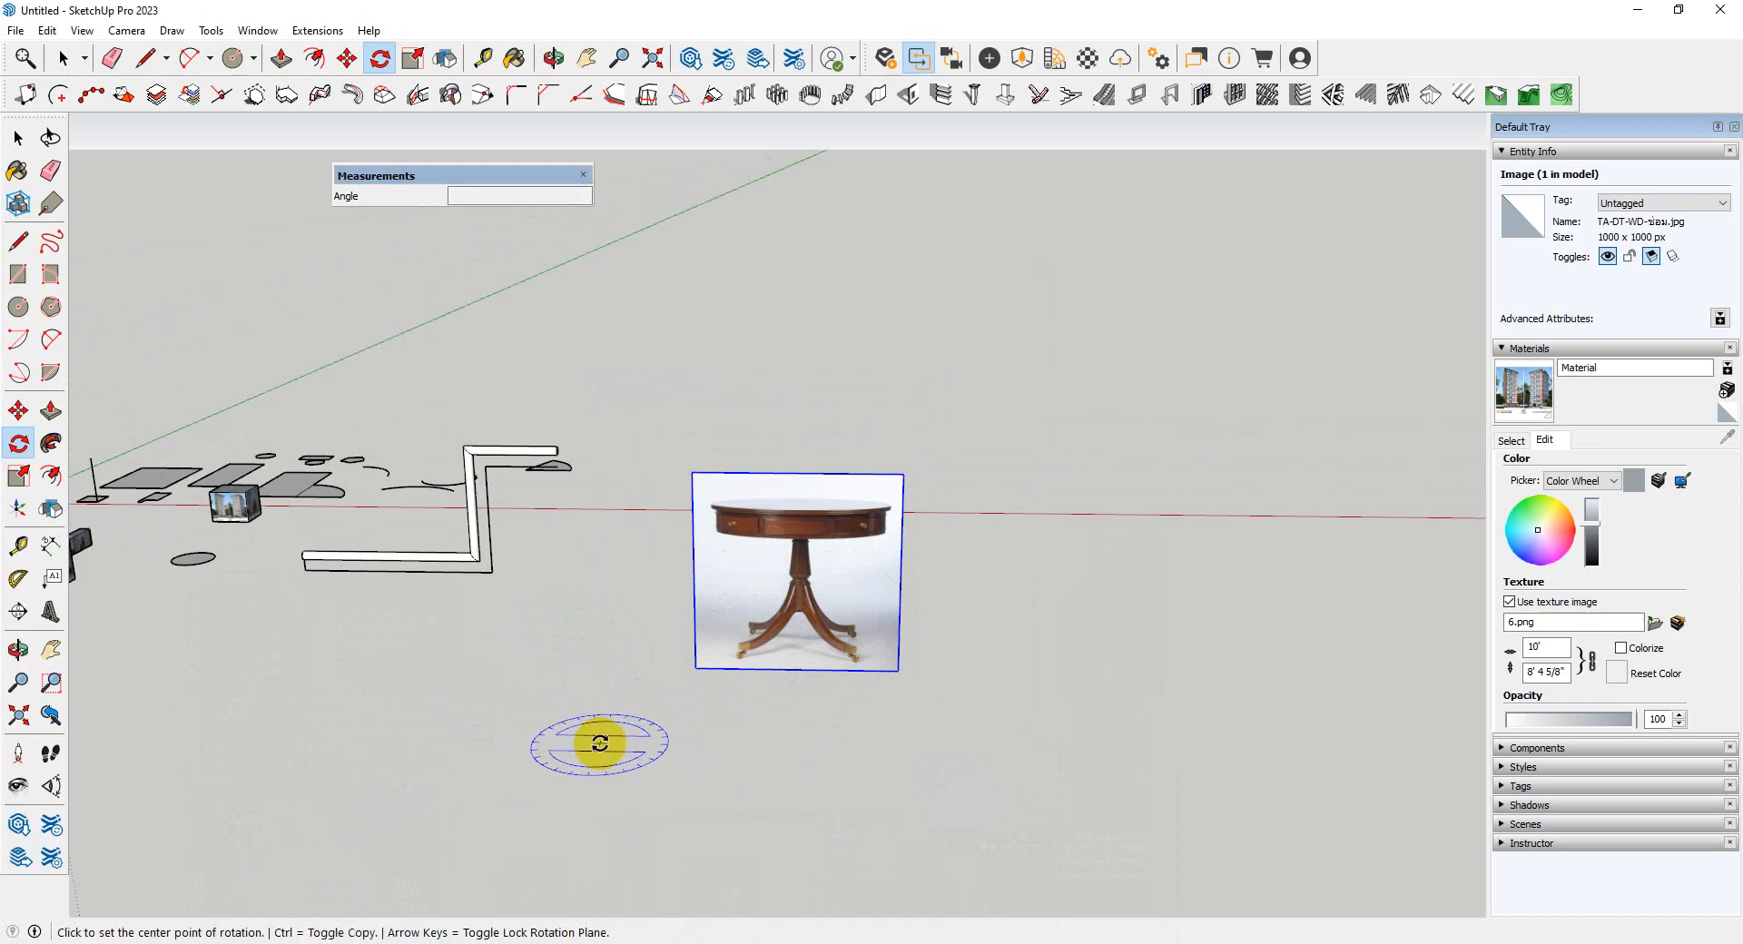
pyautogui.press('l')
pyautogui.click(527, 732)
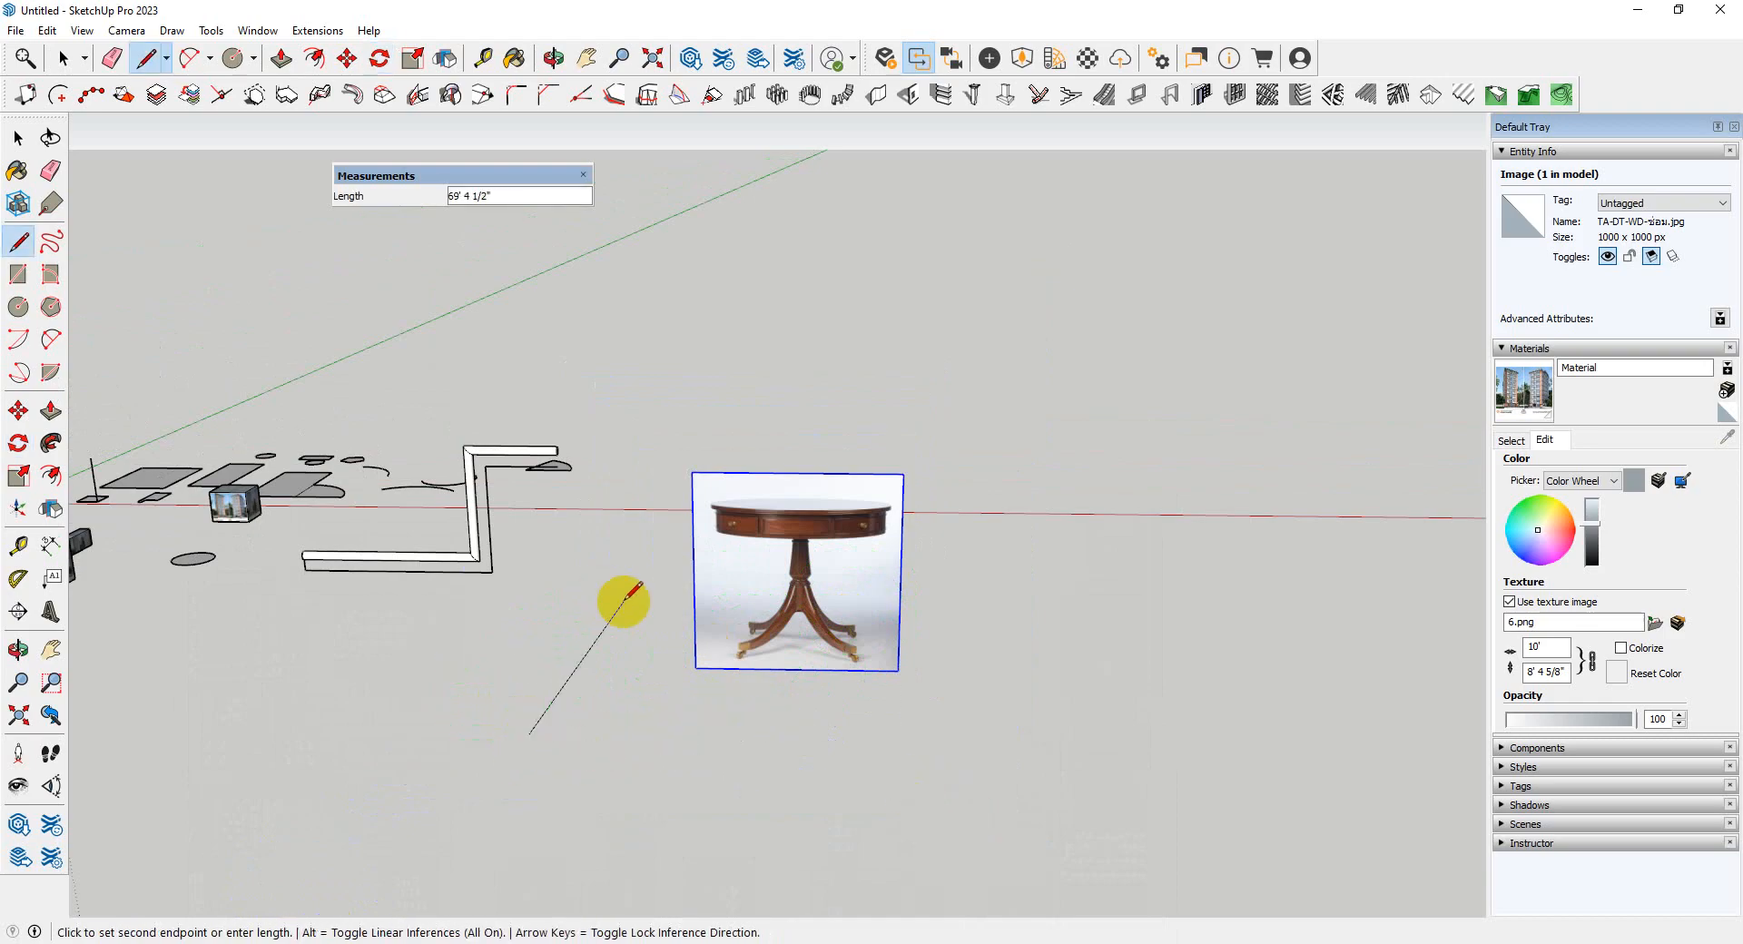
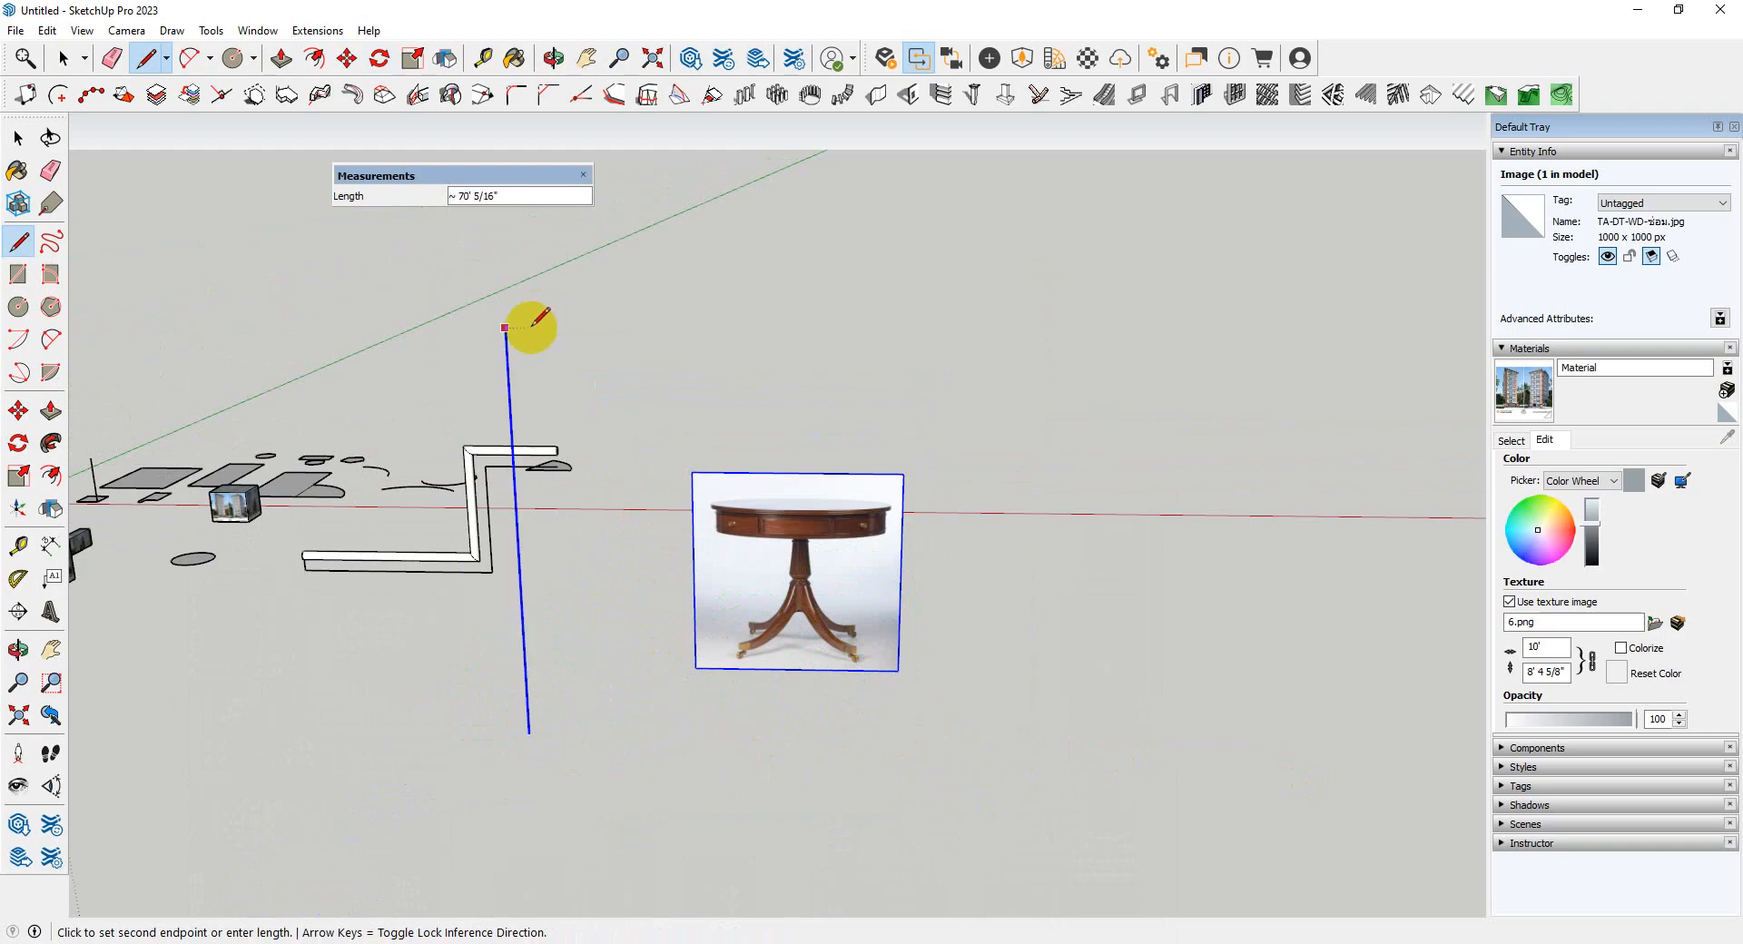
pyautogui.press('space')
pyautogui.scroll(7, 798, 570)
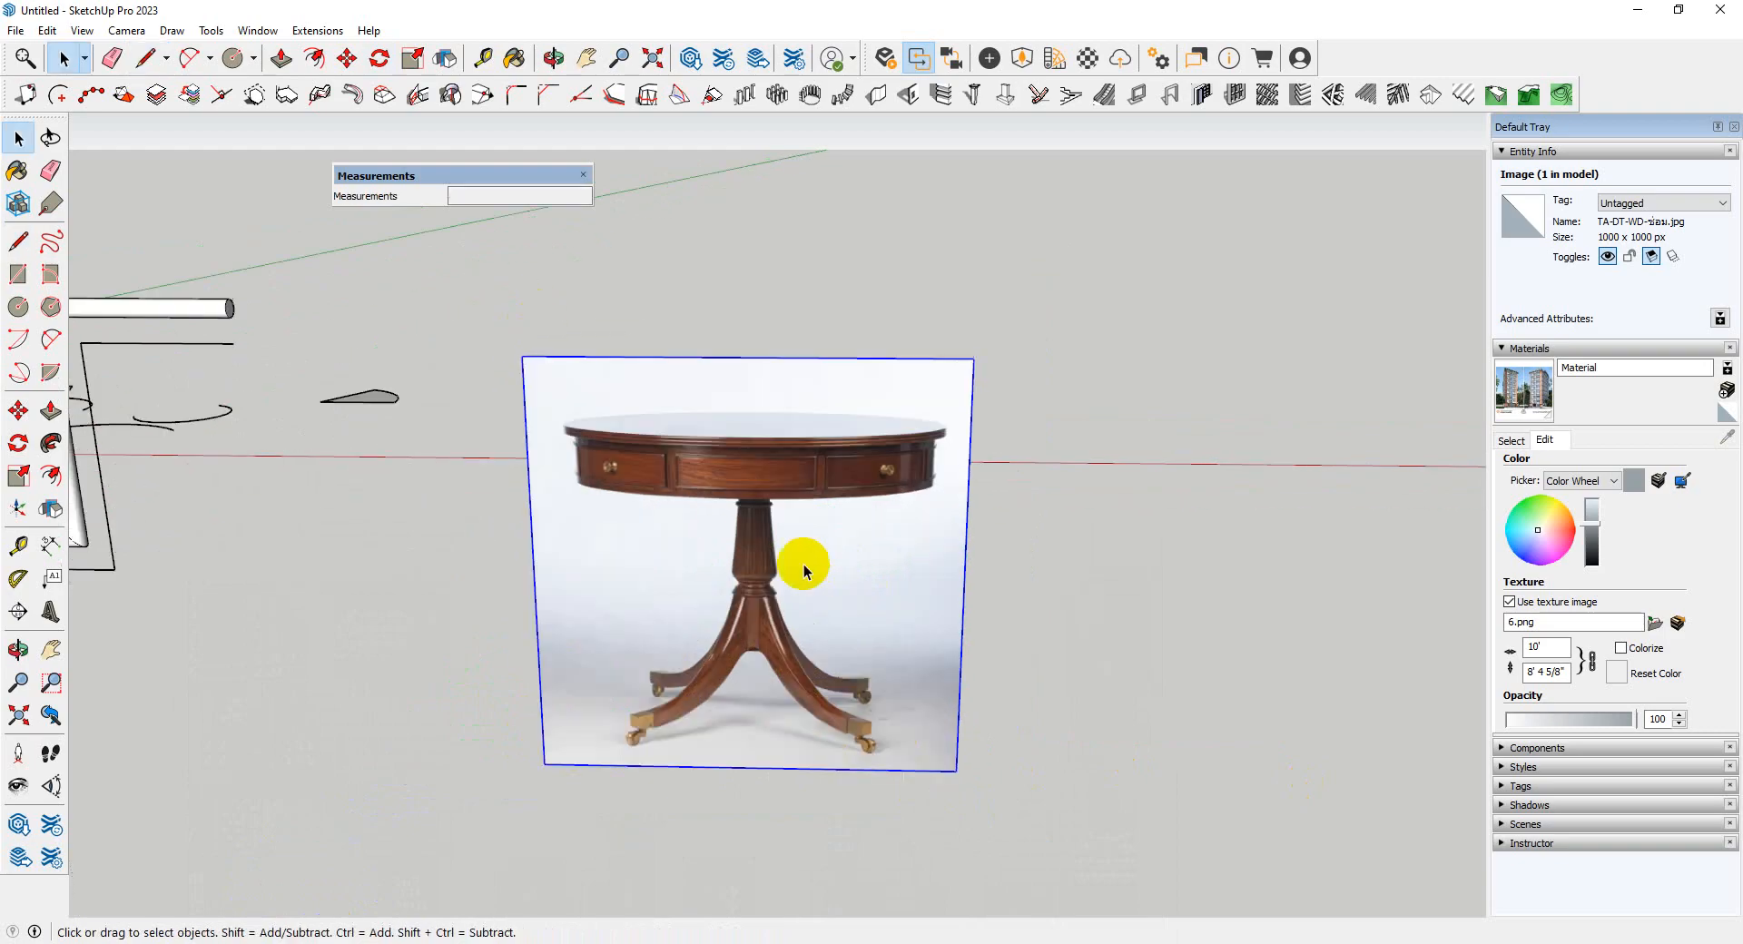
pyautogui.scroll(-1, 774, 635)
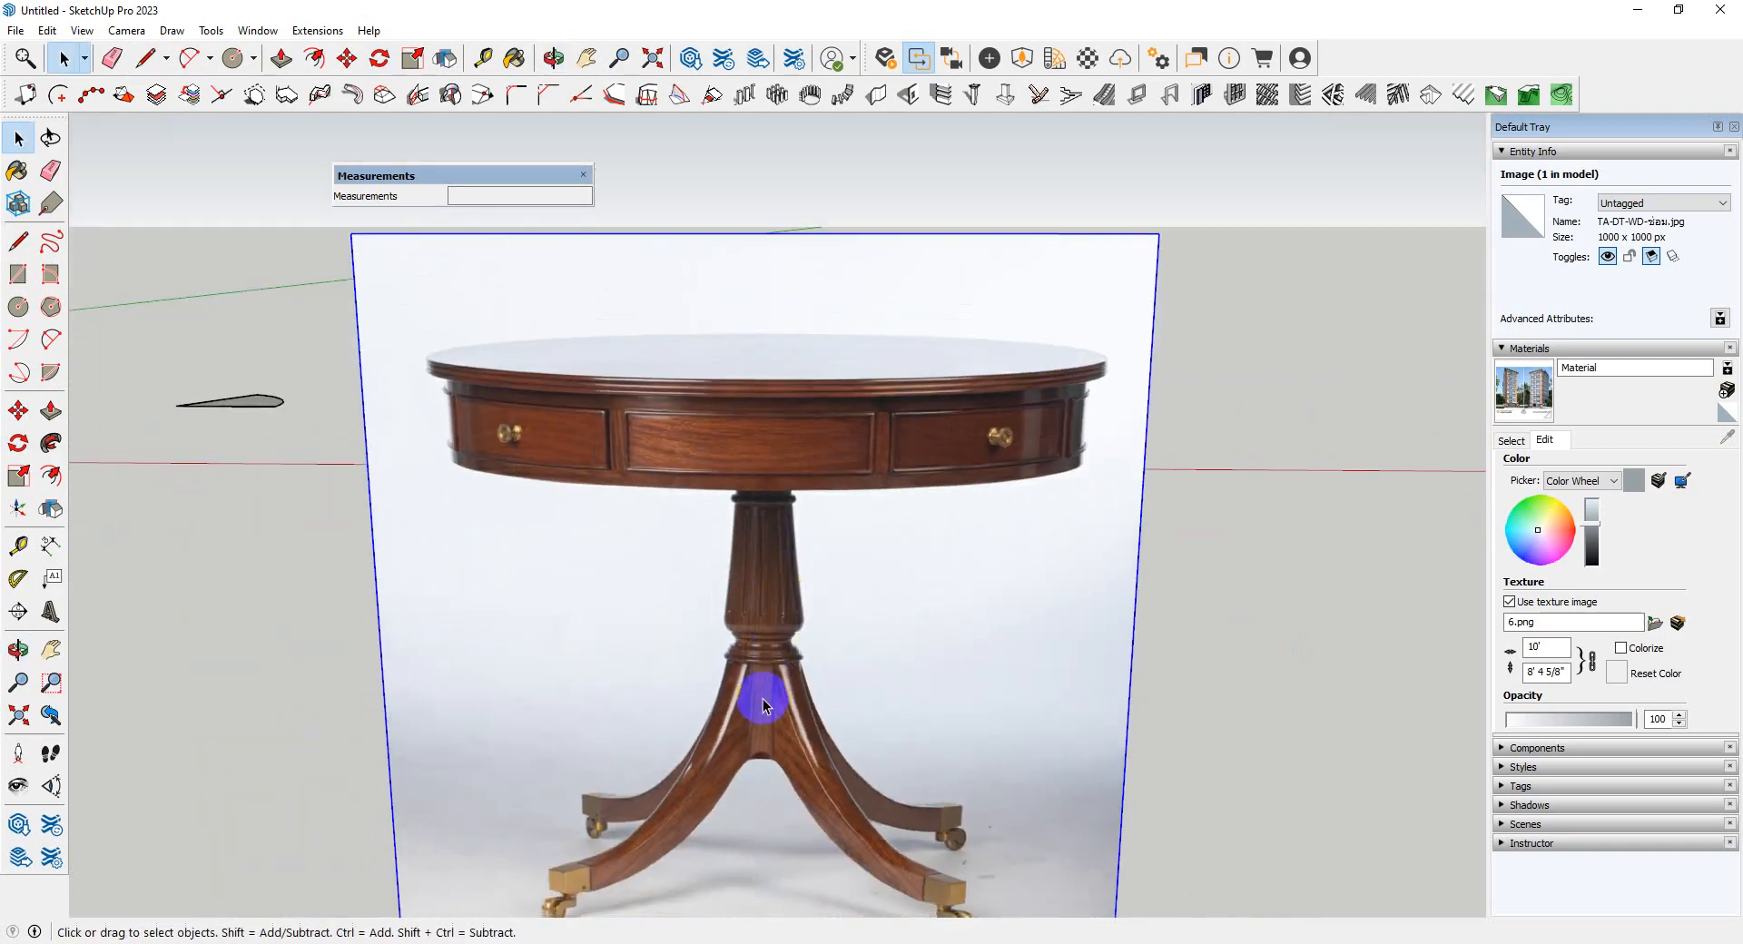
# - Examine the pedestal's fluted shaft, turned collar and leg joint closely in the table image
pyautogui.scroll(3, 763, 690)
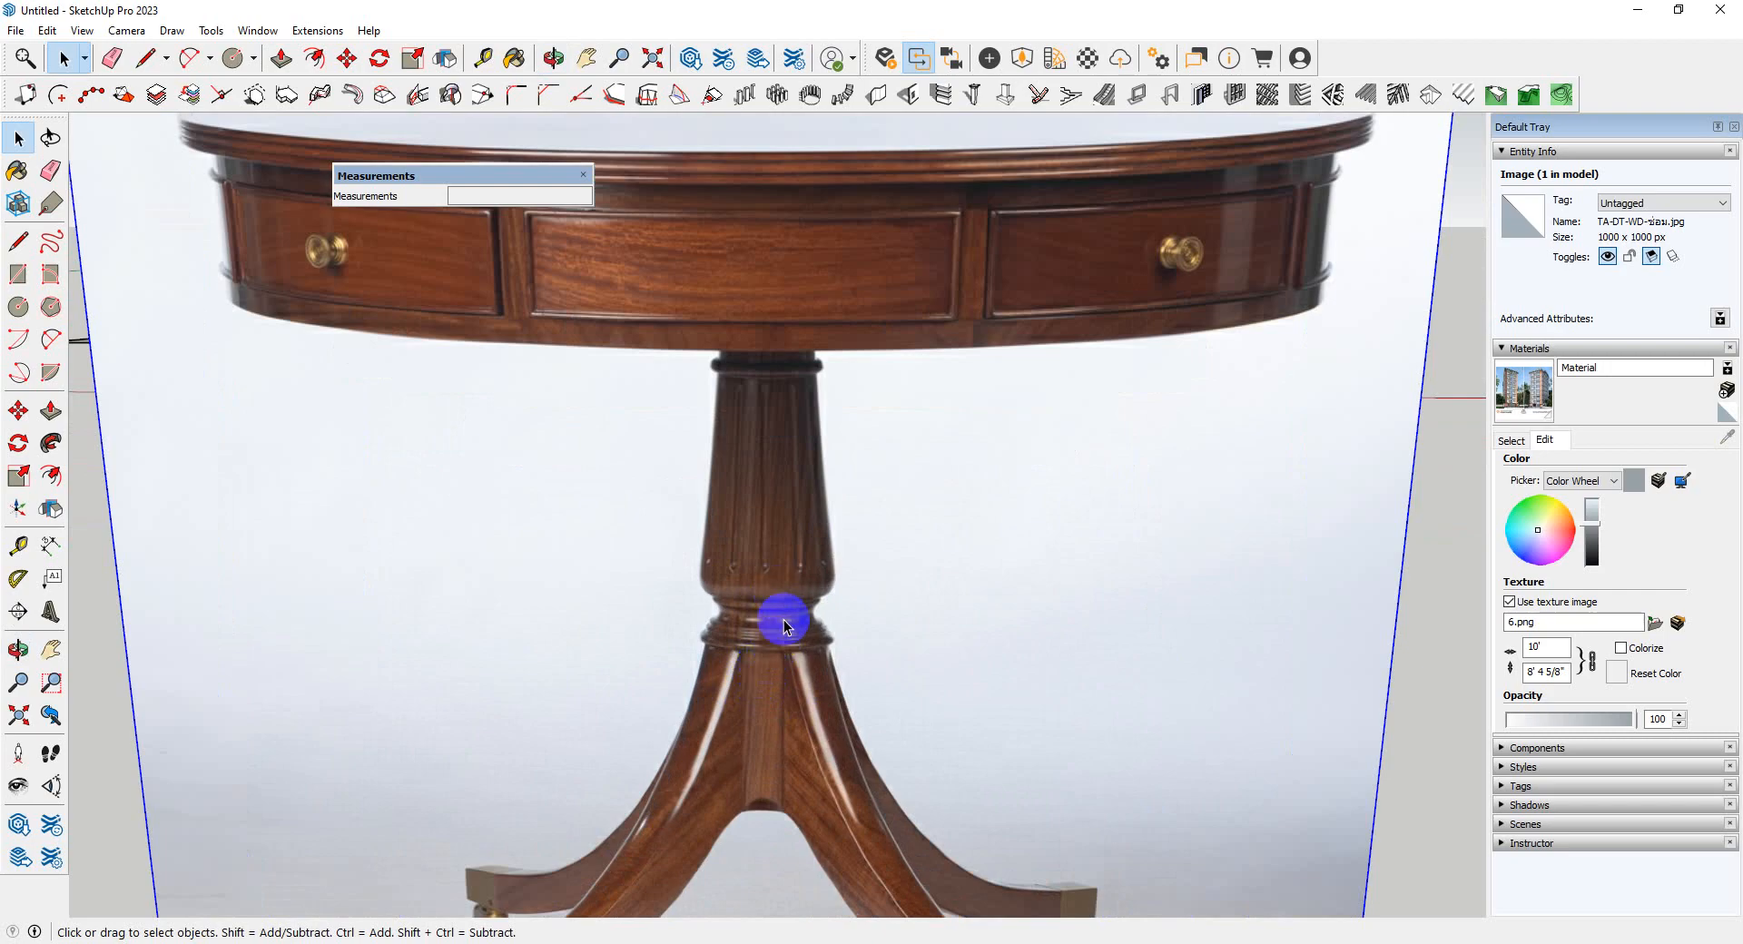
pyautogui.scroll(-2, 784, 581)
pyautogui.moveTo(786, 576); pyautogui.dragTo(819, 548, button='middle')
pyautogui.scroll(5, 738, 612)
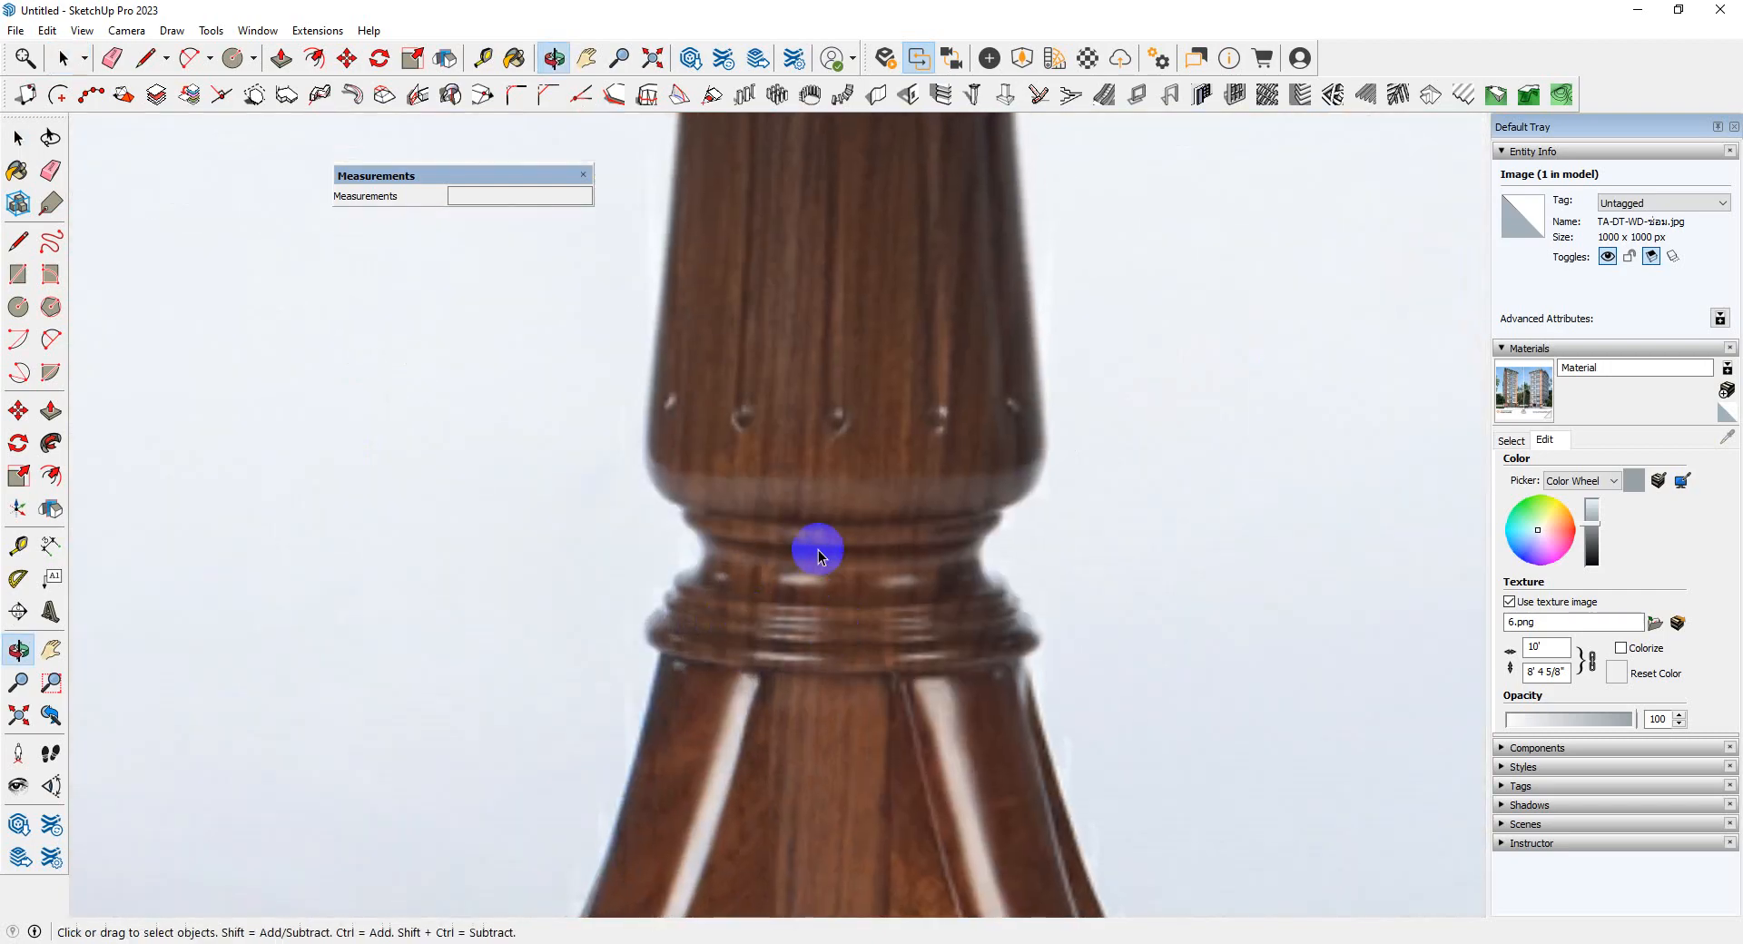
pyautogui.press('space')
pyautogui.scroll(-3, 817, 619)
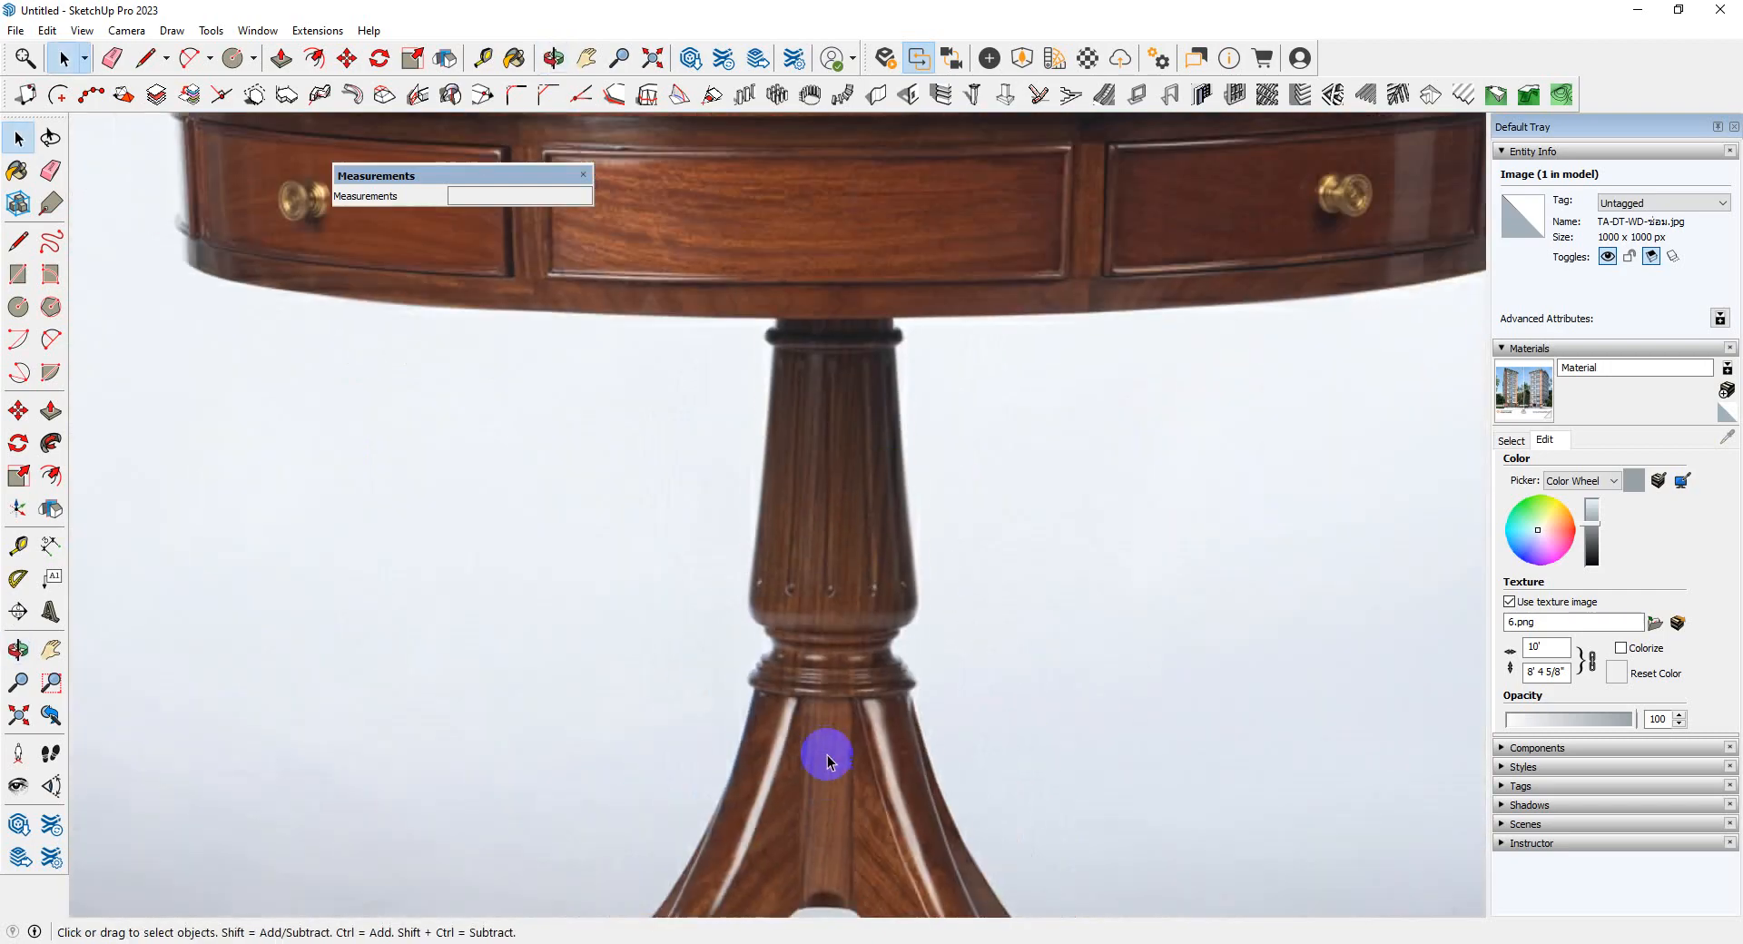
pyautogui.scroll(-4, 868, 667)
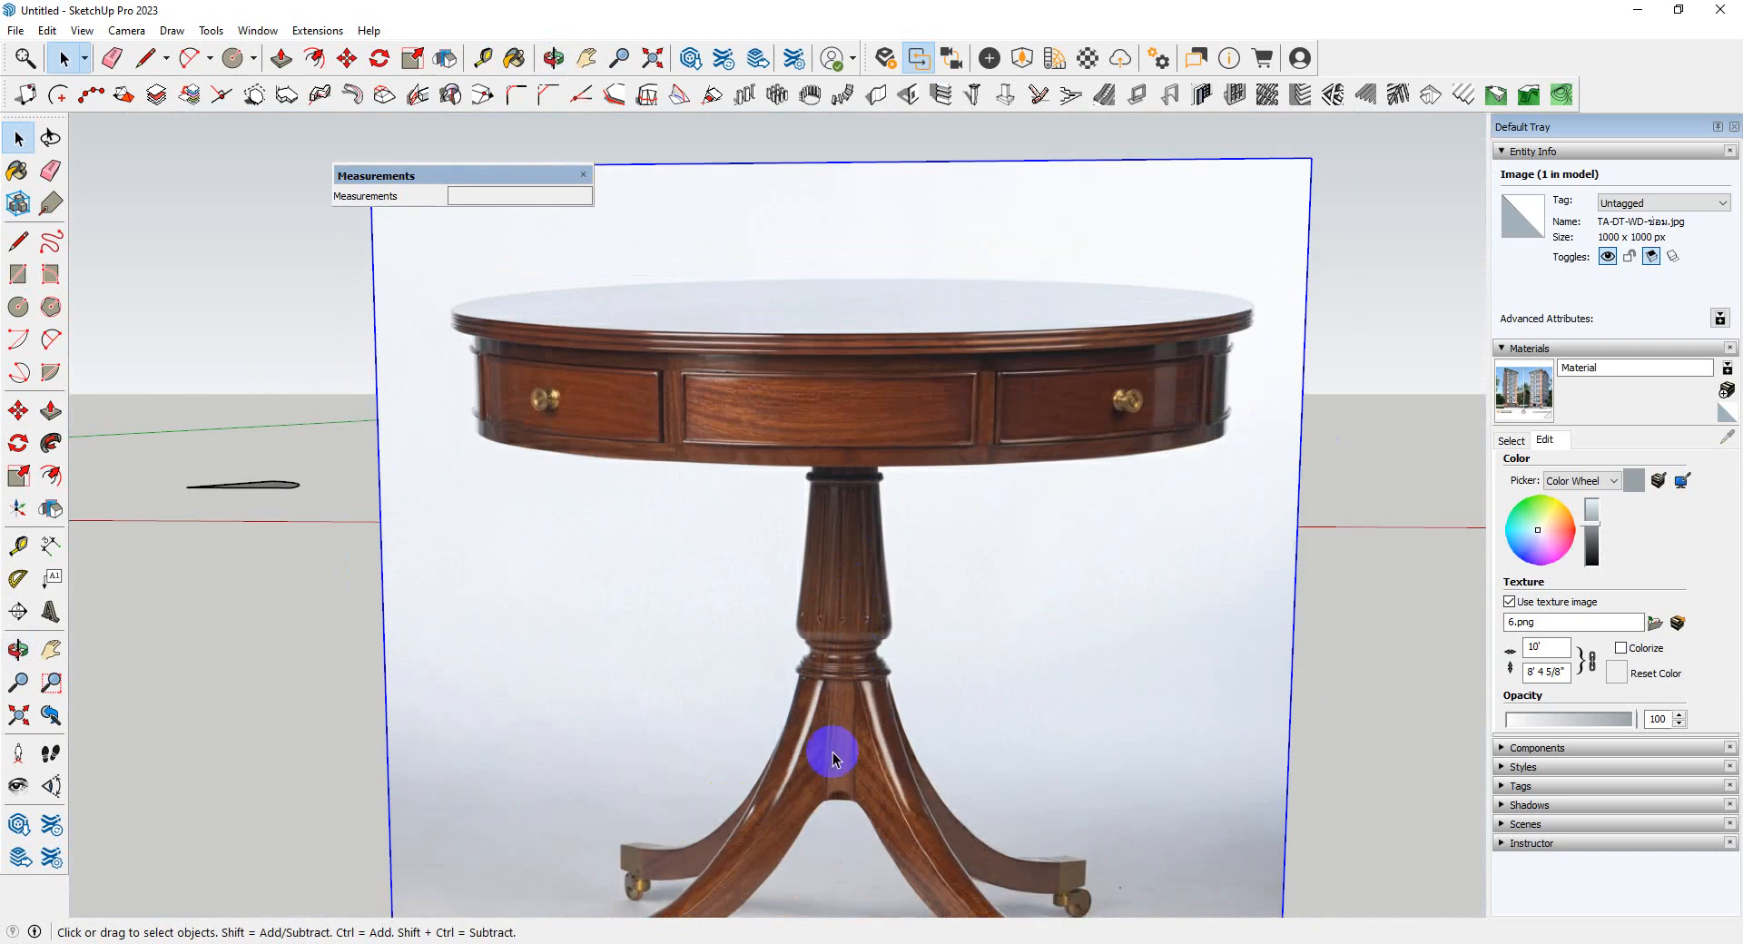
pyautogui.scroll(-2, 887, 524)
pyautogui.scroll(2, 777, 385)
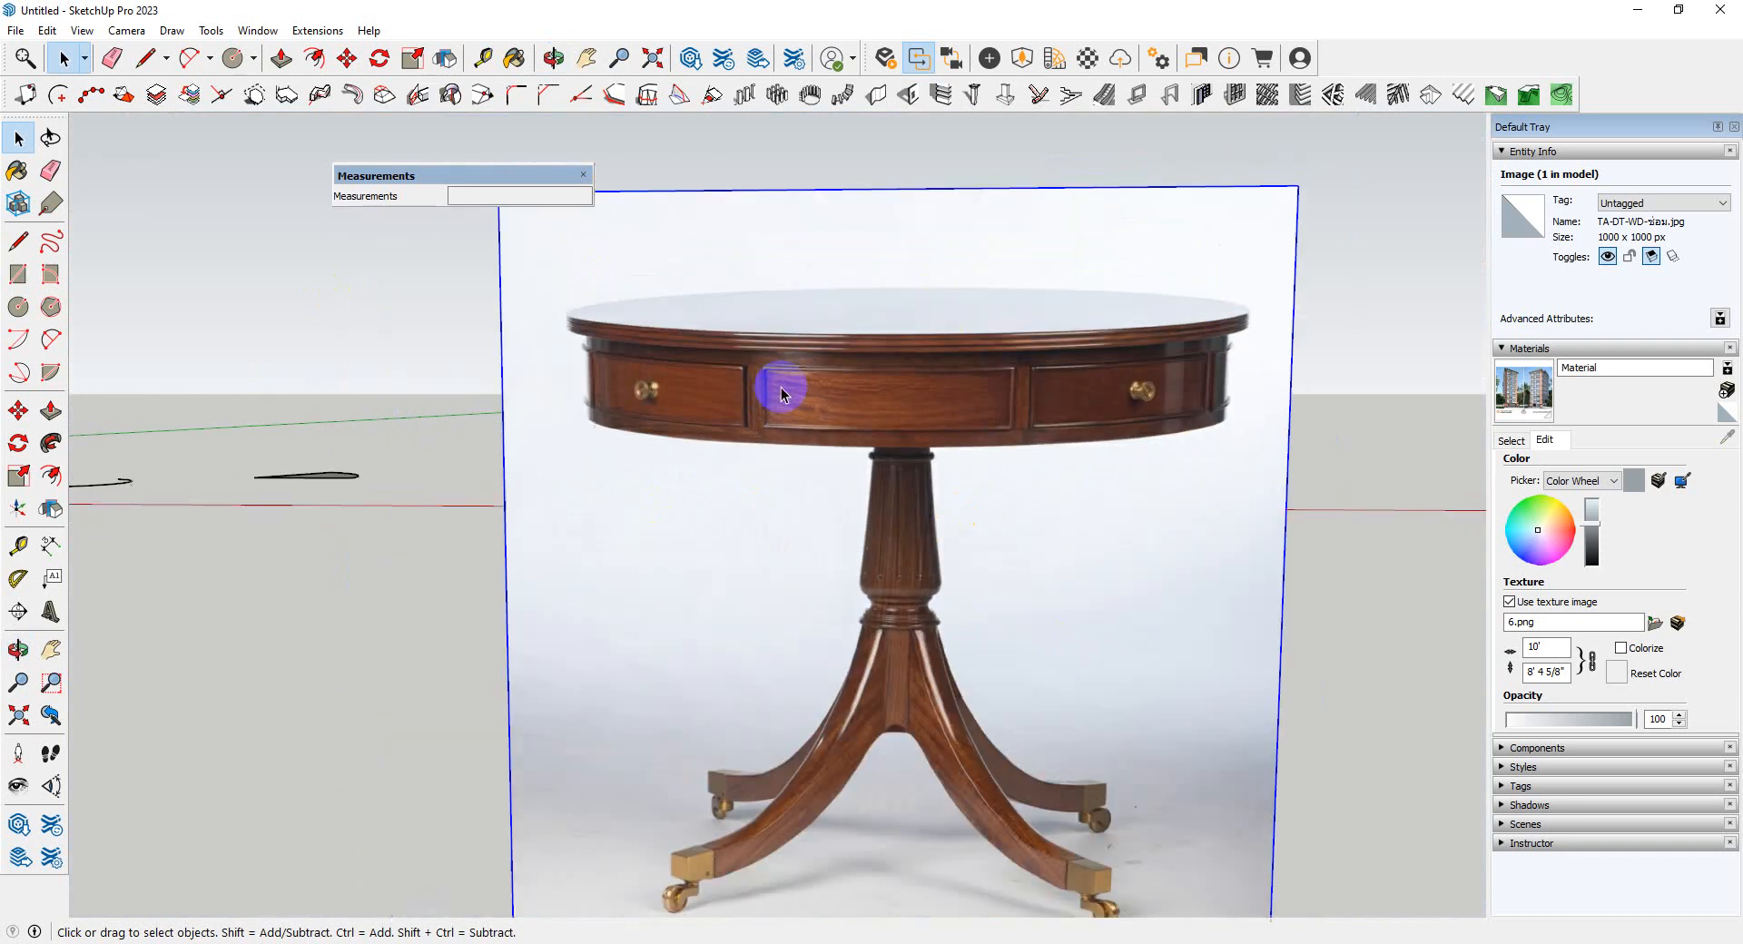
# - Try to trace the front-left leg's outer edge with a single arc from the brass foot up to the pedestal collar
pyautogui.press('a')
pyautogui.scroll(-2, 848, 766)
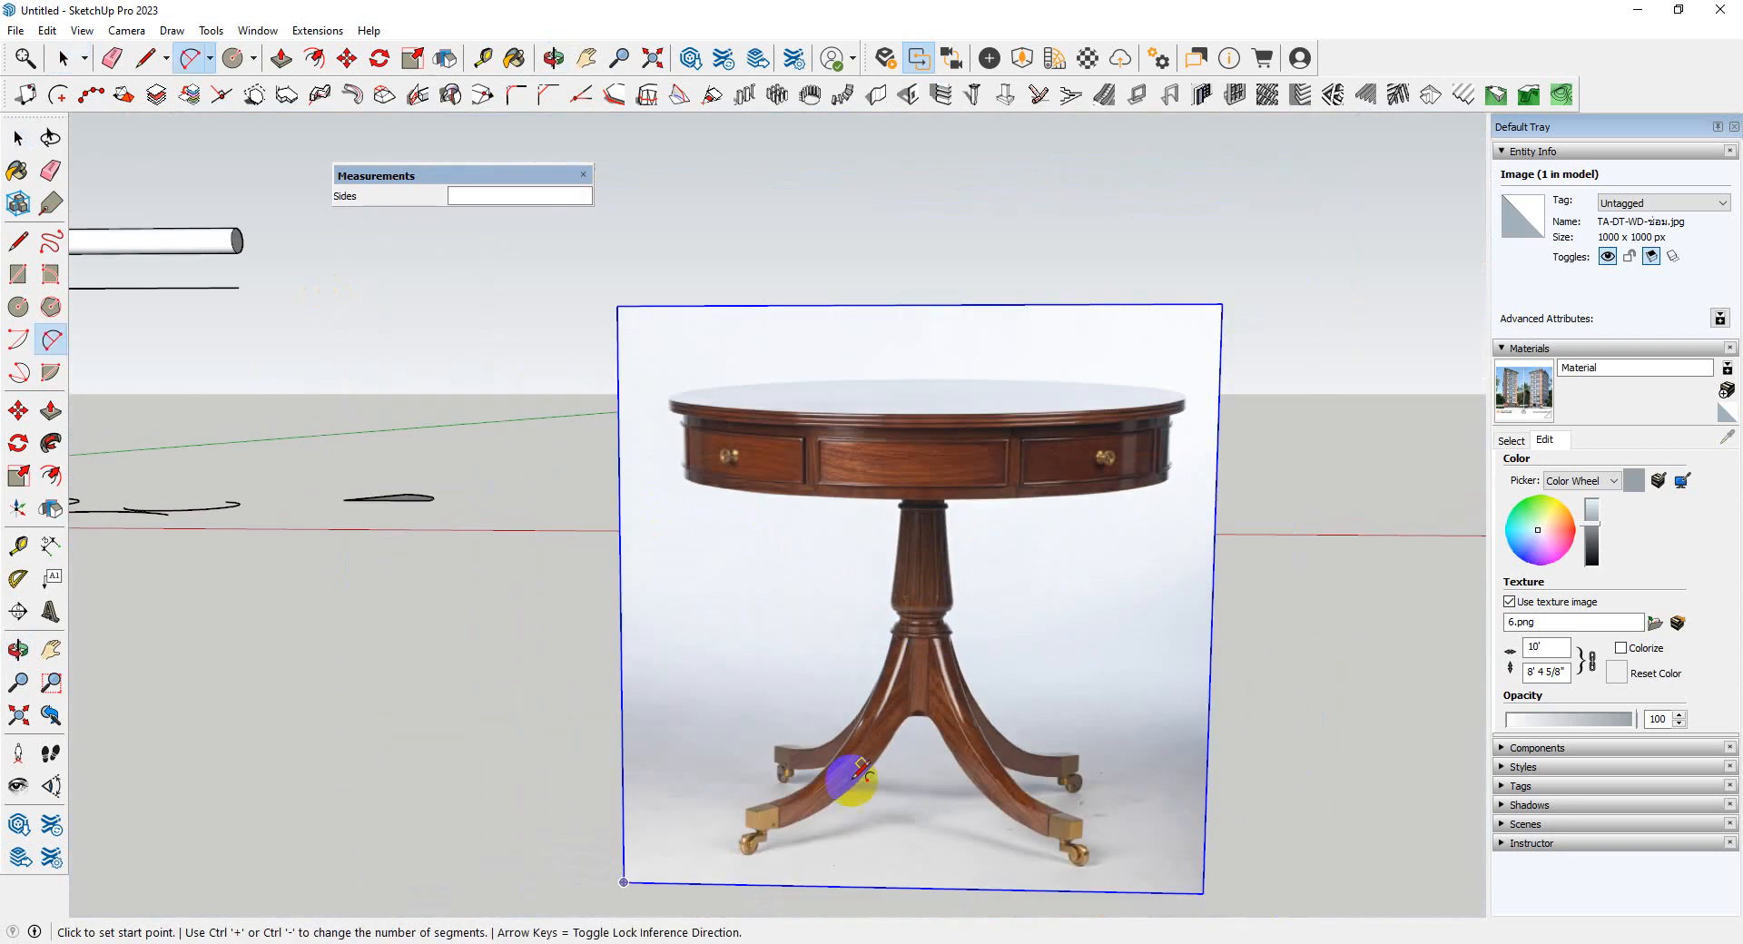
pyautogui.scroll(6, 711, 825)
pyautogui.click(739, 762)
pyautogui.scroll(-2, 717, 780)
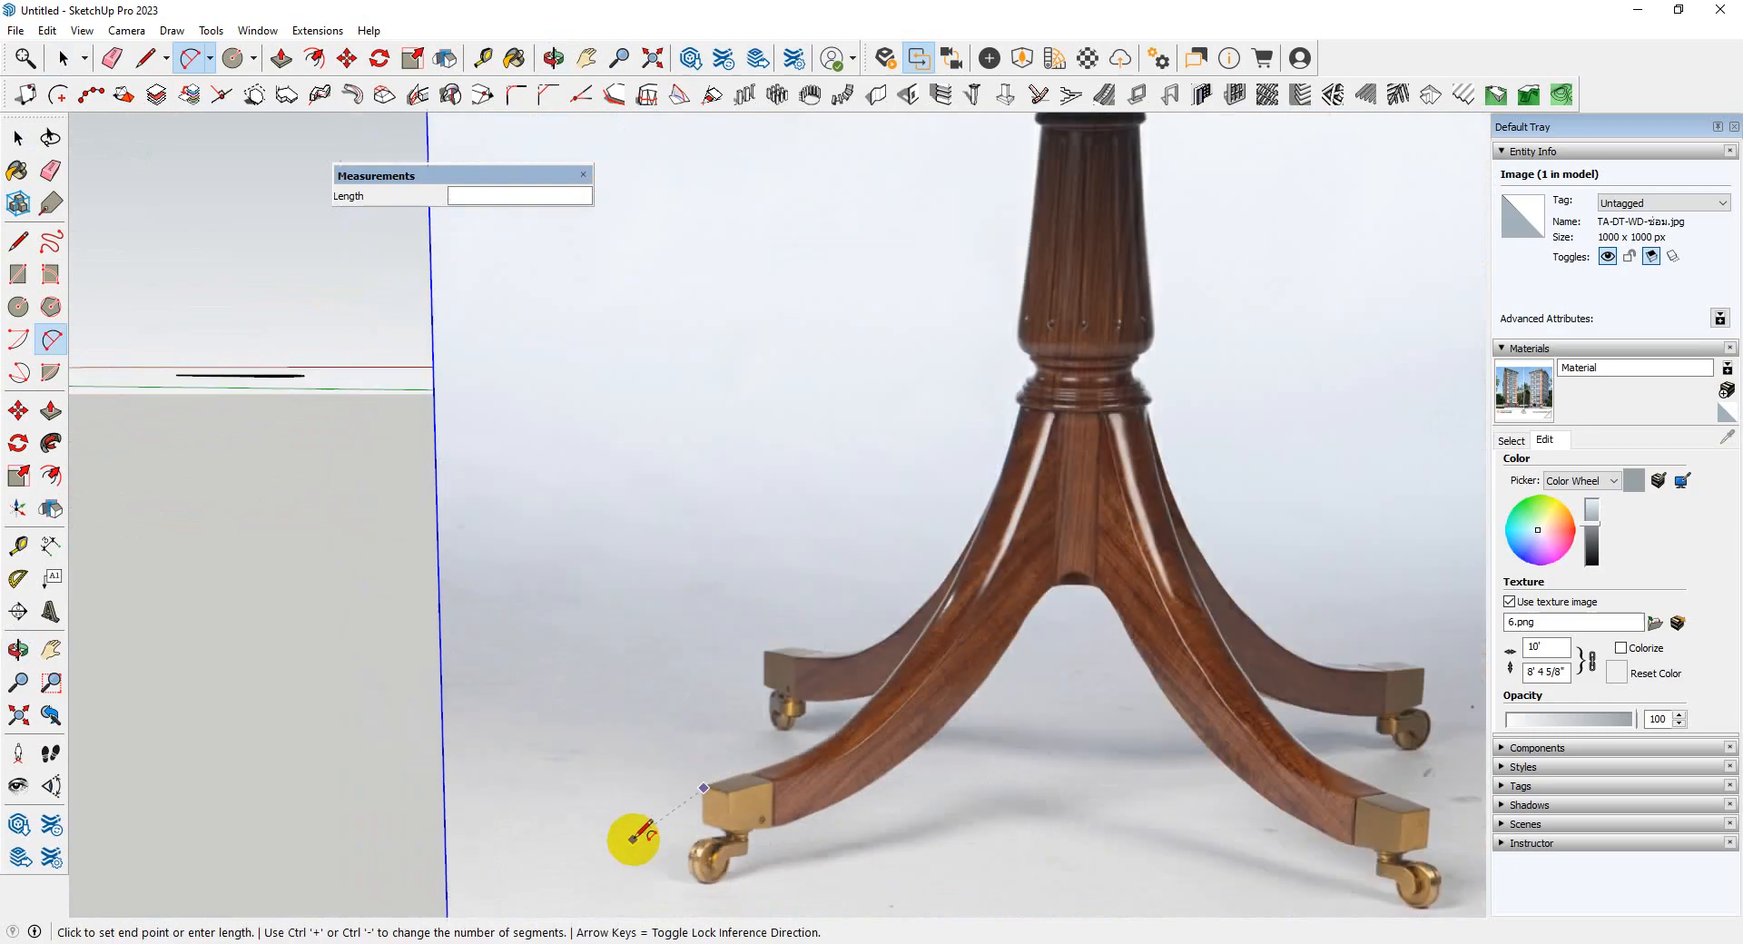
pyautogui.click(1022, 400)
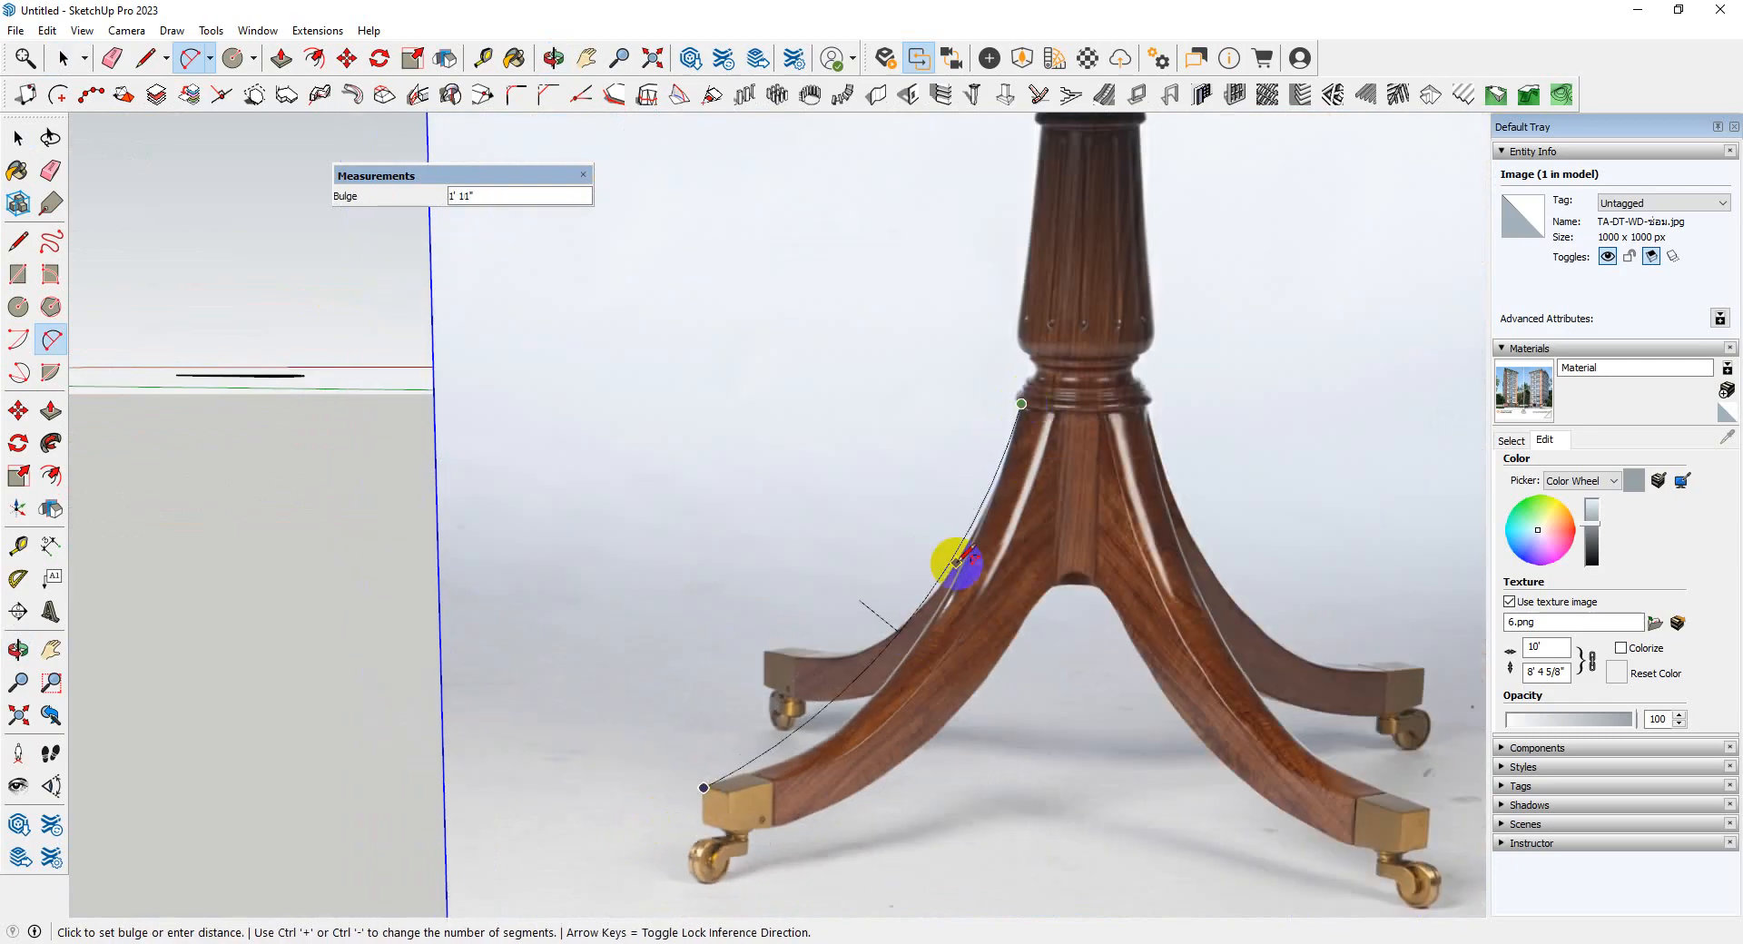
pyautogui.click(957, 627)
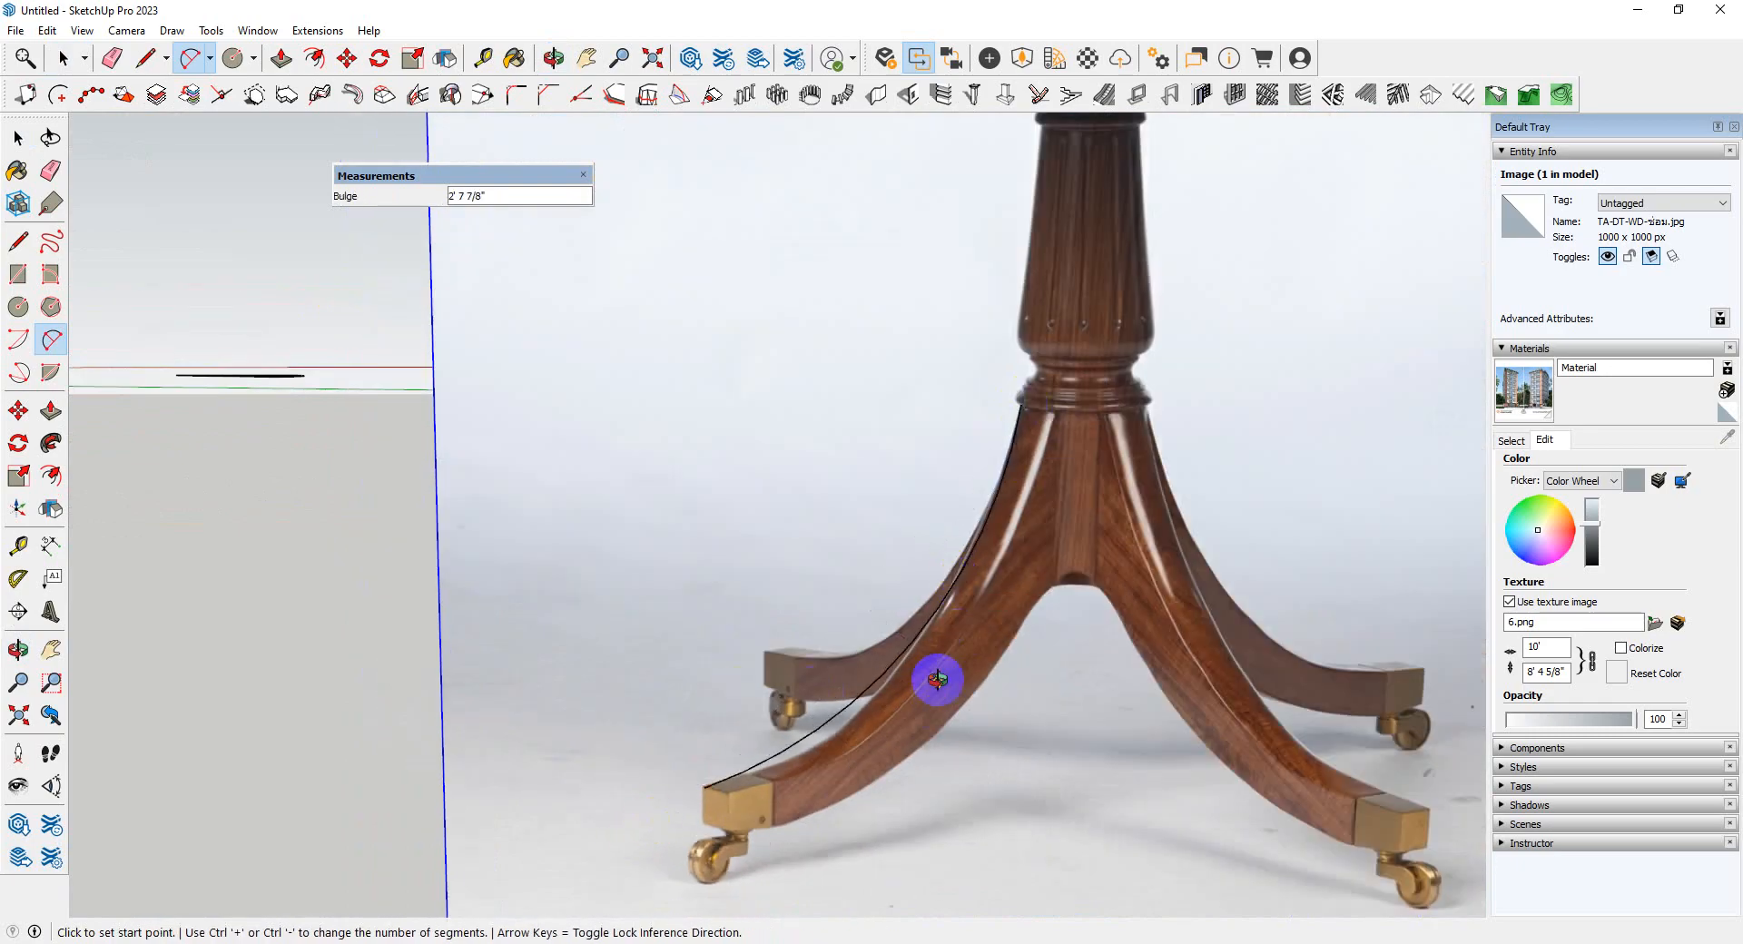
pyautogui.moveTo(934, 681); pyautogui.dragTo(836, 669, button='middle')
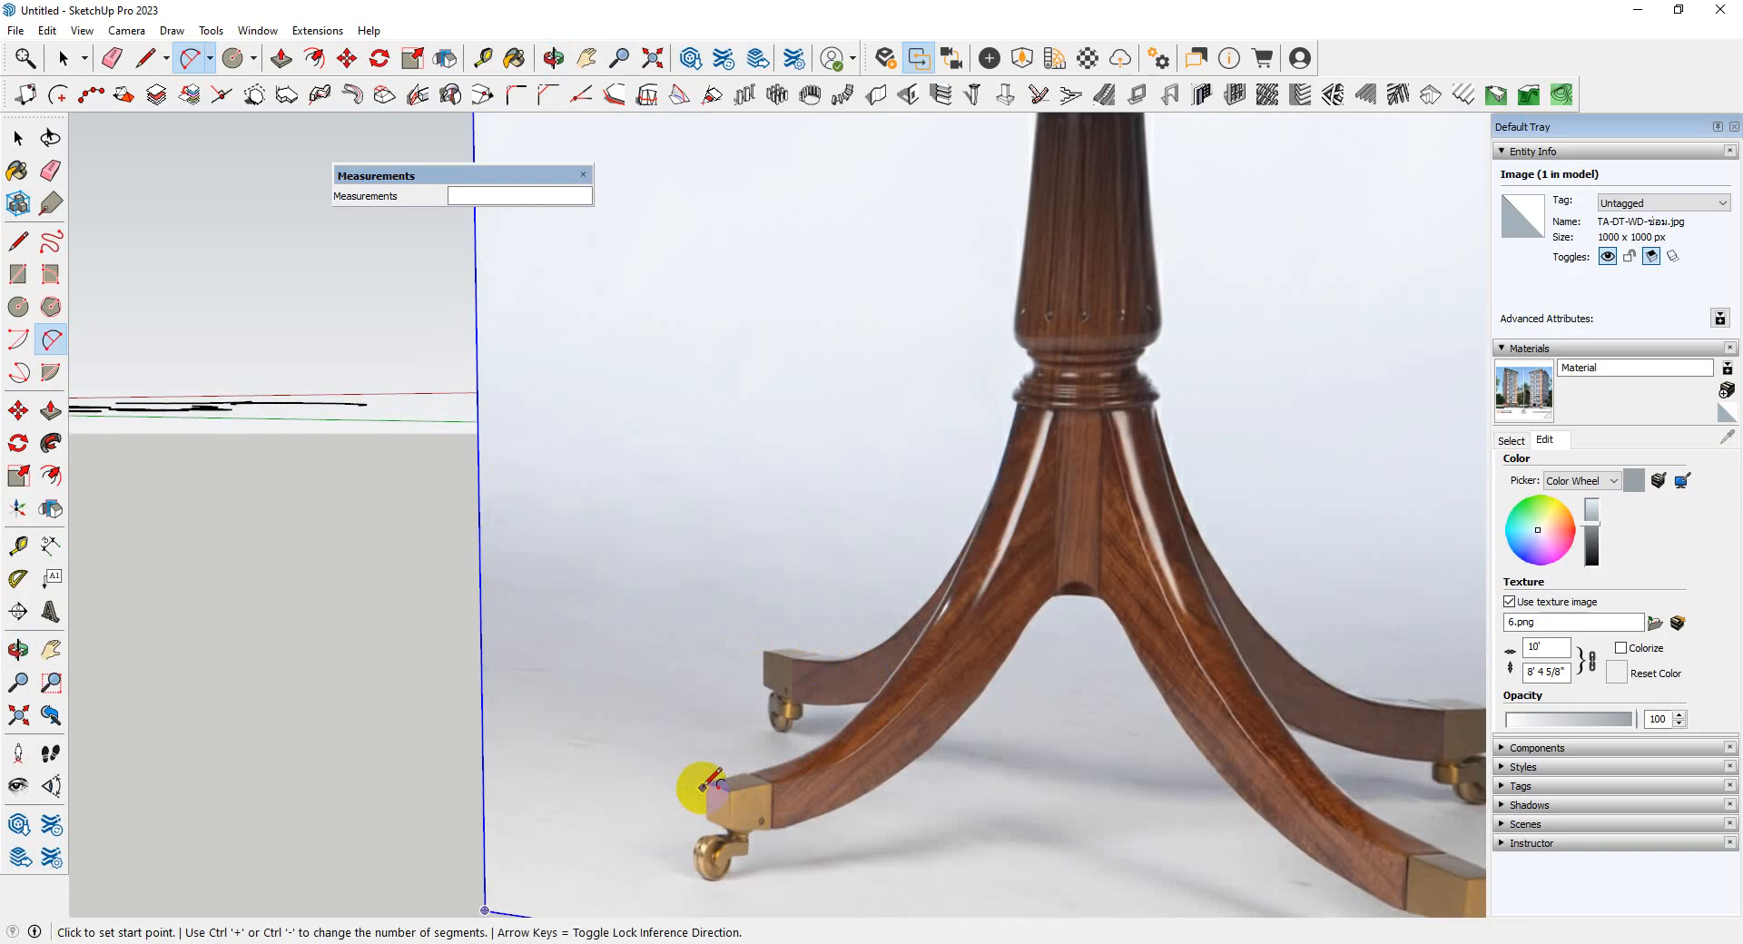
# - Trace the lower outer edge of the front-left leg with an arc from the brass foot to mid-leg, bulging about 1' 5"
pyautogui.click(706, 785)
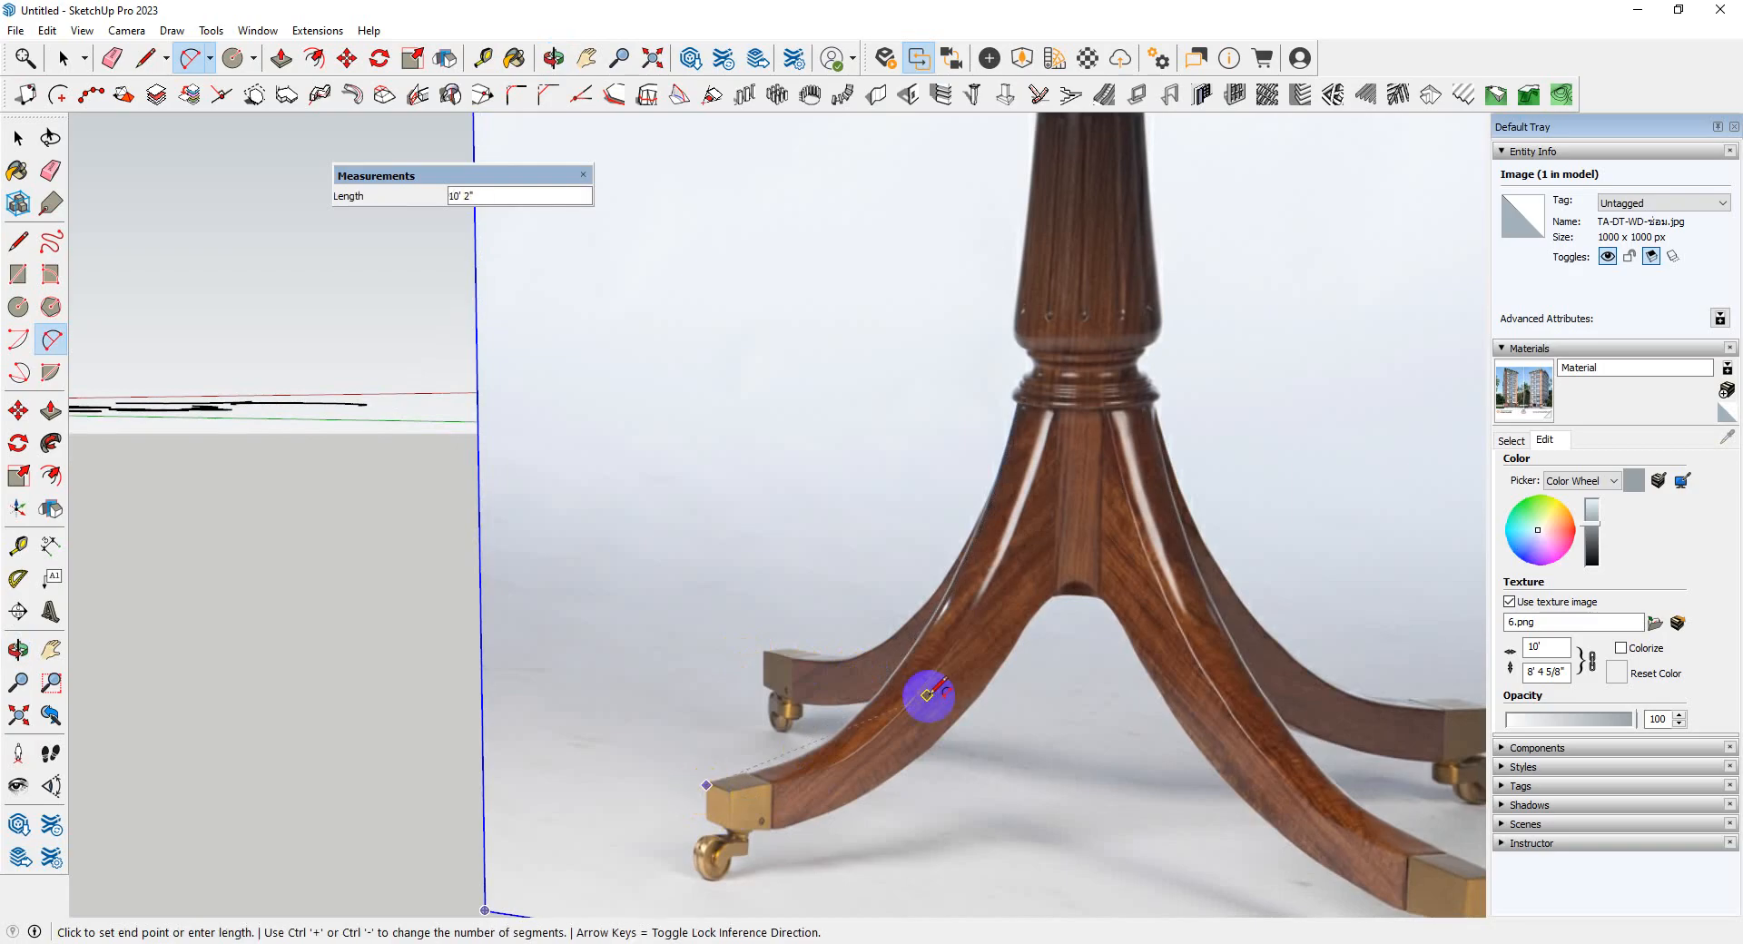
pyautogui.click(940, 594)
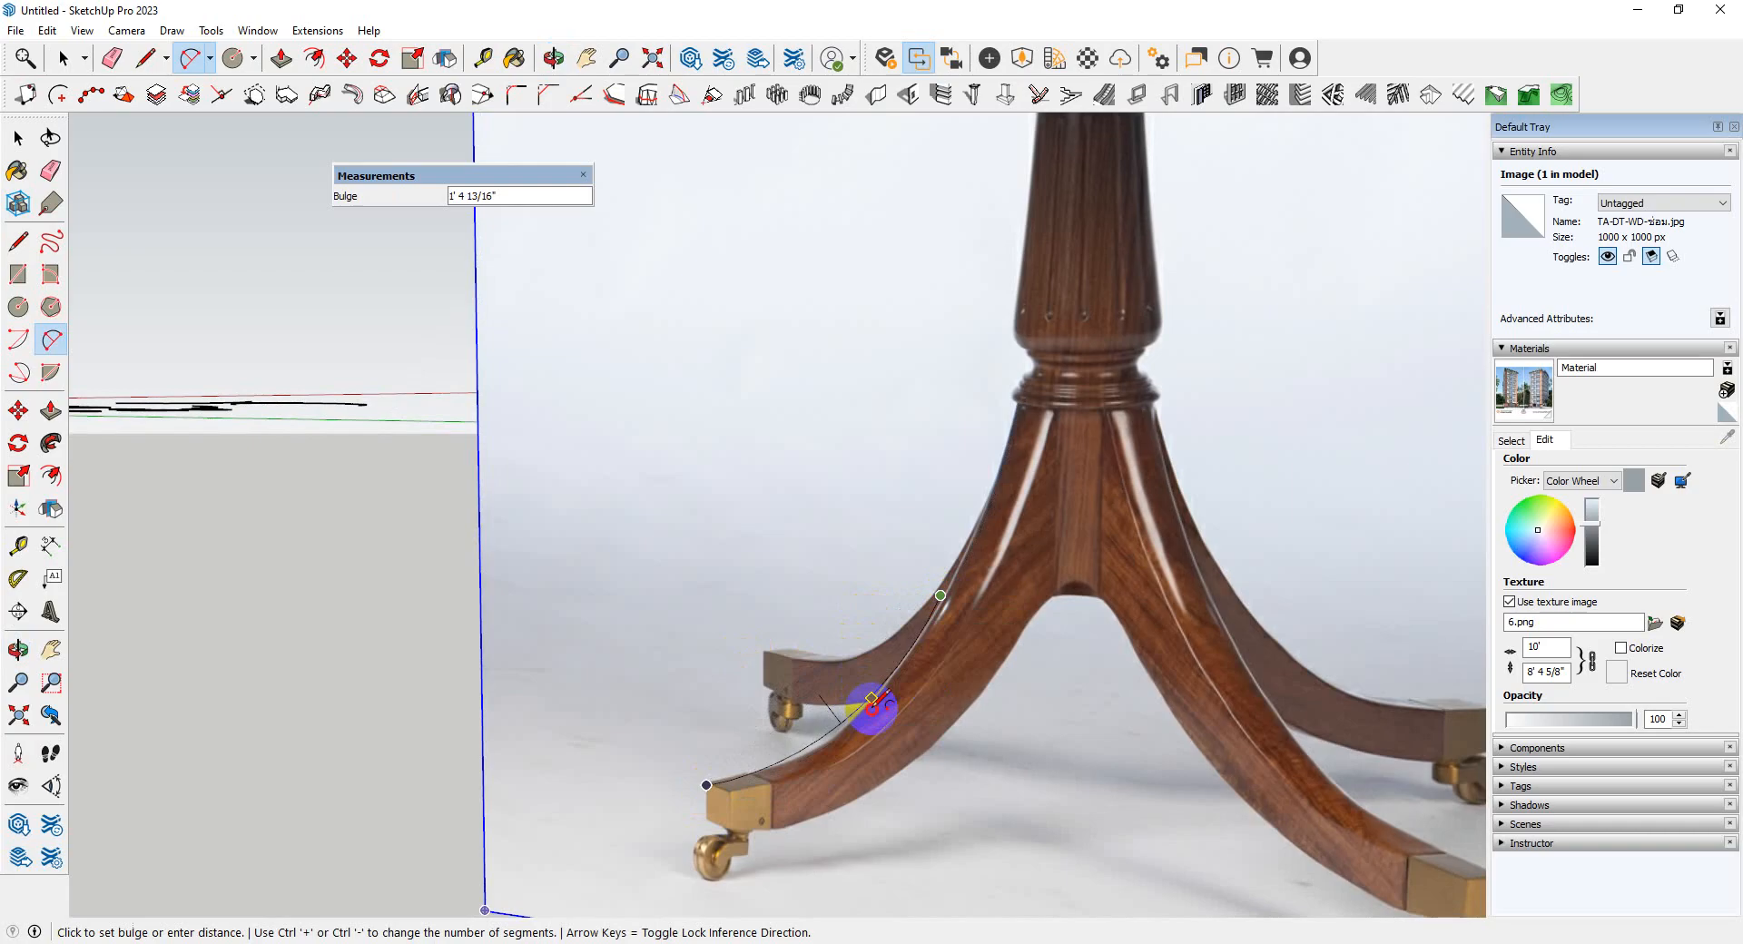
pyautogui.click(871, 703)
pyautogui.scroll(2, 944, 555)
pyautogui.click(942, 608)
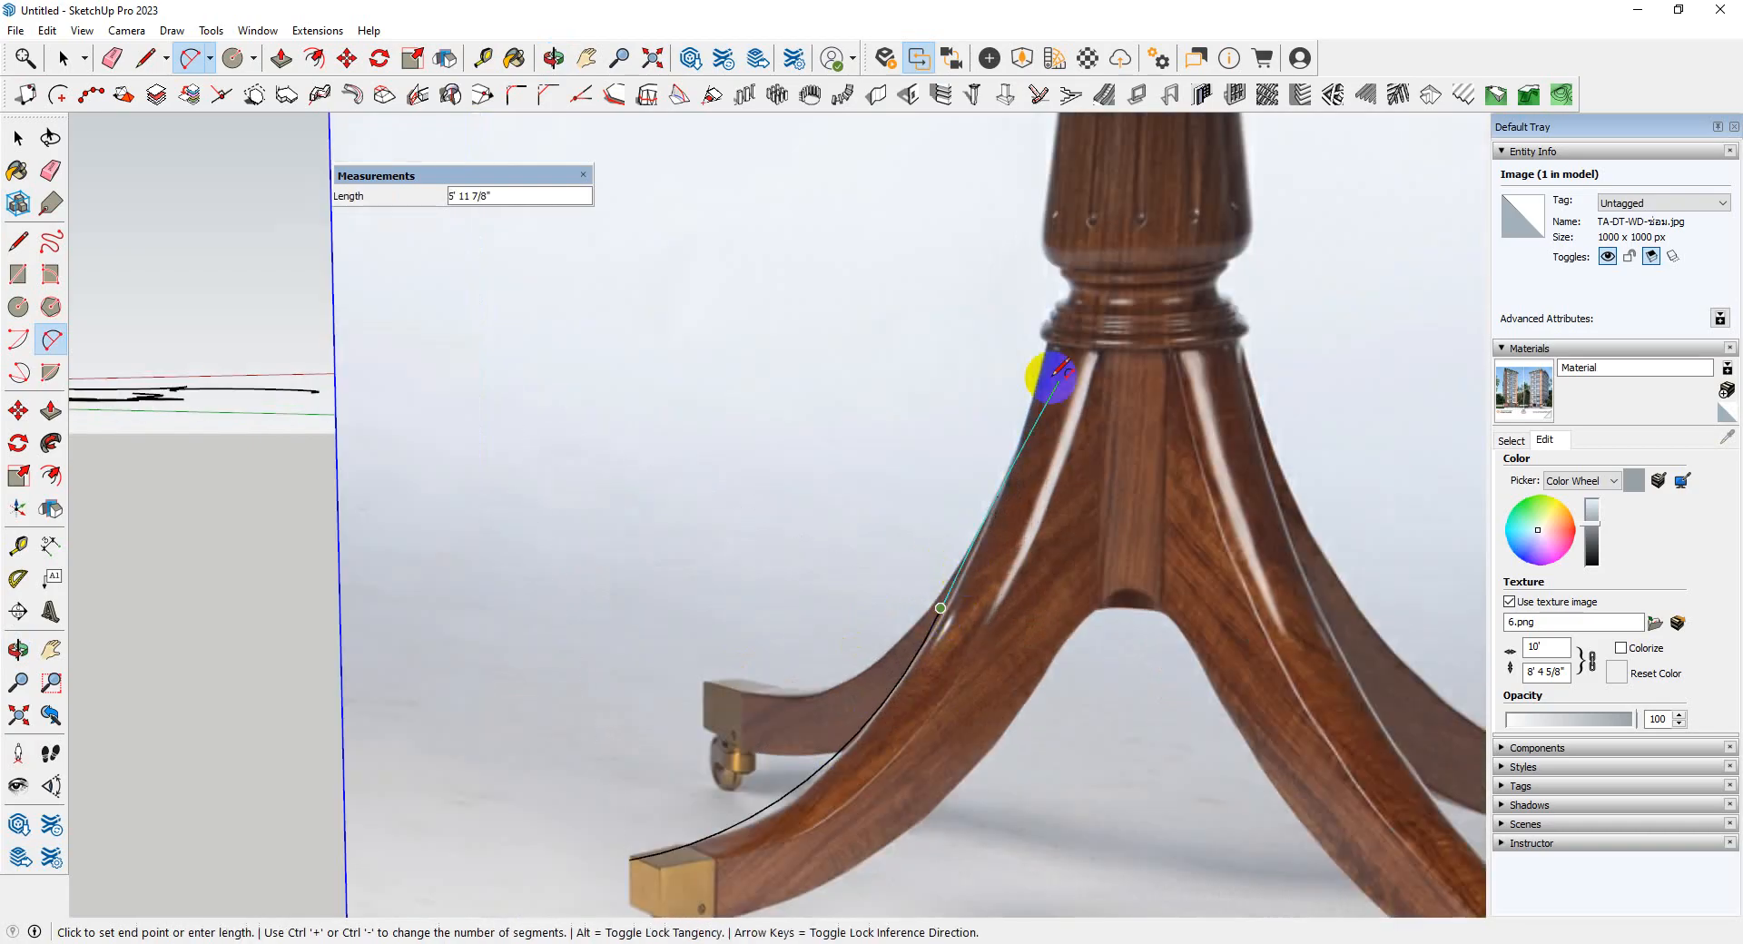
pyautogui.click(1046, 344)
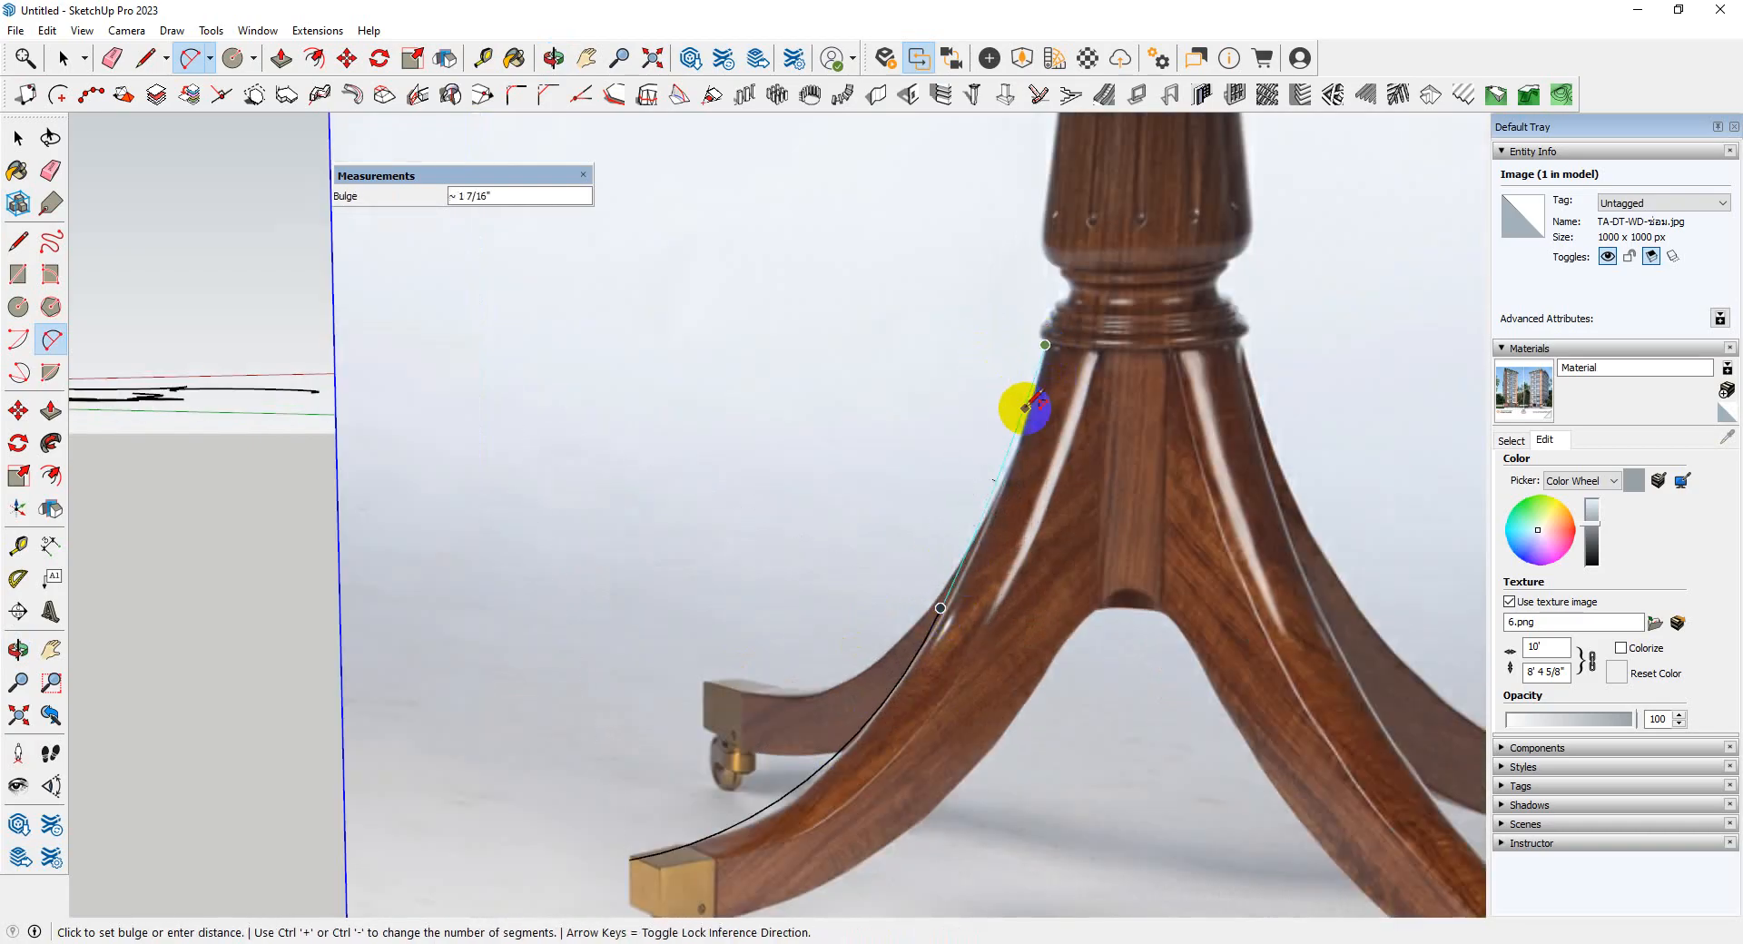
pyautogui.press('space')
# - Trace the upper outer edge of the front-left leg with an arc from the collar's base down to the lower arc's end
pyautogui.press('a')
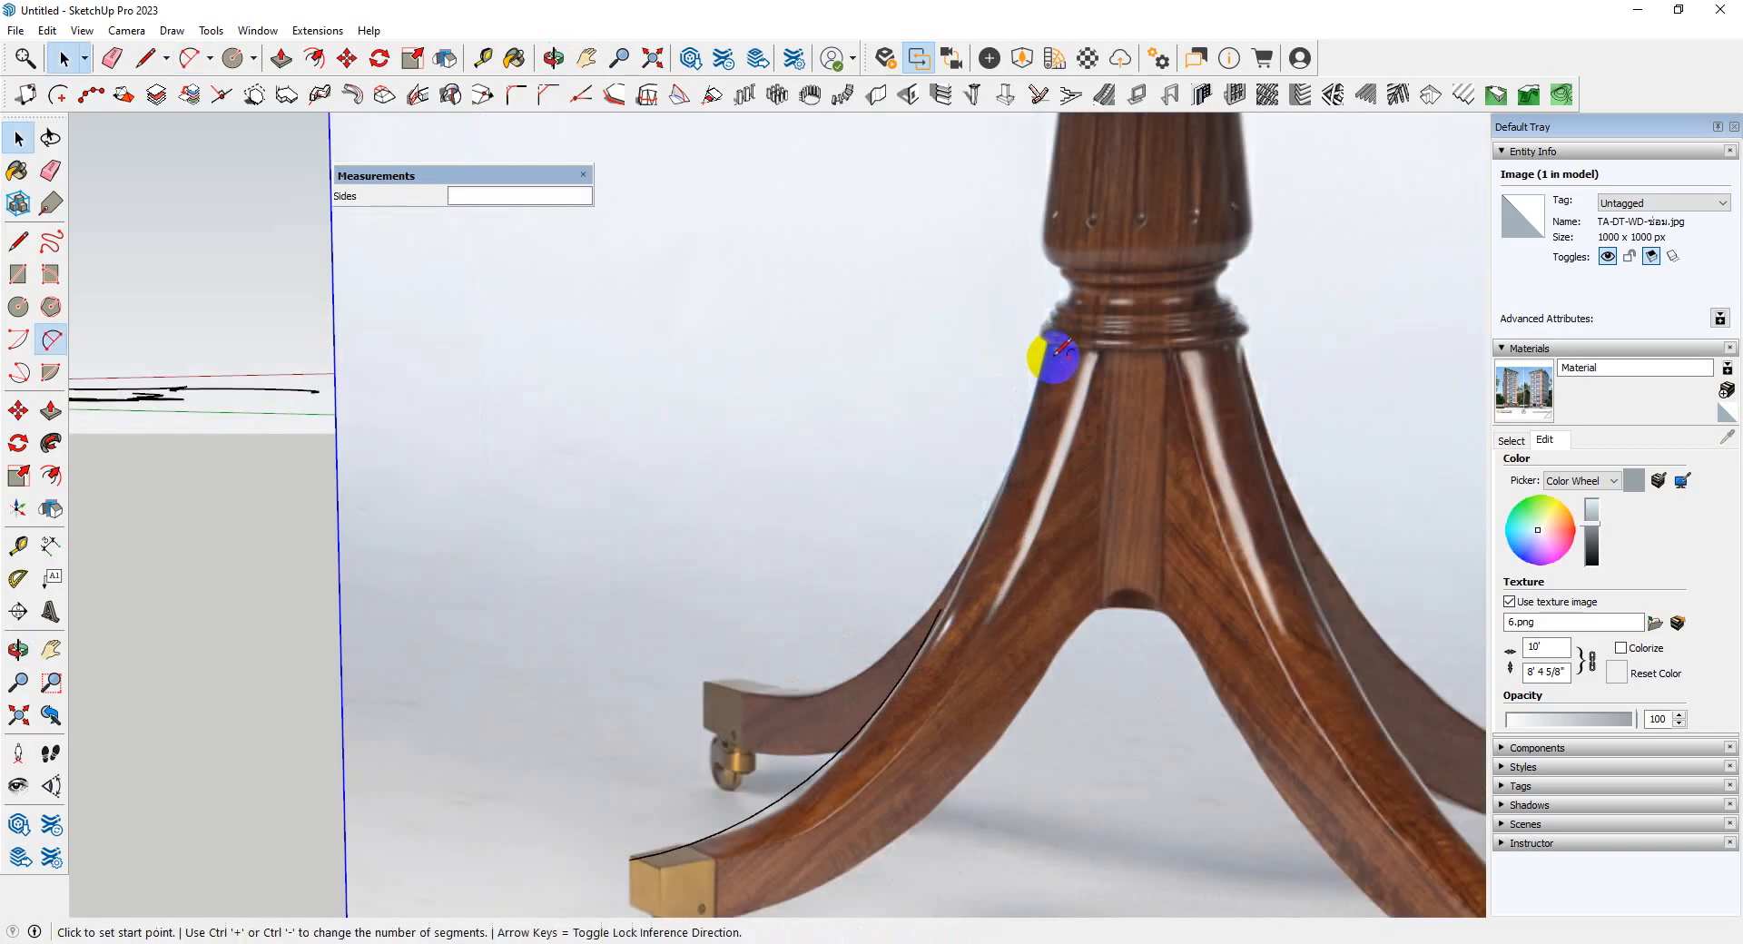
pyautogui.click(1047, 344)
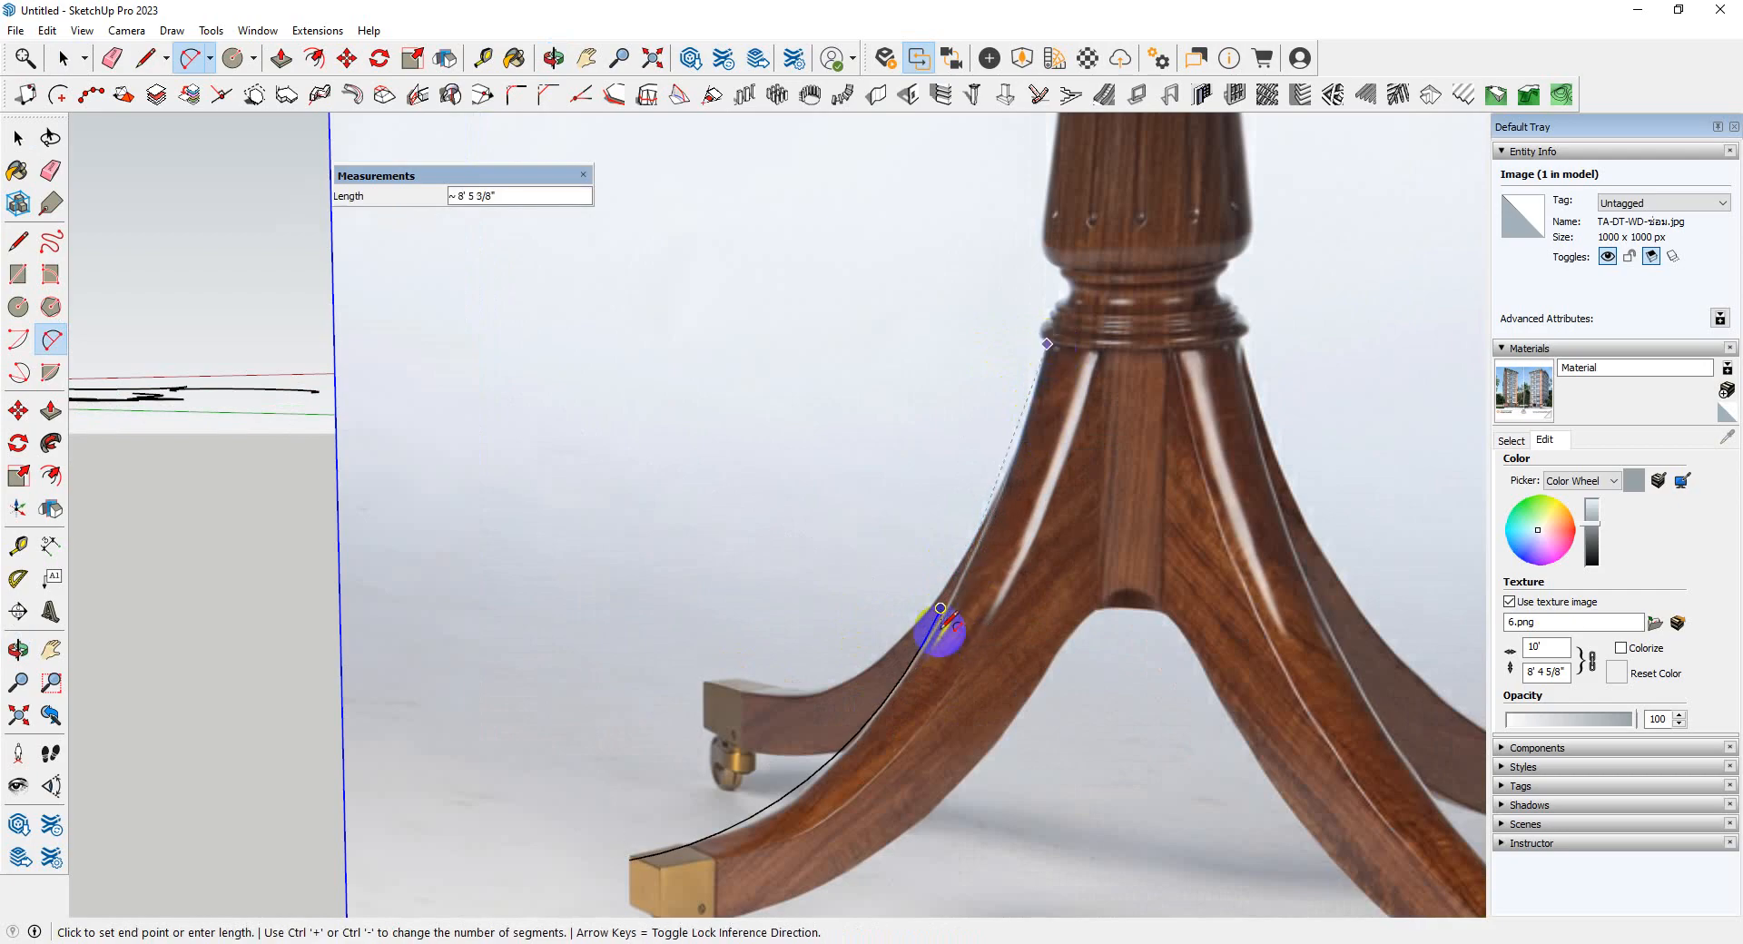
pyautogui.click(940, 607)
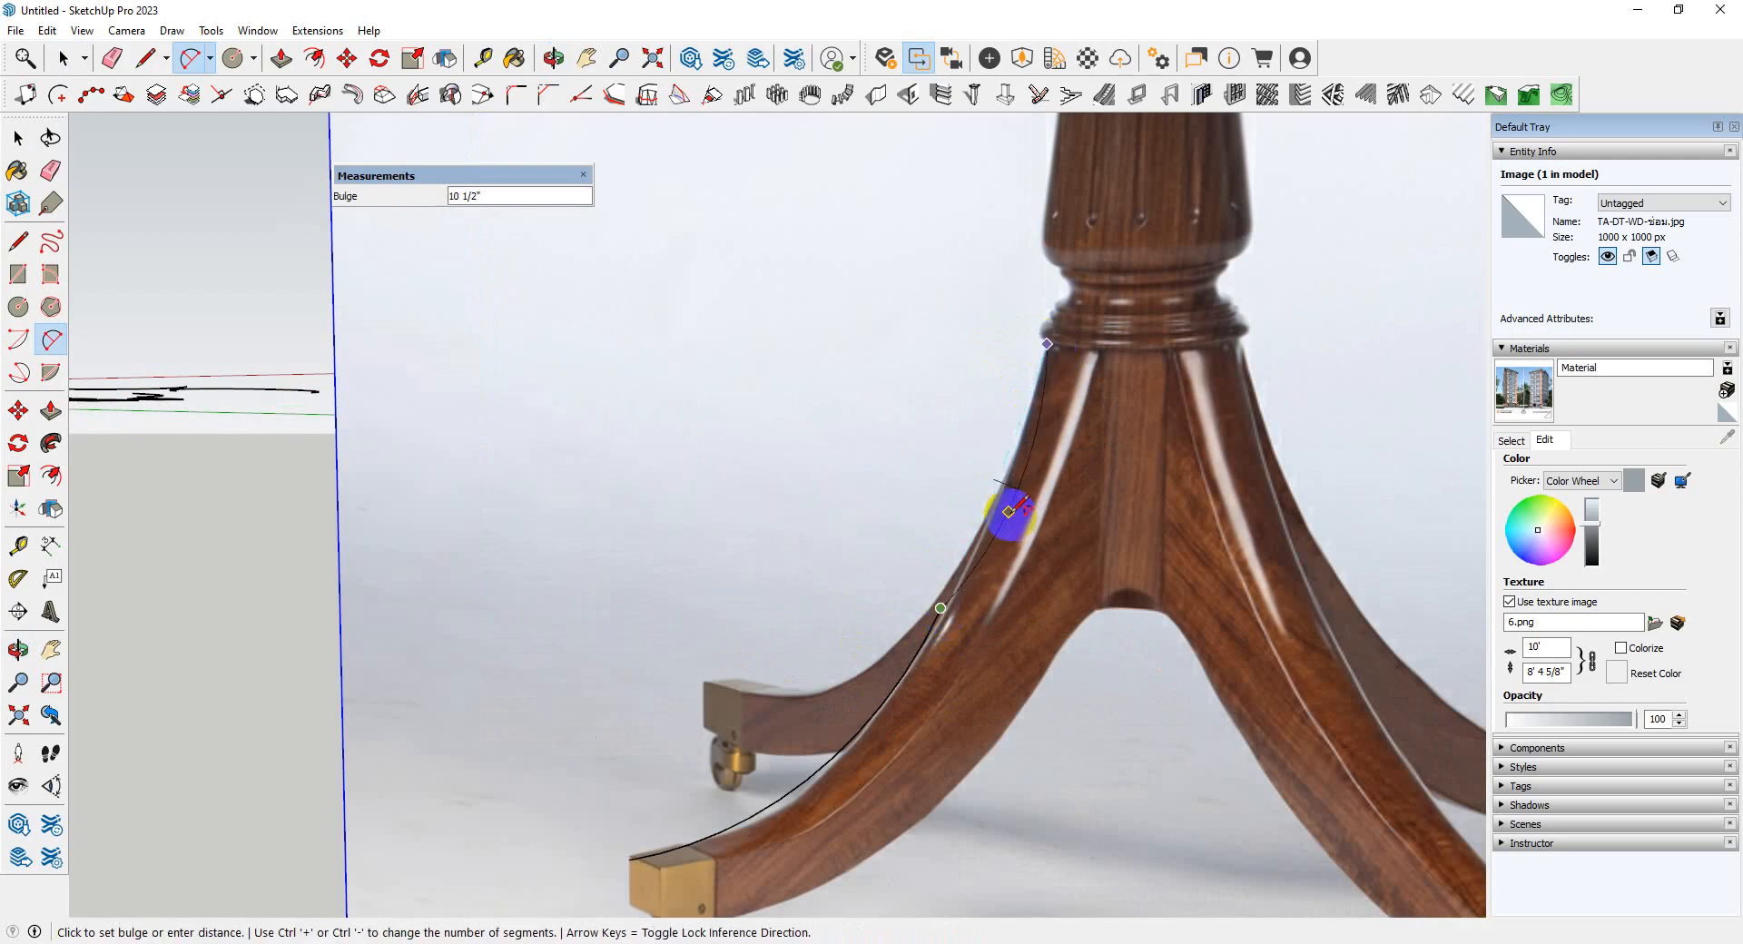
pyautogui.click(1006, 502)
# - Draw an outward-bulging arc around the collar's left side from the leg top to the narrow neck, spanning about 1' 5"
pyautogui.scroll(-5, 1004, 498)
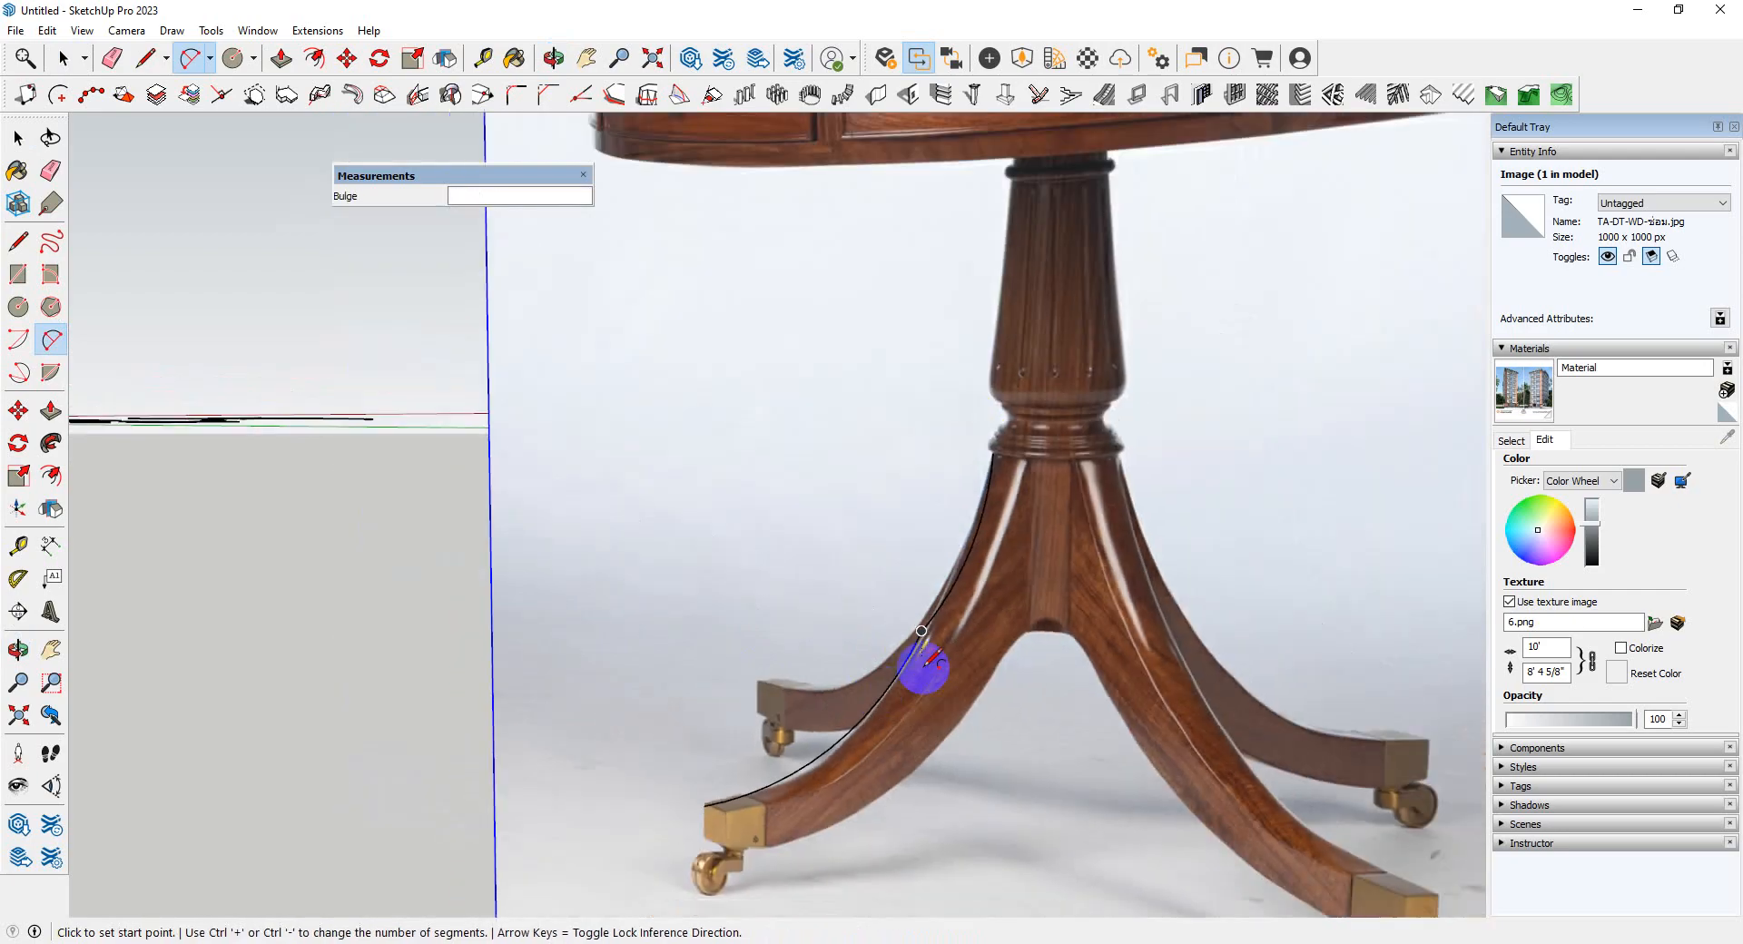
pyautogui.scroll(8, 1009, 416)
pyautogui.click(972, 459)
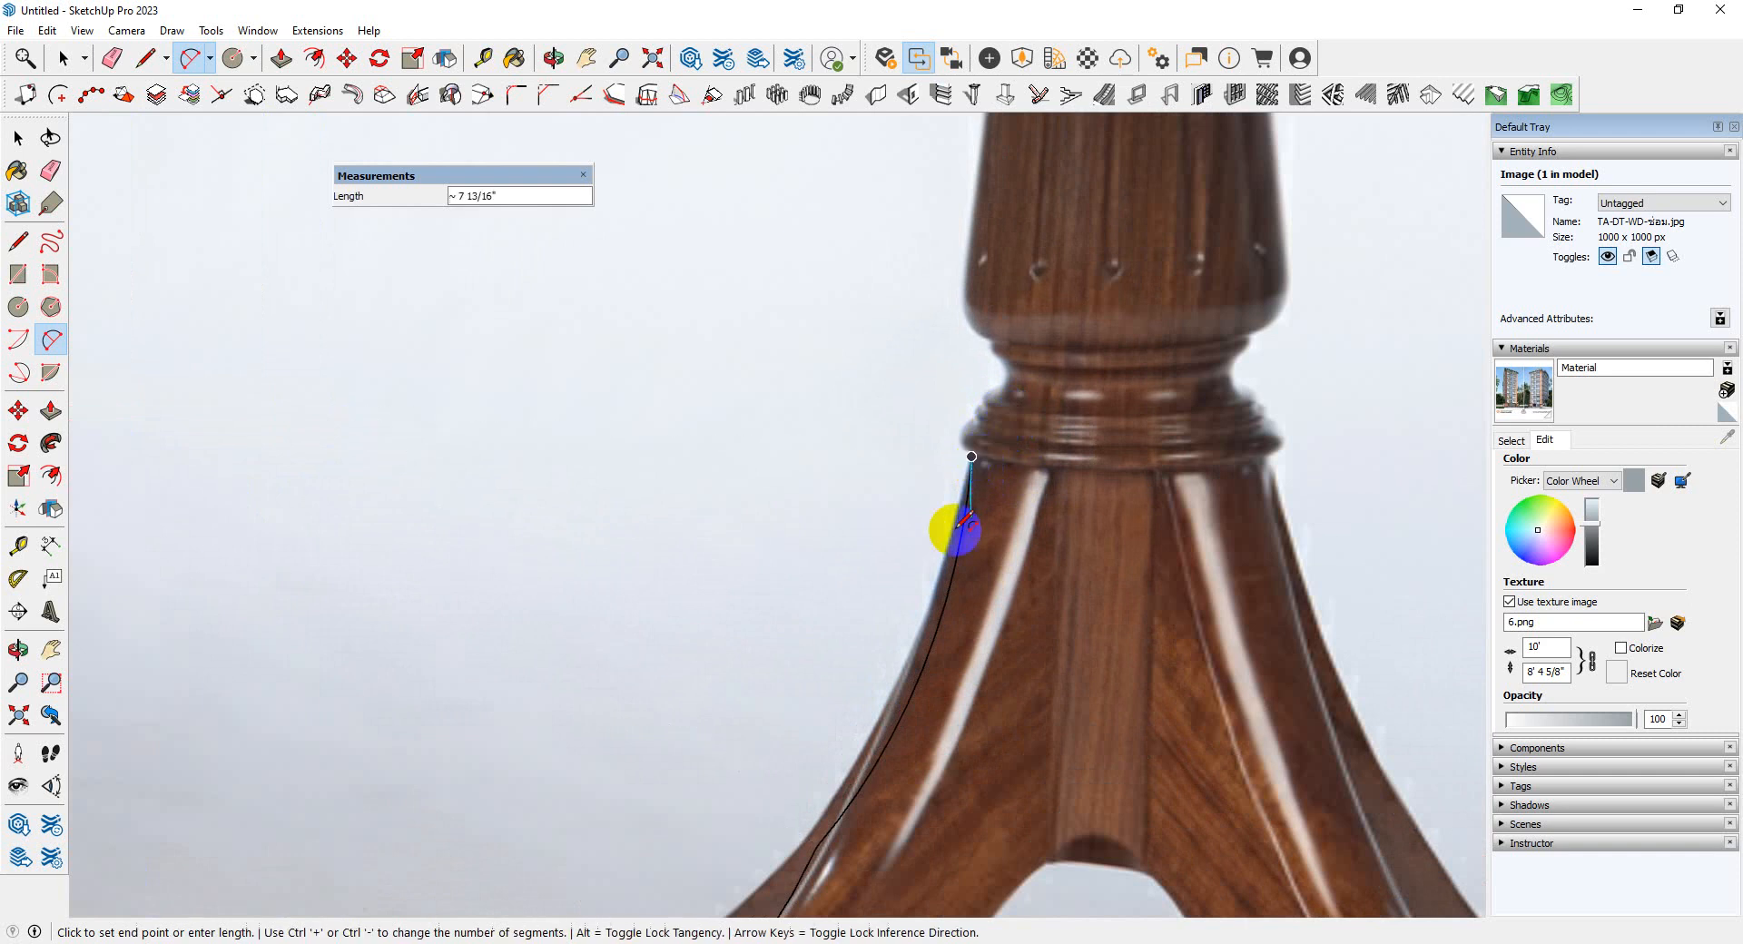
pyautogui.scroll(-4, 922, 717)
pyautogui.scroll(5, 973, 519)
pyautogui.scroll(2, 974, 508)
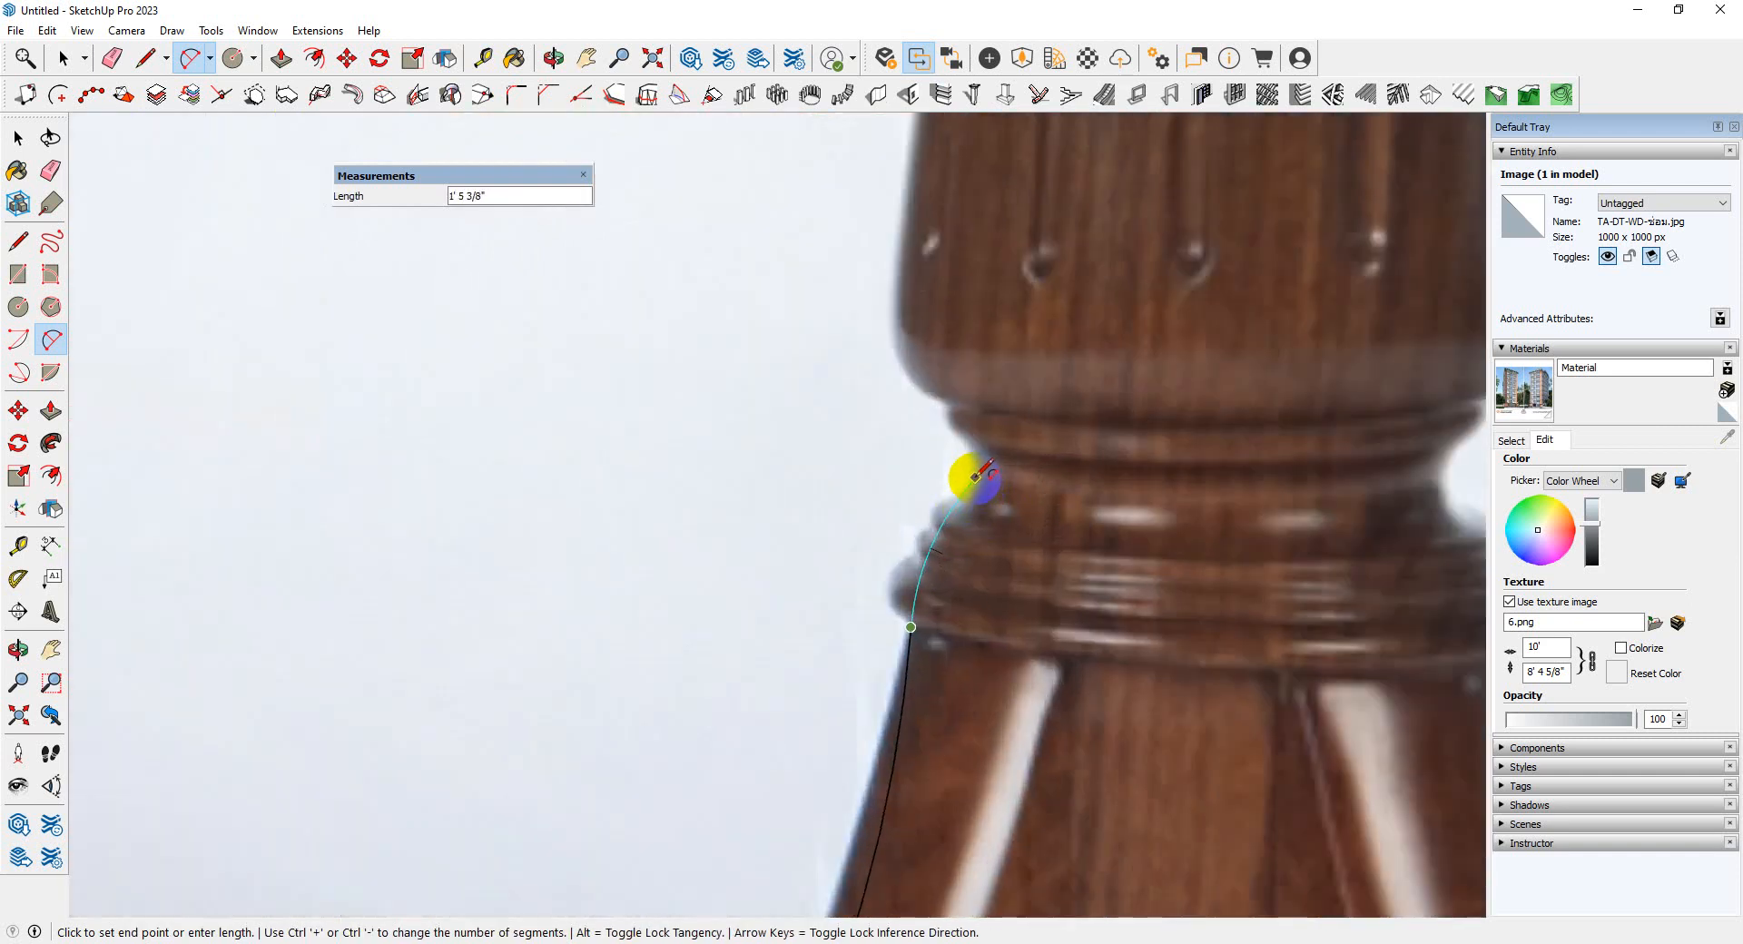
pyautogui.click(974, 476)
pyautogui.click(917, 543)
# - Draw an arc about 1' 6" long from the lower left edge of the fluted shaft to the neck, bulging about 1 1/4"
pyautogui.scroll(-4, 918, 635)
pyautogui.scroll(4, 946, 544)
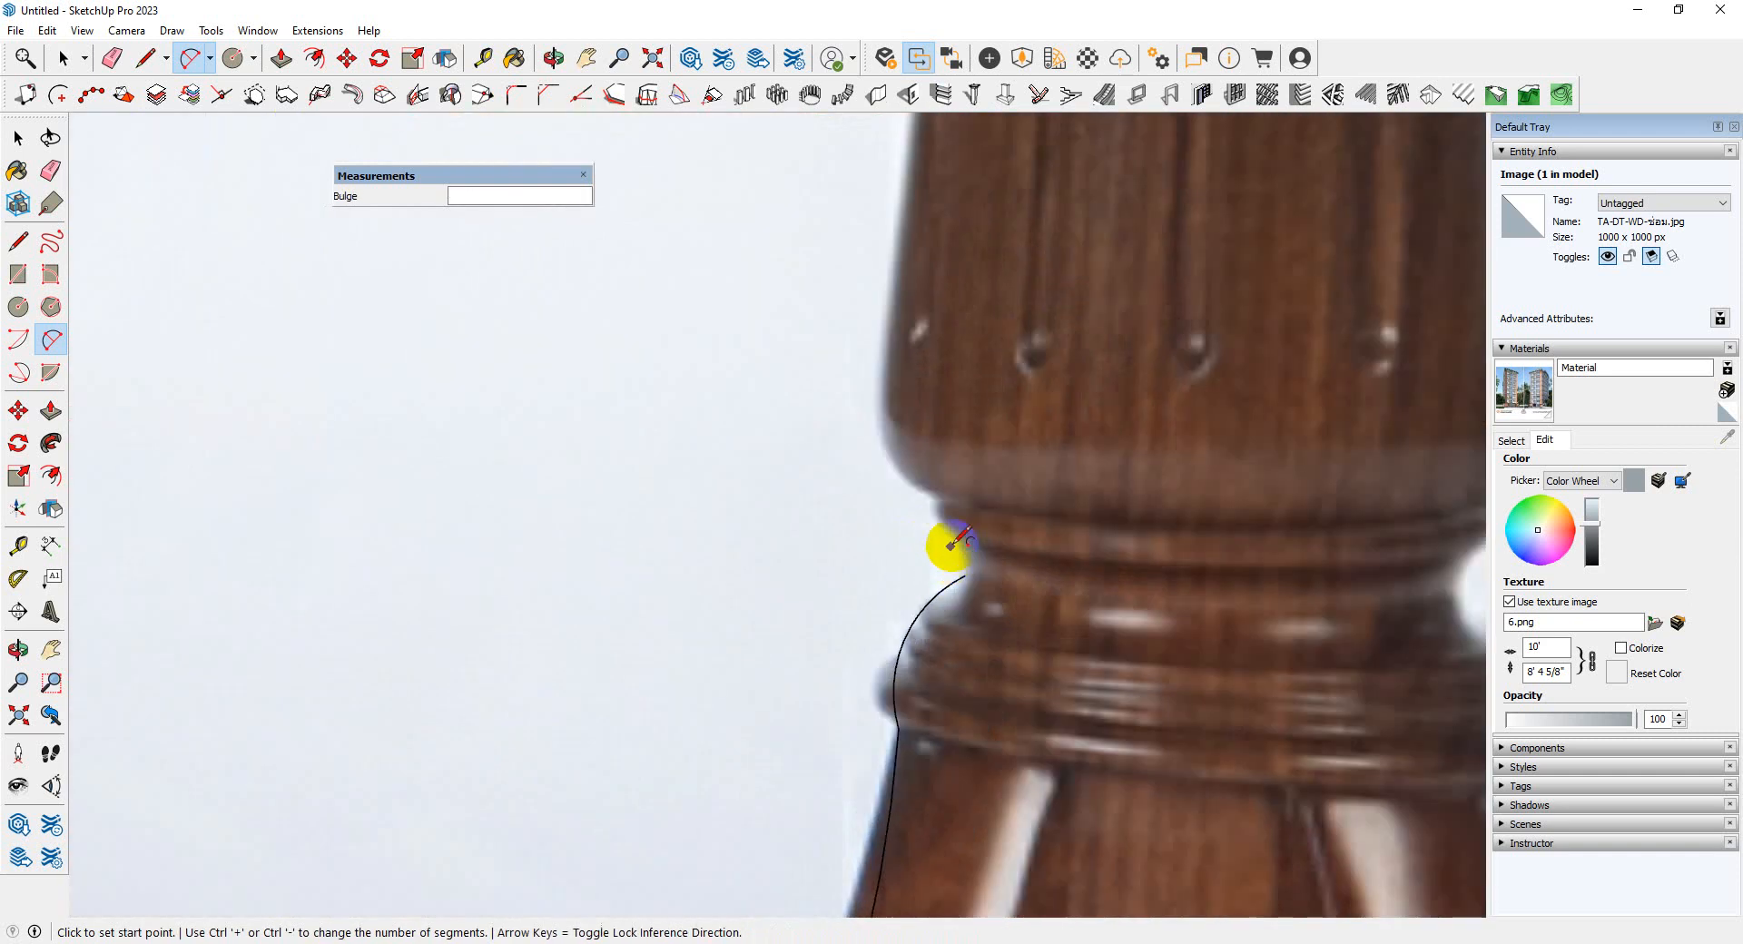
pyautogui.click(875, 424)
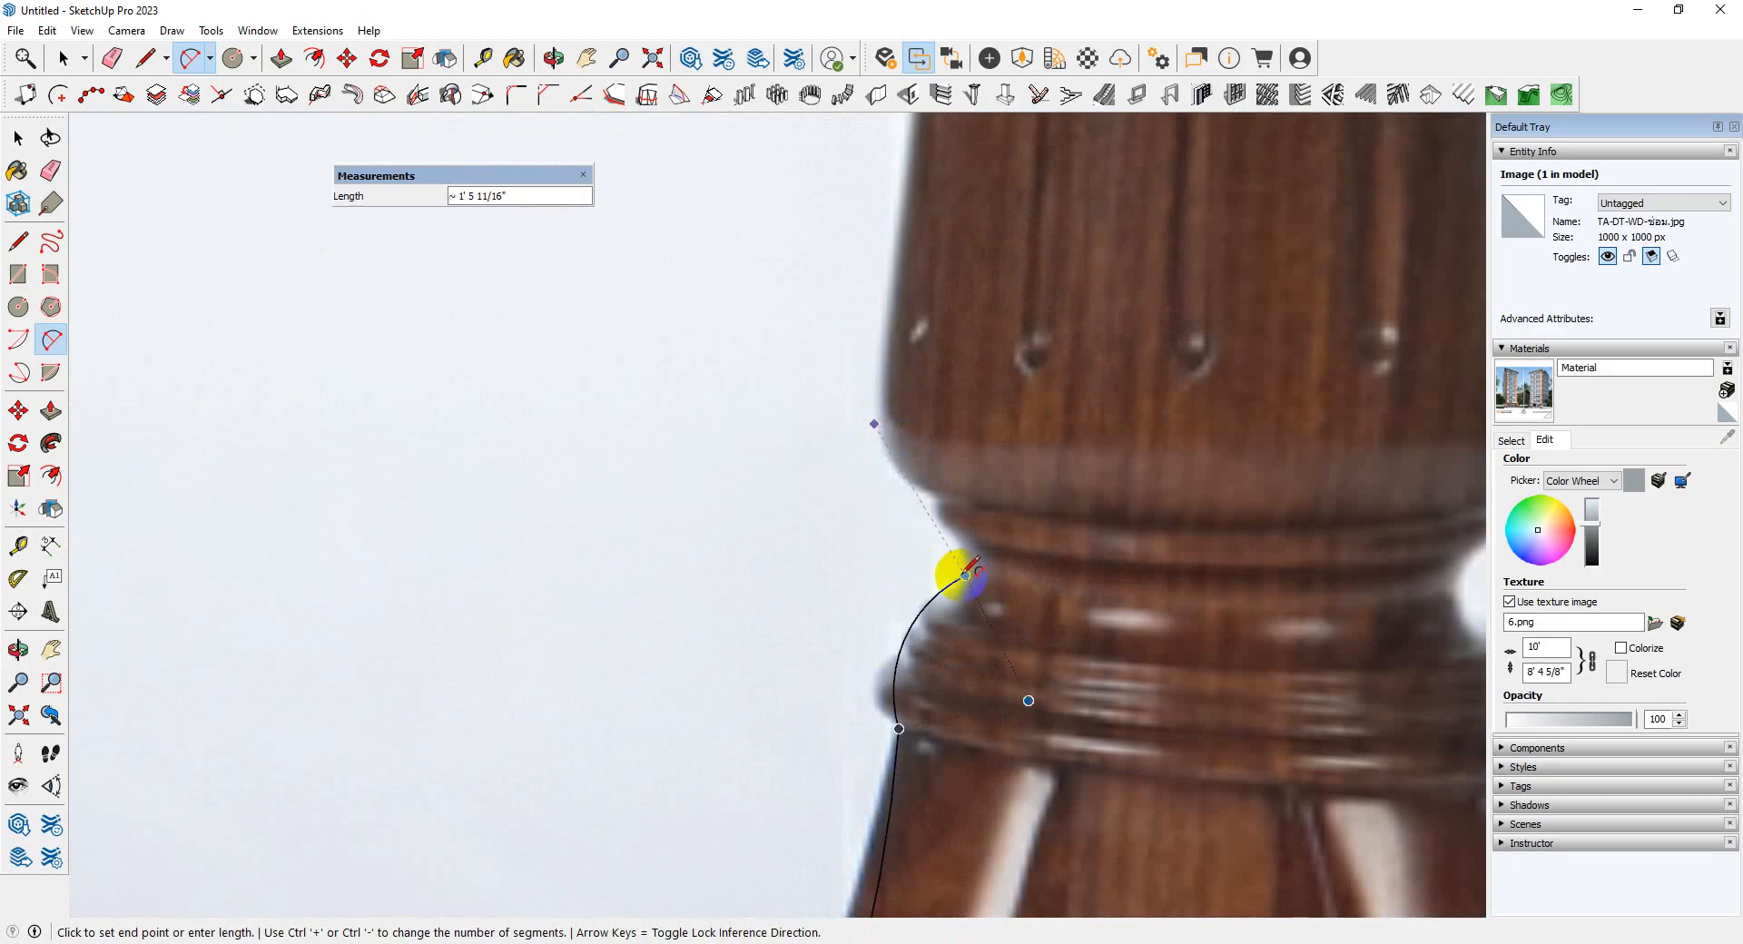
pyautogui.click(965, 574)
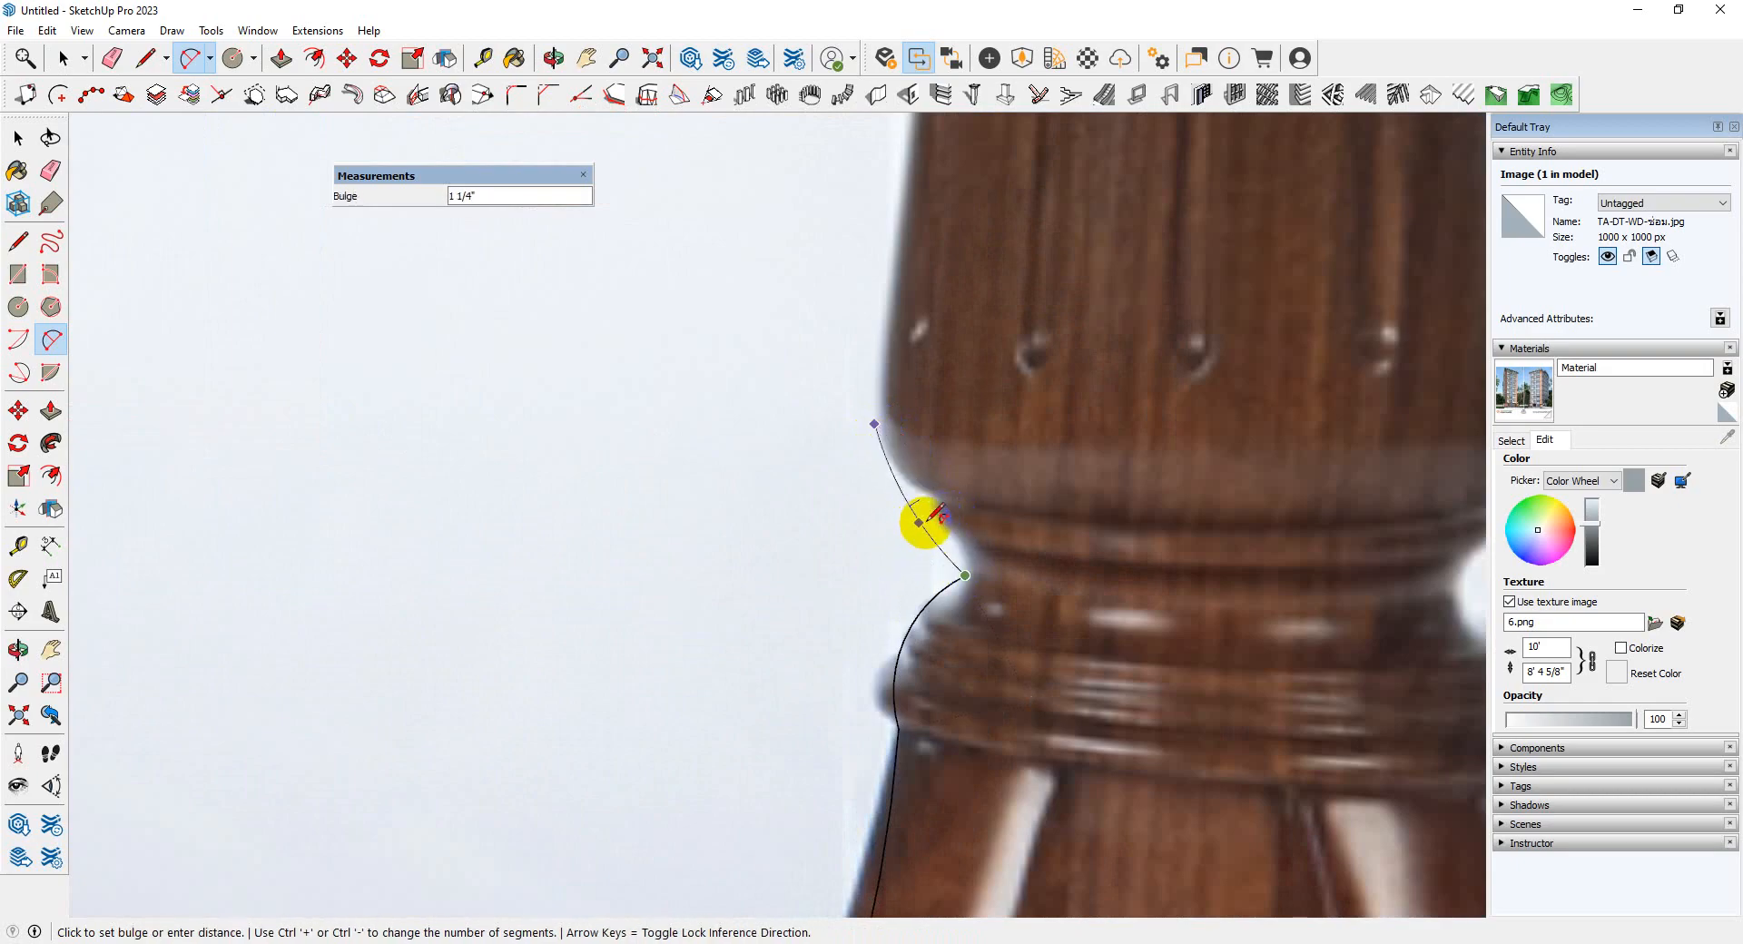
pyautogui.click(918, 523)
pyautogui.scroll(-2, 829, 688)
pyautogui.moveTo(945, 665); pyautogui.dragTo(890, 697, button='middle')
pyautogui.scroll(2, 869, 503)
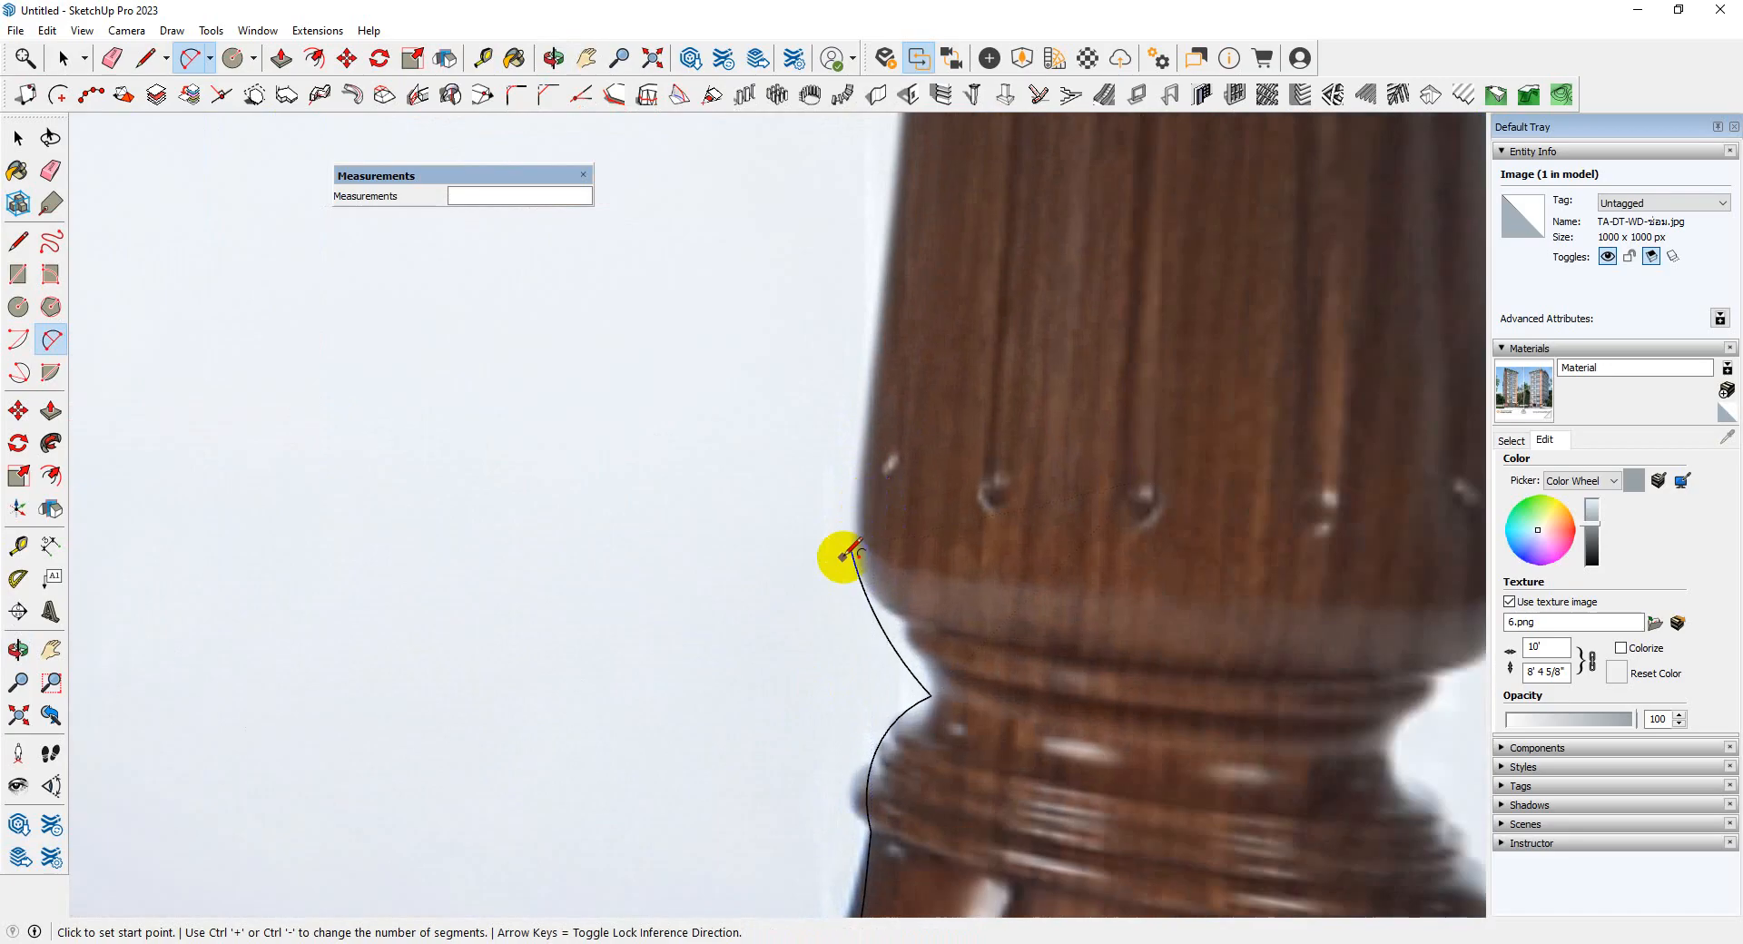
pyautogui.click(849, 549)
pyautogui.scroll(-3, 863, 825)
pyautogui.scroll(2, 887, 661)
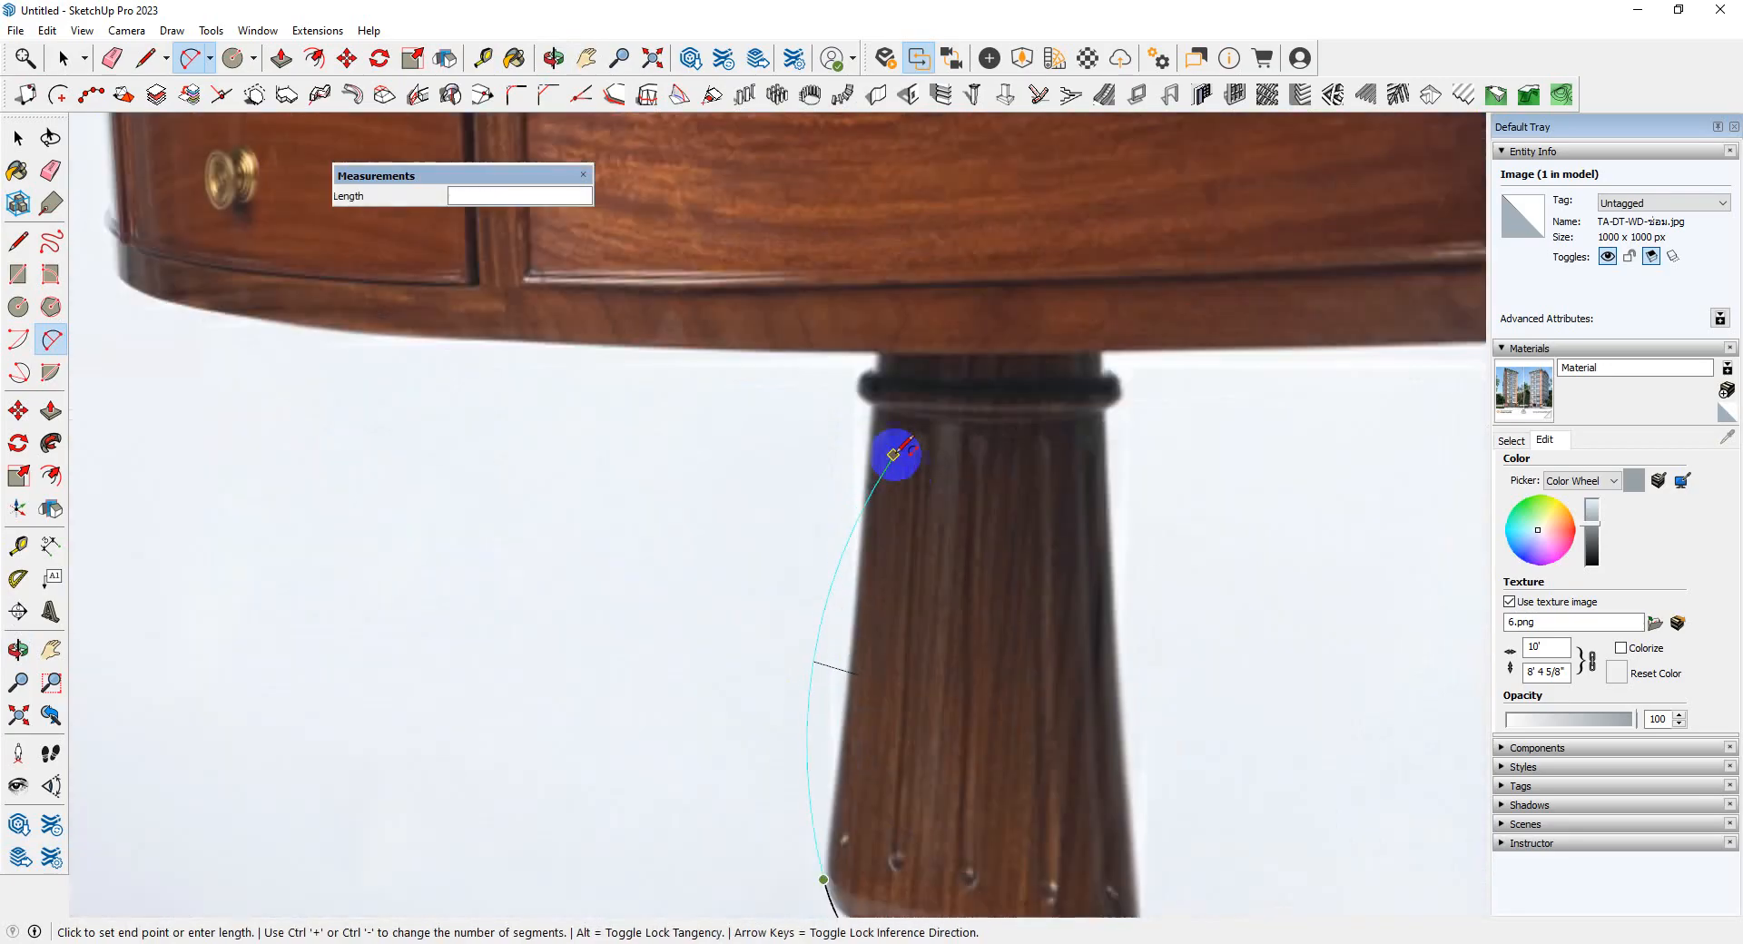
pyautogui.press('space')
# - Draw a line about 7' 10" long up the fluted shaft's left edge, from the last arc's end to beneath the top ring
pyautogui.press('l')
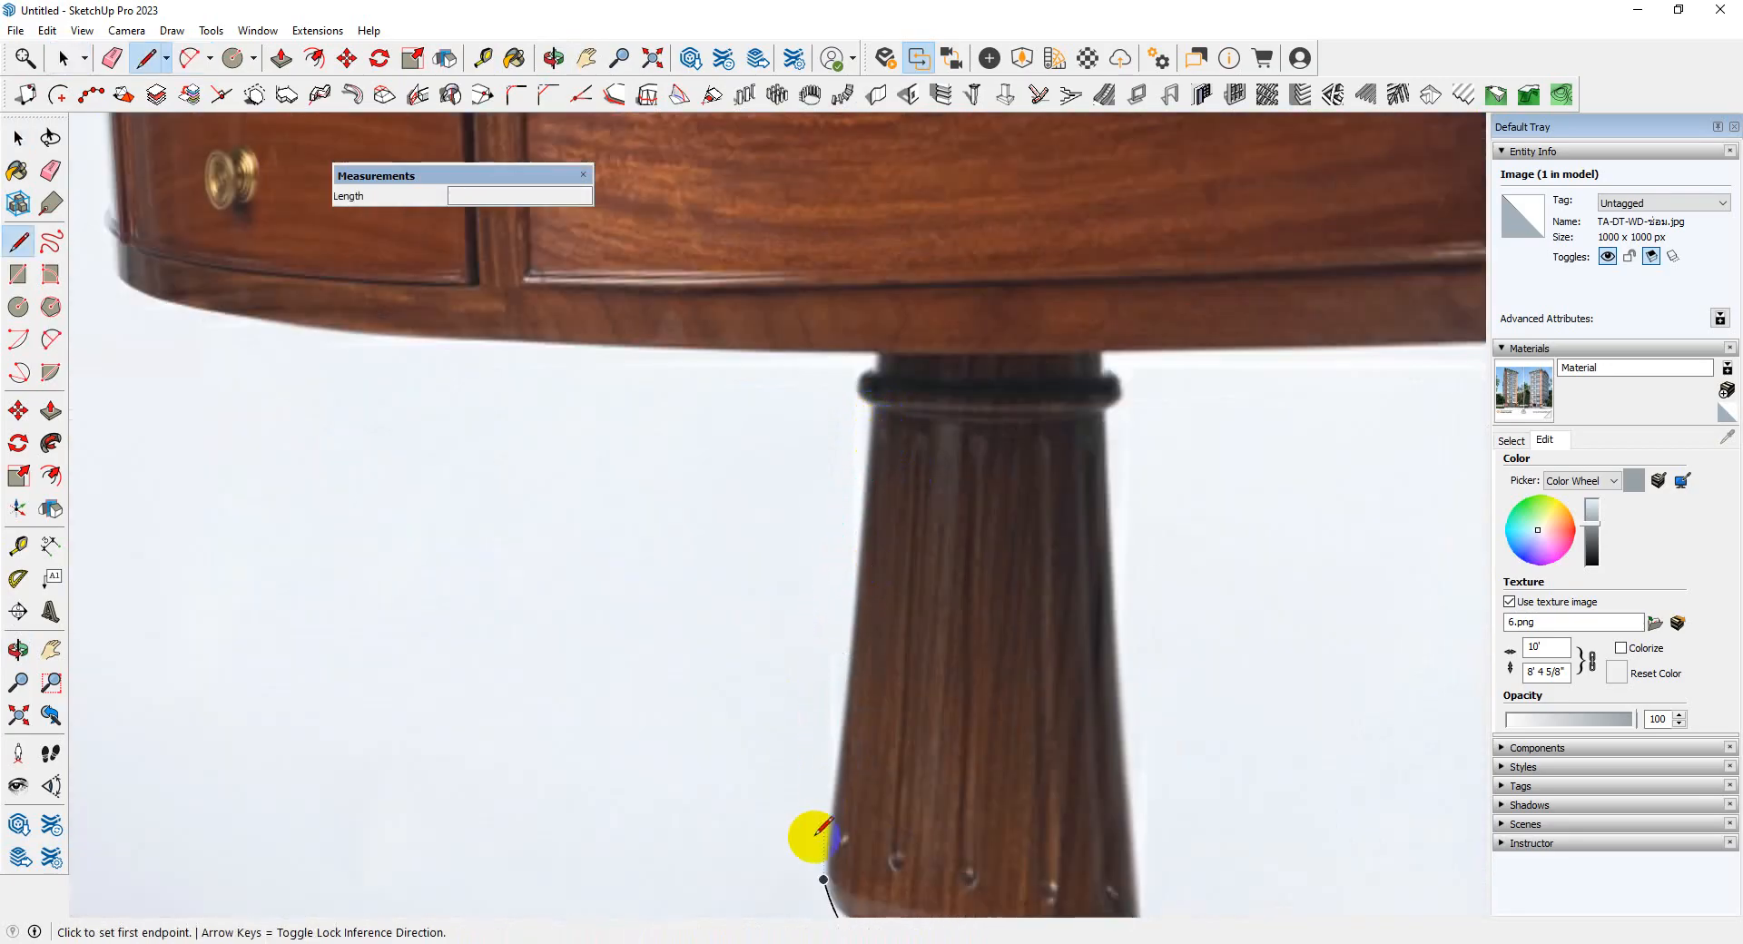
pyautogui.click(823, 879)
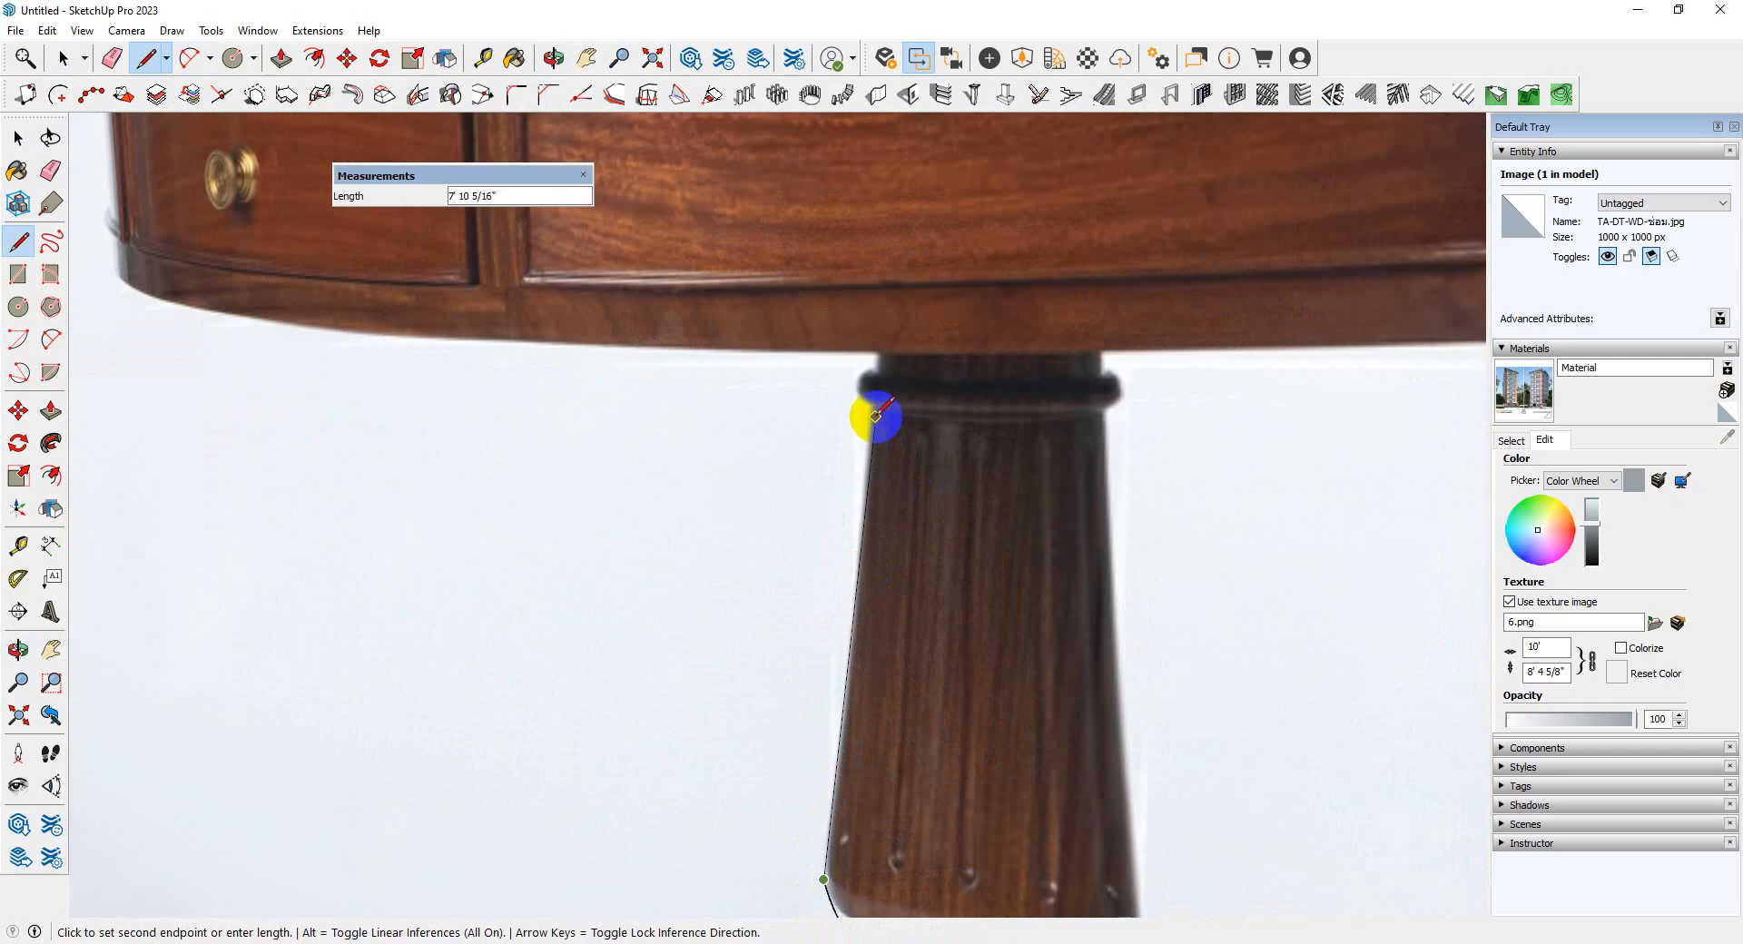
pyautogui.click(869, 420)
# - Draw an outward arc around the left end of the shaft's top ring, about 7 9/16" long with a bulge of about 4 1/4"
pyautogui.scroll(3, 875, 407)
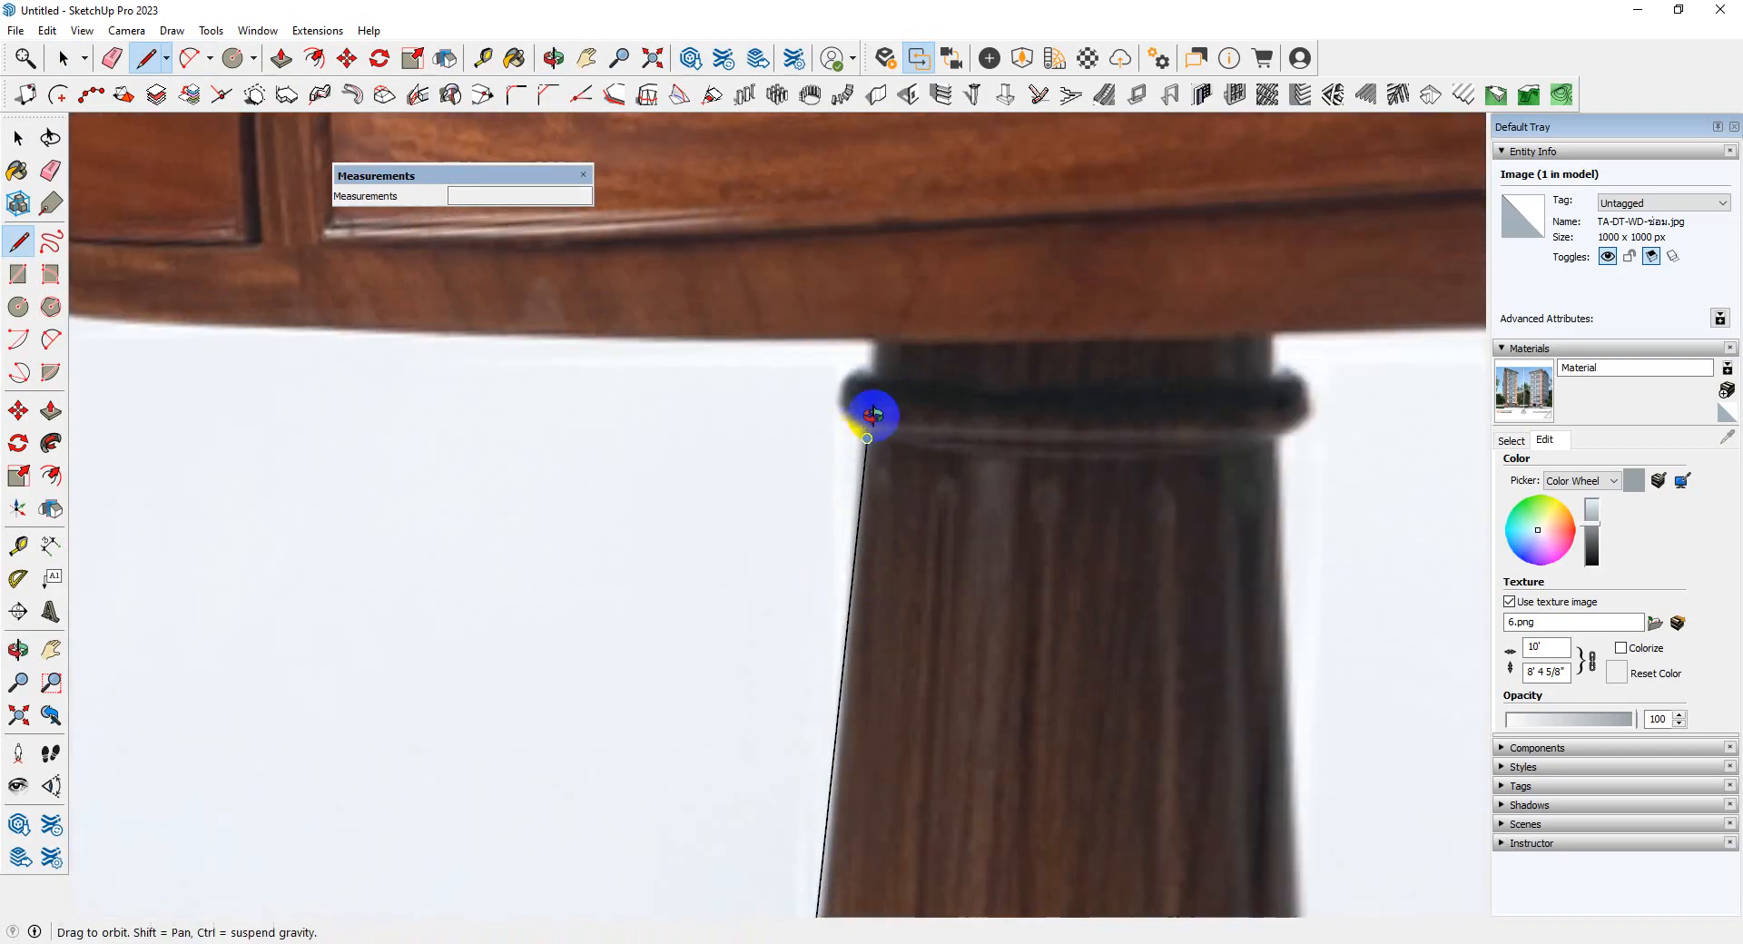
pyautogui.scroll(1, 895, 400)
pyautogui.press('space')
pyautogui.press('a')
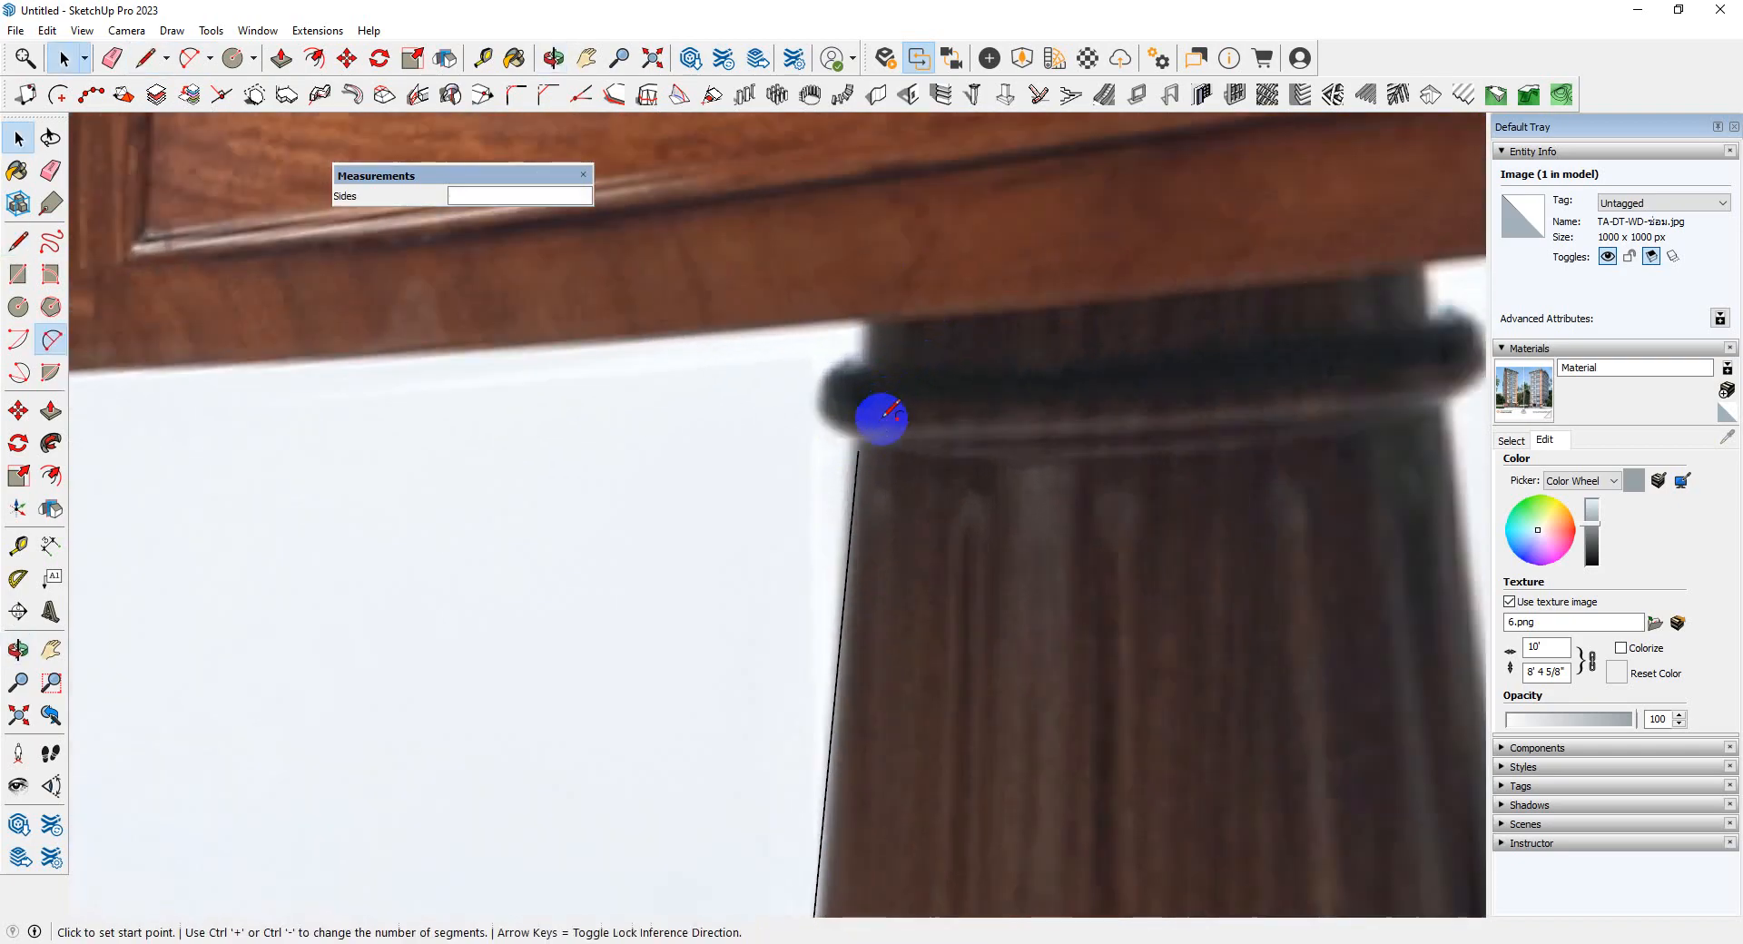
pyautogui.click(858, 450)
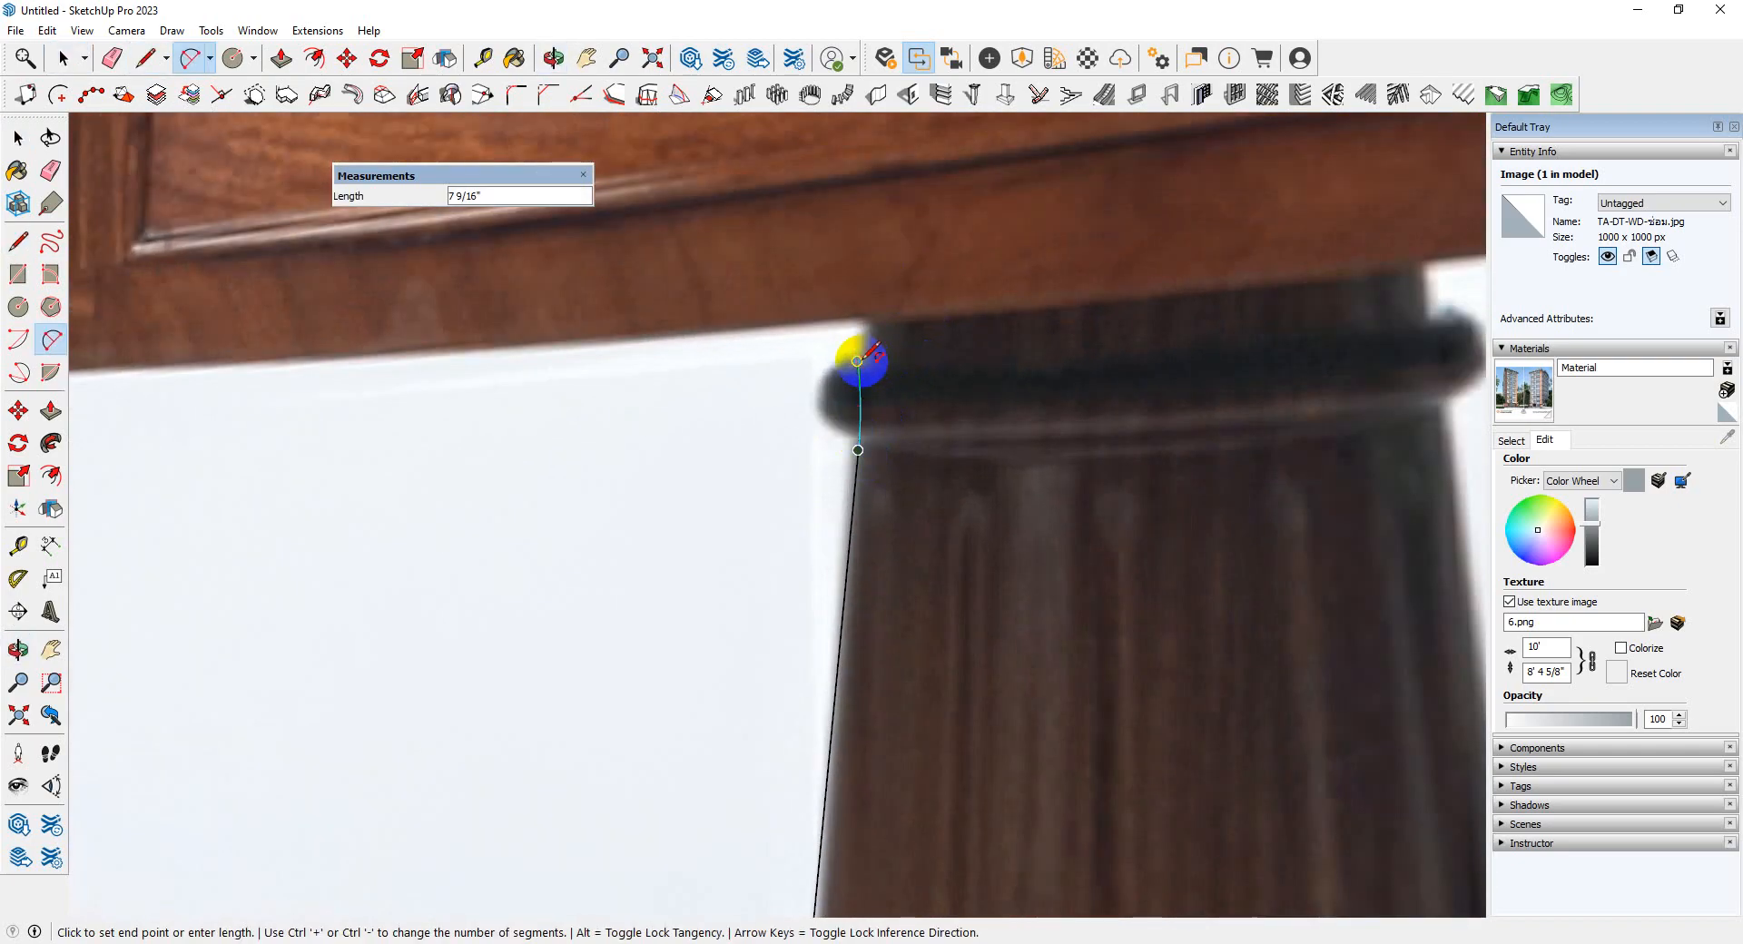
pyautogui.click(857, 361)
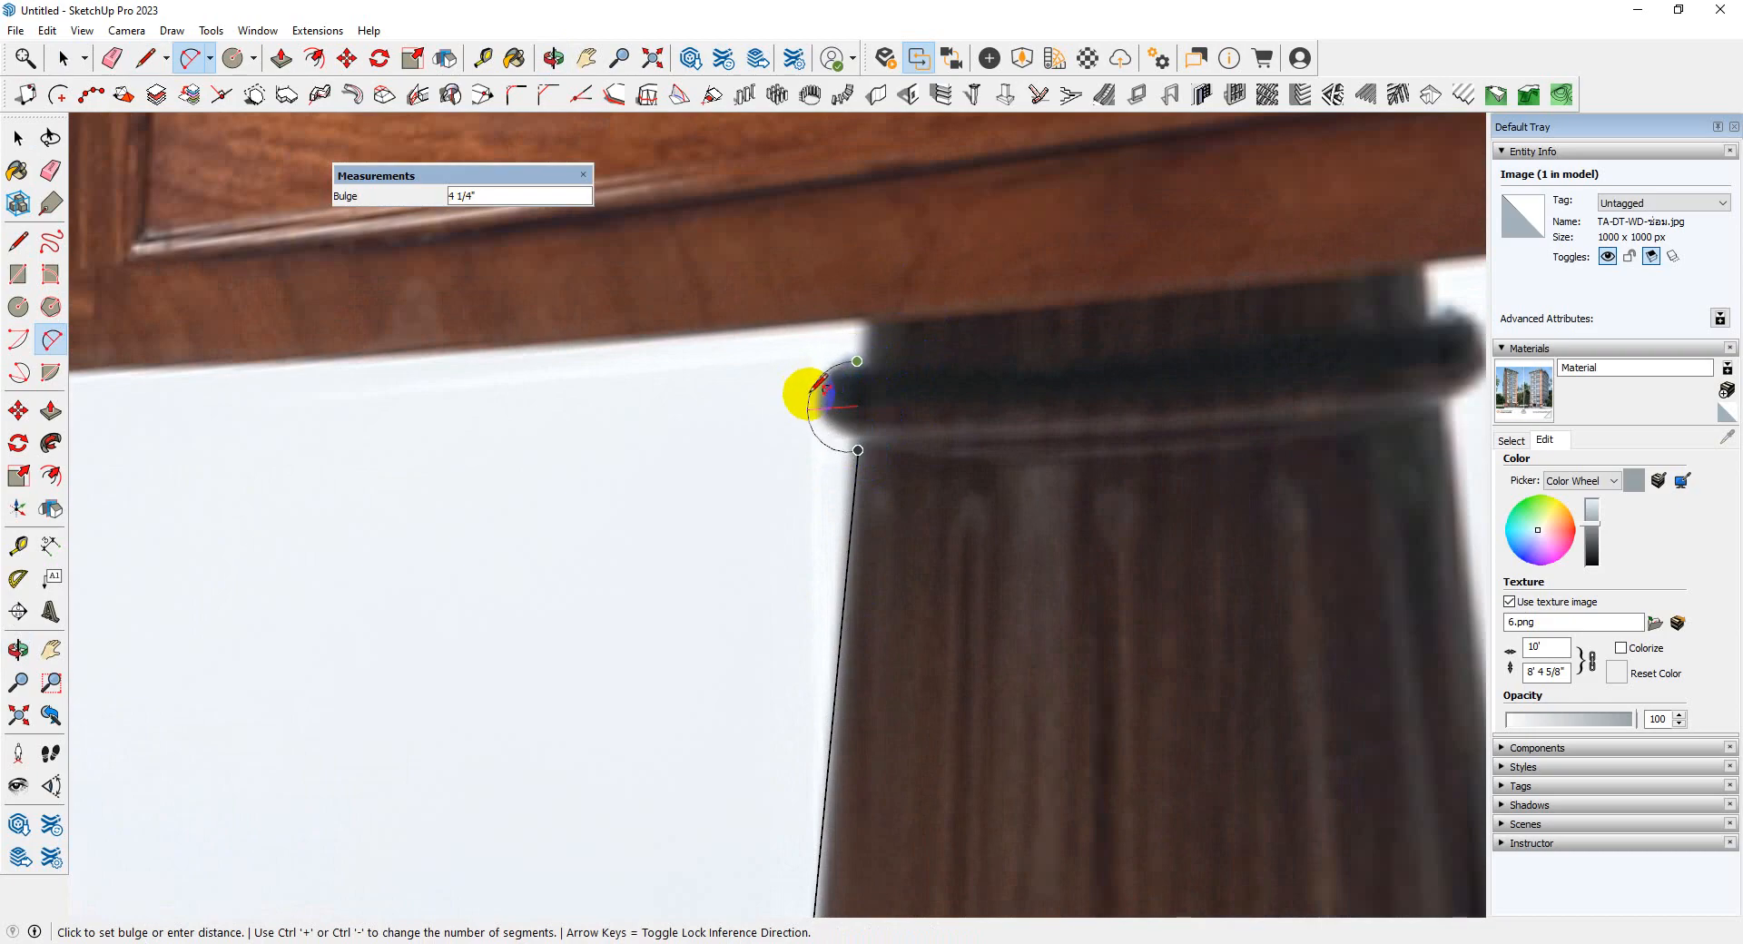
pyautogui.click(817, 388)
pyautogui.scroll(-8, 954, 526)
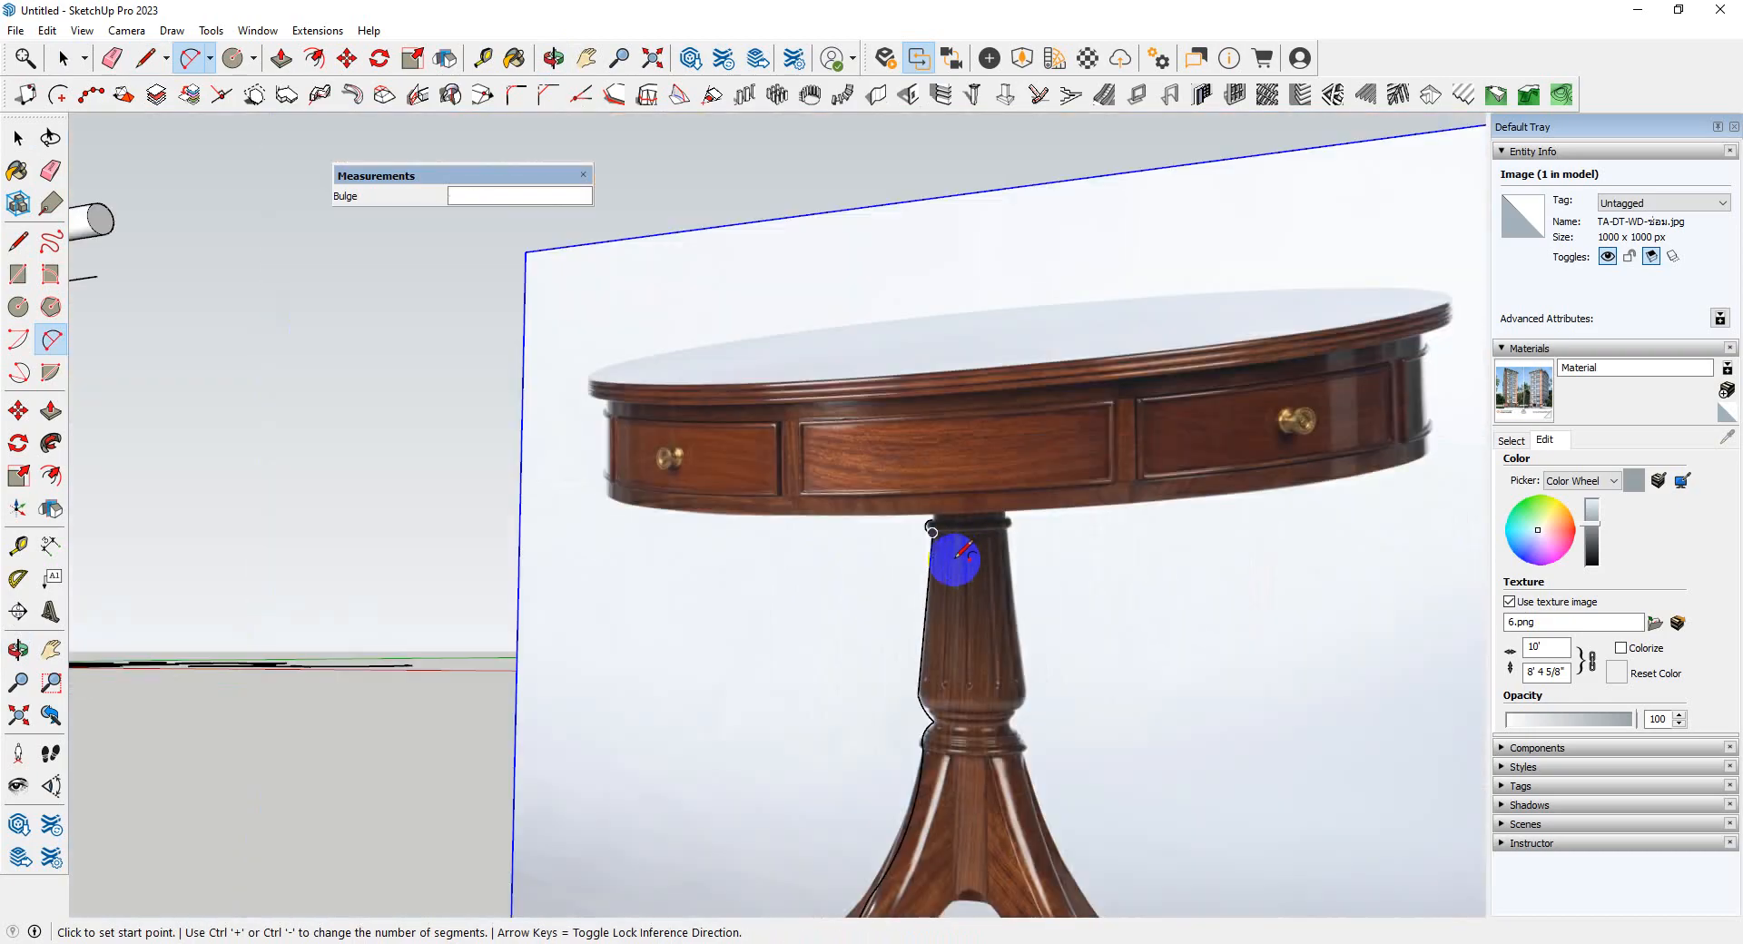
pyautogui.moveTo(953, 556); pyautogui.dragTo(1015, 651, button='middle')
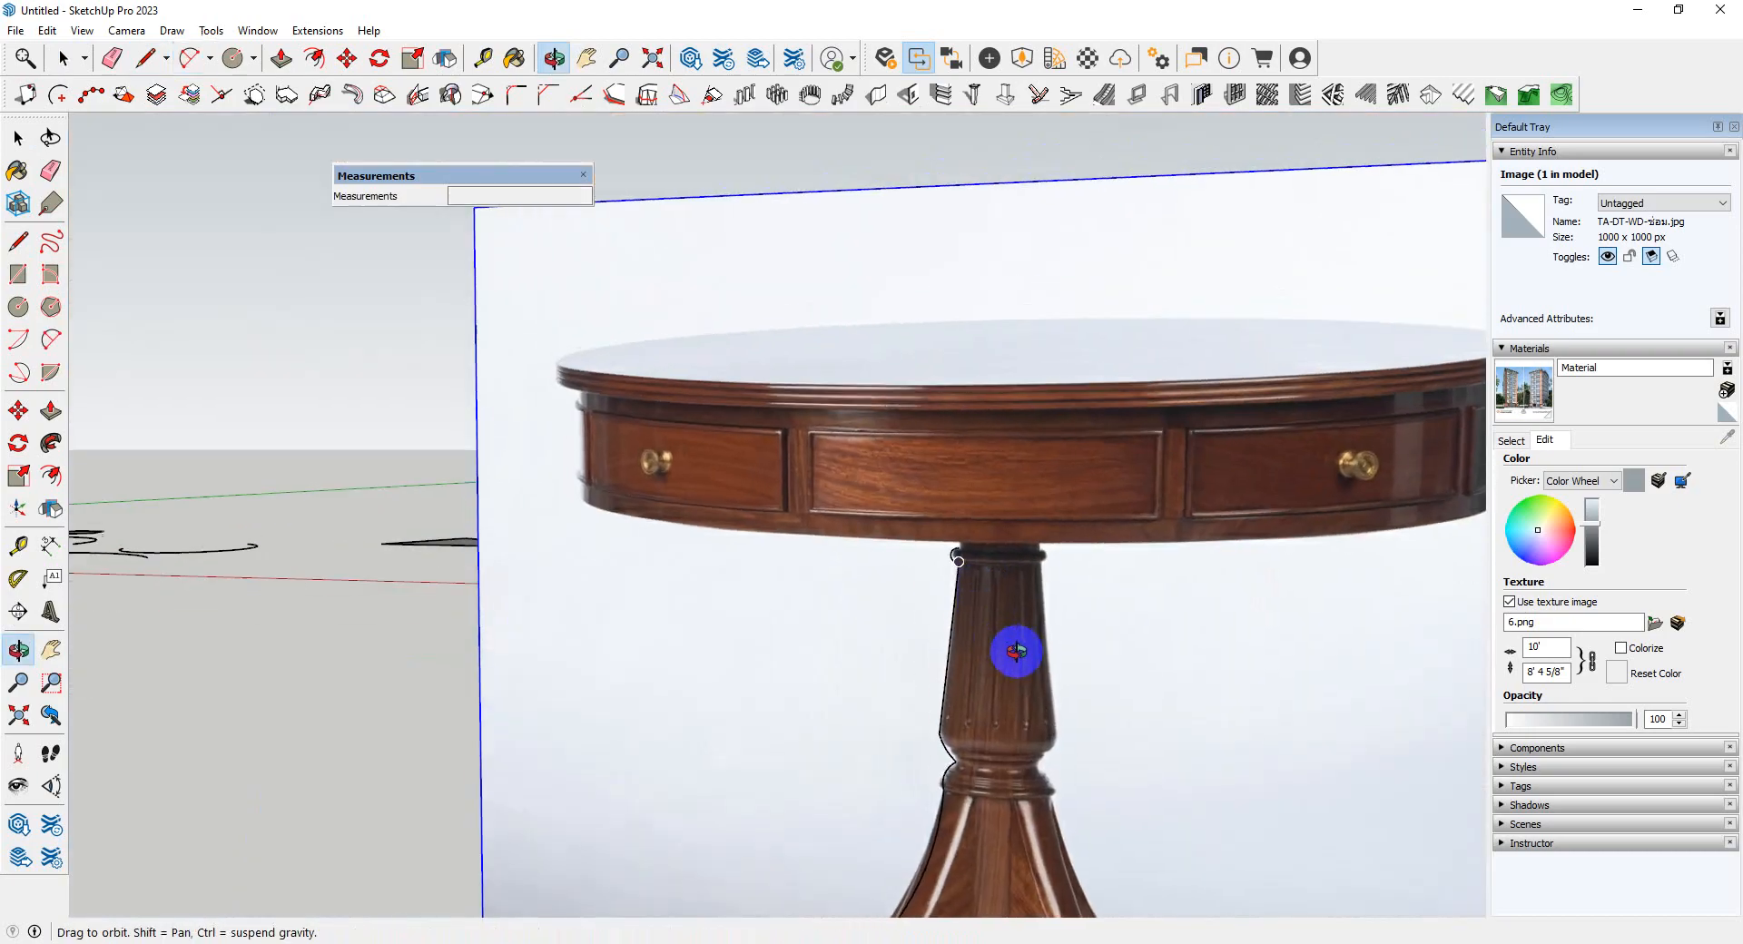
pyautogui.scroll(-4, 910, 537)
pyautogui.moveTo(953, 716); pyautogui.dragTo(989, 815, button='middle')
pyautogui.scroll(3, 944, 876)
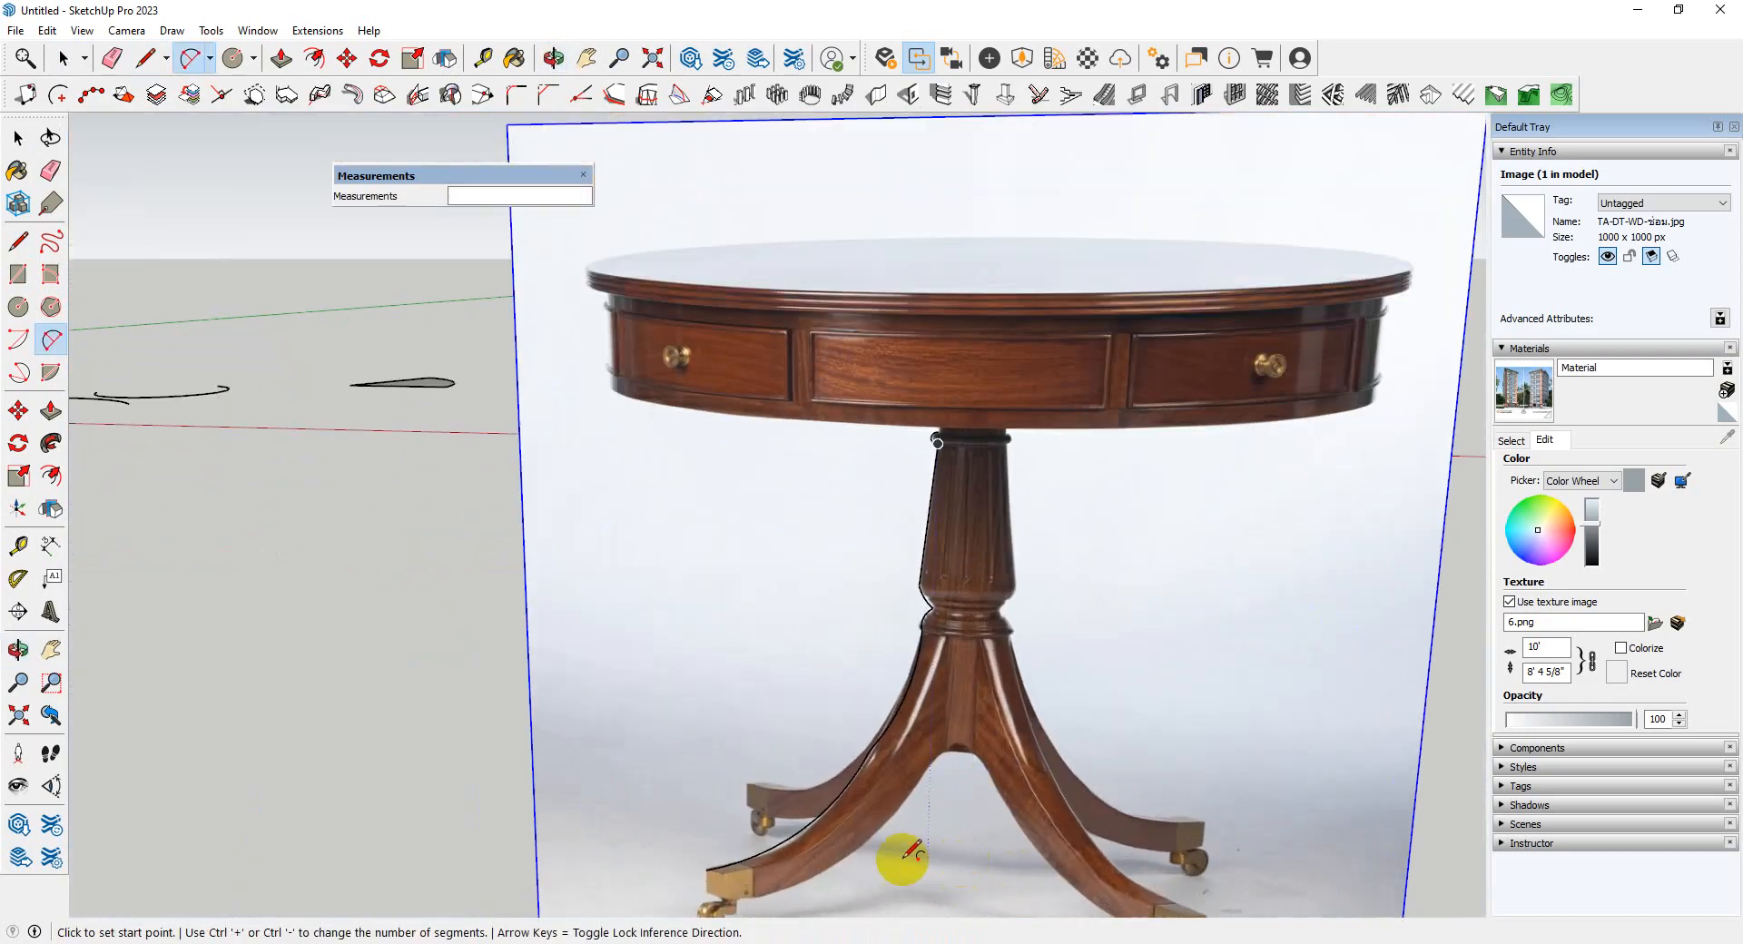
# - Draw a short vertical line from the upper end of the column's collar arc up to the underside of the table drum
pyautogui.scroll(-1, 874, 791)
pyautogui.scroll(5, 968, 510)
pyautogui.moveTo(968, 510); pyautogui.dragTo(961, 523, button='middle')
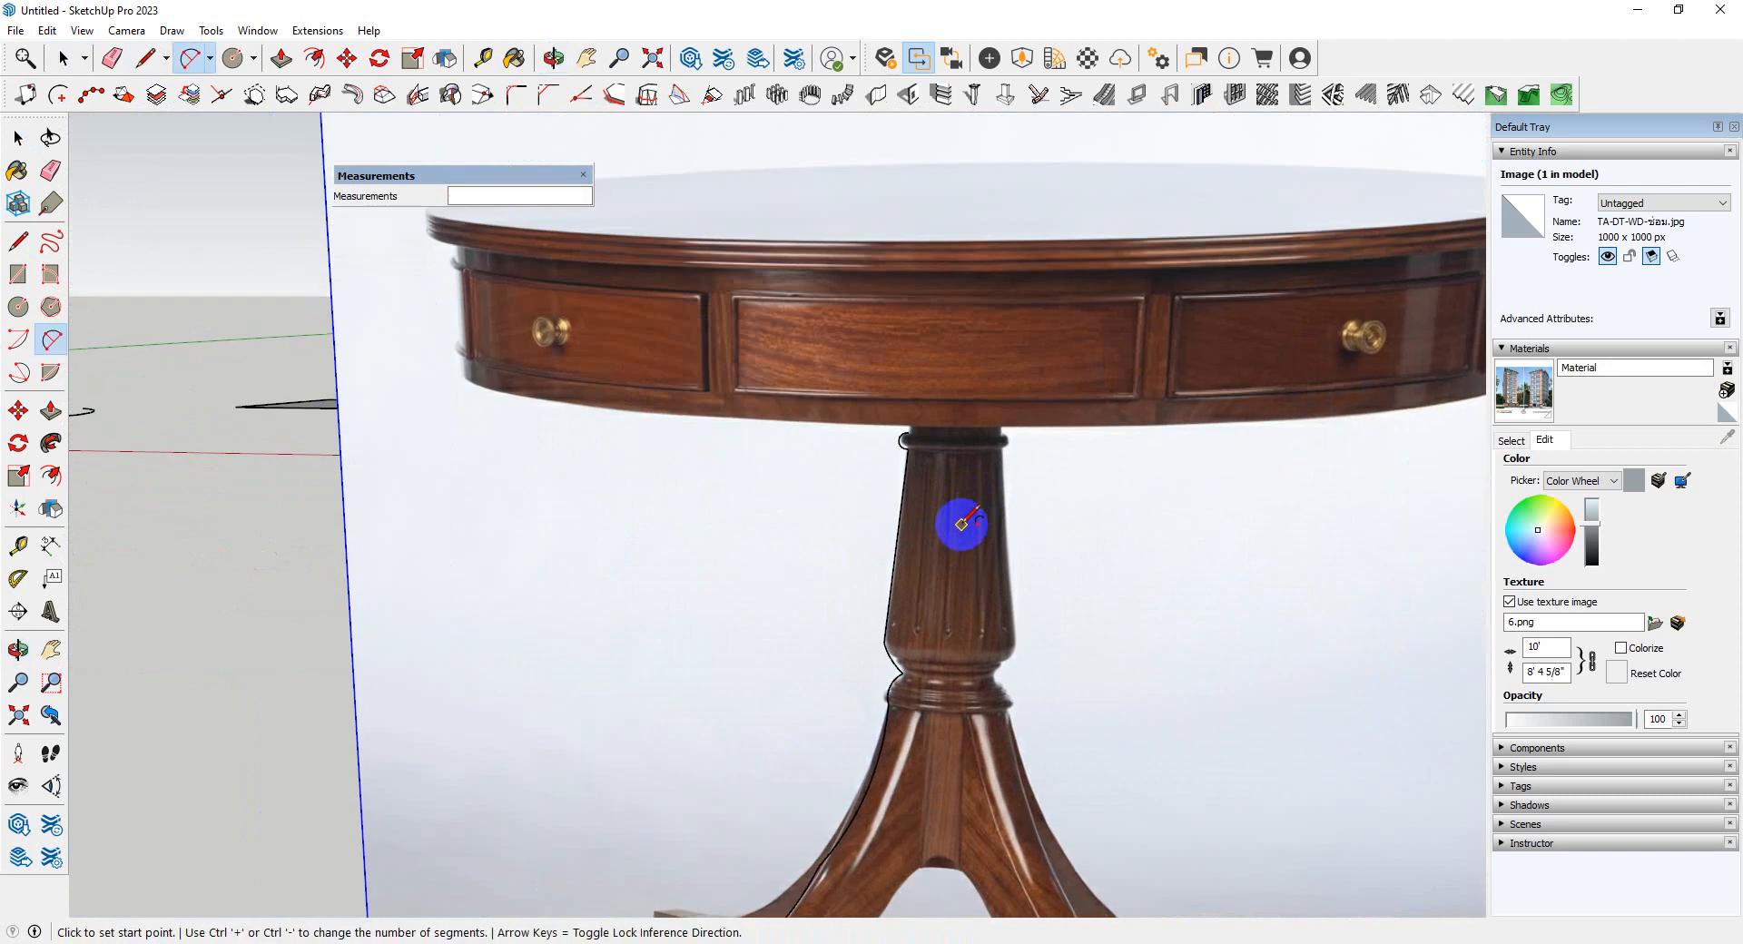
pyautogui.scroll(5, 908, 448)
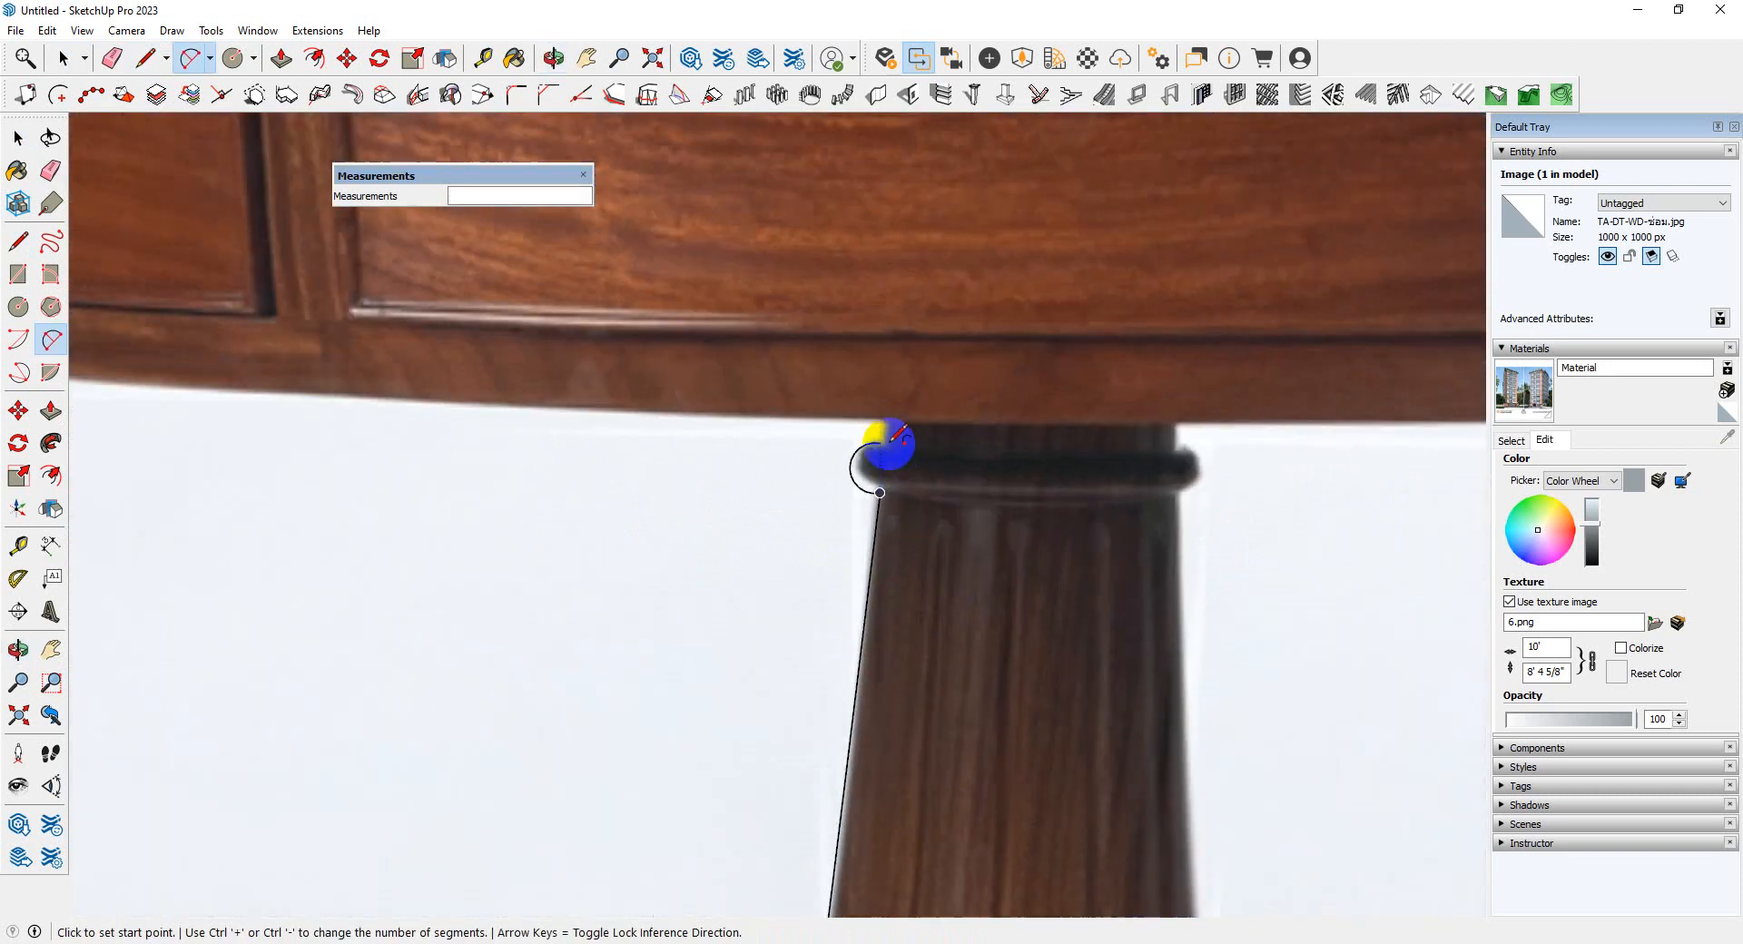
pyautogui.press('l')
pyautogui.click(881, 443)
pyautogui.scroll(2, 880, 443)
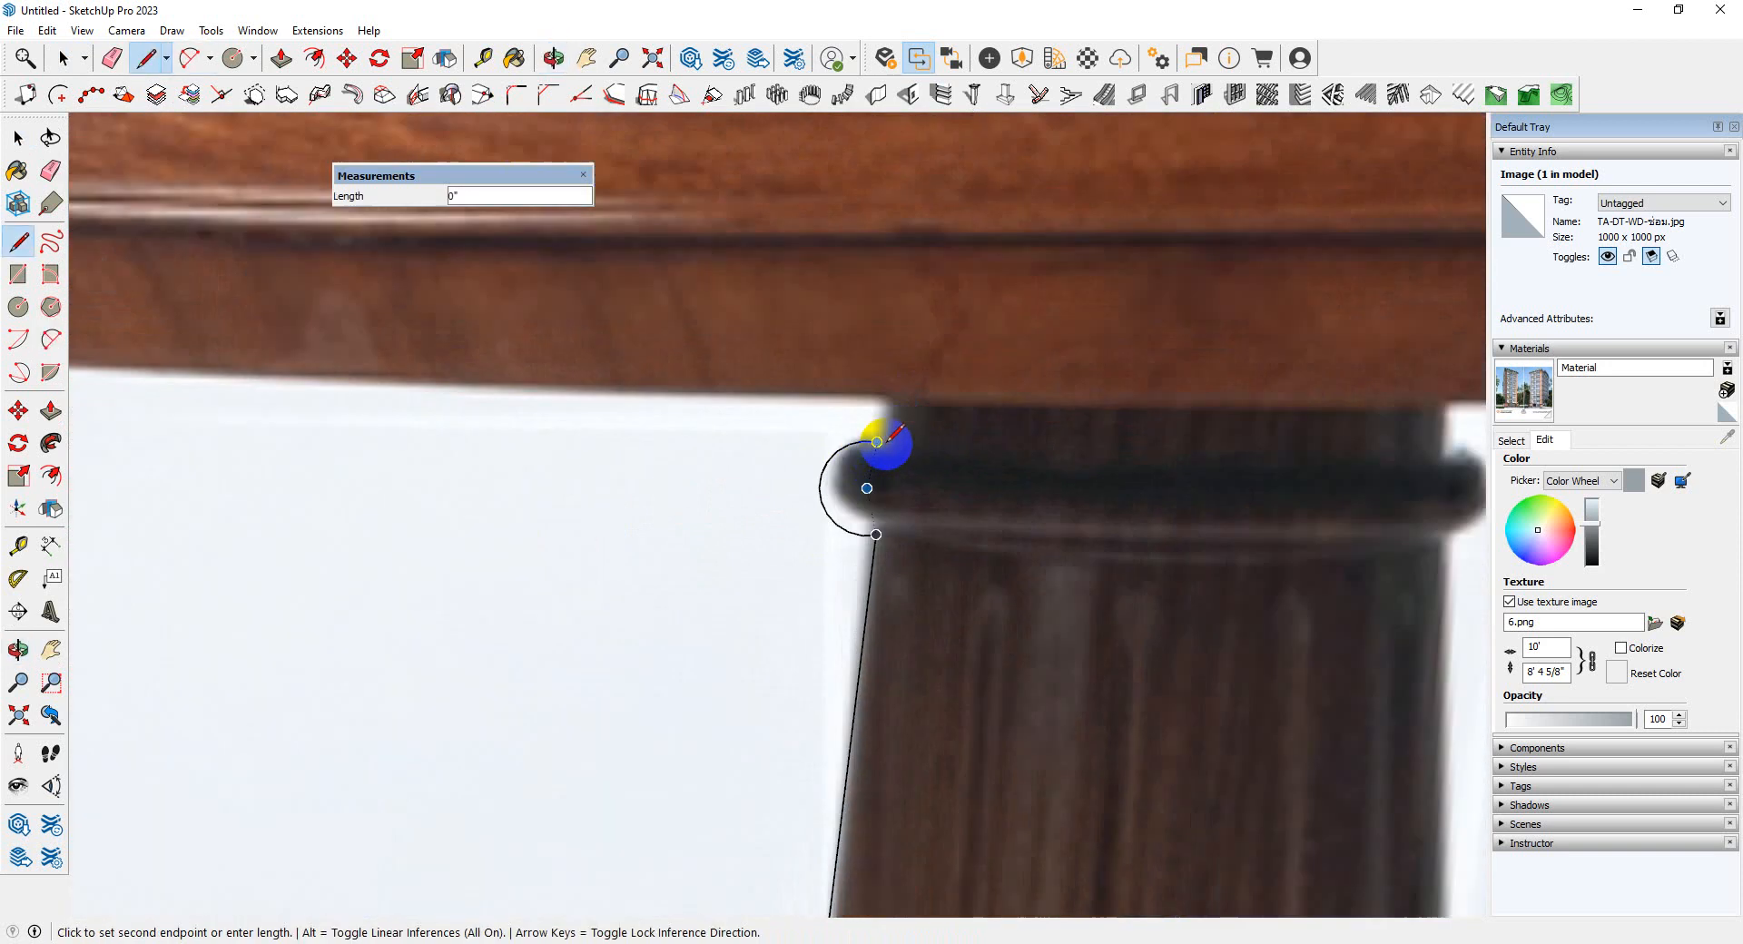
pyautogui.scroll(-8, 1186, 582)
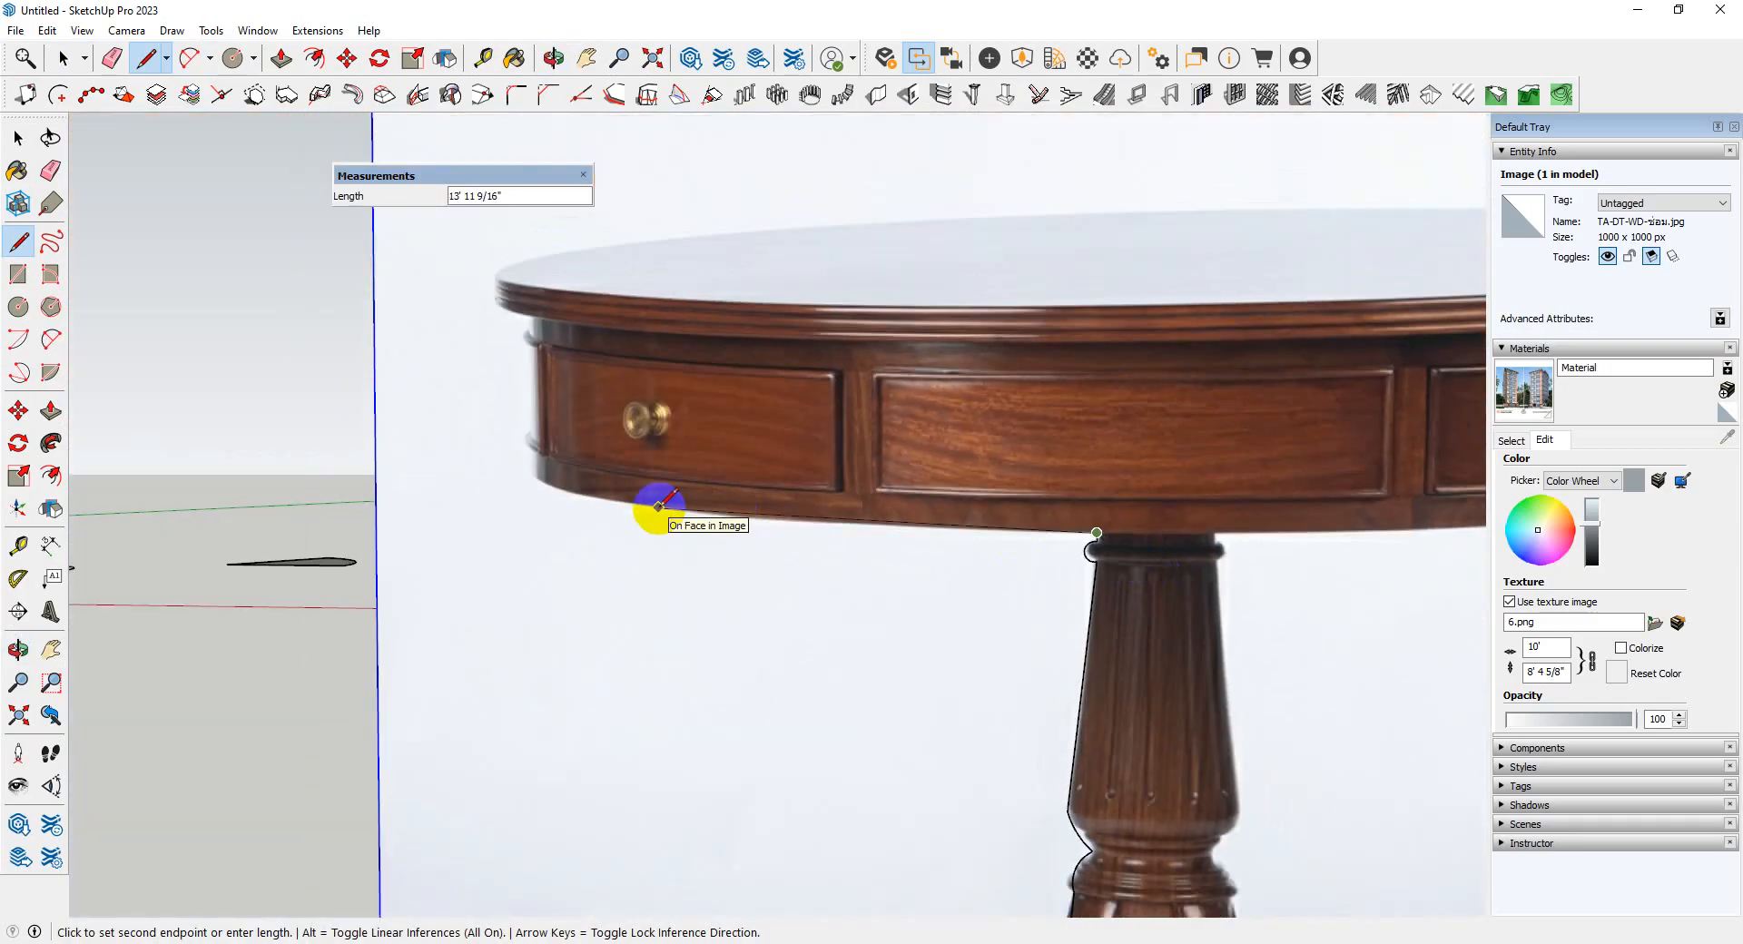
# - Trace the drum's lower edge beside the column with an arc about 10' 4" long and a bulge of about 2"
pyautogui.press('a')
pyautogui.click(768, 520)
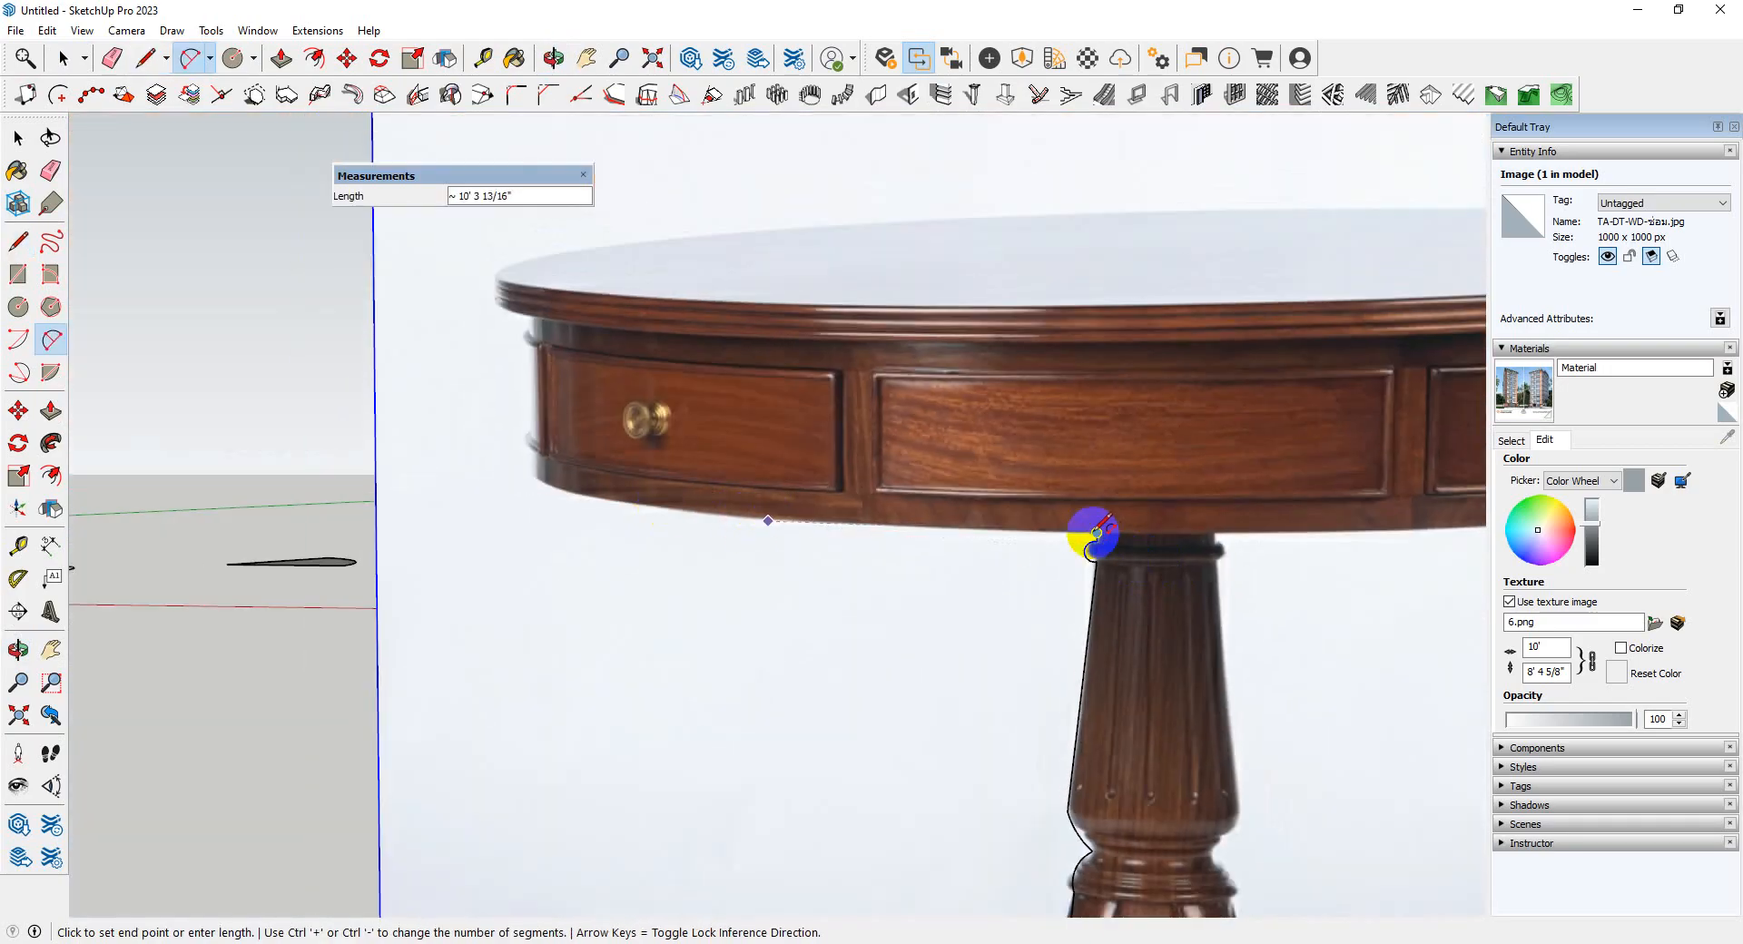
pyautogui.click(1096, 532)
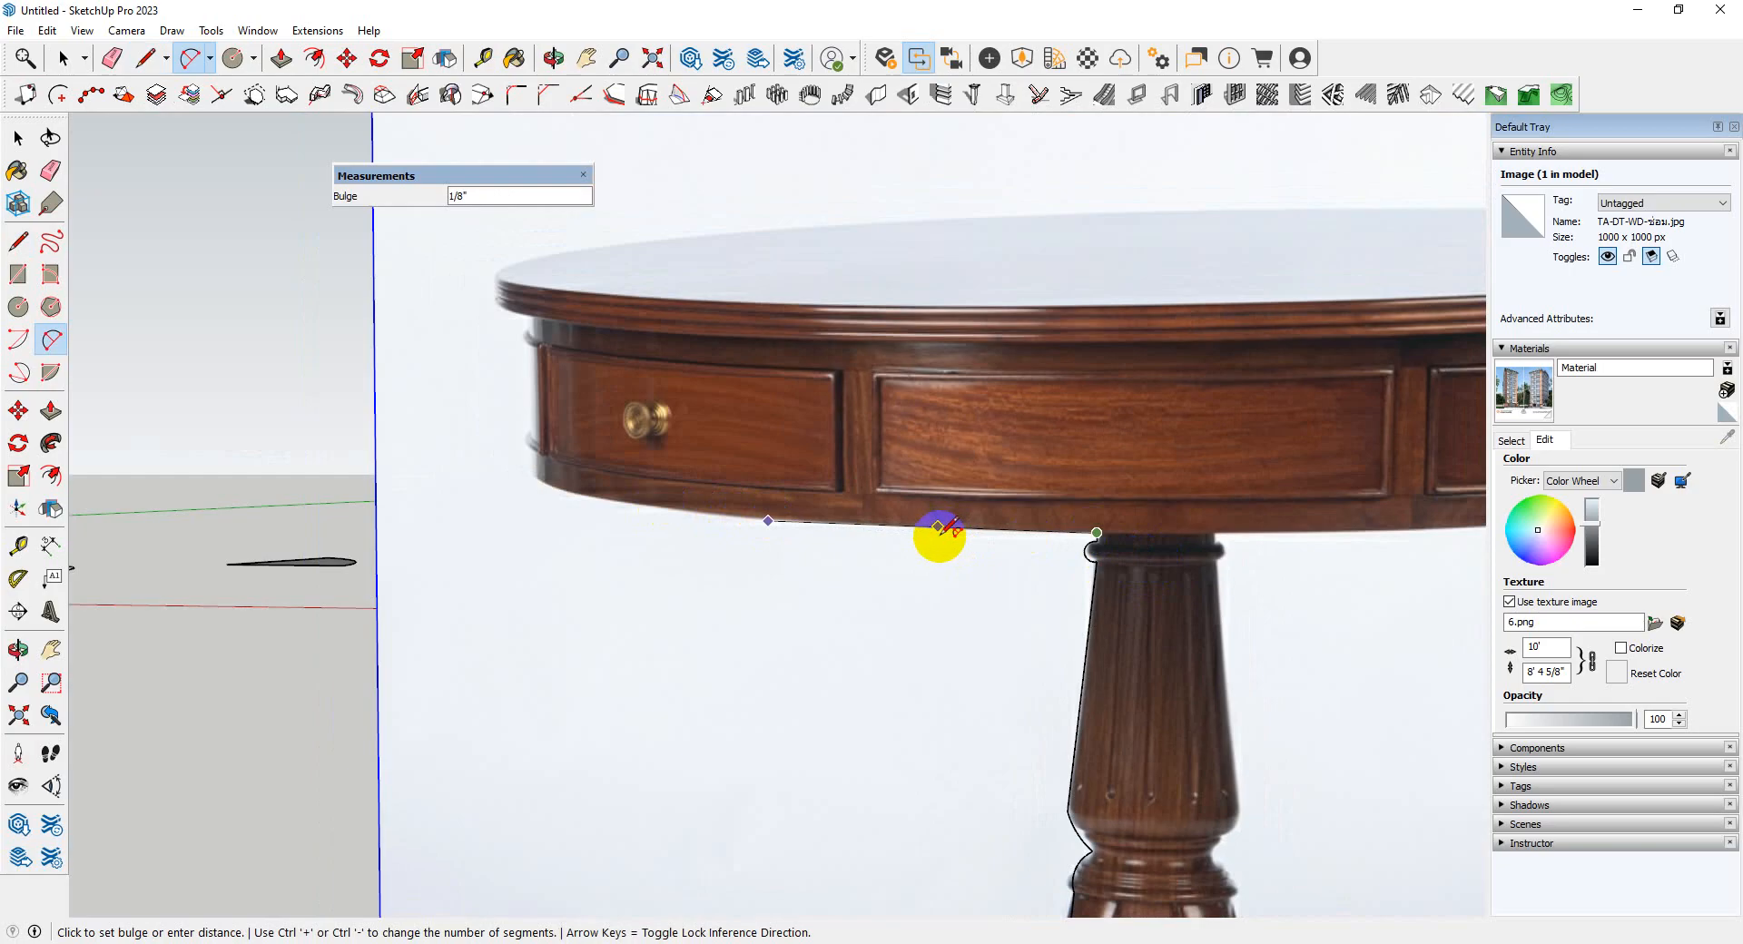
pyautogui.scroll(3, 937, 527)
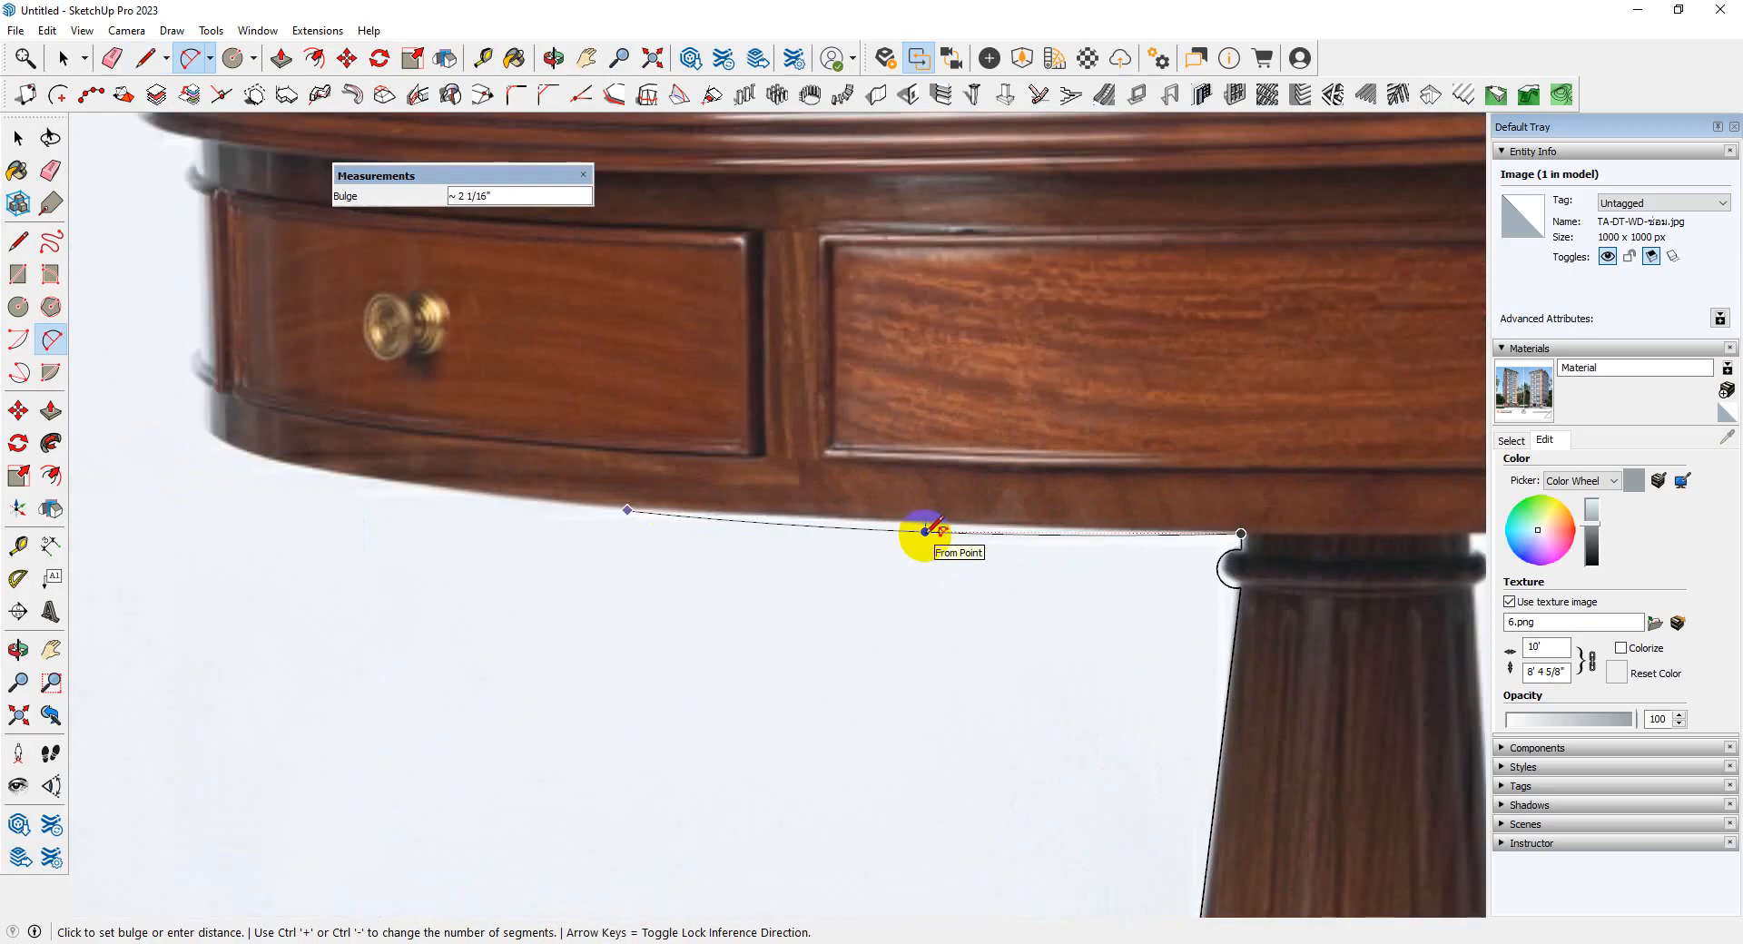
pyautogui.click(925, 527)
pyautogui.scroll(-6, 1377, 634)
pyautogui.scroll(3, 944, 570)
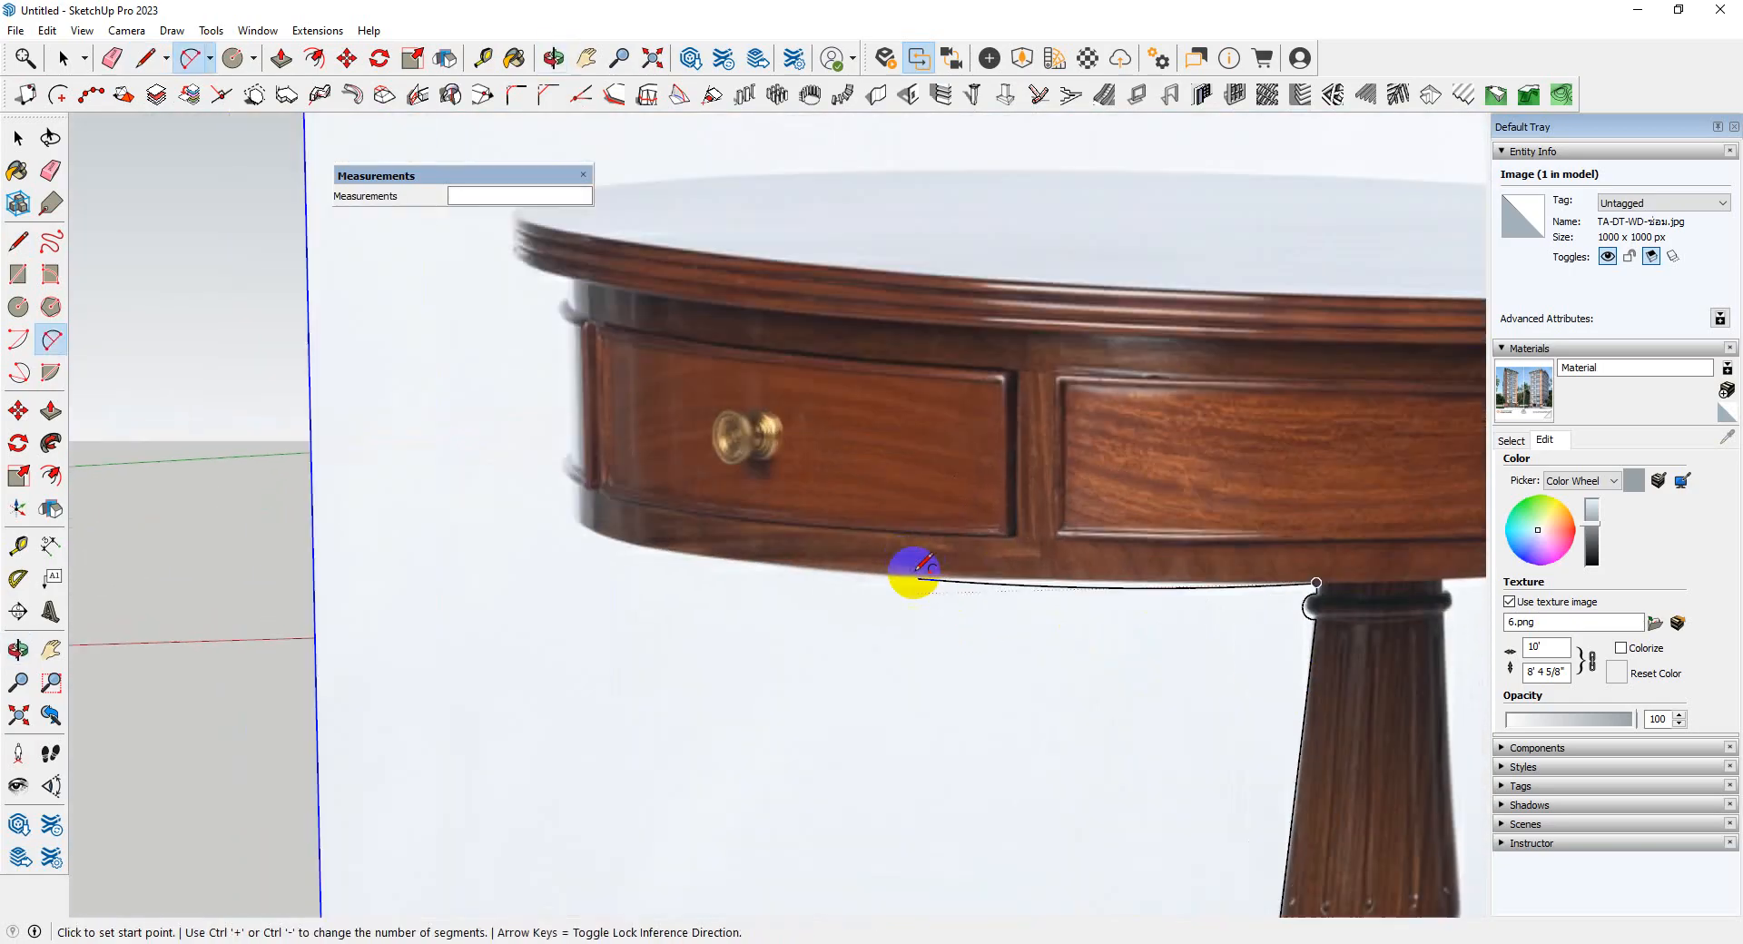
# - Continue tracing the drum's lower edge with a second arc ending at its lower left corner
pyautogui.click(917, 577)
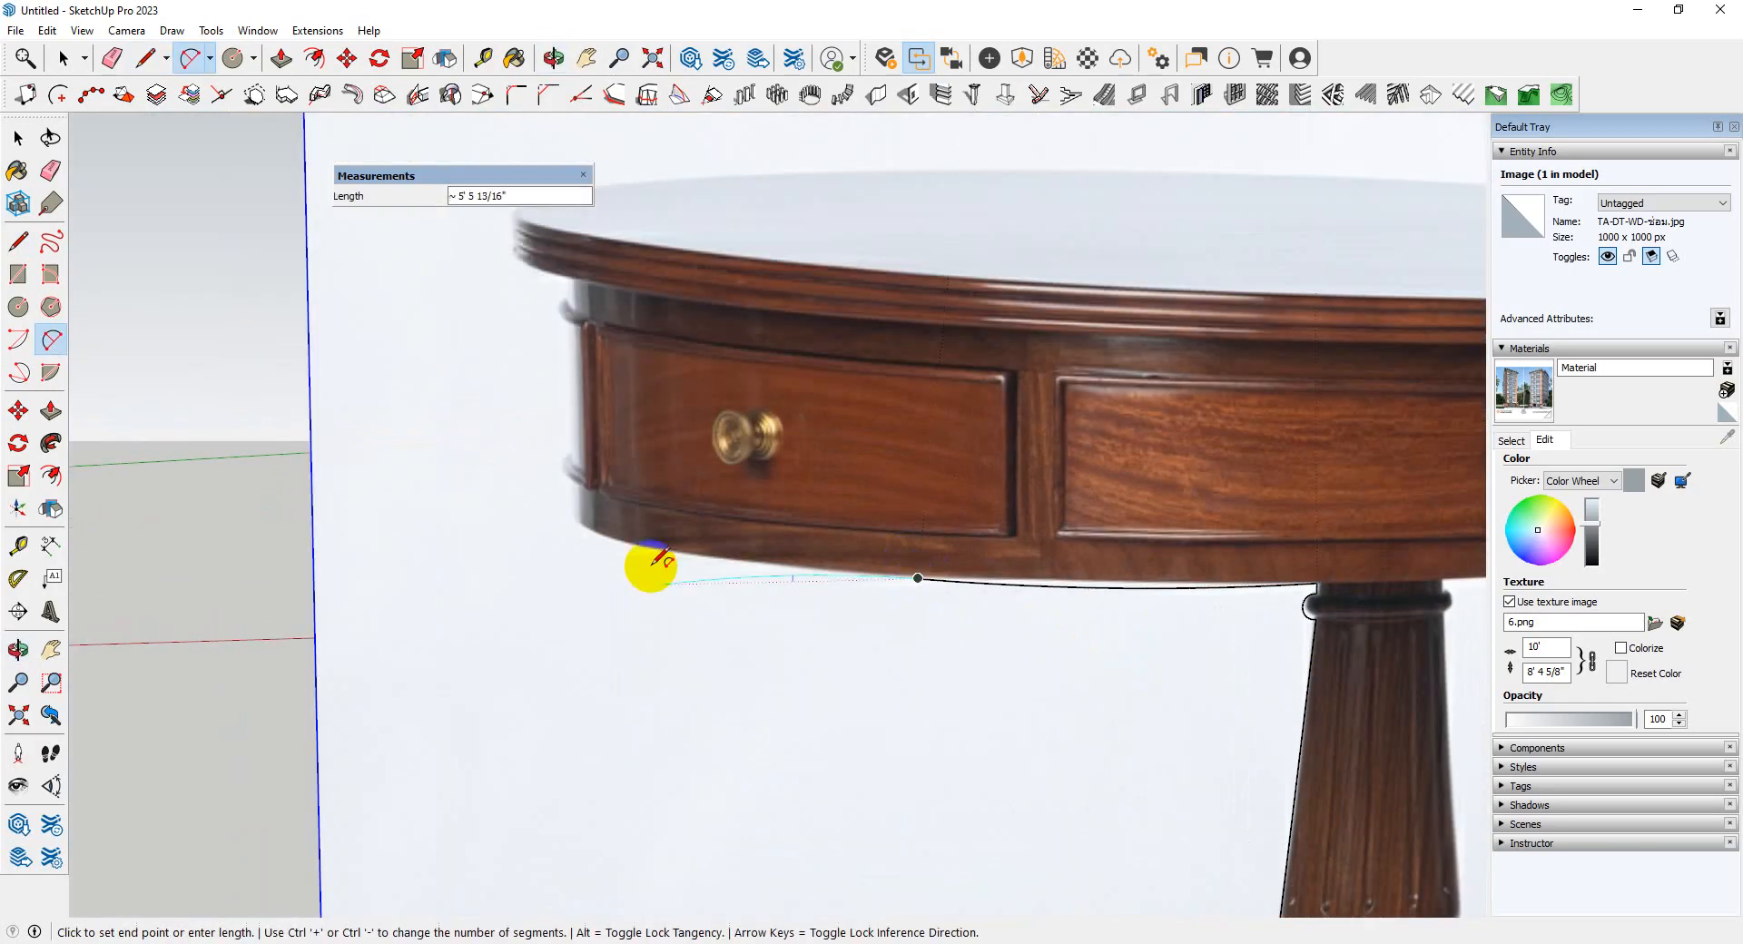
pyautogui.click(577, 525)
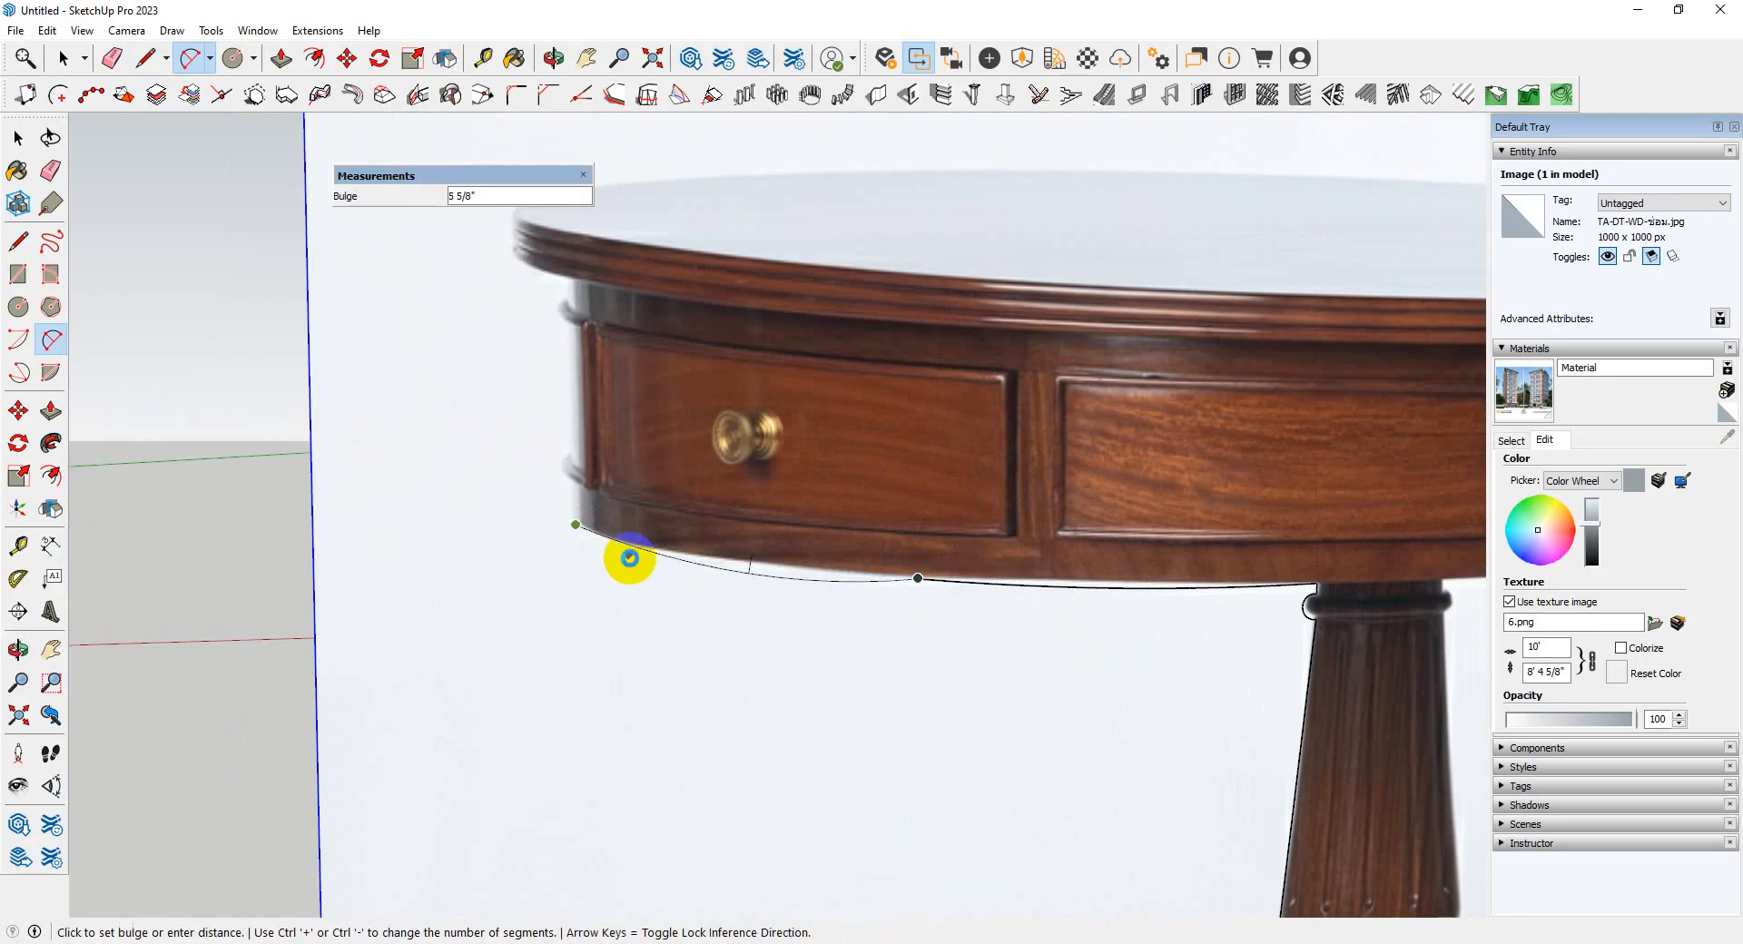
pyautogui.click(682, 552)
pyautogui.moveTo(716, 618); pyautogui.dragTo(554, 599, button='middle')
pyautogui.scroll(8, 704, 557)
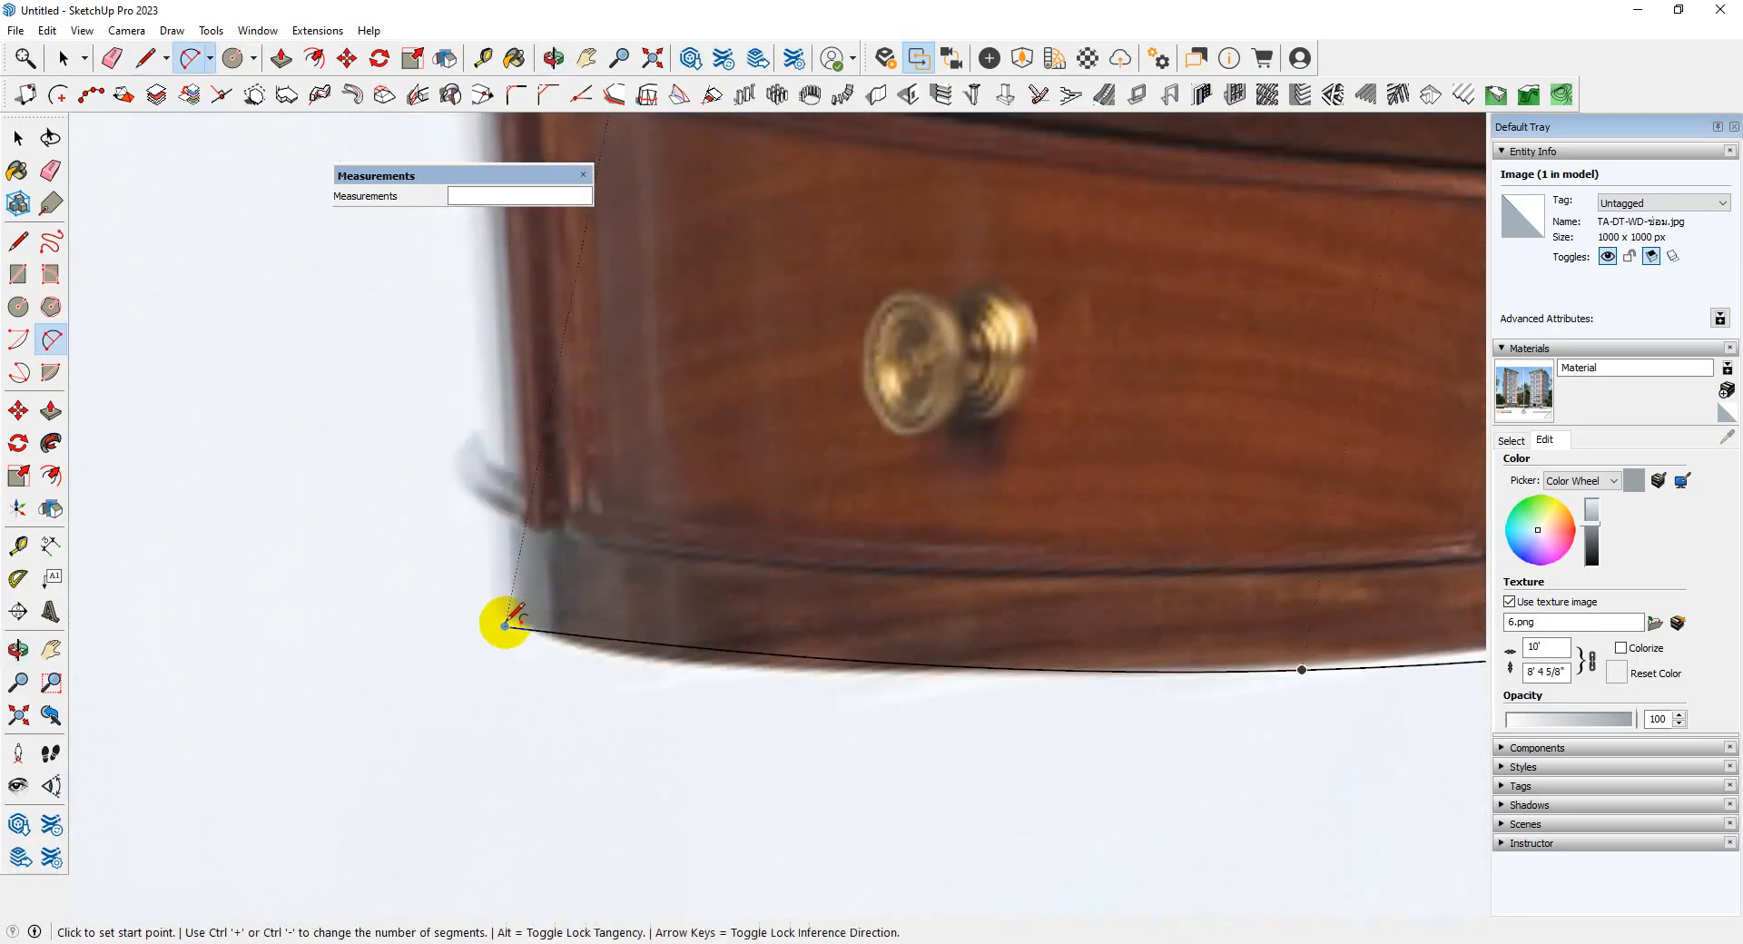
# - Draw the drum's left side as vertical lines from its lower corner up to the underside of the tabletop rim
pyautogui.press('l')
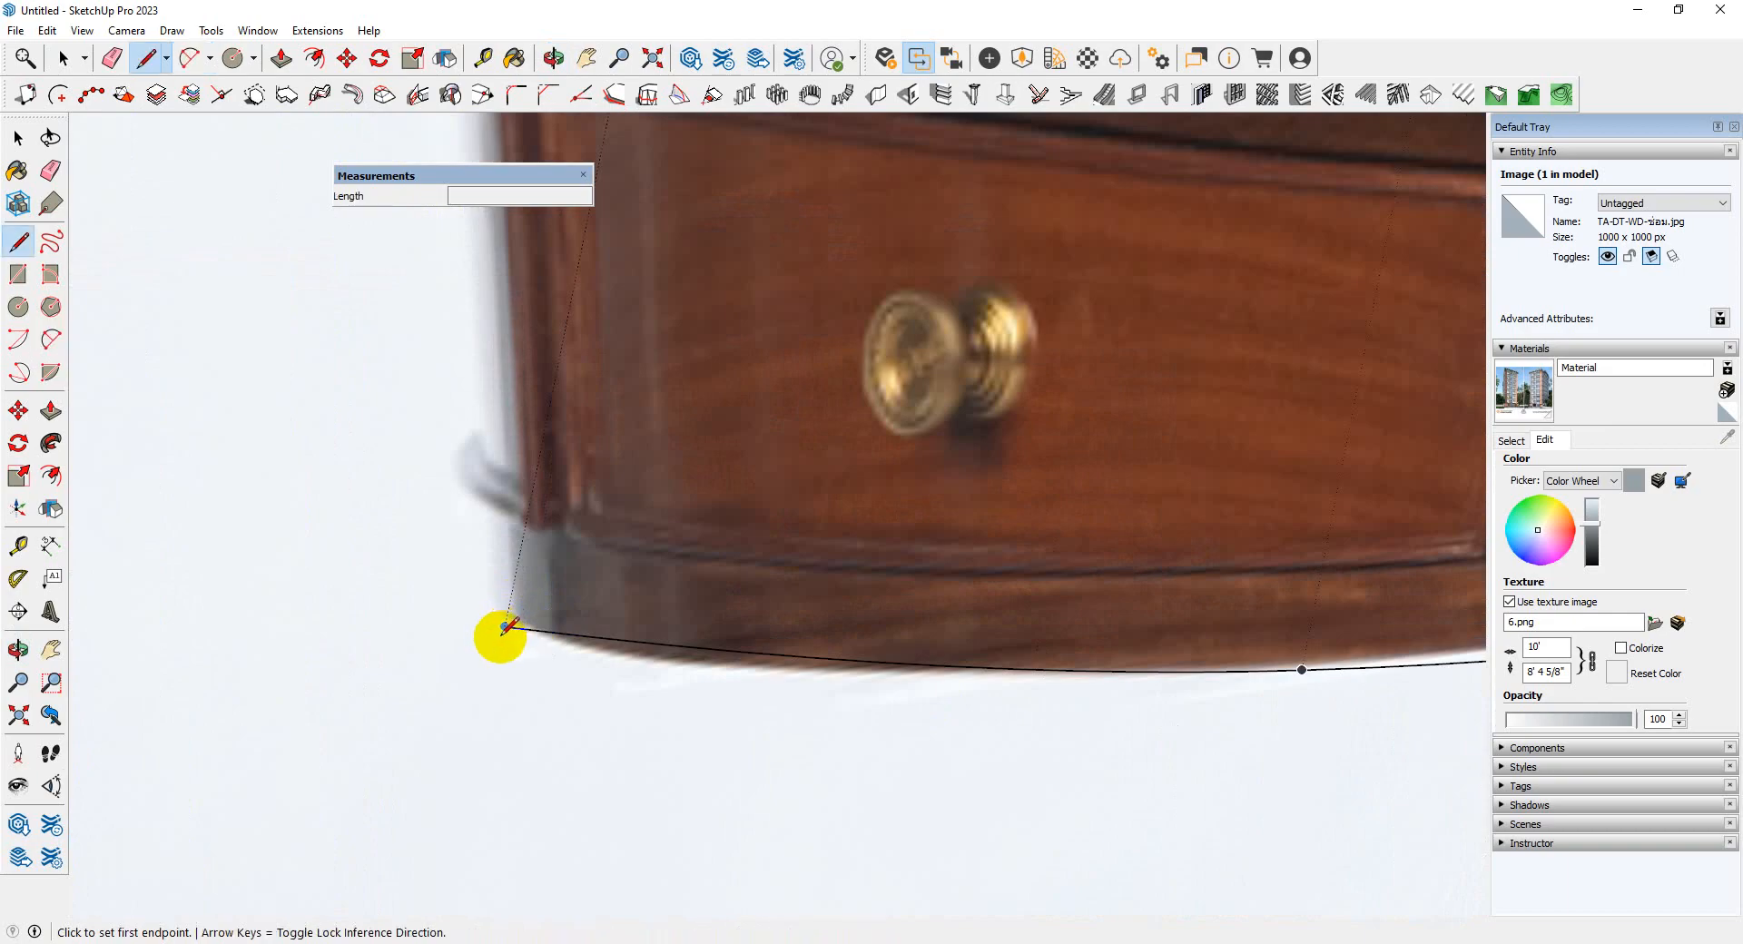
pyautogui.click(506, 625)
pyautogui.click(502, 519)
pyautogui.scroll(-3, 776, 660)
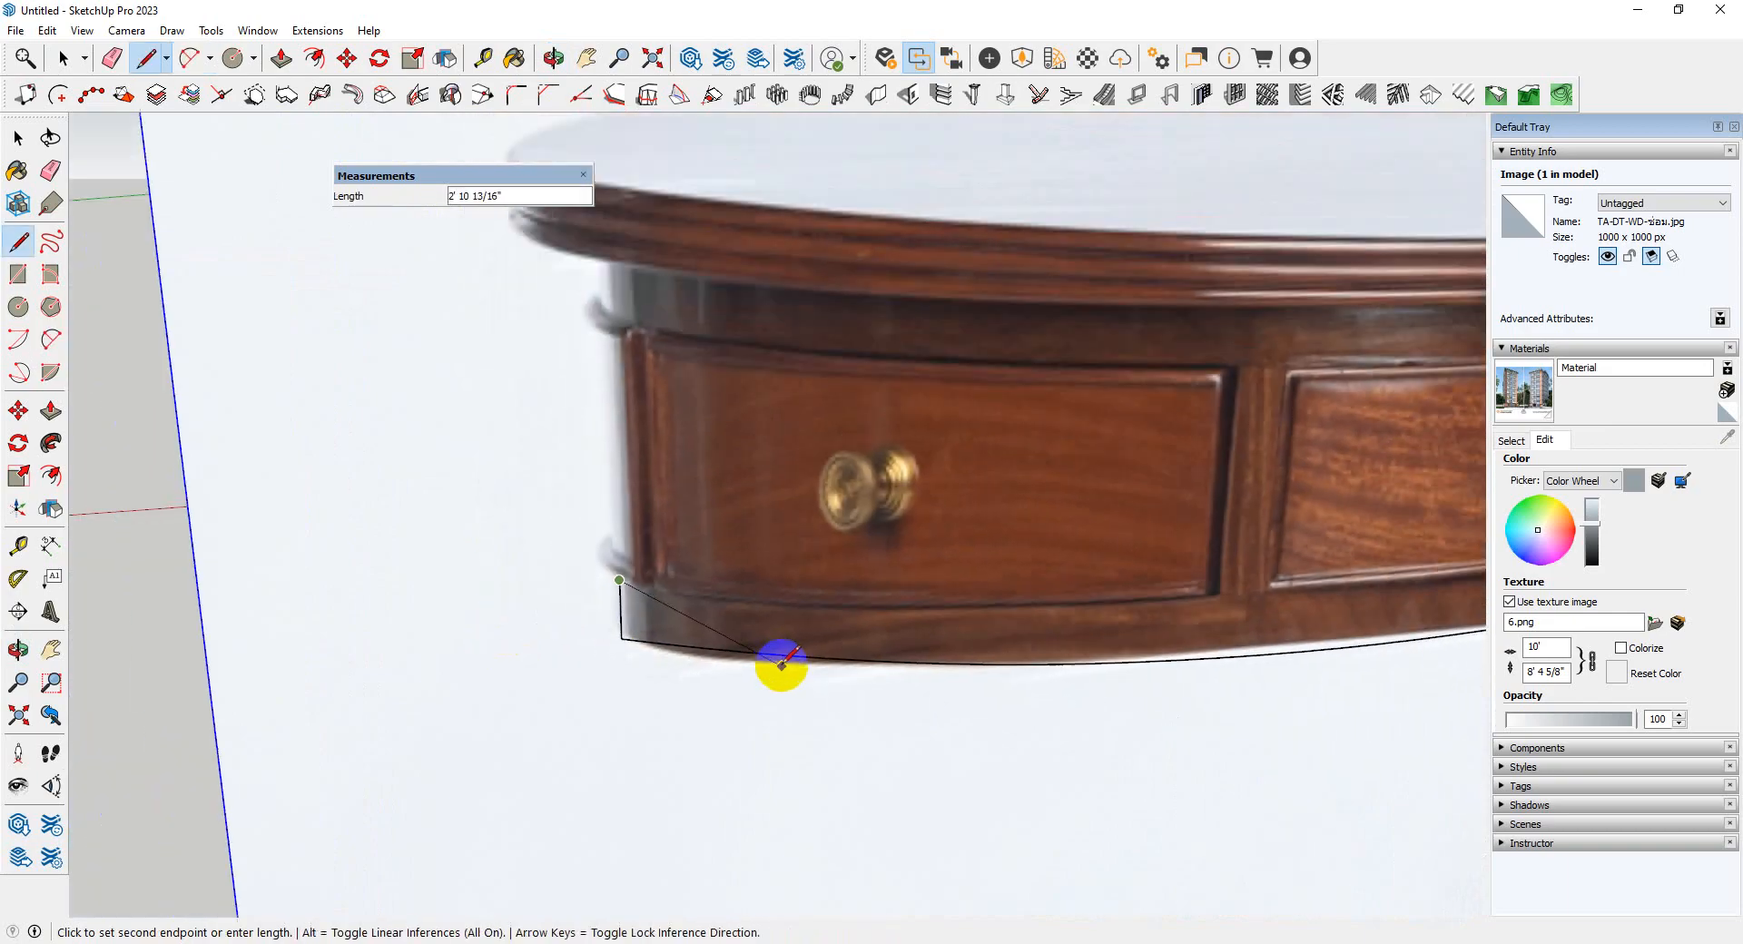
pyautogui.scroll(3, 657, 341)
pyautogui.scroll(-2, 669, 444)
pyautogui.scroll(2, 595, 330)
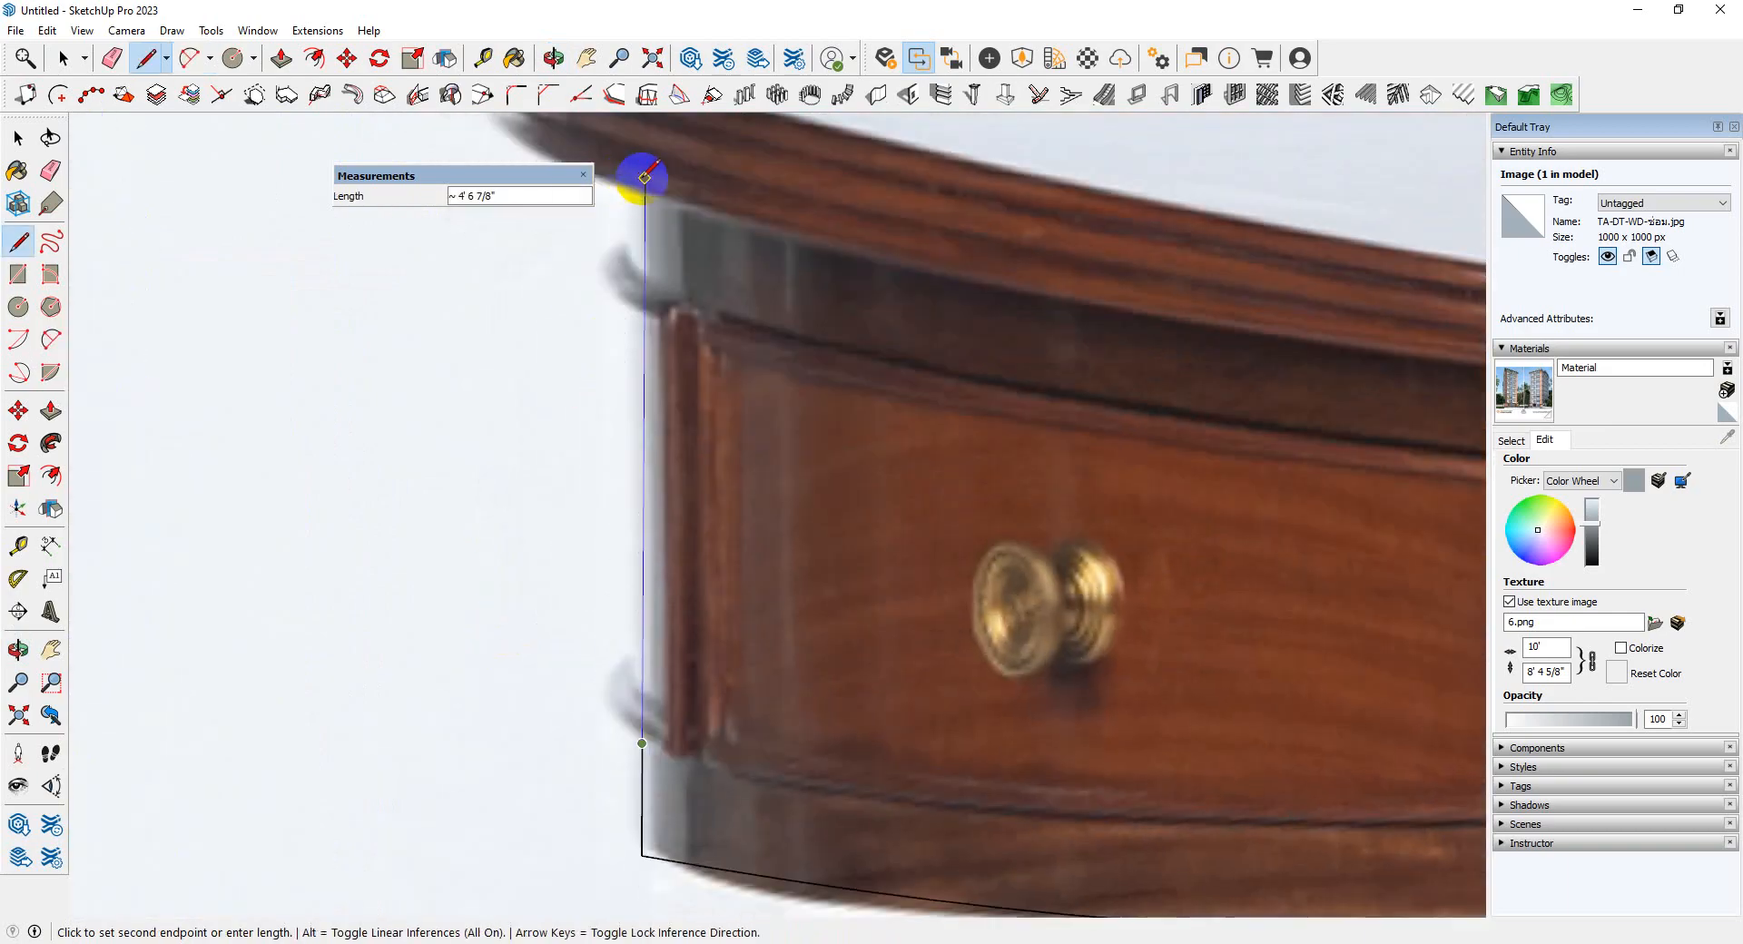
pyautogui.click(645, 188)
pyautogui.scroll(-3, 759, 689)
pyautogui.scroll(3, 660, 392)
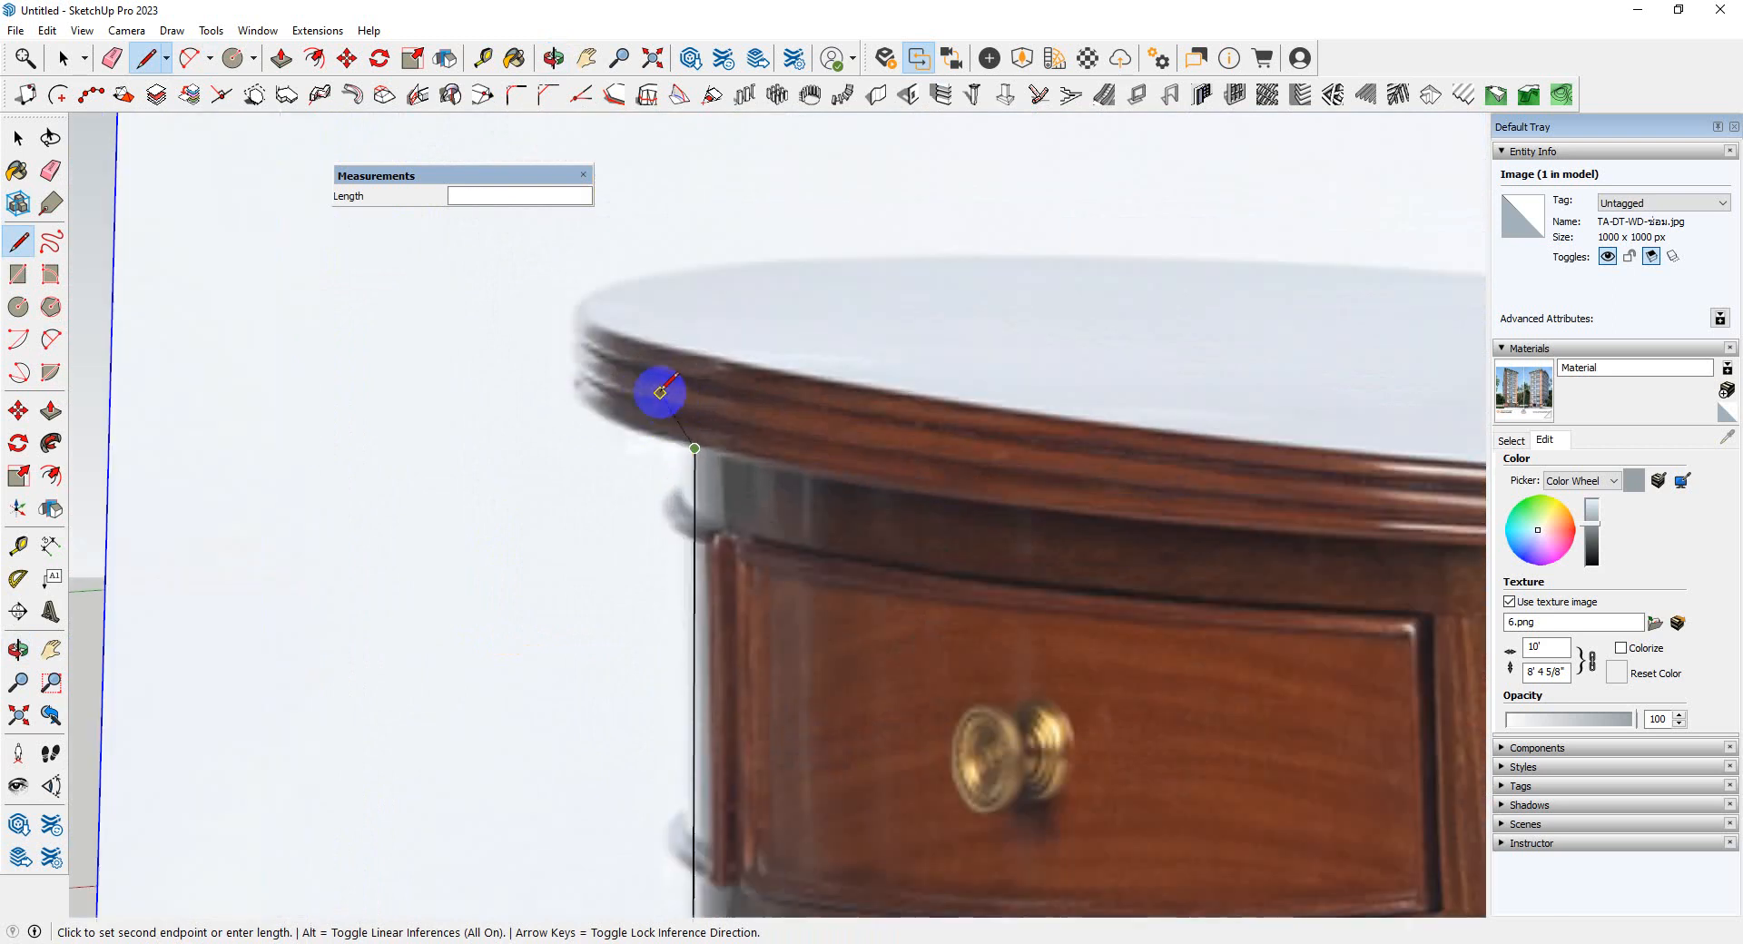
pyautogui.press('a')
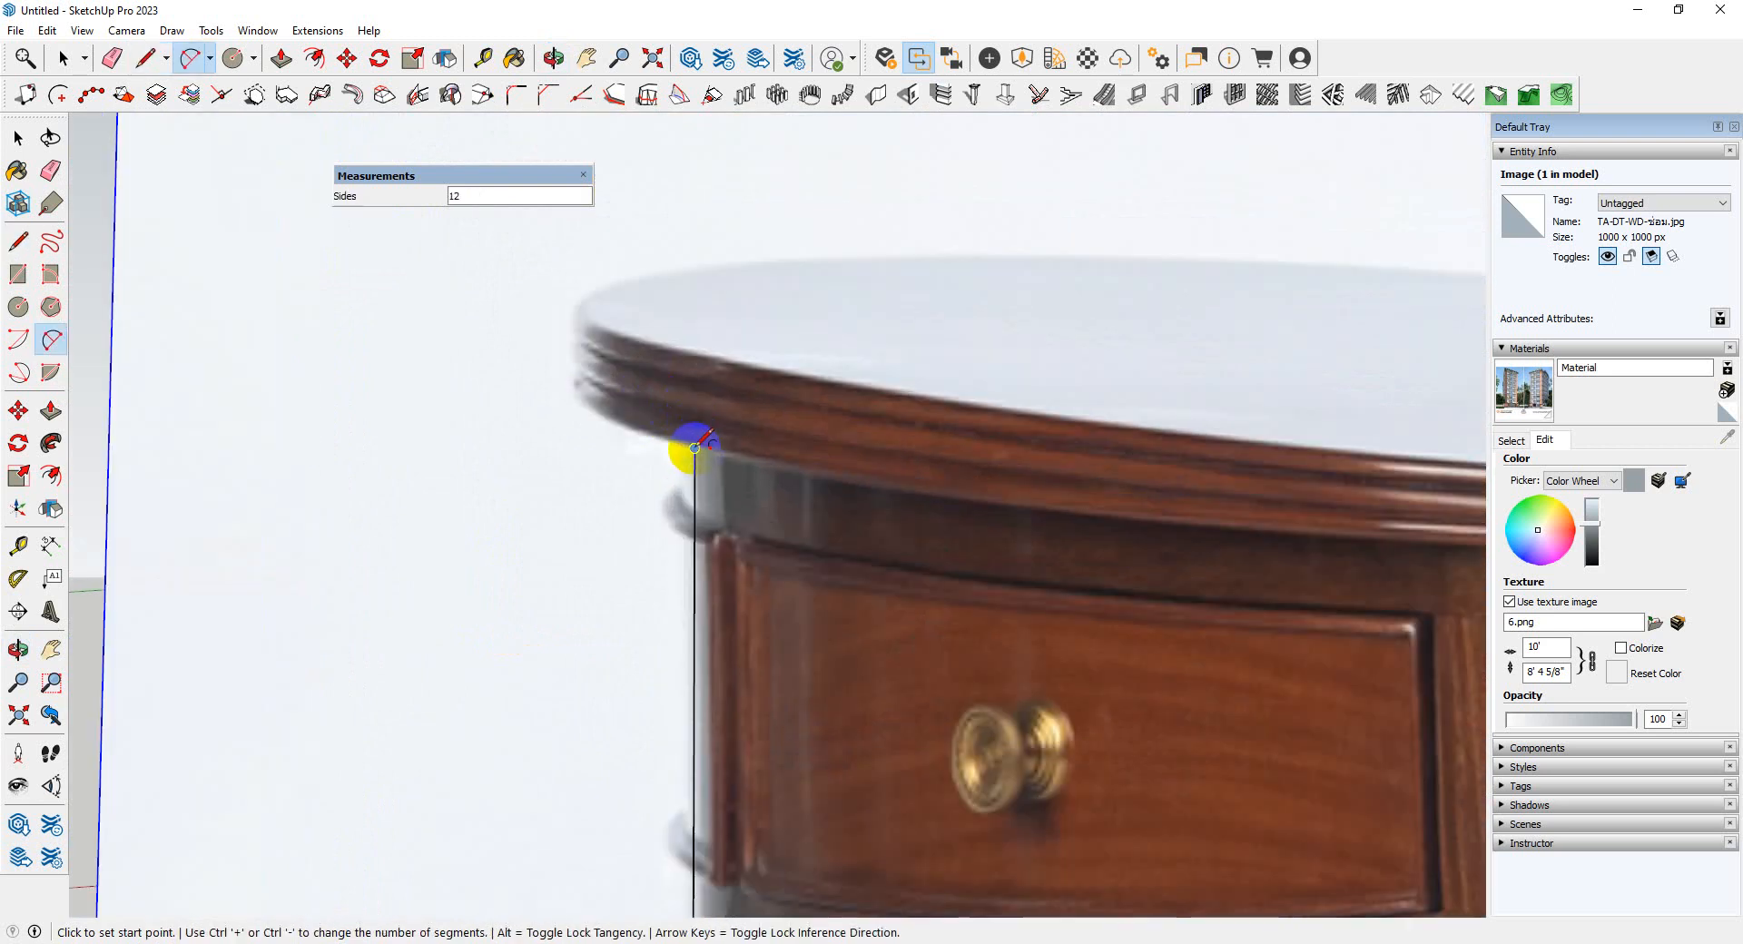
pyautogui.click(695, 448)
pyautogui.click(695, 353)
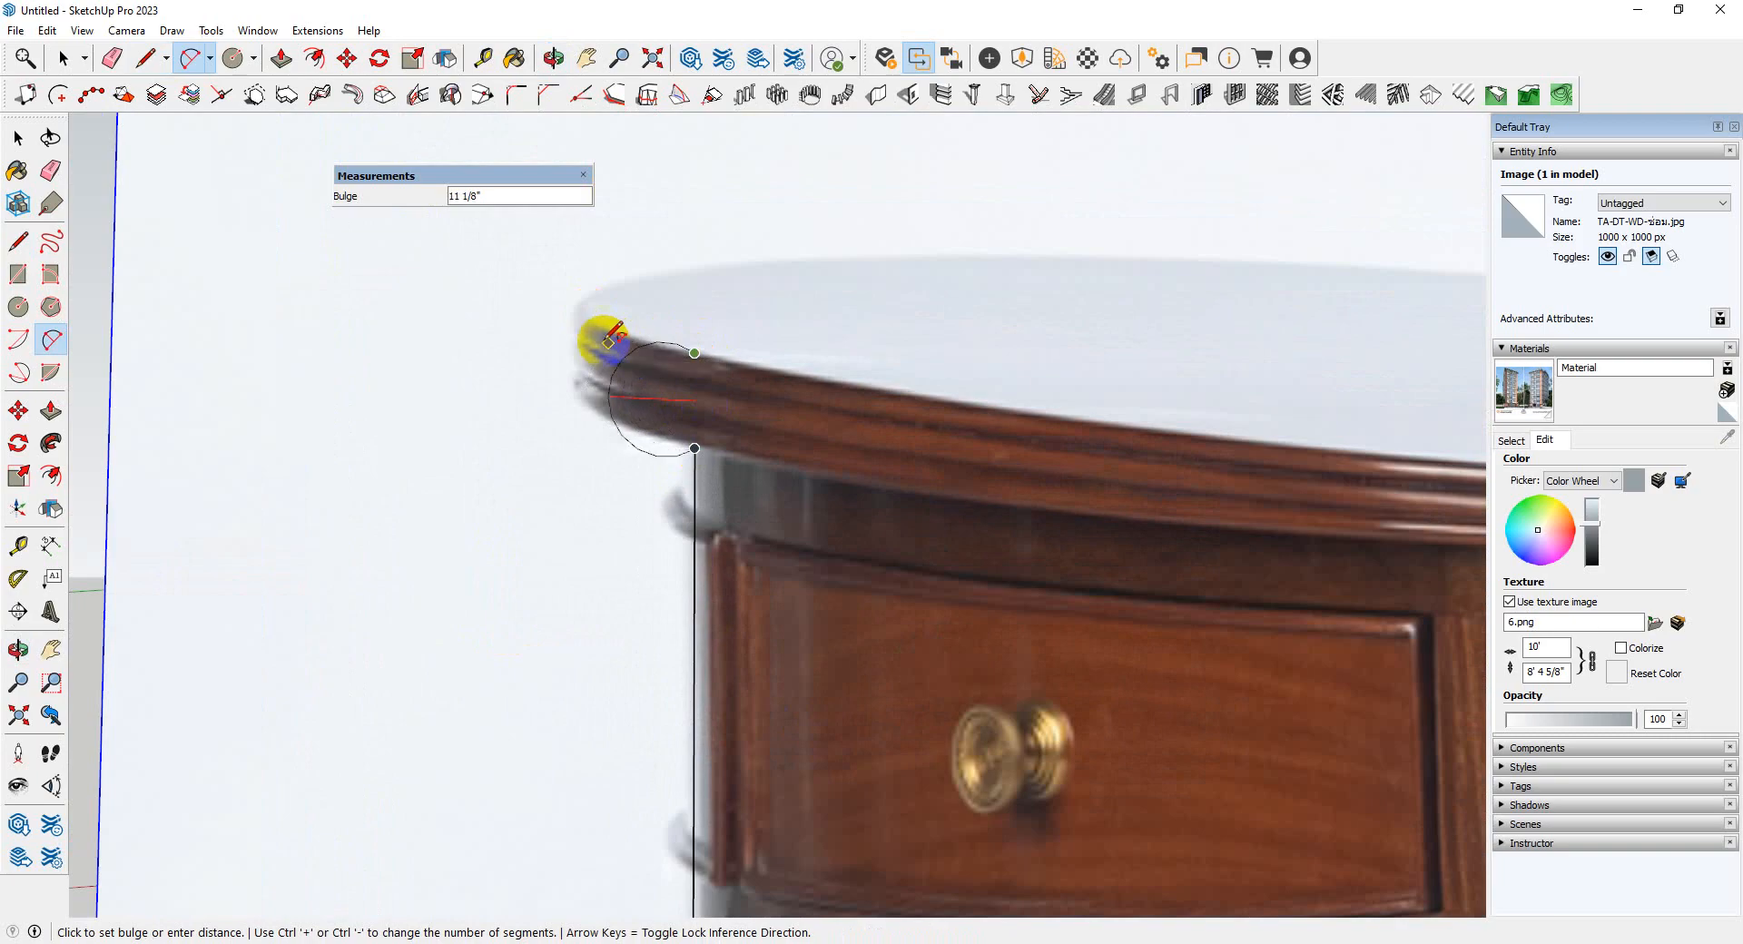
pyautogui.press('space')
pyautogui.moveTo(669, 459); pyautogui.dragTo(701, 460, button='middle')
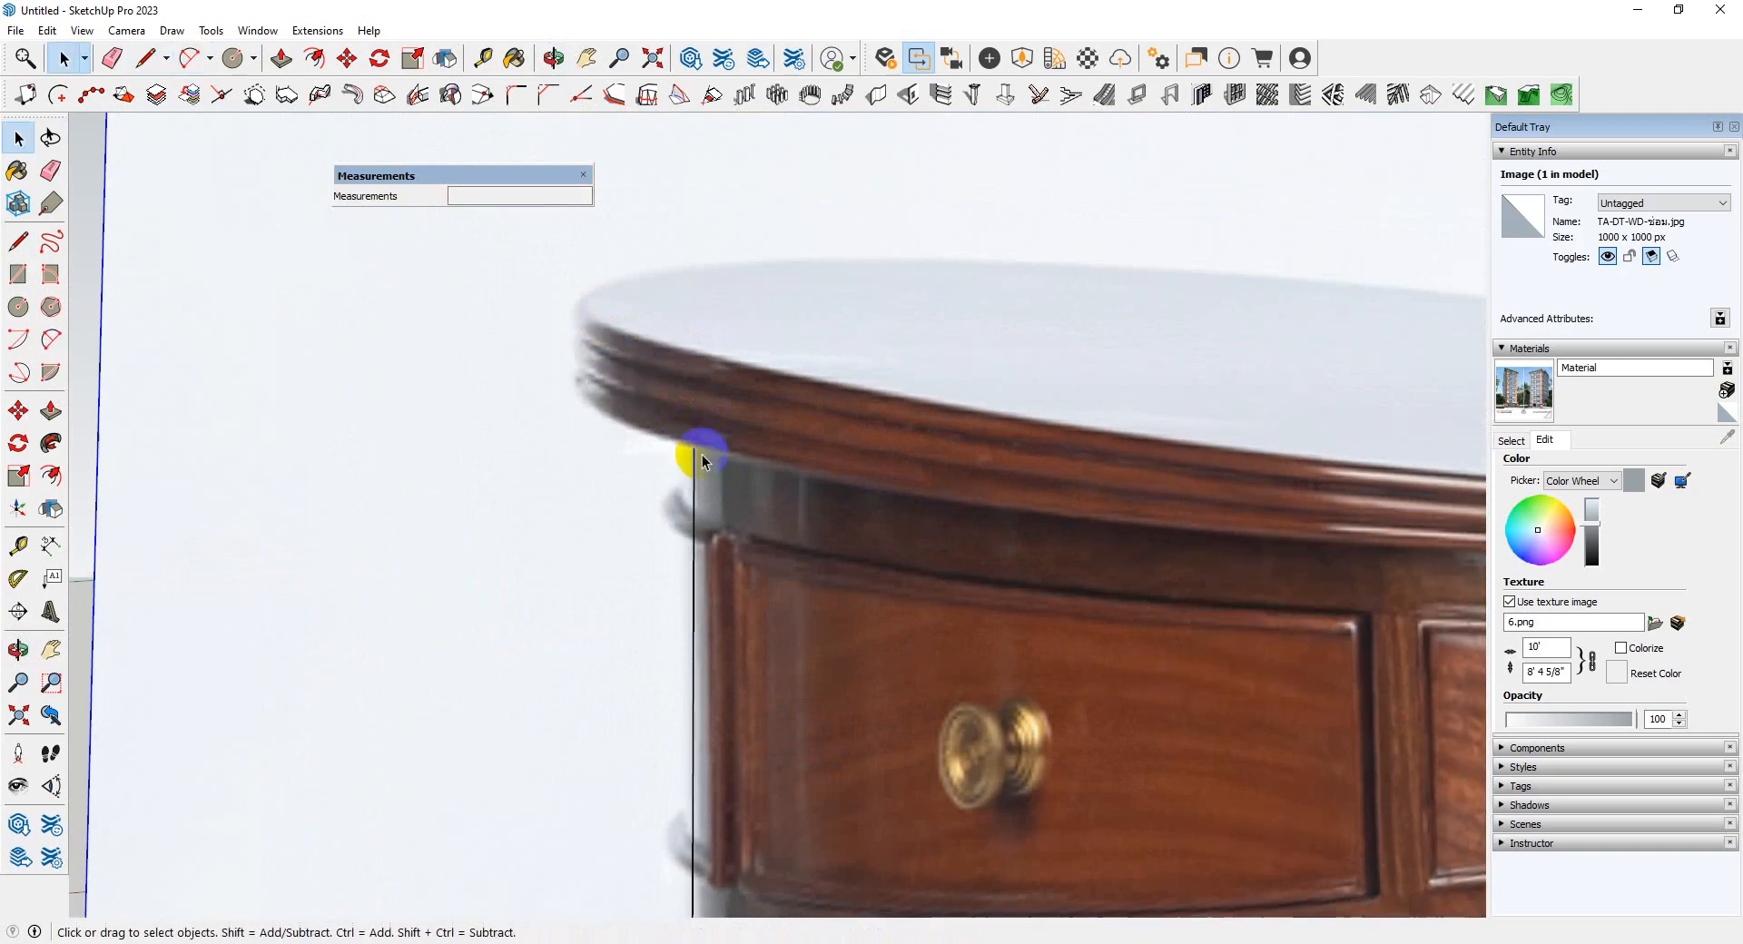
# - Draw an arc with a bulge of about 1 5/16" along the rim's underside, from the drum's side to the rim's outer edge
pyautogui.press('a')
pyautogui.click(694, 446)
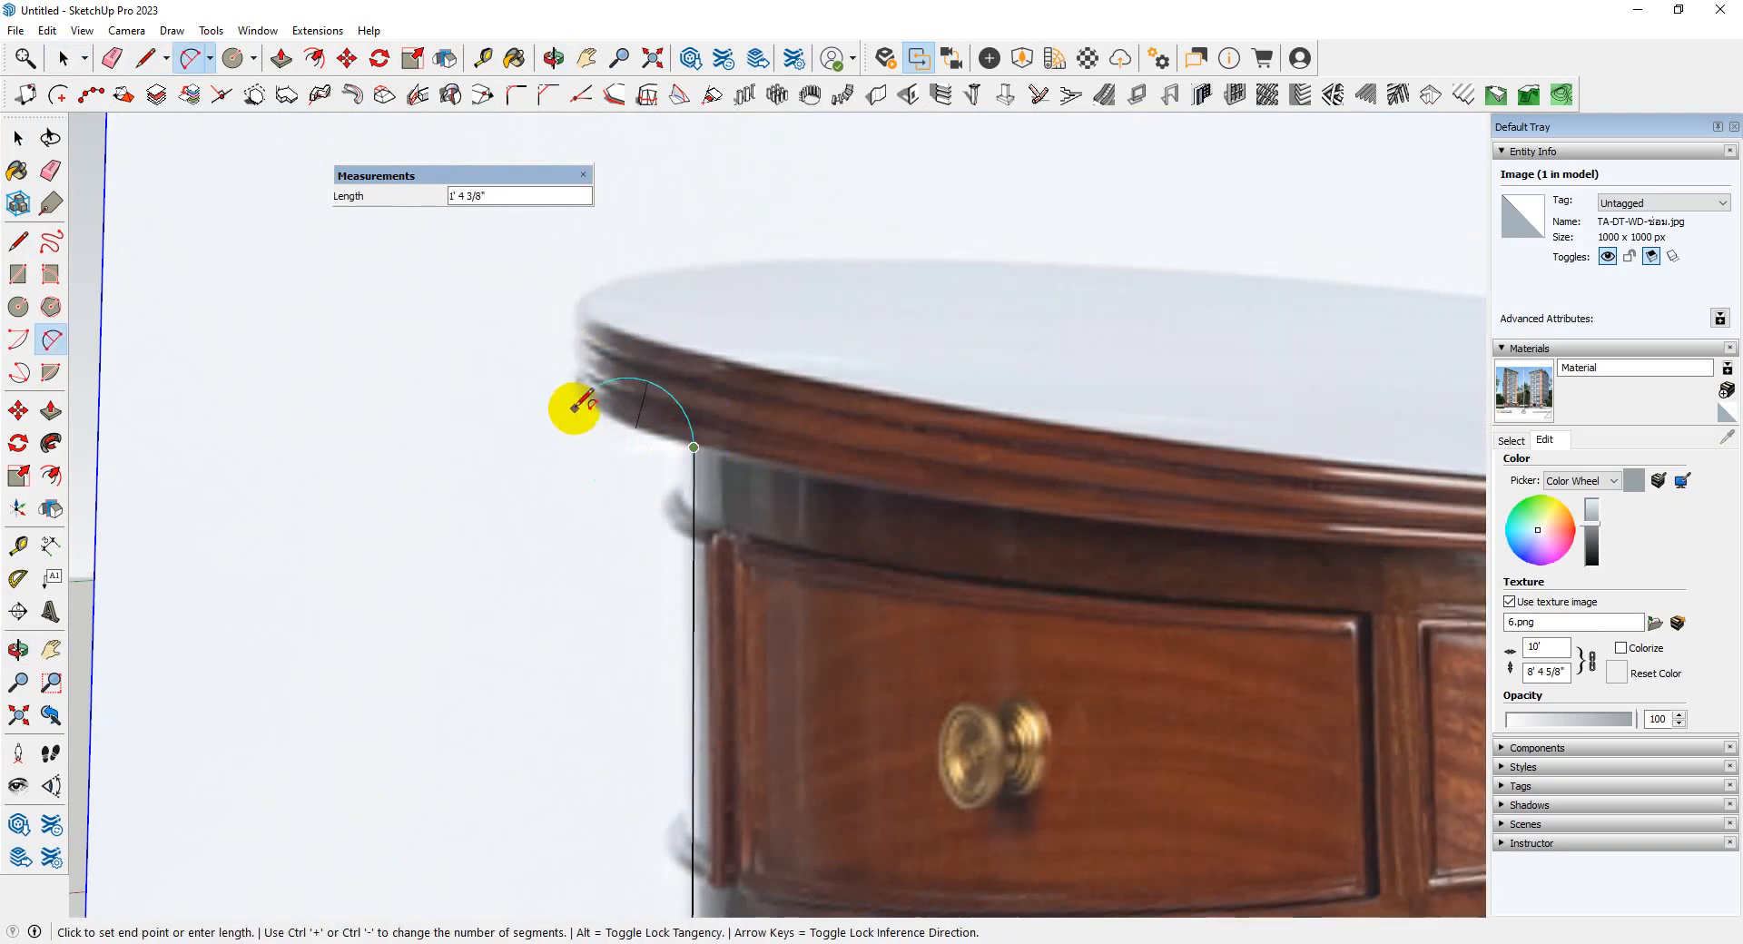
pyautogui.click(576, 398)
pyautogui.click(605, 423)
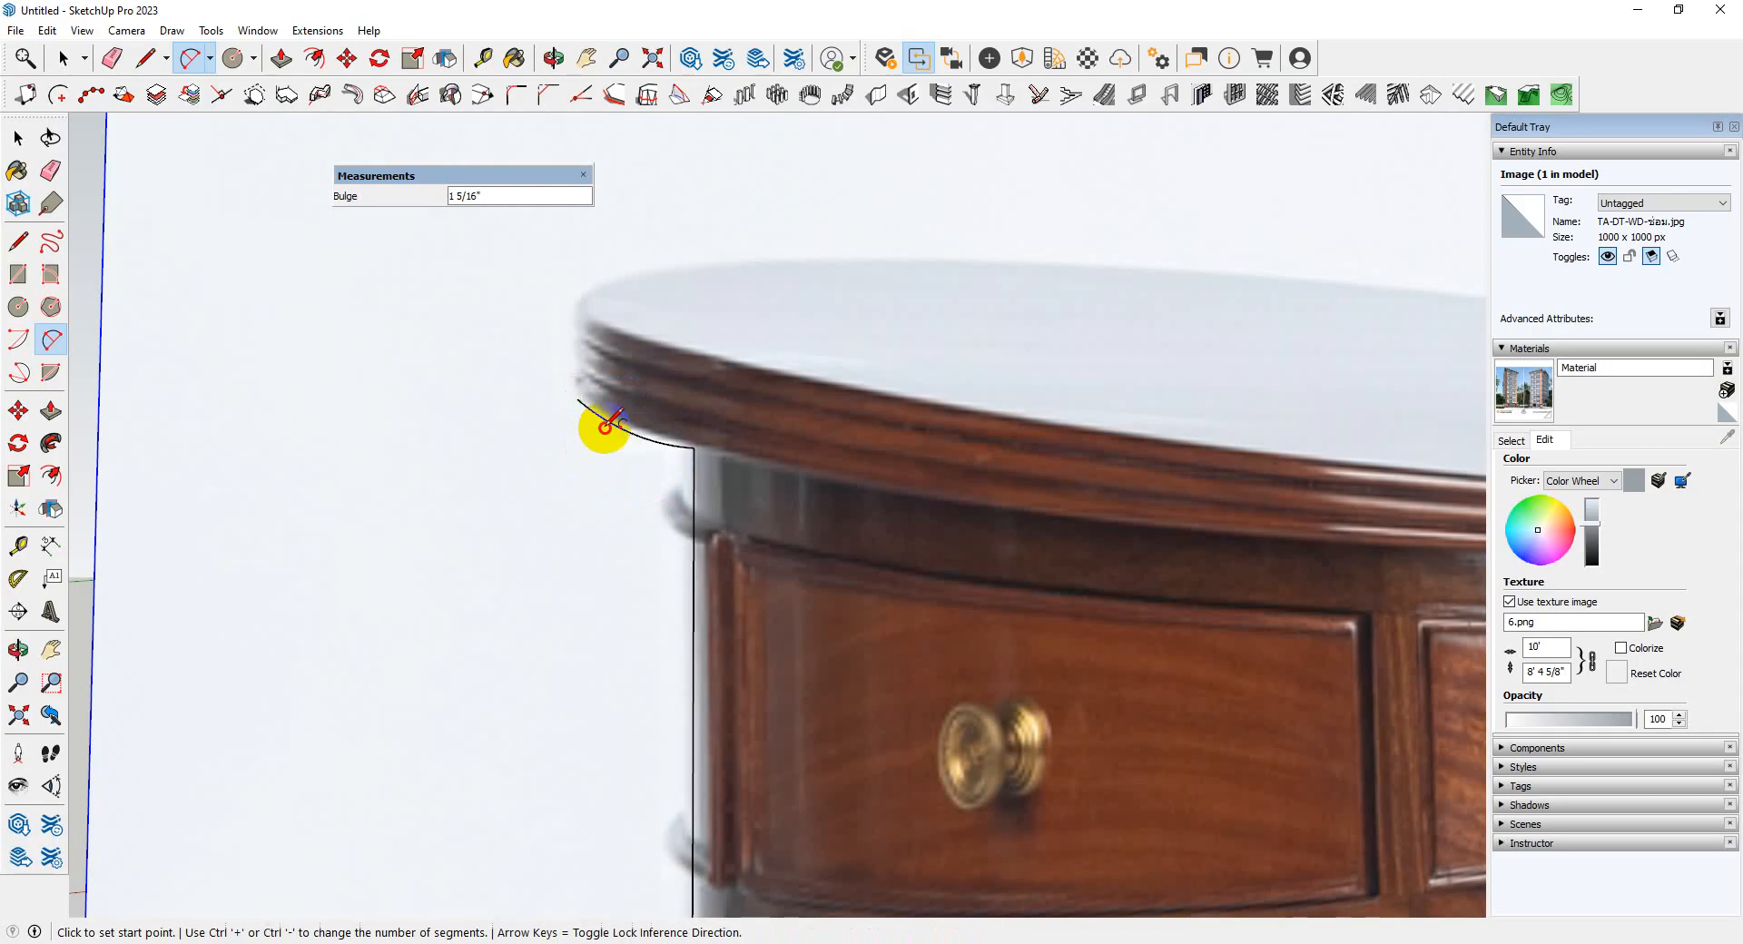
# - Draw an arc with a bulge of about 2 9/16" around the tabletop rim's left end, closing onto the underside arc
pyautogui.scroll(3, 581, 400)
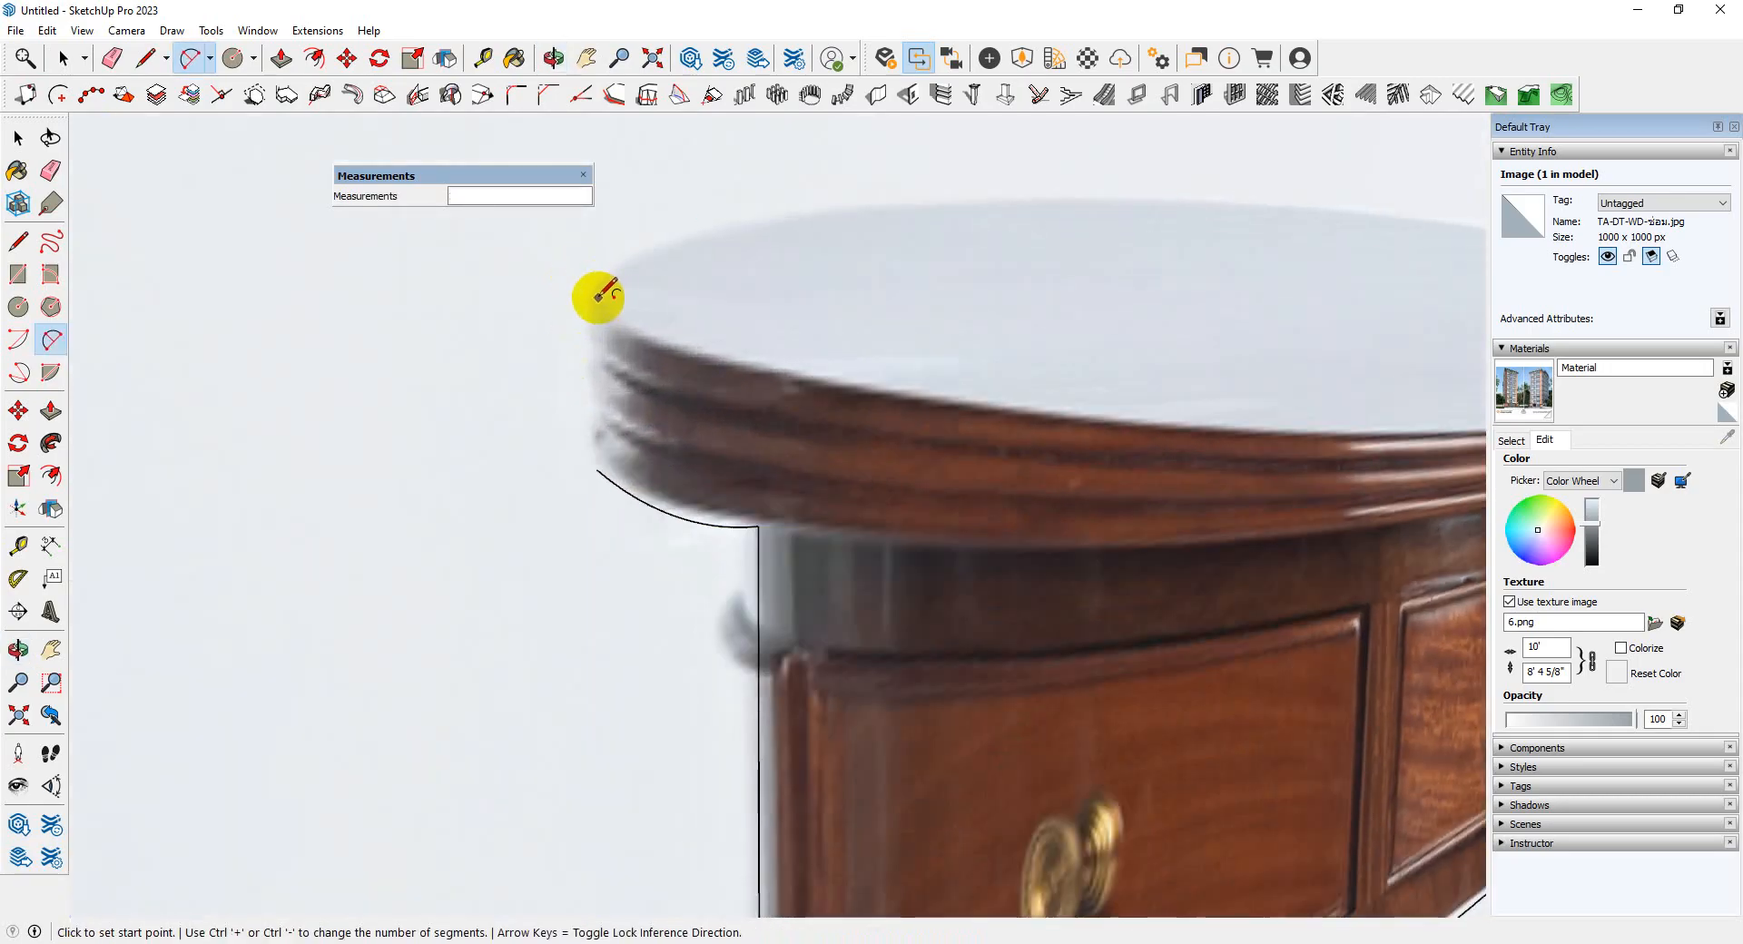
pyautogui.click(598, 297)
pyautogui.click(599, 469)
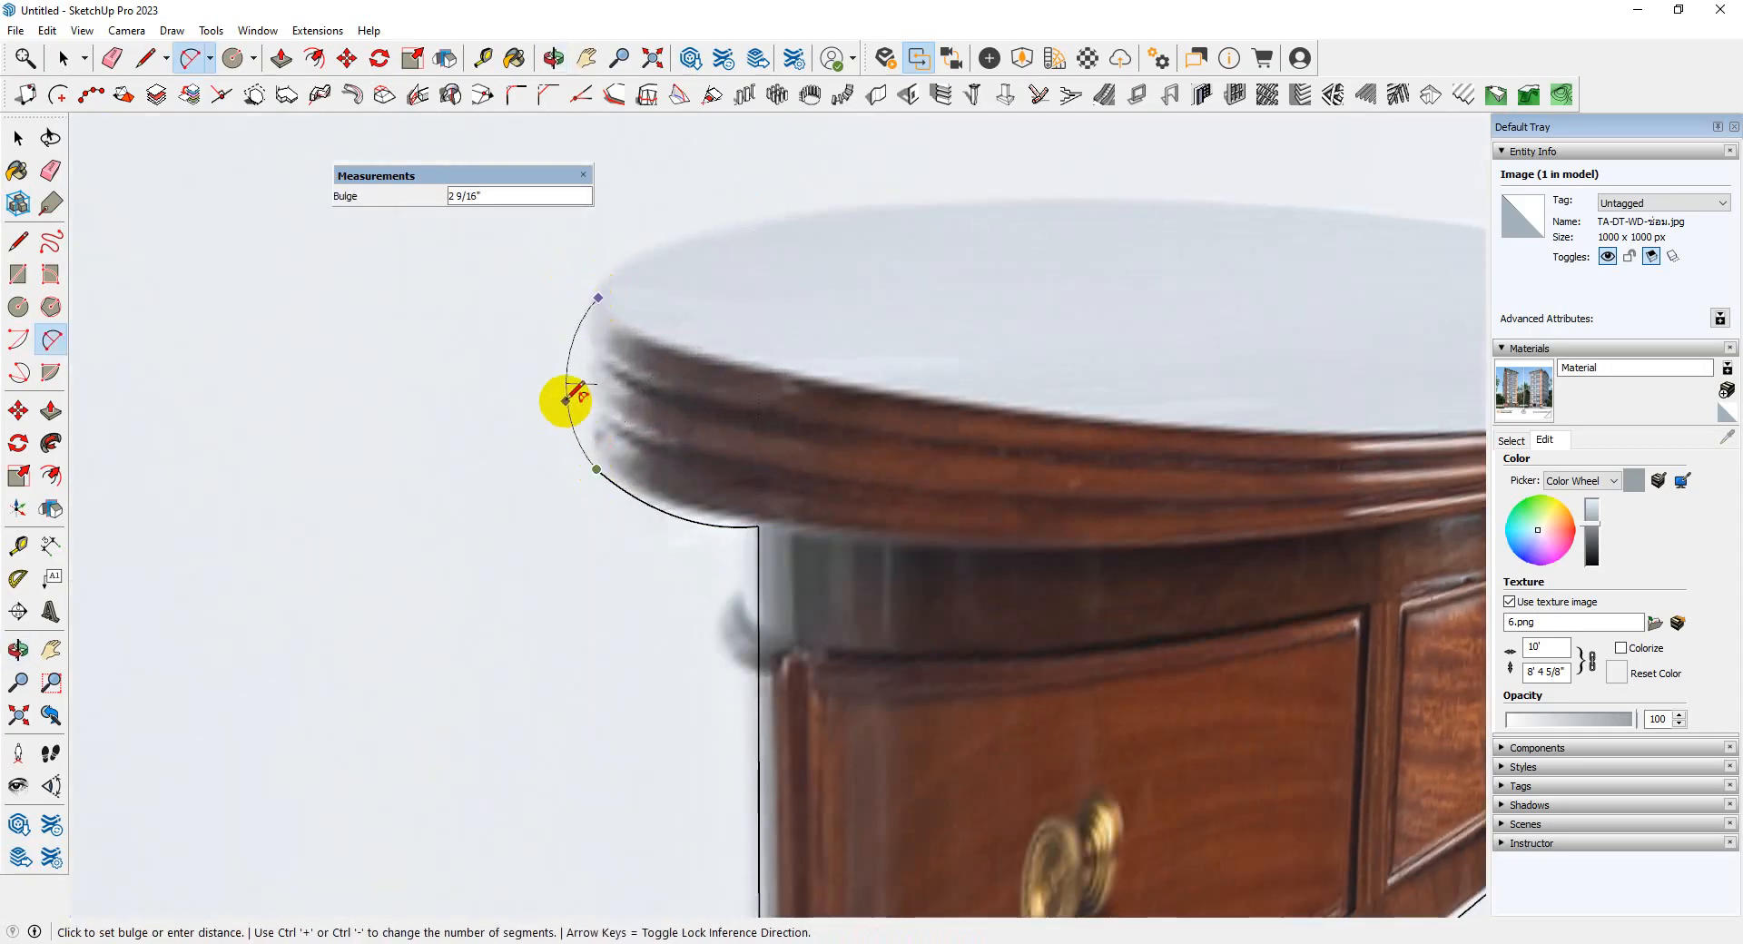
pyautogui.click(568, 396)
# - Draw a vertical centre line through the table from the midpoint of the image's lower edge to above the tabletop
pyautogui.scroll(-2, 416, 543)
pyautogui.scroll(-3, 415, 543)
pyautogui.moveTo(743, 572); pyautogui.dragTo(498, 553, button='middle')
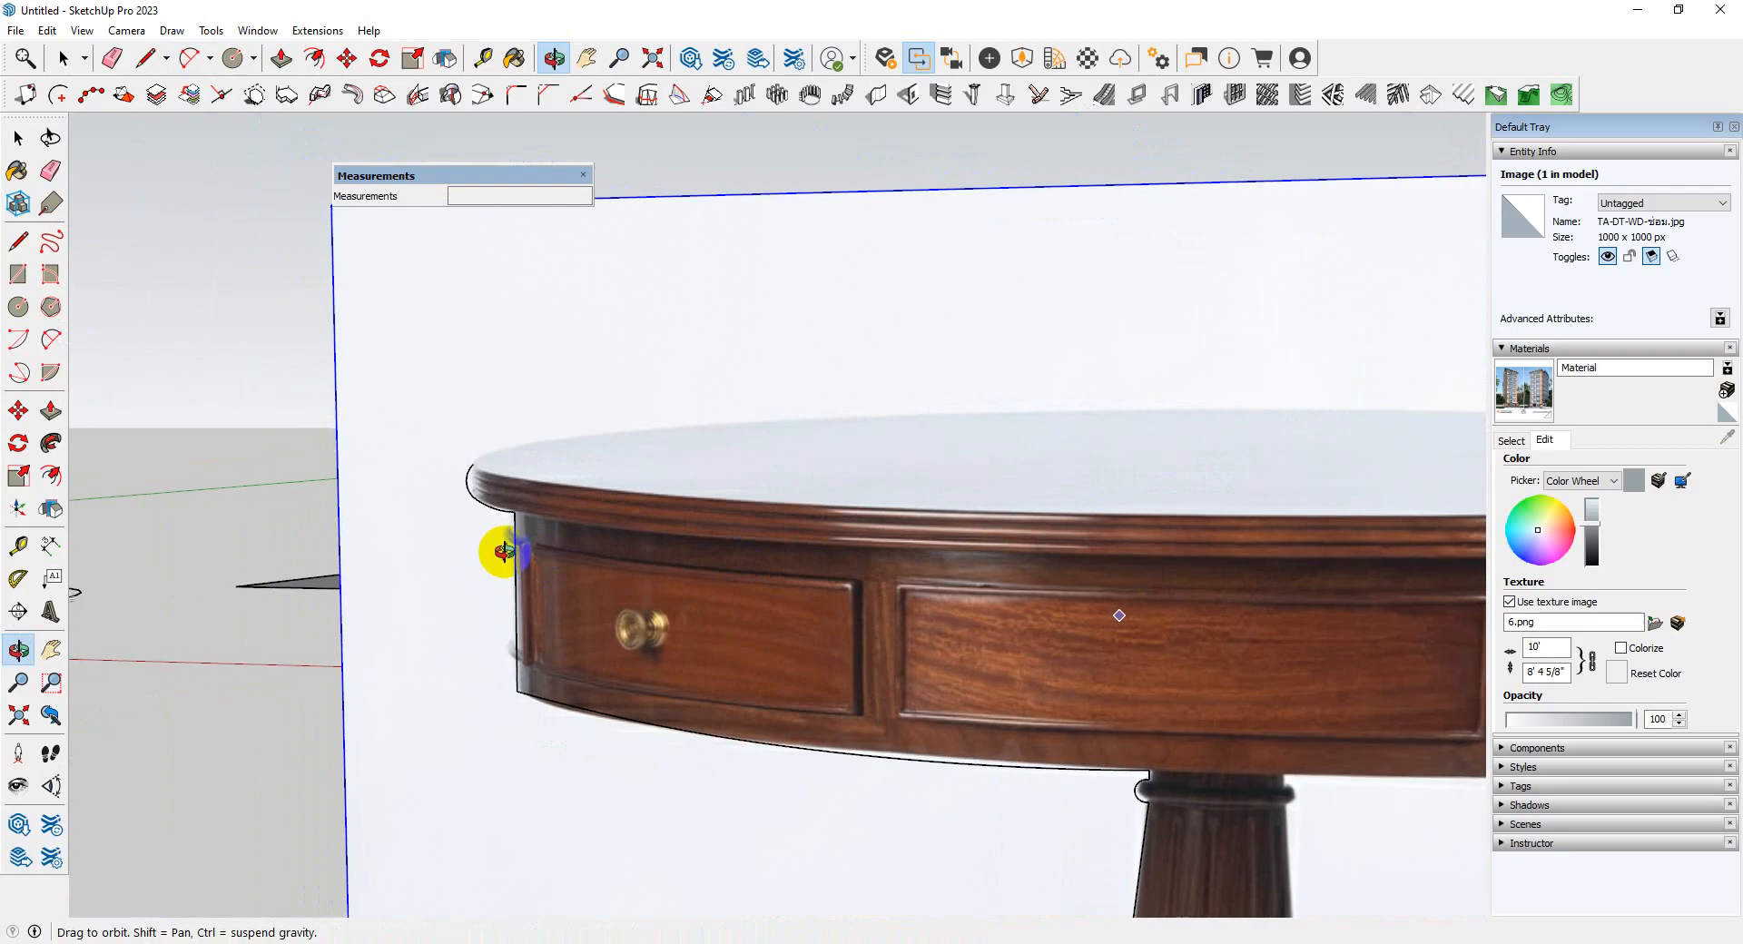
pyautogui.scroll(-2, 459, 548)
pyautogui.moveTo(525, 625); pyautogui.dragTo(619, 647, button='middle')
pyautogui.scroll(2, 490, 488)
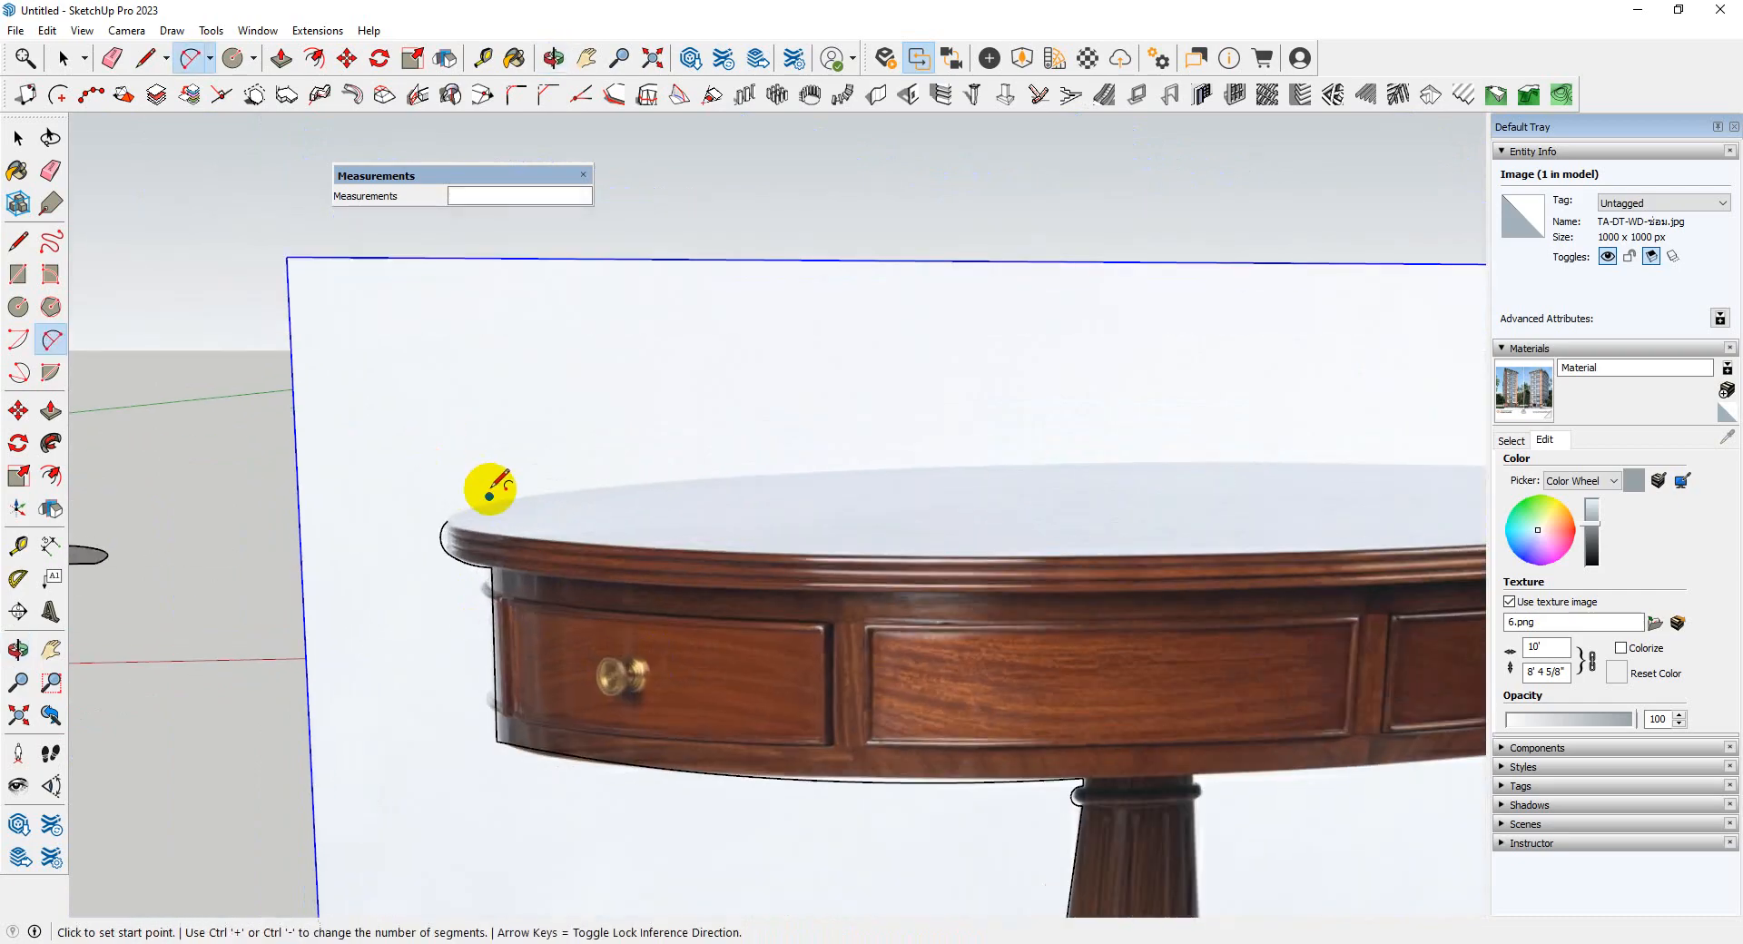
pyautogui.scroll(-3, 447, 514)
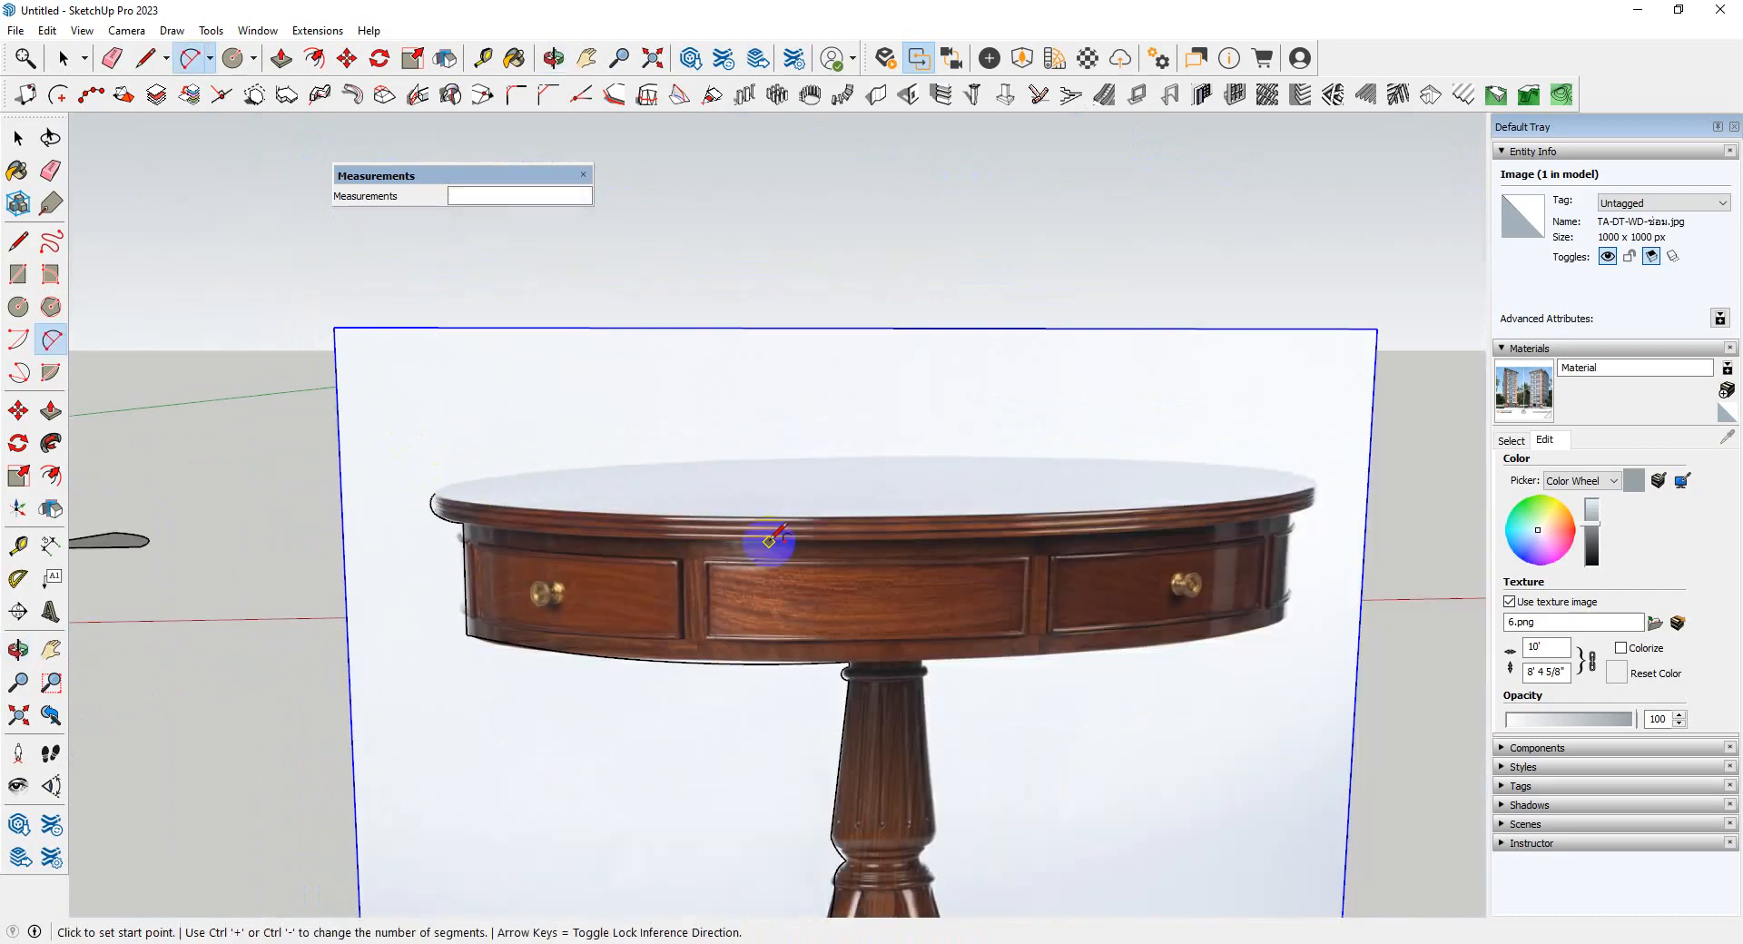
pyautogui.scroll(-4, 762, 501)
pyautogui.scroll(3, 781, 782)
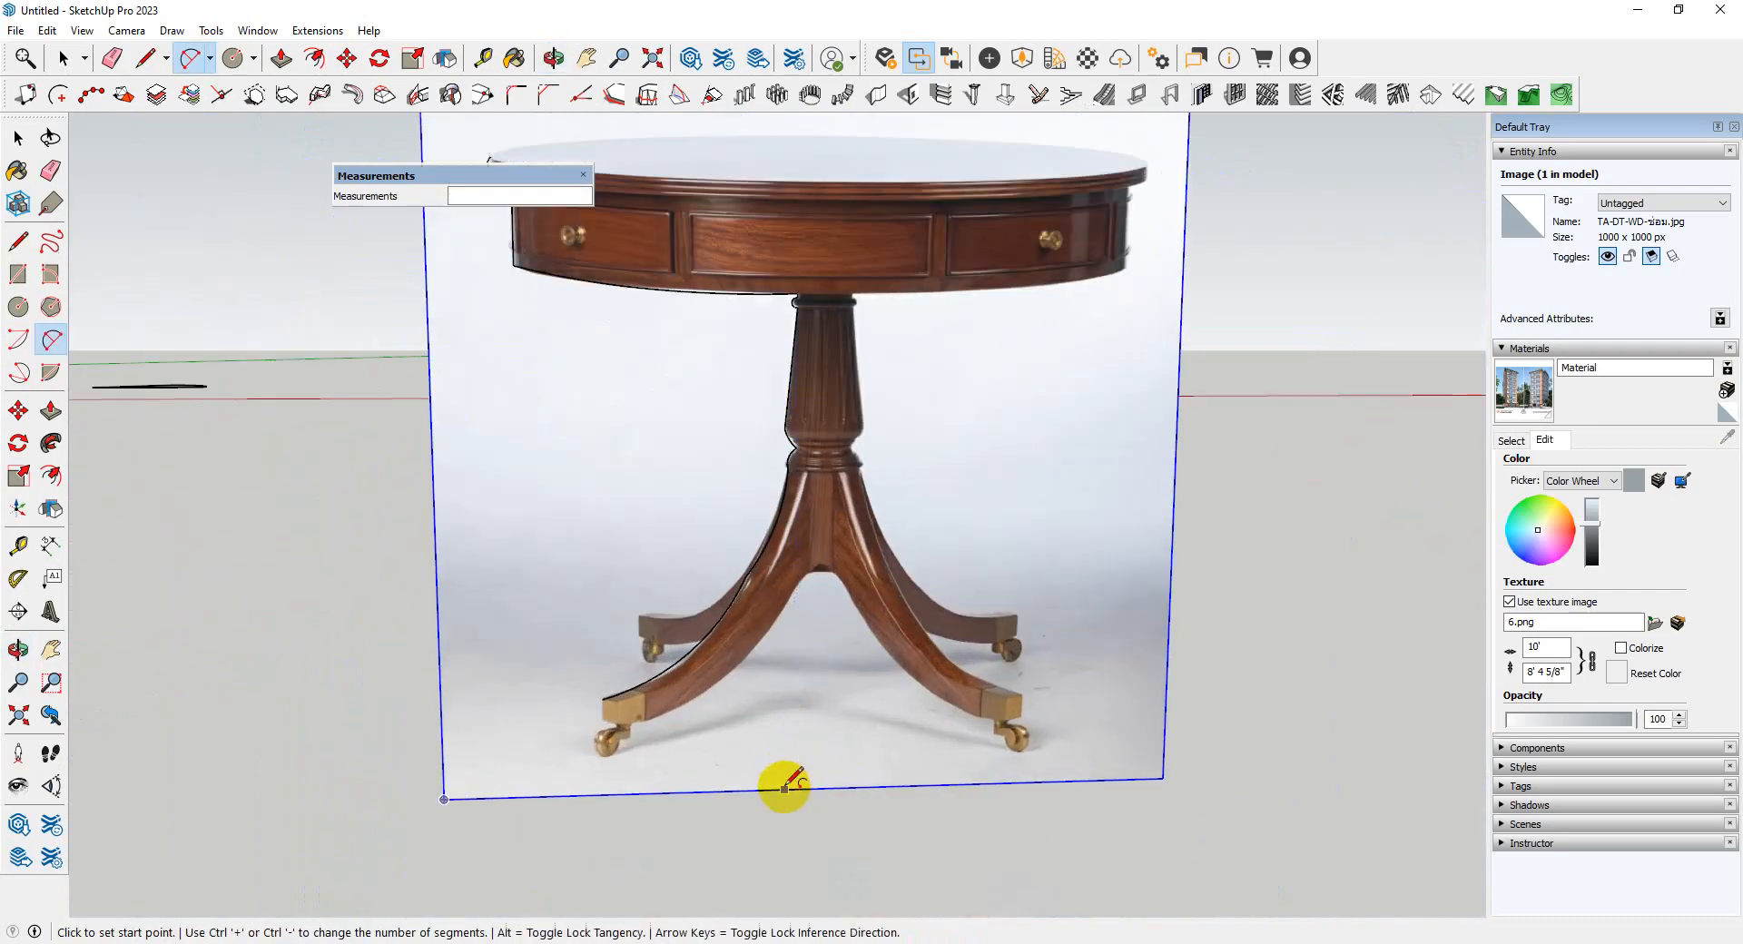
pyautogui.press('l')
pyautogui.click(817, 791)
pyautogui.scroll(-2, 815, 581)
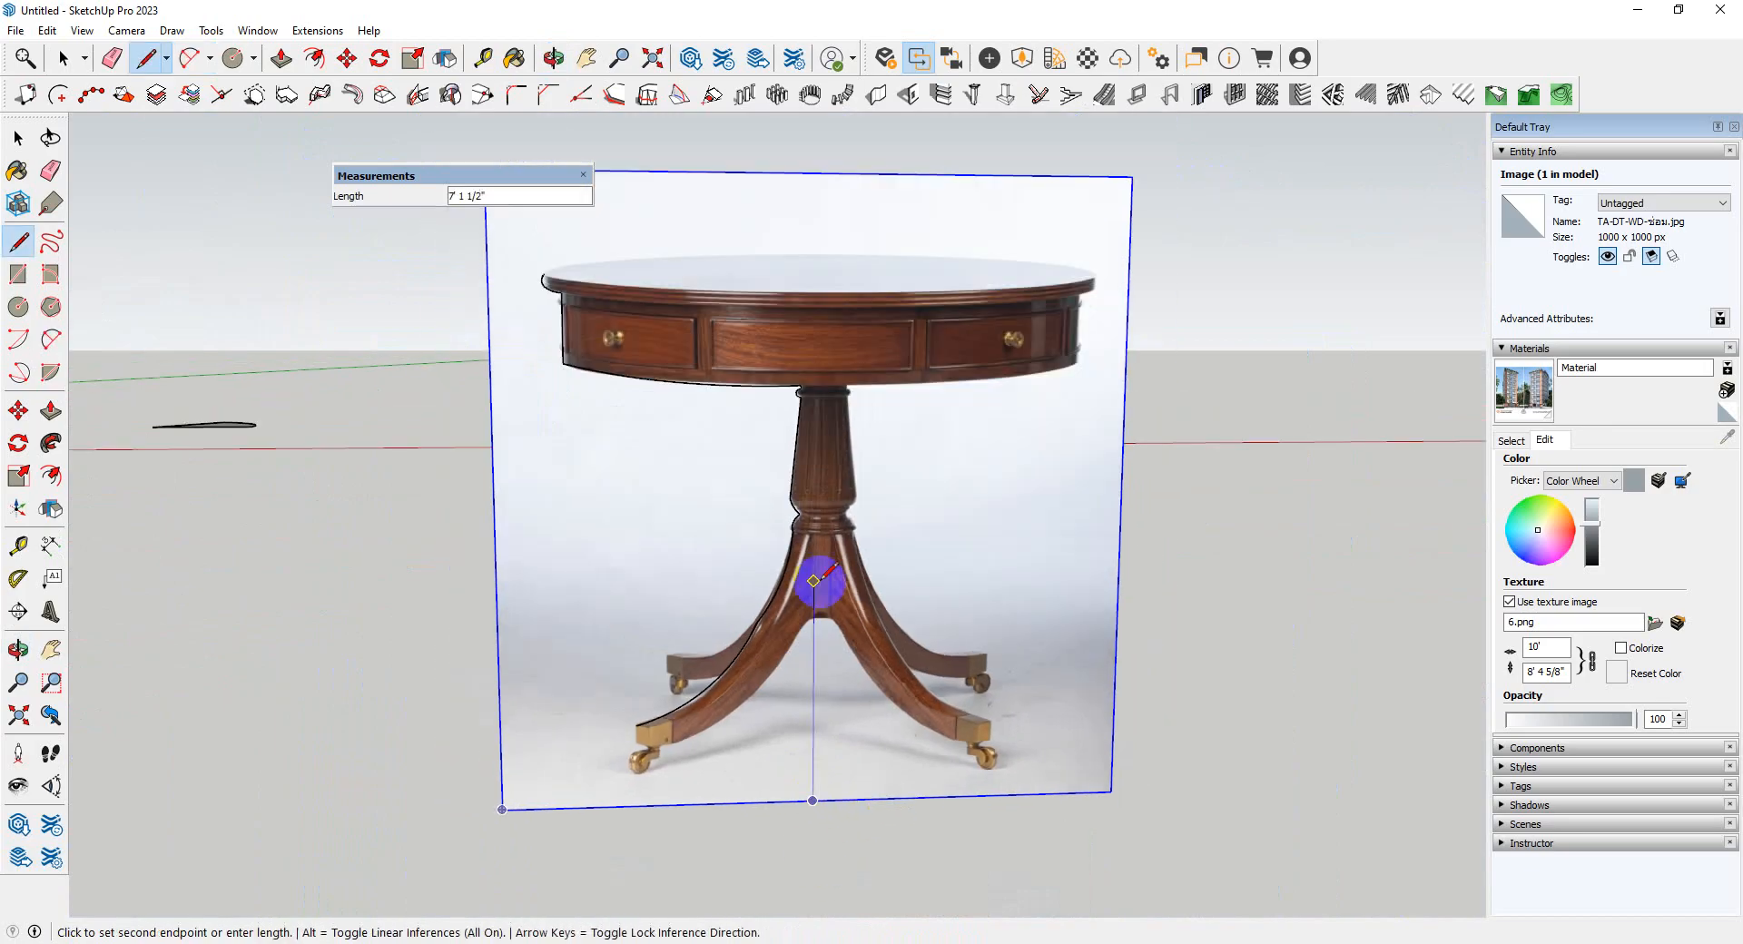
pyautogui.scroll(3, 810, 408)
pyautogui.click(816, 181)
pyautogui.press('space')
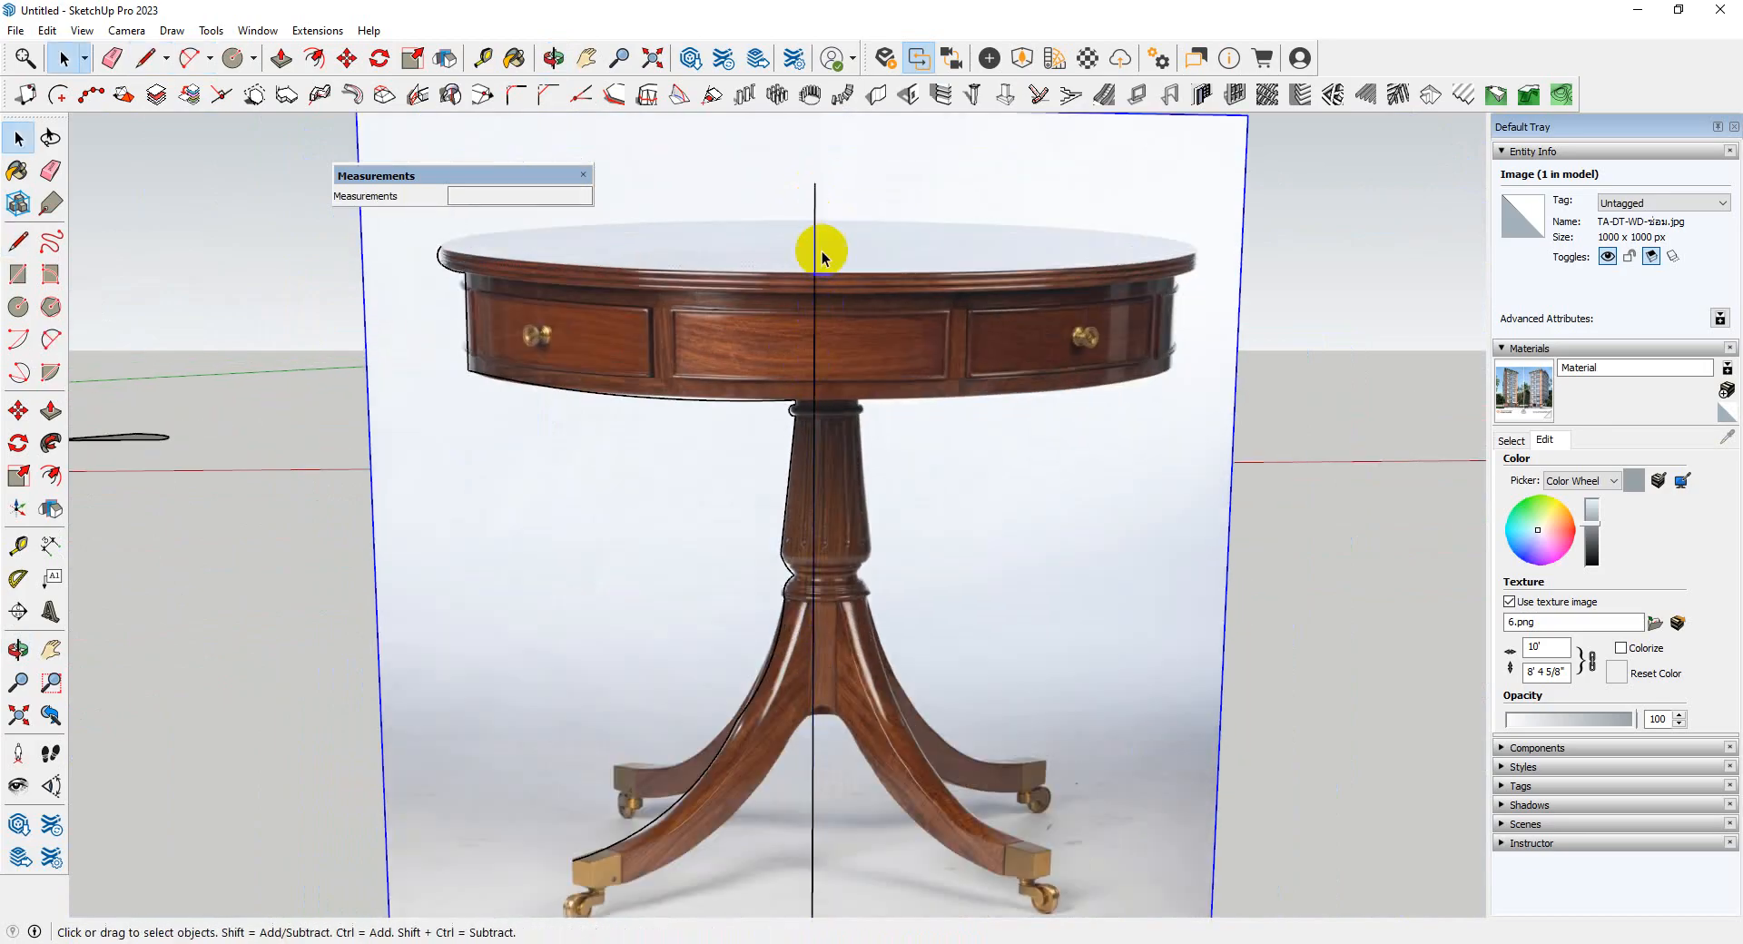
# - Trace the tabletop's upper left edge with an arc from the rim's end to the centre line, with a bulge of about 6 3/8"
pyautogui.moveTo(817, 253); pyautogui.dragTo(759, 378, button='middle')
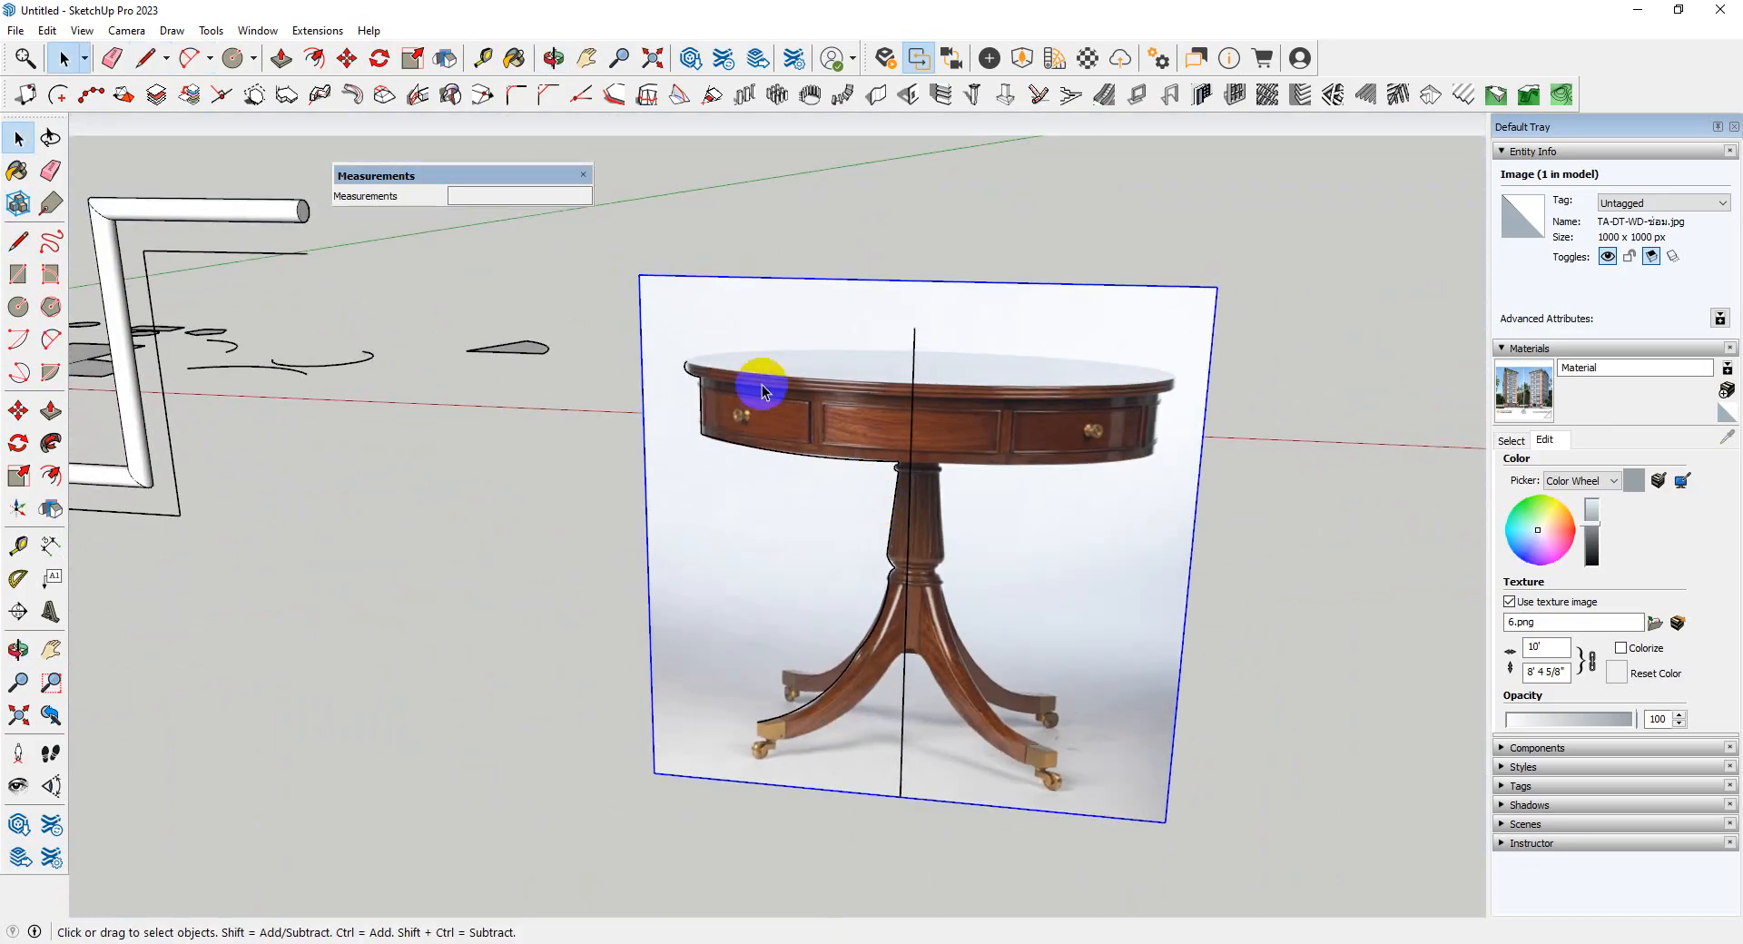
pyautogui.scroll(3, 726, 330)
pyautogui.press('a')
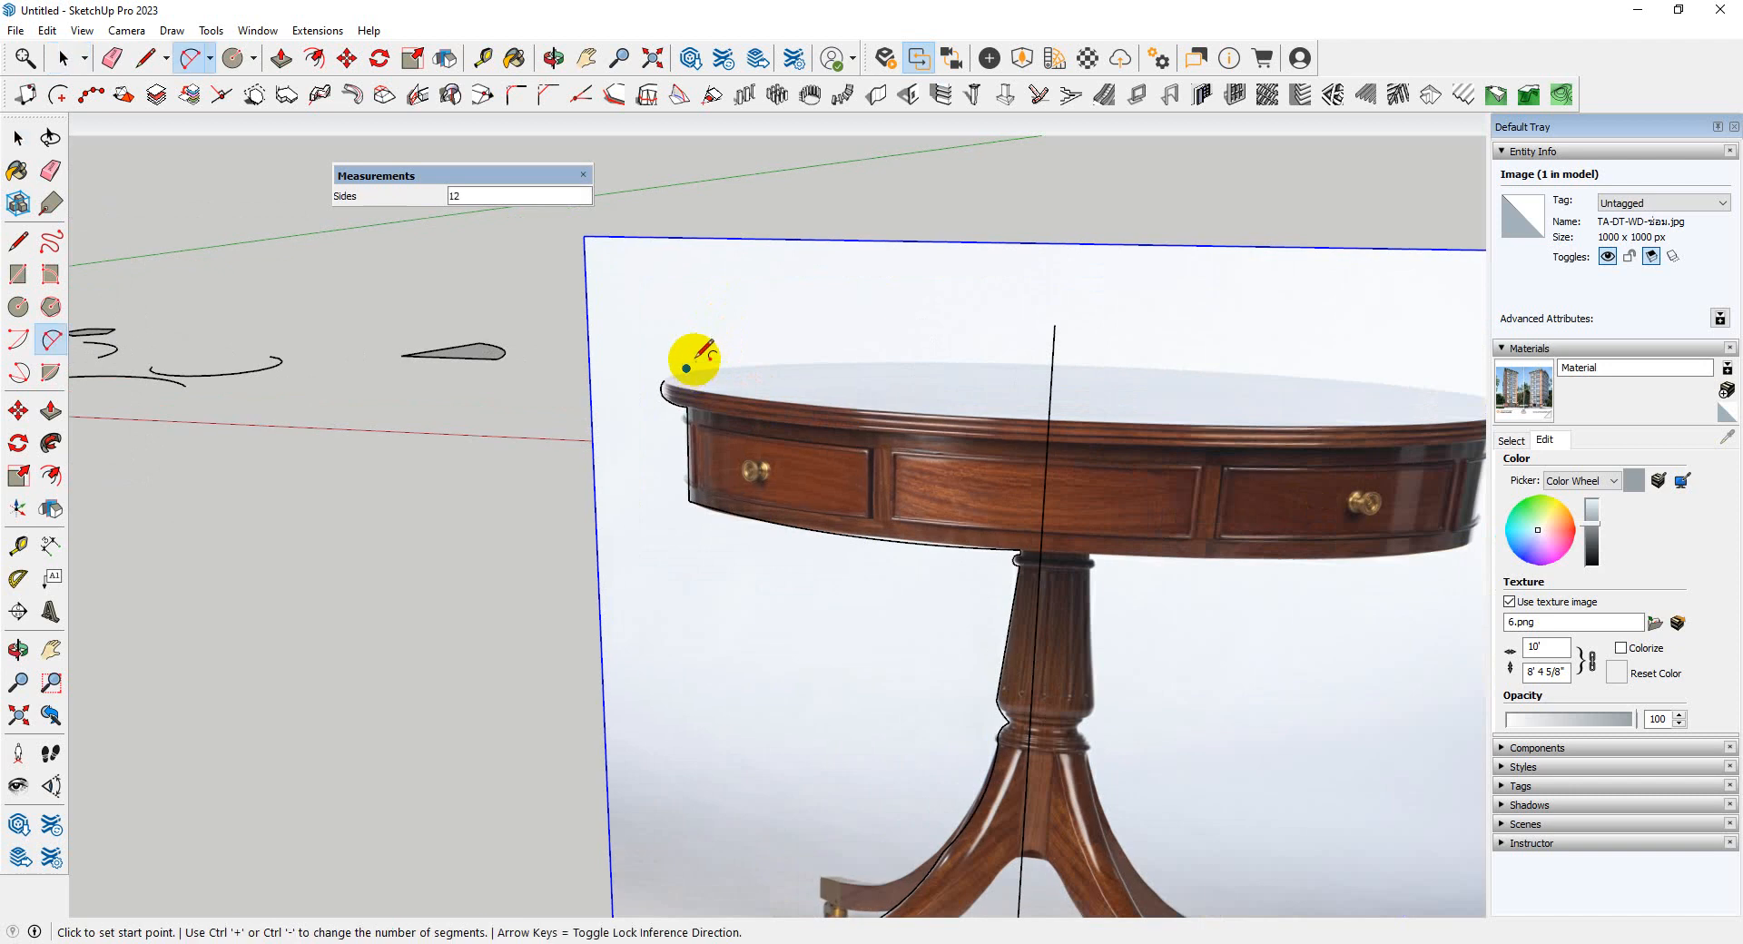
pyautogui.click(664, 380)
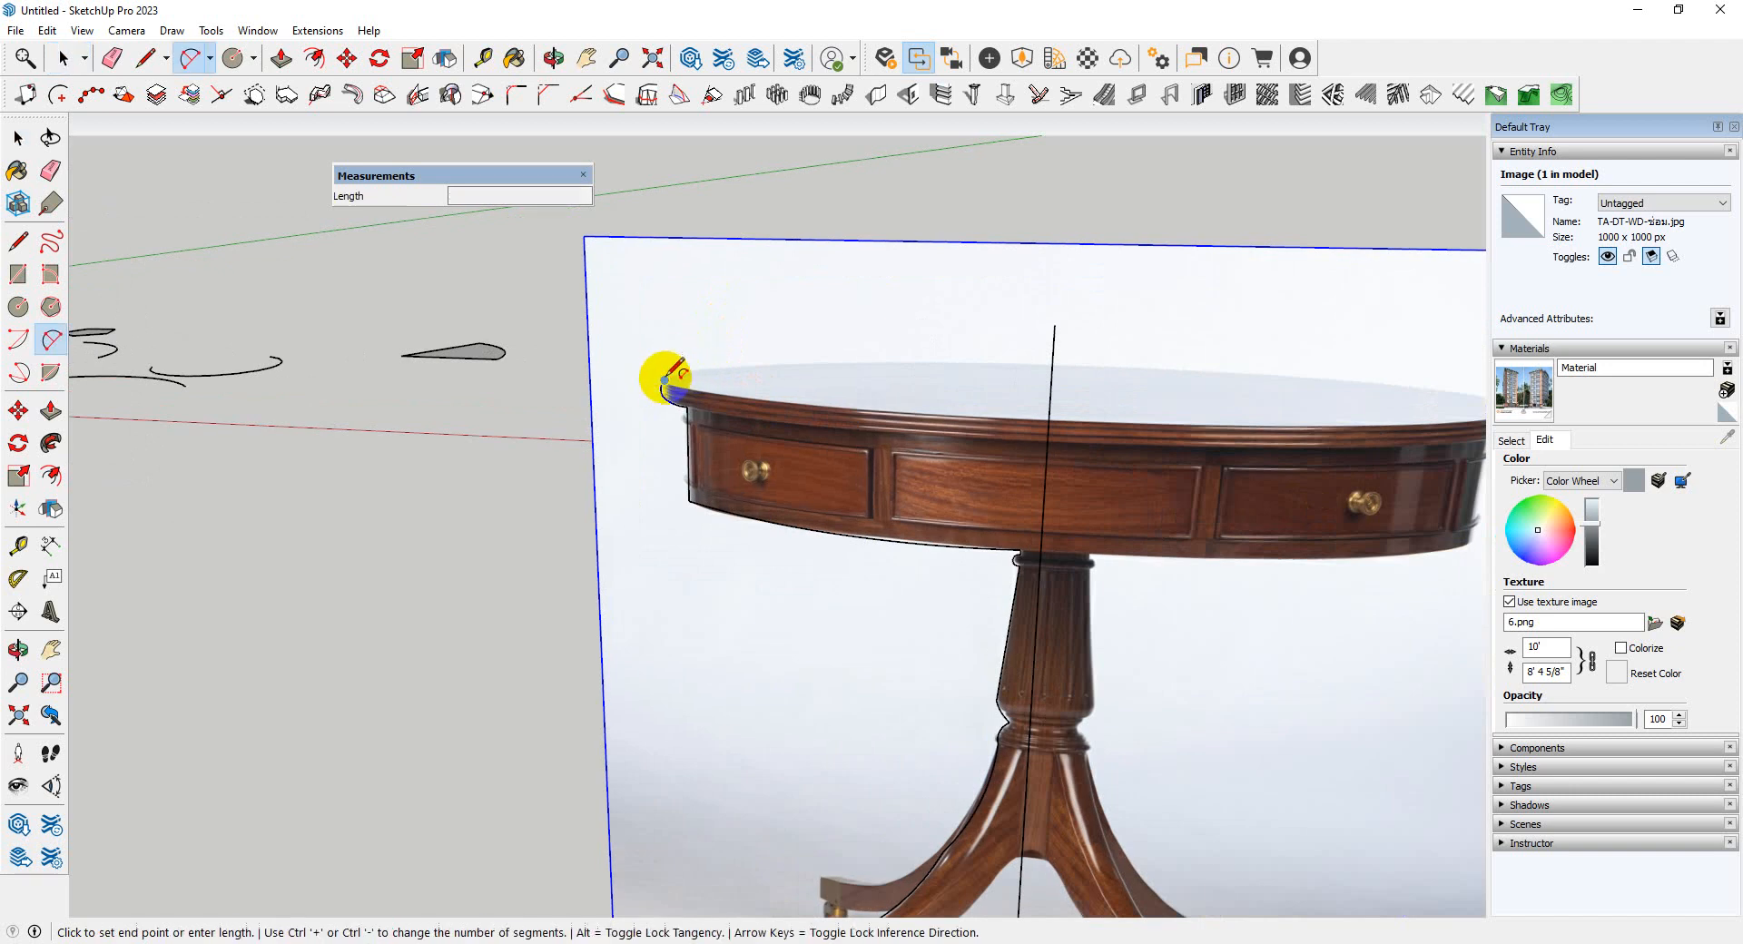
pyautogui.click(1052, 364)
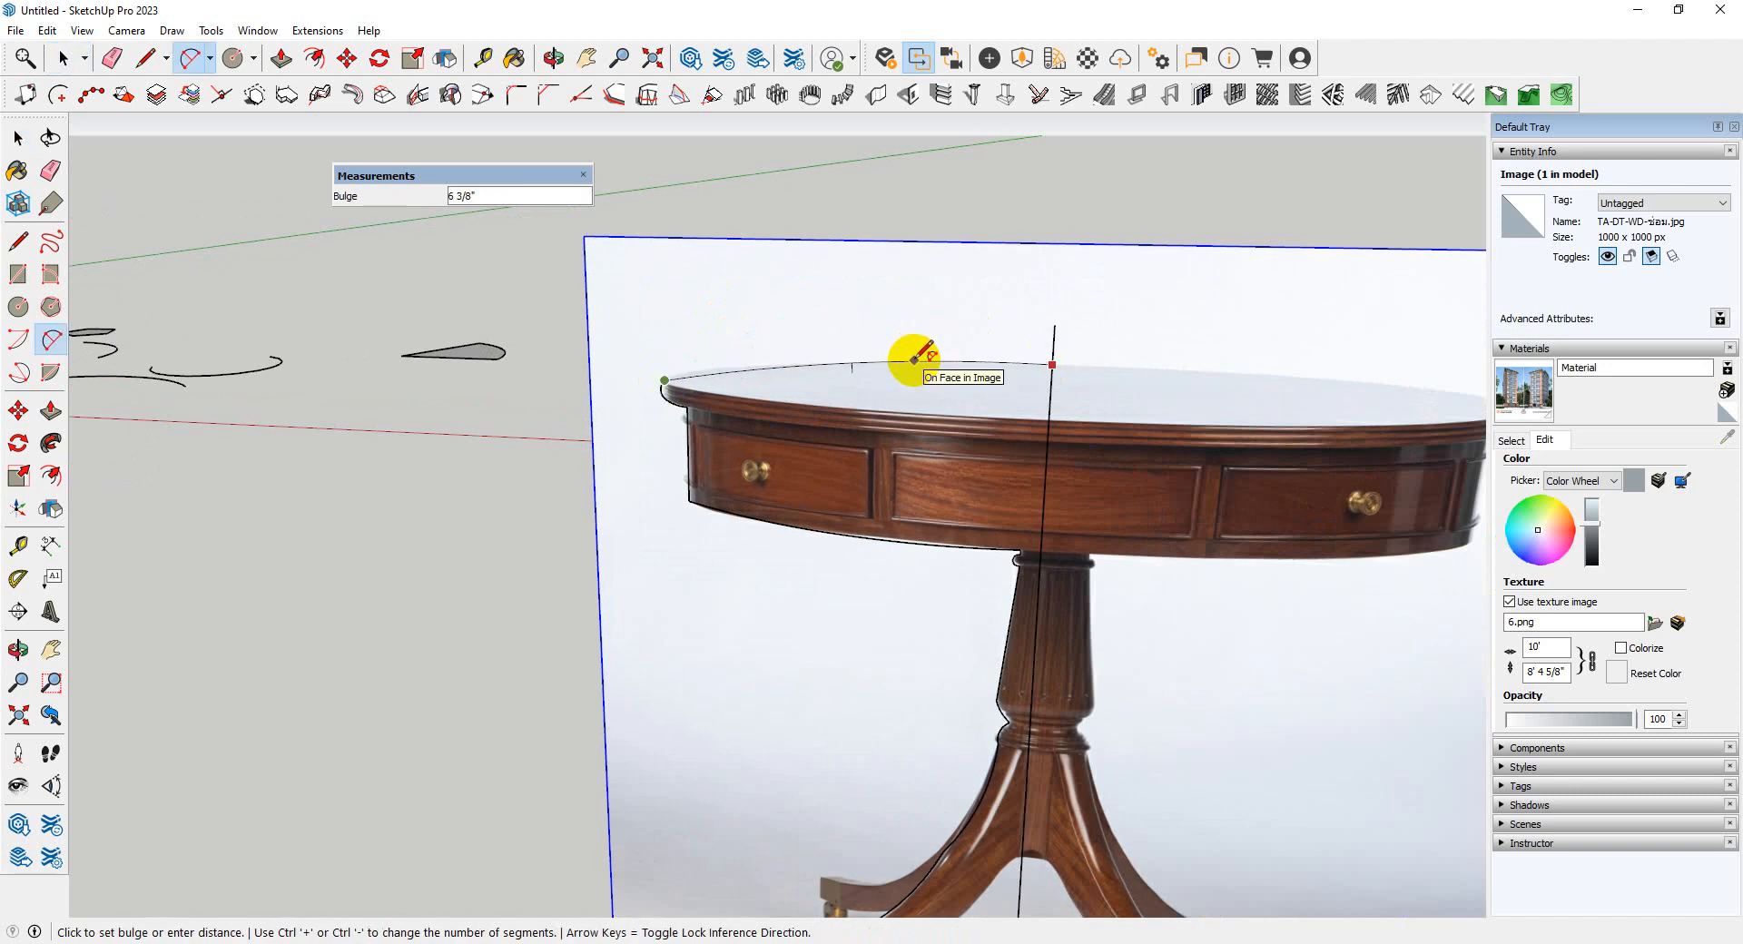
pyautogui.click(914, 358)
pyautogui.scroll(-3, 1023, 533)
pyautogui.scroll(1, 938, 611)
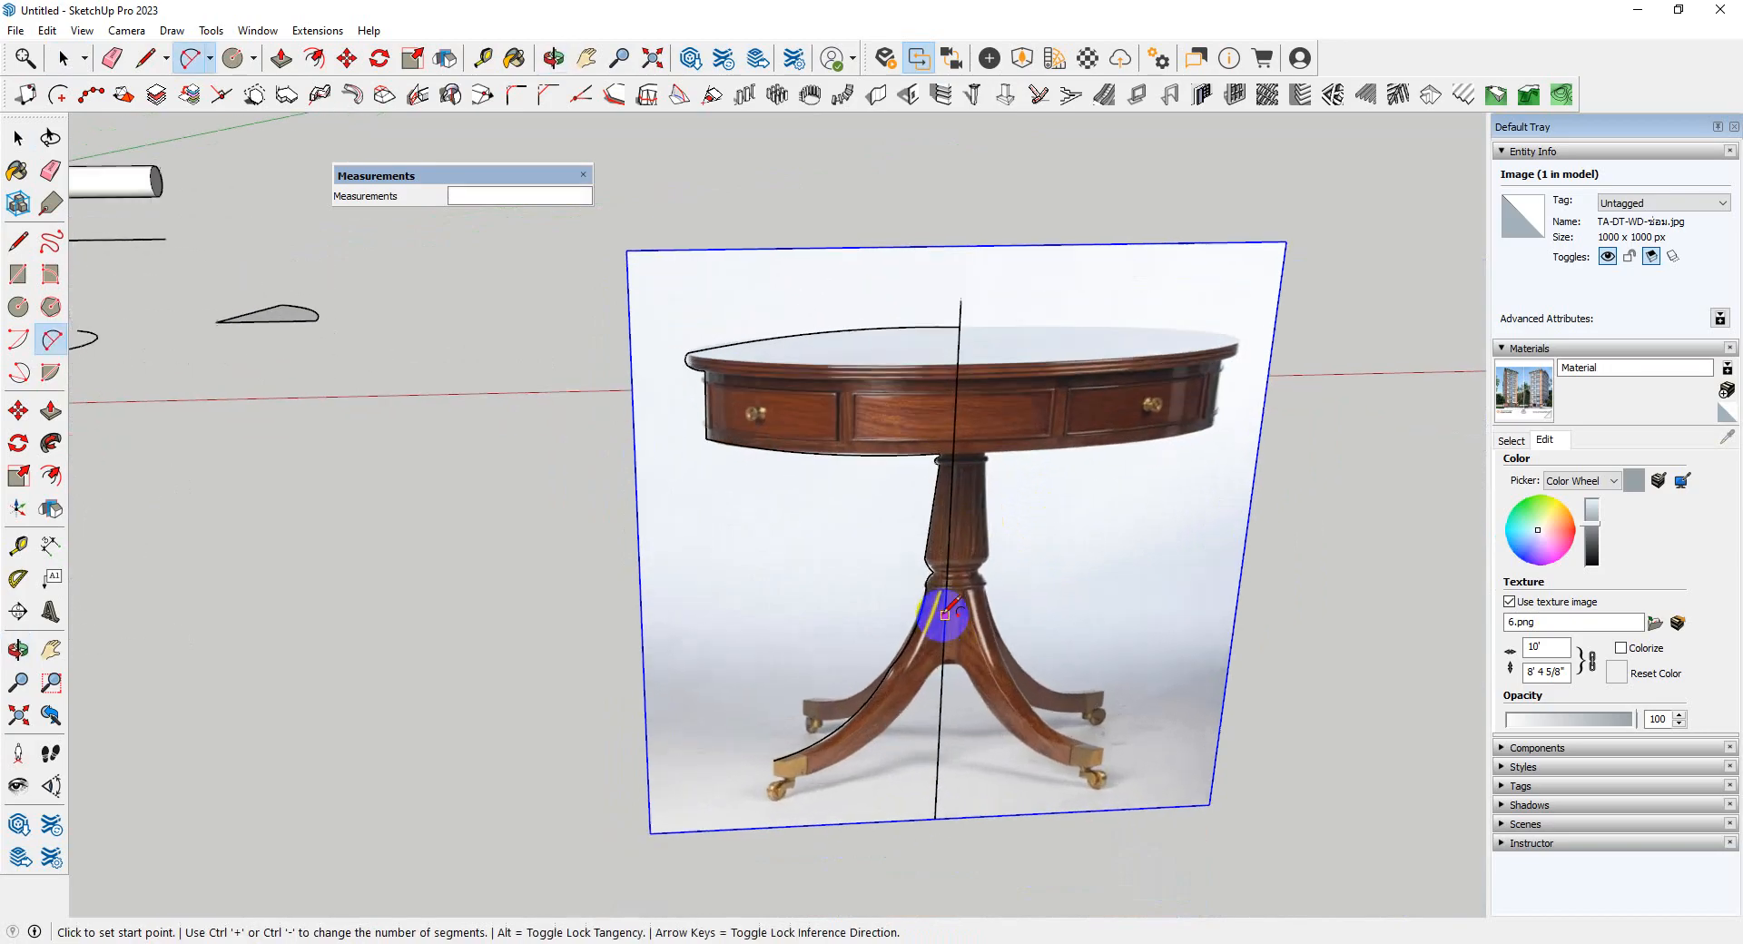
pyautogui.press('space')
# - Close the half profile with a straight line from the leg's outer tip to the lower end of the centre line
pyautogui.scroll(2, 819, 868)
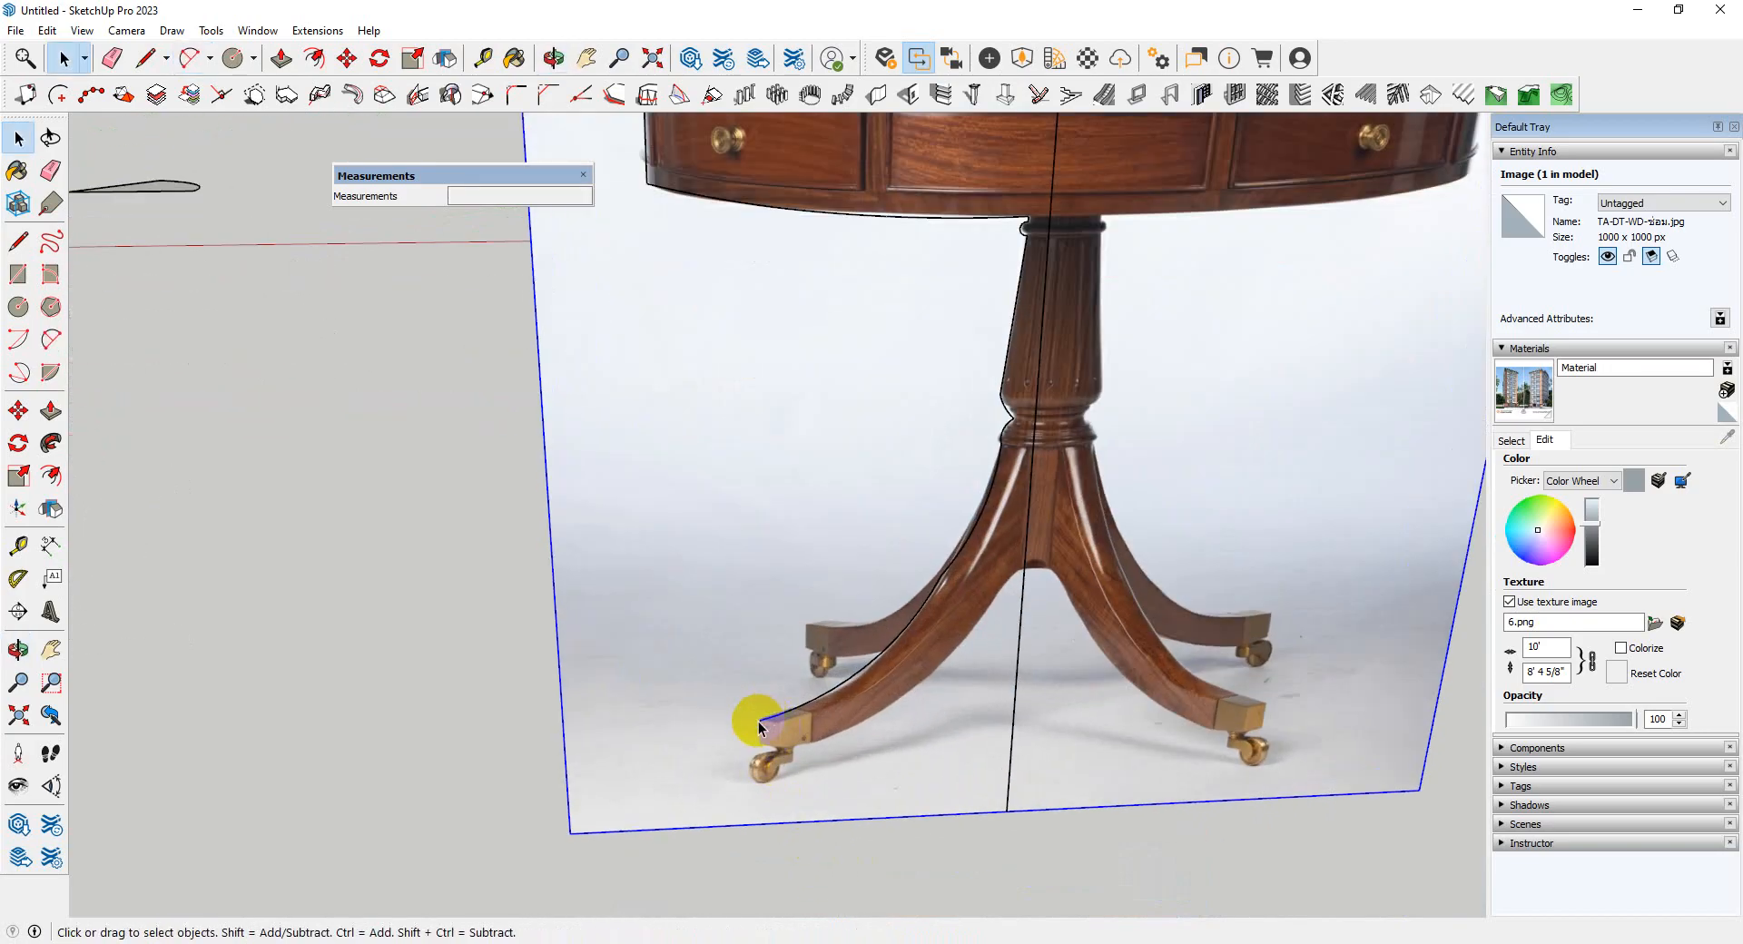
pyautogui.scroll(2, 767, 767)
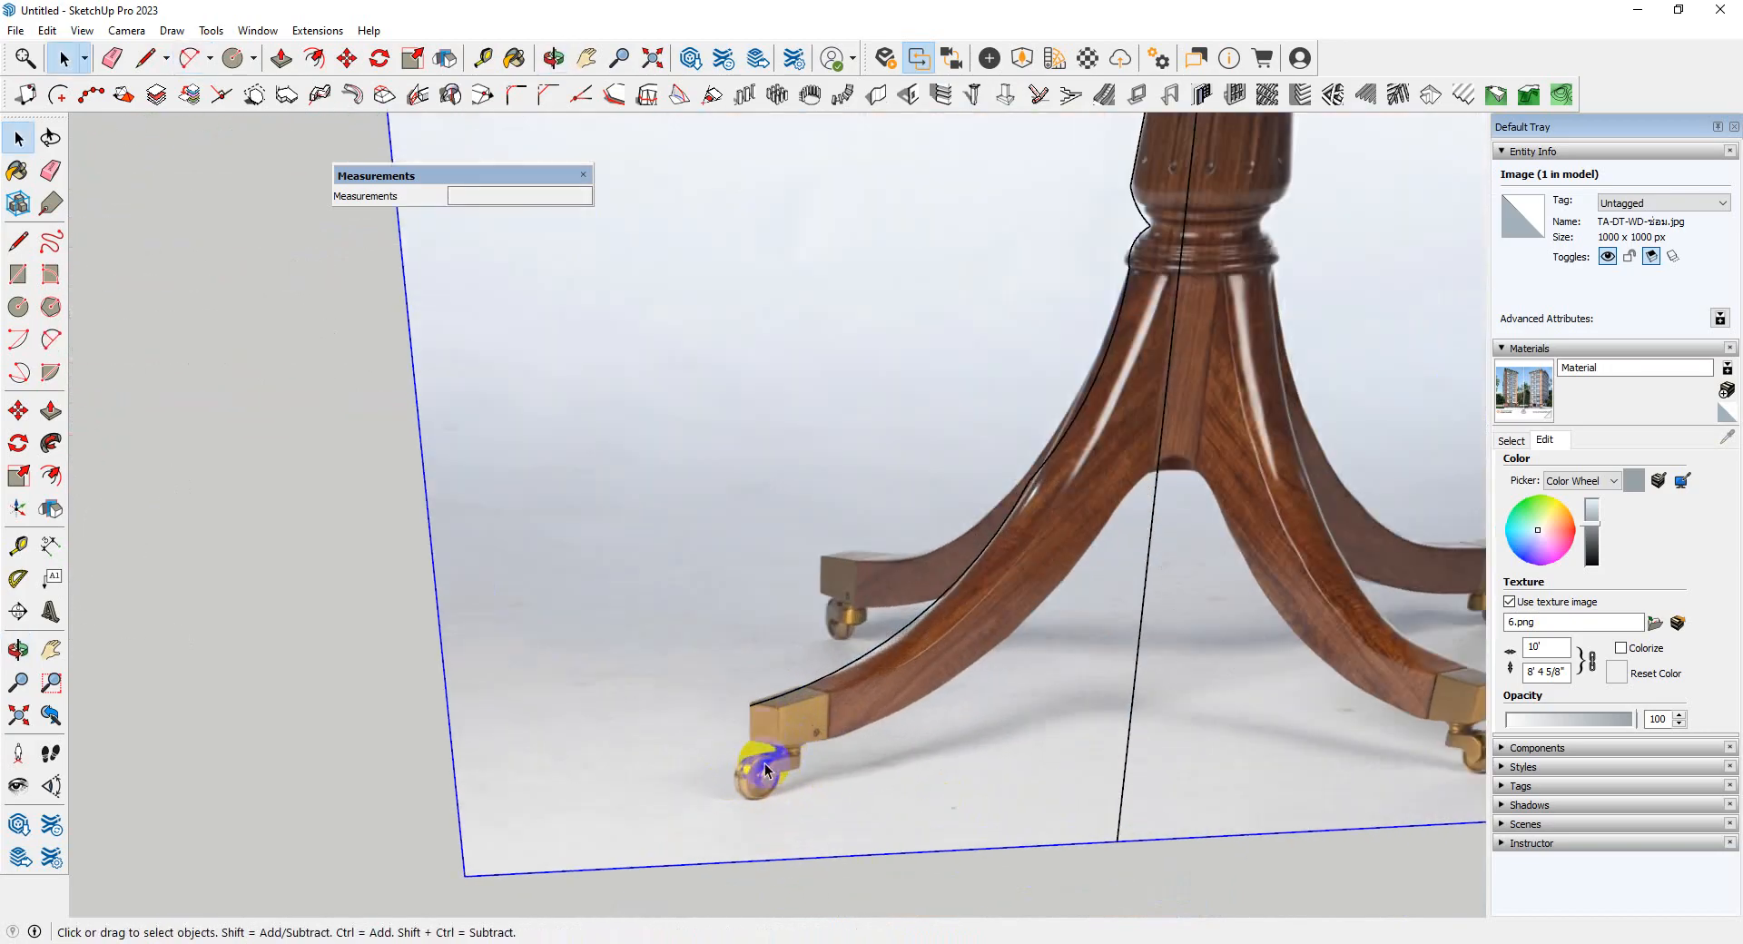
pyautogui.press('l')
pyautogui.click(749, 704)
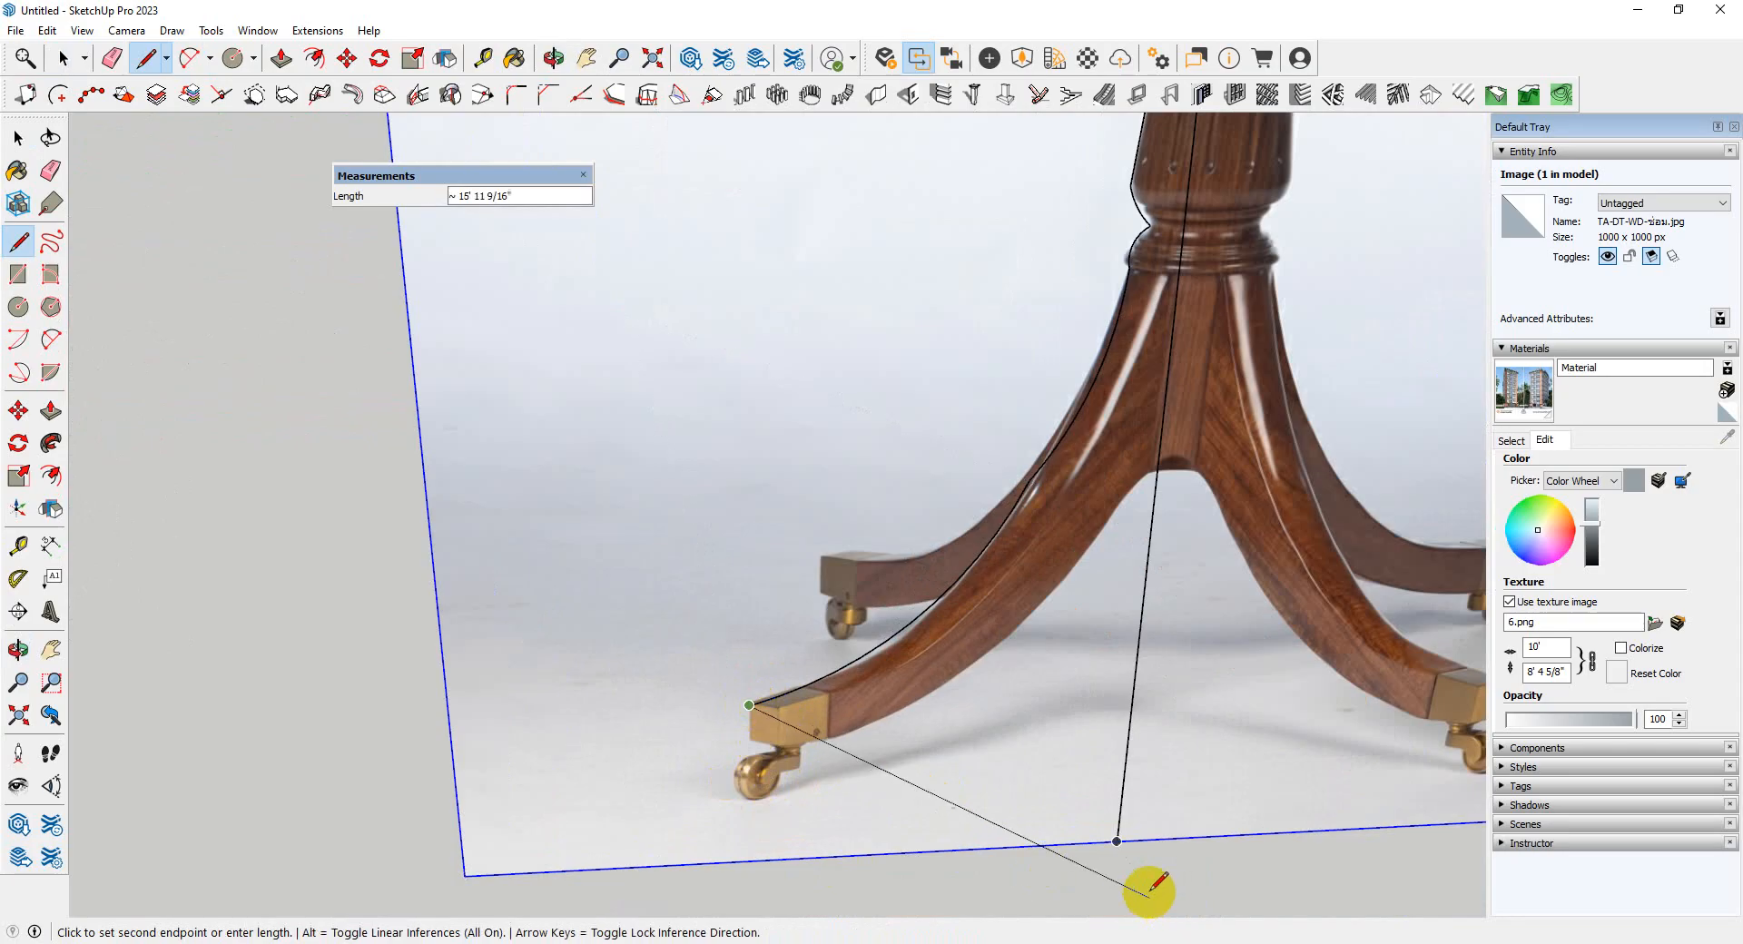
pyautogui.click(1117, 842)
pyautogui.scroll(-4, 731, 831)
pyautogui.moveTo(1022, 786); pyautogui.dragTo(991, 763, button='middle')
pyautogui.press('space')
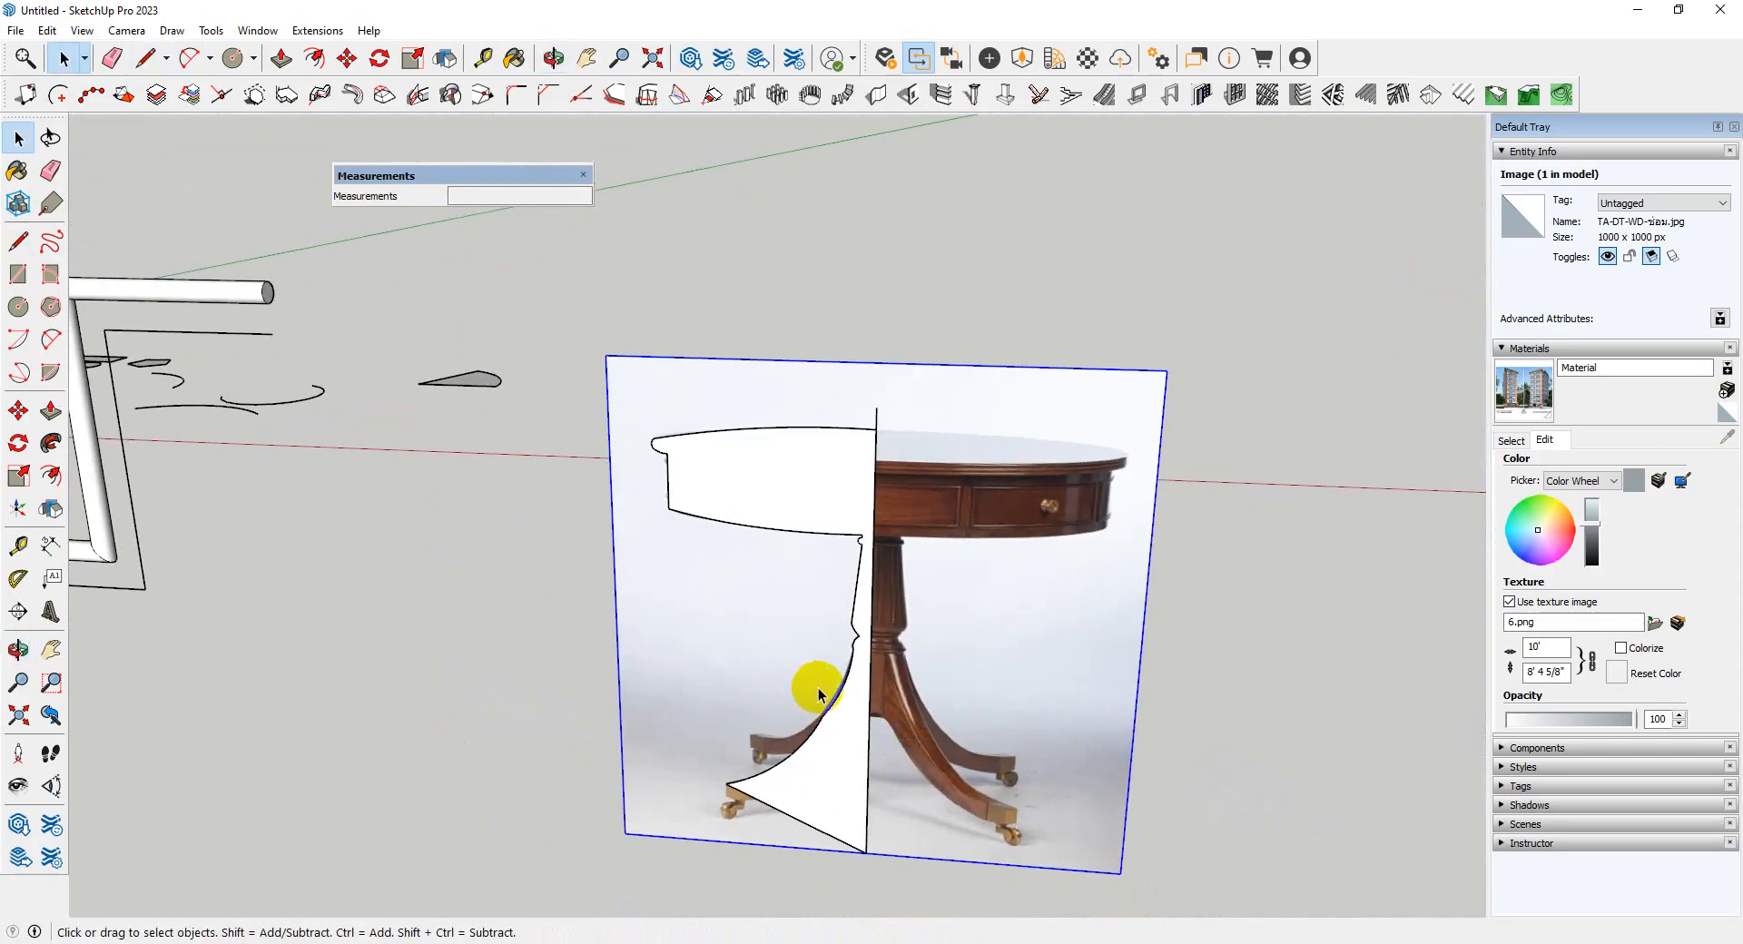
# - Erase the piece of centre line that sticks up above the tabletop
pyautogui.scroll(1, 822, 690)
pyautogui.press('e')
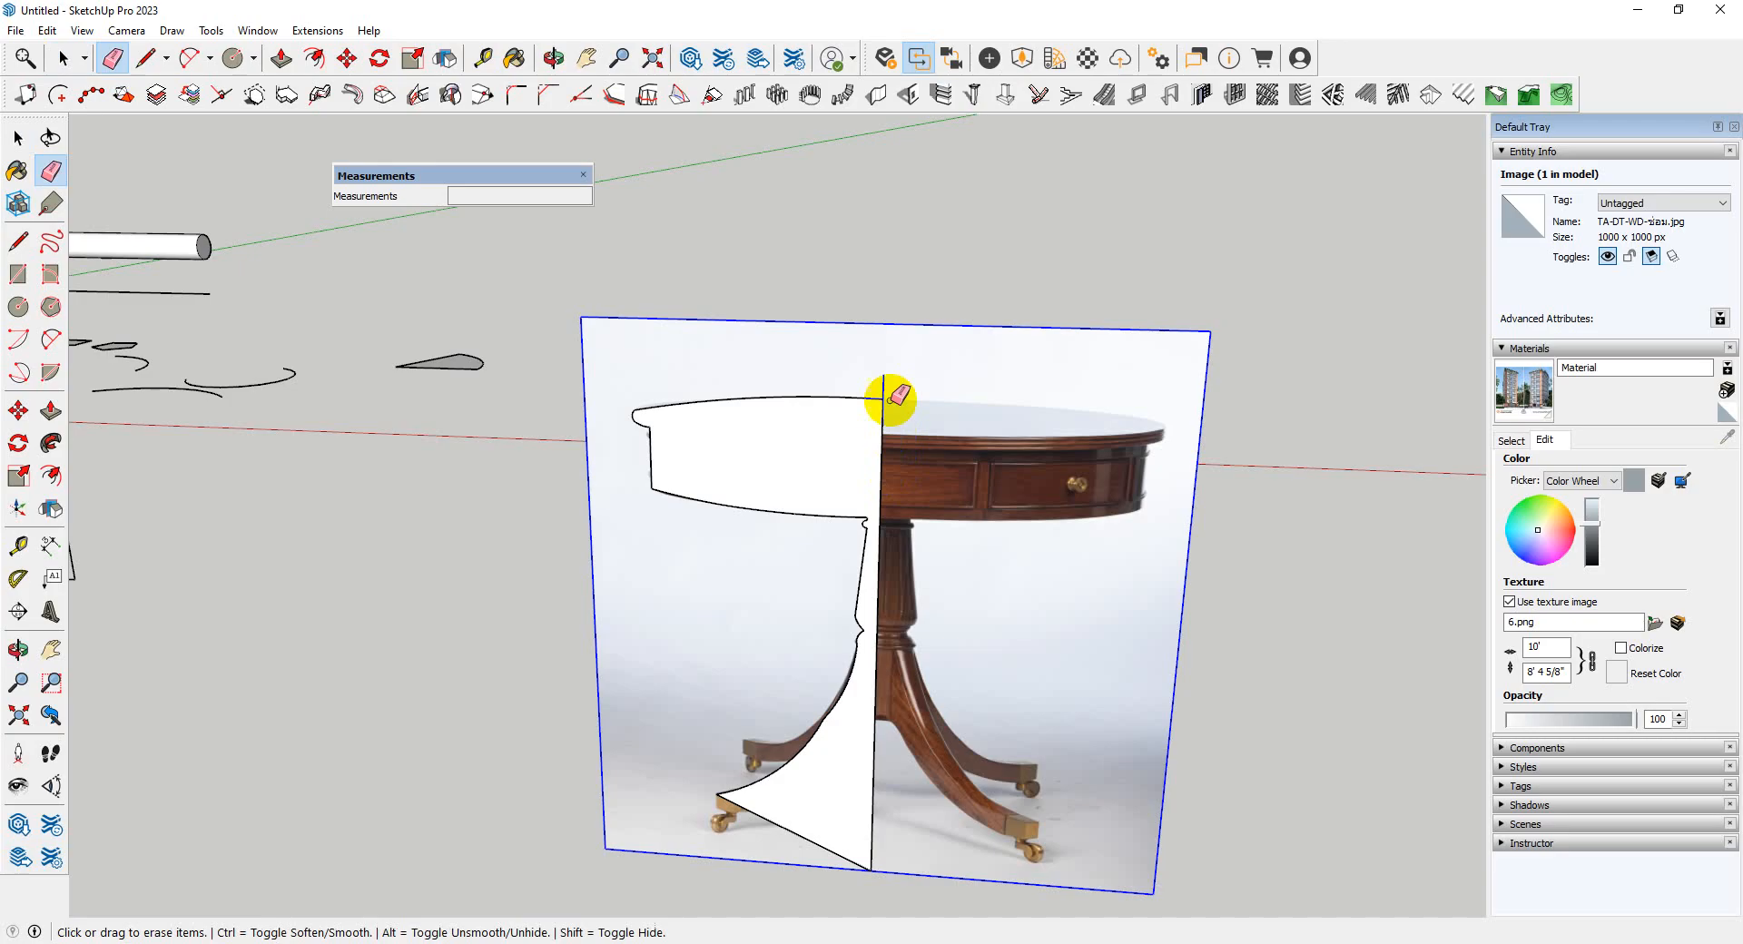
pyautogui.moveTo(918, 416); pyautogui.dragTo(1007, 717, button='middle')
# - Delete the table reference image behind the profile
pyautogui.press('space')
pyautogui.click(1060, 748)
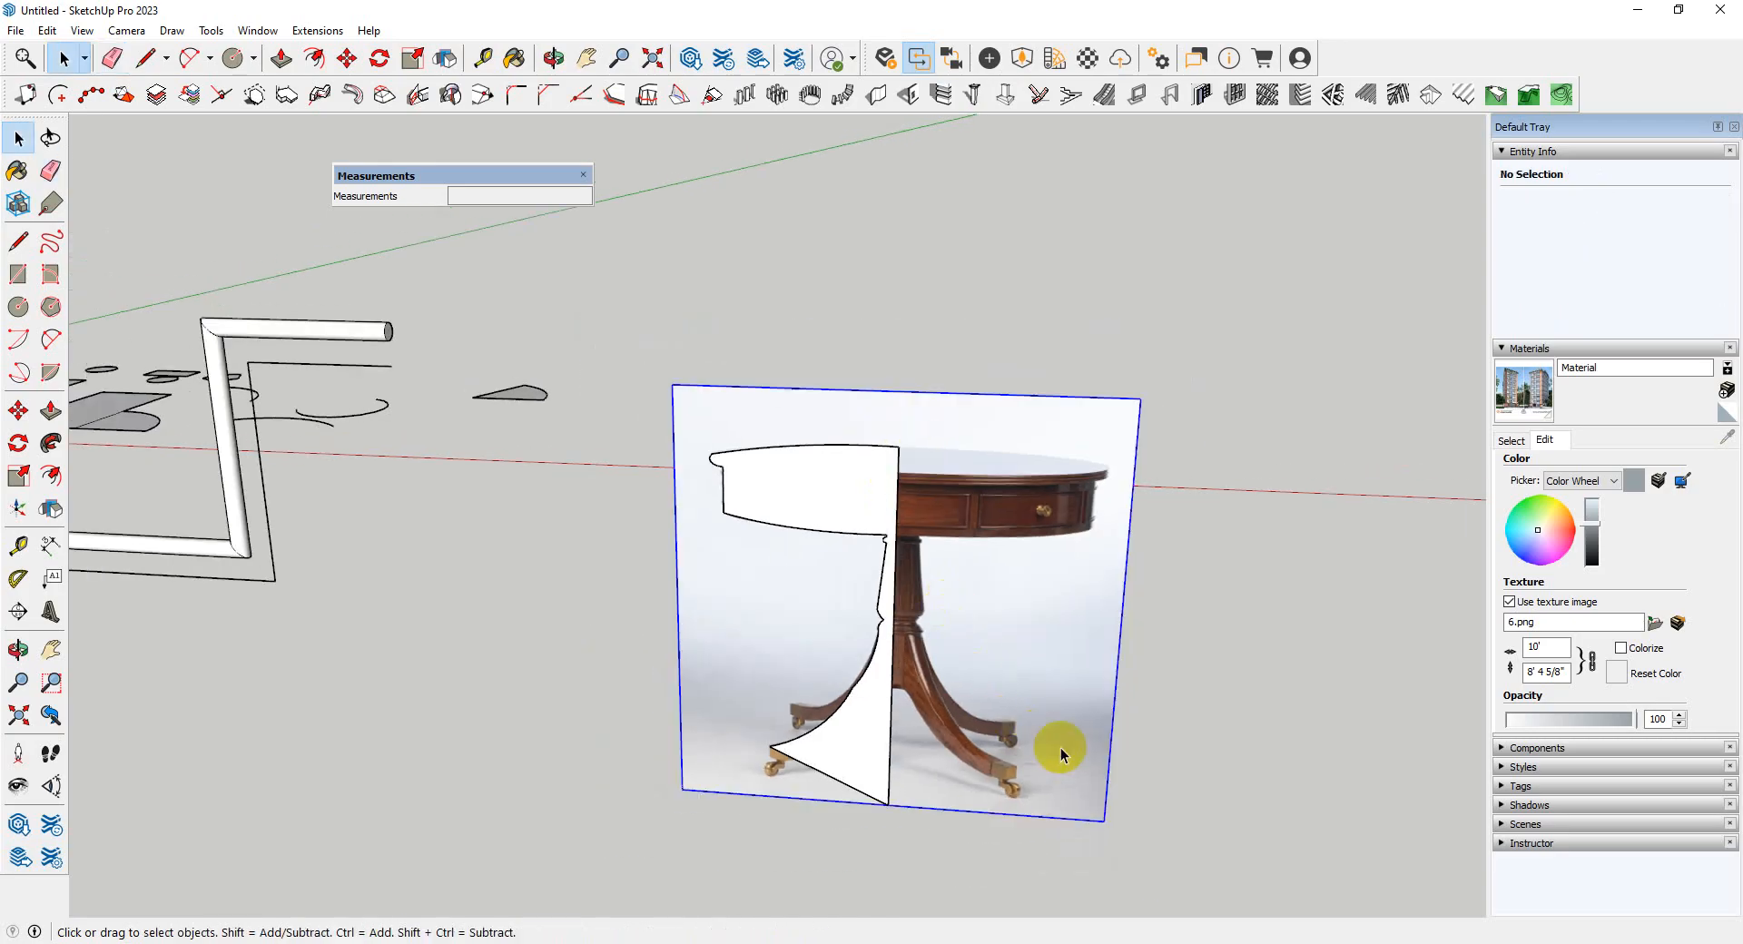
pyautogui.press('Delete')
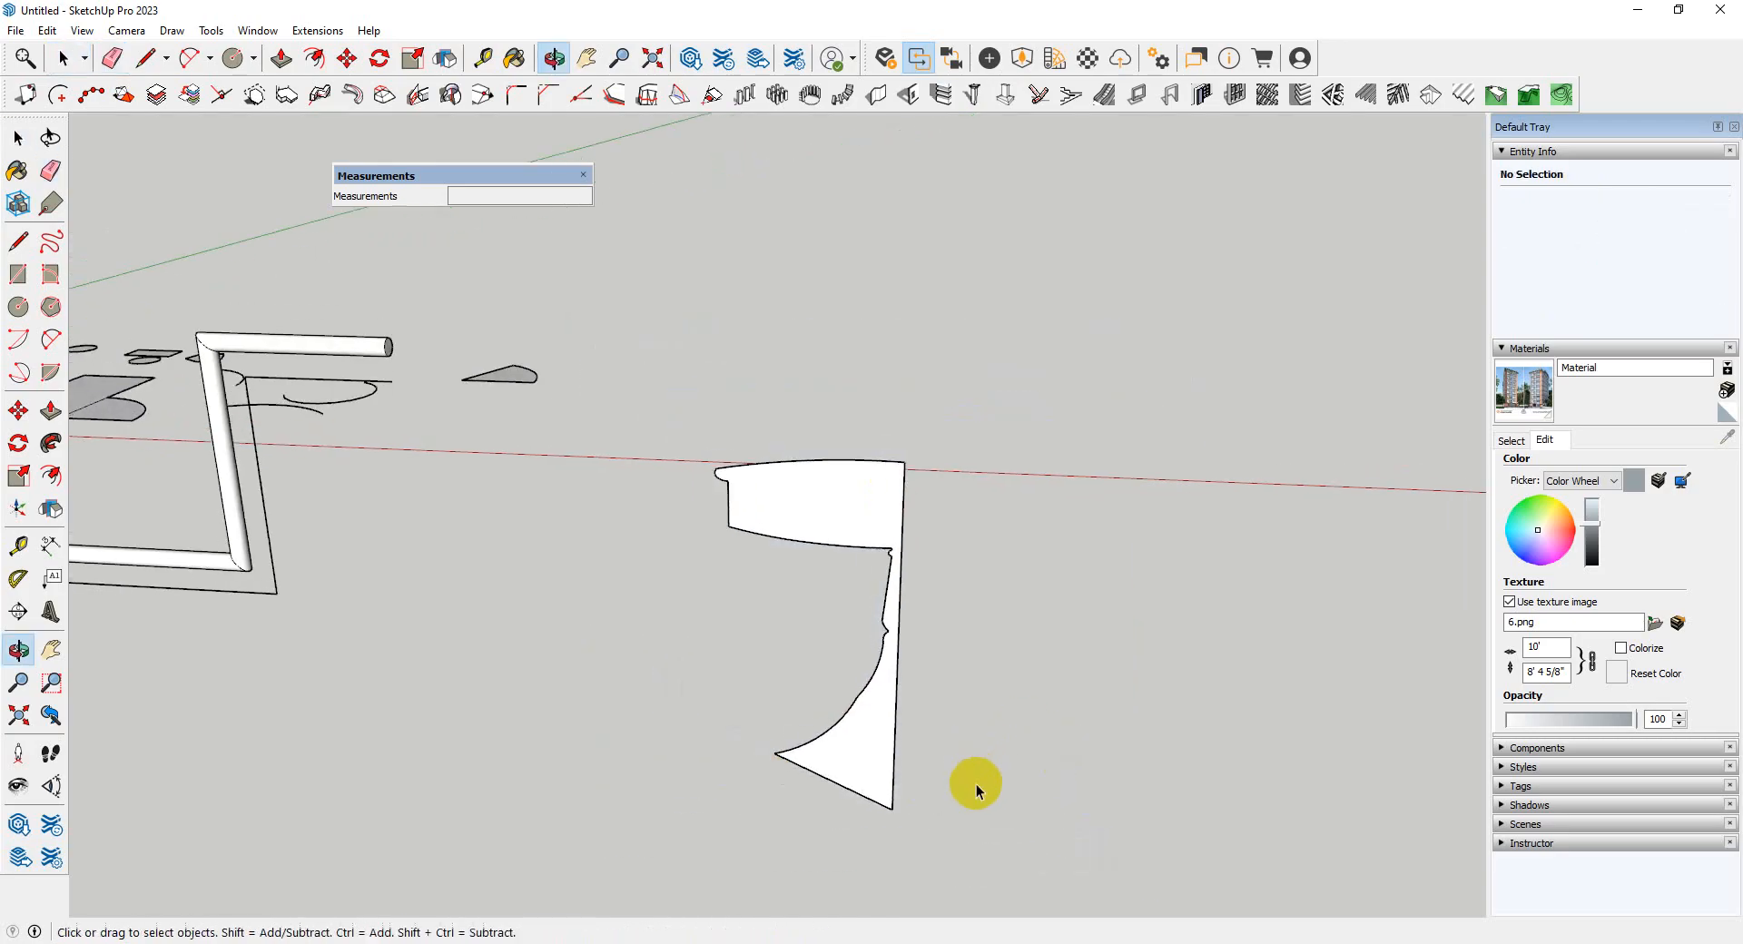
pyautogui.scroll(2, 881, 808)
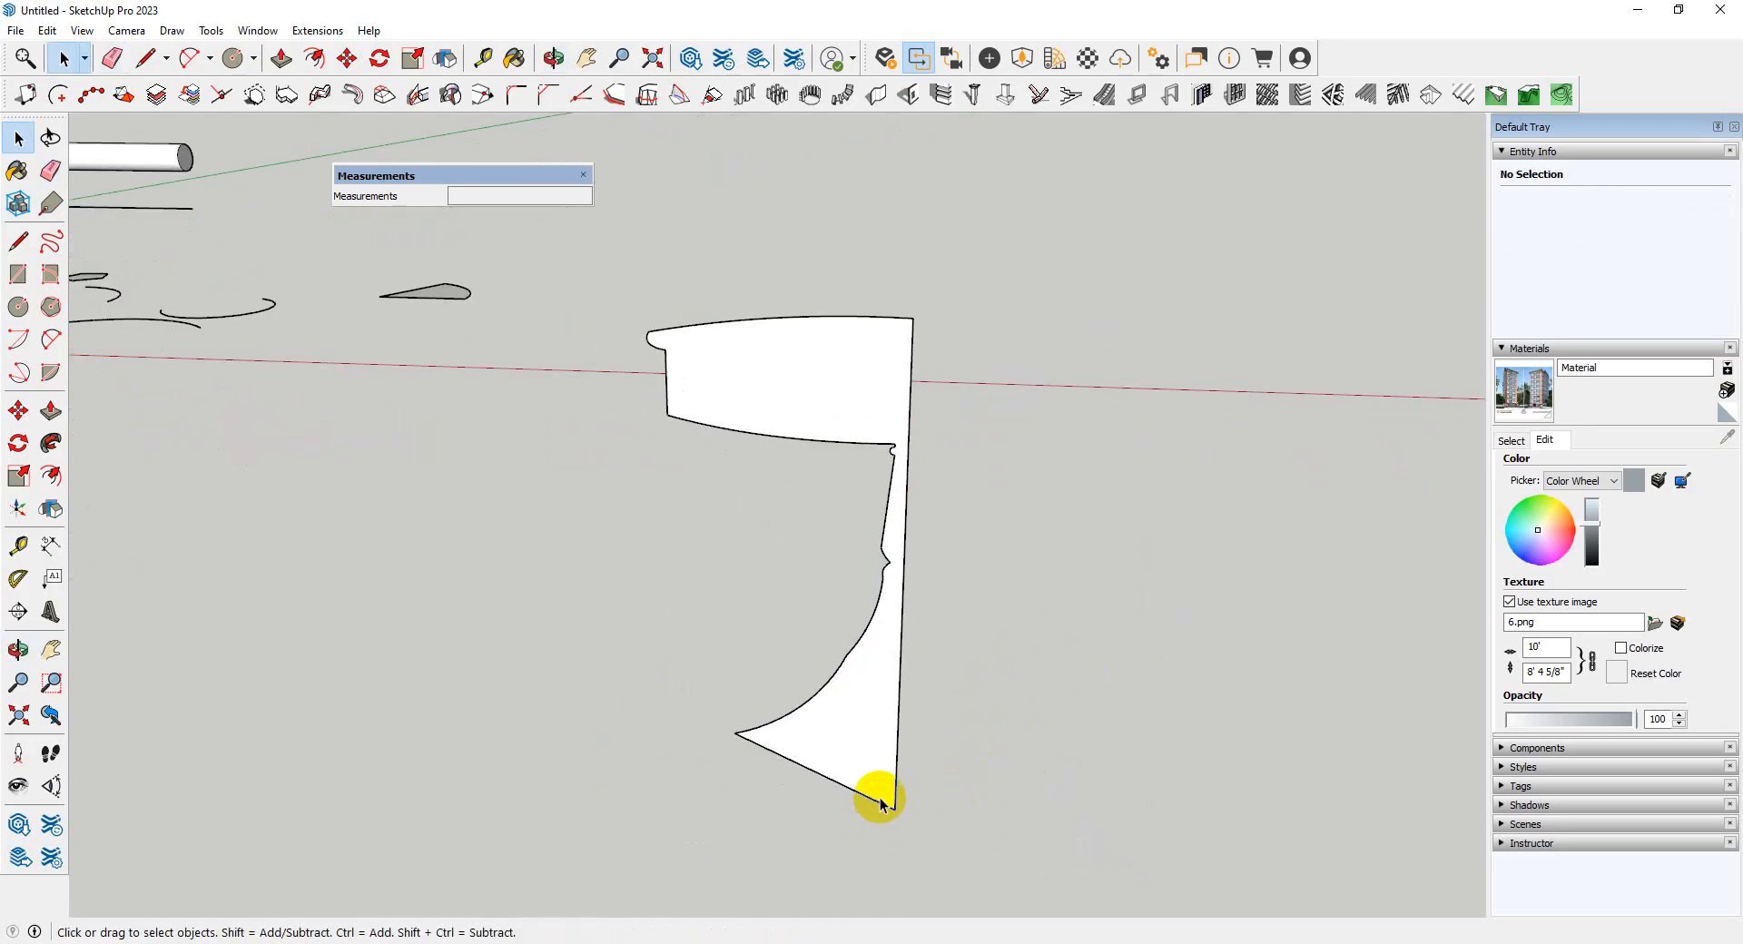
pyautogui.press('c')
pyautogui.click(894, 806)
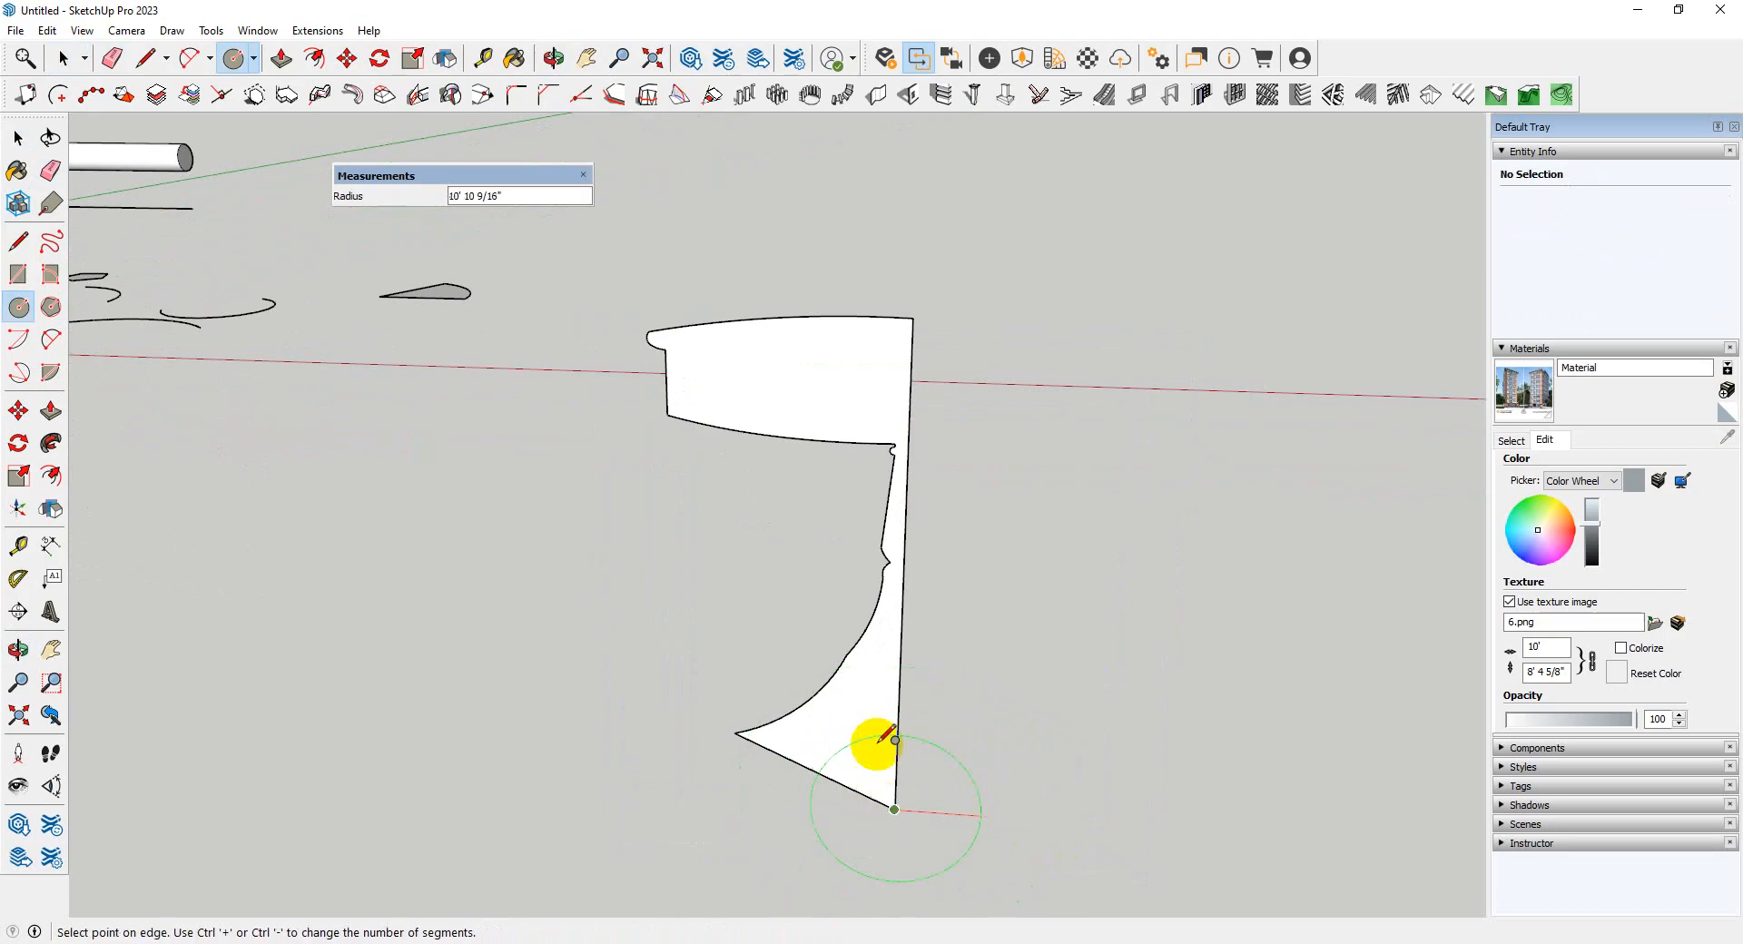
pyautogui.moveTo(887, 739); pyautogui.dragTo(821, 826, button='middle')
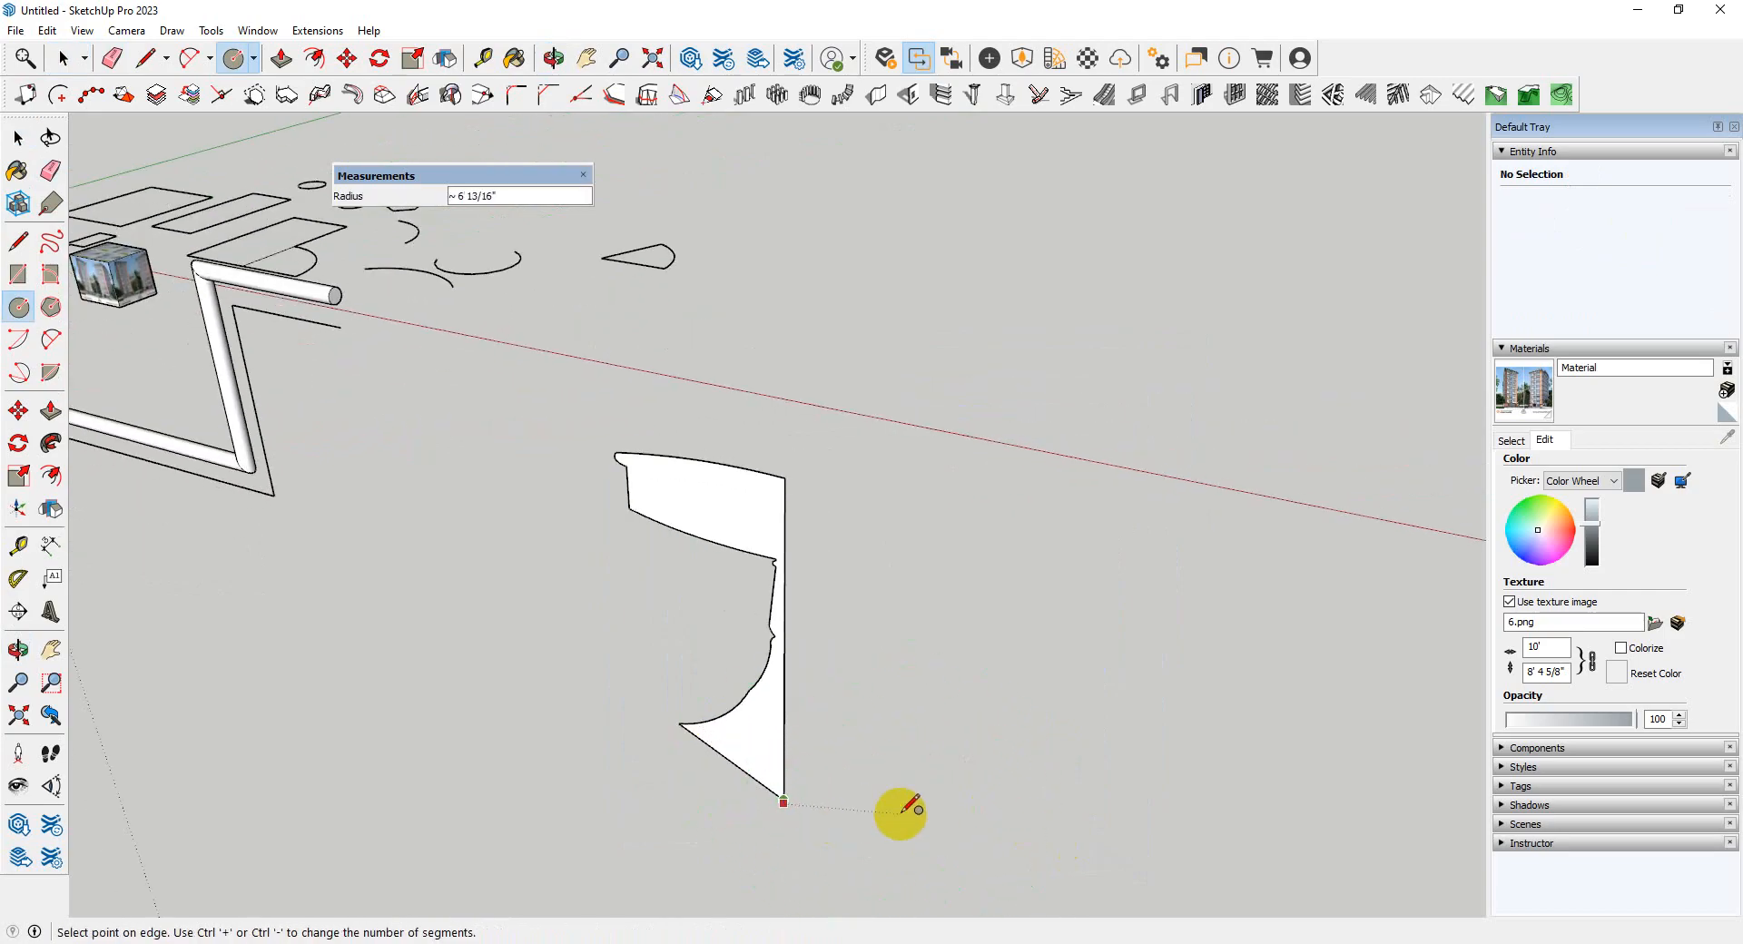
pyautogui.scroll(-5, 767, 672)
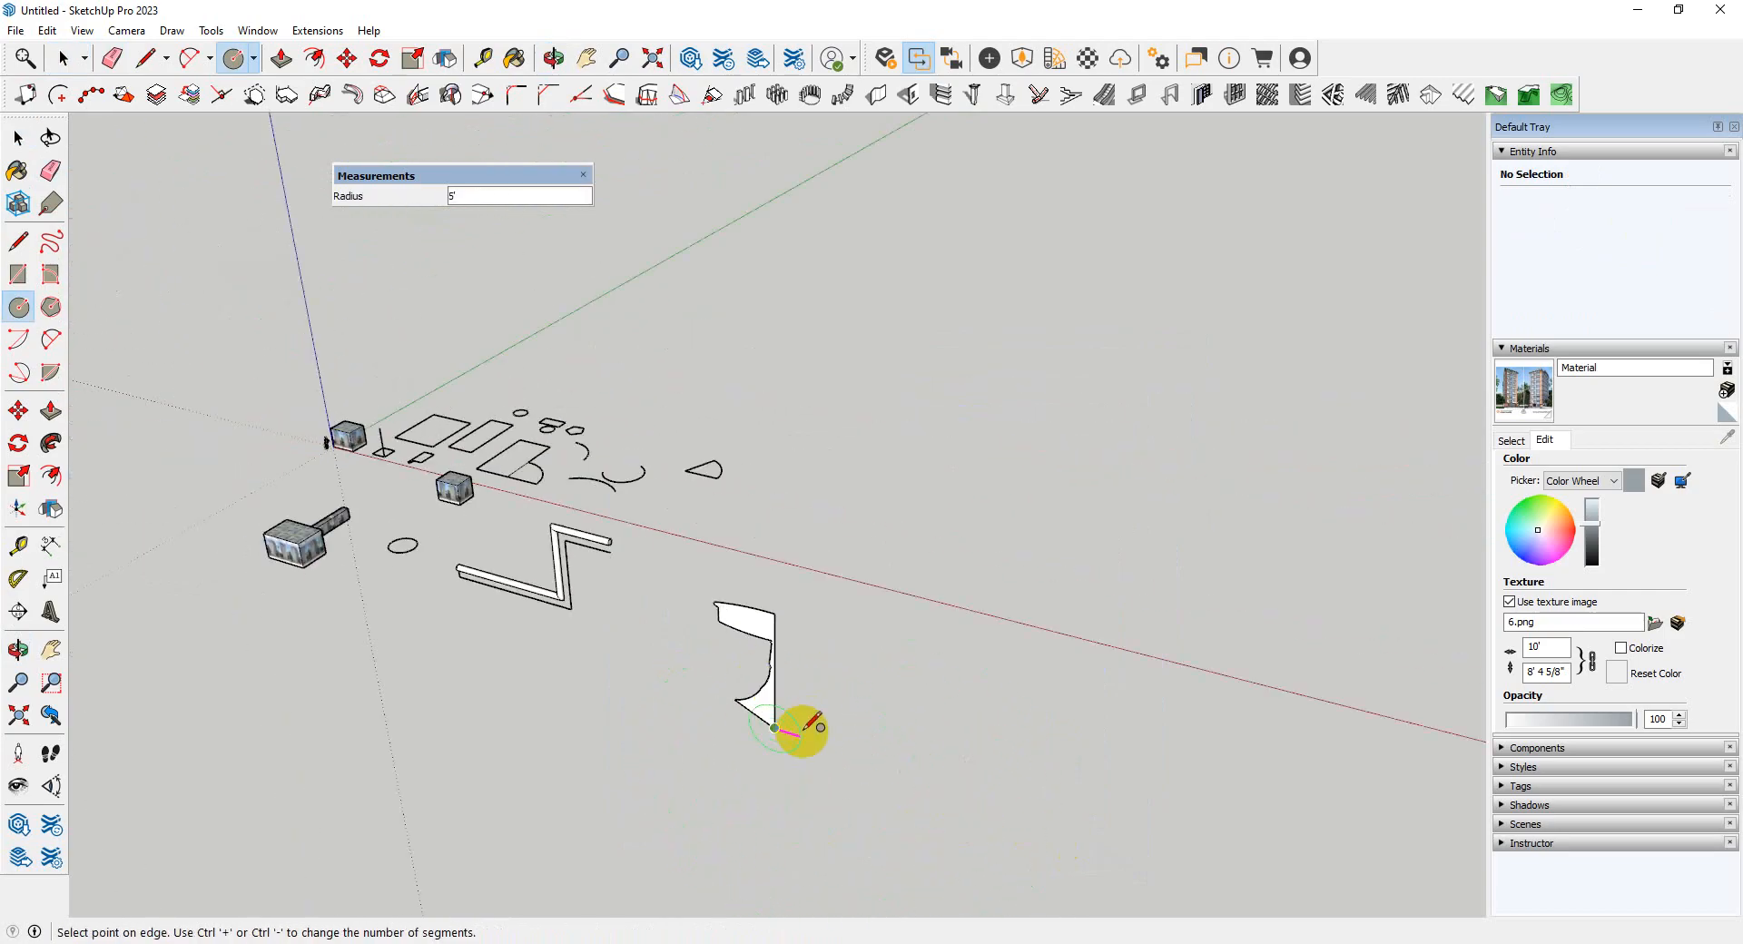
pyautogui.press('space')
# - Draw a horizontal circle with a radius of about 14' 7 3/8" centred on the lower end of the profile's centre line
pyautogui.scroll(1, 768, 679)
pyautogui.moveTo(766, 680); pyautogui.dragTo(926, 863, button='middle')
pyautogui.scroll(3, 873, 729)
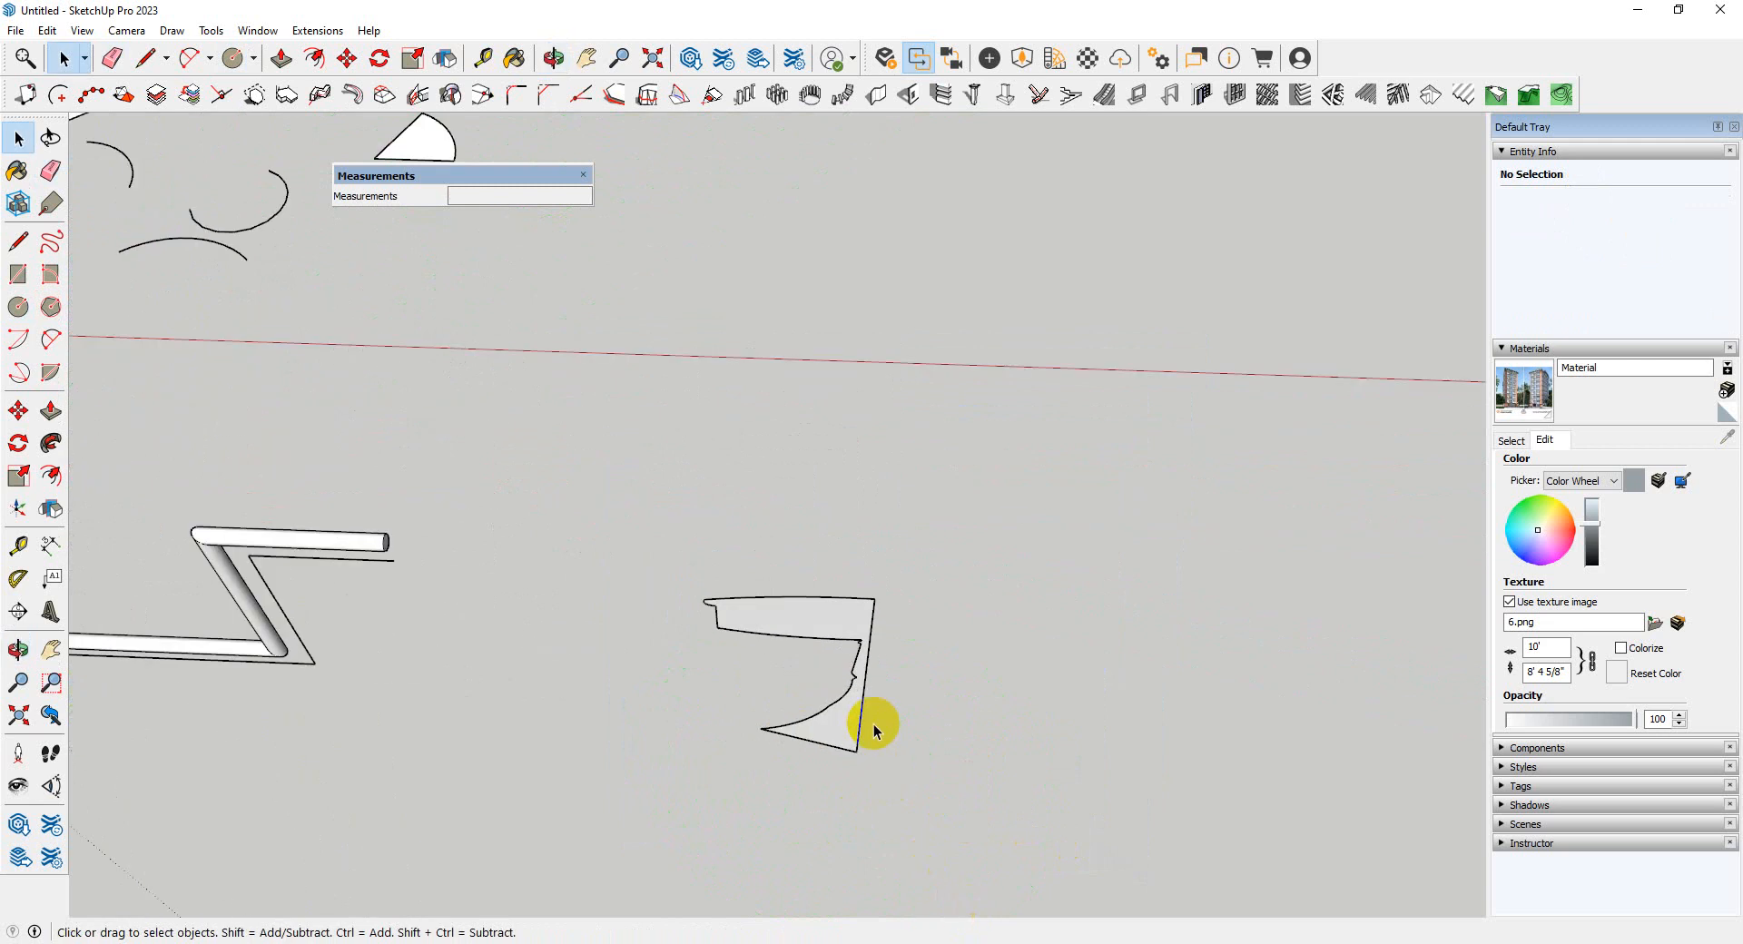
pyautogui.press('c')
pyautogui.click(856, 752)
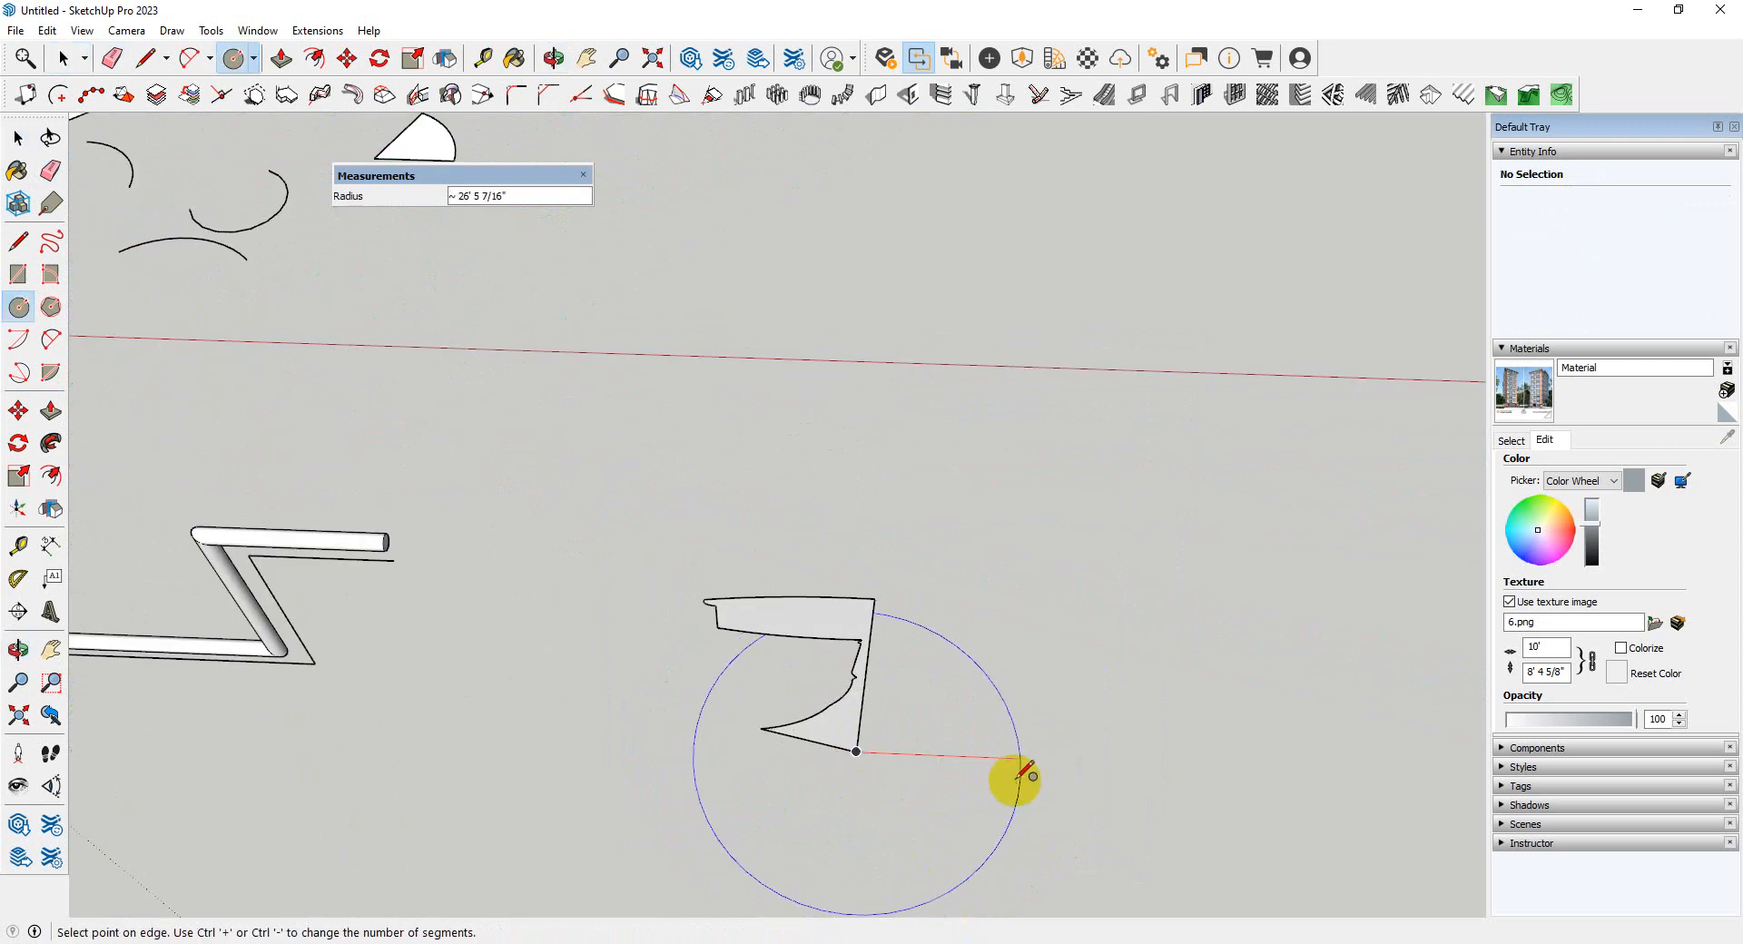
pyautogui.click(955, 751)
pyautogui.moveTo(955, 751); pyautogui.dragTo(983, 695, button='middle')
pyautogui.press('space')
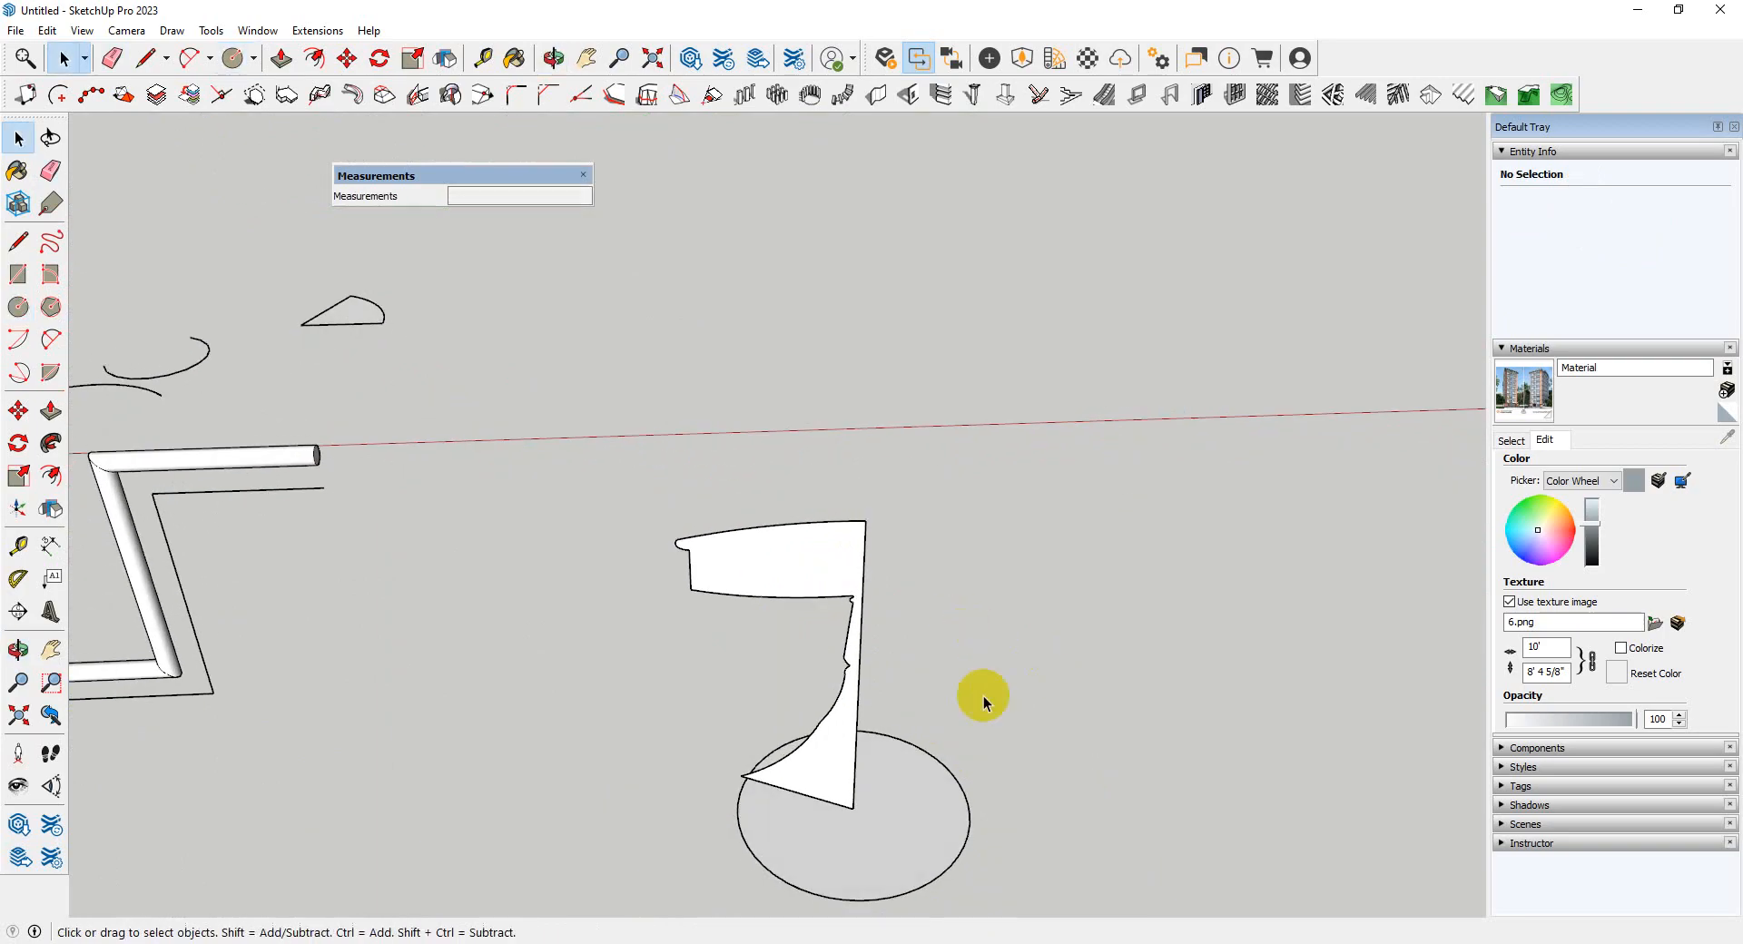
# - Revolve the table profile around the circle with Follow Me, using the circle's edge as the path
pyautogui.moveTo(933, 815); pyautogui.dragTo(986, 781, button='middle')
pyautogui.scroll(3, 867, 792)
pyautogui.click(1027, 800)
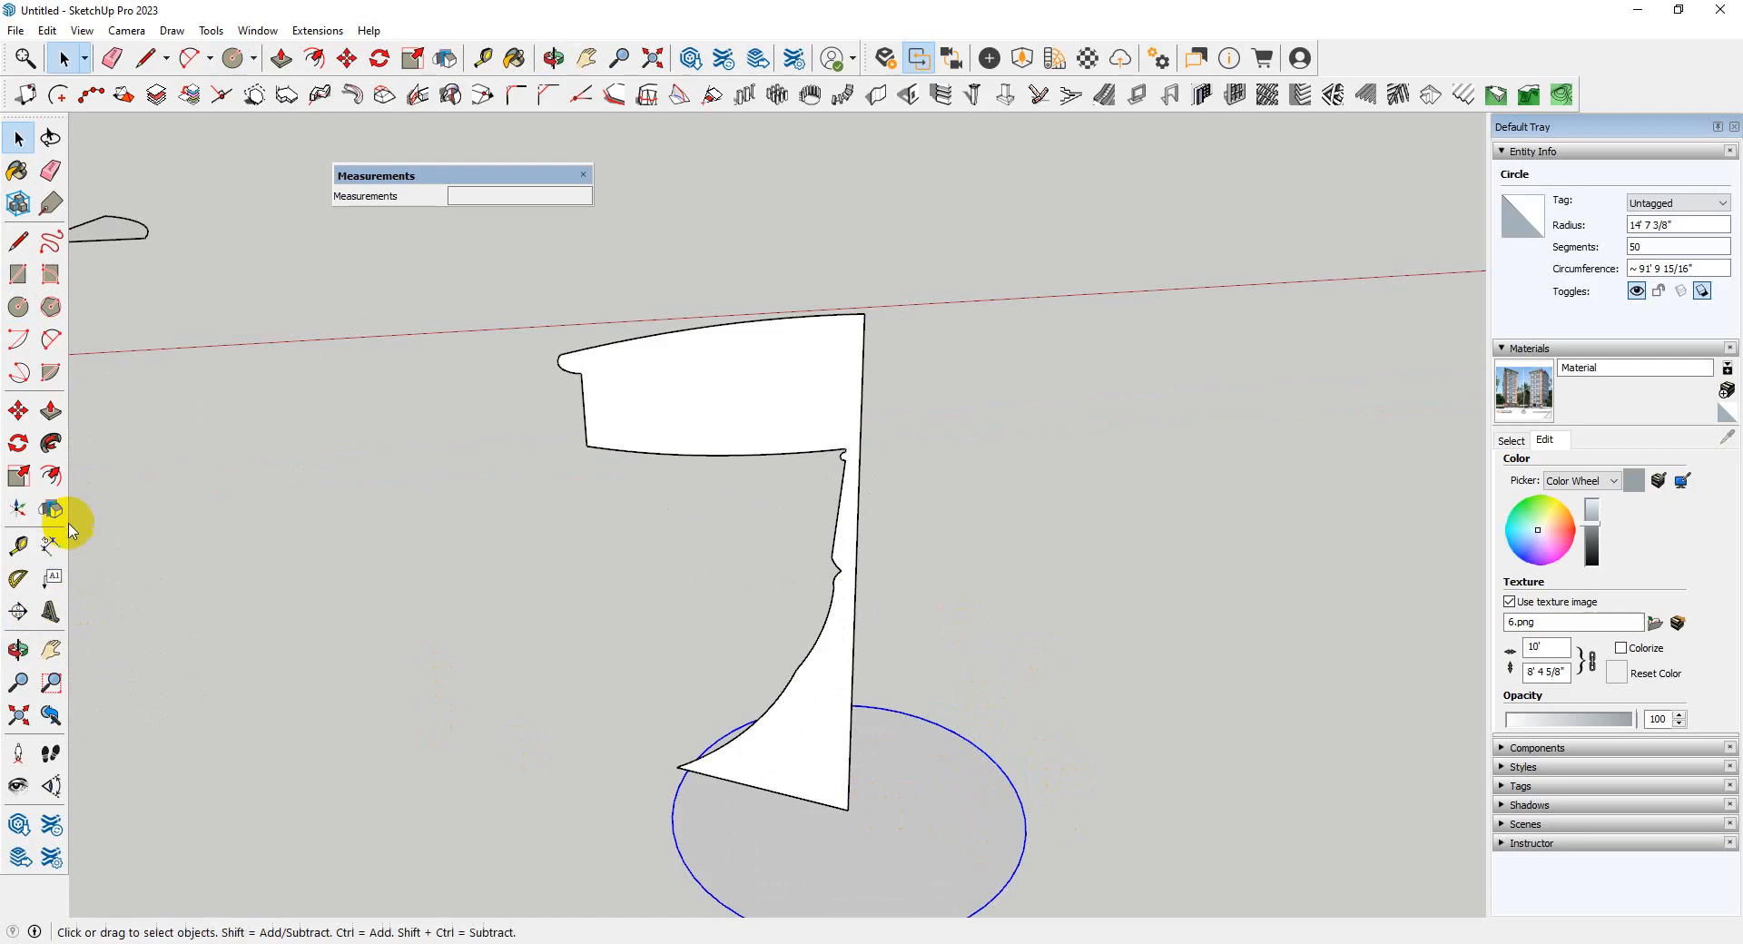
pyautogui.click(51, 448)
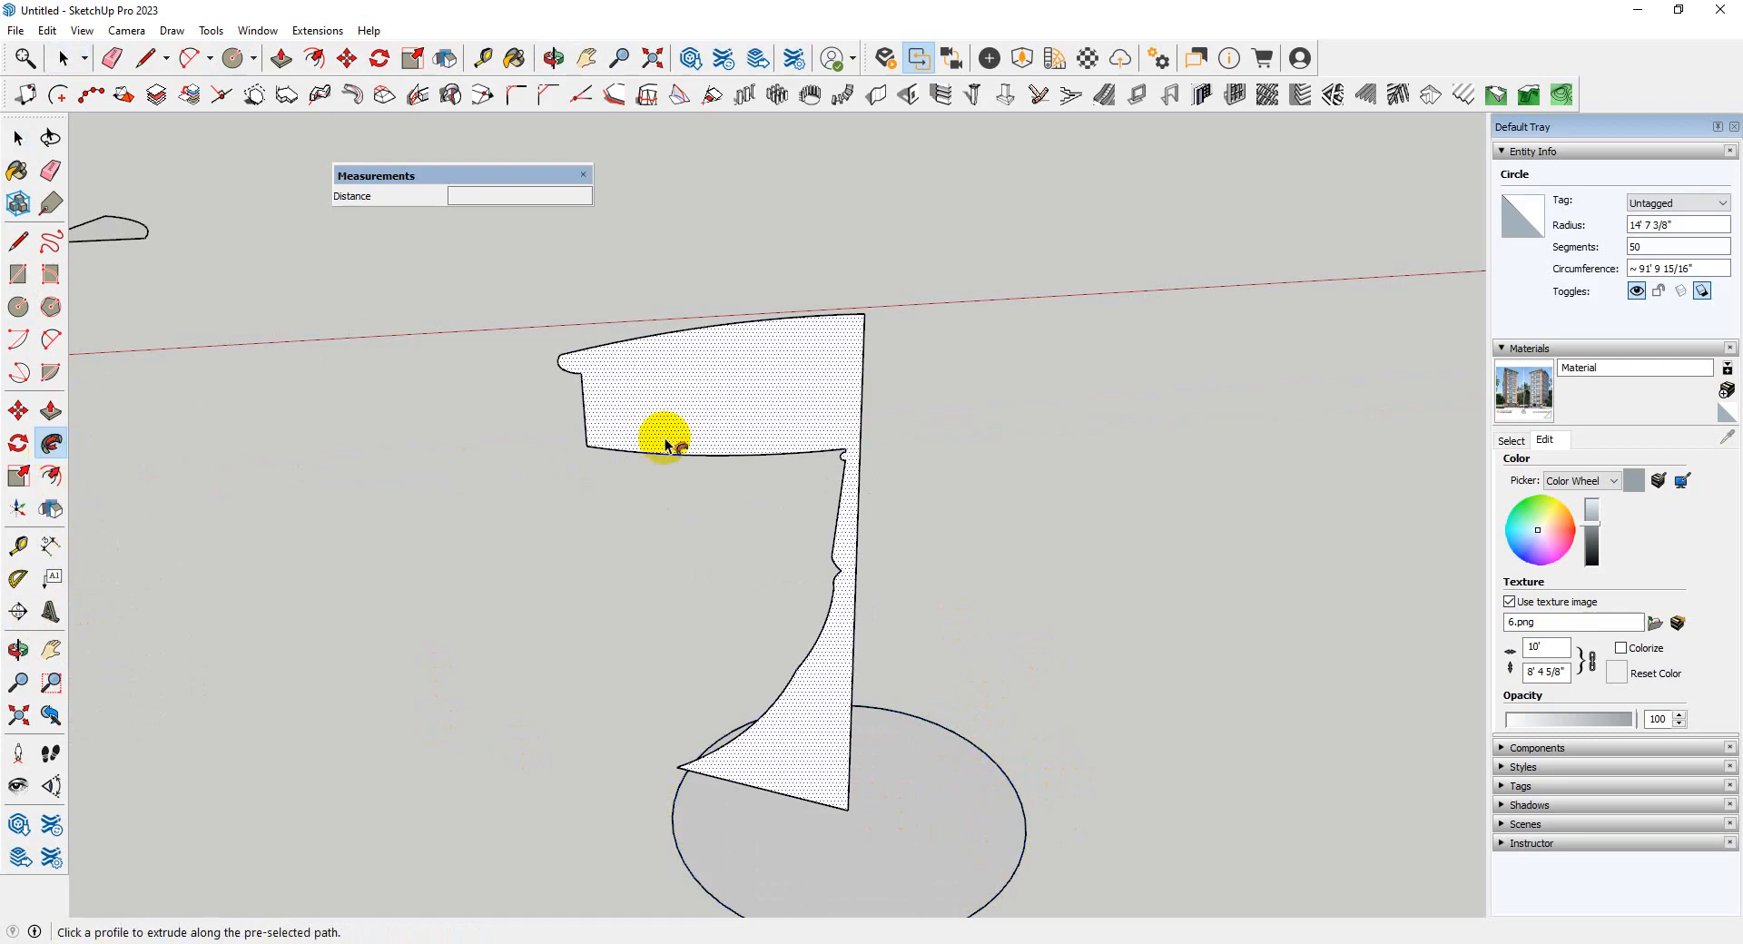
pyautogui.click(685, 436)
# - Examine the revolved table's top, drum, stem and flared base from the side, close up and from above
pyautogui.scroll(-3, 583, 518)
pyautogui.moveTo(584, 518); pyautogui.dragTo(883, 580, button='middle')
pyautogui.scroll(3, 781, 420)
pyautogui.moveTo(790, 614); pyautogui.dragTo(811, 773, button='middle')
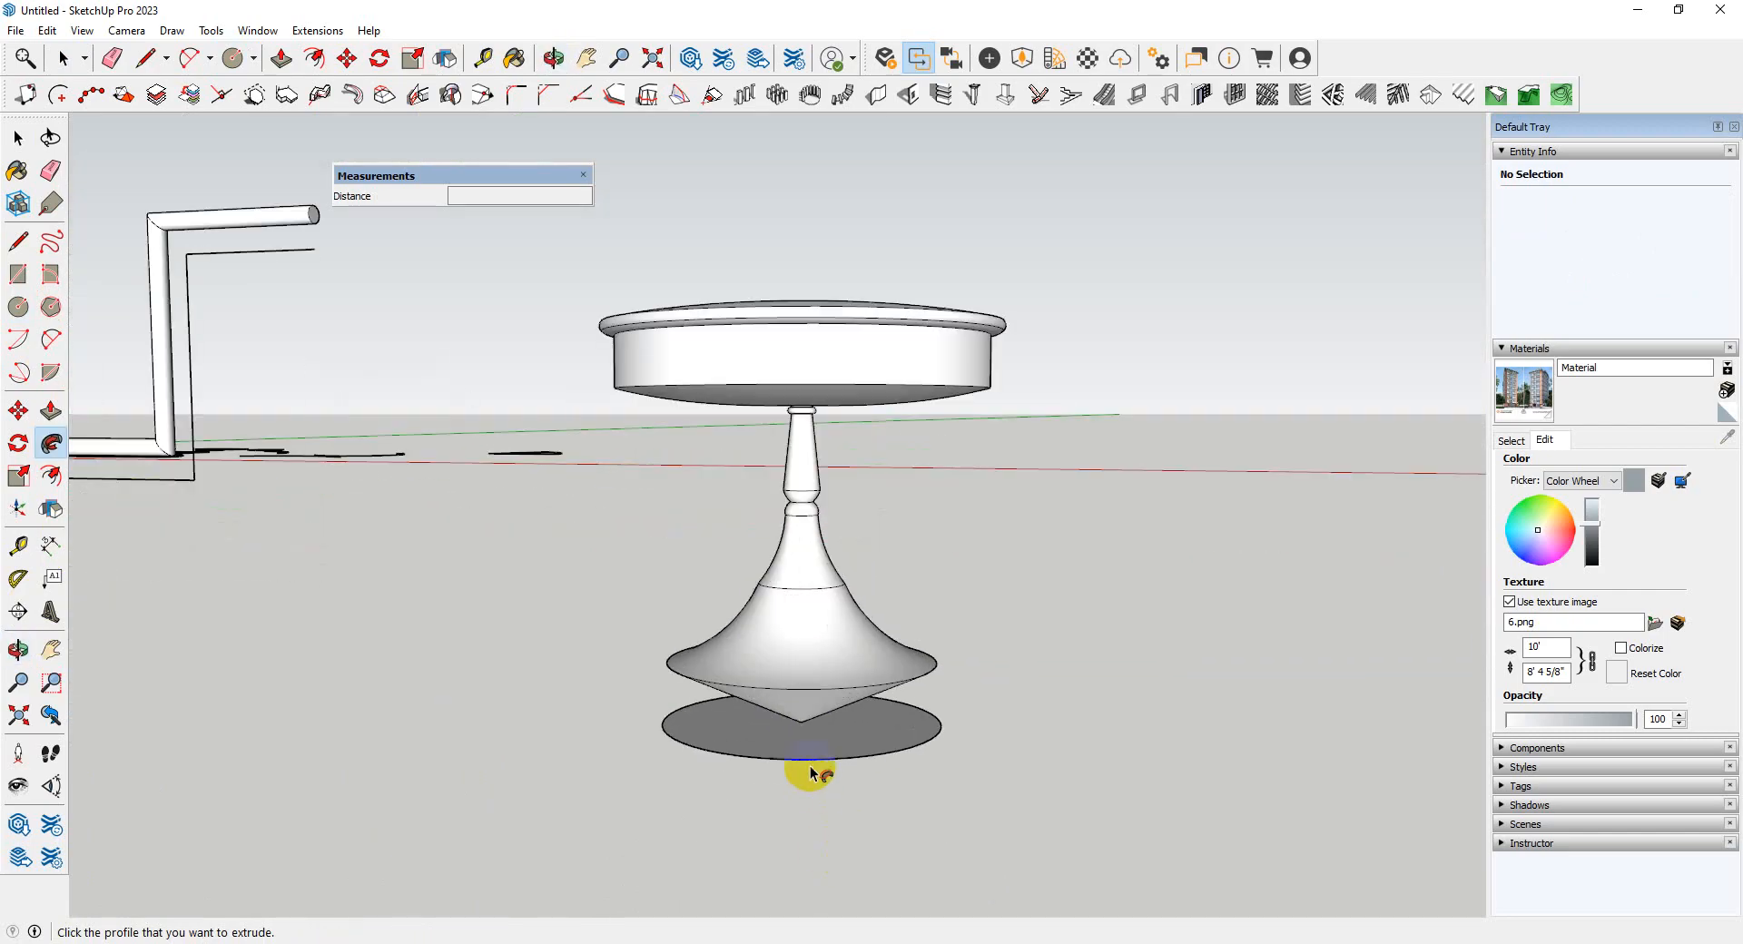
pyautogui.scroll(3, 799, 726)
pyautogui.moveTo(827, 888); pyautogui.dragTo(808, 432, button='middle')
pyautogui.moveTo(827, 539)
pyautogui.mouseDown(button='middle')
pyautogui.moveTo(848, 666)
pyautogui.moveTo(832, 518)
pyautogui.moveTo(839, 552)
pyautogui.mouseUp(button='middle')
pyautogui.scroll(2, 846, 336)
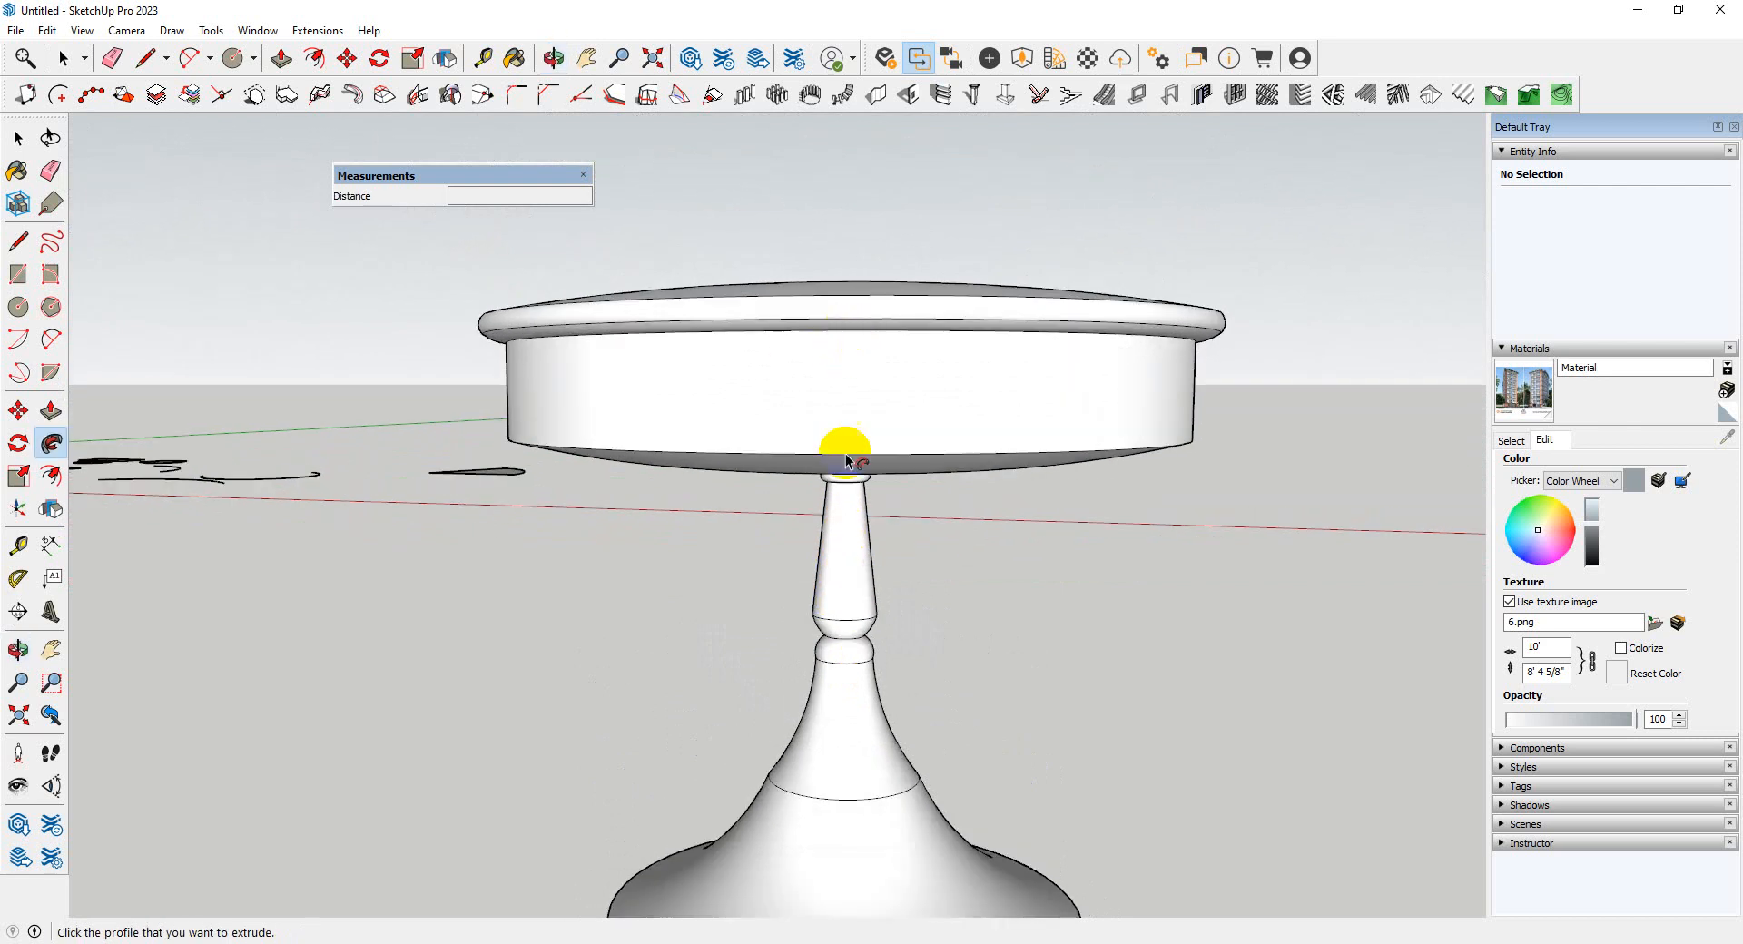
pyautogui.scroll(-3, 846, 461)
pyautogui.moveTo(846, 463); pyautogui.dragTo(879, 608, button='middle')
pyautogui.scroll(-3, 822, 463)
pyautogui.scroll(3, 753, 523)
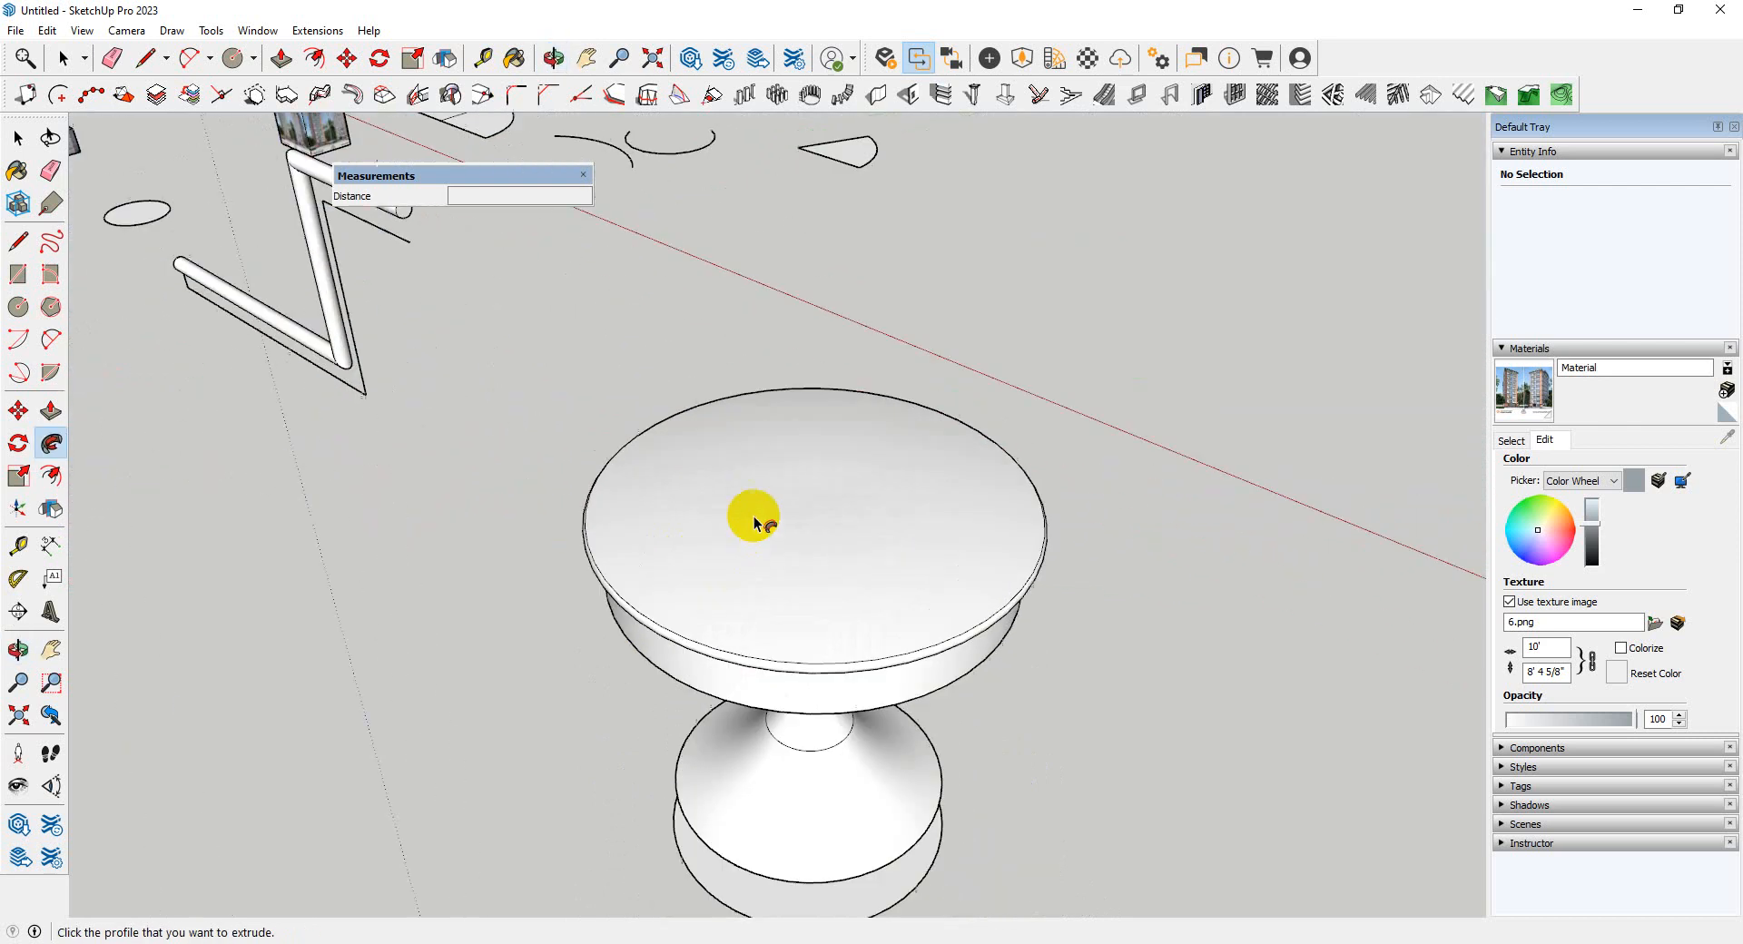
pyautogui.moveTo(753, 524); pyautogui.dragTo(1255, 432, button='middle')
pyautogui.scroll(-3, 452, 534)
pyautogui.moveTo(732, 592); pyautogui.dragTo(653, 575, button='middle')
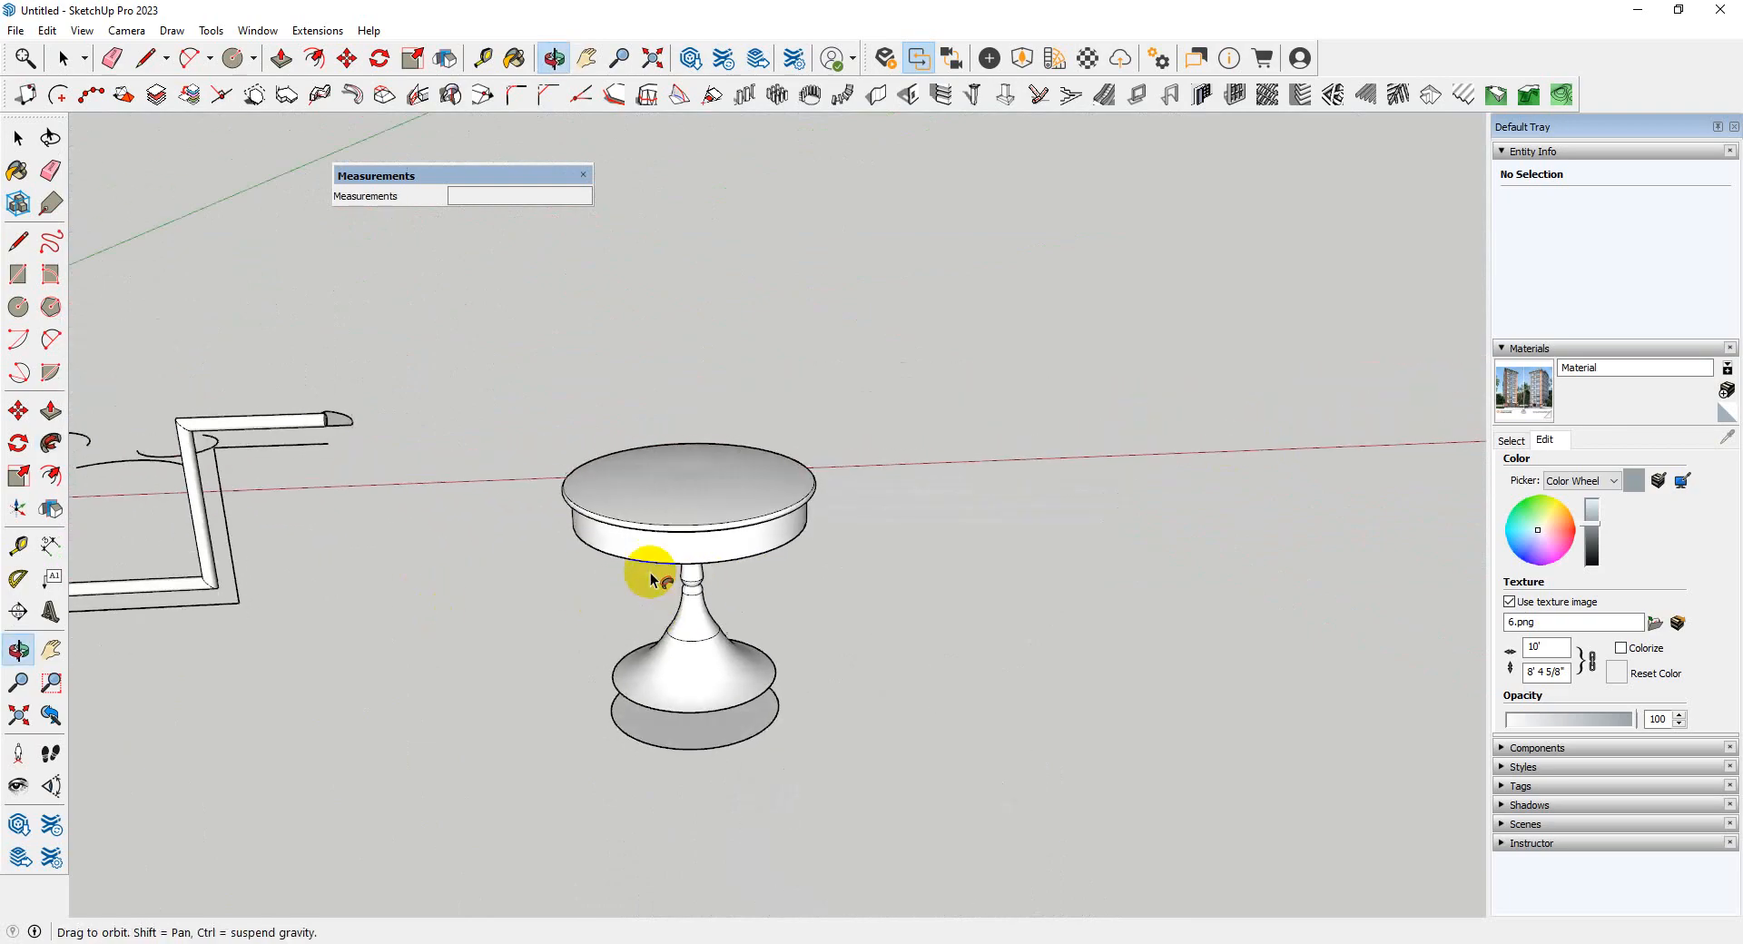
pyautogui.scroll(3, 713, 618)
# - Undo the Follow Me revolve and return to the flat half profile with its circle
pyautogui.hotkey('ctrl', 'z')
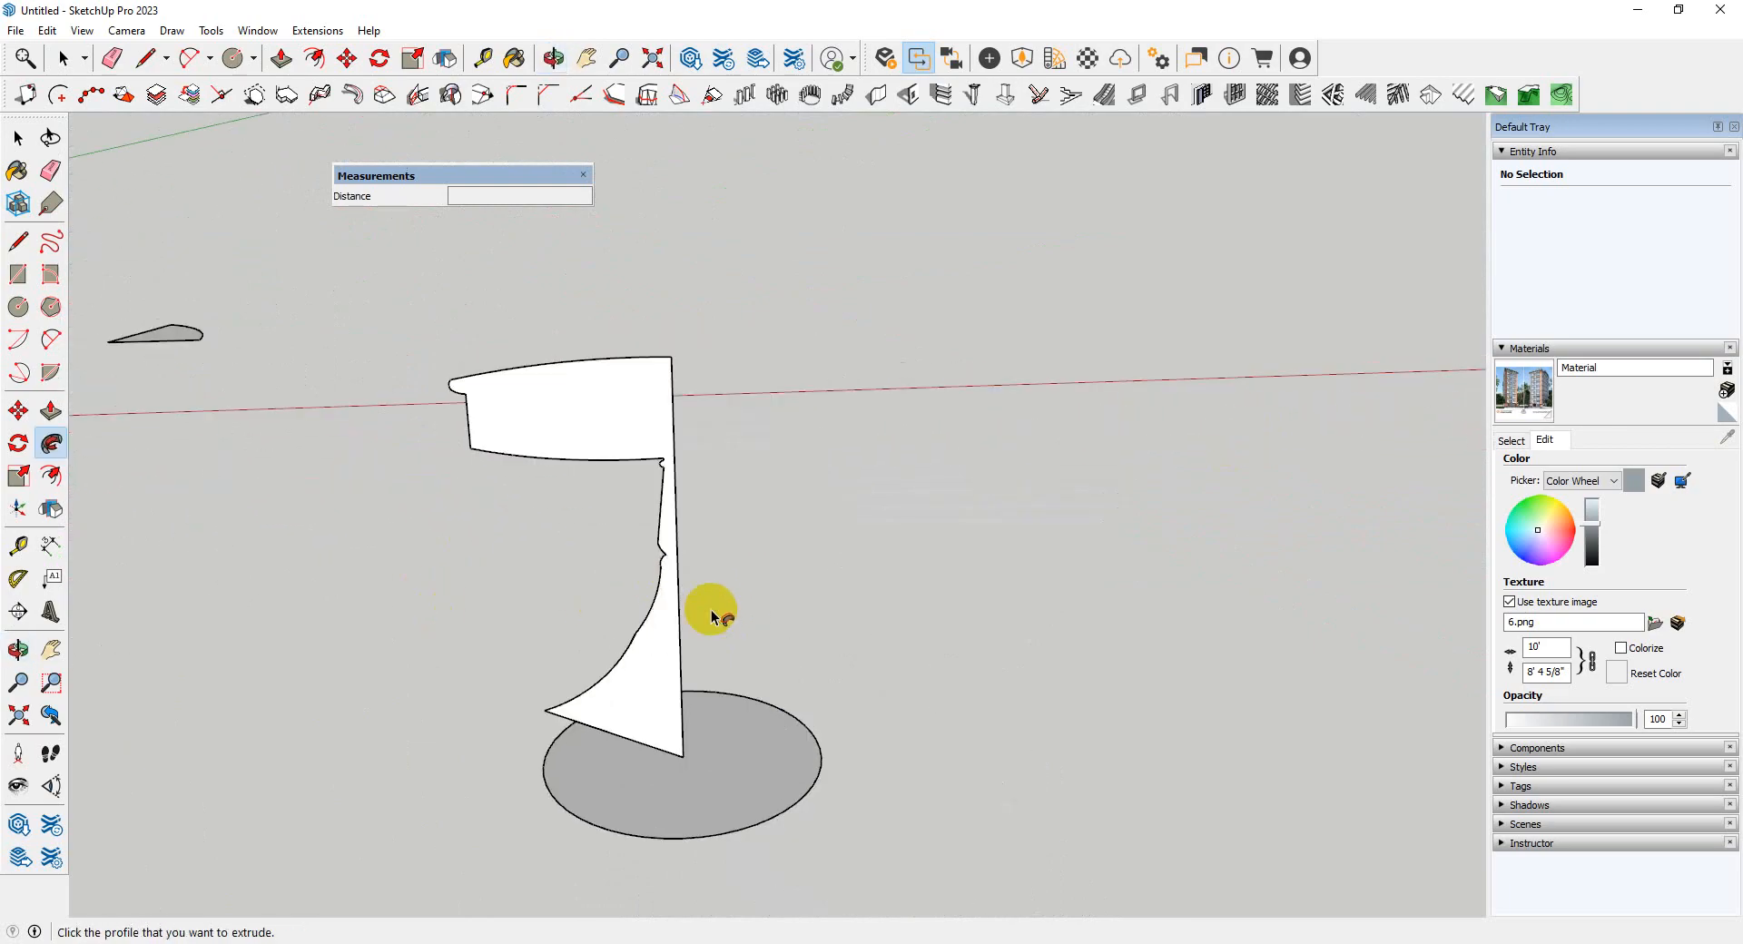
pyautogui.moveTo(743, 701); pyautogui.dragTo(668, 697, button='middle')
pyautogui.scroll(4, 662, 399)
pyautogui.press('space')
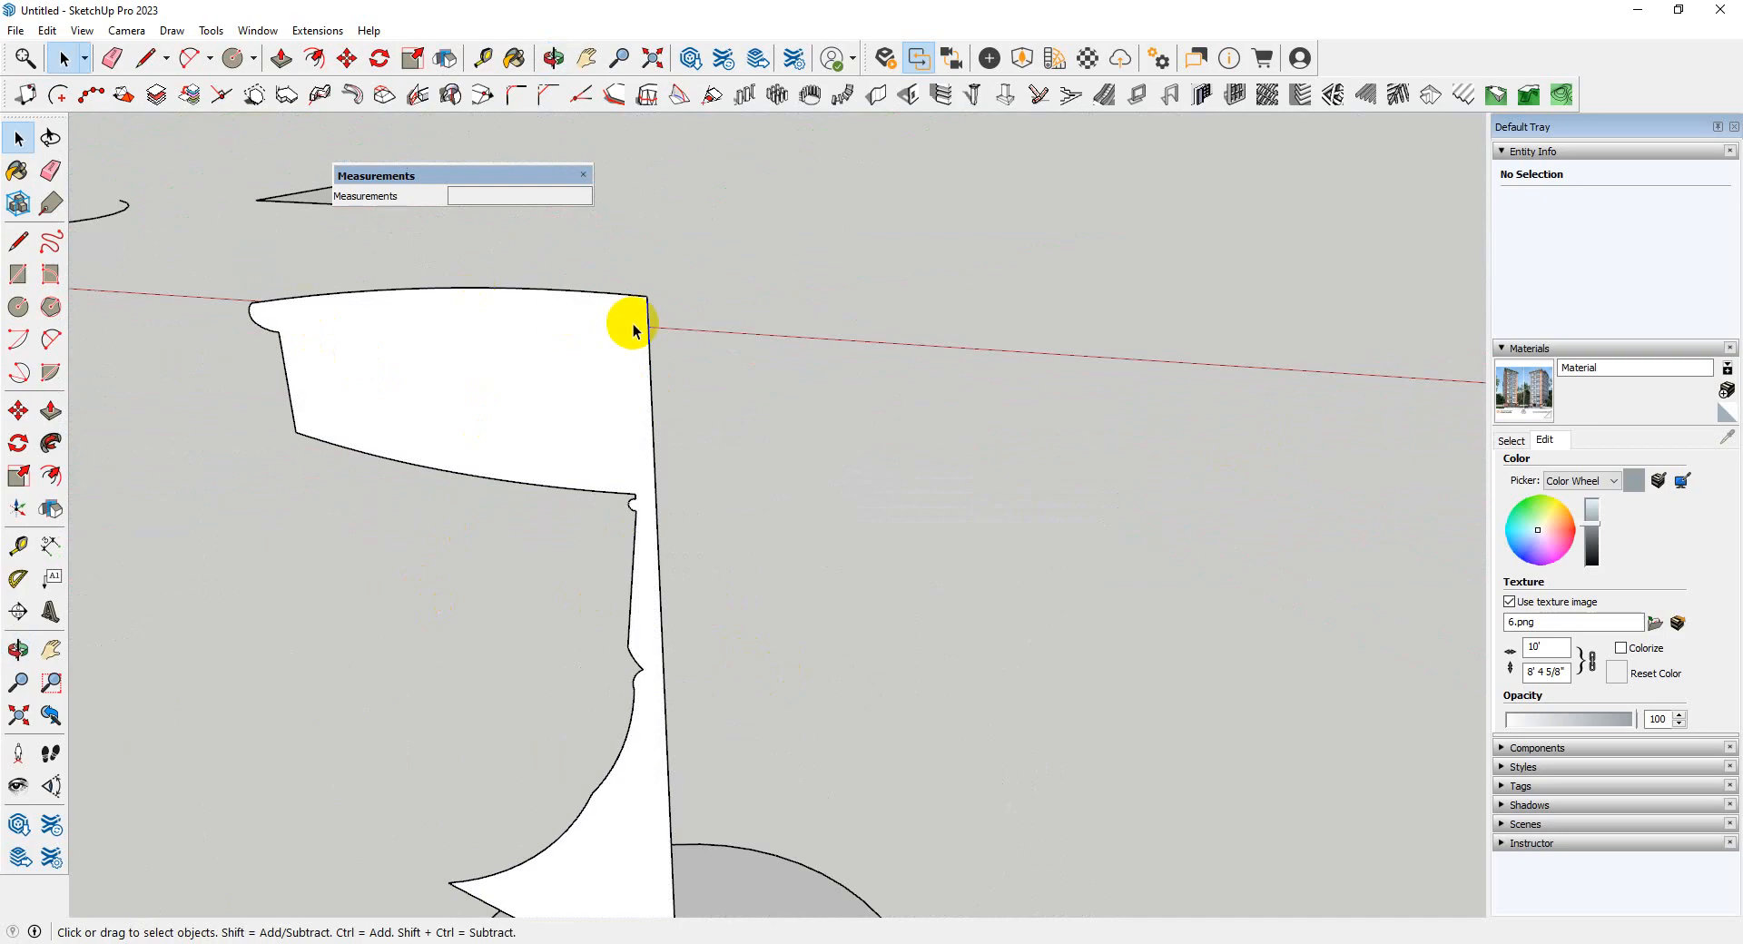
pyautogui.scroll(-3, 659, 362)
pyautogui.moveTo(583, 525); pyautogui.dragTo(697, 445, button='middle')
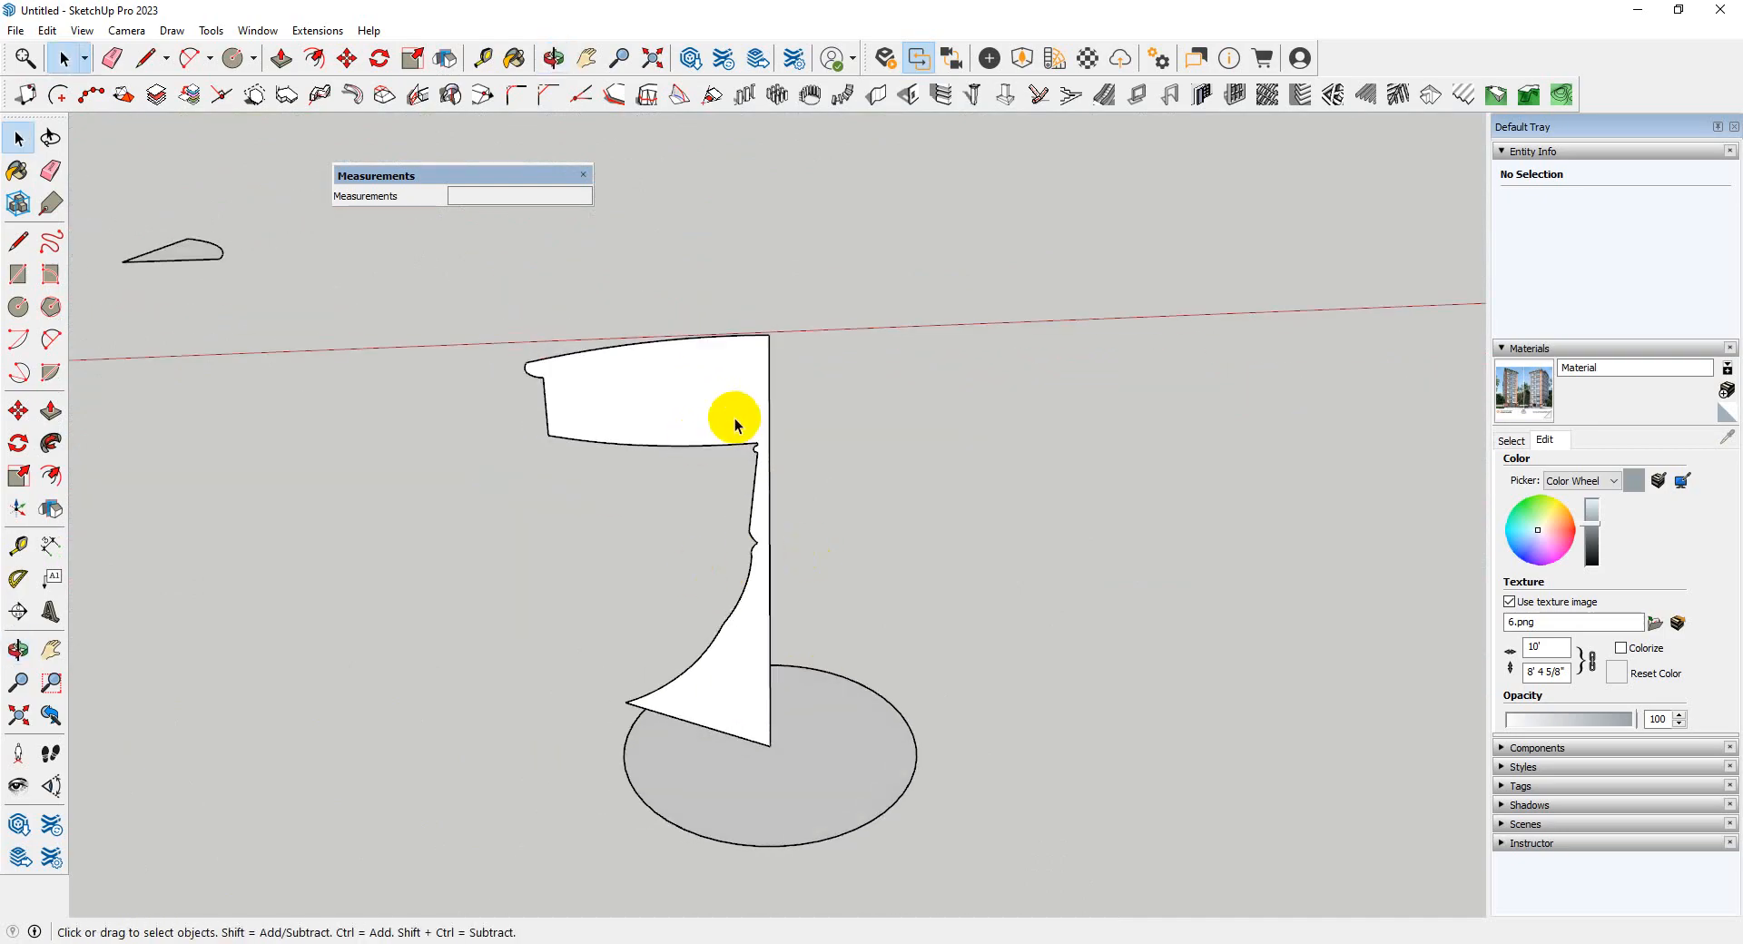
# - Delete the circle with its face from beneath the profile
pyautogui.click(853, 823)
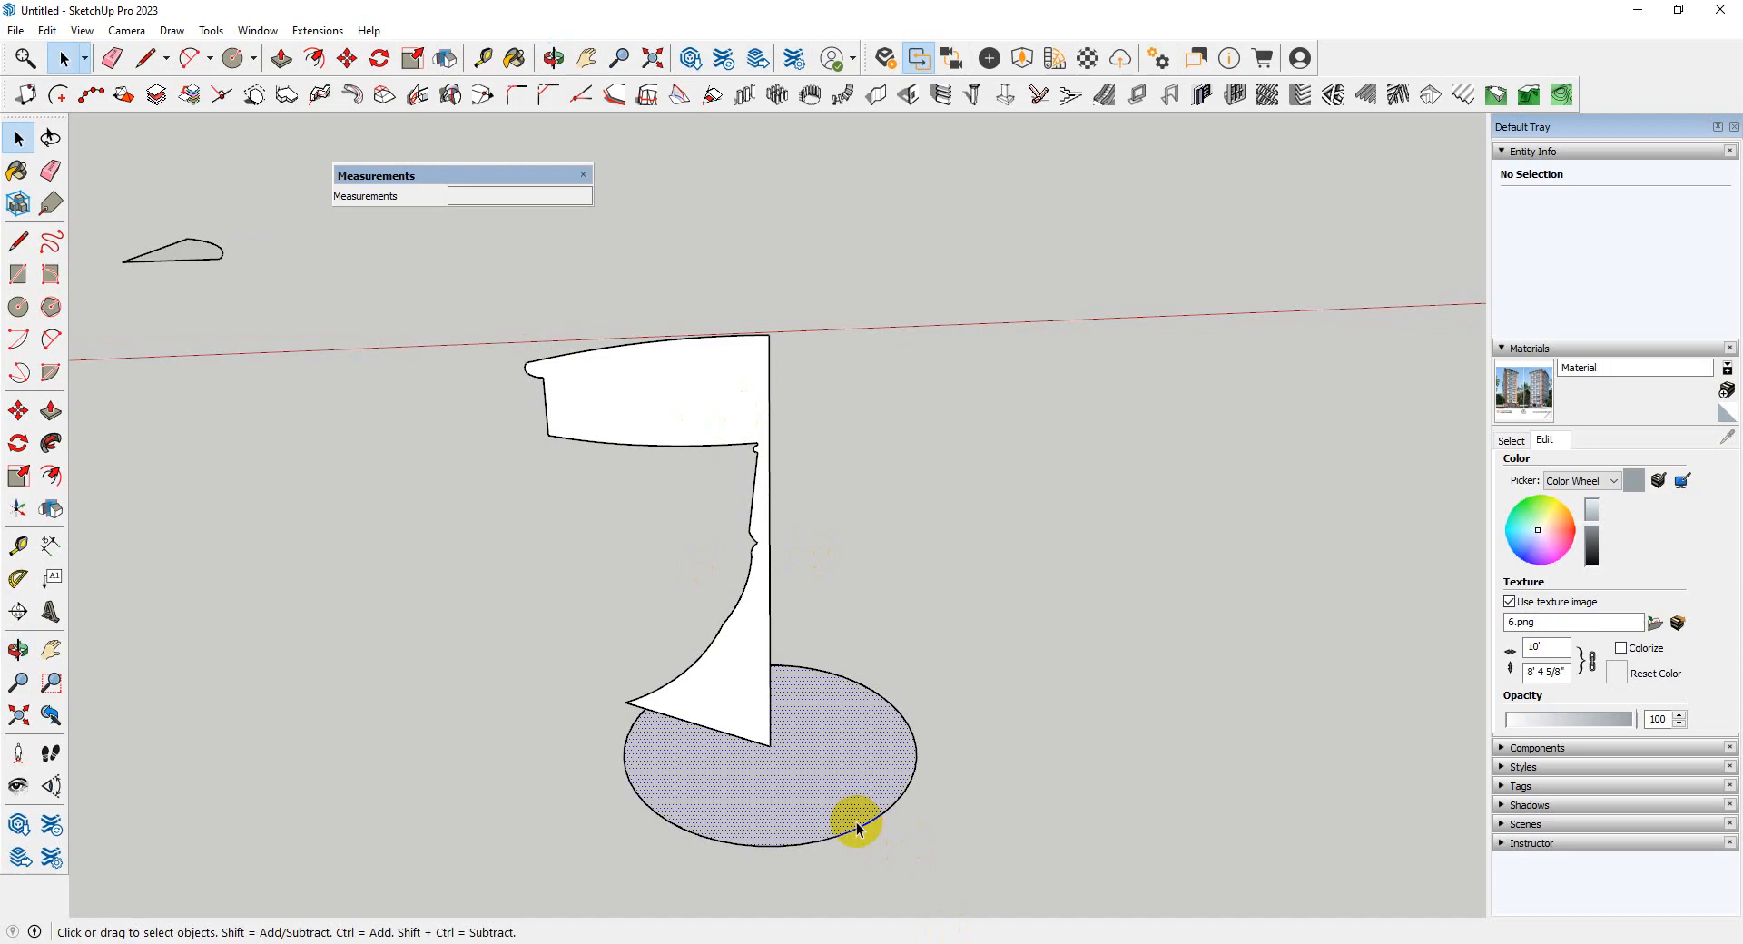
pyautogui.scroll(2, 840, 797)
pyautogui.scroll(-2, 999, 749)
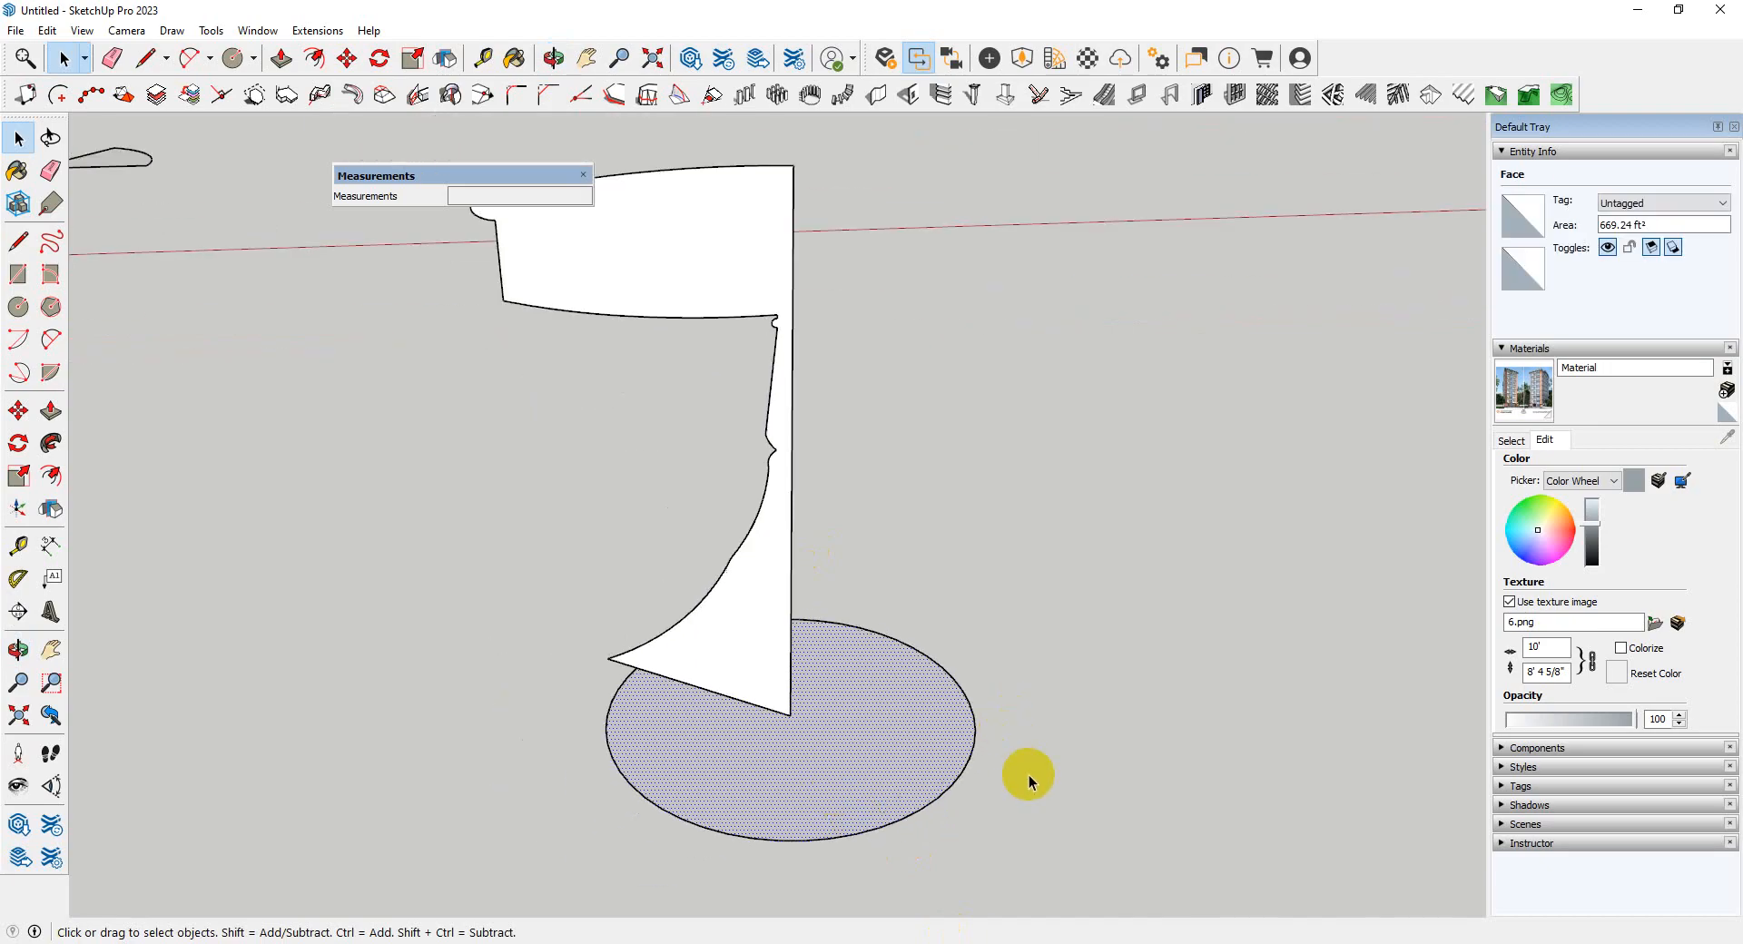
pyautogui.click(1028, 775)
pyautogui.click(860, 783)
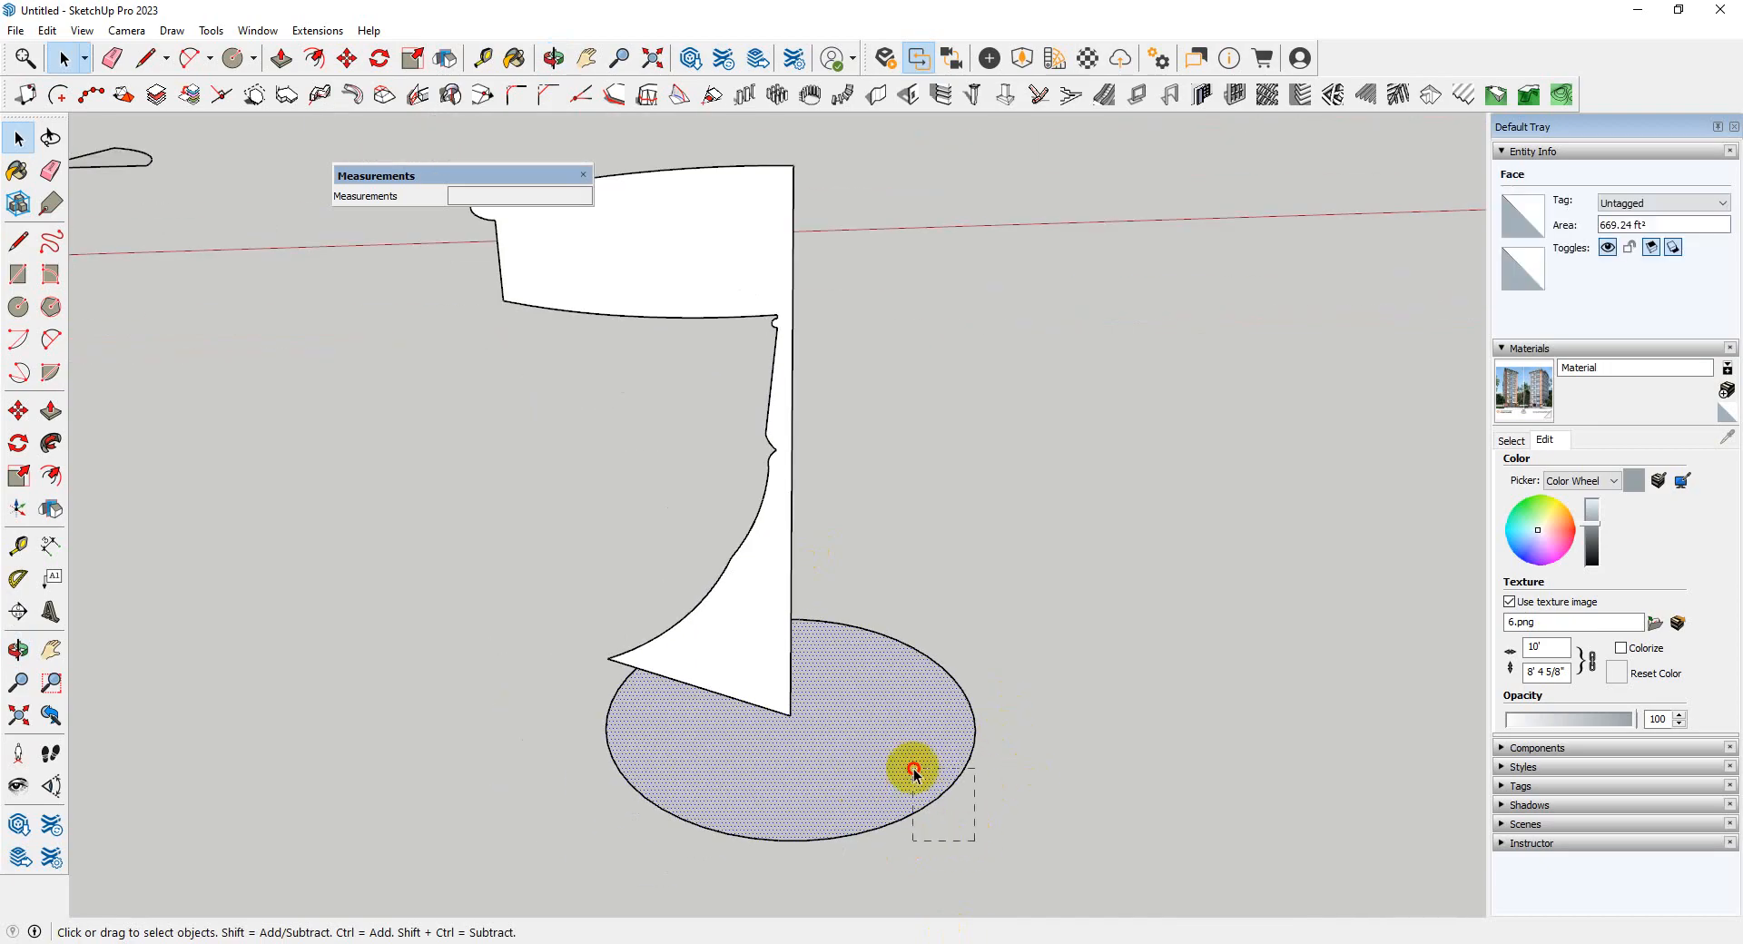
pyautogui.press('Delete')
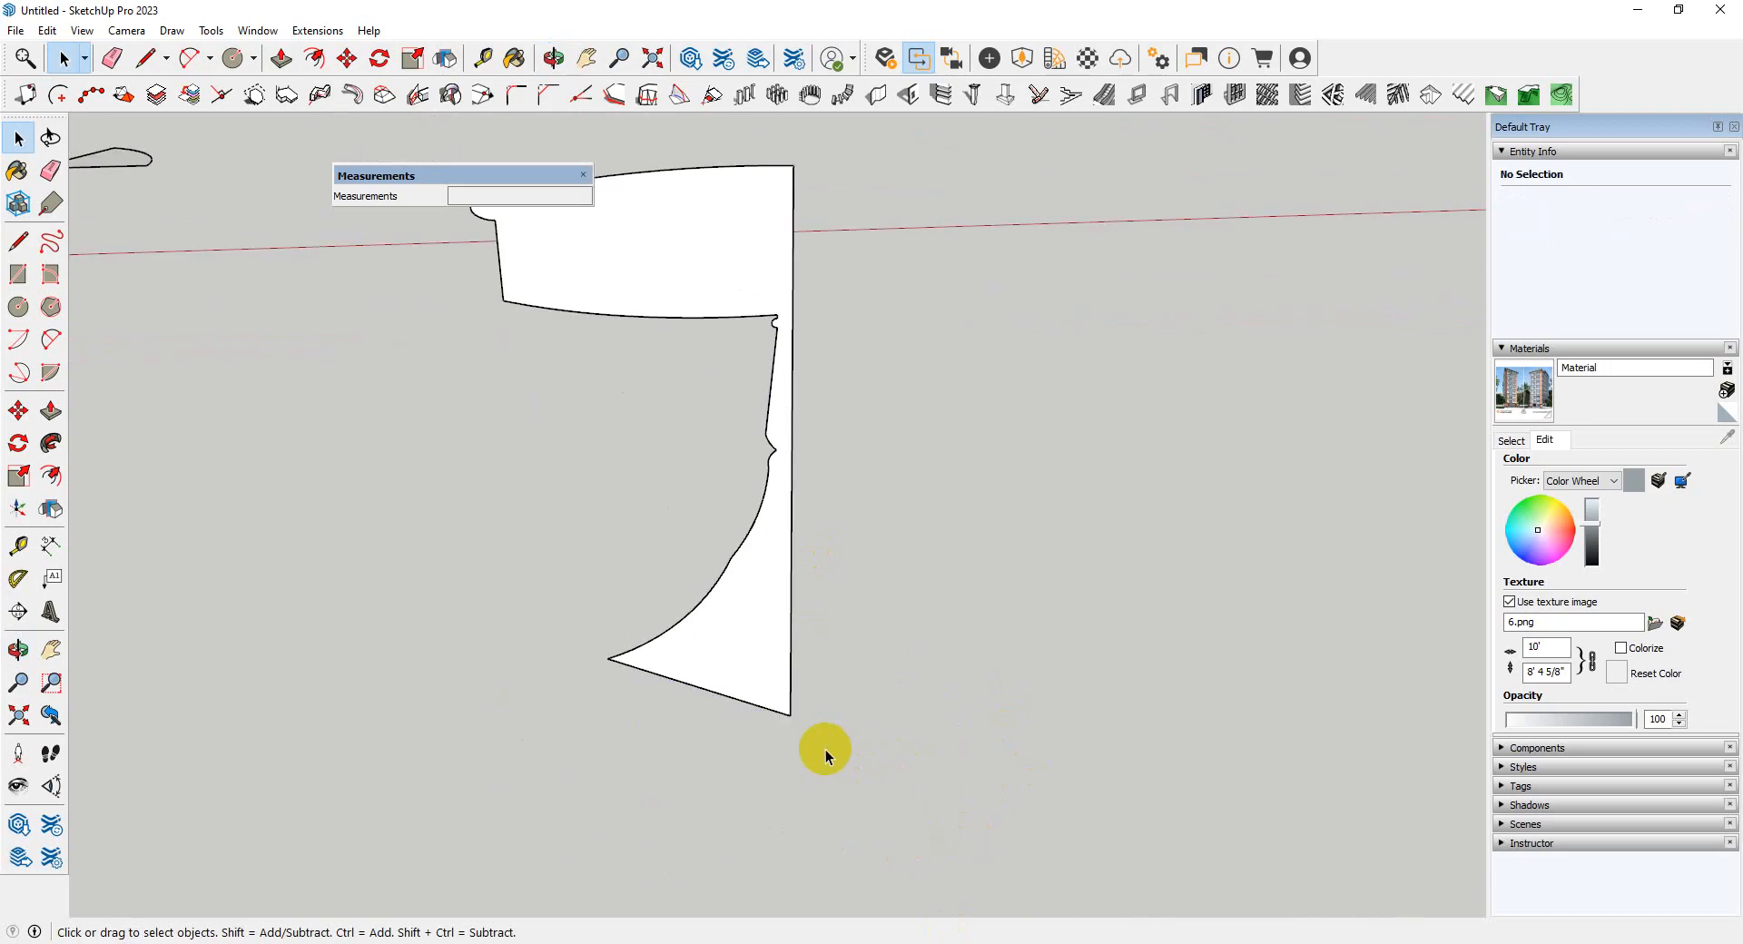
pyautogui.press('c')
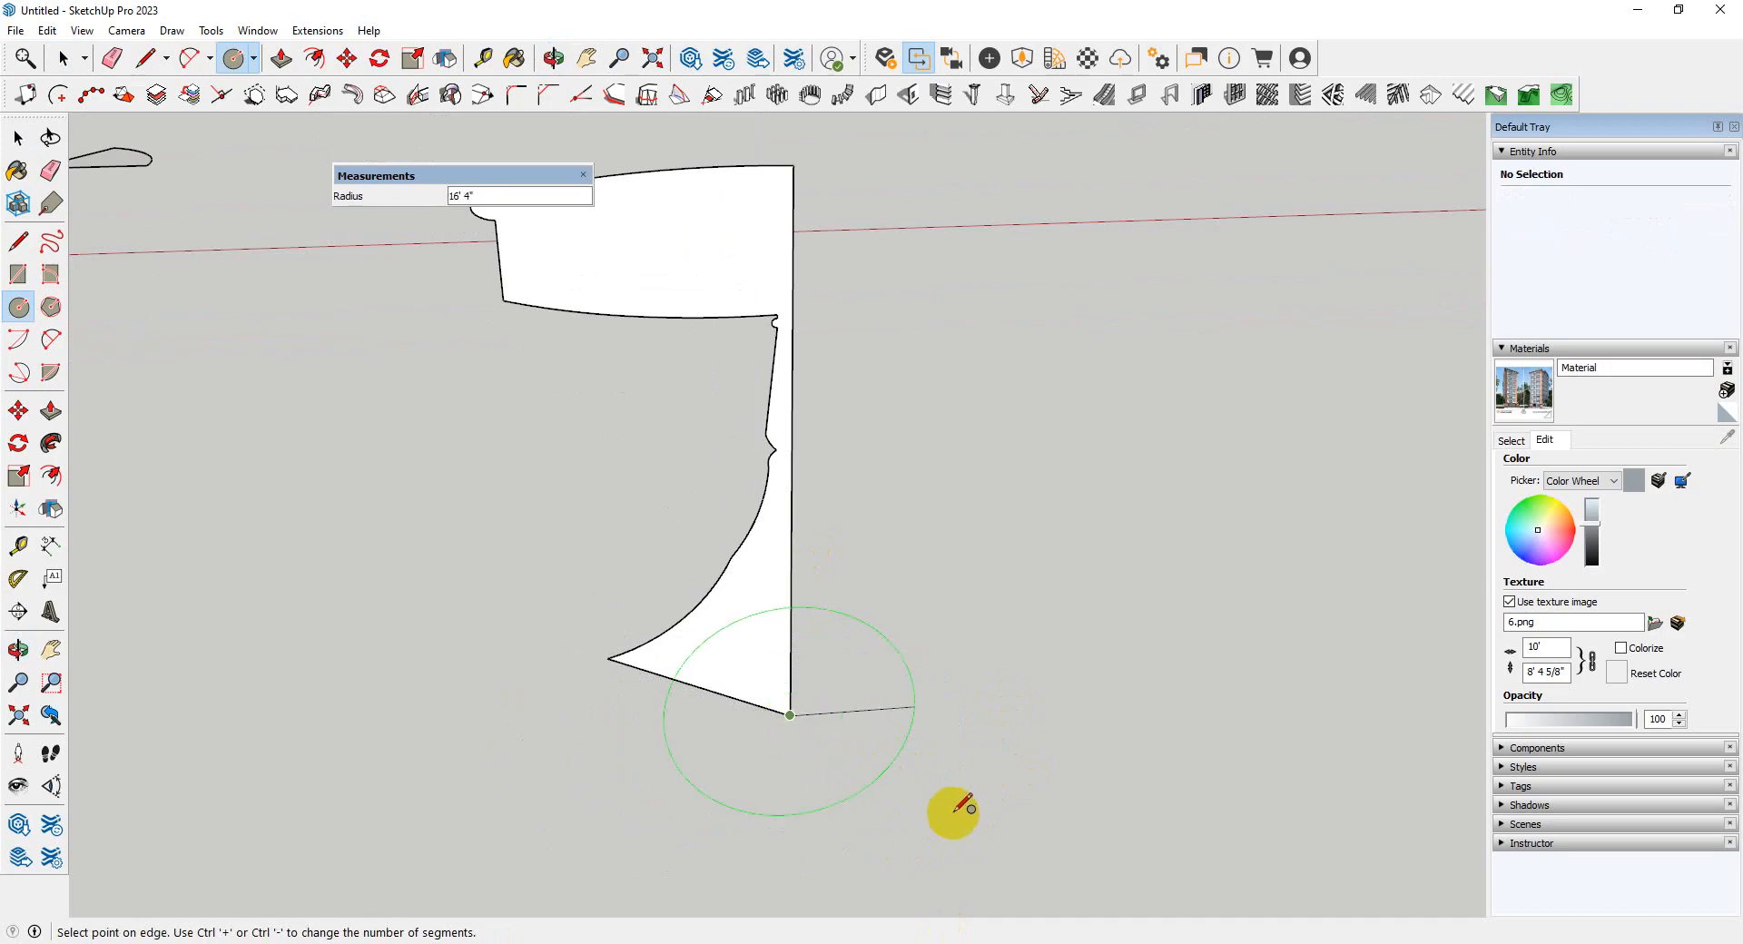
pyautogui.press('space')
pyautogui.scroll(-3, 774, 683)
pyautogui.moveTo(840, 646); pyautogui.dragTo(817, 782, button='middle')
pyautogui.scroll(4, 772, 588)
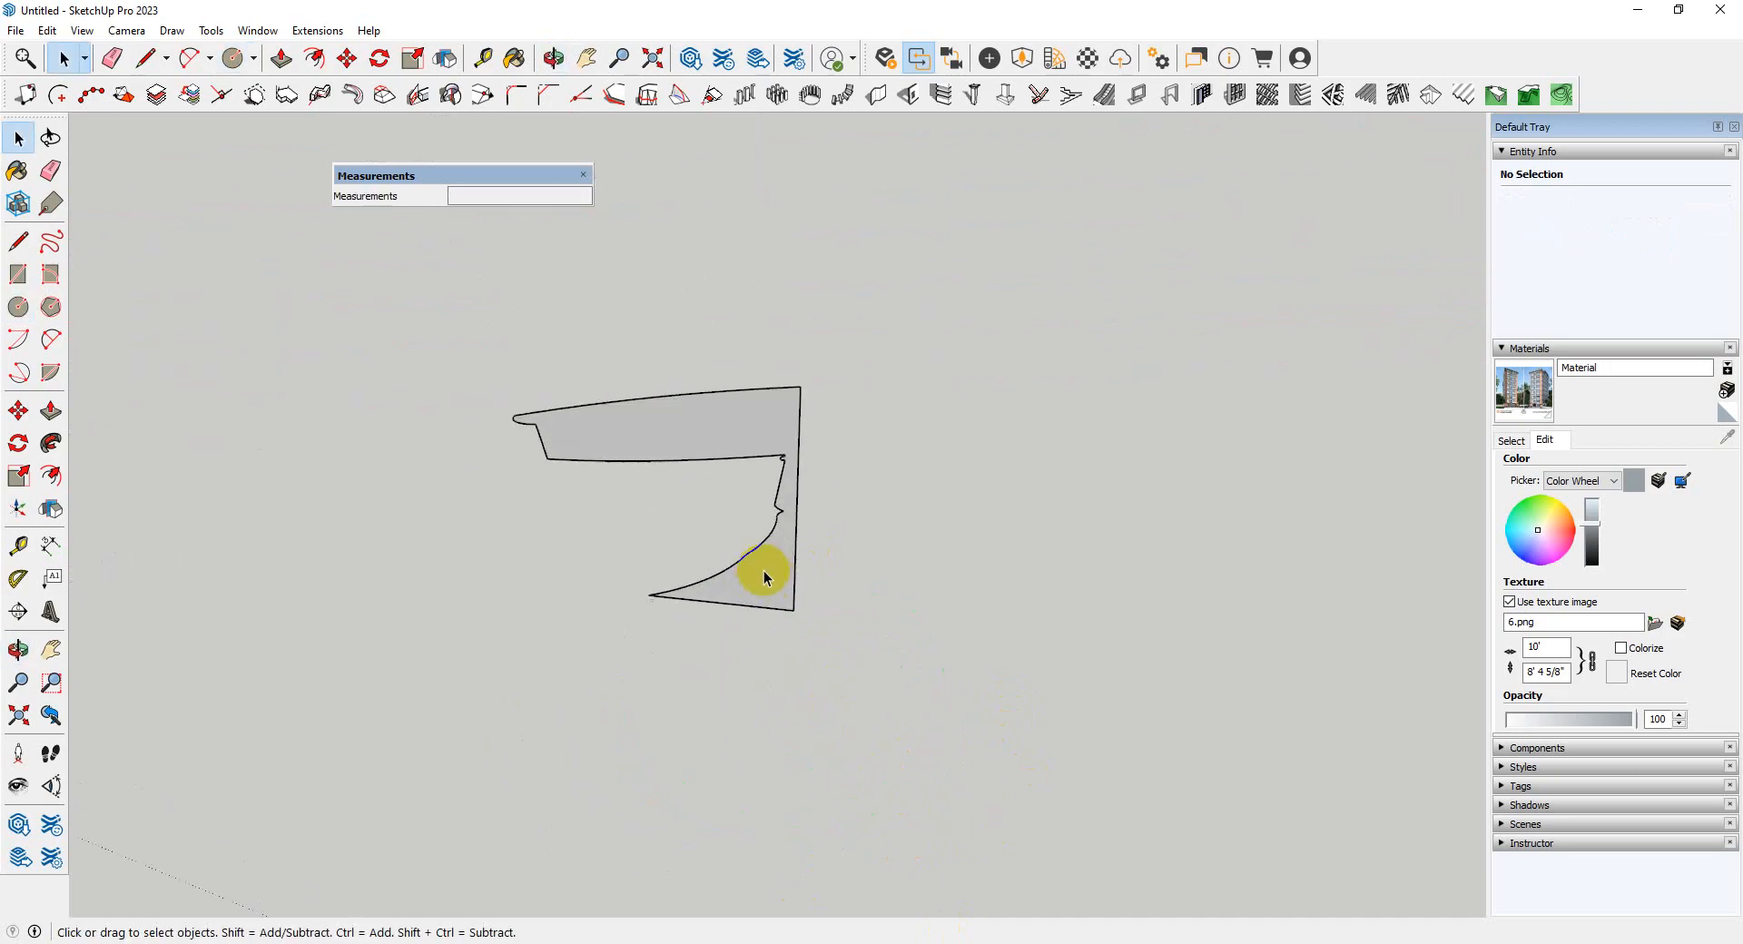
pyautogui.press('c')
pyautogui.click(796, 612)
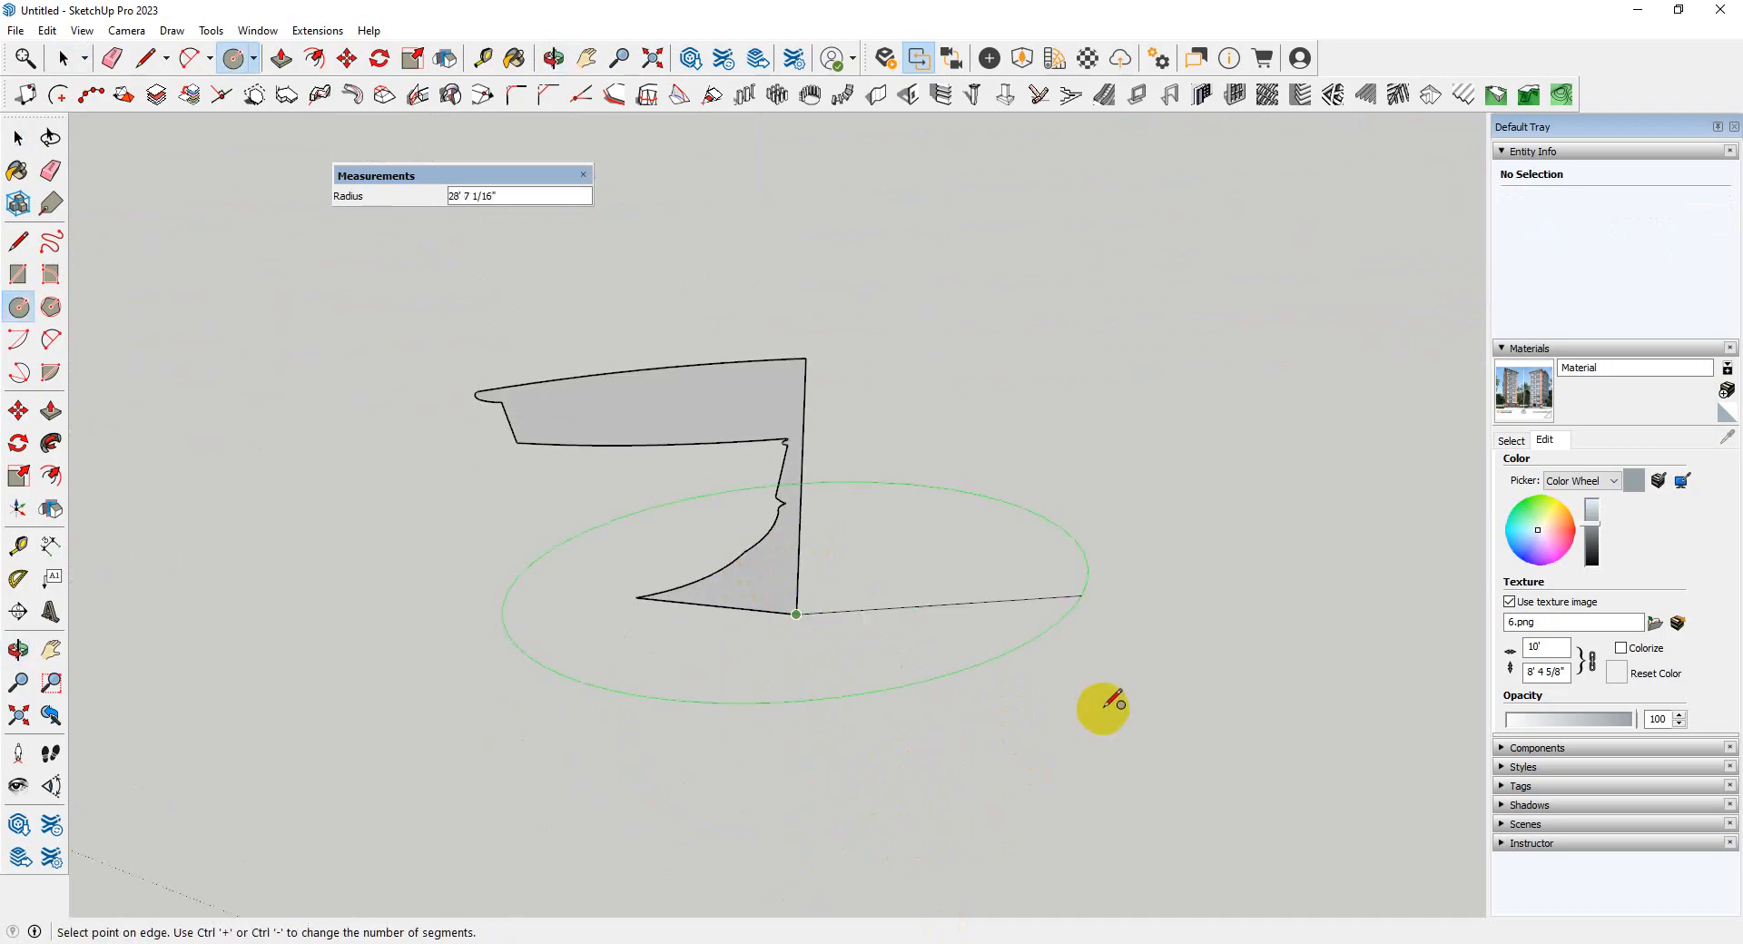
pyautogui.moveTo(719, 590); pyautogui.dragTo(826, 628, button='middle')
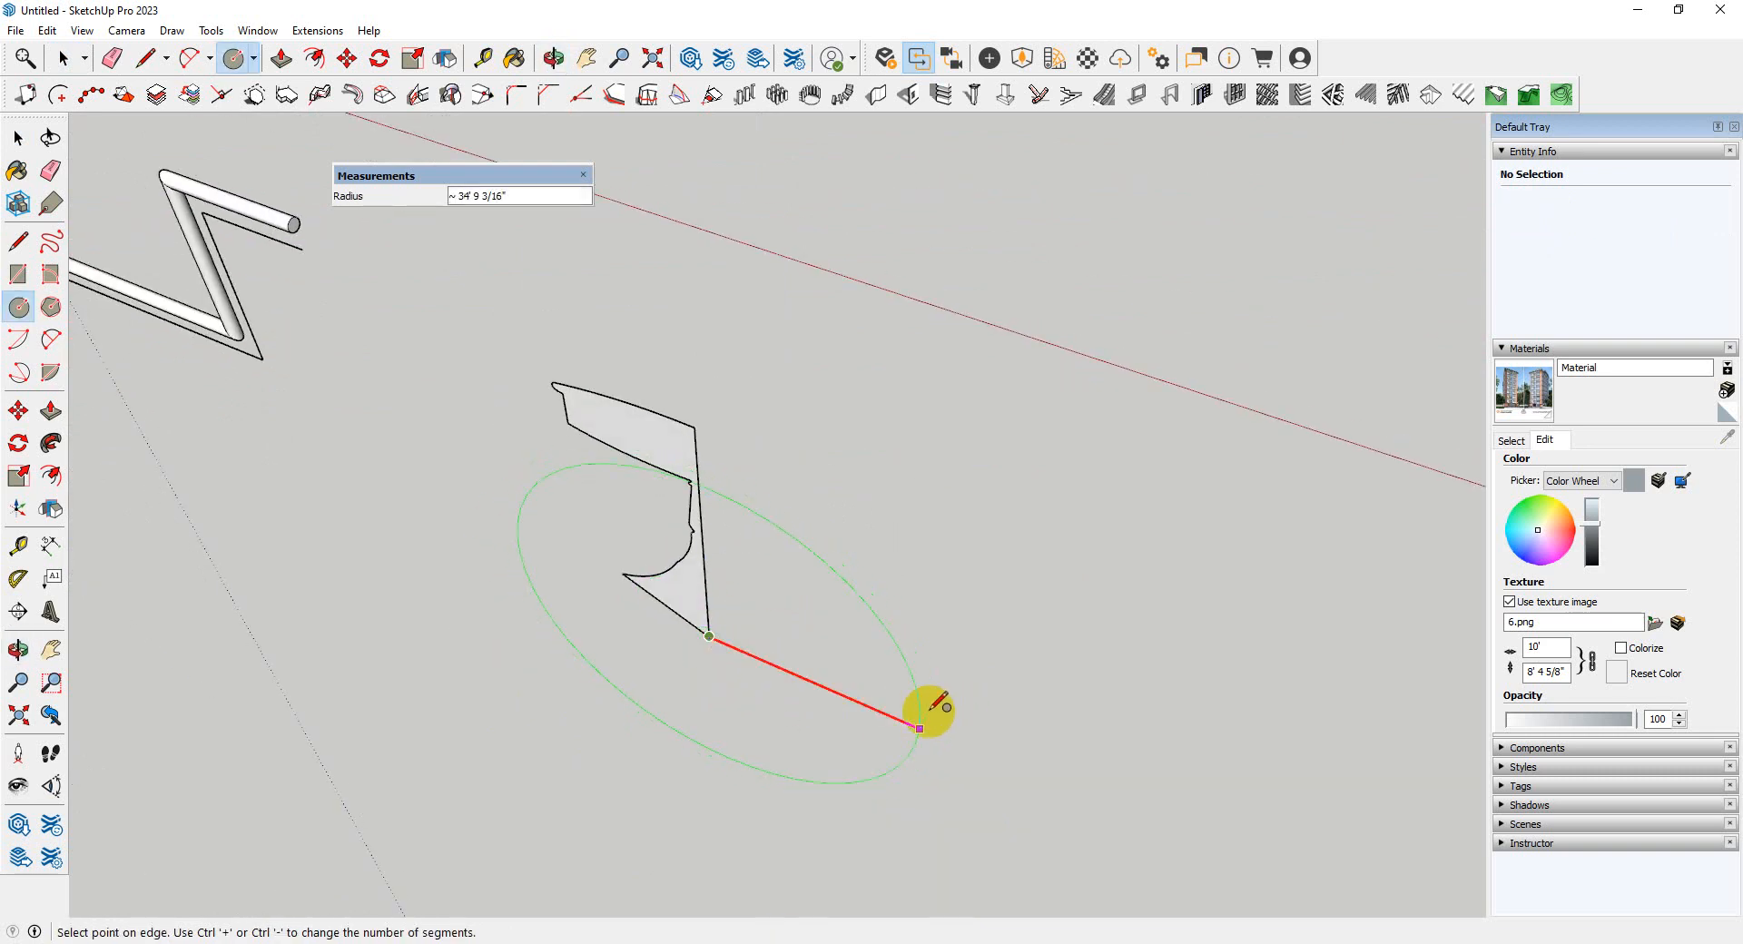
pyautogui.press('space')
# - Draw a horizontal circle centred on the lower end of the profile's centre line, reaching out beyond the leg's tip
pyautogui.press('c')
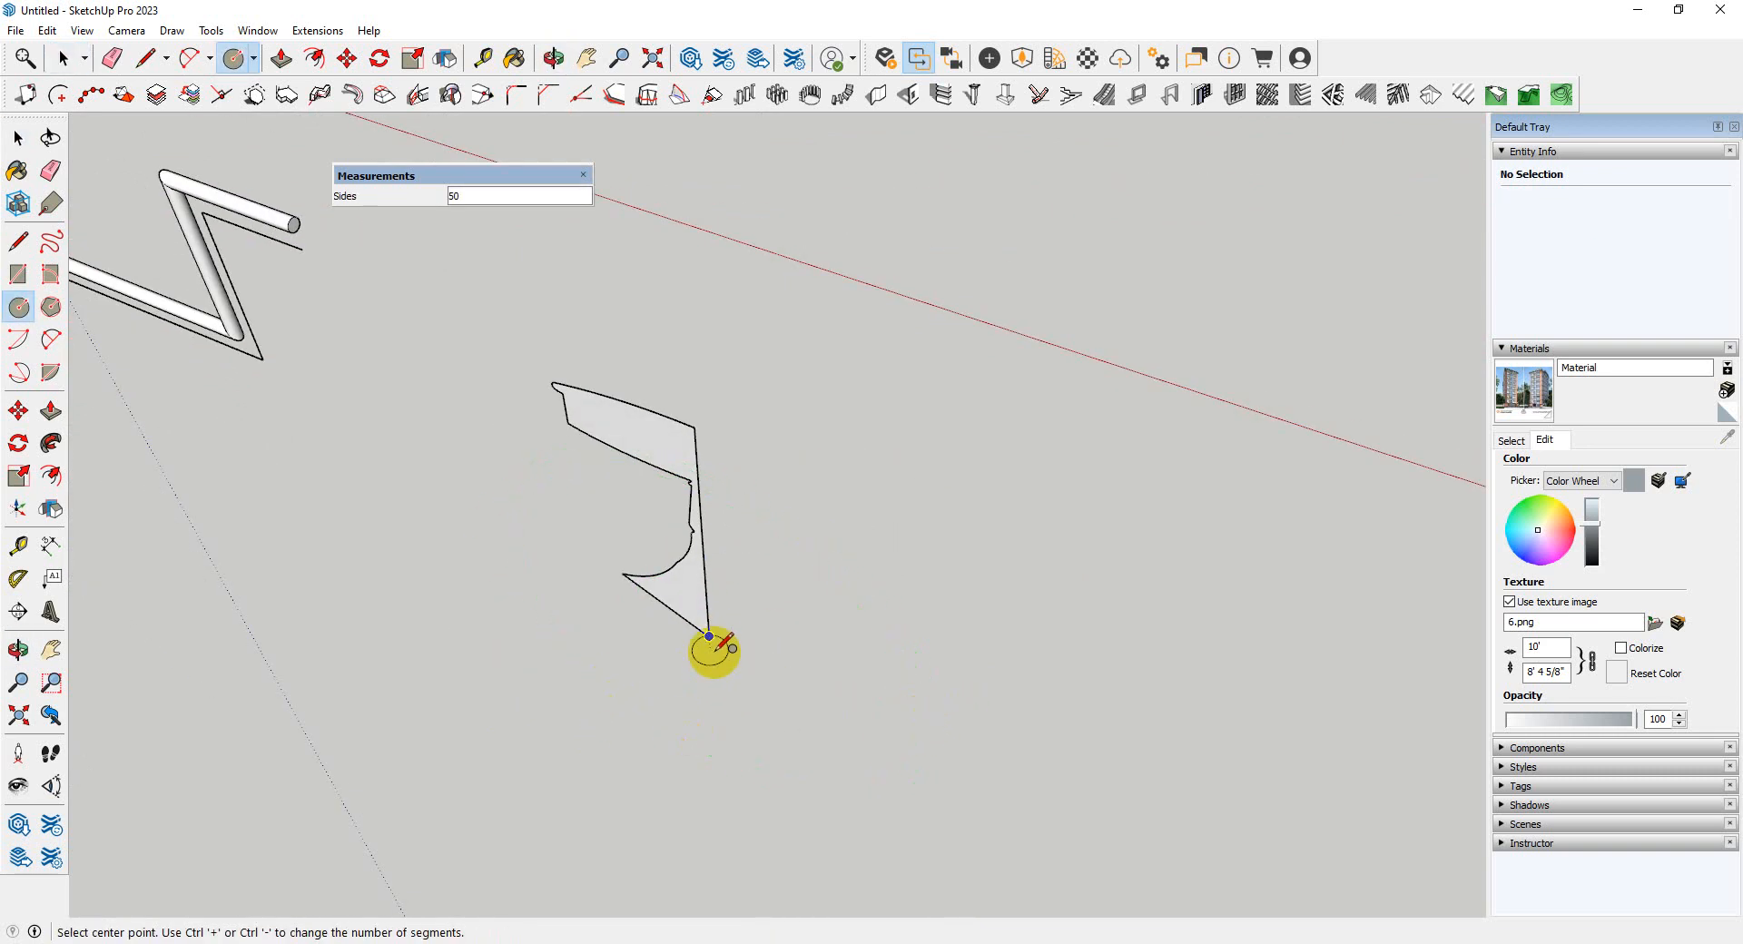
pyautogui.click(710, 636)
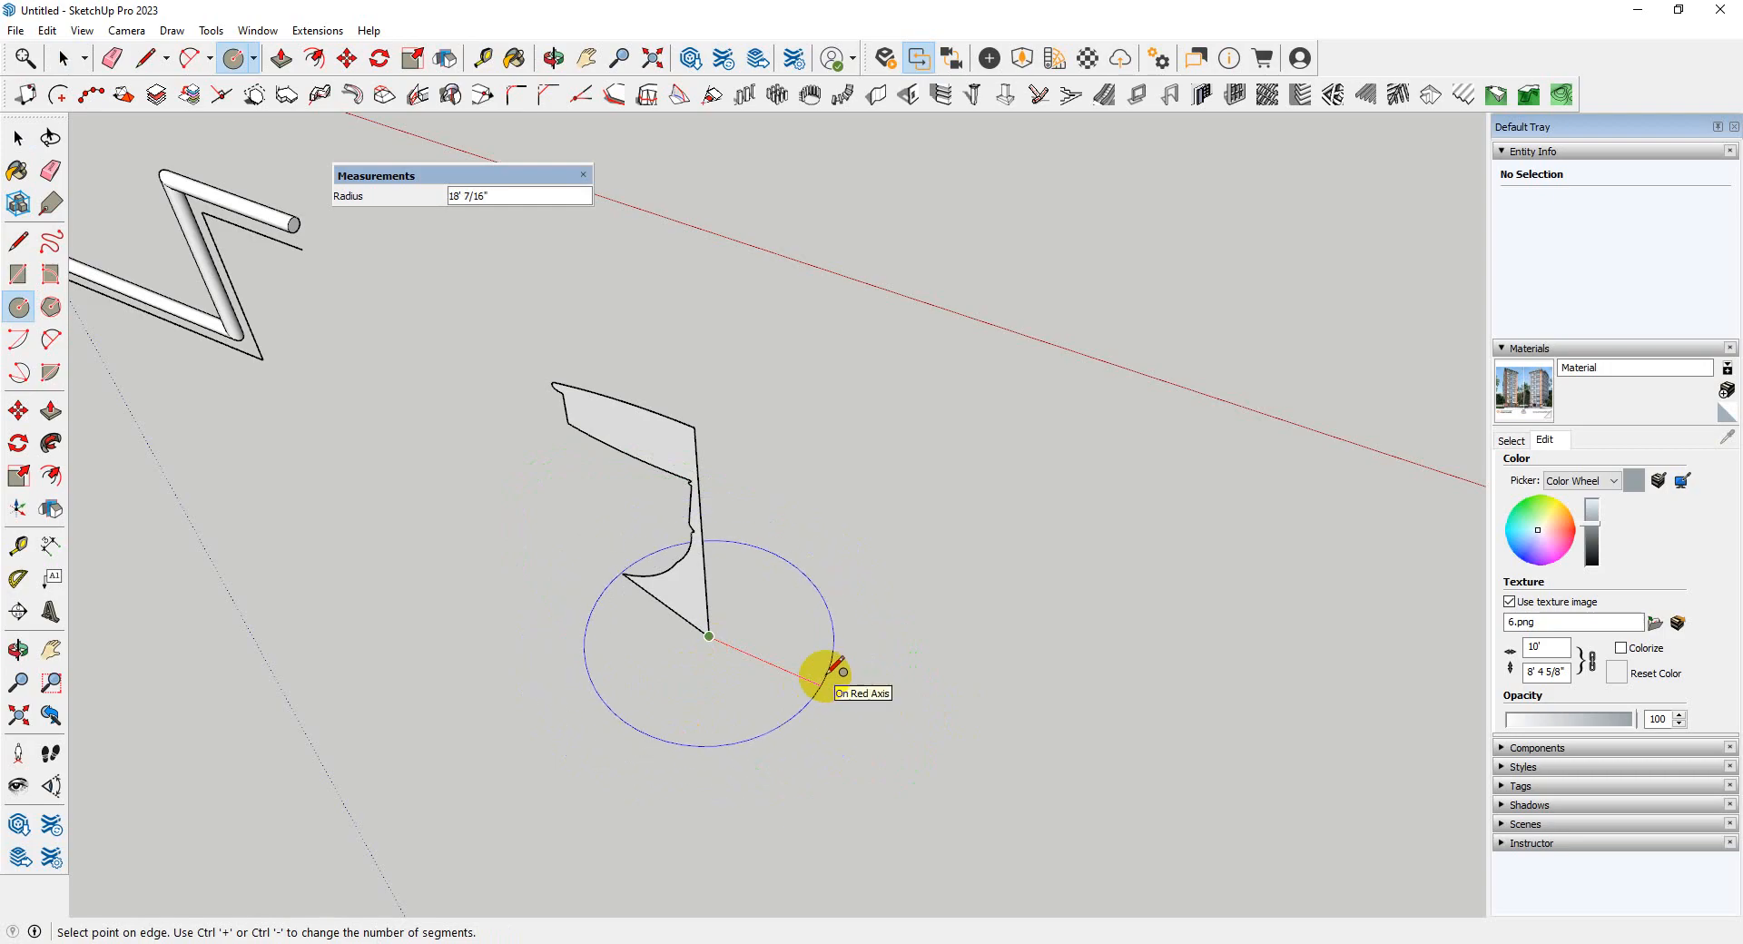
pyautogui.click(836, 679)
pyautogui.press('o')
pyautogui.moveTo(506, 732); pyautogui.dragTo(934, 287)
pyautogui.press('c')
pyautogui.scroll(3, 748, 732)
pyautogui.scroll(3, 718, 628)
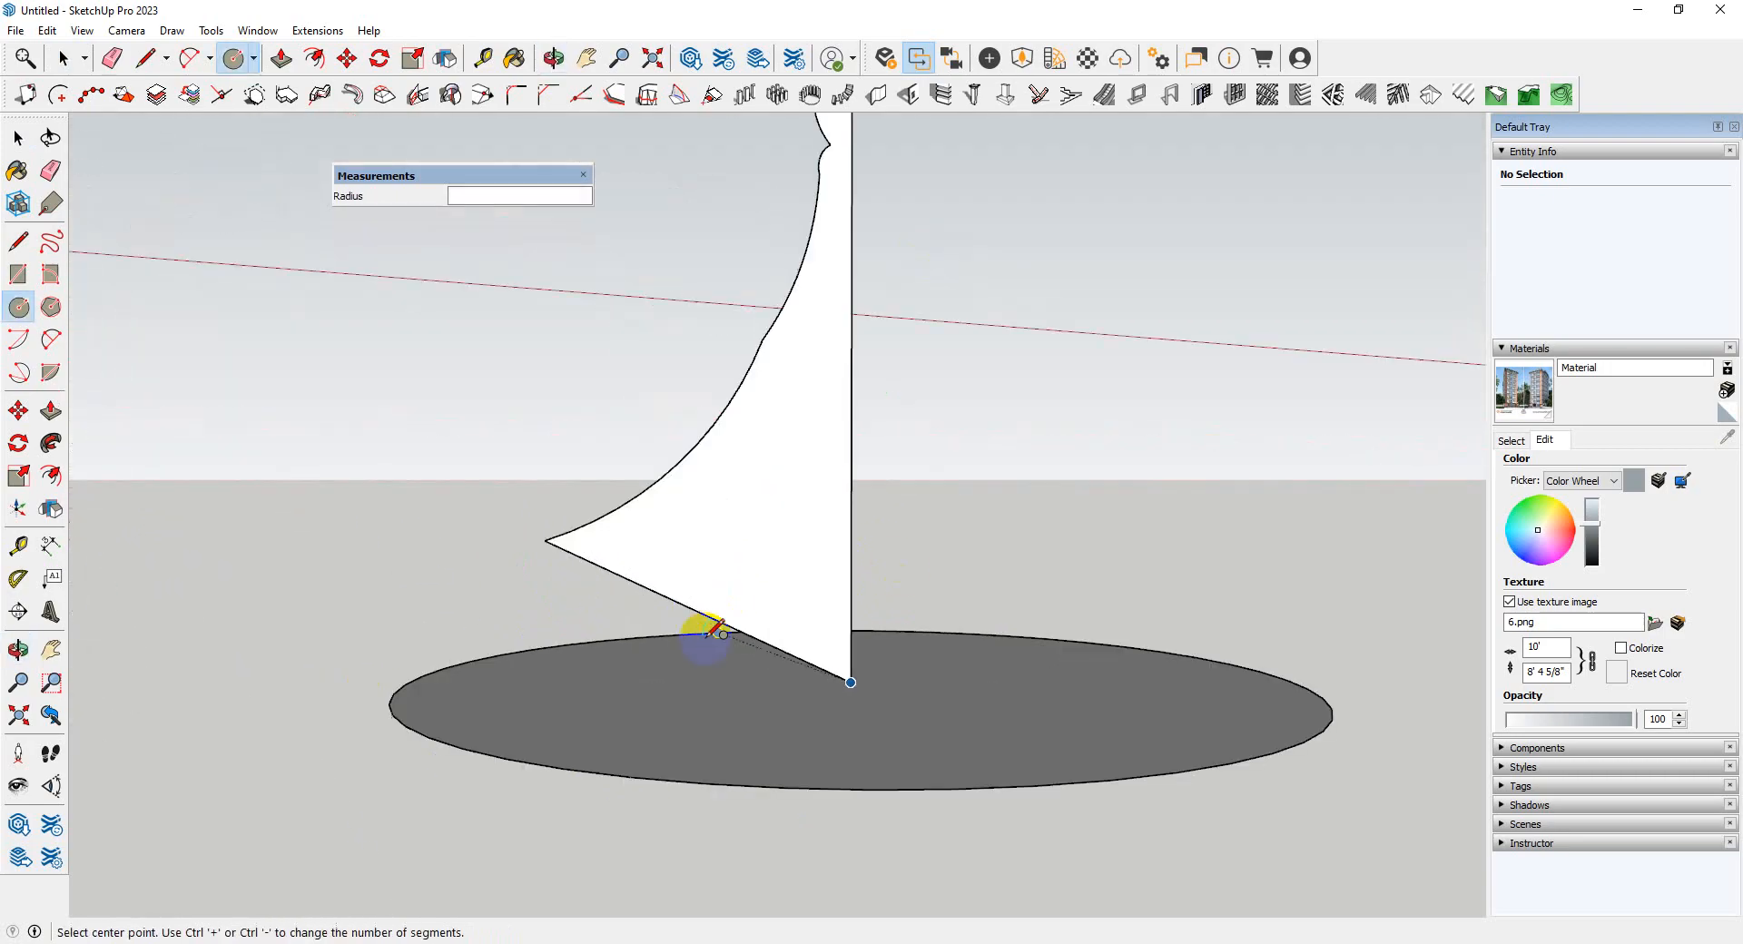
# - Extend the leg's tip about 6' 7" straight down, join it to the centre line's lower end, and erase the old slanted edge
pyautogui.press('space')
pyautogui.scroll(2, 784, 626)
pyautogui.press('l')
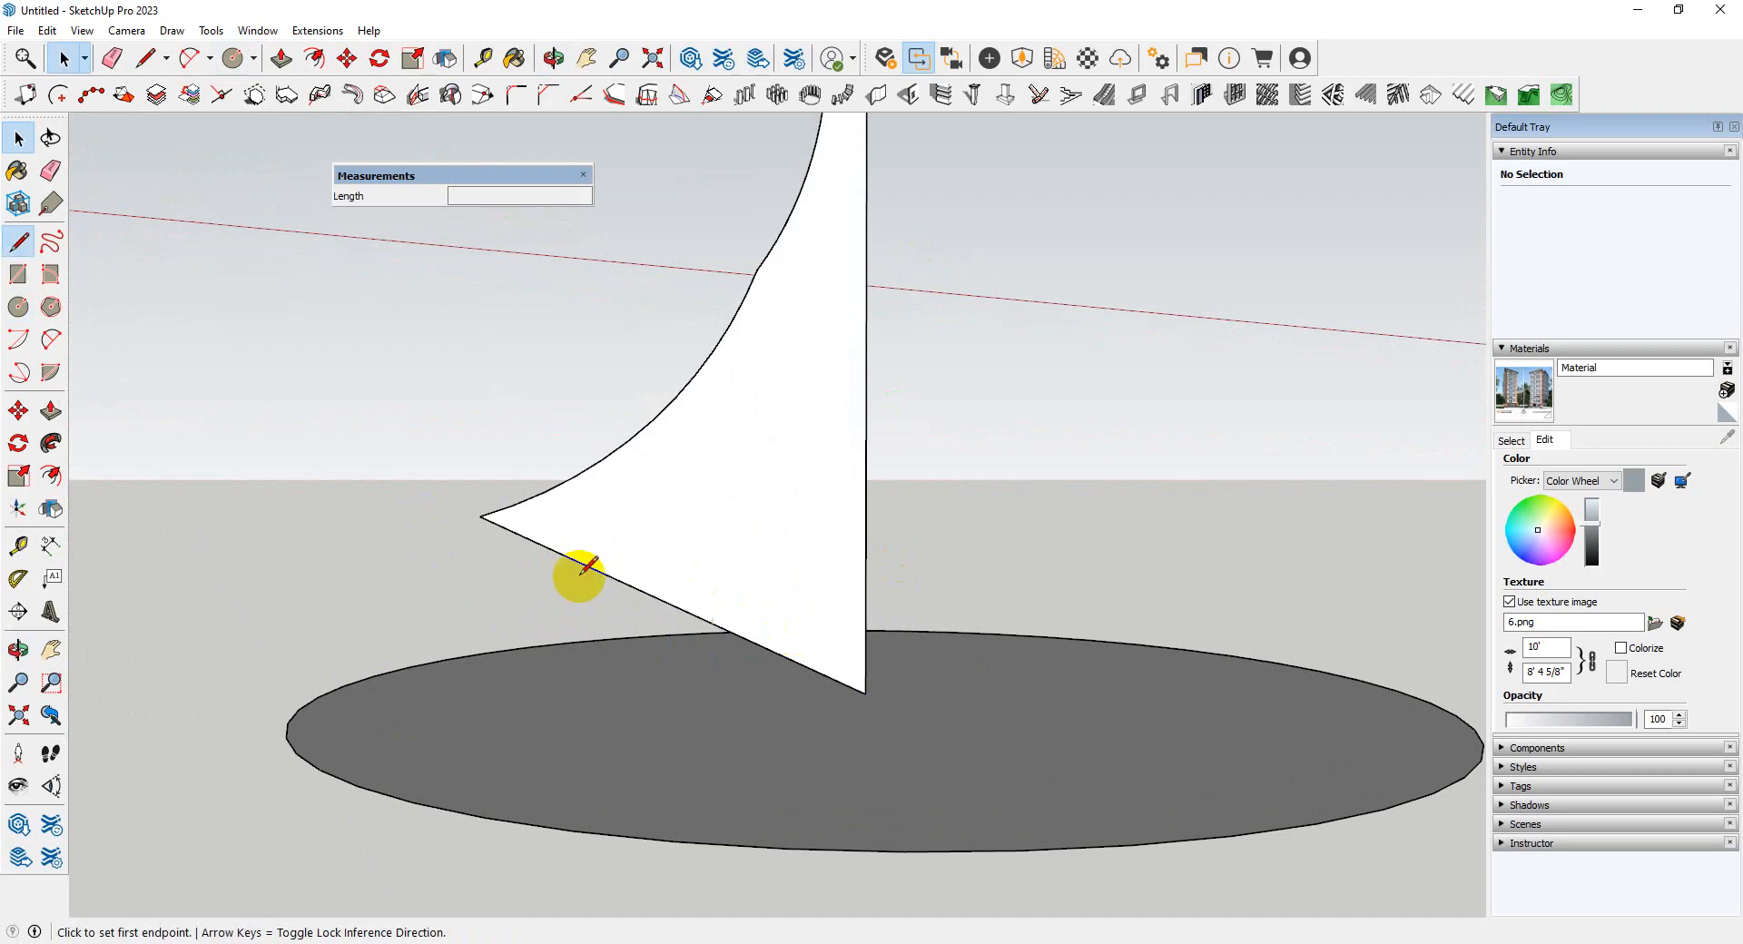
pyautogui.click(481, 516)
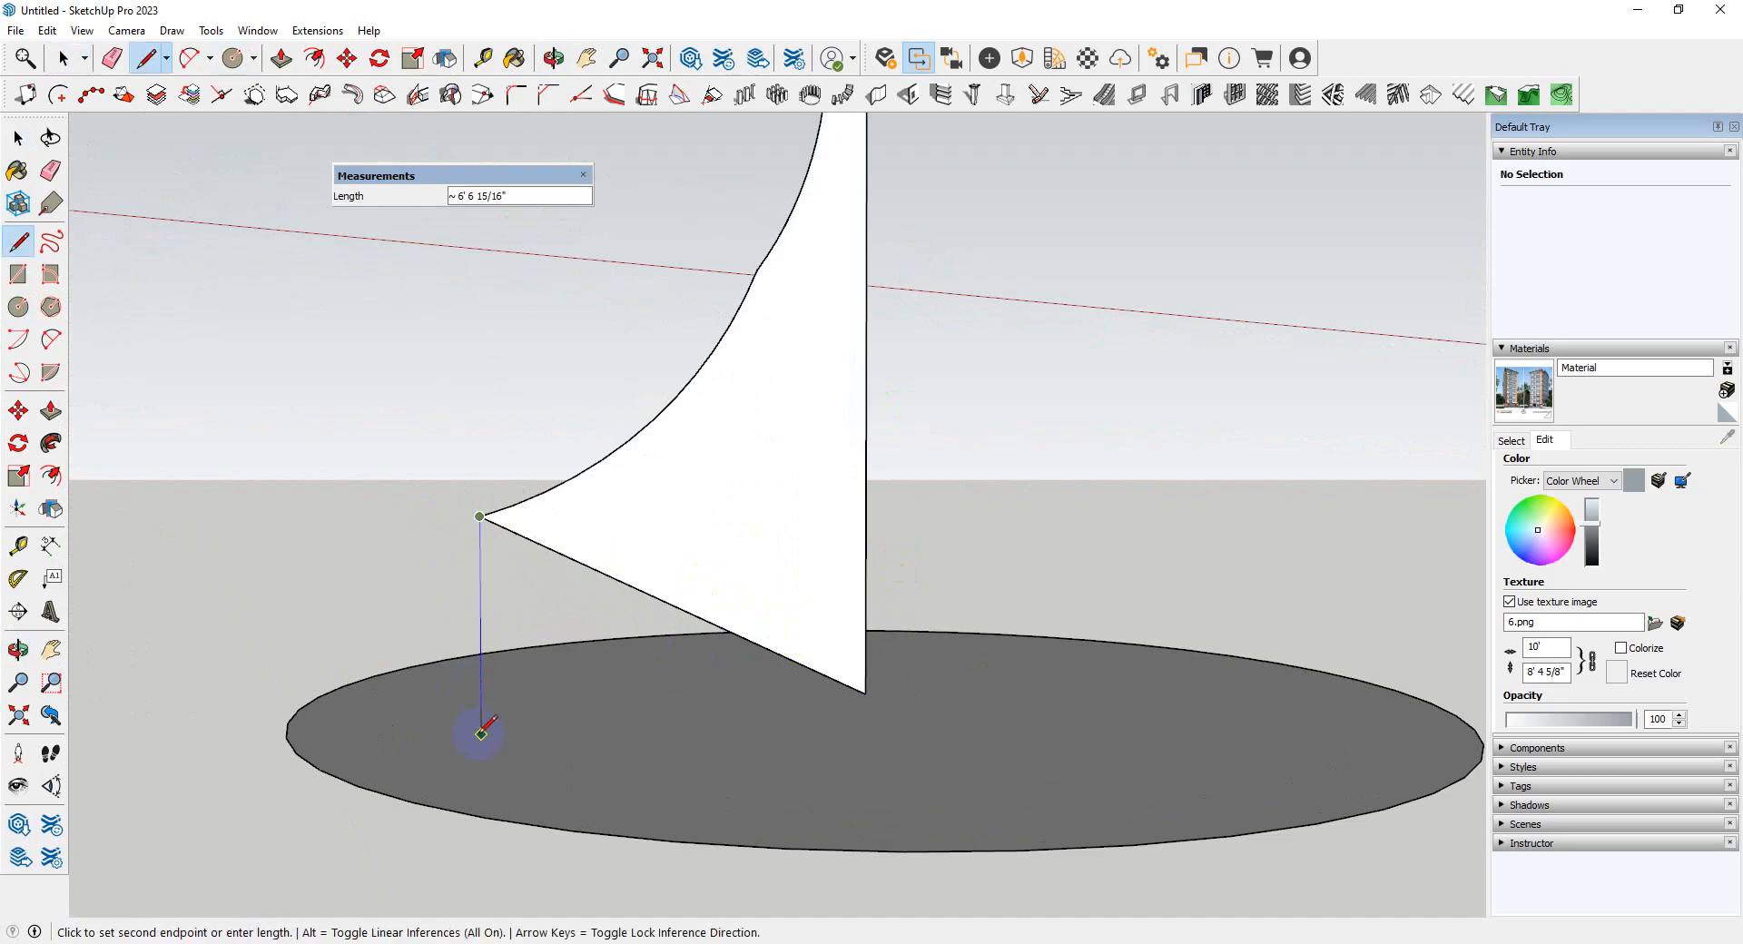
pyautogui.click(865, 694)
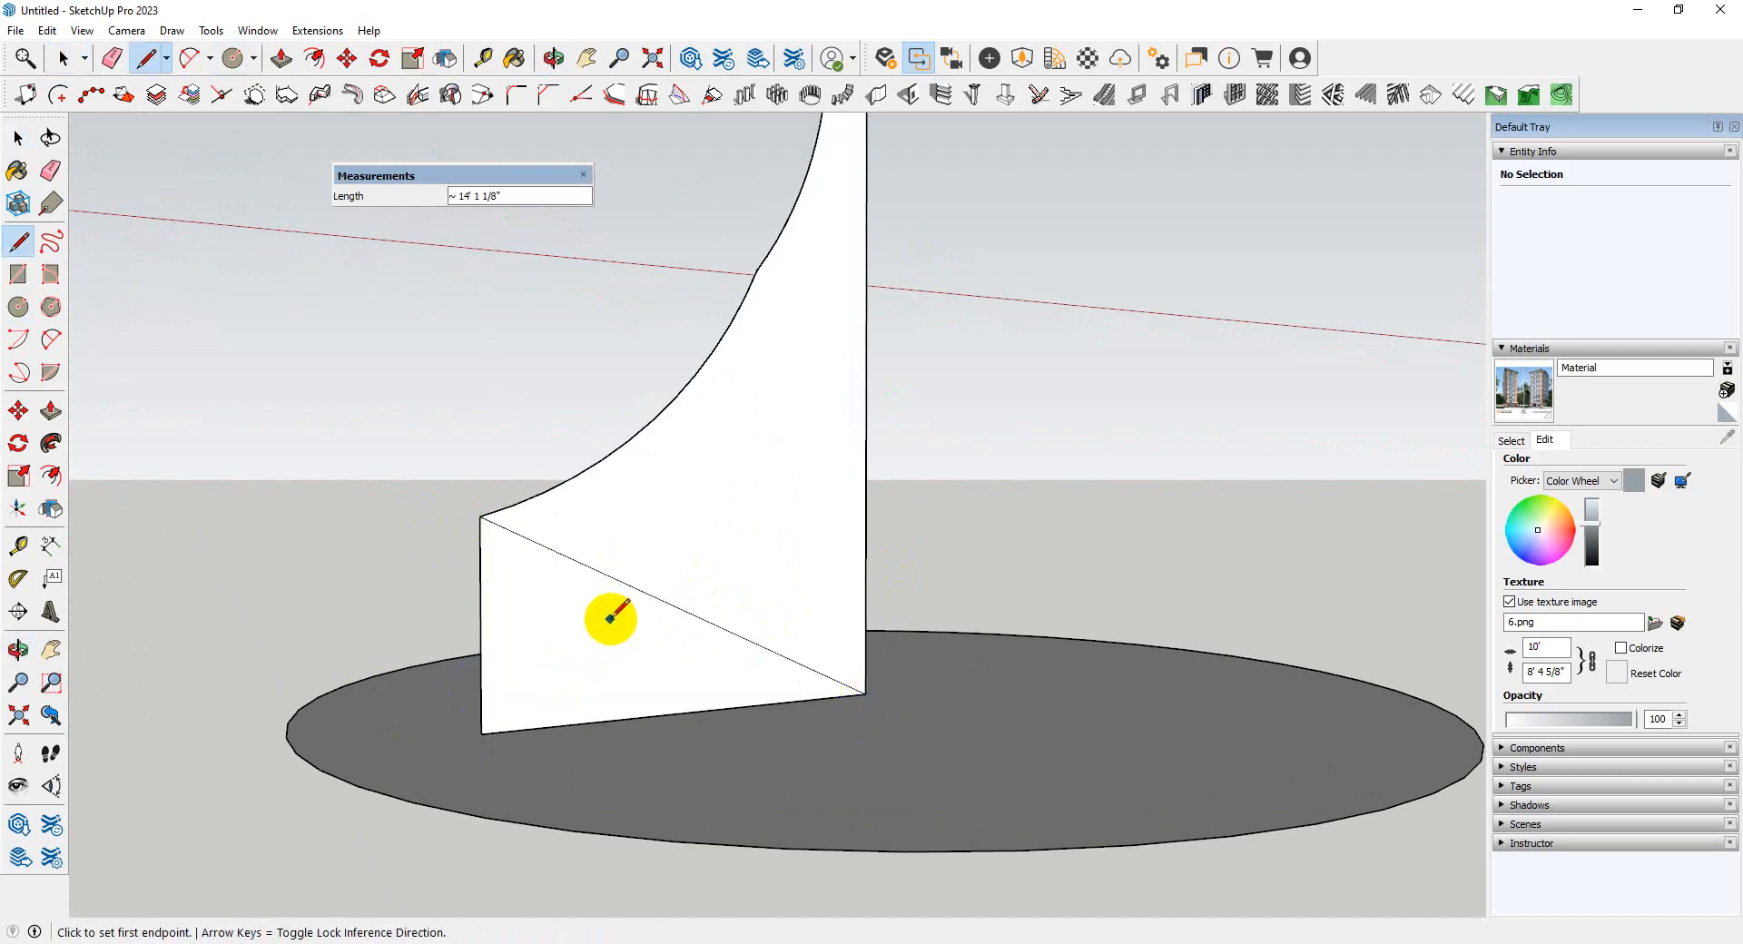
pyautogui.press('e')
pyautogui.moveTo(697, 612); pyautogui.dragTo(533, 623, button='middle')
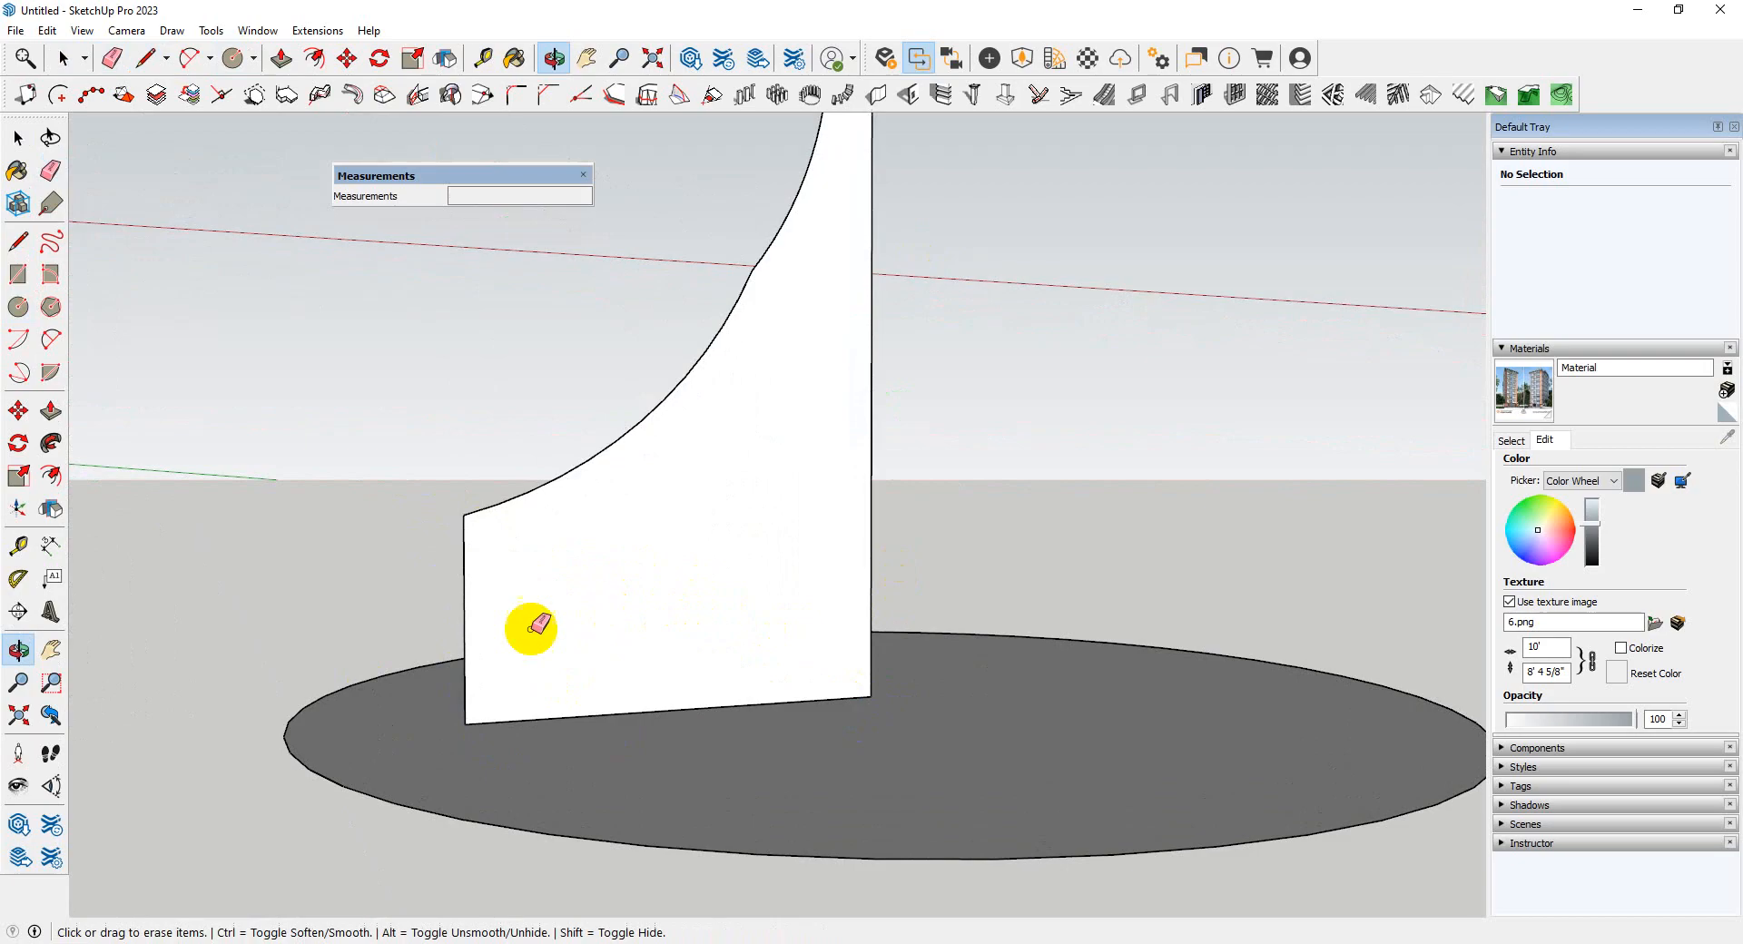
# - Copy the foot's outer vertical edge inward to about halfway along the profile's bottom edge
pyautogui.press('space')
pyautogui.click(466, 690)
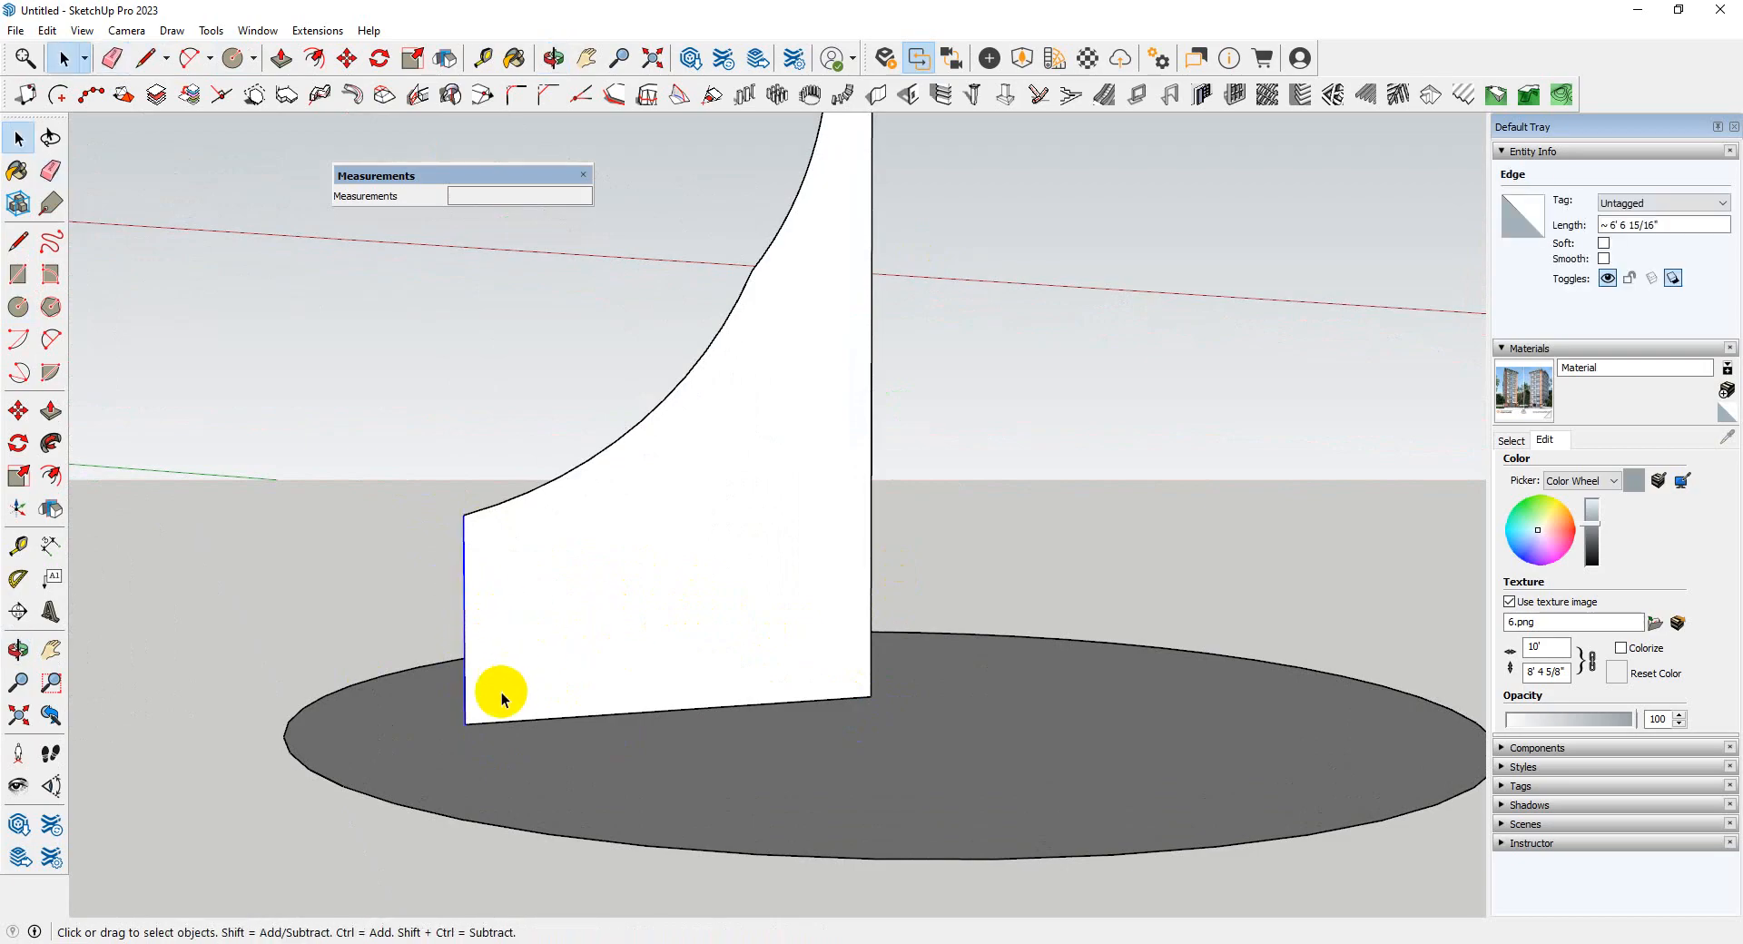
pyautogui.press('m')
pyautogui.click(466, 723)
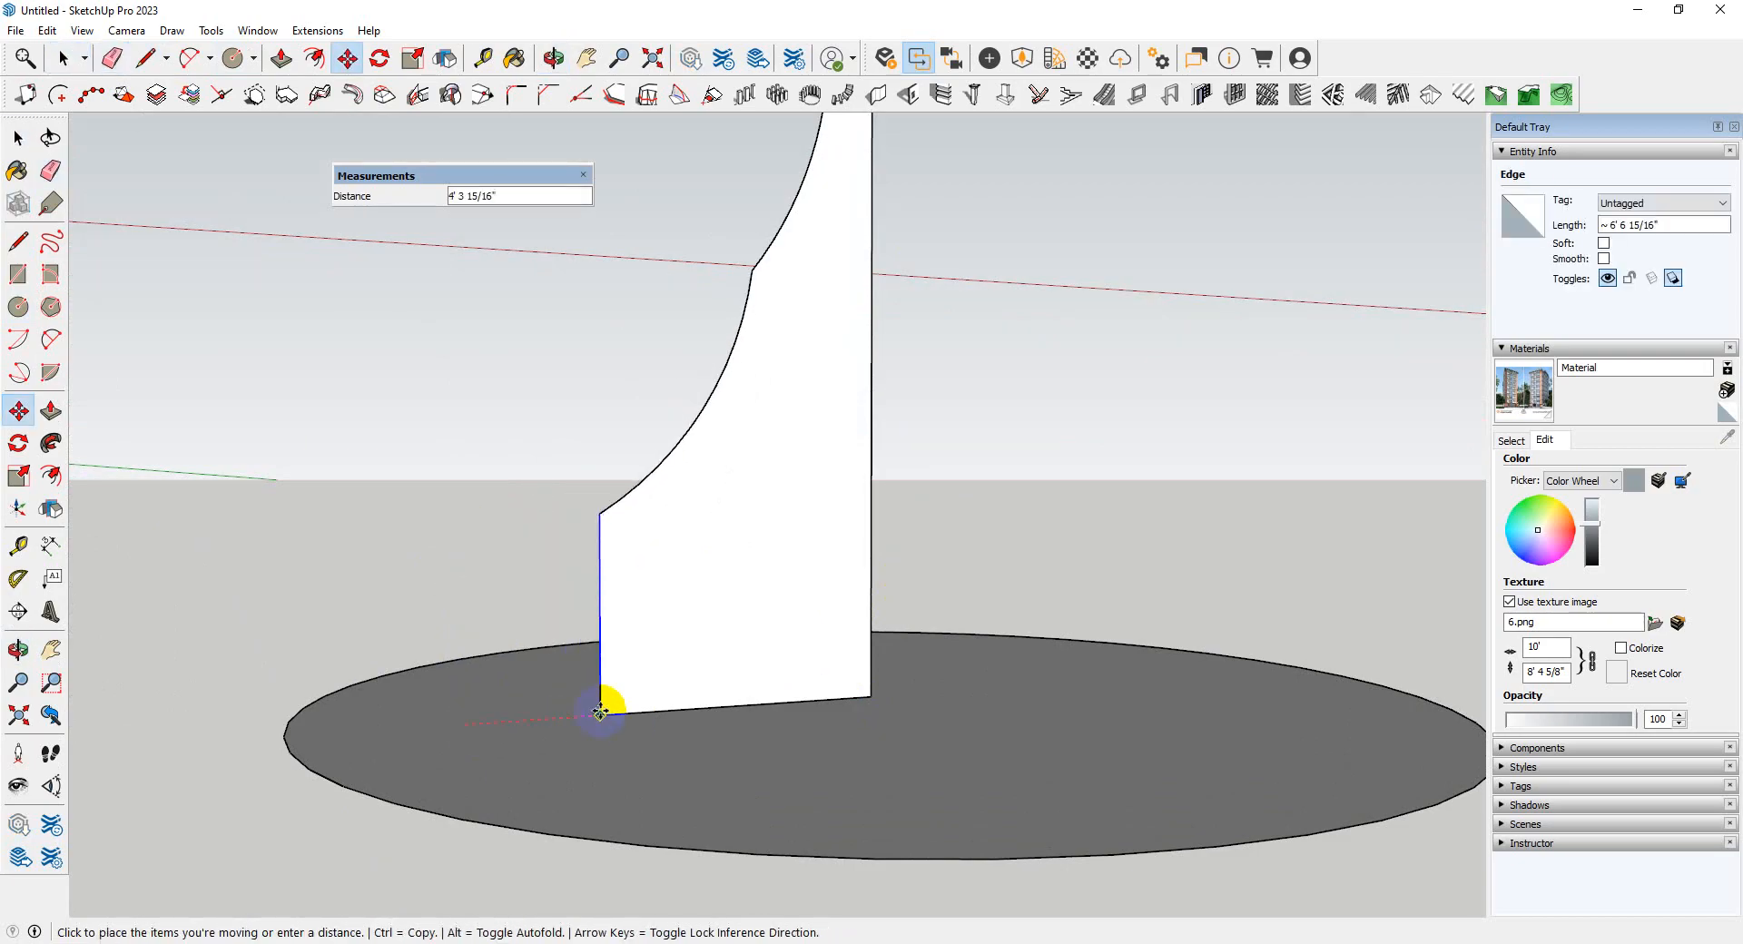
pyautogui.press('ctrl')
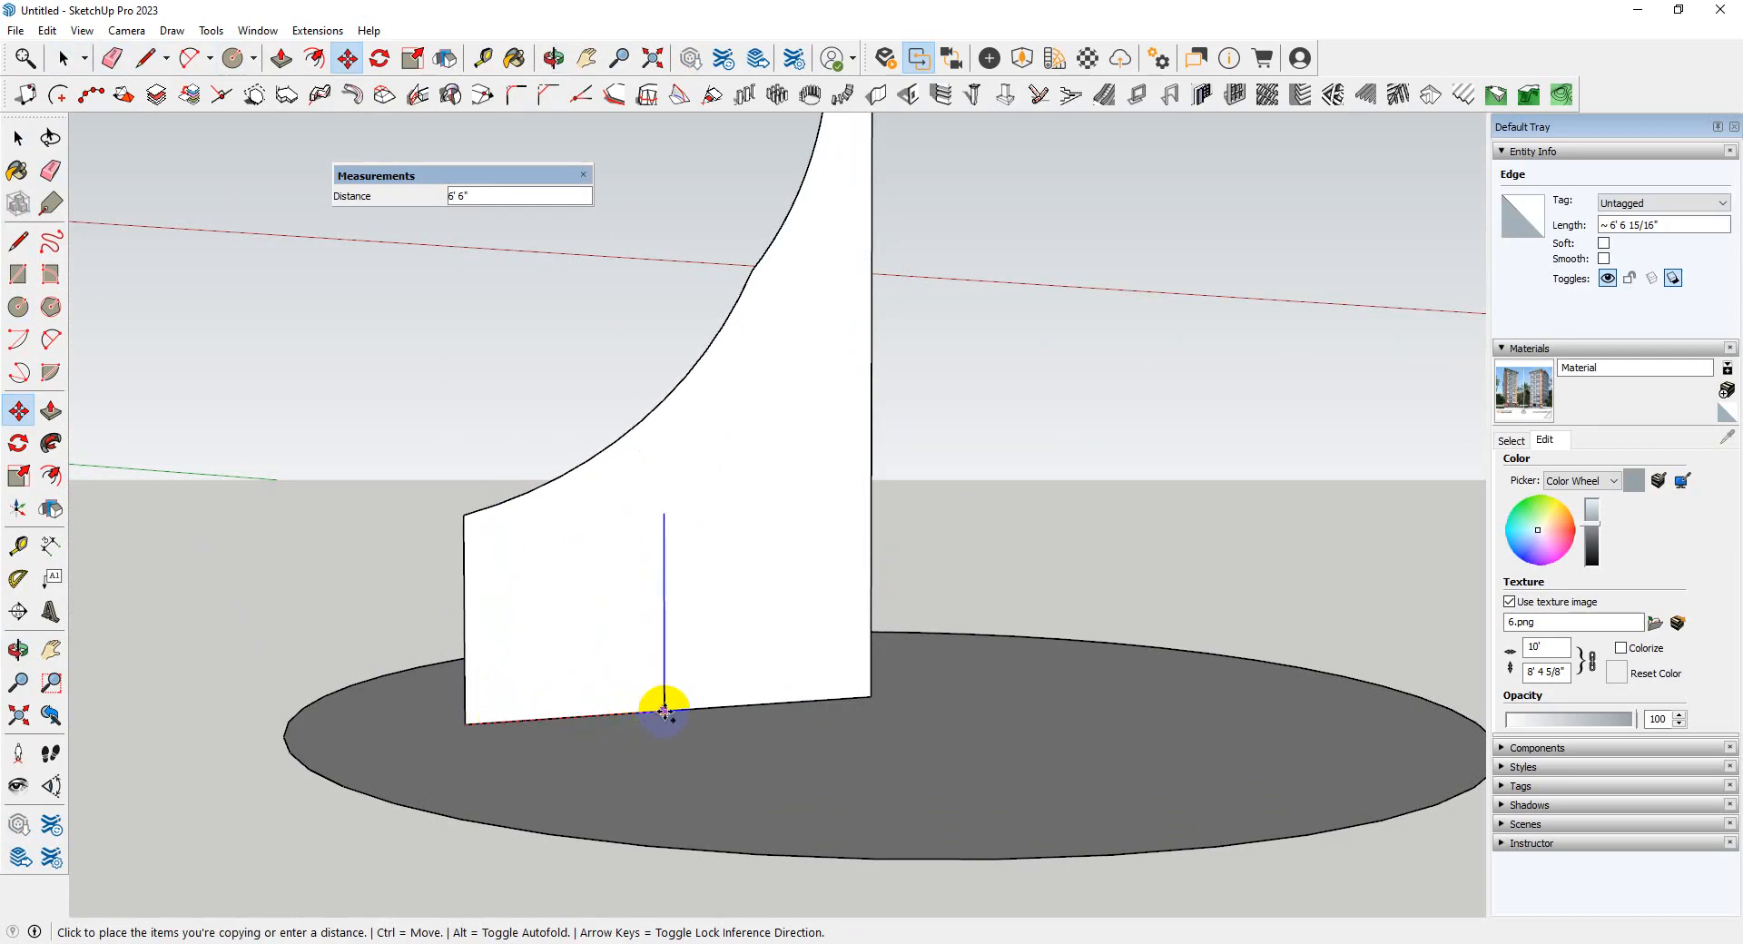
pyautogui.click(677, 711)
pyautogui.moveTo(767, 686); pyautogui.dragTo(701, 709, button='middle')
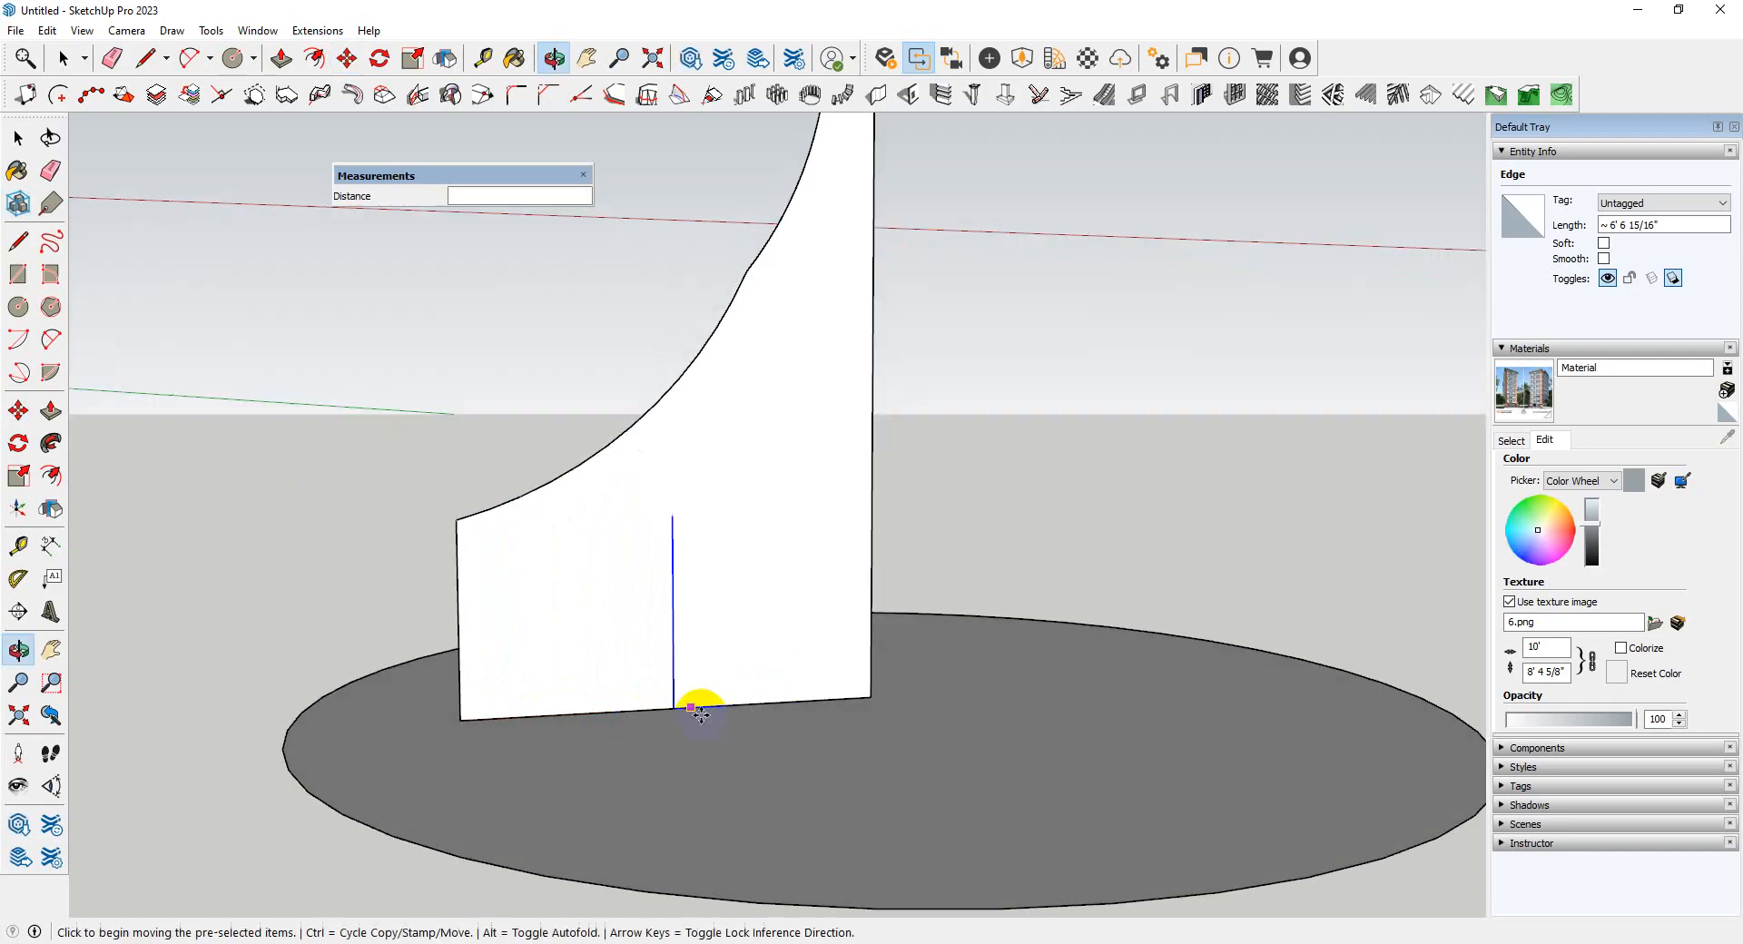
pyautogui.press('a')
pyautogui.click(457, 520)
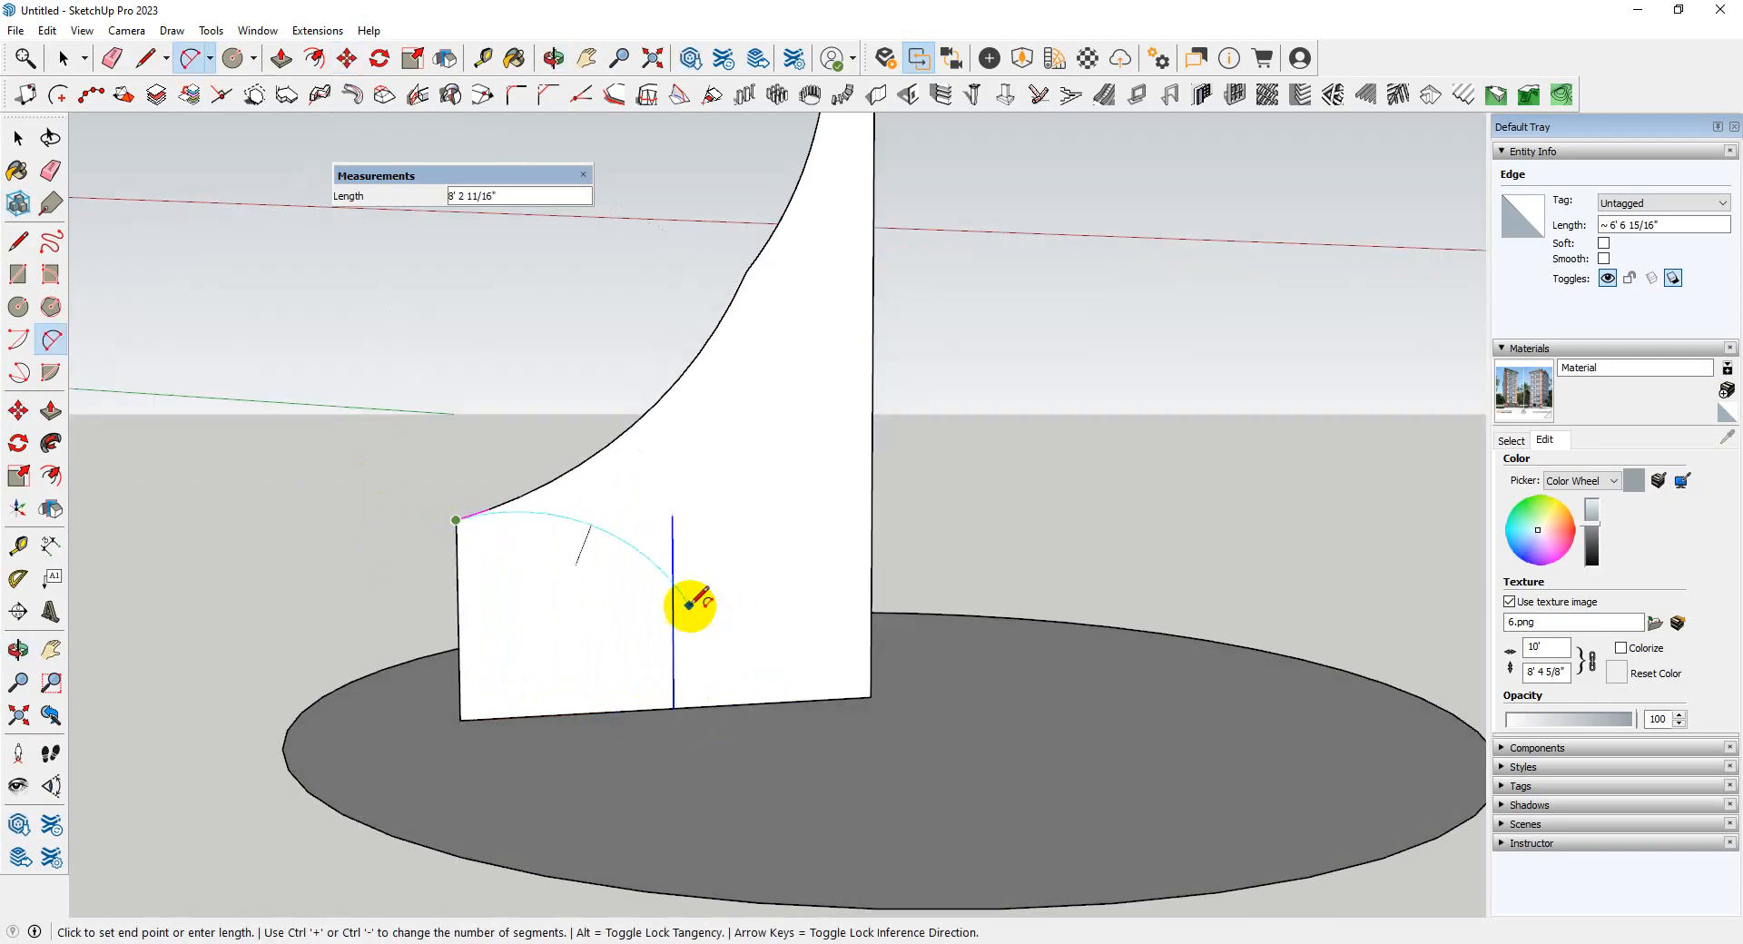
pyautogui.click(672, 632)
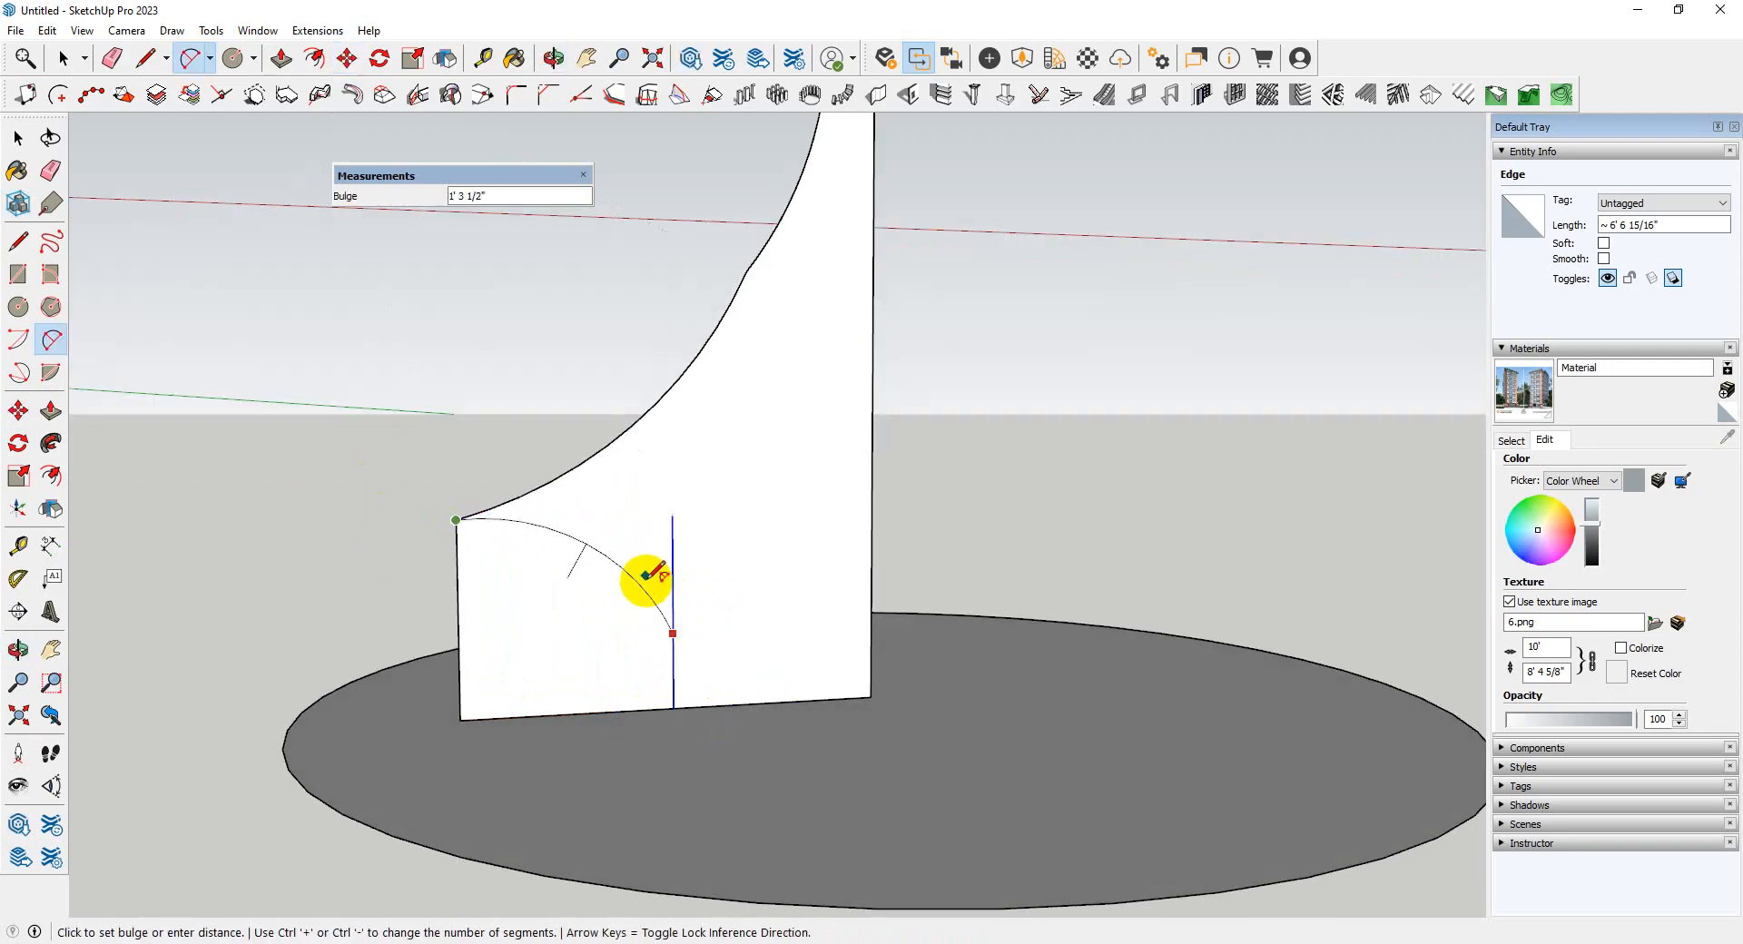
pyautogui.press('space')
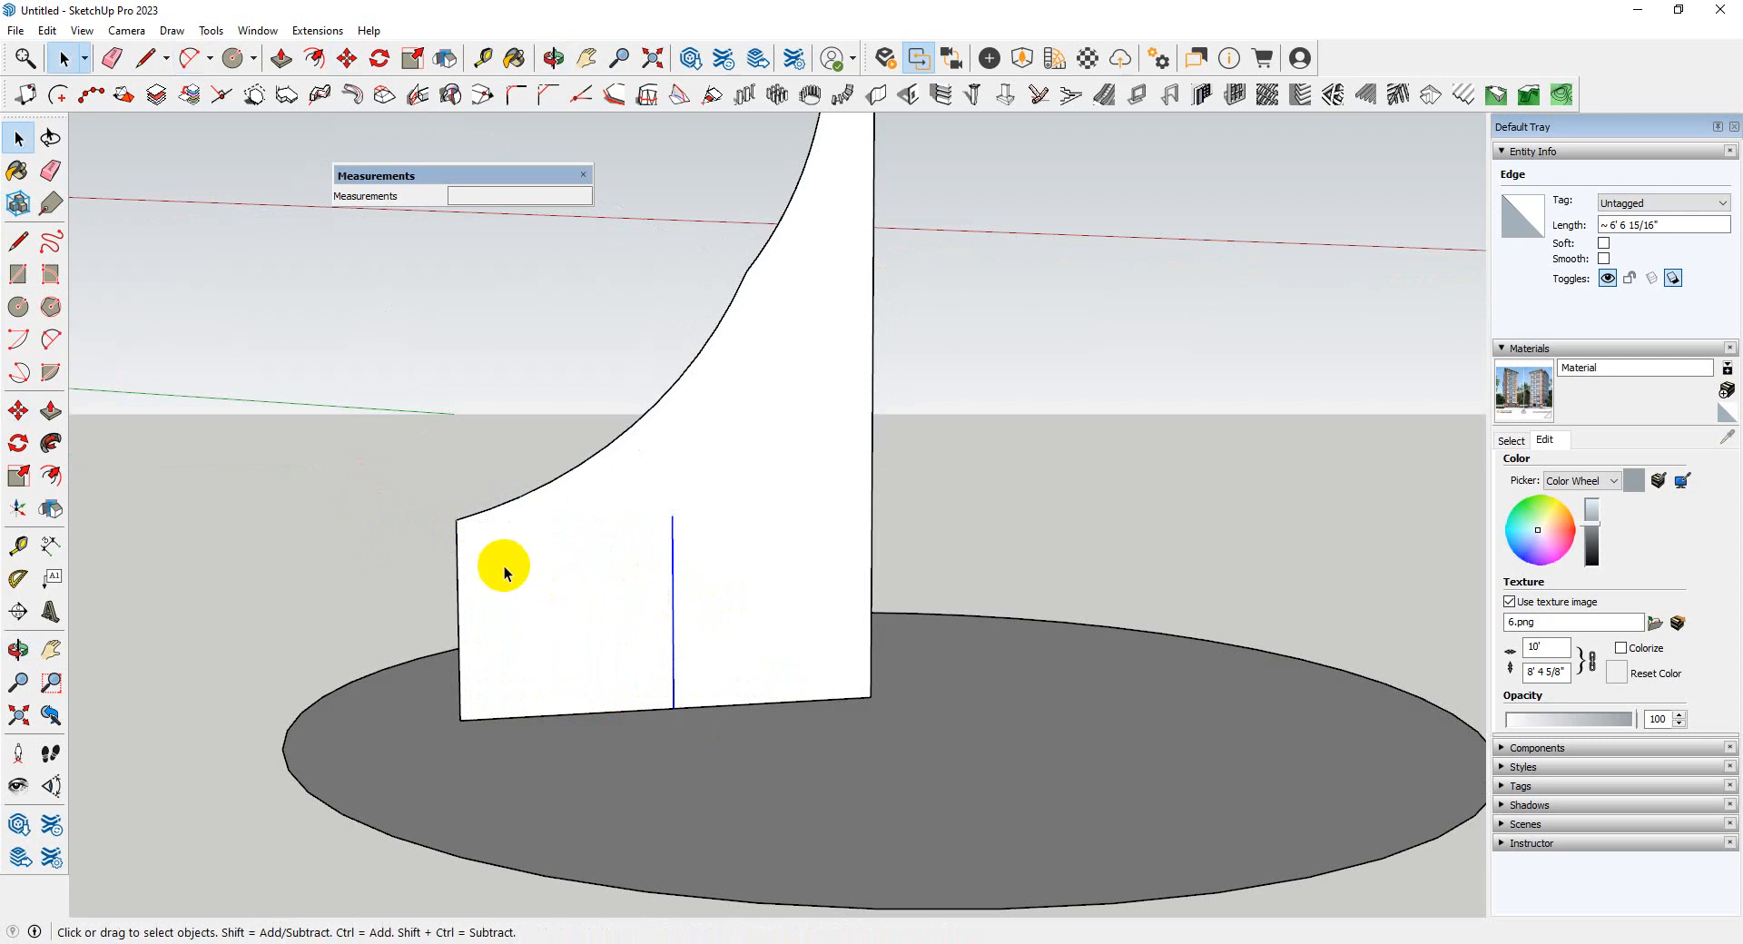
# - Draw an upward-bulging arc from just below the leg's tip to the copied vertical edge, with a bulge of about 1' 9/16"
pyautogui.press('a')
pyautogui.click(457, 563)
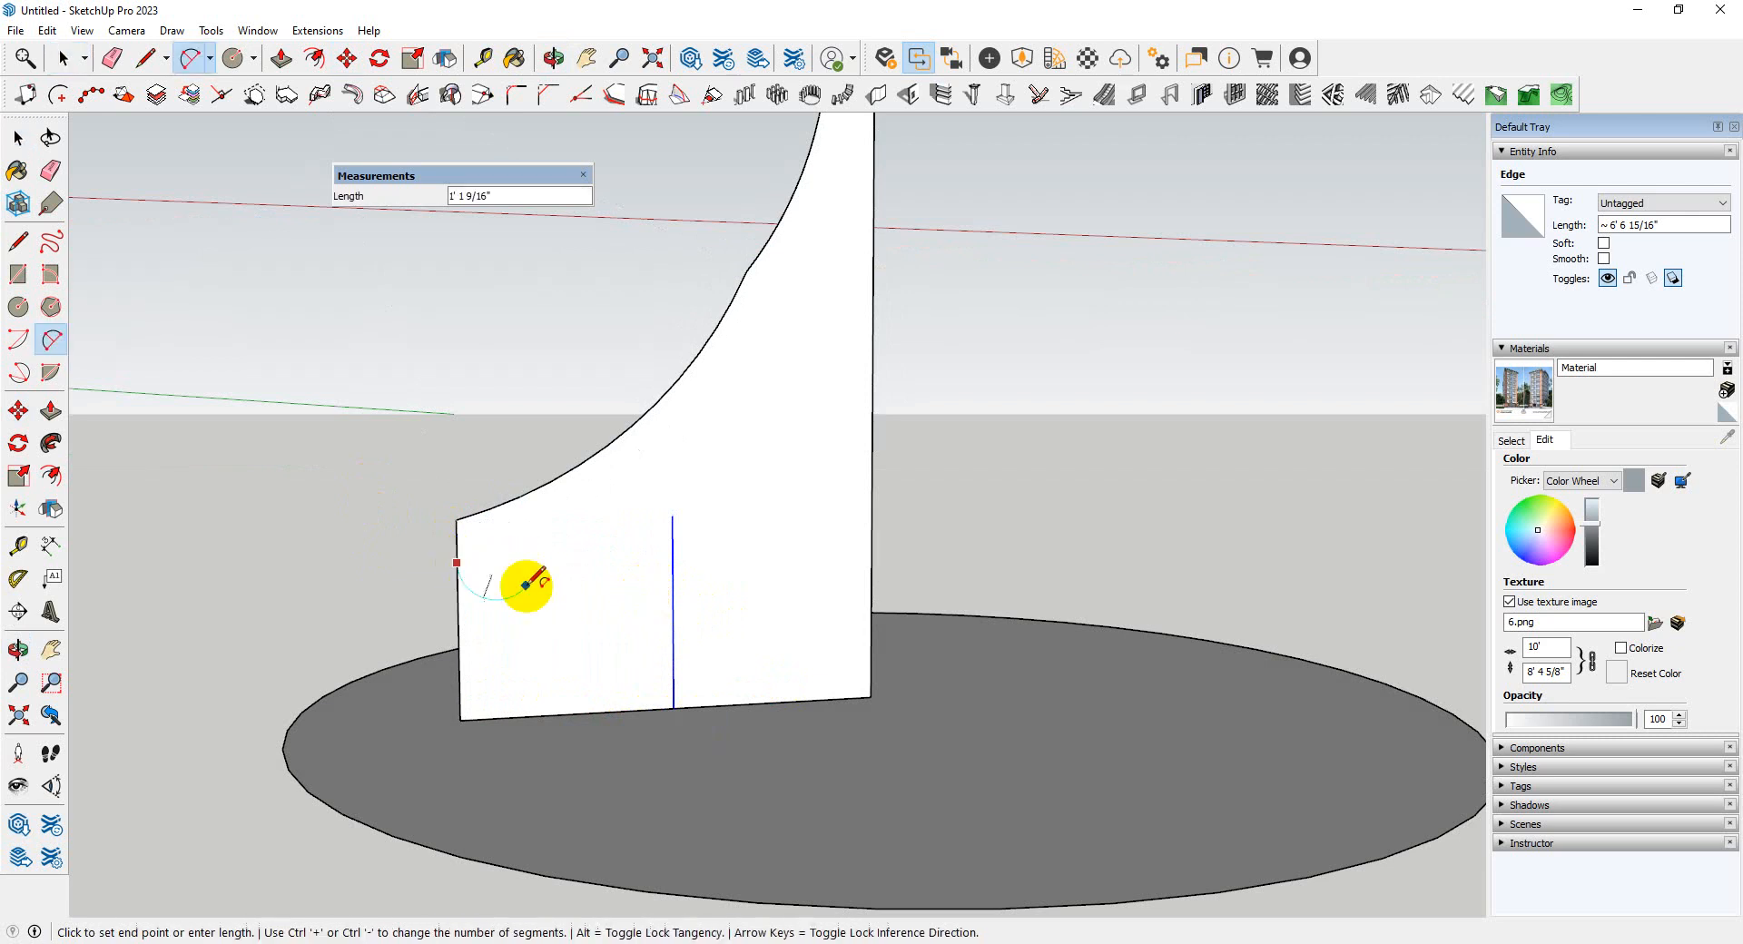
pyautogui.click(672, 633)
pyautogui.click(653, 598)
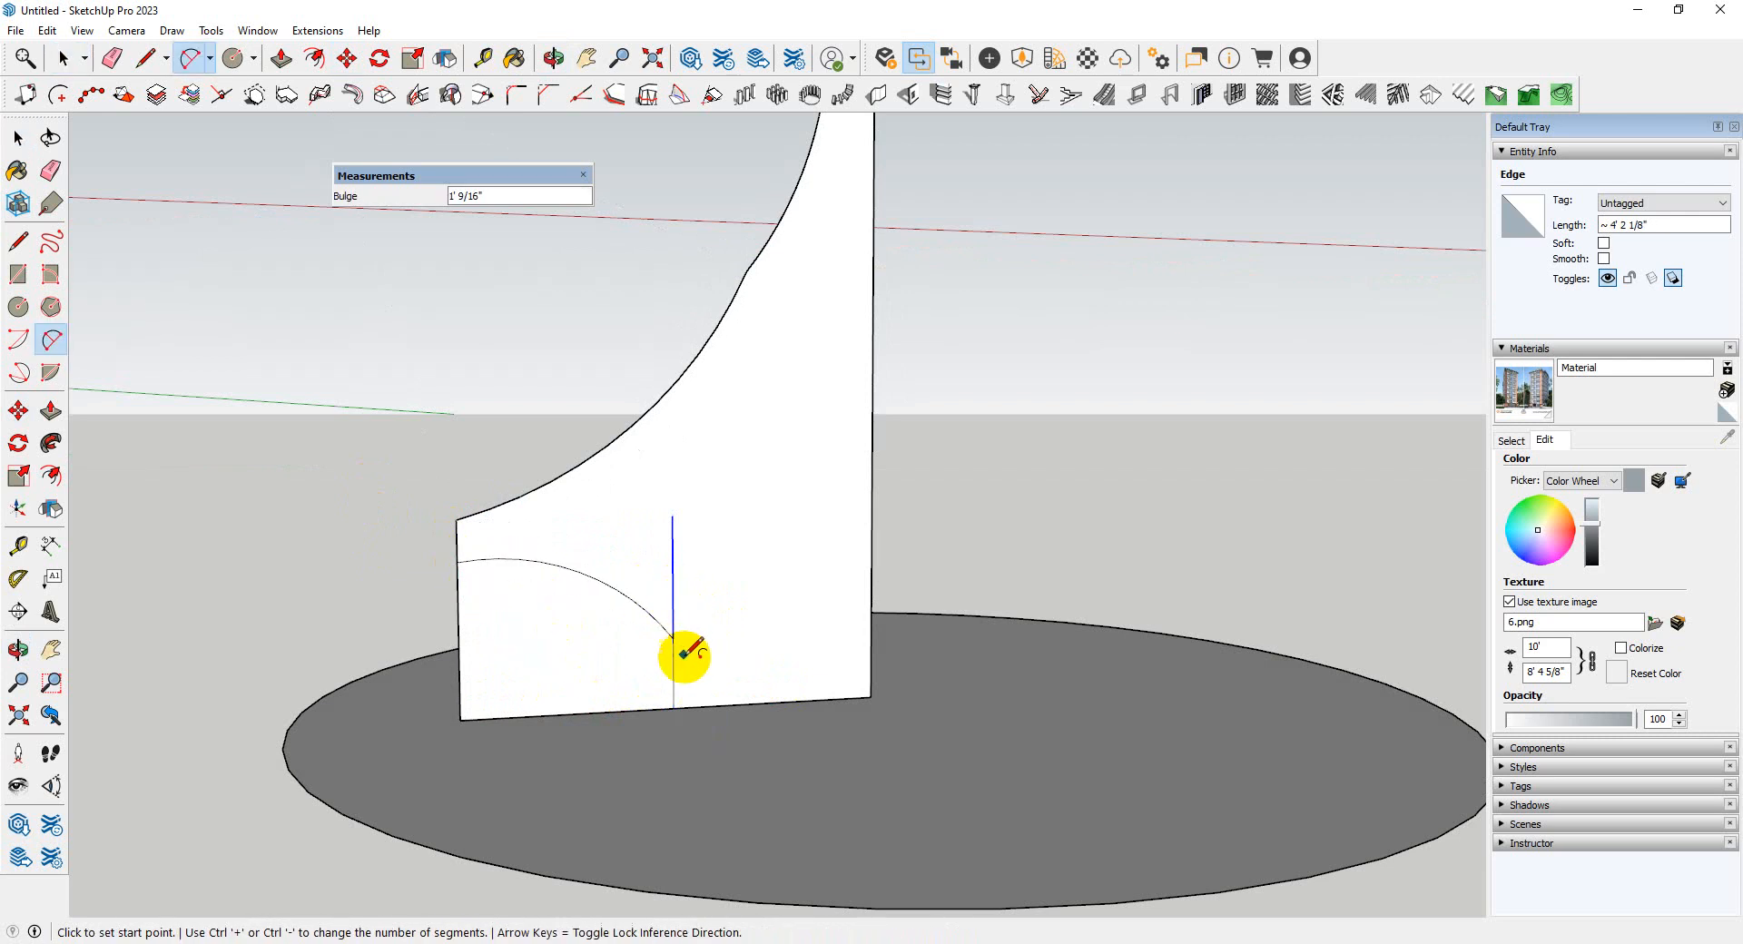
# - Erase the copied edge above the arc, the outer vertical edge below the arc, and the leftover bottom edge outside the foot
pyautogui.press('e')
pyautogui.click(672, 577)
pyautogui.moveTo(672, 581); pyautogui.dragTo(650, 673, button='middle')
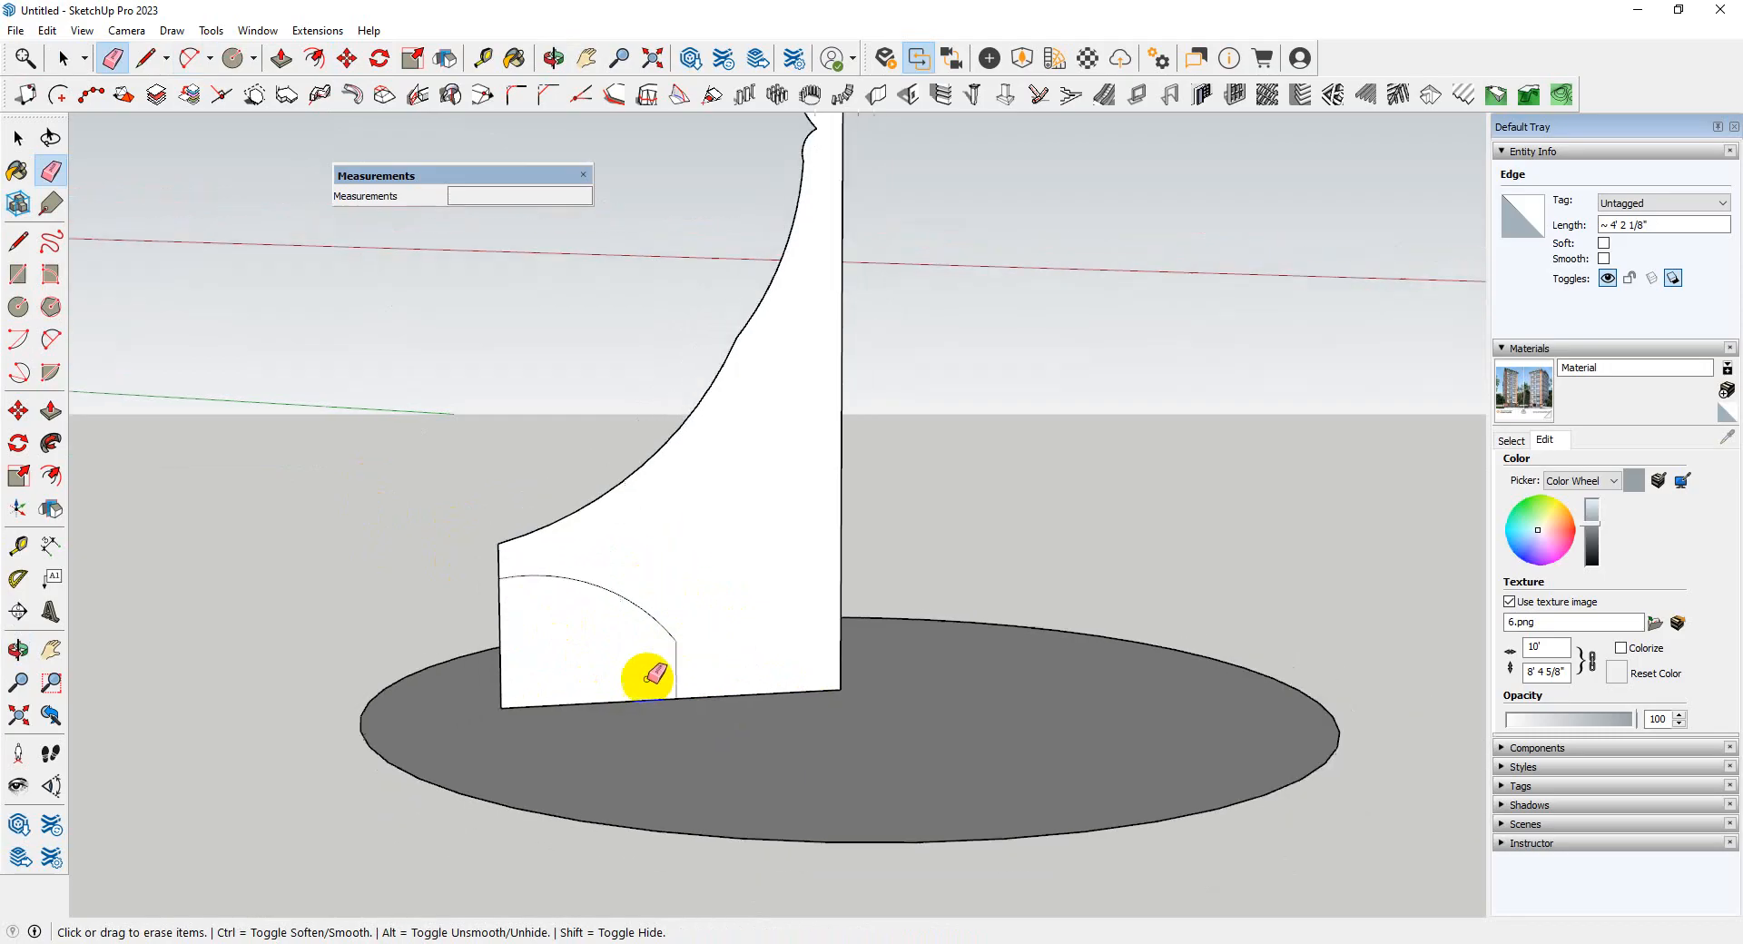
pyautogui.click(502, 648)
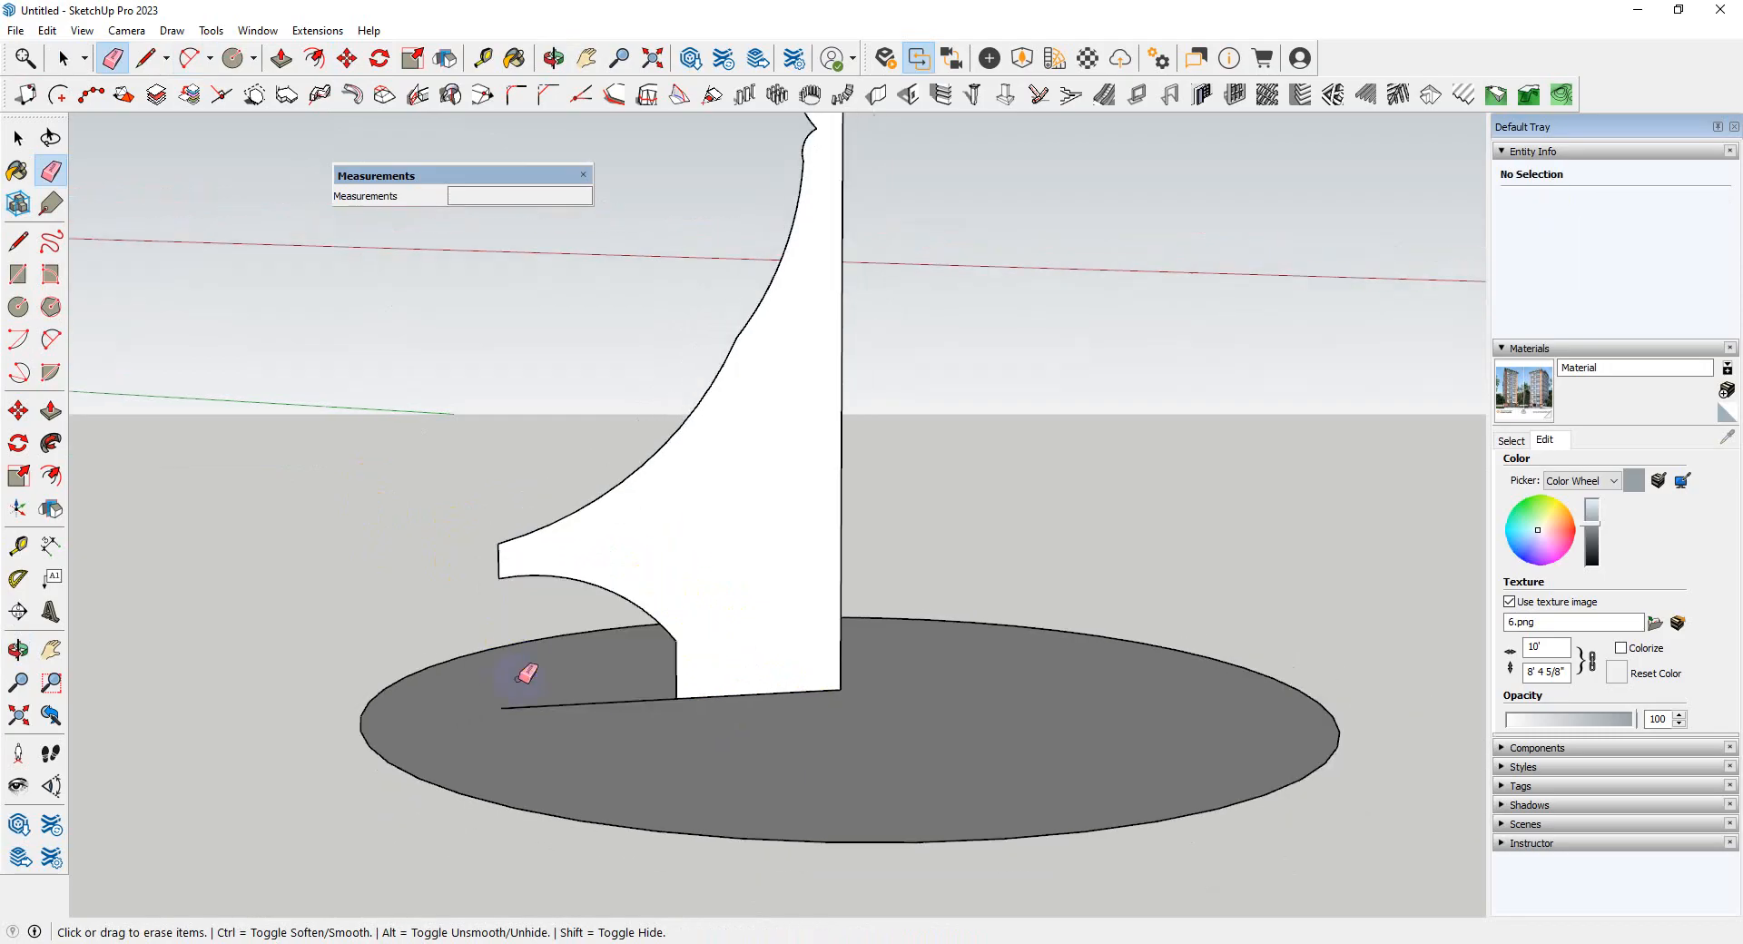
pyautogui.click(542, 707)
pyautogui.moveTo(542, 707)
pyautogui.mouseDown(button='middle')
pyautogui.moveTo(622, 751)
pyautogui.moveTo(603, 793)
pyautogui.moveTo(700, 673)
pyautogui.mouseUp(button='middle')
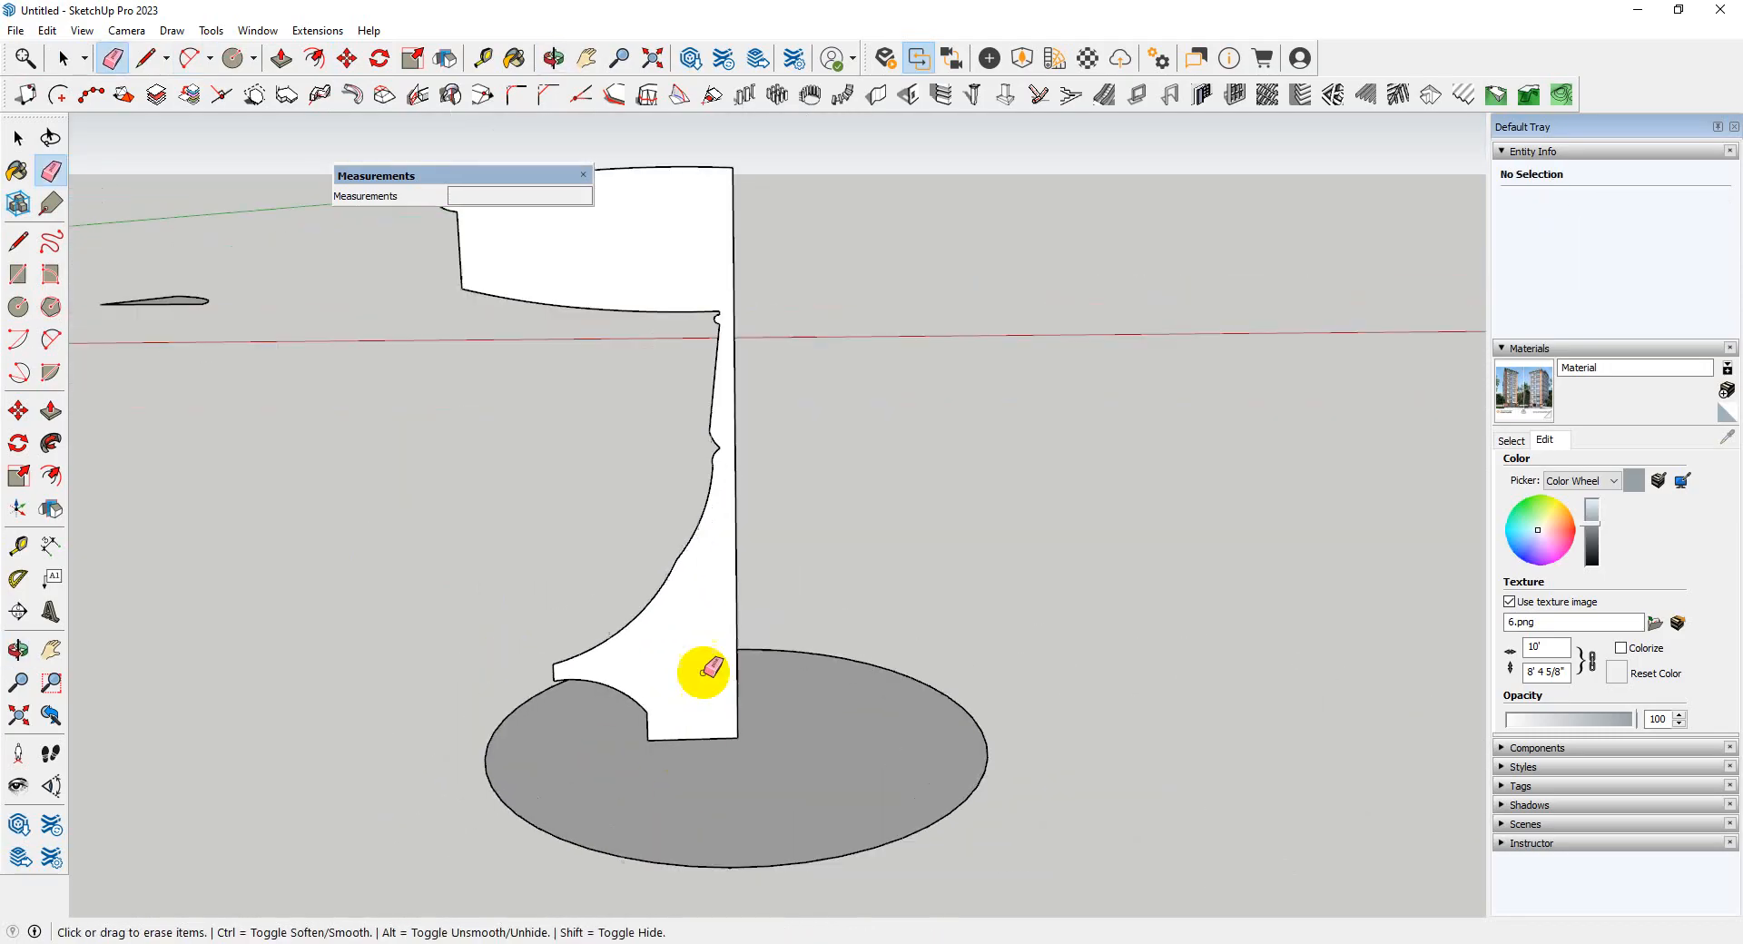
# - Revolve the reshaped profile face with Follow Me, using the circle beneath it as the path
pyautogui.press('space')
pyautogui.moveTo(905, 836); pyautogui.dragTo(847, 820, button='middle')
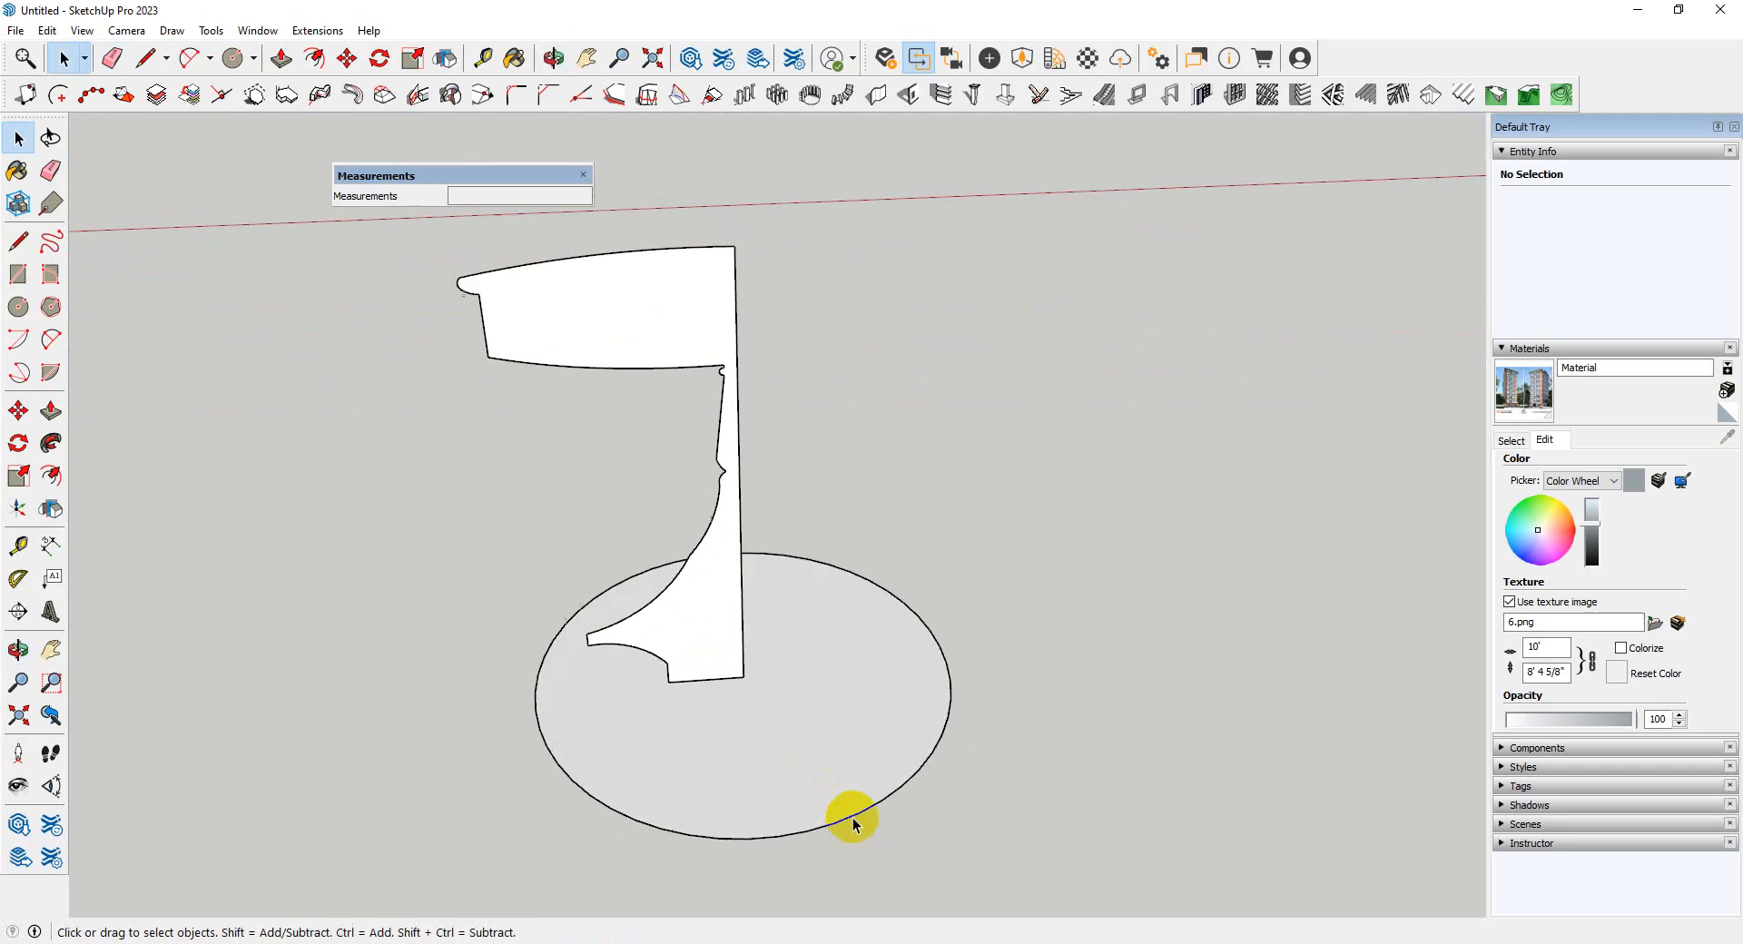
pyautogui.scroll(3, 853, 823)
pyautogui.click(853, 819)
pyautogui.scroll(3, 922, 793)
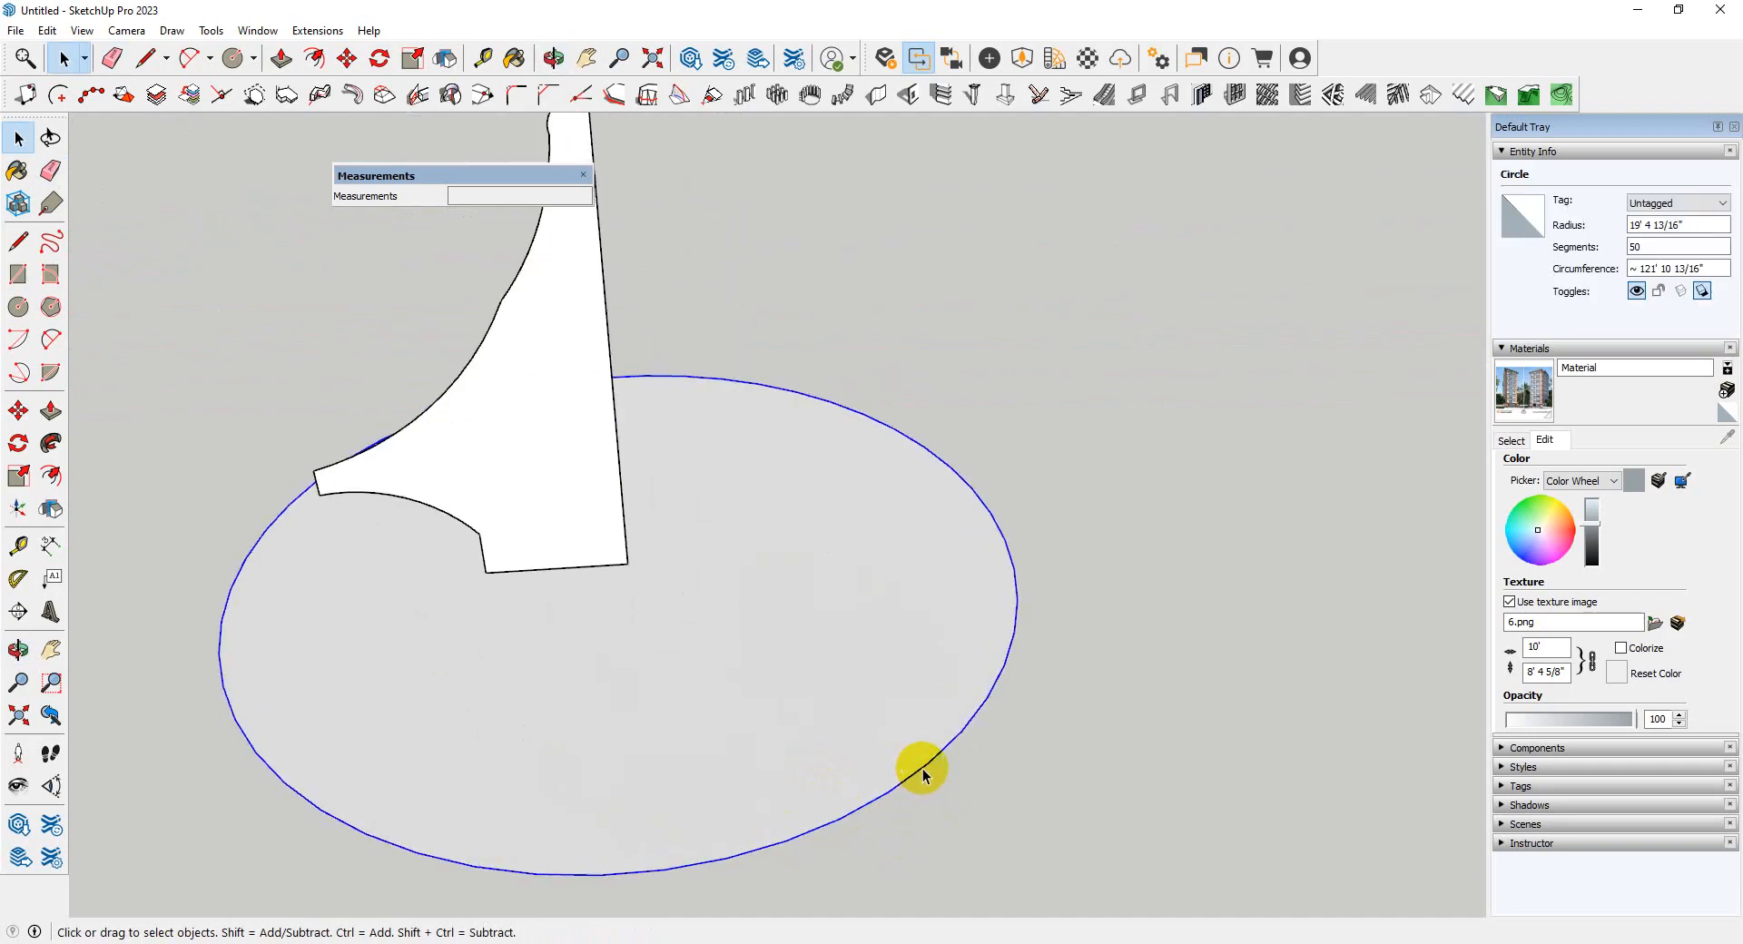
pyautogui.click(789, 691)
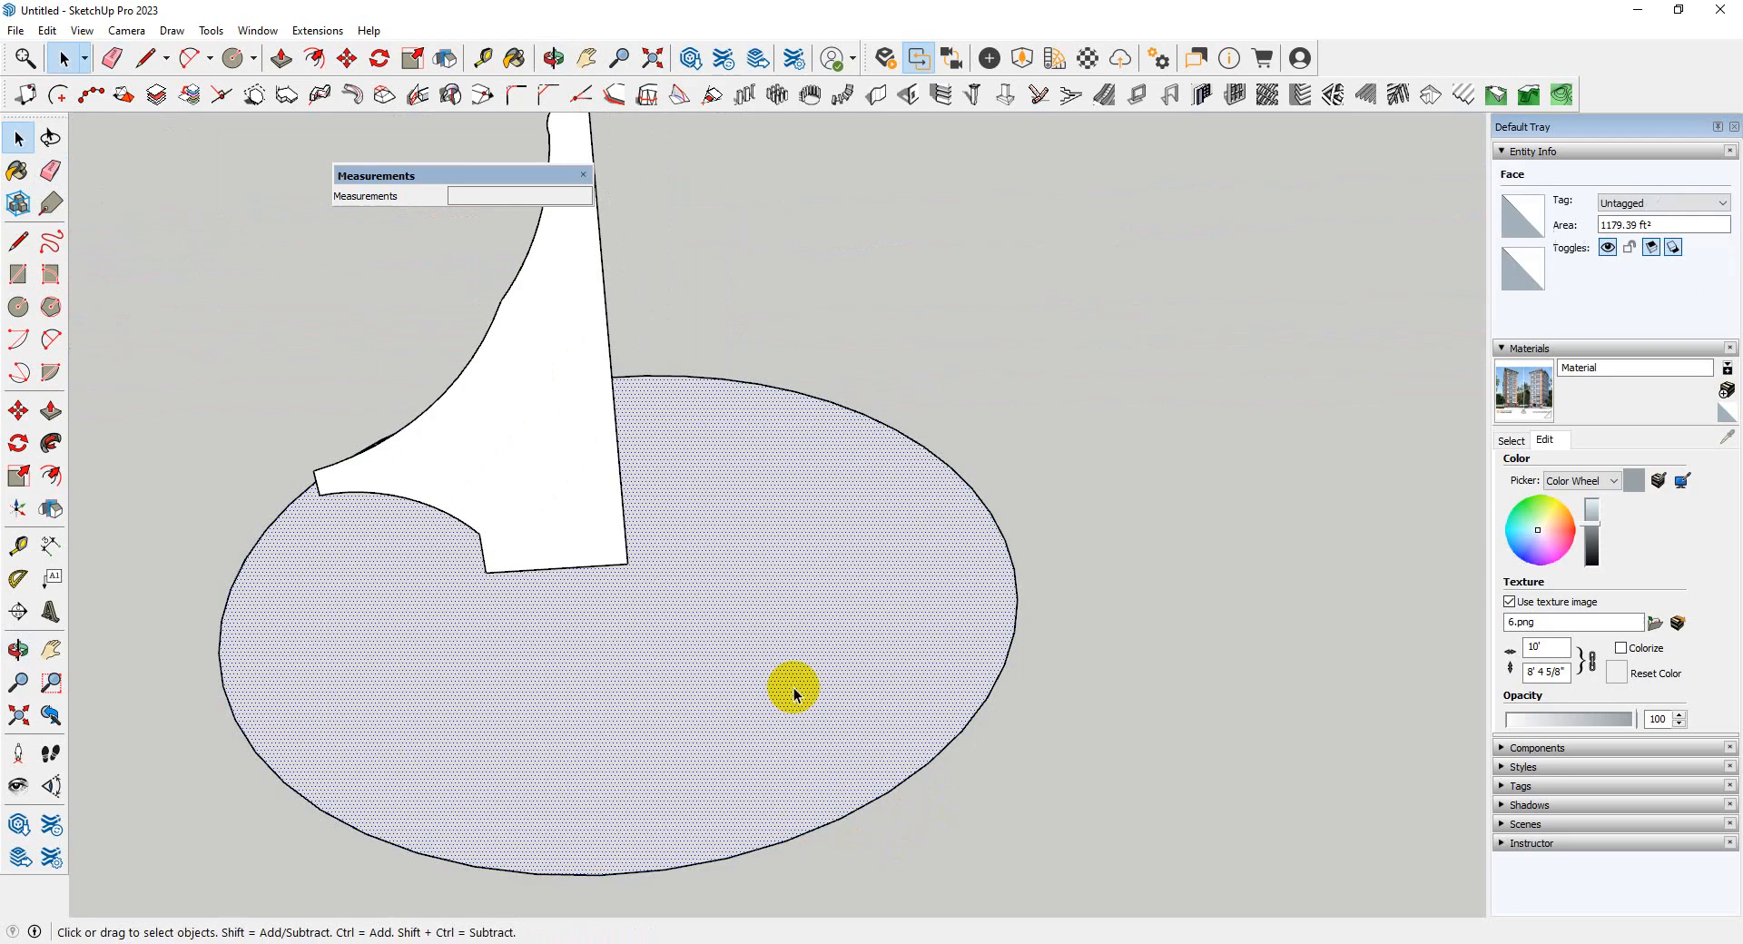
pyautogui.click(894, 791)
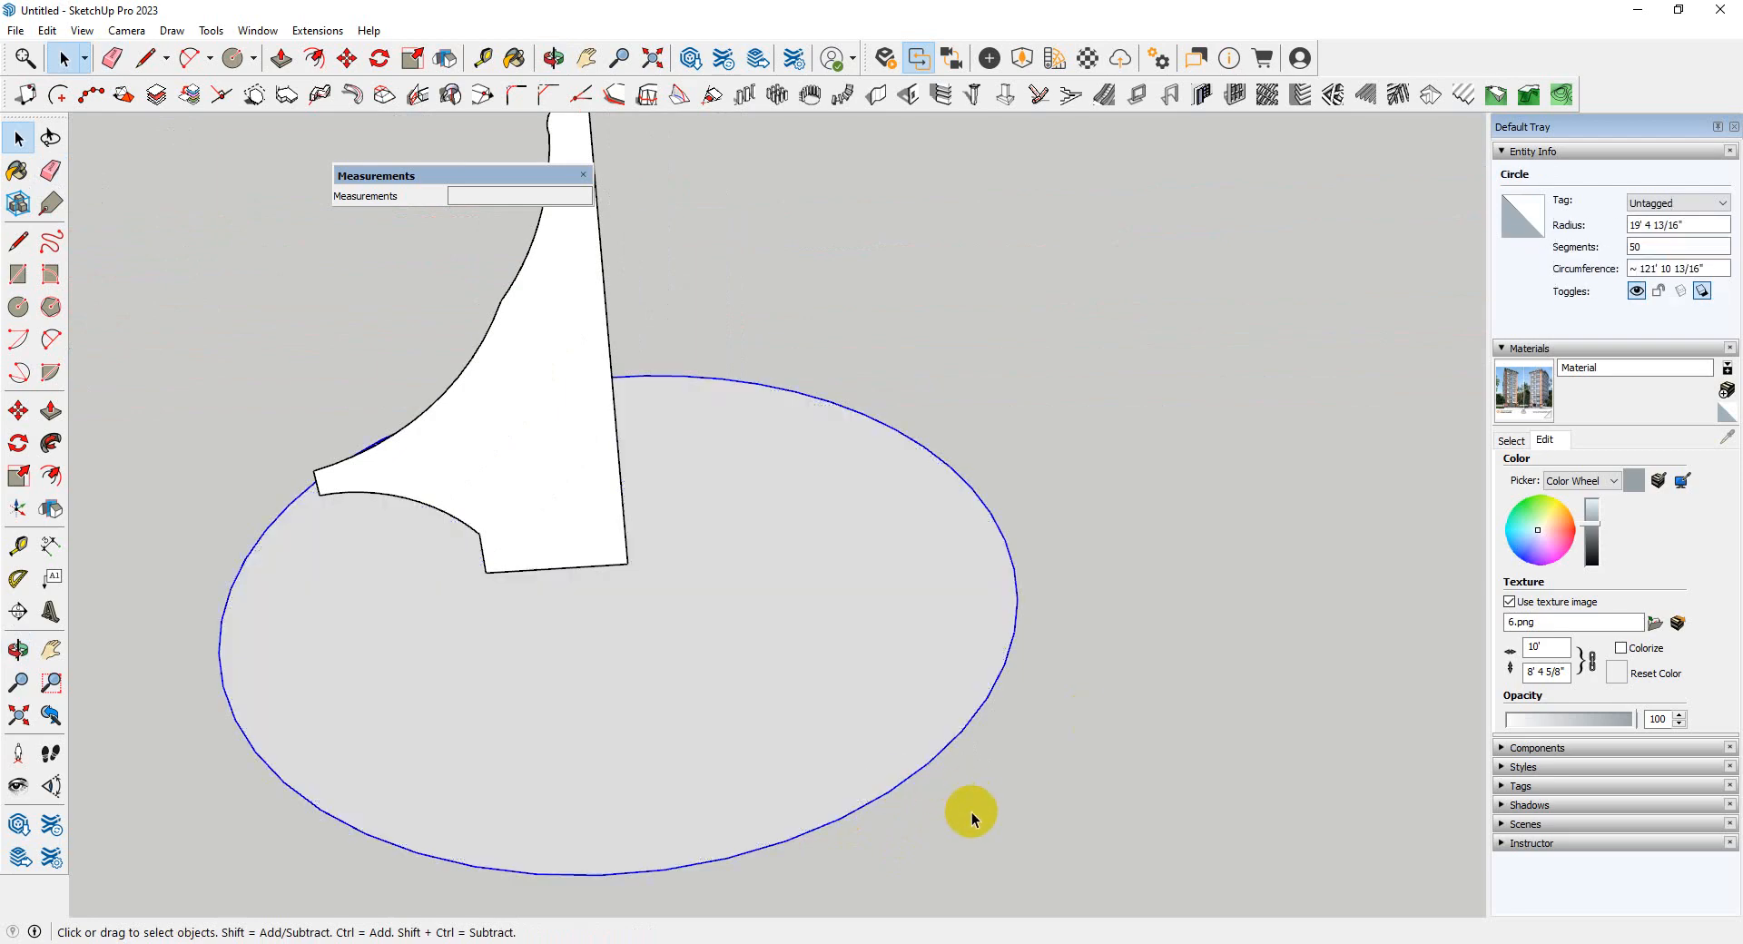
pyautogui.click(51, 444)
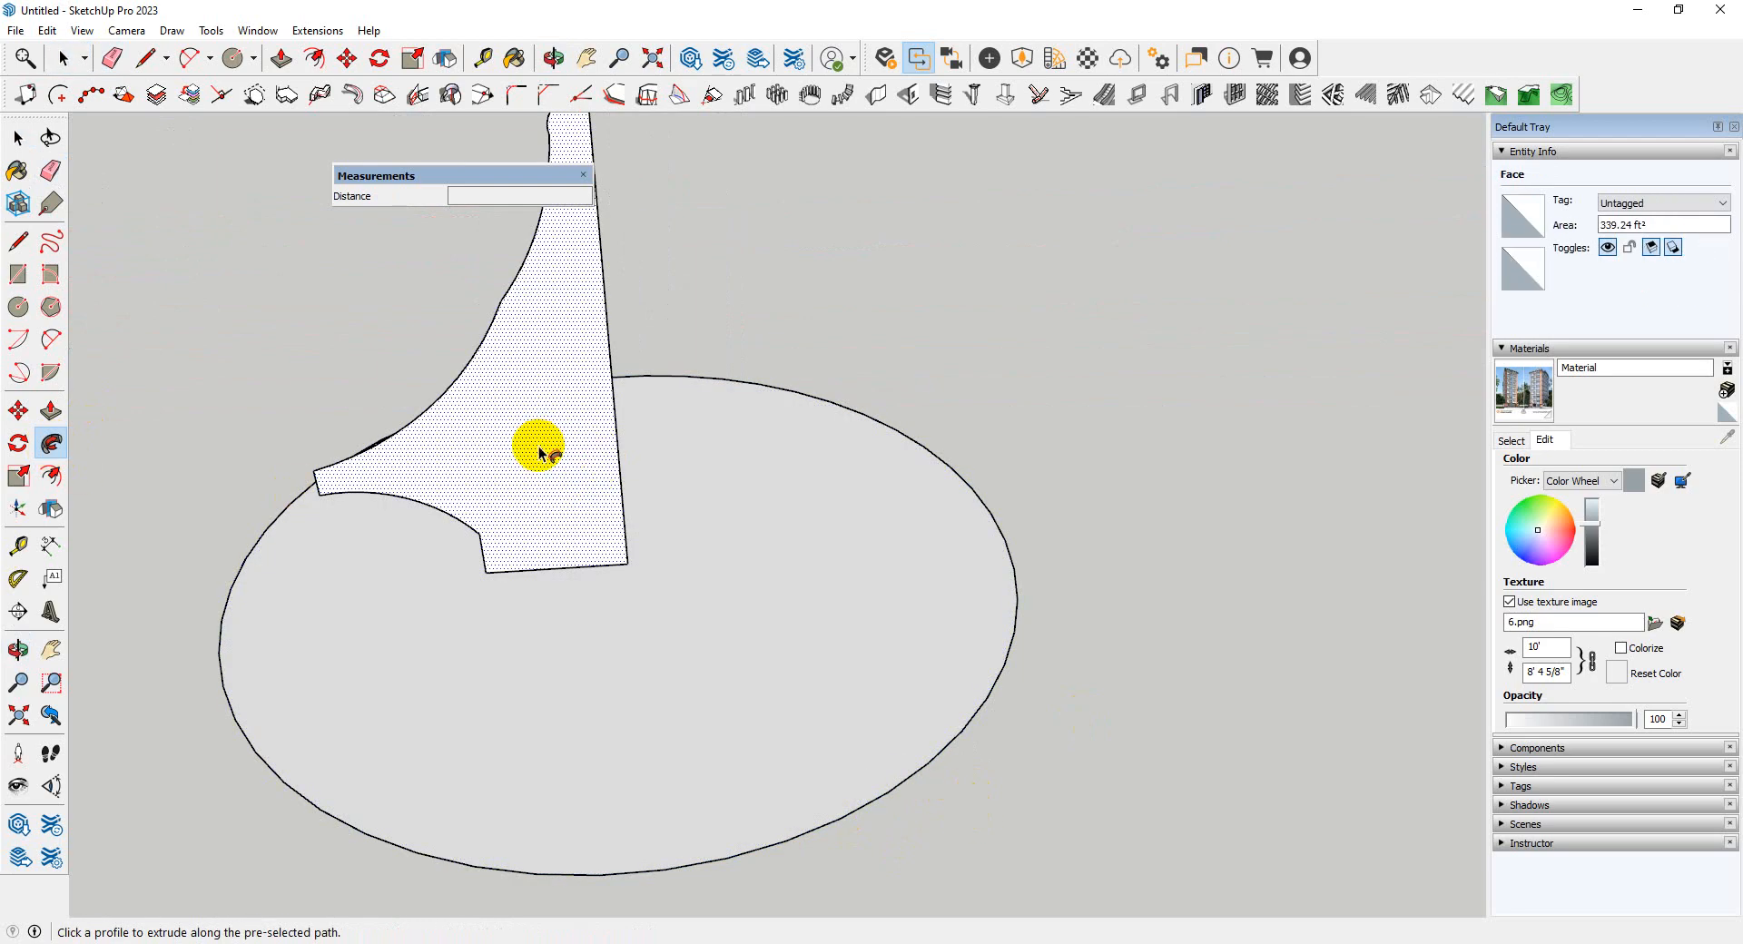
pyautogui.click(545, 480)
# - Examine the revolved table's recessed foot, flared base, stem and top from below, the side and above
pyautogui.scroll(-5, 522, 564)
pyautogui.moveTo(594, 559); pyautogui.dragTo(463, 393, button='middle')
pyautogui.scroll(3, 685, 542)
pyautogui.moveTo(666, 553); pyautogui.dragTo(445, 365, button='middle')
pyautogui.scroll(6, 688, 642)
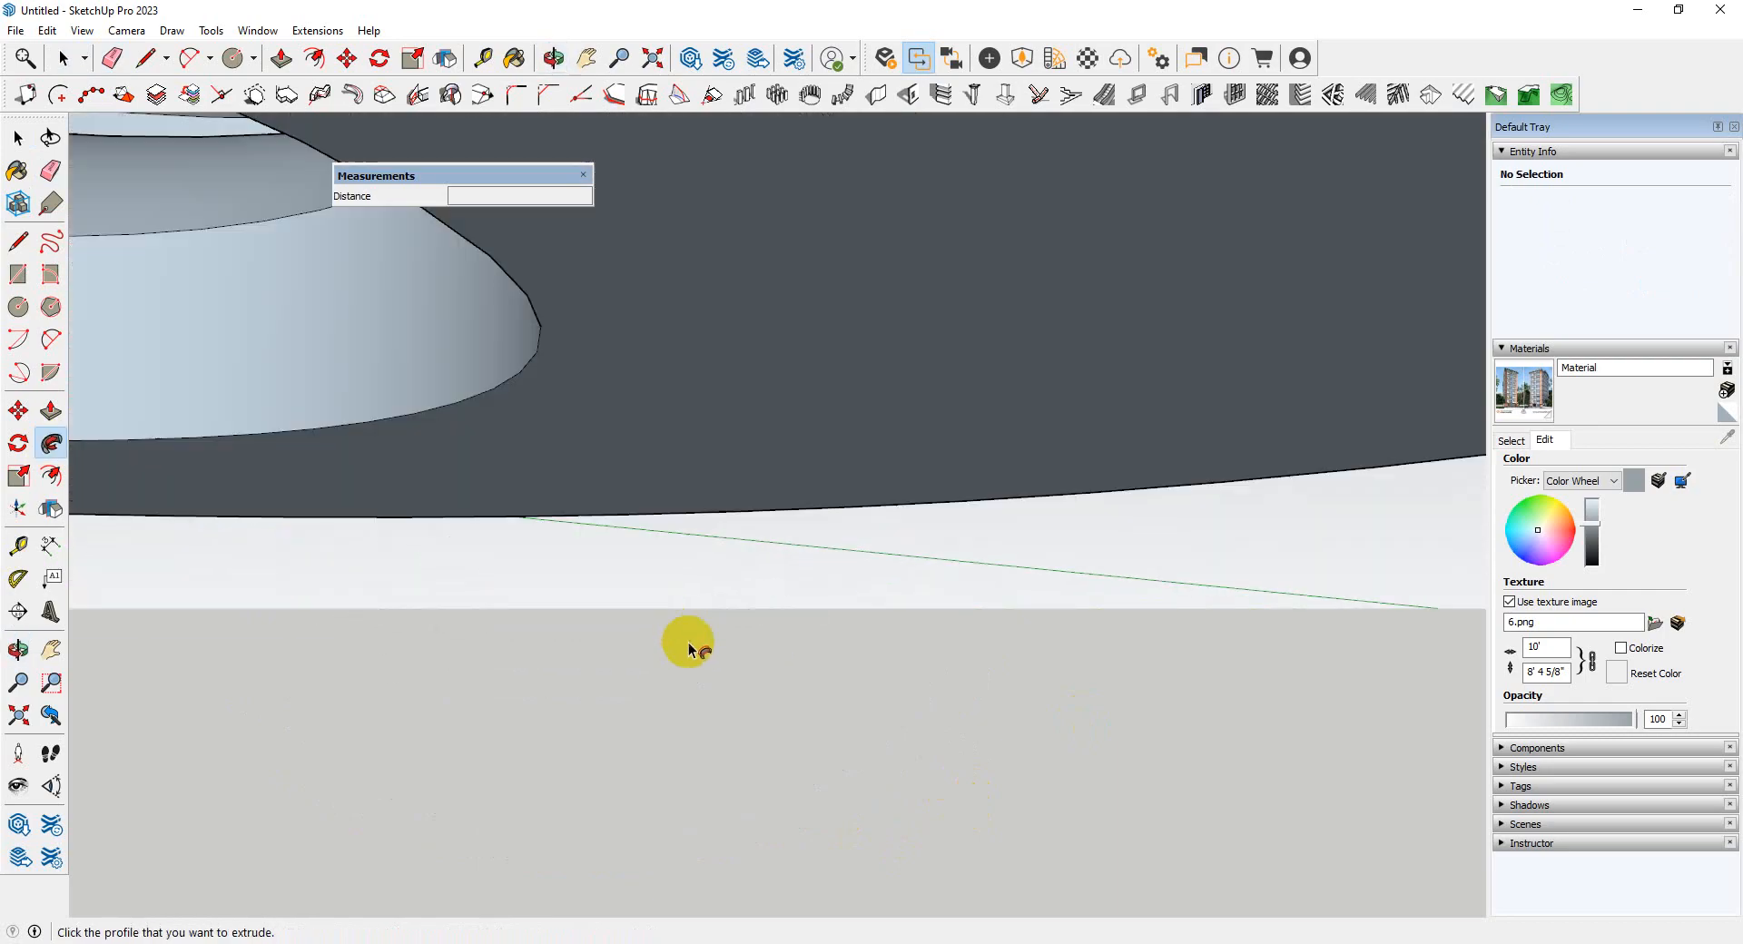
pyautogui.scroll(-3, 603, 547)
pyautogui.scroll(-6, 788, 798)
pyautogui.moveTo(726, 697); pyautogui.dragTo(737, 806, button='middle')
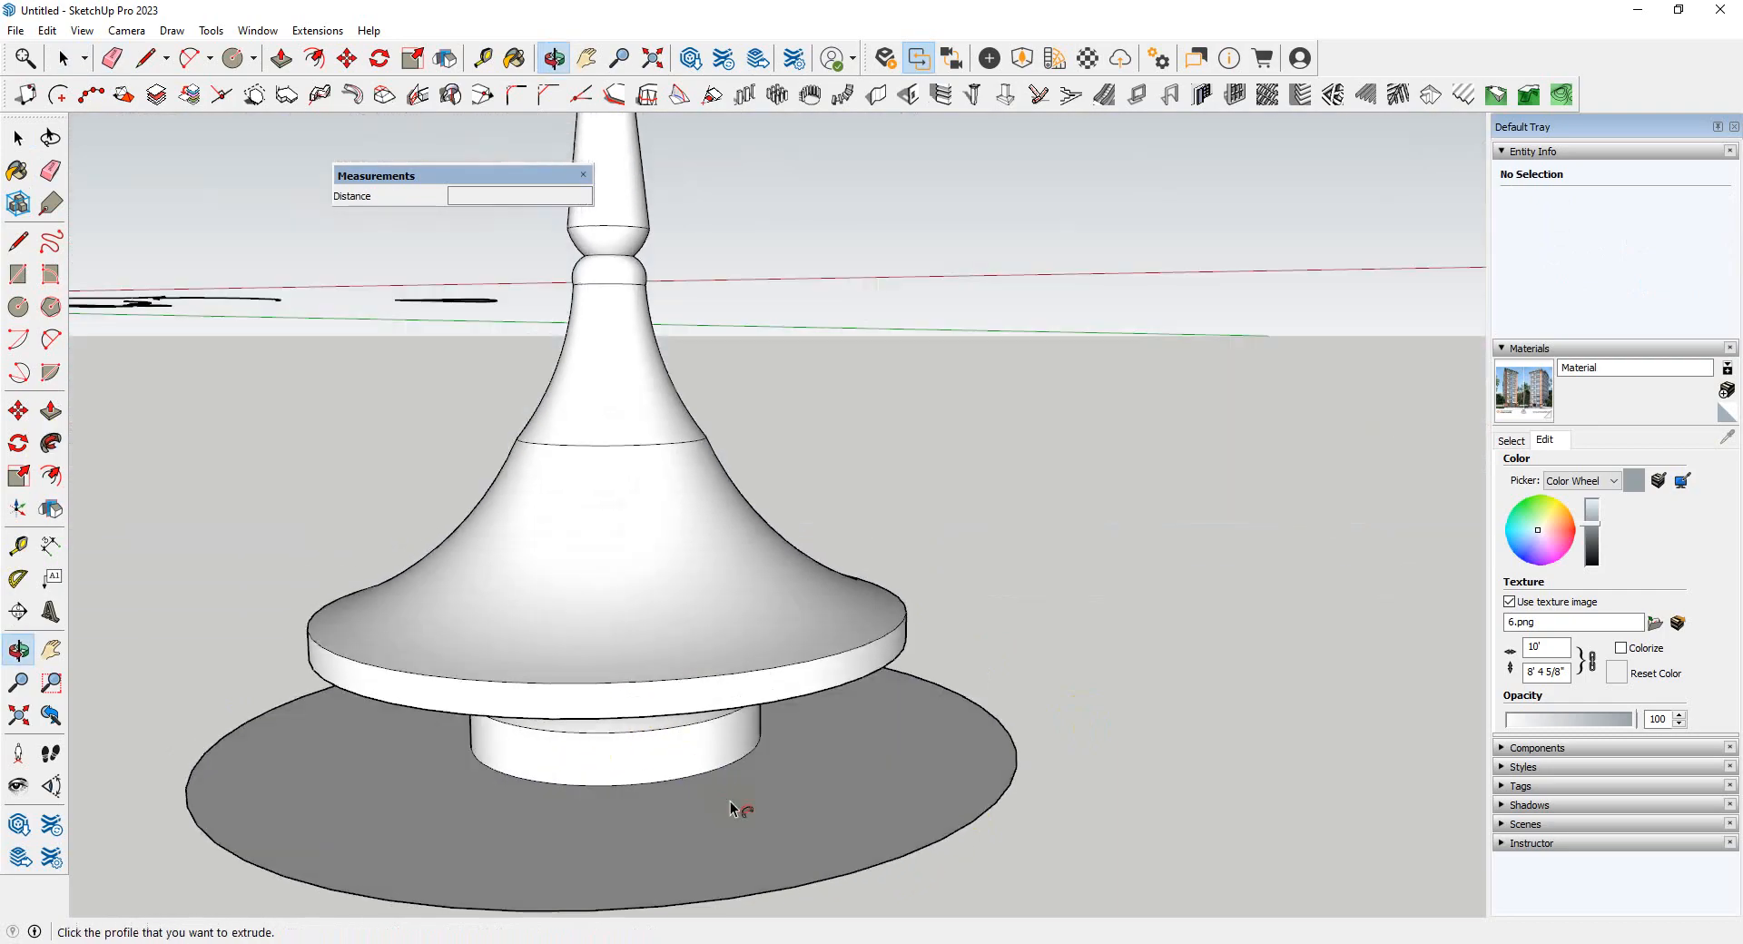
pyautogui.scroll(-2, 741, 809)
pyautogui.moveTo(653, 399); pyautogui.dragTo(680, 498, button='middle')
pyautogui.scroll(3, 662, 303)
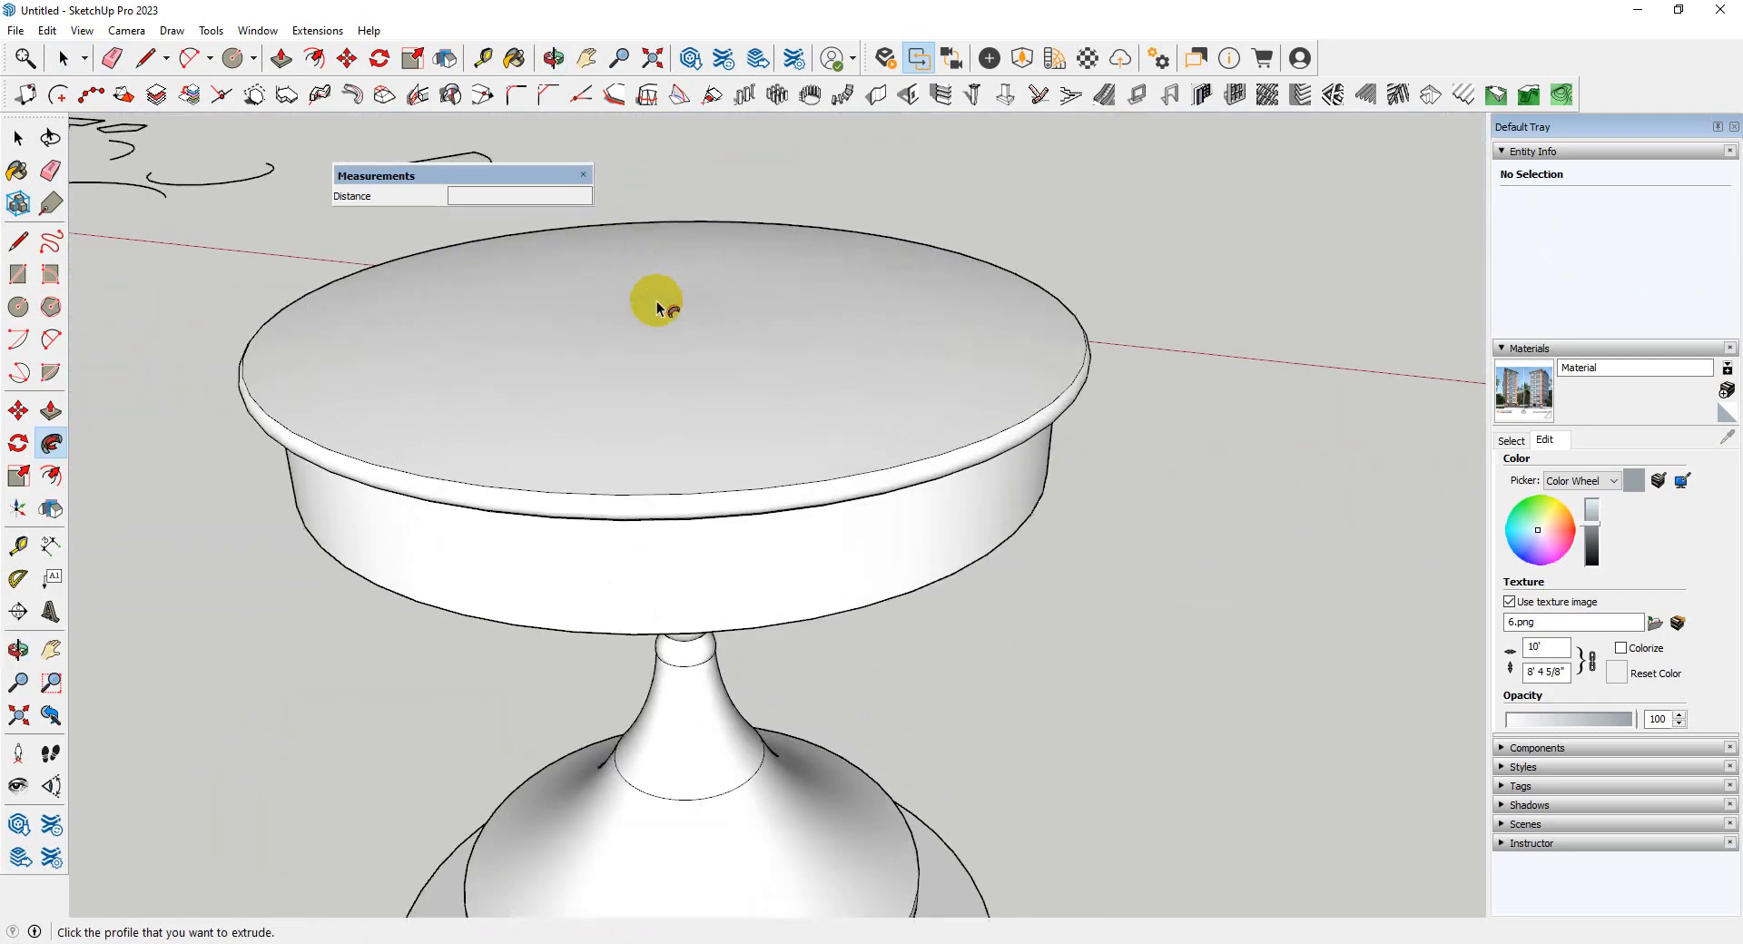
pyautogui.moveTo(661, 303); pyautogui.dragTo(706, 179, button='middle')
pyautogui.moveTo(731, 342); pyautogui.dragTo(684, 526, button='middle')
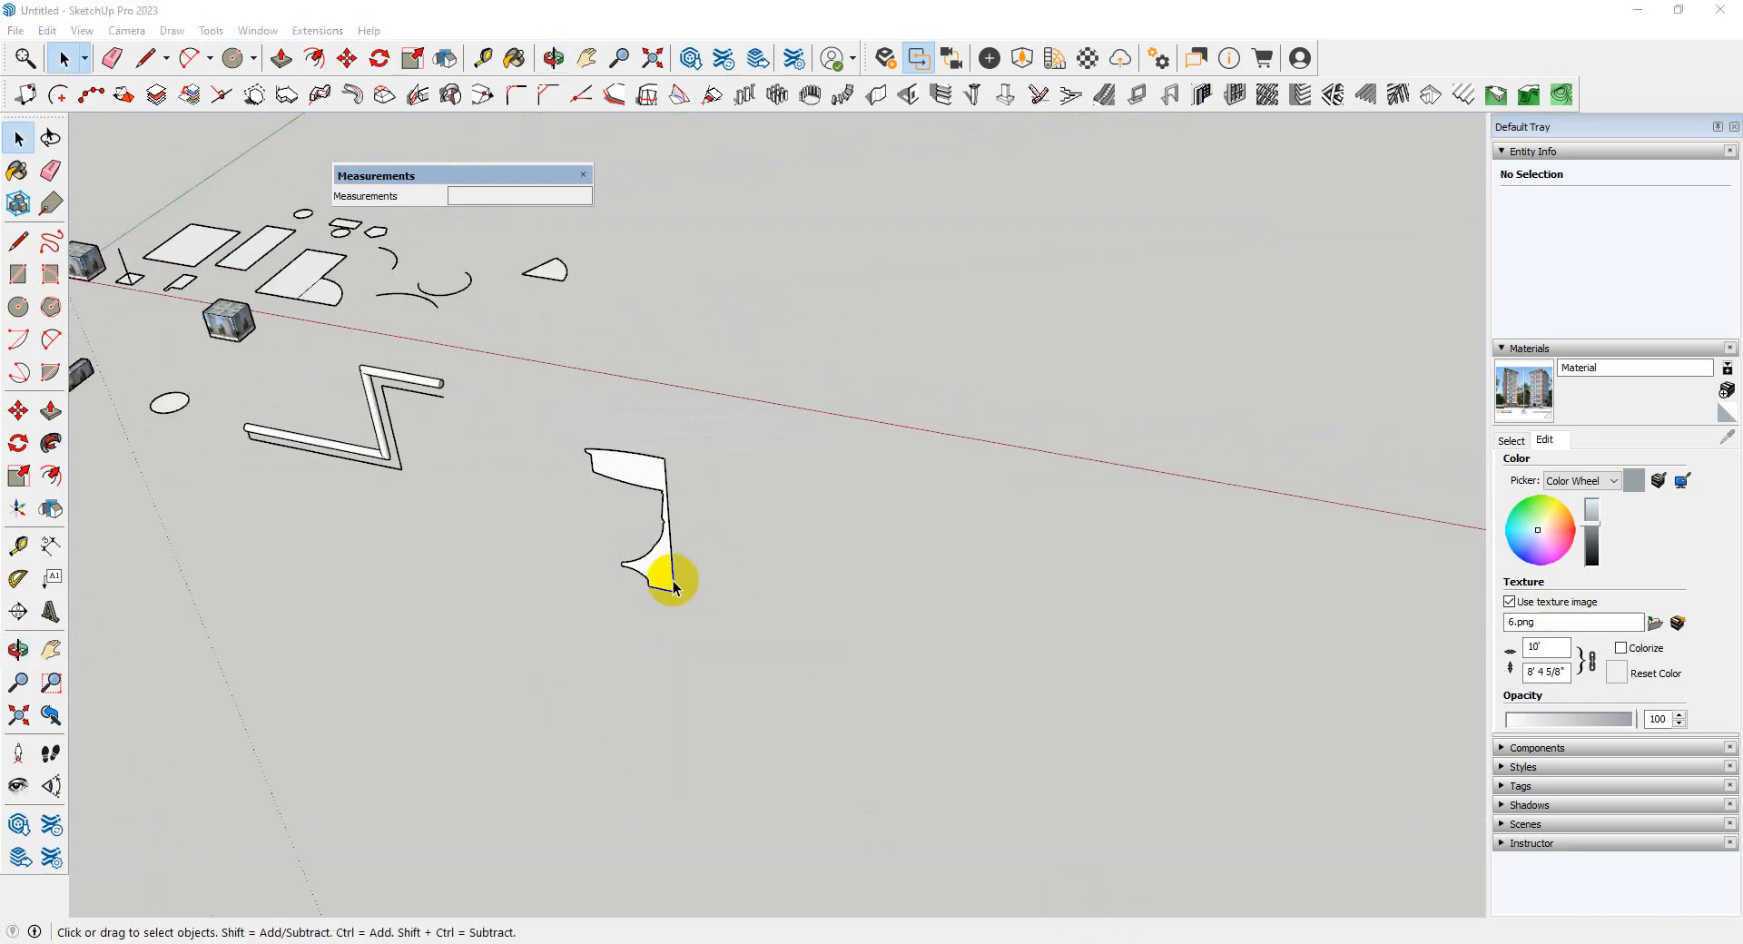
# - Draw a horizontal L-shaped path of two lines from the lower end of the profile's centre line, totalling about 560'
pyautogui.scroll(3, 671, 588)
pyautogui.press('l')
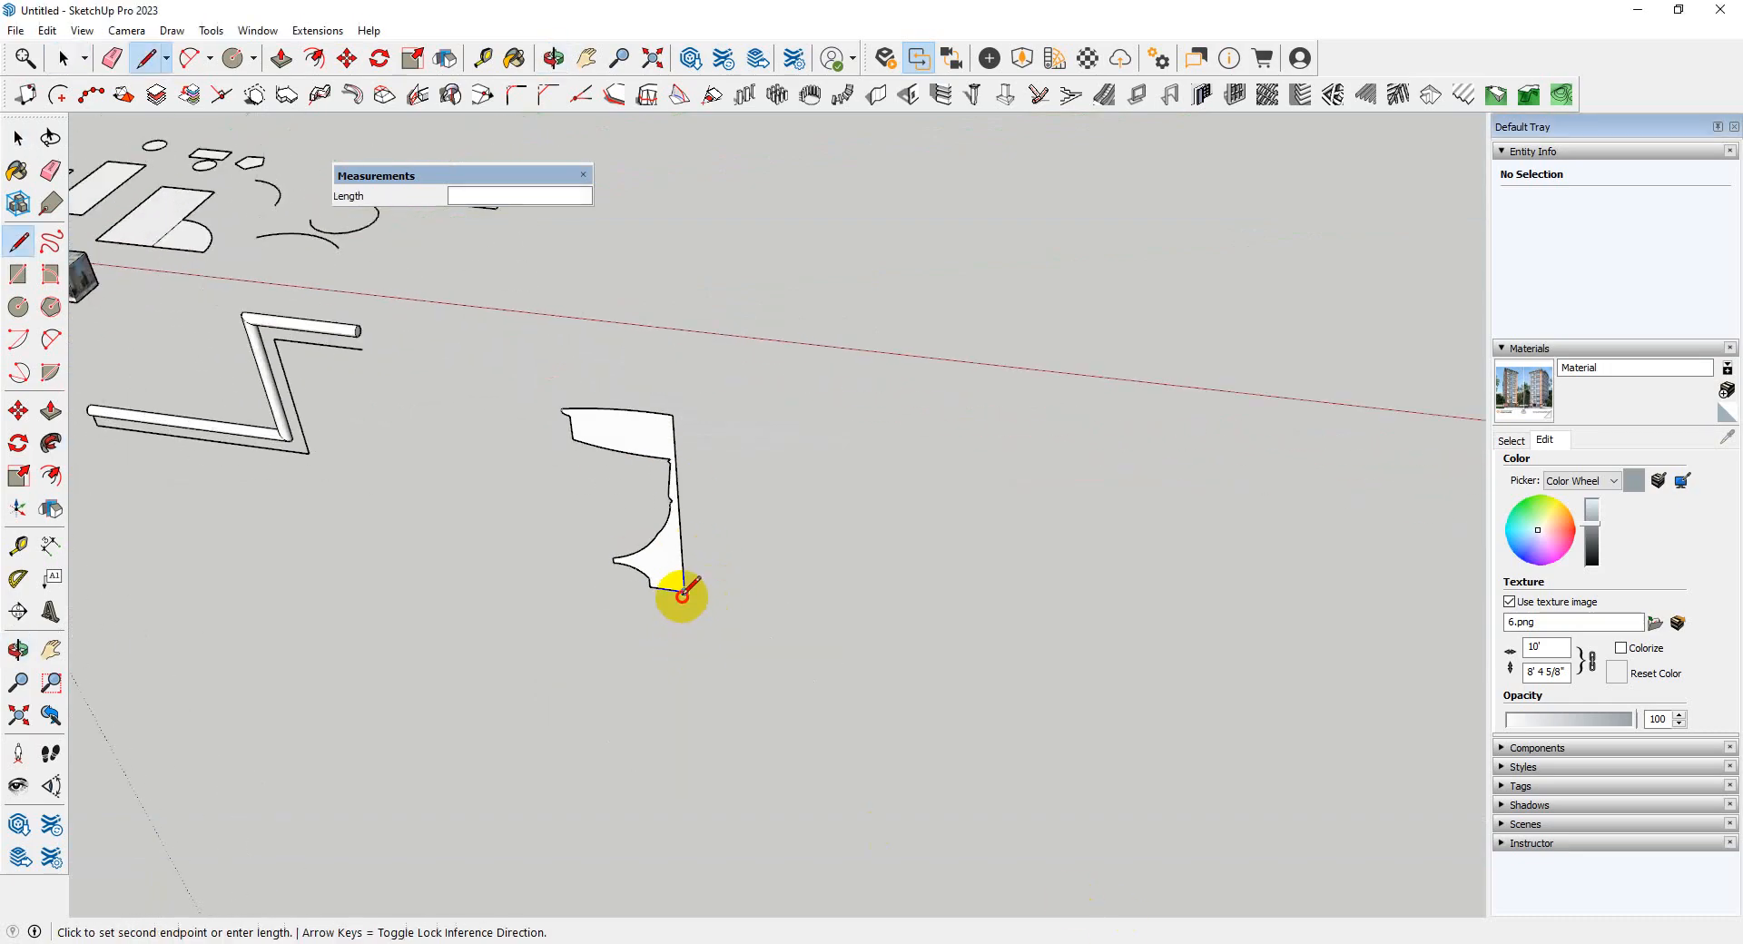
pyautogui.scroll(-5, 718, 503)
pyautogui.click(600, 812)
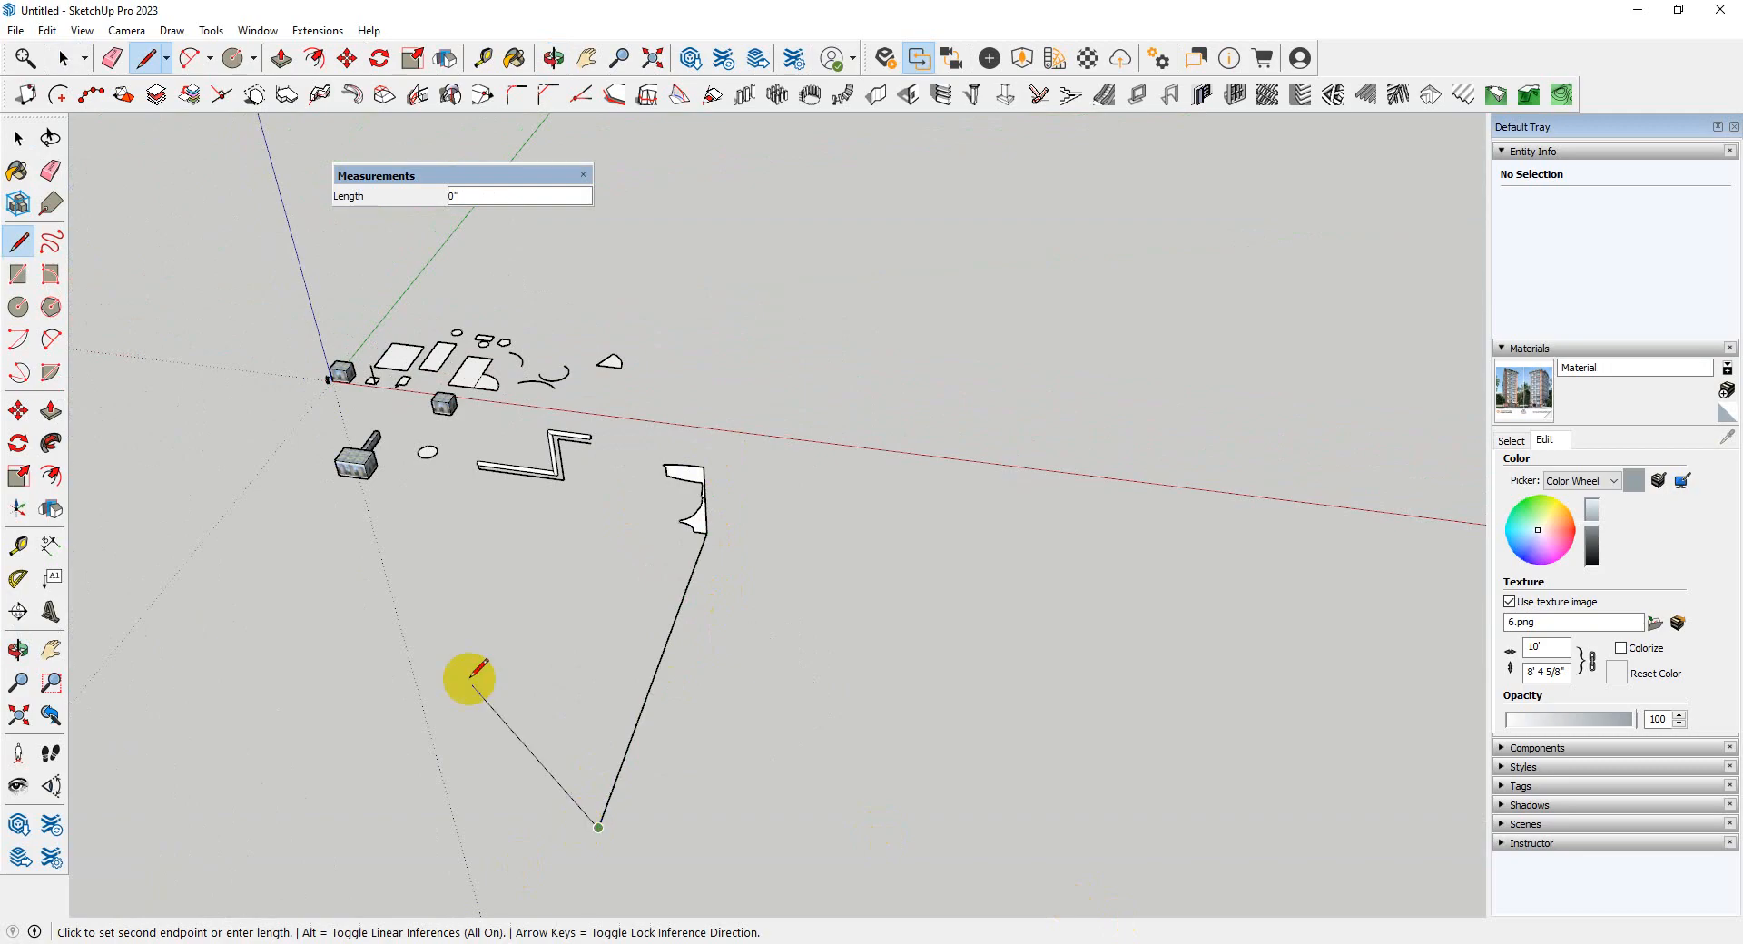
pyautogui.scroll(-2, 466, 680)
pyautogui.click(1145, 871)
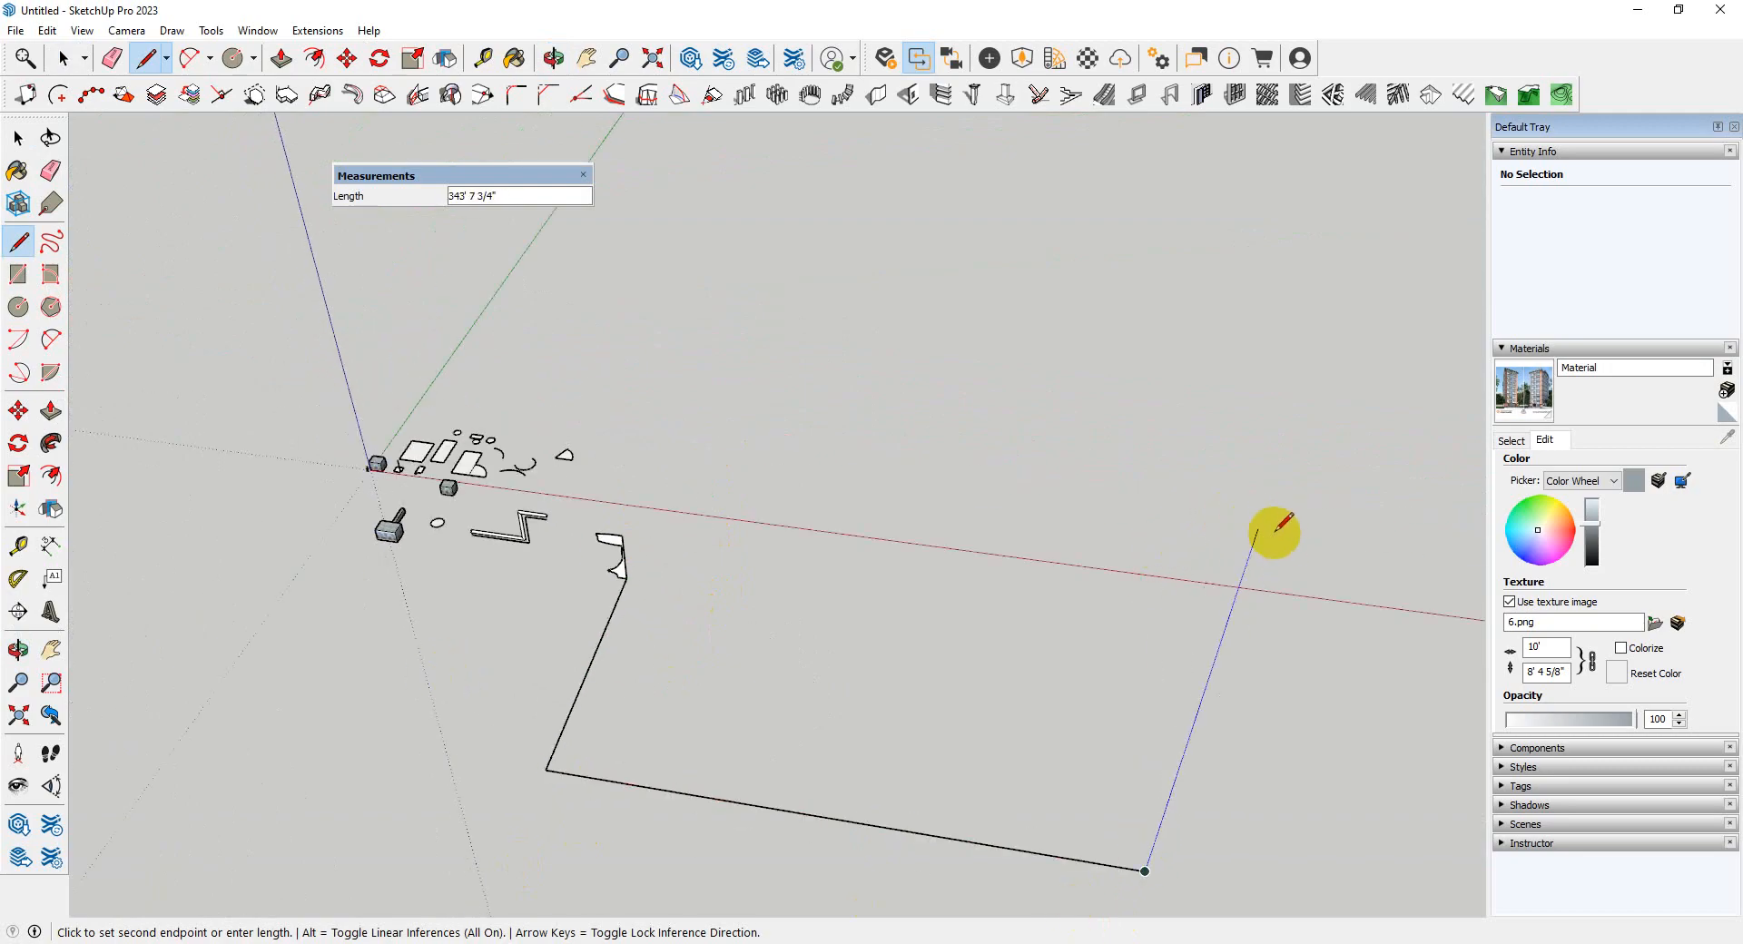
pyautogui.press('space')
pyautogui.scroll(-2, 1045, 537)
pyautogui.moveTo(1086, 699); pyautogui.dragTo(979, 492, button='middle')
pyautogui.hotkey('ctrl', 'z')
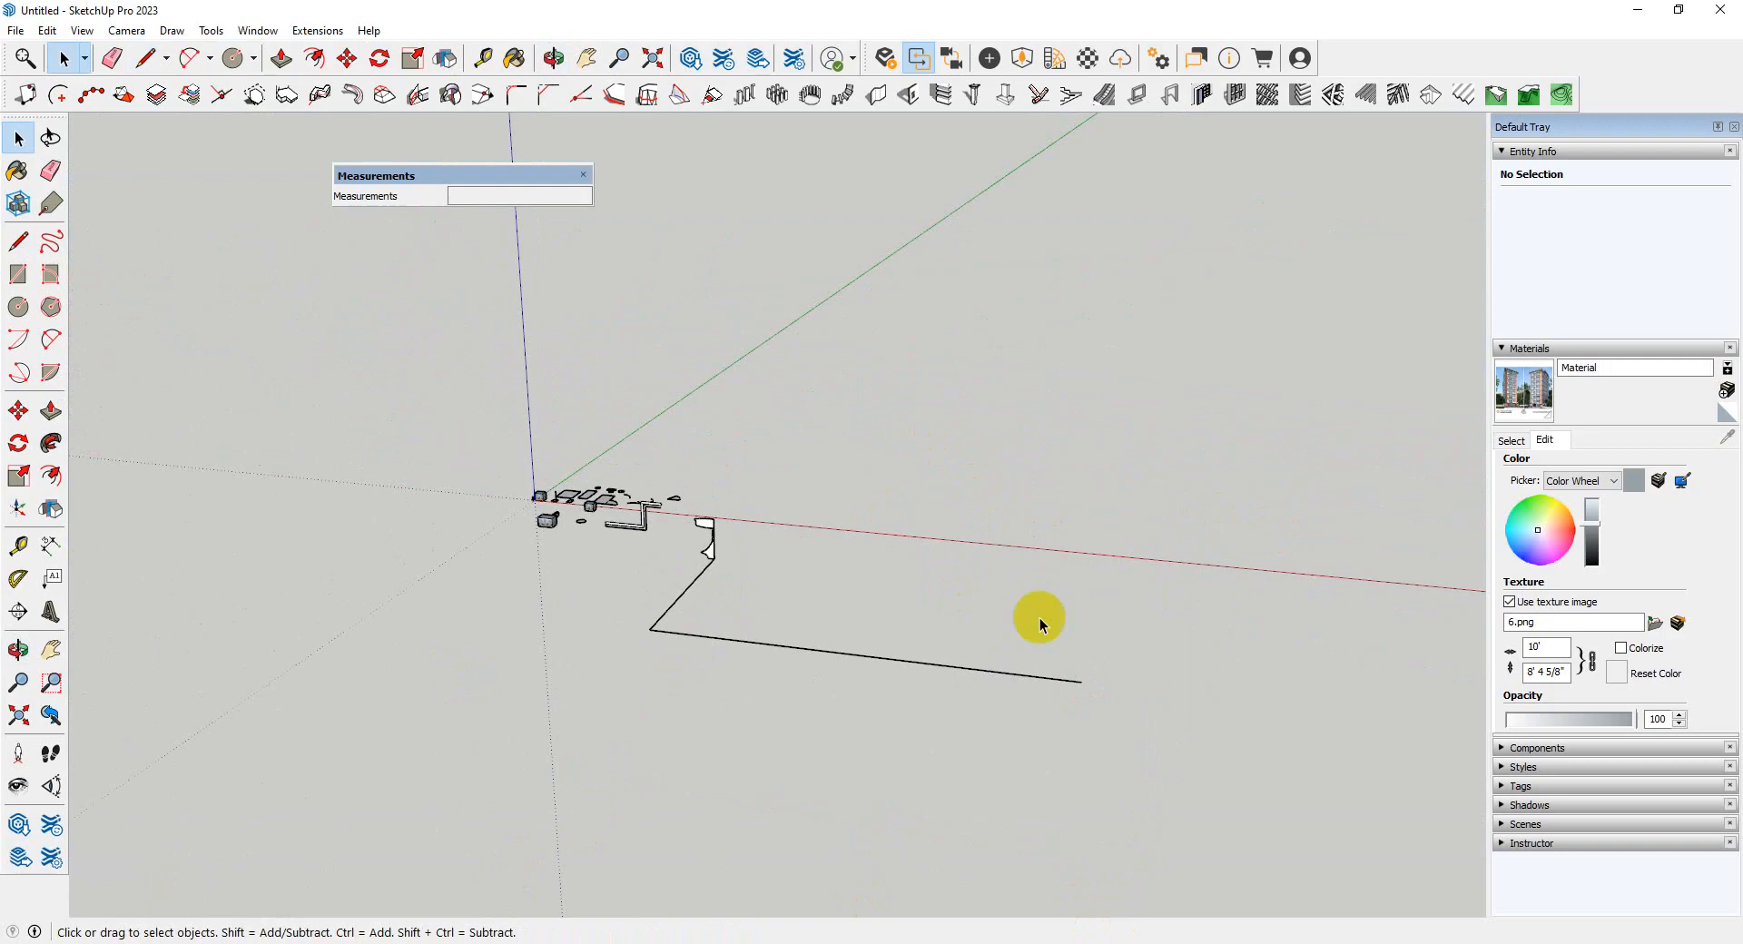
# - Sweep the profile face with Follow Me along both lines of the L-shaped path
pyautogui.scroll(-2, 1085, 699)
pyautogui.scroll(2, 829, 652)
pyautogui.moveTo(830, 654); pyautogui.dragTo(893, 691, button='middle')
pyautogui.scroll(3, 906, 643)
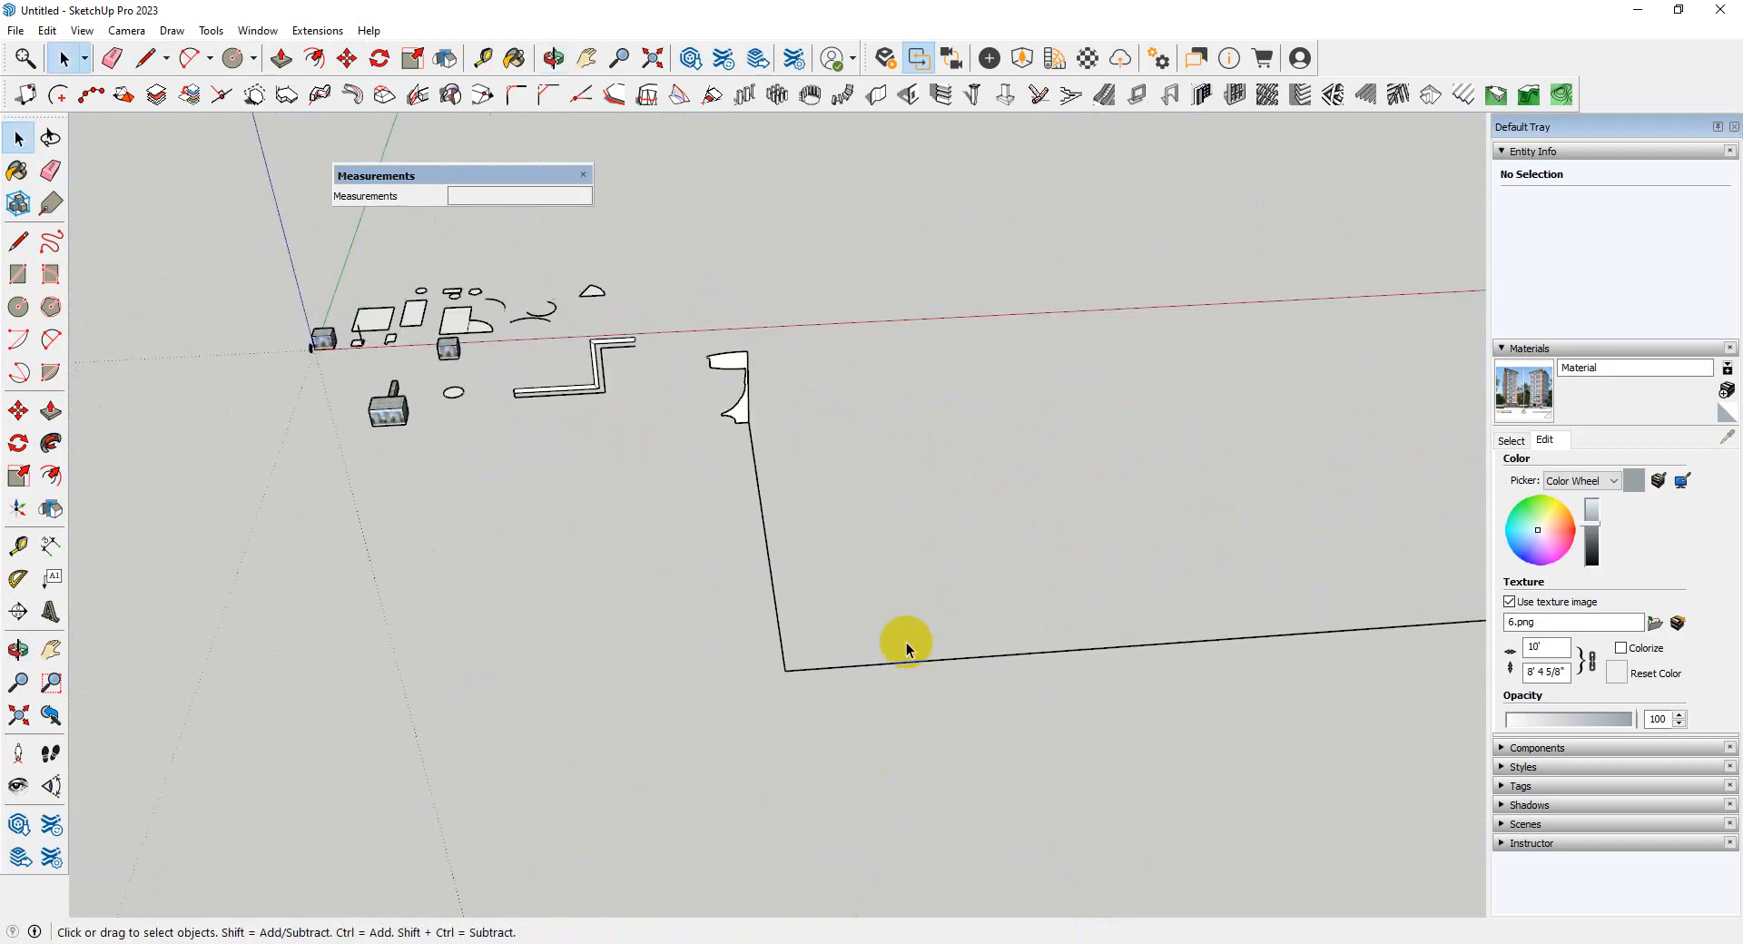
pyautogui.keyDown('shift'); pyautogui.click(783, 647); pyautogui.keyUp('shift')
pyautogui.scroll(3, 717, 313)
pyautogui.scroll(3, 786, 383)
pyautogui.scroll(2, 796, 535)
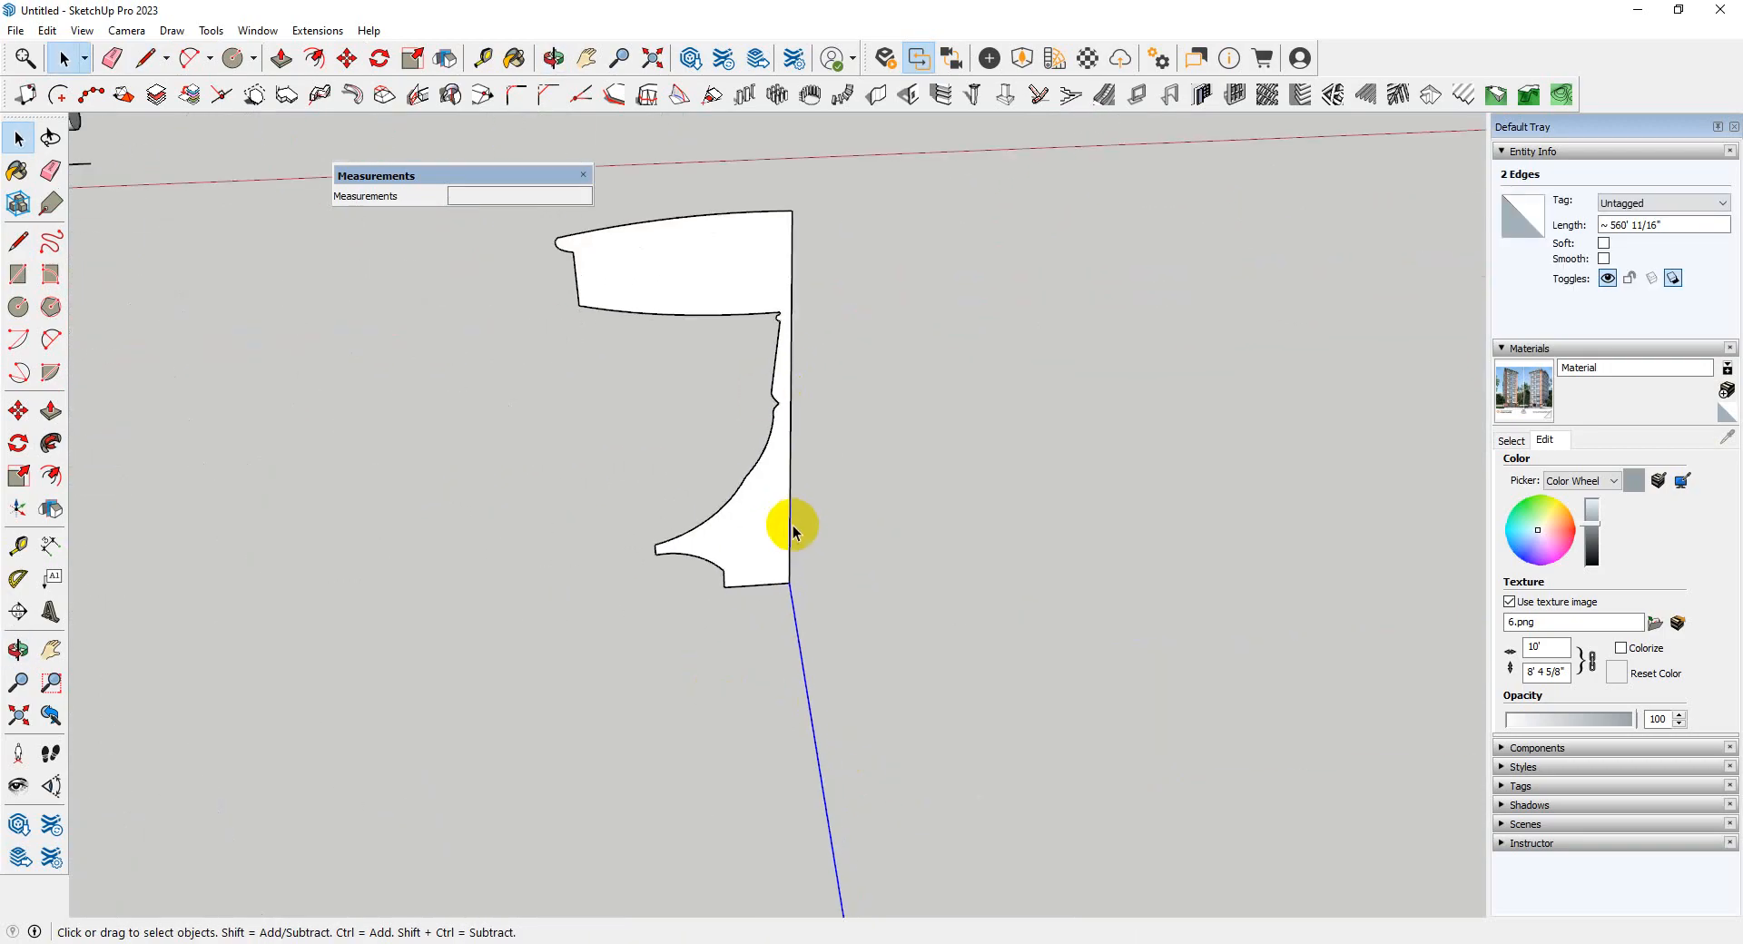
pyautogui.click(51, 442)
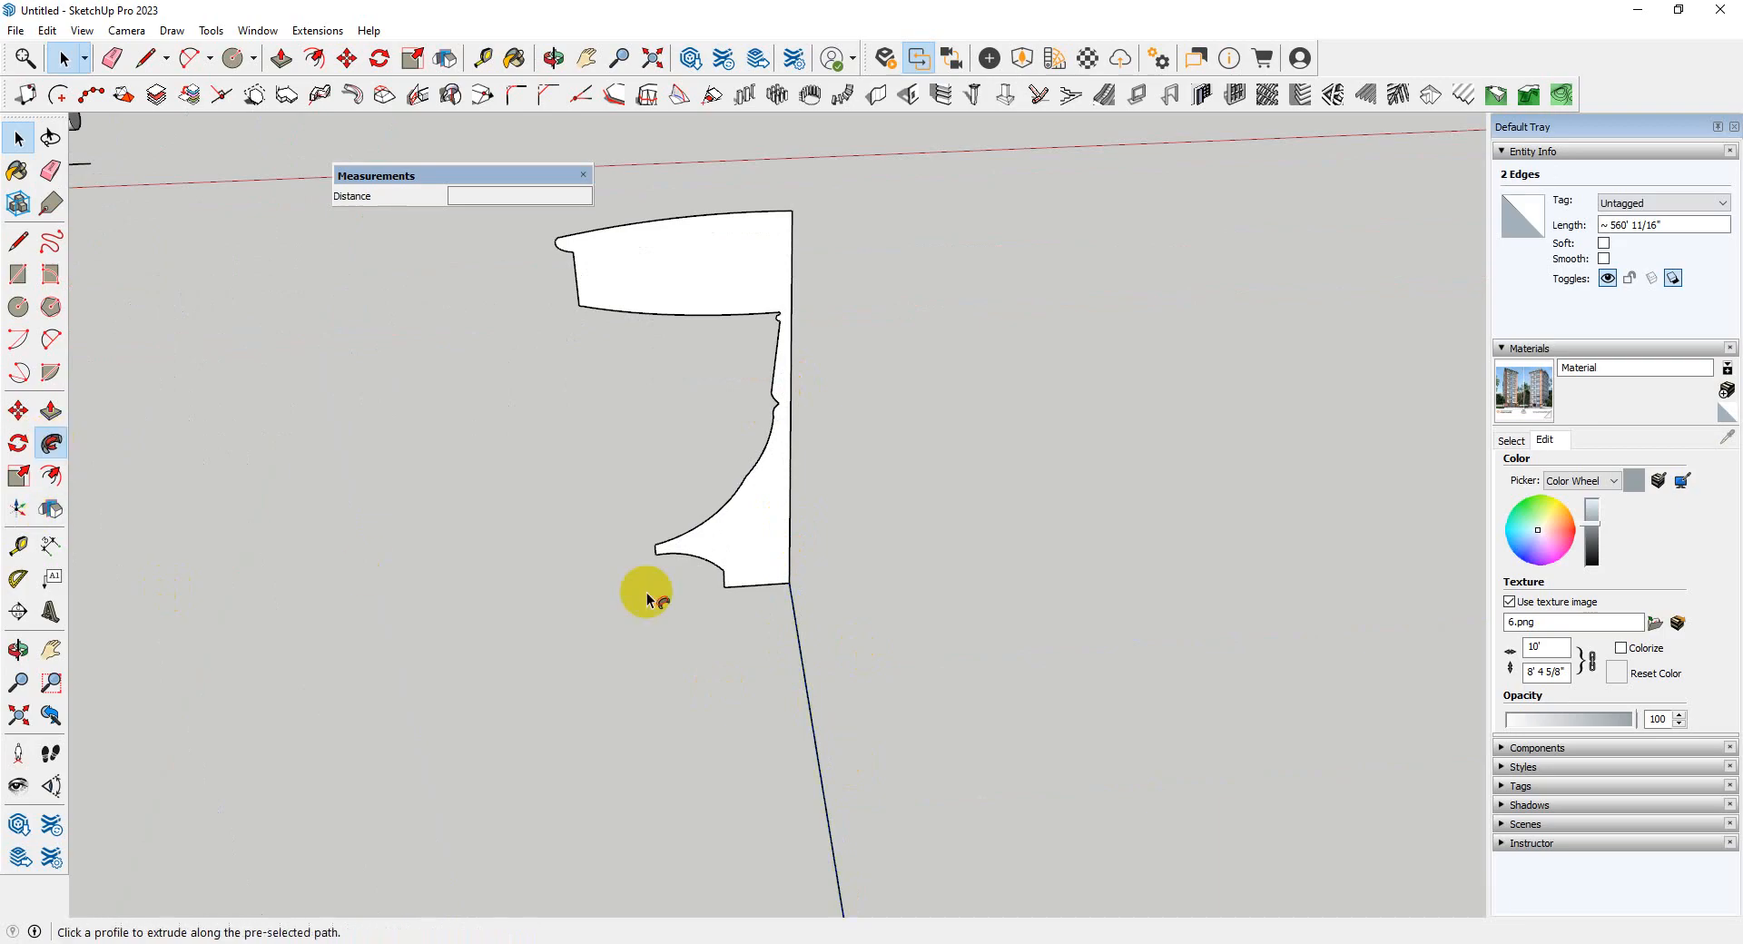
pyautogui.click(741, 543)
# - Examine the swept moulding's end sections, corner and long side from several angles
pyautogui.scroll(-5, 563, 404)
pyautogui.moveTo(623, 385); pyautogui.dragTo(105, 444, button='middle')
pyautogui.scroll(5, 995, 734)
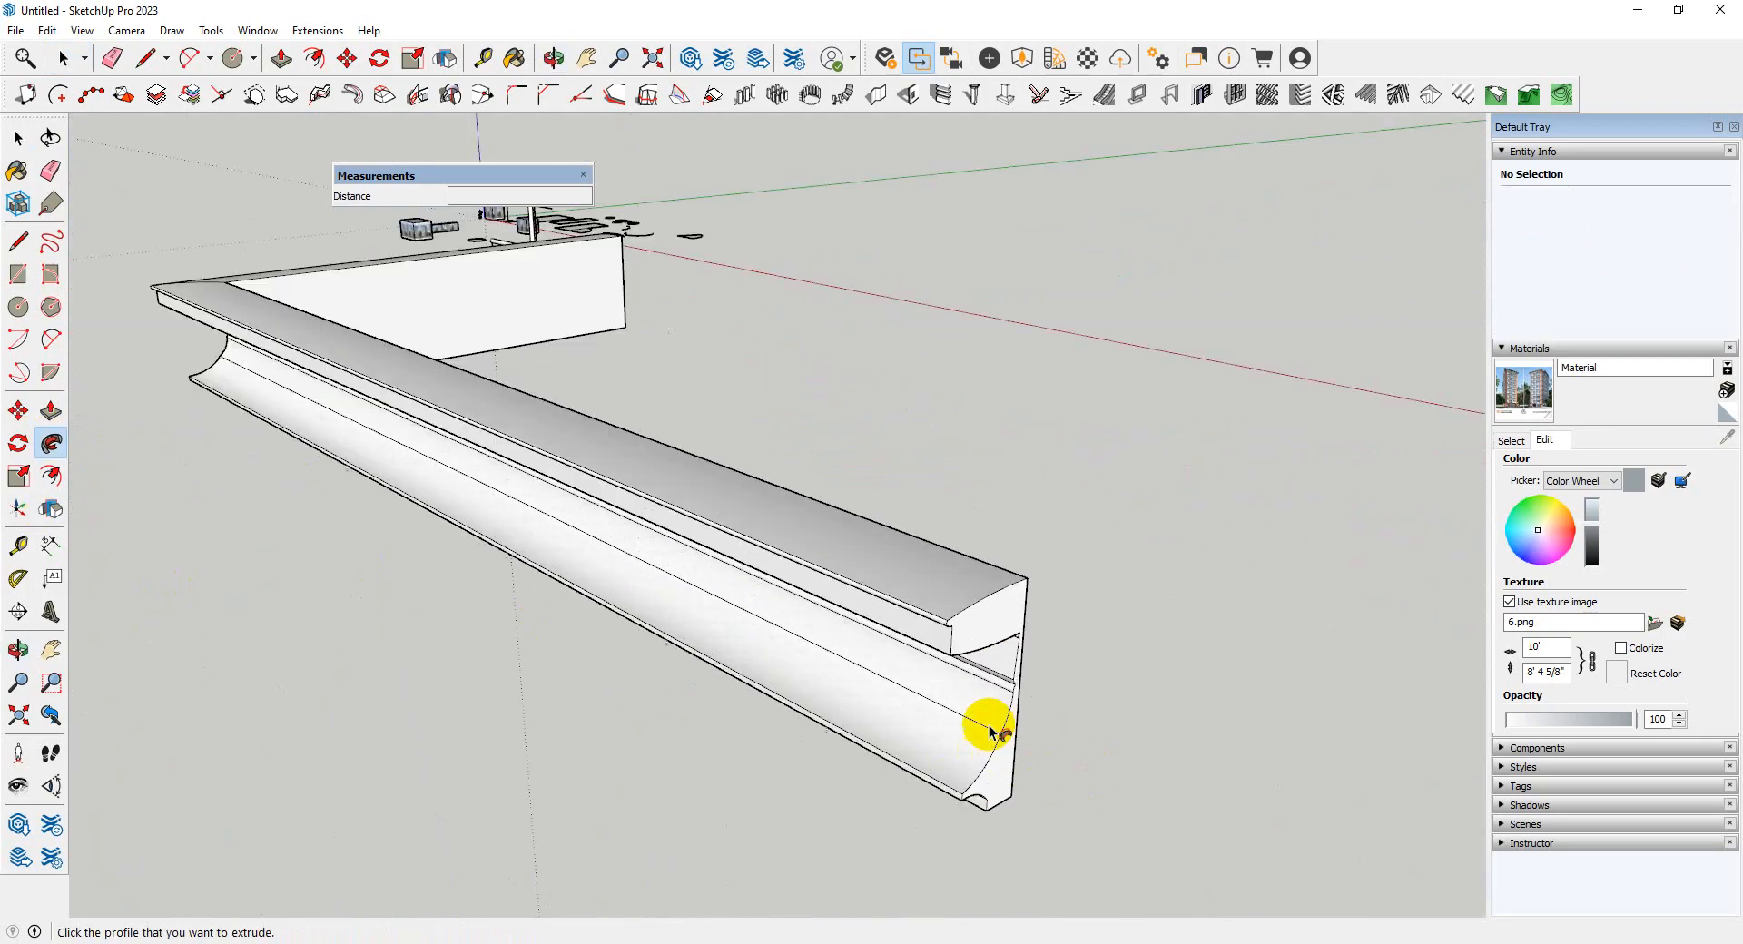
pyautogui.moveTo(996, 733); pyautogui.dragTo(1342, 630, button='middle')
pyautogui.scroll(-5, 1343, 630)
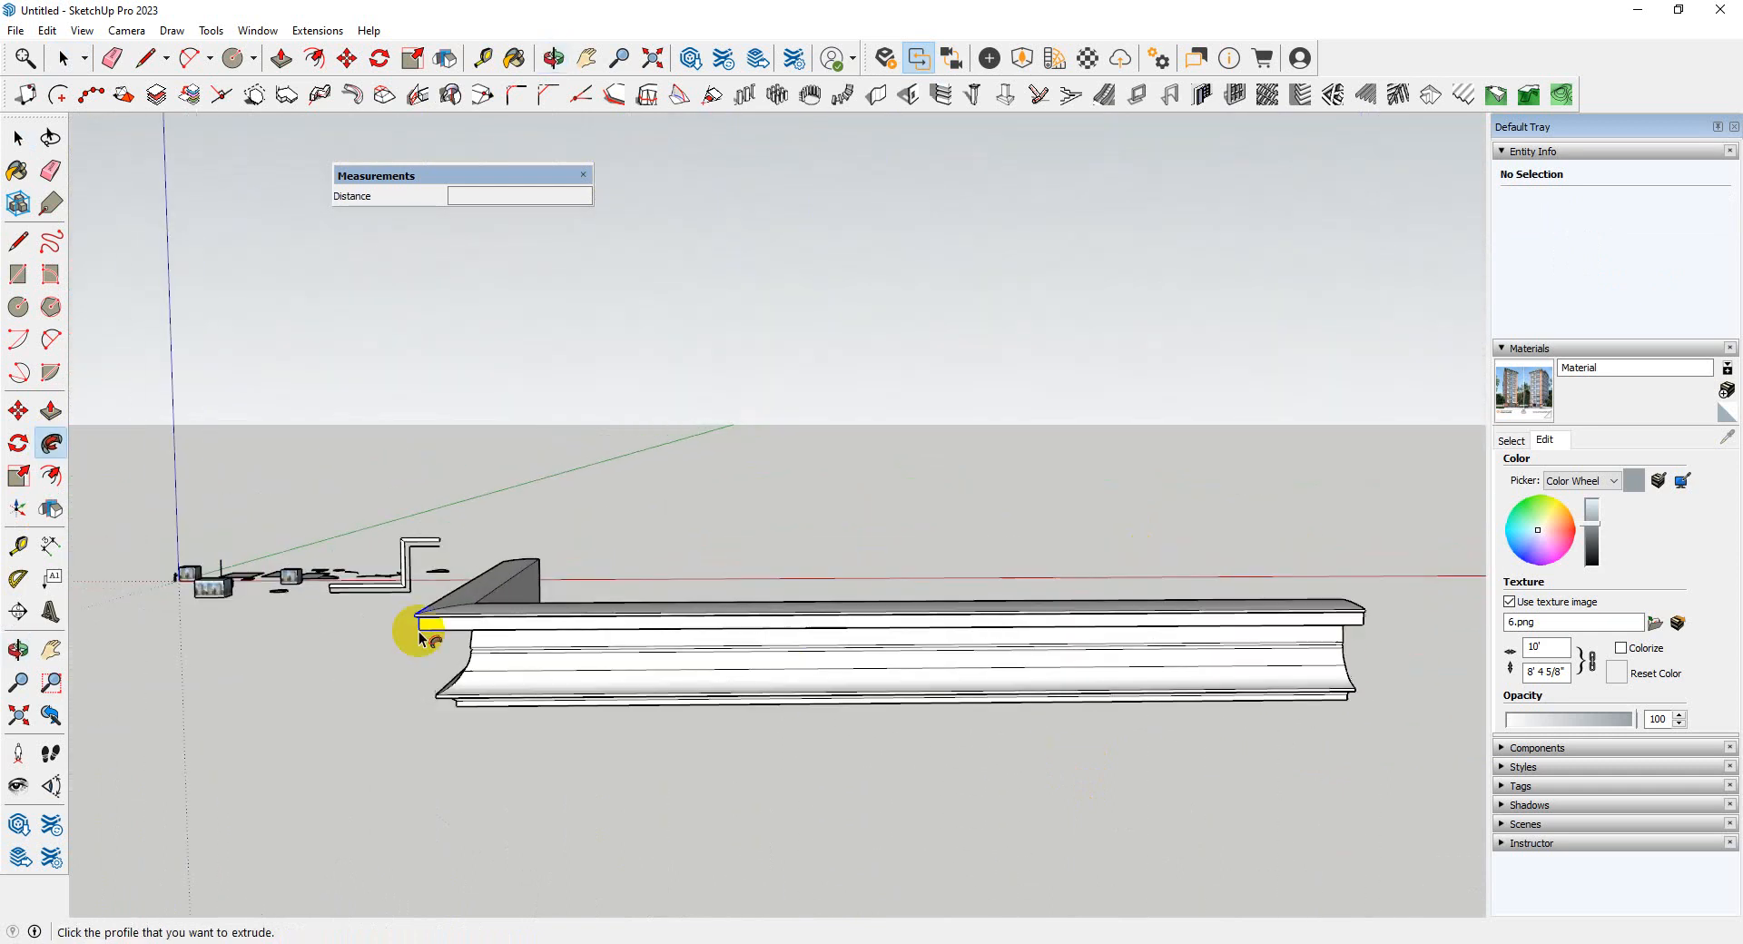
pyautogui.moveTo(419, 637); pyautogui.dragTo(778, 527, button='middle')
pyautogui.scroll(4, 597, 587)
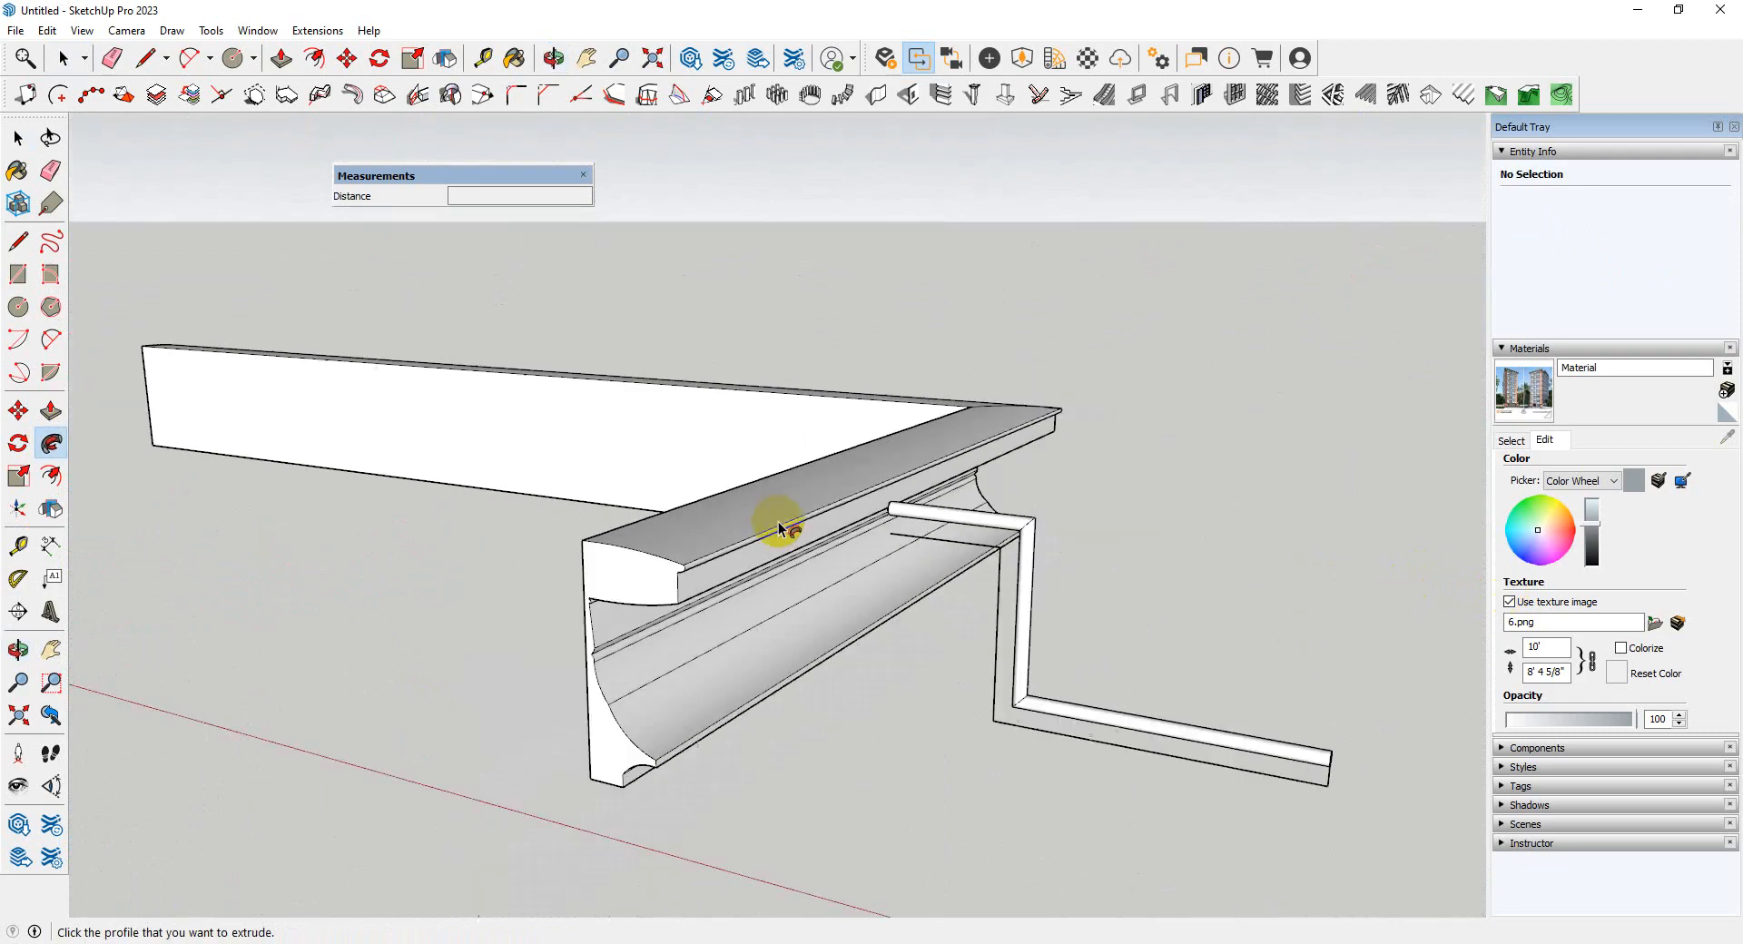
# - Examine the near end face and curved underside of the swept moulding up close
pyautogui.scroll(4, 625, 666)
pyautogui.moveTo(625, 668); pyautogui.dragTo(689, 587, button='middle')
pyautogui.scroll(-2, 653, 665)
pyautogui.moveTo(654, 665); pyautogui.dragTo(586, 717, button='middle')
pyautogui.scroll(2, 581, 726)
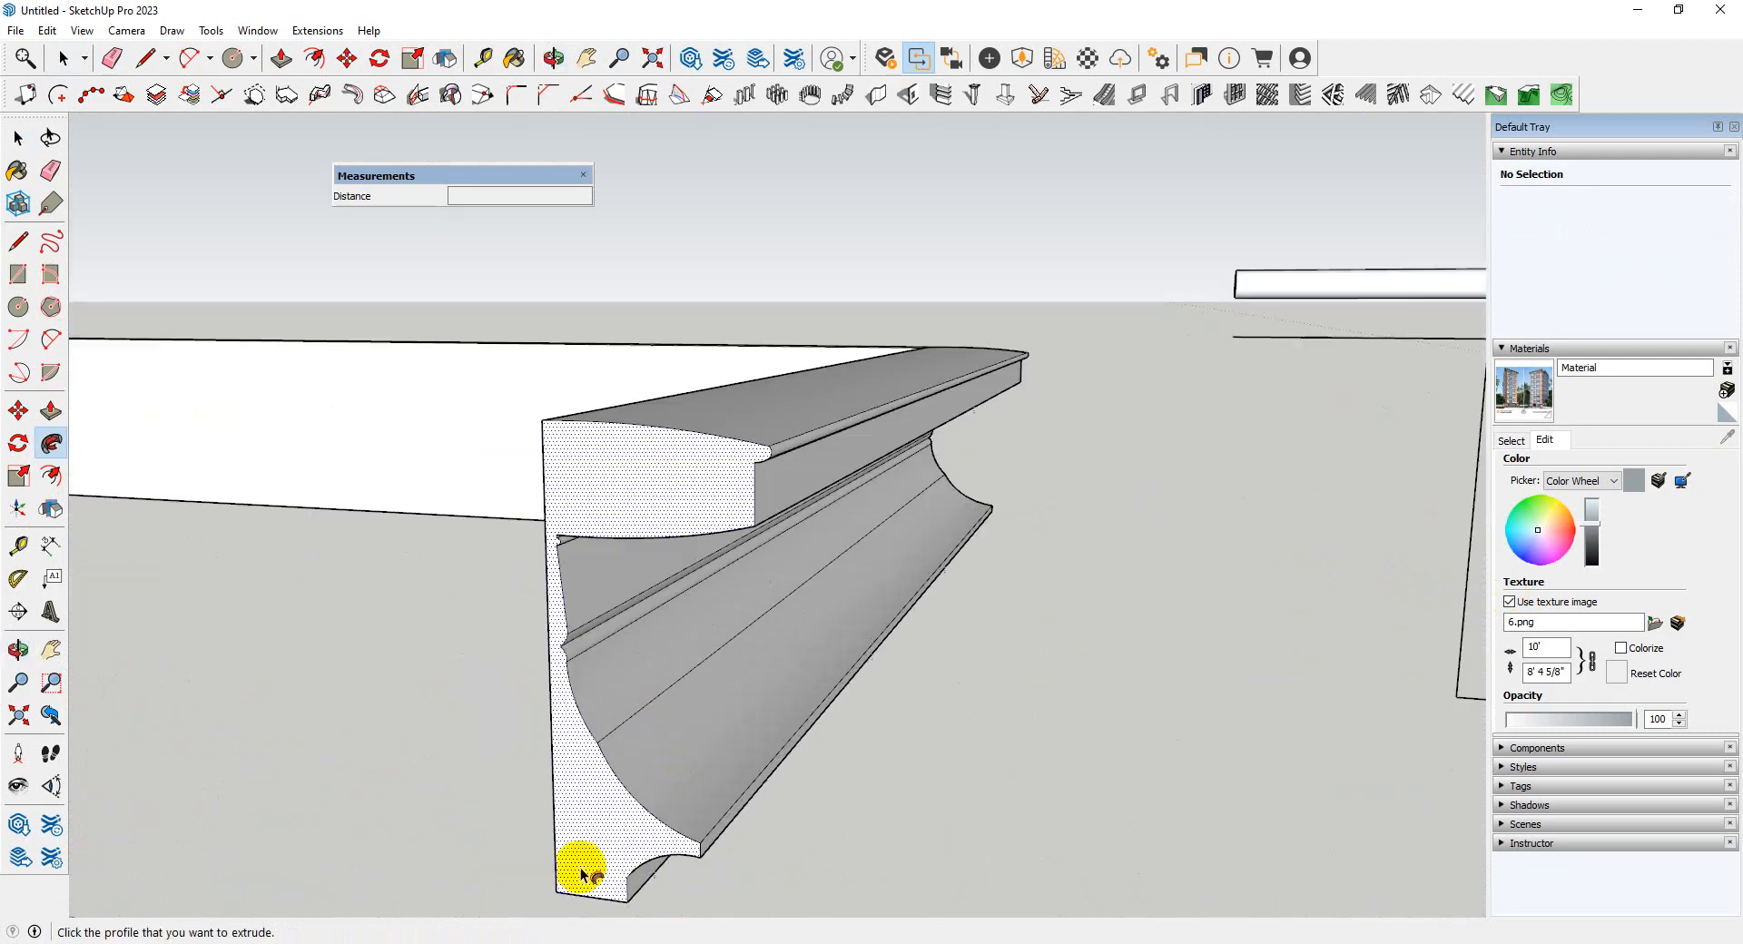
pyautogui.moveTo(581, 874); pyautogui.dragTo(677, 762, button='middle')
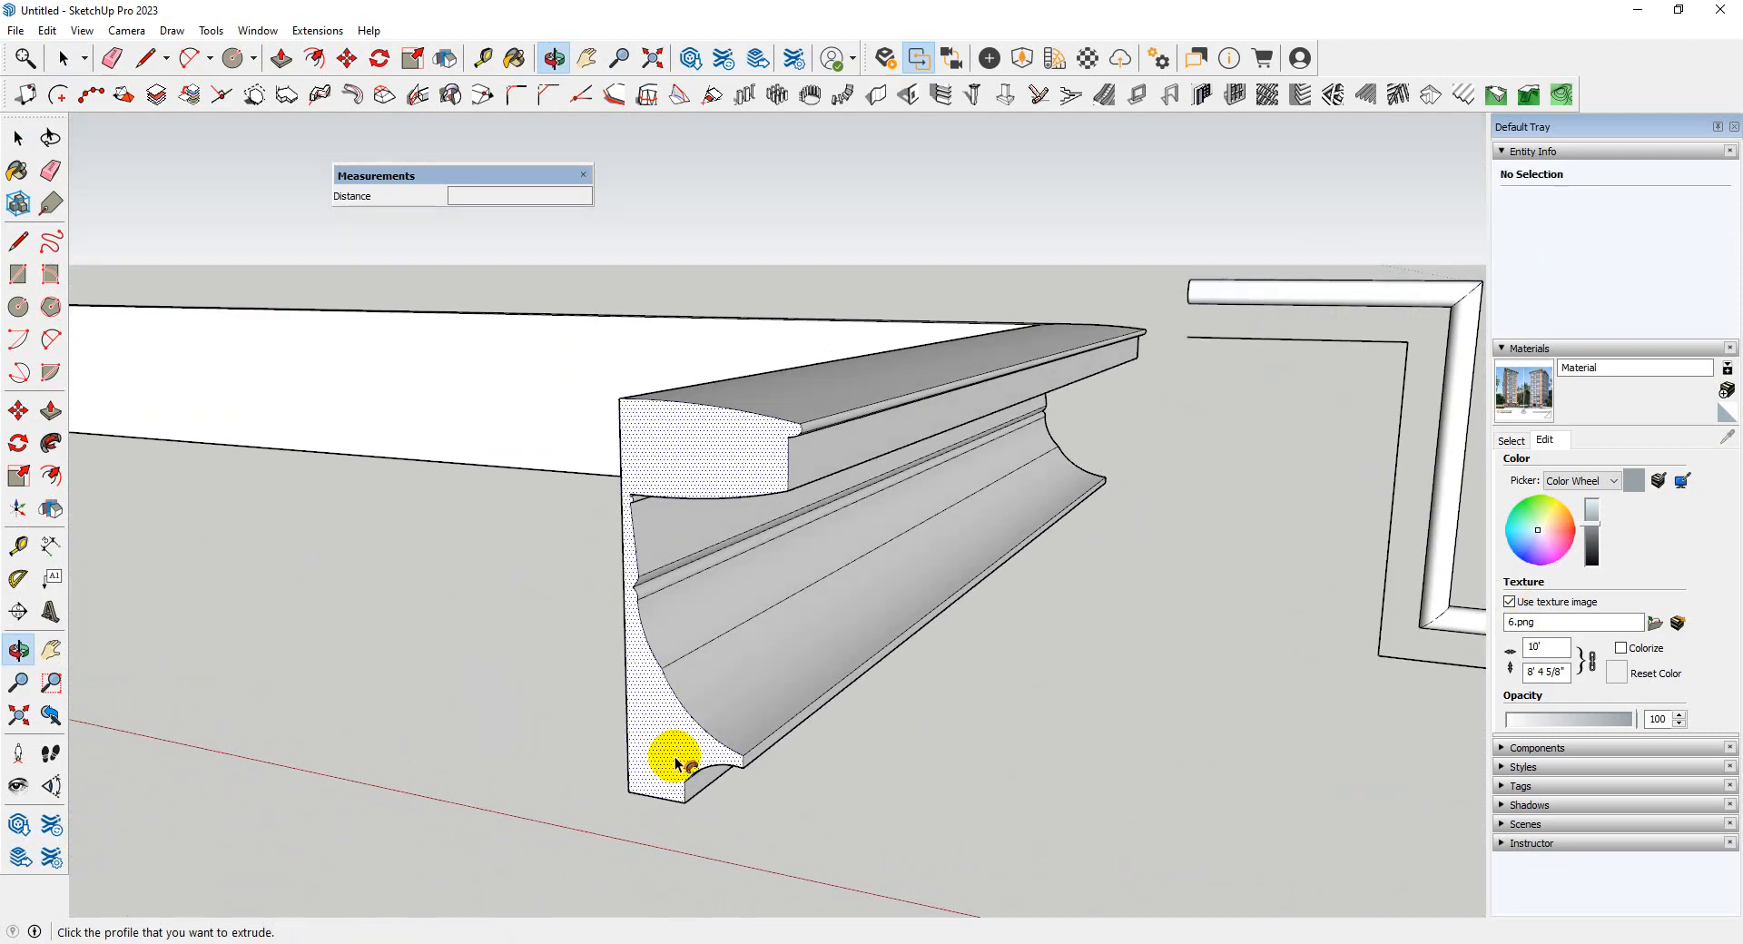
pyautogui.scroll(3, 675, 764)
pyautogui.scroll(-3, 688, 748)
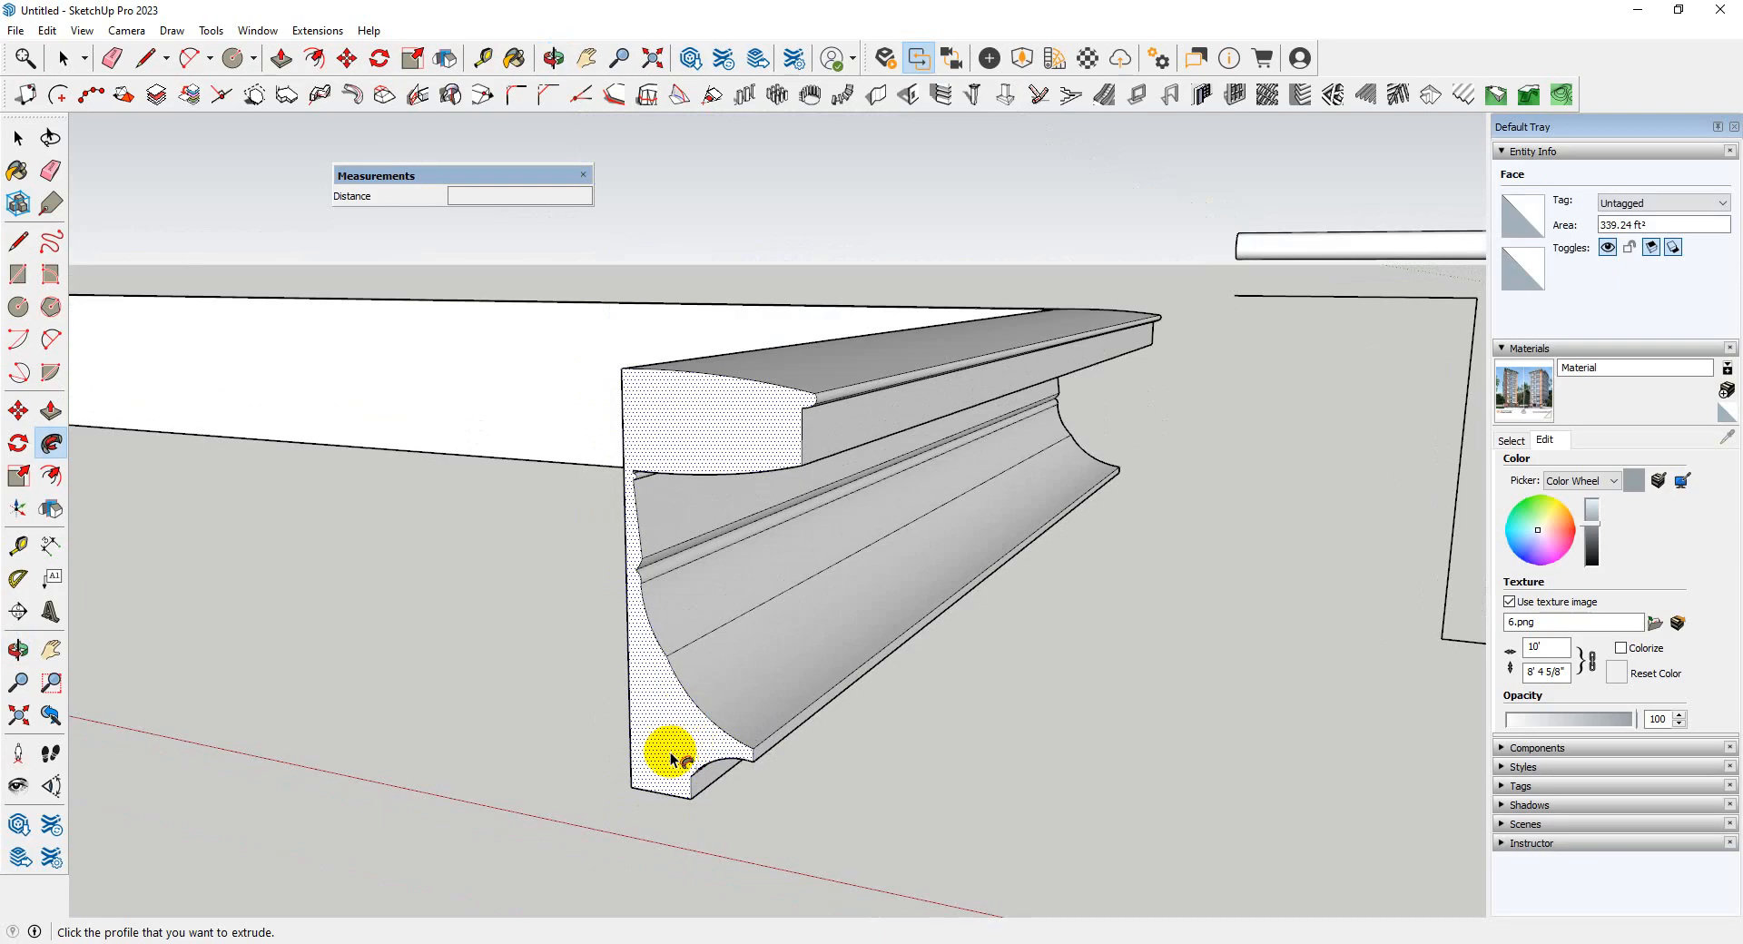
pyautogui.scroll(-2, 671, 760)
# - Switch to Chrome, open a new tab and search Google for "skirting tiles"
pyautogui.click(198, 943)
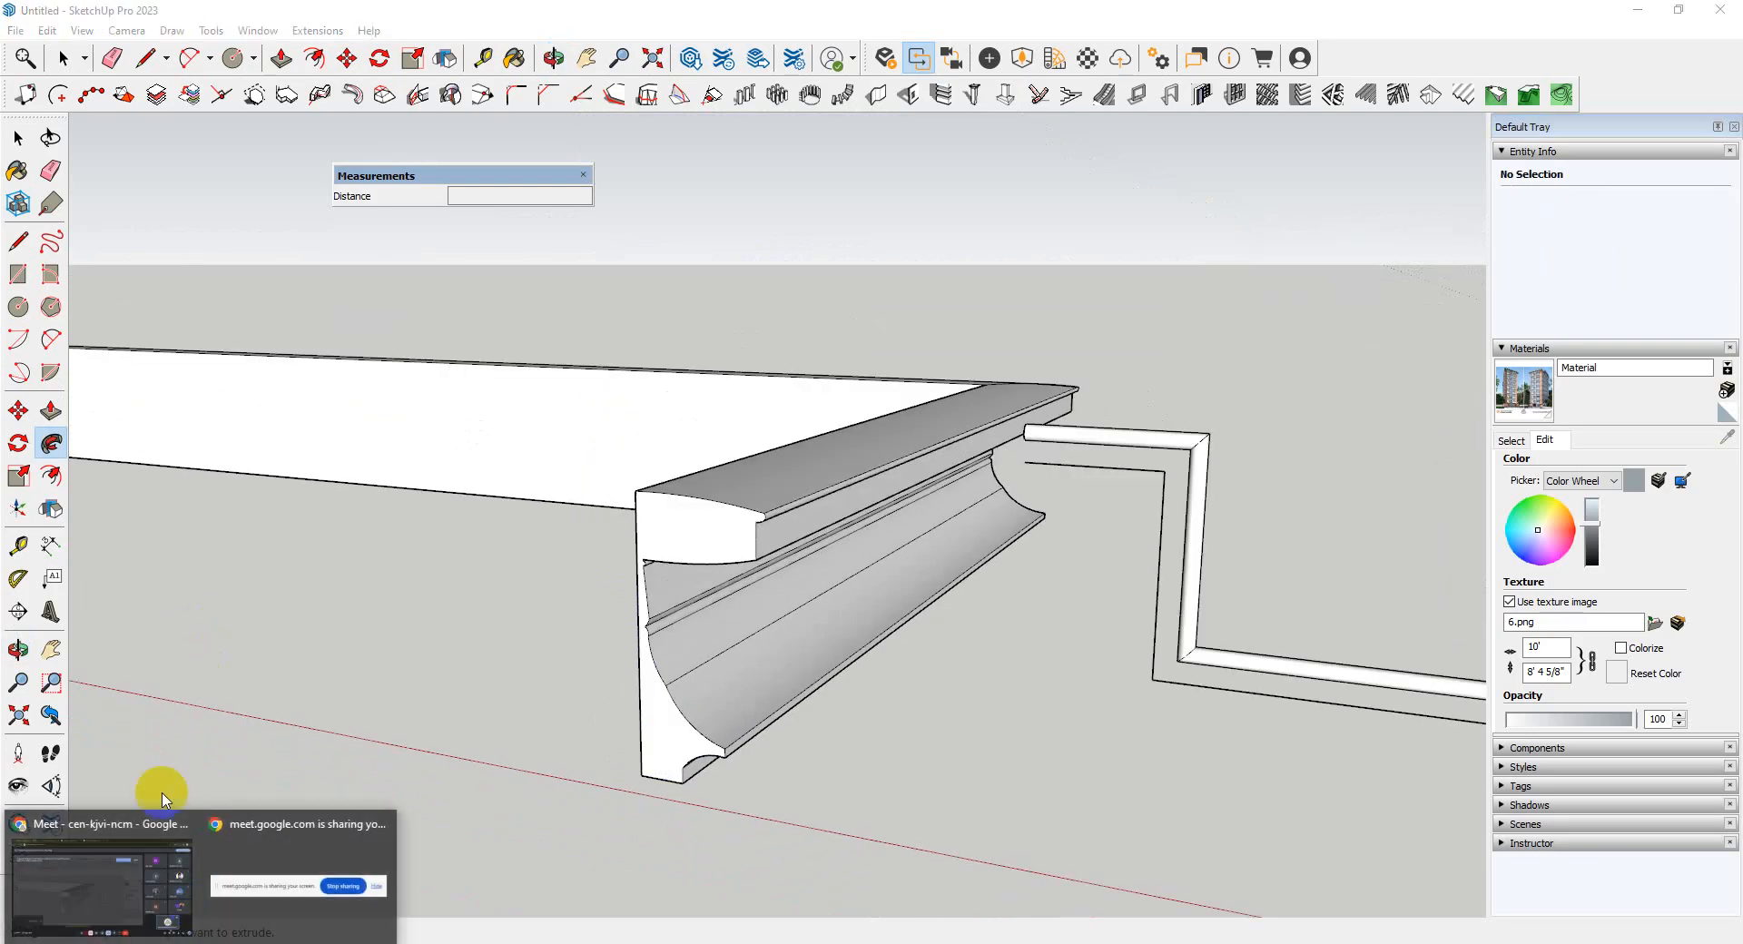
pyautogui.click(118, 871)
pyautogui.click(914, 18)
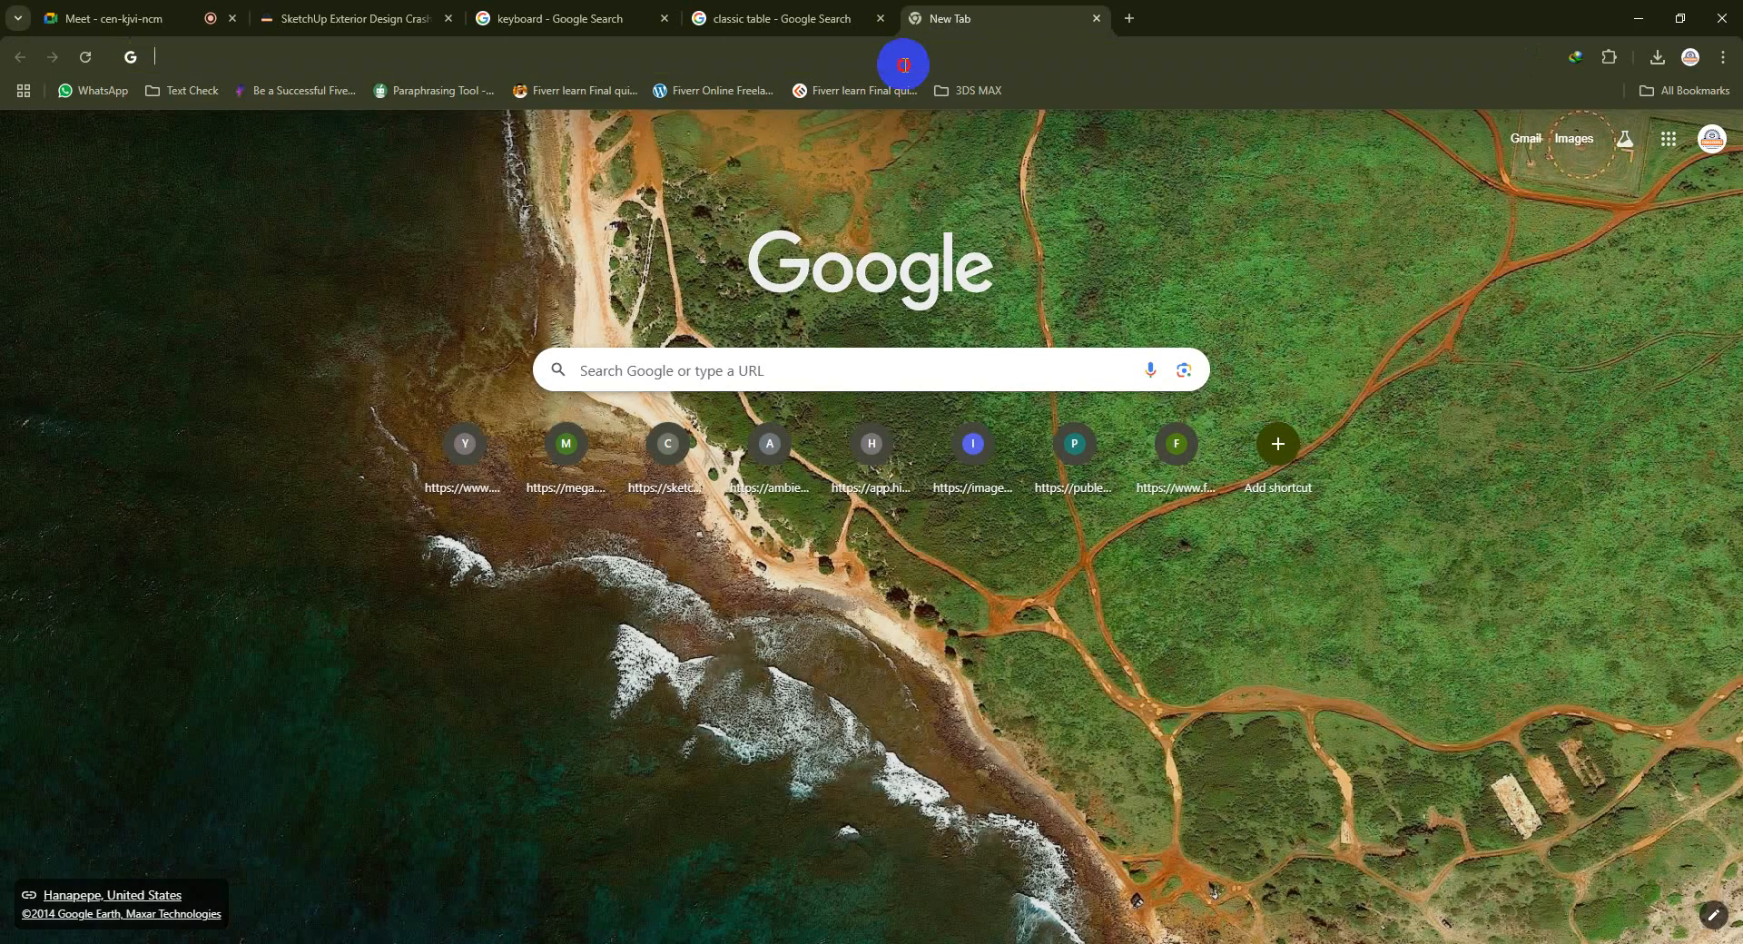
pyautogui.click(904, 61)
pyautogui.write('scar')
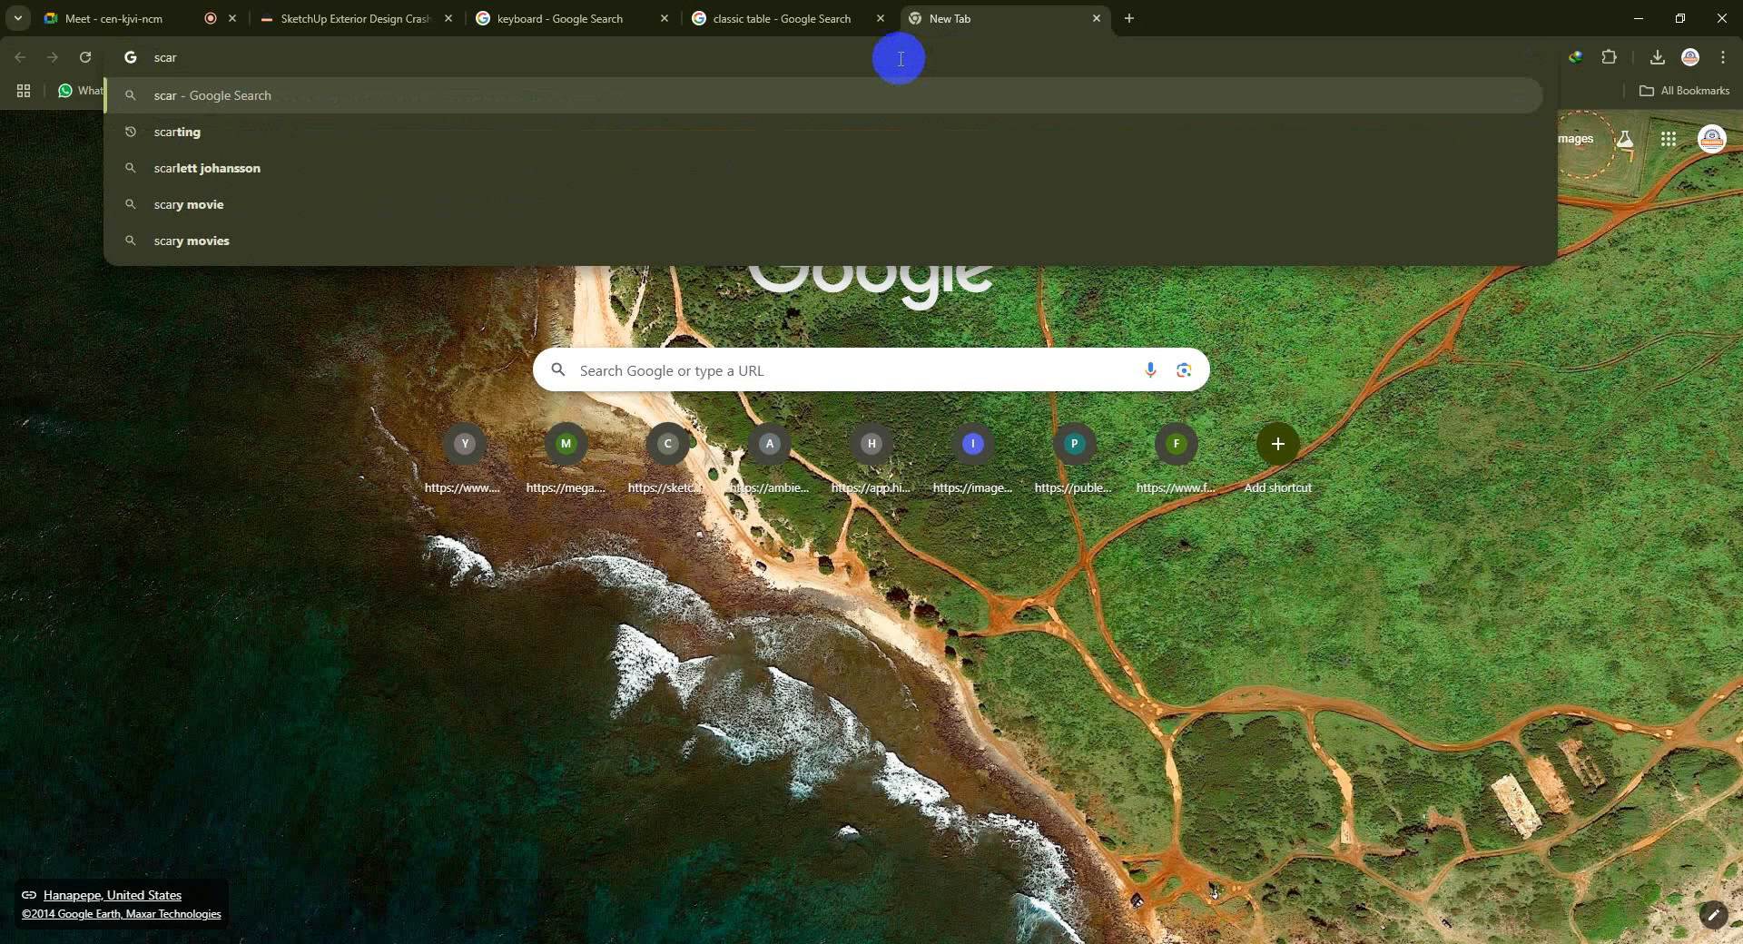
pyautogui.press('BackSpace')
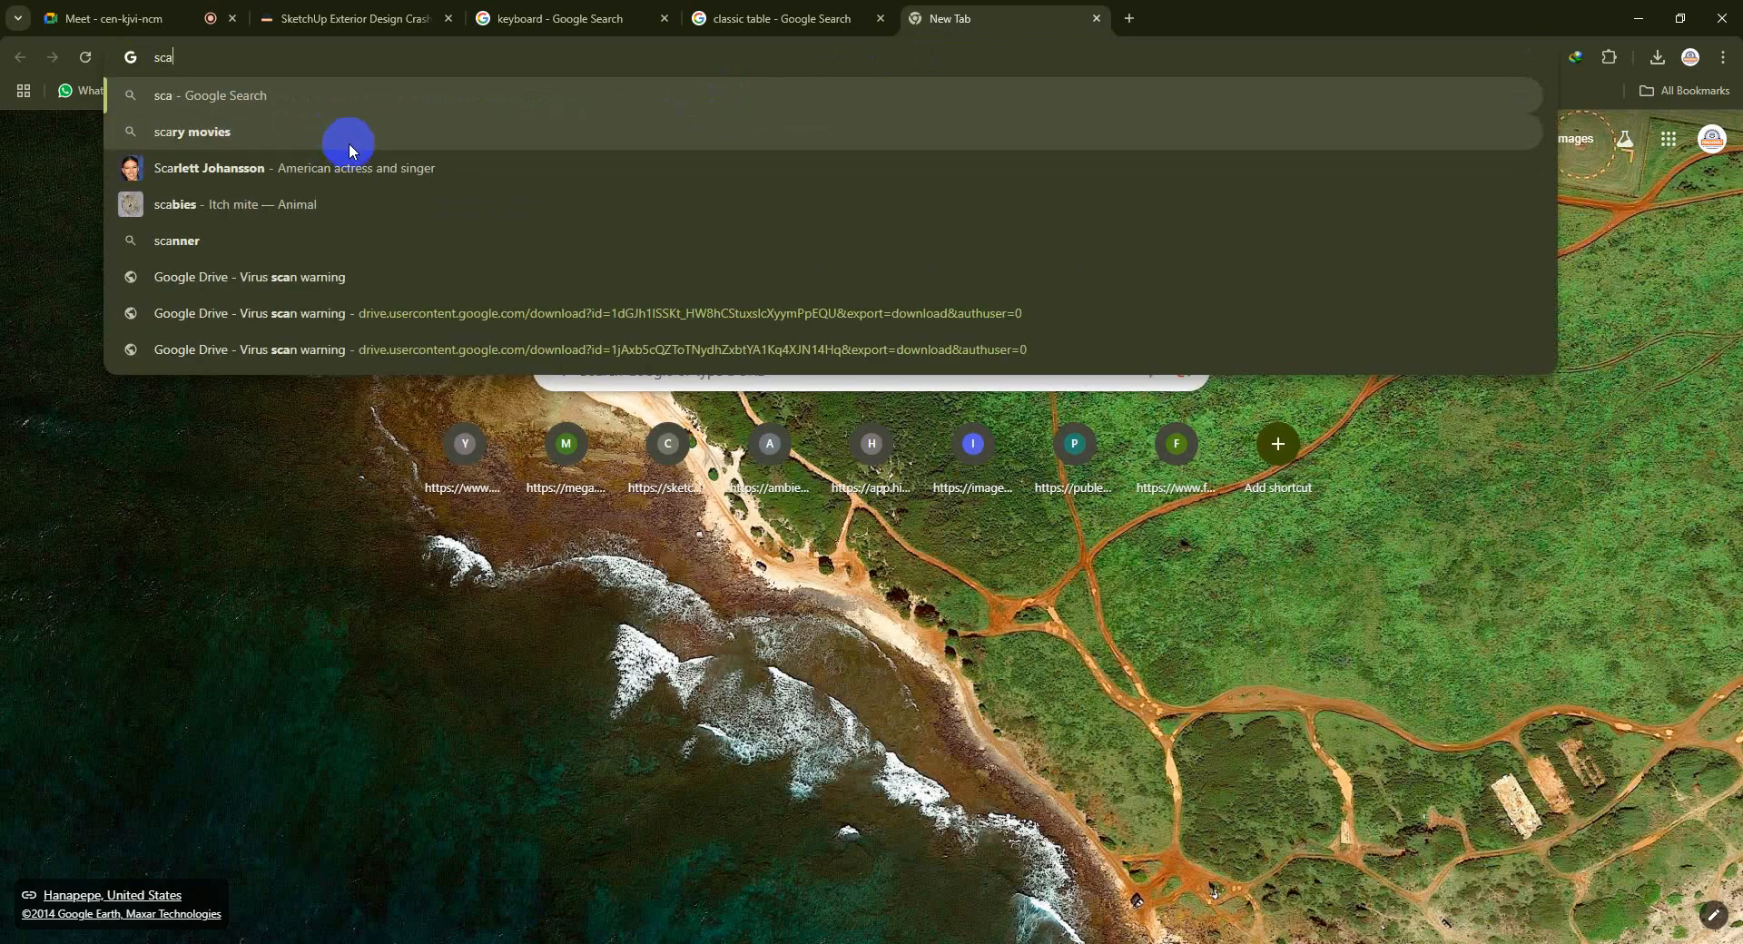
pyautogui.write('rting')
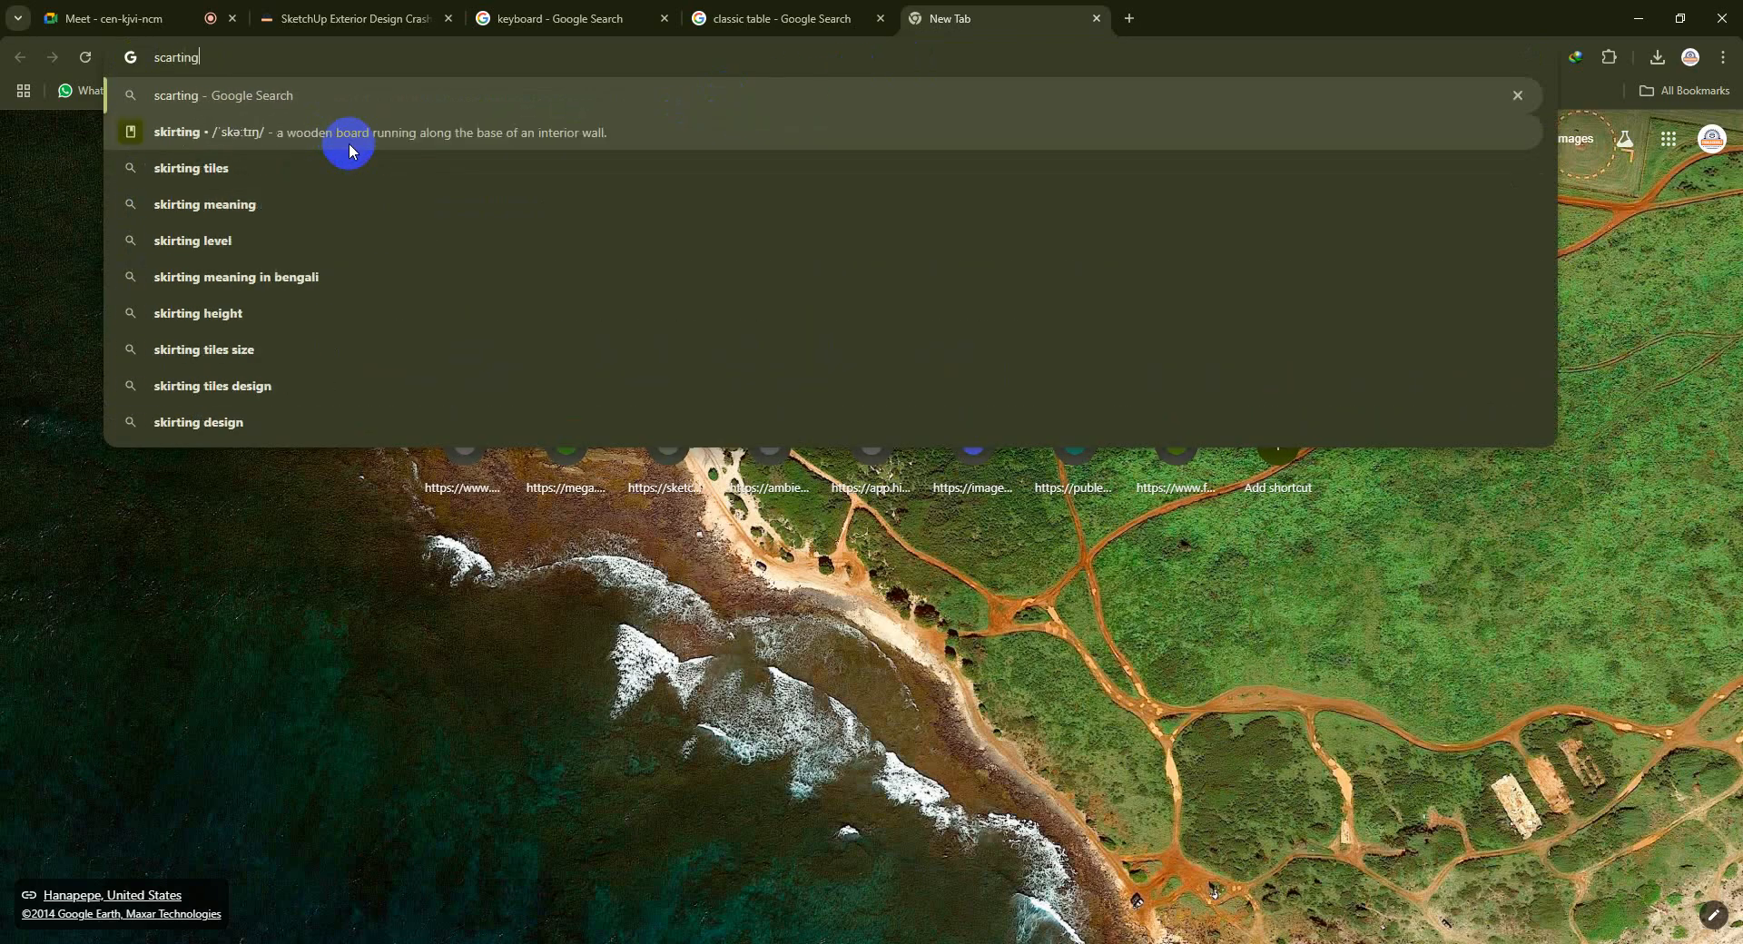
pyautogui.click(311, 169)
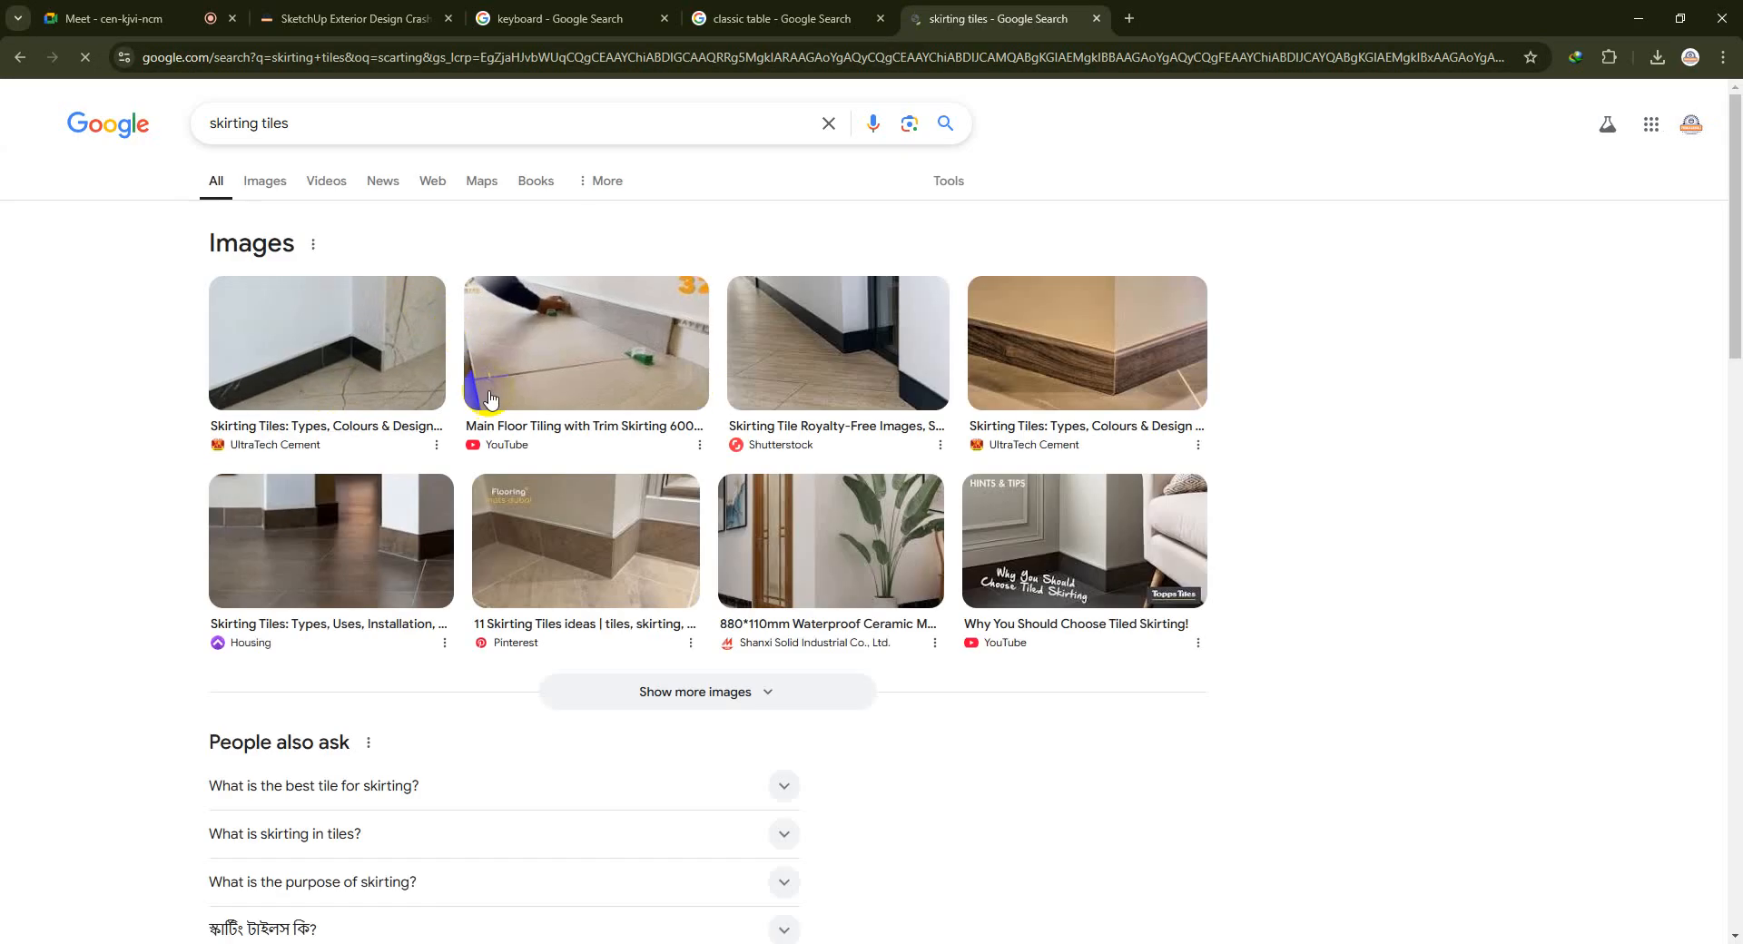
# - Change the search to "skirting design" and look through the image results
pyautogui.click(330, 123)
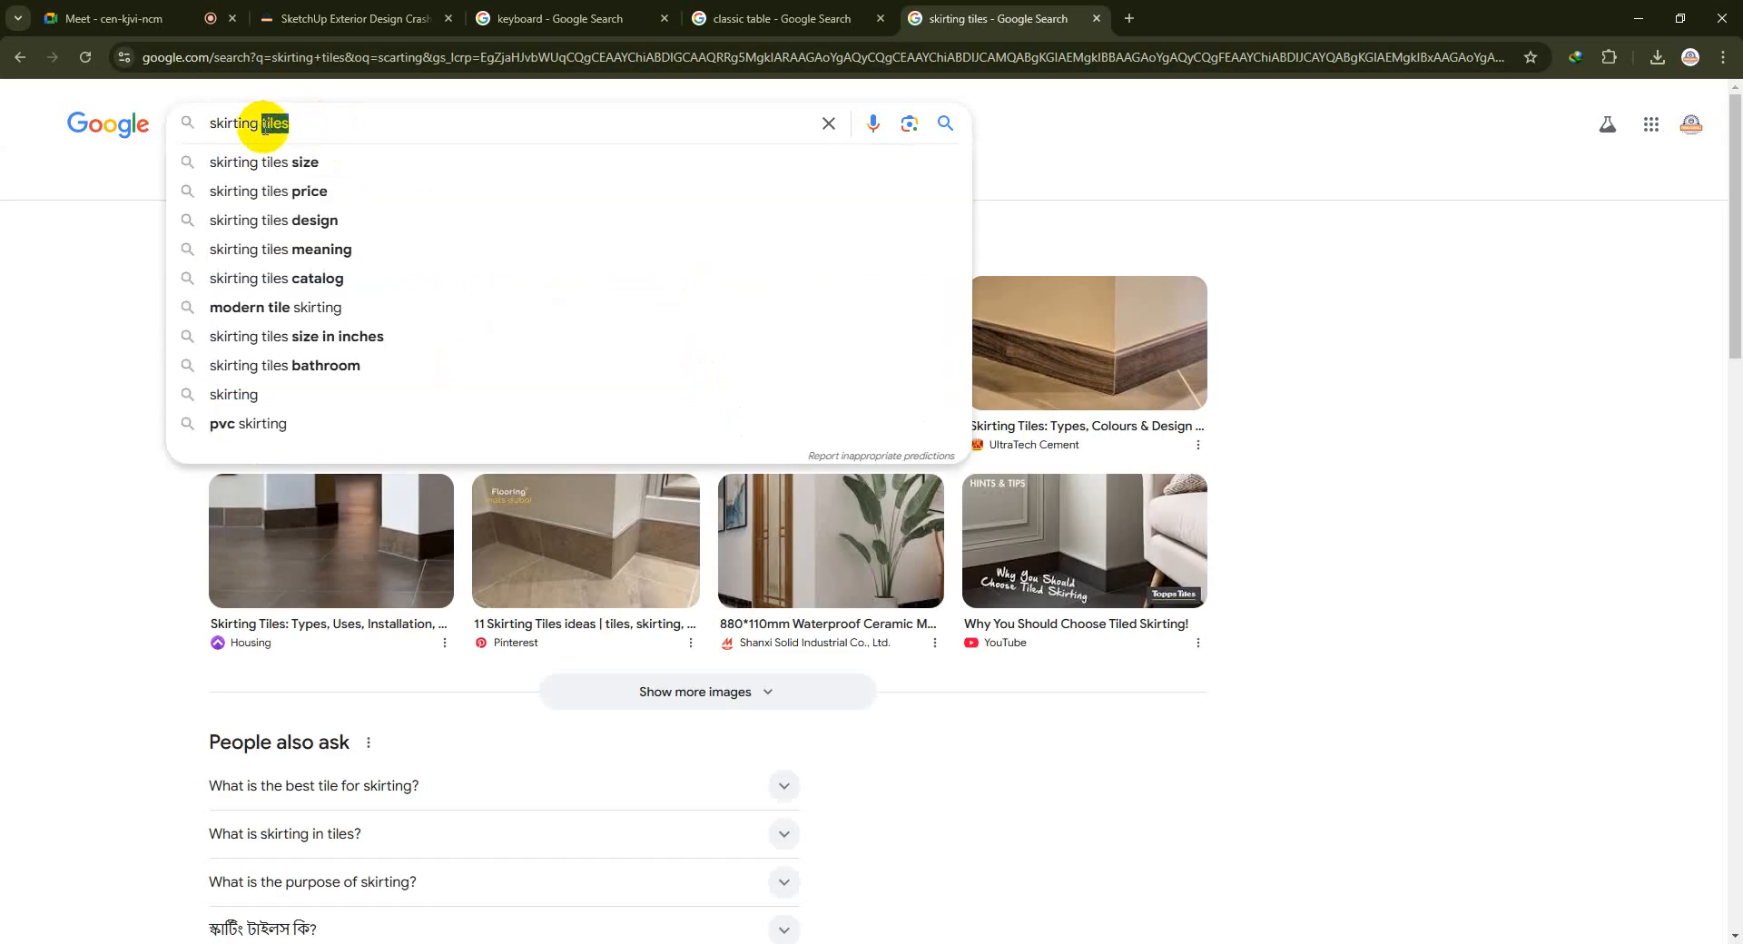
pyautogui.write('d')
pyautogui.click(295, 162)
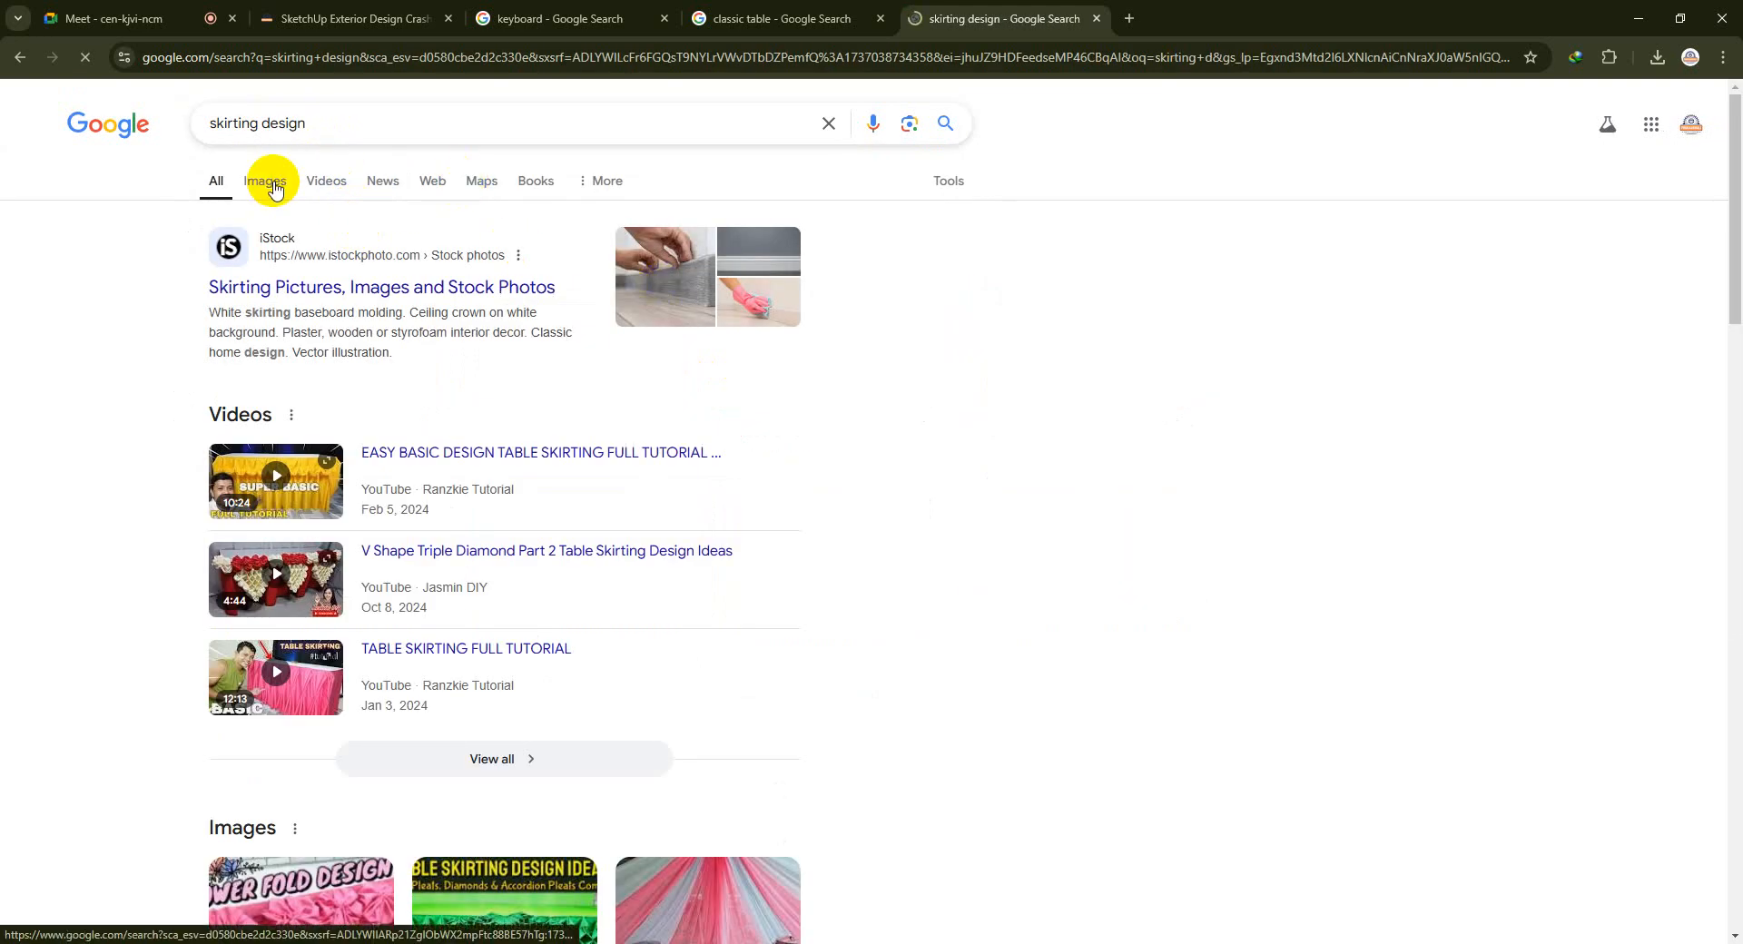
pyautogui.click(265, 182)
pyautogui.scroll(-2, 730, 395)
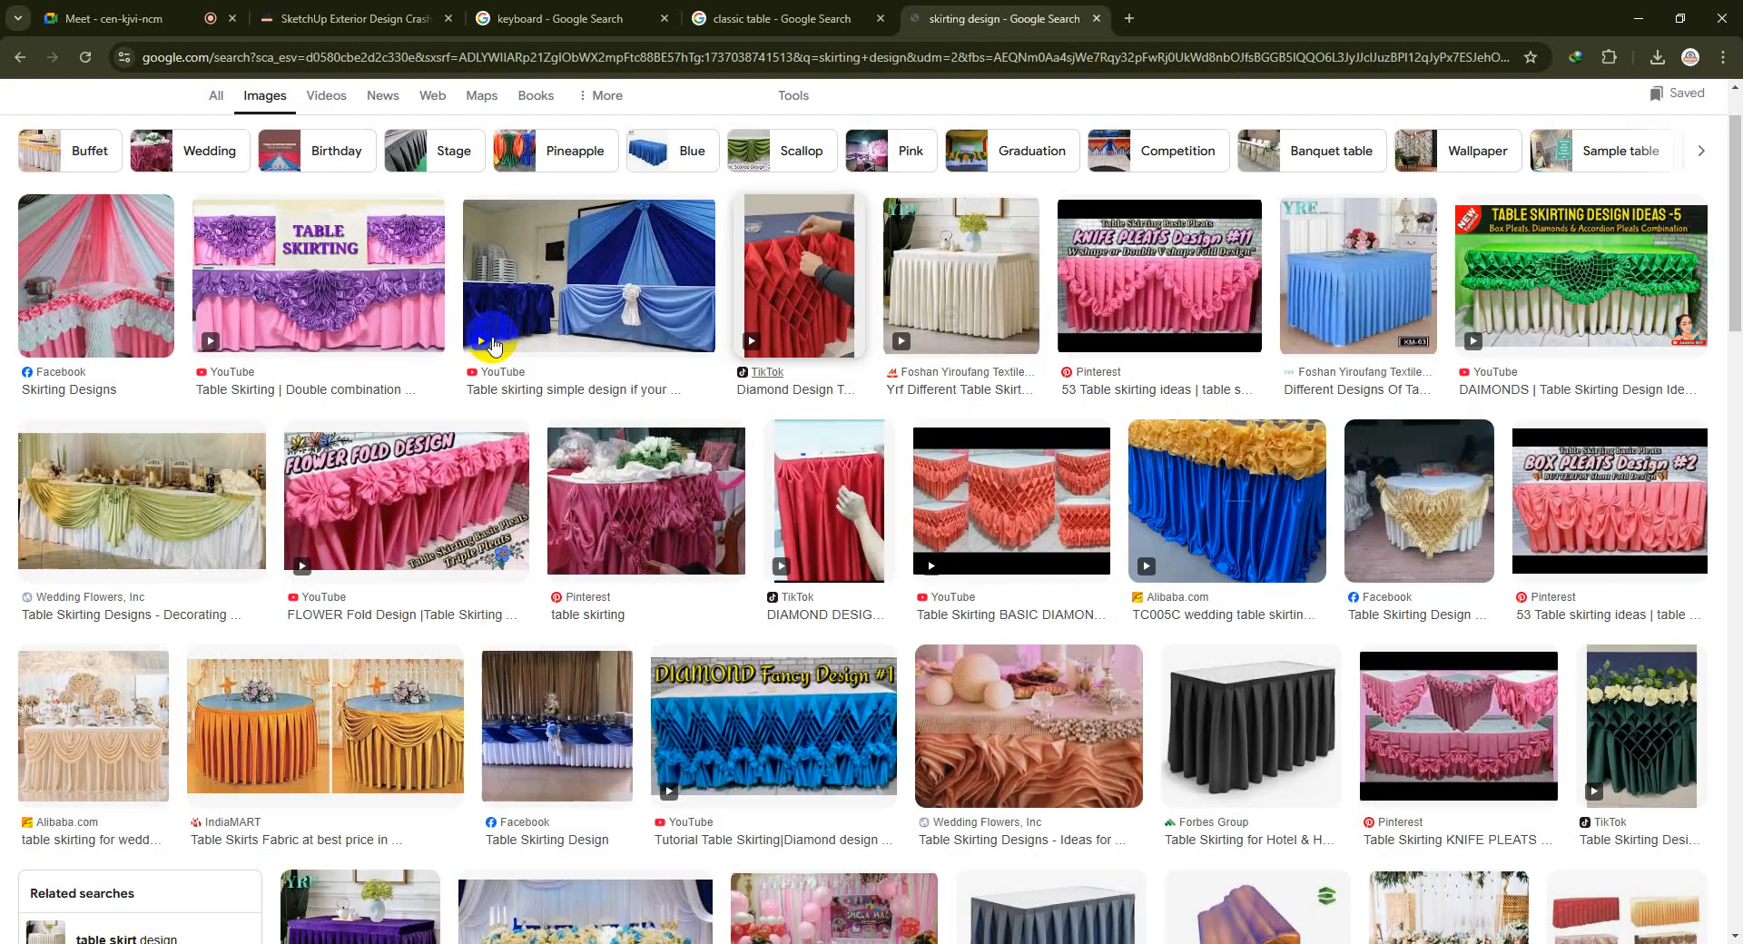
pyautogui.scroll(2, 311, 195)
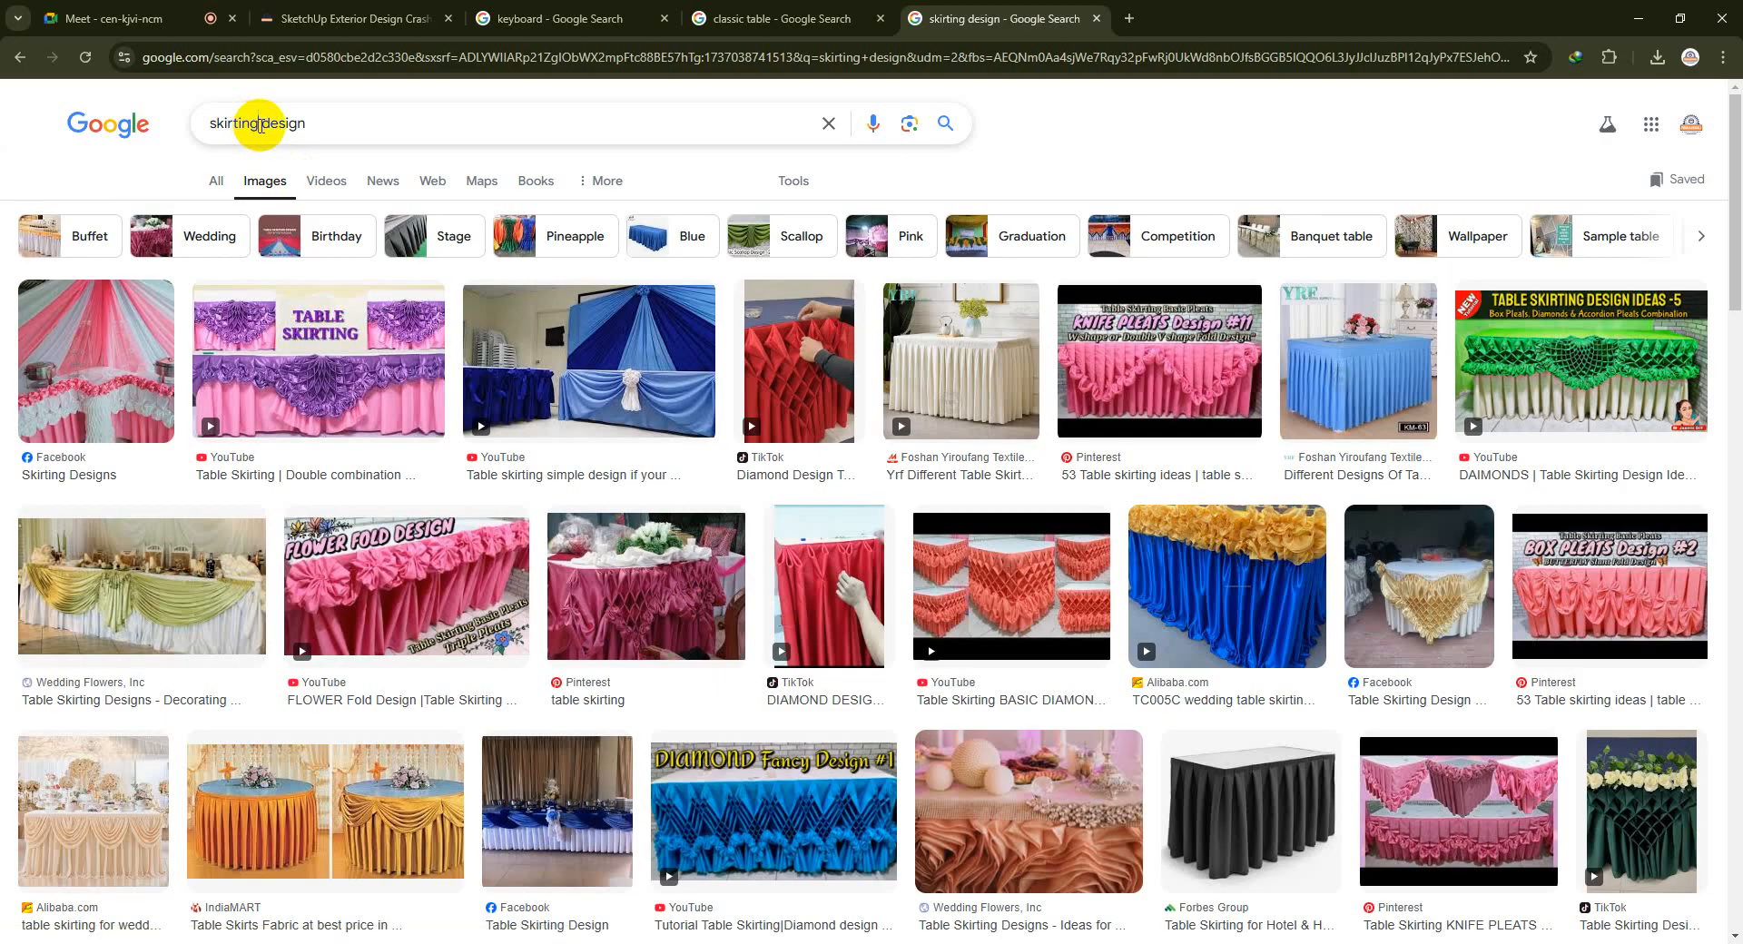
# - Search images for "skirting tiles design", preview the Learning Civil Technology picture and browse the other results
pyautogui.click(259, 123)
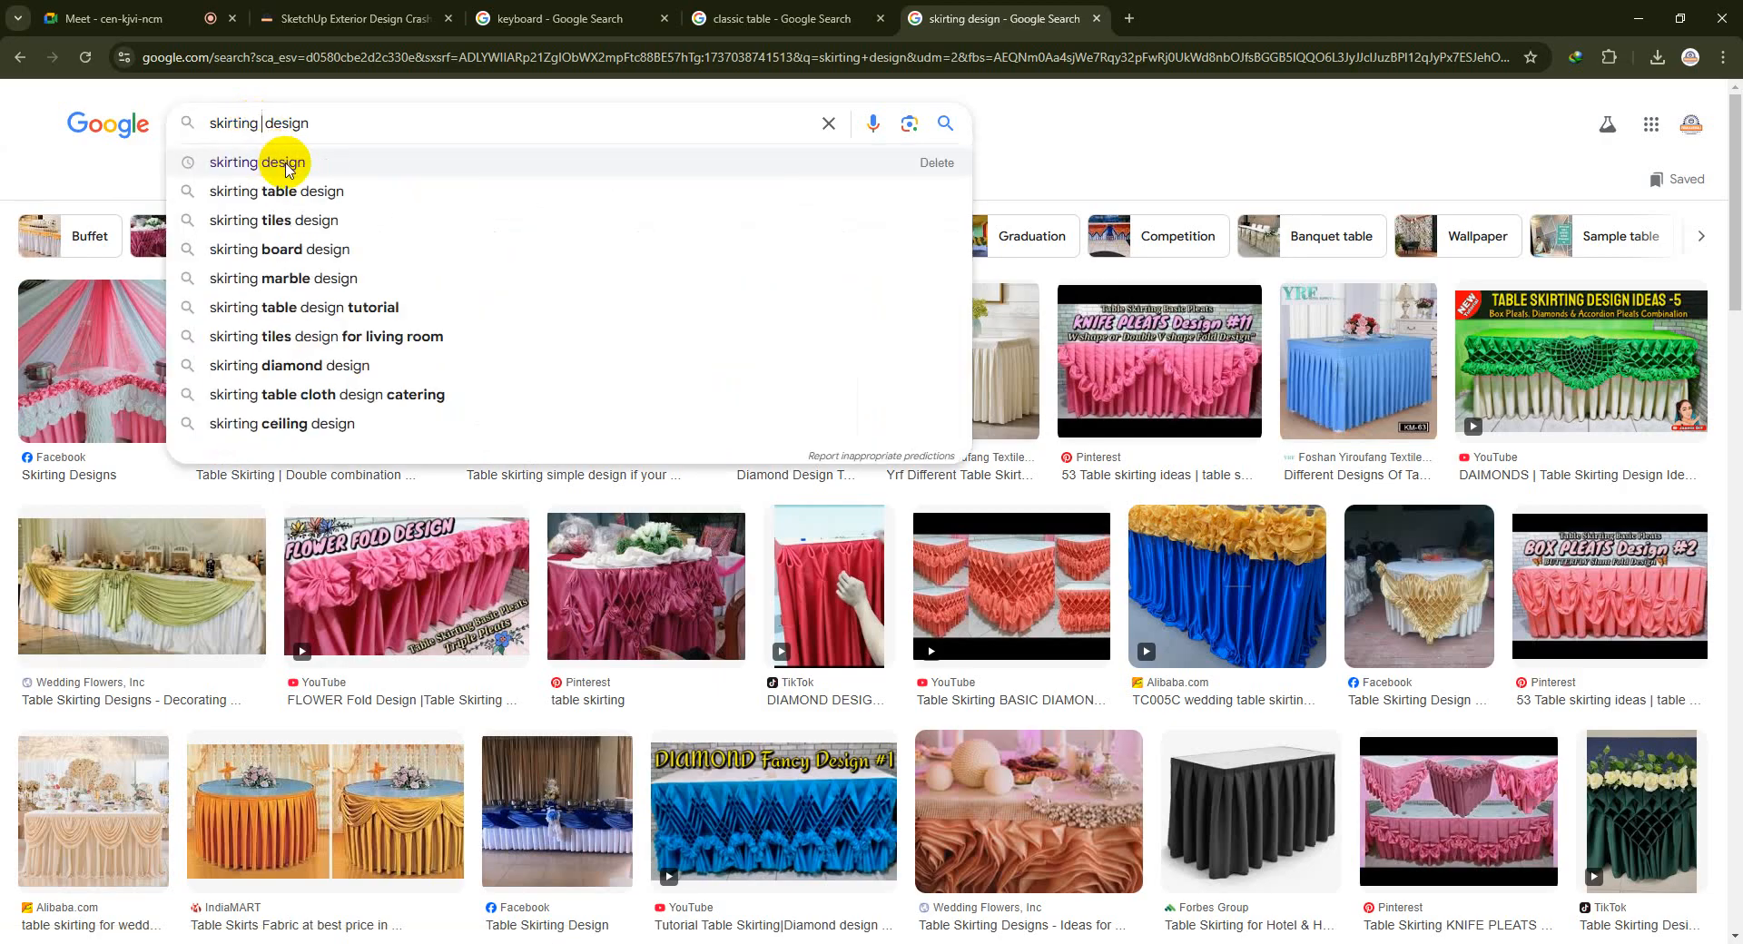
pyautogui.click(288, 220)
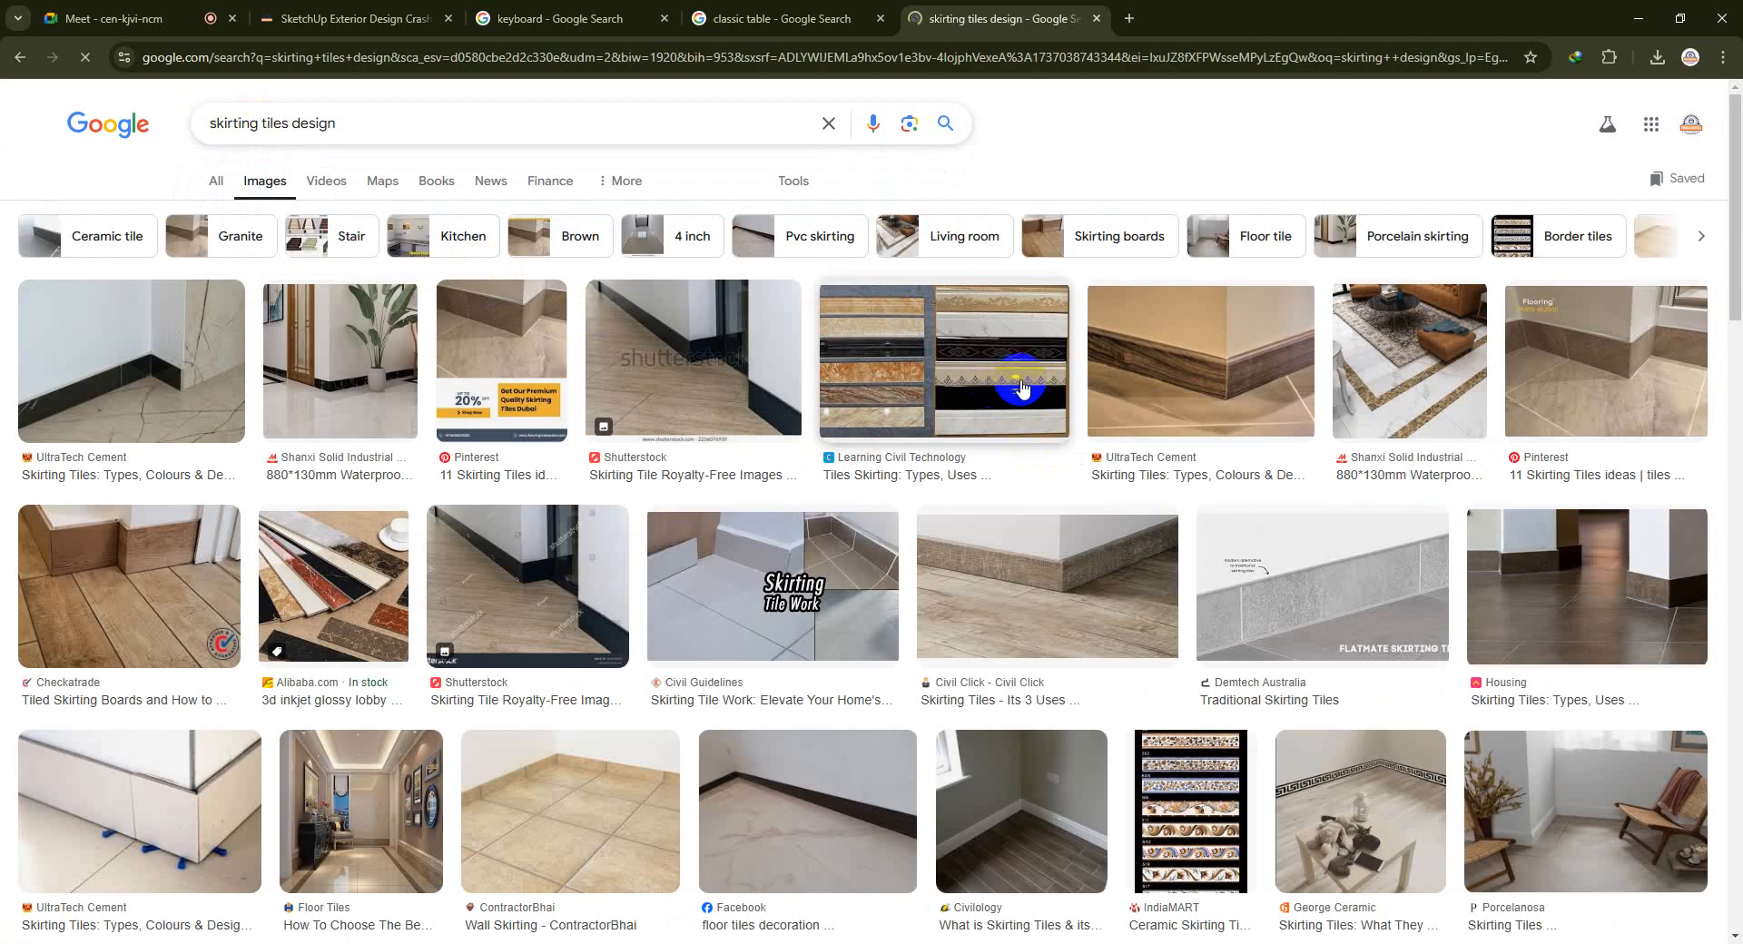
pyautogui.click(1021, 387)
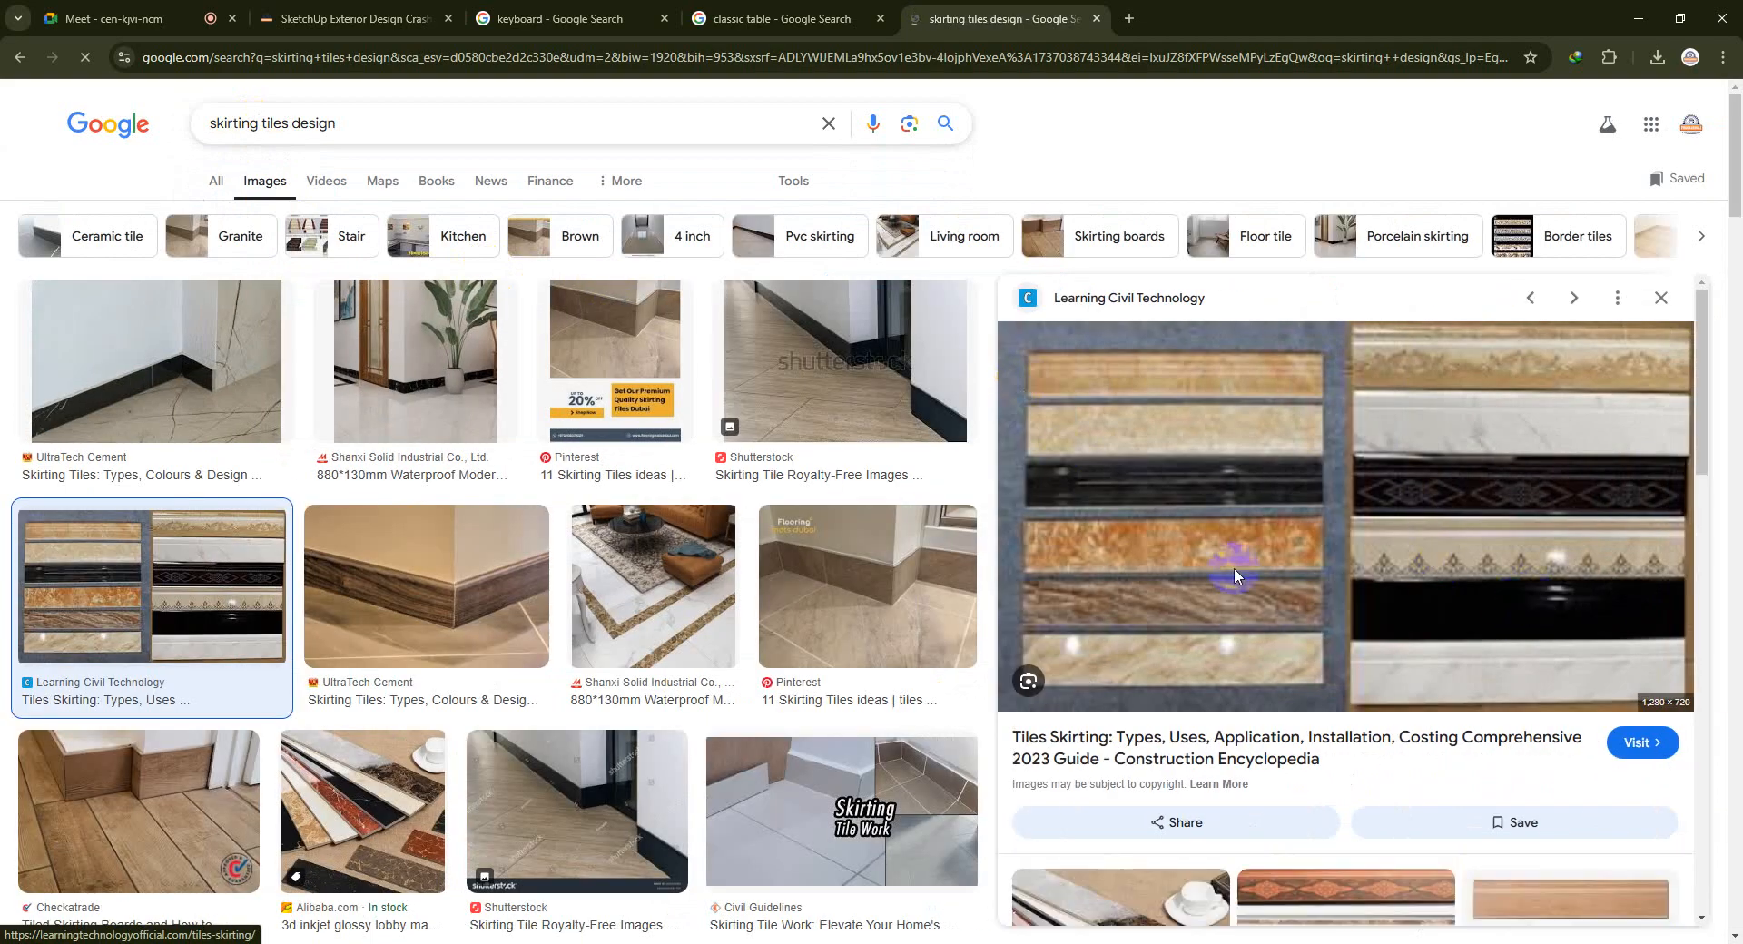
pyautogui.scroll(-10, 509, 591)
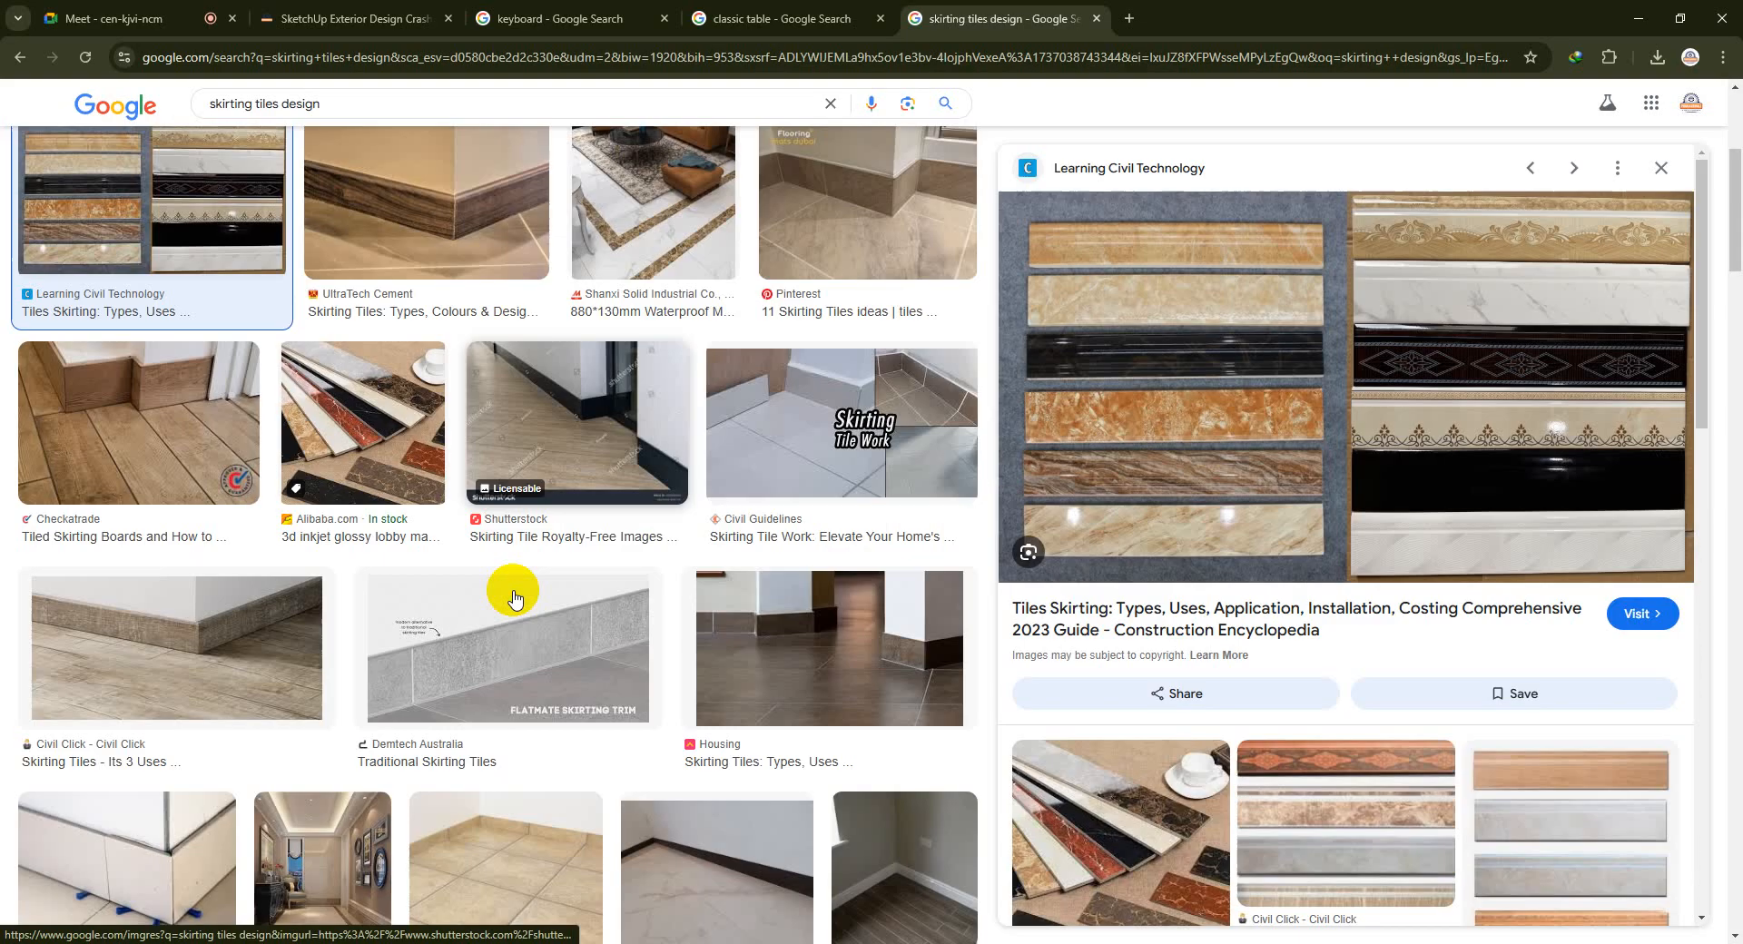
pyautogui.scroll(-10, 536, 522)
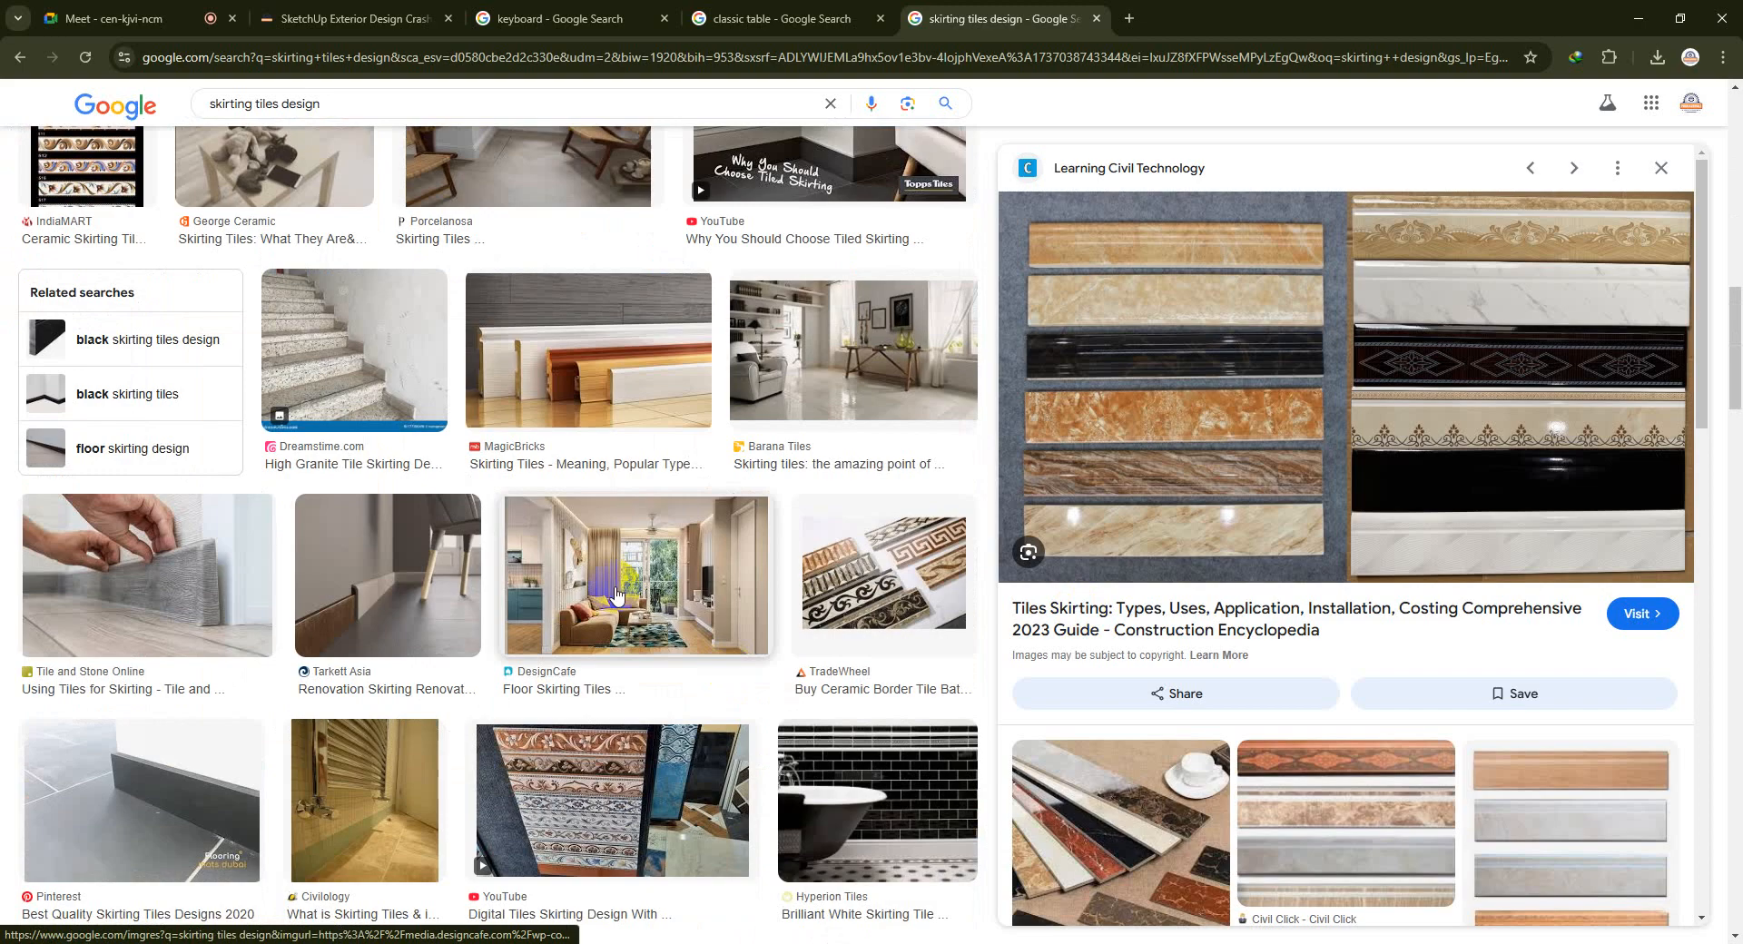
pyautogui.scroll(20, 249, 292)
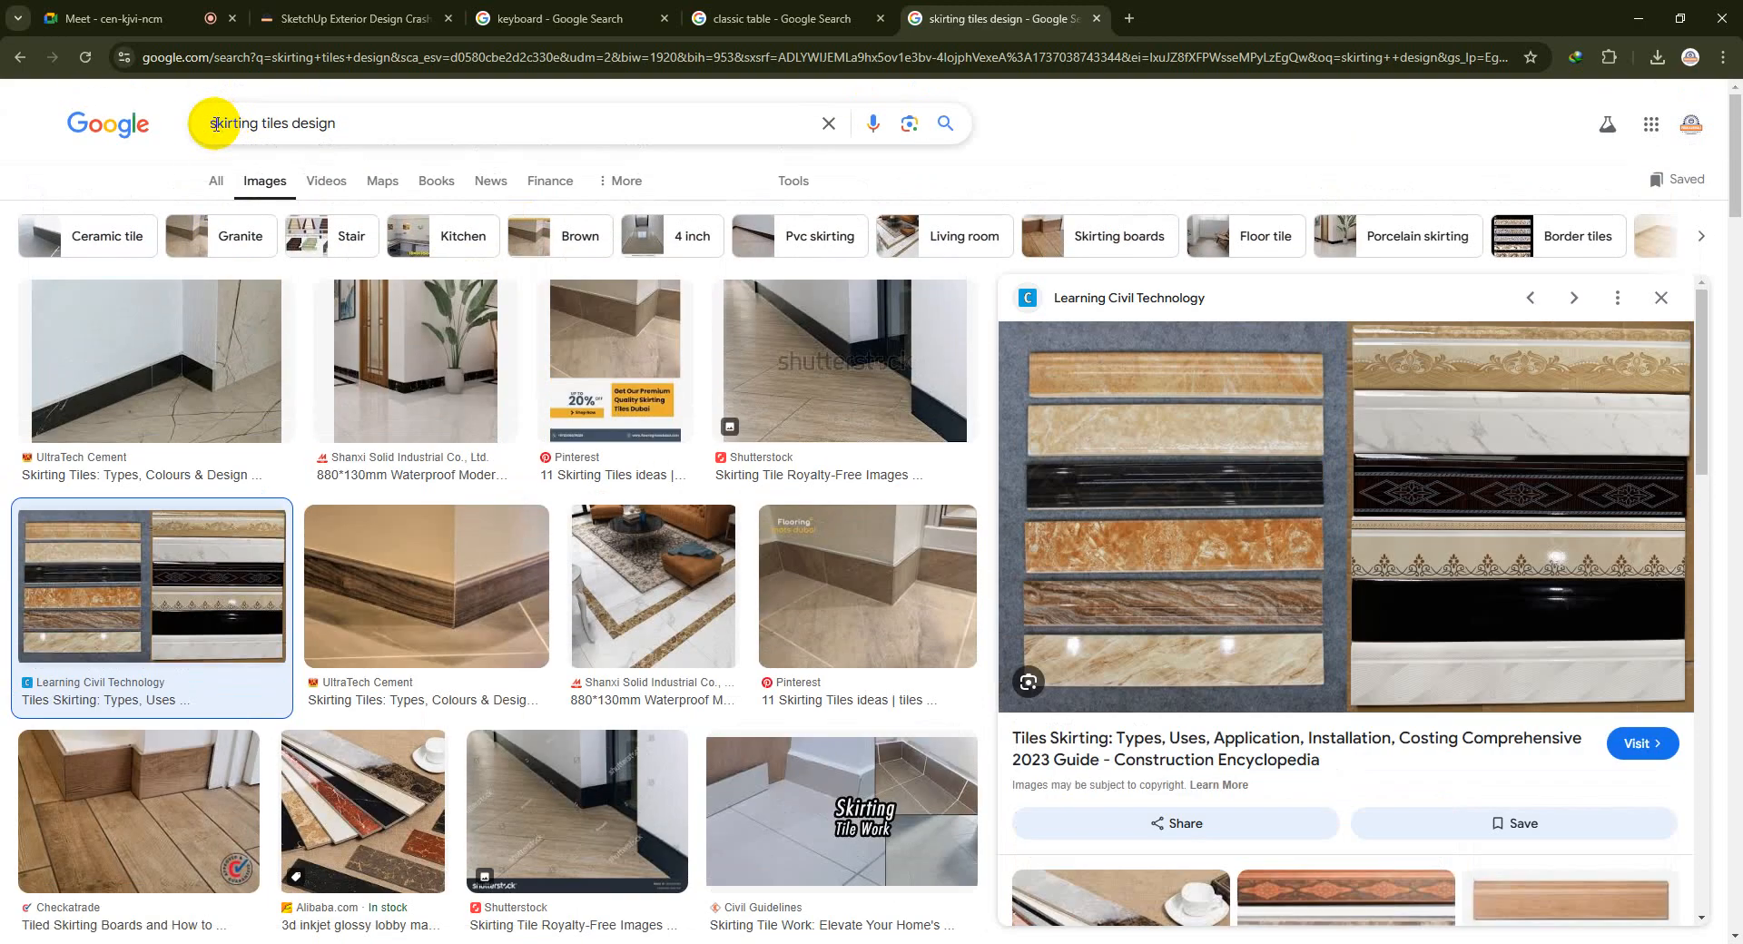
# - Change the image search to "classic skirting design" and preview the Intrim Mouldings skirting boards picture
pyautogui.click(213, 125)
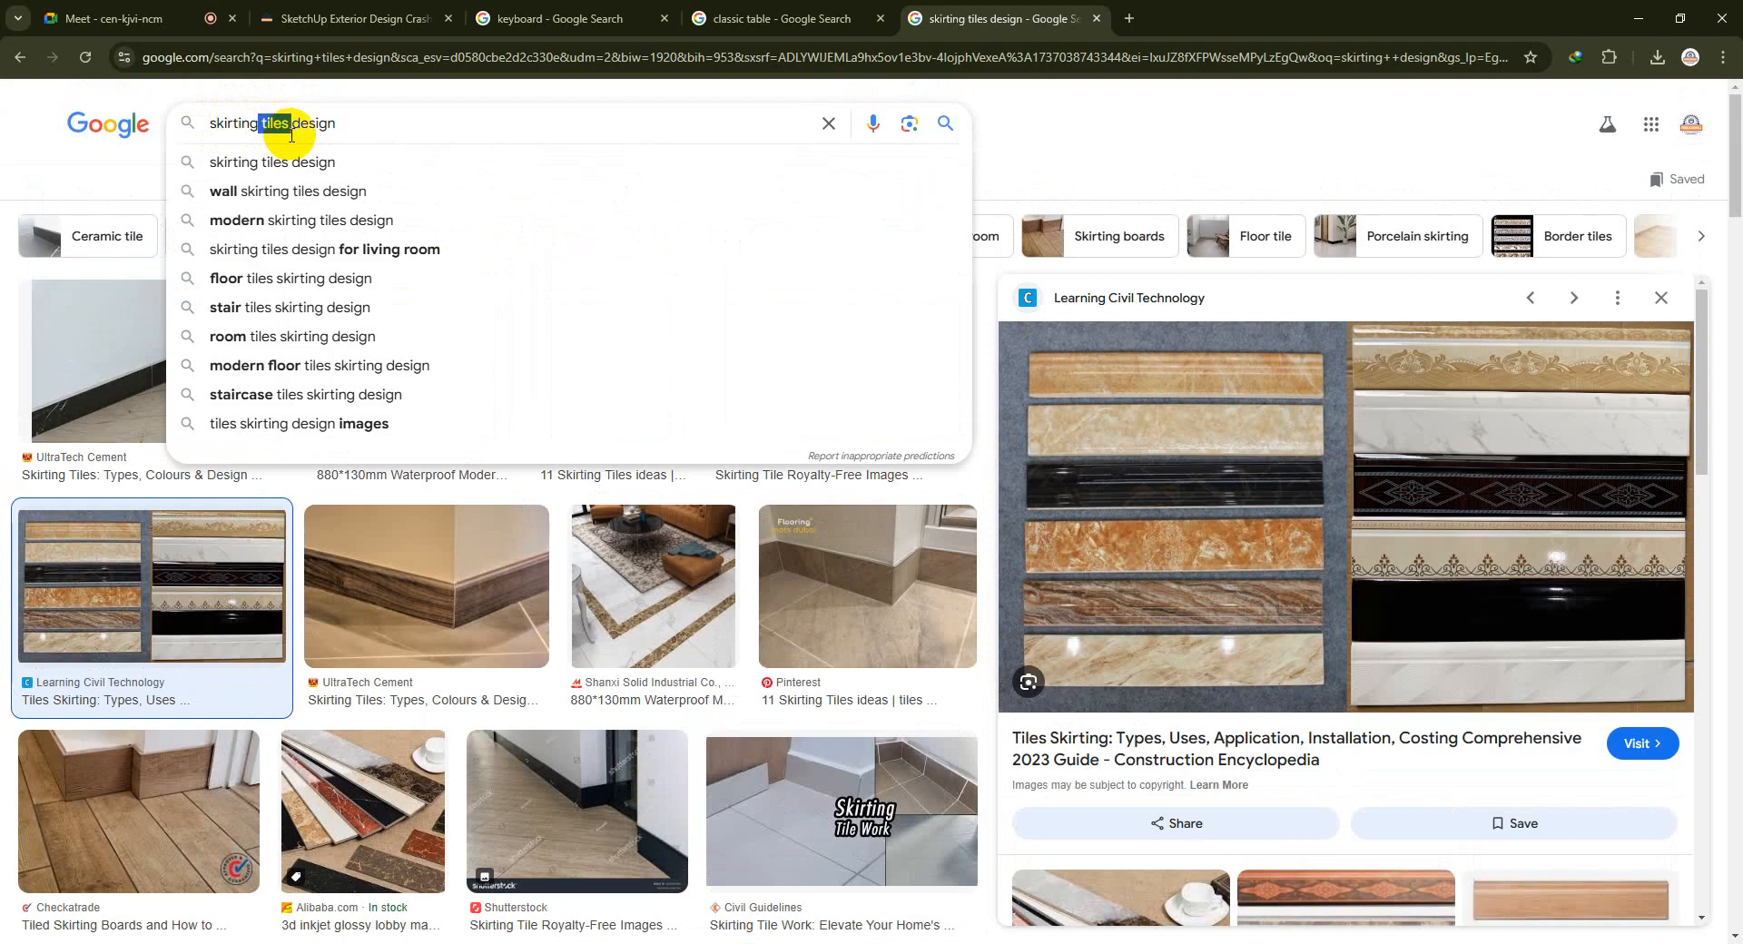
pyautogui.press('BackSpace')
pyautogui.click(212, 123)
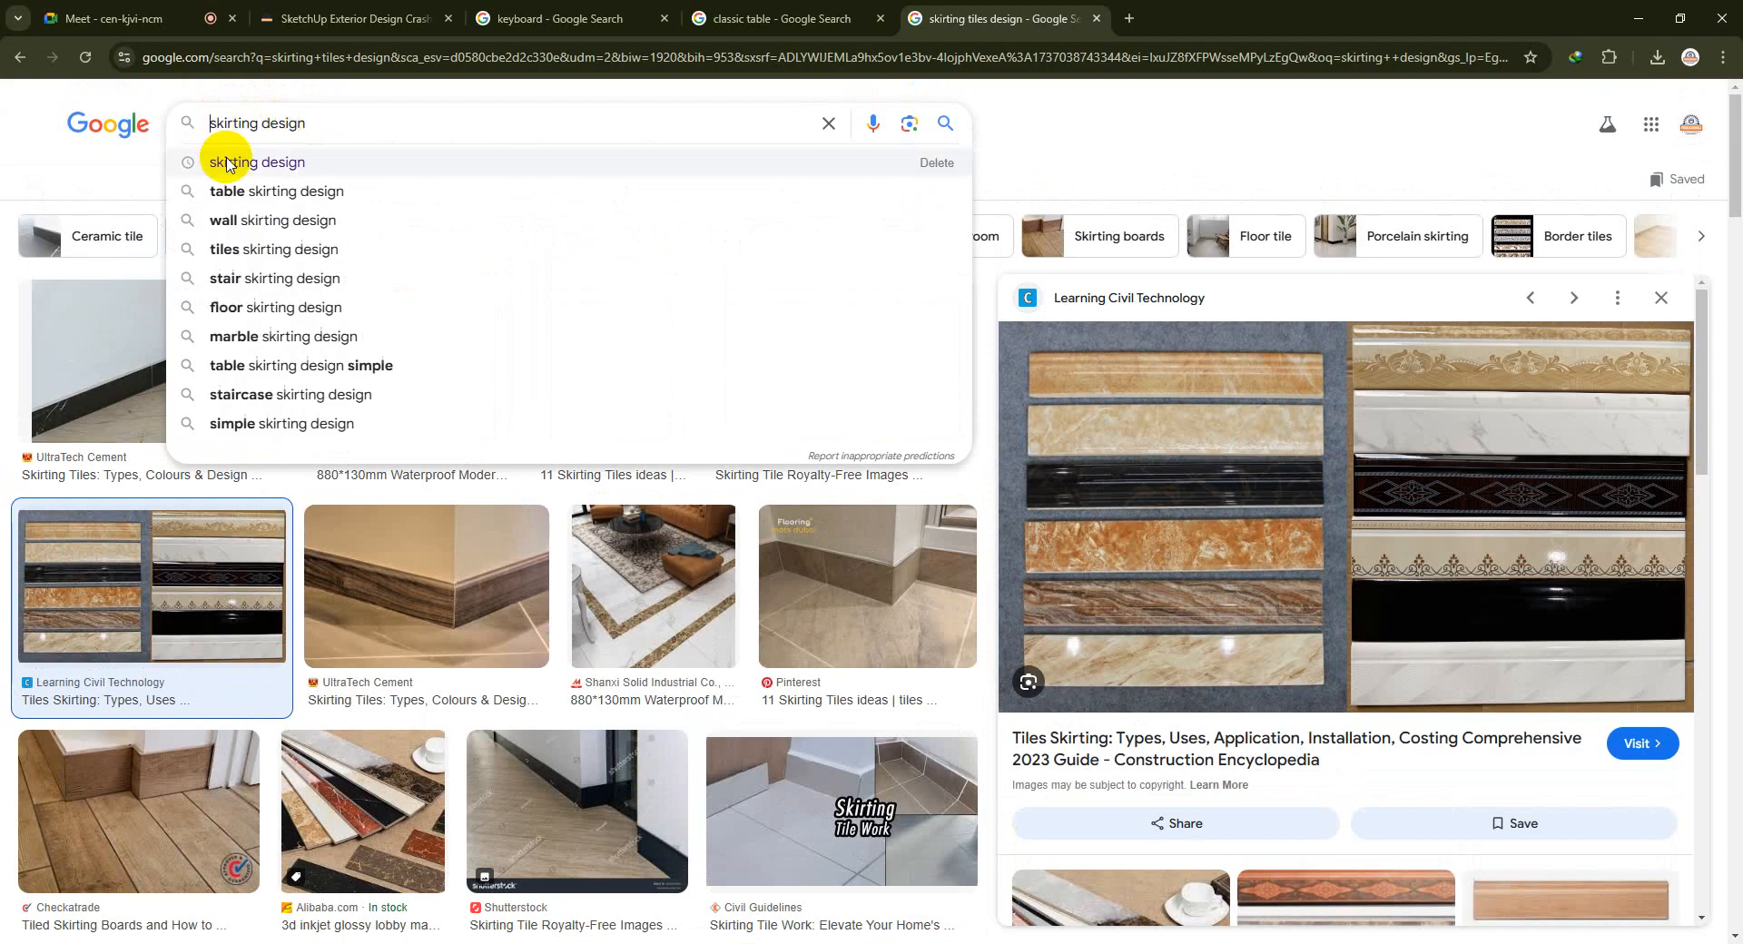
pyautogui.write('classic')
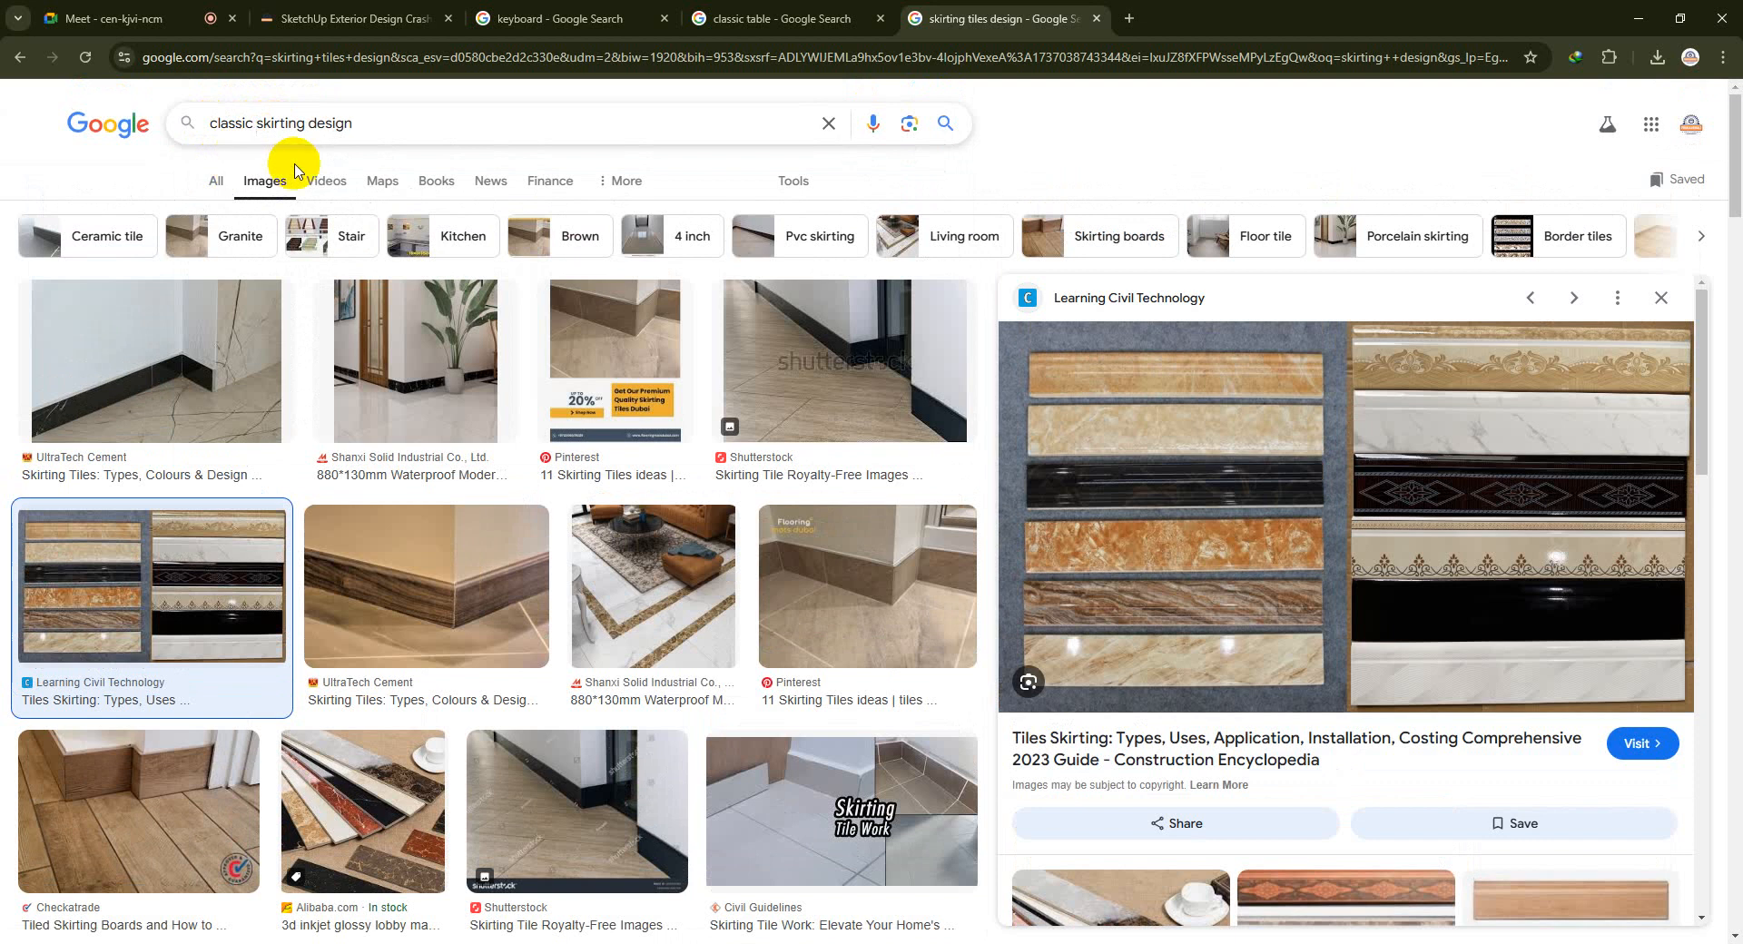
pyautogui.click(294, 171)
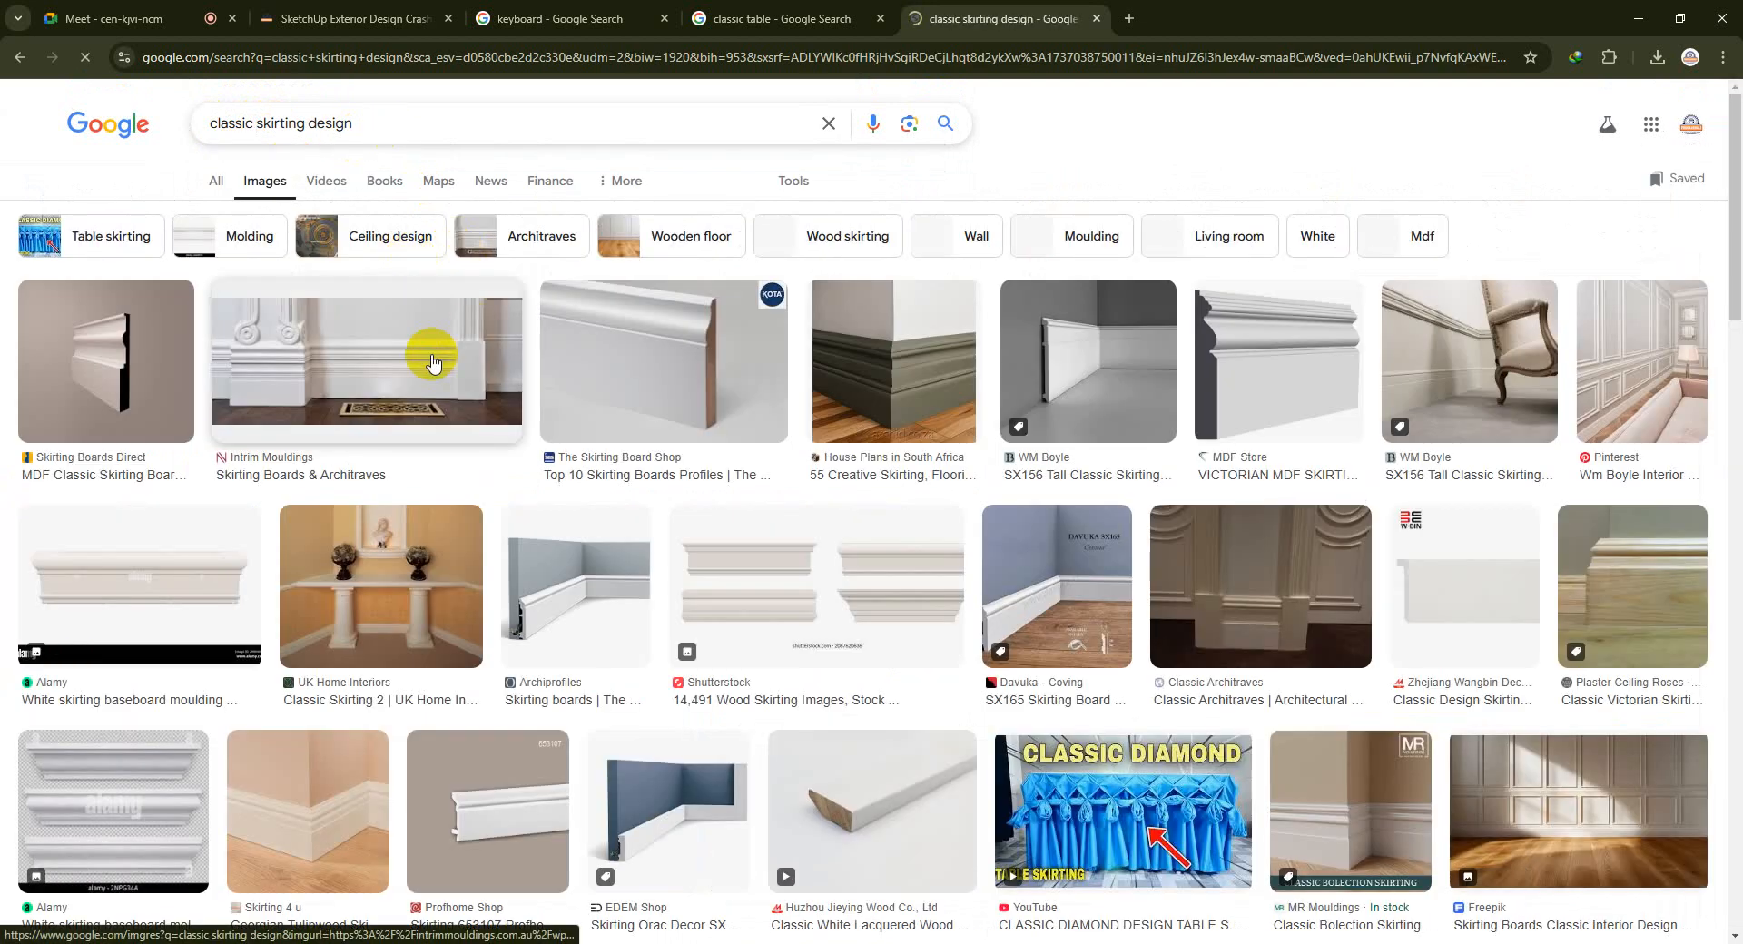
pyautogui.click(416, 437)
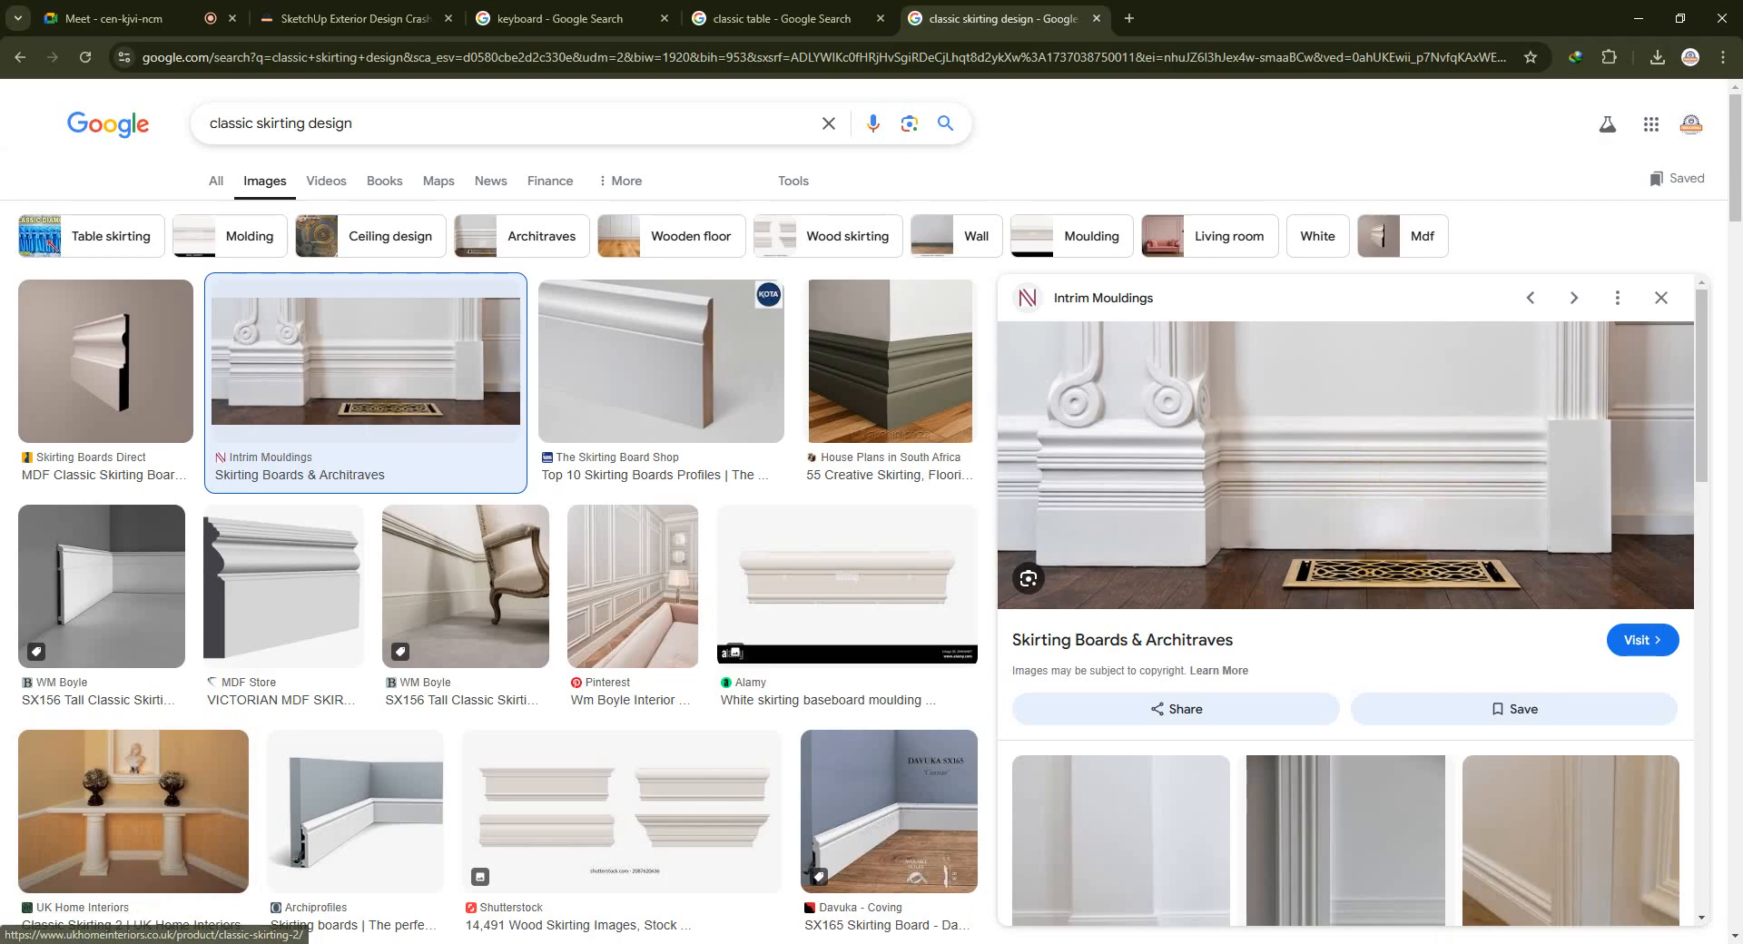
# - Switch back to SketchUp, undo the L-shaped sweep and extrude the profile face into a short block with Push/Pull
pyautogui.click(302, 941)
pyautogui.scroll(-4, 626, 581)
pyautogui.moveTo(824, 539)
pyautogui.mouseDown(button='middle')
pyautogui.moveTo(888, 577)
pyautogui.moveTo(719, 669)
pyautogui.moveTo(875, 607)
pyautogui.moveTo(739, 515)
pyautogui.mouseUp(button='middle')
pyautogui.hotkey('ctrl', 'z')
pyautogui.scroll(5, 844, 635)
pyautogui.click(797, 599)
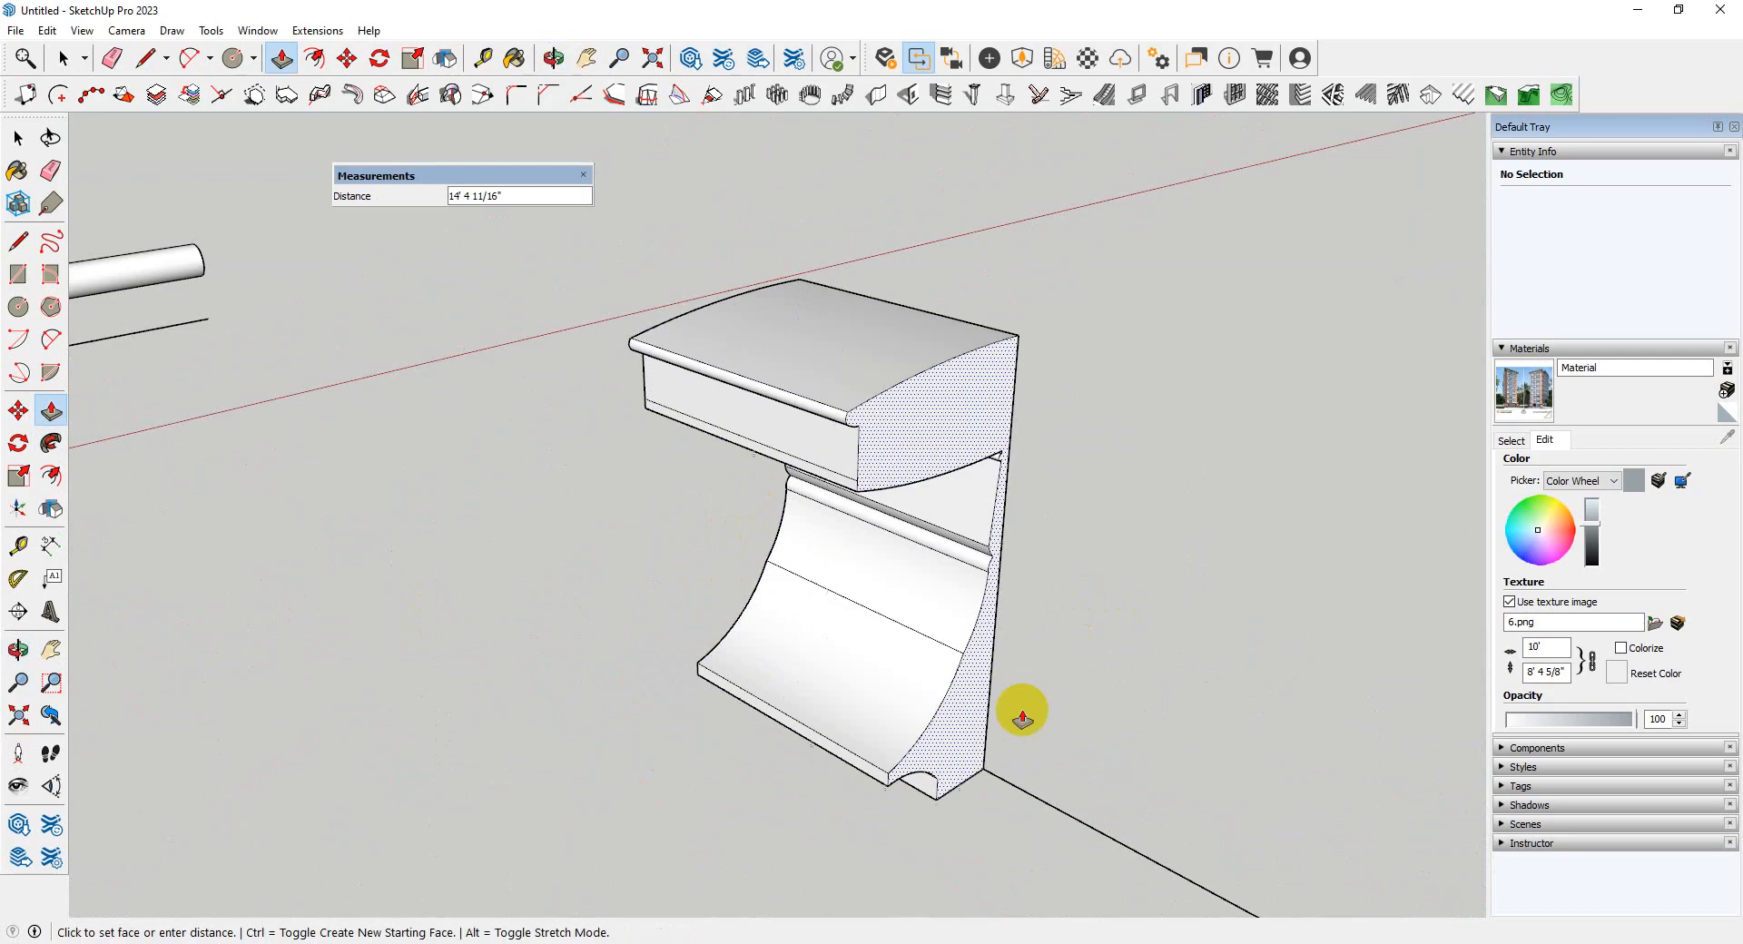
pyautogui.click(1046, 715)
# - Delete the two lines of the L-shaped path beside the profile block
pyautogui.scroll(-3, 554, 608)
pyautogui.moveTo(563, 635); pyautogui.dragTo(899, 723, button='middle')
pyautogui.press('space')
pyautogui.scroll(-5, 488, 629)
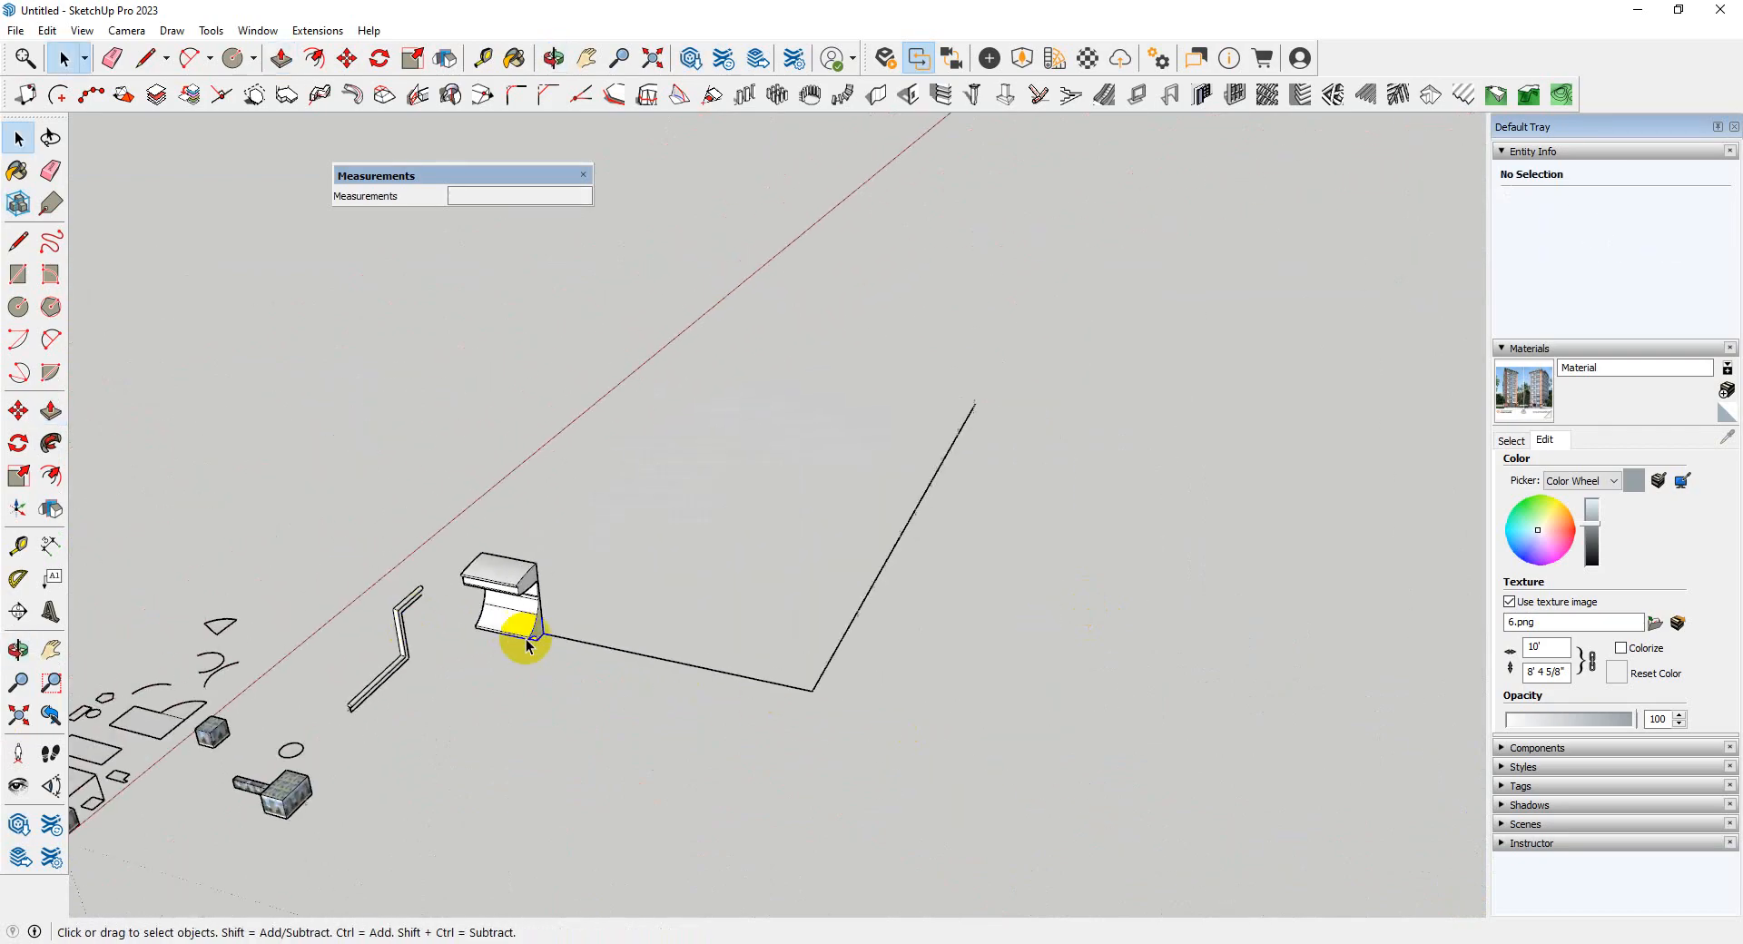
pyautogui.moveTo(517, 630); pyautogui.dragTo(839, 830, button='middle')
pyautogui.press('Delete')
# - Draw a large rectangle of about 105,848 ft² on the ground, clear of the existing objects
pyautogui.moveTo(858, 659); pyautogui.dragTo(692, 655, button='middle')
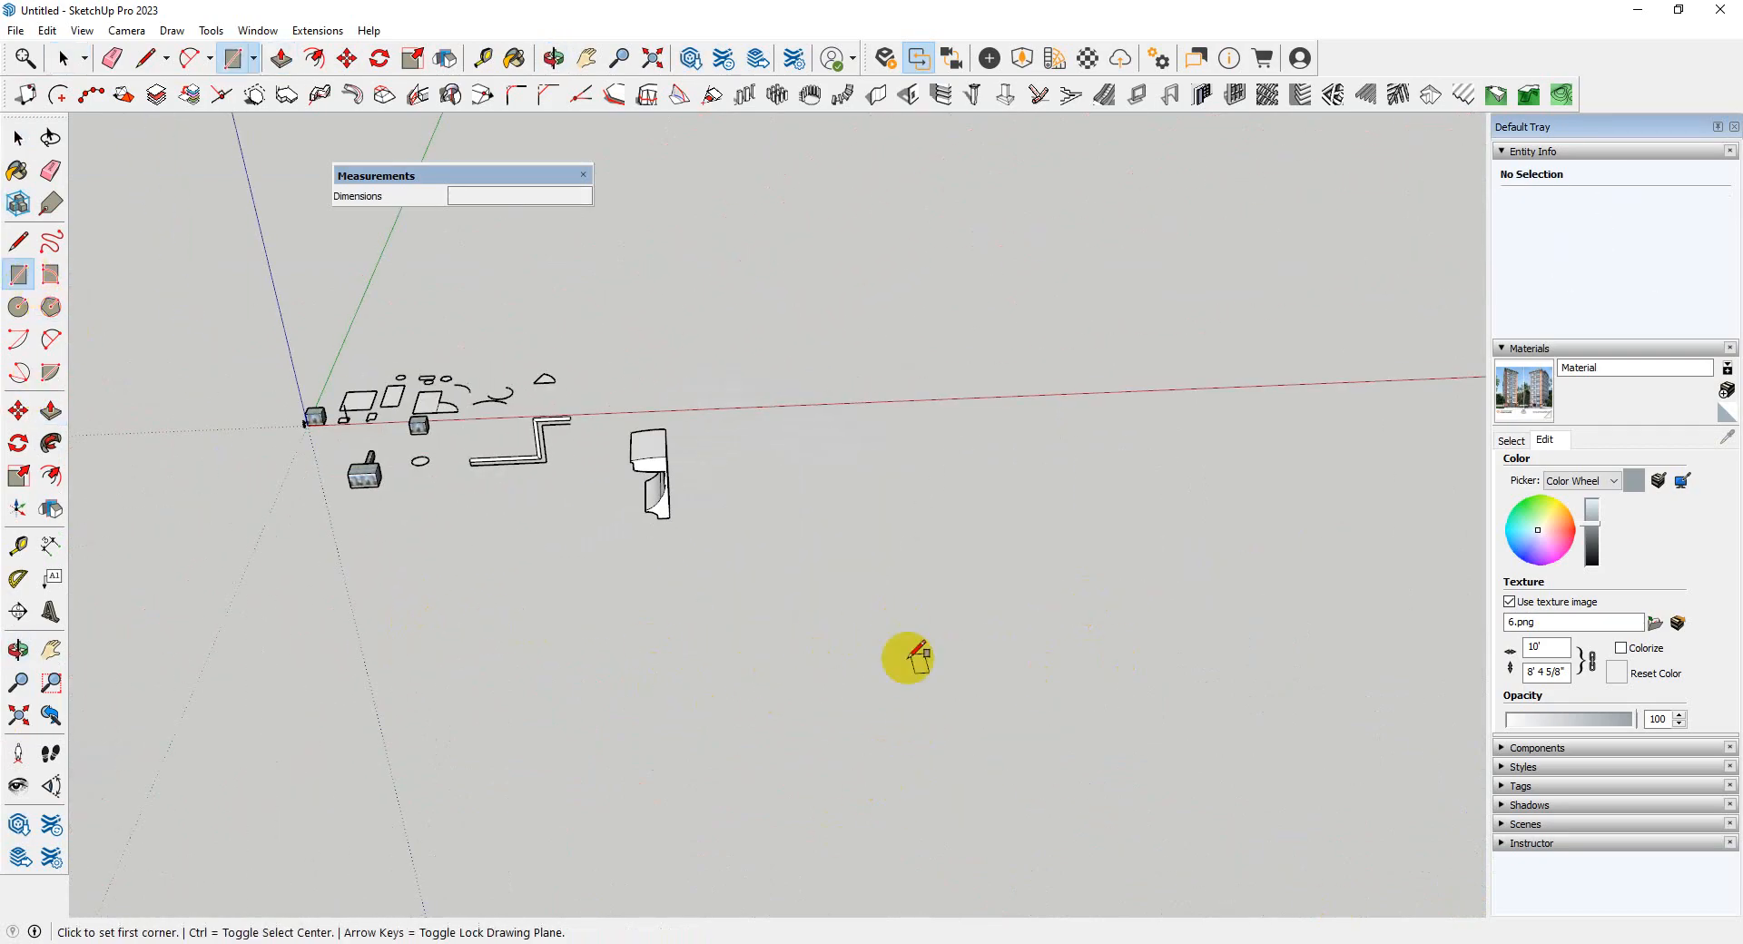
pyautogui.scroll(-4, 564, 630)
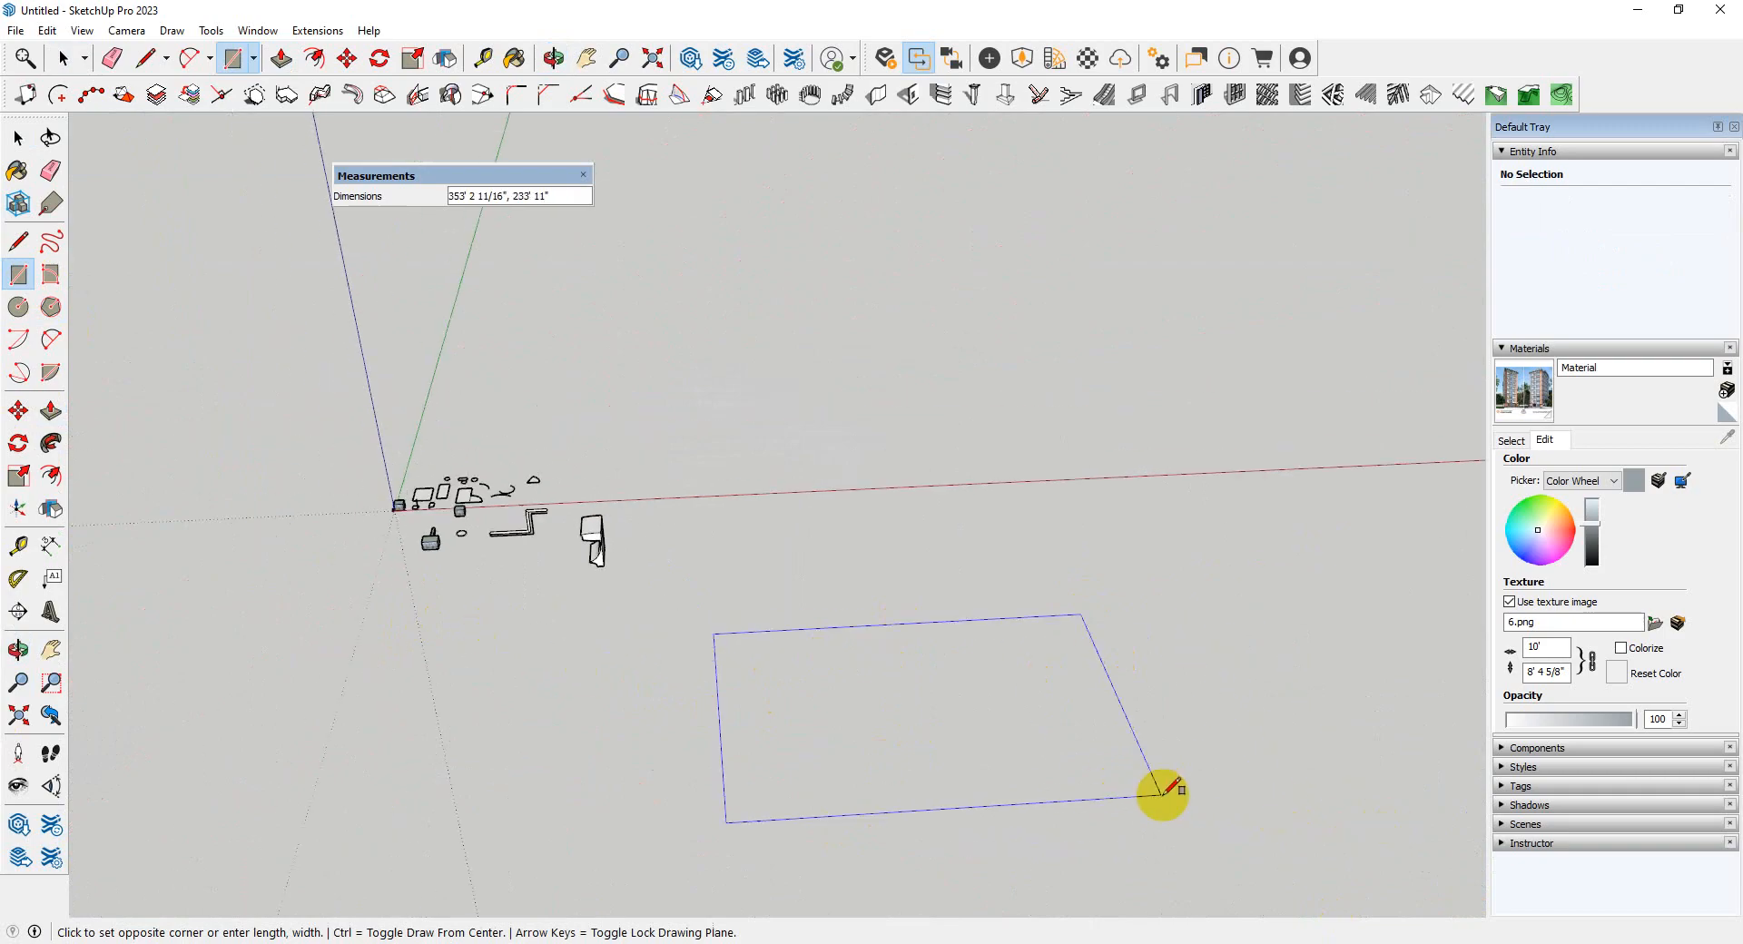
pyautogui.click(1222, 819)
# - Try to pull the ground rectangle up about 447' into a tall box
pyautogui.press('p')
pyautogui.click(1067, 800)
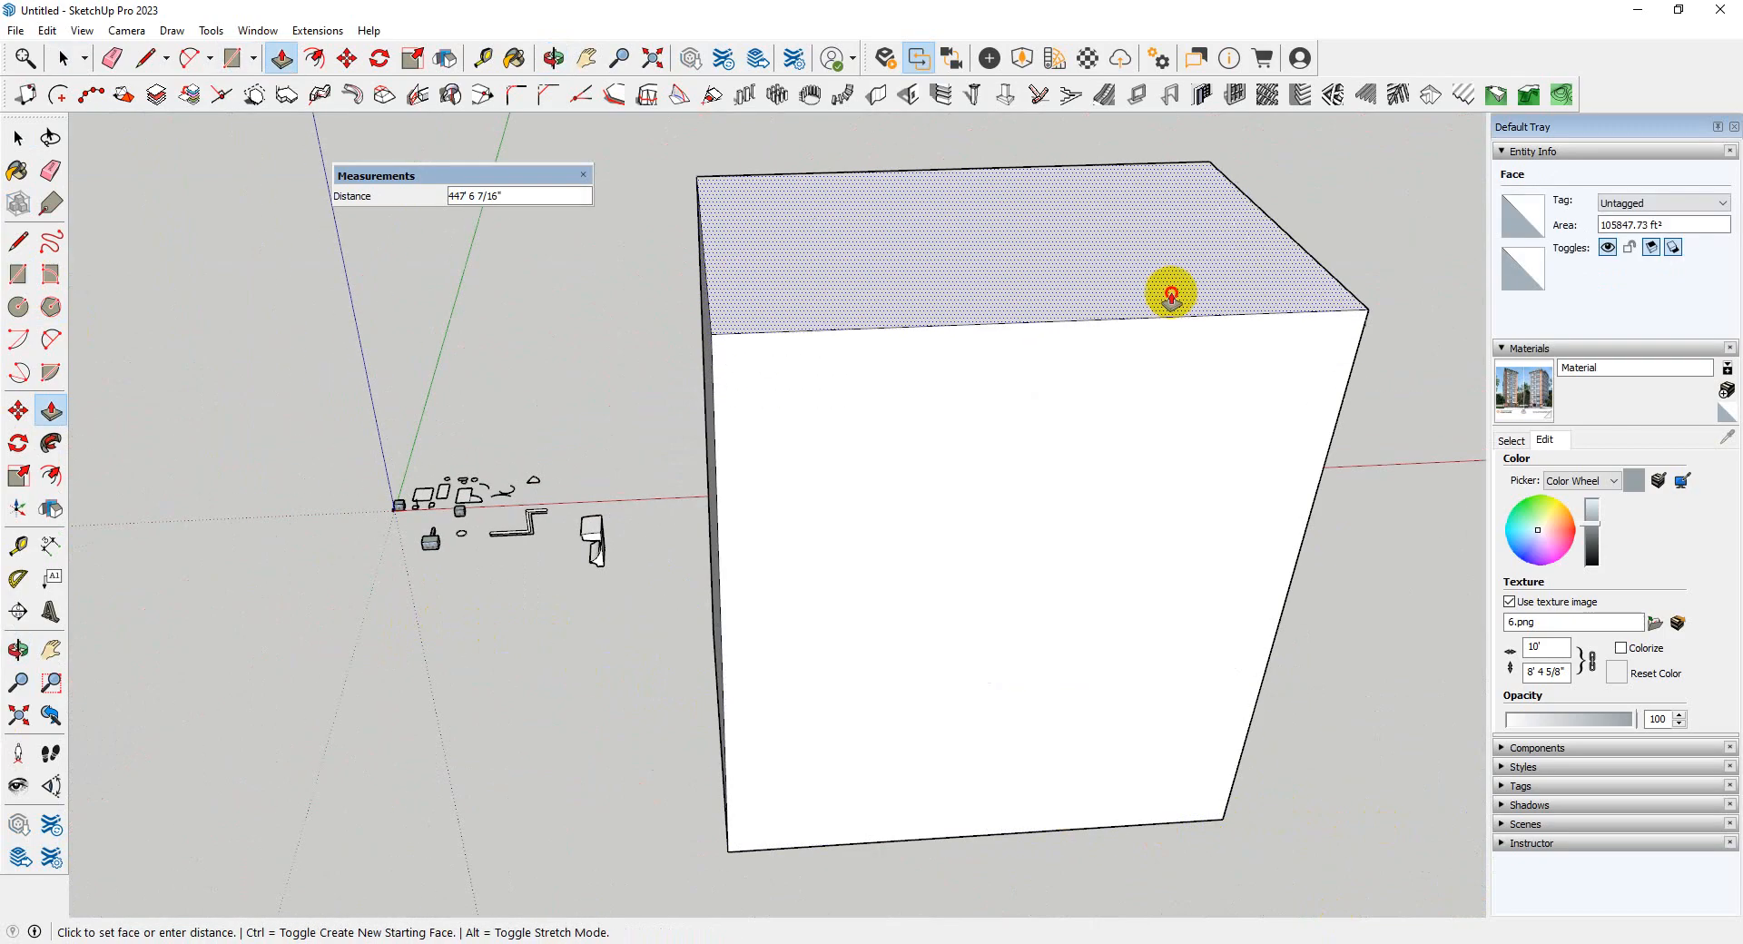
pyautogui.click(1171, 297)
pyautogui.hotkey('ctrl', 'z')
# - Try to offset the ground rectangle's outline inward by 5
pyautogui.moveTo(1126, 386); pyautogui.dragTo(1053, 783, button='middle')
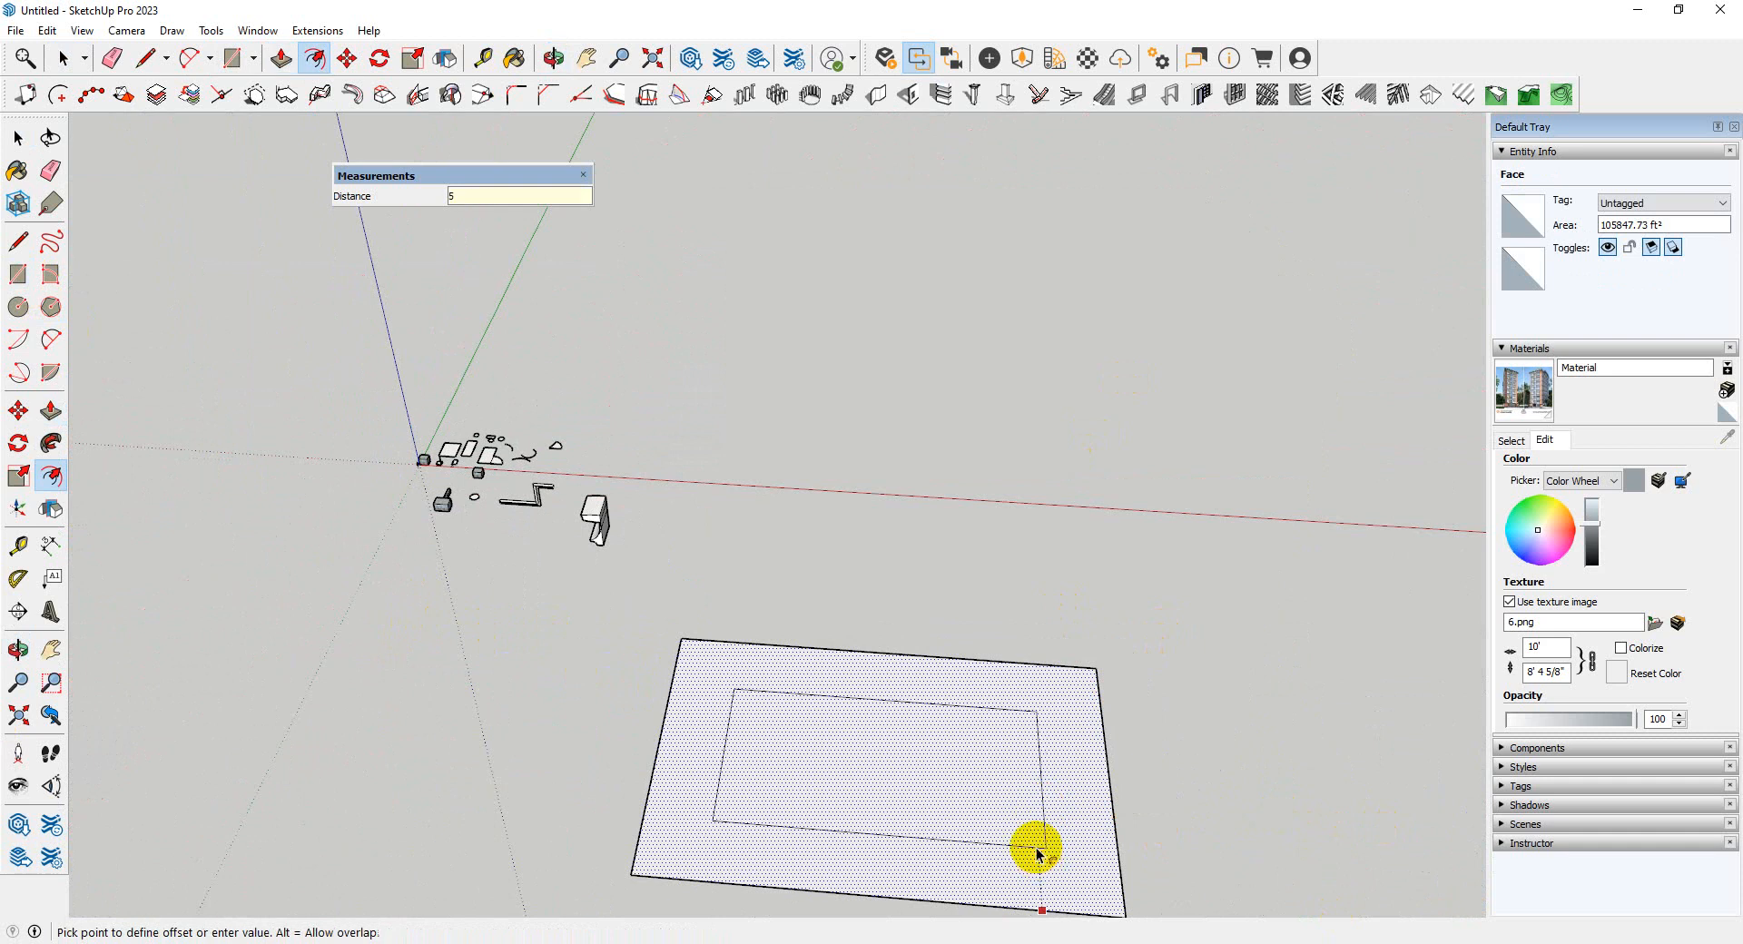
pyautogui.moveTo(1064, 869); pyautogui.dragTo(1275, 912, button='middle')
pyautogui.scroll(-3, 1232, 687)
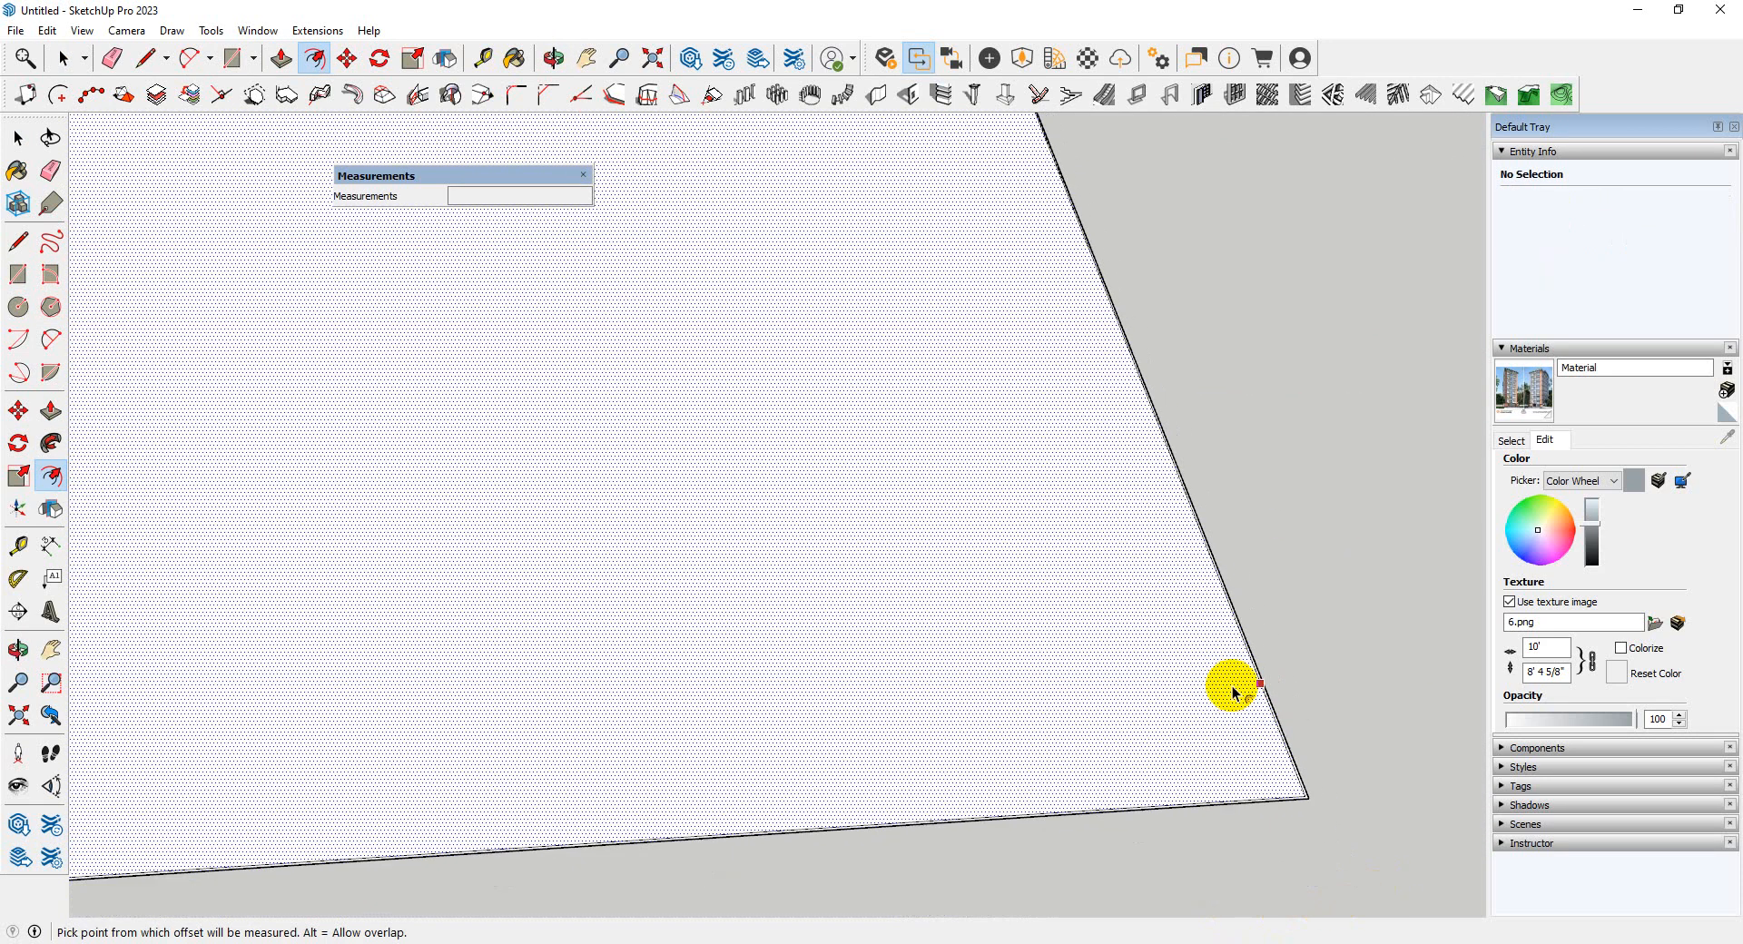
pyautogui.scroll(-1, 1200, 790)
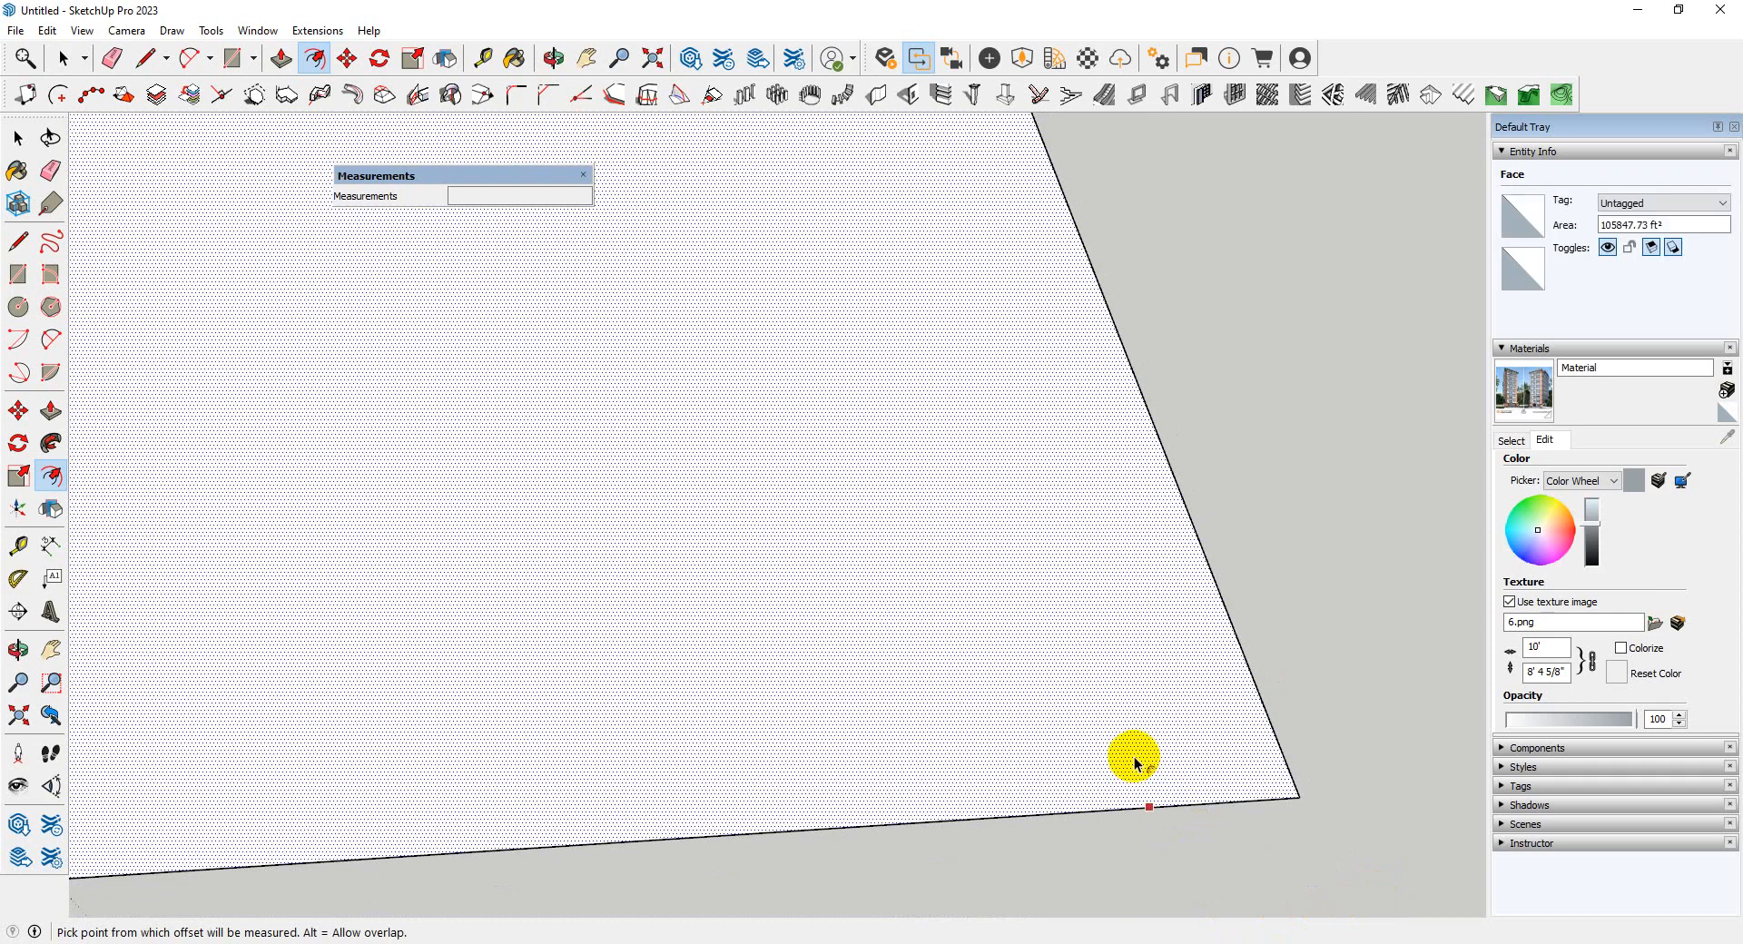
pyautogui.scroll(-3, 1079, 558)
# - Pull the ground rectangle up about 145' into a solid box
pyautogui.click(960, 623)
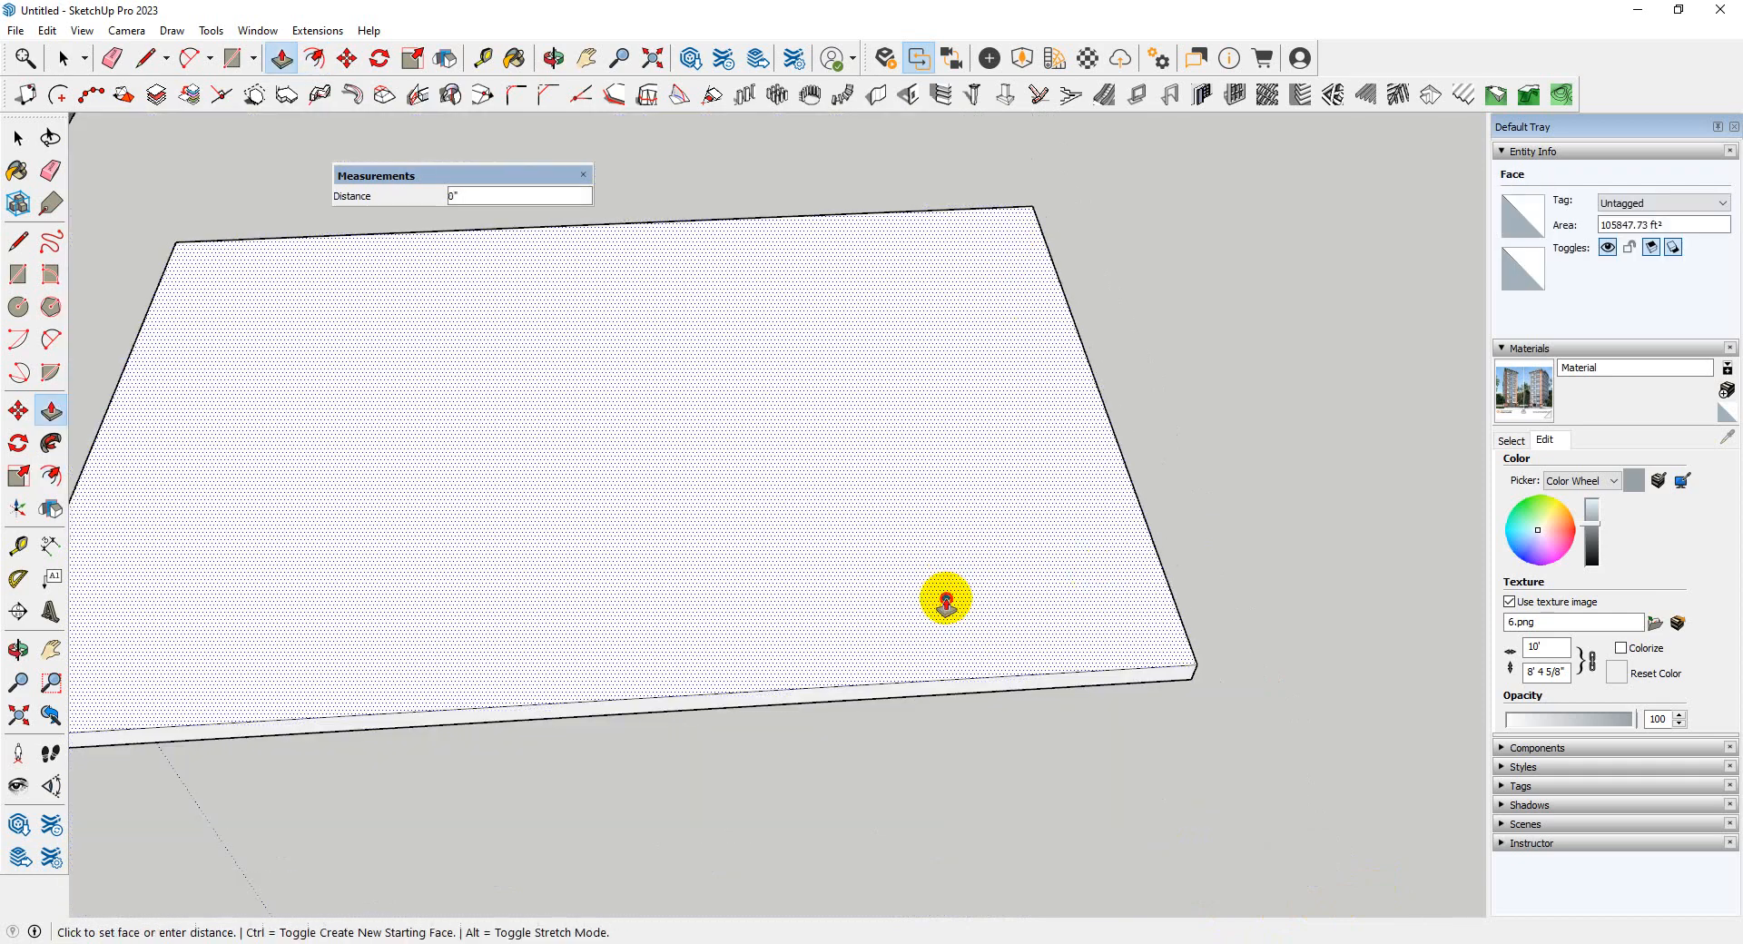
pyautogui.moveTo(946, 599); pyautogui.dragTo(948, 592)
pyautogui.click(962, 490)
pyautogui.click(1037, 148)
pyautogui.scroll(-3, 1258, 500)
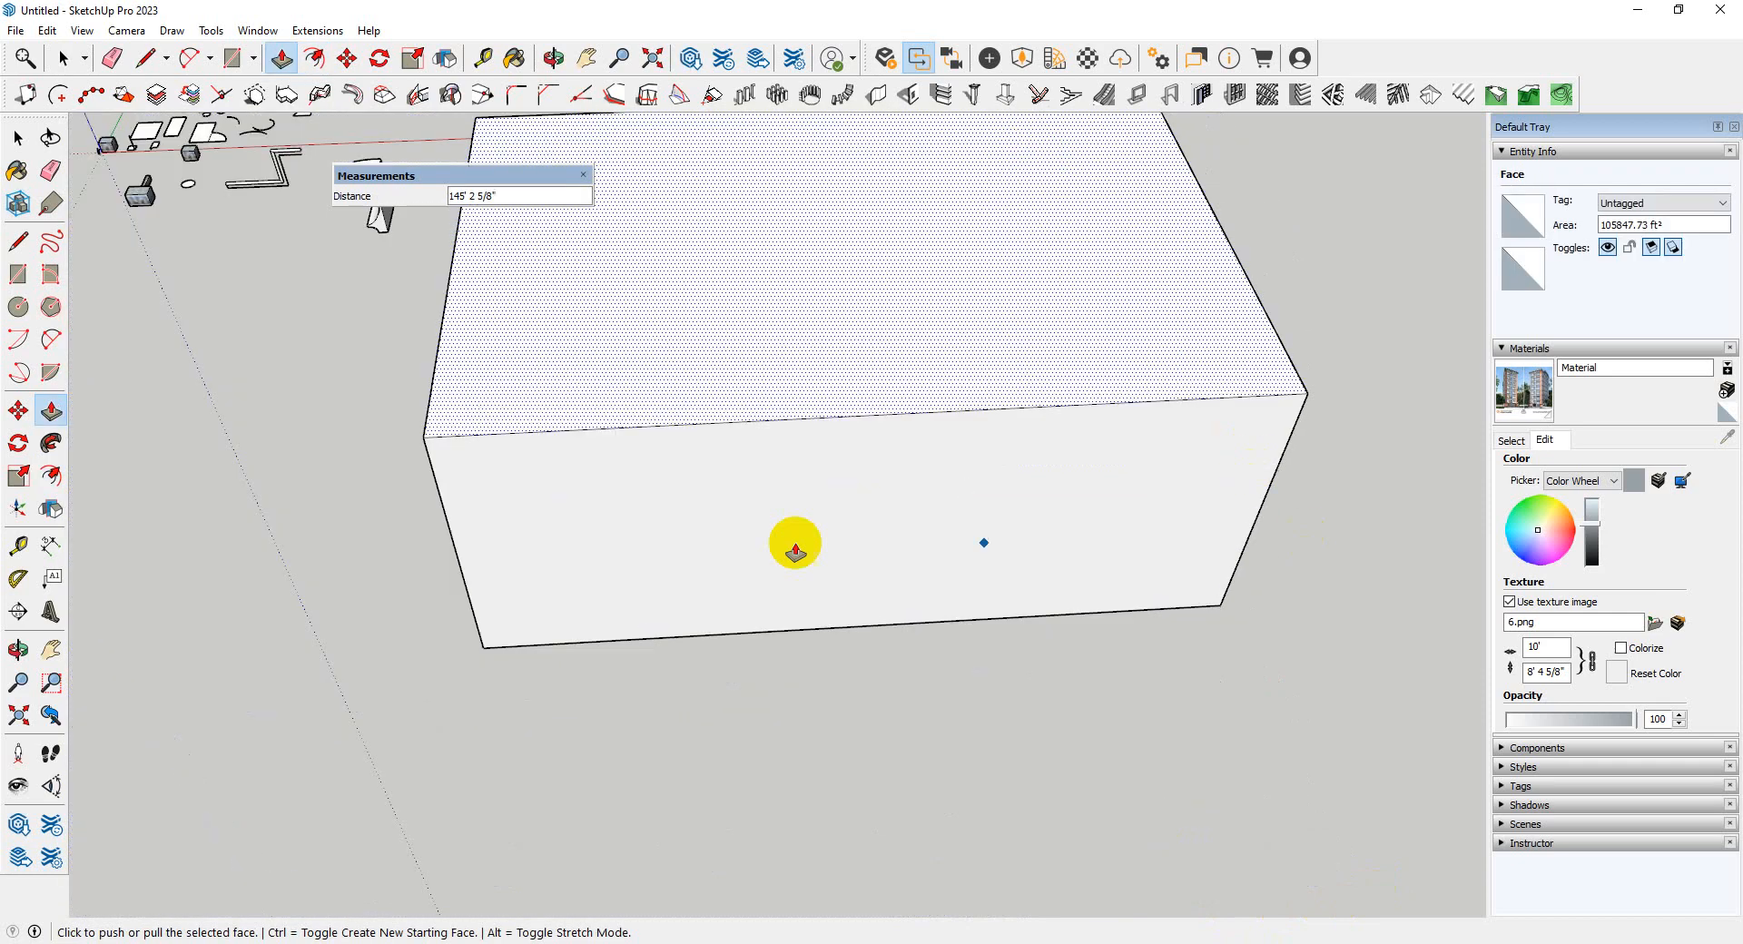
# - Move the whole profile block from its lower back corner to the bottom corner of the large box
pyautogui.moveTo(795, 543); pyautogui.dragTo(1065, 376, button='middle')
pyautogui.scroll(-3, 1065, 375)
pyautogui.press('space')
pyautogui.scroll(6, 565, 332)
pyautogui.click(630, 445)
pyautogui.moveTo(628, 446); pyautogui.dragTo(610, 477, button='middle')
pyautogui.click(610, 476)
pyautogui.scroll(5, 628, 480)
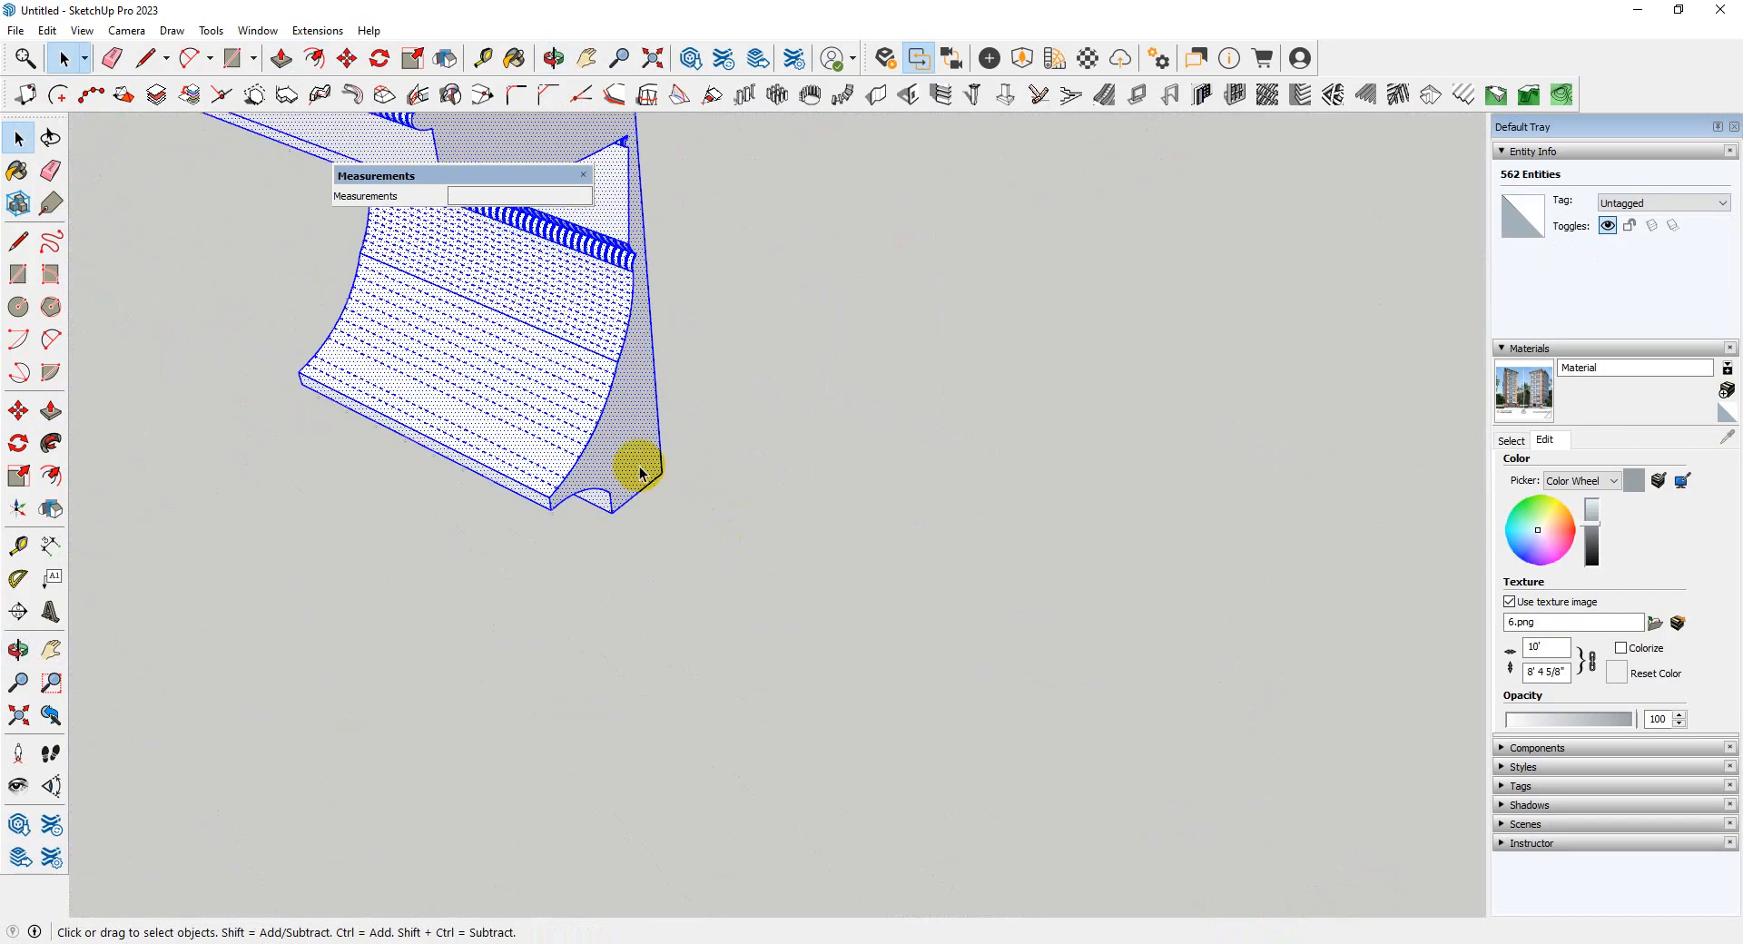
pyautogui.click(660, 475)
pyautogui.scroll(-6, 281, 436)
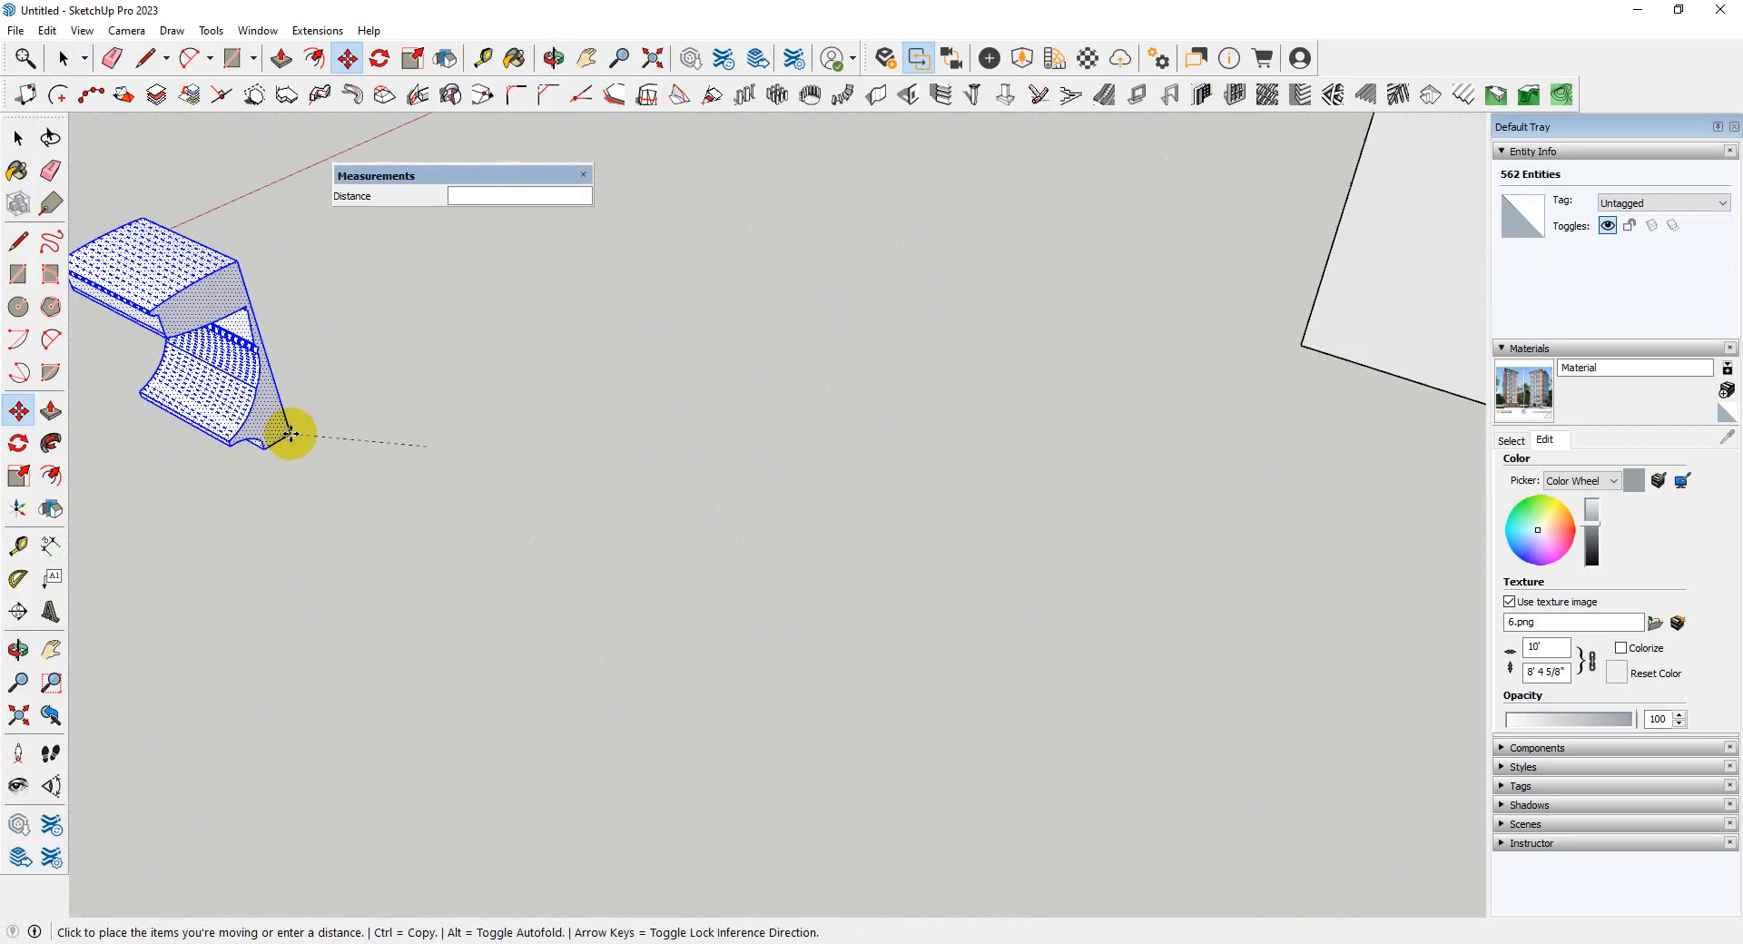
pyautogui.scroll(6, 1036, 596)
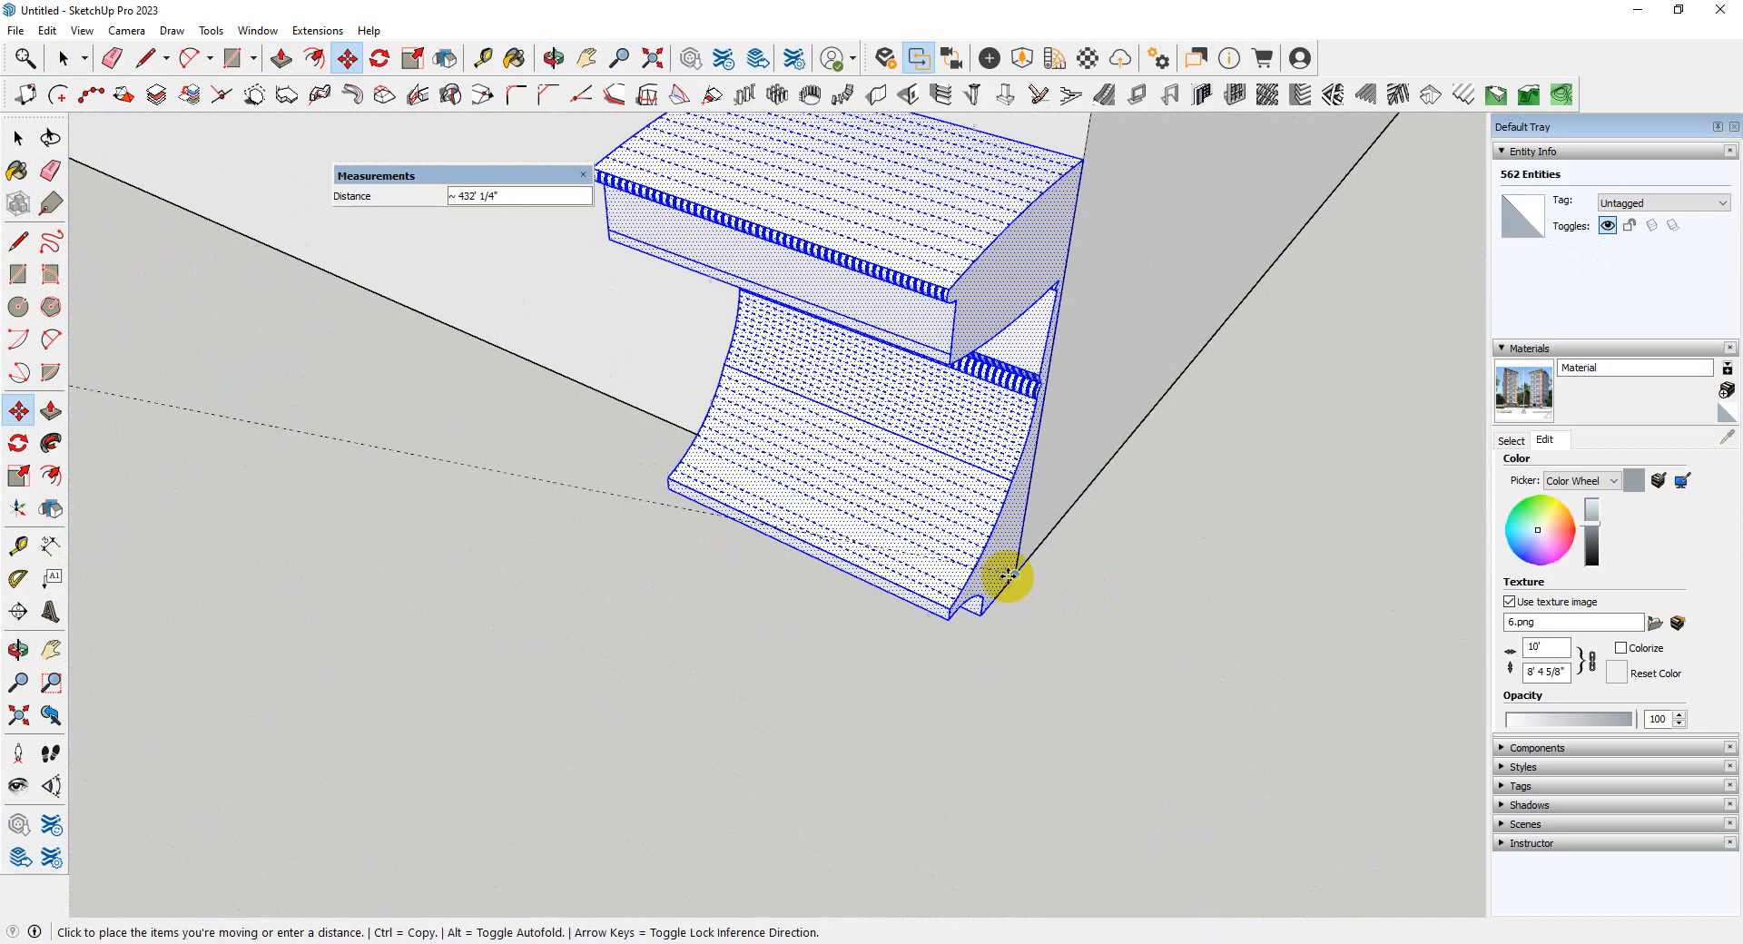
pyautogui.click(1013, 573)
# - Scale the profile block along the green axis by about 8.34 so it spans the box's side
pyautogui.moveTo(636, 631); pyautogui.dragTo(995, 582, button='middle')
pyautogui.press('s')
pyautogui.scroll(-3, 997, 433)
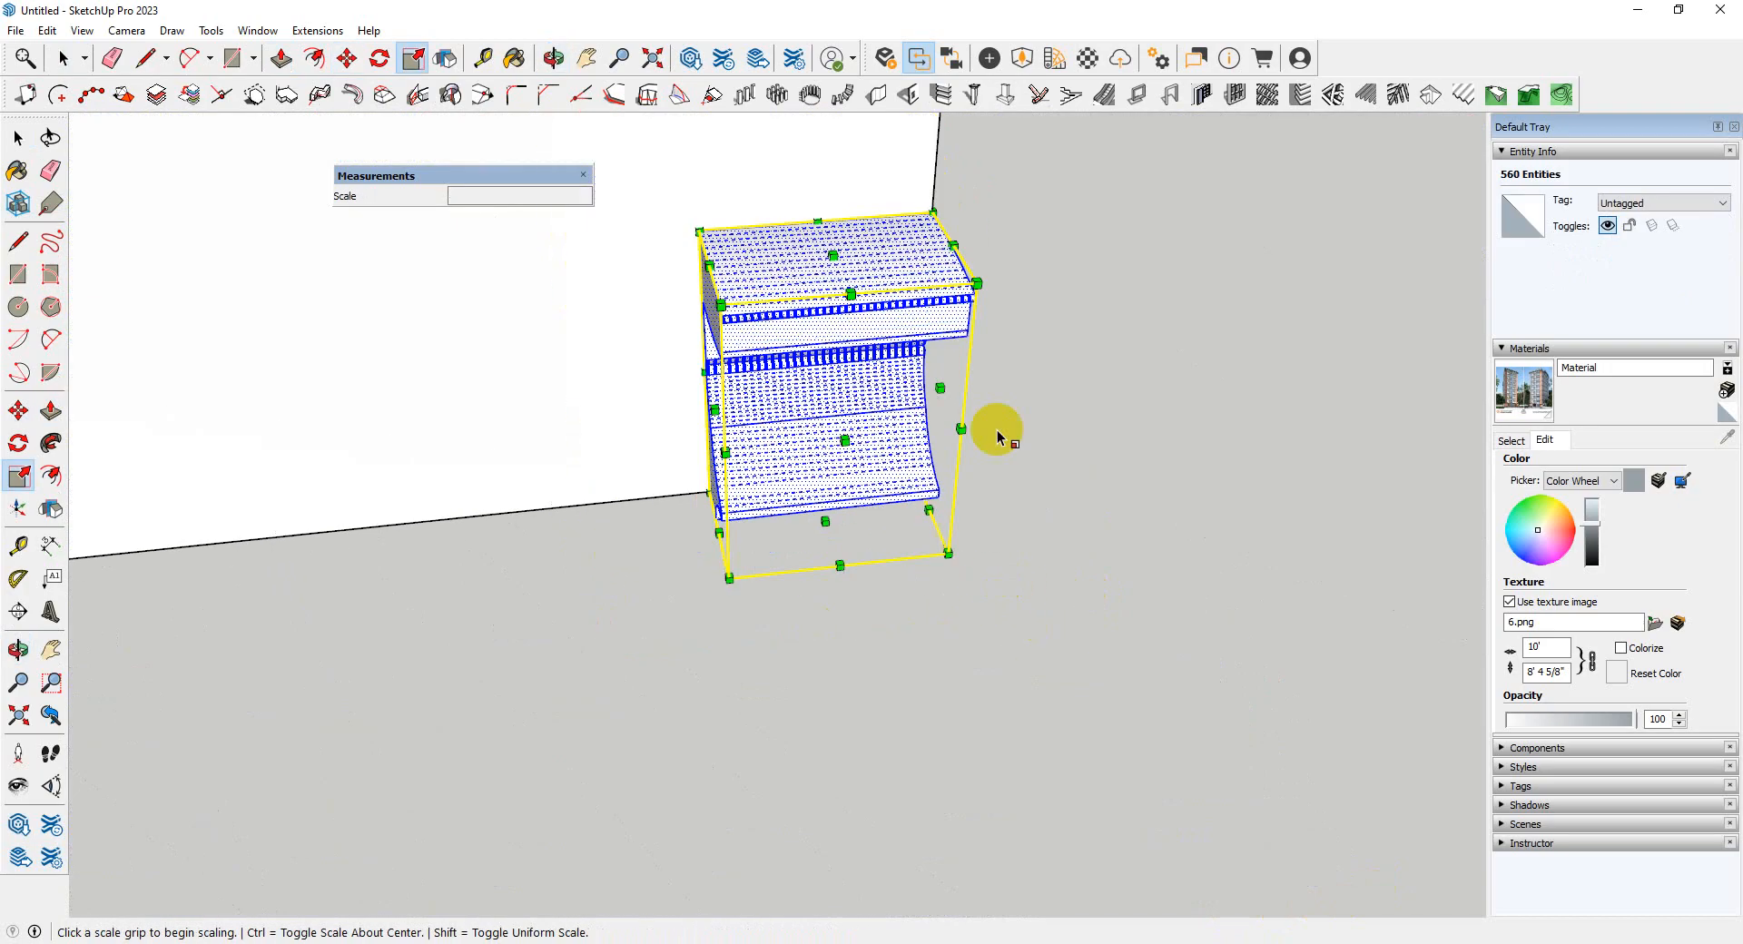
pyautogui.moveTo(699, 408); pyautogui.dragTo(871, 402, button='middle')
pyautogui.scroll(3, 636, 472)
pyautogui.click(777, 399)
pyautogui.scroll(-12, 813, 440)
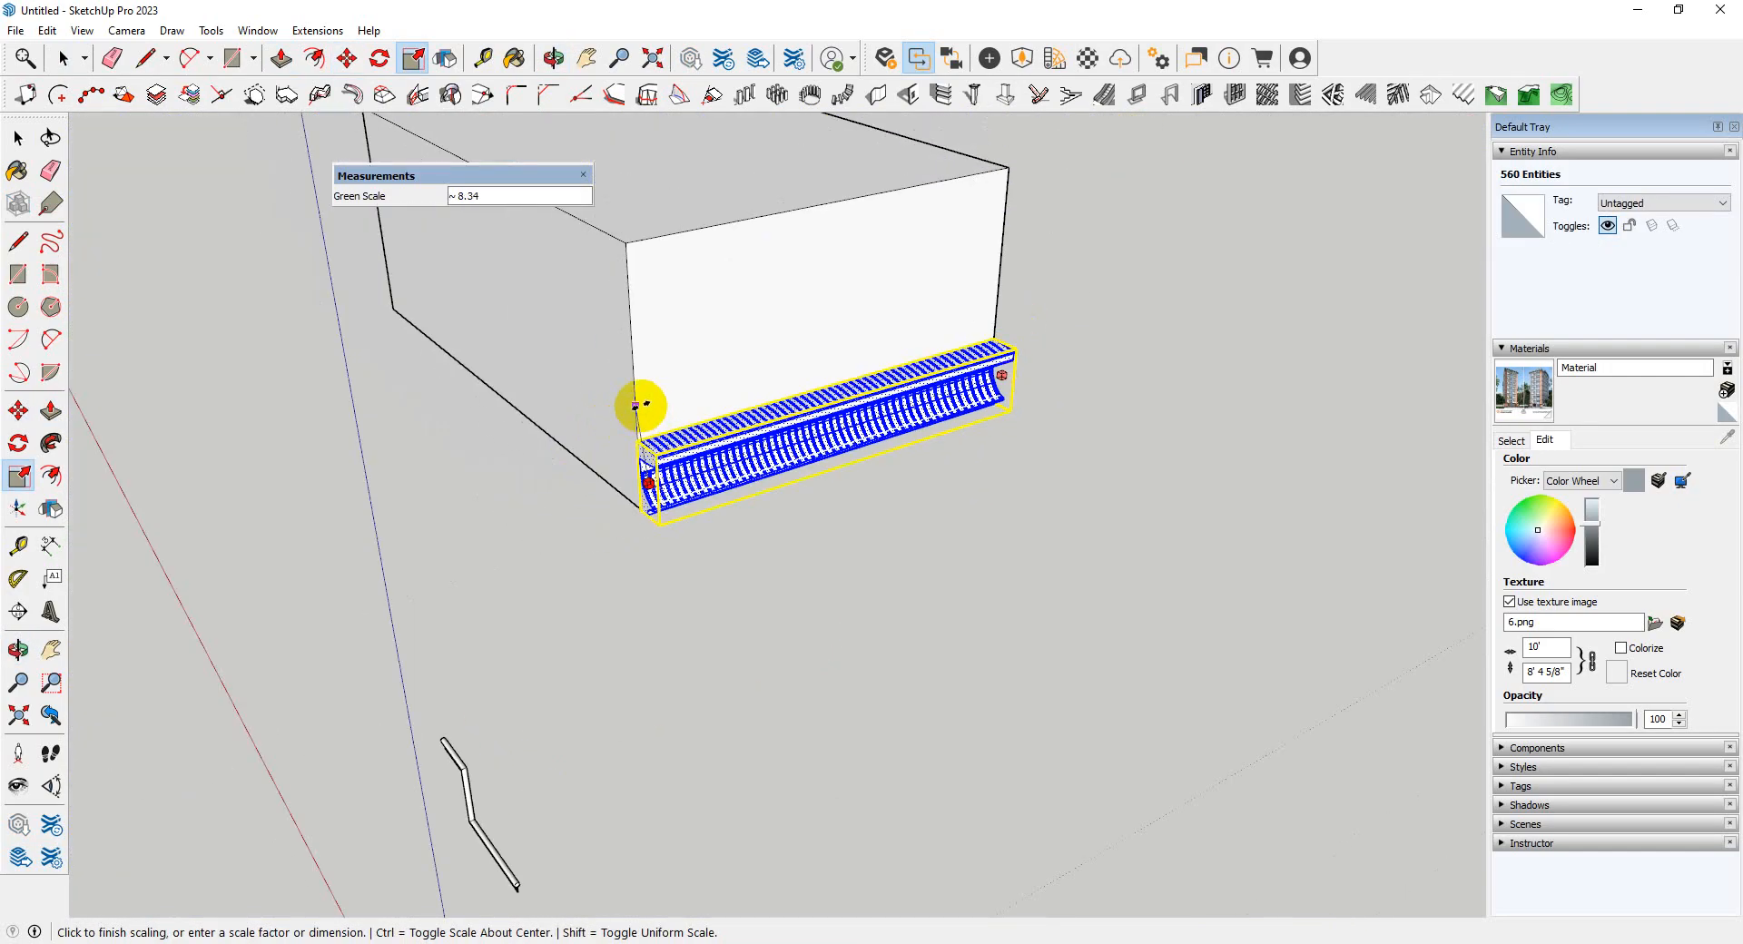
pyautogui.click(635, 400)
# - Copy the stretched moulding away from the box and rotate the copy 90° on the ground plane
pyautogui.moveTo(848, 498); pyautogui.dragTo(982, 680, button='middle')
pyautogui.scroll(8, 821, 603)
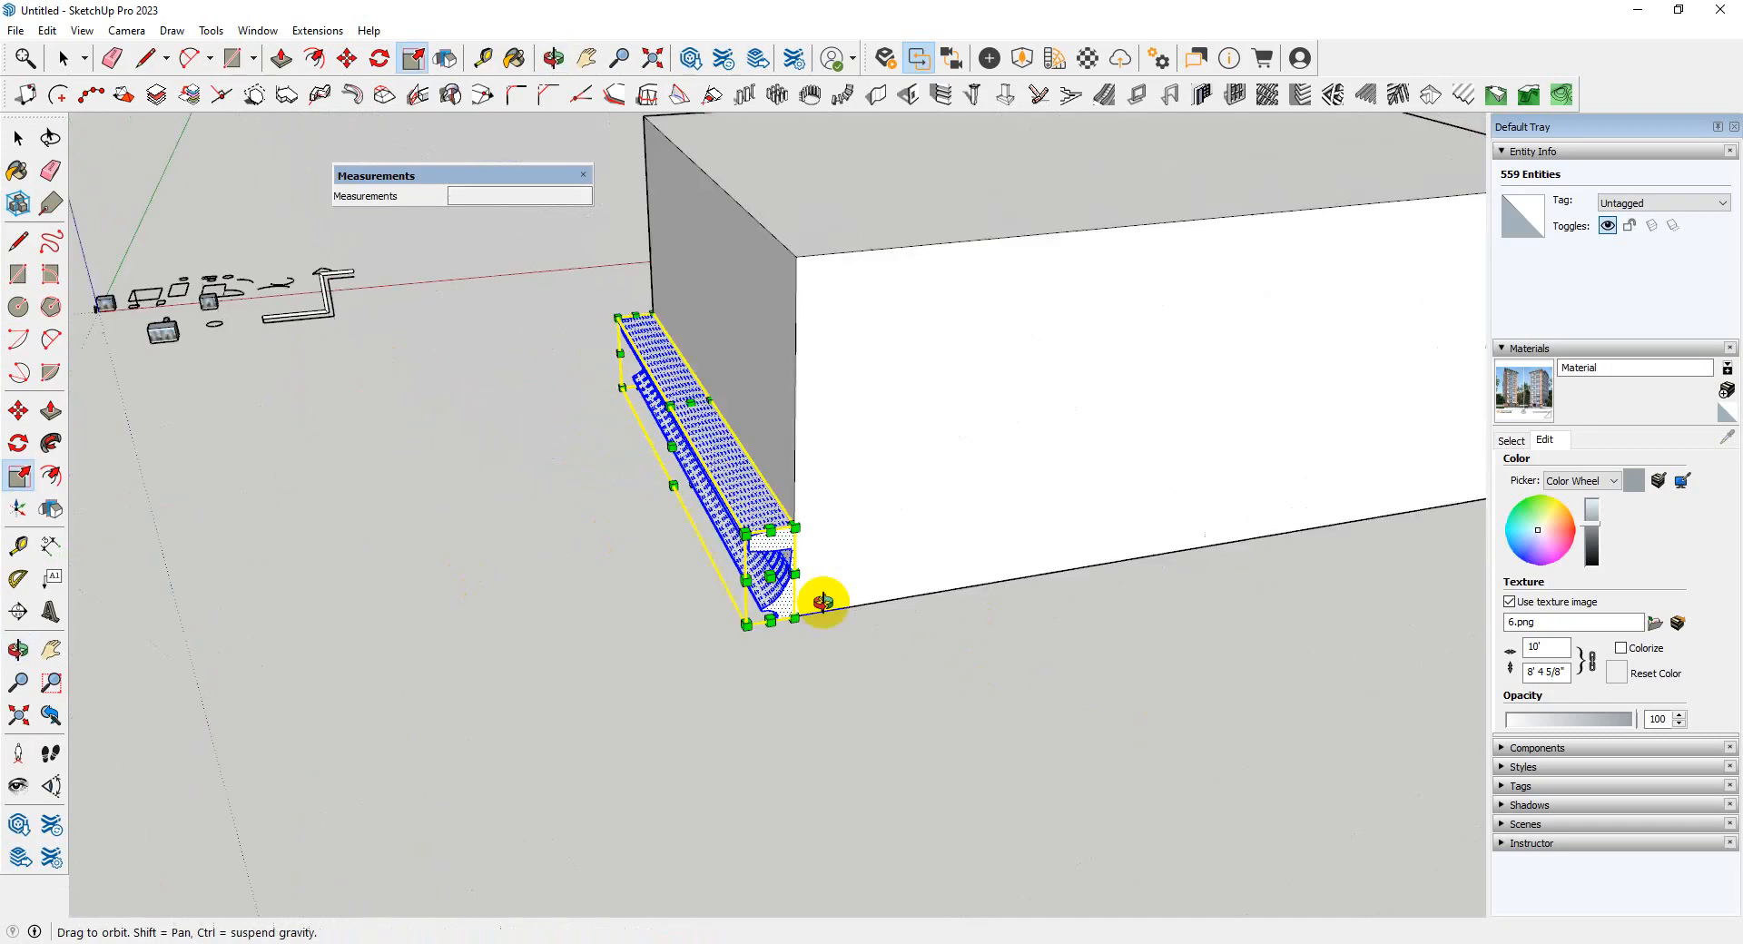
pyautogui.press('m')
pyautogui.click(663, 613)
pyautogui.press('ctrl')
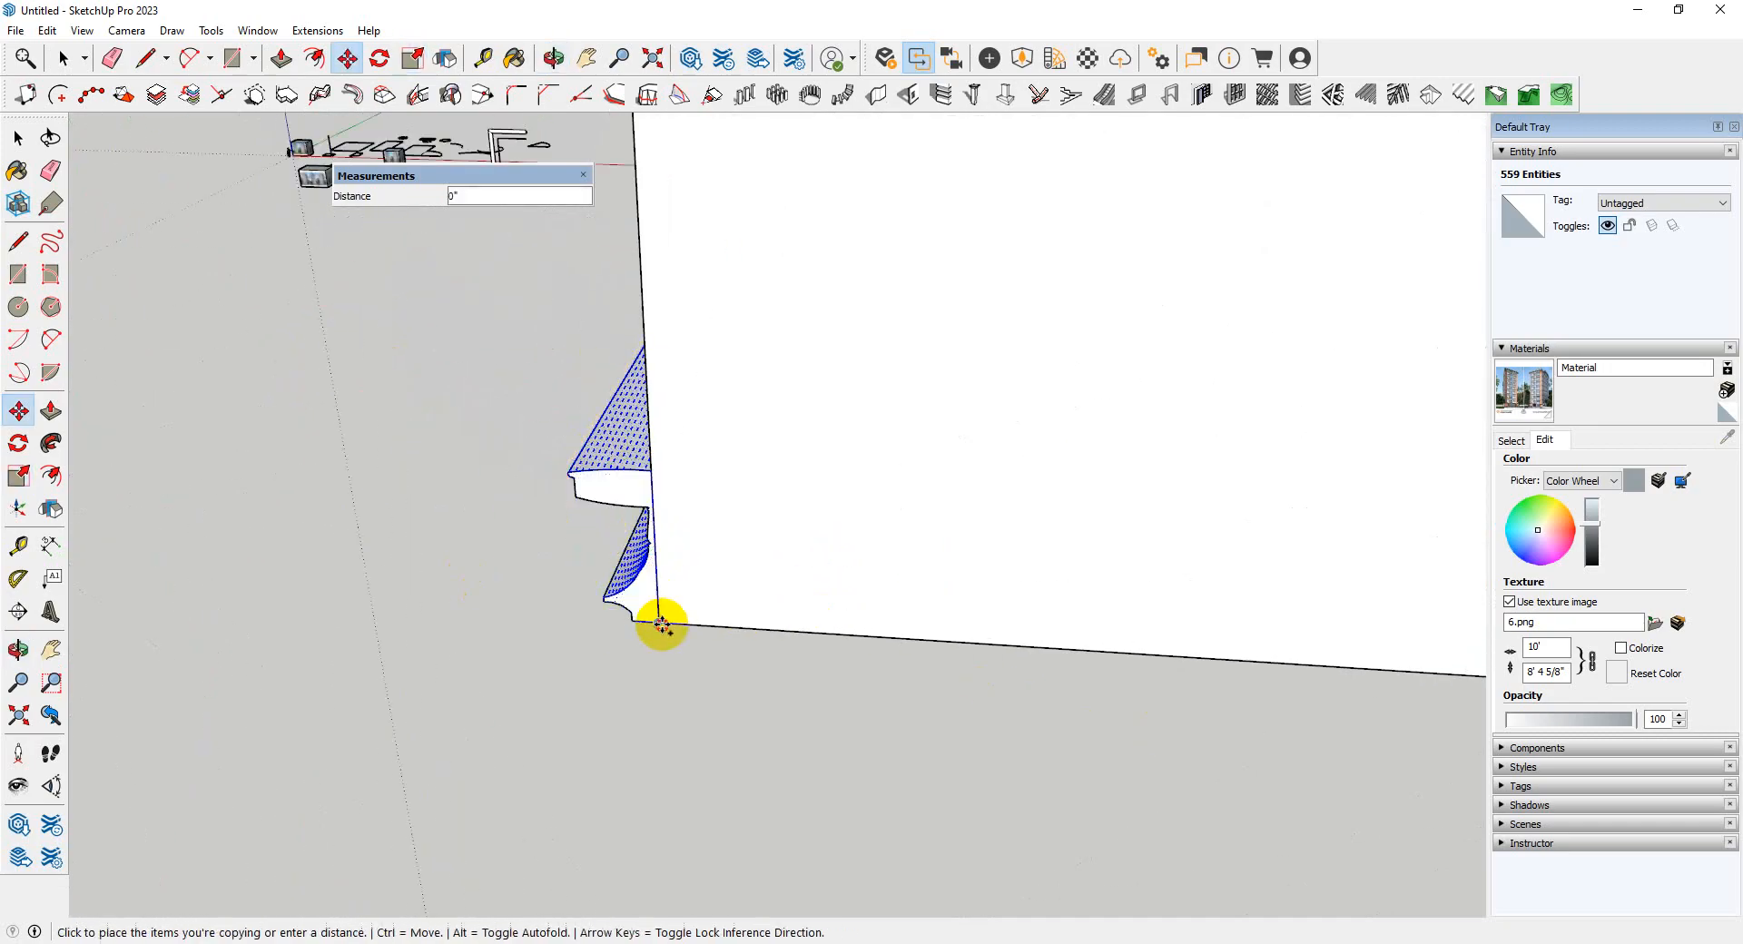
pyautogui.scroll(-8, 156, 506)
pyautogui.scroll(-3, 163, 699)
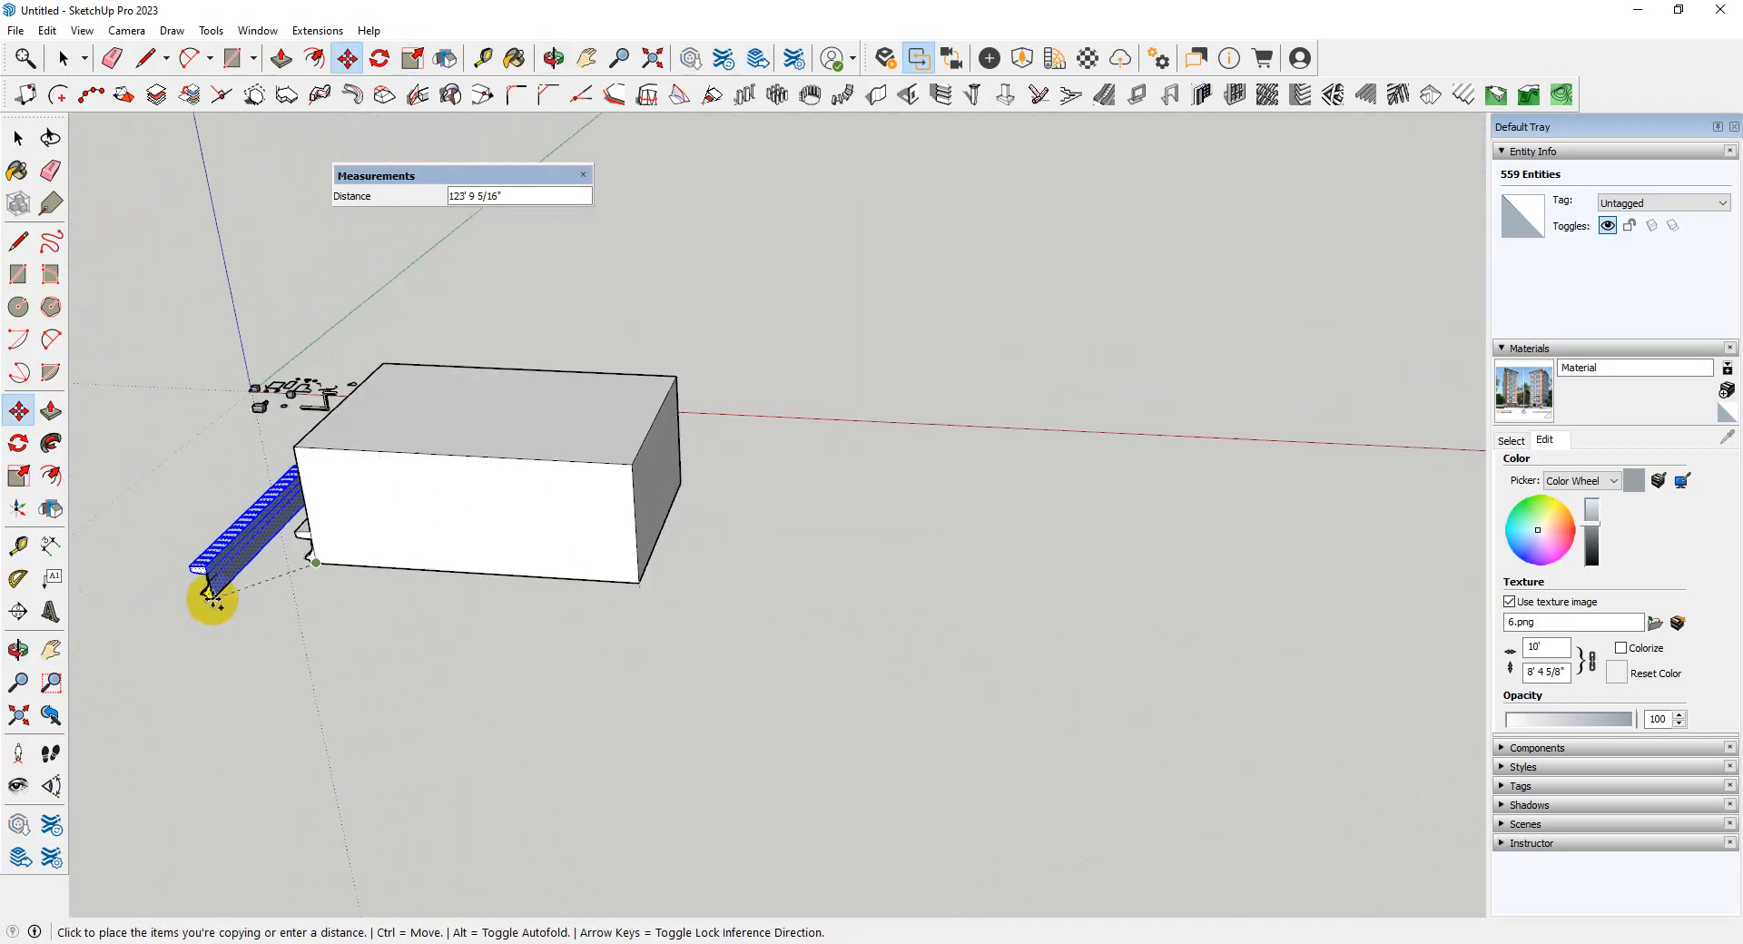
pyautogui.press('q')
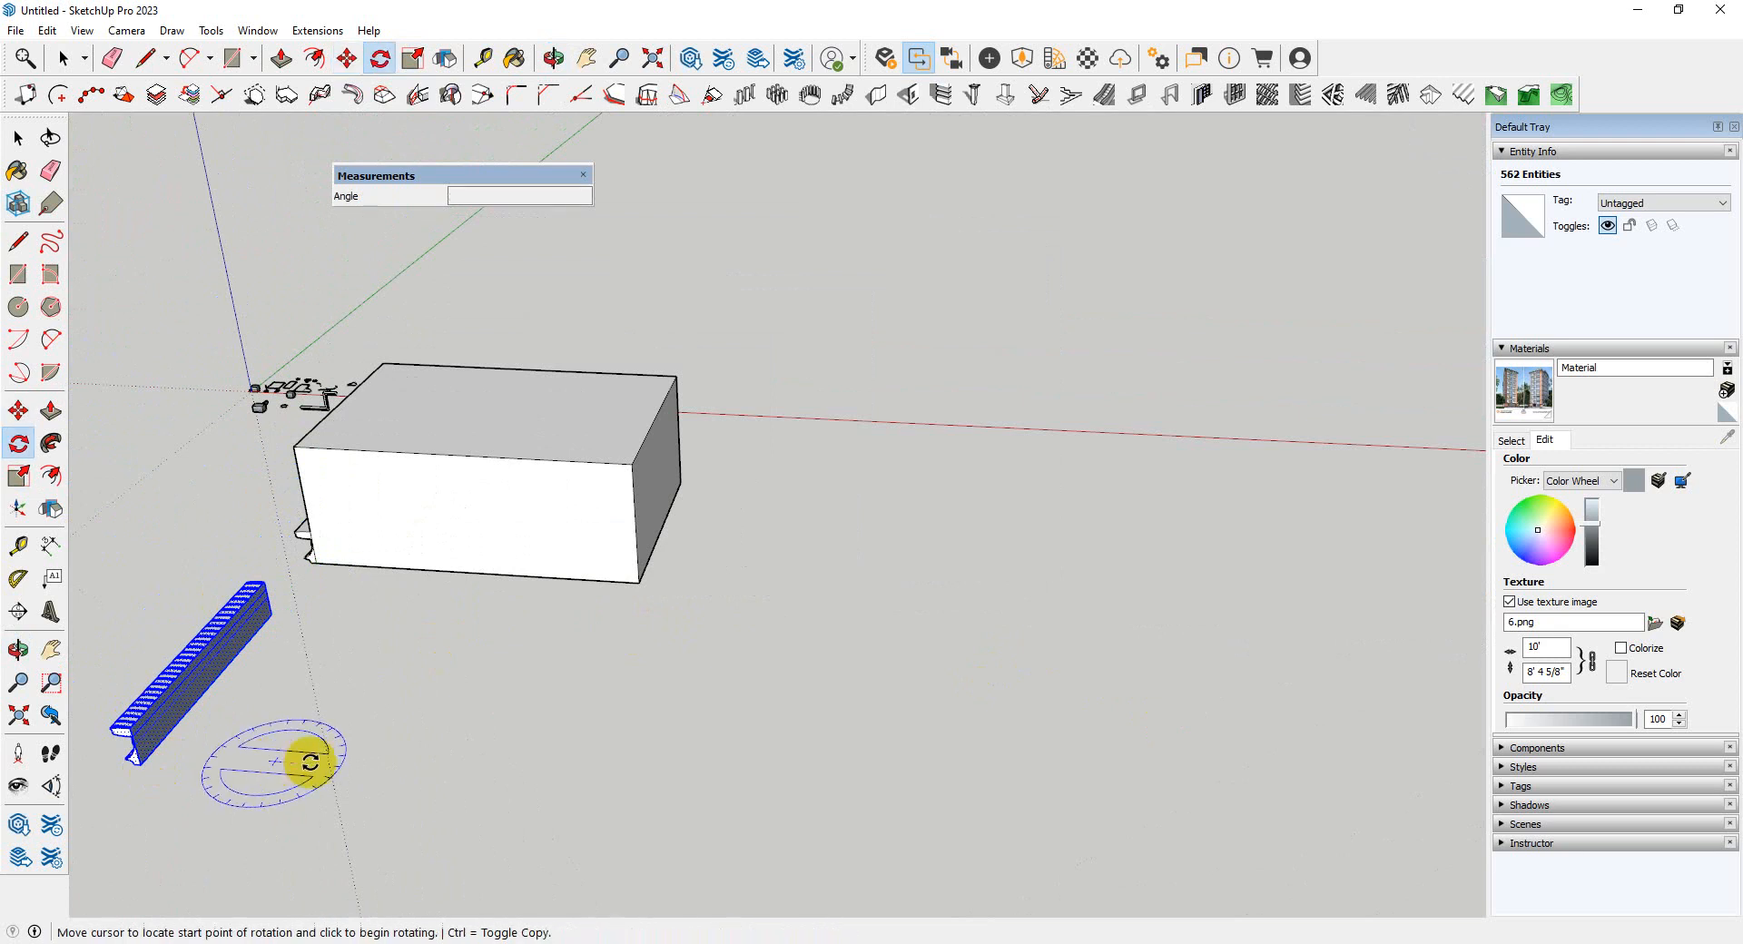
pyautogui.click(467, 778)
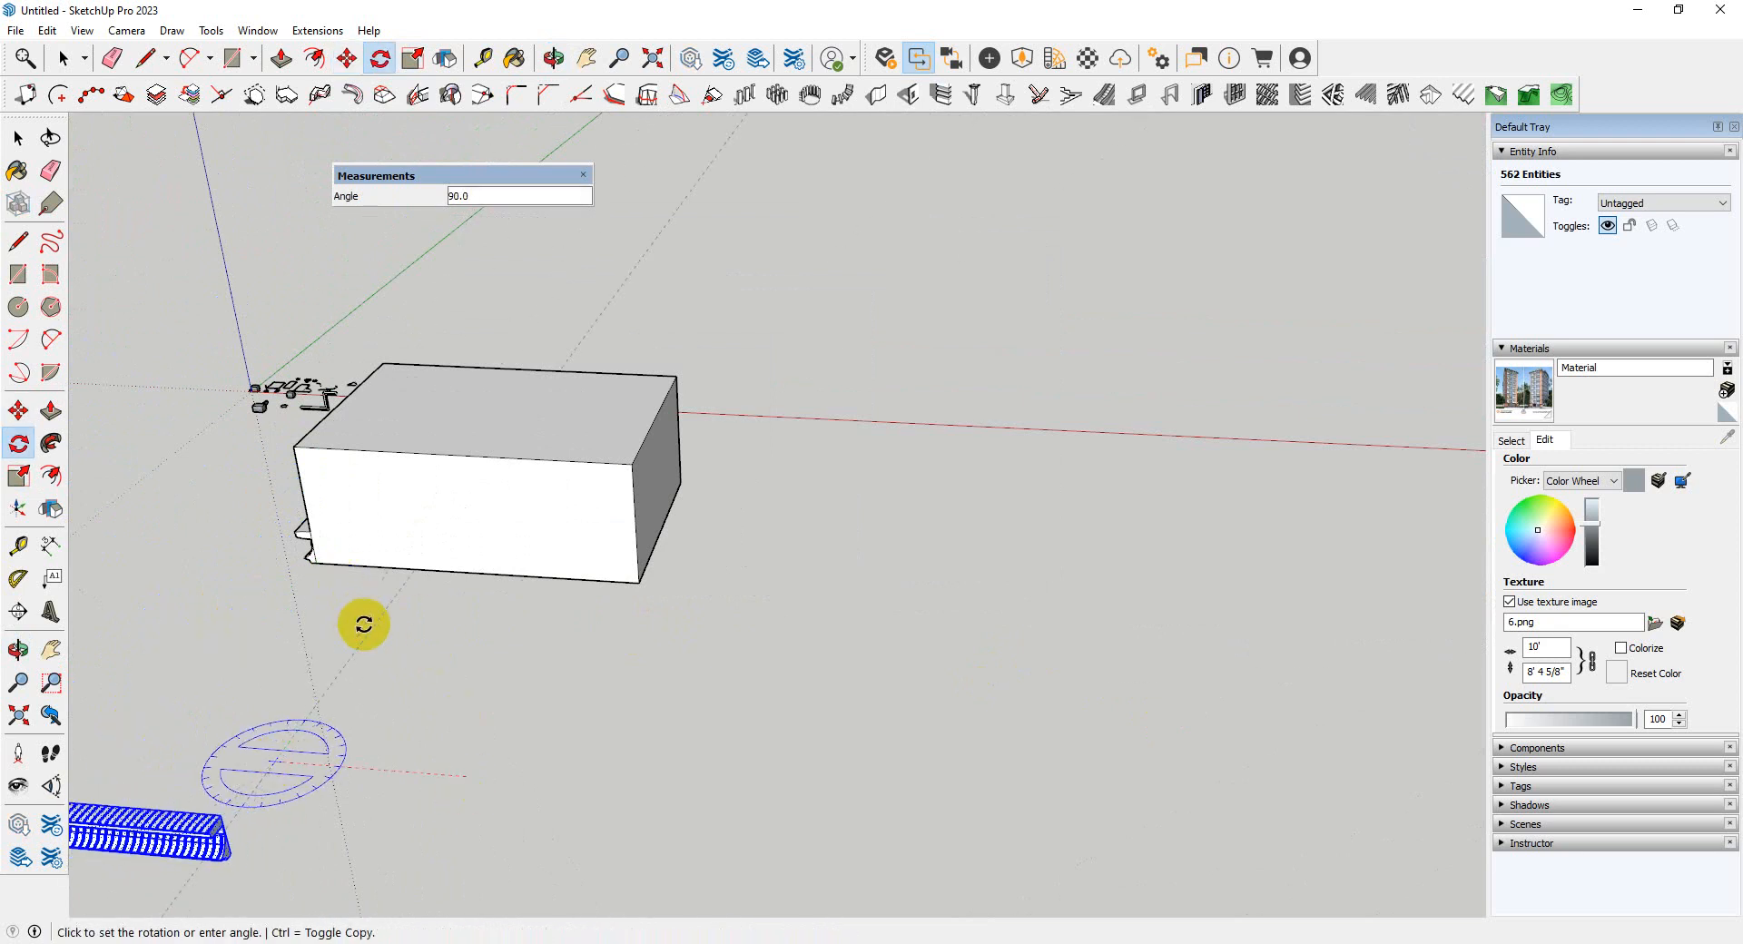
pyautogui.click(358, 792)
# - Move the rotated moulding by its lower back corner onto the box's bottom corner along the adjoining side
pyautogui.scroll(5, 388, 767)
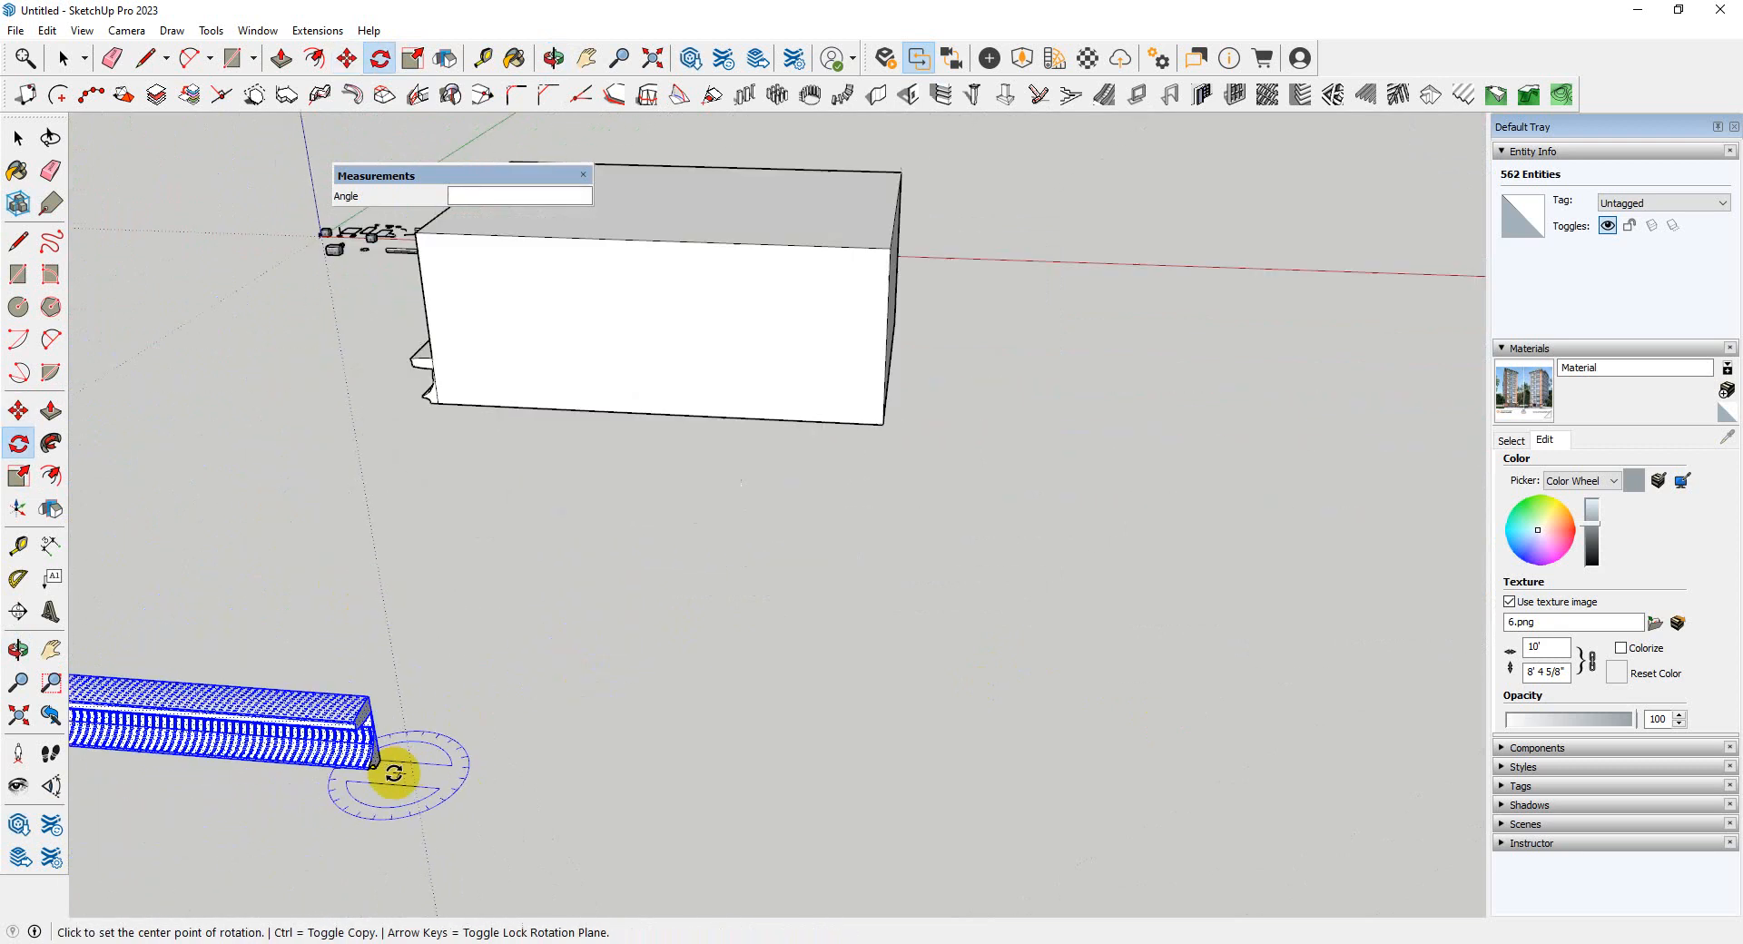
pyautogui.press('m')
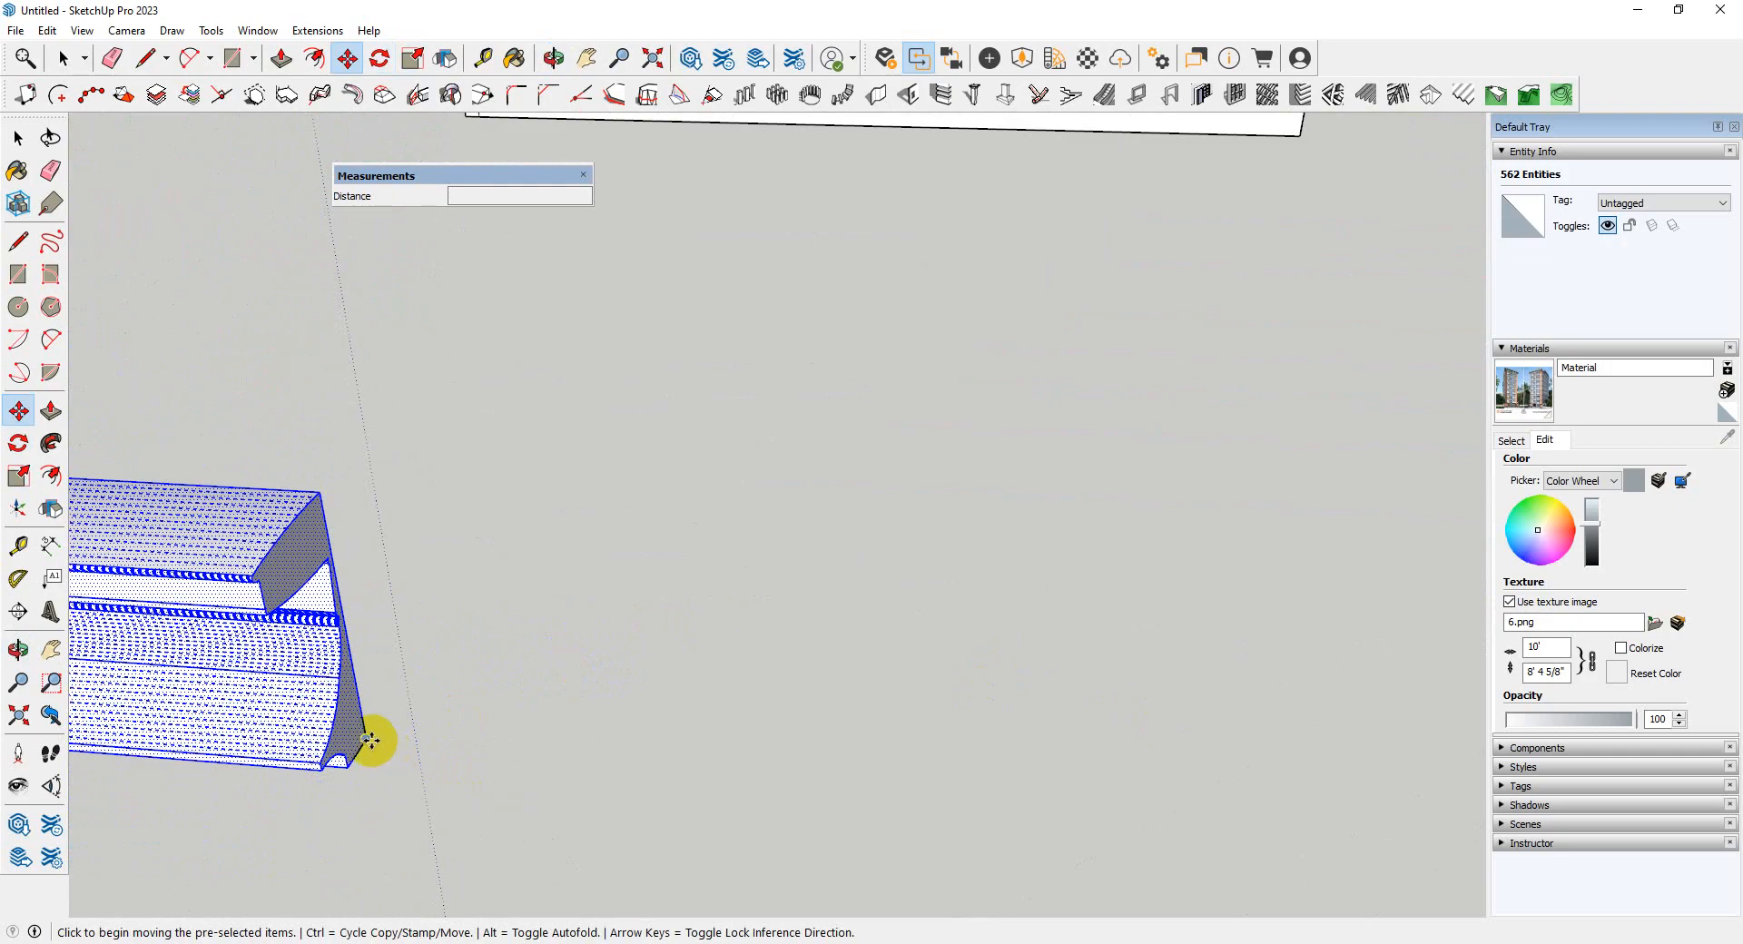
pyautogui.click(371, 741)
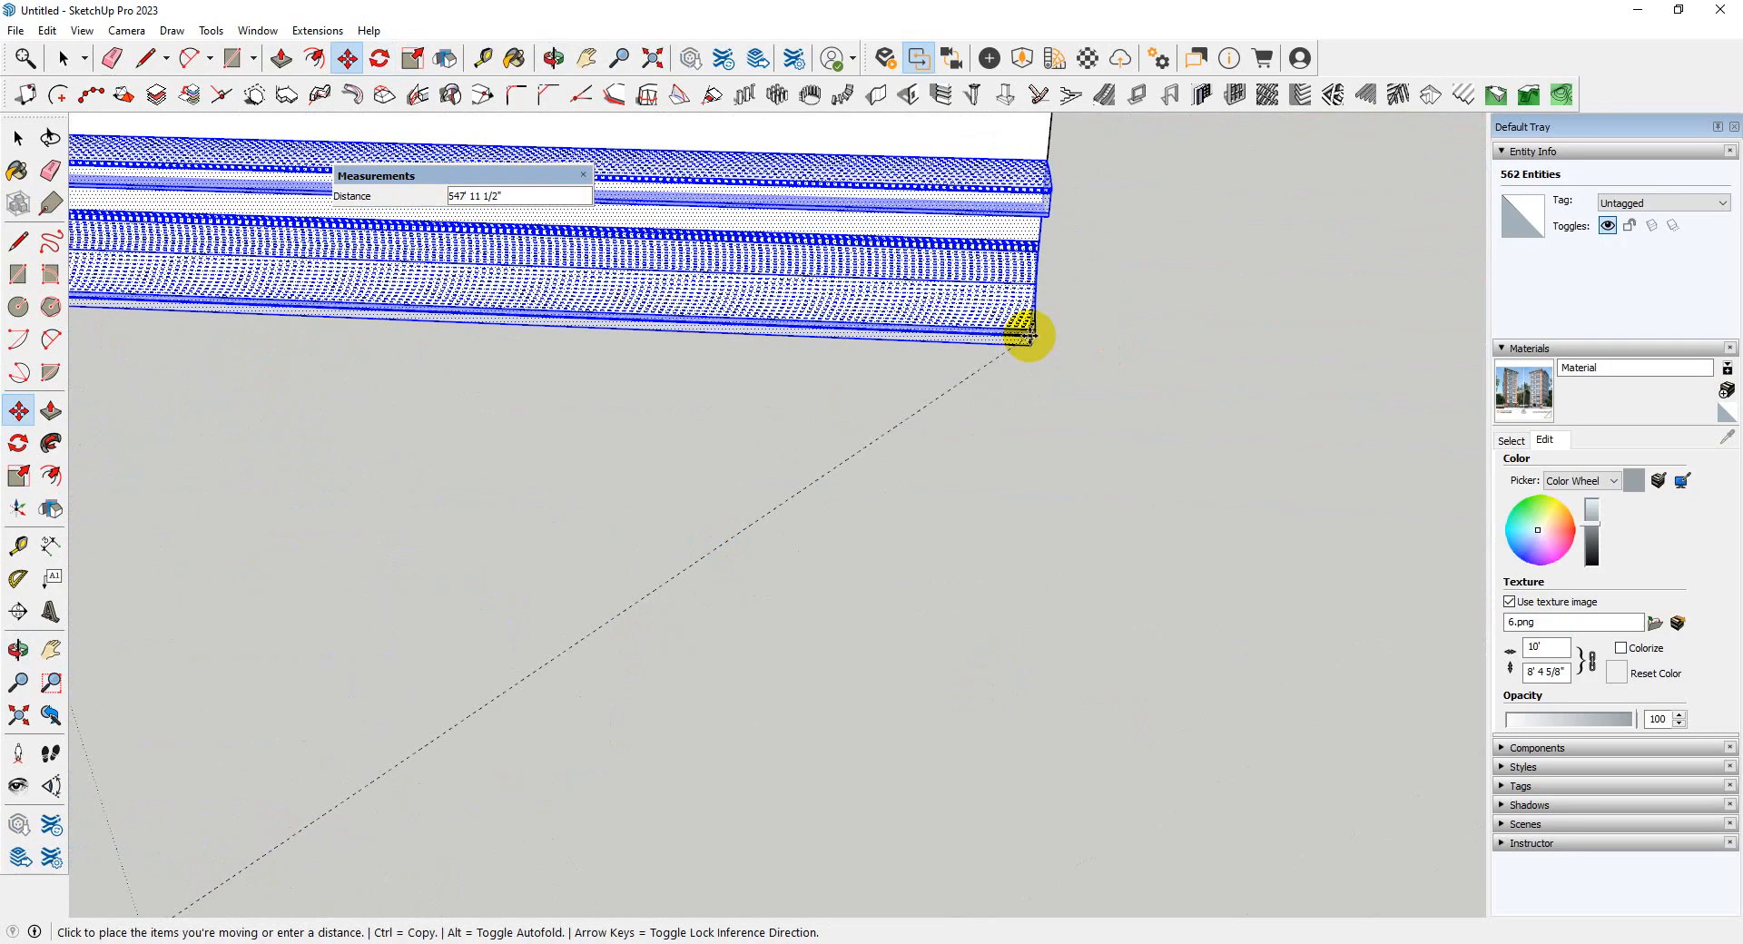
pyautogui.moveTo(1035, 330); pyautogui.dragTo(724, 420, button='middle')
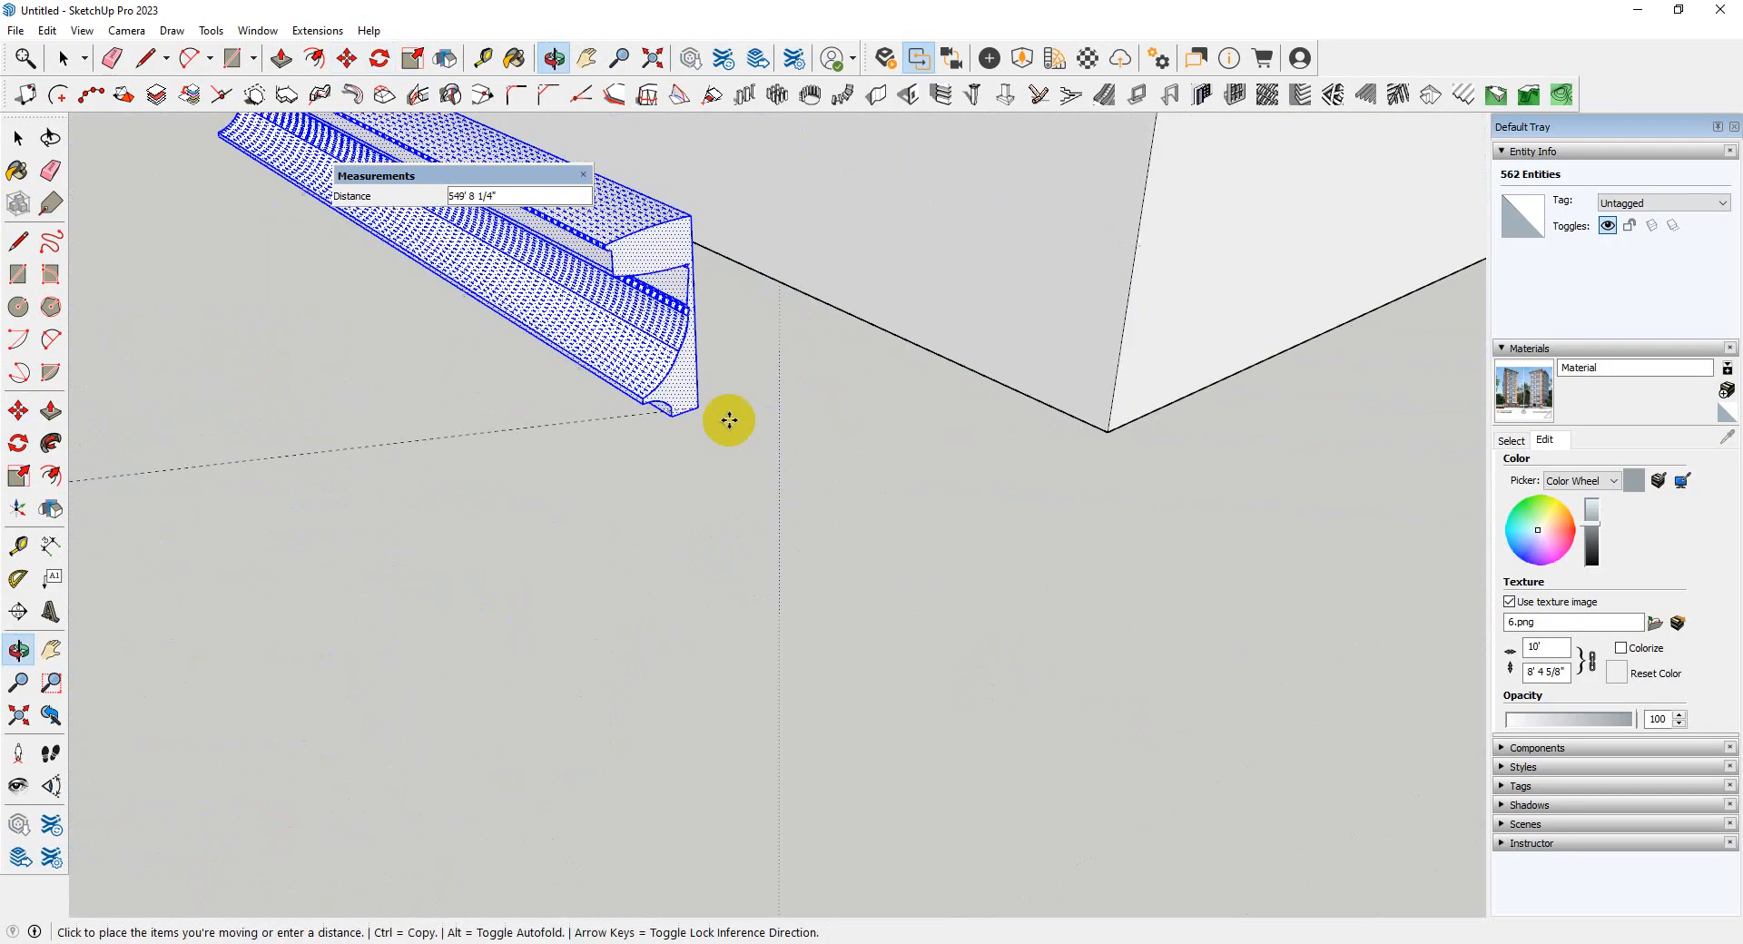
pyautogui.click(1103, 433)
# - Push/Pull the second moulding's end face to the box corner where the two mouldings meet
pyautogui.moveTo(992, 662); pyautogui.dragTo(482, 424, button='middle')
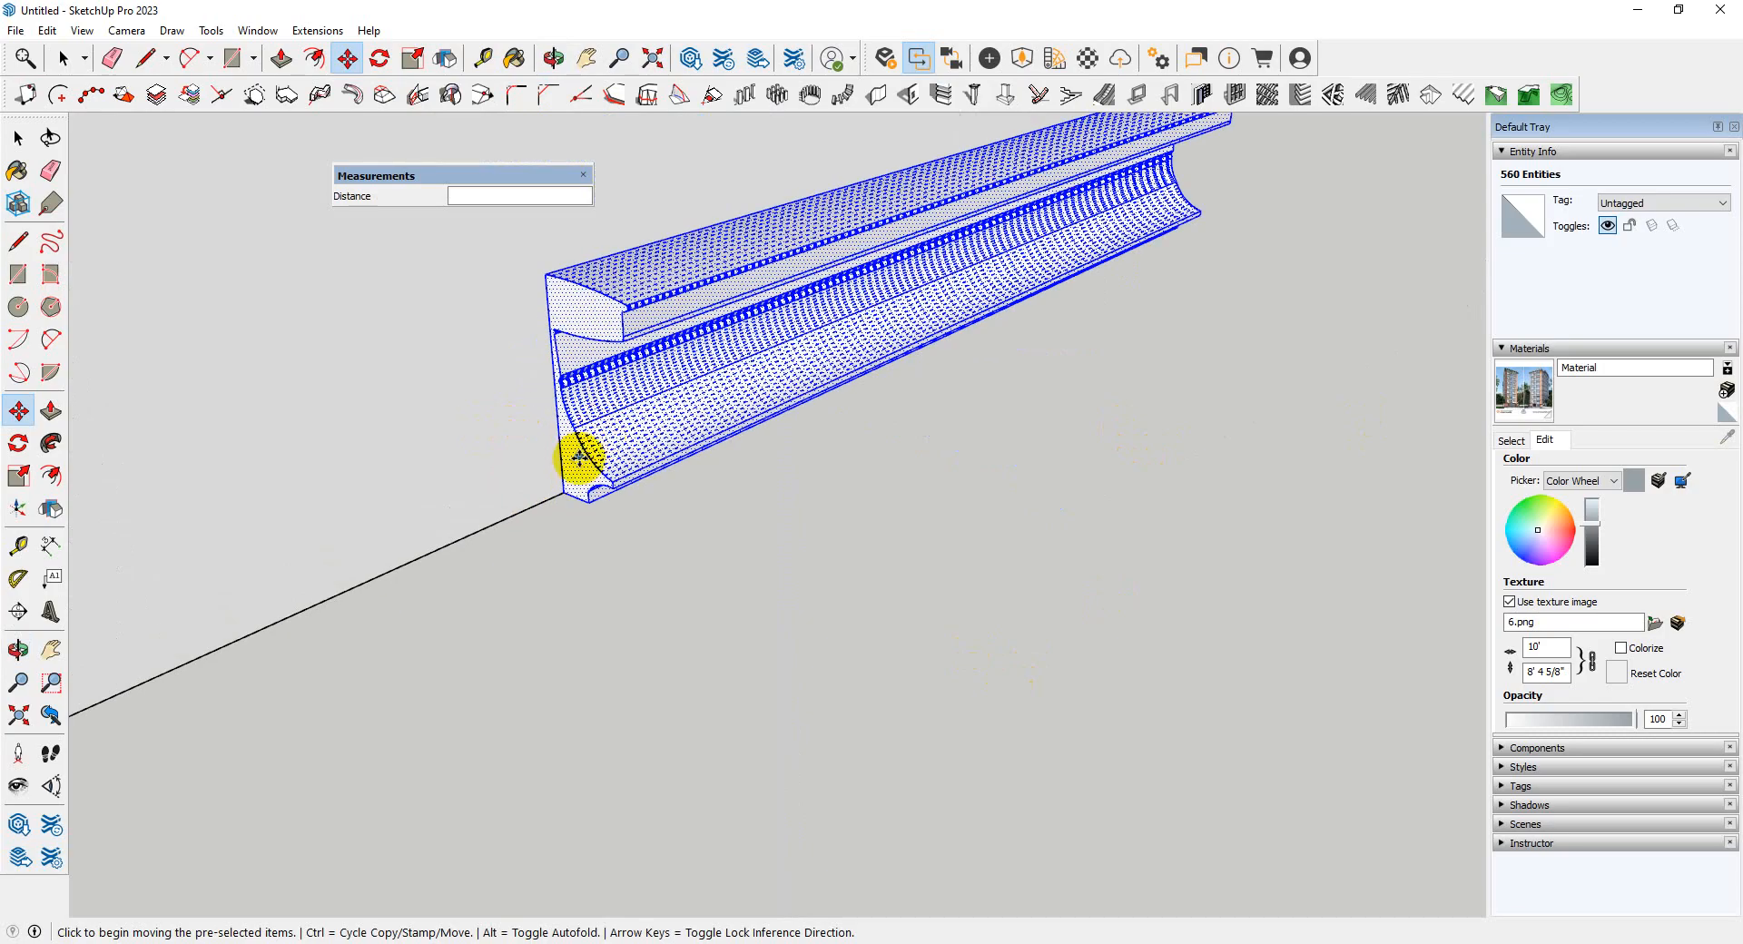
pyautogui.scroll(1, 579, 460)
pyautogui.press('p')
pyautogui.click(577, 482)
pyautogui.scroll(-5, 798, 405)
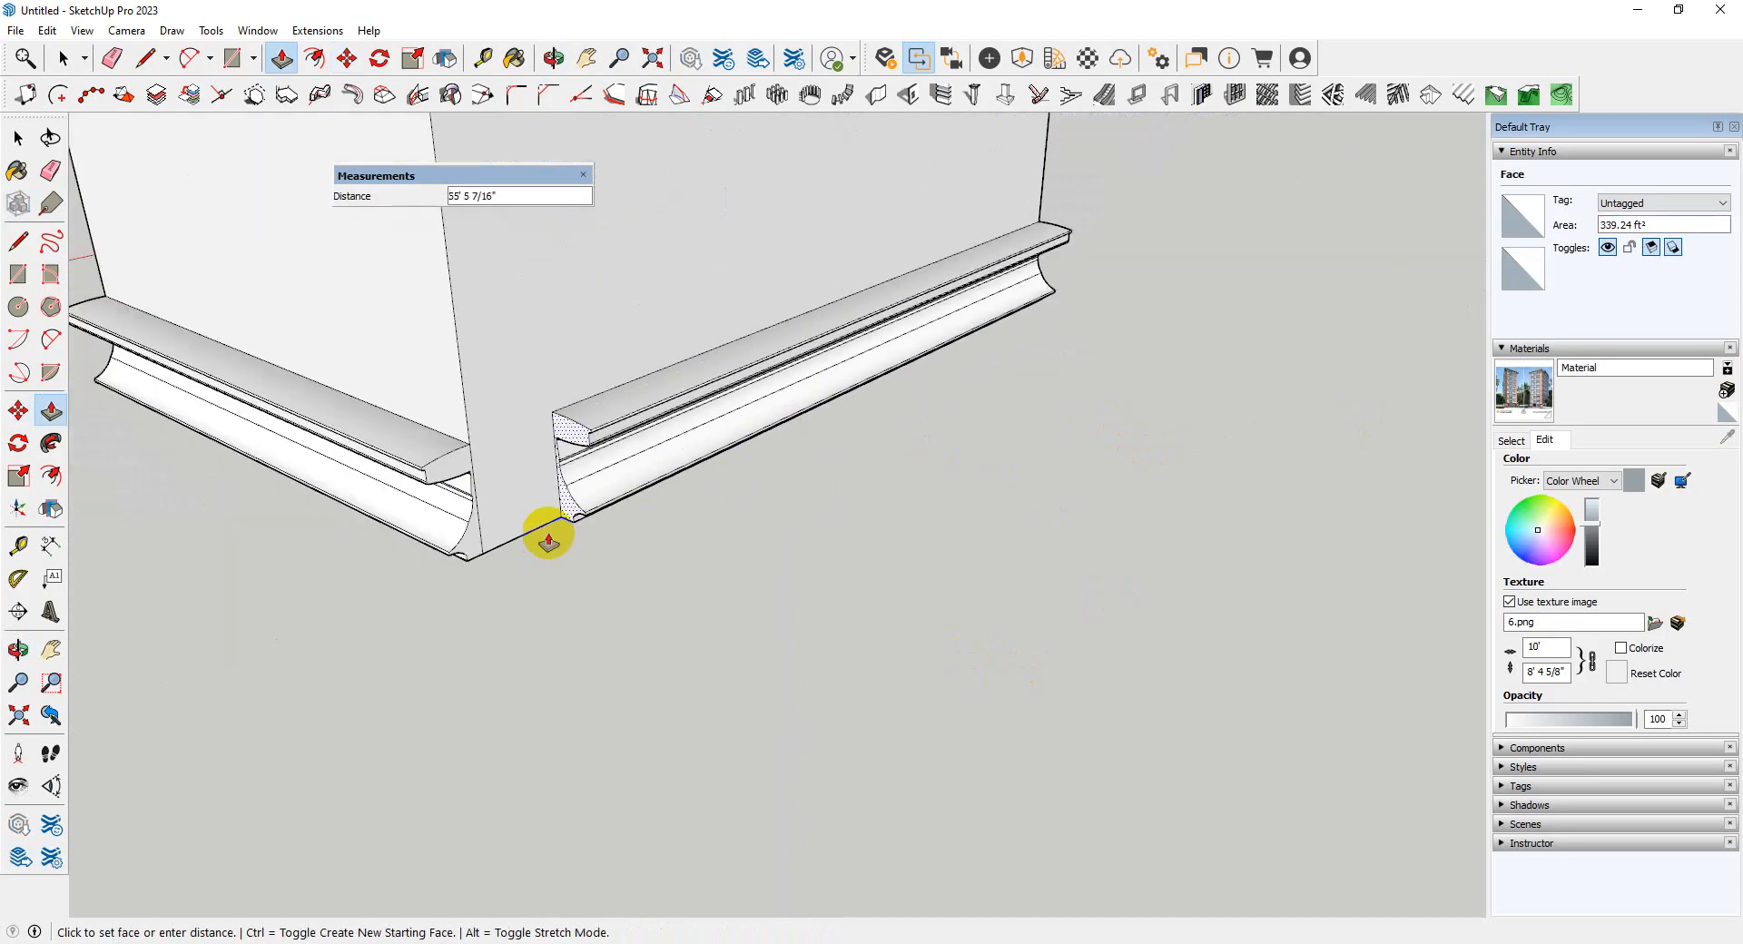
pyautogui.click(482, 565)
pyautogui.scroll(5, 422, 490)
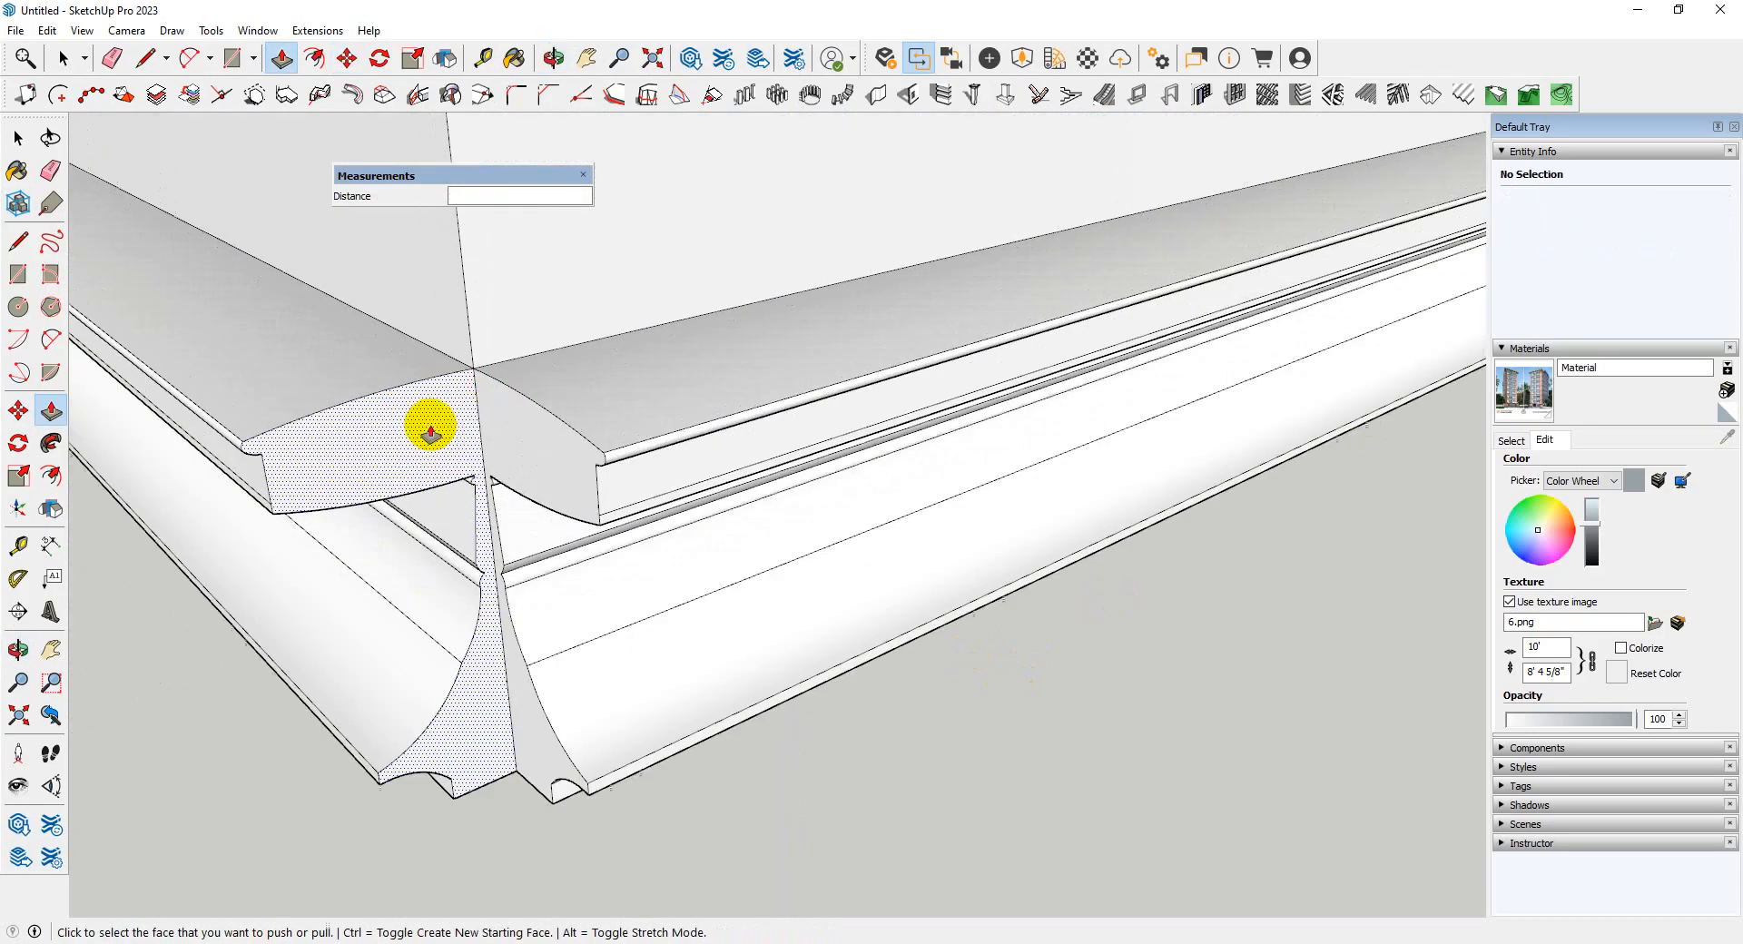
pyautogui.moveTo(424, 422); pyautogui.dragTo(506, 416, button='middle')
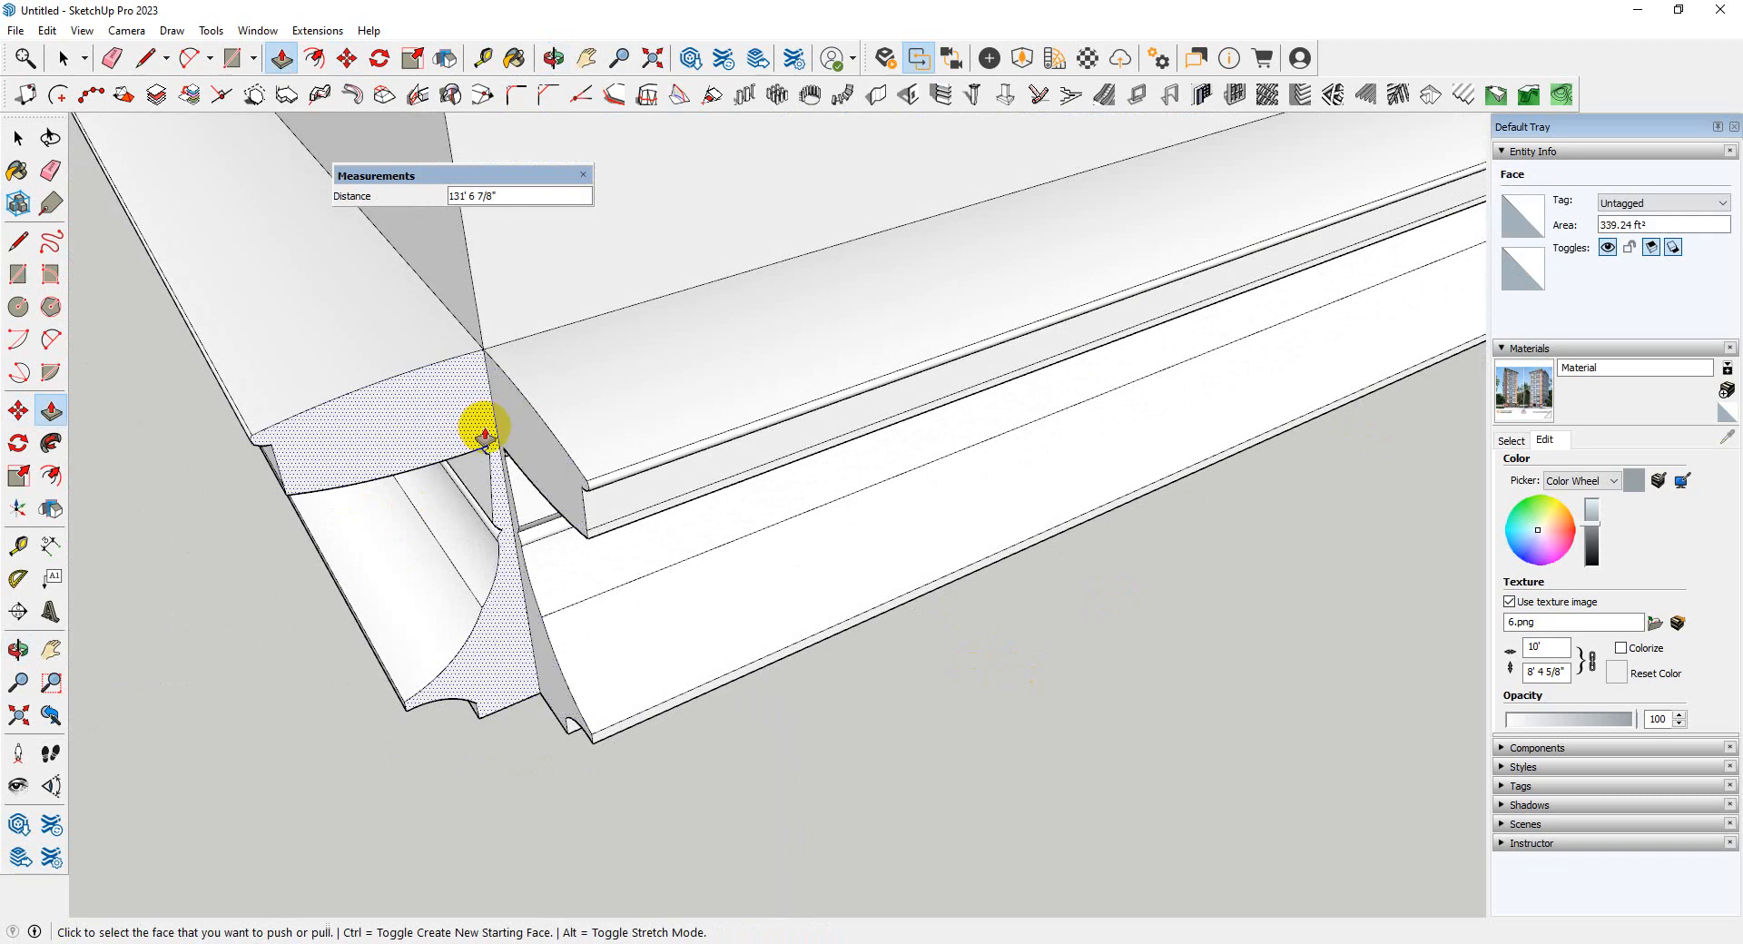
pyautogui.moveTo(554, 451); pyautogui.dragTo(508, 388, button='middle')
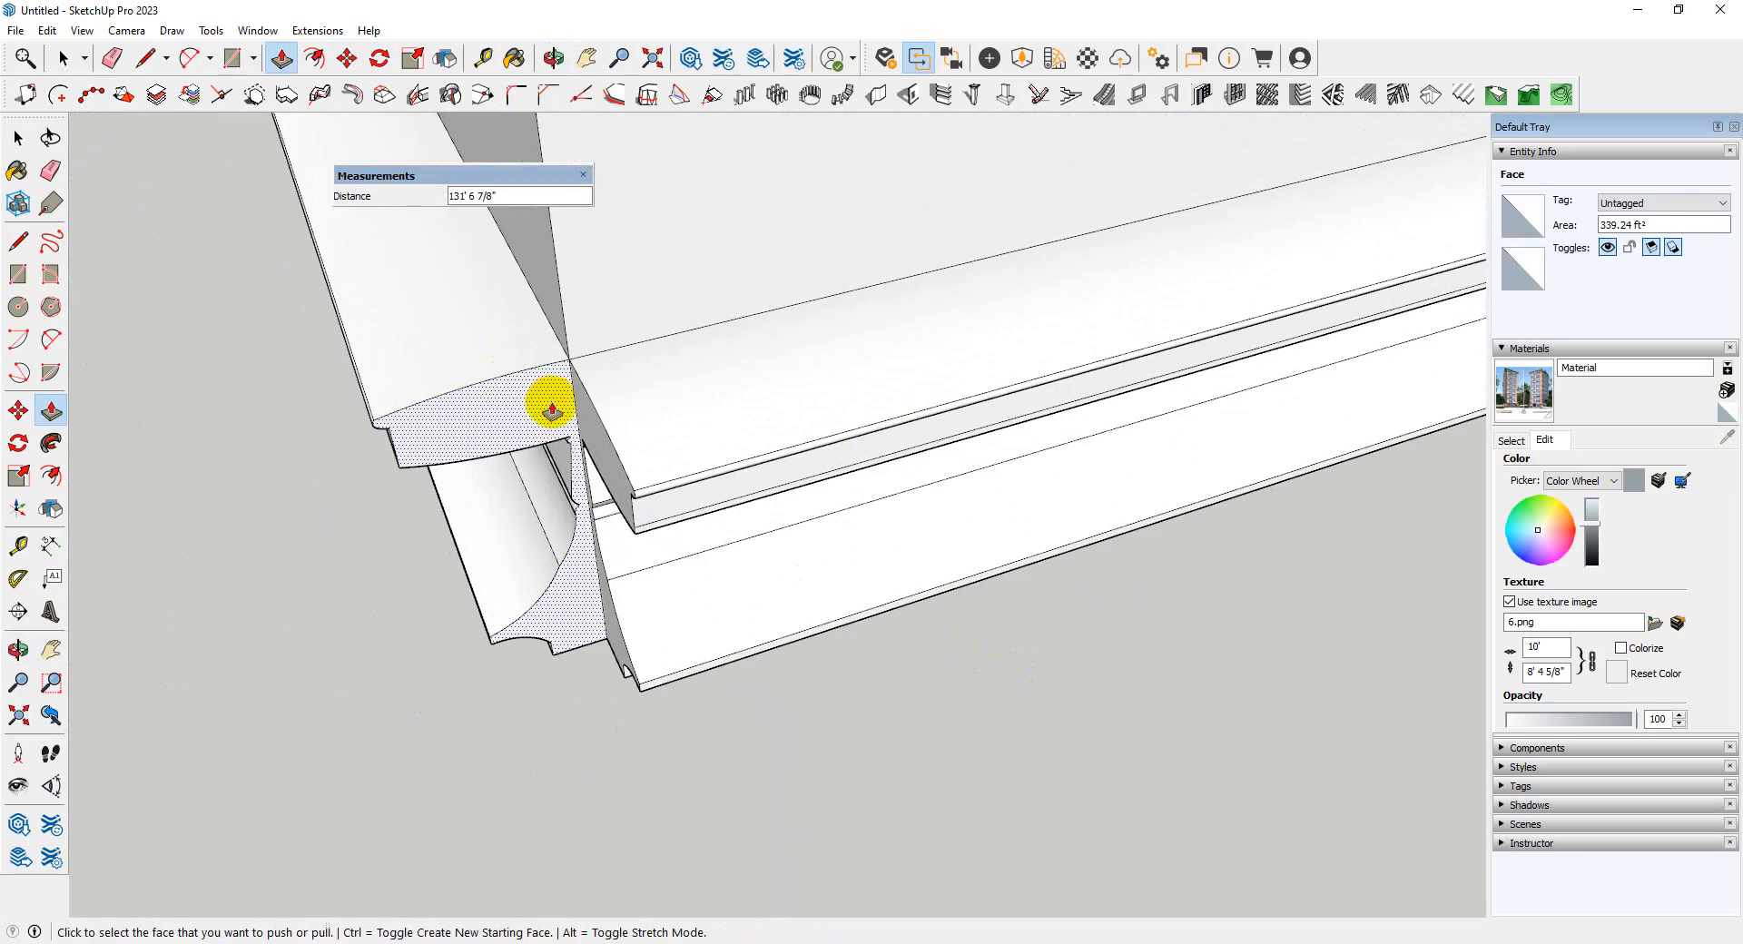
# - Undo the moulding extension, rotated copy, scaling and move, back to the original separate profile block
pyautogui.hotkey('ctrl', 'z')
pyautogui.scroll(-9, 743, 499)
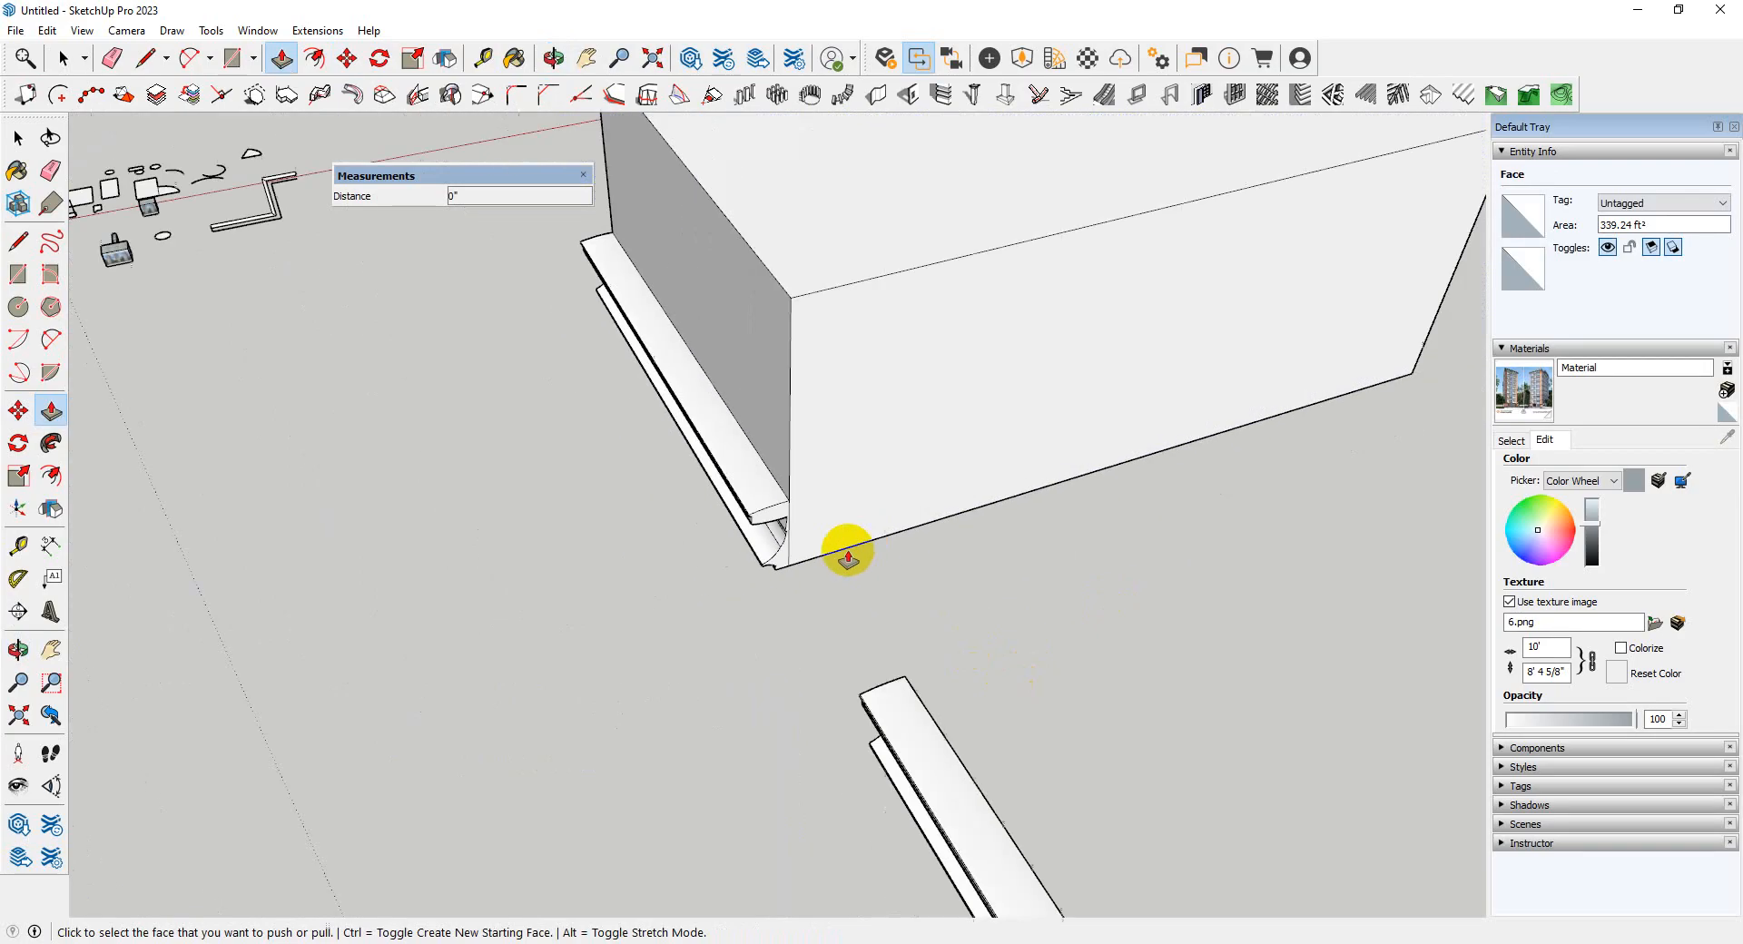
pyautogui.moveTo(846, 553); pyautogui.dragTo(853, 489, button='middle')
pyautogui.hotkey('ctrl', 'z')
pyautogui.hotkey('ctrl', 'z')
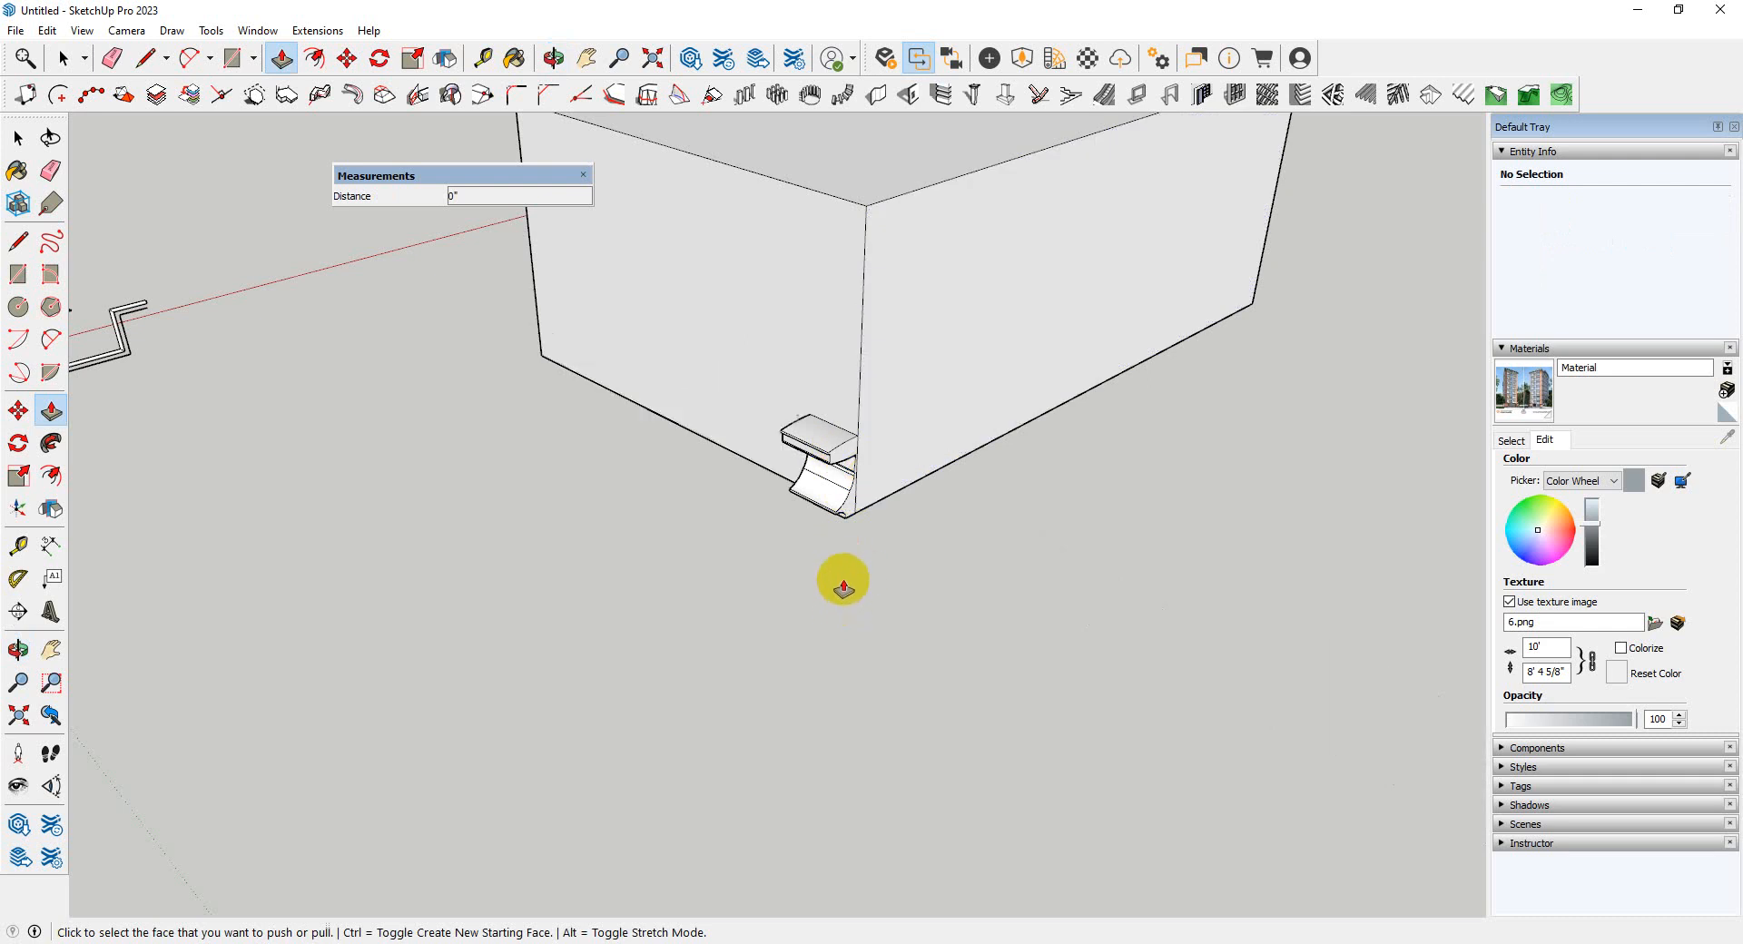
pyautogui.moveTo(861, 542); pyautogui.dragTo(863, 546, button='middle')
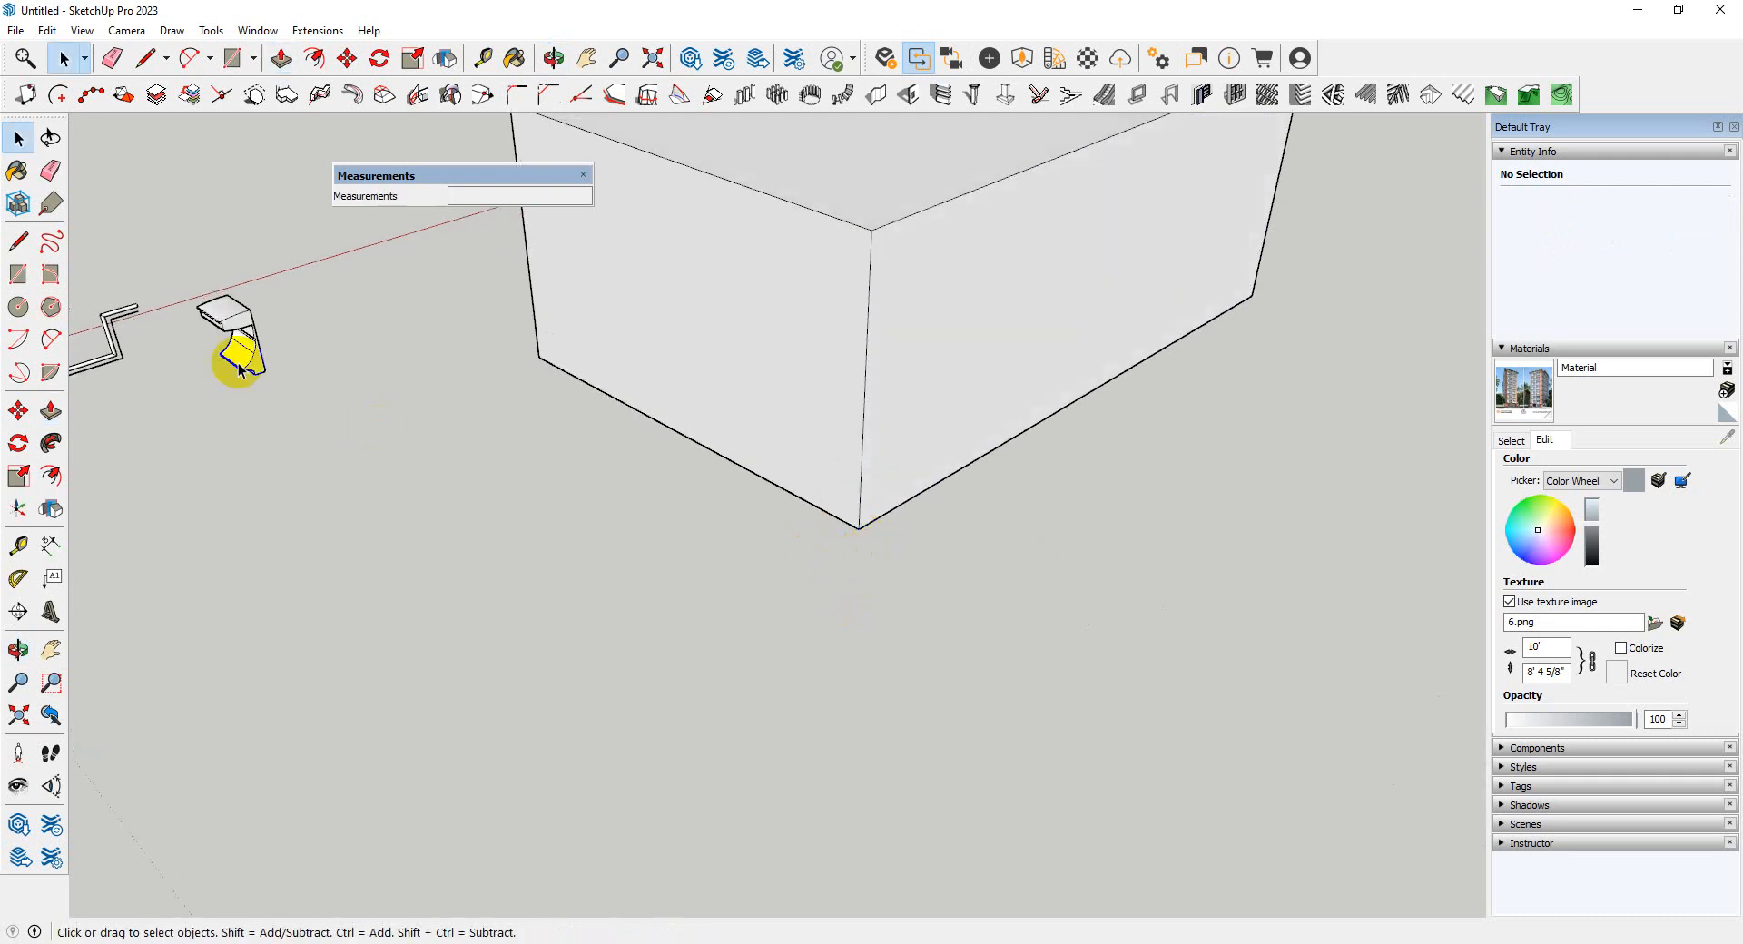
# - Copy only the block's end profile face and its edges to the bottom corner of the large box
pyautogui.scroll(6, 229, 320)
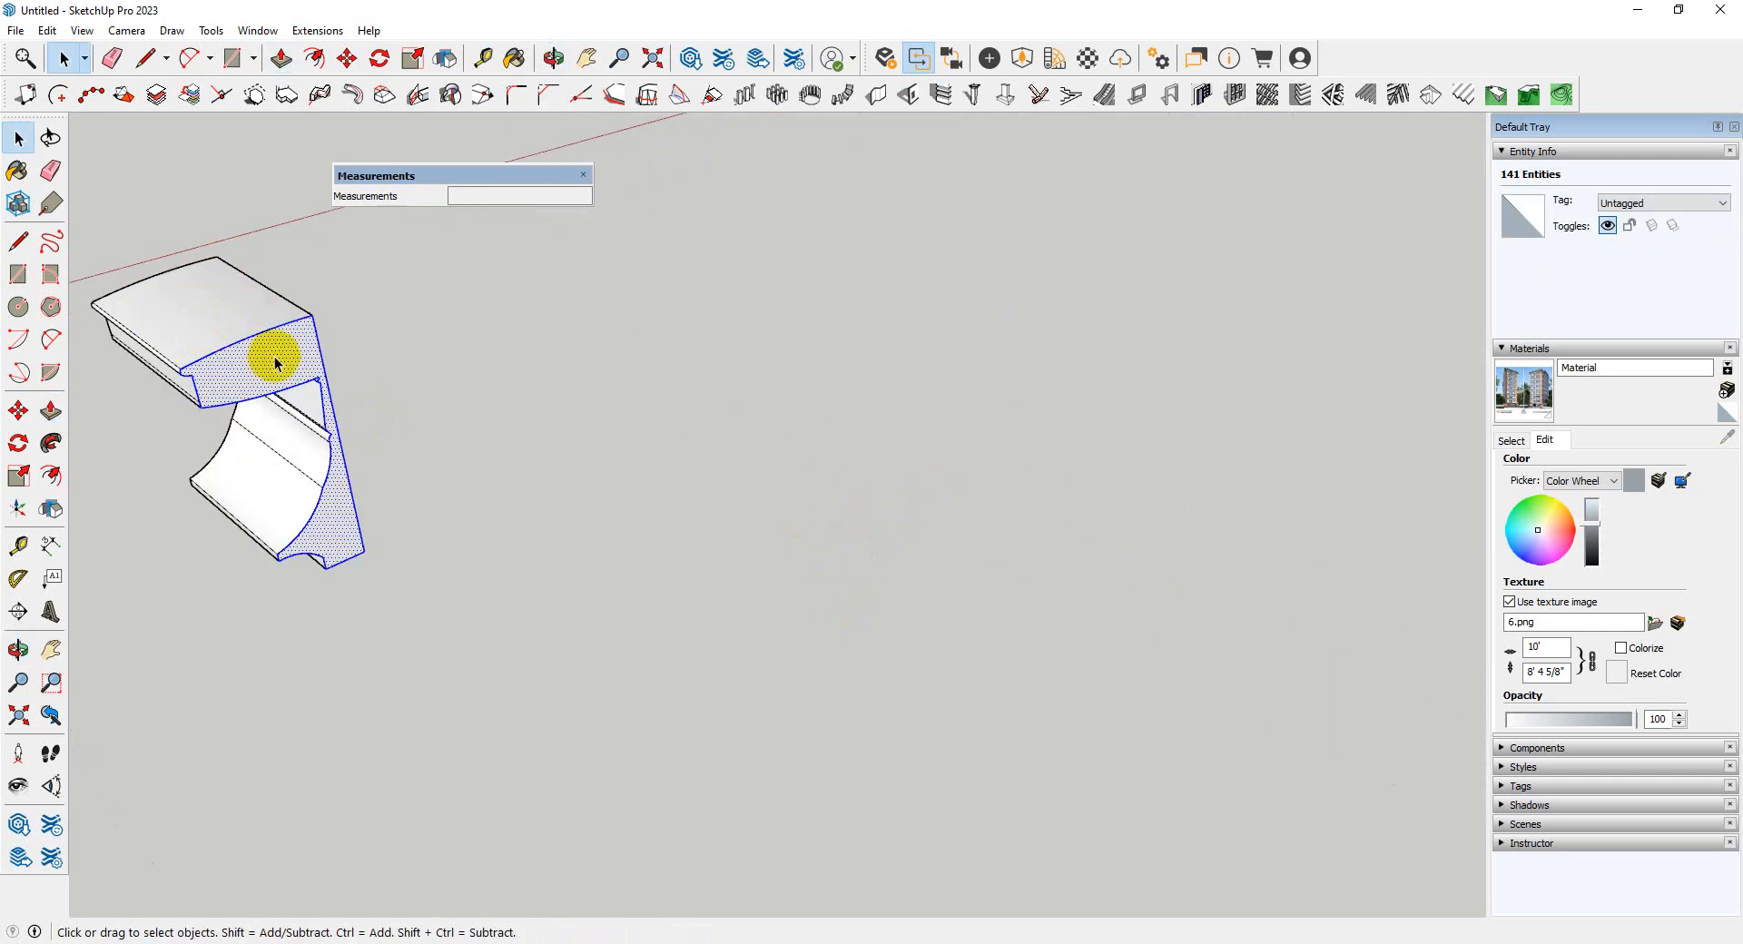
pyautogui.click(792, 509)
pyautogui.click(556, 535)
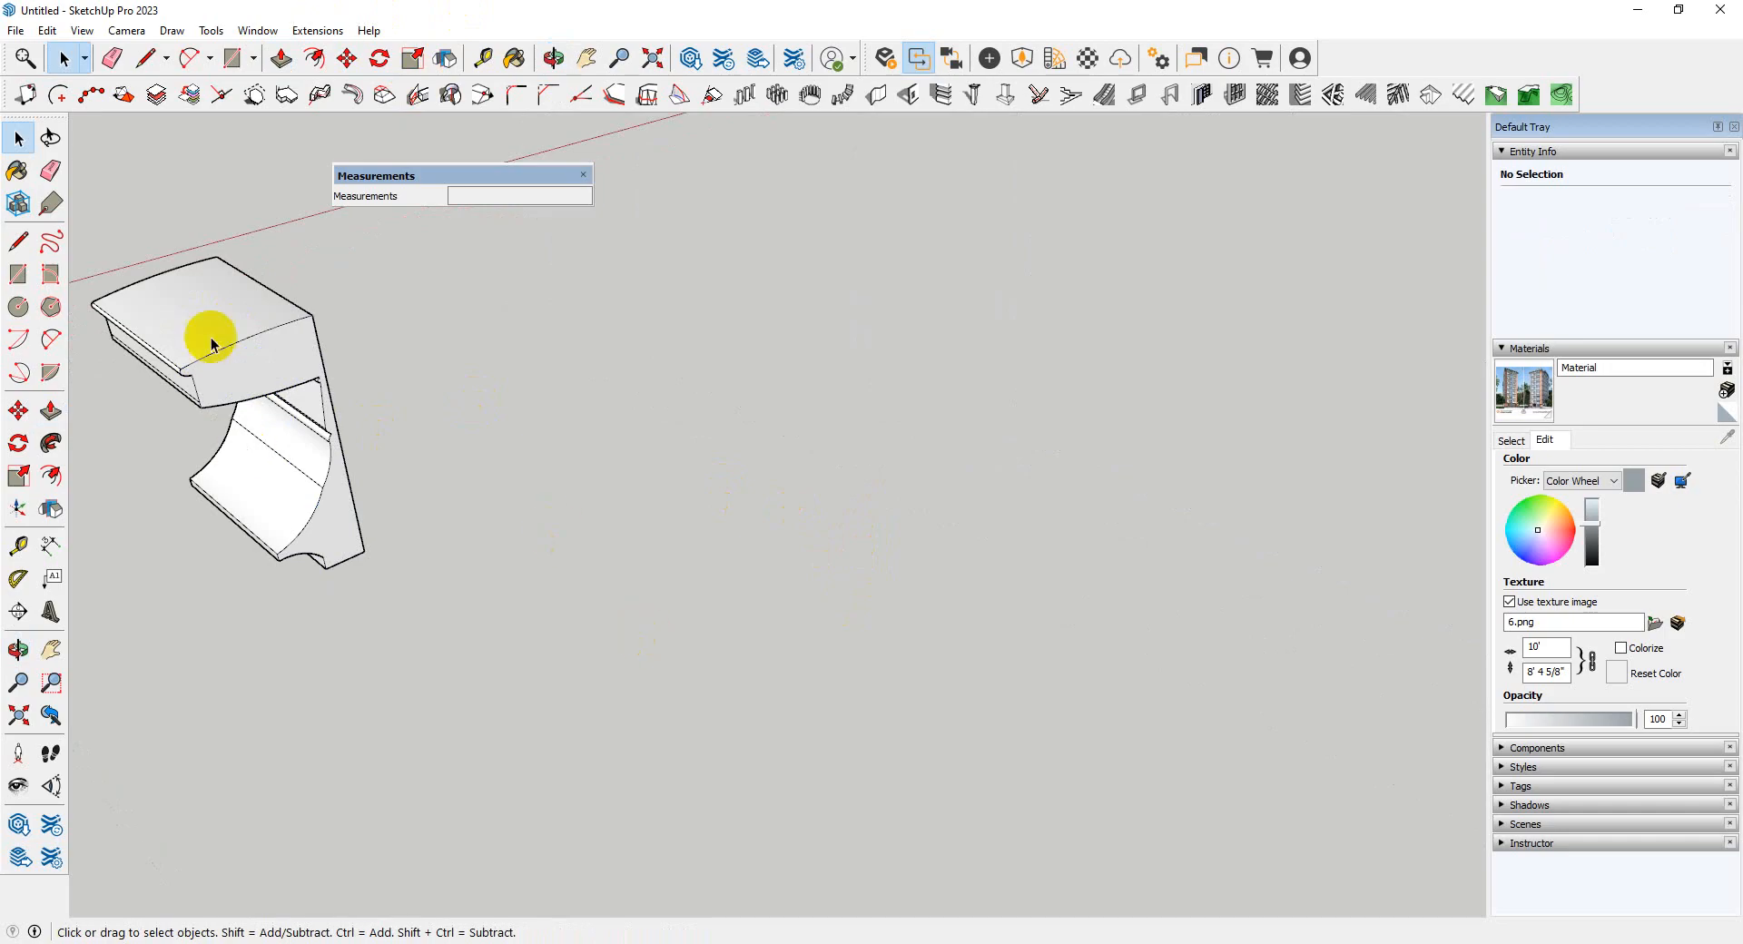
pyautogui.moveTo(268, 372); pyautogui.dragTo(249, 426, button='middle')
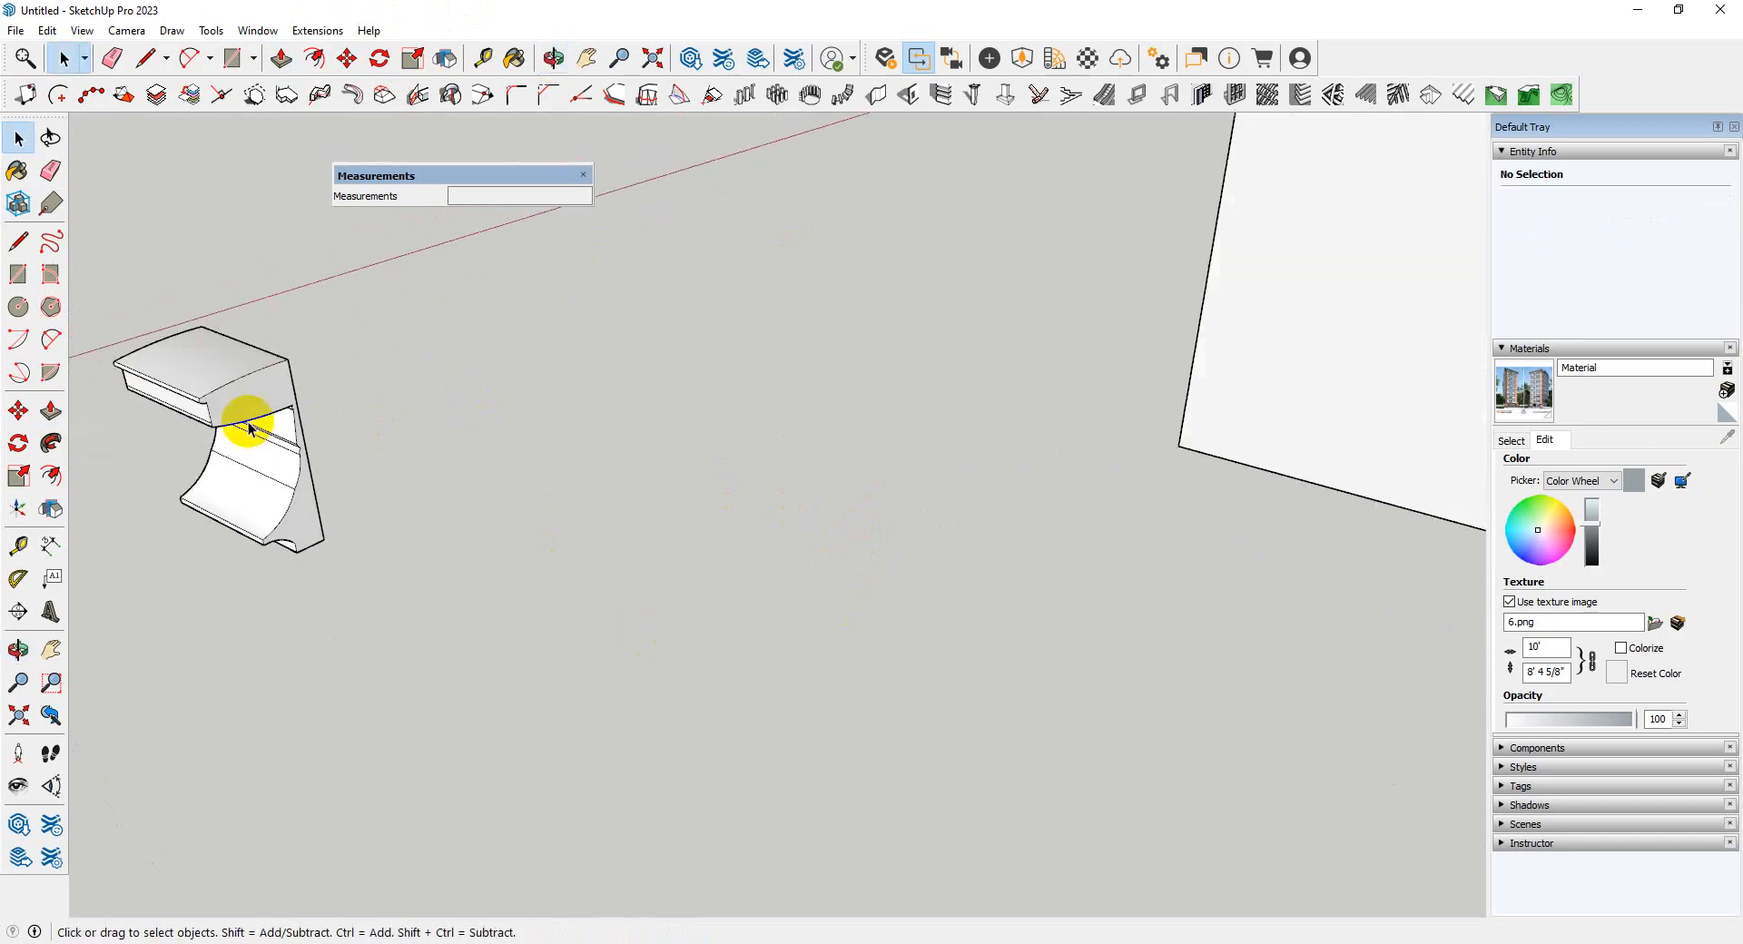
pyautogui.scroll(2, 254, 397)
pyautogui.press('m')
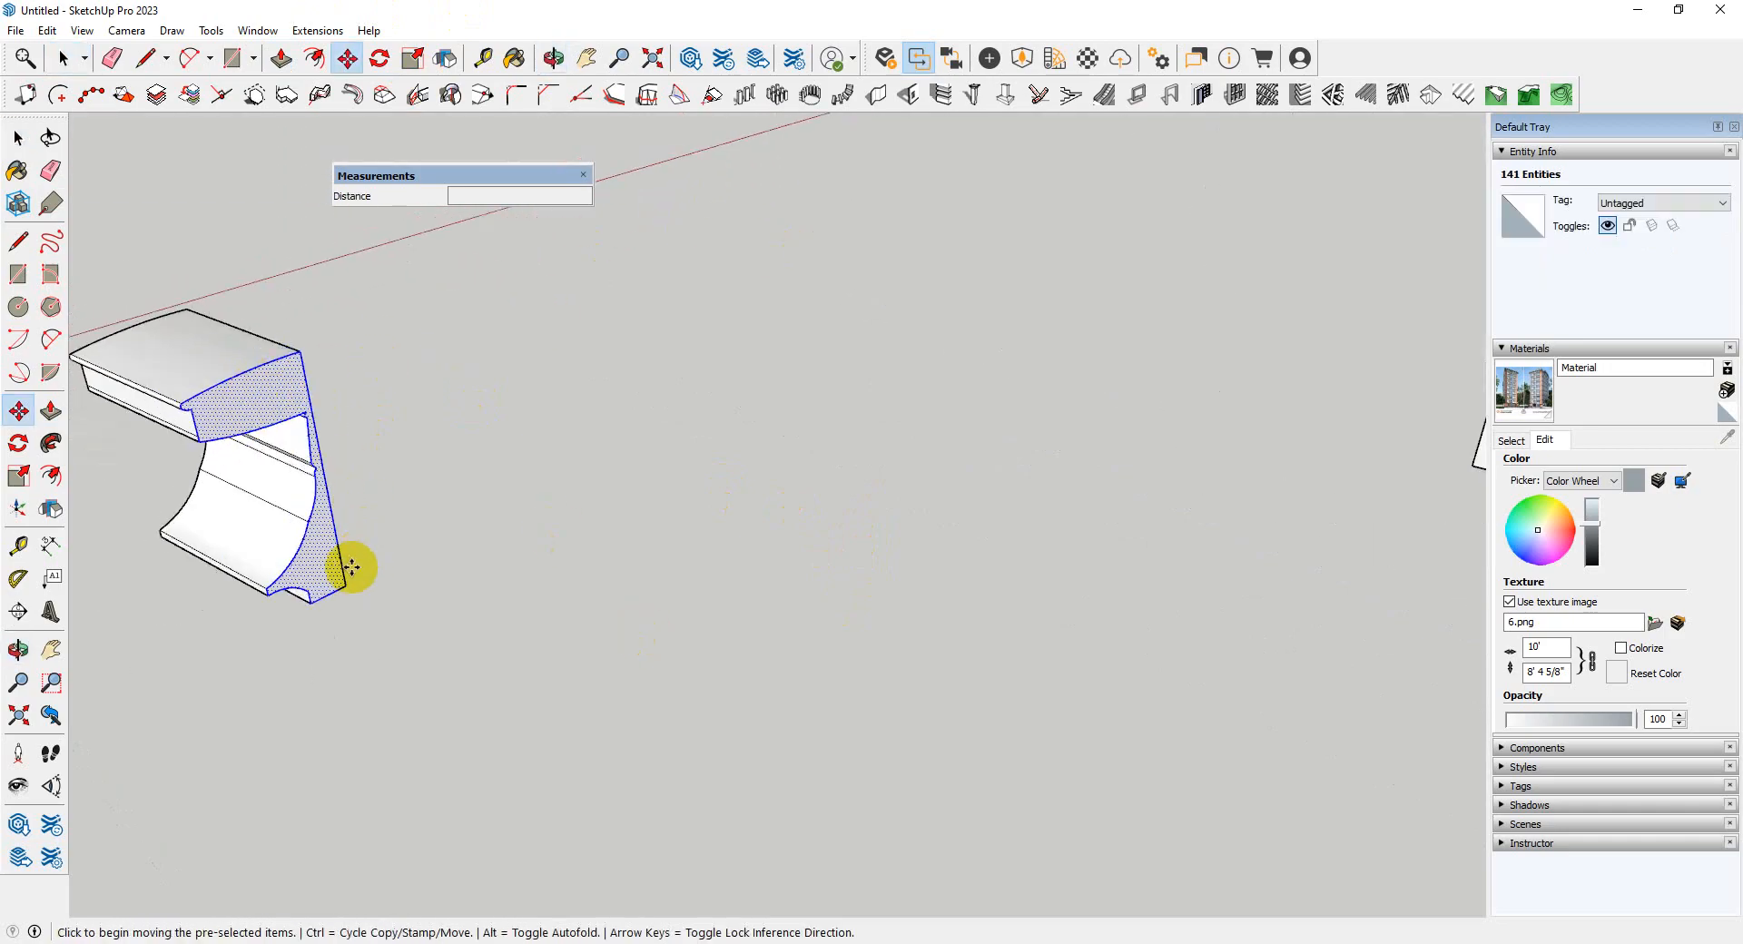
pyautogui.click(345, 587)
pyautogui.scroll(-3, 435, 629)
pyautogui.scroll(4, 838, 652)
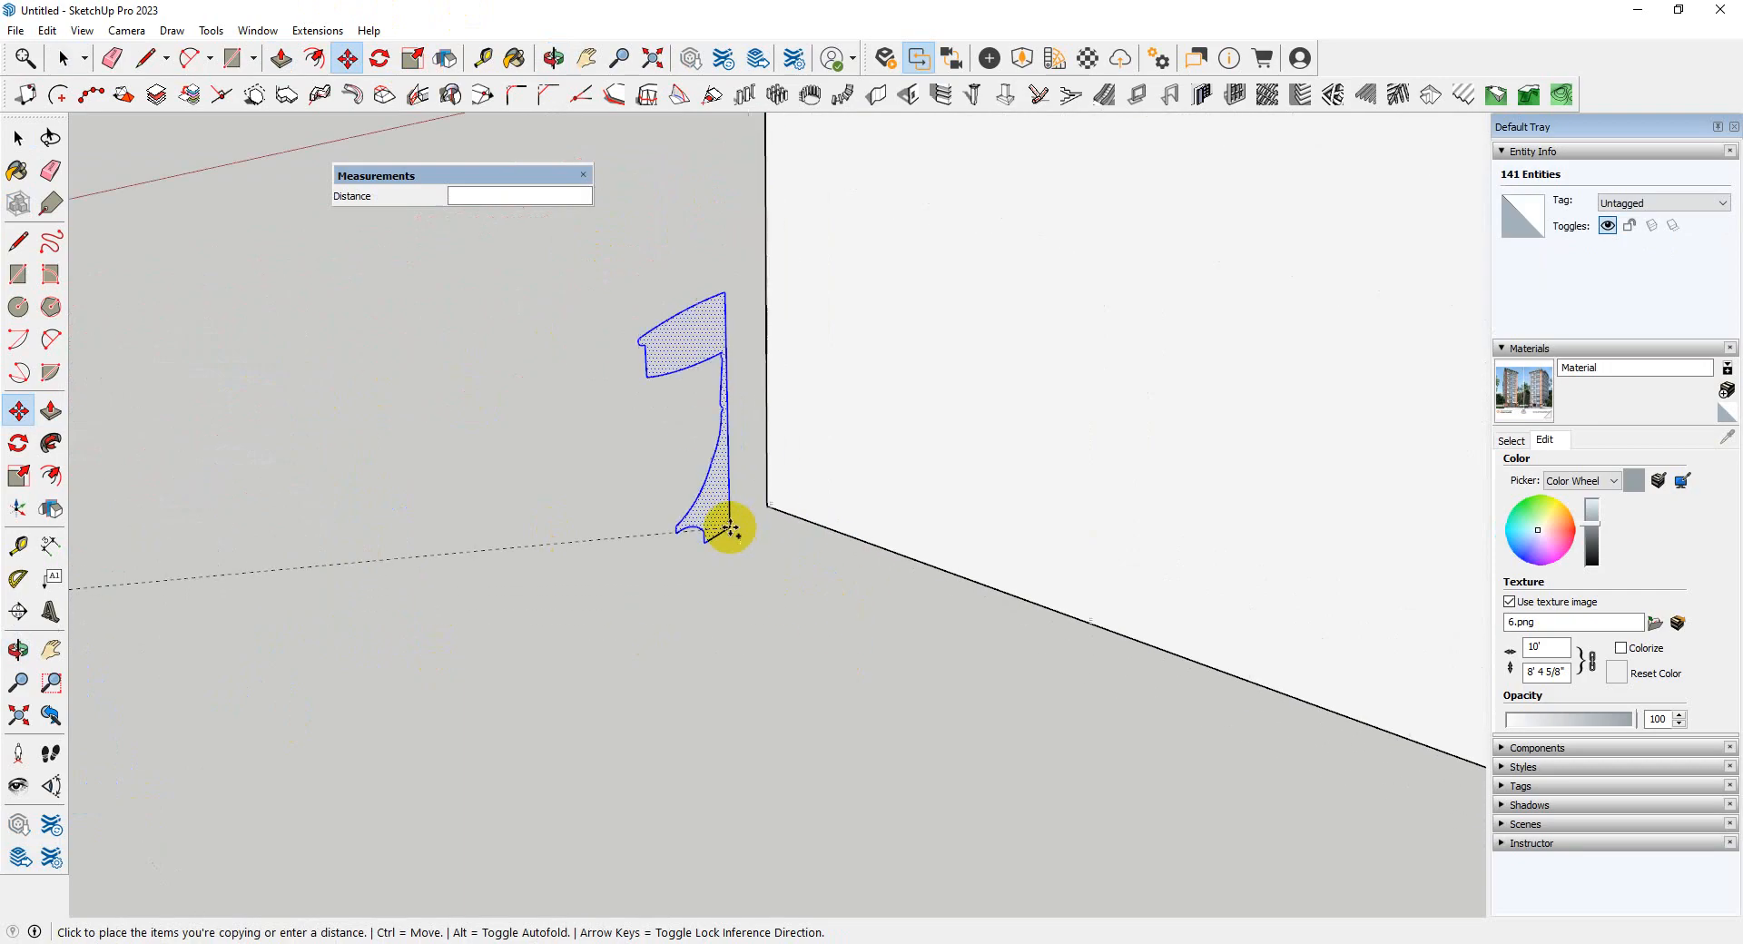
pyautogui.scroll(-4, 345, 517)
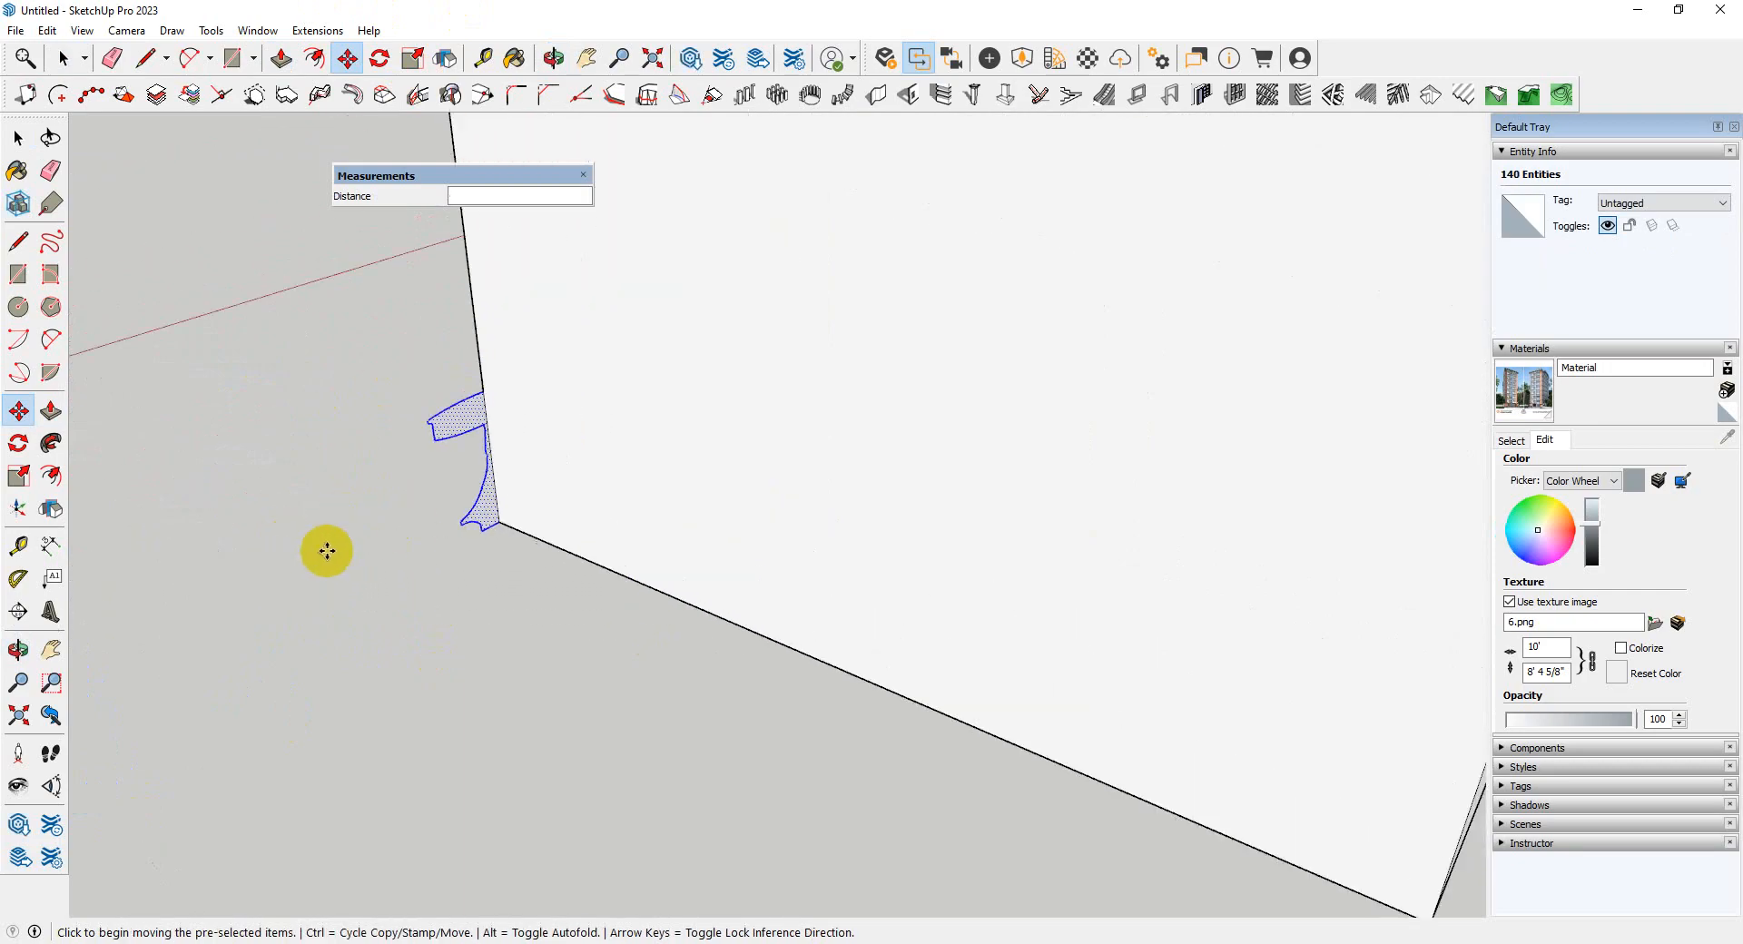
# - Select two adjoining bottom edges of the box and sweep the corner profile along them with Follow Me
pyautogui.press('space')
pyautogui.scroll(5, 880, 695)
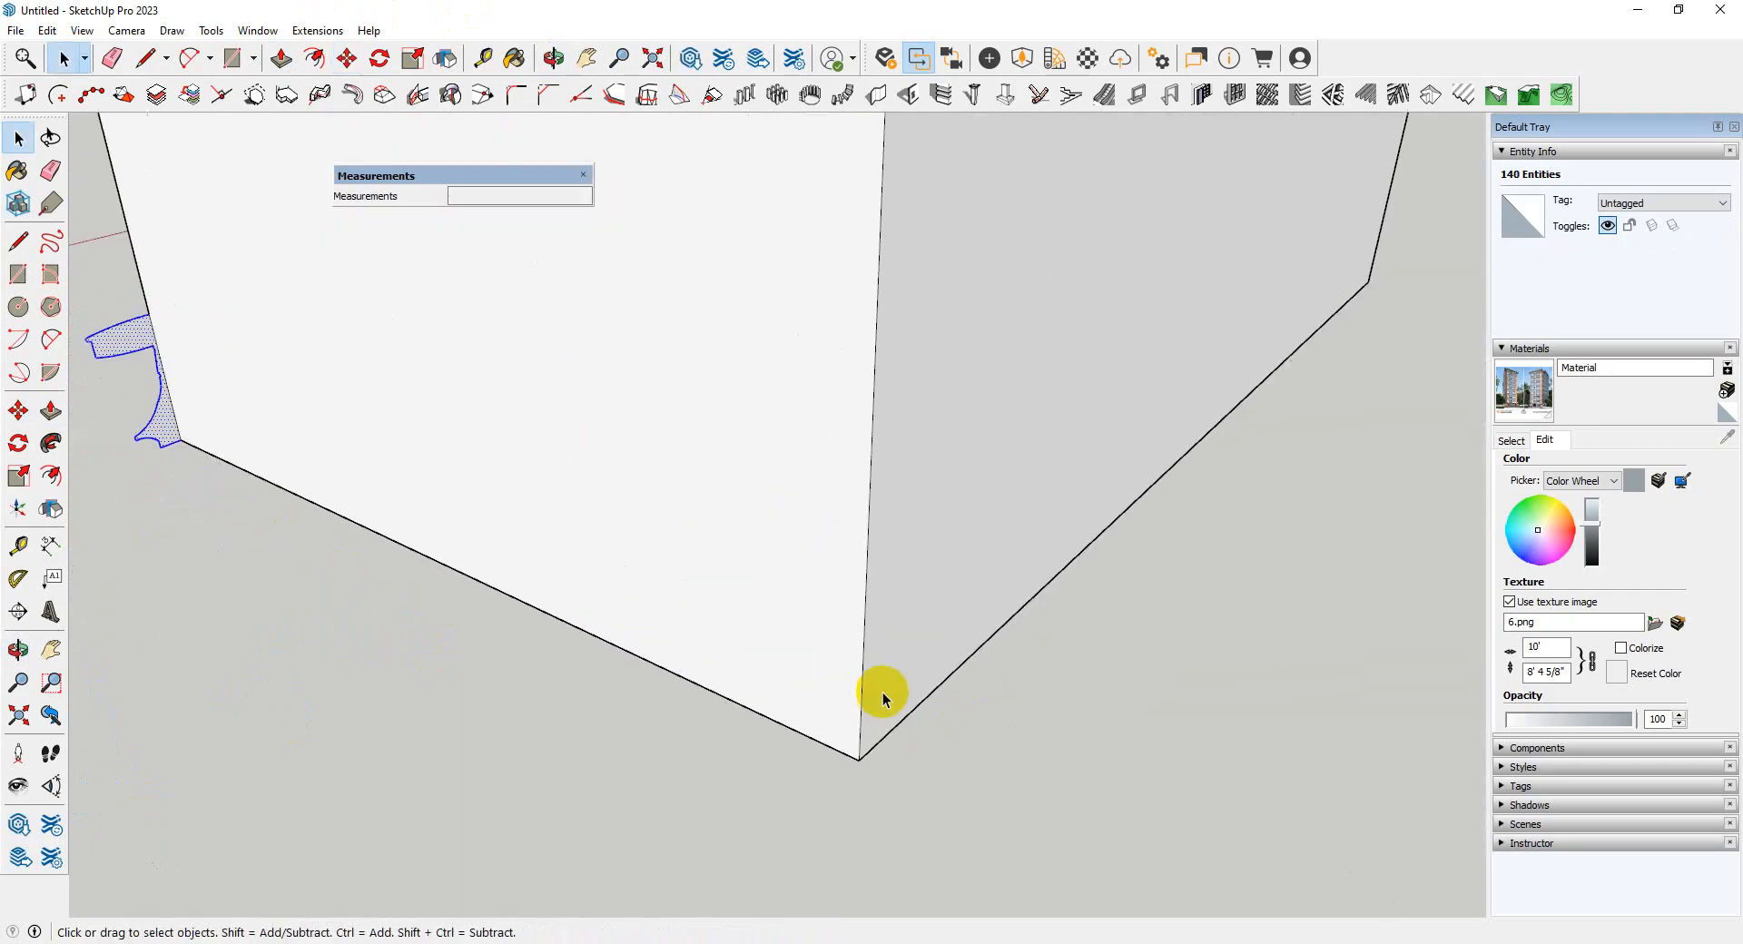
pyautogui.keyDown('shift'); pyautogui.click(842, 753); pyautogui.keyUp('shift')
pyautogui.scroll(-5, 1027, 731)
pyautogui.scroll(6, 322, 501)
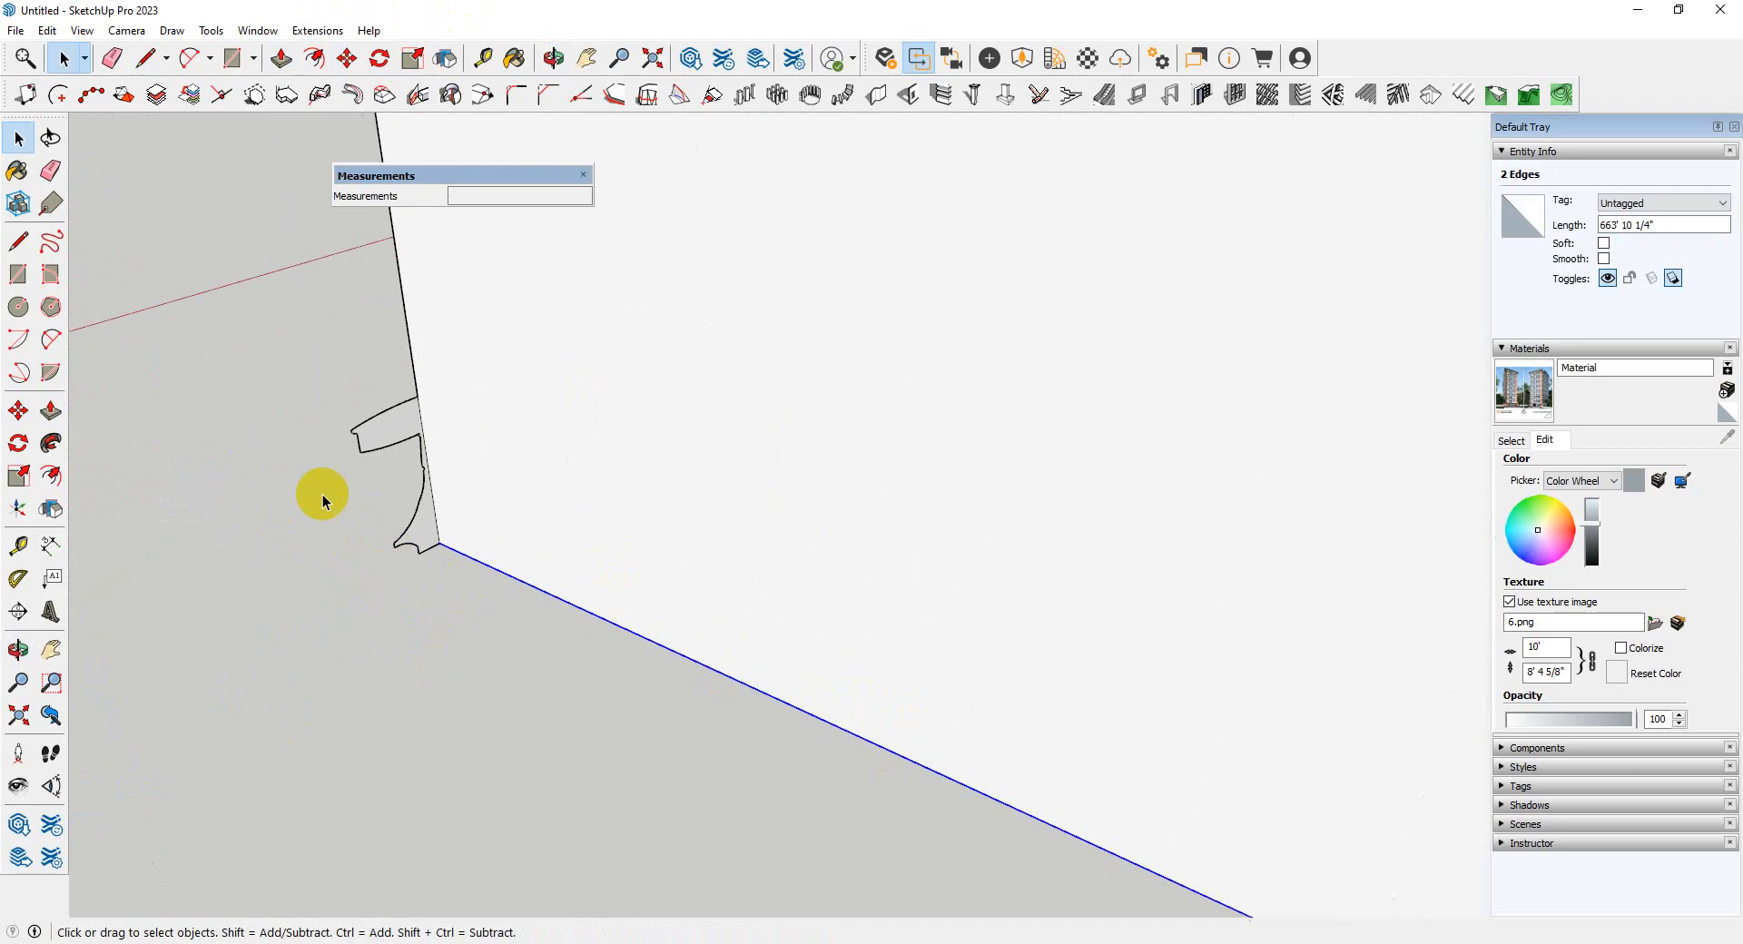
pyautogui.click(423, 514)
pyautogui.scroll(-5, 264, 490)
pyautogui.moveTo(245, 486); pyautogui.dragTo(148, 455, button='middle')
pyautogui.scroll(3, 144, 370)
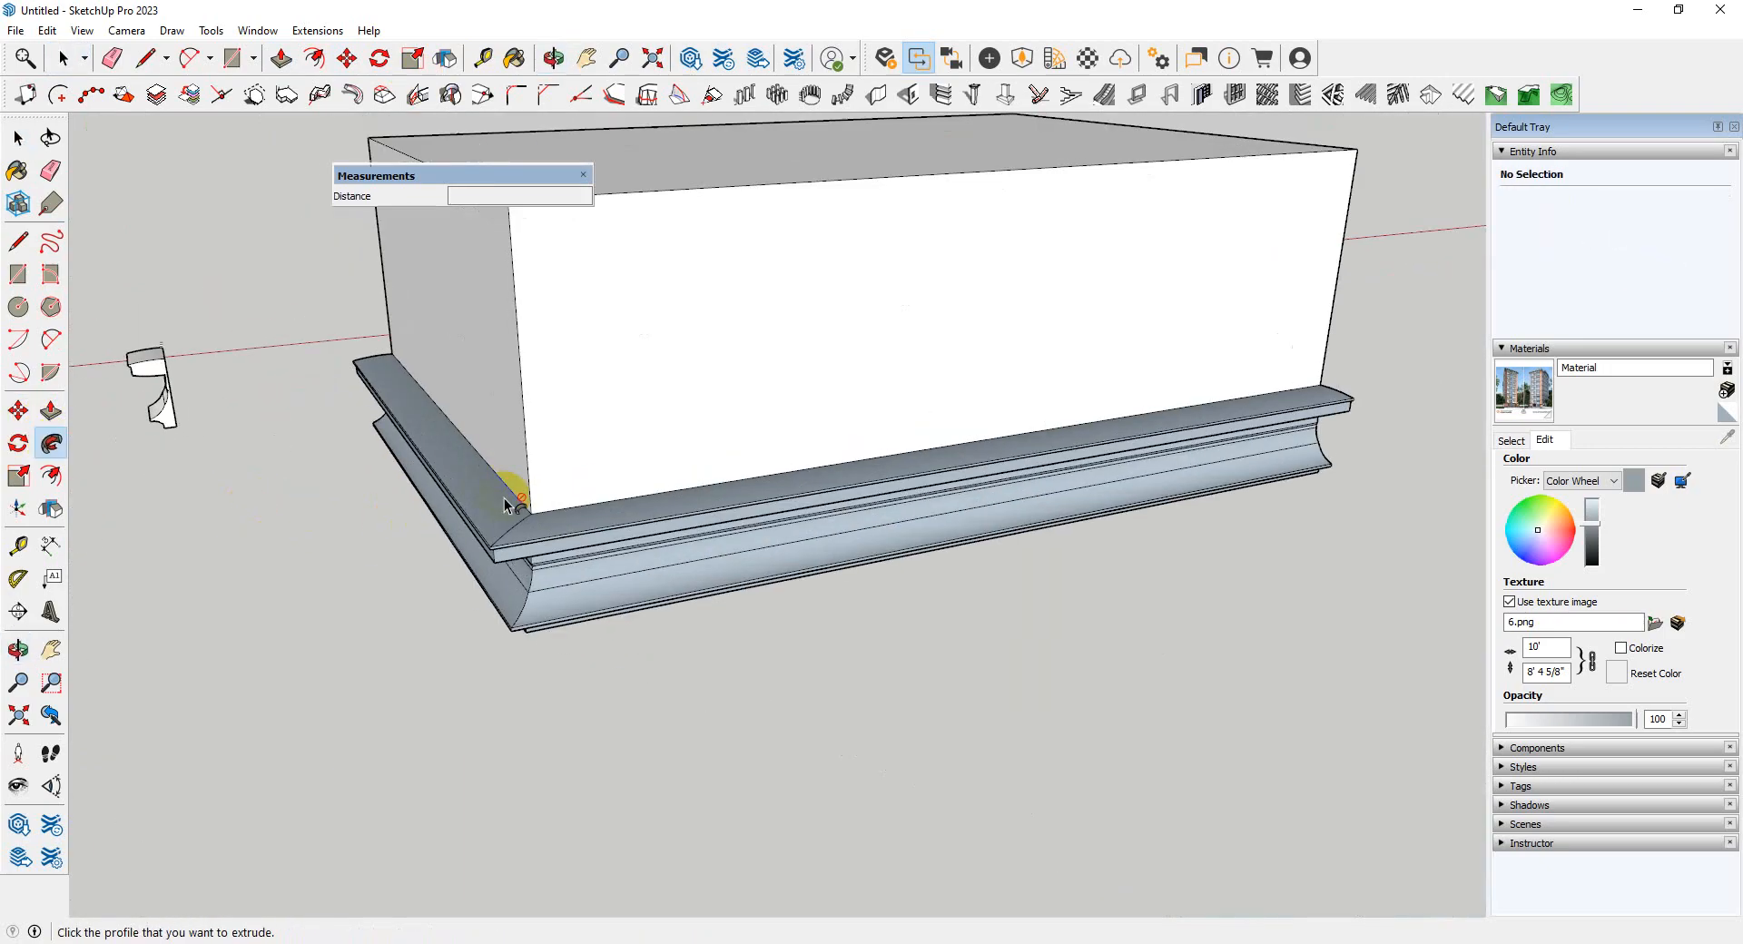
# - Examine the swept moulding around the box corner and undo the Follow Me sweep
pyautogui.scroll(4, 596, 606)
pyautogui.moveTo(597, 606); pyautogui.dragTo(328, 649, button='middle')
pyautogui.scroll(-4, 328, 649)
pyautogui.moveTo(1159, 522); pyautogui.dragTo(1612, 581, button='middle')
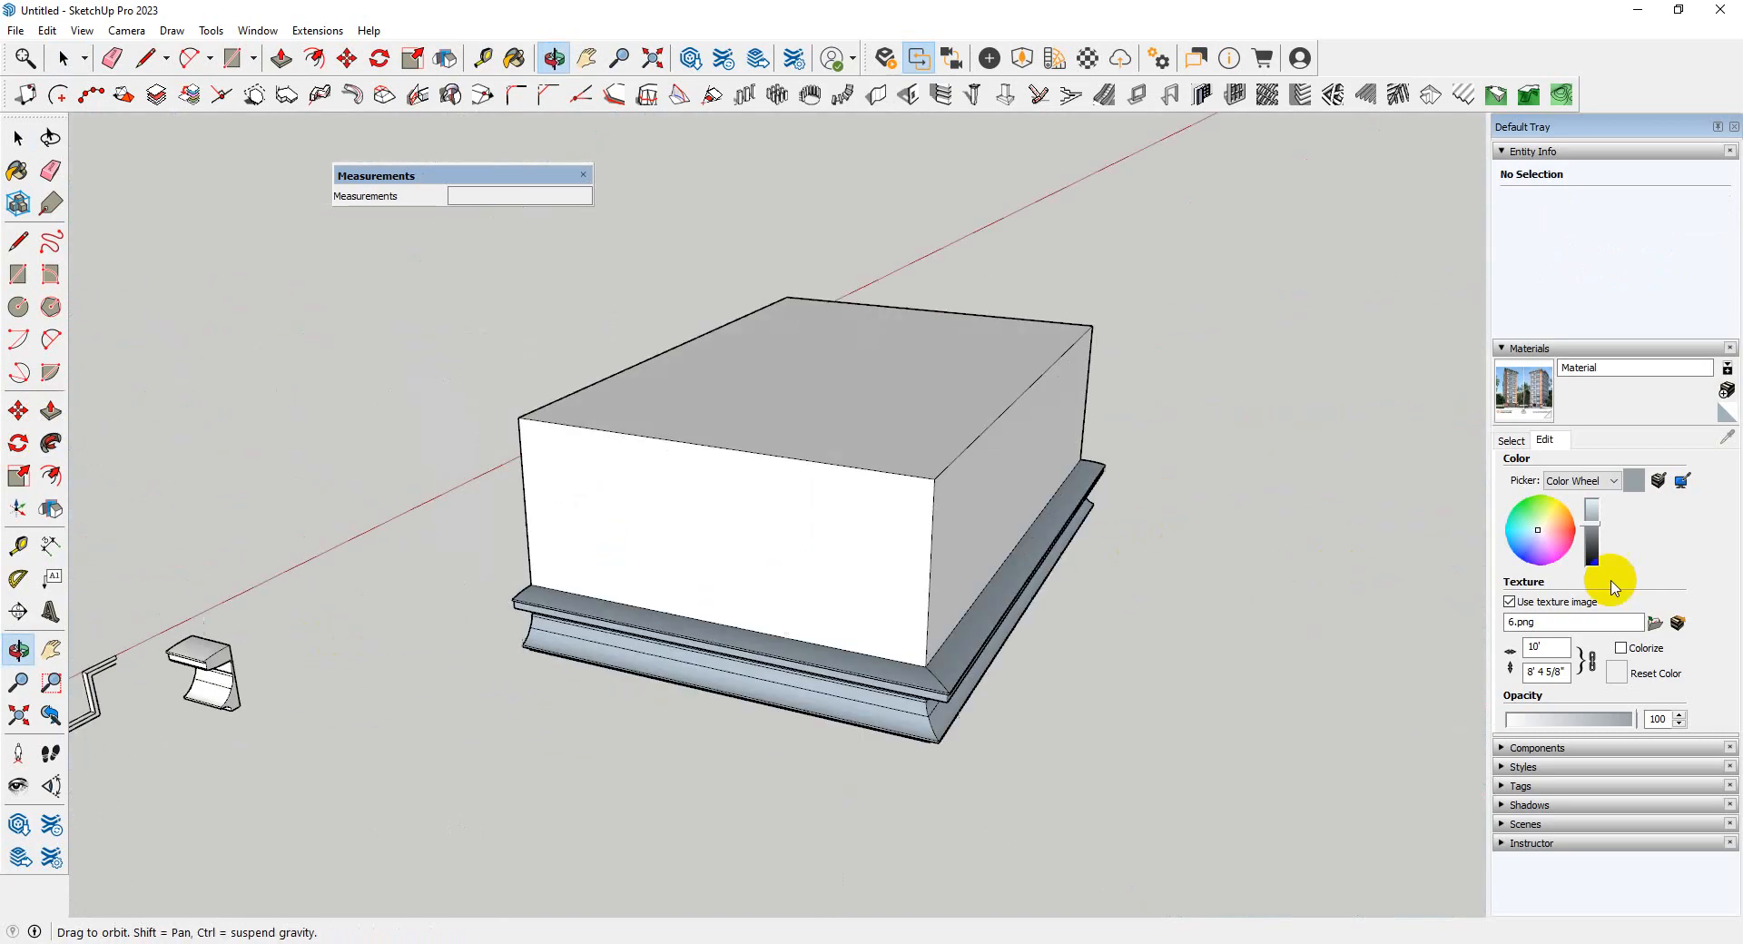
pyautogui.scroll(4, 777, 663)
pyautogui.hotkey('ctrl', 'z')
# - Select all four bottom edges of the large box and sweep the corner profile around them with Follow Me
pyautogui.scroll(-4, 413, 643)
pyautogui.press('space')
pyautogui.moveTo(771, 740); pyautogui.dragTo(700, 753, button='middle')
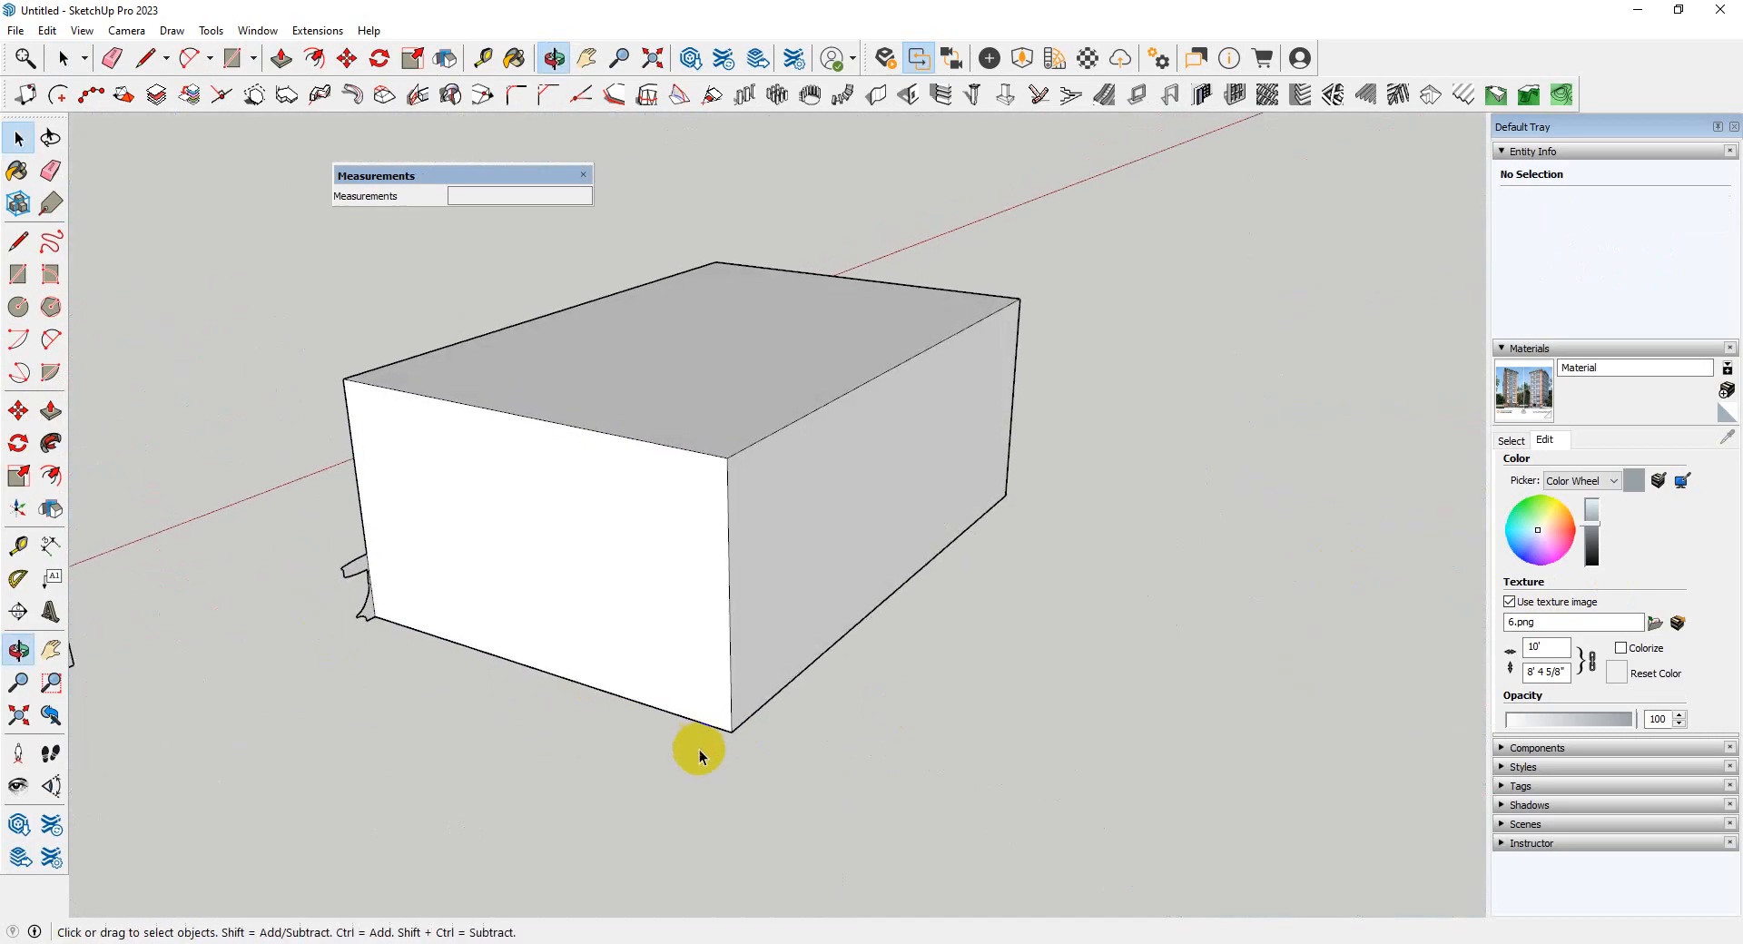
pyautogui.scroll(4, 705, 737)
pyautogui.scroll(-3, 826, 696)
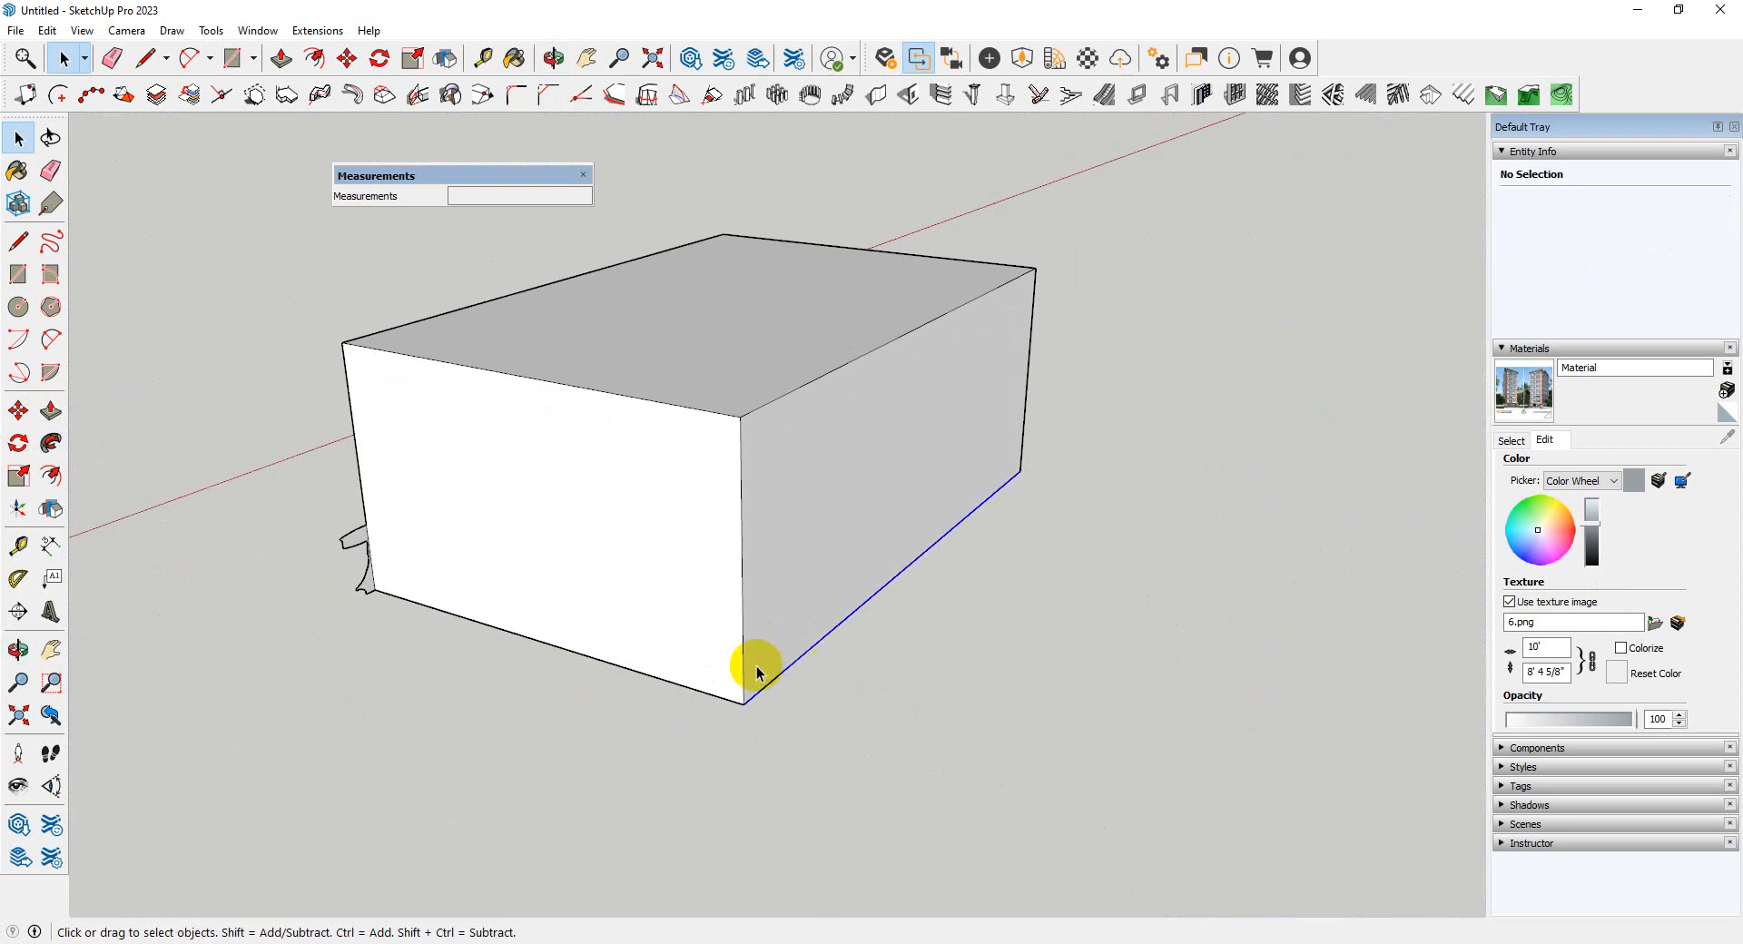
pyautogui.scroll(-3, 757, 671)
pyautogui.moveTo(990, 508); pyautogui.dragTo(81, 490, button='middle')
pyautogui.scroll(2, 808, 551)
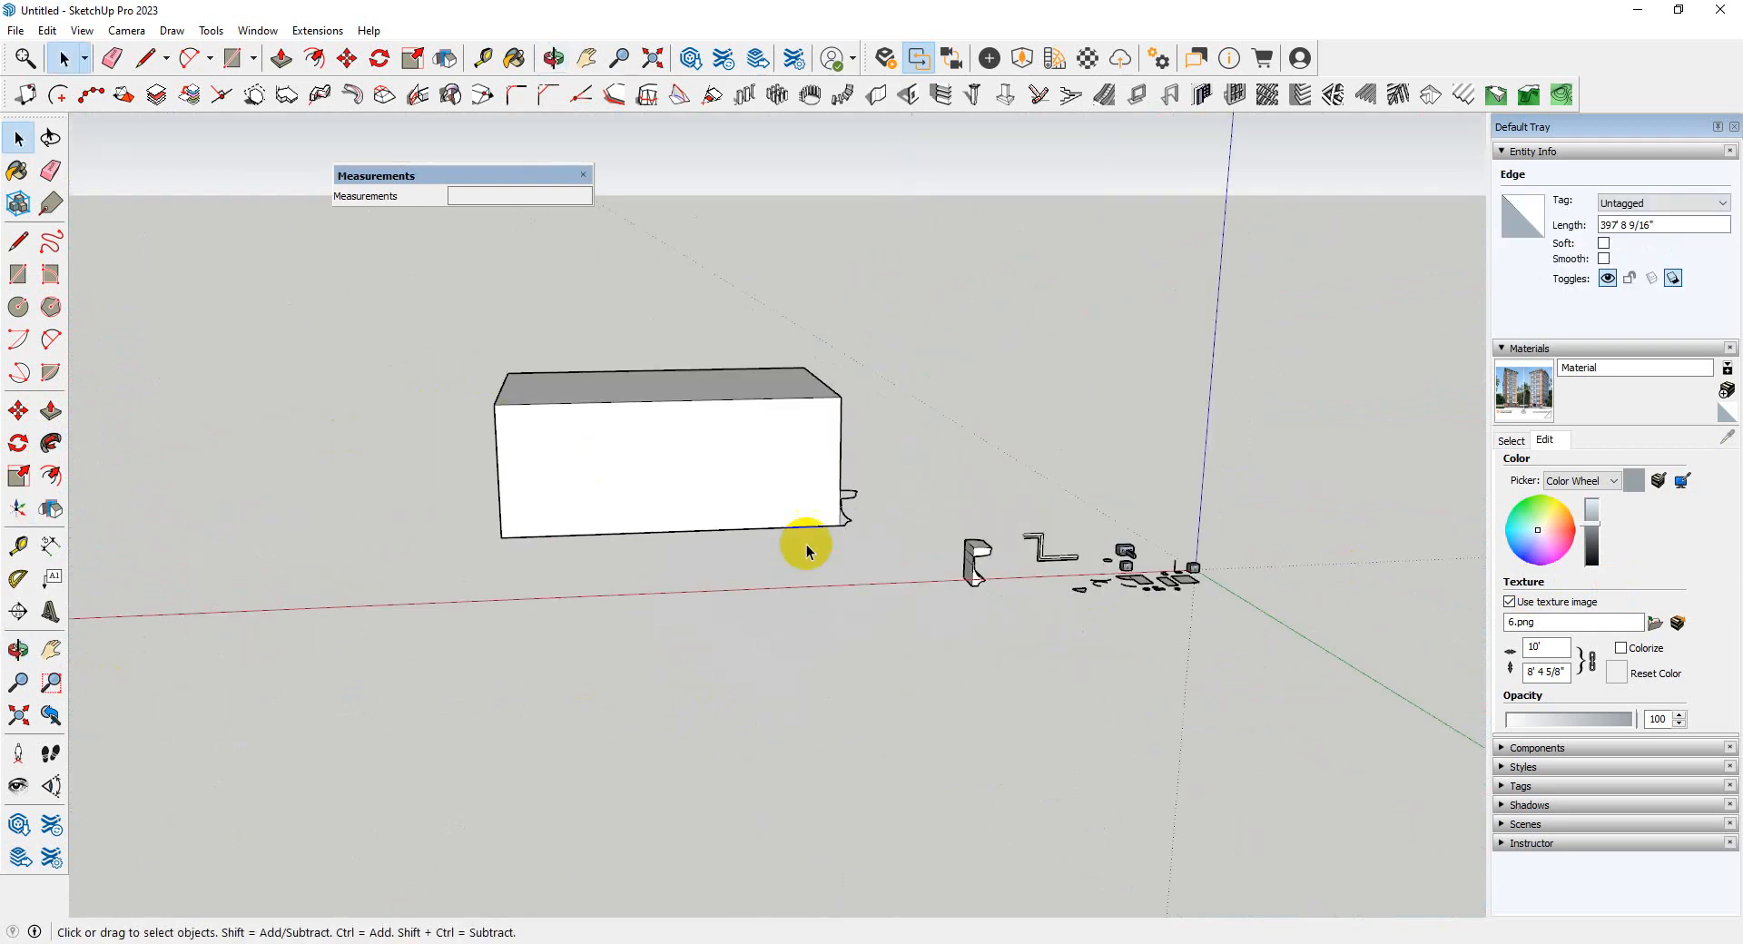
pyautogui.scroll(2, 806, 551)
pyautogui.scroll(2, 825, 531)
pyautogui.scroll(-3, 1058, 544)
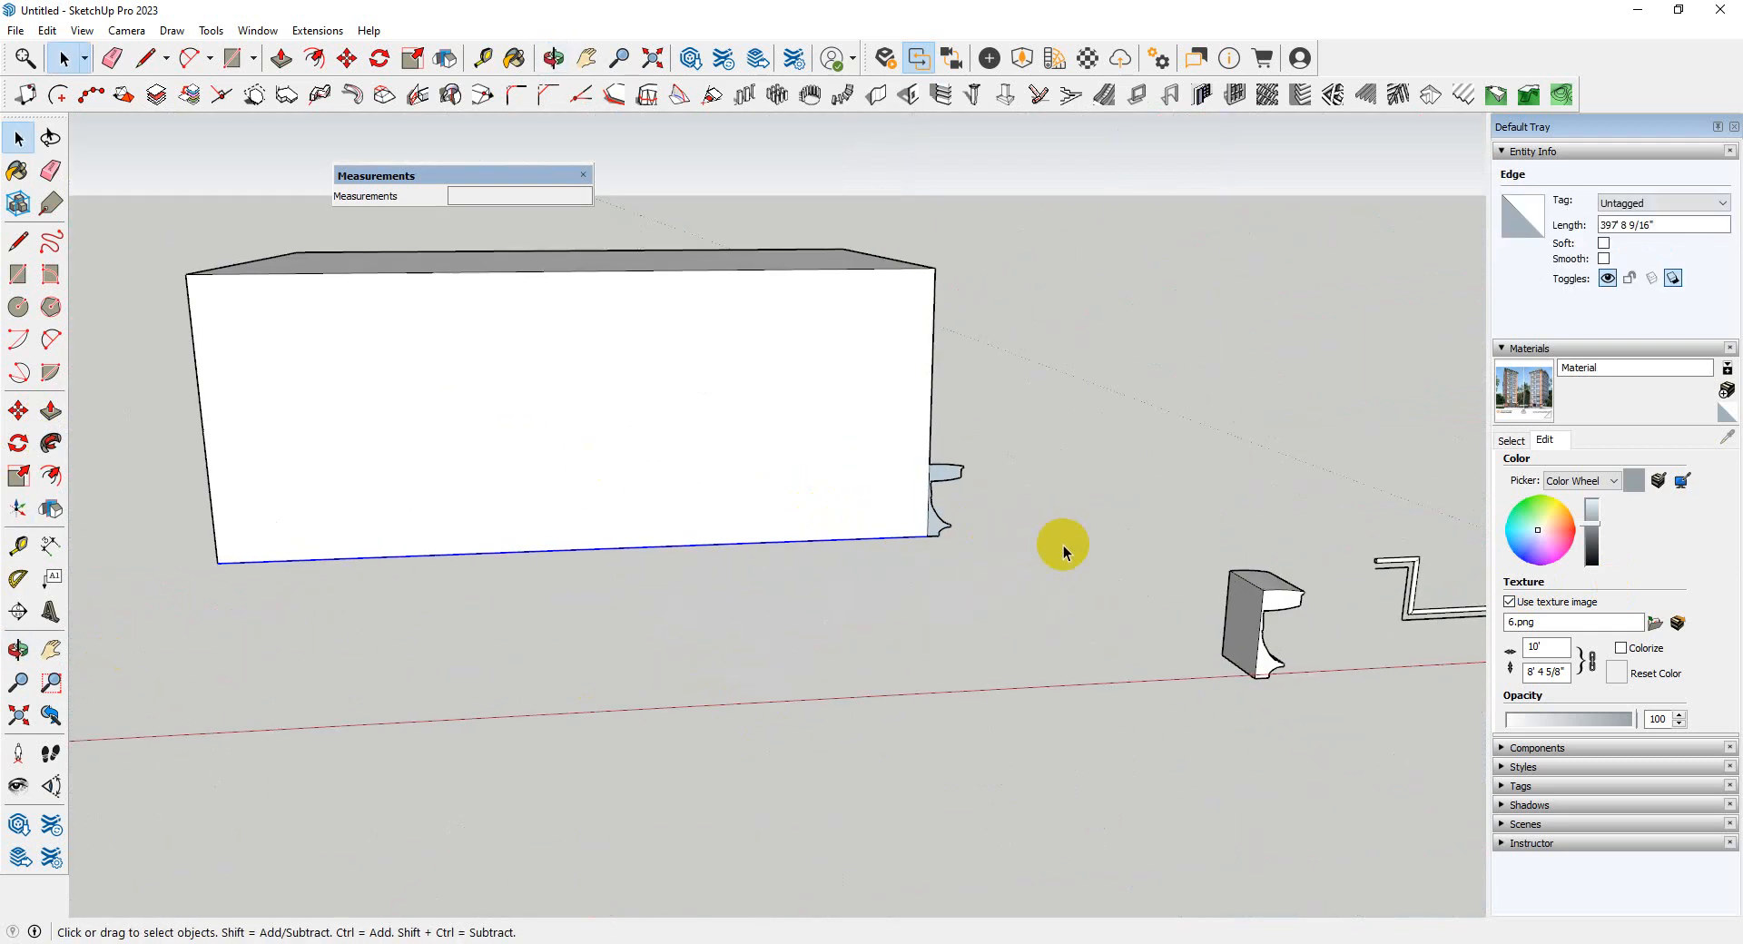
pyautogui.moveTo(1058, 545); pyautogui.dragTo(761, 691, button='middle')
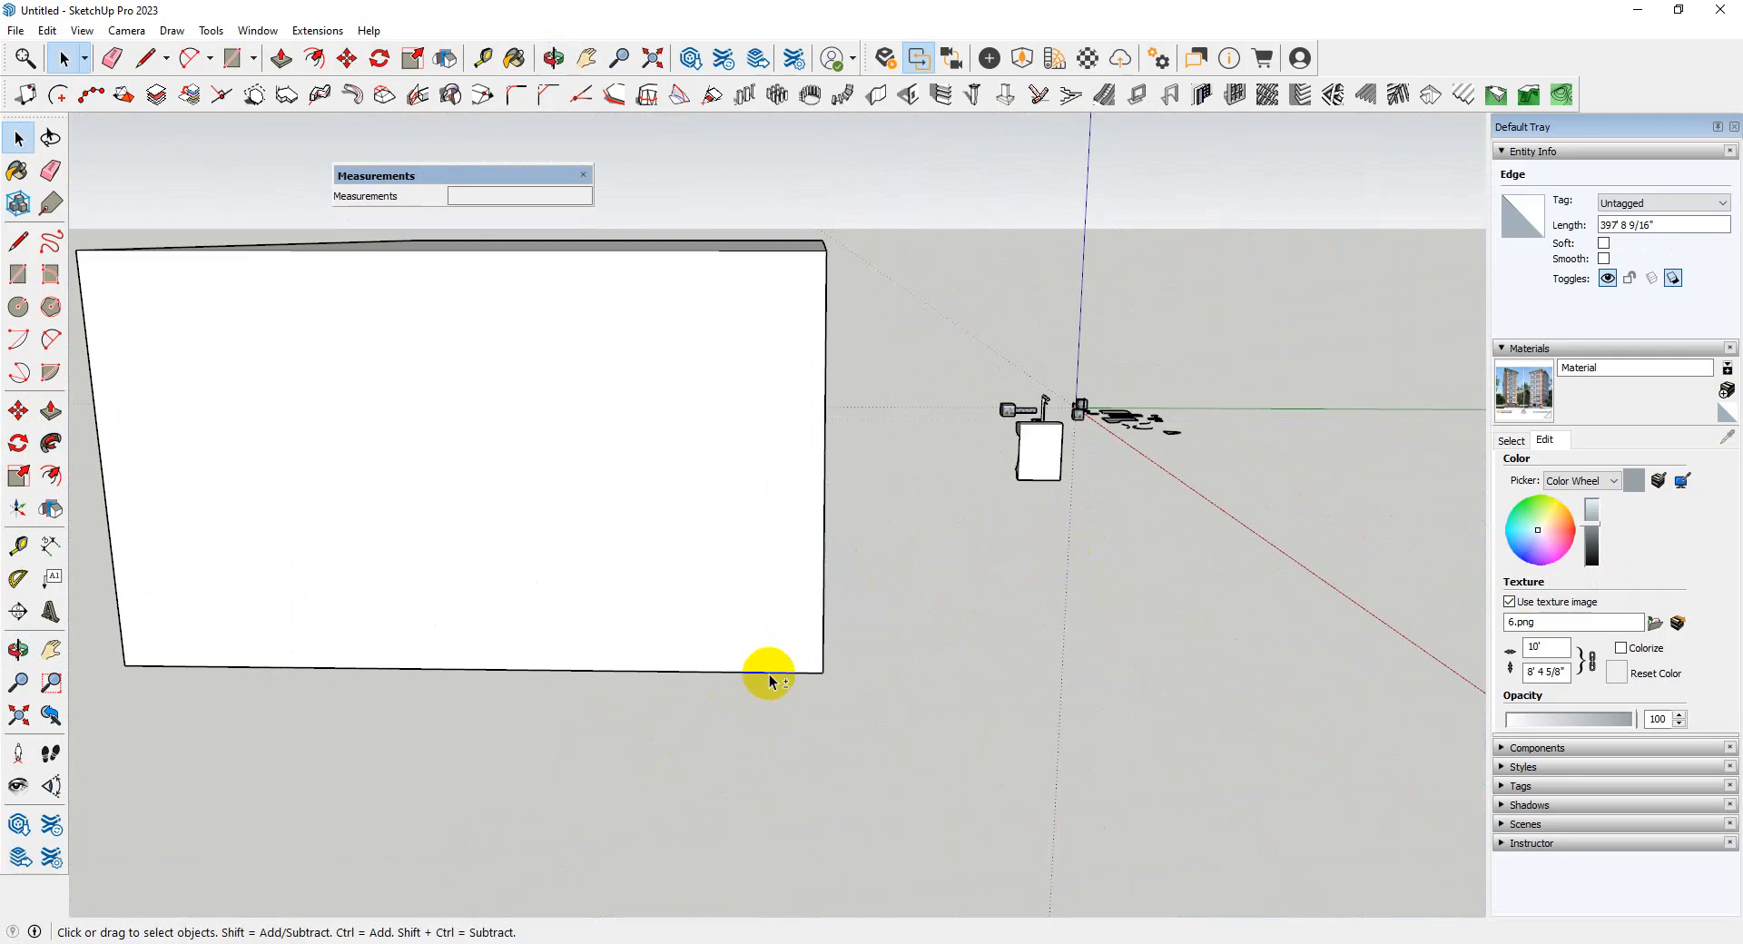
pyautogui.scroll(-3, 1128, 685)
pyautogui.keyDown('shift'); pyautogui.moveTo(575, 705); pyautogui.dragTo(1181, 728, button='middle'); pyautogui.keyUp('shift')
pyautogui.scroll(4, 918, 529)
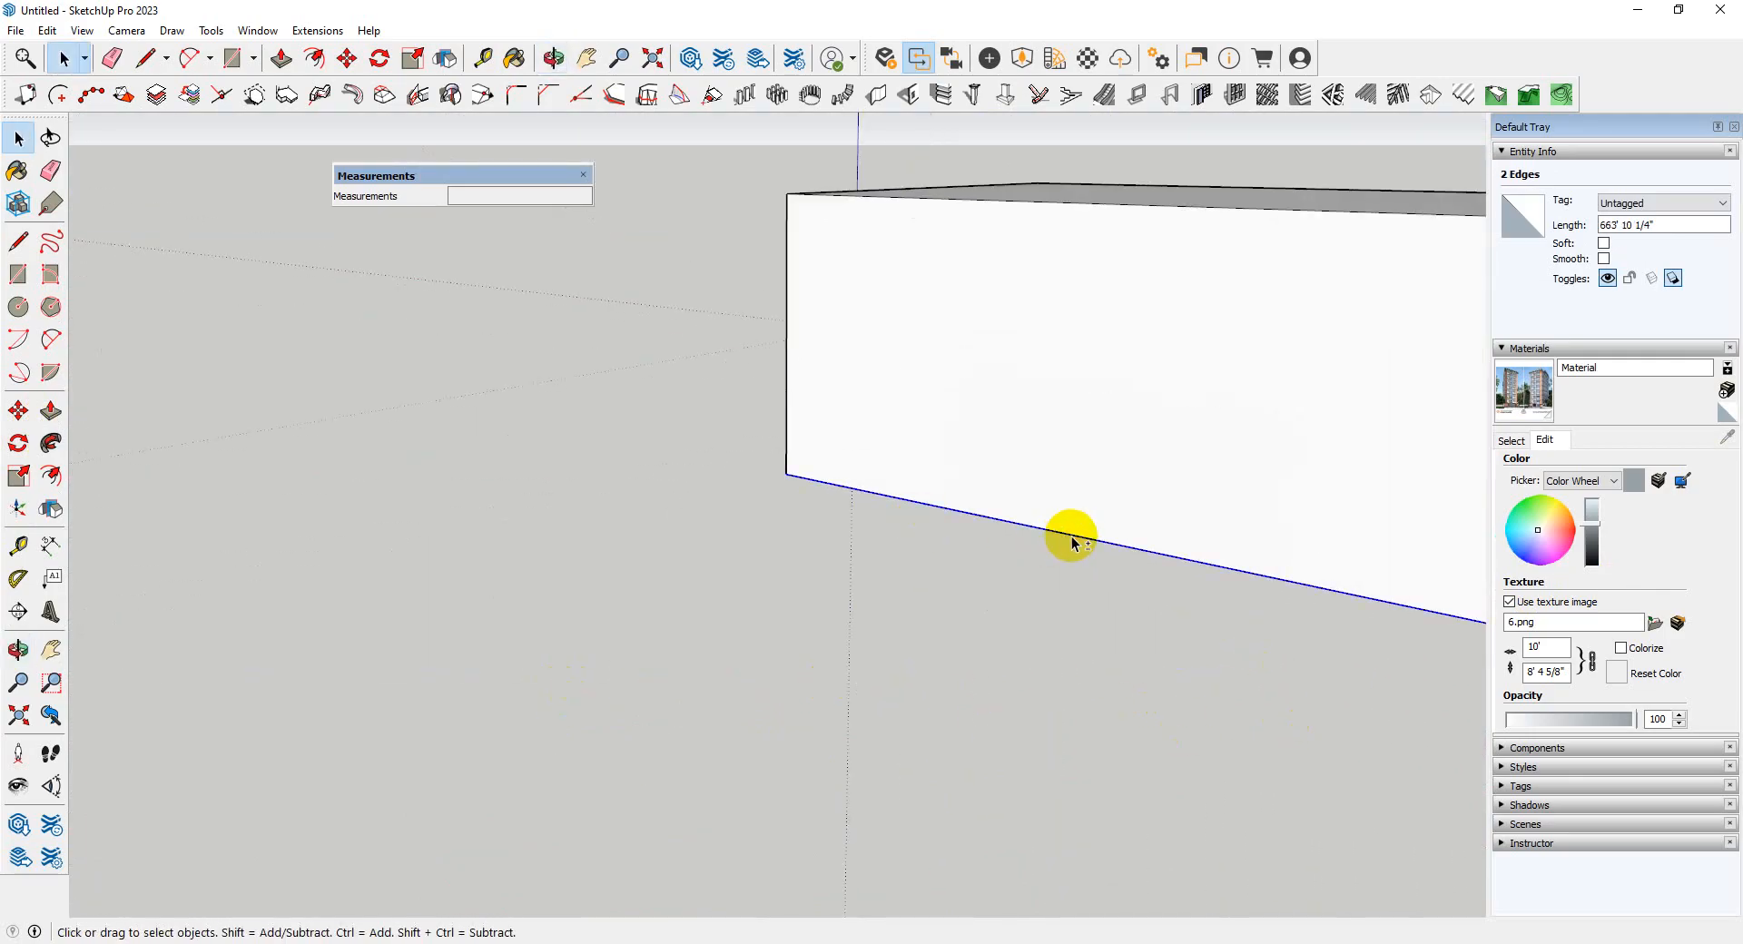
pyautogui.scroll(-3, 494, 579)
pyautogui.moveTo(482, 576); pyautogui.dragTo(1315, 662, button='middle')
pyautogui.scroll(6, 969, 378)
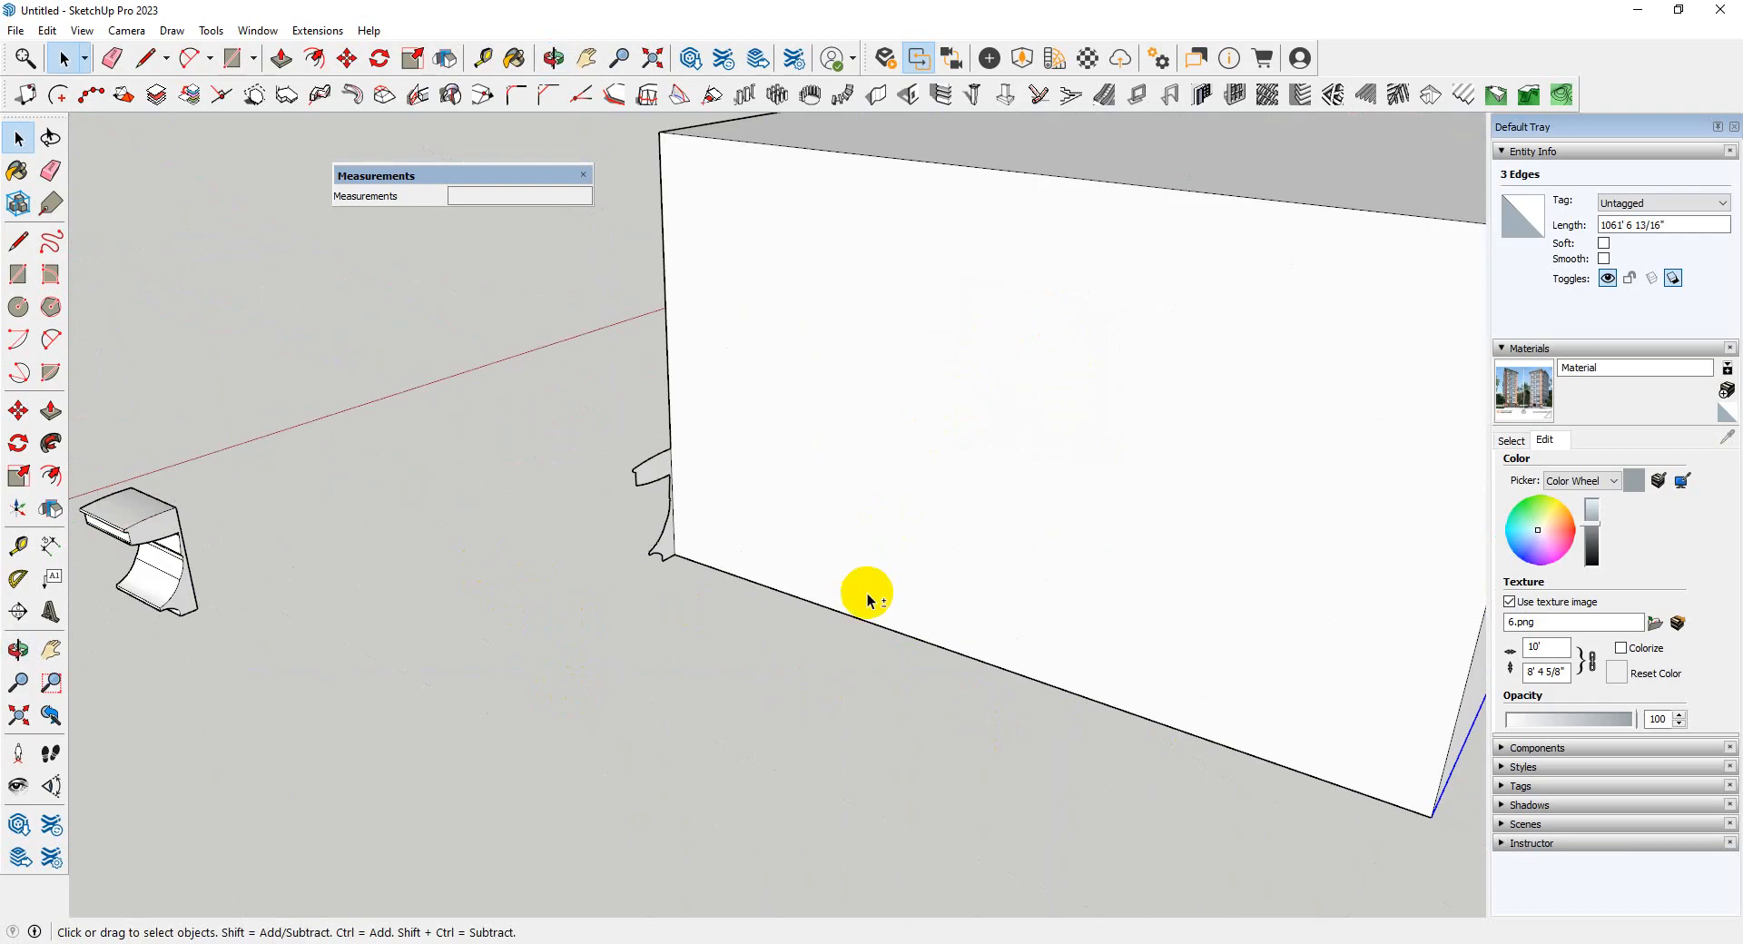
pyautogui.keyDown('shift'); pyautogui.click(873, 626); pyautogui.keyUp('shift')
pyautogui.scroll(2, 626, 518)
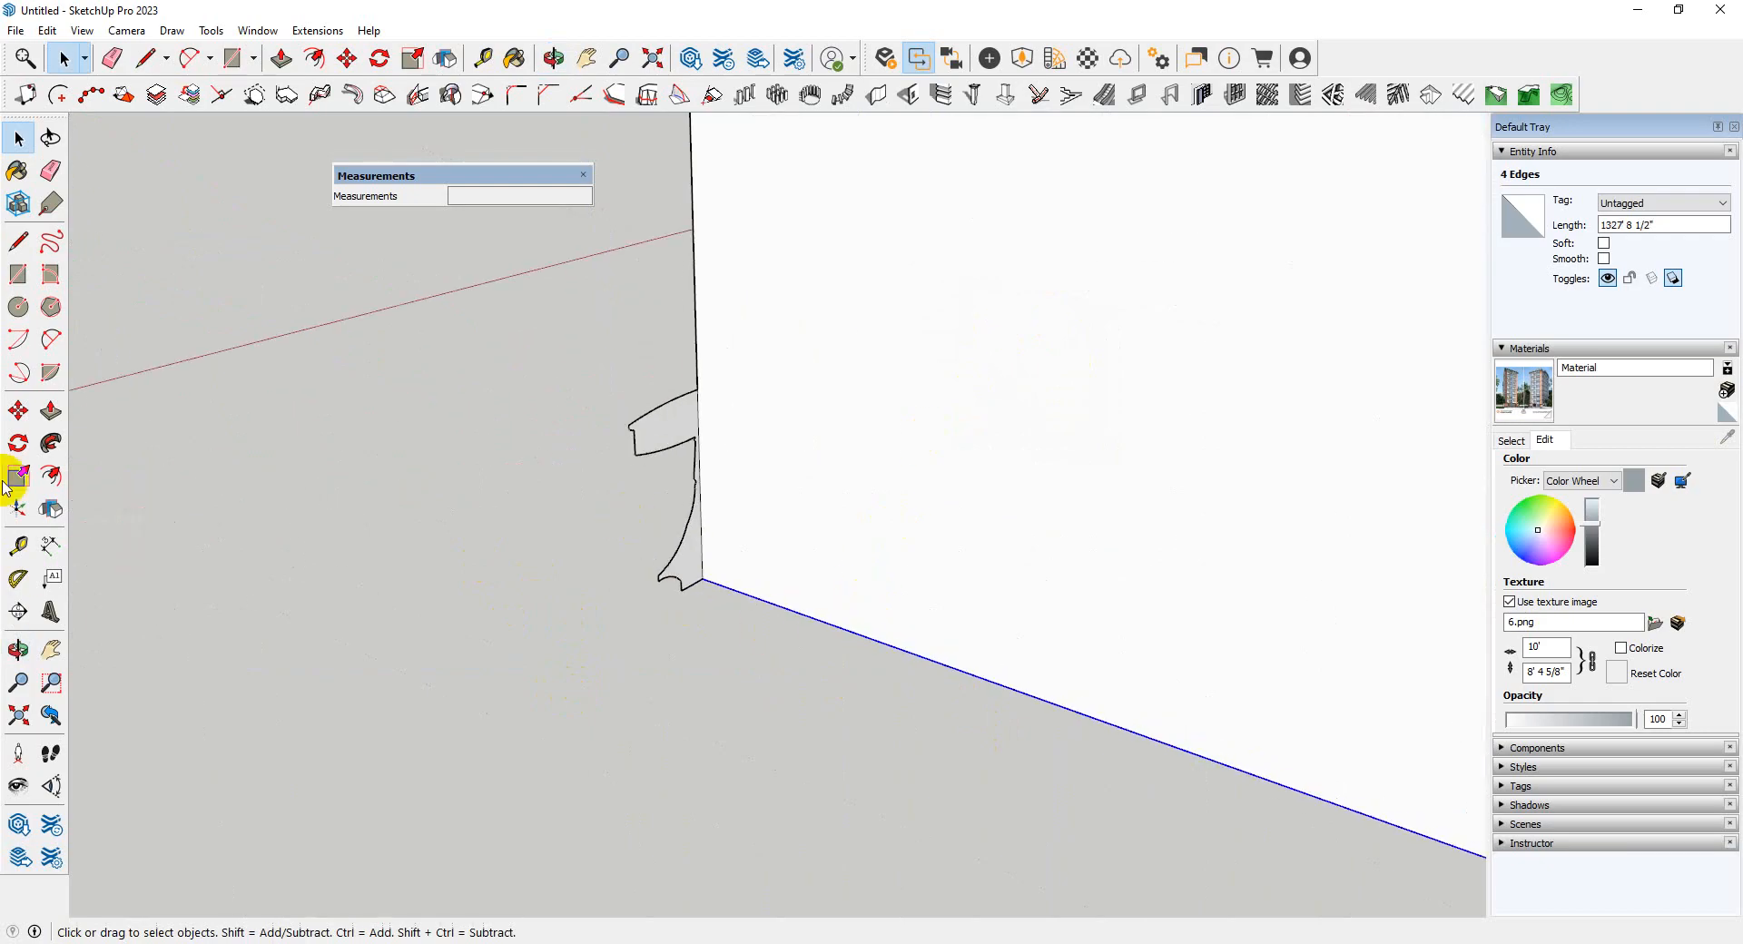
pyautogui.click(669, 439)
pyautogui.scroll(-3, 444, 583)
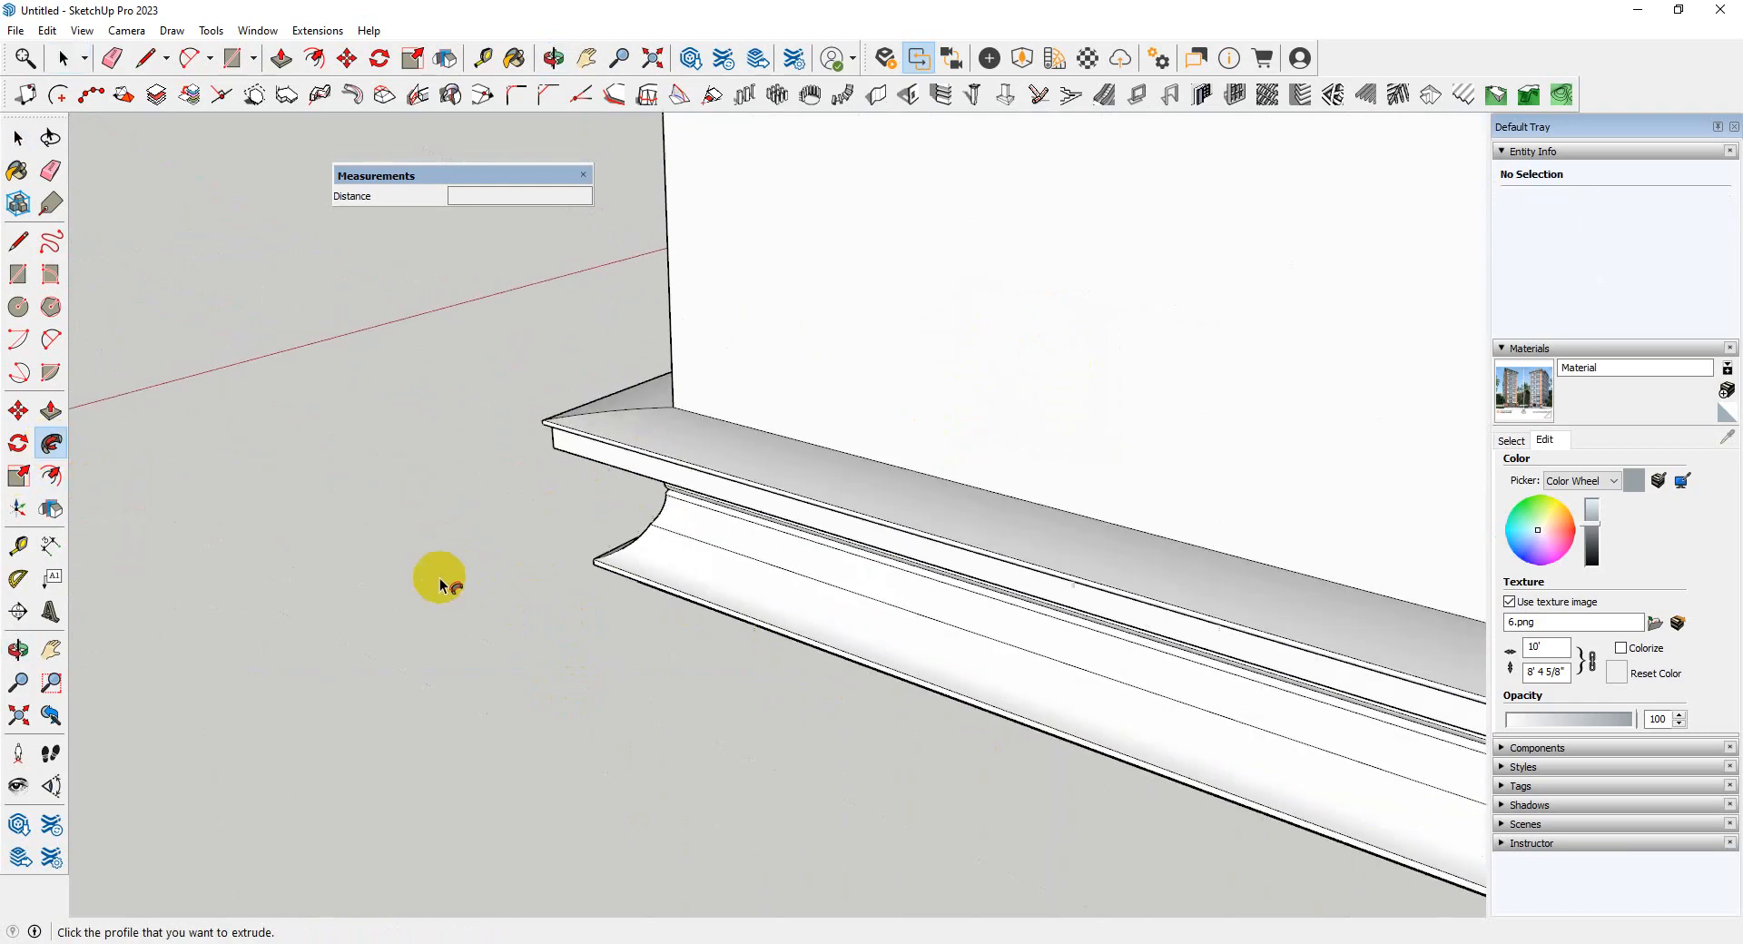
# - Examine the moulding swept around the box's whole base and undo the Follow Me sweep
pyautogui.moveTo(444, 584); pyautogui.dragTo(1306, 592, button='middle')
pyautogui.scroll(-3, 1069, 593)
pyautogui.moveTo(553, 541); pyautogui.dragTo(1027, 498, button='middle')
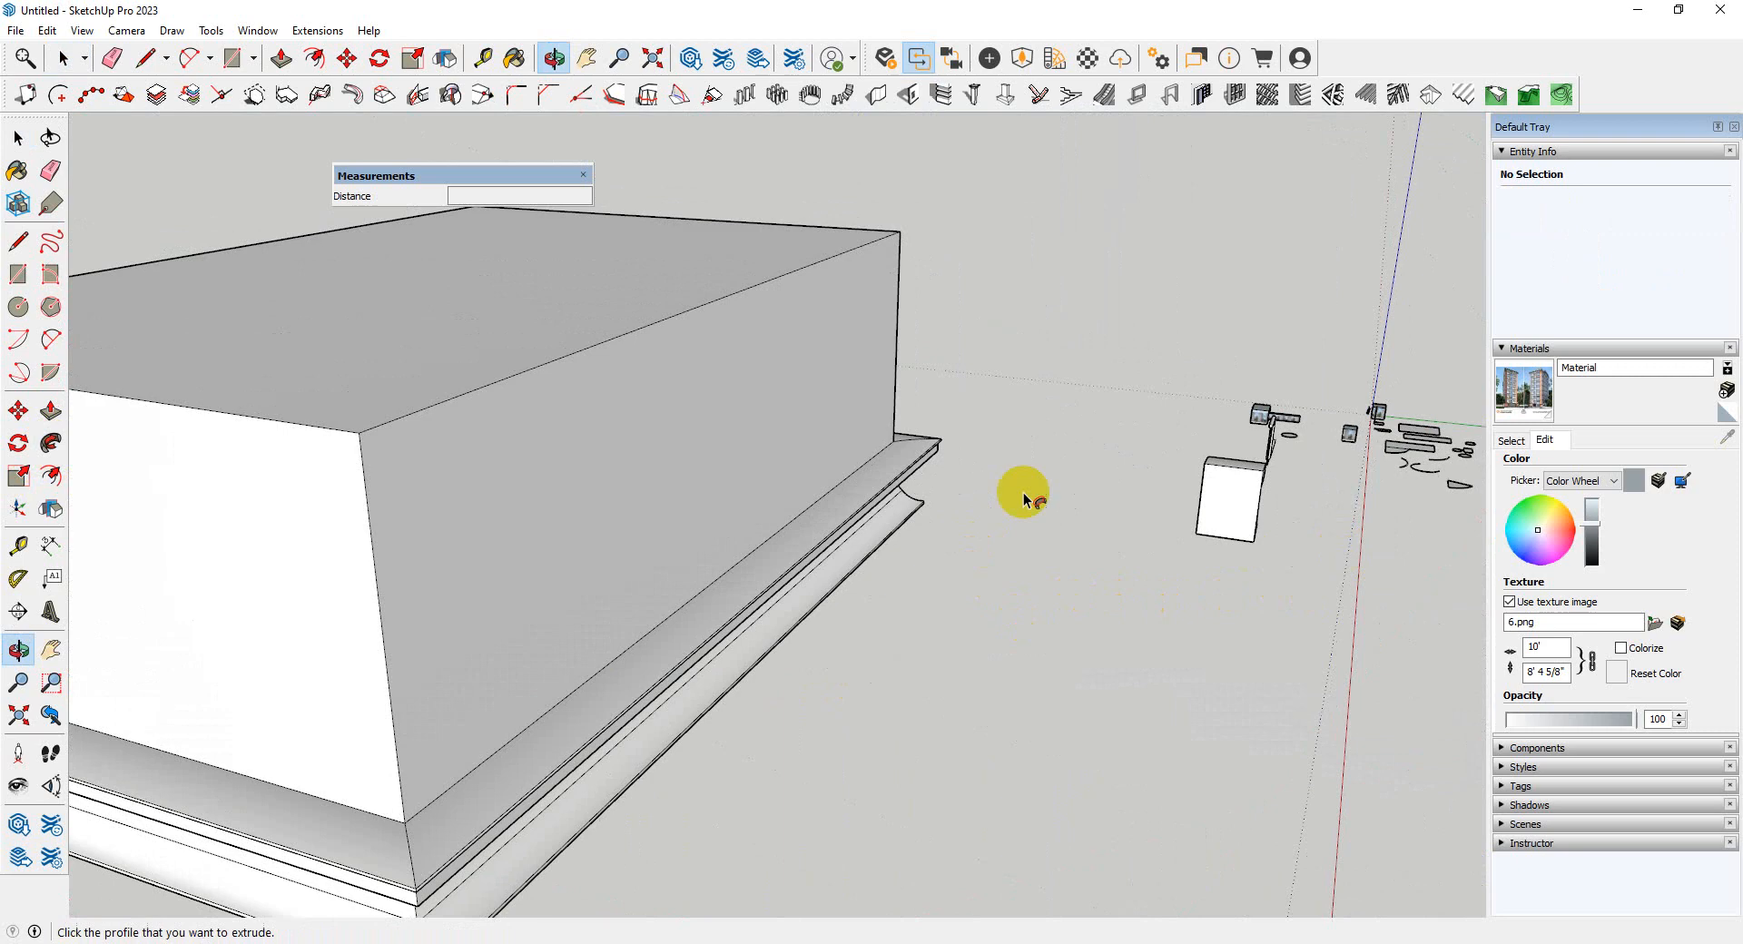
pyautogui.scroll(-4, 999, 503)
pyautogui.moveTo(618, 540); pyautogui.dragTo(894, 539, button='middle')
pyautogui.scroll(3, 1097, 522)
pyautogui.scroll(-3, 821, 580)
pyautogui.scroll(4, 1152, 611)
pyautogui.scroll(-3, 1132, 498)
pyautogui.moveTo(1132, 498); pyautogui.dragTo(455, 622, button='middle')
pyautogui.scroll(4, 474, 614)
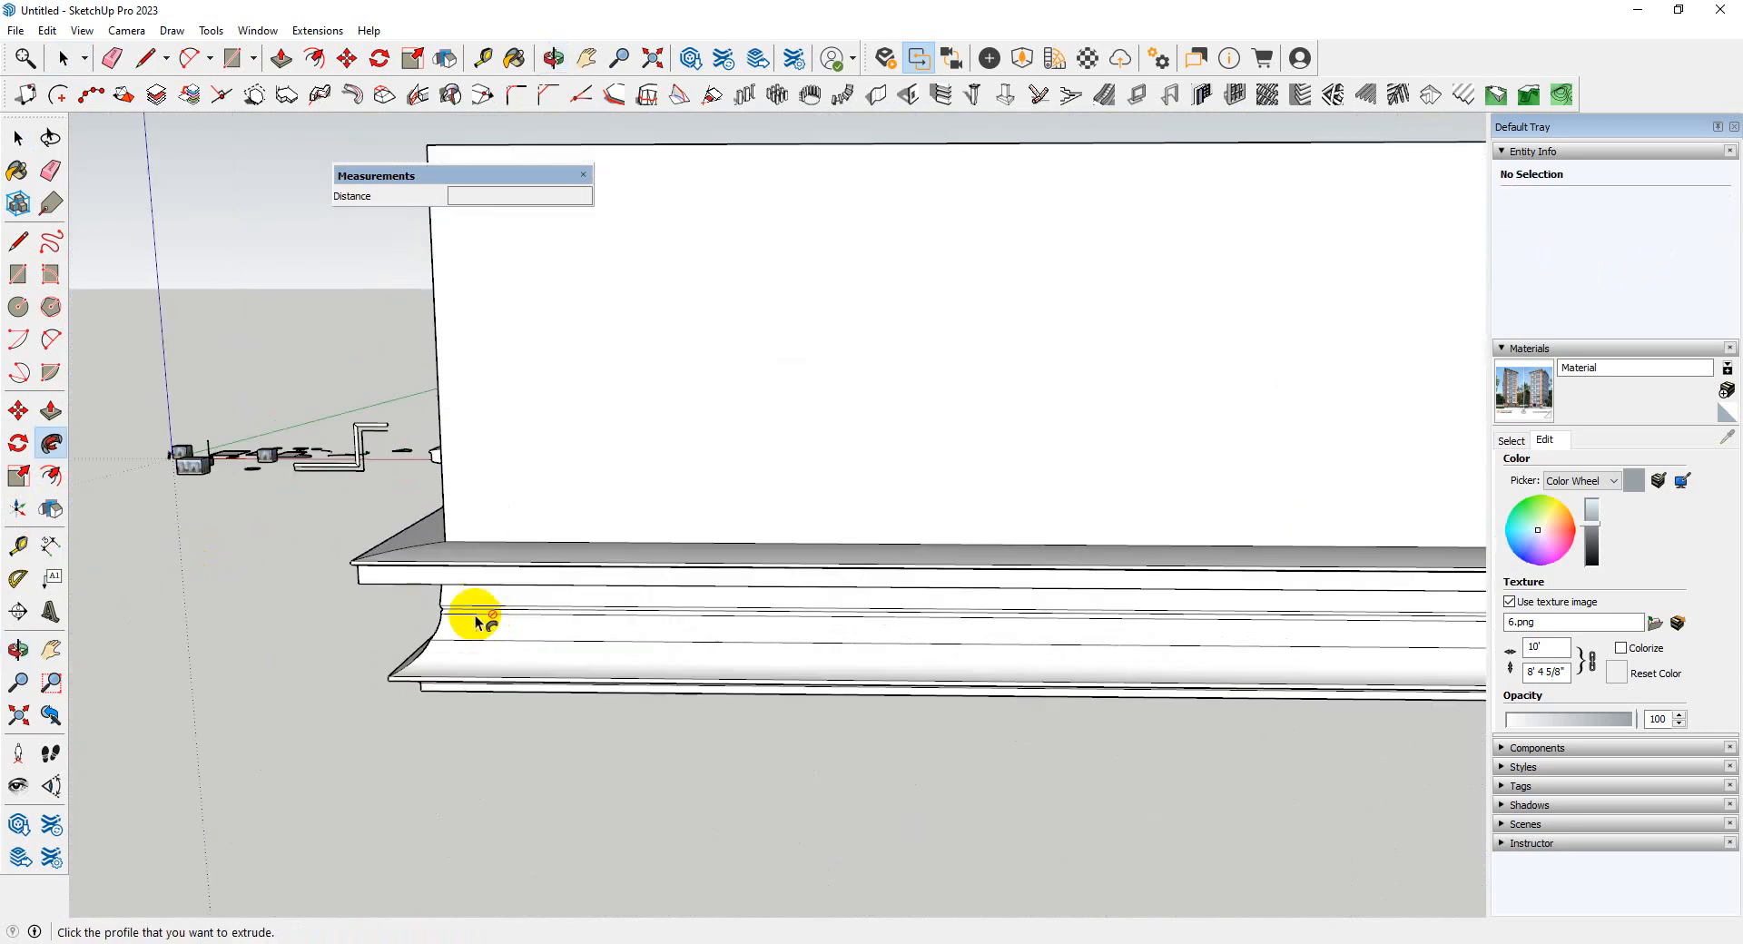
pyautogui.scroll(2, 399, 620)
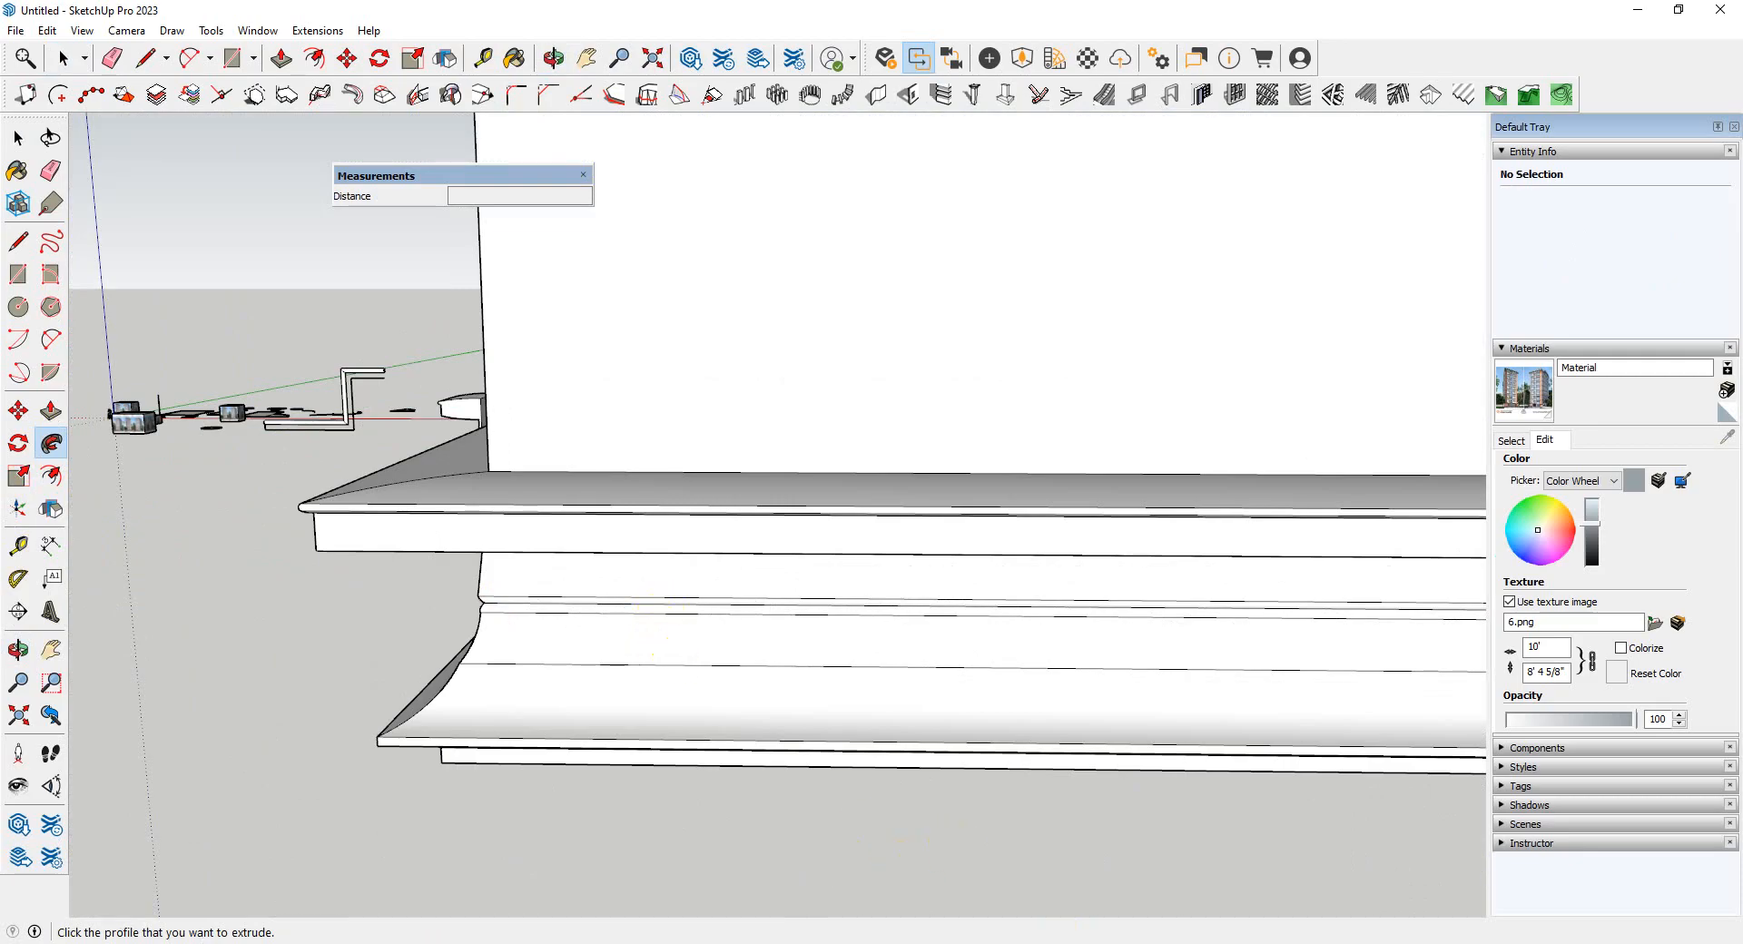
pyautogui.scroll(-5, 596, 493)
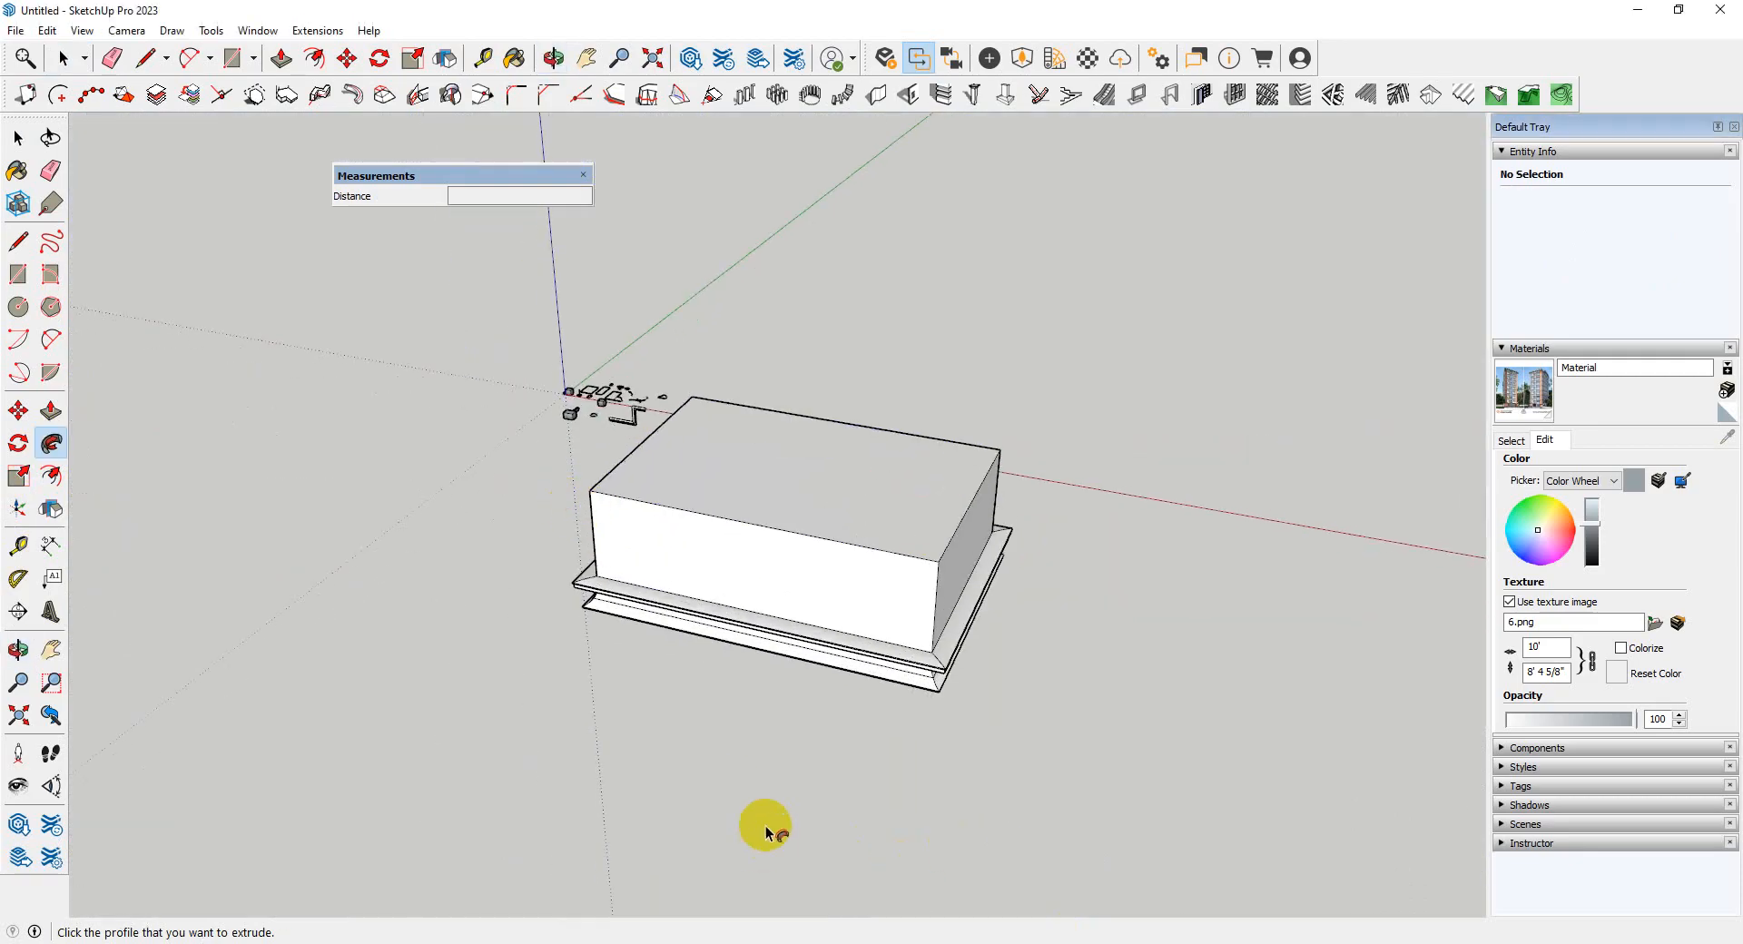
pyautogui.moveTo(766, 832); pyautogui.dragTo(848, 615, button='middle')
pyautogui.hotkey('ctrl', 'z')
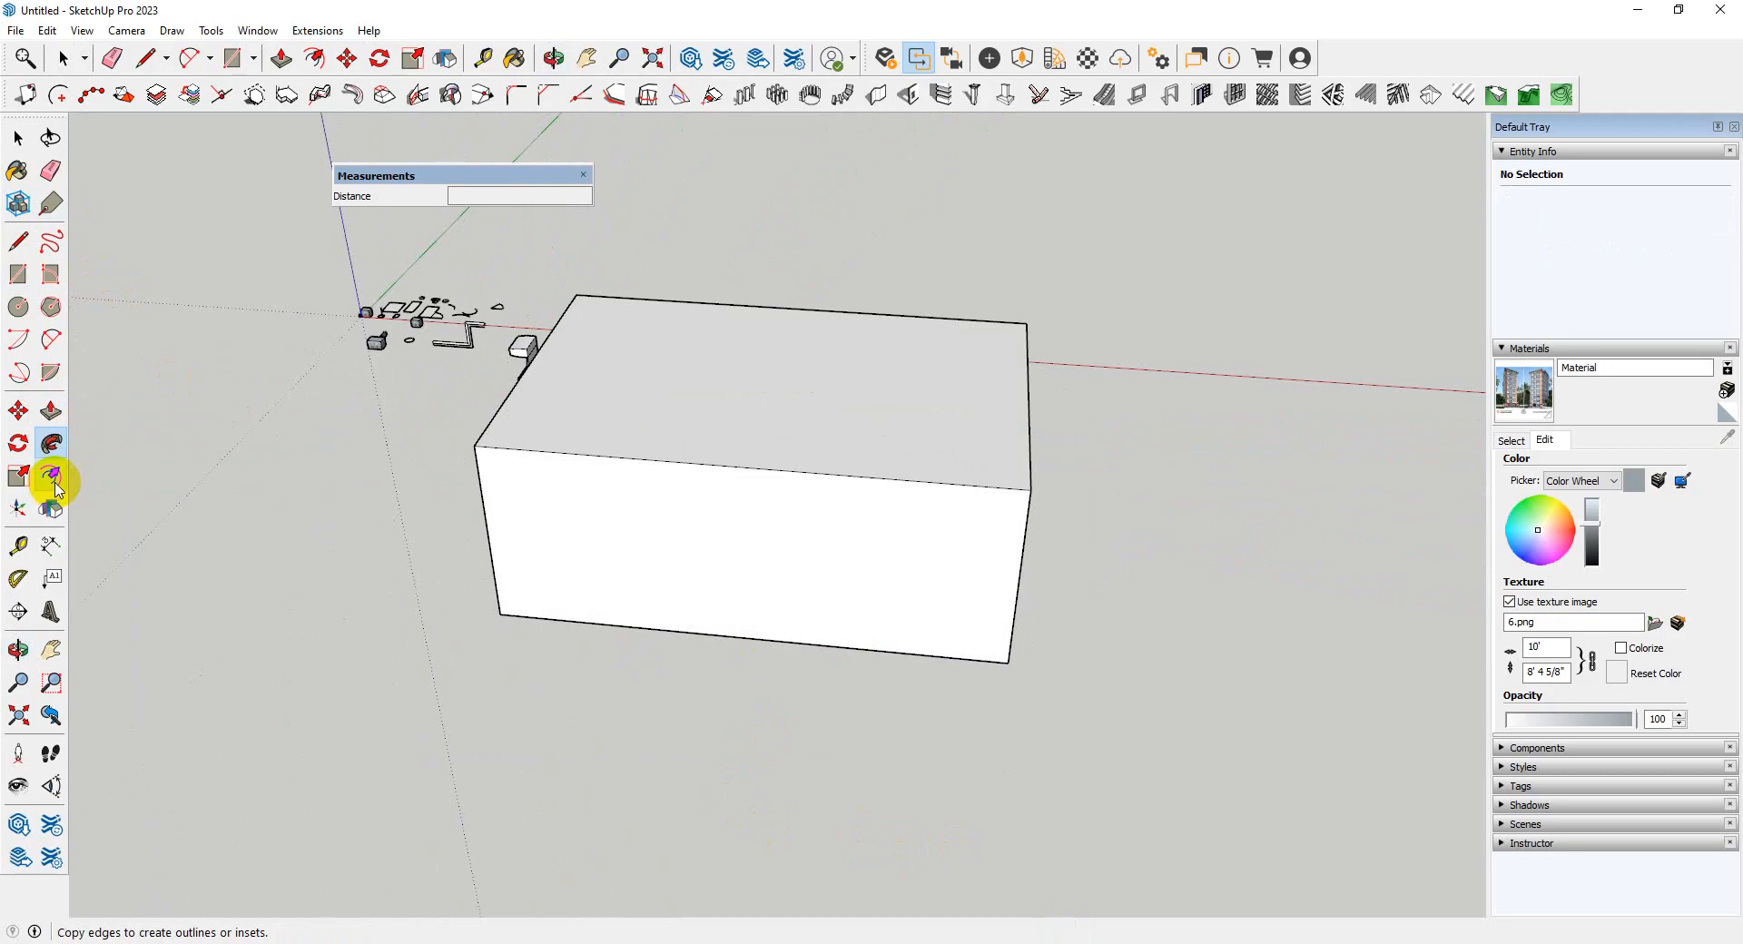
# - Offset the outline of the box's top face inward by 10'
pyautogui.press('space')
pyautogui.moveTo(525, 704); pyautogui.dragTo(758, 680, button='middle')
pyautogui.press('f')
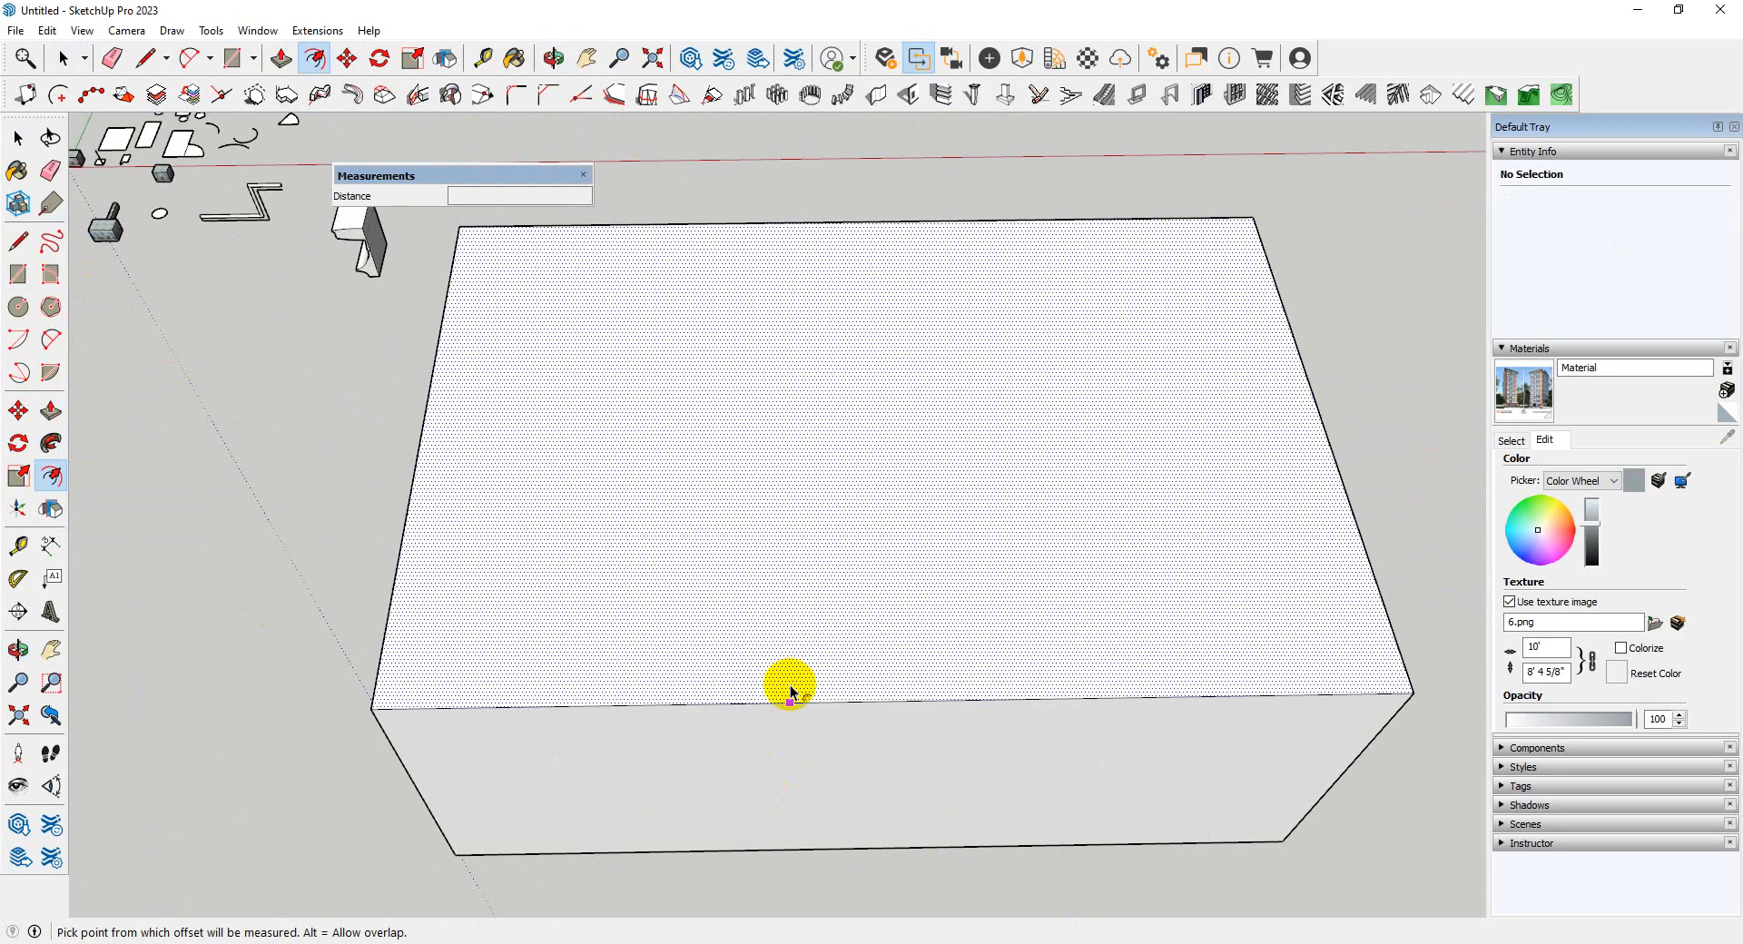
pyautogui.click(790, 698)
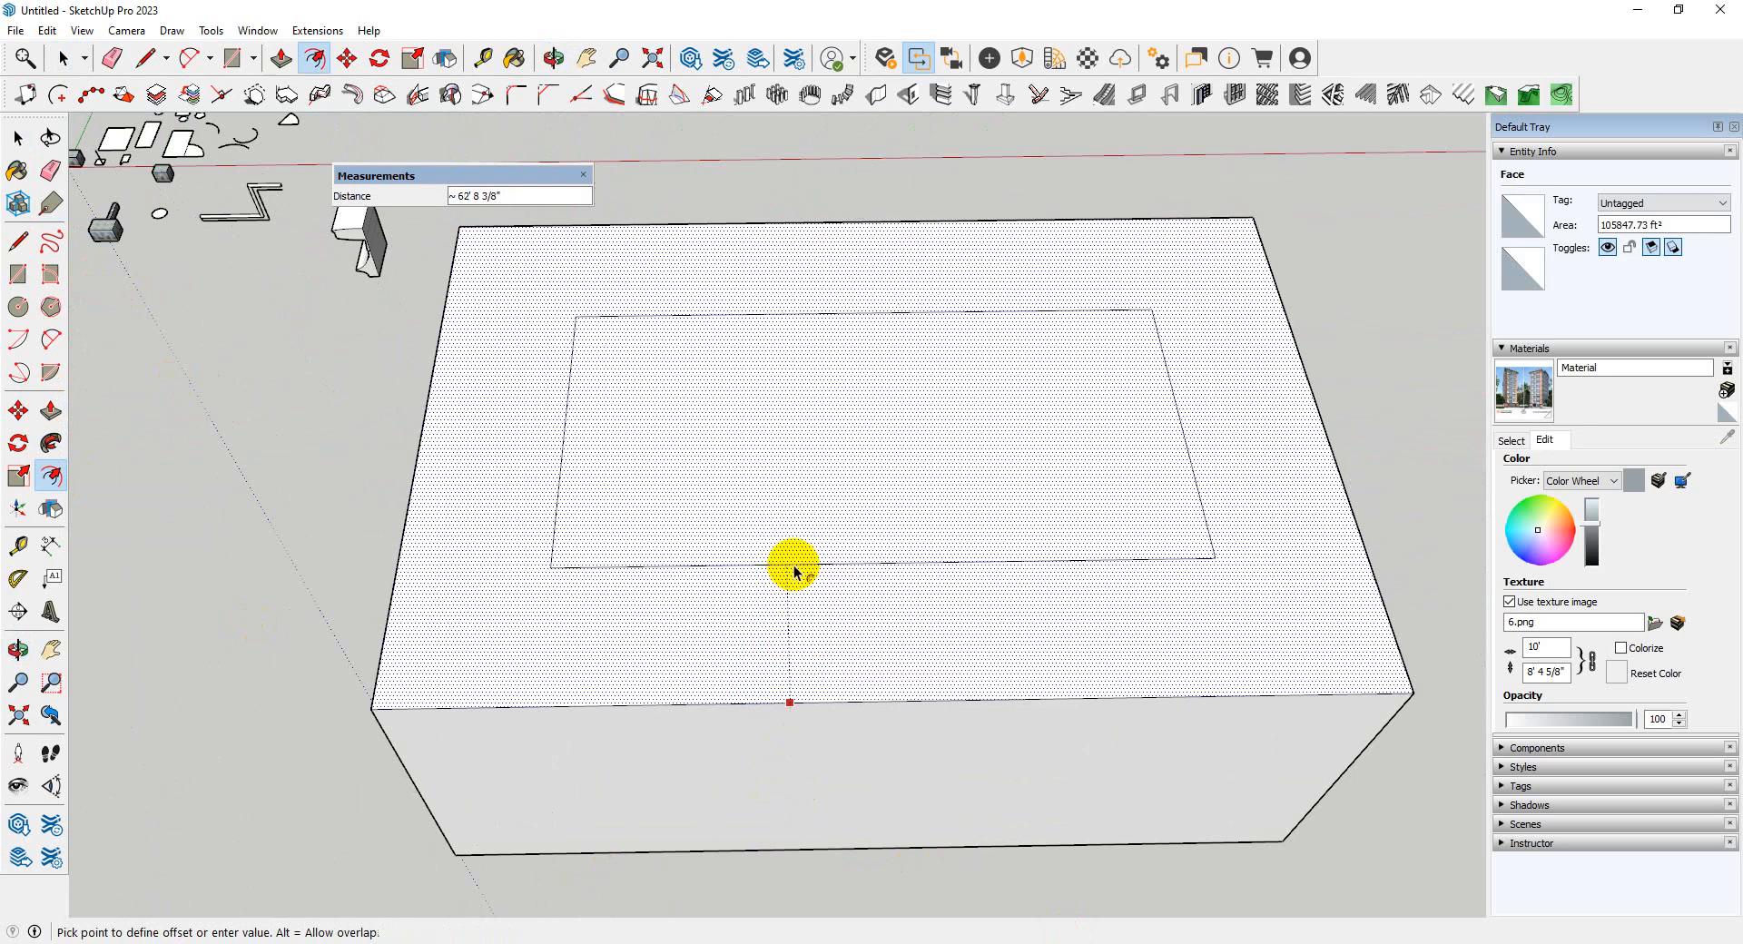
pyautogui.press('Return')
# - Measure the width of the border strip near the top face's corner and undo the inward offset
pyautogui.scroll(3, 623, 650)
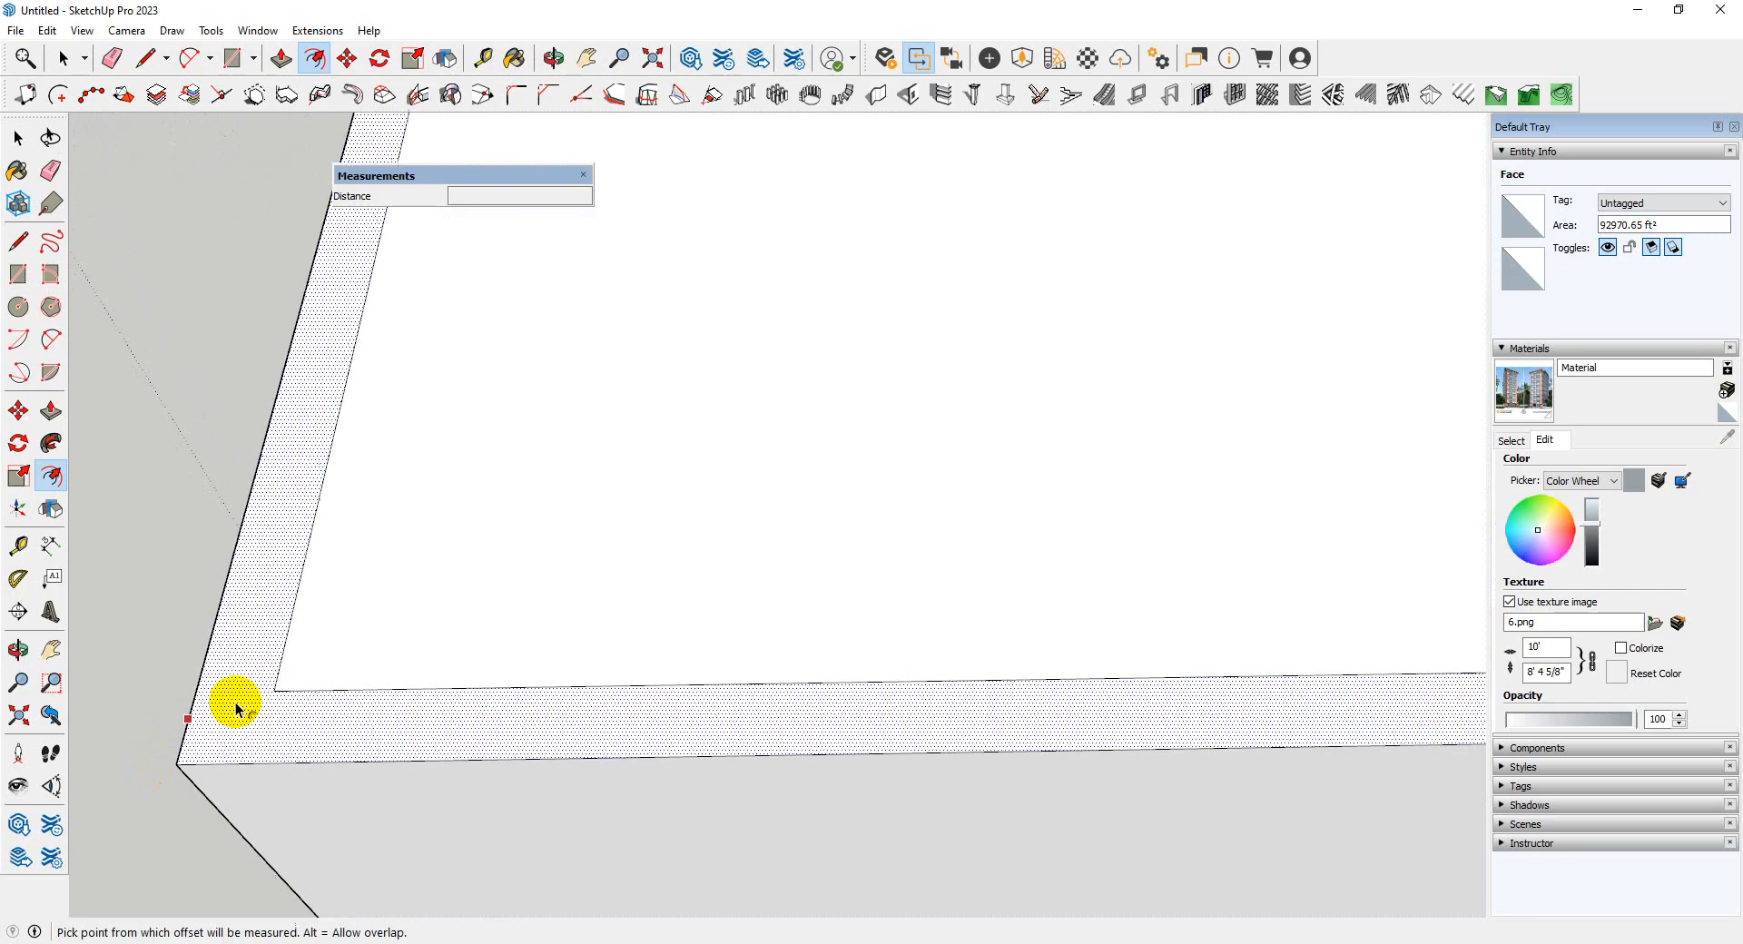
pyautogui.scroll(3, 250, 715)
pyautogui.press('t')
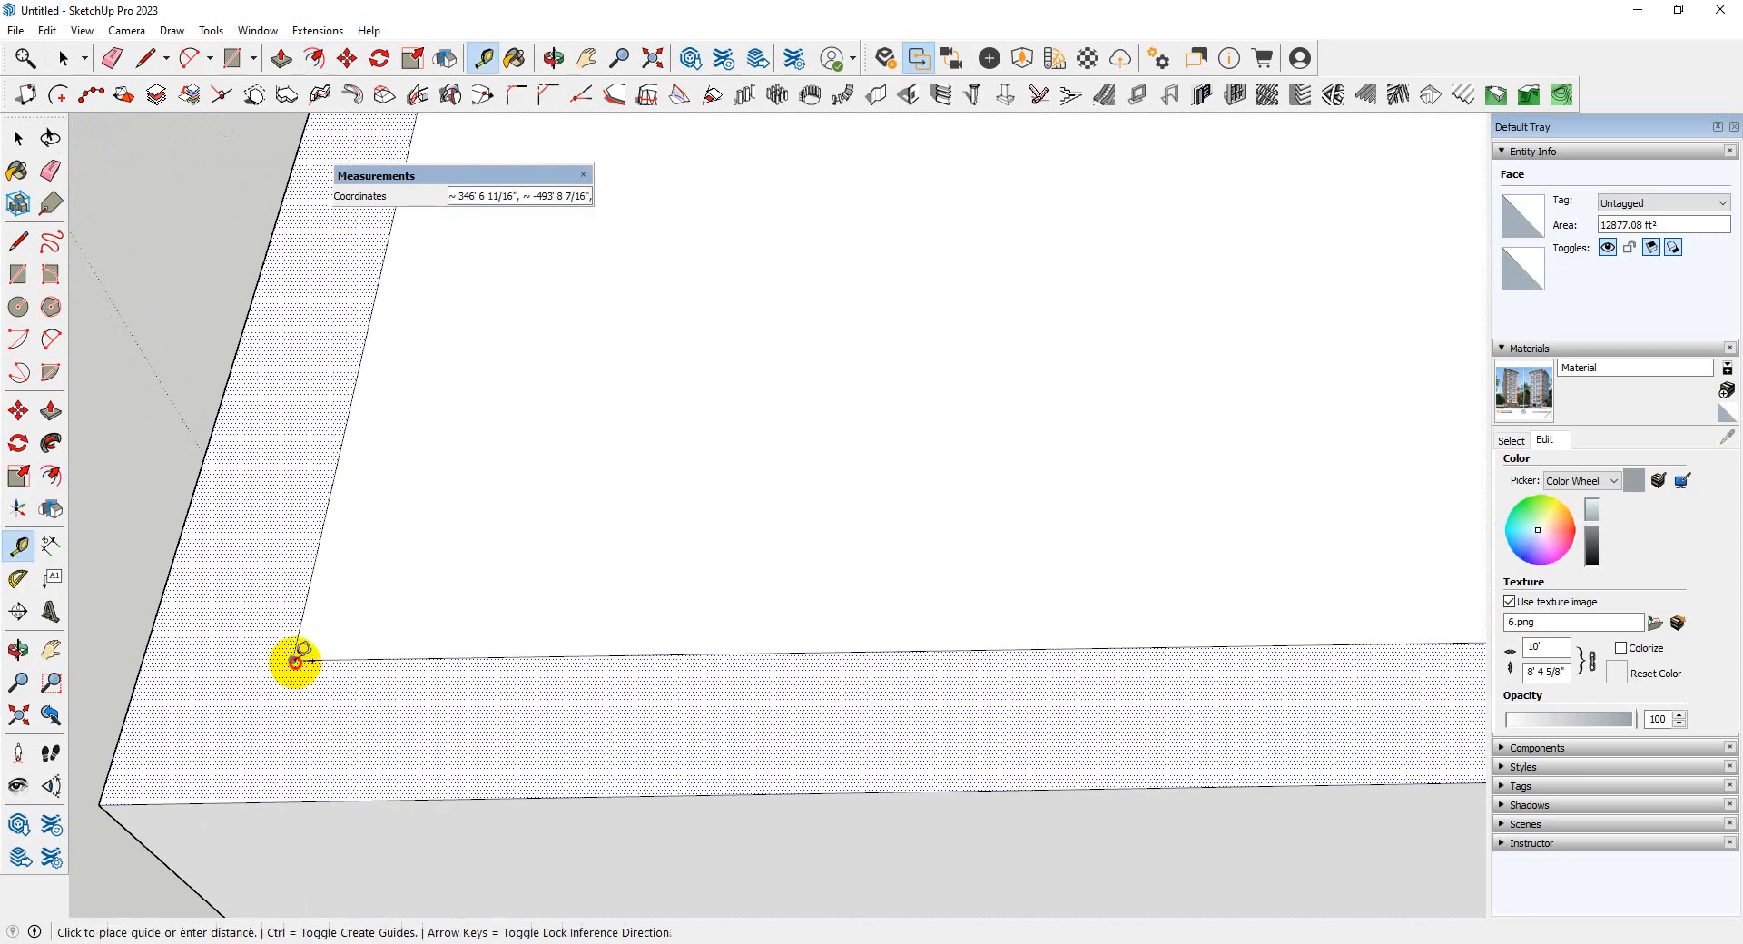
pyautogui.click(292, 659)
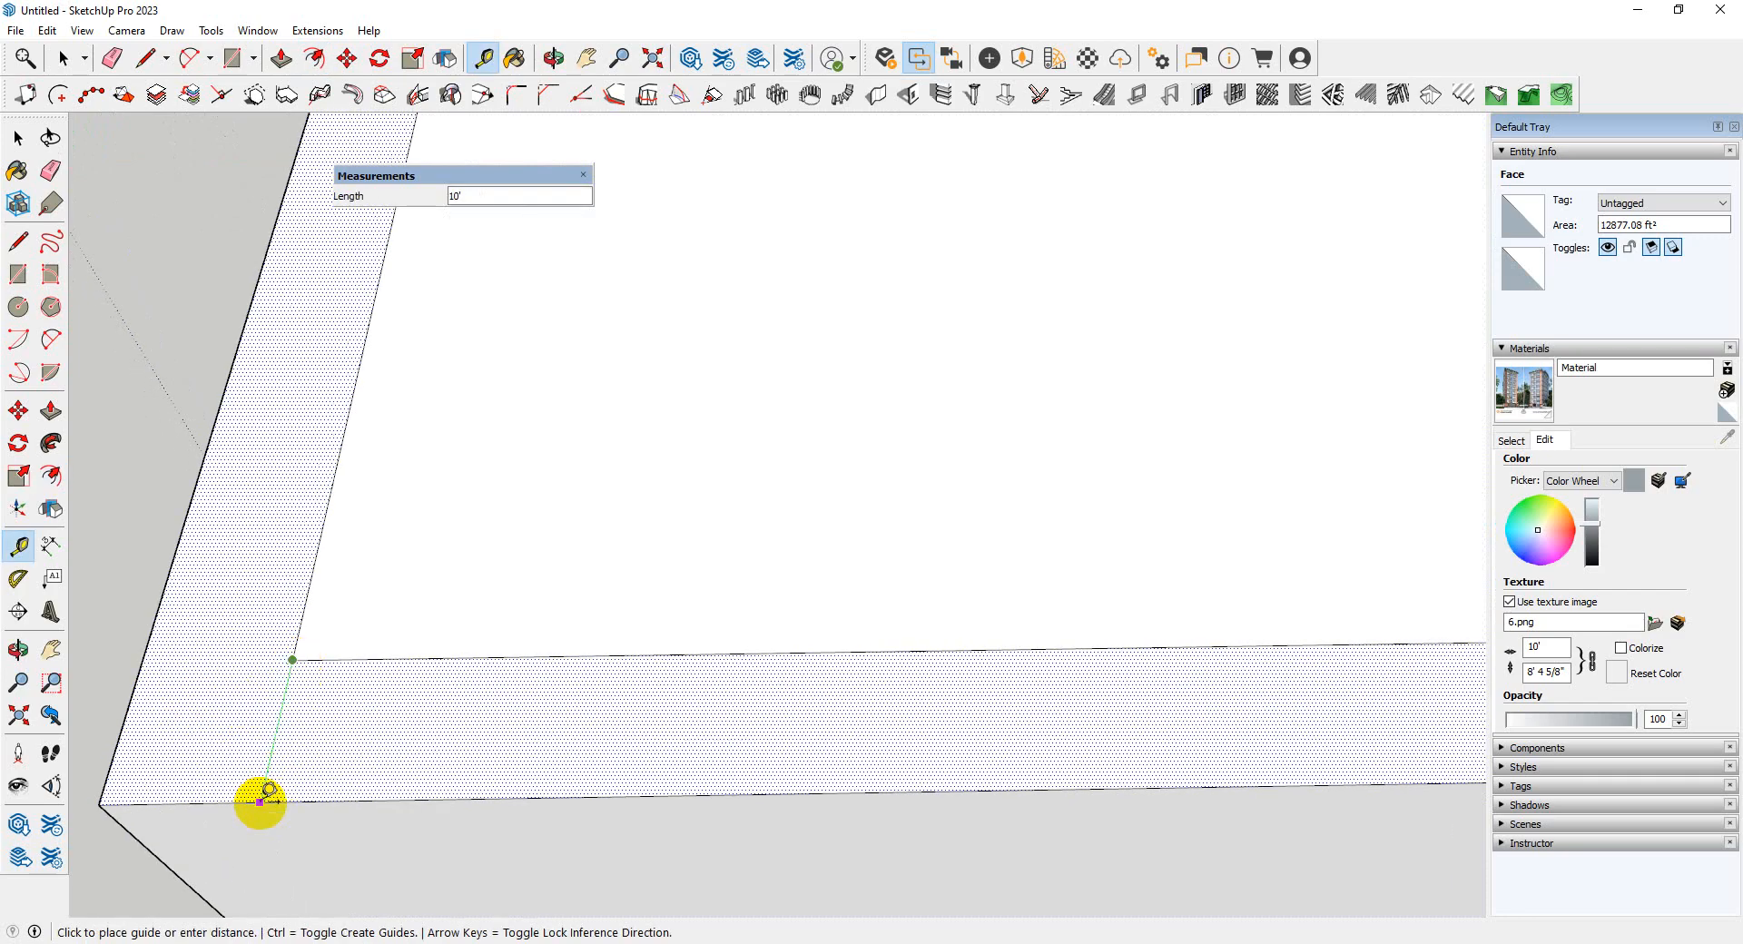
pyautogui.press('space')
pyautogui.scroll(-6, 272, 727)
pyautogui.moveTo(541, 770); pyautogui.dragTo(573, 654, button='middle')
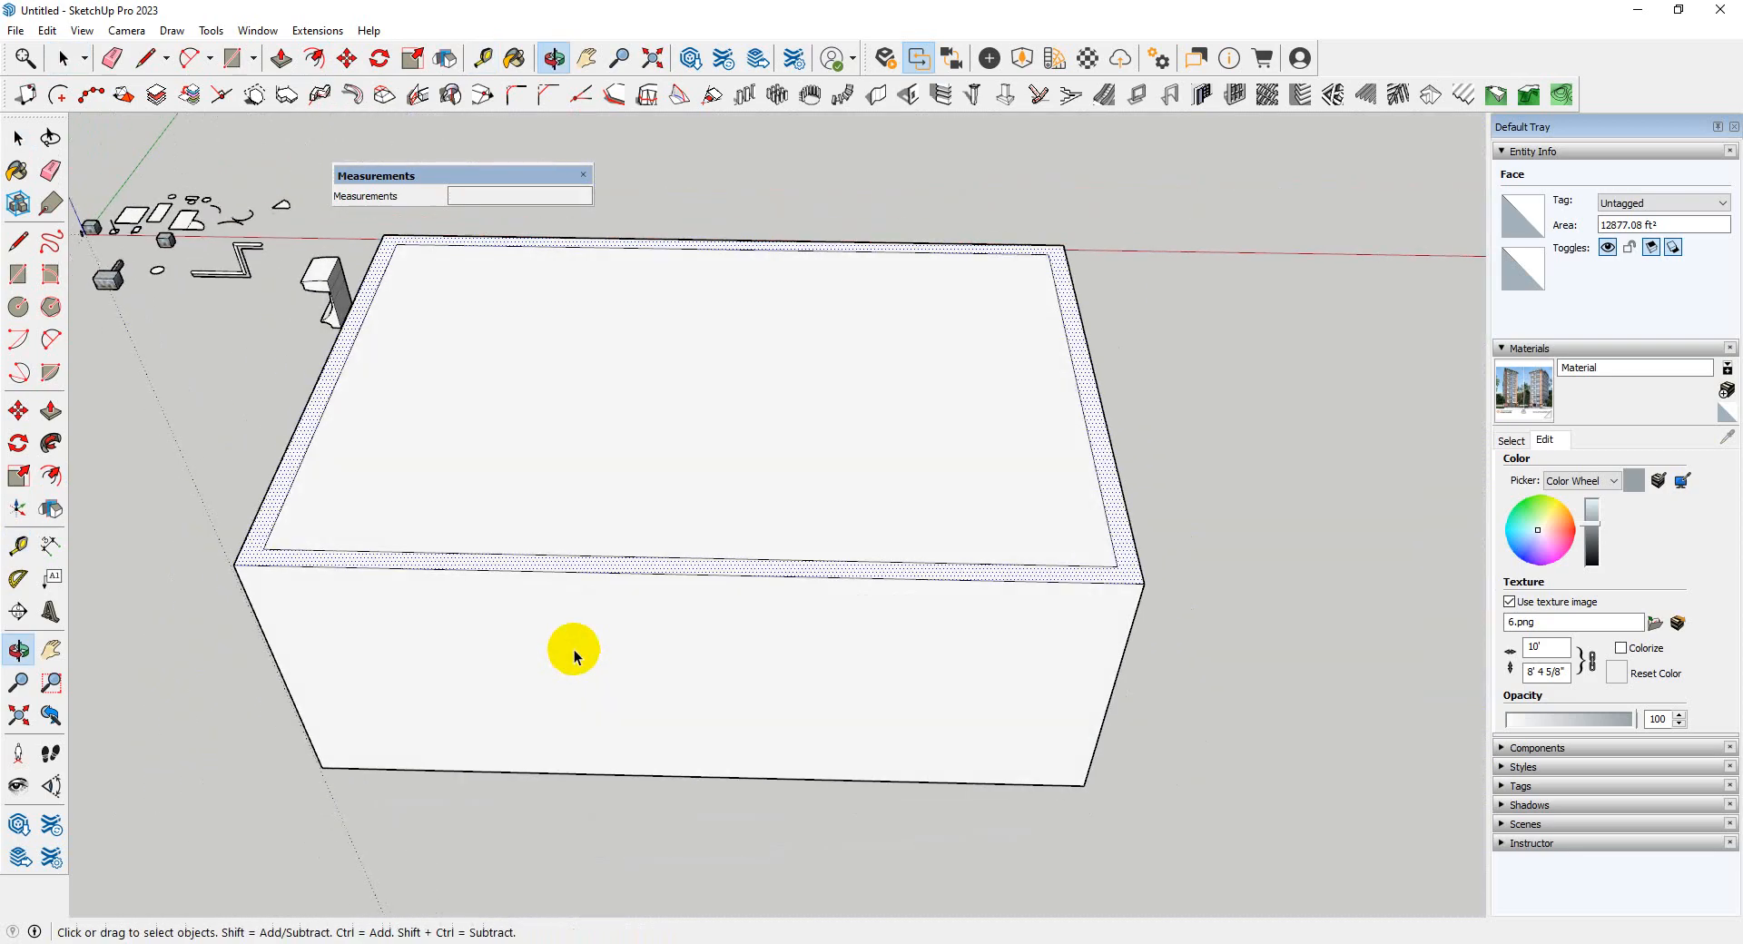
pyautogui.scroll(-3, 447, 684)
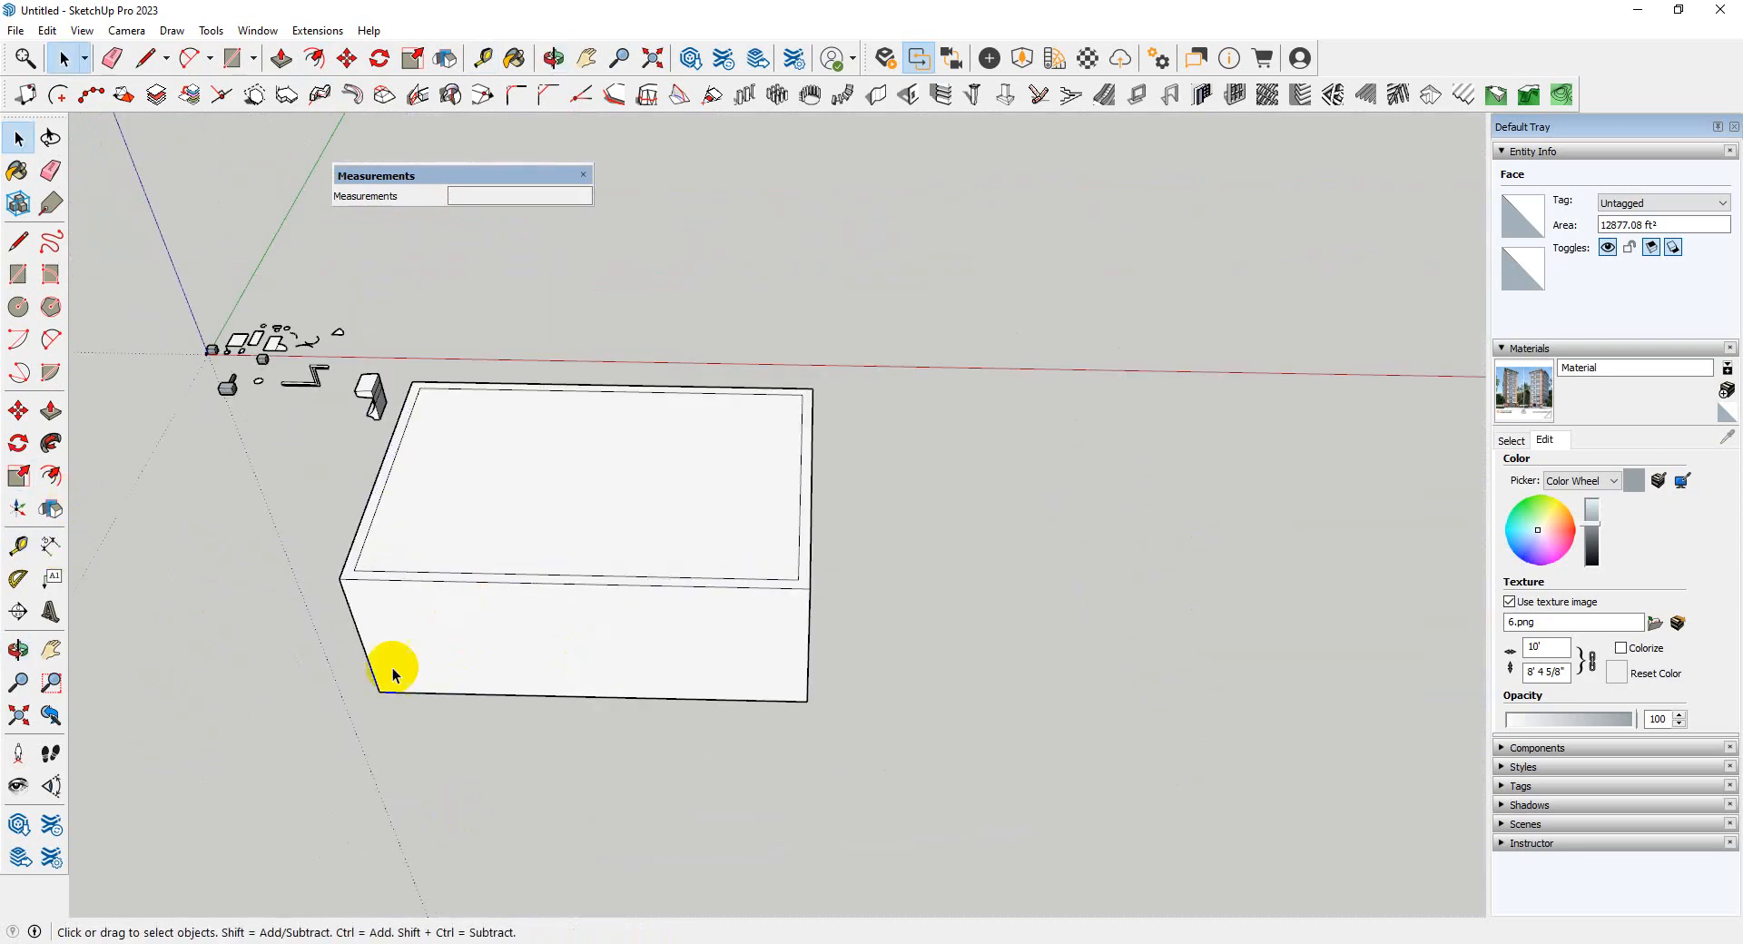
pyautogui.scroll(-2, 634, 635)
pyautogui.scroll(4, 533, 588)
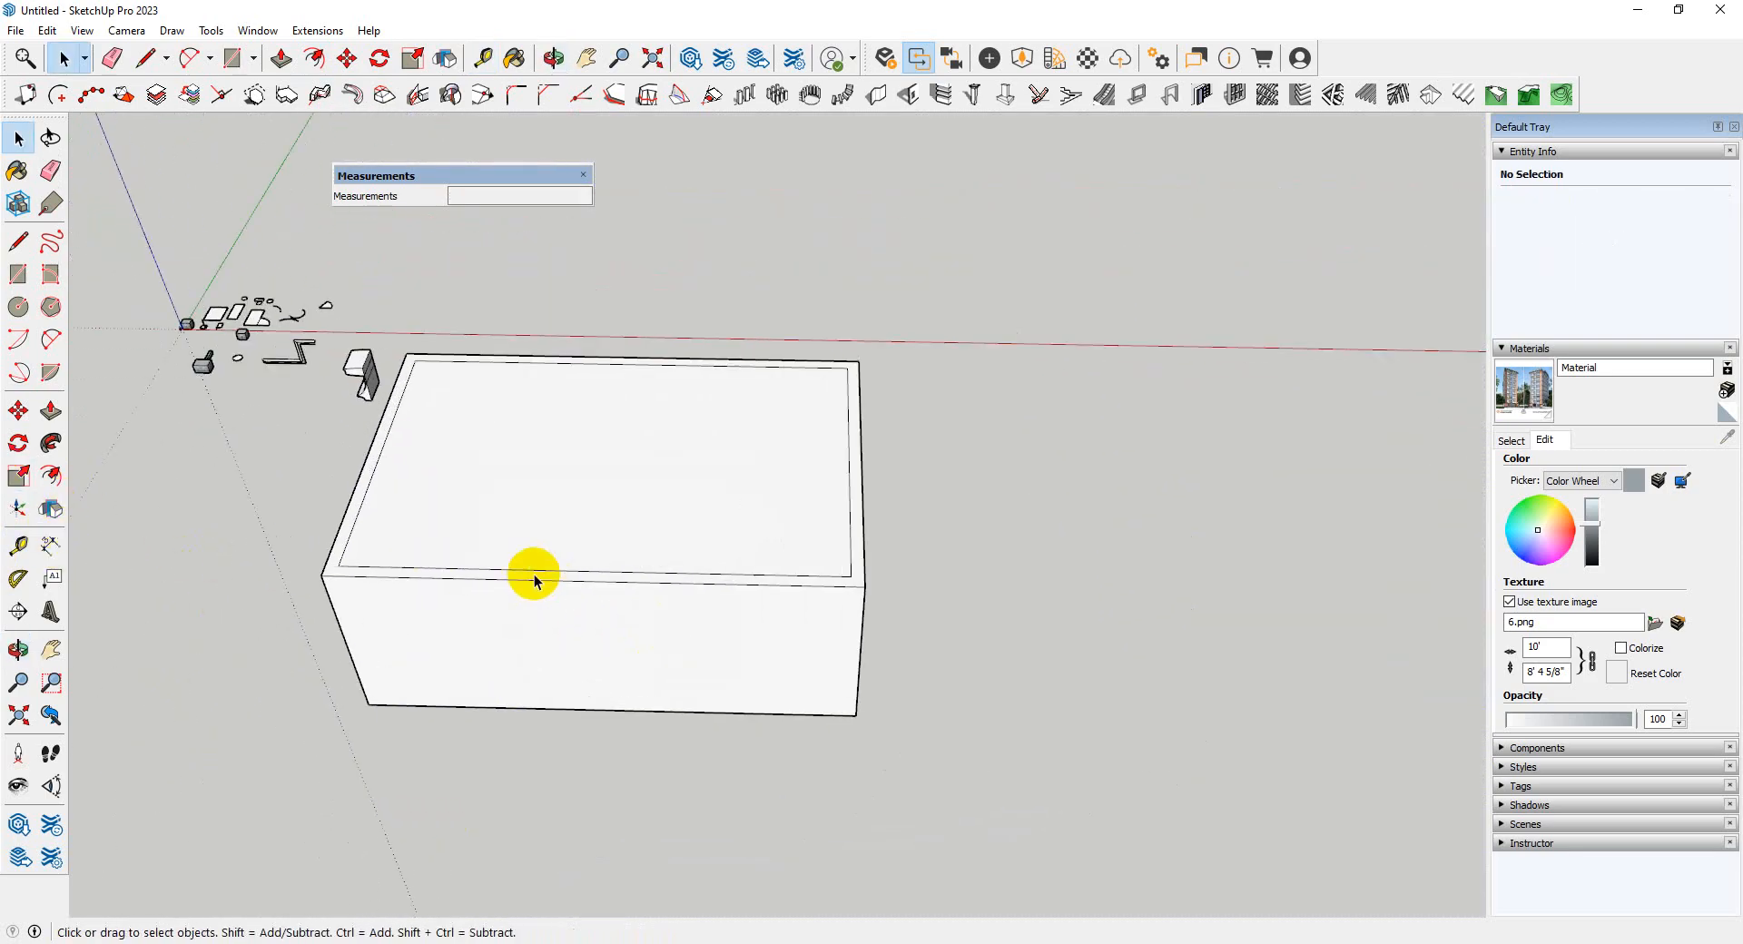
pyautogui.hotkey('ctrl', 'z')
# - Offset the outline of the box's top face outward by 20' to form an overhanging border
pyautogui.scroll(5, 544, 544)
pyautogui.press('f')
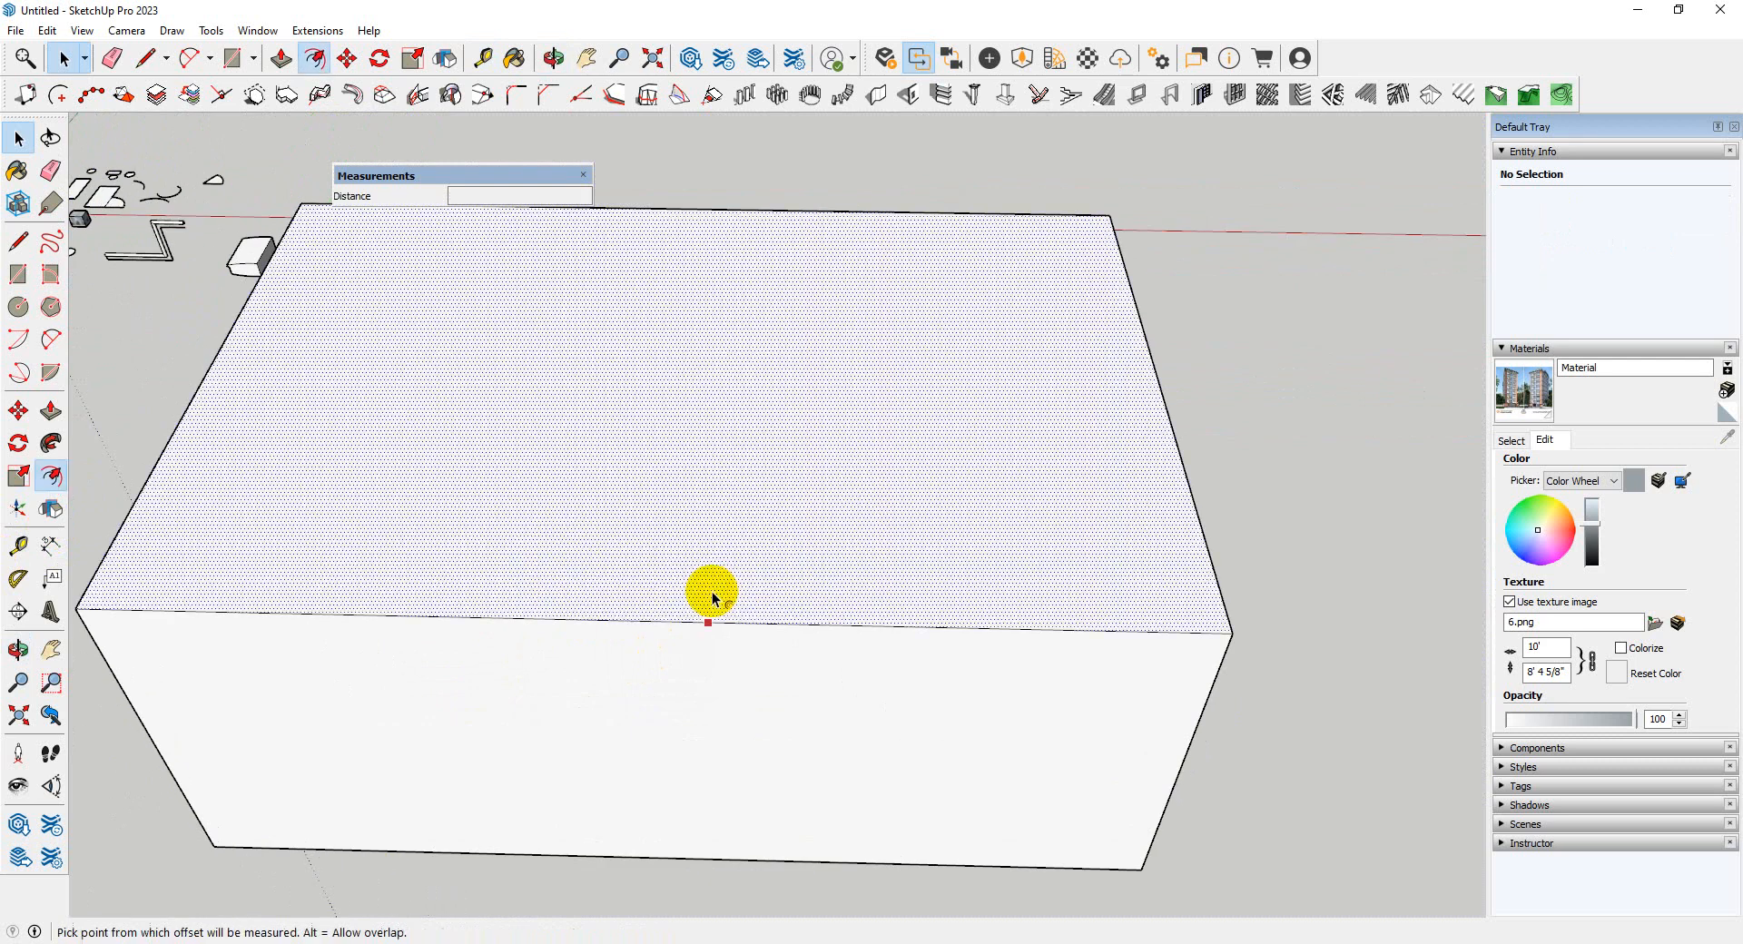
pyautogui.scroll(-3, 634, 642)
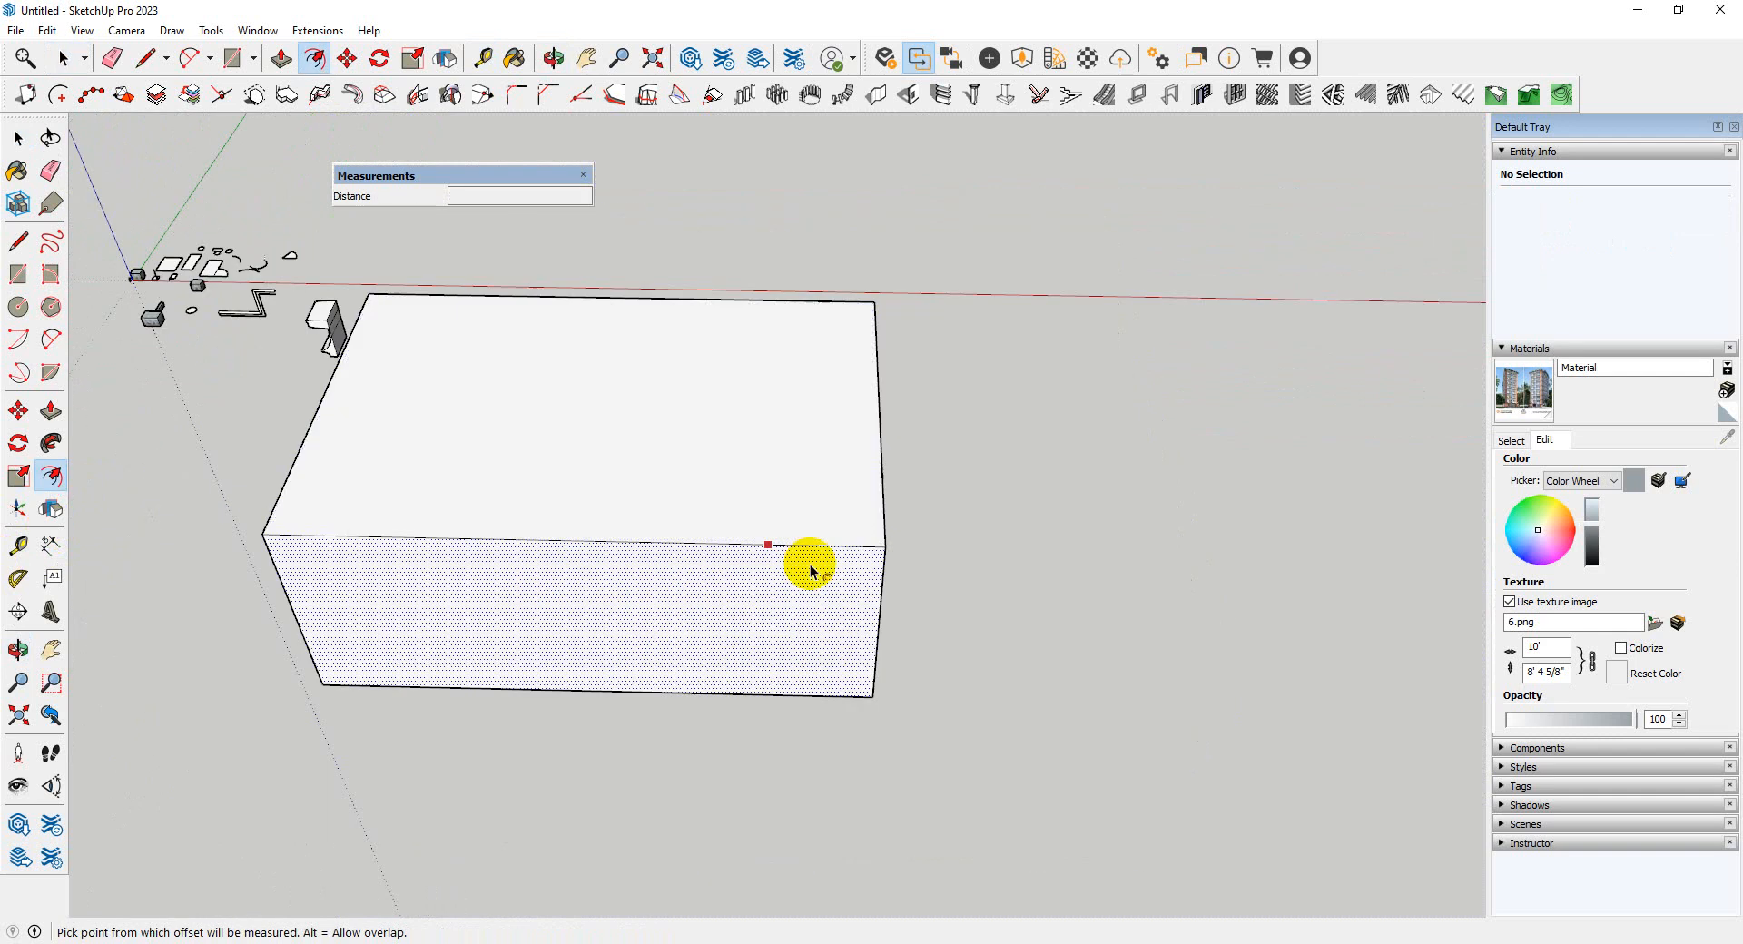
pyautogui.moveTo(808, 568); pyautogui.dragTo(684, 474, button='middle')
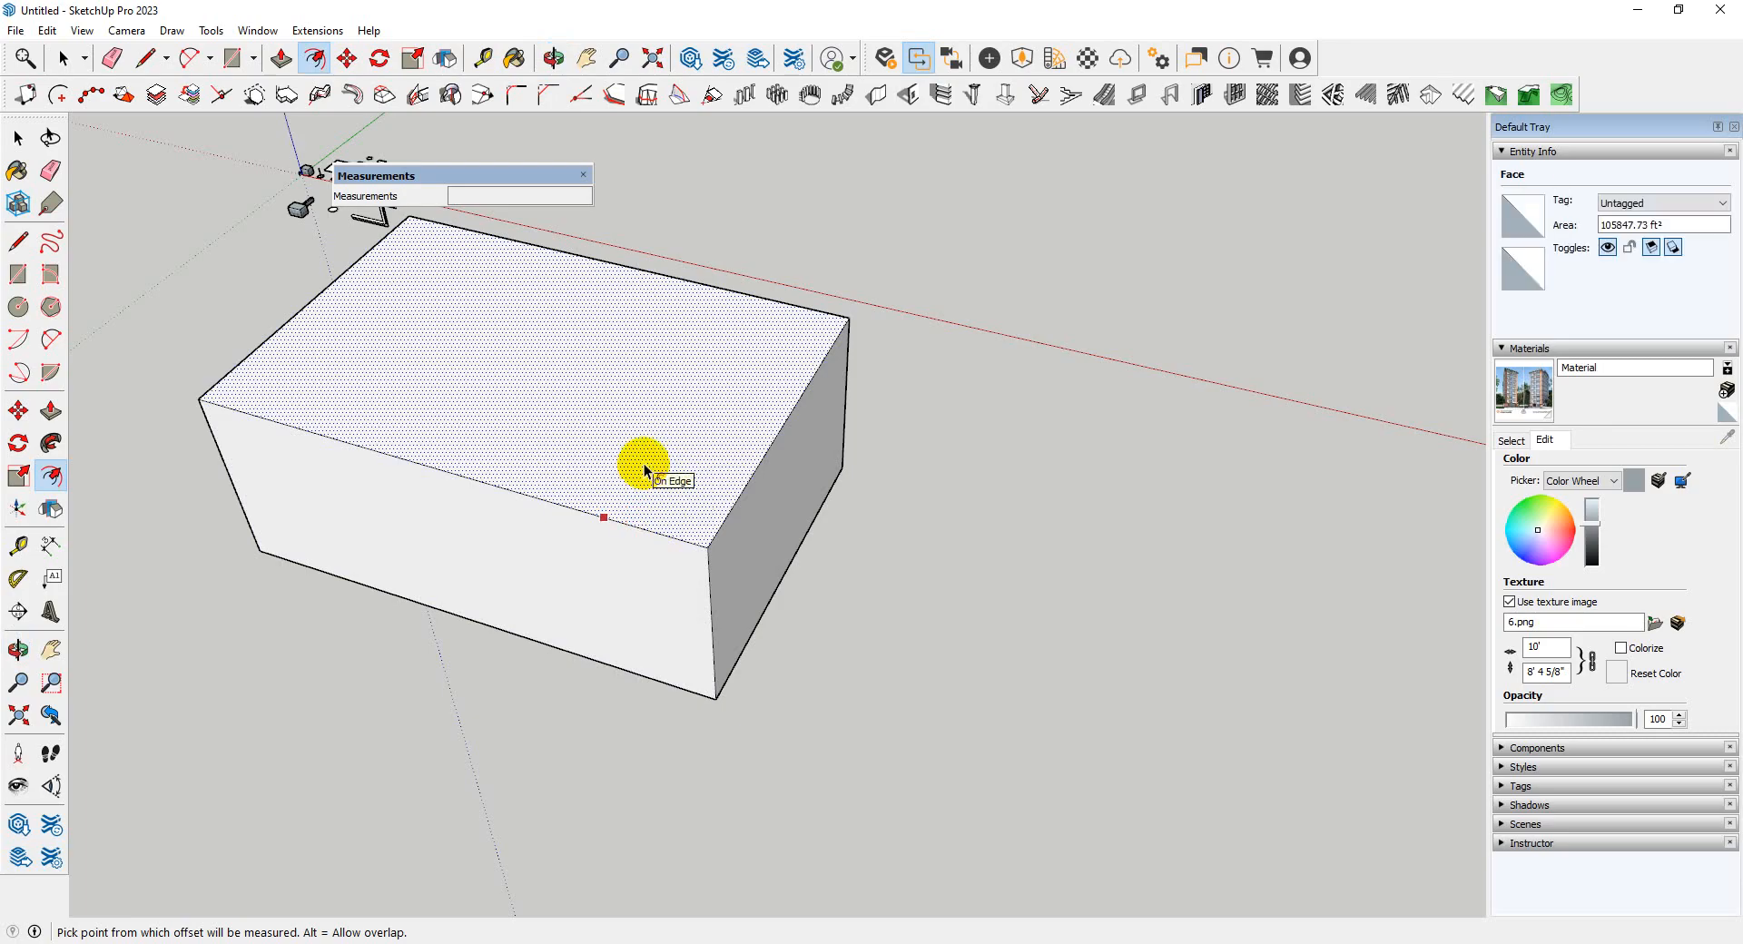
pyautogui.click(625, 507)
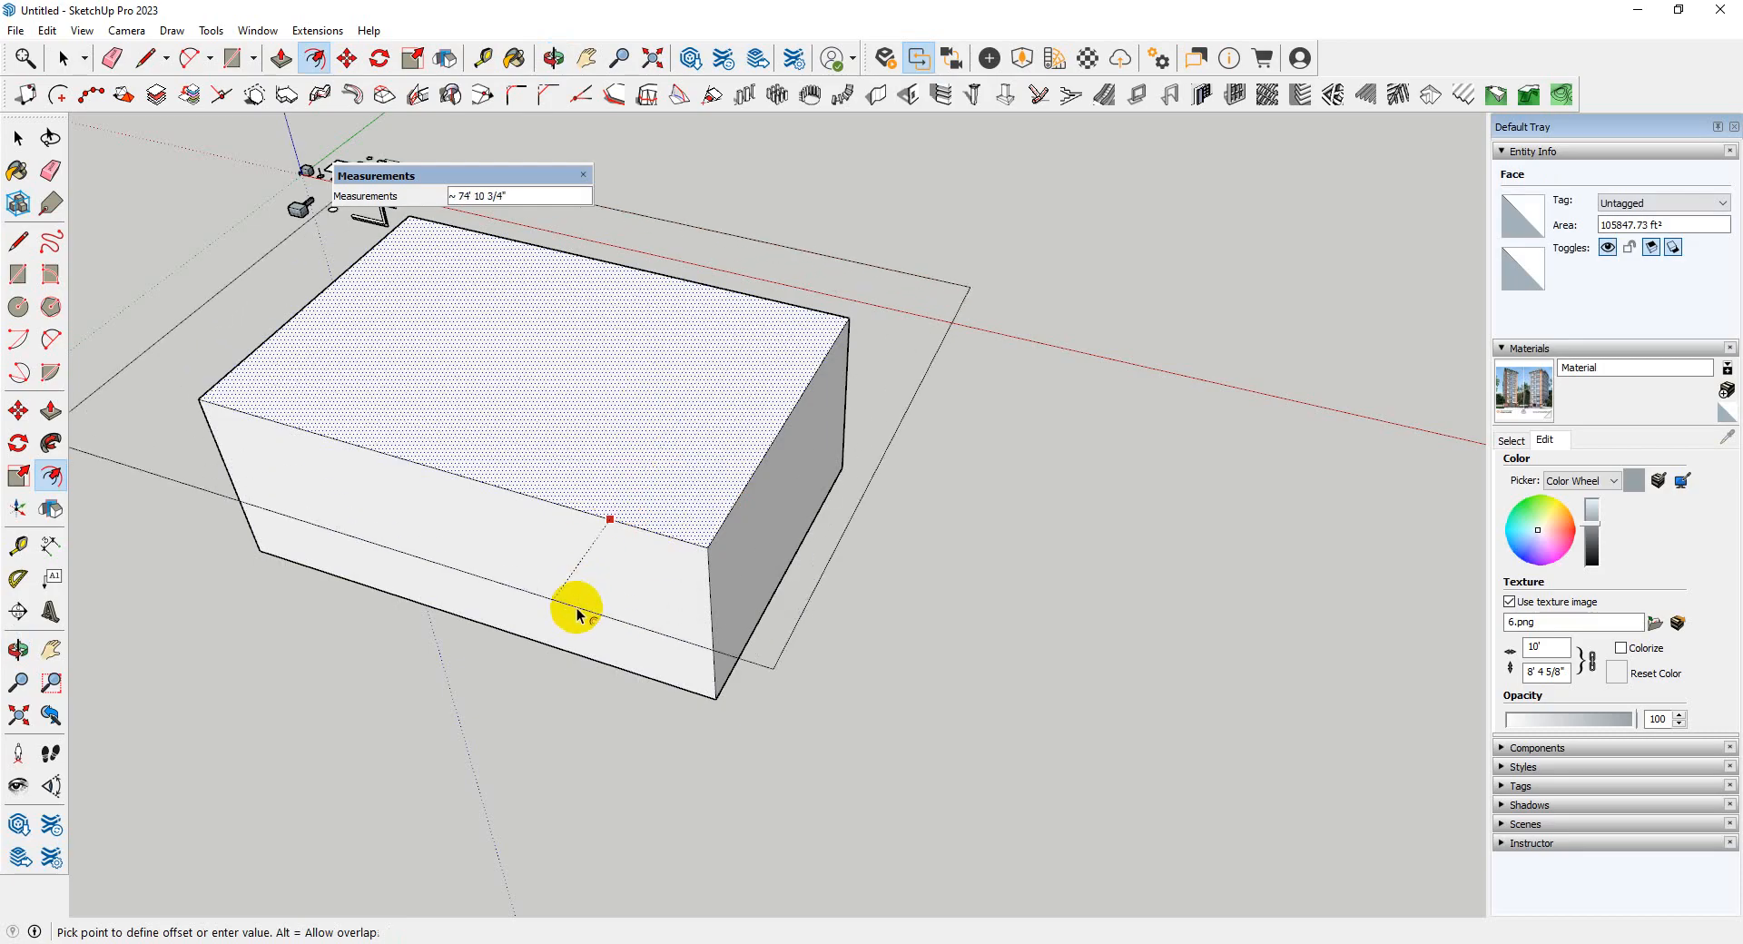
pyautogui.write("20'")
pyautogui.press('Return')
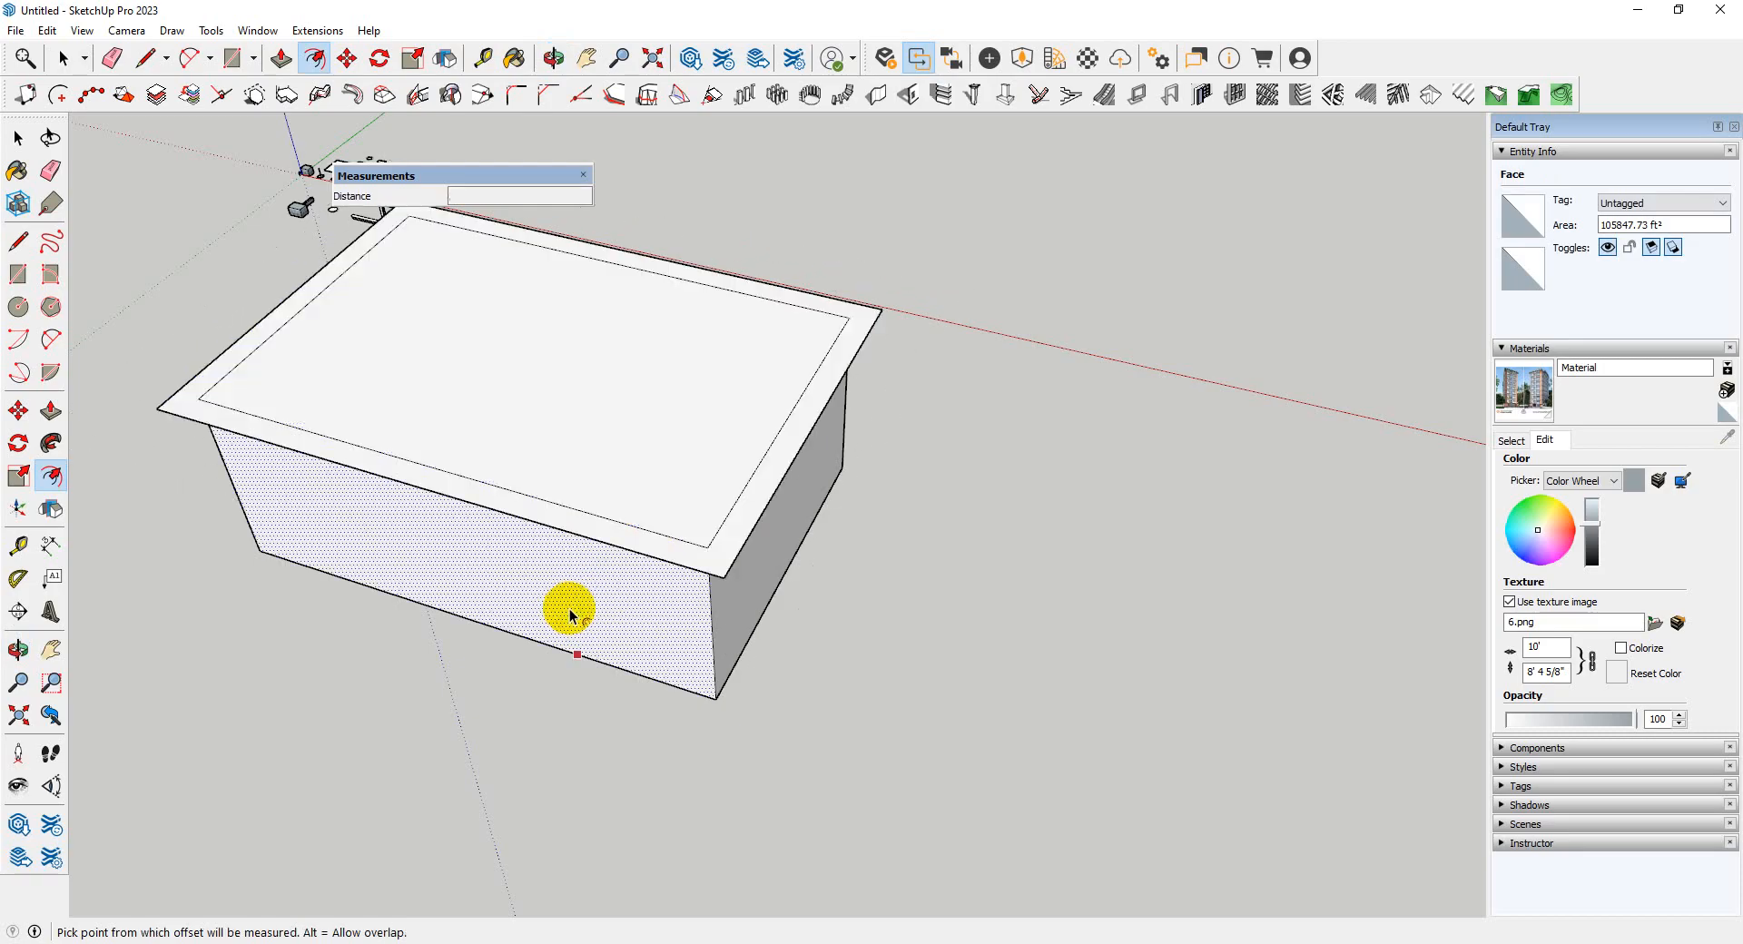
# - Select the box with all its connected geometry and flip it upside down about the horizontal plane
pyautogui.scroll(-2, 745, 522)
pyautogui.moveTo(761, 537); pyautogui.dragTo(727, 650, button='middle')
pyautogui.scroll(4, 883, 720)
pyautogui.scroll(-4, 953, 645)
pyautogui.scroll(-5, 847, 552)
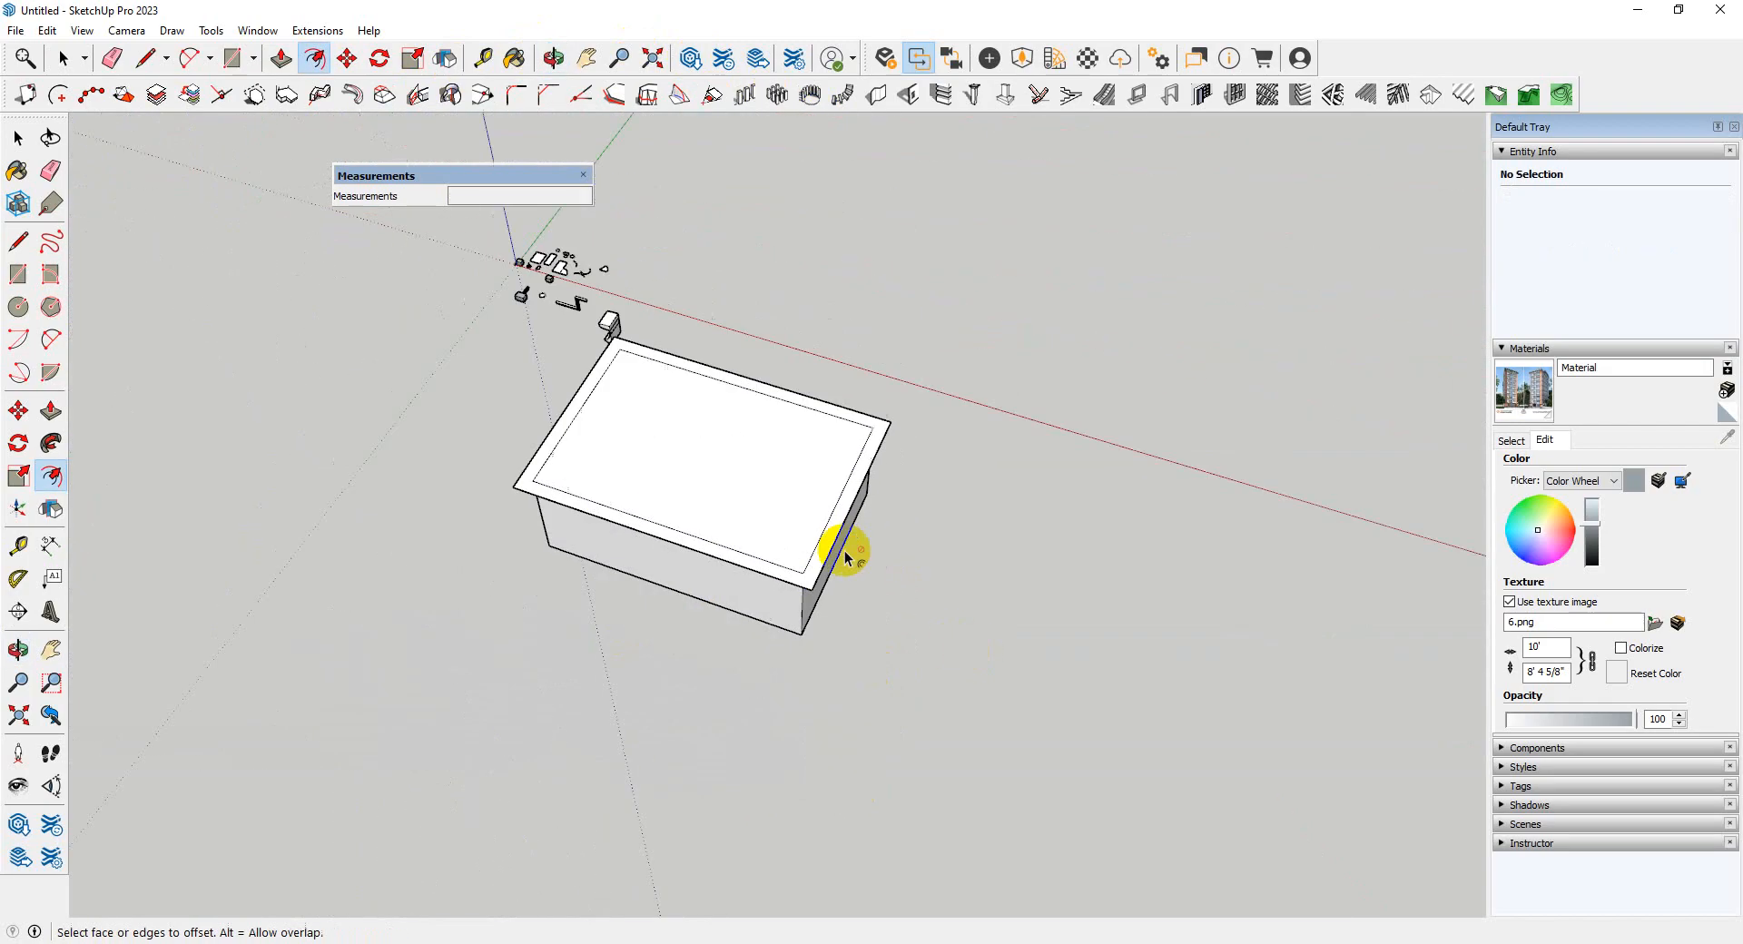
pyautogui.press('space')
pyautogui.click(764, 507)
pyautogui.tripleClick(764, 506)
pyautogui.scroll(4, 764, 507)
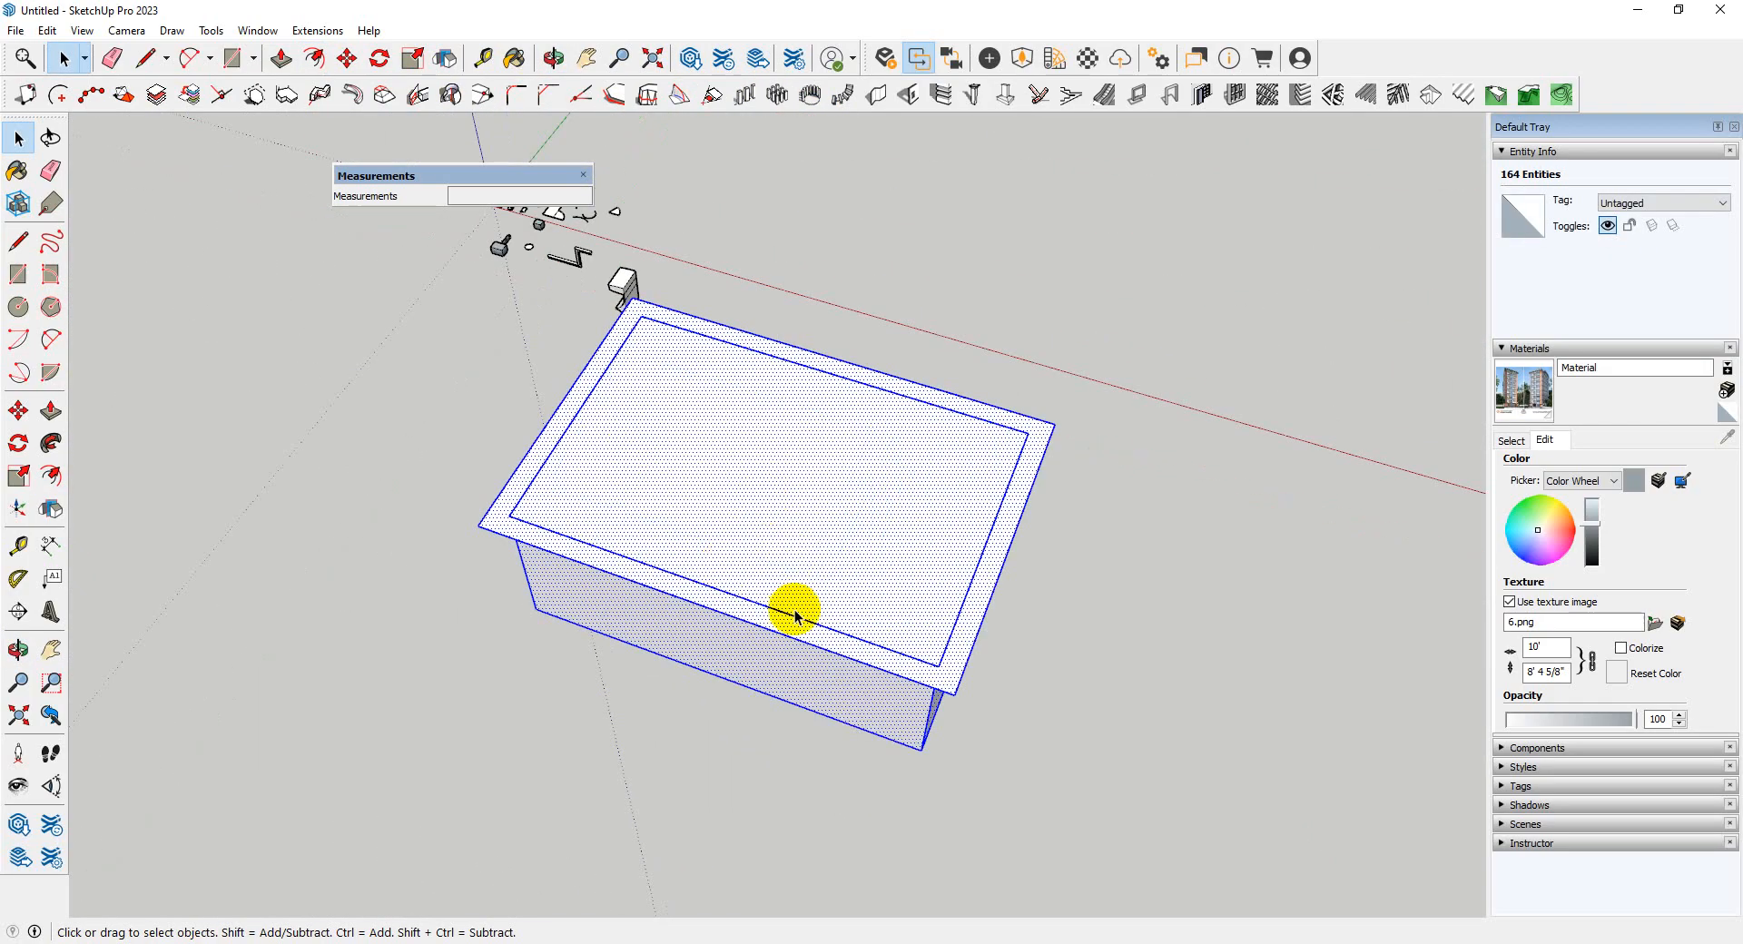
pyautogui.moveTo(795, 618); pyautogui.dragTo(960, 529, button='middle')
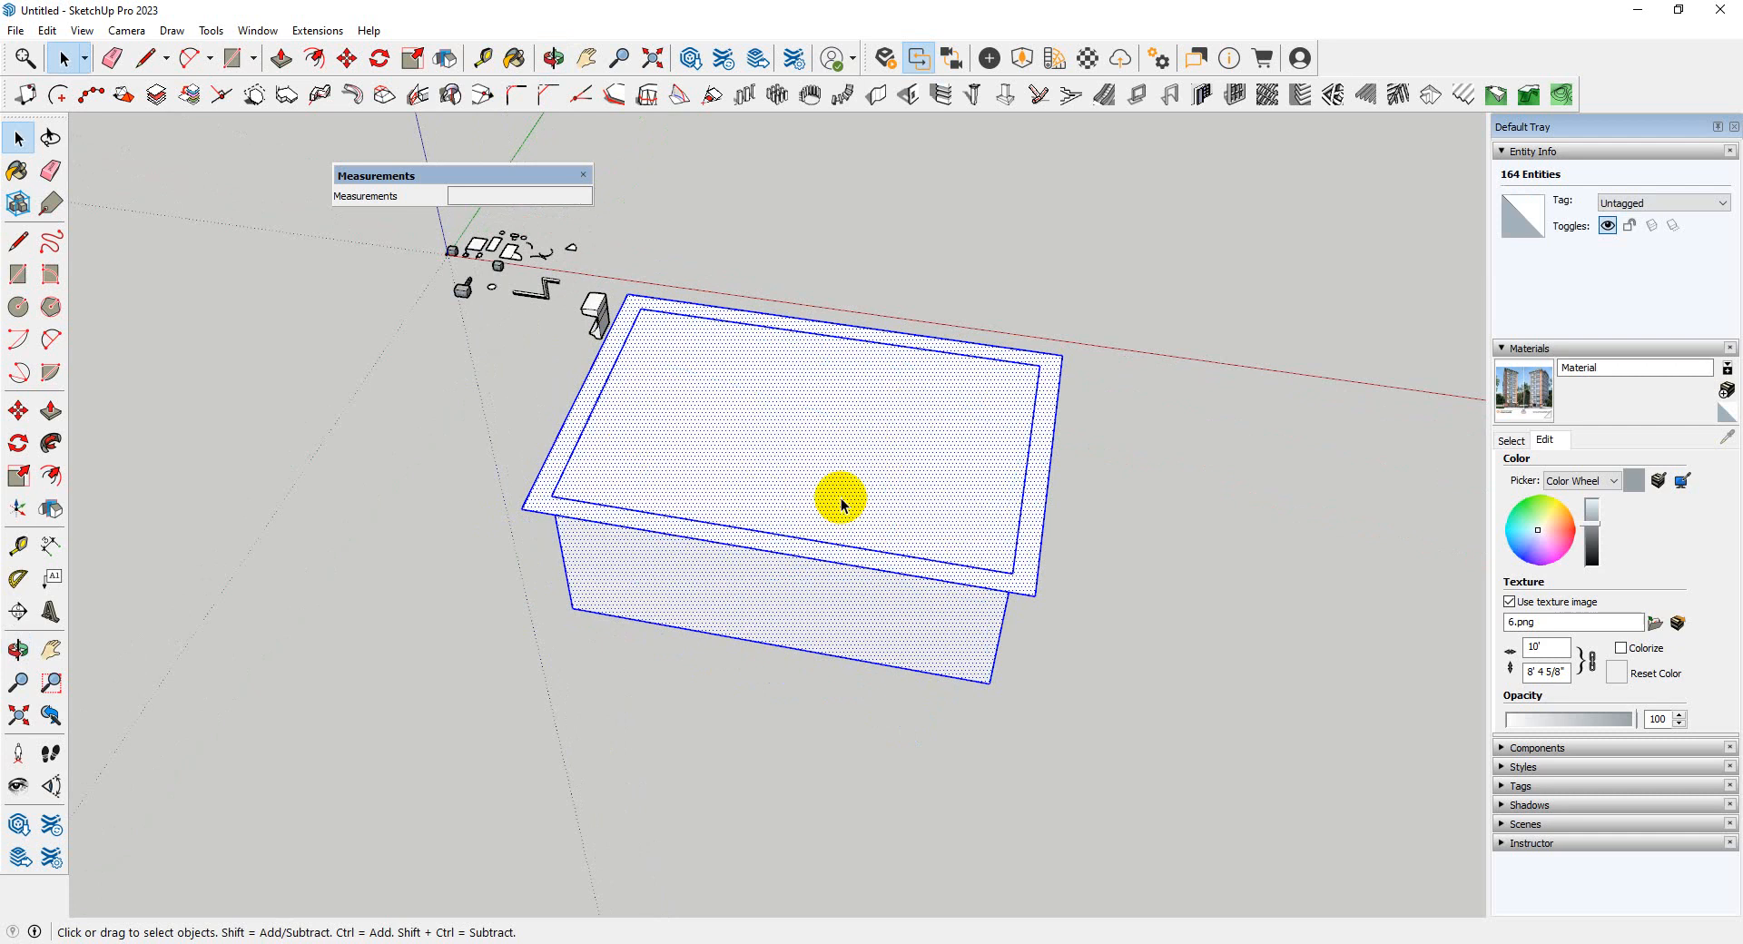
pyautogui.click(52, 511)
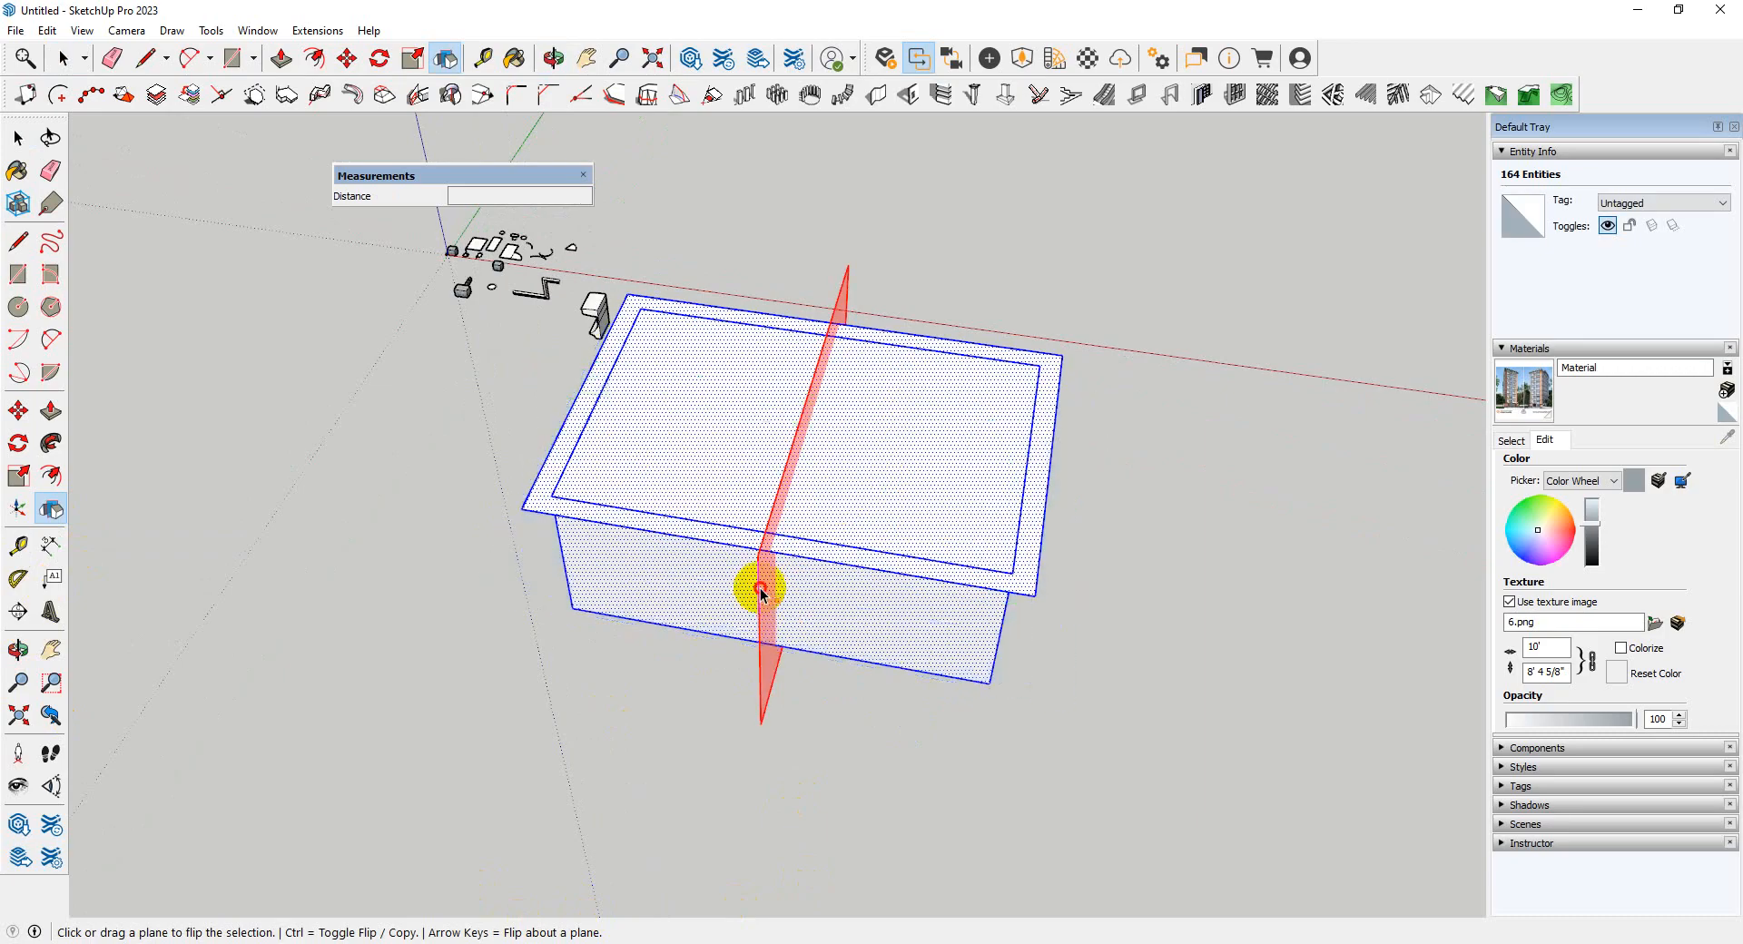
pyautogui.scroll(-2, 762, 558)
pyautogui.moveTo(661, 567); pyautogui.dragTo(790, 532, button='middle')
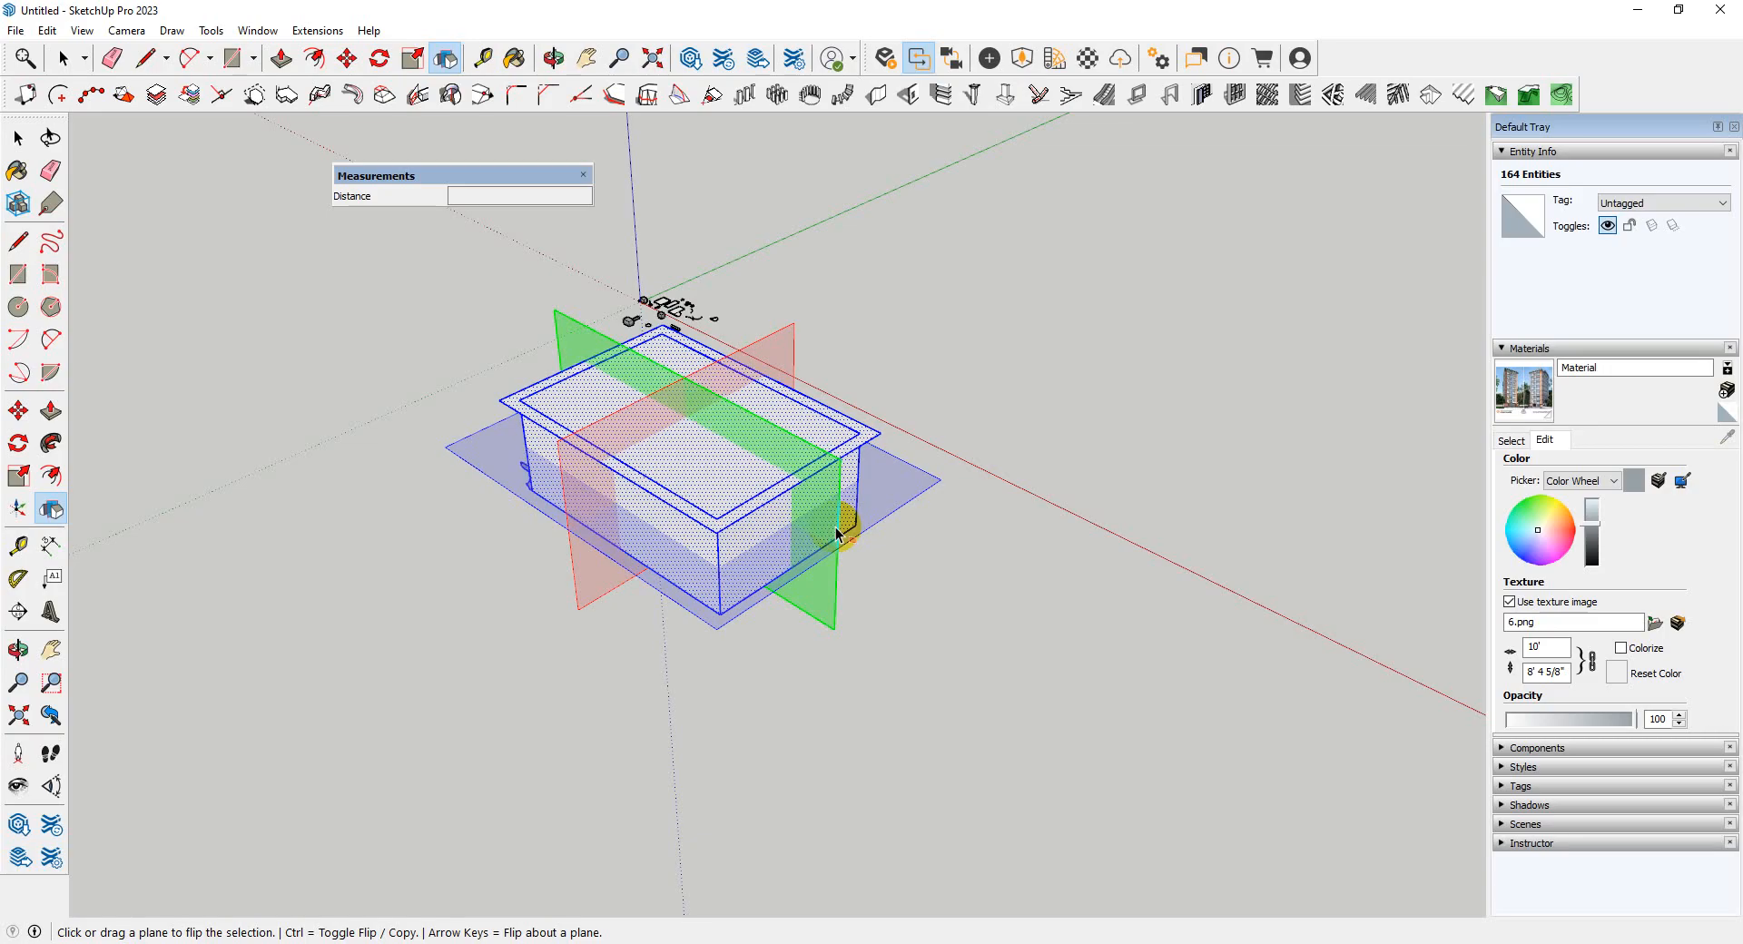
pyautogui.click(812, 570)
pyautogui.moveTo(813, 570); pyautogui.dragTo(1040, 695, button='middle')
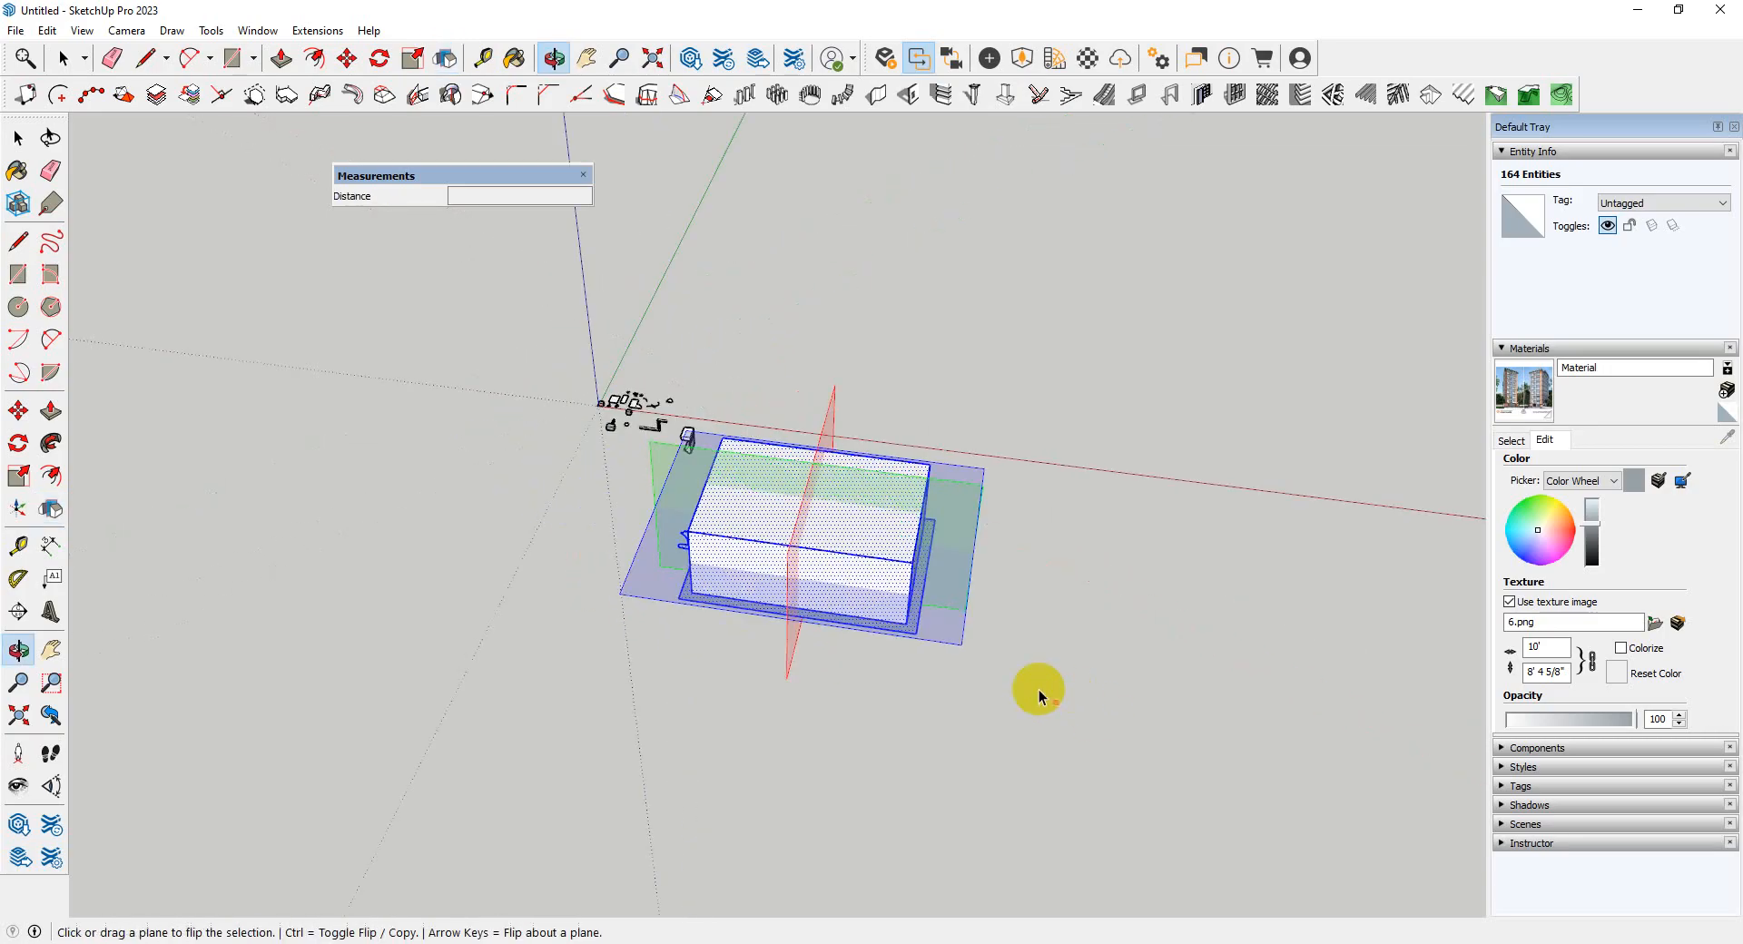
# - Select the whole box with its connected geometry and try flipping it about the vertical red plane
pyautogui.press('space')
pyautogui.click(871, 728)
pyautogui.moveTo(1043, 855); pyautogui.dragTo(812, 567, button='middle')
pyautogui.doubleClick(724, 545)
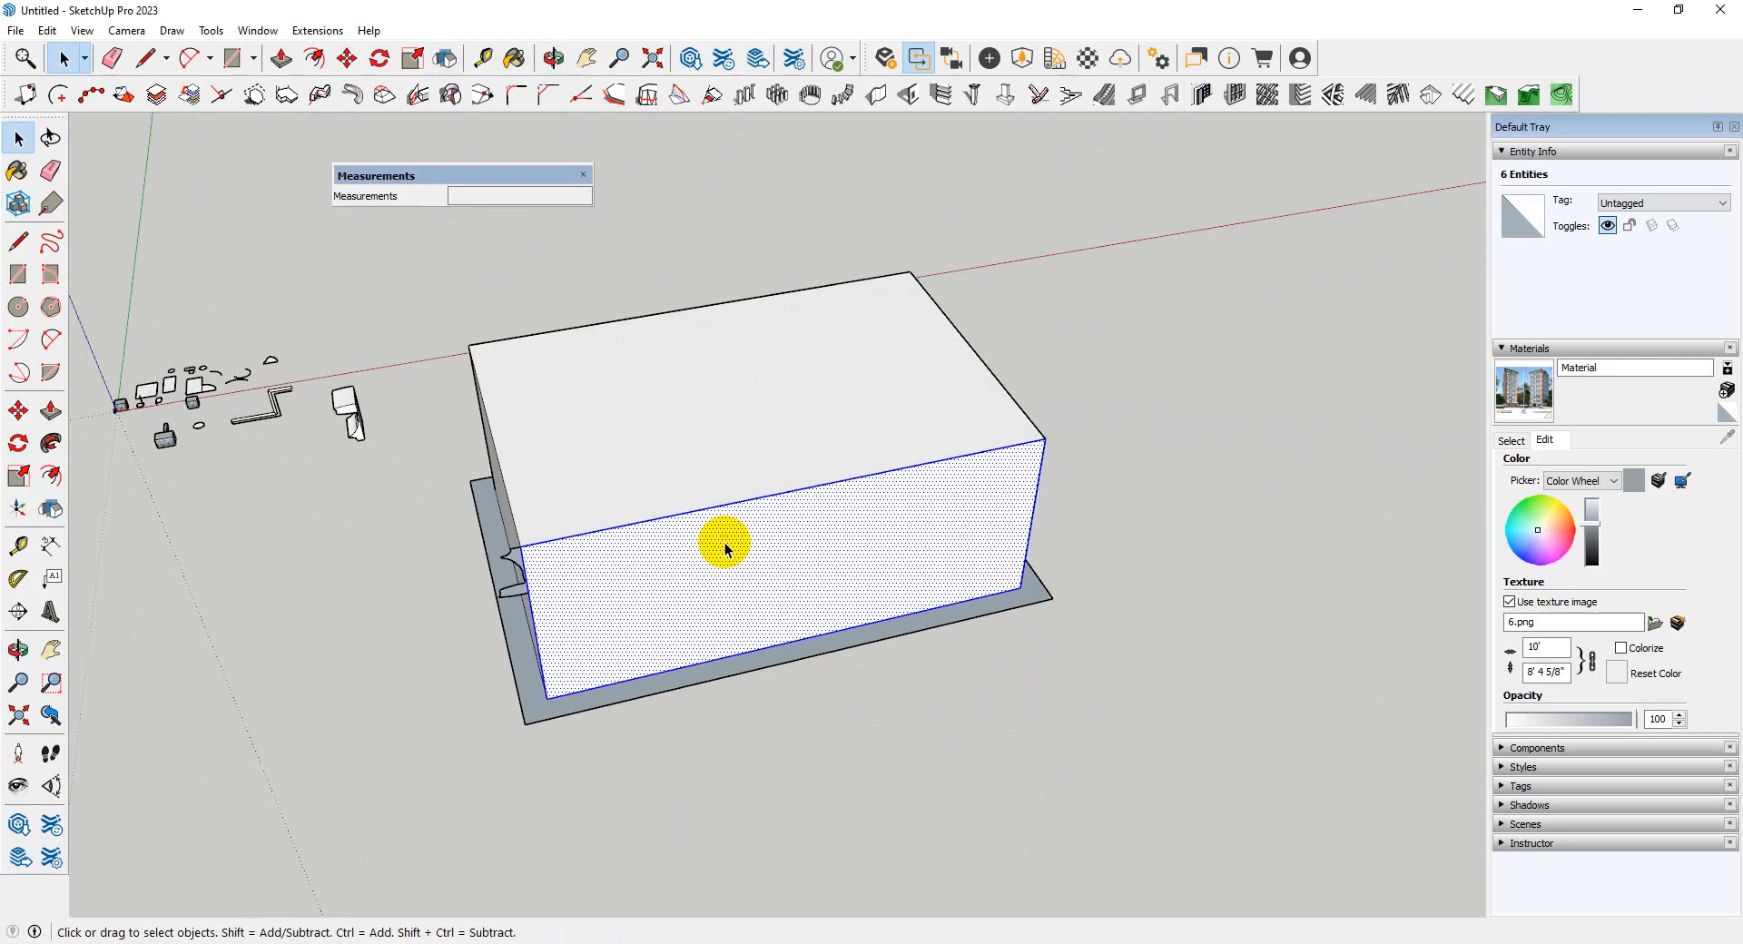
pyautogui.scroll(-3, 875, 499)
pyautogui.tripleClick(770, 531)
pyautogui.moveTo(794, 525); pyautogui.dragTo(1243, 708, button='middle')
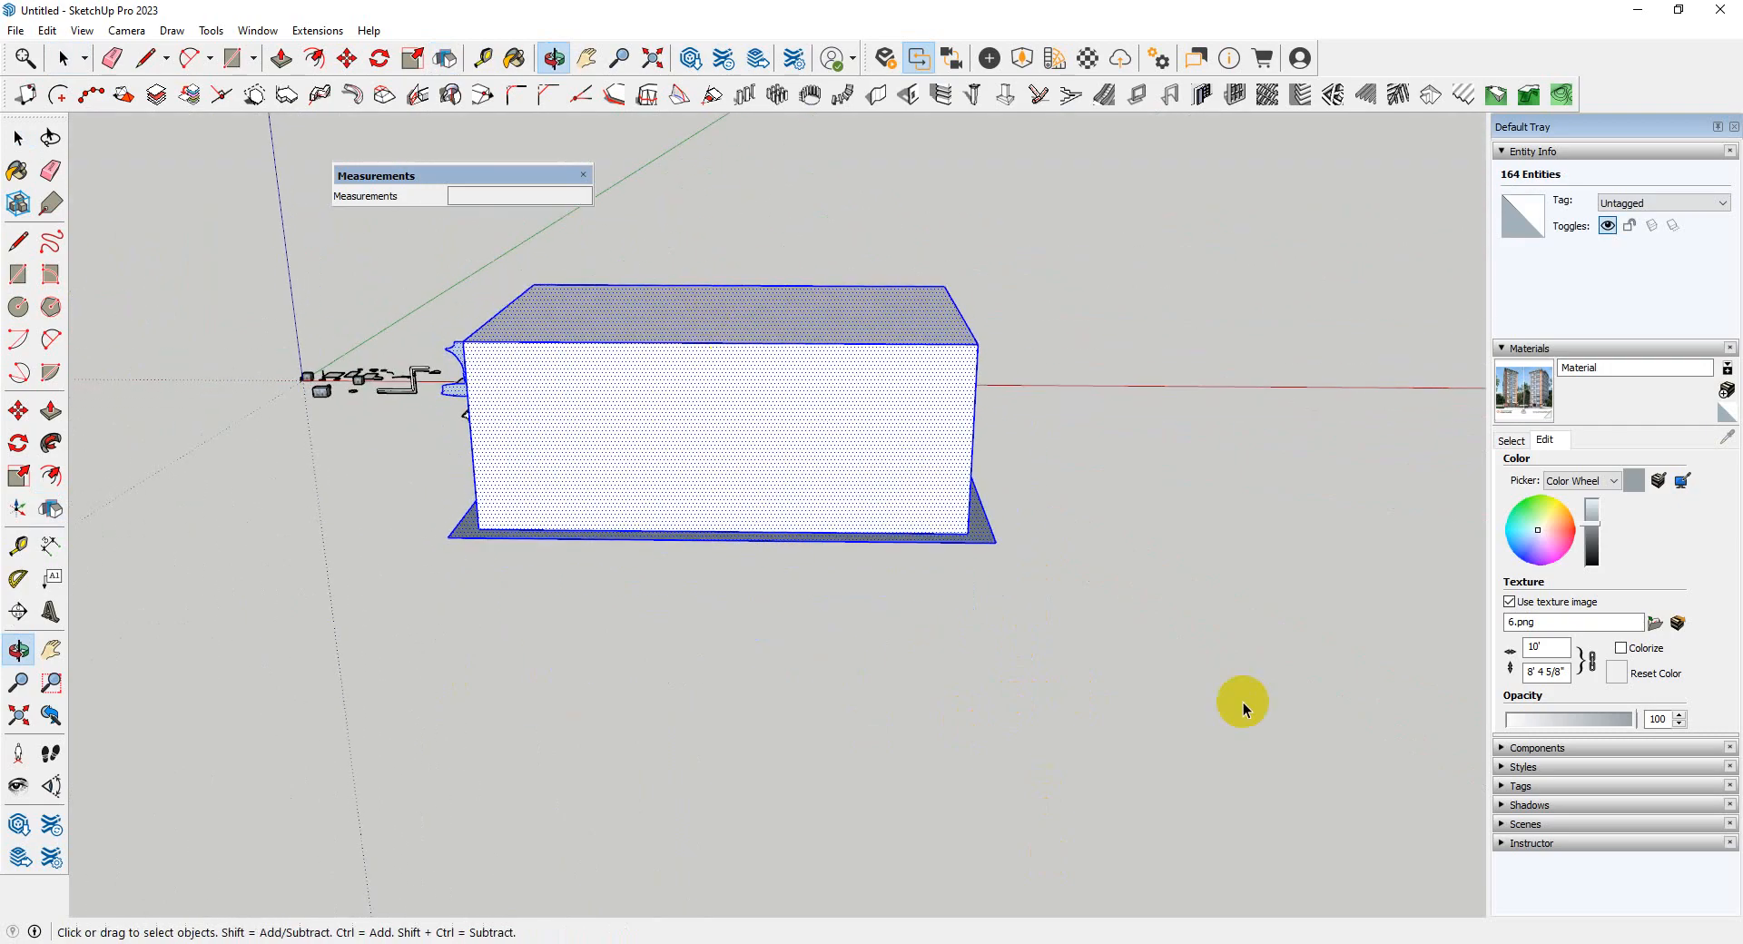
pyautogui.click(50, 509)
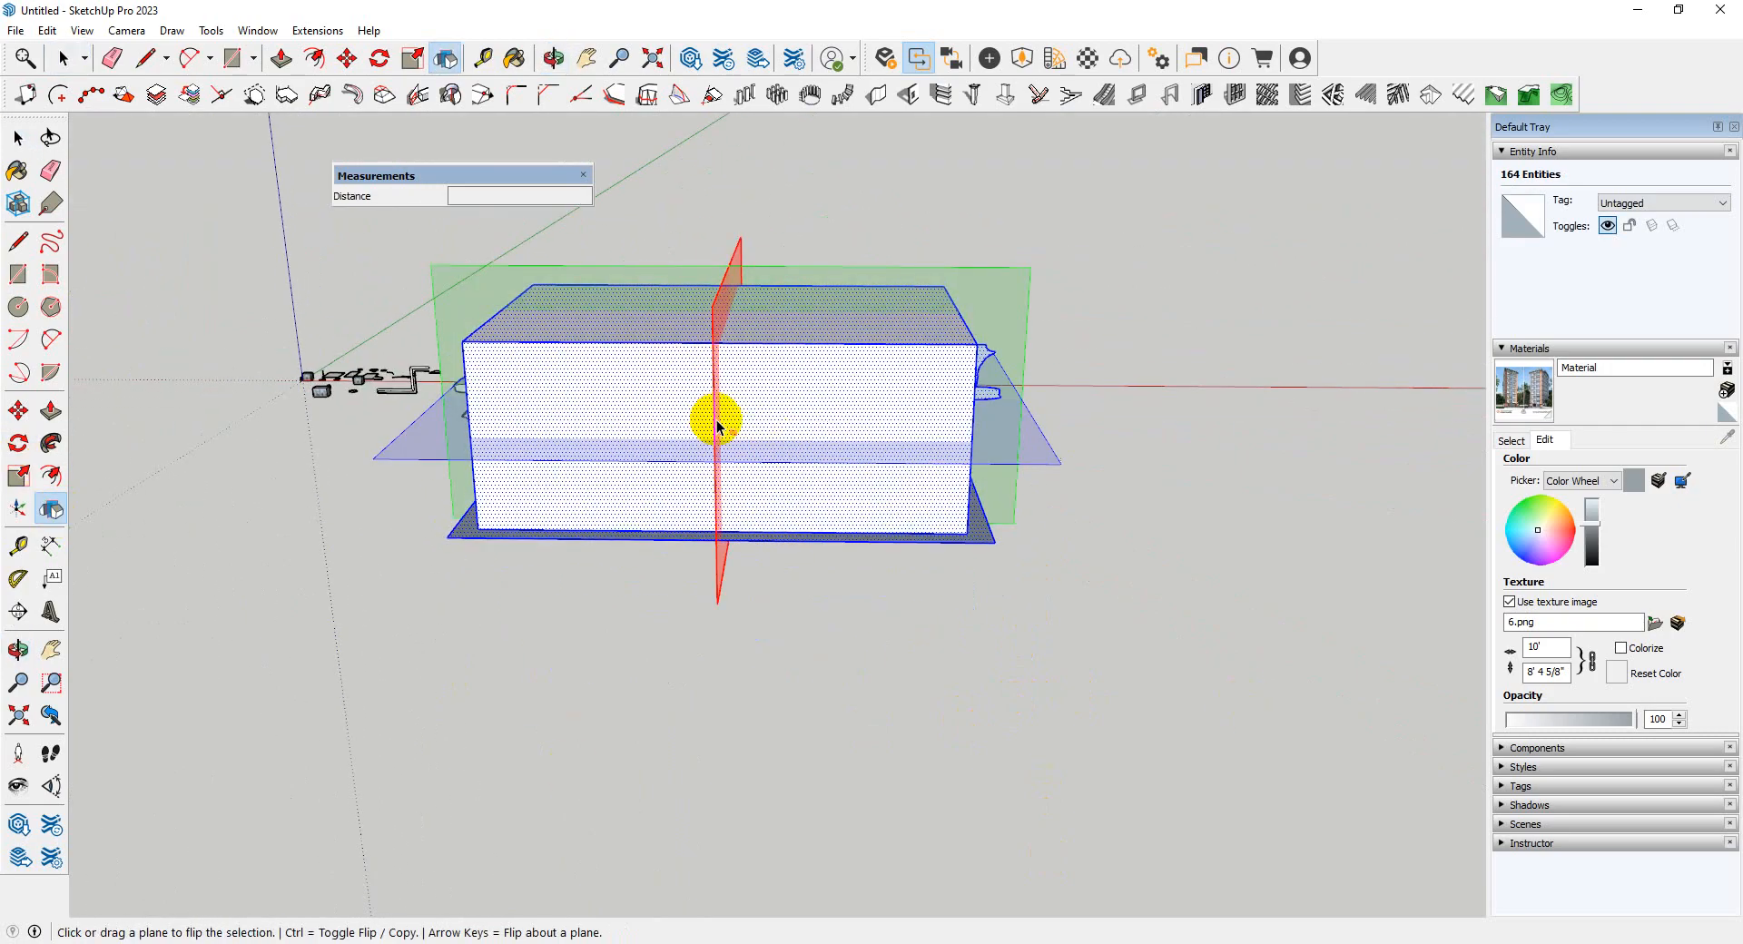
pyautogui.moveTo(712, 416); pyautogui.dragTo(470, 451, button='middle')
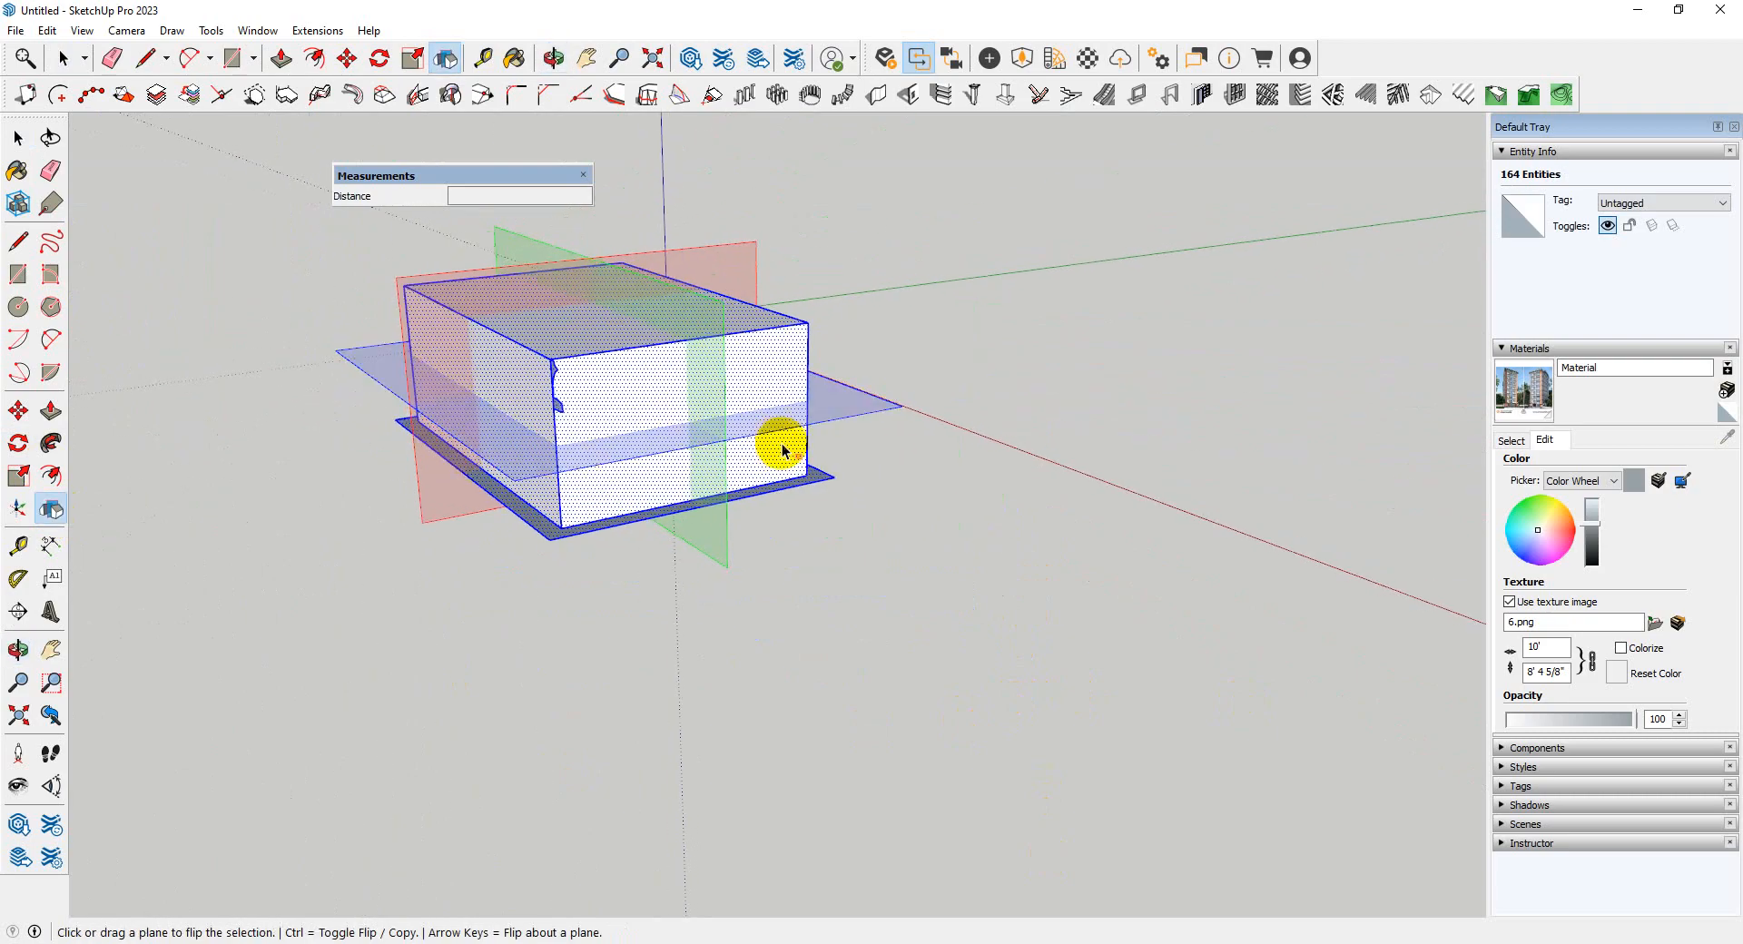
pyautogui.press('space')
pyautogui.click(681, 634)
pyautogui.moveTo(581, 520); pyautogui.dragTo(817, 654, button='middle')
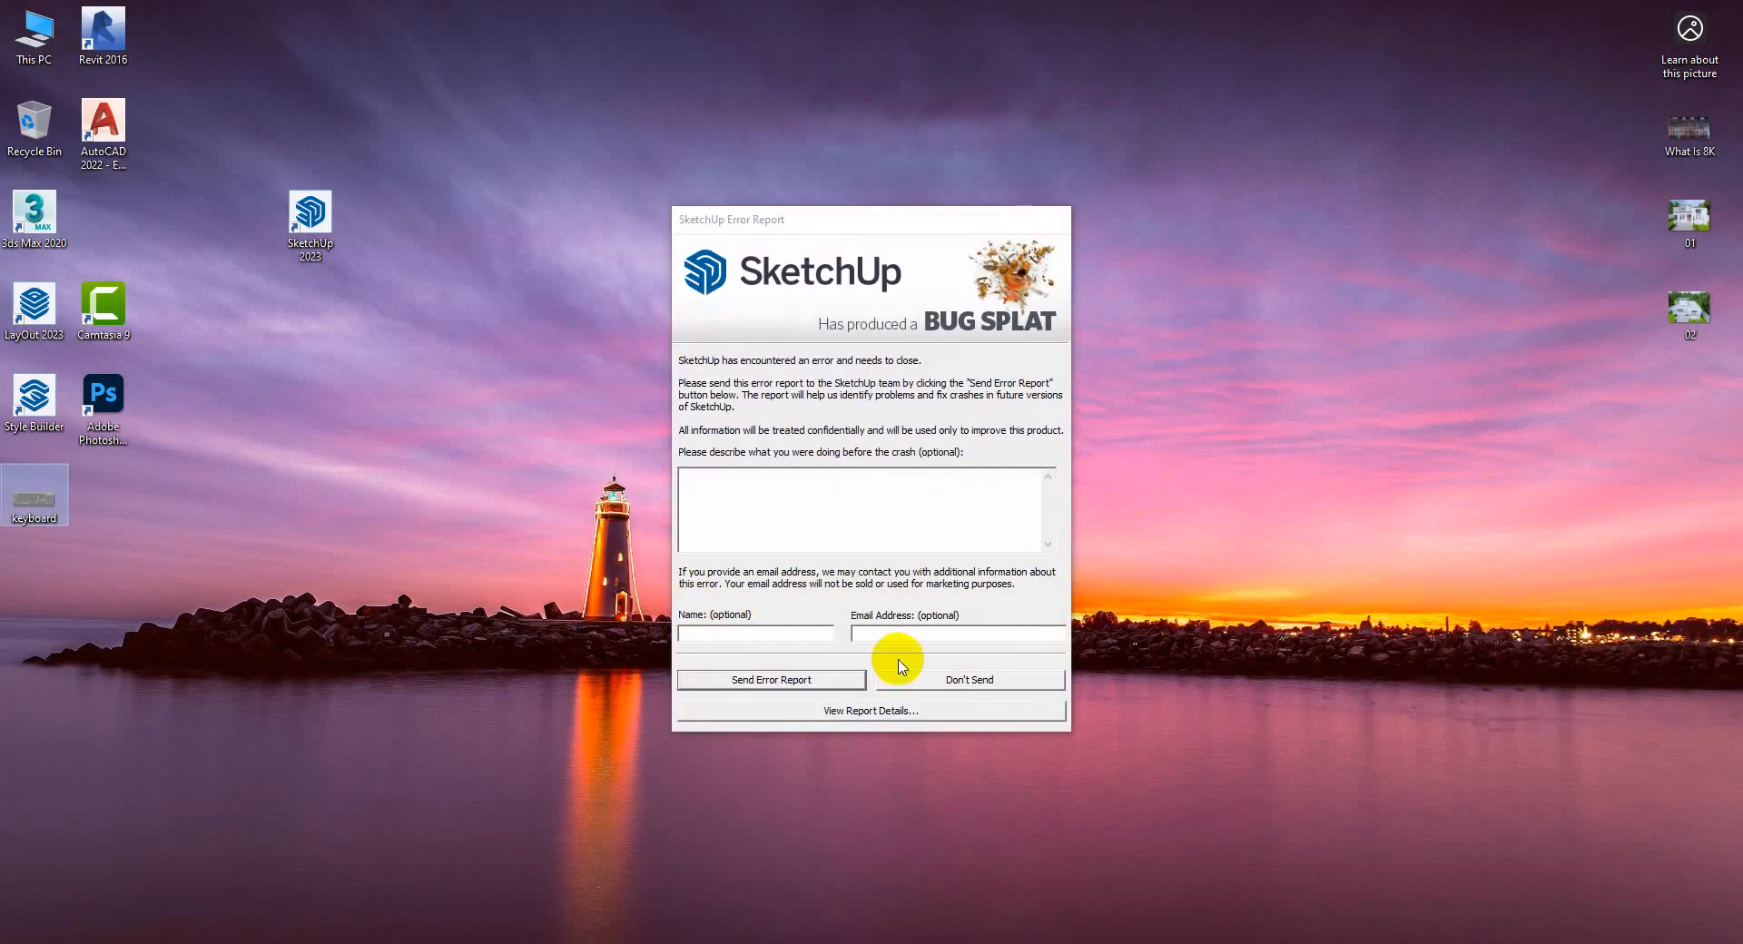
# - Dismiss the crash report without sending it, restart SketchUp and open the recovered Untitled model
pyautogui.click(1008, 681)
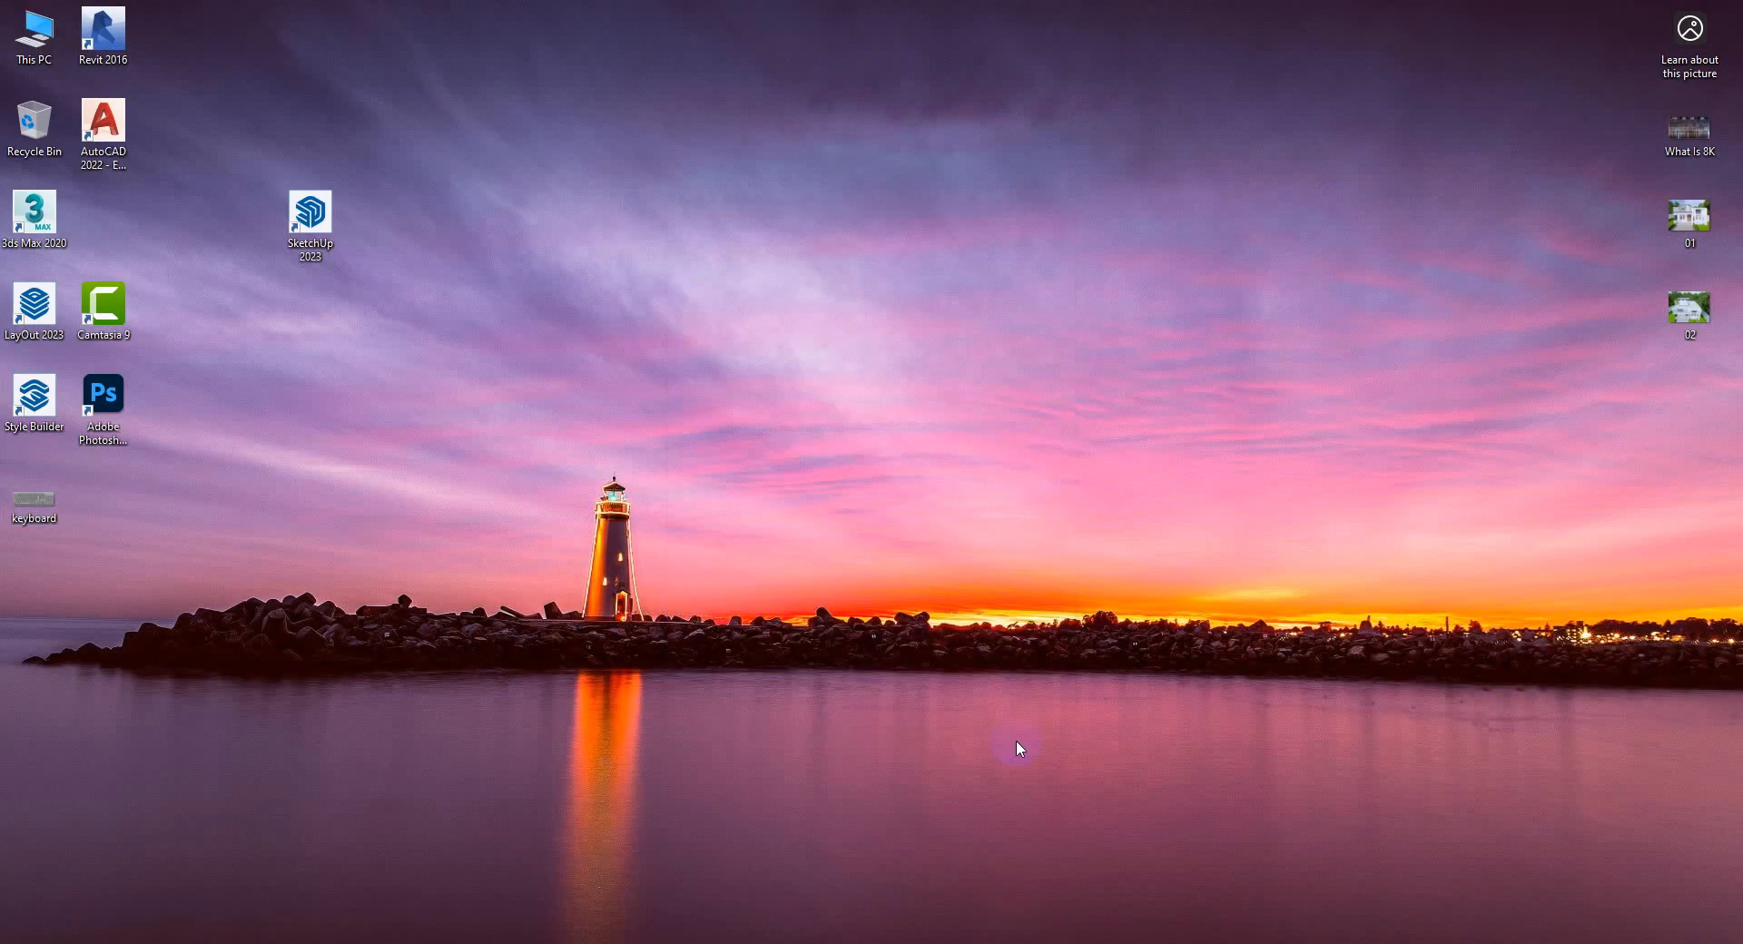
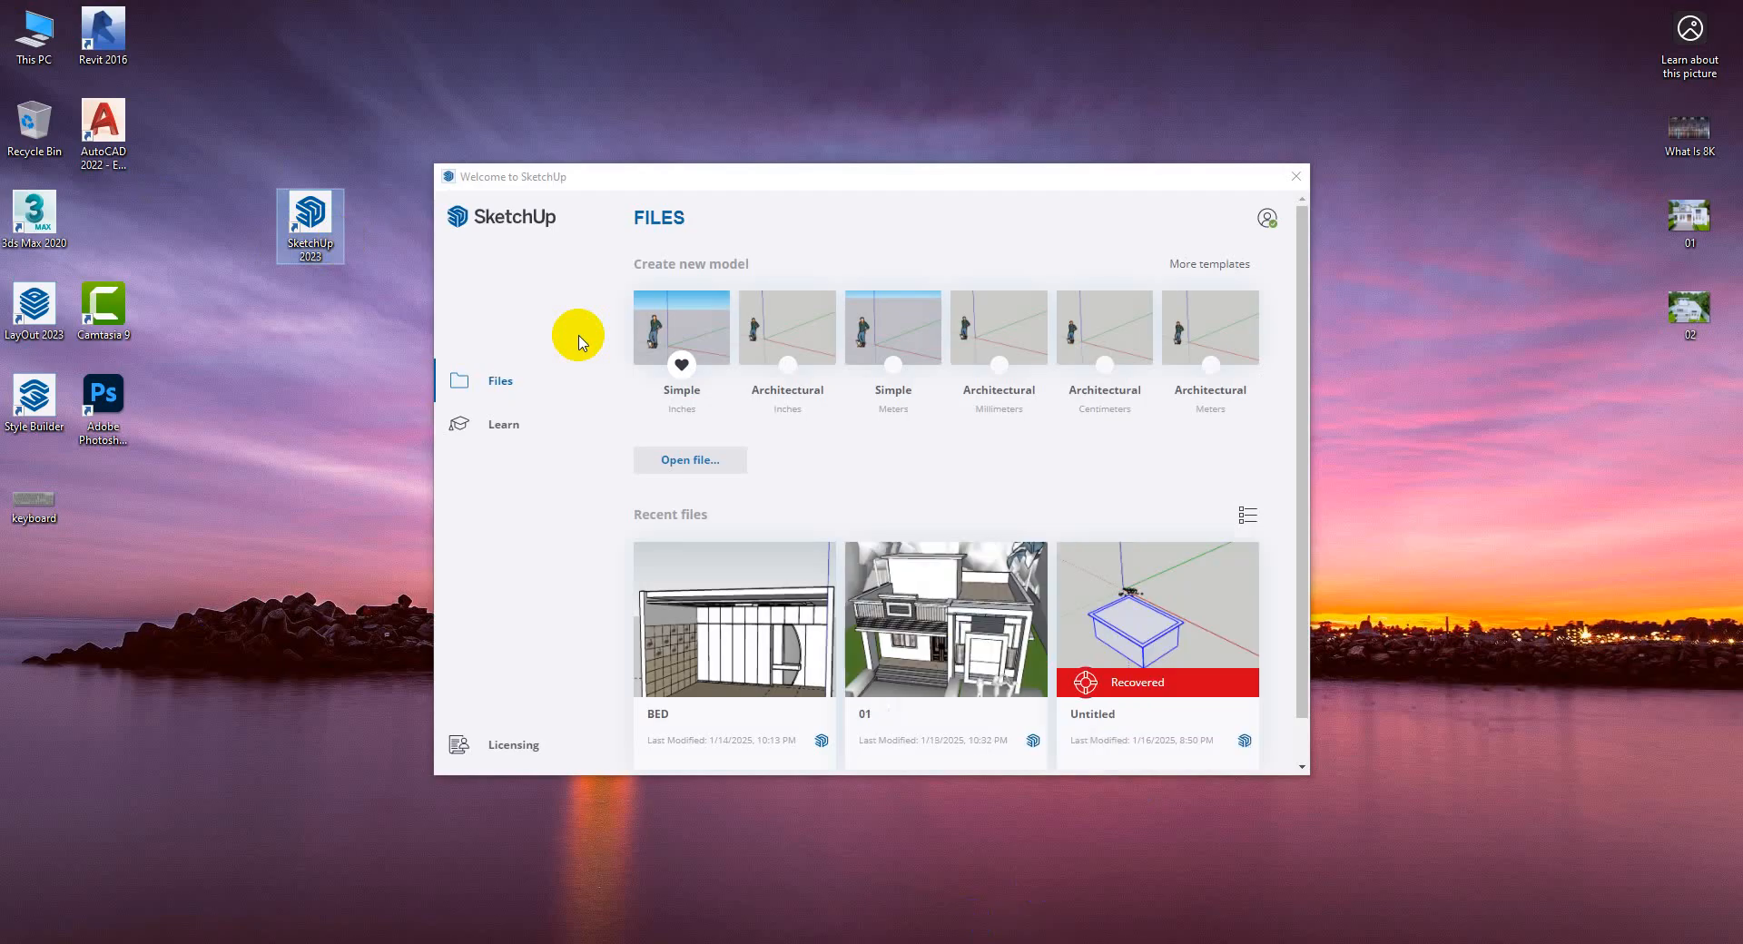
pyautogui.scroll(-3, 836, 511)
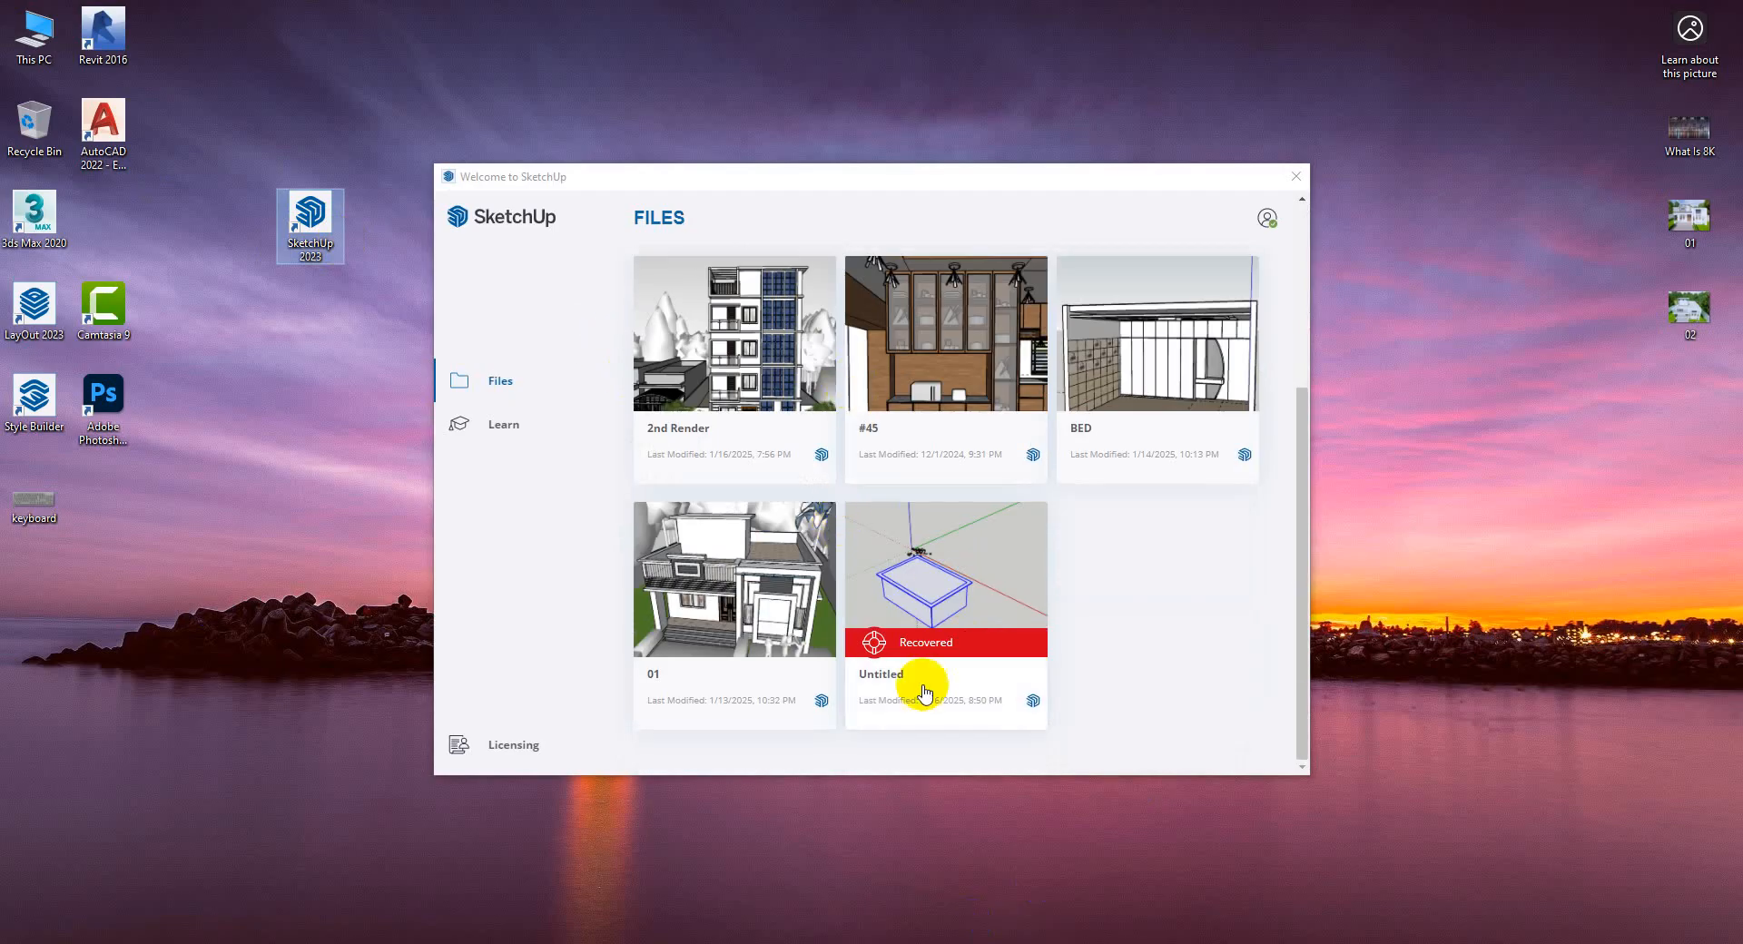
pyautogui.click(964, 614)
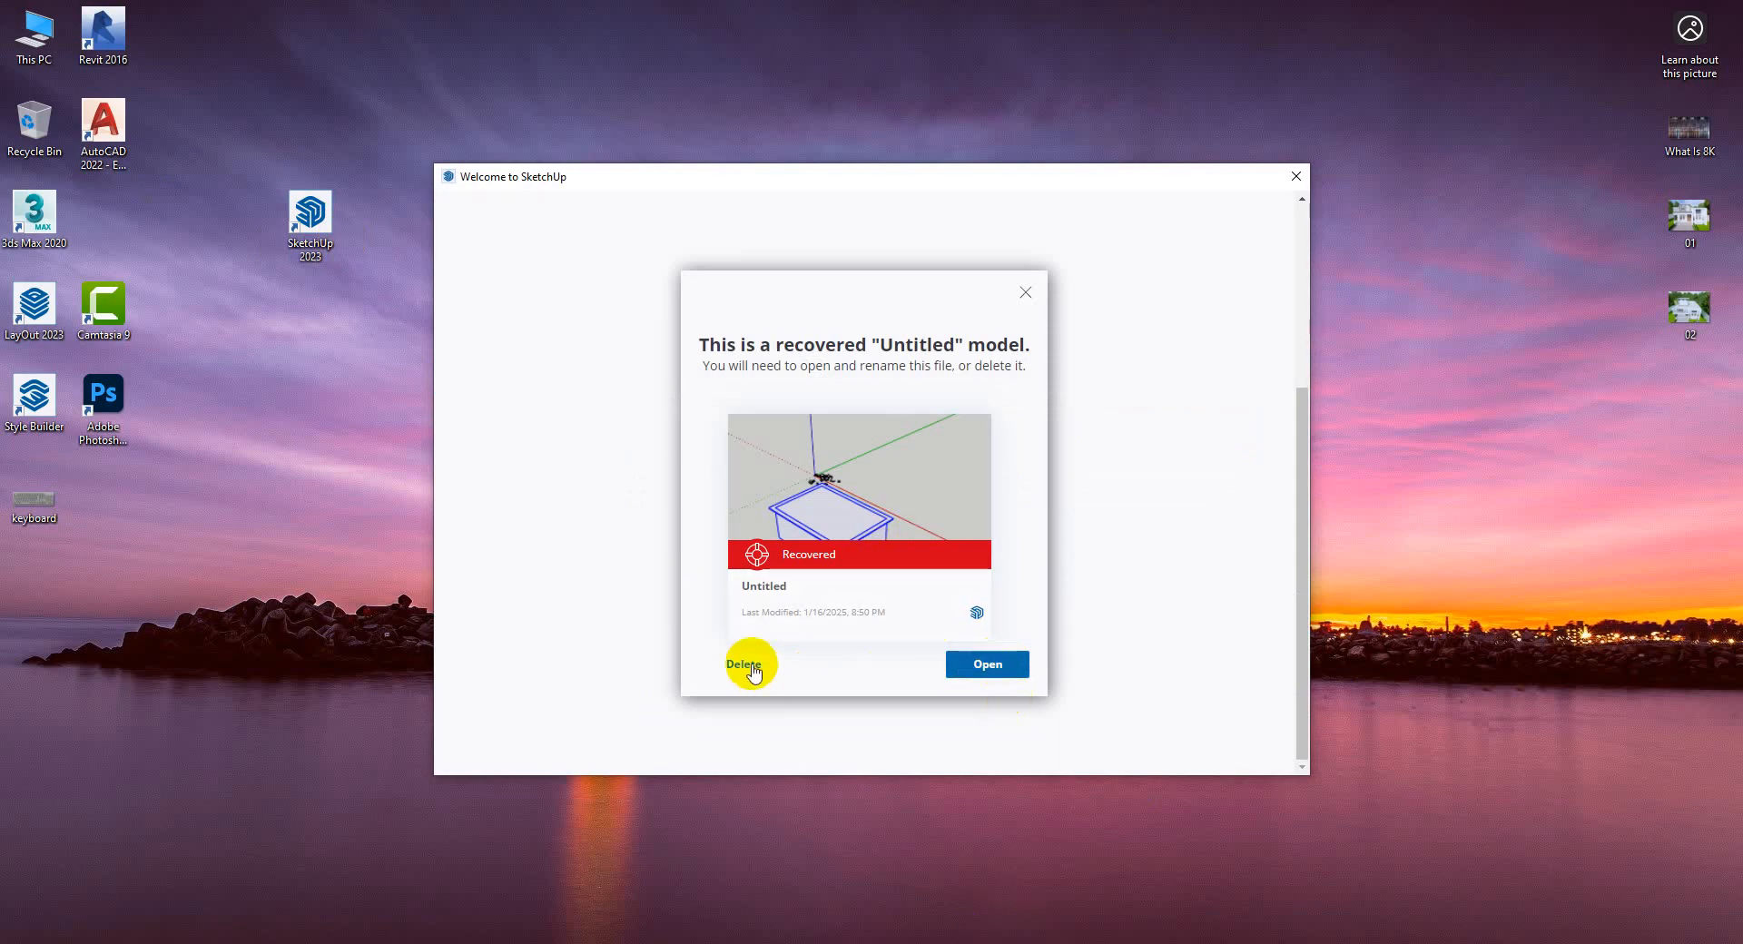
pyautogui.click(996, 670)
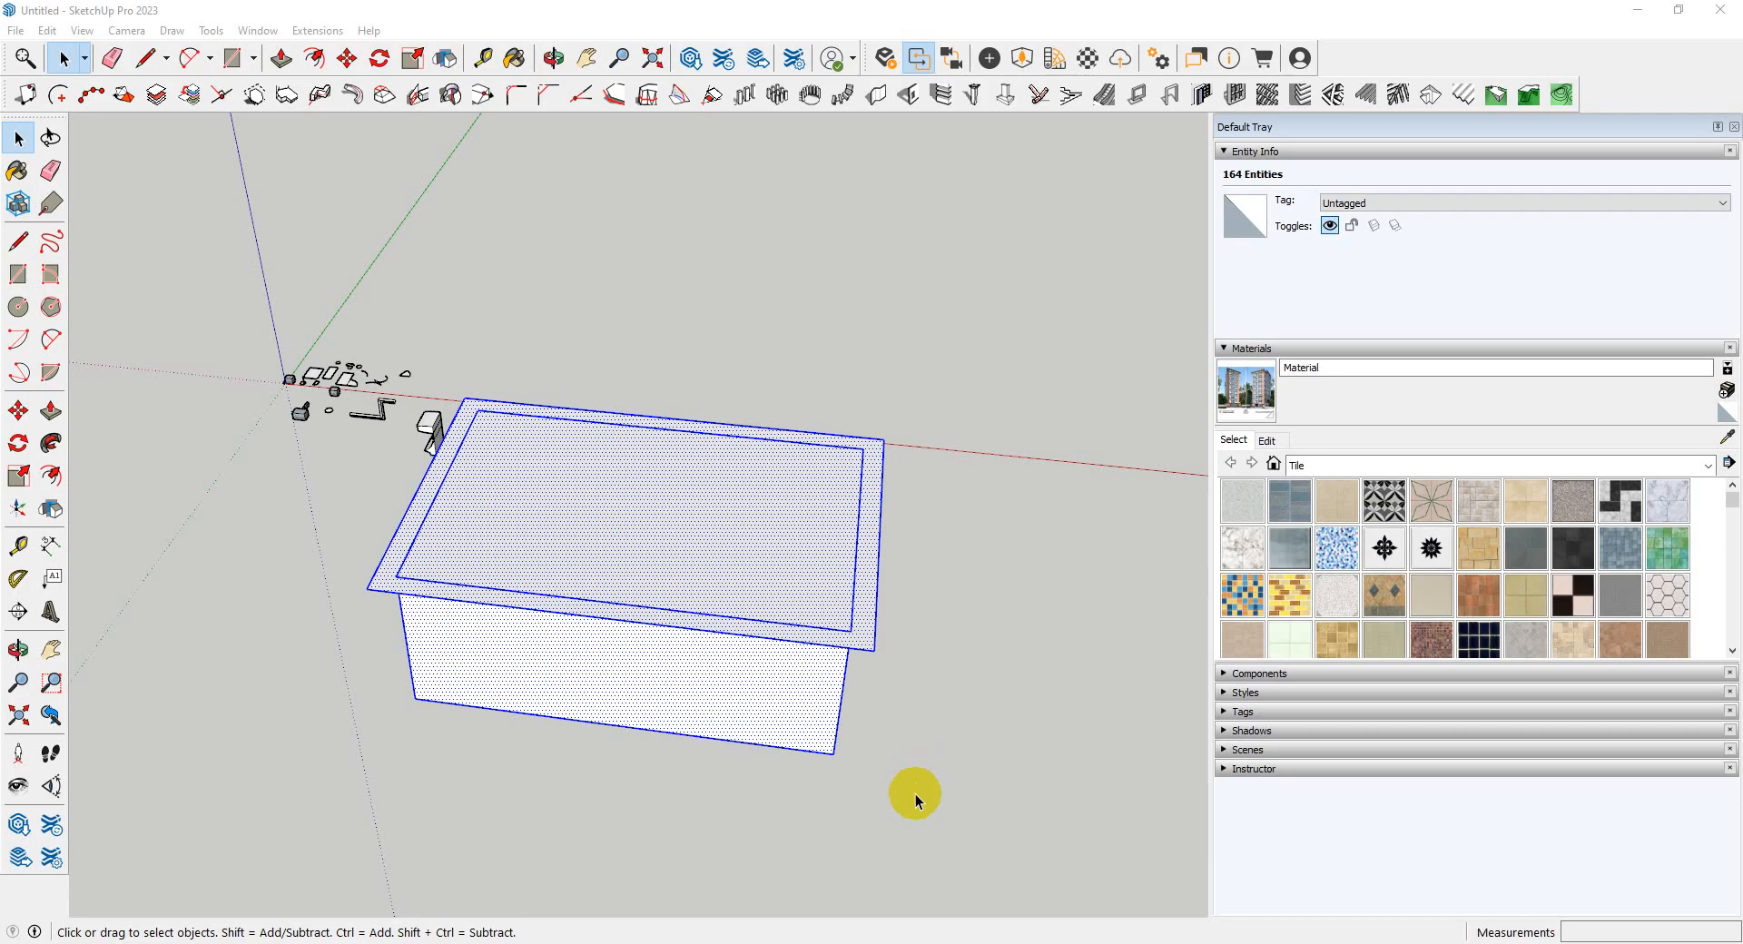
# - Select the whole ungrouped box and copy it from the front face's lower corner to that face's diagonally opposite upper corner
pyautogui.click(912, 798)
pyautogui.scroll(3, 720, 608)
pyautogui.tripleClick(787, 696)
pyautogui.scroll(-3, 576, 608)
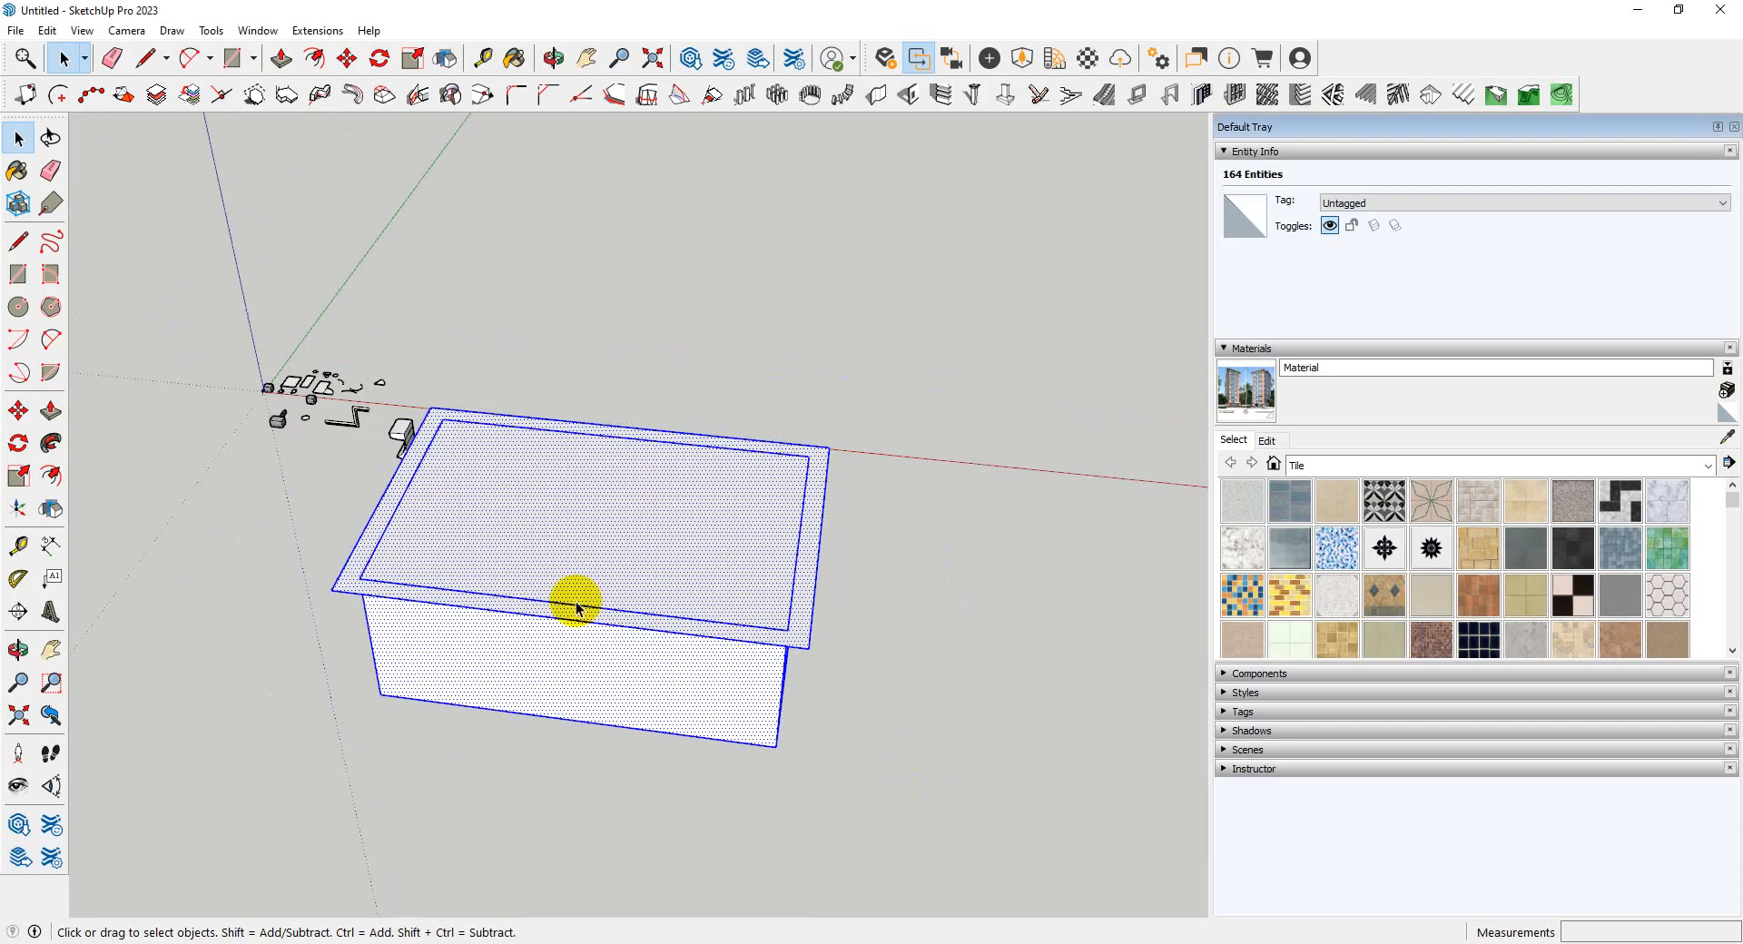
pyautogui.scroll(2, 989, 746)
pyautogui.click(687, 707)
pyautogui.click(885, 769)
pyautogui.click(672, 682)
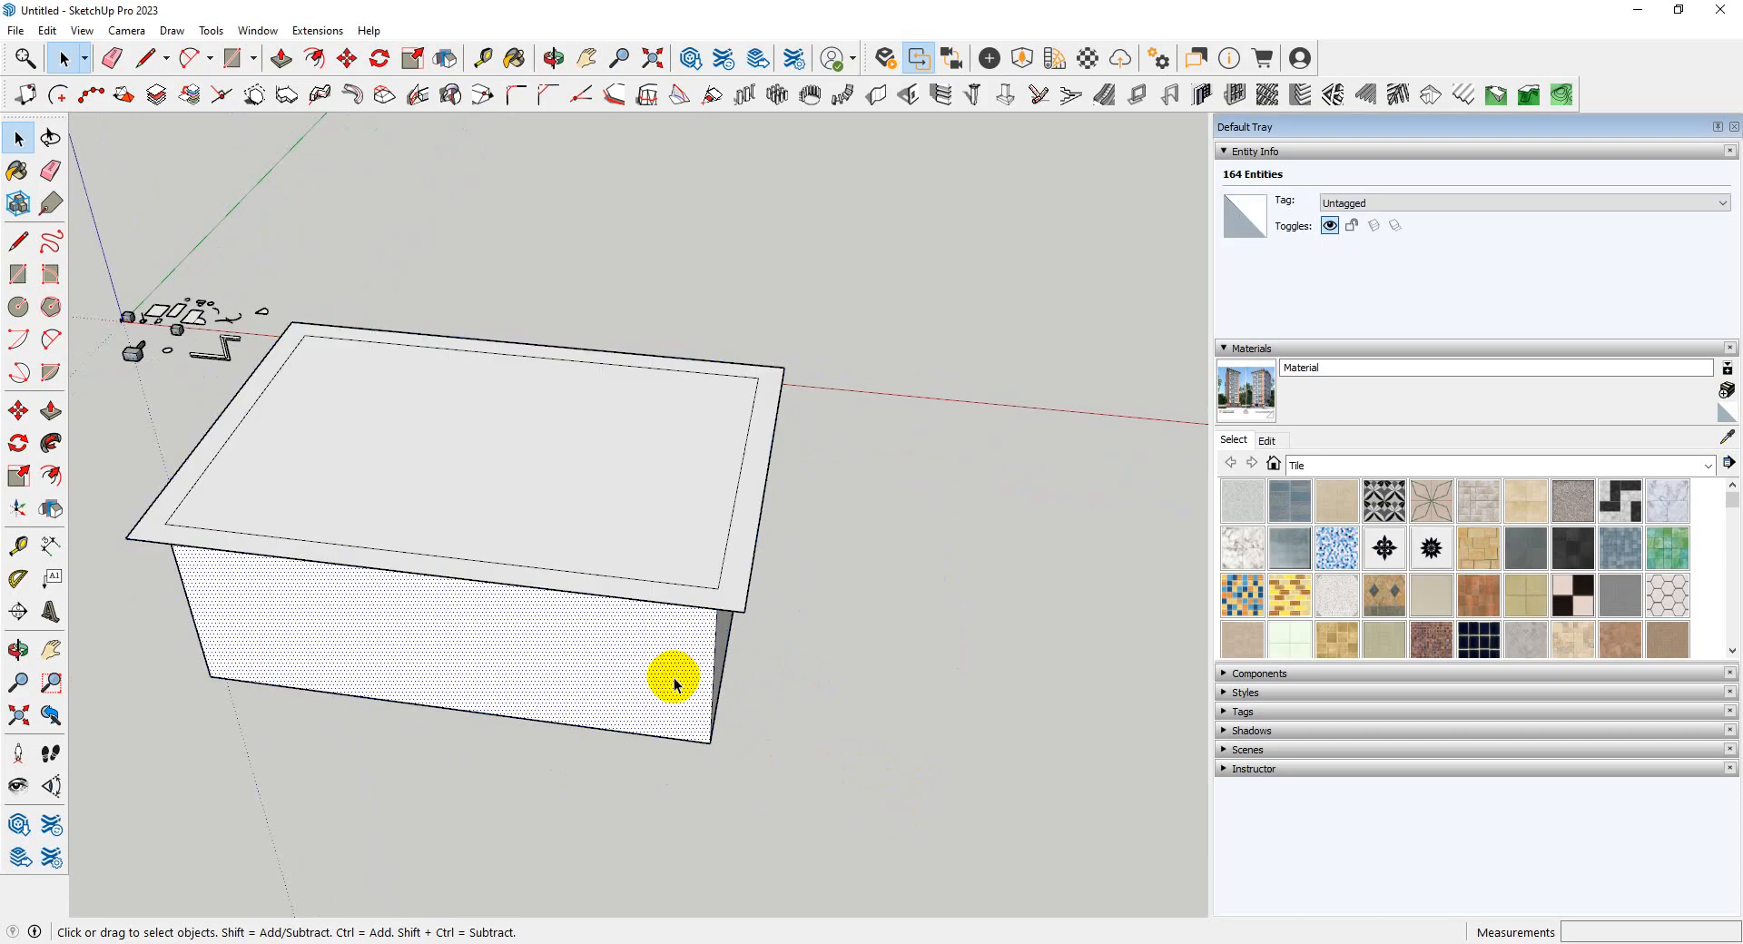
pyautogui.tripleClick(687, 679)
pyautogui.press('m')
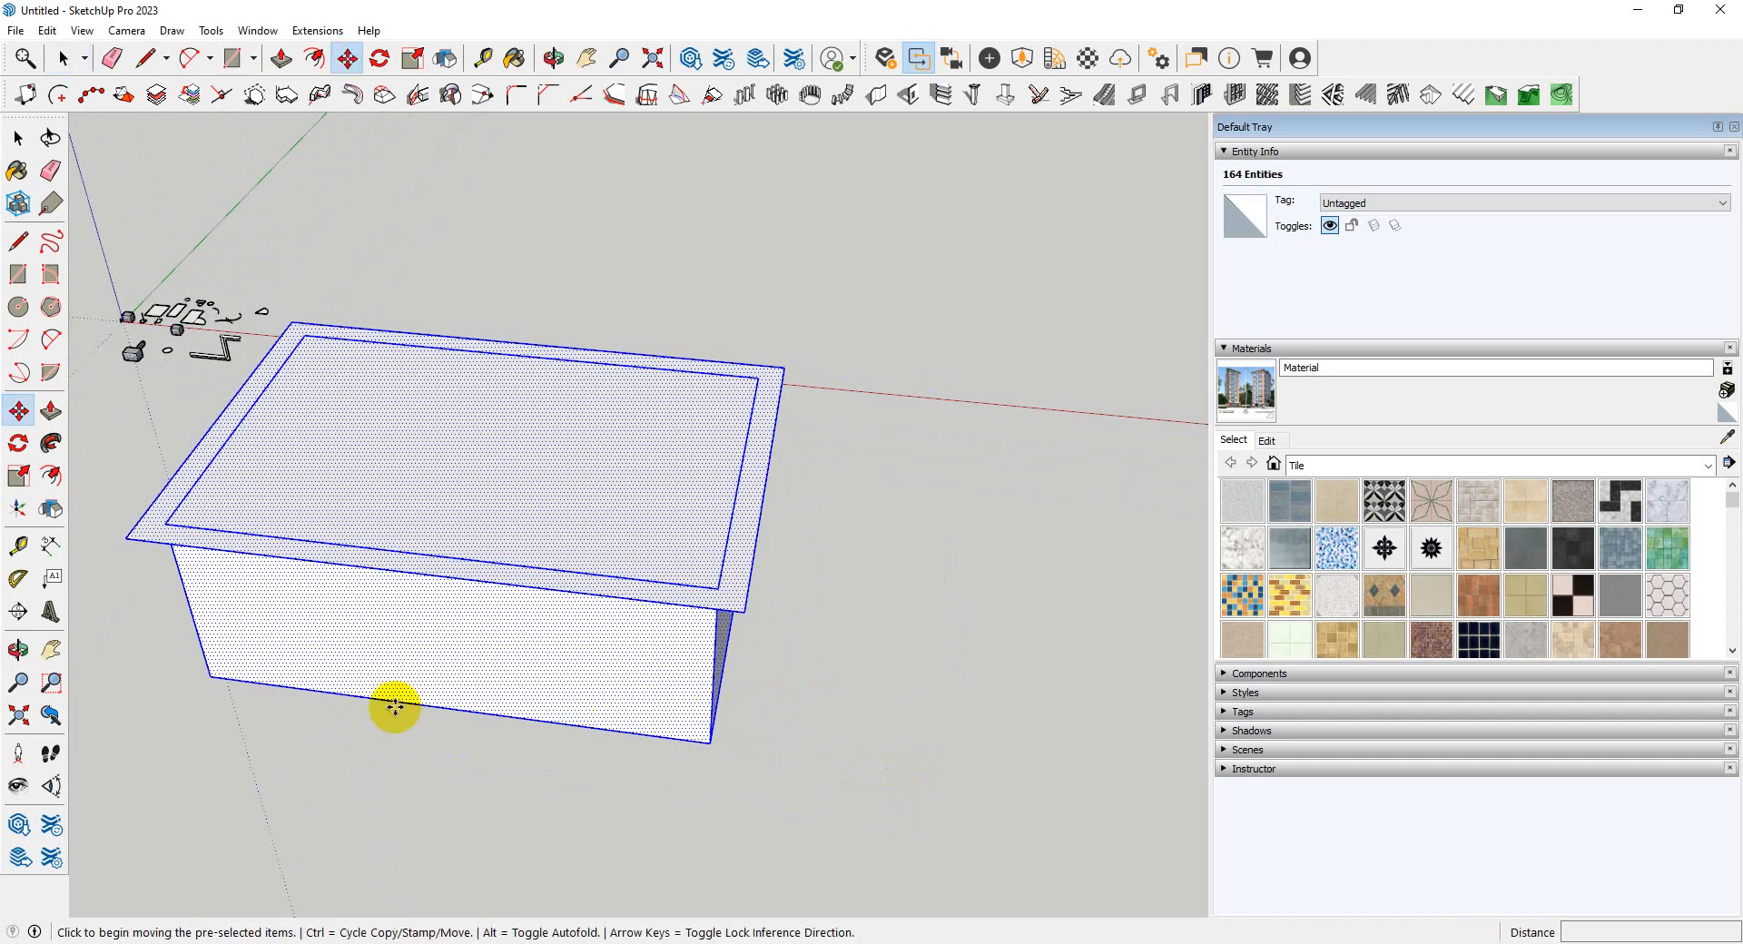
pyautogui.press('ctrl')
pyautogui.click(209, 676)
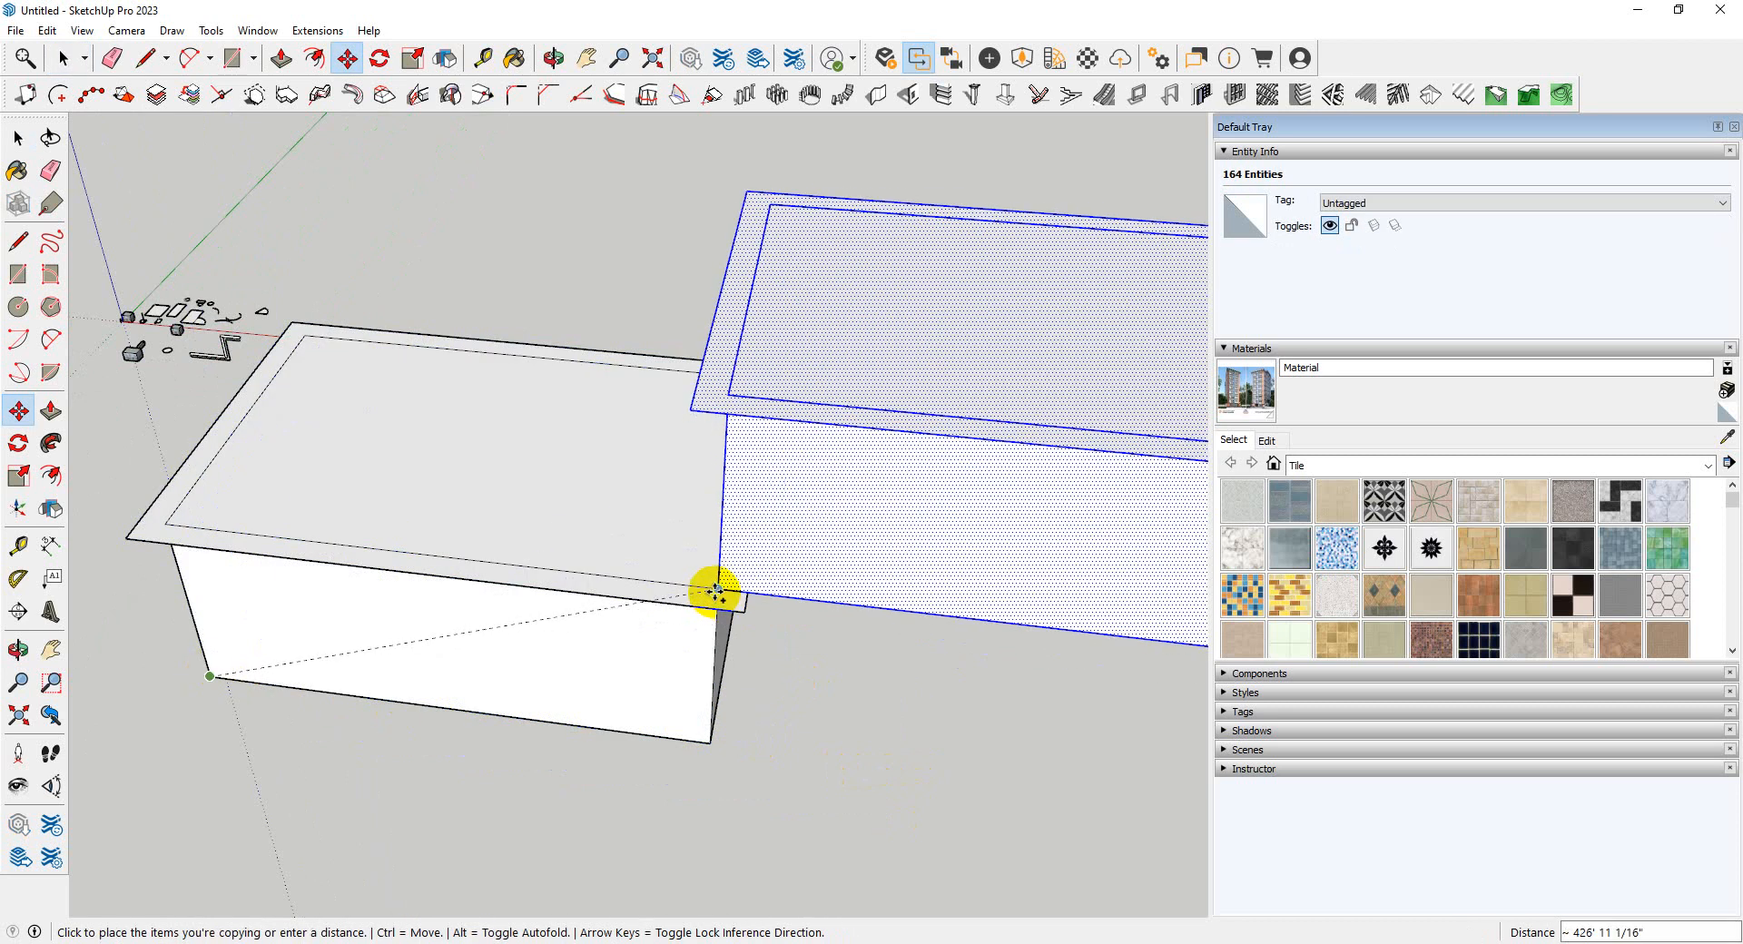
pyautogui.click(716, 592)
pyautogui.scroll(-2, 362, 625)
pyautogui.moveTo(362, 625); pyautogui.dragTo(607, 482, button='middle')
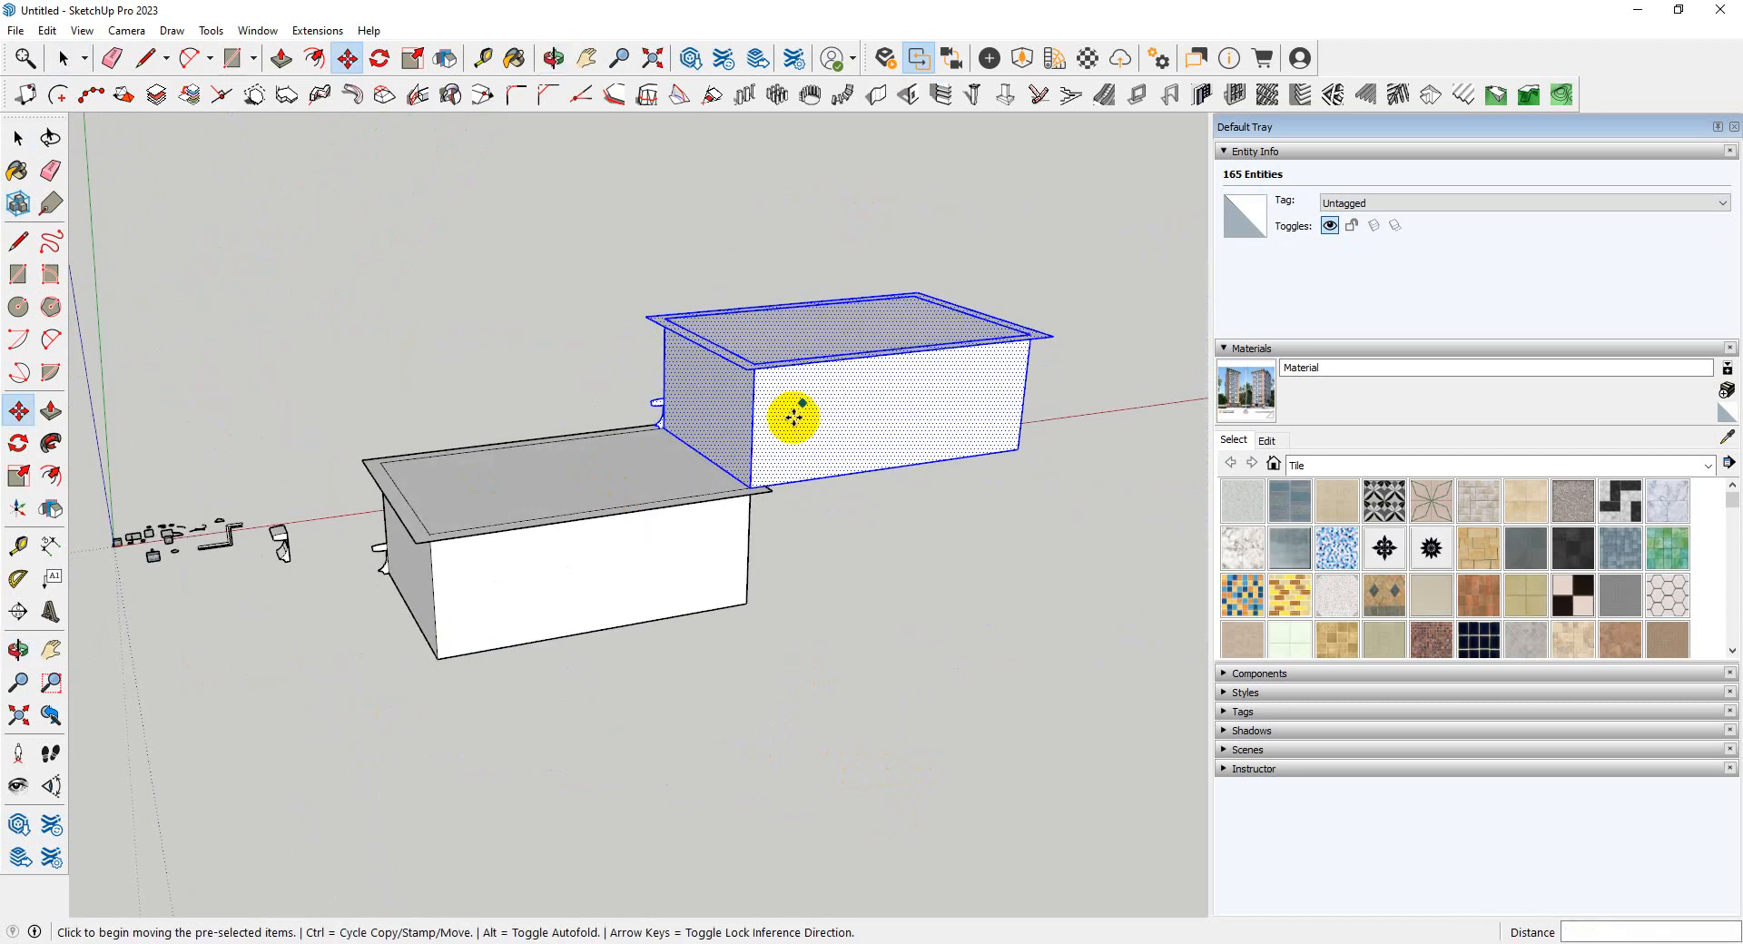
# - Copy the second ungrouped box diagonally upward by the same corner points to make a third stepped box
pyautogui.scroll(2, 747, 492)
pyautogui.click(729, 505)
pyautogui.press('ctrl')
pyautogui.scroll(-2, 622, 517)
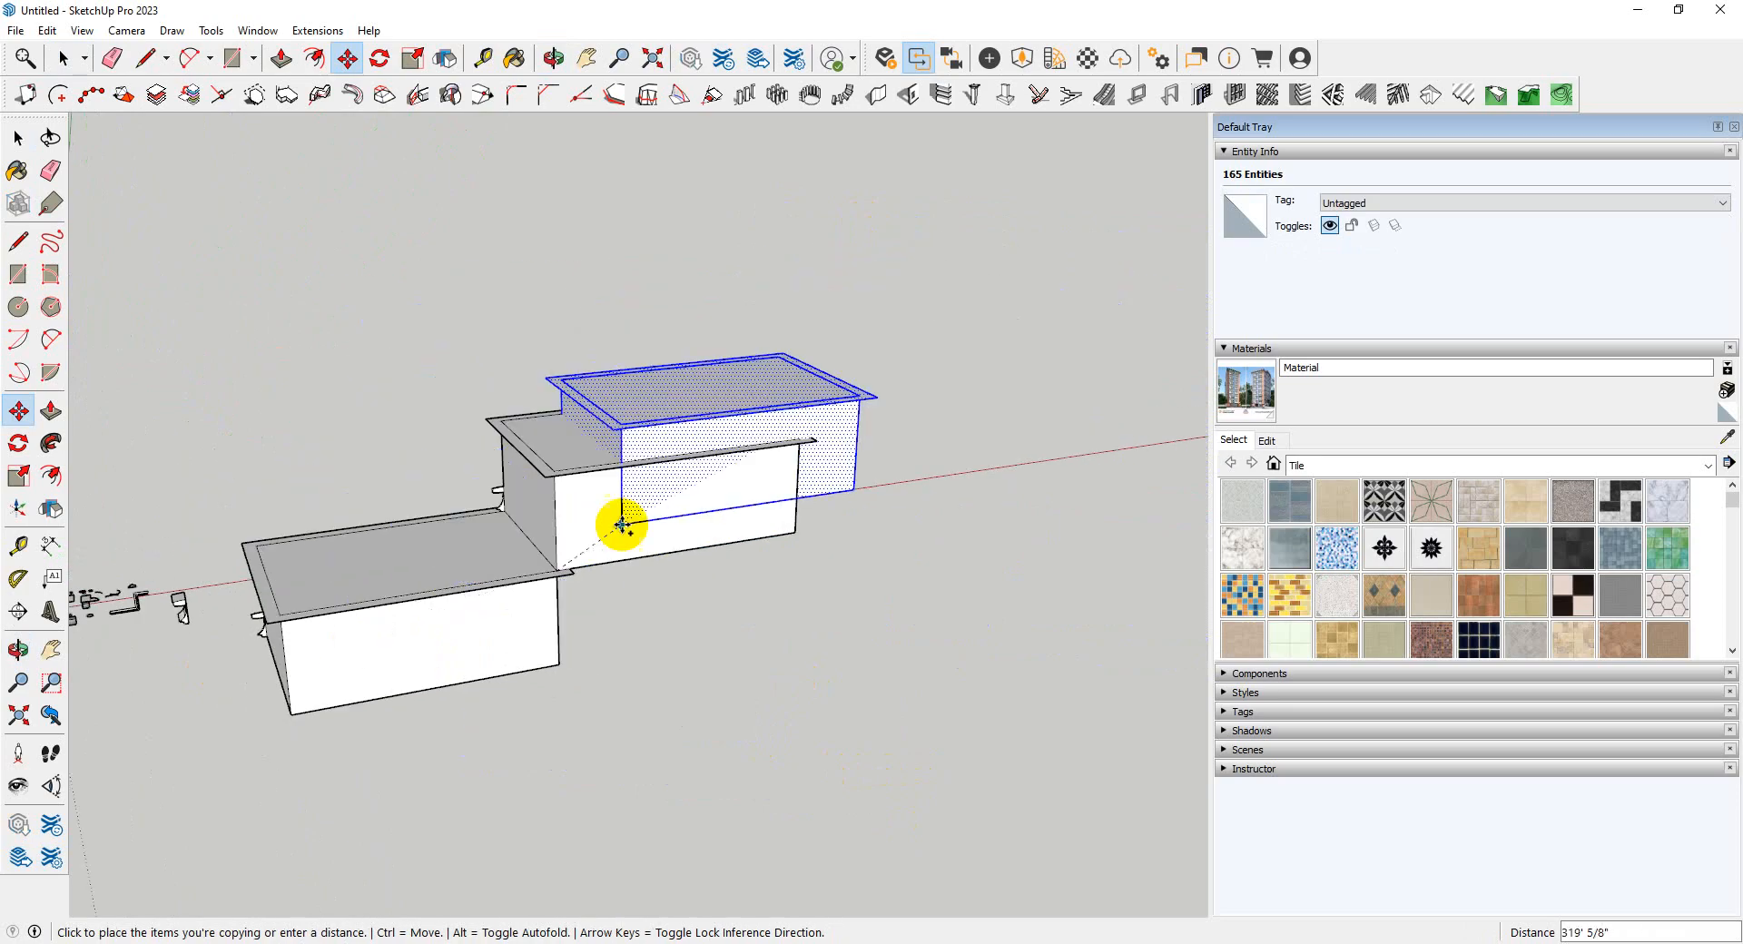
pyautogui.scroll(2, 792, 442)
pyautogui.click(792, 446)
pyautogui.scroll(-2, 718, 577)
pyautogui.moveTo(856, 572); pyautogui.dragTo(752, 679, button='middle')
pyautogui.scroll(-2, 753, 679)
pyautogui.moveTo(944, 694); pyautogui.dragTo(617, 649, button='middle')
pyautogui.scroll(2, 423, 618)
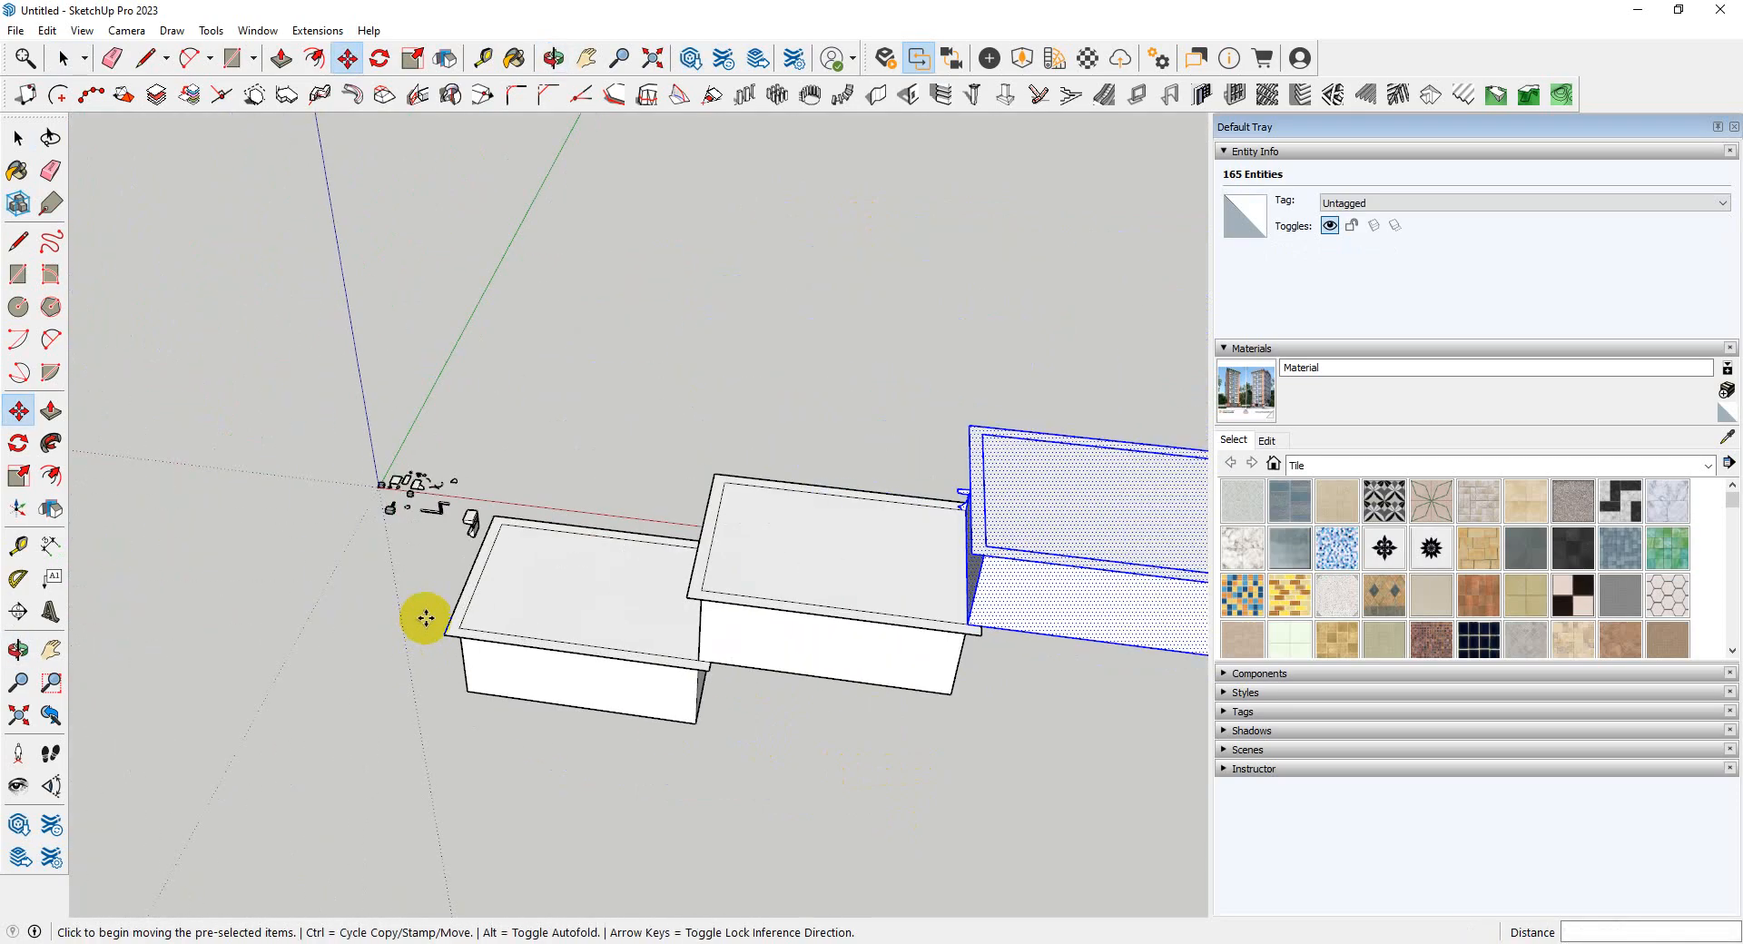
pyautogui.moveTo(424, 618); pyautogui.dragTo(716, 607, button='middle')
# - Select all geometry connected to one box to check whether the three ungrouped boxes are joined
pyautogui.press('space')
pyautogui.tripleClick(813, 553)
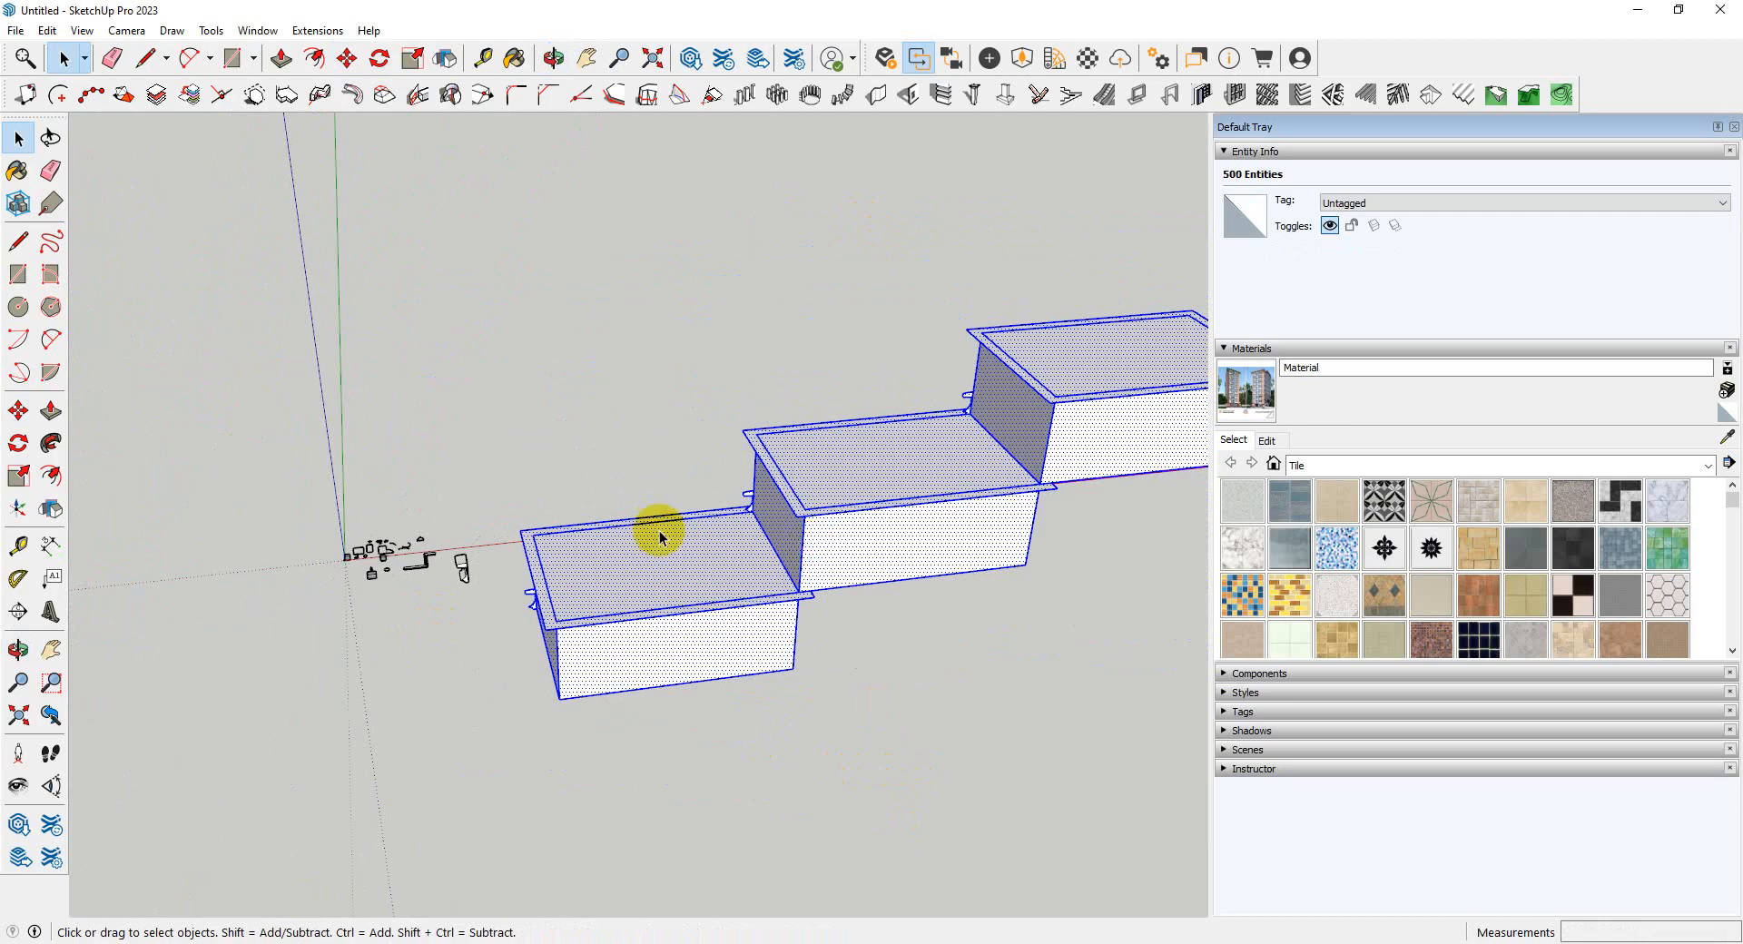
pyautogui.scroll(-2, 727, 491)
pyautogui.scroll(3, 790, 527)
pyautogui.click(802, 545)
pyautogui.tripleClick(804, 545)
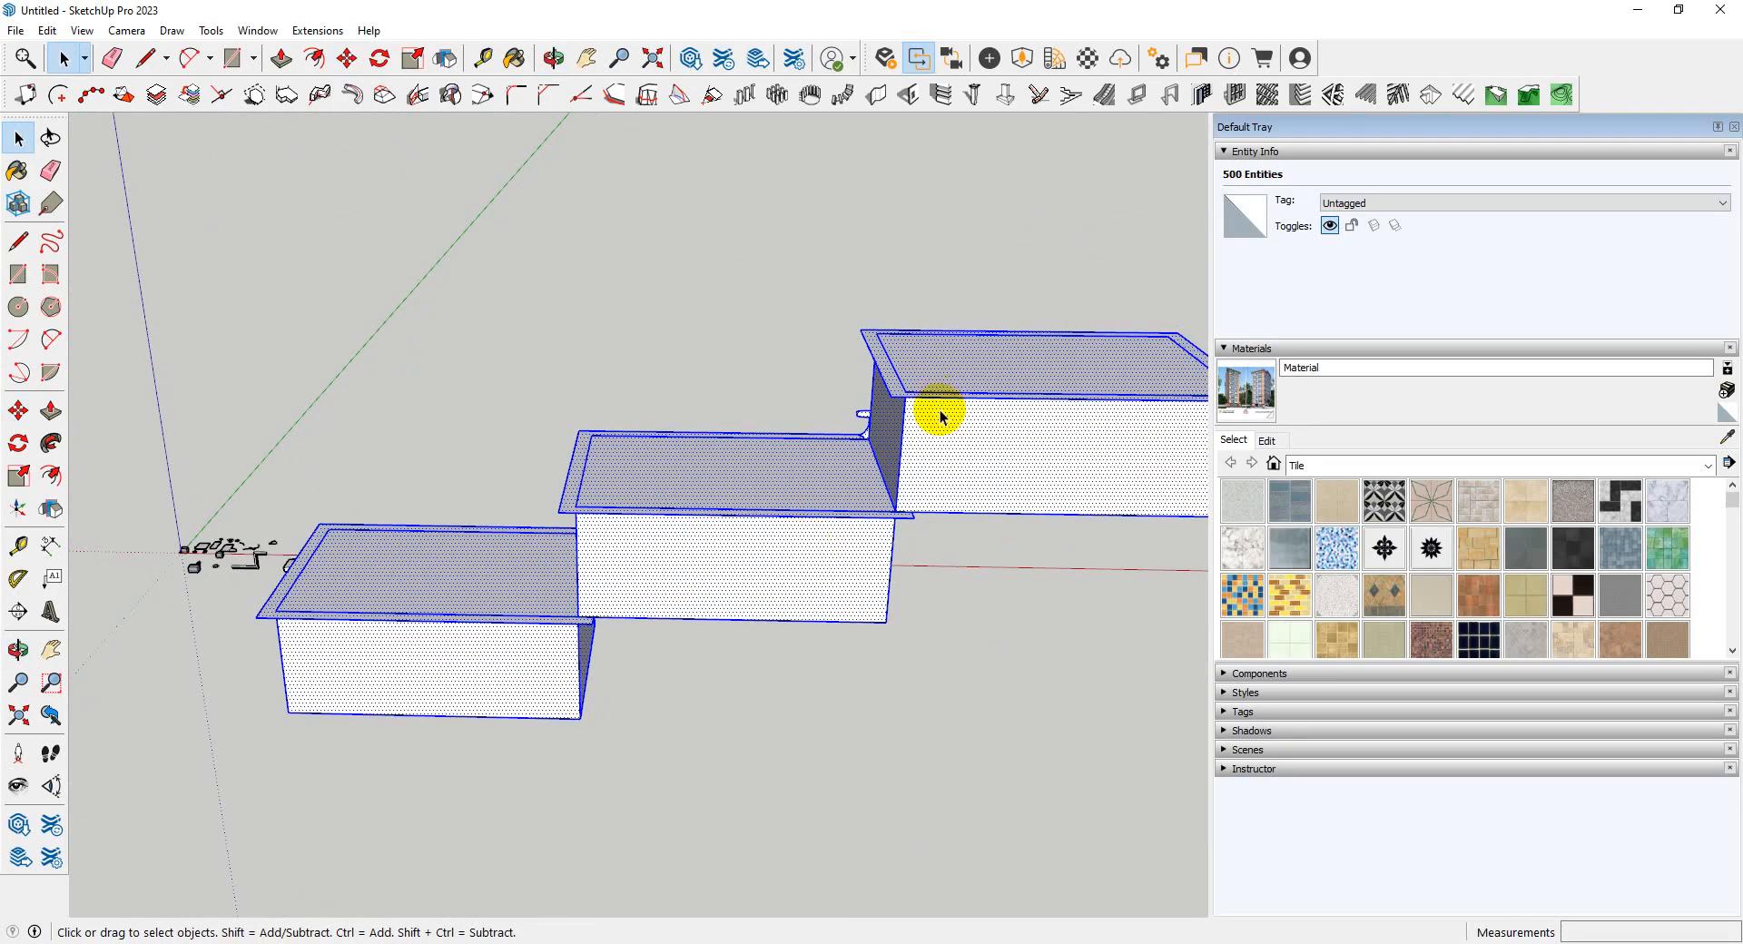
pyautogui.scroll(-3, 784, 705)
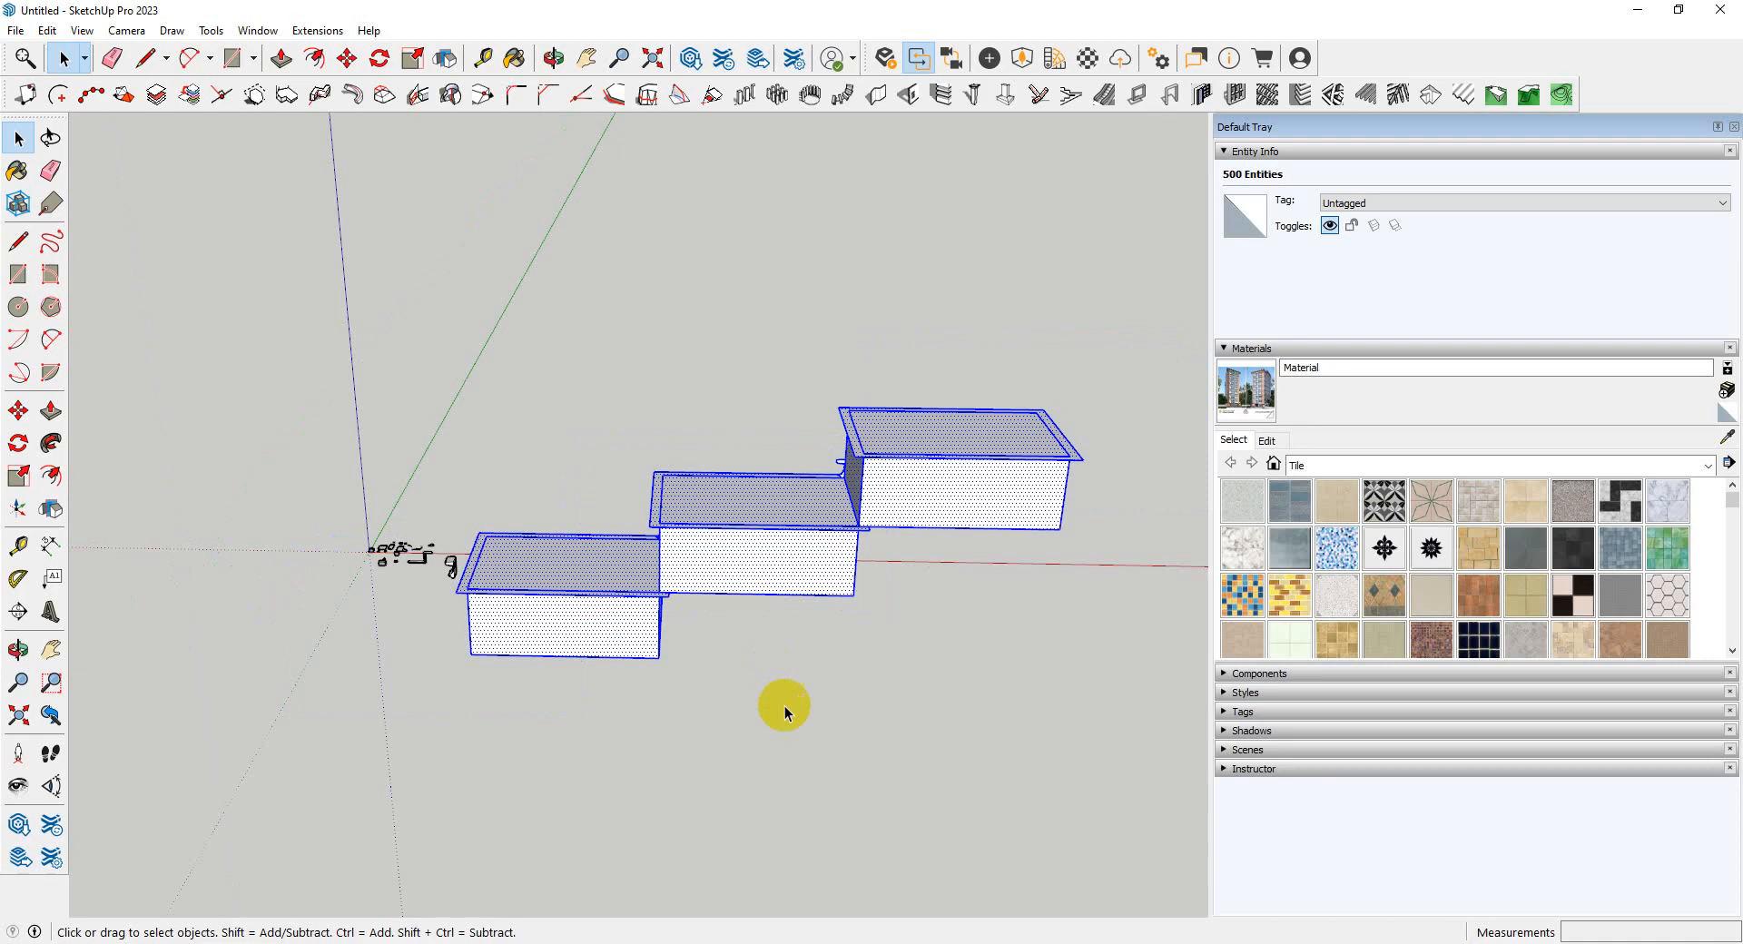
# - Clear the selection and undo both copies of the ungrouped box
pyautogui.click(786, 706)
pyautogui.hotkey('ctrl', 'z')
pyautogui.hotkey('ctrl', 'z')
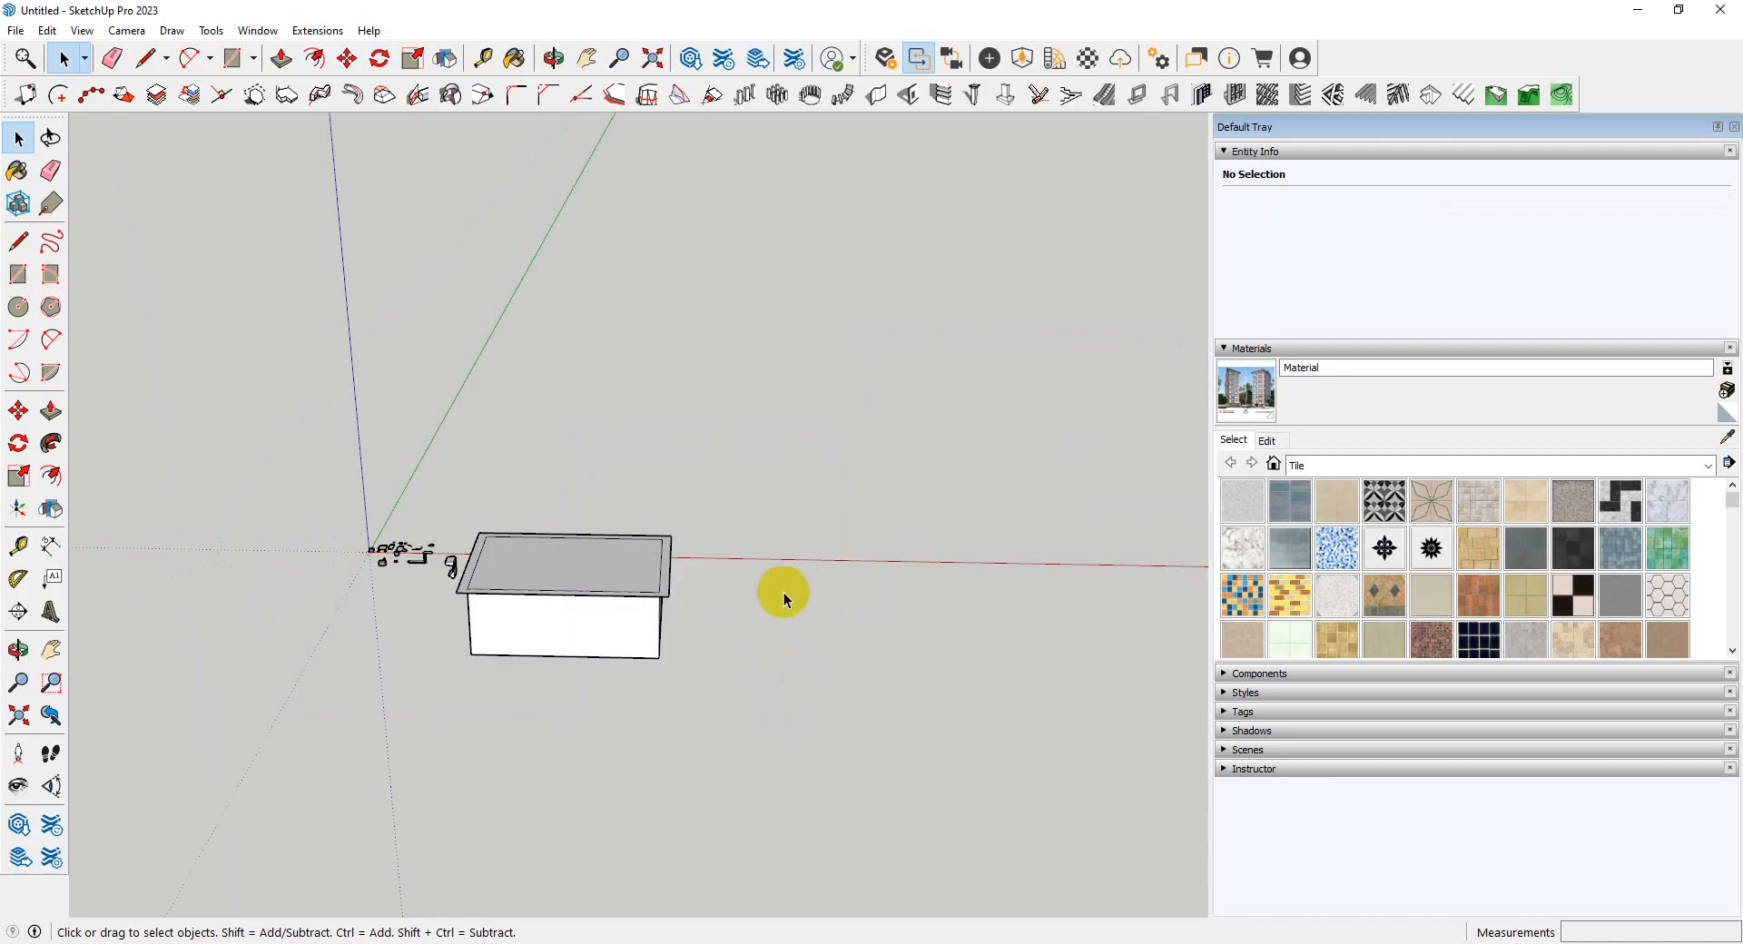
# - Select the box with all its connected geometry and make it a group
pyautogui.moveTo(783, 592); pyautogui.dragTo(642, 635, button='middle')
pyautogui.tripleClick(644, 635)
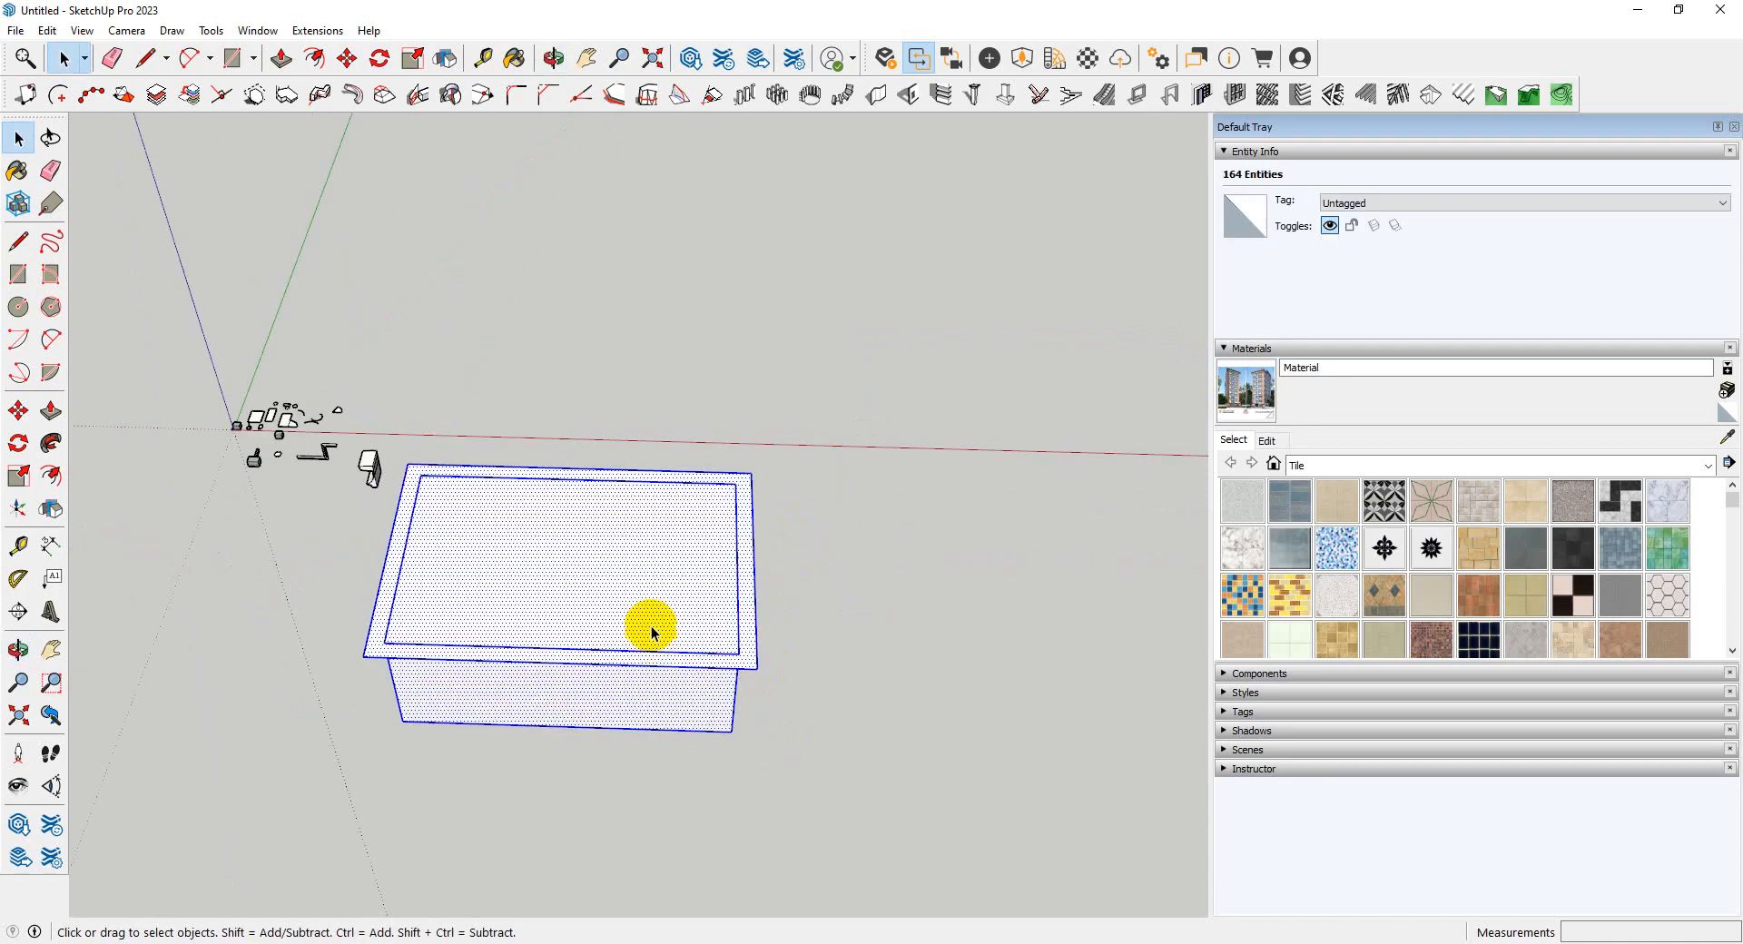
pyautogui.rightClick(654, 621)
pyautogui.click(772, 365)
pyautogui.moveTo(825, 661); pyautogui.dragTo(813, 790, button='middle')
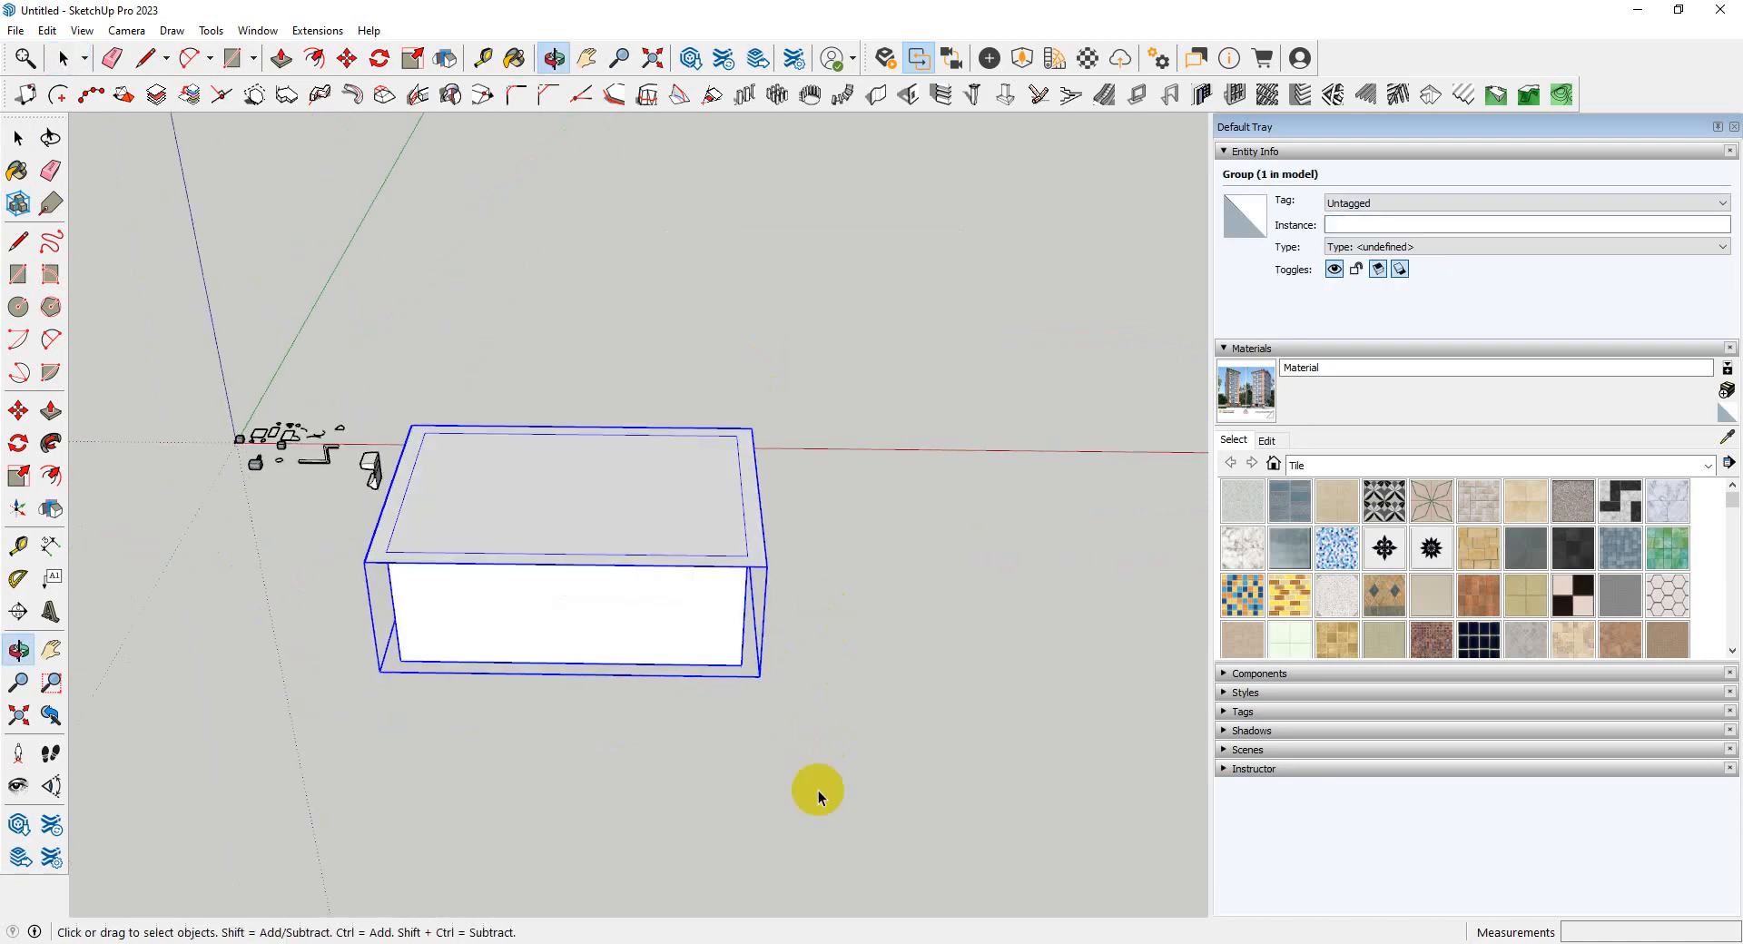
# - Copy the box group from its front face's lower corner to the diagonally opposite upper corner of that face
pyautogui.click(651, 628)
pyautogui.press('m')
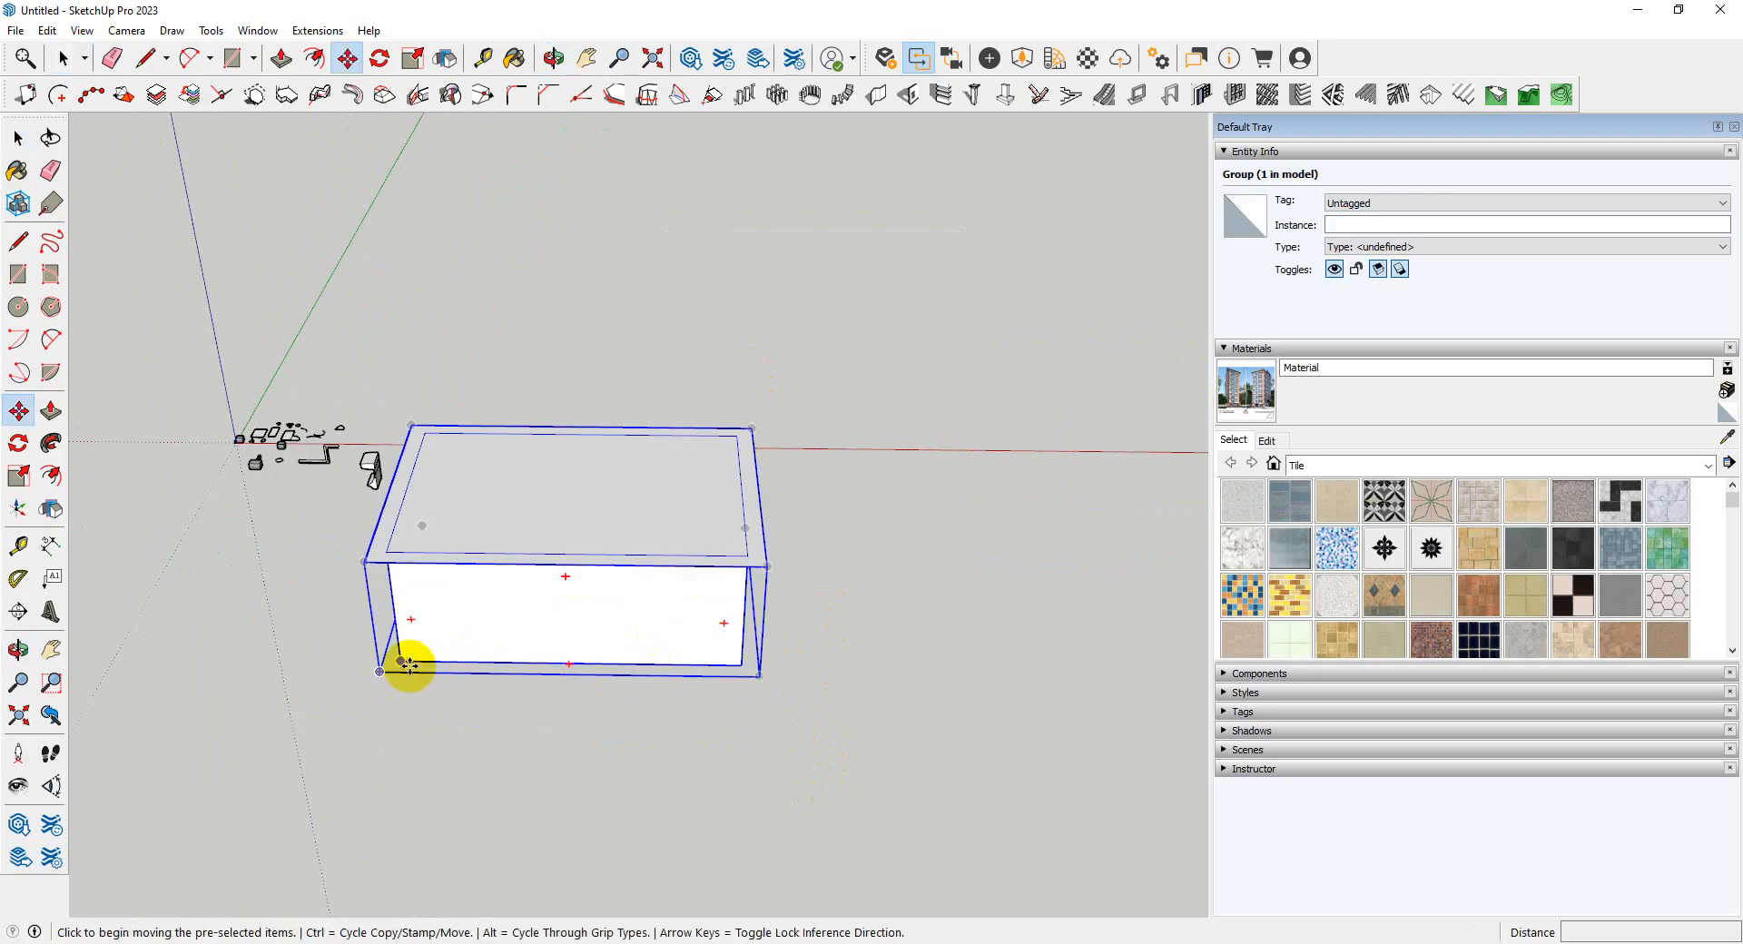
pyautogui.click(404, 662)
pyautogui.press('ctrl')
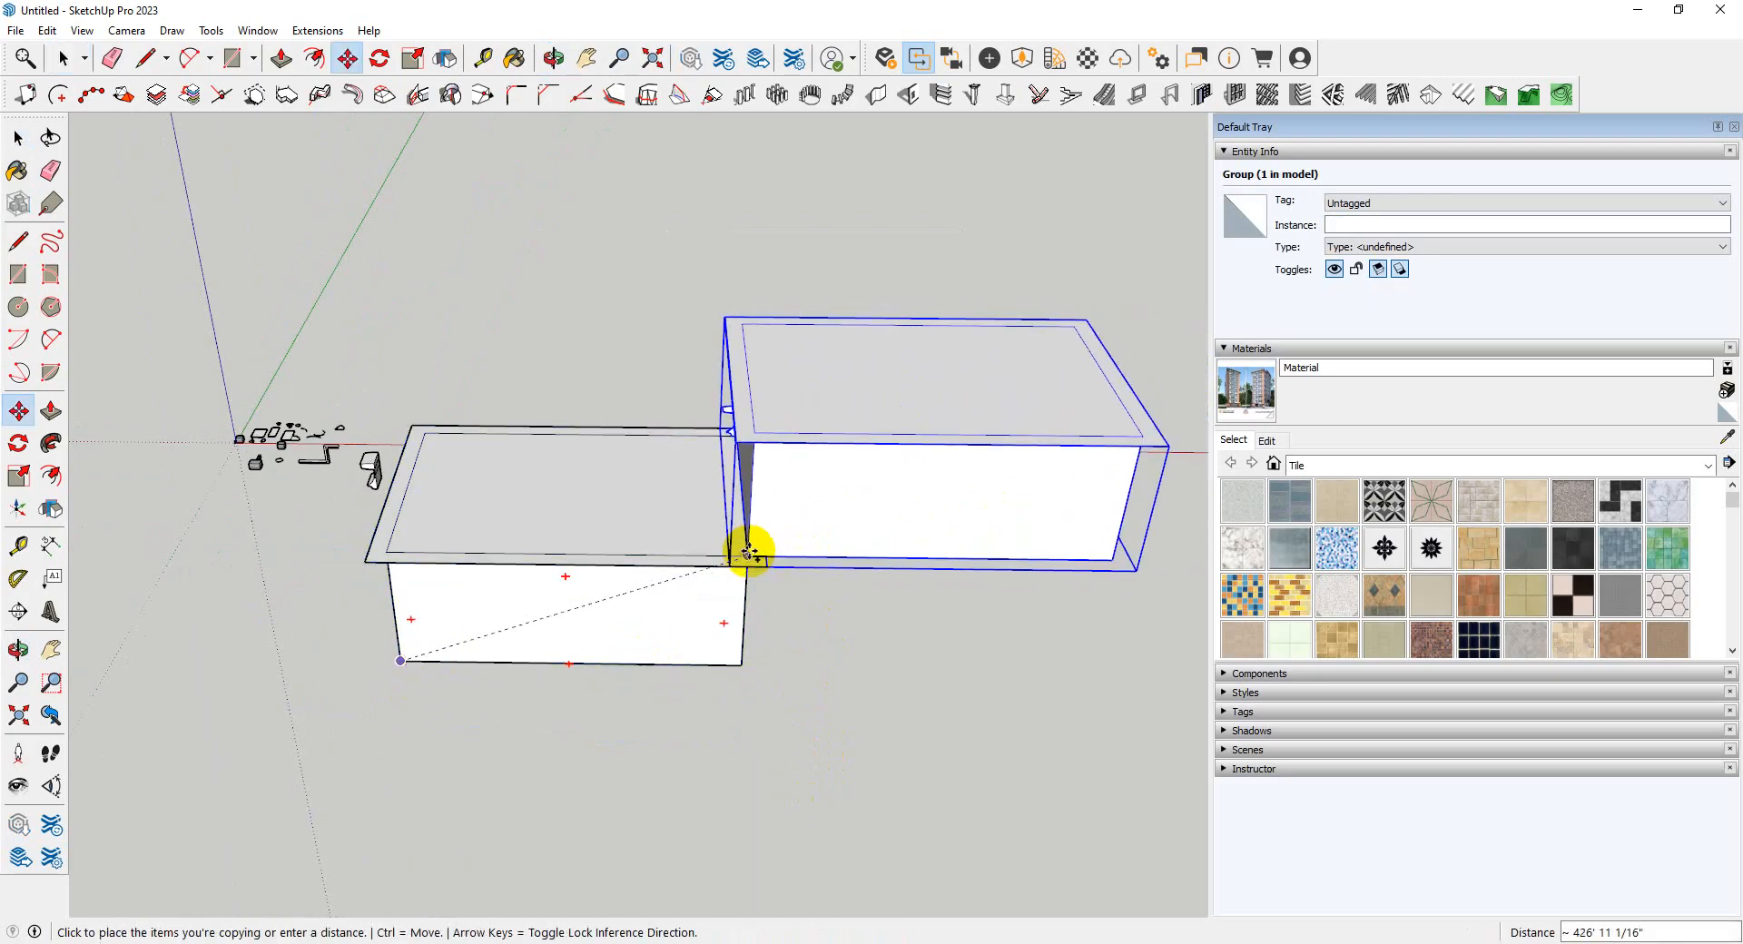
pyautogui.click(747, 551)
# - Copy the second box group diagonally upward from the matching corner to make a third stepped group
pyautogui.click(748, 555)
pyautogui.press('ctrl')
pyautogui.scroll(-2, 145, 596)
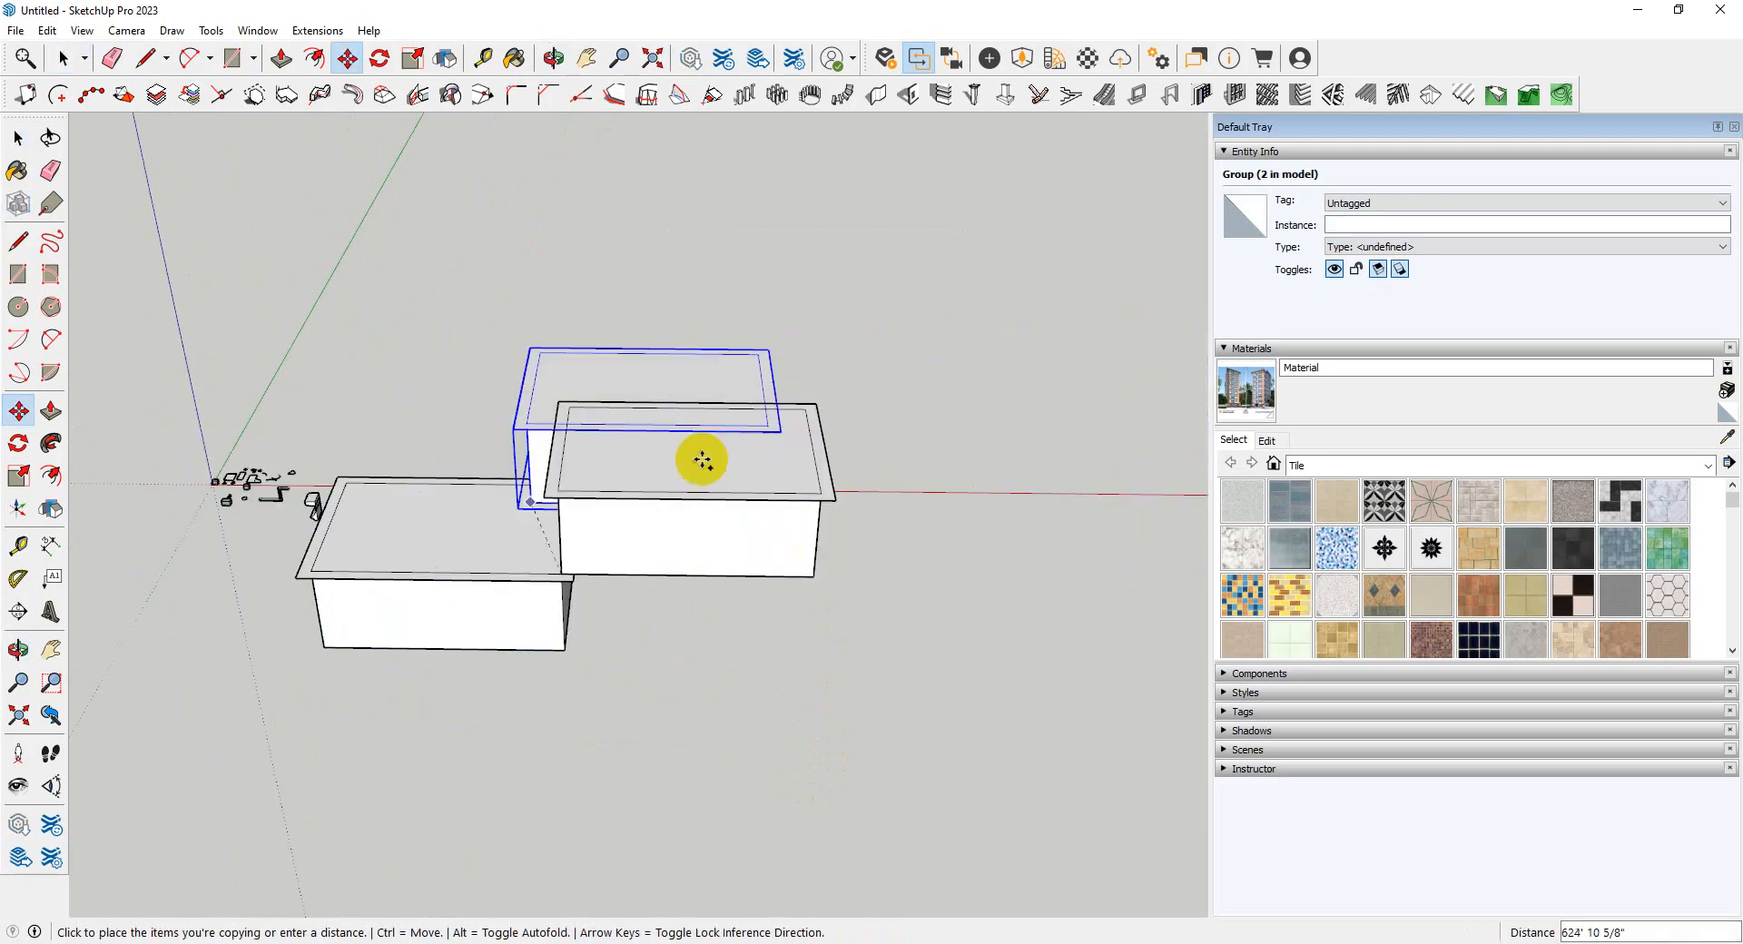
pyautogui.click(822, 491)
pyautogui.scroll(-2, 635, 622)
pyautogui.press('space')
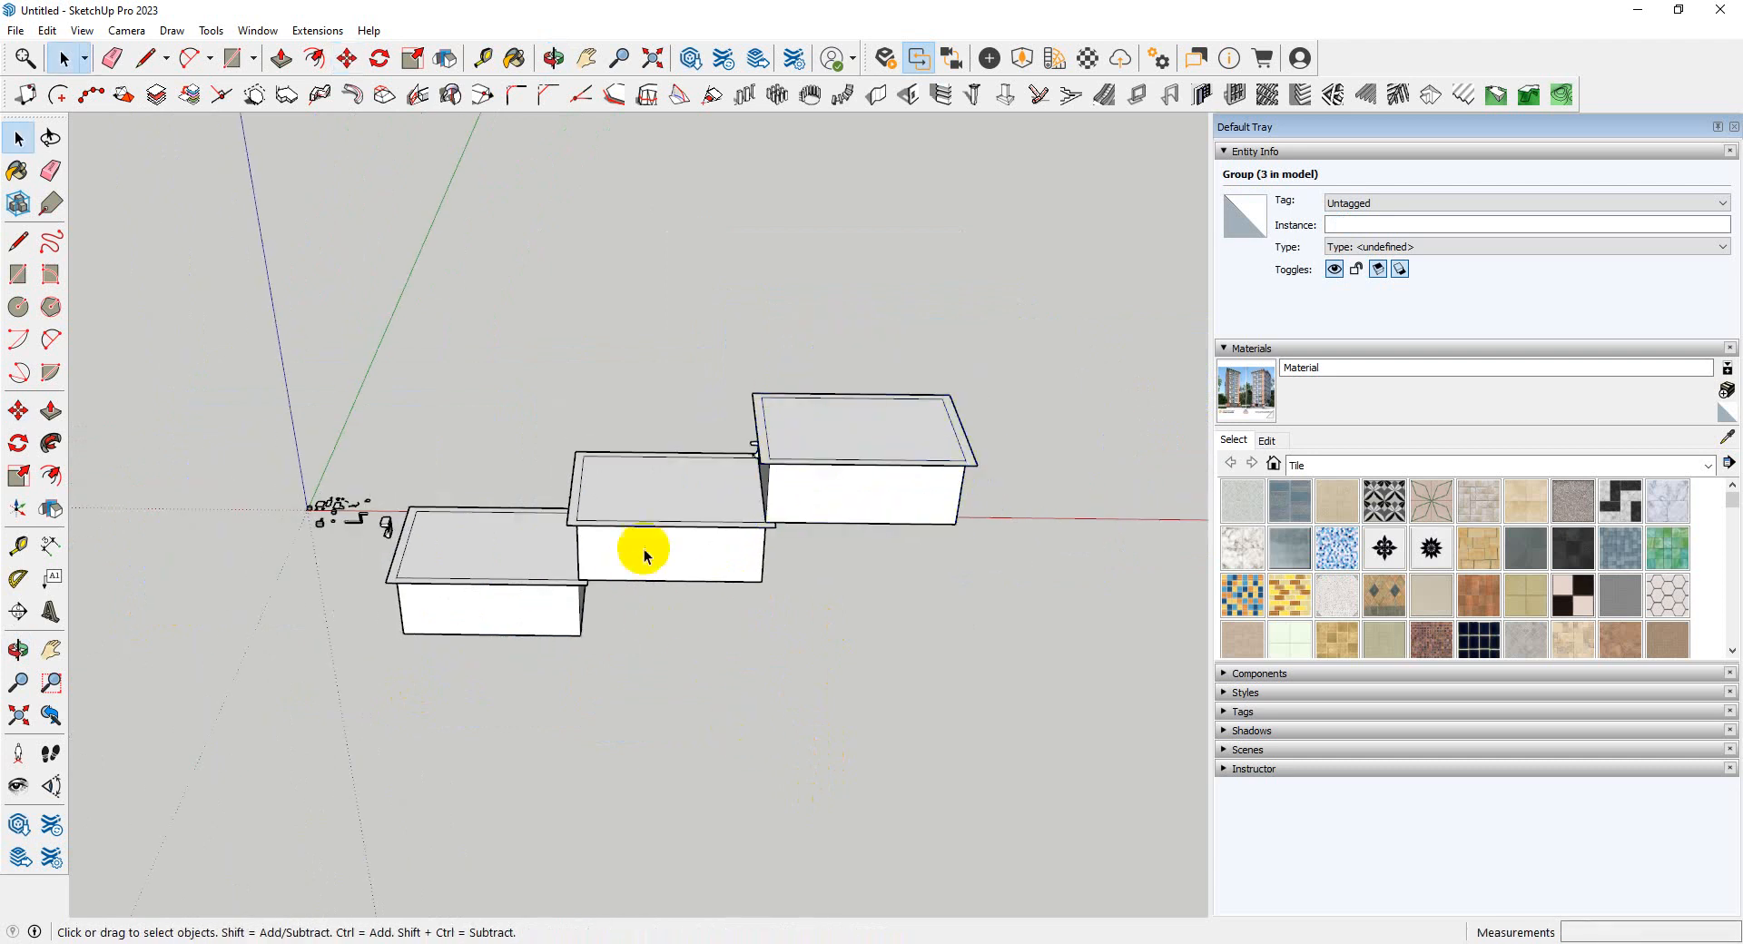
# - Move the middle box group about 1,115' backward to stand apart from the other two groups
pyautogui.hotkey('ctrl', 't')
pyautogui.scroll(3, 676, 561)
pyautogui.click(673, 484)
pyautogui.moveTo(674, 484); pyautogui.dragTo(829, 568, button='middle')
pyautogui.press('m')
pyautogui.click(826, 572)
pyautogui.scroll(-3, 479, 495)
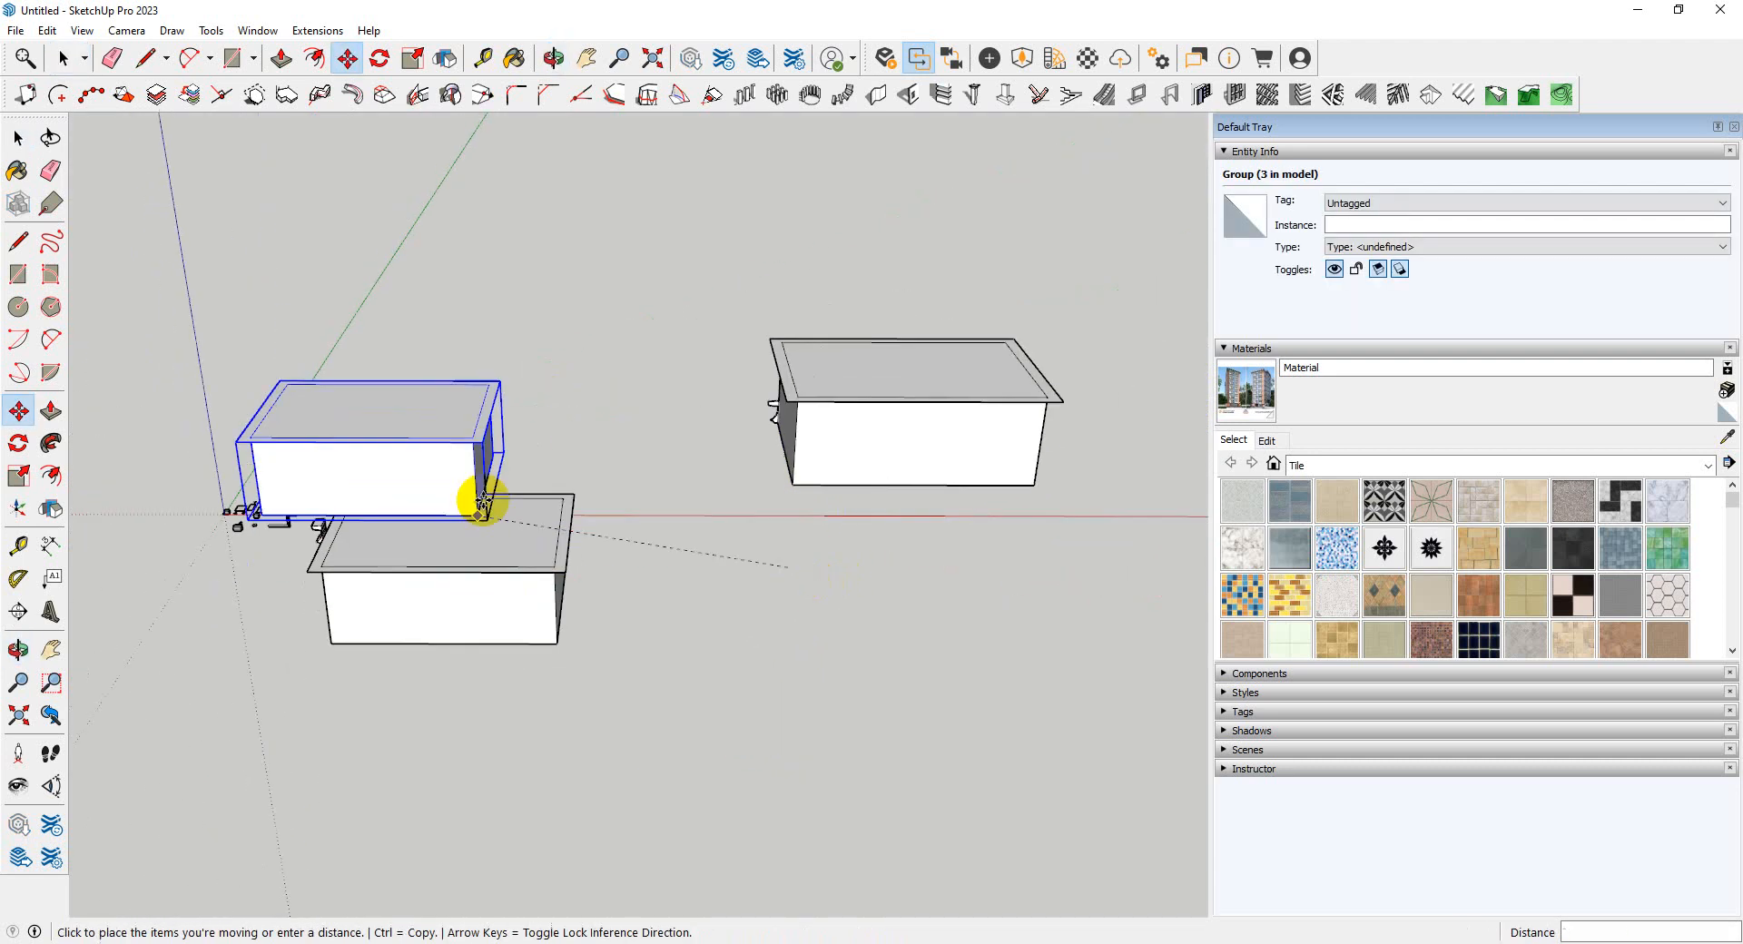
pyautogui.click(655, 372)
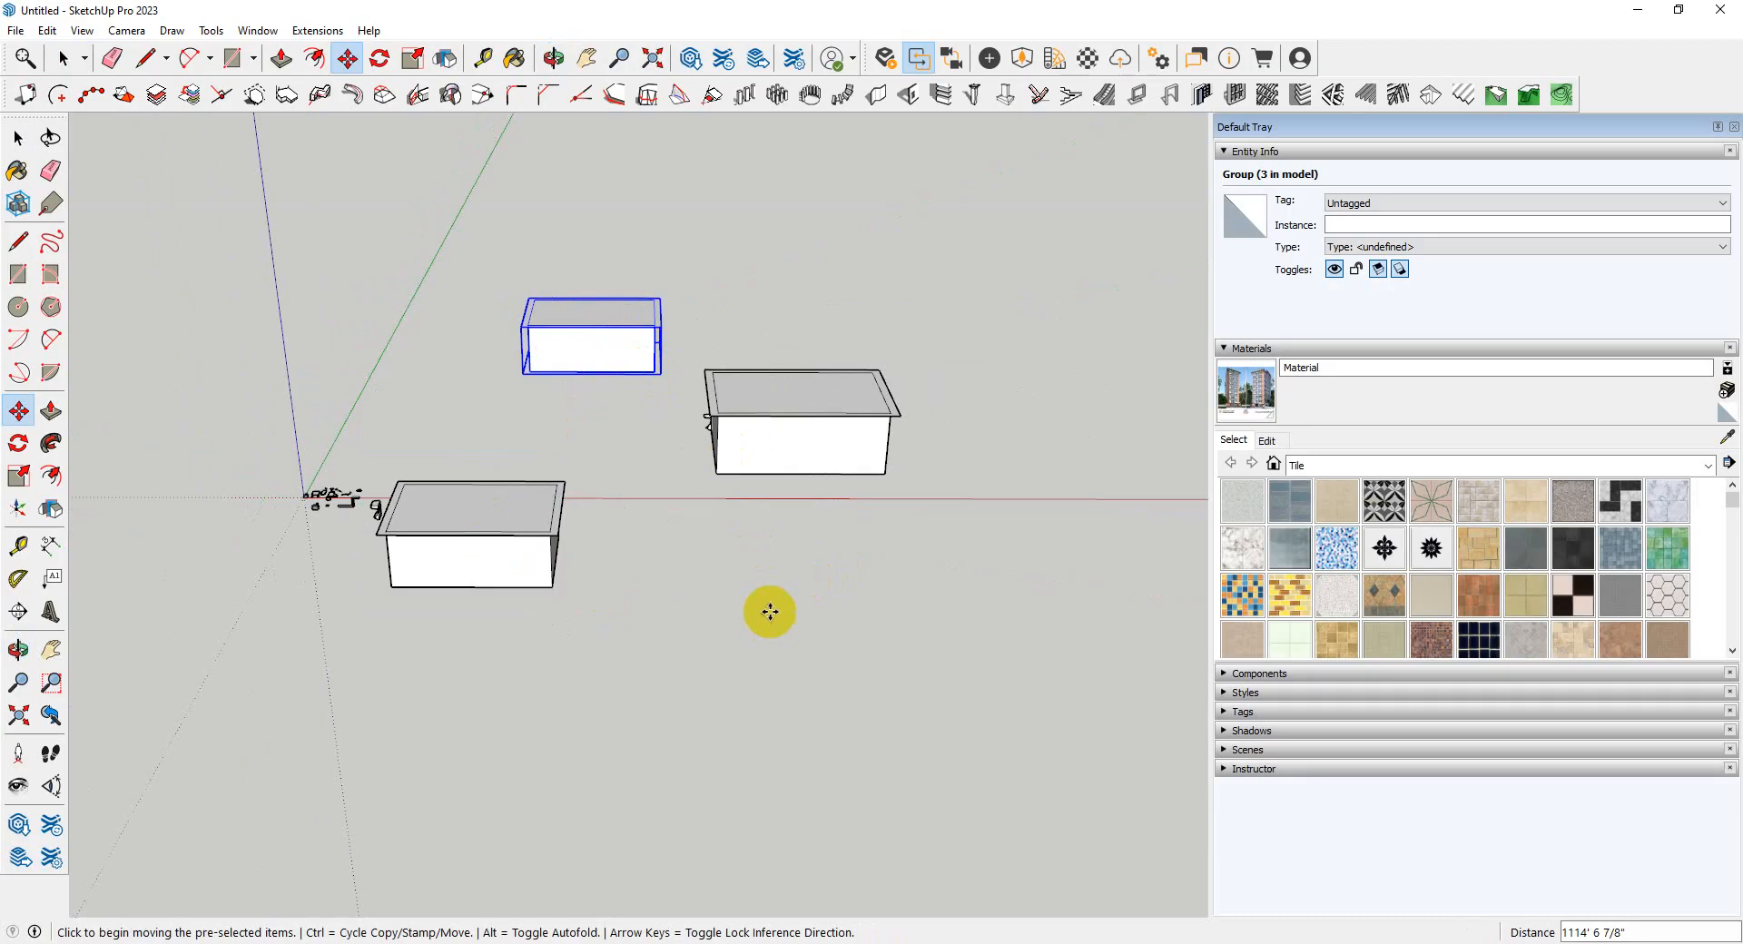
# - Flip the moved box group about its vertical planes and turn it upside down about the horizontal plane
pyautogui.scroll(3, 582, 223)
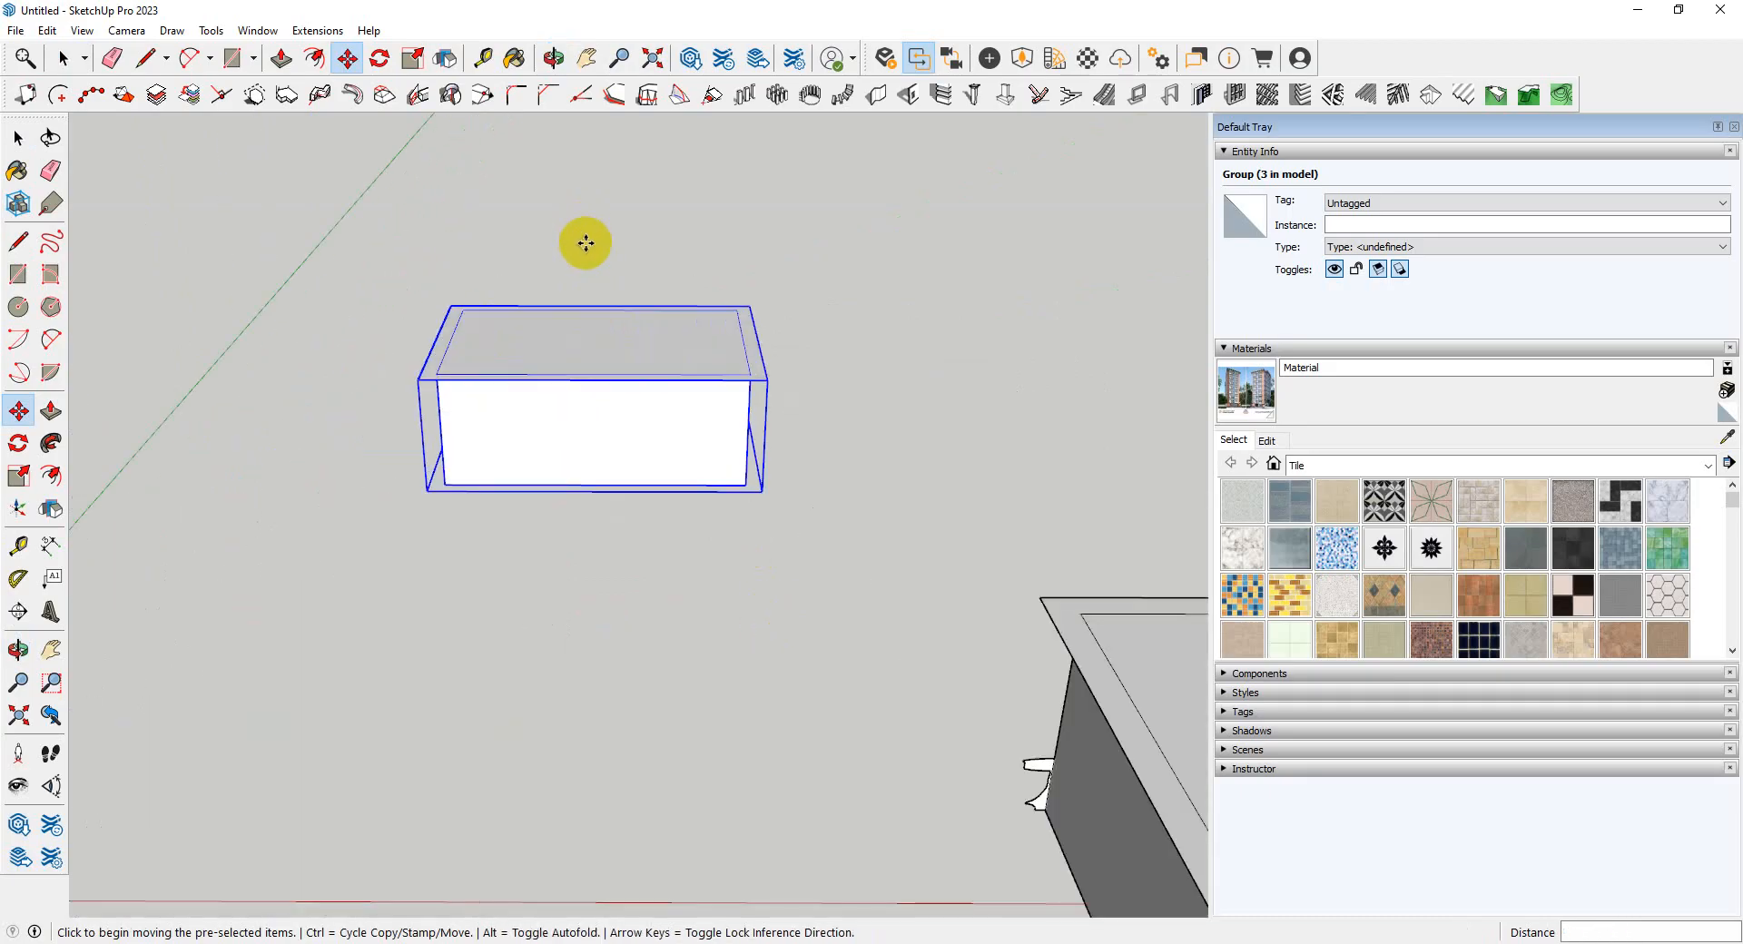
pyautogui.scroll(2, 585, 242)
pyautogui.scroll(-1, 588, 251)
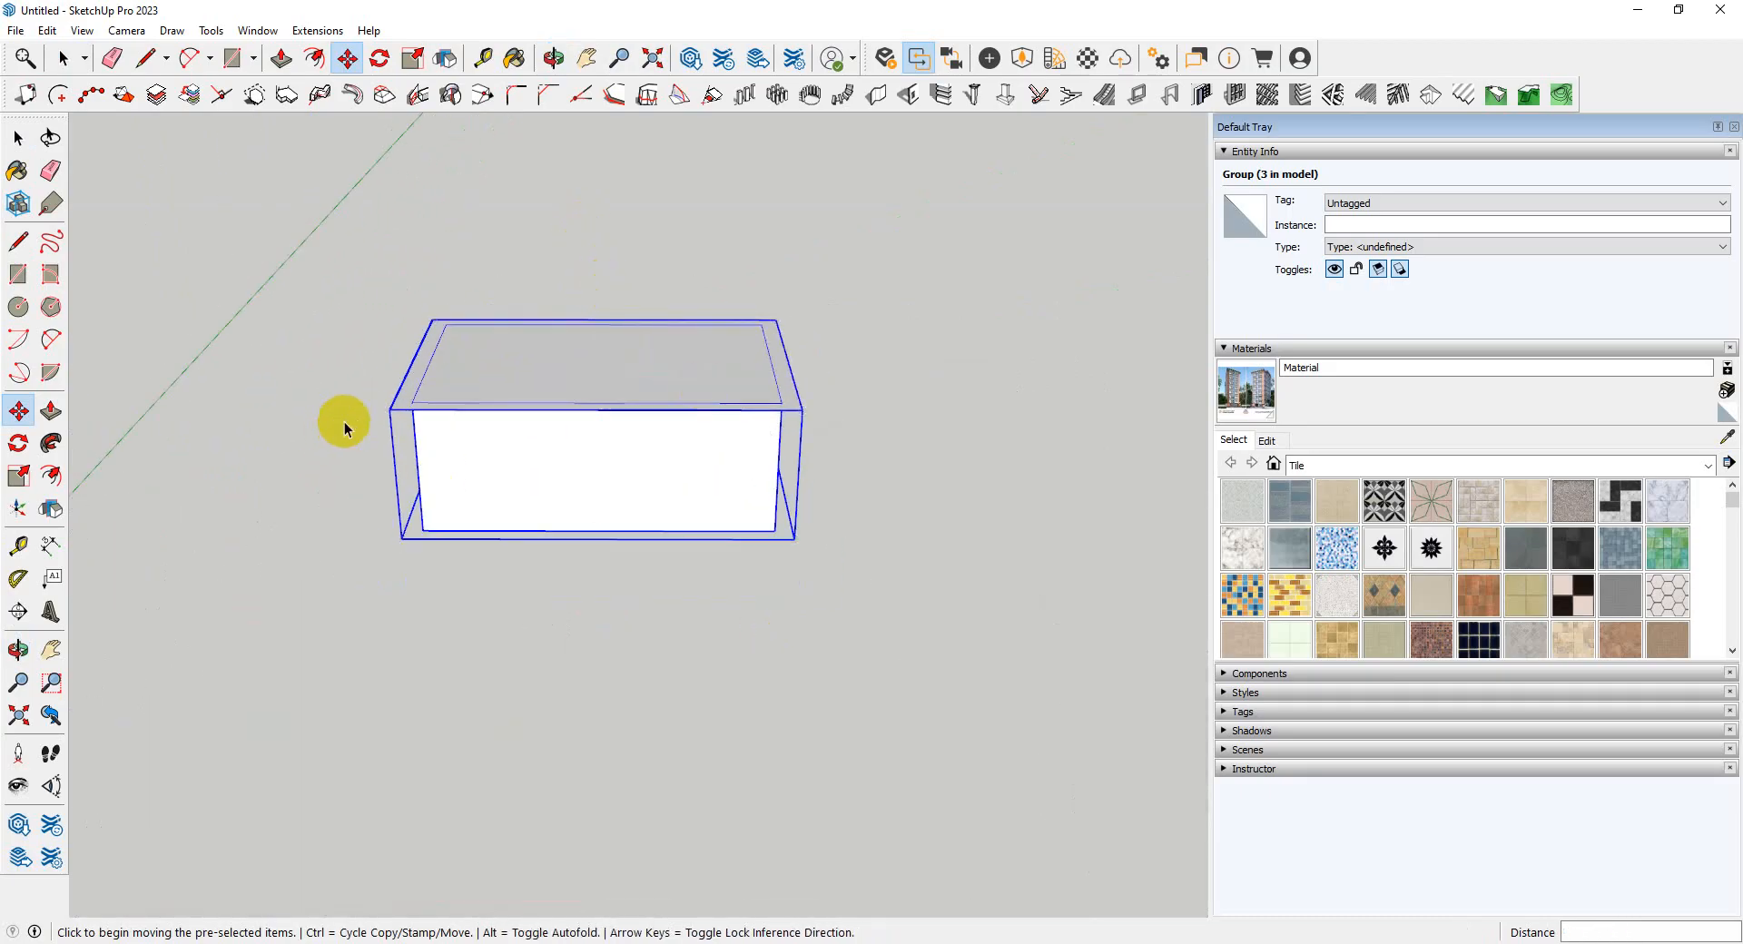
pyautogui.press('space')
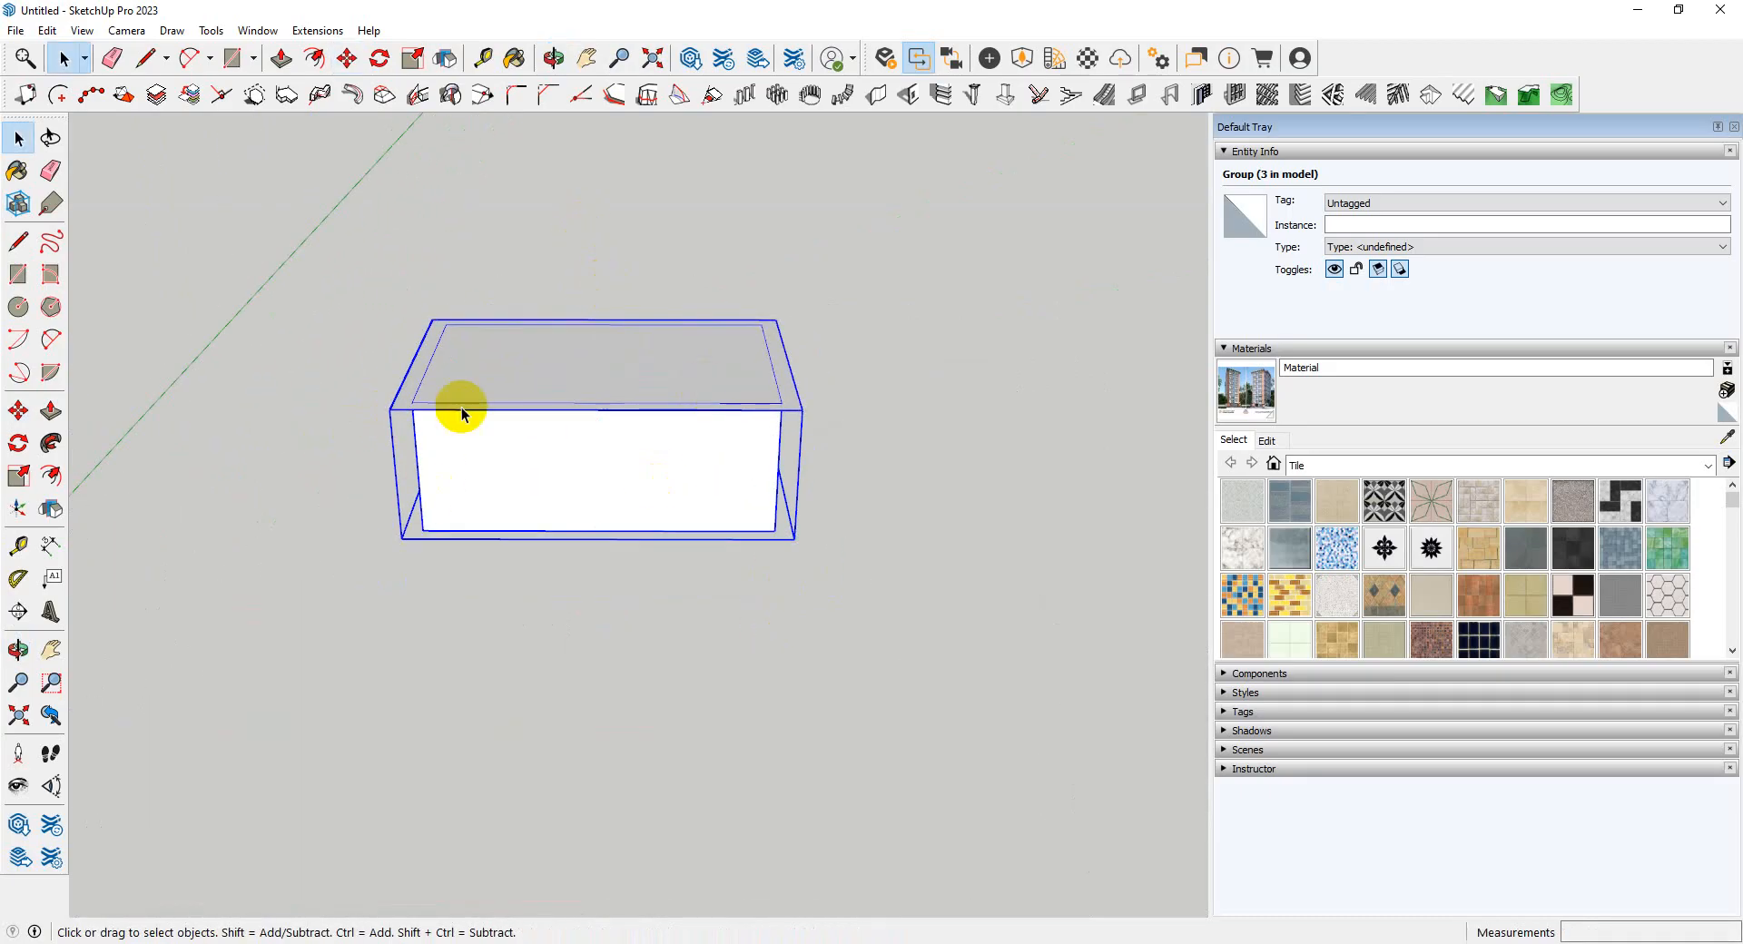
pyautogui.click(51, 511)
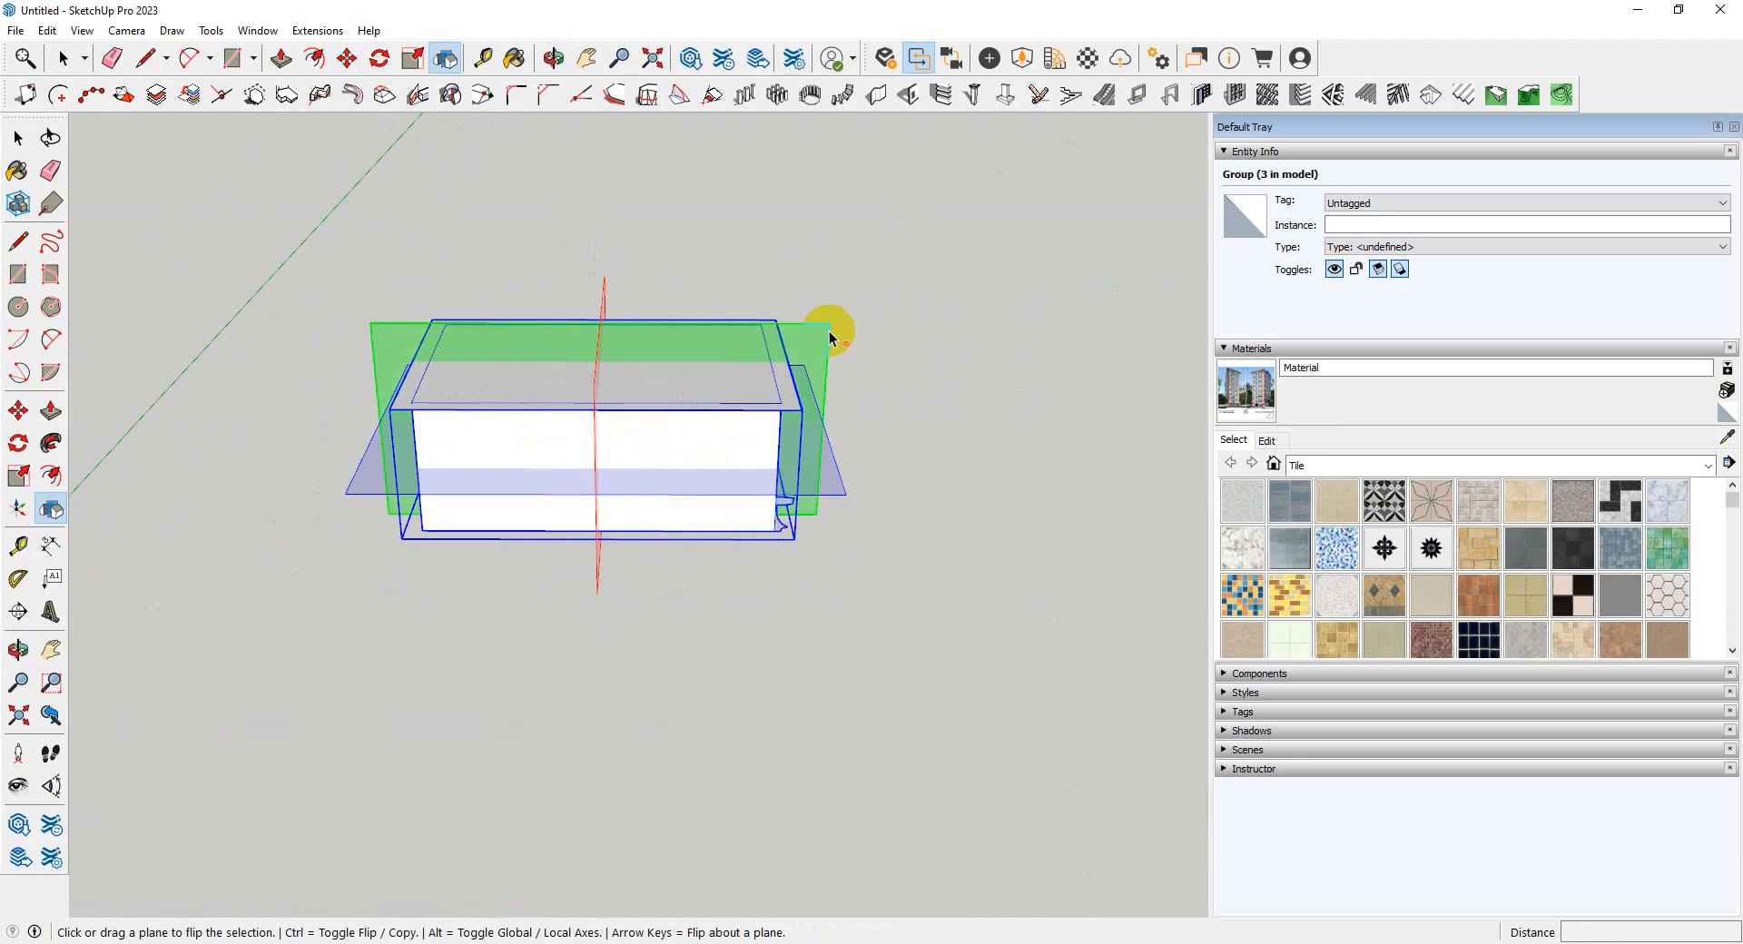
pyautogui.moveTo(836, 455); pyautogui.dragTo(711, 498, button='middle')
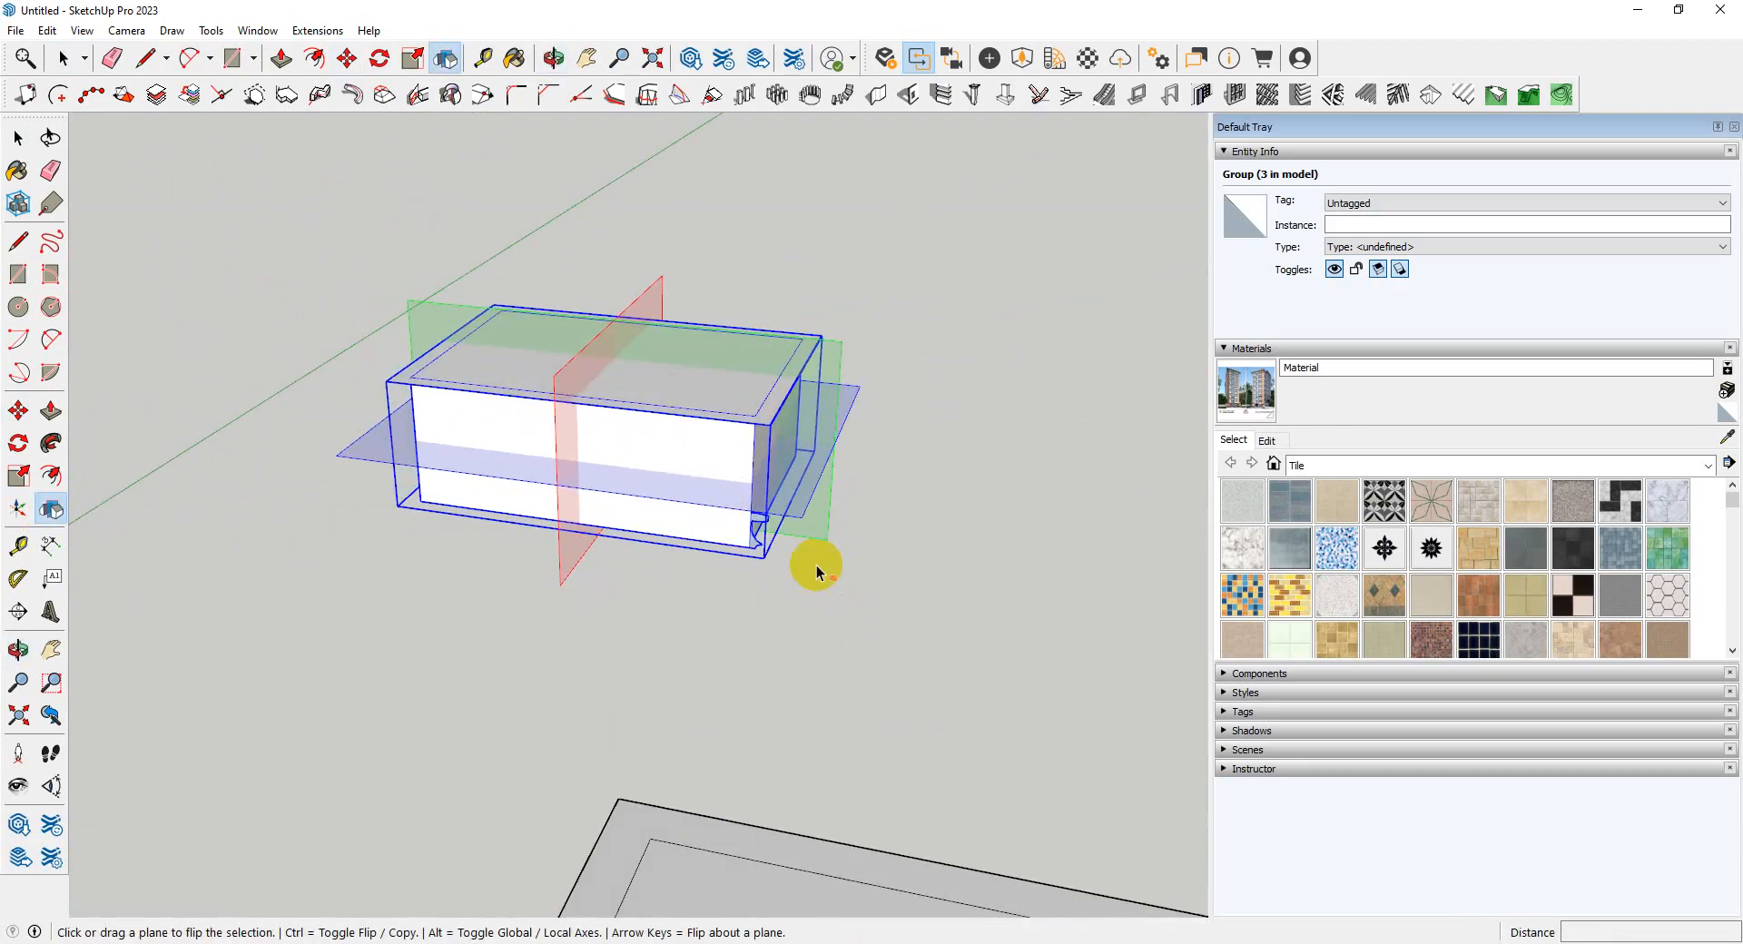
pyautogui.moveTo(816, 572); pyautogui.dragTo(829, 361, button='middle')
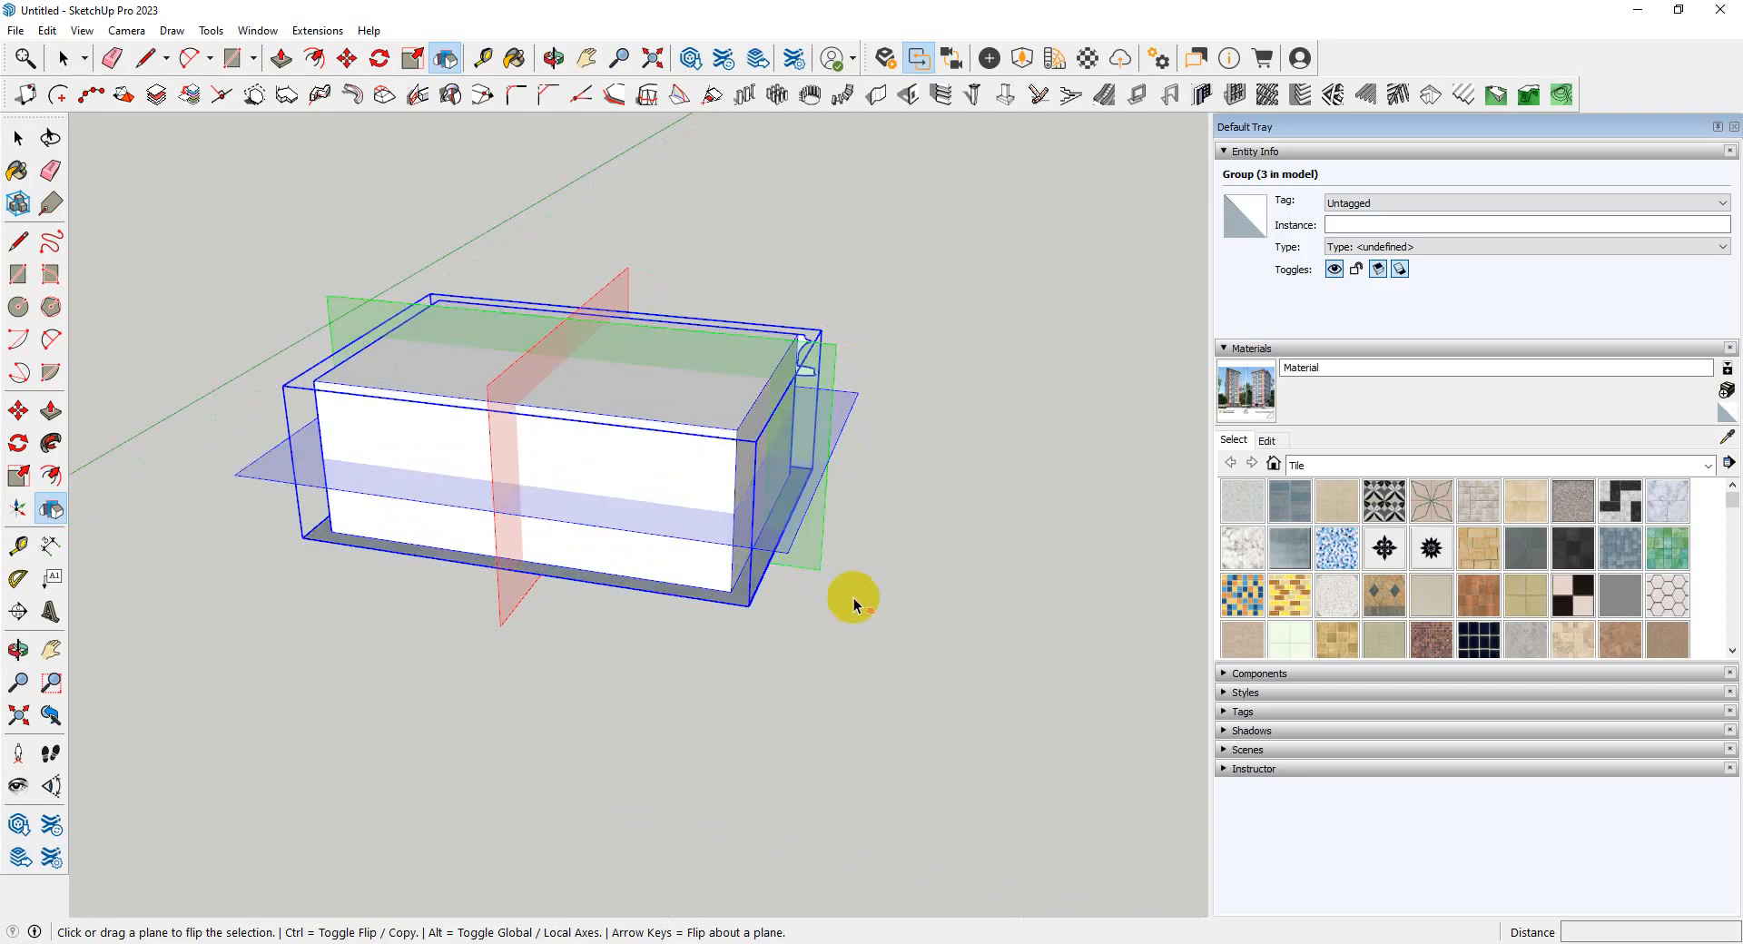
# - Flip the moved box group about its horizontal plane, flip it back about the same plane, and deselect it
pyautogui.moveTo(852, 596); pyautogui.dragTo(755, 549, button='middle')
pyautogui.click(750, 538)
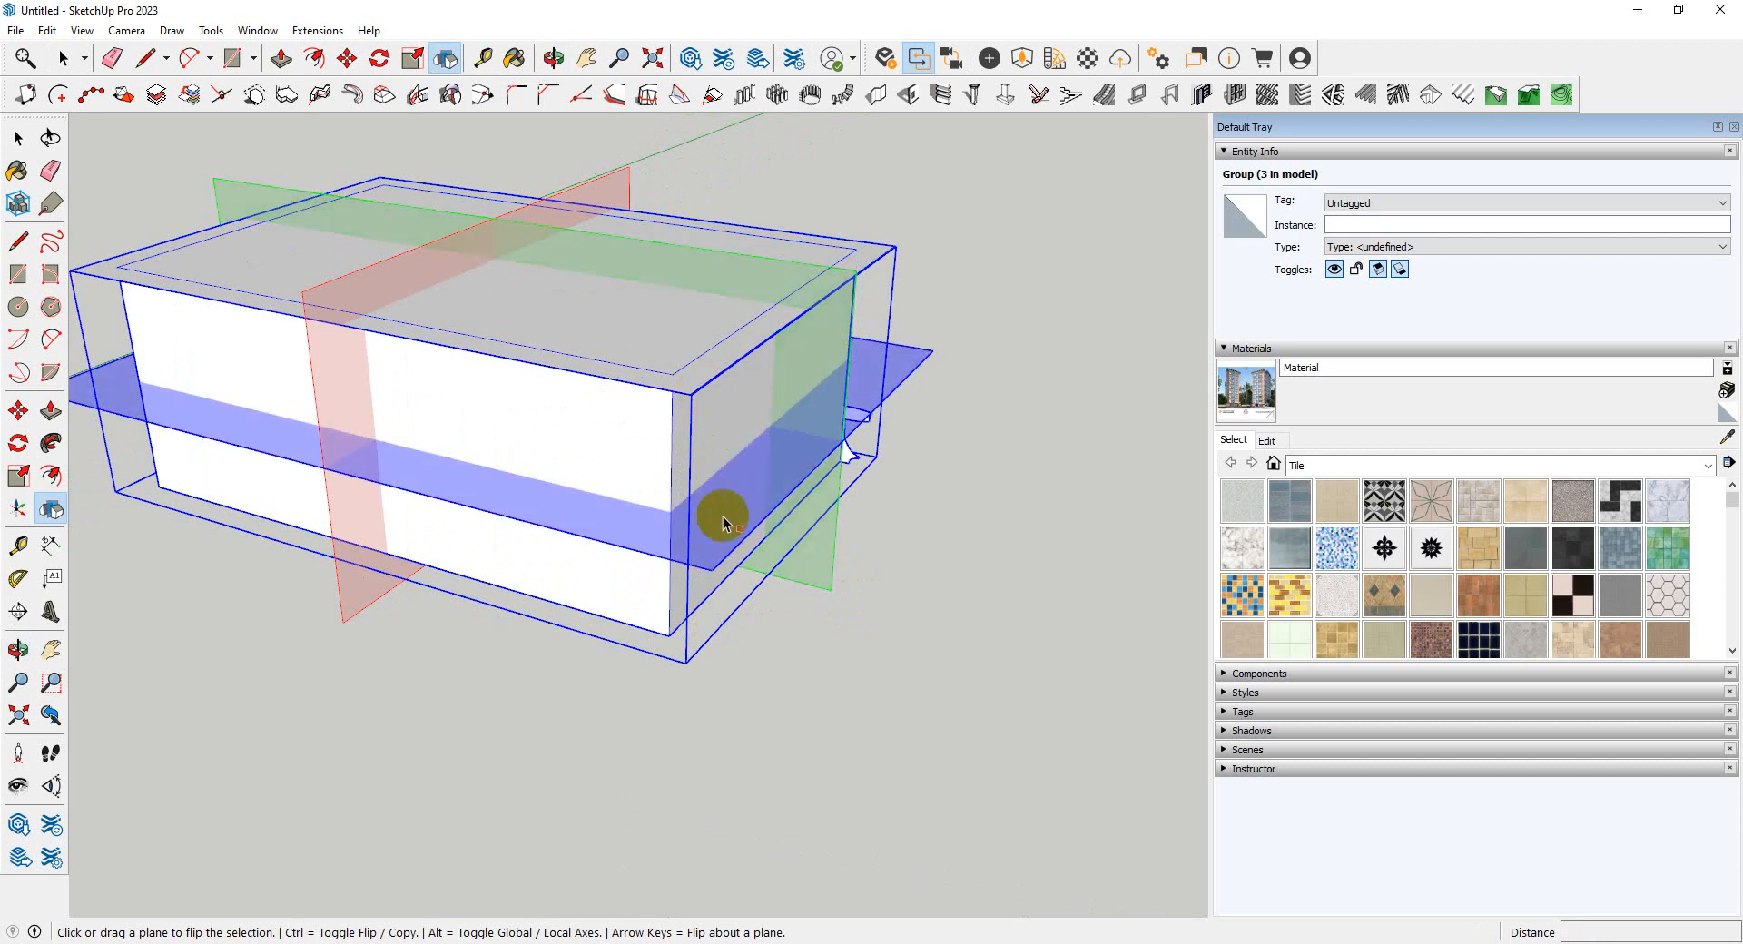
pyautogui.click(738, 548)
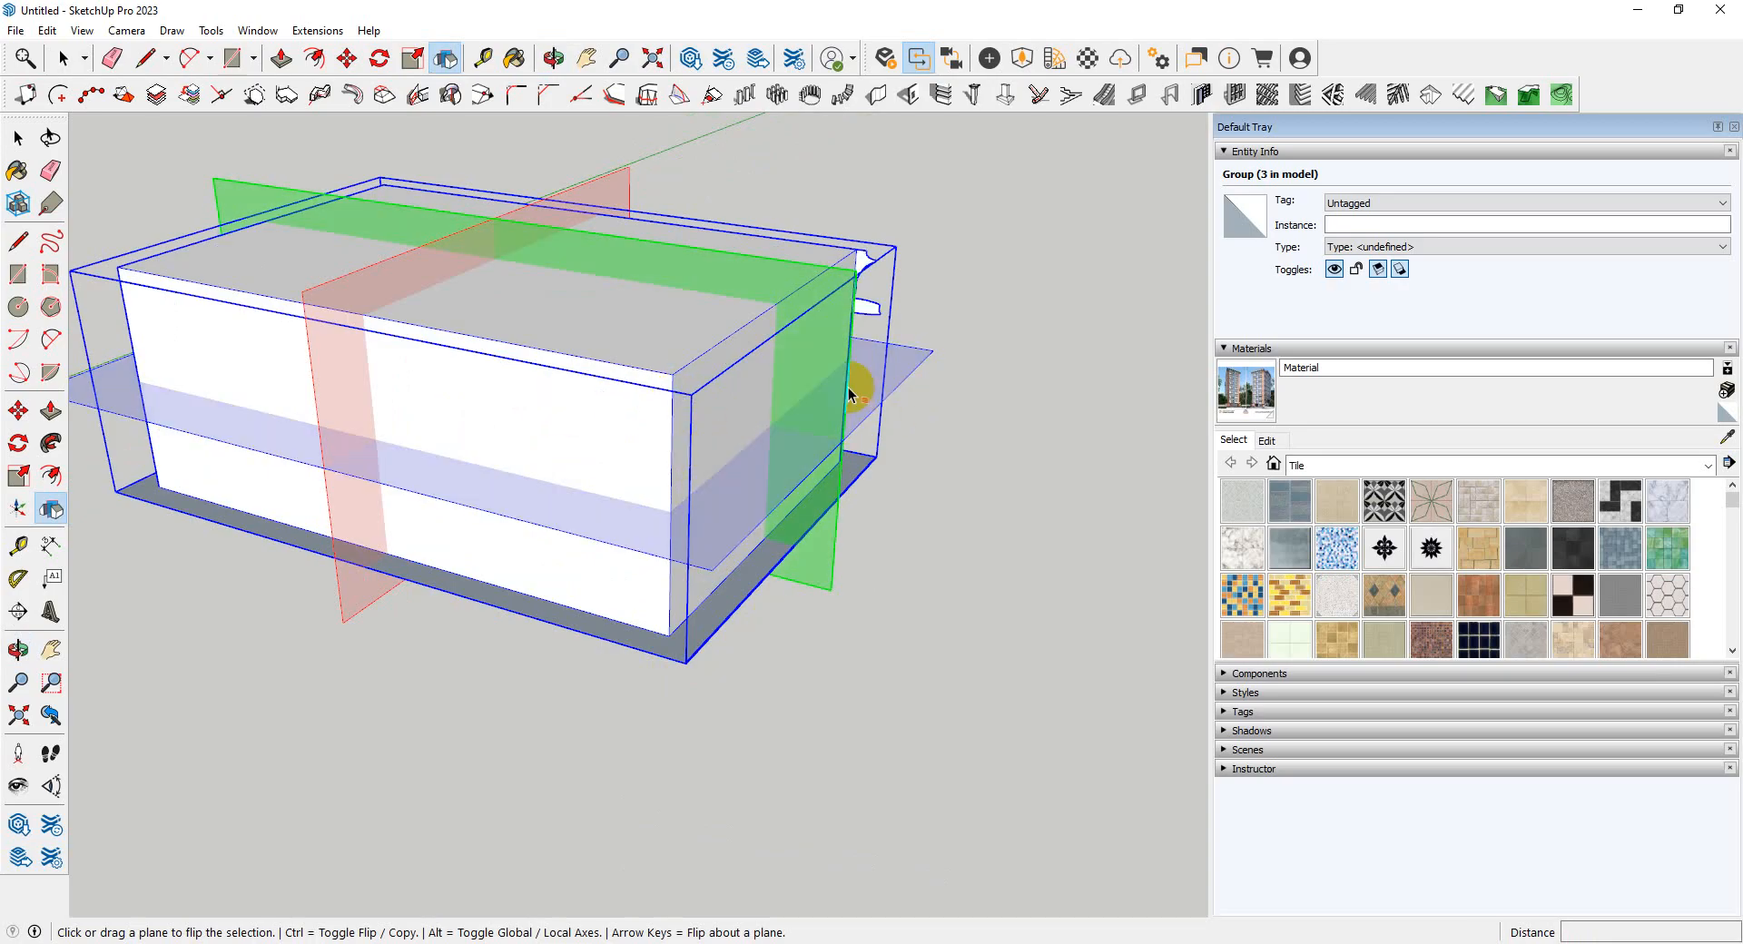
pyautogui.press('space')
pyautogui.click(837, 532)
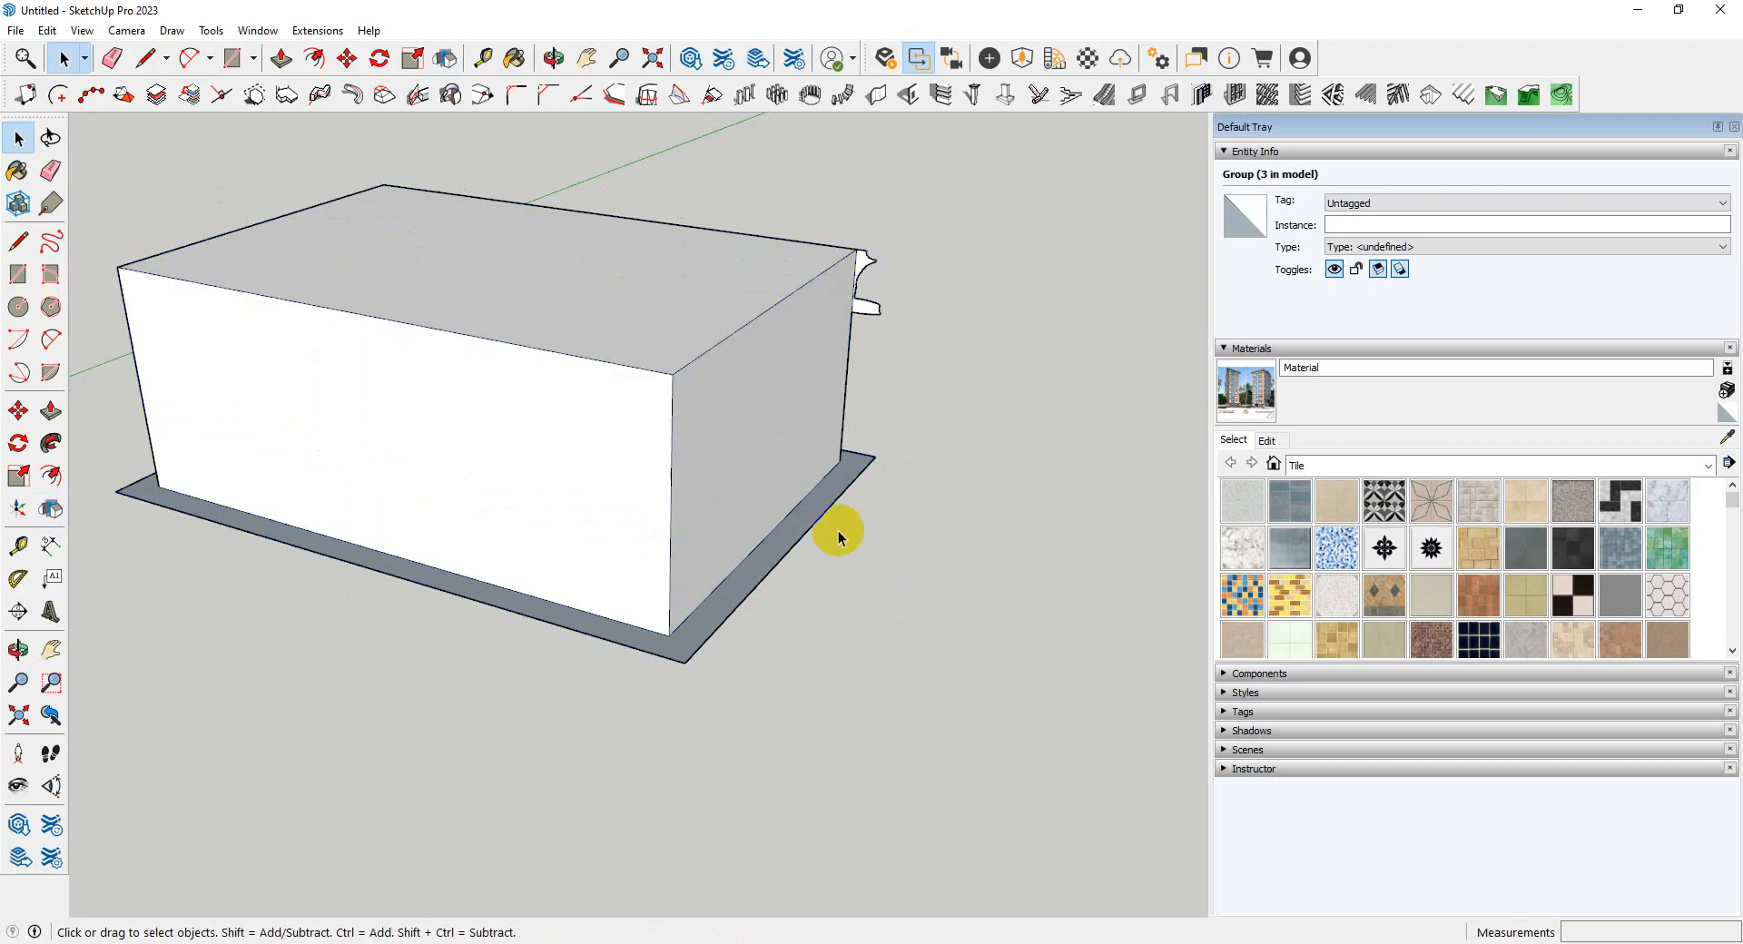
# - Select the entire moulding solid beside the bent pipe and flip it about its horizontal plane and its red vertical plane
pyautogui.scroll(-5, 830, 514)
pyautogui.moveTo(548, 550); pyautogui.dragTo(873, 548, button='middle')
pyautogui.scroll(4, 176, 762)
pyautogui.moveTo(581, 704); pyautogui.dragTo(1053, 594, button='middle')
pyautogui.scroll(4, 501, 794)
pyautogui.moveTo(501, 797); pyautogui.dragTo(927, 604, button='middle')
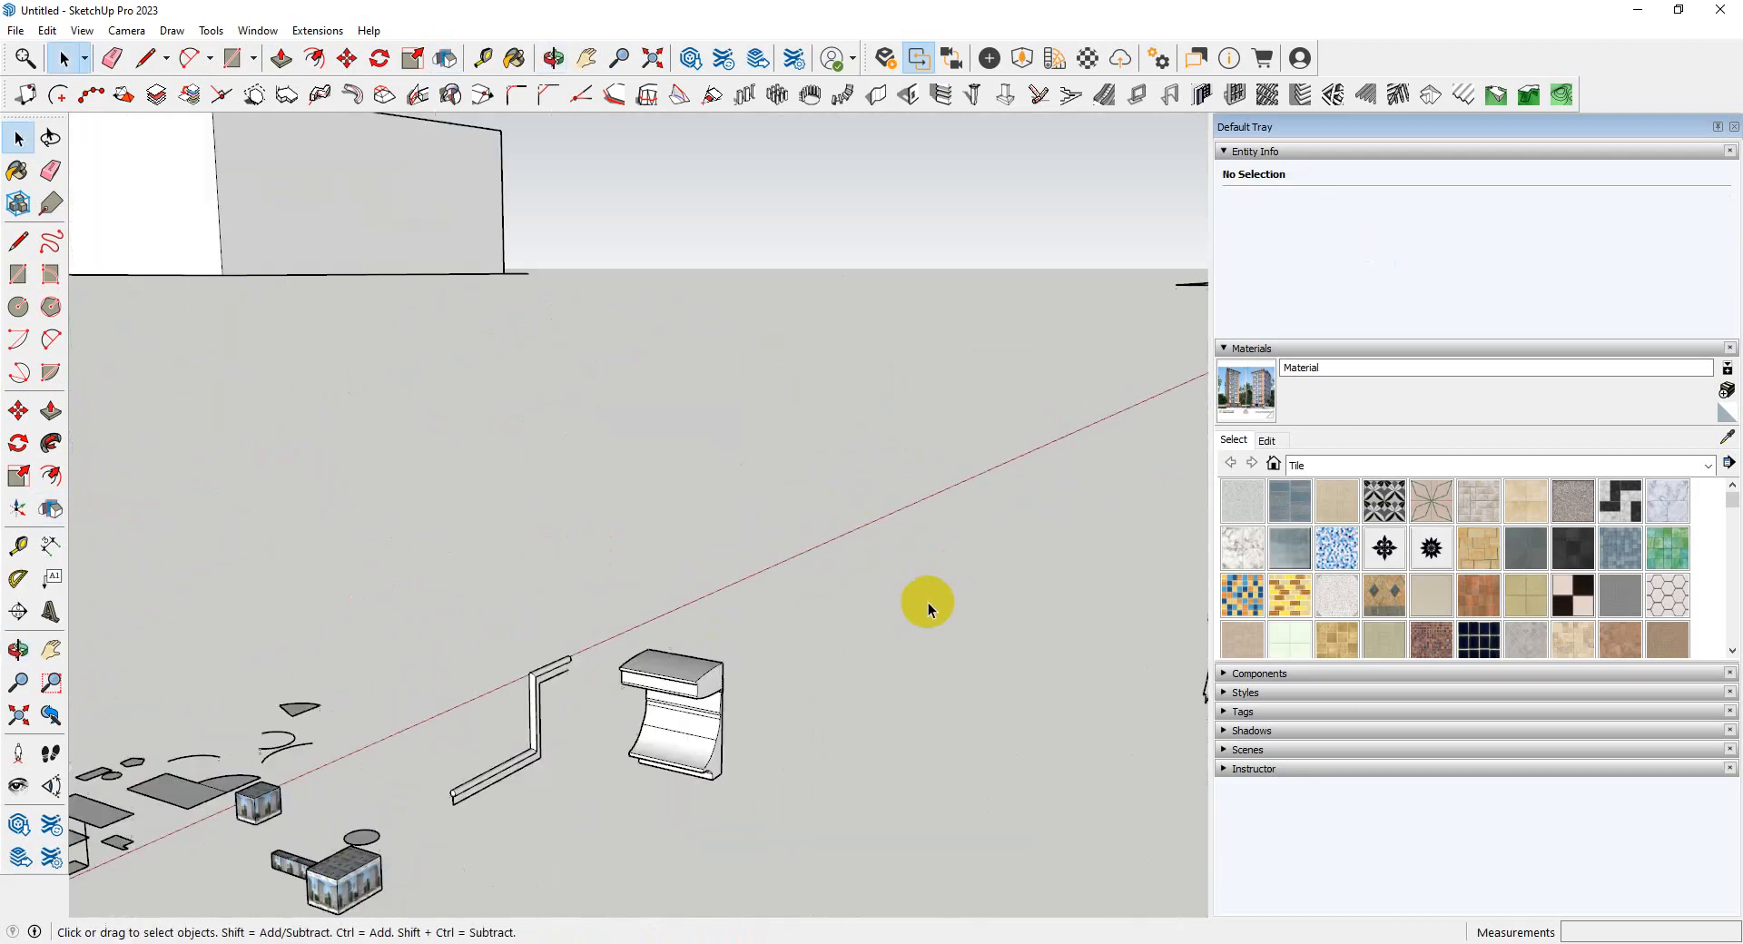
pyautogui.scroll(3, 581, 831)
pyautogui.tripleClick(750, 701)
pyautogui.scroll(3, 766, 683)
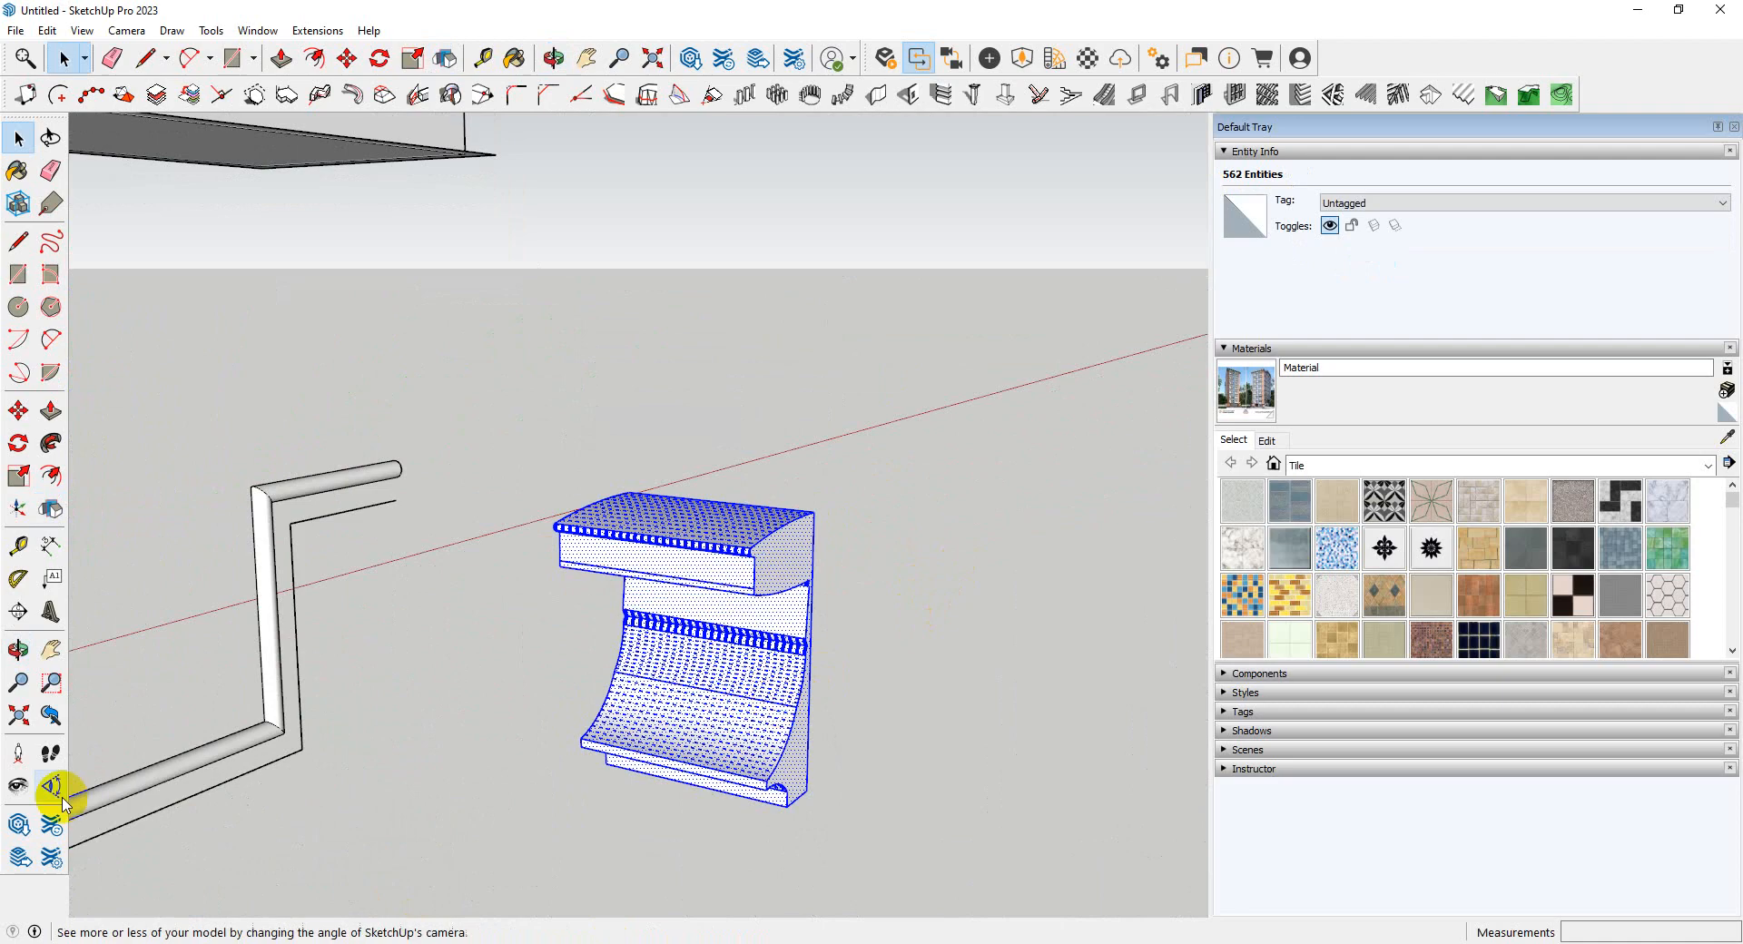
pyautogui.click(50, 508)
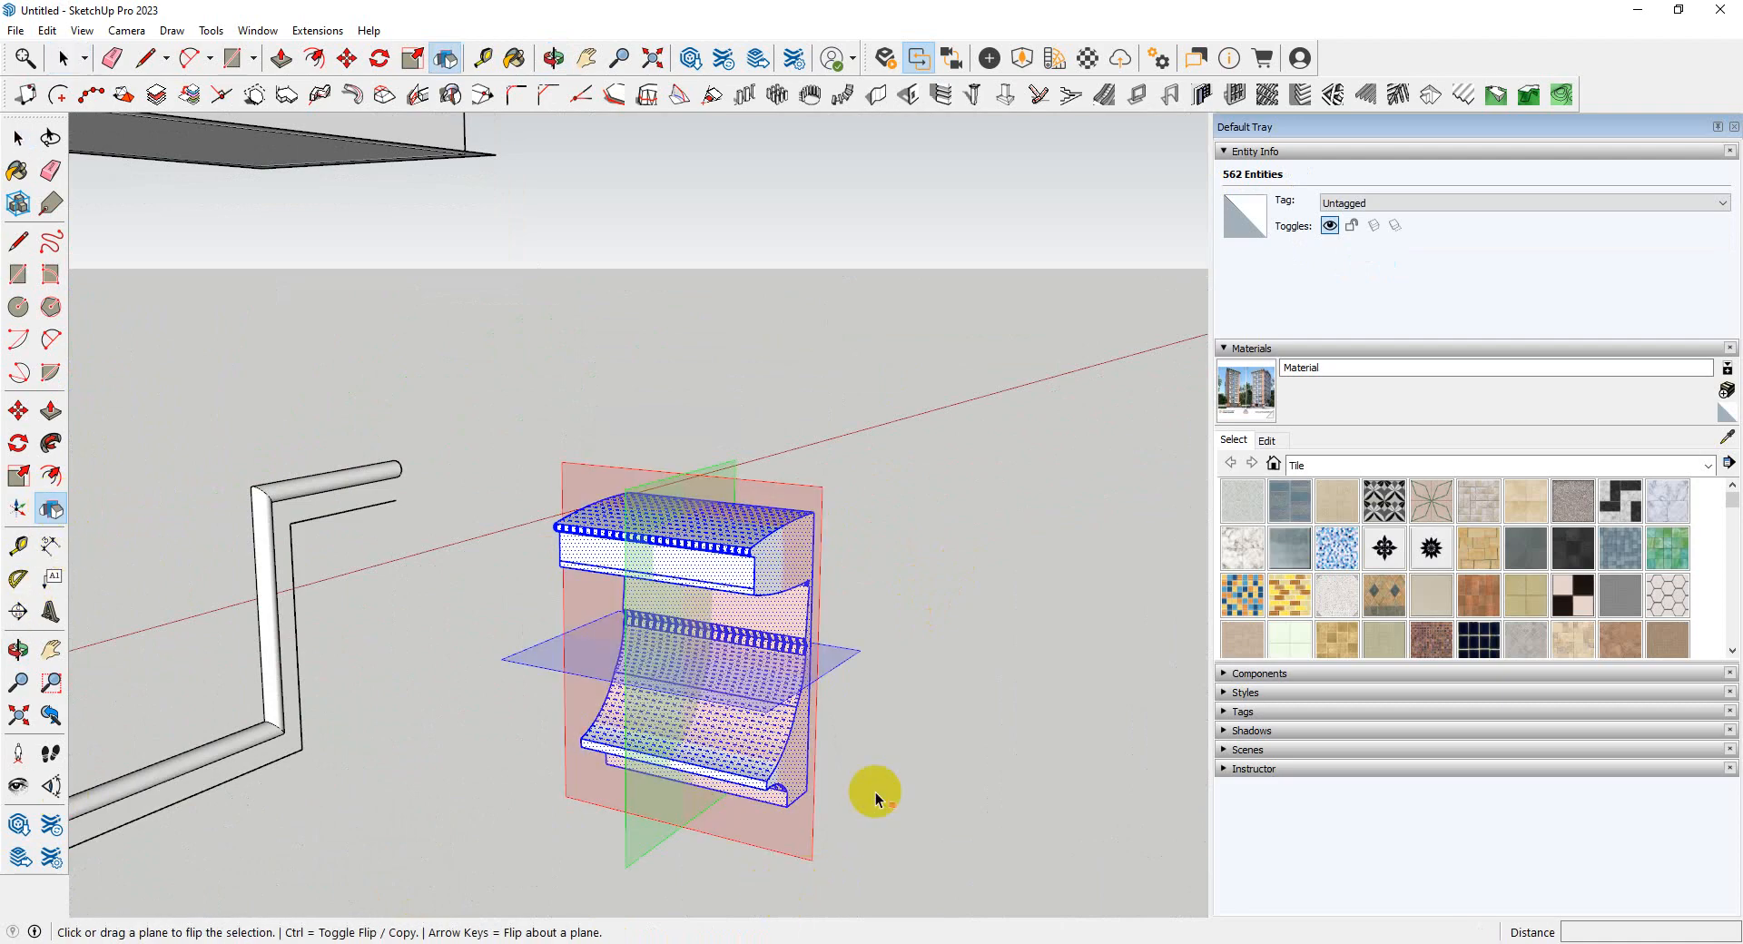
pyautogui.click(855, 658)
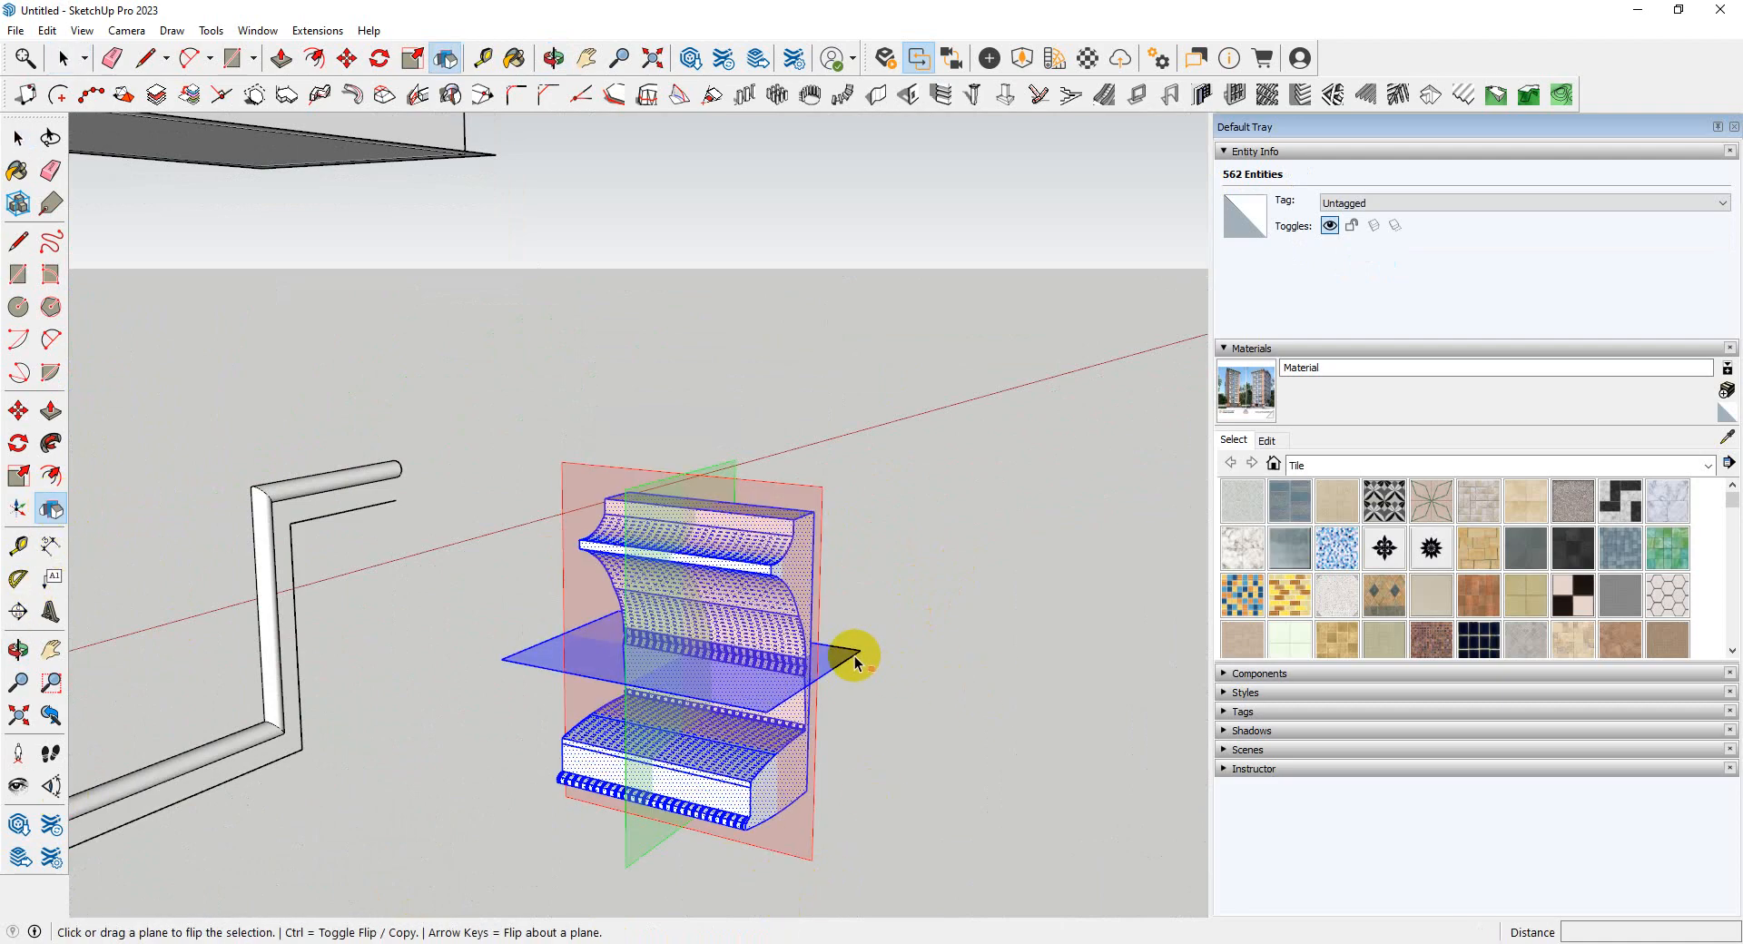
pyautogui.moveTo(993, 799); pyautogui.dragTo(810, 723, button='middle')
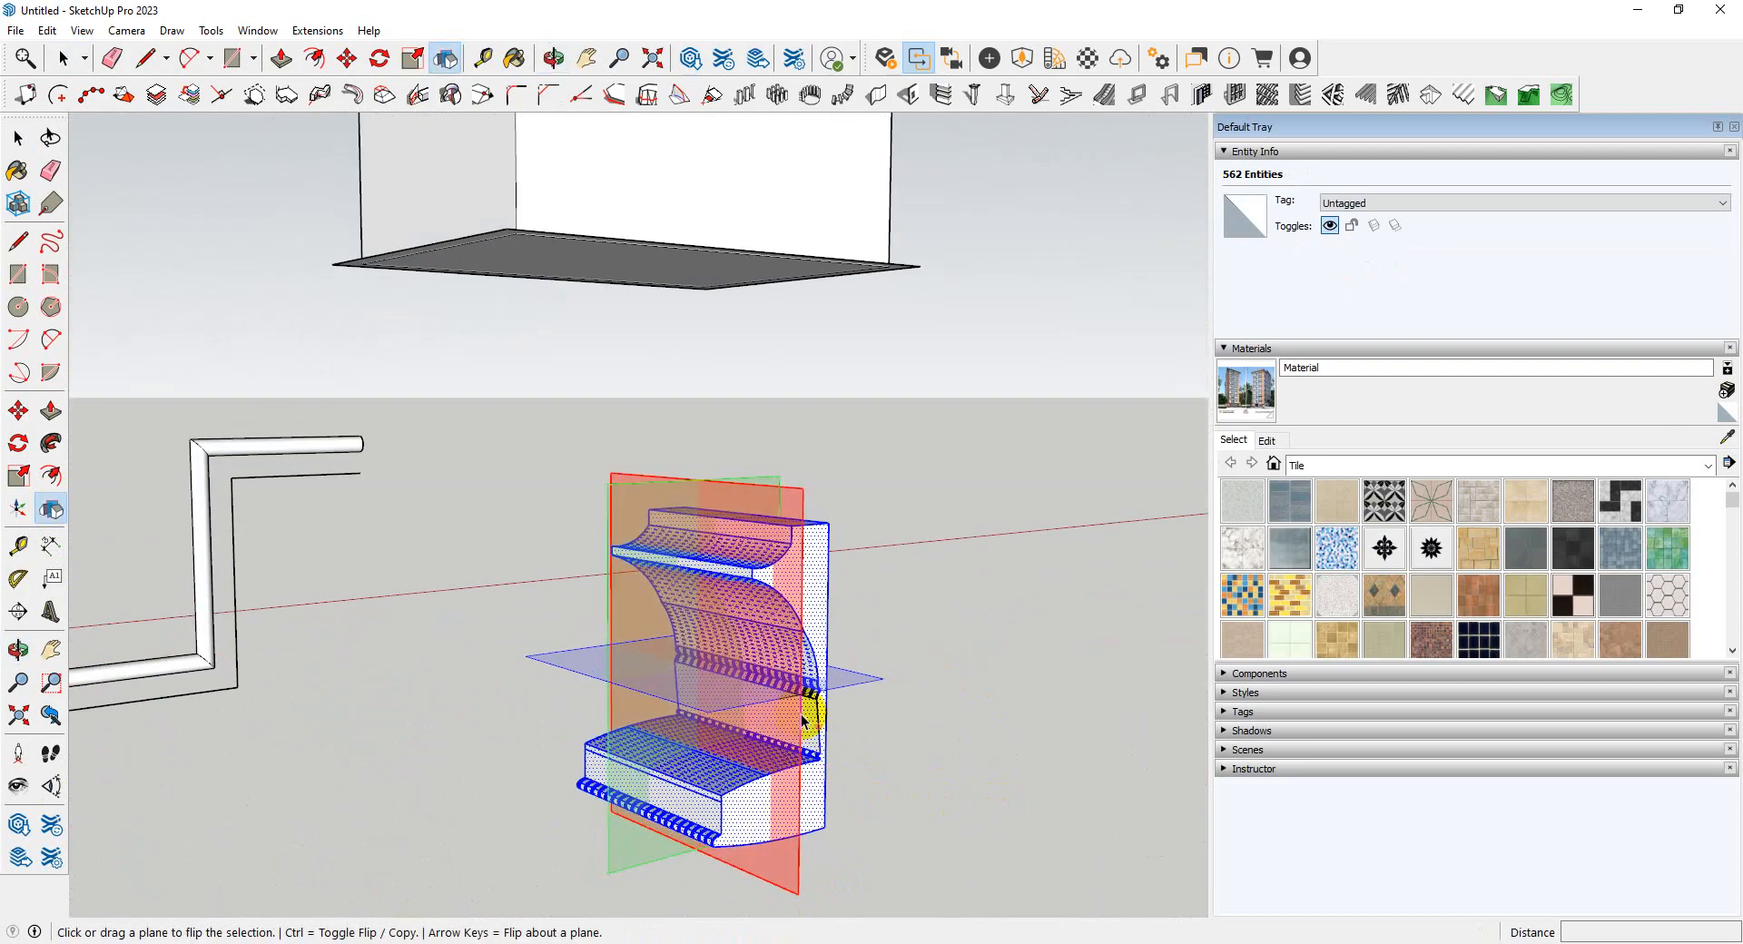
pyautogui.click(802, 722)
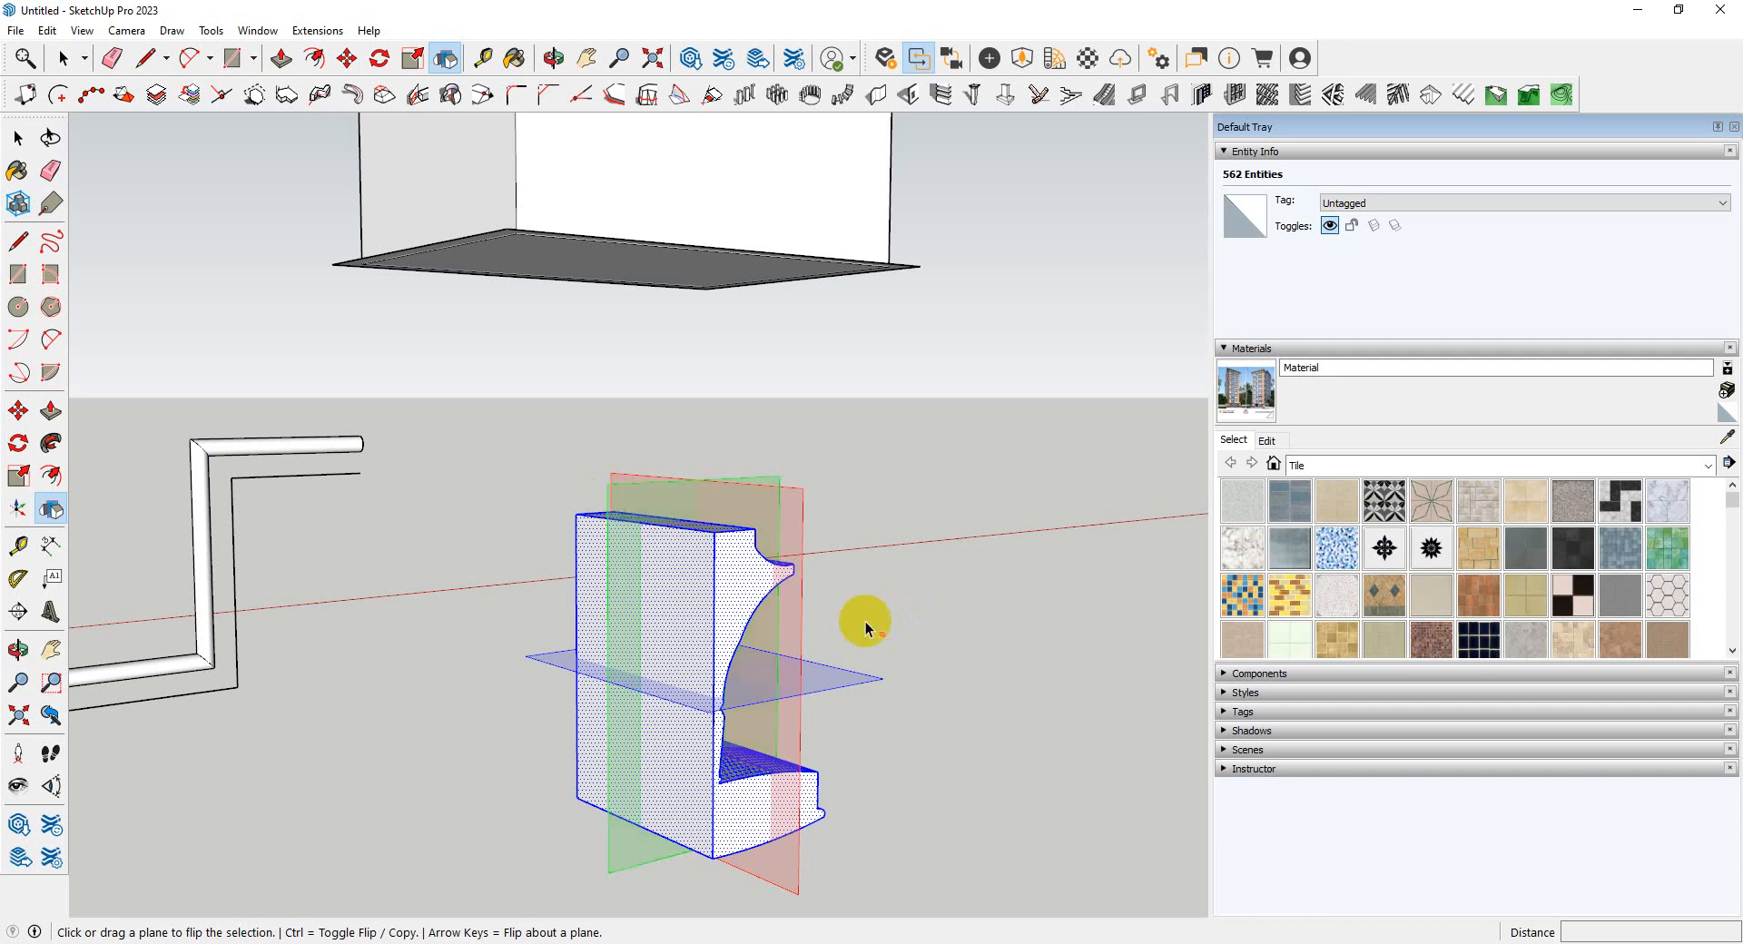
# - Flip the moulding solid back about its red vertical plane and its horizontal plane, and deselect it
pyautogui.moveTo(864, 623); pyautogui.dragTo(508, 668, button='middle')
pyautogui.click(662, 692)
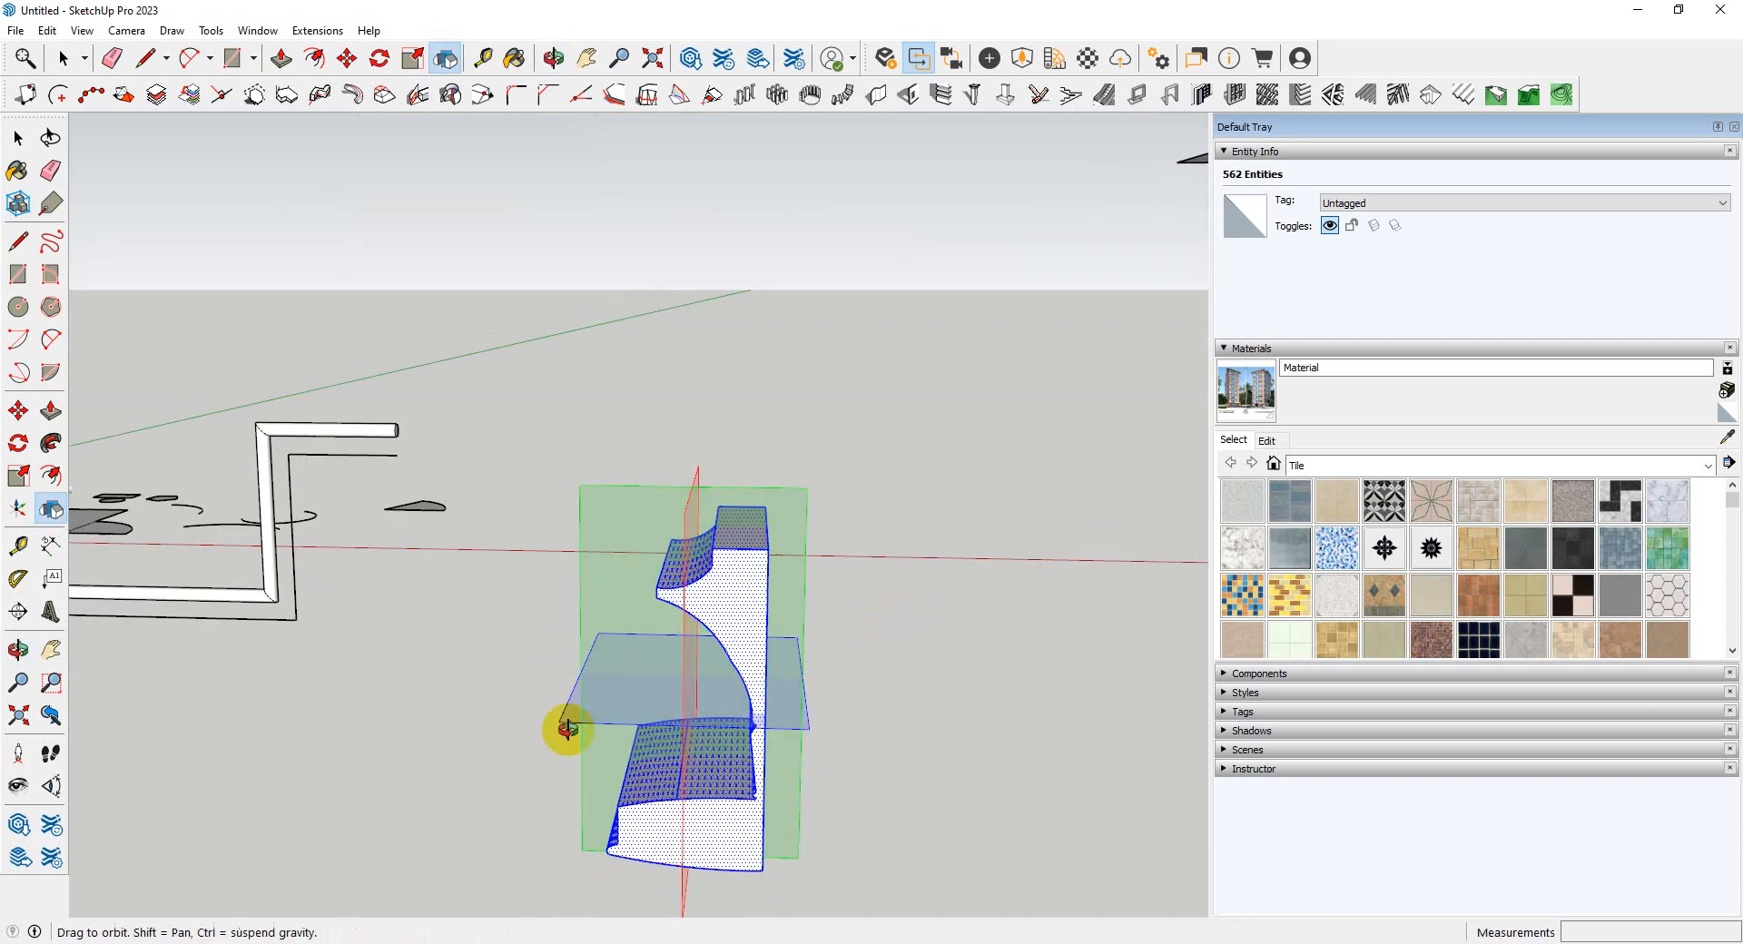
pyautogui.moveTo(569, 724); pyautogui.dragTo(825, 622, button='middle')
pyautogui.click(908, 695)
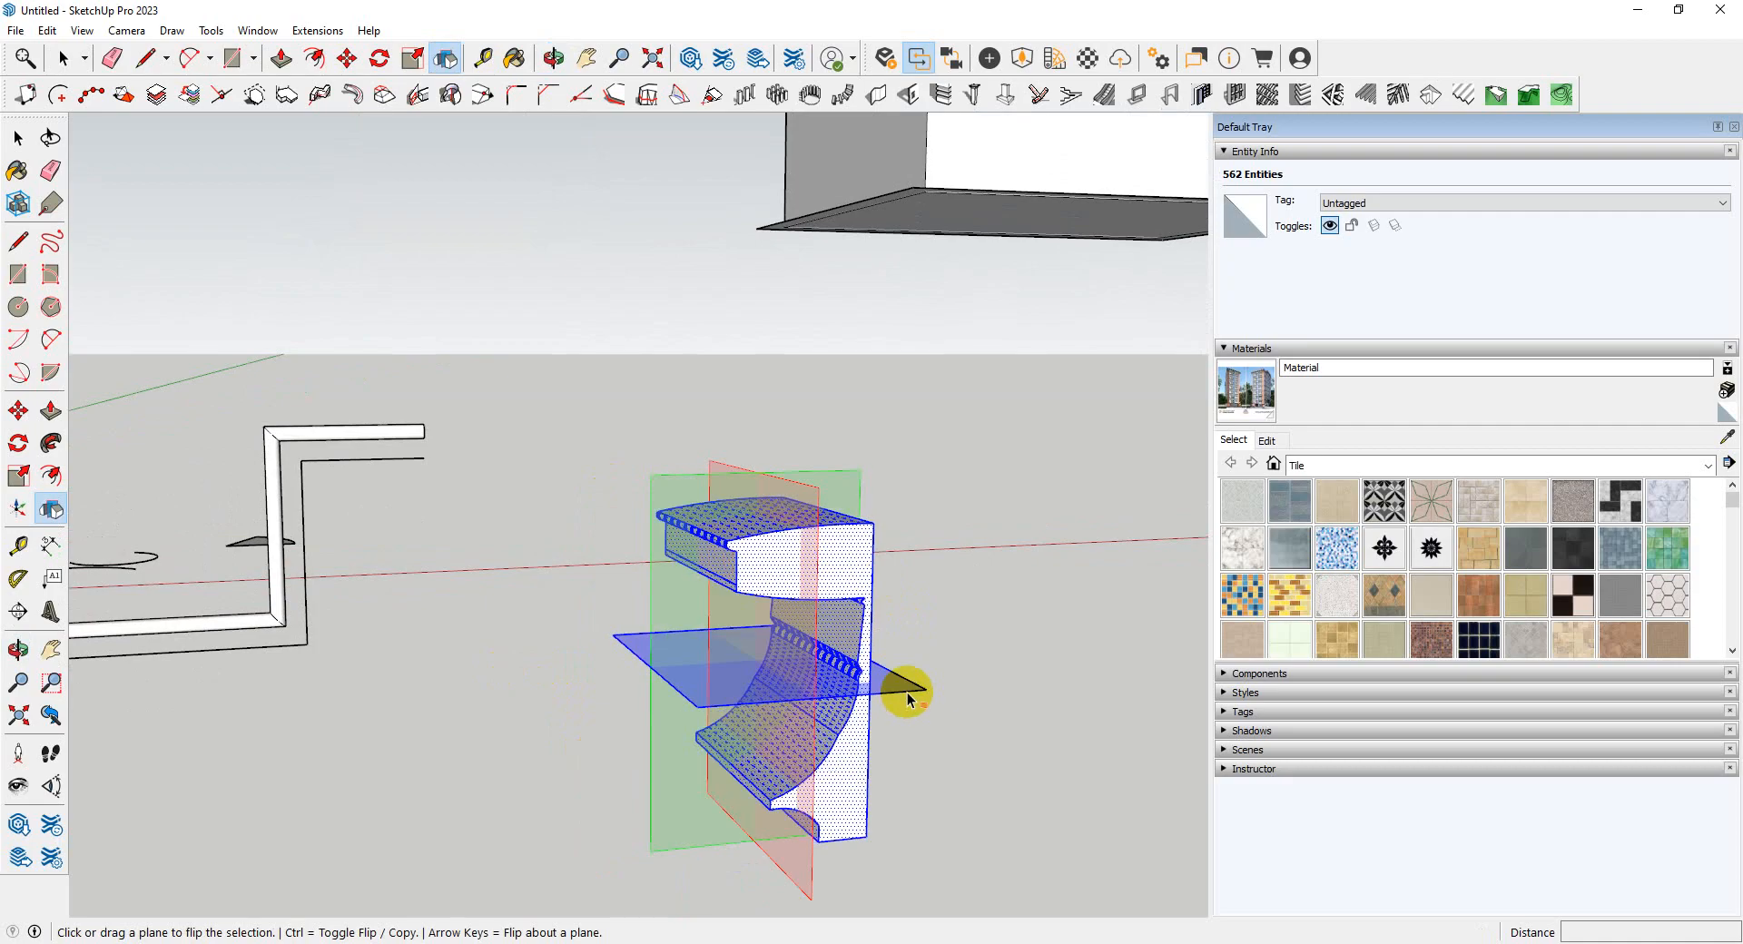
pyautogui.scroll(-3, 961, 719)
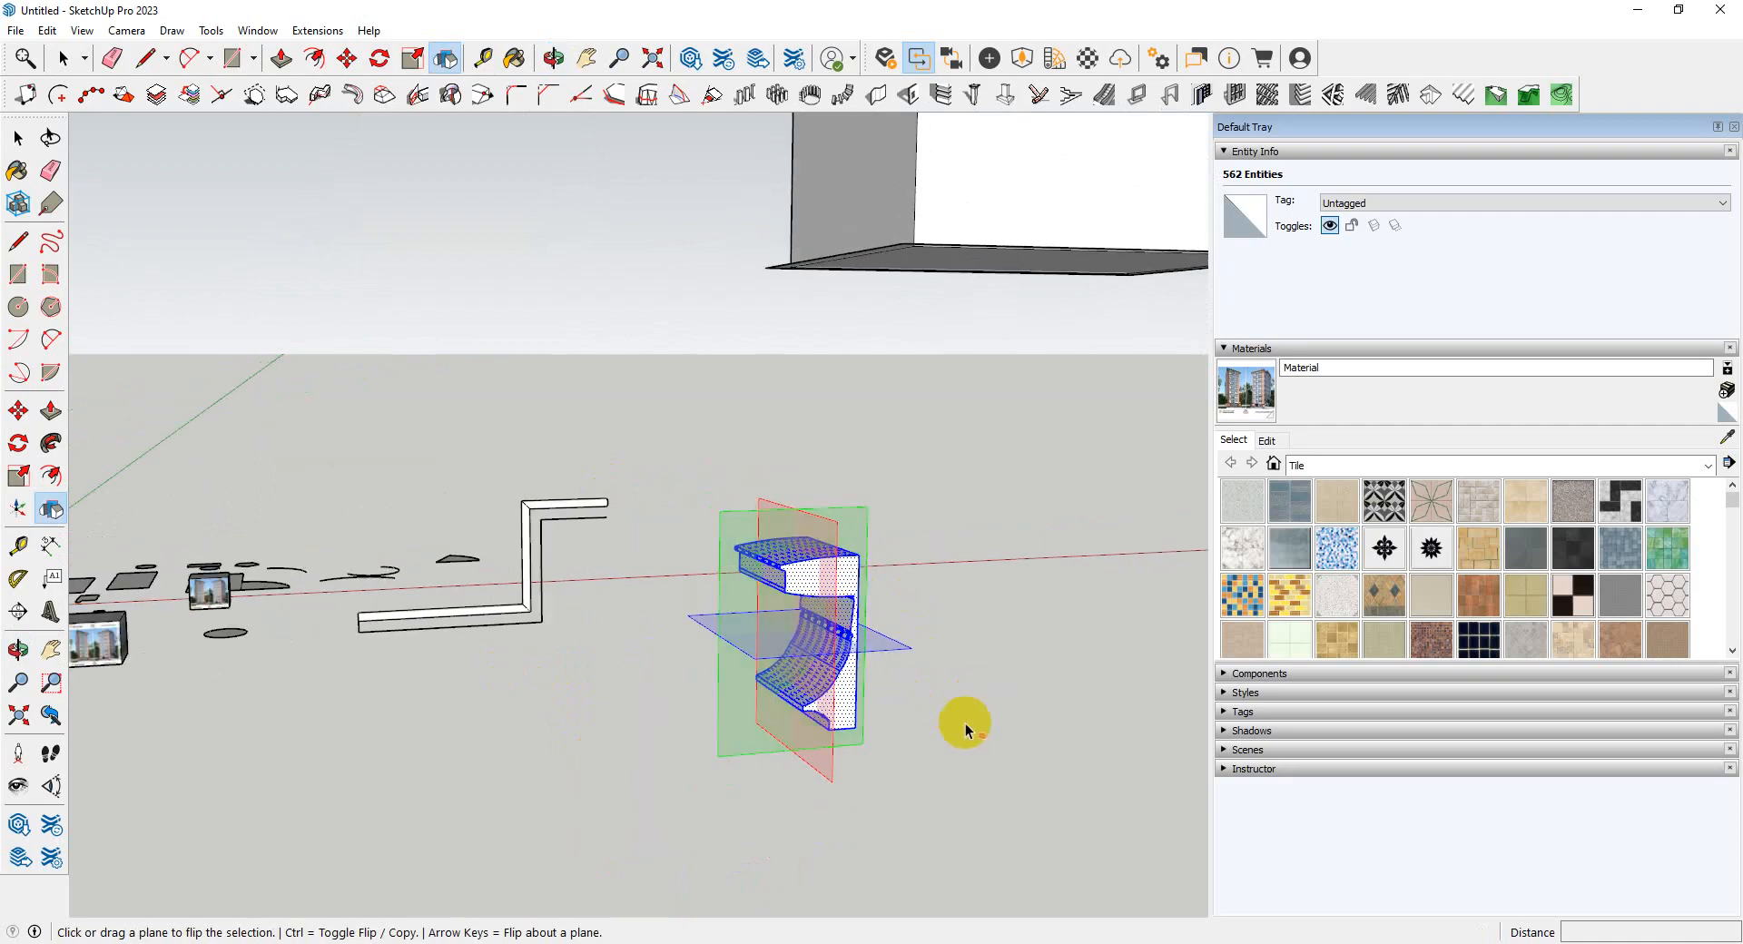
pyautogui.press('space')
pyautogui.click(894, 770)
# - Open the front box group for editing and toggle the rest of the model between hidden and visible
pyautogui.scroll(-3, 894, 770)
pyautogui.moveTo(759, 711); pyautogui.dragTo(716, 716, button='middle')
pyautogui.moveTo(606, 537); pyautogui.dragTo(703, 559, button='middle')
pyautogui.scroll(4, 366, 668)
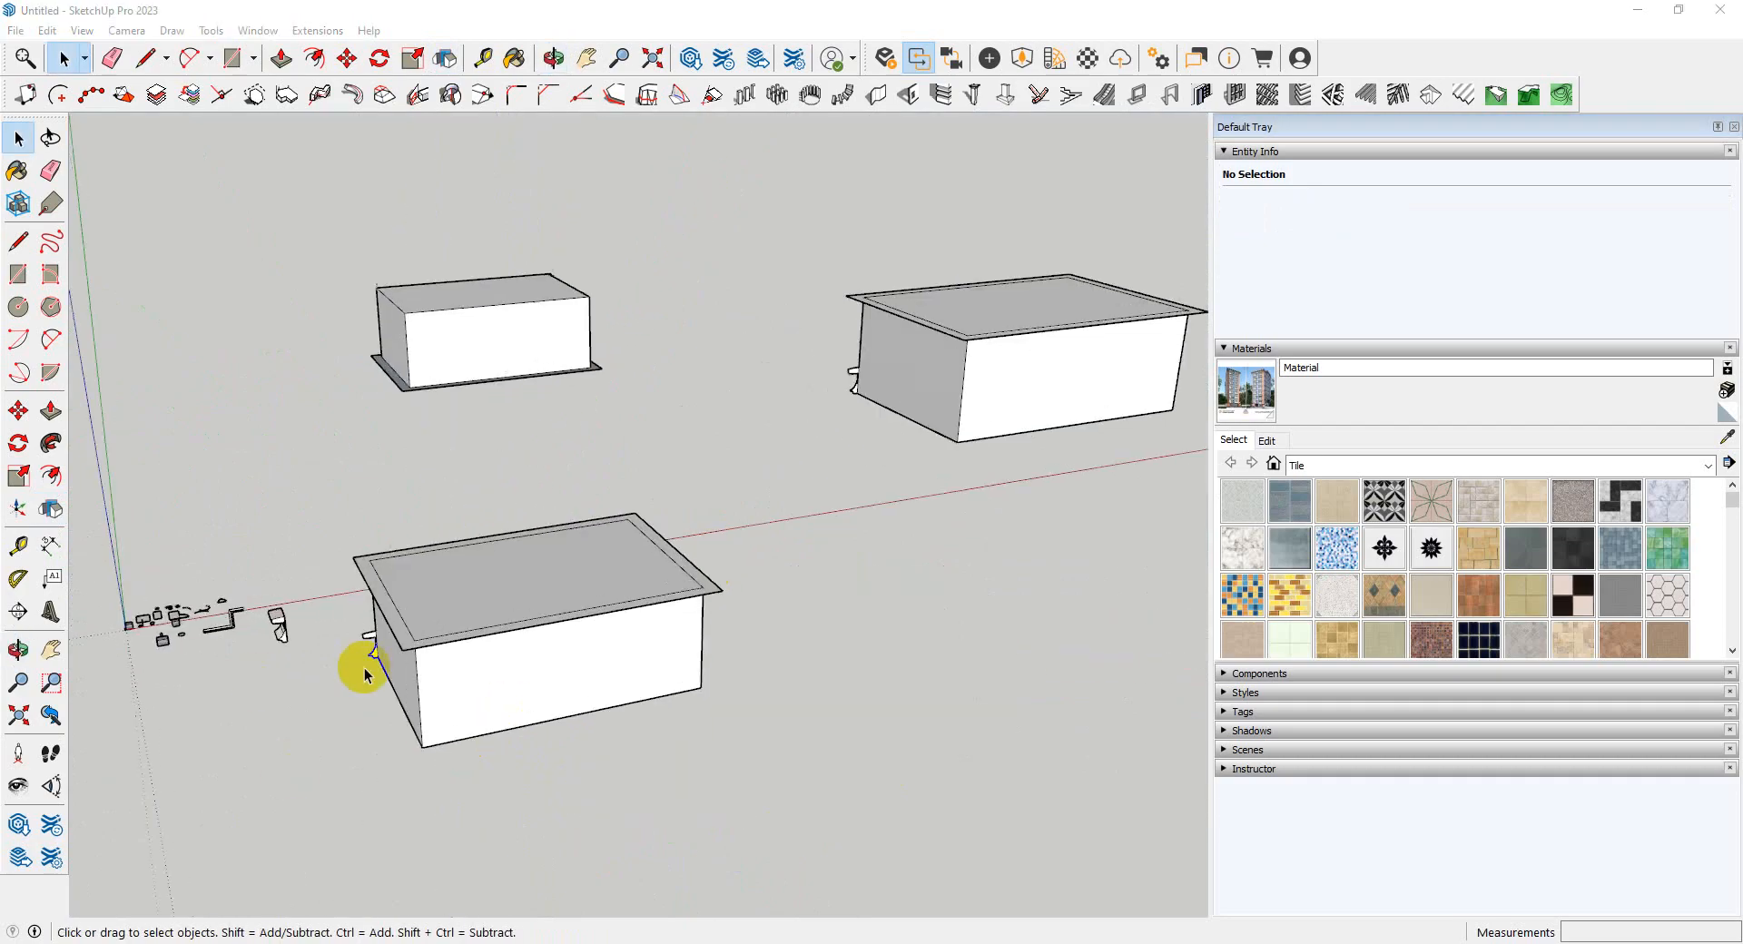
pyautogui.doubleClick(525, 703)
pyautogui.press('i')
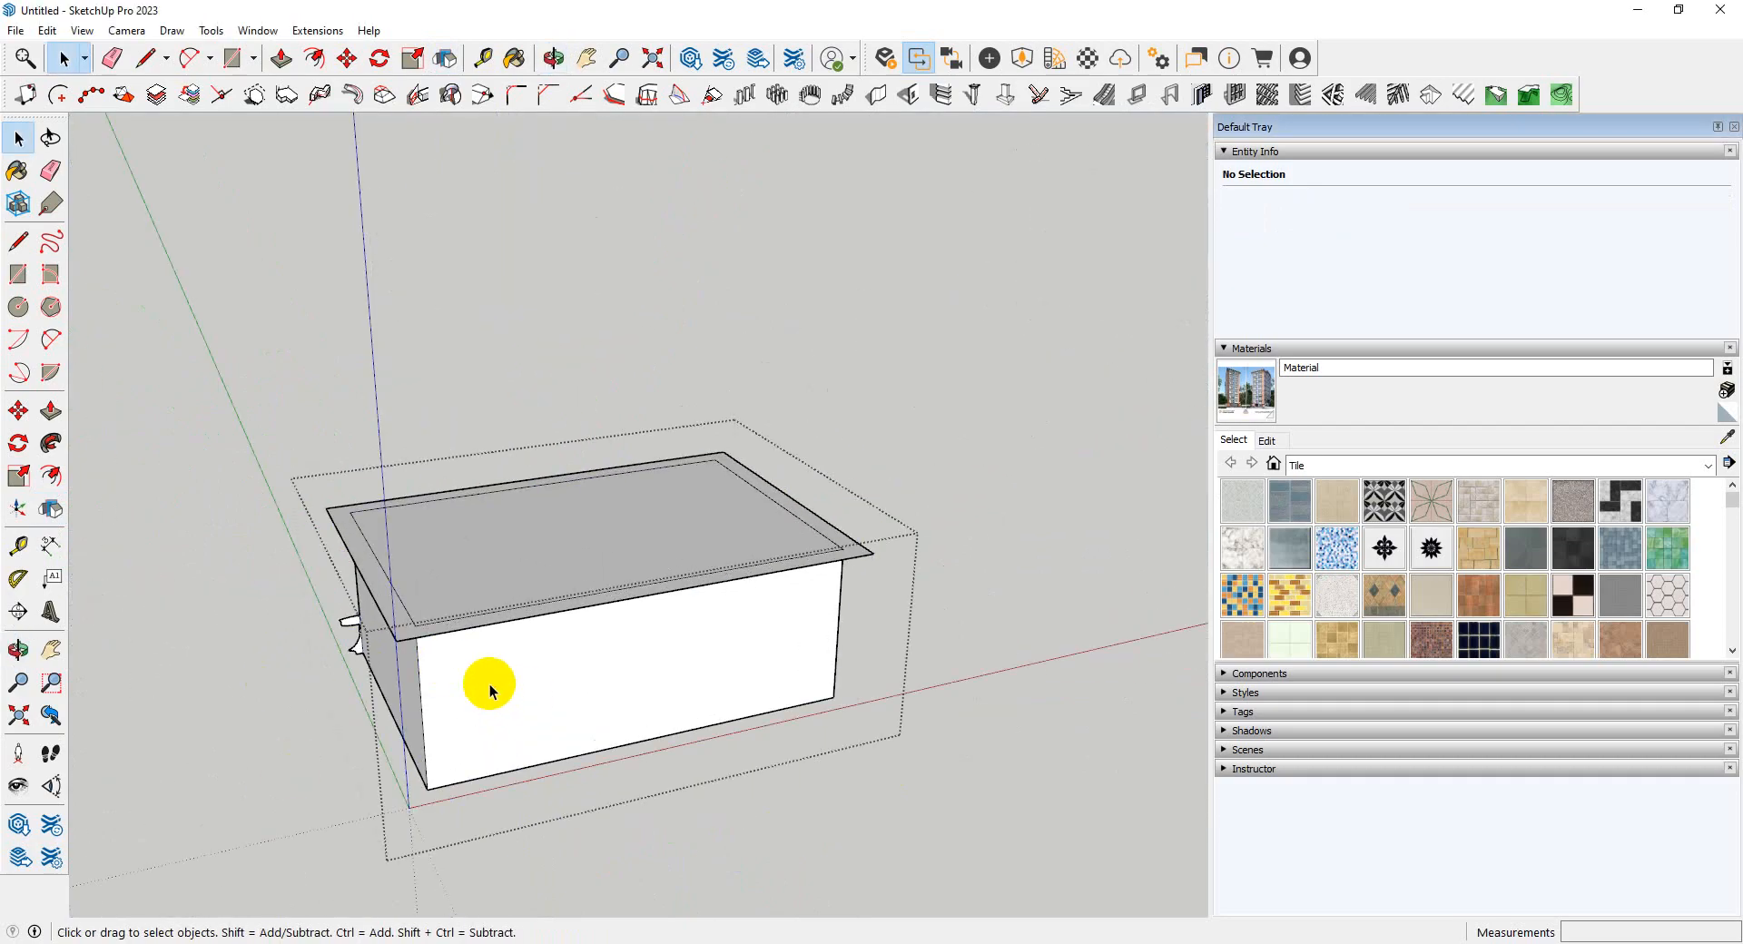
pyautogui.press('i')
pyautogui.press('i')
pyautogui.press('i')
pyautogui.press('i')
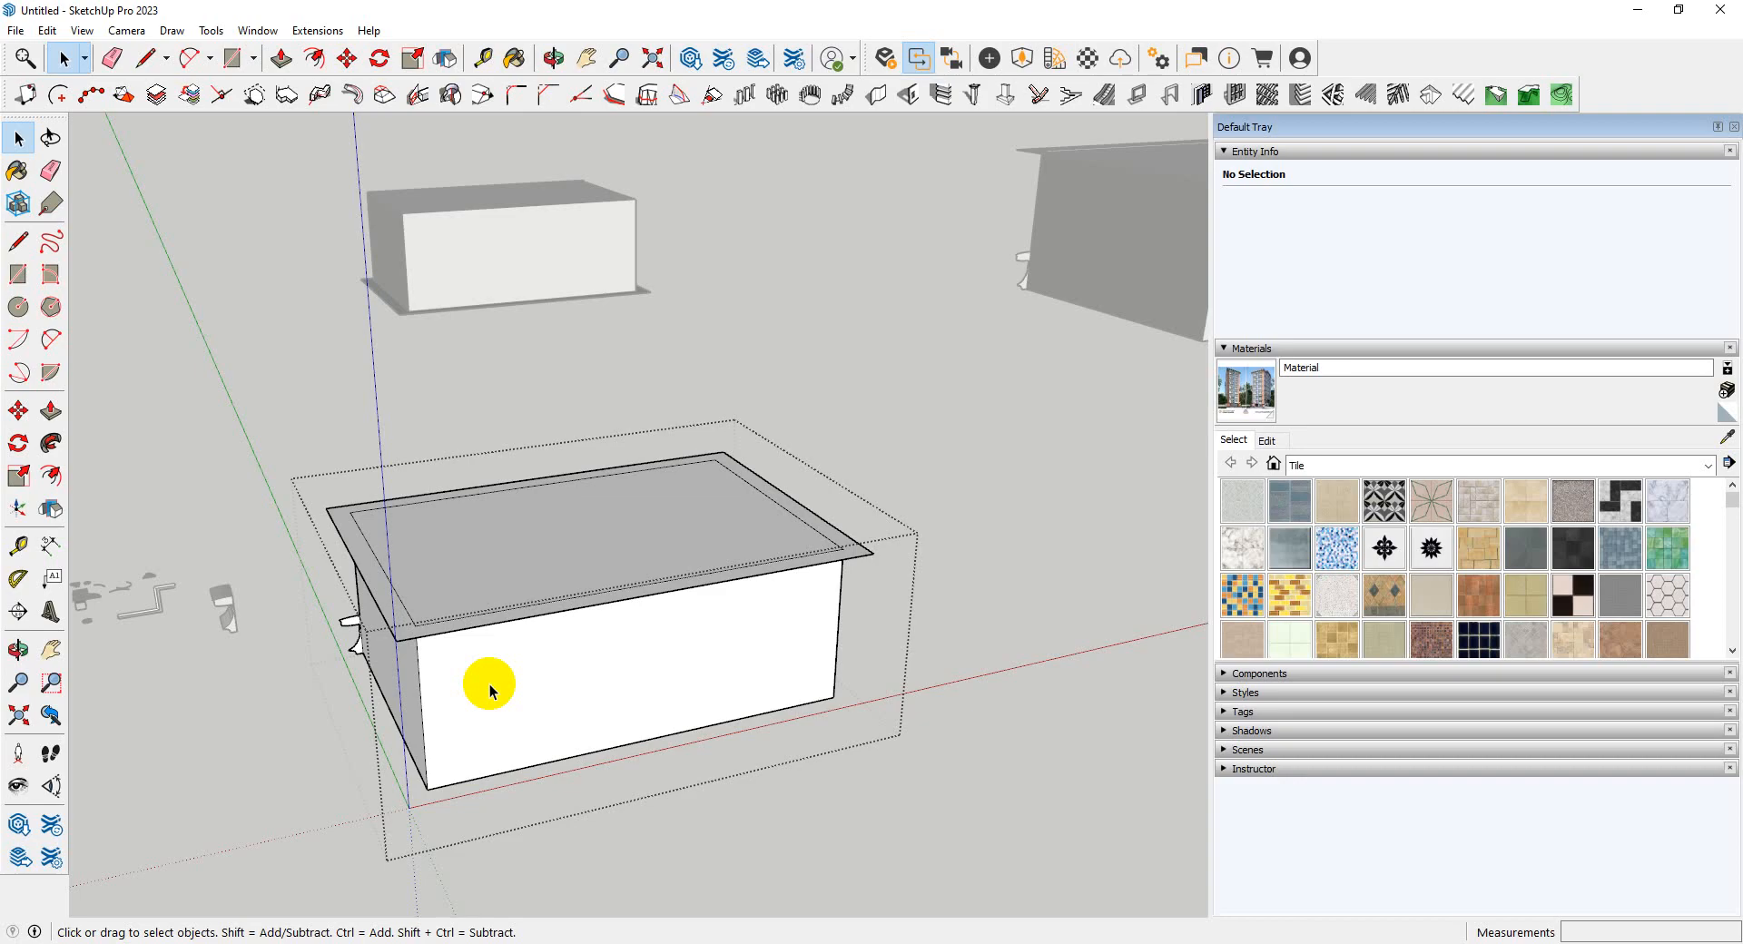
pyautogui.press('i')
pyautogui.click(933, 828)
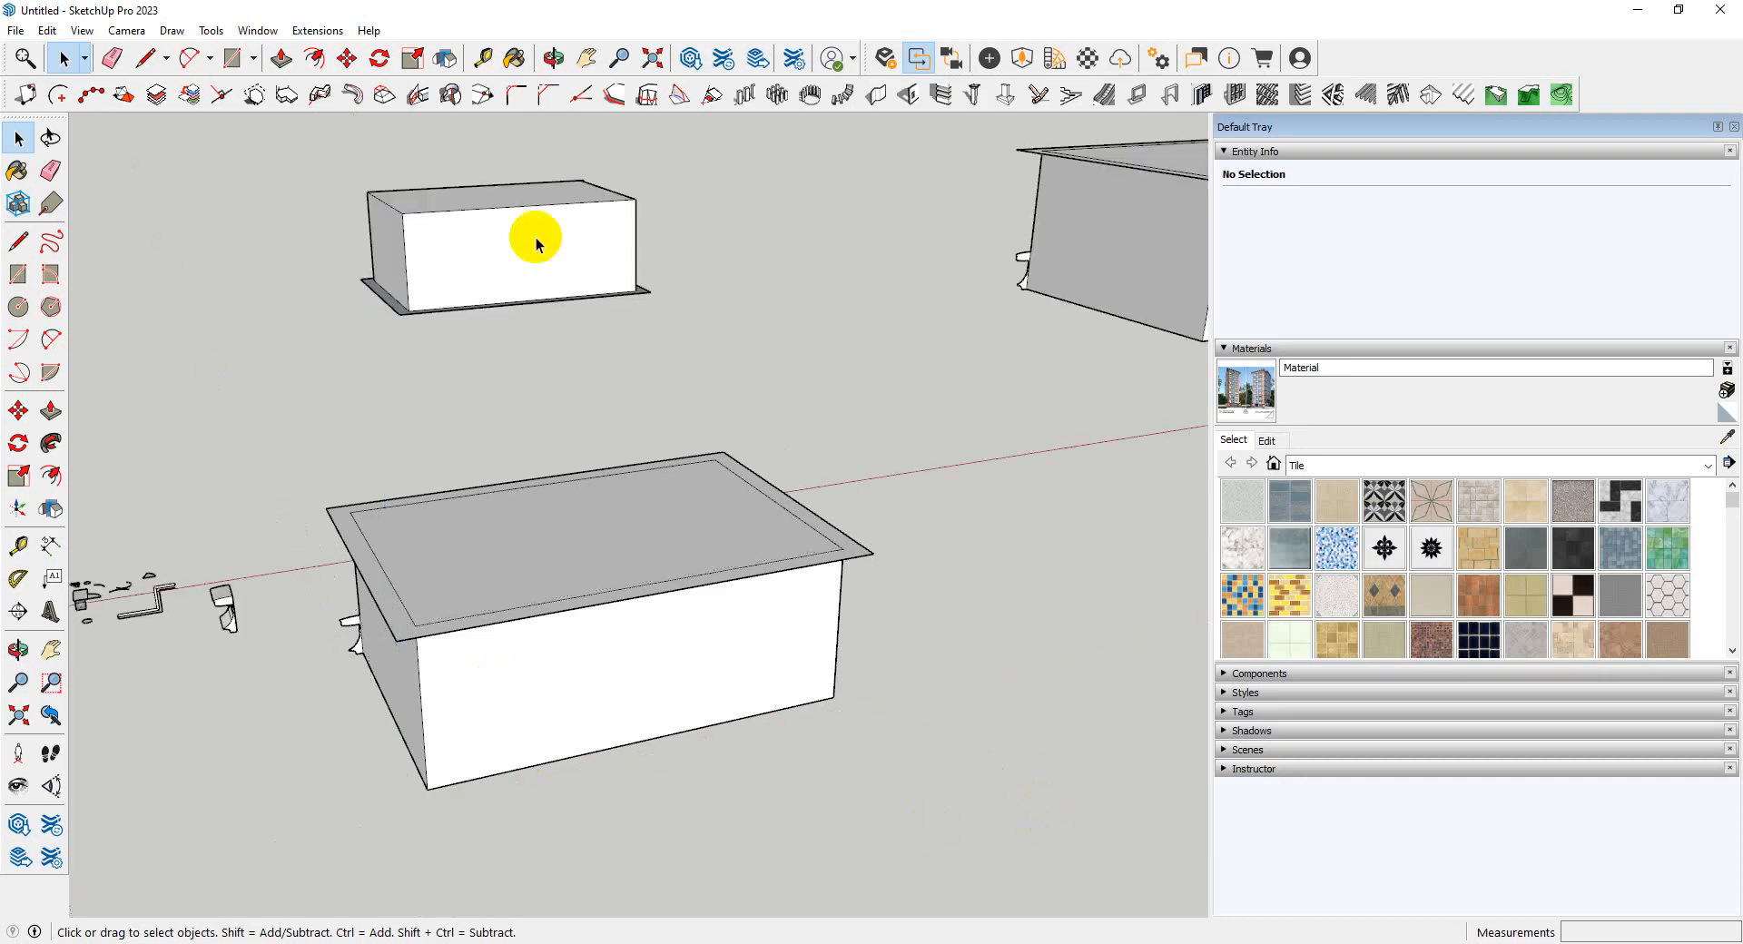
# - Remove the H shortcut from the Hide Rest Of Model function in the shortcut preferences, filtering the functions by "hide"
pyautogui.click(247, 33)
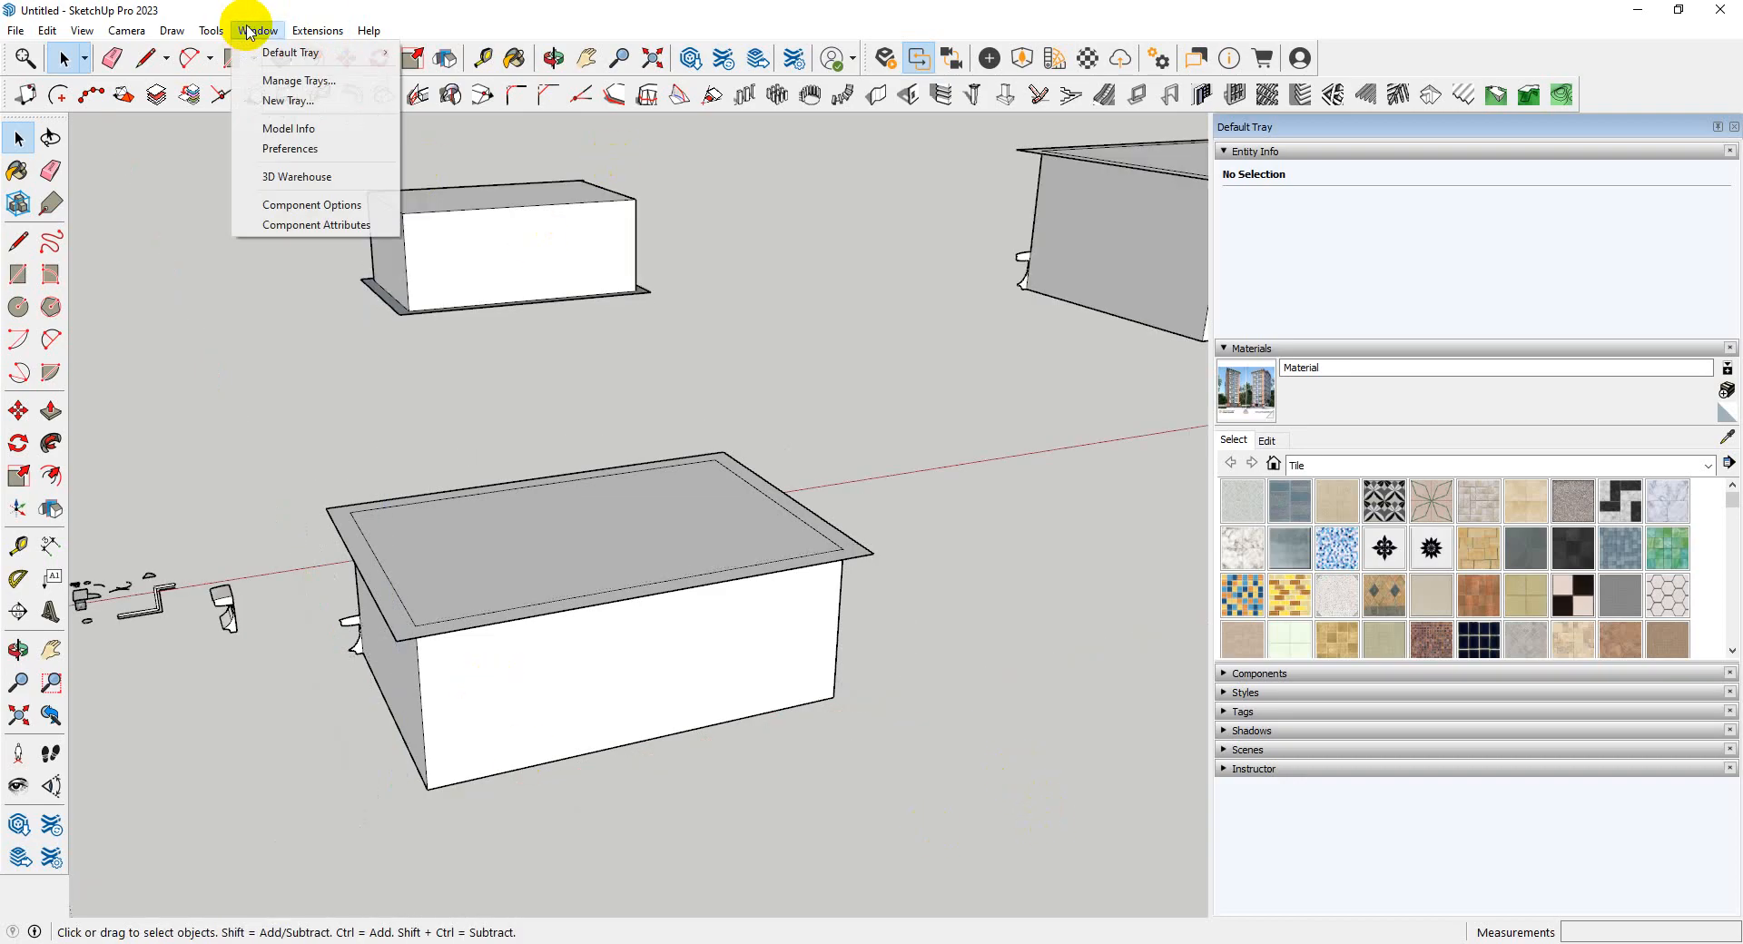
pyautogui.click(292, 149)
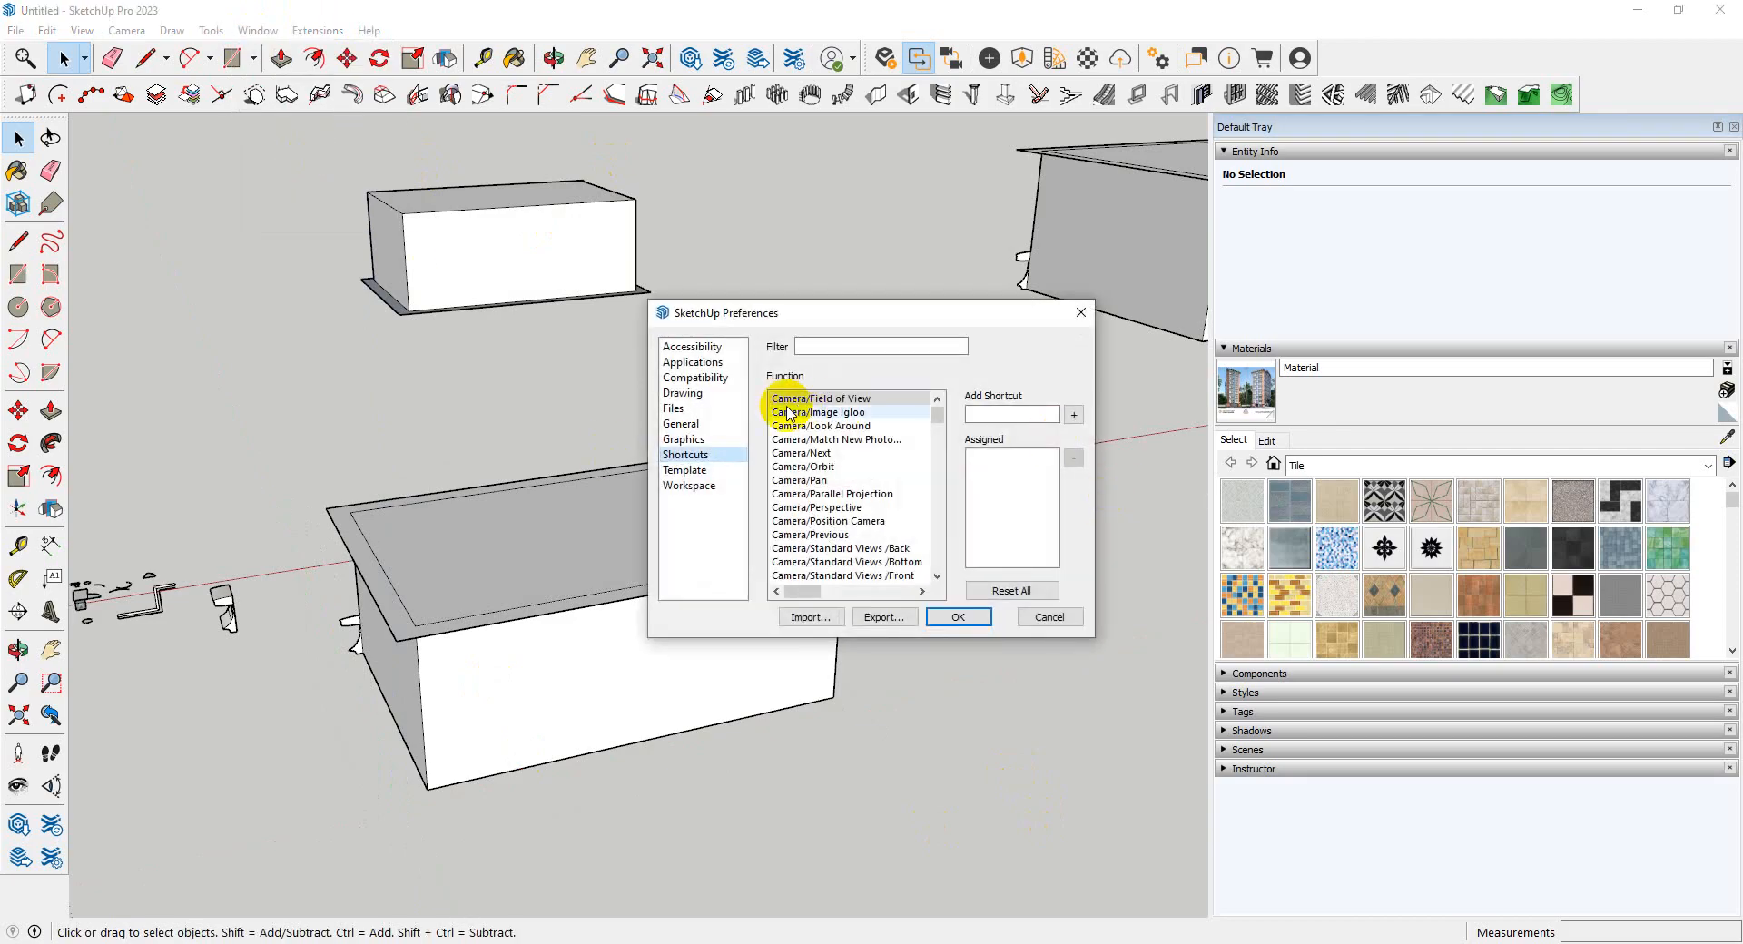
pyautogui.click(861, 343)
pyautogui.write('hide')
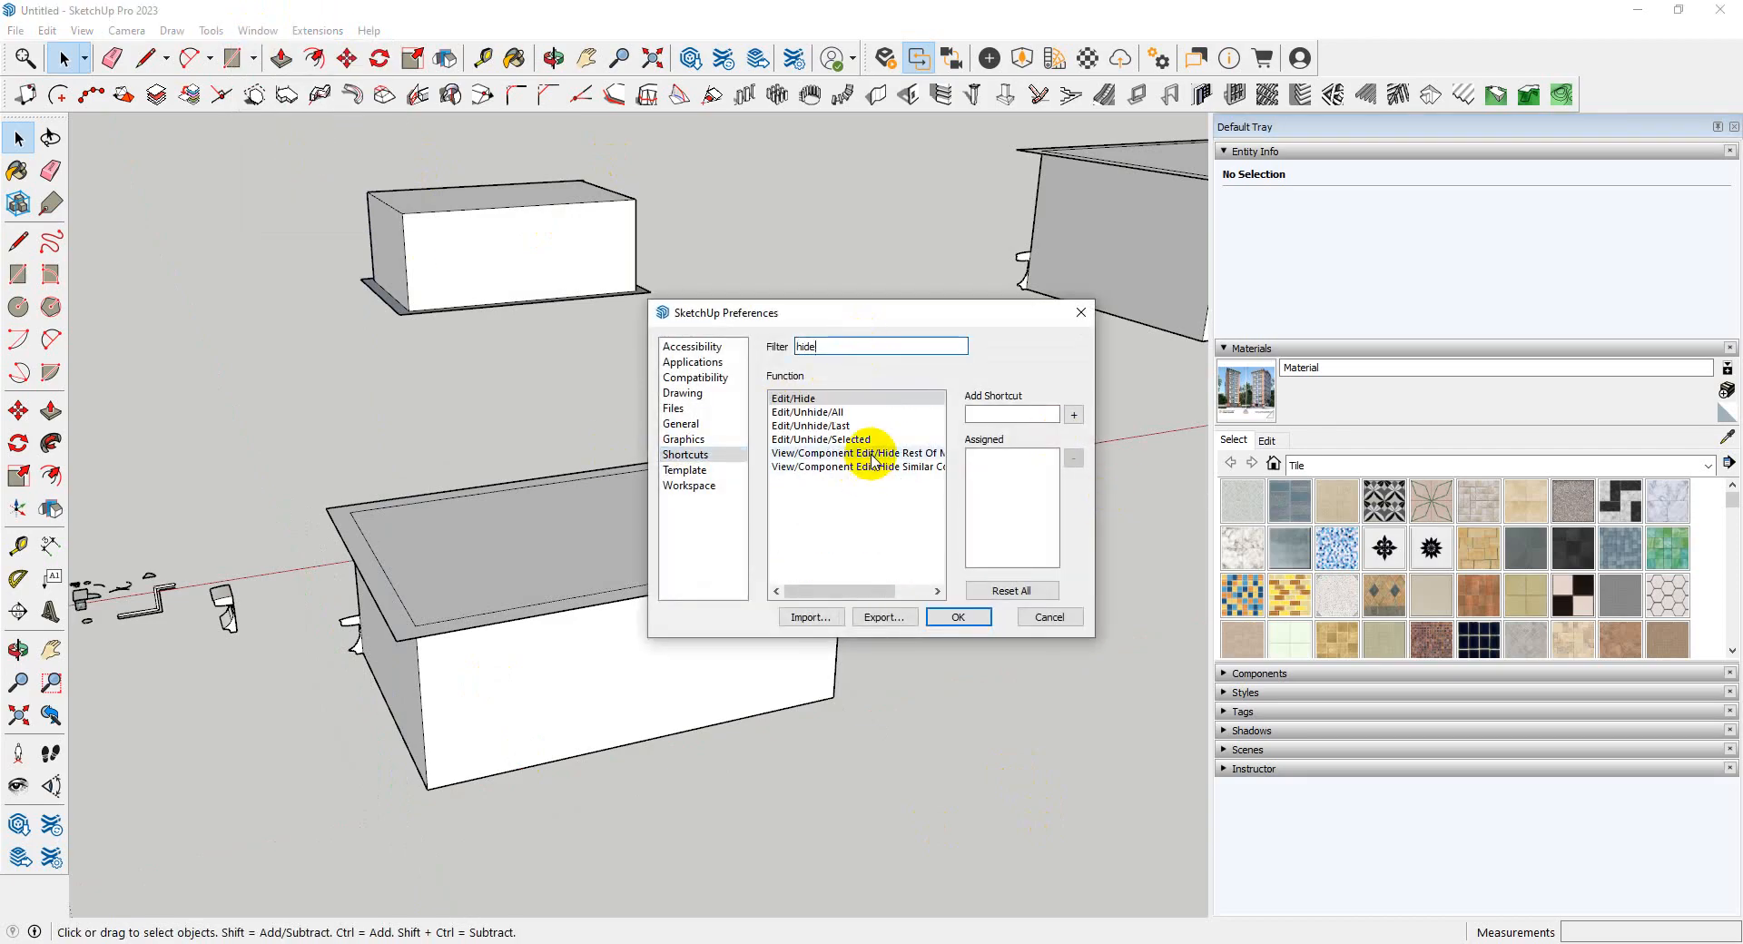
pyautogui.click(874, 453)
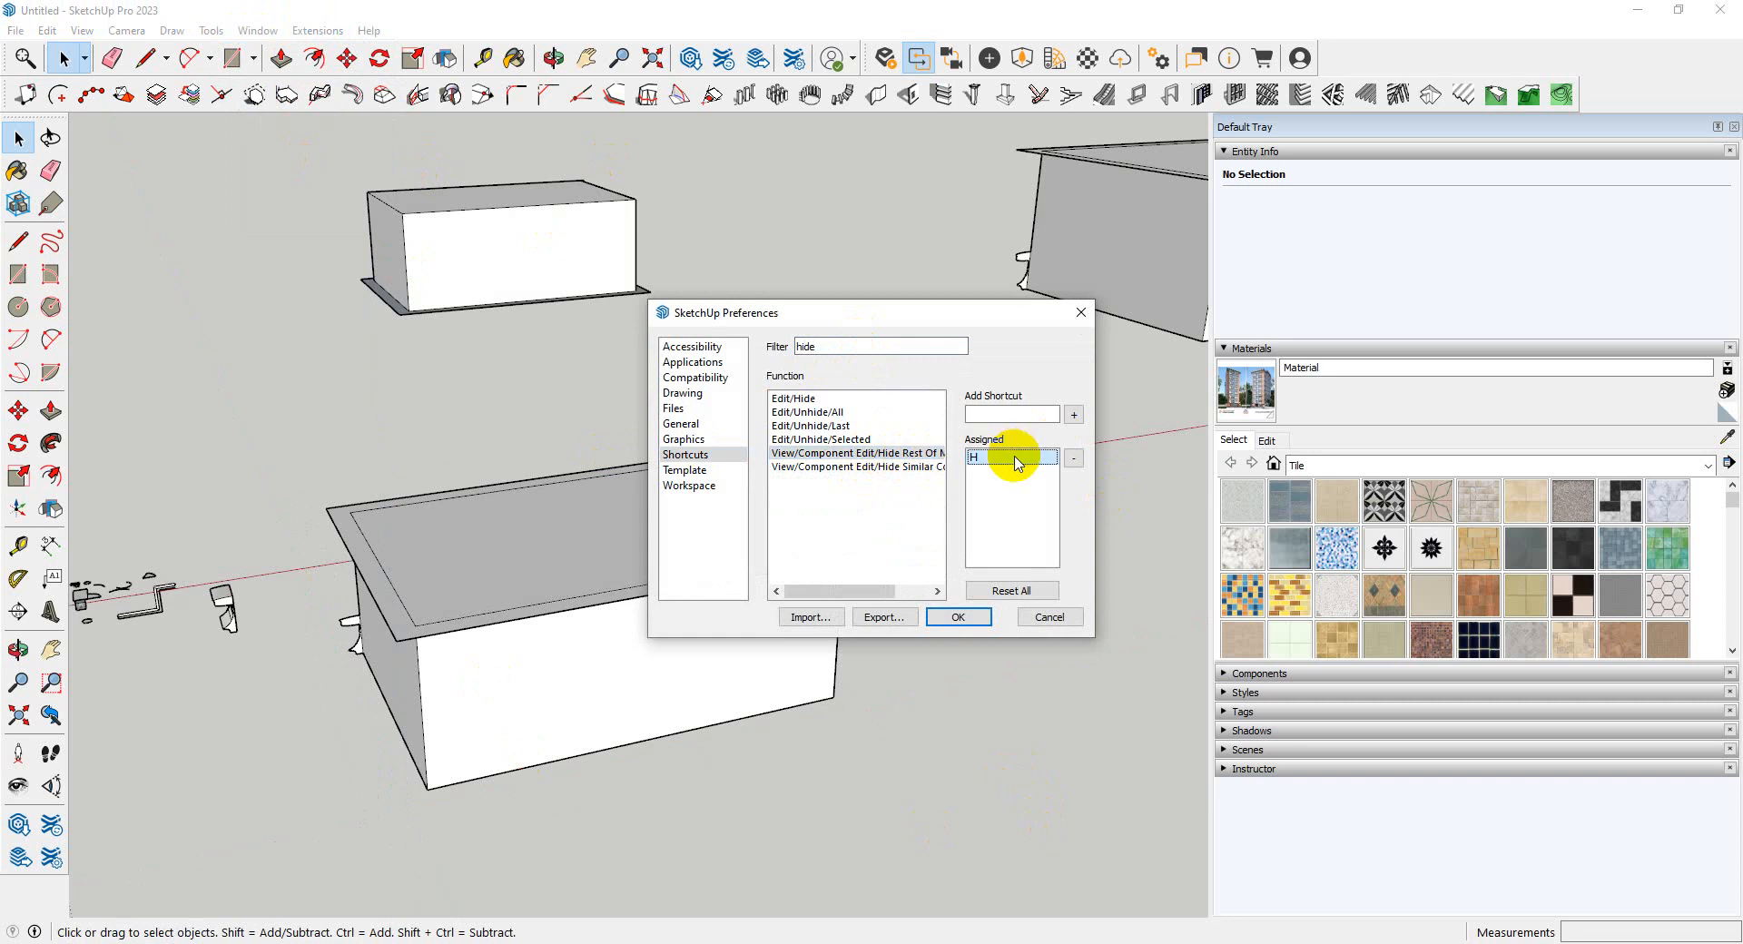
pyautogui.click(1074, 459)
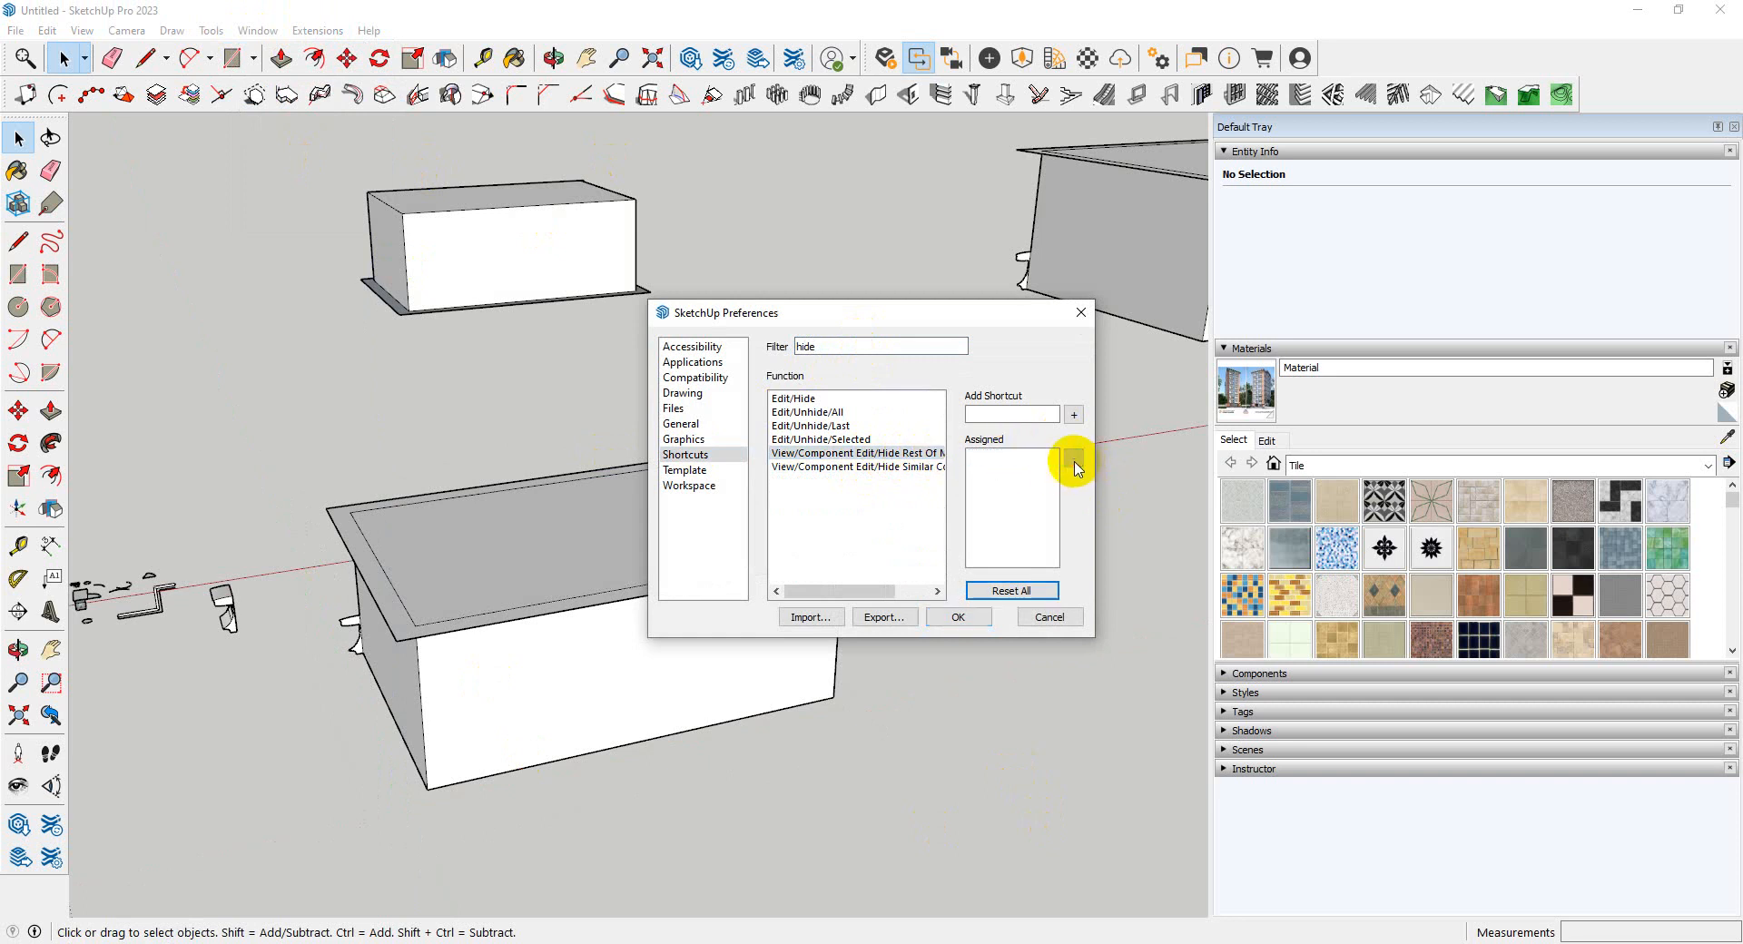
# - Filter the shortcut functions by "pan", assign H to Camera/Pan, and accept the preferences
pyautogui.doubleClick(837, 346)
pyautogui.write('pan')
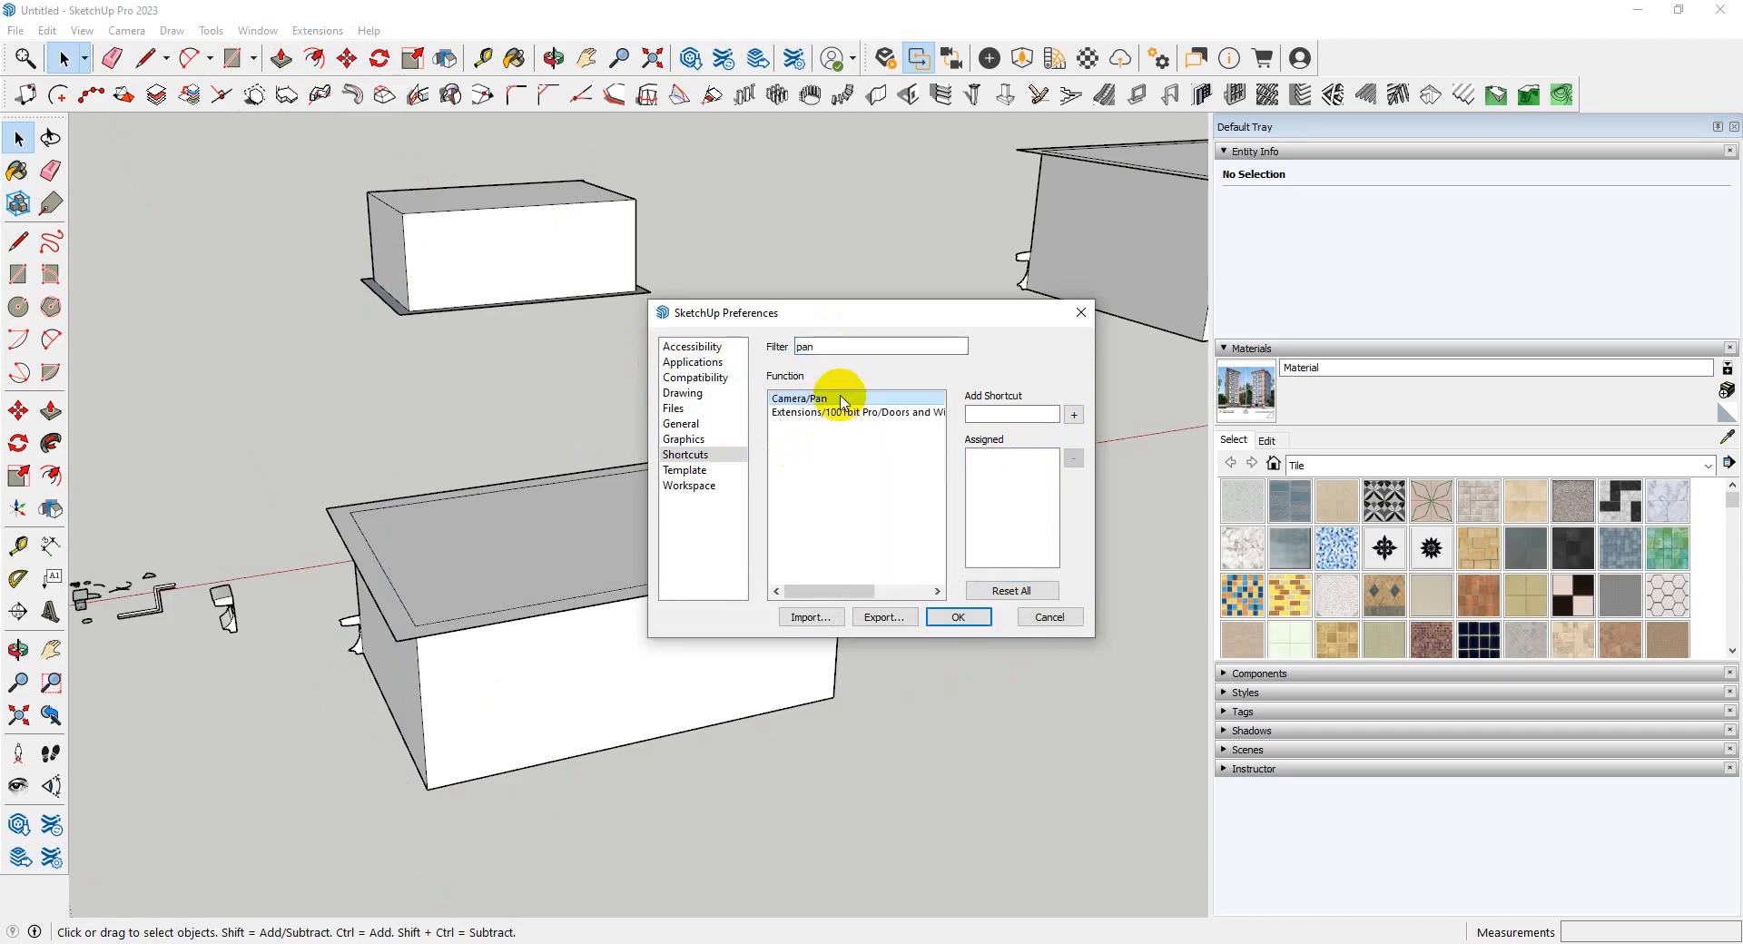
pyautogui.click(1007, 415)
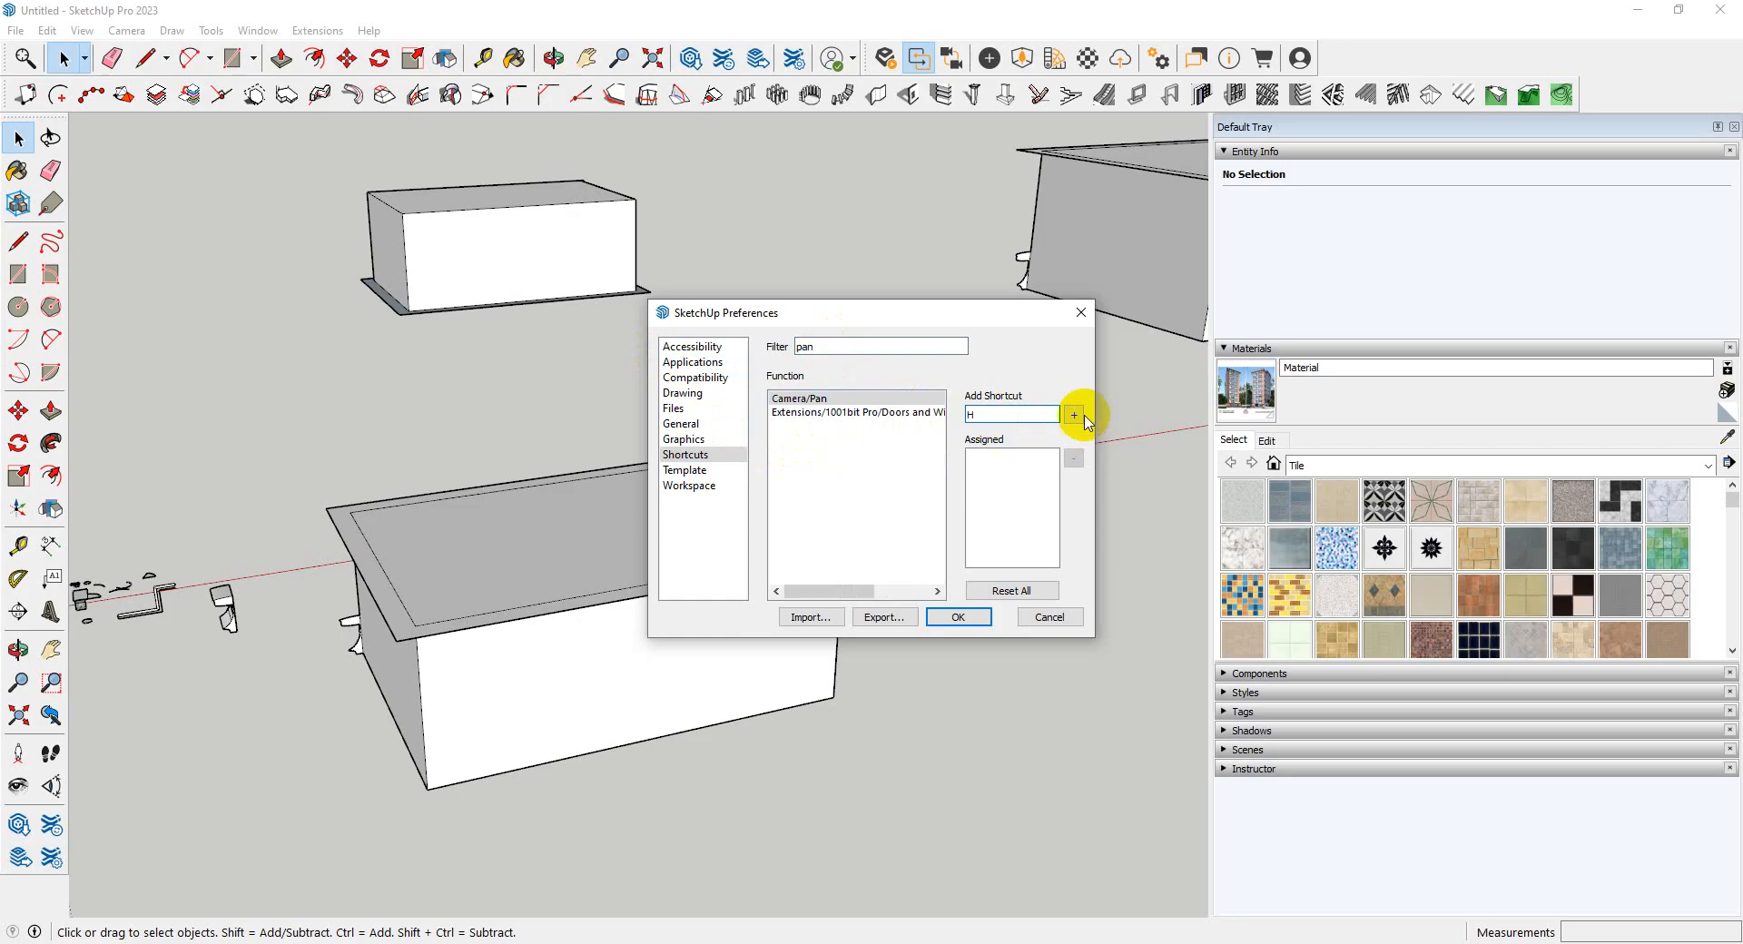
pyautogui.click(964, 616)
# - Try out the new Pan shortcut by shifting the view of the box groups, and return to the Select tool
pyautogui.scroll(-5, 802, 562)
pyautogui.press('h')
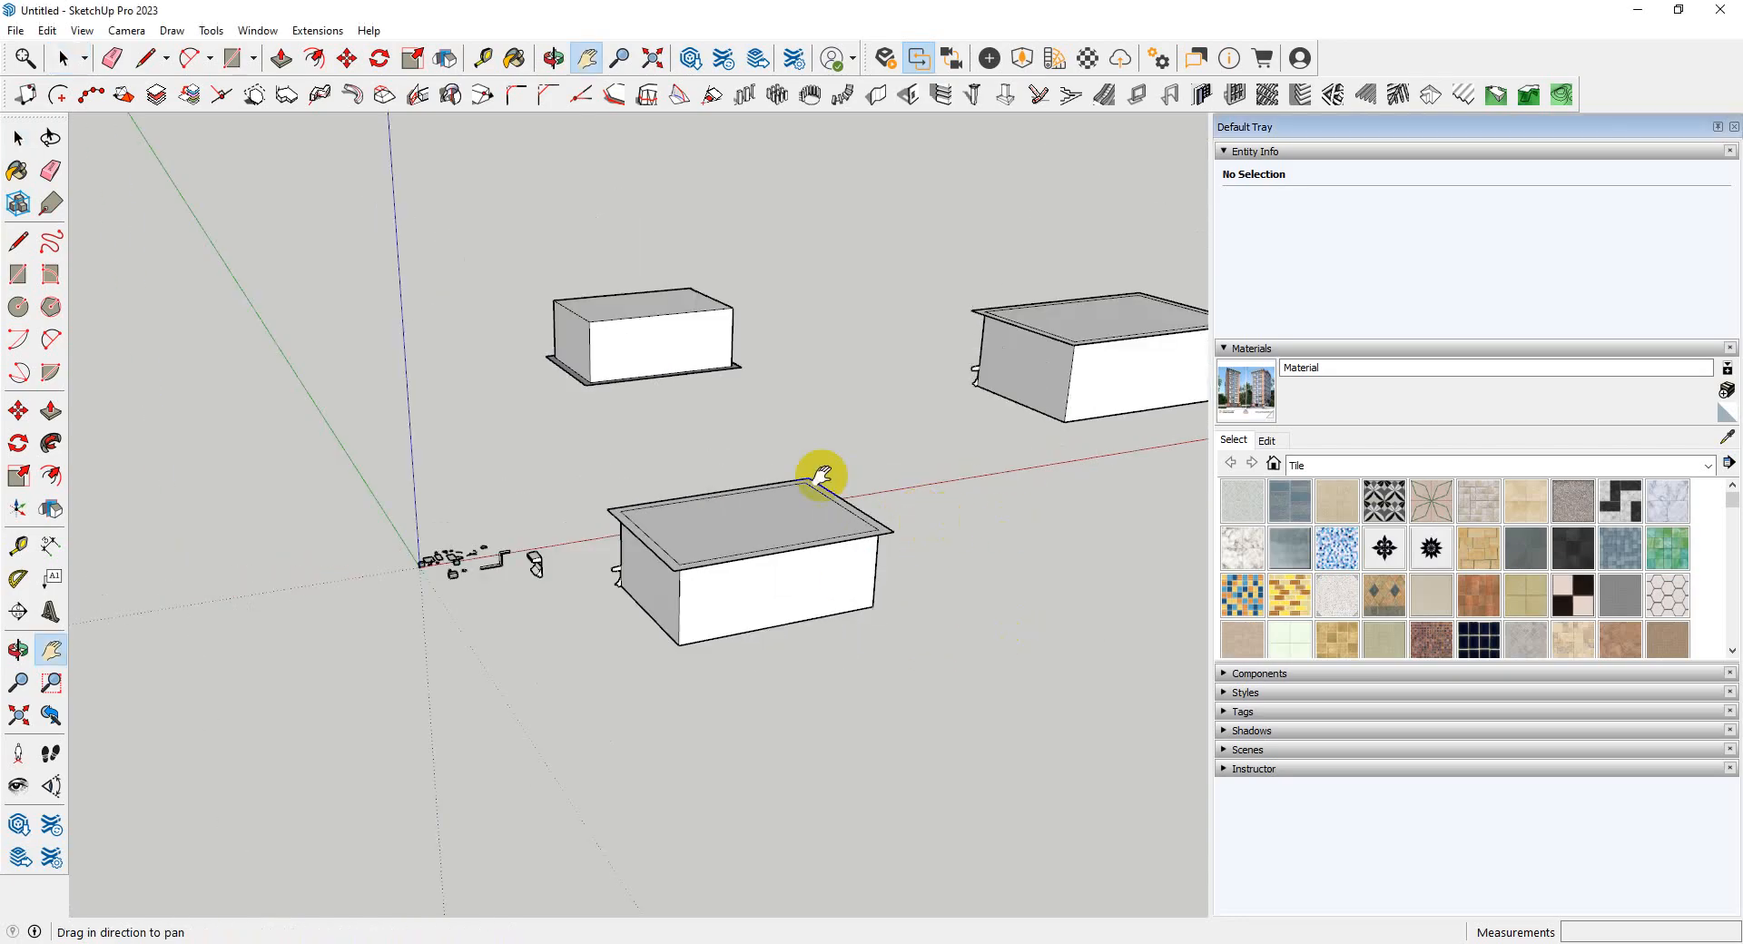
pyautogui.moveTo(816, 472); pyautogui.dragTo(828, 610)
pyautogui.scroll(4, 541, 604)
pyautogui.moveTo(846, 714); pyautogui.dragTo(792, 612, button='middle')
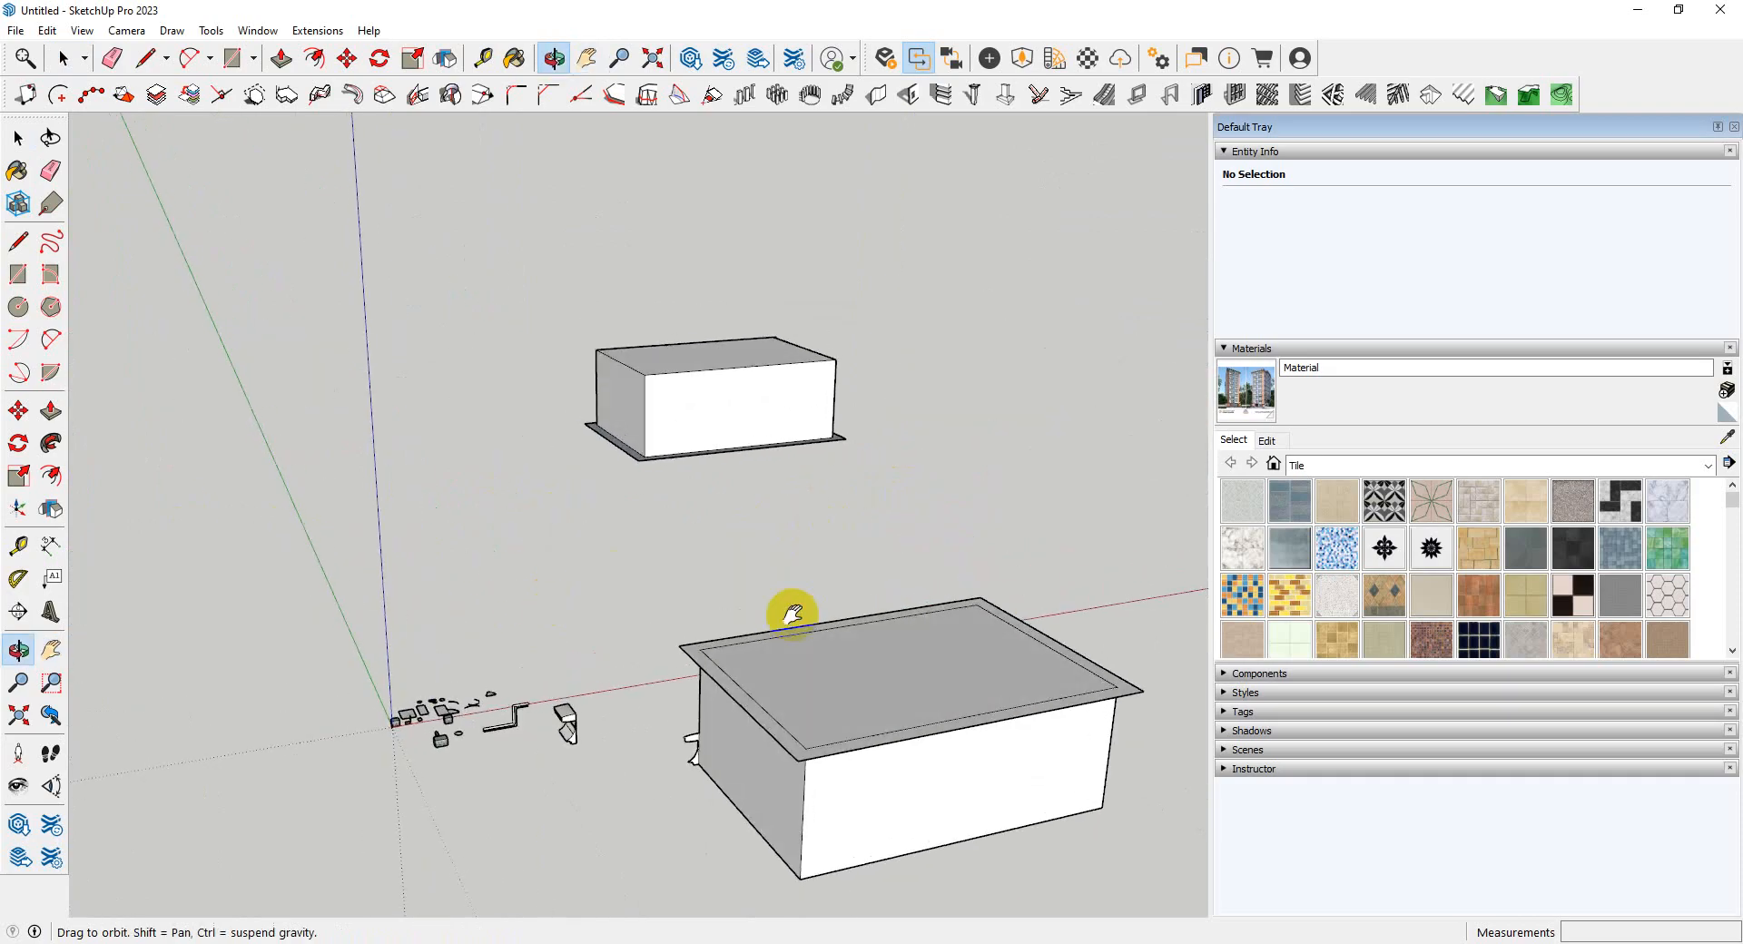
pyautogui.press('space')
pyautogui.click(773, 556)
pyautogui.scroll(-3, 902, 585)
pyautogui.moveTo(903, 587); pyautogui.dragTo(844, 531, button='middle')
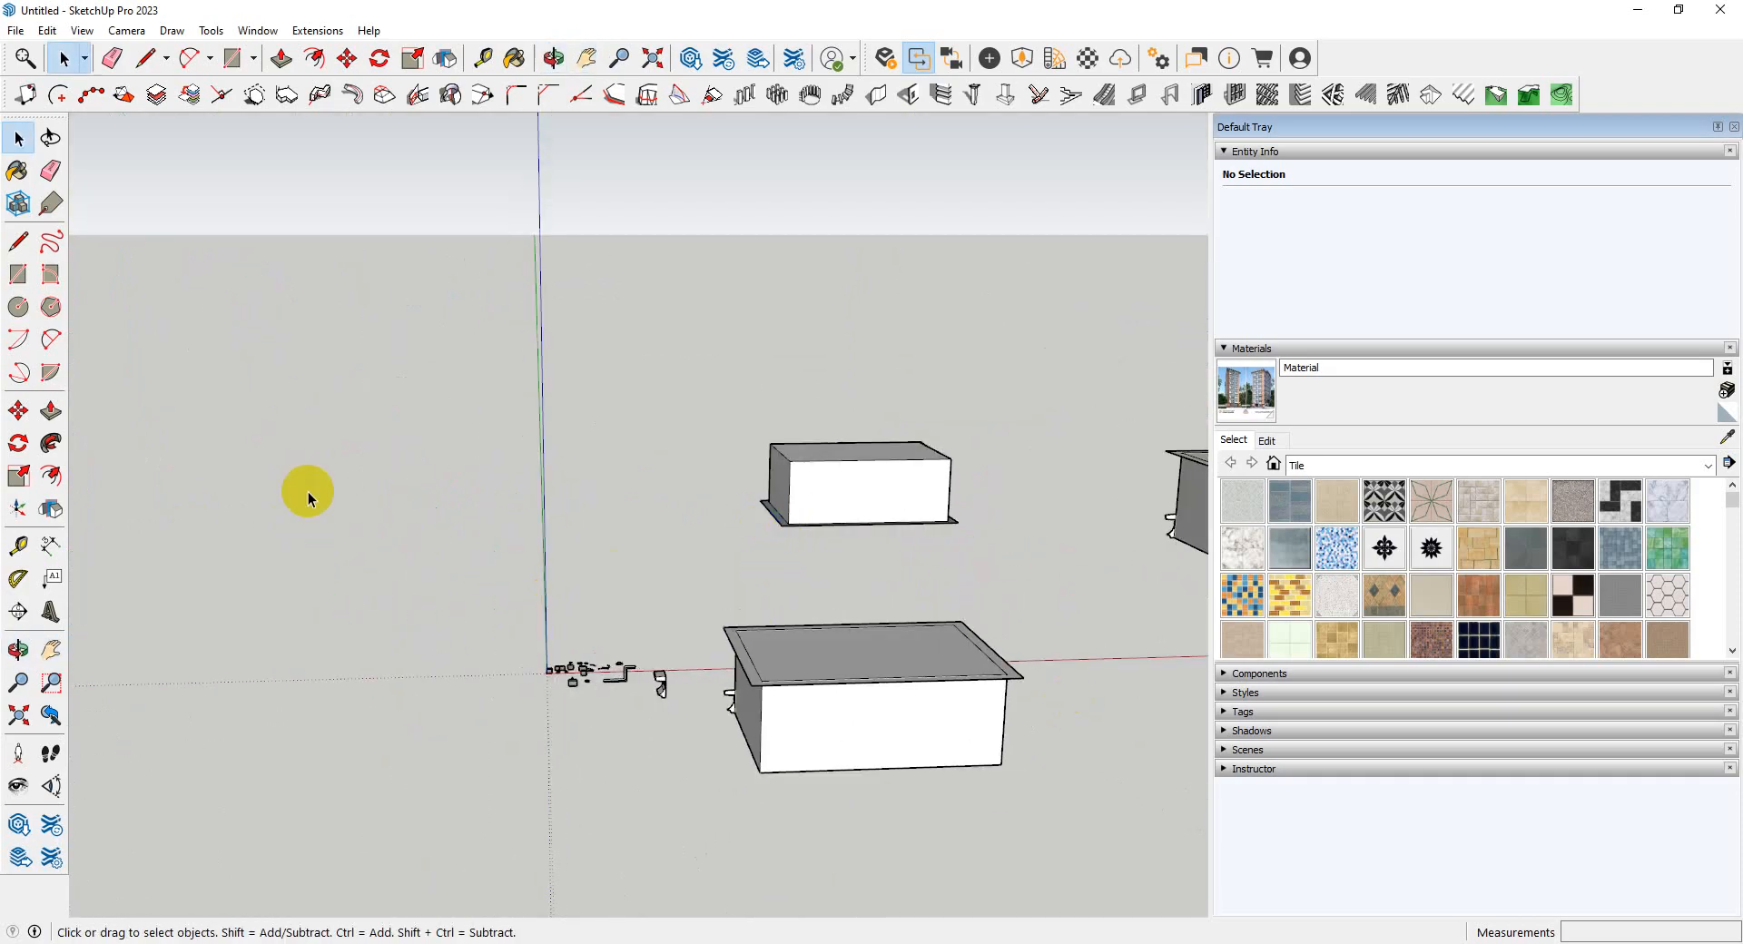
# - Reassign the H shortcut from Camera/Pan to View/Component Edit/Hide Rest Of Model in the preferences, filtering the functions by "hide"
pyautogui.click(258, 30)
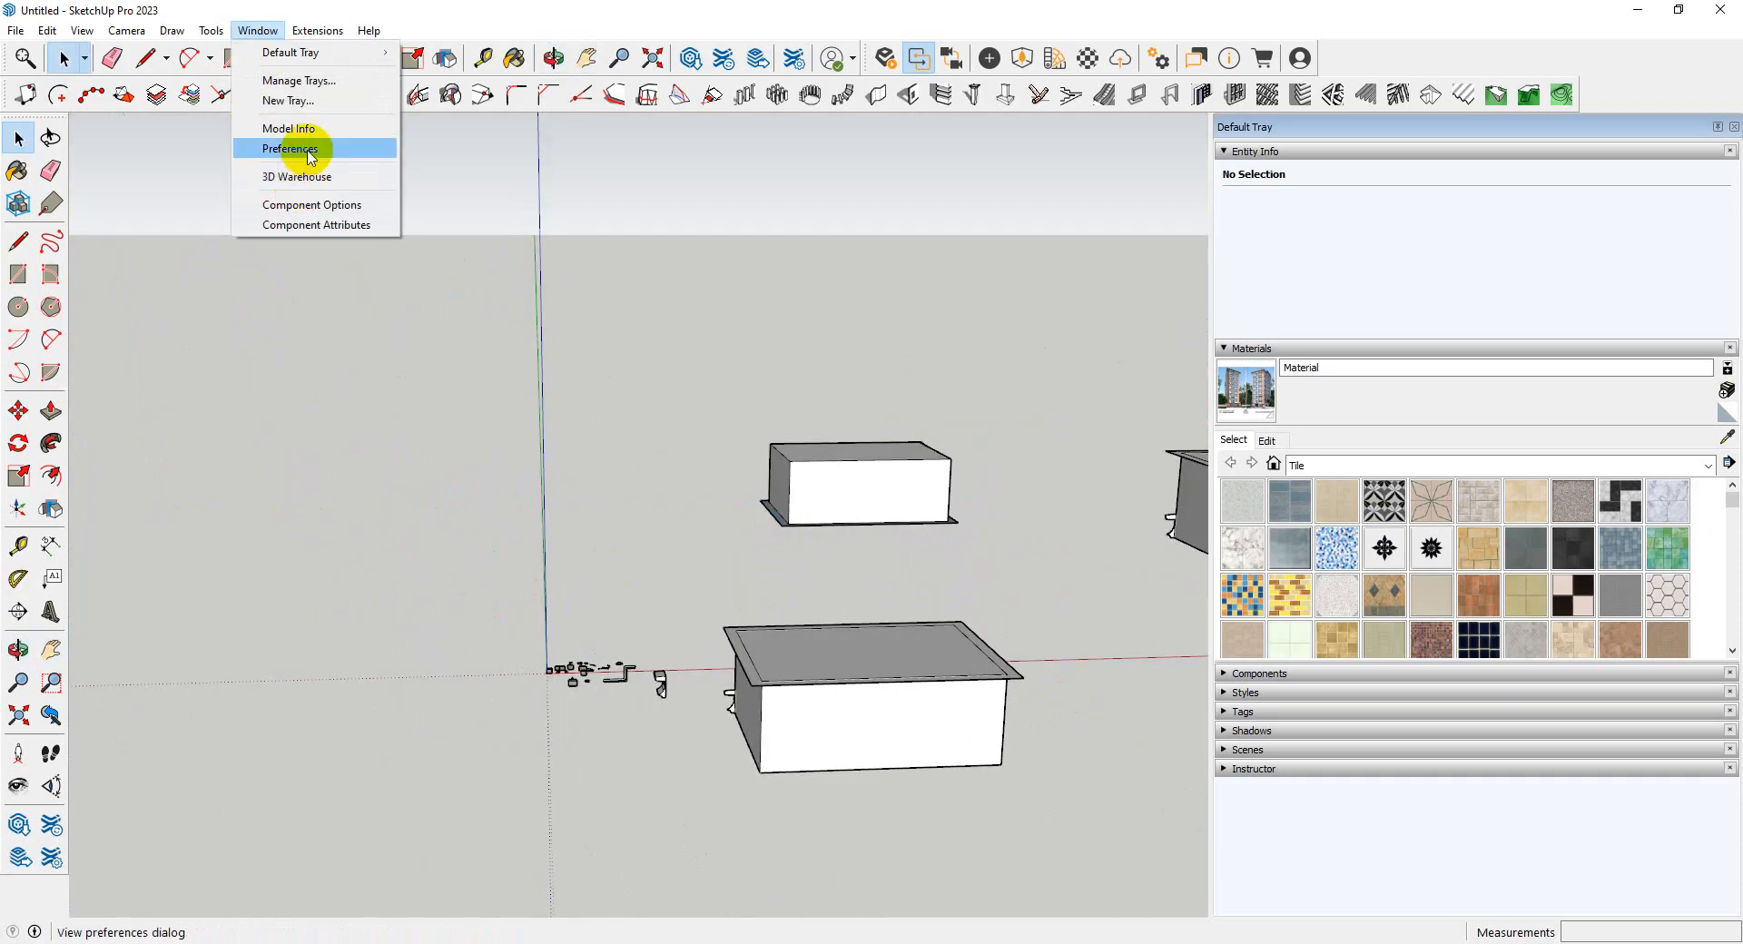
pyautogui.click(301, 149)
pyautogui.click(853, 343)
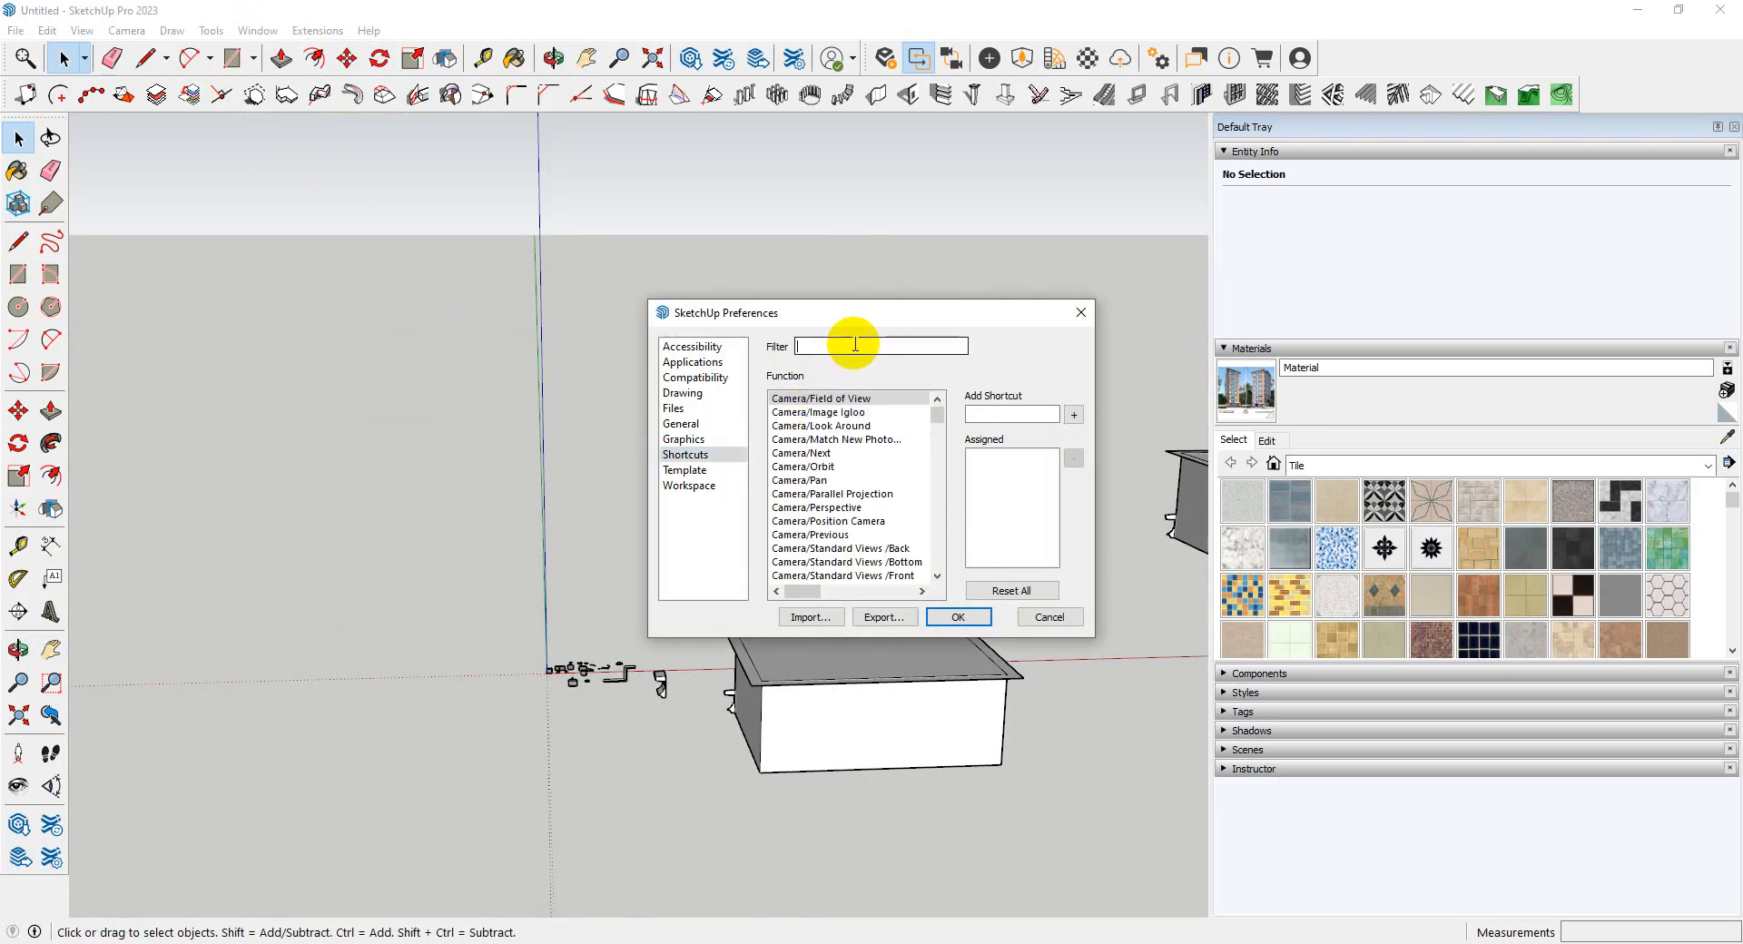
pyautogui.write('hide')
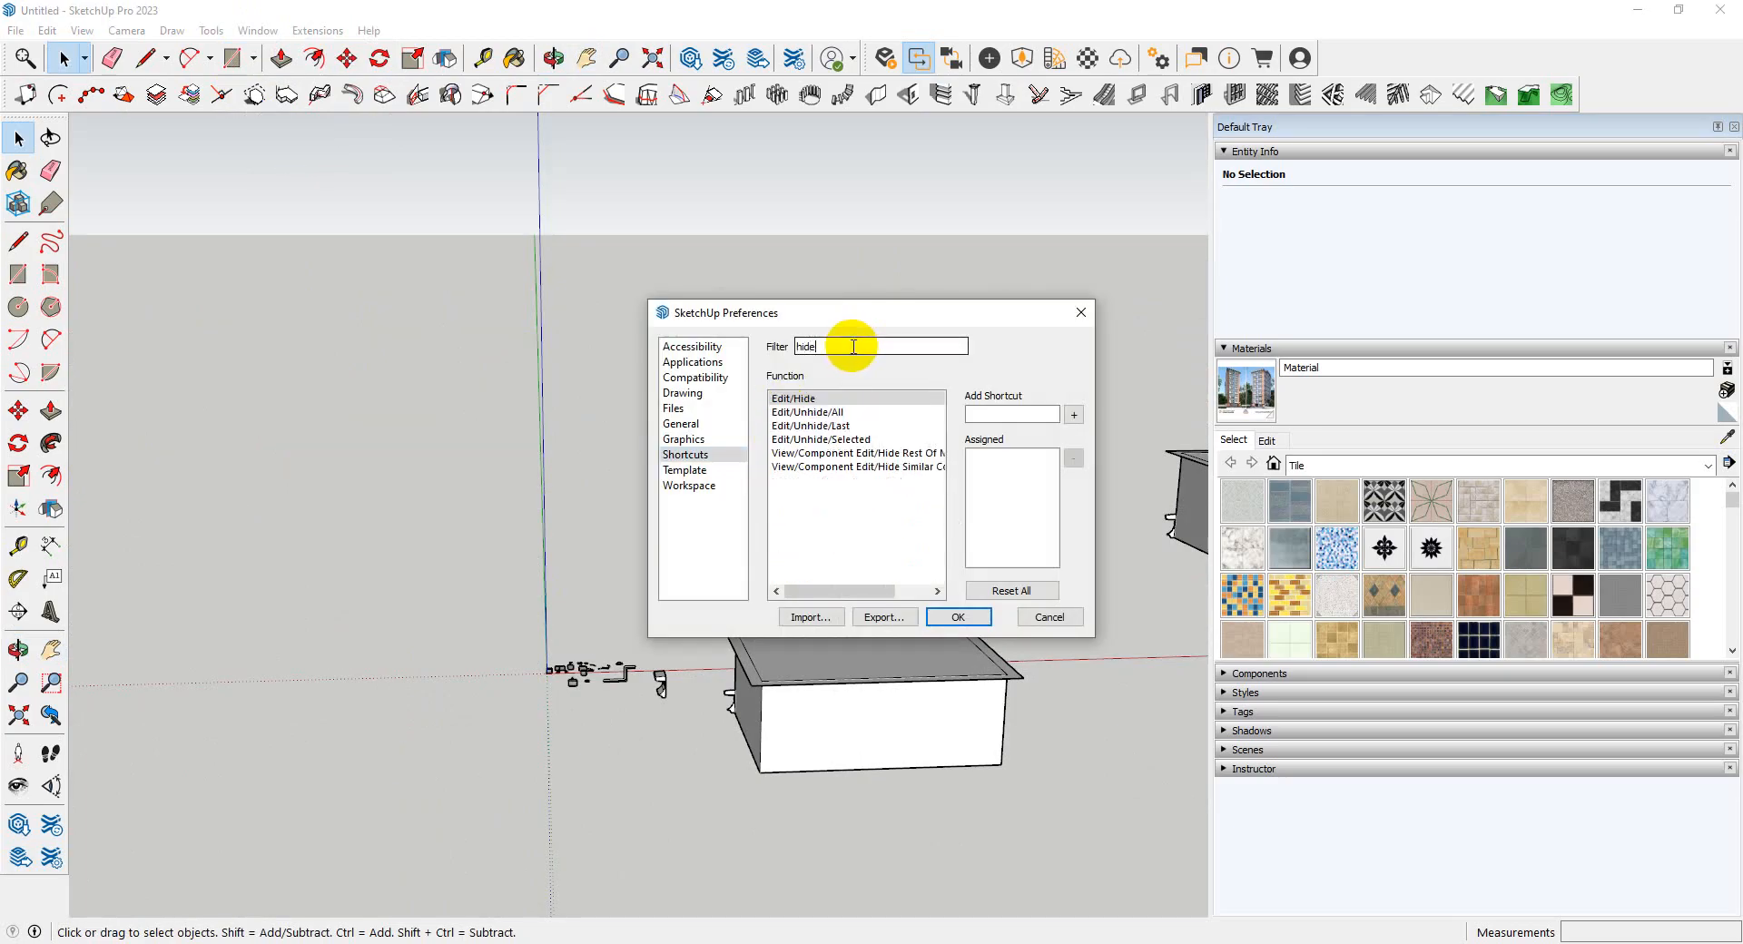
pyautogui.click(862, 453)
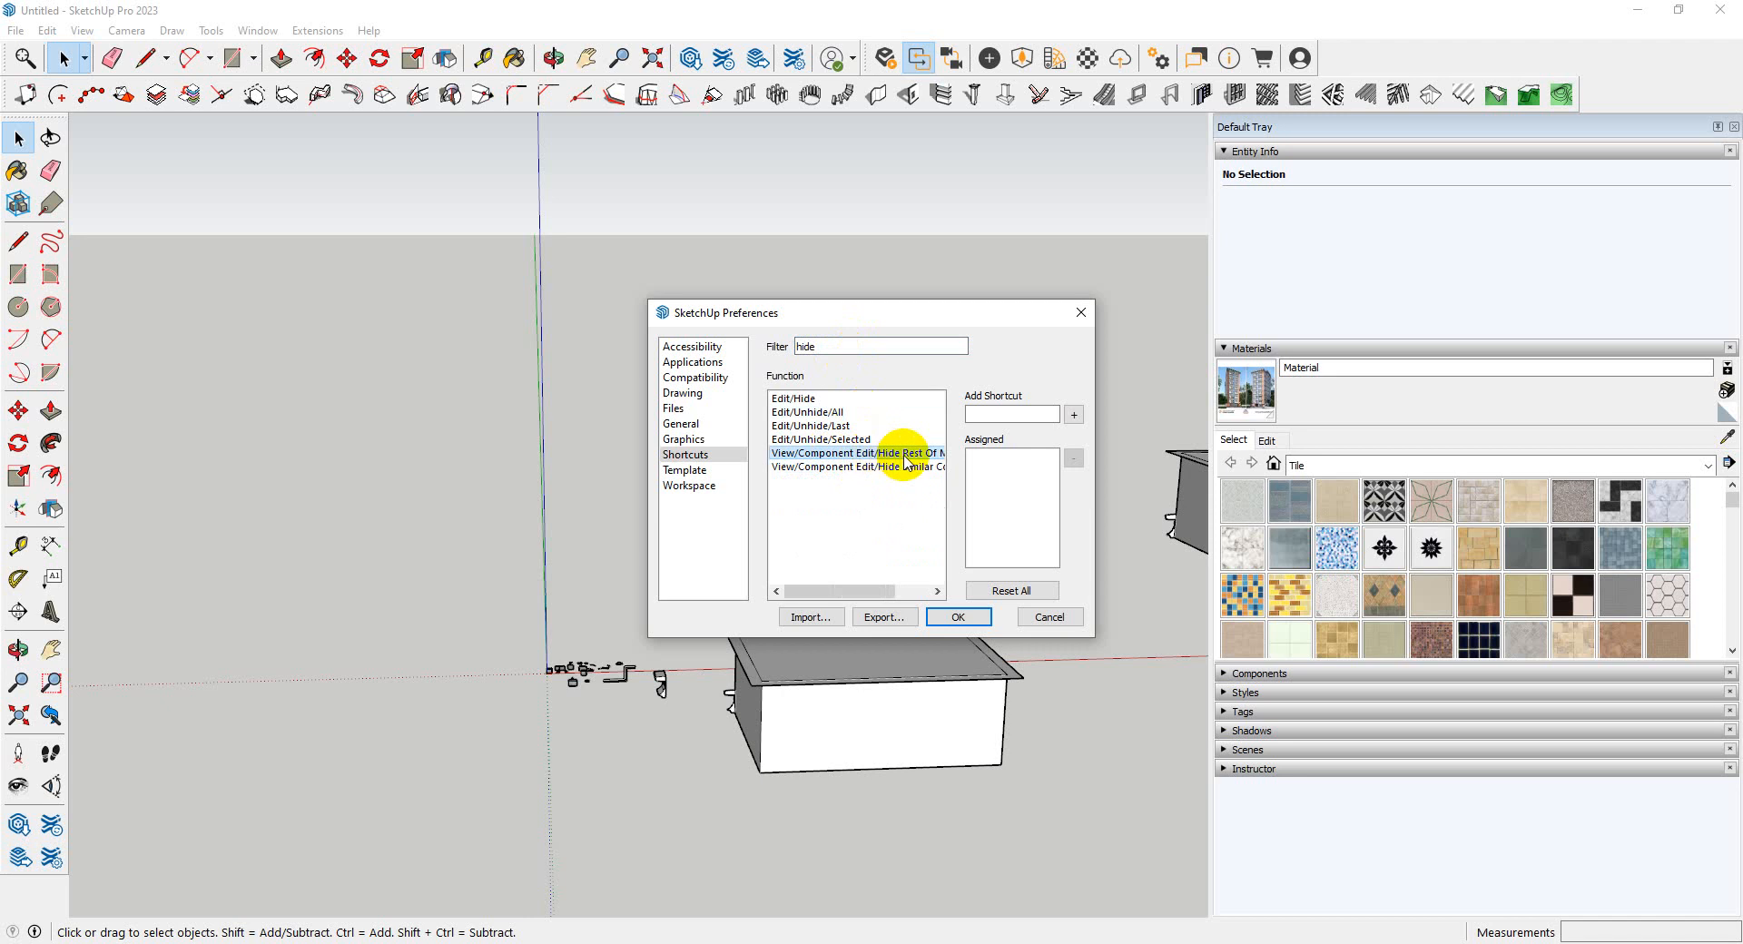
pyautogui.click(1014, 413)
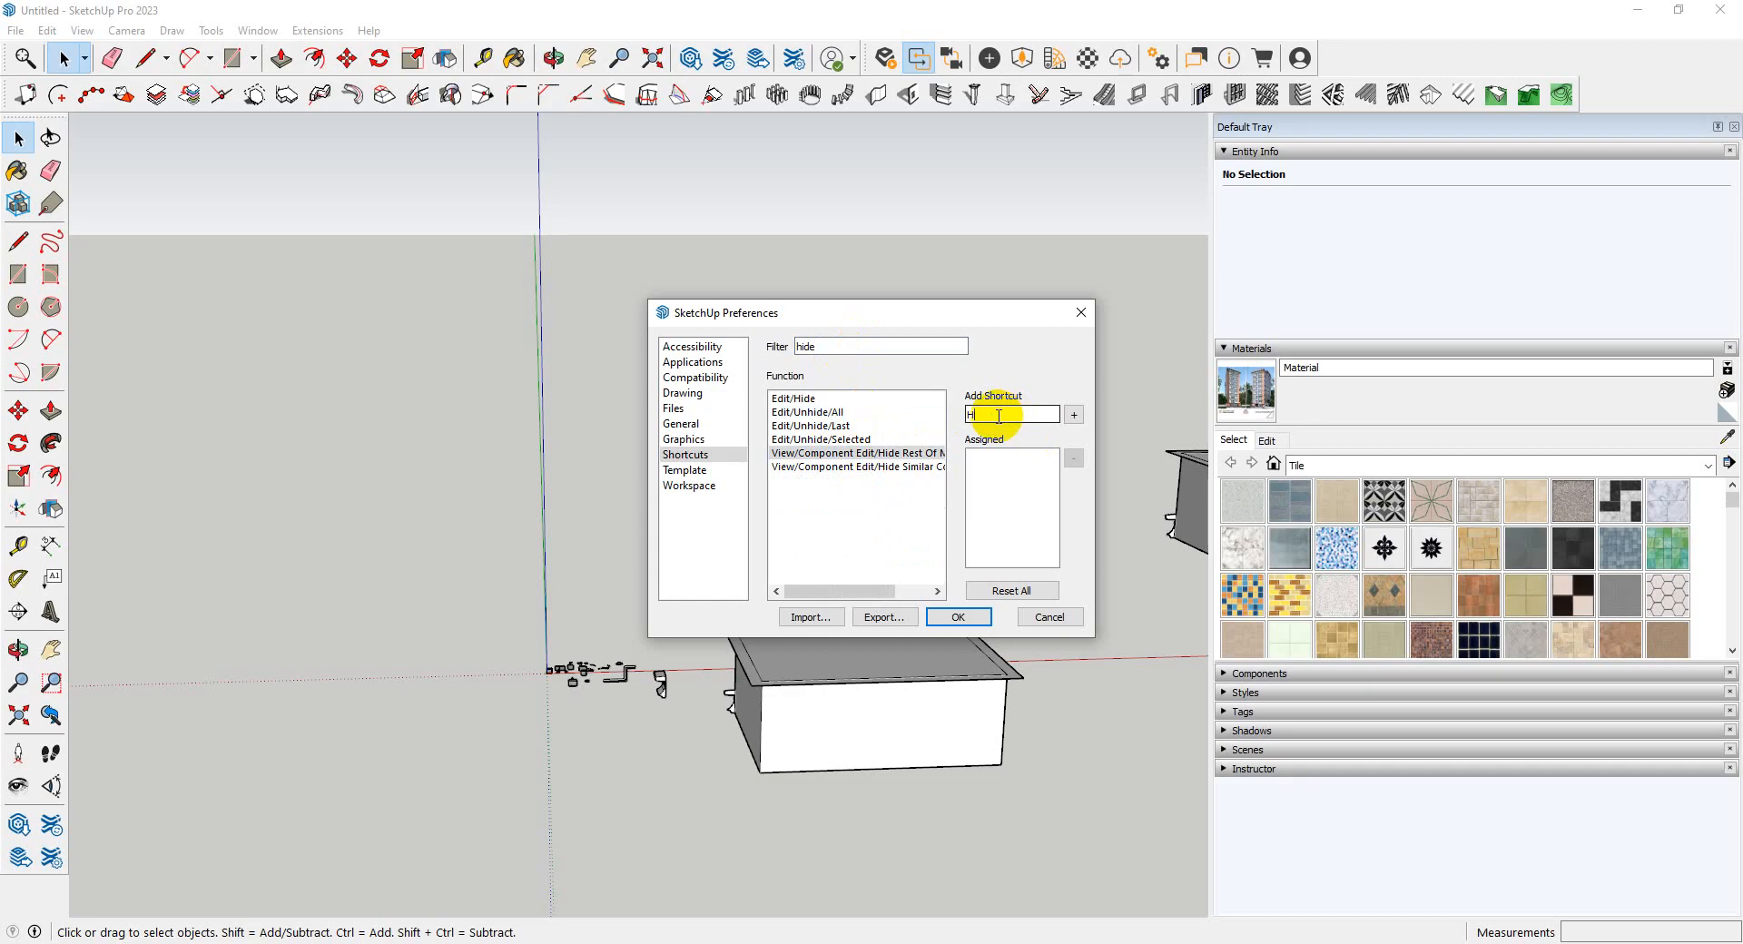
pyautogui.click(1072, 416)
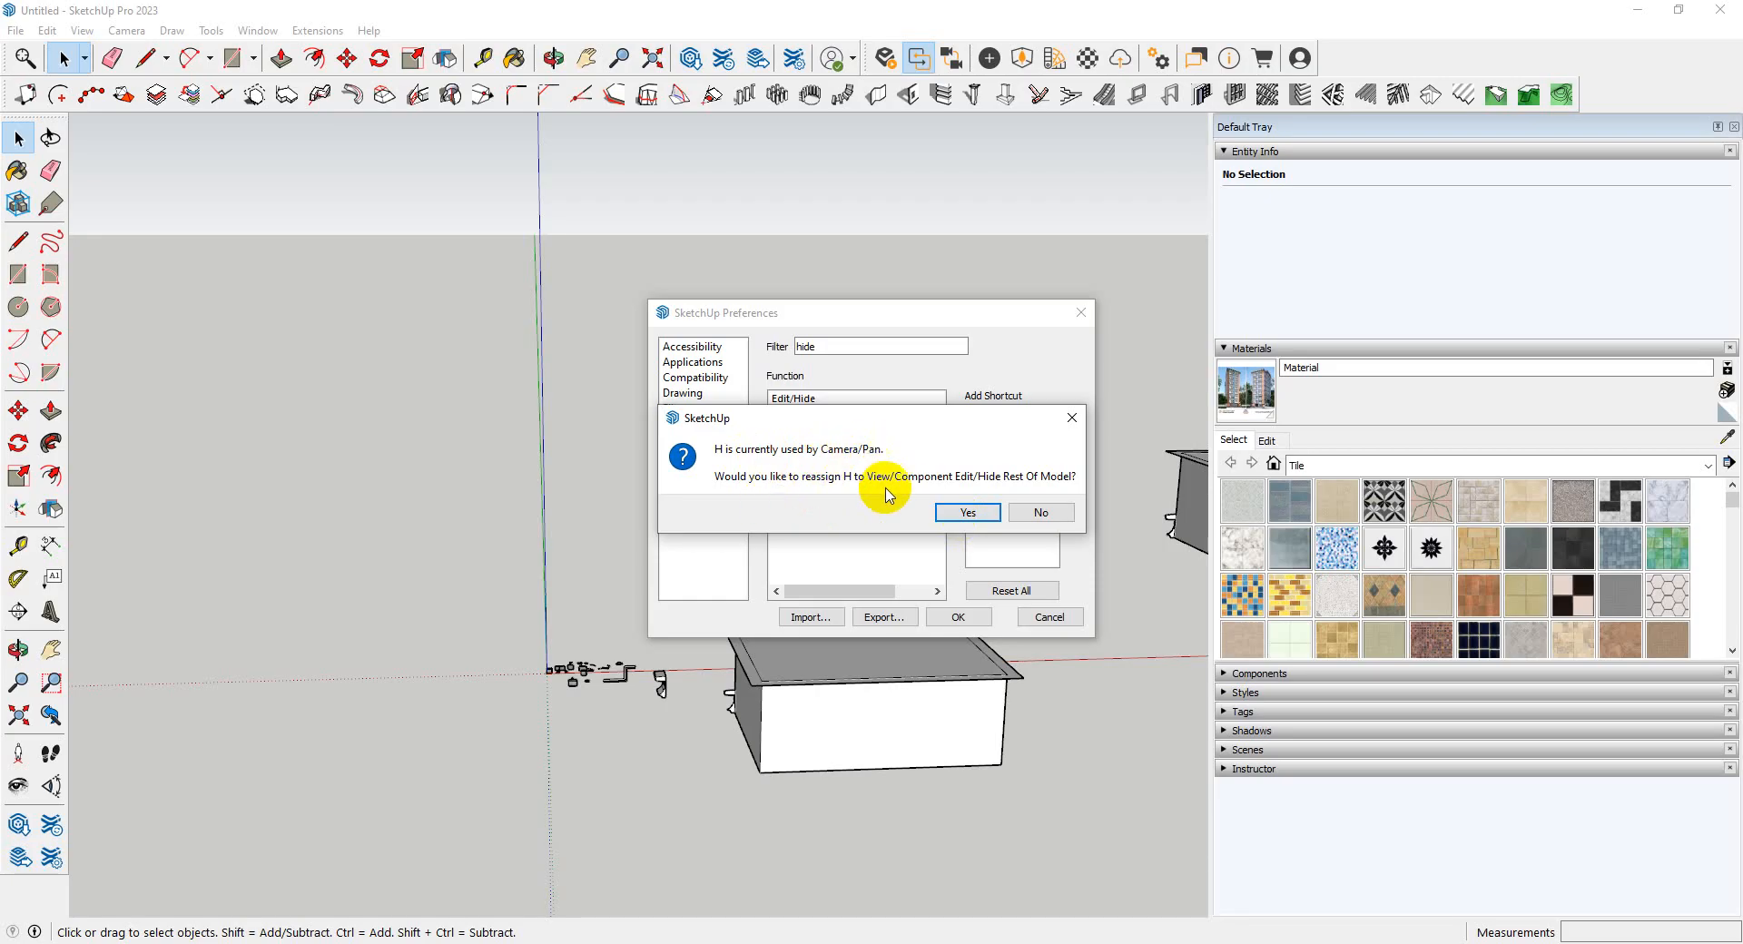
pyautogui.click(971, 511)
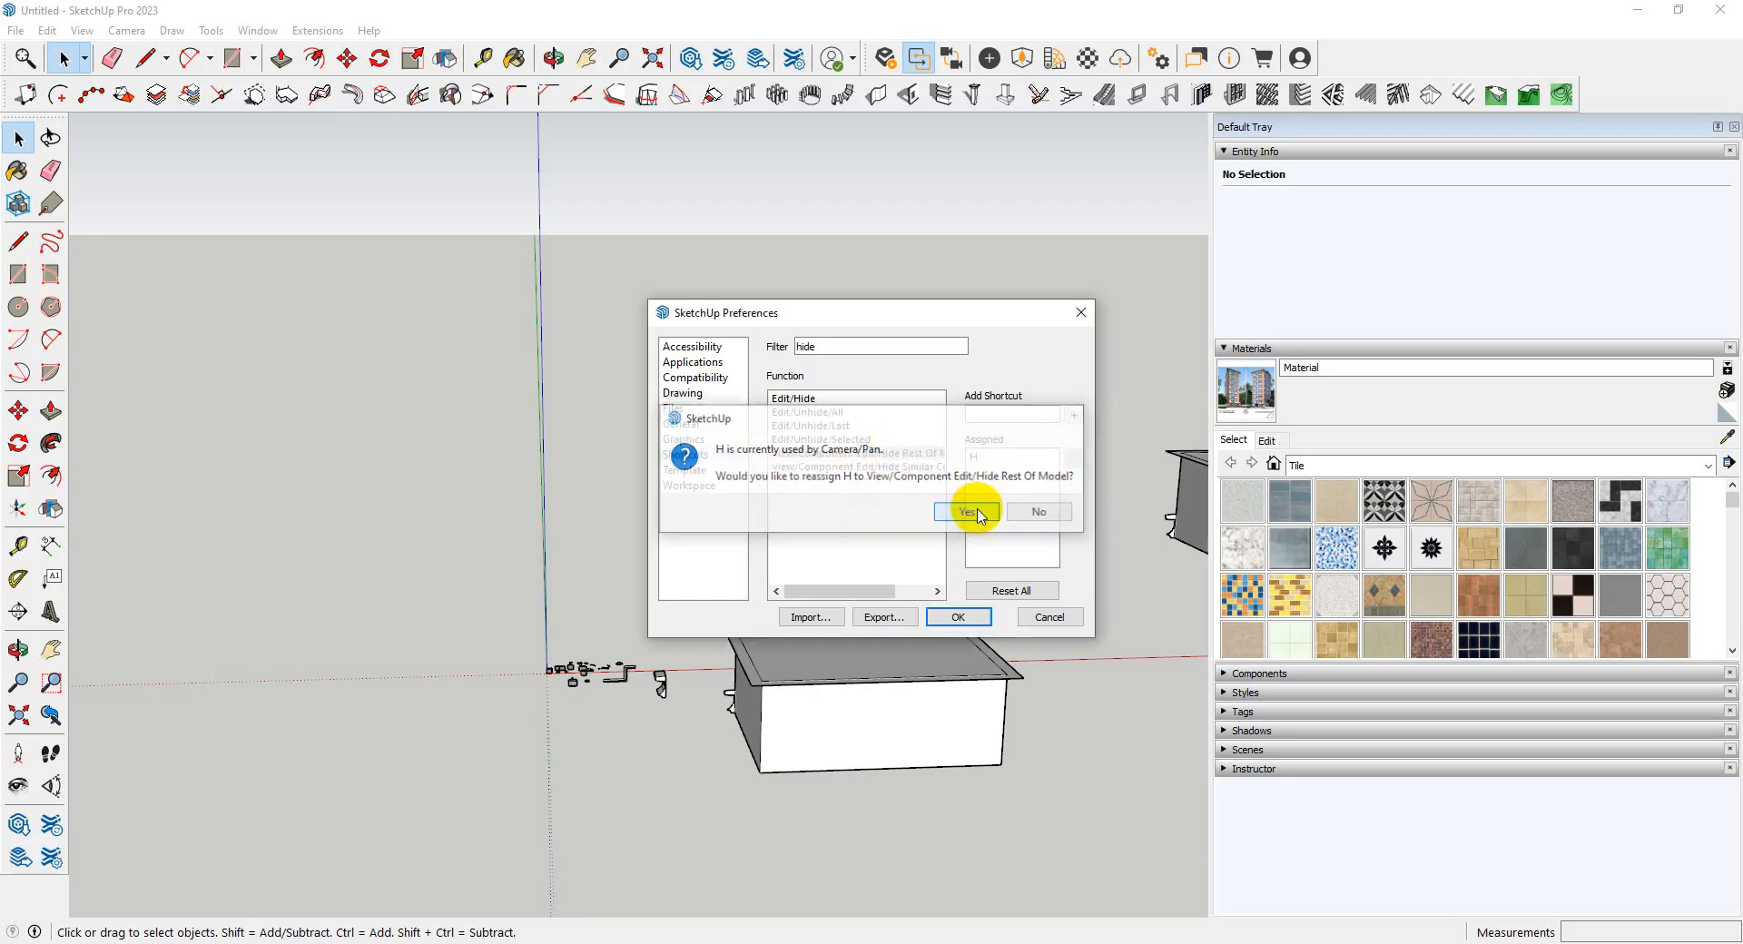
pyautogui.click(959, 618)
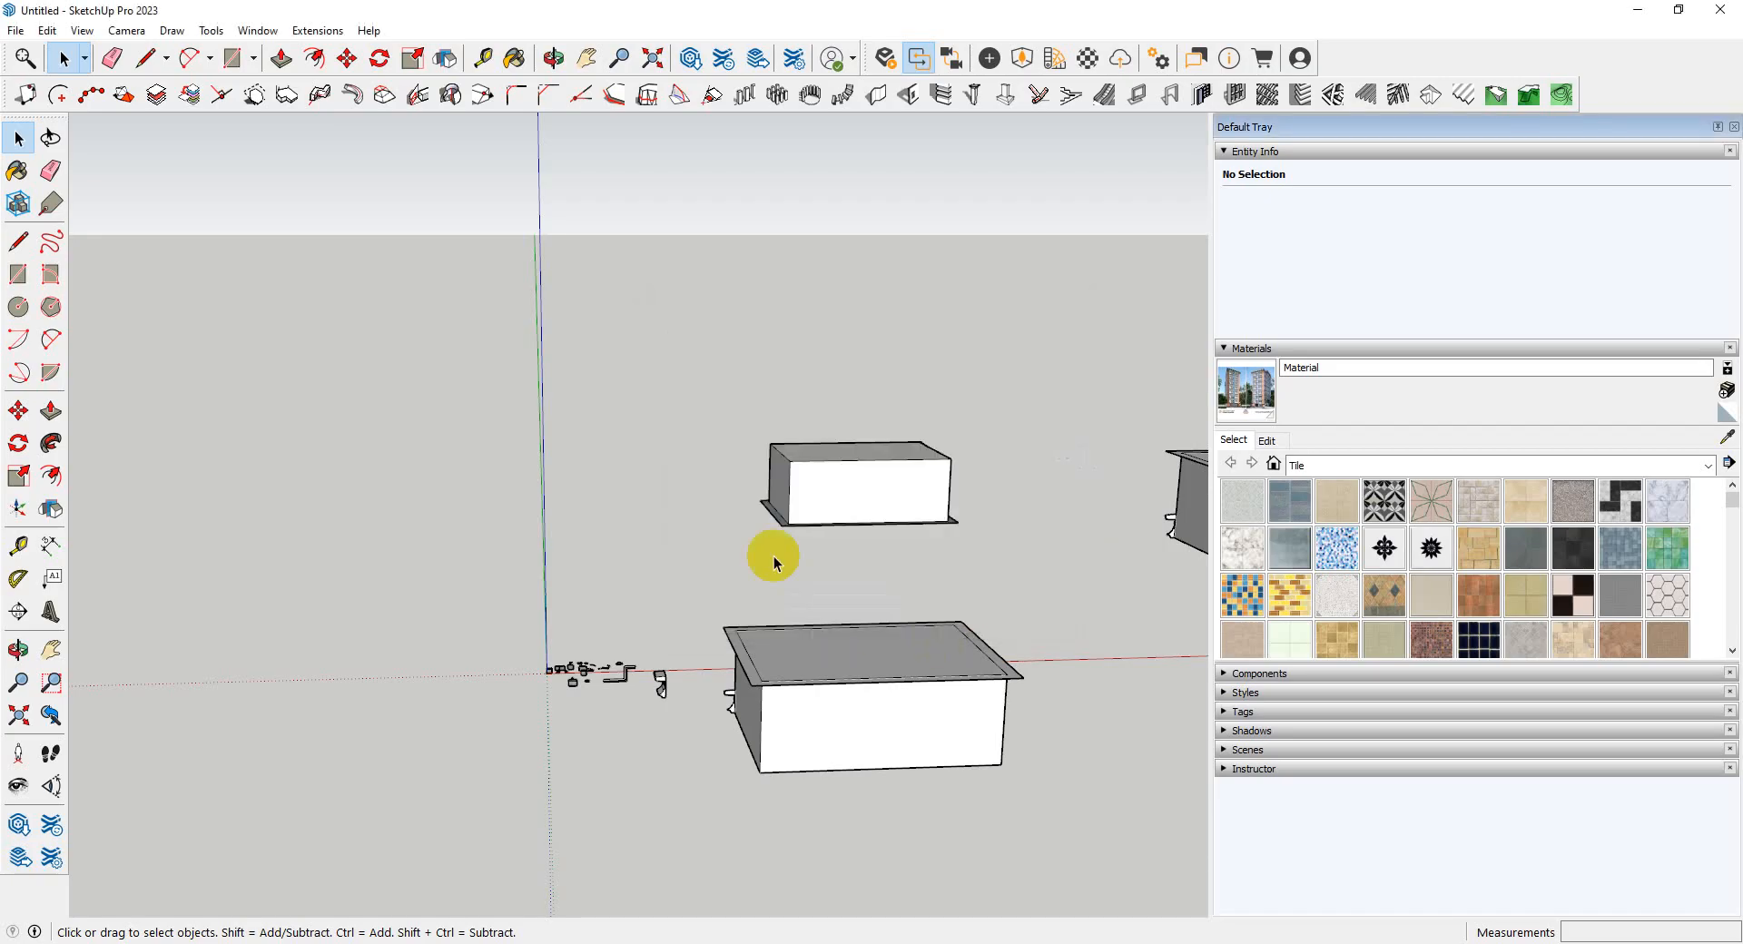
# - Test the Hide Rest Of Model shortcut while editing the front box group, and exit the group
pyautogui.scroll(-3, 770, 550)
pyautogui.doubleClick(850, 662)
pyautogui.scroll(2, 849, 659)
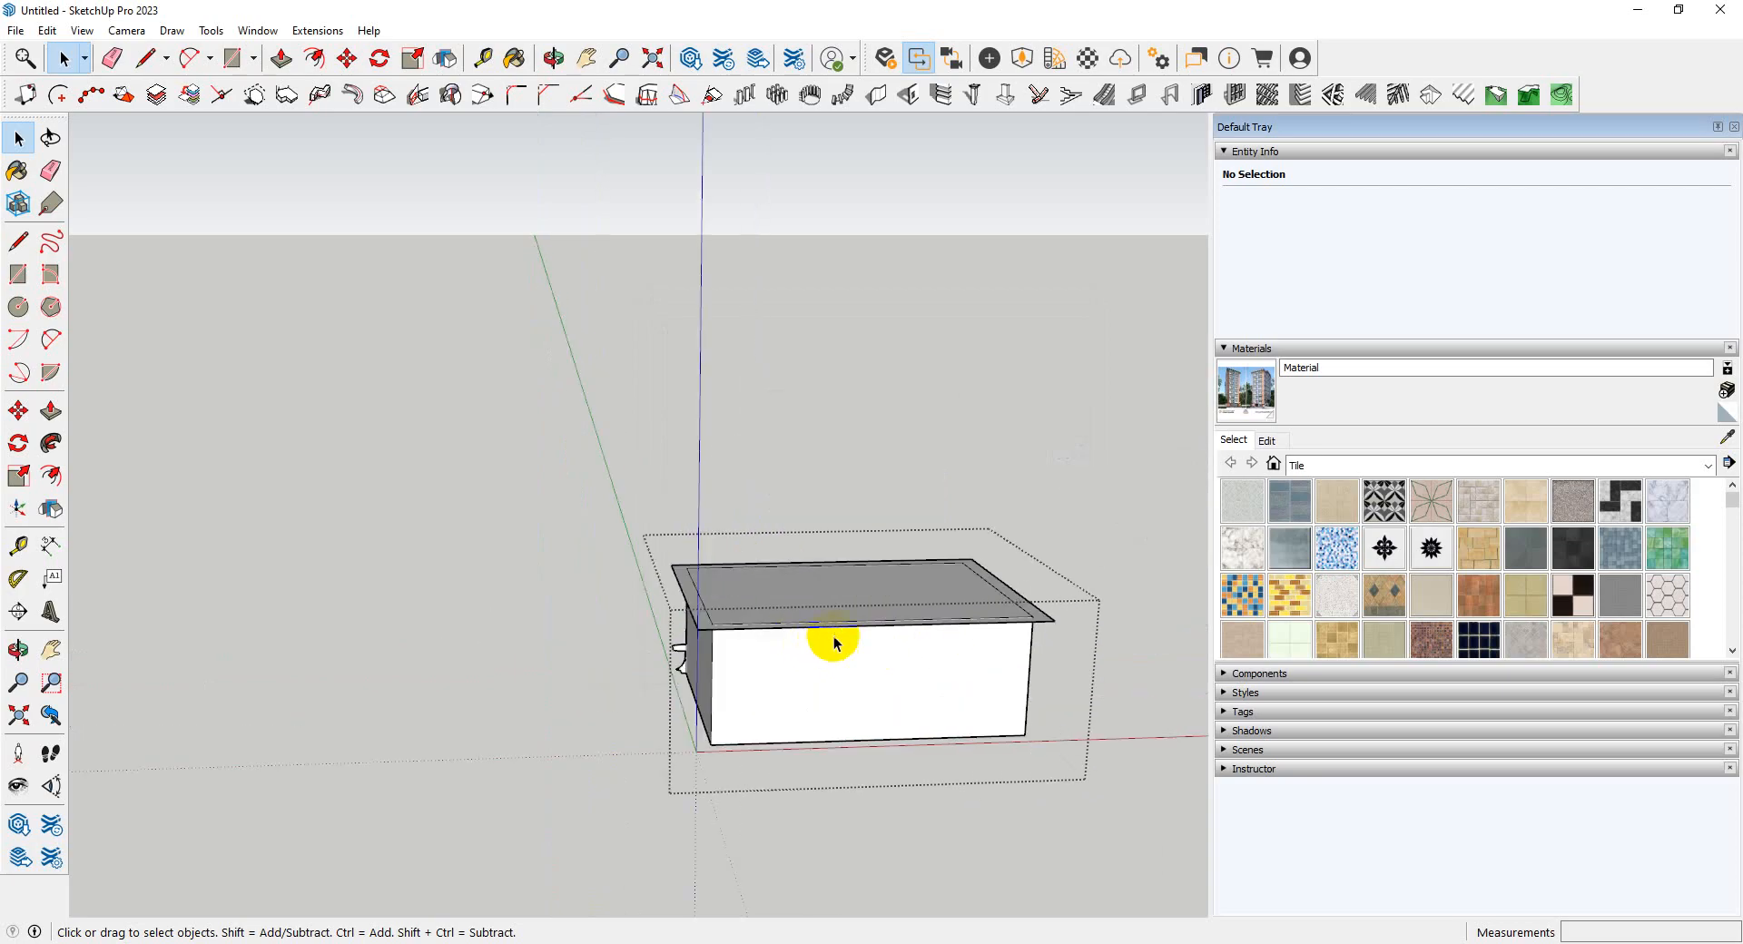
pyautogui.press('h')
pyautogui.press('h')
pyautogui.press('h')
pyautogui.click(591, 471)
pyautogui.scroll(-3, 629, 676)
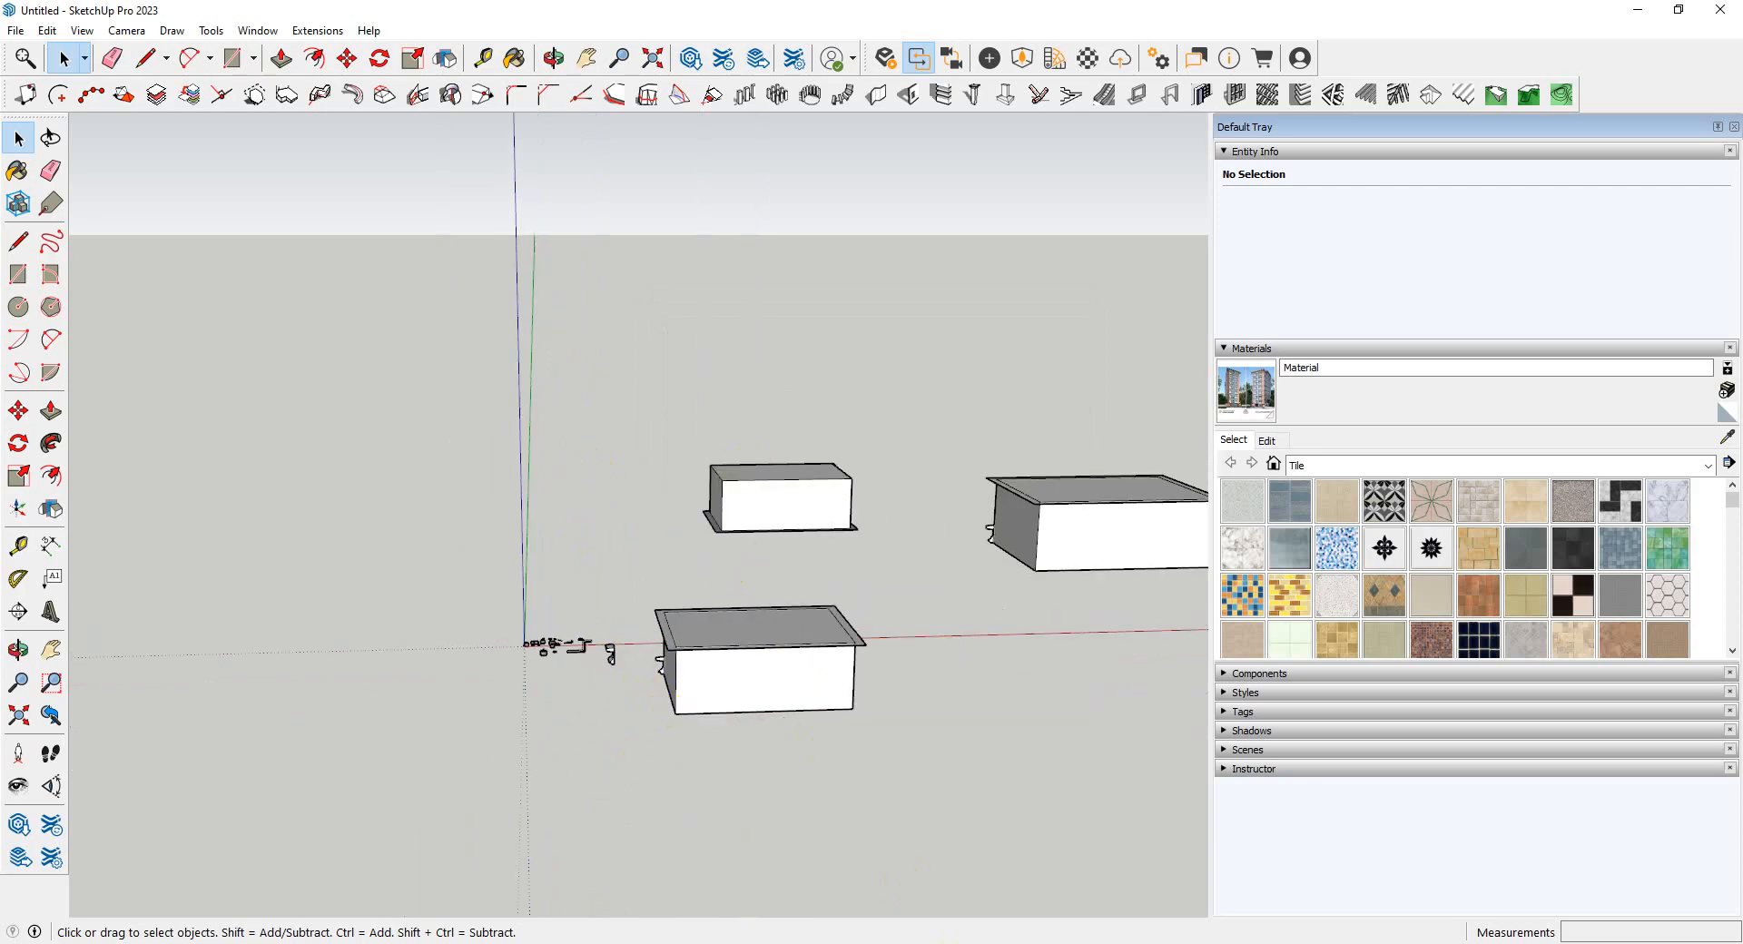